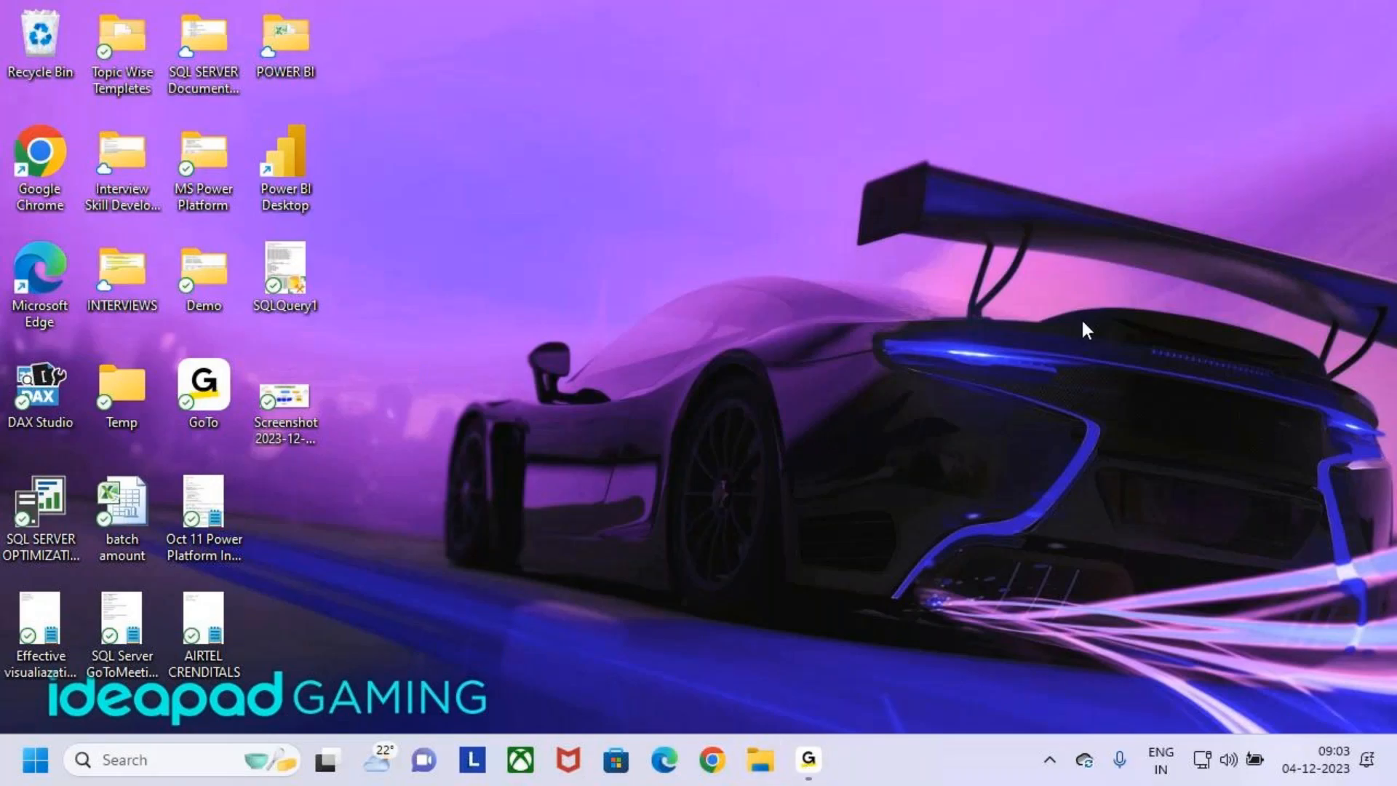
- Open File Explorer and go to the MS Power Platform folder on the Desktop
key(super+e)
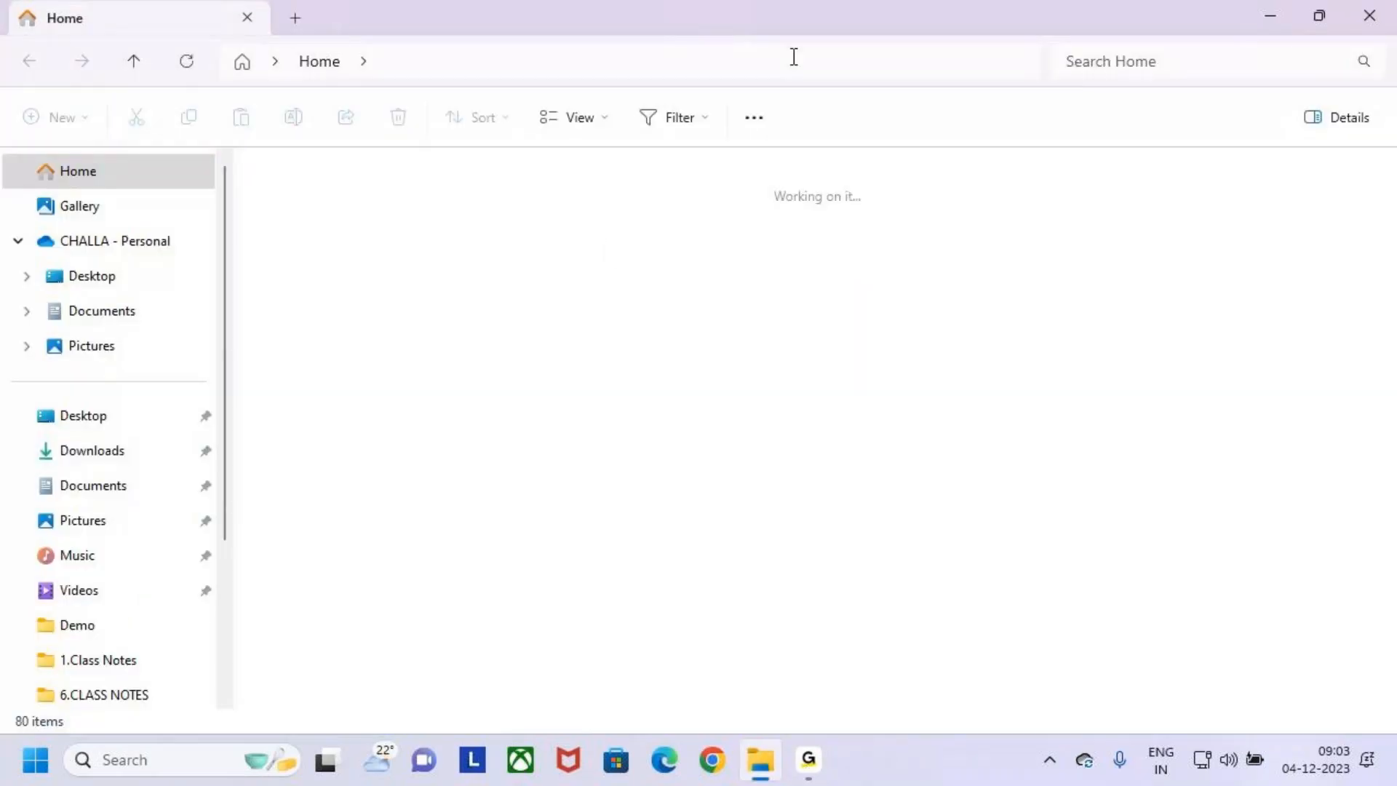
click(102, 276)
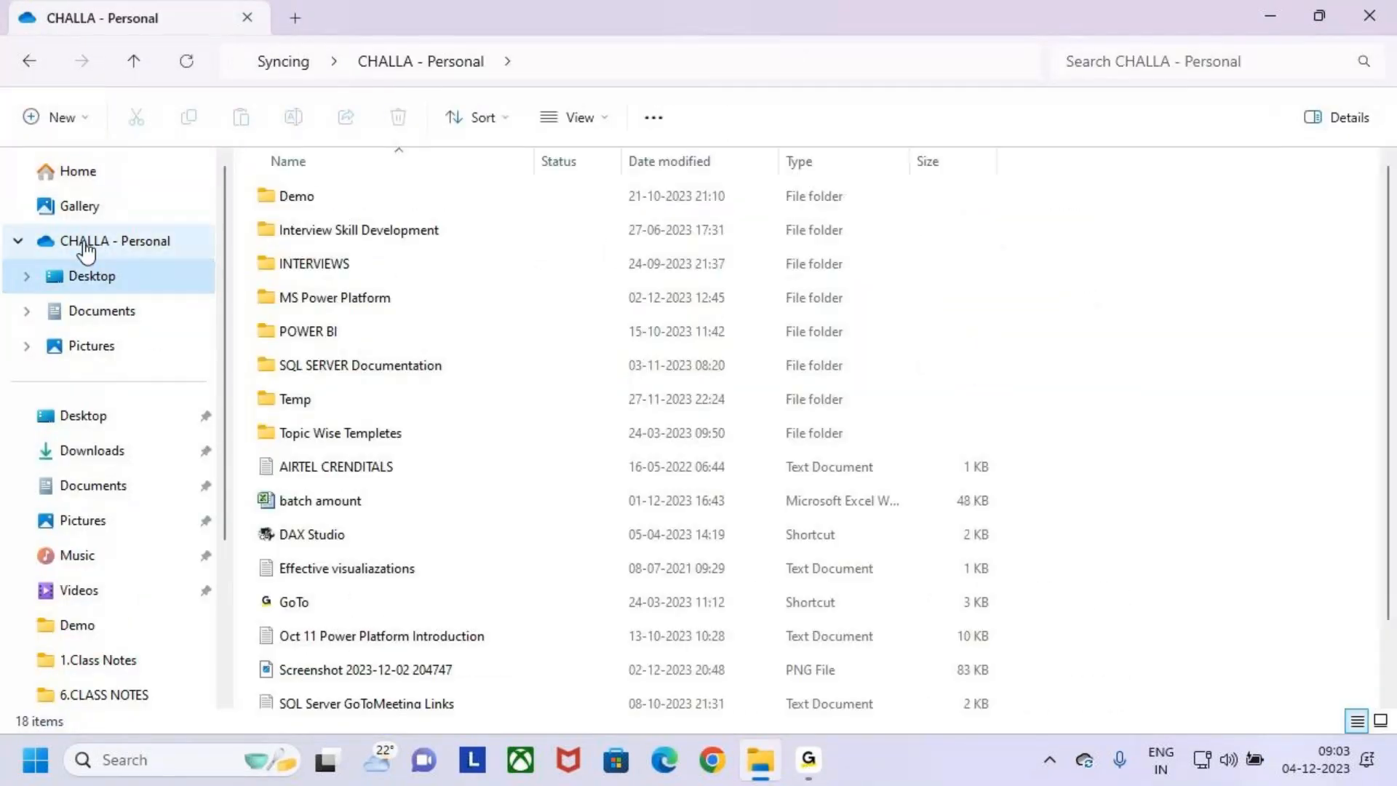
scroll(400, 440, down, 2)
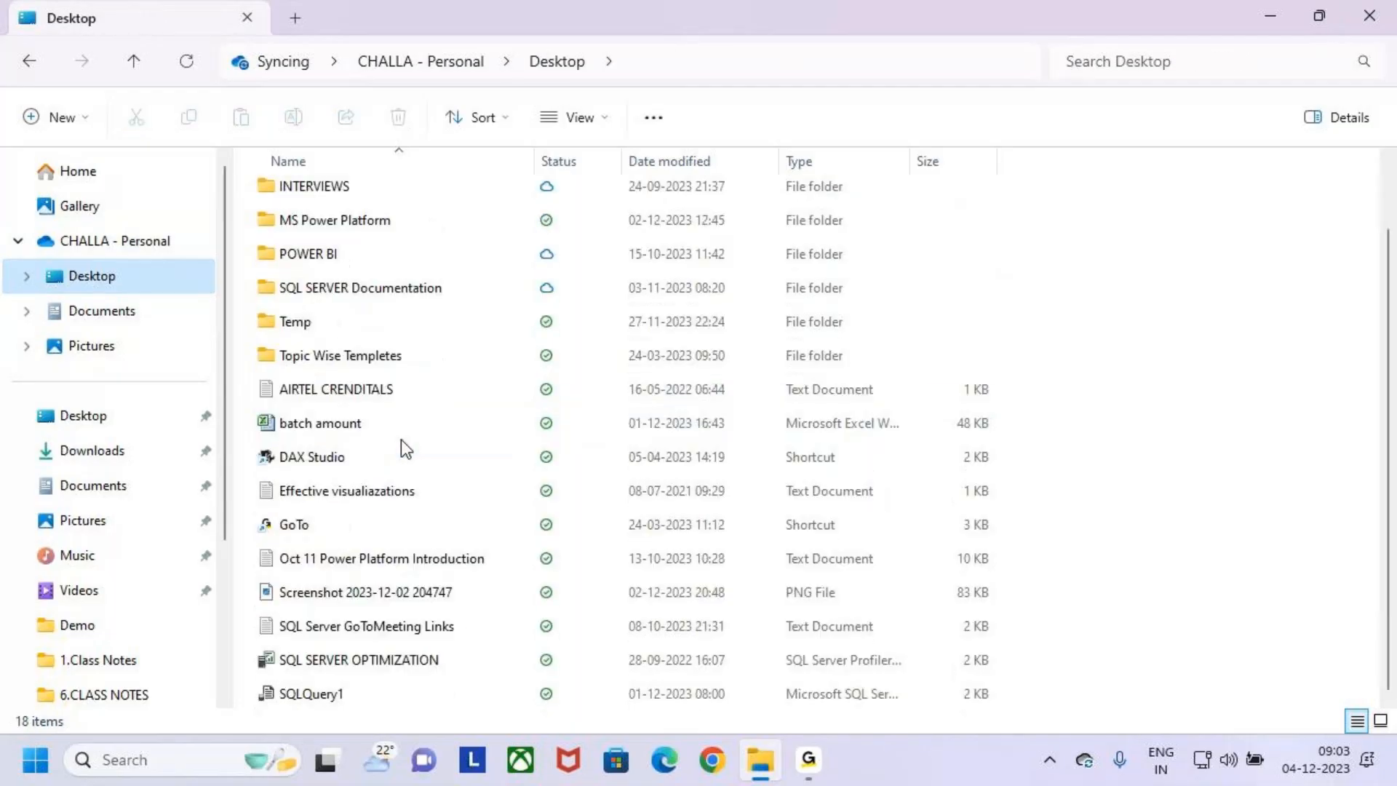
scroll(389, 458, up, 2)
click(272, 330)
click(268, 297)
click(260, 261)
click(273, 281)
double_click(275, 298)
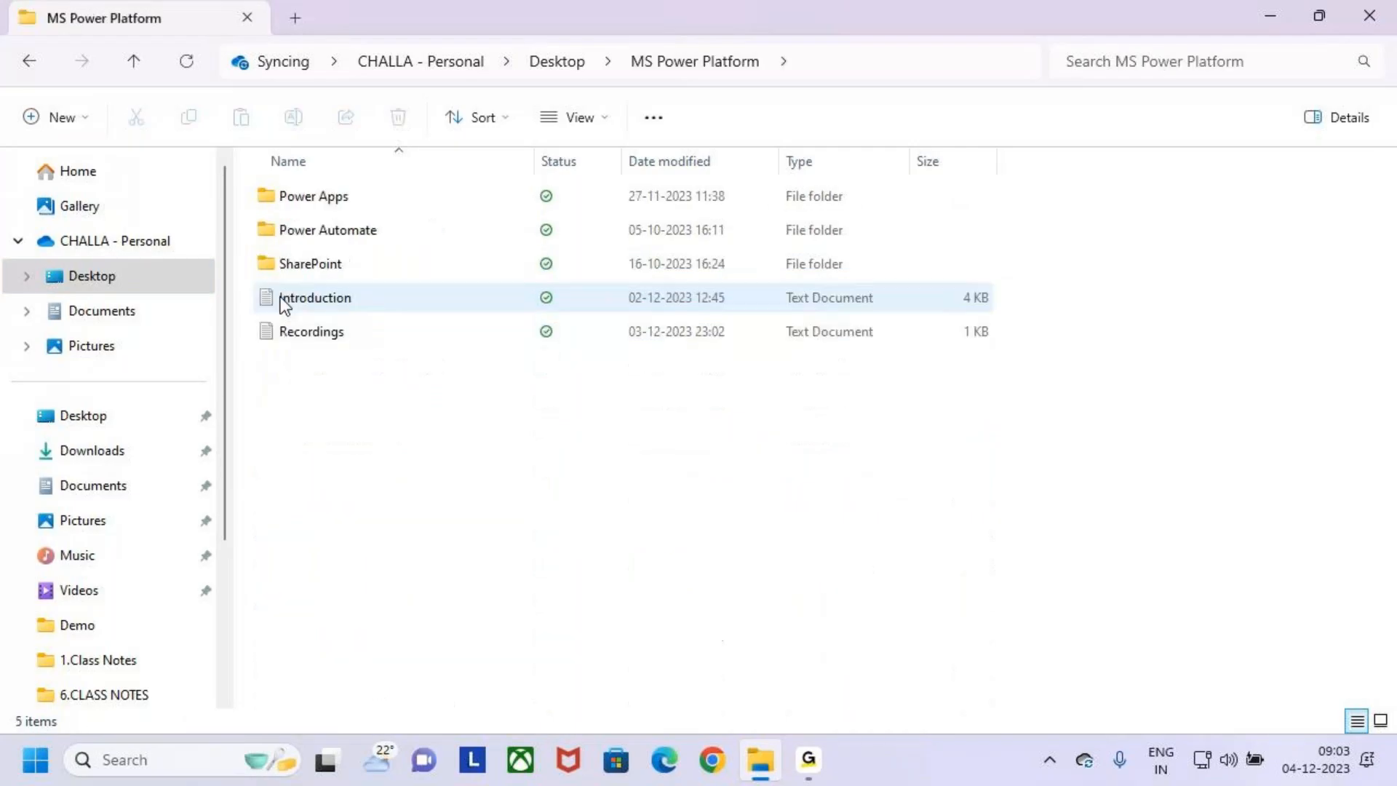
- Go to the BATCH 9 AM folder inside Power Apps > 4.Class Notes
double_click(274, 198)
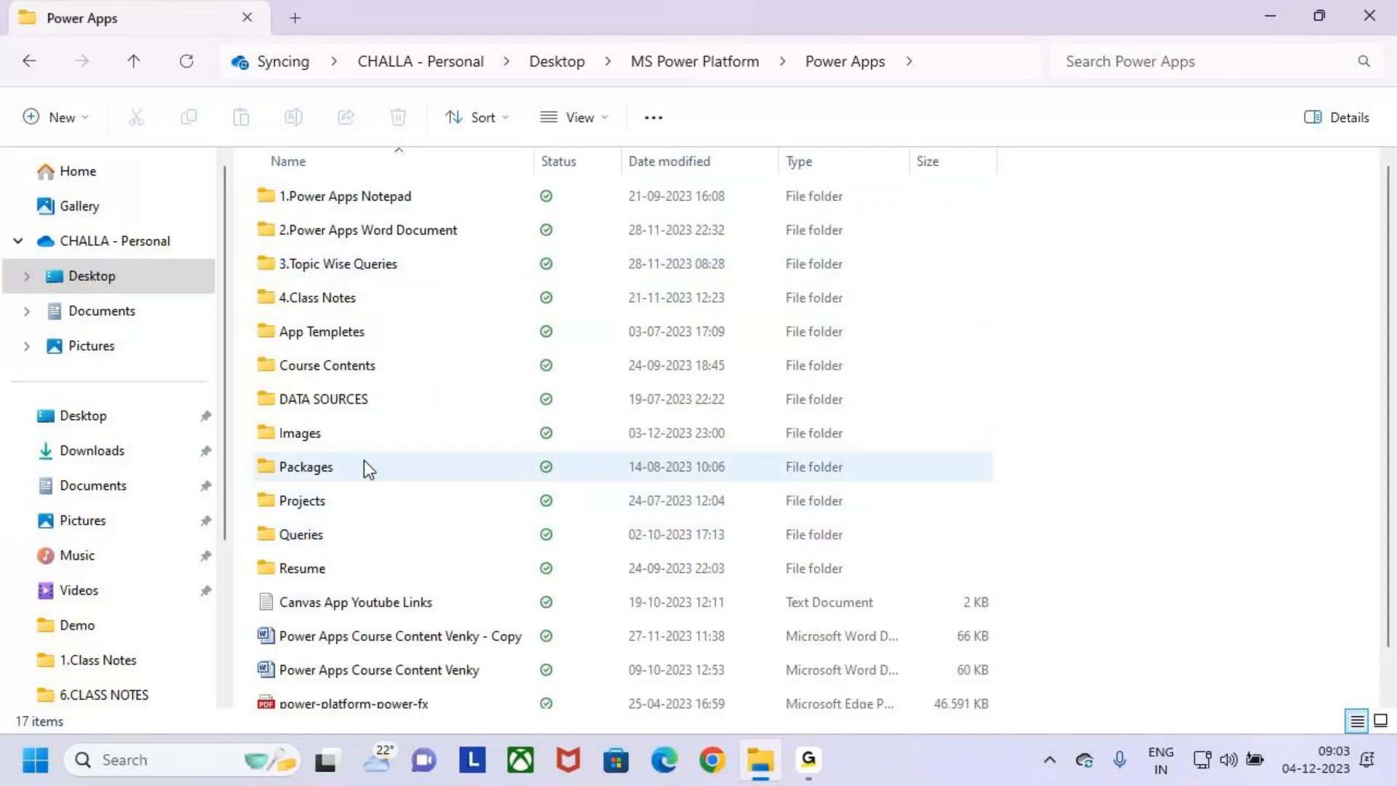
click(261, 262)
key(Down)
key(Return)
double_click(265, 225)
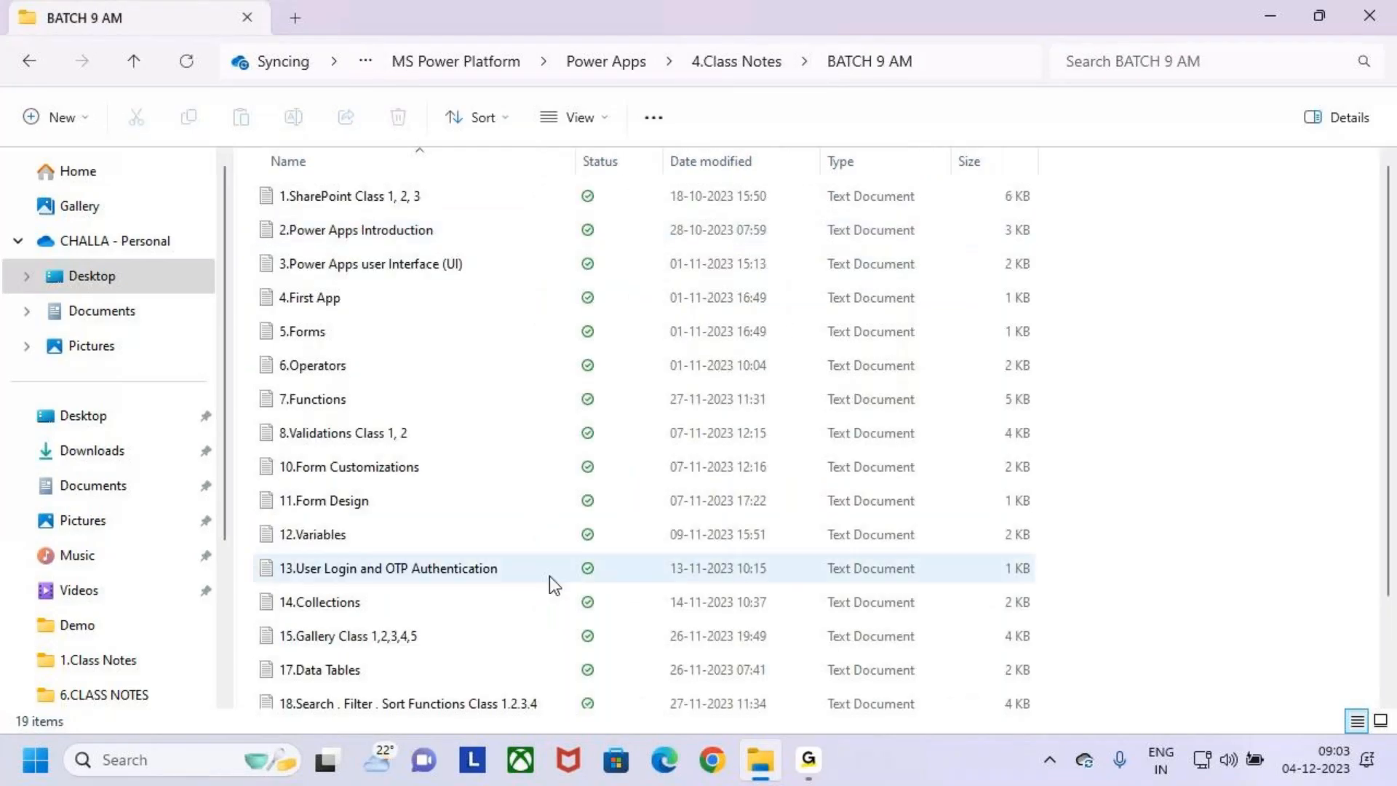
- Open the text document 20.Components Class 1, 2, 3 in a maximized window
scroll(544, 585, down, 1)
click(283, 649)
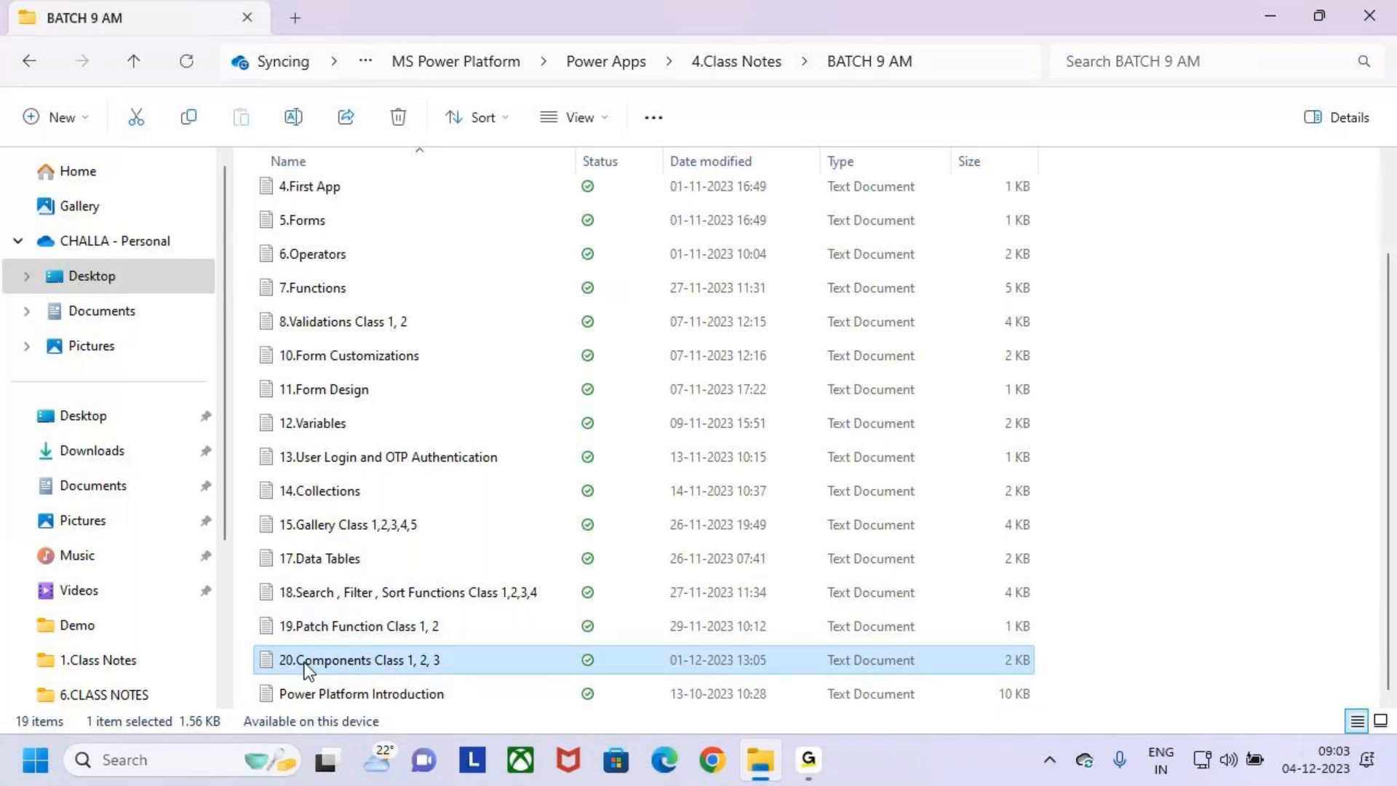
double_click(305, 660)
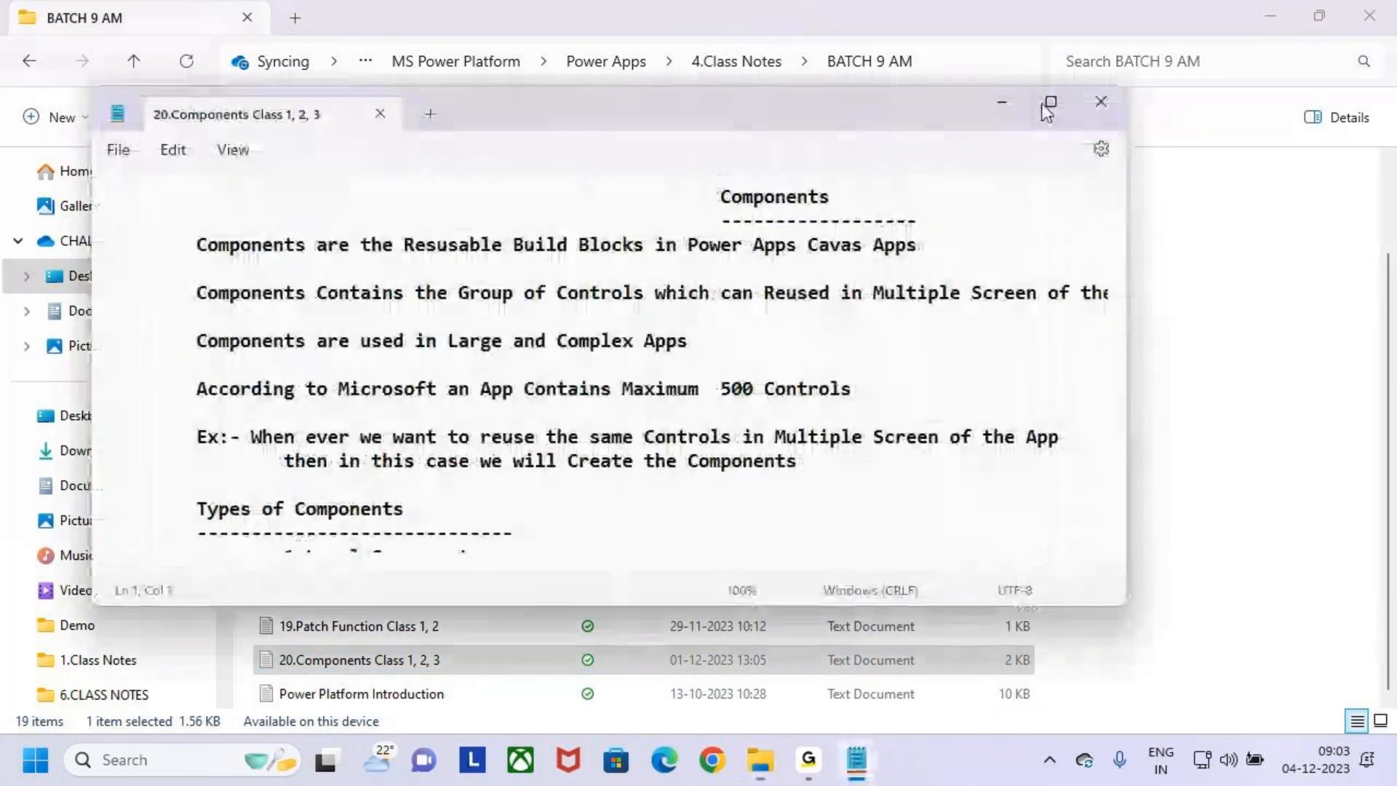
click(1052, 103)
- Set the Notepad font family to Trebuchet MS and return to the document
click(81, 55)
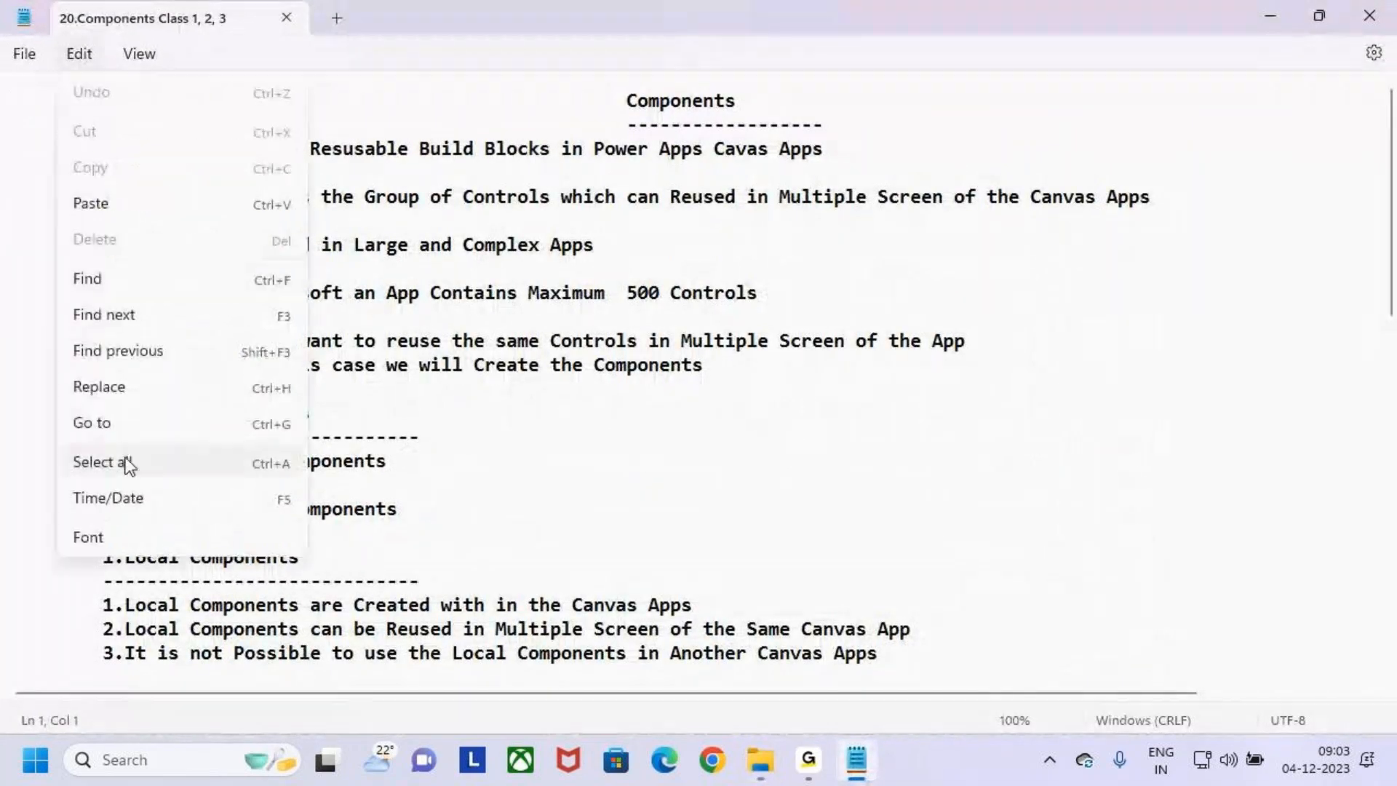
click(176, 538)
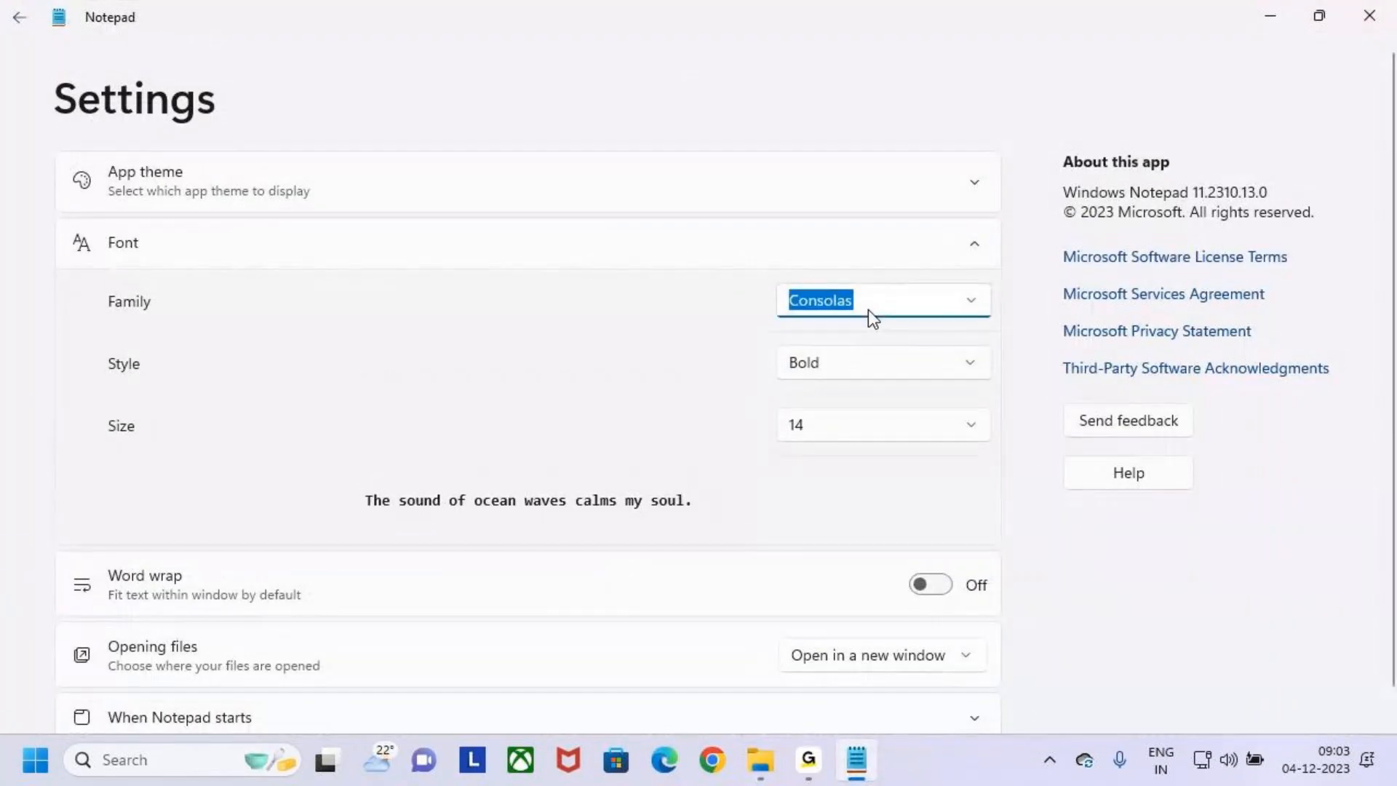
text(Trebuchet MS)
key(Return)
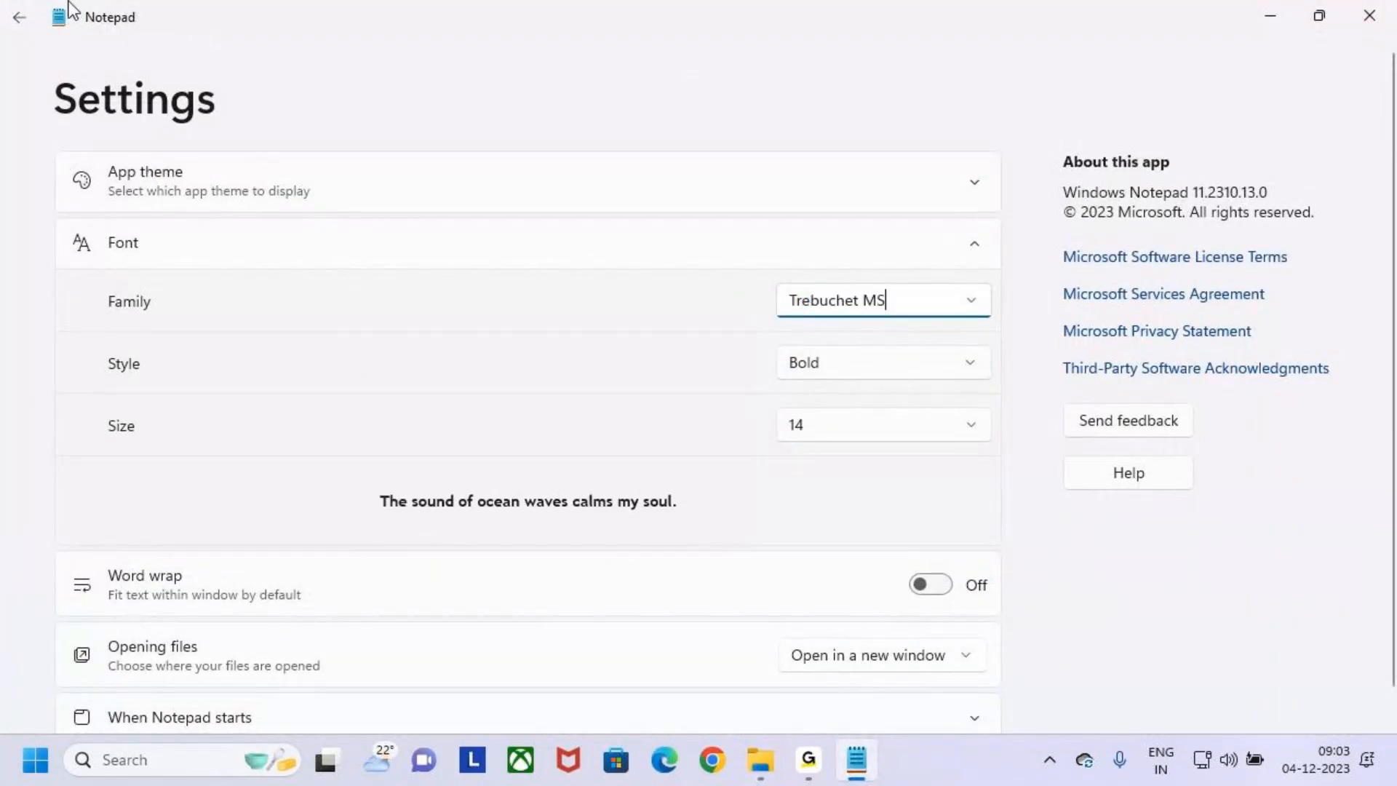
click(16, 19)
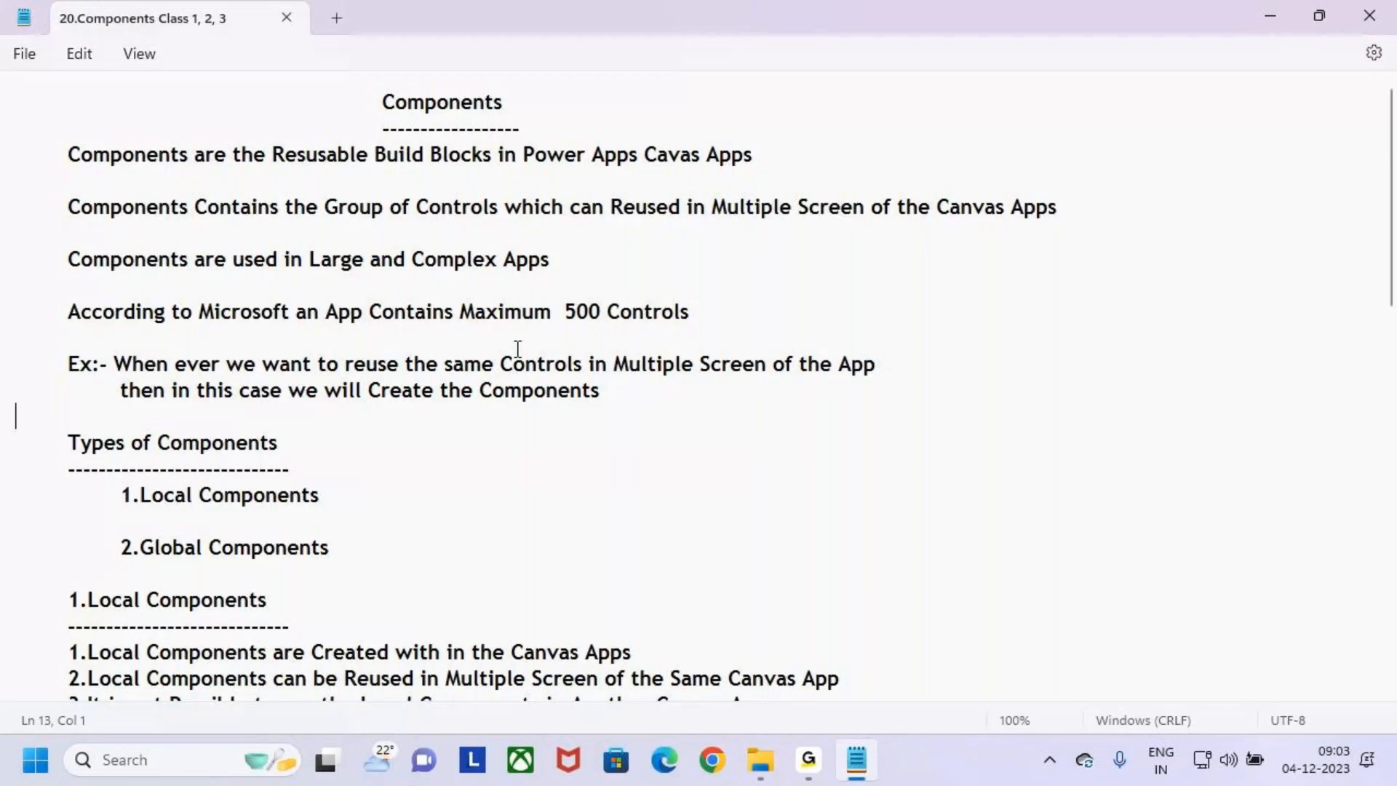
- Review the notes on the definition of Components, their types, and the Local and Global Components sections
drag(386, 110, 545, 115)
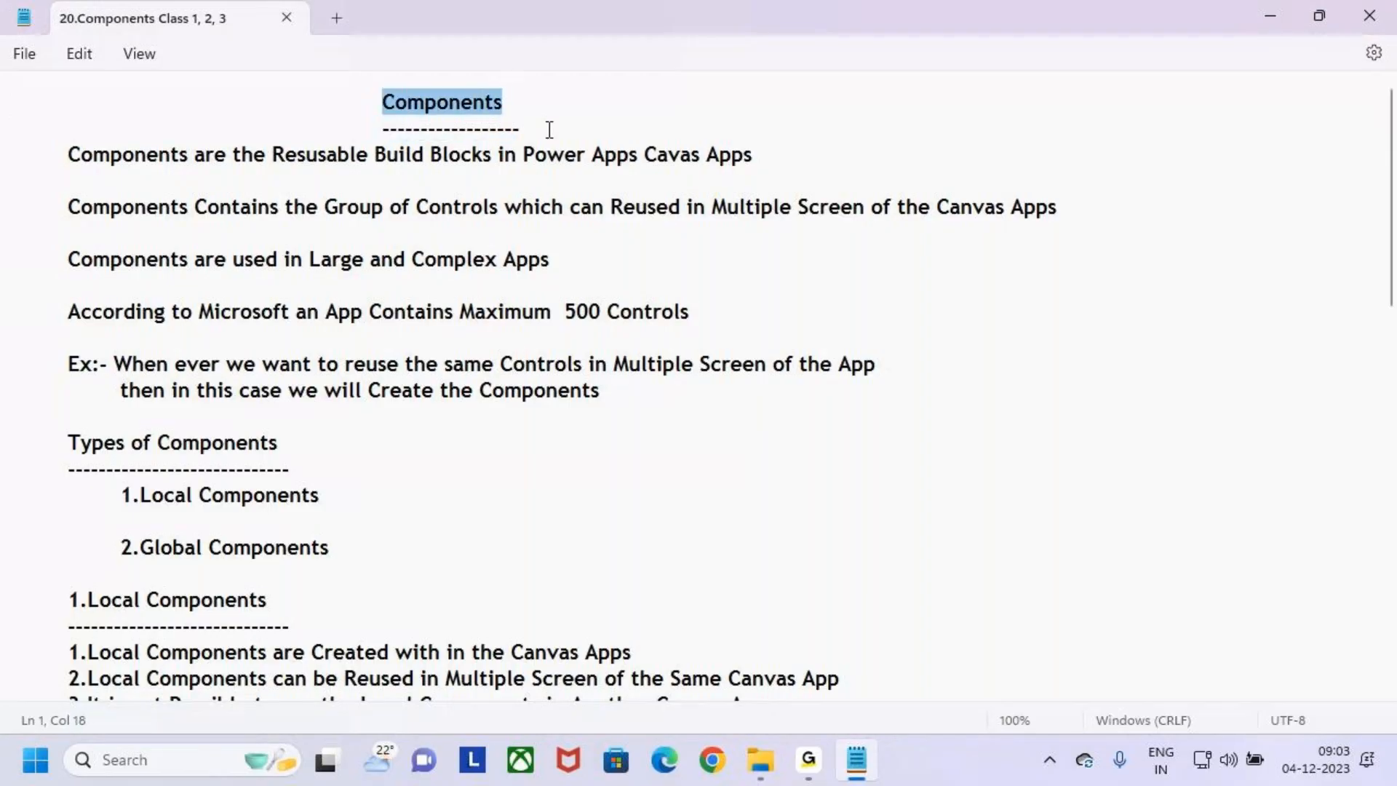
click(548, 131)
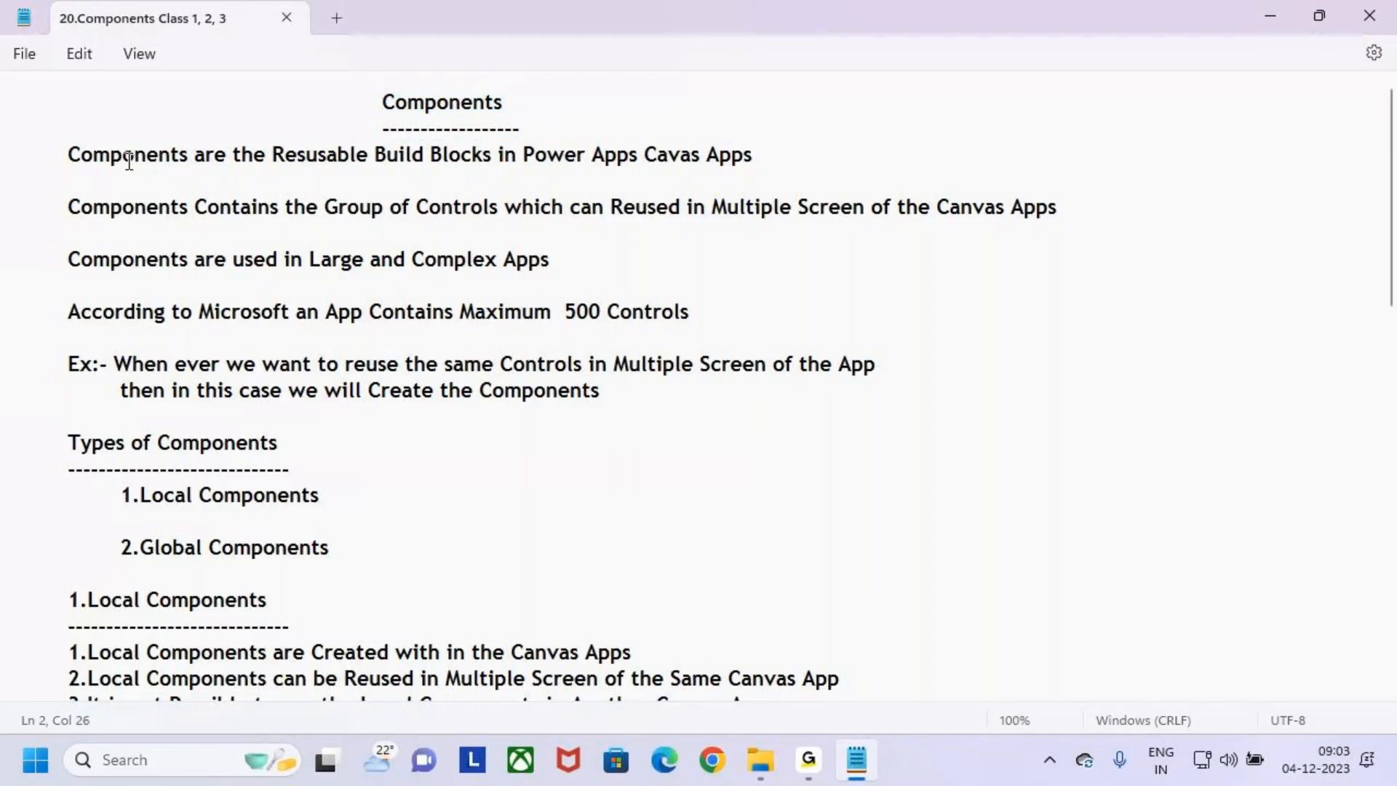
drag(80, 155, 632, 399)
scroll(589, 412, down, 3)
drag(44, 172, 378, 299)
click(409, 279)
drag(67, 329, 884, 434)
scroll(380, 458, down, 2)
drag(68, 329, 831, 443)
click(832, 443)
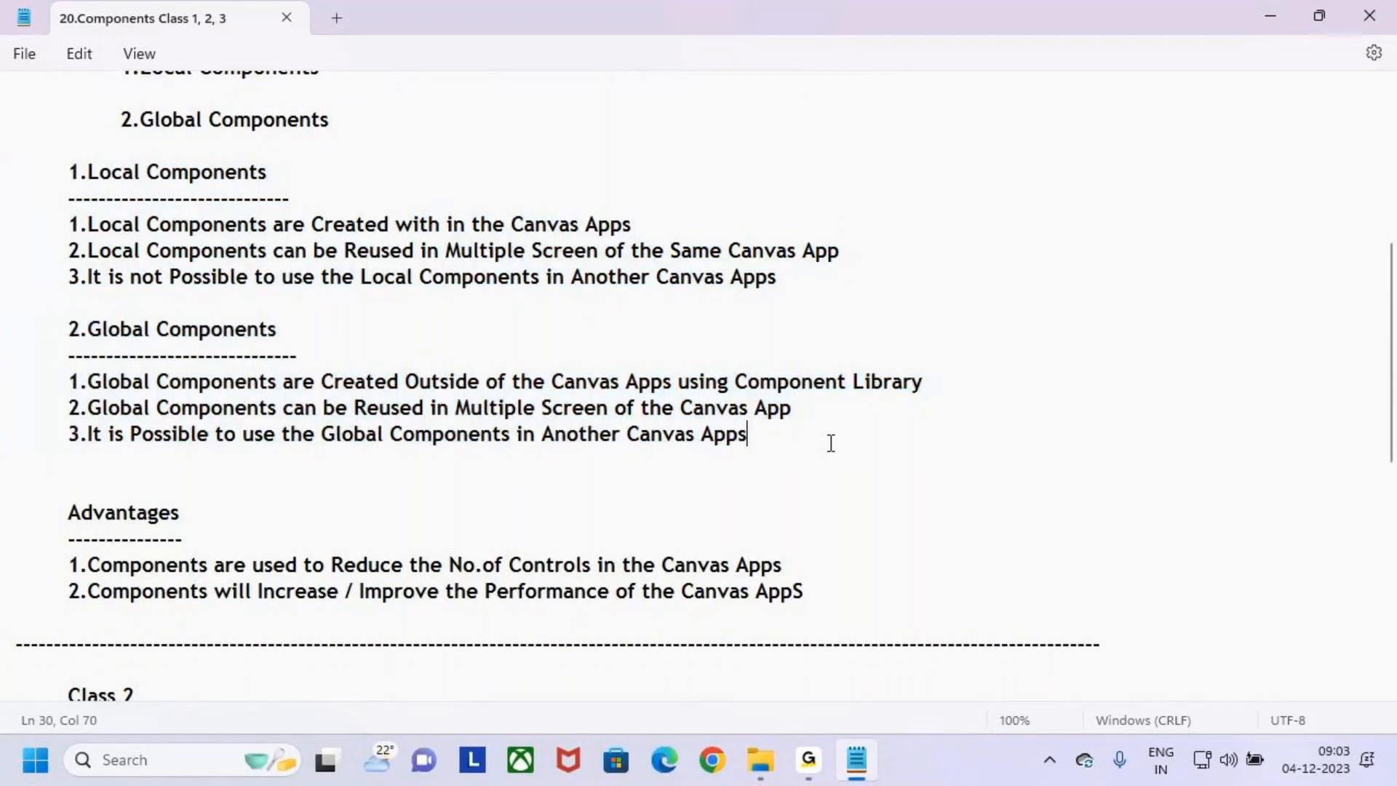
drag(65, 158, 966, 306)
mouse_move(65, 323)
mouse_down()
mouse_move(611, 471)
mouse_move(940, 487)
mouse_up()
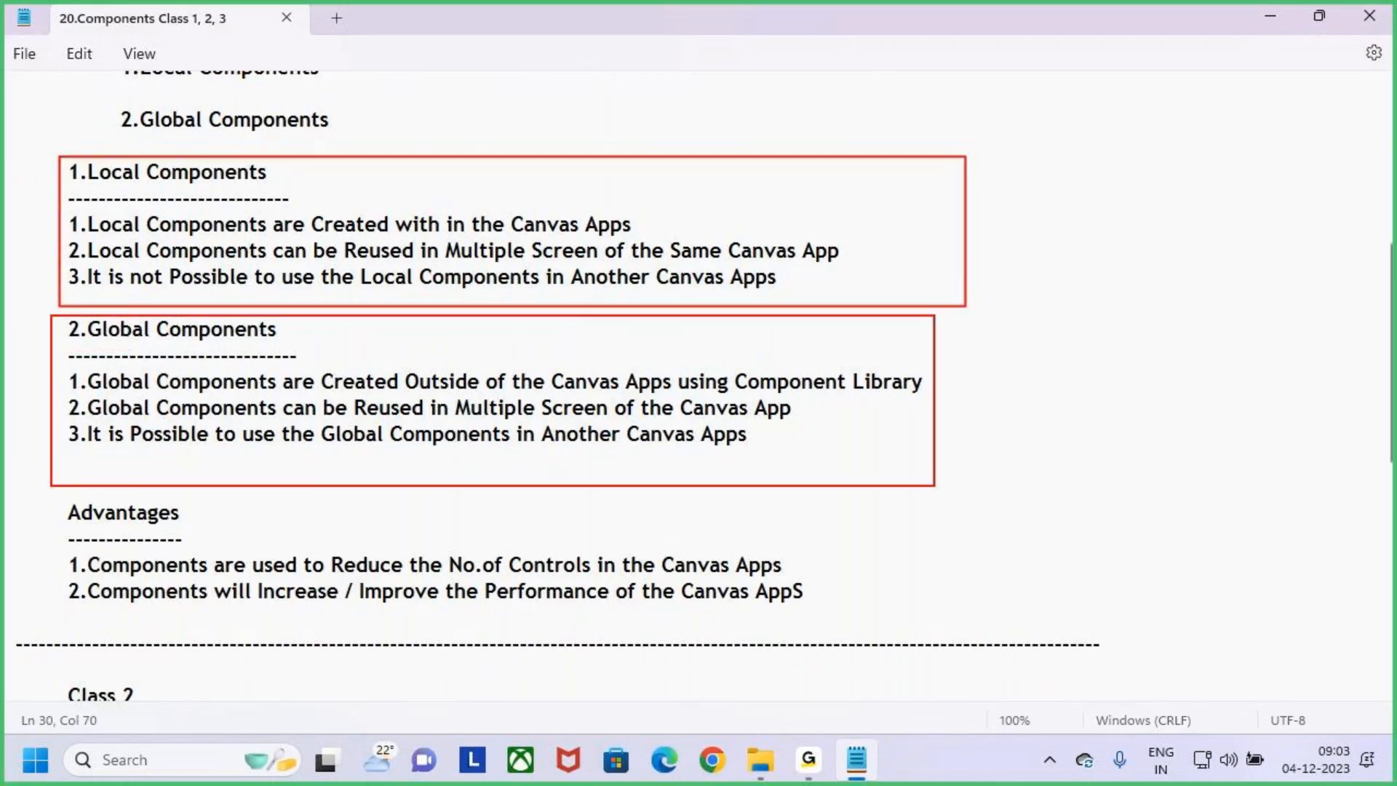
key(Escape)
- Correct "AppS" to "Apps" at the end of the second point under Advantages
scroll(98, 495, down, 3)
drag(67, 277, 833, 362)
click(833, 361)
key(BackSpace)
key(Caps_Lock)
text(s)
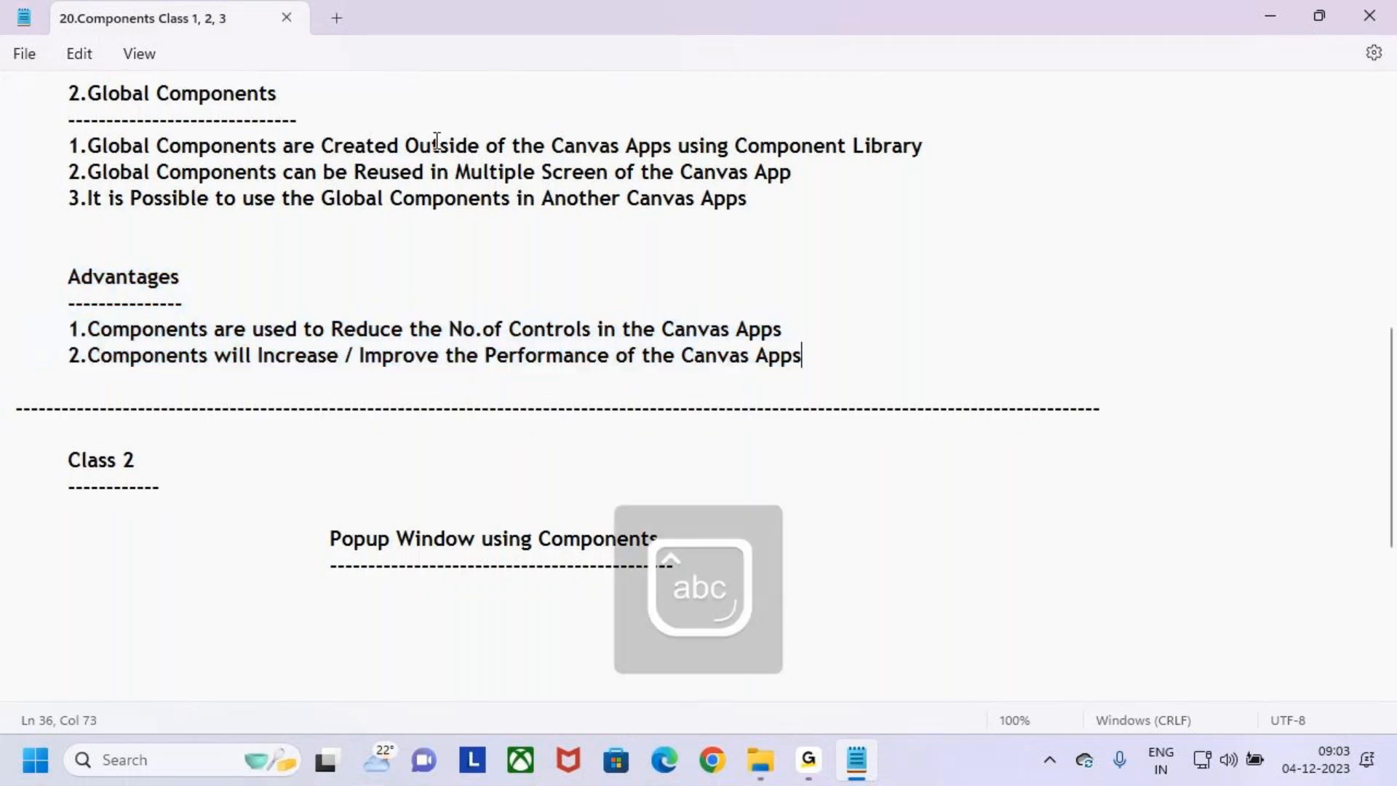
- Review the Class 2 section and its heading "Popup Window using Components"
scroll(90, 262, down, 3)
drag(60, 225, 176, 233)
click(411, 302)
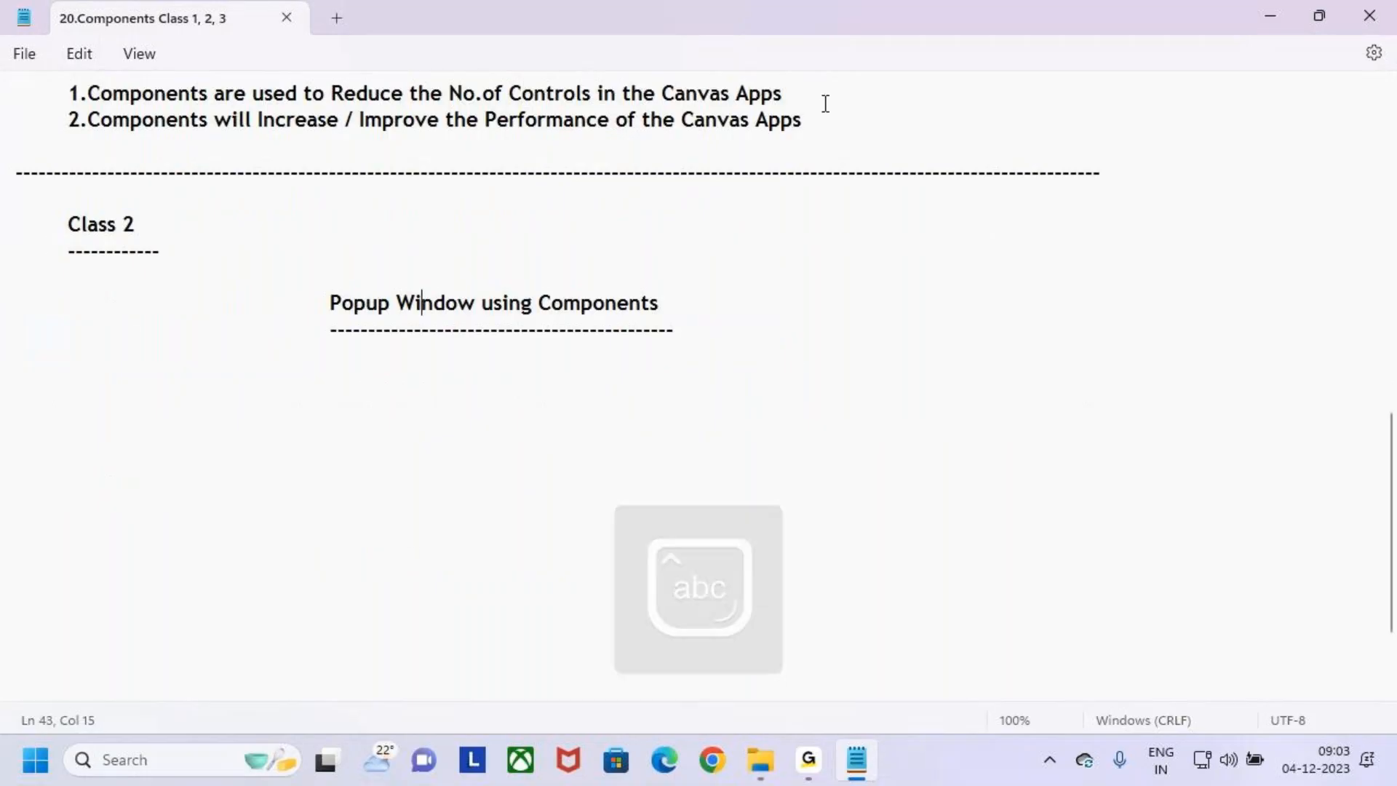
drag(329, 303, 678, 331)
click(707, 332)
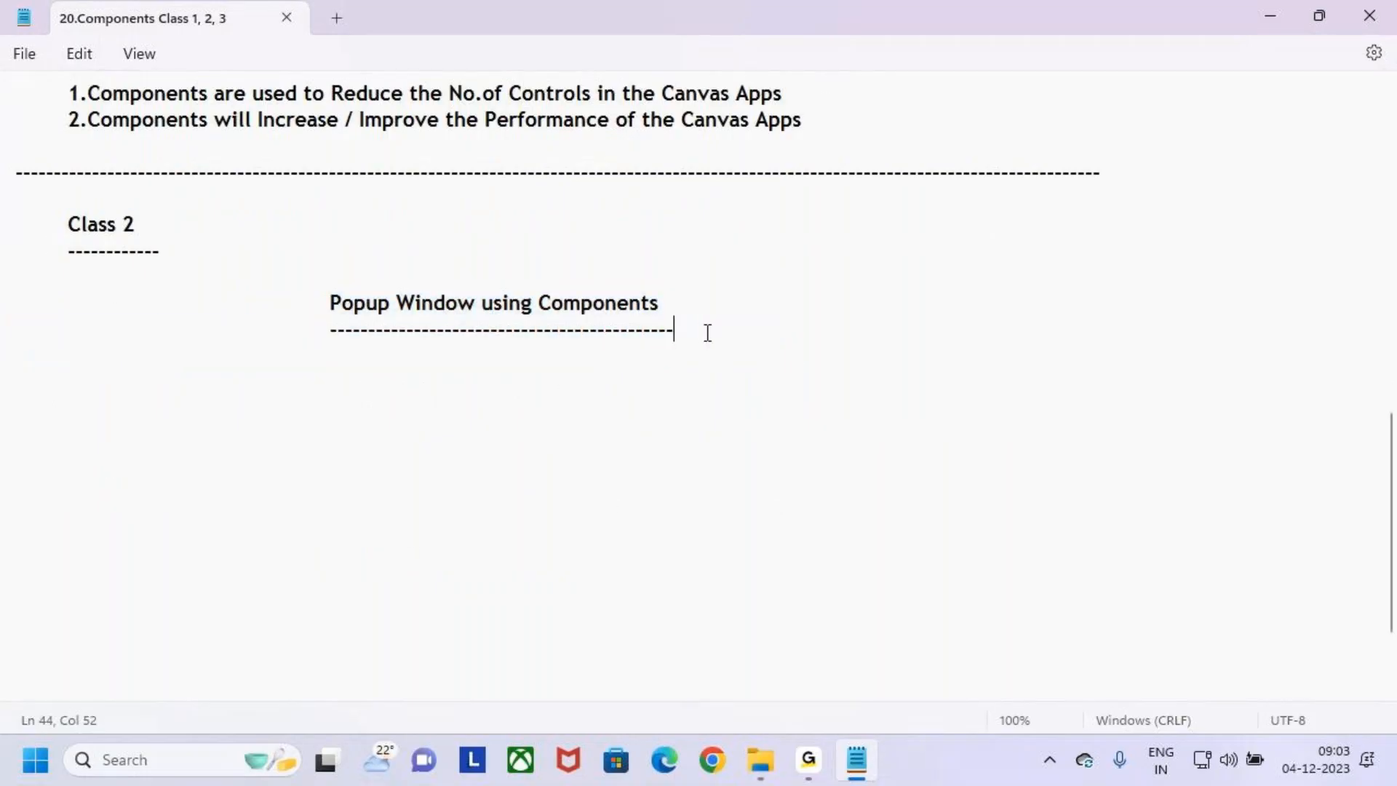
key(ctrl+2)
drag(321, 286, 678, 347)
drag(514, 276, 599, 218)
key(Escape)
- Adjust the dashed underline of the "Popup Window using Components" heading and start an indented dashed line a few lines beneath it
key(BackSpace)
key(BackSpace)
key(BackSpace)
key(BackSpace)
key(BackSpace)
text(-------)
key(Return)
key(Return)
key(Return)
text(--------------------)
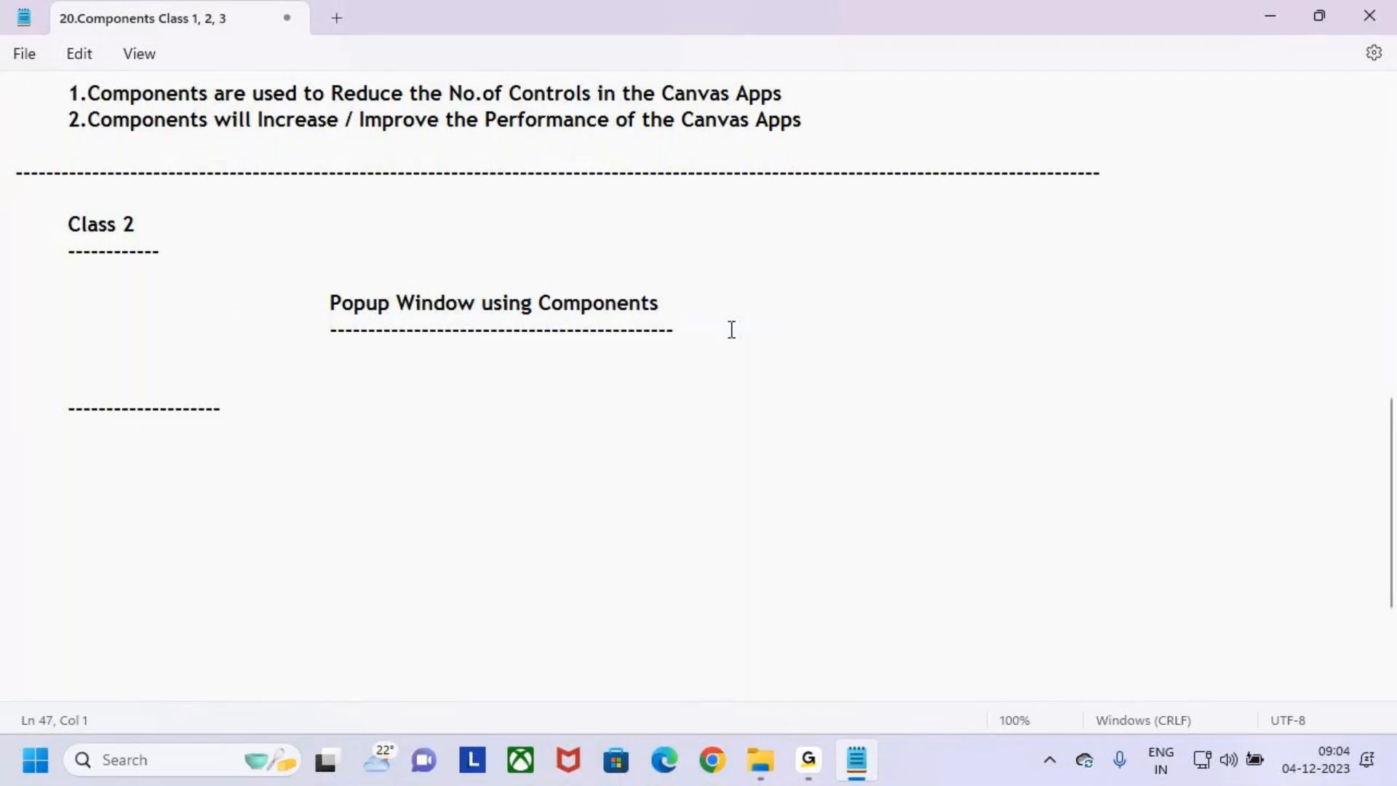
- Remove the new dashed line's indent and extend it into a long separator below the Class 2 section
key(BackSpace)
key(Right)
key(Right)
key(BackSpace)
key(BackSpace)
key(BackSpace)
text(-------------------------------------------------------------------------------------------------------------------------------)
- Add an indented "Class 3" heading with a dashed underline below the separator, followed by several blank lines
key(Return)
key(Return)
key(Tab)
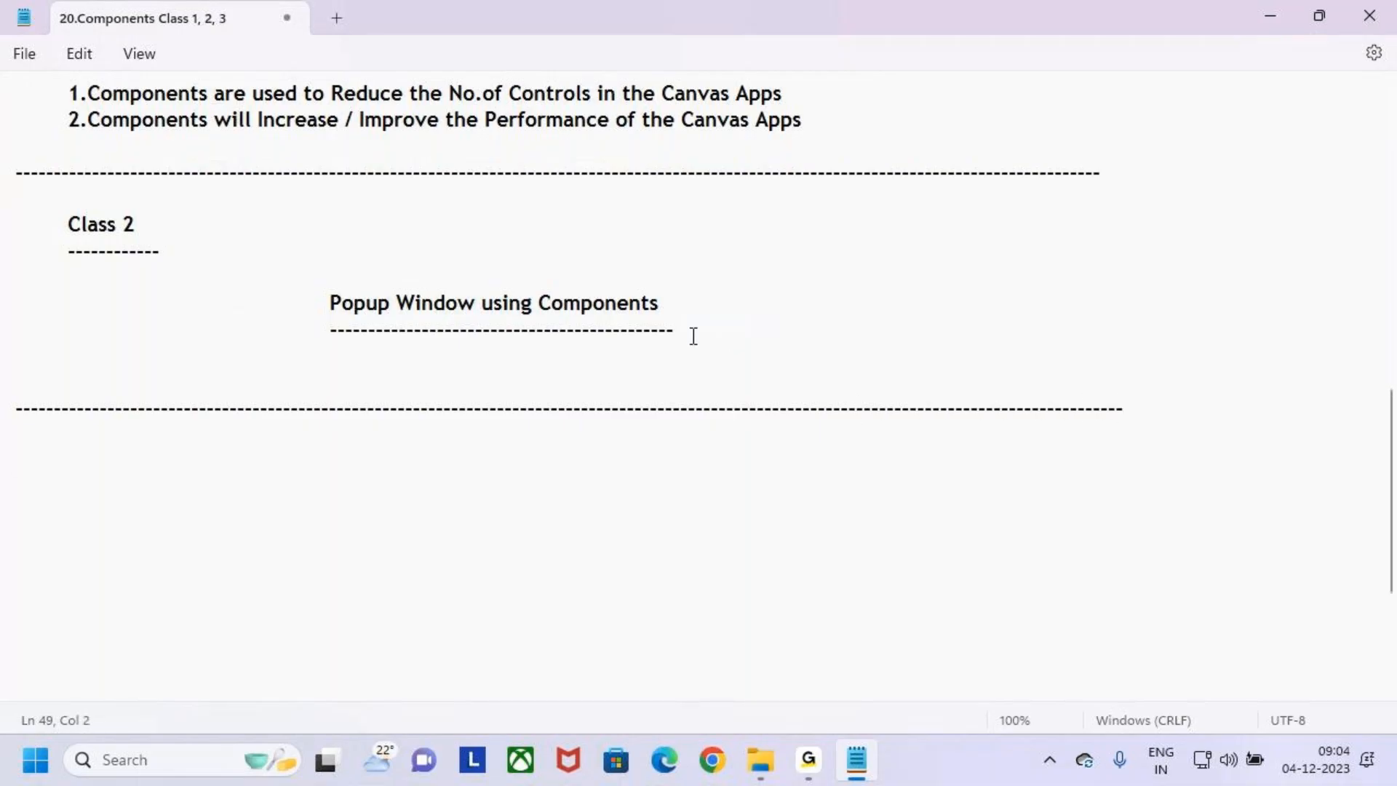
scroll(681, 335, down, 3)
text(Class 3)
key(Return)
key(Tab)
text(-----------)
key(Return)
key(Tab)
key(Return)
key(Return)
key(Return)
key(Return)
key(Return)
key(Return)
key(Return)
key(Return)
key(Return)
key(Return)
key(Return)
key(Return)
key(Return)
key(Return)
key(Return)
key(Return)
key(Return)
key(Return)
key(Return)
key(Return)
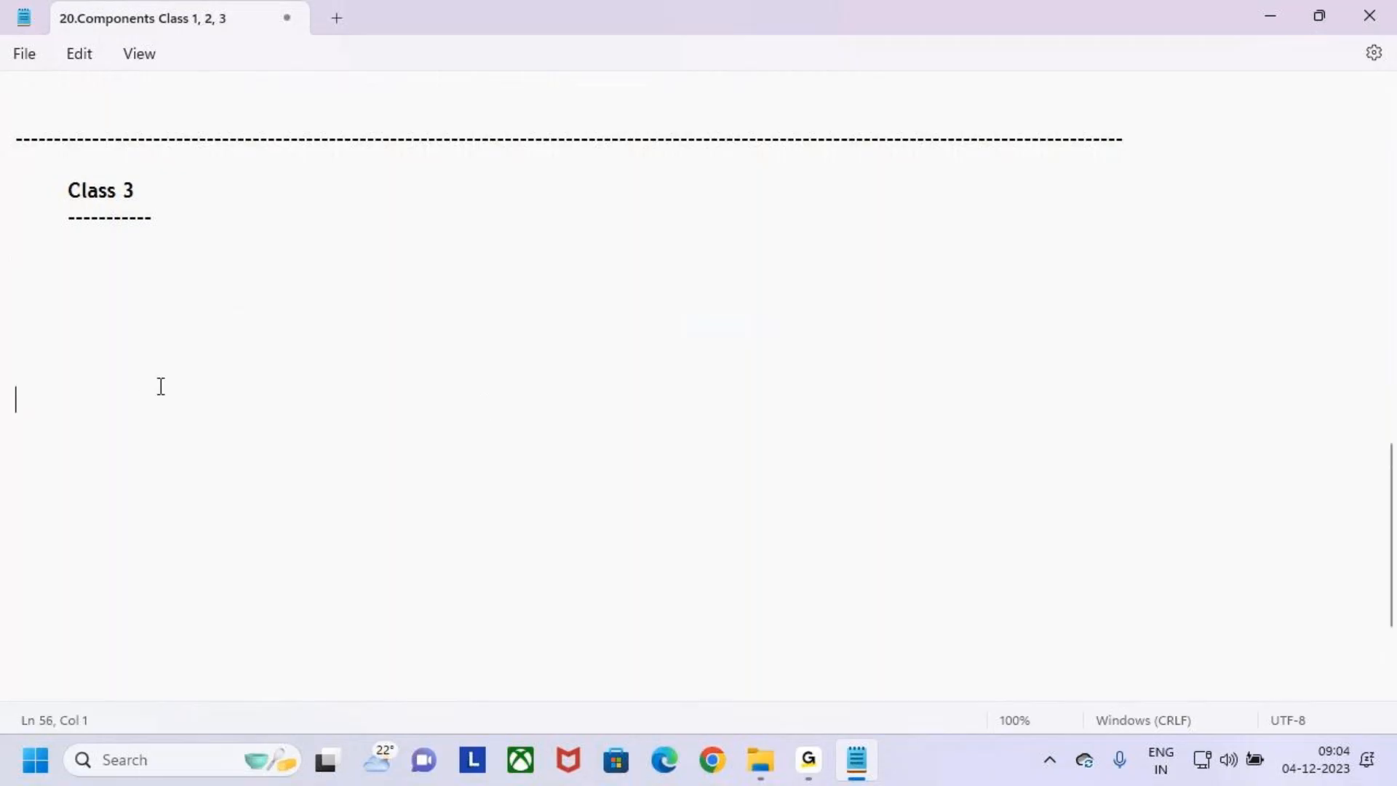
key(Return)
- Add the indented topic title "Left Navigation using Componentsts" beneath the Class 3 heading
scroll(175, 348, up, 1)
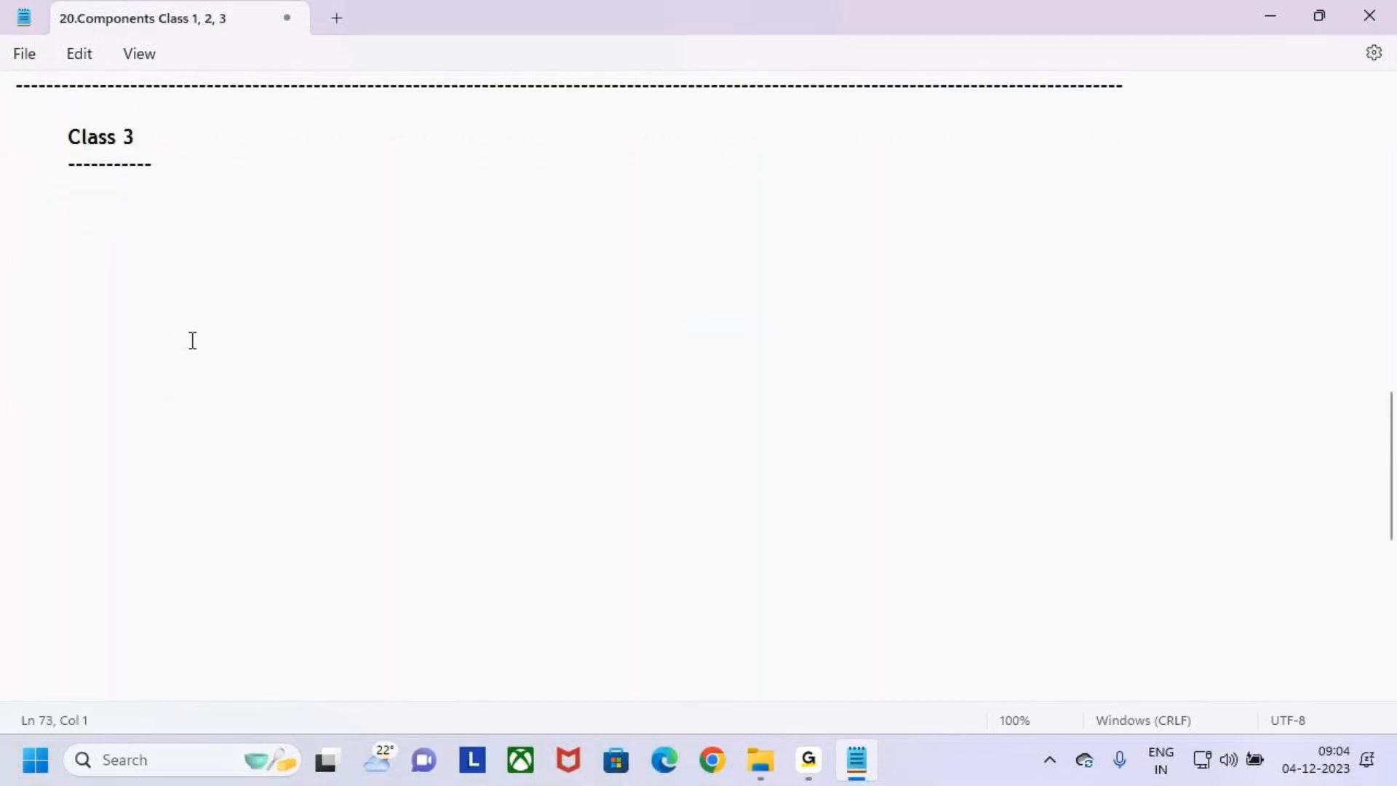
drag(1393, 452, 1393, 426)
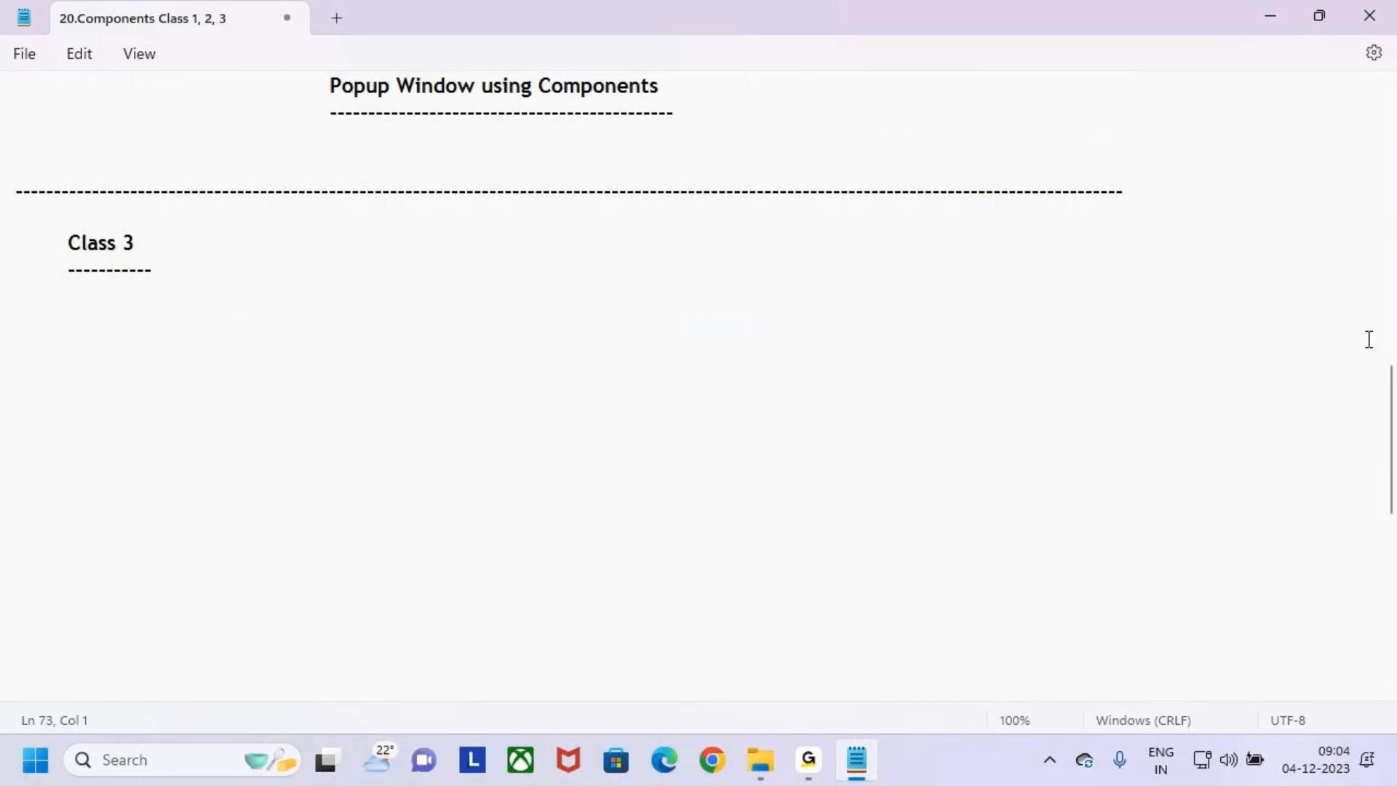
scroll(966, 253, down, 2)
click(187, 120)
key(Return)
key(Return)
key(Tab)
key(Tab)
text(Left Navigation using Comp)
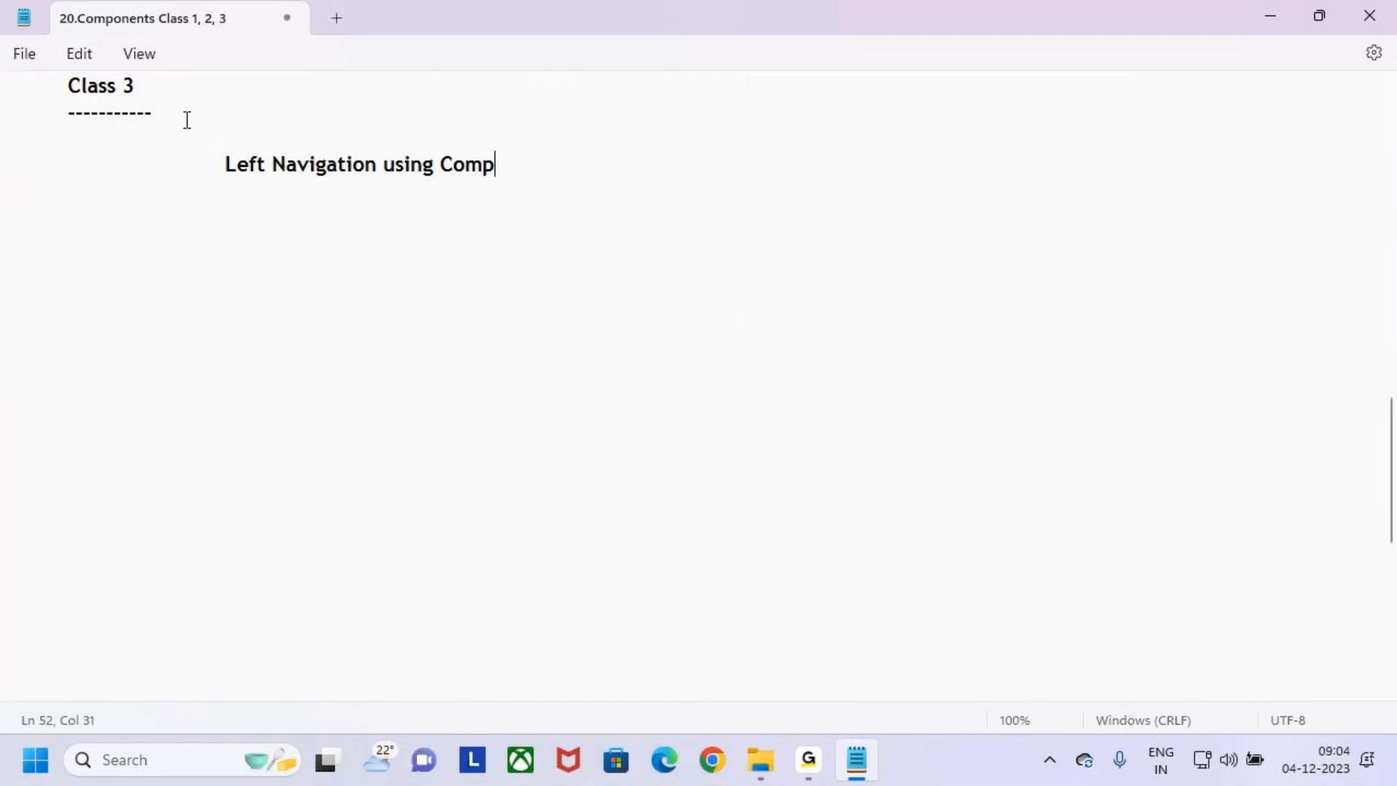
text(onents)
key(Return)
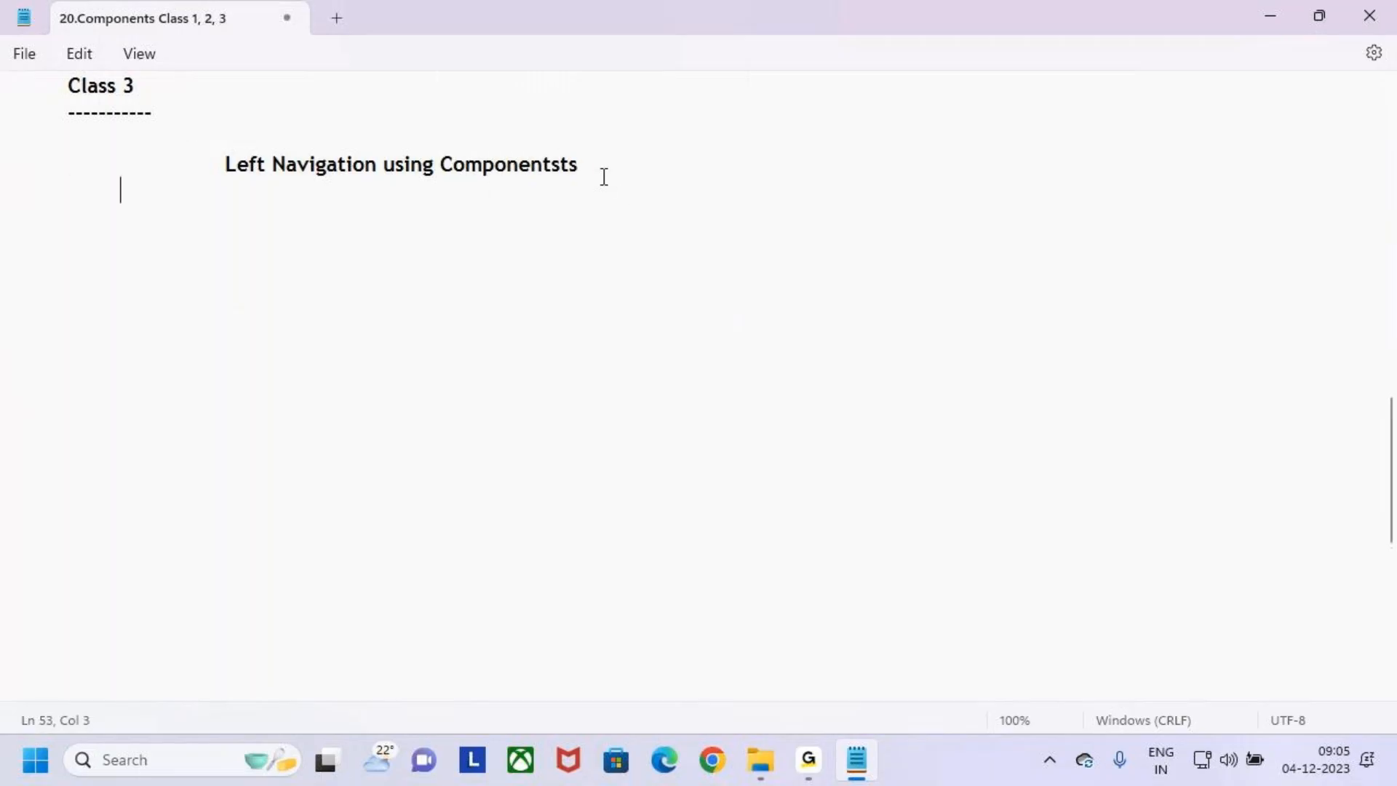
- Underline the Left Navigation title with a row of dashes matching its length
text(-----)
key(BackSpace)
key(BackSpace)
key(BackSpace)
key(BackSpace)
key(BackSpace)
key(BackSpace)
text(-----------------------------------)
key(BackSpace)
key(BackSpace)
key(BackSpace)
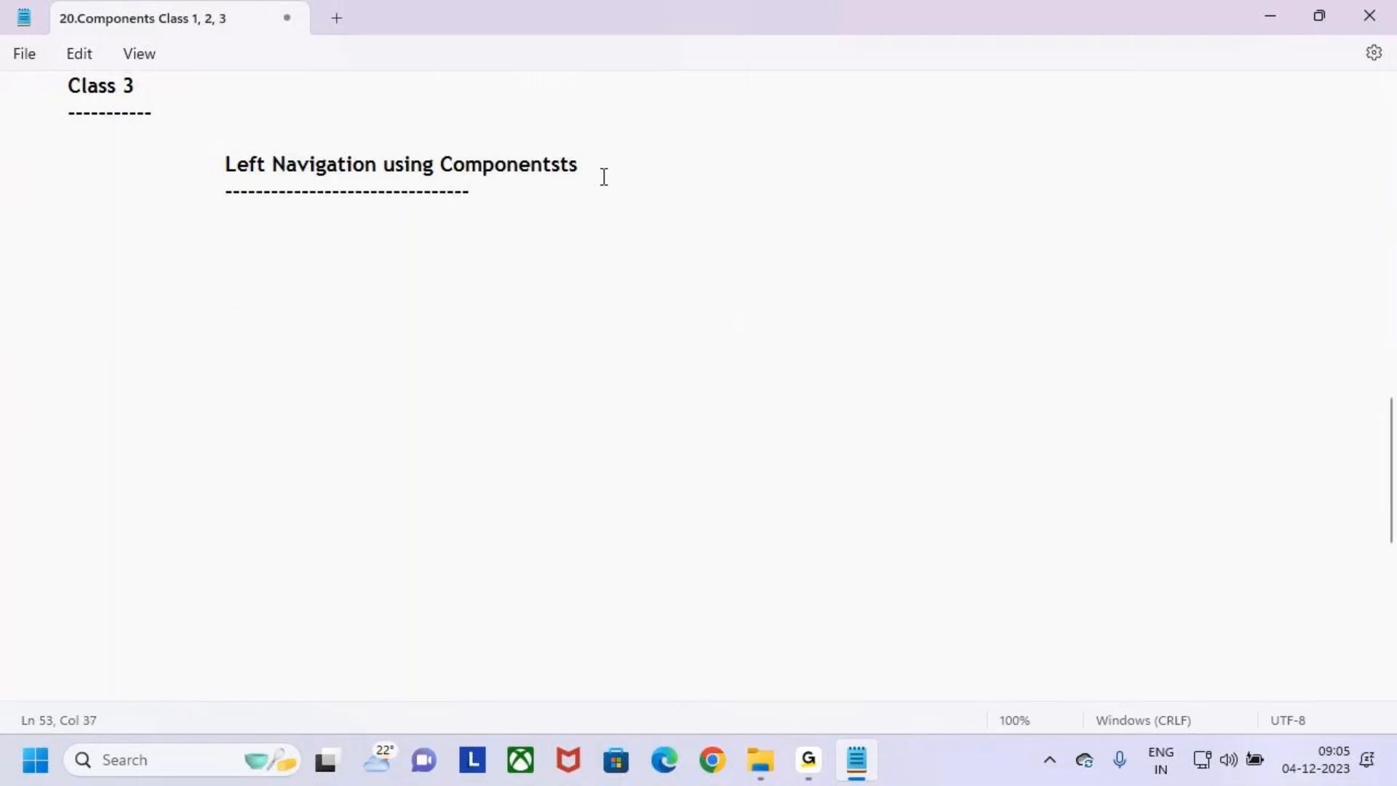
key(BackSpace)
key(BackSpace)
key(BackSpace)
text(-----------------)
key(BackSpace)
key(BackSpace)
key(BackSpace)
key(BackSpace)
text(-----)
- Switch to Google Chrome and open the Power Apps home page at make.powerapps.com
click(724, 758)
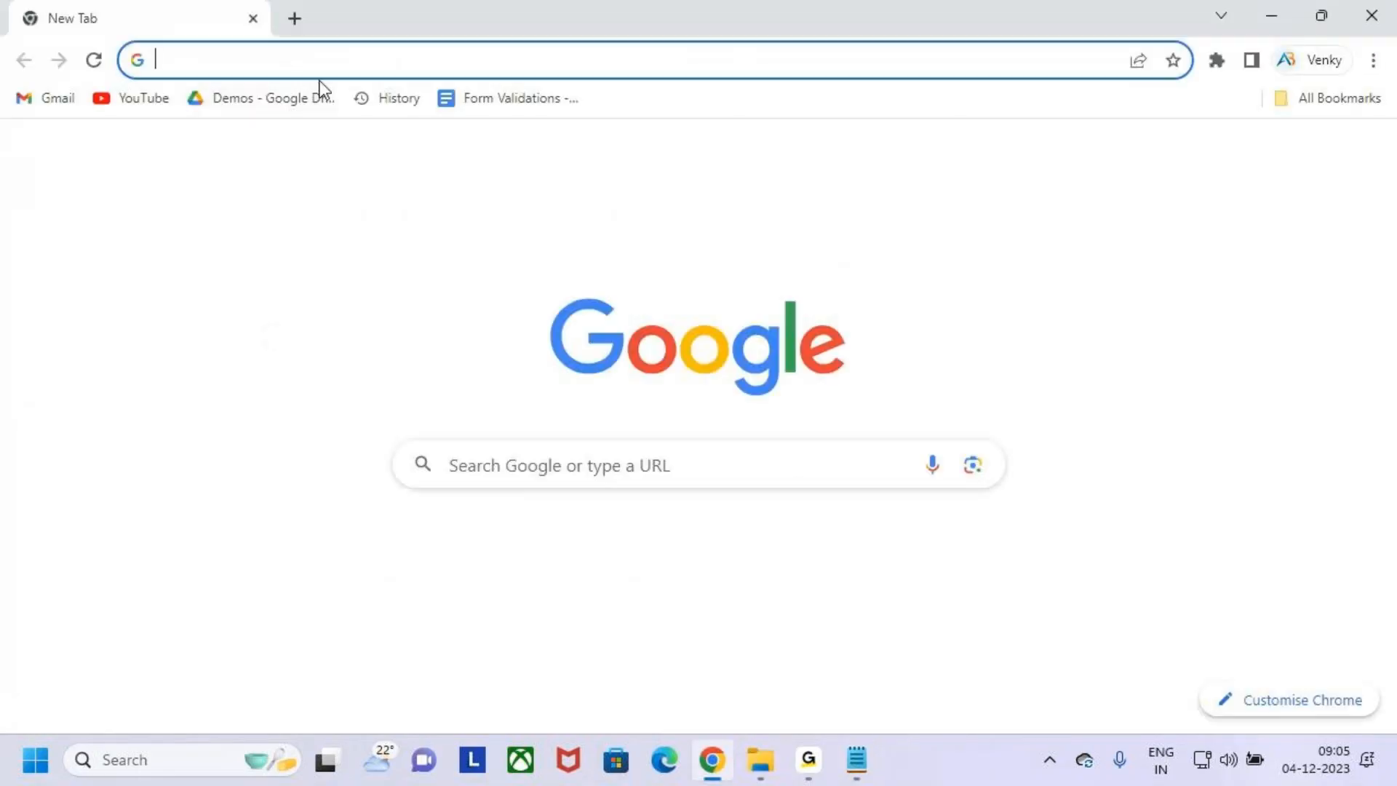
click(316, 58)
text(maje)
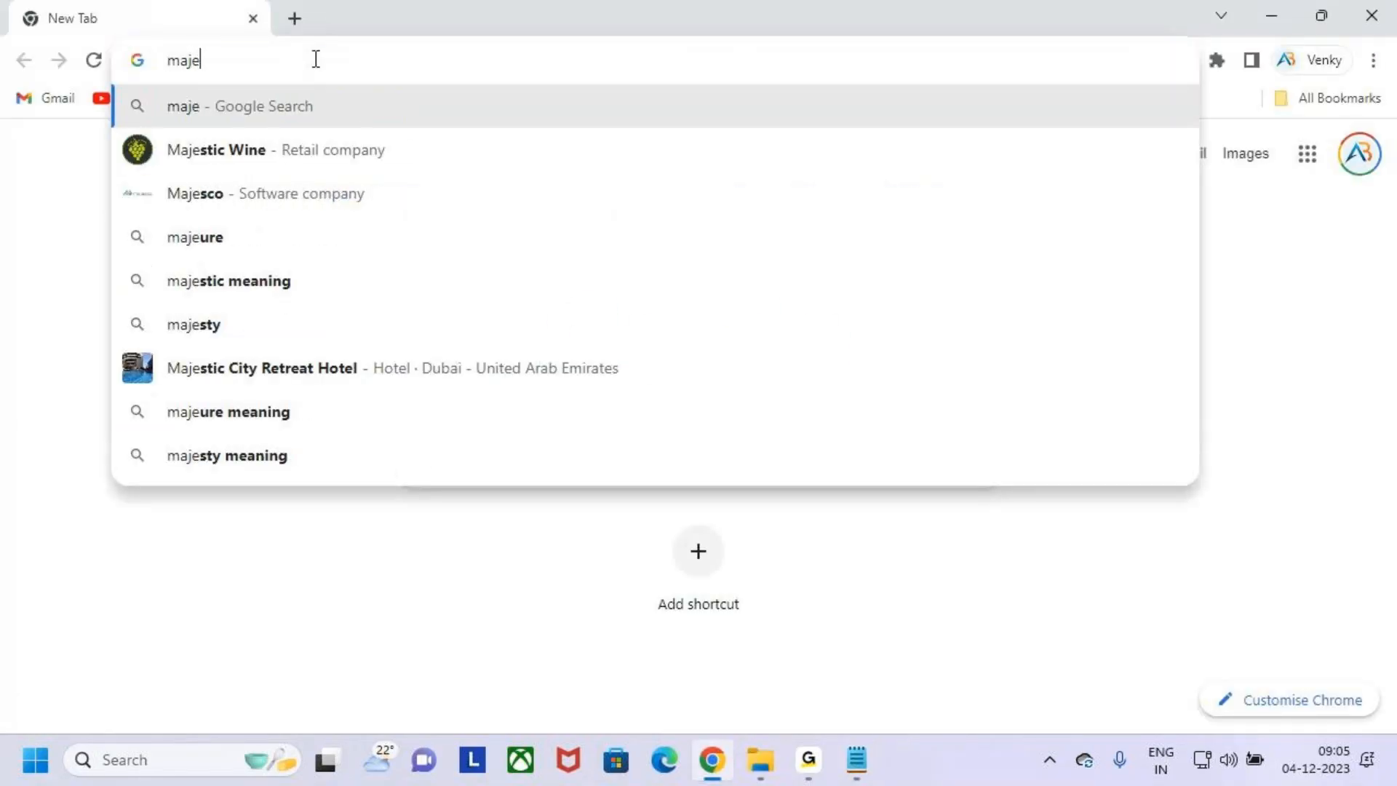
key(Escape)
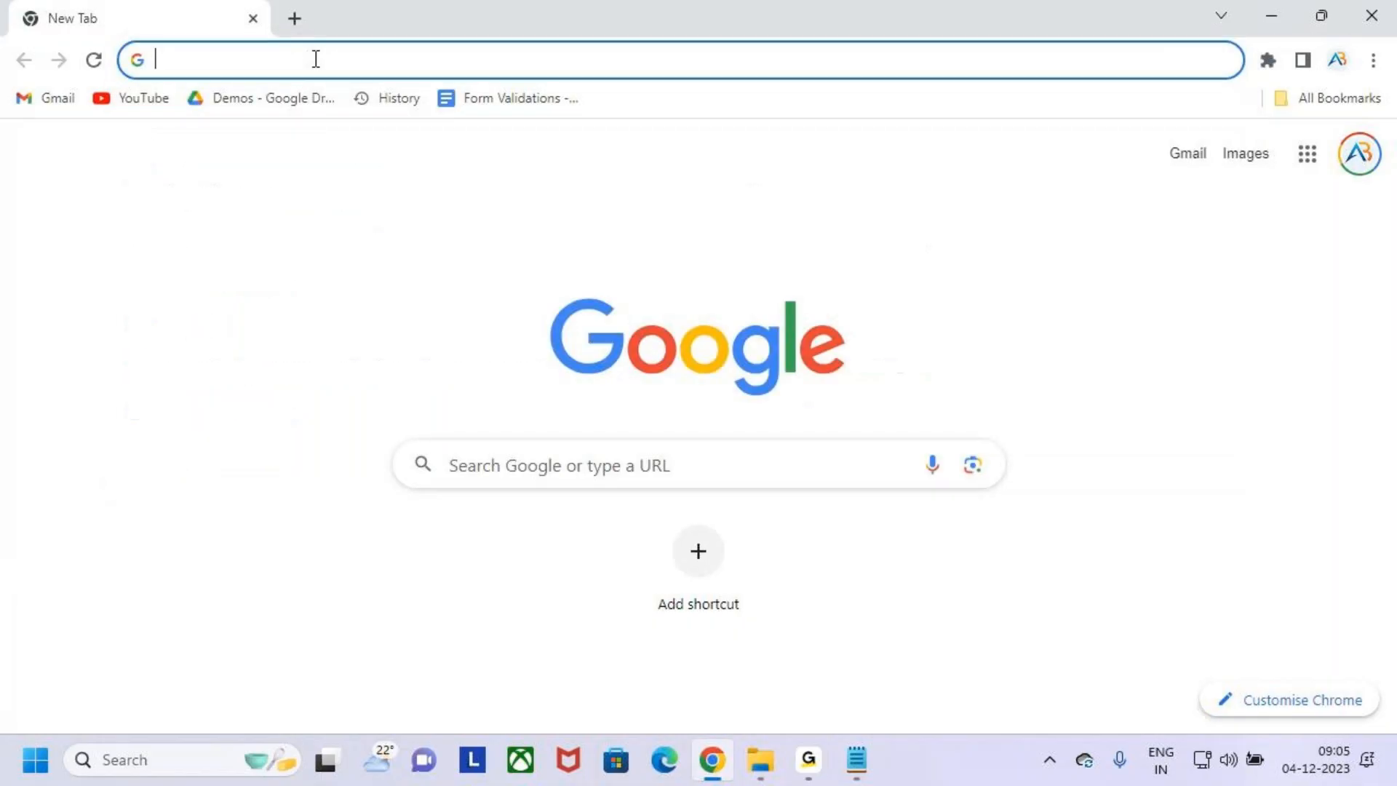
text(m)
key(Right)
key(Return)
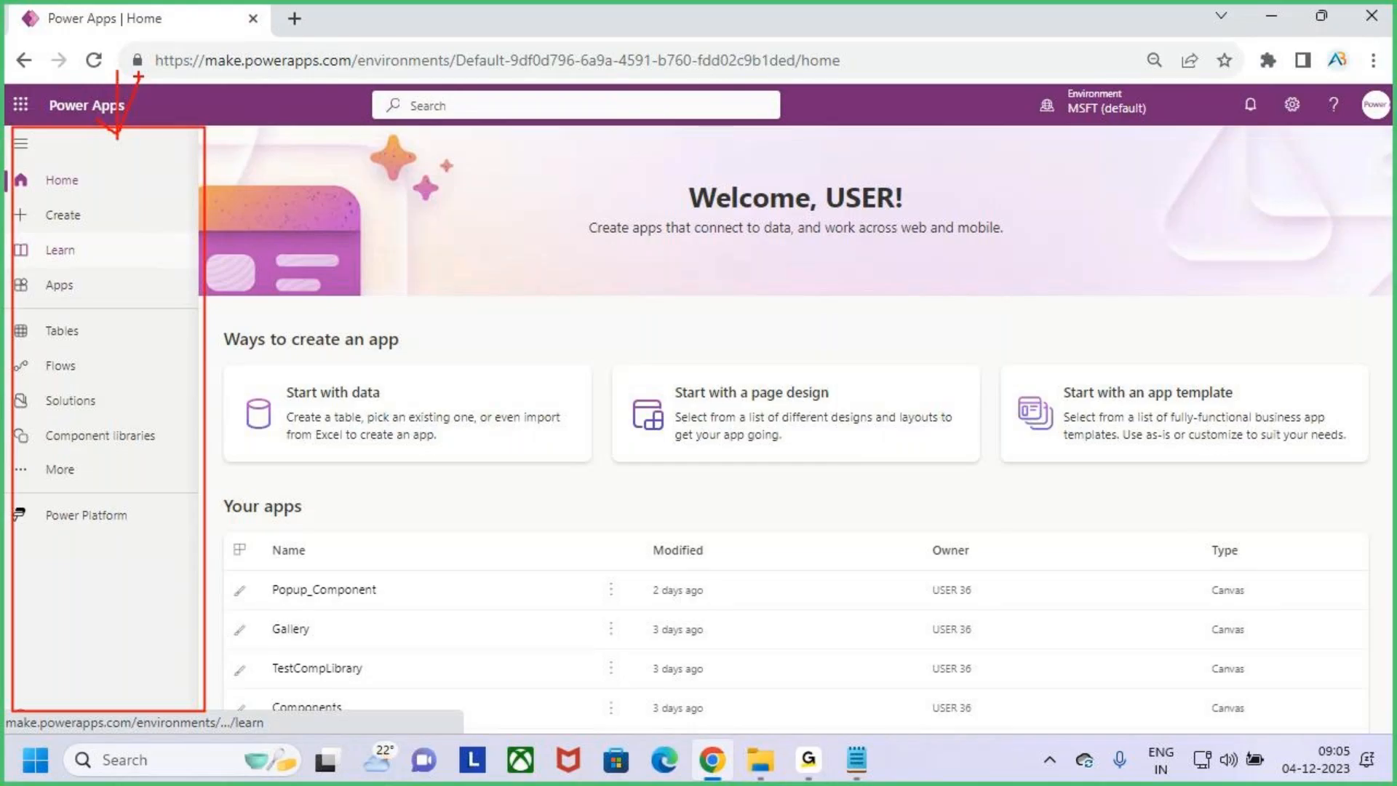
- Collapse and expand the Power Apps navigation pane and examine its items, such as Home, Create, Learn and Apps
click(20, 144)
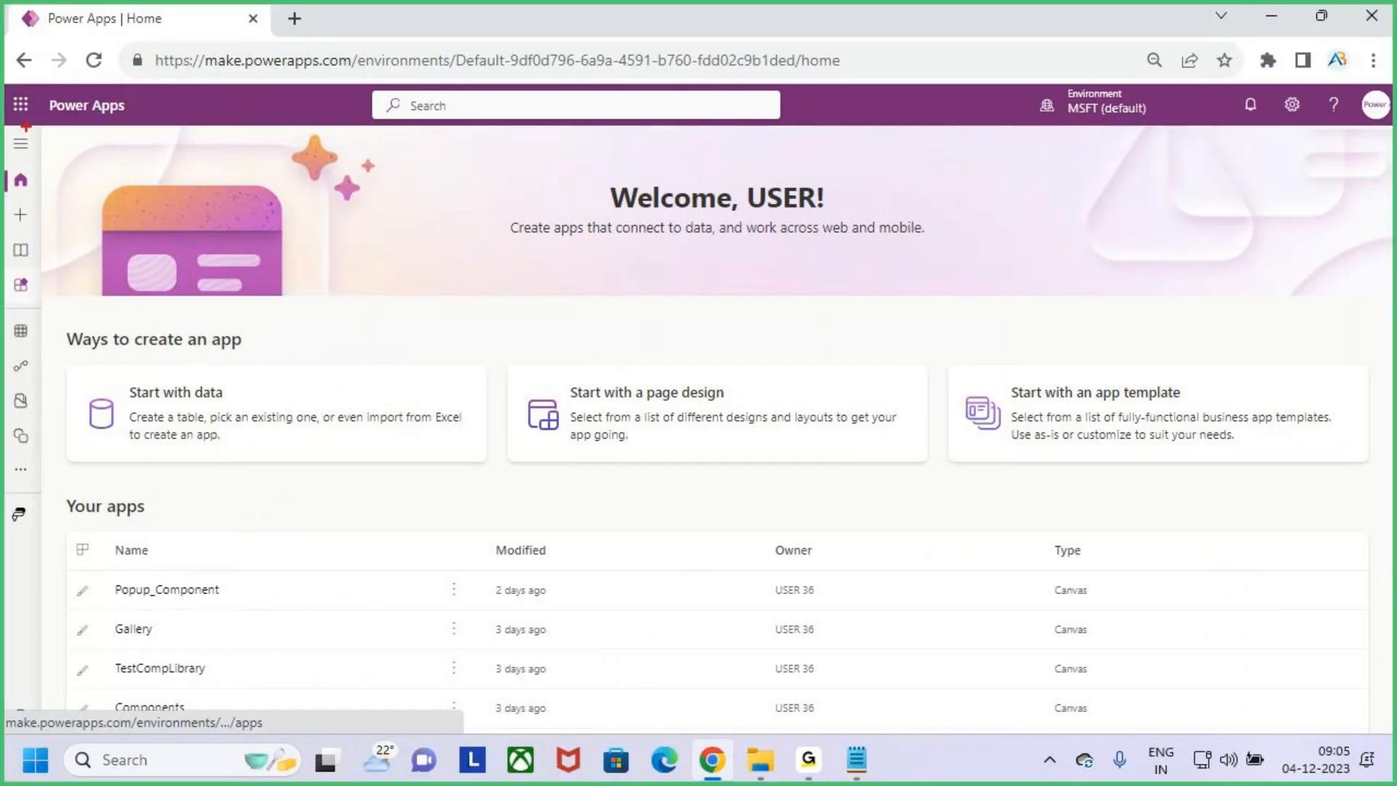
click(21, 144)
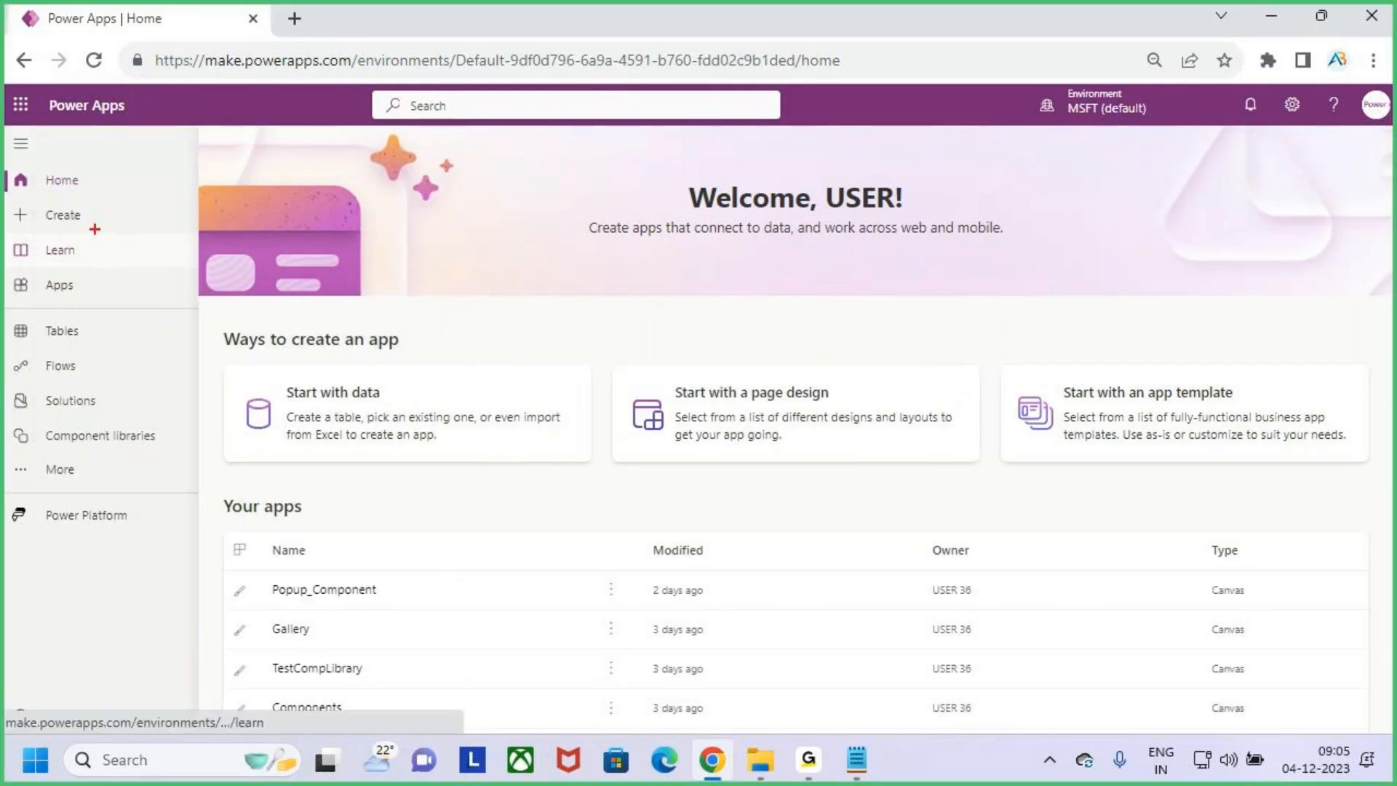
mouse_move(46, 192)
mouse_down()
mouse_move(69, 195)
mouse_move(73, 229)
mouse_up()
mouse_move(9, 132)
mouse_down()
mouse_move(181, 468)
mouse_move(193, 593)
mouse_up()
key(Escape)
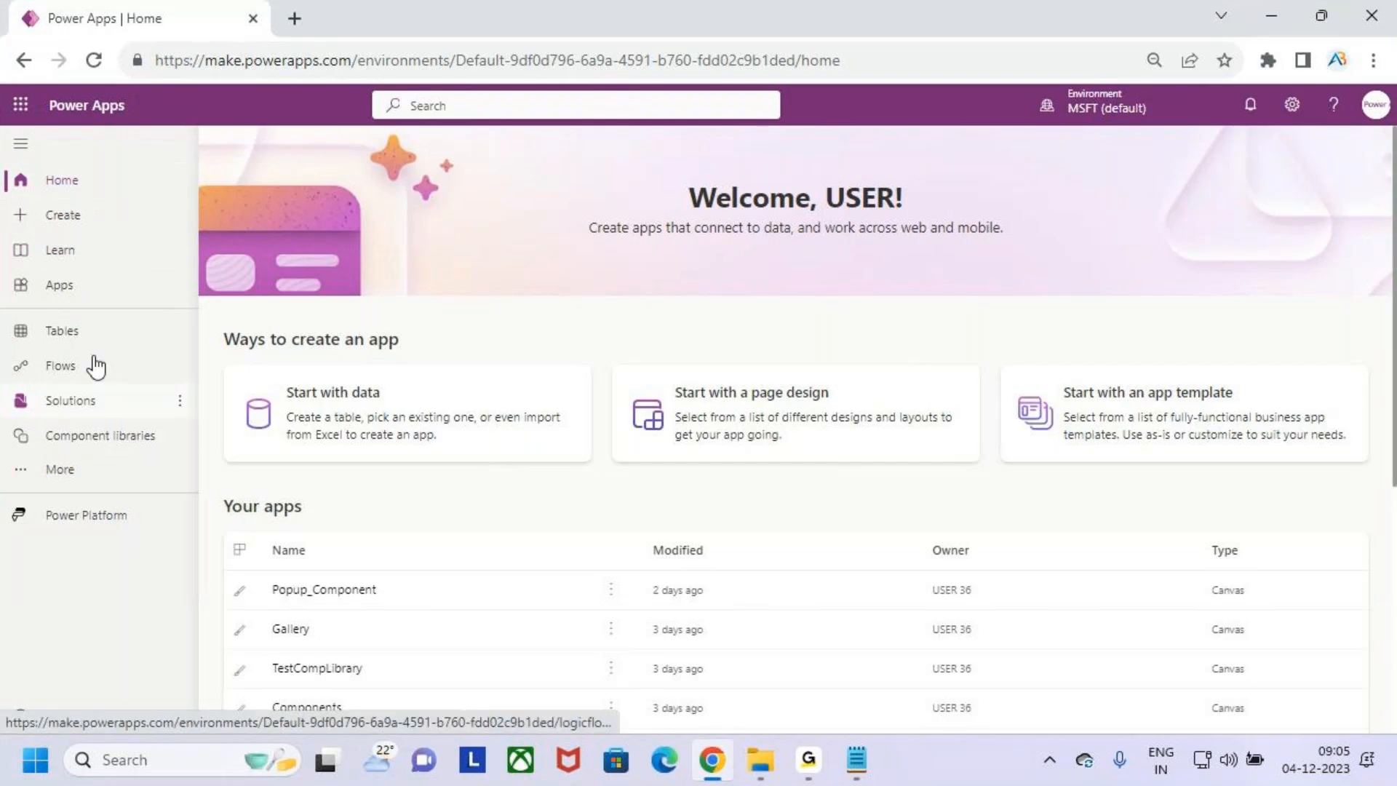
key(ctrl+2)
mouse_move(10, 176)
mouse_down()
mouse_move(31, 214)
mouse_move(864, 620)
mouse_move(1266, 647)
mouse_up()
mouse_move(601, 122)
mouse_down()
mouse_move(617, 191)
mouse_move(630, 155)
mouse_up()
drag(617, 179, 615, 221)
key(Escape)
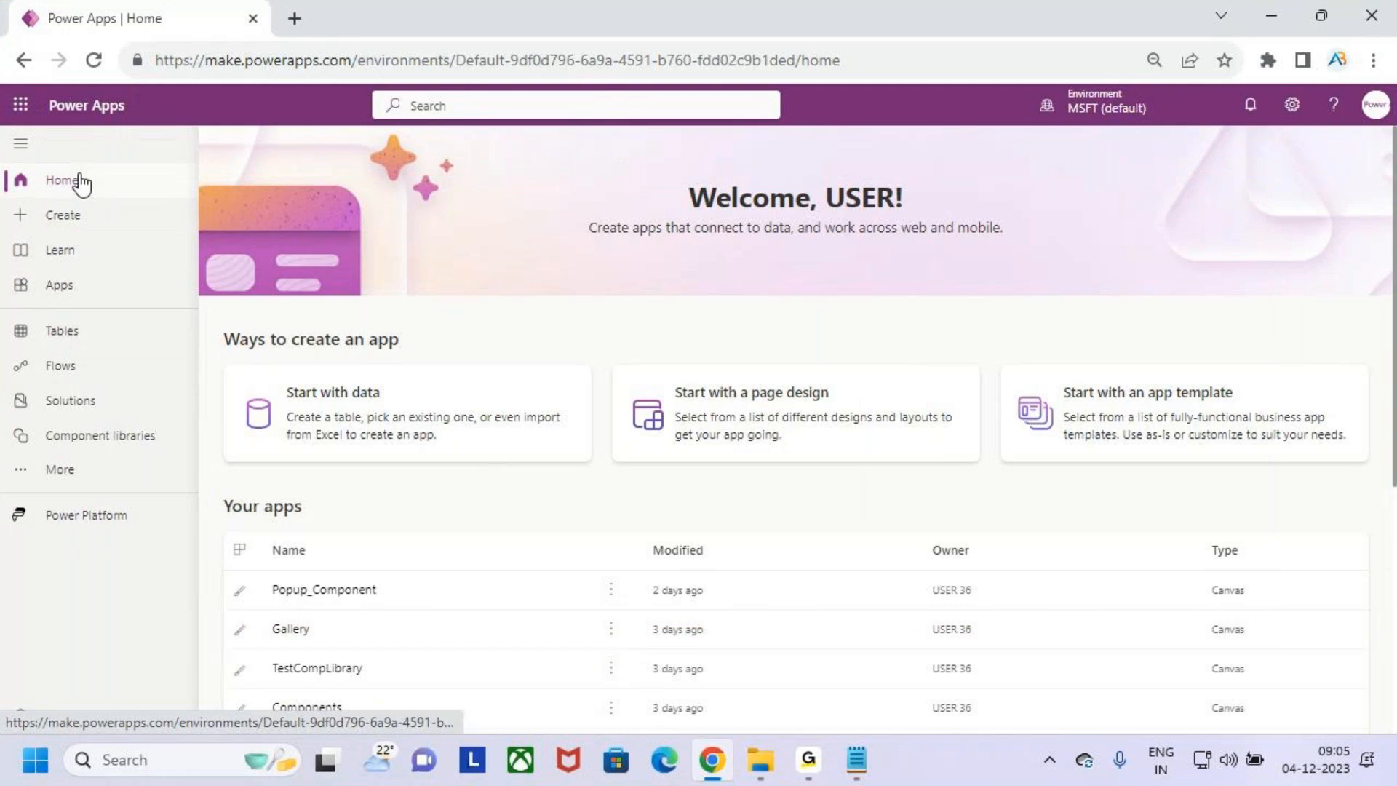
- View the Create, Learn and Apps pages in turn from the navigation pane
click(78, 224)
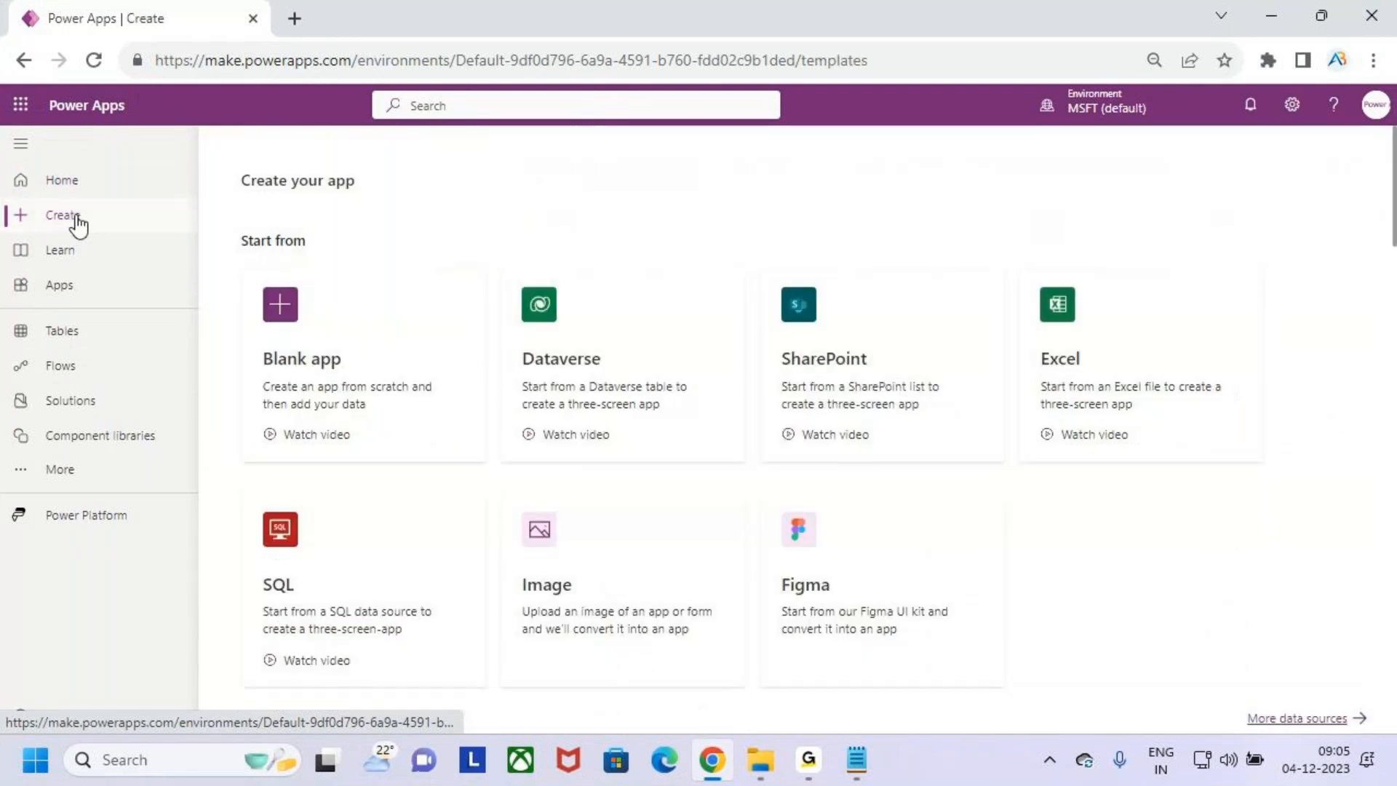
click(81, 255)
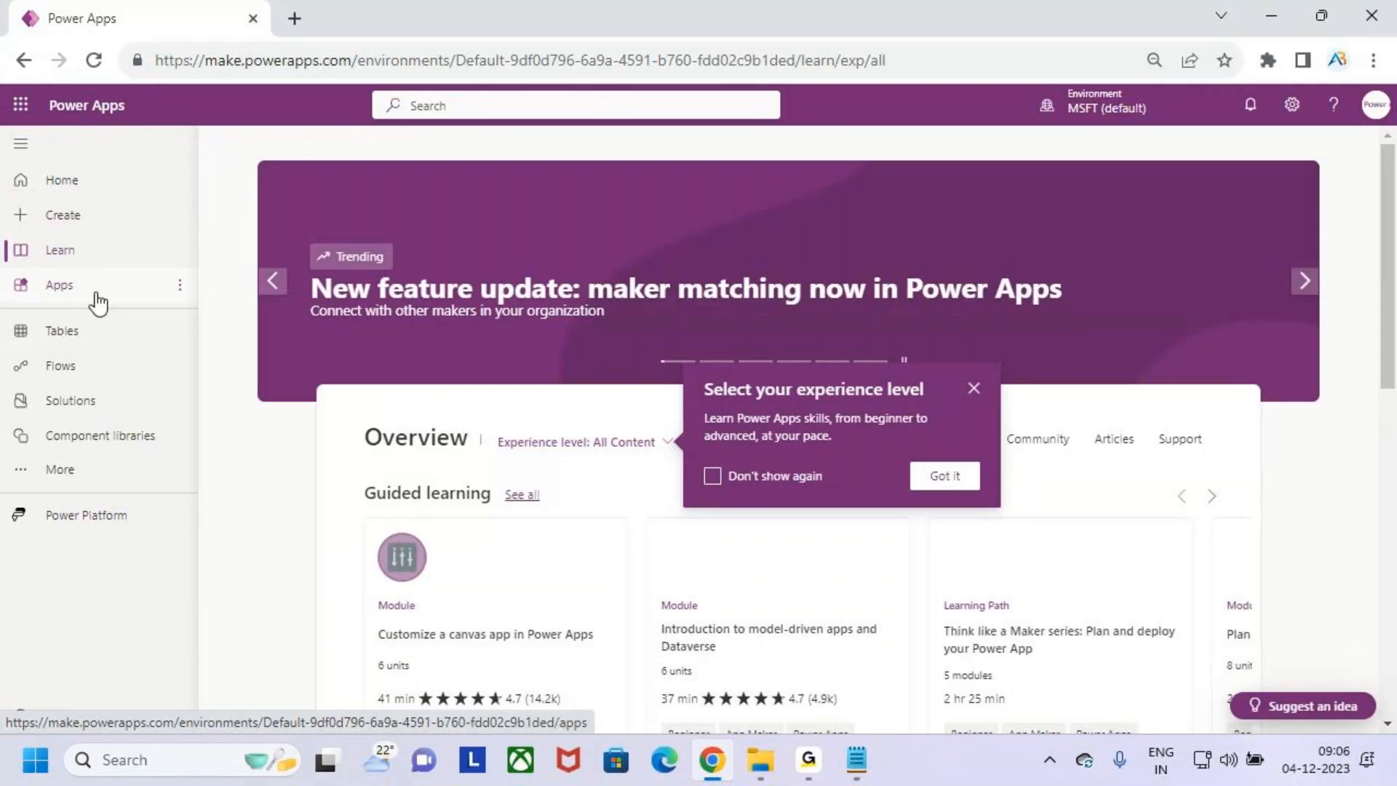
click(91, 291)
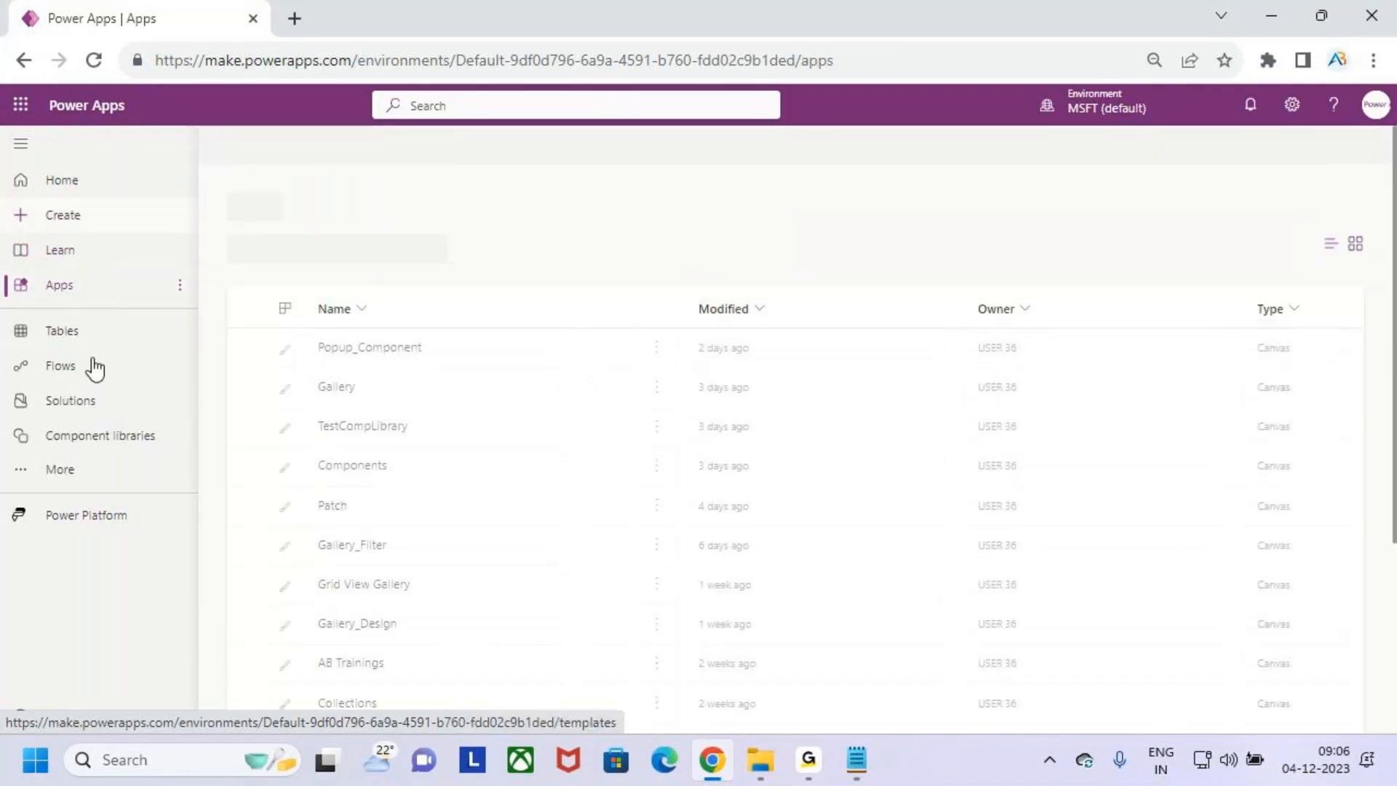
- Point out the Home, Create, Learn and Apps navigation items with red screen annotations and clear the markings
drag(48, 203, 69, 182)
mouse_move(51, 238)
mouse_down()
mouse_move(93, 213)
mouse_move(89, 240)
mouse_up()
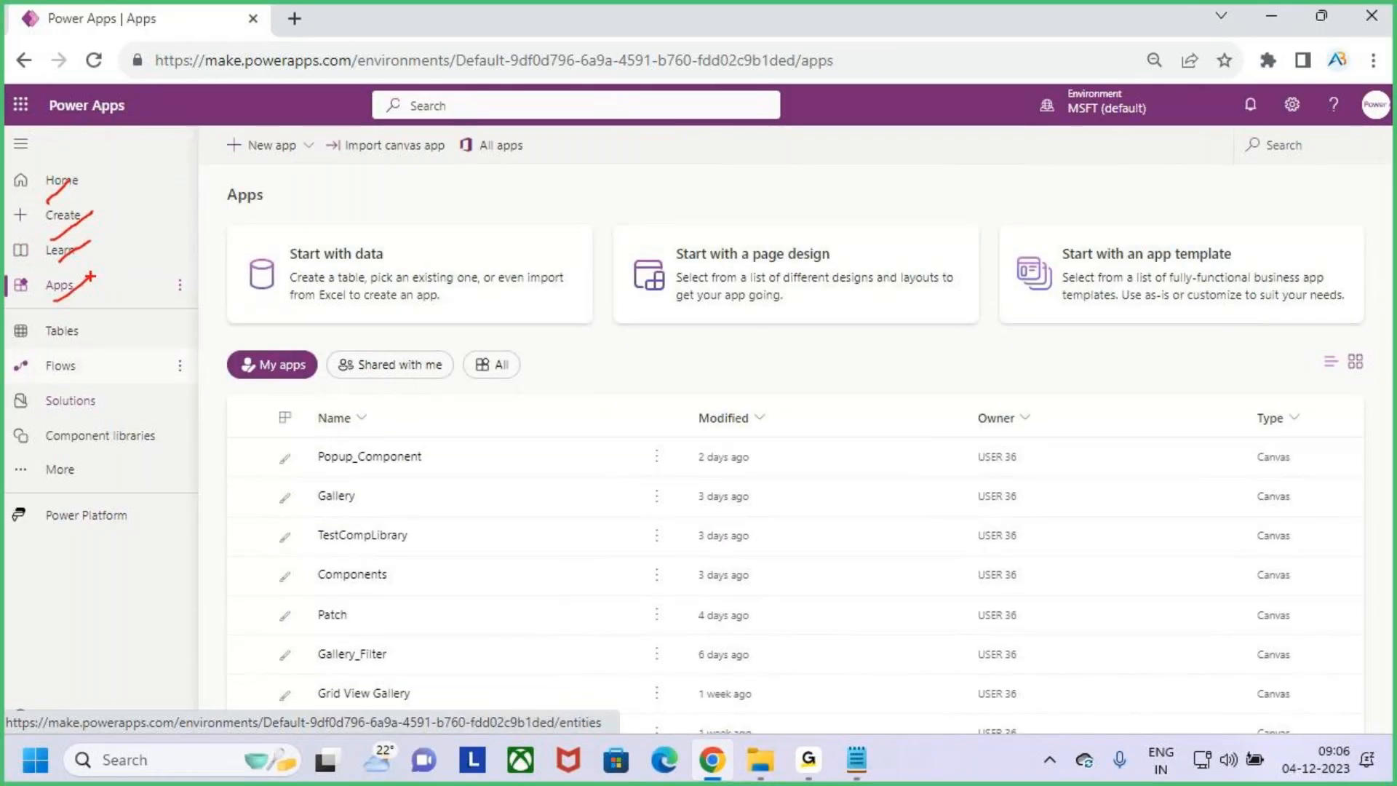
key(Escape)
key(ctrl+2)
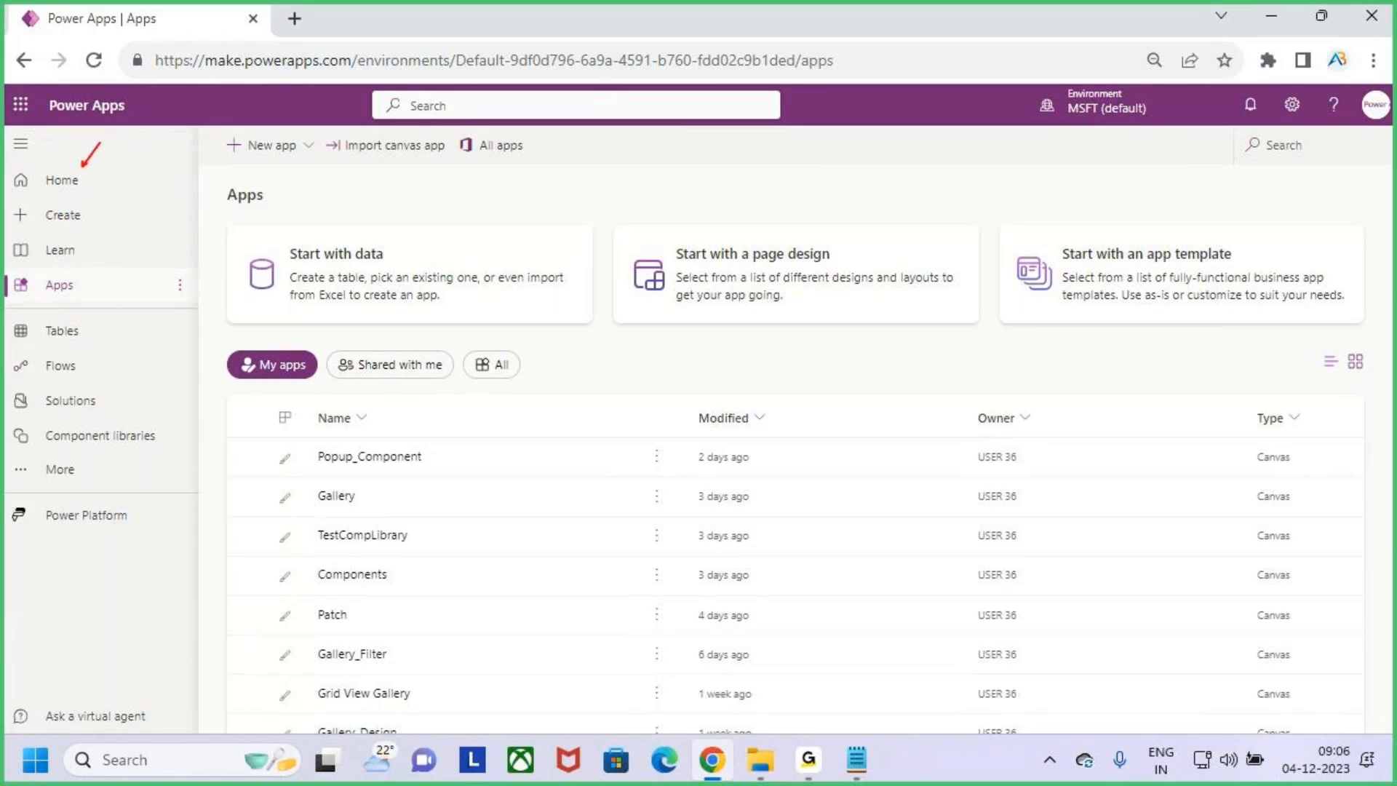
drag(189, 209, 254, 174)
drag(84, 216, 121, 186)
drag(97, 268, 75, 288)
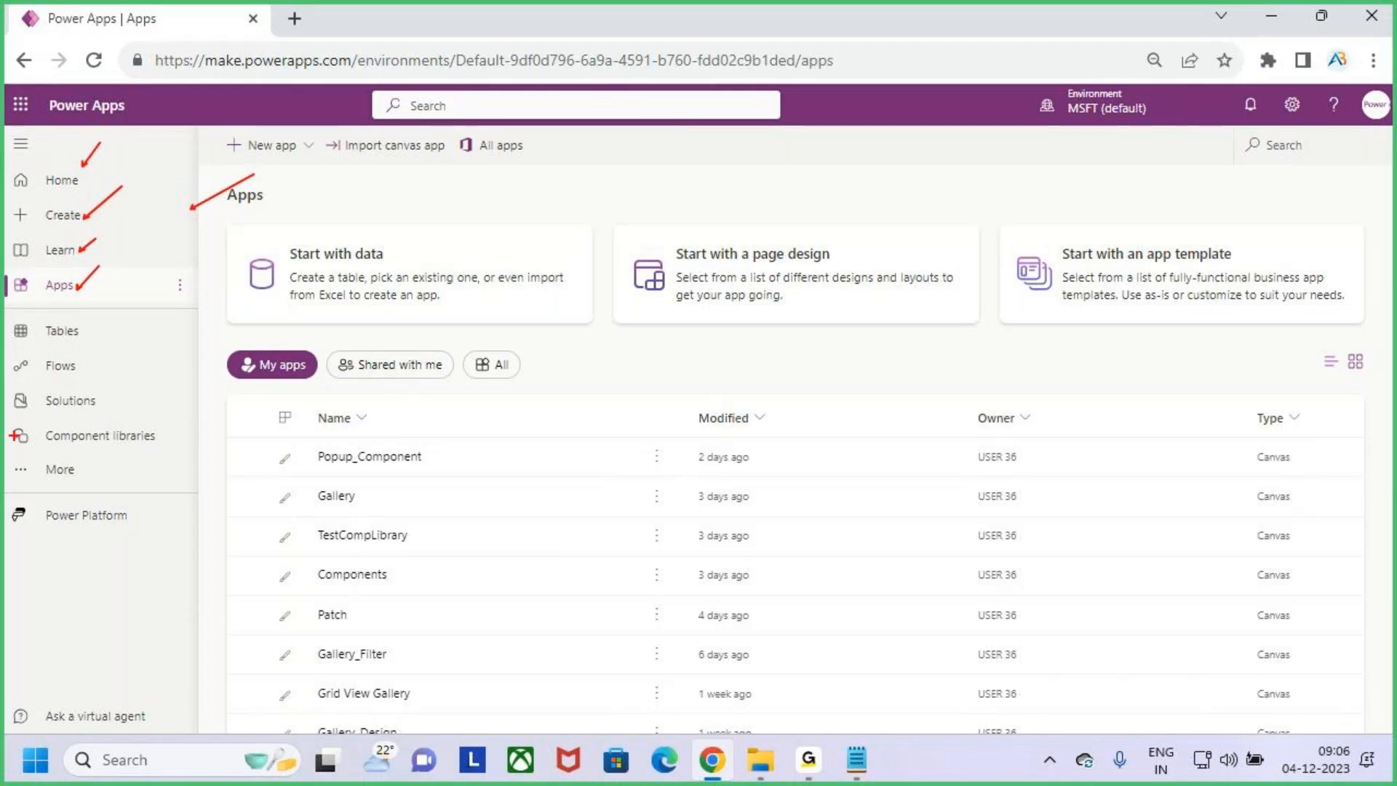
key(Escape)
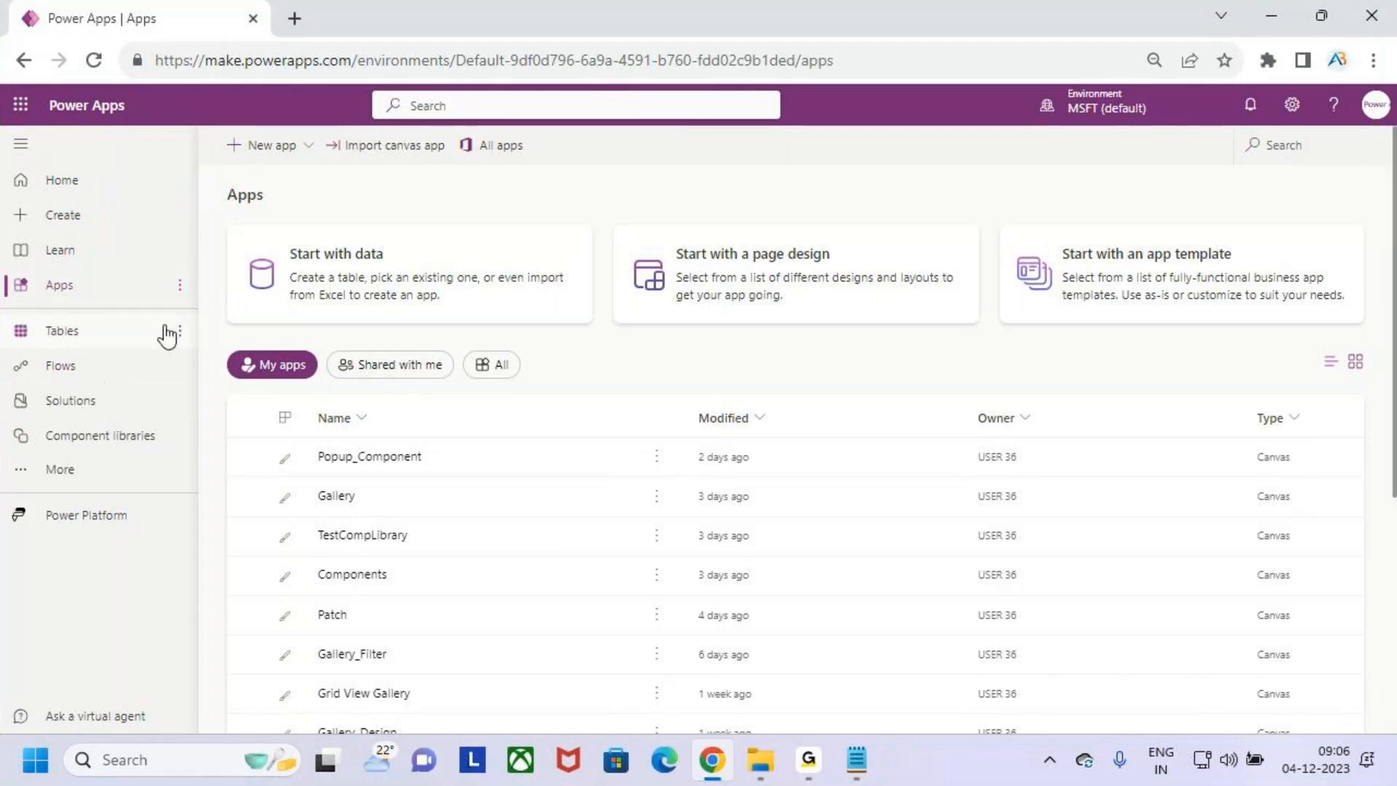
- Collapse and re-expand the navigation pane, and annotate its items with red ticks, a surrounding box and a circled 10
click(21, 144)
click(20, 143)
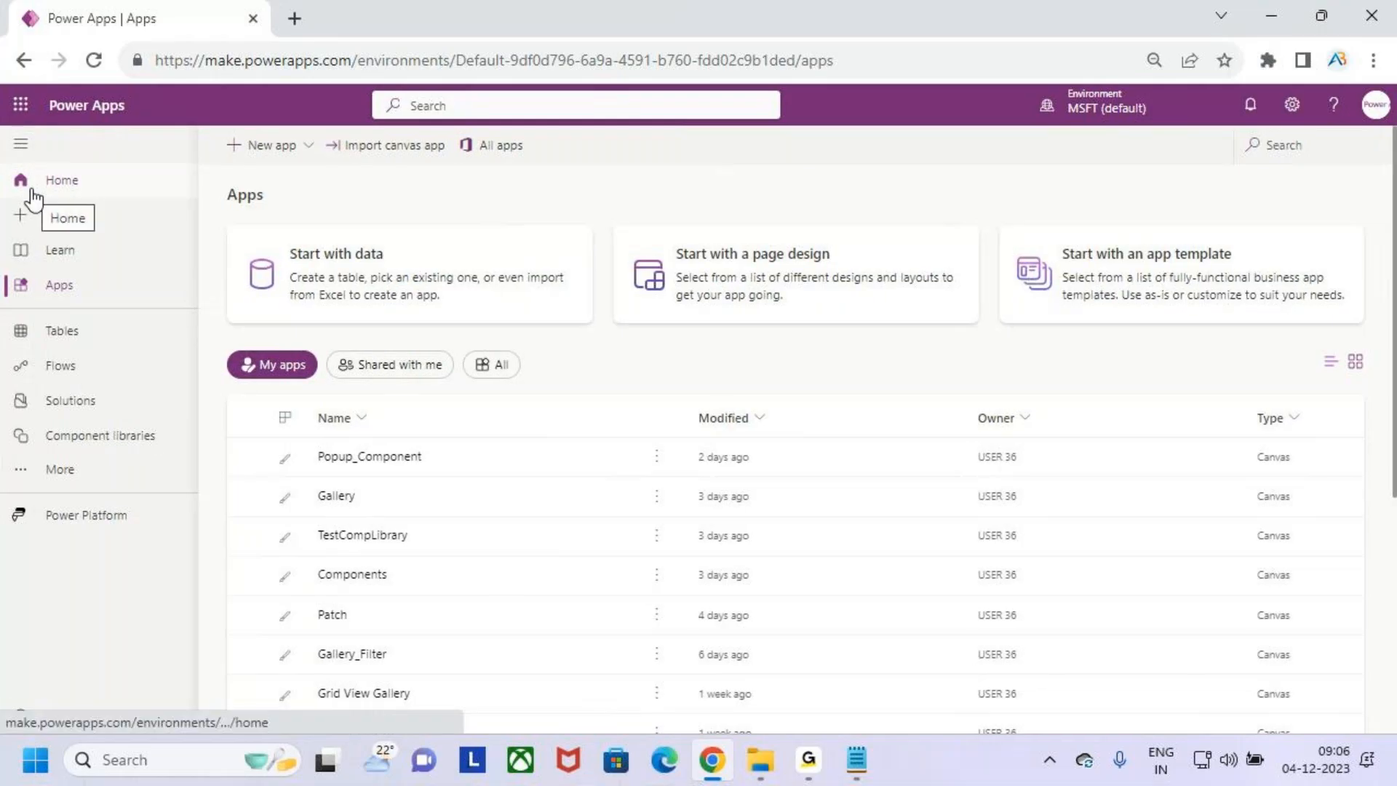
key(ctrl+2)
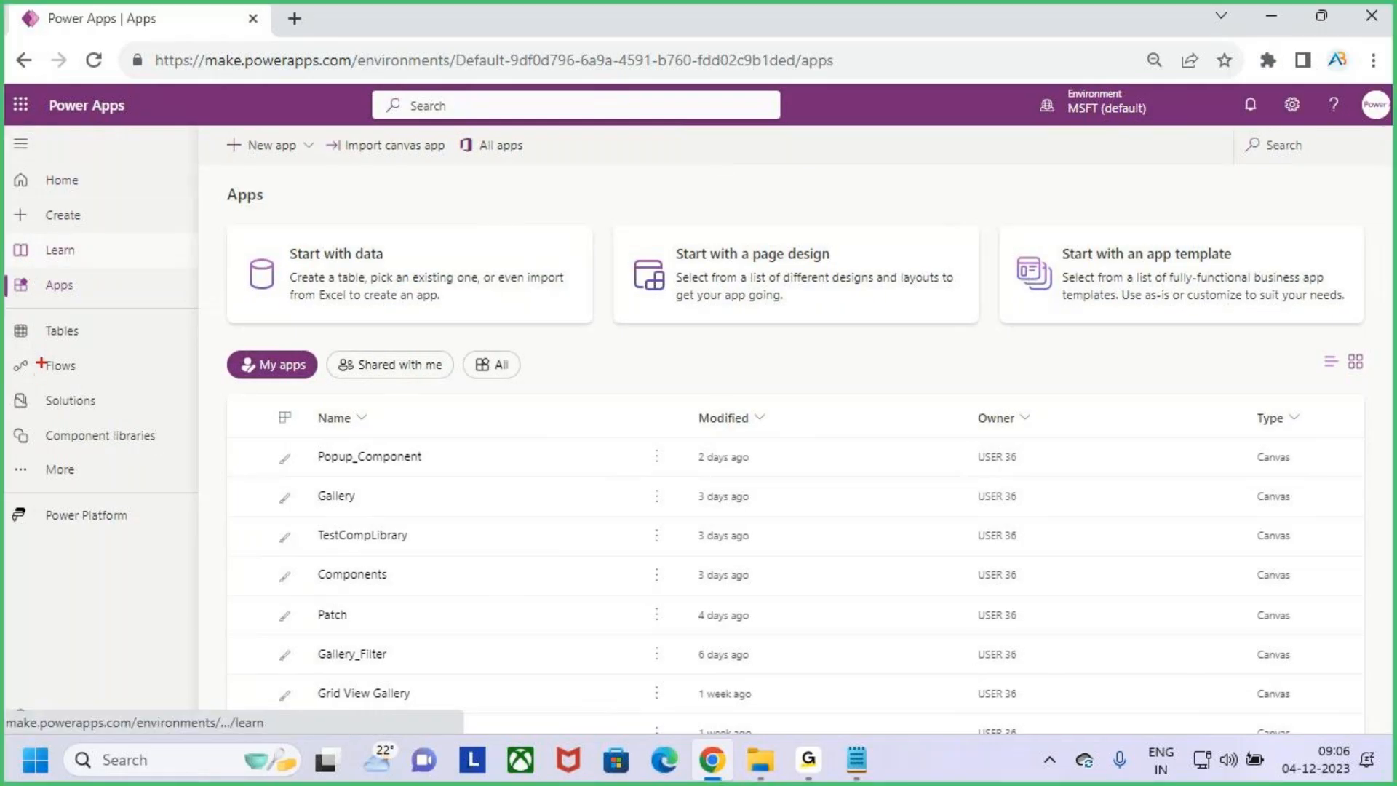
drag(75, 183, 103, 165)
drag(73, 224, 104, 200)
drag(62, 260, 131, 245)
mouse_move(59, 332)
mouse_down()
mouse_move(94, 302)
mouse_move(74, 354)
mouse_up()
drag(75, 377, 138, 379)
drag(133, 452, 153, 438)
drag(78, 475, 95, 467)
mouse_move(88, 520)
mouse_down()
mouse_move(115, 498)
mouse_move(119, 579)
mouse_move(144, 569)
mouse_move(133, 540)
mouse_up()
mouse_move(149, 527)
mouse_down()
mouse_move(123, 514)
mouse_move(110, 601)
mouse_move(145, 518)
mouse_up()
mouse_move(9, 130)
mouse_down()
mouse_move(144, 523)
mouse_move(222, 534)
mouse_up()
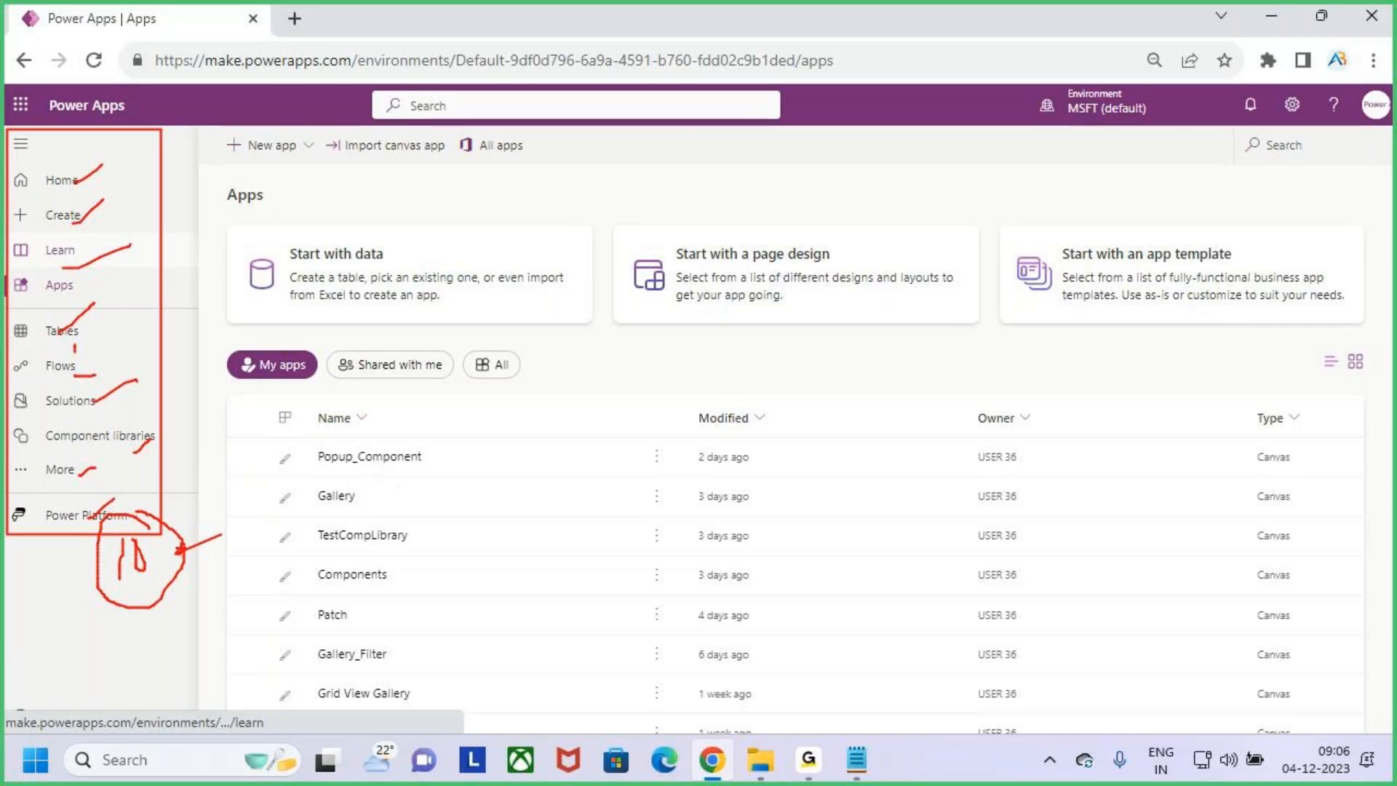
drag(179, 555, 226, 540)
- Write the calculation 20 × 10 = 200 in red over the Apps page, circle it and point an arrow at it
mouse_move(551, 368)
mouse_down()
mouse_move(576, 402)
mouse_move(596, 402)
mouse_move(578, 365)
mouse_up()
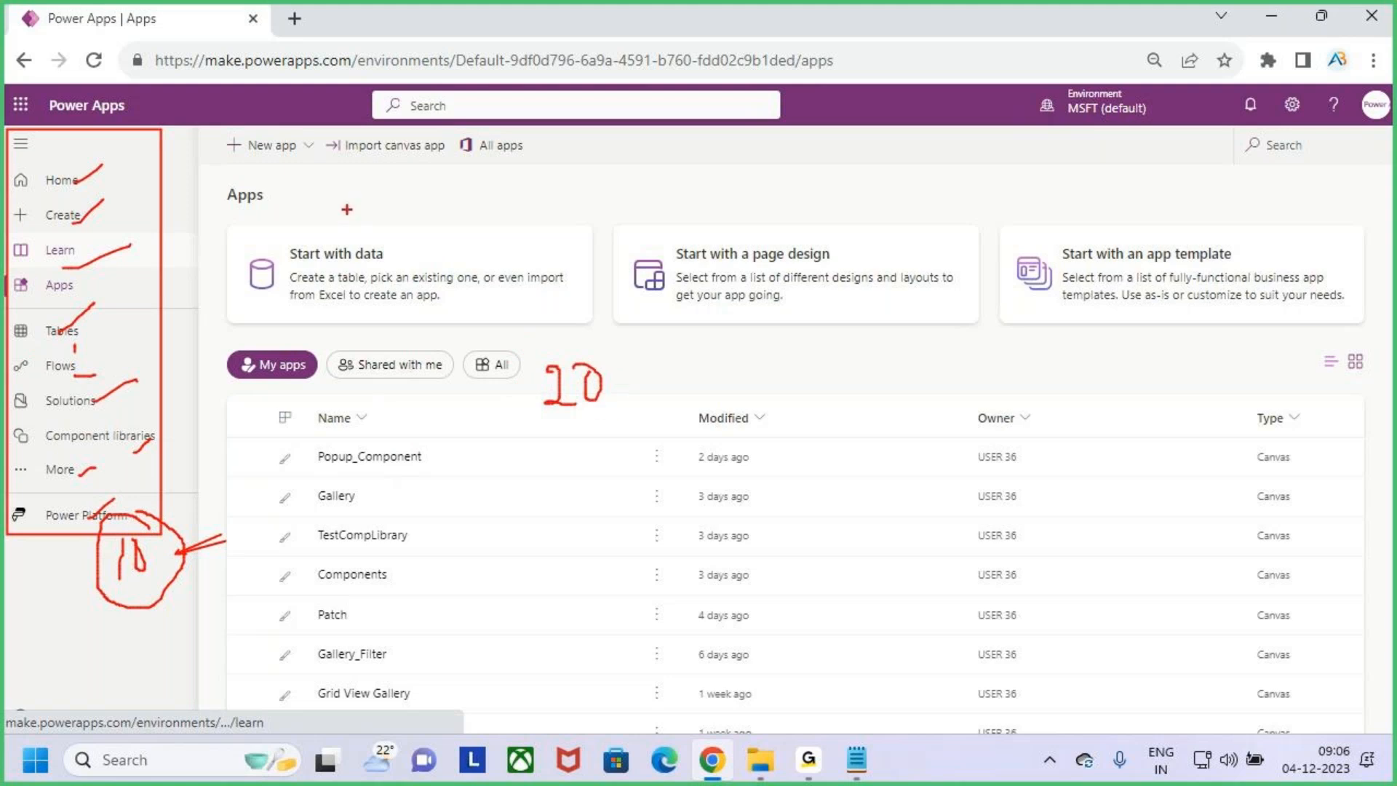
mouse_move(573, 347)
mouse_down()
mouse_move(574, 436)
mouse_move(608, 360)
mouse_move(584, 349)
mouse_up()
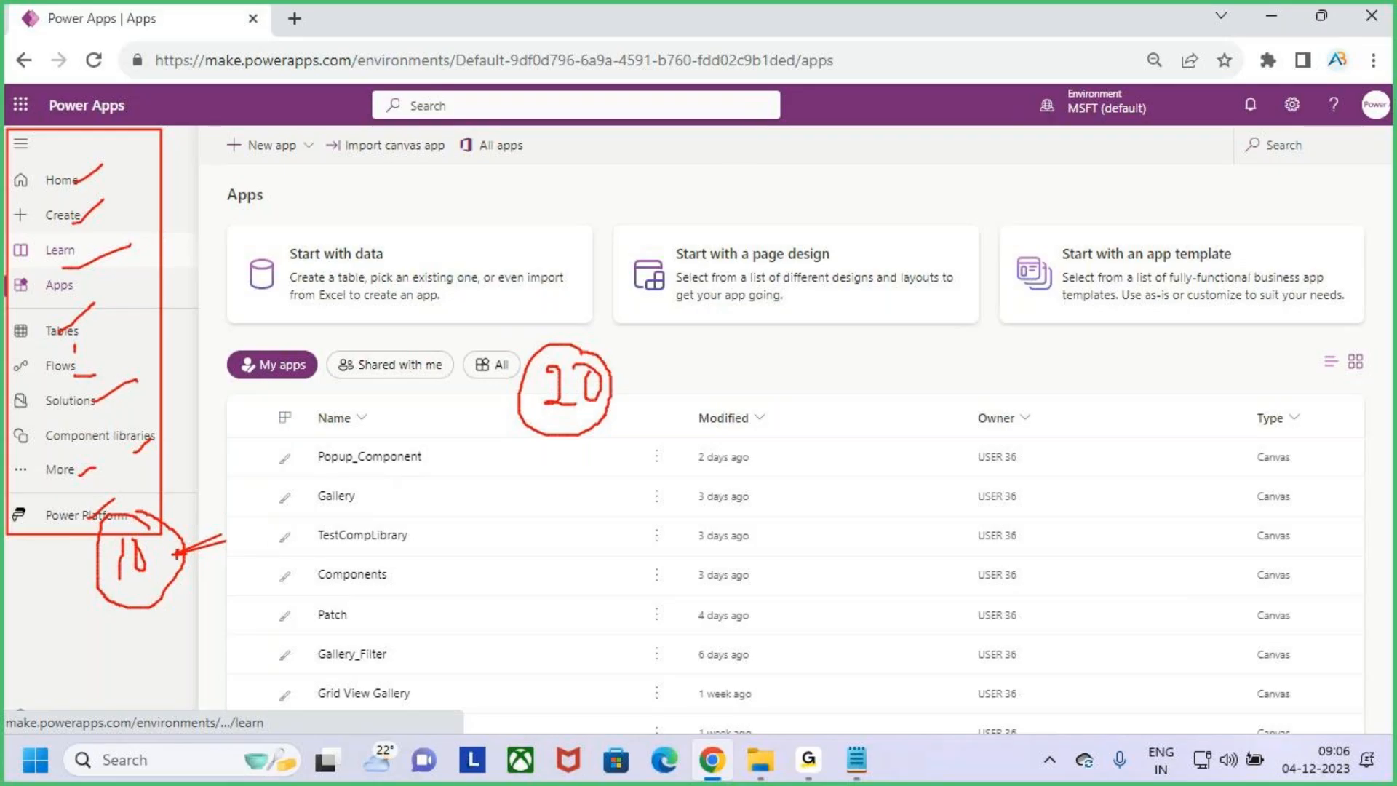
drag(638, 366, 664, 393)
mouse_move(678, 374)
mouse_down()
mouse_move(655, 431)
mouse_move(700, 411)
mouse_move(717, 371)
mouse_move(788, 372)
mouse_move(727, 409)
mouse_move(732, 368)
mouse_move(806, 374)
mouse_up()
drag(754, 422, 826, 404)
mouse_move(842, 385)
mouse_down()
mouse_move(851, 371)
mouse_move(882, 427)
mouse_move(909, 416)
mouse_up()
drag(921, 400, 961, 389)
mouse_move(1054, 355)
mouse_down()
mouse_move(466, 466)
mouse_move(1001, 326)
mouse_up()
mouse_move(874, 113)
mouse_down()
mouse_move(873, 212)
mouse_move(896, 223)
mouse_up()
drag(916, 187, 853, 249)
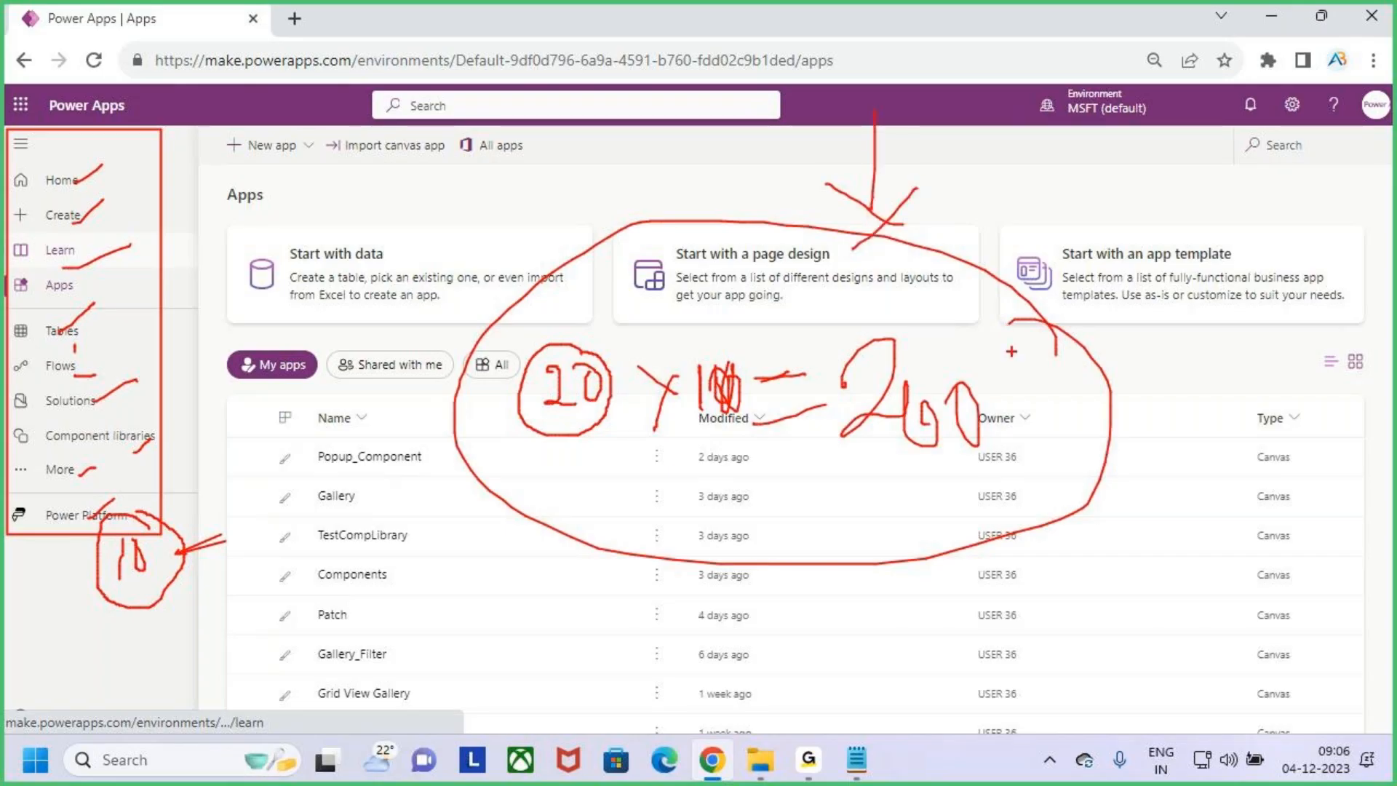
- Write a circled 300 with an arrow above the calculation, and clear all the annotations
drag(1136, 178, 1135, 240)
drag(1204, 188, 1193, 242)
mouse_move(1236, 190)
mouse_down()
mouse_move(1208, 240)
mouse_move(1246, 190)
mouse_up()
mouse_move(1211, 139)
mouse_down()
mouse_move(1301, 166)
mouse_move(1104, 268)
mouse_move(1296, 183)
mouse_move(1299, 164)
mouse_up()
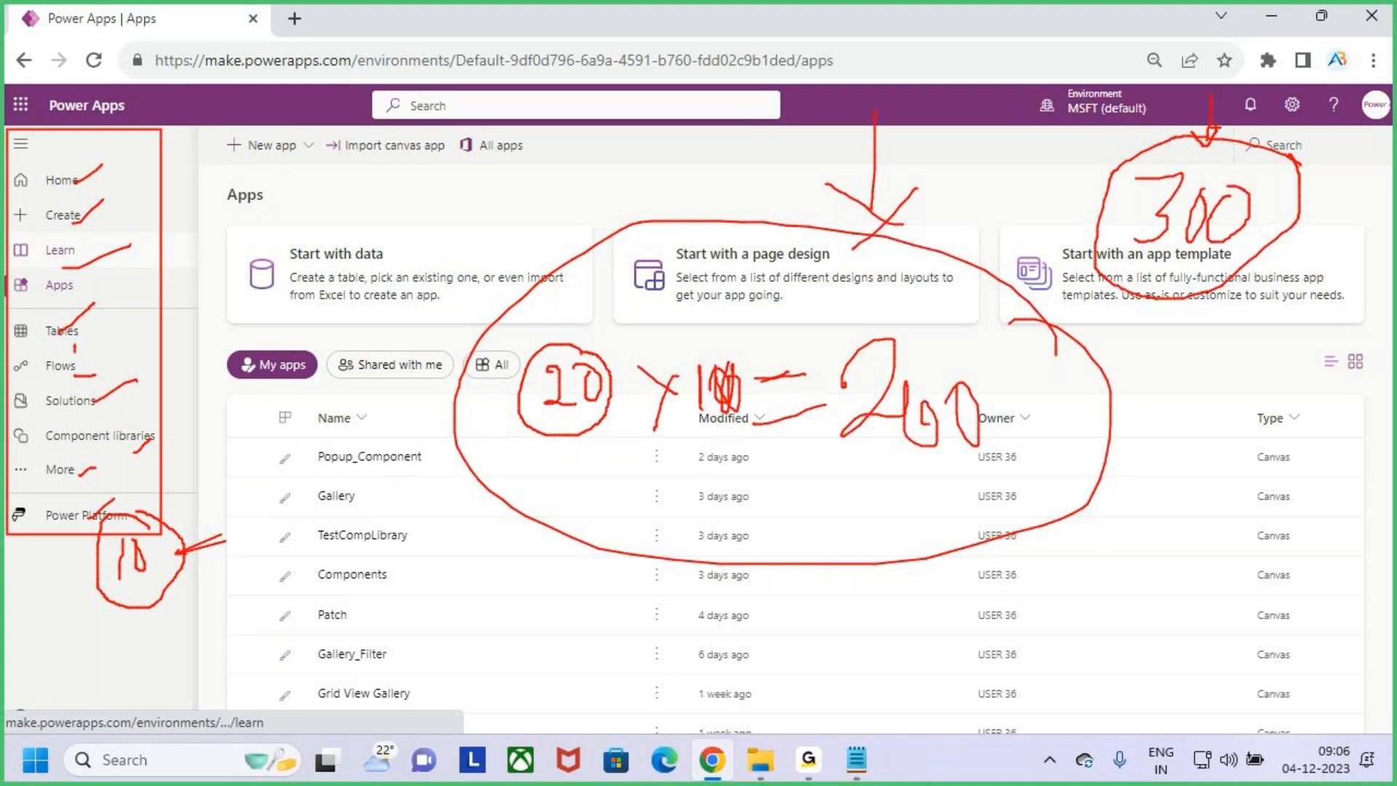
key(Escape)
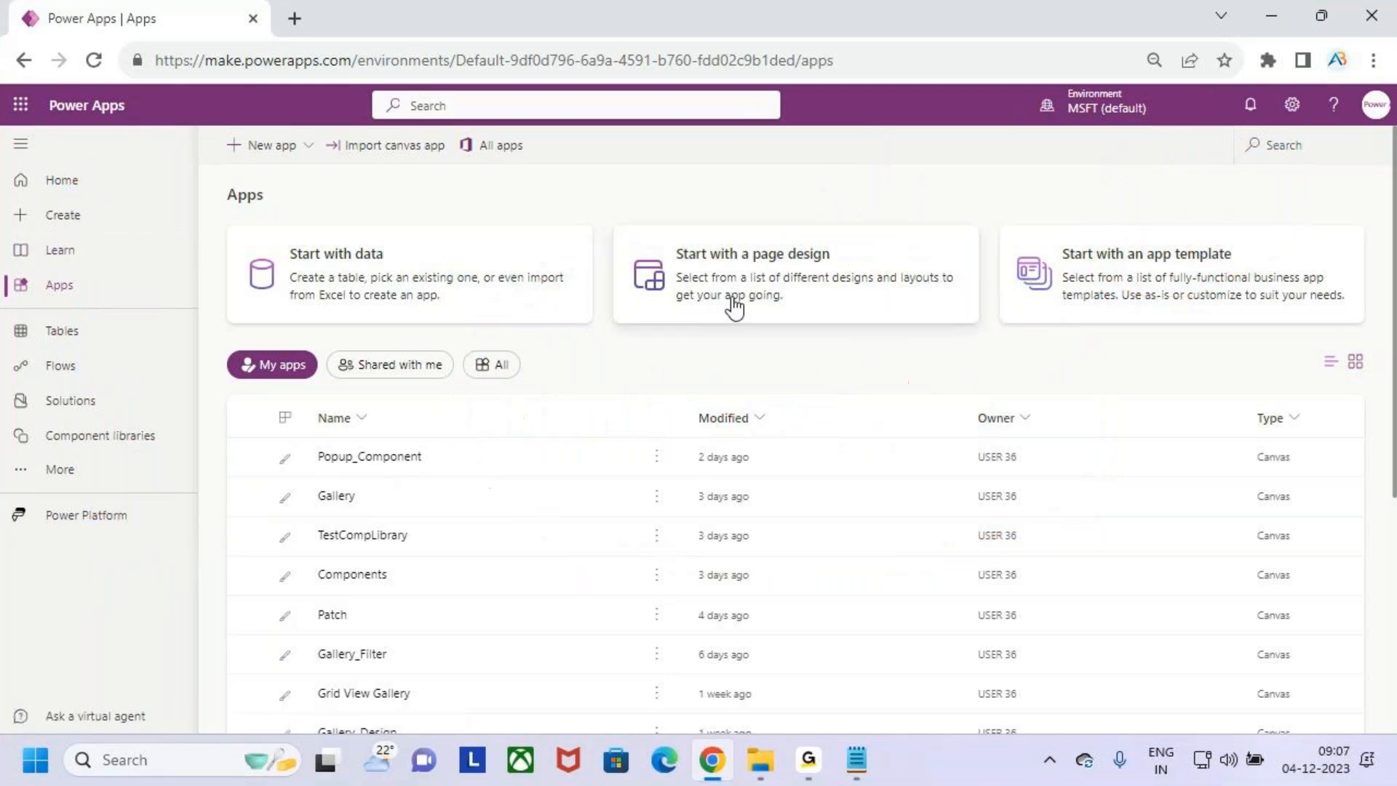
- Frame the whole navigation pane in red with an arrow pointing to it, and clear the annotations
key(ctrl+2)
mouse_move(4, 161)
mouse_down()
mouse_move(68, 351)
mouse_move(187, 551)
mouse_up()
mouse_move(251, 249)
mouse_down()
mouse_move(174, 332)
mouse_move(224, 340)
mouse_up()
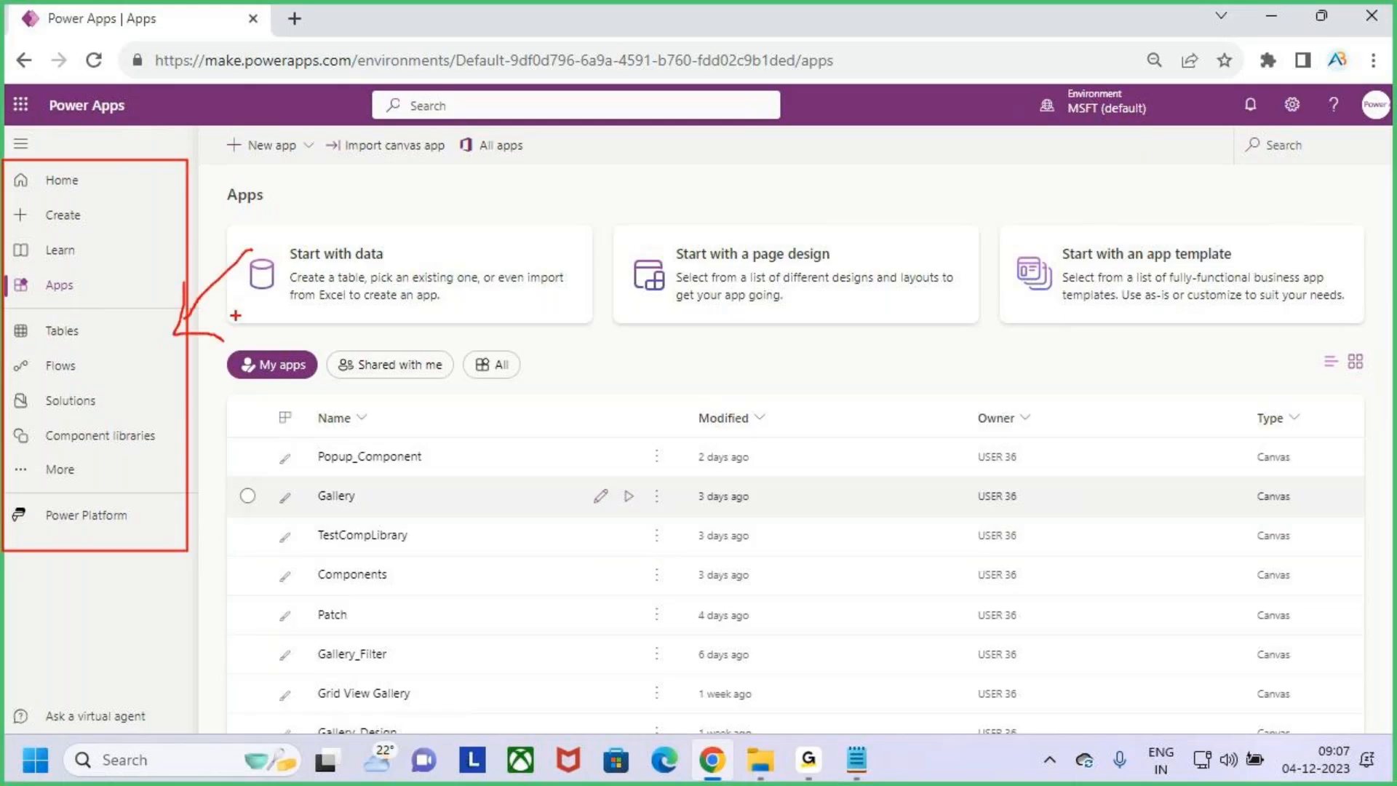
key(Escape)
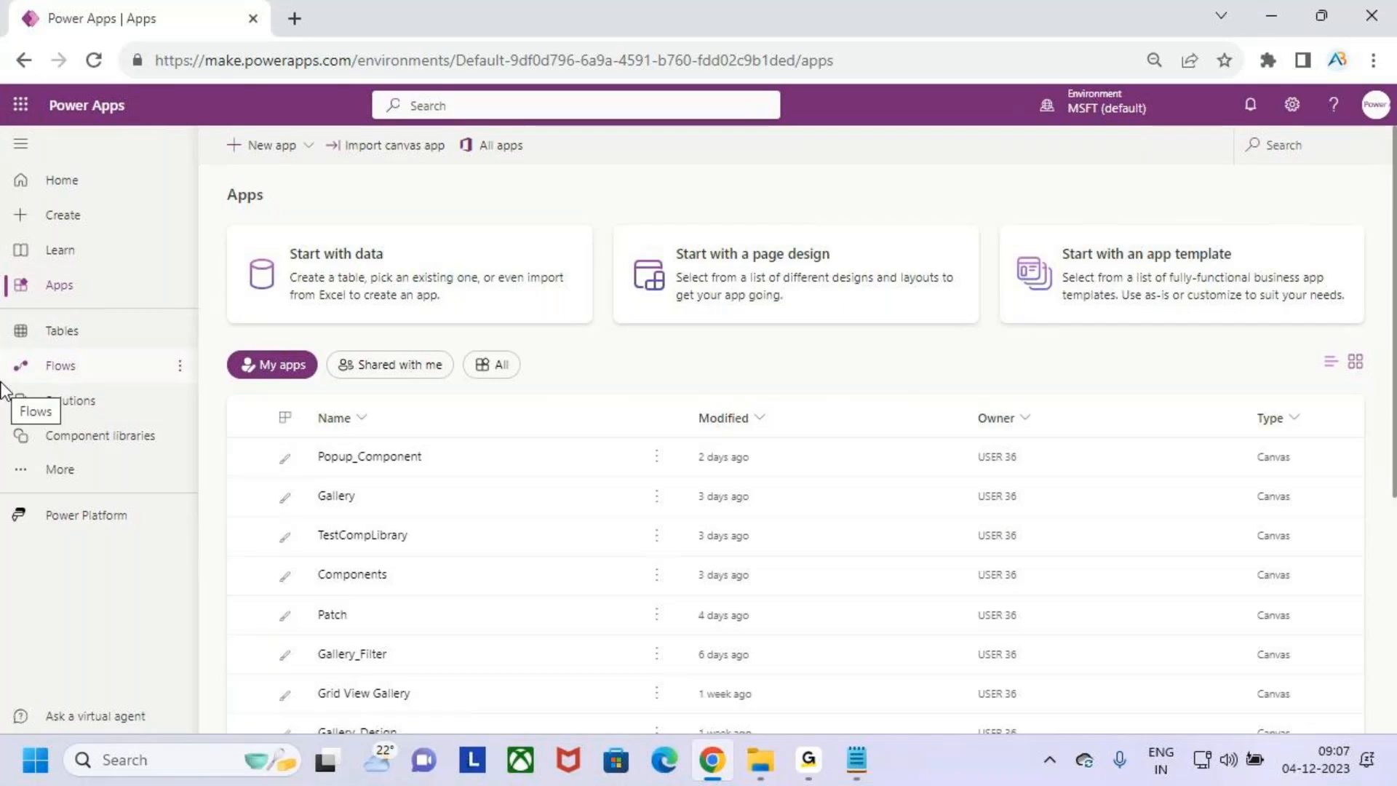
key(ctrl+2)
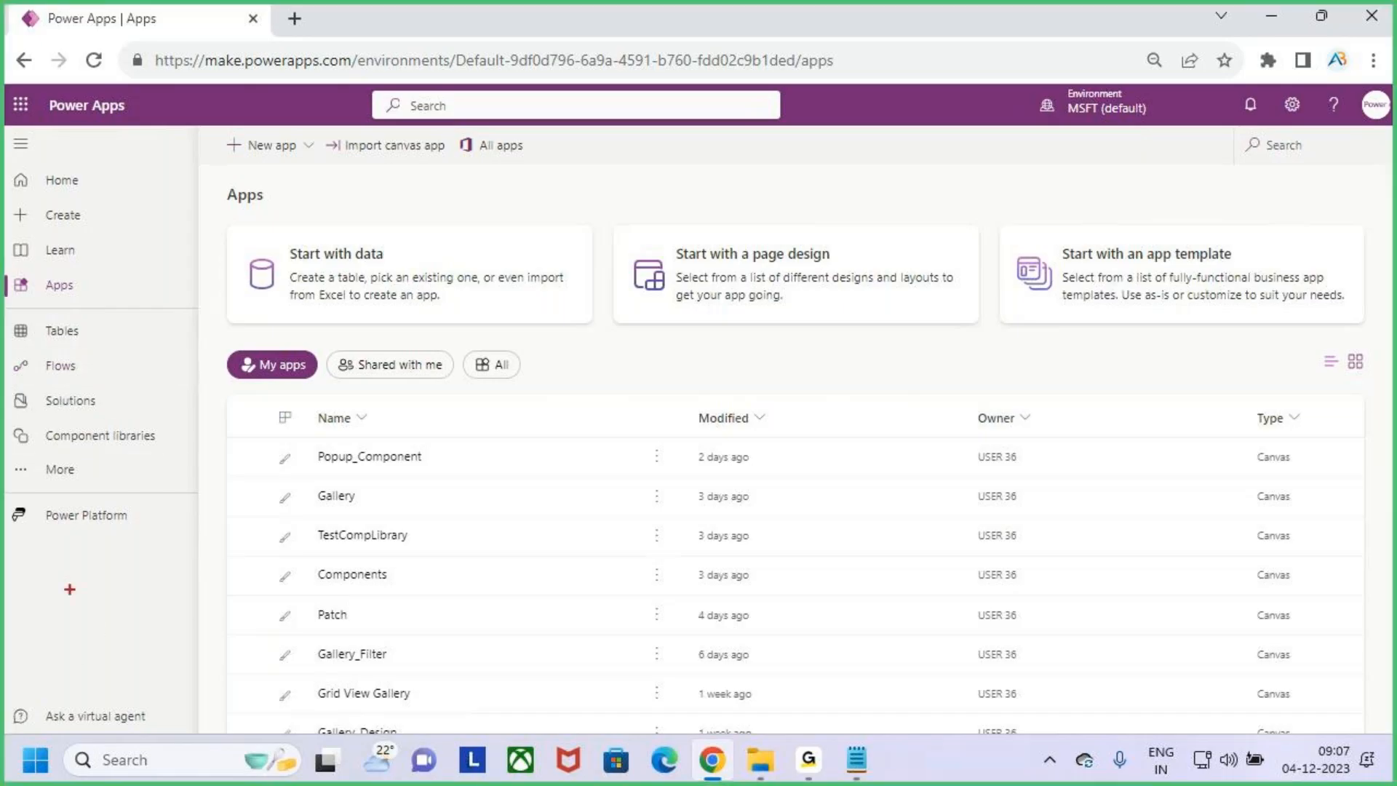
mouse_move(12, 149)
mouse_down()
mouse_move(147, 727)
mouse_move(189, 623)
mouse_up()
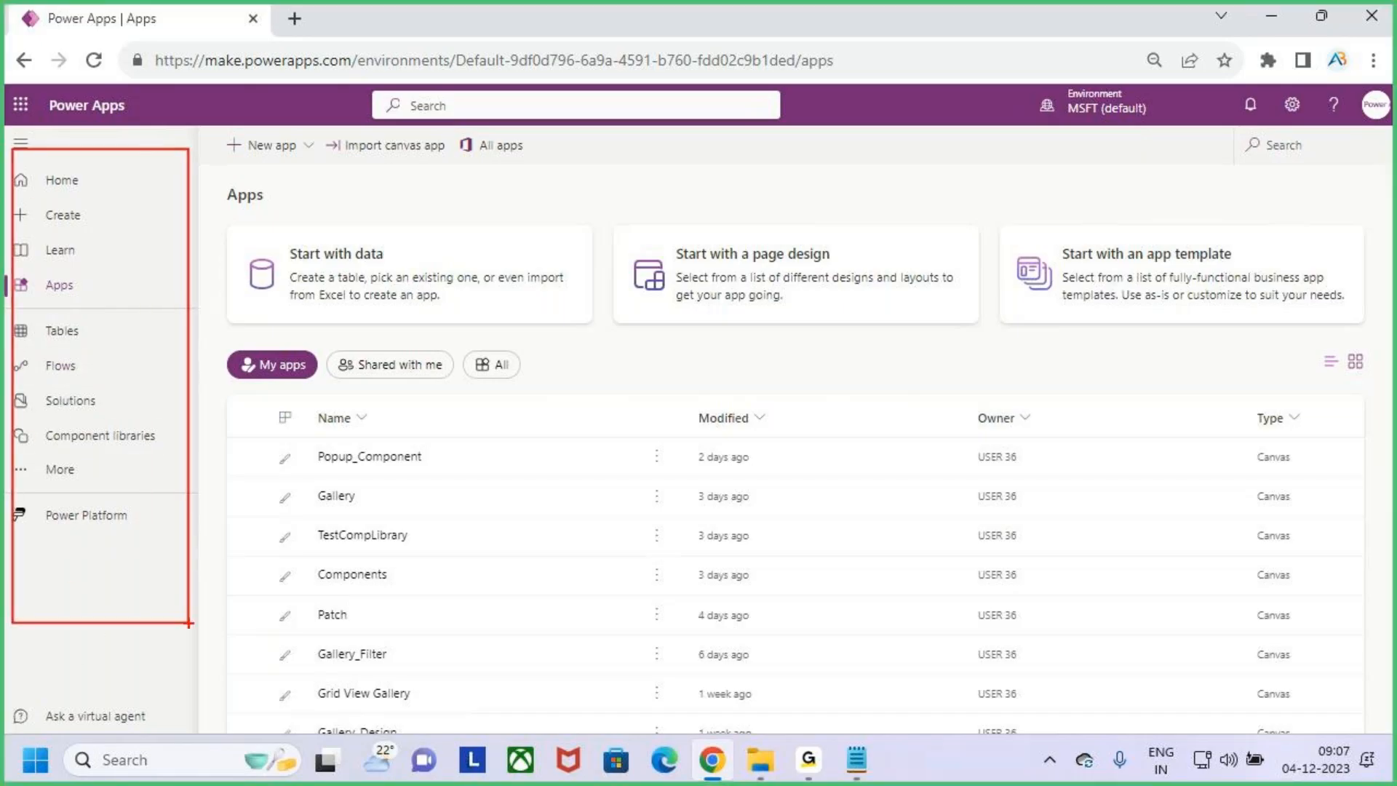
key(Escape)
- Minimize Chrome, highlight the Left Navigation title in the notes, and clear the notes and BATCH 9 AM folder windows off the desktop
click(1271, 15)
drag(441, 163, 564, 177)
click(617, 165)
drag(441, 163, 609, 168)
click(635, 187)
click(1271, 16)
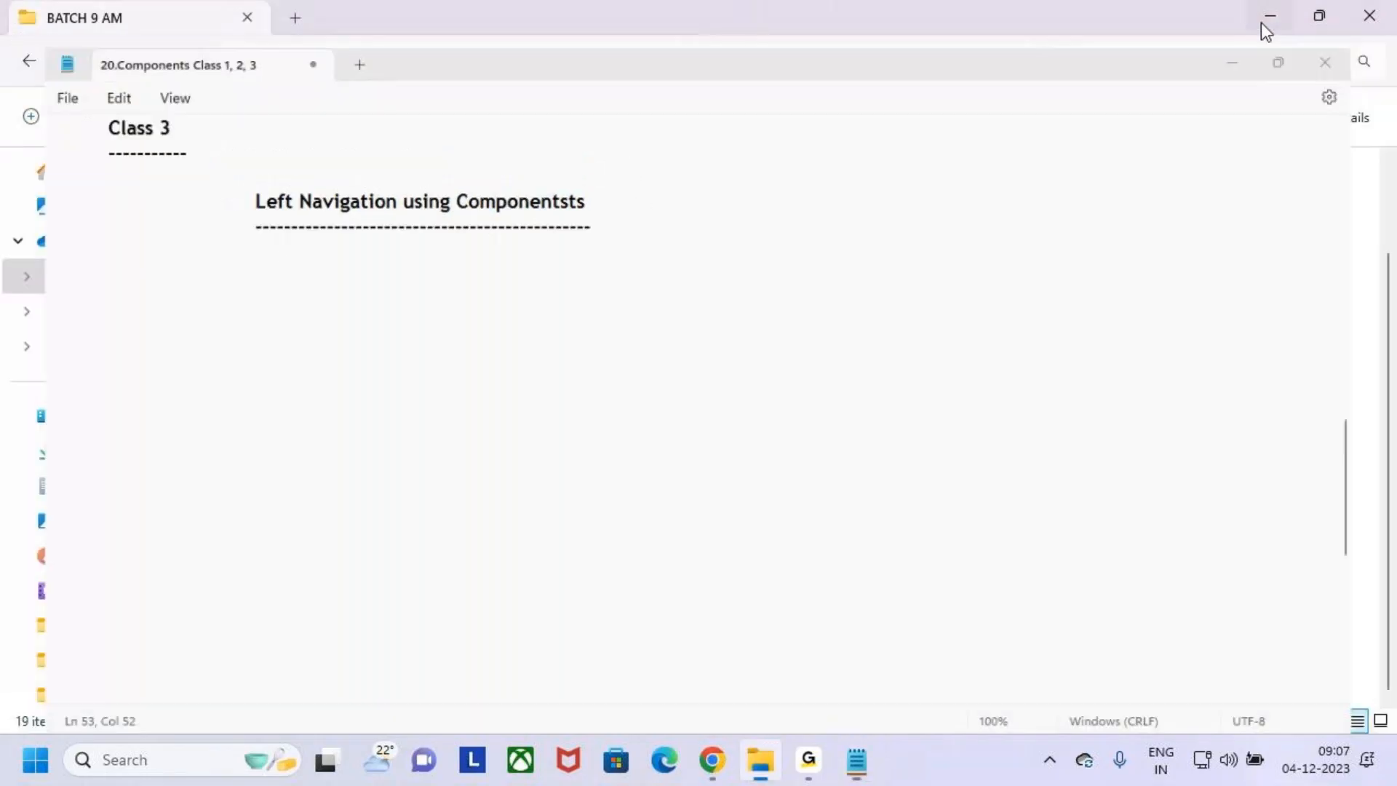
click(1383, 10)
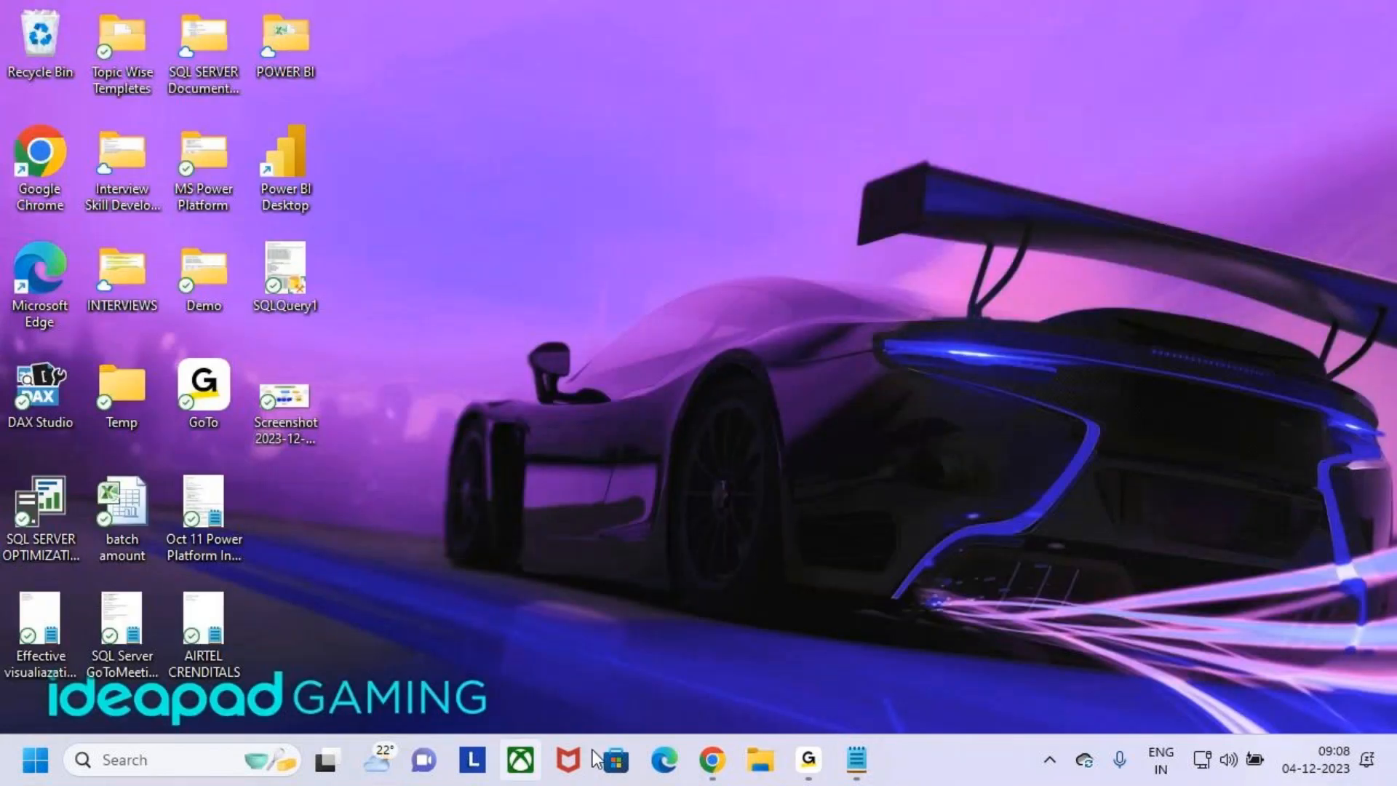
- Switch to Chrome, point out the Blank app option on the Create page in red, and open the Component libraries page
click(715, 771)
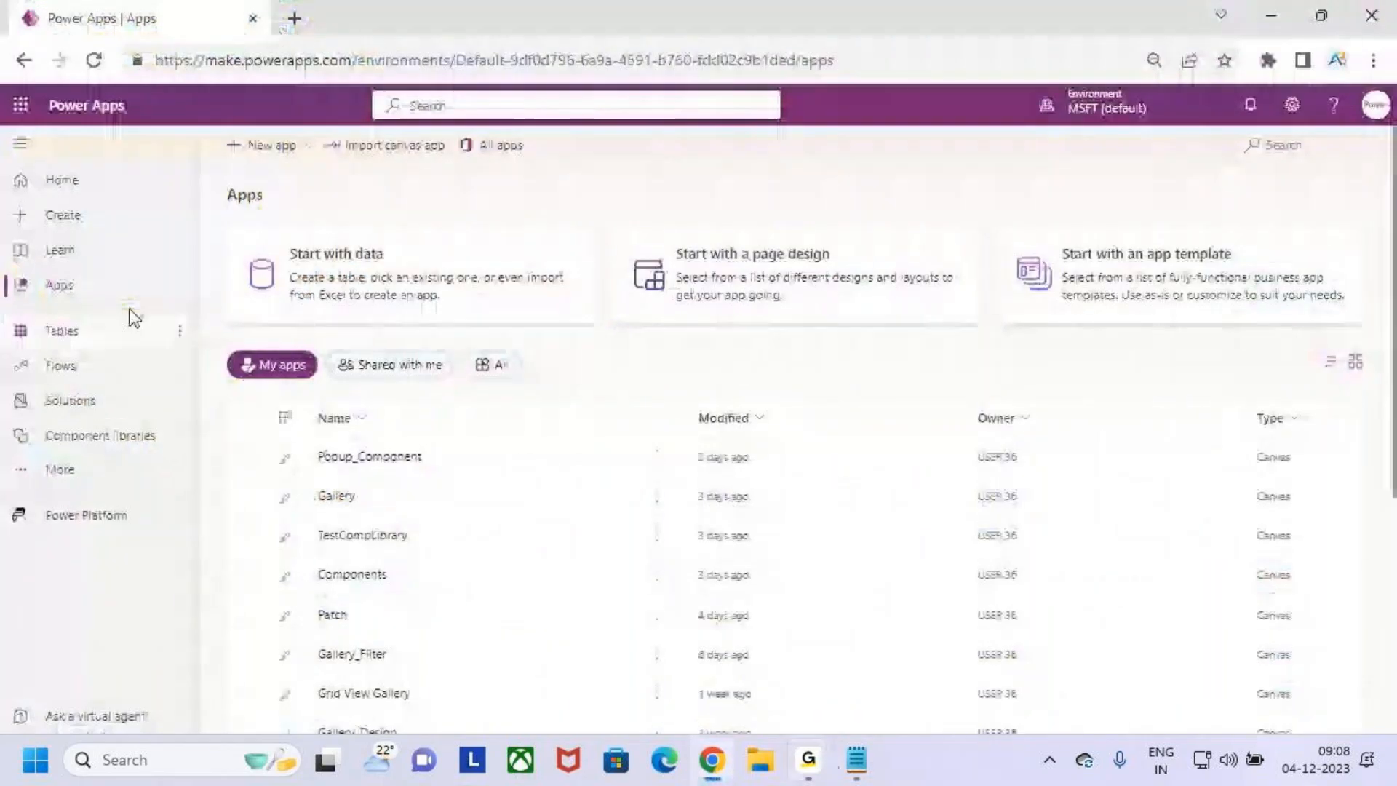
click(106, 229)
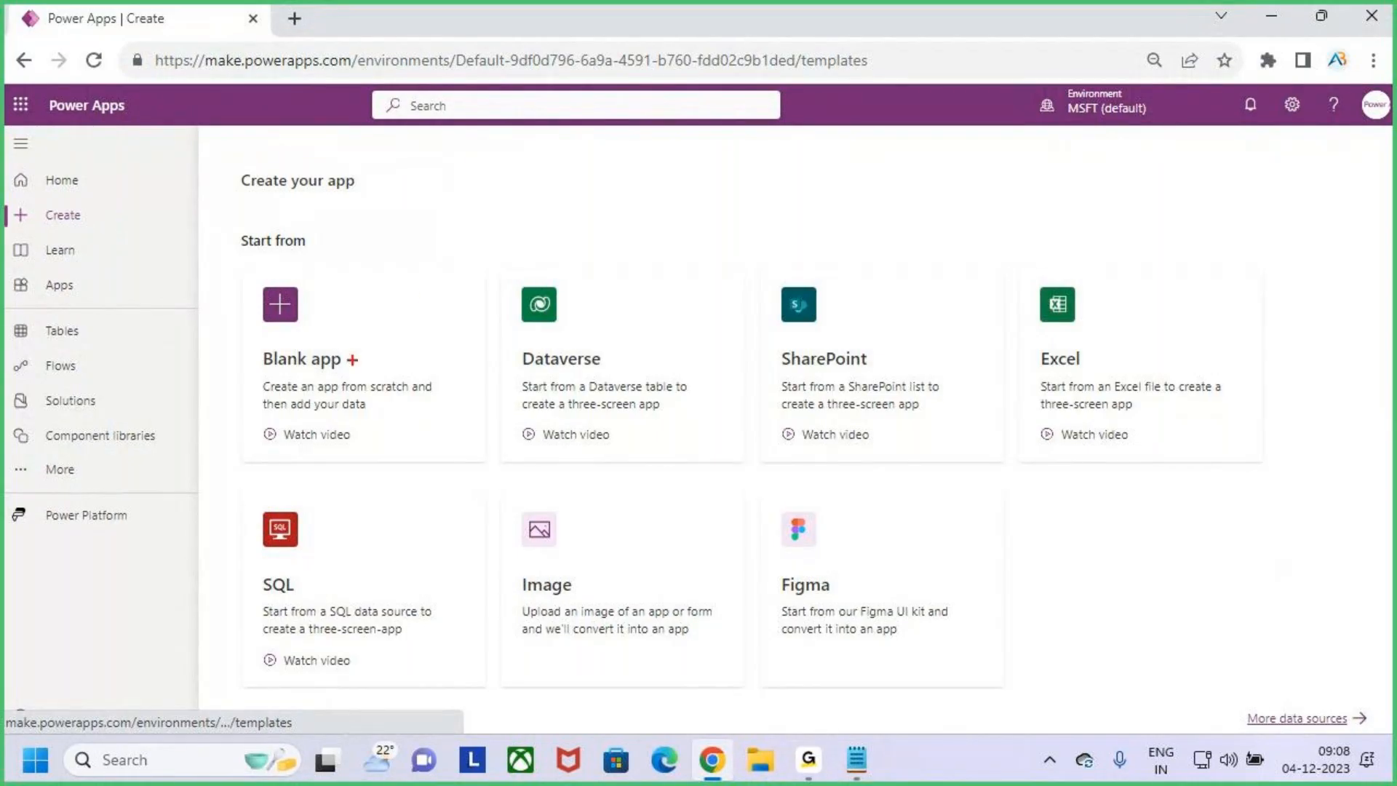
drag(342, 371, 398, 301)
key(Escape)
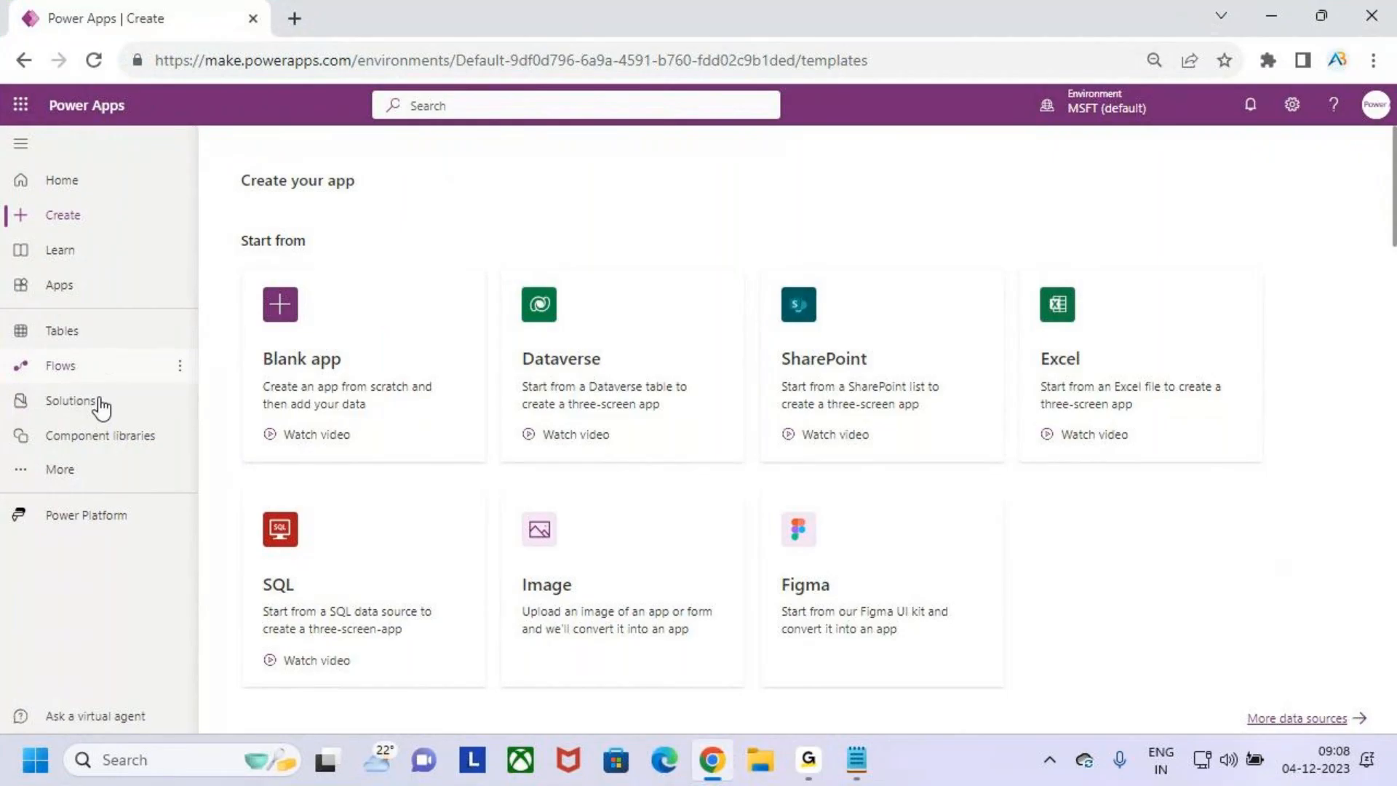
click(98, 448)
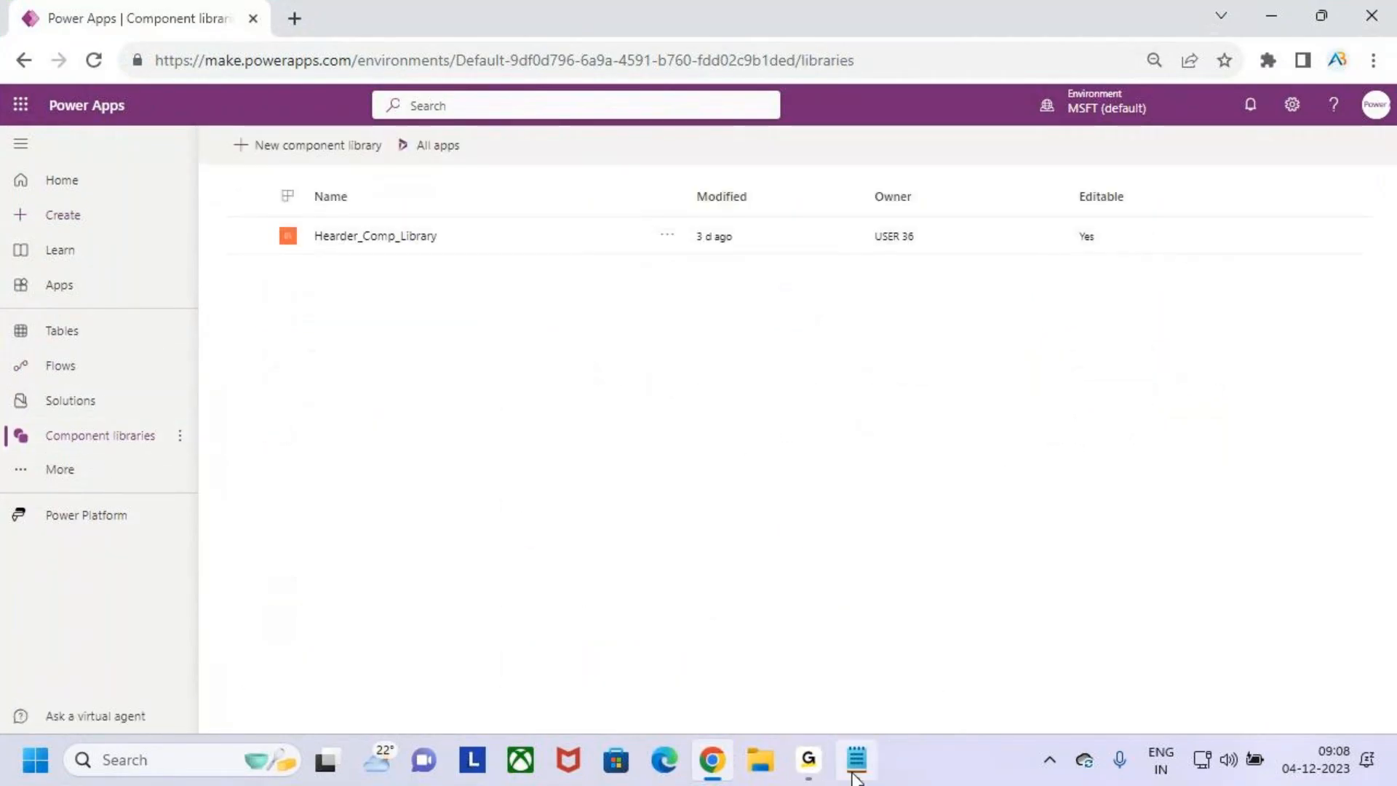
- Switch to Notepad and review the Global Components section of the notes by highlighting its lines
click(856, 758)
scroll(434, 470, up, 6)
scroll(434, 466, up, 3)
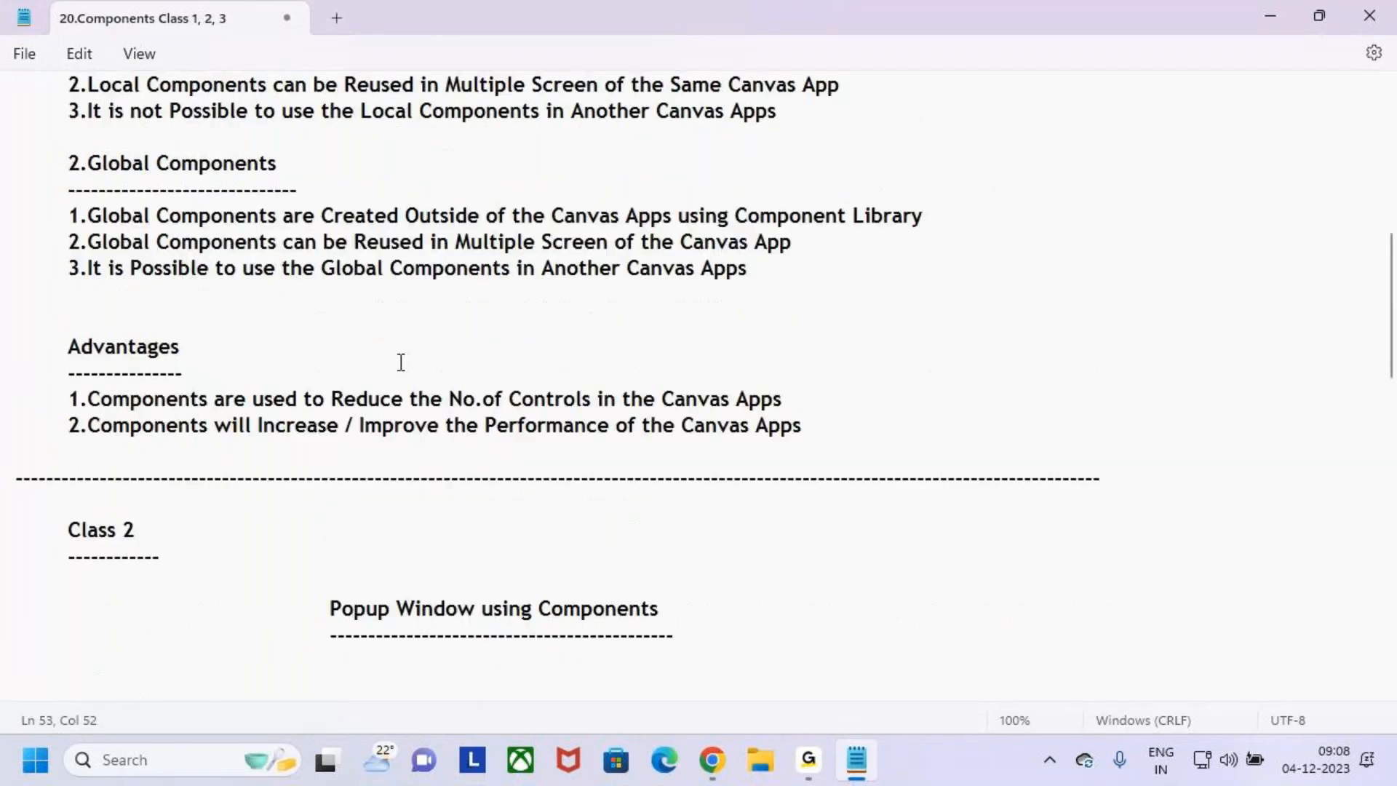
scroll(312, 405, up, 6)
scroll(312, 405, down, 6)
drag(68, 164, 848, 290)
drag(769, 270, 3, 176)
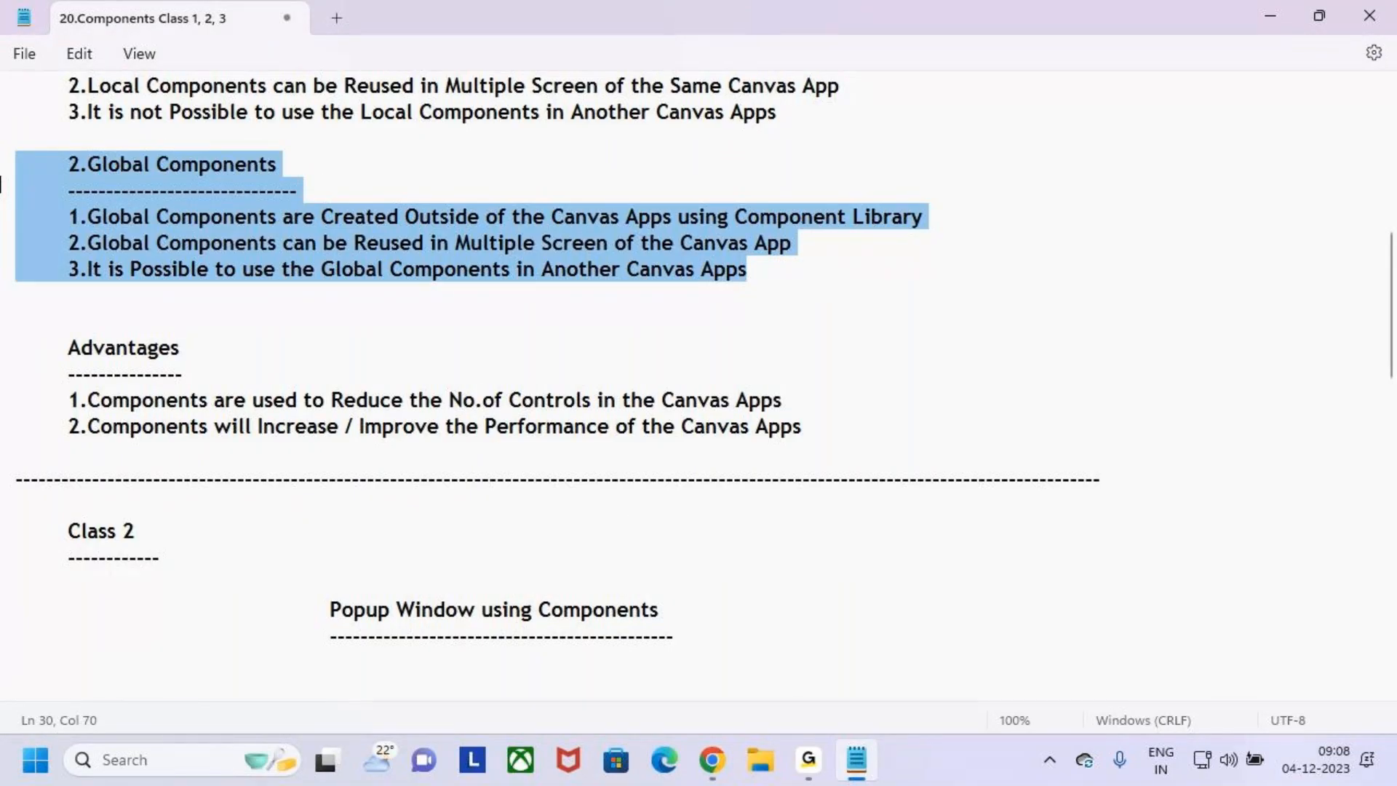
click(311, 172)
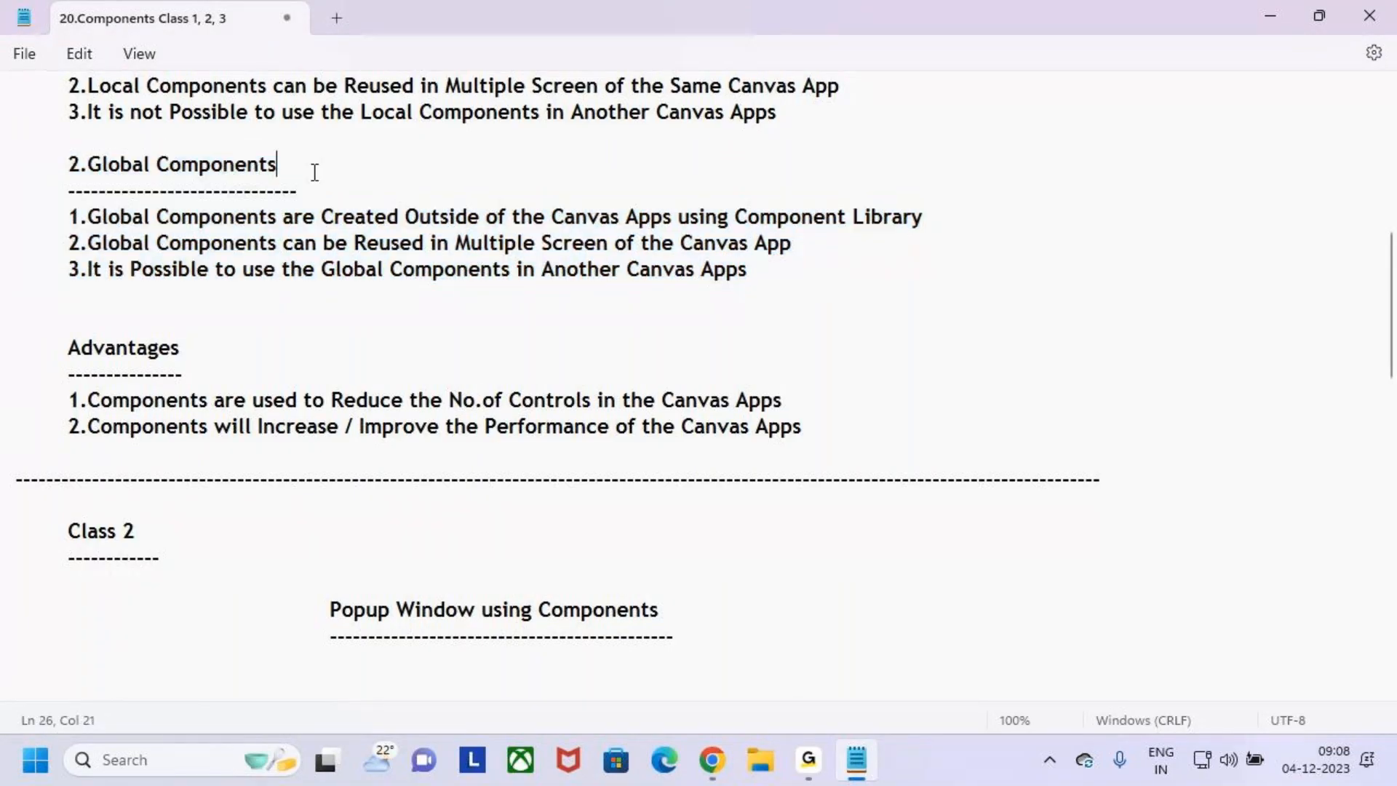
drag(68, 165, 757, 271)
click(757, 271)
click(1270, 15)
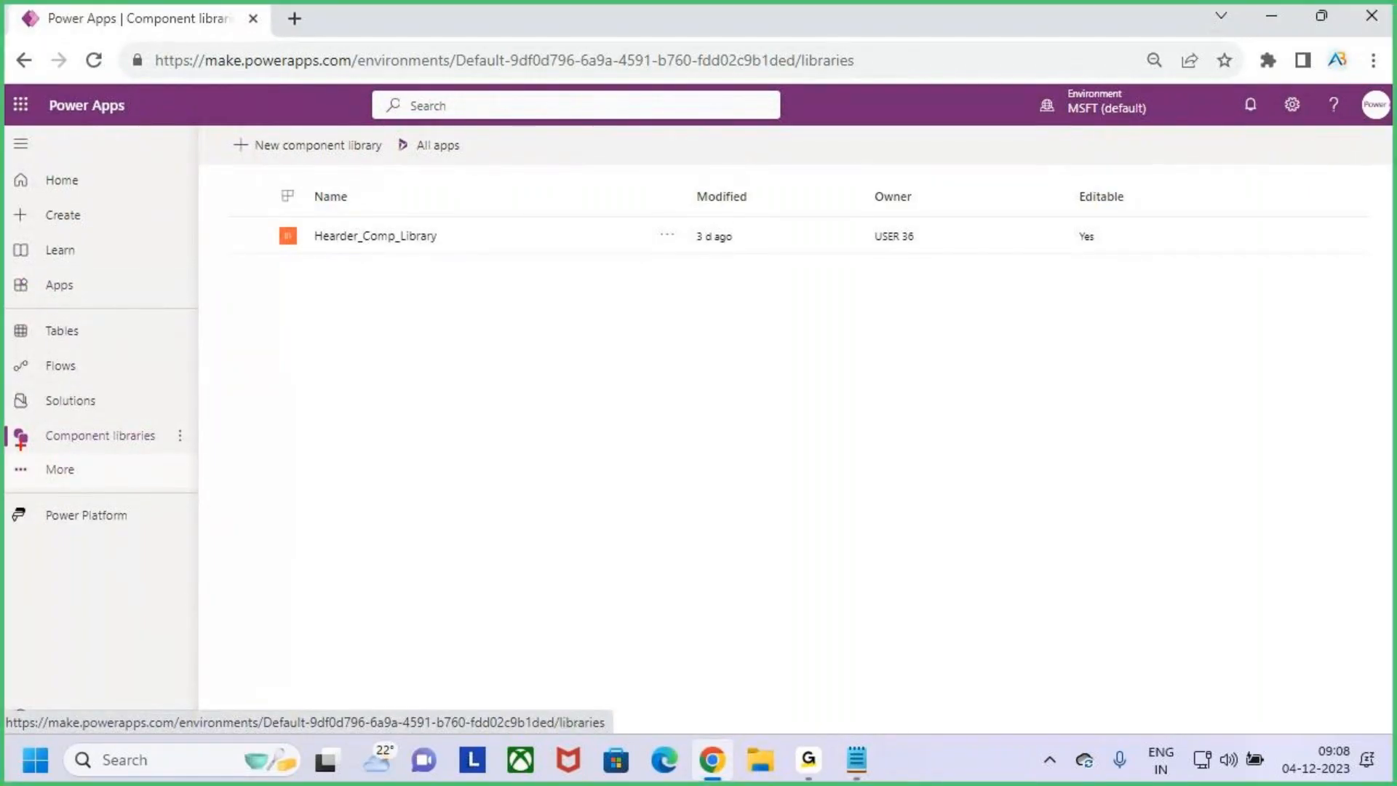
- Point out the Component libraries navigation item and the Hearder_Comp_Library entry with red annotations, and clear the markings
drag(24, 411, 181, 459)
mouse_move(125, 371)
mouse_down()
mouse_move(132, 421)
mouse_move(144, 395)
mouse_up()
drag(338, 253, 439, 267)
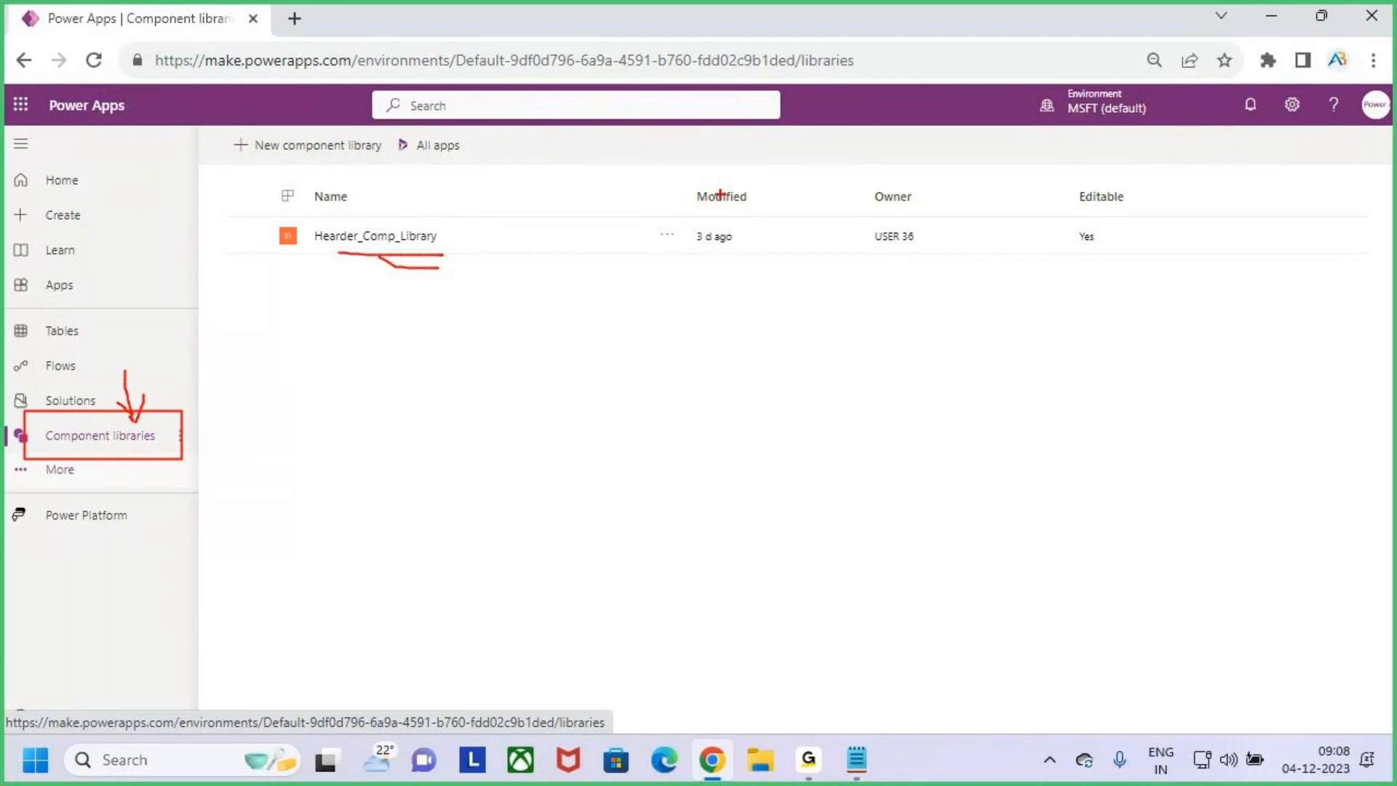
key(Escape)
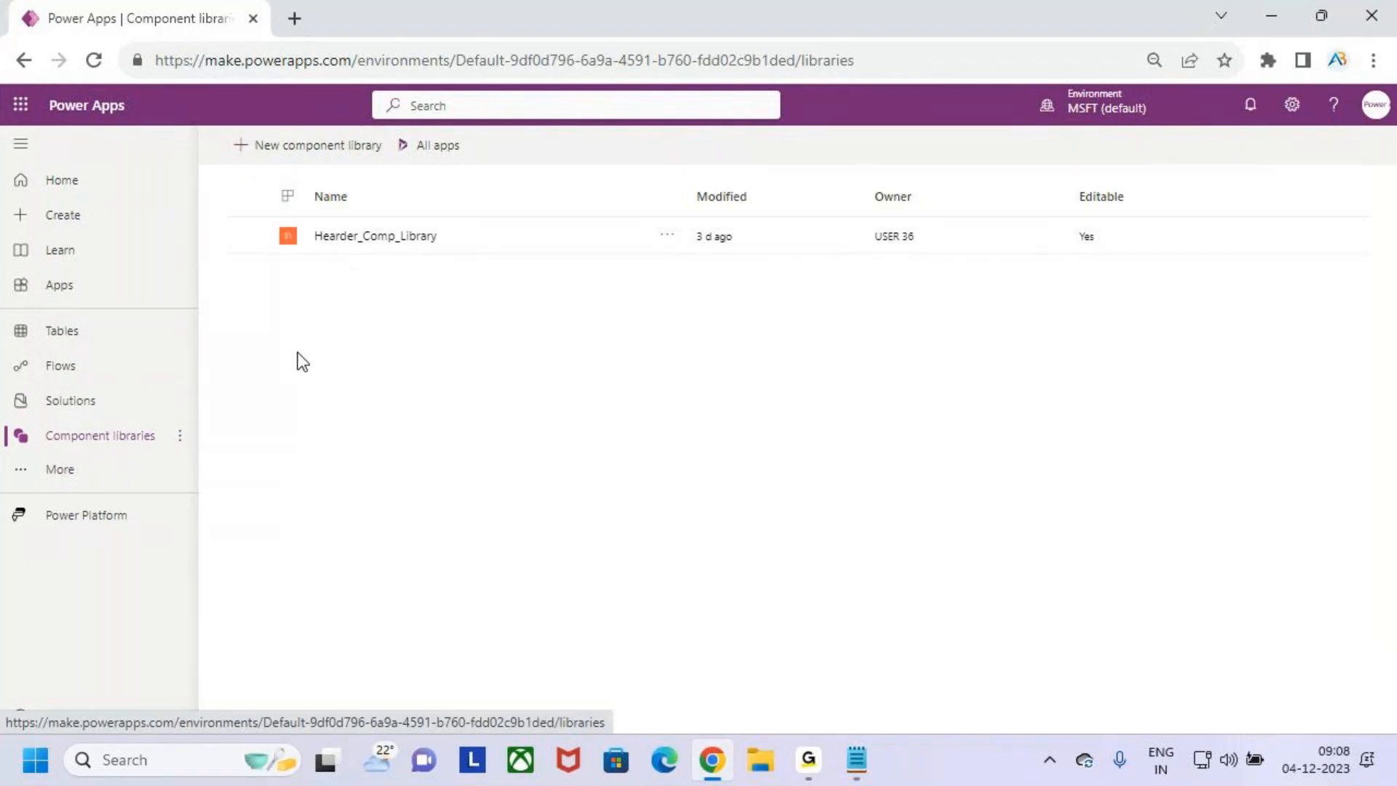
key(ctrl+2)
drag(60, 445, 138, 447)
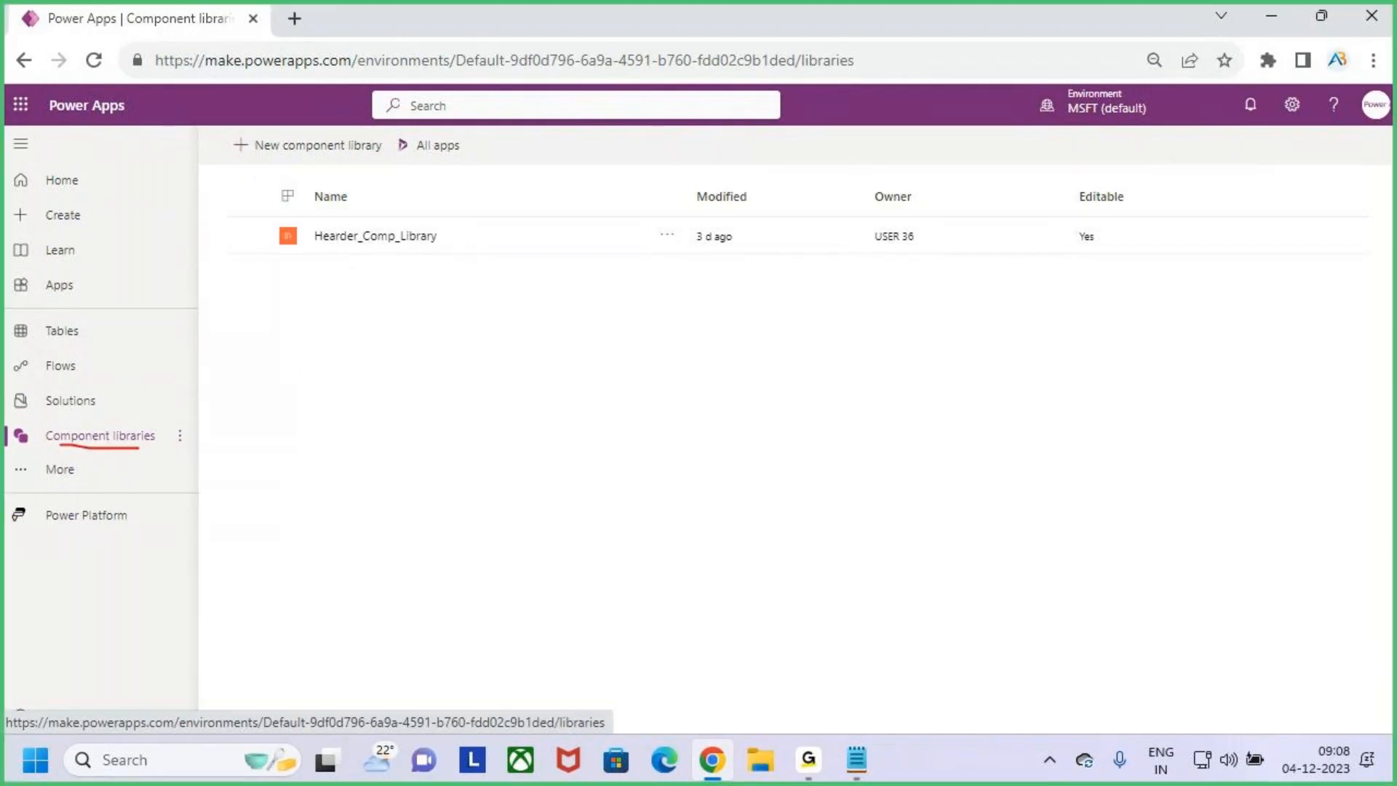
mouse_move(291, 209)
mouse_down()
mouse_move(409, 267)
mouse_move(492, 267)
mouse_move(522, 183)
mouse_up()
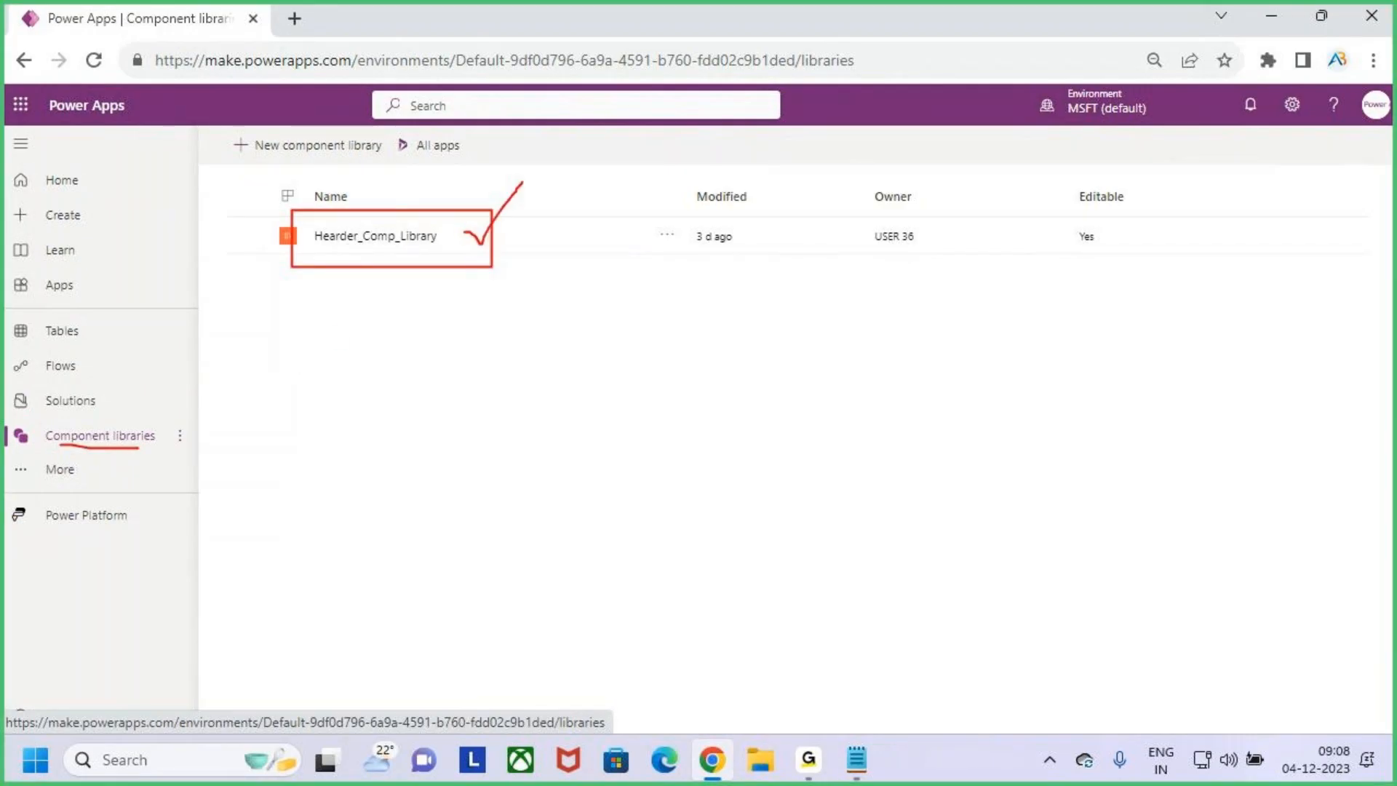
key(Escape)
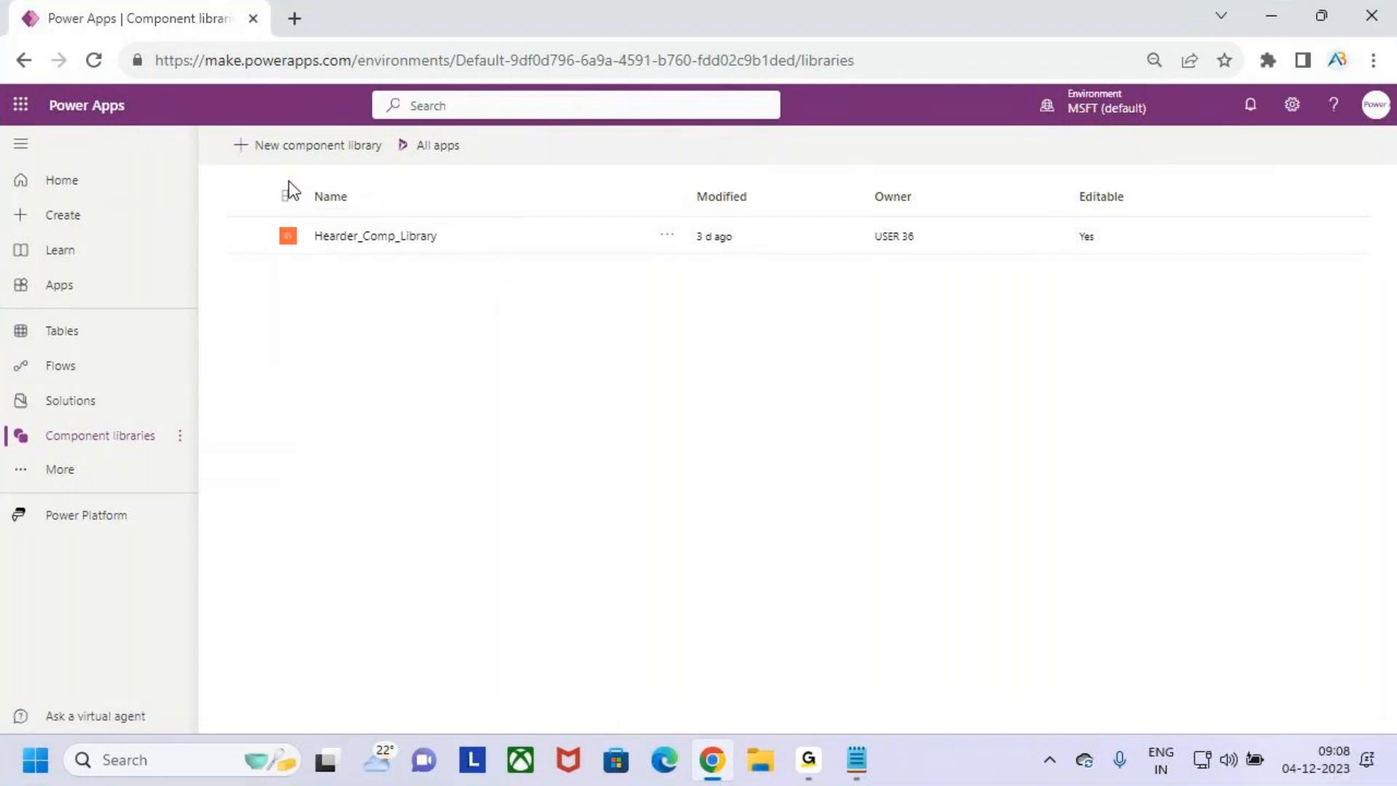
- Create a new component library named Left_Navigation
click(267, 149)
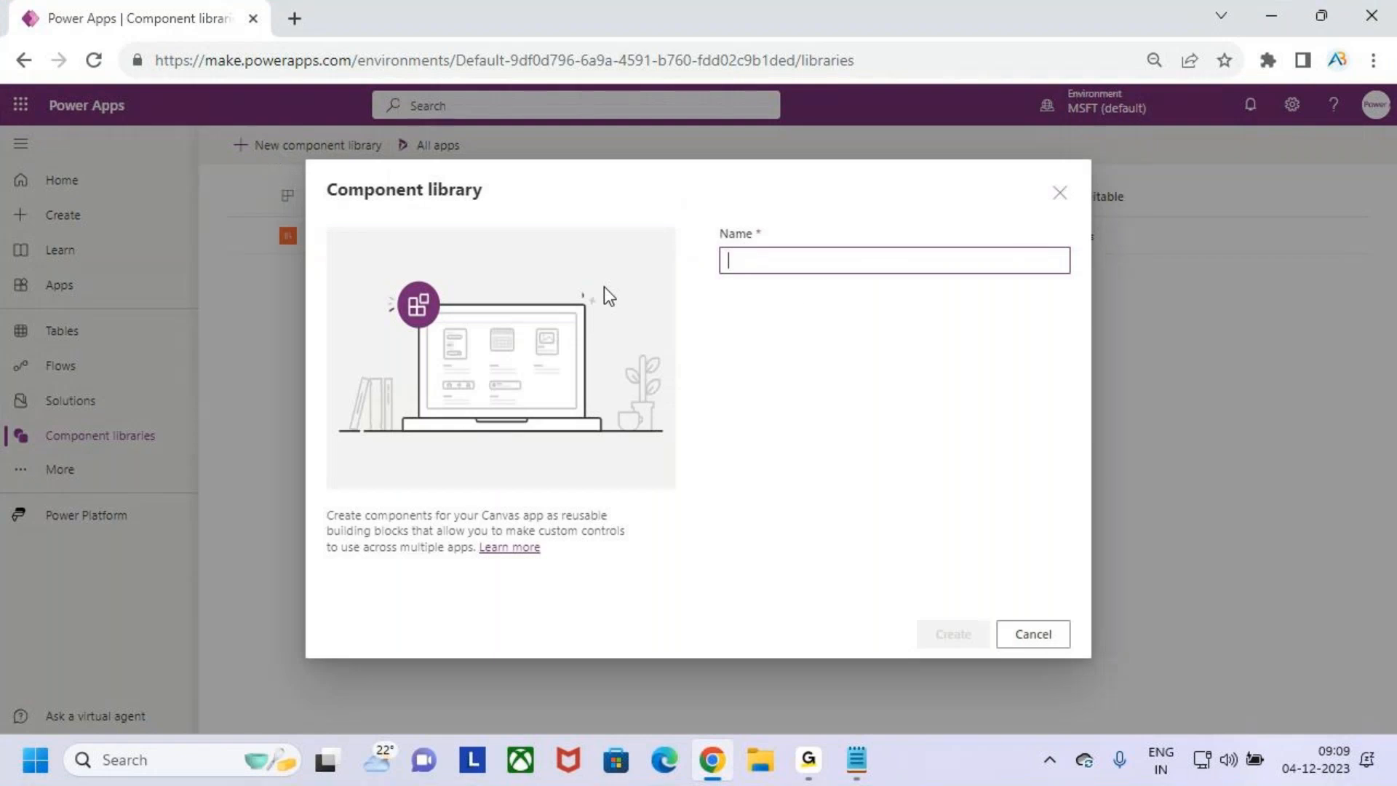
key(Caps_Lock)
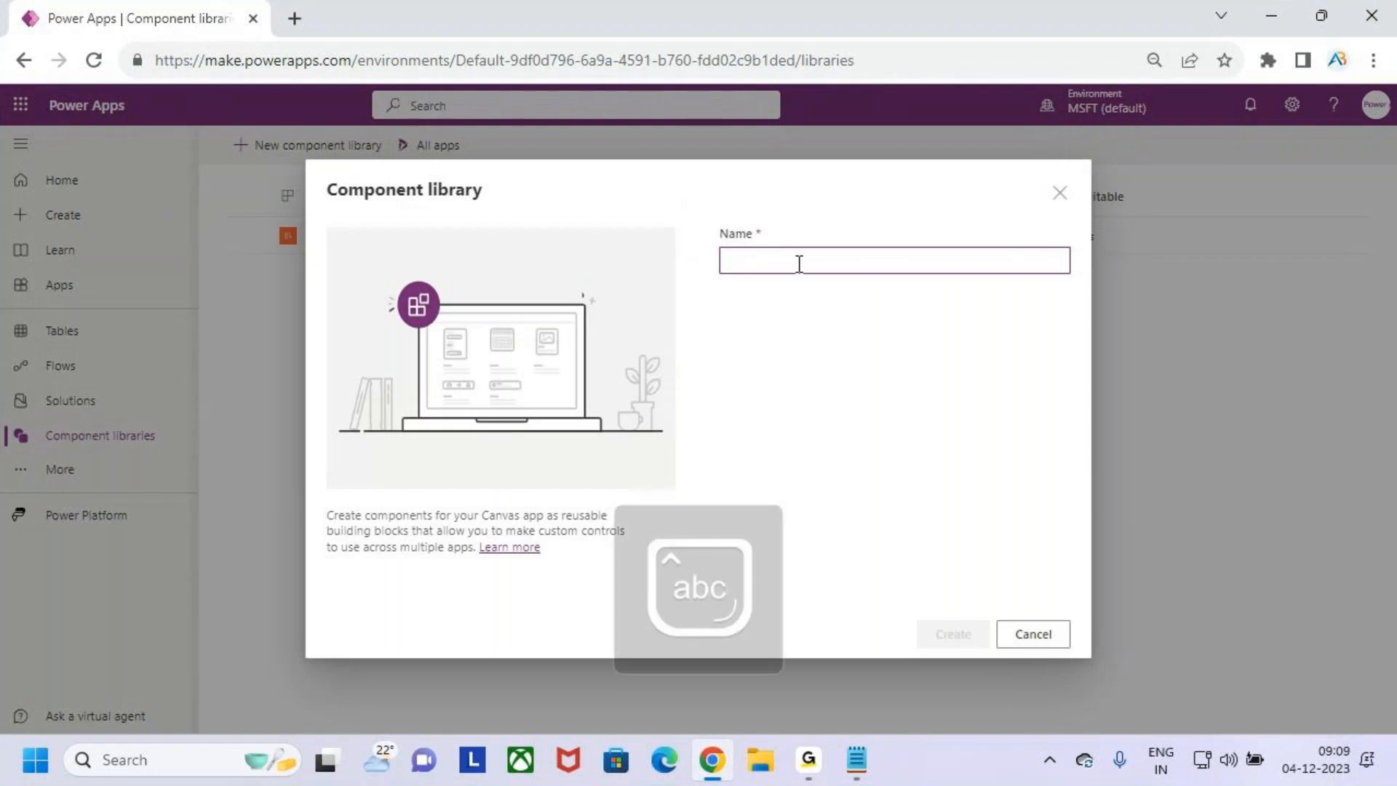
text(Left_Navigation)
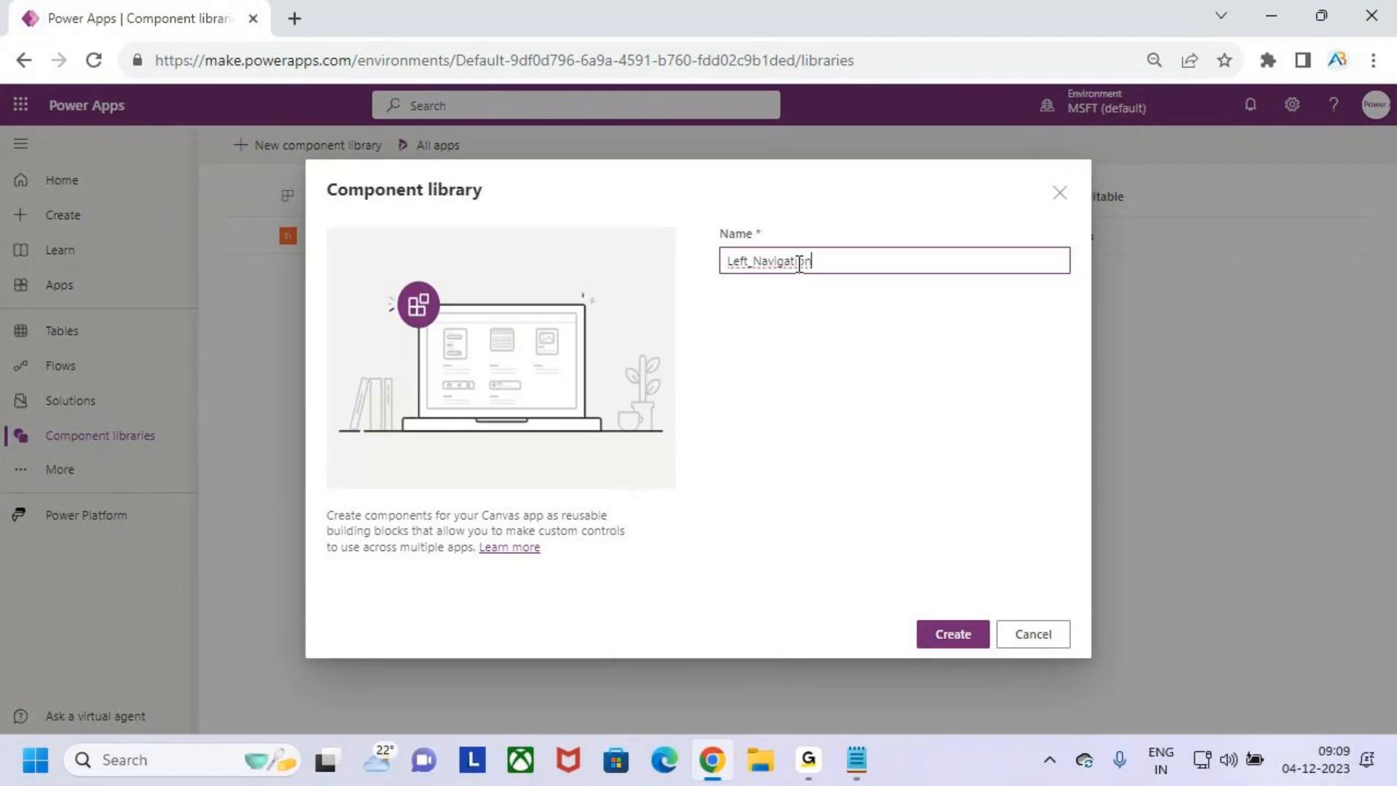
click(987, 633)
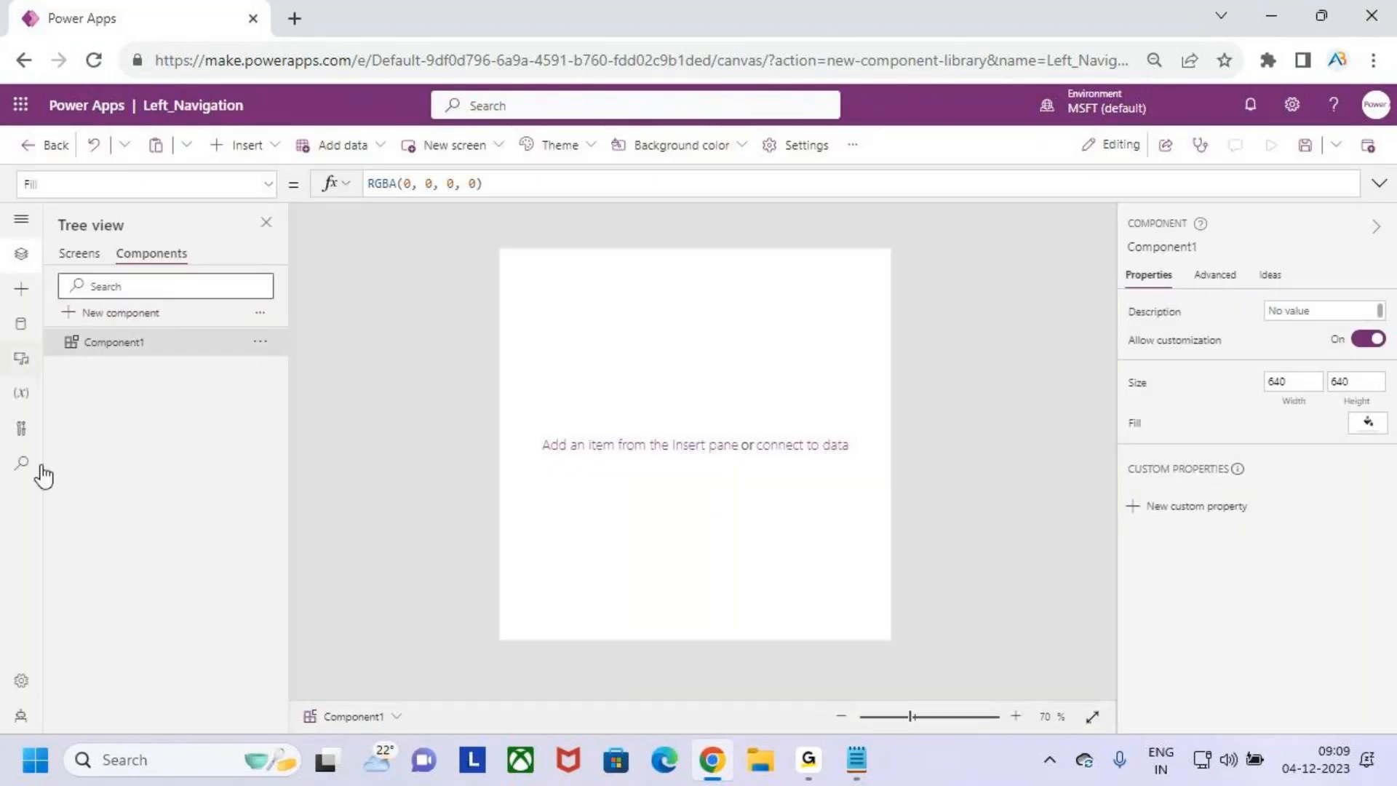
- Rename the component library as Left_Navigation_Component in its general settings and close the settings
click(20, 682)
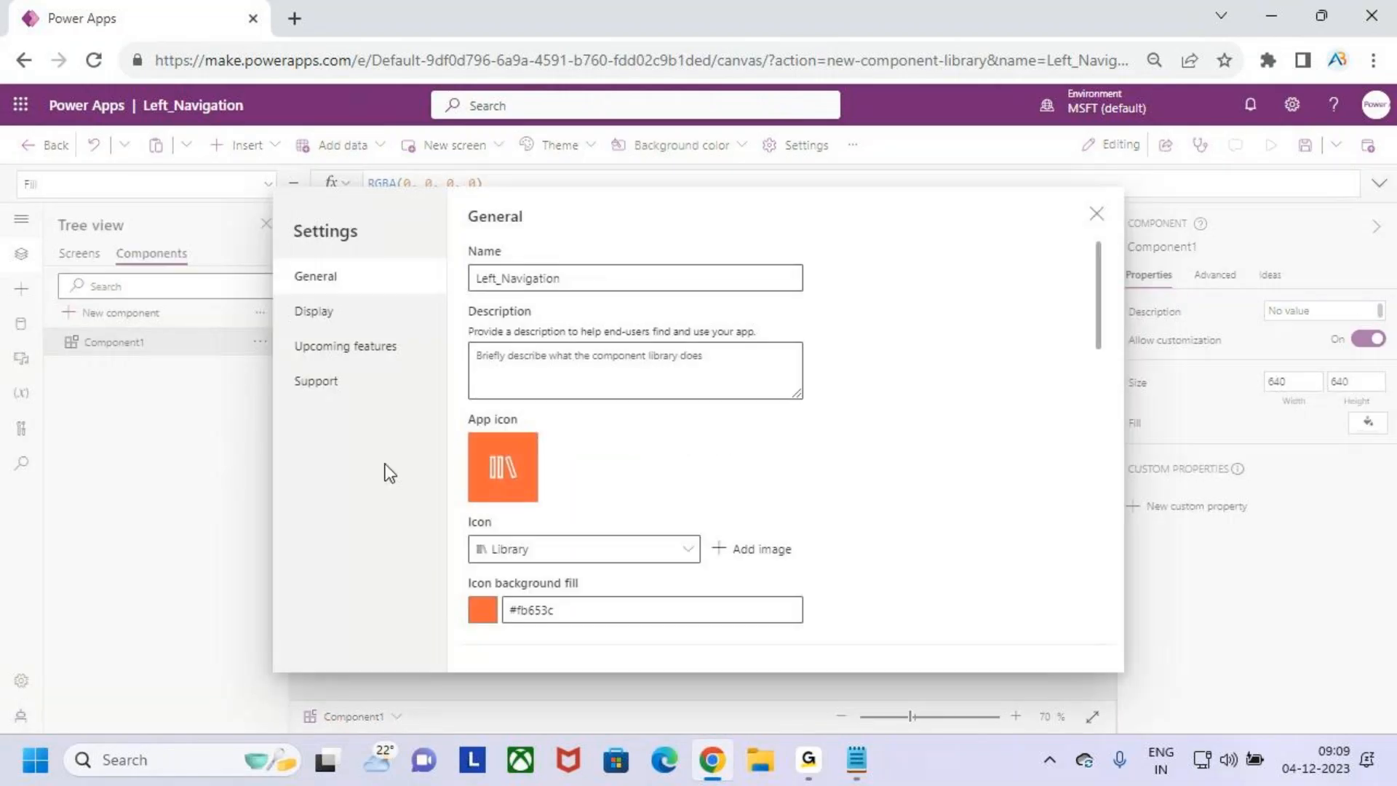
click(577, 281)
text(_)
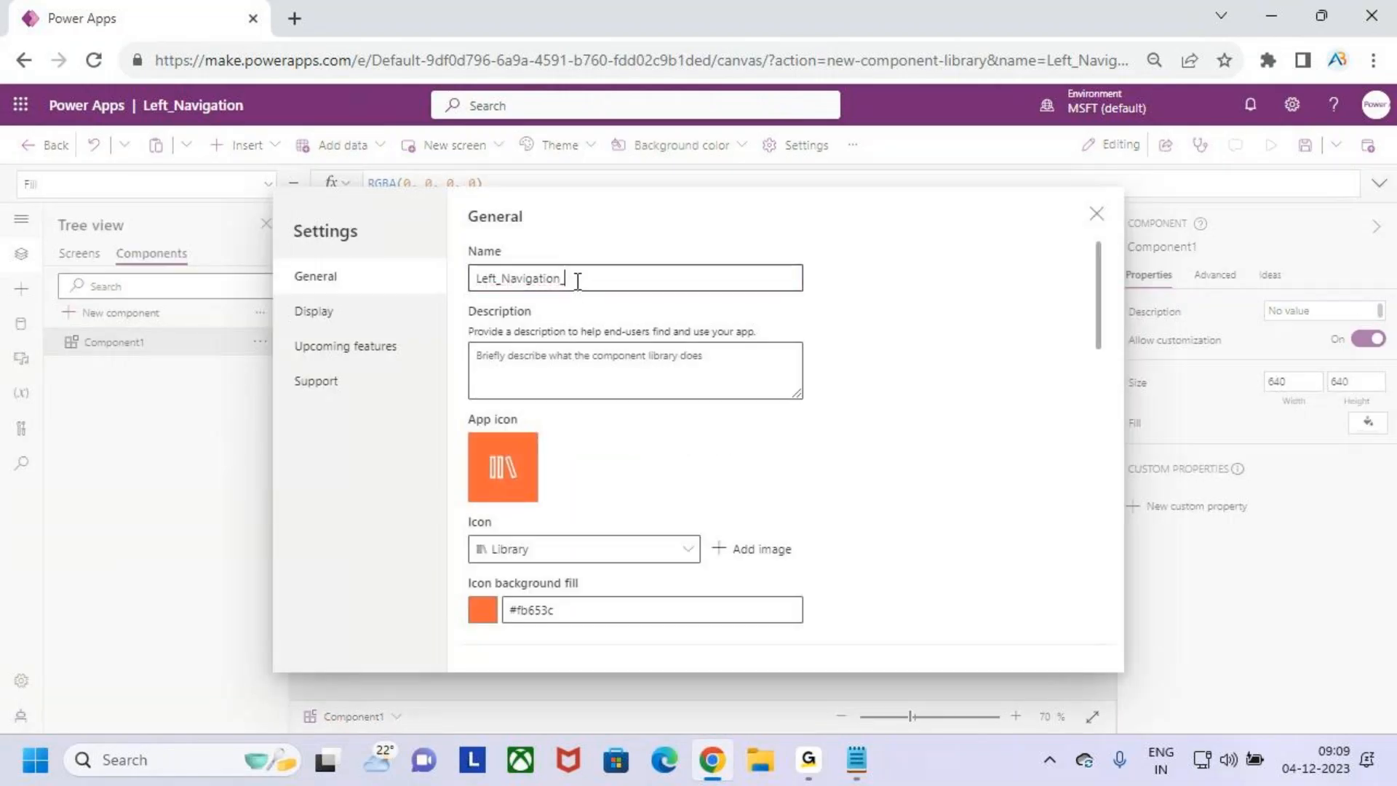
text(Componemnt)
key(BackSpace)
key(BackSpace)
key(BackSpace)
key(BackSpace)
key(BackSpace)
double_click(613, 274)
drag(658, 277, 570, 280)
key(BackSpace)
text(Component)
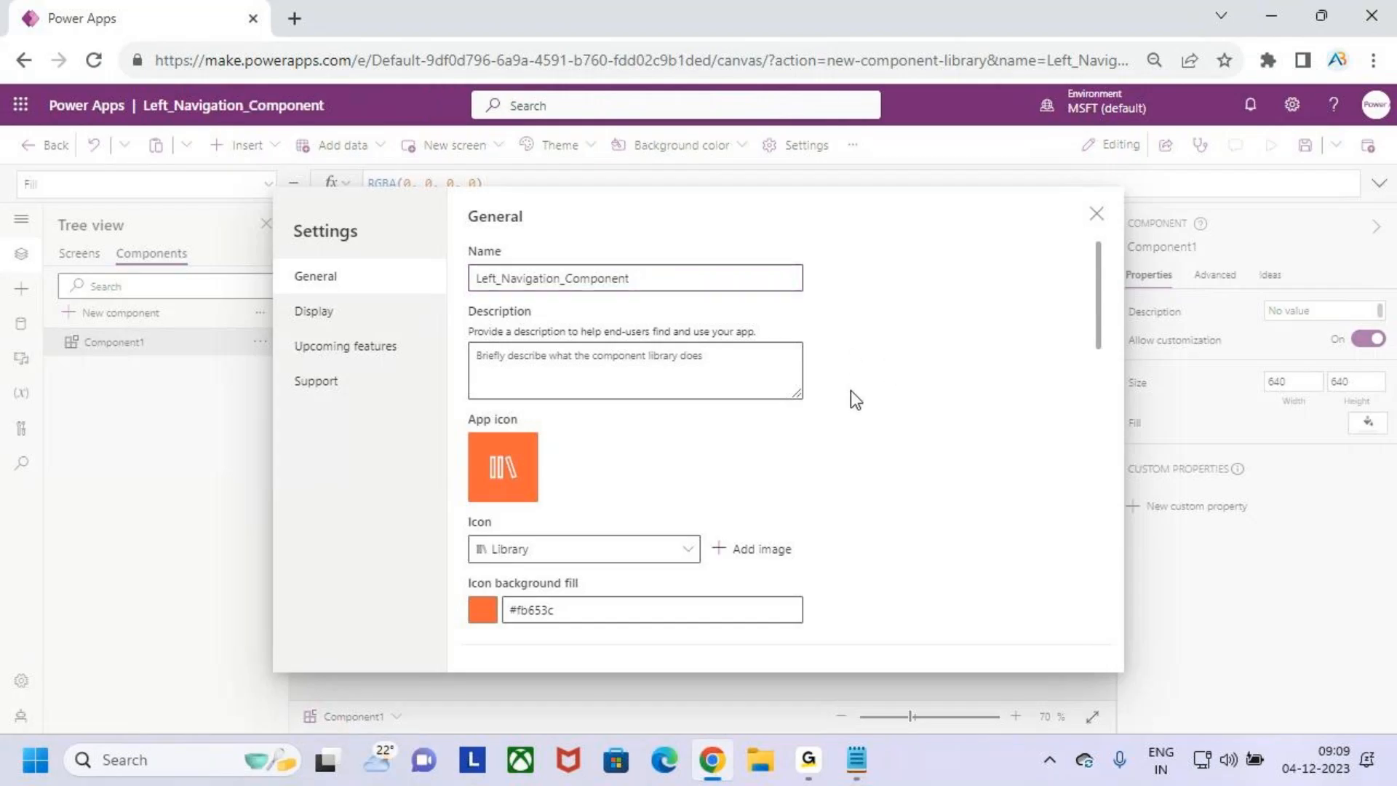
scroll(850, 393, down, 5)
scroll(843, 394, up, 5)
click(1096, 215)
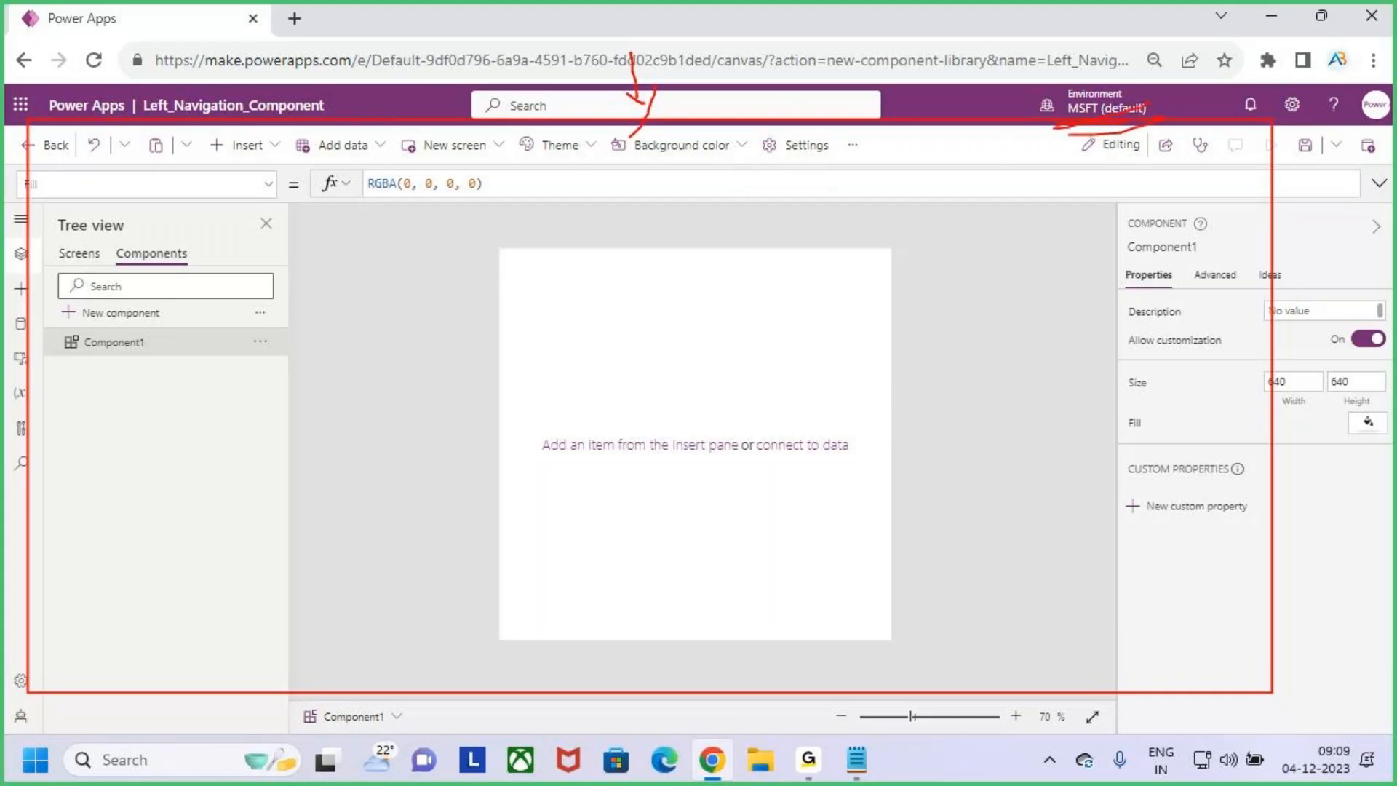
- Clear the red markings, box the Components heading in the tree view, and compare the Screens view with the Components view
key(Escape)
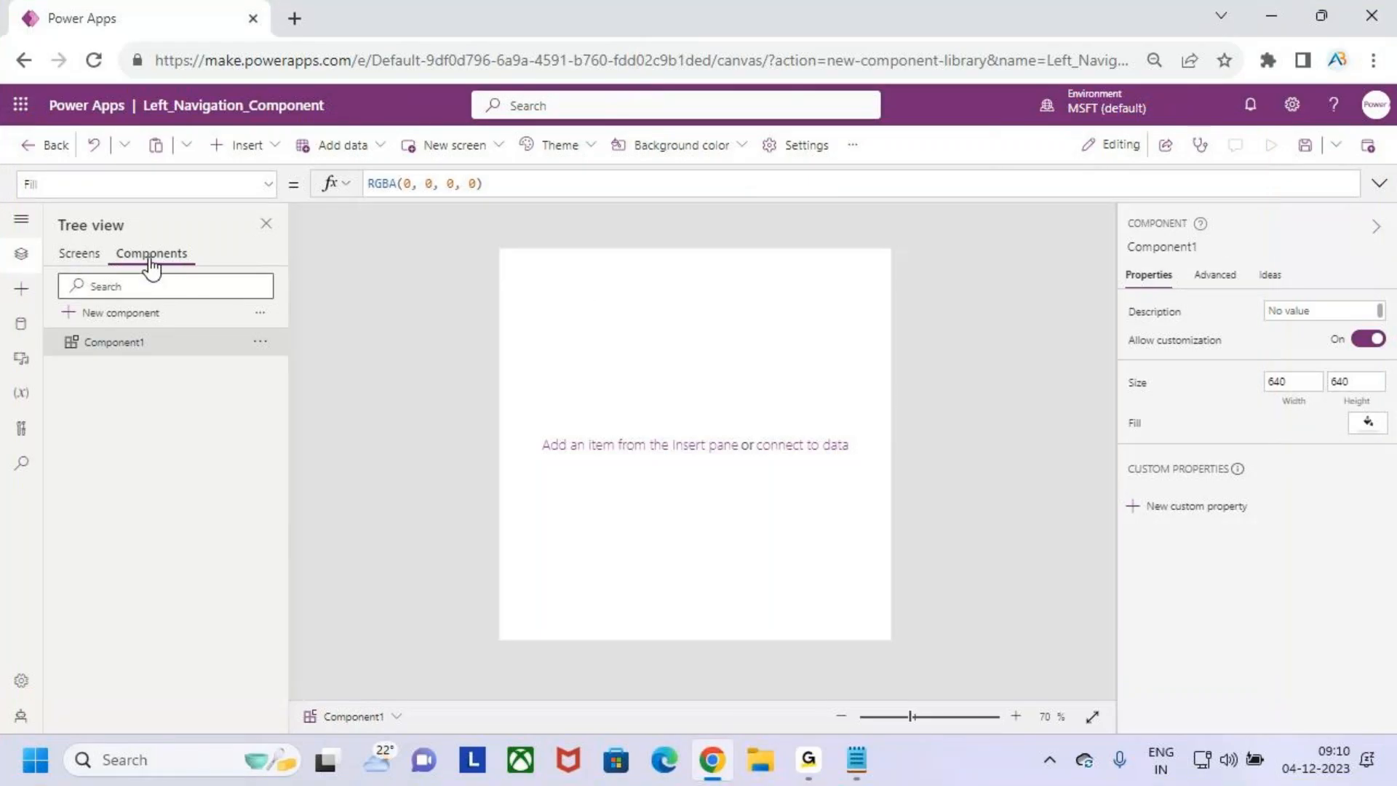
key(ctrl+2)
drag(117, 243, 197, 268)
key(Escape)
click(89, 259)
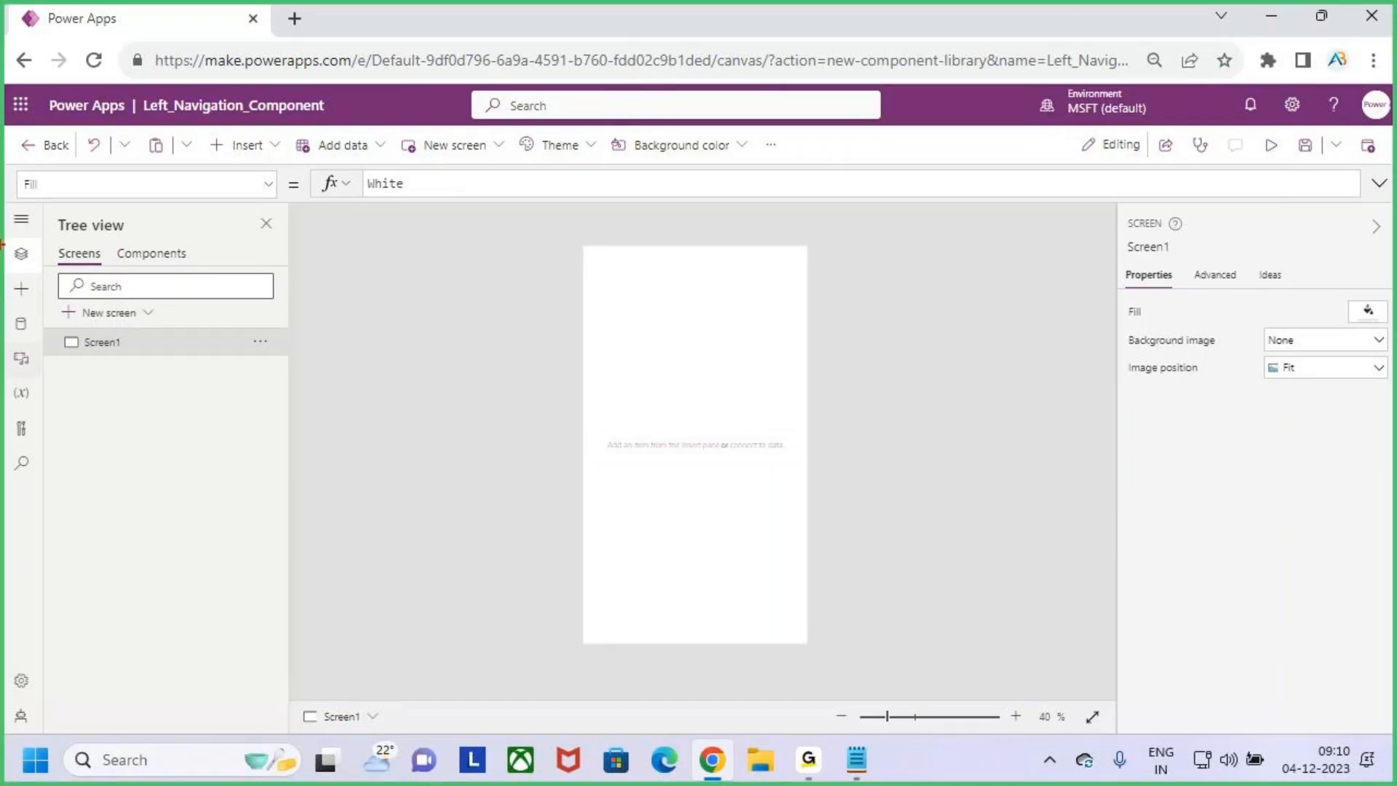
click(21, 219)
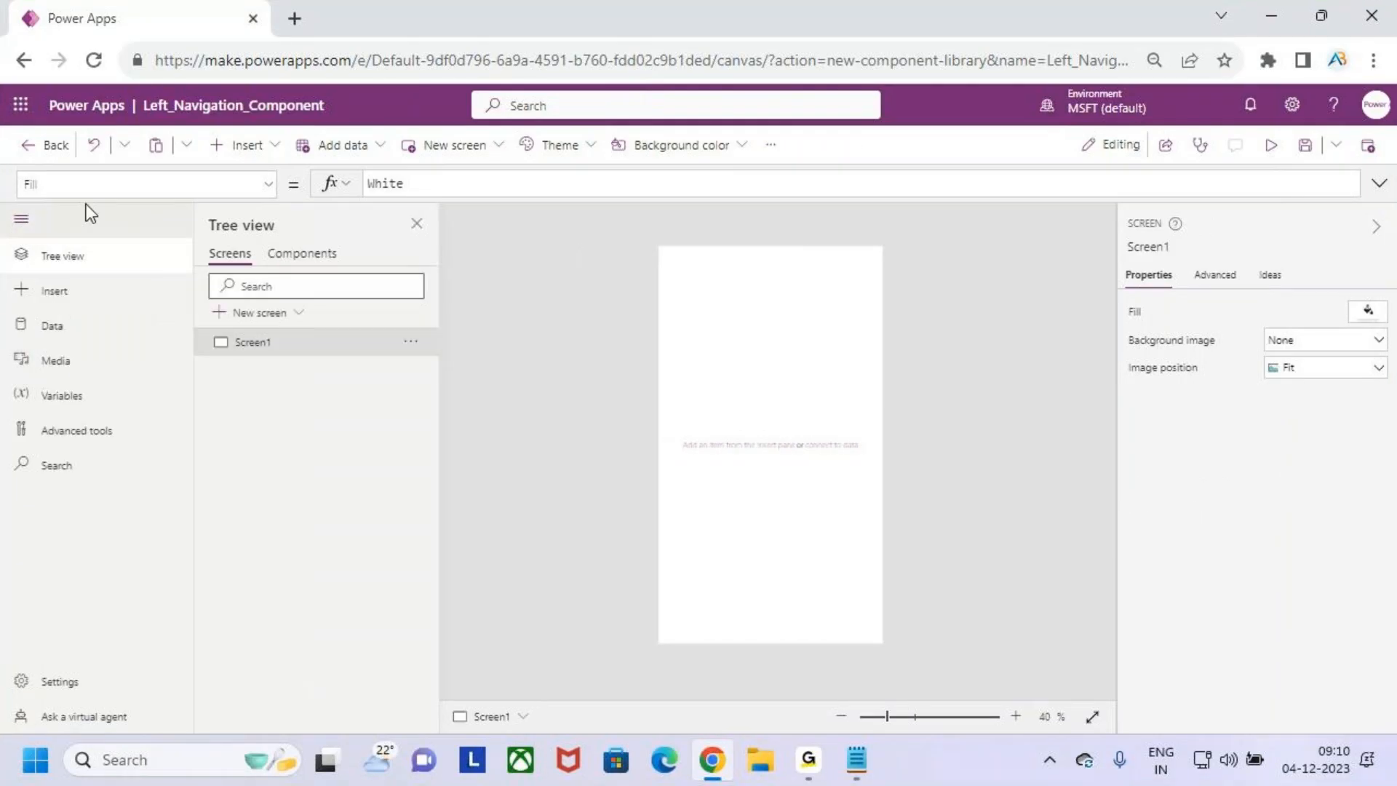
click(22, 222)
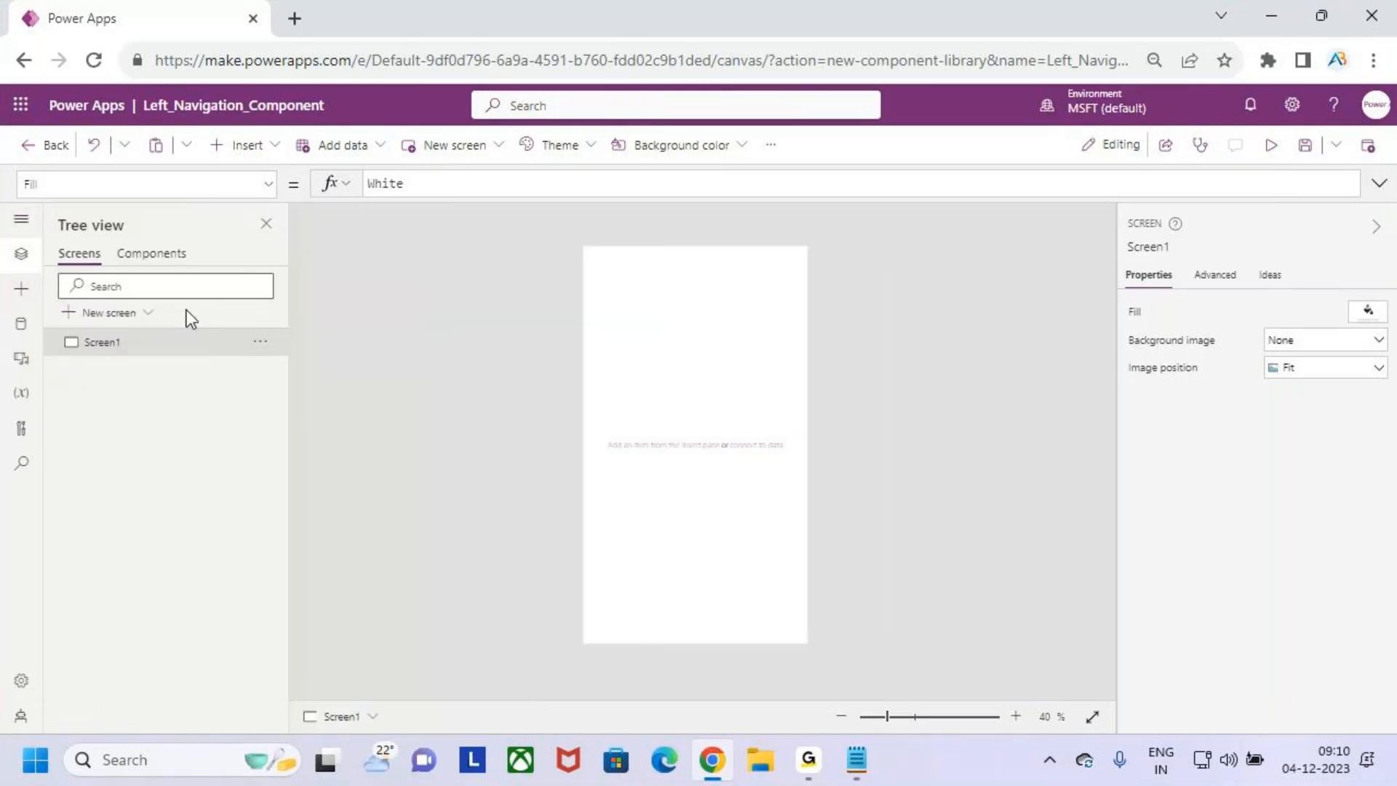
click(164, 259)
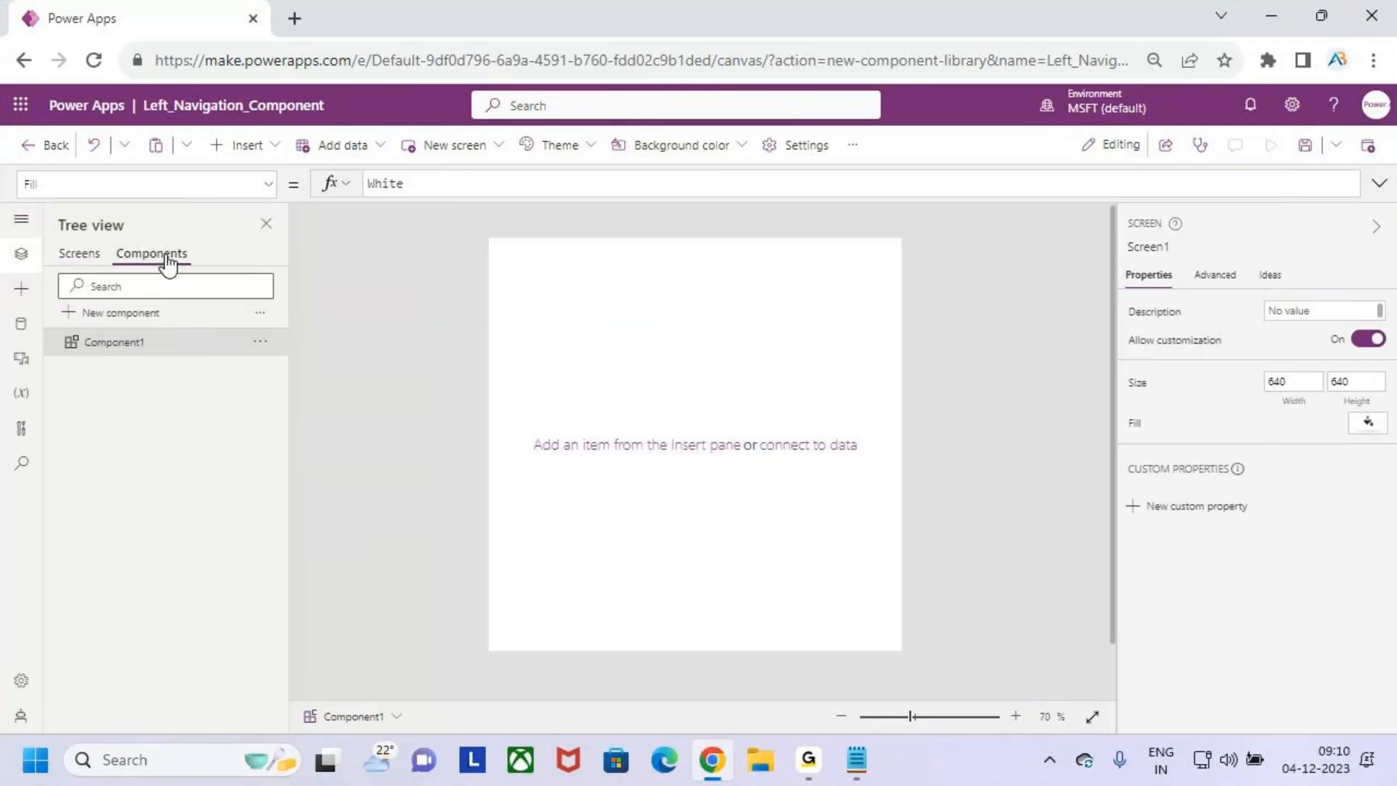
click(660, 371)
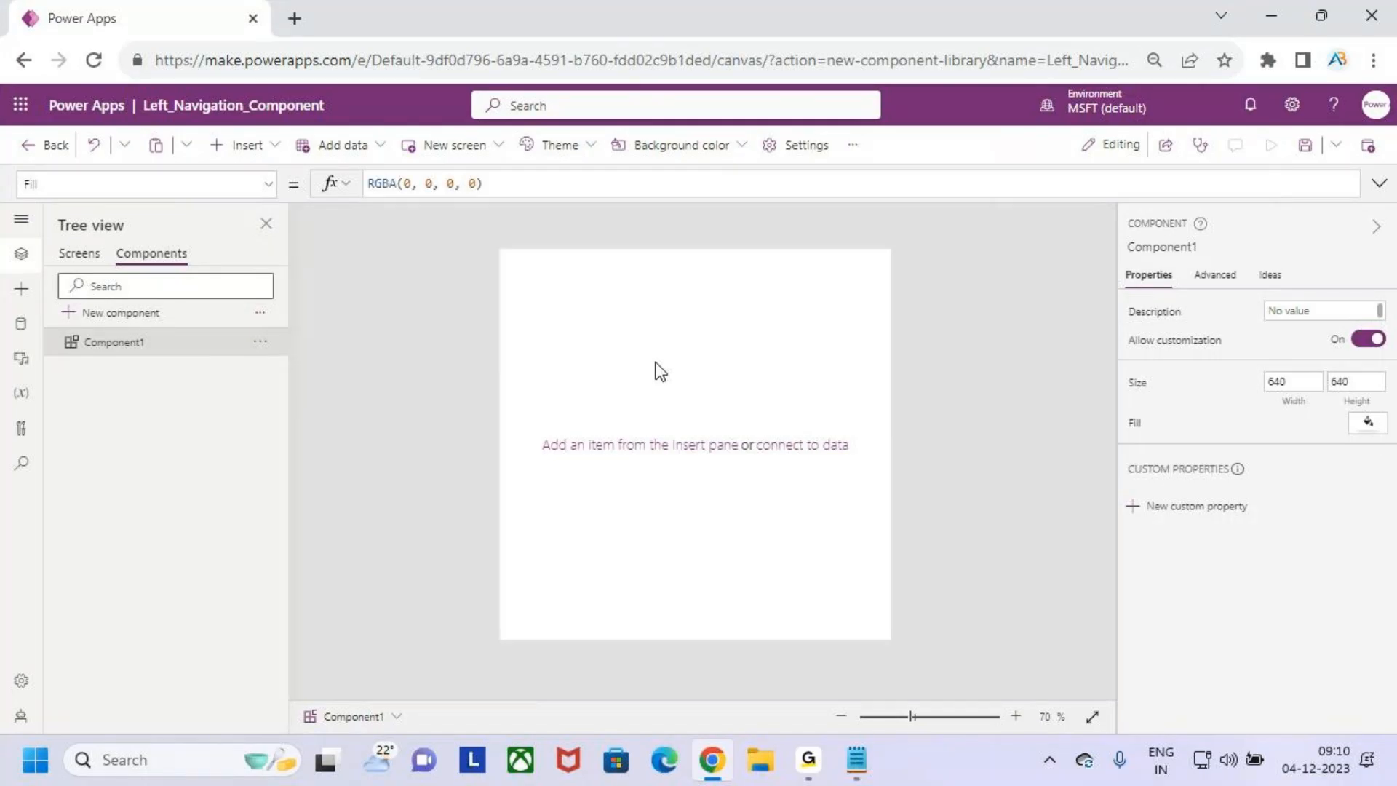
- Sketch the header and left navigation areas on the component canvas in red with handwritten device notes beside it, and clear the markings
key(ctrl+2)
drag(502, 248, 892, 299)
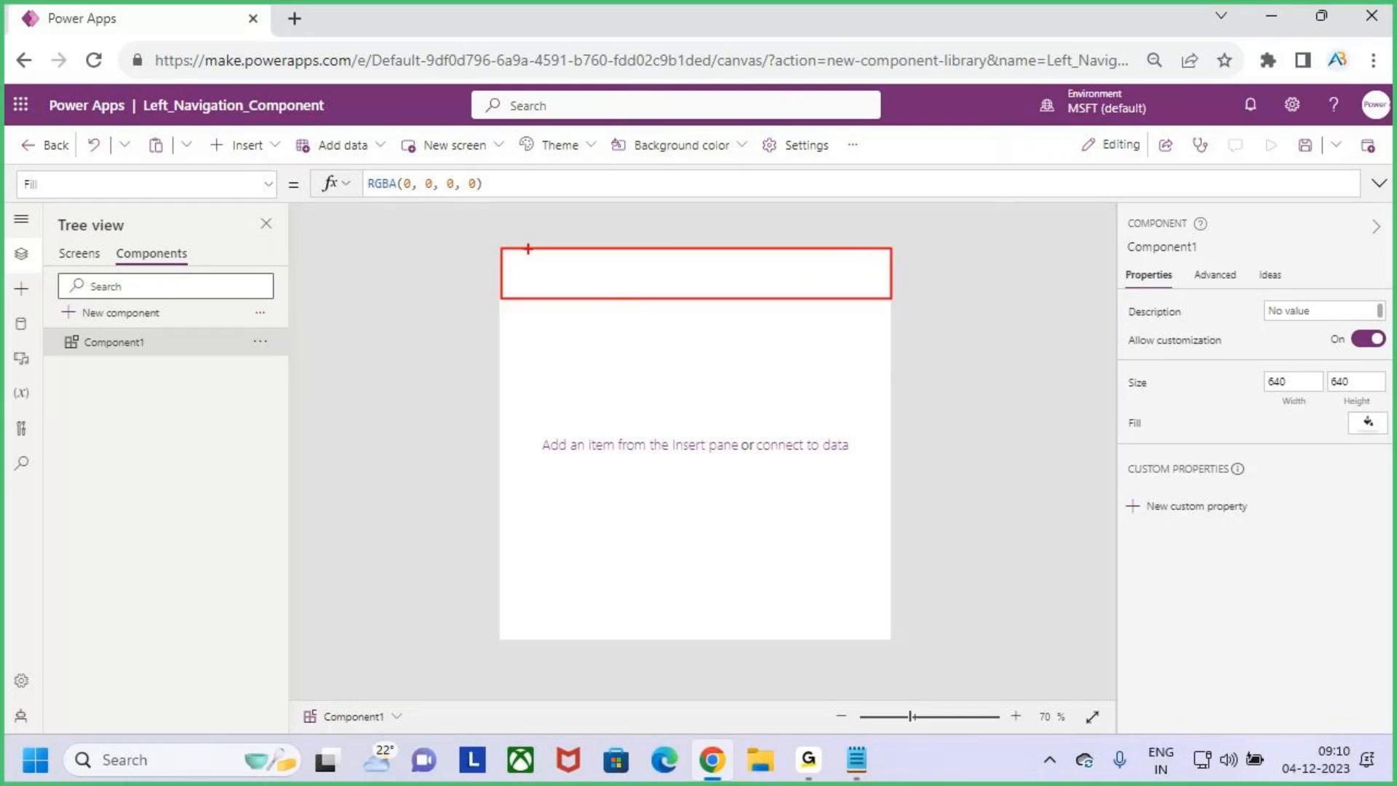
mouse_move(504, 250)
mouse_down()
mouse_move(527, 325)
mouse_move(559, 639)
mouse_up()
drag(554, 414, 634, 335)
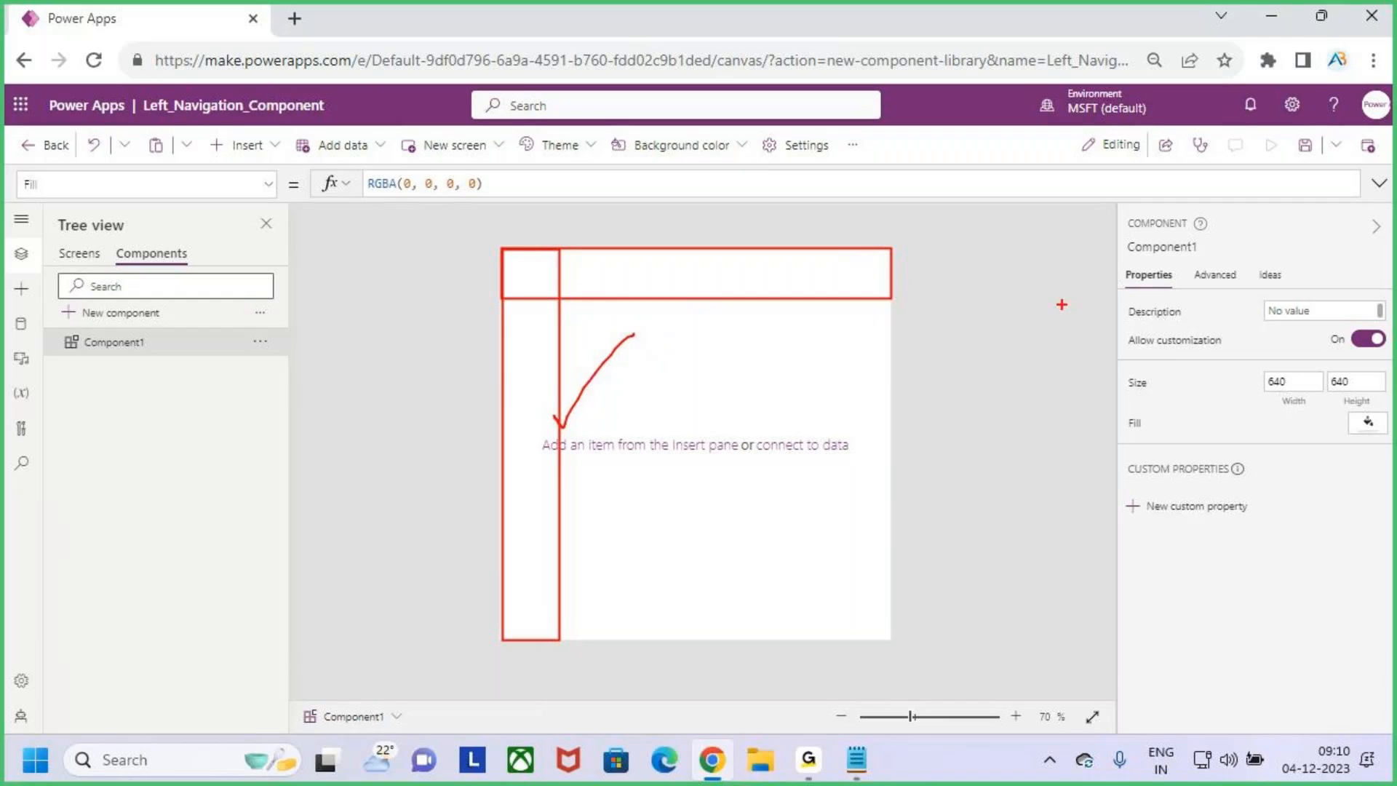
mouse_move(985, 298)
mouse_down()
mouse_move(1040, 320)
mouse_move(1055, 291)
mouse_move(1183, 370)
mouse_up()
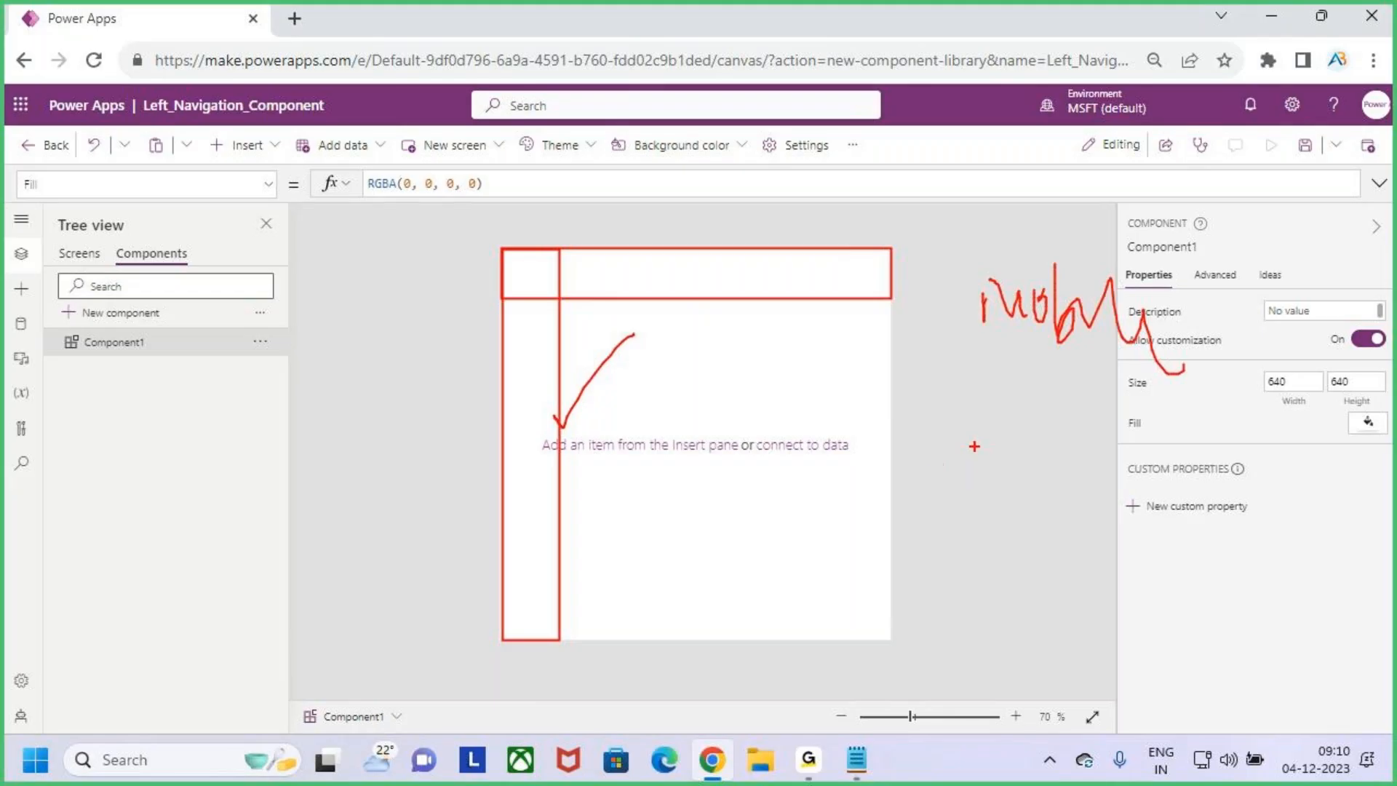
mouse_move(962, 466)
mouse_down()
mouse_move(1018, 502)
mouse_move(1042, 486)
mouse_move(1151, 482)
mouse_up()
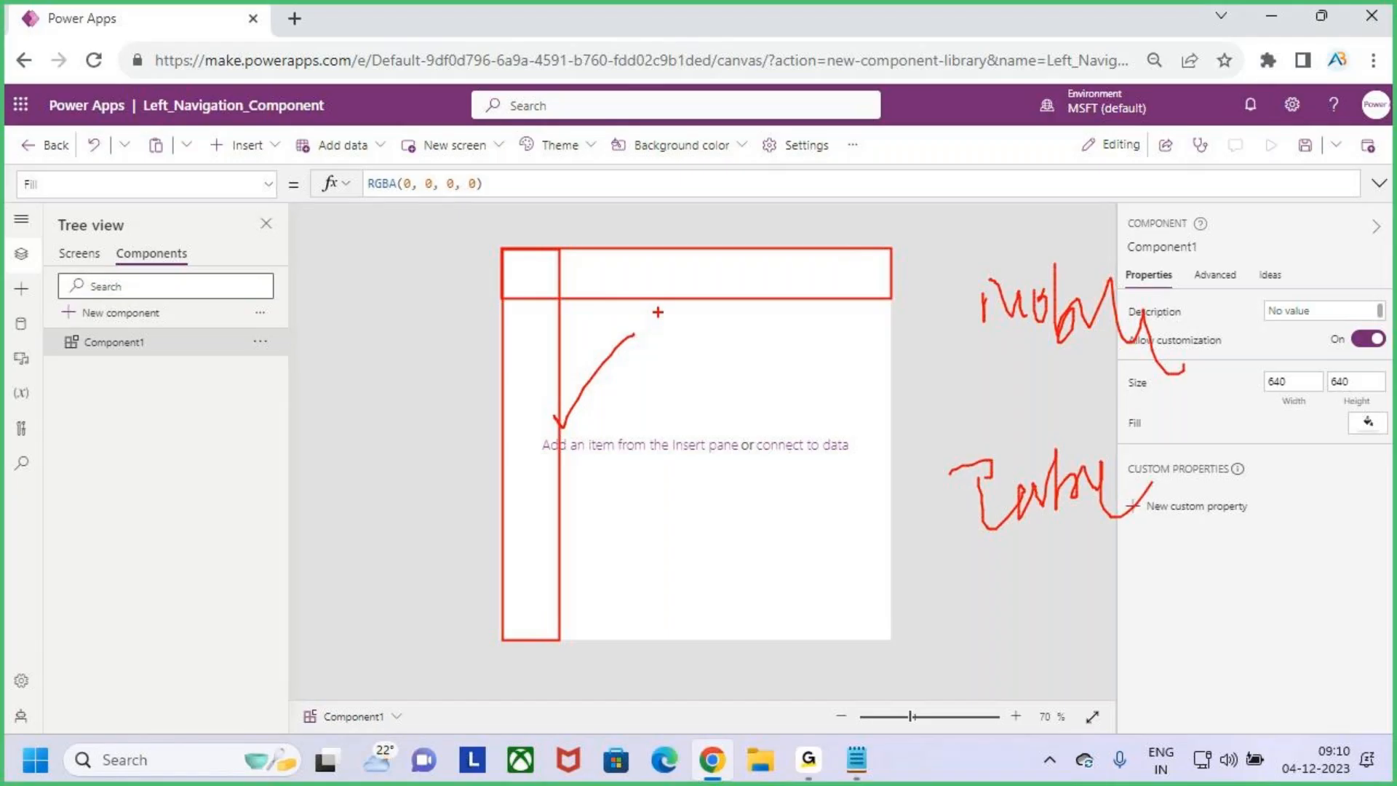
key(Escape)
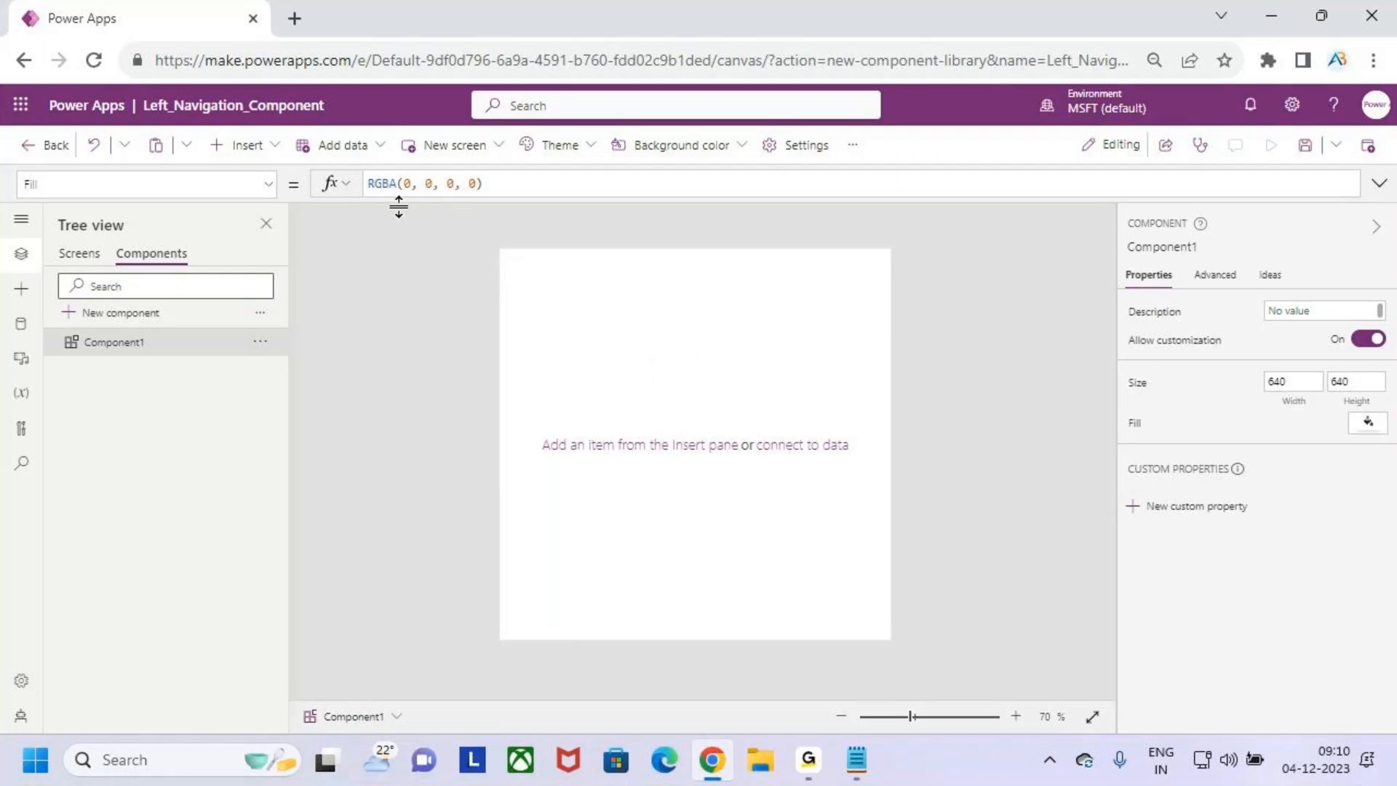
- Show Screen1's Width formula, box App.Width and App.MinScreenWidth in red, and clear the markings
click(82, 254)
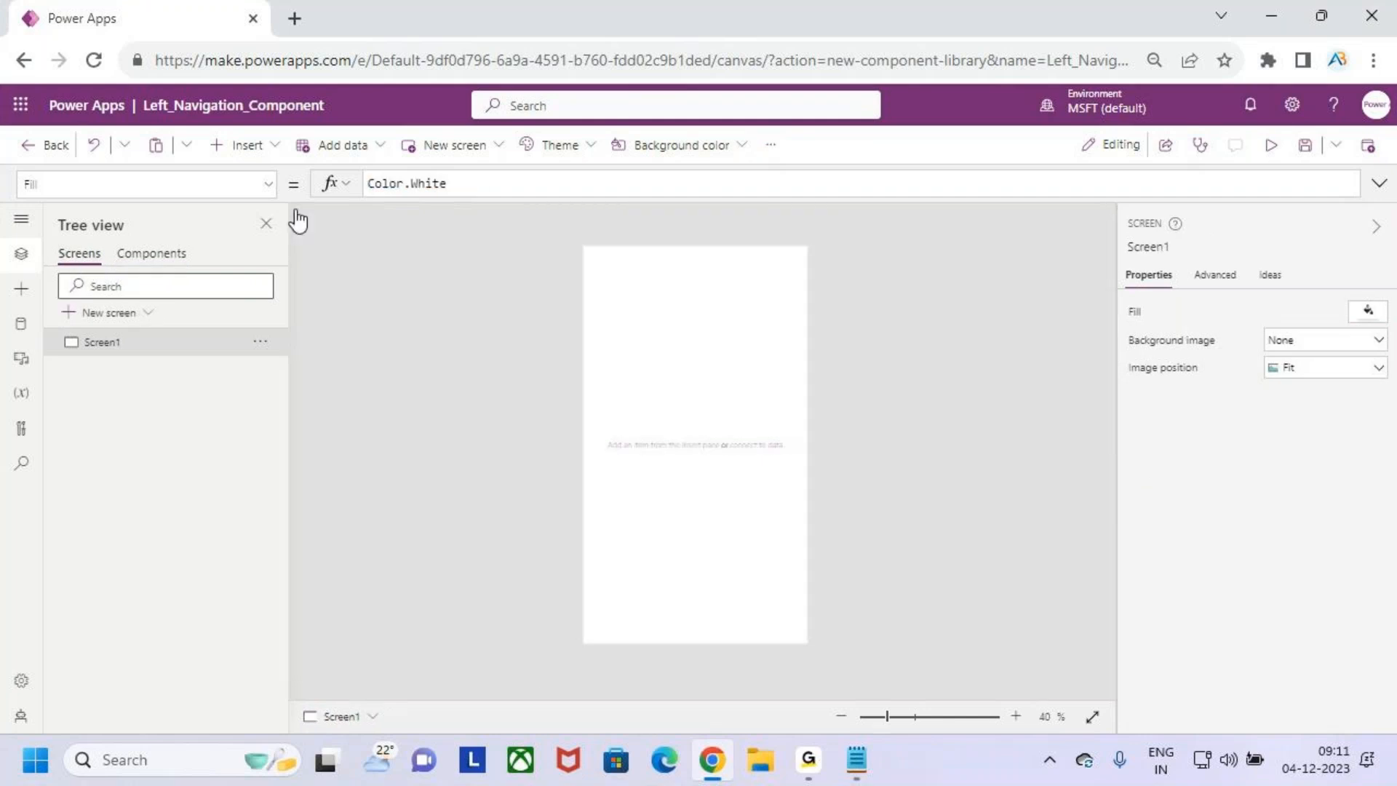
click(268, 183)
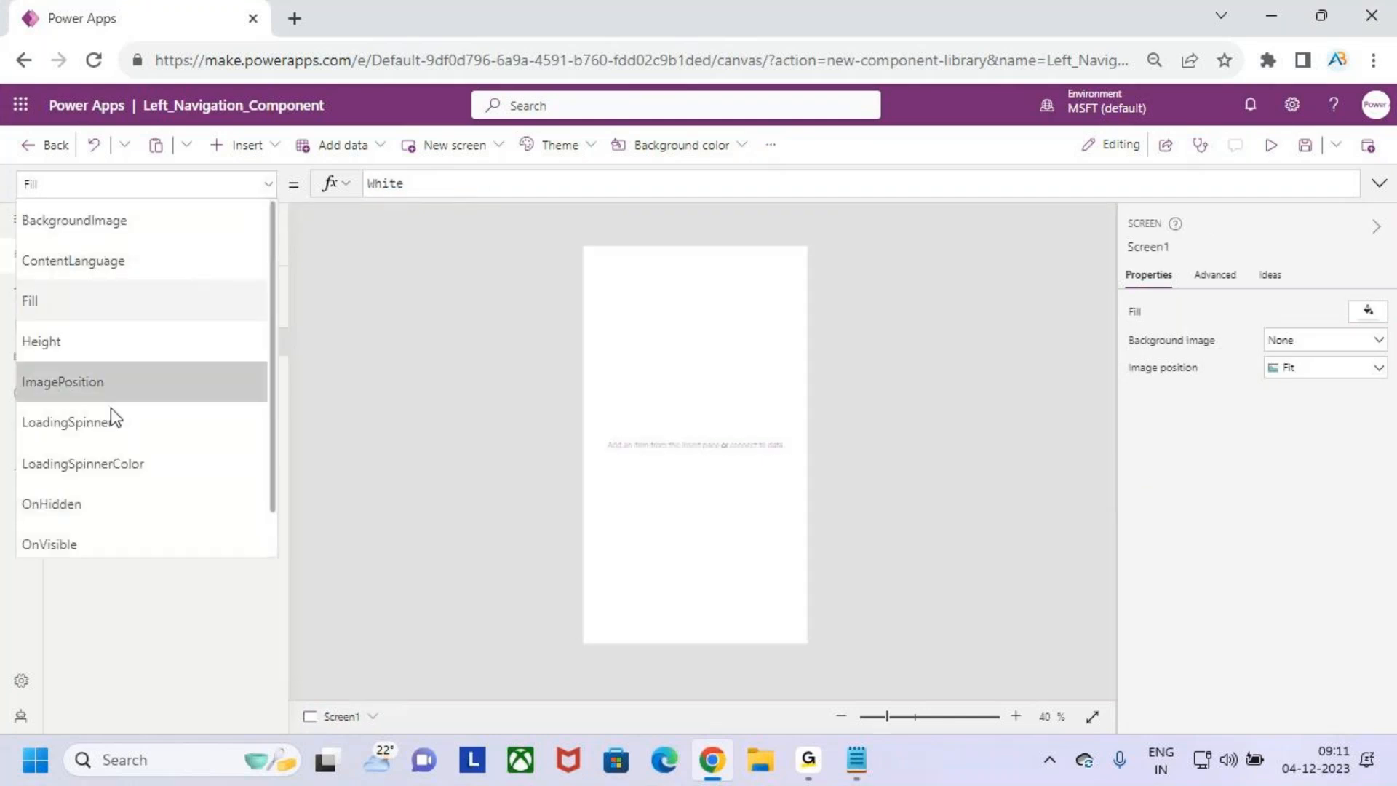
scroll(115, 414, down, 1)
click(102, 533)
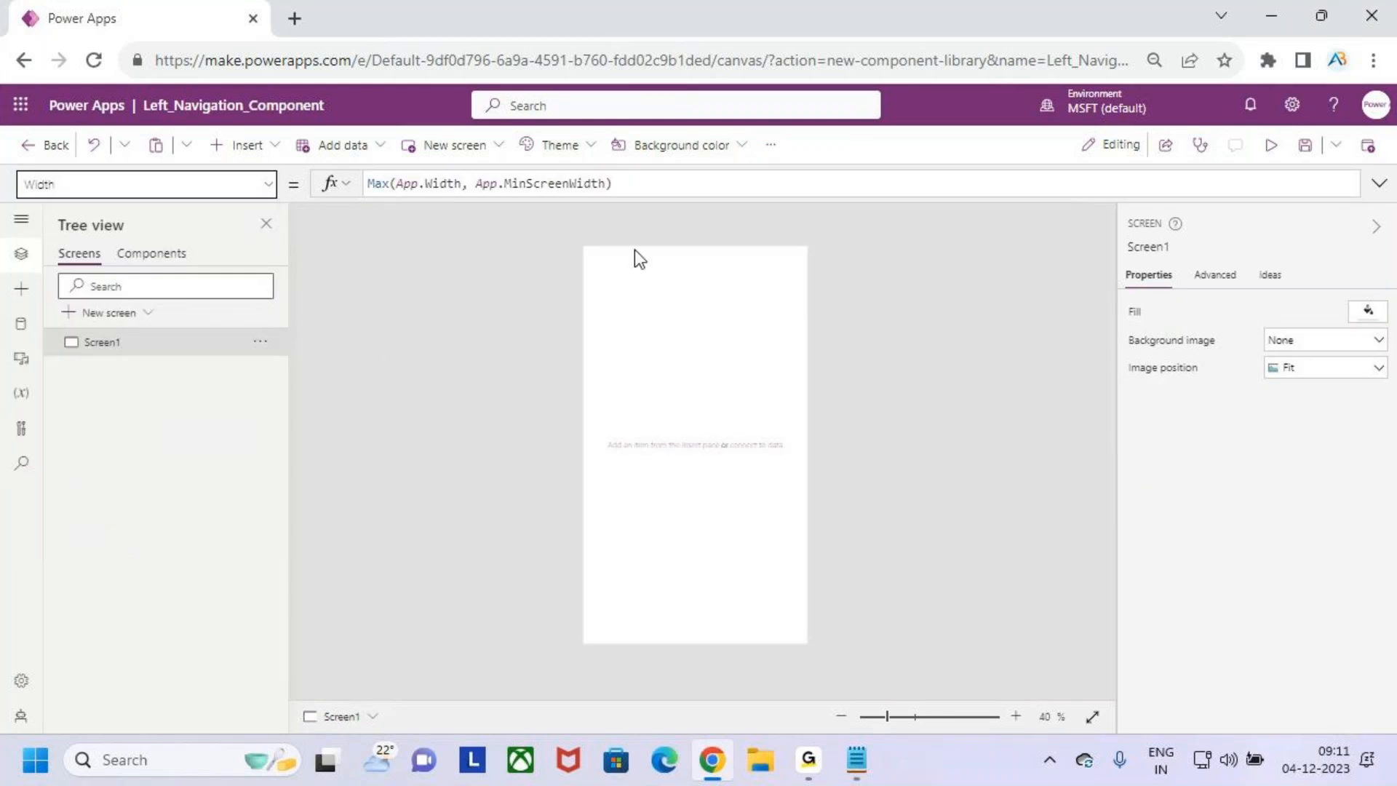
click(653, 185)
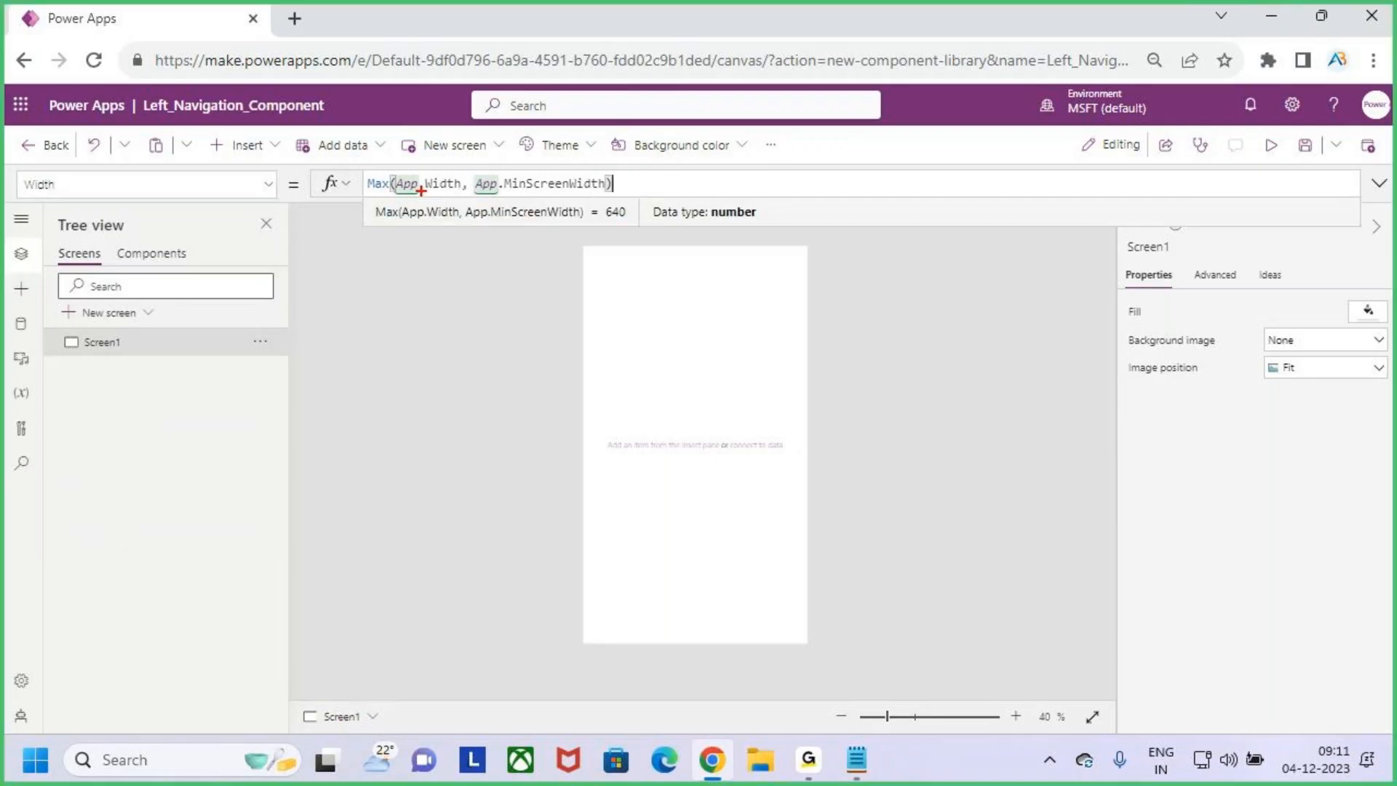
drag(389, 173, 470, 200)
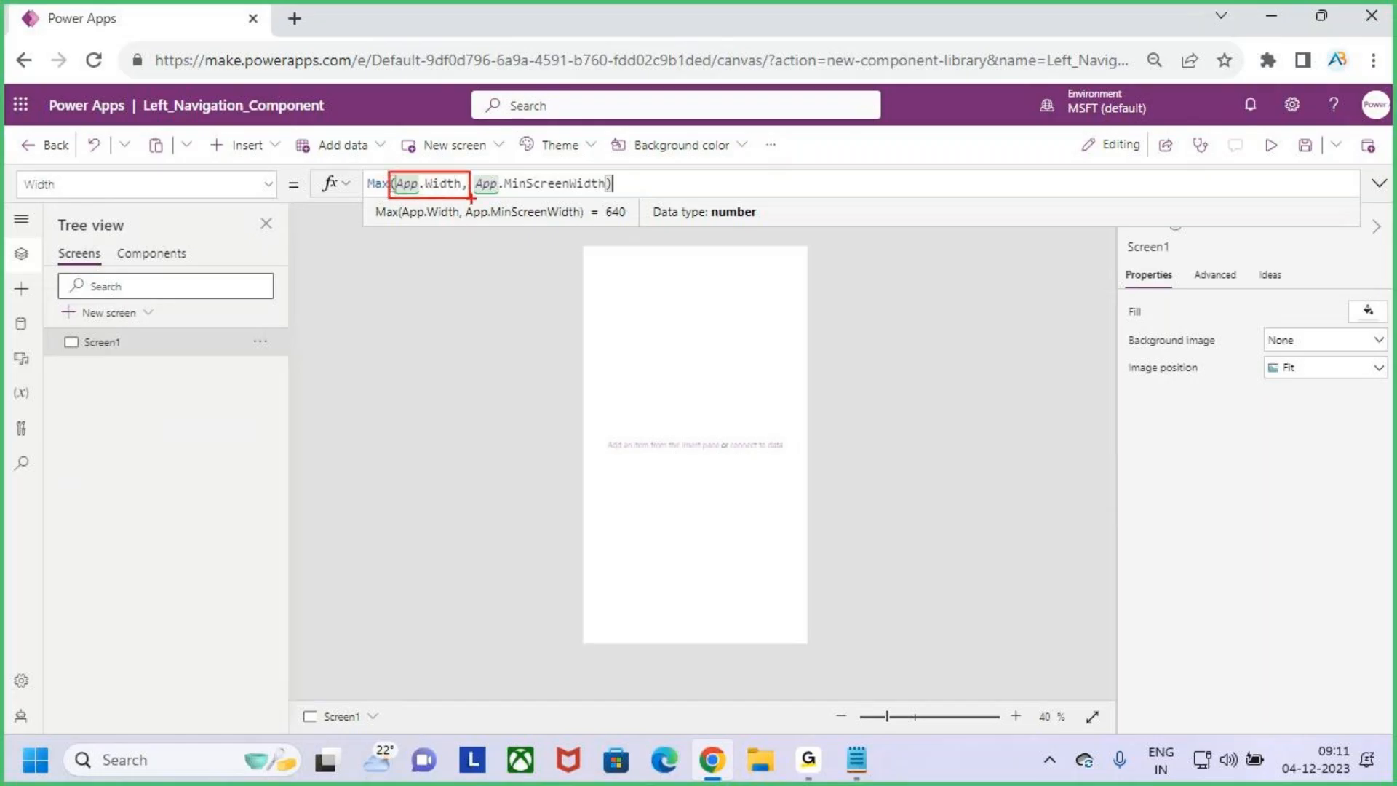
mouse_move(420, 149)
mouse_down()
mouse_move(412, 171)
mouse_move(435, 195)
mouse_move(502, 177)
mouse_move(631, 201)
mouse_up()
drag(555, 146, 564, 178)
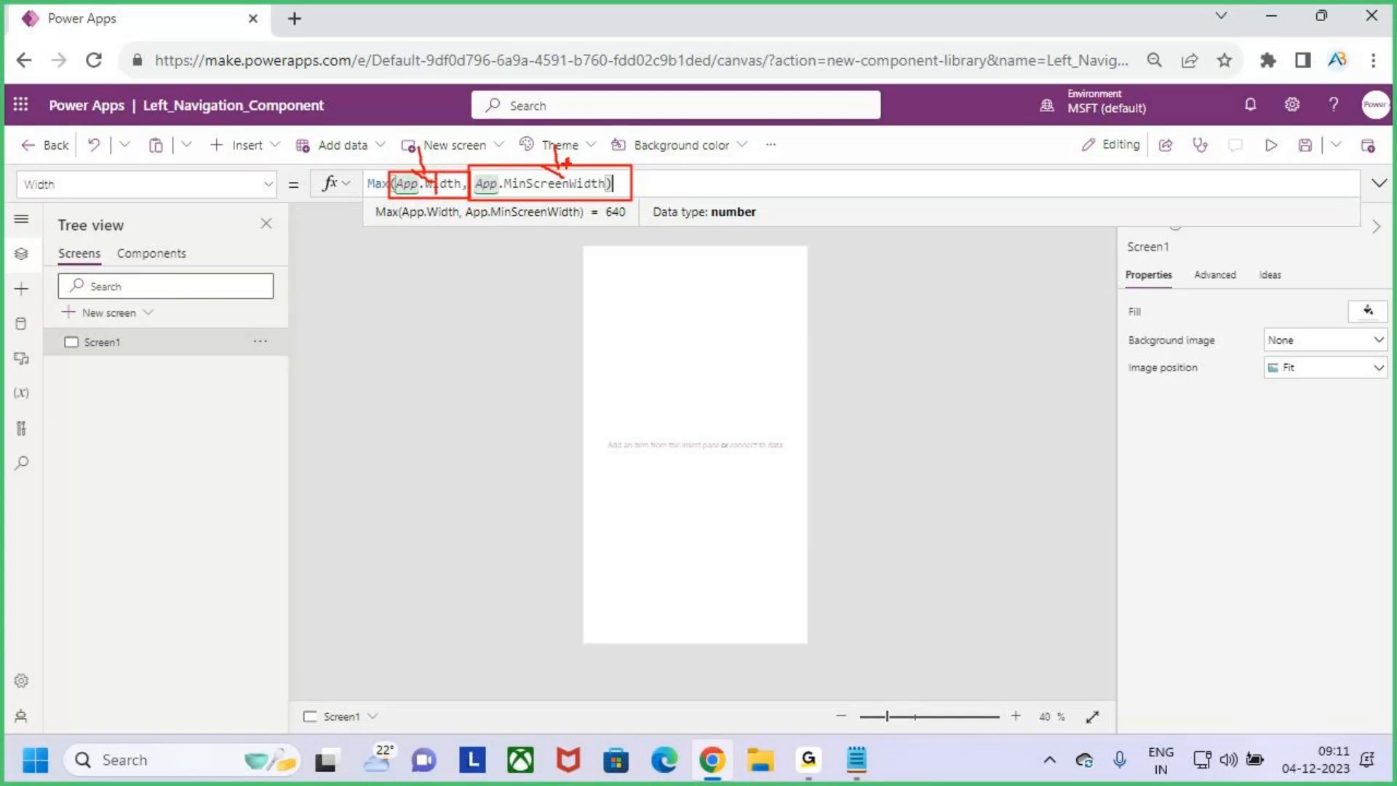
key(Escape)
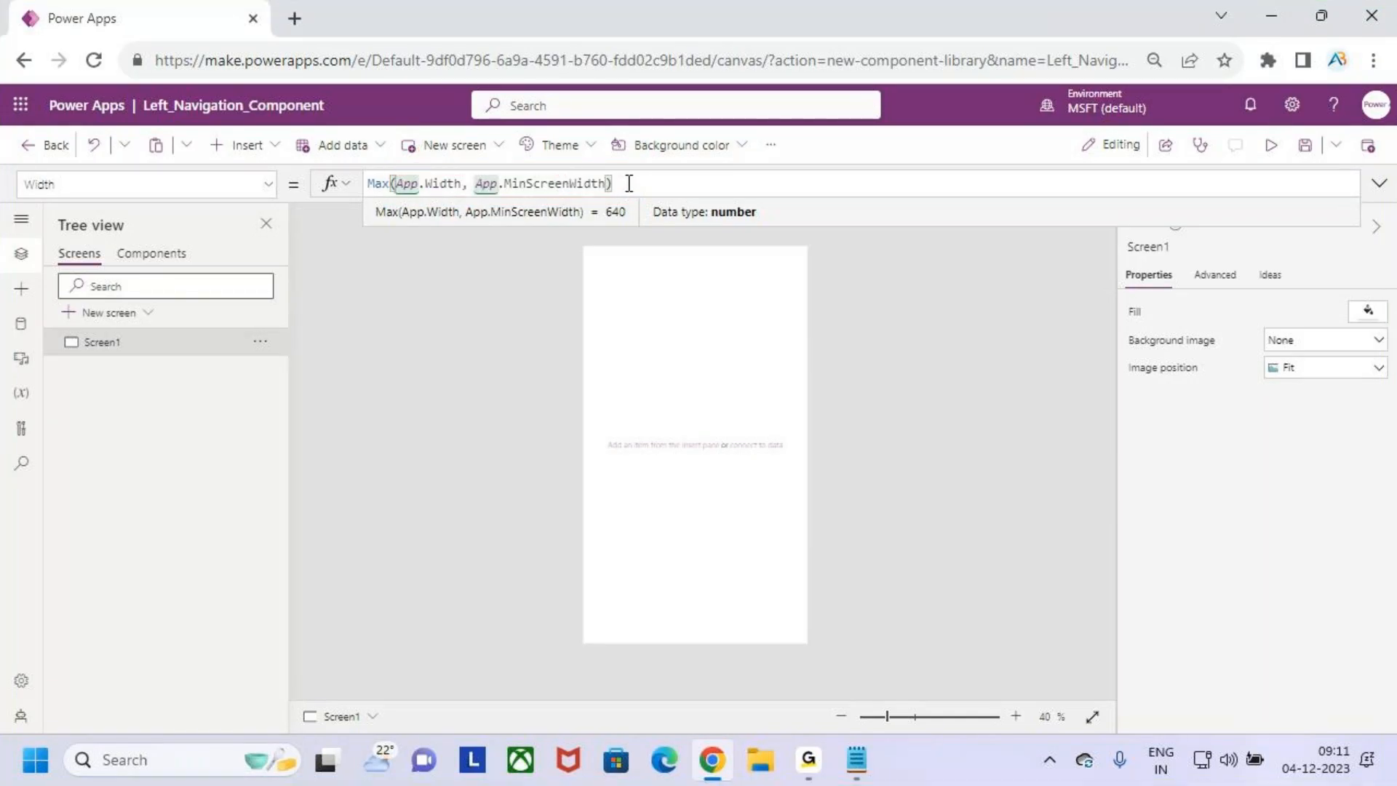
- Copy Screen1's Width formula and set Component1's Width to Max(App.Width, App.MinScreenWidth)
click(155, 255)
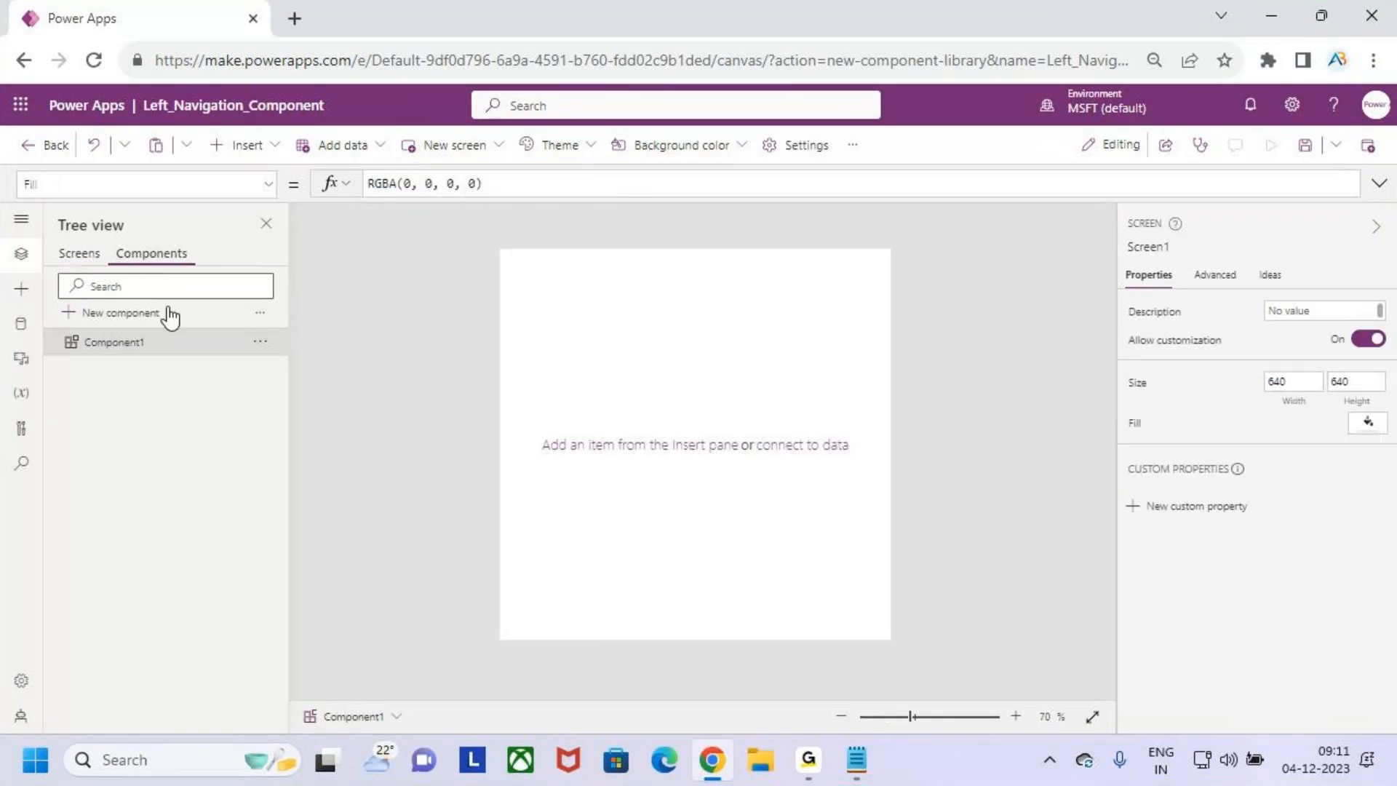
click(93, 255)
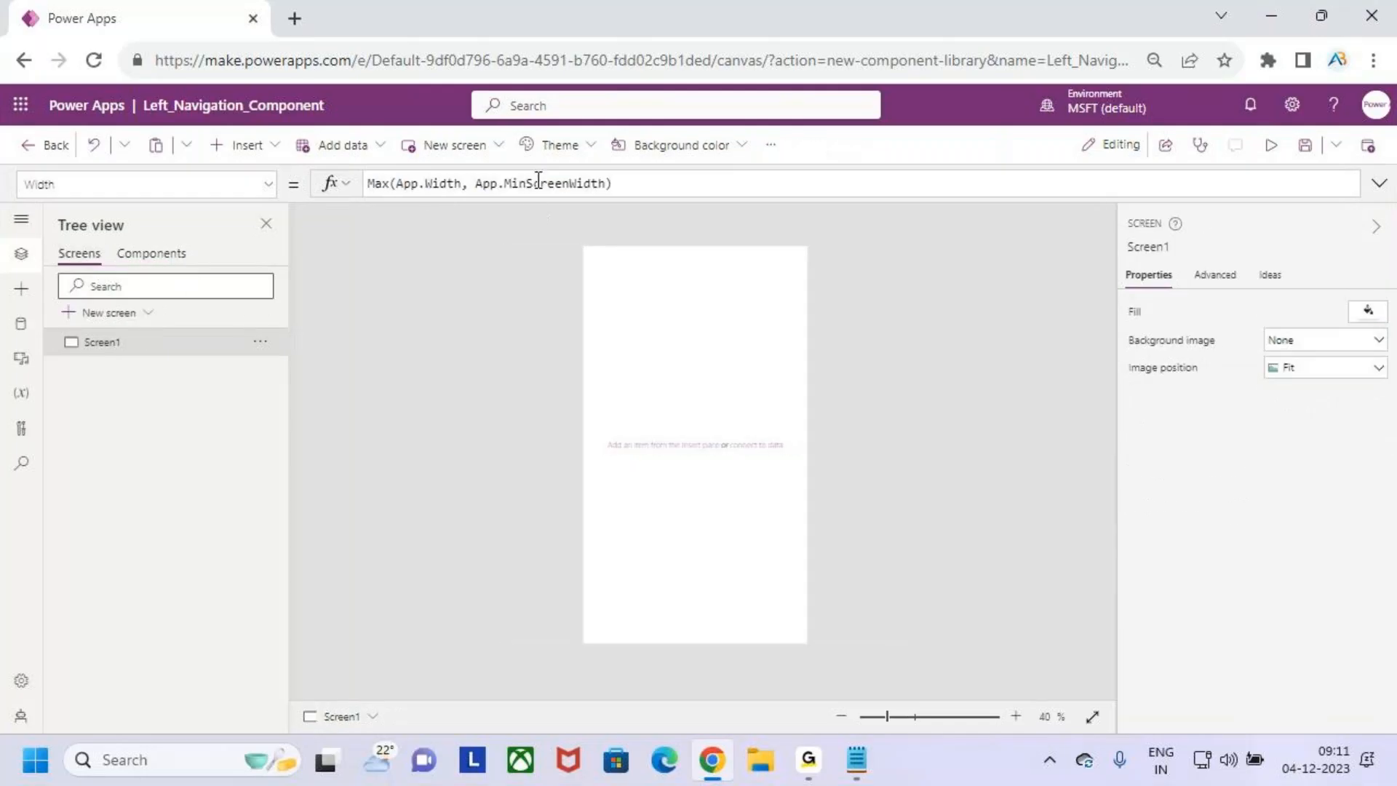
click(662, 183)
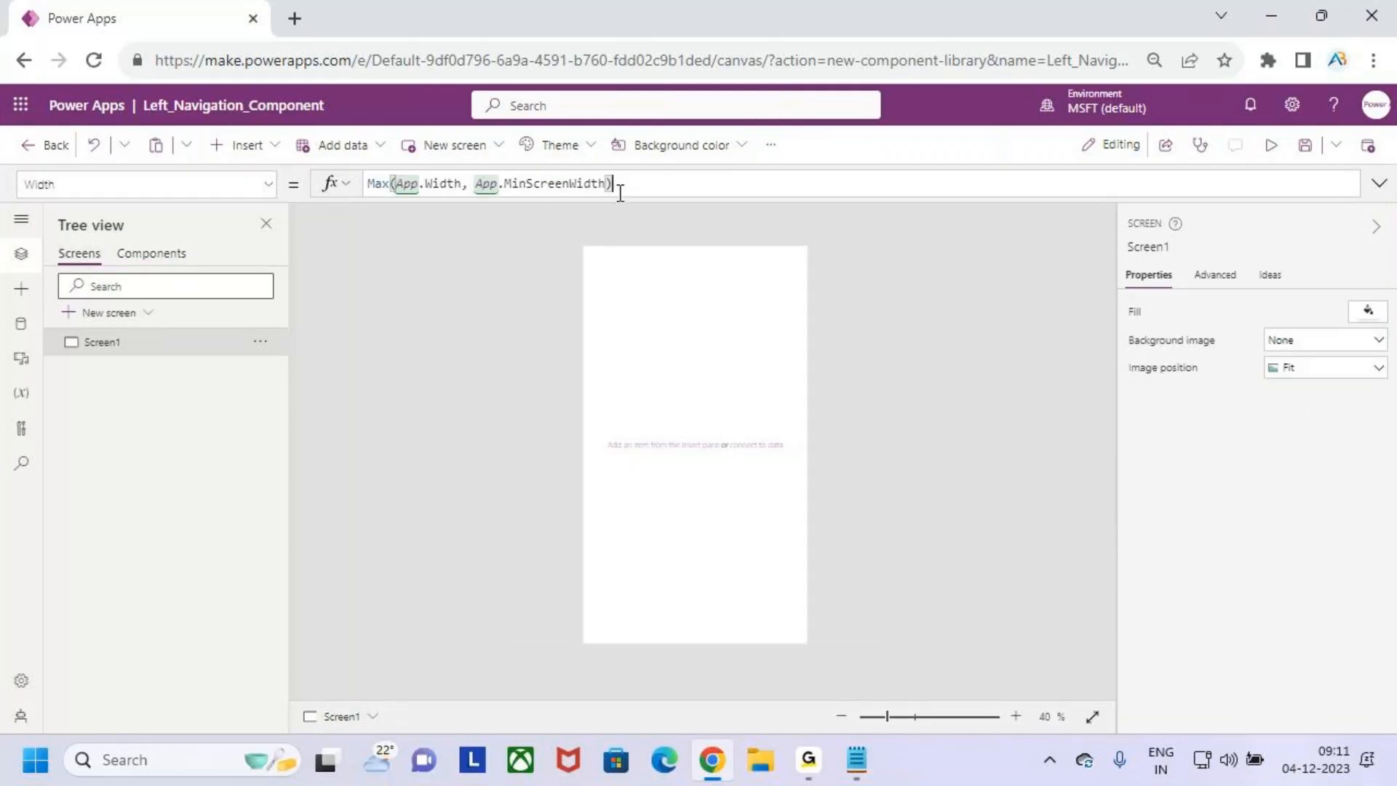
key(ctrl+a)
key(ctrl+c)
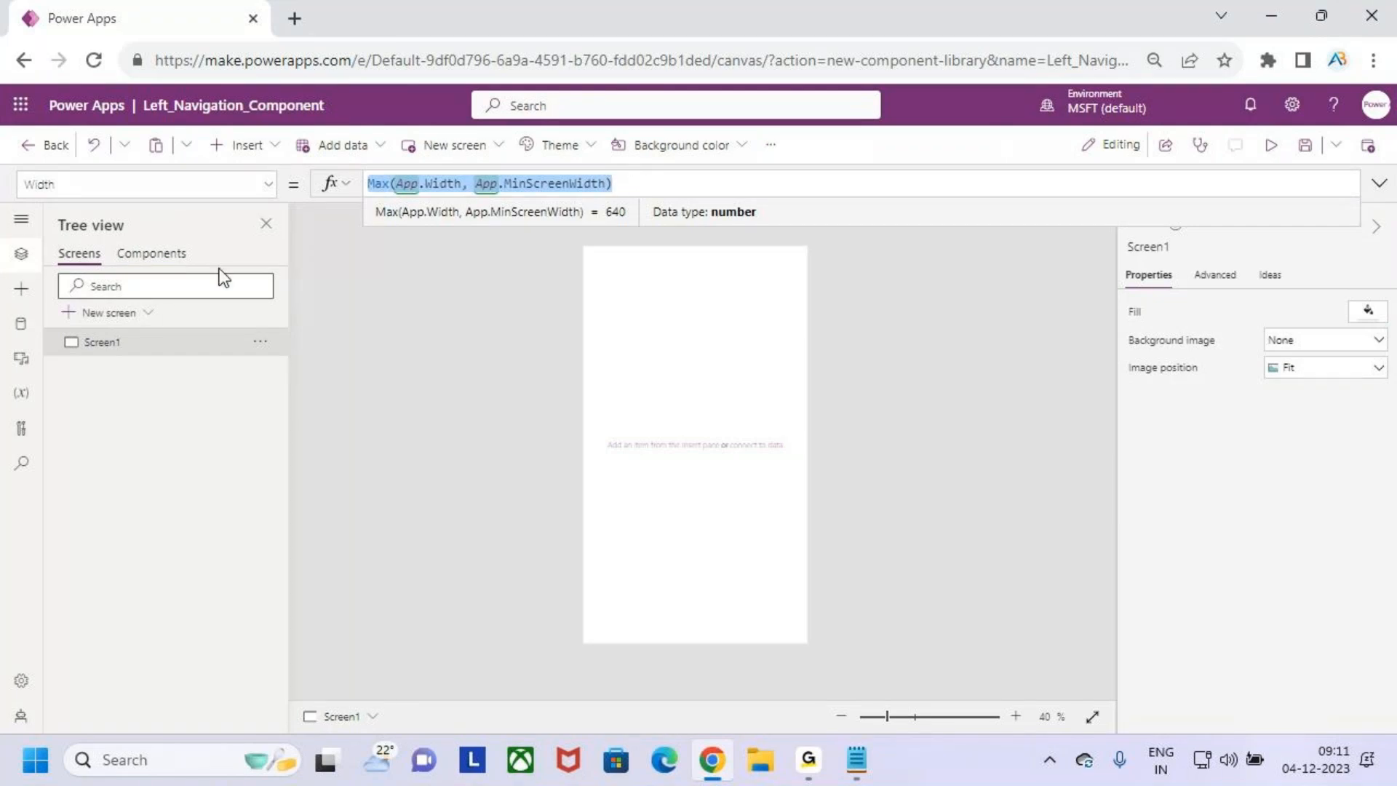
click(148, 255)
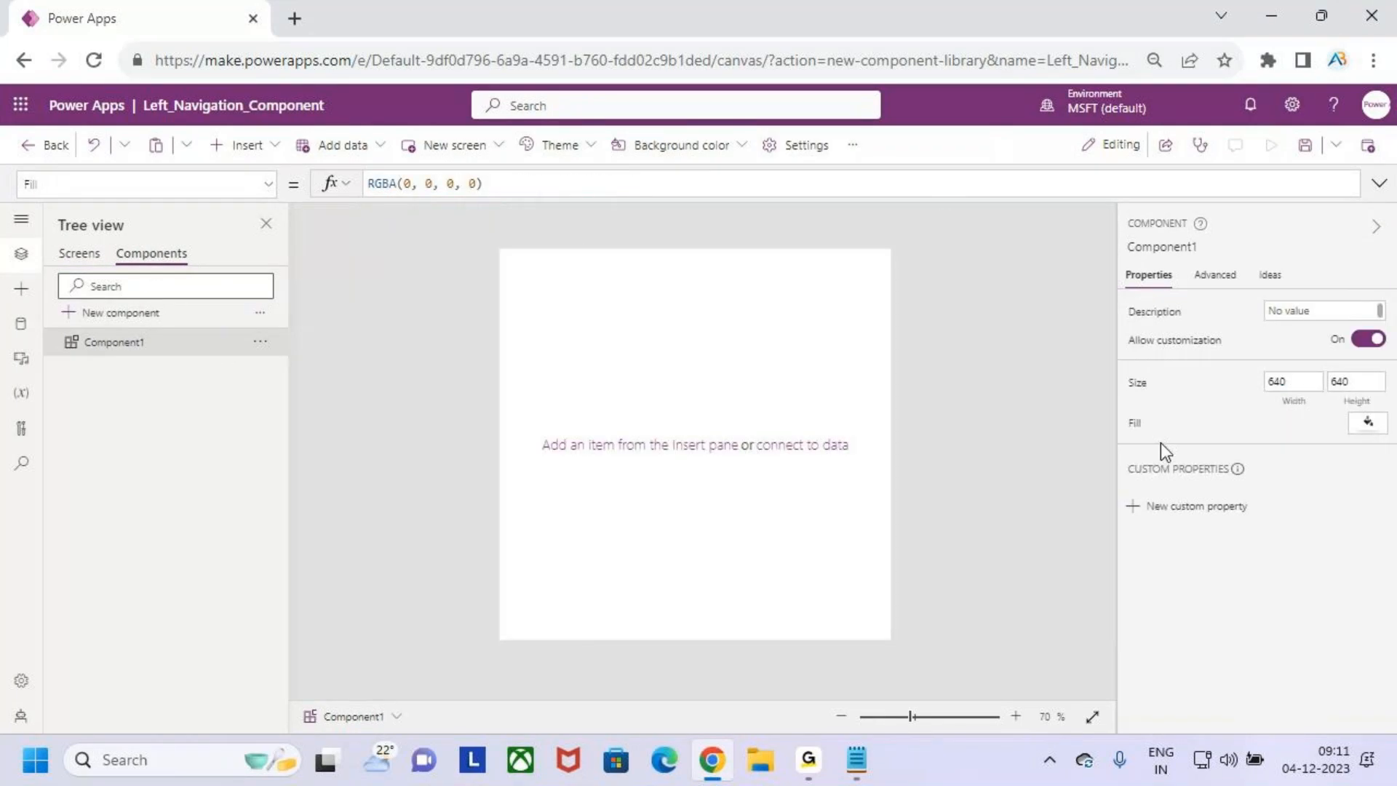
click(1294, 383)
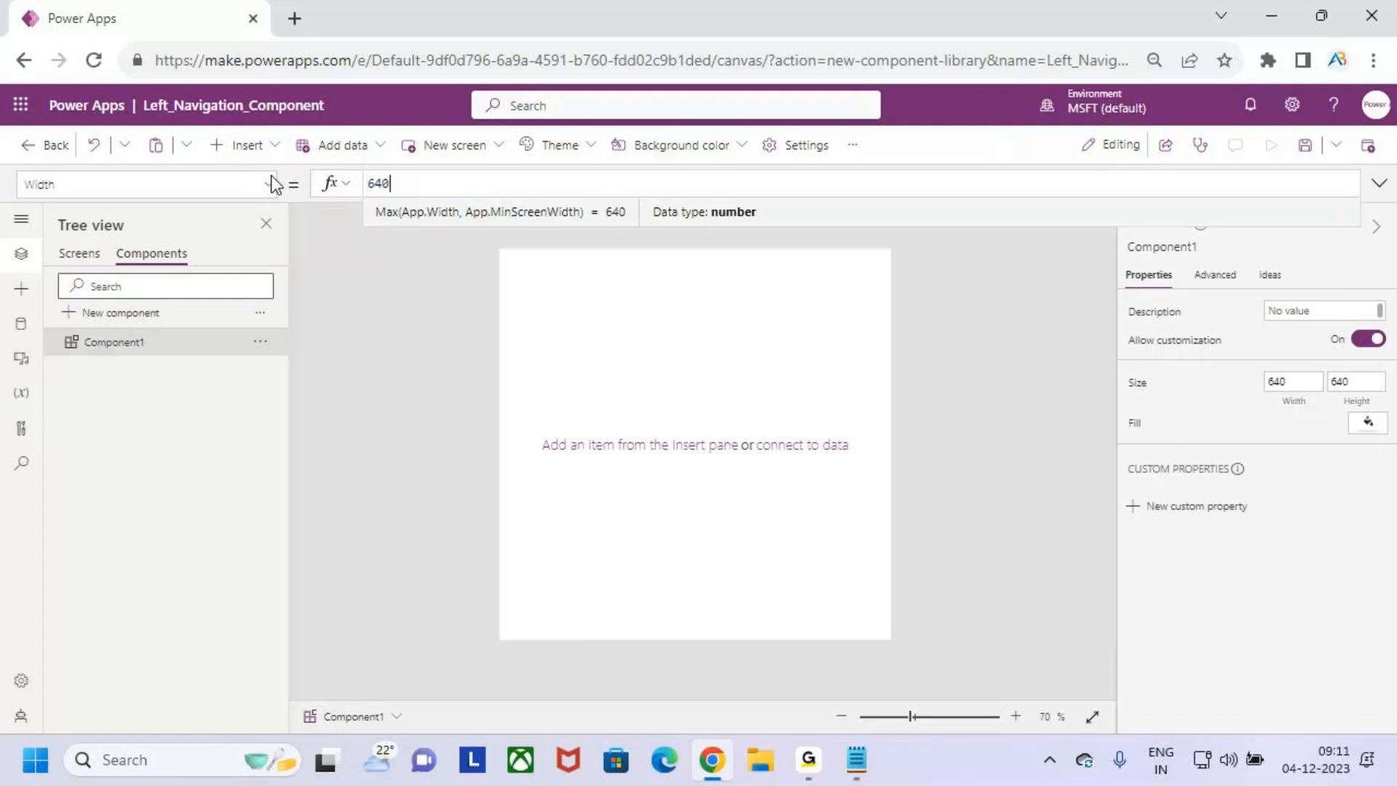
drag(409, 182, 333, 184)
key(BackSpace)
key(ctrl+v)
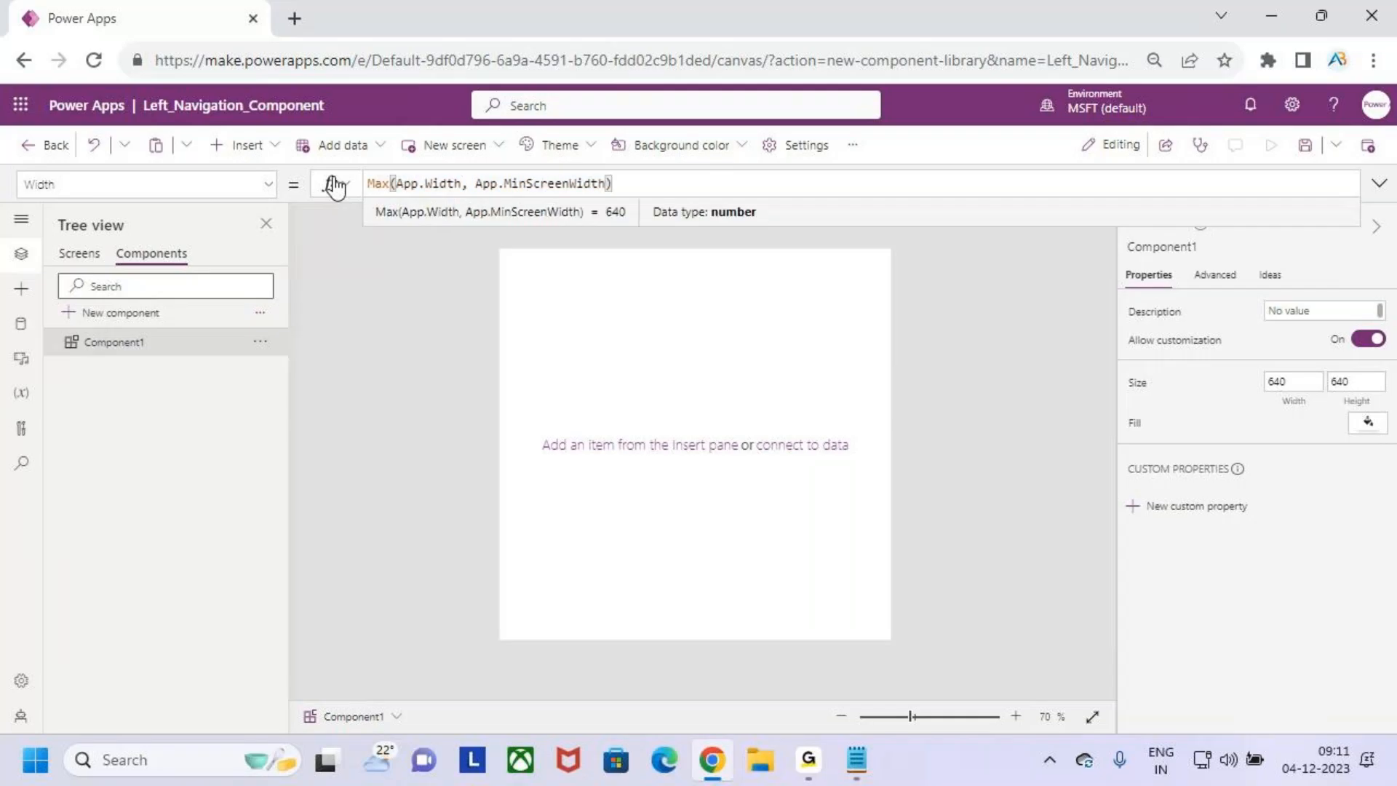
click(540, 316)
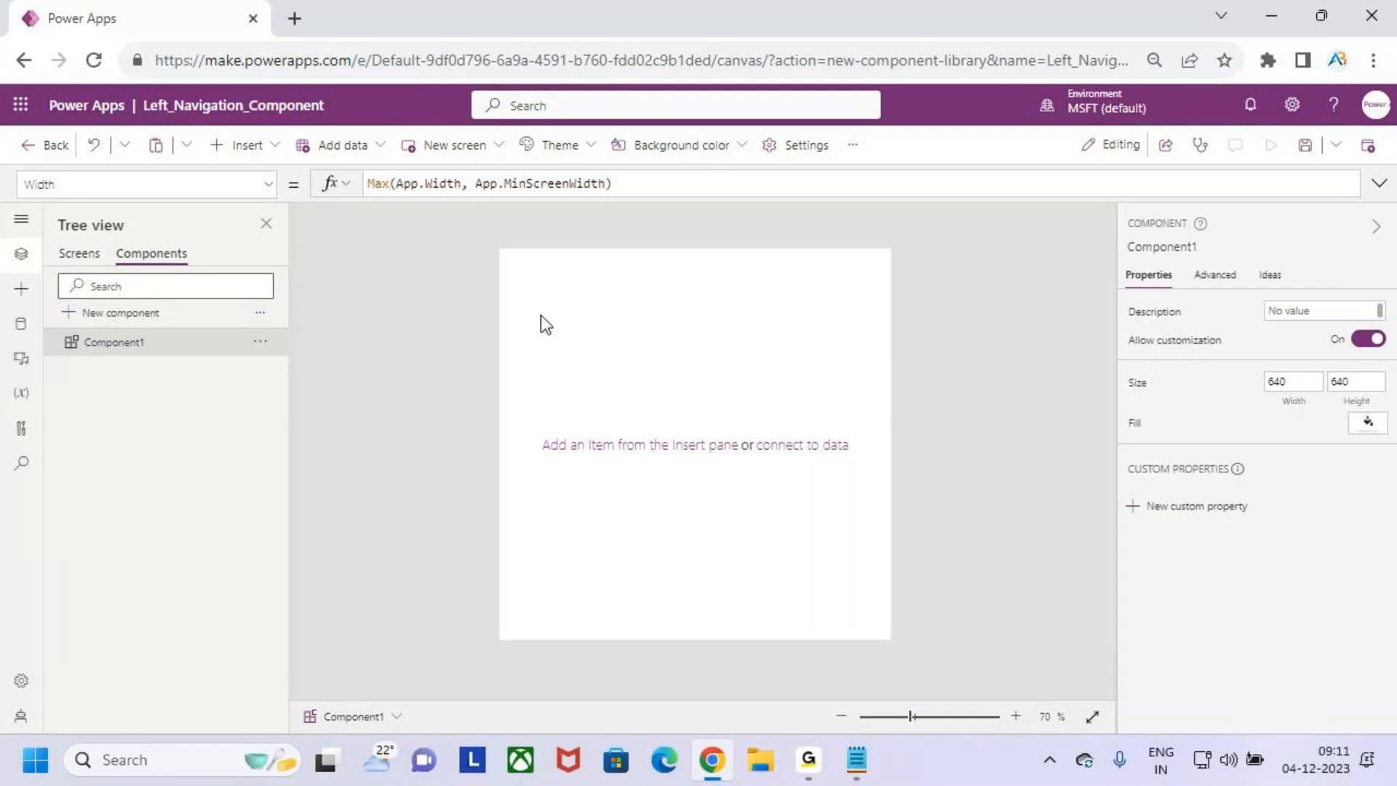
- Mark the header and left navigation areas on Component1's canvas in red, clear the markings, and return to Screen1
click(76, 255)
click(164, 256)
key(ctrl+2)
drag(493, 258, 794, 350)
key(Escape)
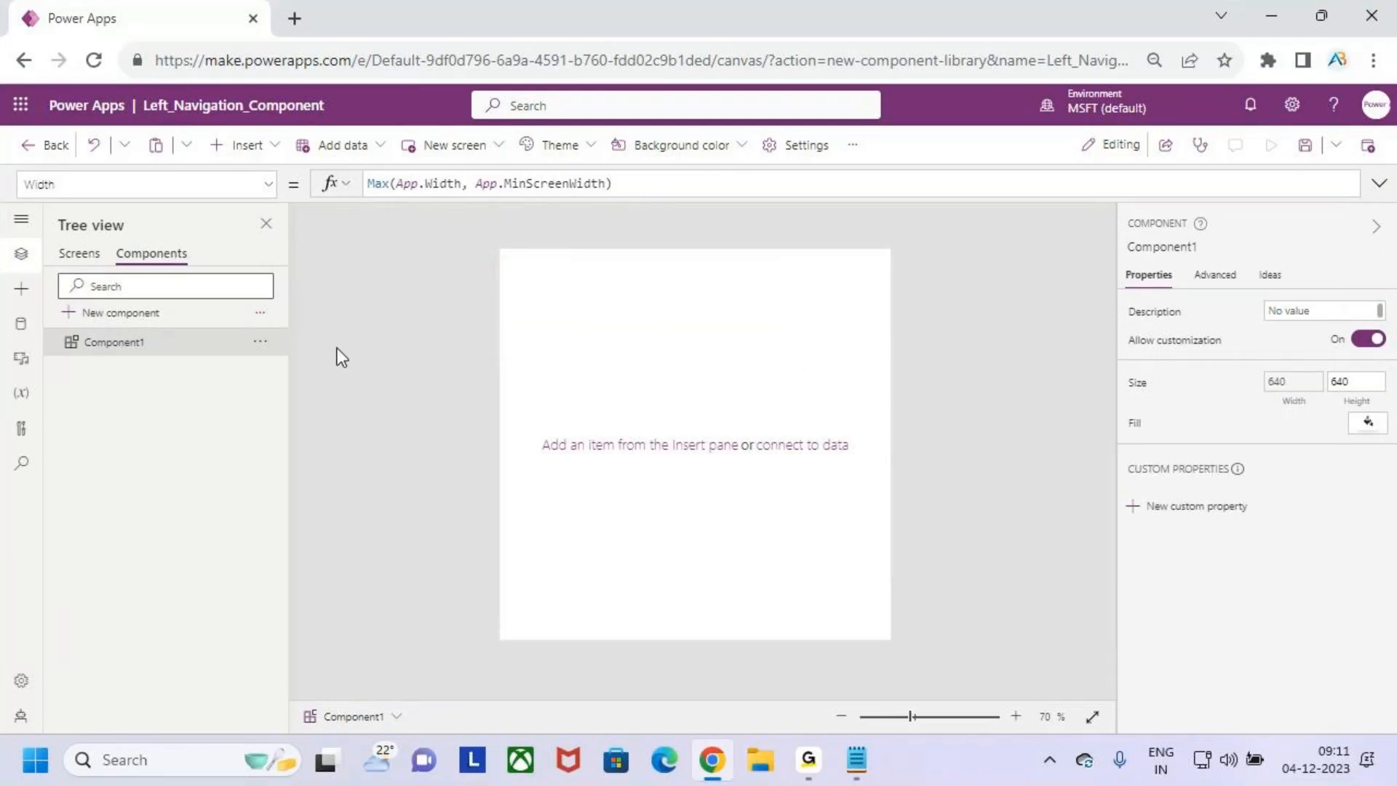
key(ctrl+2)
mouse_move(530, 250)
mouse_down()
mouse_move(598, 564)
mouse_move(594, 613)
mouse_up()
key(Escape)
click(67, 254)
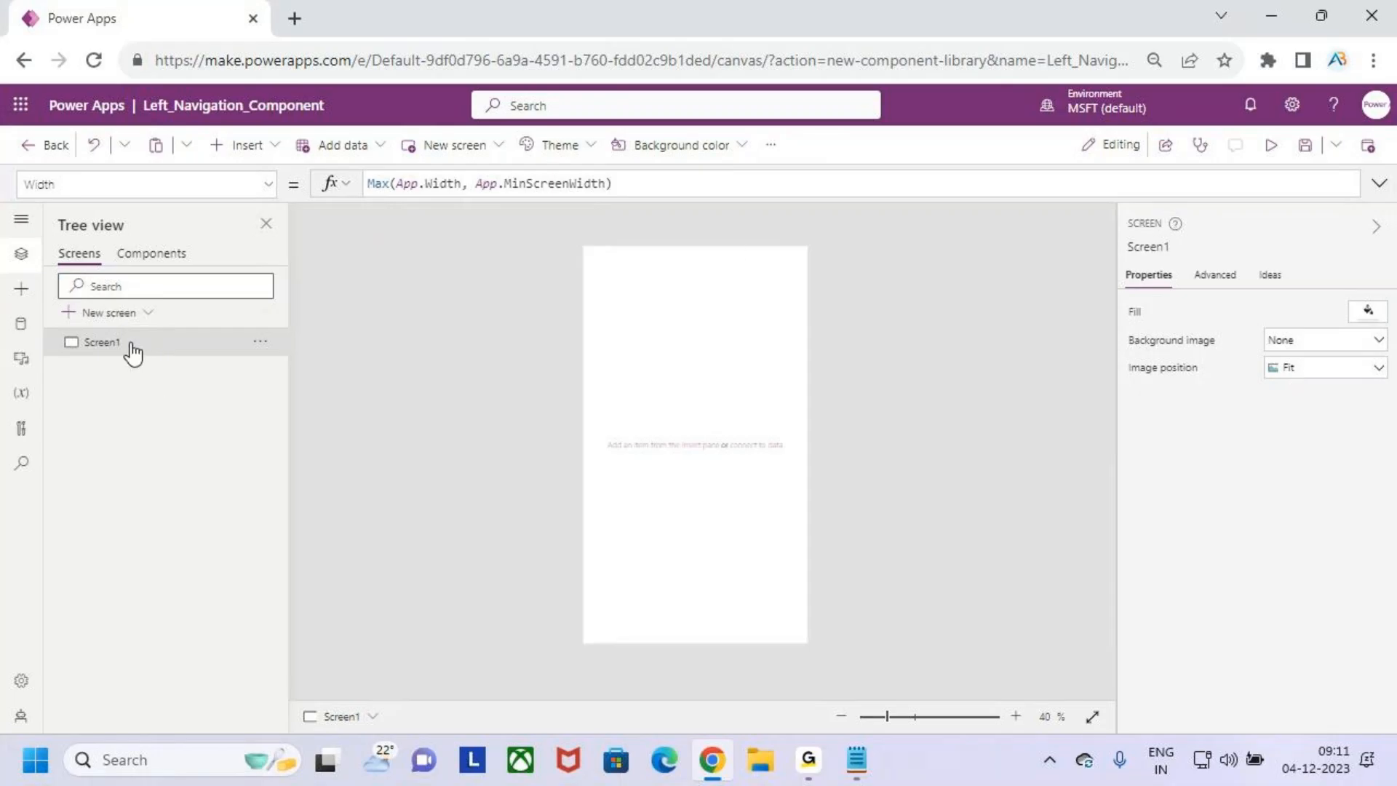
- Copy Screen1's Height formula and set Component1's Height to Max(App.Height, App.MinScreenHeight)
click(268, 184)
click(140, 292)
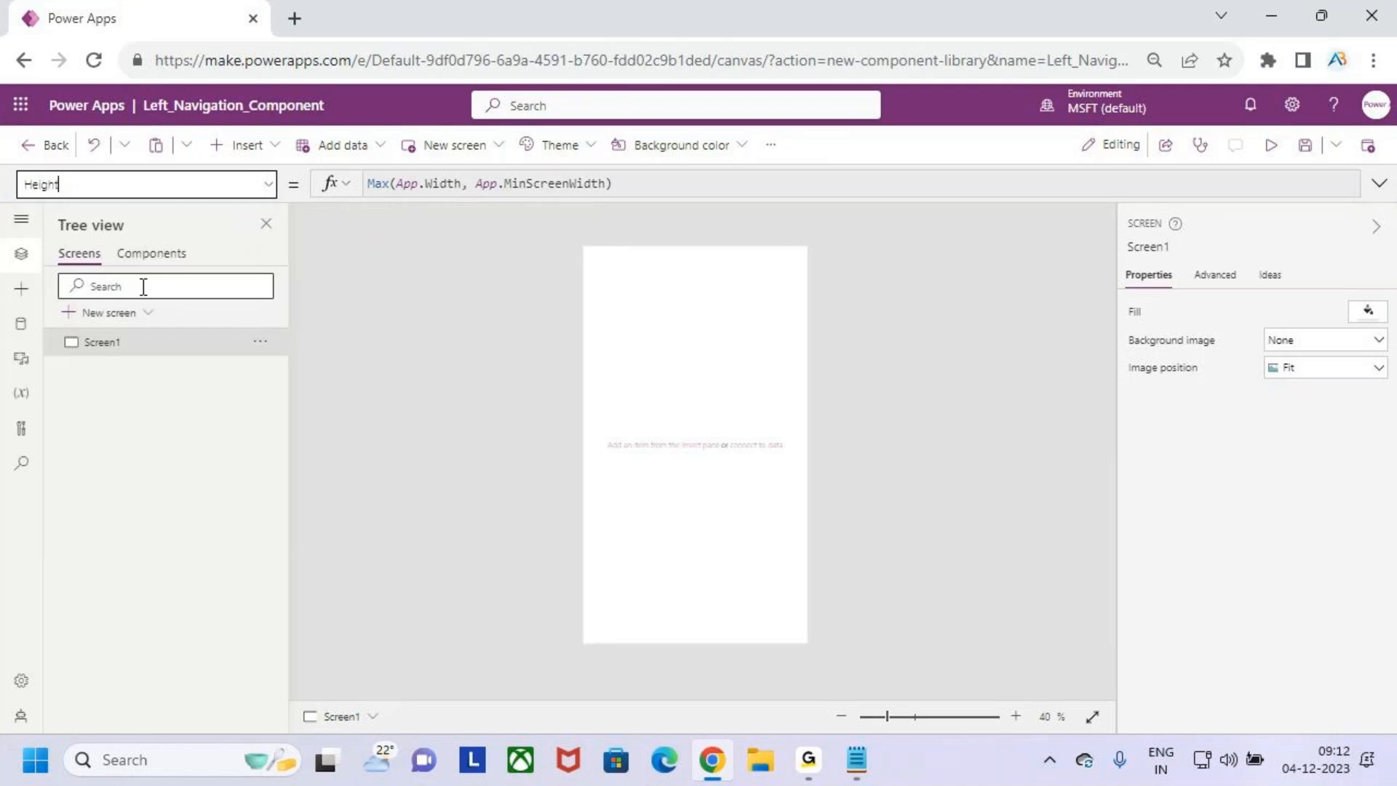
click(648, 182)
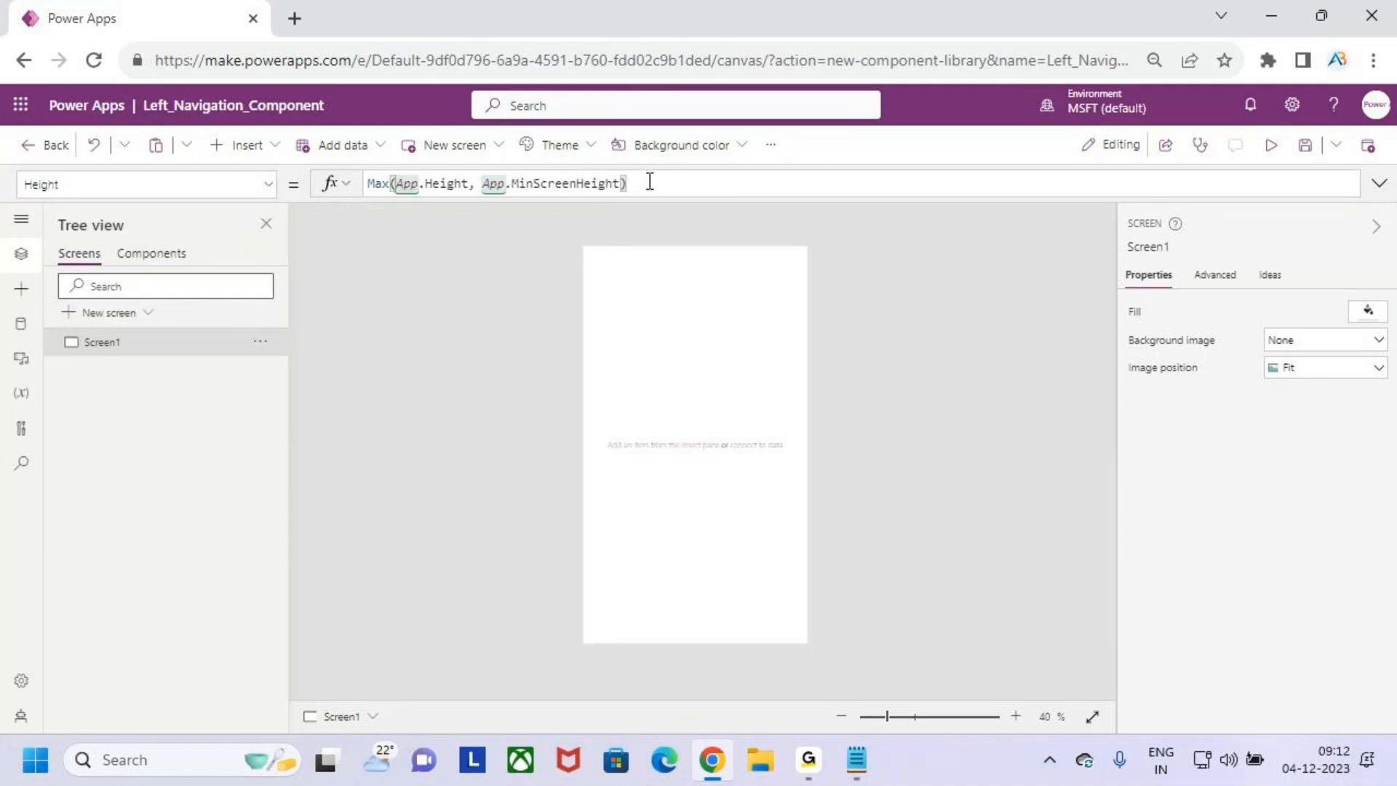
key(ctrl+a)
key(ctrl+c)
click(155, 254)
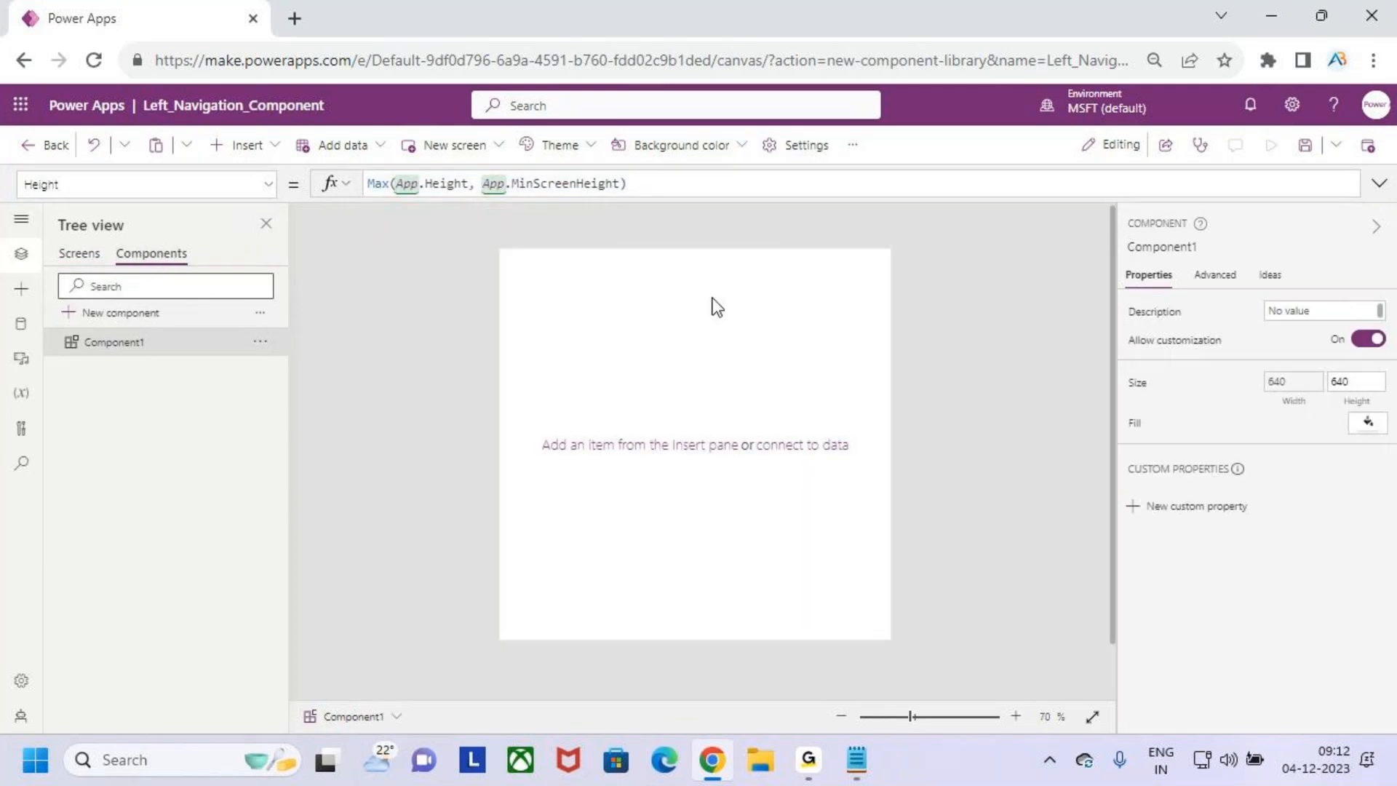
click(268, 184)
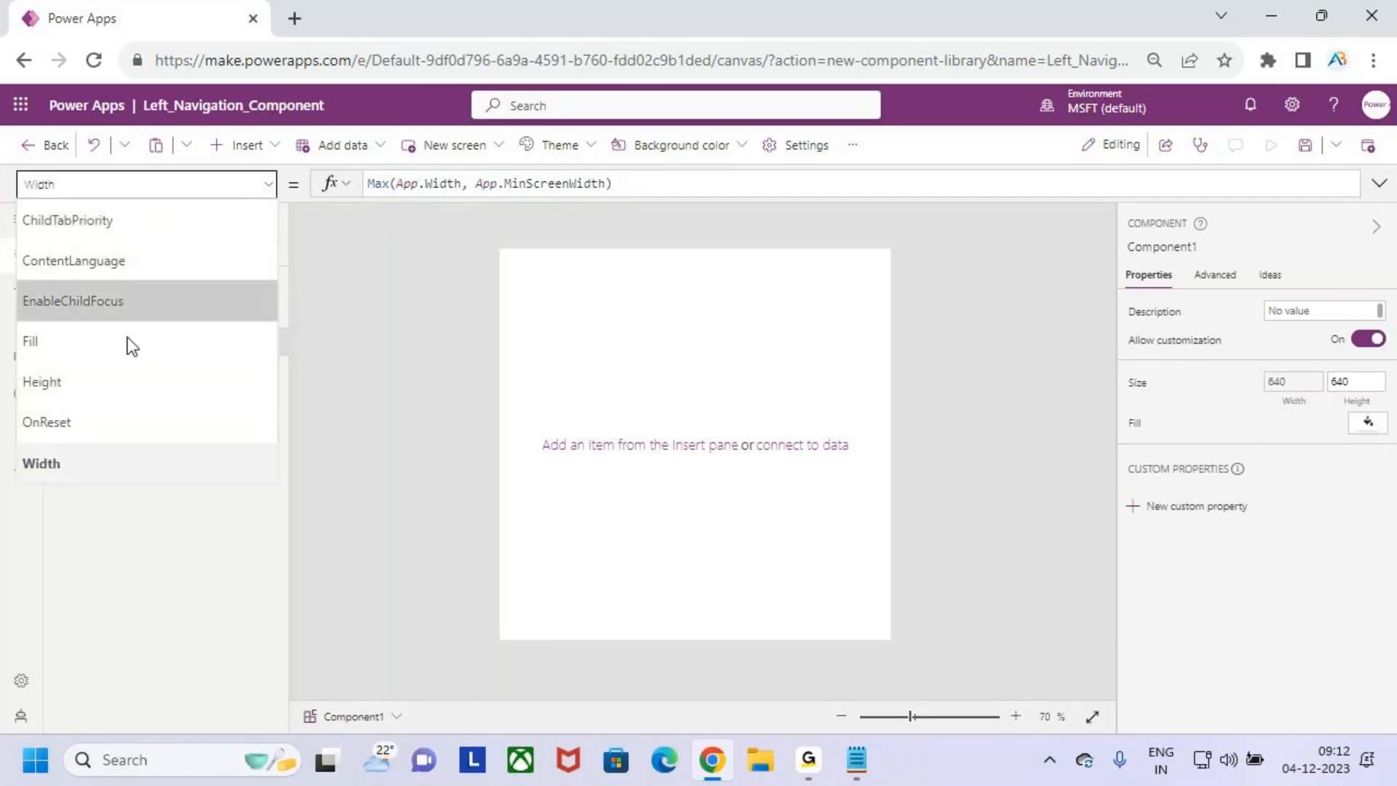
click(135, 382)
drag(439, 183, 334, 193)
key(BackSpace)
key(ctrl+v)
- Compare the canvas size of Screen1 with Component1 and return to Component1
click(76, 254)
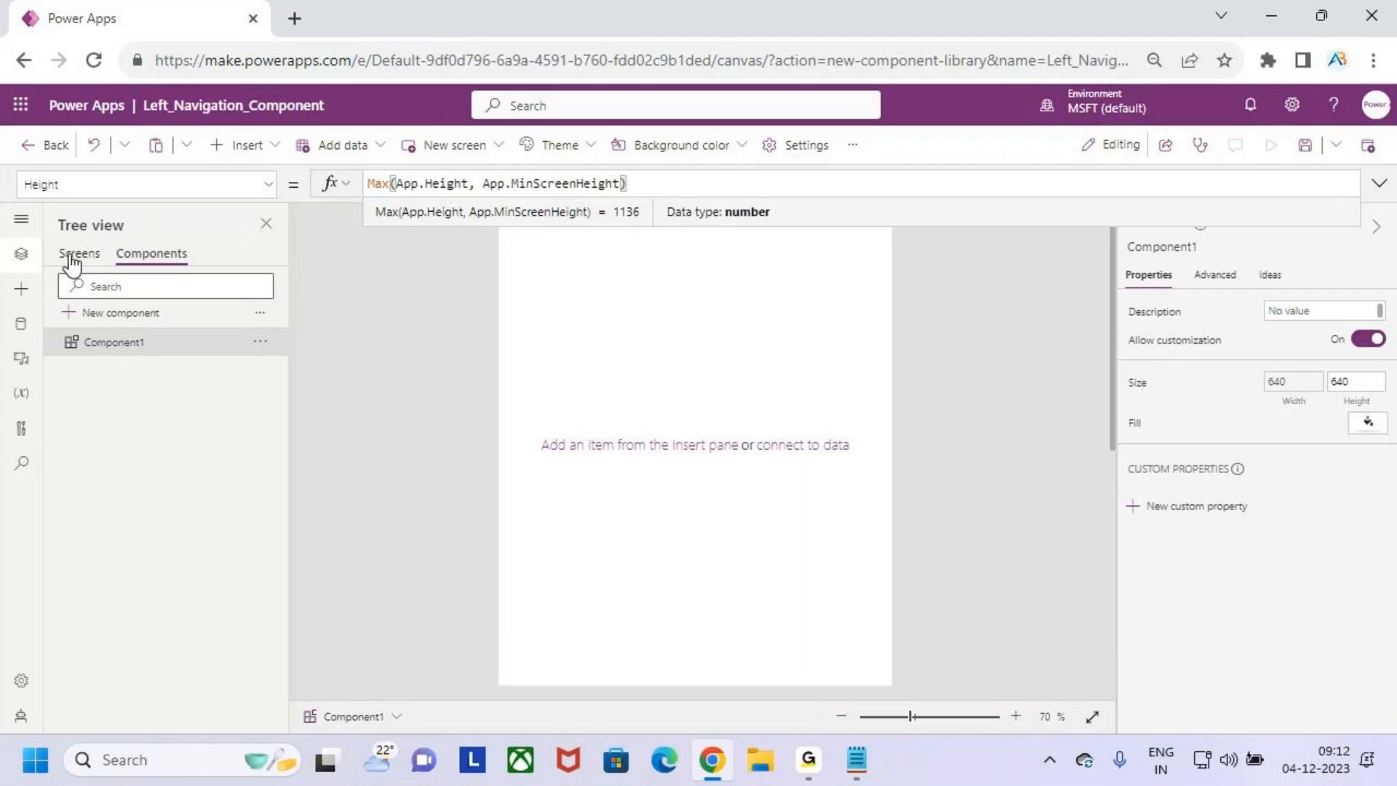
click(158, 265)
click(76, 255)
click(166, 262)
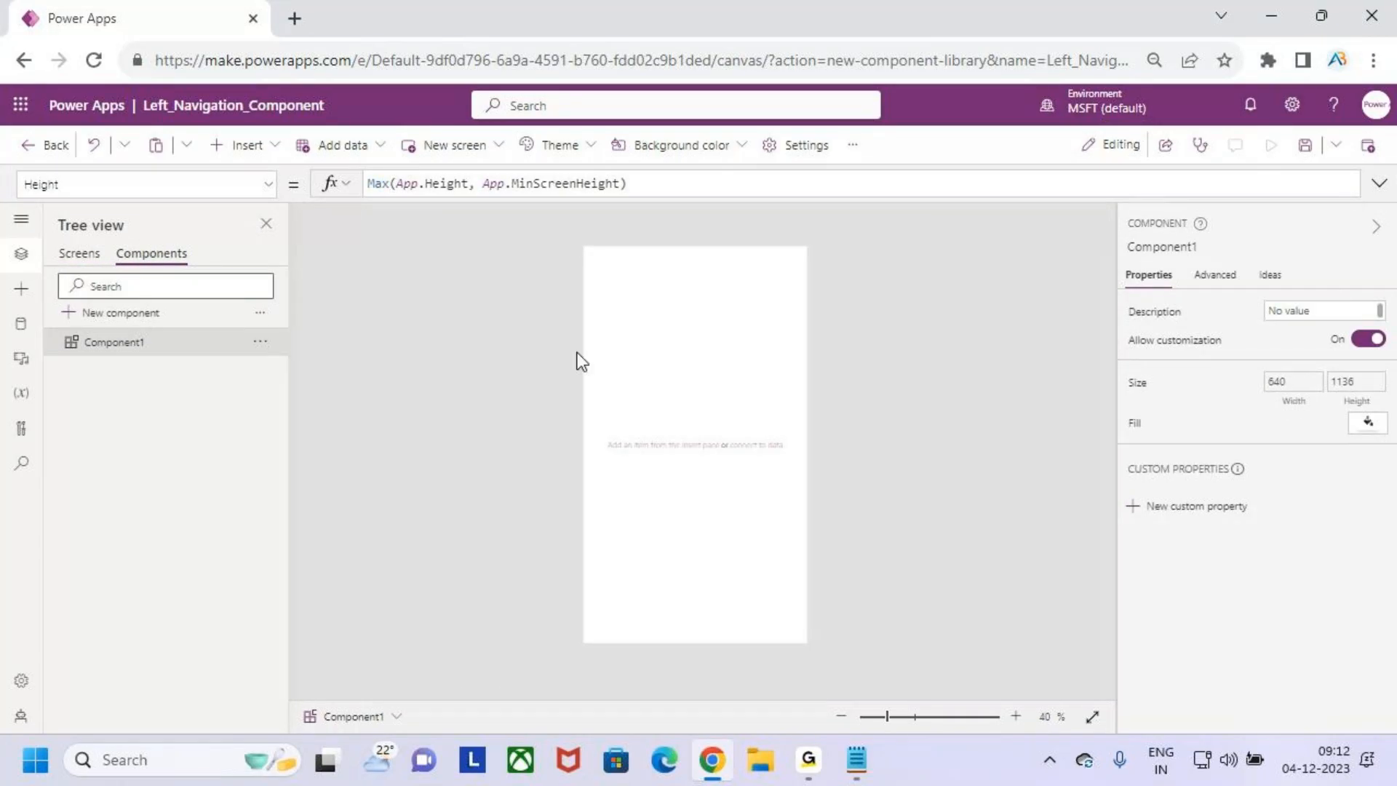
- Draw red arrows across the full width and height of Component1's canvas, mark the studio's side pane, and clear the markings
key(ctrl+2)
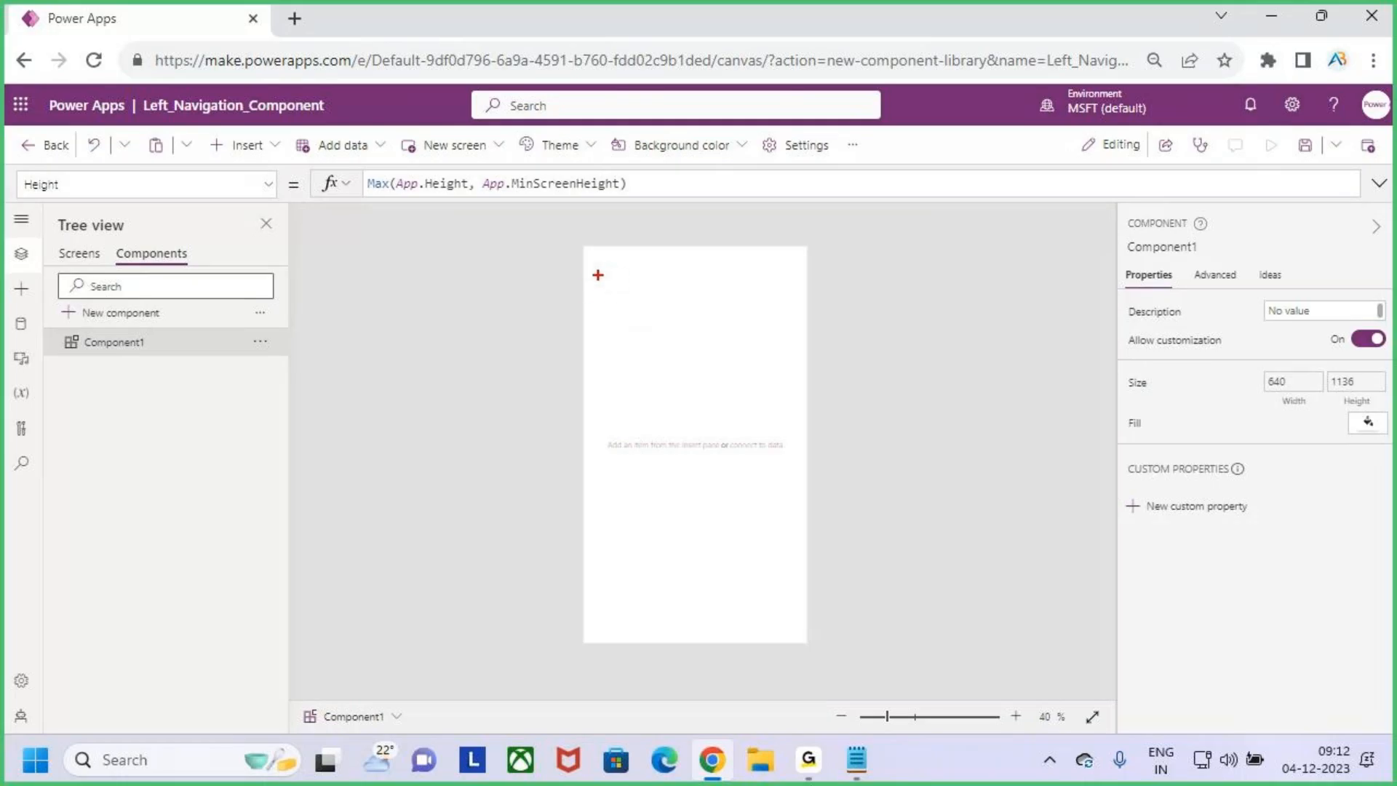
mouse_move(583, 279)
mouse_down()
mouse_move(811, 290)
mouse_move(799, 280)
mouse_up()
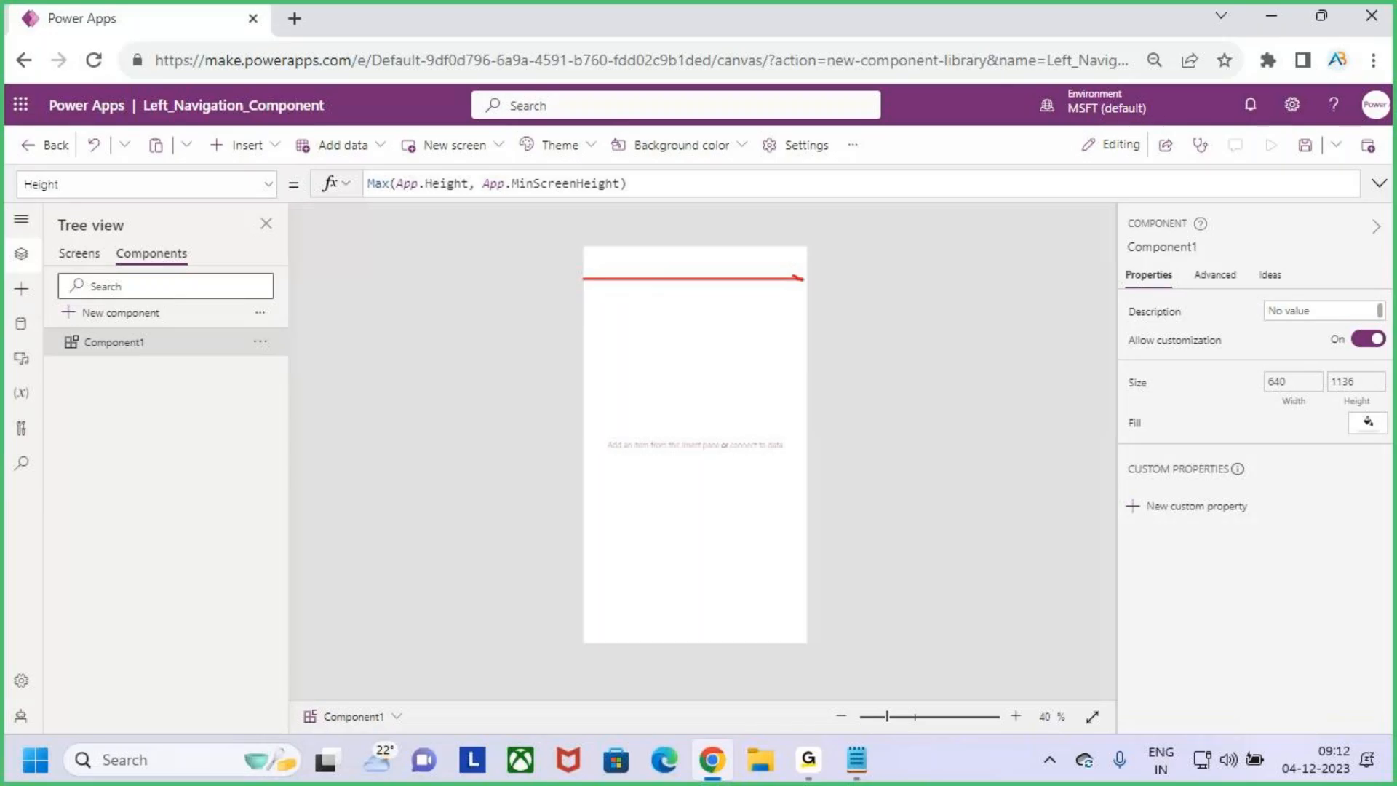
drag(588, 270, 593, 288)
drag(648, 250, 648, 642)
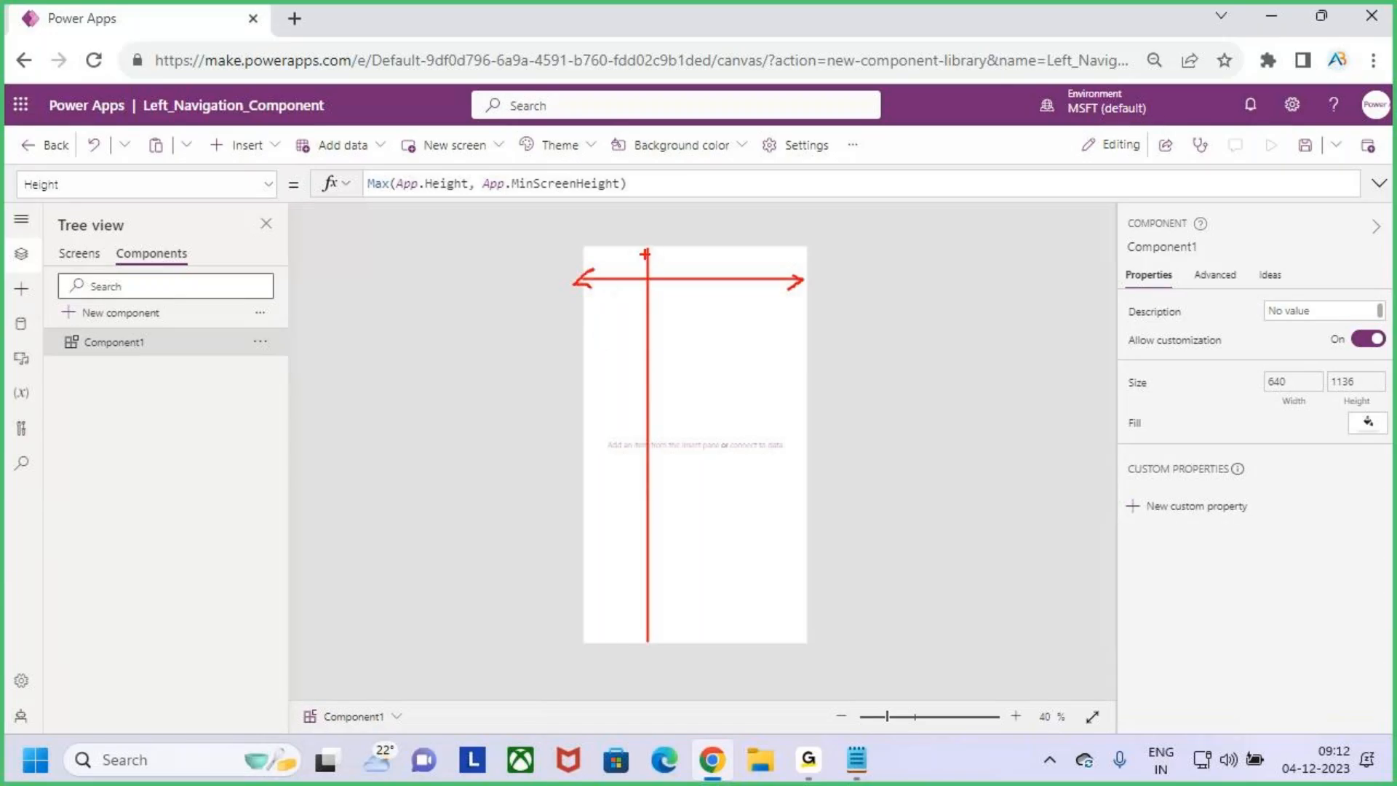
mouse_move(634, 259)
mouse_down()
mouse_move(651, 252)
mouse_move(671, 297)
mouse_up()
mouse_move(619, 626)
mouse_down()
mouse_move(646, 648)
mouse_move(679, 615)
mouse_up()
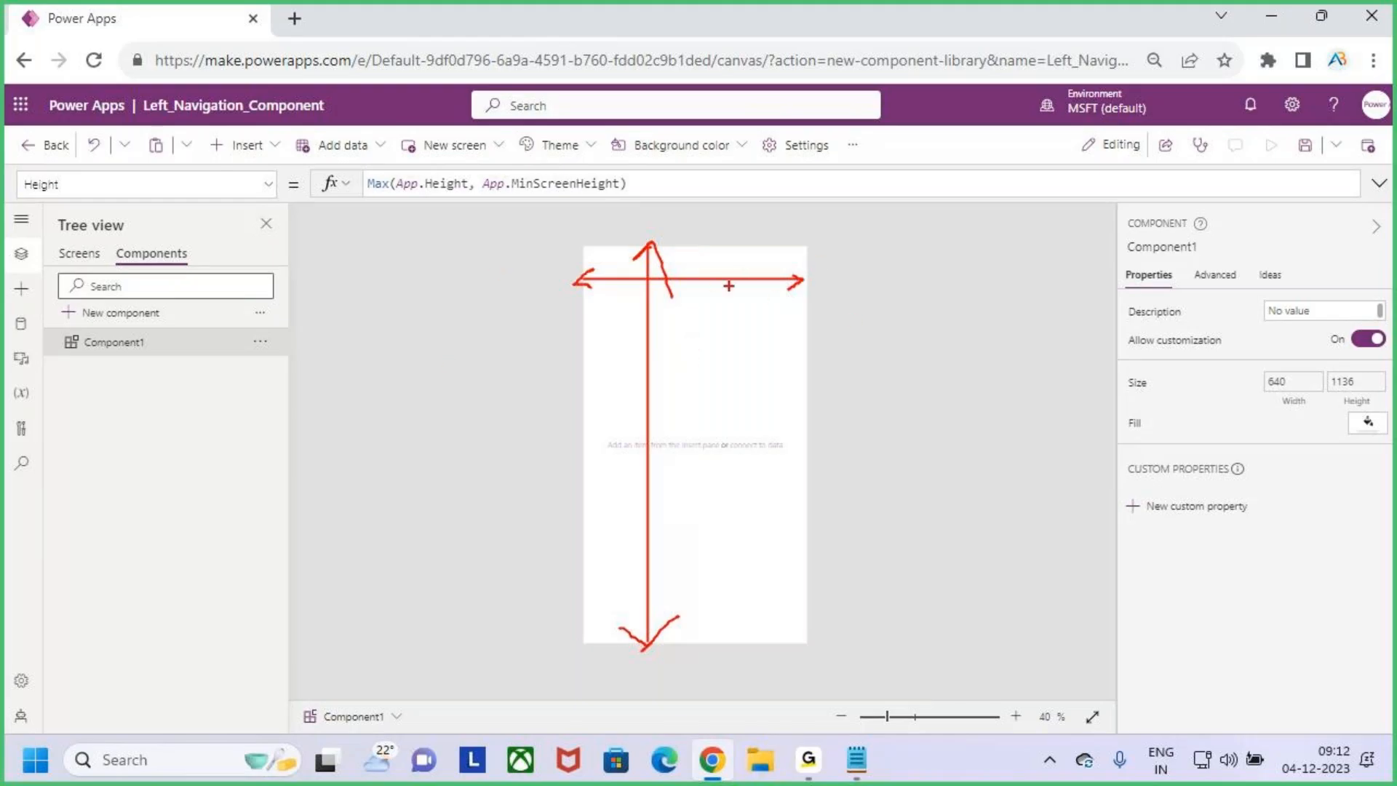
drag(24, 208, 62, 211)
mouse_move(292, 241)
mouse_down()
mouse_move(294, 277)
mouse_move(316, 273)
mouse_up()
key(Escape)
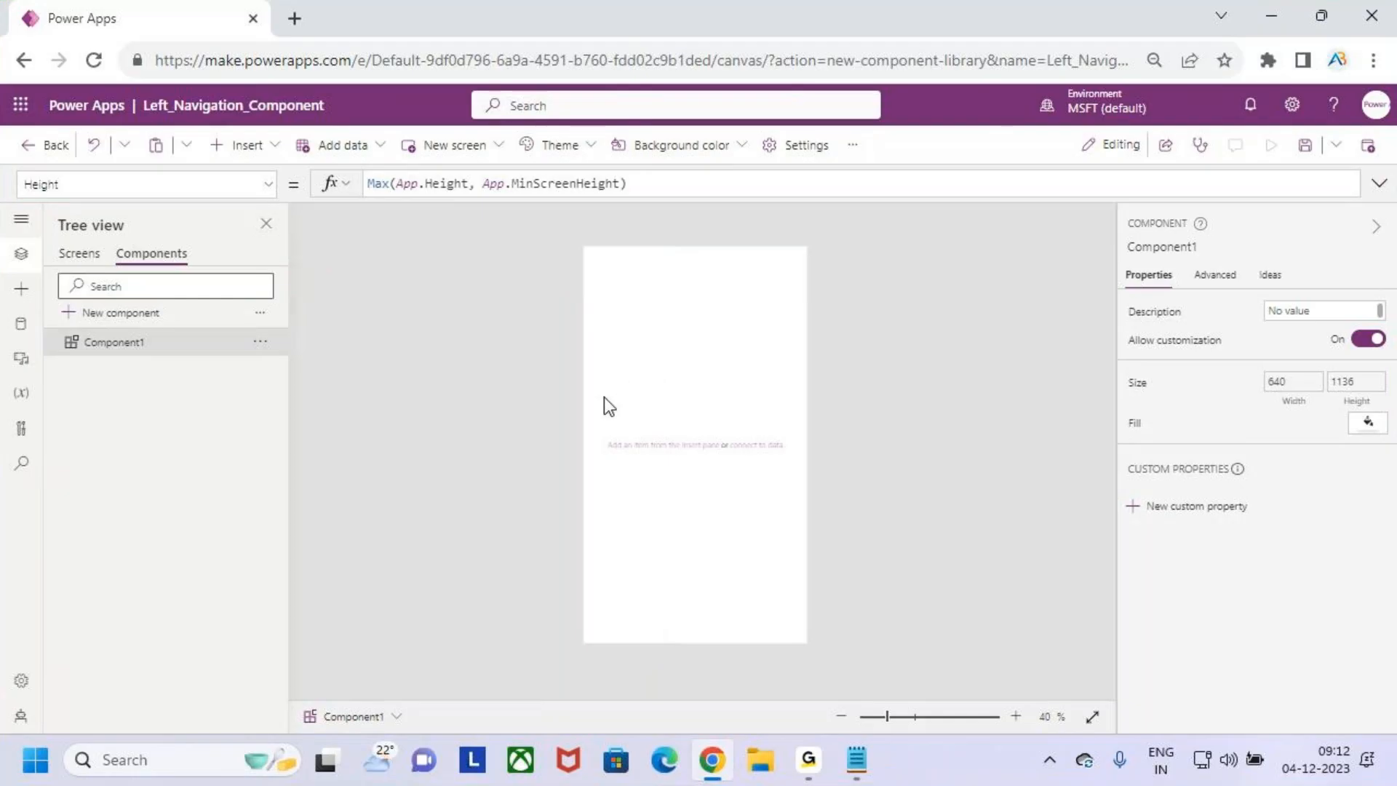
- Box the studio's vertical icon rail in red, underline its width, and clear the markings
key(ctrl+2)
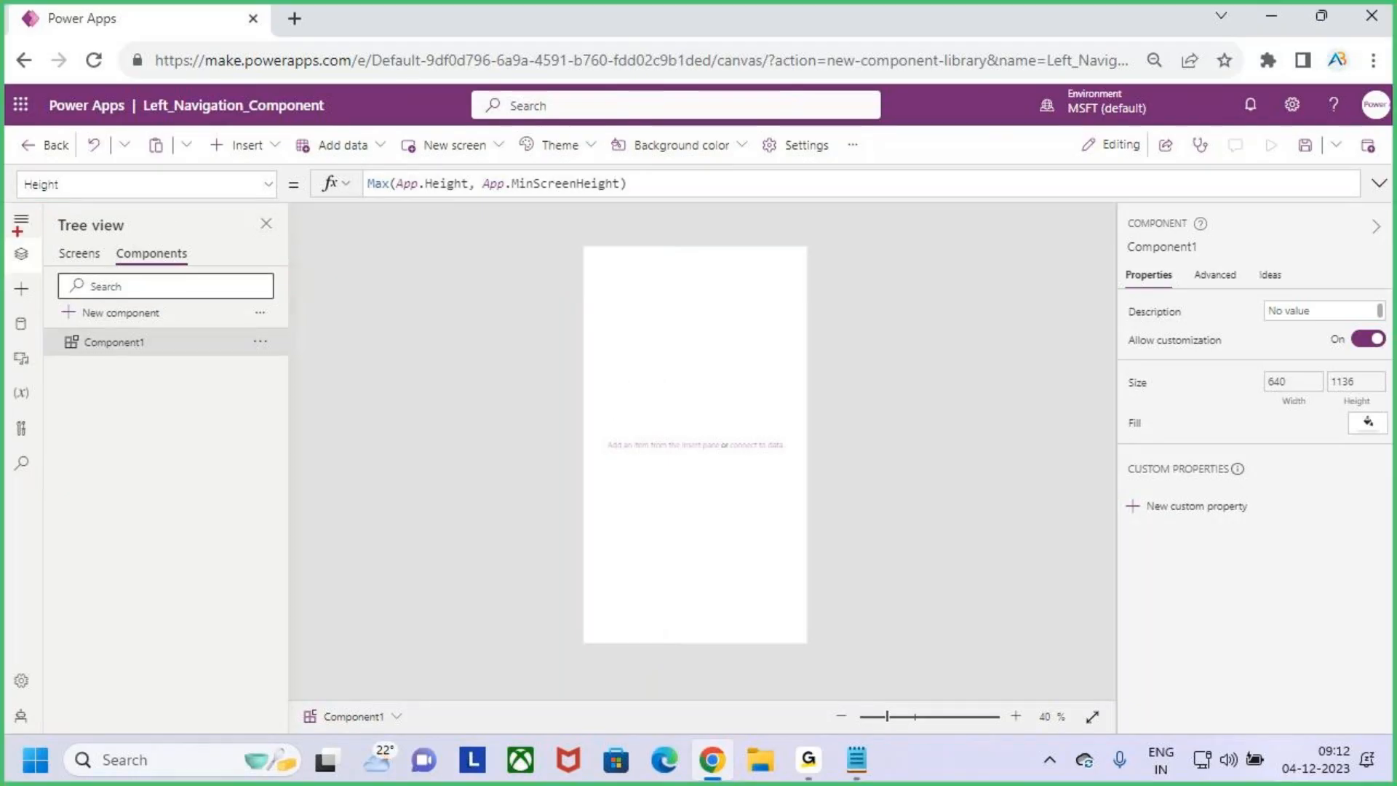
mouse_move(4, 206)
mouse_down()
mouse_move(41, 449)
mouse_move(46, 664)
mouse_up()
key(Escape)
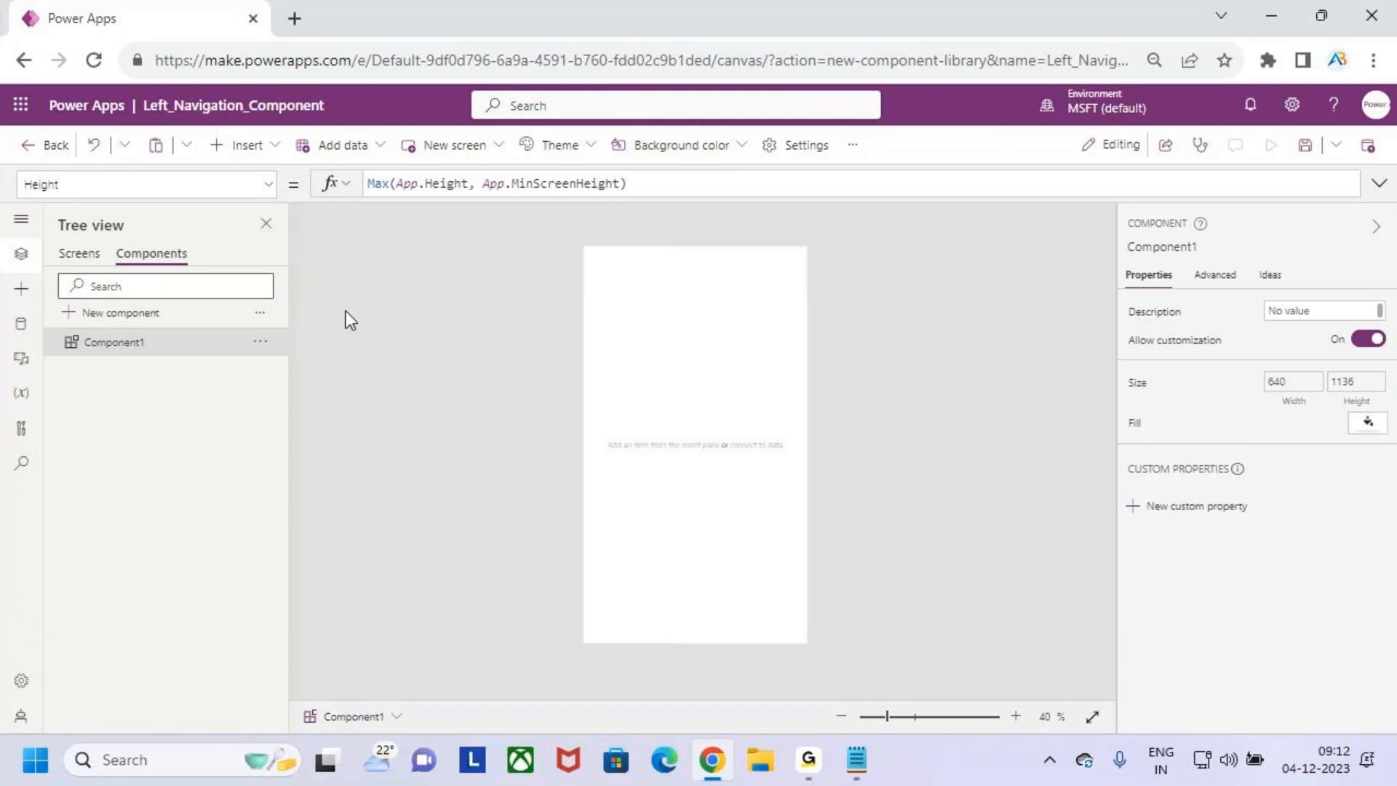
key(ctrl+2)
drag(4, 236, 53, 238)
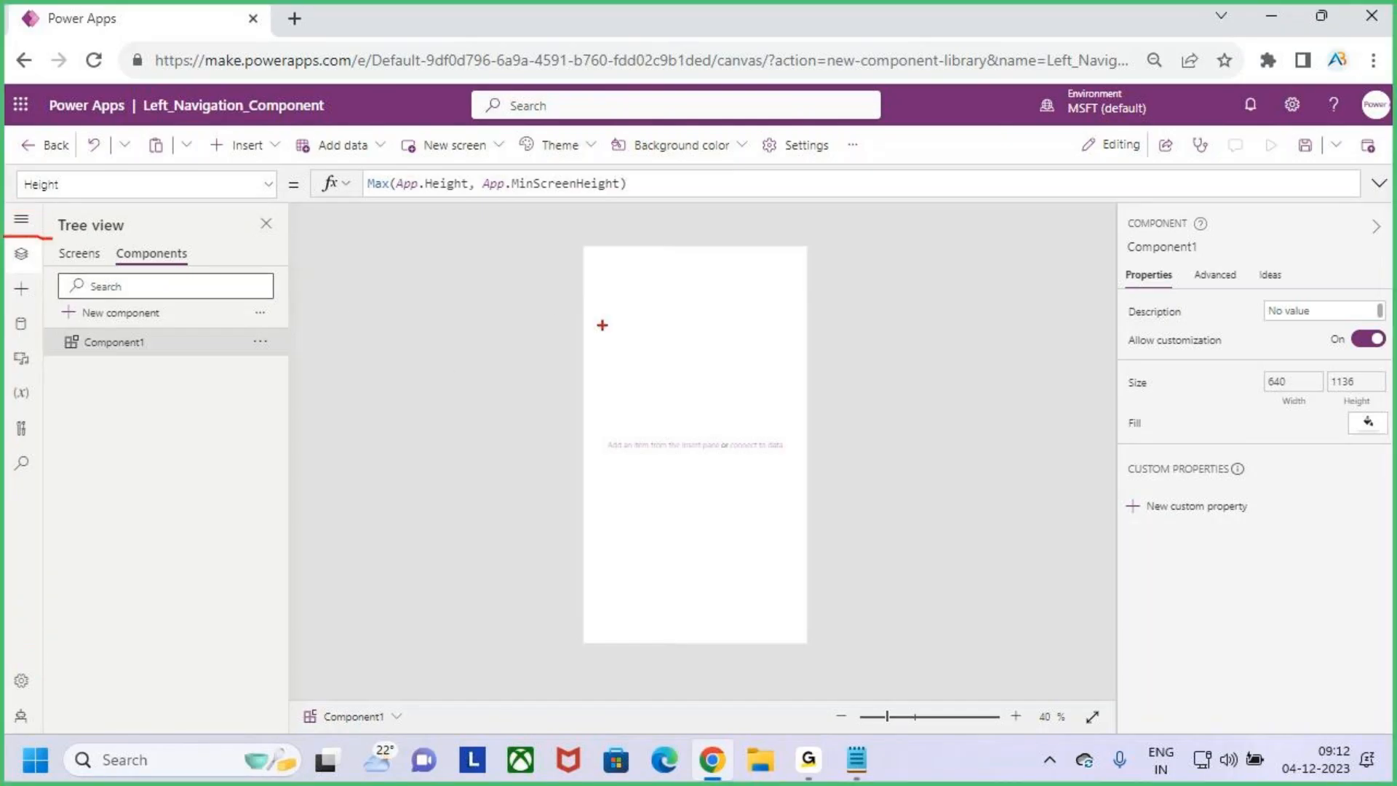
key(Escape)
- Mark the full width and then a narrow left navigation strip on Component1's canvas in red, and clear the markings
key(ctrl+2)
drag(585, 315, 802, 305)
mouse_move(597, 303)
mouse_down()
mouse_move(577, 321)
mouse_move(620, 335)
mouse_up()
key(Escape)
key(ctrl+2)
mouse_move(587, 246)
mouse_down()
mouse_move(642, 461)
mouse_move(643, 643)
mouse_up()
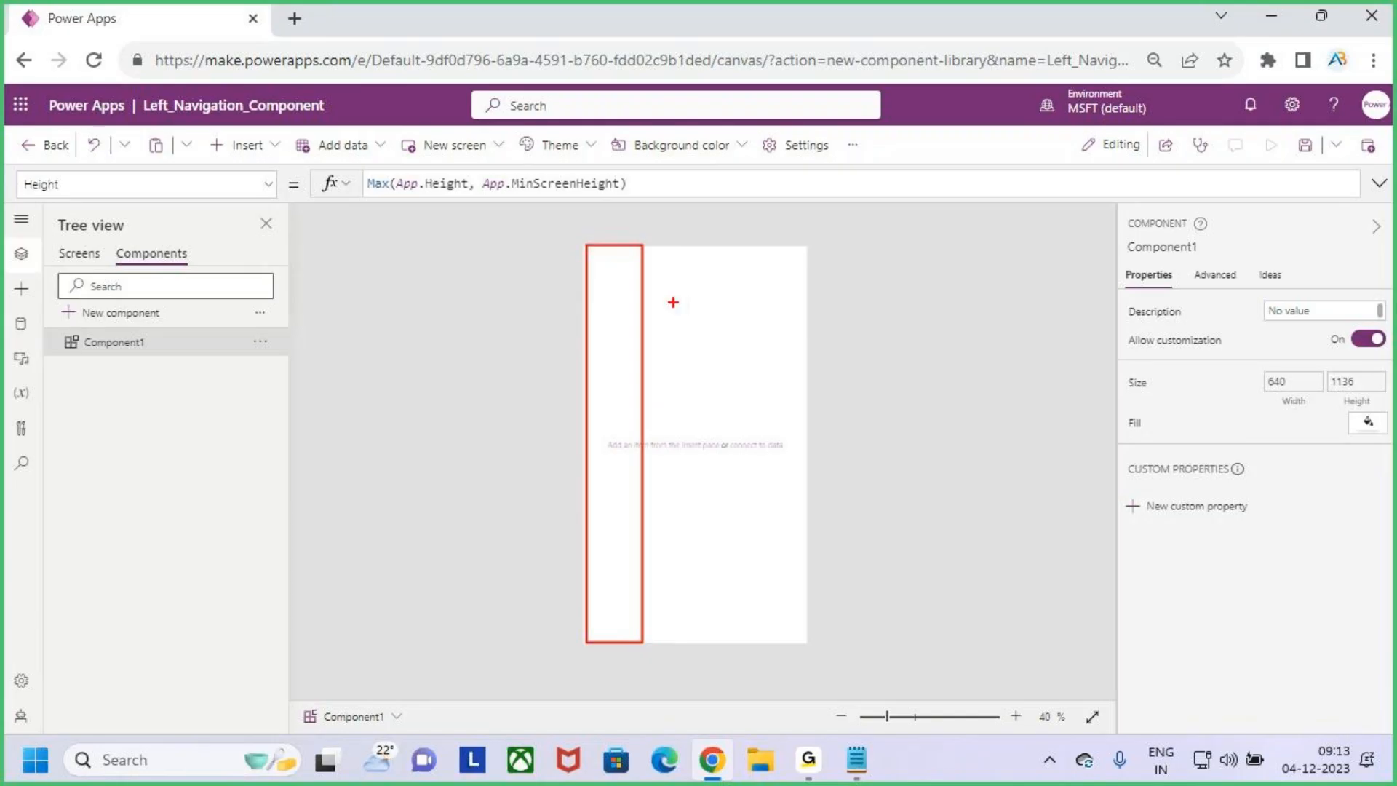
key(Escape)
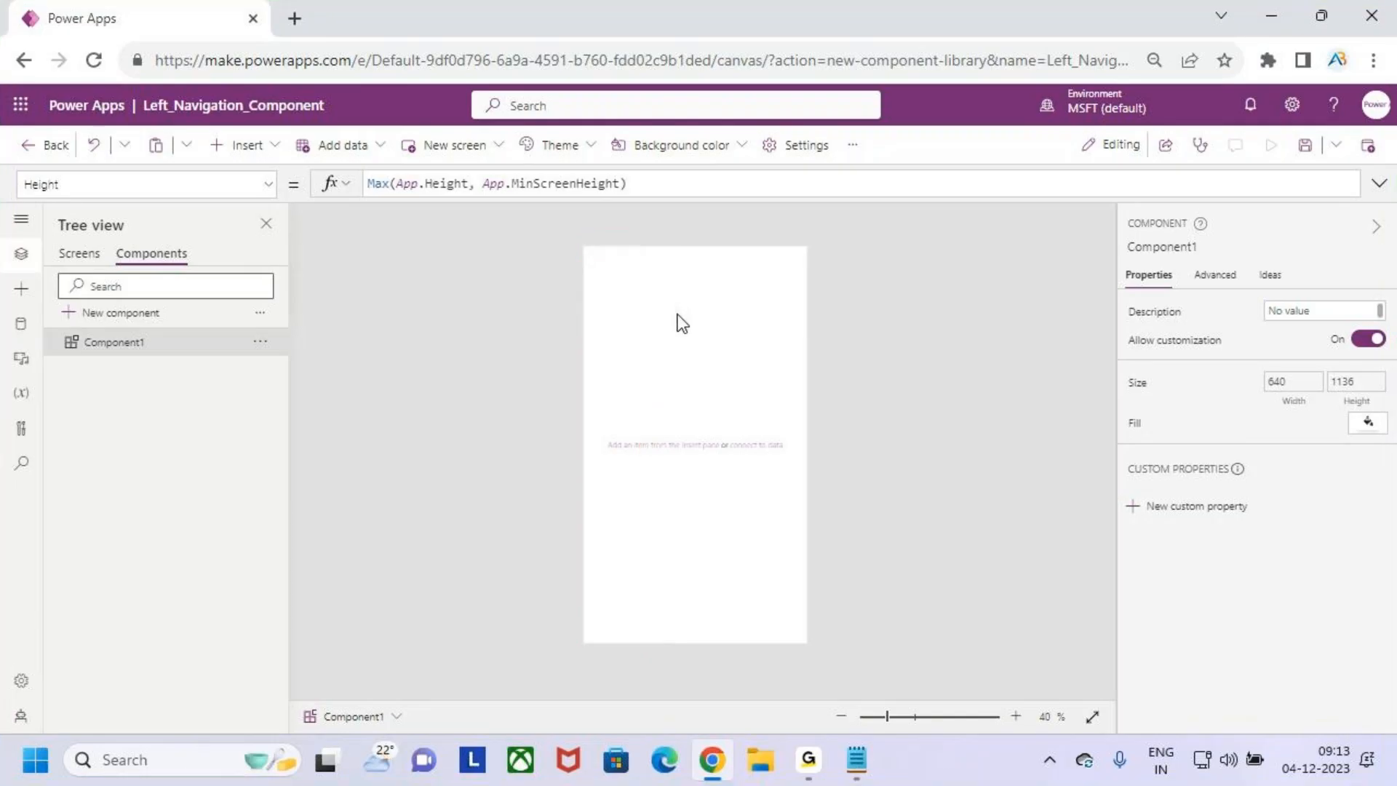
- Set Component1's Width to Max(App.Width, App.MinScreenWidth)/5, box the narrowed canvas in red, and clear the marking
click(1287, 407)
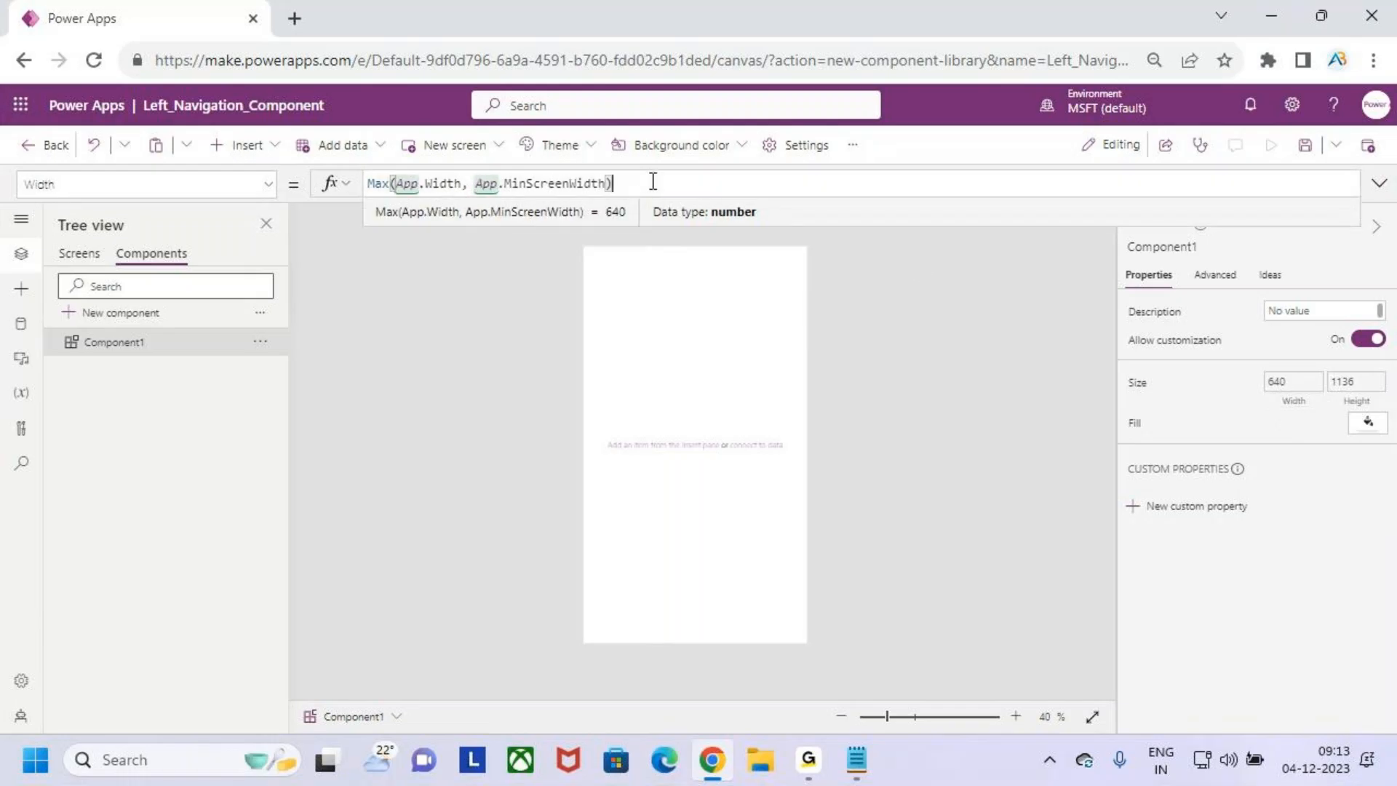
text(5)
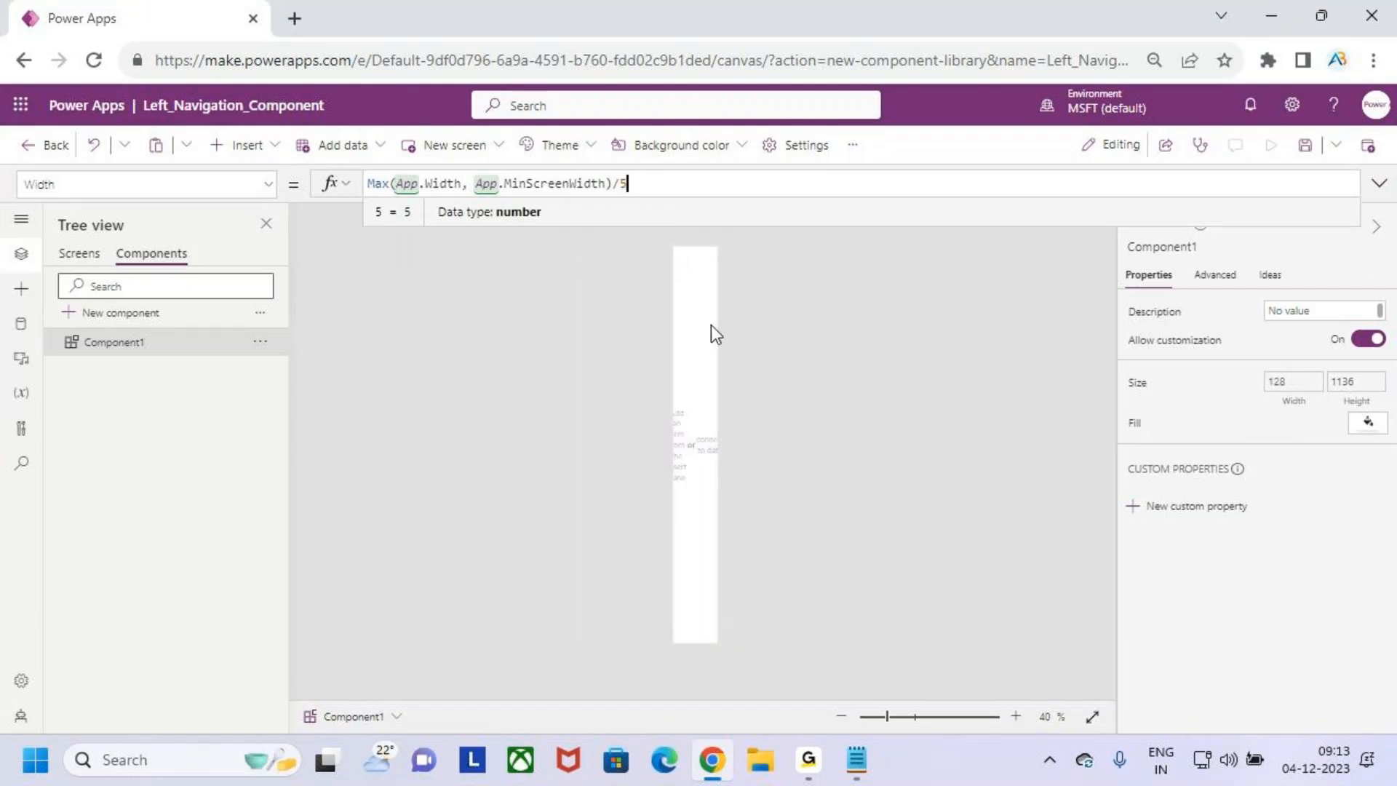
key(ctrl+2)
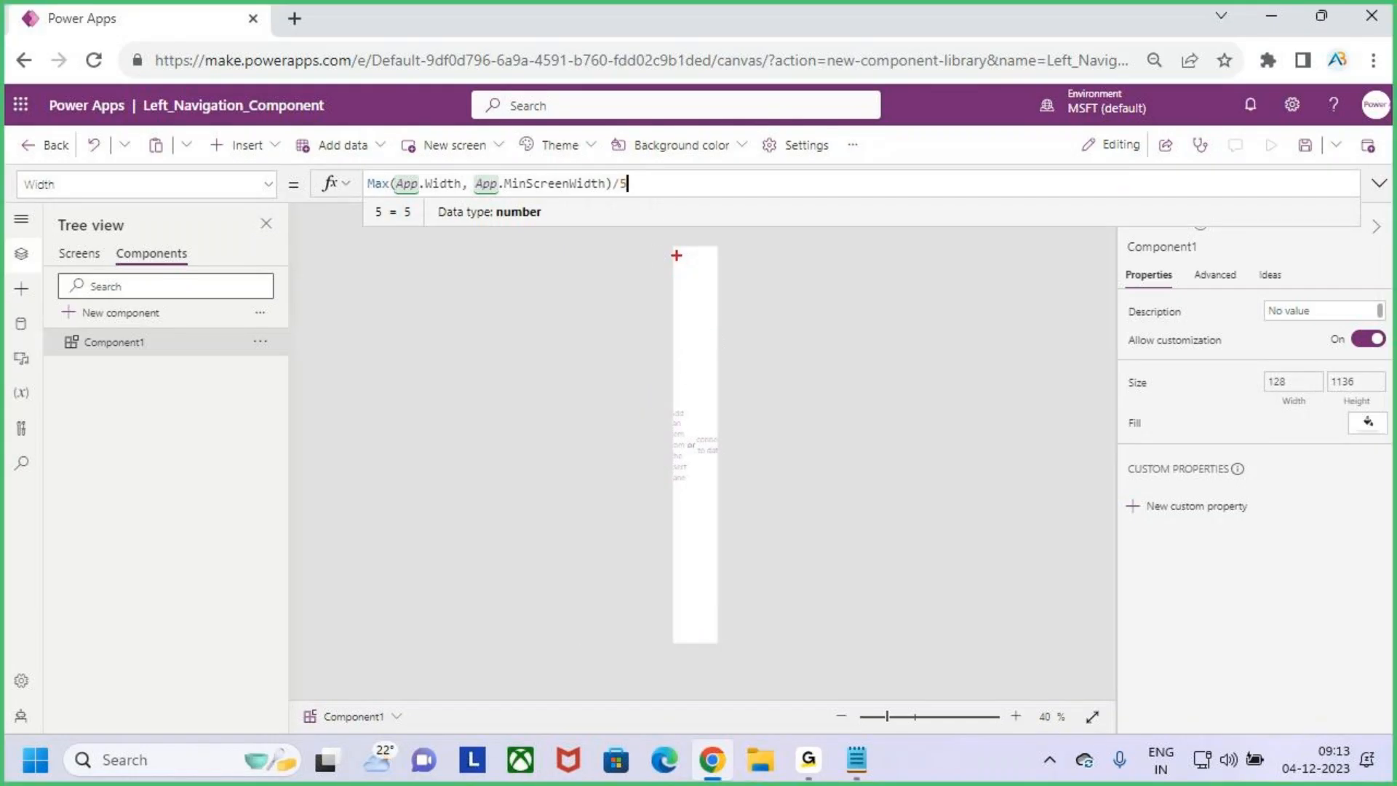
mouse_move(673, 248)
mouse_down()
mouse_move(707, 437)
mouse_move(716, 642)
mouse_up()
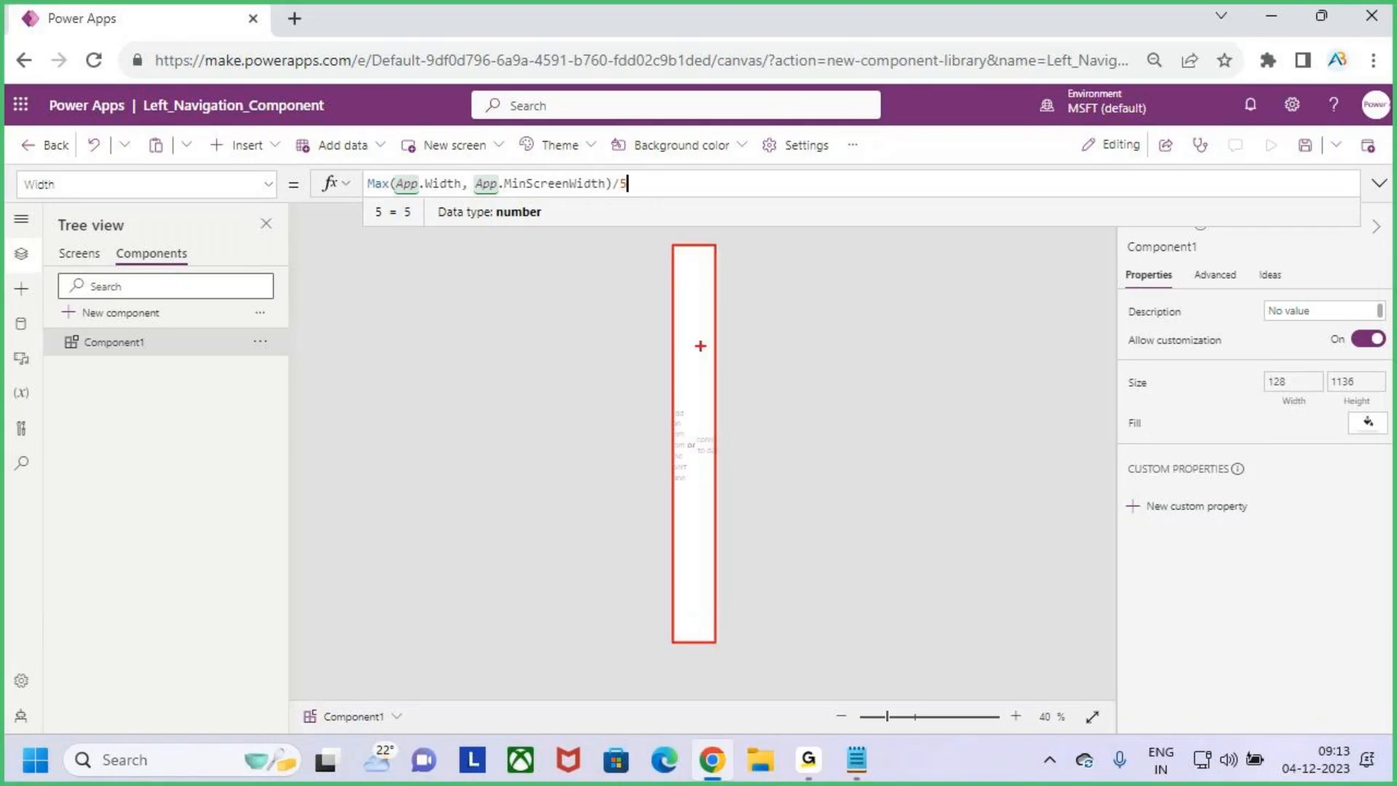
key(Escape)
key(ctrl+2)
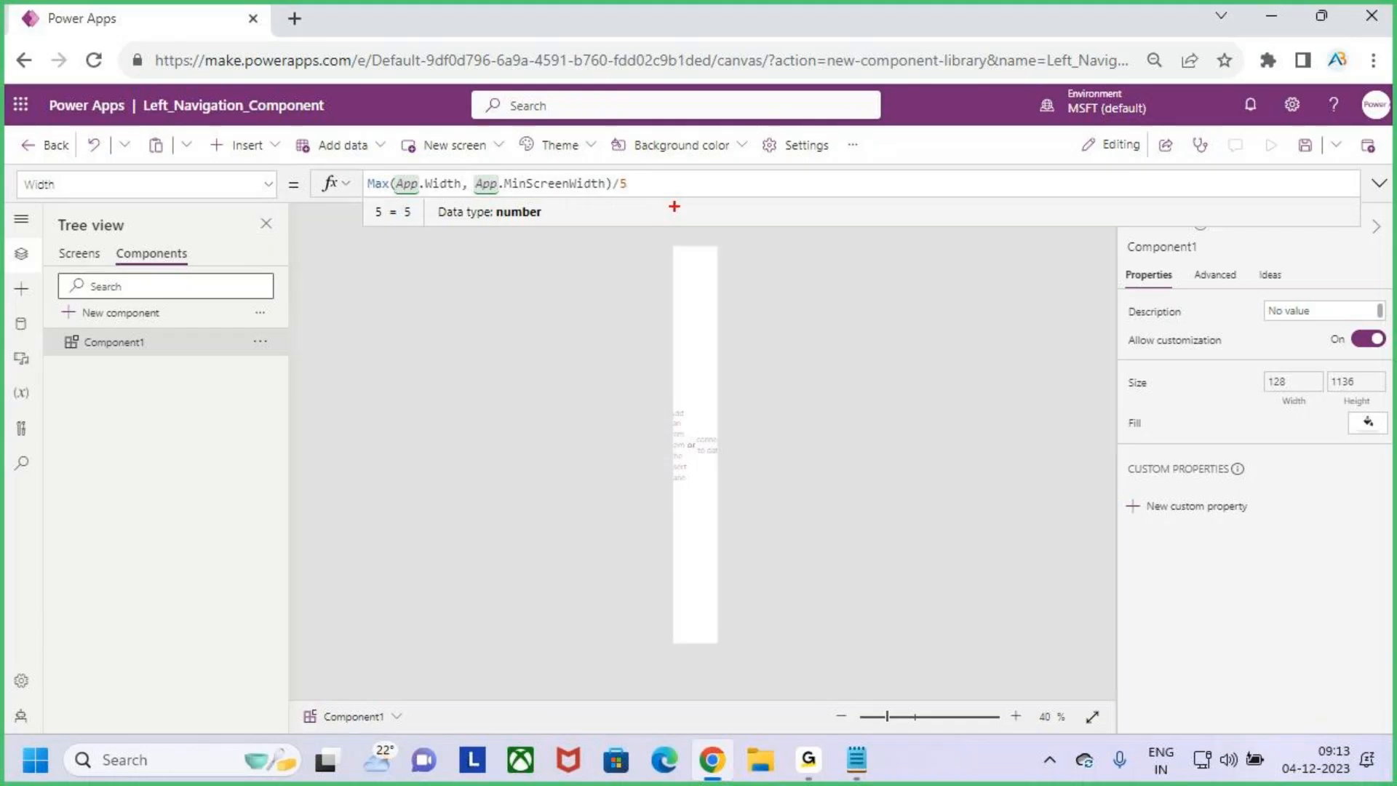
key(Escape)
- Remove the /5 divisor from Component1's Width formula, mark the left navigation's edge with a red line, and clear it
click(644, 182)
key(BackSpace)
key(BackSpace)
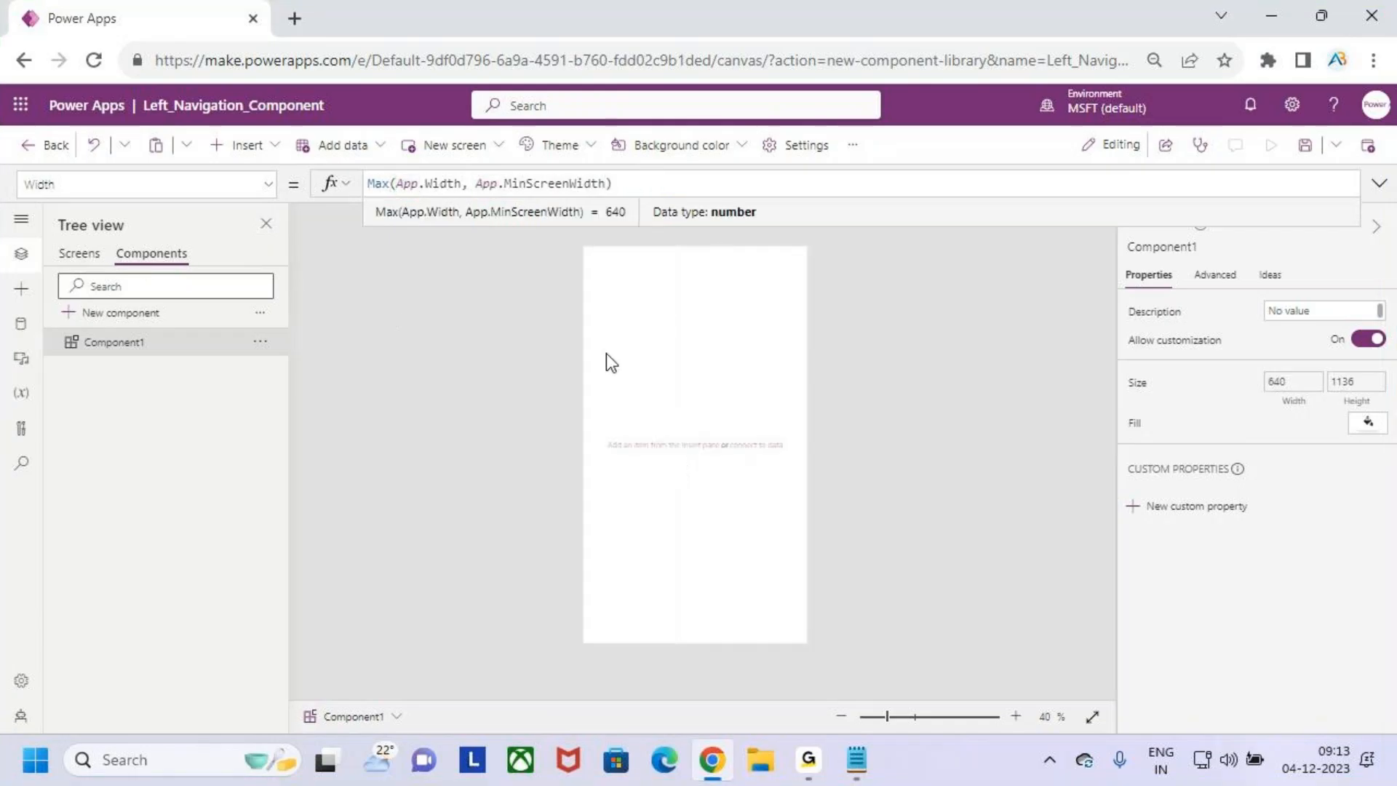
key(ctrl+2)
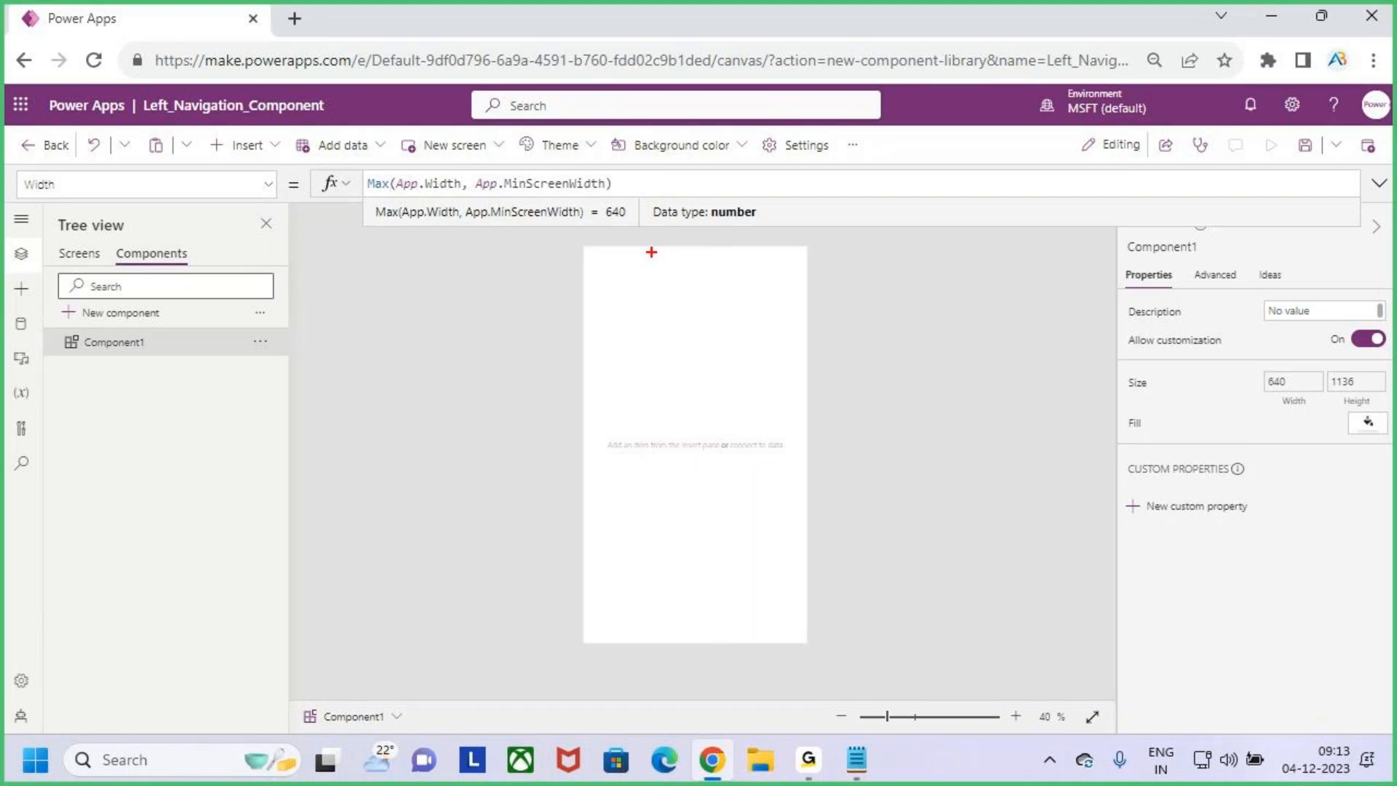
drag(649, 246, 645, 634)
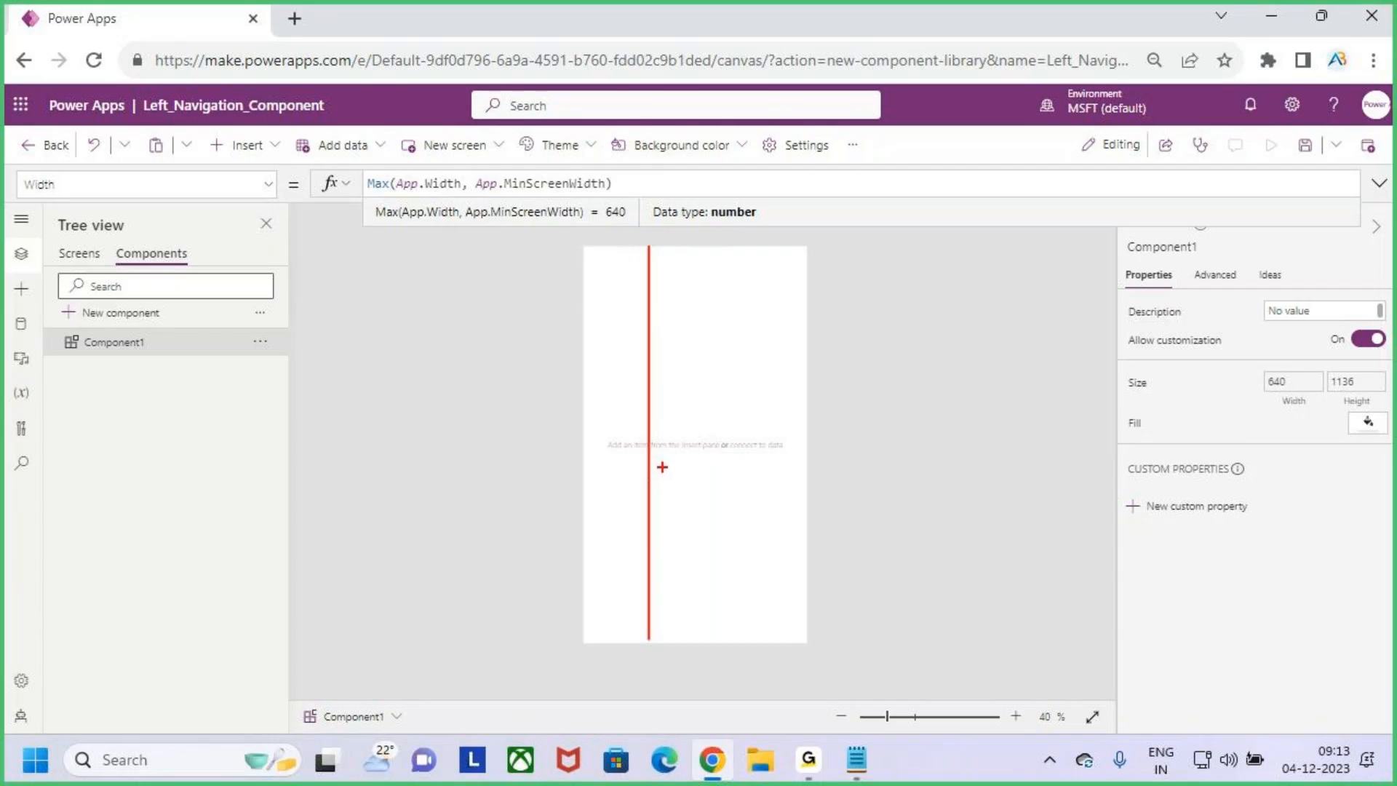
key(Escape)
- Divide Component1's Width formula by 5, box the narrow canvas in red, and clear the markings
click(634, 192)
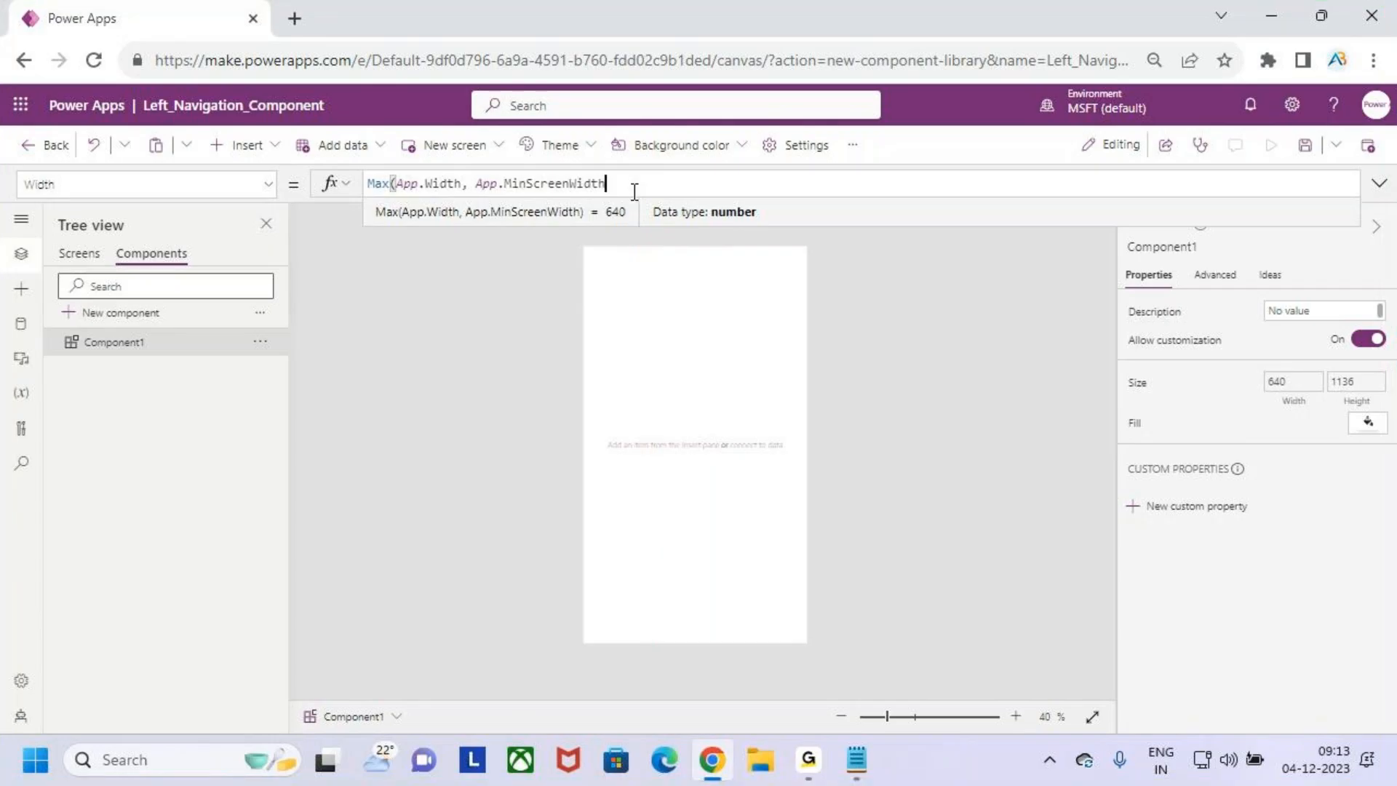
text(/5)
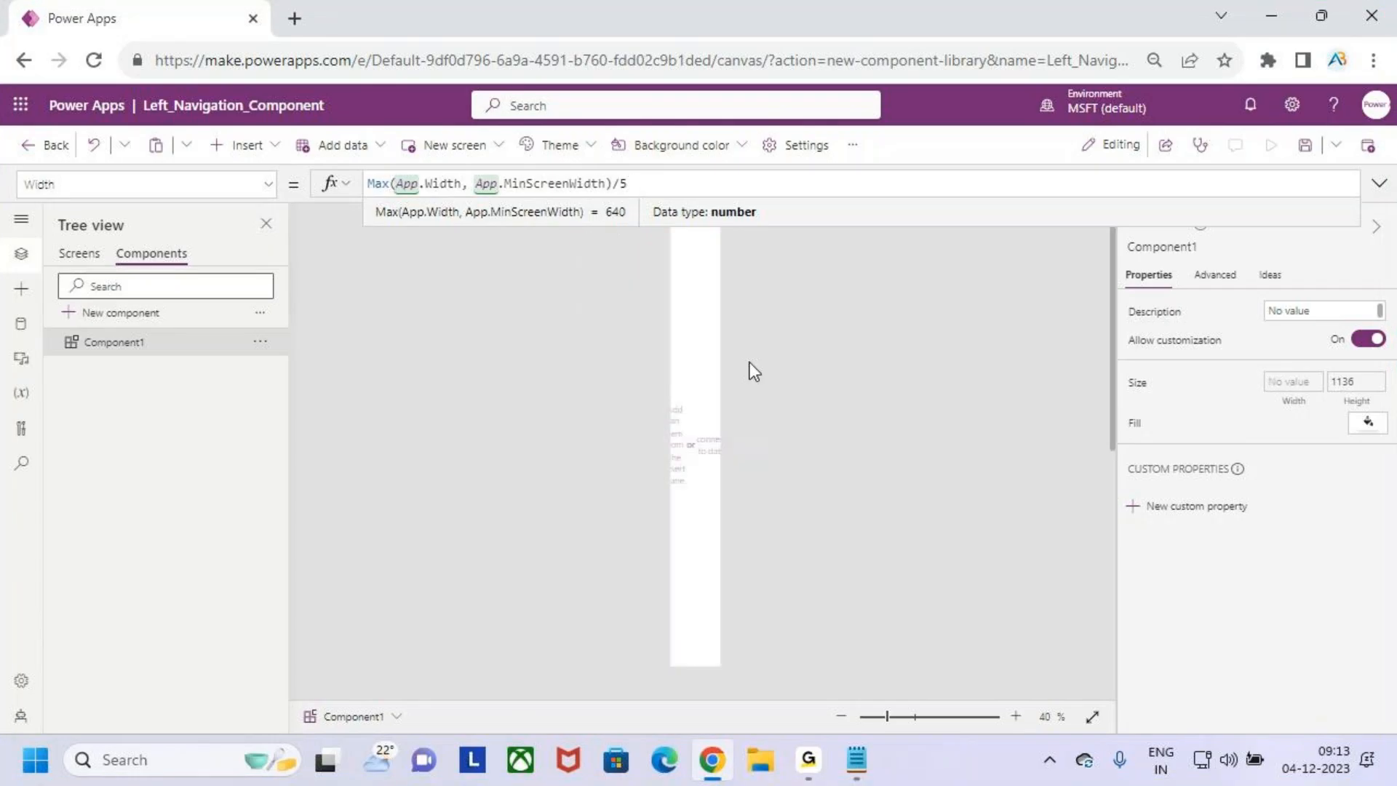
key(ctrl+2)
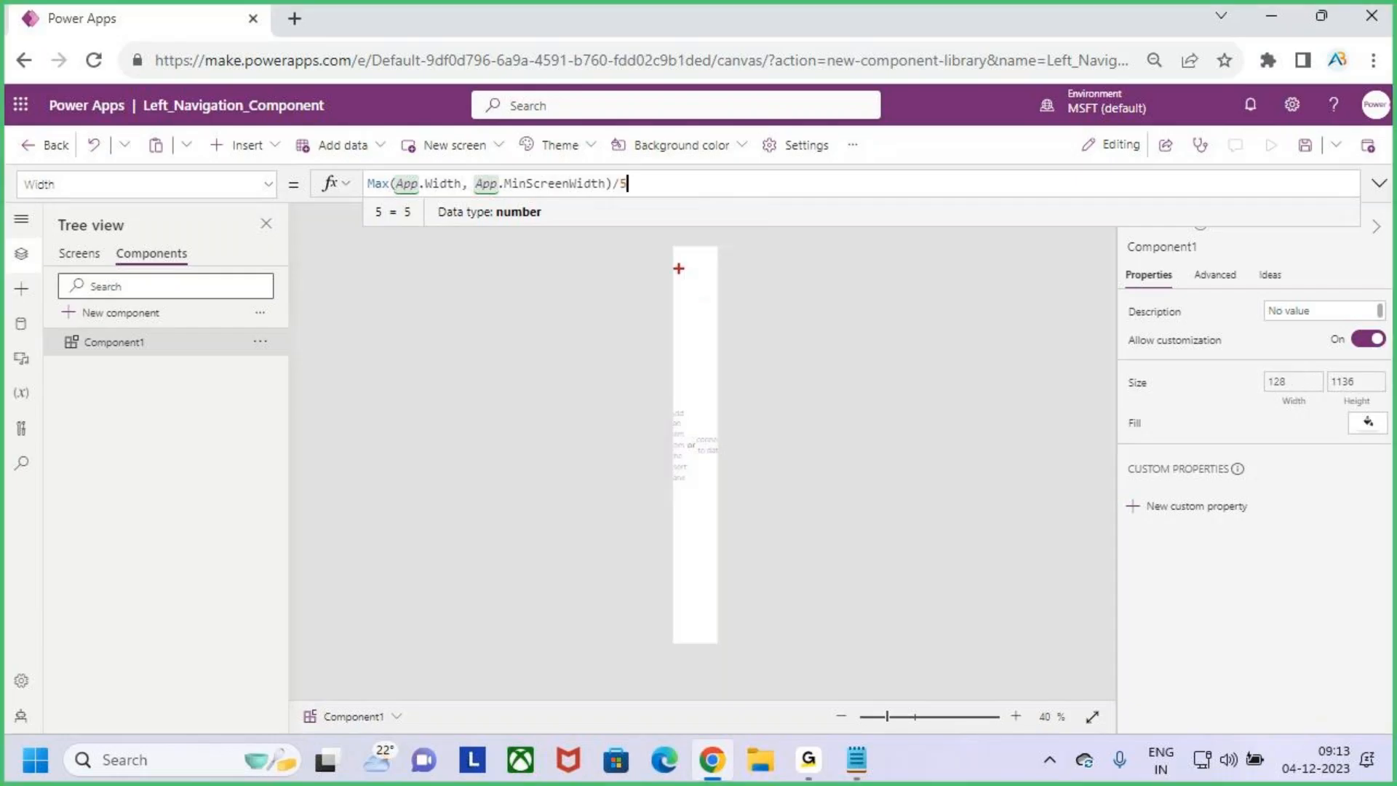
mouse_move(672, 243)
mouse_down()
mouse_move(721, 561)
mouse_move(716, 643)
mouse_up()
drag(690, 221, 698, 273)
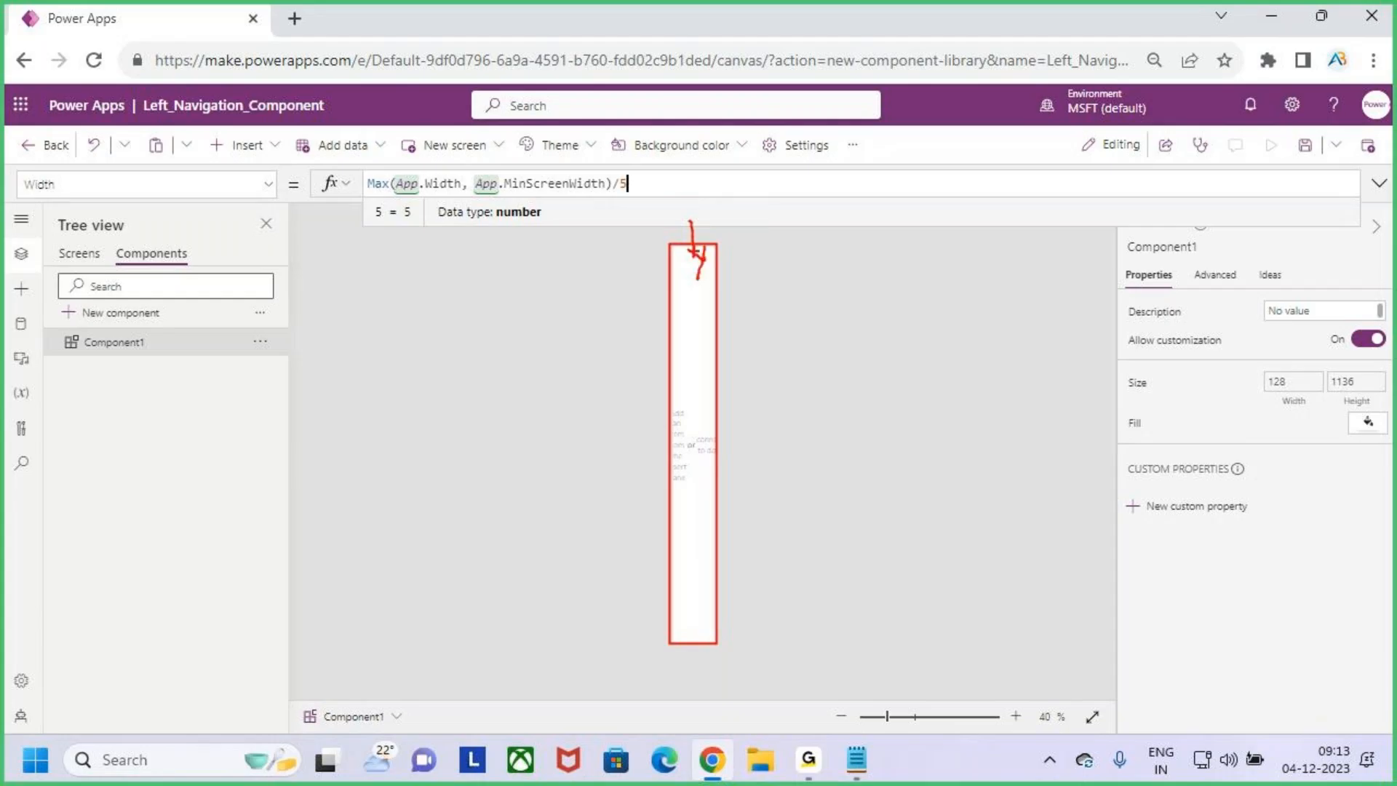
key(Escape)
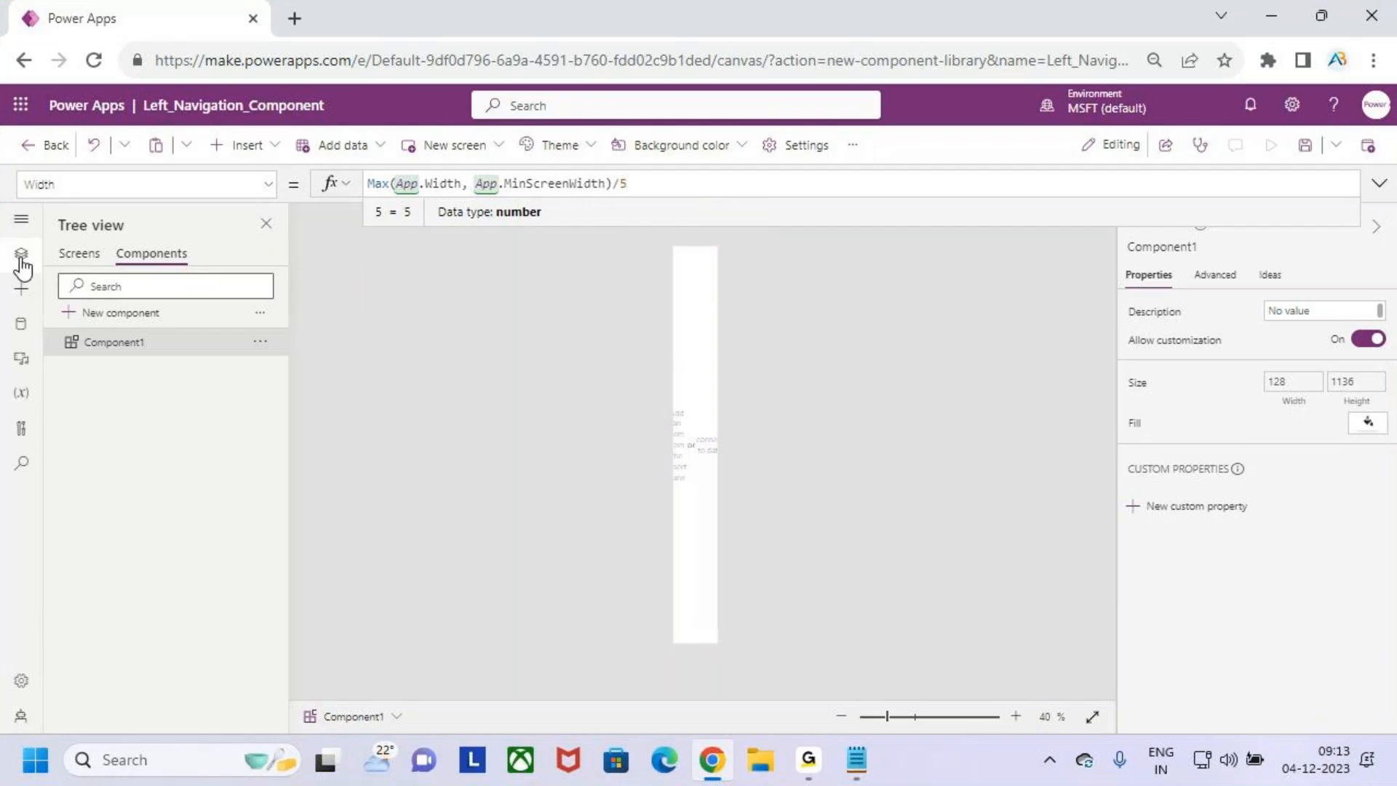
- Box the studio's icon rail in red as the navigation example and clear the markings
key(ctrl+2)
drag(4, 209, 40, 574)
drag(16, 323, 55, 289)
key(Escape)
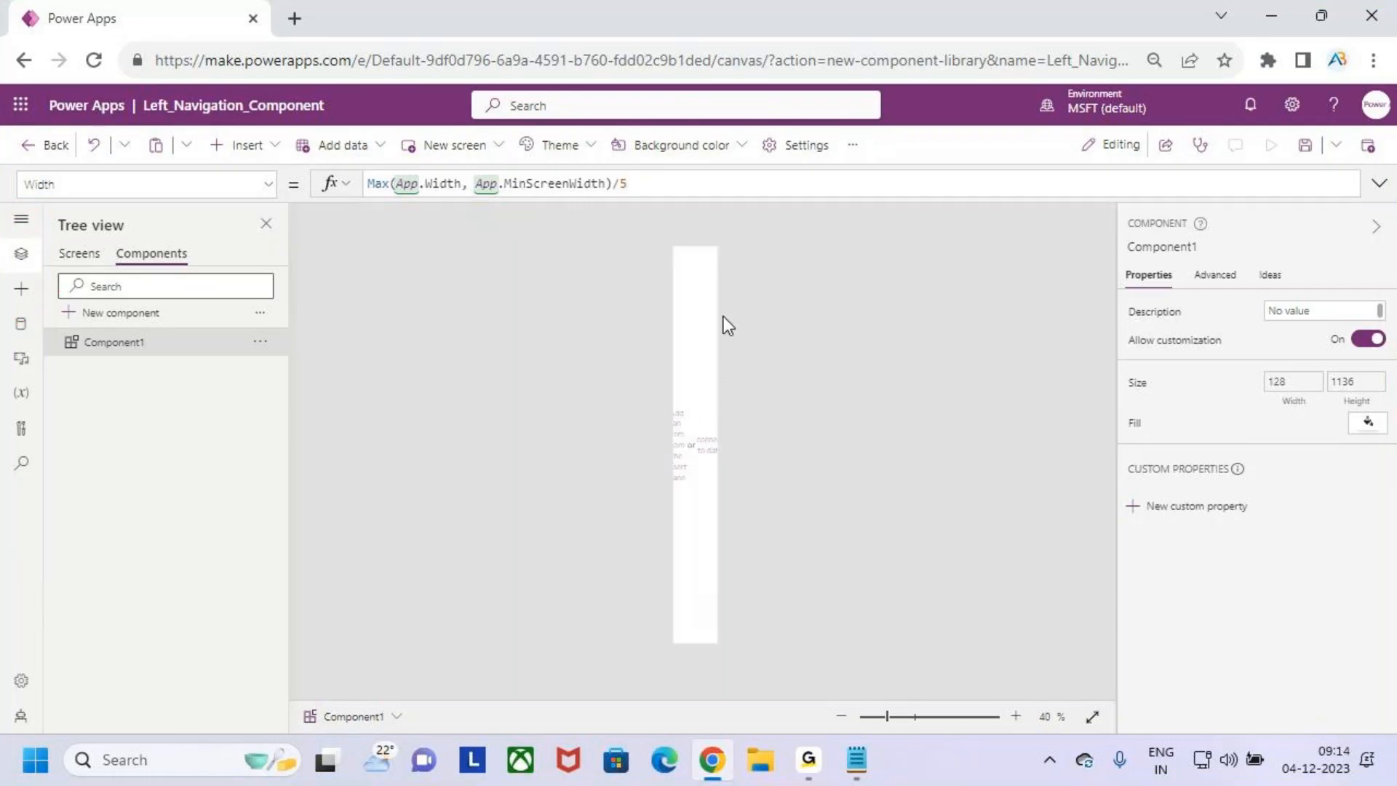
- Set Component1's Fill formula to Color.LightGray
click(1367, 425)
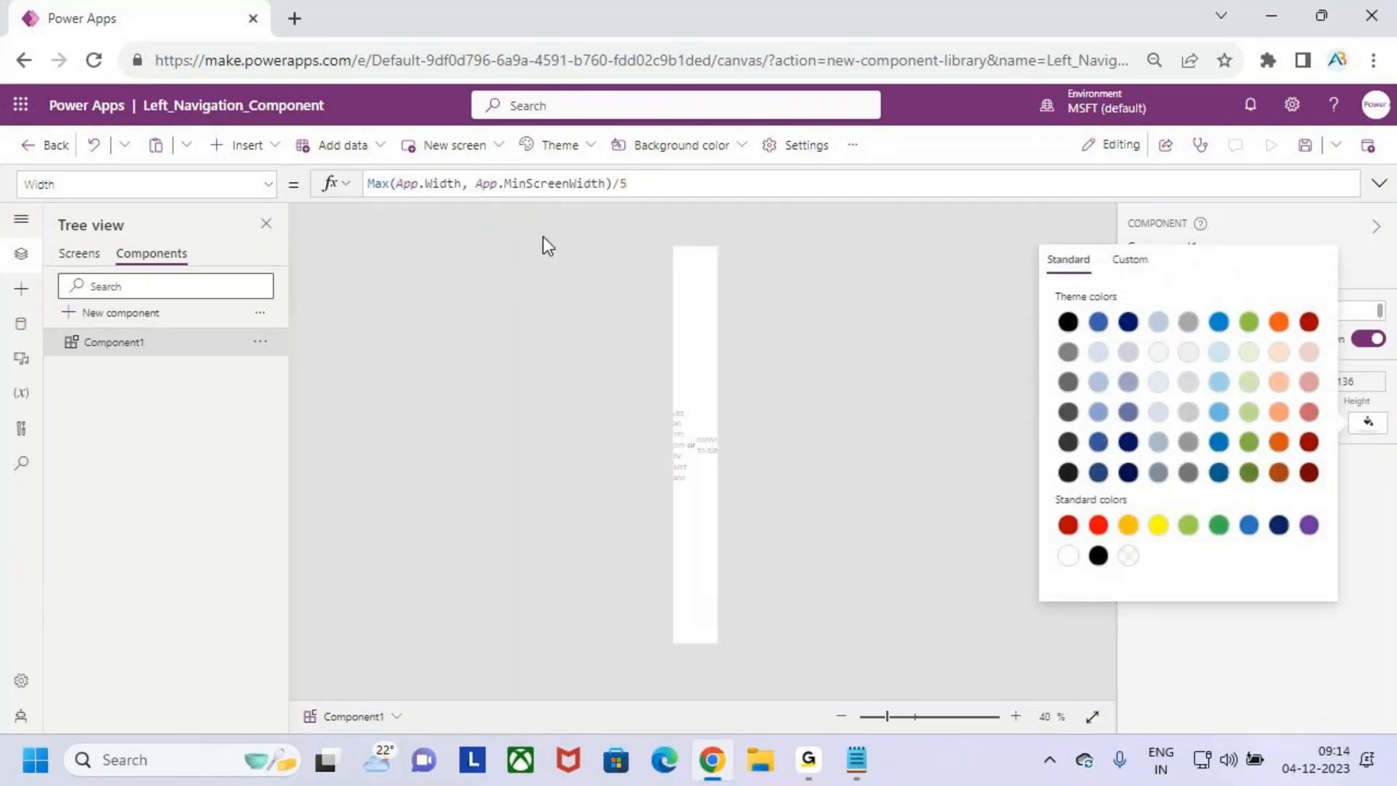
click(1342, 265)
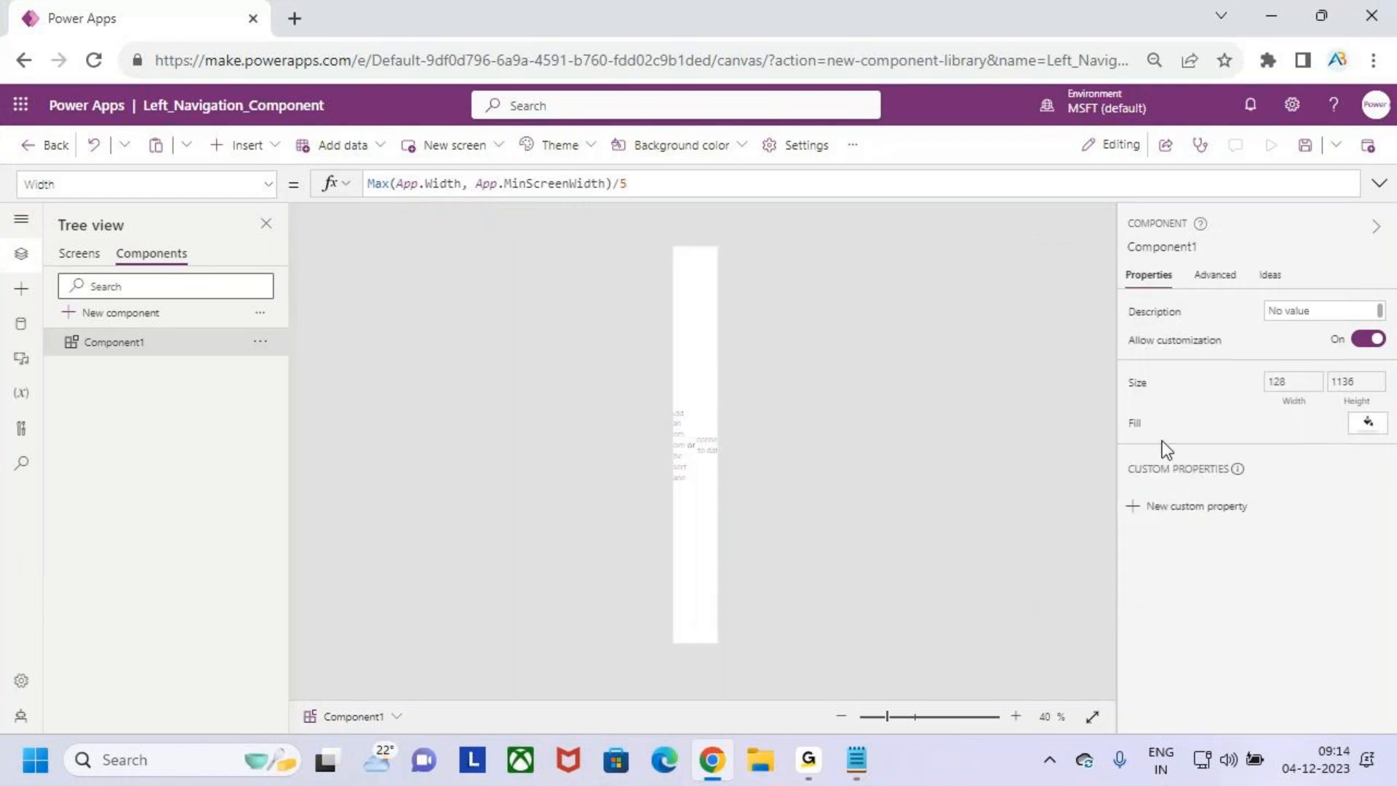
click(1134, 425)
drag(523, 183, 336, 190)
text(colo)
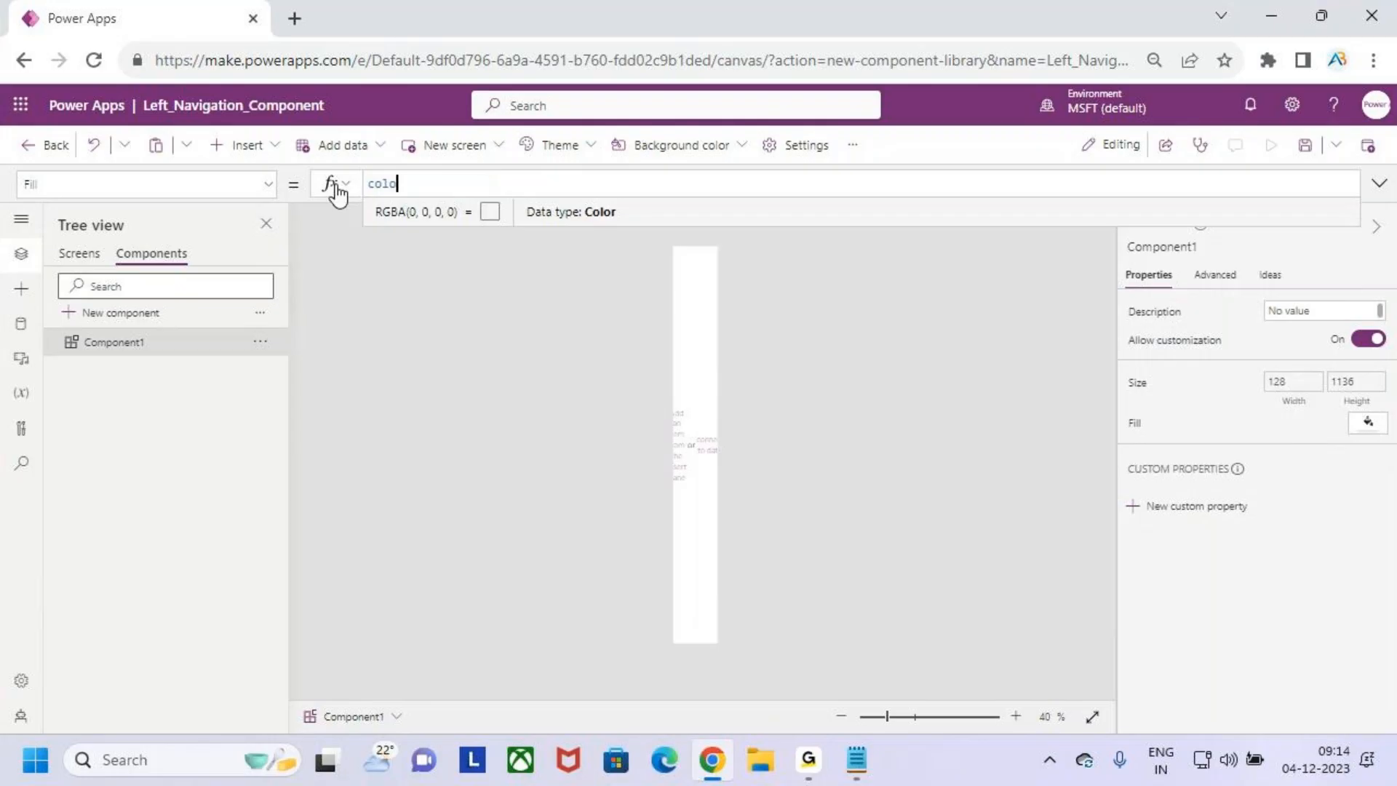
key(Tab)
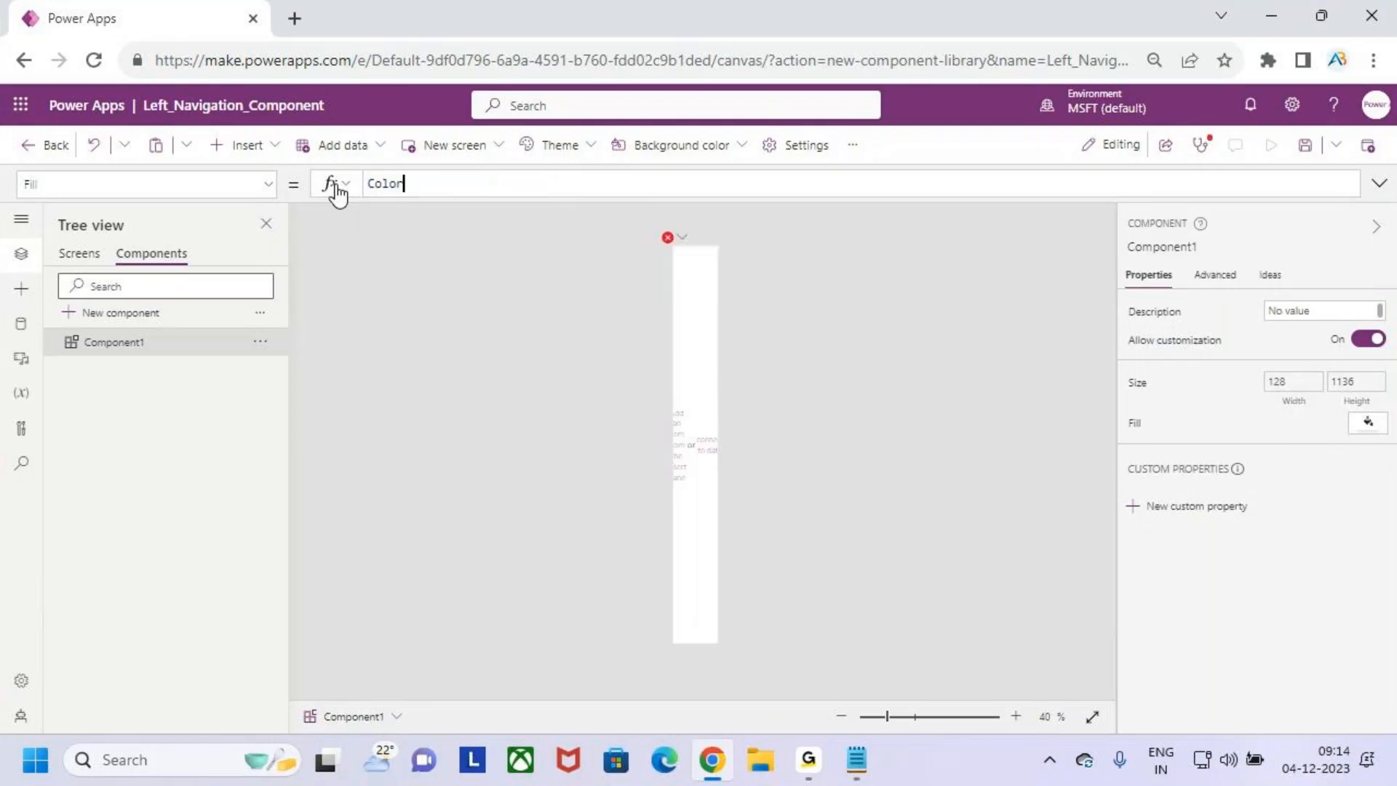
text(.ligh)
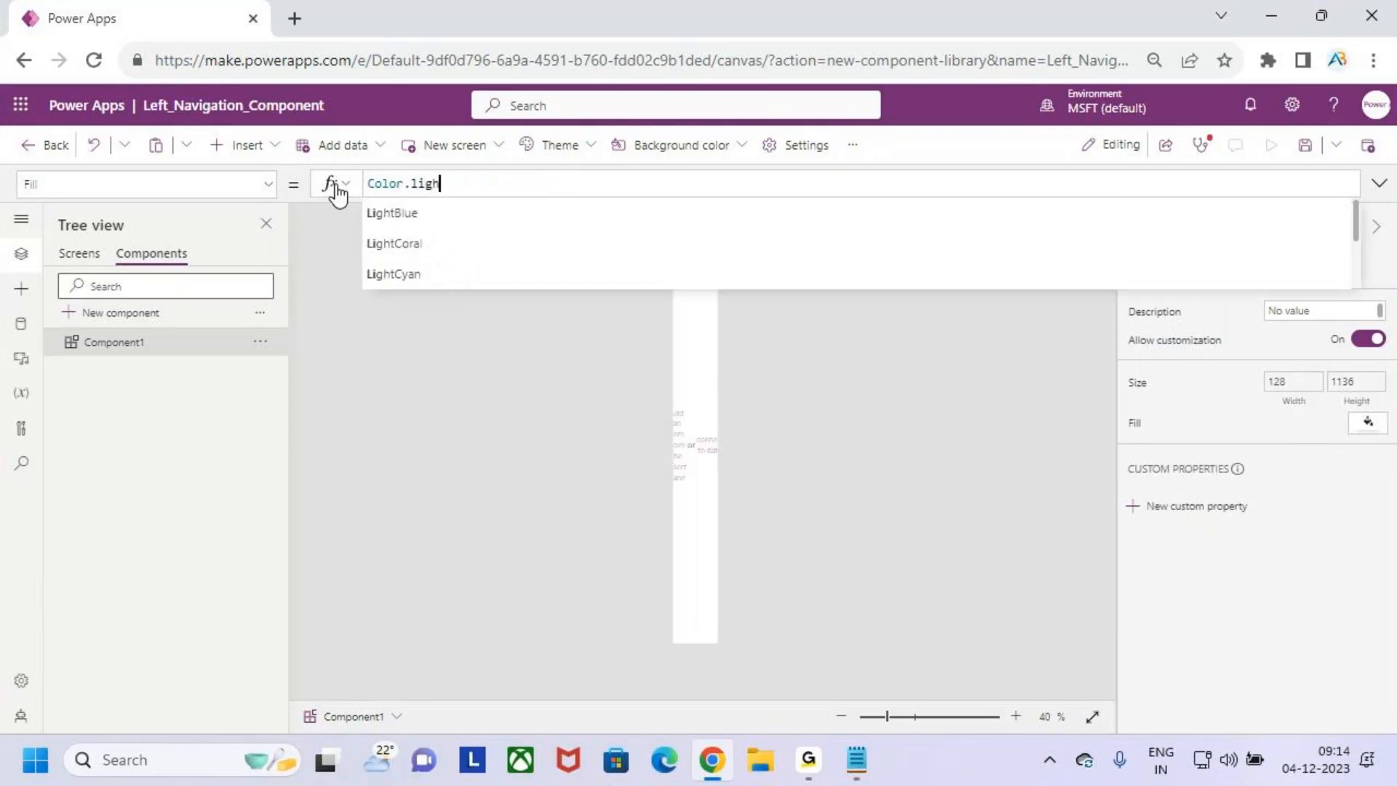
text(tg)
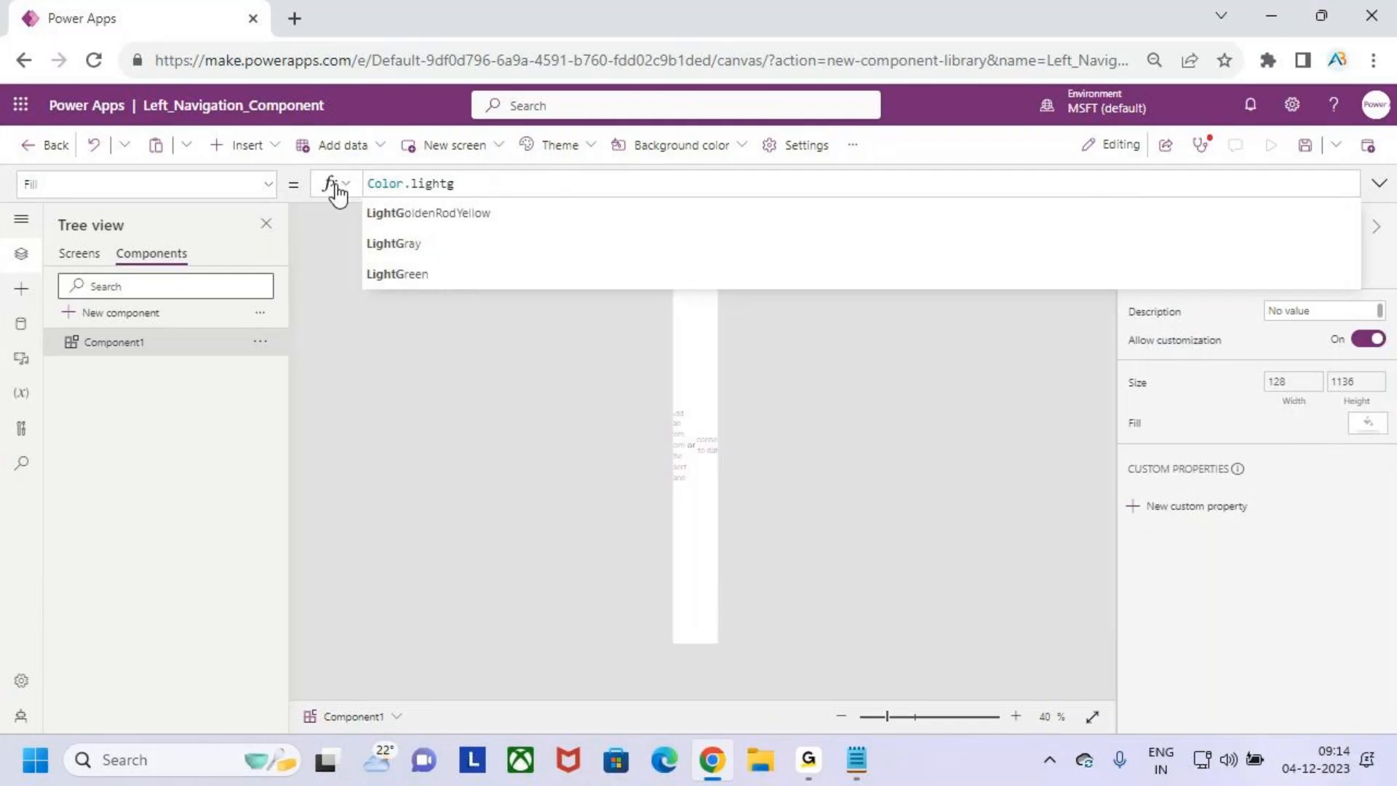
key(Down)
key(Down)
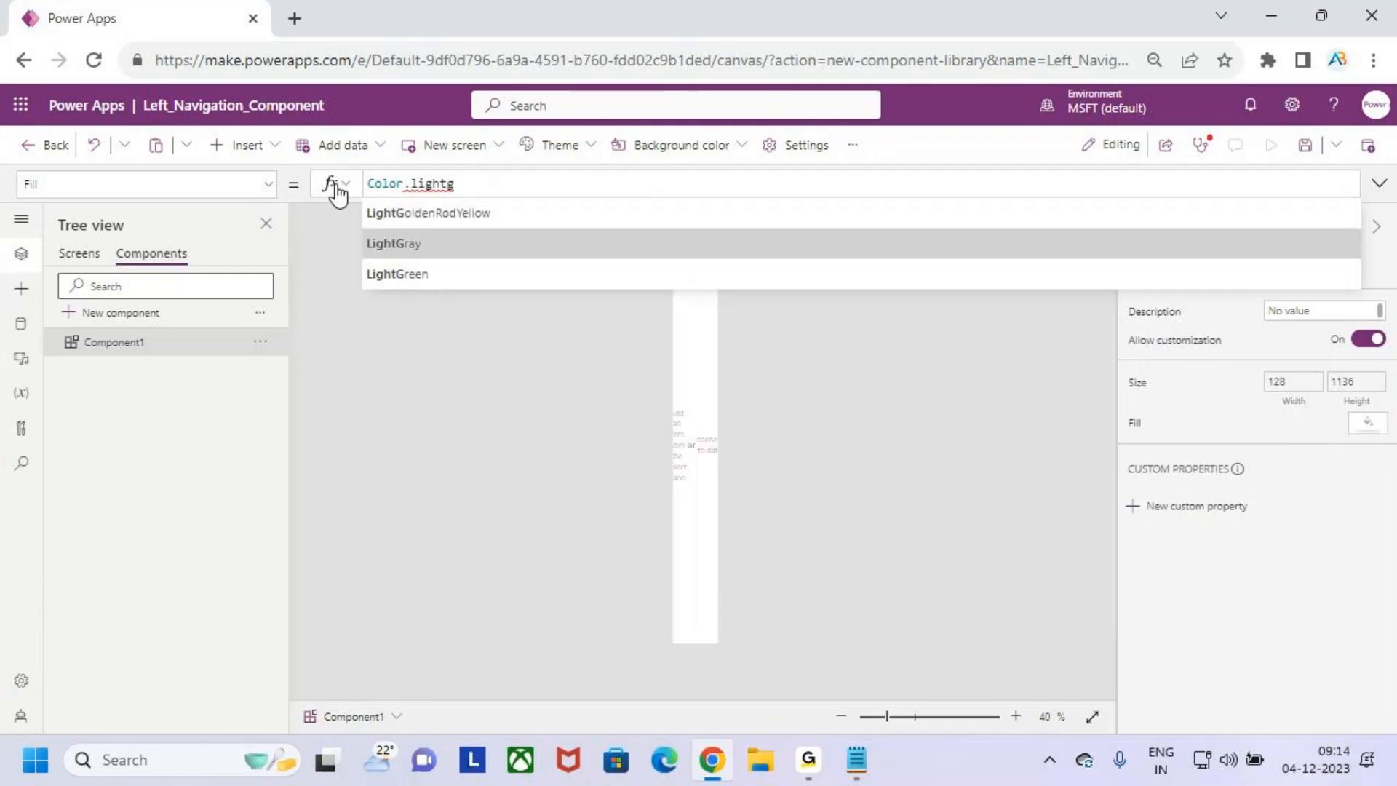
key(Tab)
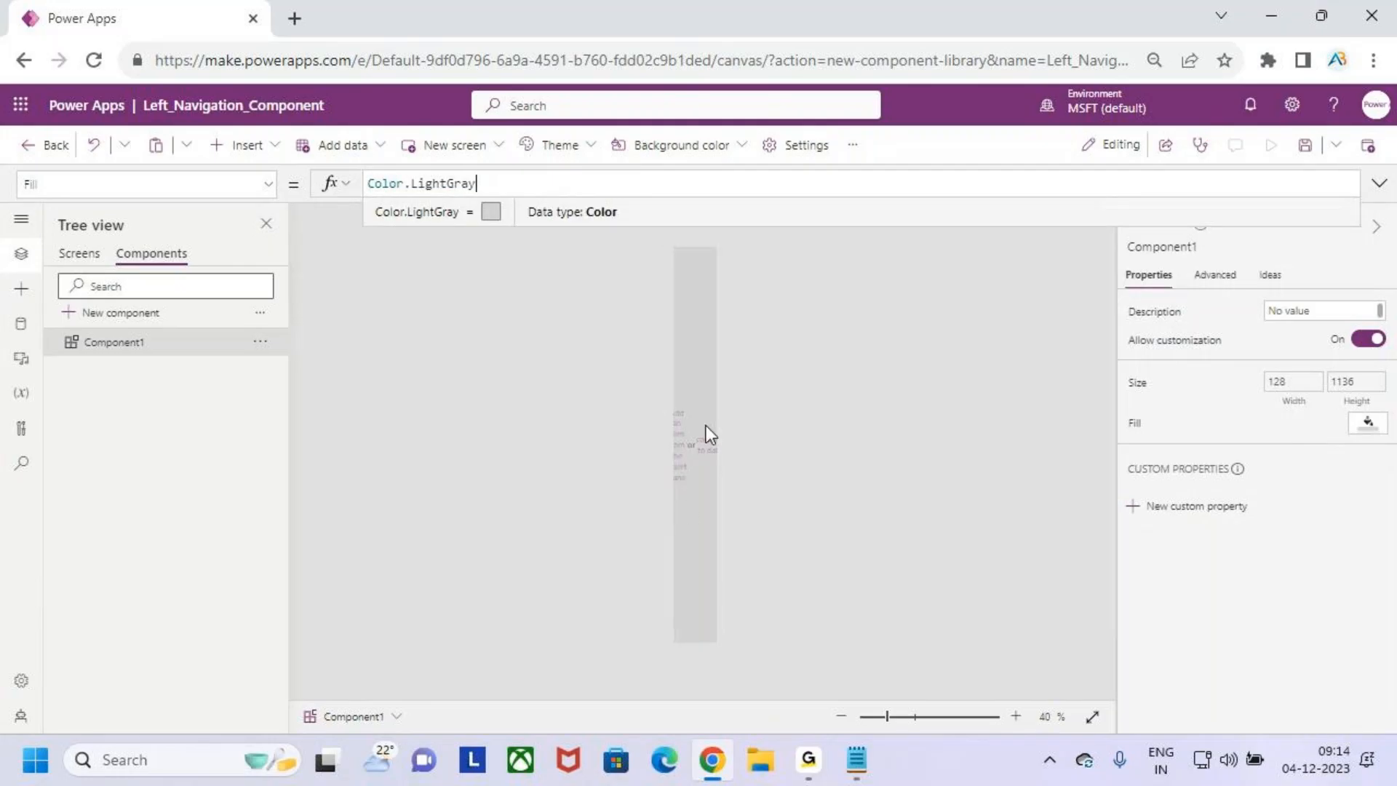
- Change Component1's fill to the light grey theme color RGBA(219, 219, 219, 1), mark the canvas in red, and clear the marking
click(1366, 423)
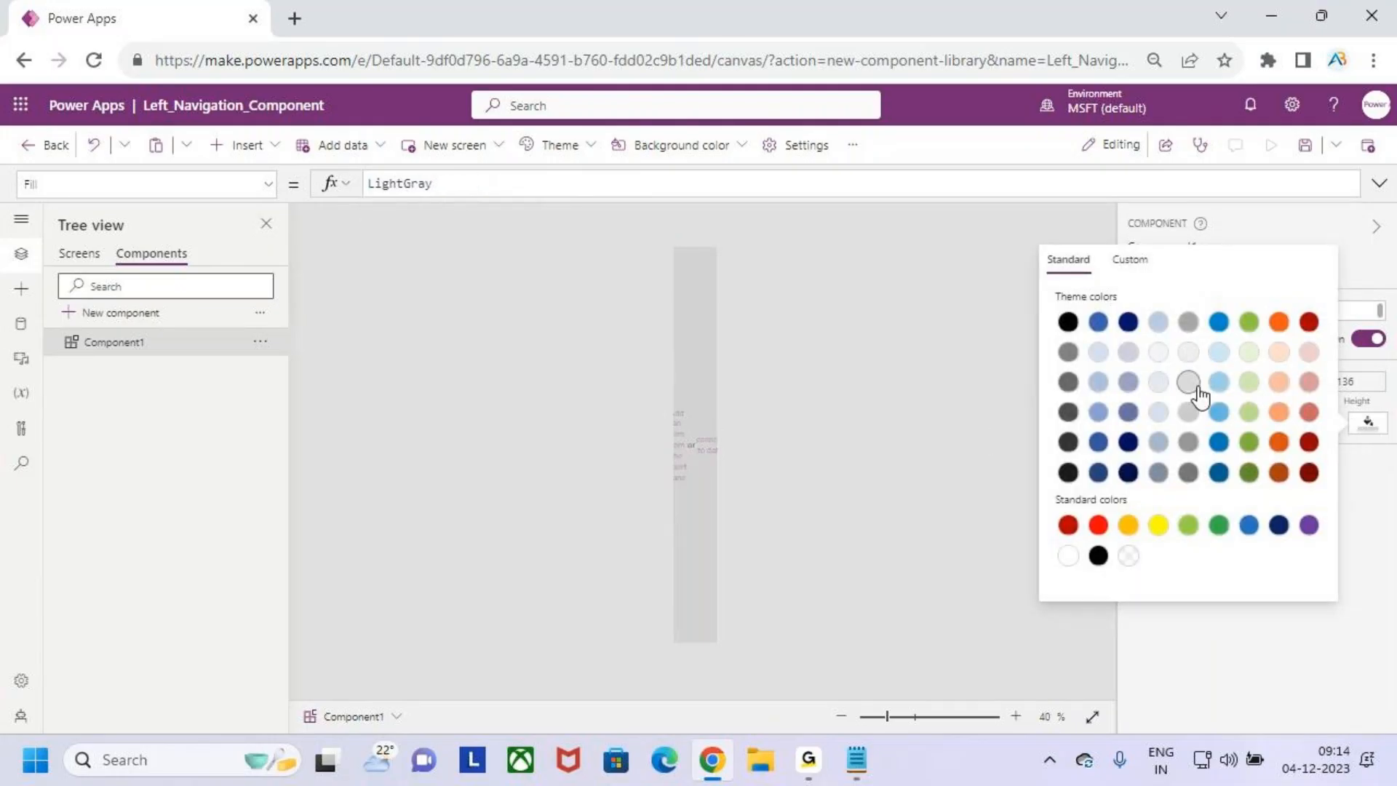
click(1189, 382)
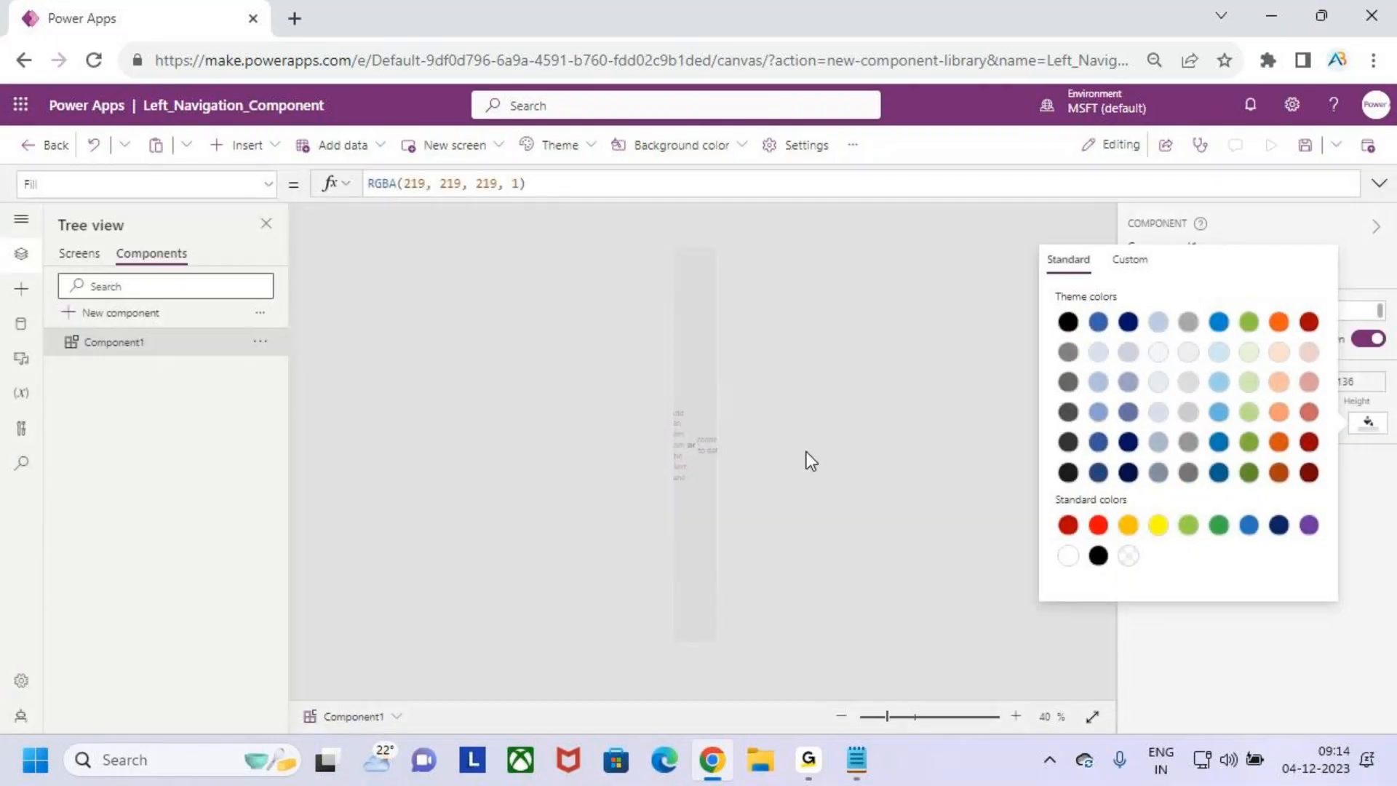
click(853, 402)
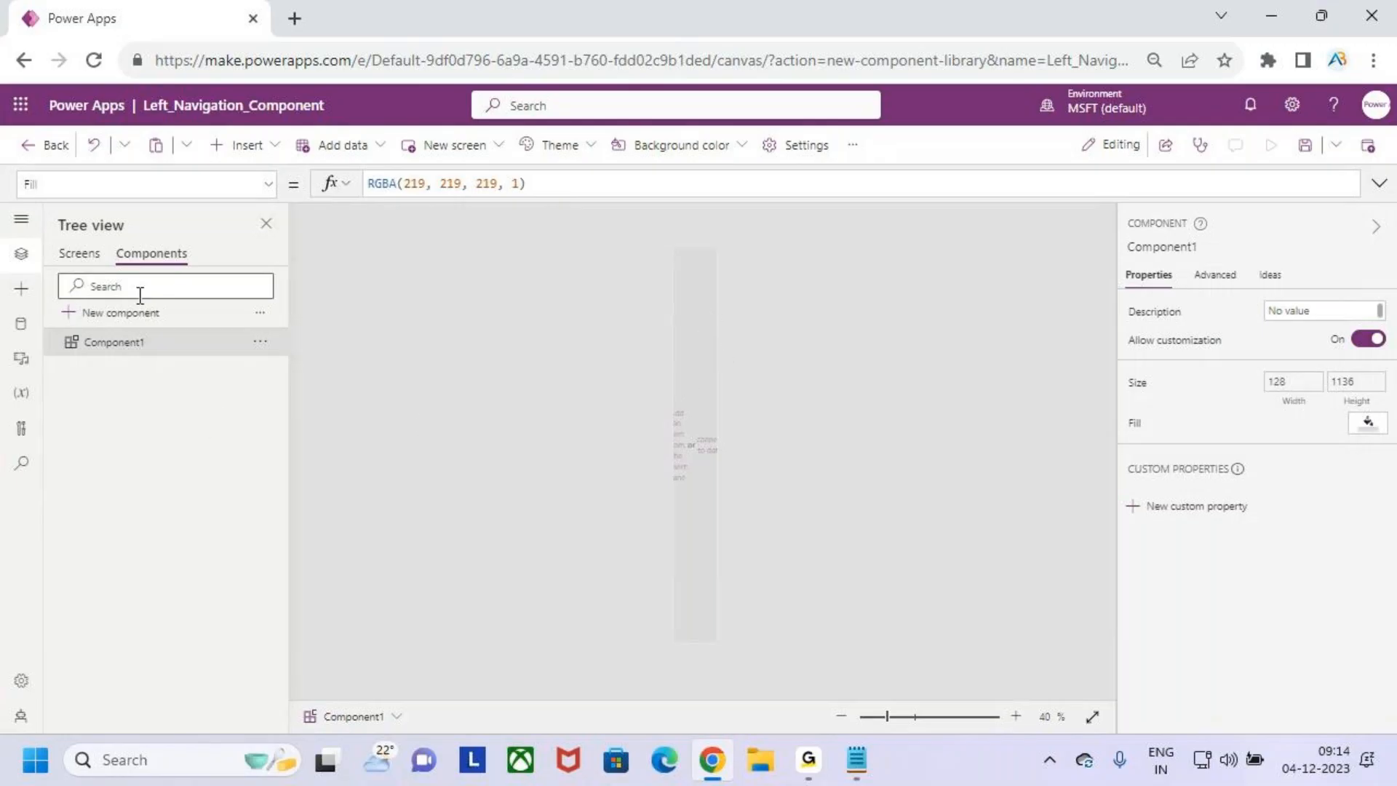
key(ctrl+2)
drag(681, 379, 704, 400)
key(Escape)
- Set Component1's fill to the darker grey theme color RGBA(166, 166, 166, 1), mark the canvas in red, and clear the marking
click(1367, 429)
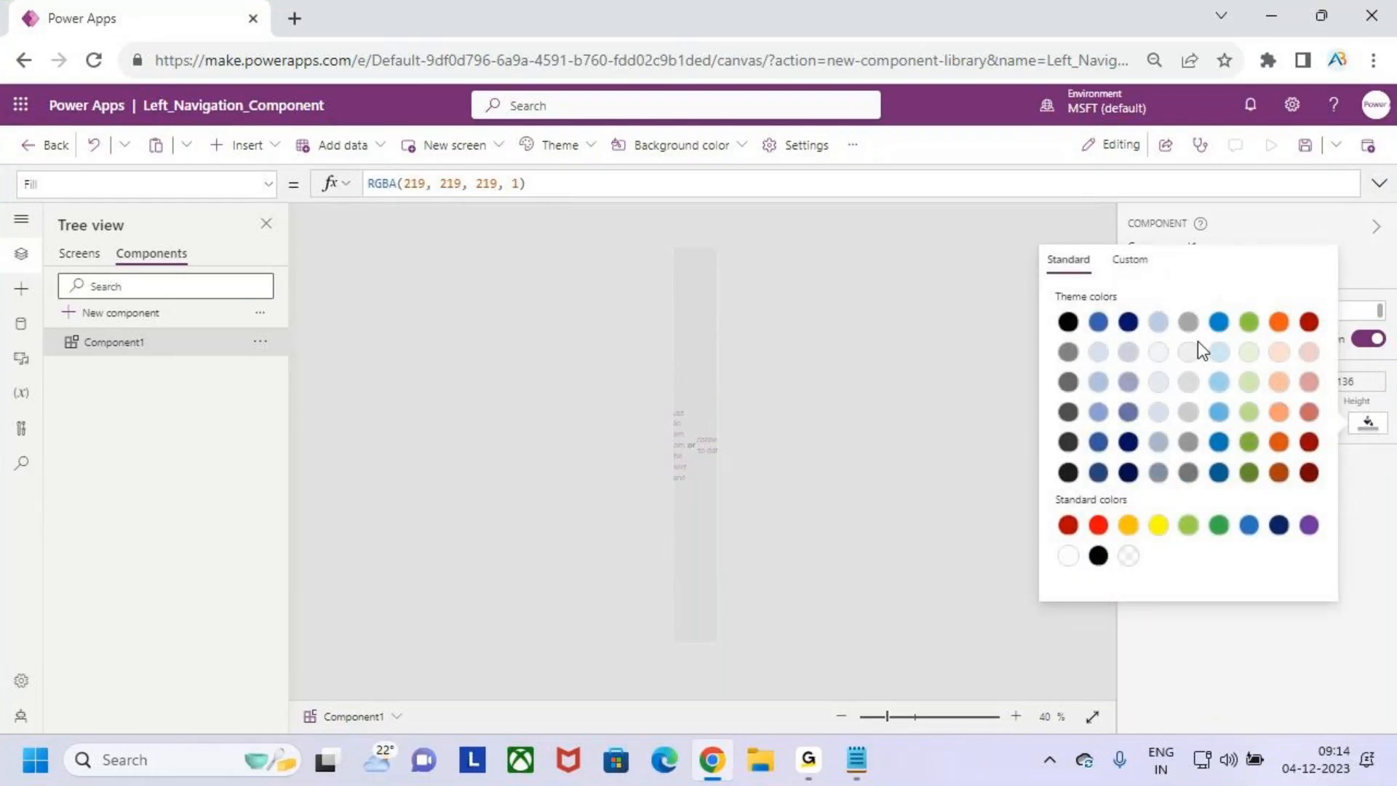
click(1188, 322)
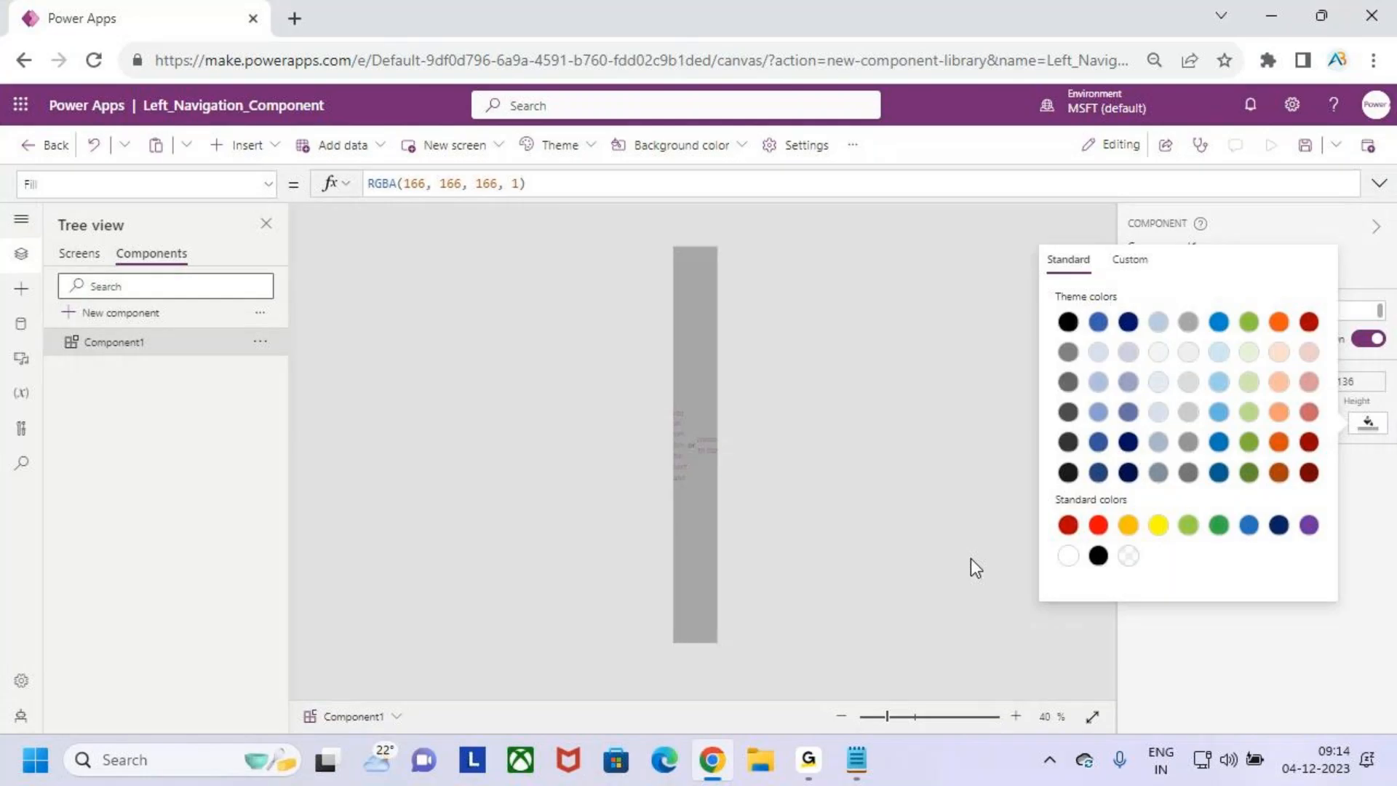
click(815, 440)
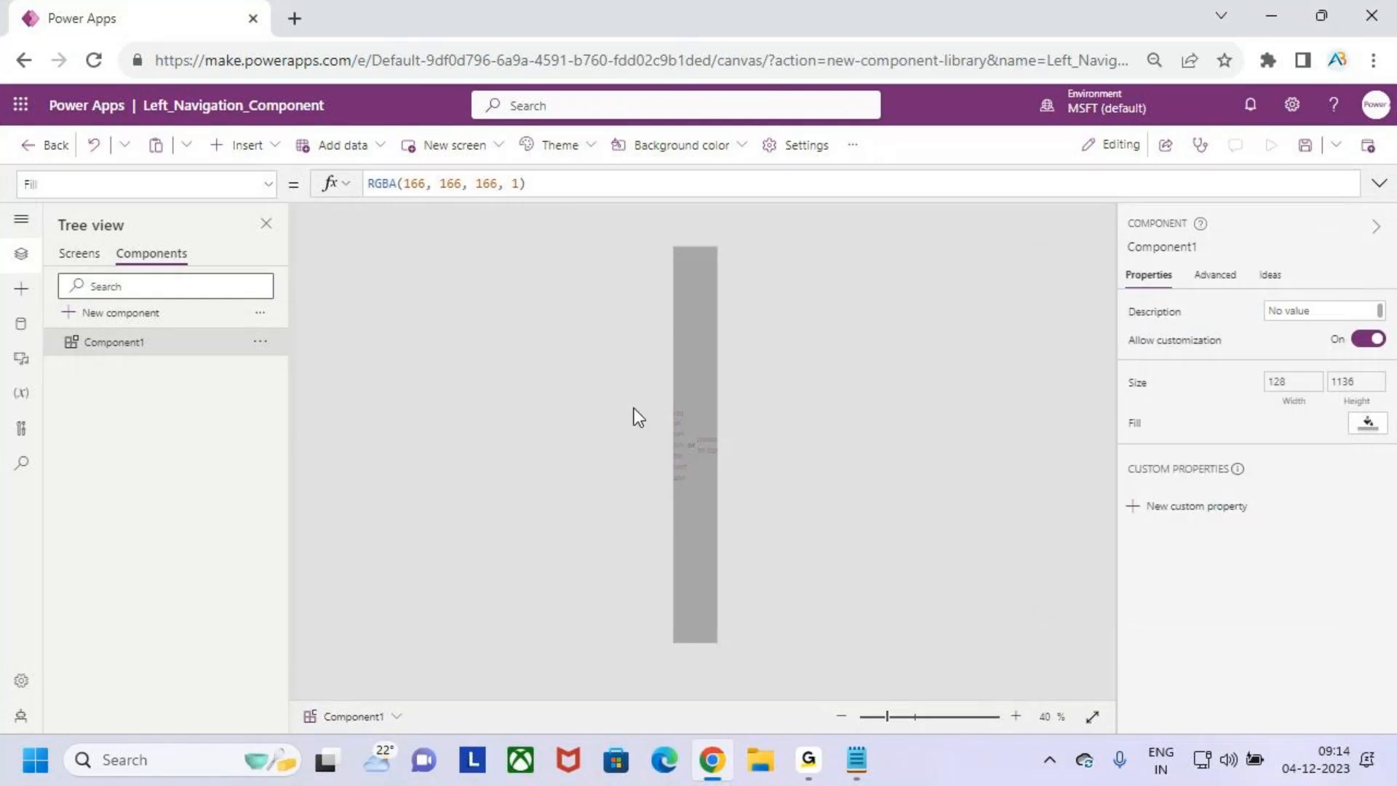
key(ctrl+2)
mouse_move(673, 334)
mouse_down()
mouse_move(723, 336)
mouse_move(711, 357)
mouse_move(687, 356)
mouse_up()
key(Escape)
- Expand and collapse the studio's navigation rail repeatedly, underlining the Tree view name in red while it is expanded
click(21, 220)
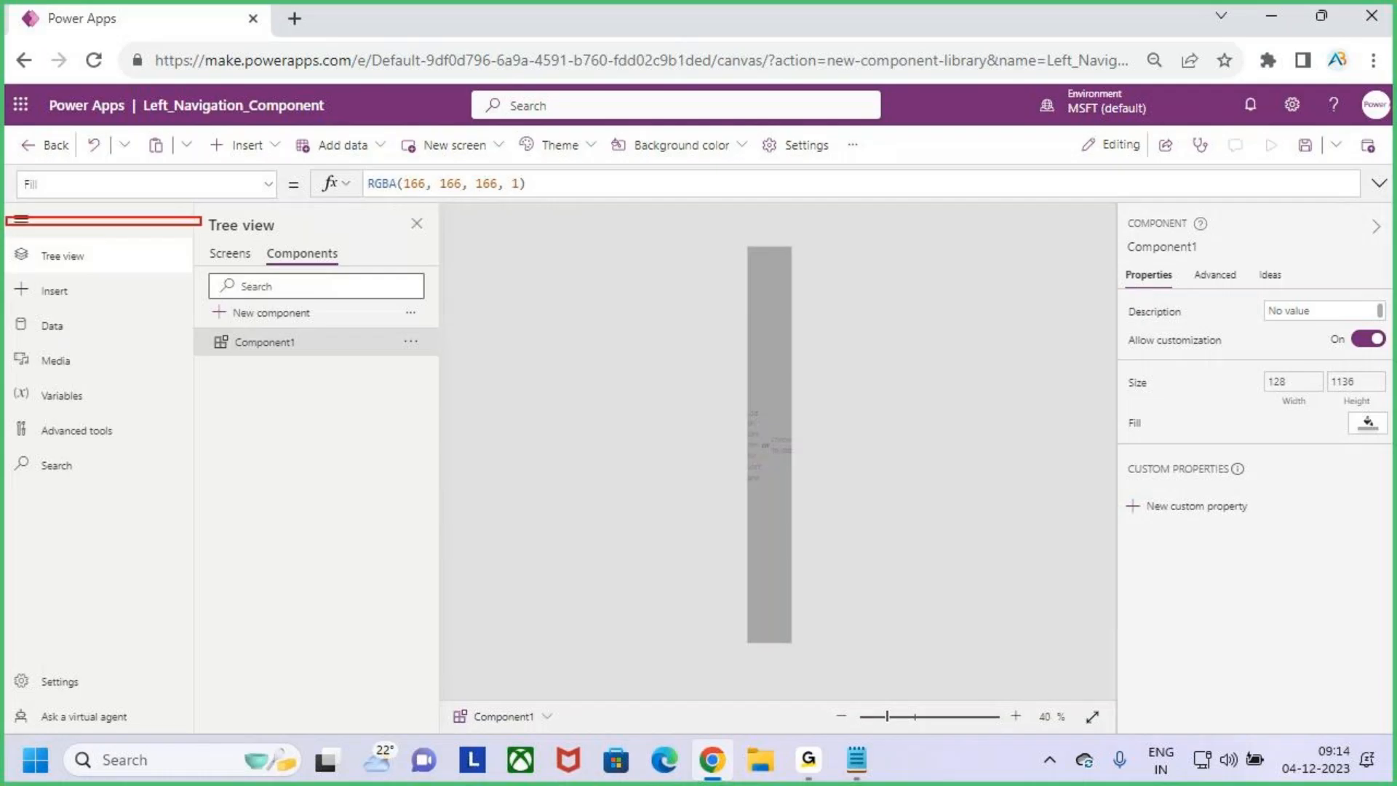
click(22, 224)
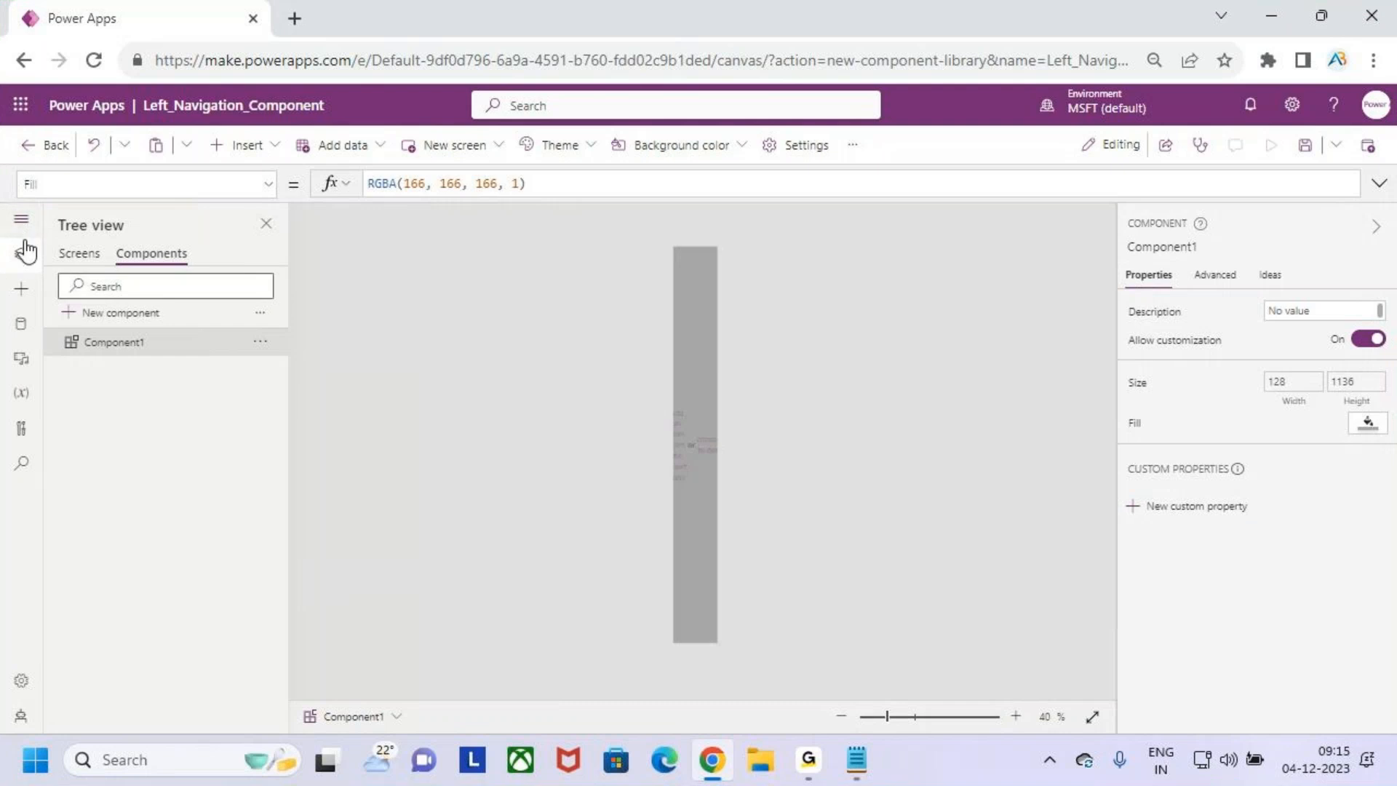
click(22, 224)
click(22, 224)
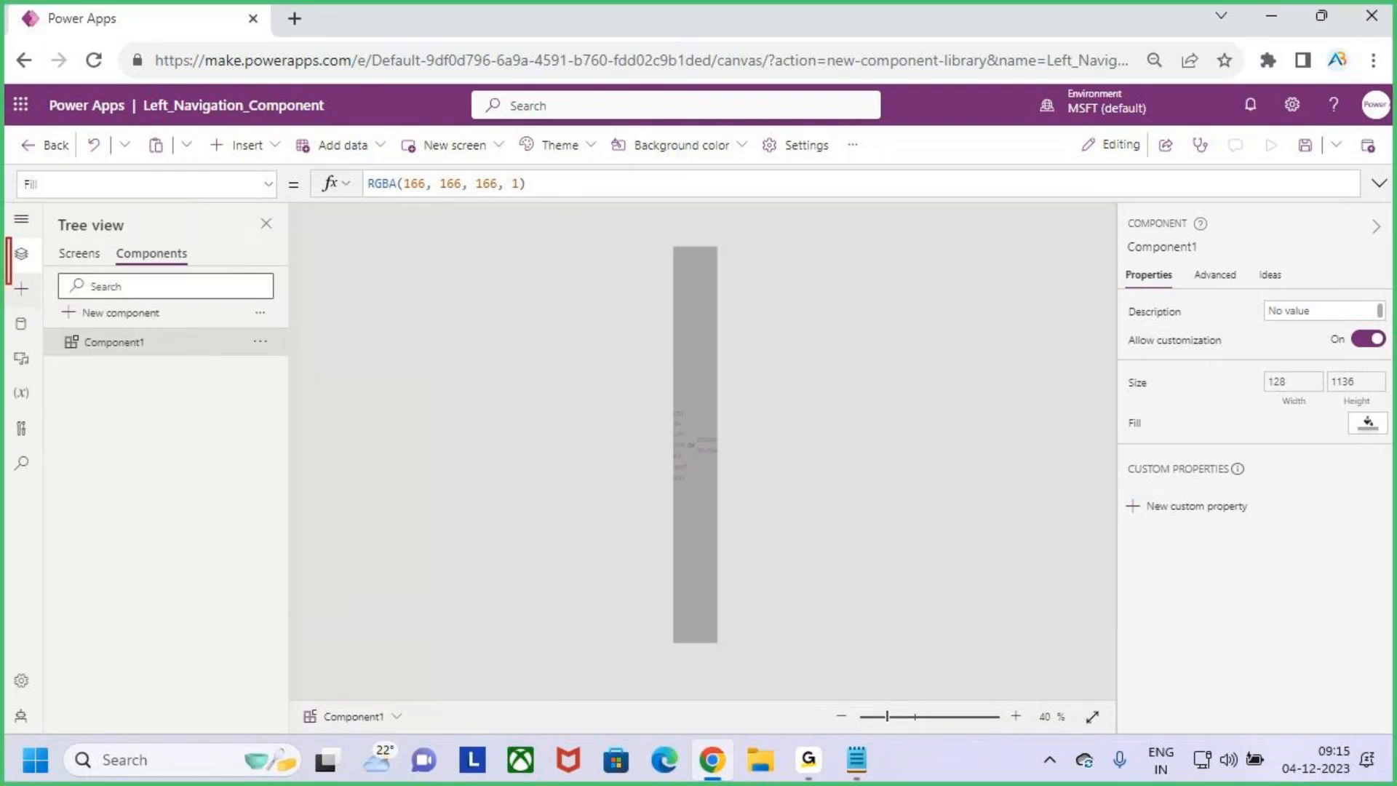
click(21, 219)
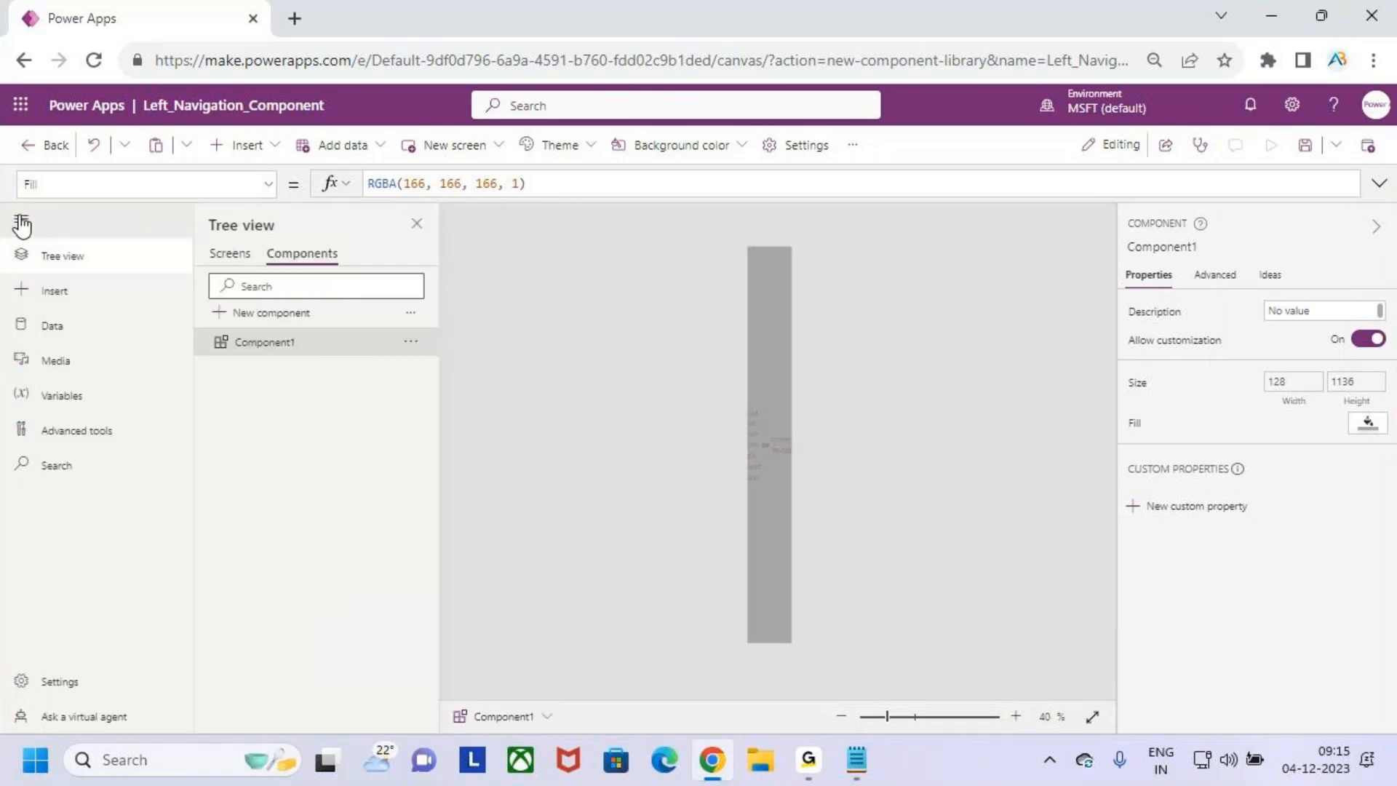
drag(41, 262, 87, 265)
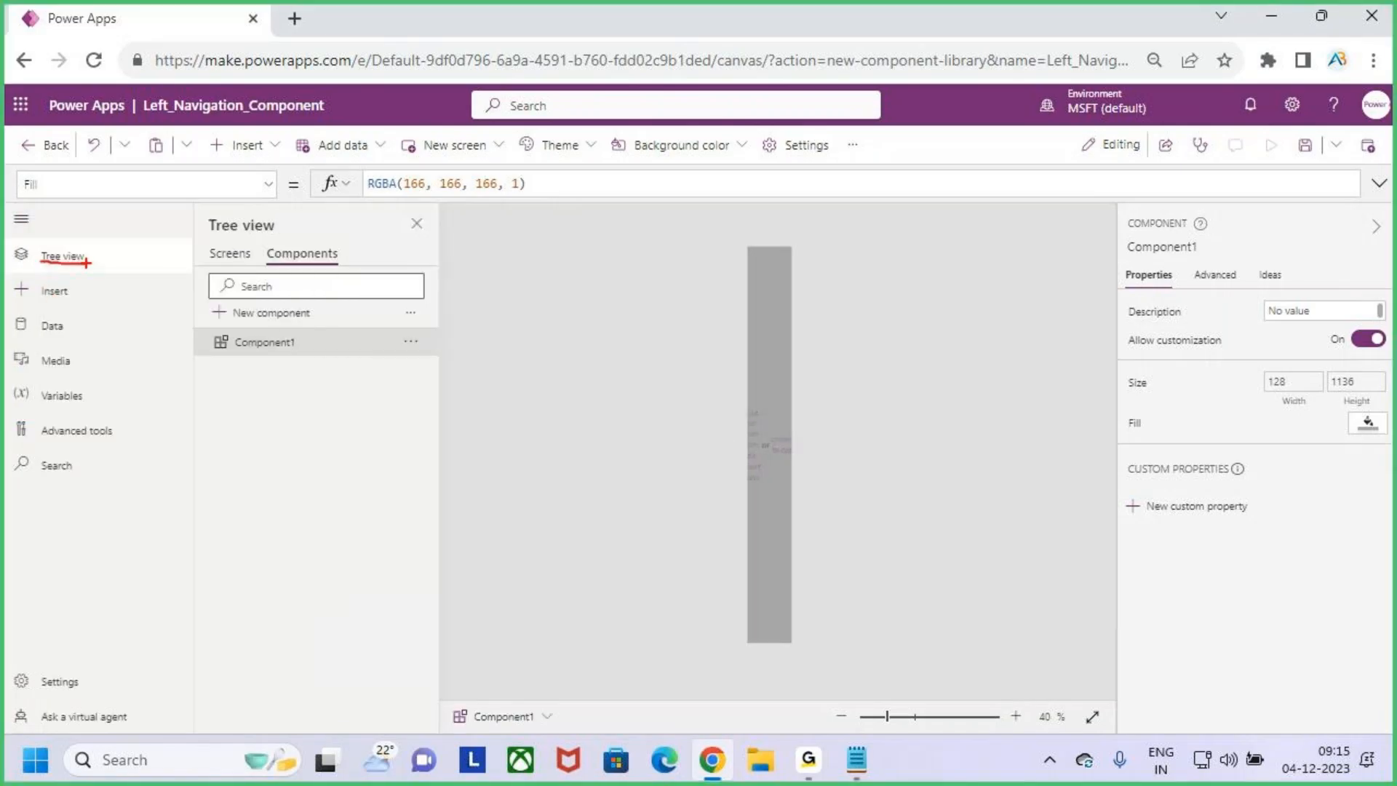
click(21, 218)
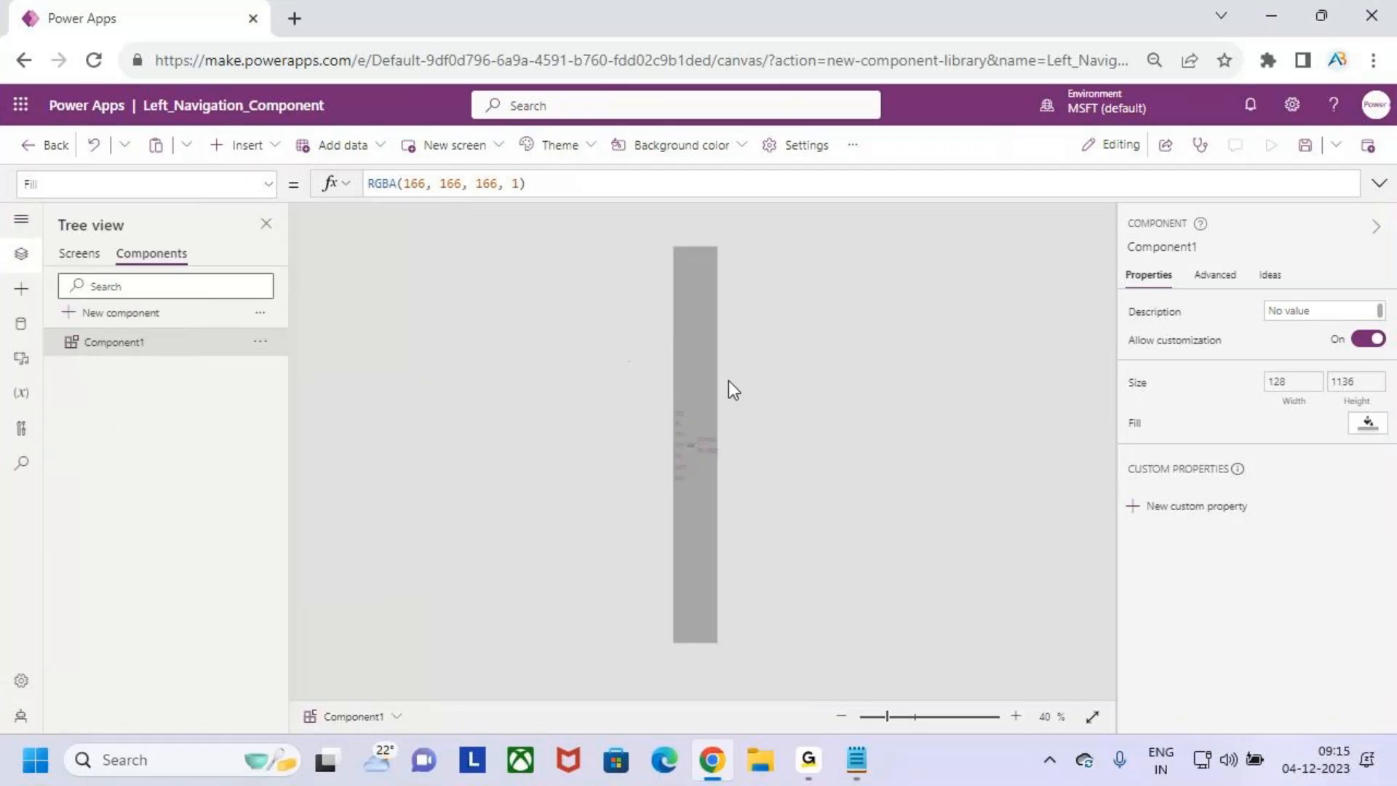
- Show Component1's Width formula and highlight its /5 divisor
click(1307, 409)
click(657, 184)
key(shift+Left)
key(shift+Left)
key(shift+Left)
key(shift+Left)
key(shift+Left)
key(shift+Left)
key(shift+Left)
key(shift+Left)
click(656, 183)
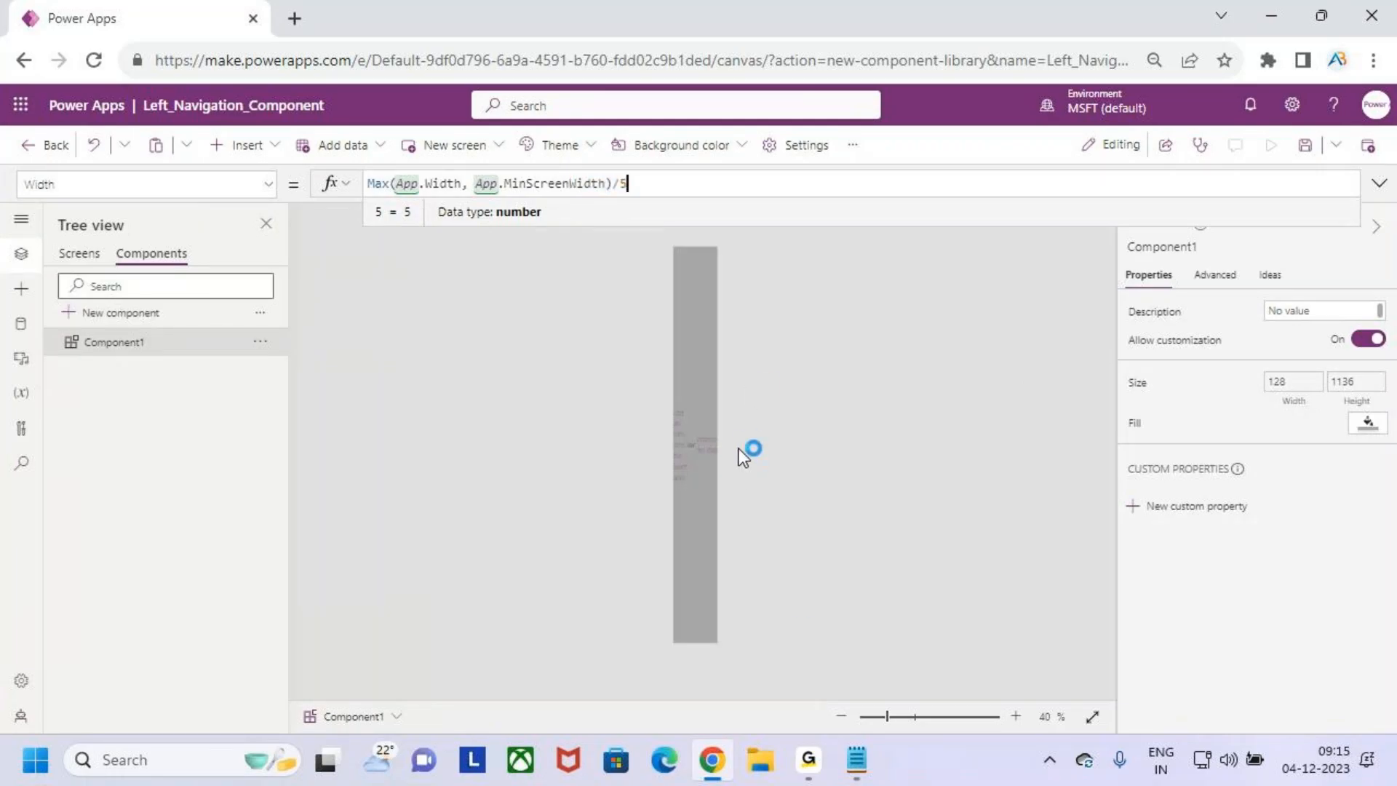
- Box the studio's hamburger icon in red, mark the matching spot at the top of Component1, and clear the markings
click(461, 373)
key(ctrl+2)
drag(5, 204, 43, 228)
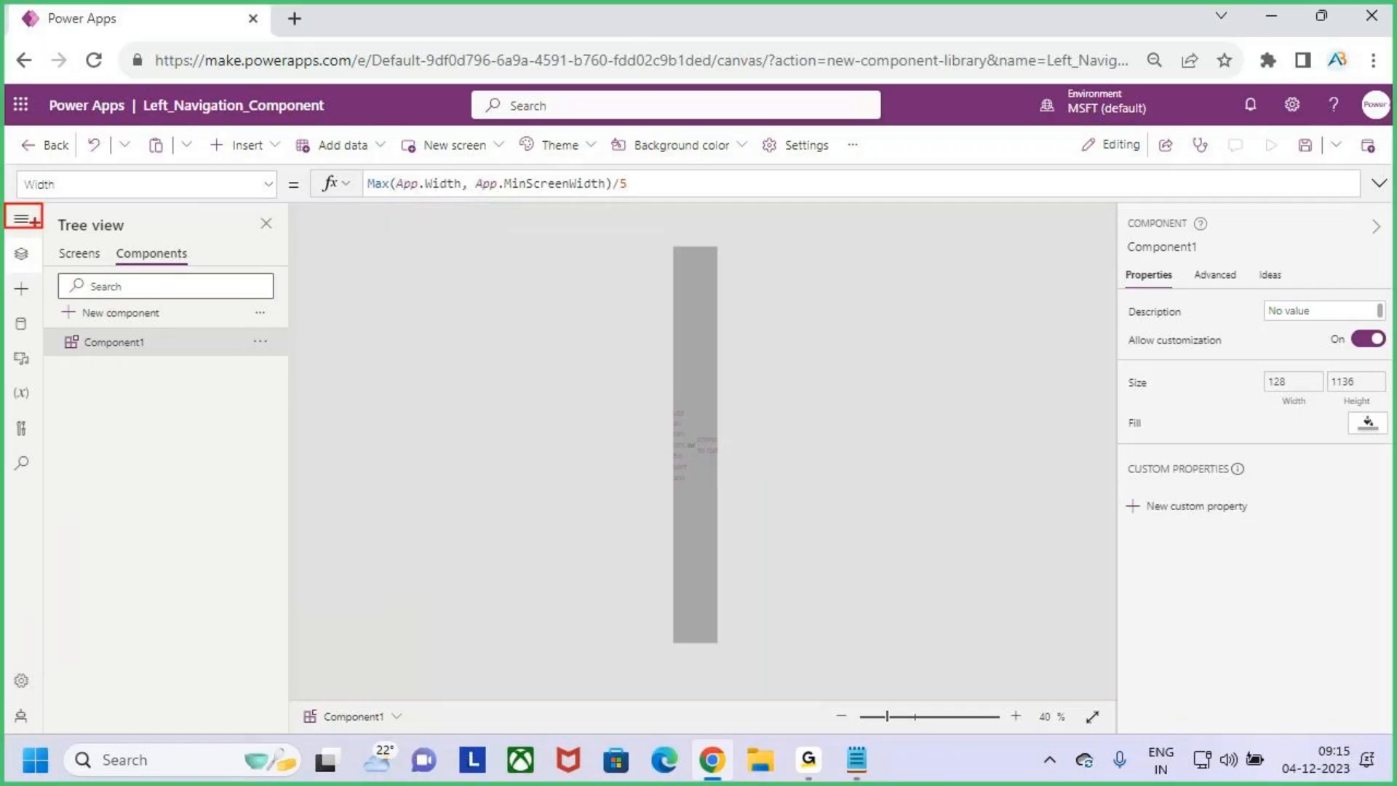
drag(683, 256, 720, 227)
key(Escape)
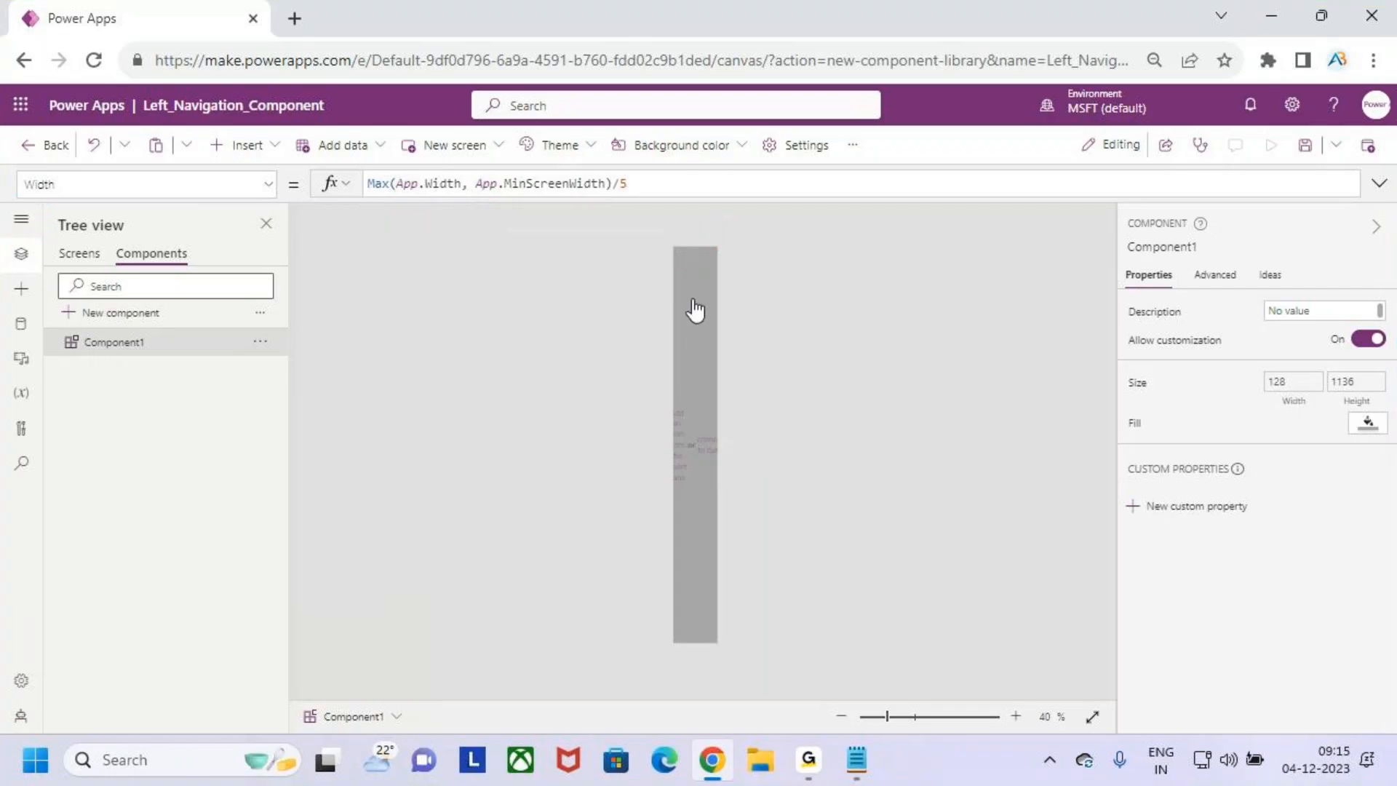
- Find the Hamburger menu icon by searching for "ham" and insert it into Component1
click(266, 157)
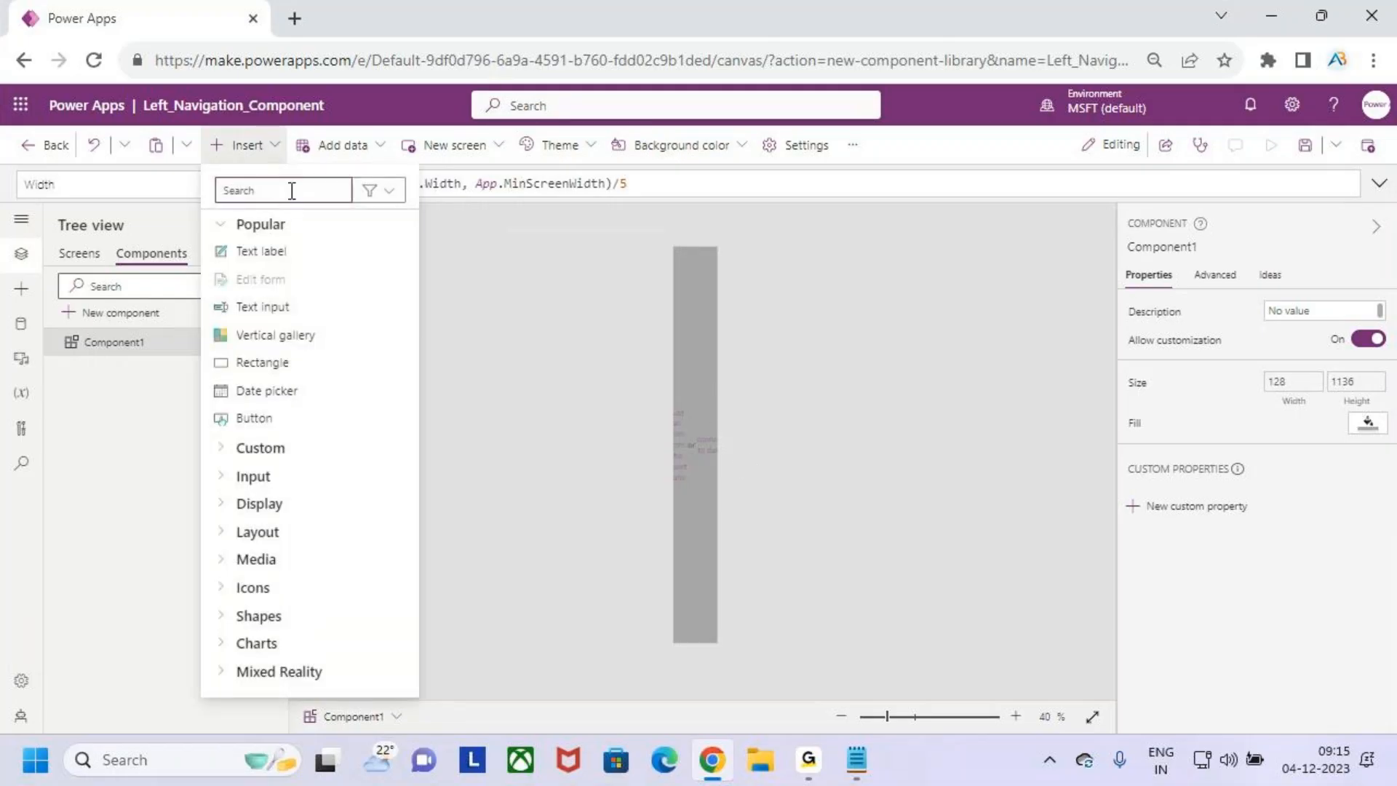
text(hambe)
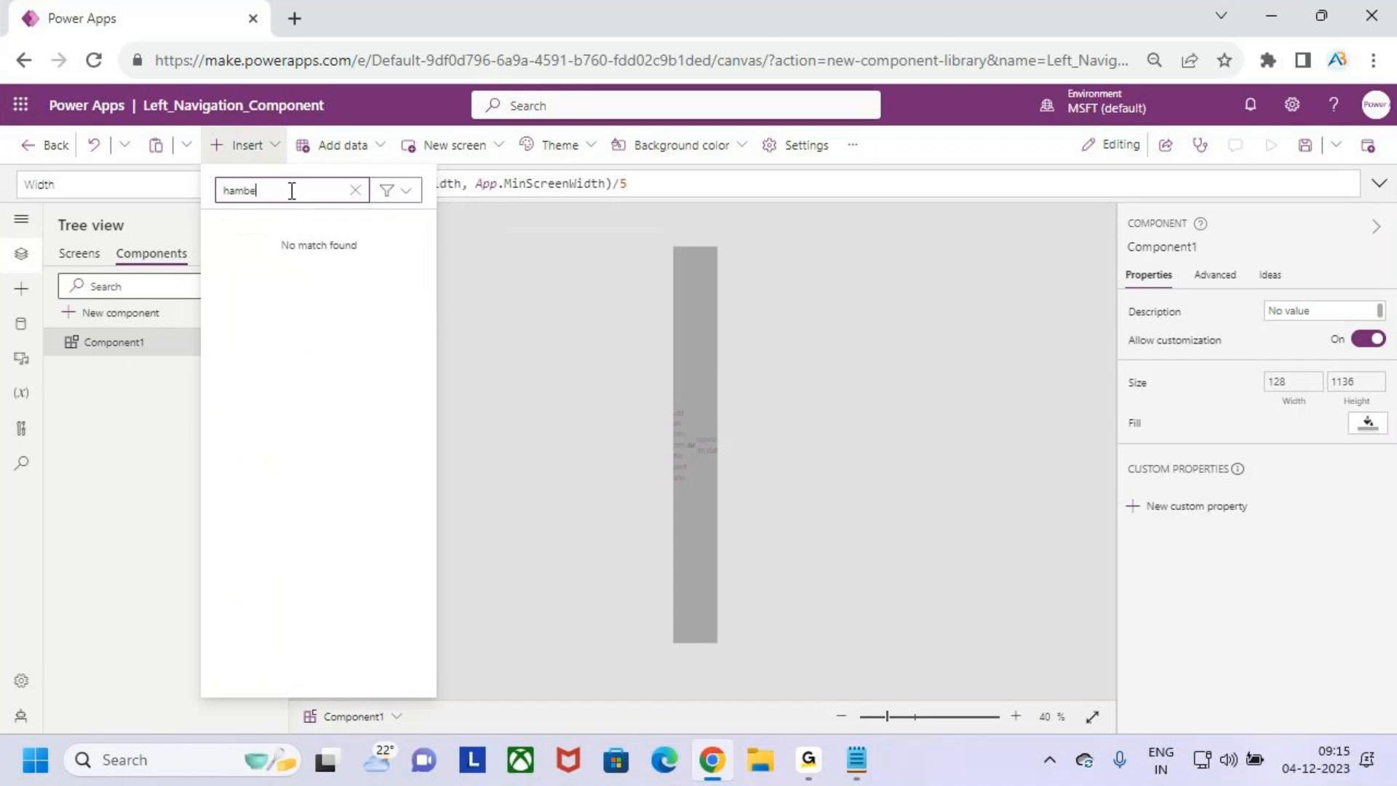
key(BackSpace)
key(BackSpace)
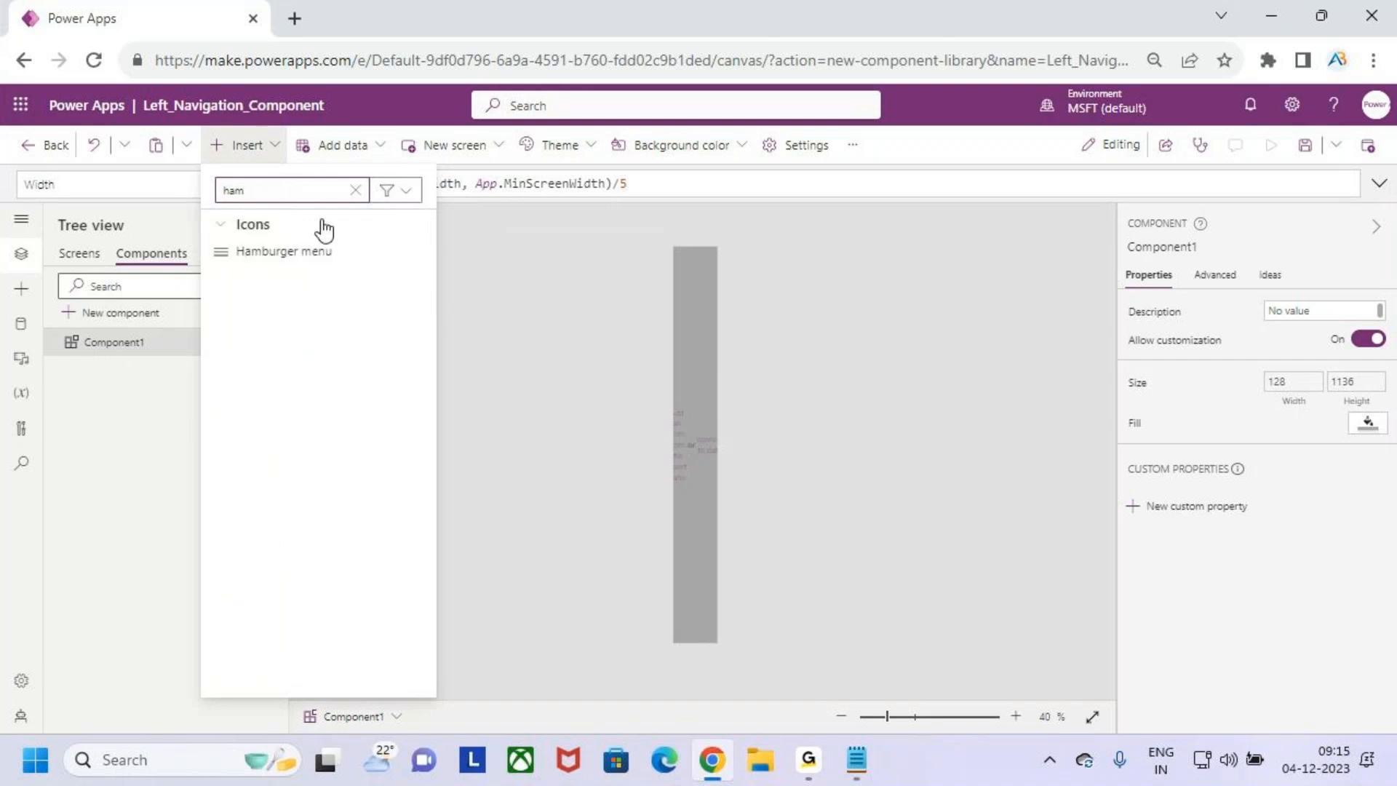
click(291, 253)
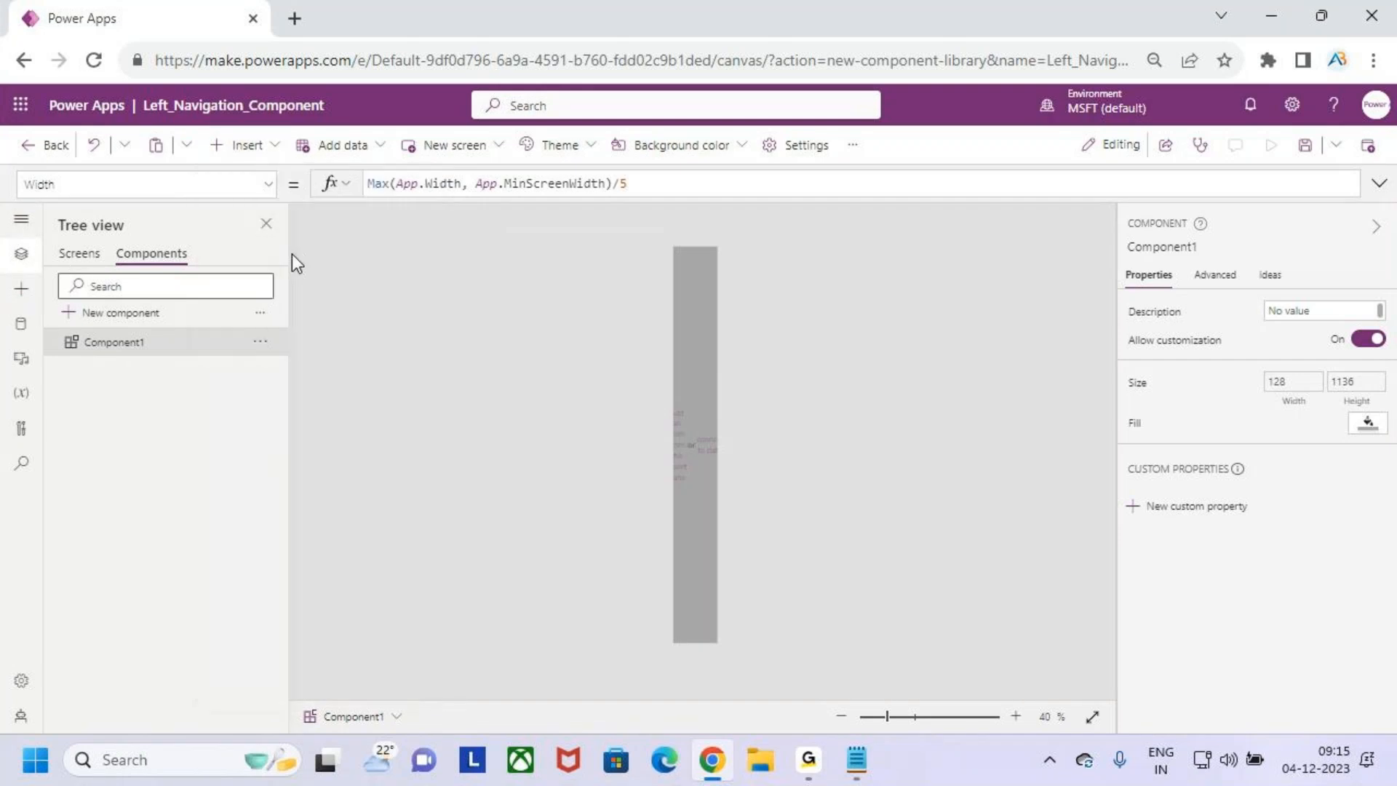
click(697, 272)
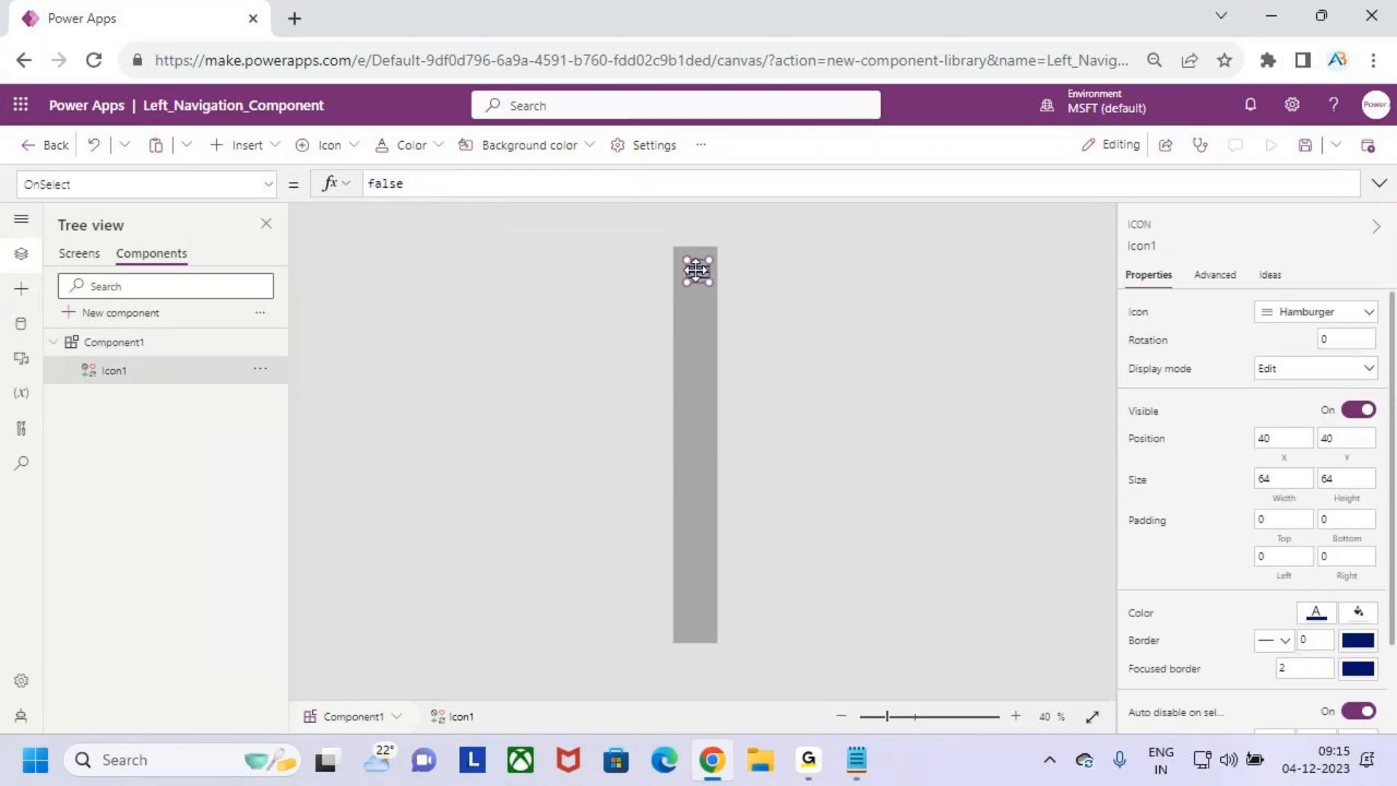
- Move the hamburger icon to the top of Component1 at X 16, Y 12, and widen it to 94
scroll(695, 272, up, 4)
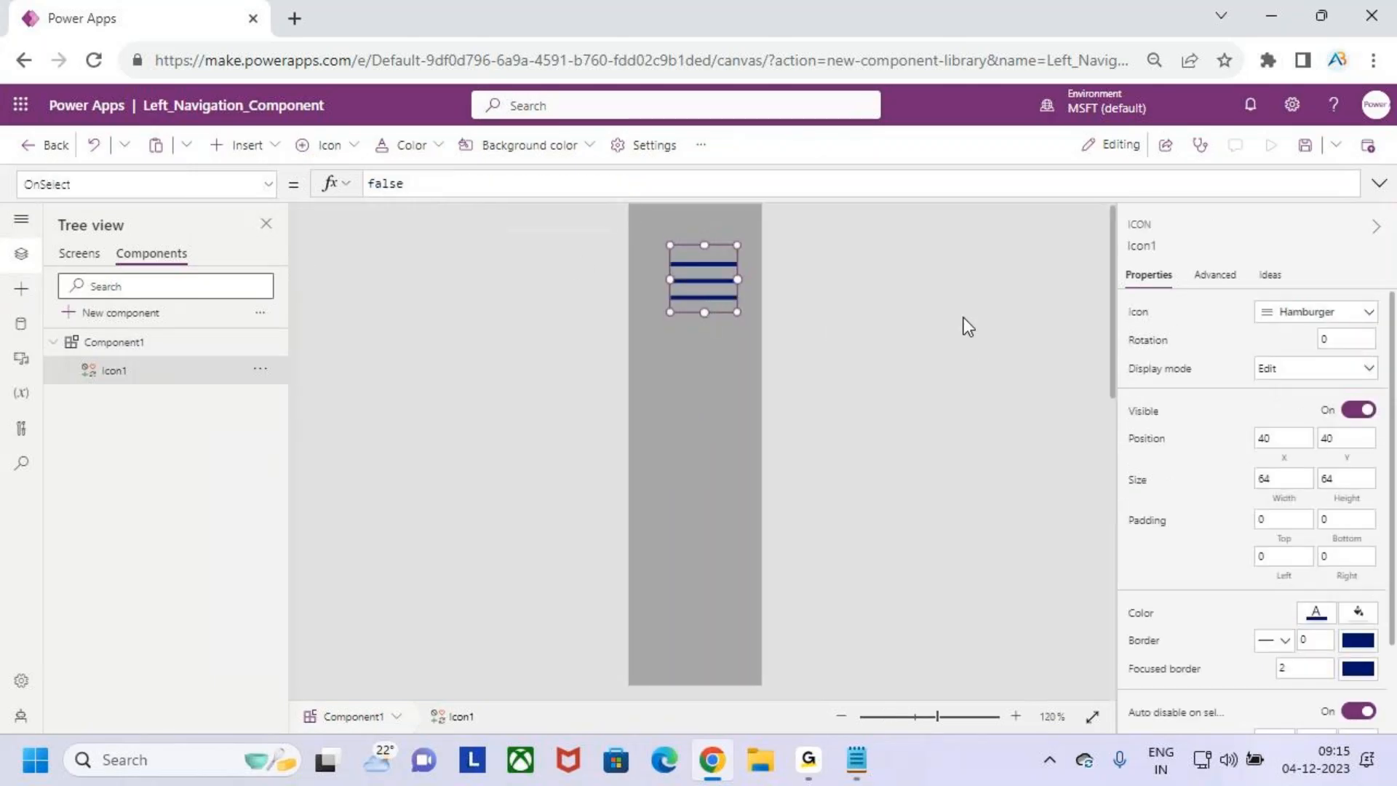
drag(1111, 330, 1120, 226)
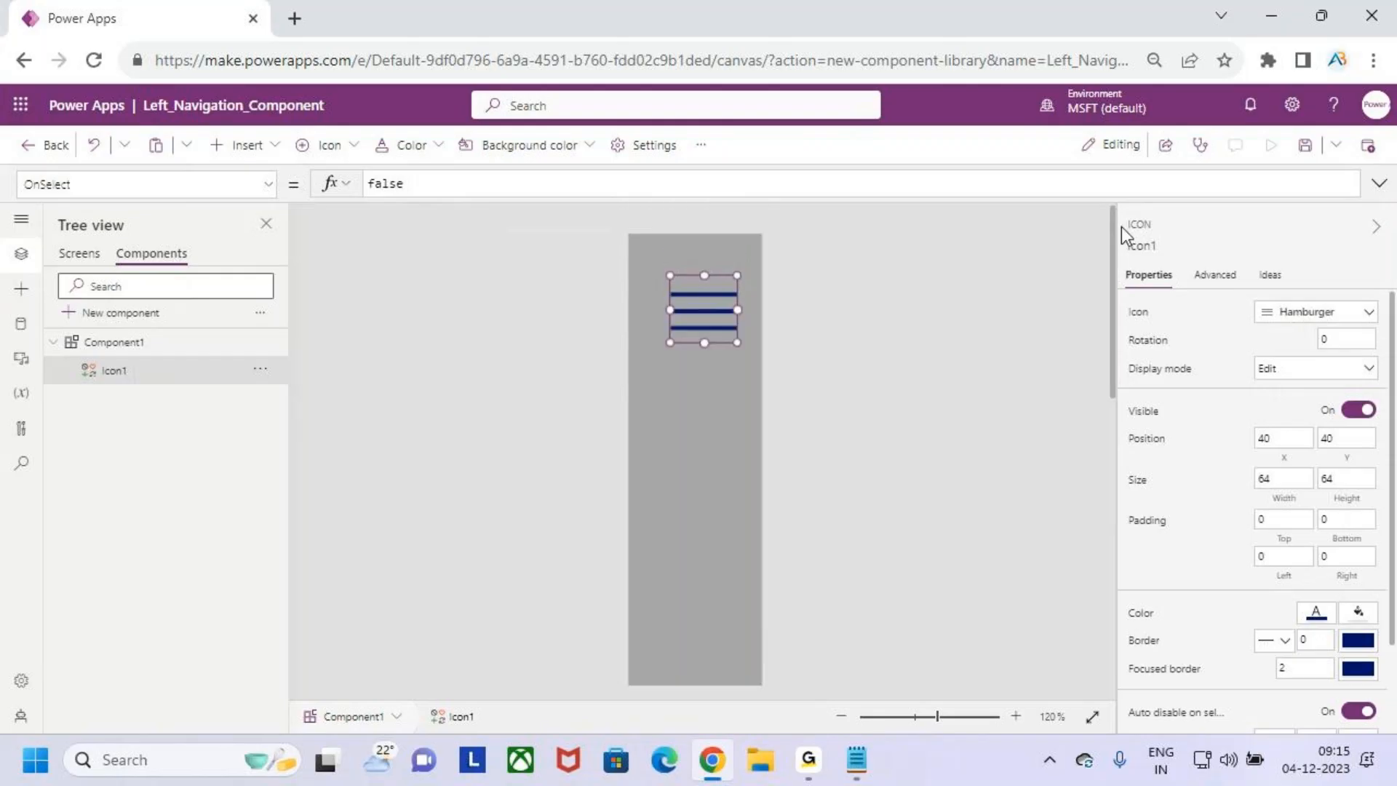
drag(714, 314, 738, 281)
drag(646, 278, 642, 278)
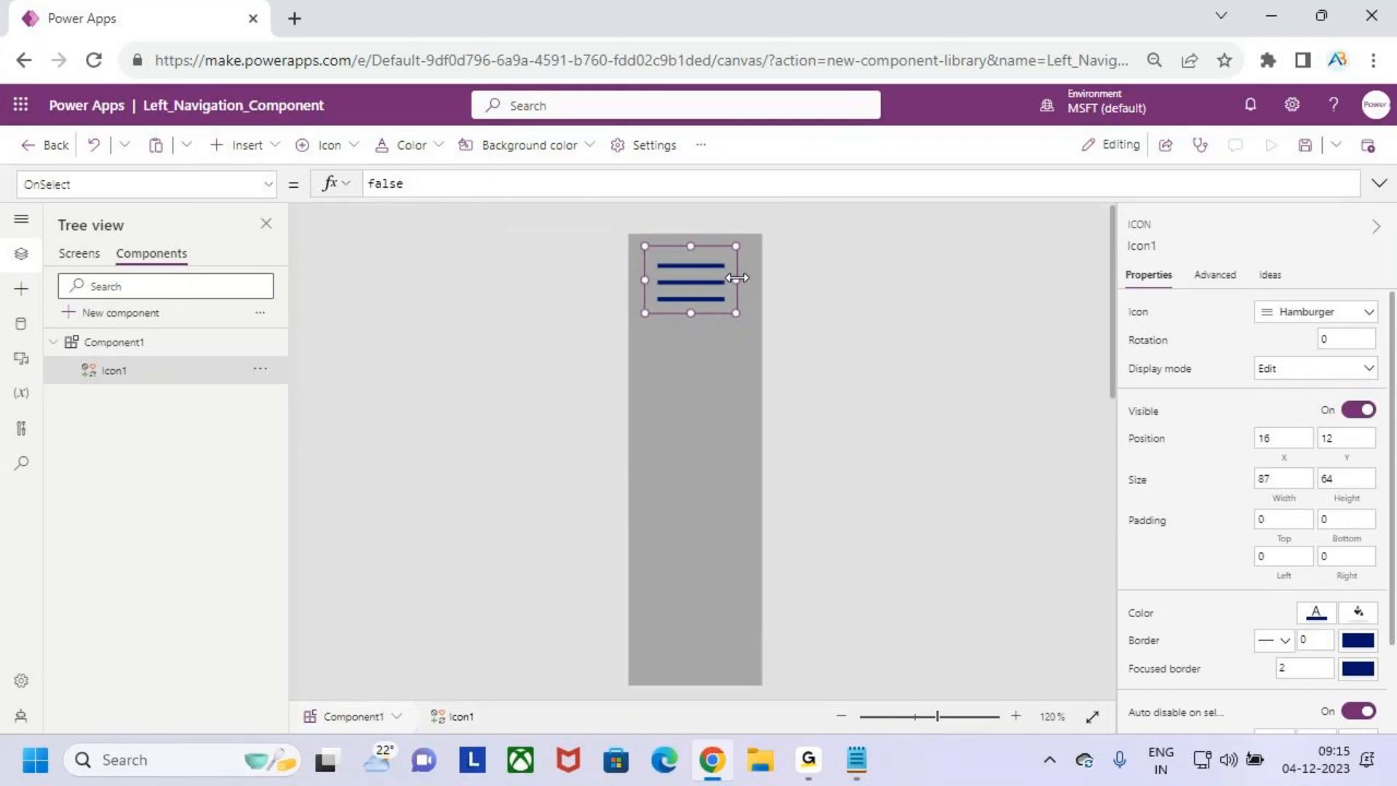
drag(737, 280, 743, 278)
click(744, 382)
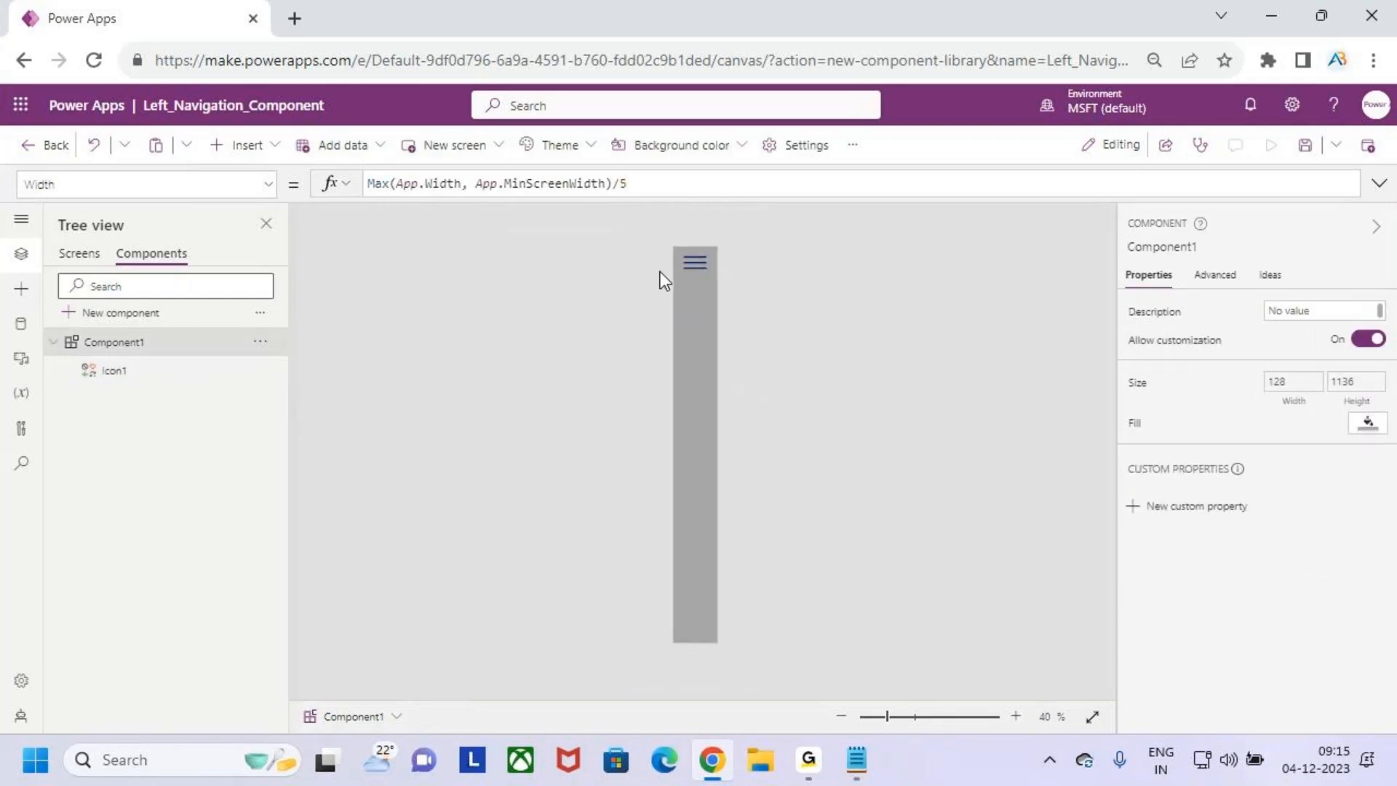
- Save the component library and select the hamburger icon in Component1
click(688, 266)
click(863, 322)
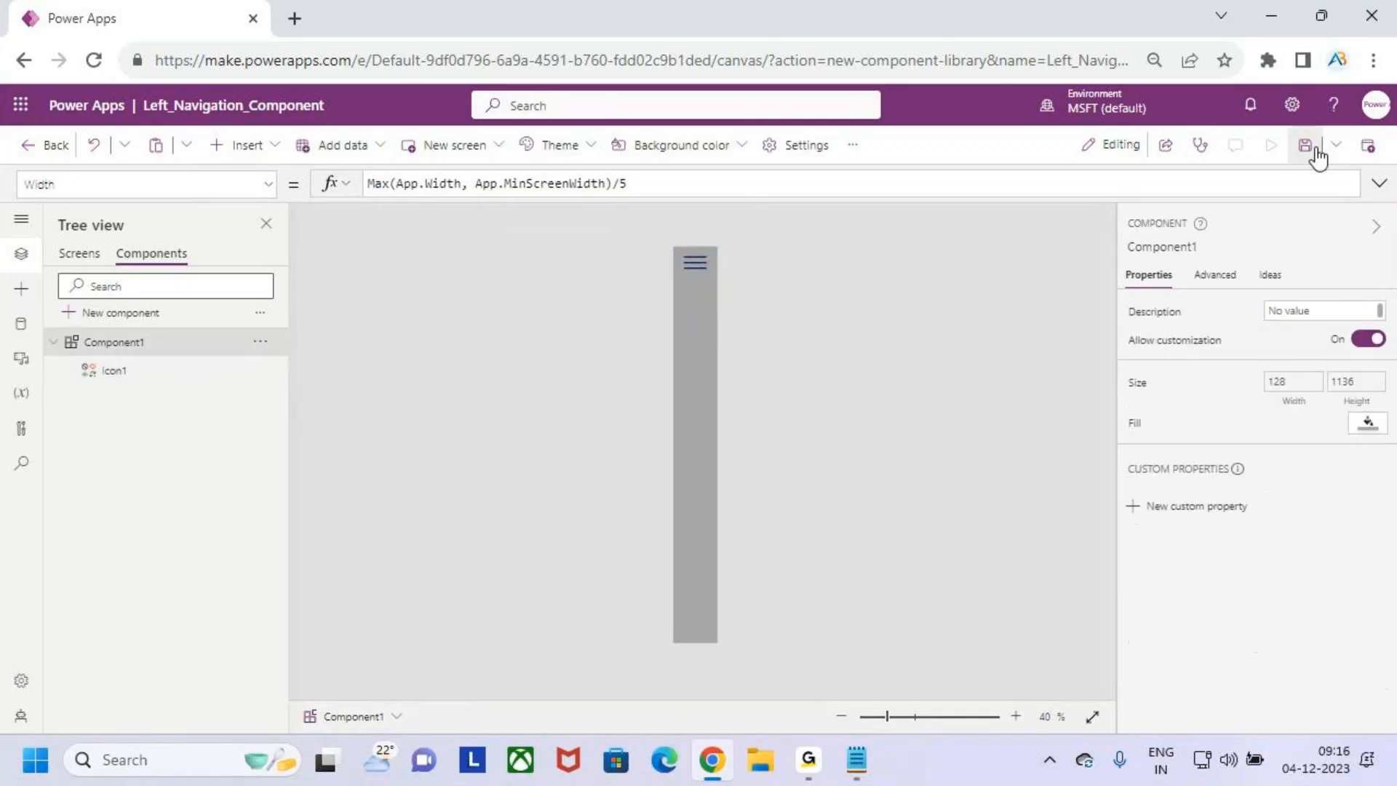
click(1306, 146)
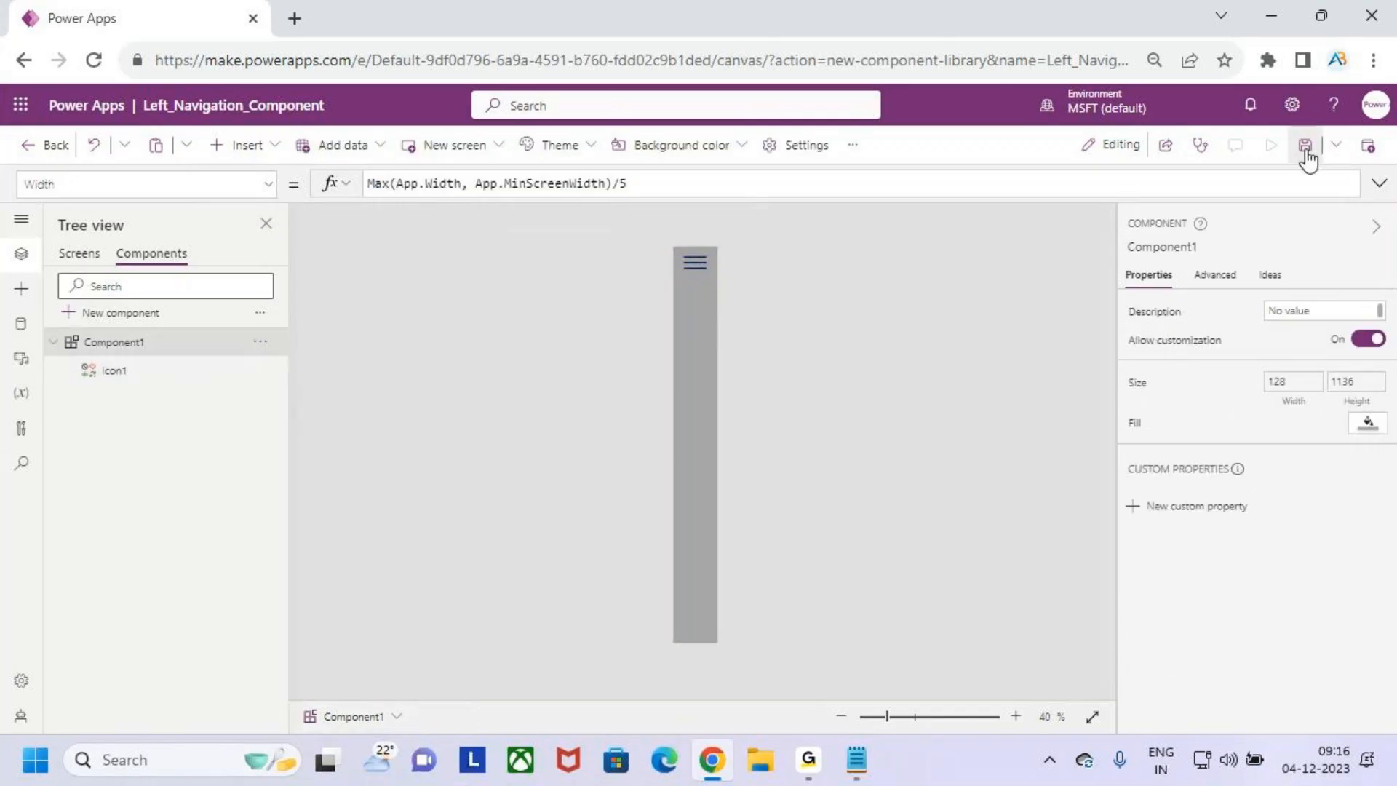
click(696, 263)
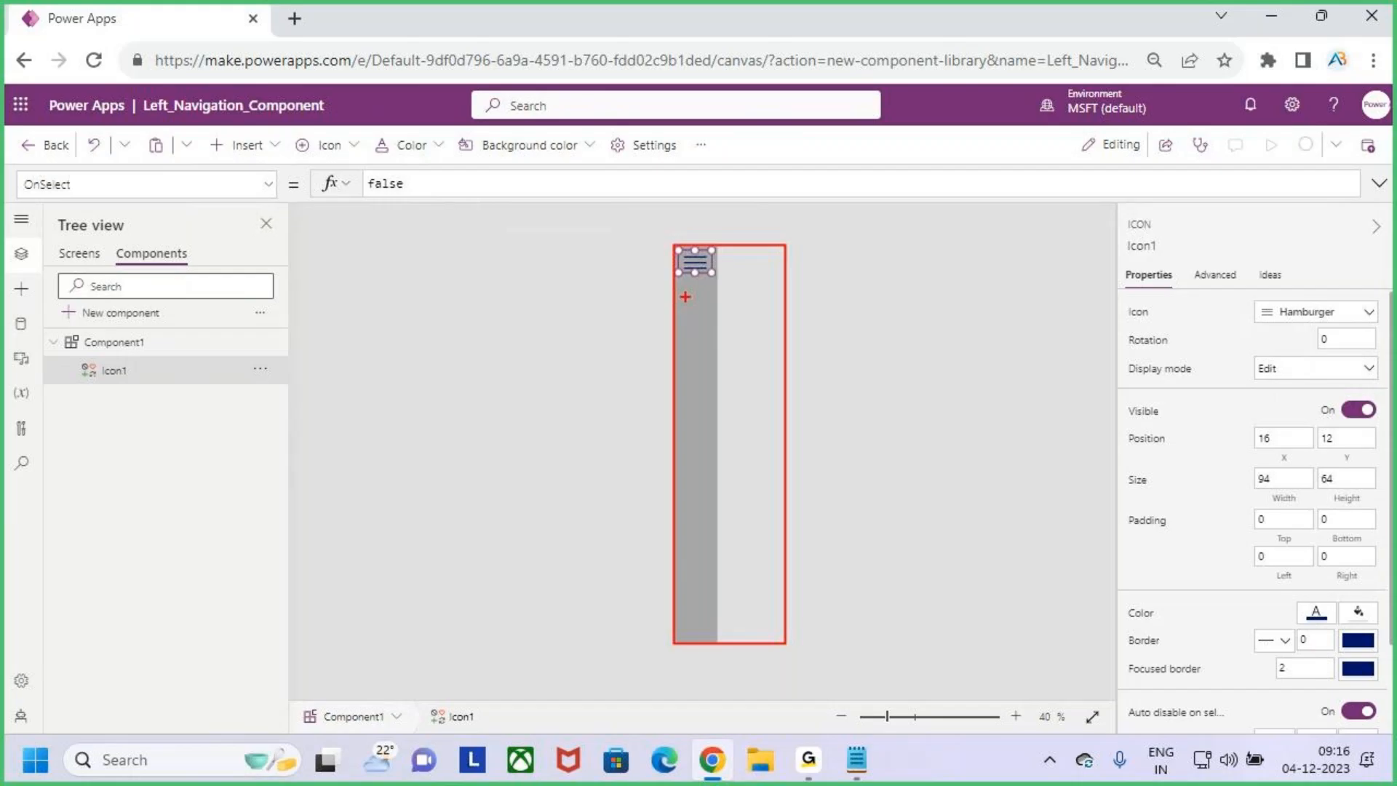
- Mark the wider component area in red beside Component1, expand and collapse the studio's navigation pane for comparison, and clear the markings
drag(683, 356, 767, 319)
drag(722, 372, 762, 371)
key(Escape)
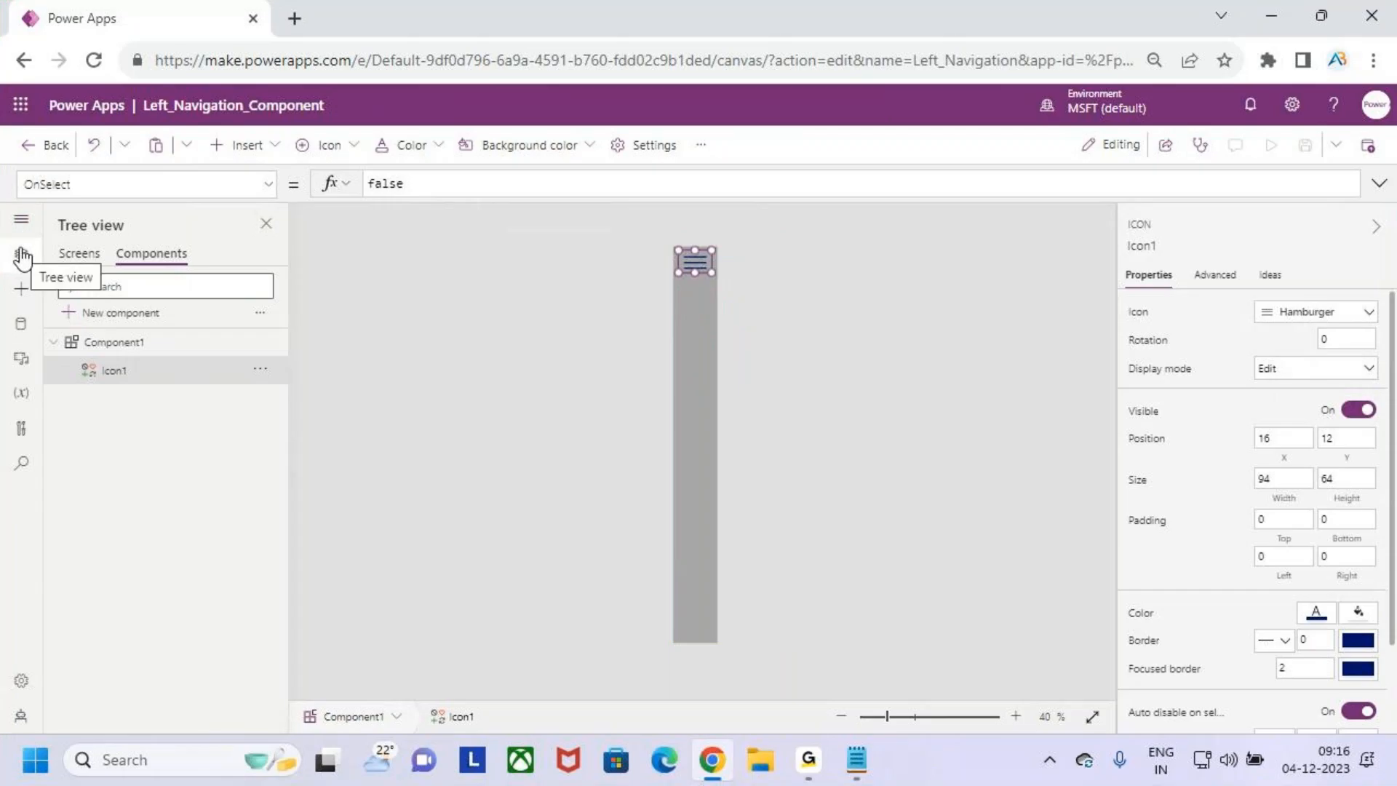
click(22, 219)
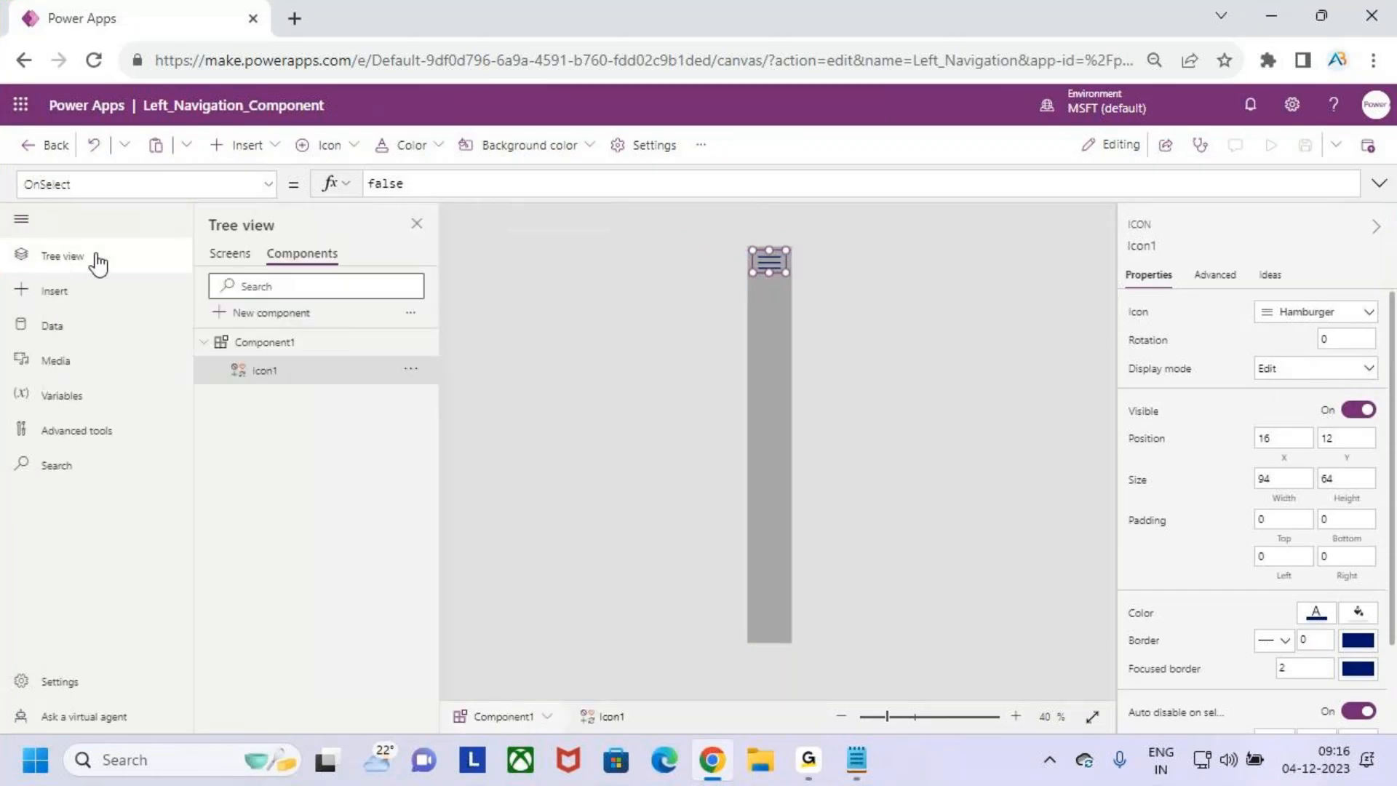
click(21, 218)
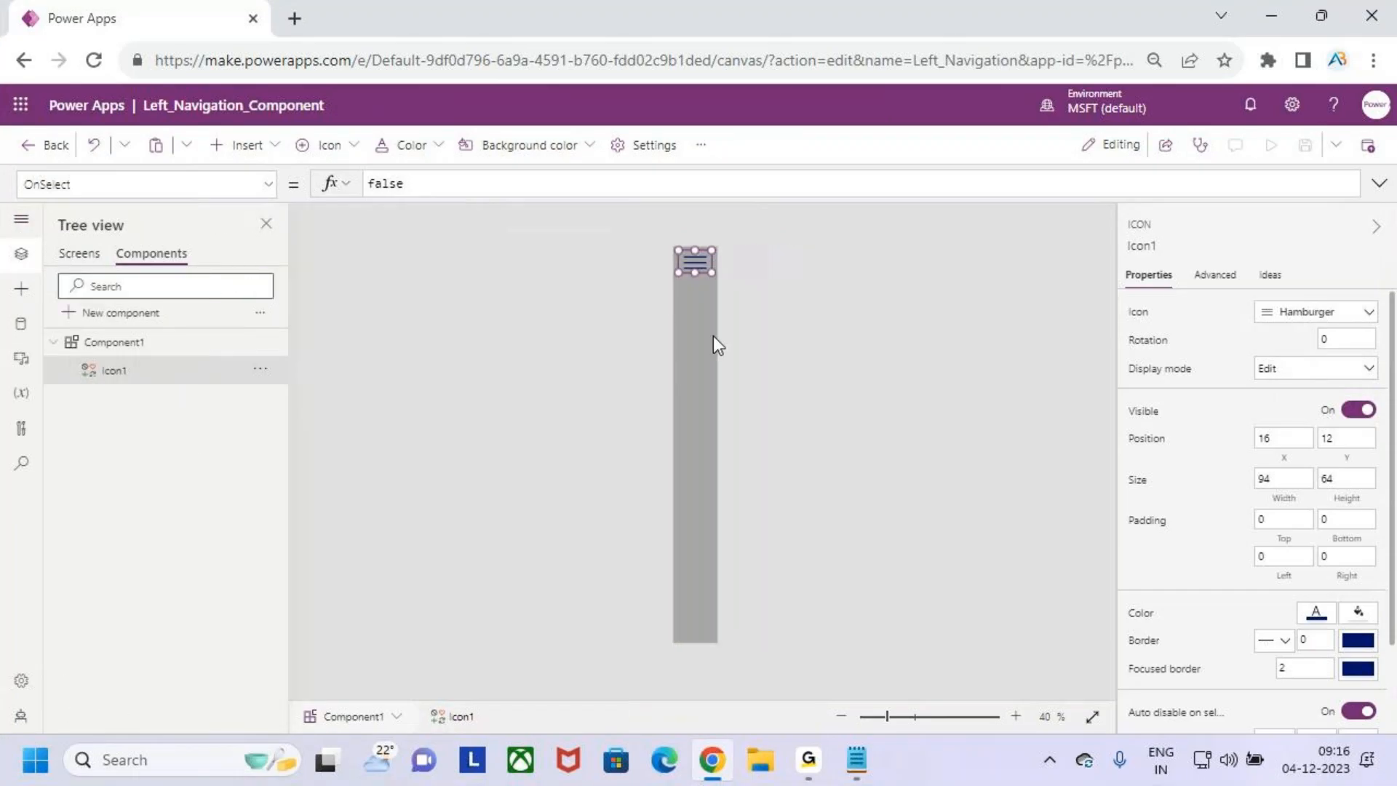
key(ctrl+2)
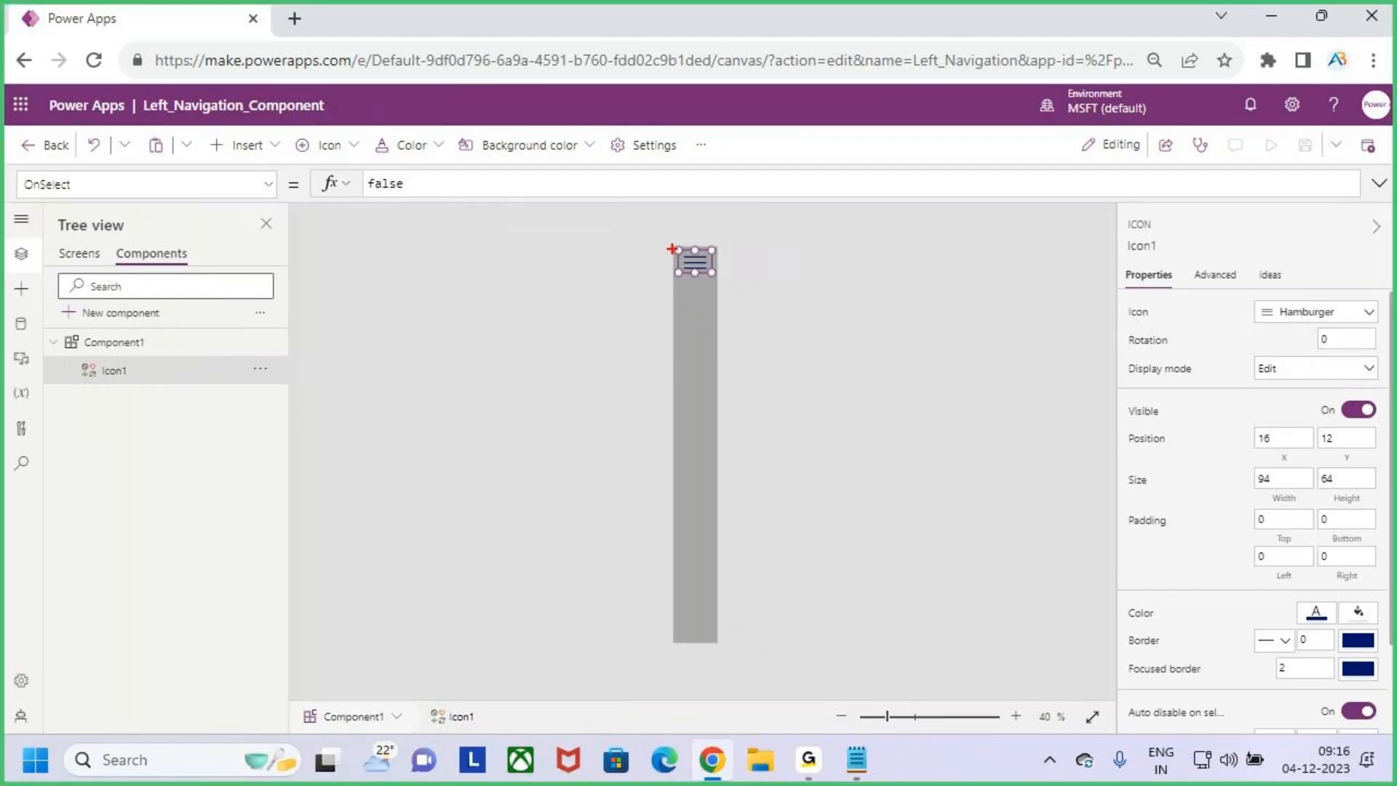
drag(673, 246, 777, 641)
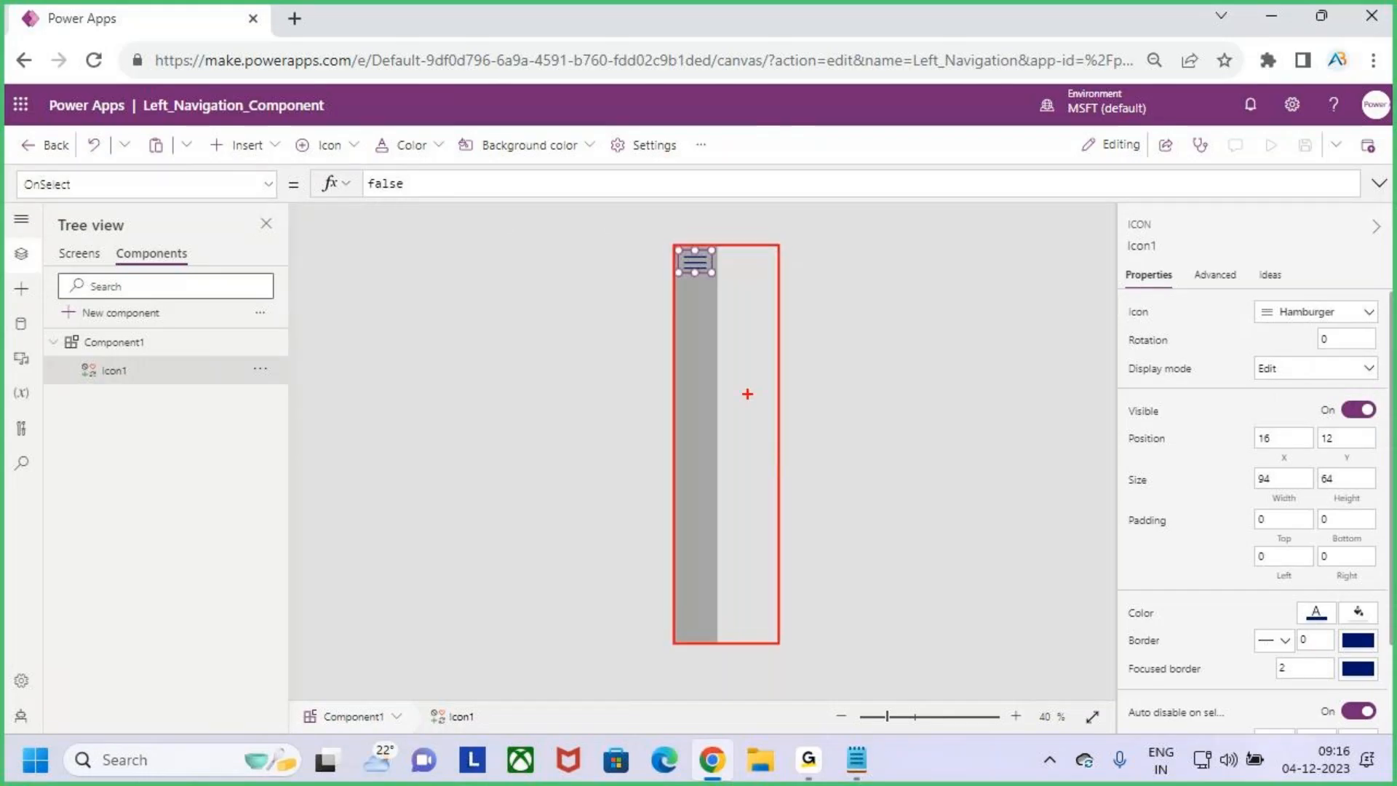
key(Escape)
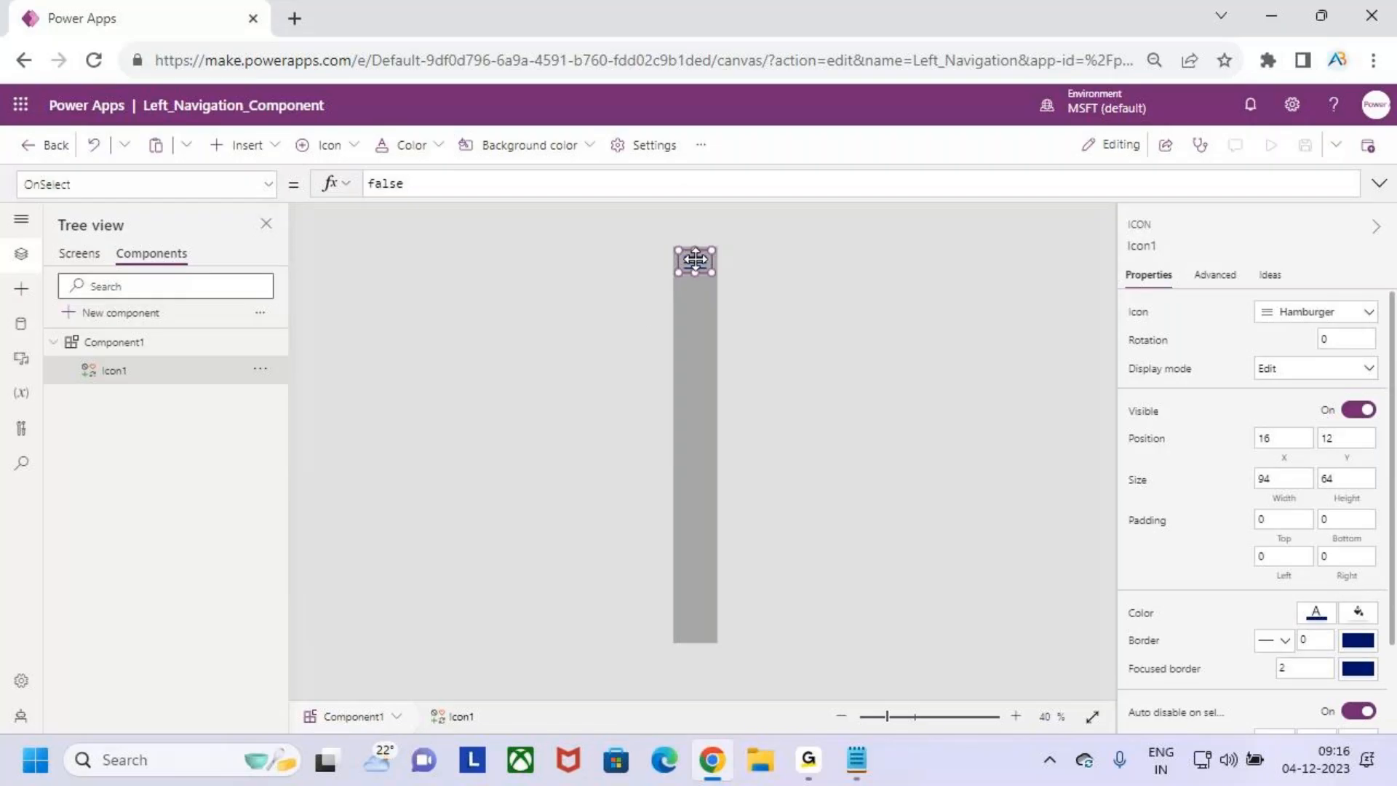
- Set the hamburger icon's OnSelect formula to Set(varMenuWidth,!varMenuWidth)
key(ctrl+a)
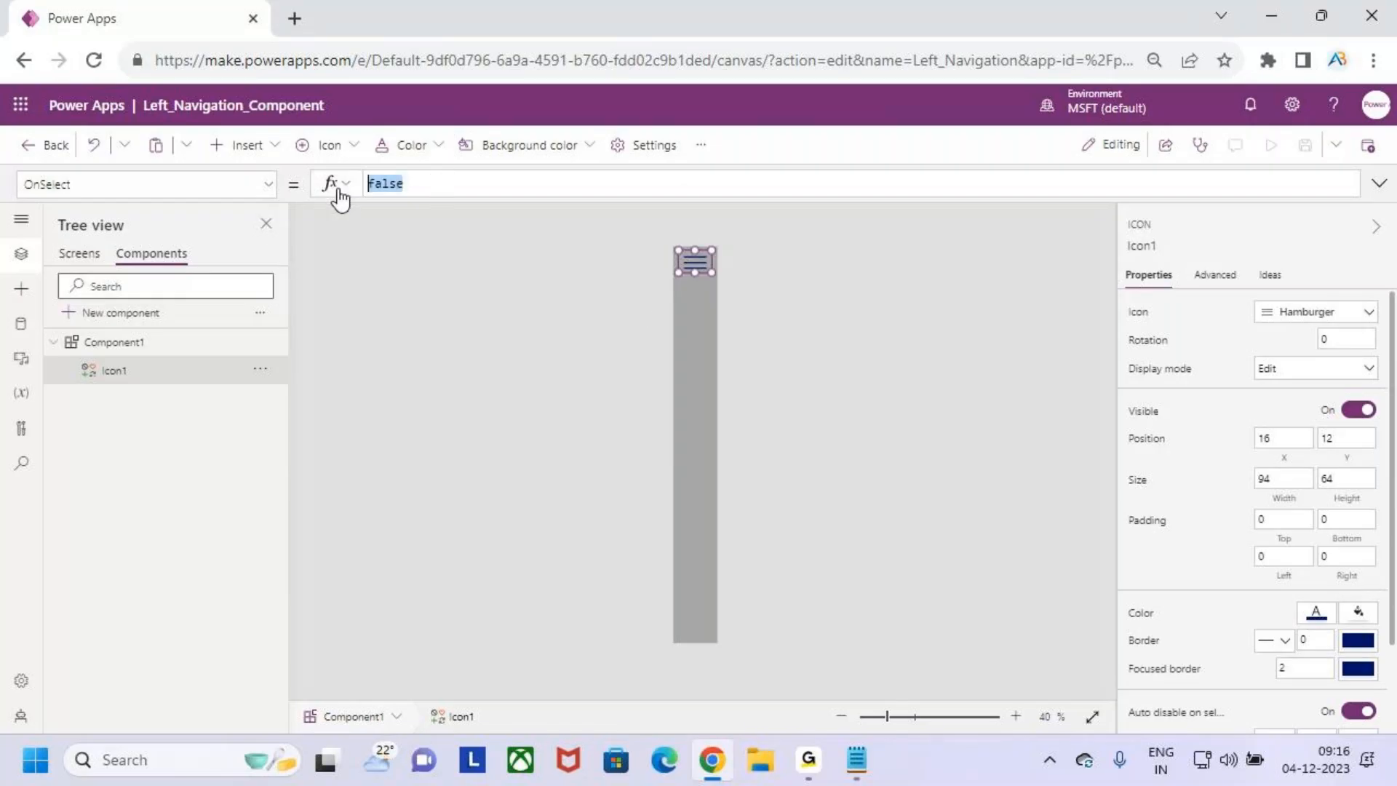
text(set)
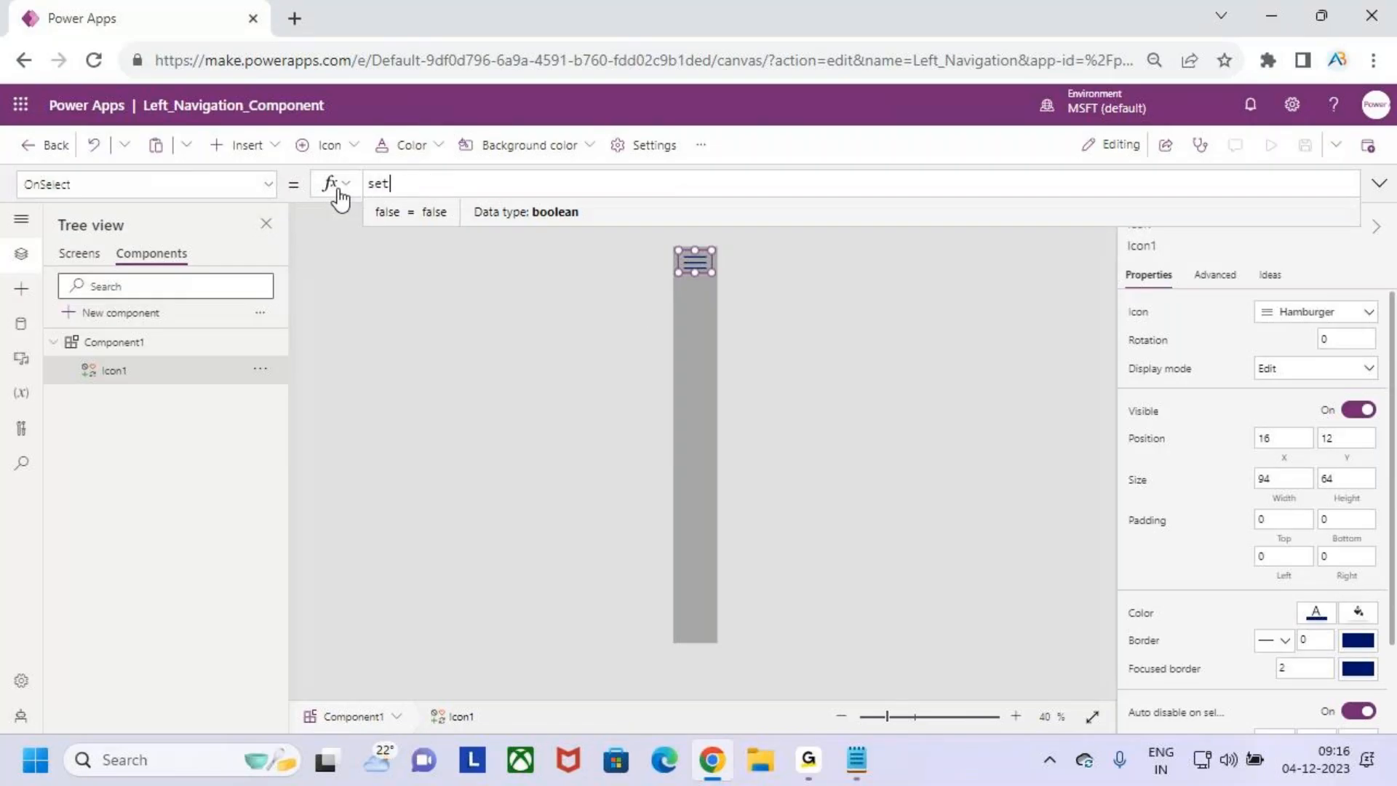
key(Tab)
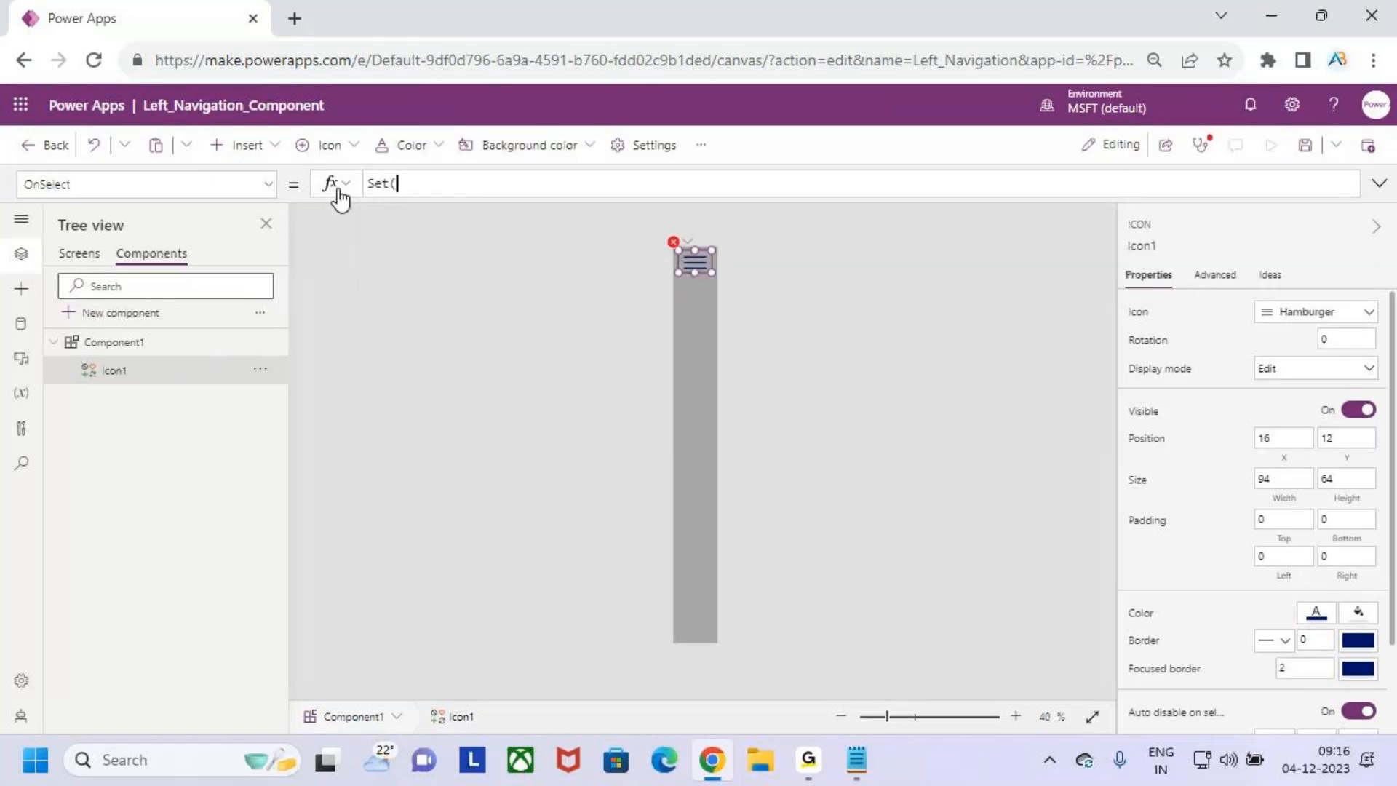
text(varMenu)
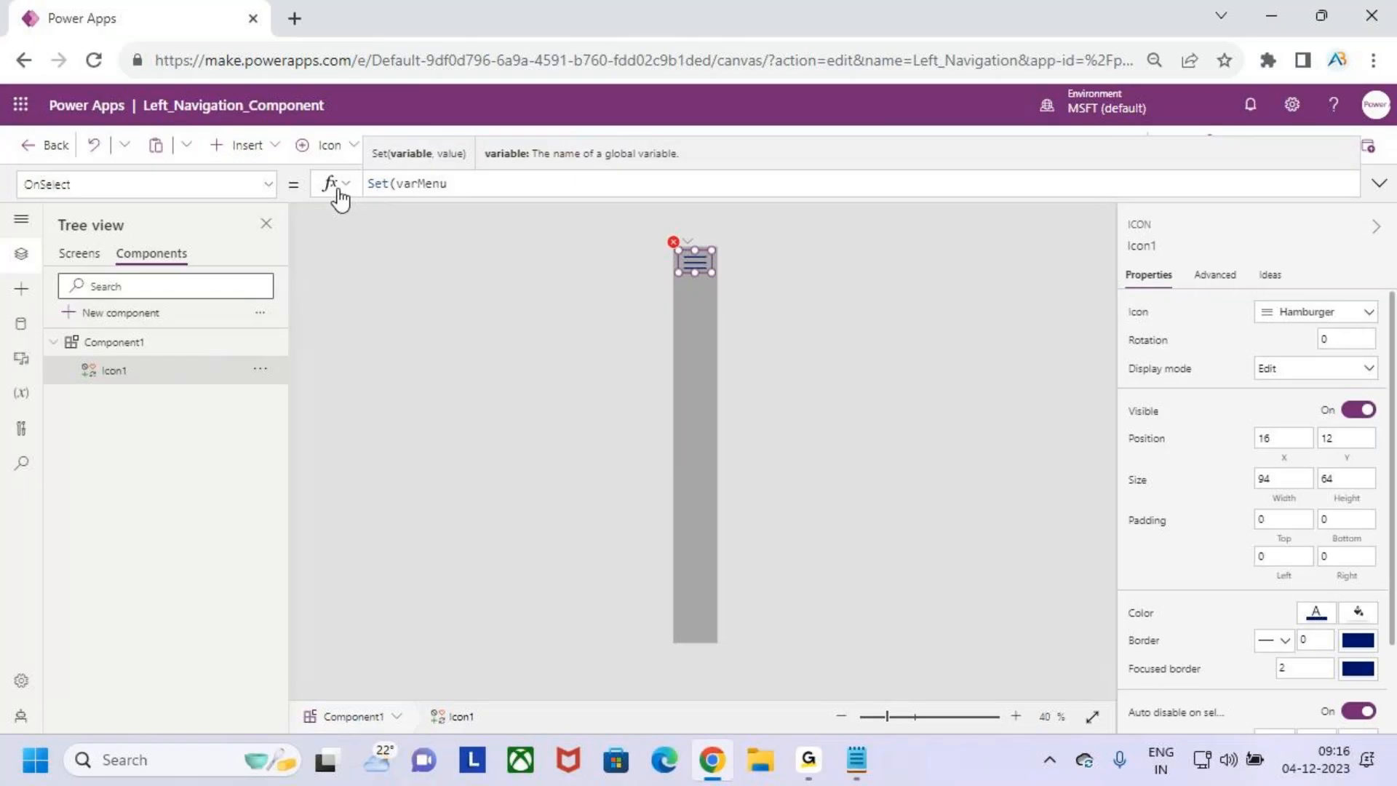
text(Width,)
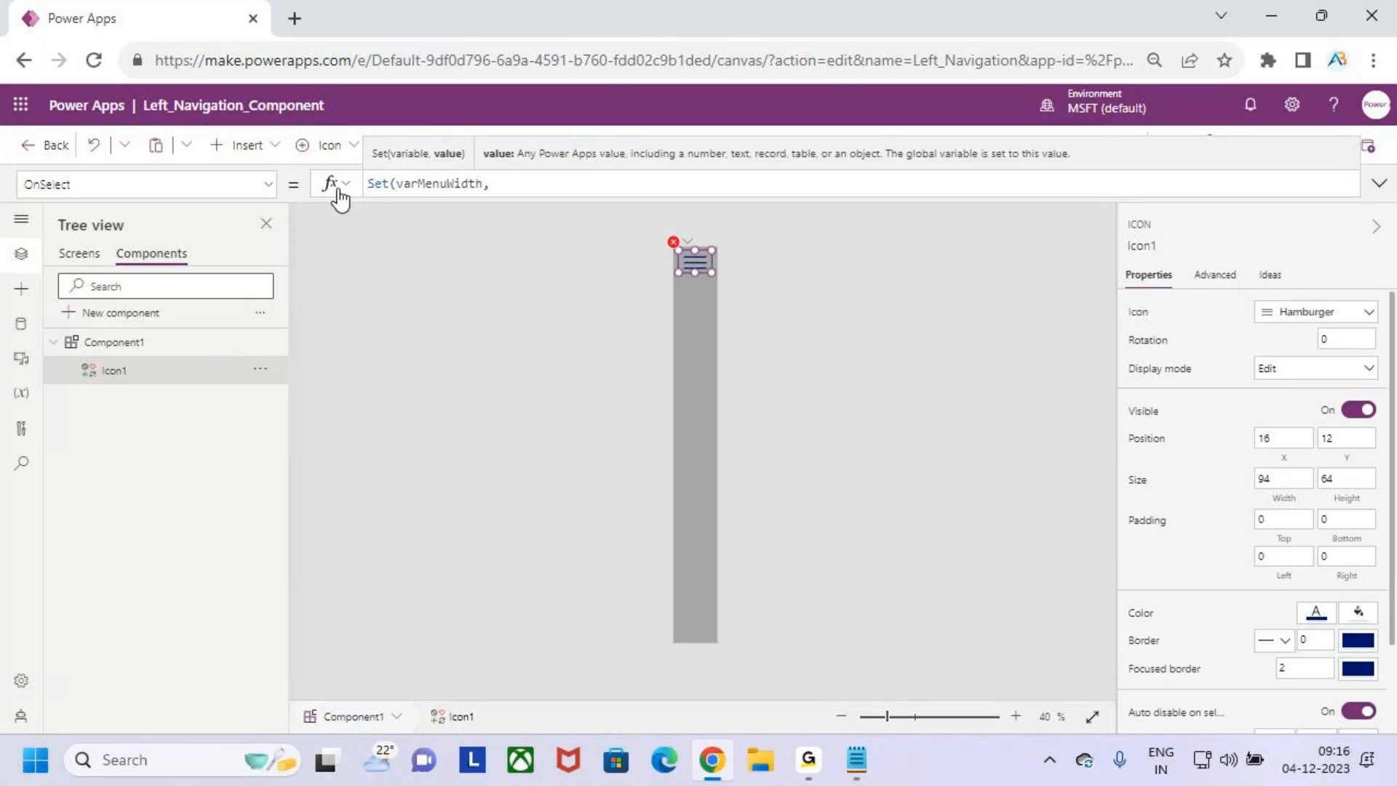
key(shift+Left)
key(shift+Left)
key(shift+Left)
key(shift+Left)
key(shift+Left)
key(shift+Left)
key(shift+Left)
key(shift+Left)
key(shift+Left)
key(shift+Left)
key(shift+Left)
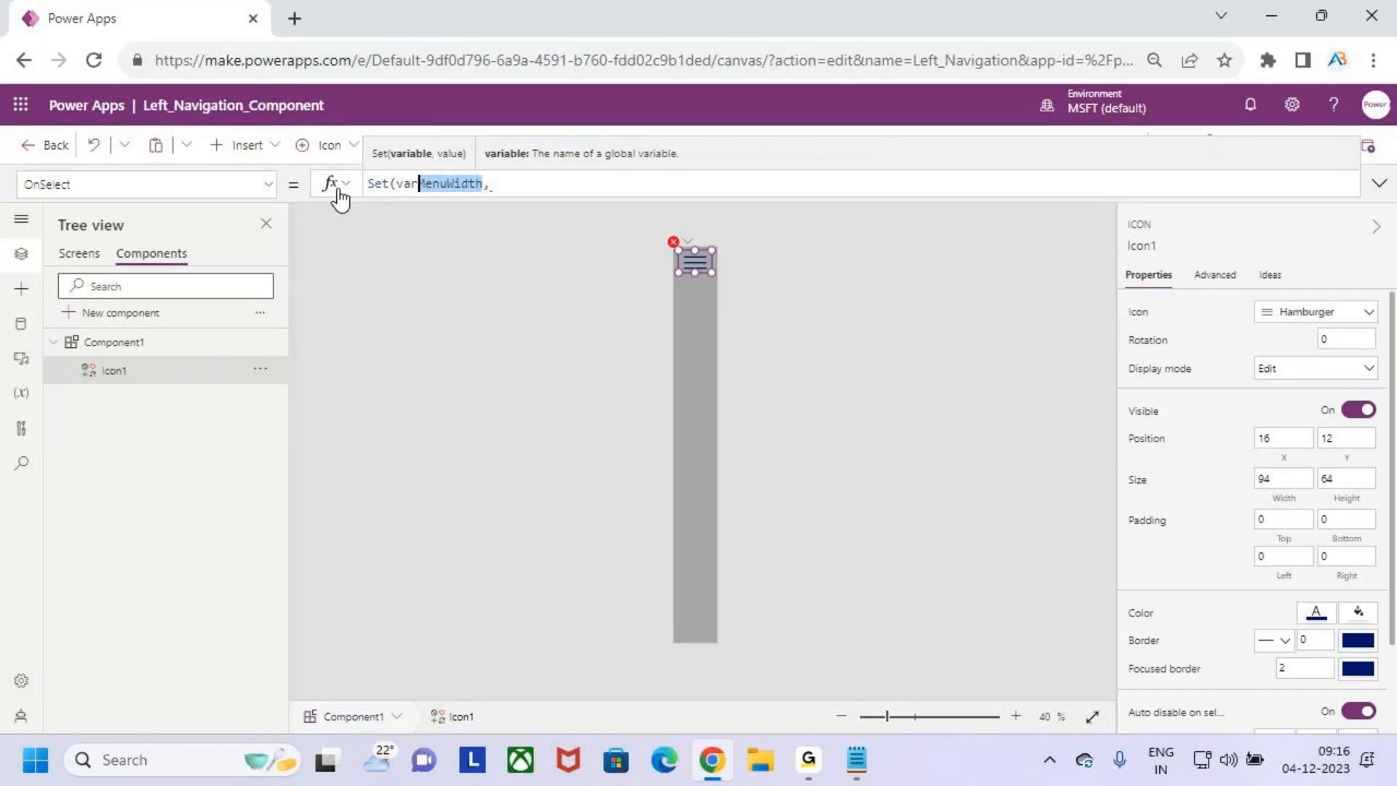
key(shift+Left)
key(Right)
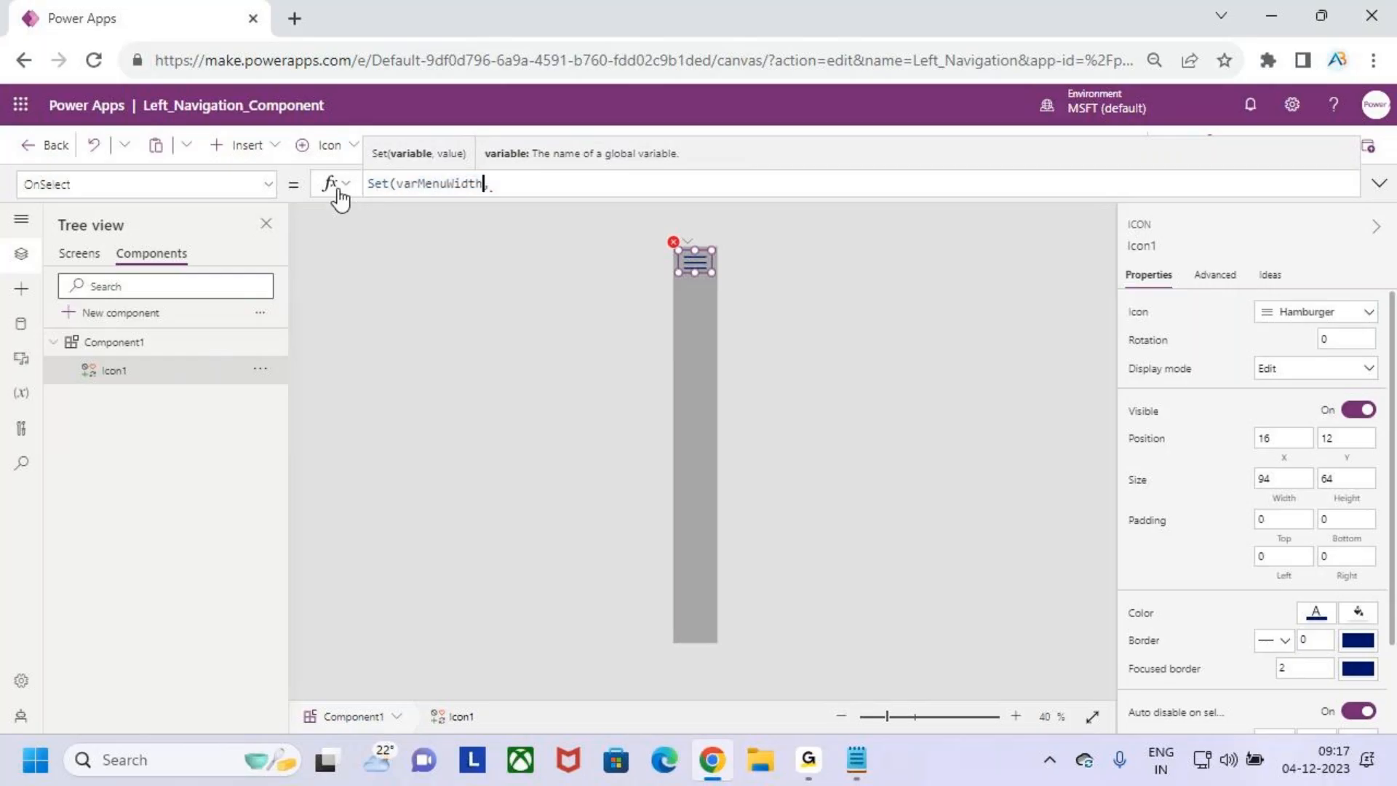
key(Right)
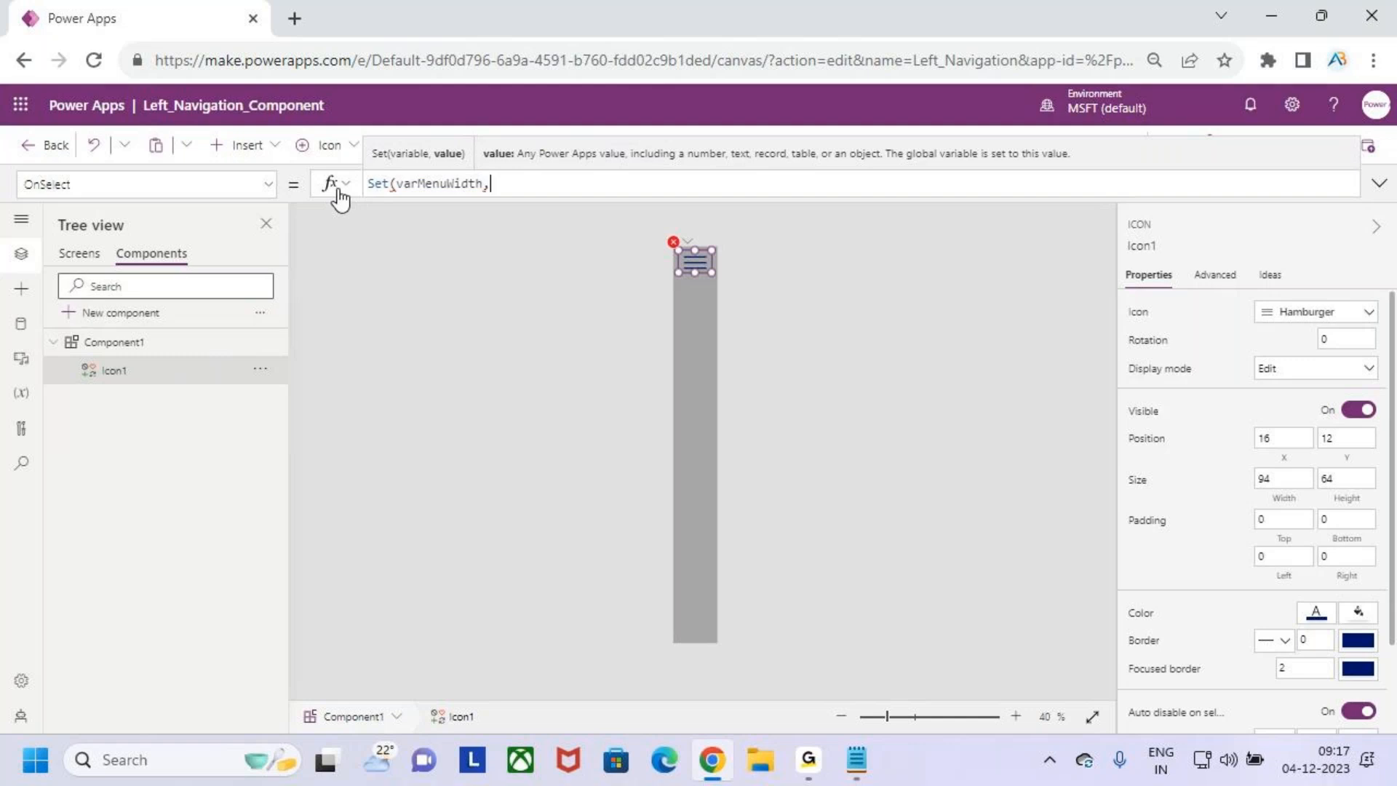
text(!varMenuWidth))
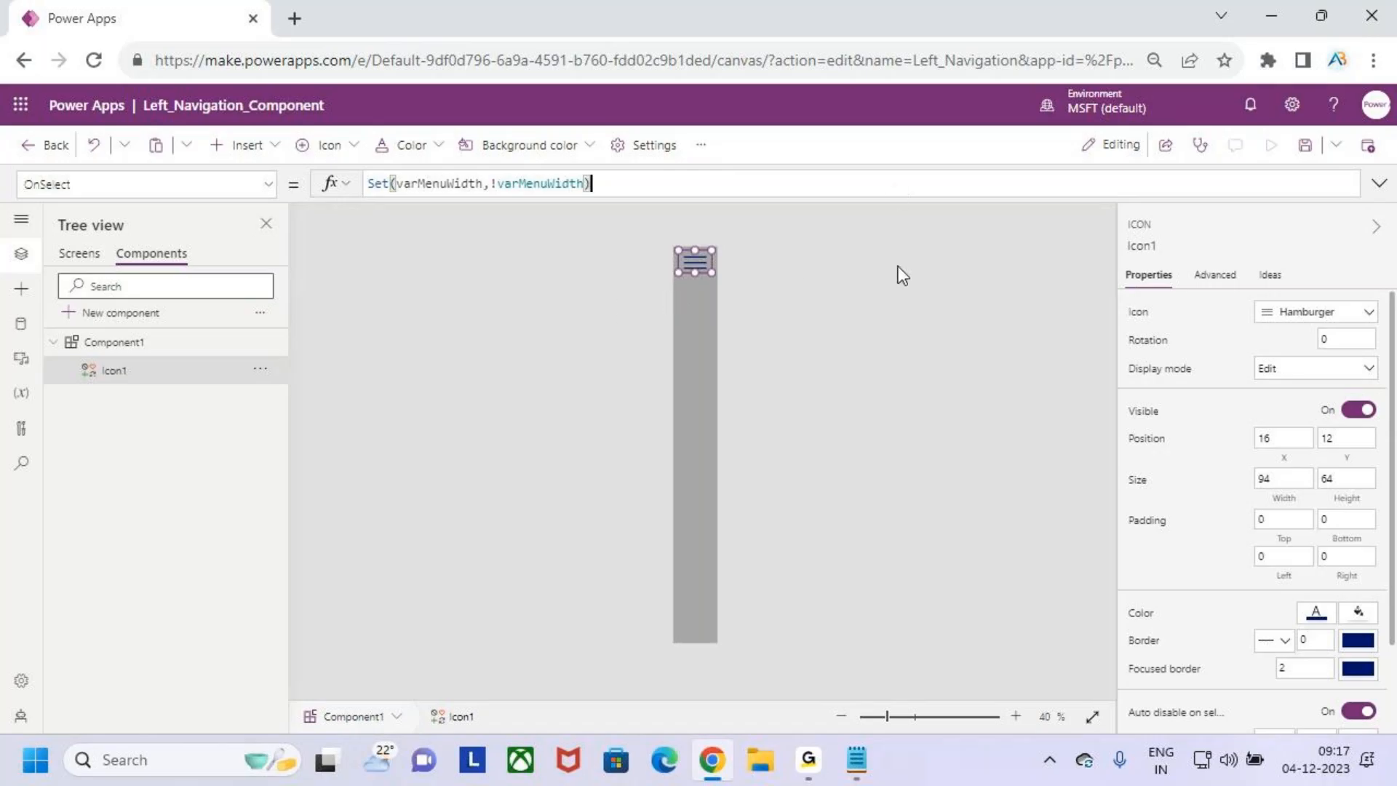
- Mark the toggled variable in the OnSelect formula and outline the expanded menu area in red, clearing the markings
key(ctrl+2)
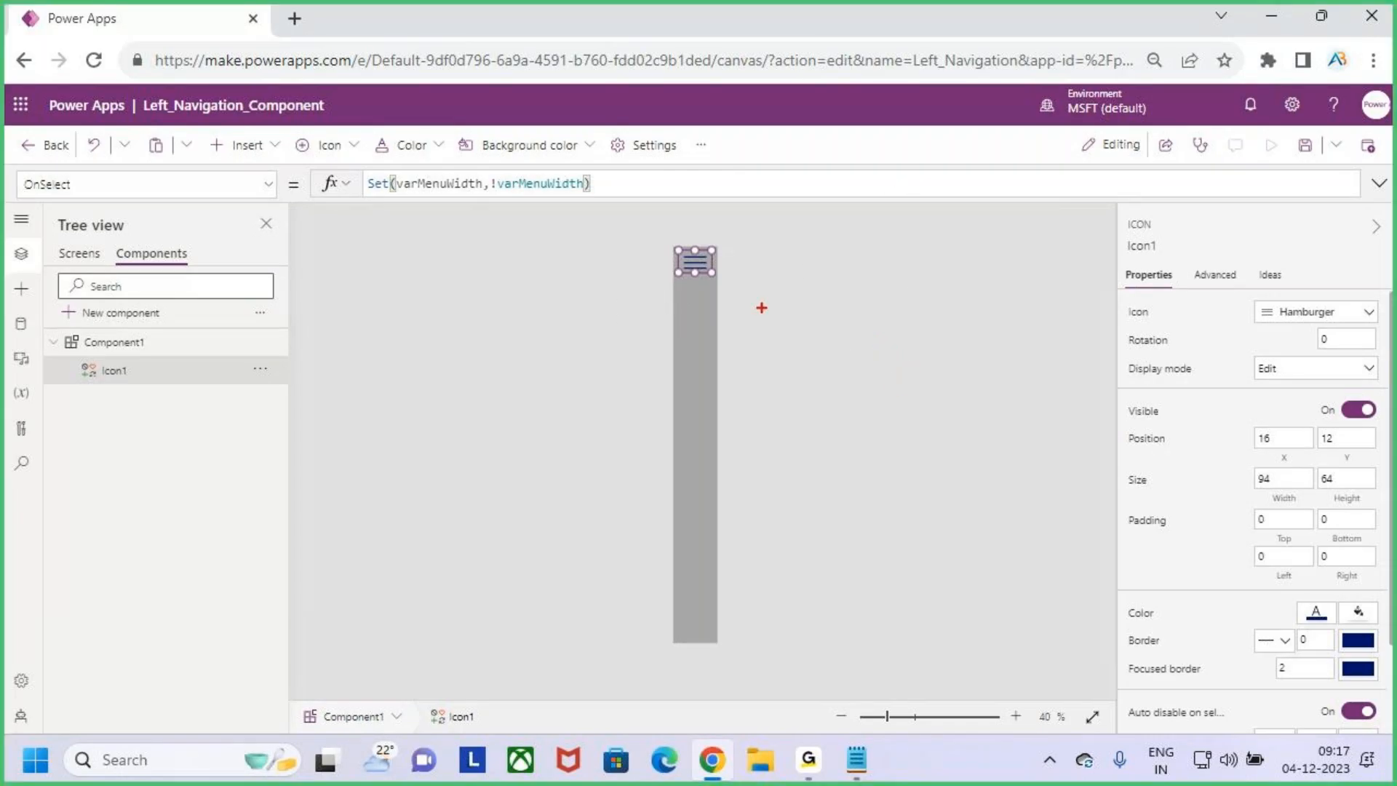
drag(531, 188, 557, 154)
drag(675, 245, 763, 640)
key(Escape)
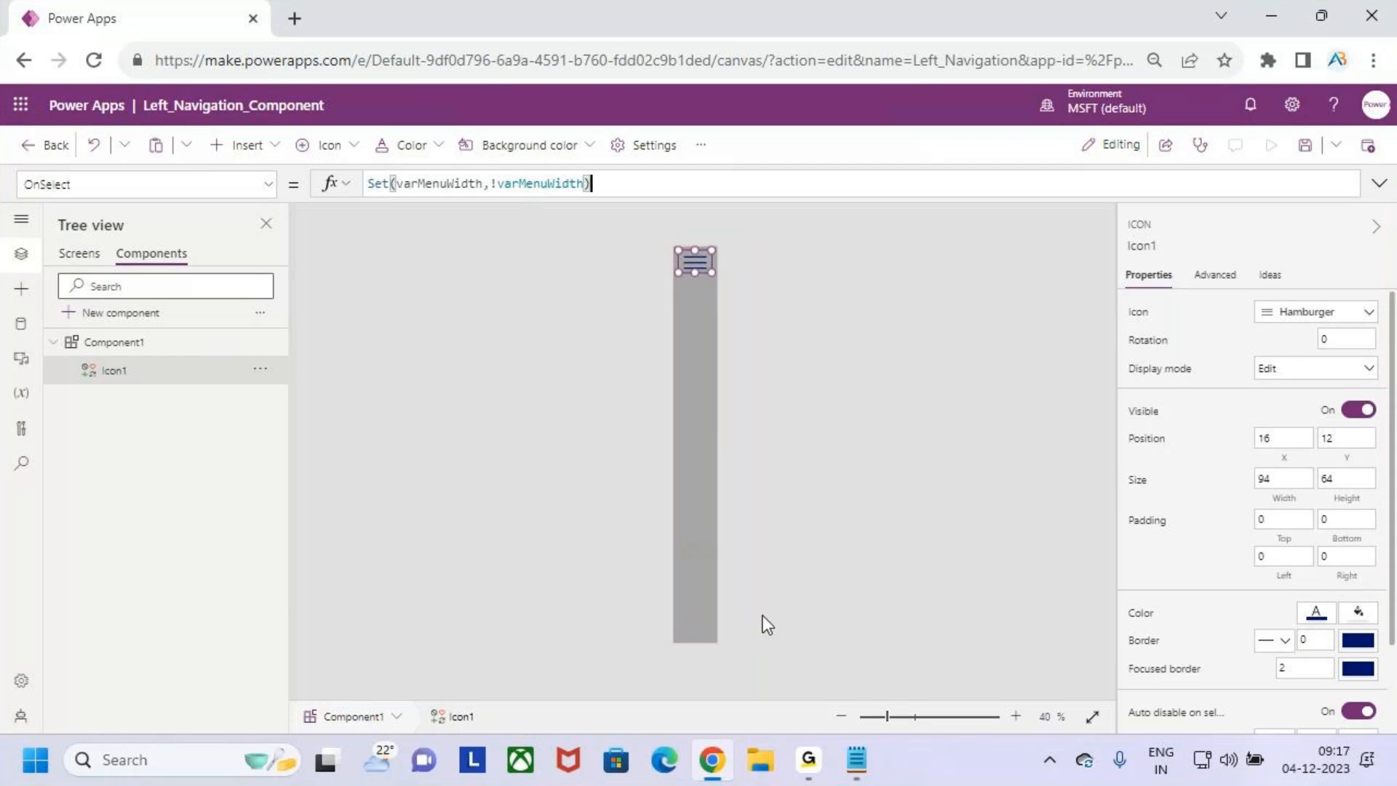
- Delete the stray Component2 and Component3 from the component library
click(897, 396)
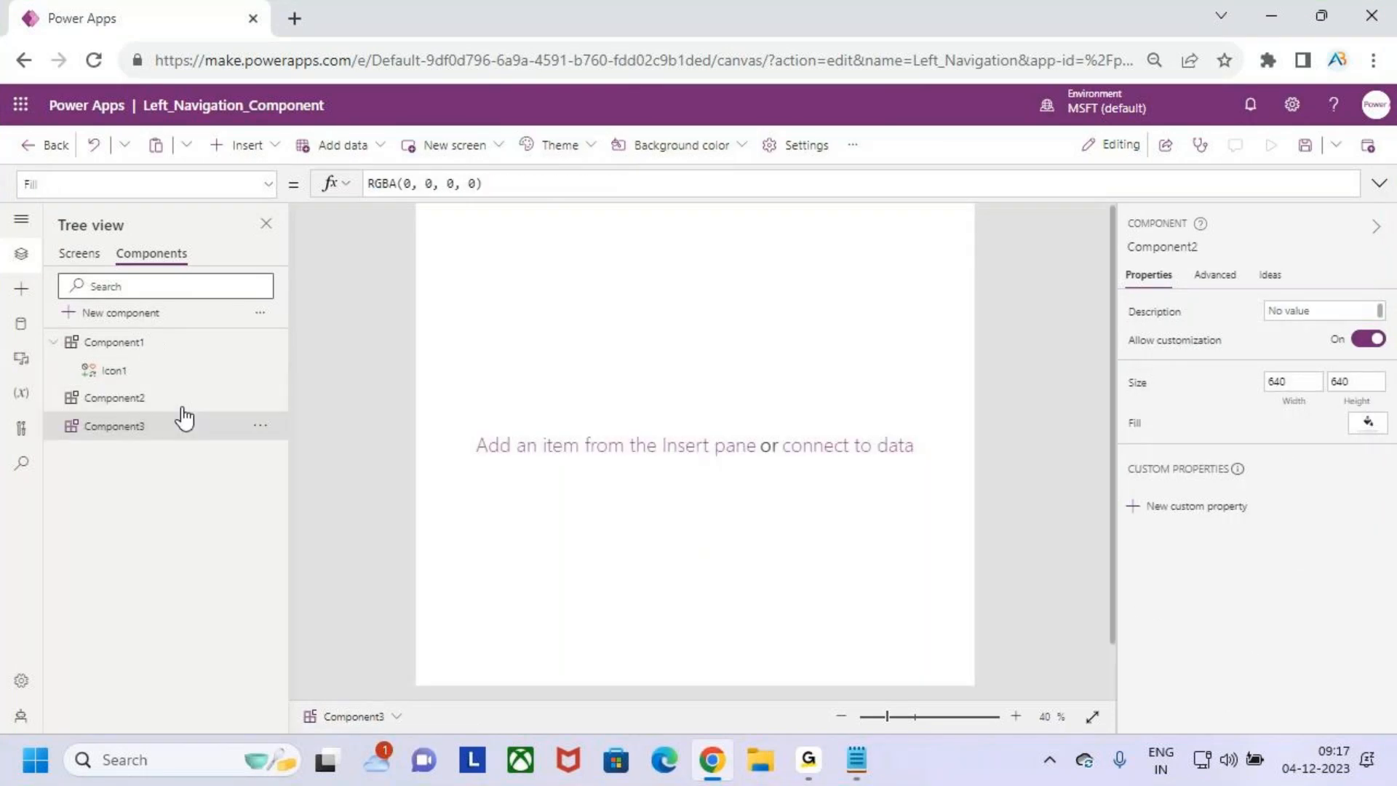
click(260, 399)
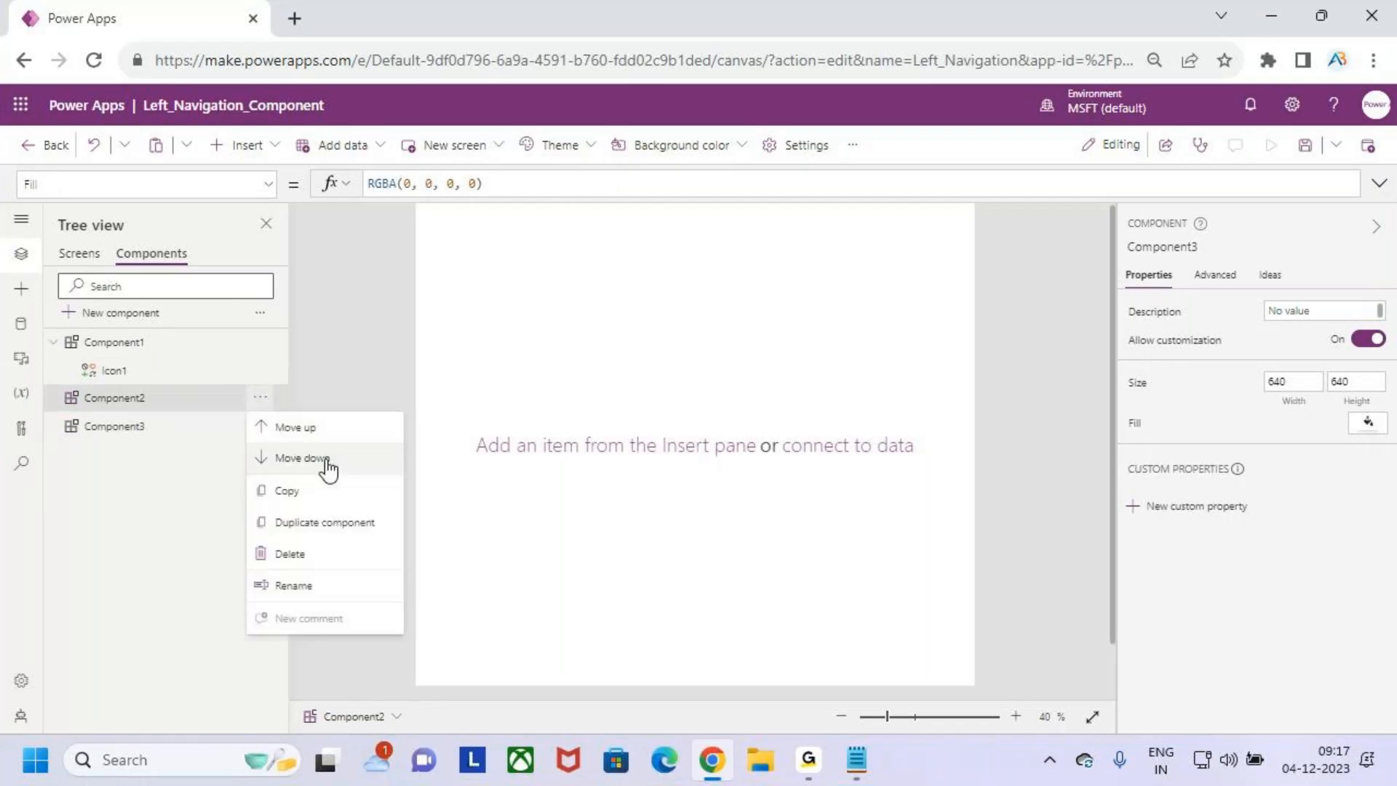
click(352, 553)
click(260, 397)
click(360, 520)
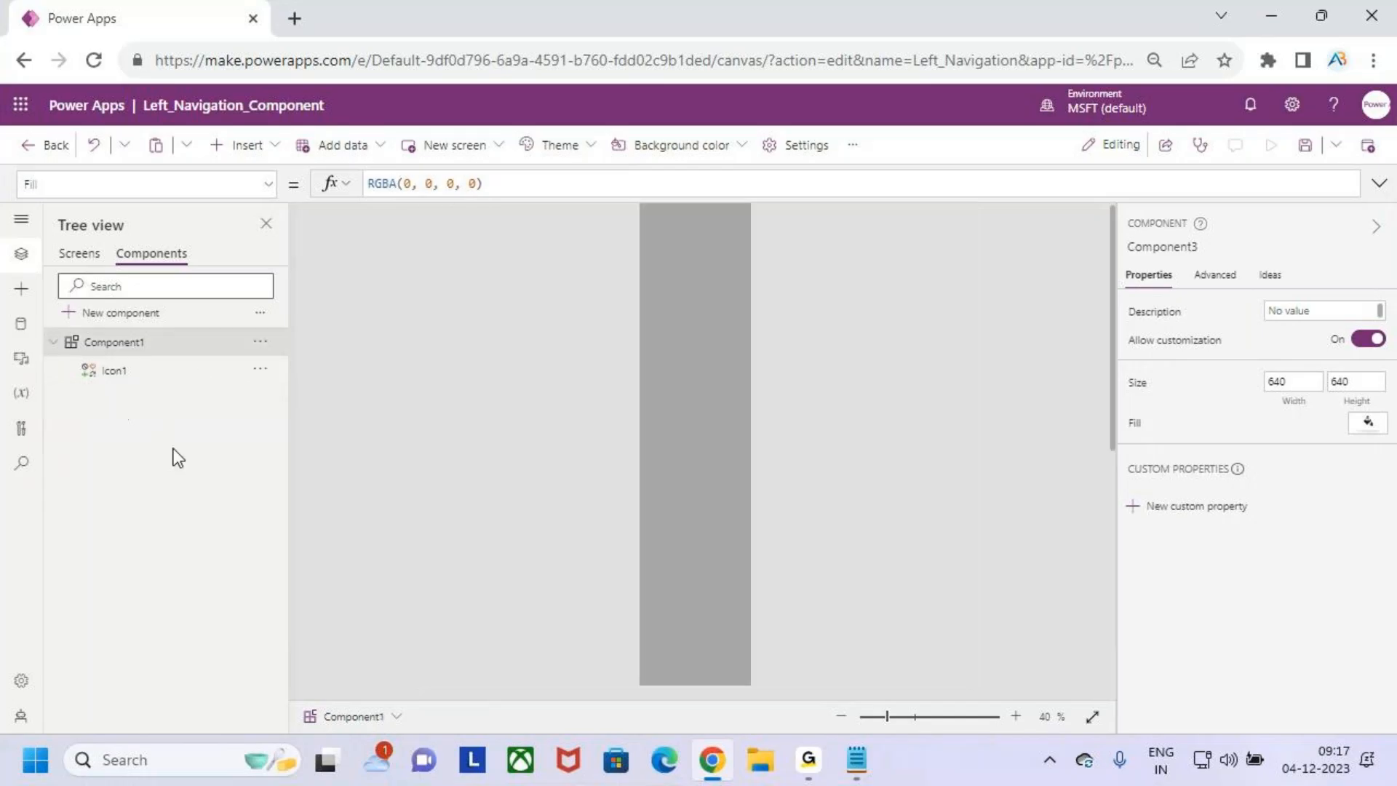
- Rename Component1 as Left_Navigation
click(134, 342)
double_click(135, 341)
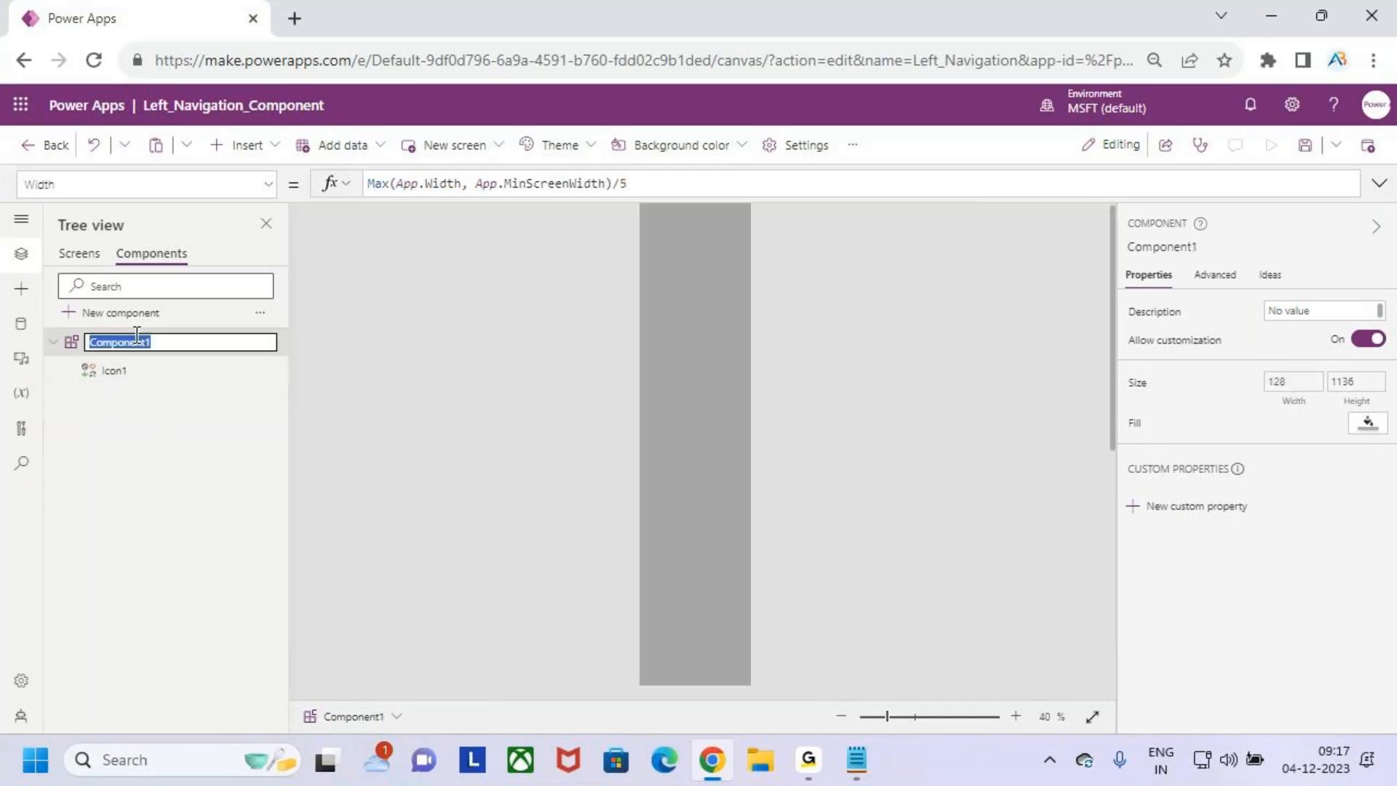
text(Left_navigation)
key(BackSpace)
key(BackSpace)
key(BackSpace)
key(BackSpace)
key(BackSpace)
key(BackSpace)
key(BackSpace)
key(BackSpace)
key(BackSpace)
key(BackSpace)
text(Navigation)
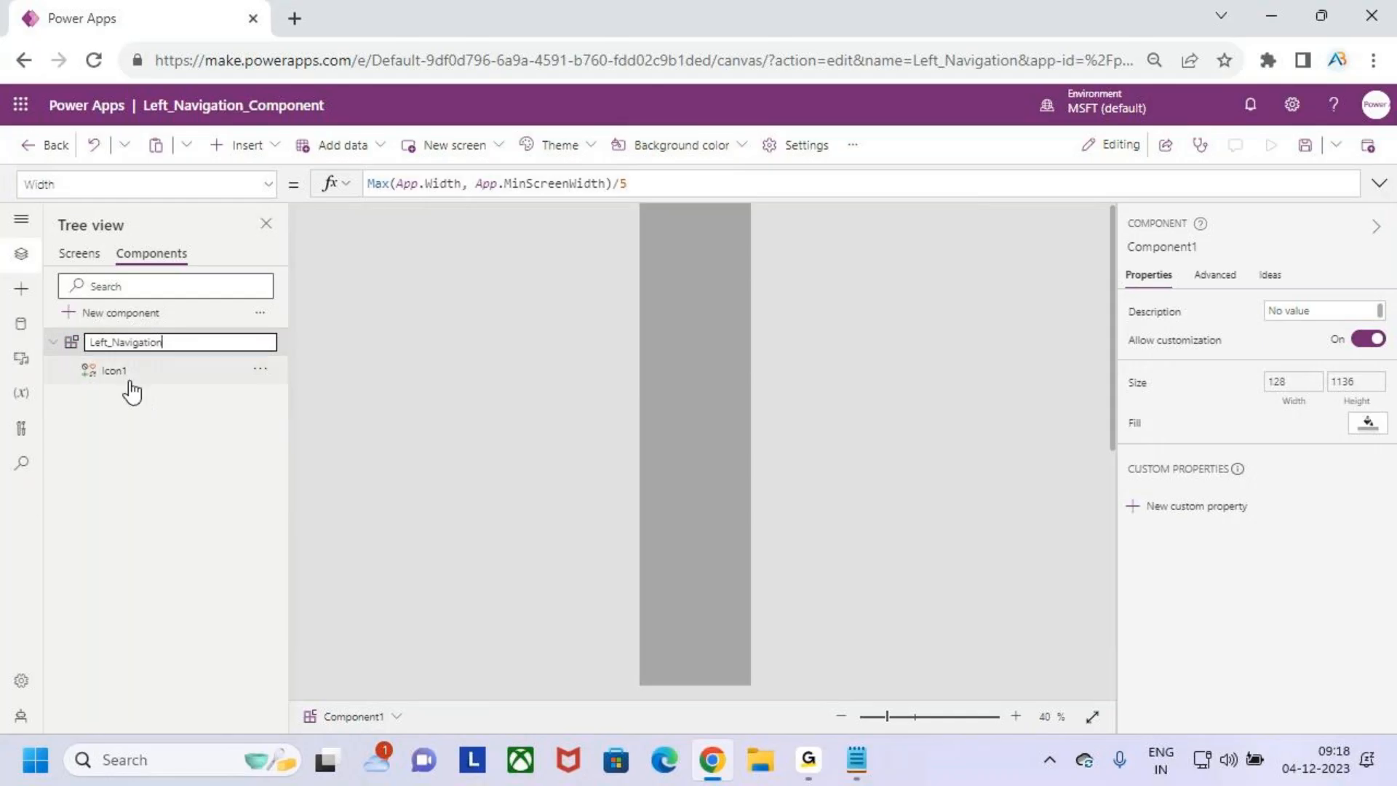
key(Return)
- Rename Icon1 as Hamberger_Icon
double_click(152, 372)
text(hamberge)
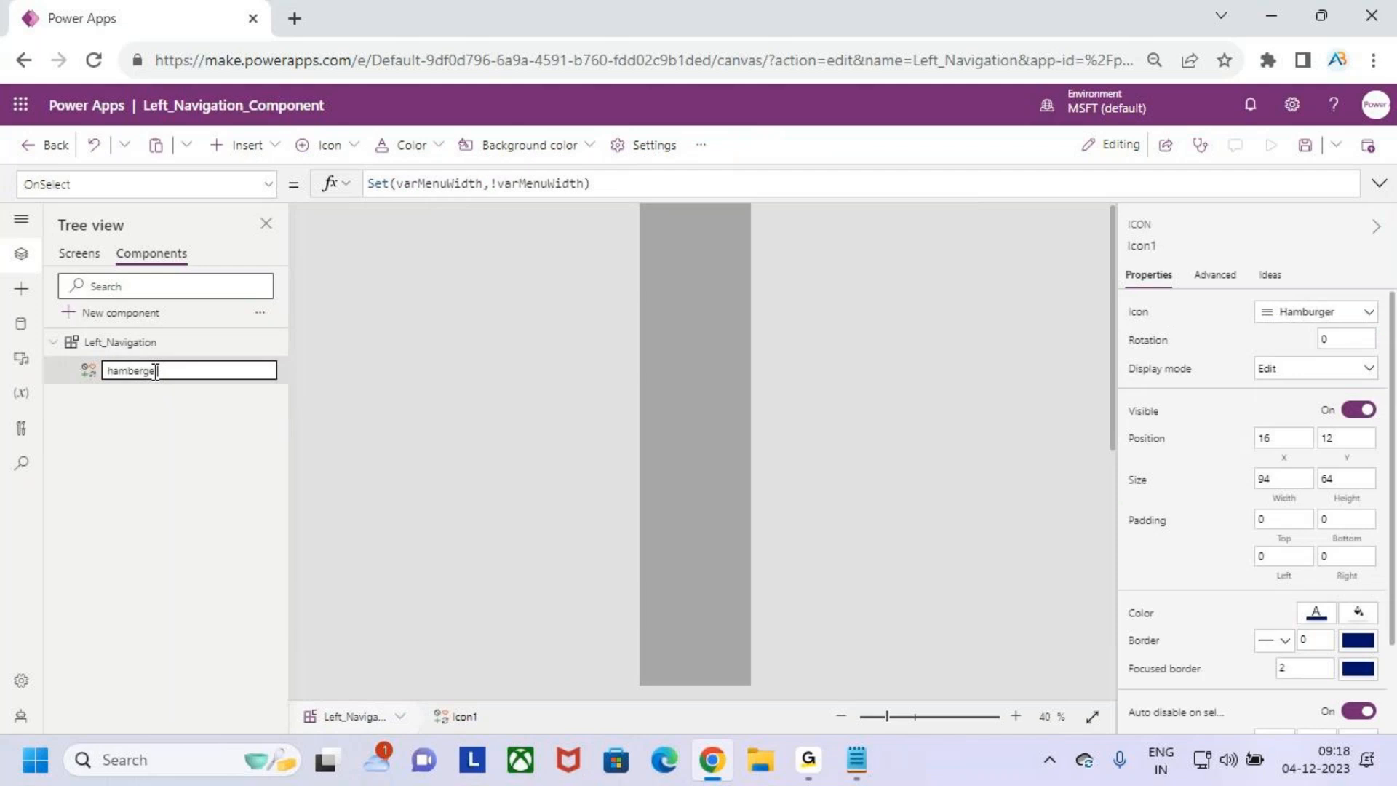
key(Delete)
text(H)
key(Right)
text(_Icon)
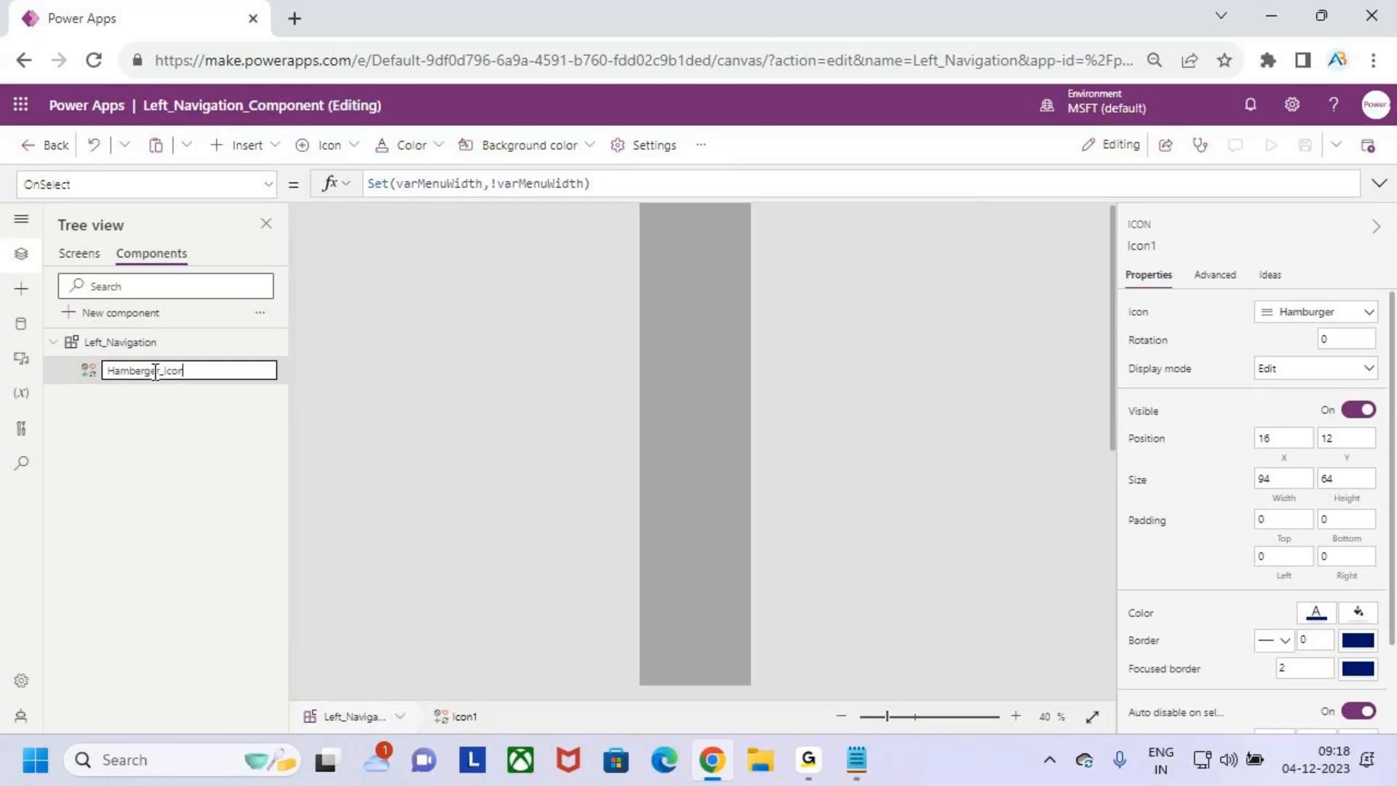
click(196, 429)
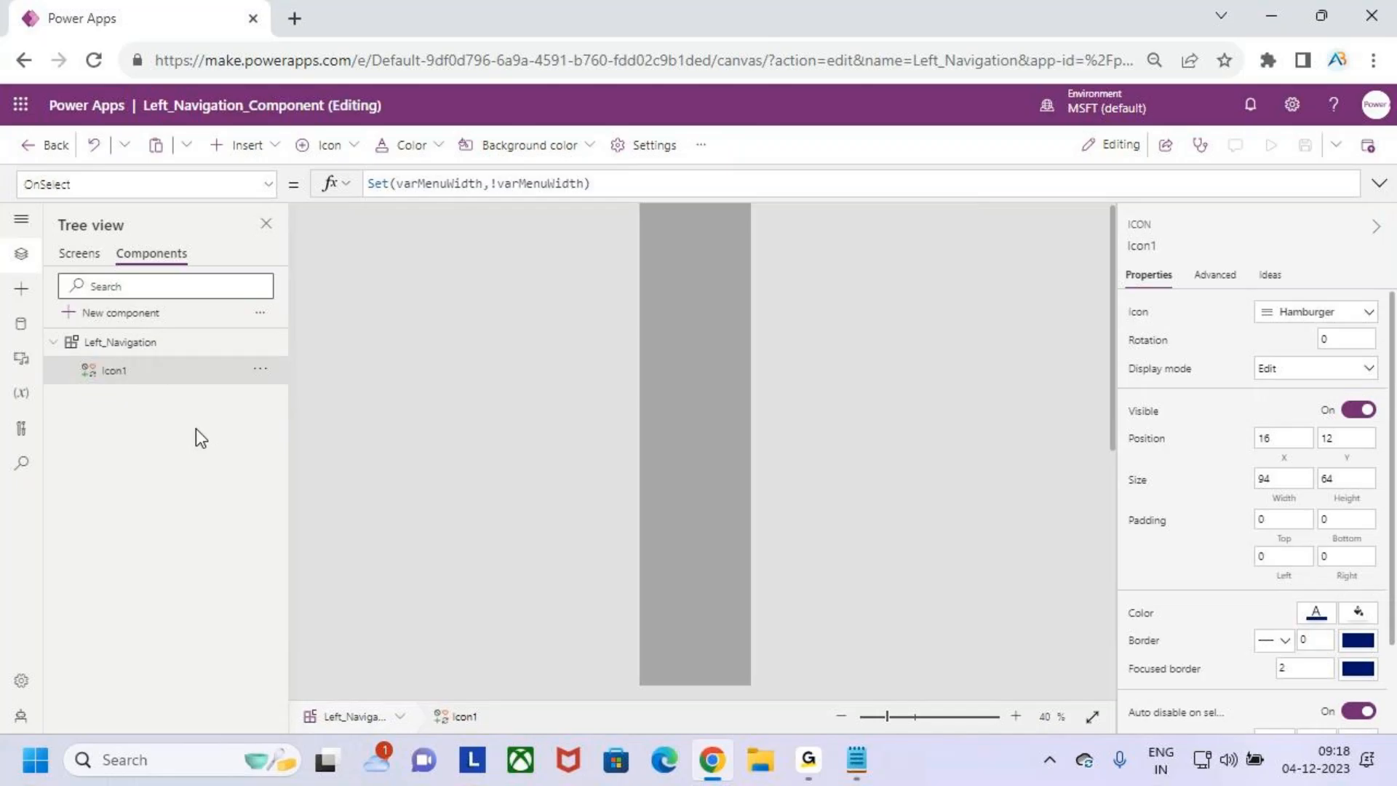
- Select the Left_Navigation component and start a new custom property for it
click(653, 459)
scroll(761, 429, up, 2)
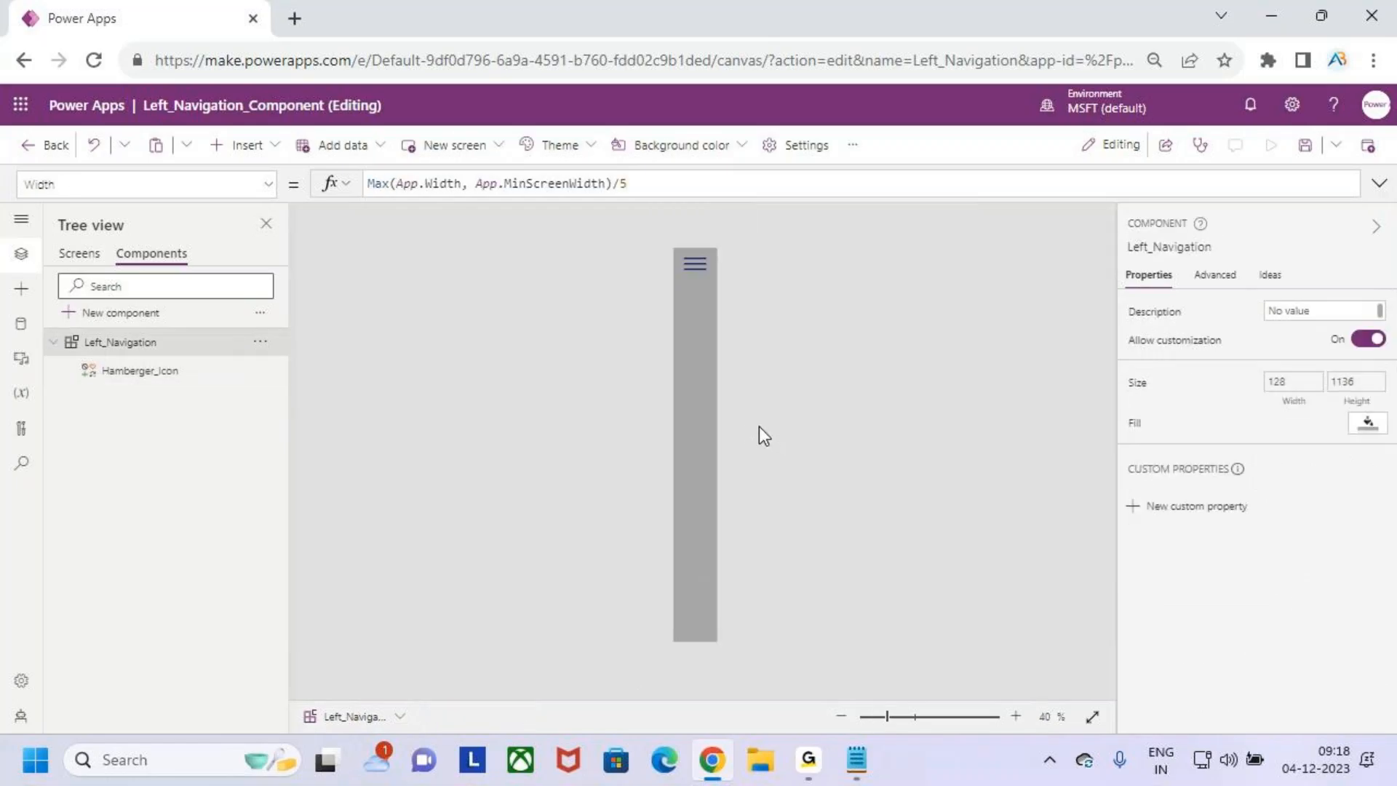
scroll(709, 403, up, 1)
scroll(709, 403, down, 1)
click(695, 262)
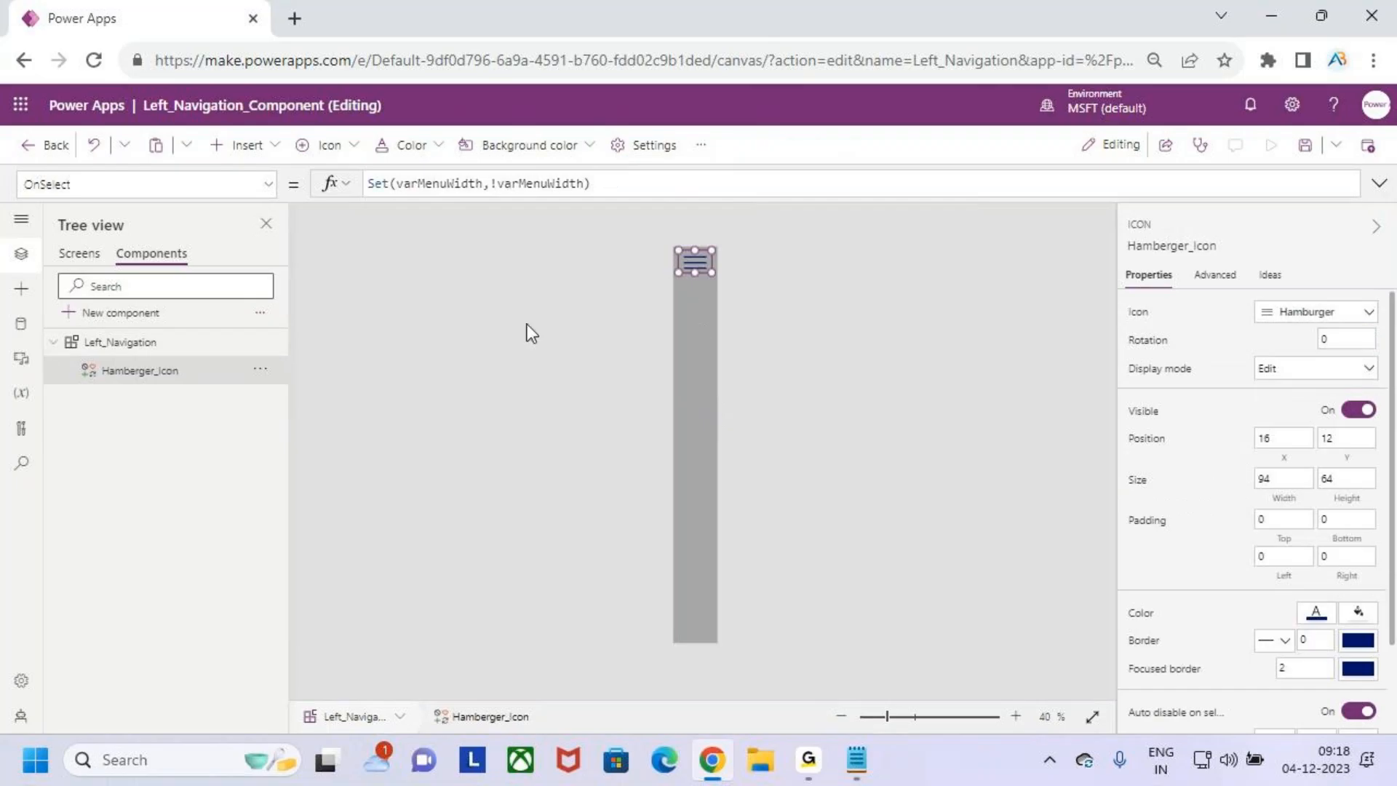
click(704, 351)
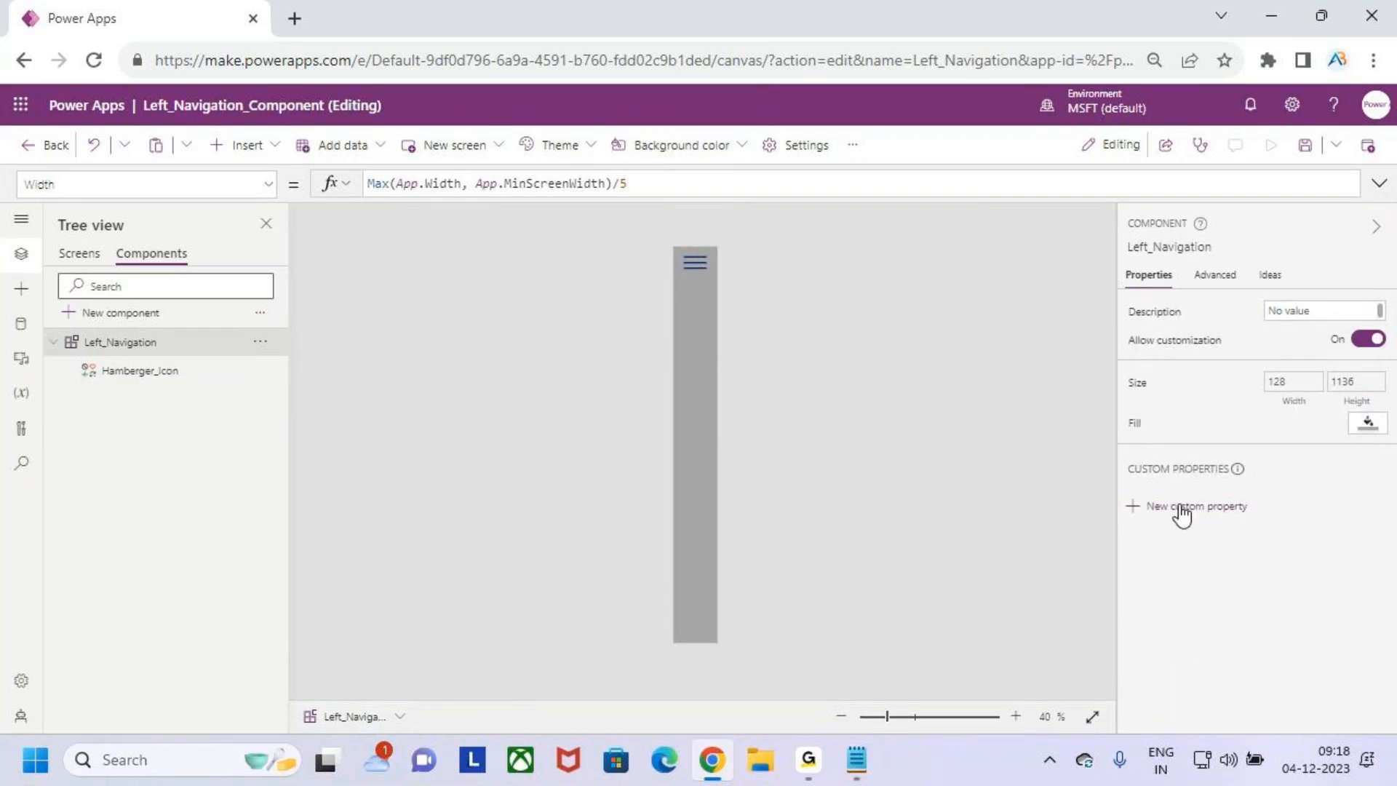
click(1222, 510)
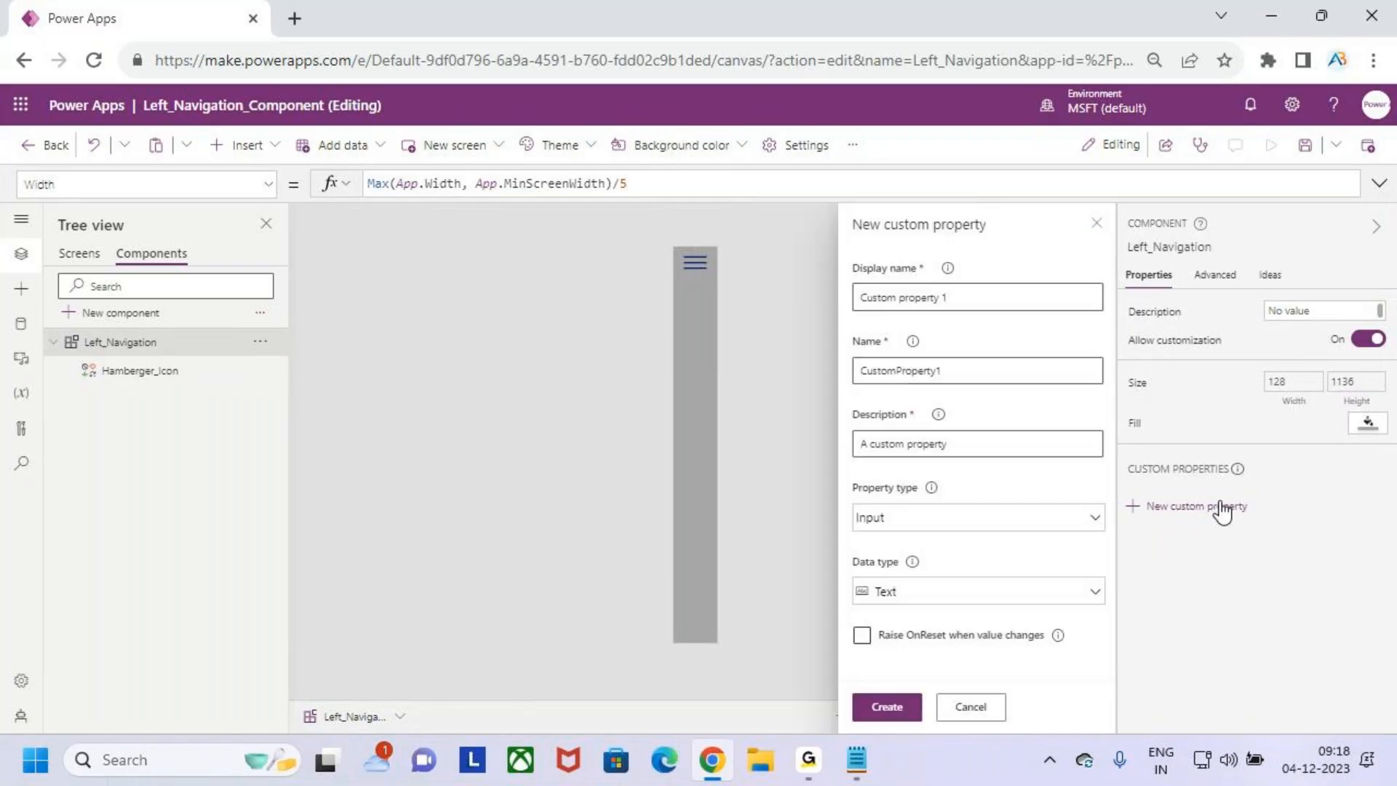
- Set the custom property's display name to MenuWidth and its property type to Output
drag(957, 296, 796, 295)
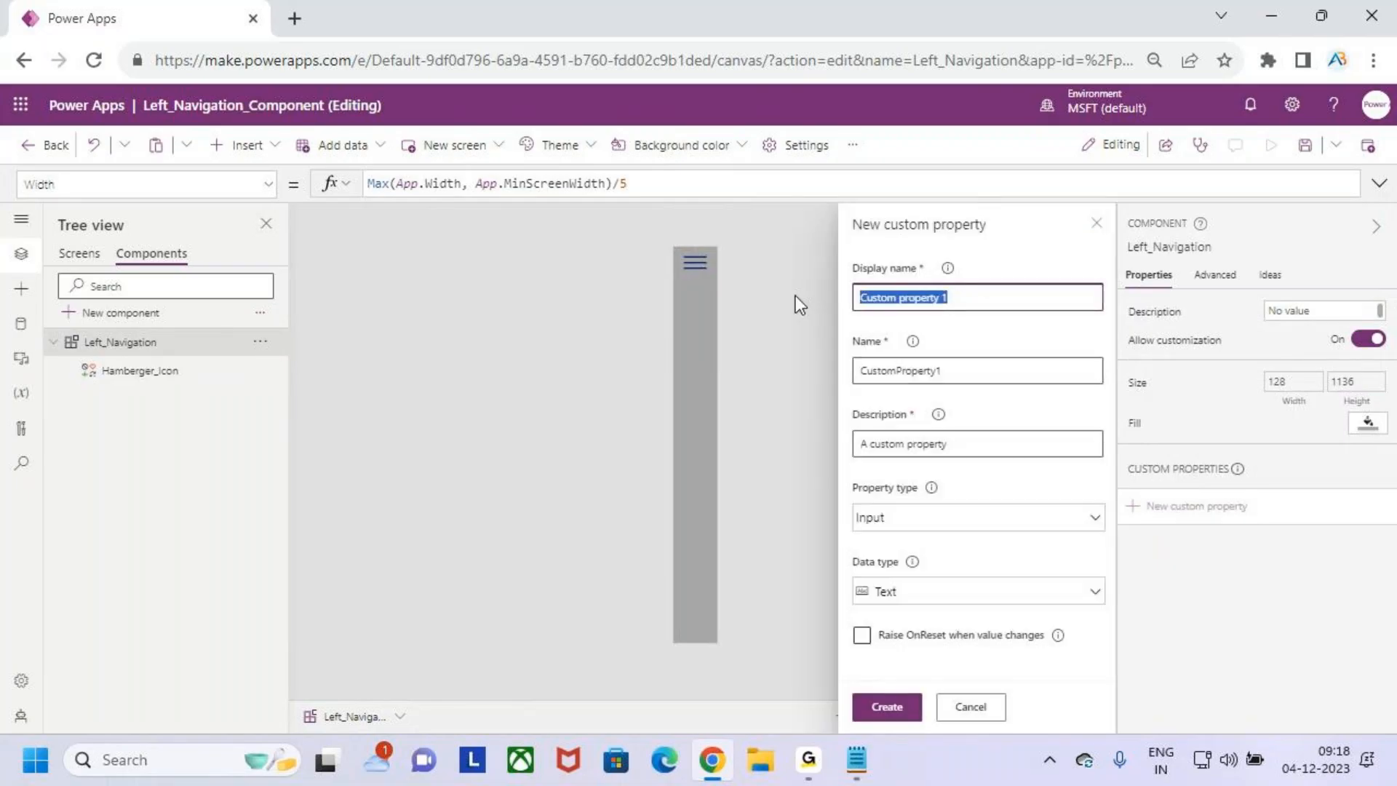
text(menu)
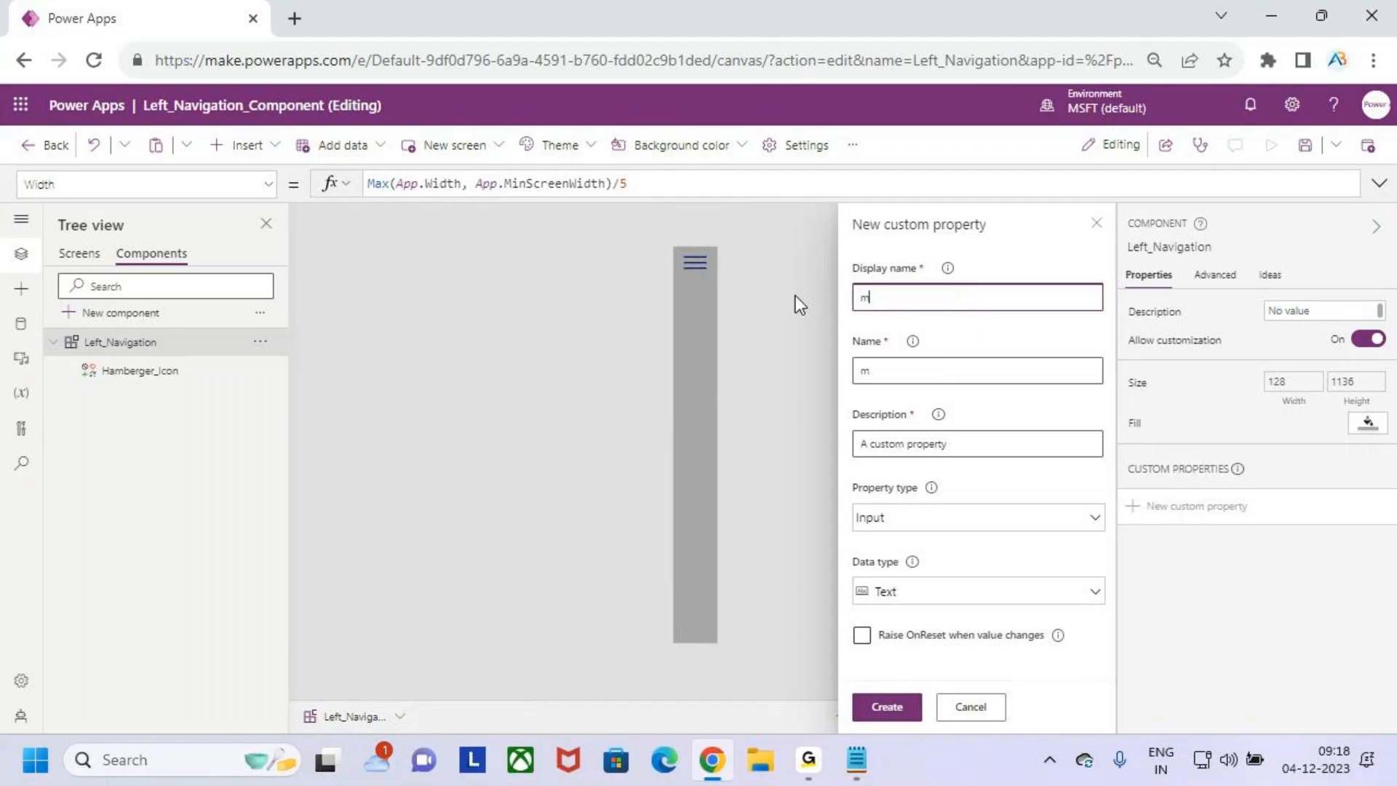
key(BackSpace)
key(BackSpace)
key(BackSpace)
key(BackSpace)
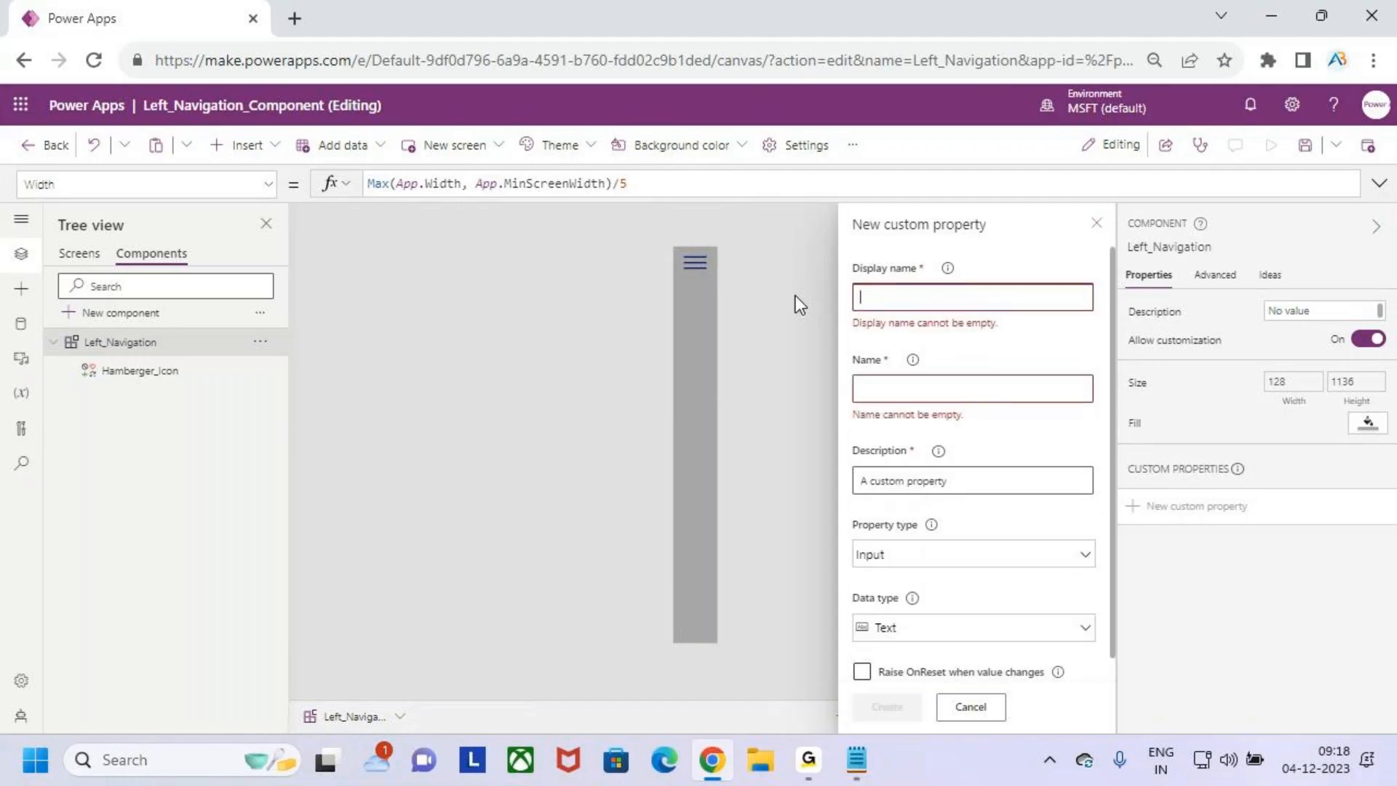
text(Menu)
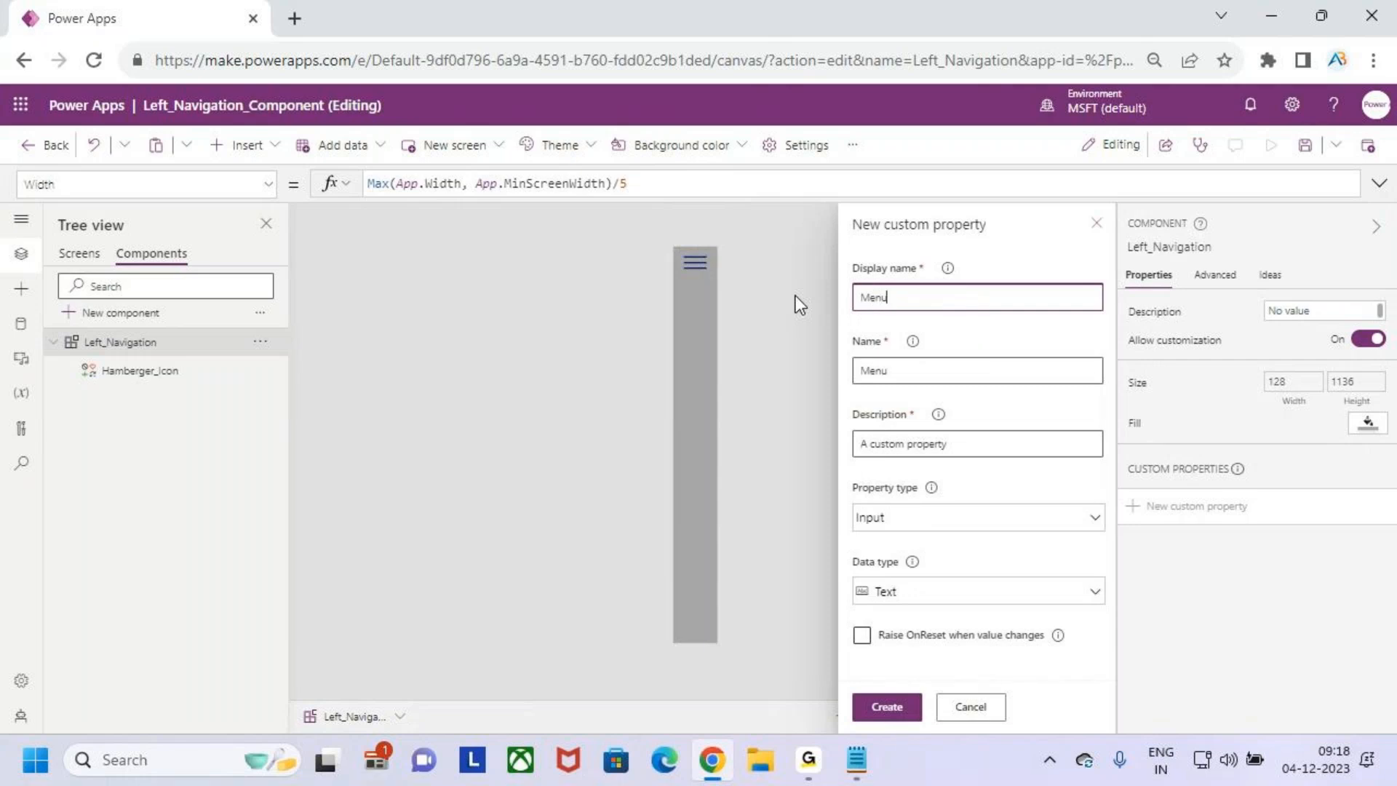
text(Width)
click(956, 516)
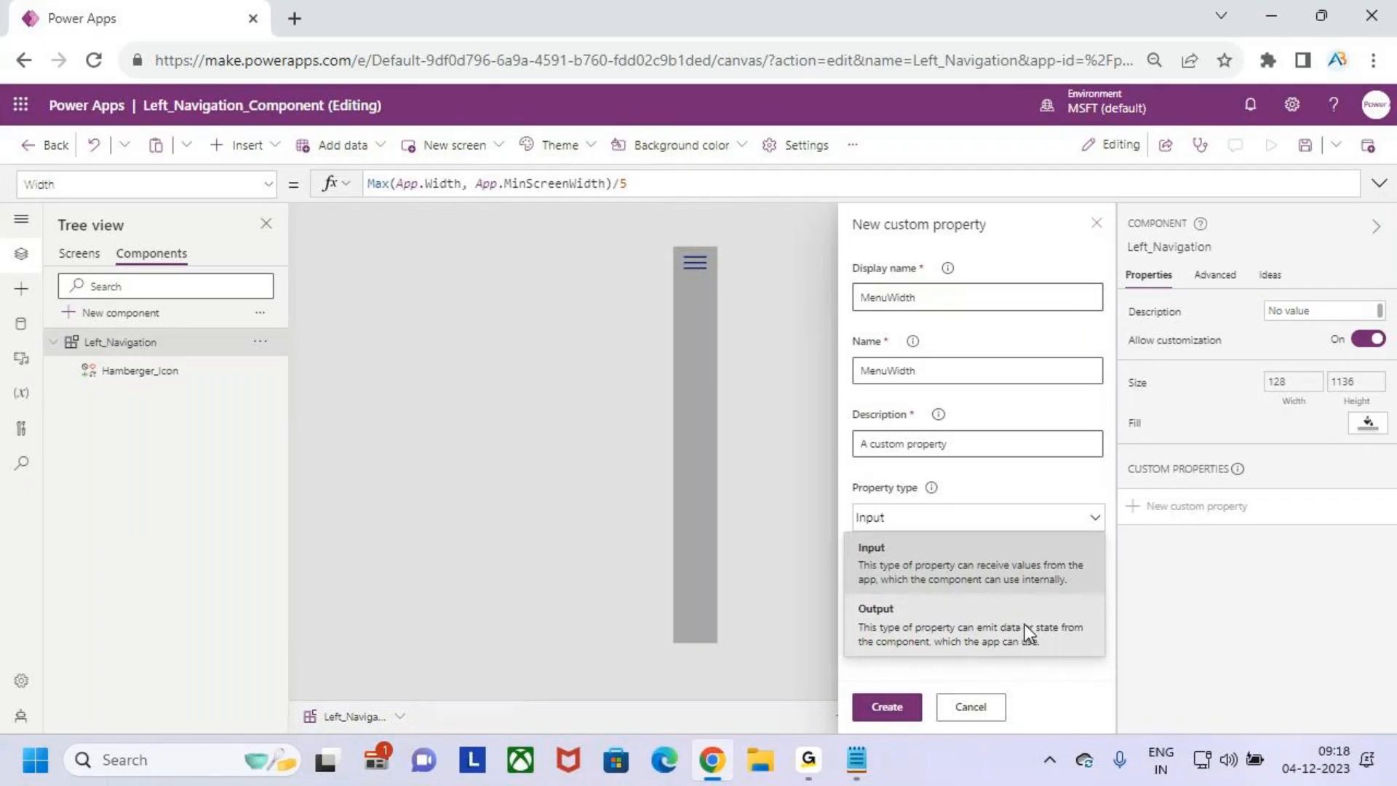
click(1044, 631)
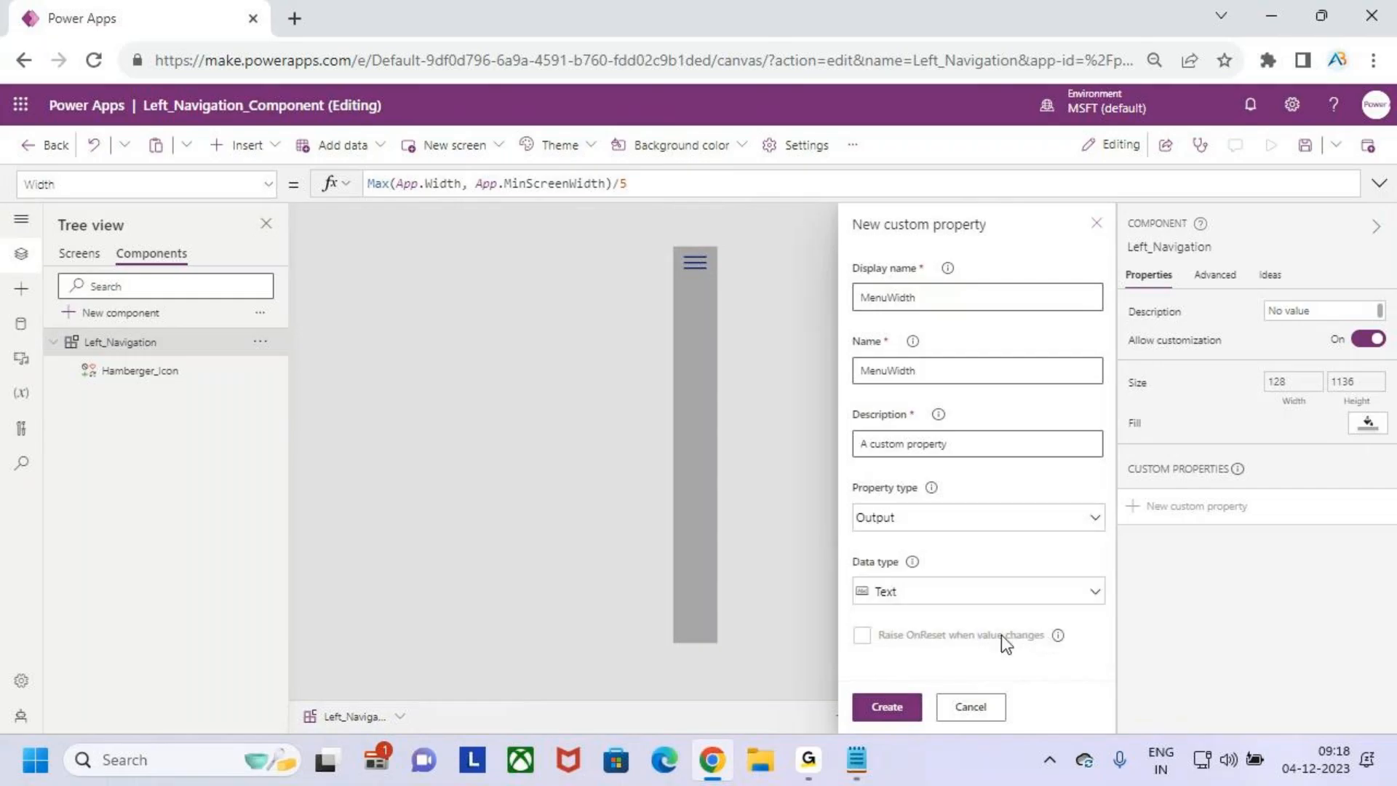
- Set the new MenuWidth property's data type to Number and create the property
click(1033, 600)
click(940, 276)
click(893, 709)
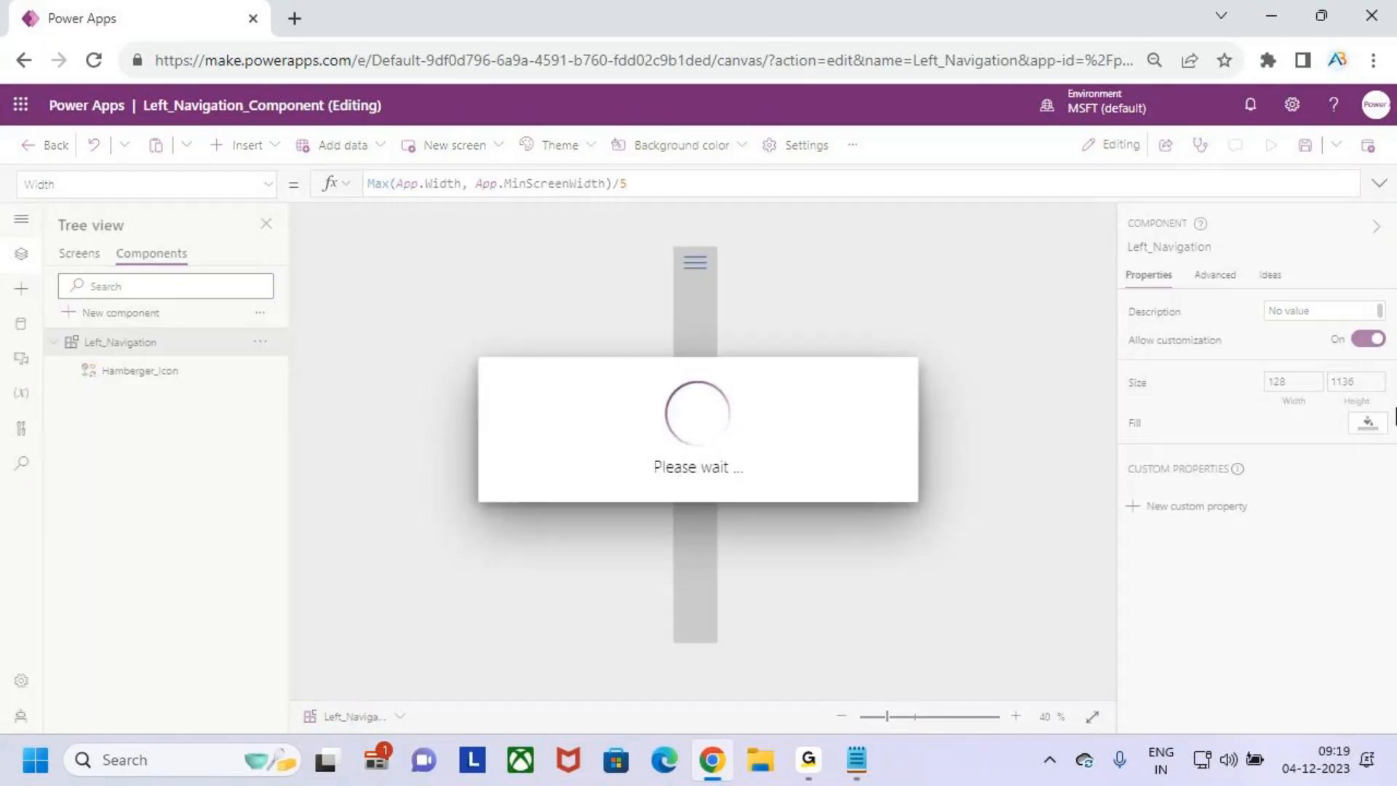
key(ctrl+2)
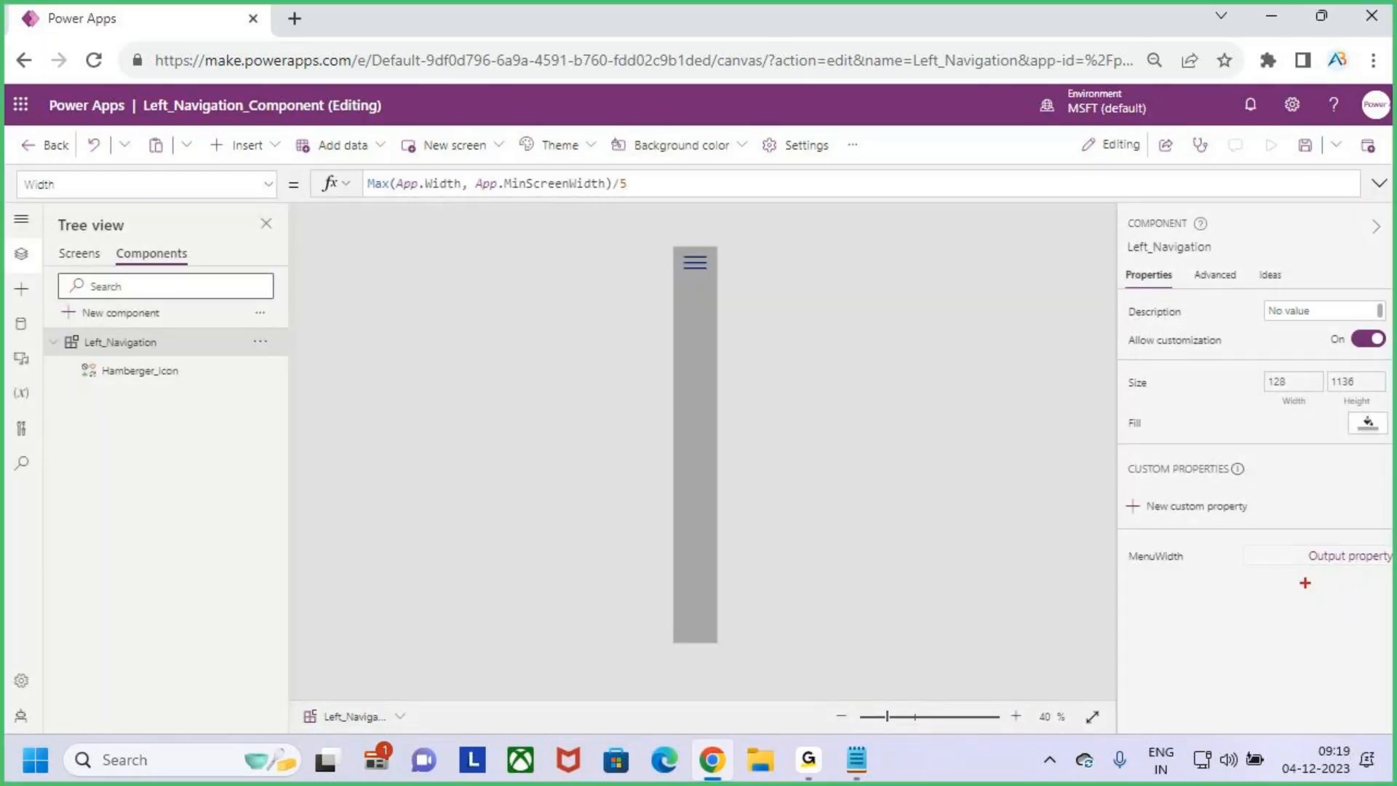
drag(1293, 576, 1354, 577)
key(Escape)
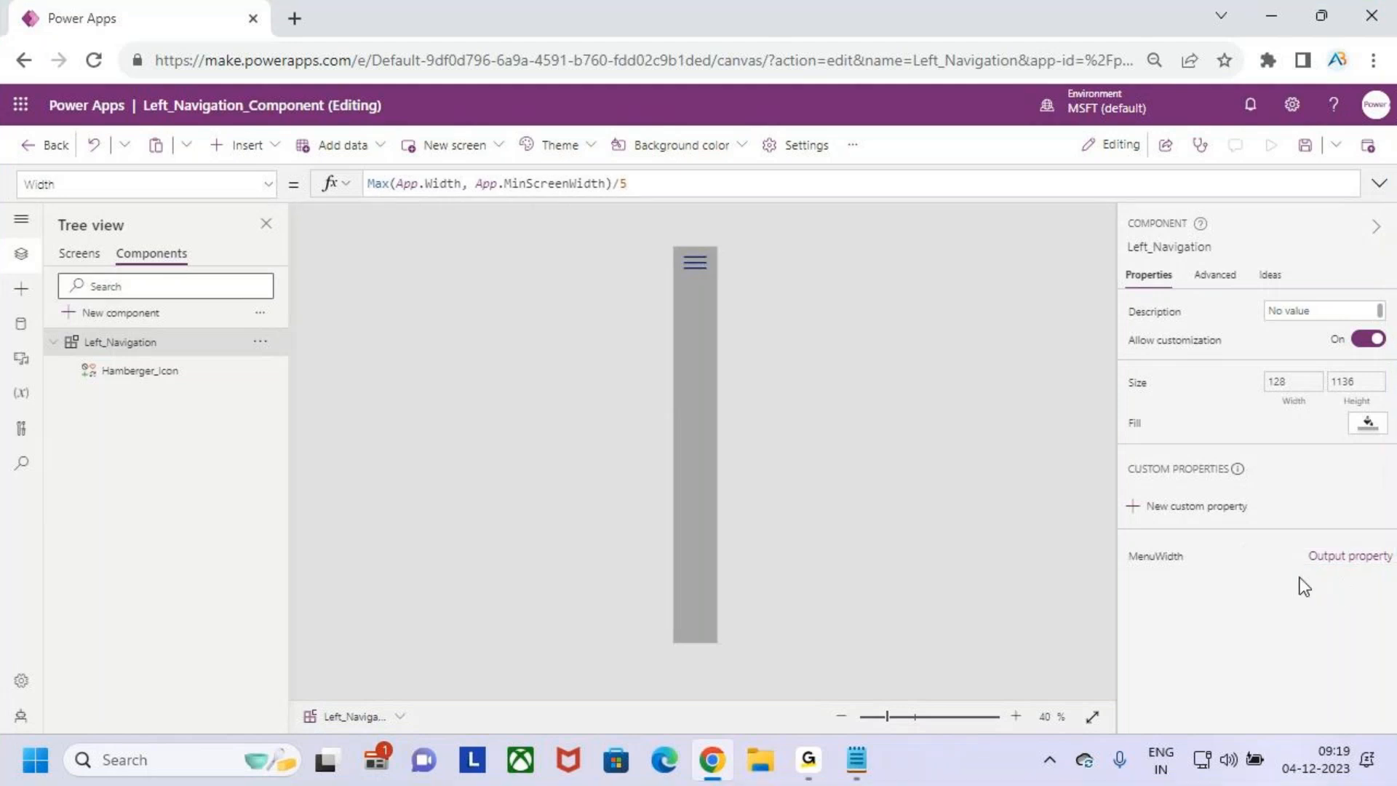
- Clear the MenuWidth property's default formula and copy the formula of the component's Width property
click(1157, 556)
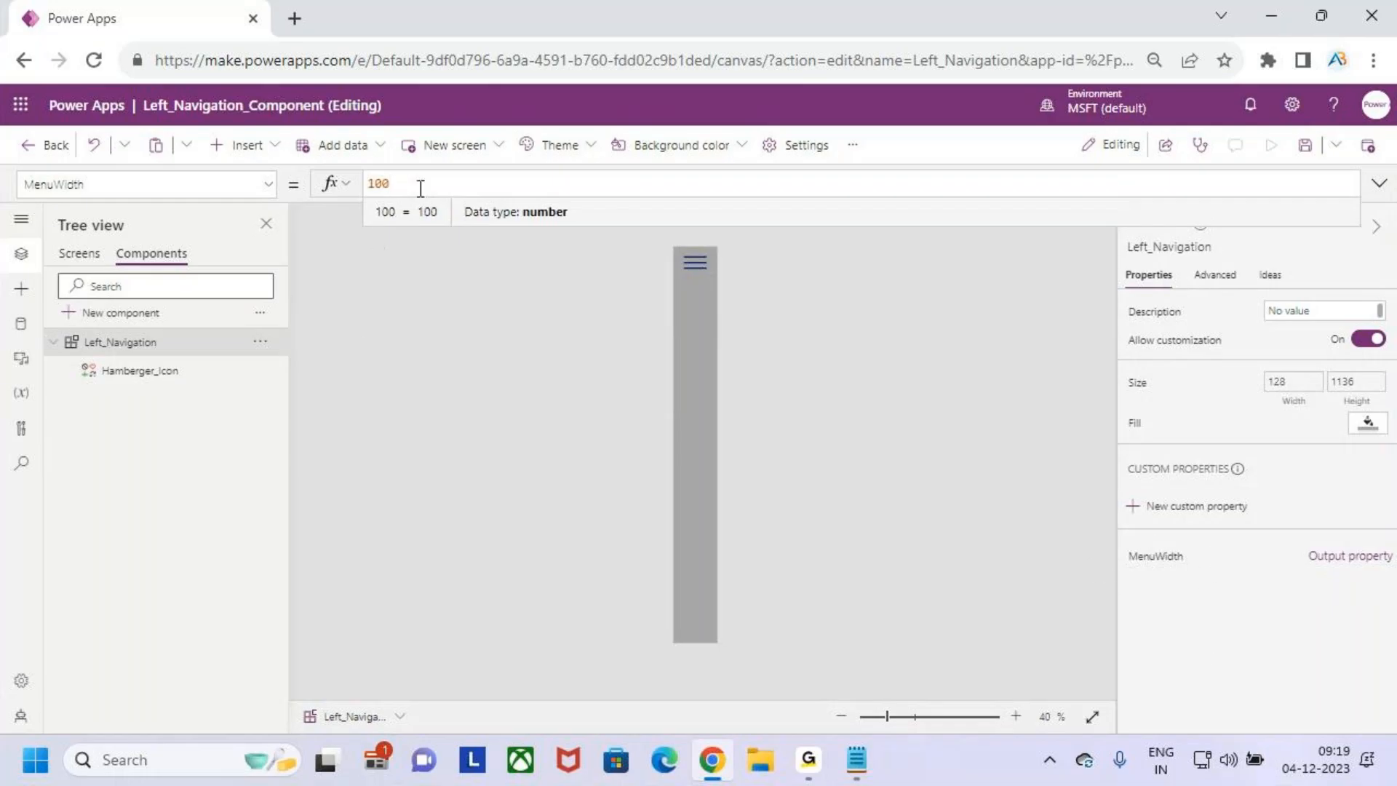
drag(402, 184, 354, 188)
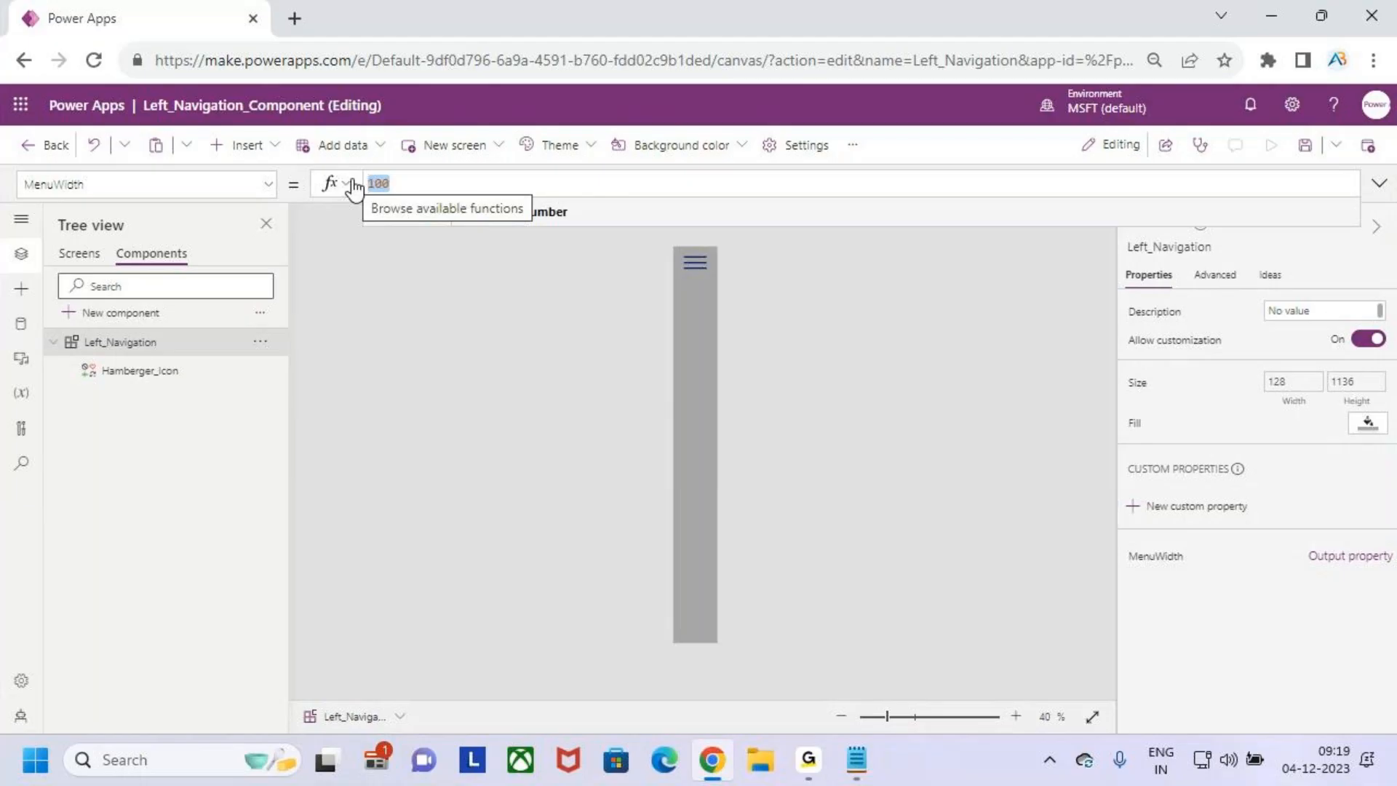
key(BackSpace)
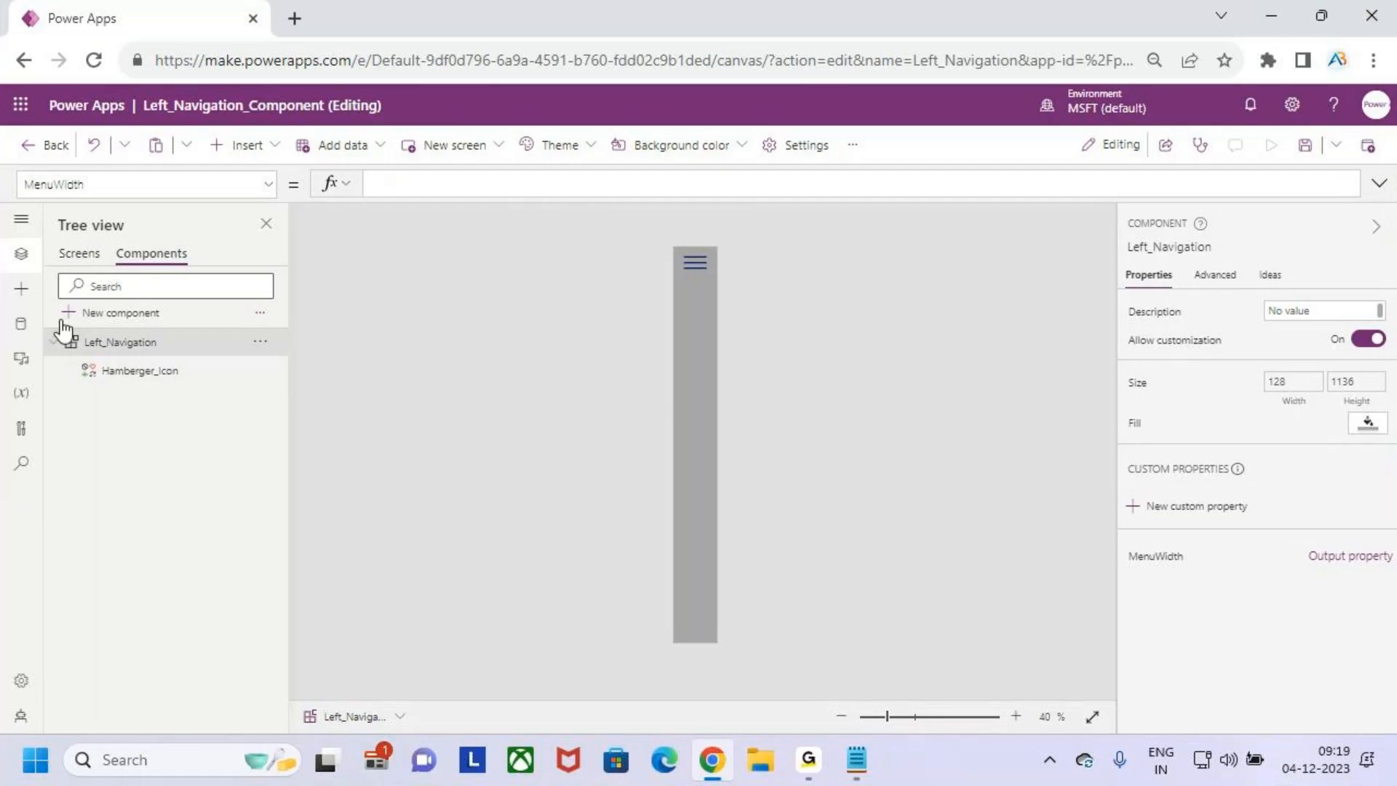
click(275, 190)
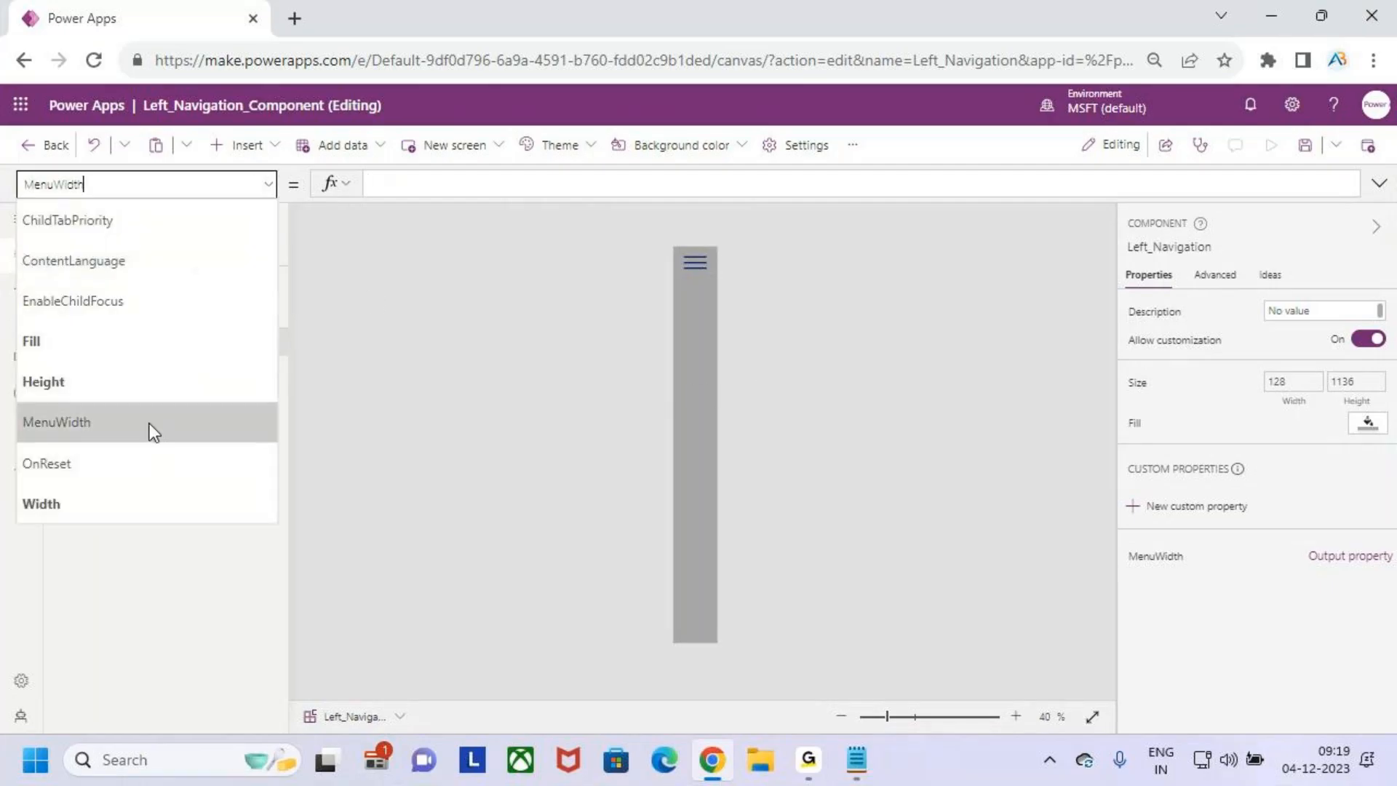
click(141, 501)
drag(667, 183, 362, 188)
key(ctrl+c)
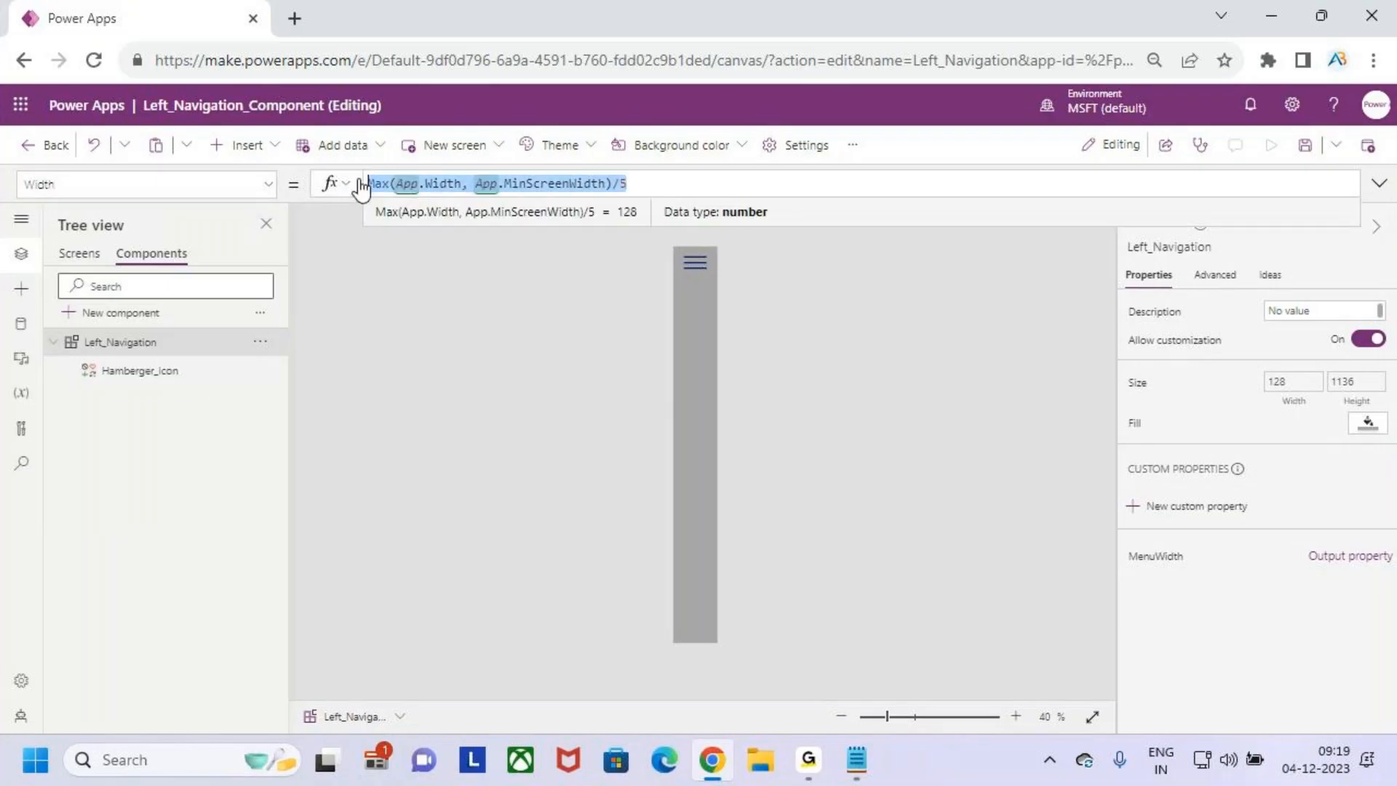
- Set the MenuWidth formula to If(Max(App.Width, App.MinScreenWidth)/5,80), reusing the copied Width expression
click(1232, 562)
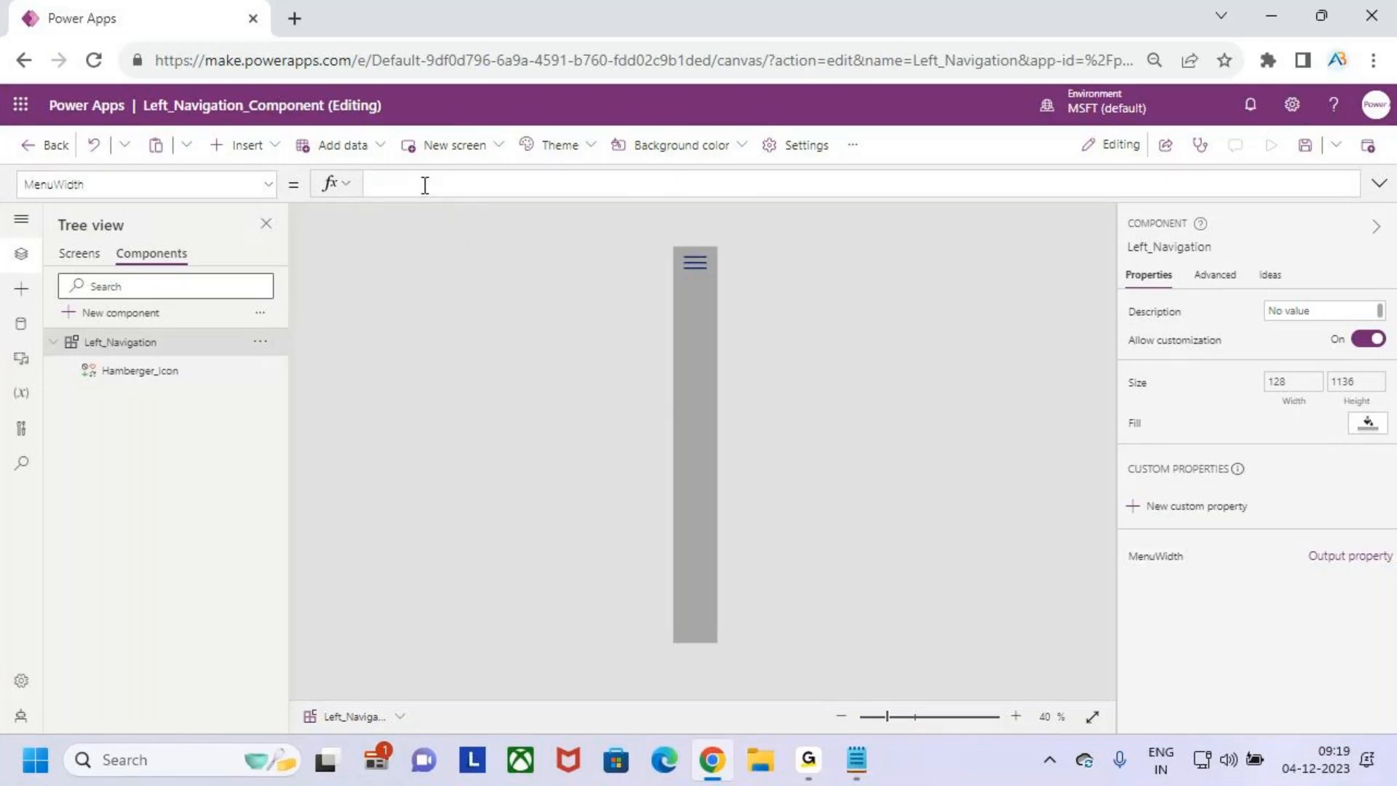
text(if()
key(ctrl+v)
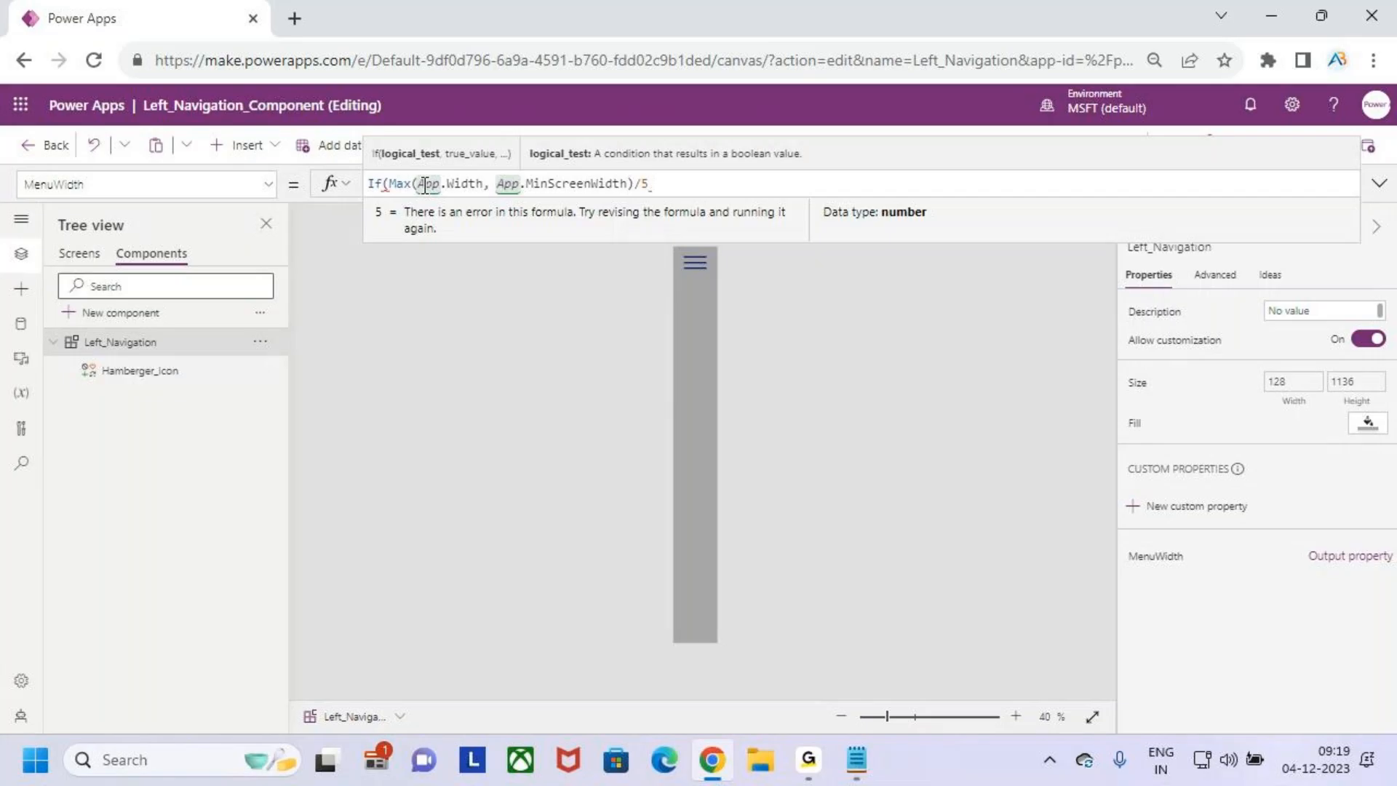
text(,)
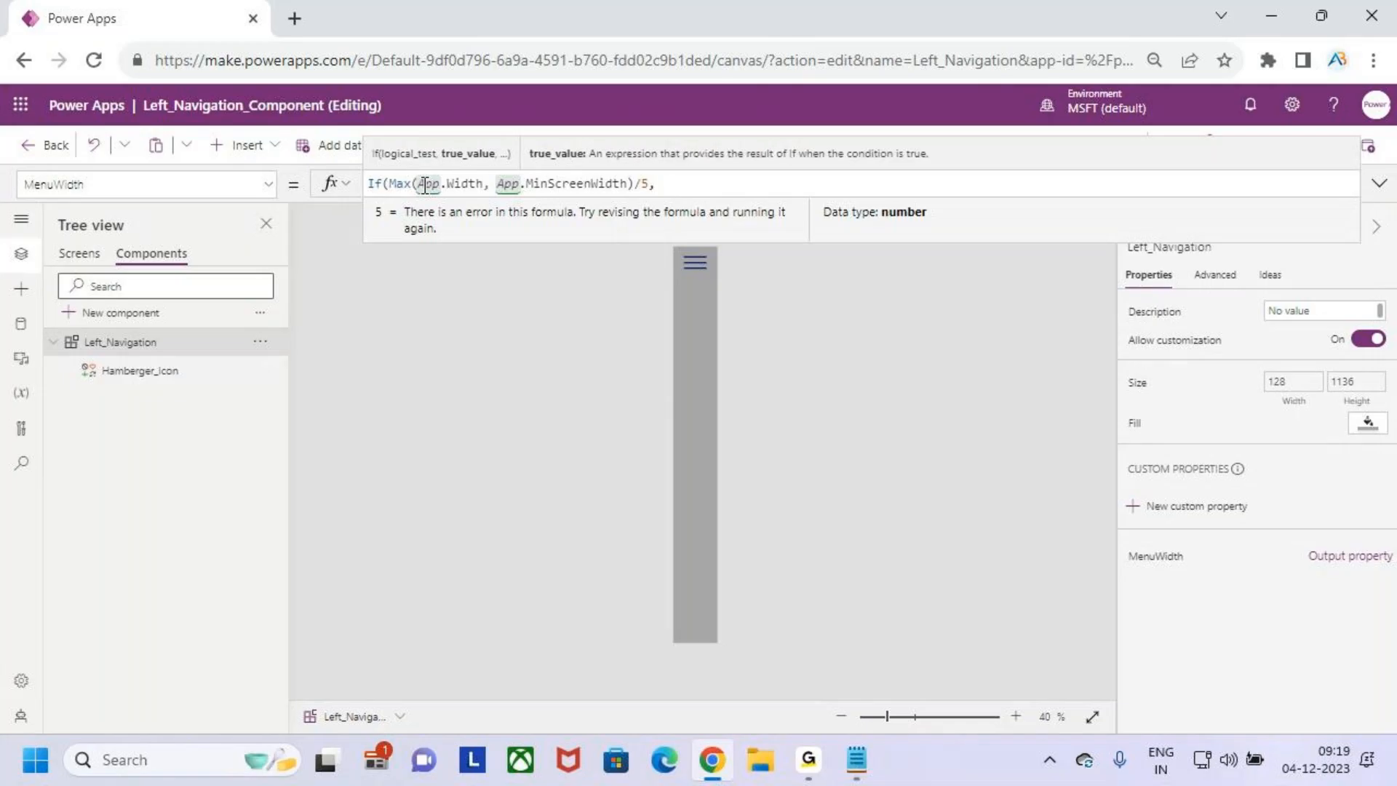
text(80))
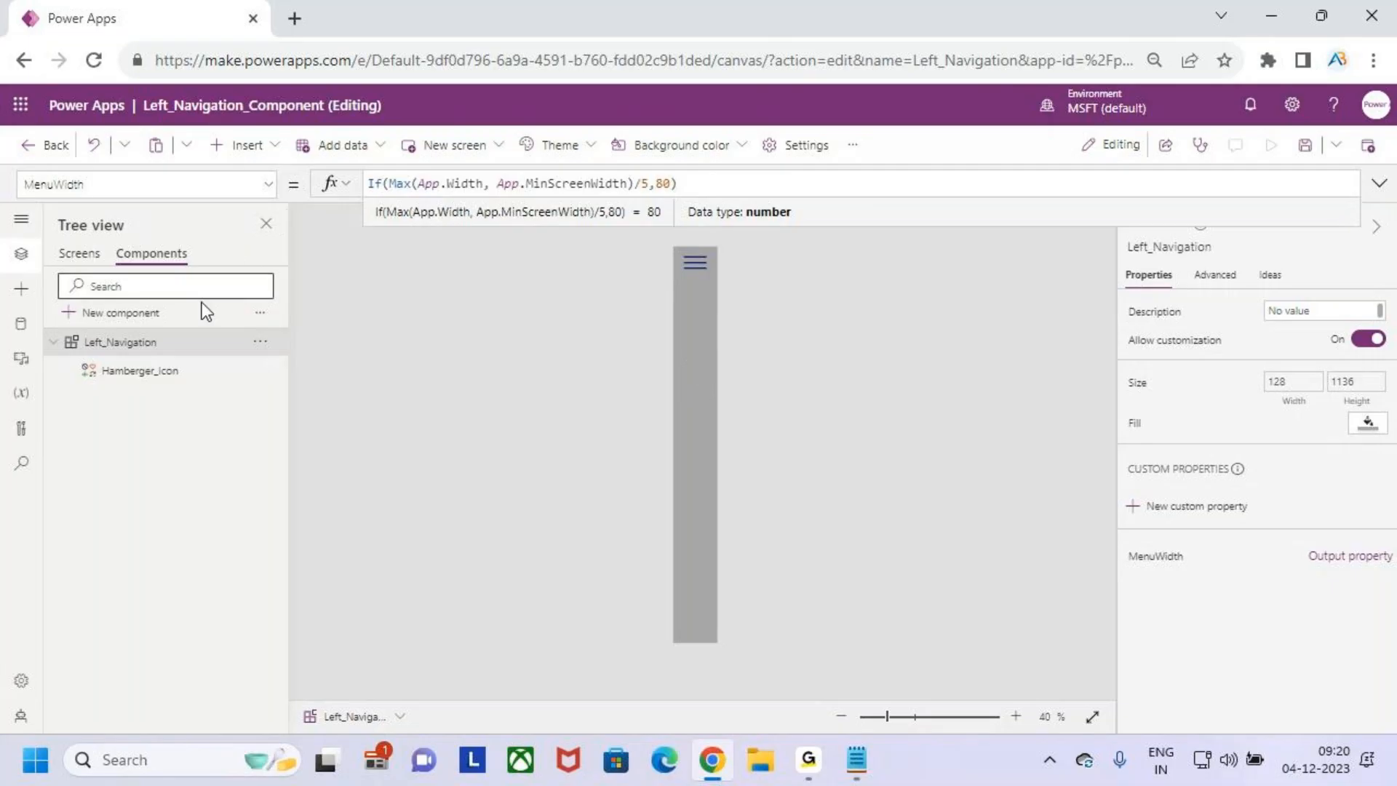
drag(714, 184, 512, 190)
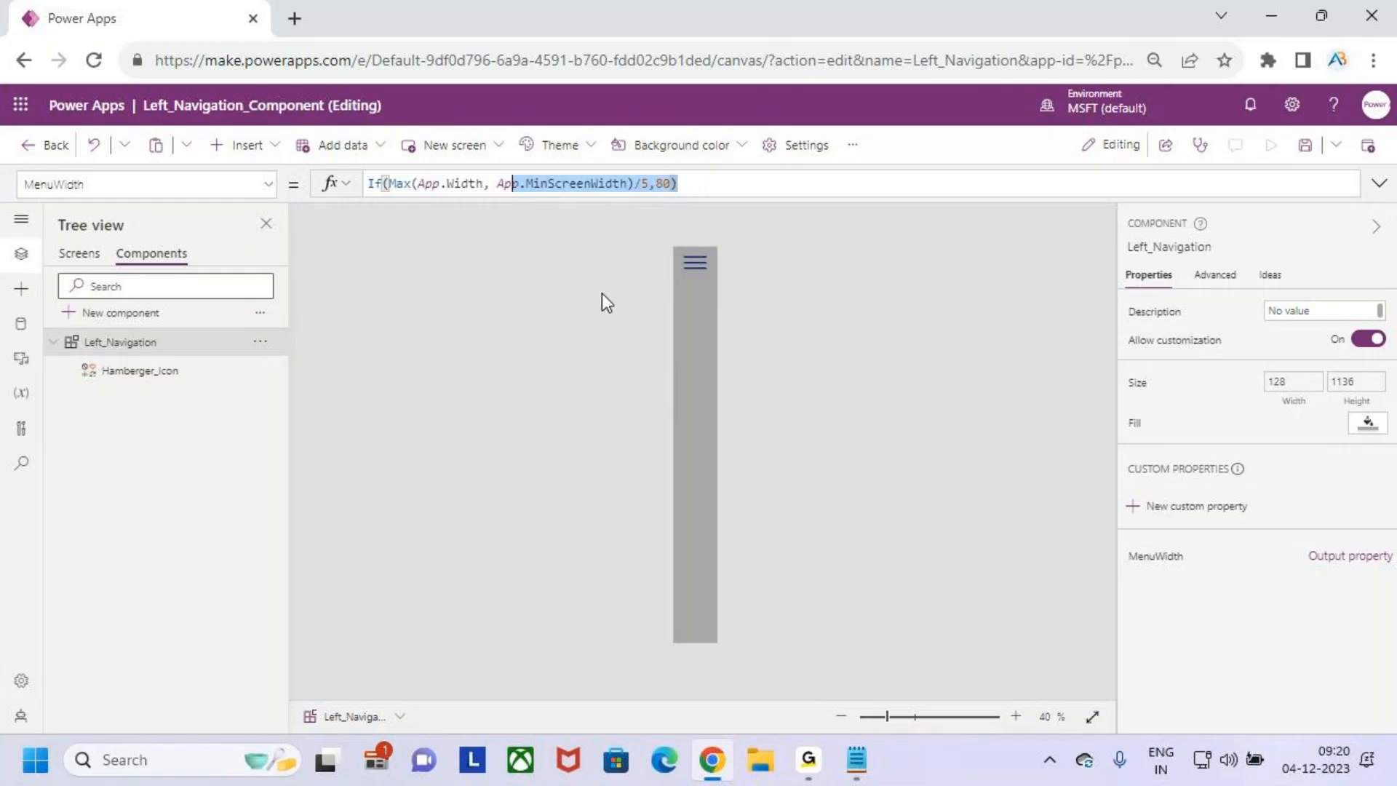
click(699, 369)
- Replace the Left_Navigation component's Width formula with Left_Navigation.MenuWidth
click(269, 185)
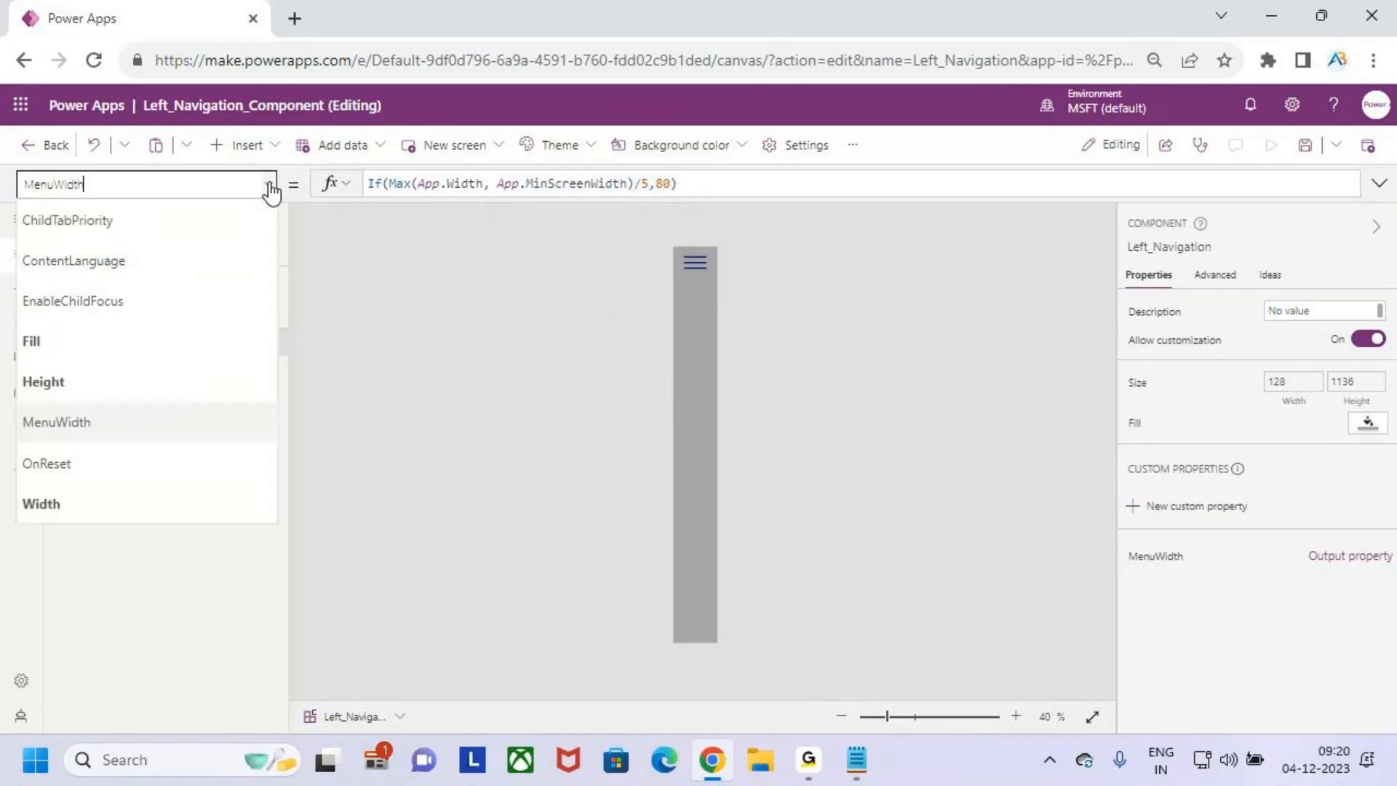
click(187, 508)
click(657, 183)
key(ctrl+2)
mouse_move(696, 299)
mouse_down()
mouse_move(699, 329)
mouse_move(764, 327)
mouse_up()
key(Escape)
drag(648, 183, 361, 182)
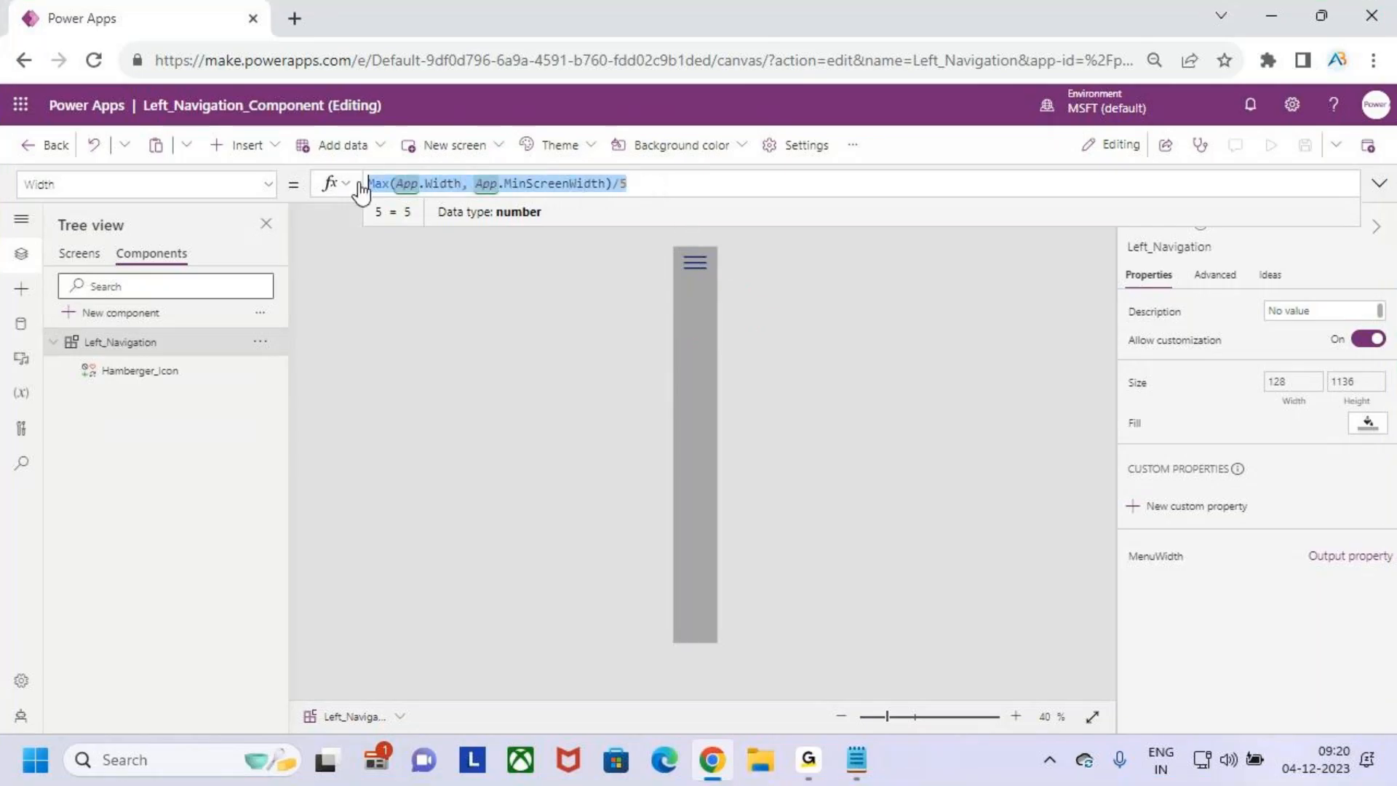
key(ctrl+x)
text(left)
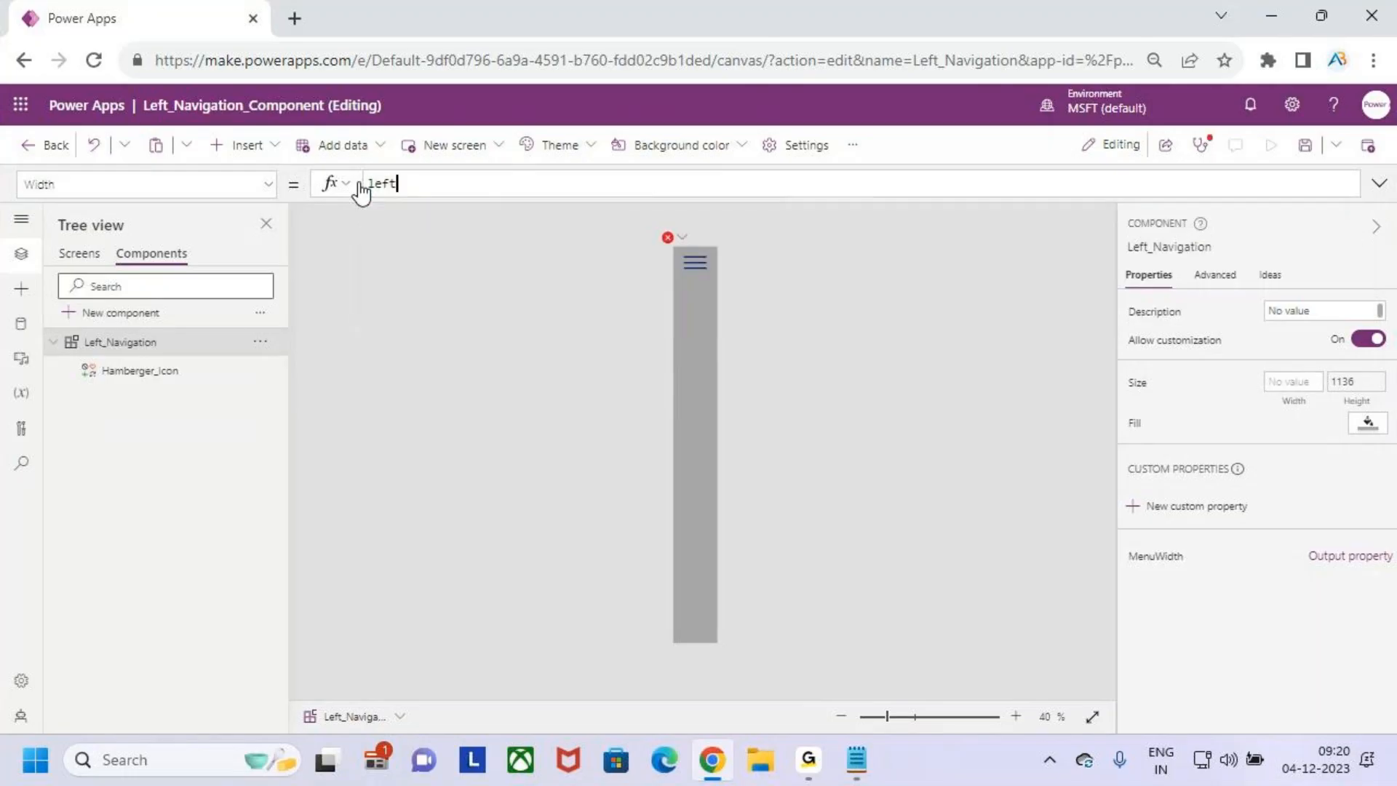
key(Down)
key(Tab)
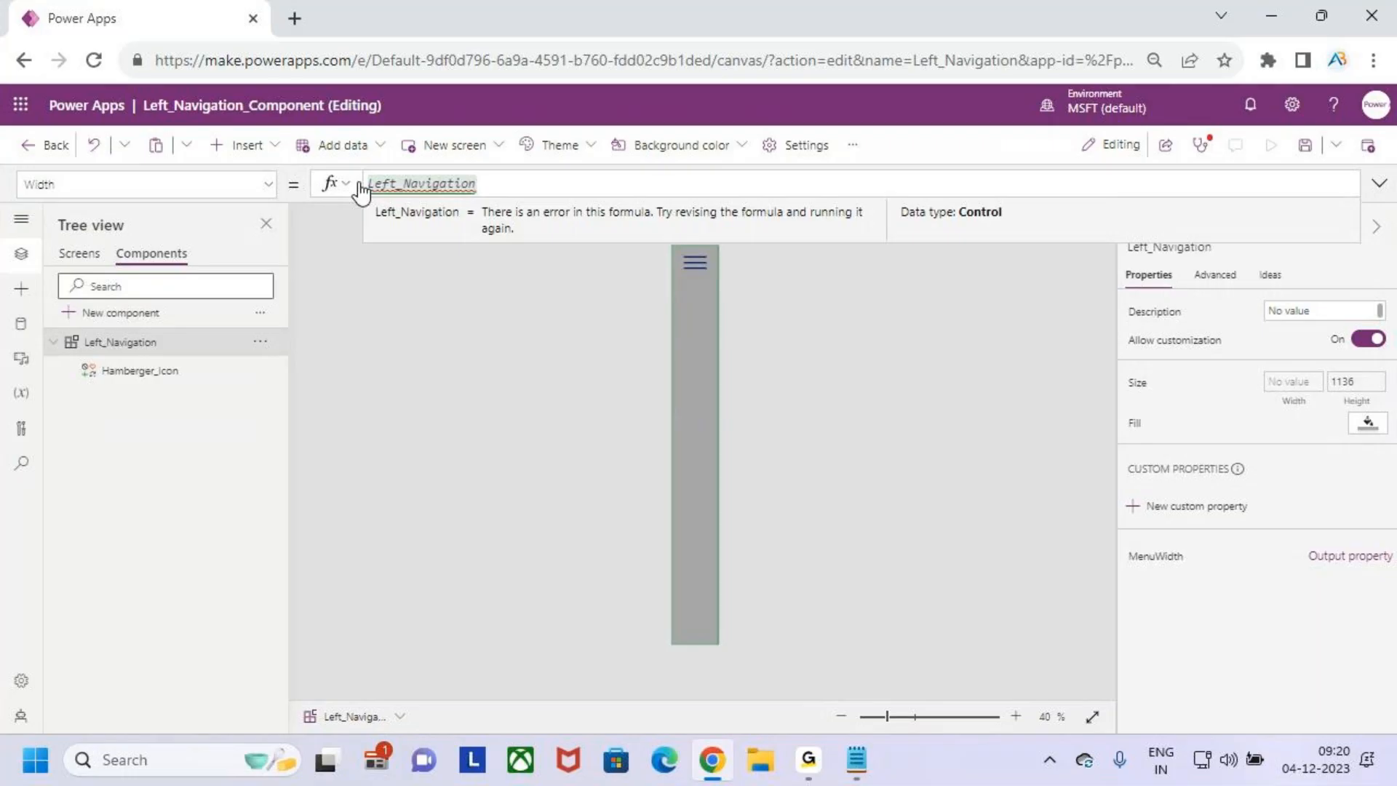
text(.me)
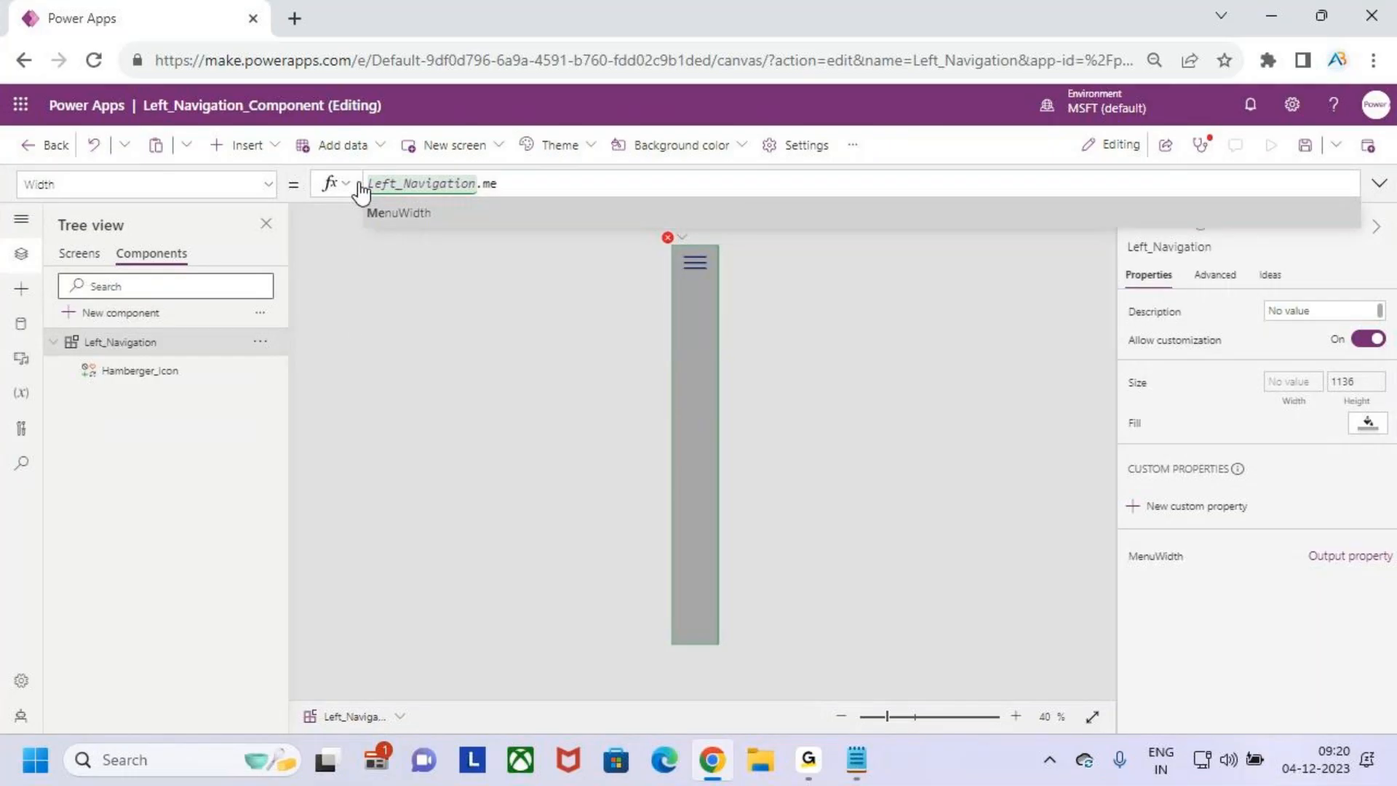
key(Tab)
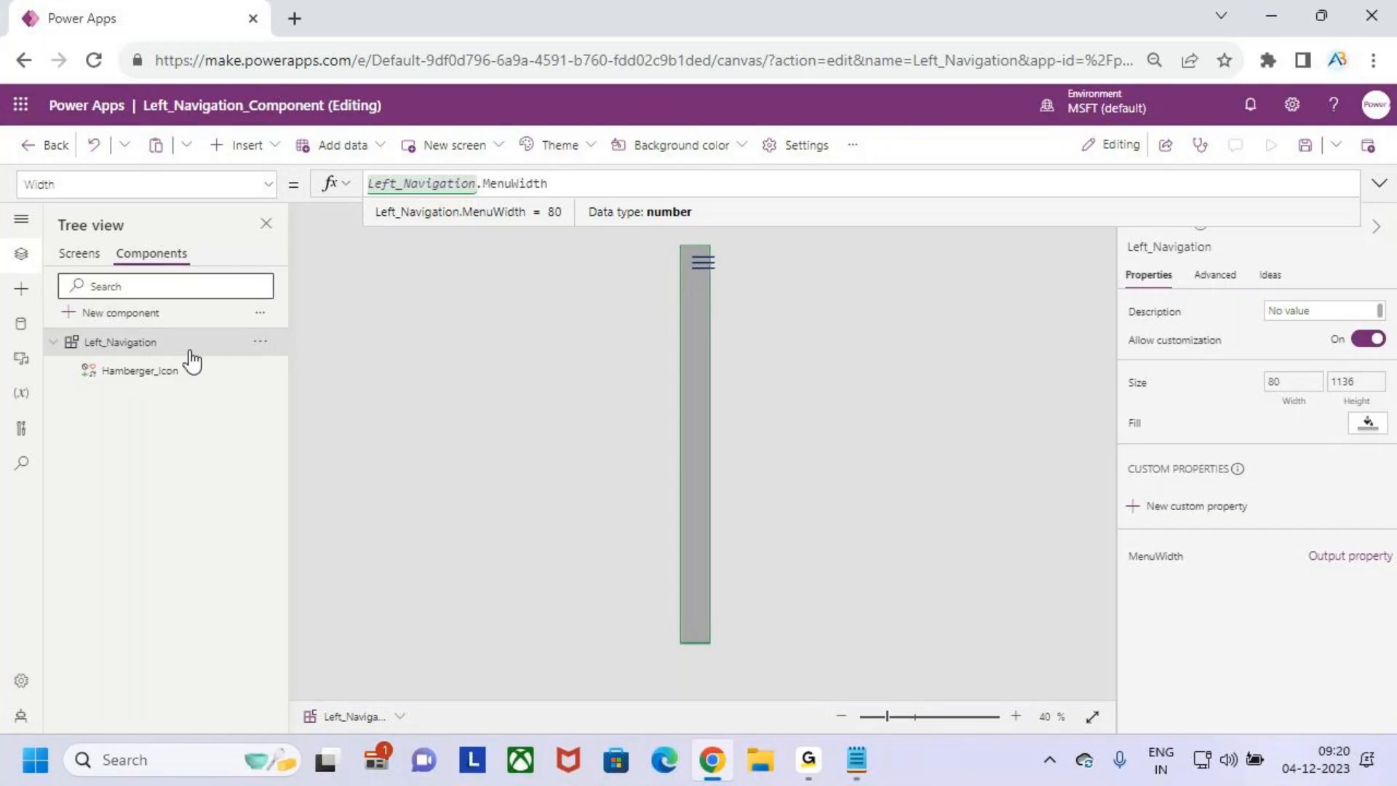
- Add +40 after the /5 in the MenuWidth formula, making it If(Max(App.Width, App.MinScreenWidth)/5+40,80)
click(1149, 557)
click(647, 184)
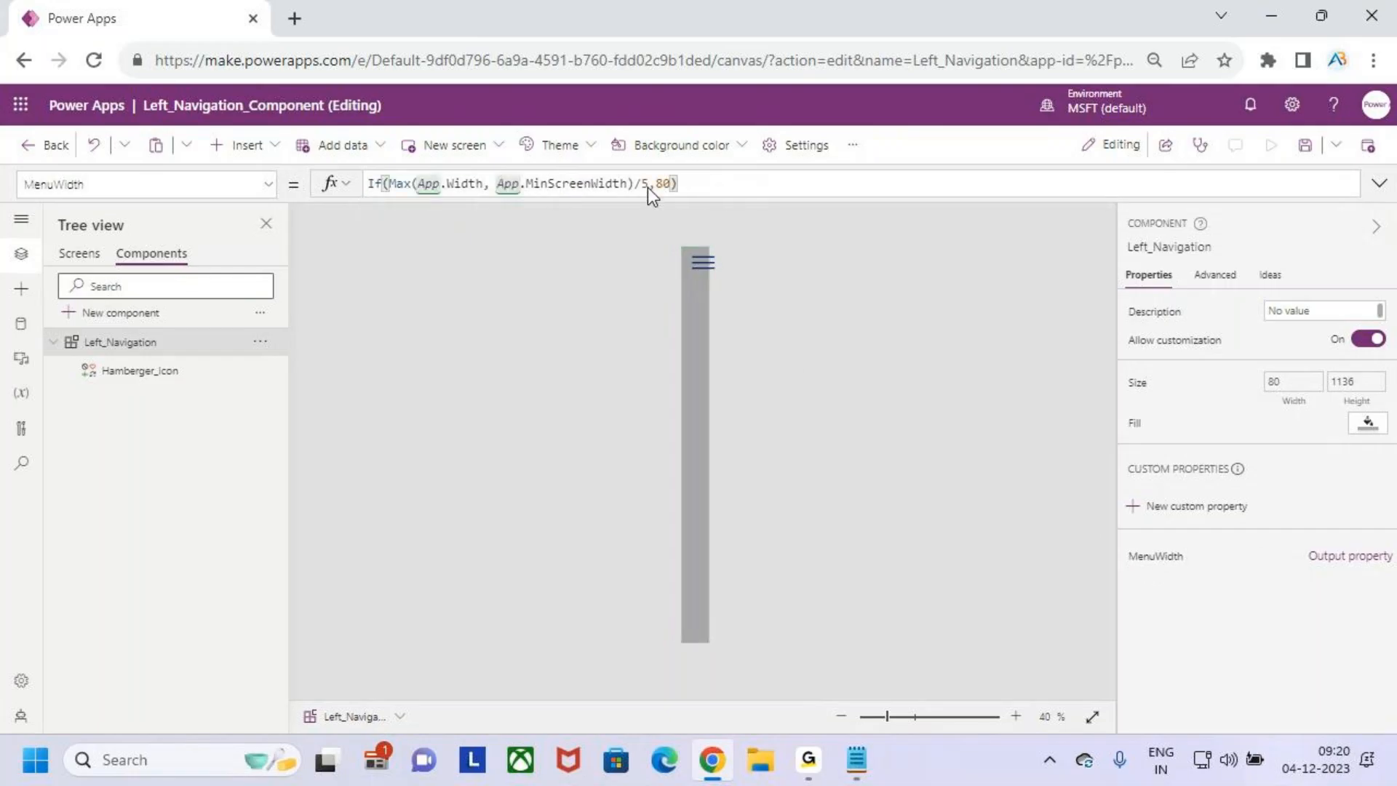
text(+40)
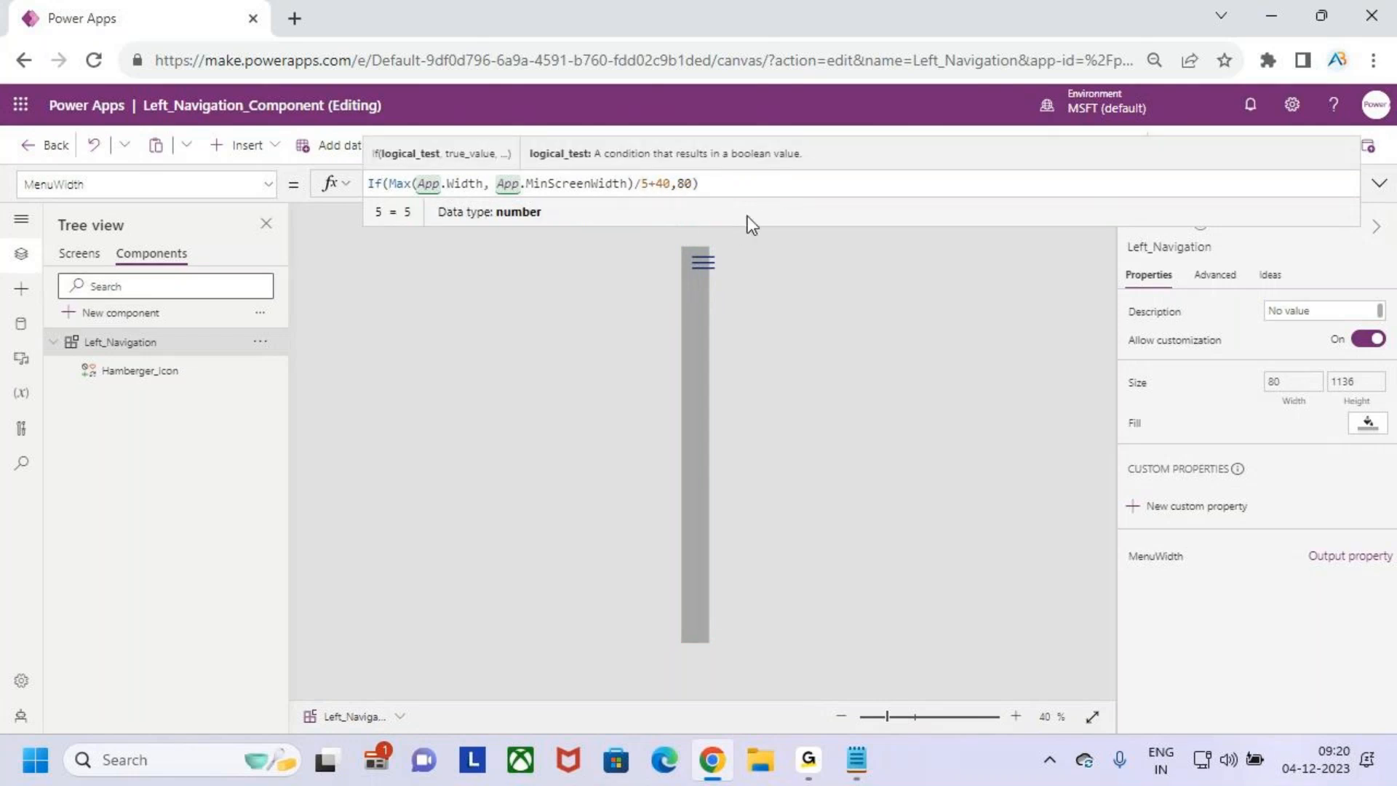
click(737, 190)
click(77, 254)
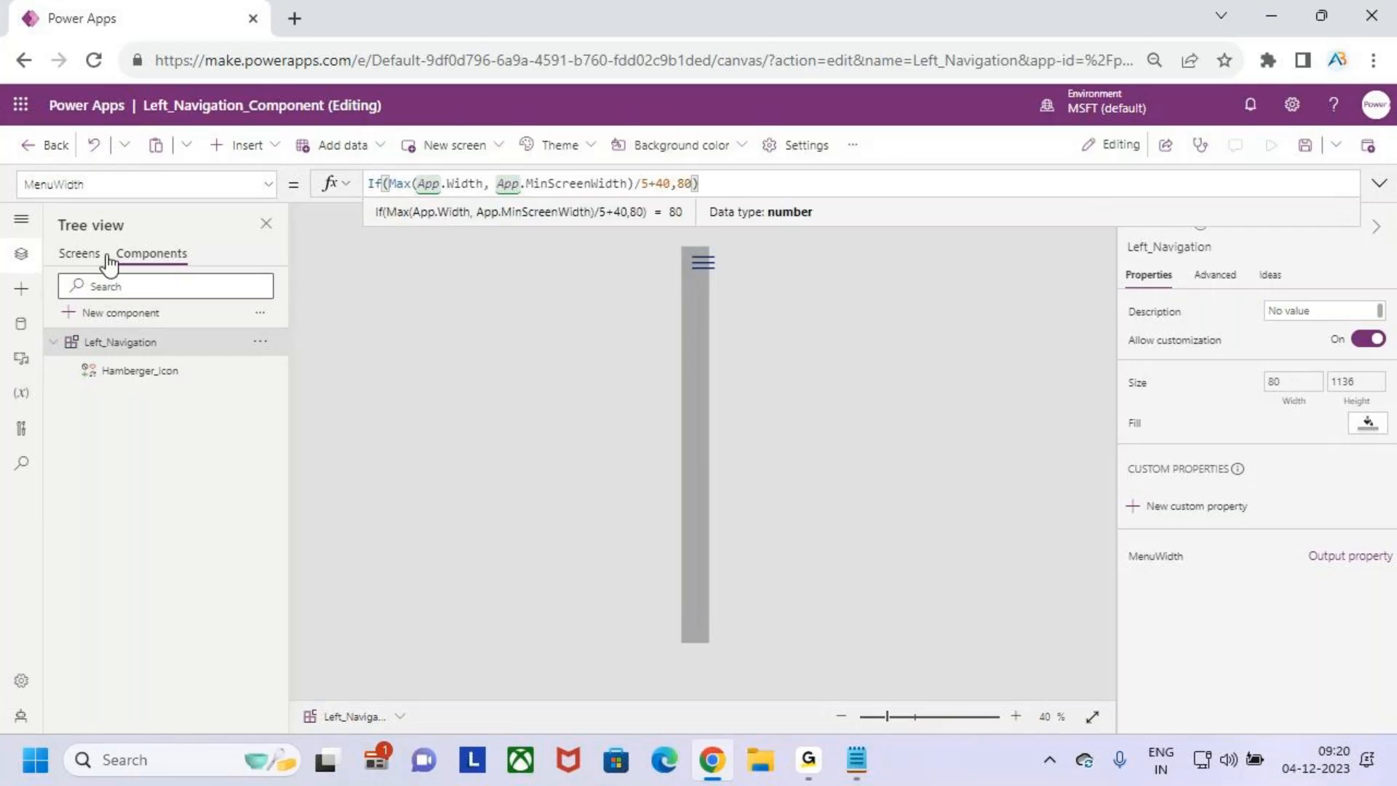
click(182, 256)
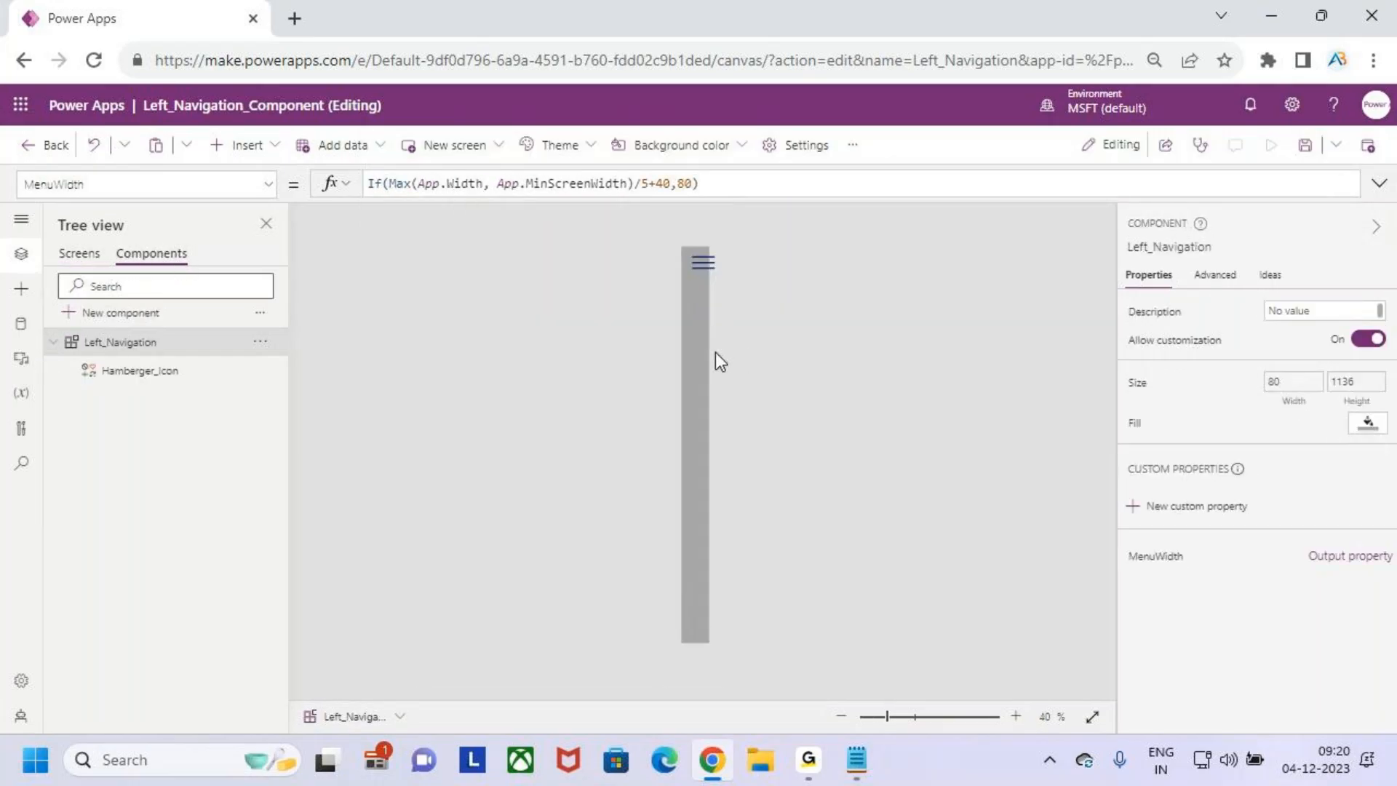
- Narrow the hamburger icon to a width of 67 and place it at X 8, Y 0 inside the component
click(700, 262)
scroll(704, 260, up, 10)
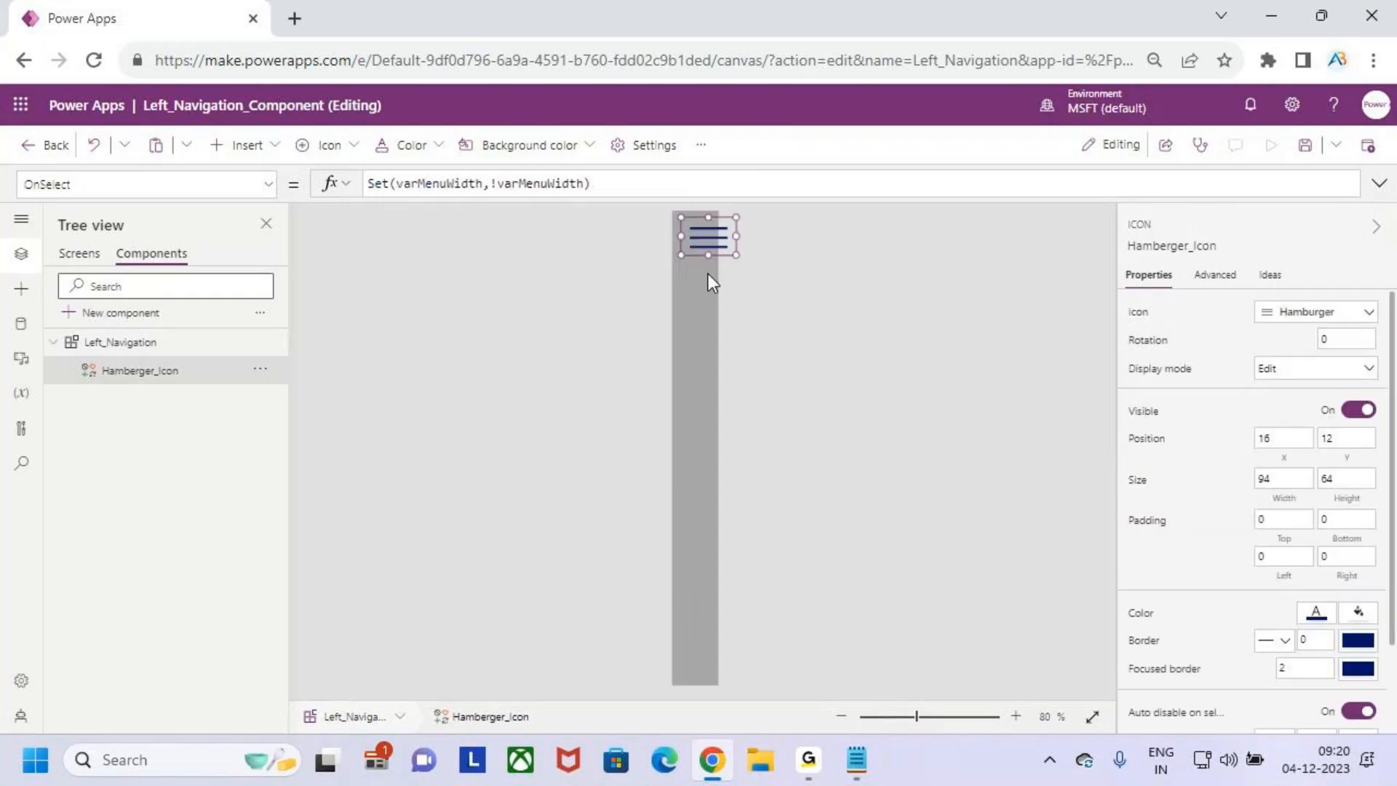
drag(713, 257, 683, 257)
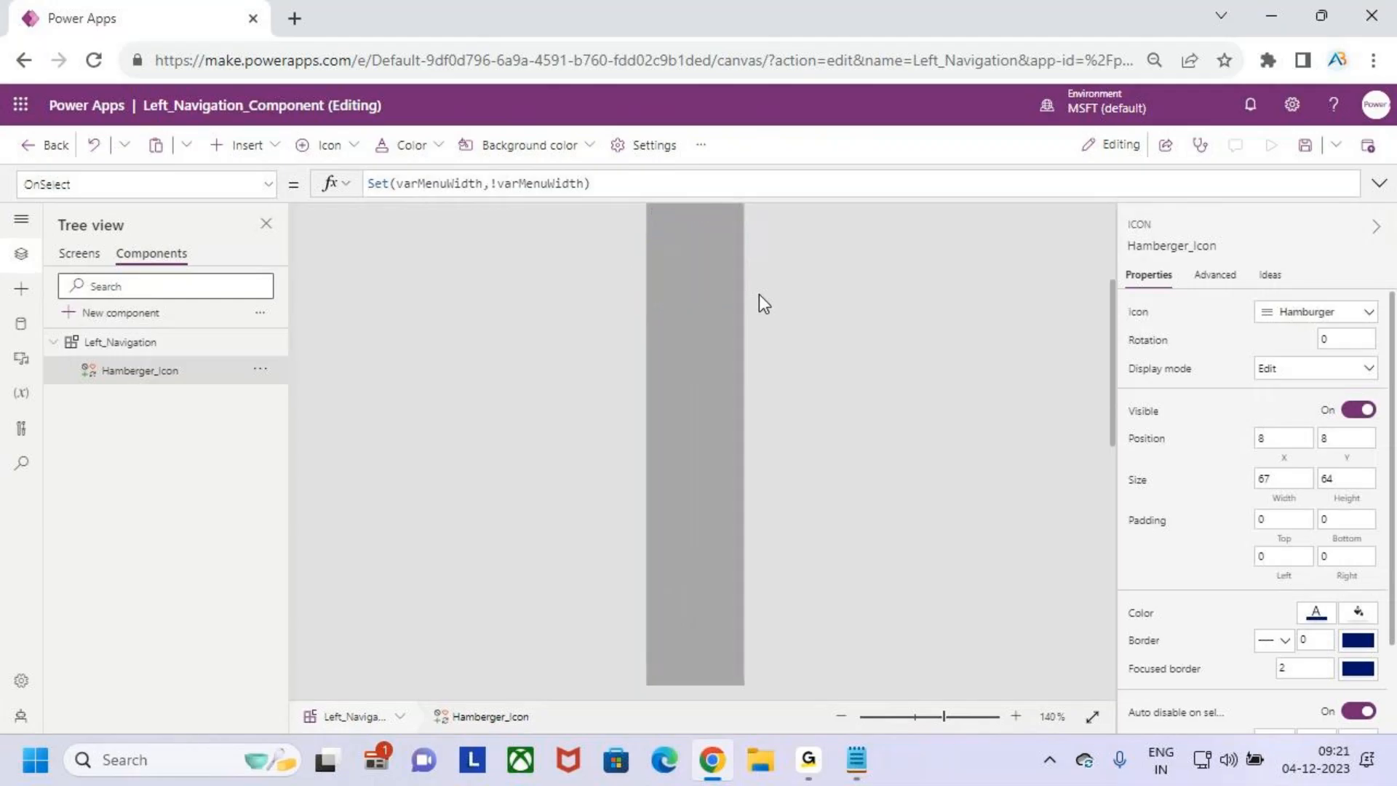
drag(697, 306, 691, 278)
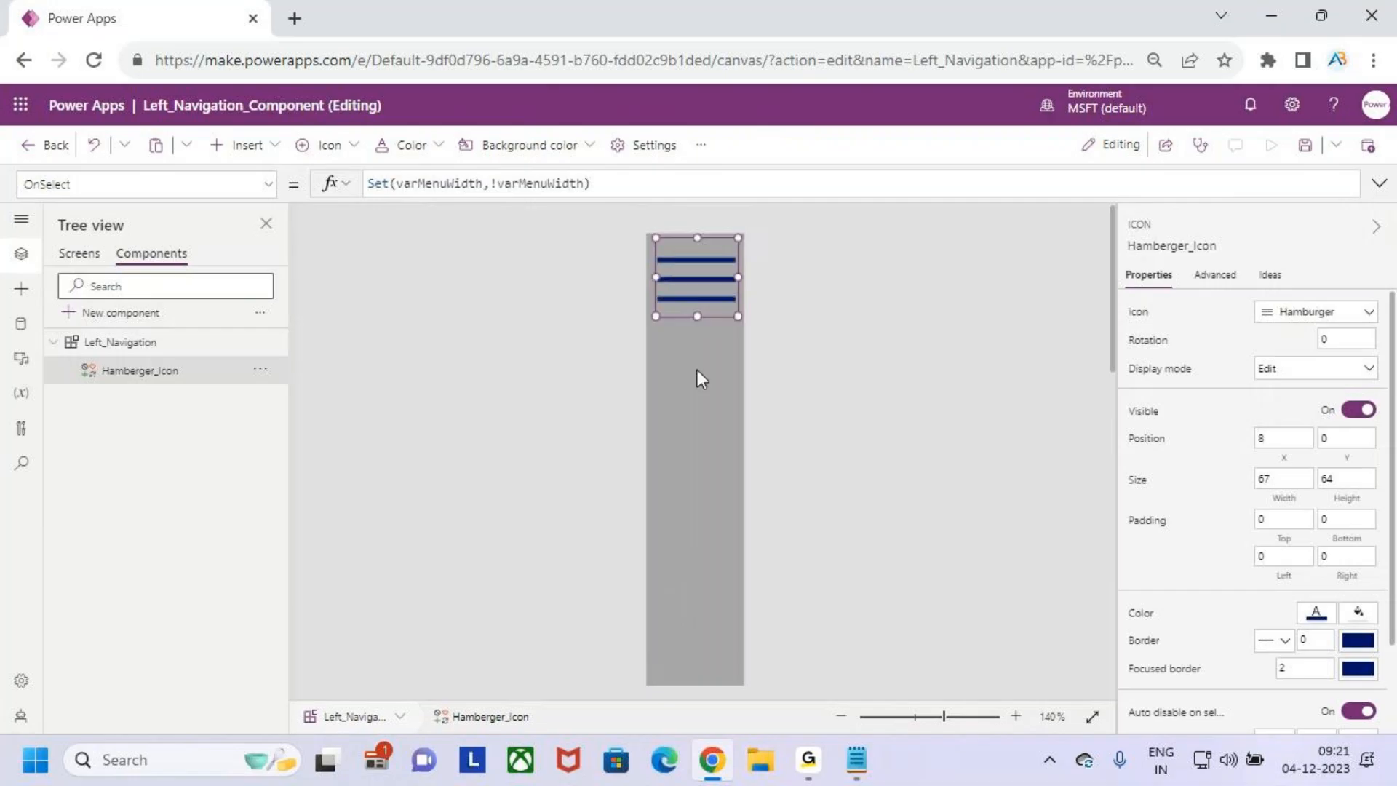
- Change the added offset in the component's MenuWidth formula to +50, giving If(Max(App.Width, App.MinScreenWidth)/5+50,80)
click(697, 384)
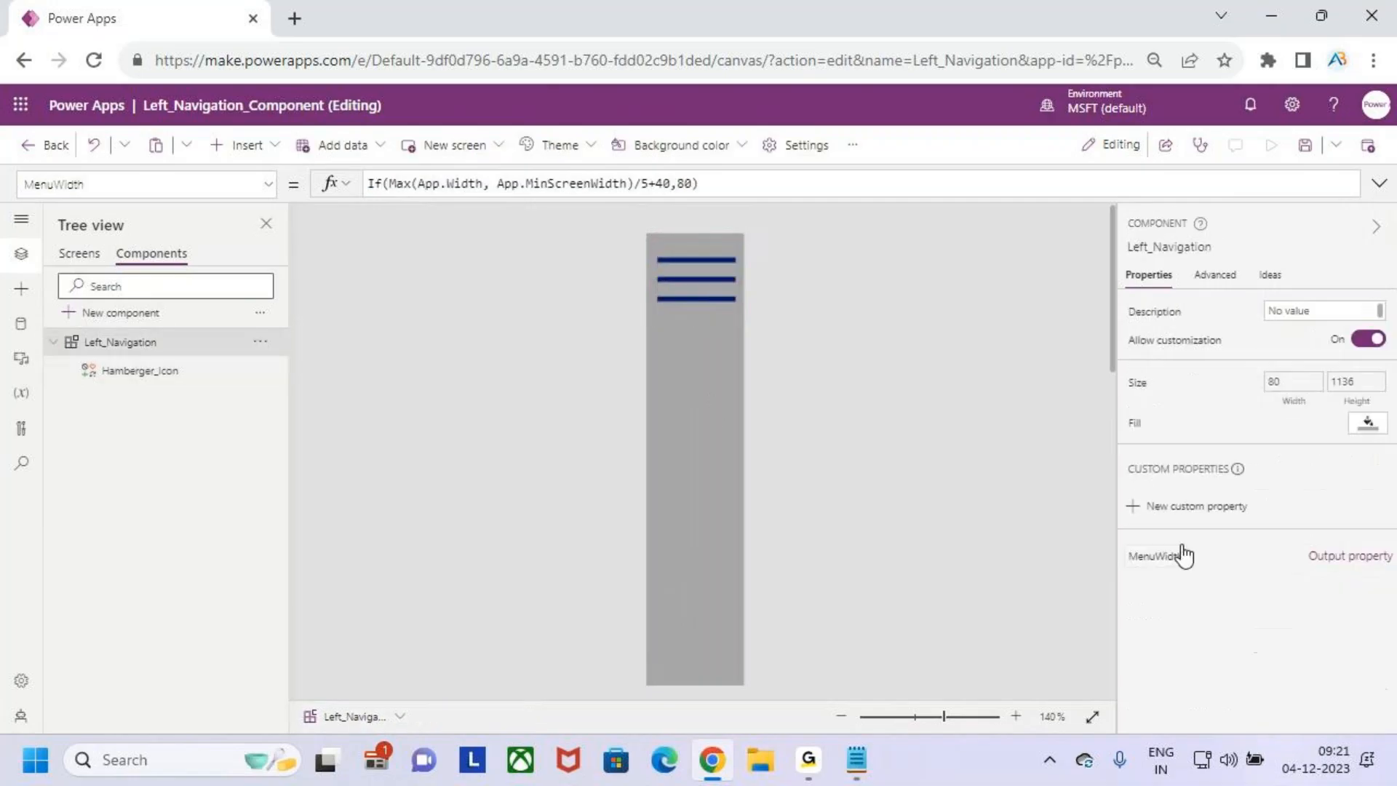
click(671, 185)
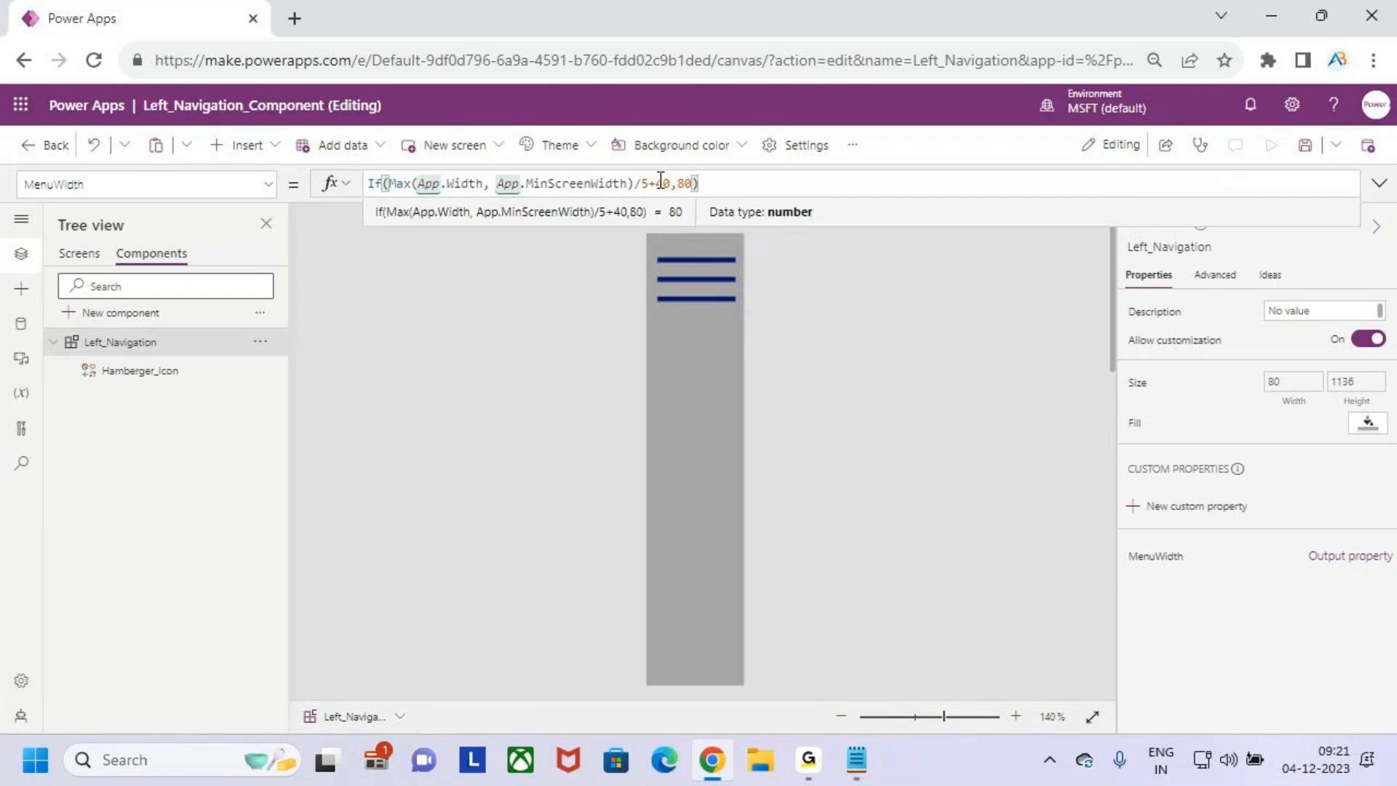
click(666, 185)
key(BackSpace)
text(50=)
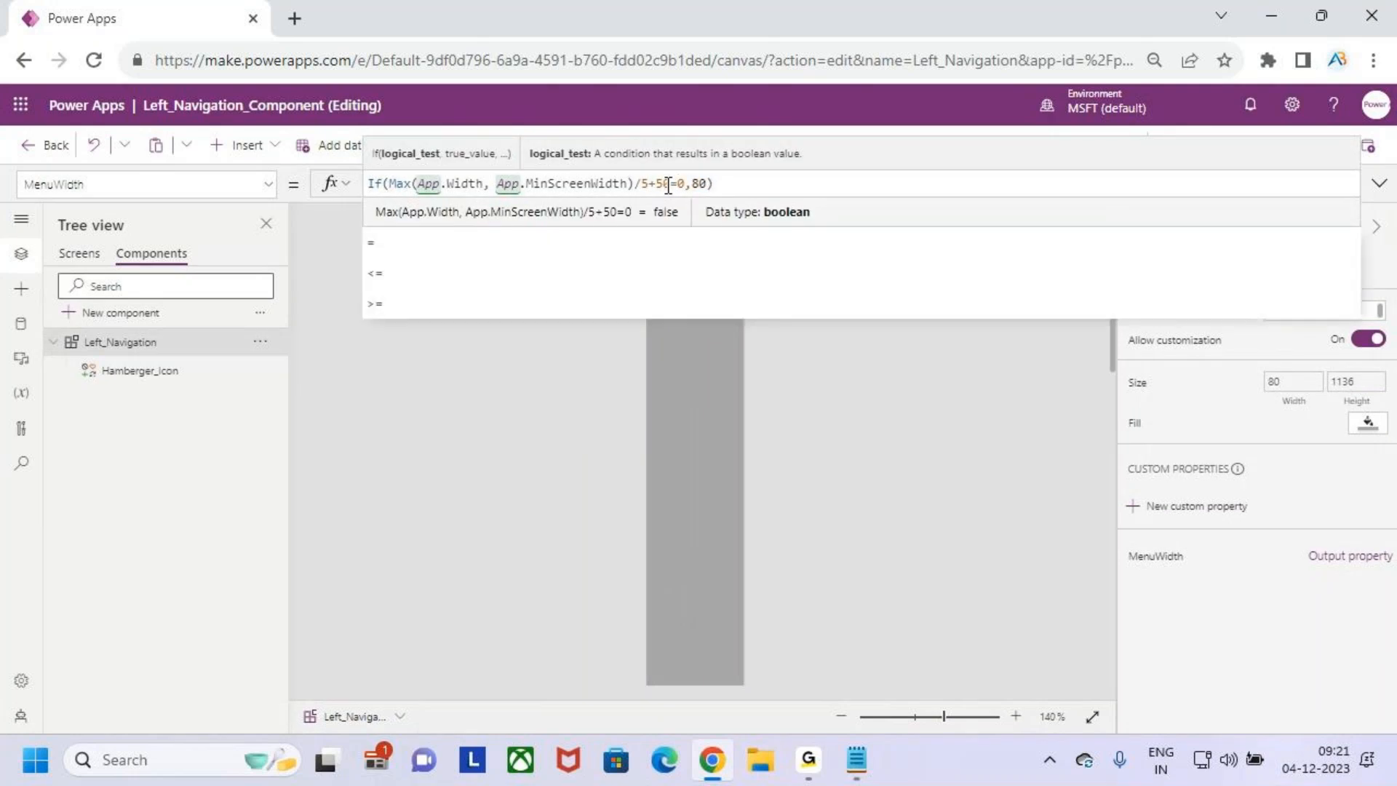
key(BackSpace)
key(Delete)
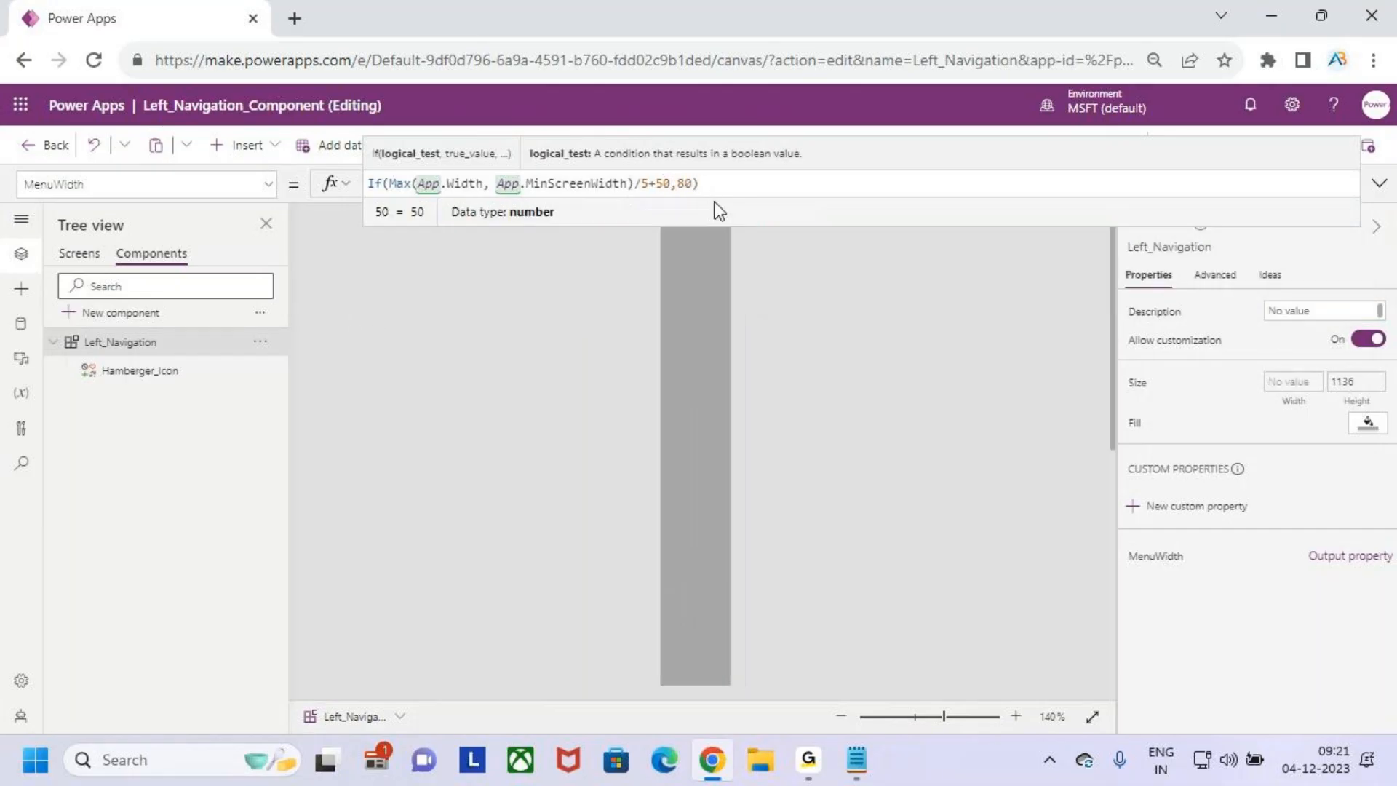
click(720, 346)
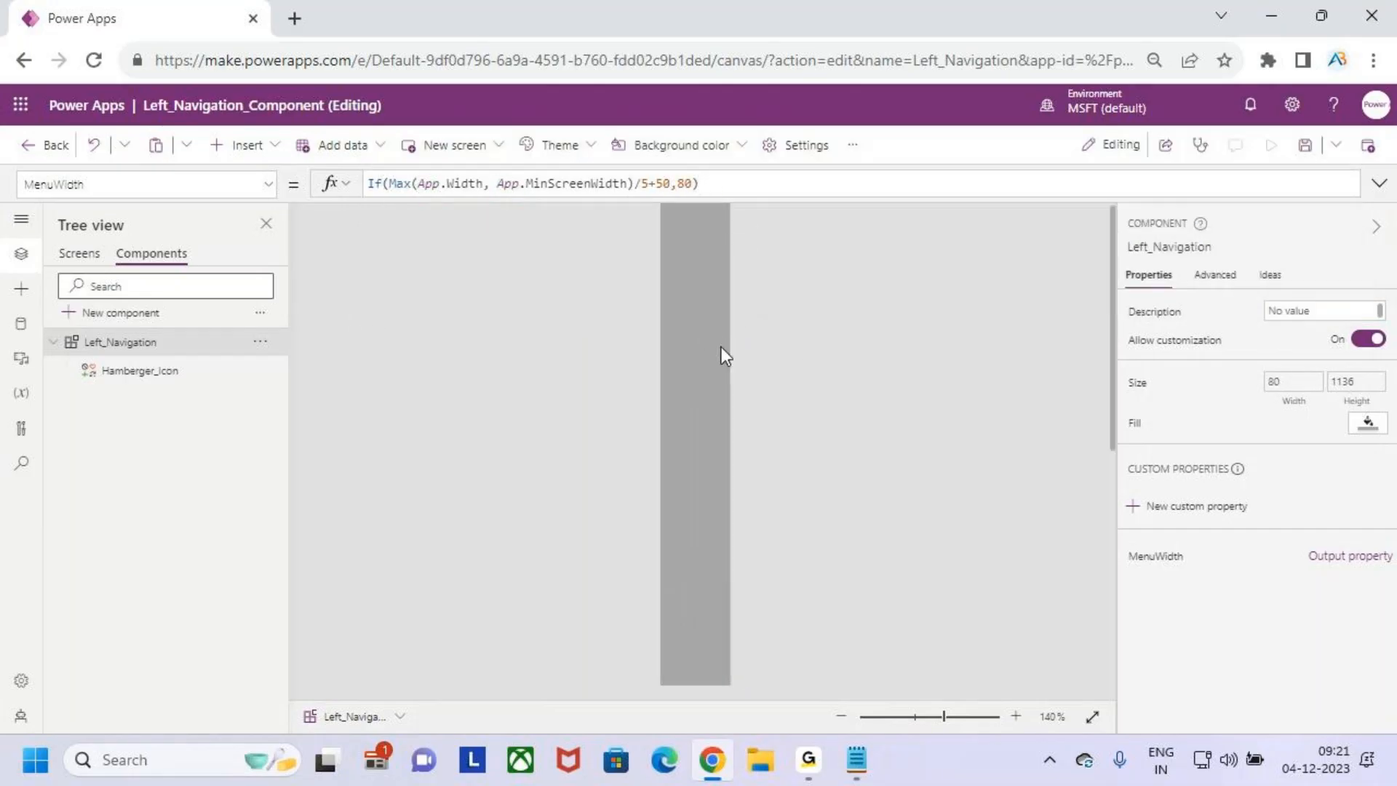
scroll(722, 340, up, 3)
scroll(722, 341, down, 4)
scroll(722, 340, down, 6)
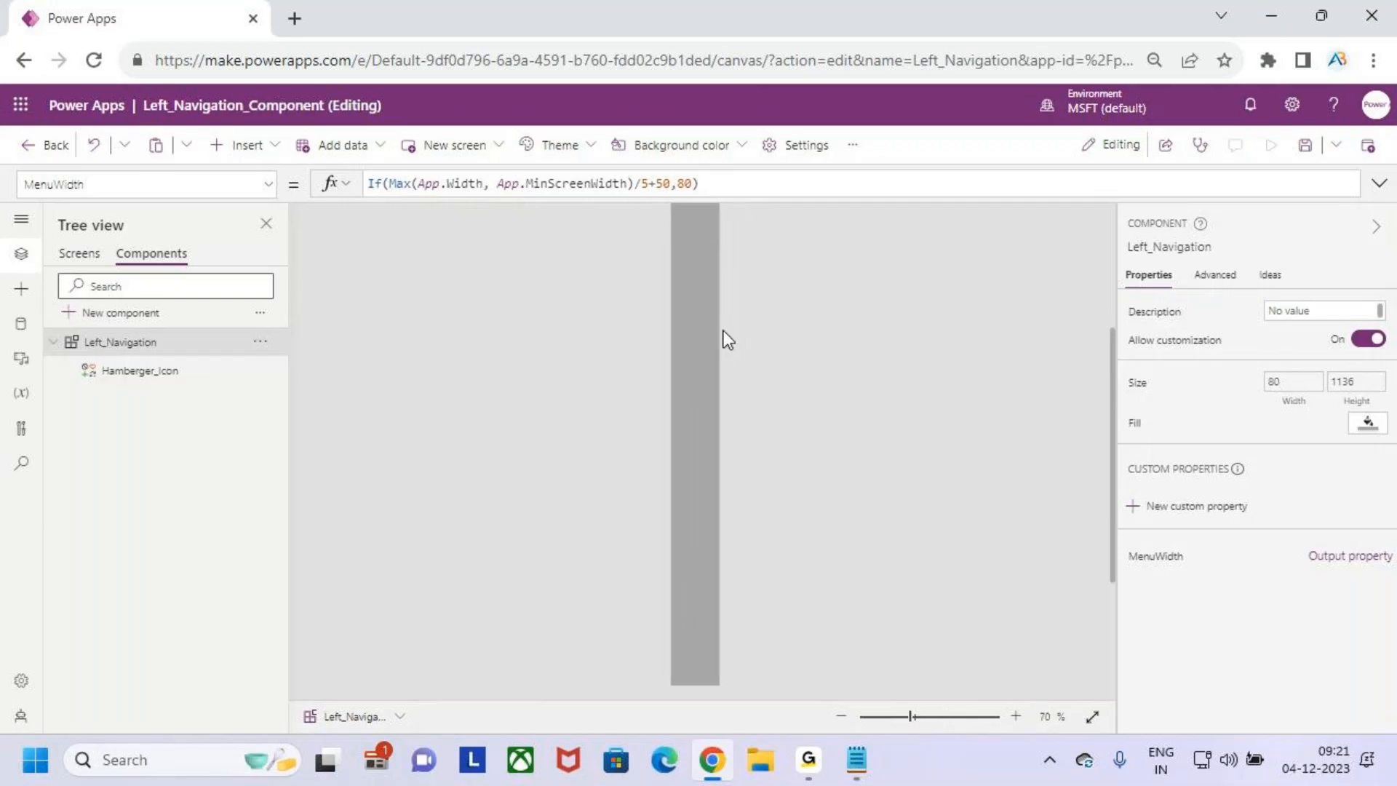
scroll(723, 331, down, 1)
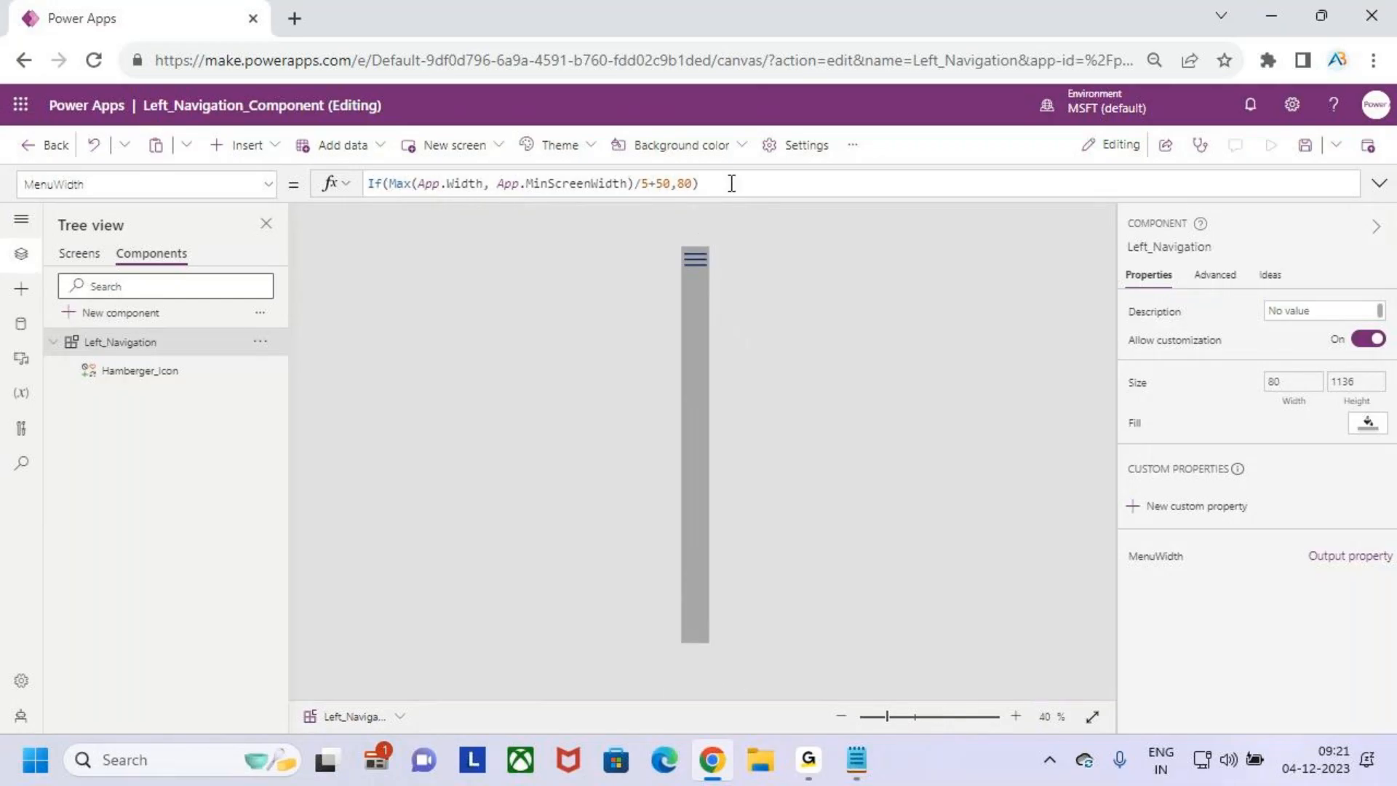
- Check the Left_Navigation component's MenuWidth and Width formulas and save the app
click(704, 183)
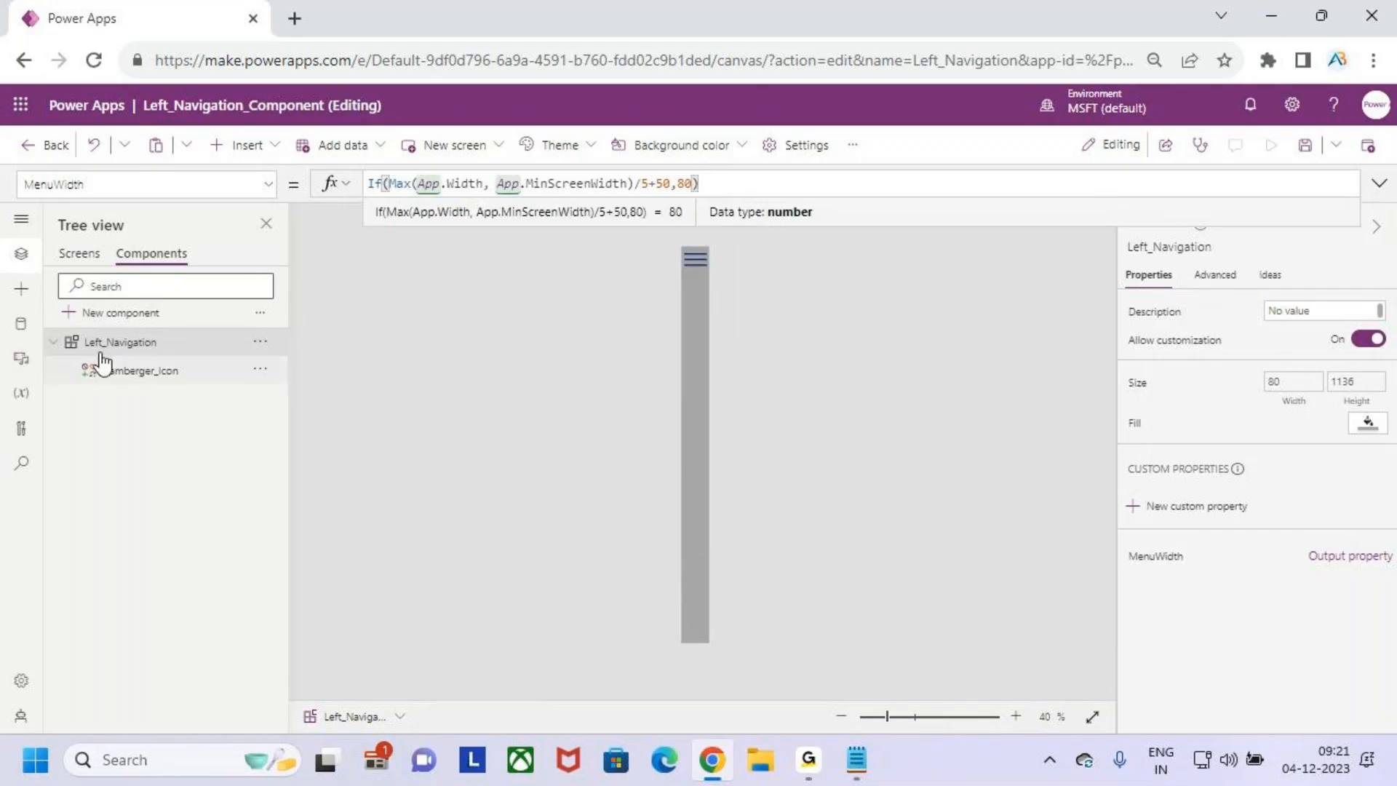
click(141, 339)
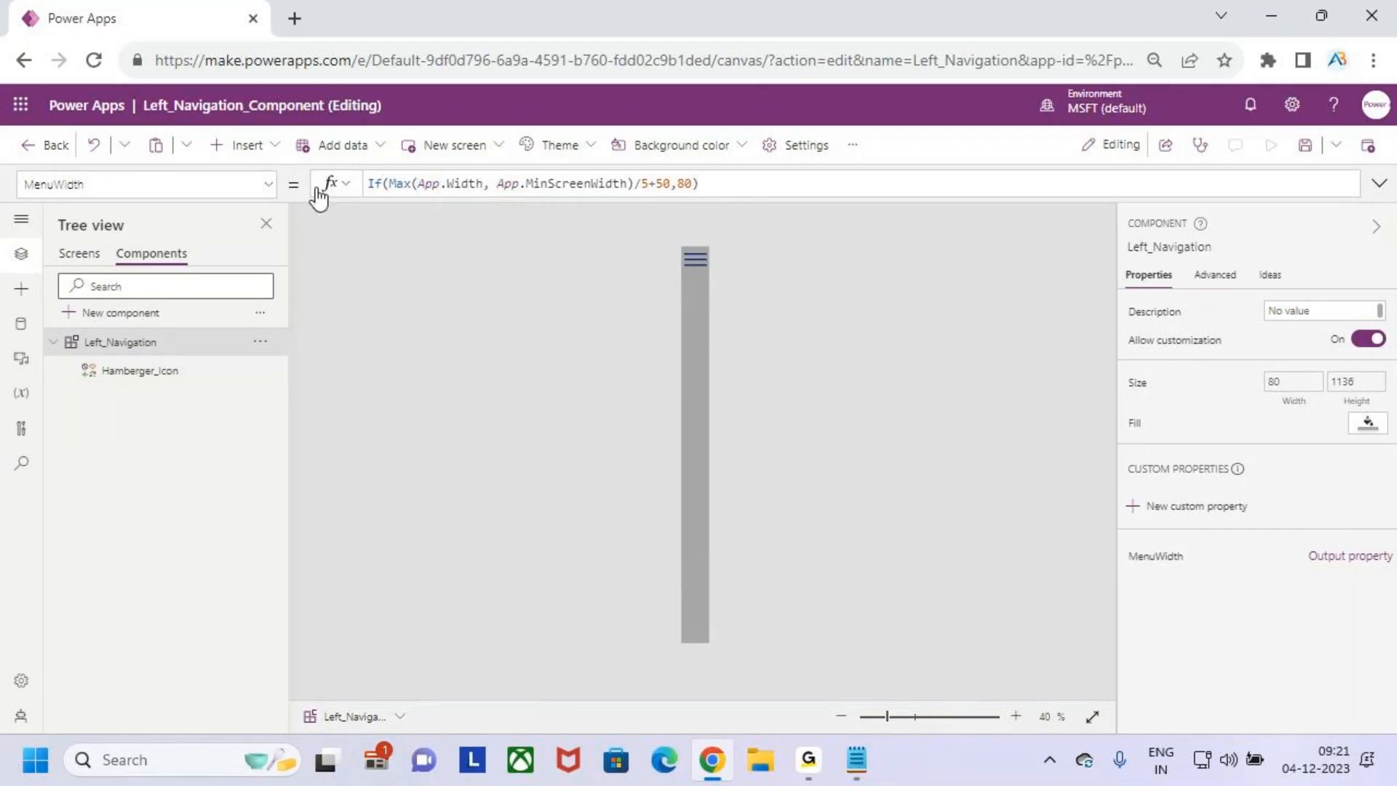
click(268, 184)
click(133, 503)
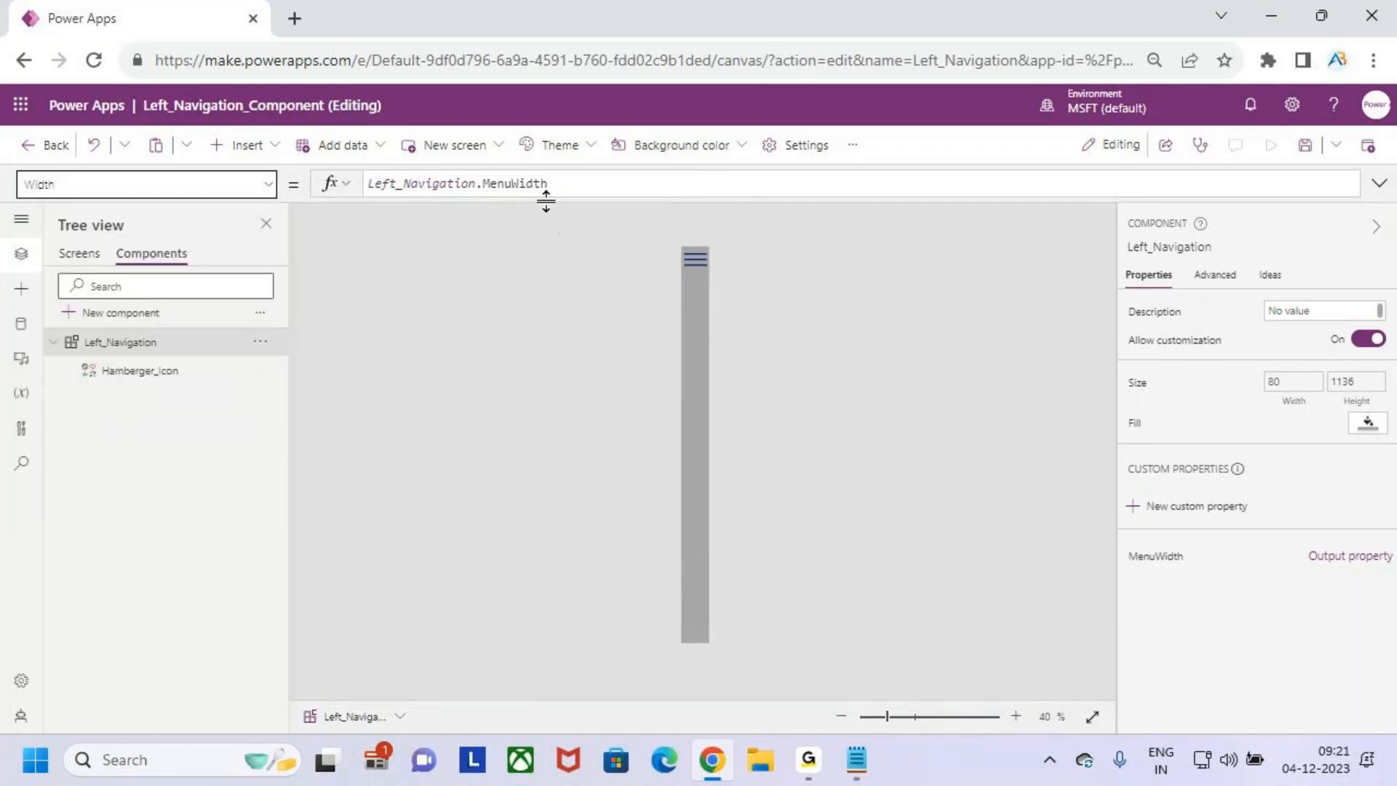
click(527, 183)
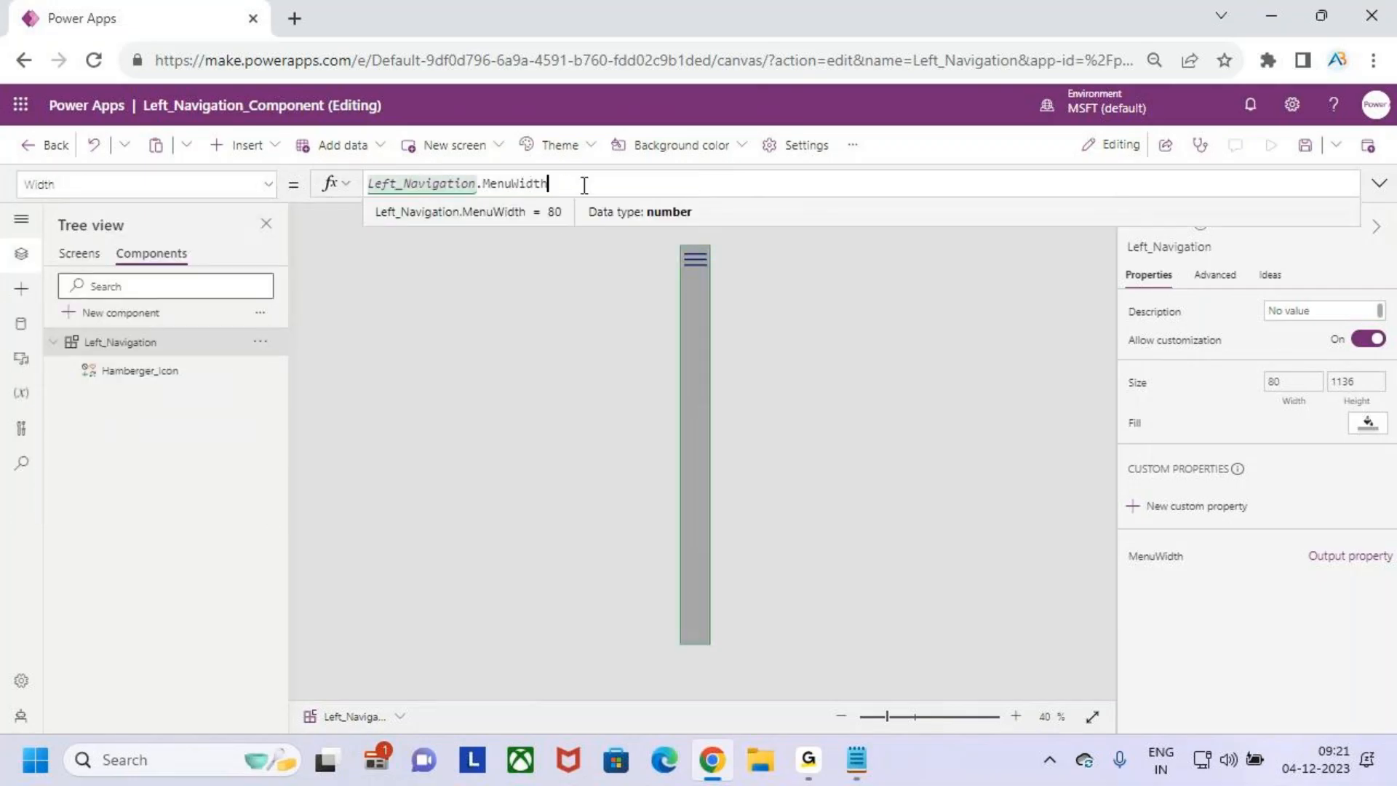
click(1306, 146)
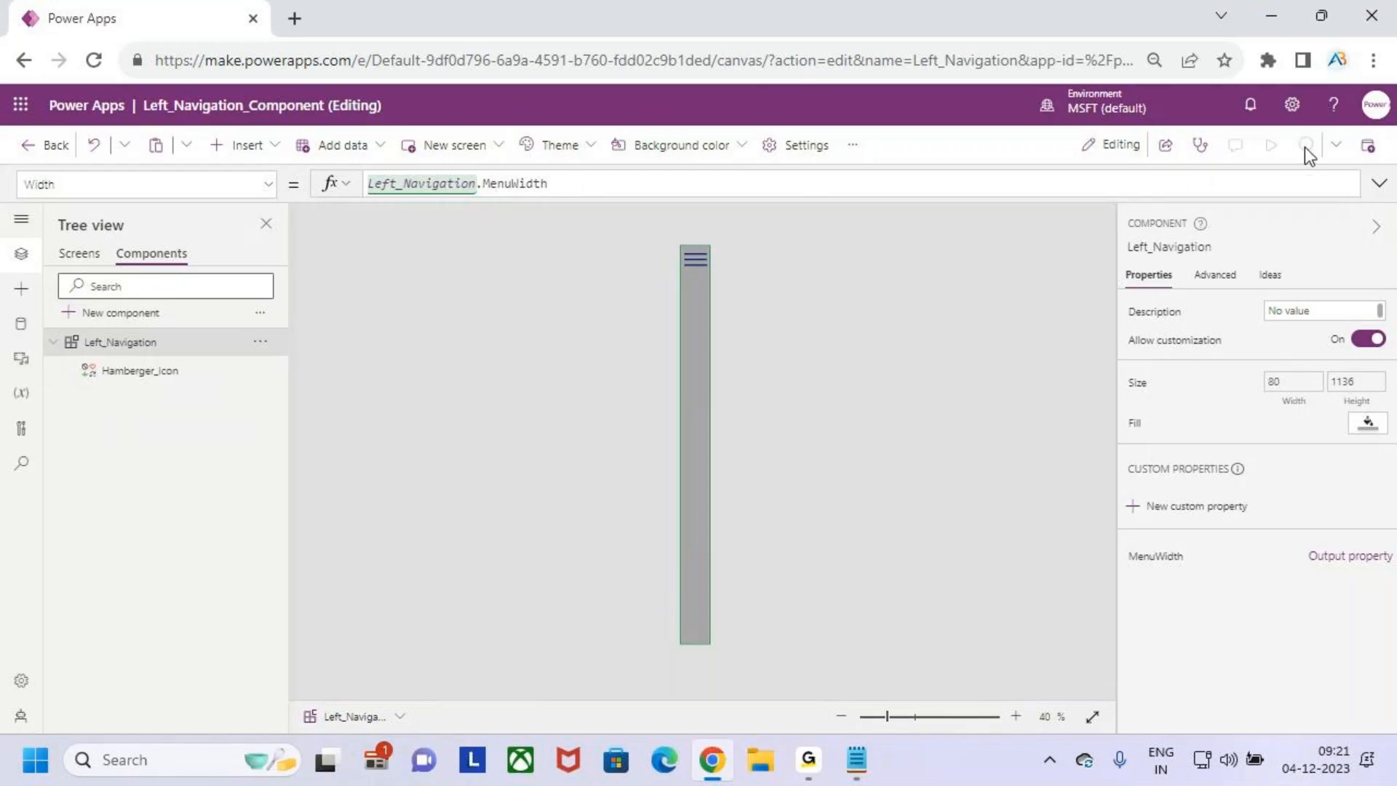
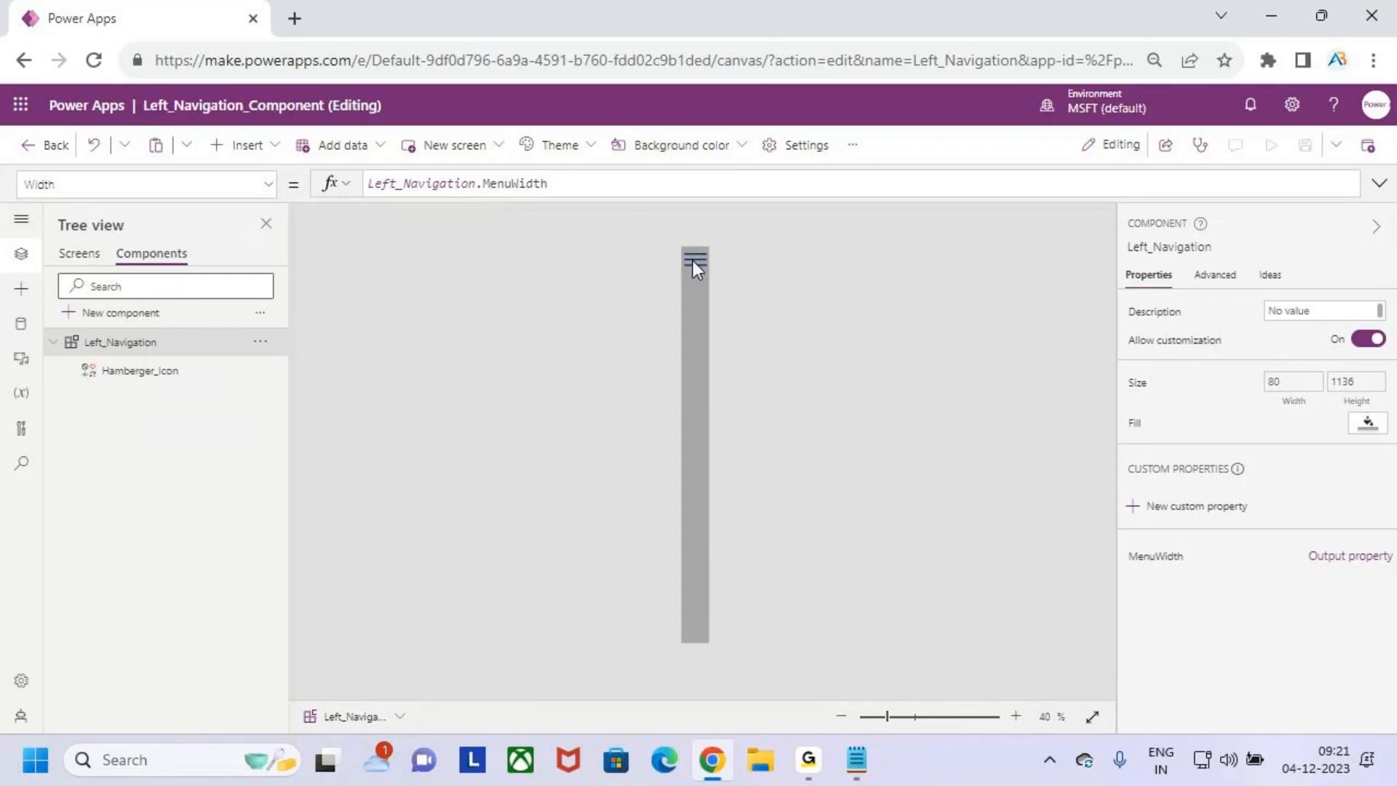
- Insert the custom Left_Navigation component onto Screen1 and save the app
click(75, 256)
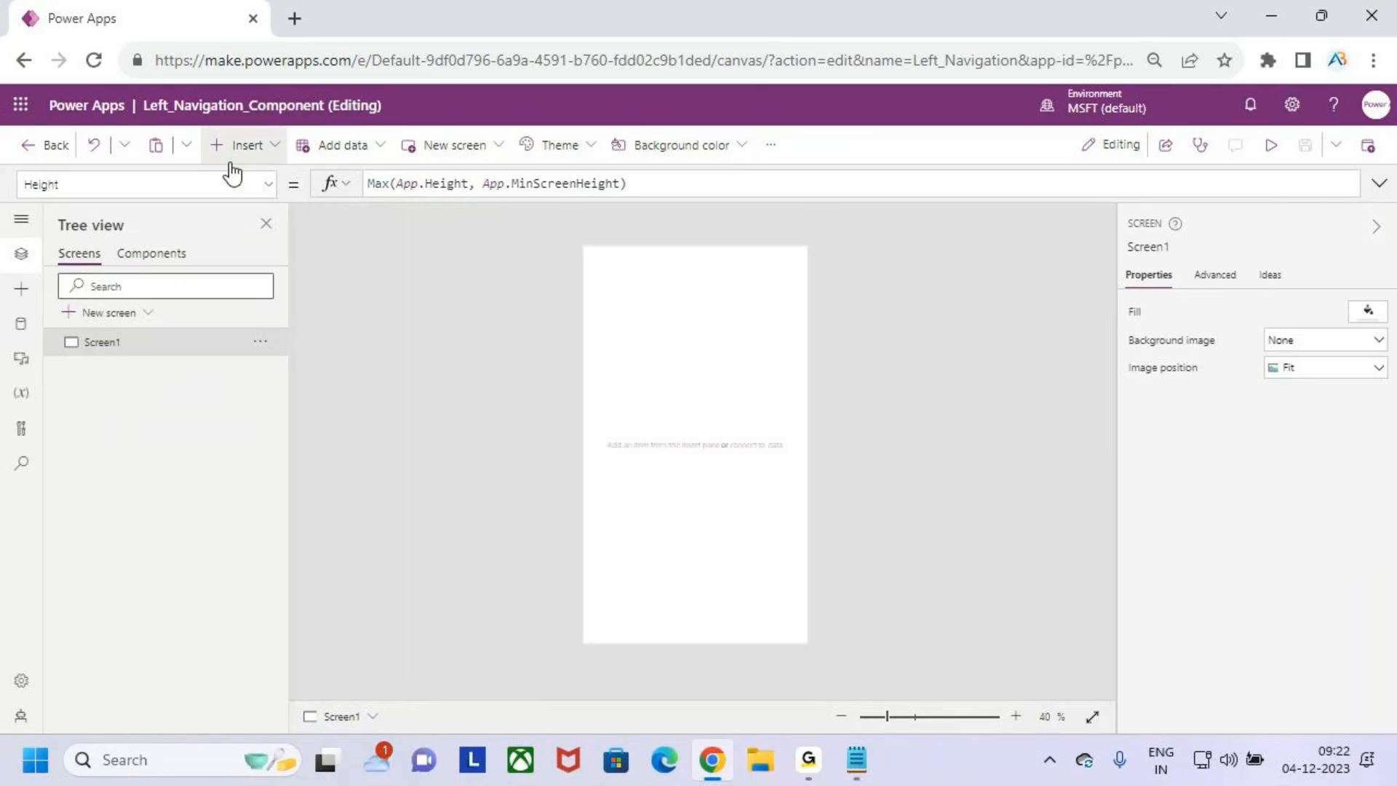
click(20, 327)
click(21, 289)
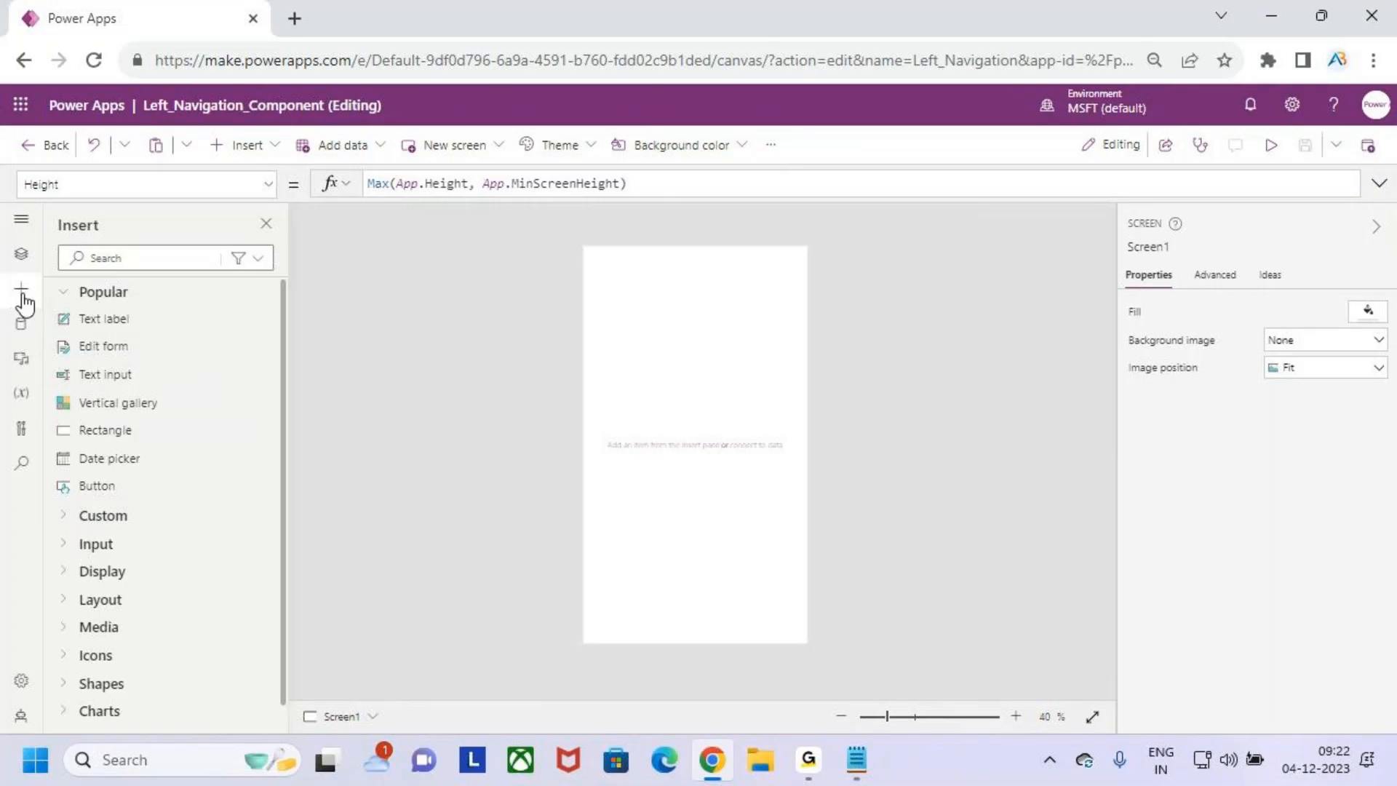
click(76, 521)
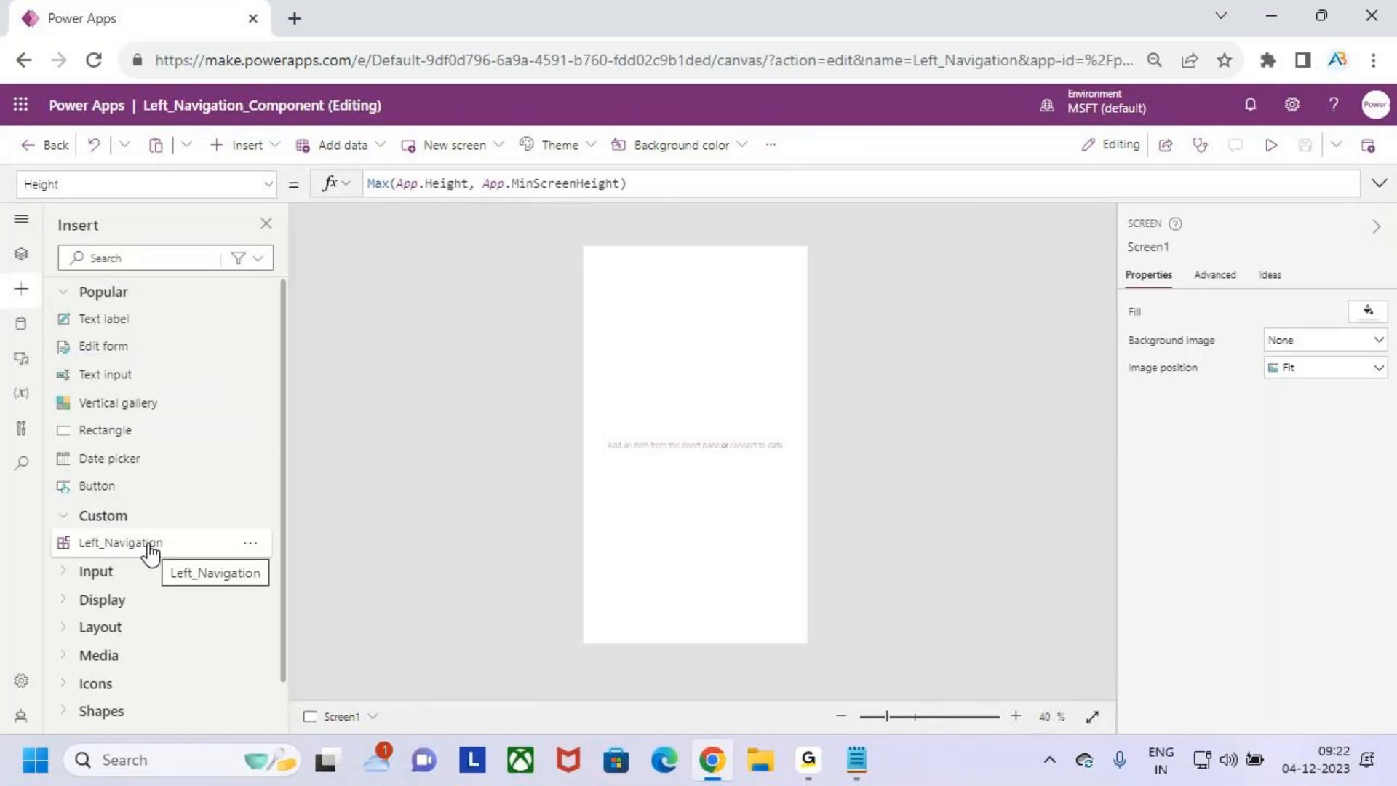
click(692, 356)
click(1306, 152)
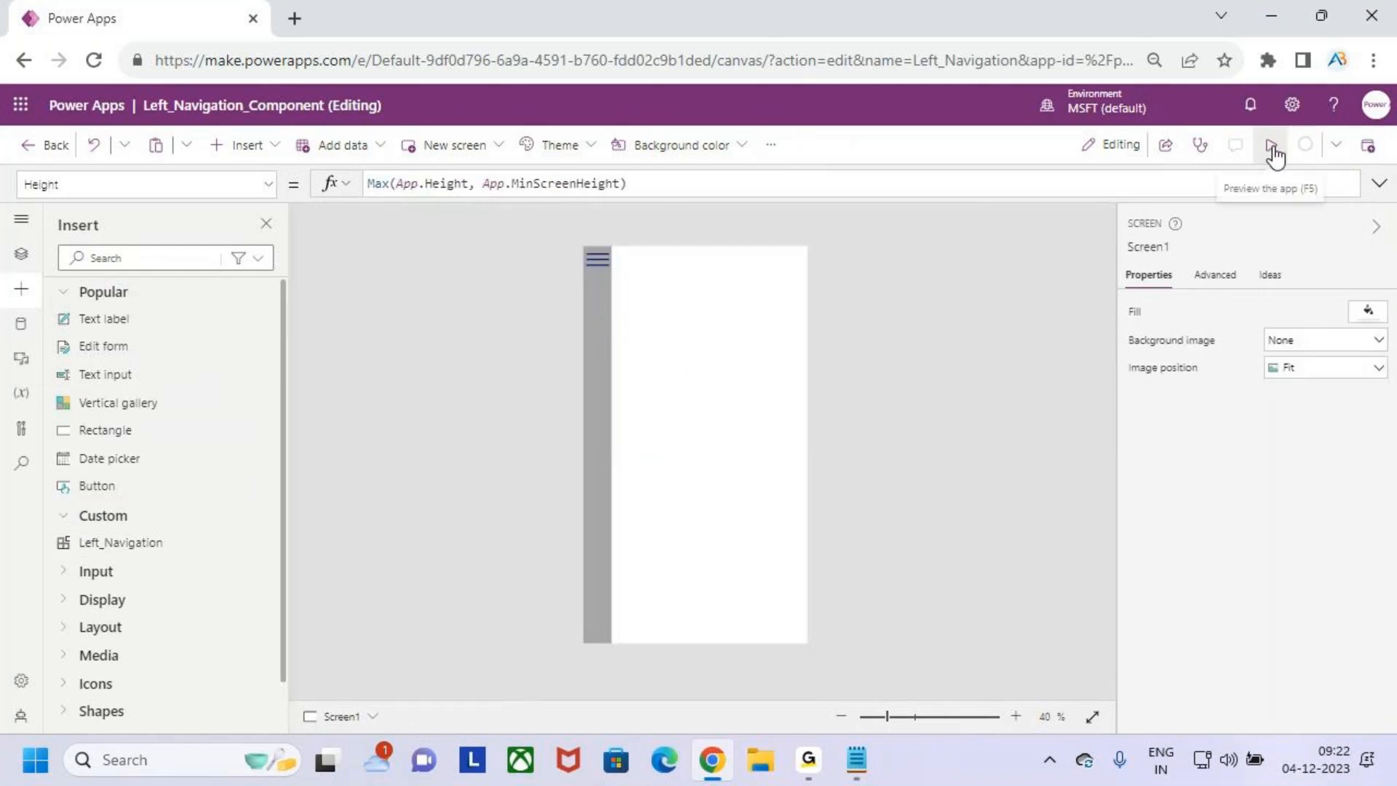
- Preview the app to test the navigation menu's hamburger icon, and exit the preview
click(1272, 153)
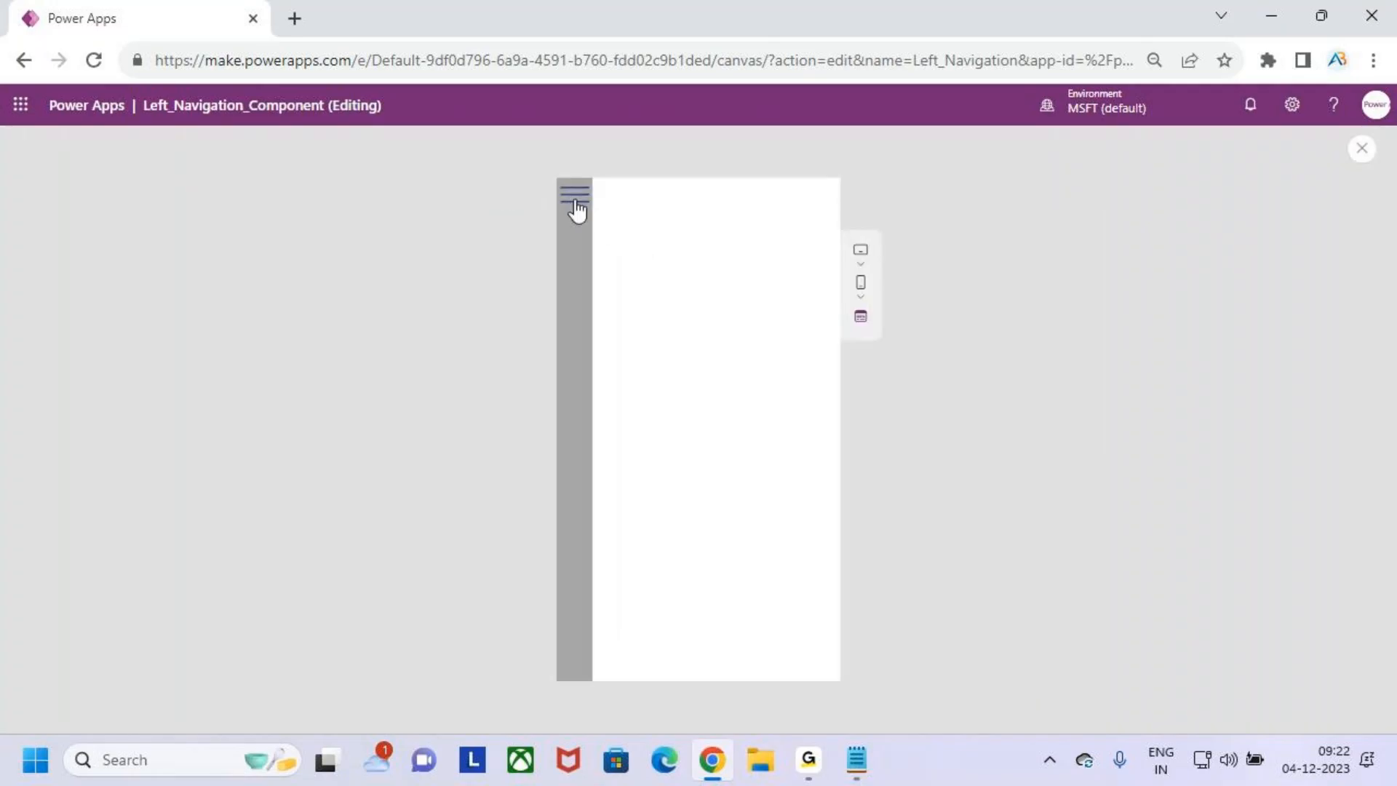
click(1361, 149)
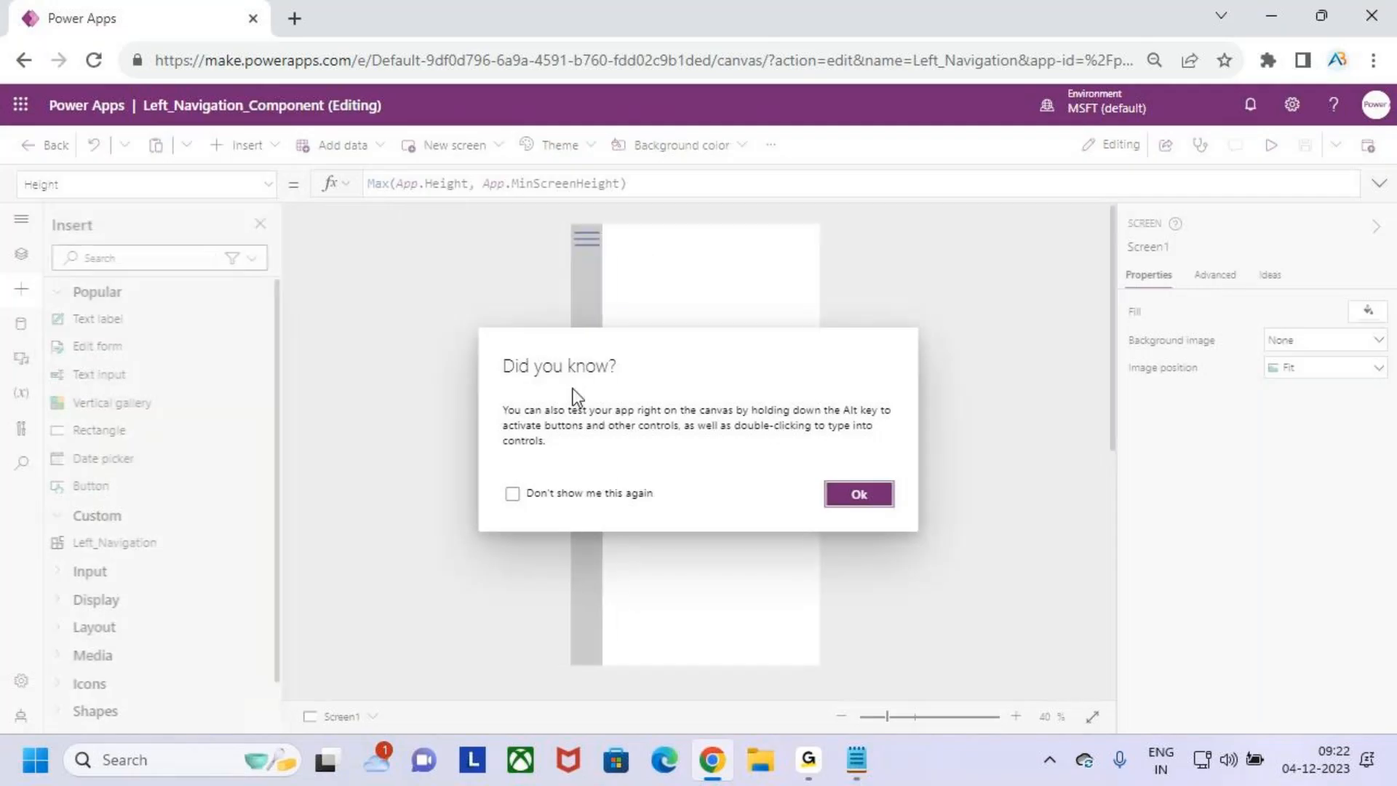
click(871, 497)
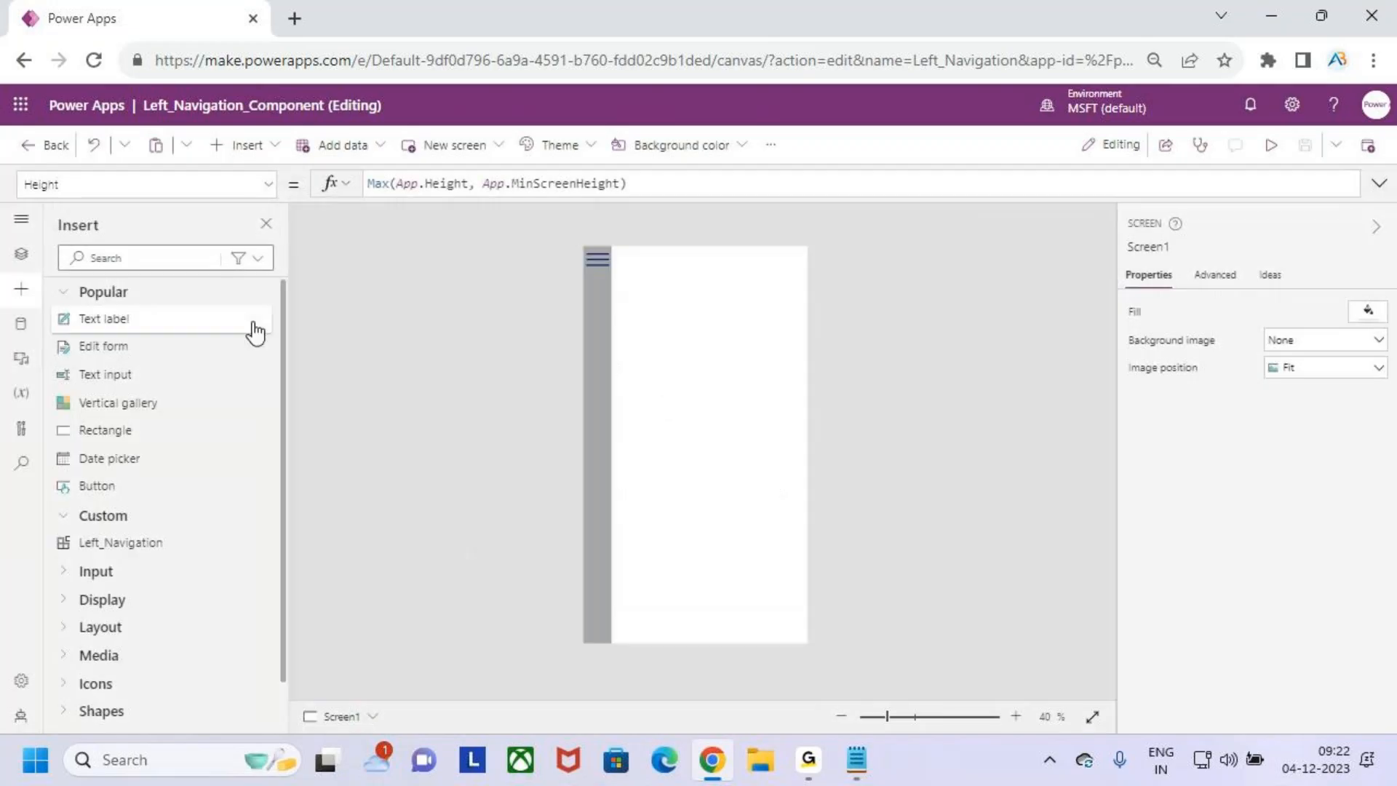
- Change the collapsed width in the Left_Navigation component's MenuWidth formula to 90, giving If(Max(App.Width, App.MinScreenWidth)/5+50,90)
click(22, 256)
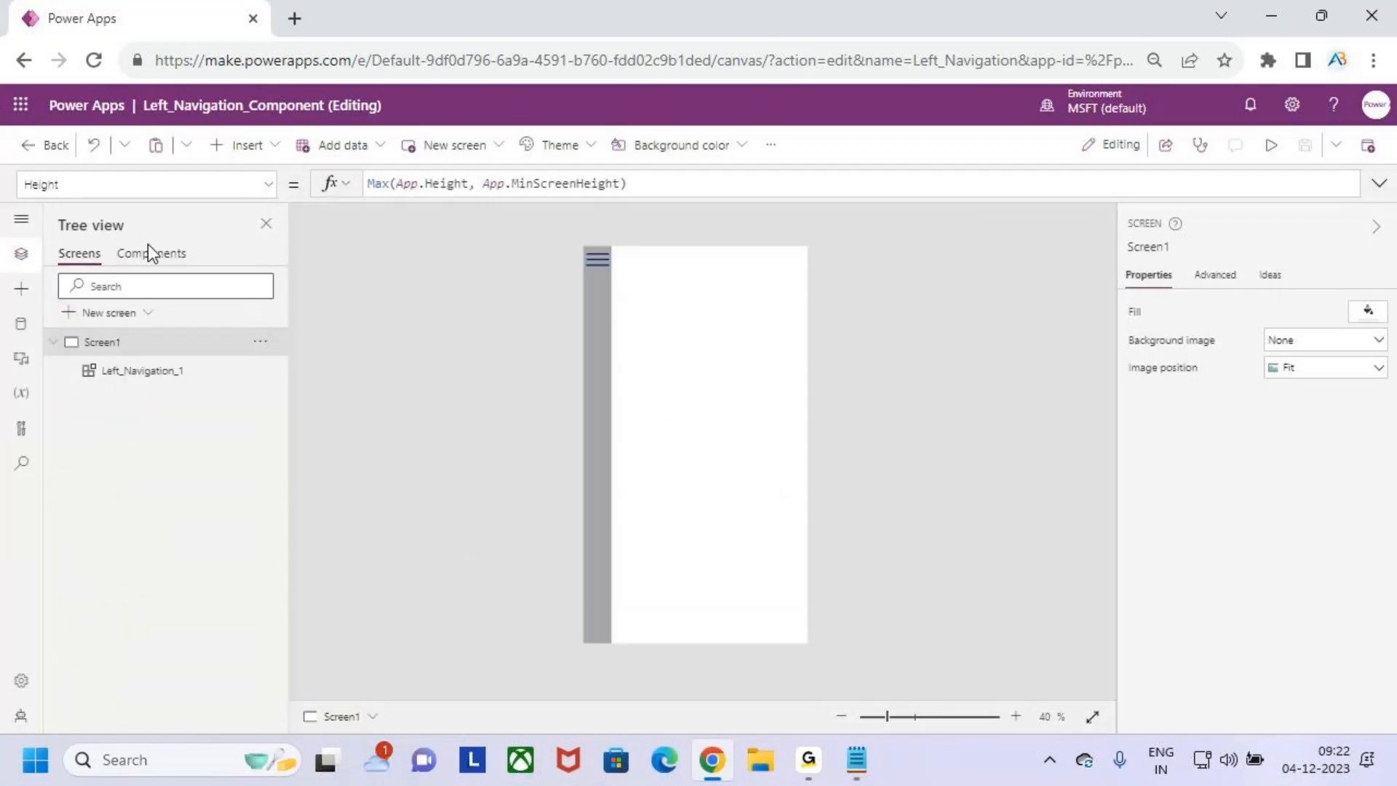
click(149, 252)
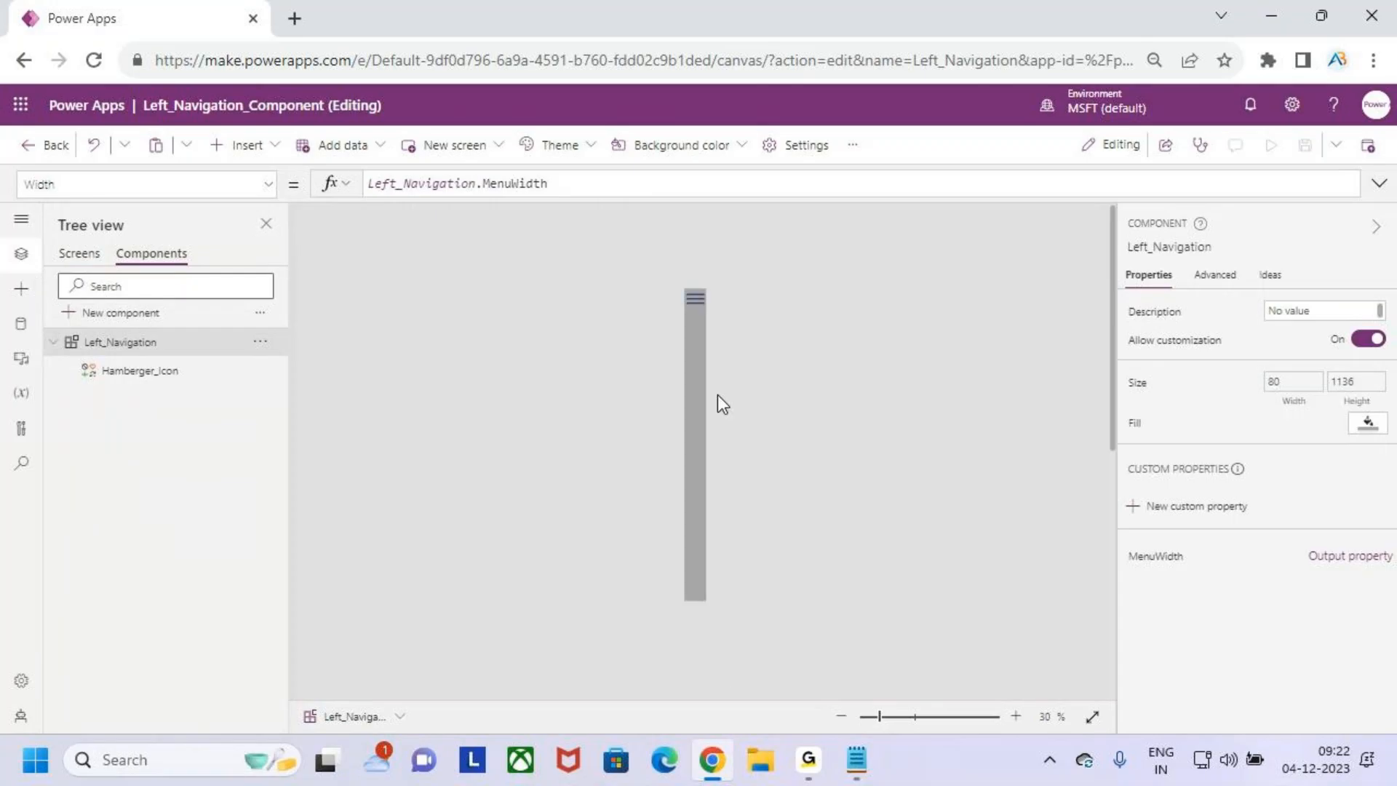
click(1157, 556)
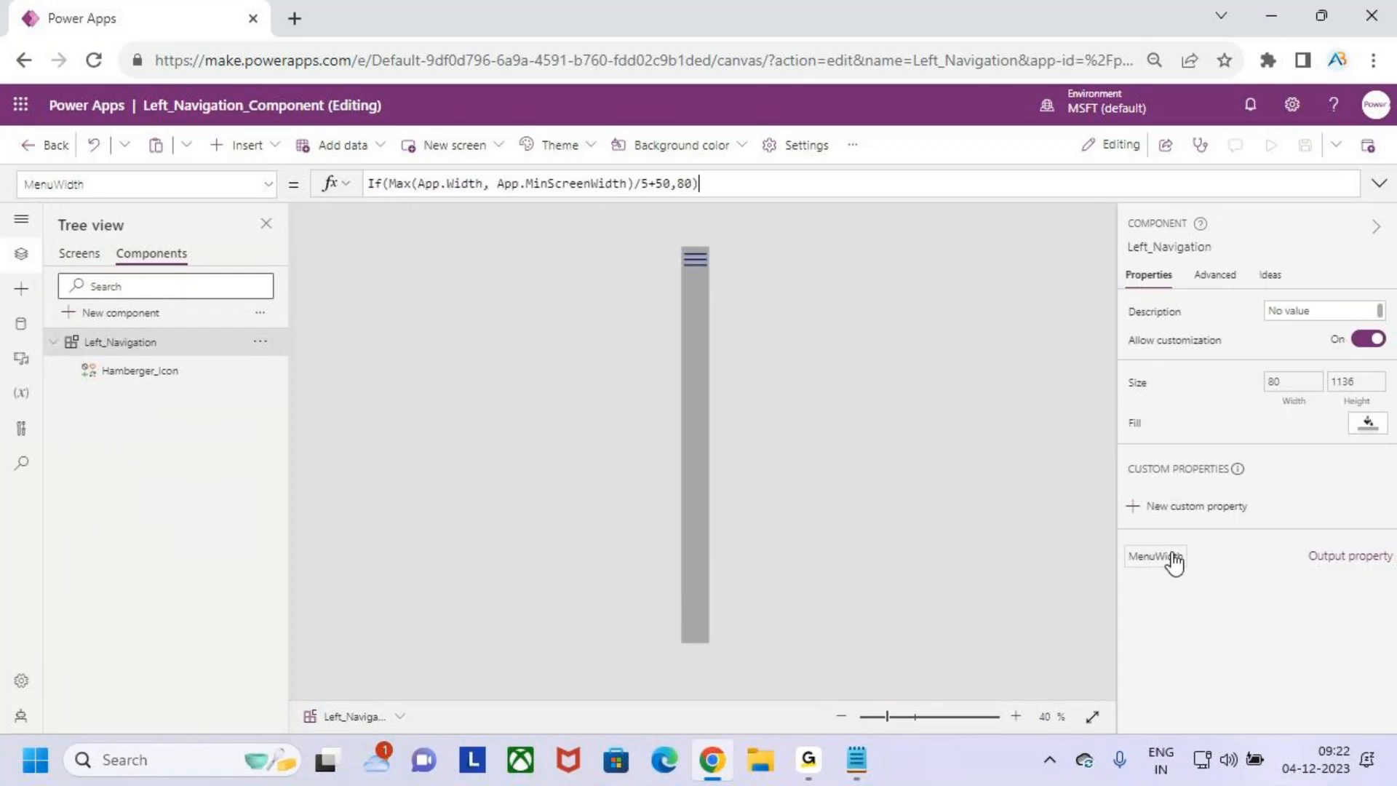
click(713, 185)
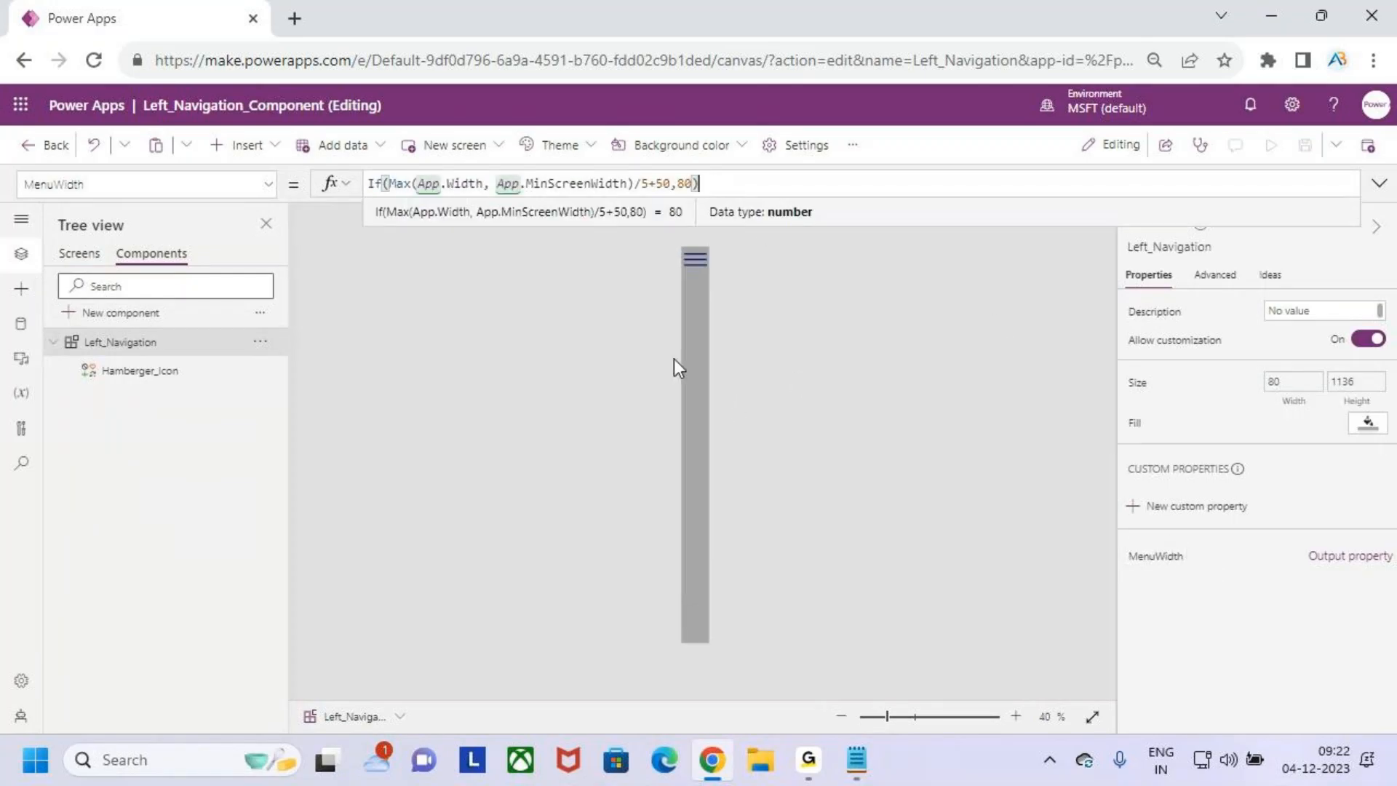
click(687, 183)
key(BackSpace)
text(9)
click(741, 187)
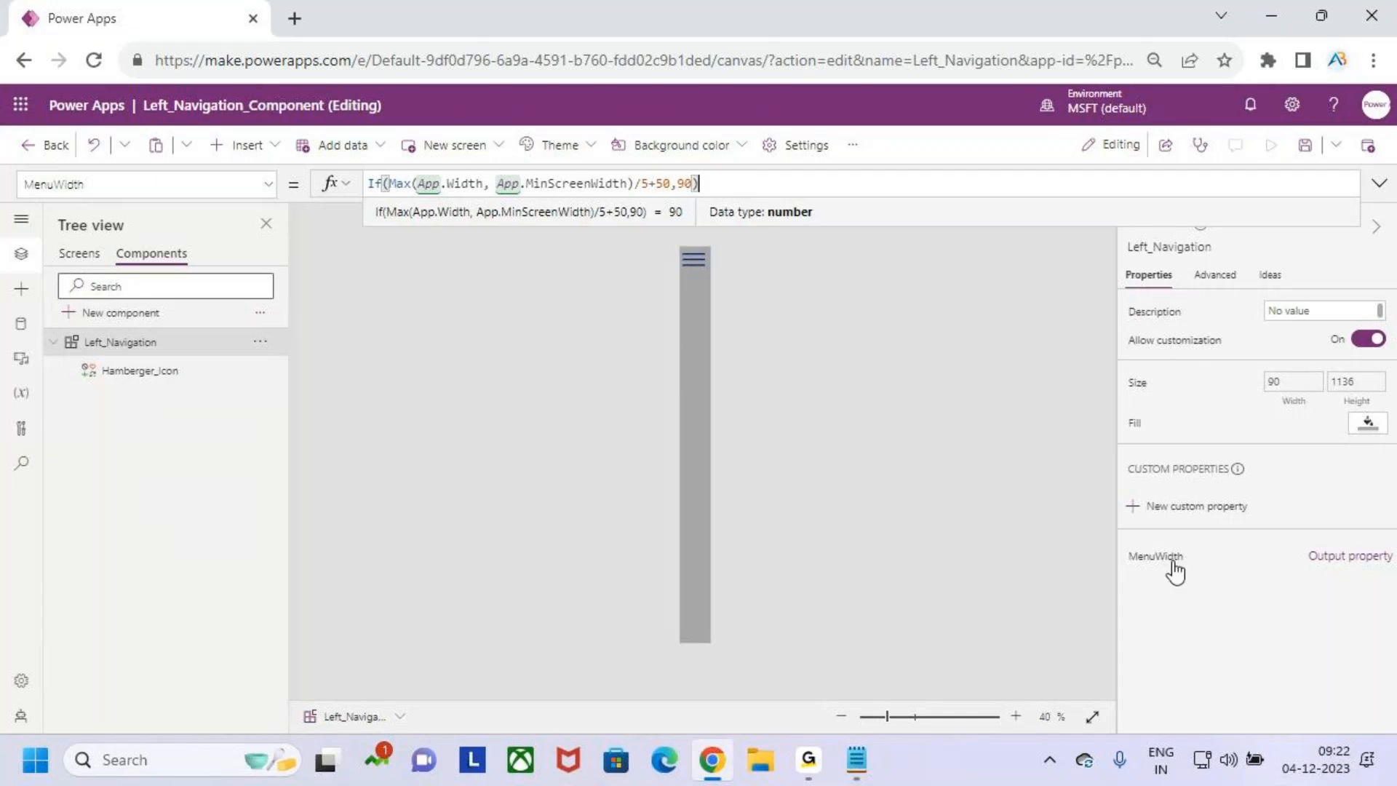
- Review the MenuWidth custom property's definition, the hamburger icon's OnSelect formula and the component's MenuWidth formula
click(1333, 562)
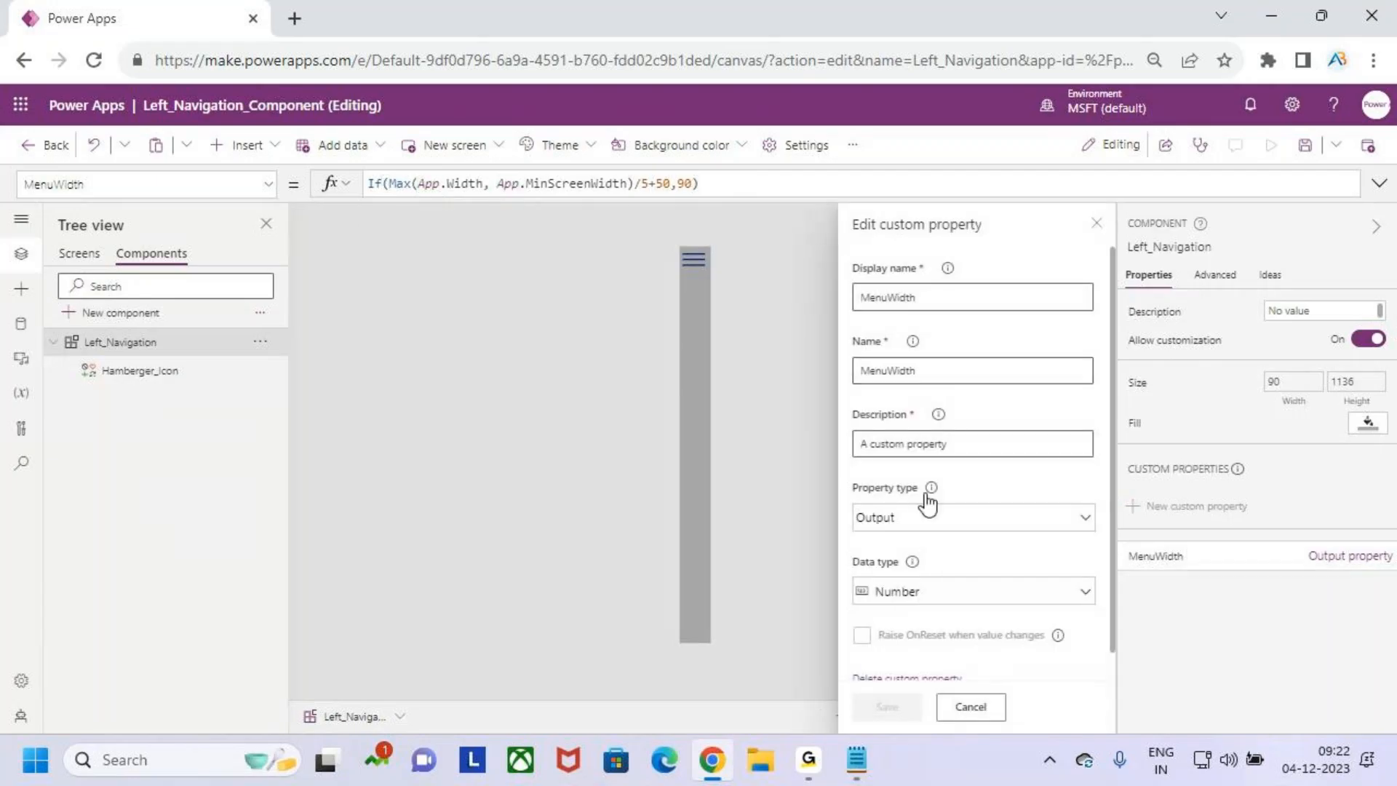
click(700, 265)
click(610, 184)
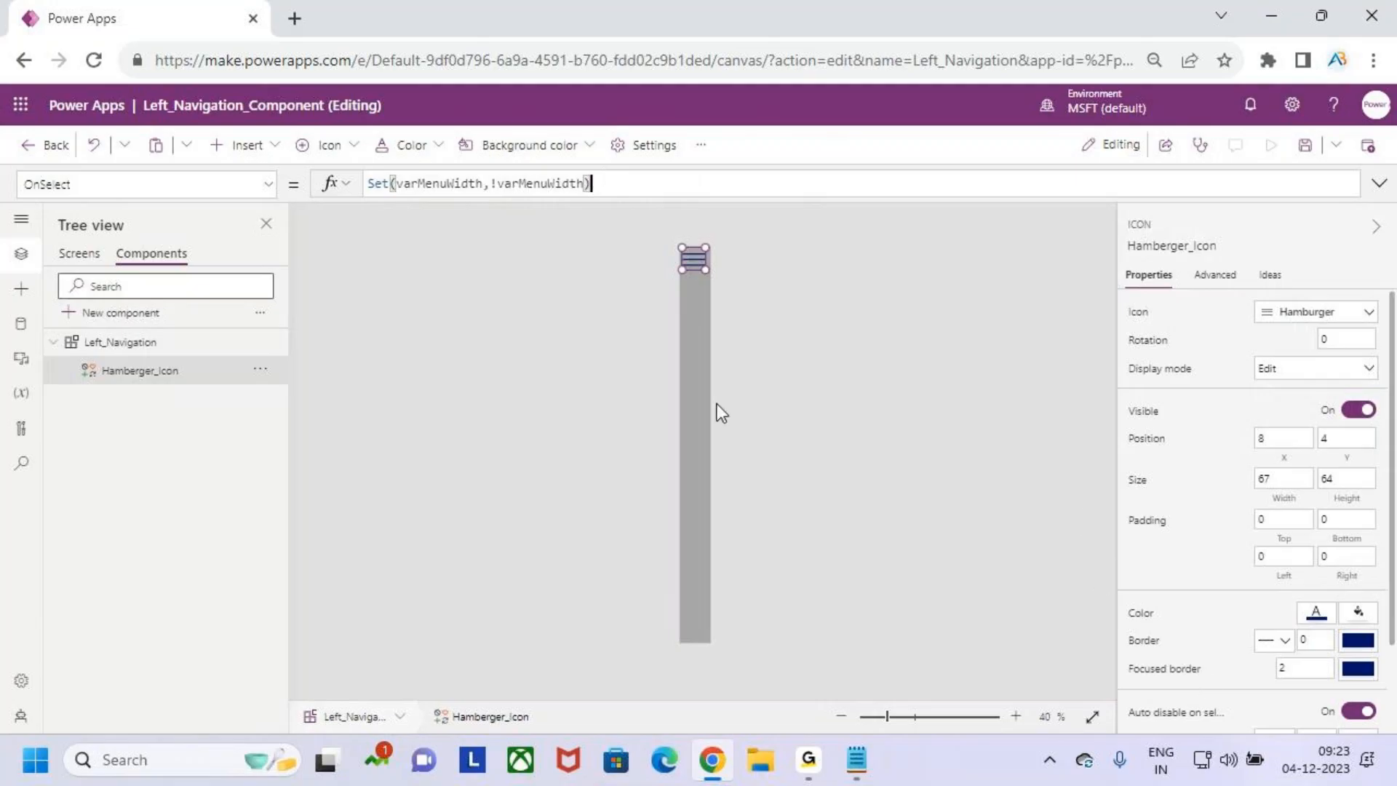
click(697, 403)
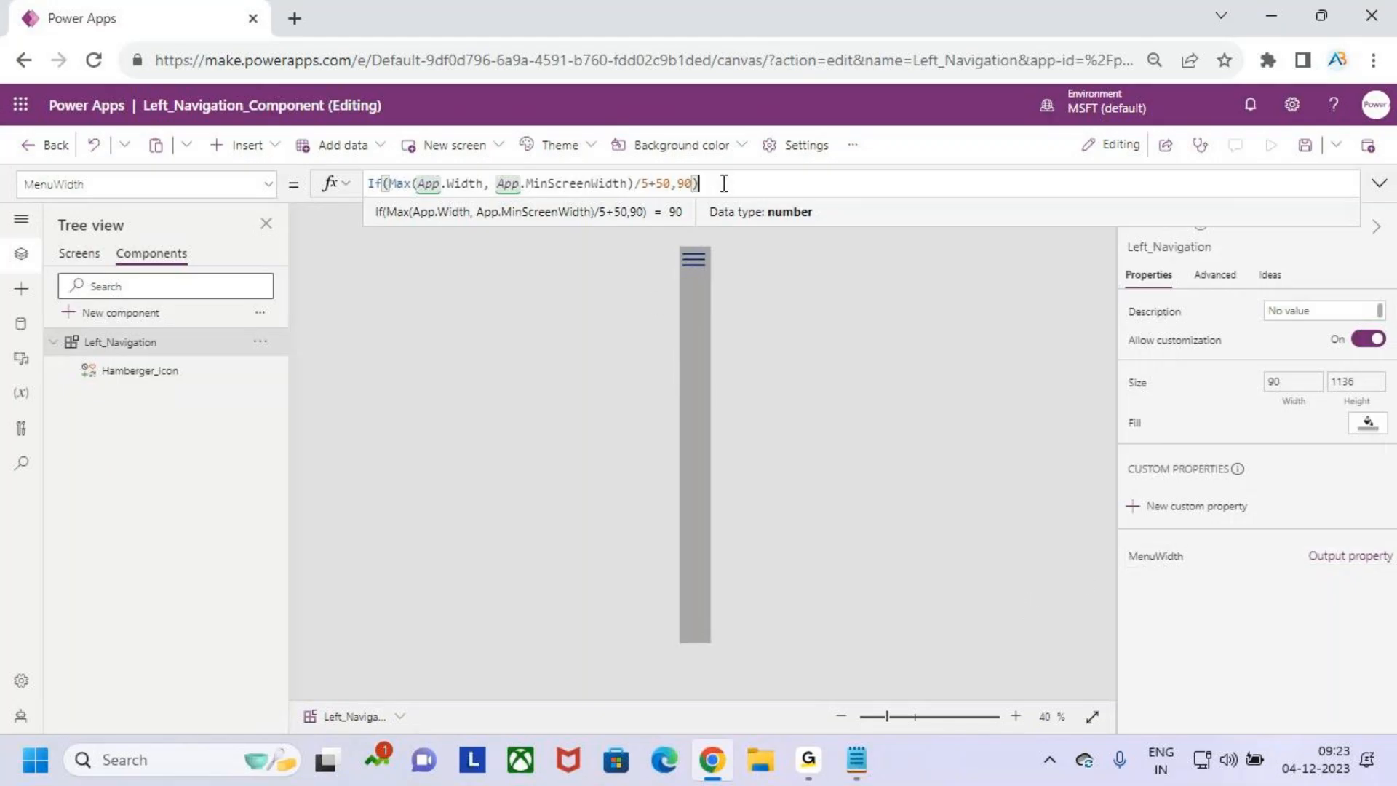
click(688, 320)
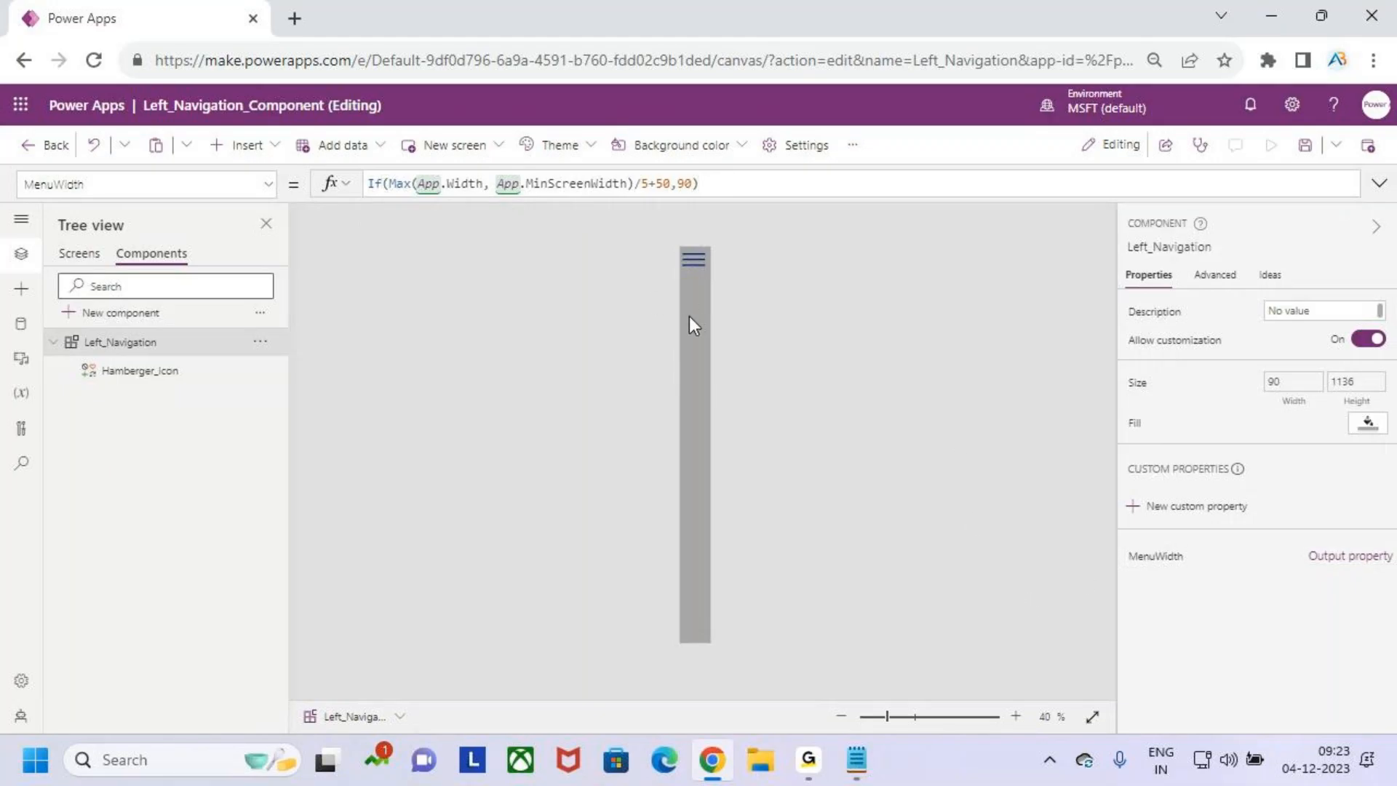
- Check the Left_Navigation component's Width and MenuWidth formulas and save the app with the edited MenuWidth
click(272, 184)
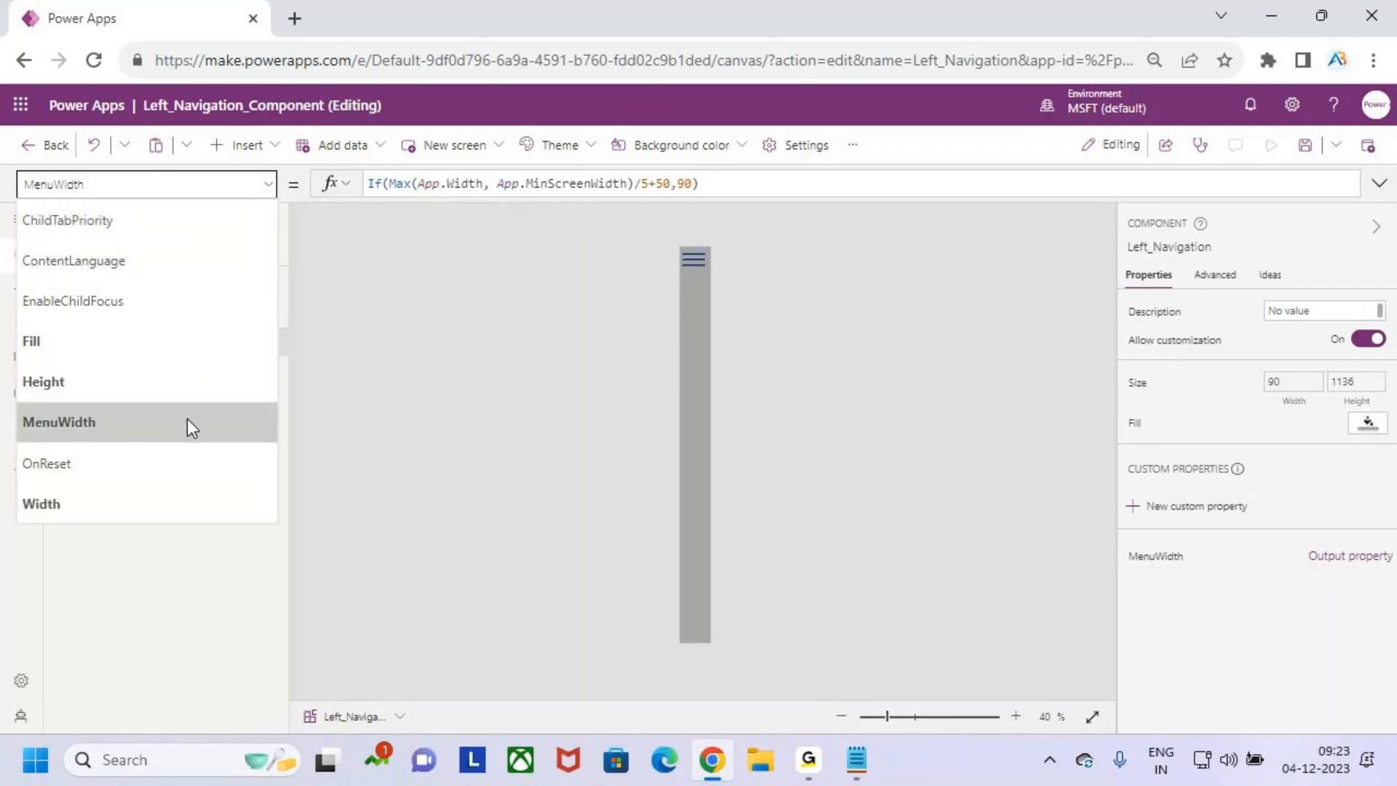
click(207, 501)
click(604, 180)
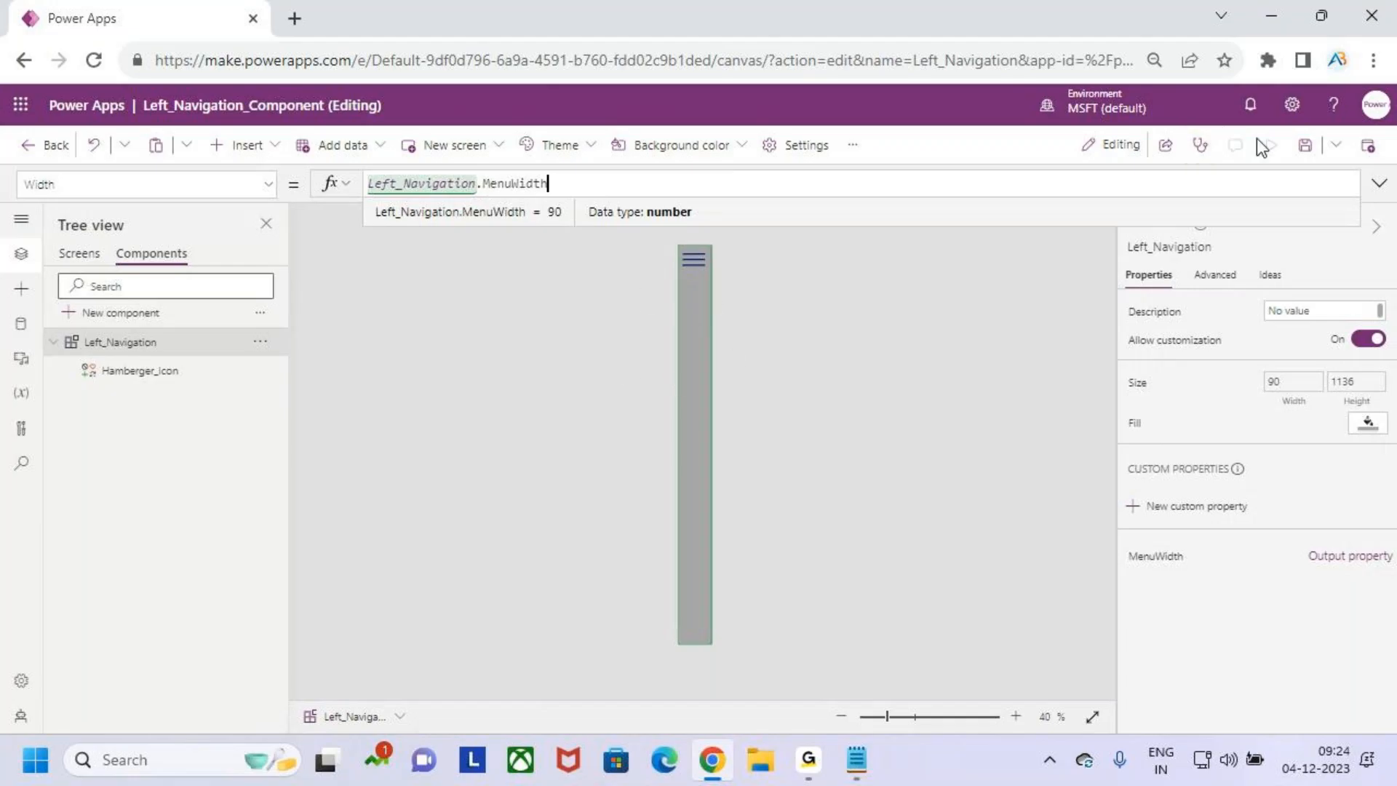
click(1304, 145)
click(567, 184)
click(1155, 569)
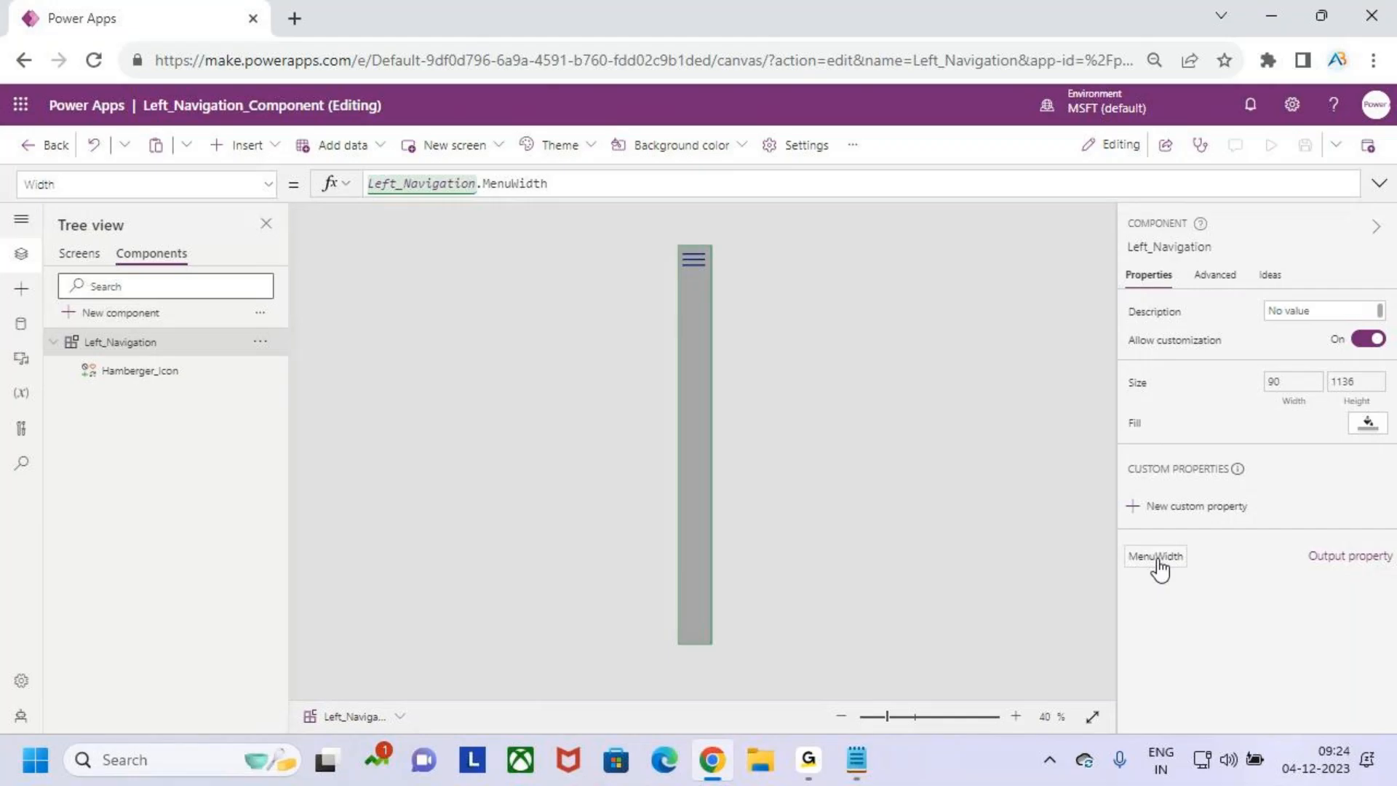
- Preview Screen1 to test the menu, exit the preview and inspect the Left_Navigation_1 instance on the screen
click(78, 252)
click(1270, 145)
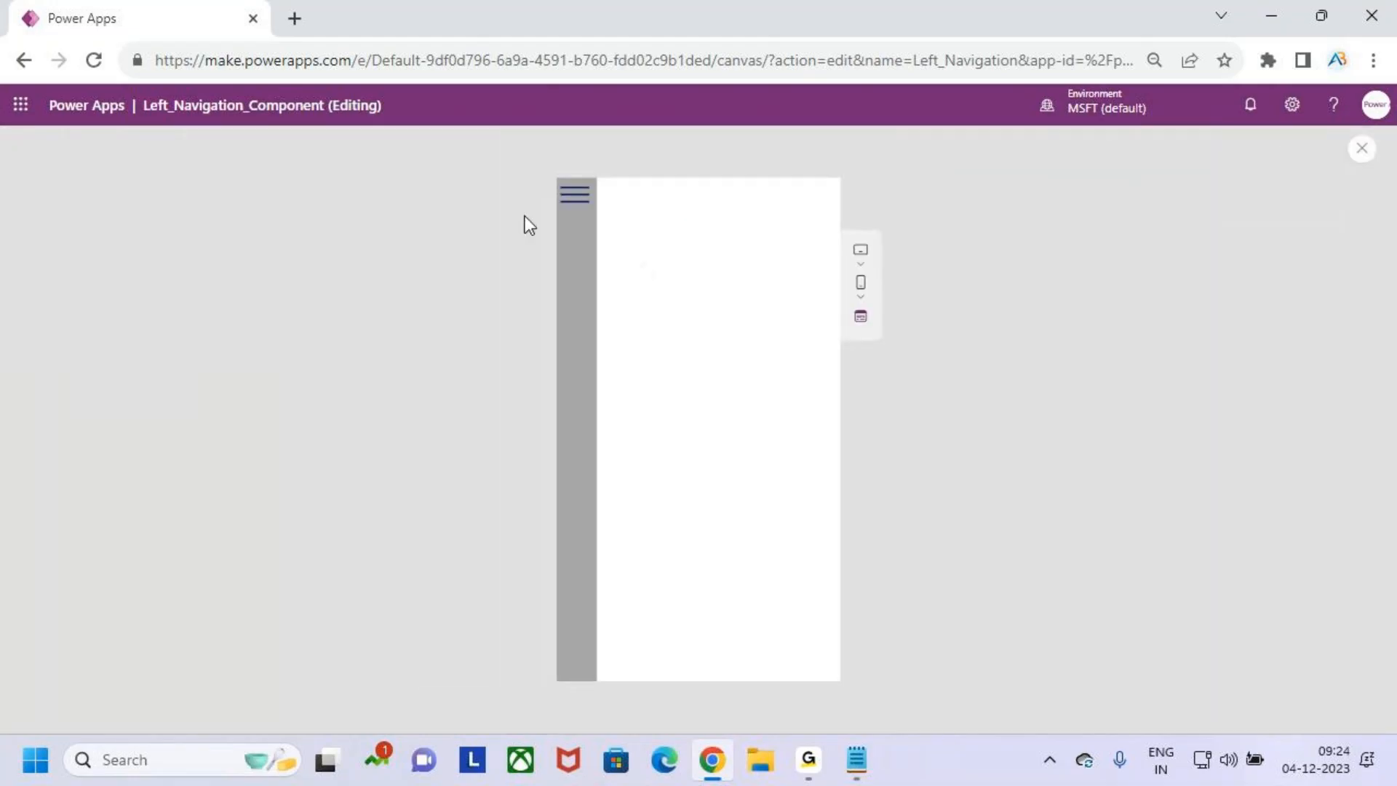
click(1362, 150)
click(842, 483)
click(603, 267)
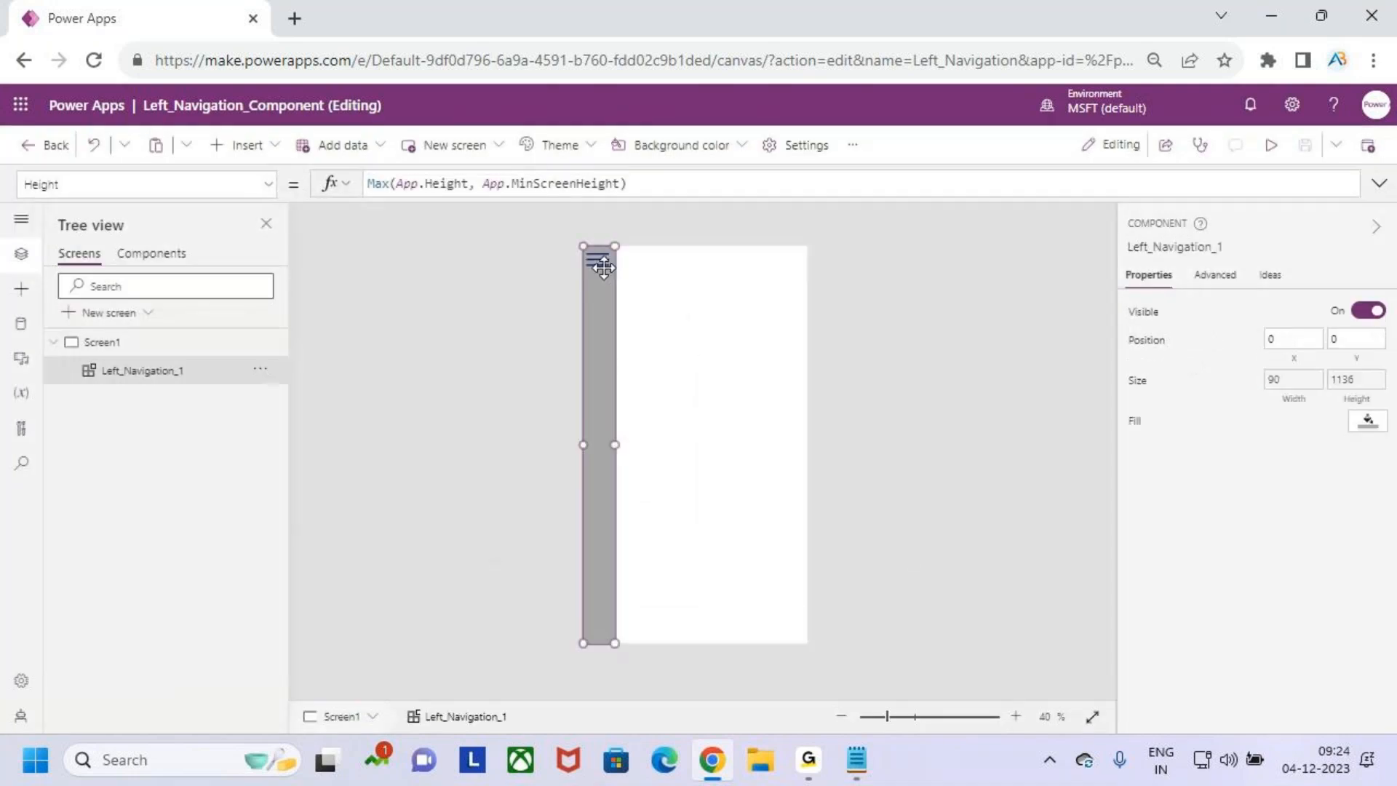
click(678, 334)
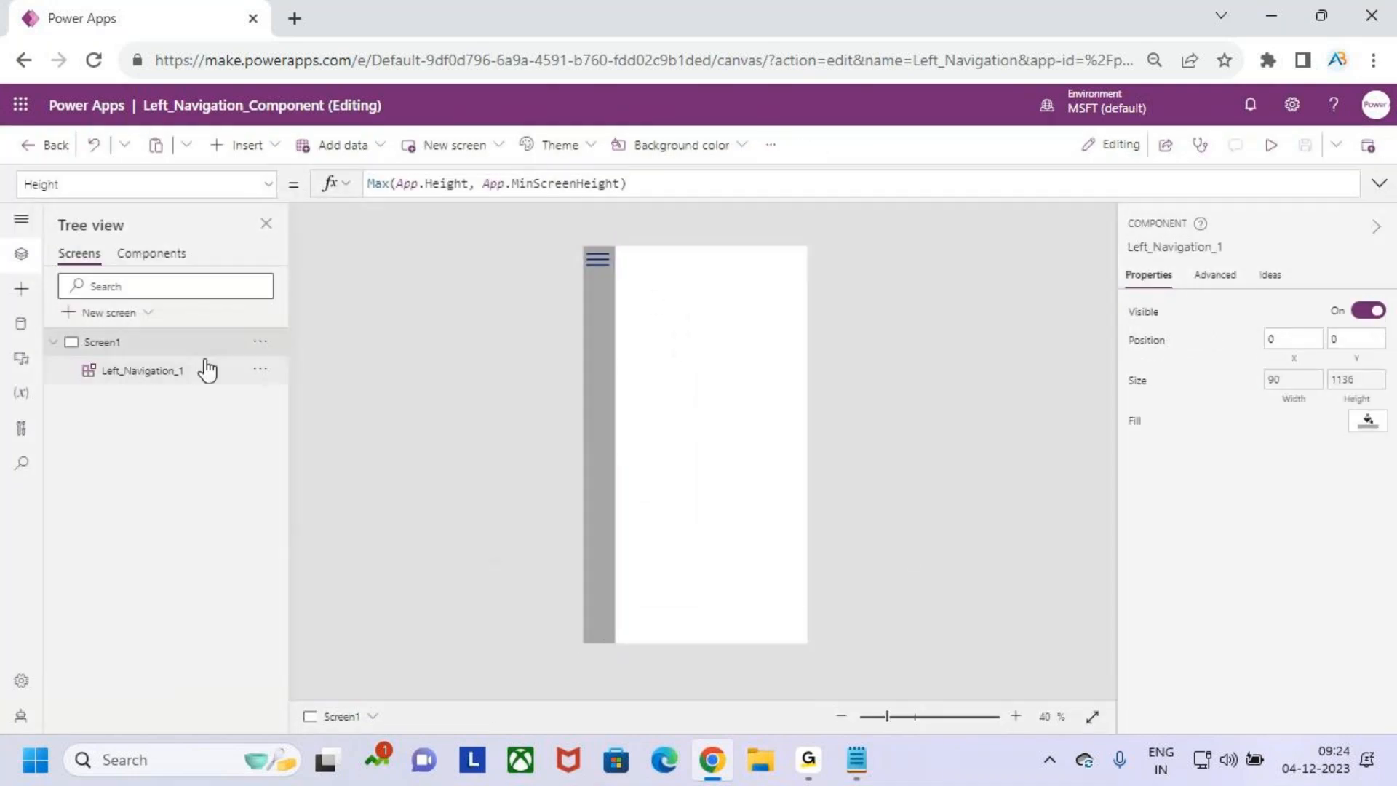
click(591, 251)
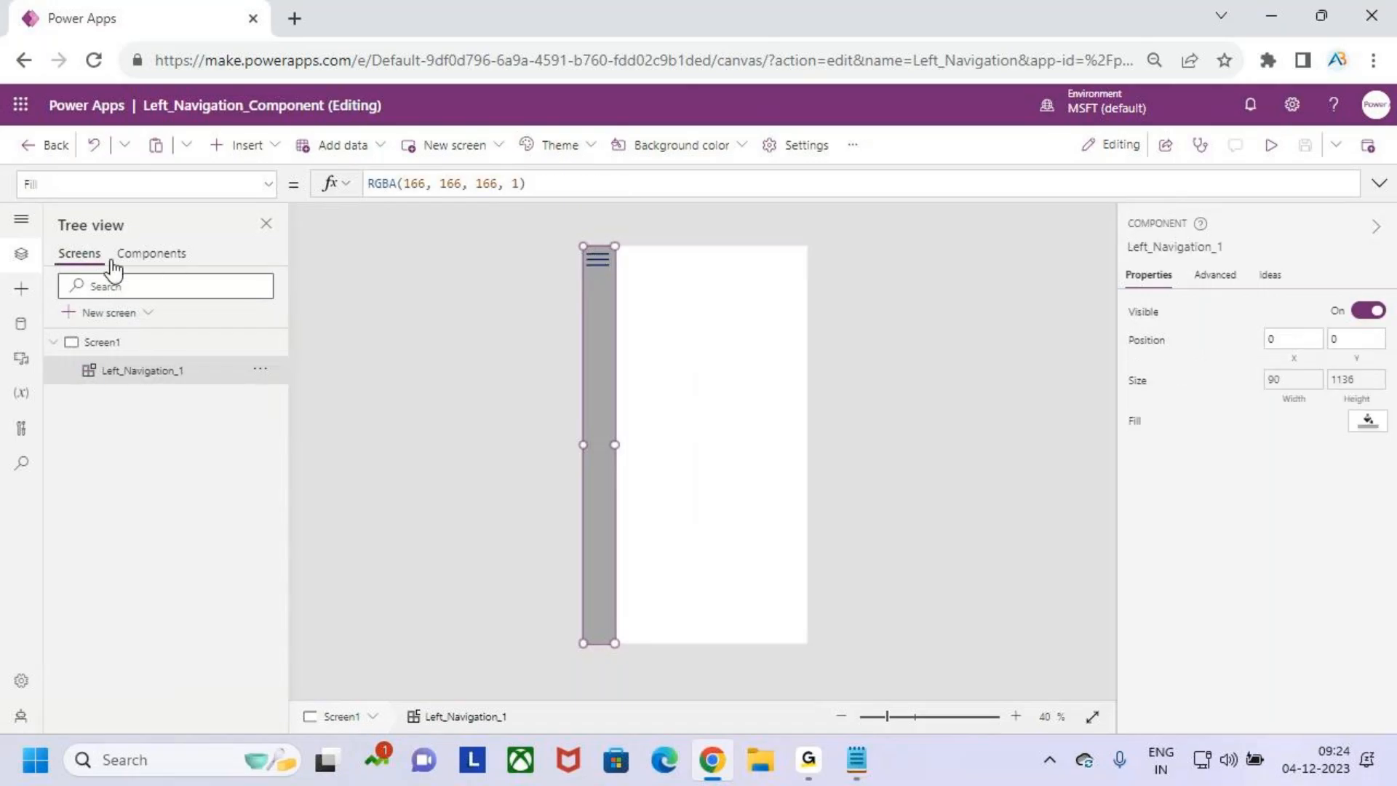
- Reopen the Left_Navigation component for editing with its MenuWidth formula shown
click(151, 252)
click(125, 371)
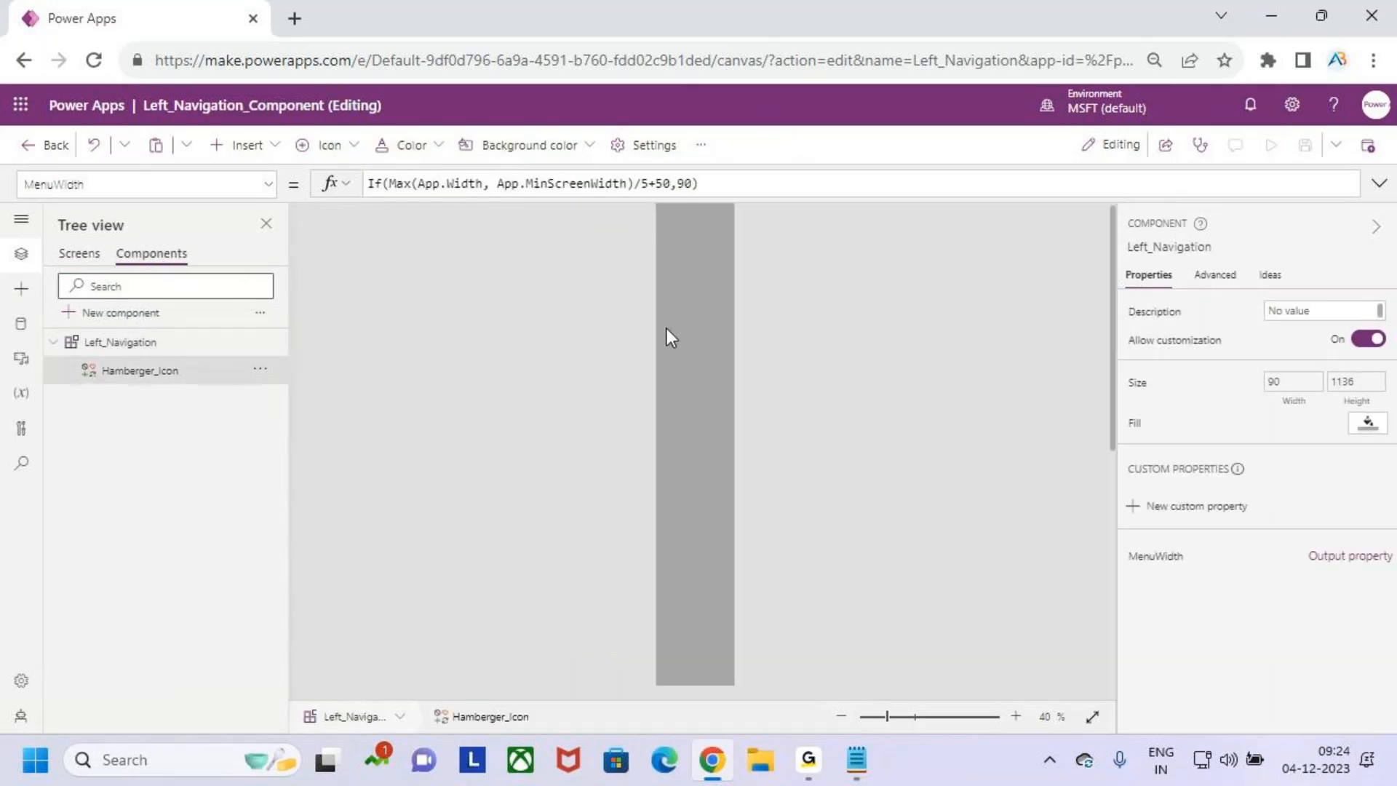
click(688, 352)
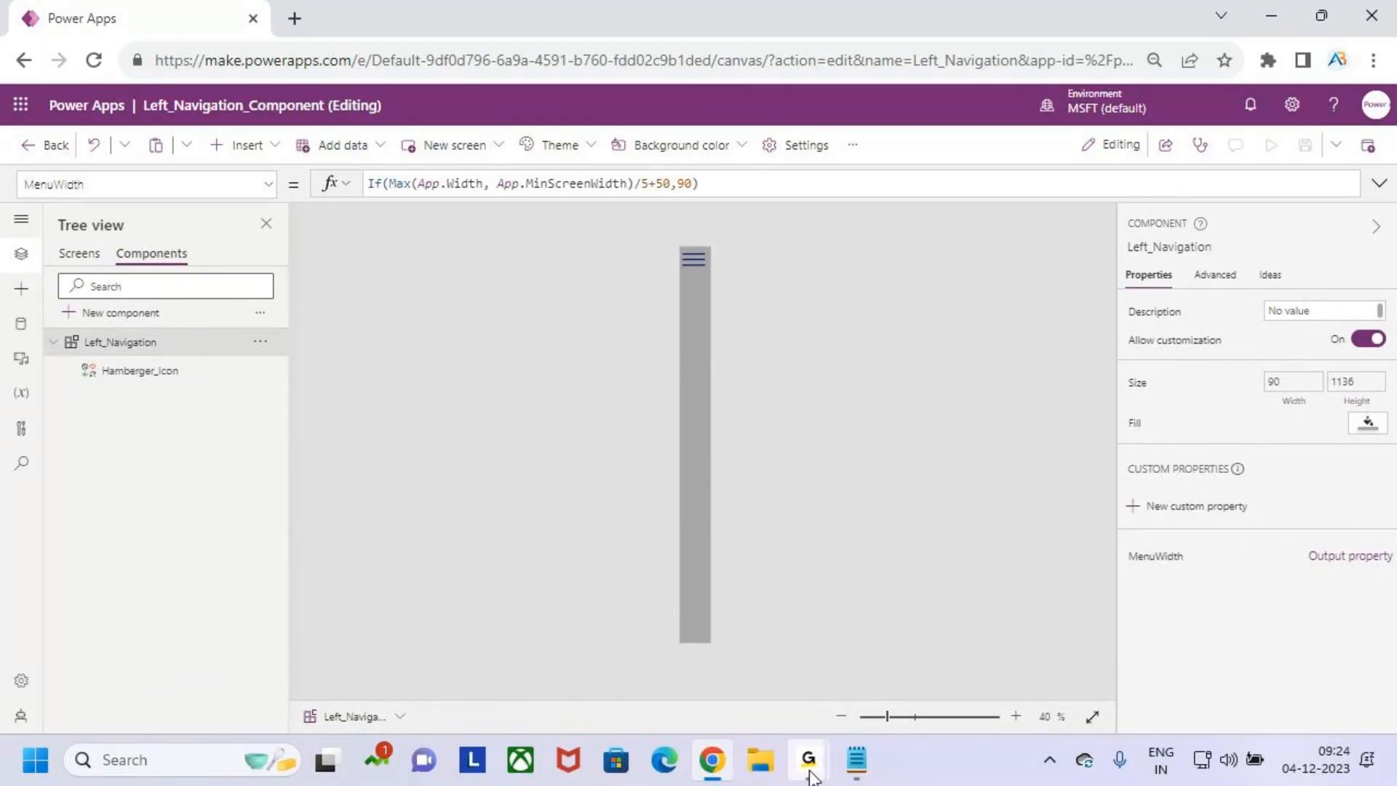
mouse_move(809, 774)
click(663, 672)
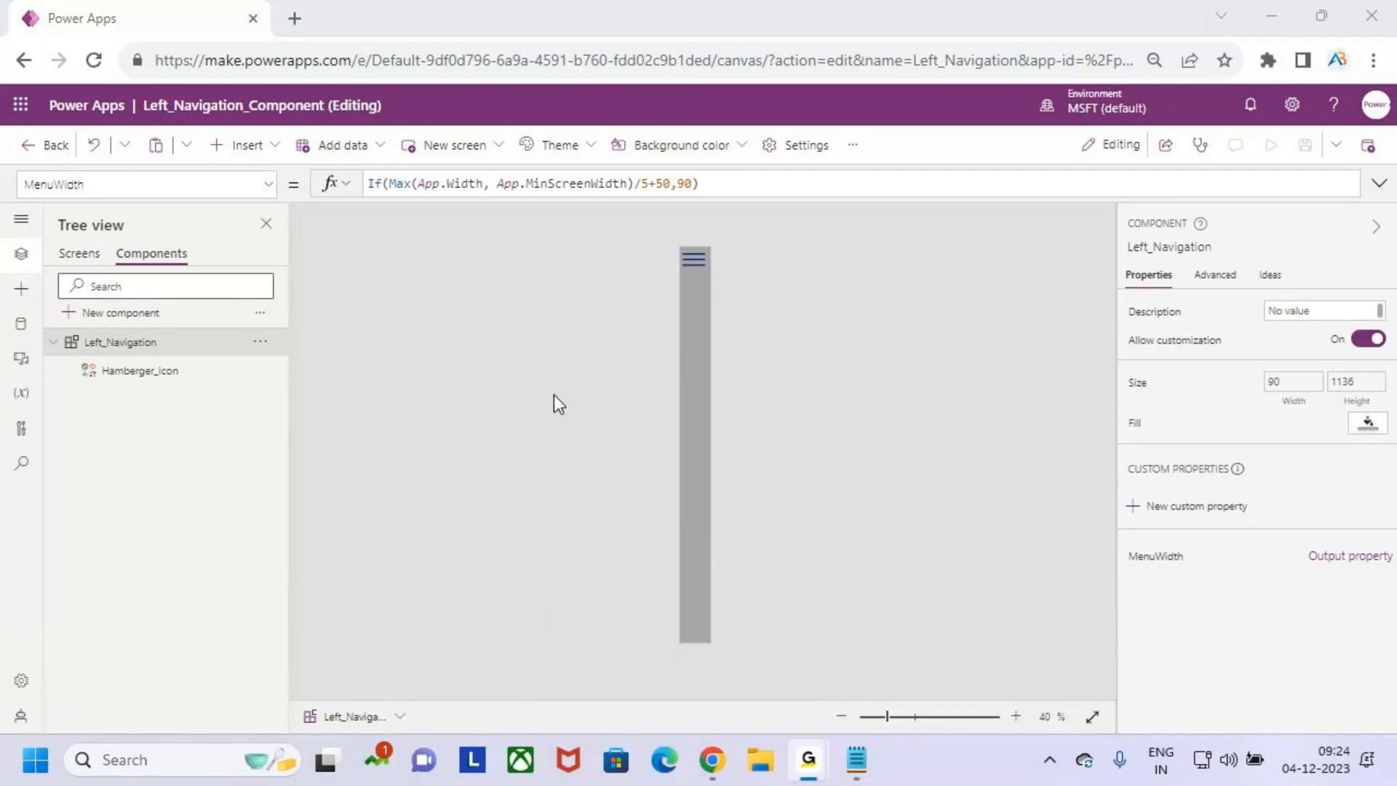
mouse_move(808, 760)
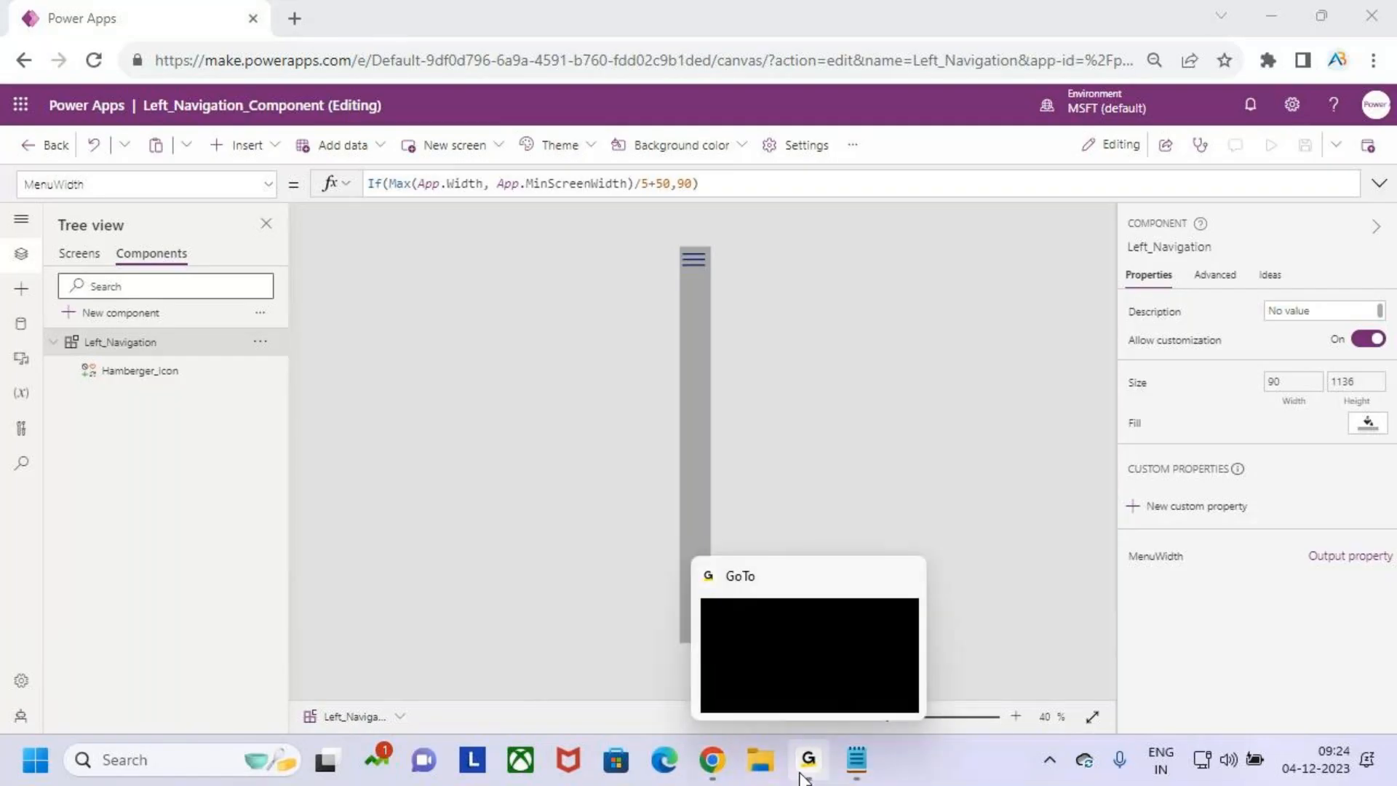
click(825, 651)
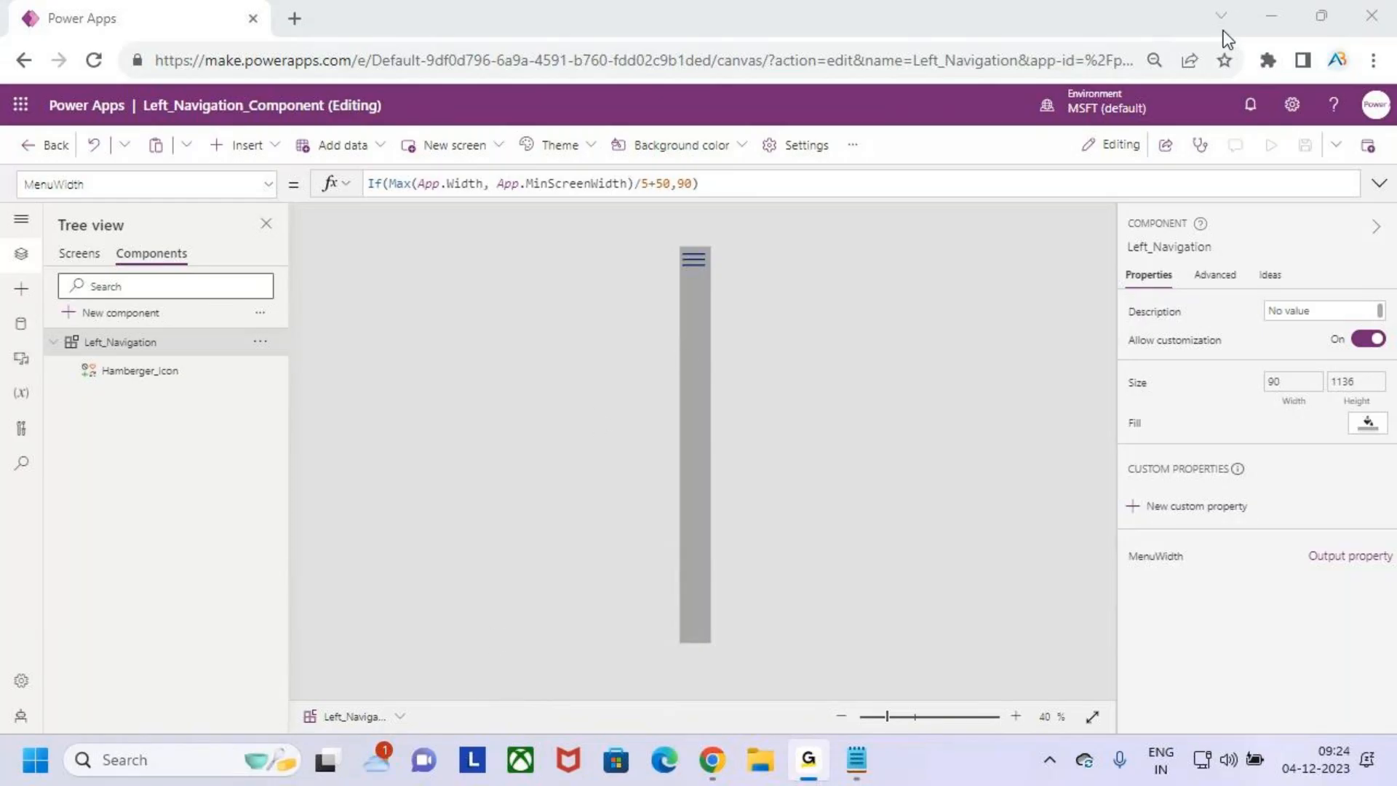
click(1269, 20)
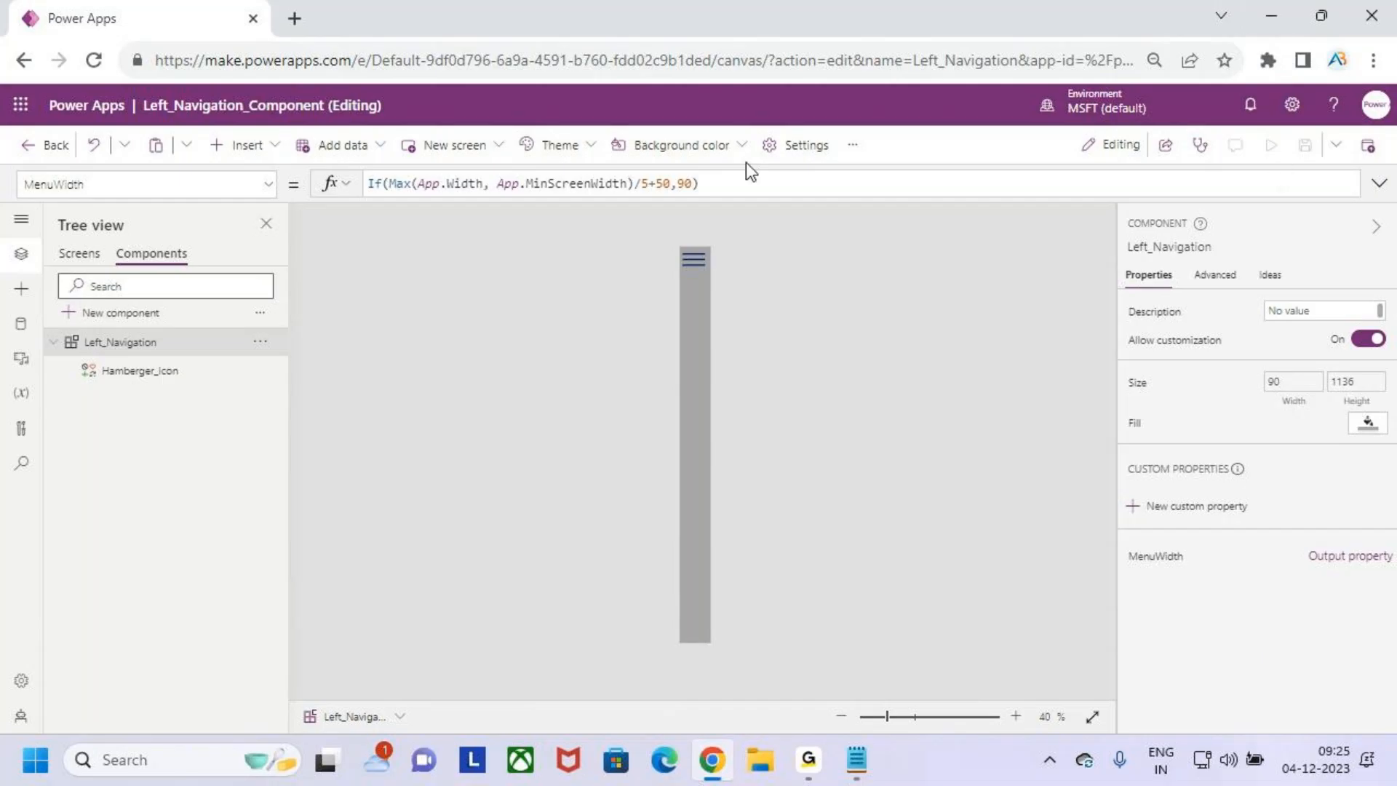
click(785, 187)
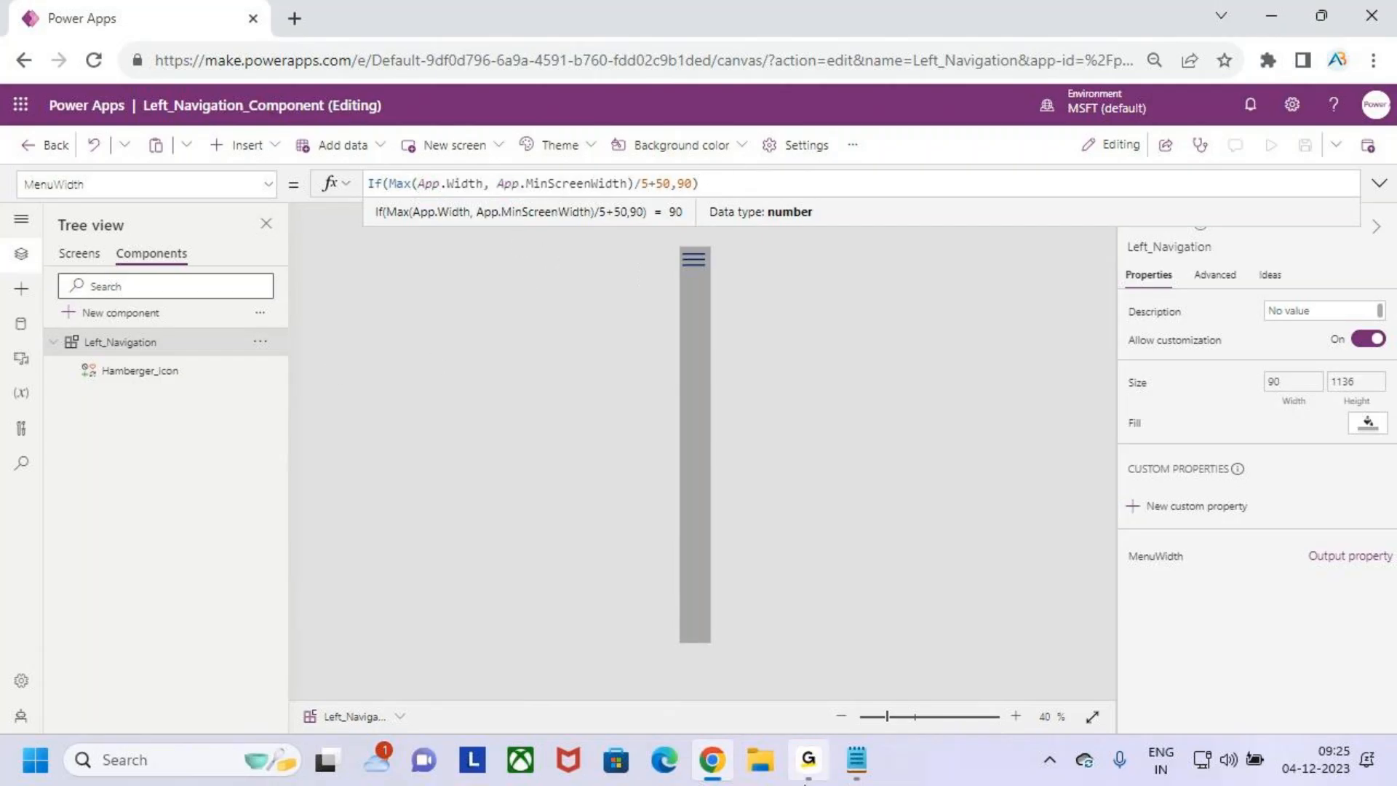
click(811, 770)
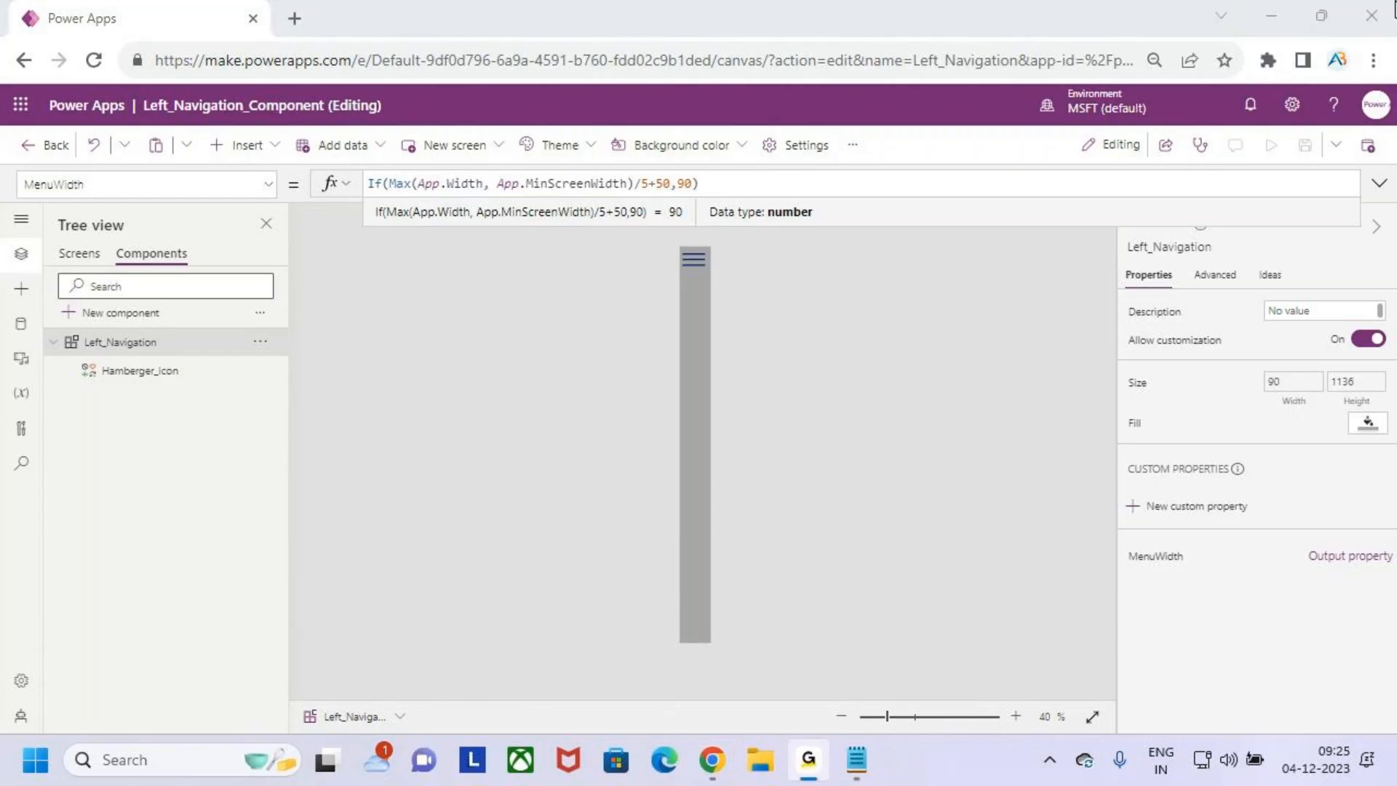
click(1270, 17)
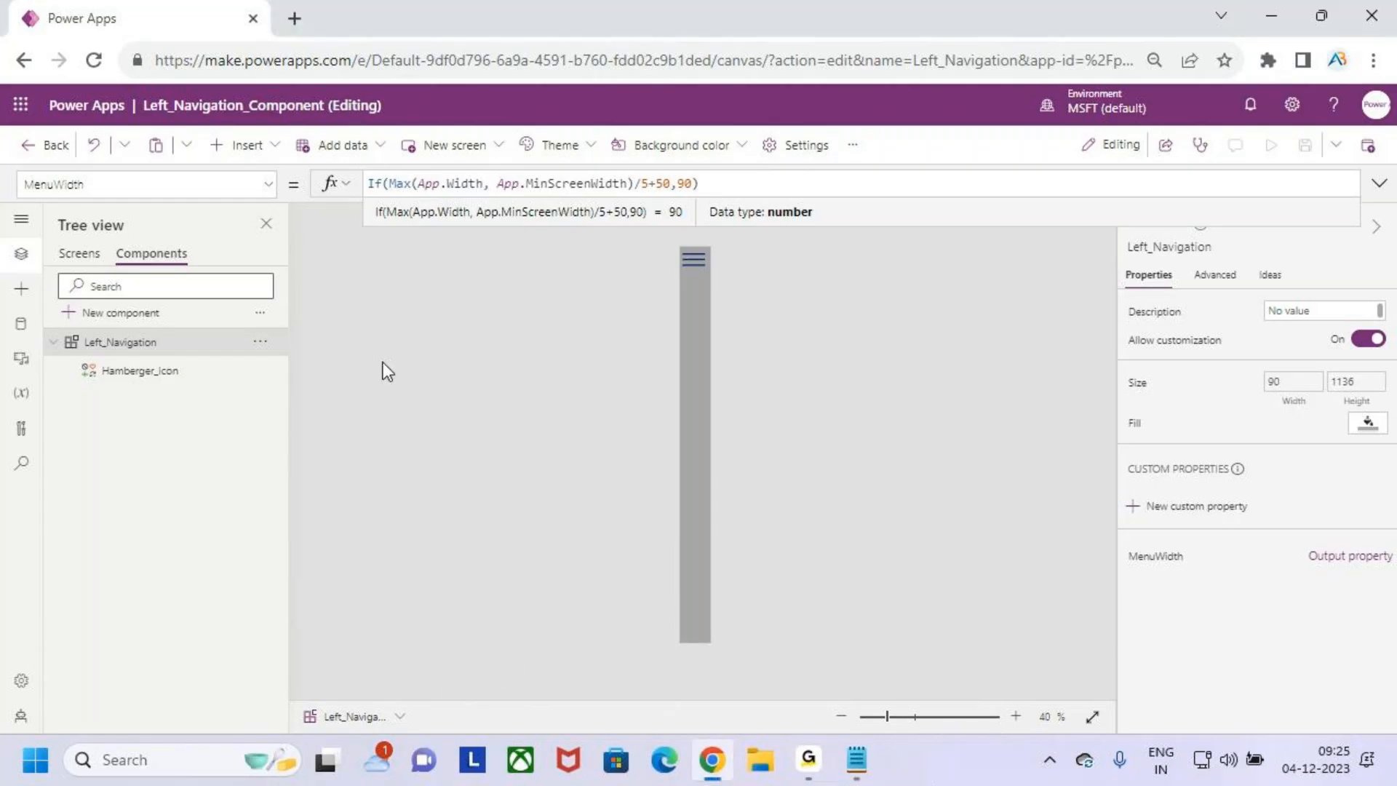
- Insert varMenuWidth as the If condition so MenuWidth reads If(varMenuWidth,Max(App.Width, App.MinScreenWidth)/5+50,90)
click(393, 184)
text(vaAR)
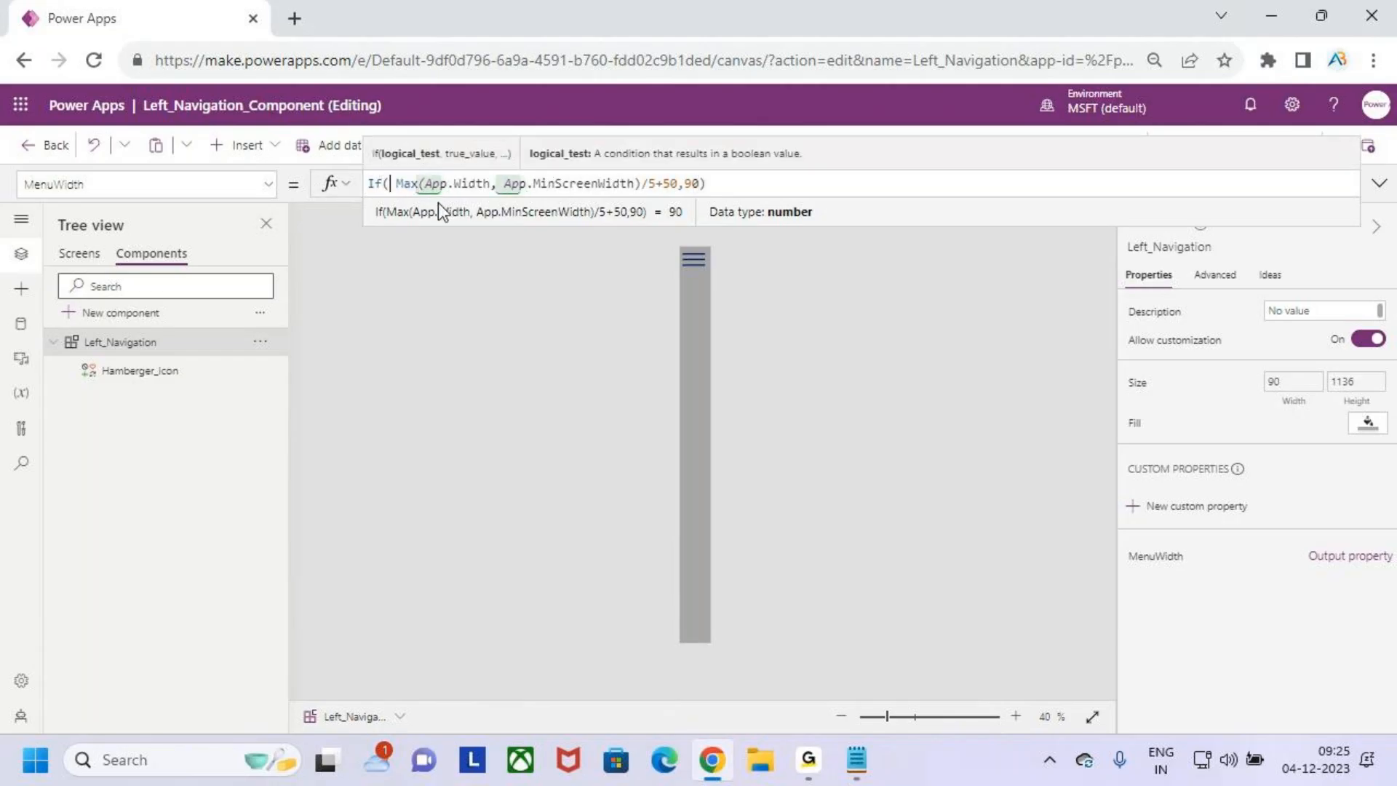
key(BackSpace)
key(BackSpace)
key(BackSpace)
key(BackSpace)
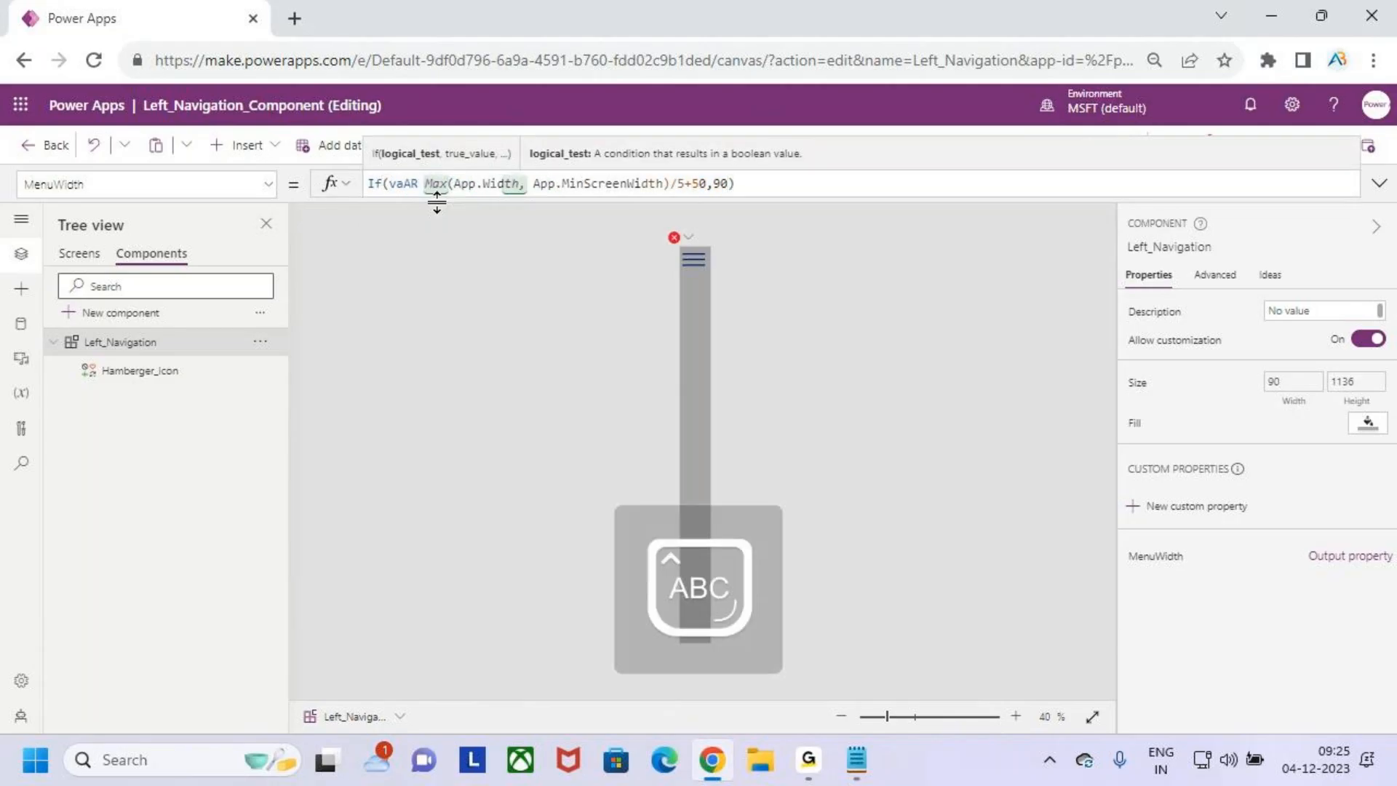
text(VAR)
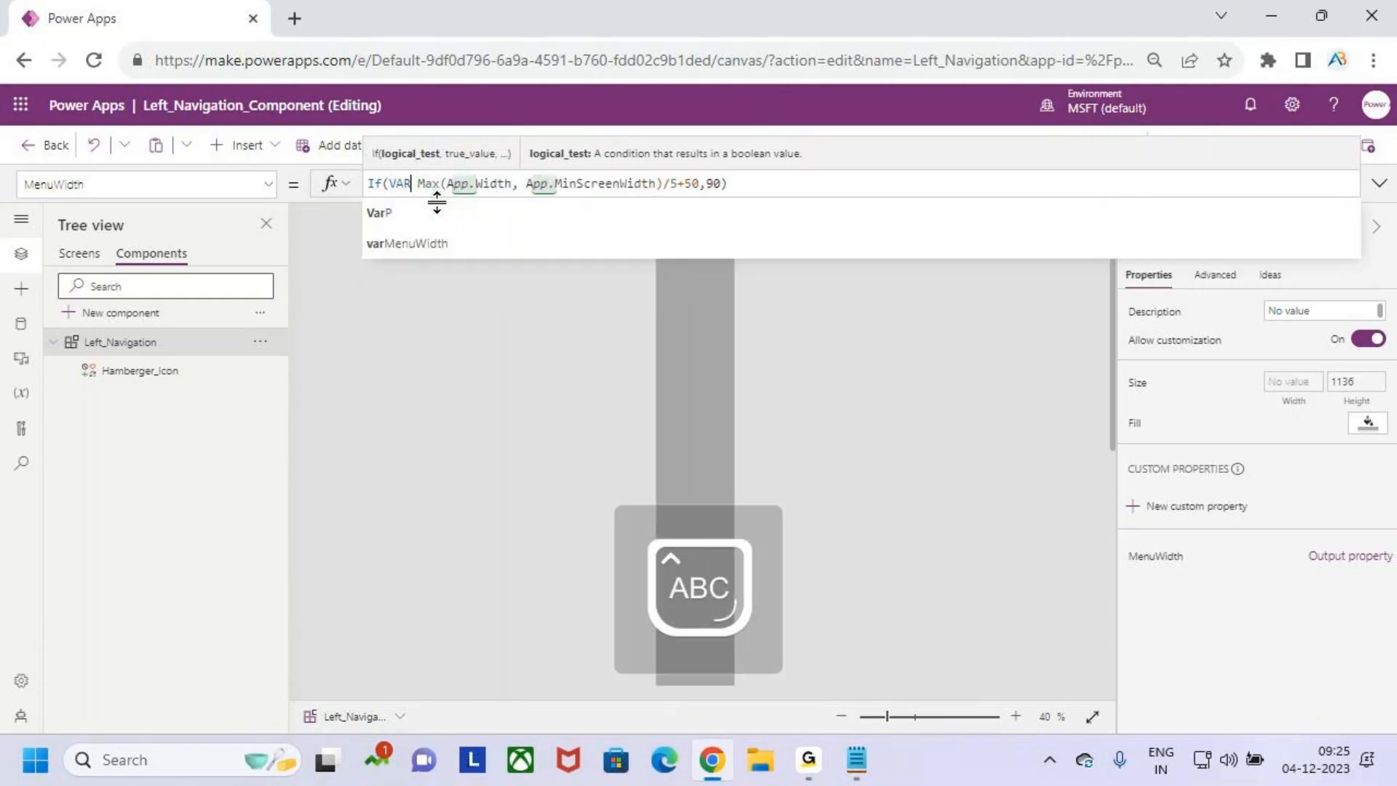
key(Tab)
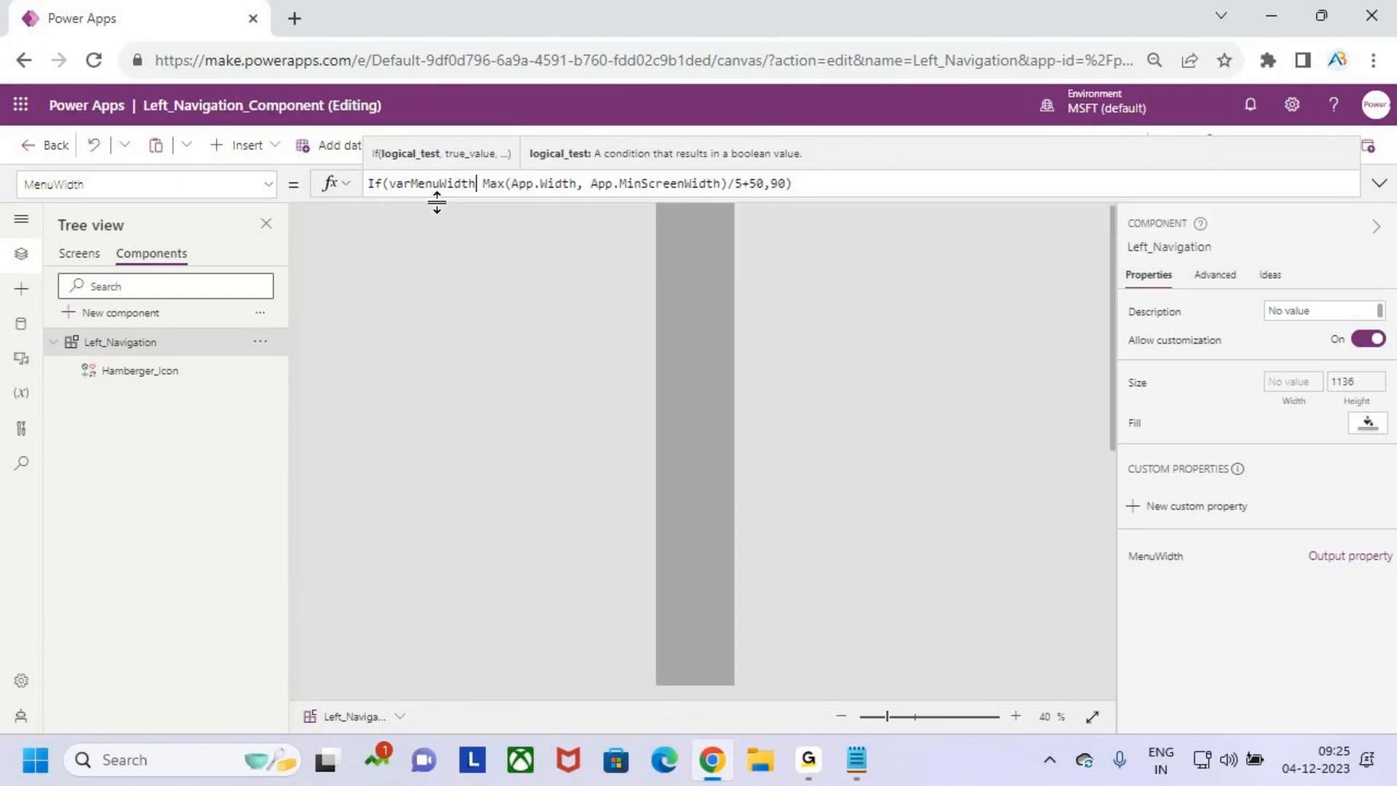
text(,)
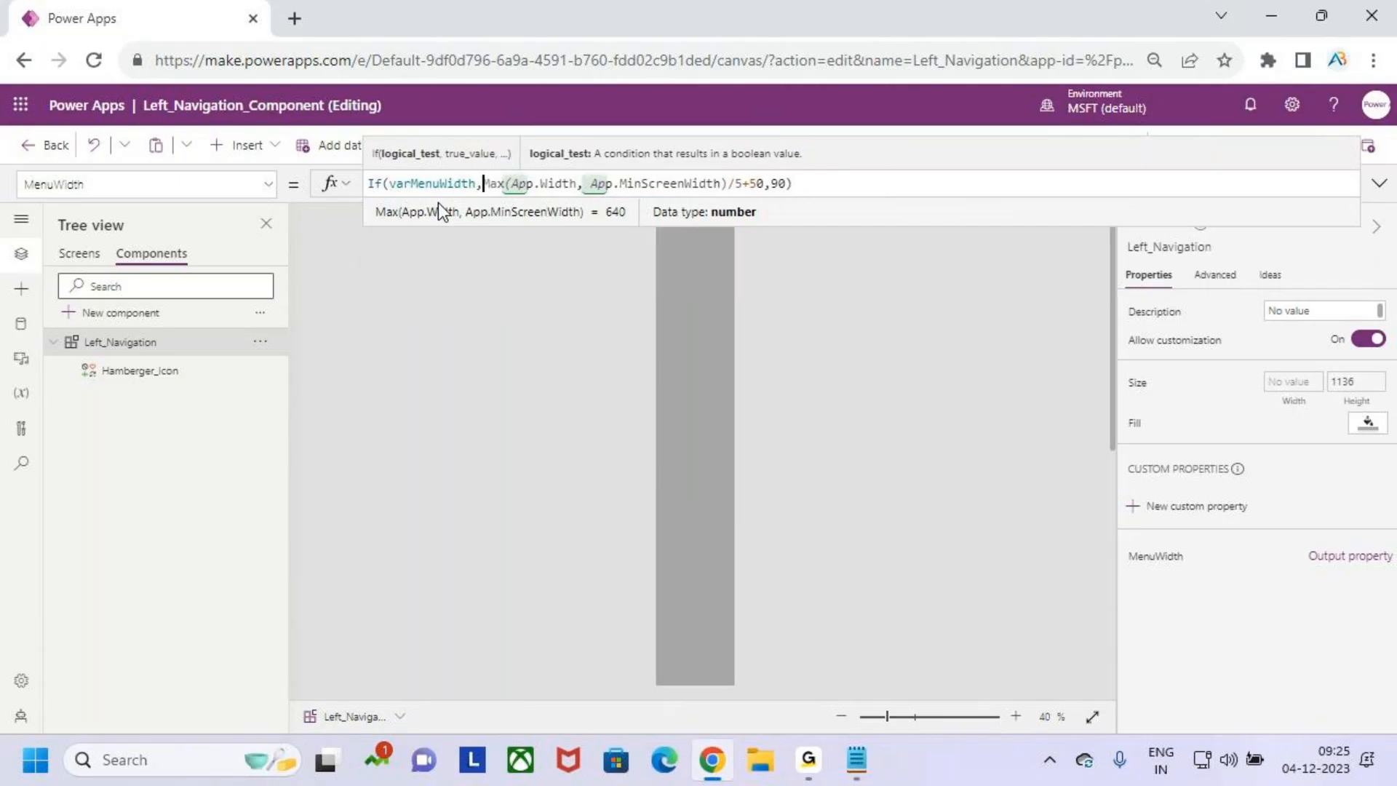
drag(428, 149, 432, 173)
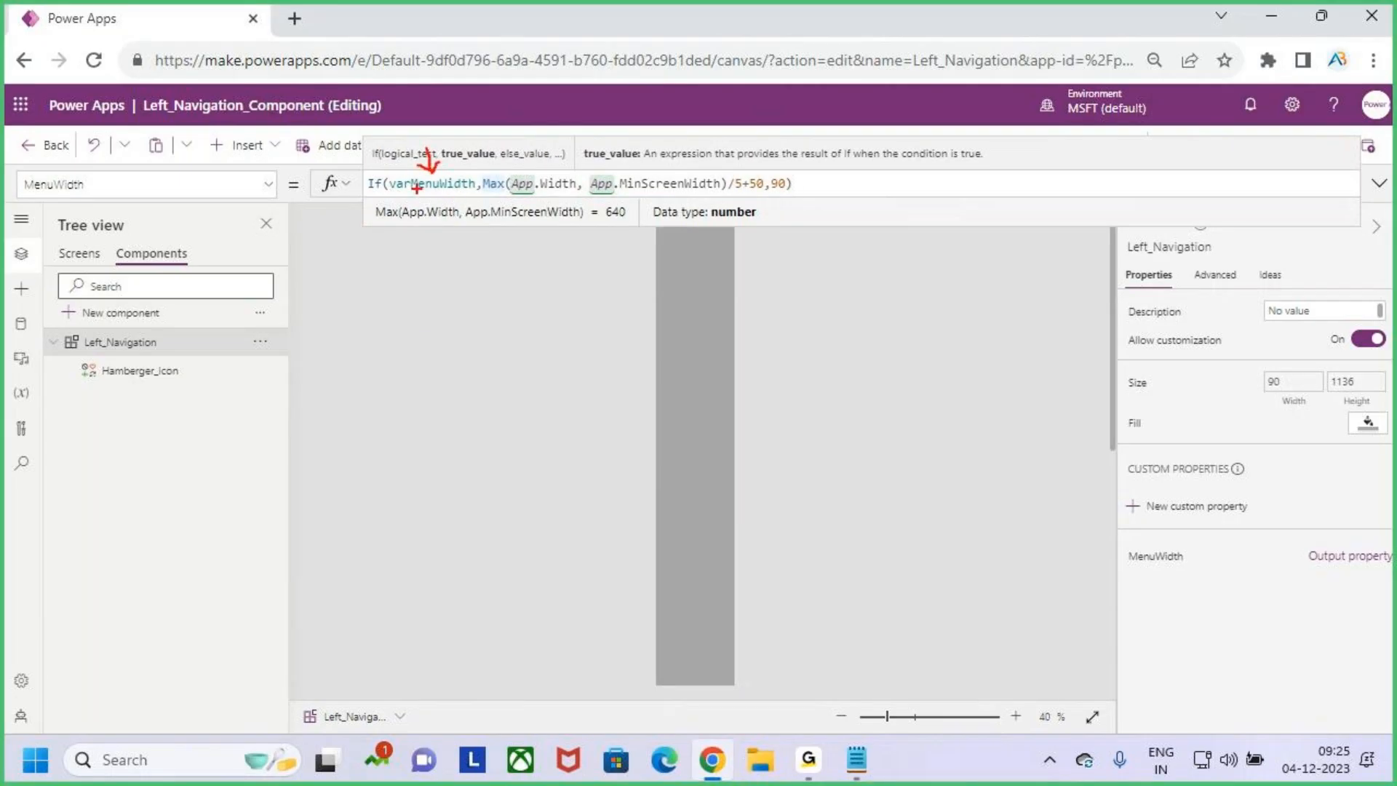
key(Escape)
drag(483, 184, 745, 186)
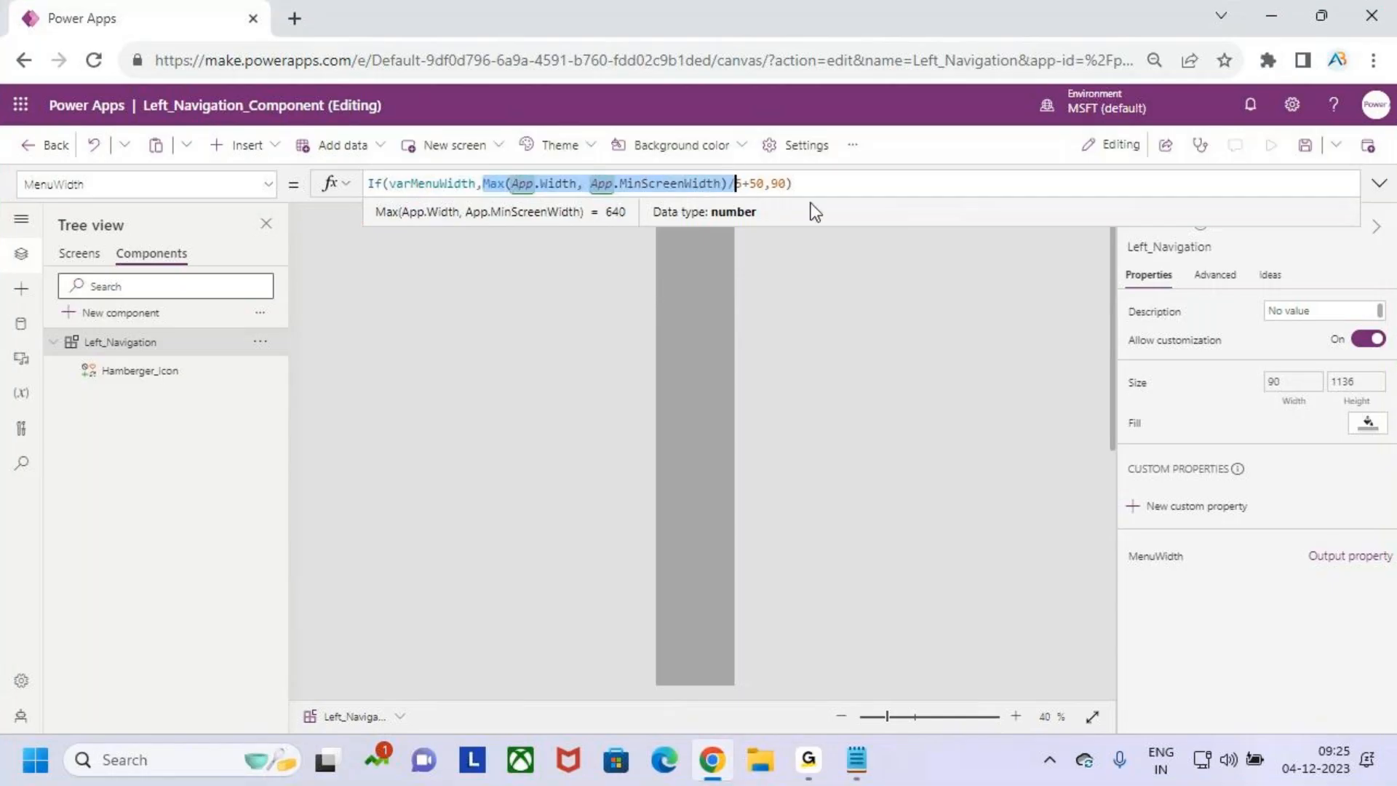
click(822, 187)
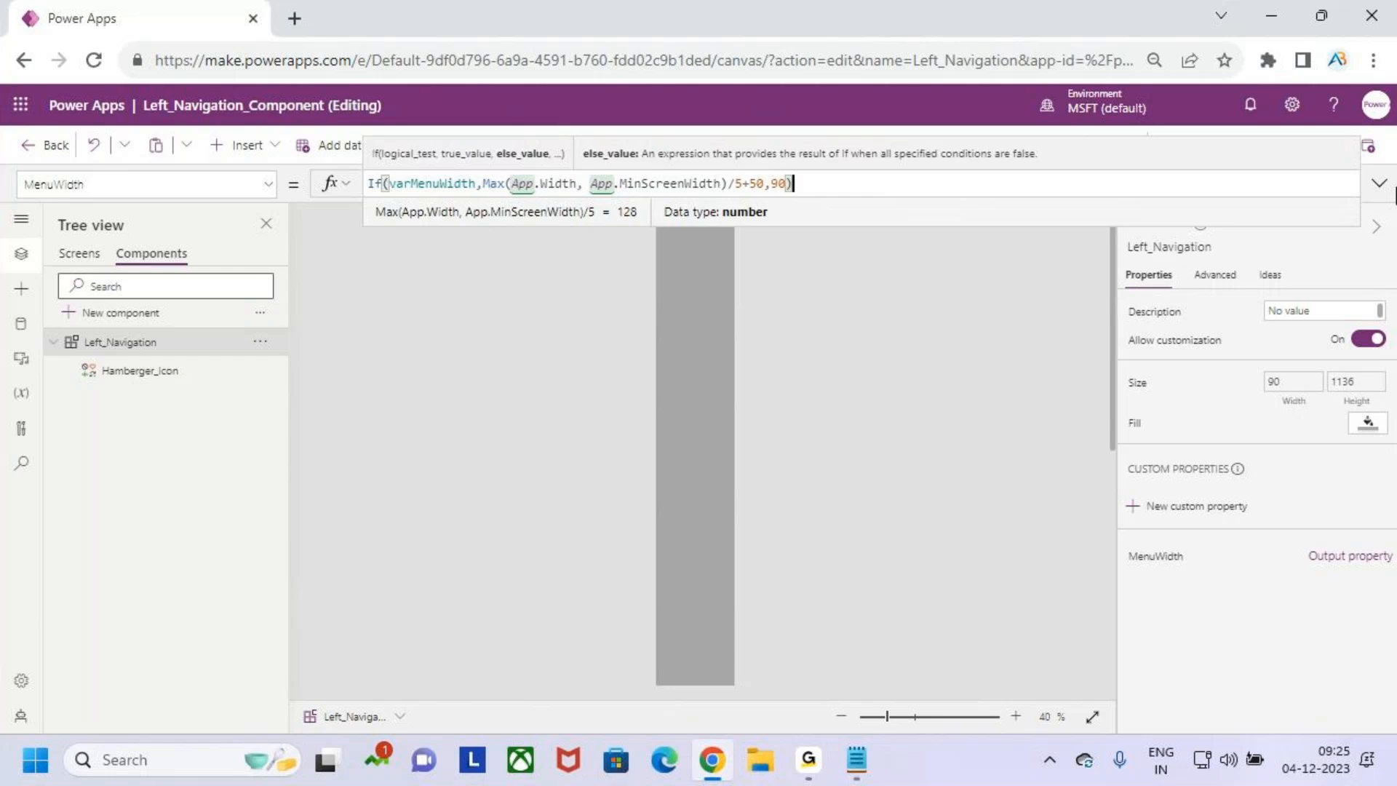
- Publish this version of Left_Navigation_Component with the conditional MenuWidth formula
click(1378, 184)
click(1379, 187)
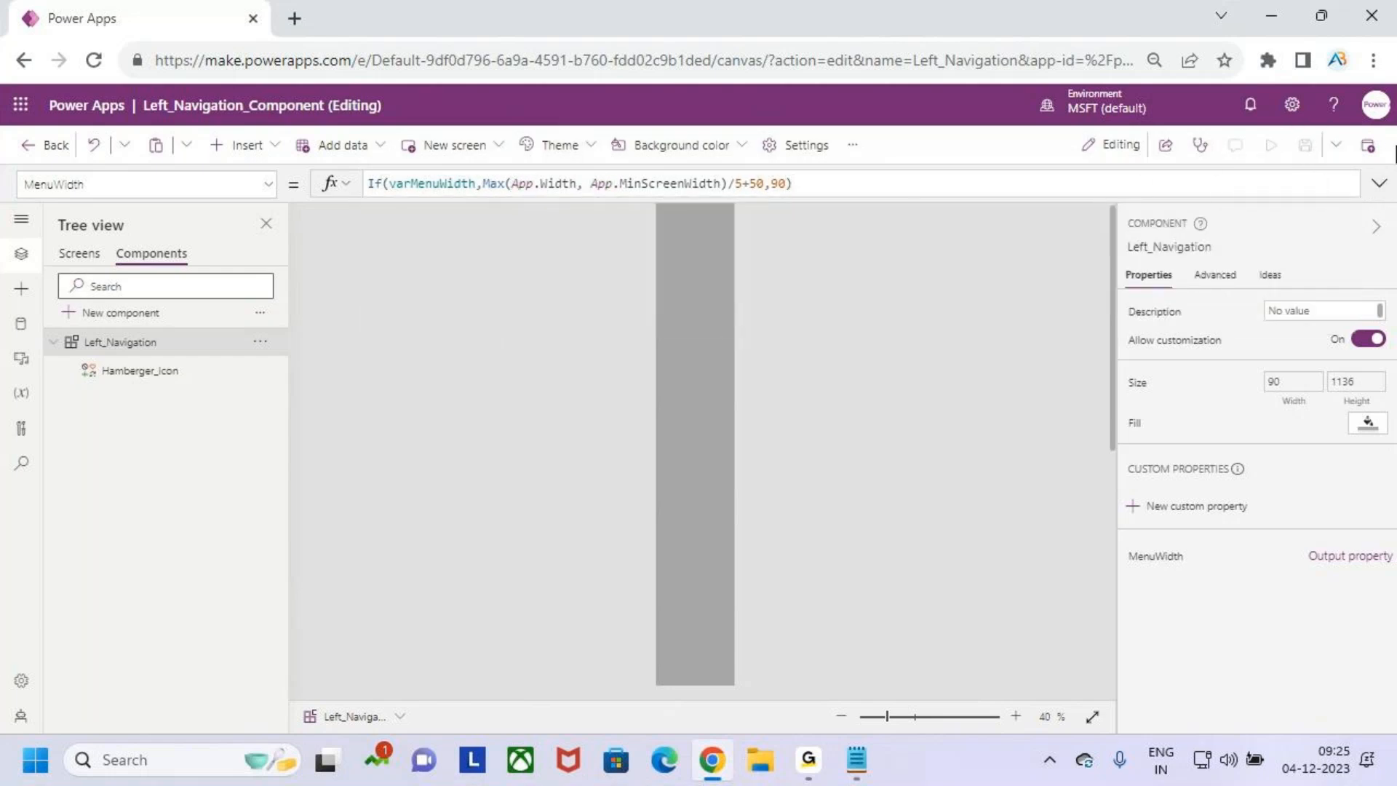
click(1372, 150)
click(769, 600)
- Preview Screen1, toggle the menu repeatedly with the hamburger icon to check collapsing and expanding, and exit the preview
click(77, 256)
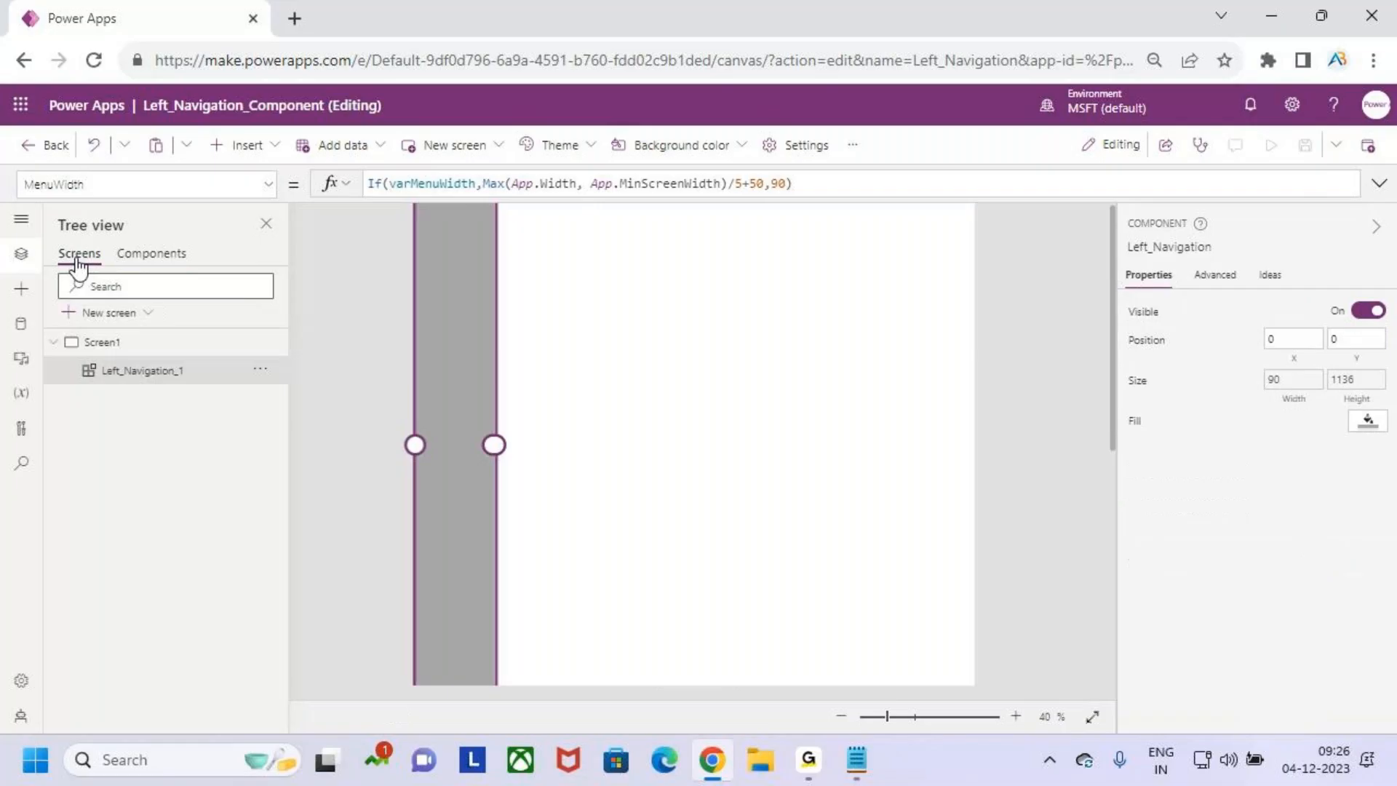
click(642, 356)
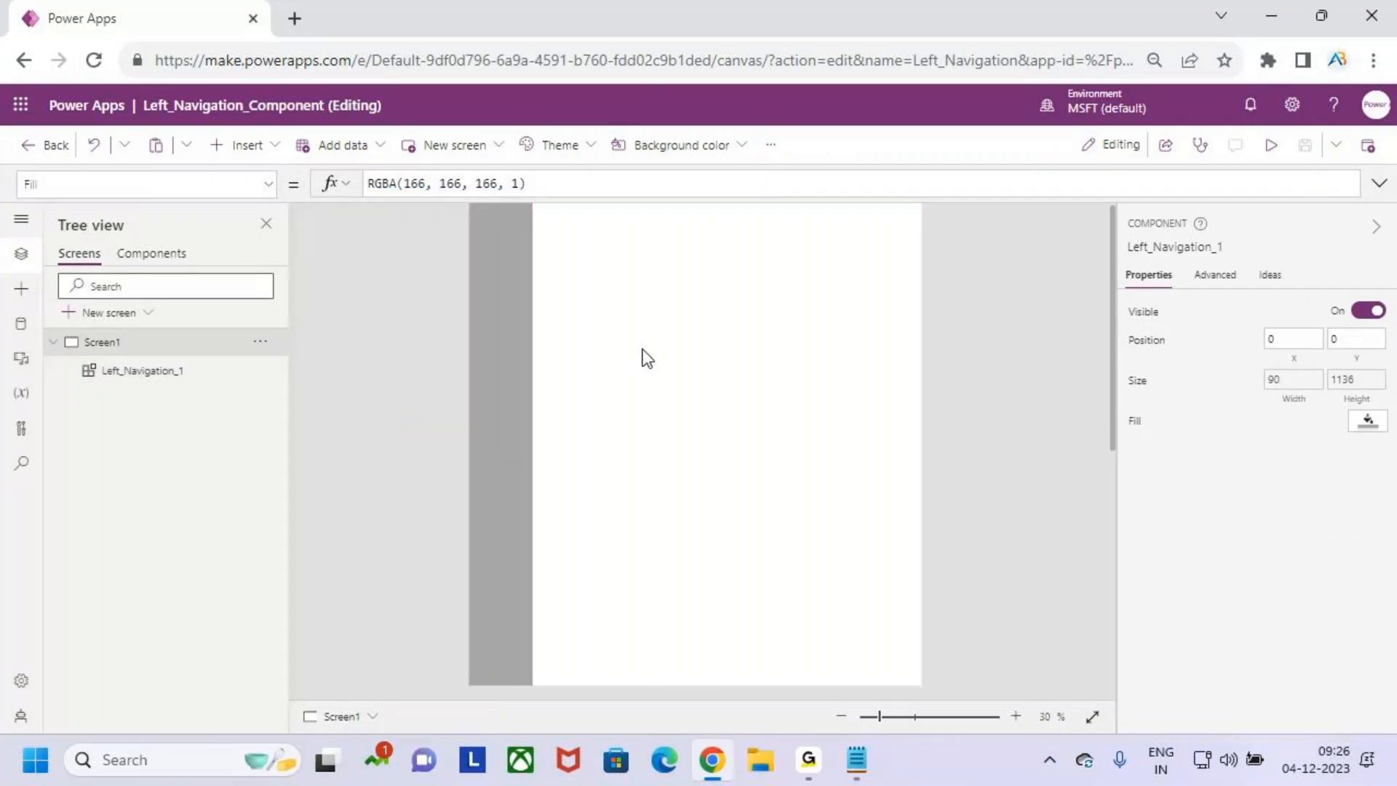
click(1269, 145)
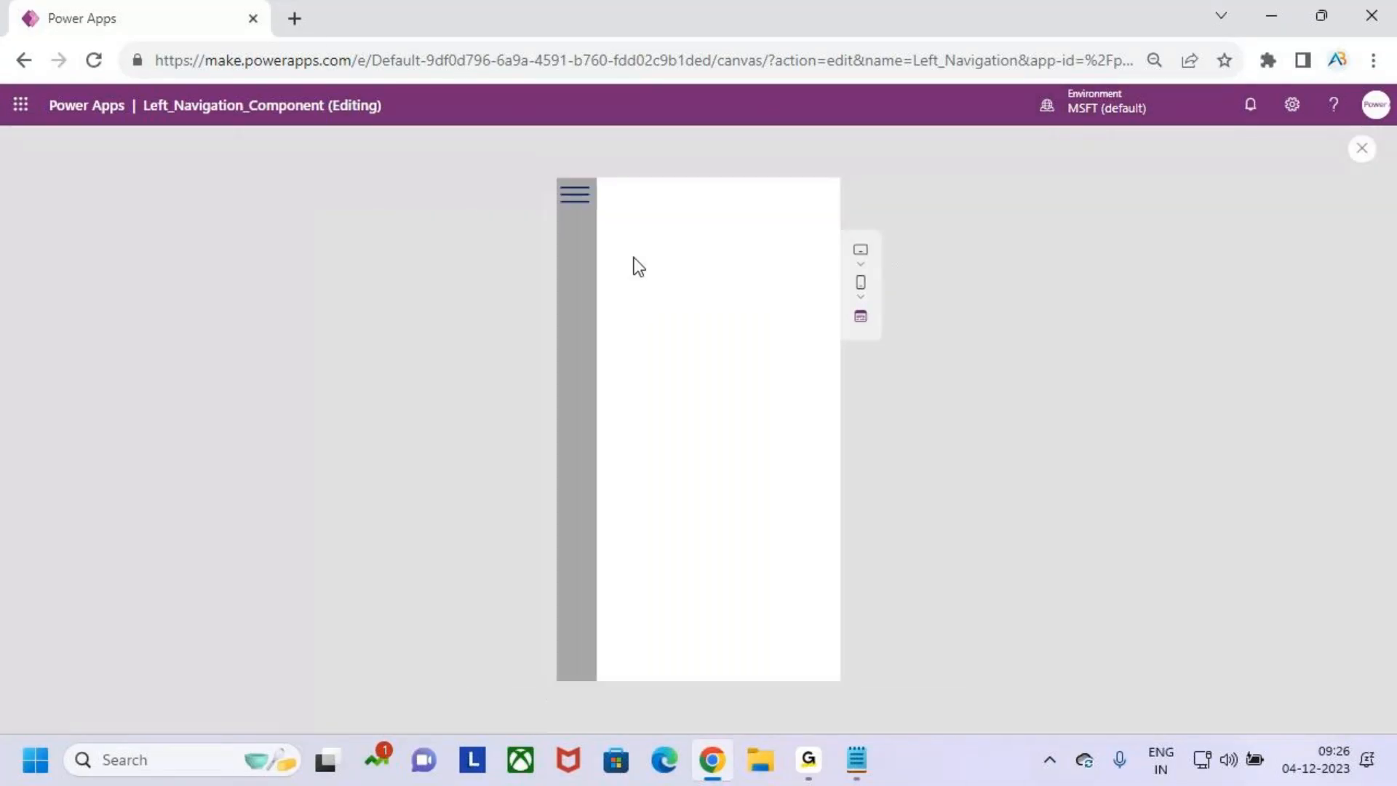
click(569, 199)
click(571, 200)
click(571, 200)
click(571, 200)
click(571, 200)
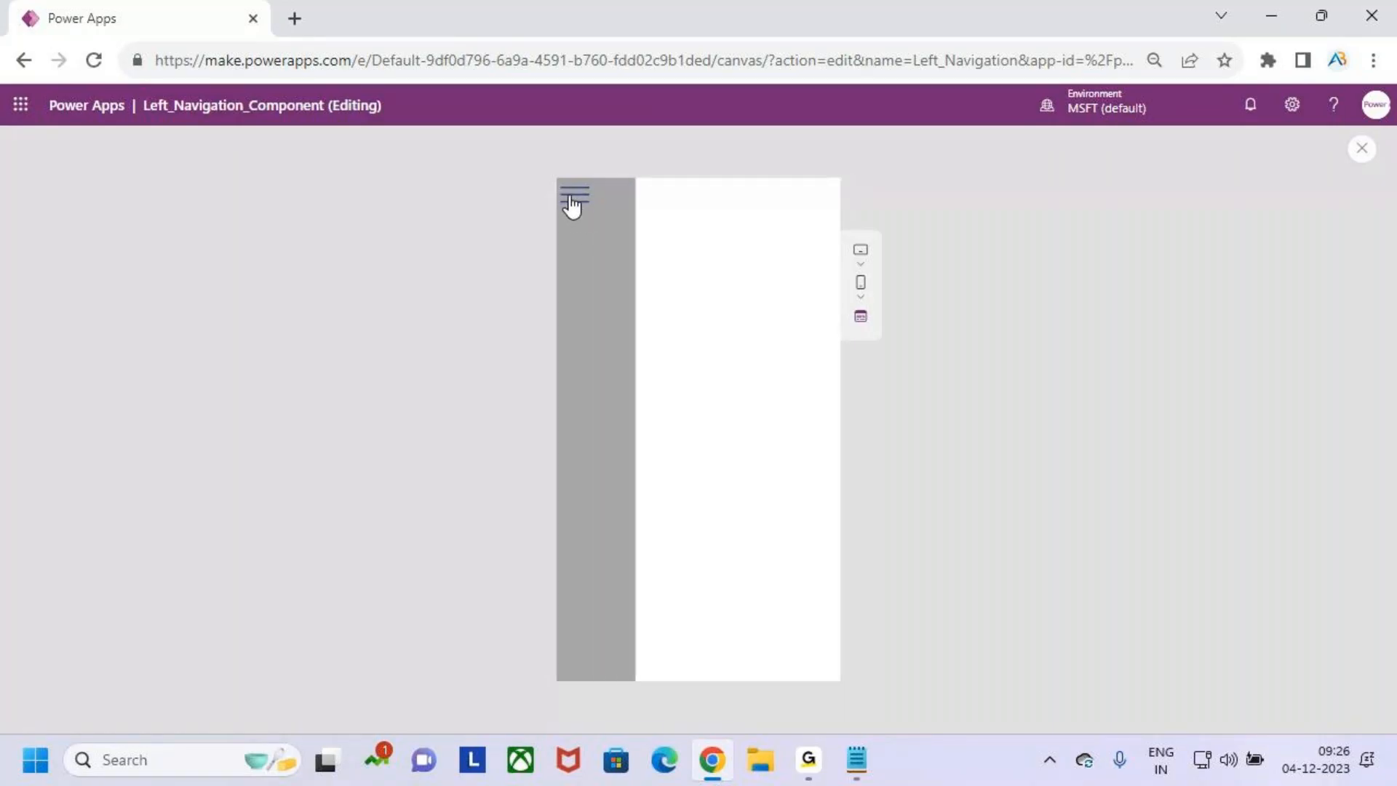
click(572, 200)
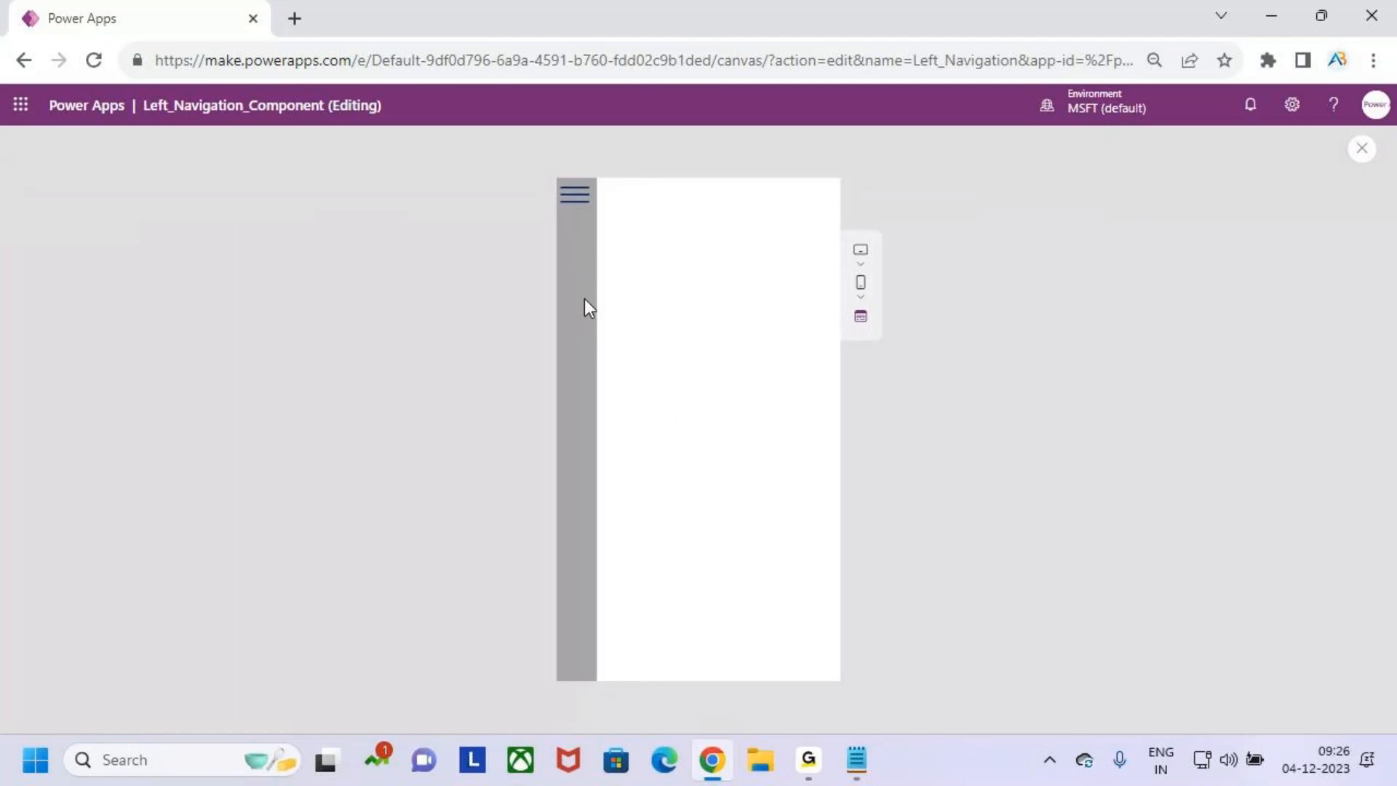
click(575, 209)
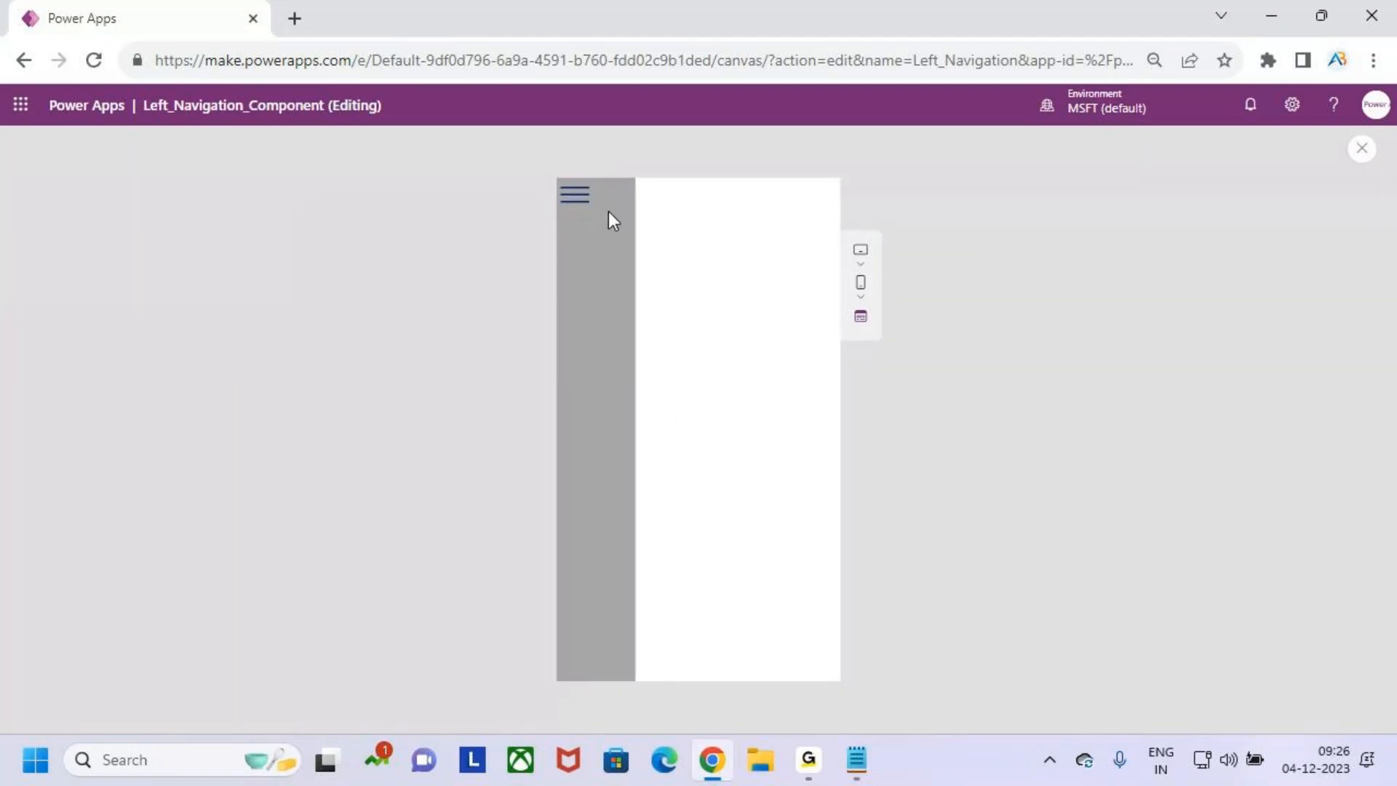
click(575, 208)
click(575, 208)
click(575, 209)
key(ctrl+2)
key(Escape)
click(574, 197)
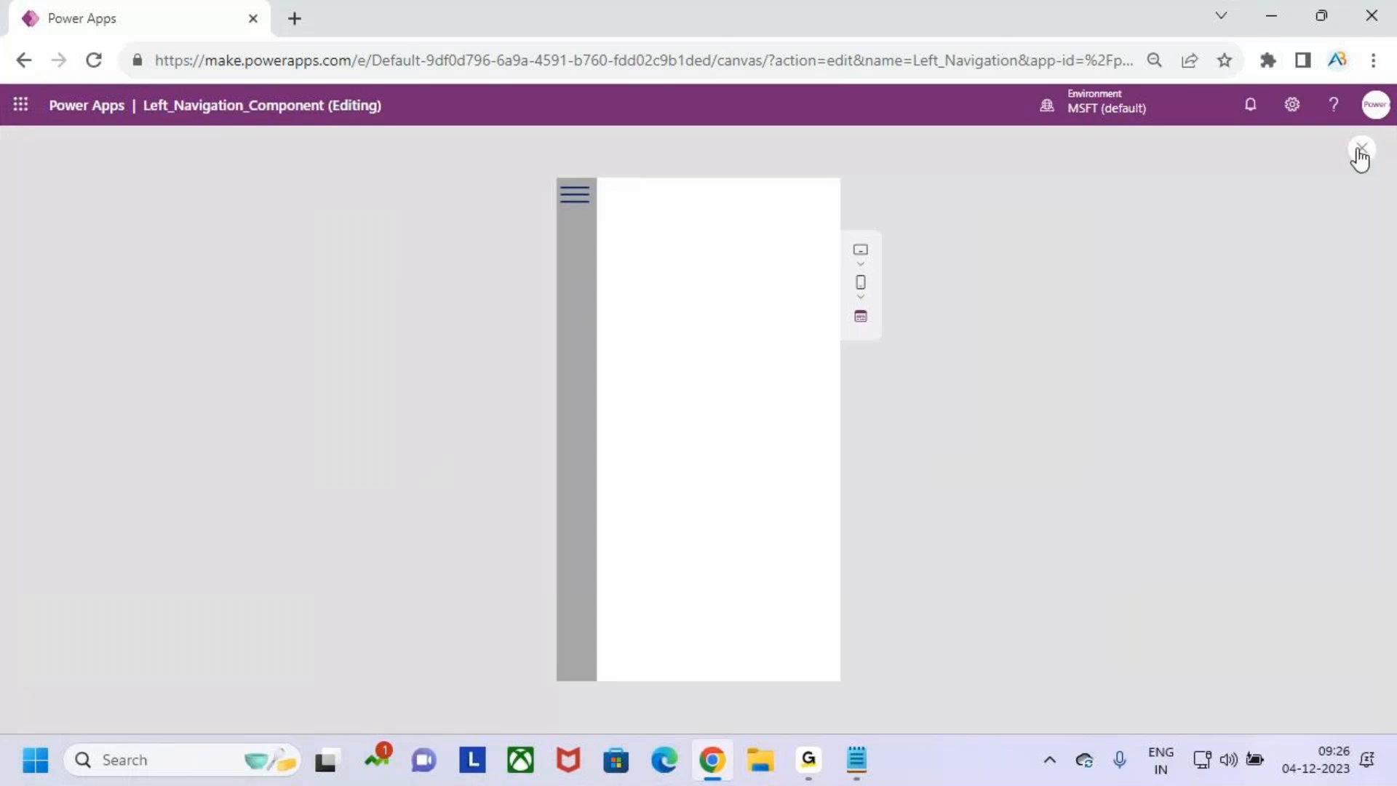
click(1360, 152)
click(862, 492)
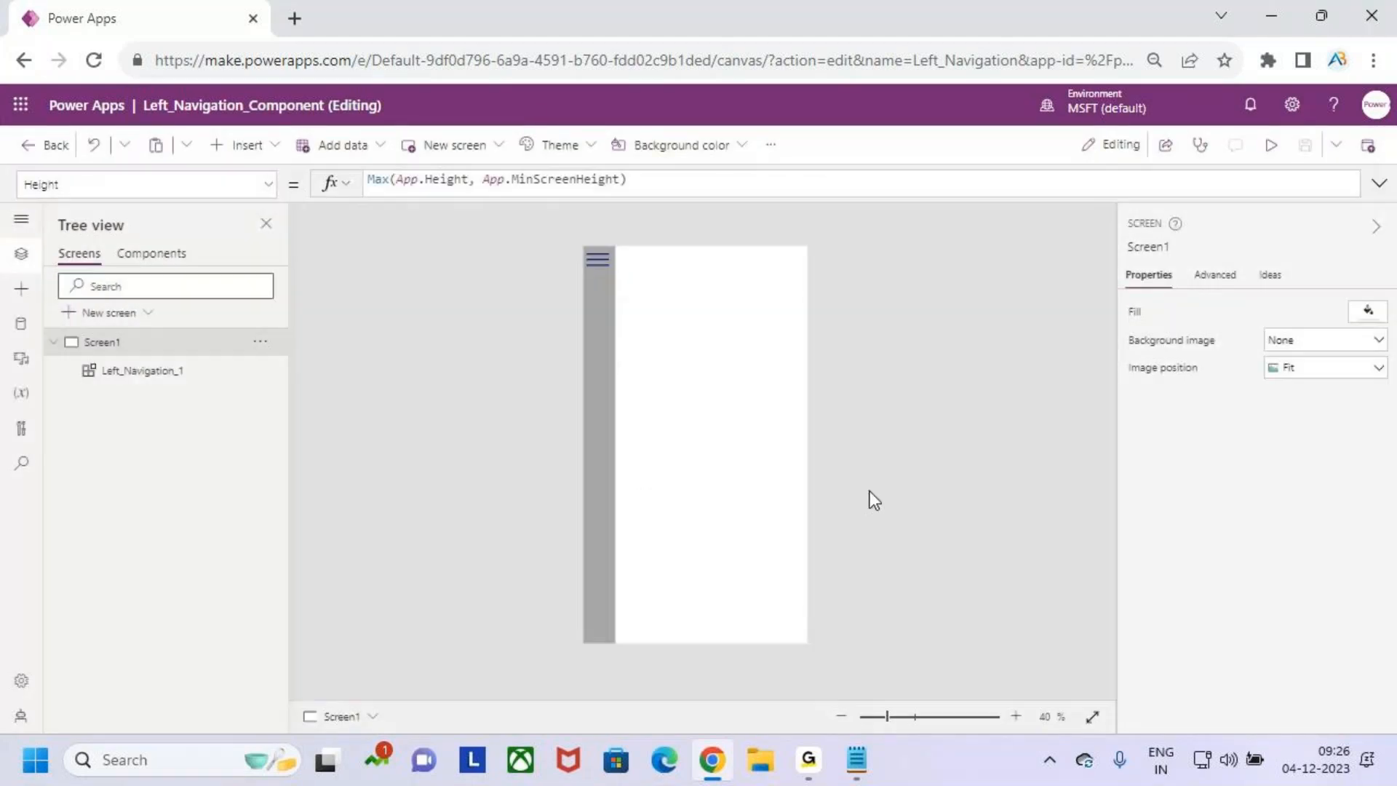
- Set the collapsed width in the Left_Navigation component's MenuWidth formula to 100
click(167, 255)
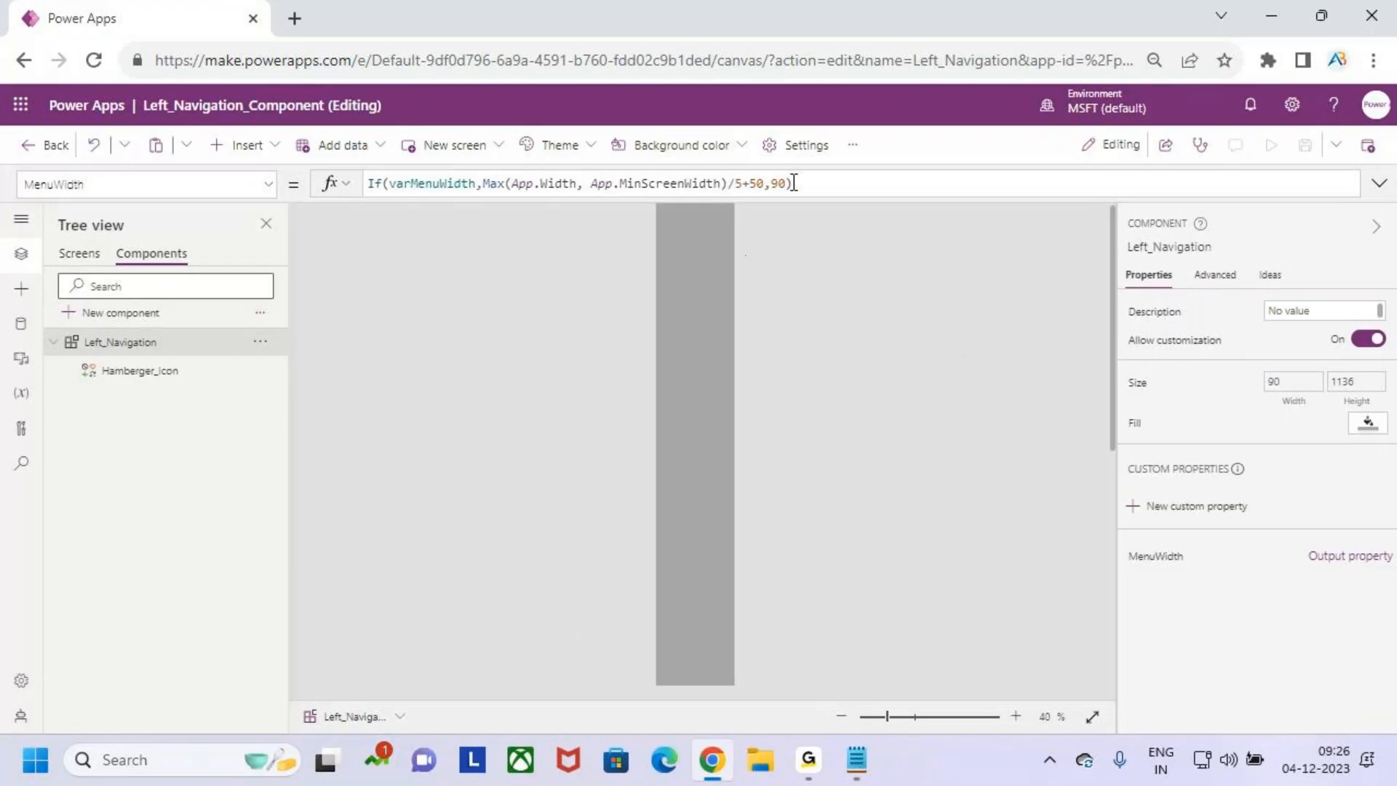
click(771, 182)
key(Right)
key(BackSpace)
text(1)
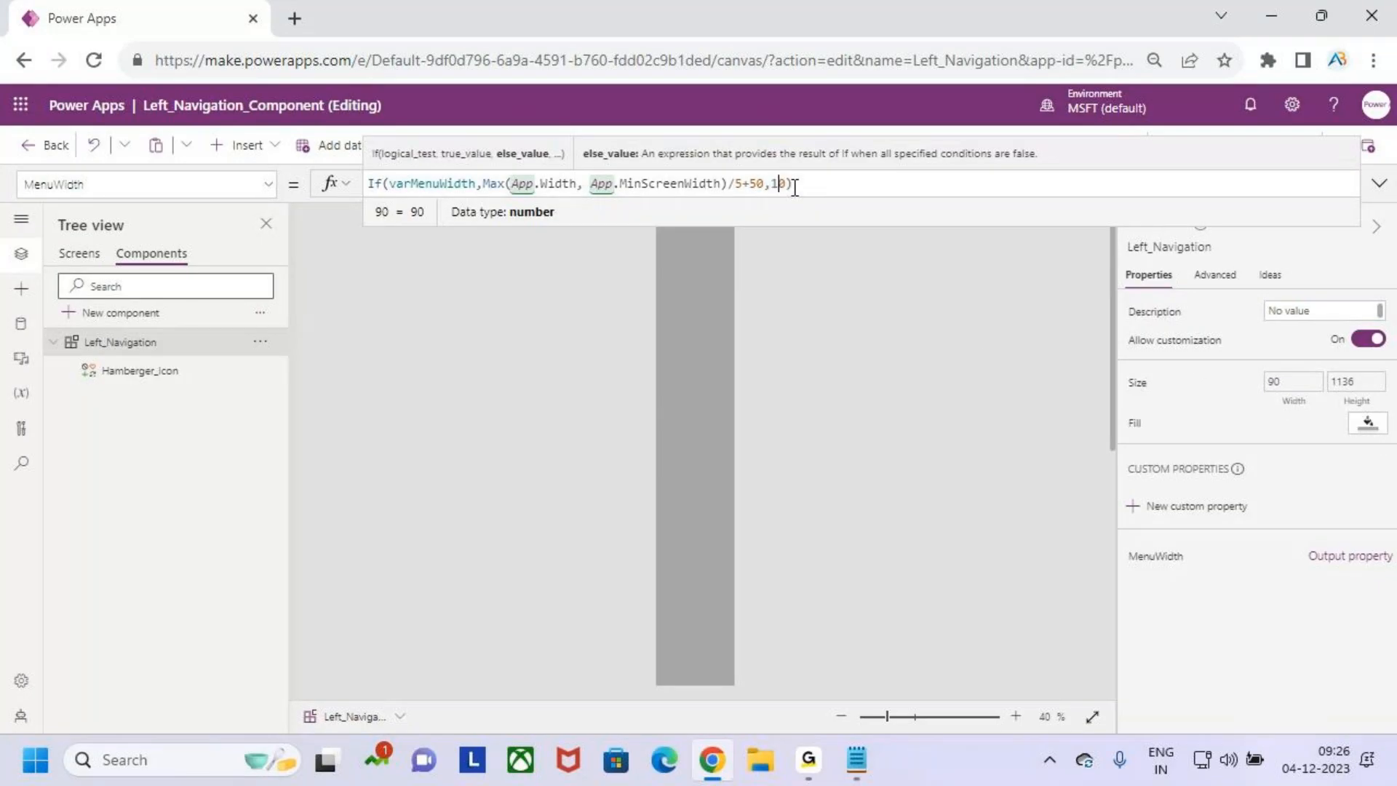
text(0)
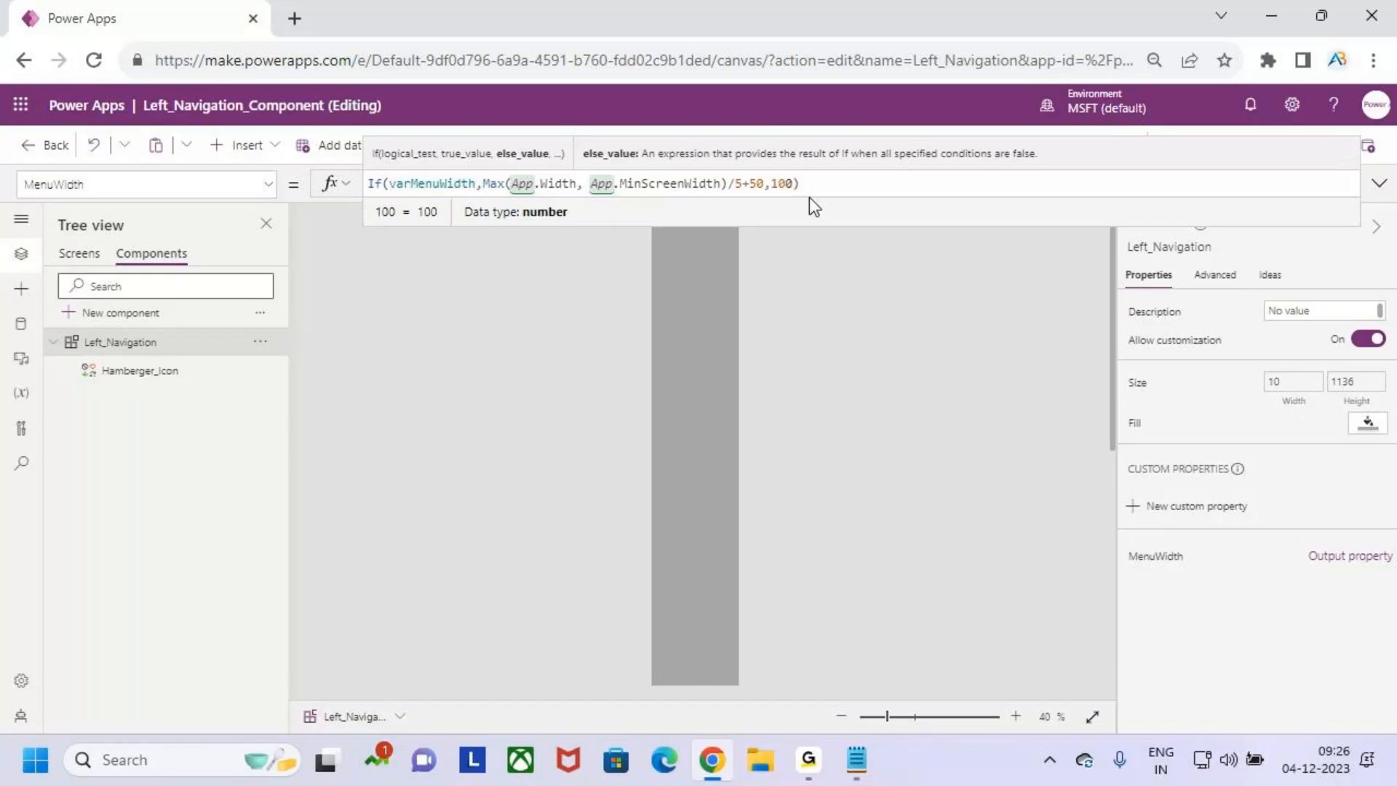
- Publish the version with the collapsed menu width of 100
click(1378, 186)
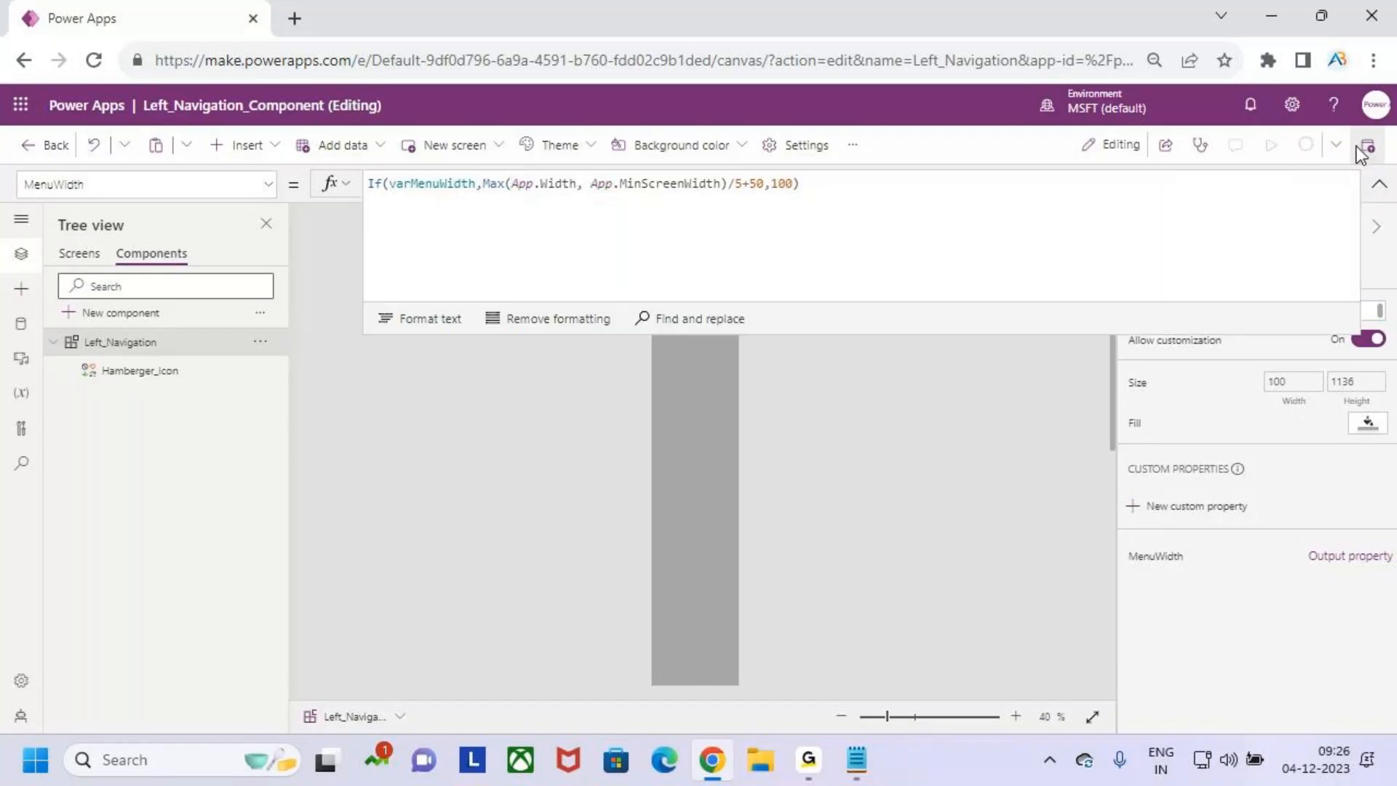
click(1321, 145)
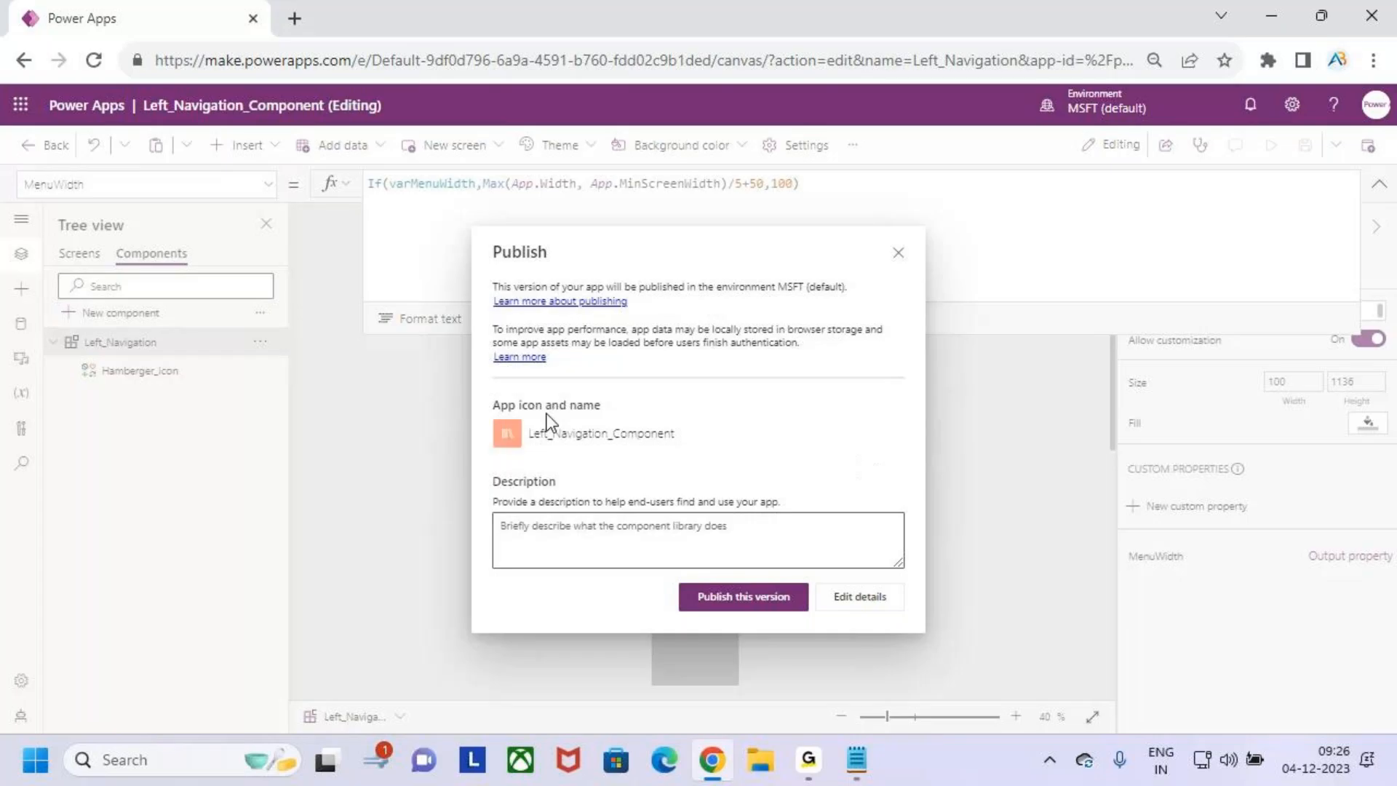
click(737, 608)
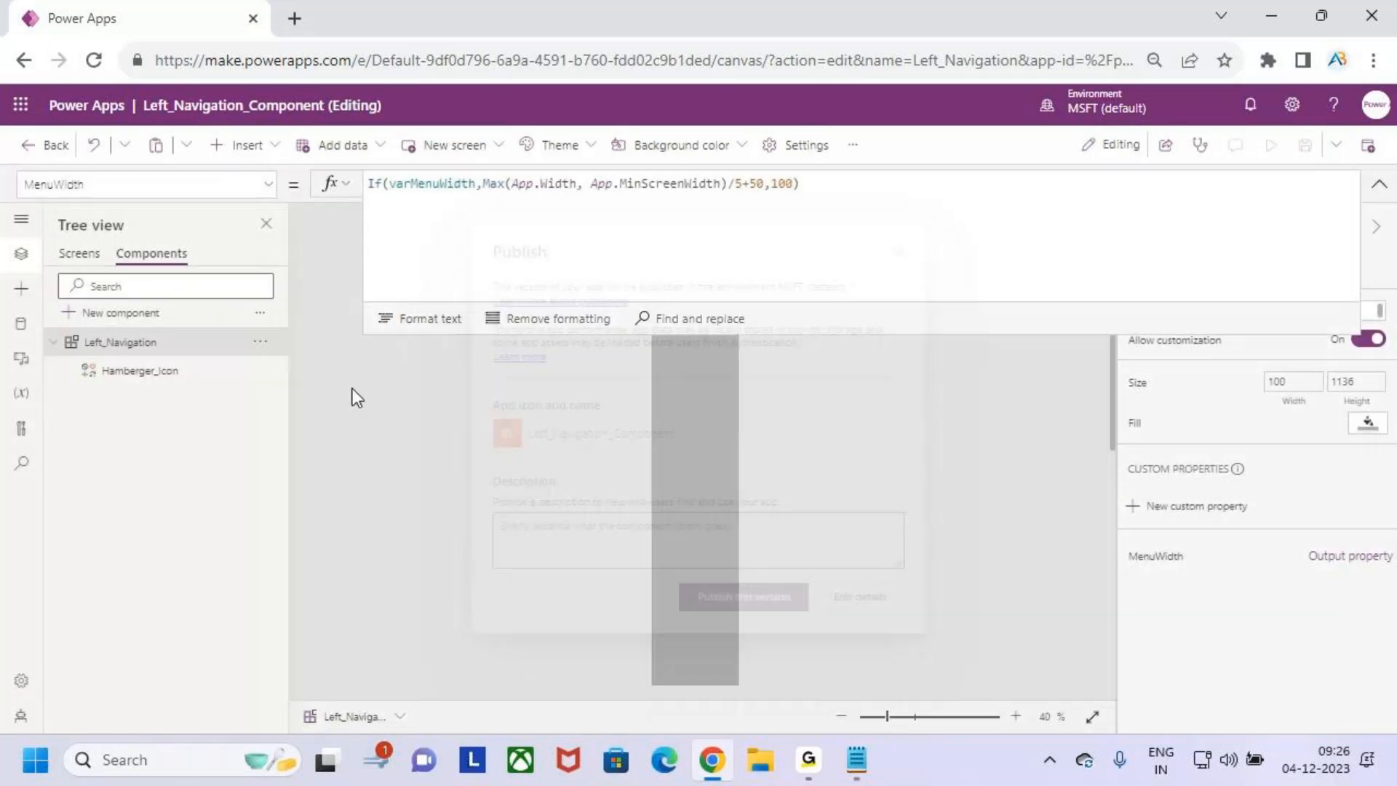
- Preview Screen1, toggle the hamburger icon to test the collapsed width of 100, and exit the preview
click(76, 253)
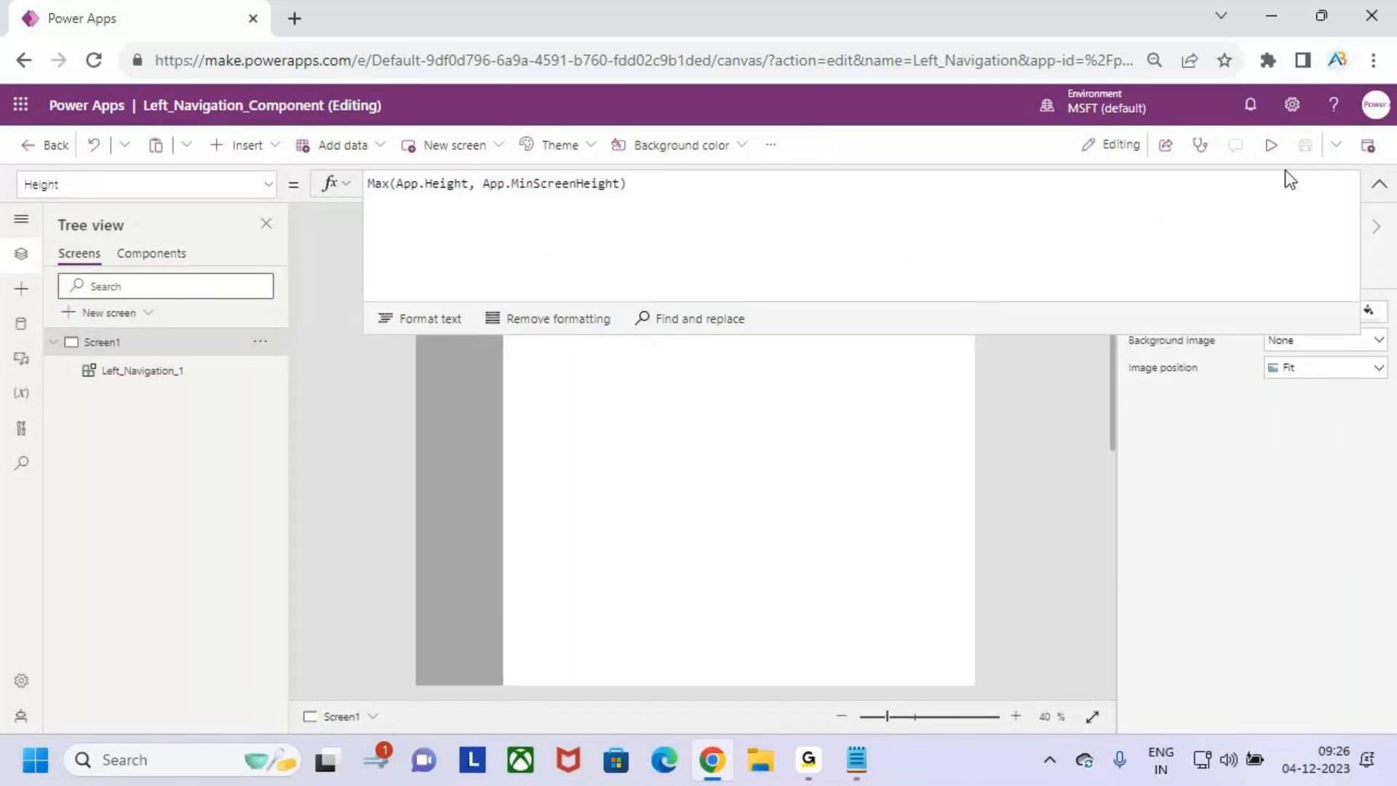
click(1272, 145)
click(575, 205)
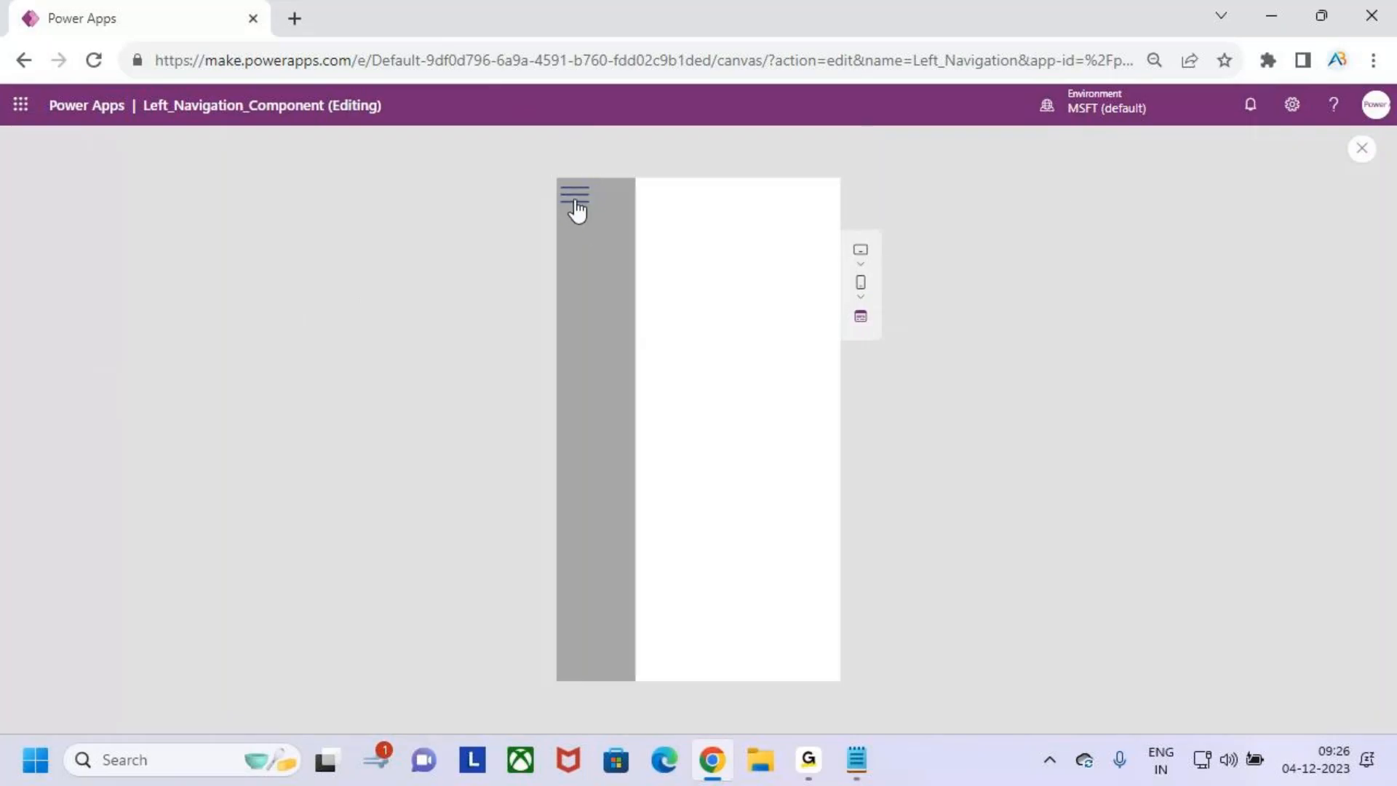
click(576, 204)
click(576, 204)
click(575, 204)
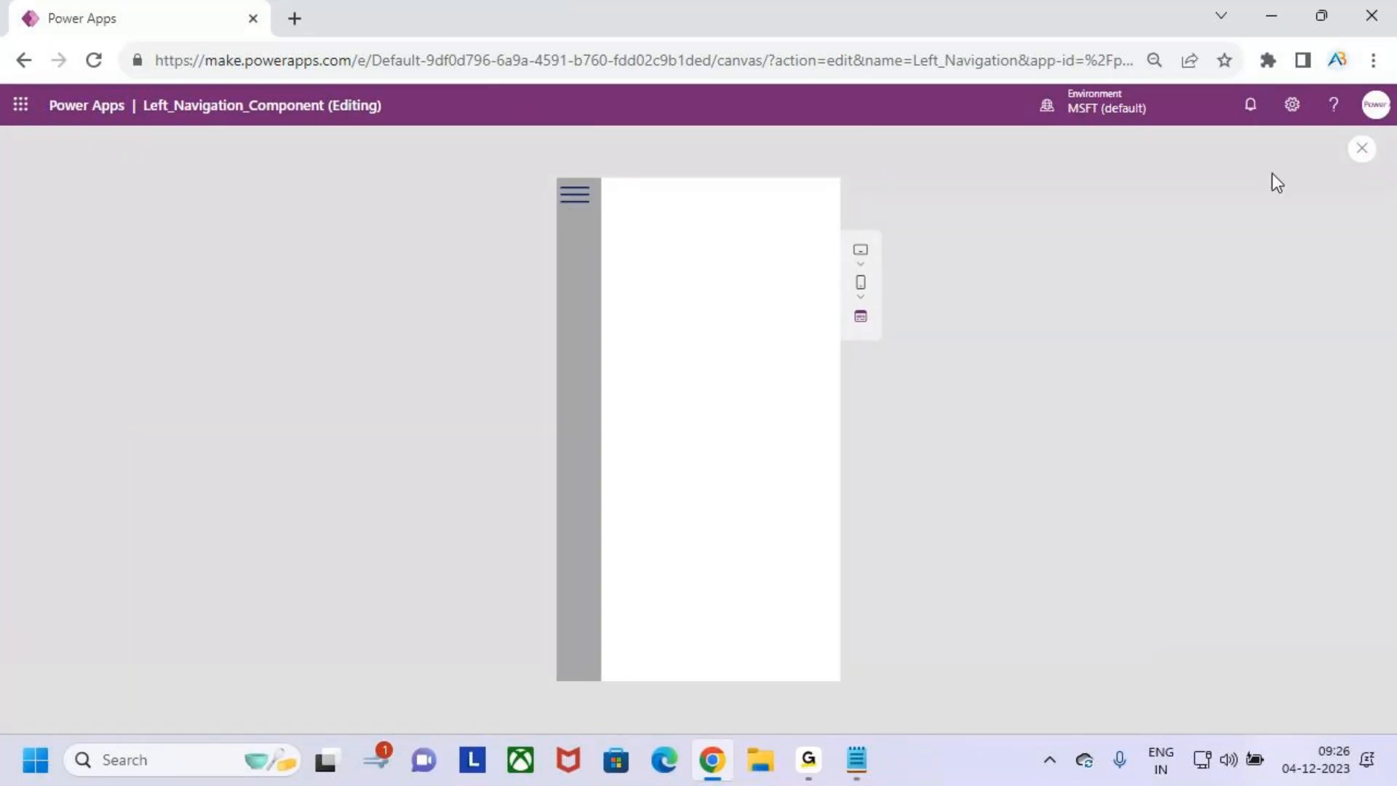
click(1361, 149)
click(858, 494)
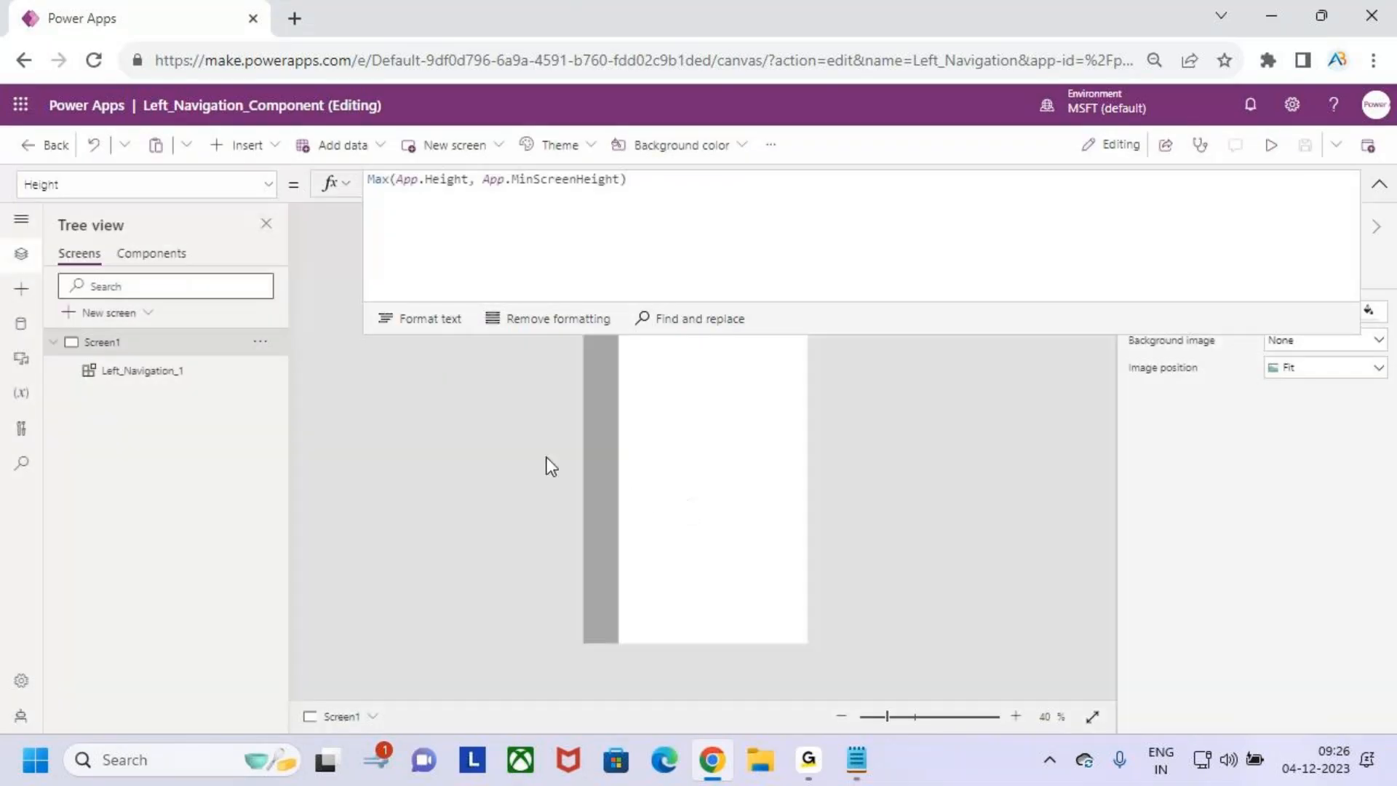
- Edit the component's MenuWidth formula so the collapsed width is 90 and the amount added to the expanded width is 70
click(151, 251)
click(1349, 556)
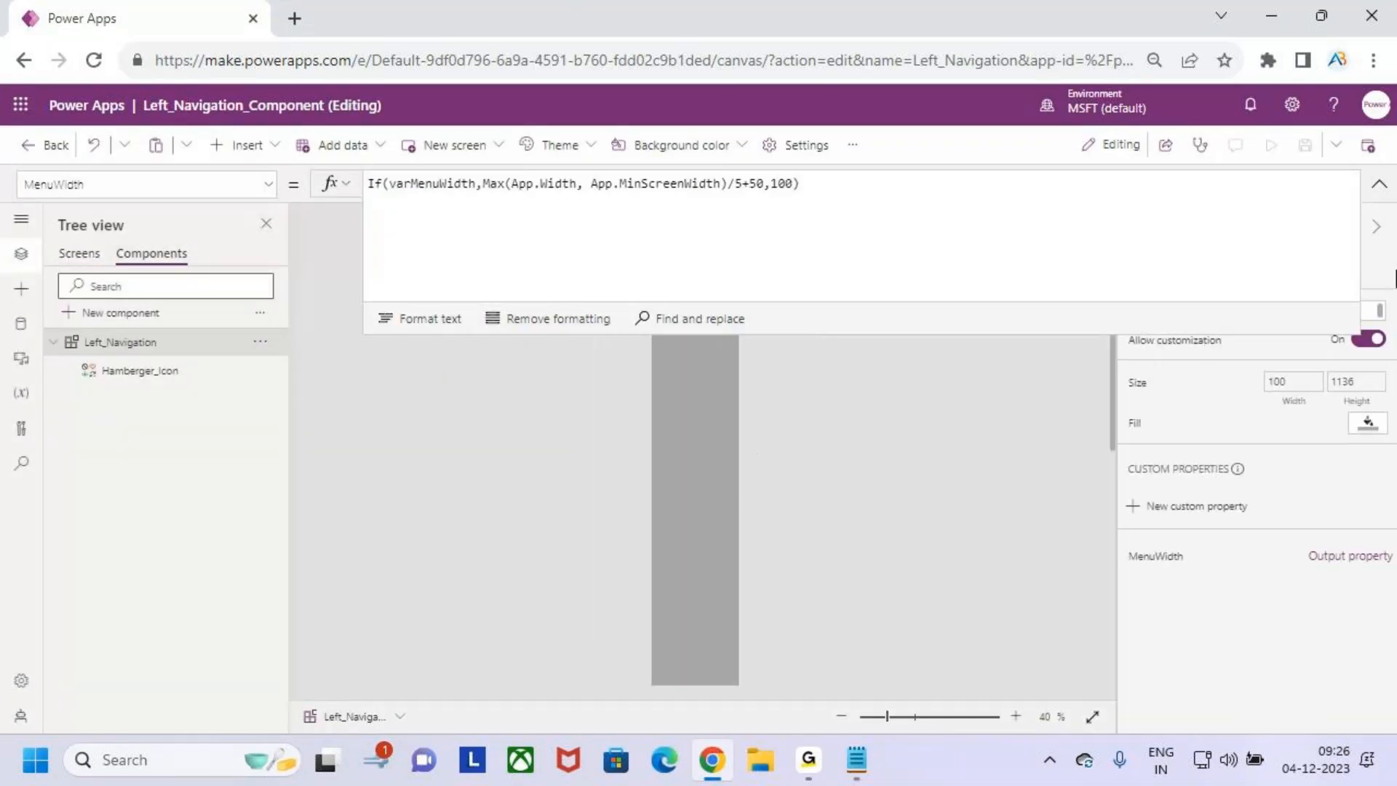
click(780, 186)
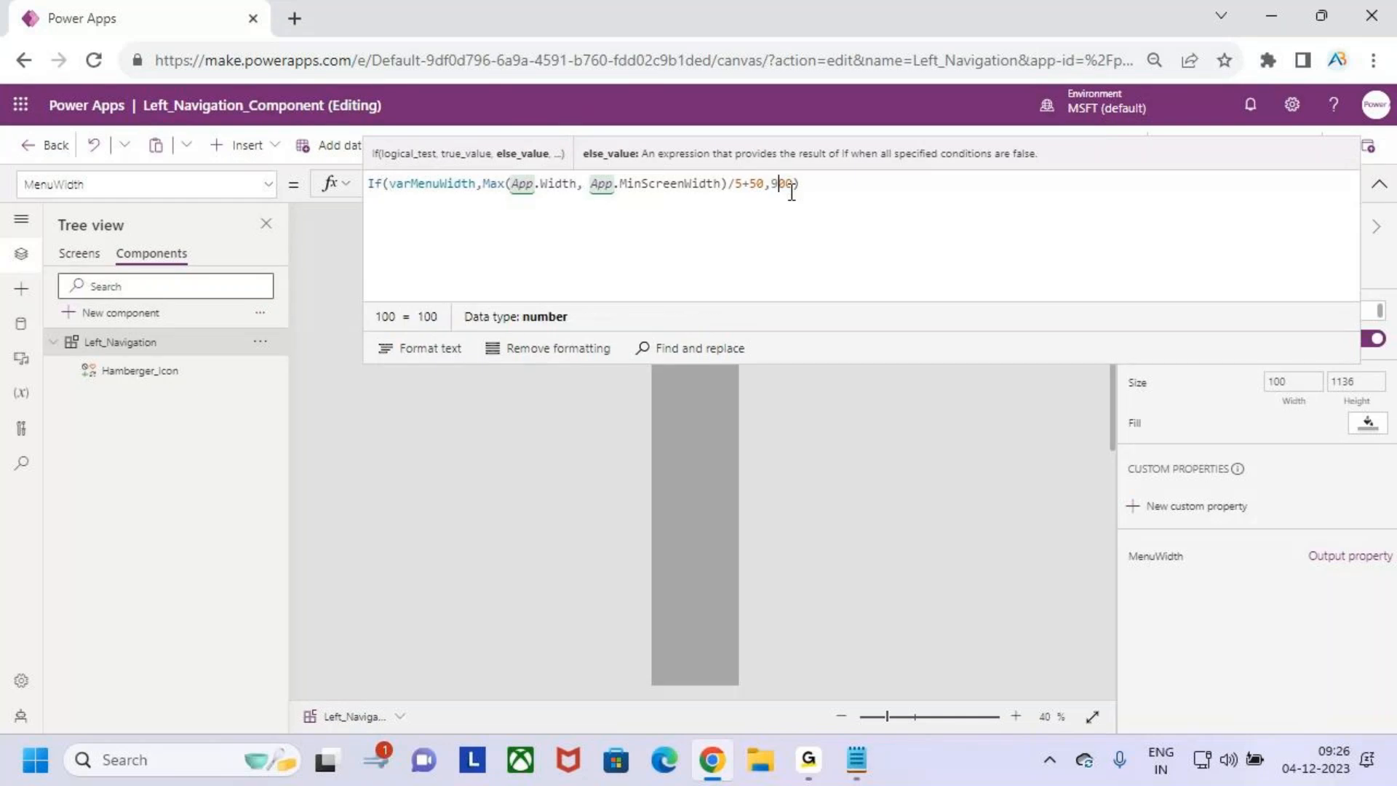
key(BackSpace)
key(BackSpace)
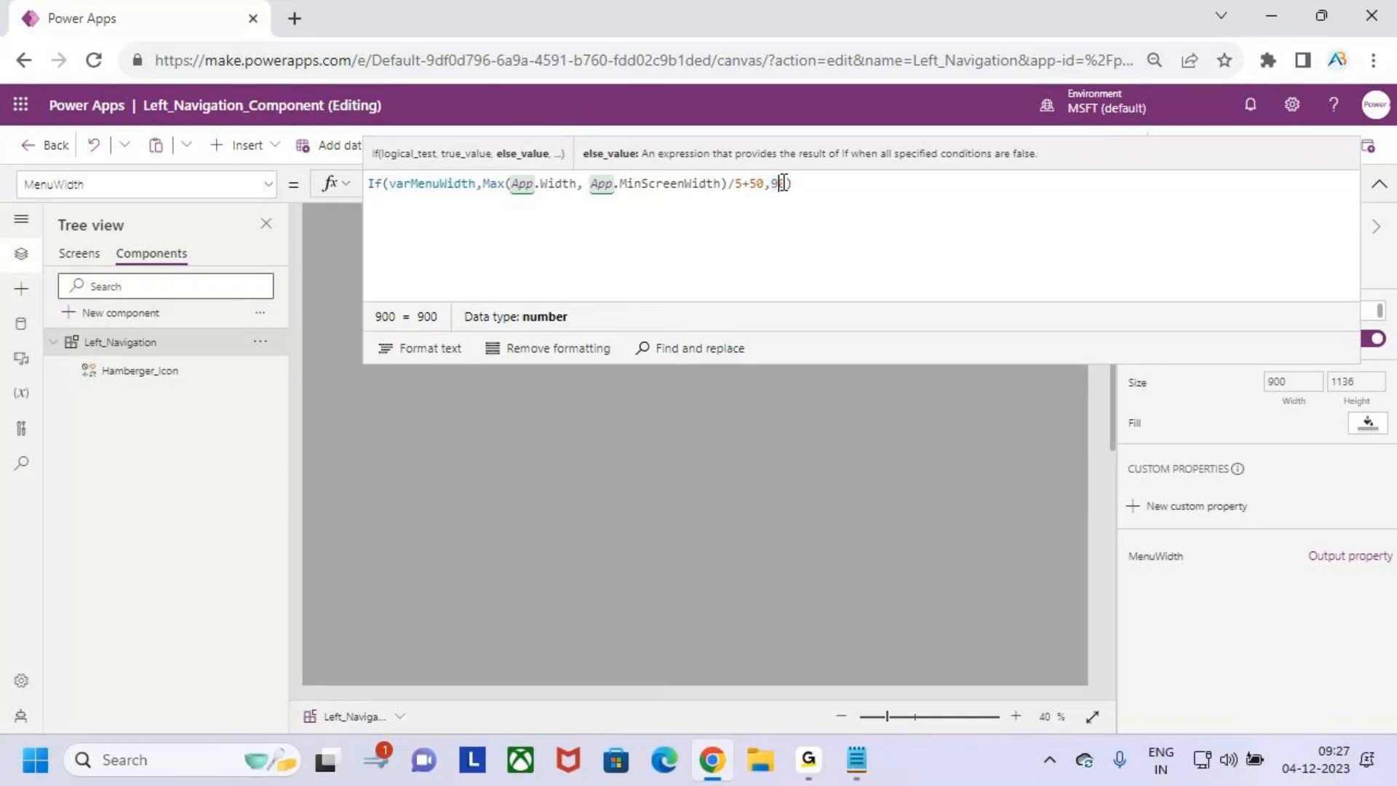
text(9)
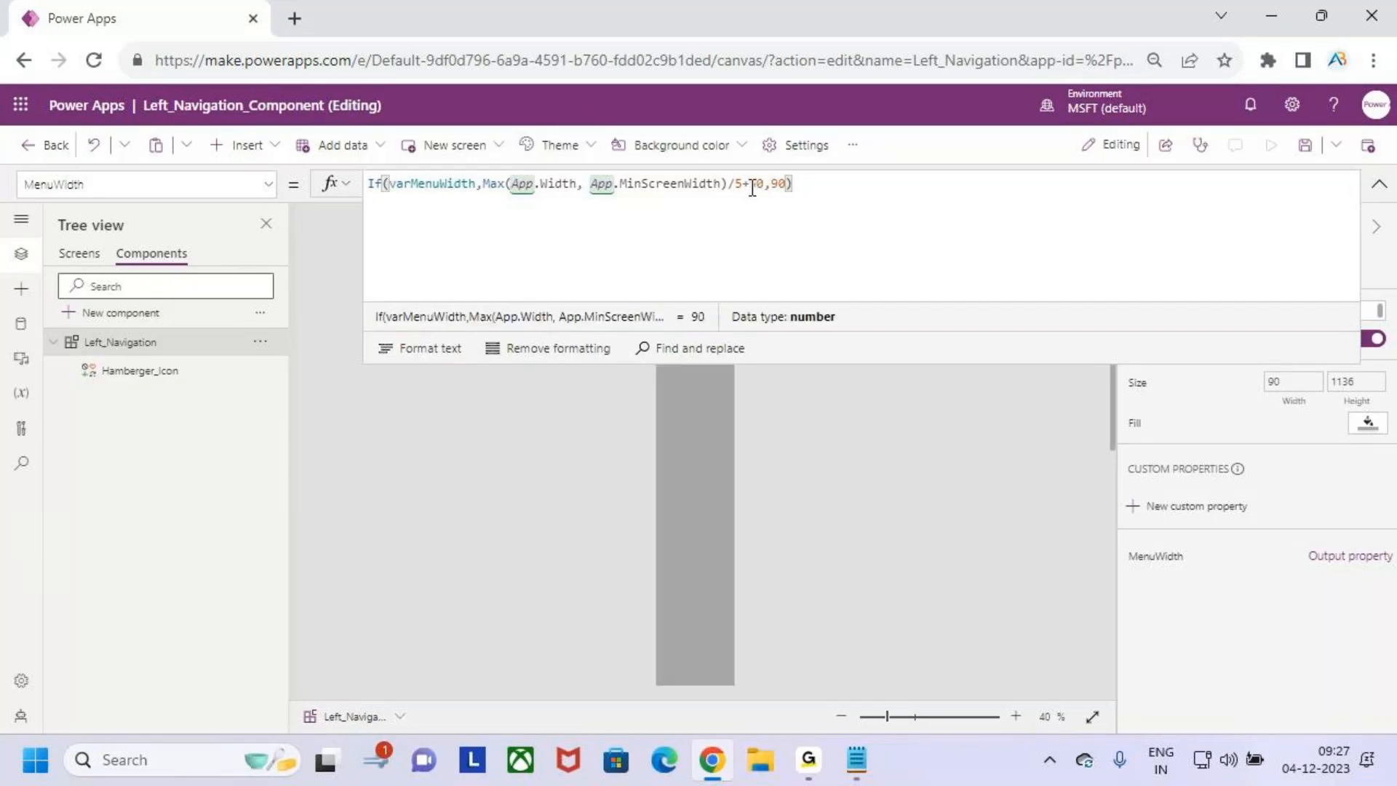
click(758, 183)
key(BackSpace)
text(7)
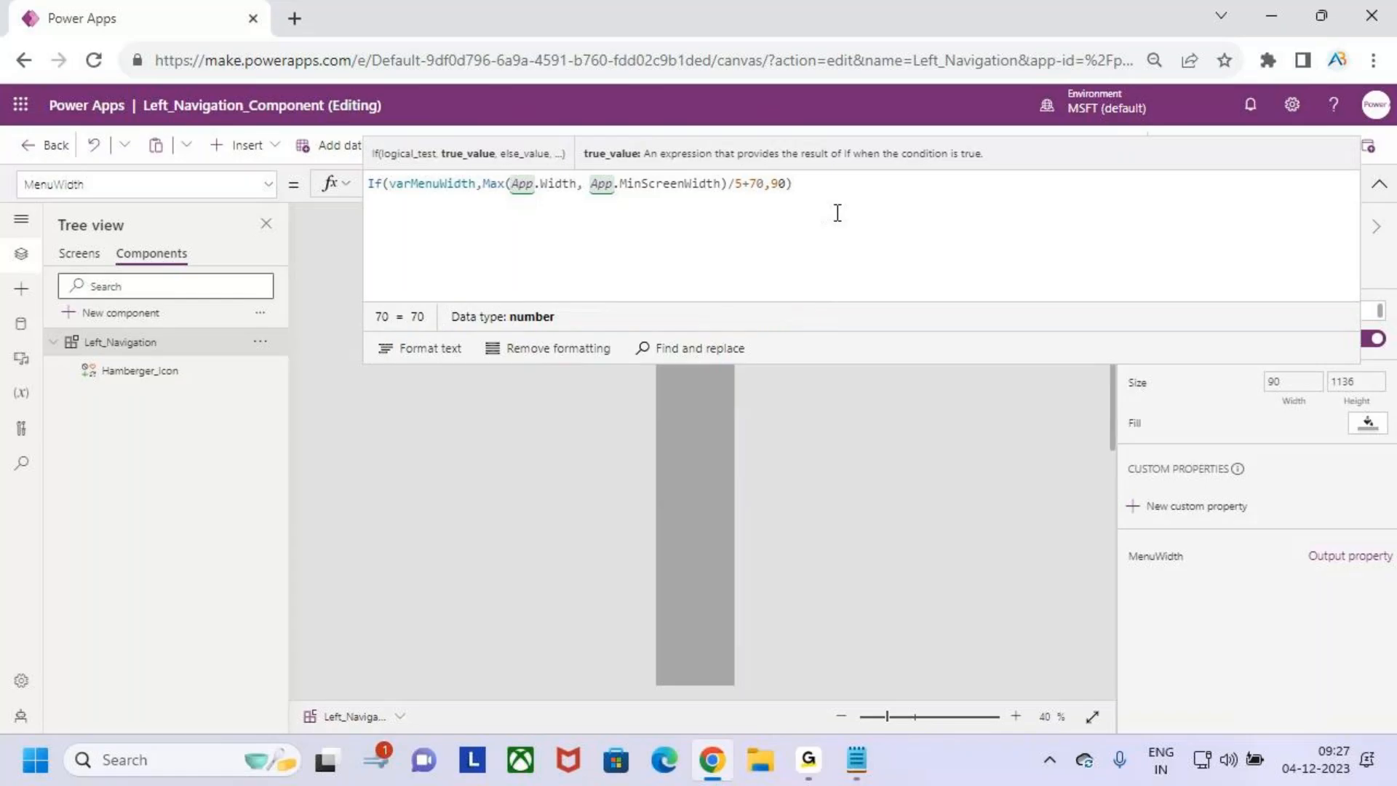
- Collapse the expanded formula editor and publish the version with the +70 expanded width
click(1377, 186)
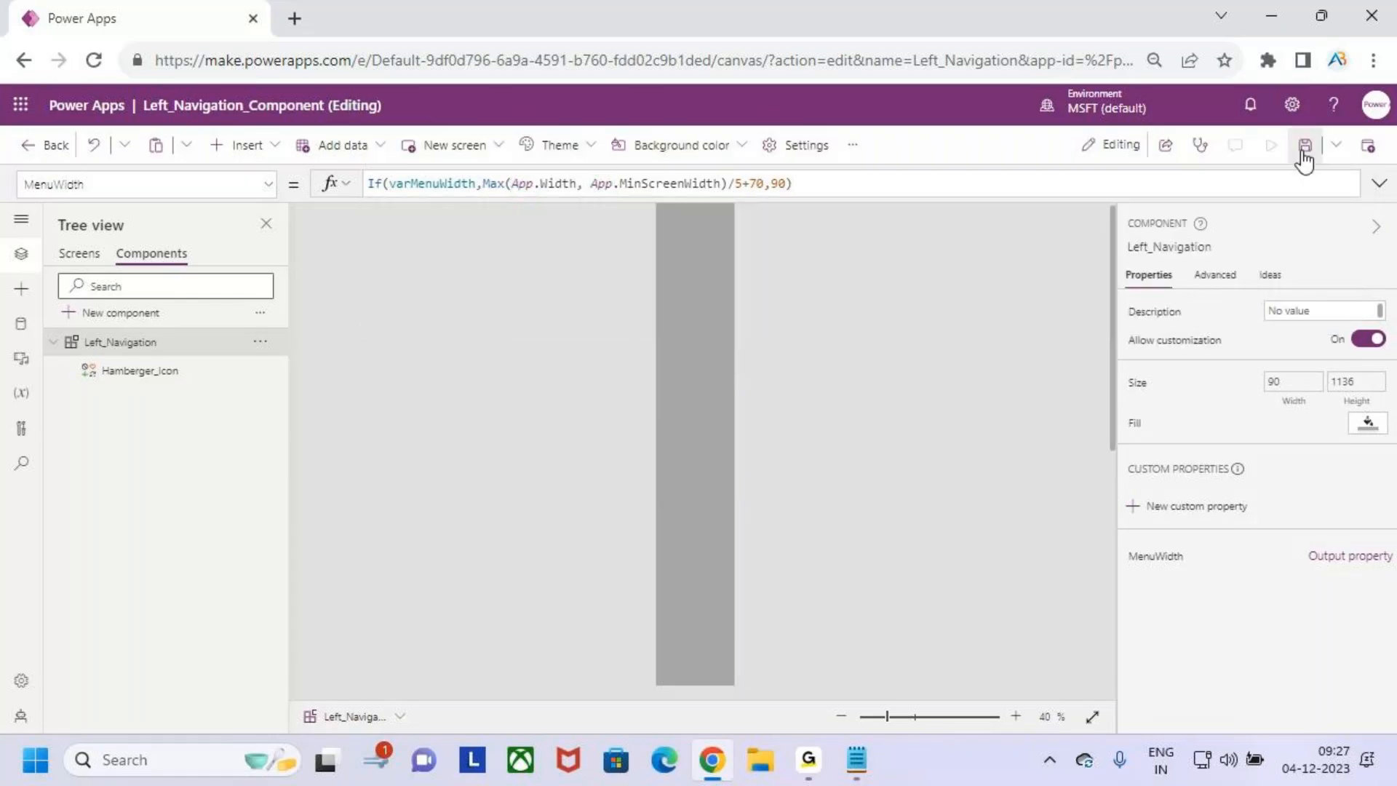
click(1366, 147)
click(761, 595)
- Preview Screen1 and expand the menu with the hamburger icon to check the new expanded width
click(72, 254)
click(1270, 144)
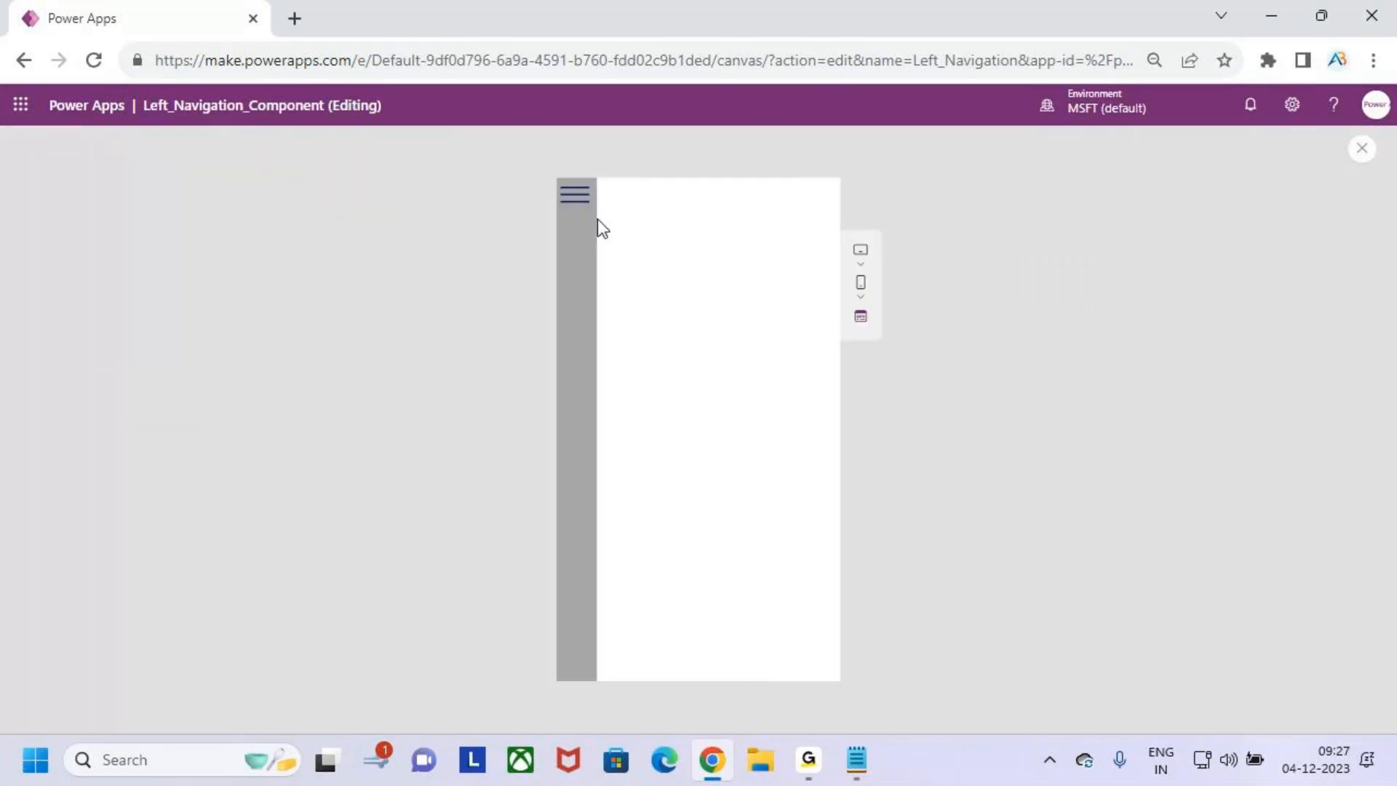
click(580, 211)
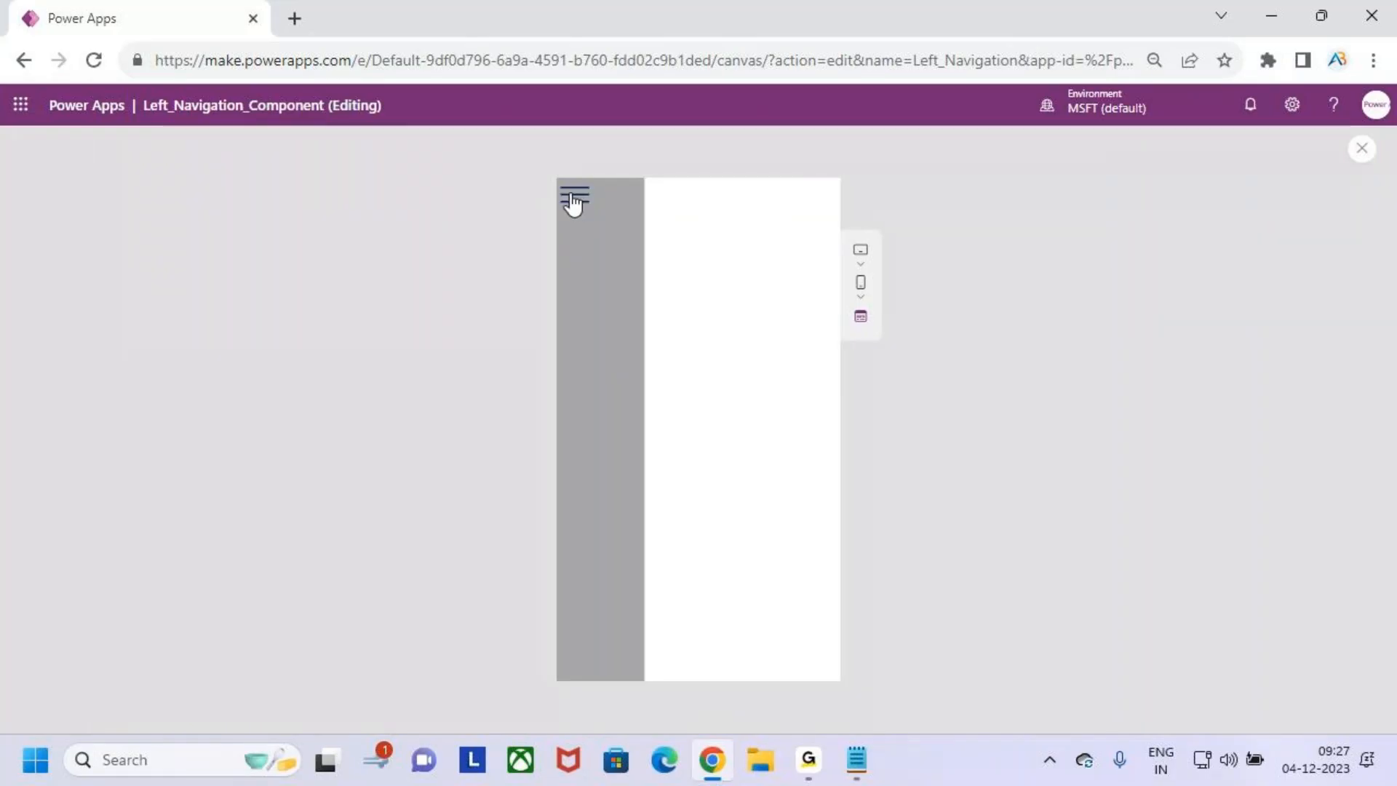
- Toggle the hamburger icon in the preview until the menu is collapsed, exit the preview, and open the Left_Navigation component
click(575, 202)
click(574, 198)
click(575, 197)
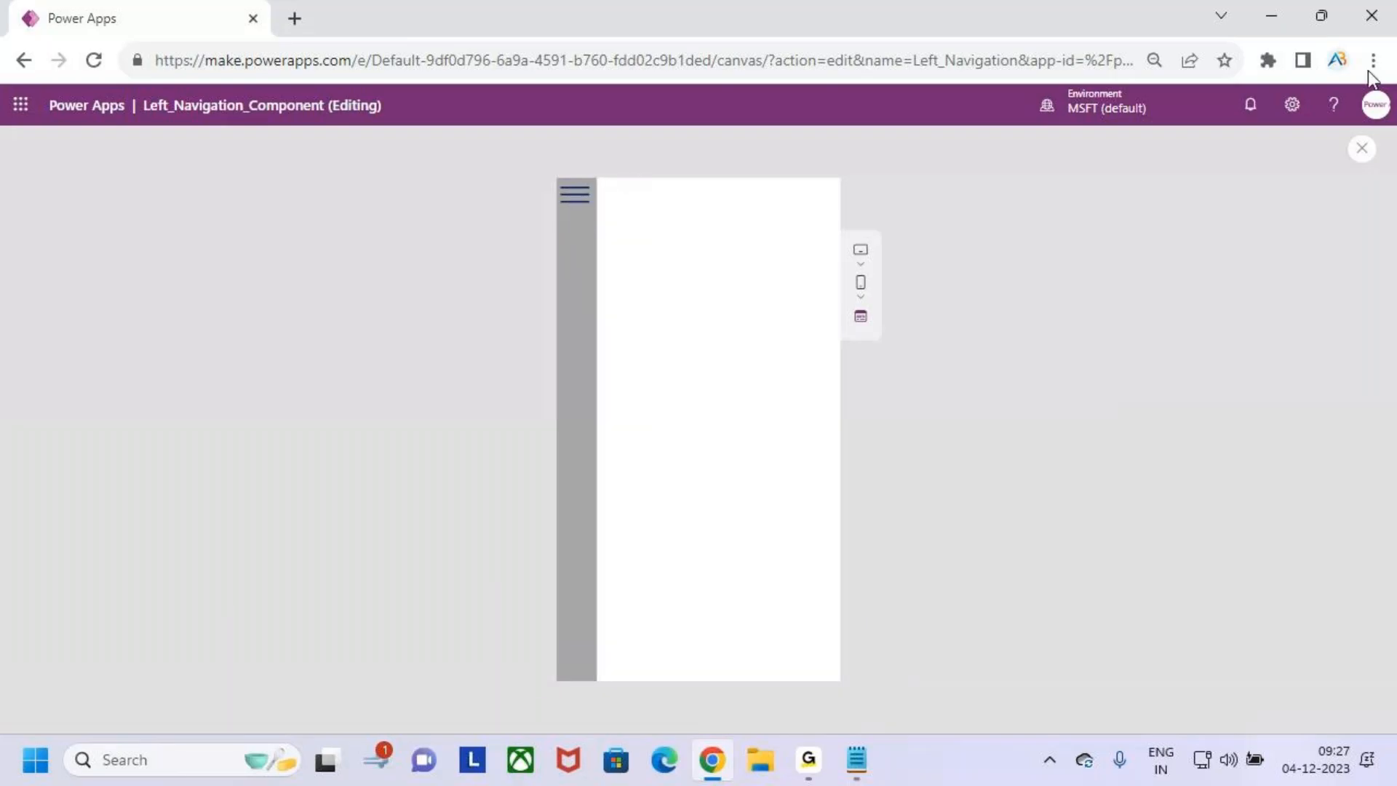
click(1363, 152)
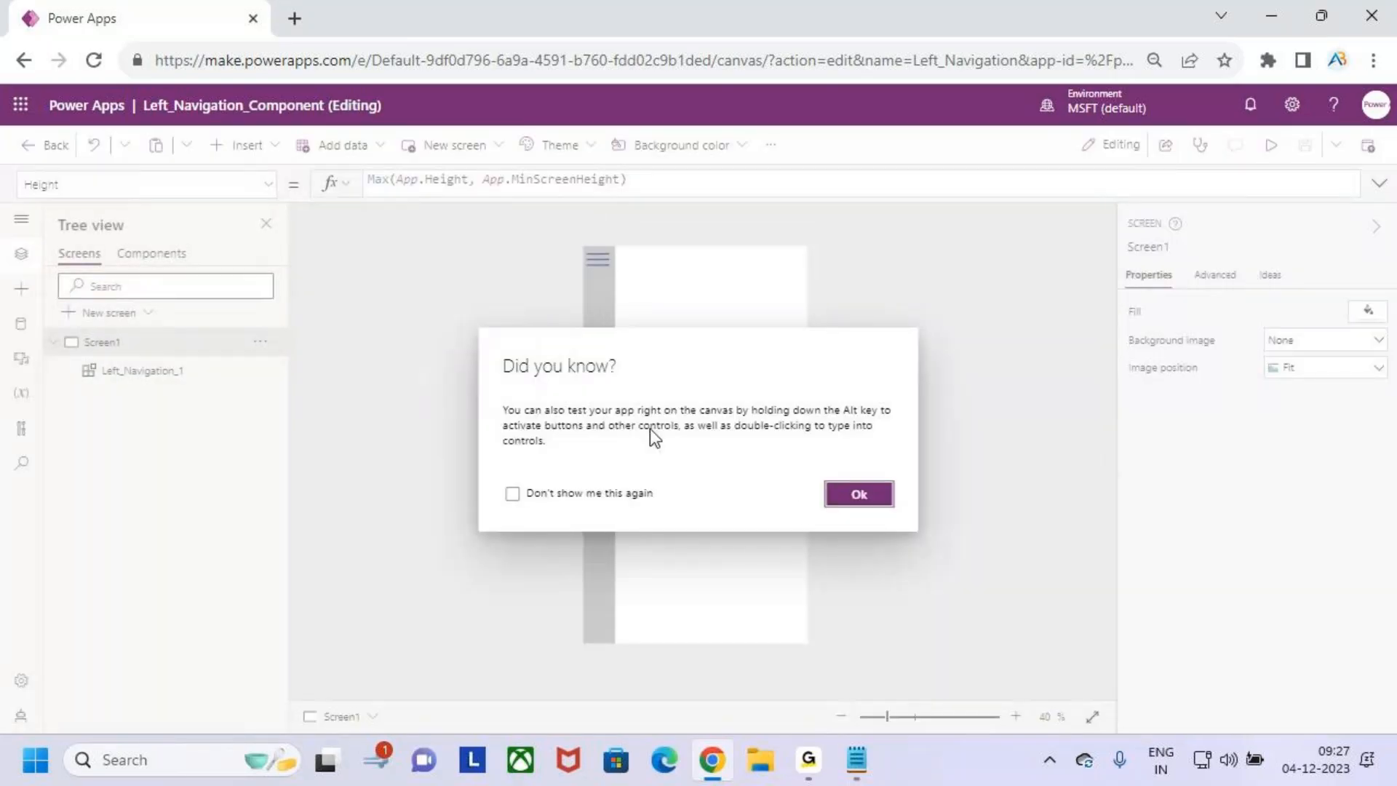
click(854, 498)
click(168, 253)
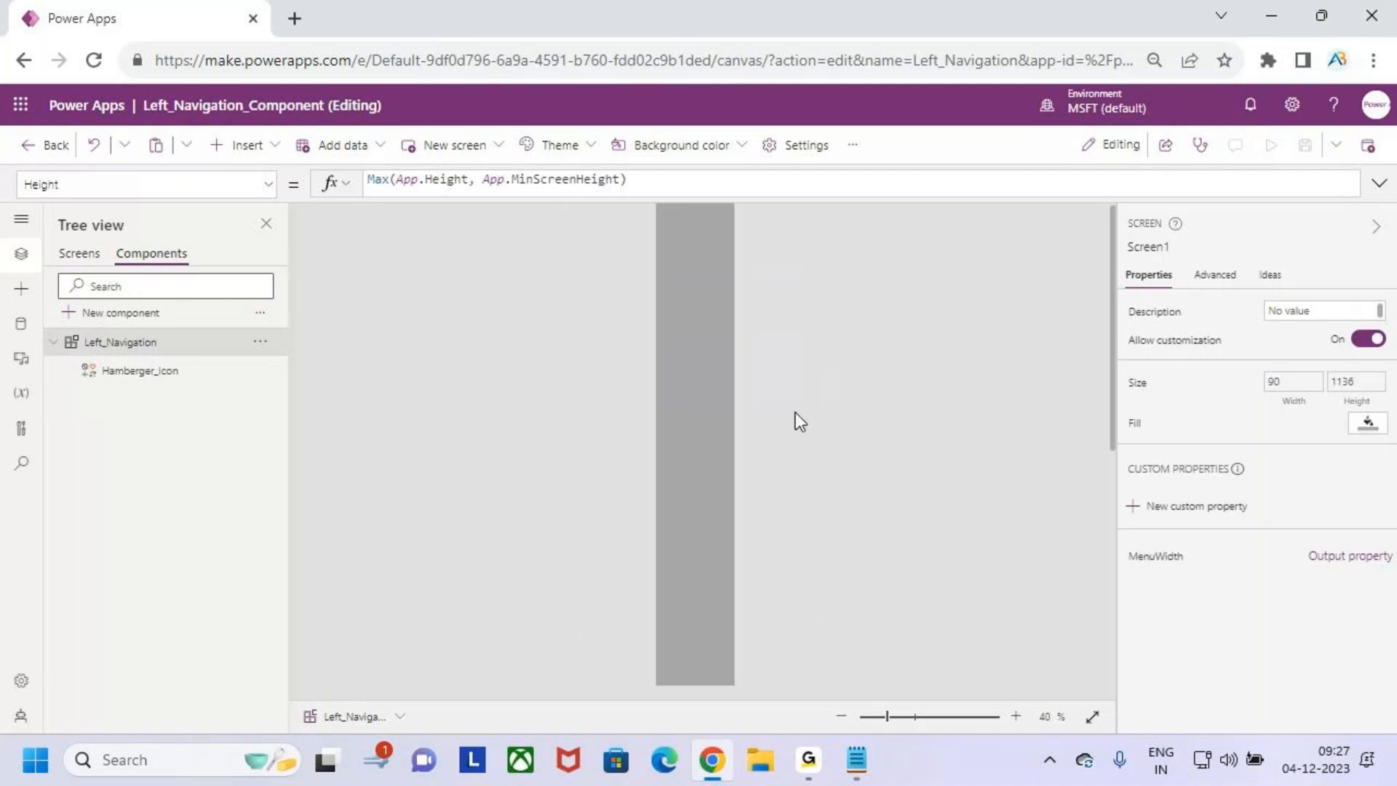
click(710, 391)
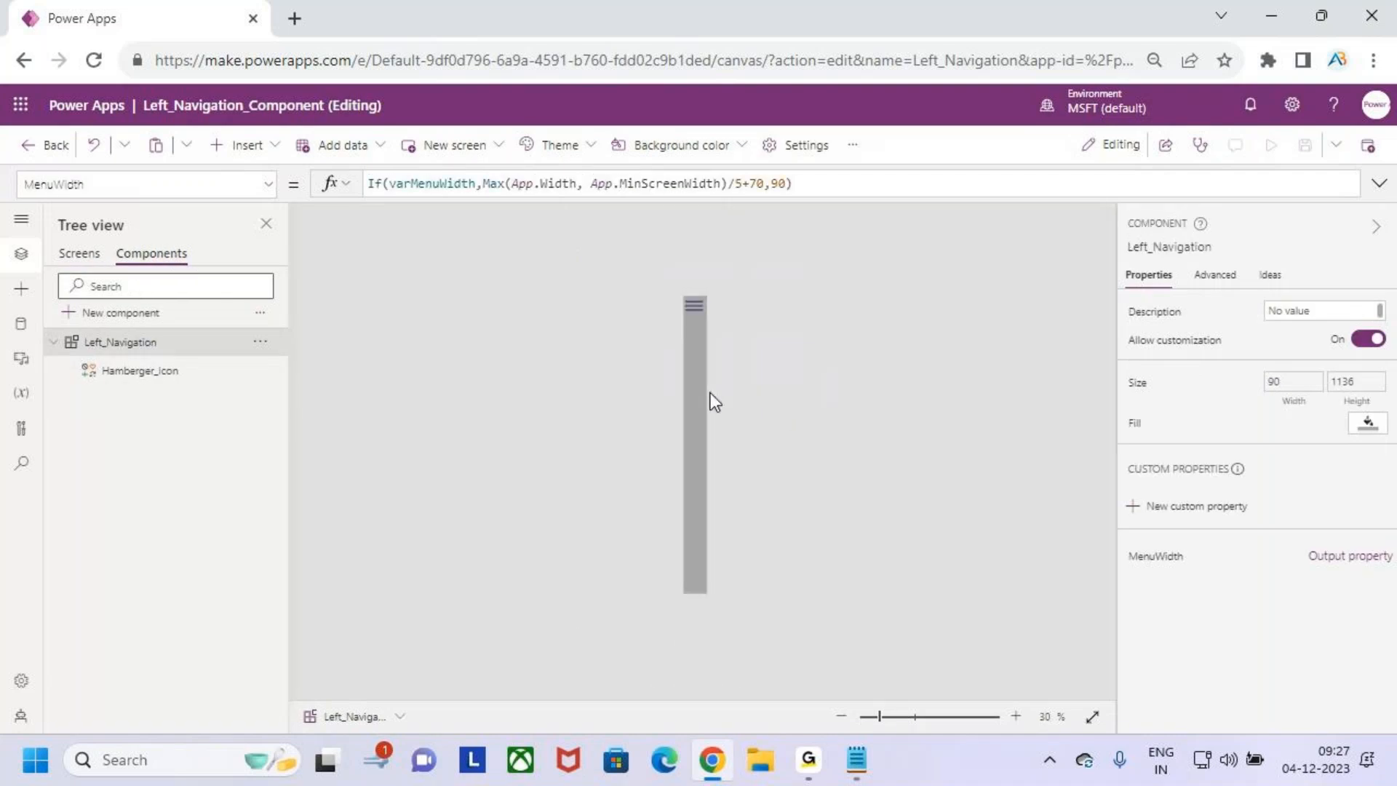
key(ctrl+2)
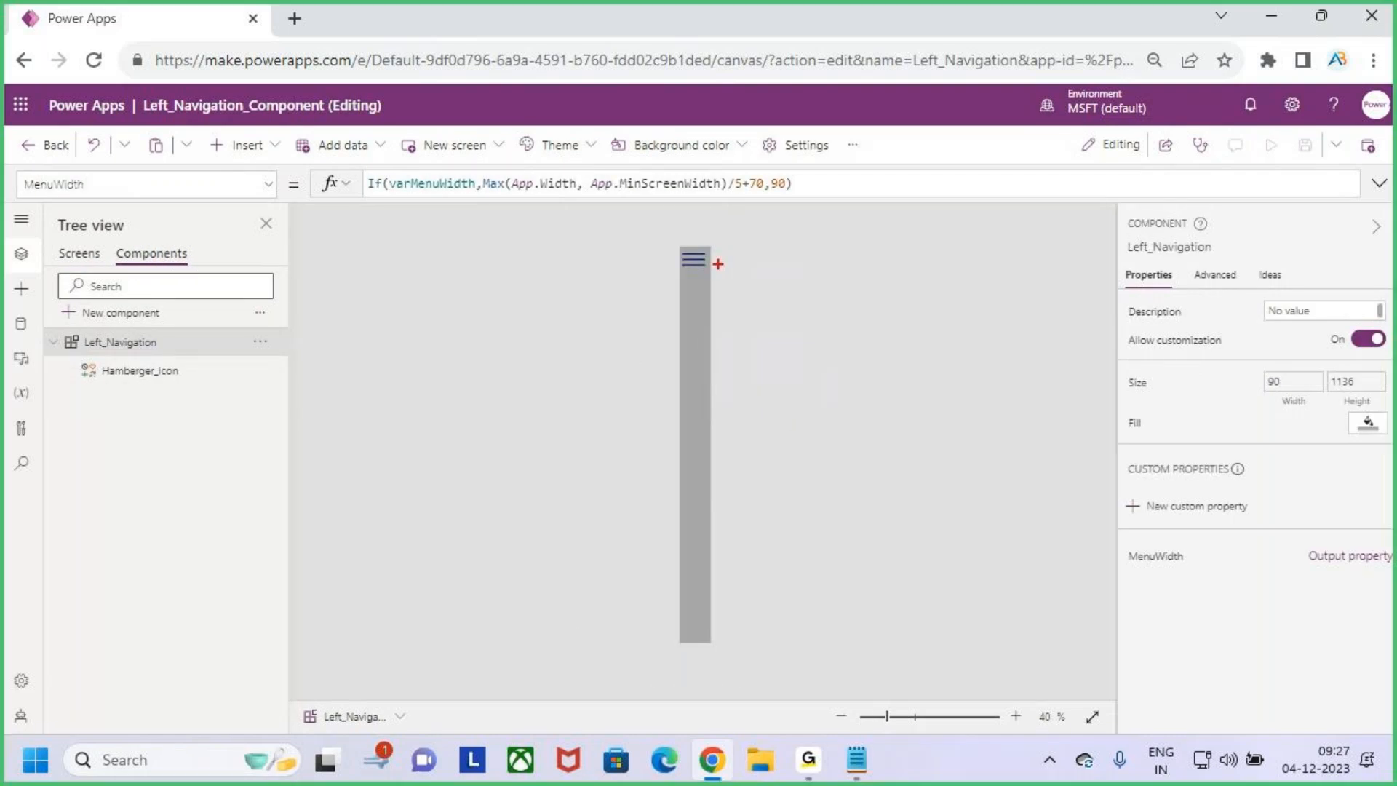
drag(700, 257, 733, 205)
key(Escape)
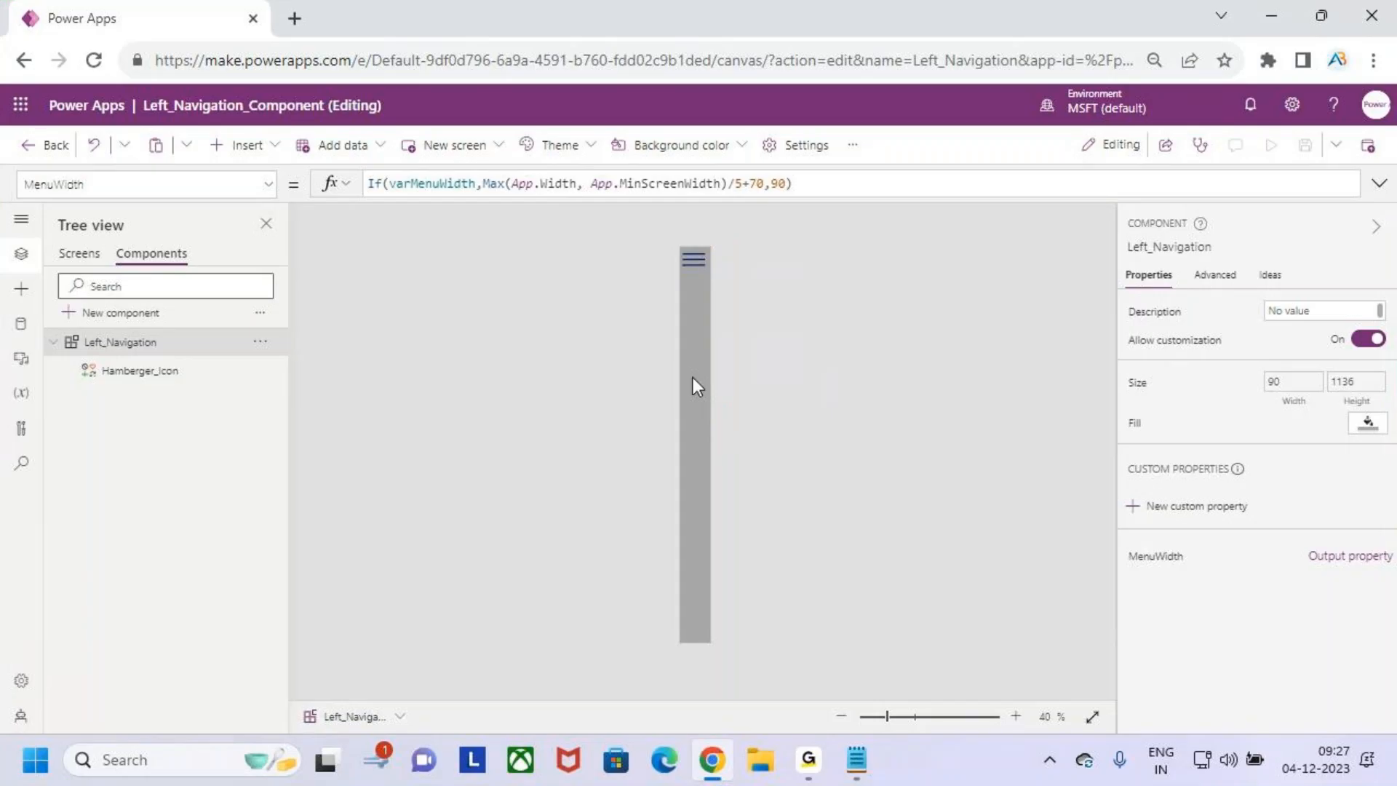
key(ctrl+2)
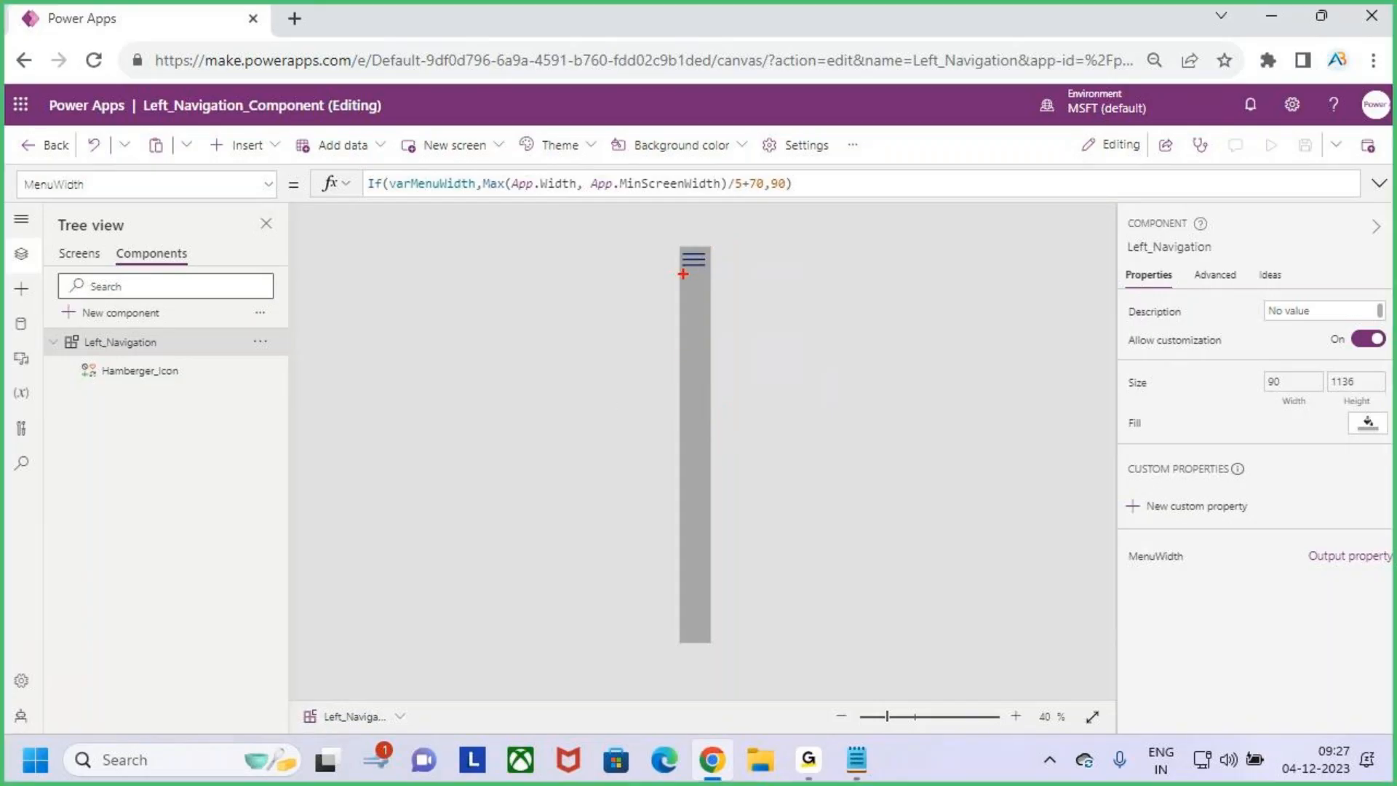
drag(681, 275, 713, 368)
key(Escape)
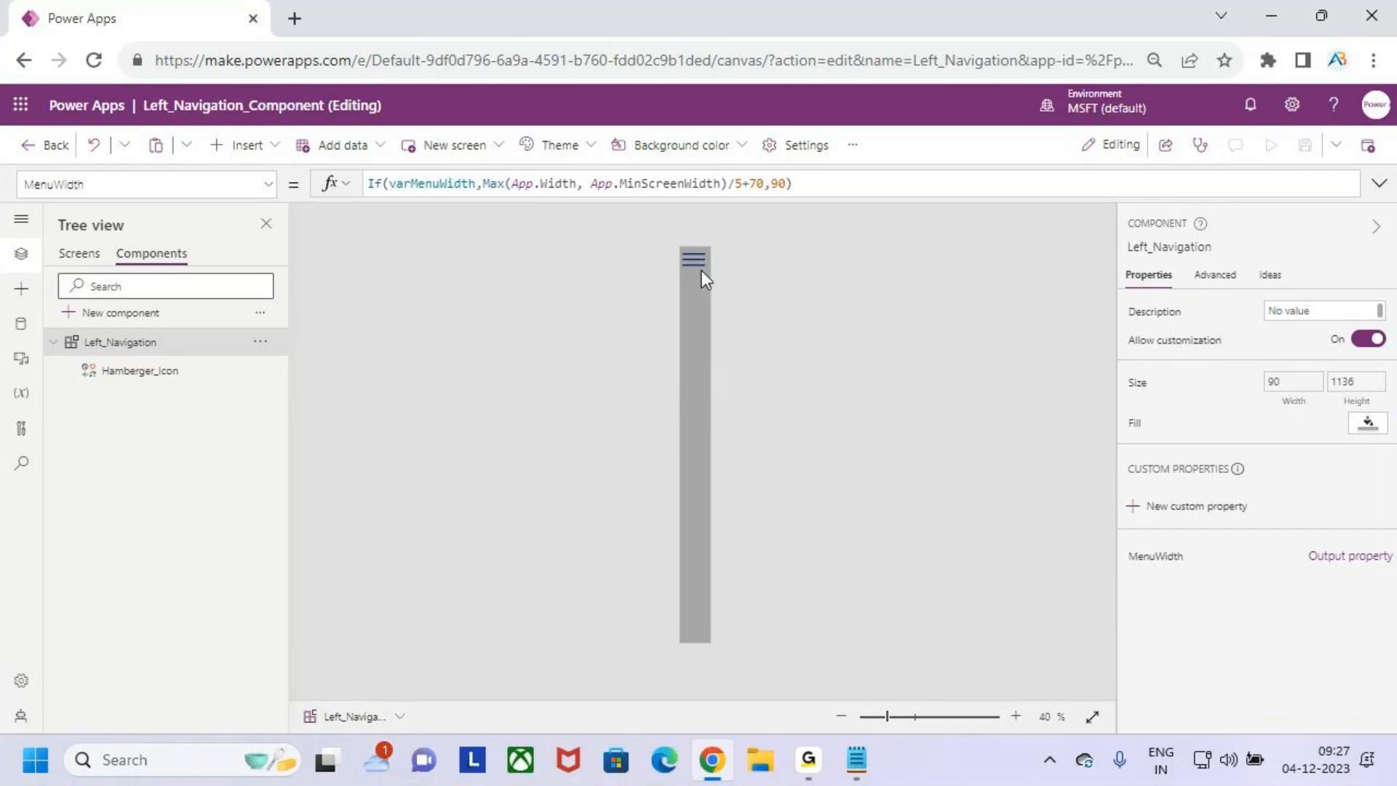
- Preview Screen1, expand the menu with the hamburger icon, and exit the preview
click(78, 254)
click(151, 258)
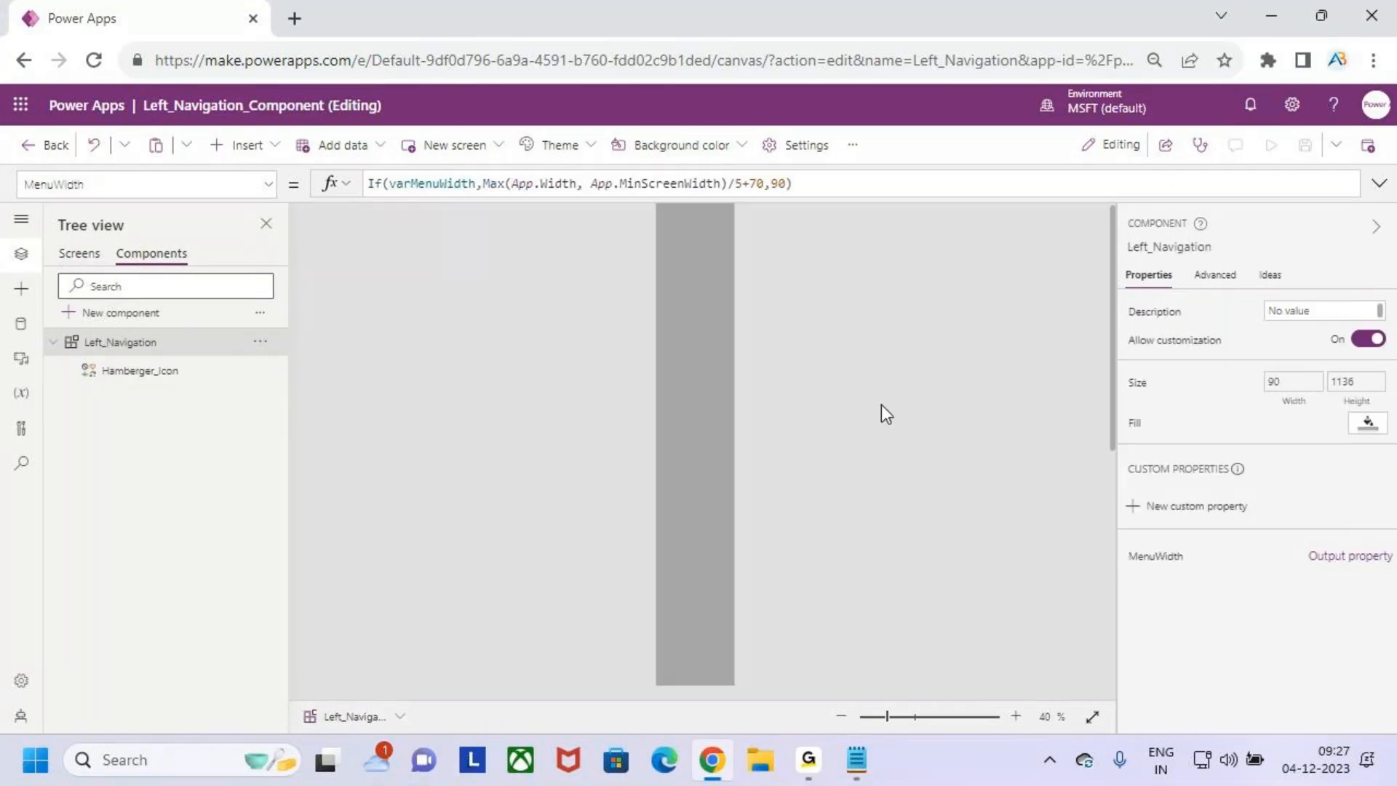
click(61, 256)
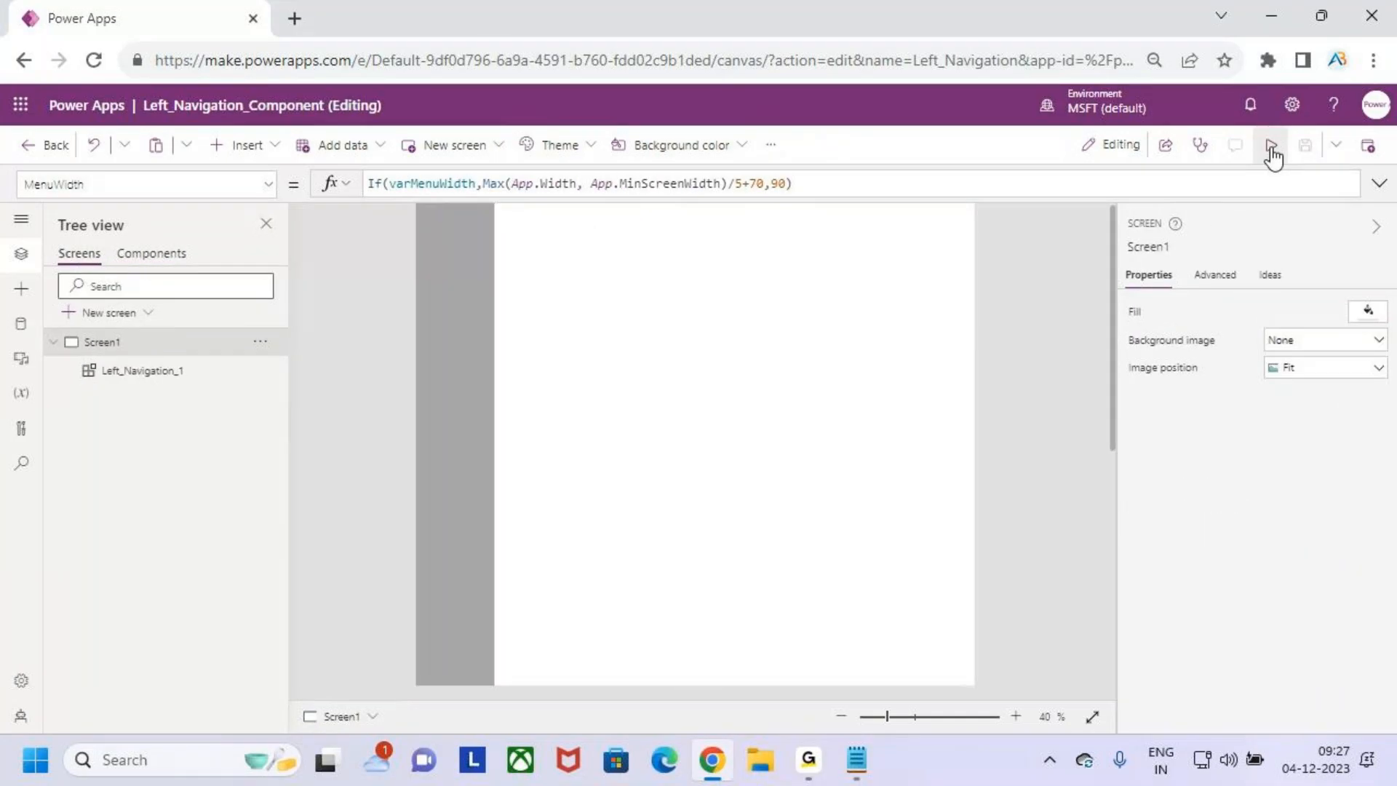
click(1272, 149)
click(575, 198)
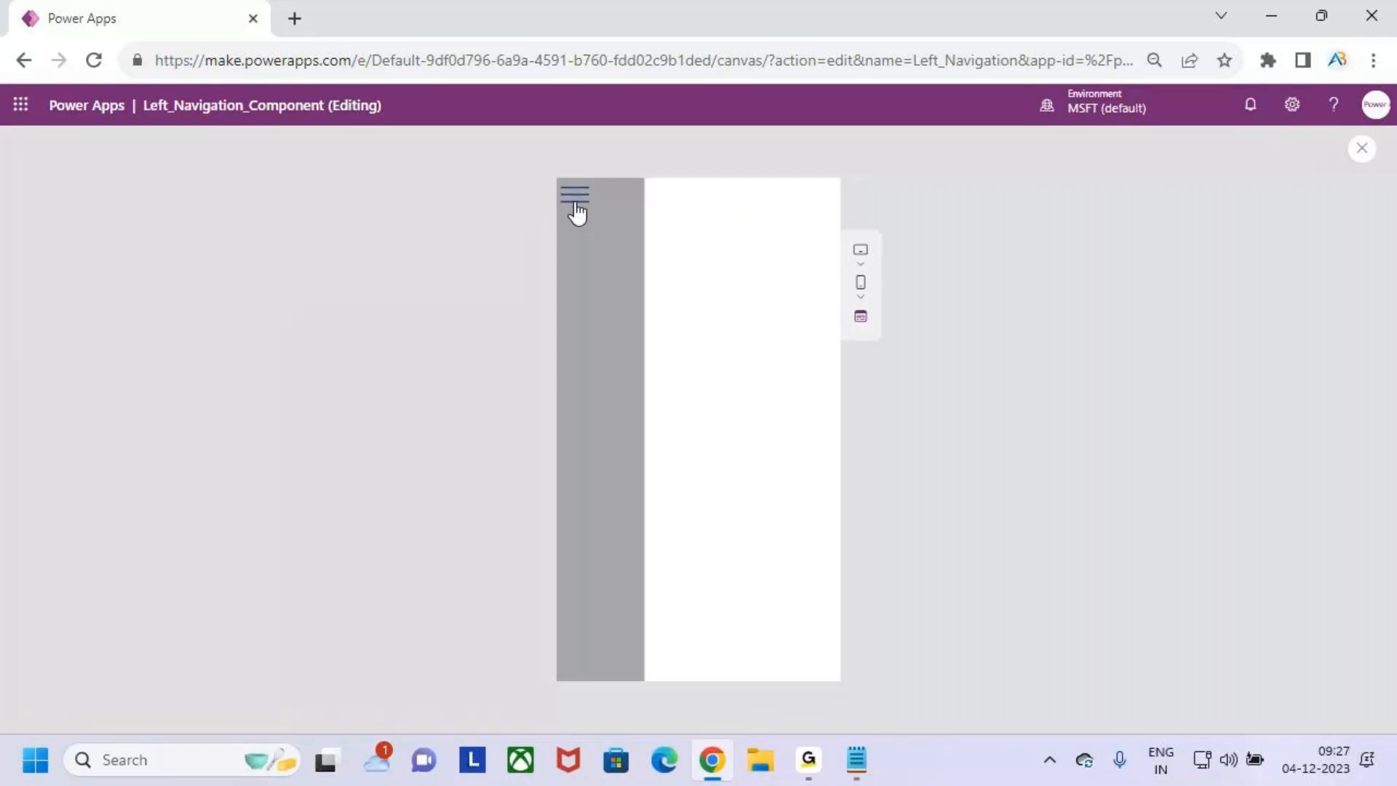
click(1361, 153)
click(858, 495)
- Open the Left_Navigation component and expand its menu on the canvas with the hamburger icon
click(172, 262)
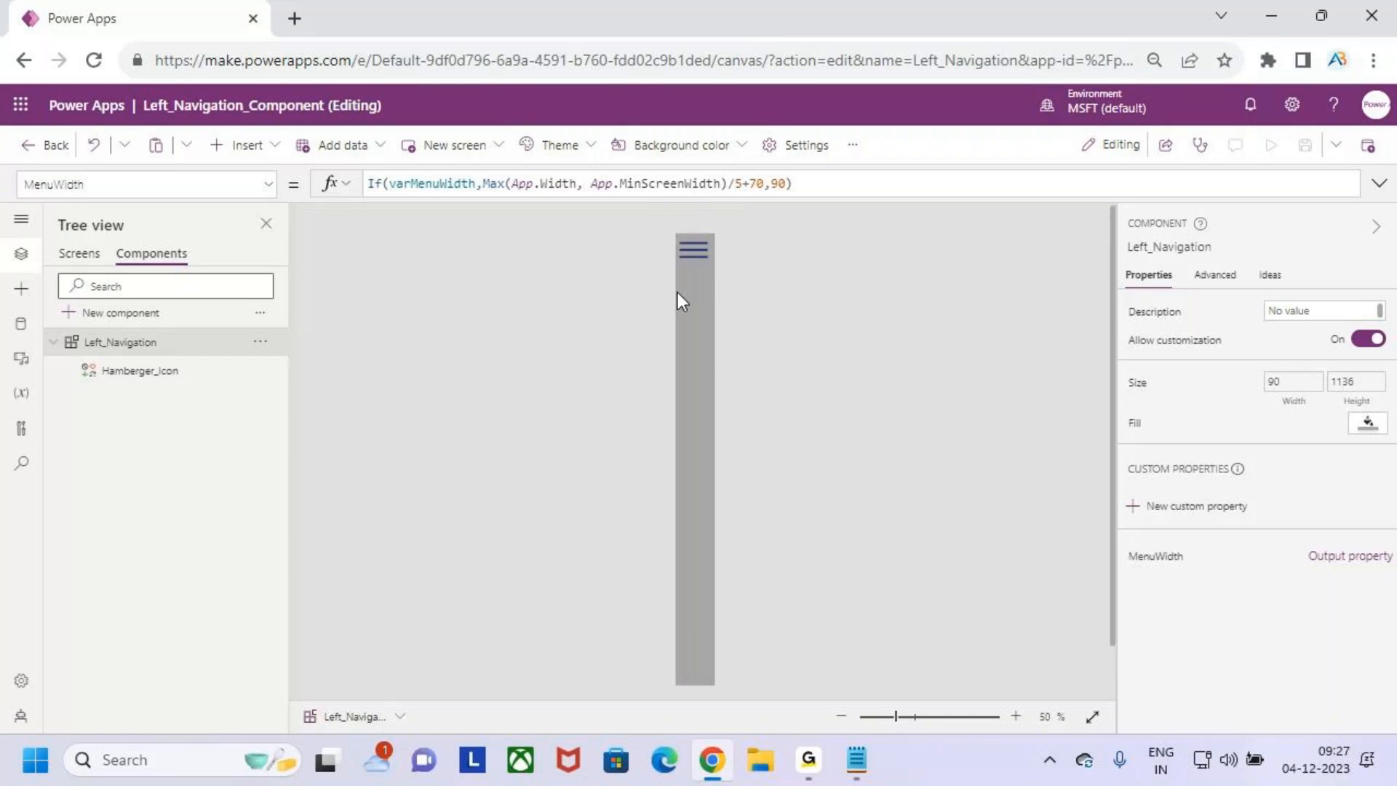
alt+click(692, 256)
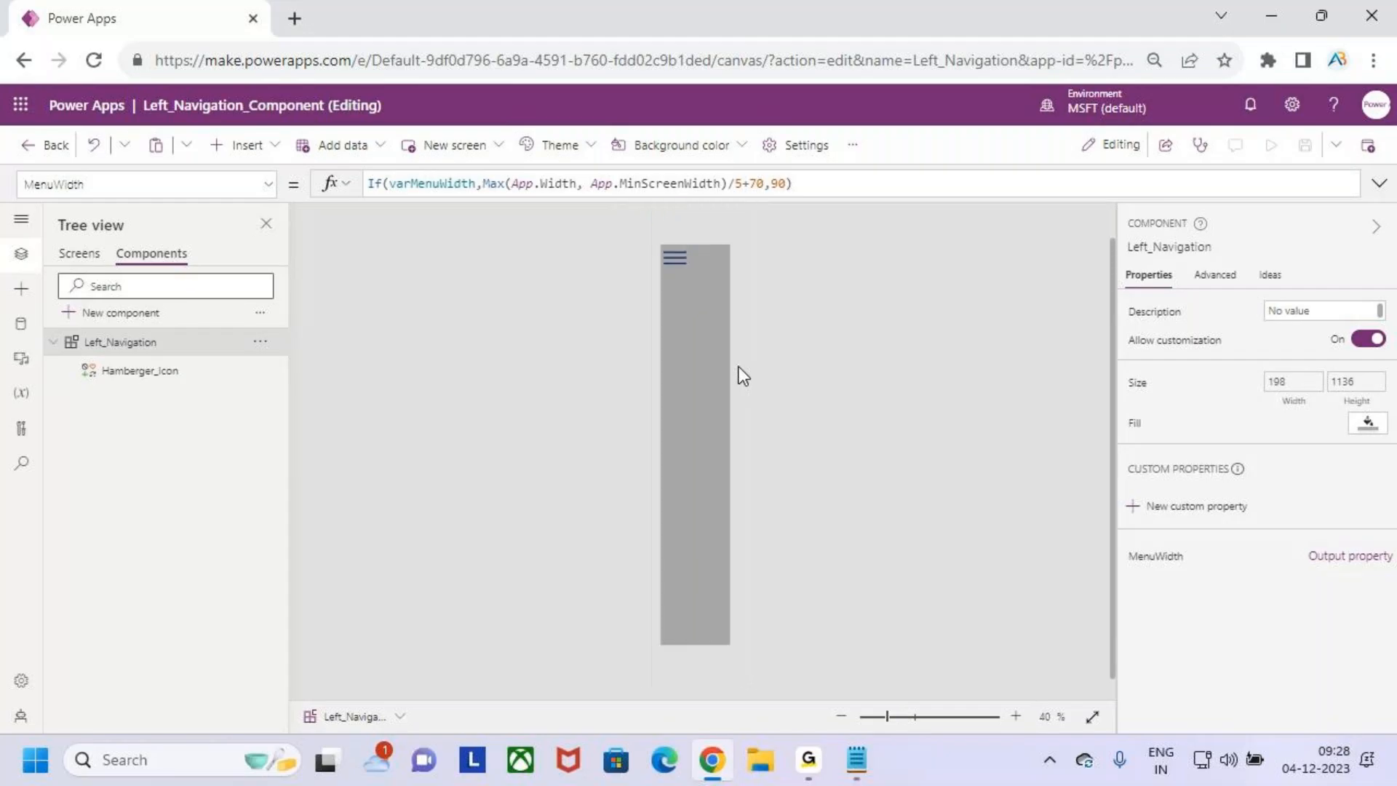
key(ctrl+2)
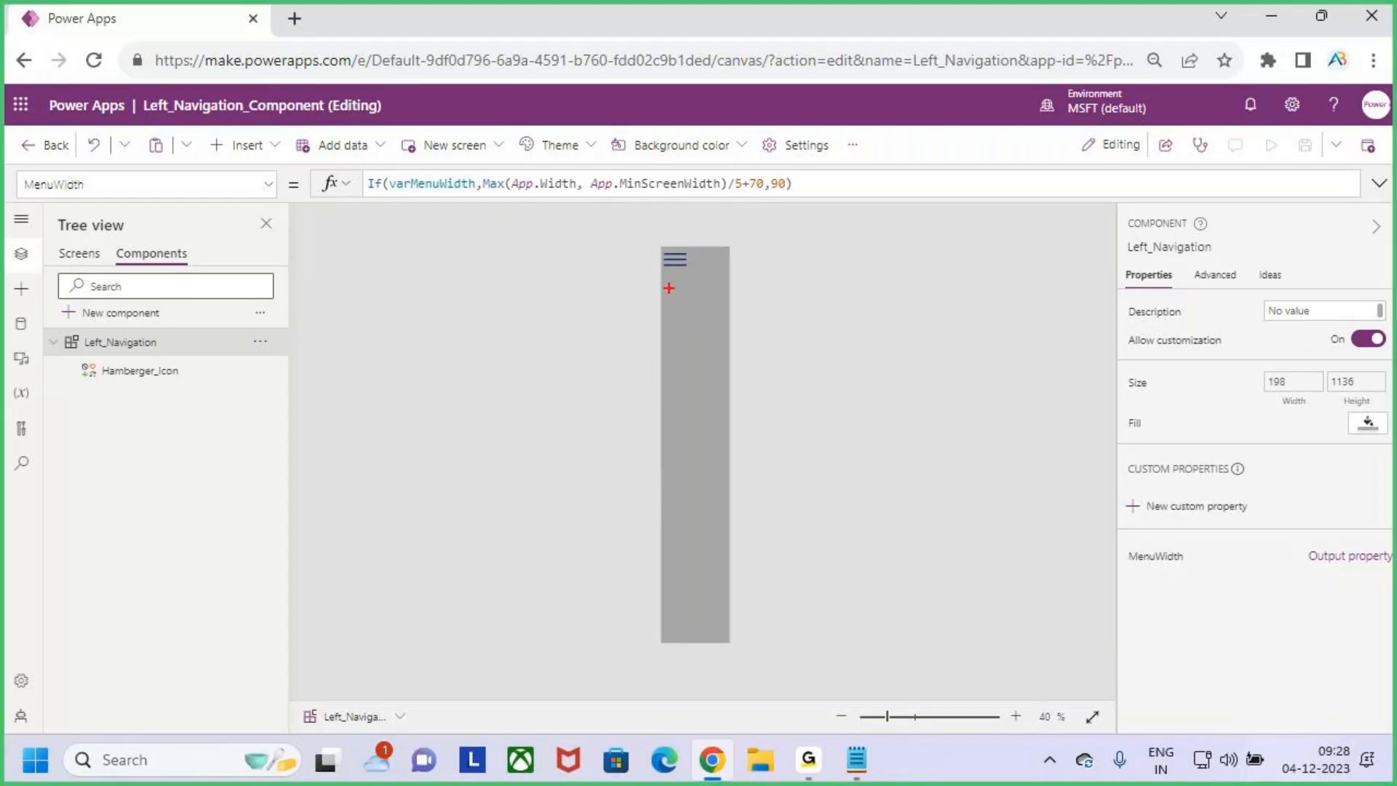
drag(664, 280, 704, 410)
key(e)
drag(5, 238, 47, 499)
key(Escape)
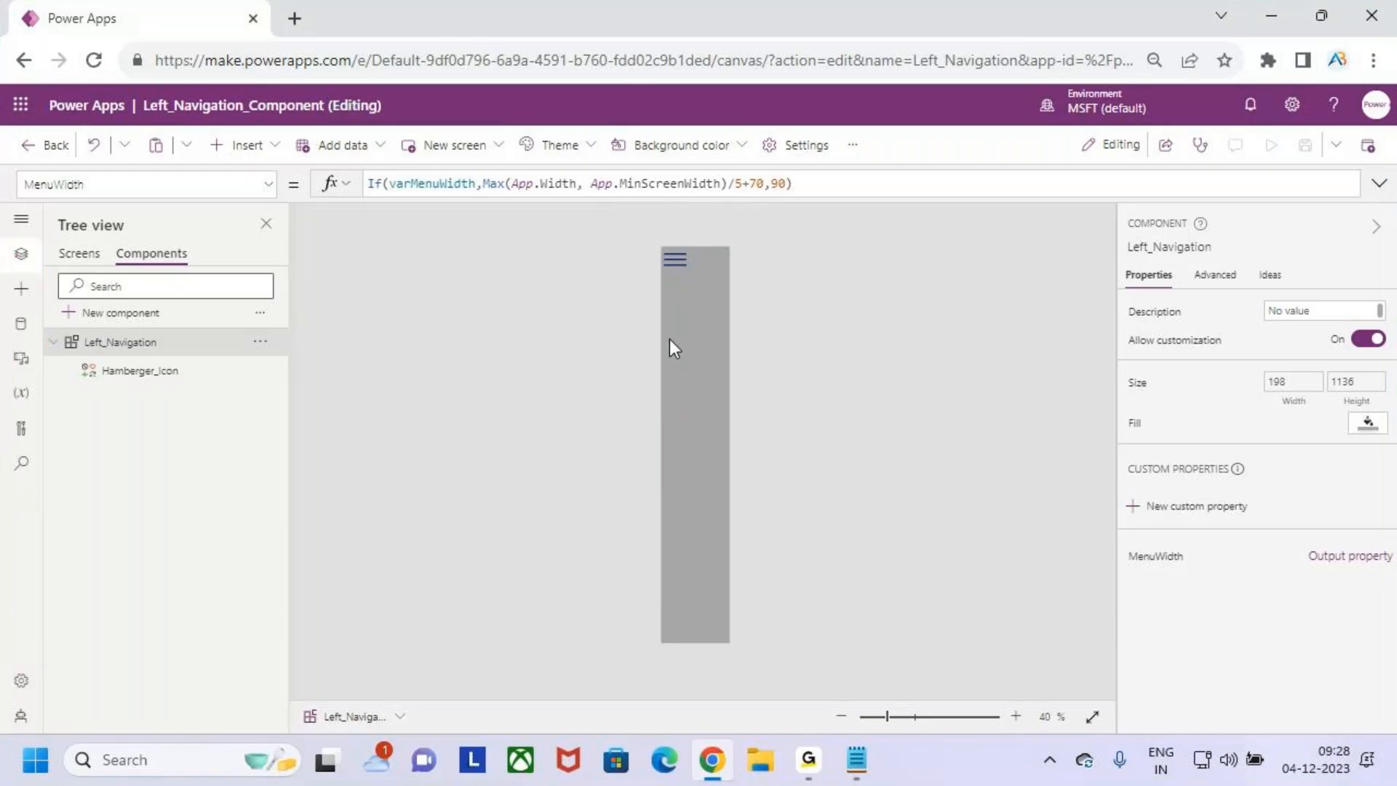
- Insert a blank vertical gallery into the Left_Navigation component and dismiss the data source prompt
click(245, 145)
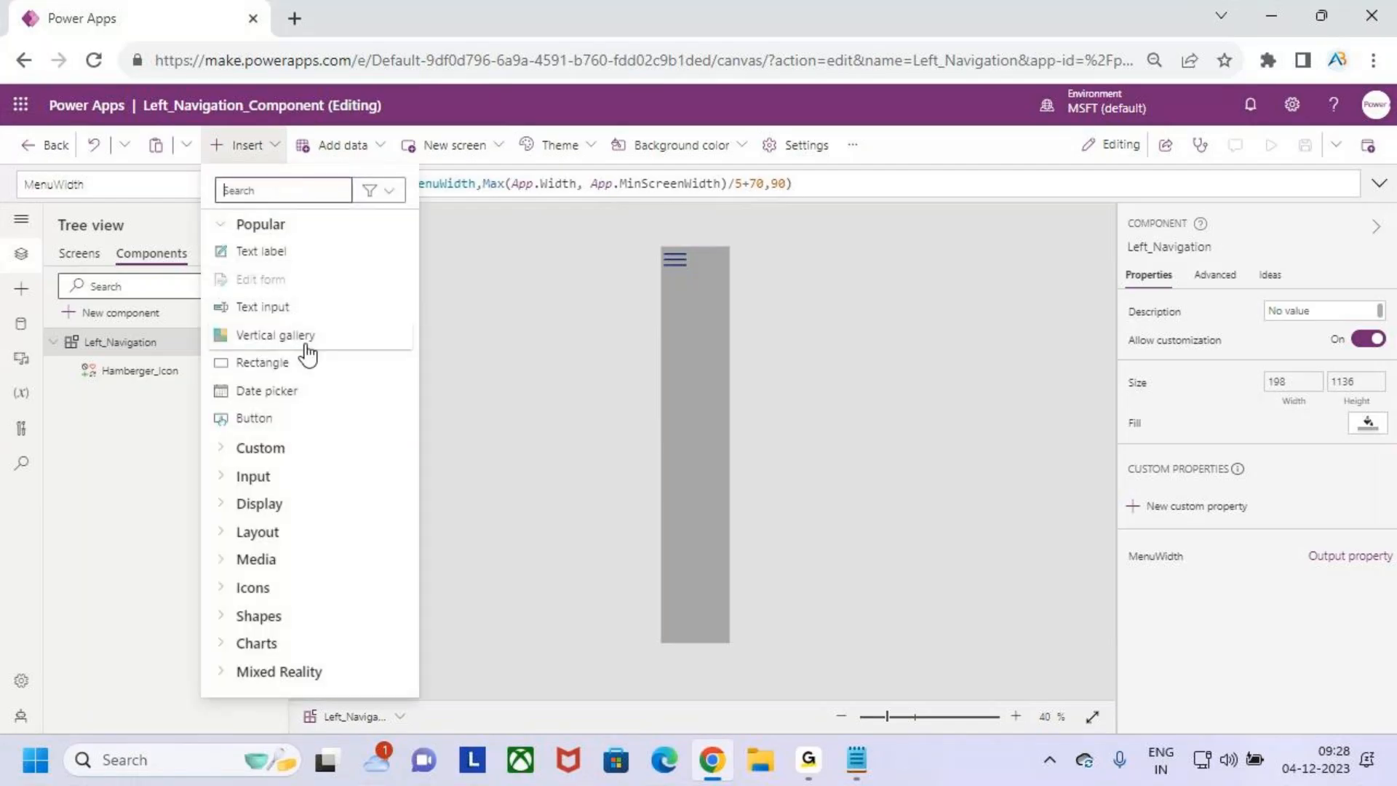
click(286, 190)
text(GALLERY)
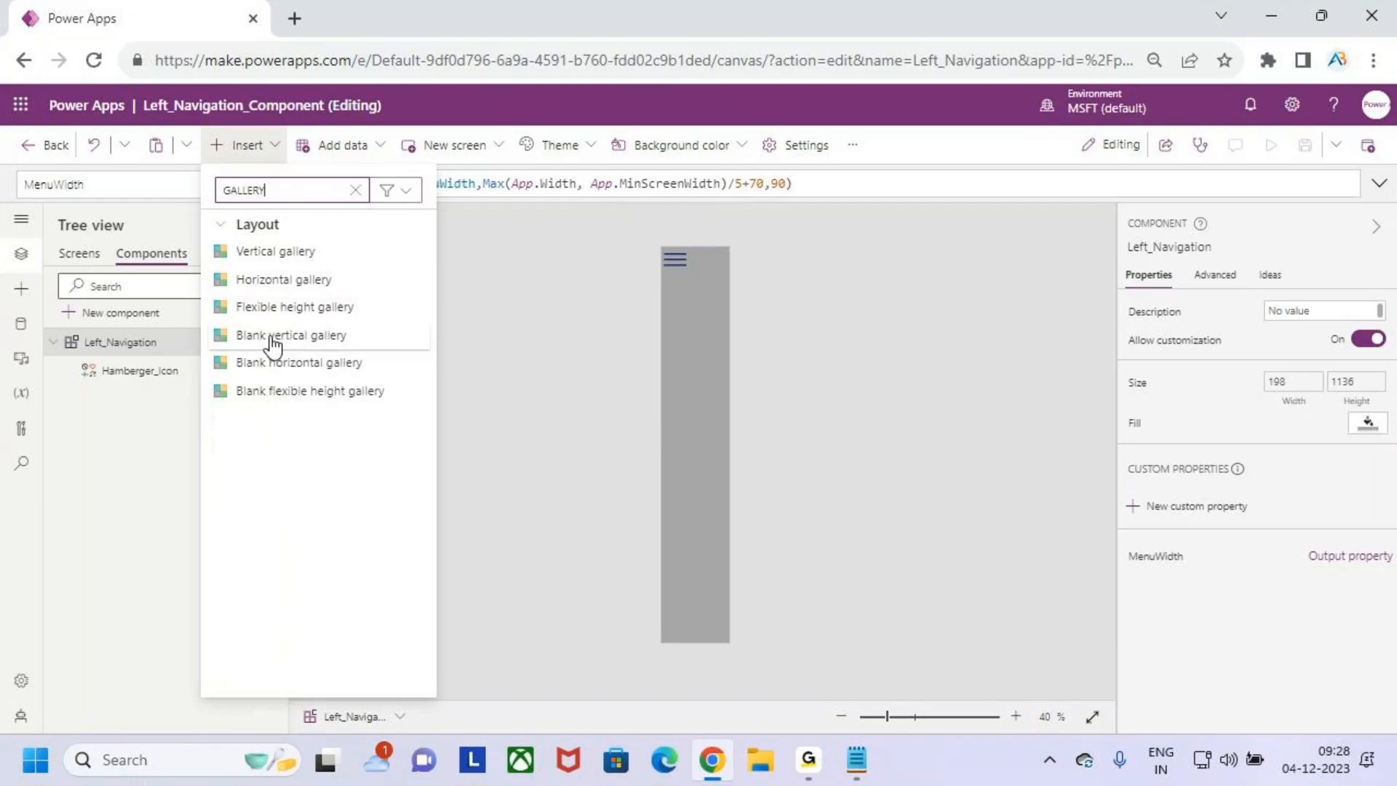
click(313, 337)
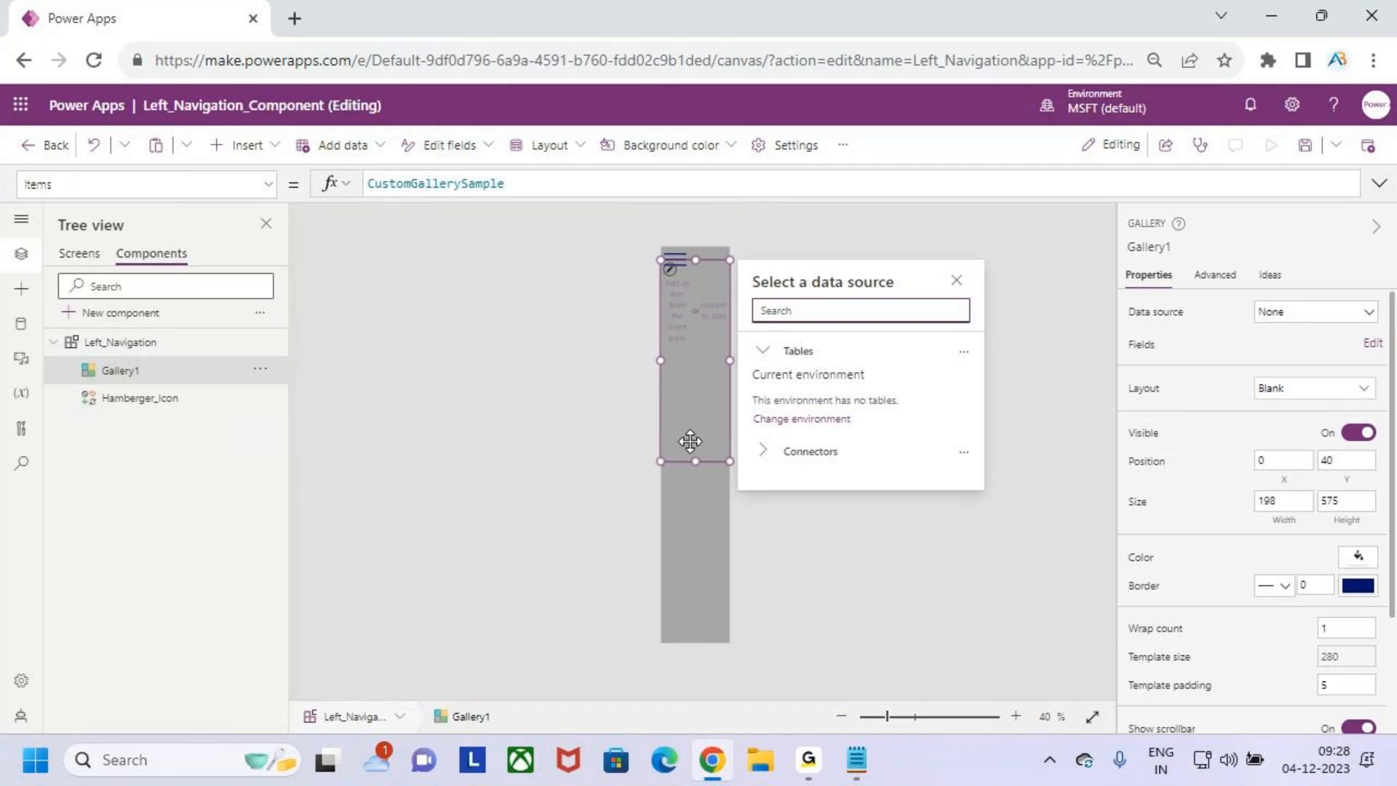
click(697, 431)
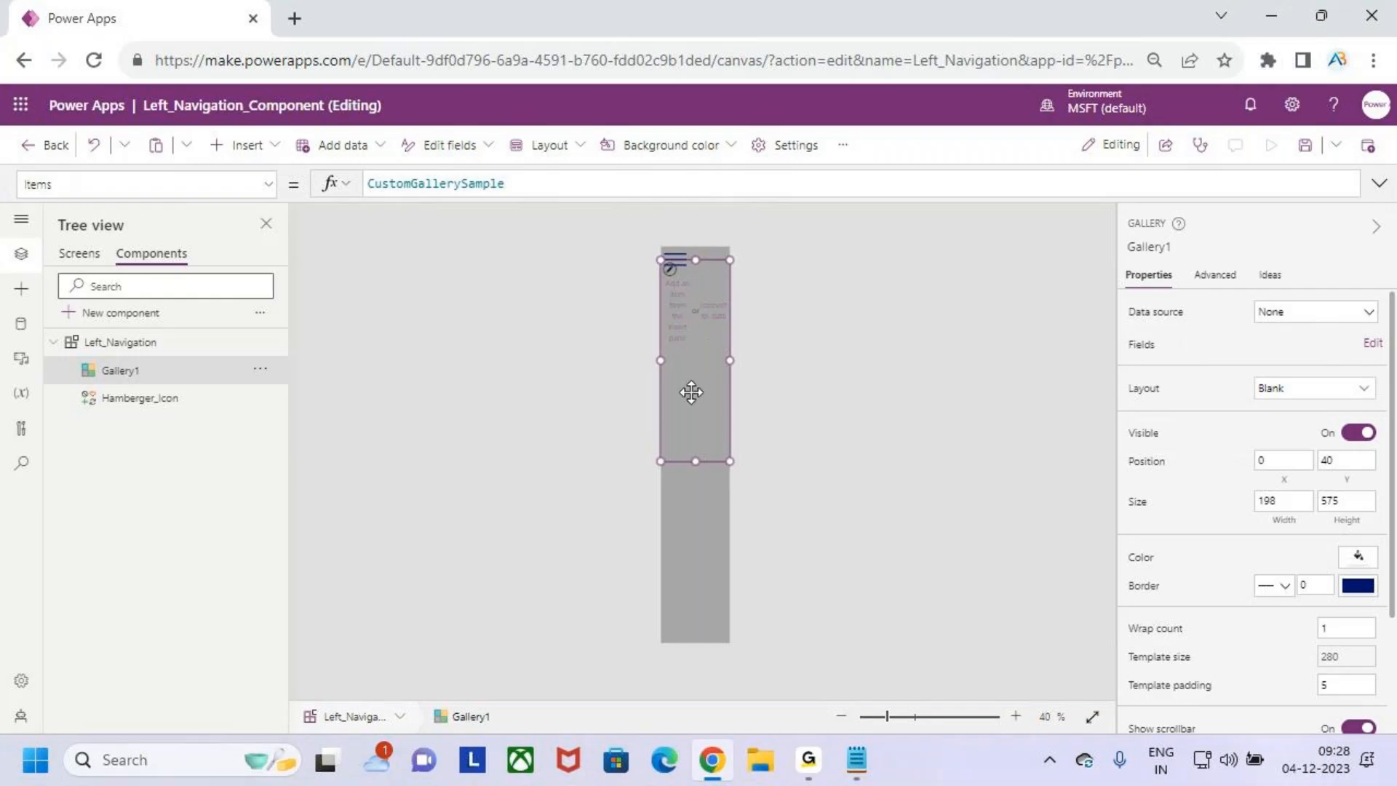
drag(658, 390, 549, 394)
key(Escape)
- Set the gallery's Y position to the formula Hamberger_Icon.Y+Hamberger_Icon.Height so it starts below the hamburger icon
click(1347, 461)
key(ctrl+a)
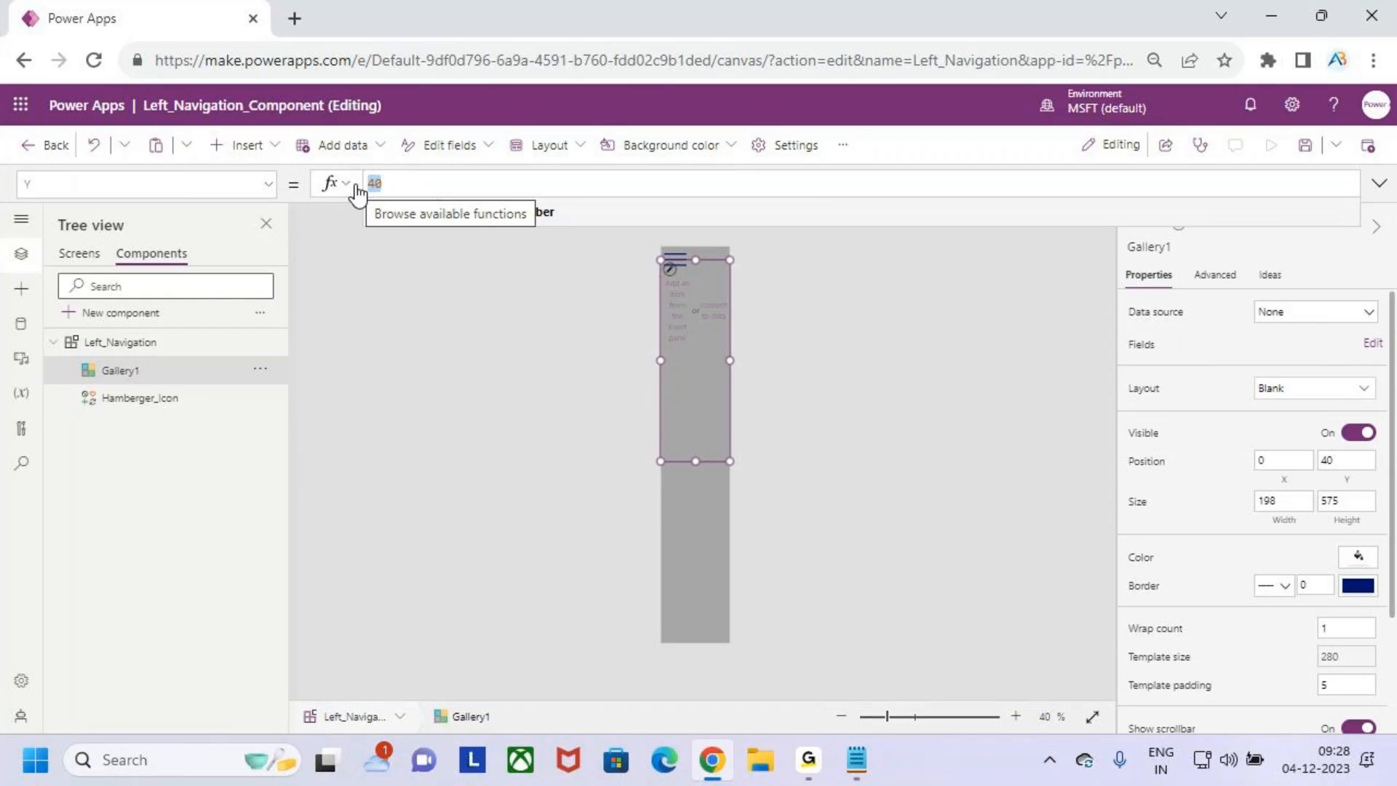
key(BackSpace)
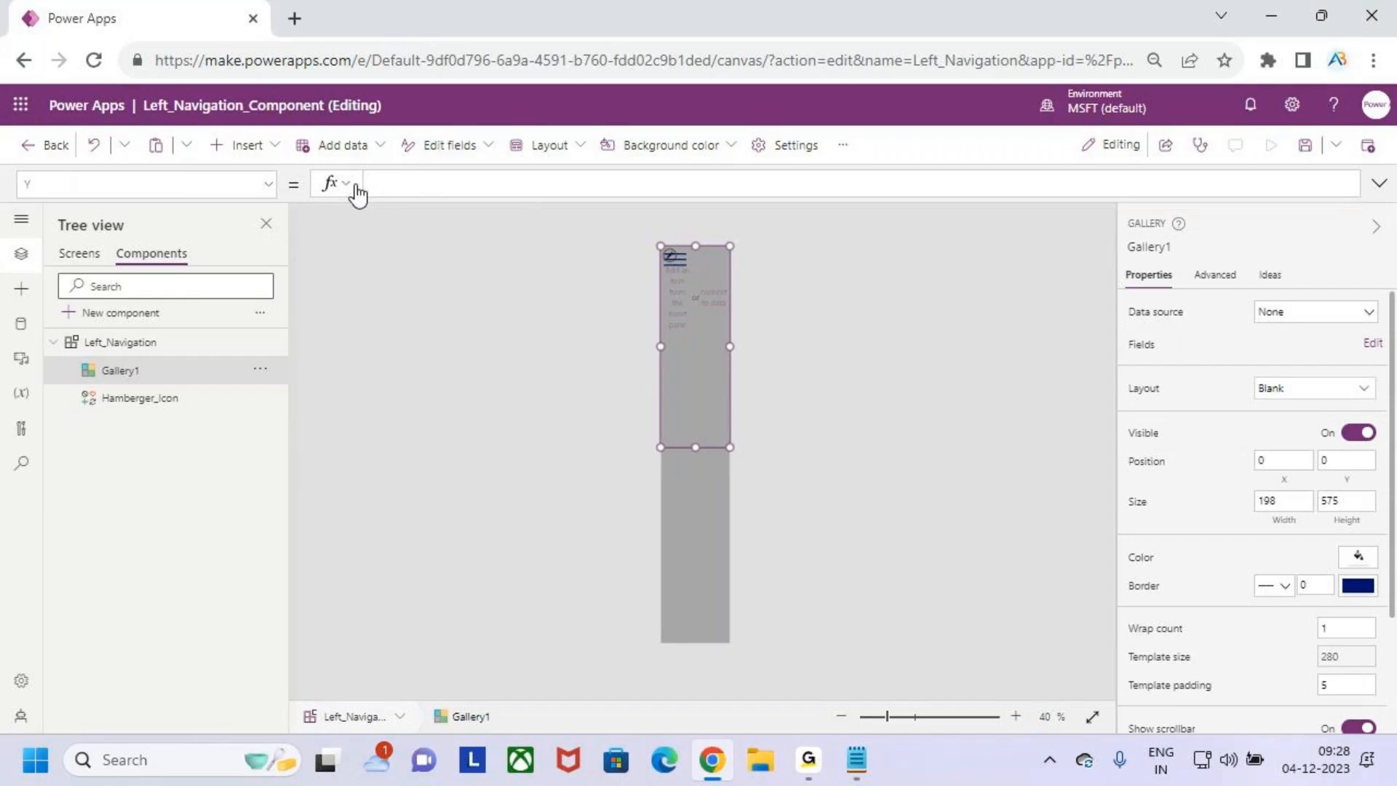
text(H)
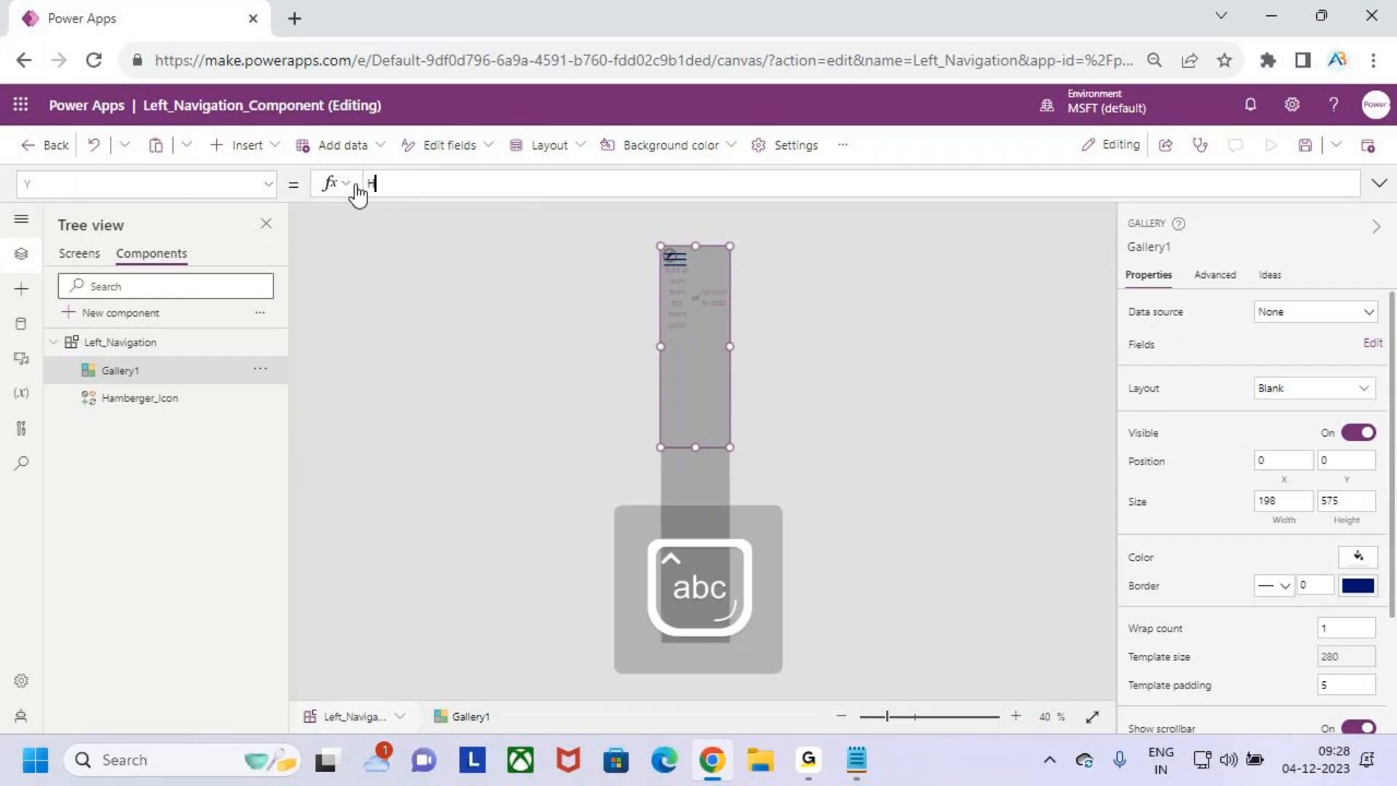
text(amb)
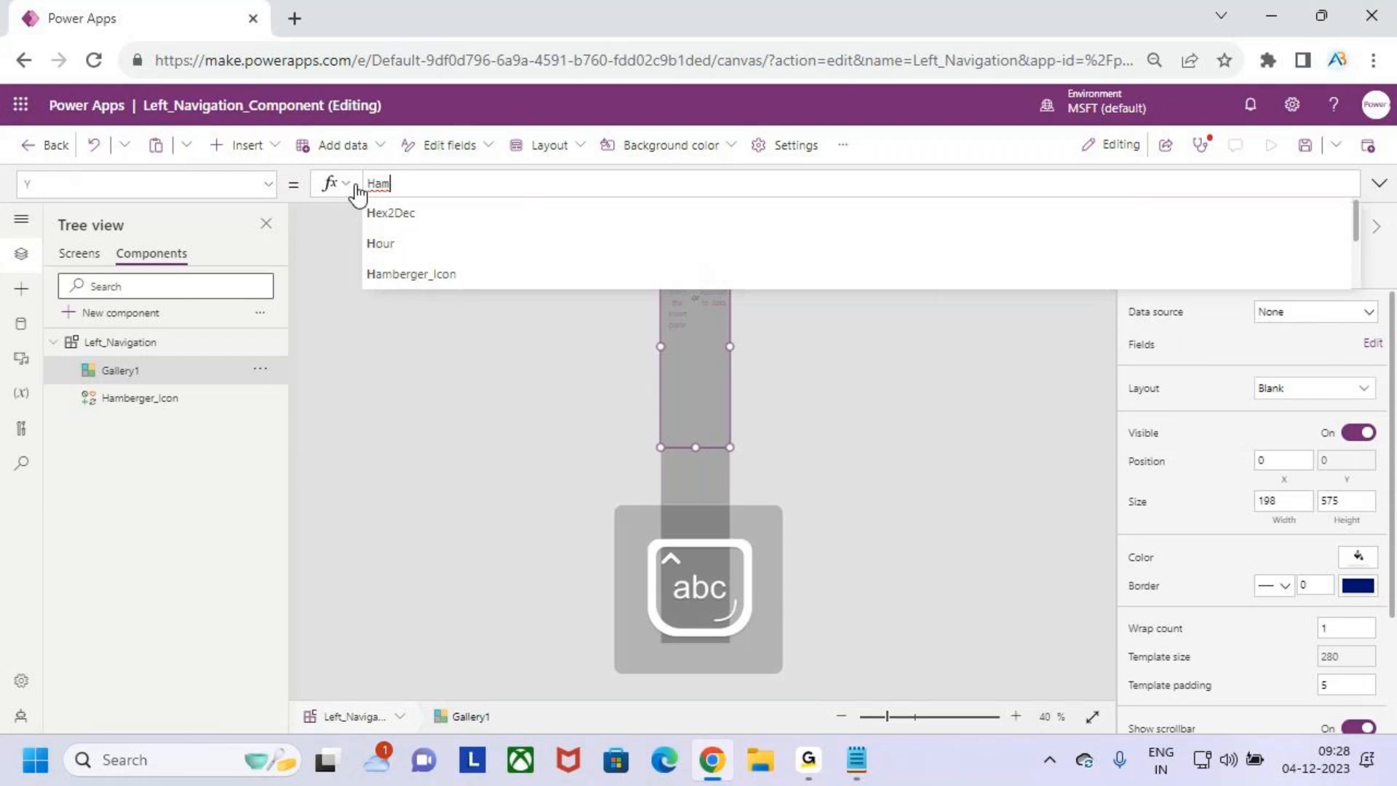
key(Tab)
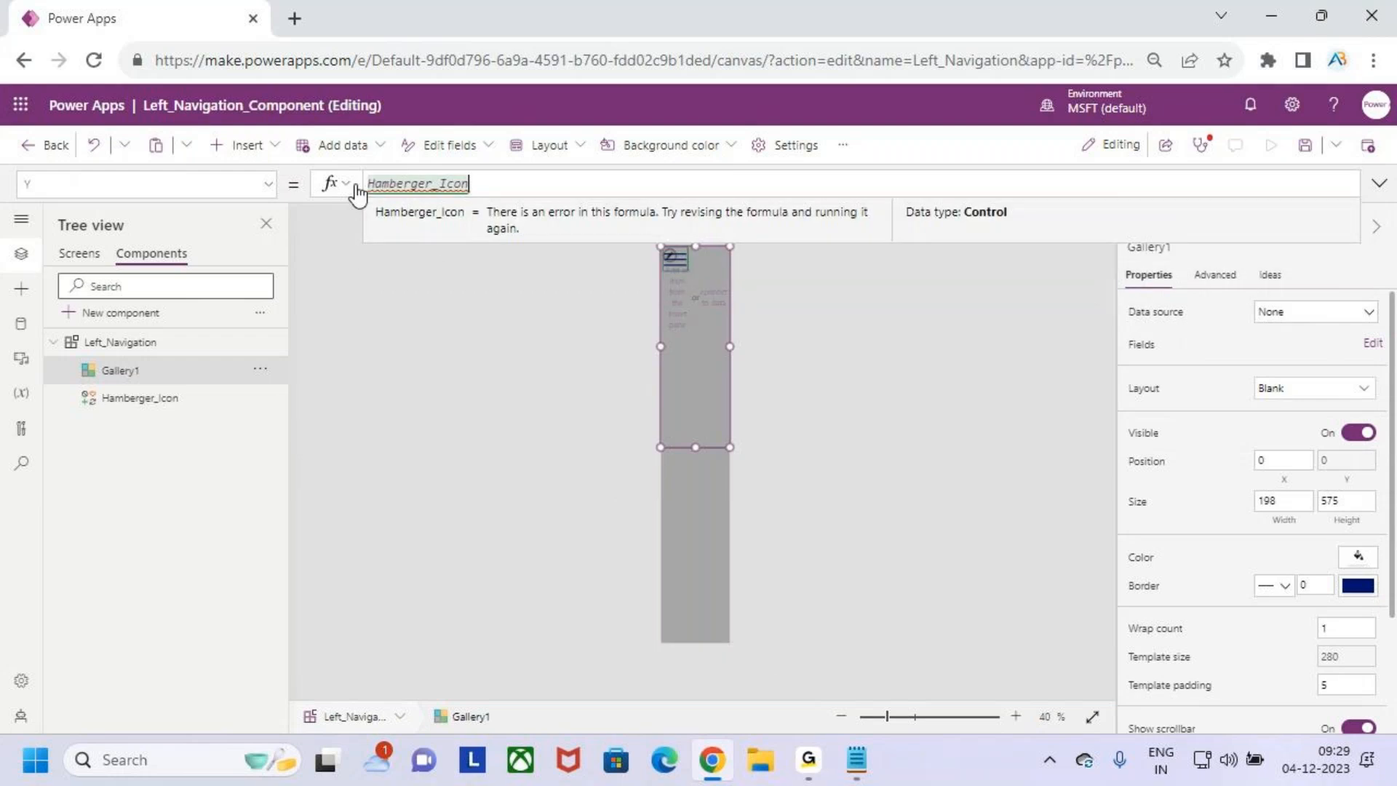
text(.y)
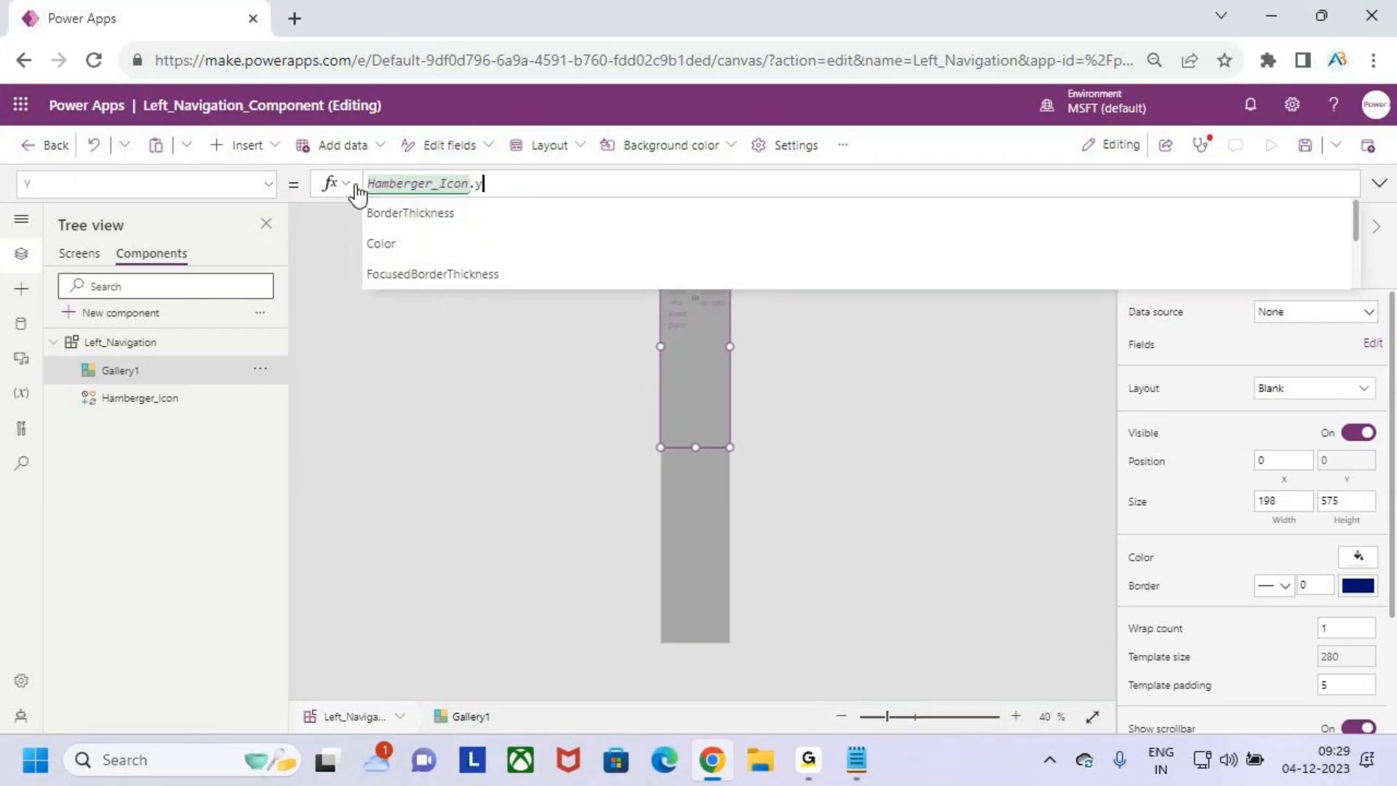
key(Tab)
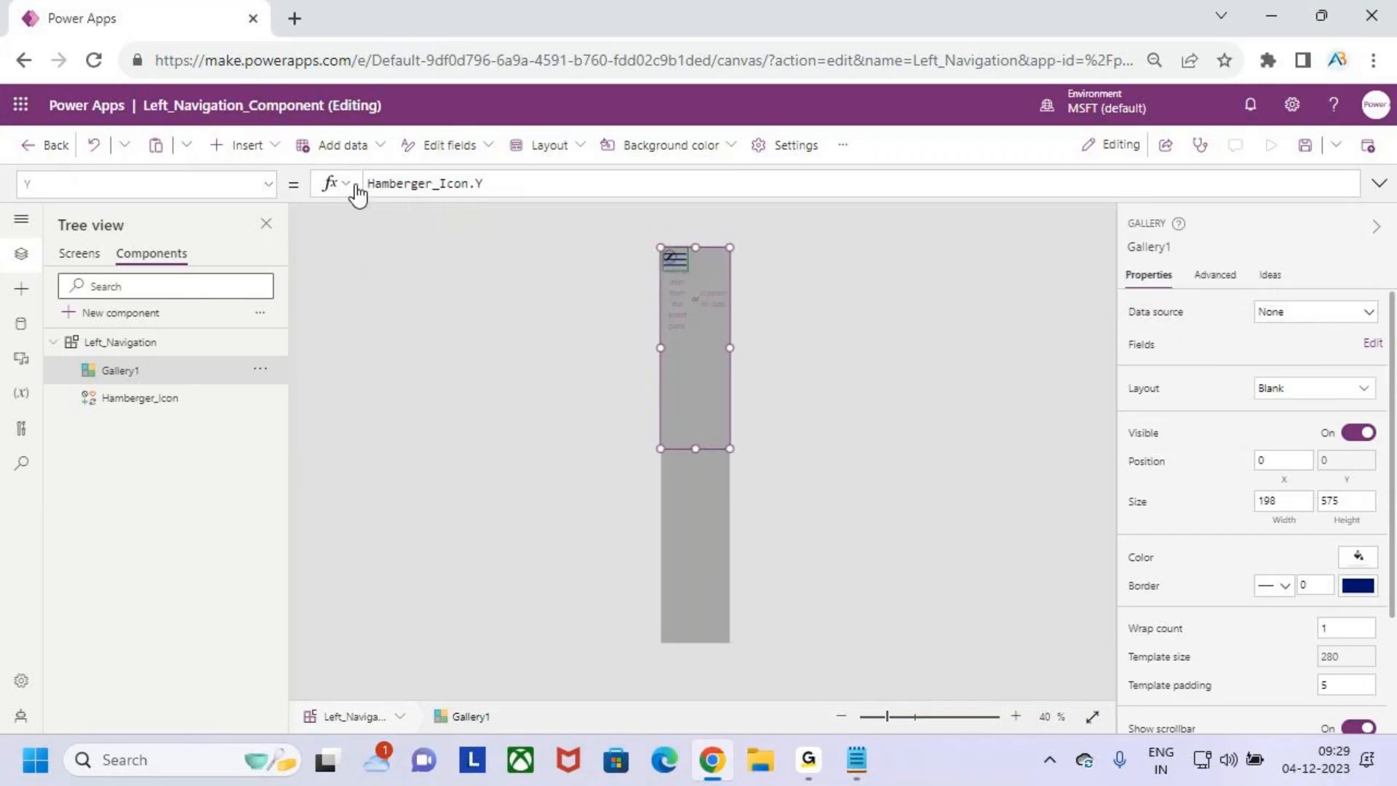
text(+ham)
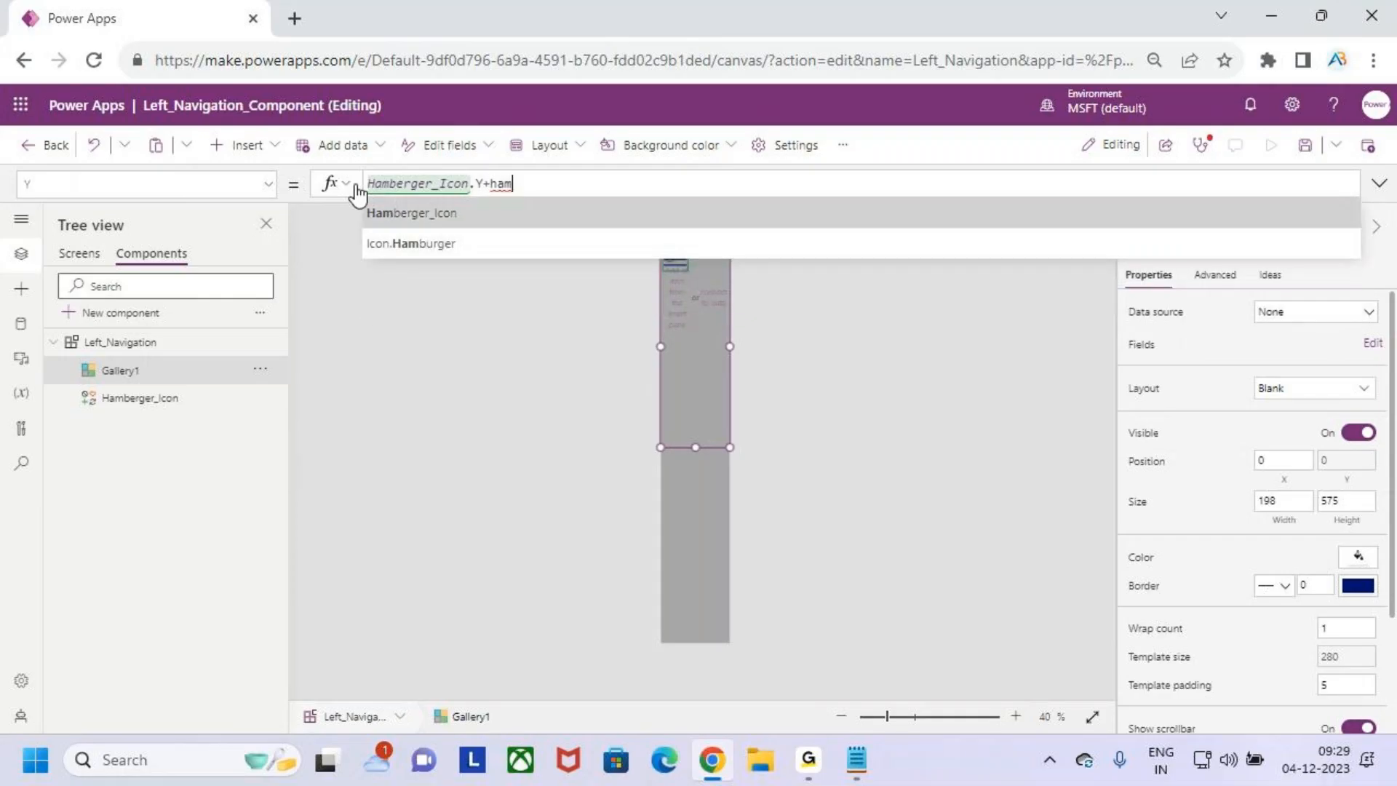
key(Tab)
text(.he)
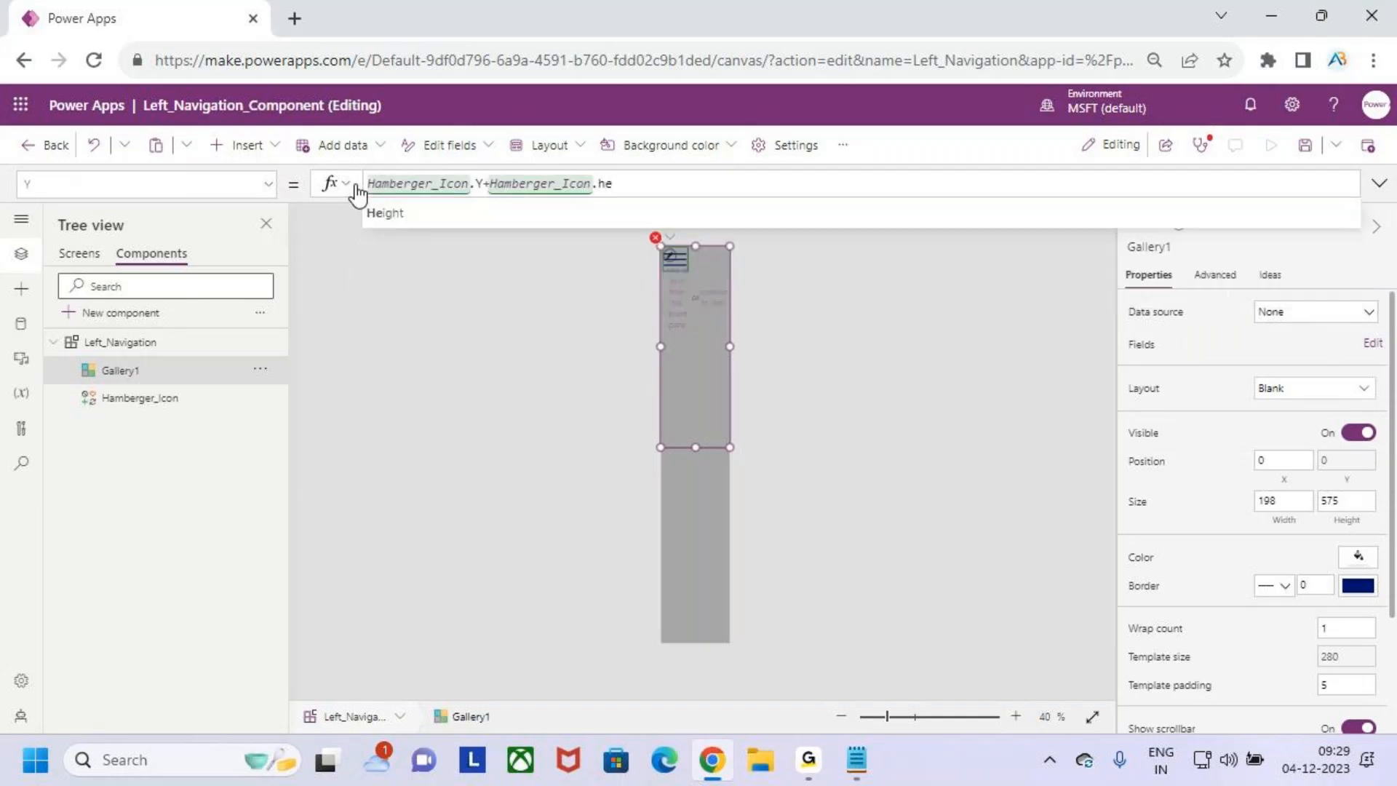
key(Tab)
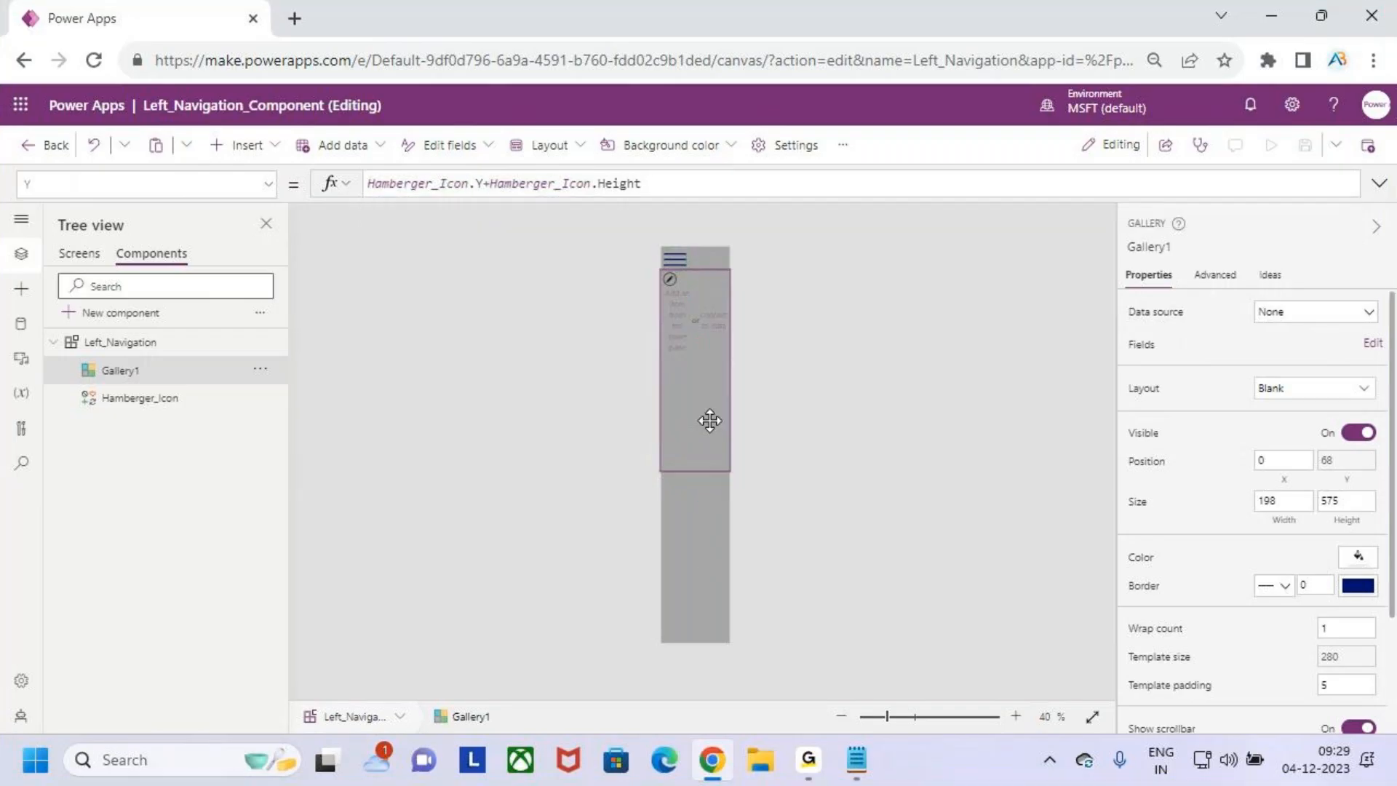
- Set the gallery's Width property to Parent.Width
click(260, 188)
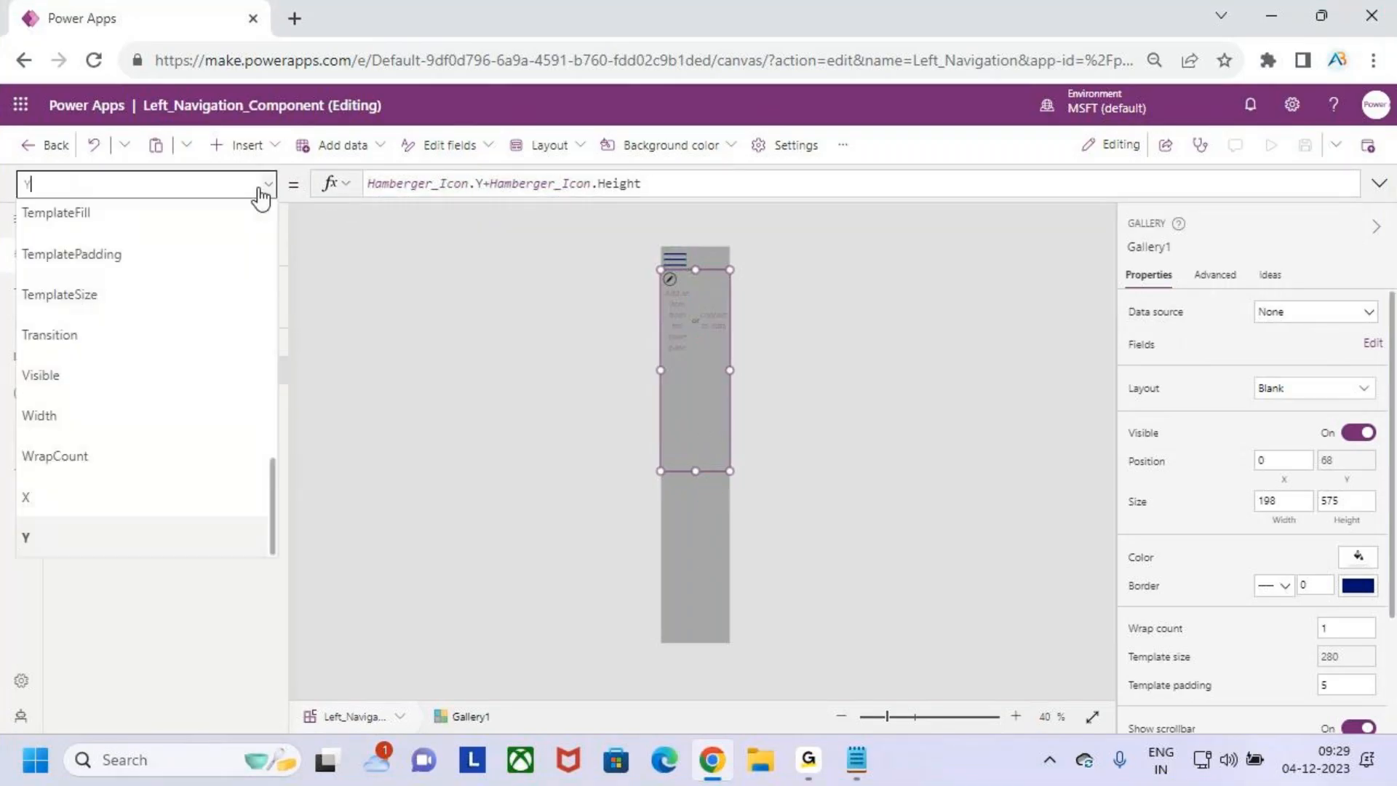
click(112, 418)
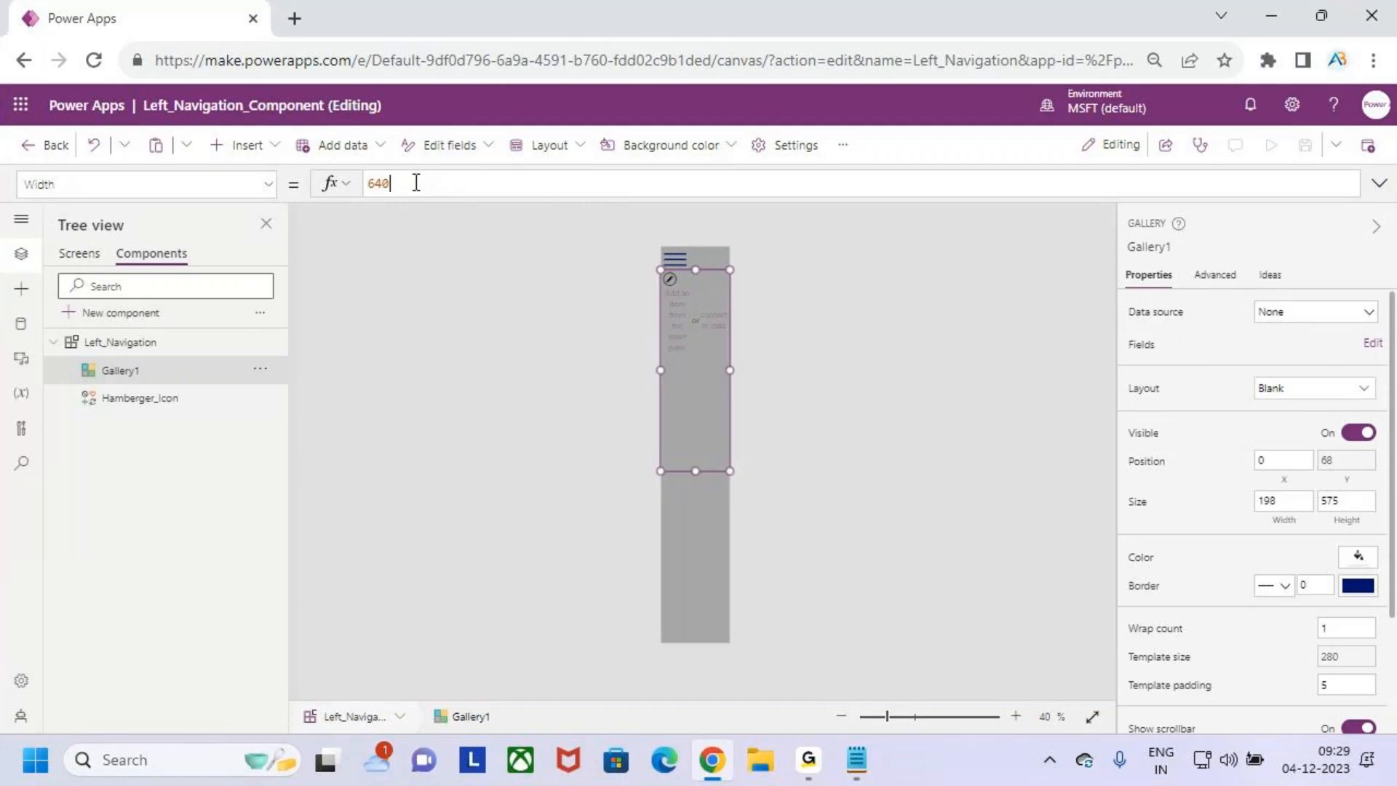
double_click(377, 183)
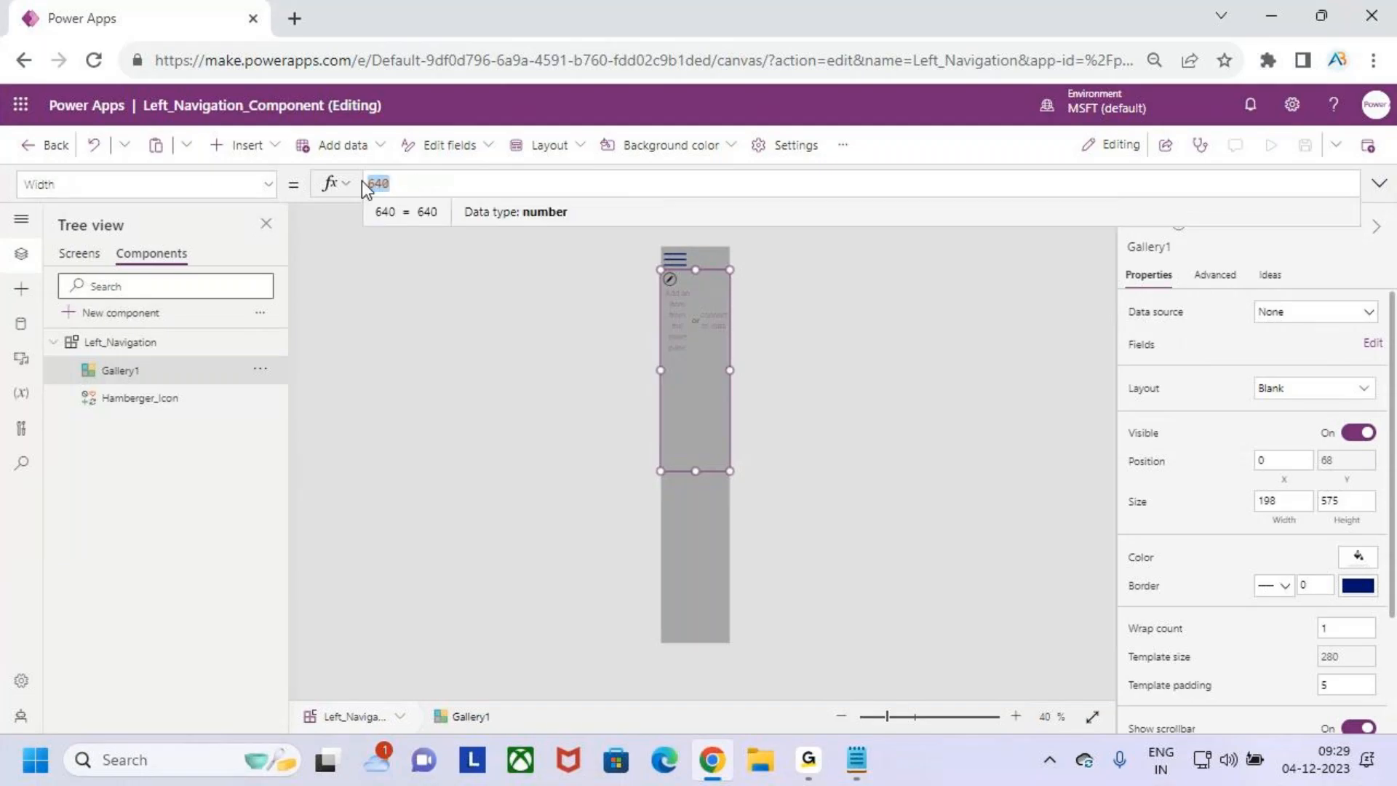
text(ren)
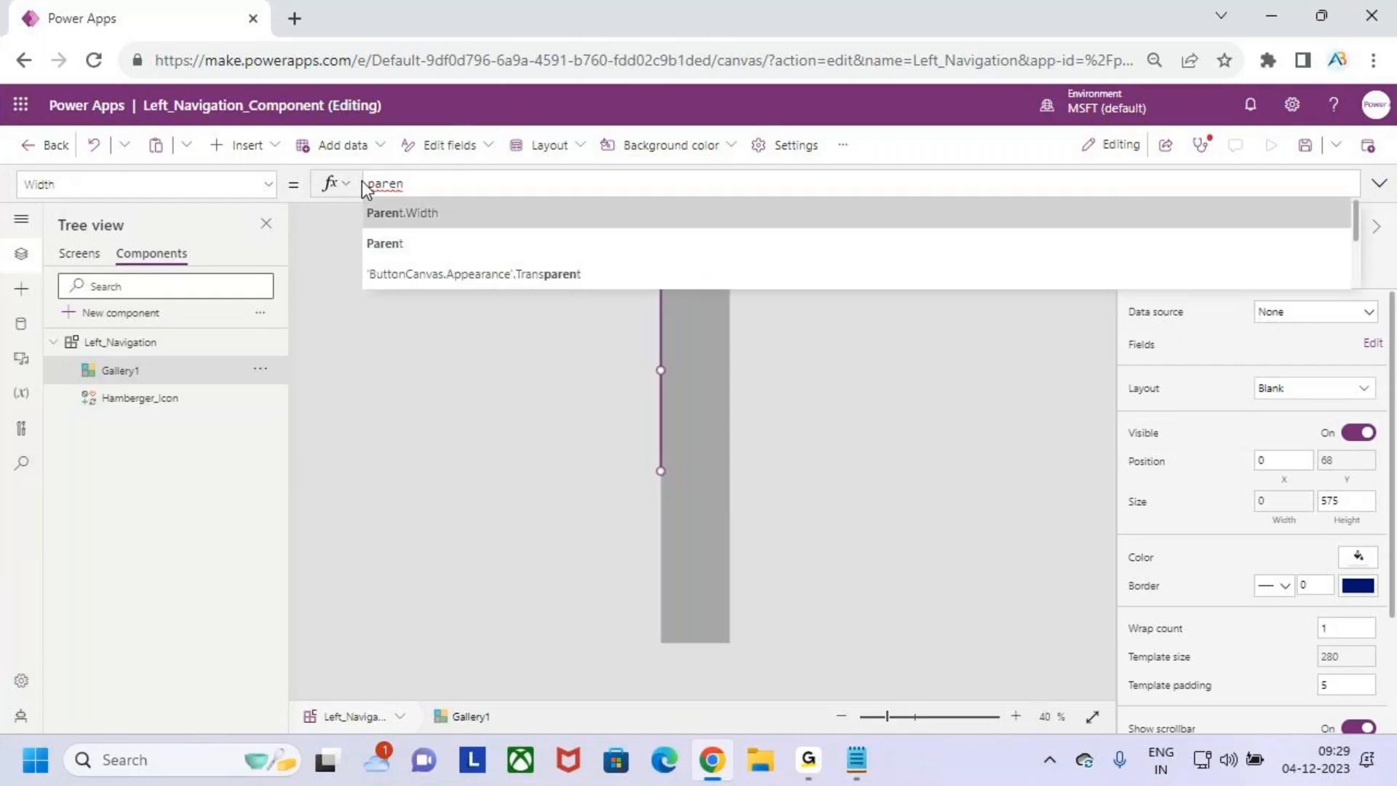
key(Tab)
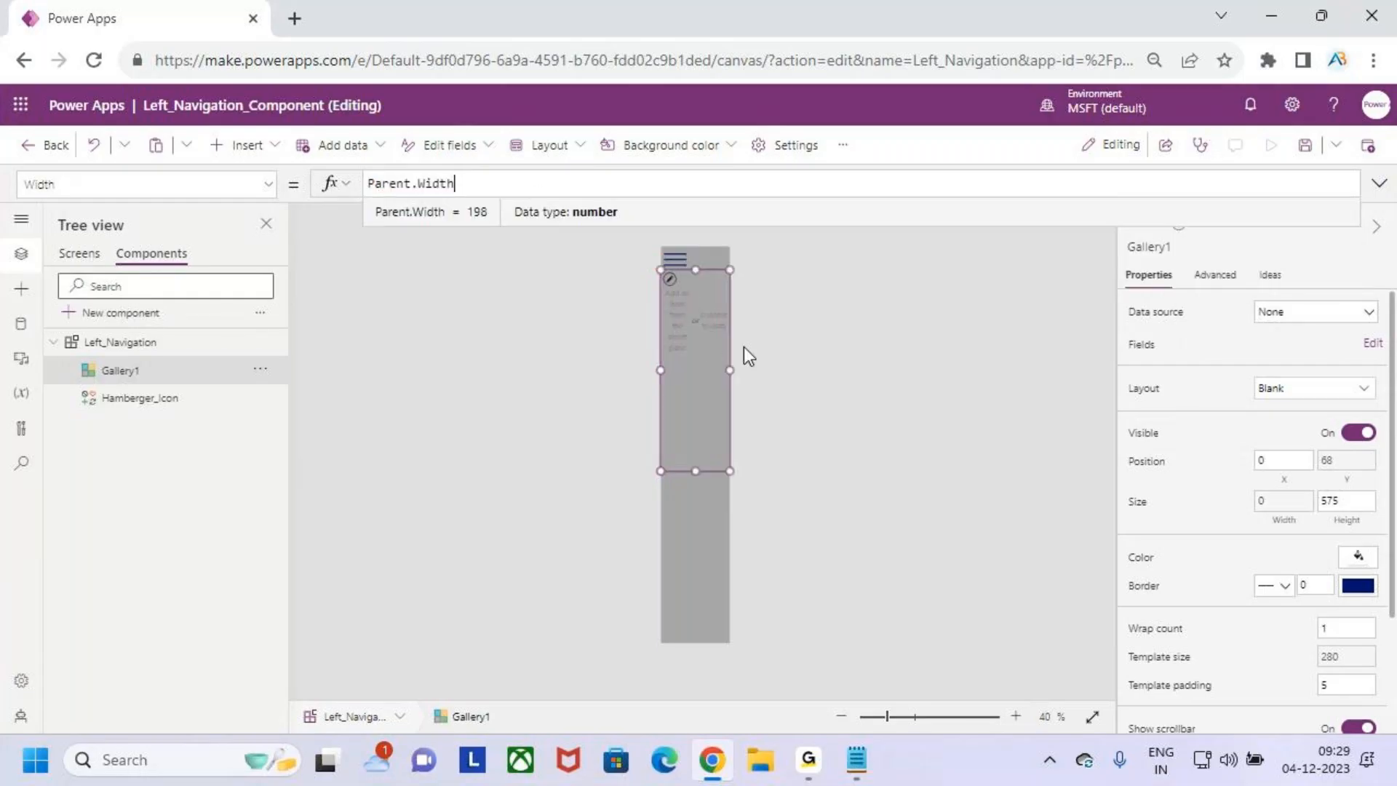
drag(696, 269, 726, 213)
drag(709, 542, 769, 576)
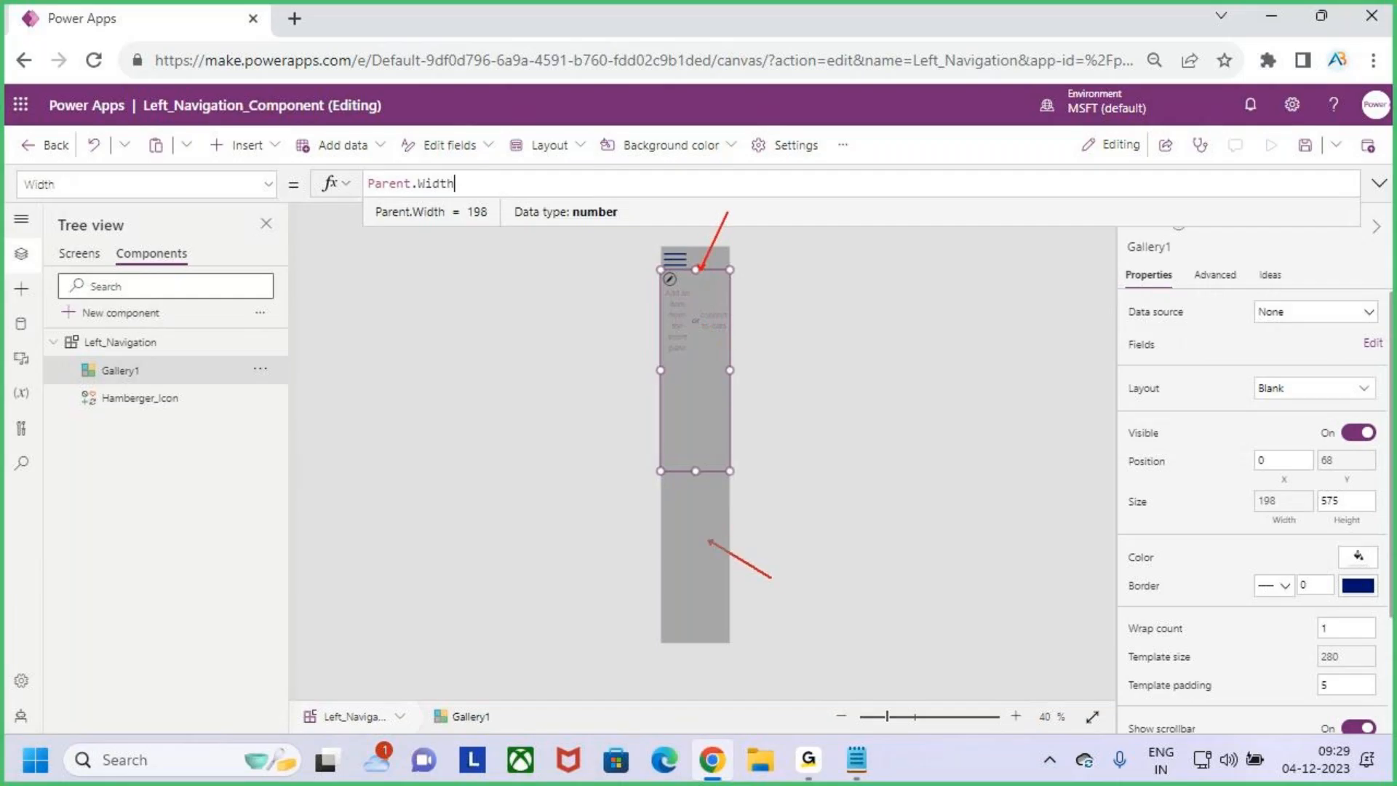
key(Escape)
key(ctrl+2)
key(Escape)
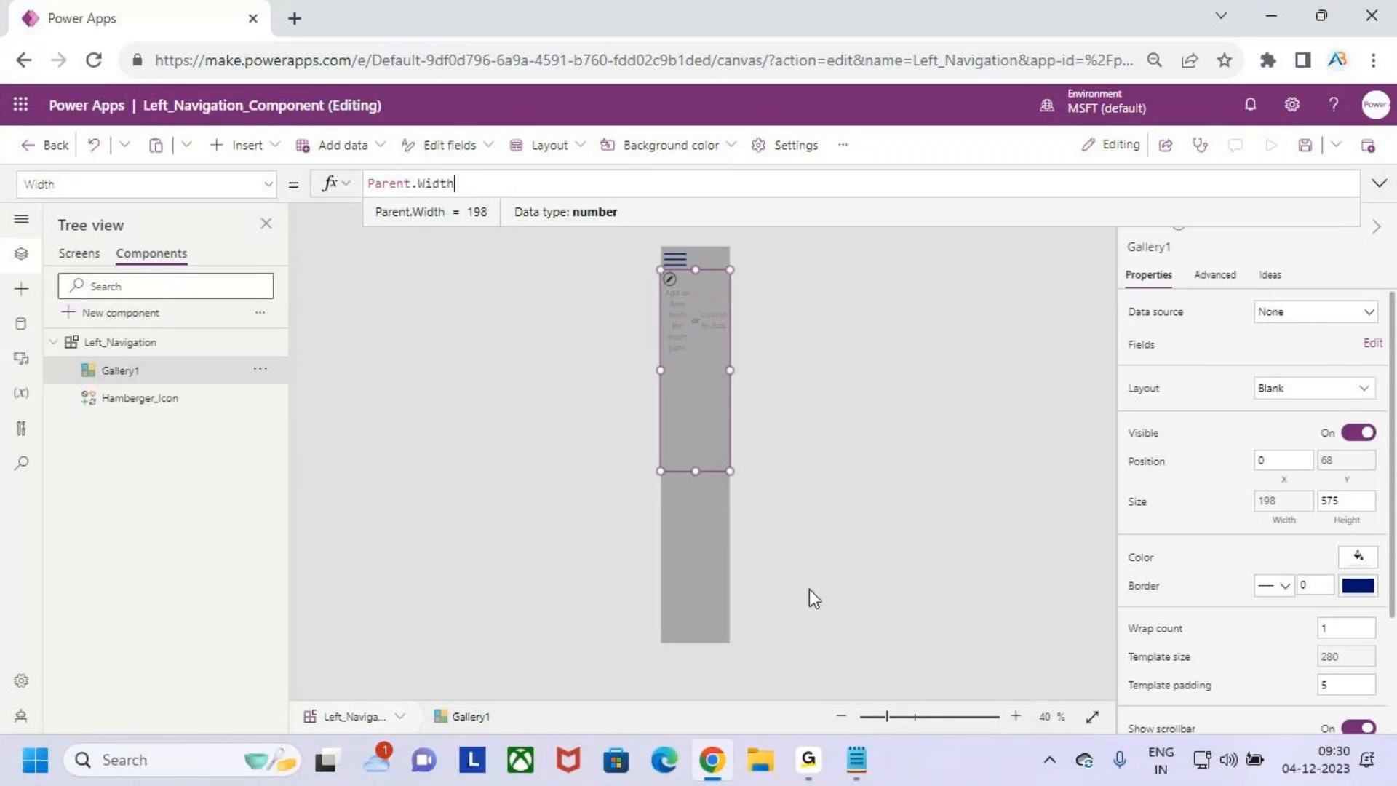
click(728, 447)
click(710, 397)
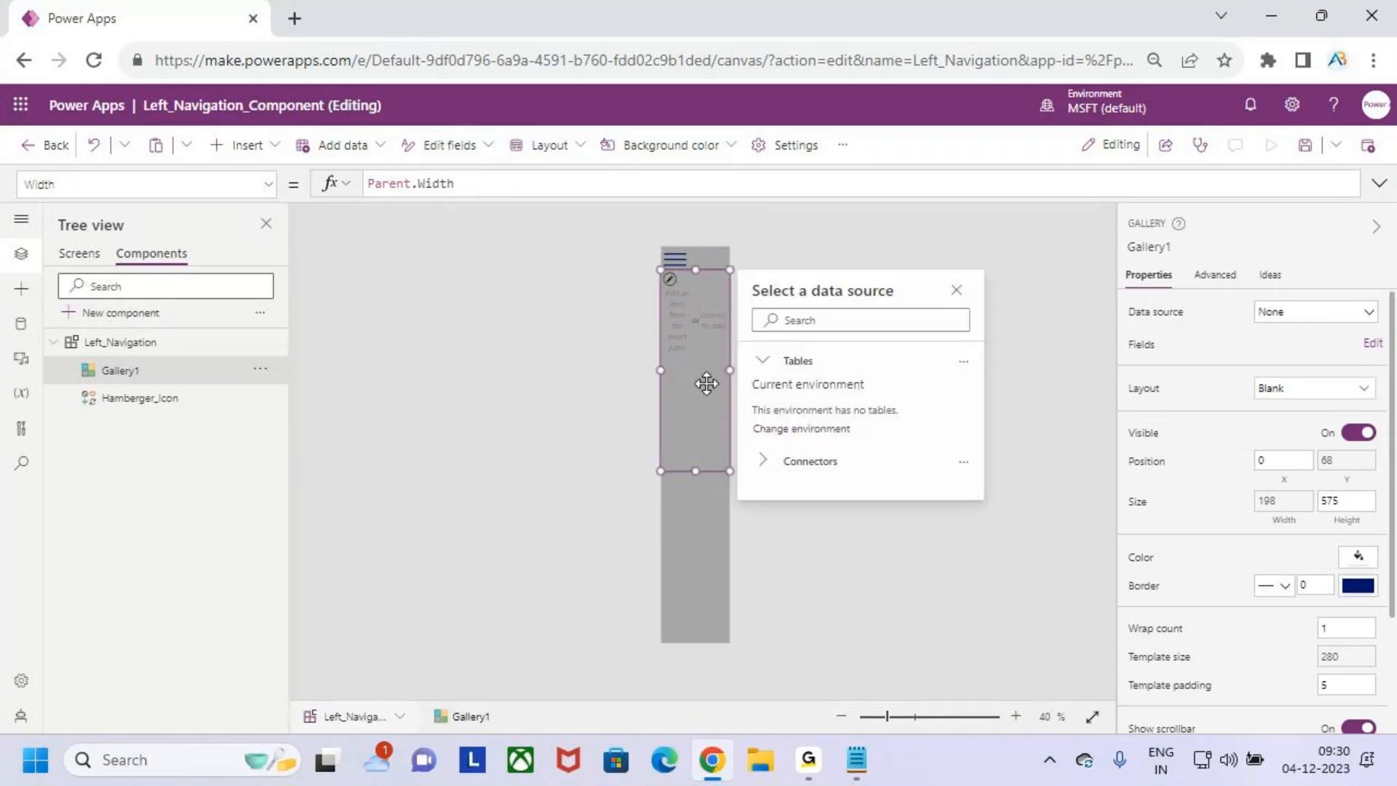
key(ctrl+2)
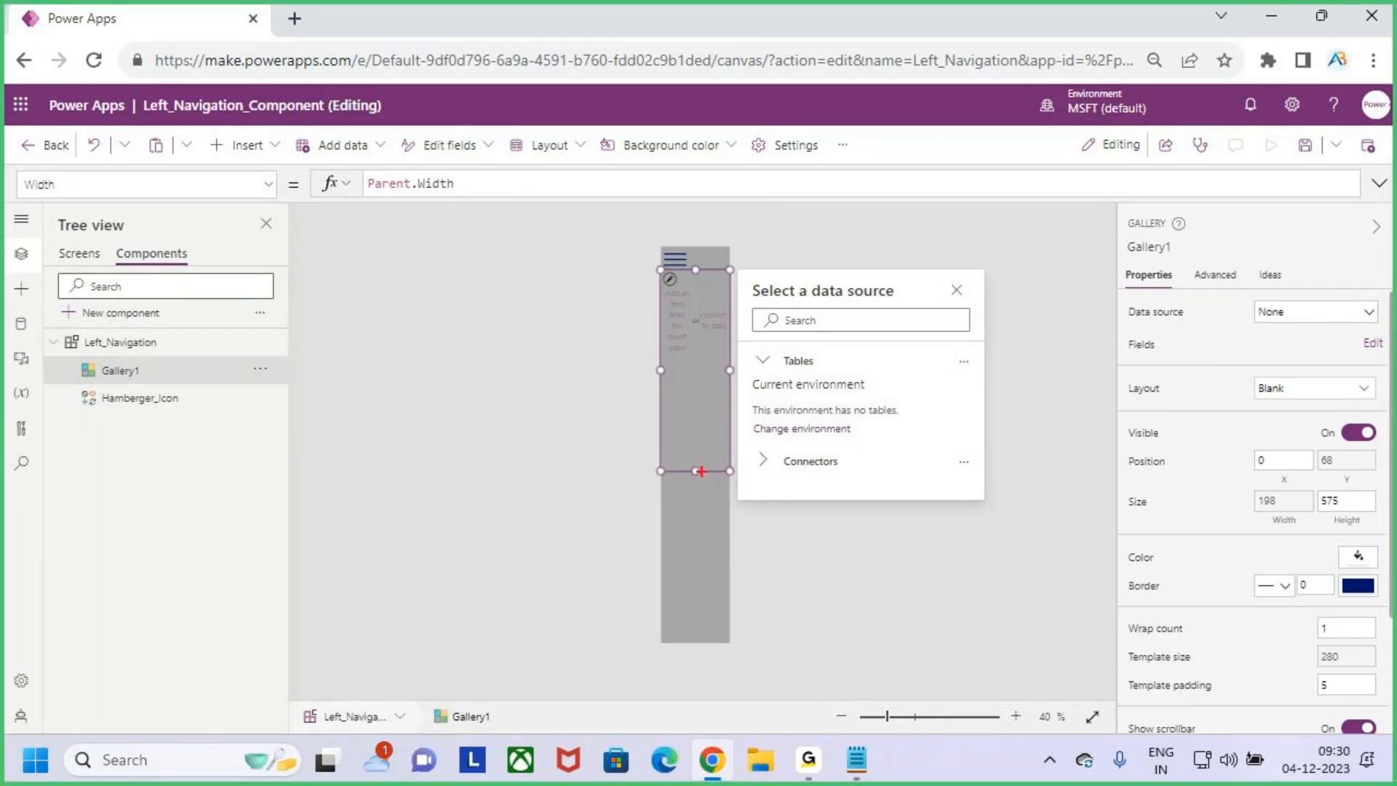
key(Escape)
key(ctrl+2)
drag(699, 285, 701, 640)
key(Escape)
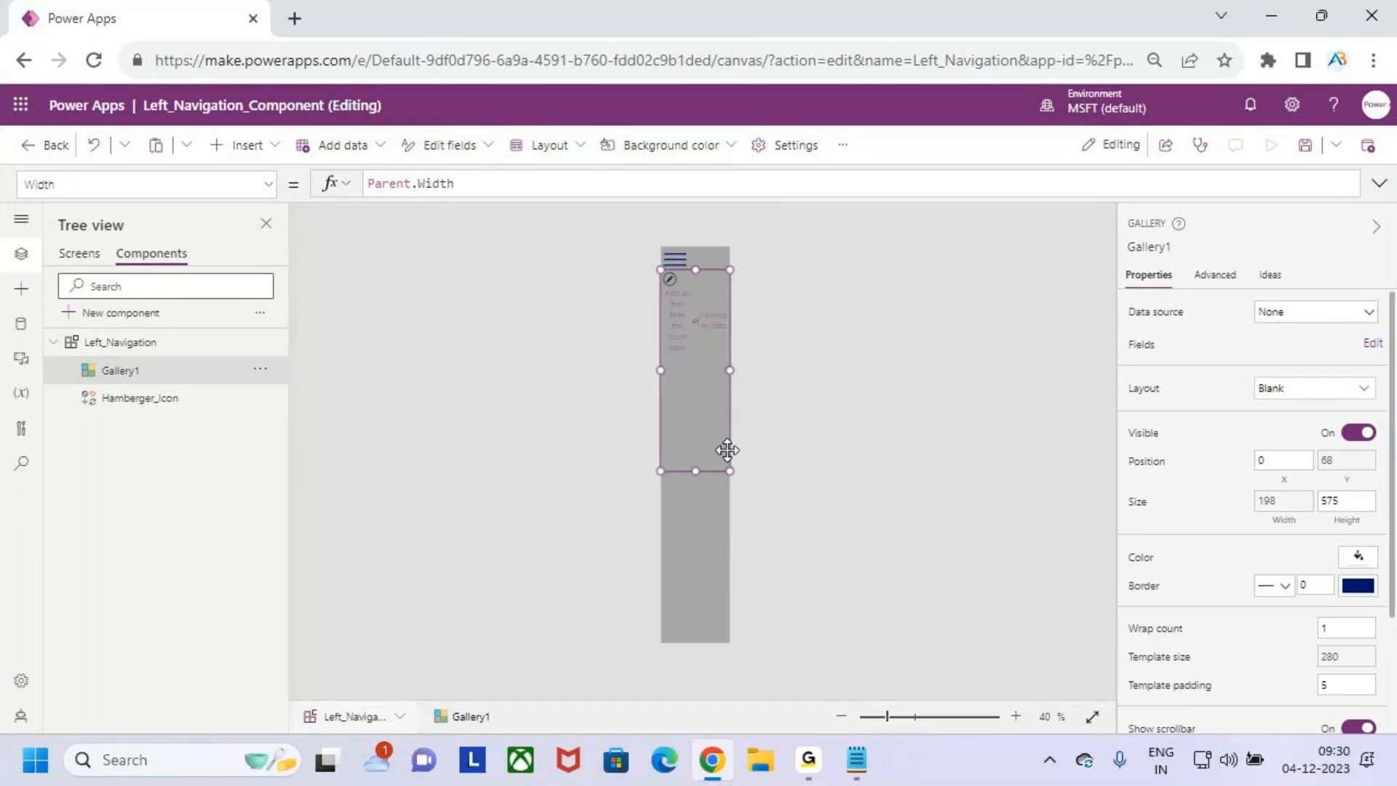
- Set the gallery's Height property to Parent.Height
click(1346, 500)
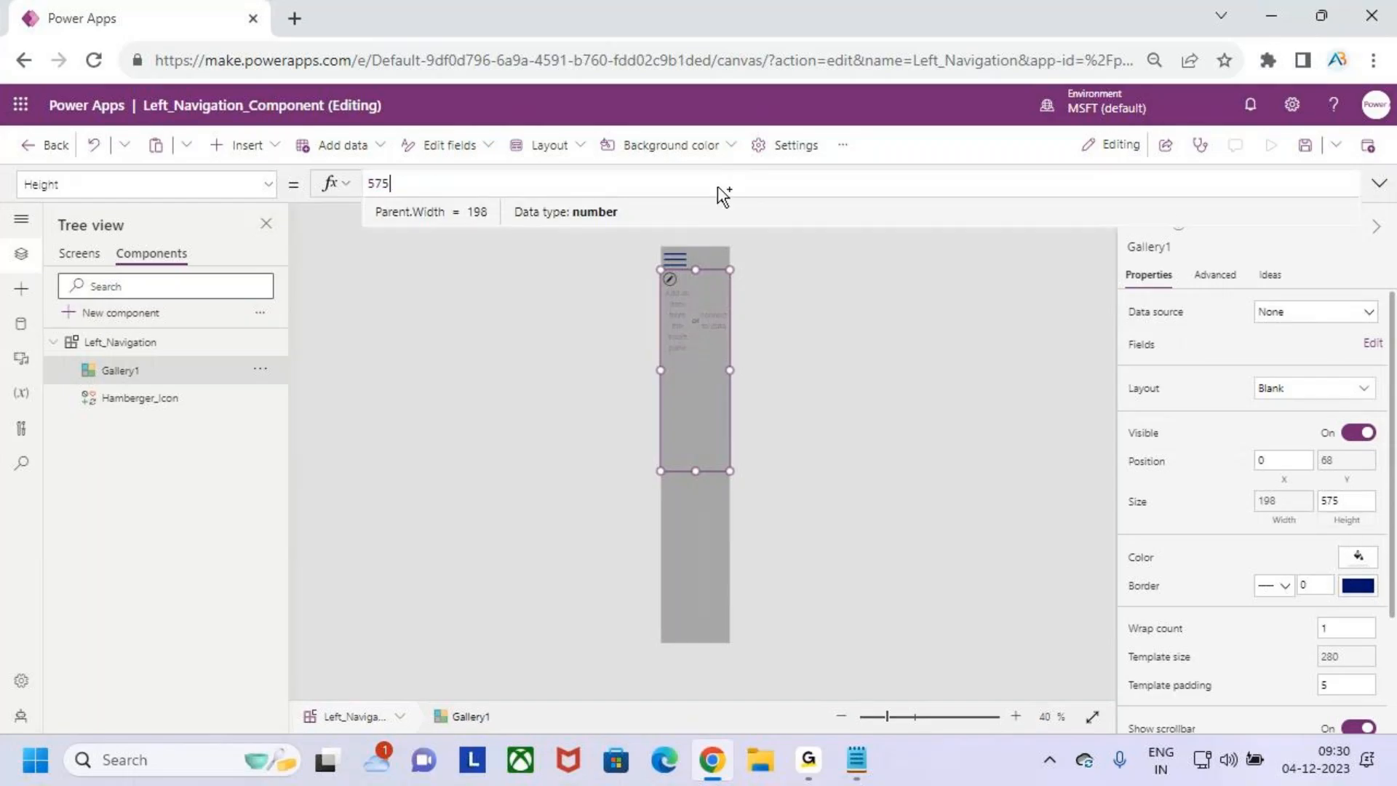
click(433, 189)
key(BackSpace)
key(BackSpace)
key(BackSpace)
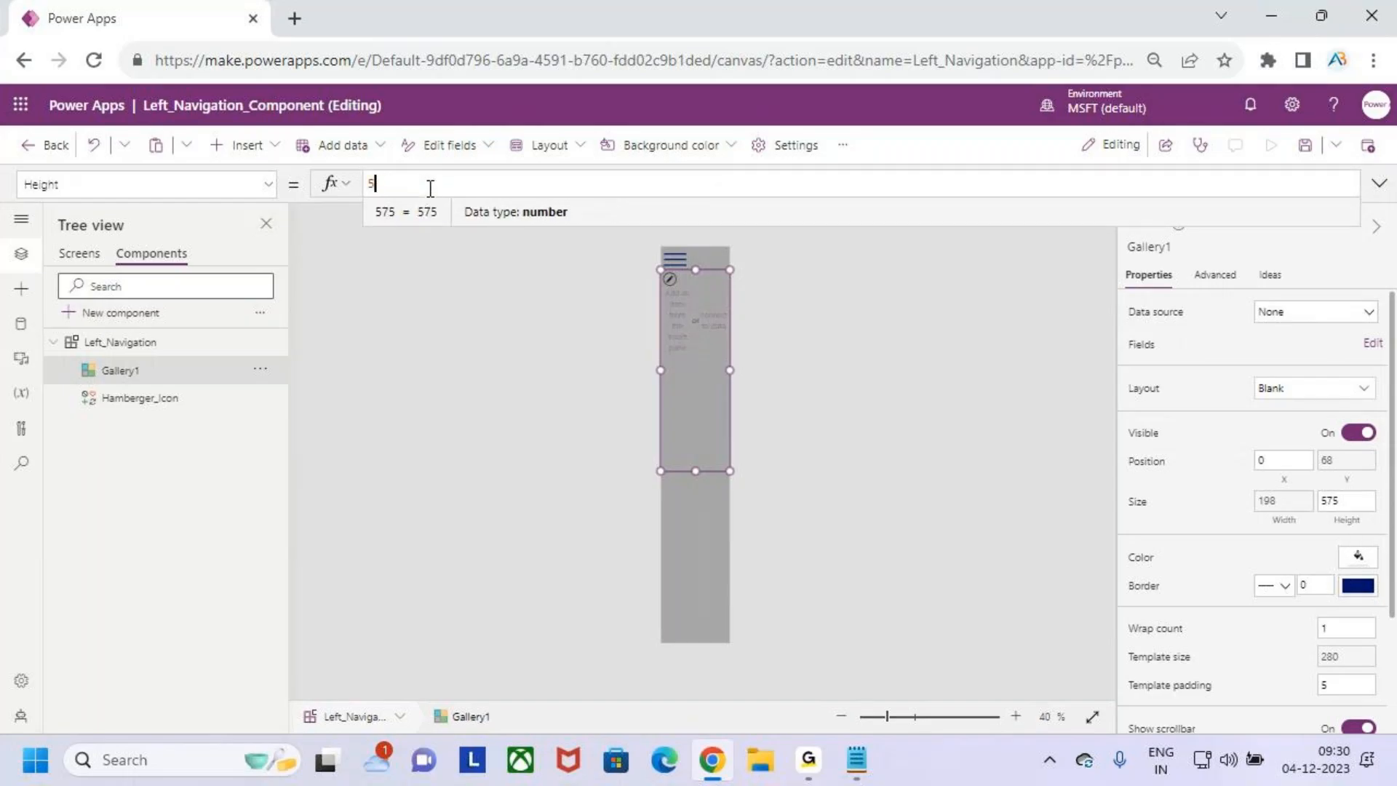
text(parent)
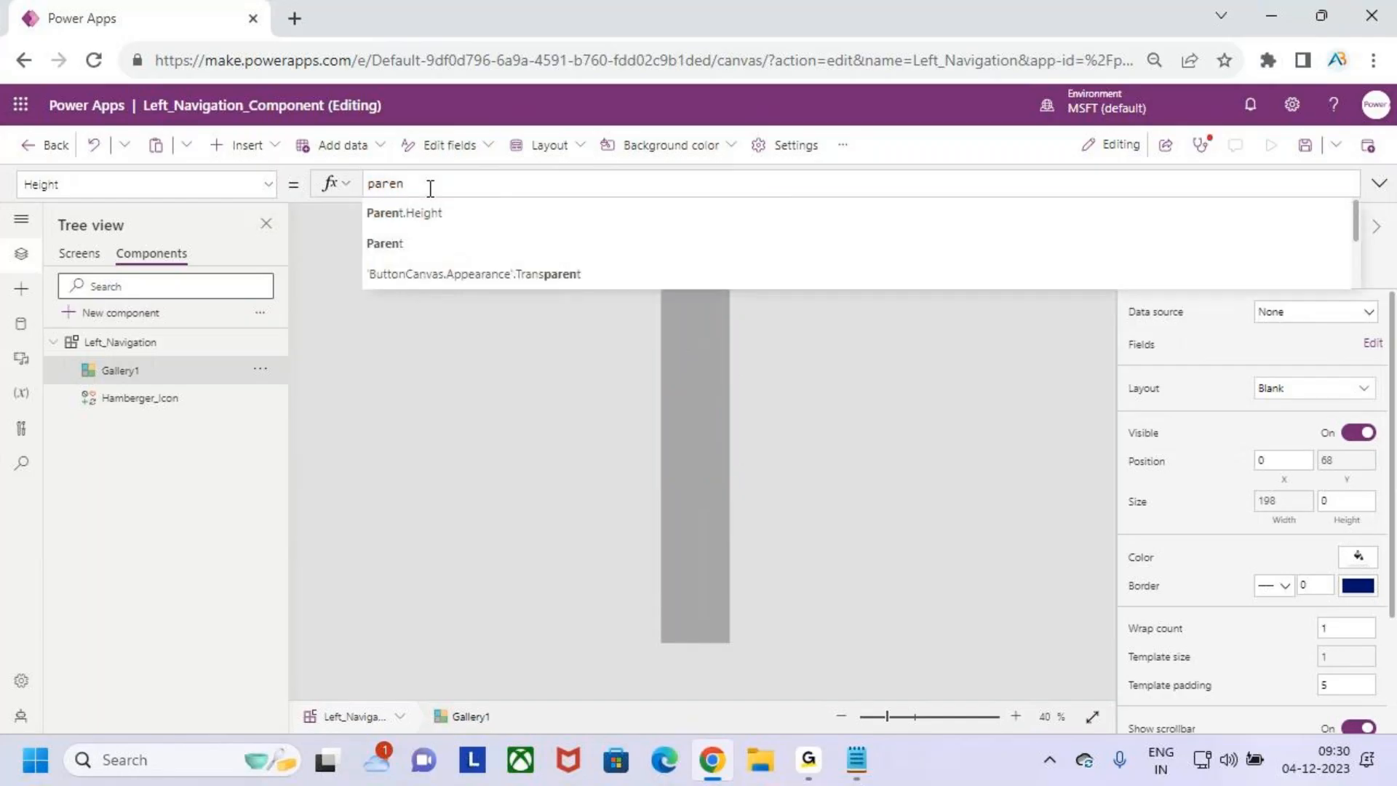
key(Tab)
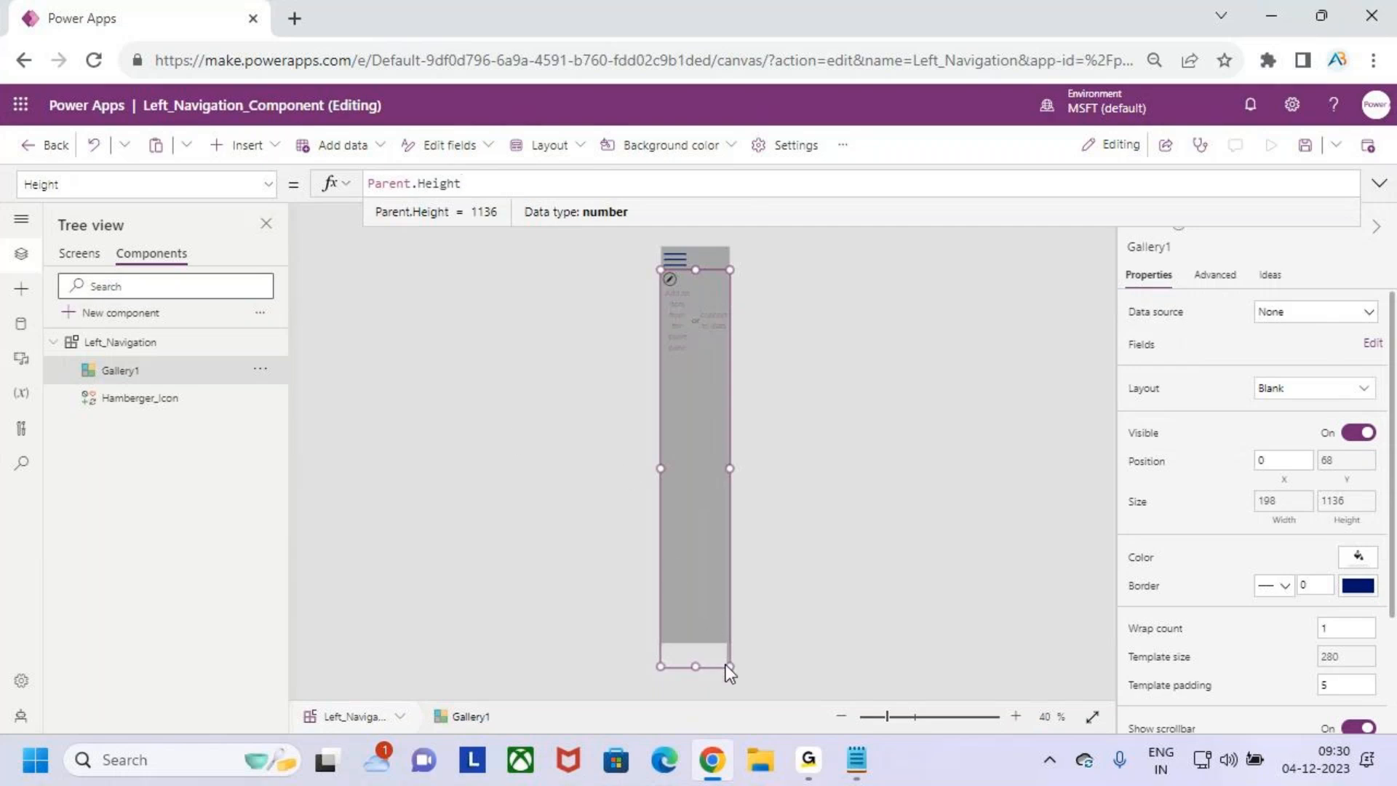
- Extend the gallery's Height formula to Parent.Height-Hamberger_Icon.Height so it leaves room for the hamburger icon
click(508, 182)
text(-)
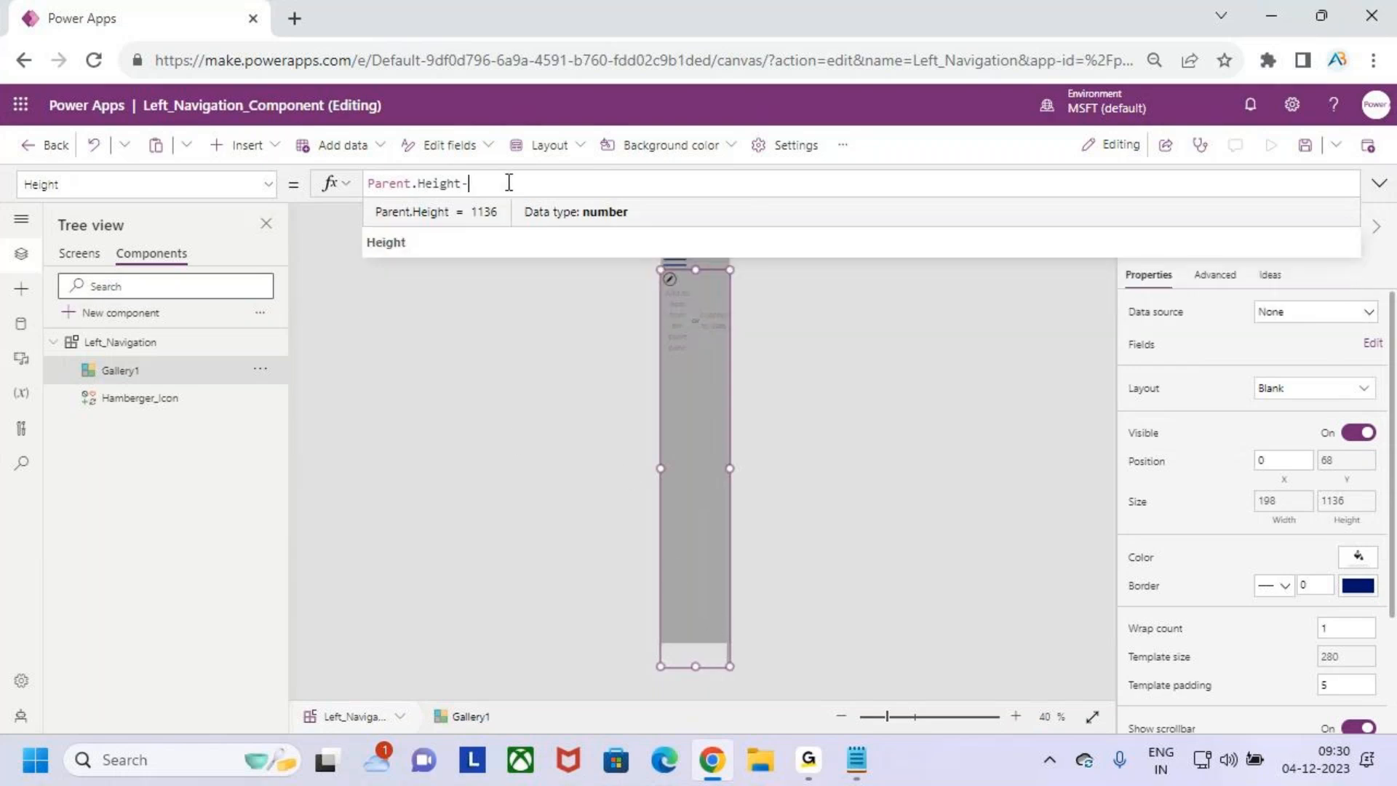
text(hame)
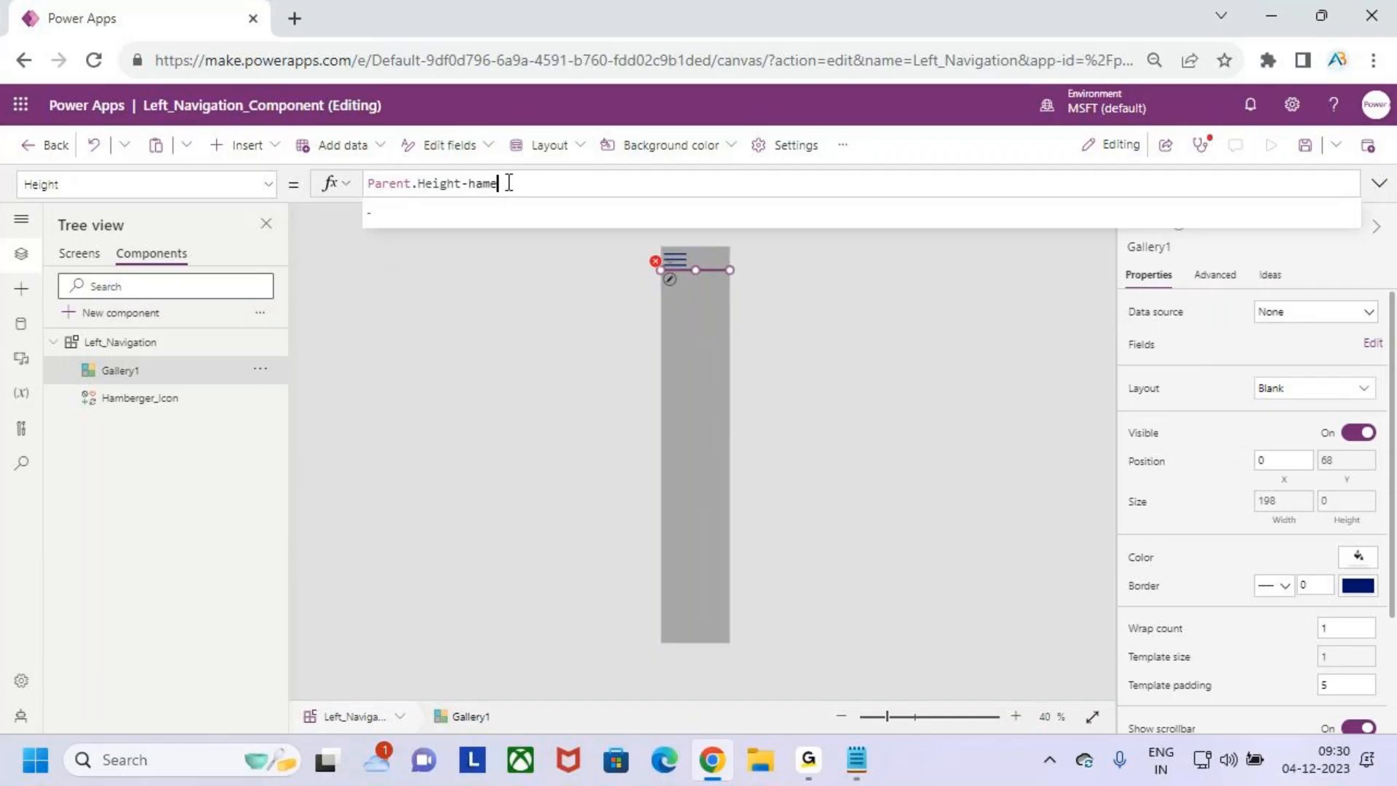
key(BackSpace)
key(BackSpace)
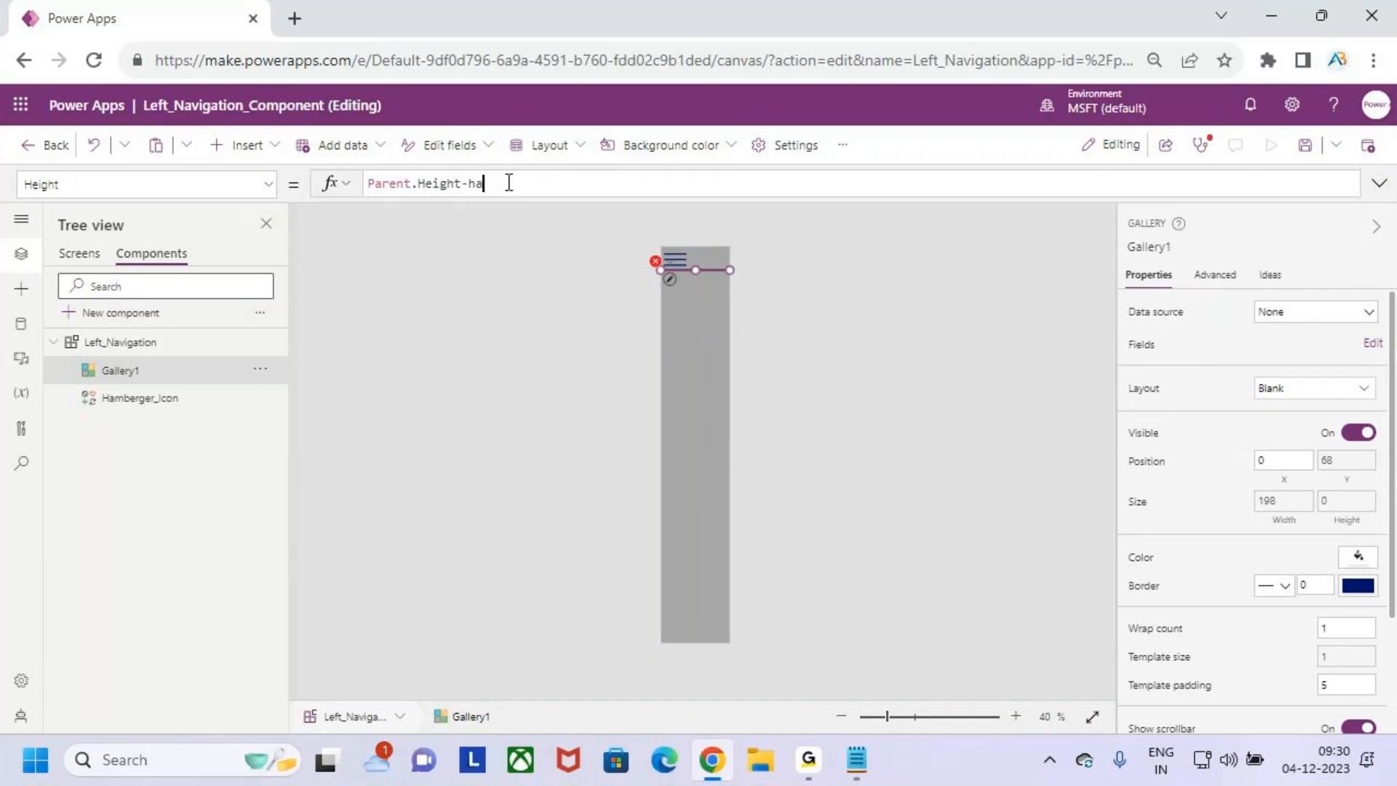
key(BackSpace)
key(BackSpace)
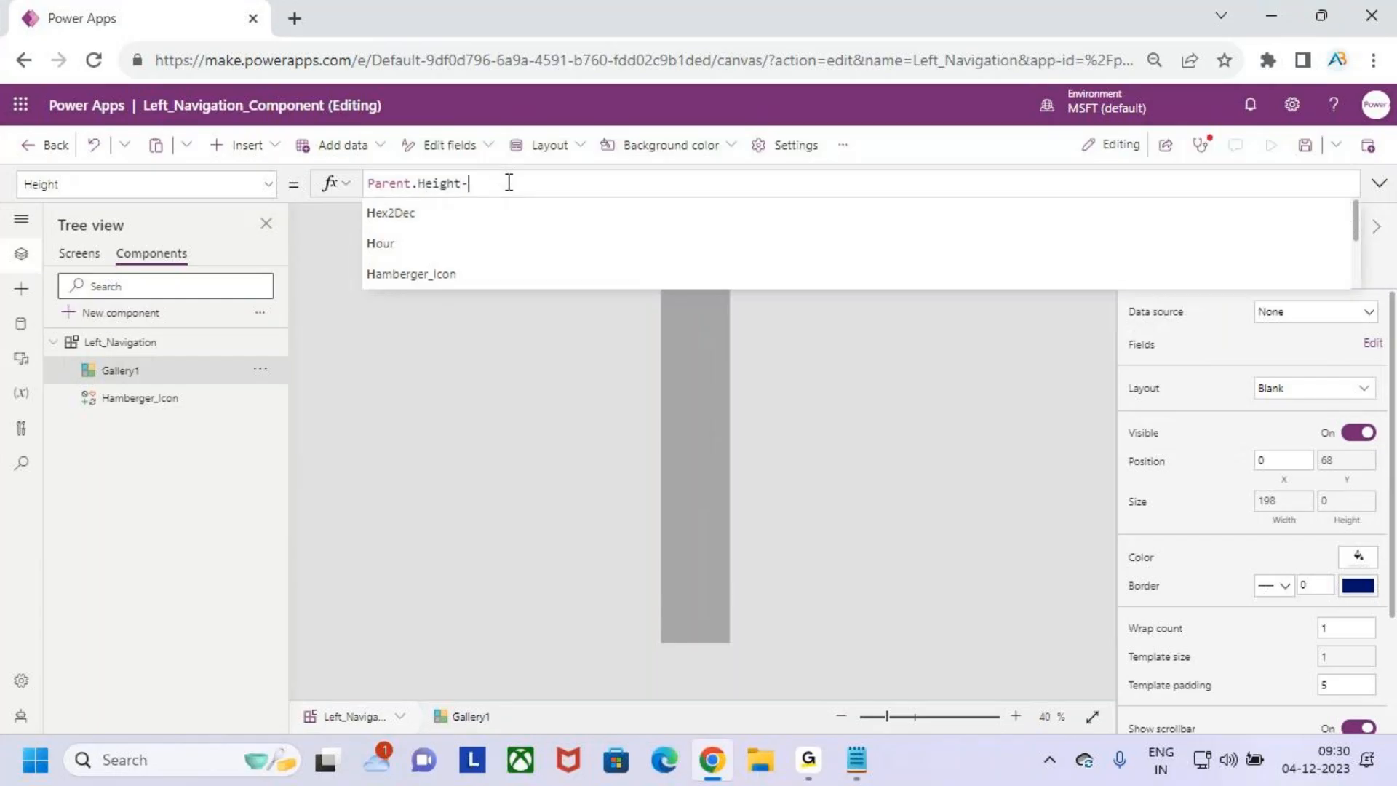
text(ham)
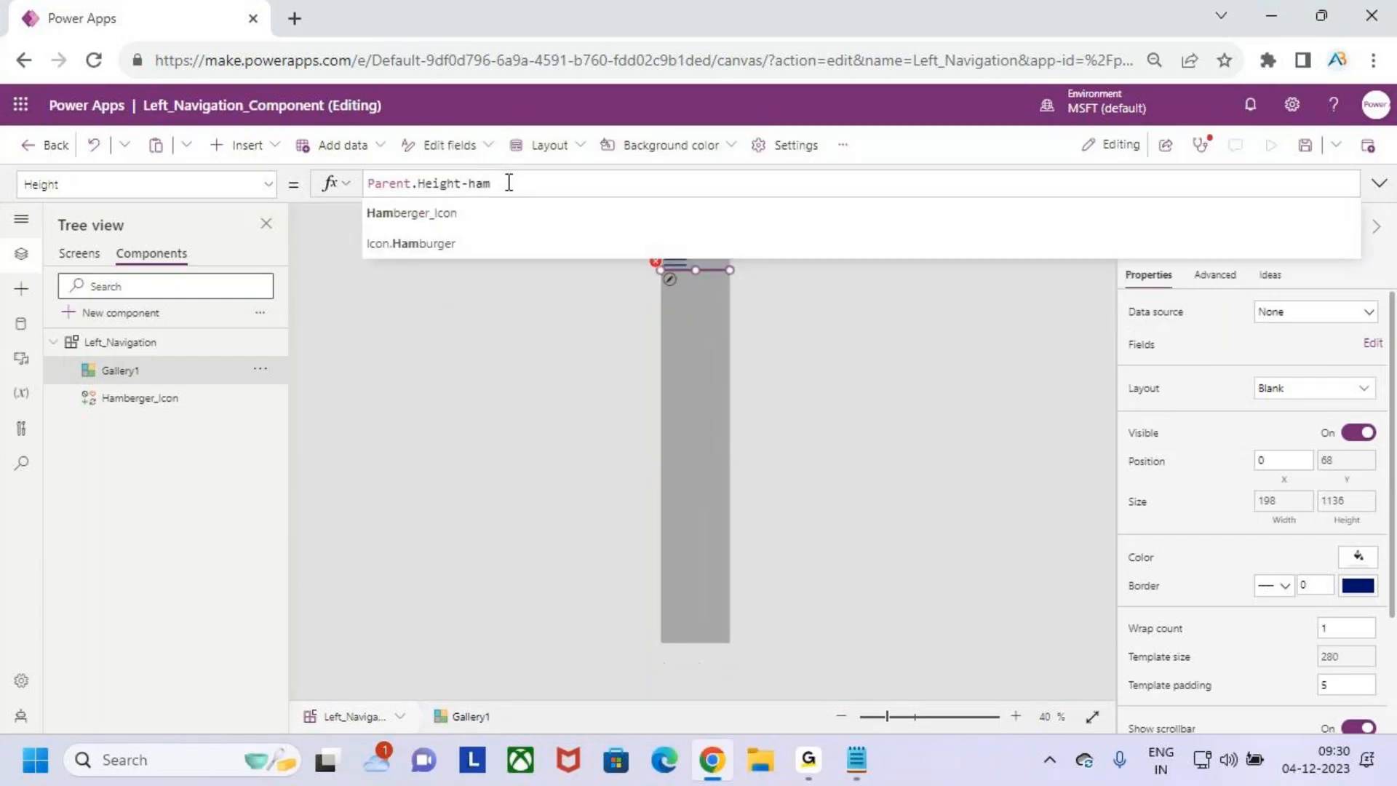
key(Tab)
text(.He)
key(Tab)
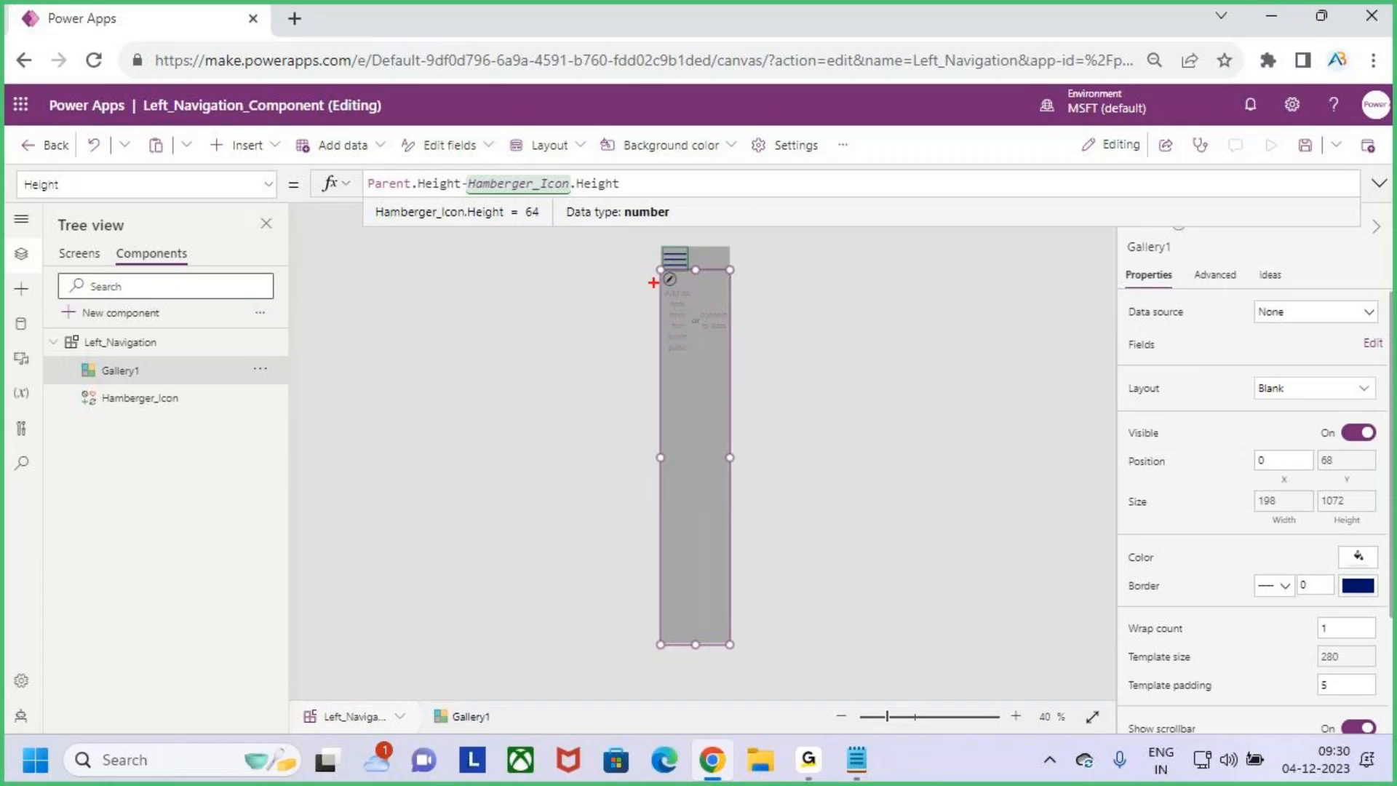
mouse_move(655, 271)
mouse_down()
mouse_move(615, 271)
mouse_move(732, 292)
mouse_move(694, 294)
mouse_move(693, 650)
mouse_up()
key(Escape)
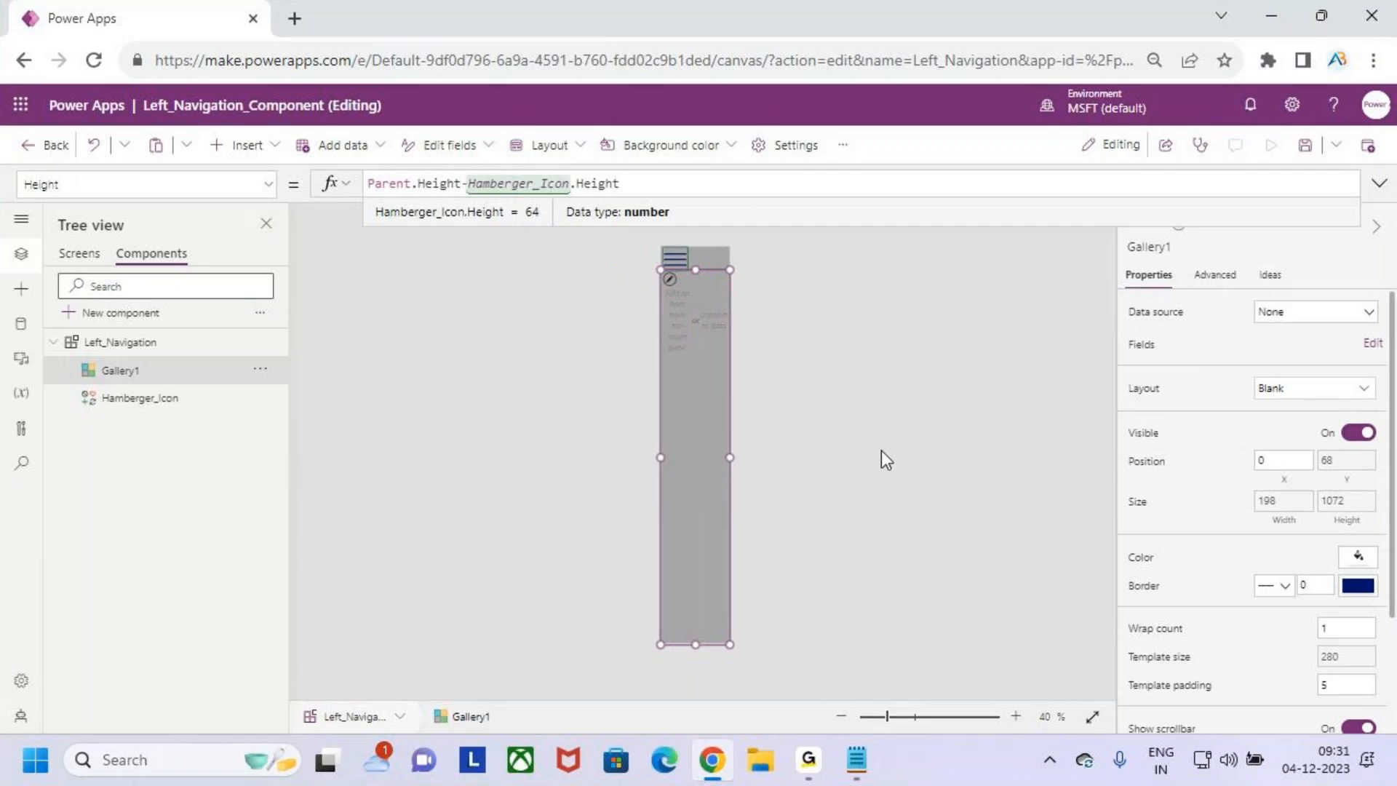
click(880, 430)
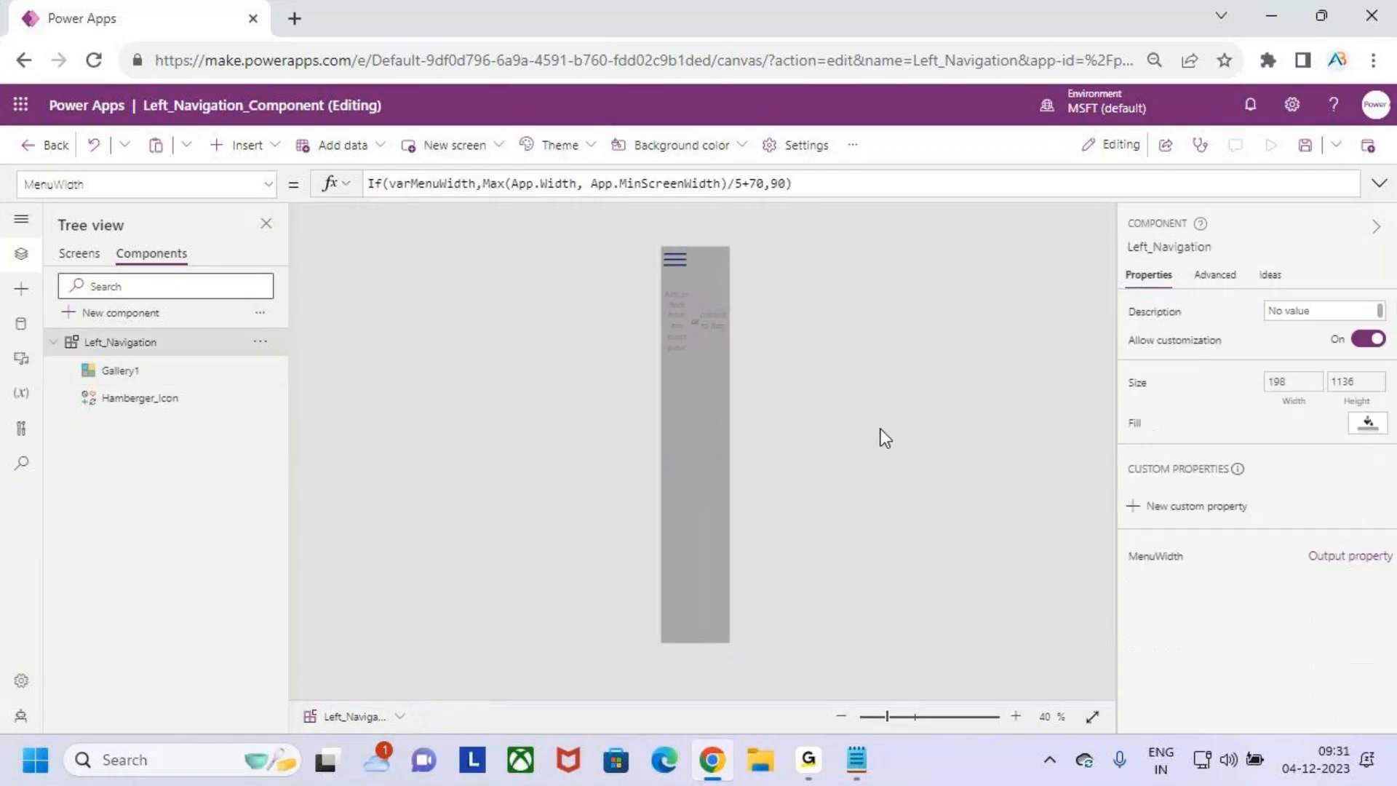
- Open the gallery's template for editing and insert an Add icon into it
click(710, 493)
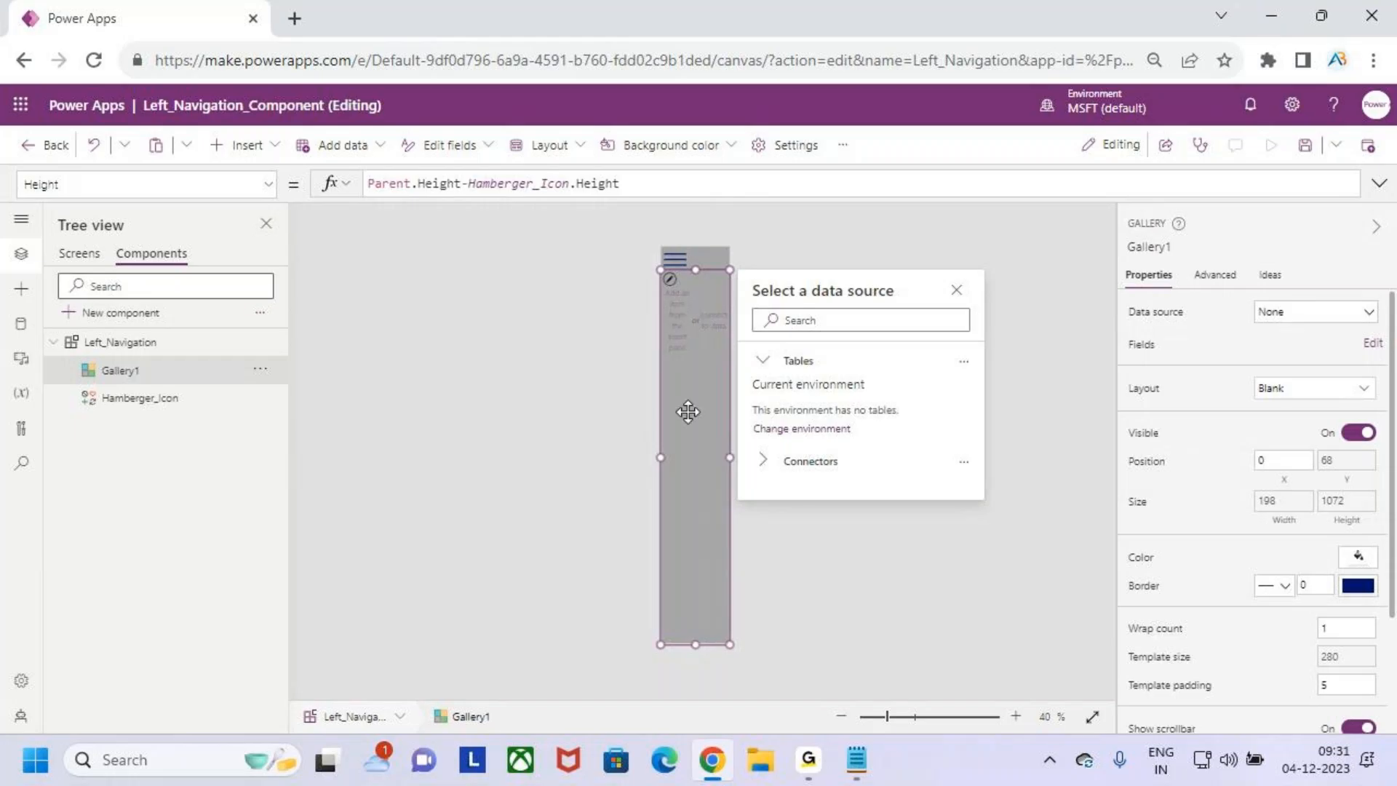
click(716, 523)
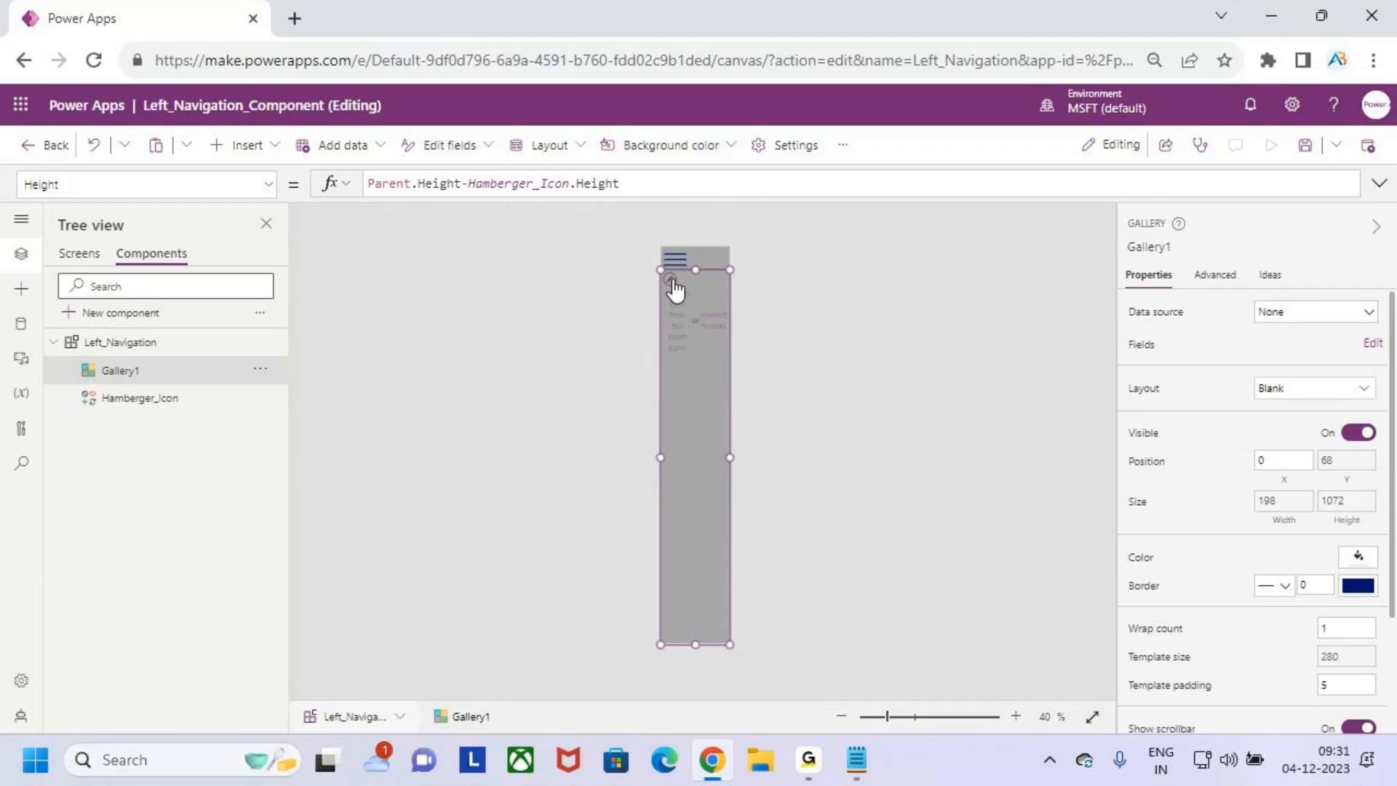
click(671, 280)
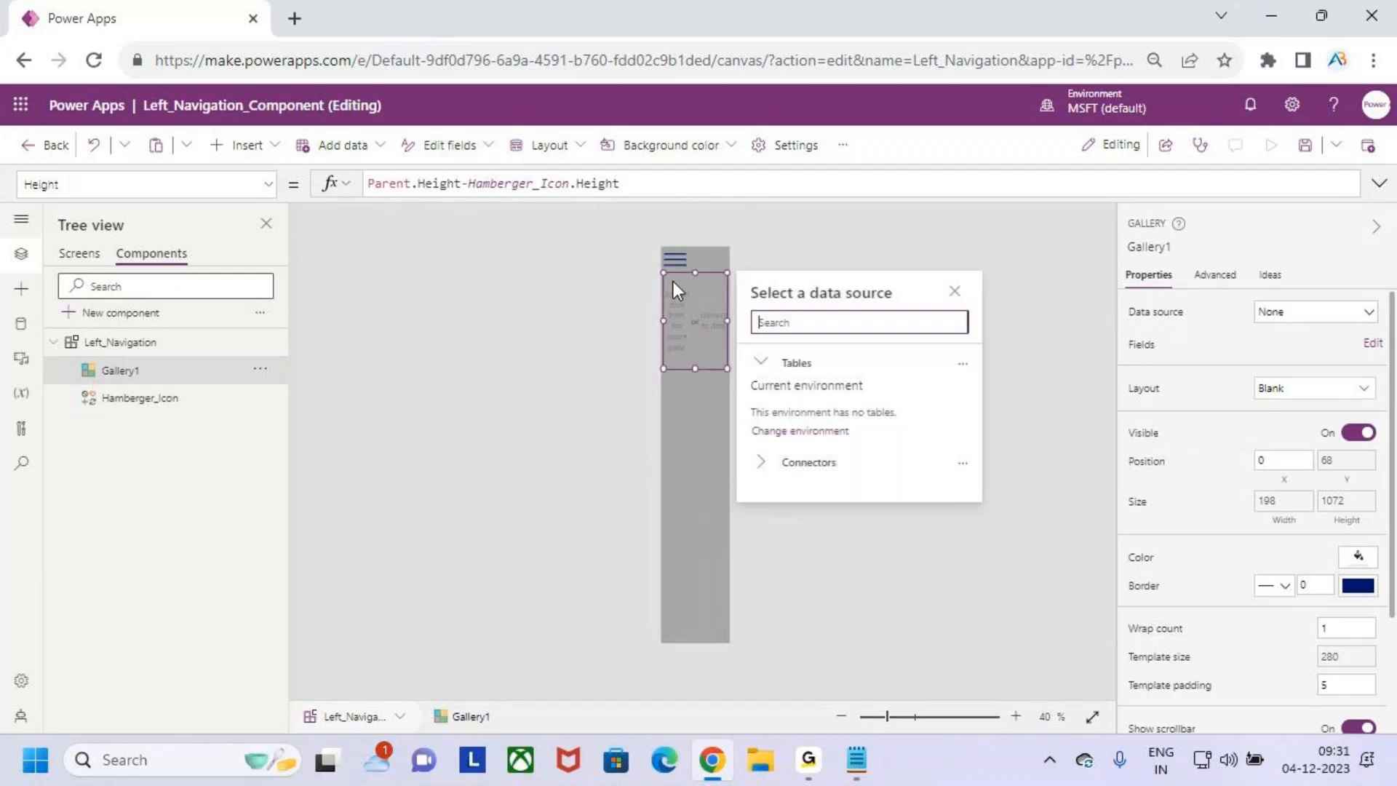
click(240, 146)
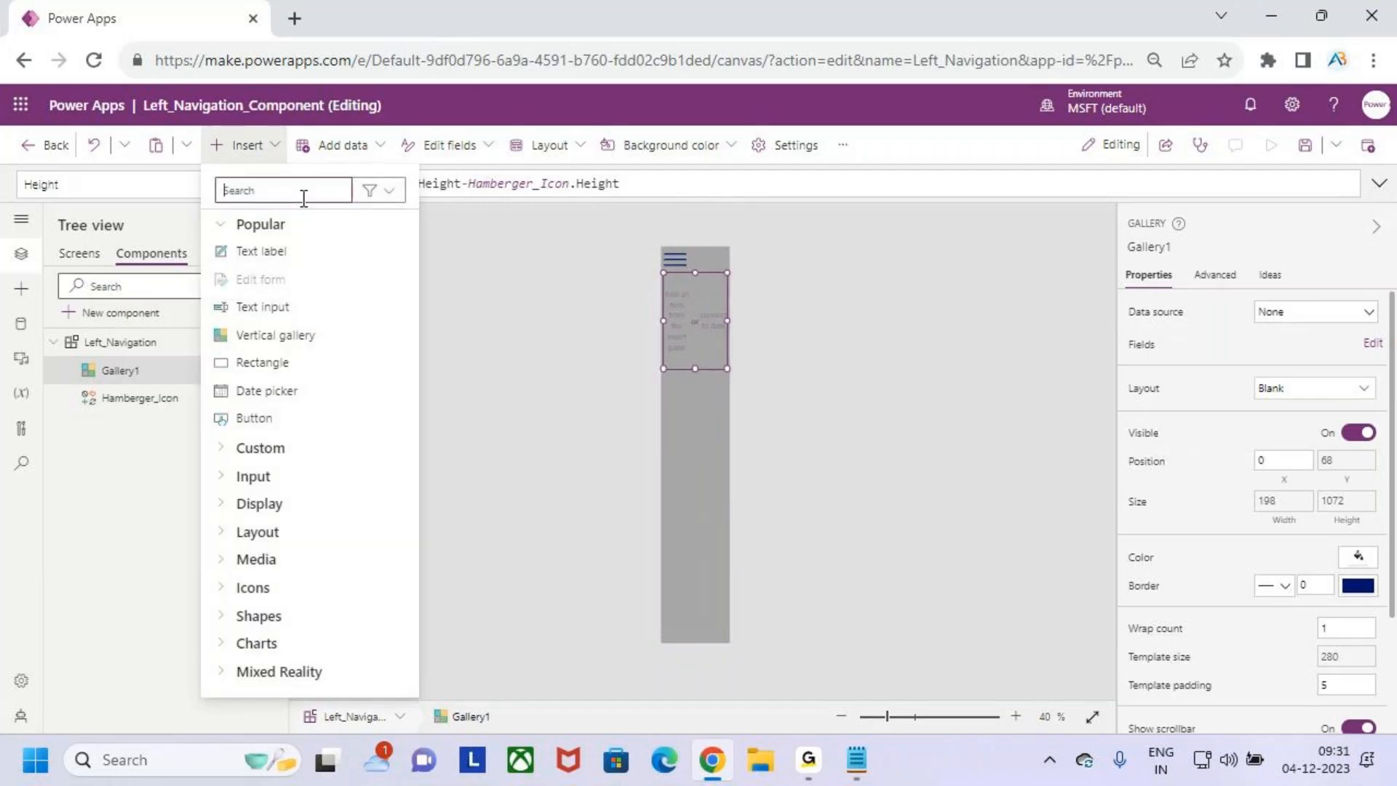
text(add)
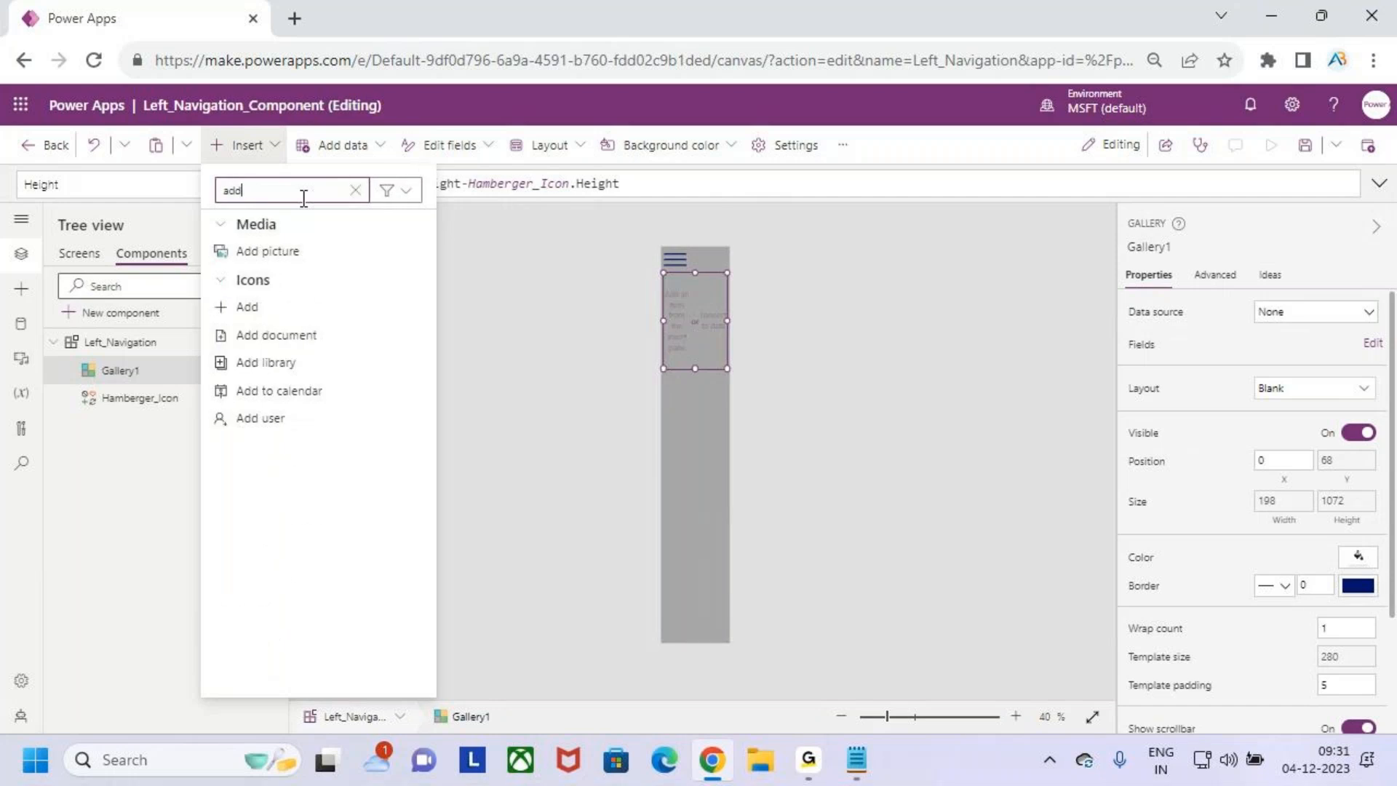
click(273, 309)
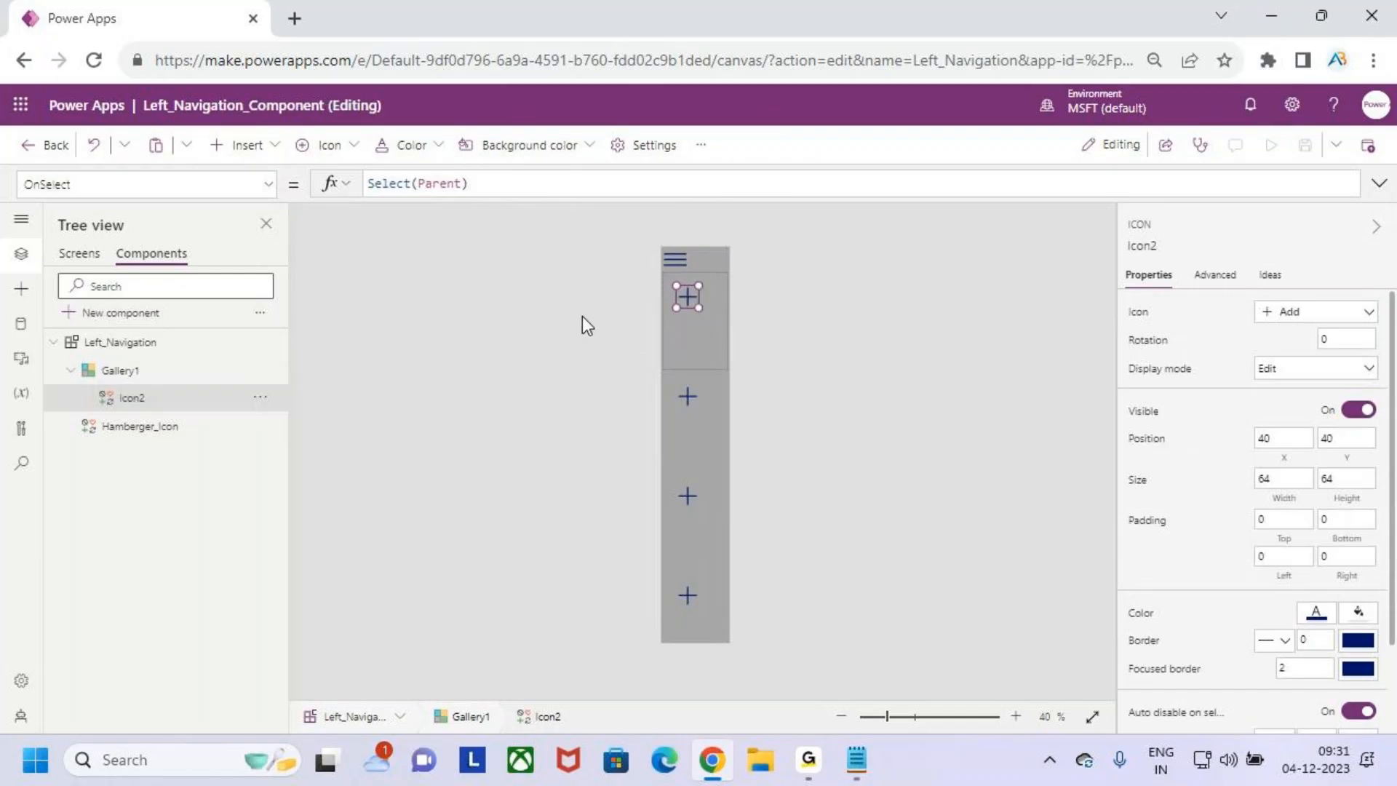
- Set the Add icon's Height property to Parent.TemplateHeight
click(1346, 480)
drag(414, 172, 361, 184)
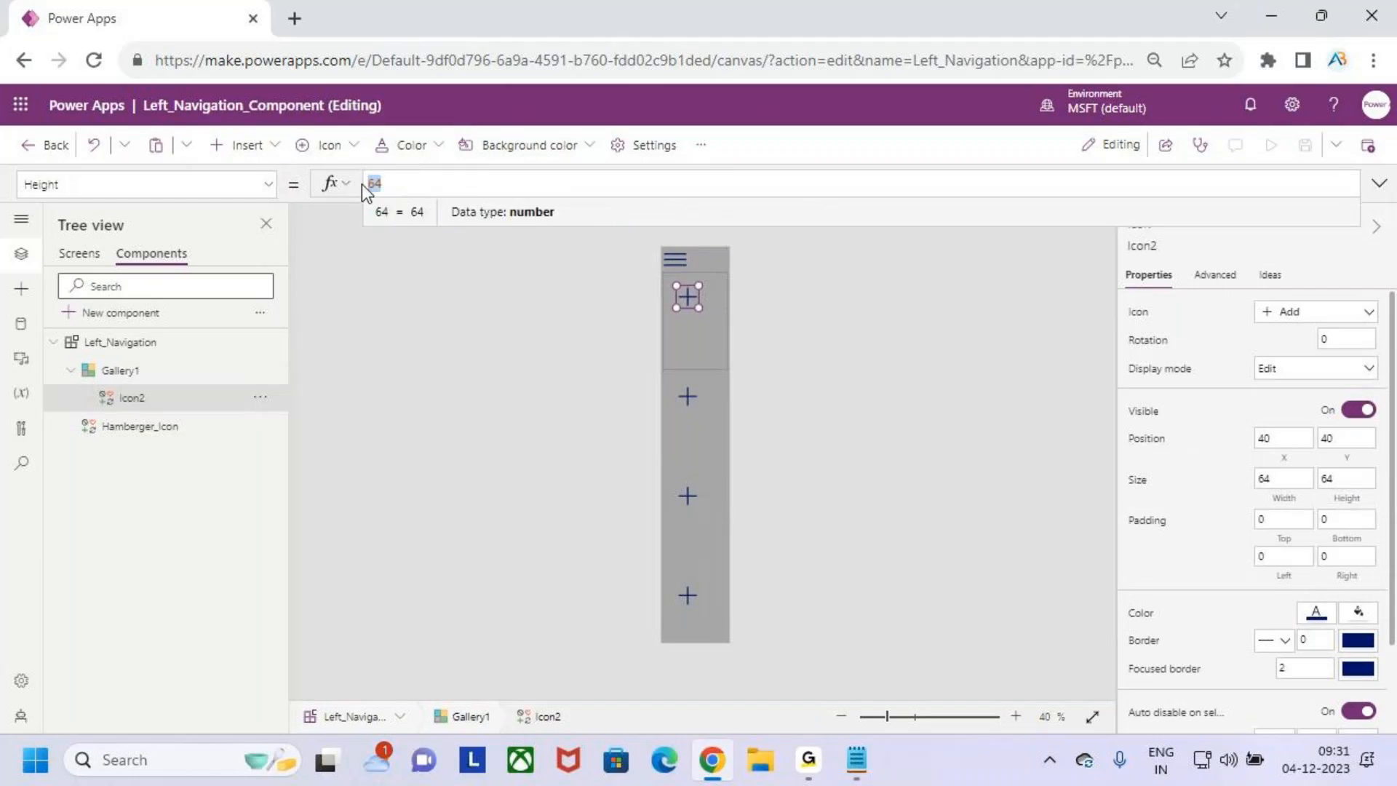
text(paren)
key(Down)
key(Down)
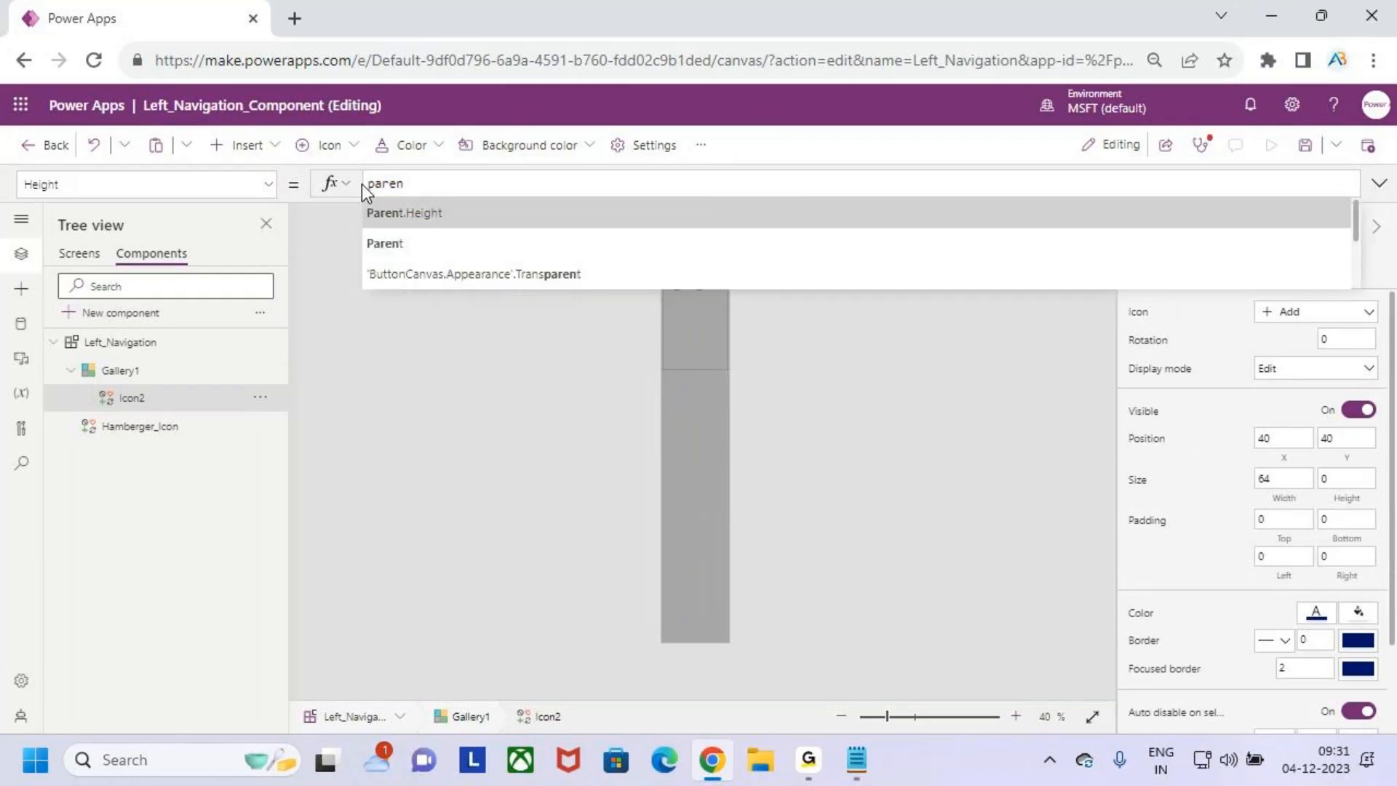
key(Return)
text(.templ)
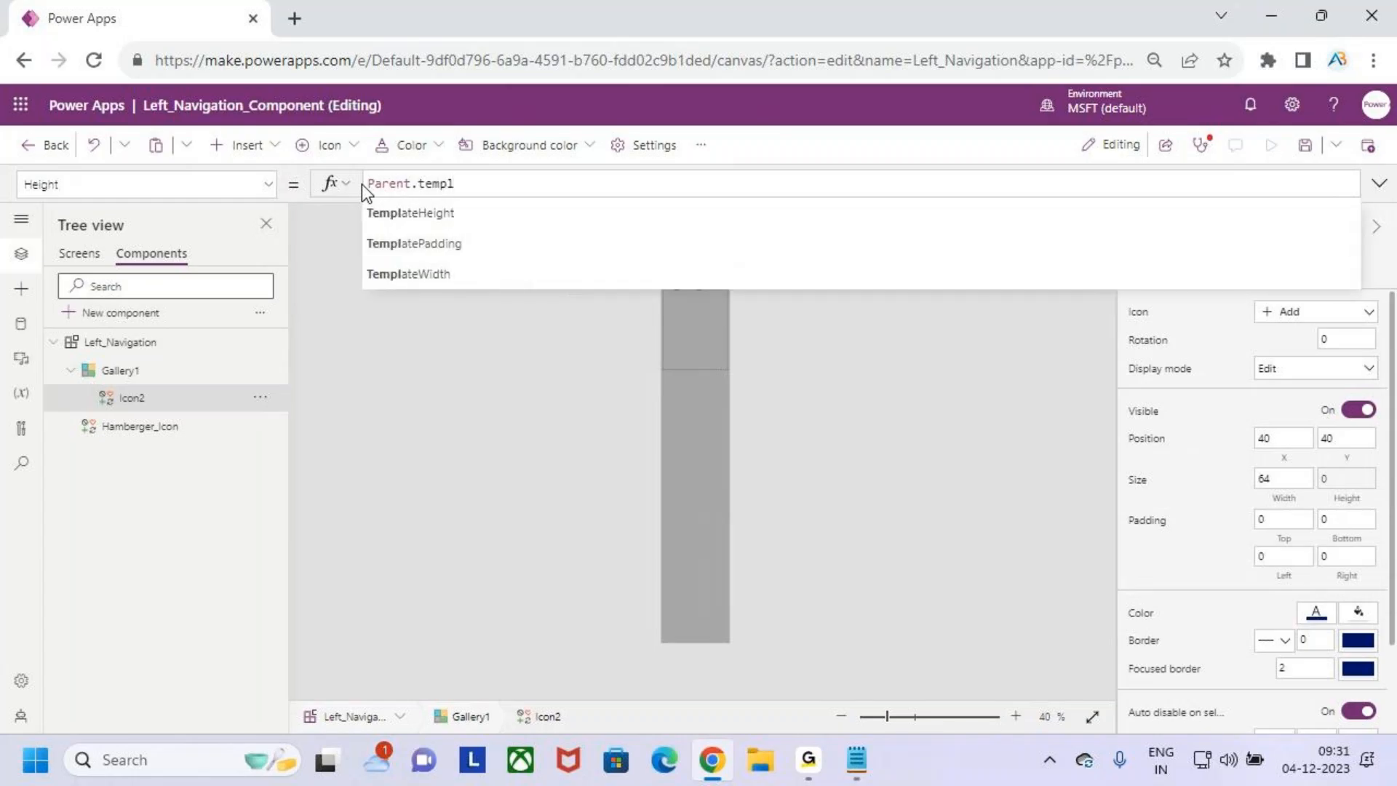
key(Down)
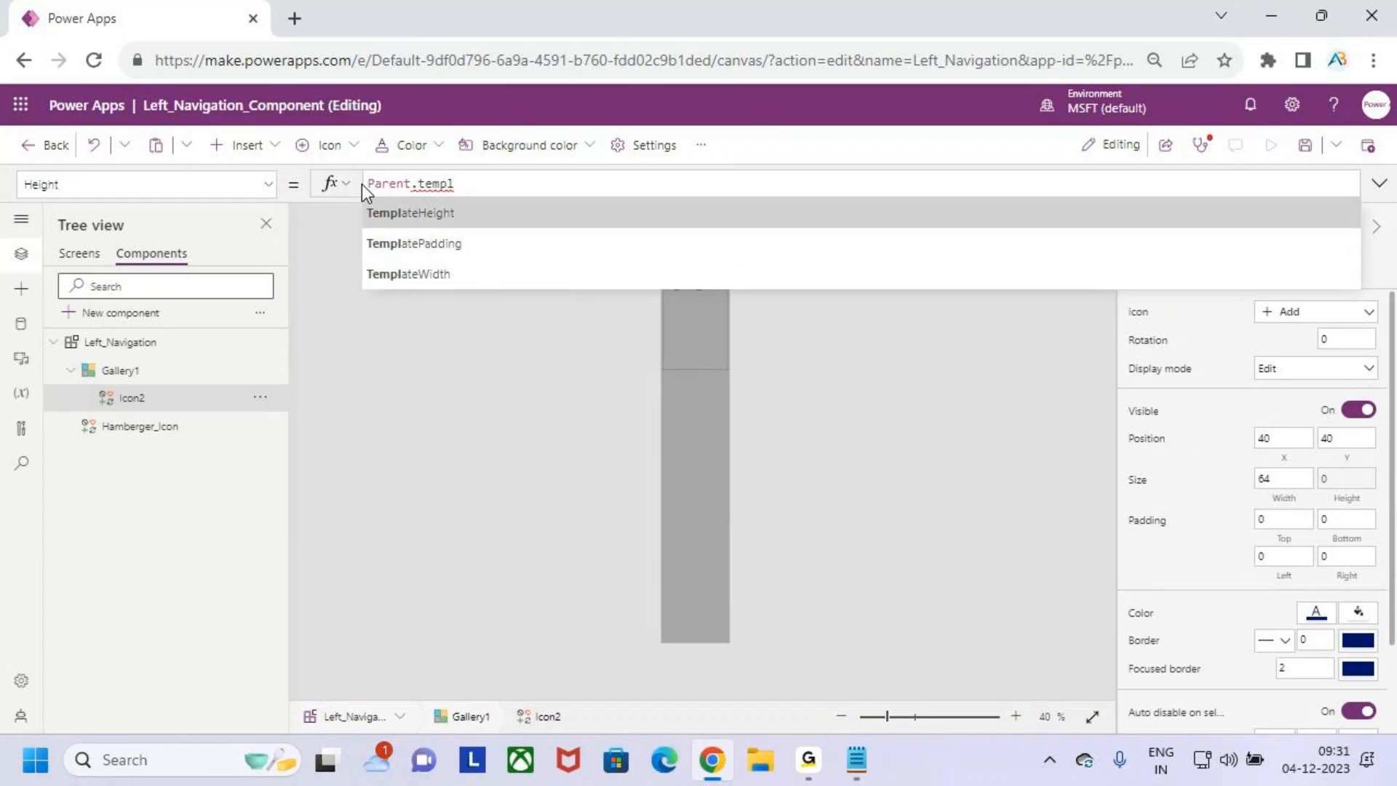
key(Return)
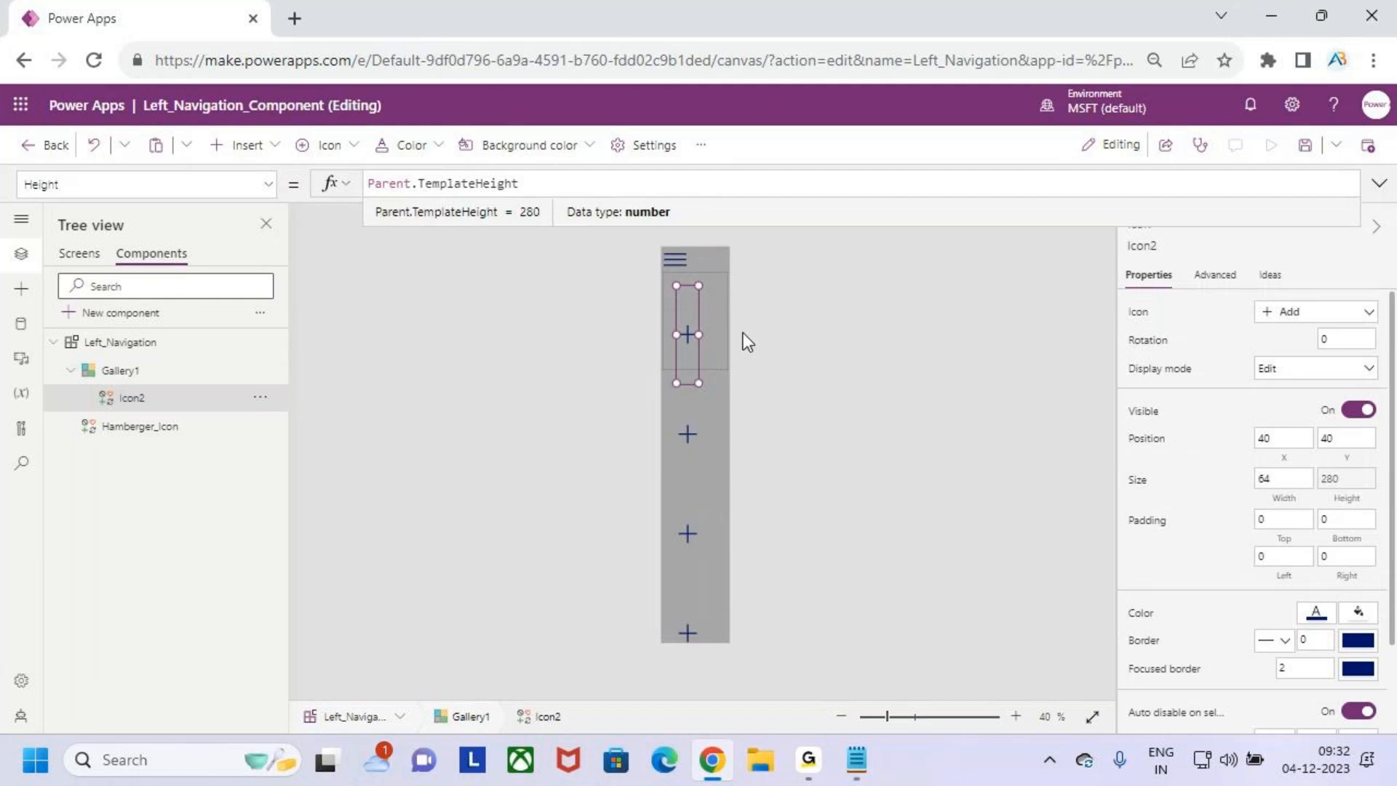
- Set the Add icon's Width property to Hamberger_Icon.Width
click(1284, 480)
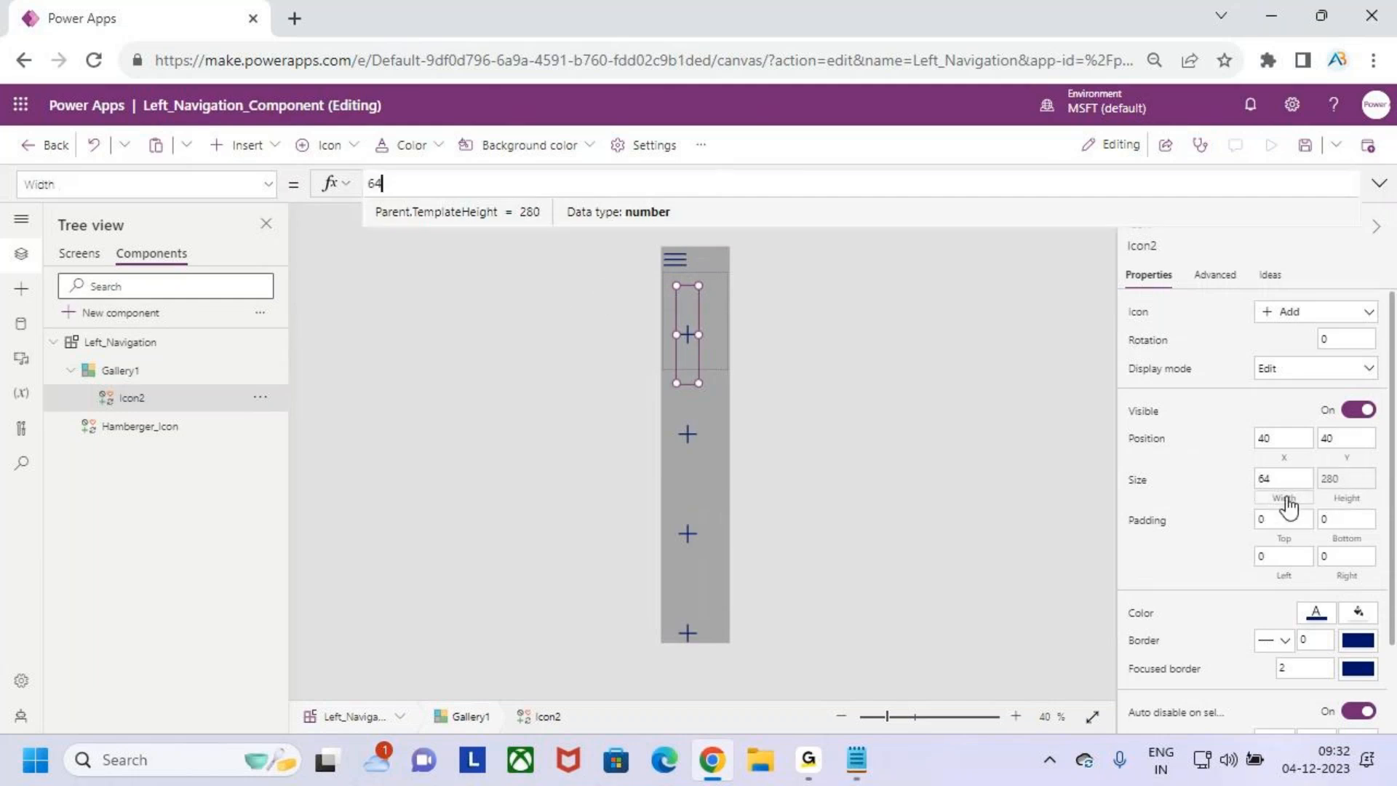
drag(413, 185, 355, 194)
key(BackSpace)
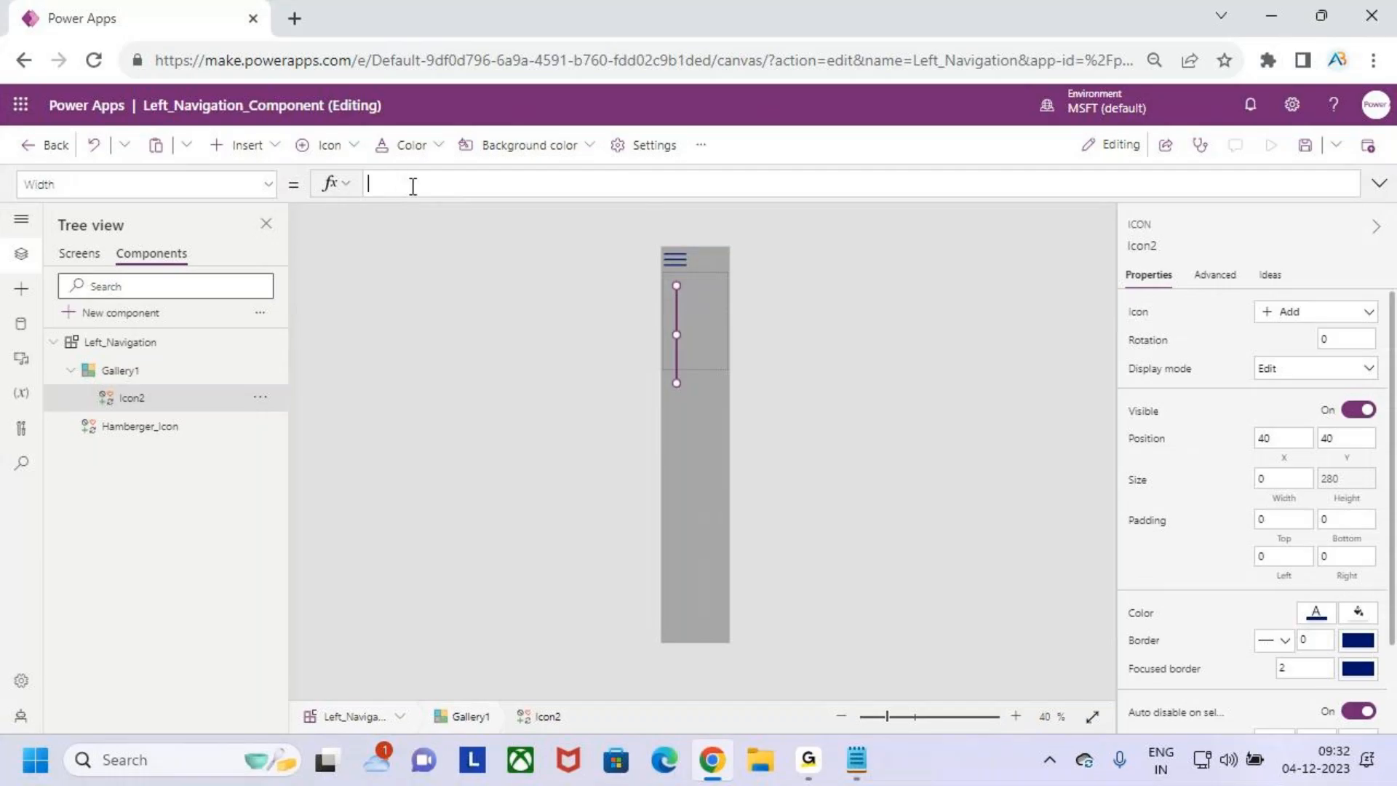
text(ham)
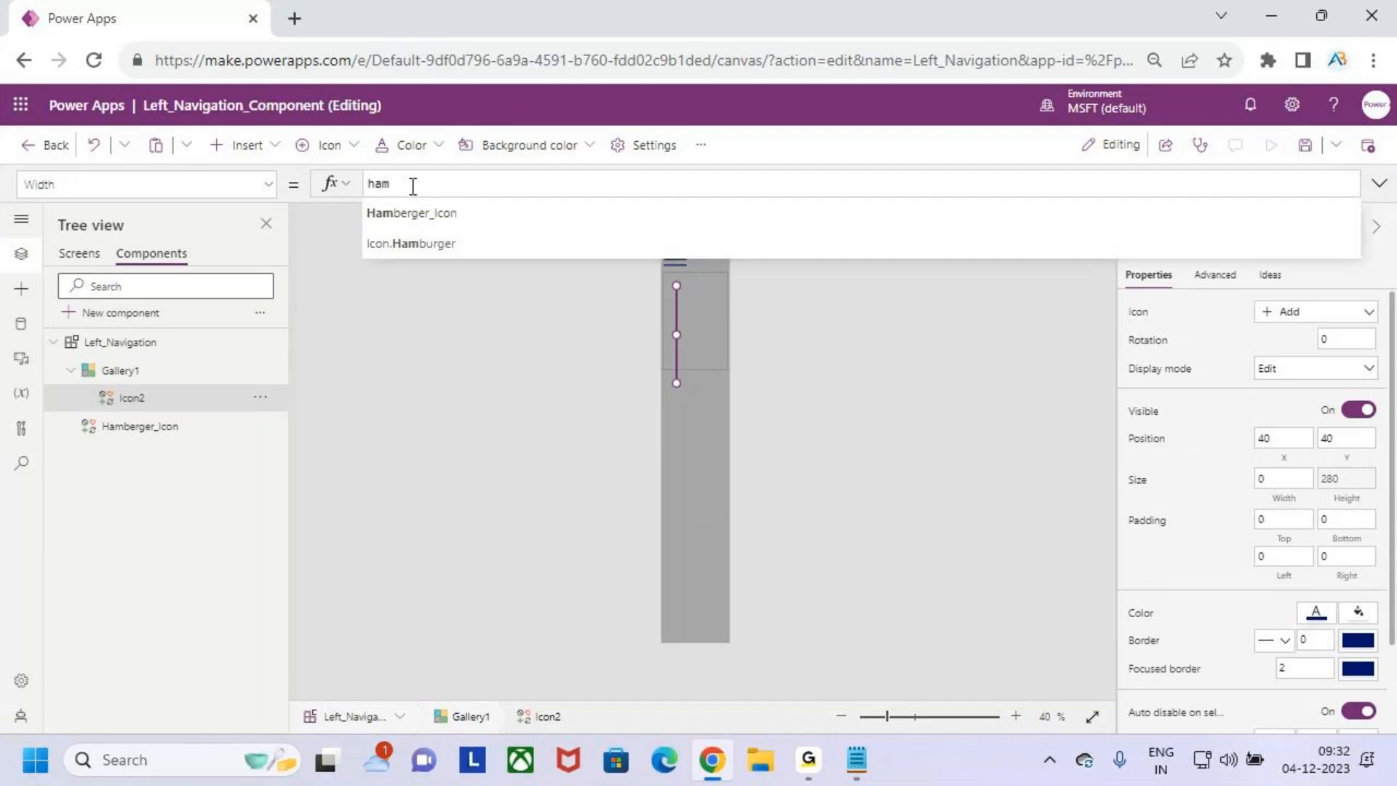
key(Tab)
text(.w)
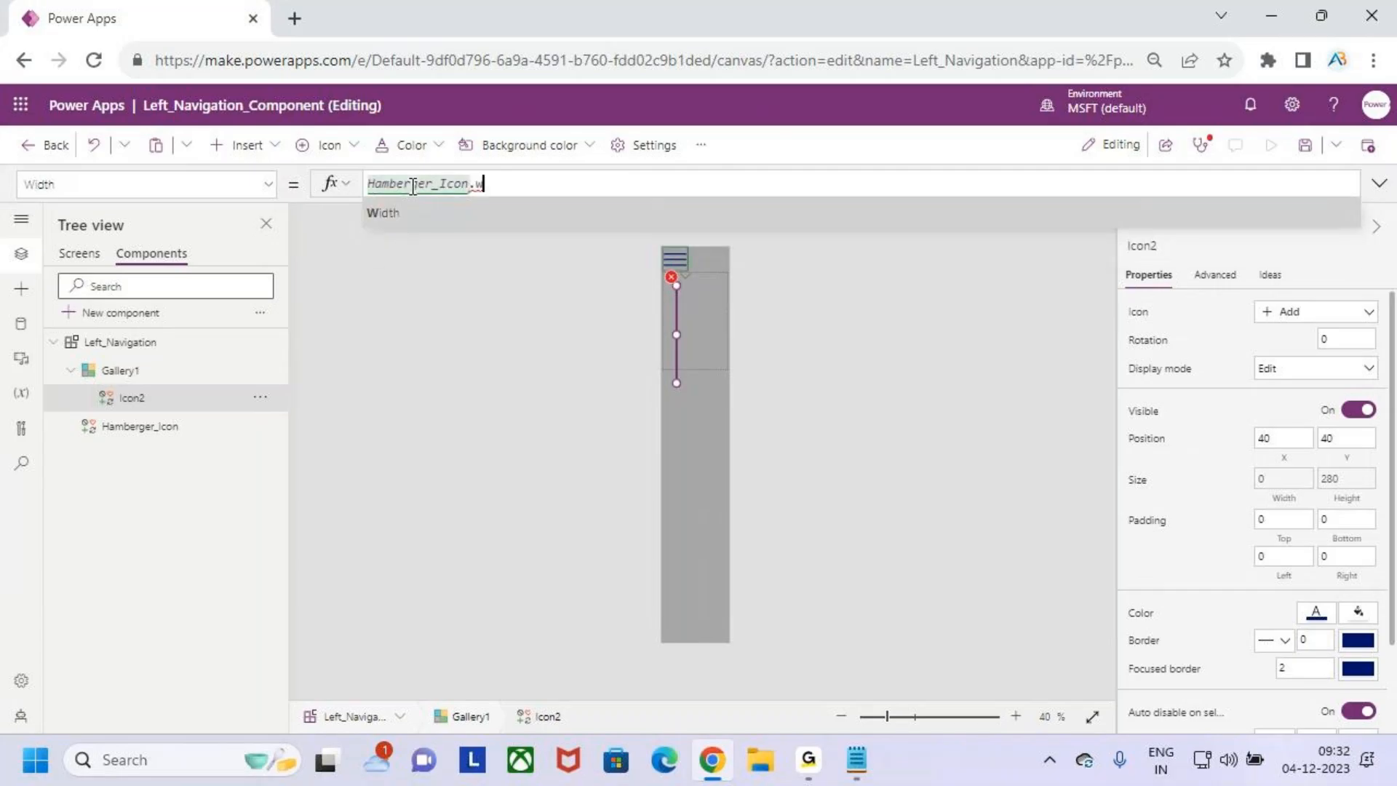
key(Tab)
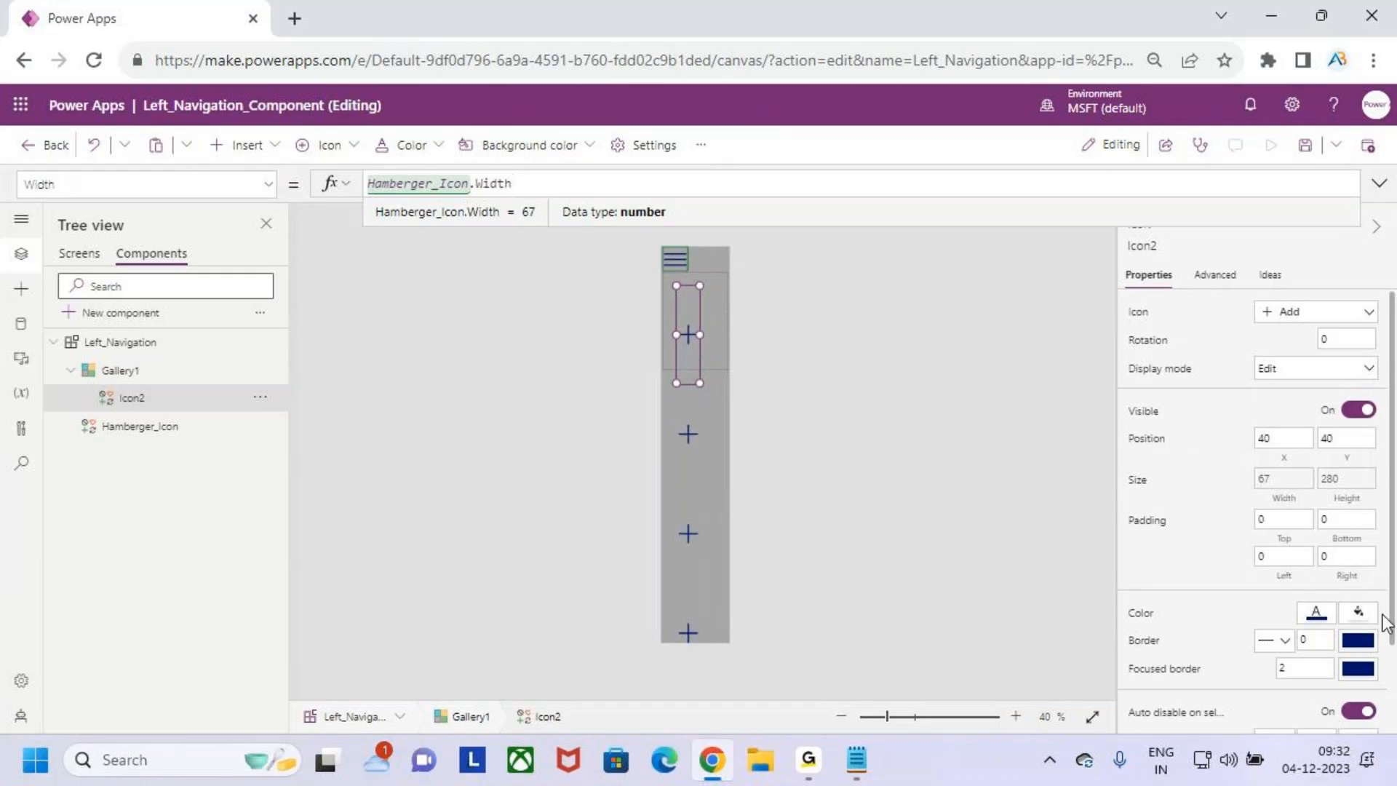
- Set the Add icon's X property to Hamberger_Icon.X so it lines up with the hamburger icon
click(1287, 443)
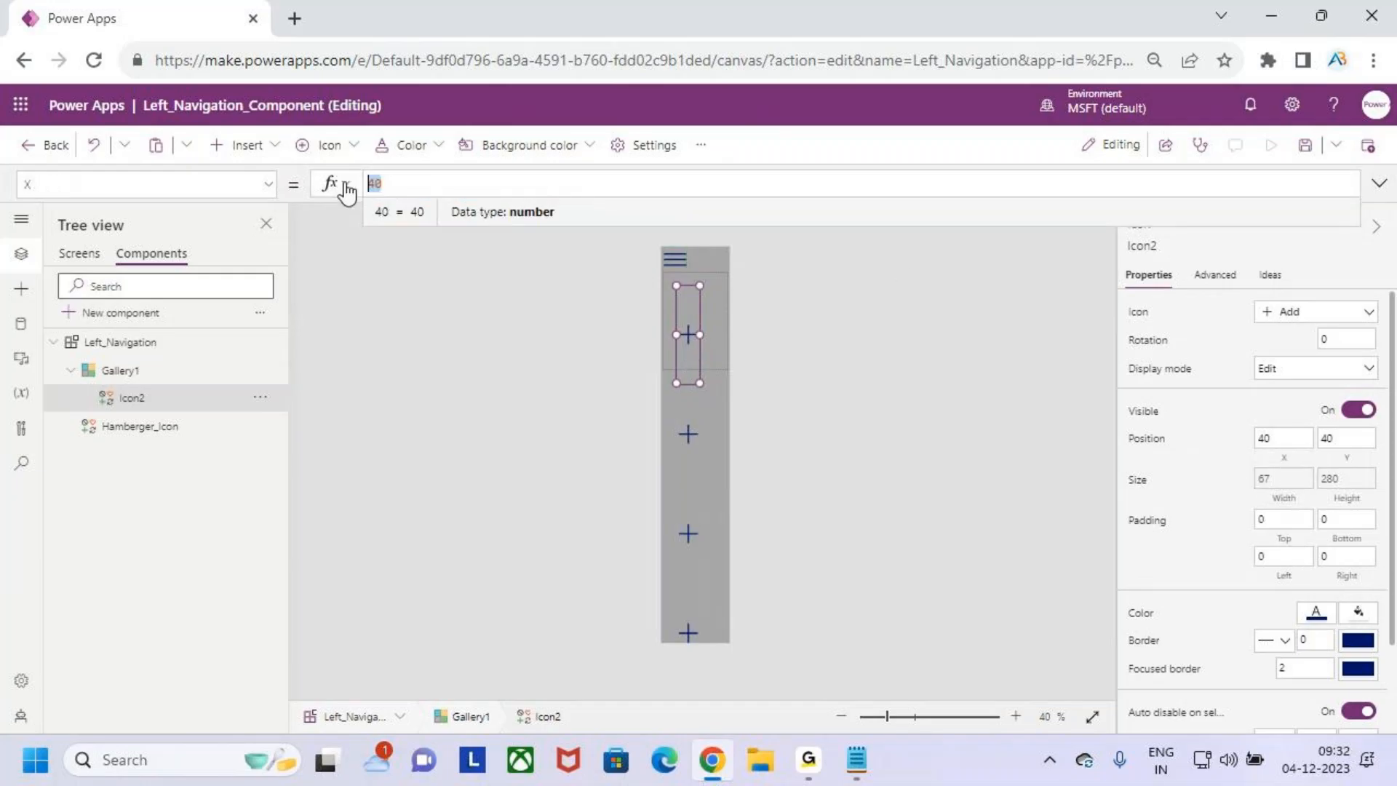
key(BackSpace)
key(BackSpace)
text(hamber)
key(BackSpace)
key(BackSpace)
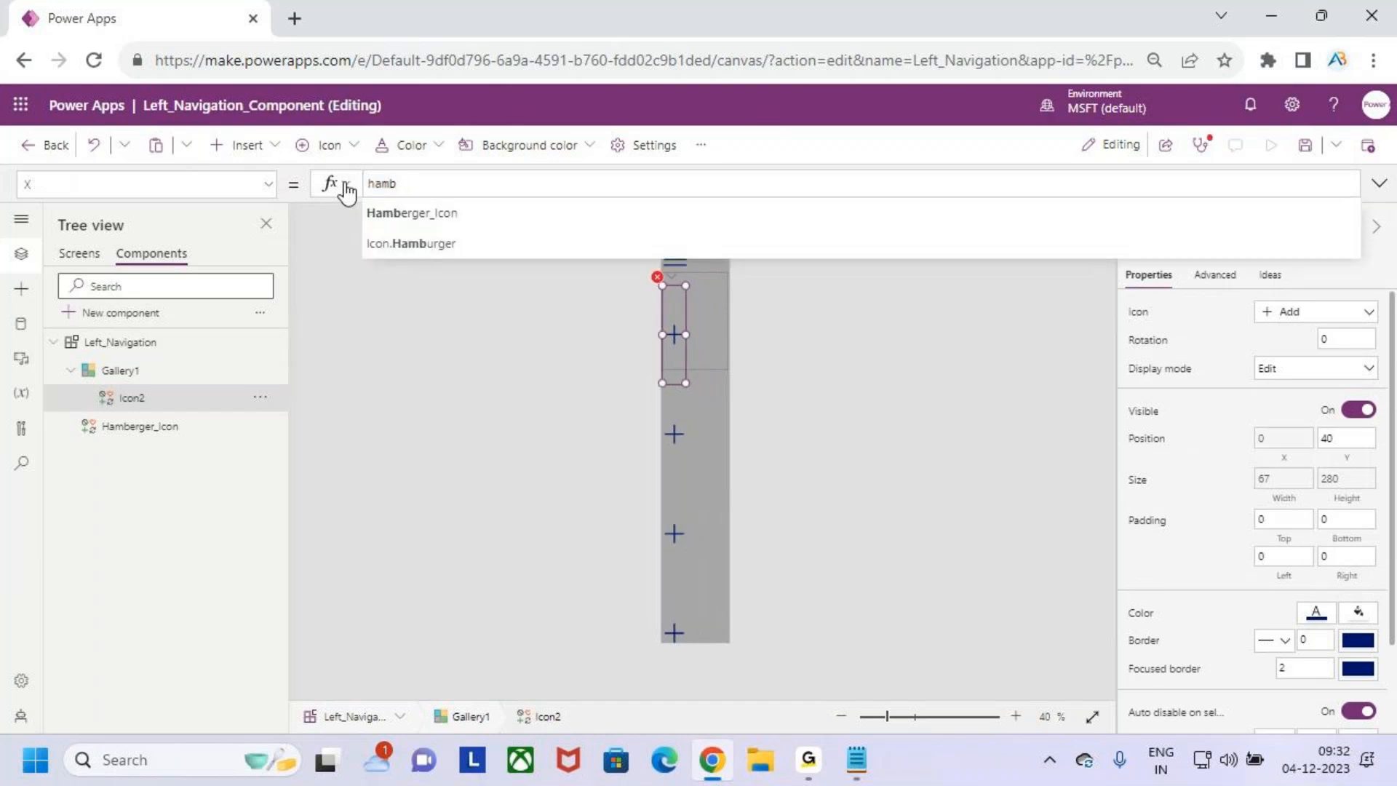
key(Return)
text(.x)
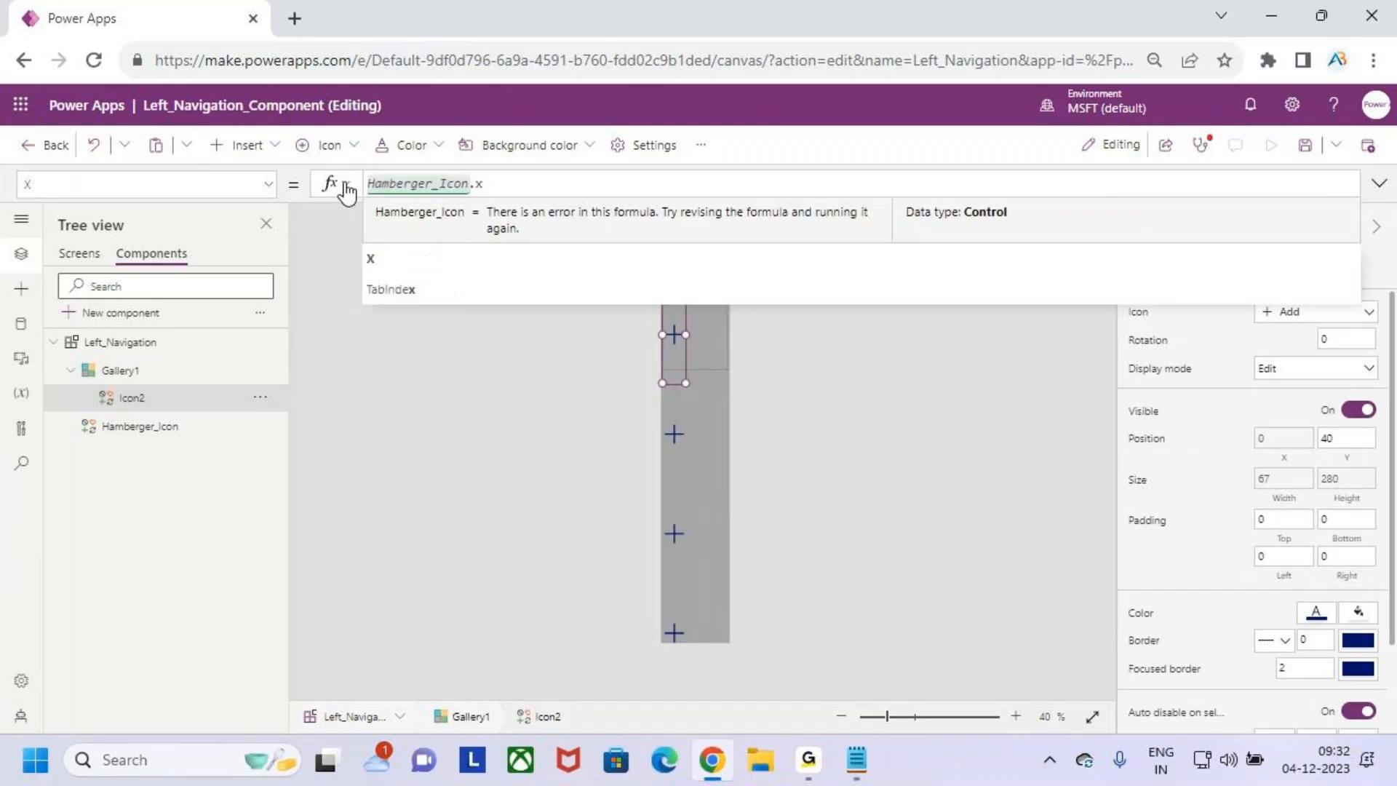
click(400, 211)
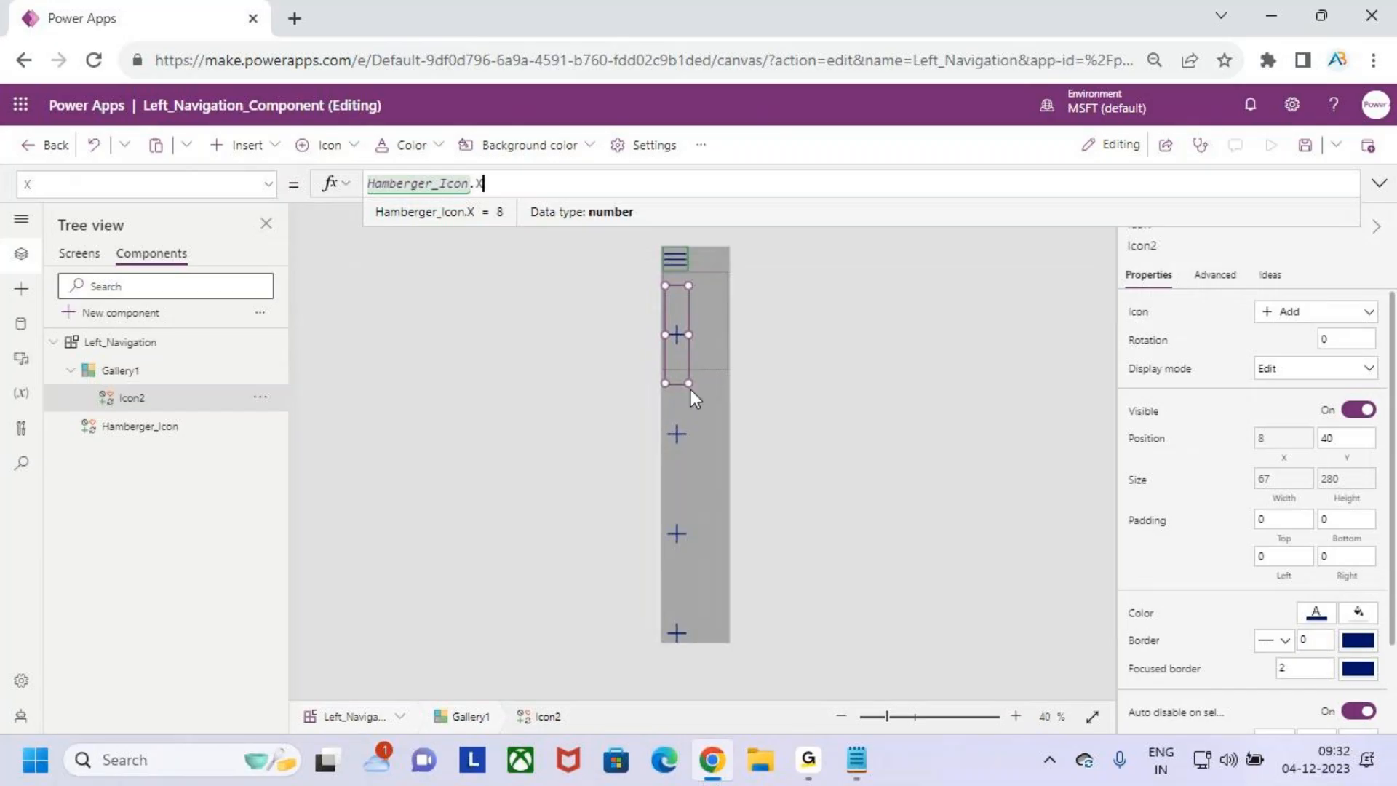
- Shrink the gallery's template to a size of 91 so the icons sit closer together
scroll(685, 377, up, 2)
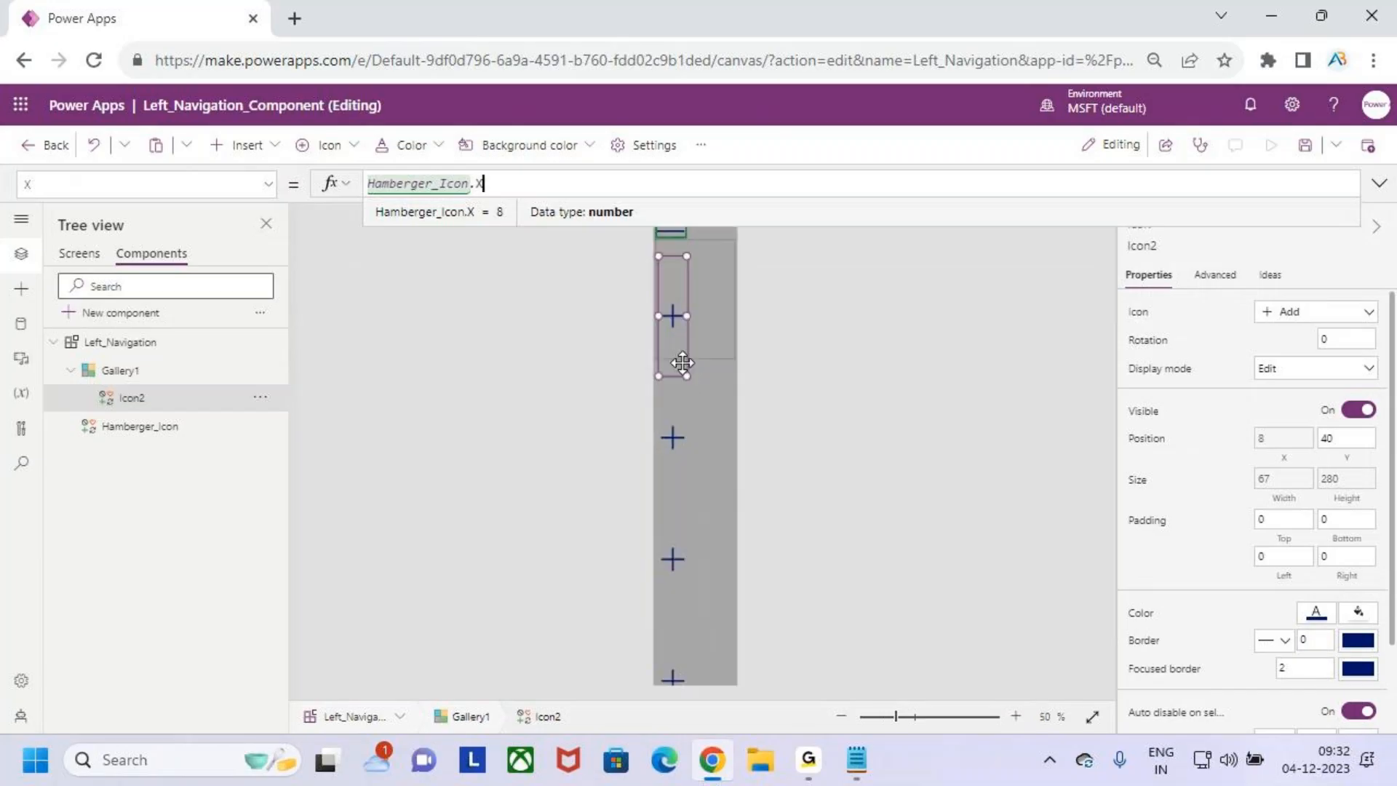
click(716, 318)
click(668, 258)
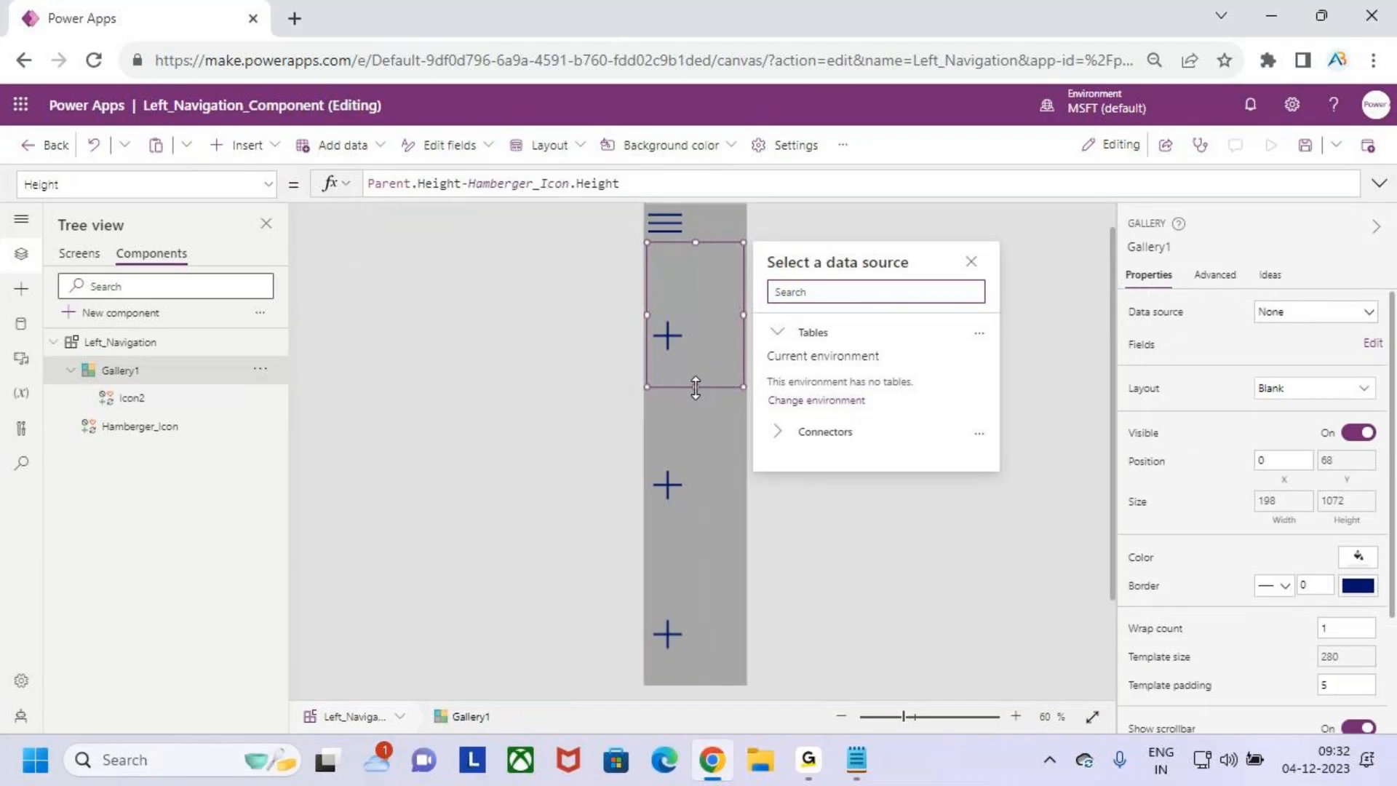
drag(696, 387, 691, 307)
click(669, 296)
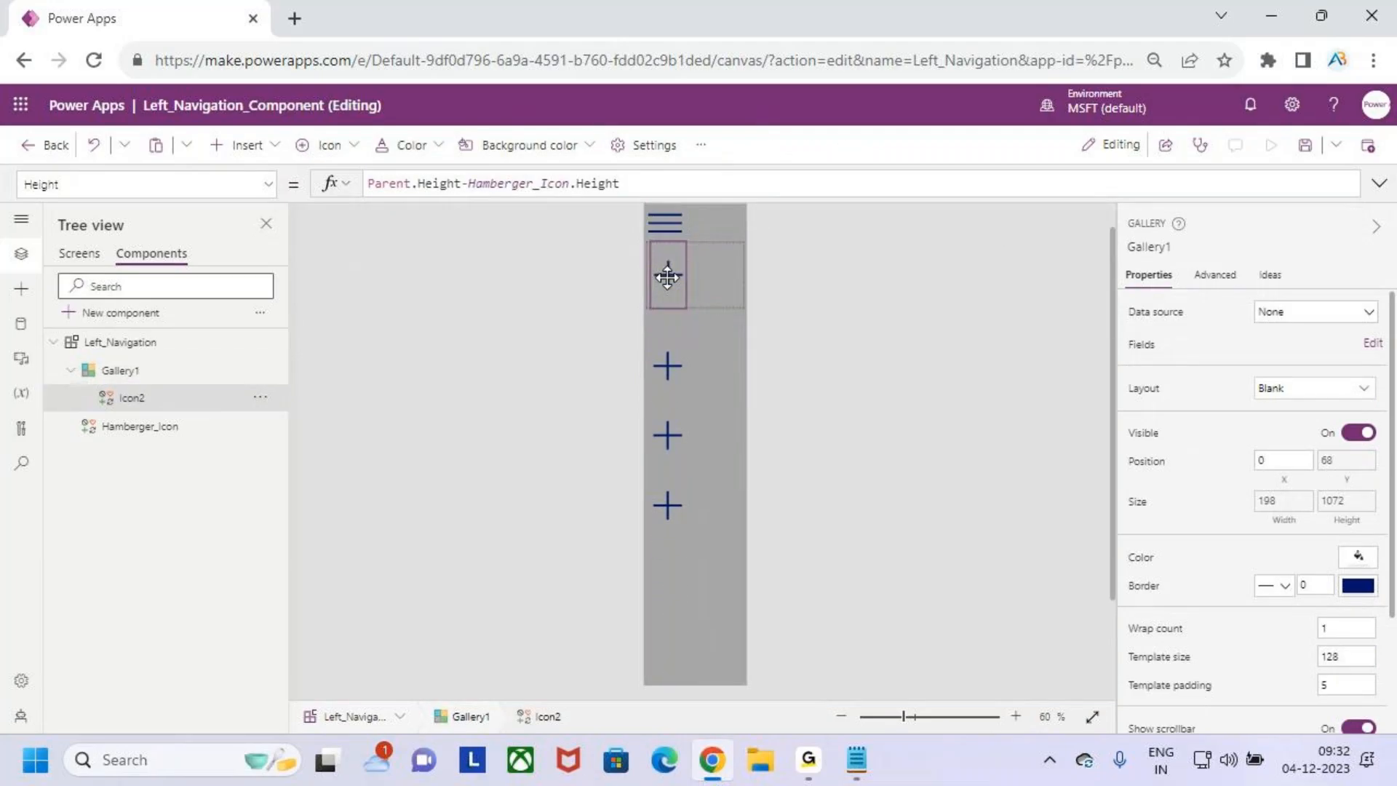
click(704, 290)
drag(694, 305, 694, 285)
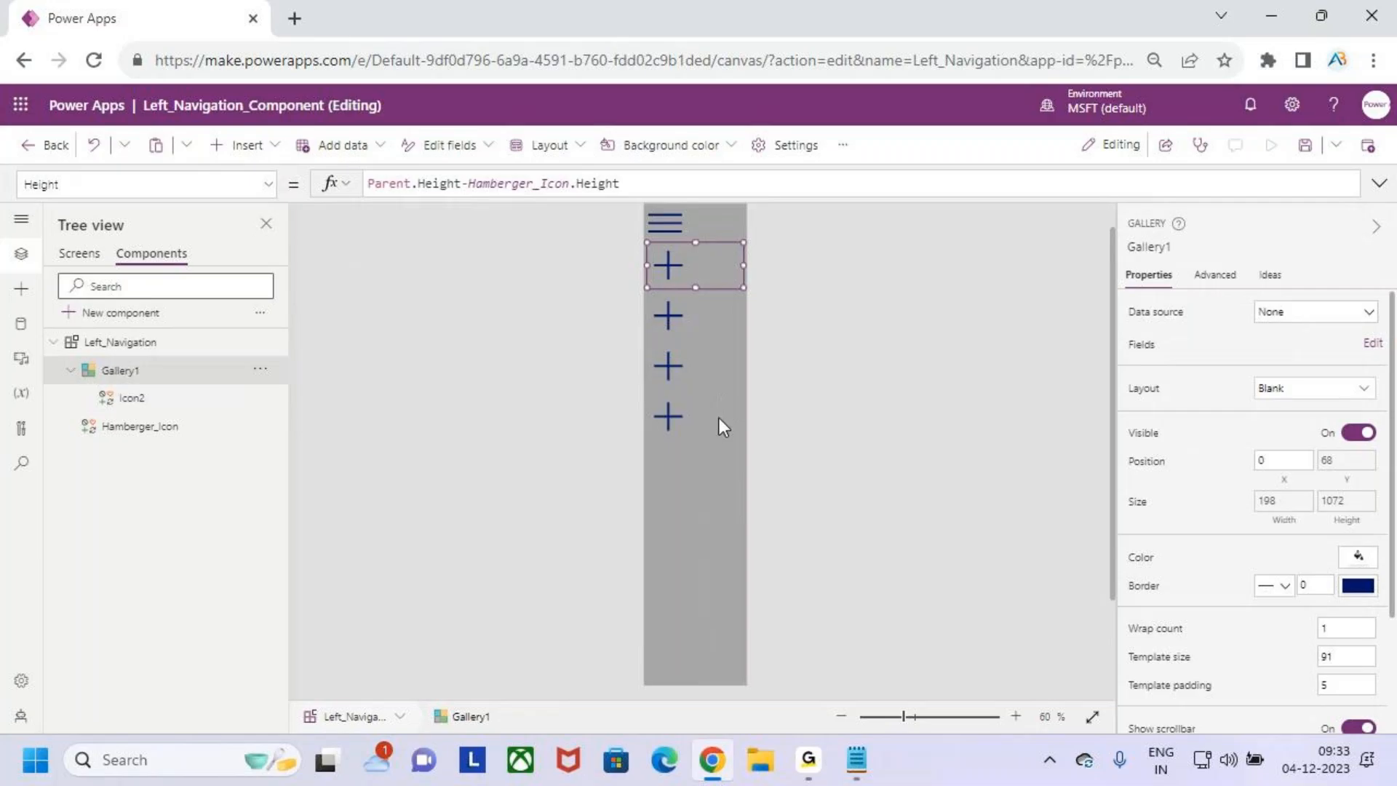
- Return the selection to the Left_Navigation component and save the app
click(700, 525)
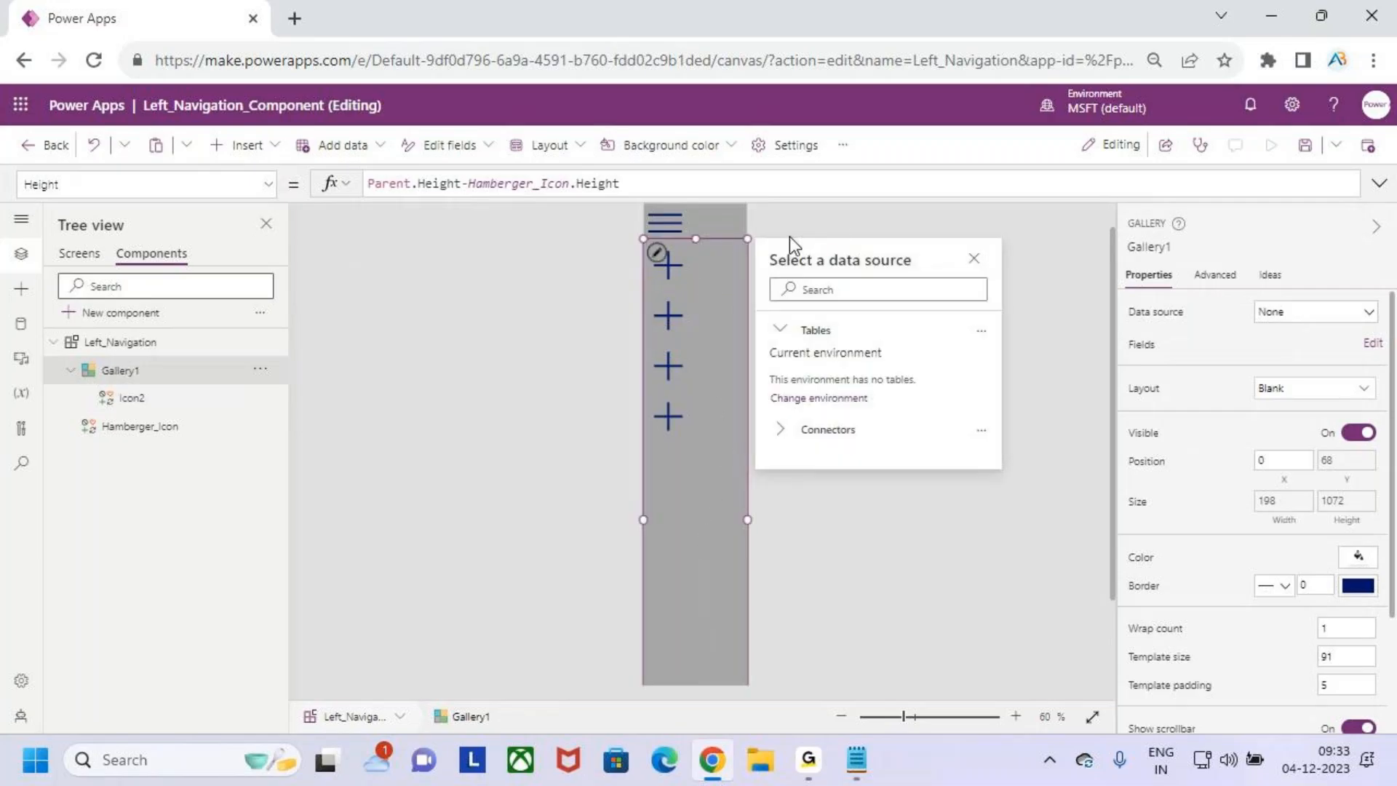
click(839, 220)
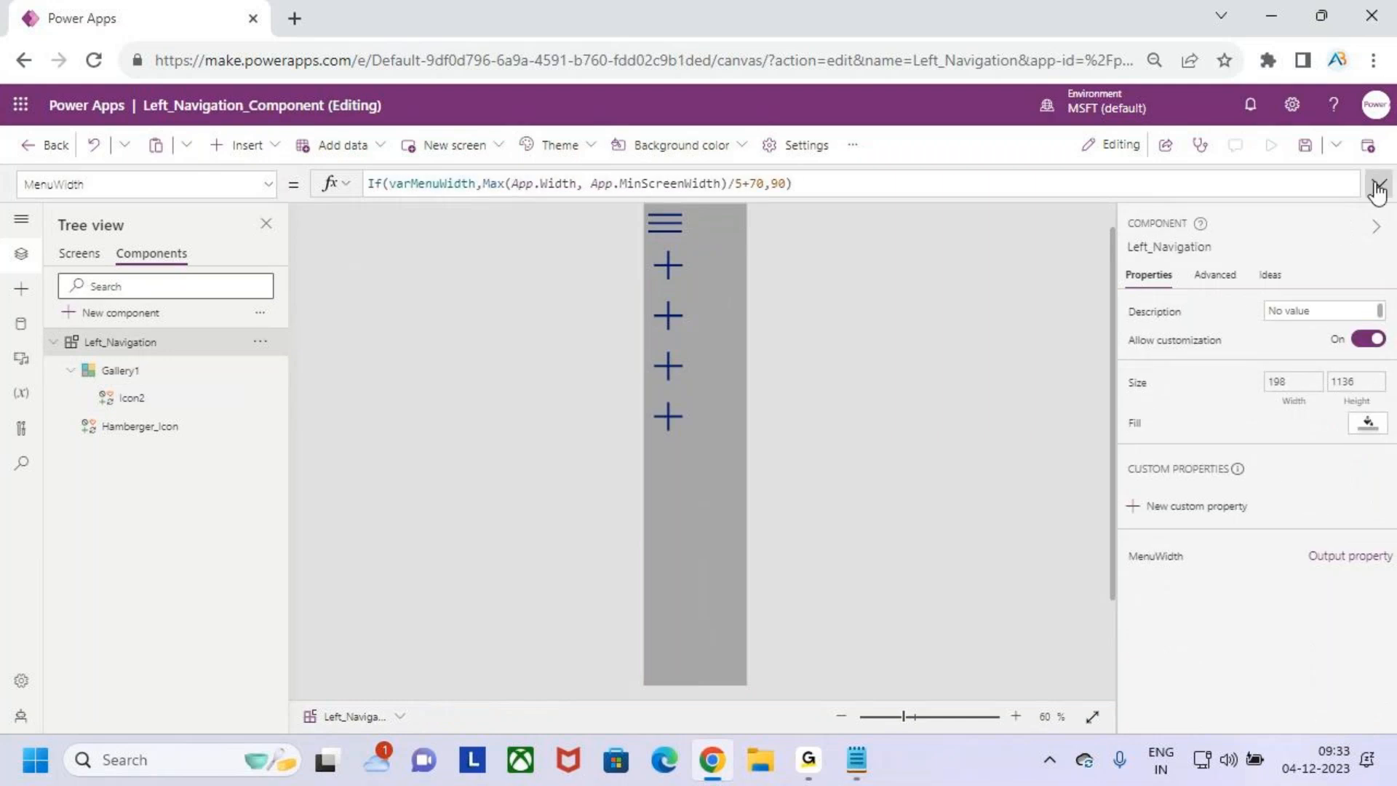
click(1304, 145)
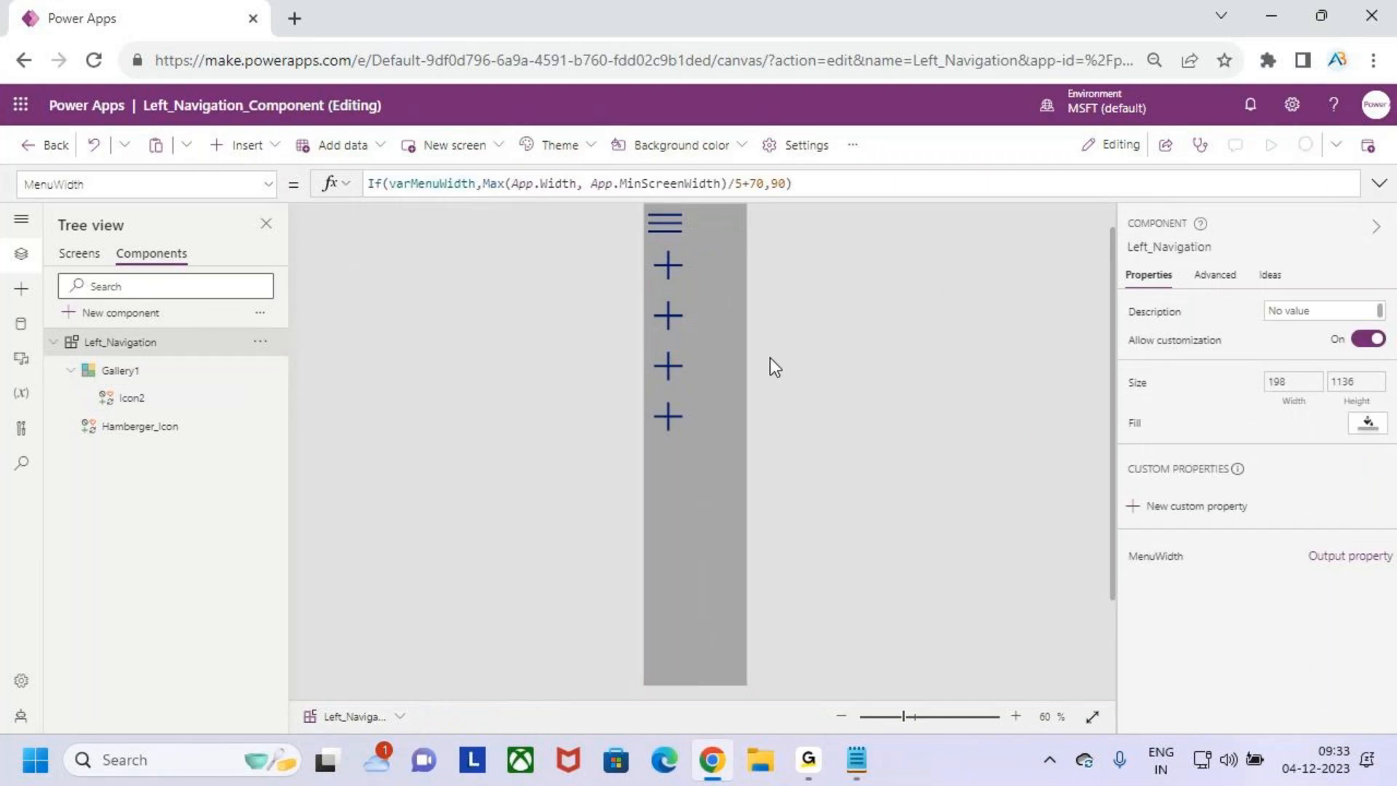
- Test the hamburger icon by collapsing and expanding the navigation menu
scroll(771, 355, up, 1)
scroll(771, 355, down, 2)
scroll(771, 355, up, 2)
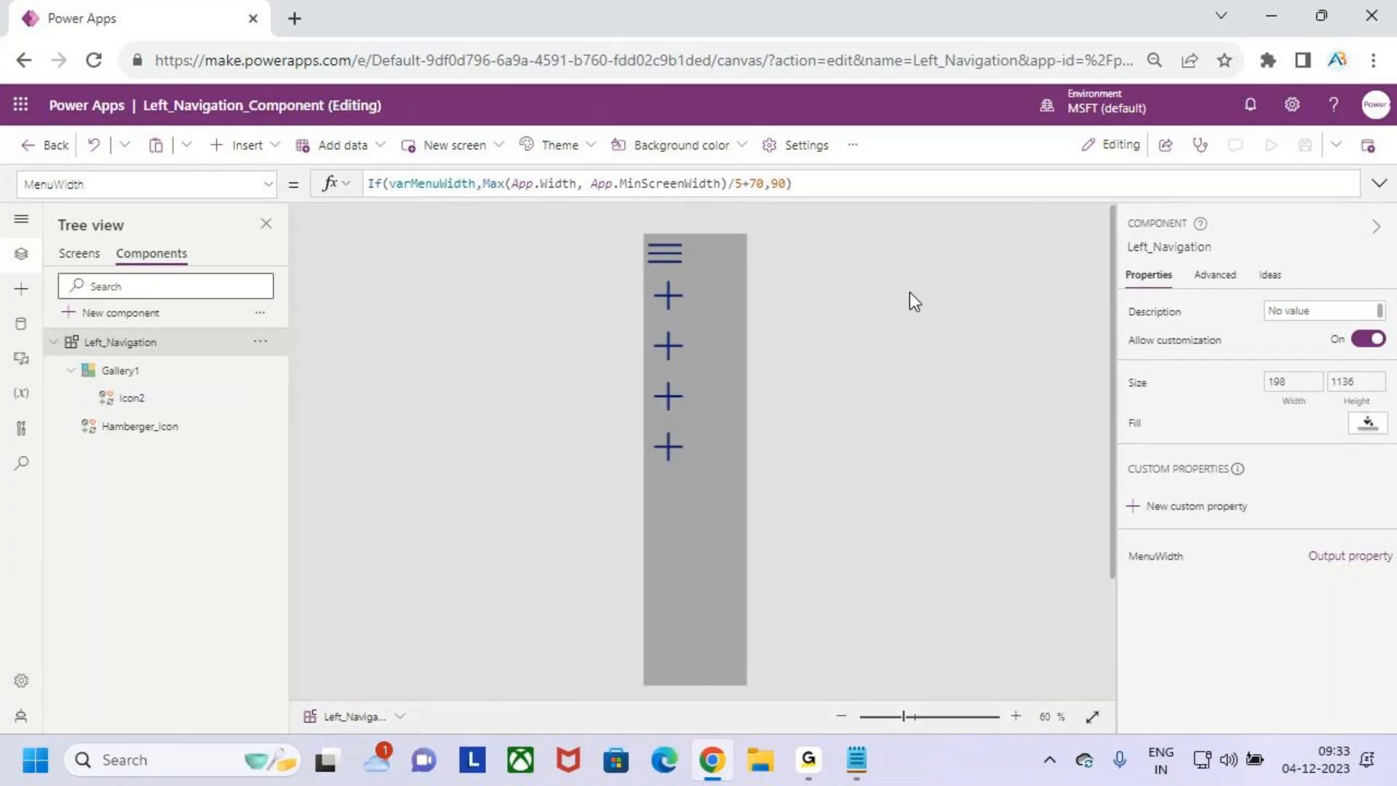
alt+click(668, 263)
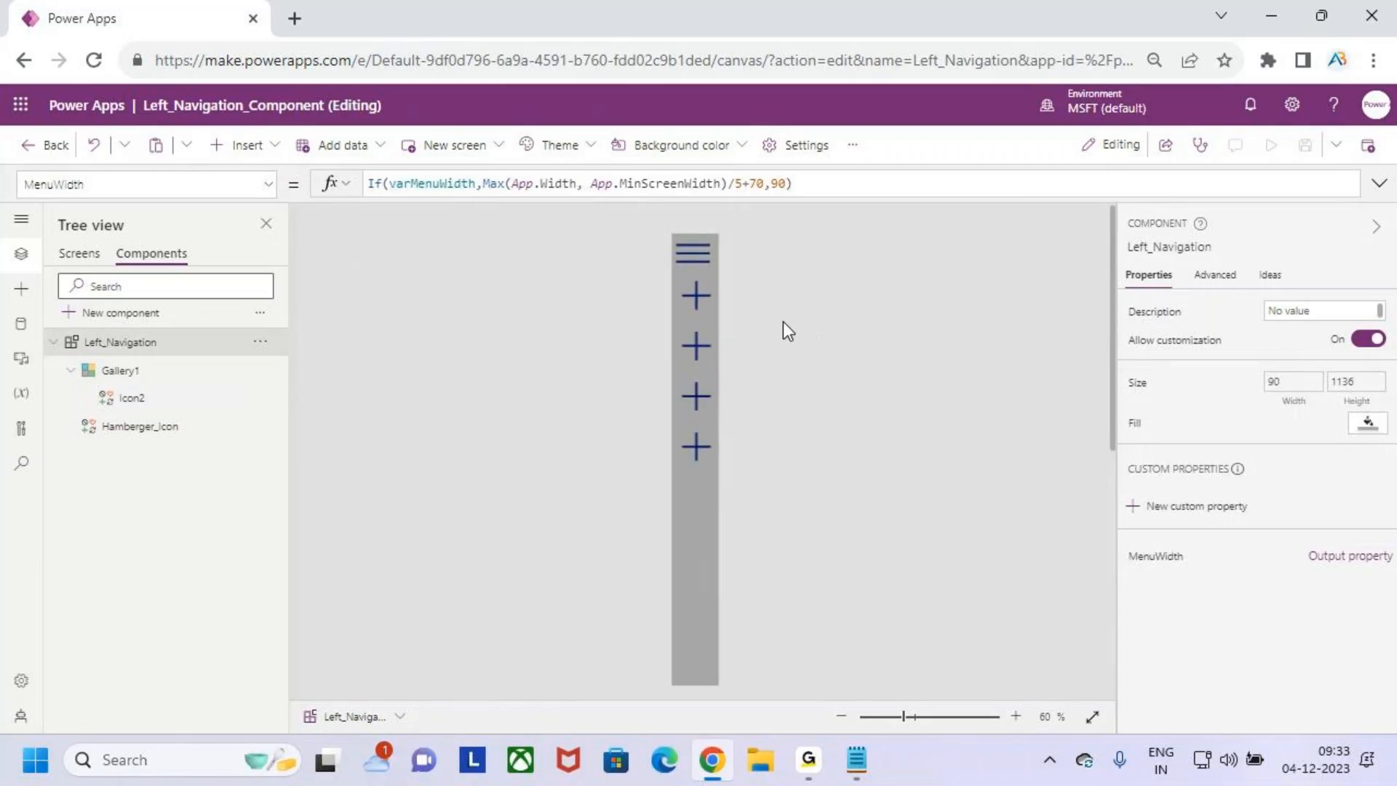
click(692, 252)
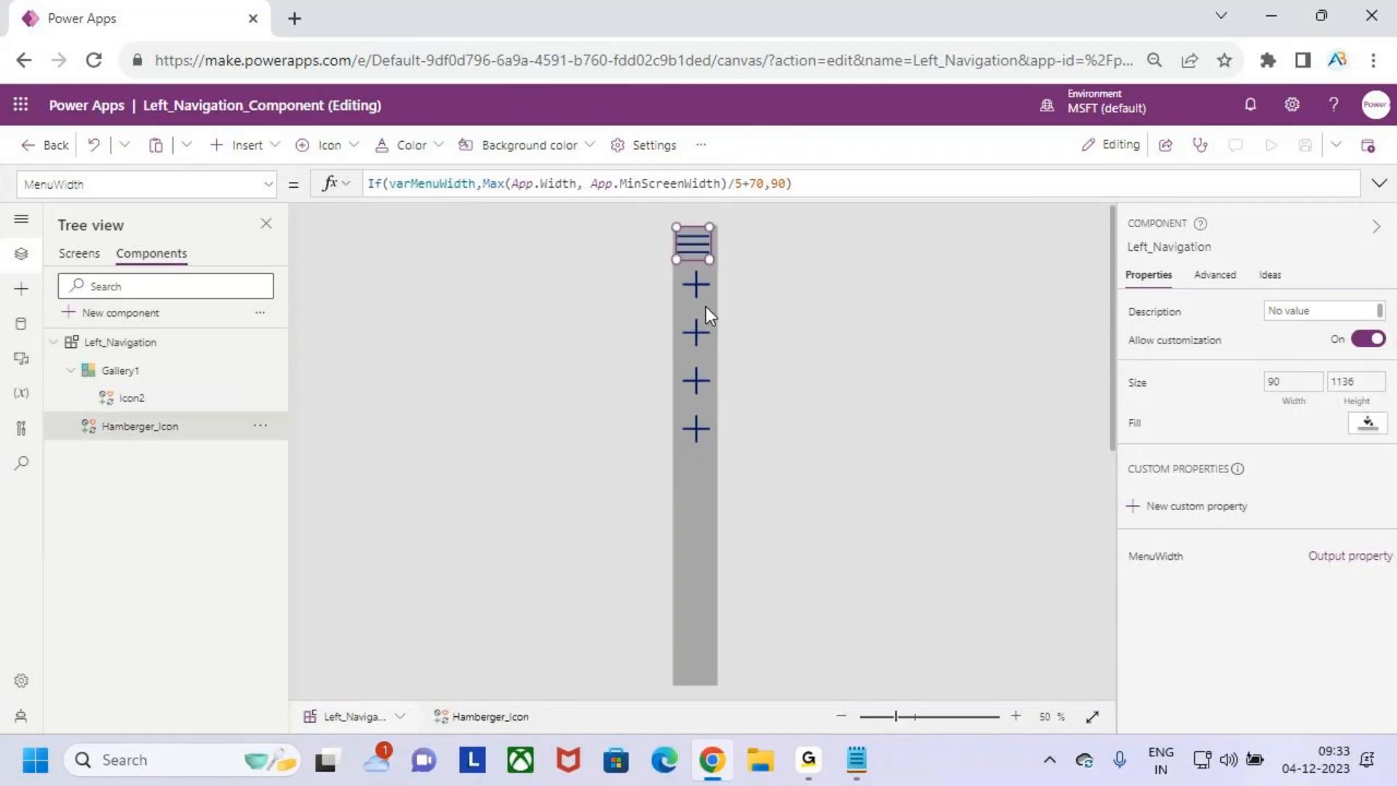
click(784, 324)
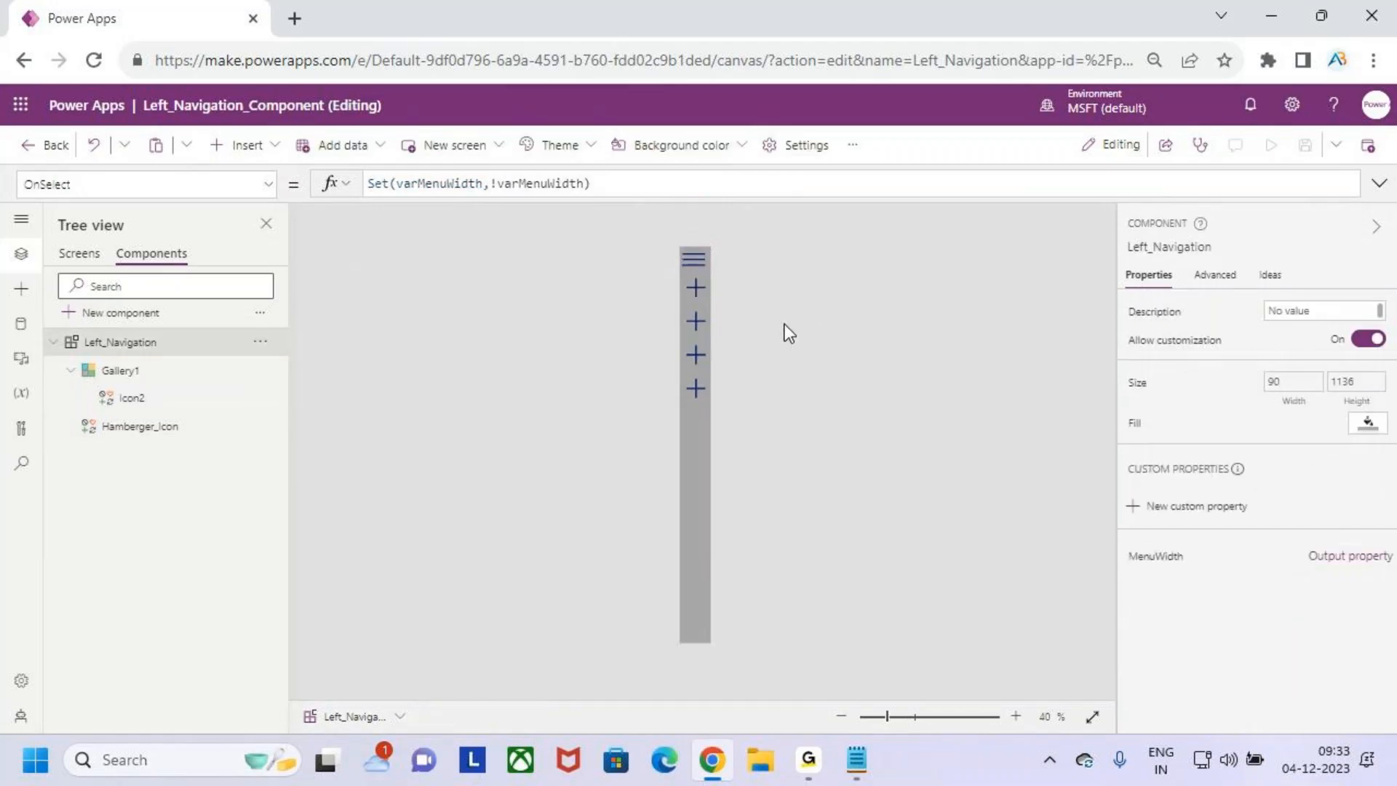
alt+click(693, 260)
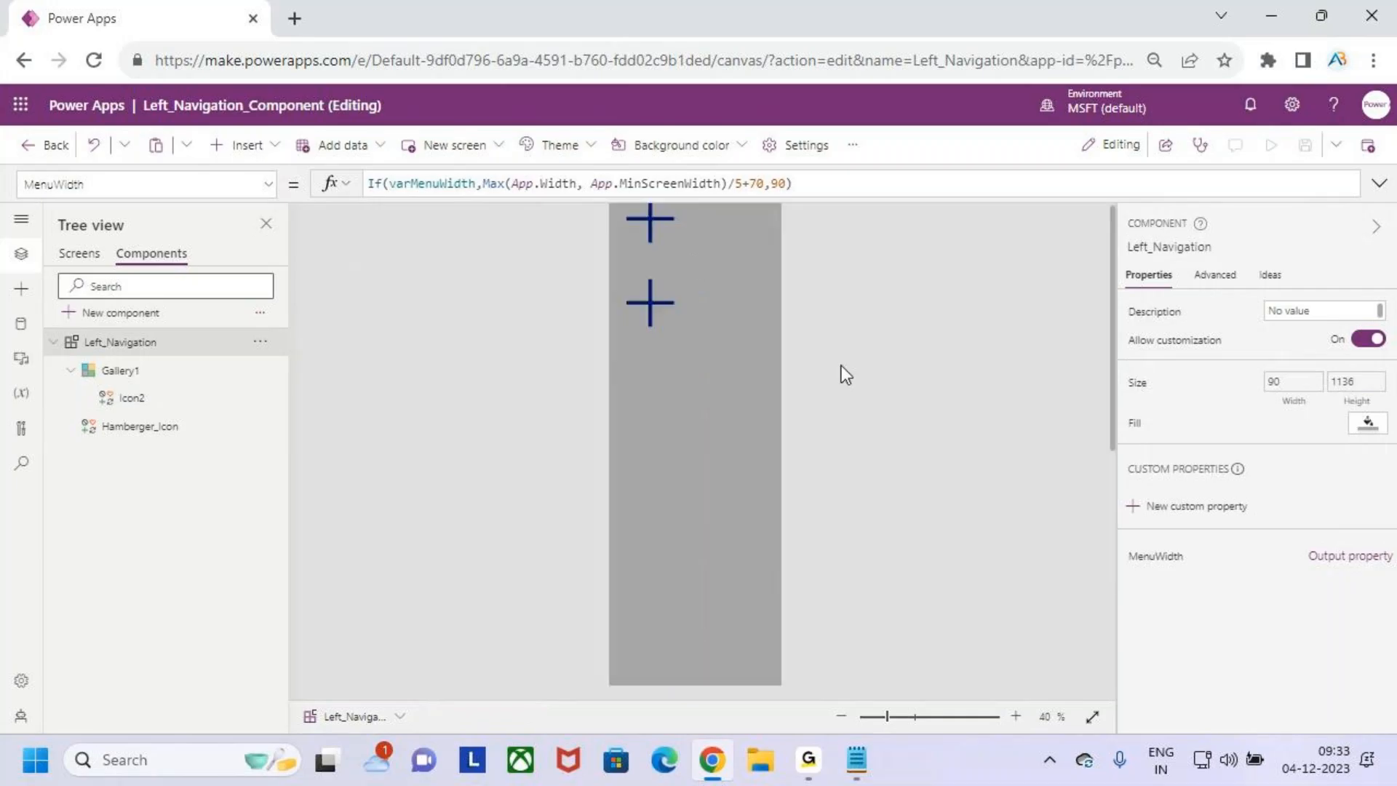
- Select the gallery and toggle the menu width again to check how its icons align in both states
click(718, 524)
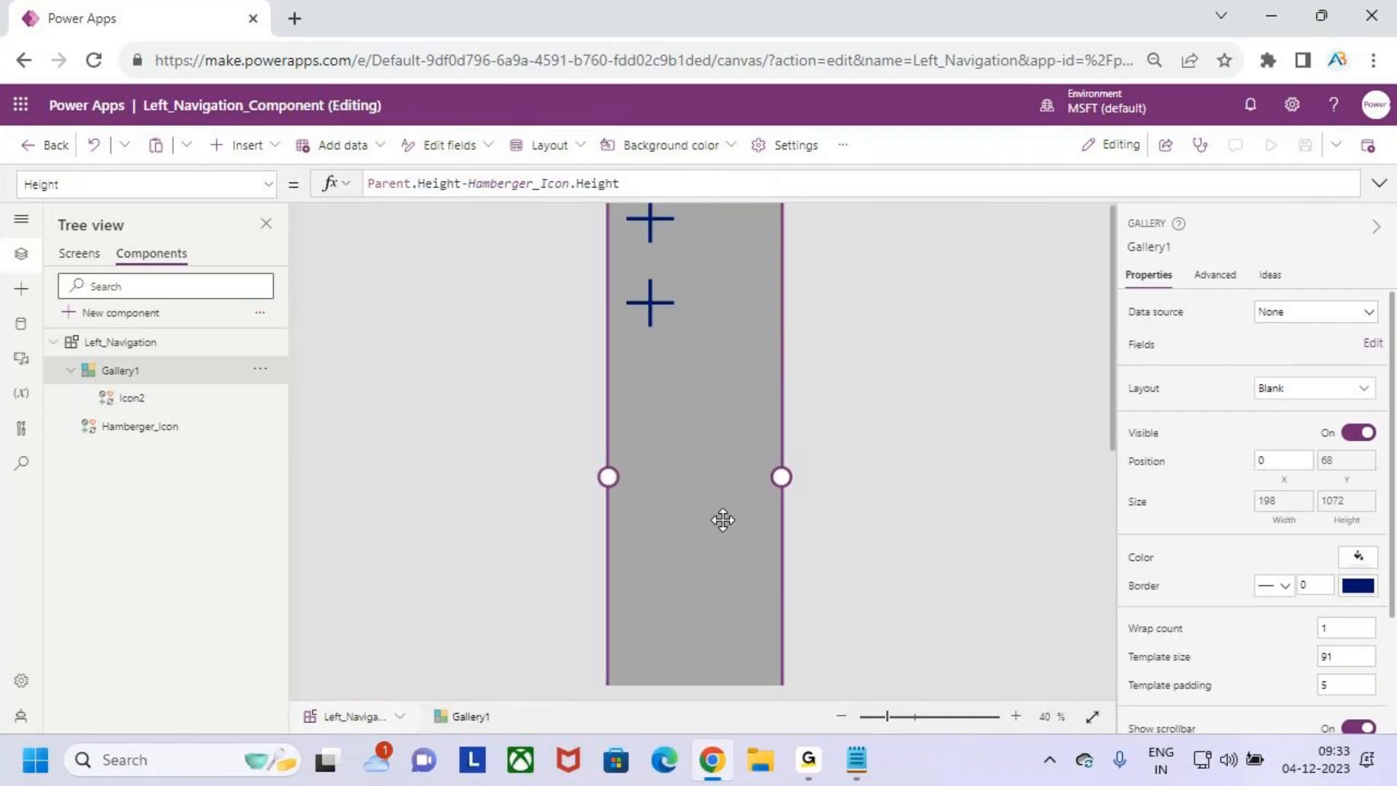
scroll(723, 520, down, 1)
scroll(722, 520, up, 1)
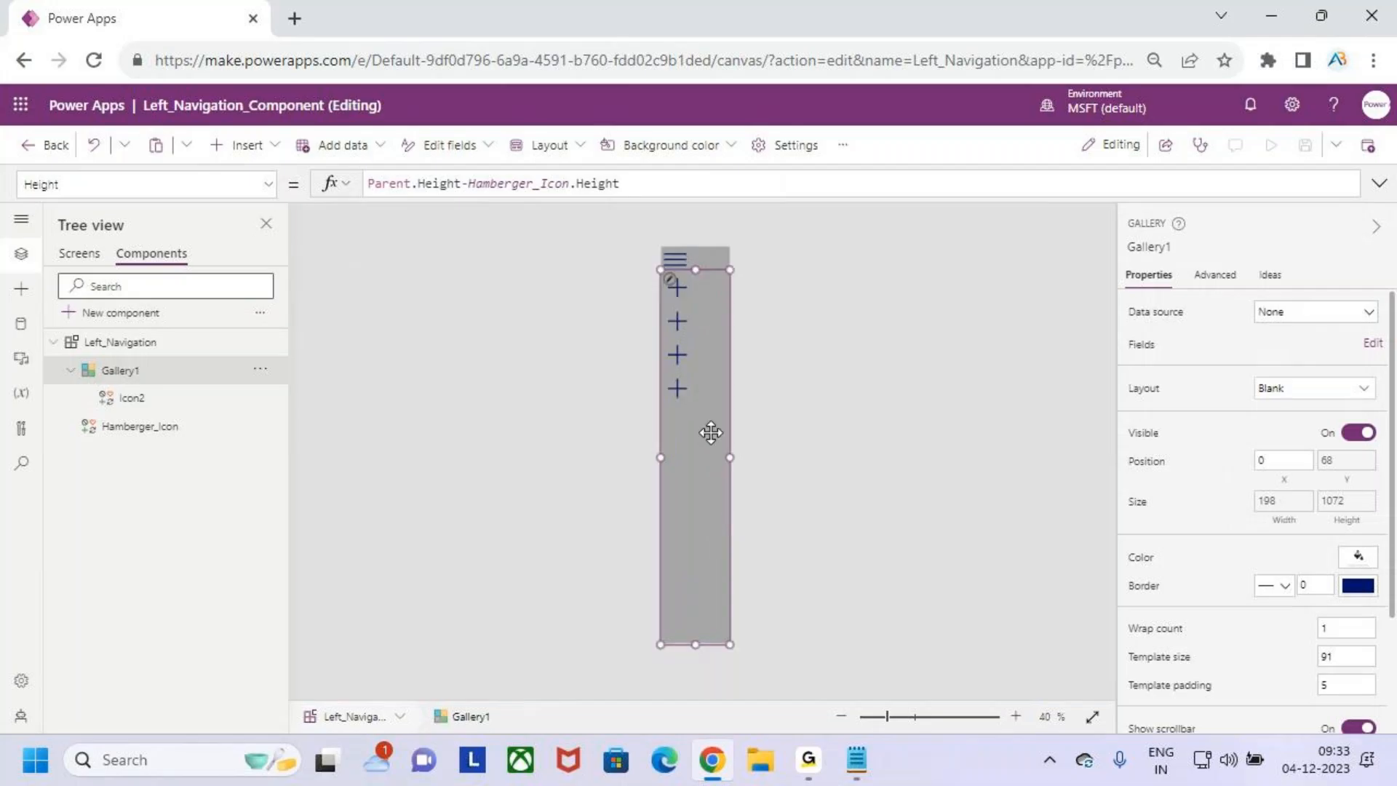
alt+click(679, 260)
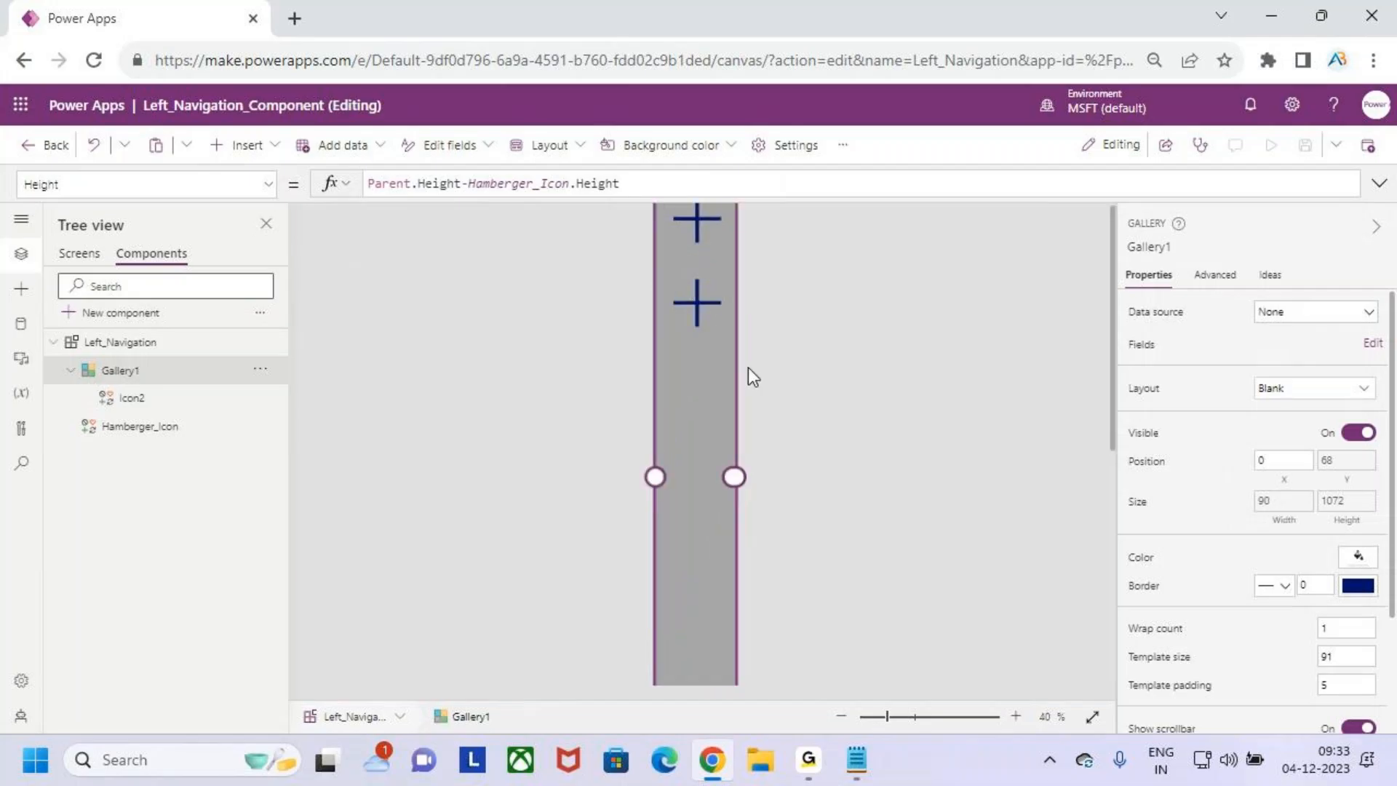
scroll(747, 369, down, 1)
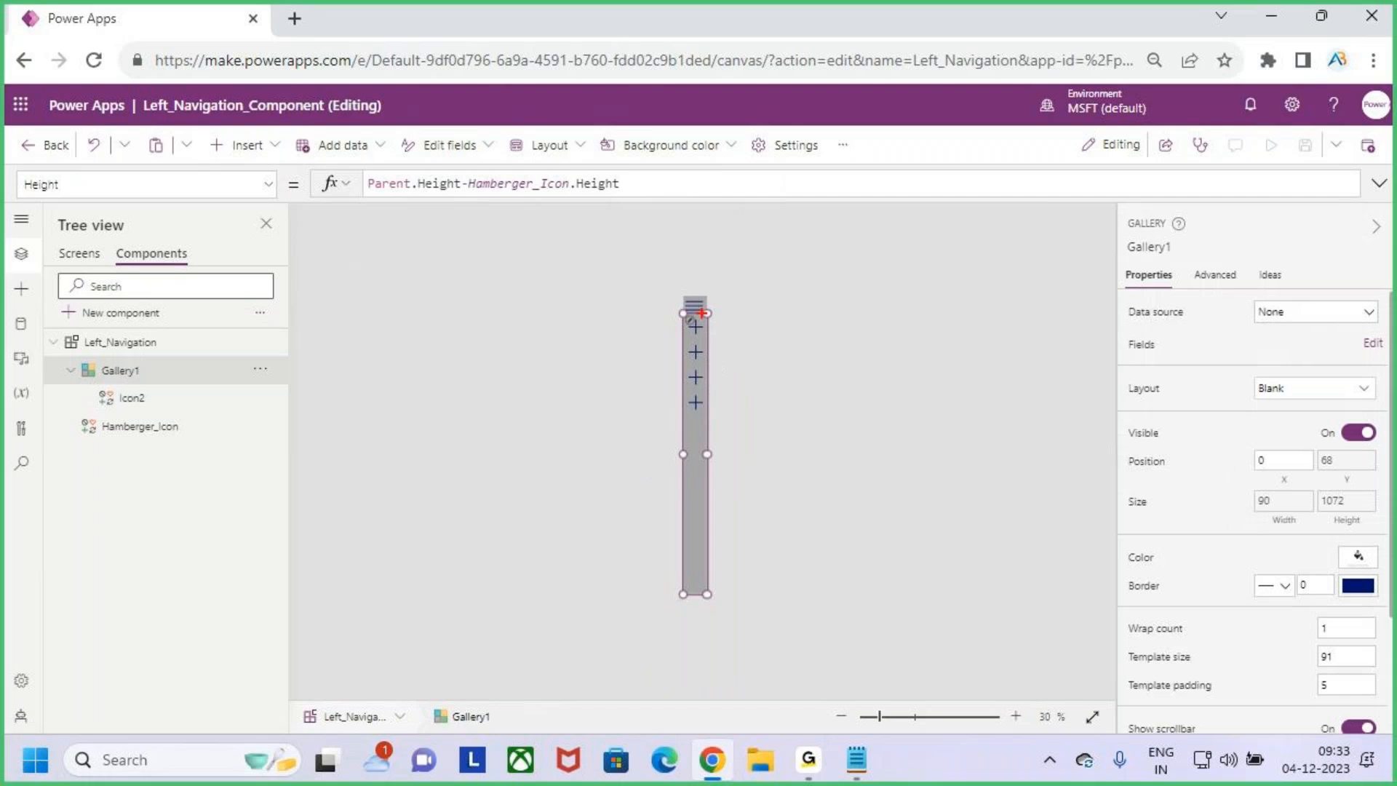
mouse_move(681, 295)
mouse_down()
mouse_move(708, 461)
mouse_move(708, 600)
mouse_up()
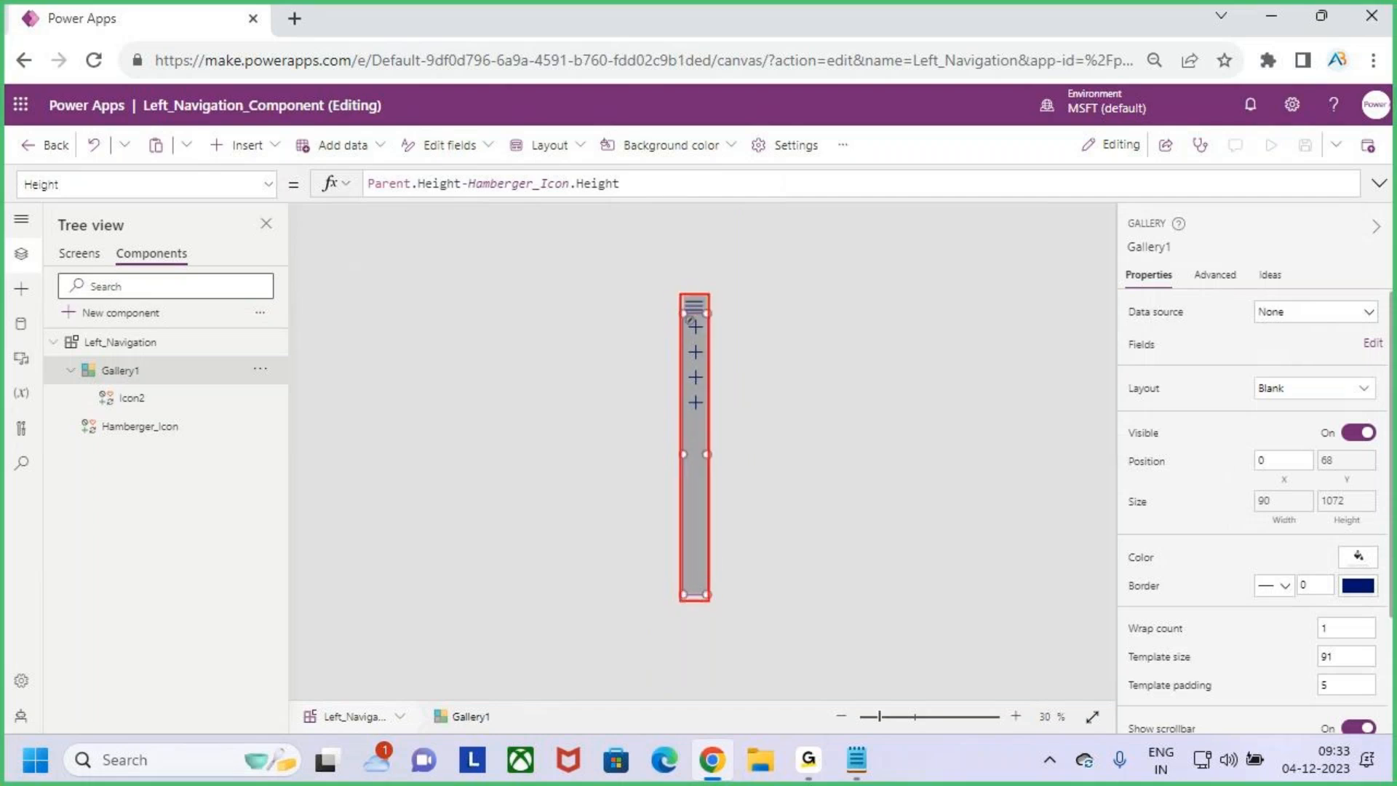
key(Escape)
alt+click(695, 309)
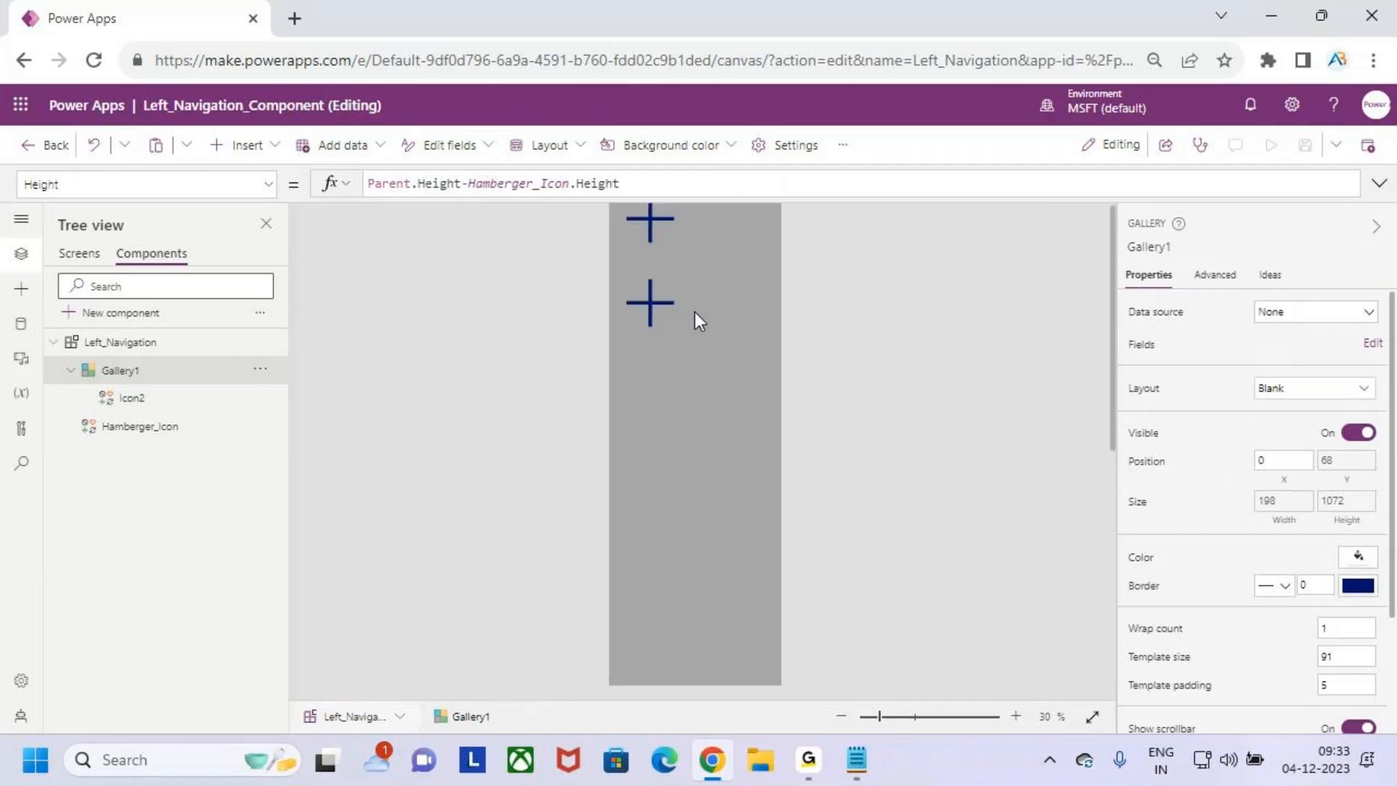
scroll(699, 398, down, 6)
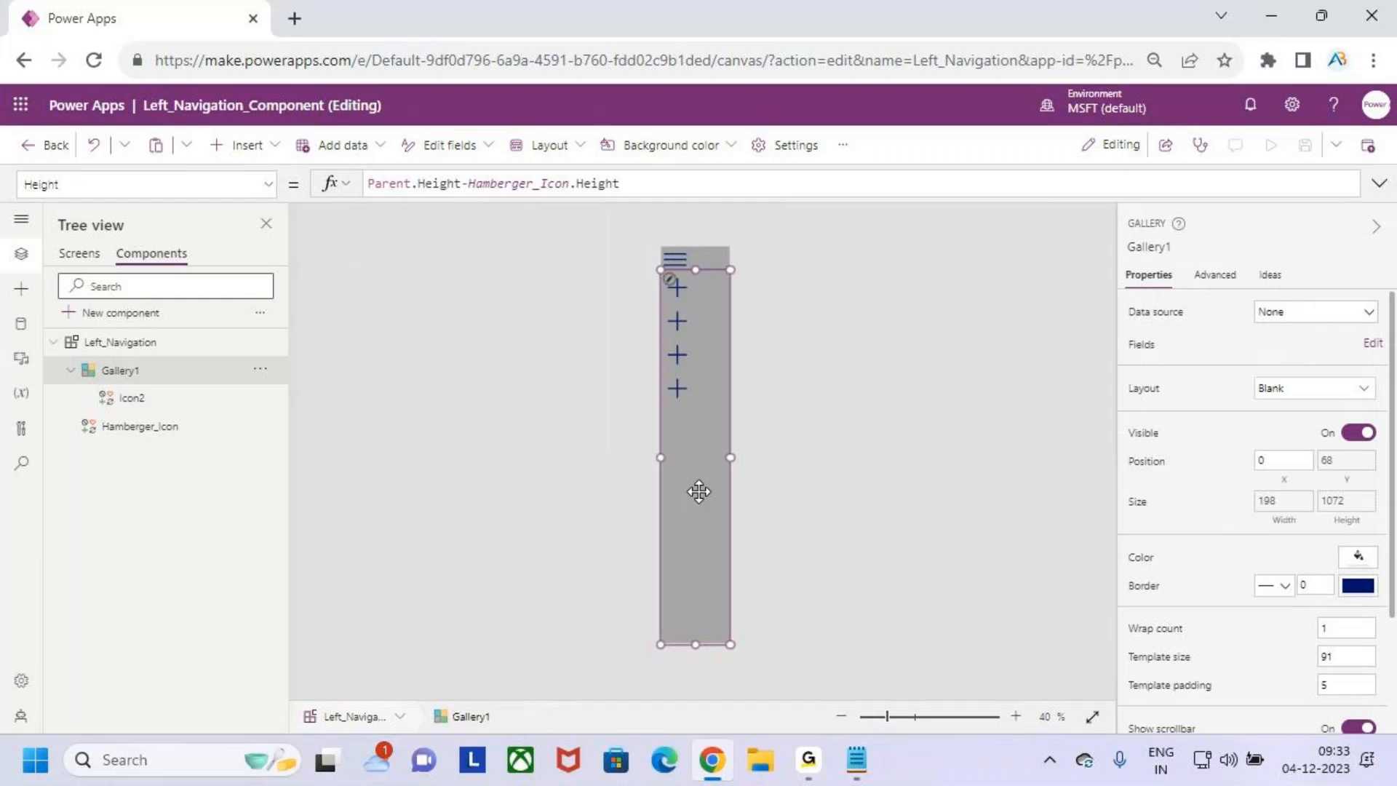
- Open the gallery's template for editing and insert a text label into it
click(673, 285)
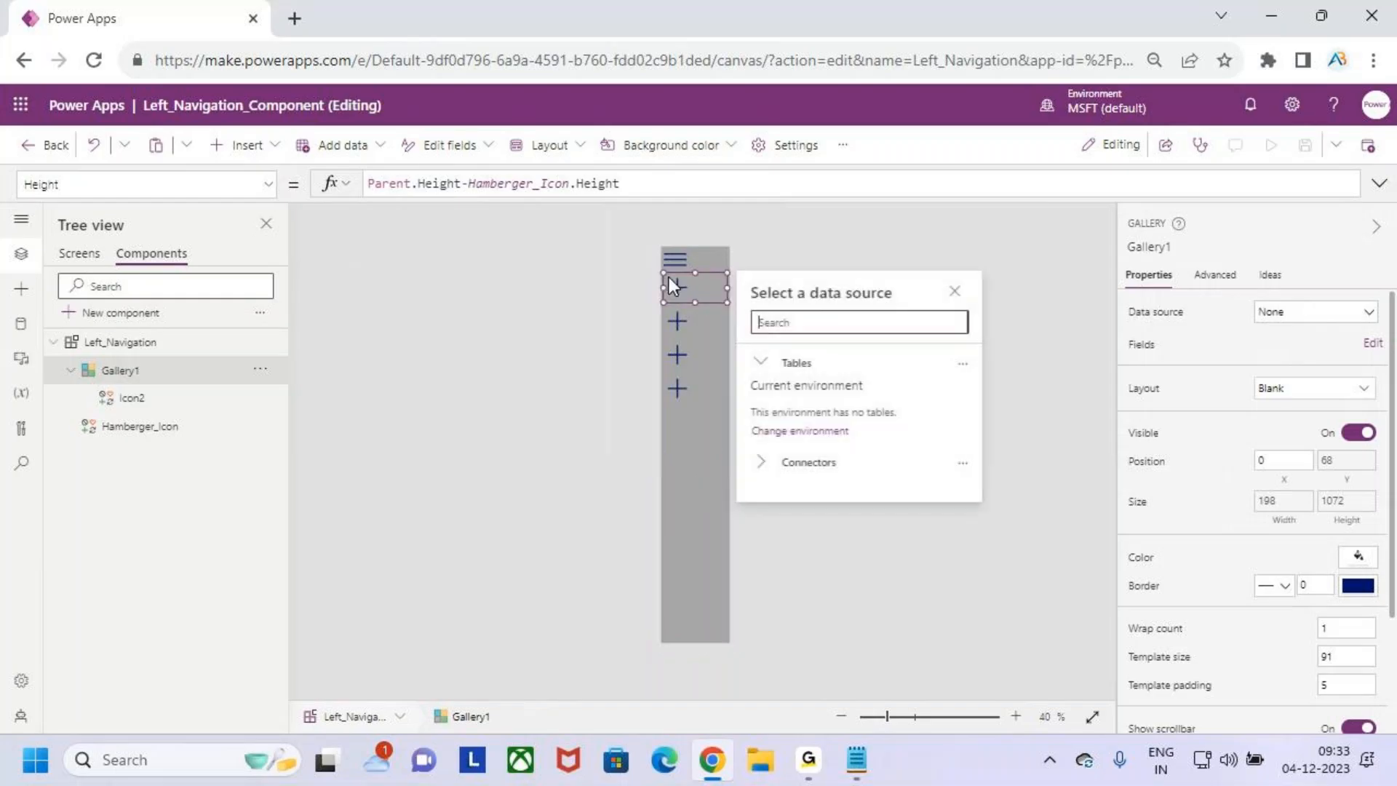
click(263, 147)
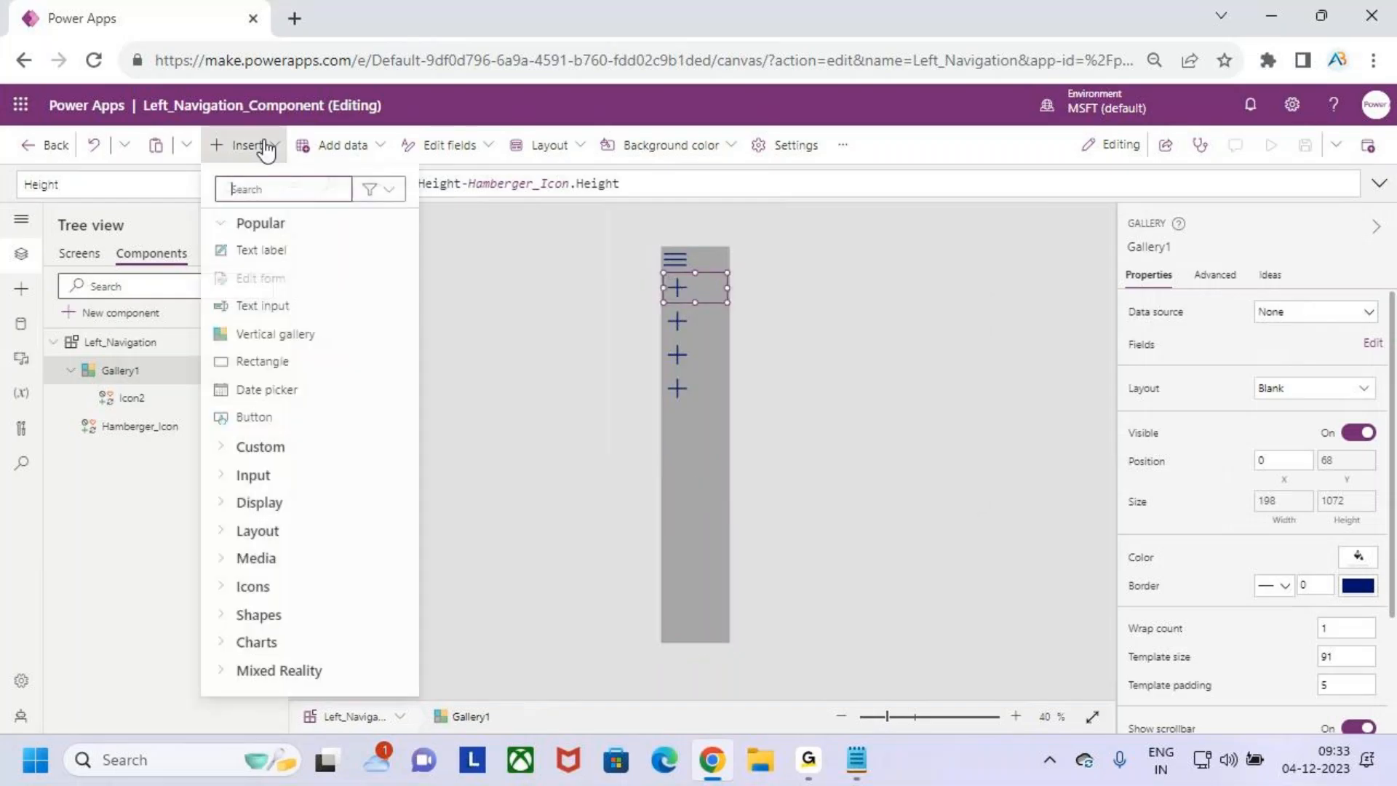
click(274, 249)
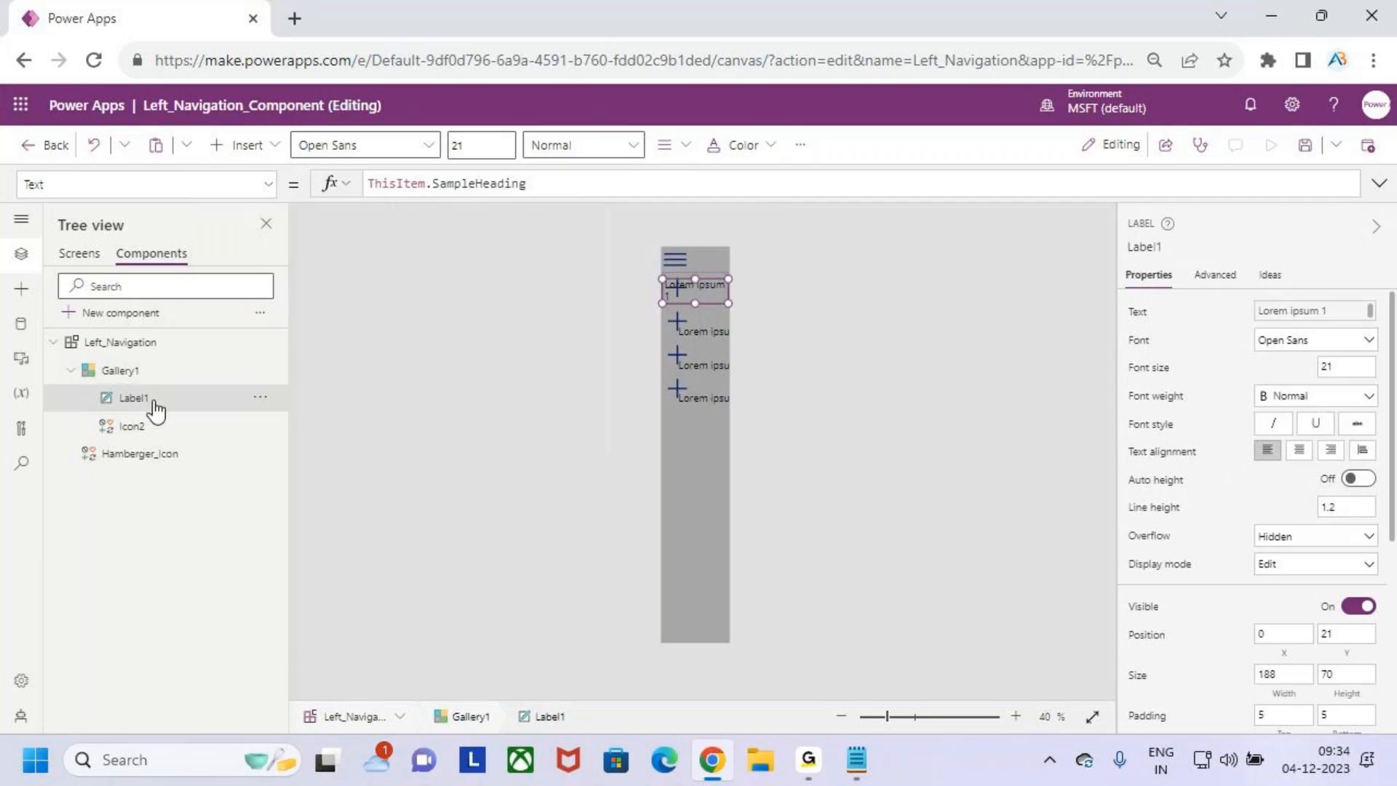
- Set the Width property of the gallery's text label to Parent.Width
click(149, 435)
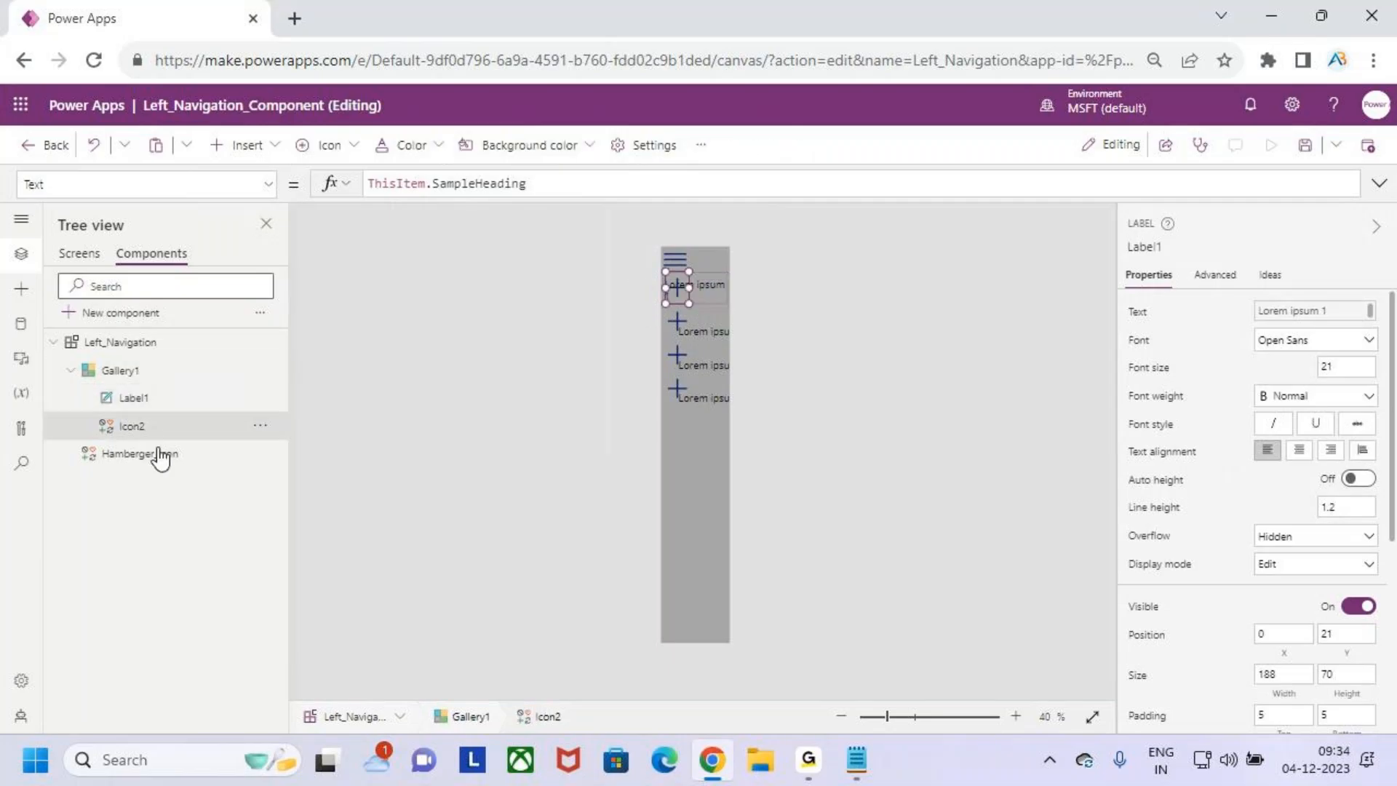
click(158, 400)
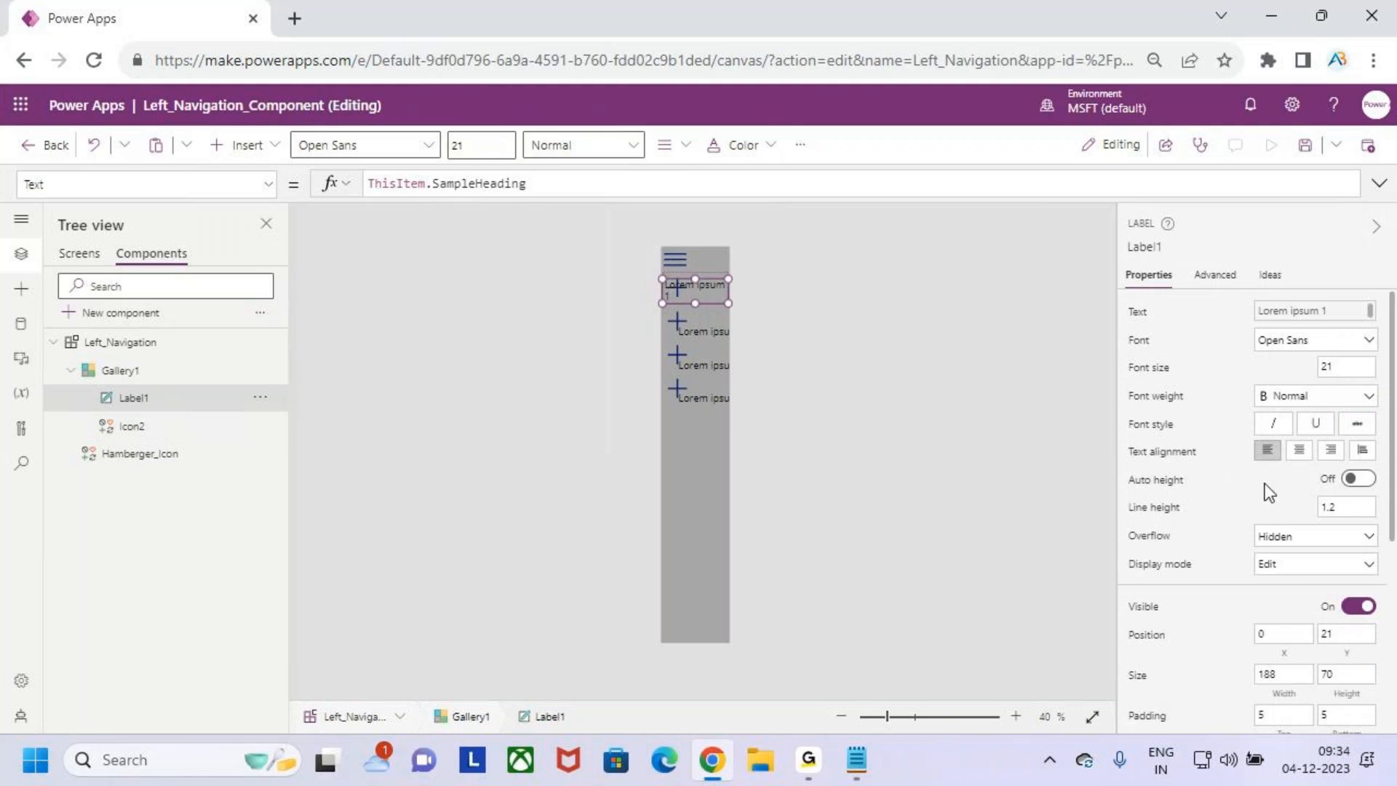
scroll(1293, 474, down, 3)
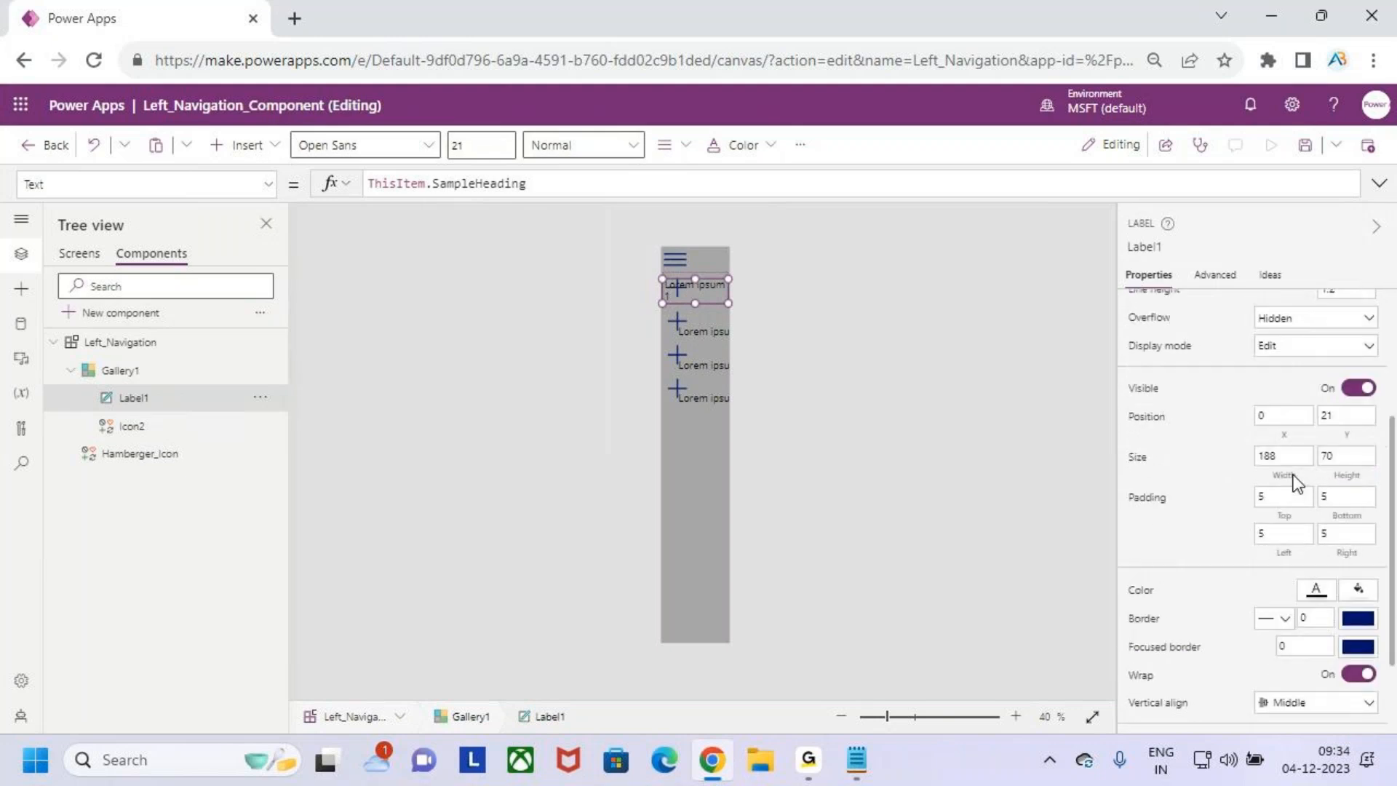
click(1286, 473)
click(428, 185)
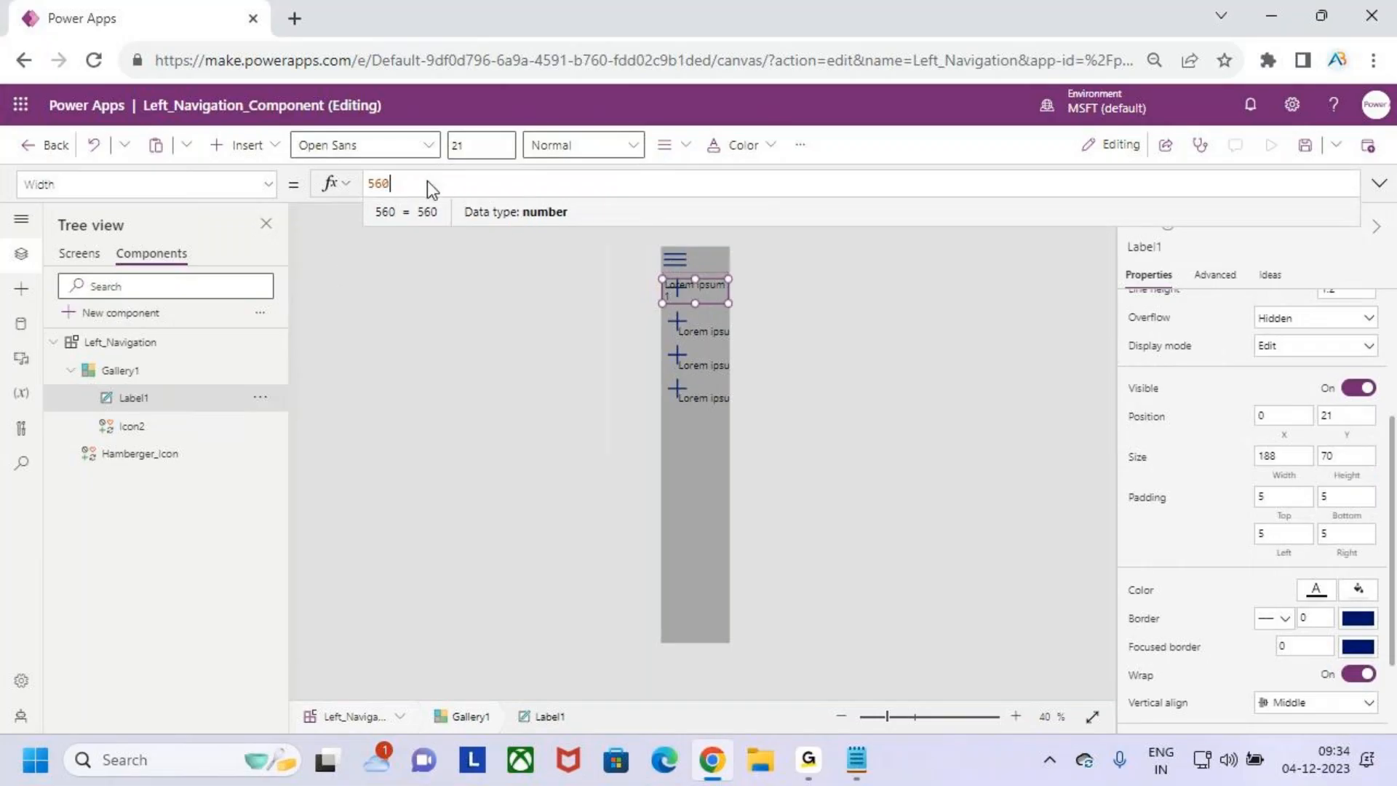
key(BackSpace)
key(BackSpace)
key(BackSpace)
text(paren)
key(Tab)
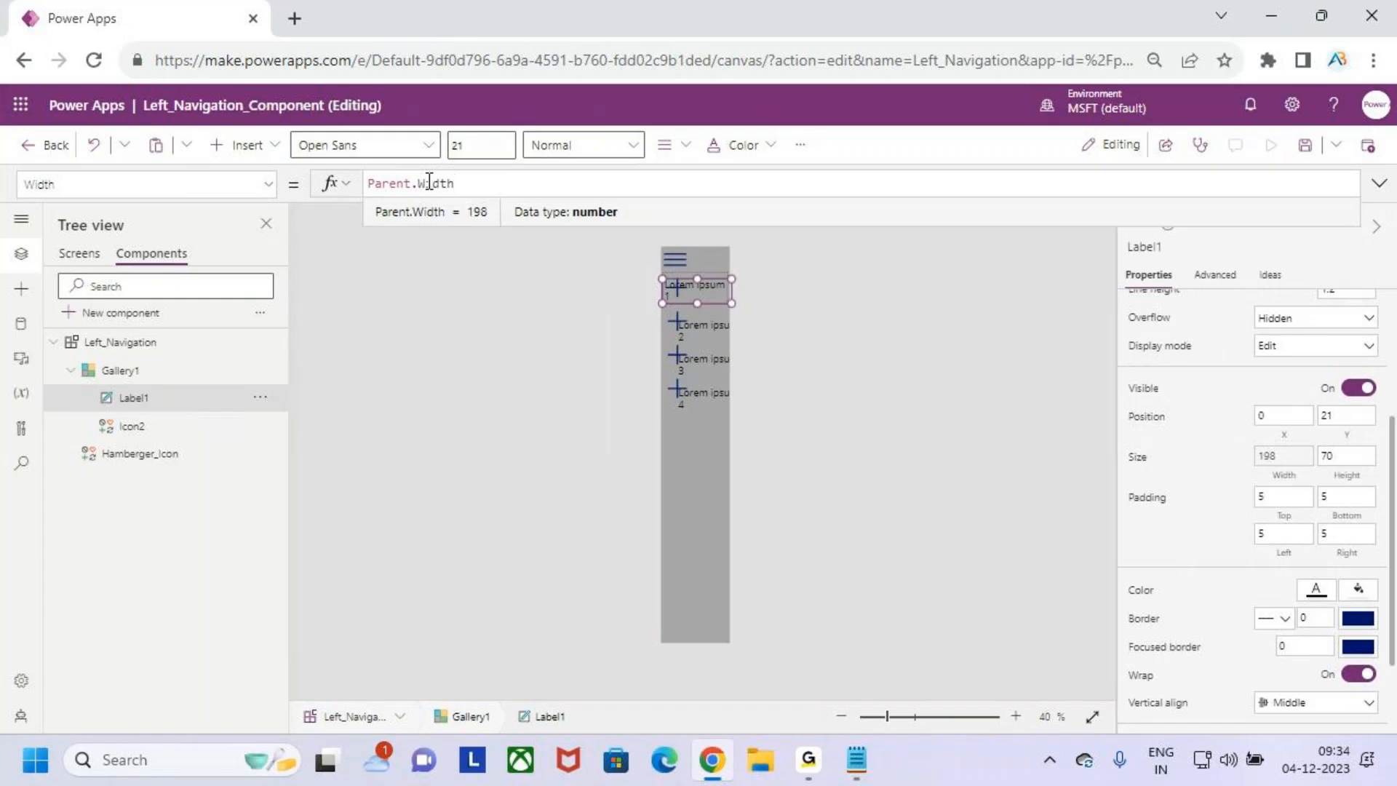
- Set the text label's Height property to Parent.TemplateHeight
click(1351, 480)
drag(393, 183, 328, 188)
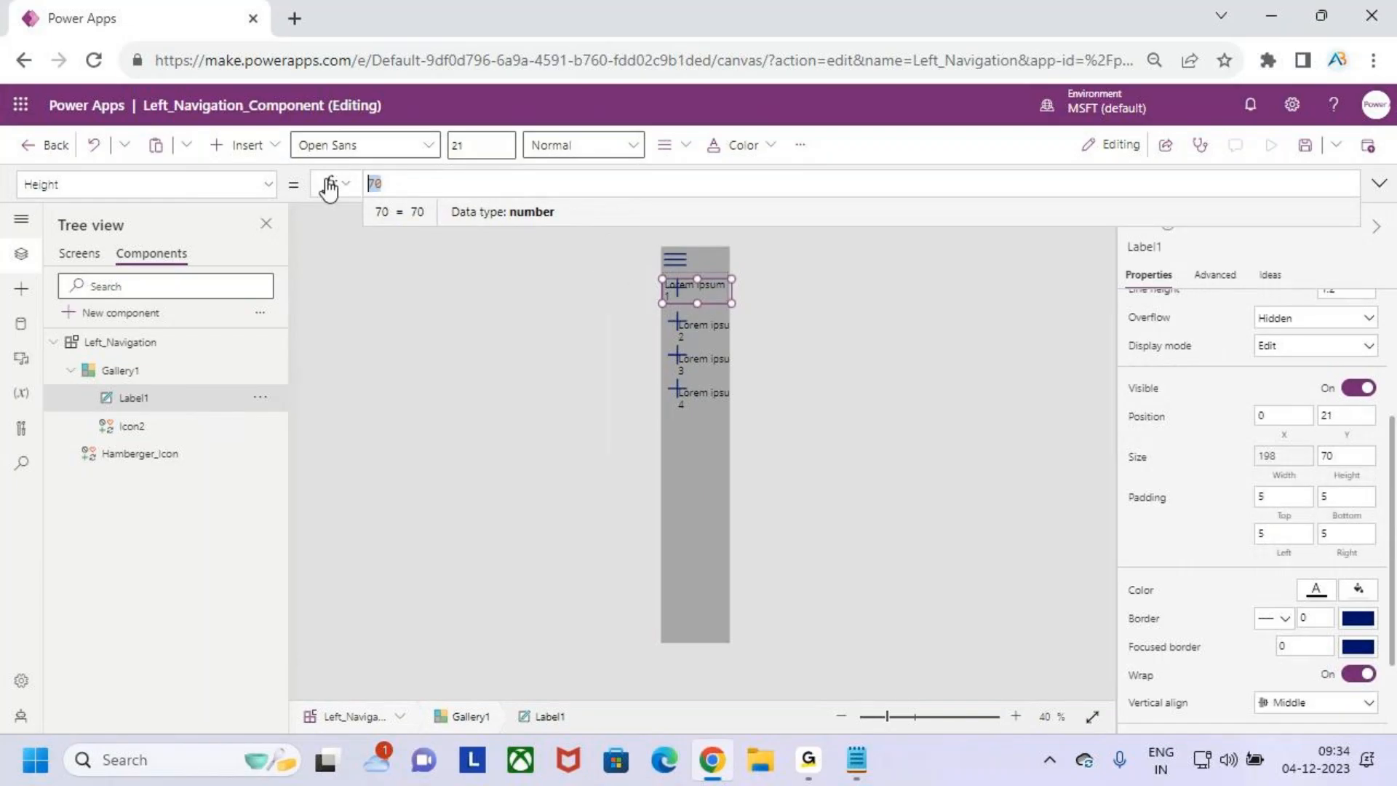
text(parent)
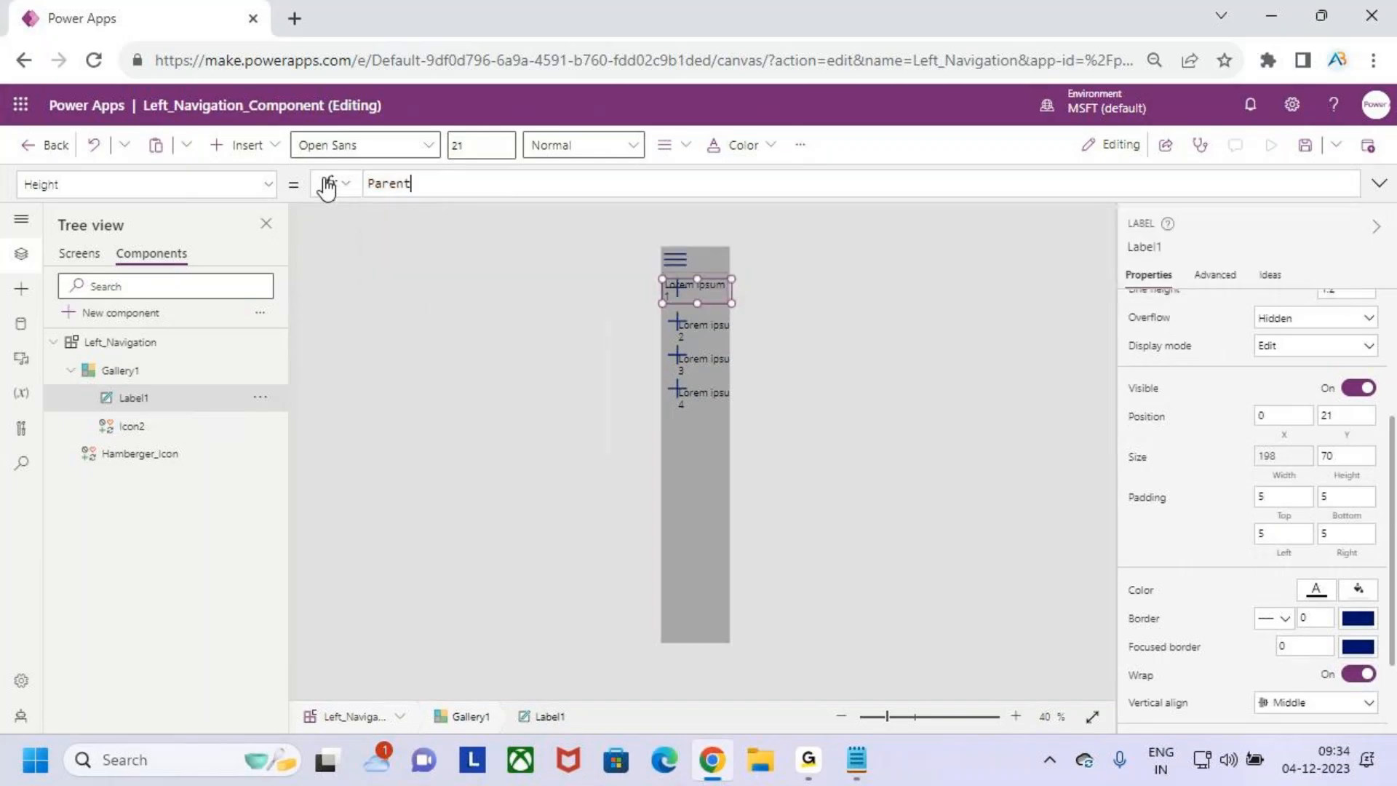
text(.tem)
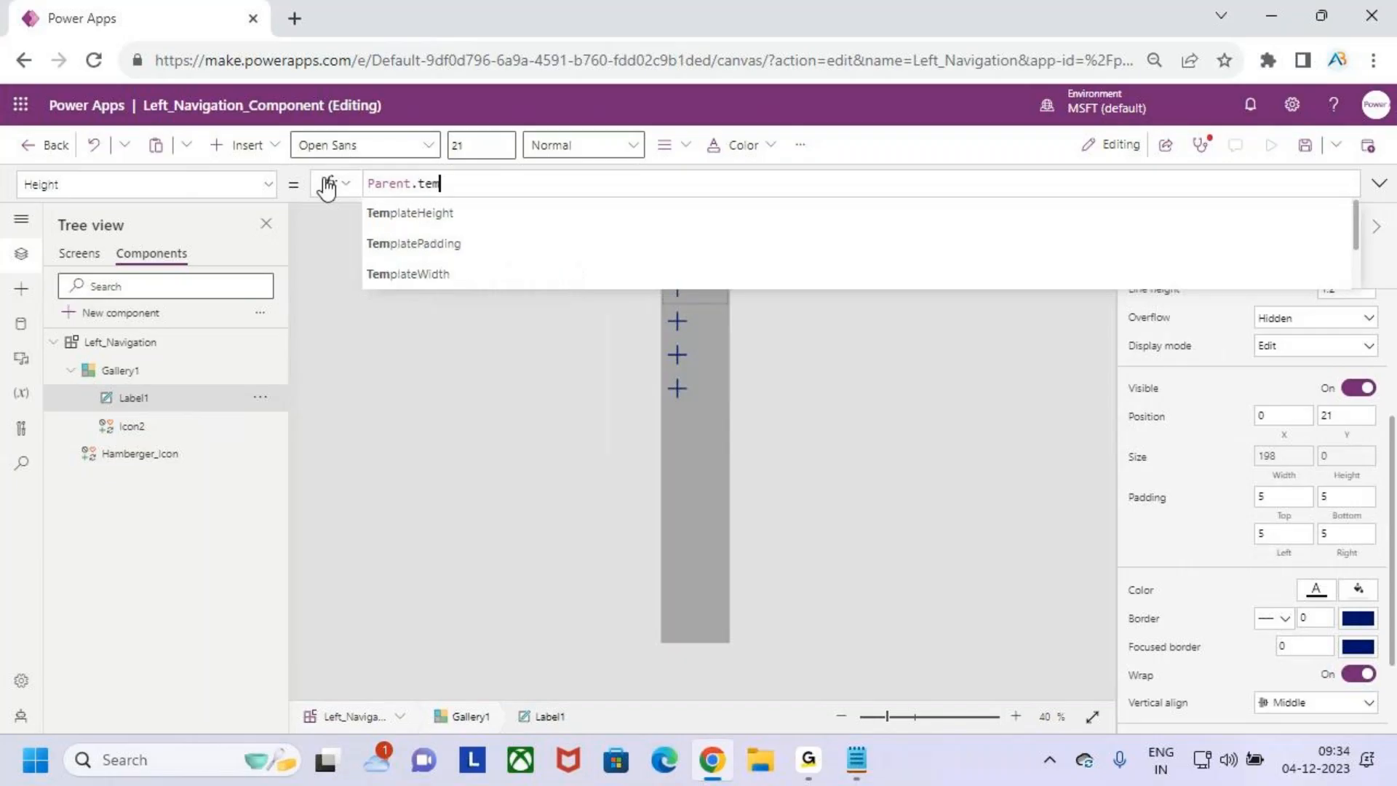
key(Tab)
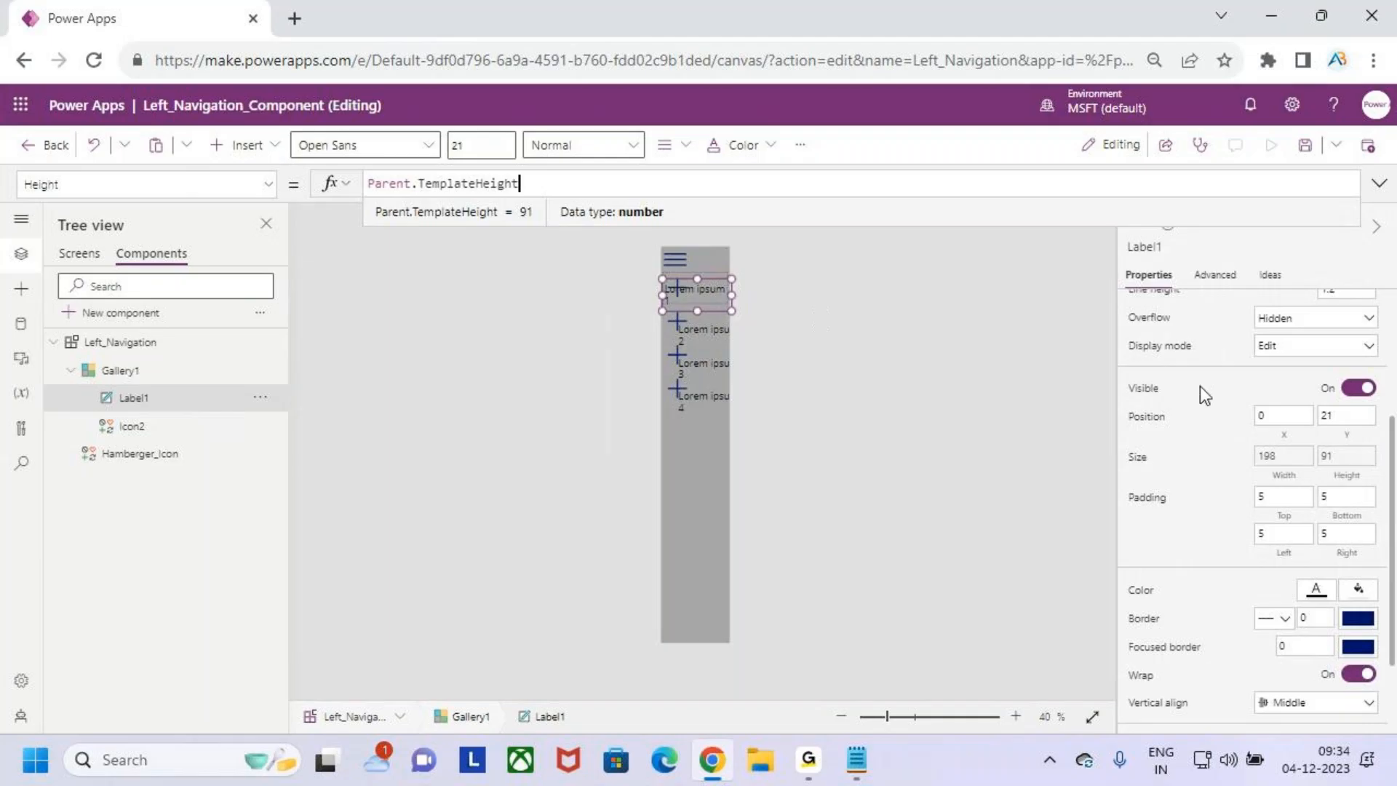
- Set the X property of the gallery's text label to Hamberger_Icon.X
click(1293, 438)
drag(405, 184, 332, 188)
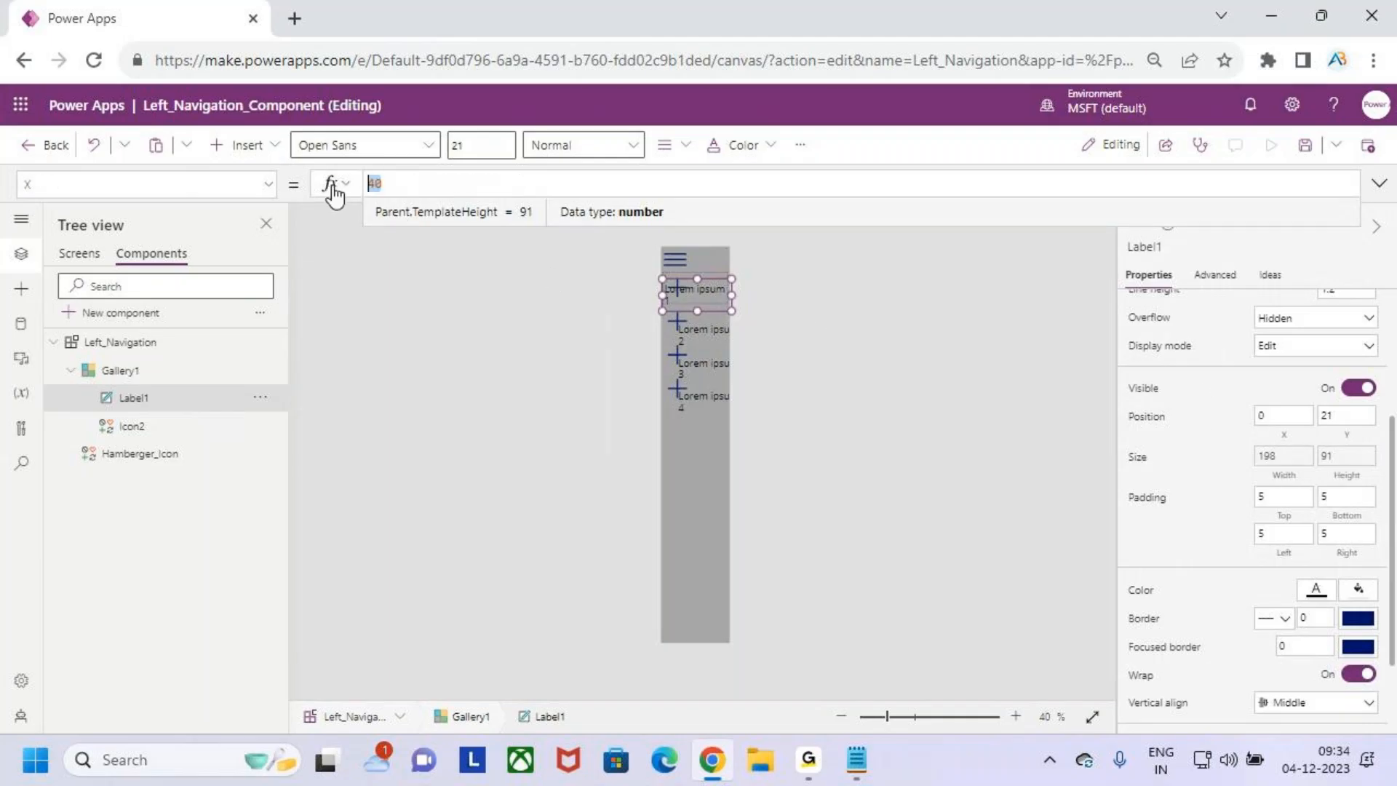
text(hambe)
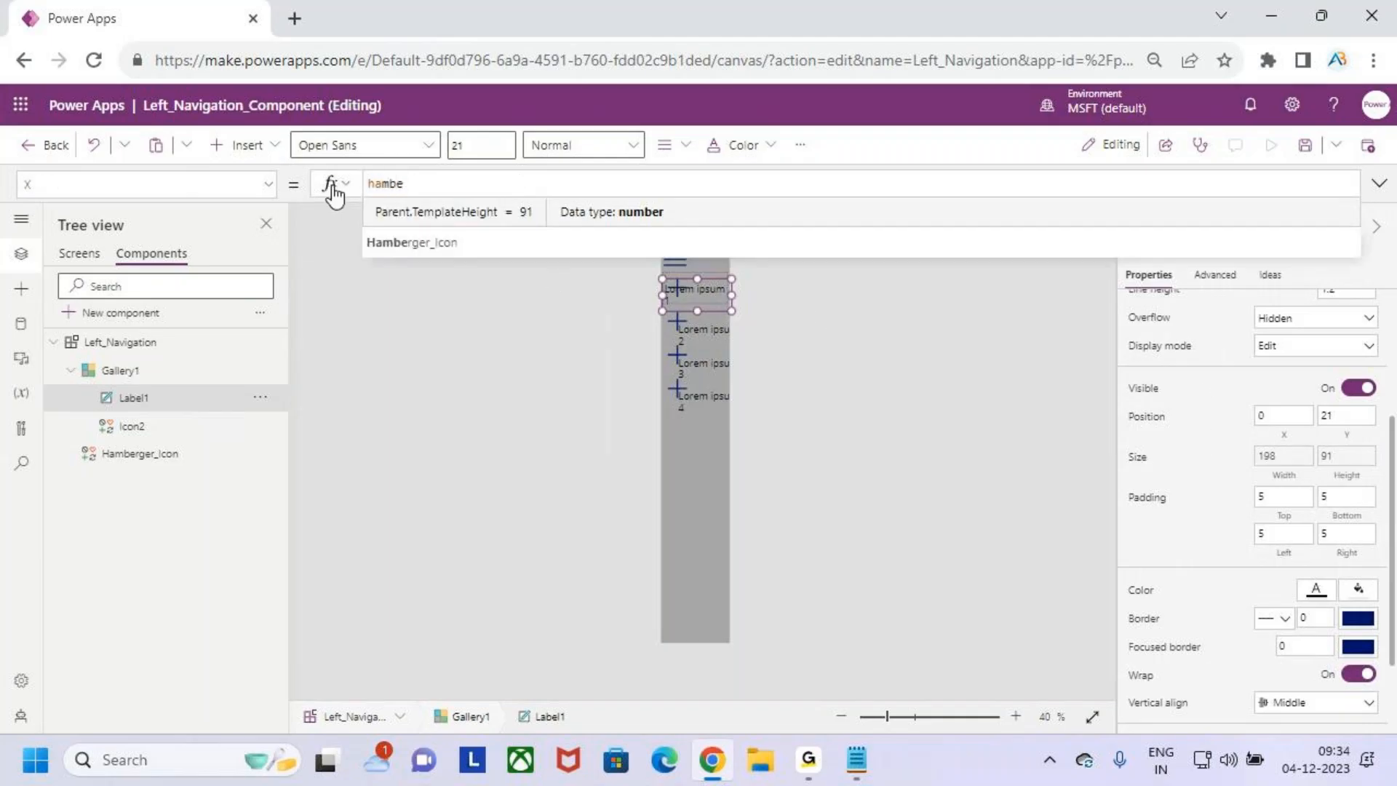
key(Tab)
text(.)
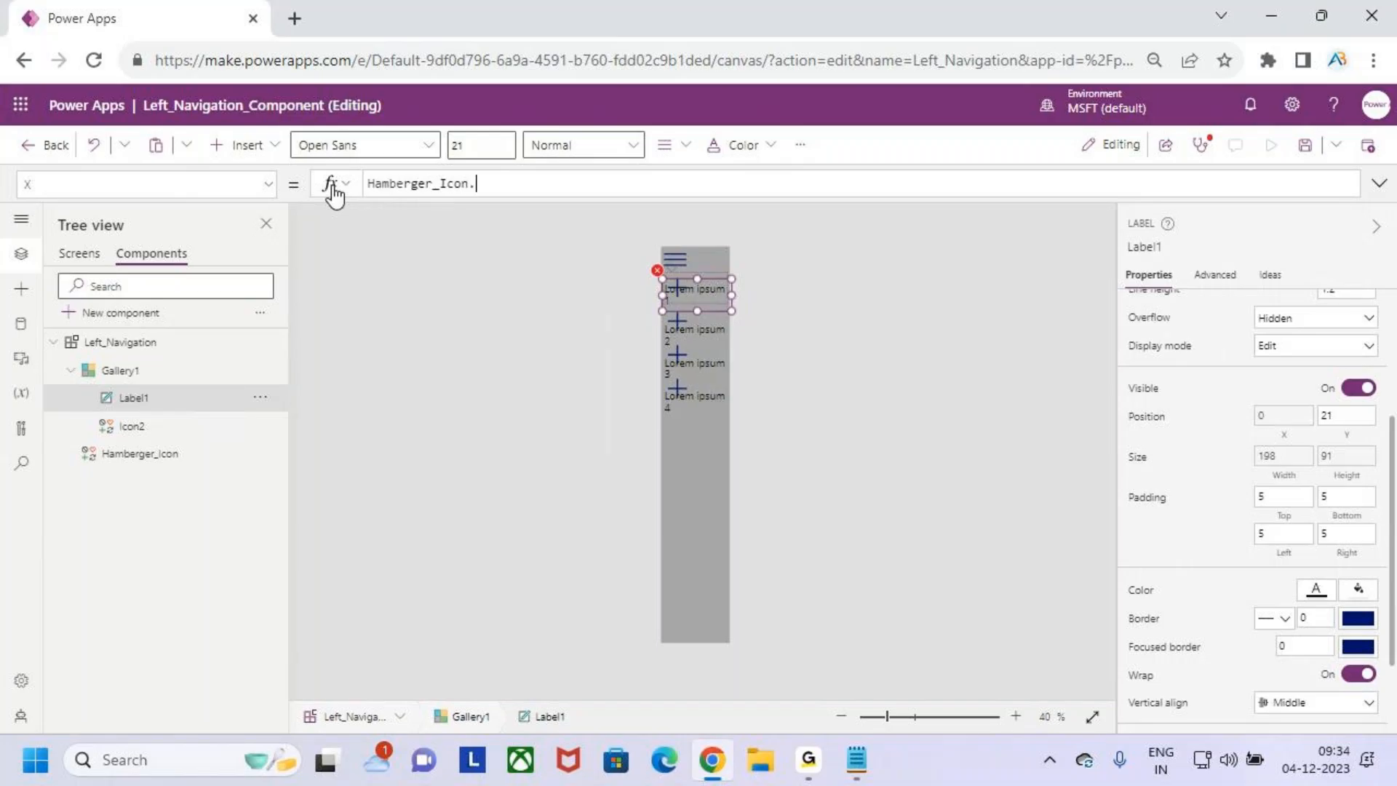
text(x)
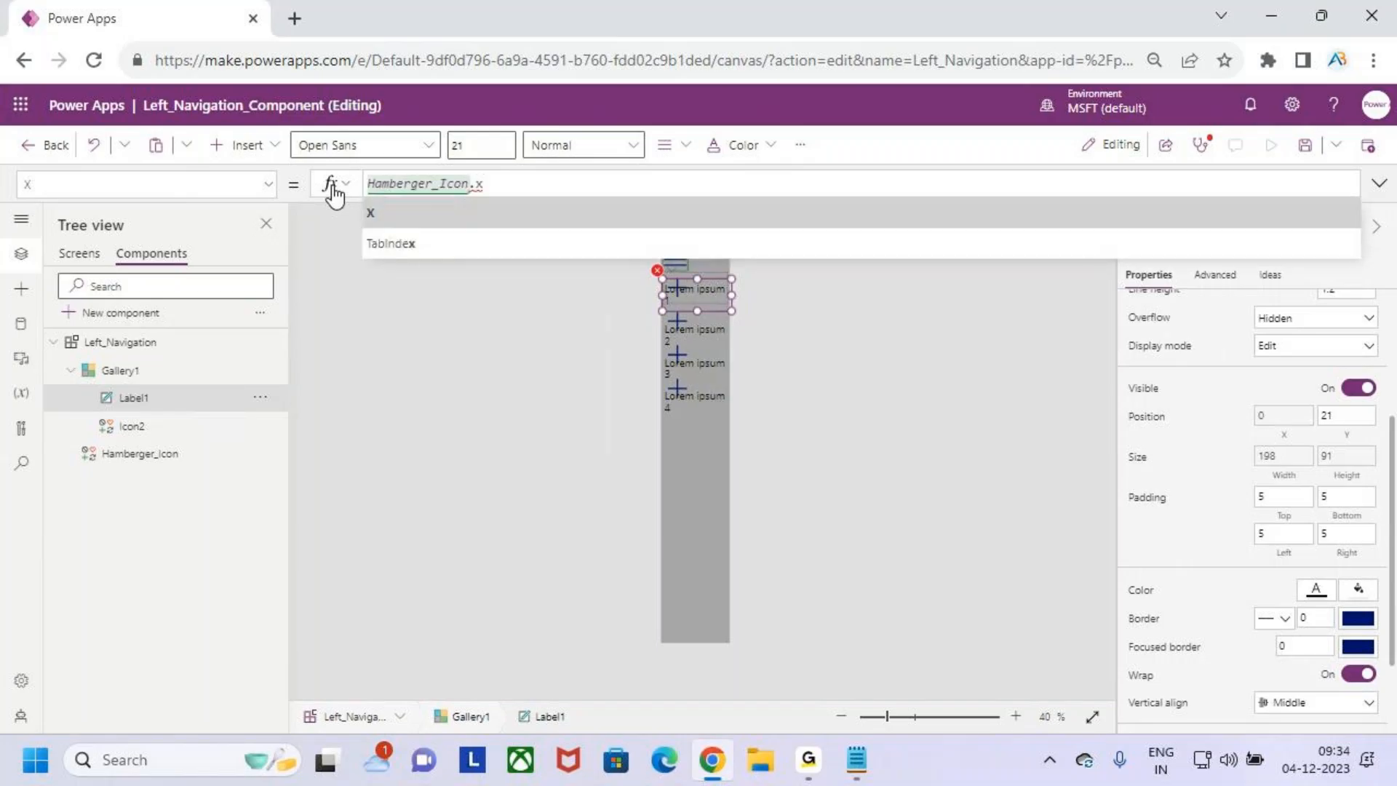
key(Tab)
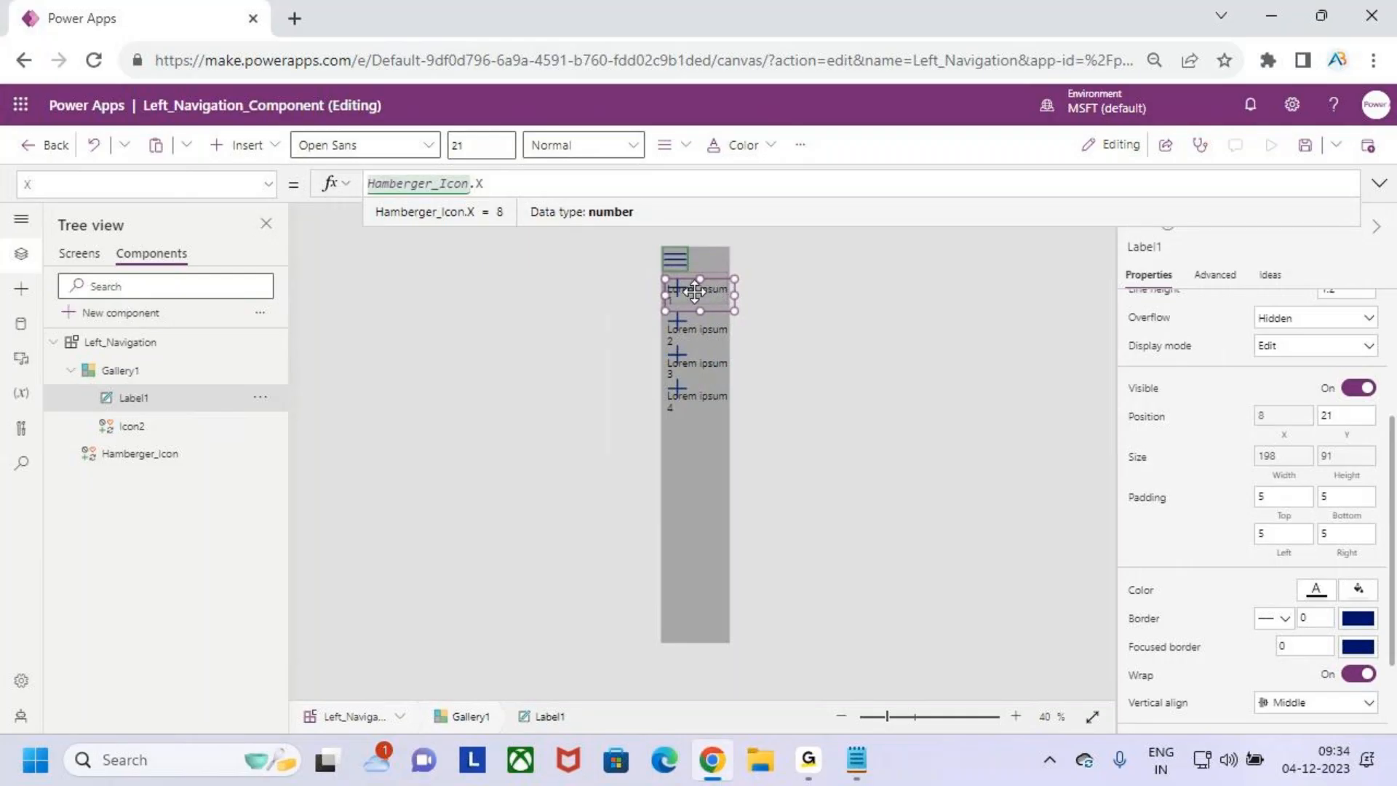
- Move the text label up to Y 0 in the gallery template and set its X property to Hamberger_Icon.X
drag(695, 290, 696, 282)
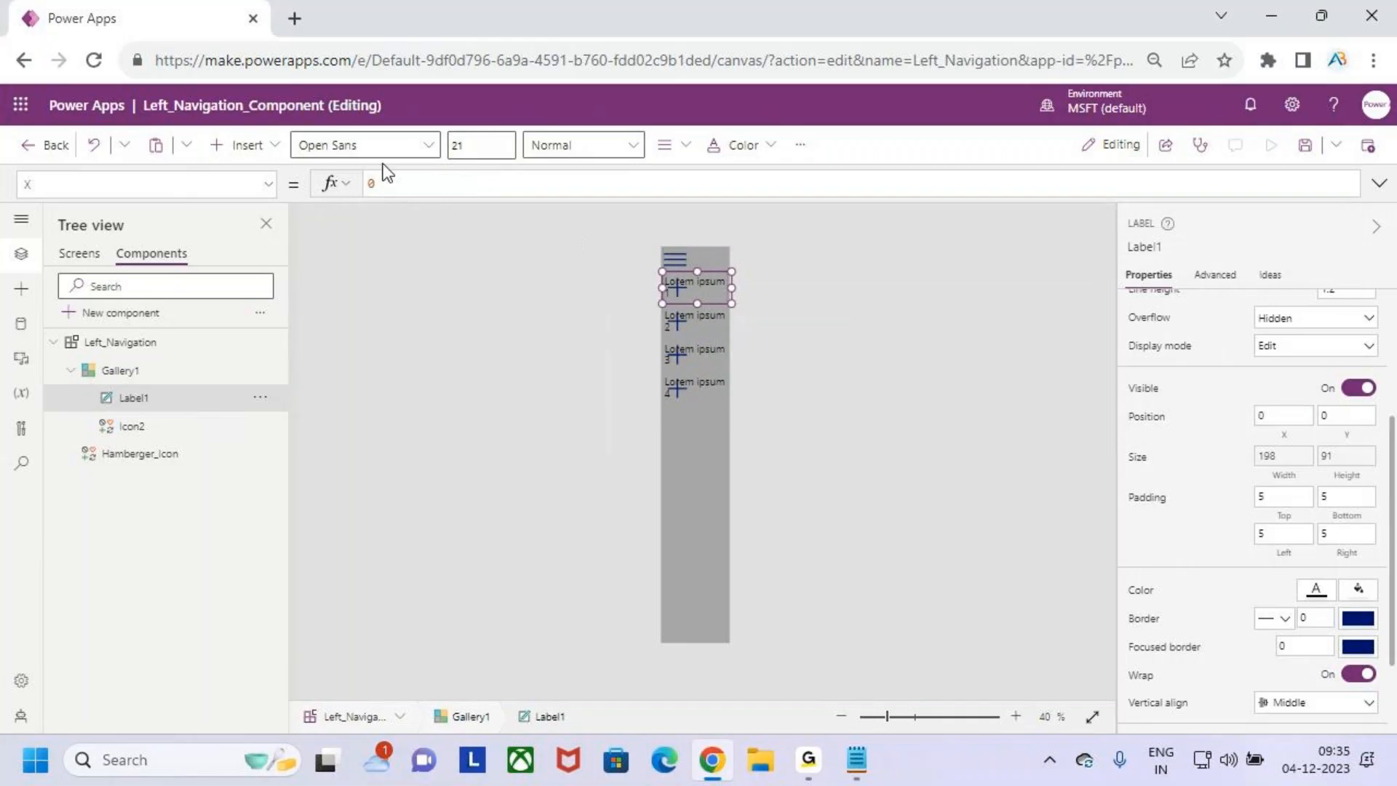
click(373, 182)
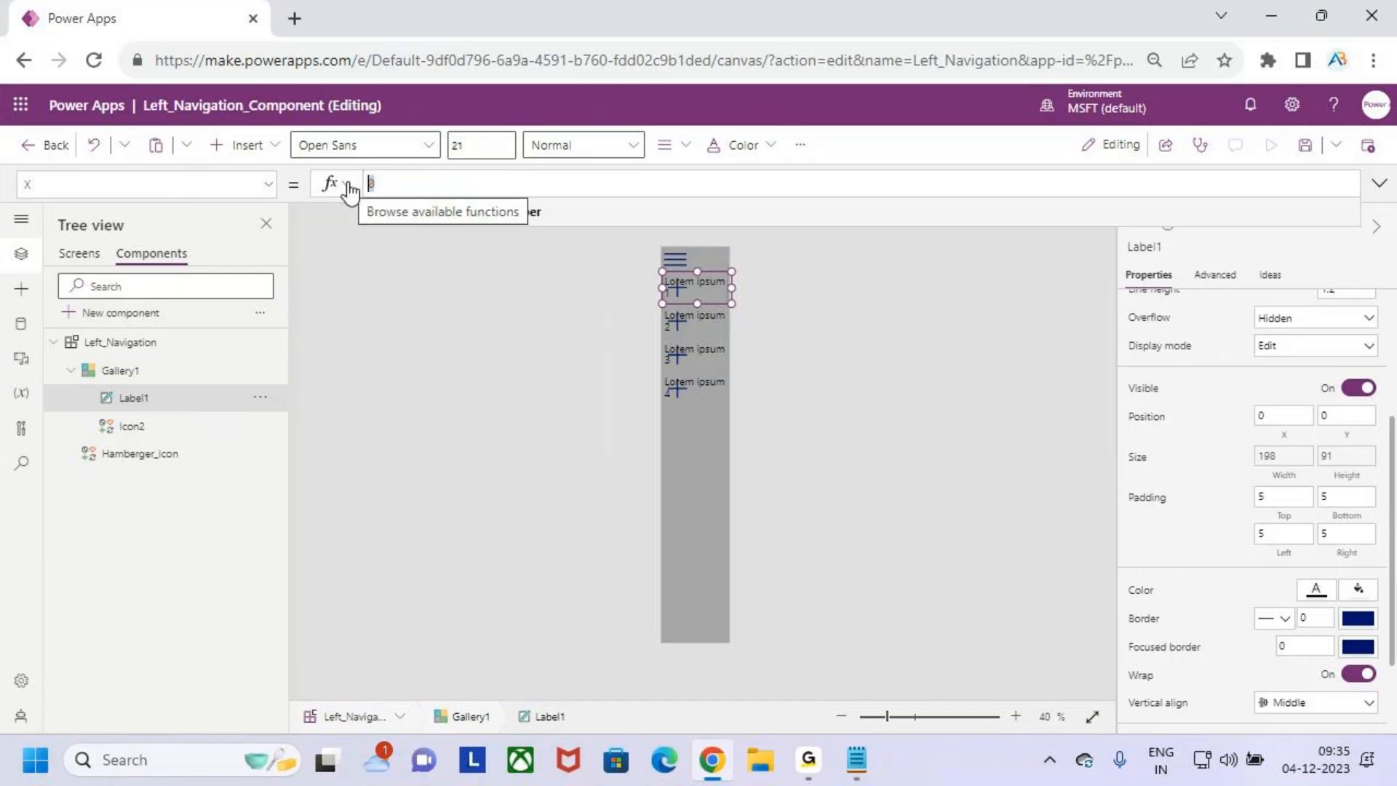
text(hambe)
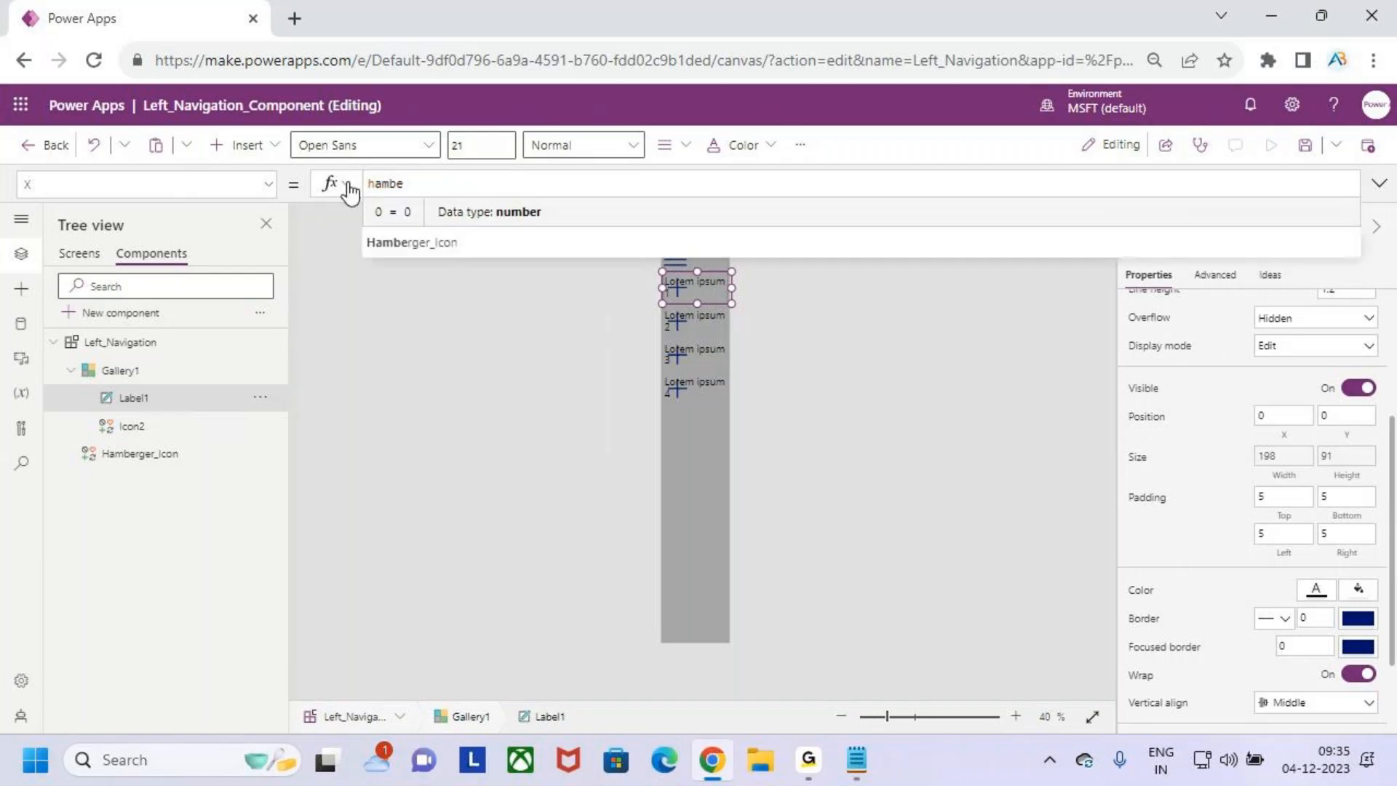
text(rger_Icon.X)
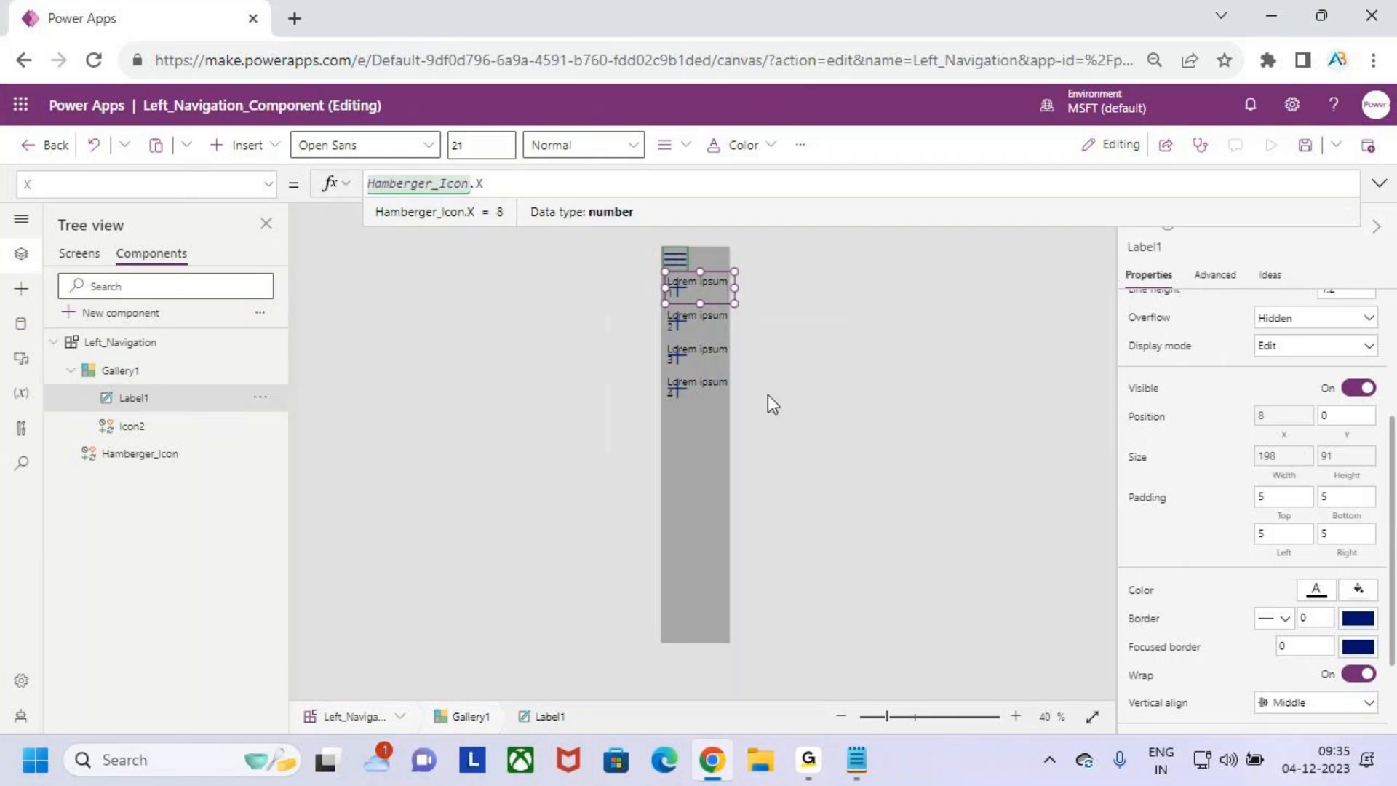
key(ctrl+2)
drag(662, 271, 740, 306)
key(Escape)
click(708, 499)
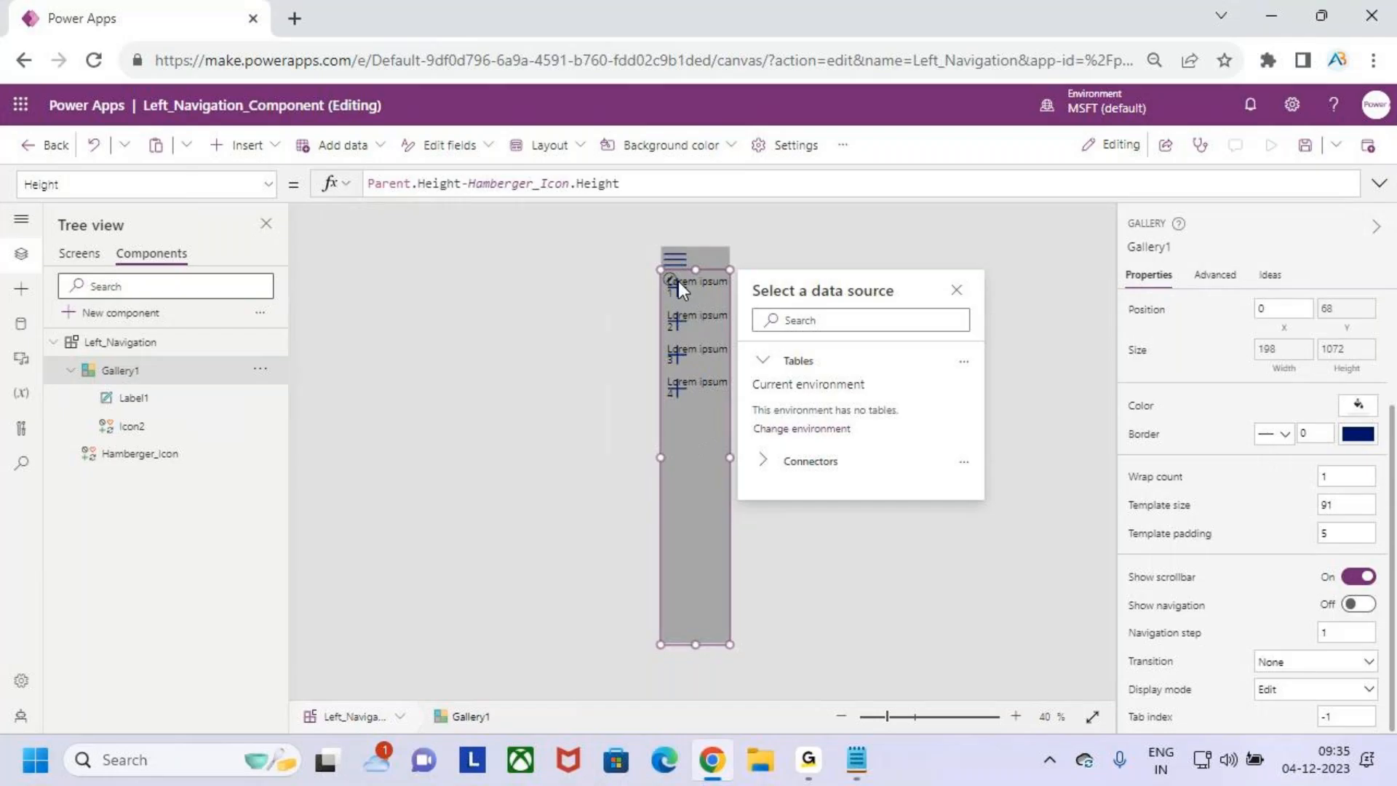
- Set the left padding of the gallery's text label to 70
click(149, 398)
click(1280, 420)
key(BackSpace)
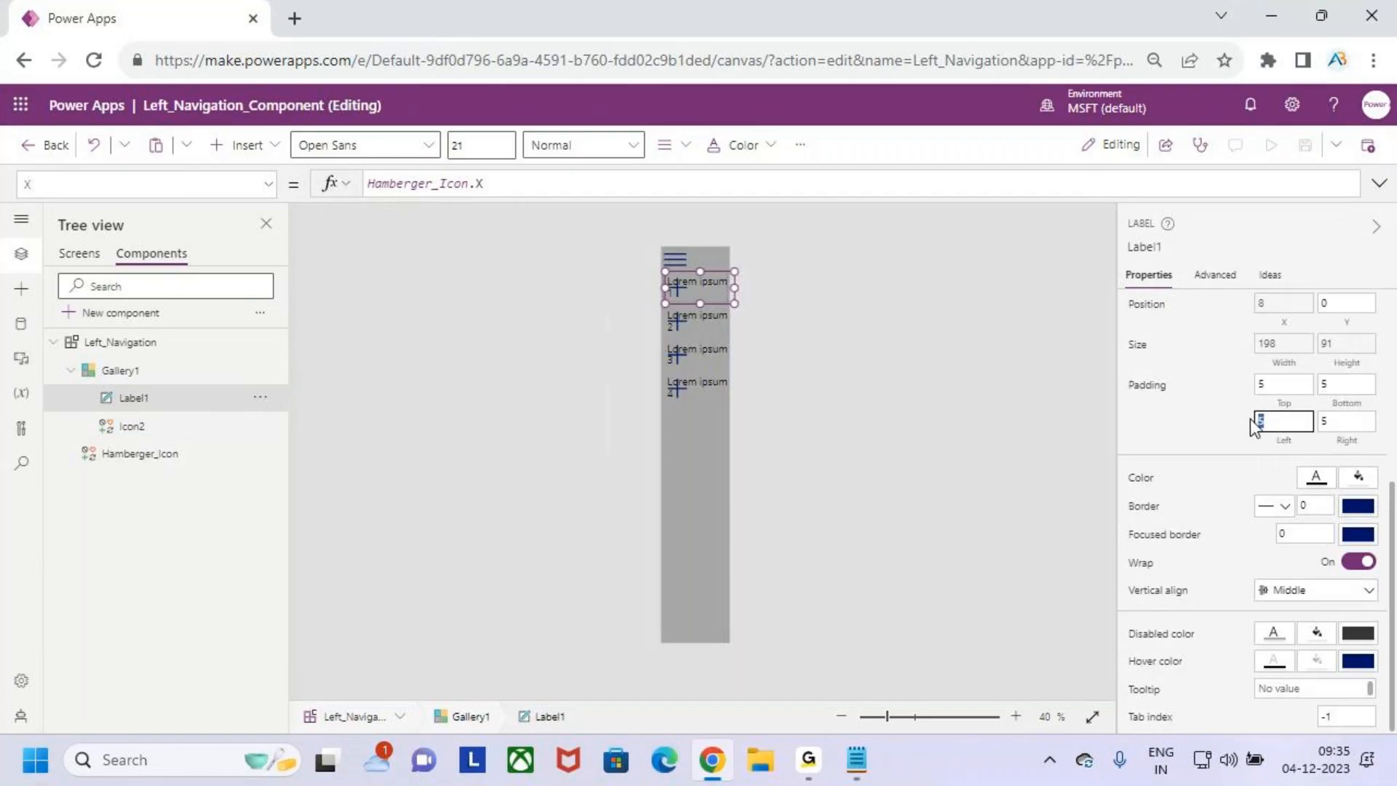
text(70)
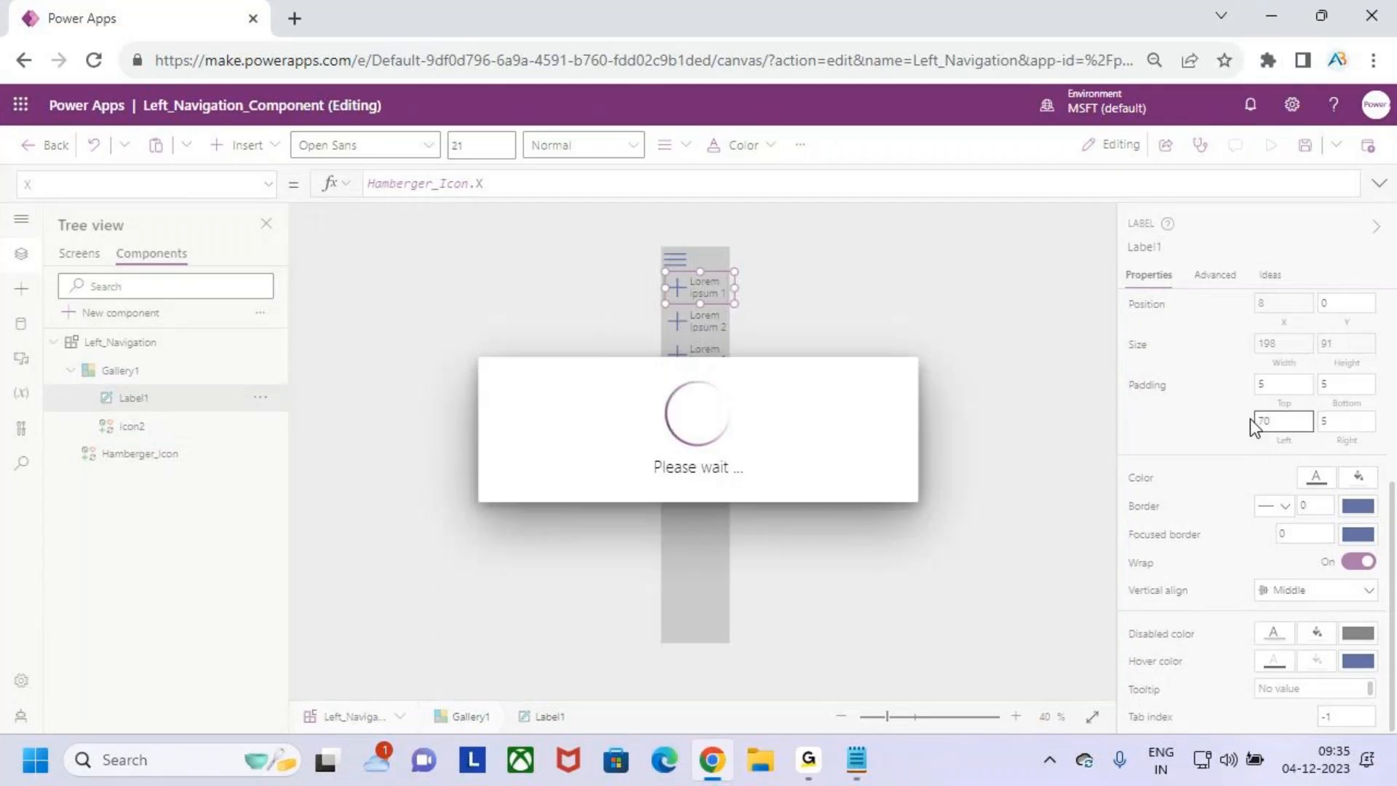
key(ctrl+2)
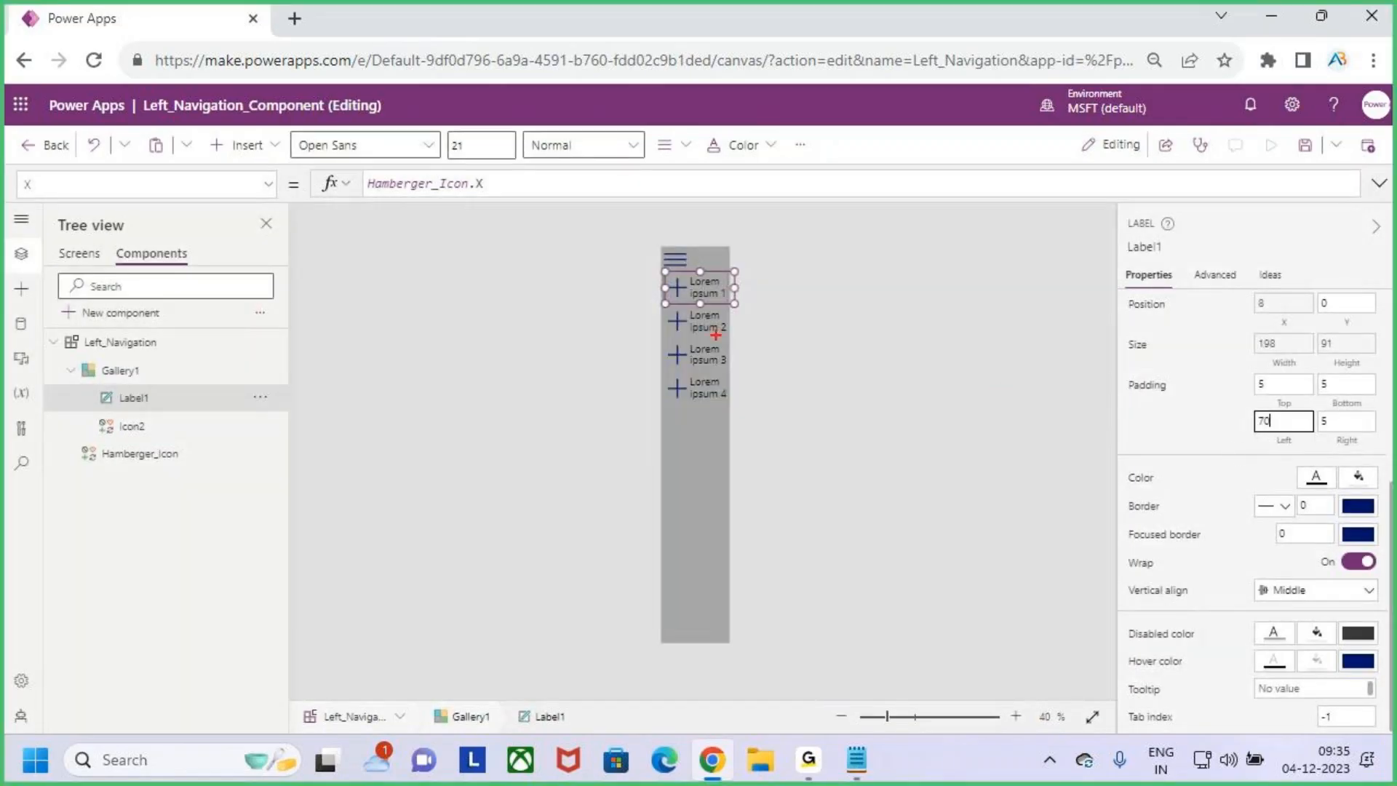
drag(689, 255, 689, 638)
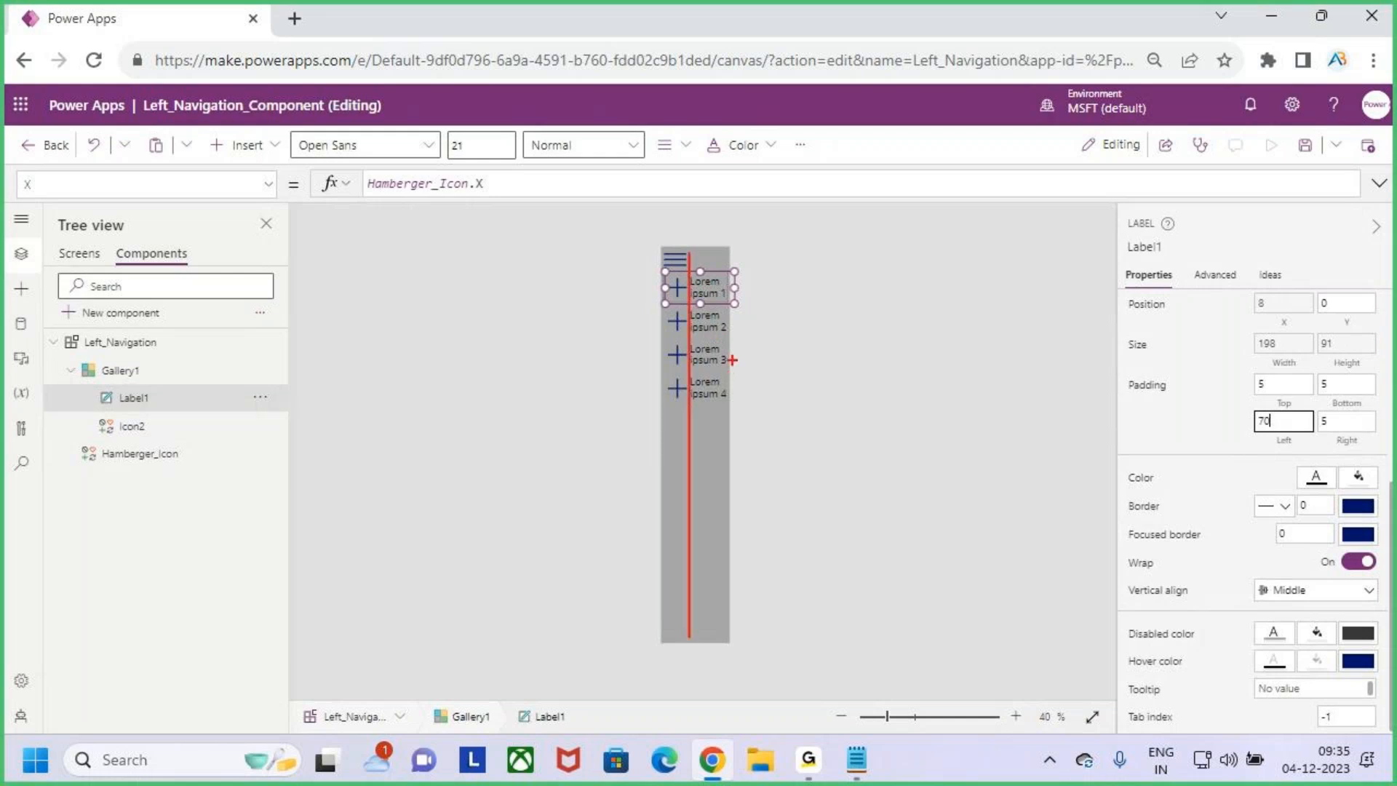
key(Escape)
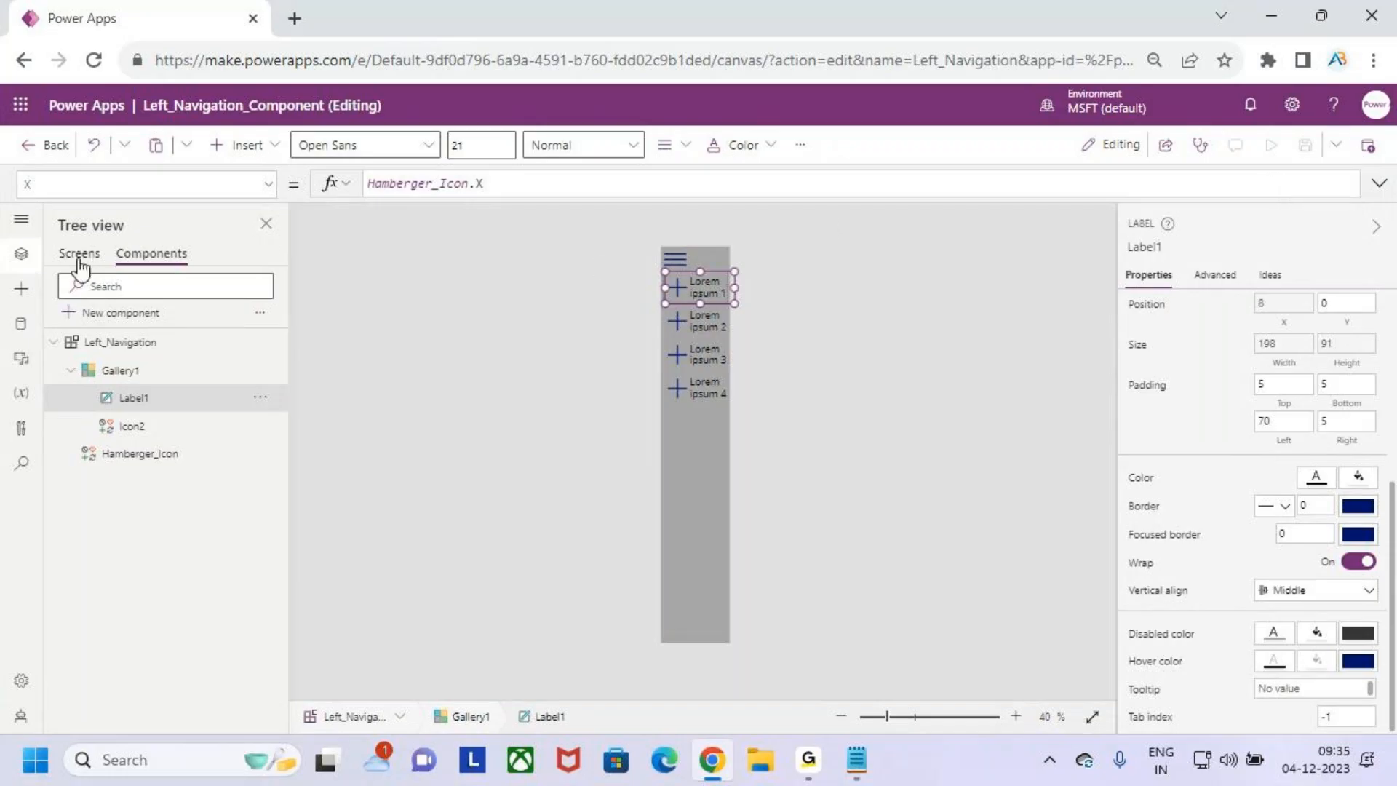
- Publish this version of the Left_Navigation_Component library
click(1367, 145)
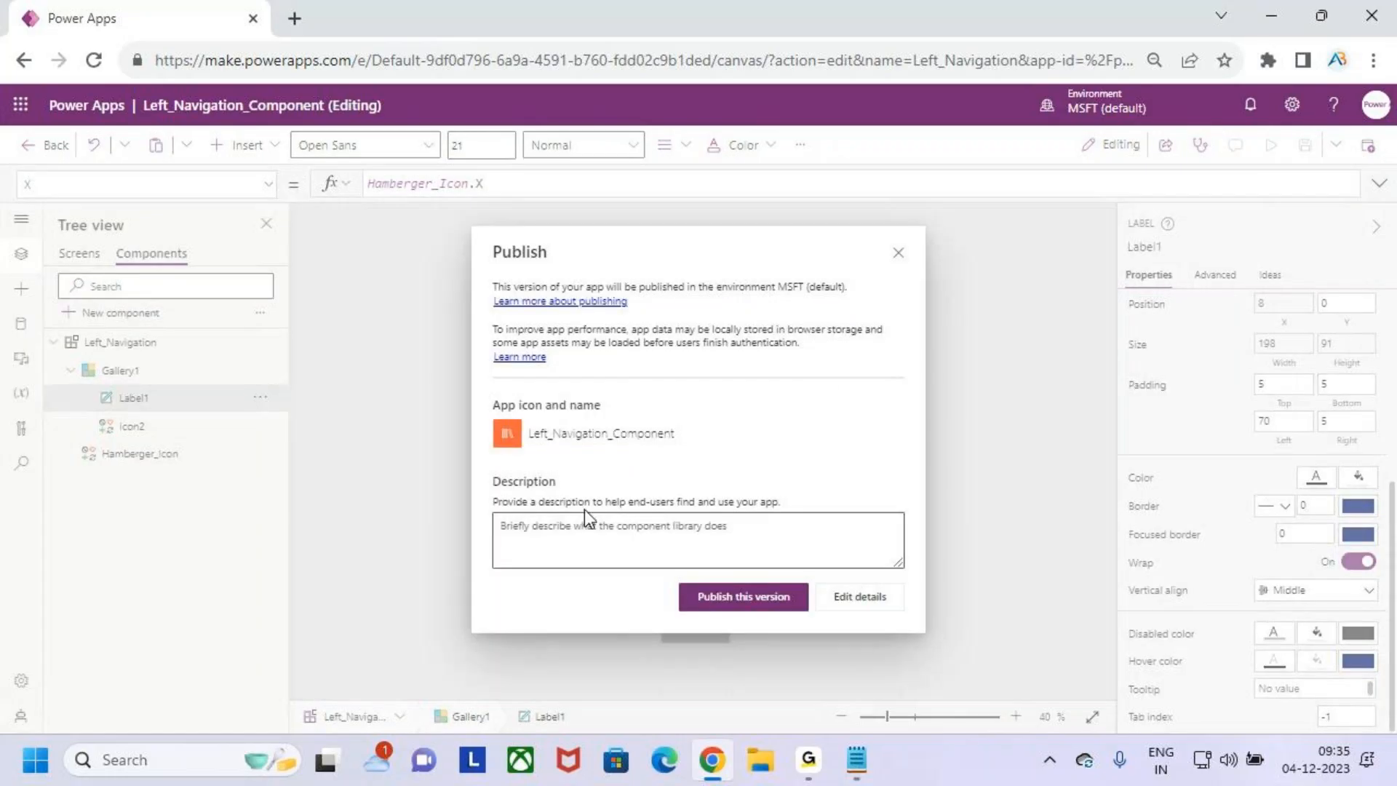
click(728, 611)
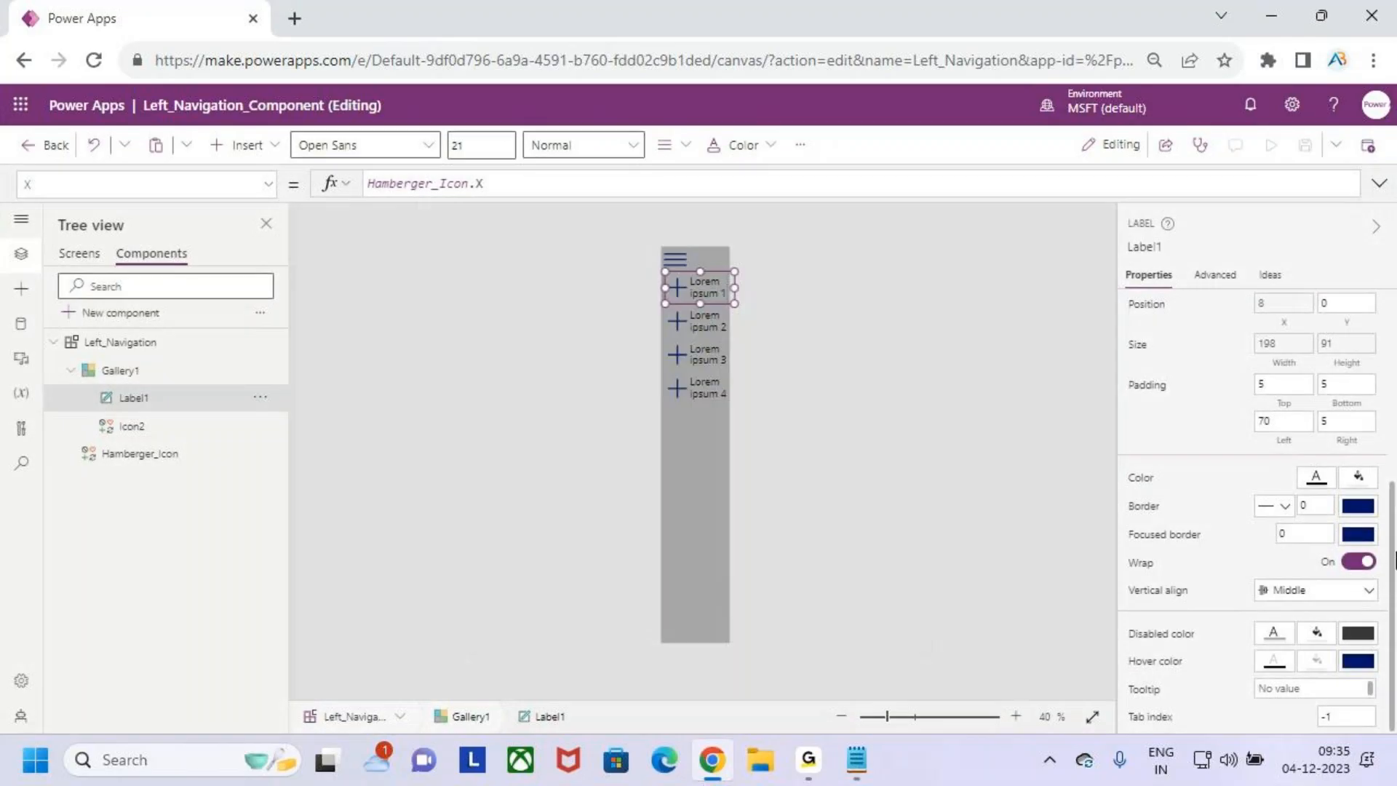
- Preview Screen1, toggle the navigation menu's width several times with the hamburger icon, and close the preview
click(76, 255)
click(1271, 145)
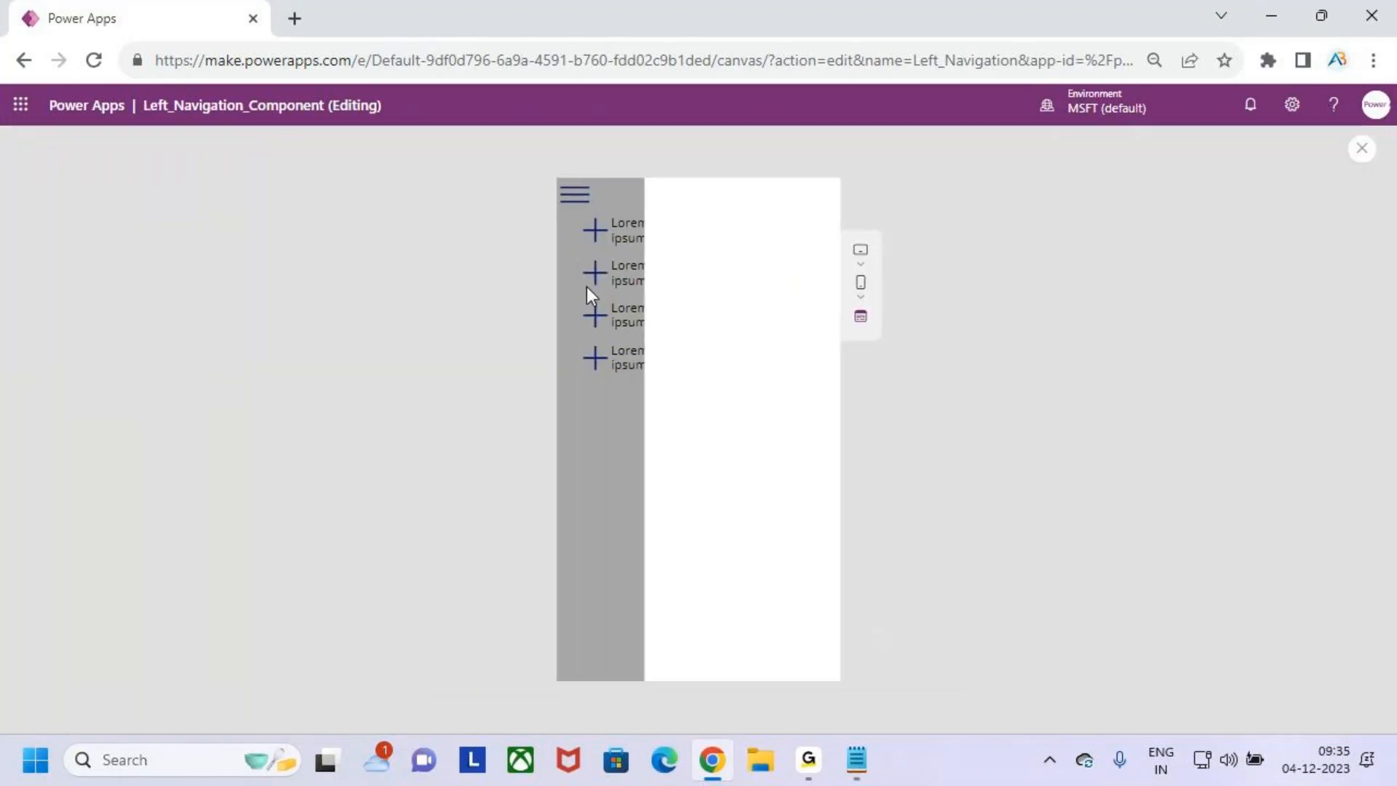
click(577, 199)
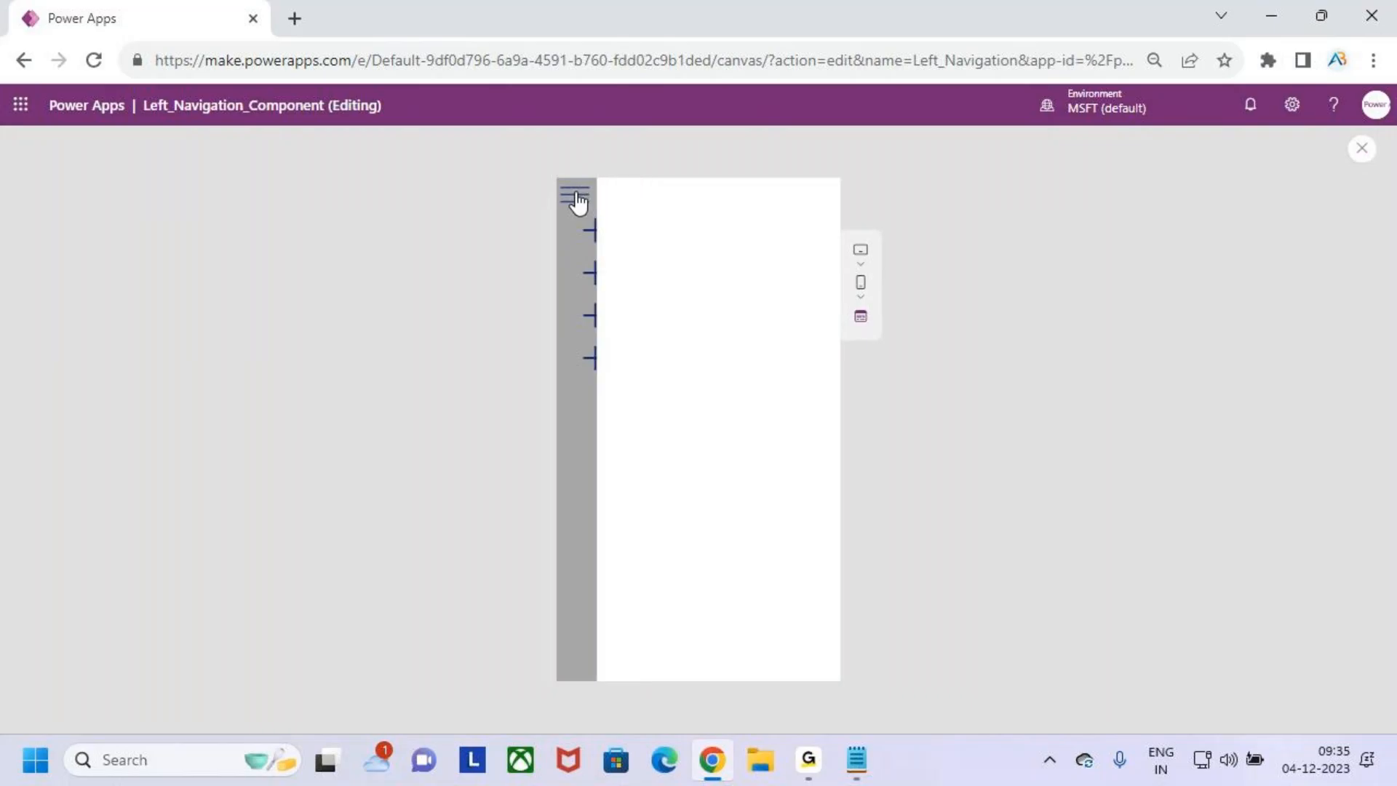
click(577, 198)
click(577, 199)
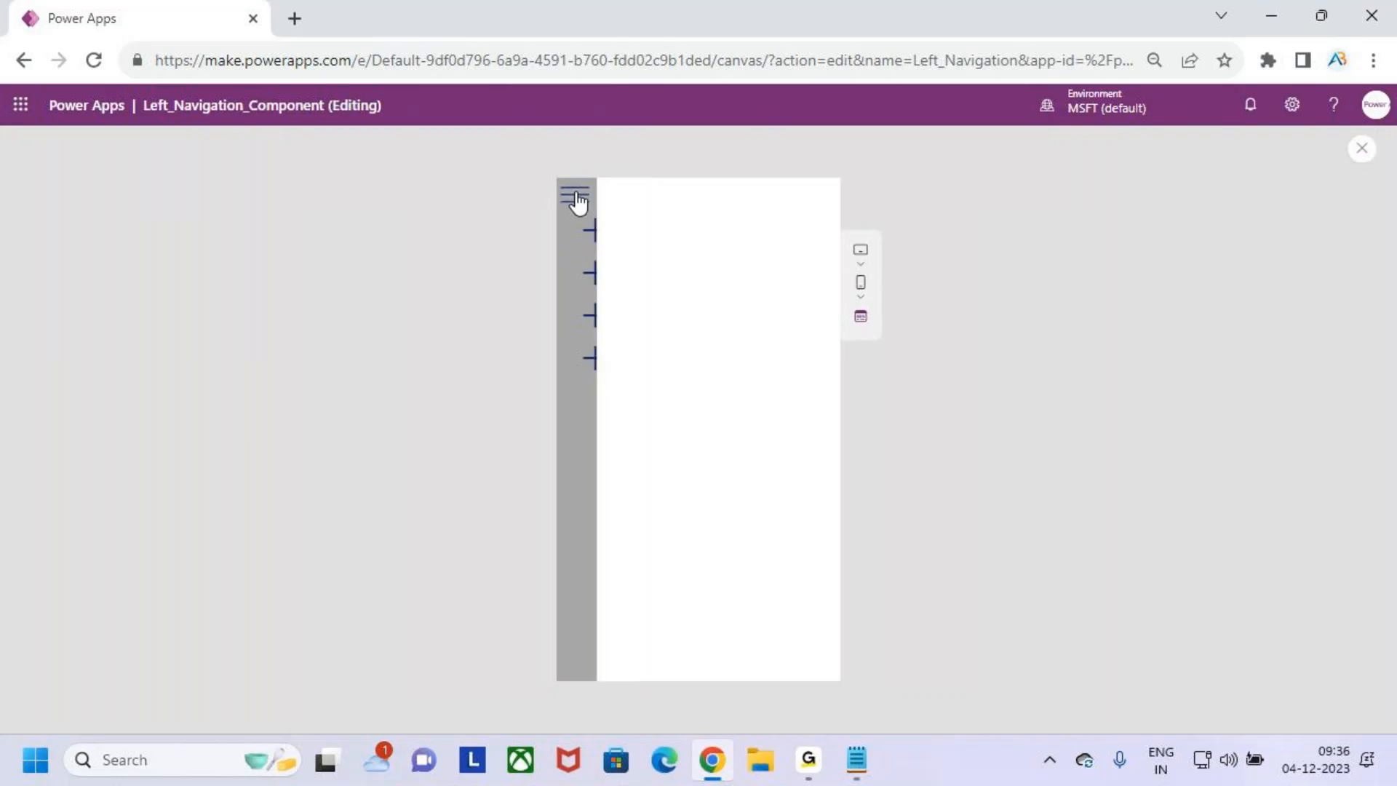
click(1362, 150)
click(833, 488)
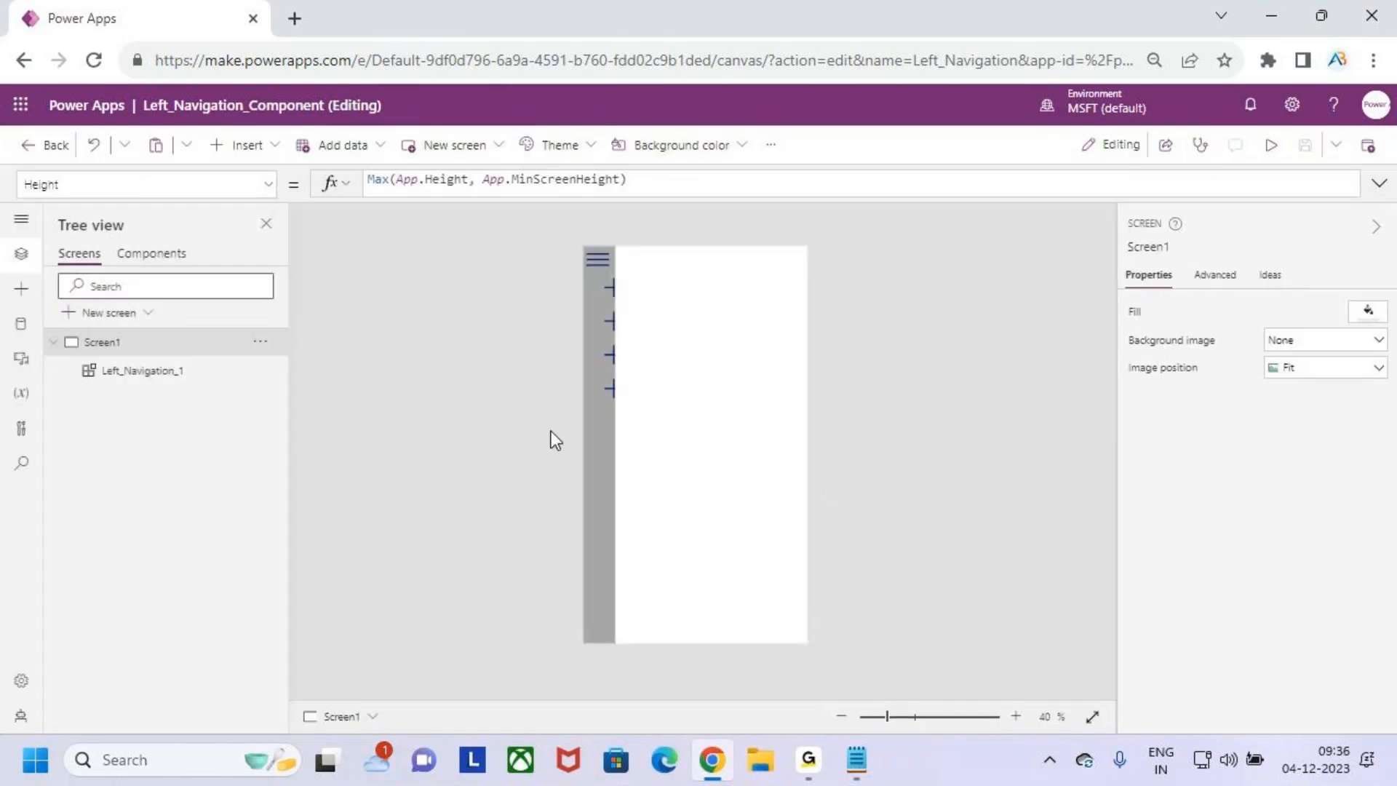
- Delete the existing navigation instance from Screen1 and insert the custom Left_Navigation component again
click(281, 371)
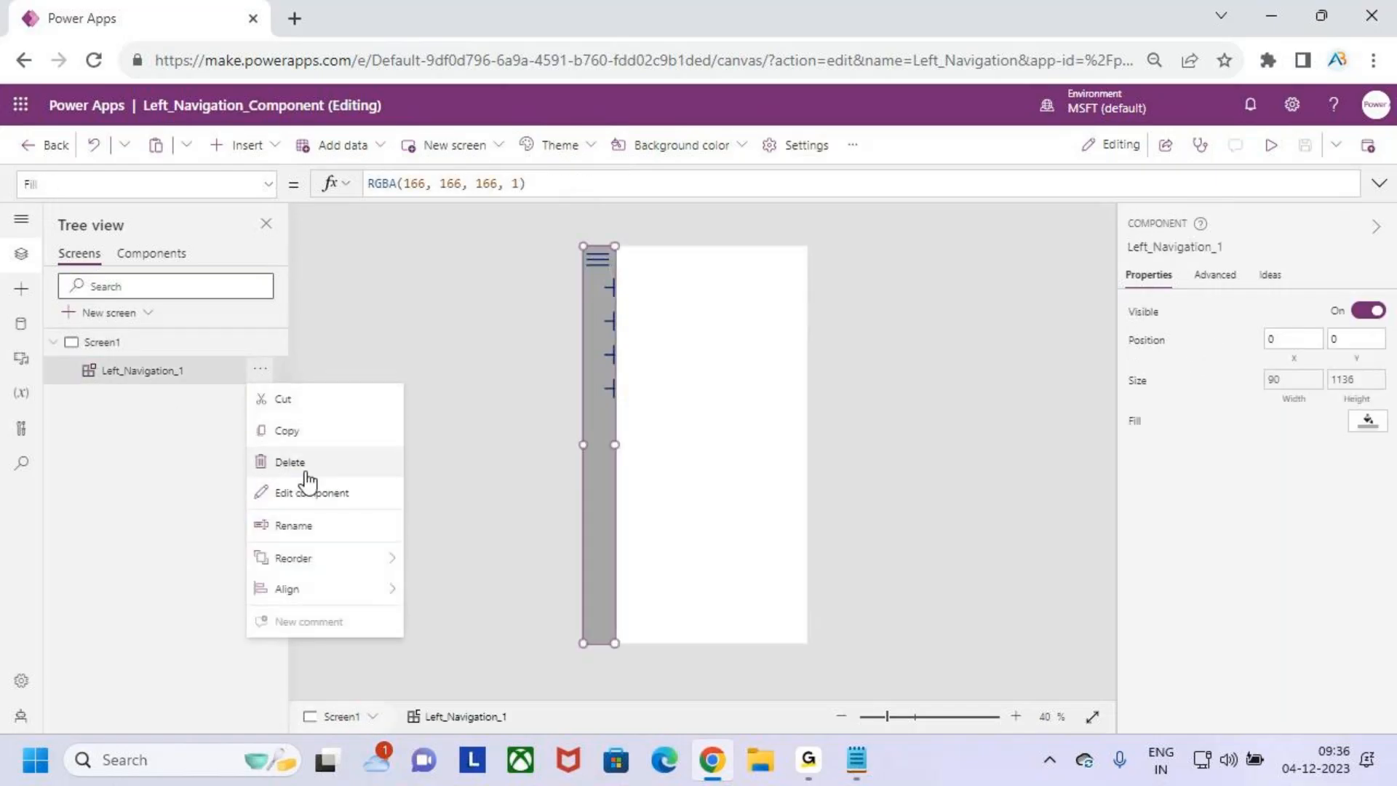
click(298, 456)
key(Delete)
click(21, 289)
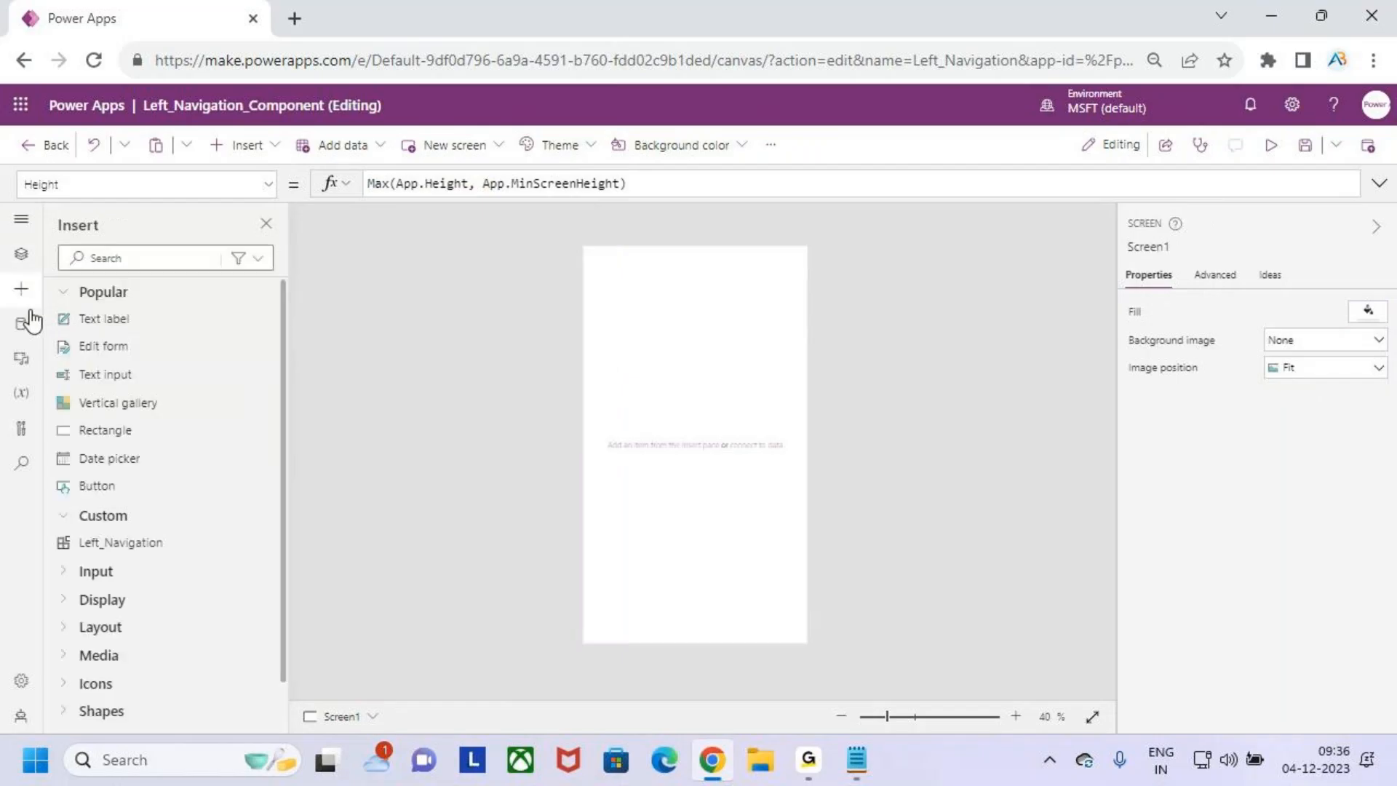
click(137, 542)
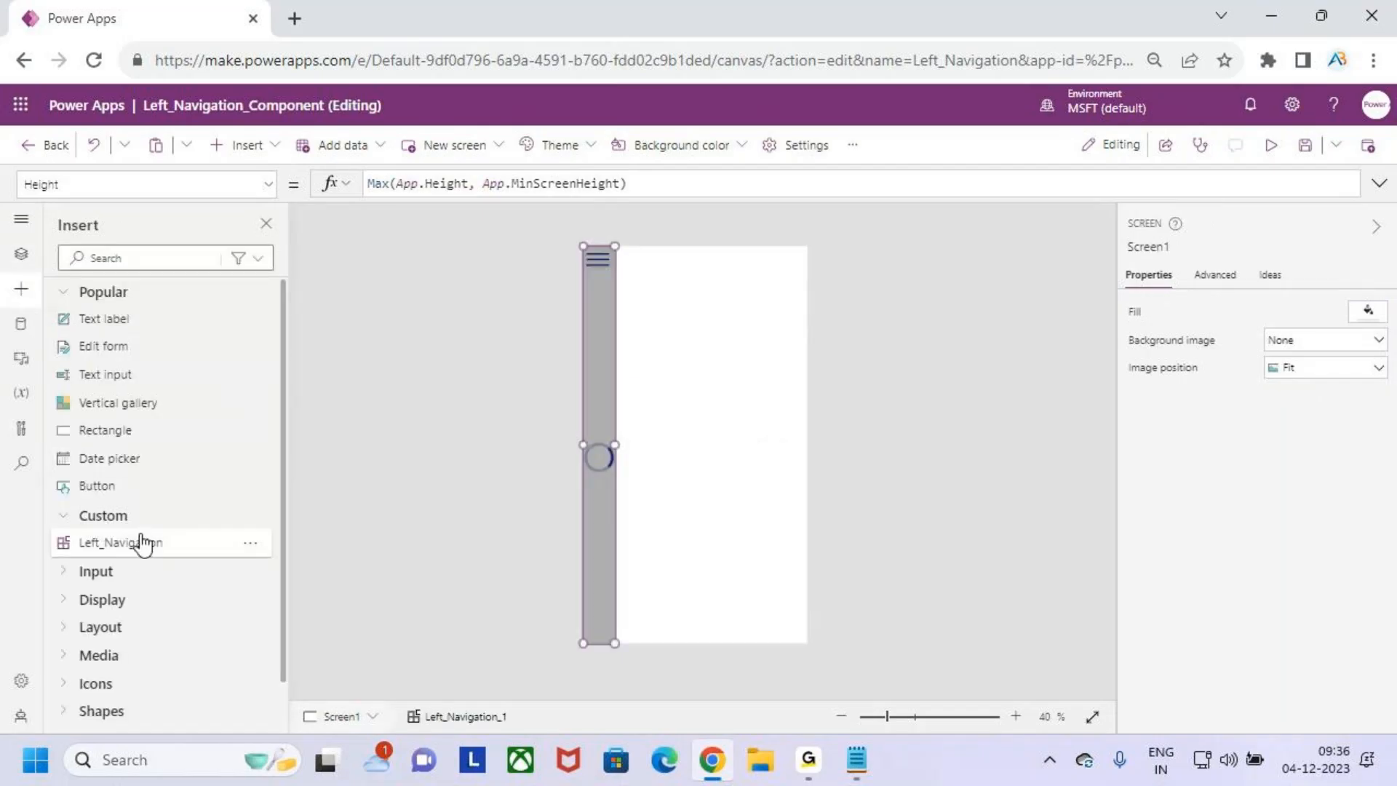
click(689, 343)
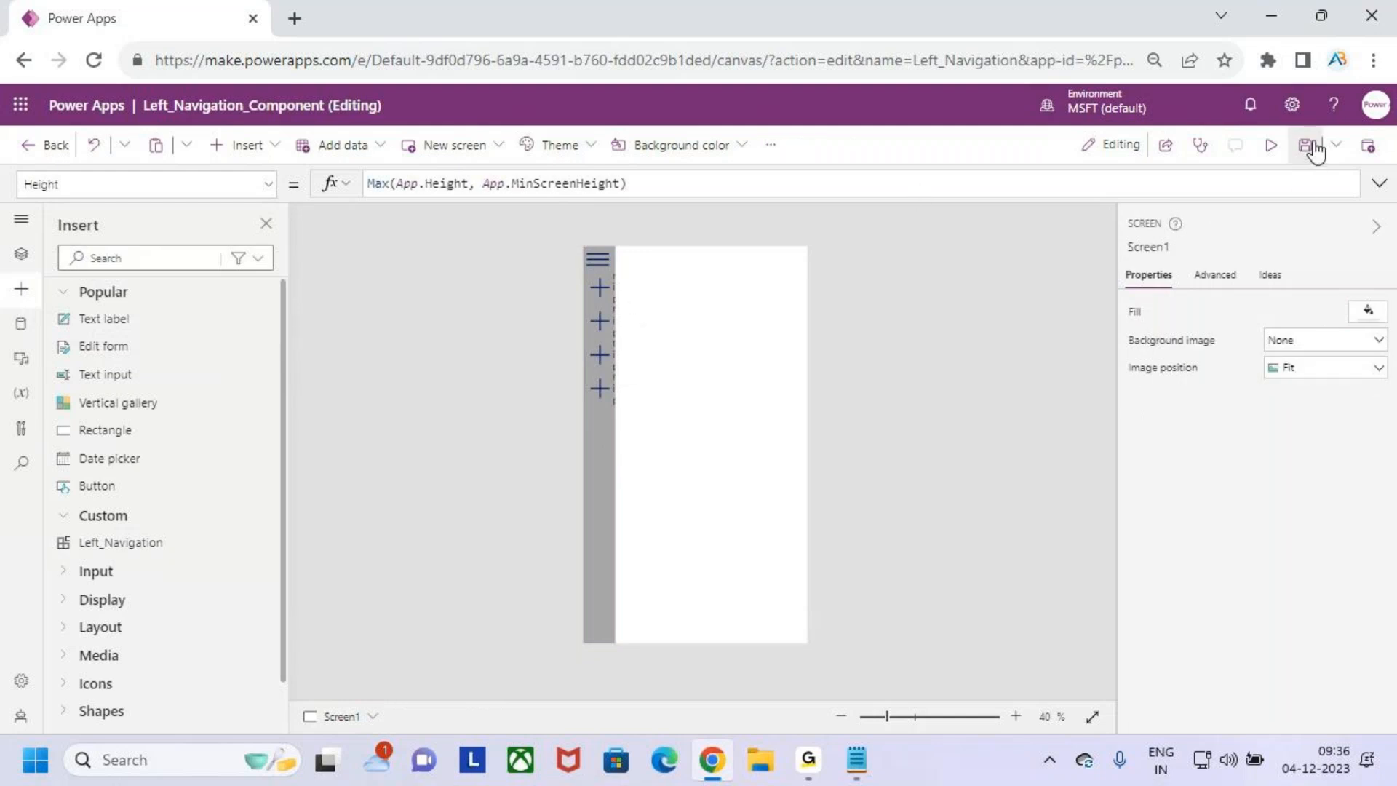
- Preview the newly inserted component, toggling the menu's width to check its icons and labels, and return to editing
click(1269, 147)
click(580, 209)
click(576, 207)
click(579, 211)
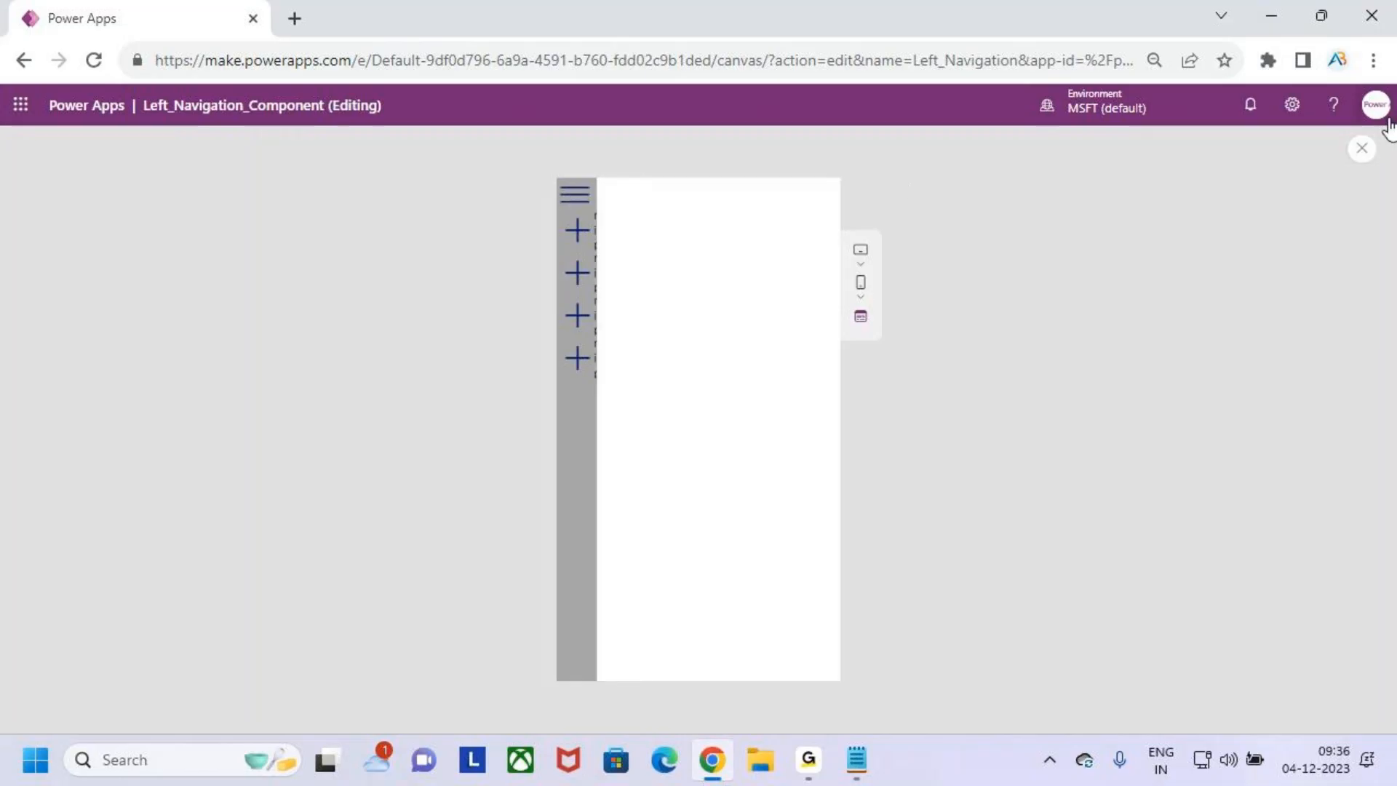
click(1363, 151)
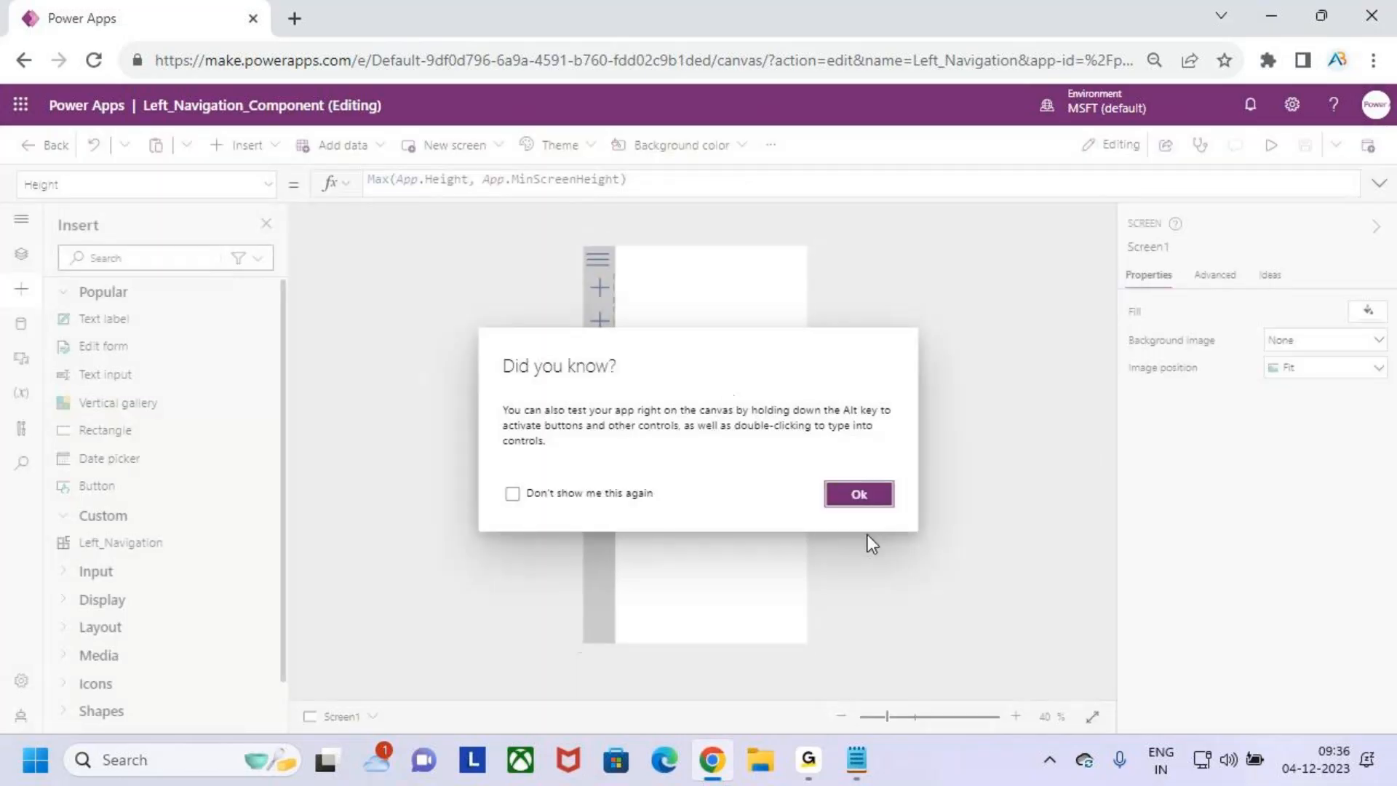
click(856, 494)
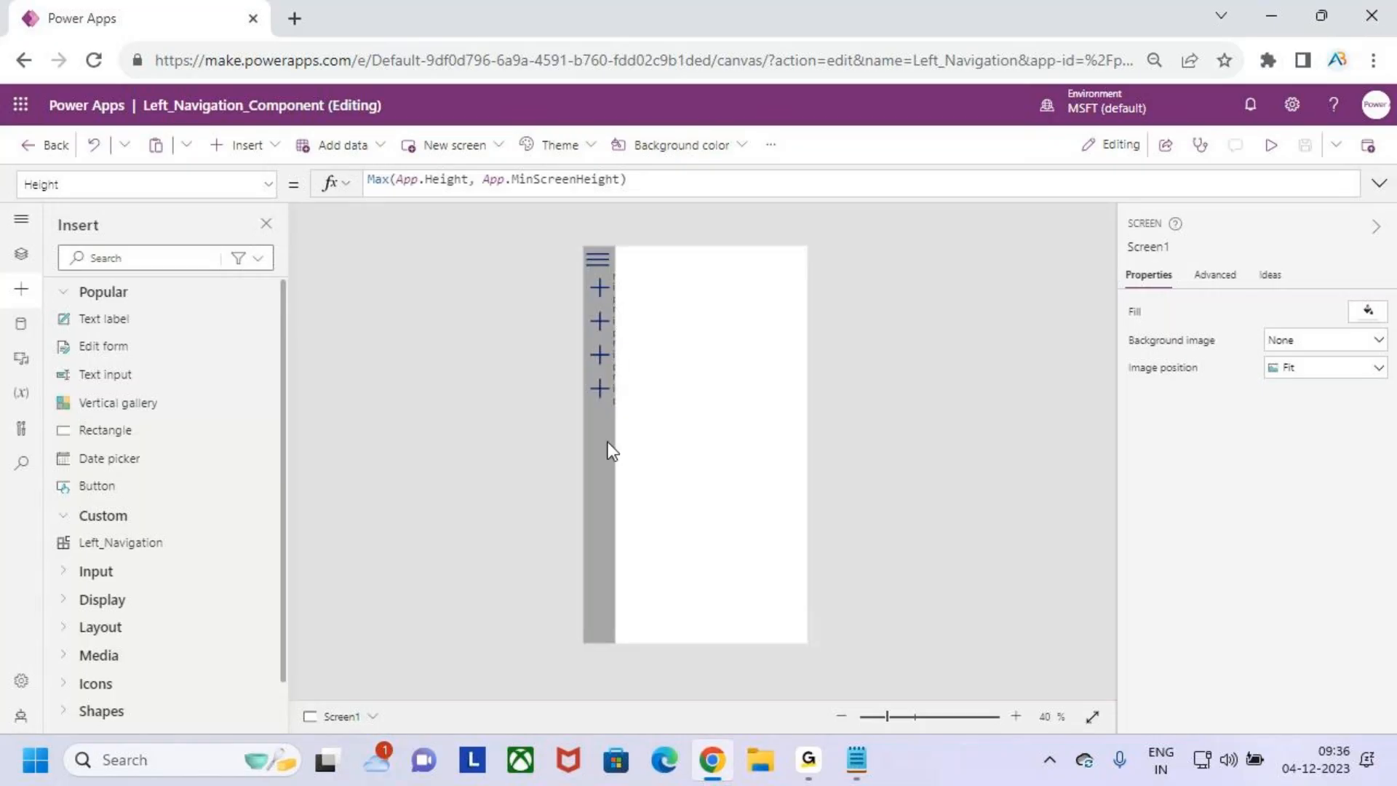
- Reopen the Left_Navigation component's definition and set its gallery label's left padding to 80
click(8, 256)
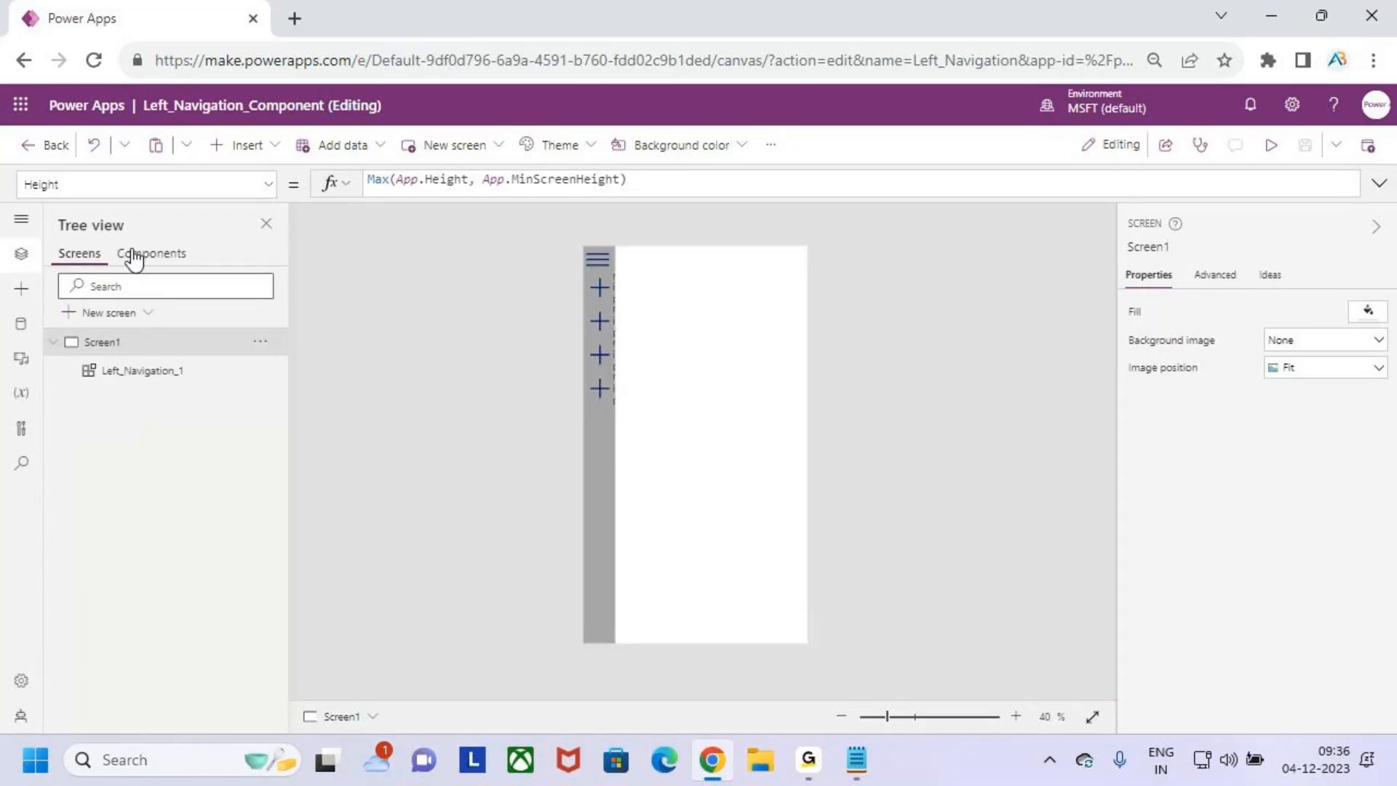
click(155, 254)
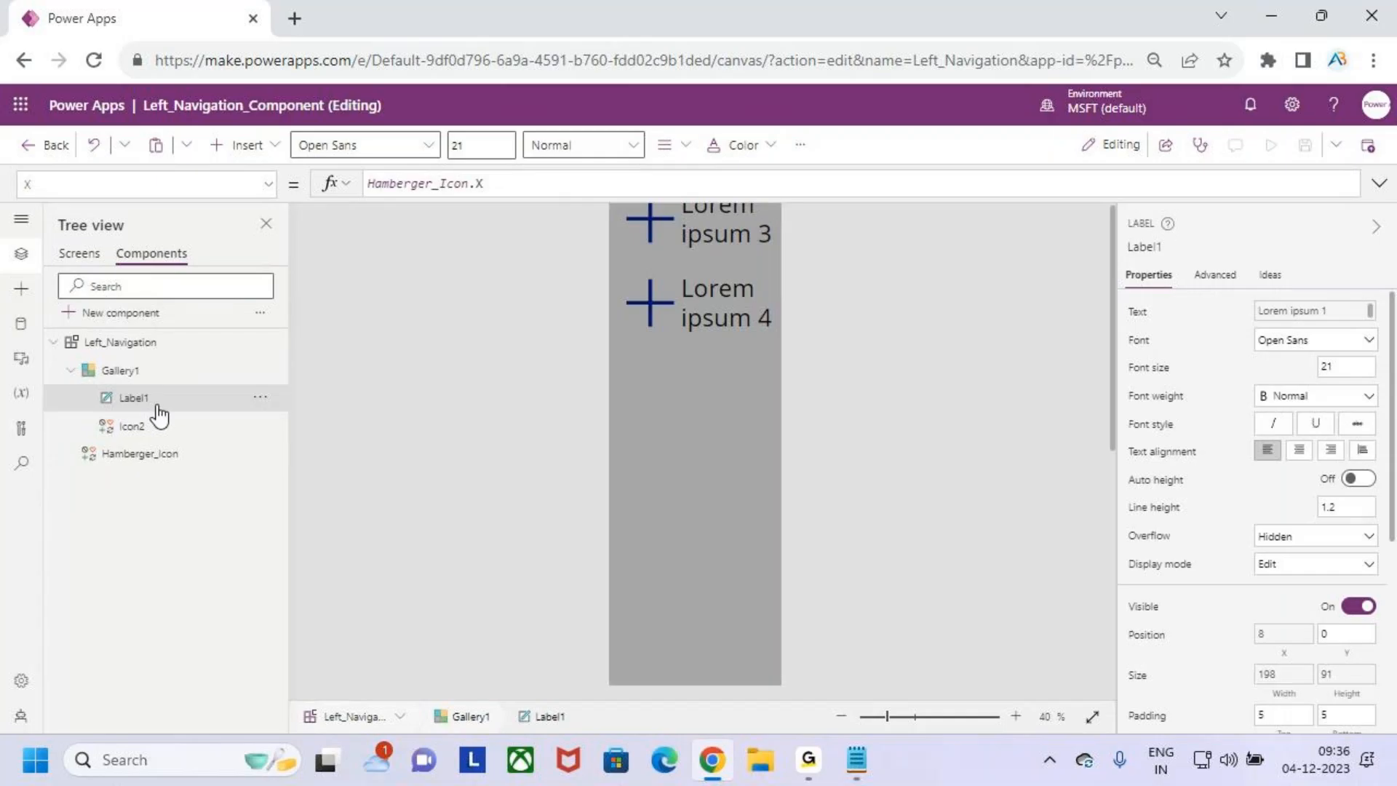
scroll(845, 427, down, 4)
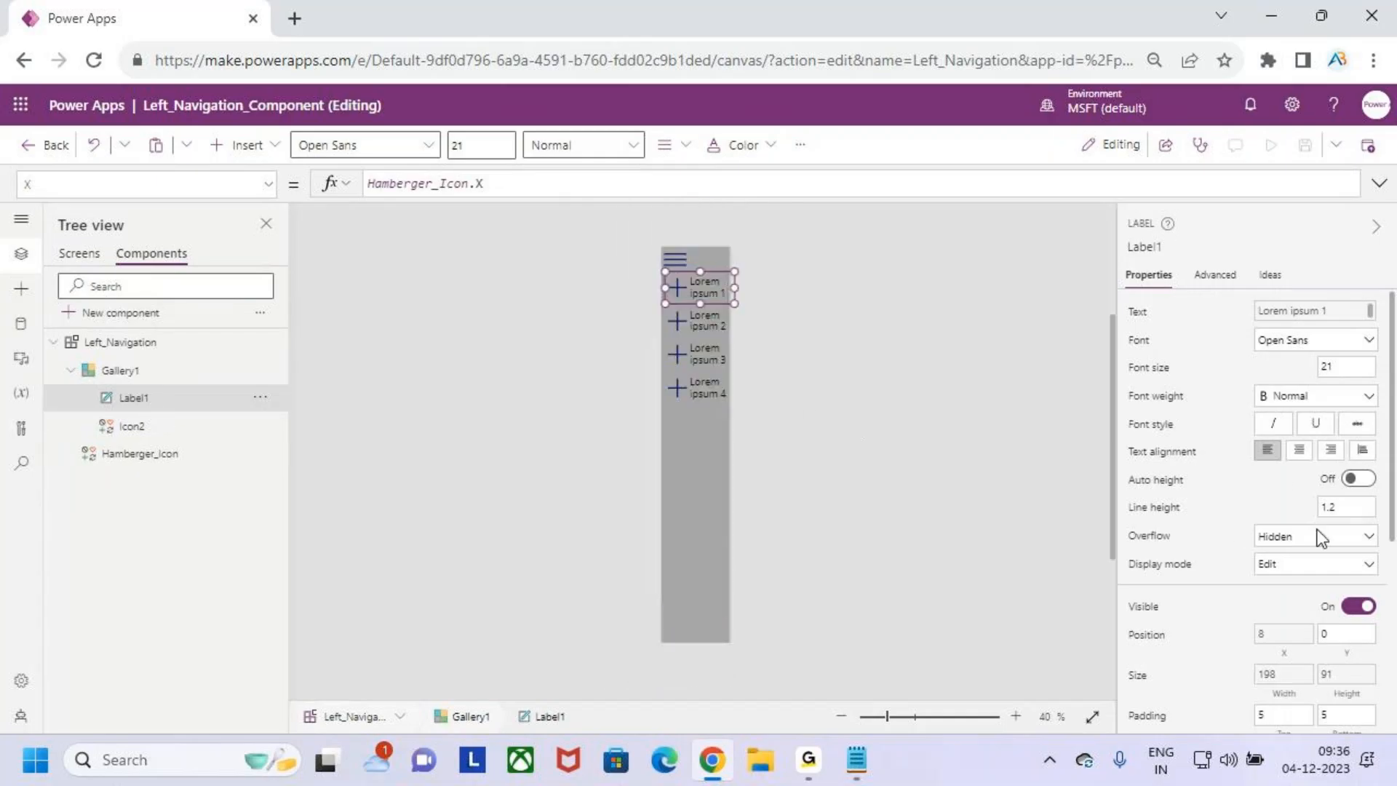
scroll(1315, 583, down, 2)
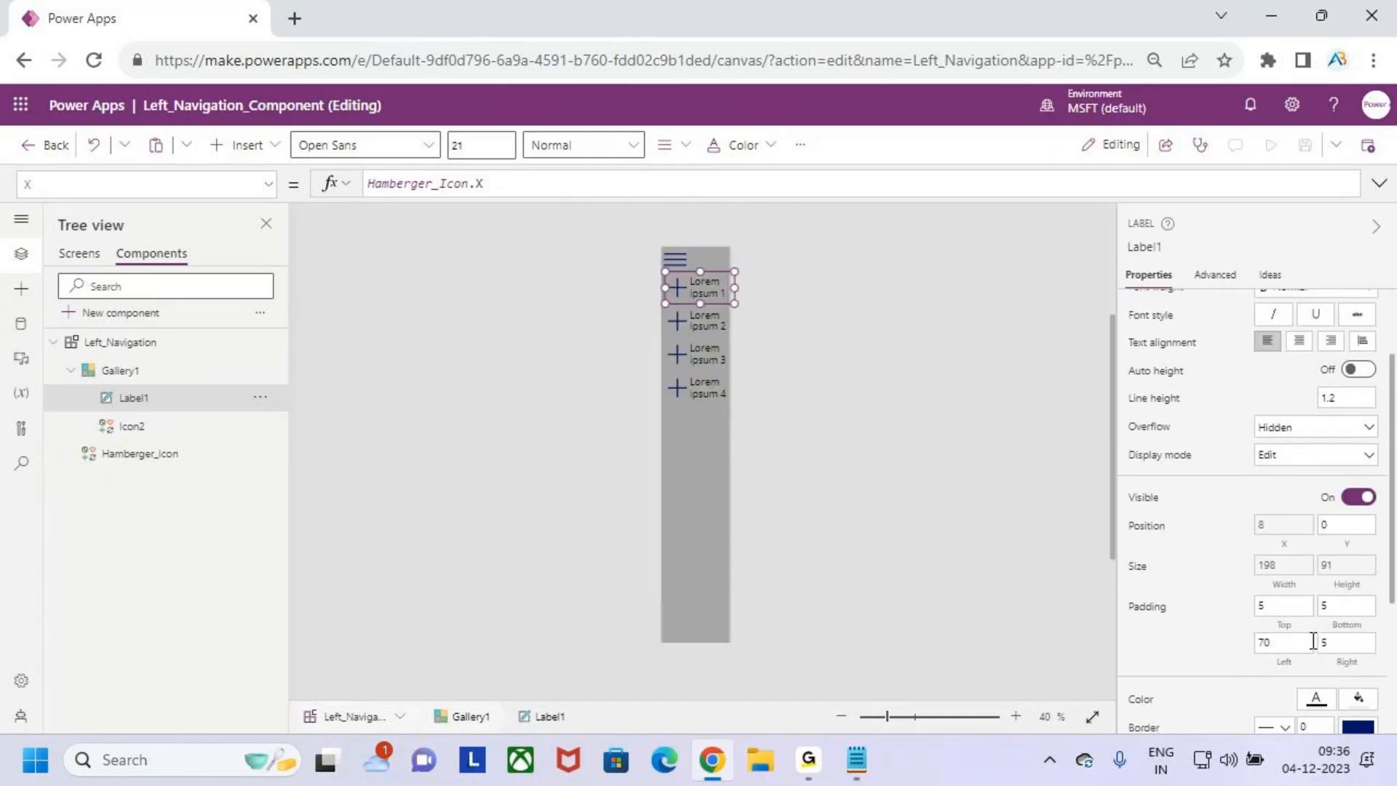
click(1288, 640)
key(BackSpace)
key(BackSpace)
text(80)
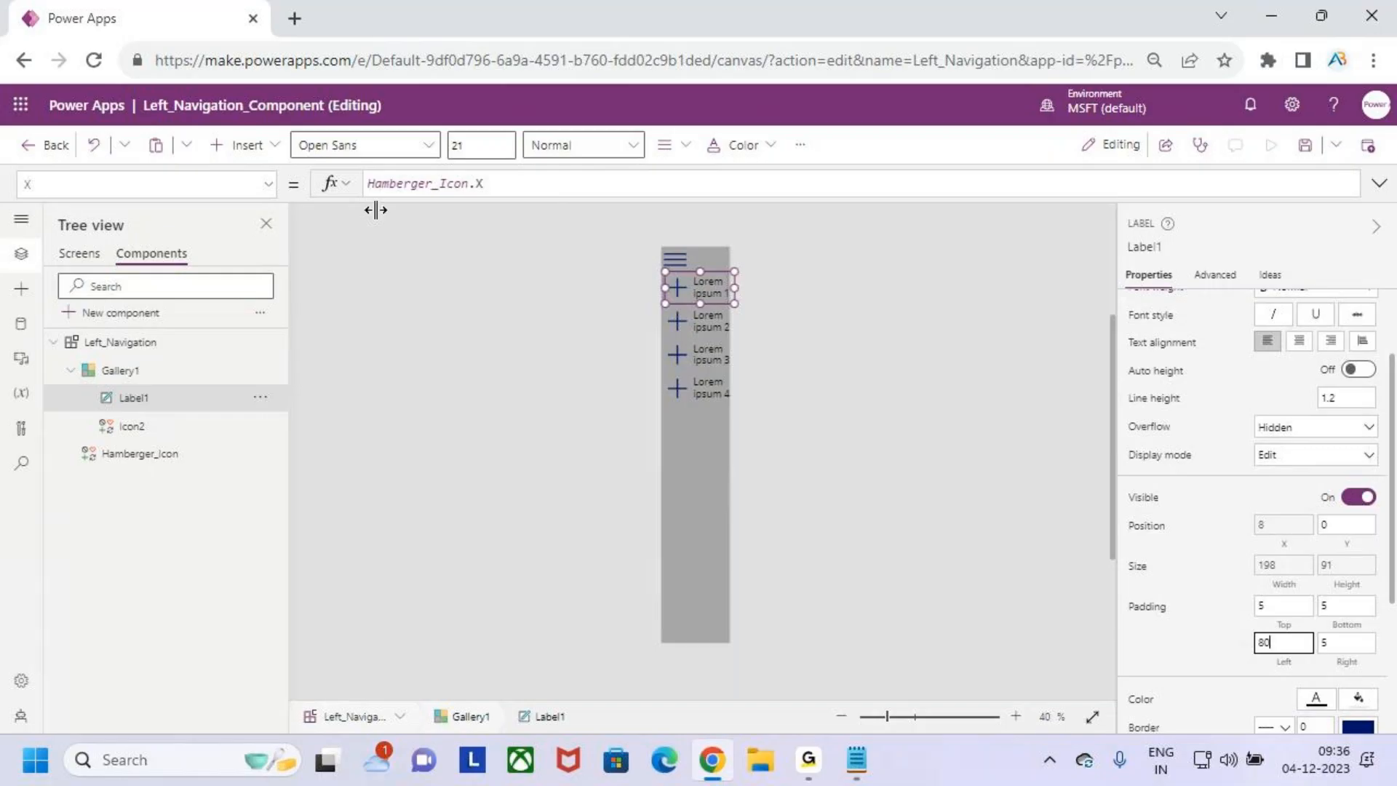
- Save the component library and publish the version with the adjusted label padding
click(1305, 149)
click(1360, 153)
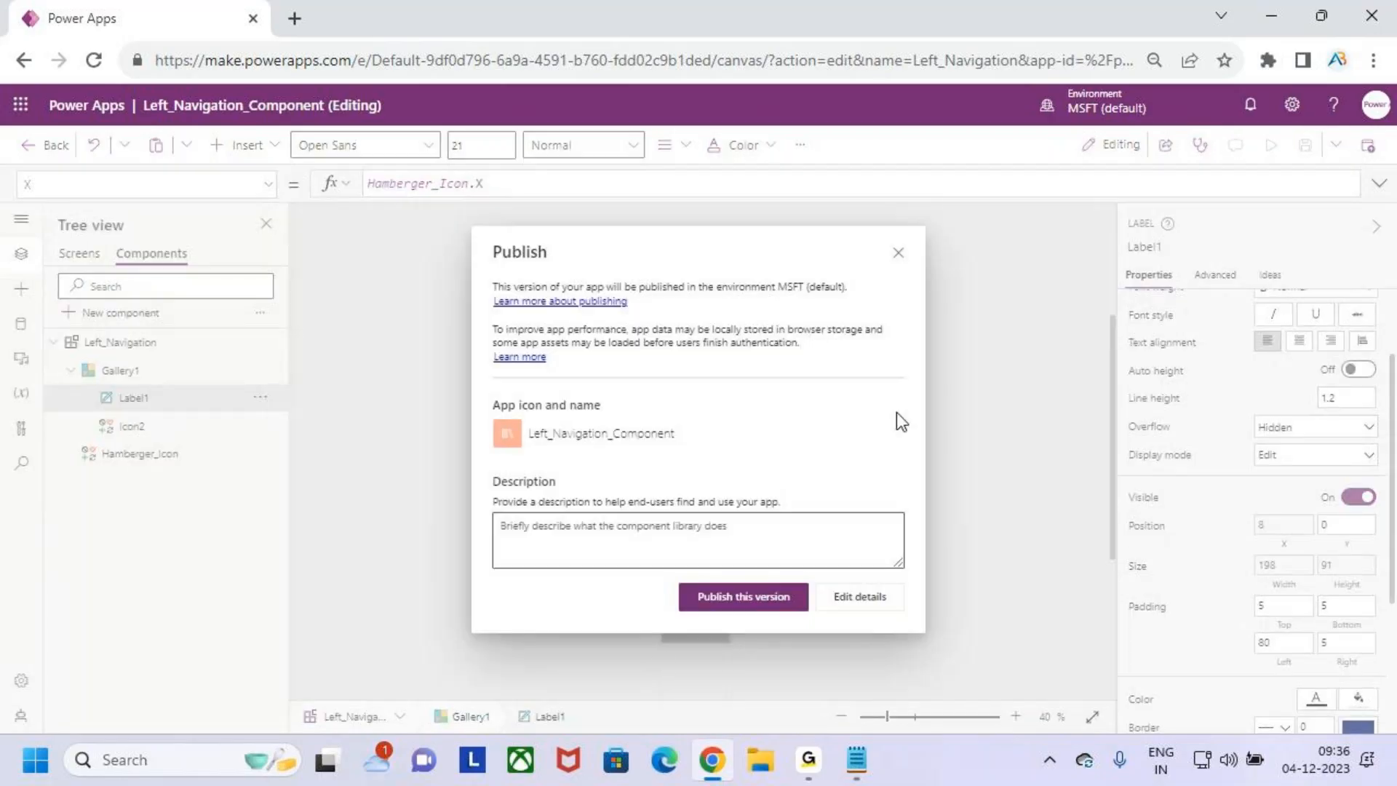
click(744, 603)
- Preview Screen1 again and expand the navigation menu to check the spacing between icons and labels
click(71, 253)
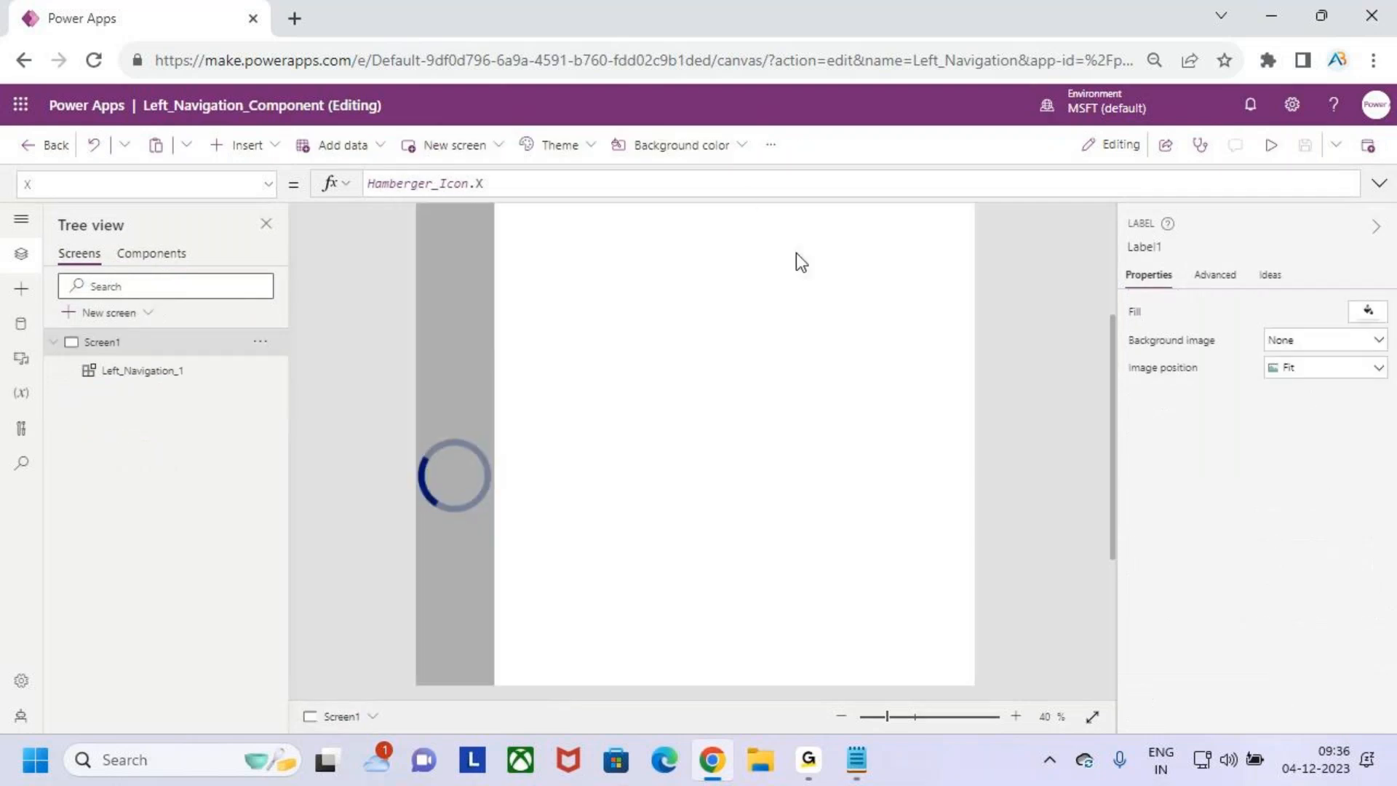
click(1271, 147)
click(579, 198)
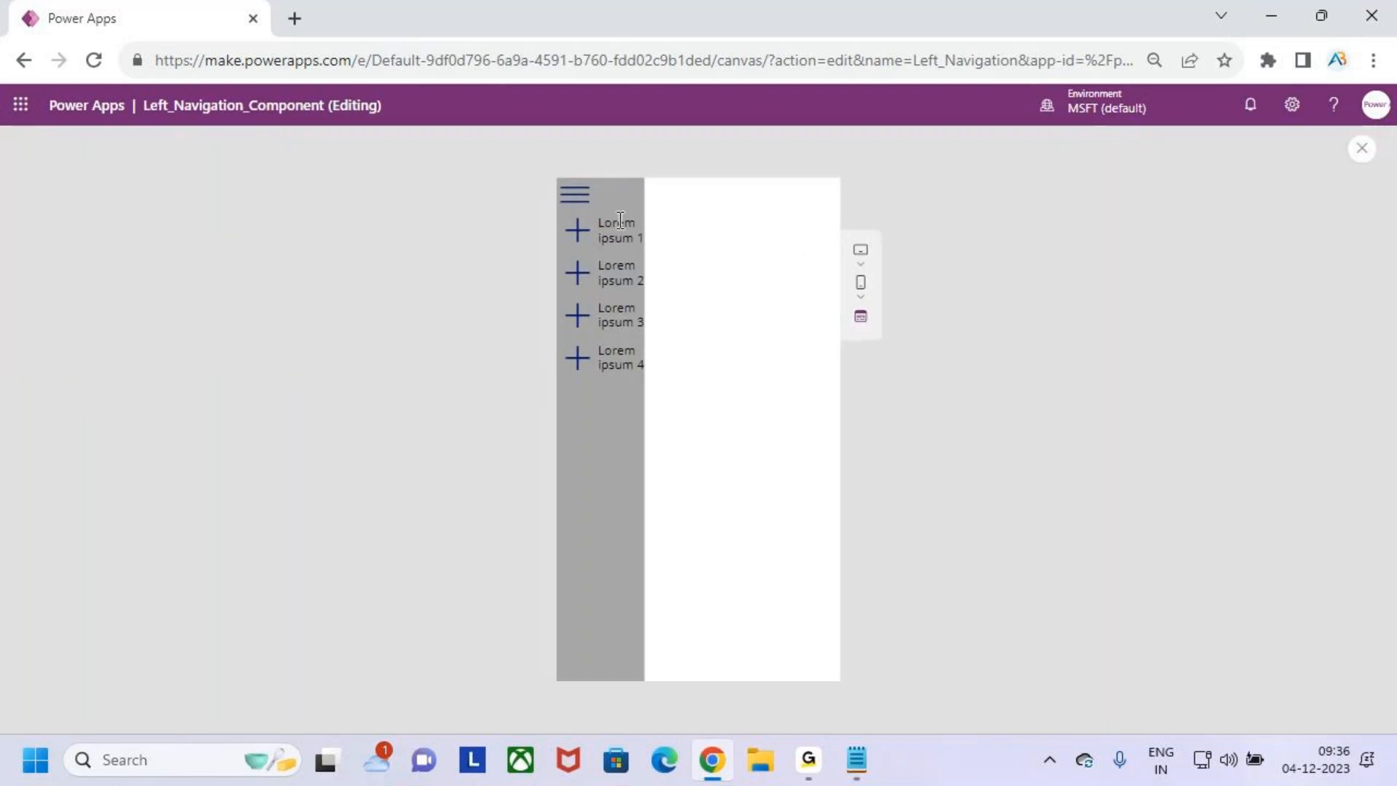
- Collapse the navigation menu, exit the preview, and test the hamburger icon by expanding and collapsing the menu on the Screen1 canvas
click(573, 204)
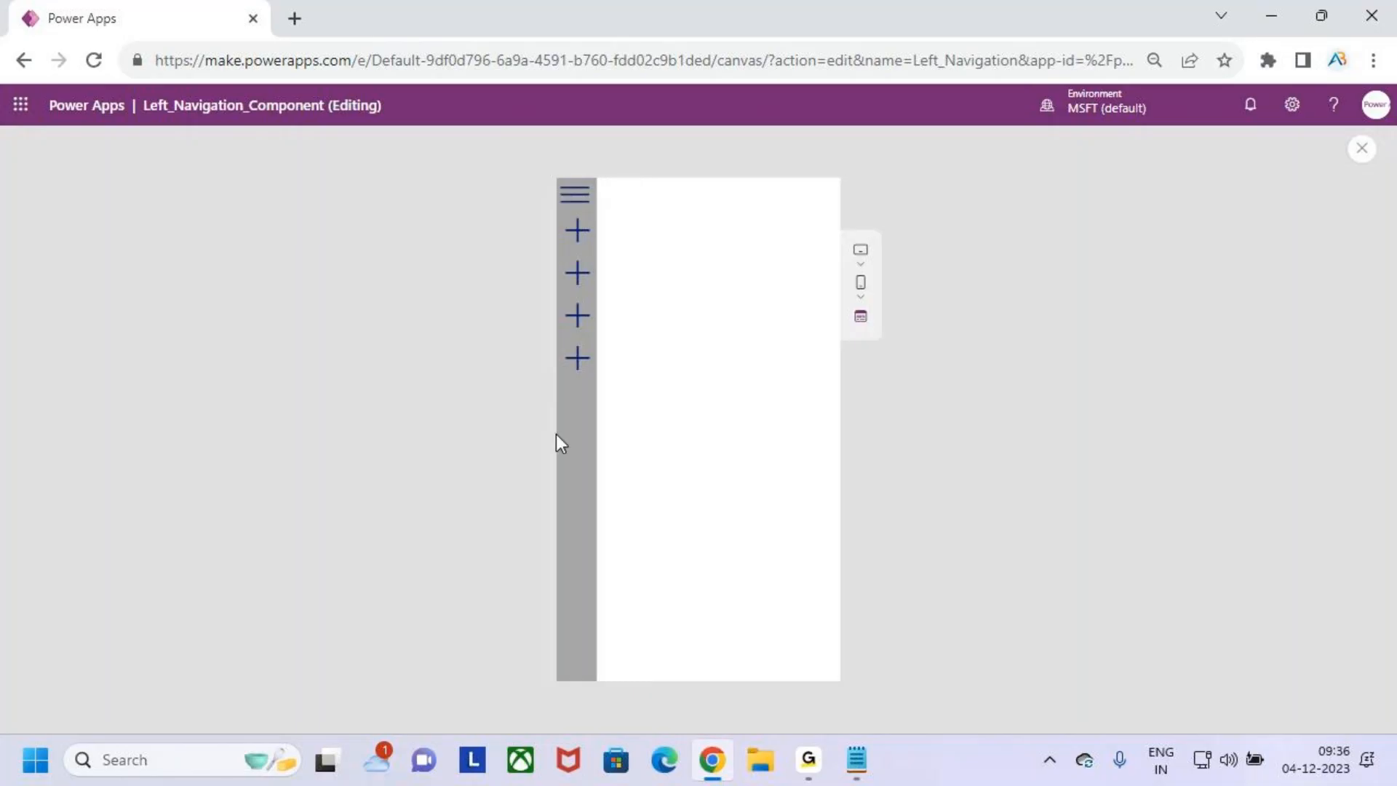
click(1362, 150)
click(859, 494)
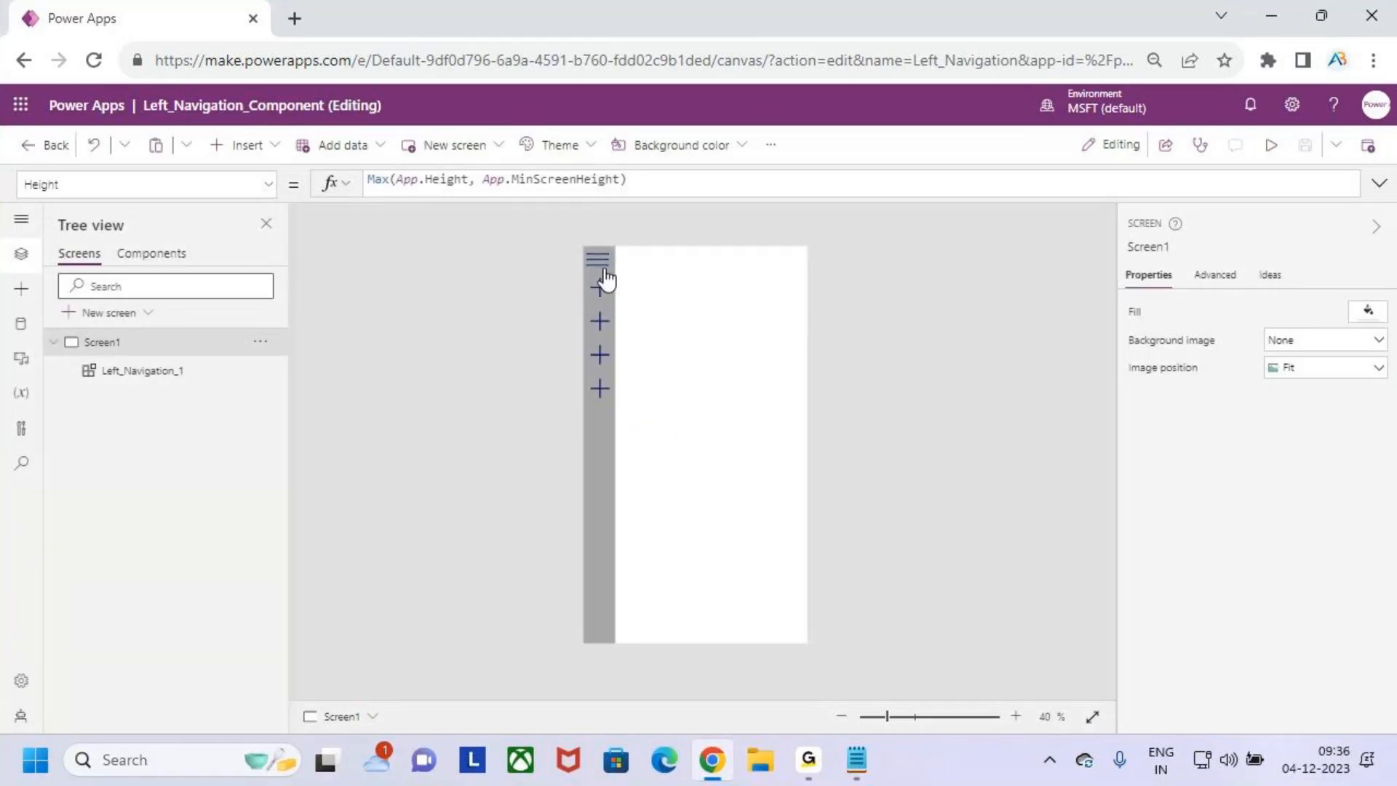
alt+click(603, 268)
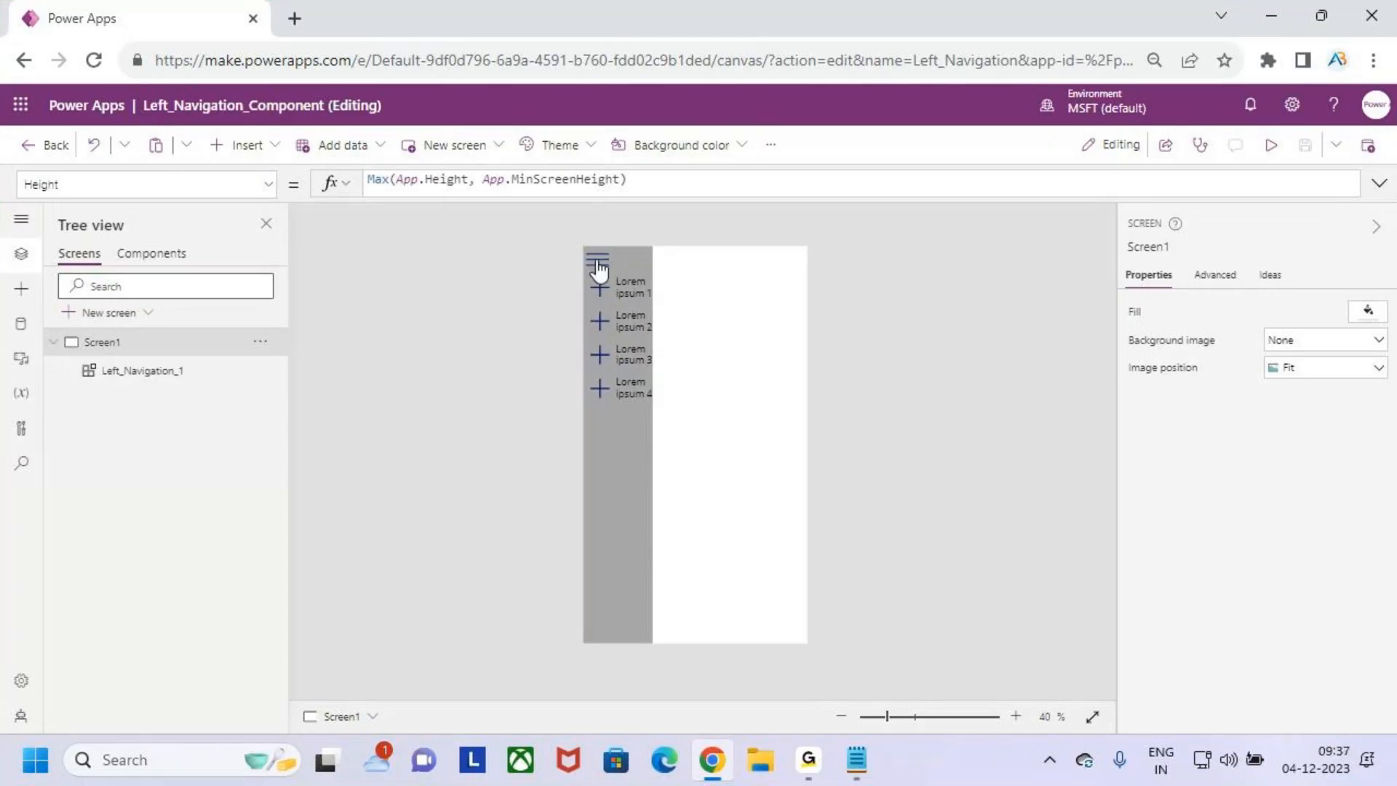
alt+click(597, 268)
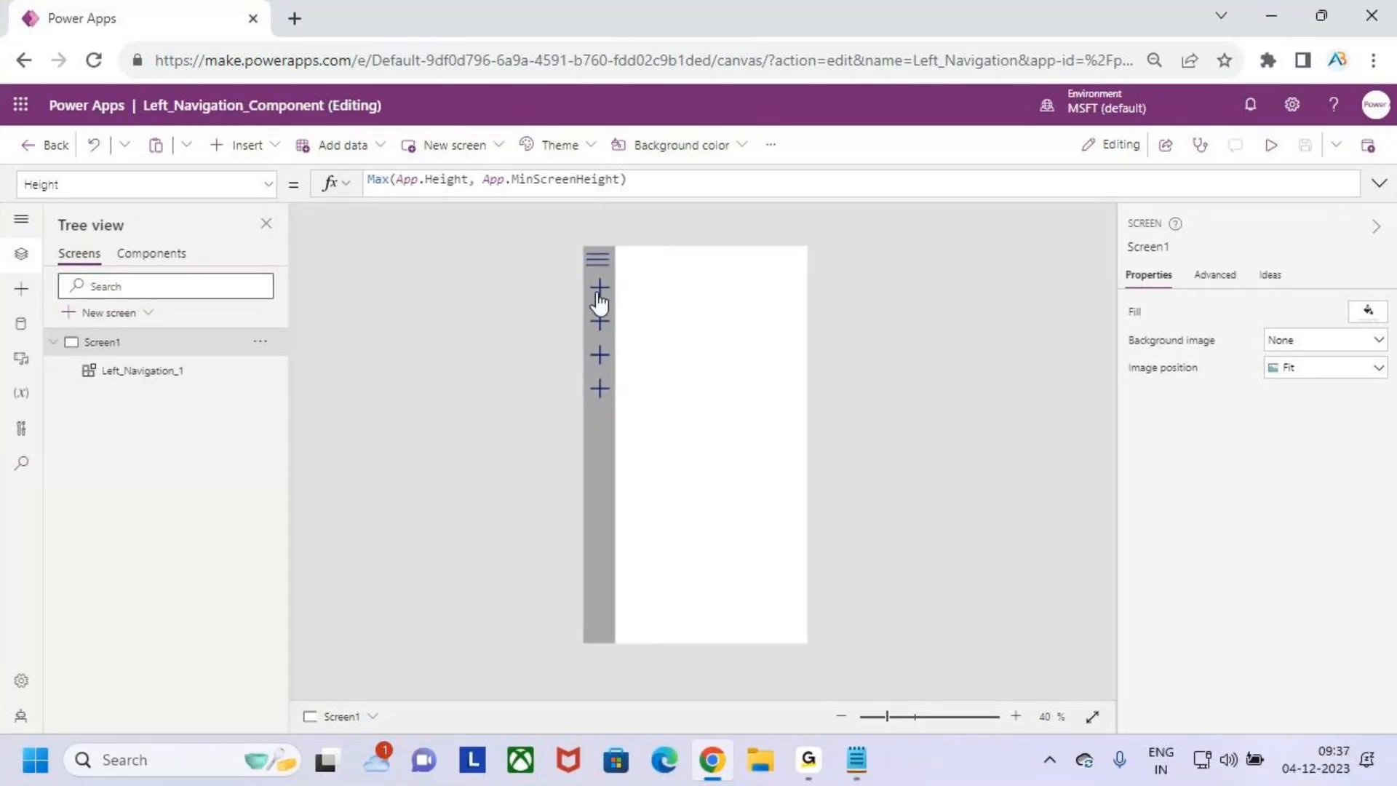
- Reopen the Left_Navigation component's definition and select its gallery with the whole component in view
click(164, 254)
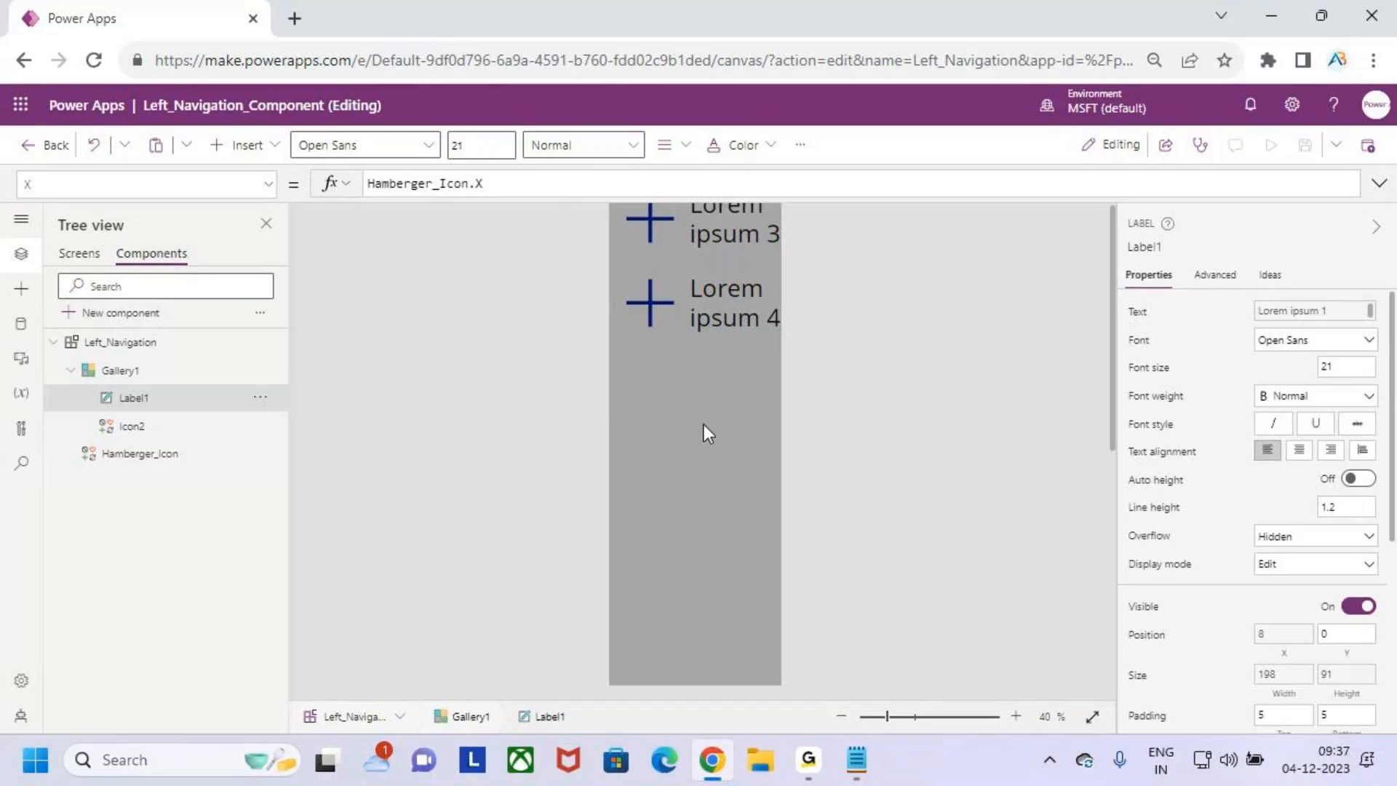
click(705, 434)
scroll(762, 390, down, 1)
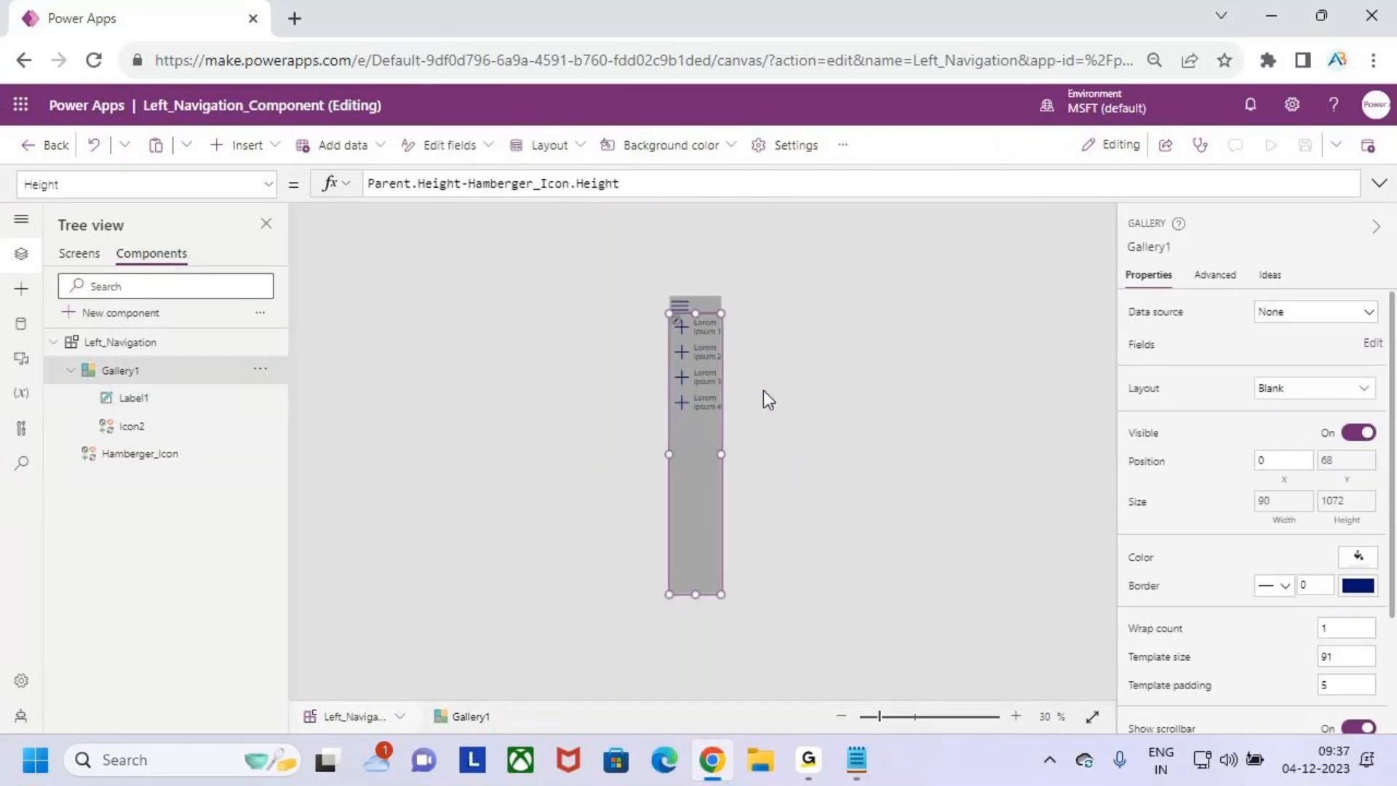
scroll(762, 389, up, 1)
key(ctrl+2)
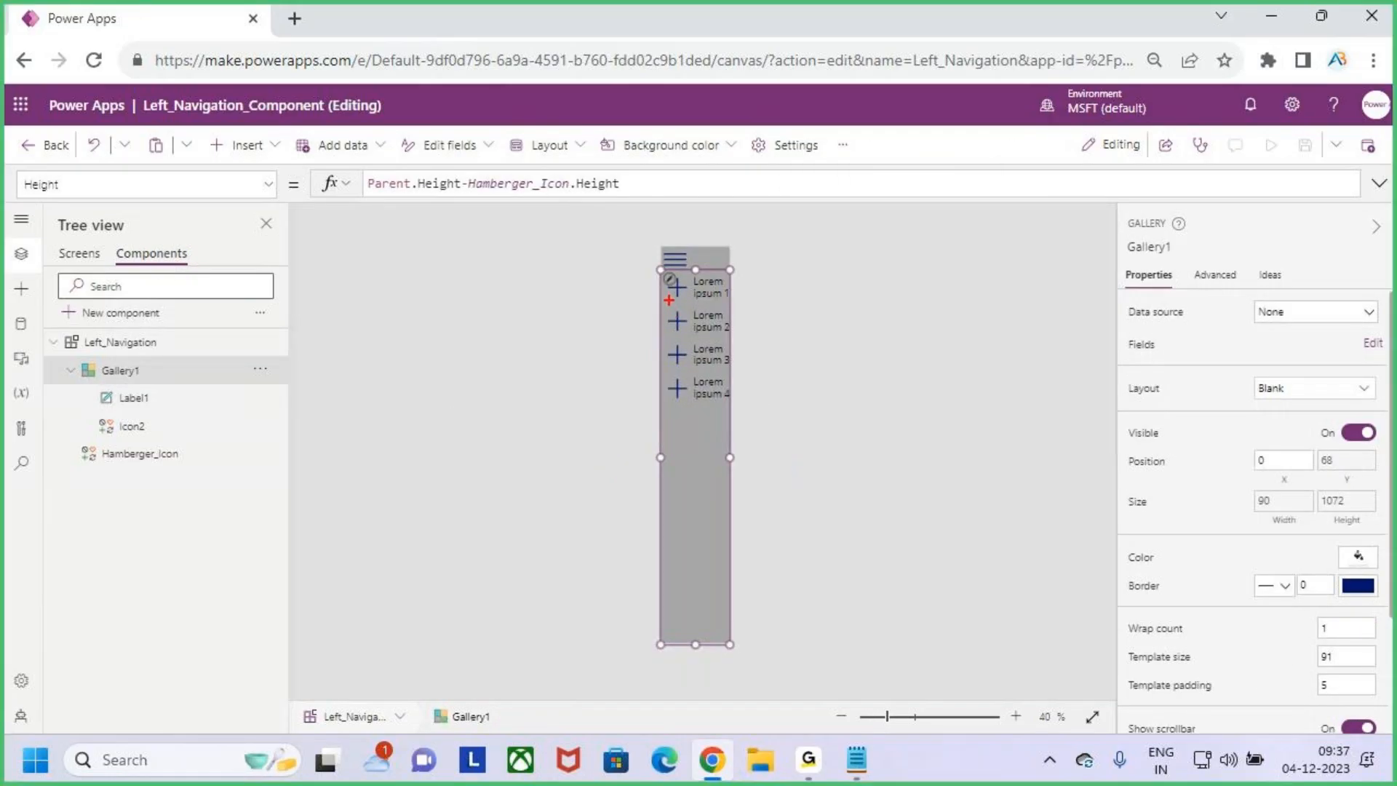
drag(670, 295, 624, 327)
drag(718, 291, 746, 235)
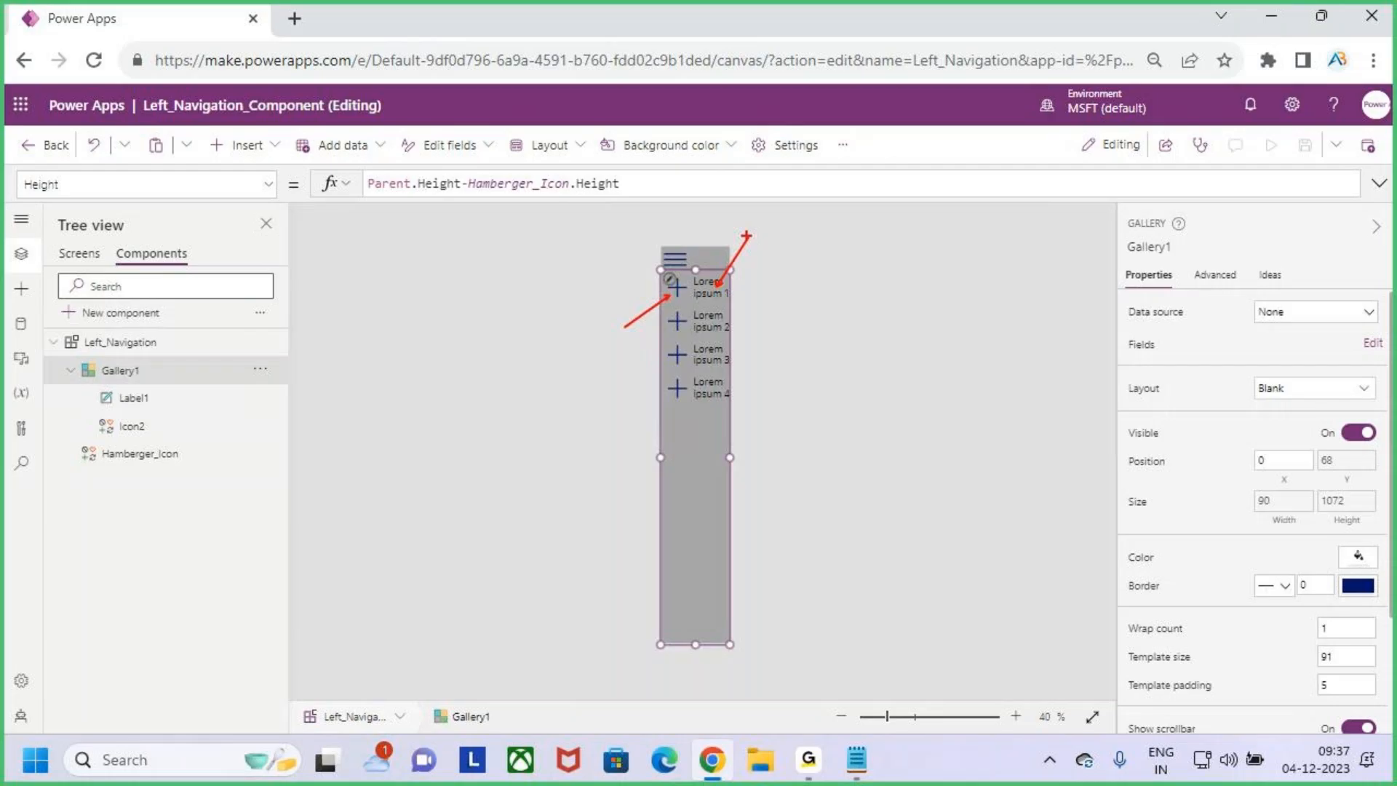
- Select the Left_Navigation component itself and start a new custom property for it
key(Escape)
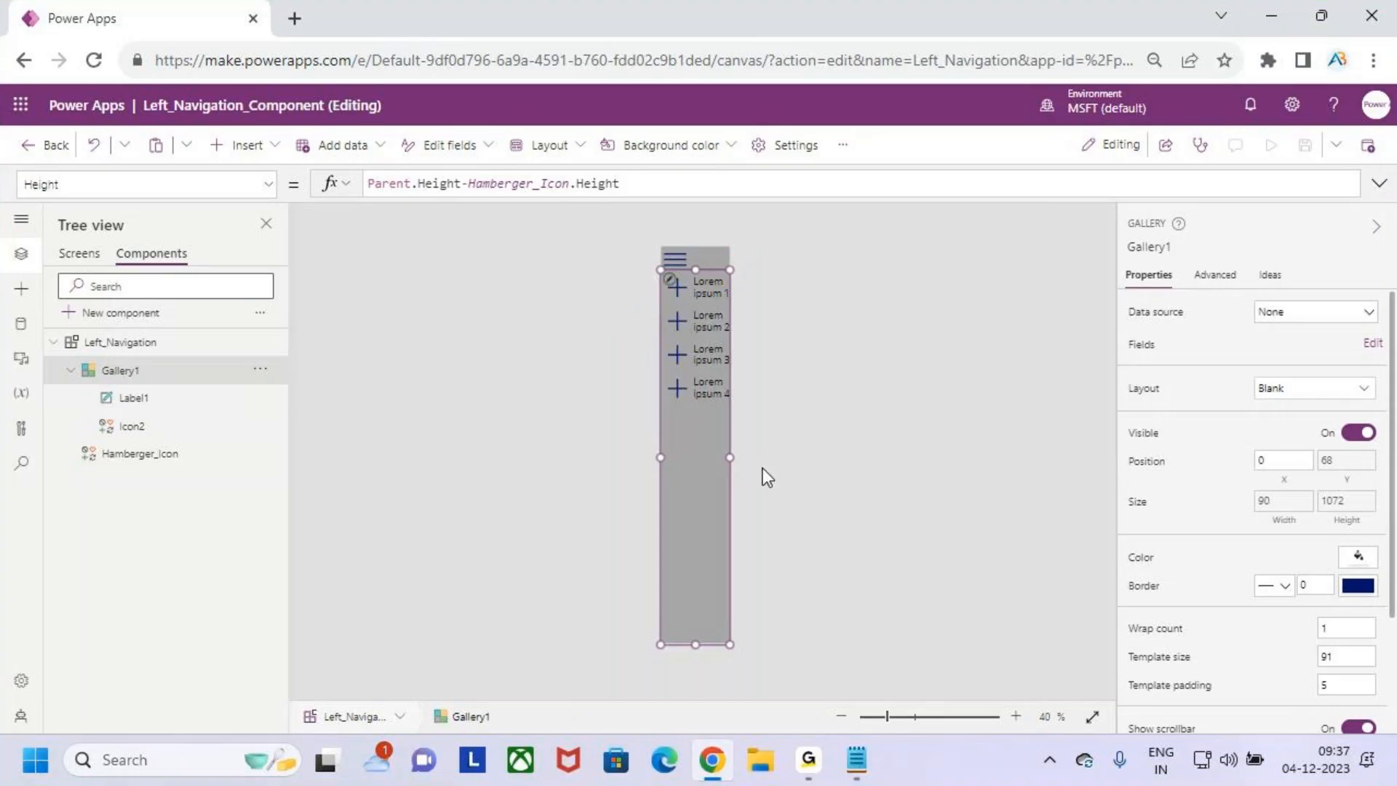
click(866, 492)
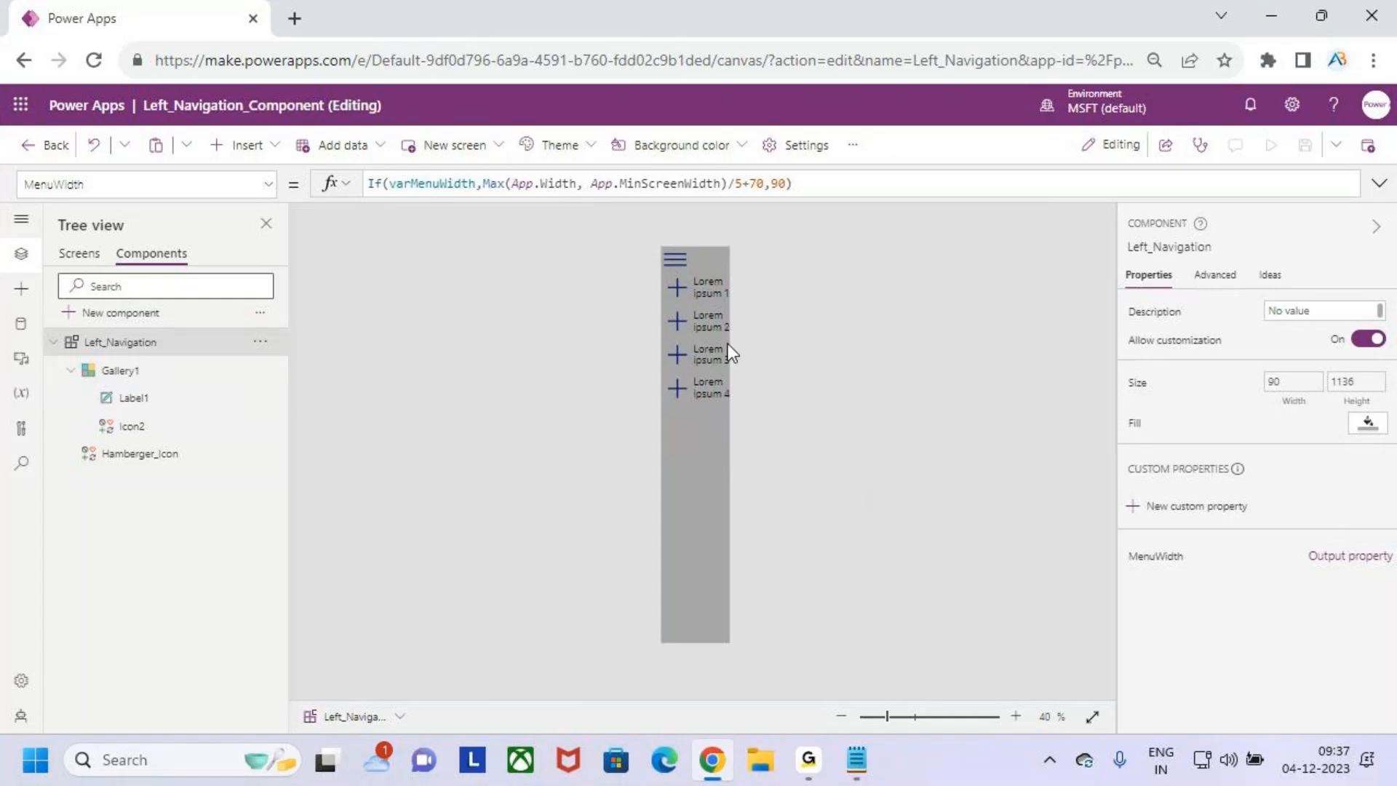
key(ctrl+2)
mouse_move(672, 292)
mouse_down()
mouse_move(643, 277)
mouse_move(747, 250)
mouse_up()
key(Escape)
click(1180, 524)
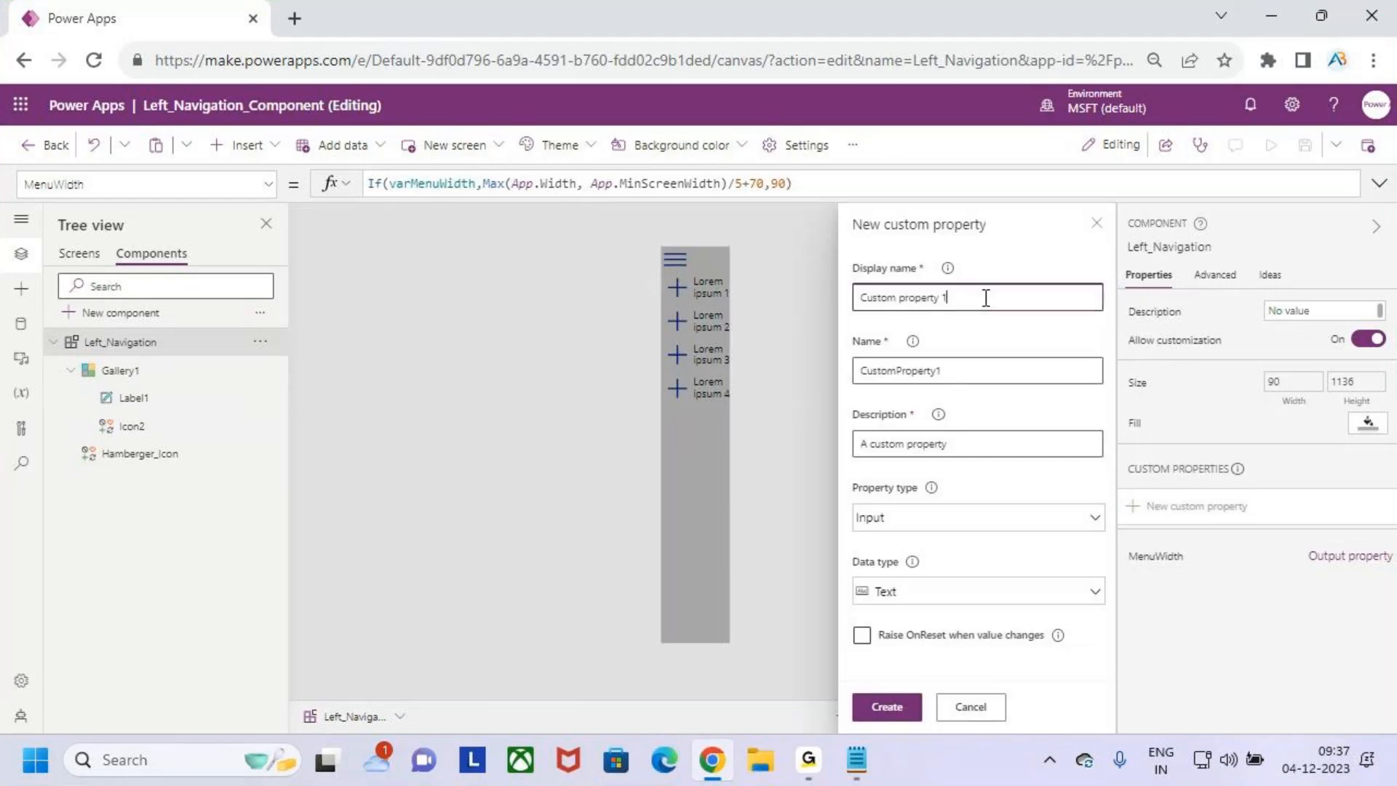
- Set the new custom property's display name and name to NavItems
drag(949, 297, 853, 295)
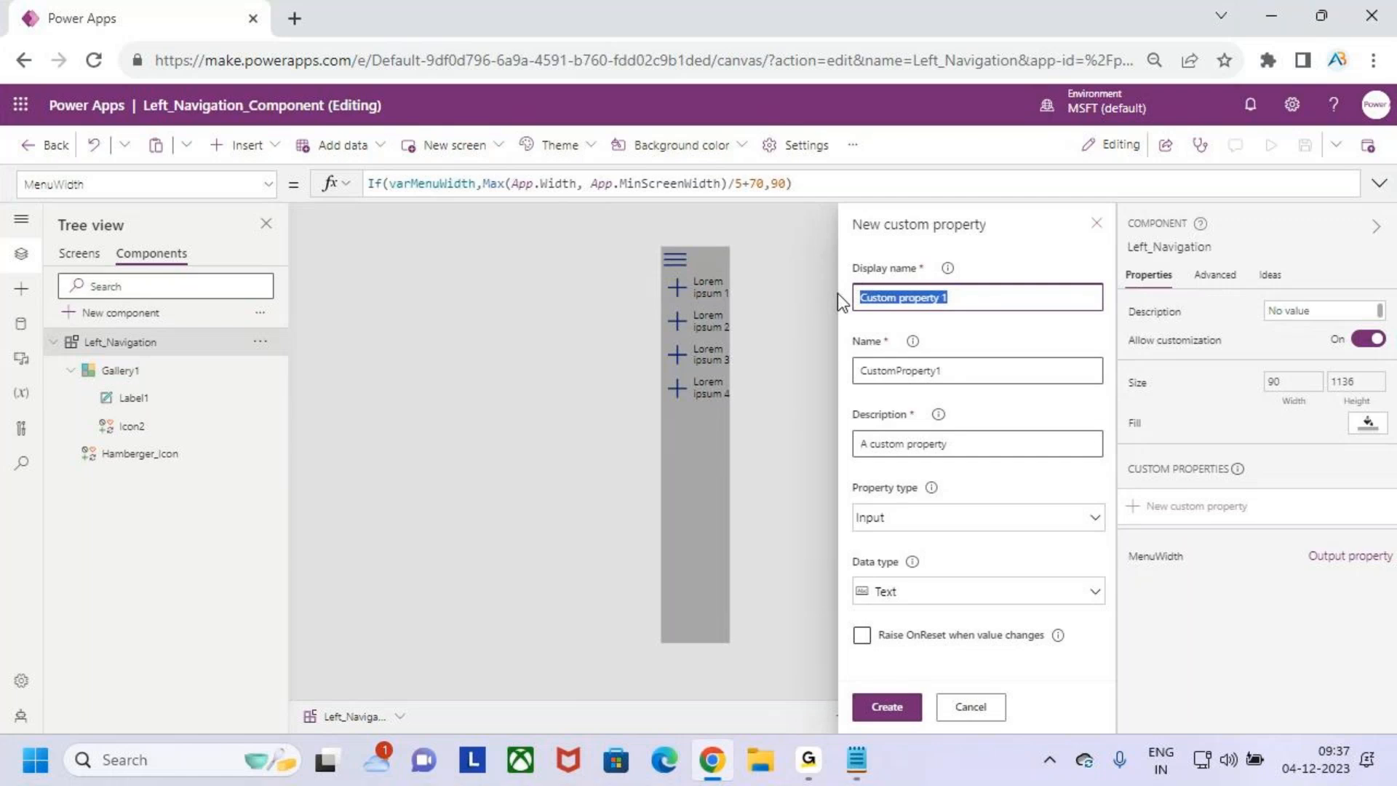
key(ctrl+2)
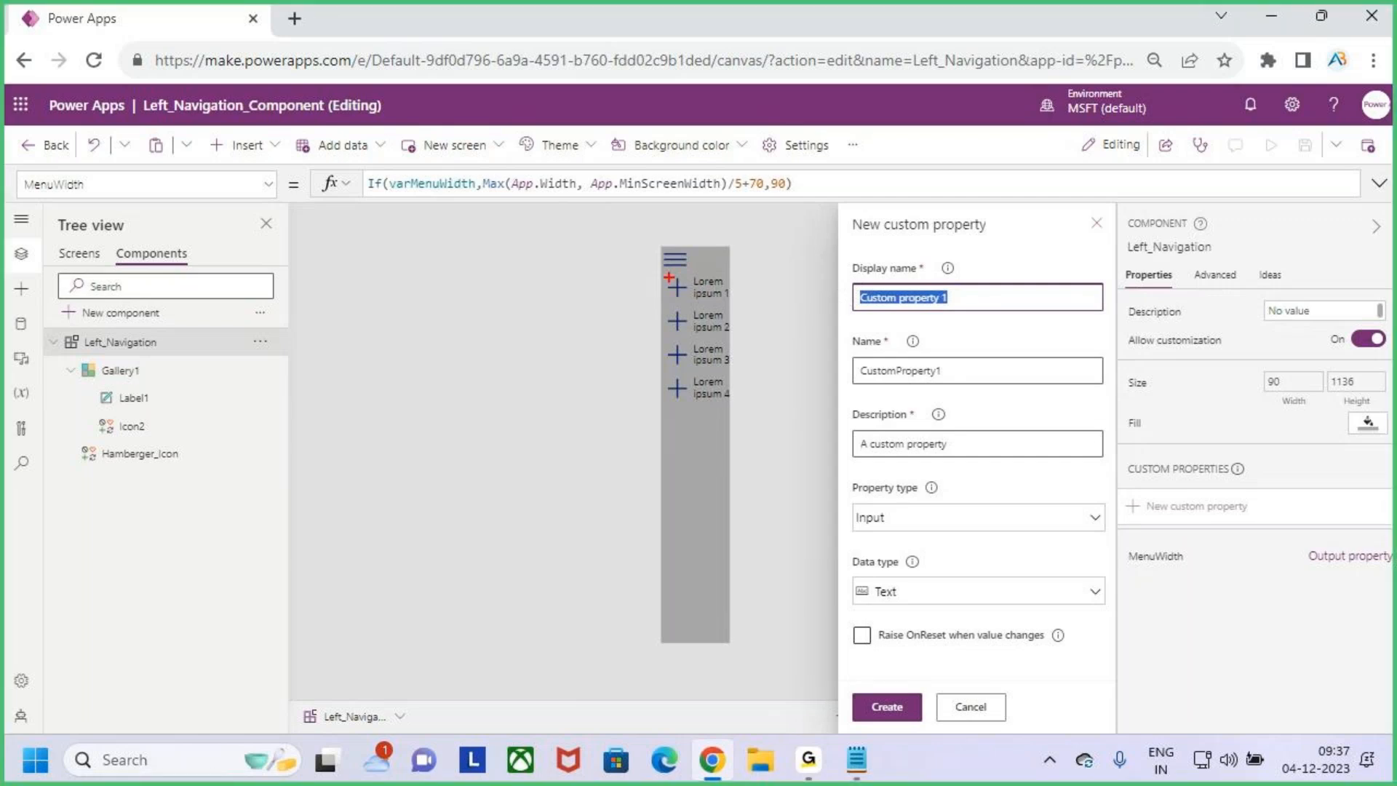
drag(661, 271, 737, 413)
key(Escape)
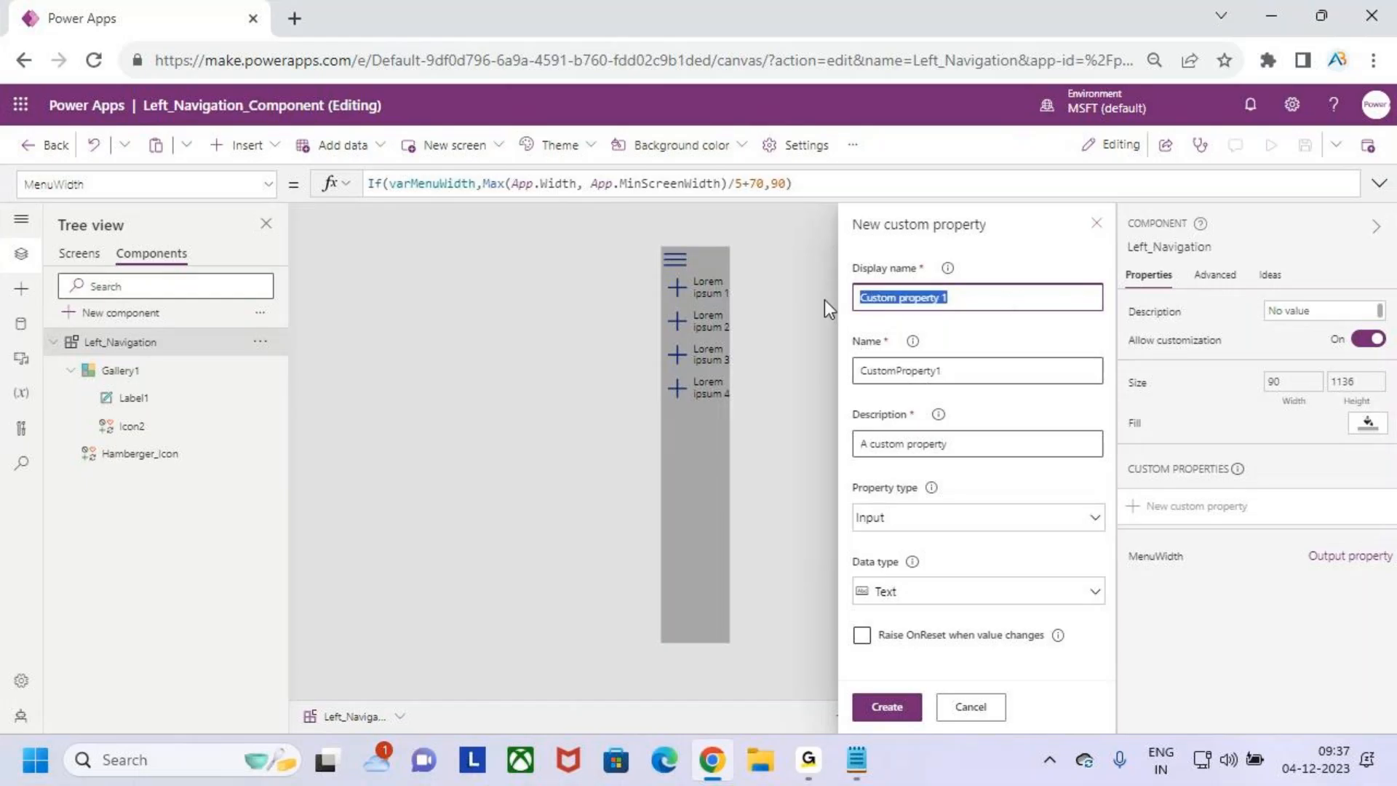
text(Navi)
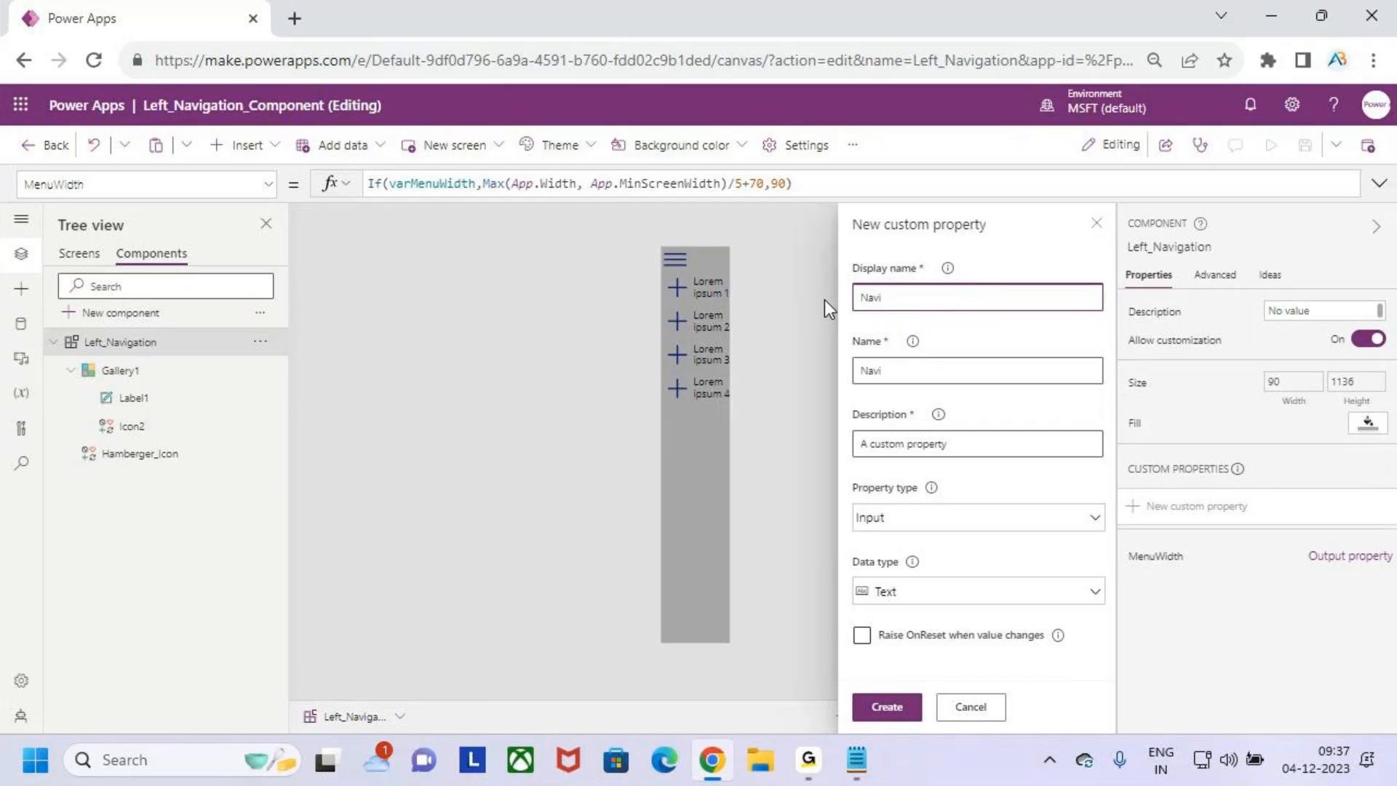
text(tems)
- Create NavItems as an Input property with the Table data type
click(955, 523)
click(987, 570)
click(984, 595)
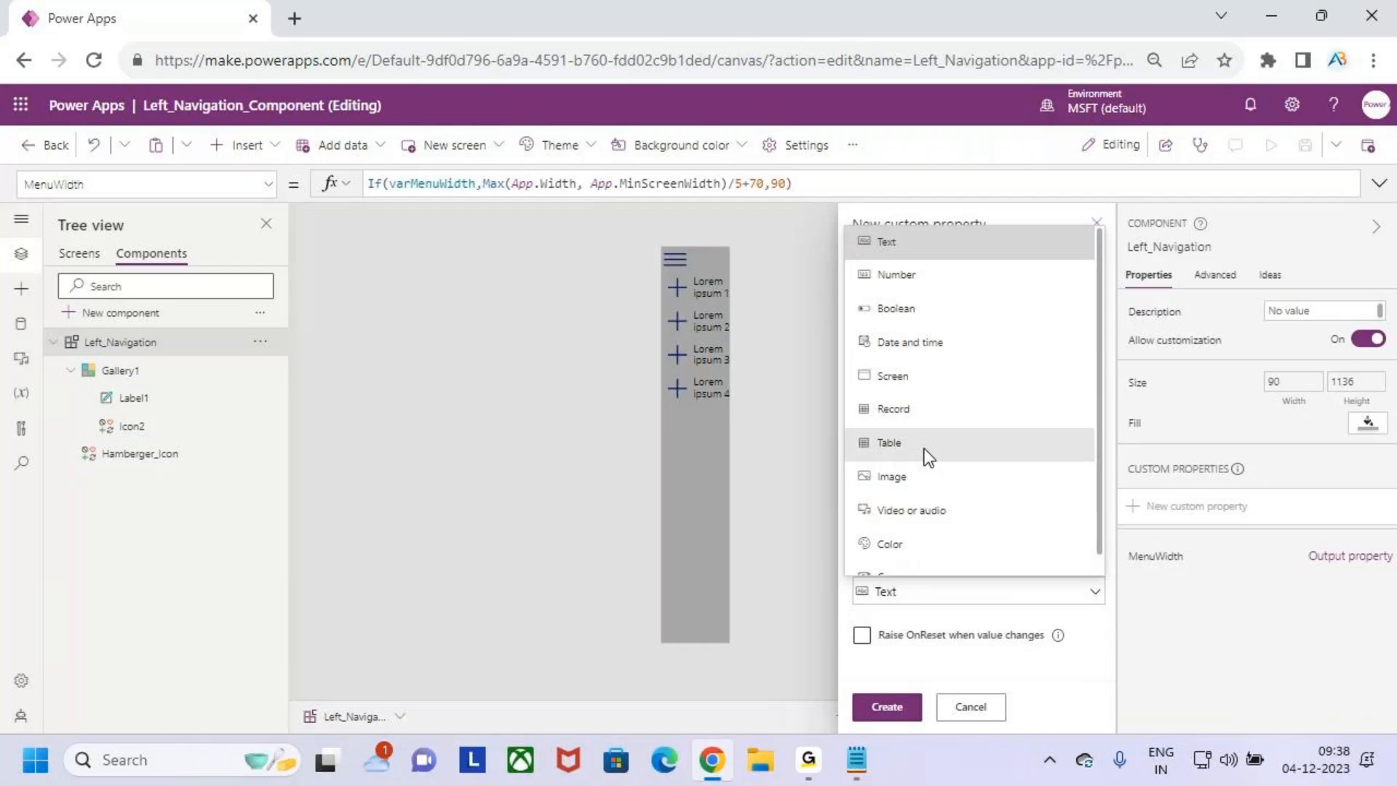
click(924, 448)
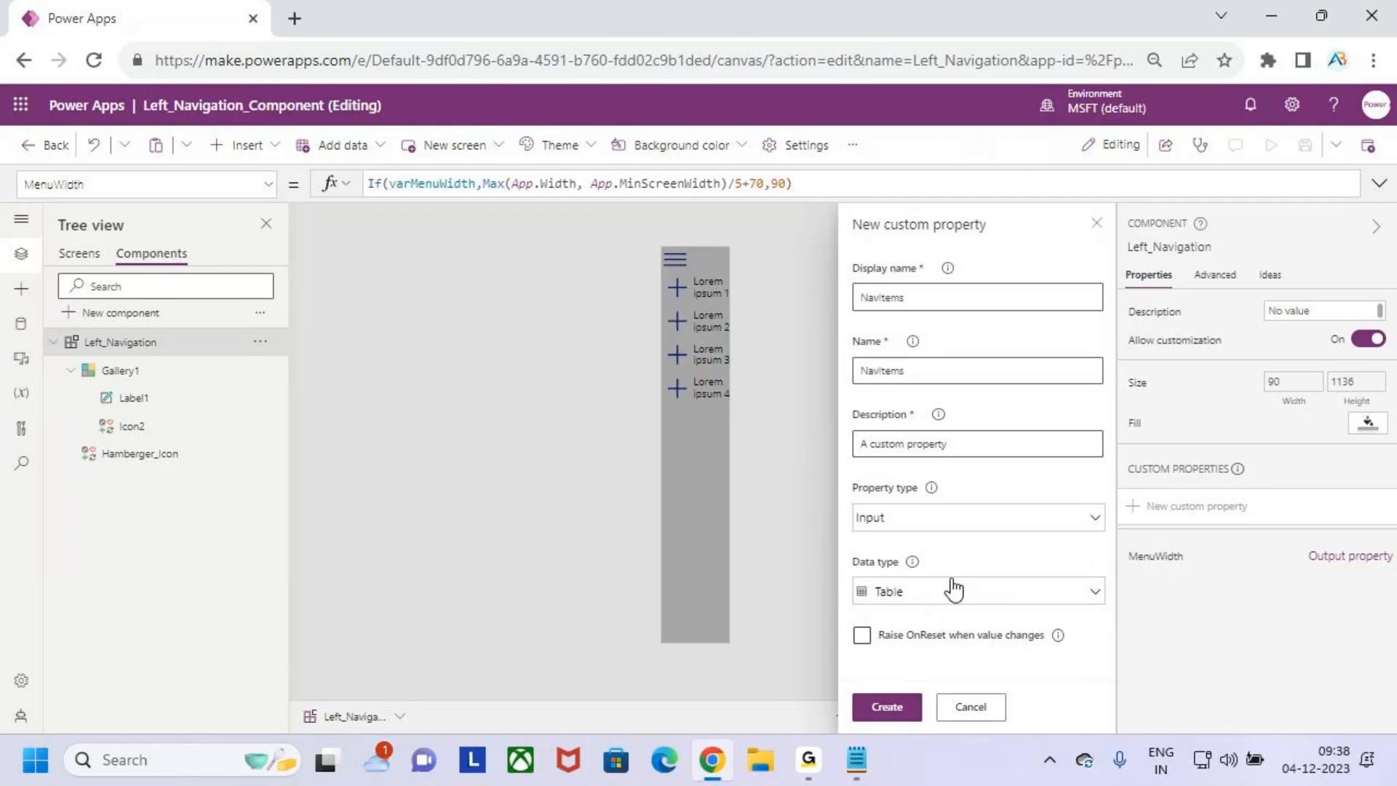
click(886, 705)
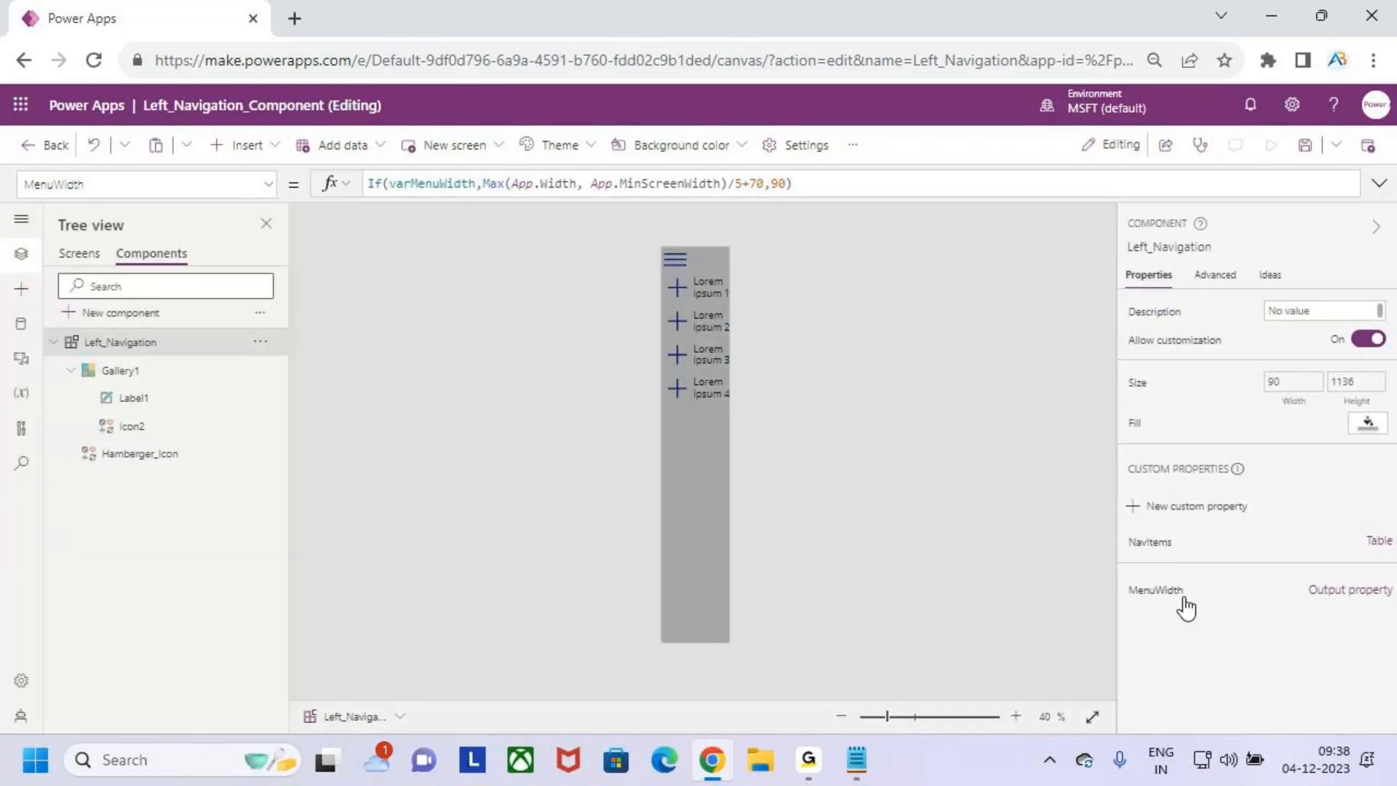
key(ctrl+2)
drag(1120, 525, 1186, 557)
drag(1337, 553, 1371, 542)
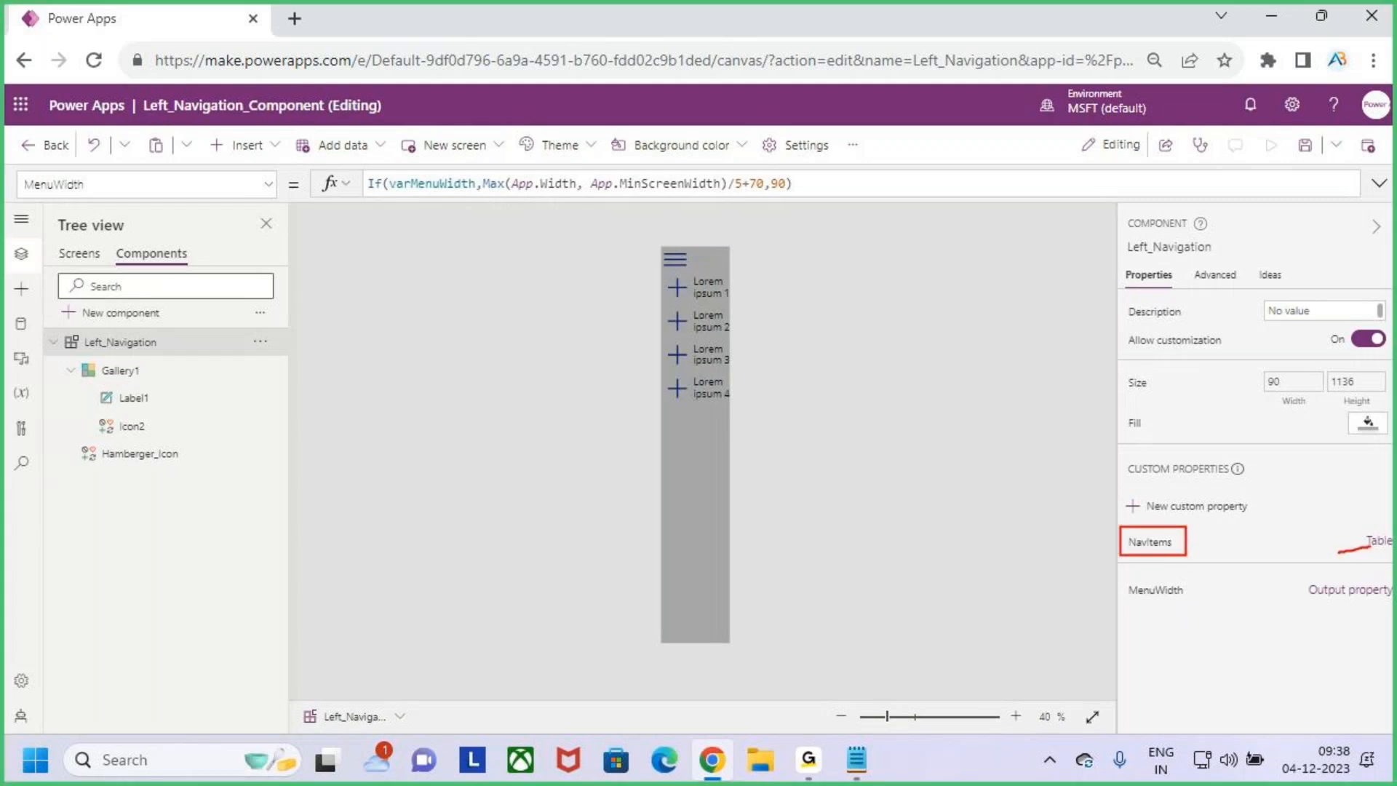
key(Escape)
- Open the NavItems property's default table formula in the expanded formula editor and format it over several lines
click(1150, 544)
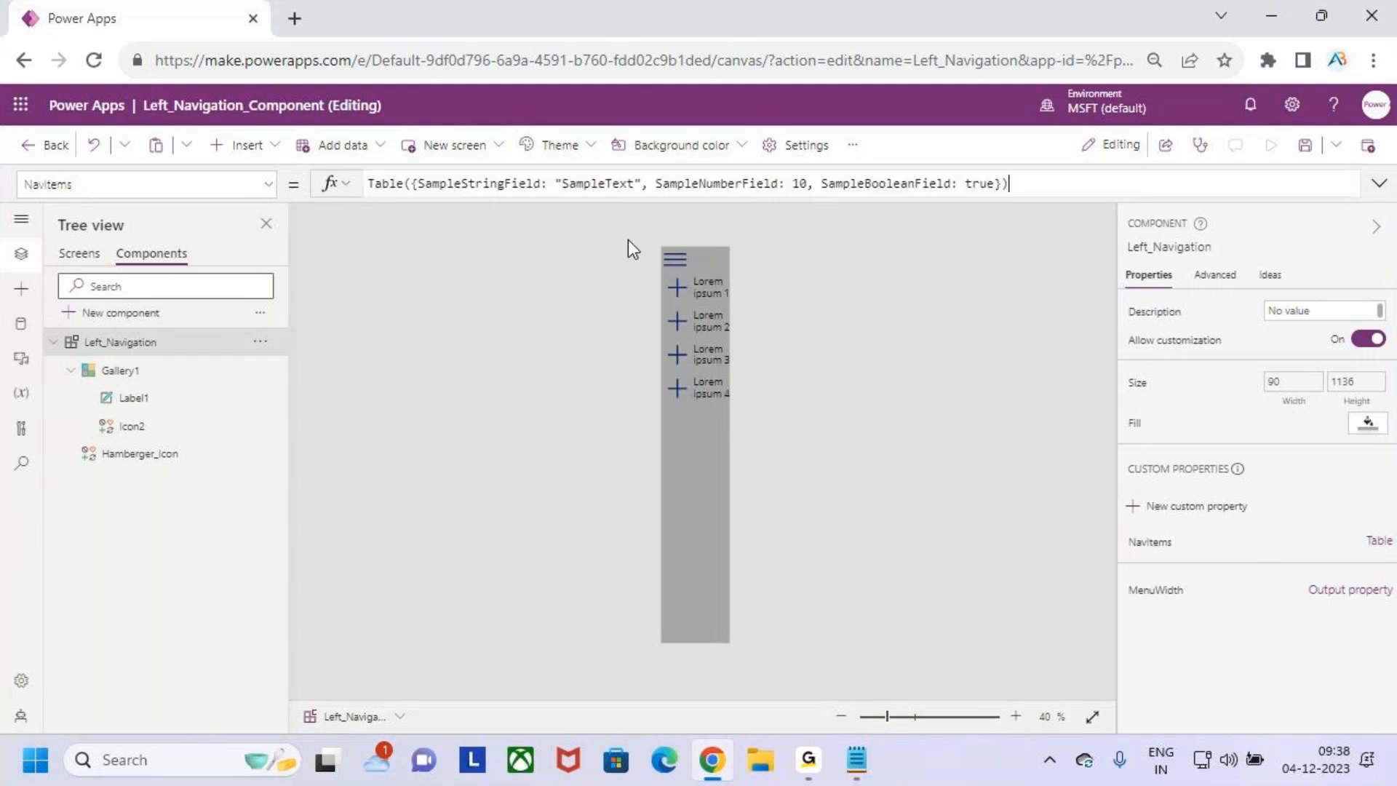
click(1379, 183)
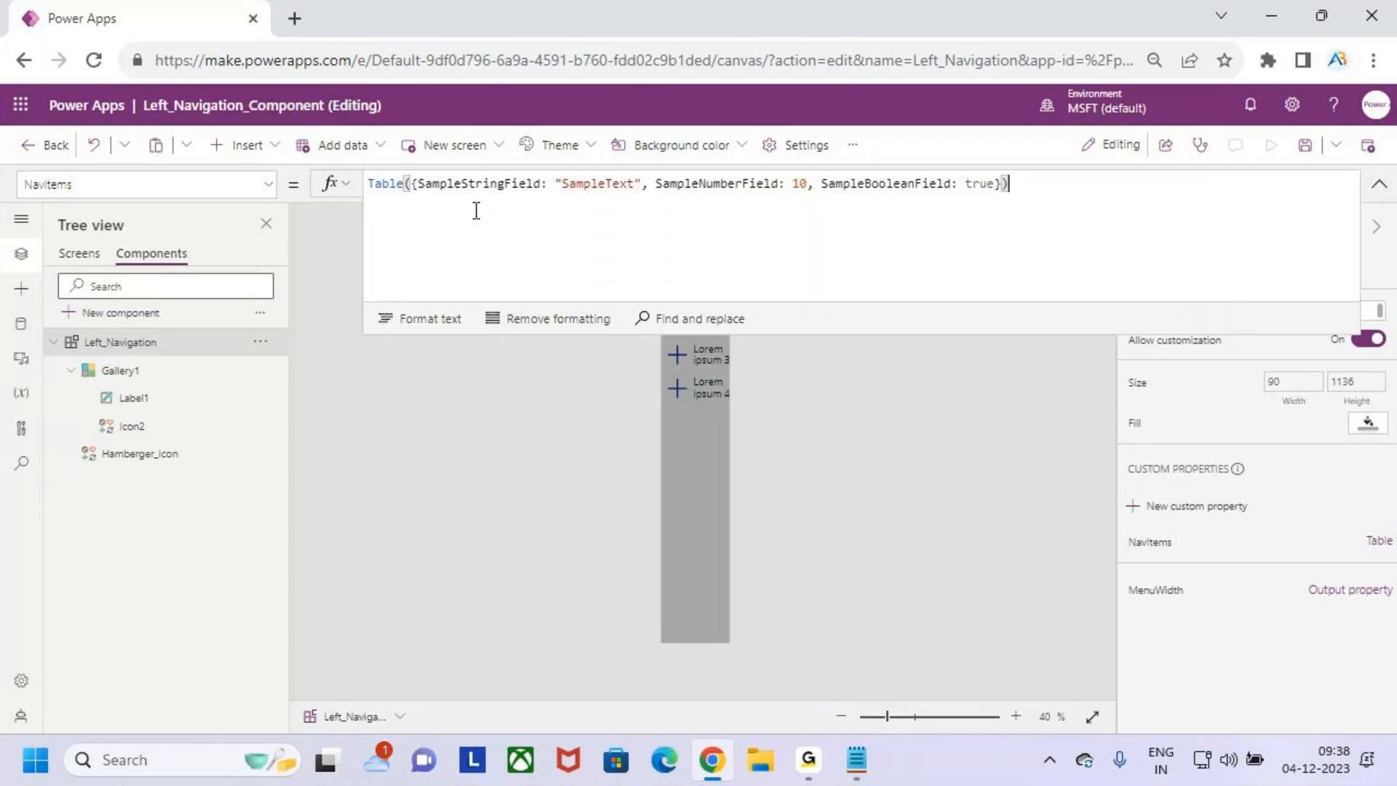
click(422, 320)
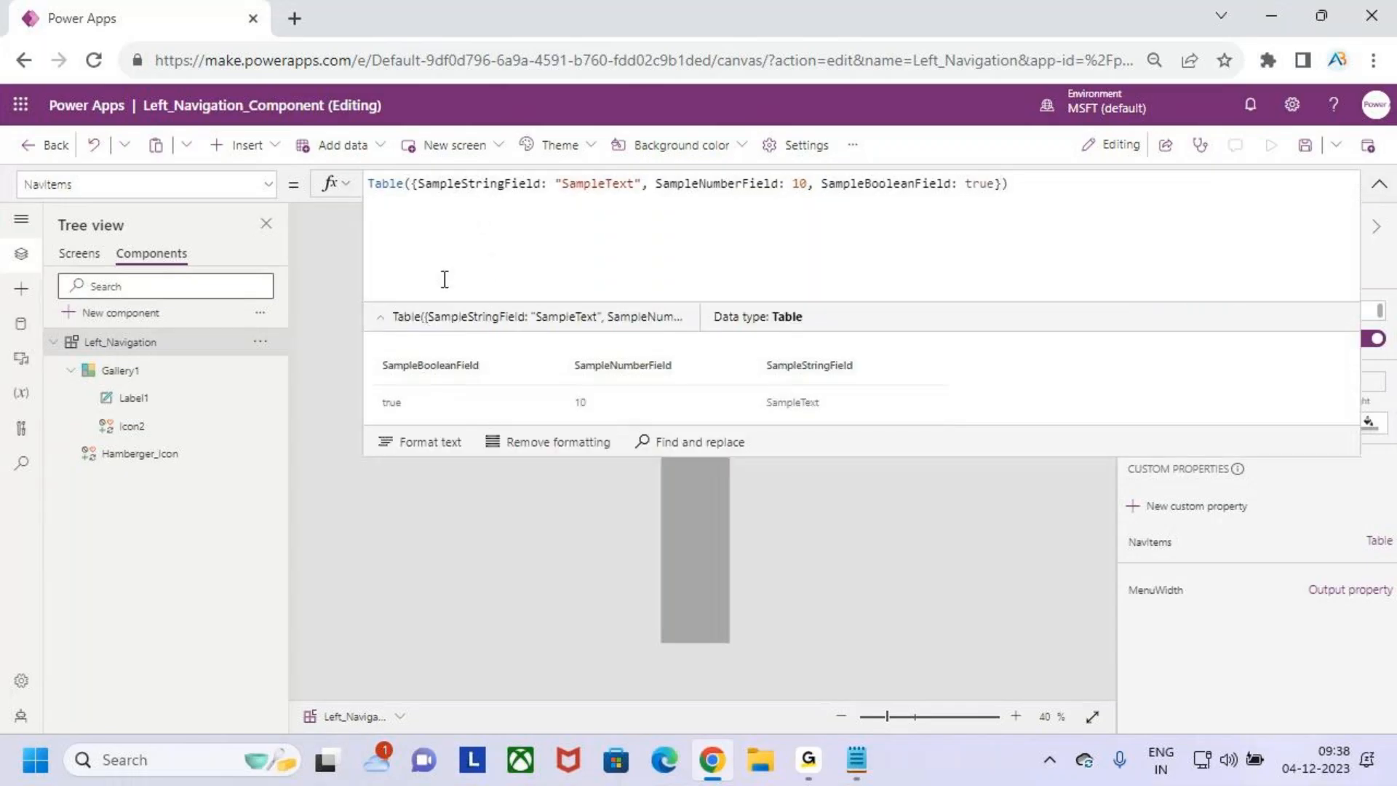
click(379, 322)
click(431, 350)
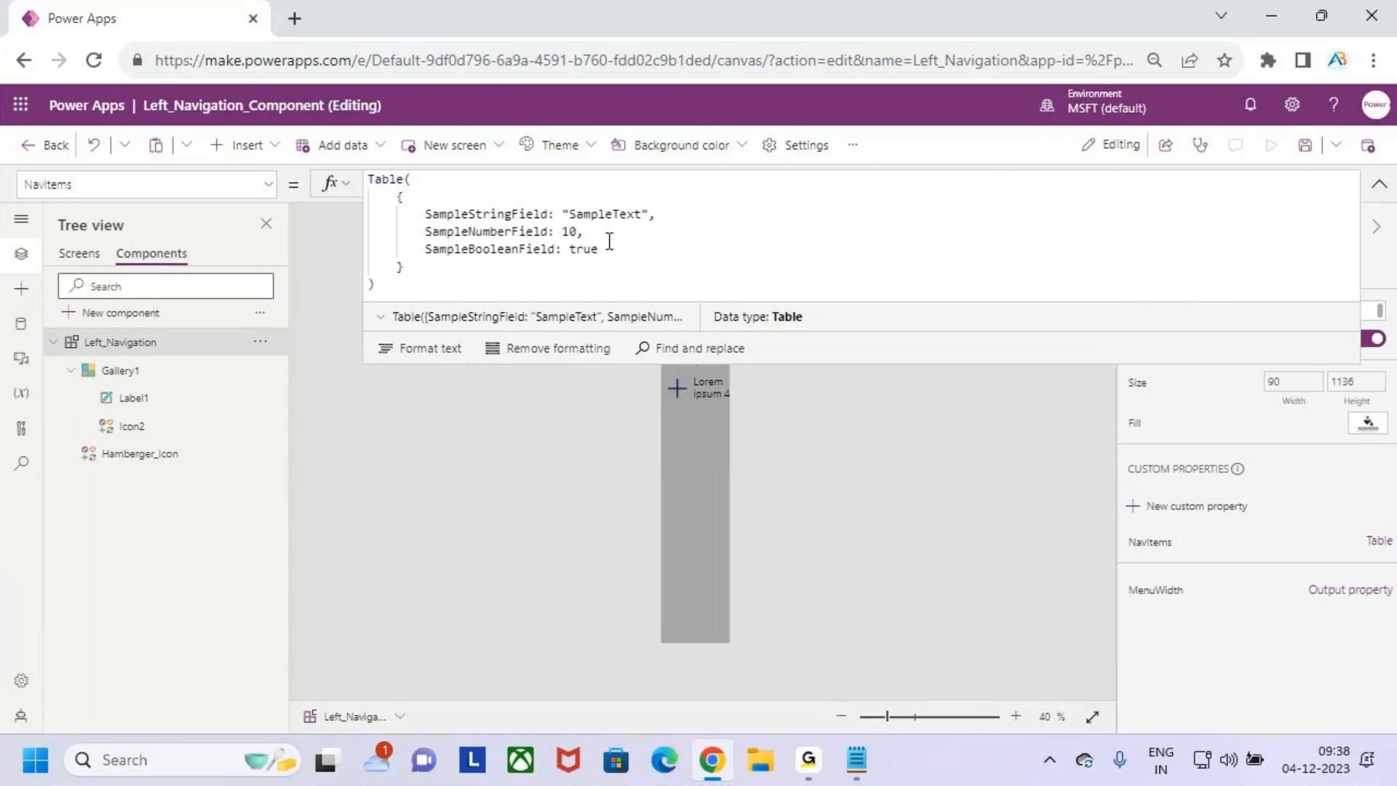
- Replace the record's sample string field with a Title field set to "Home"
click(461, 231)
double_click(488, 213)
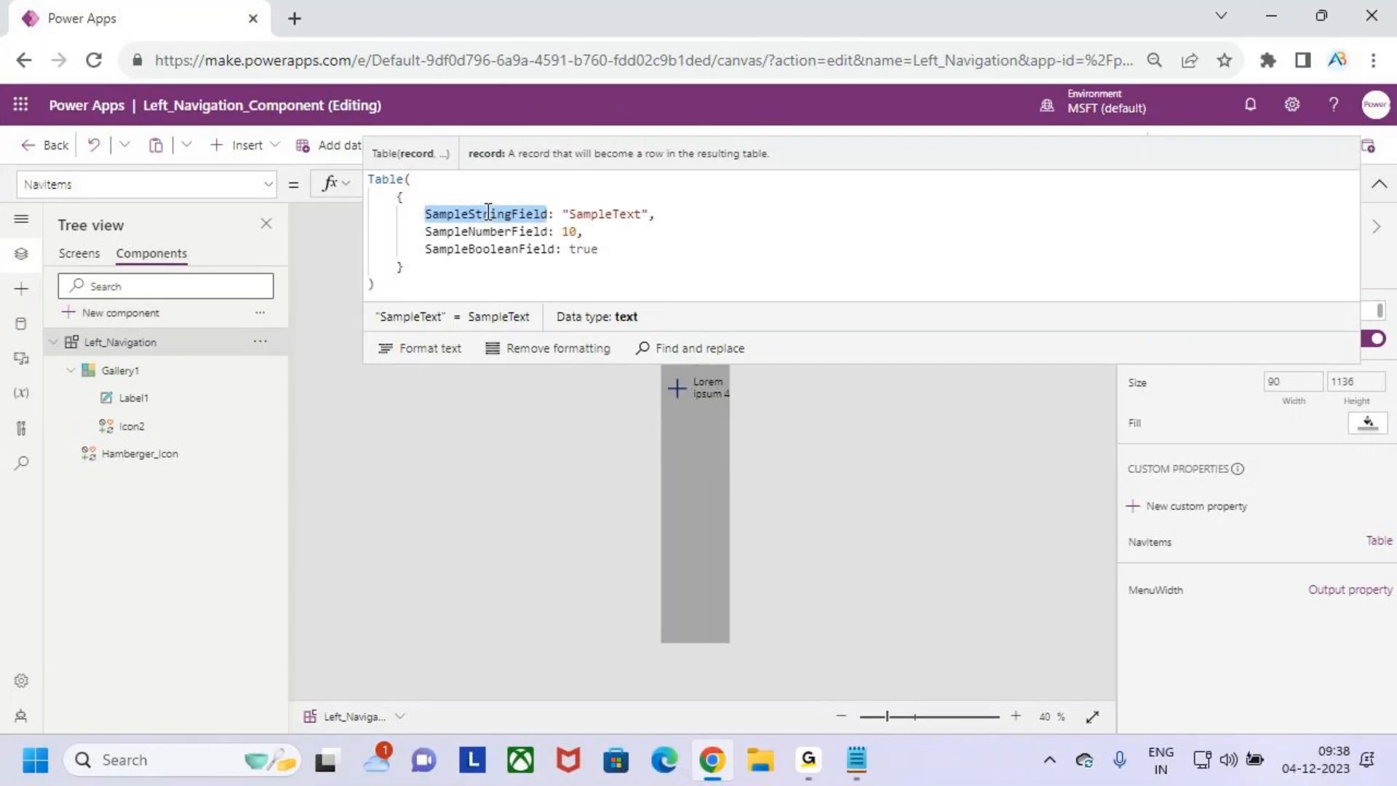
text(T)
text(itle)
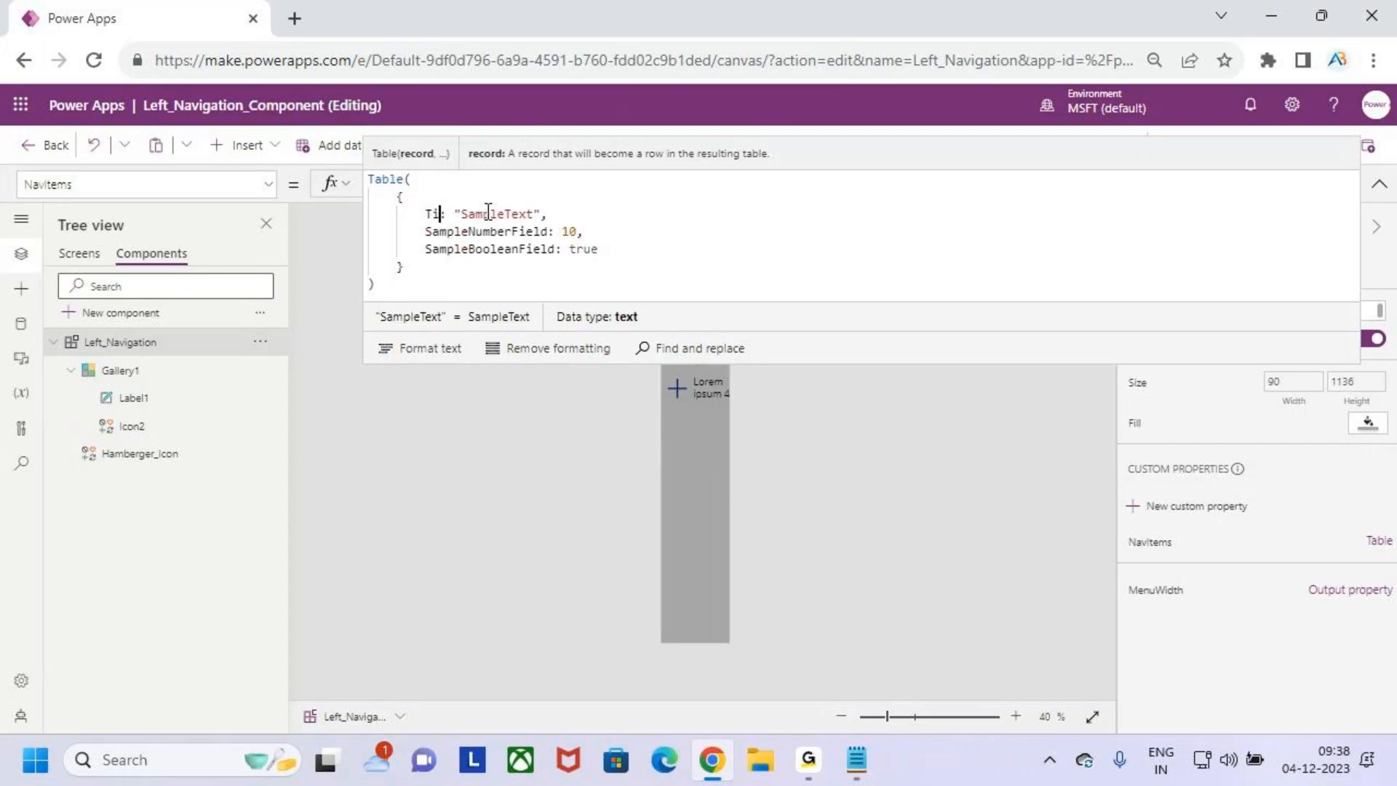
double_click(510, 214)
text(Home)
- Replace the record's sample number field with a Screen field set to App.ActiveScreen
double_click(491, 231)
text(Screen)
click(491, 230)
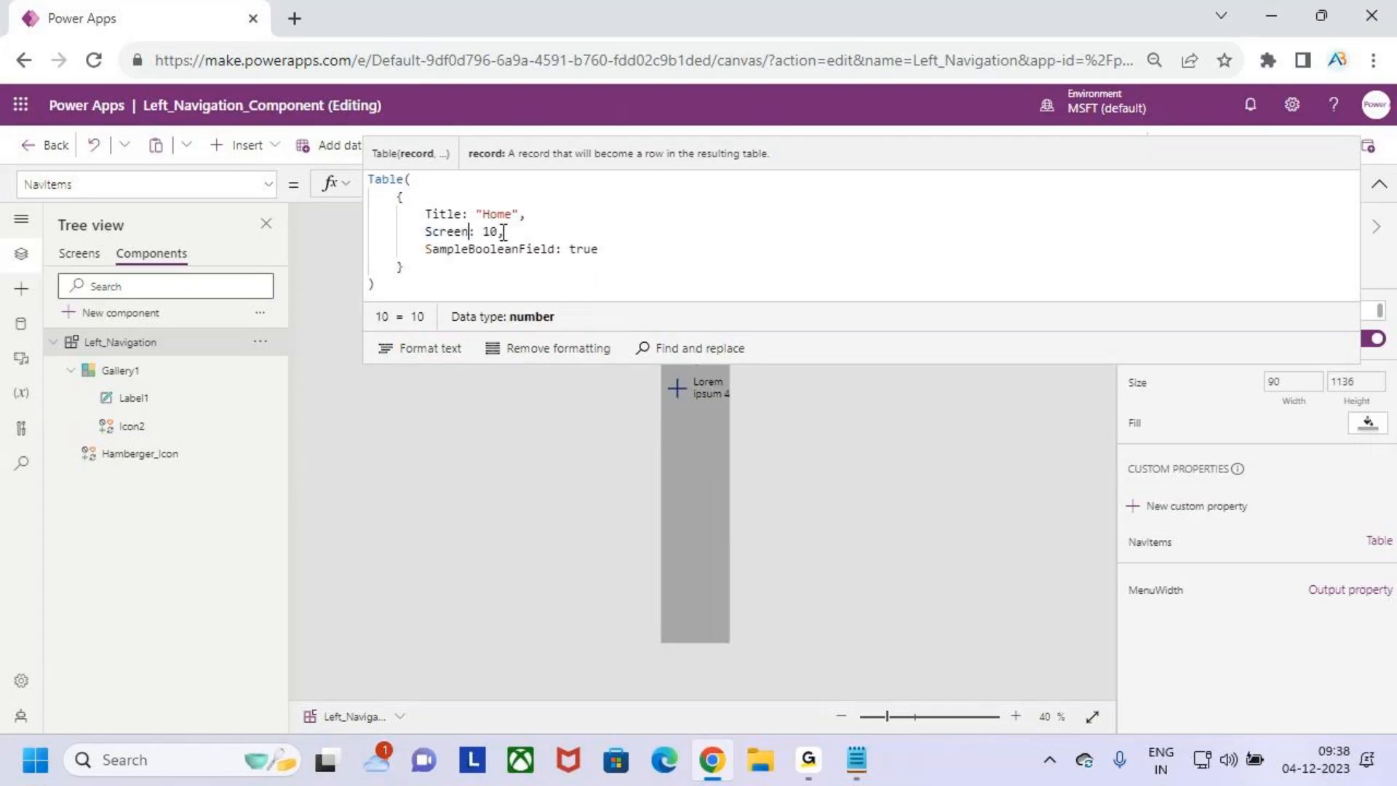
double_click(495, 230)
text(App.Ac)
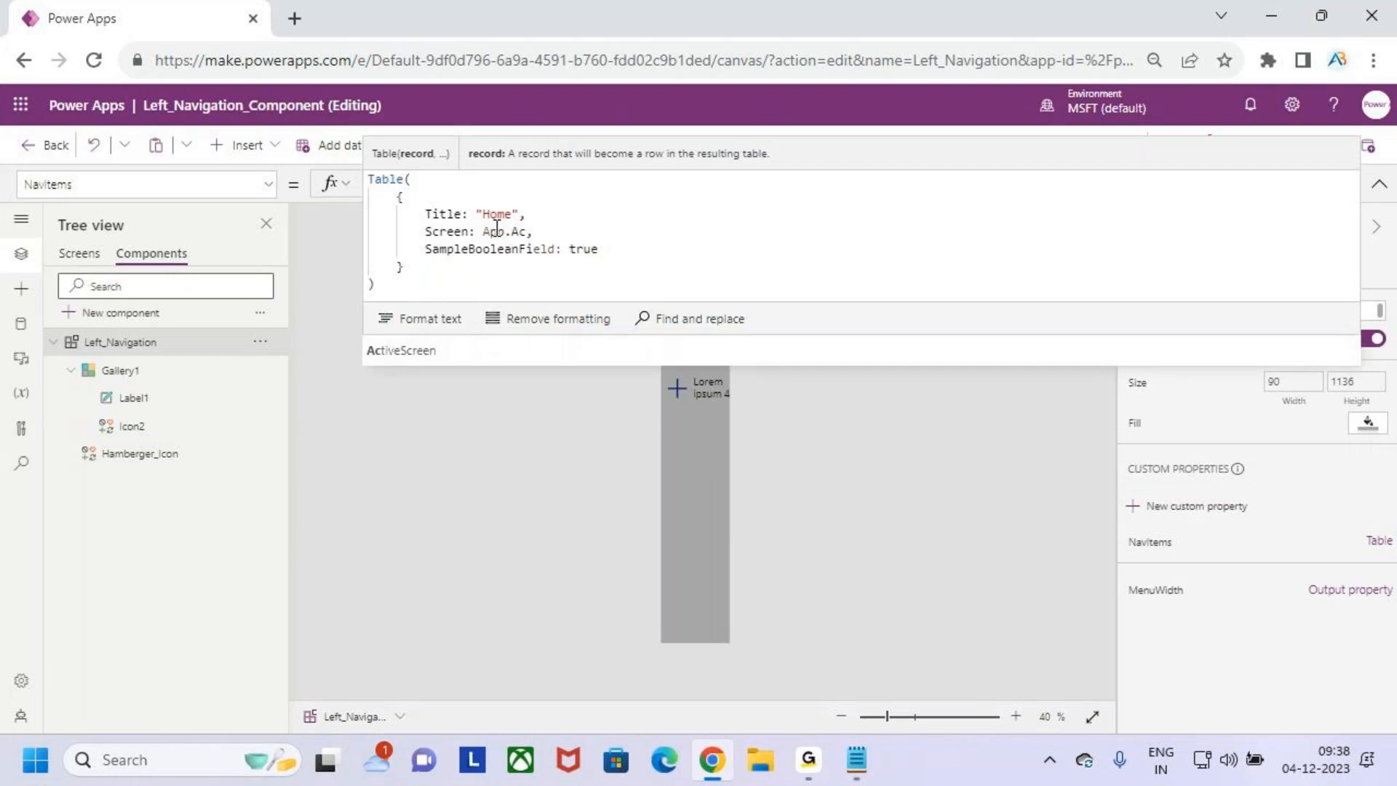
key(Tab)
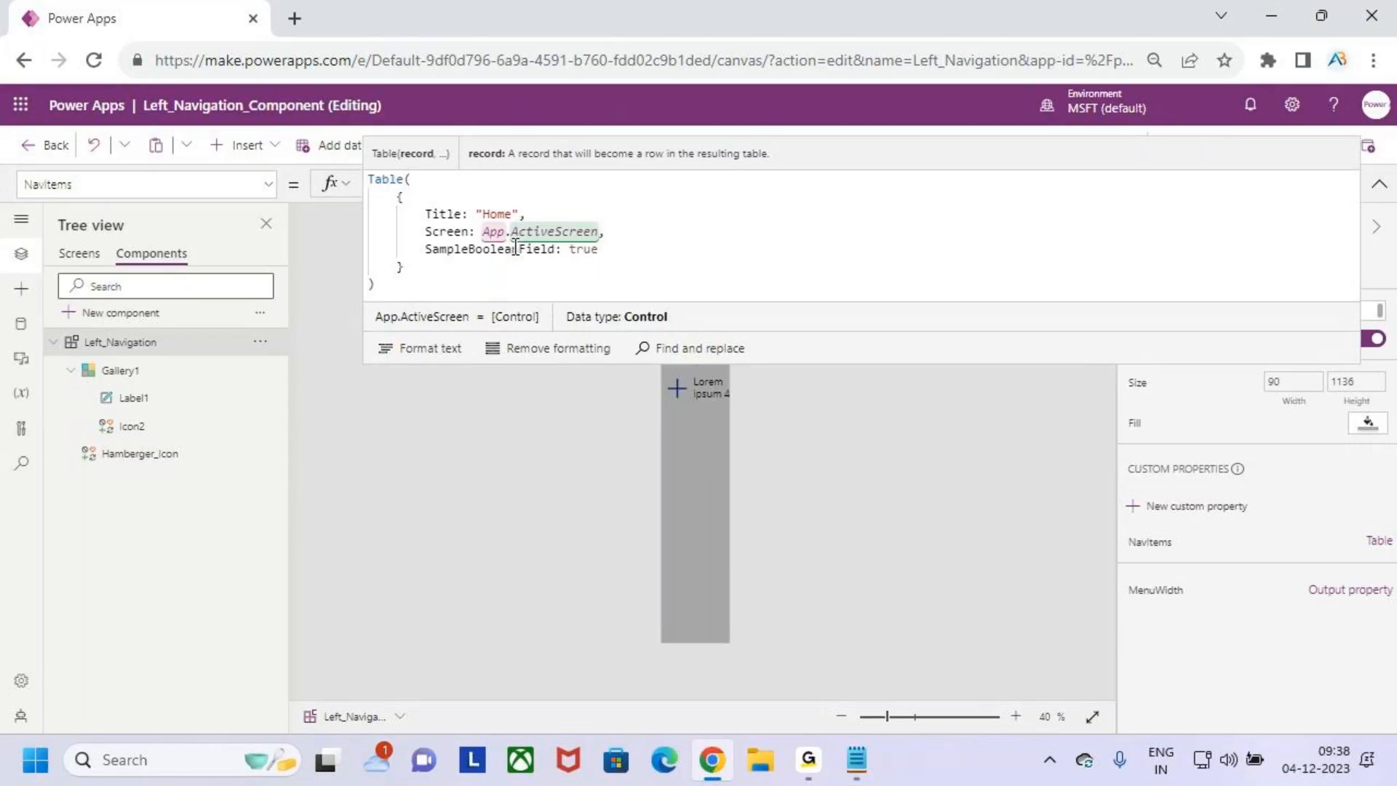
- Replace the record's sample boolean field with an Icon field set to Icon.Home
double_click(463, 252)
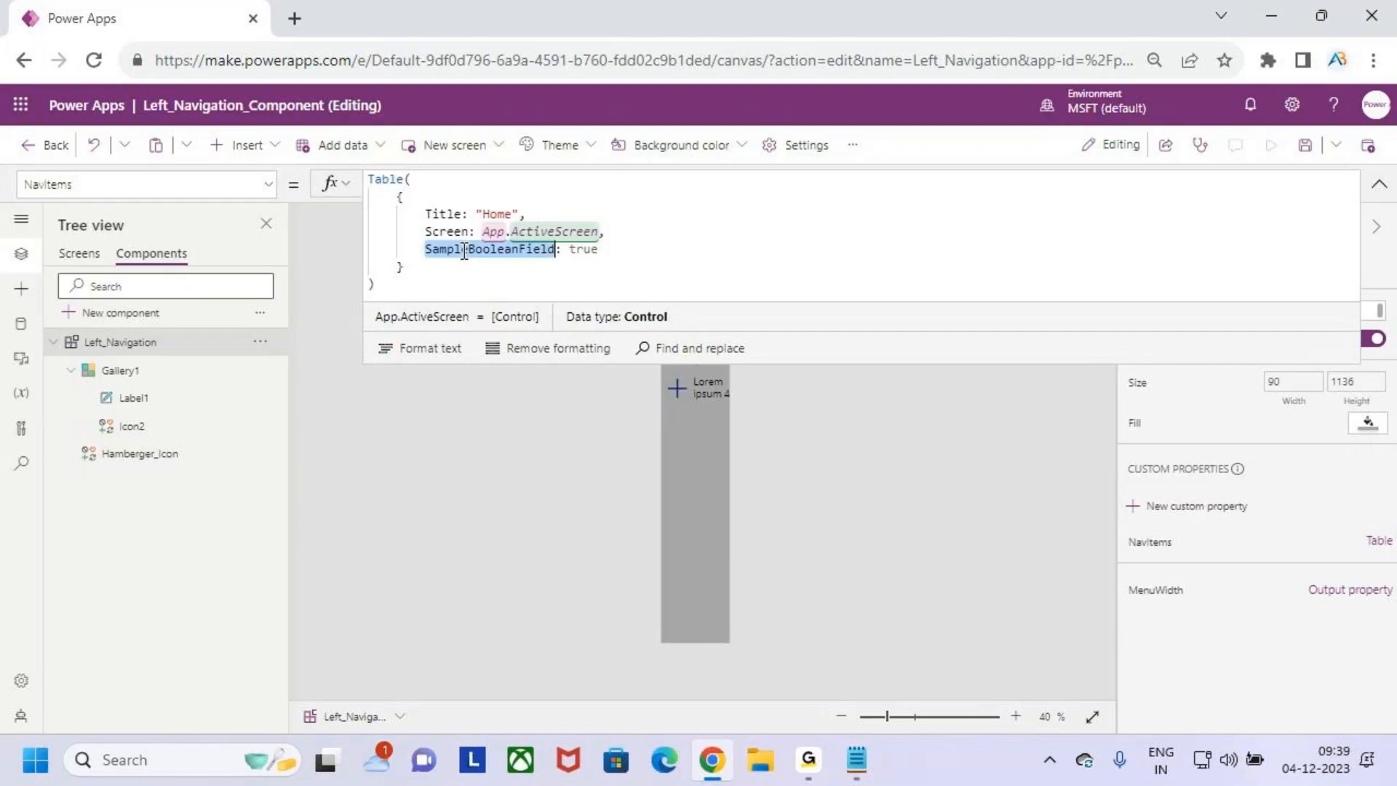
text(Icon)
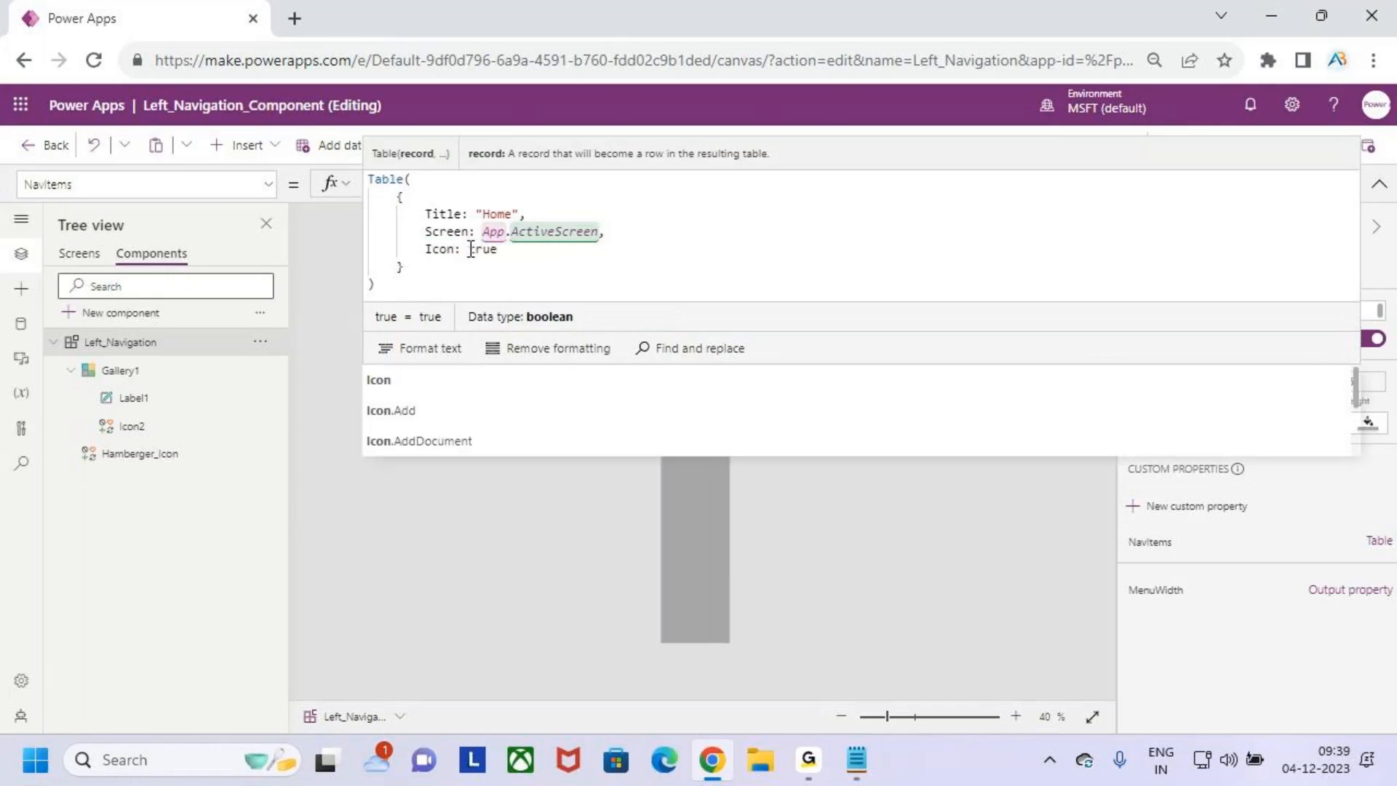
double_click(485, 249)
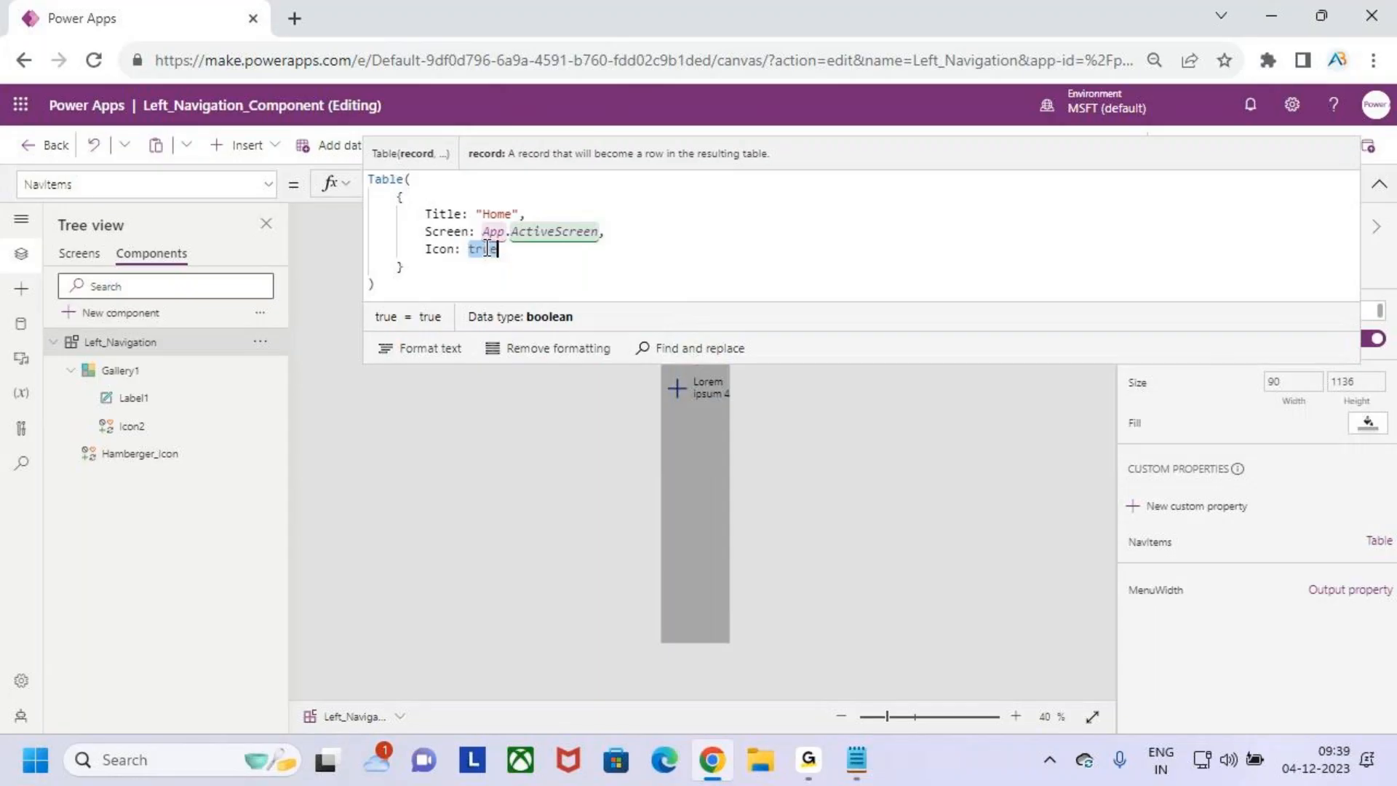
text(Home)
click(432, 345)
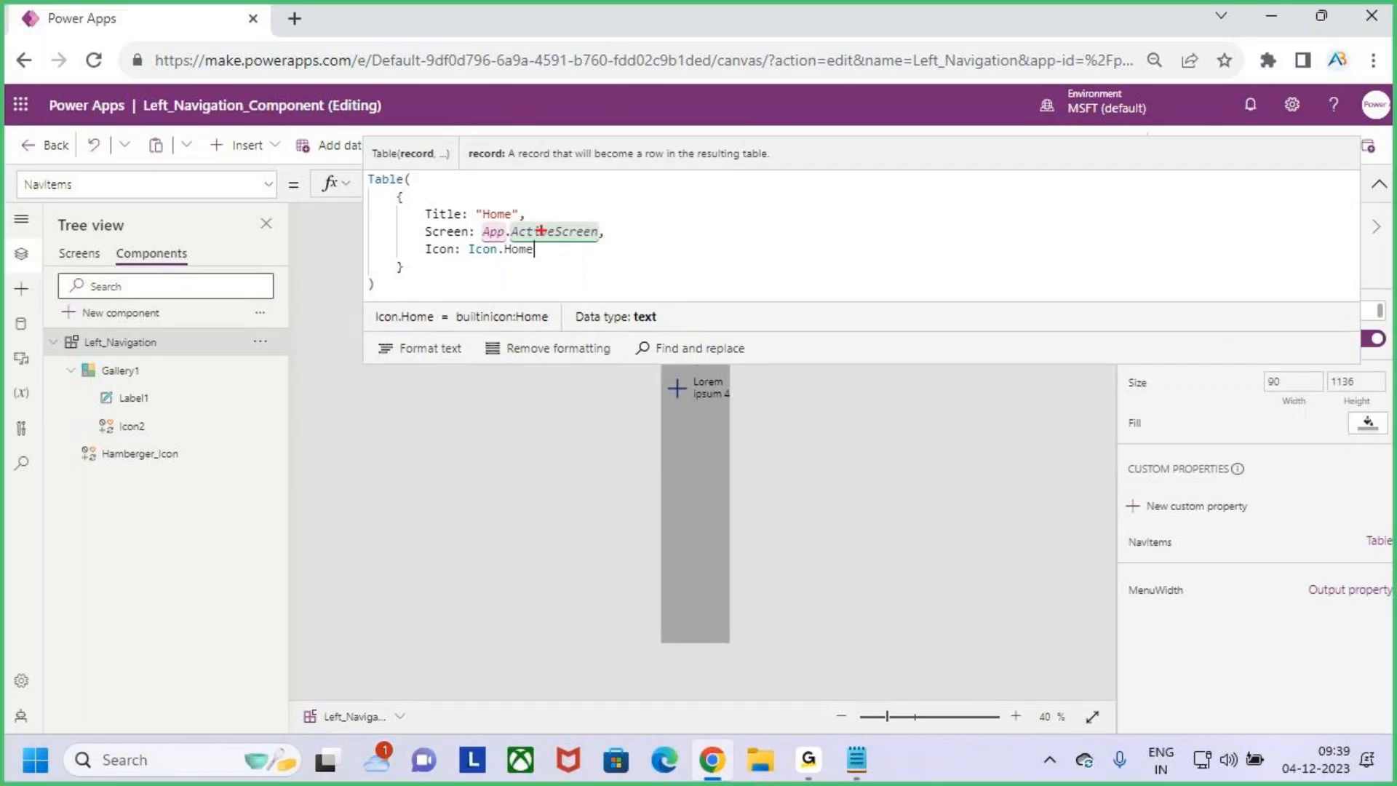
drag(416, 202, 522, 223)
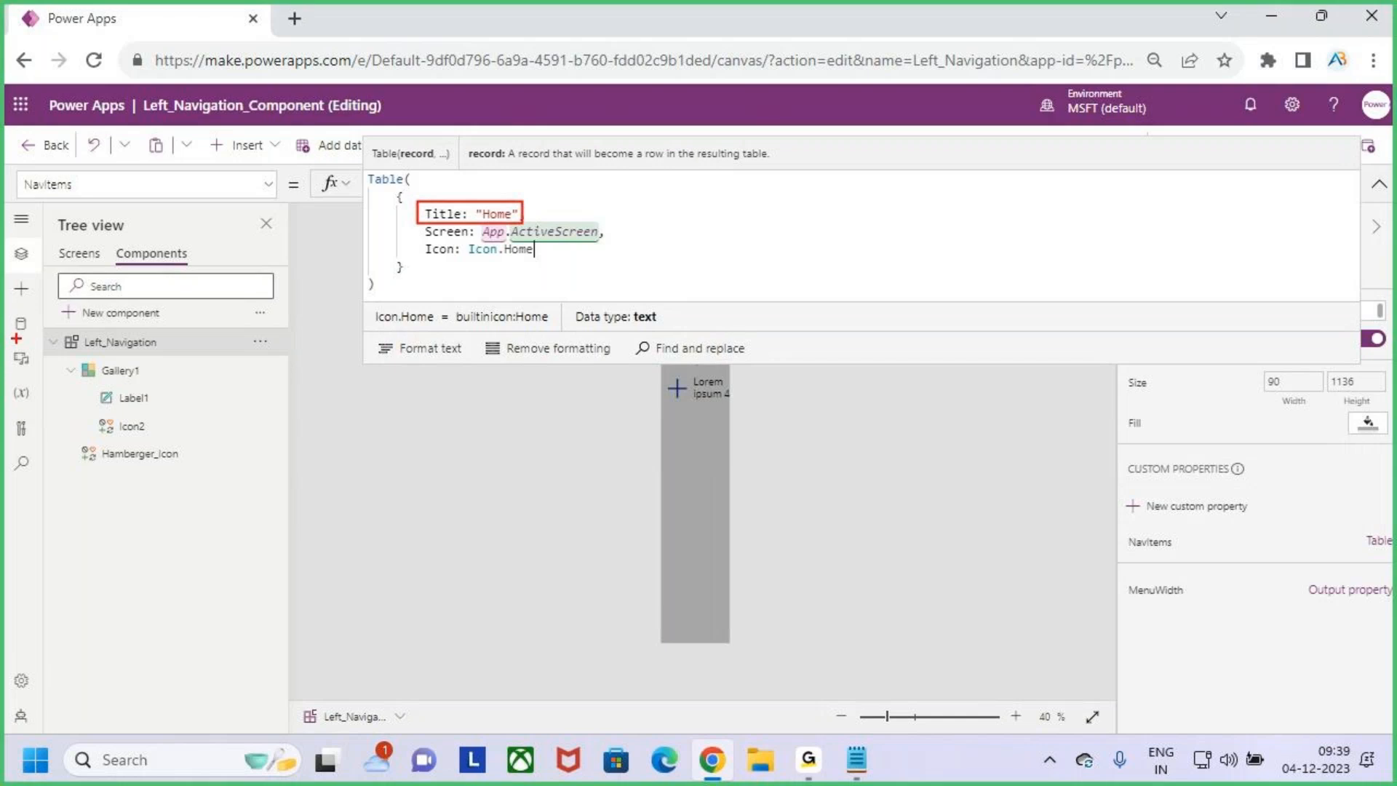
drag(28, 261, 49, 225)
drag(482, 236, 548, 262)
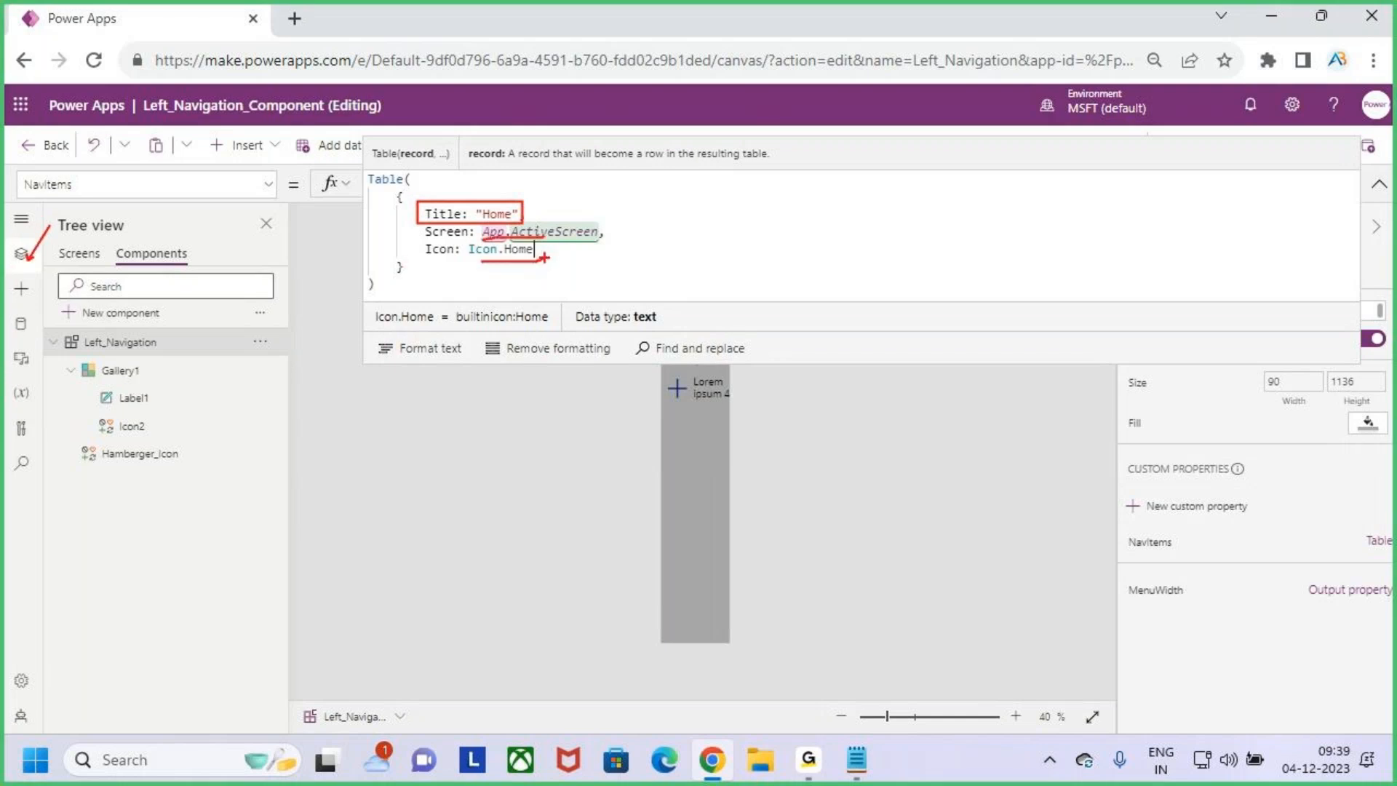
key(Escape)
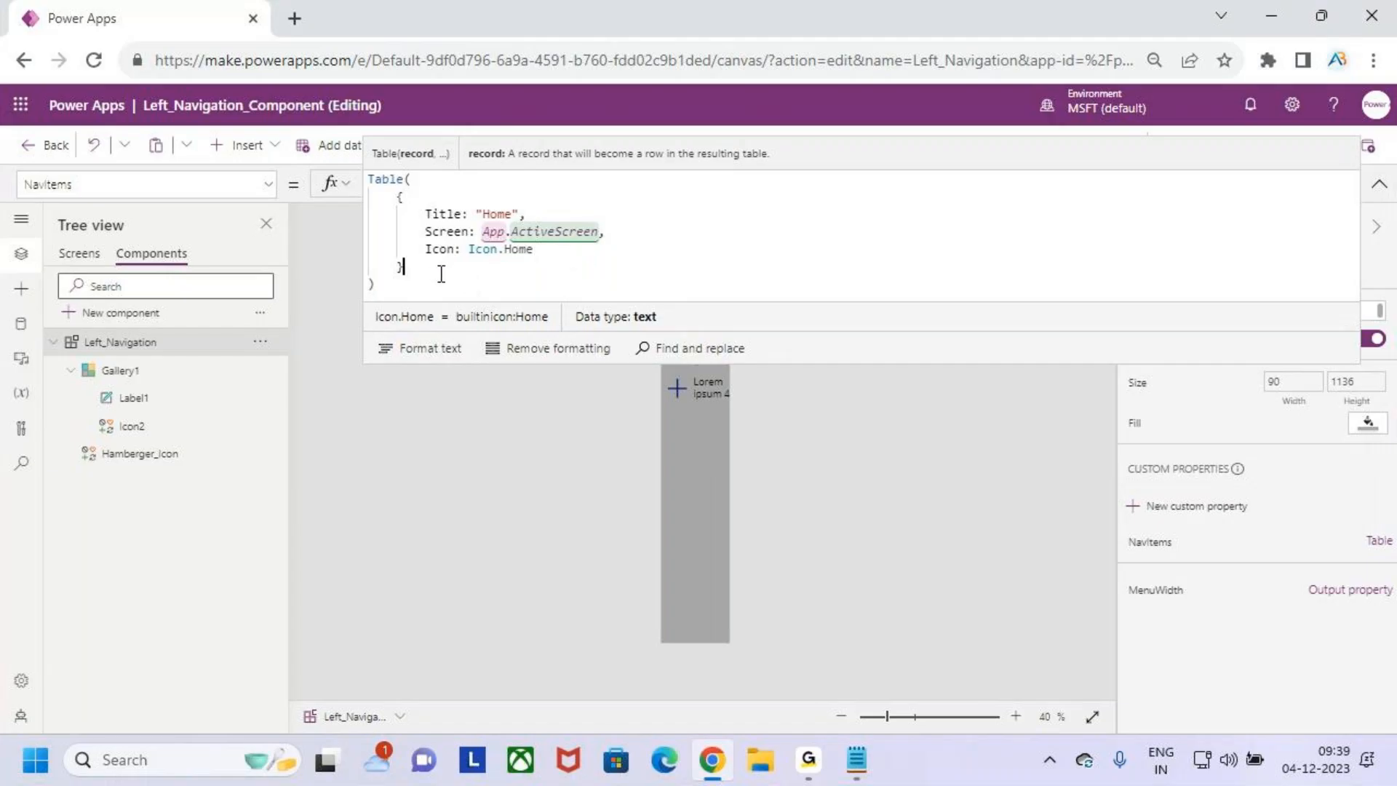
- Duplicate the Home record as a second, comma-separated record in the NavItems table
drag(405, 267, 360, 202)
key(ctrl+c)
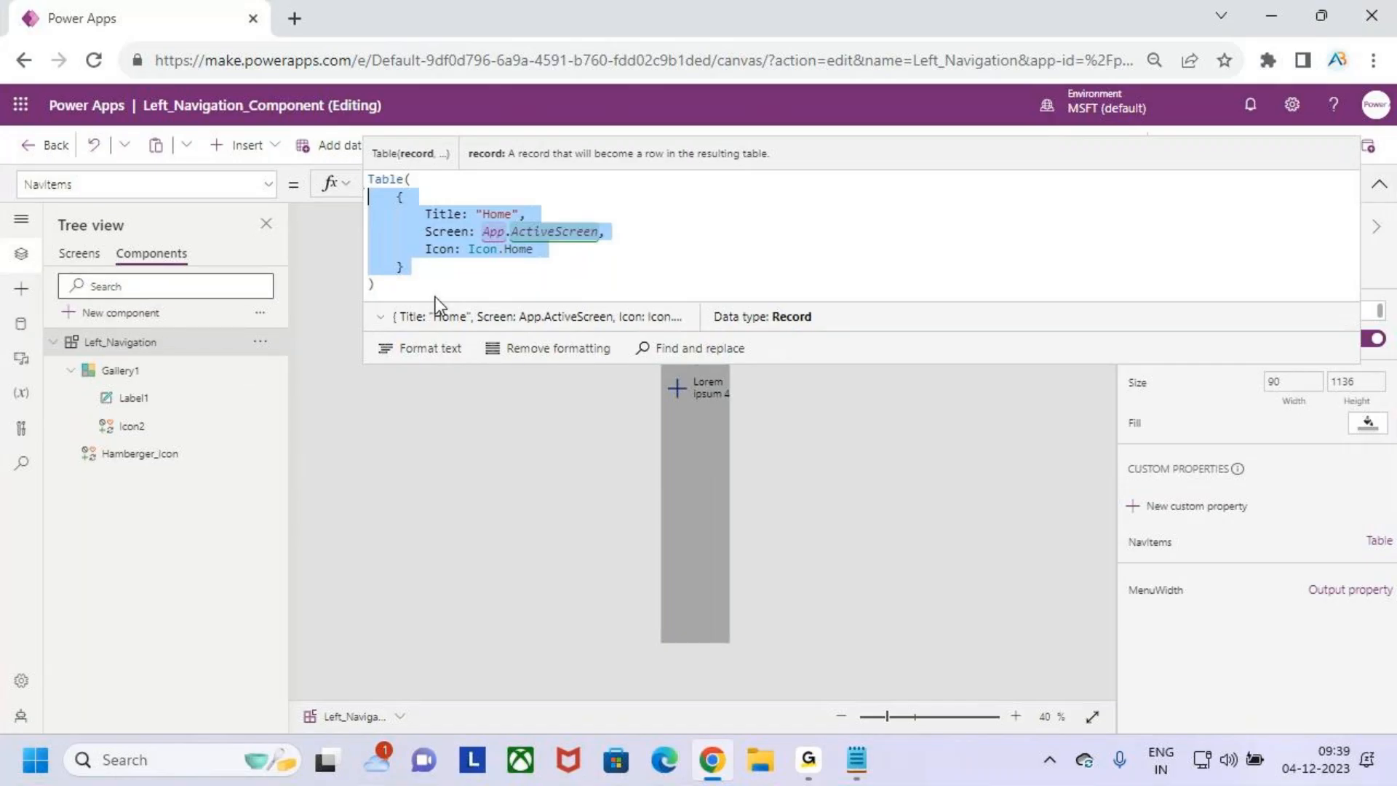
click(445, 269)
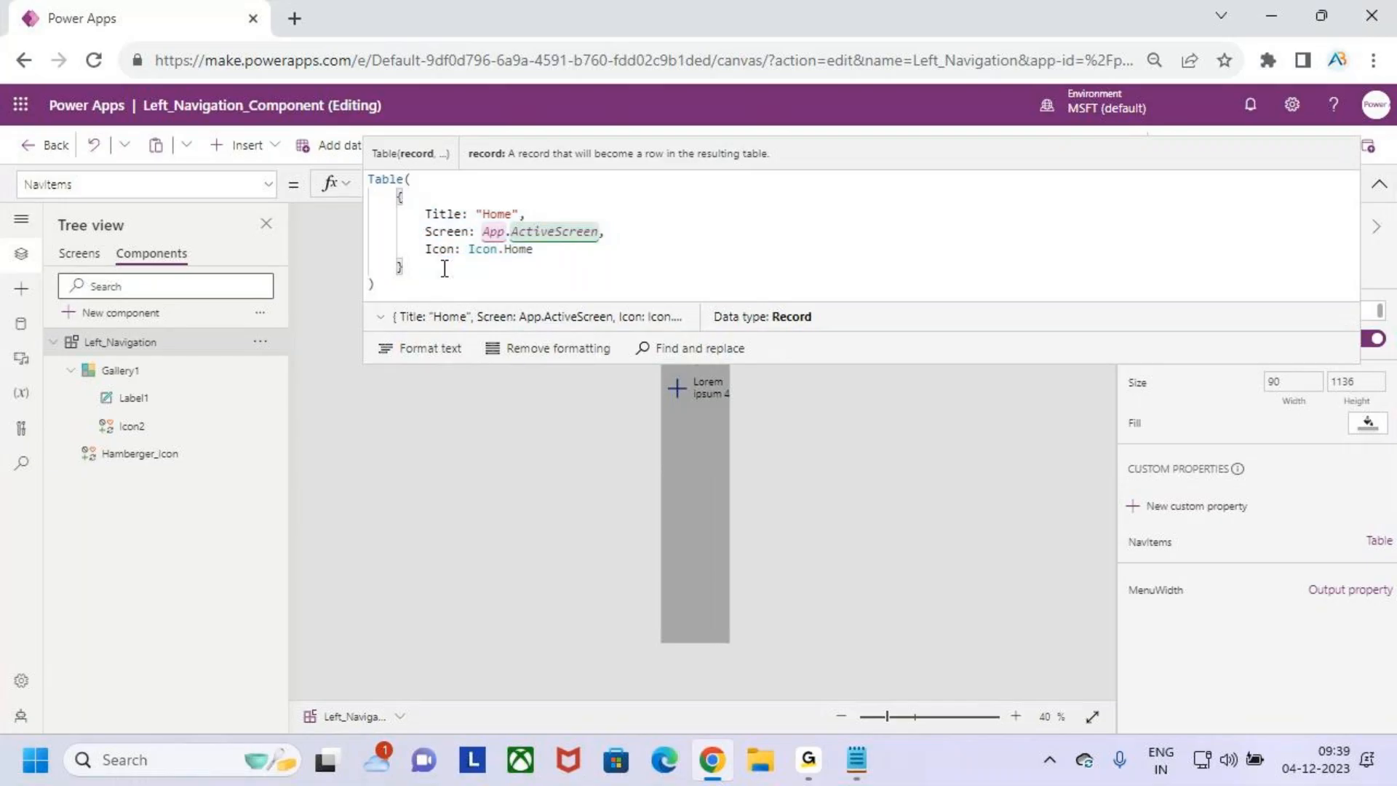
text(,)
key(Return)
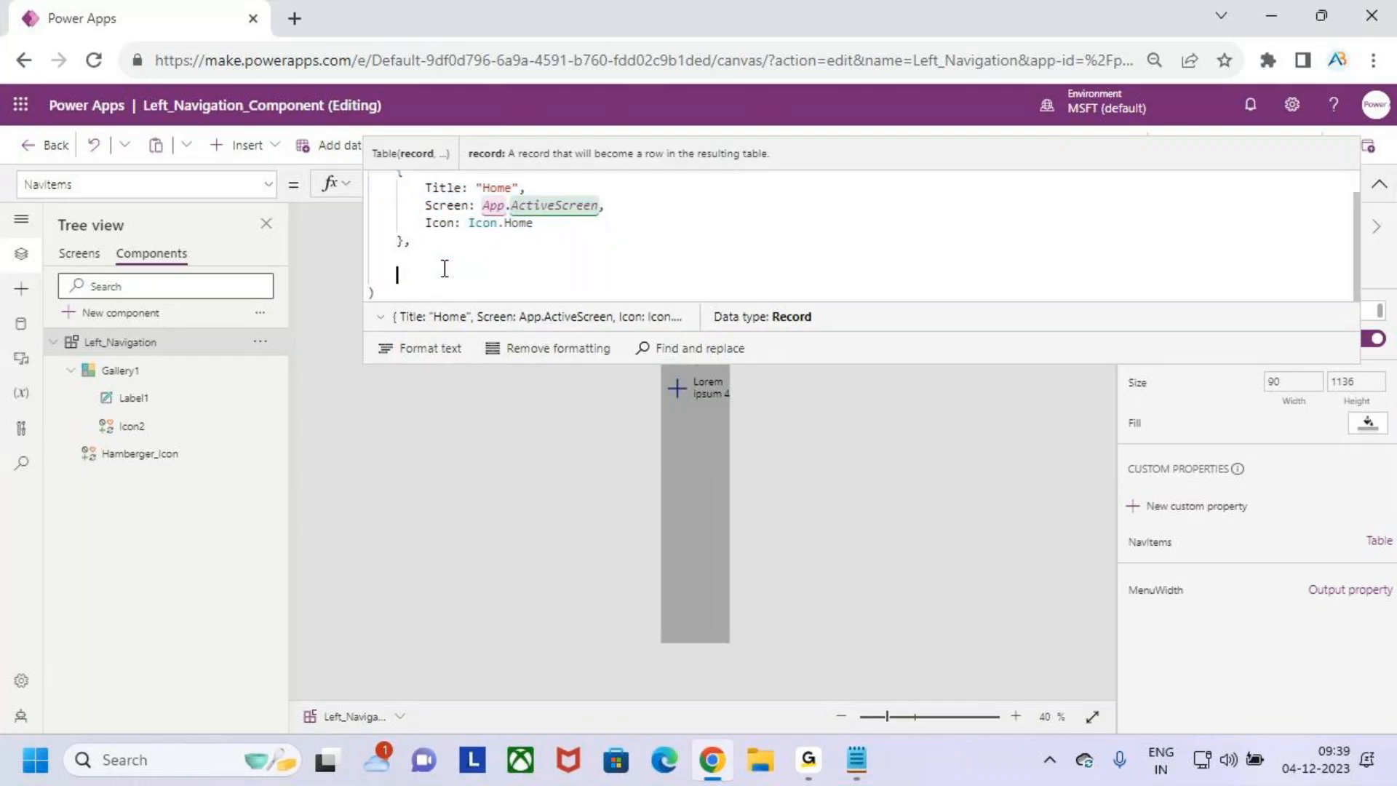
key(ctrl+v)
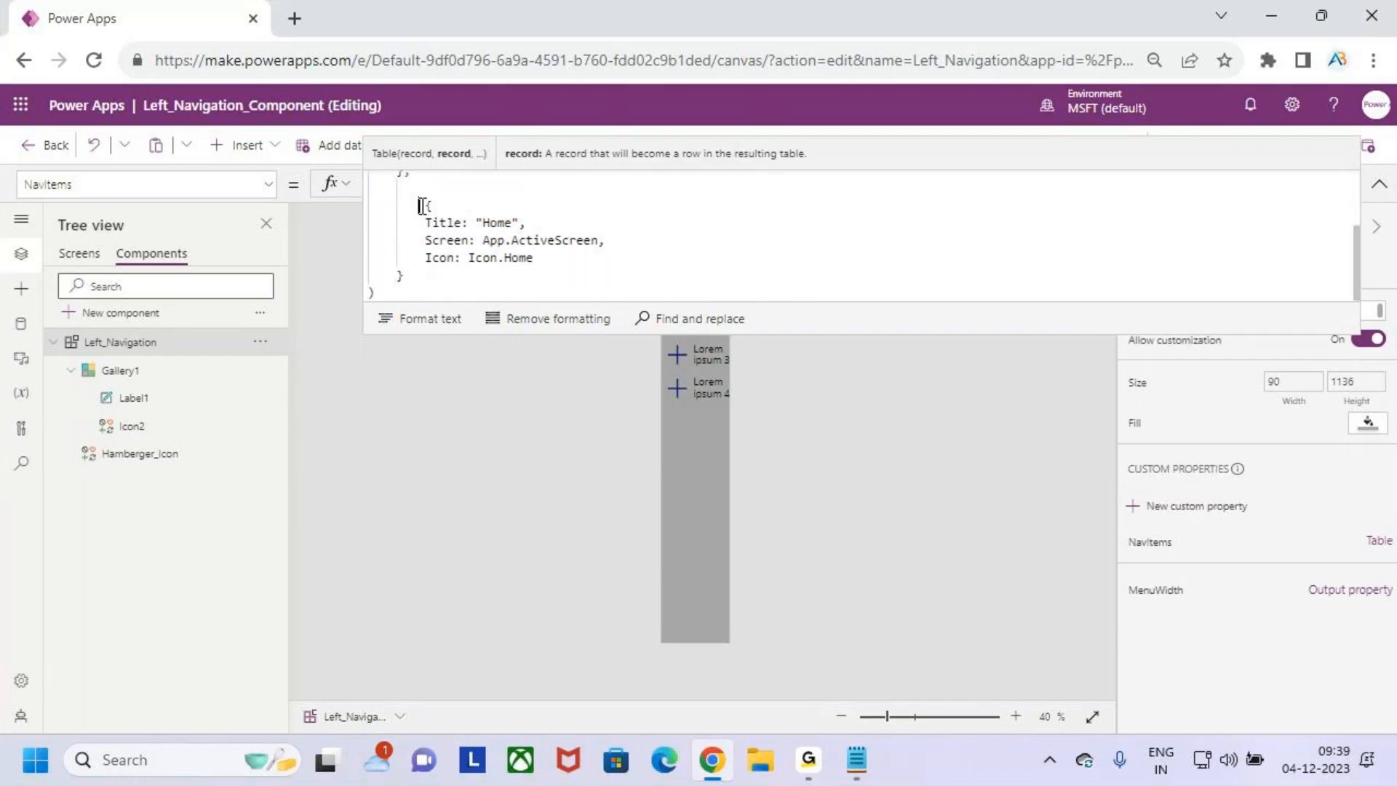
- Set the second record's Title to "Form" and its Icon to Icon.AddDocument
double_click(499, 222)
text(Form)
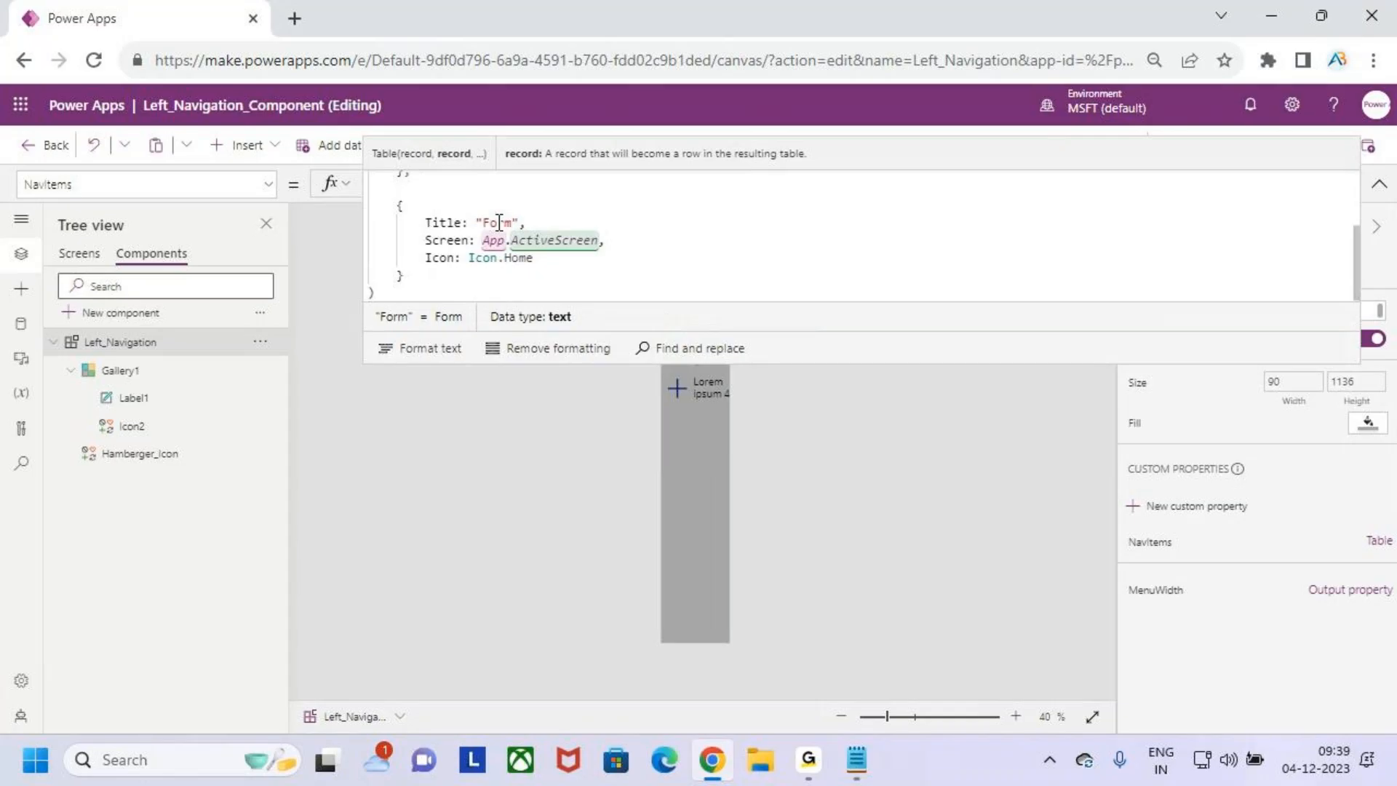
double_click(528, 258)
key(BackSpace)
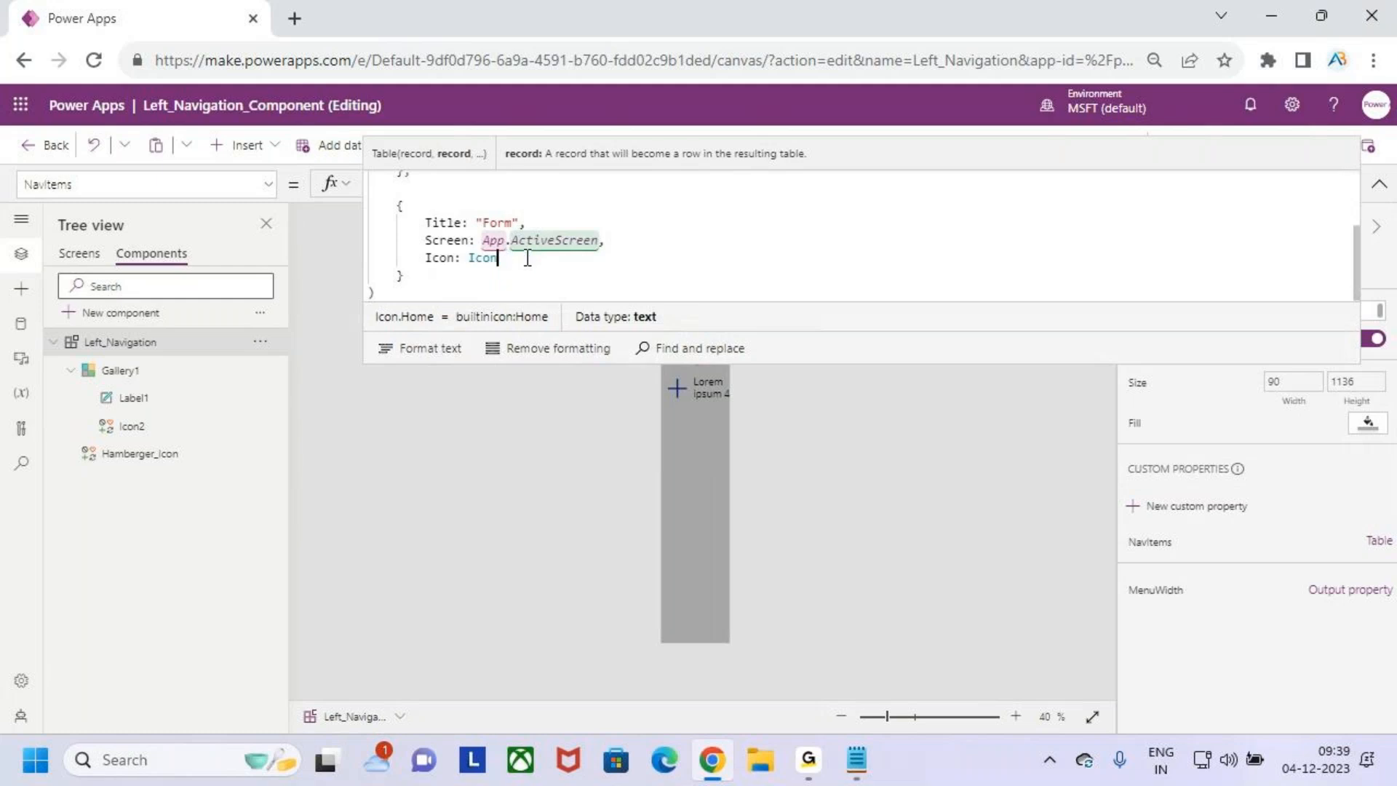
text(add)
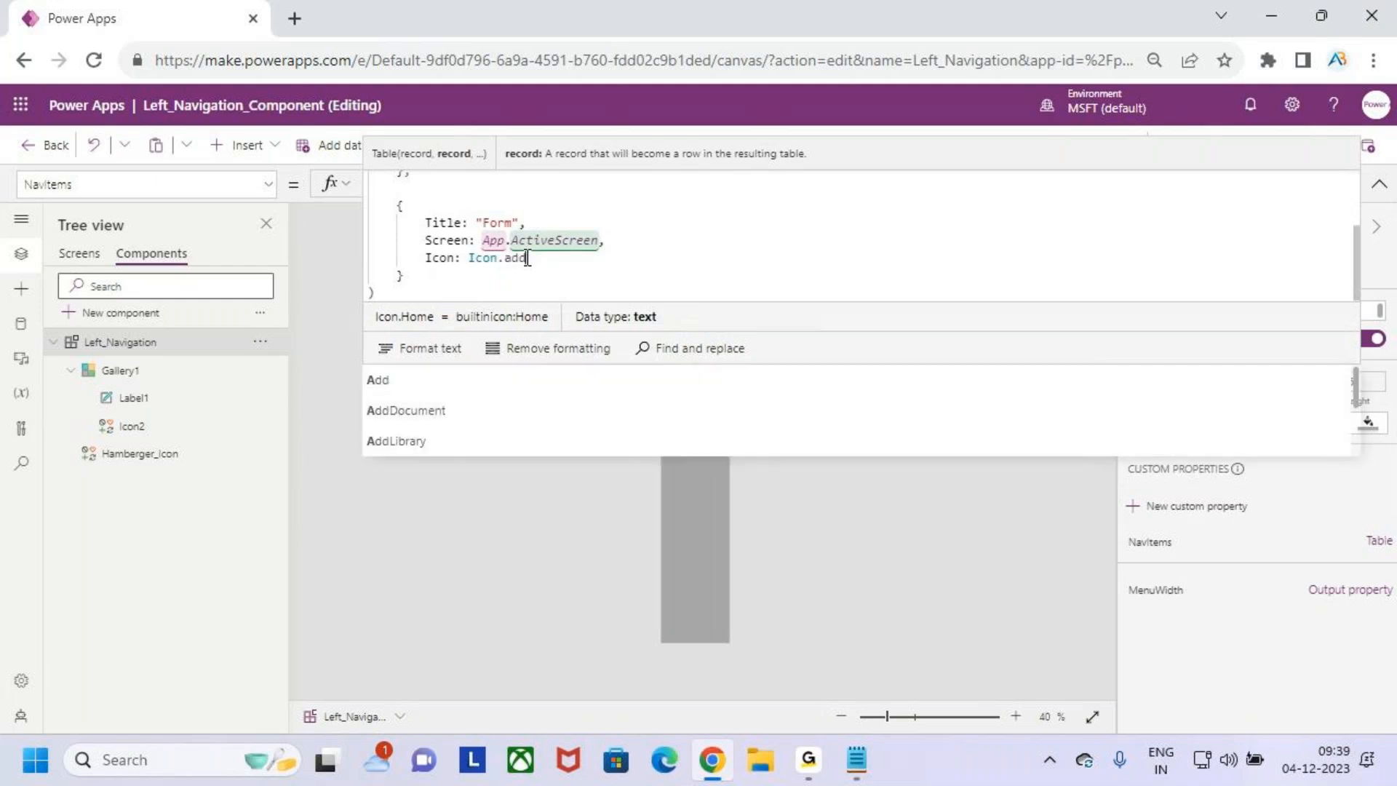
click(458, 400)
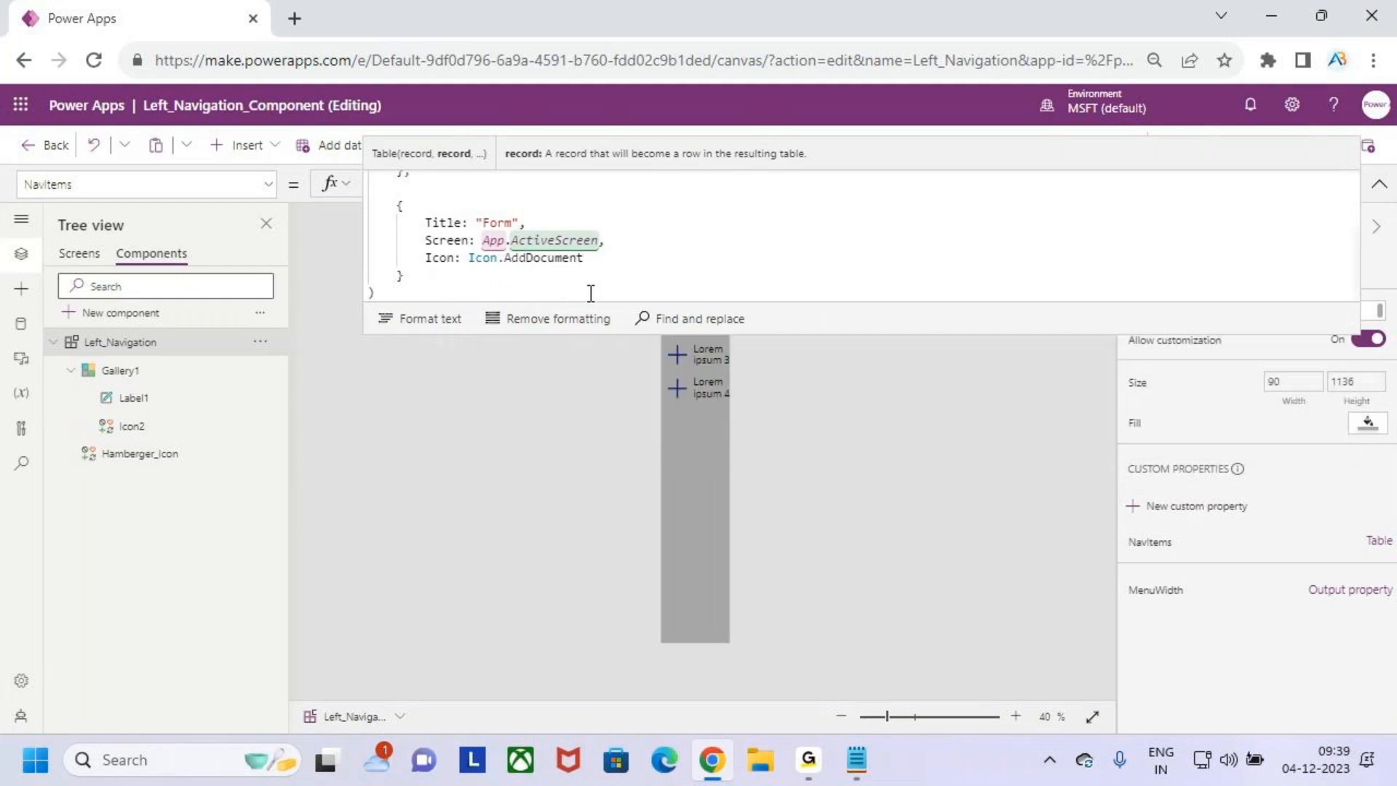
- Change the Form record's Icon value in the NavItems table to Icon.Add
key(BackSpace)
key(BackSpace)
key(BackSpace)
key(BackSpace)
key(BackSpace)
key(BackSpace)
key(BackSpace)
key(BackSpace)
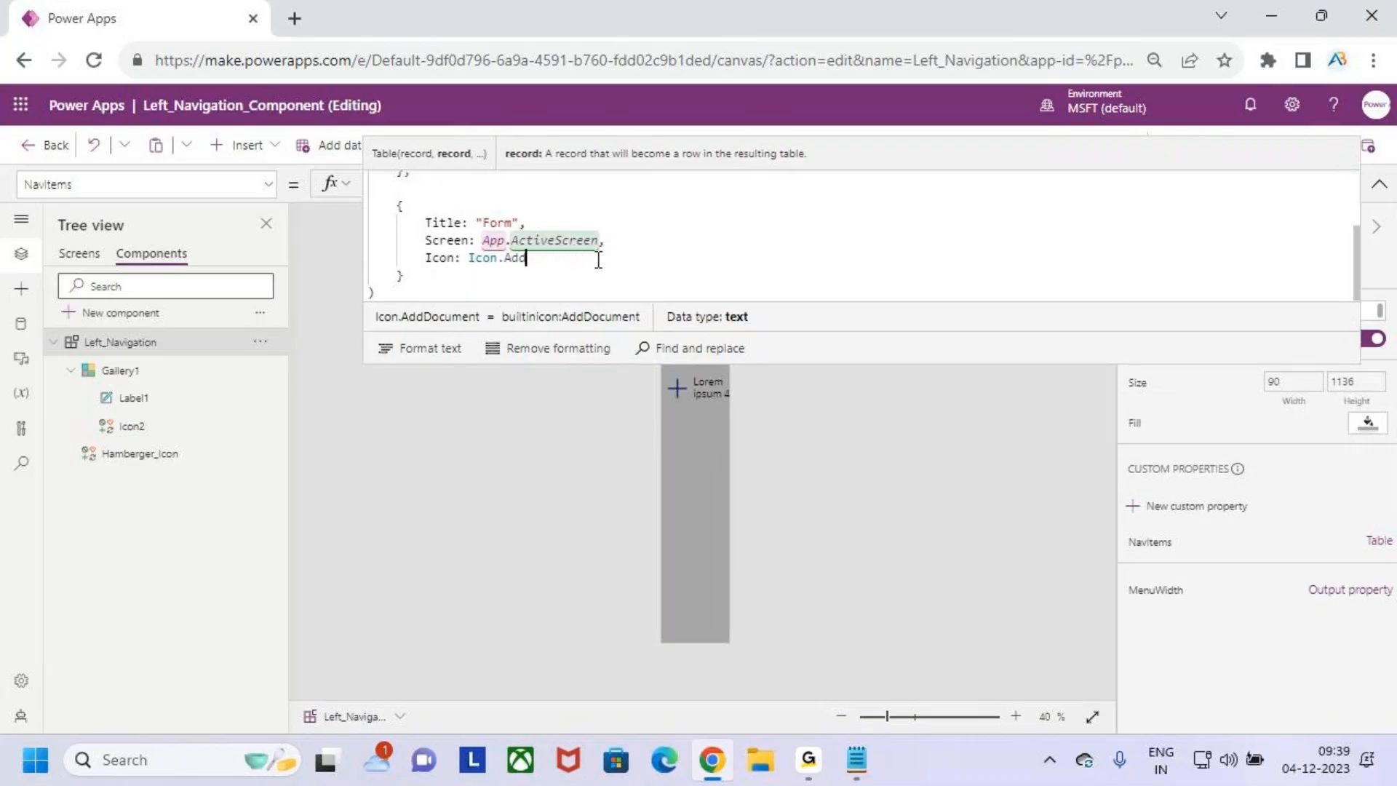
key(BackSpace)
key(BackSpace)
key(BackSpace)
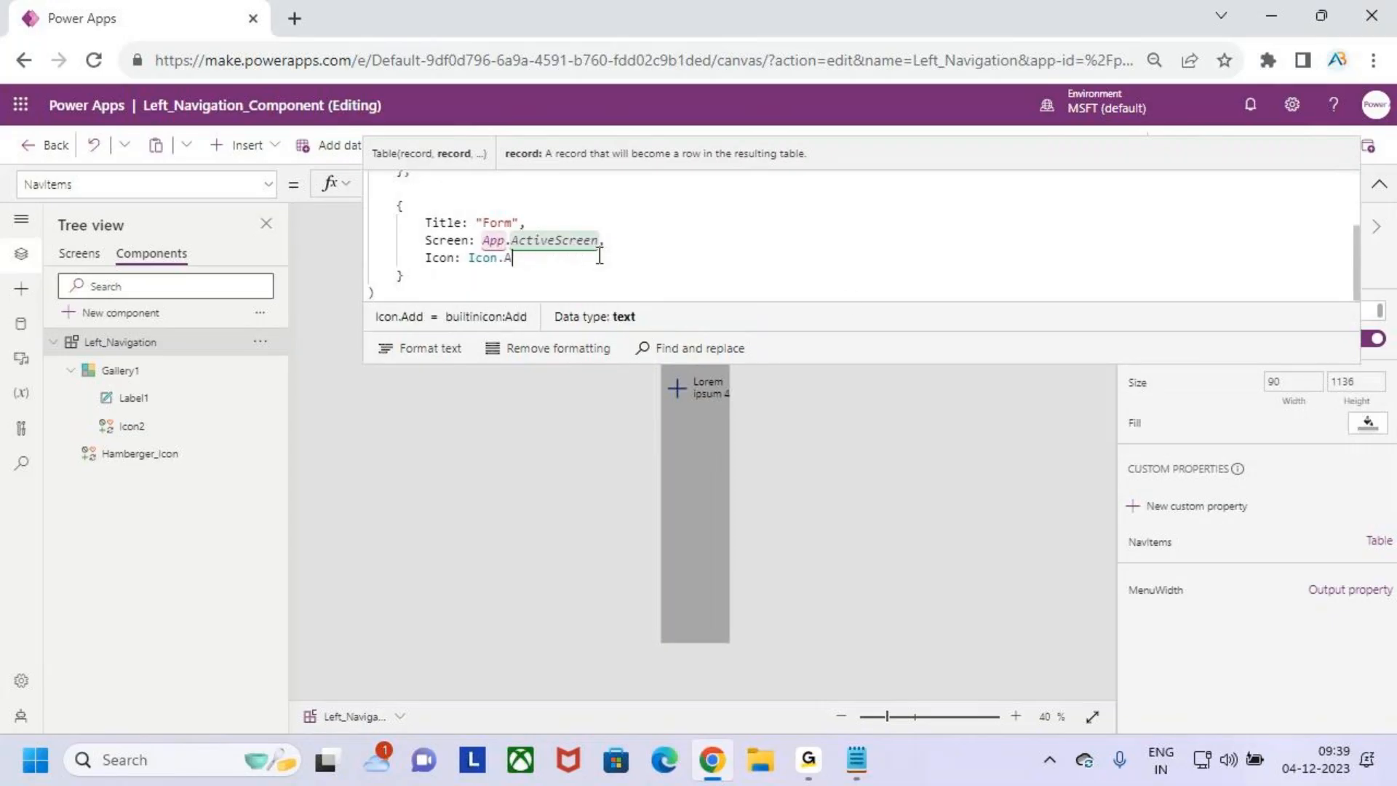
text(add)
click(422, 348)
- Add a comma after the Form record and paste a copy of the Home record as the third, aligned record
text(,)
key(Return)
key(Return)
key(ctrl+v)
click(415, 211)
key(BackSpace)
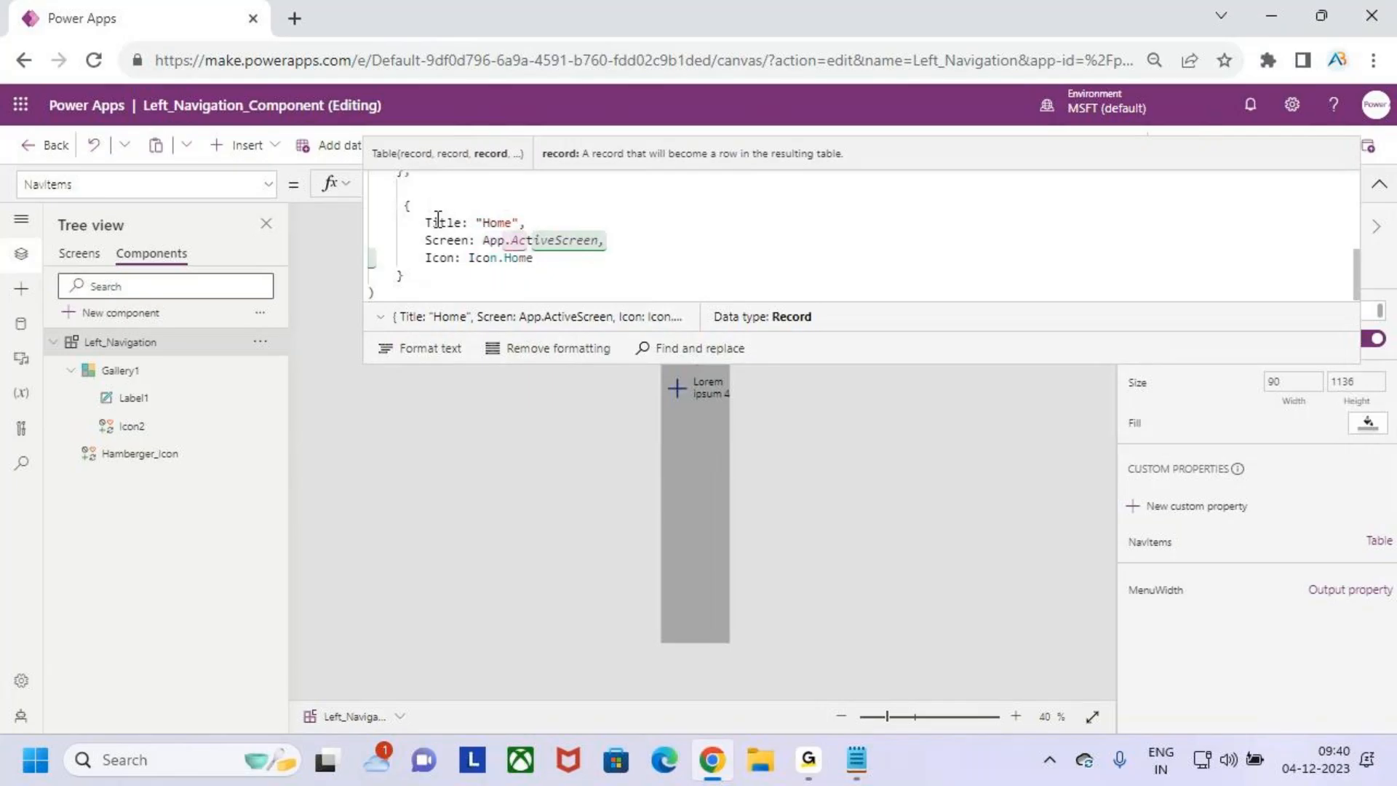
key(BackSpace)
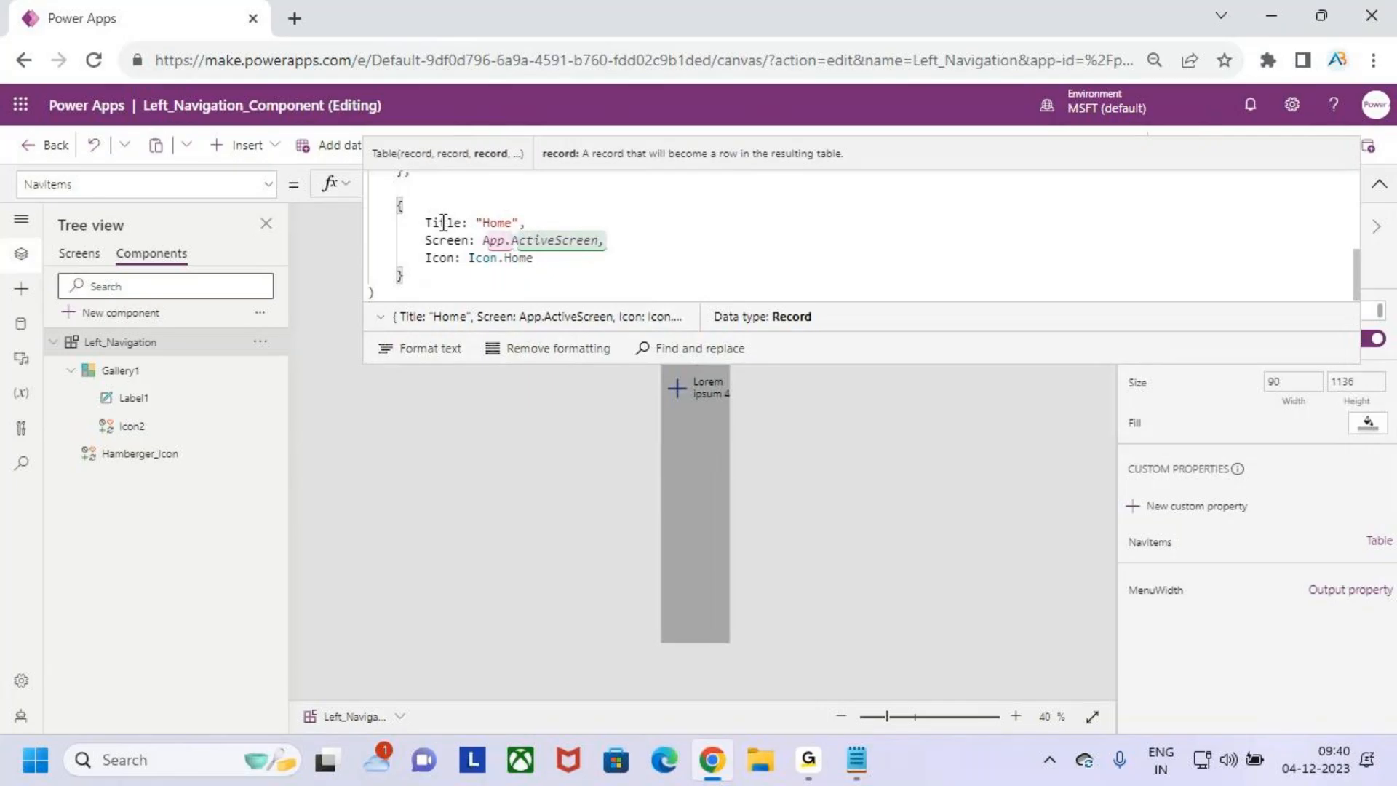
- Set the third record's Title to "Gallery" and its Icon to Icon.AddLibrary
double_click(501, 224)
text(Gallery)
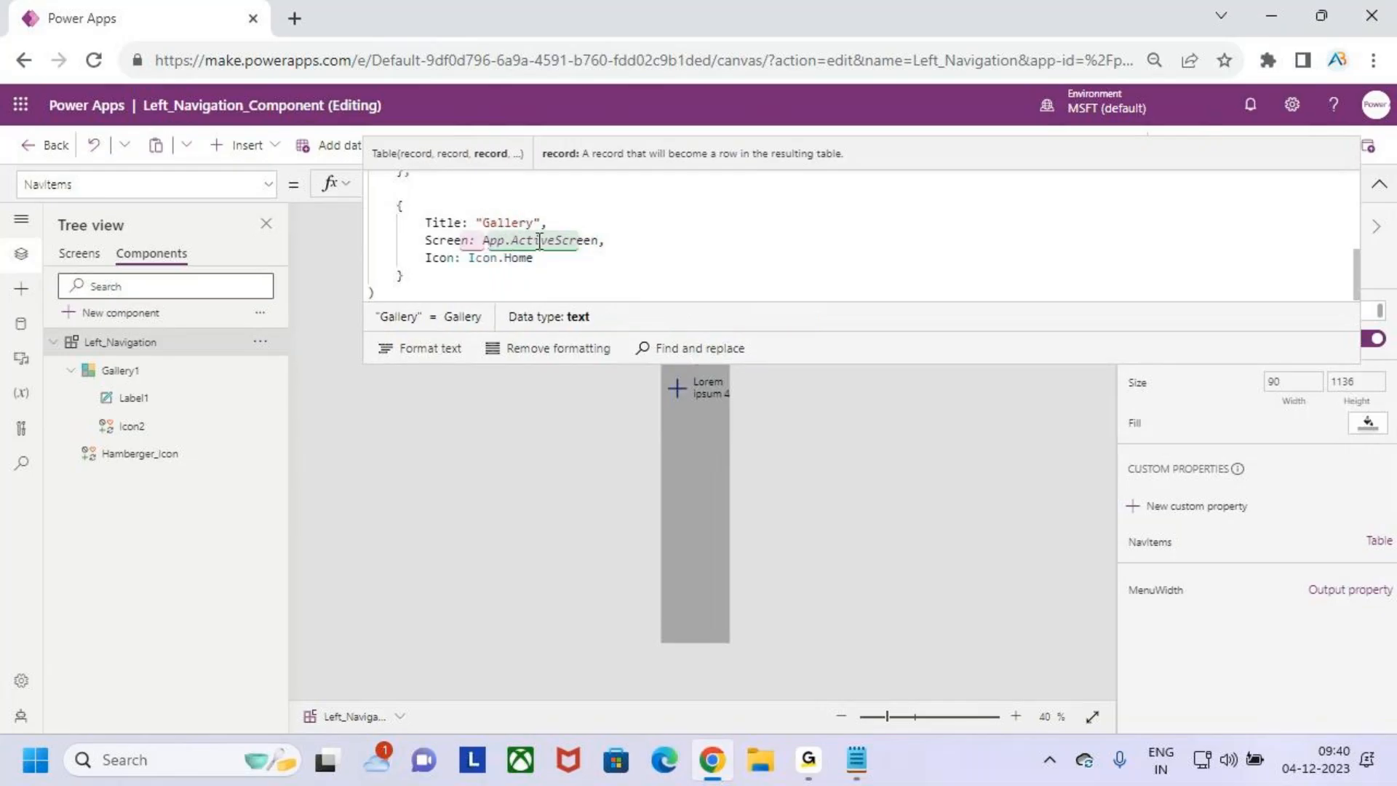
double_click(527, 259)
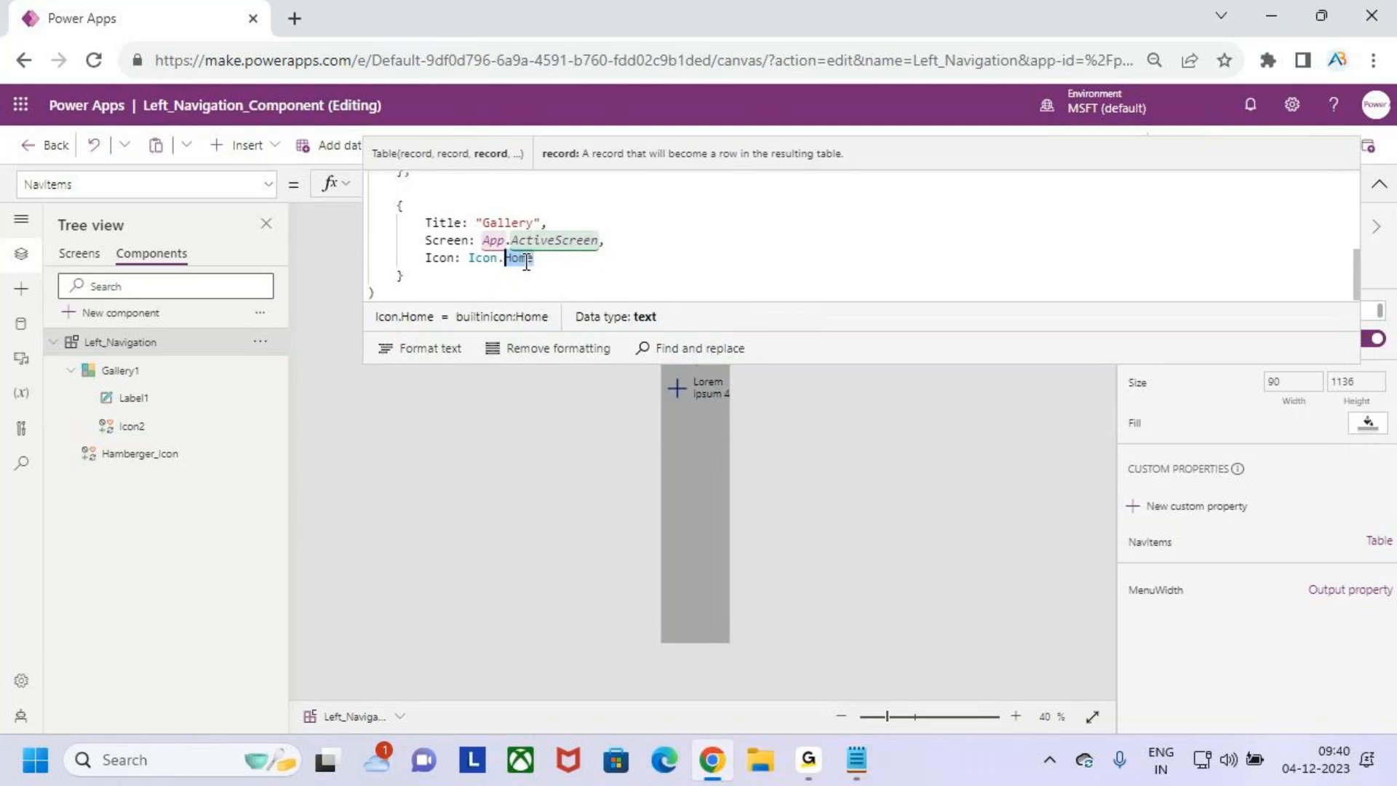
text(lu)
key(BackSpace)
text(ib)
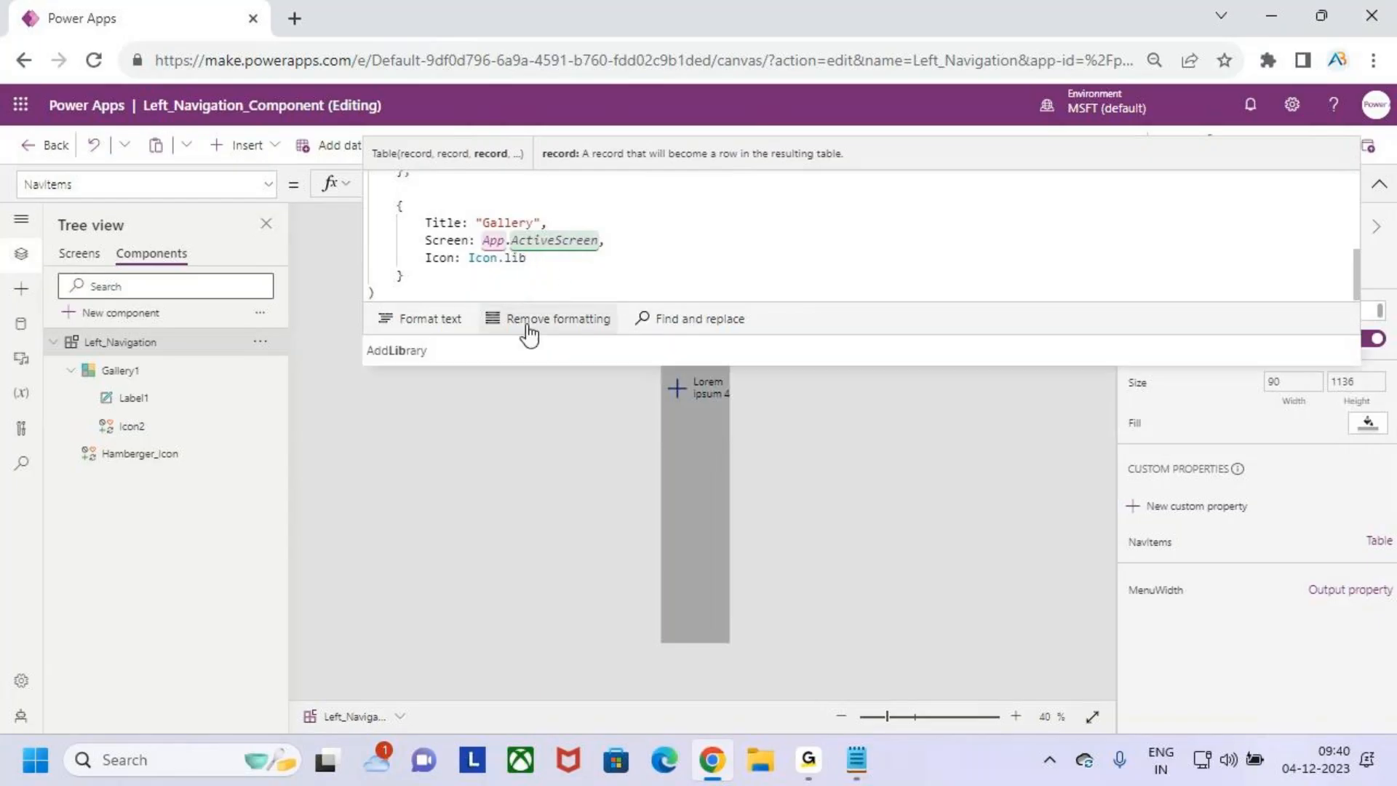
click(464, 352)
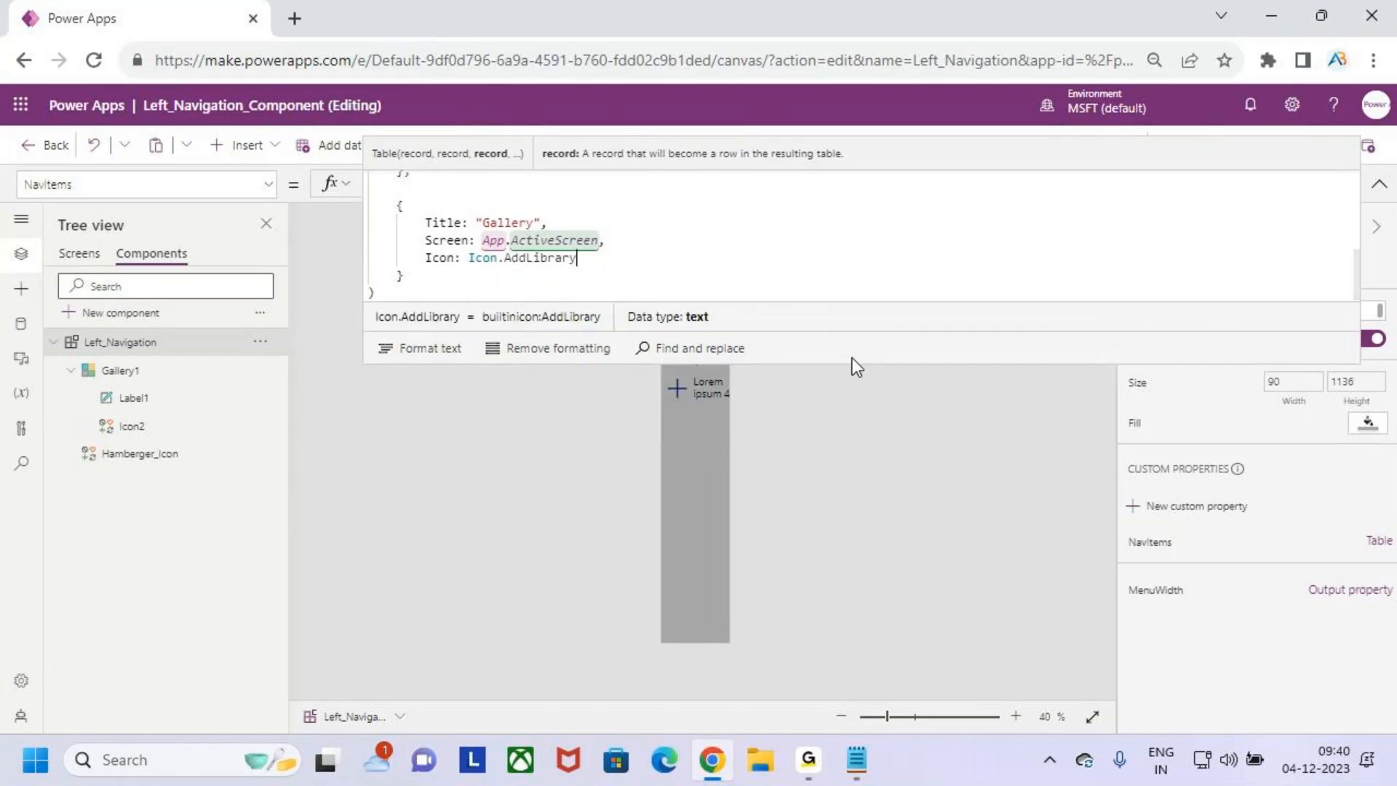
- Examine the full NavItems table formula and compare its Title, Screen and Icon fields with the labels and icons of the studio's own navigation rail
drag(844, 366, 844, 653)
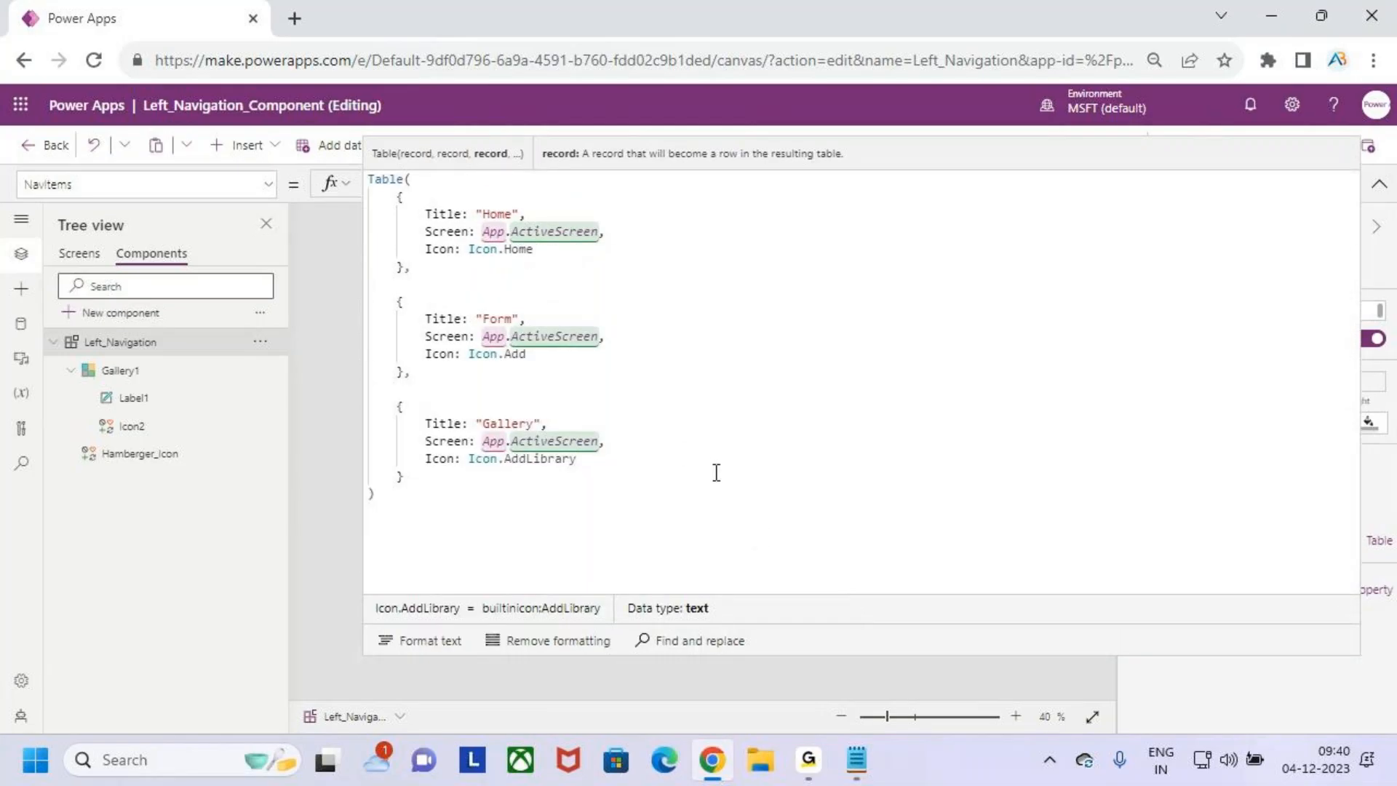
key(ctrl+2)
drag(370, 188, 395, 188)
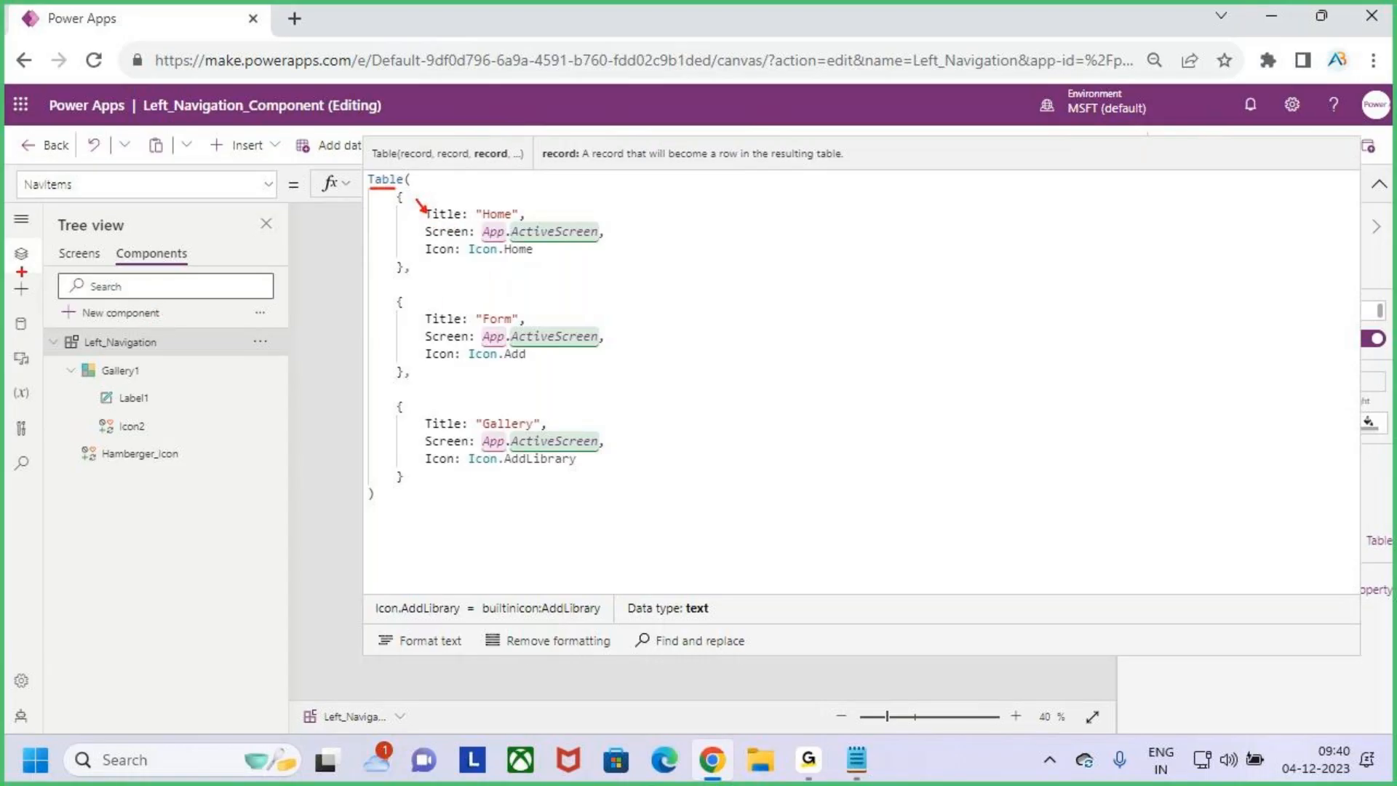
click(21, 218)
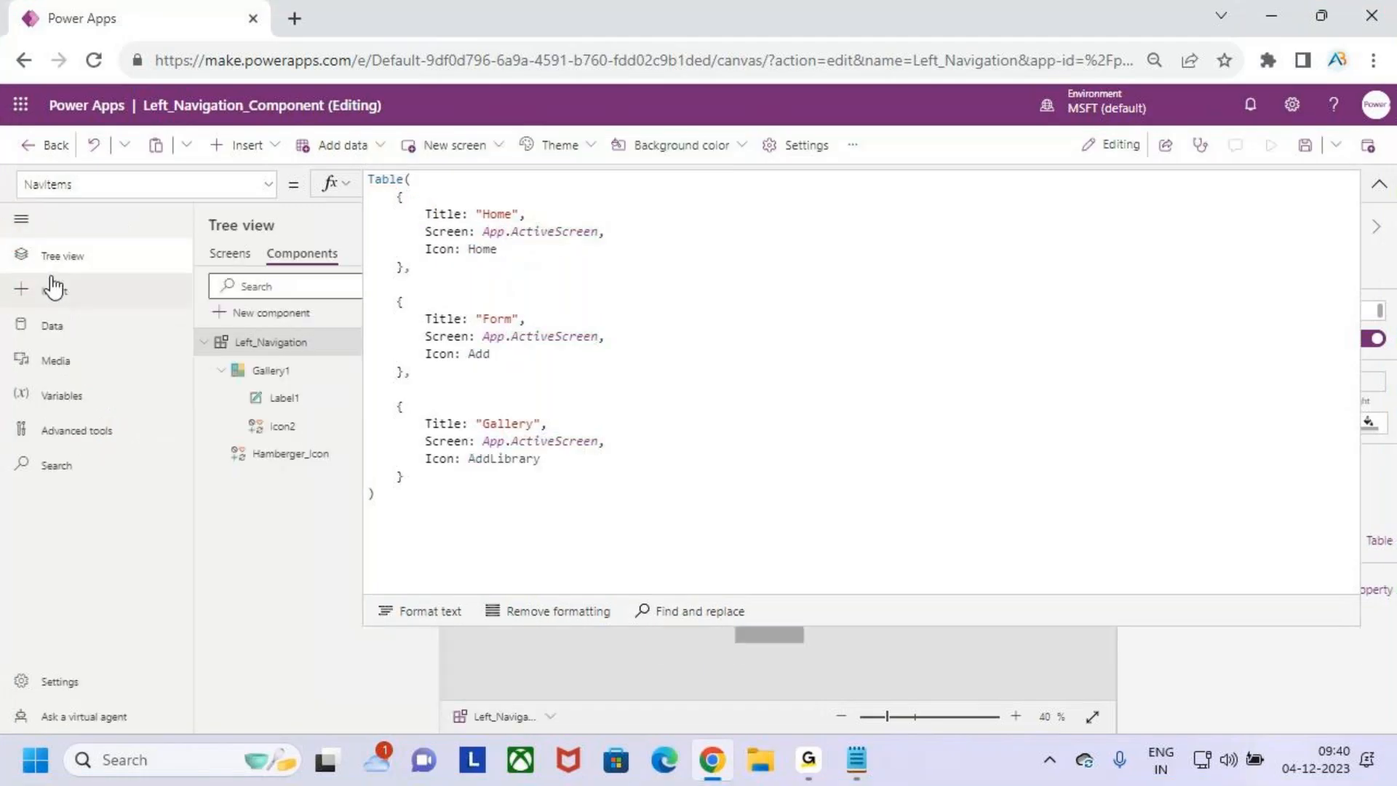
drag(40, 246, 117, 272)
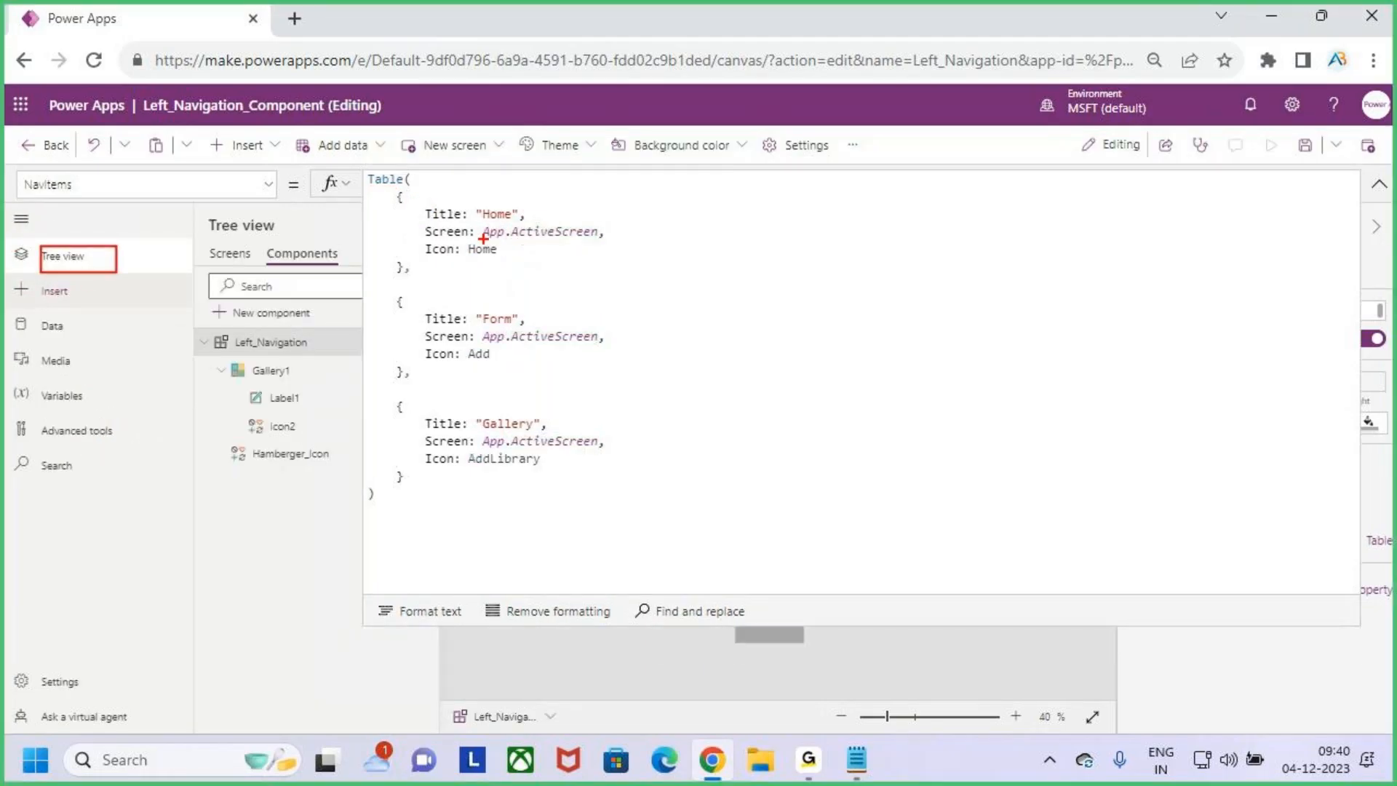
drag(15, 302, 24, 293)
drag(510, 239, 566, 238)
drag(41, 233, 28, 247)
drag(22, 298, 45, 277)
key(Escape)
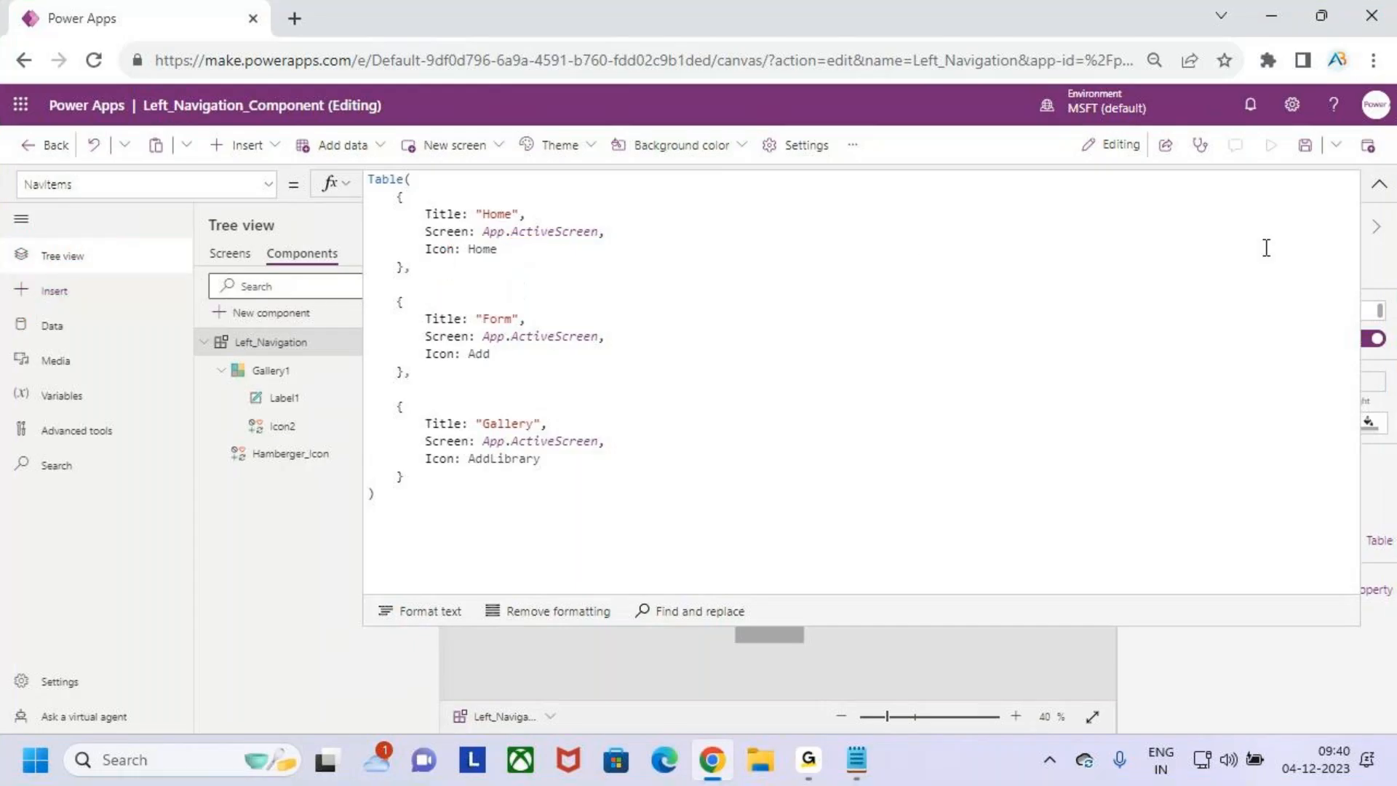
click(1378, 184)
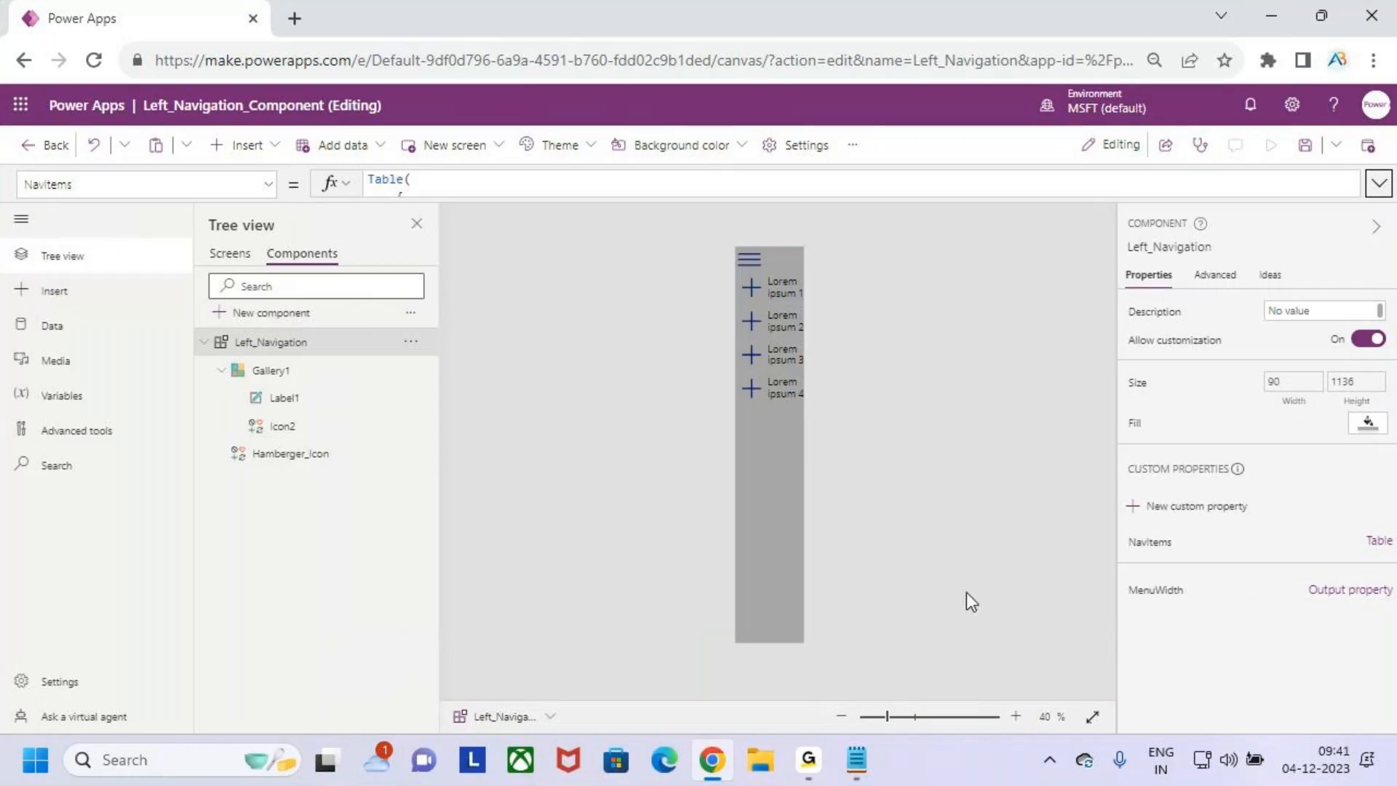
- Look through Gallery1's available properties and check the NavItems custom property on the Left_Navigation component
click(750, 445)
click(757, 450)
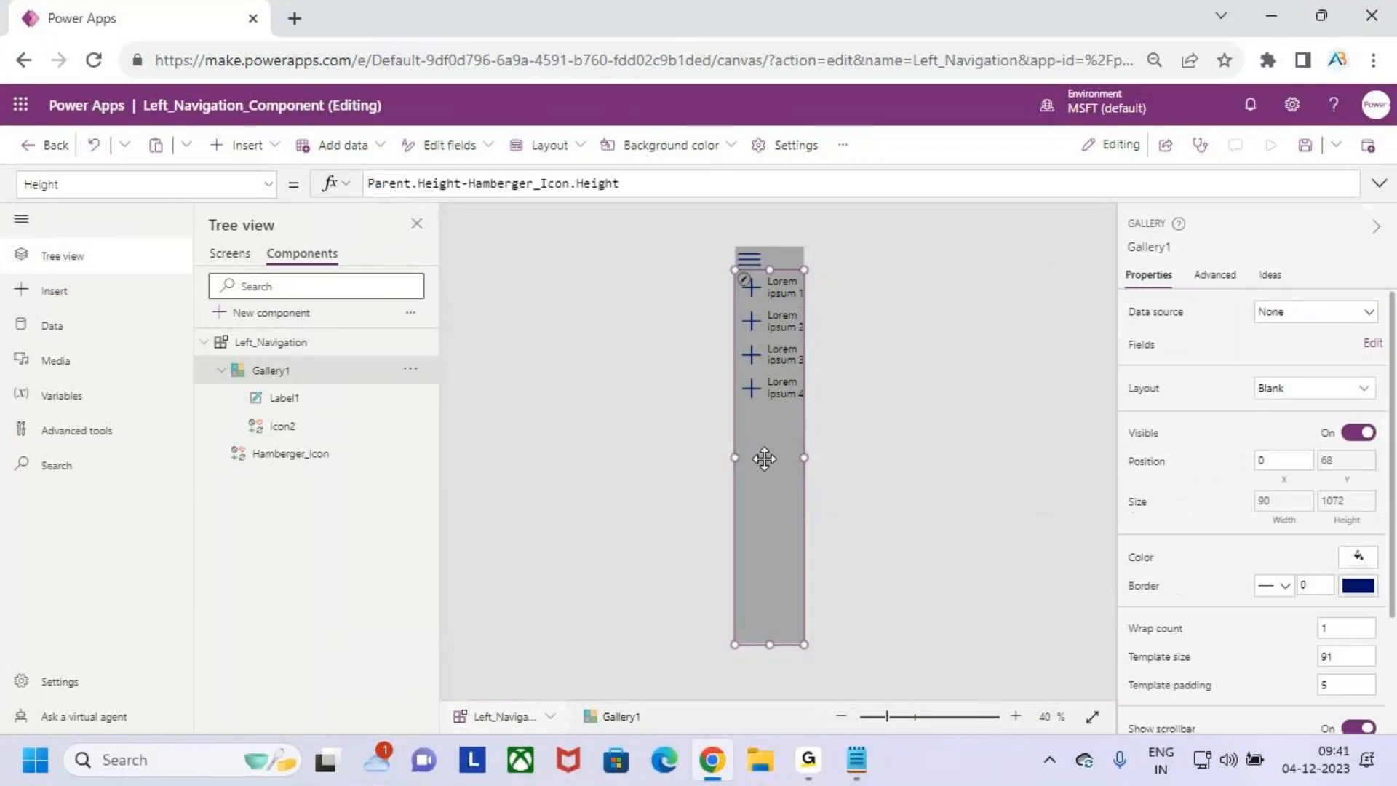
click(217, 181)
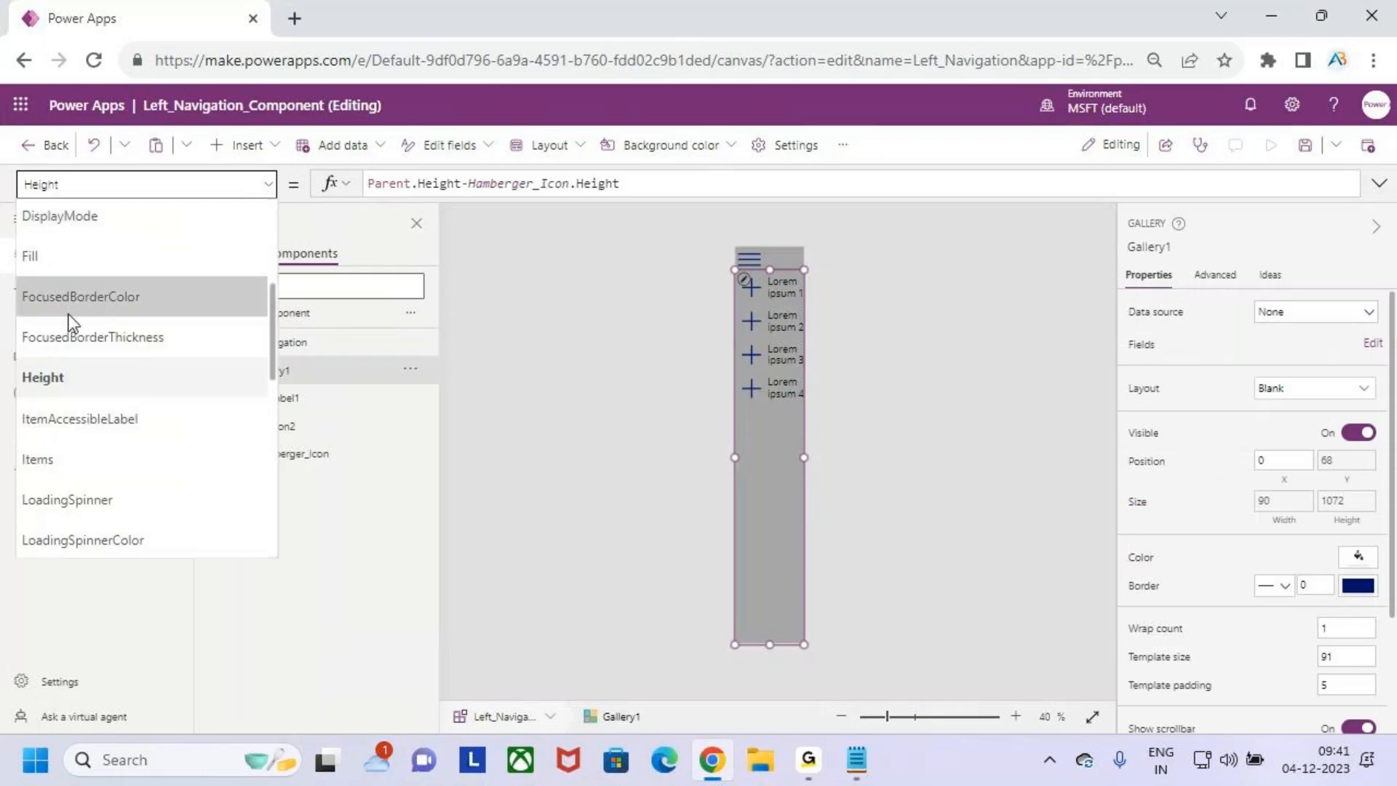
scroll(97, 340, up, 2)
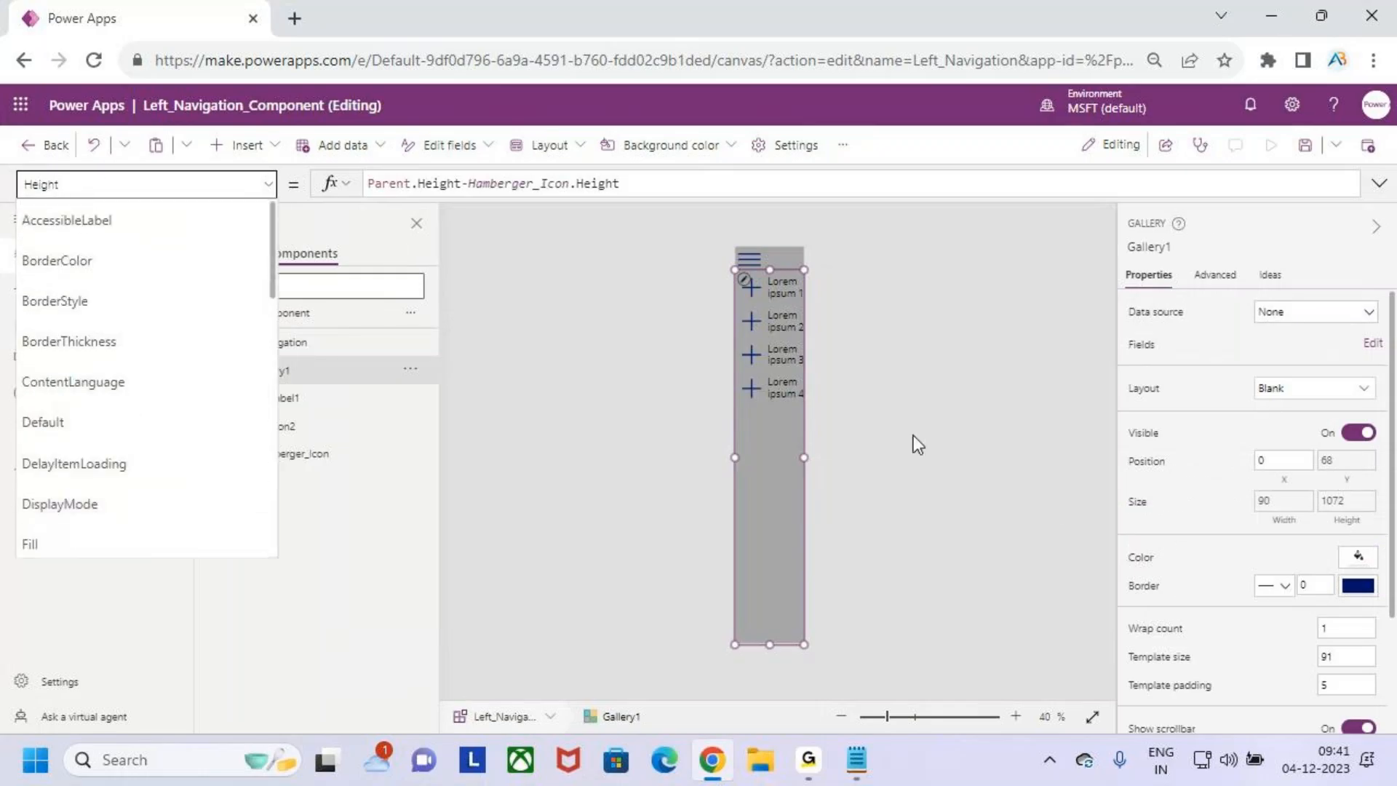
click(756, 483)
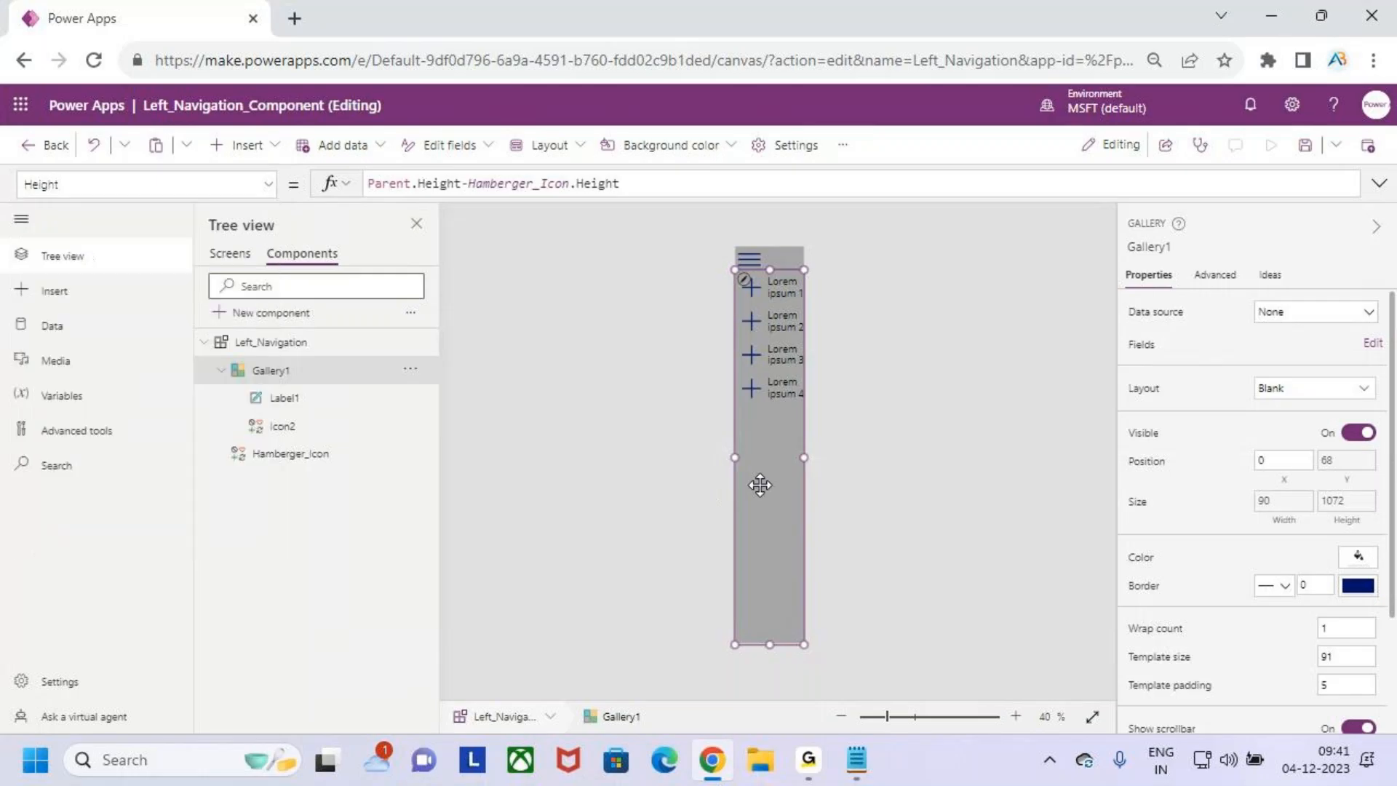
click(277, 343)
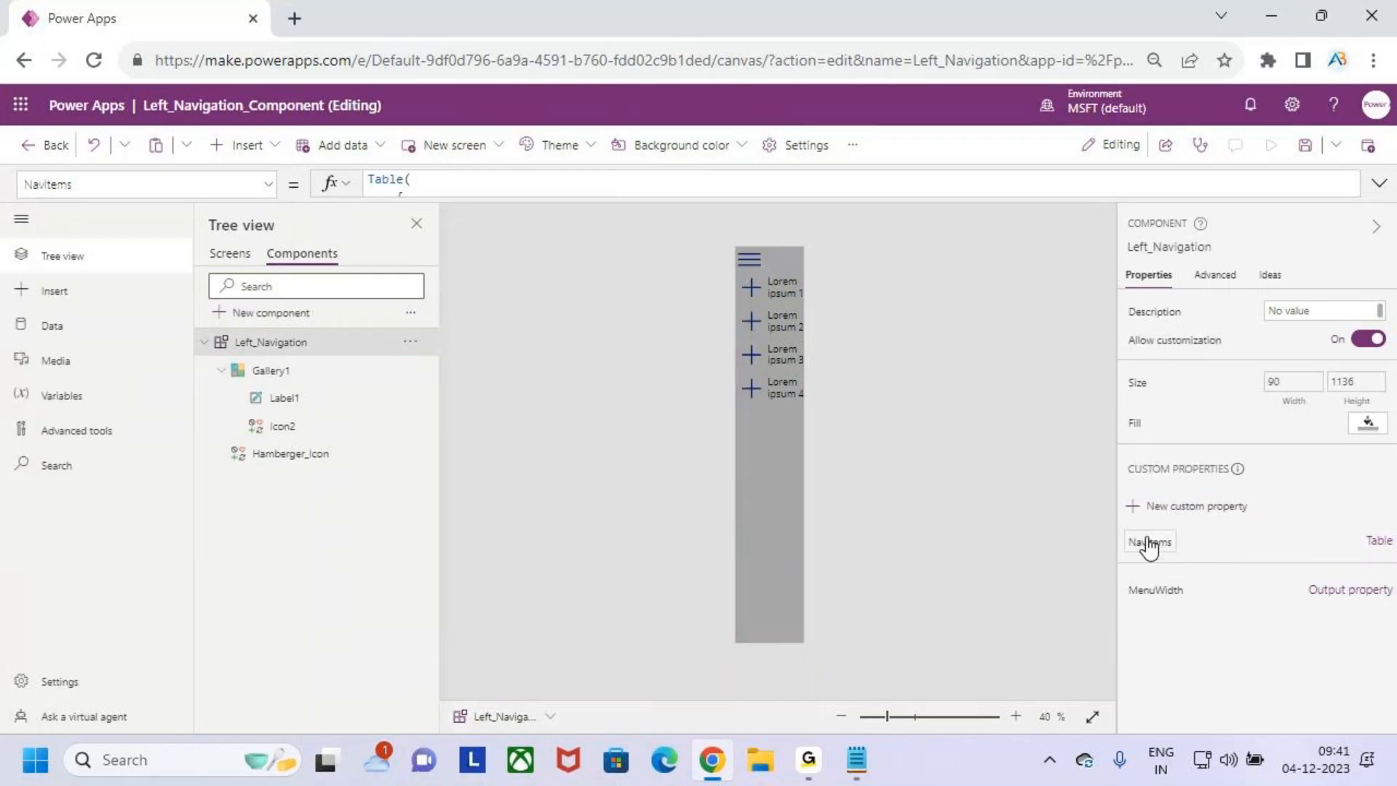
- Replace the sample data in Gallery1's Items property with Left_Navigation.NavItems
click(758, 439)
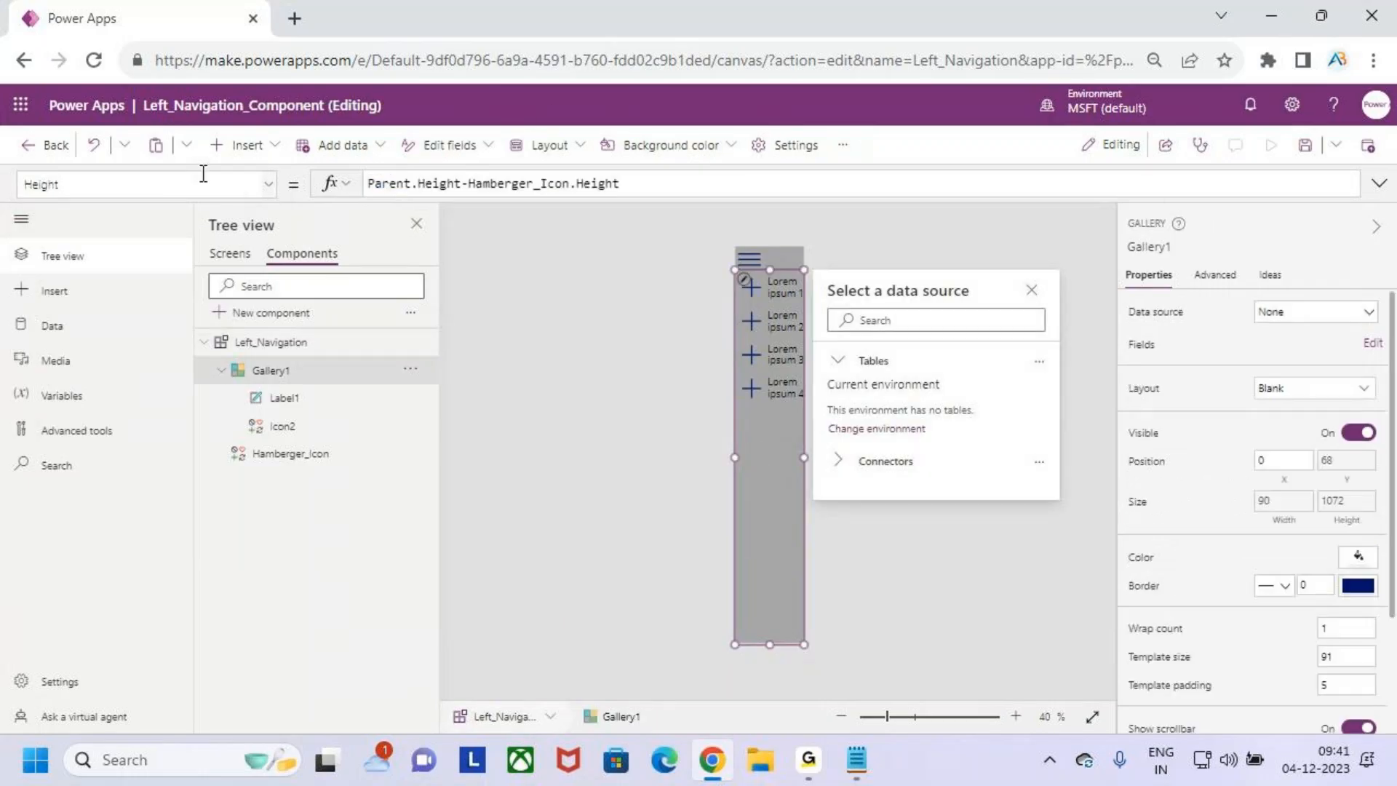
click(265, 187)
scroll(109, 283, up, 3)
scroll(111, 276, down, 6)
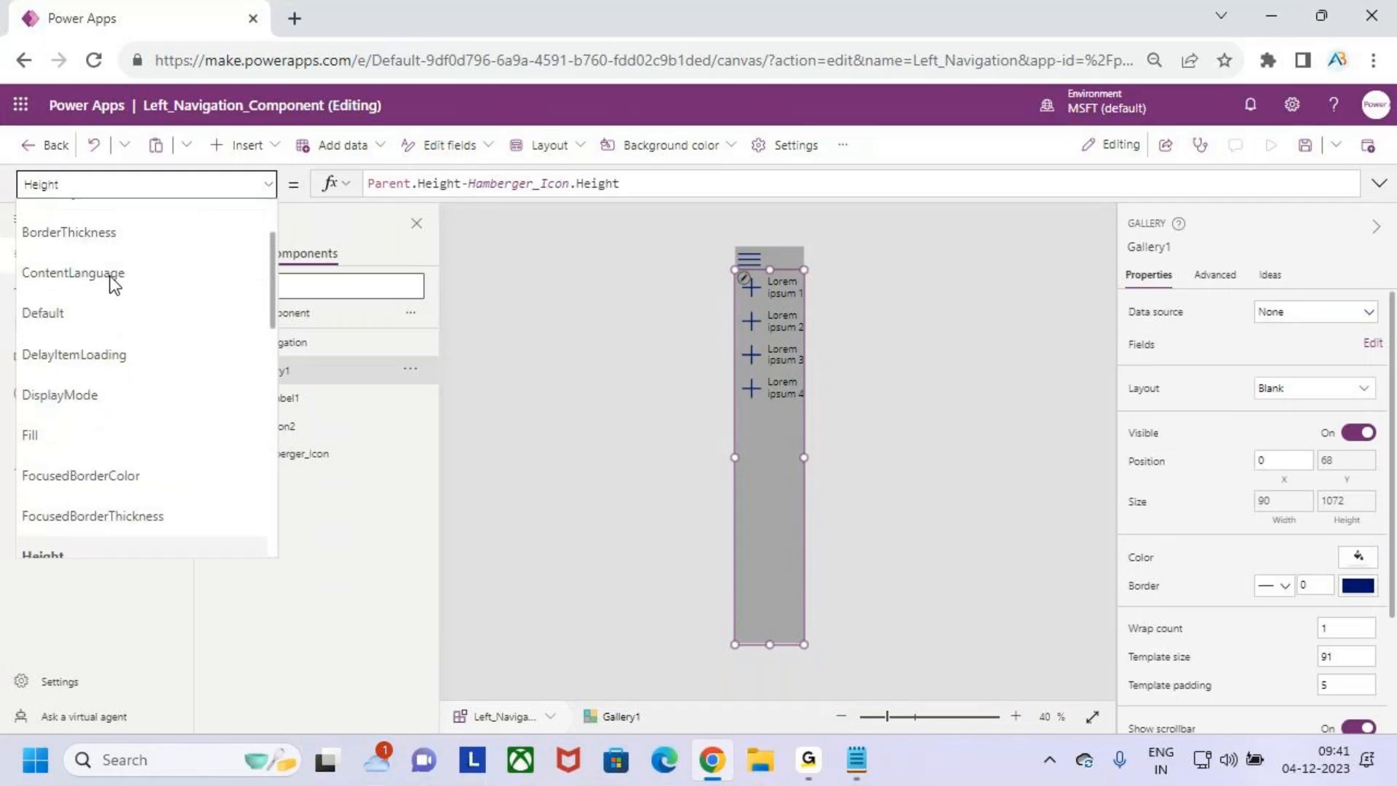
click(167, 309)
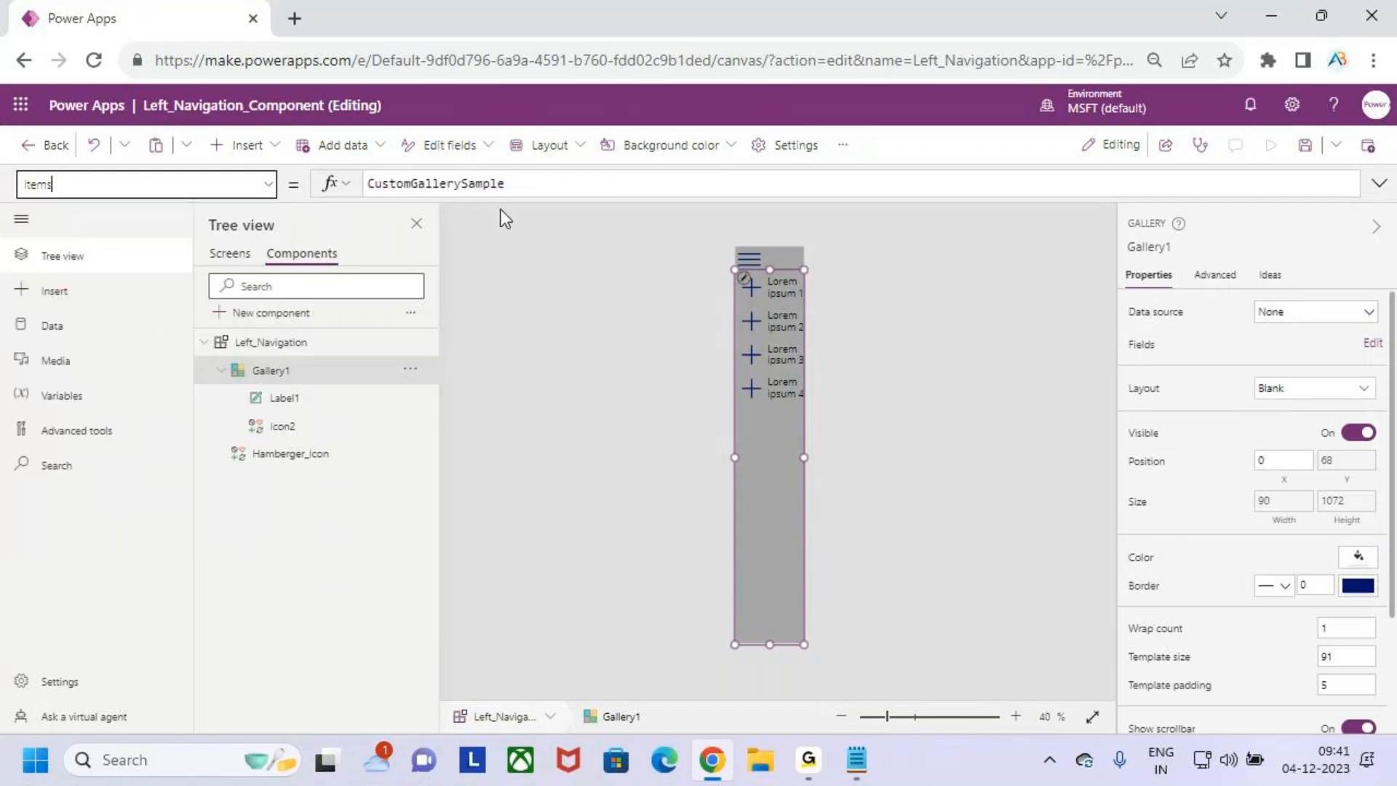
click(525, 182)
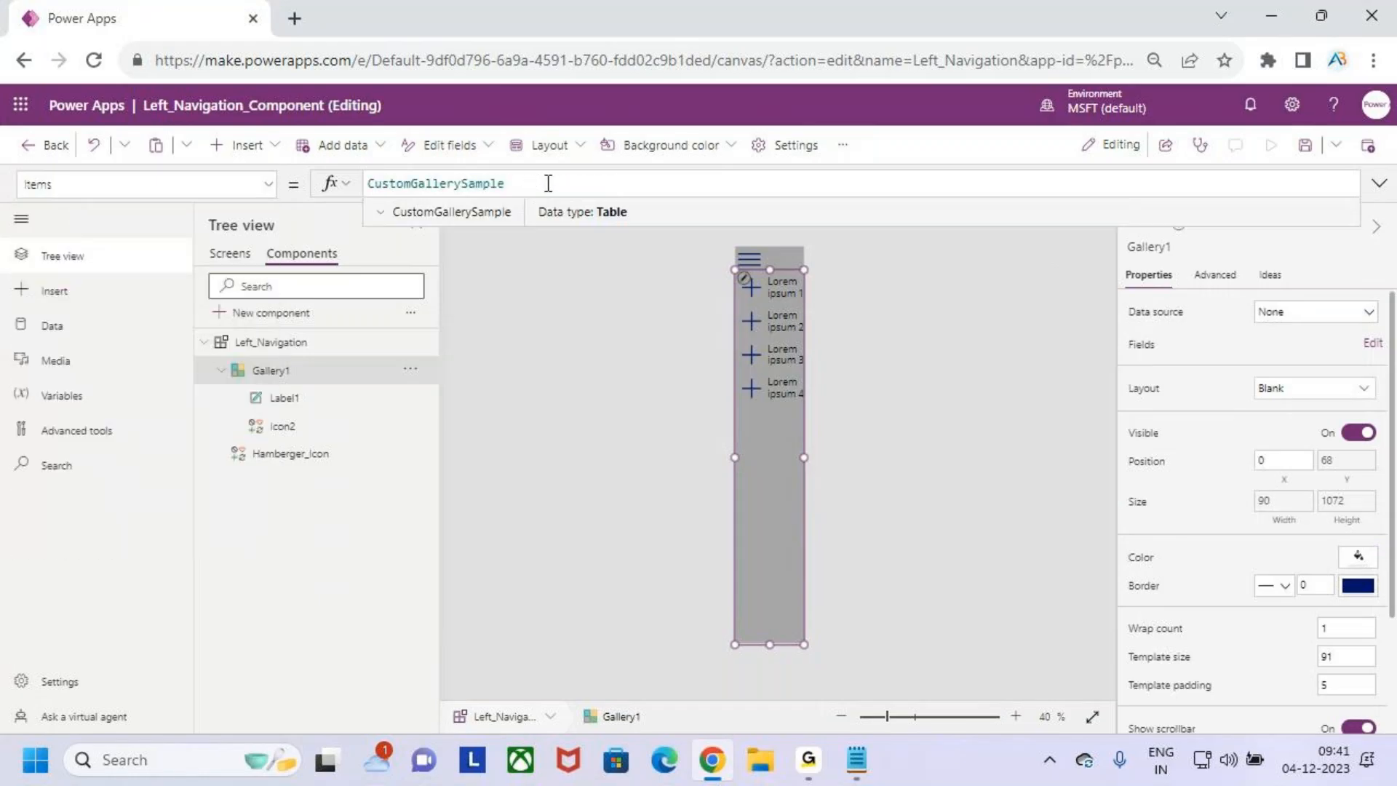
drag(548, 183, 359, 189)
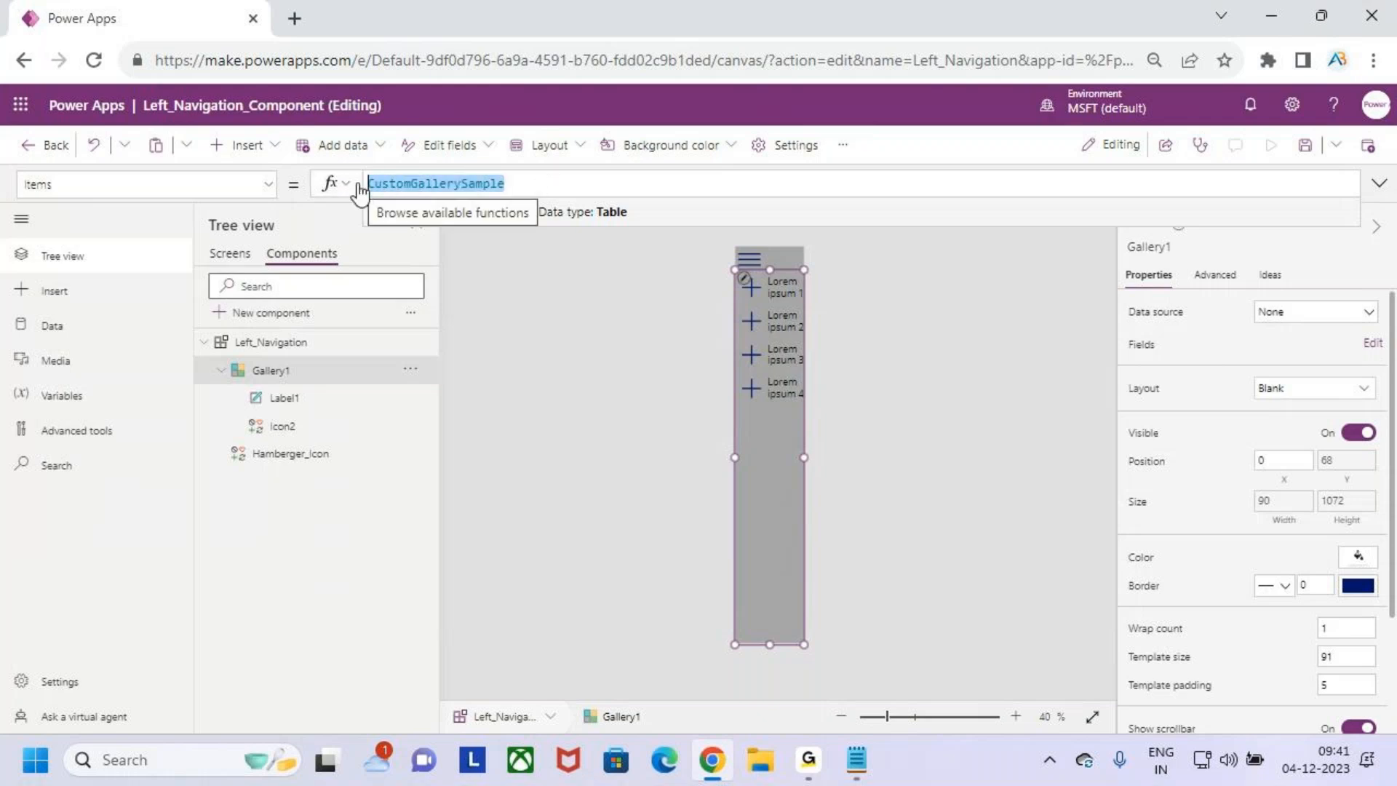
key(BackSpace)
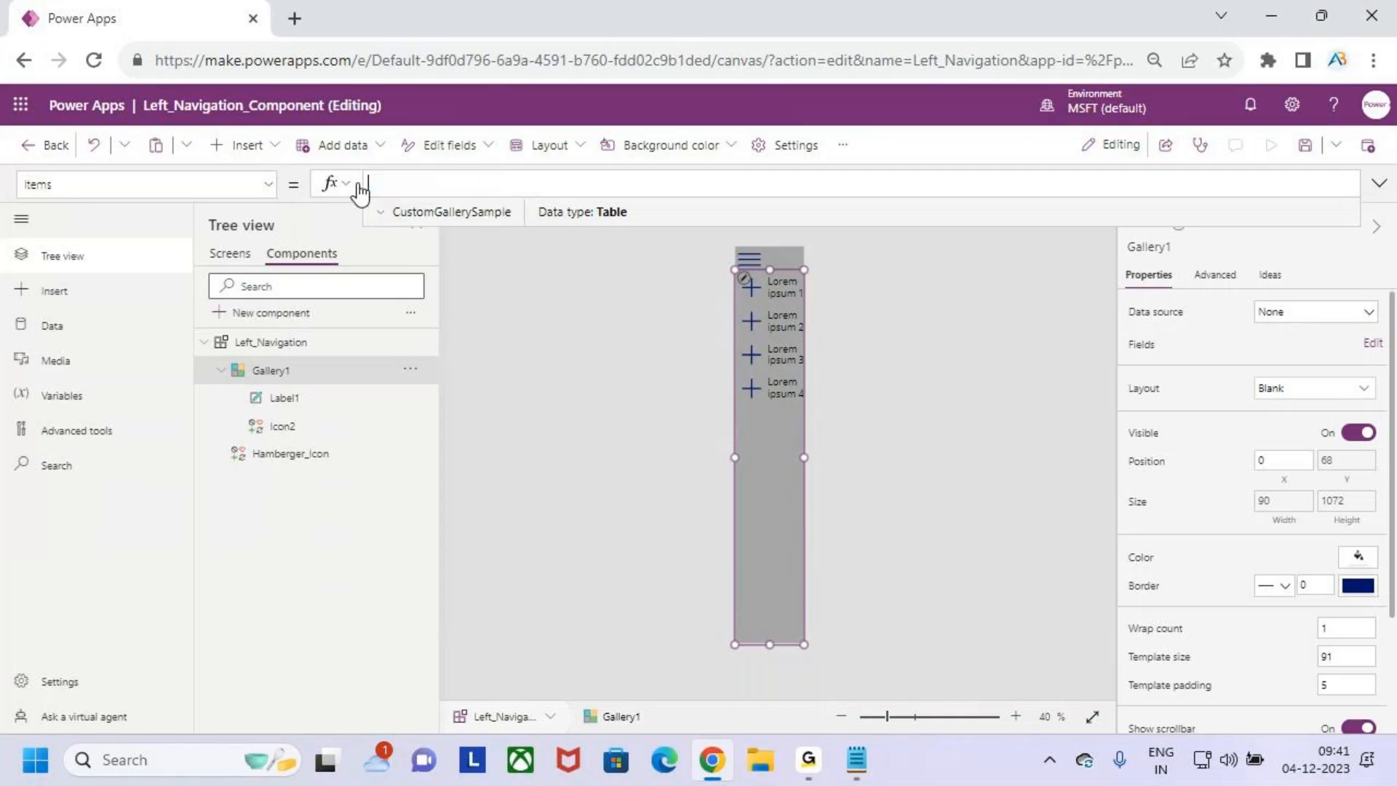
text(lefy)
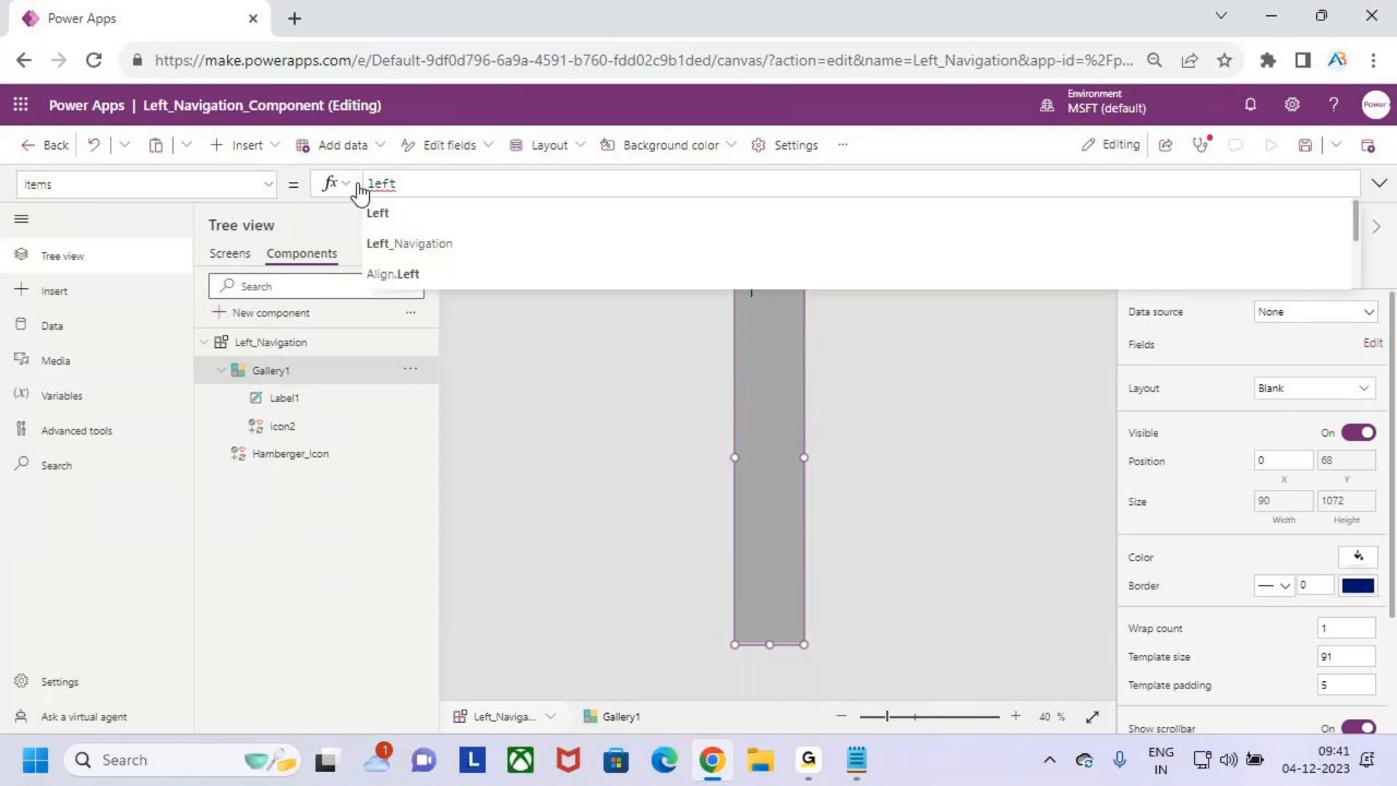
key(Down)
key(Down)
key(Caps_Lock)
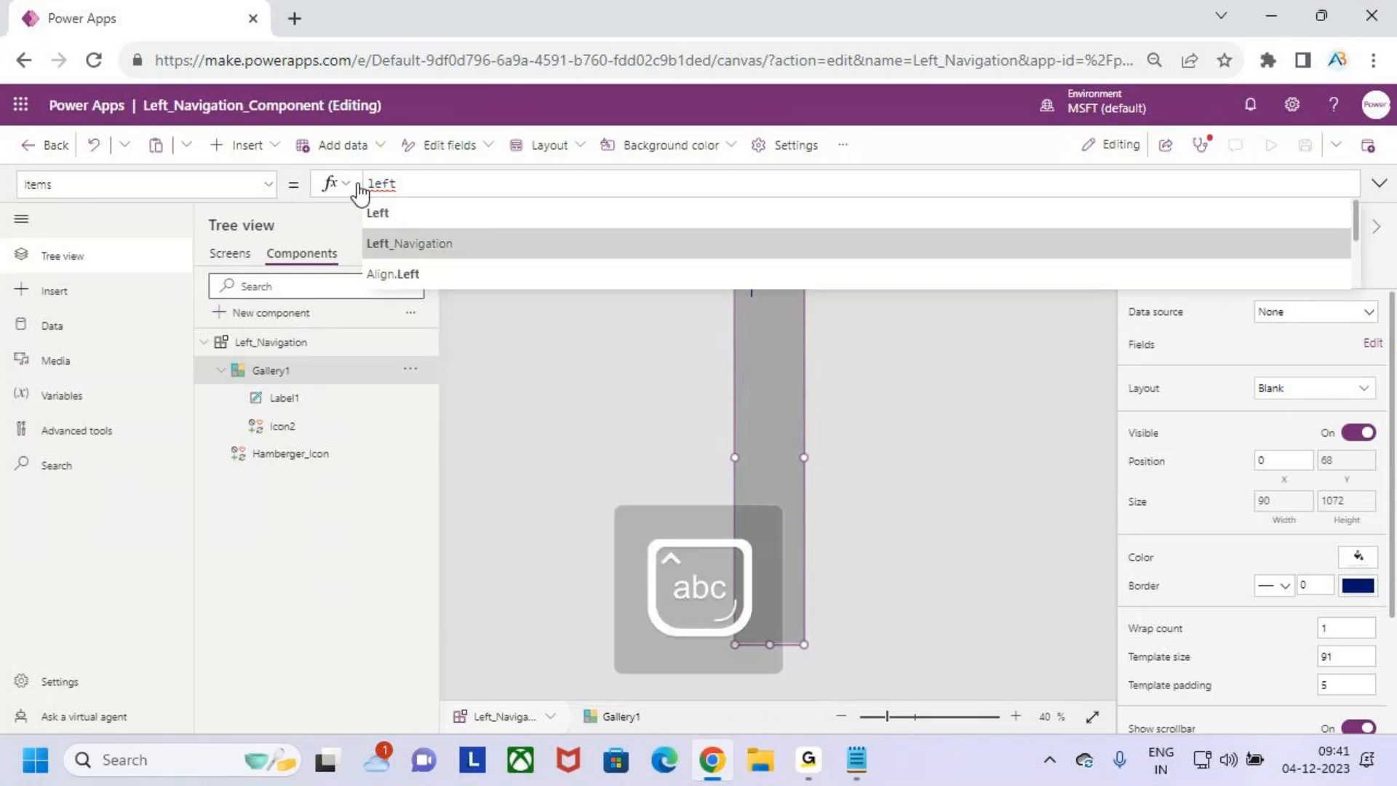
key(Caps_Lock)
key(Tab)
text(.)
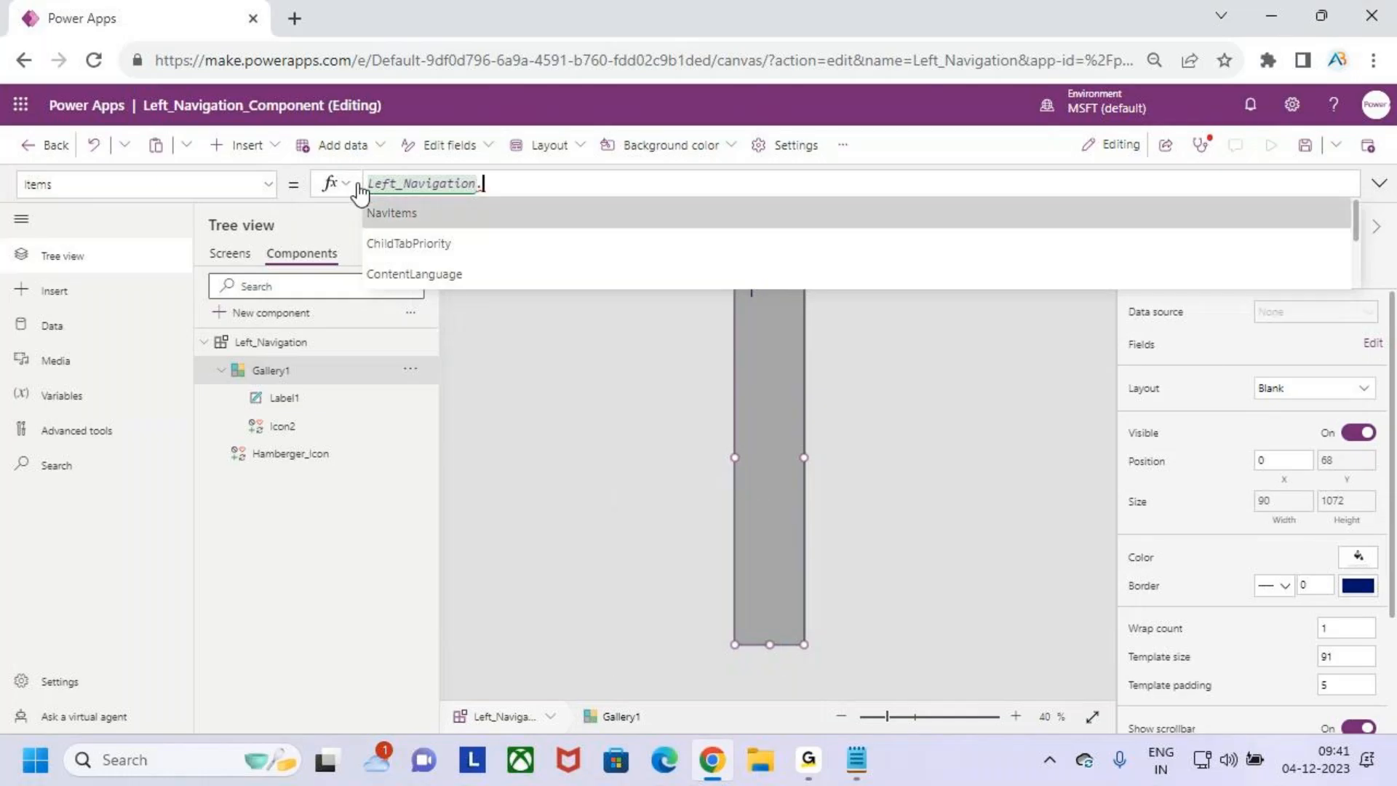
key(Tab)
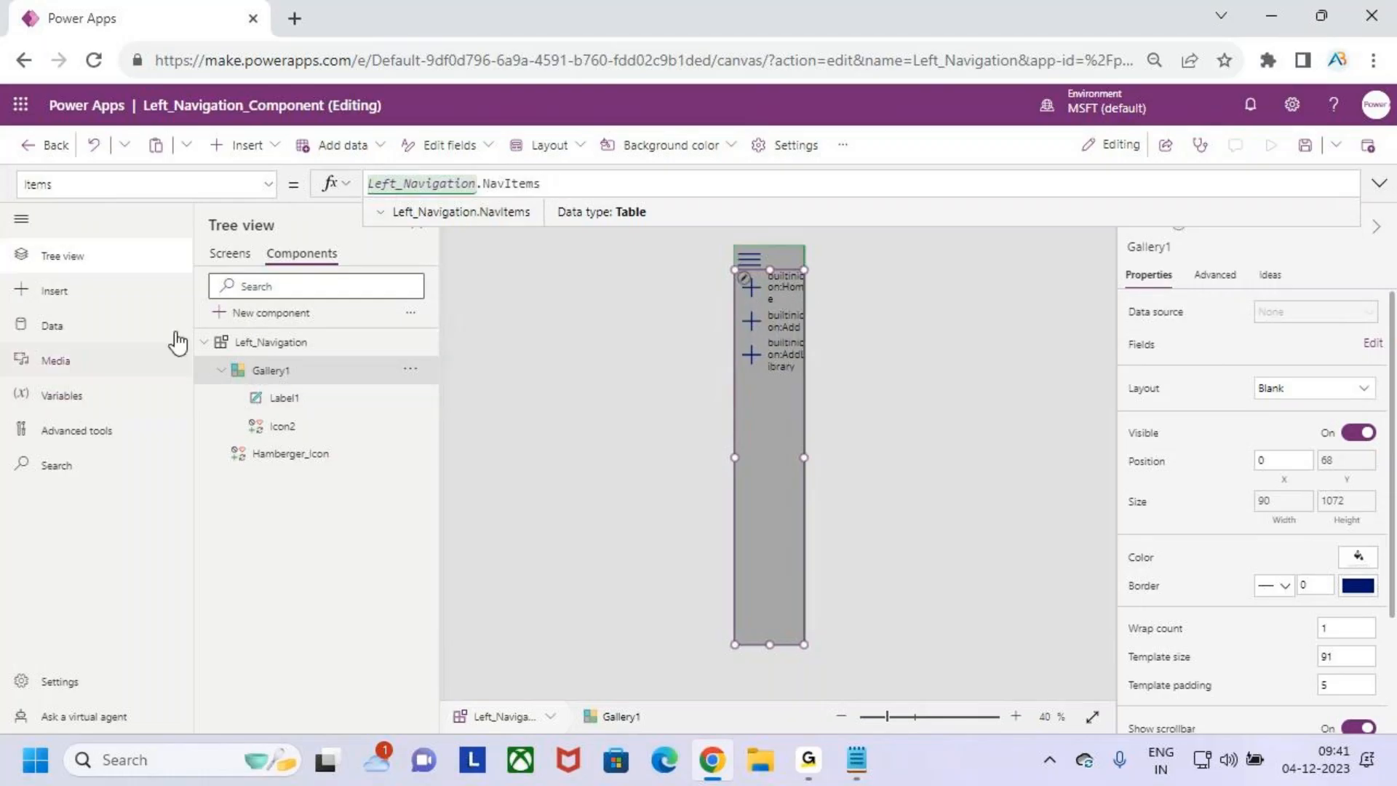
- Replace the fixed icon in the Icon property of Gallery1's Icon2 with ThisItem.Icon
click(32, 222)
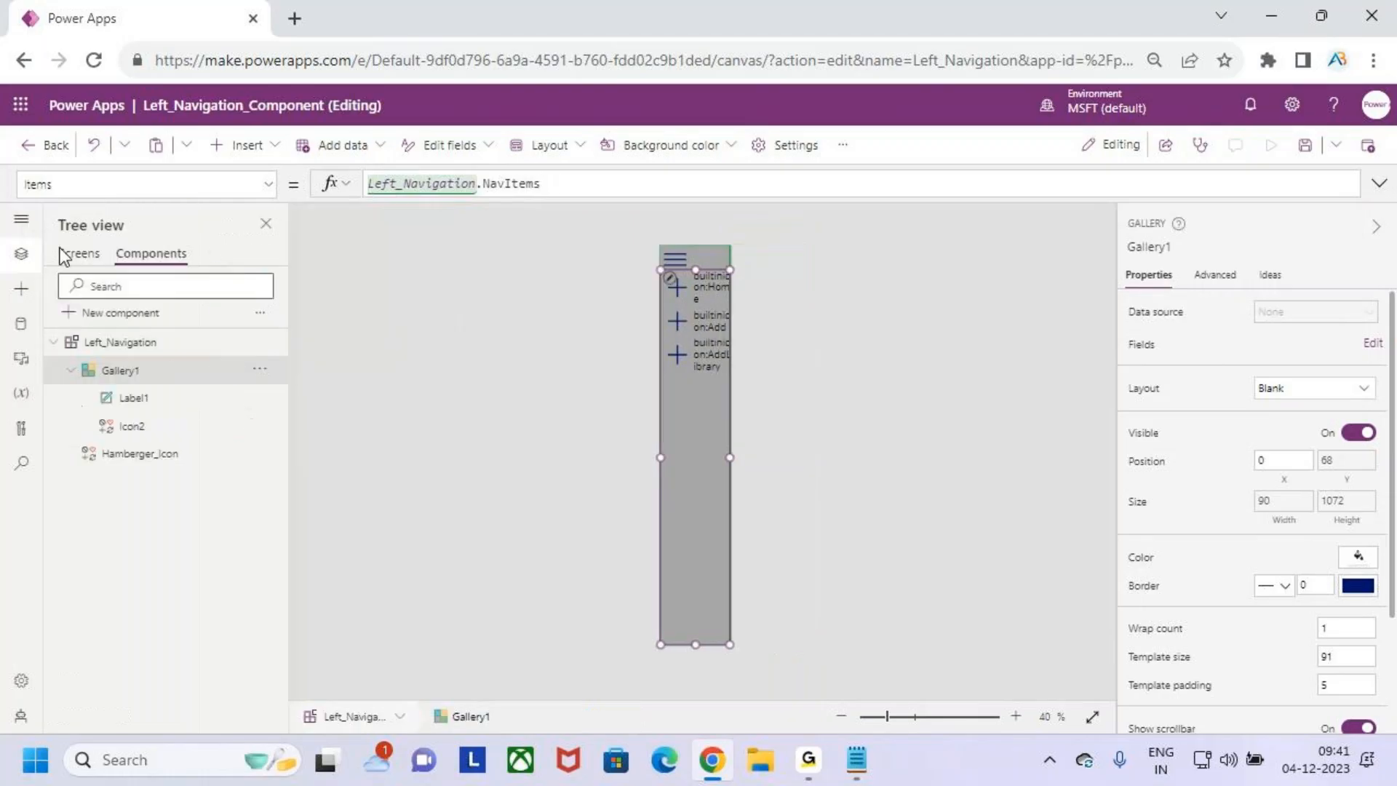
click(182, 426)
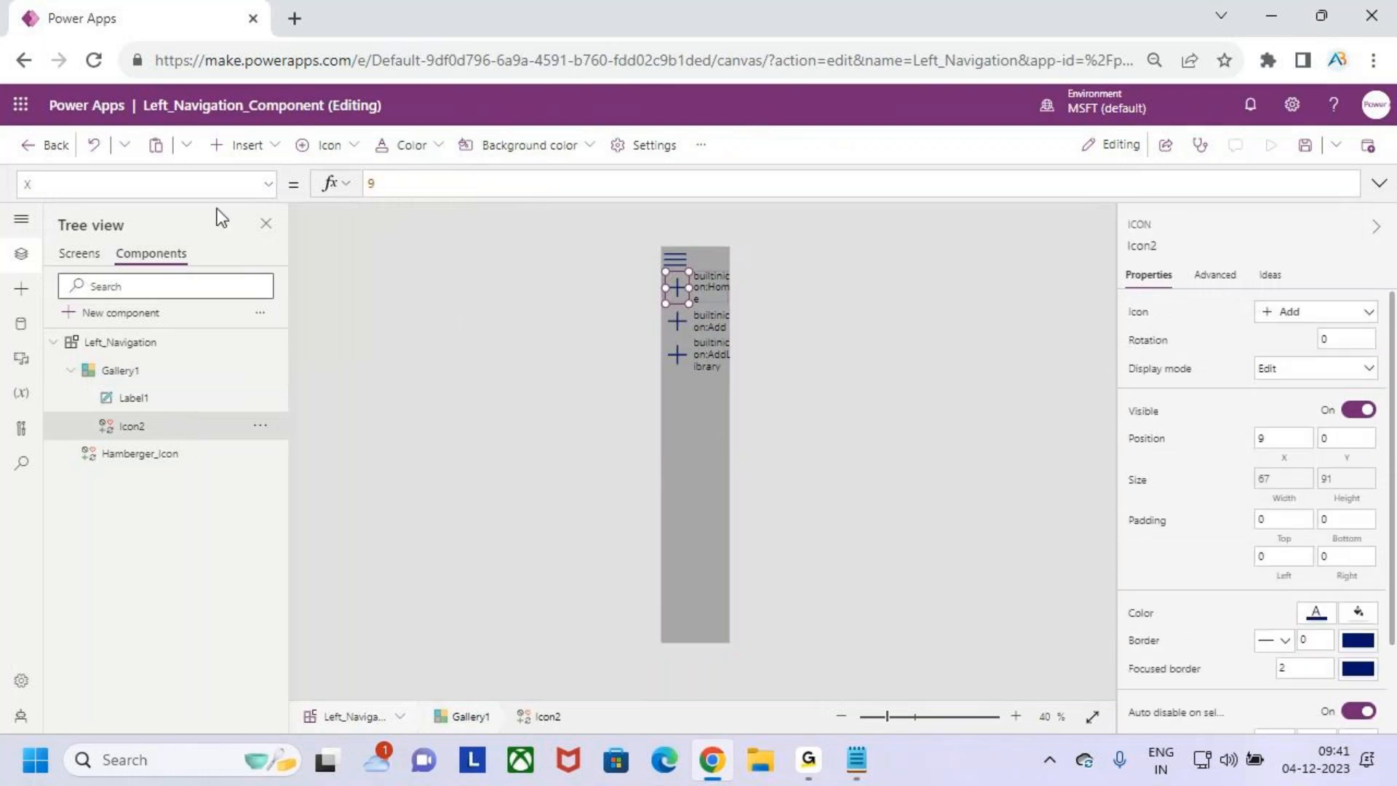
click(256, 192)
scroll(93, 353, up, 5)
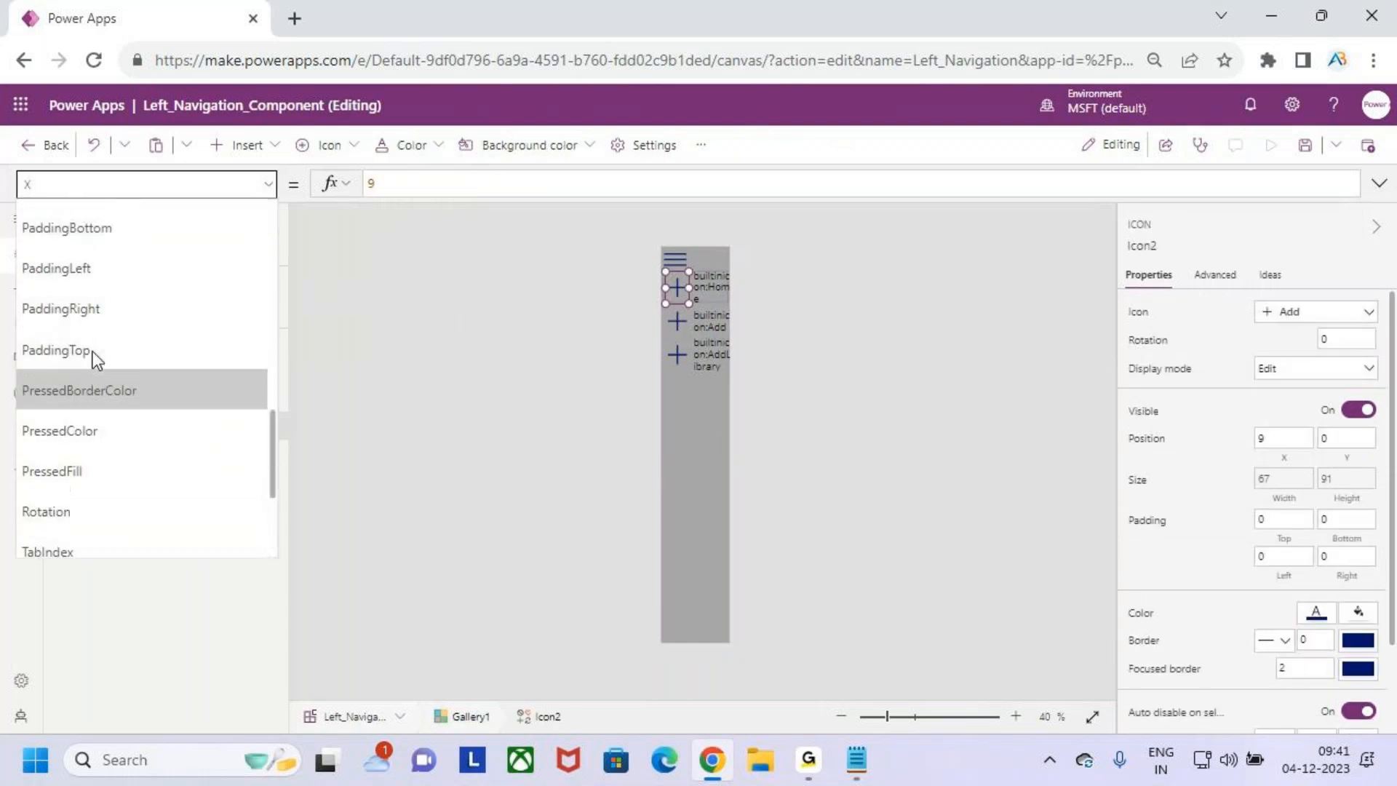
click(93, 345)
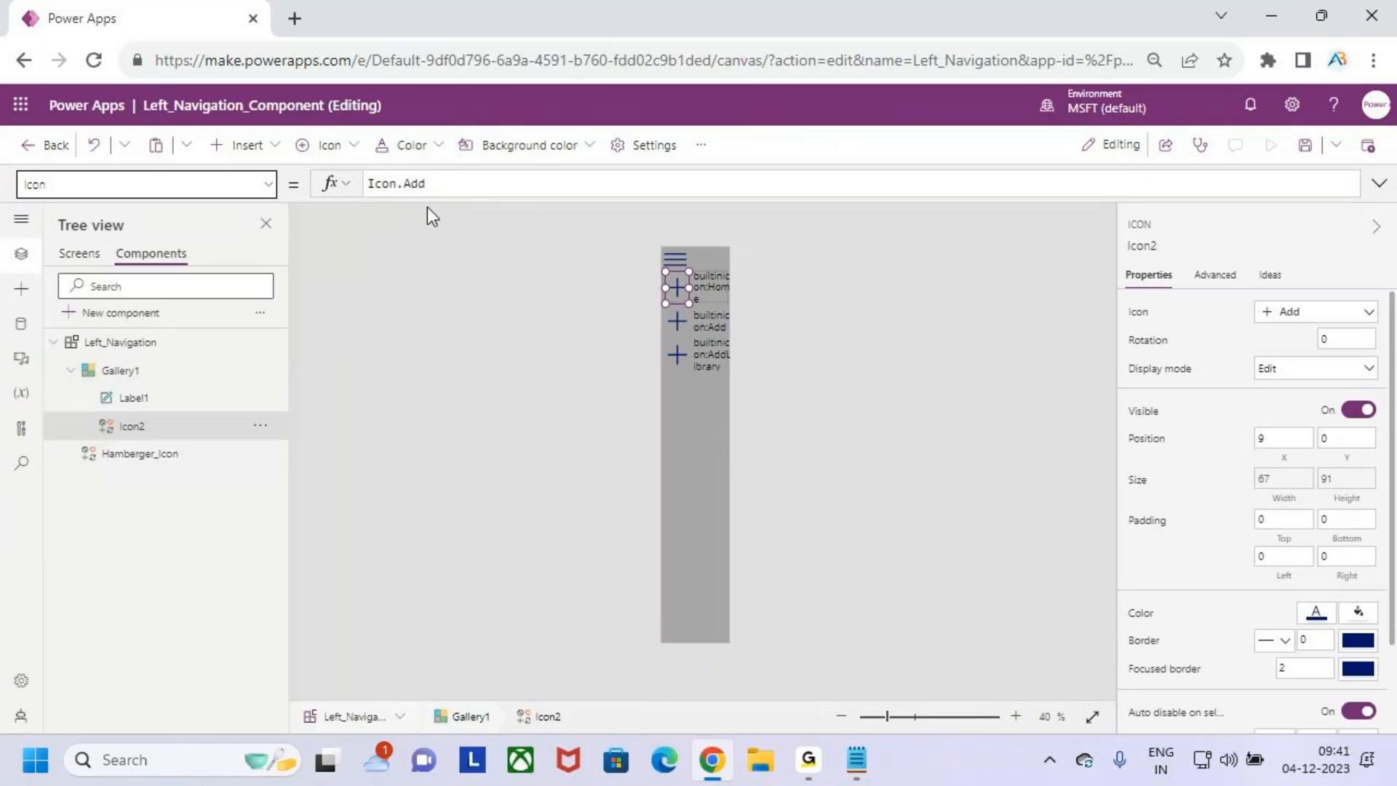
click(439, 187)
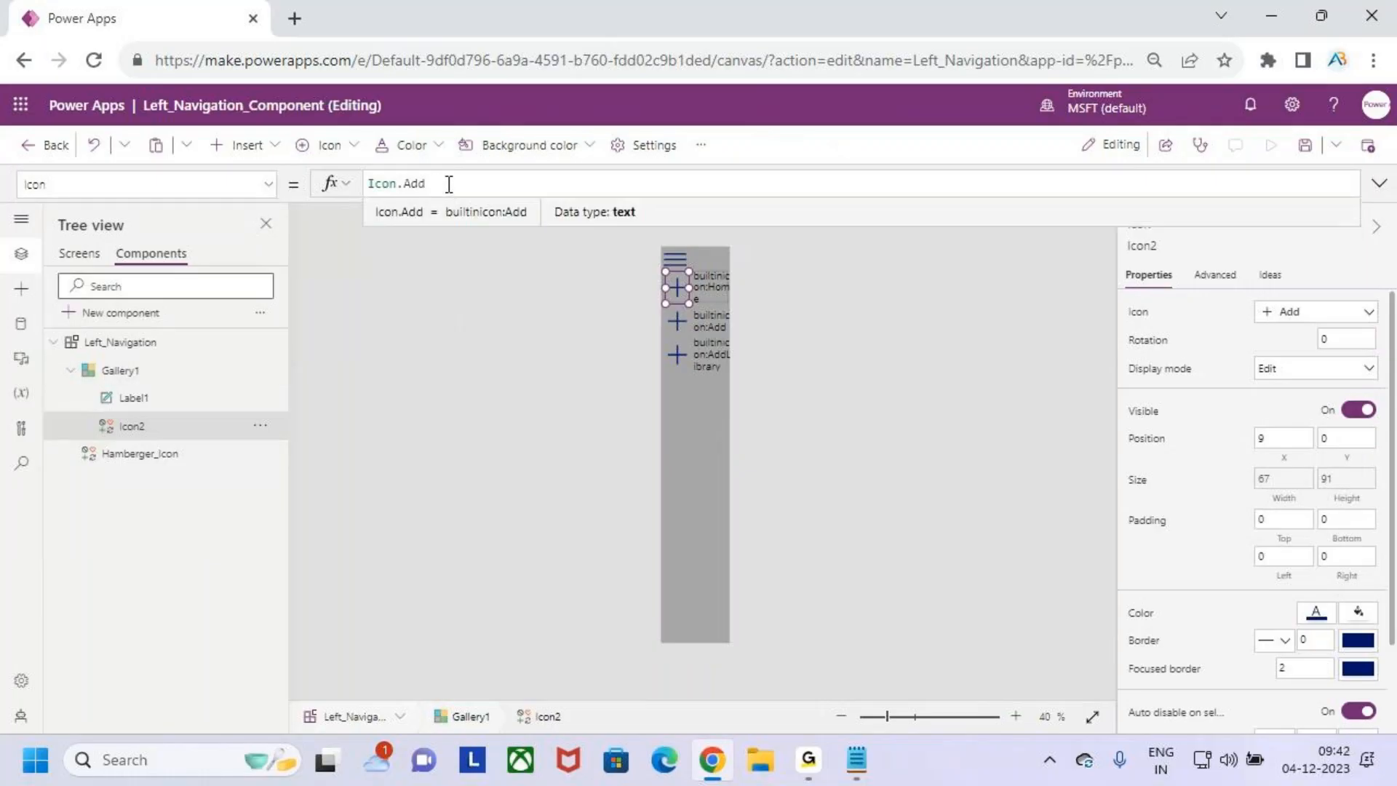
key(BackSpace)
key(BackSpace)
key(BackSpace)
key(BackSpace)
text(this)
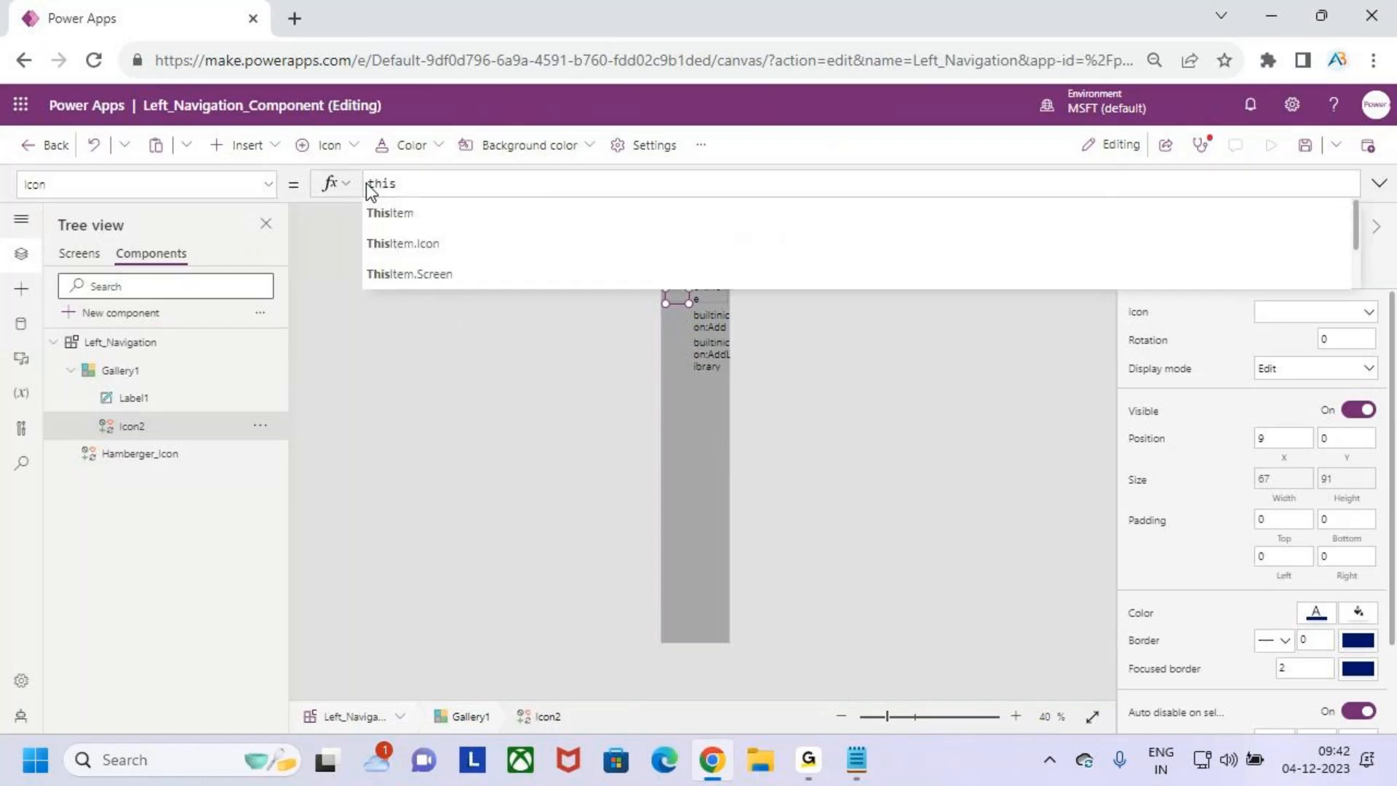
key(Down)
key(Tab)
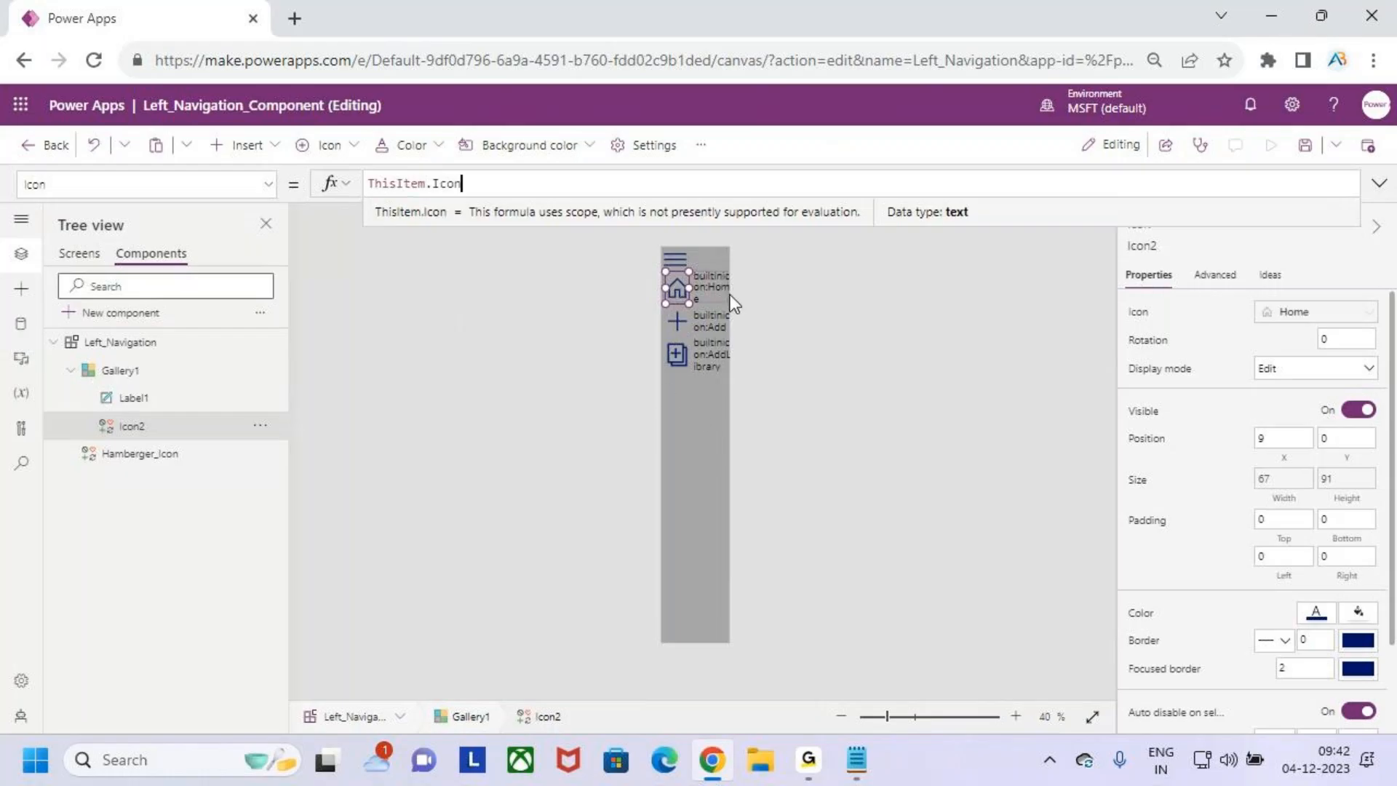
- Change the Text property of Label1 in Gallery1 to ThisItem.Title
click(150, 398)
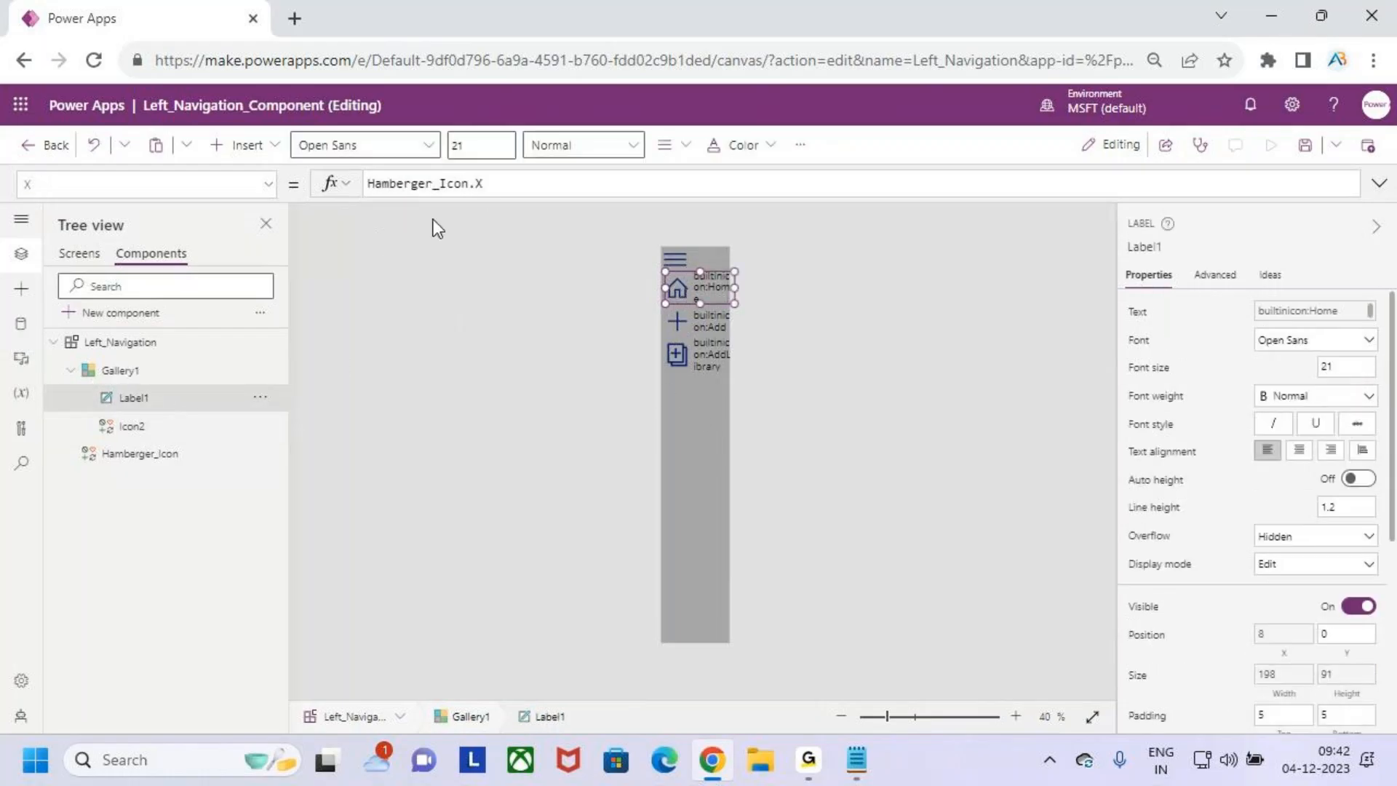
click(268, 184)
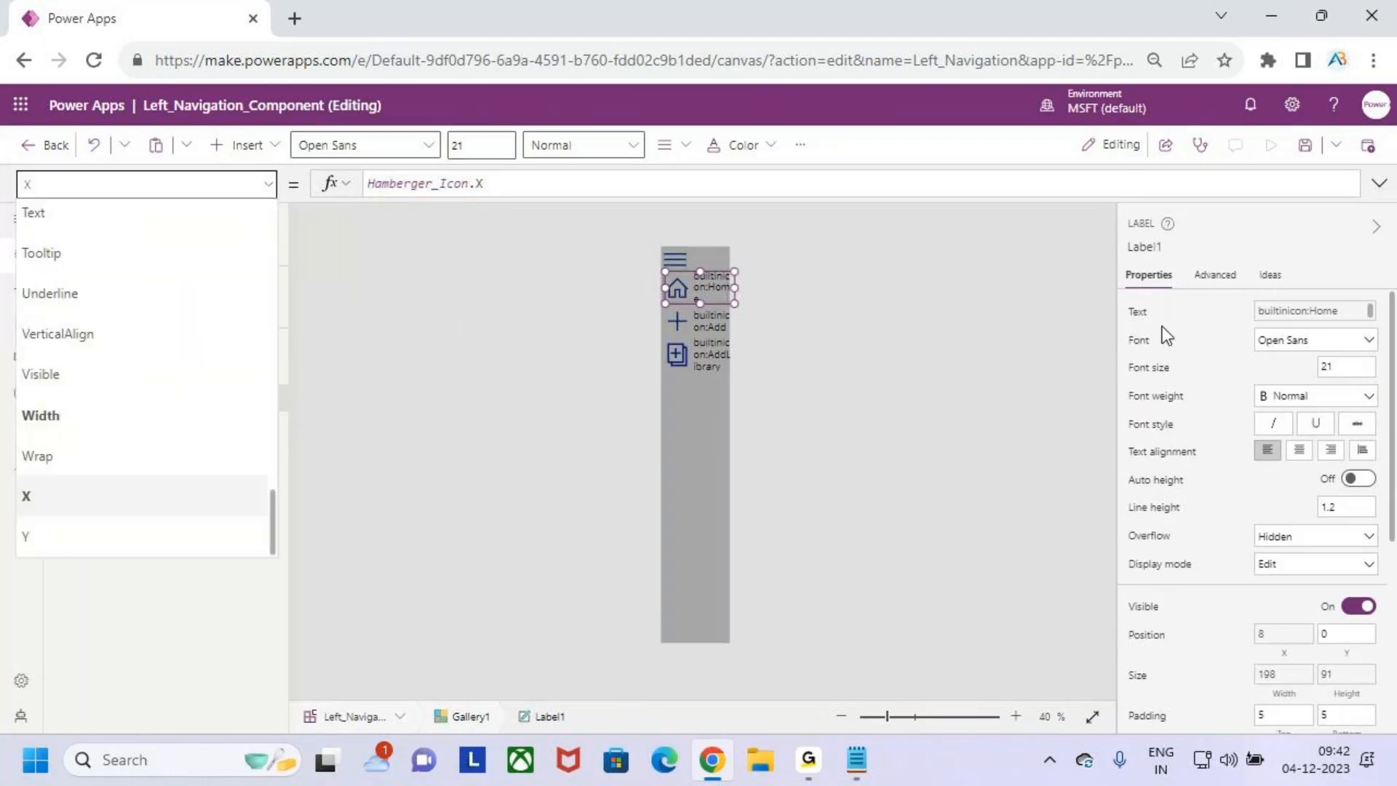
click(1137, 311)
drag(483, 184, 438, 183)
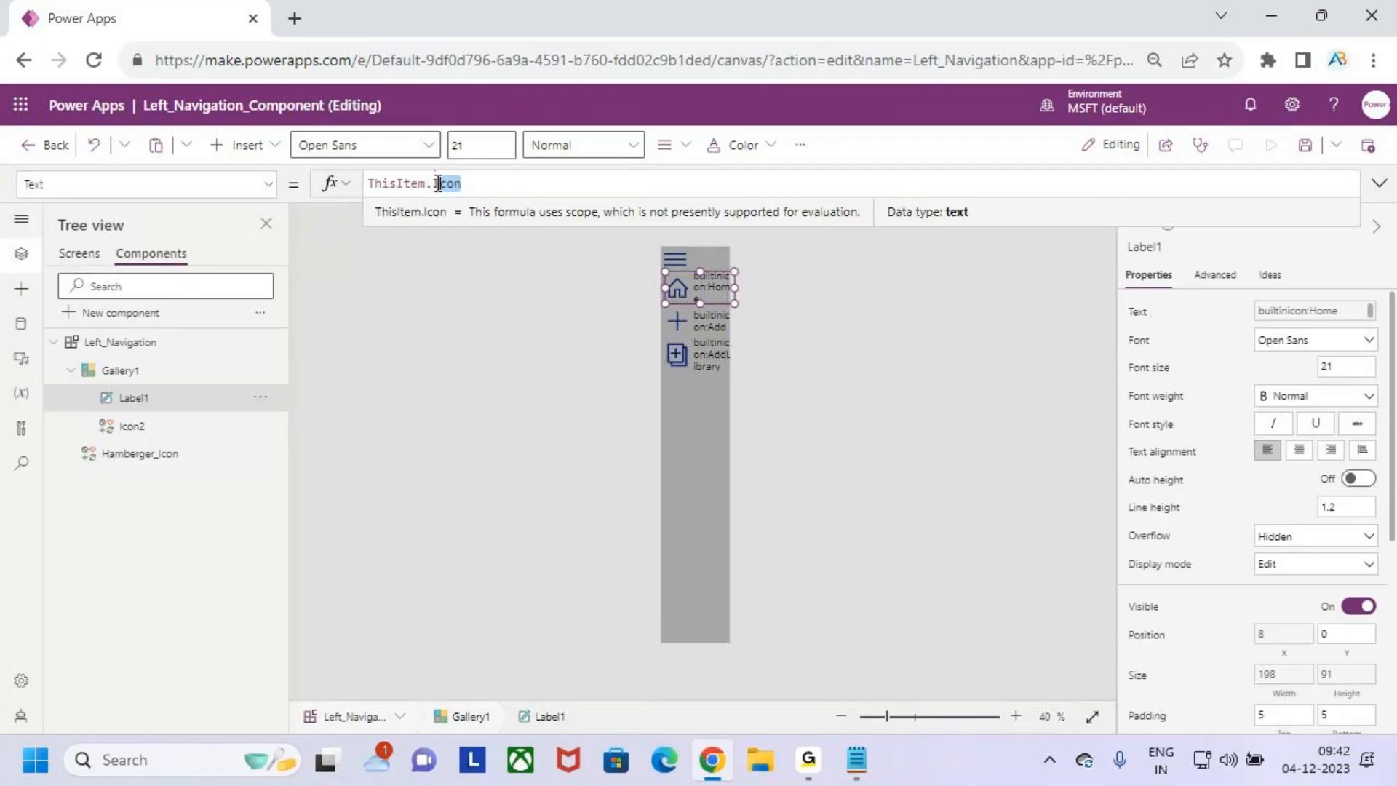
key(BackSpace)
text(.)
key(Down)
key(Down)
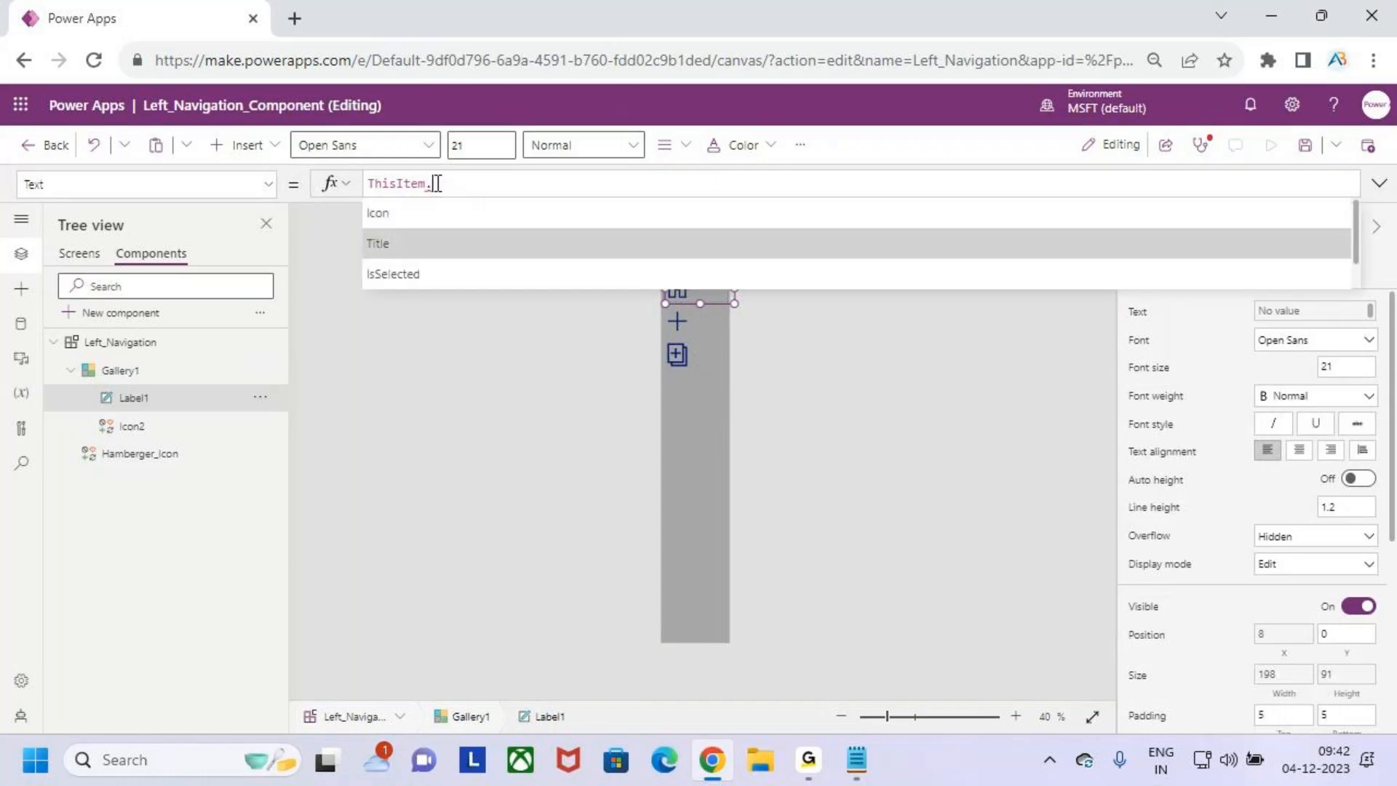
key(Tab)
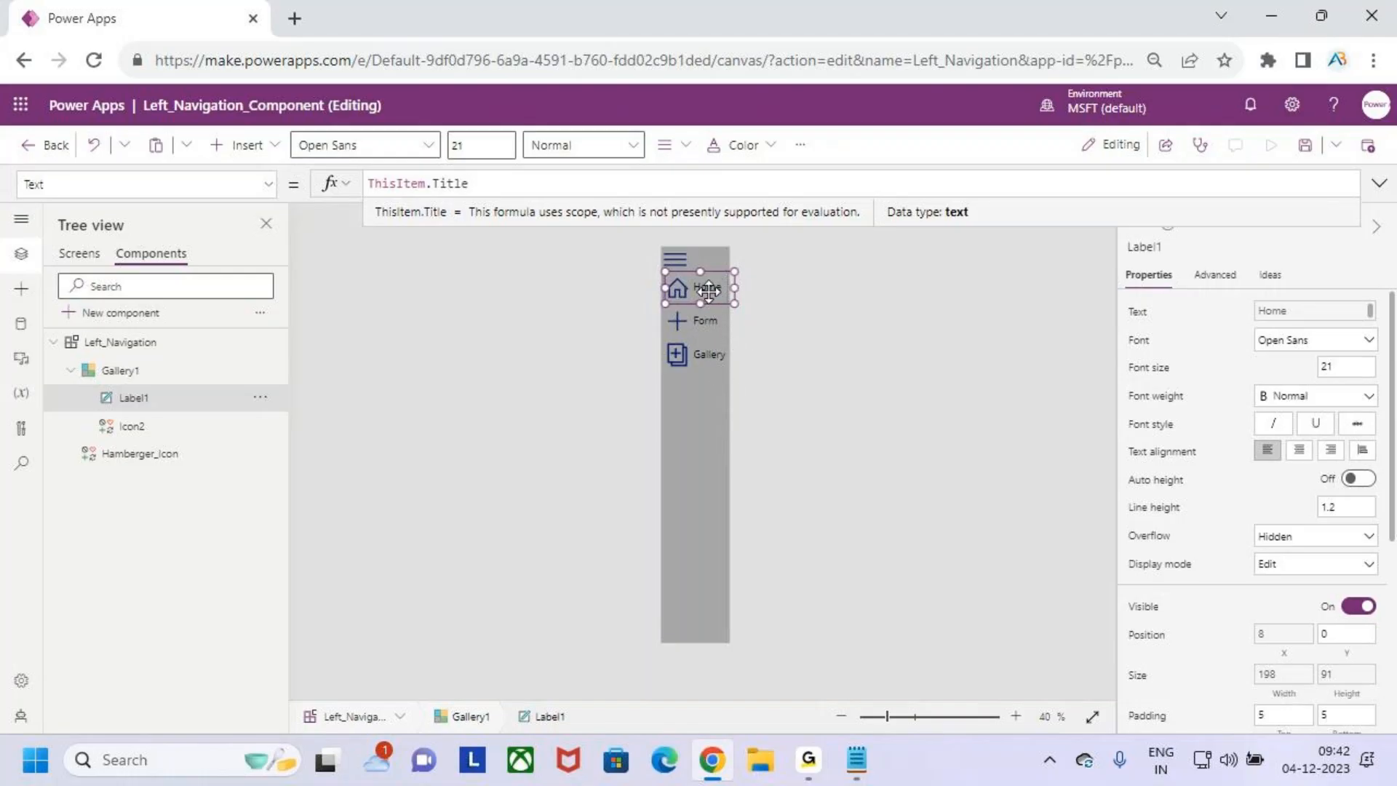
- Resize Label1 in the gallery template to about 179 wide and 78 high, positioned at about X 9, Y 12
scroll(707, 293, up, 1)
scroll(708, 293, up, 4)
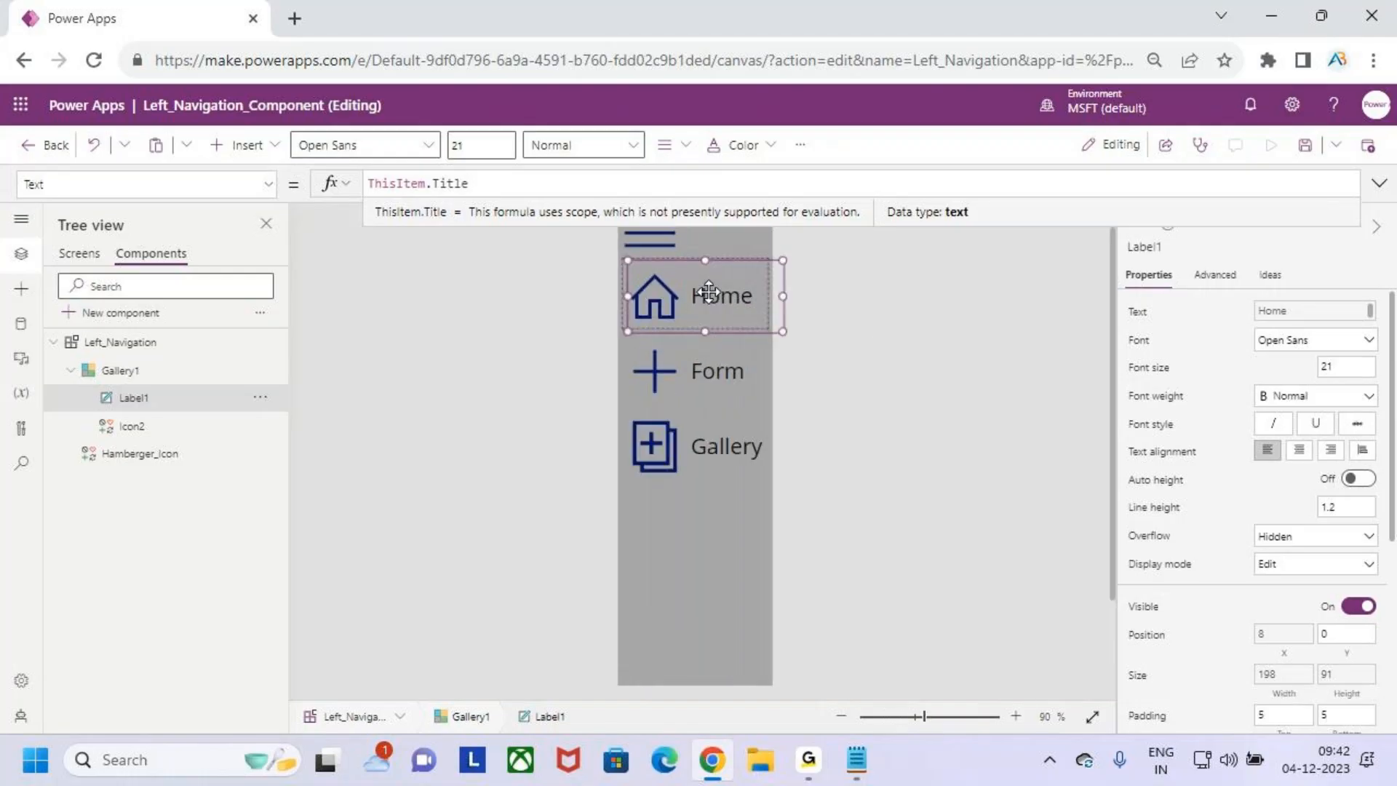
drag(704, 259, 707, 269)
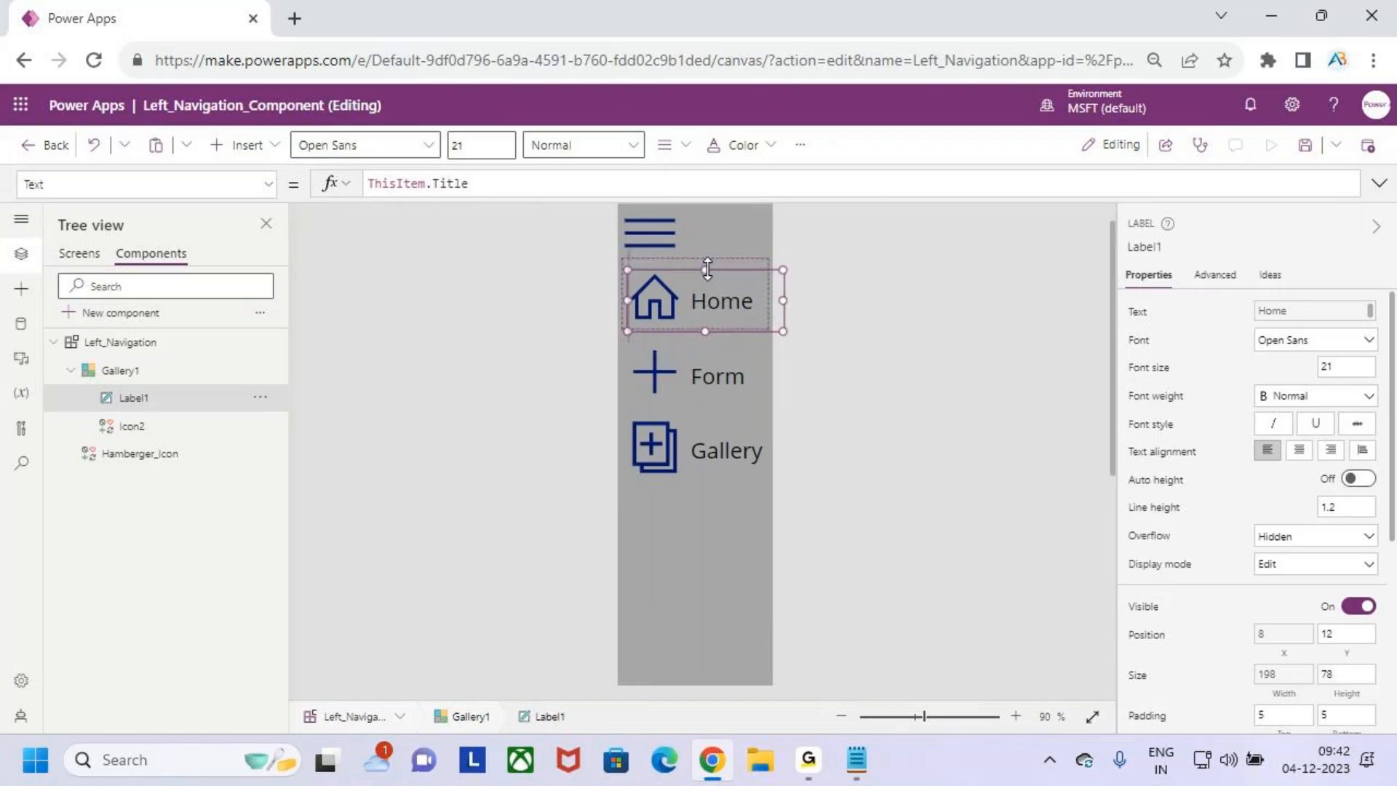
drag(786, 302, 773, 300)
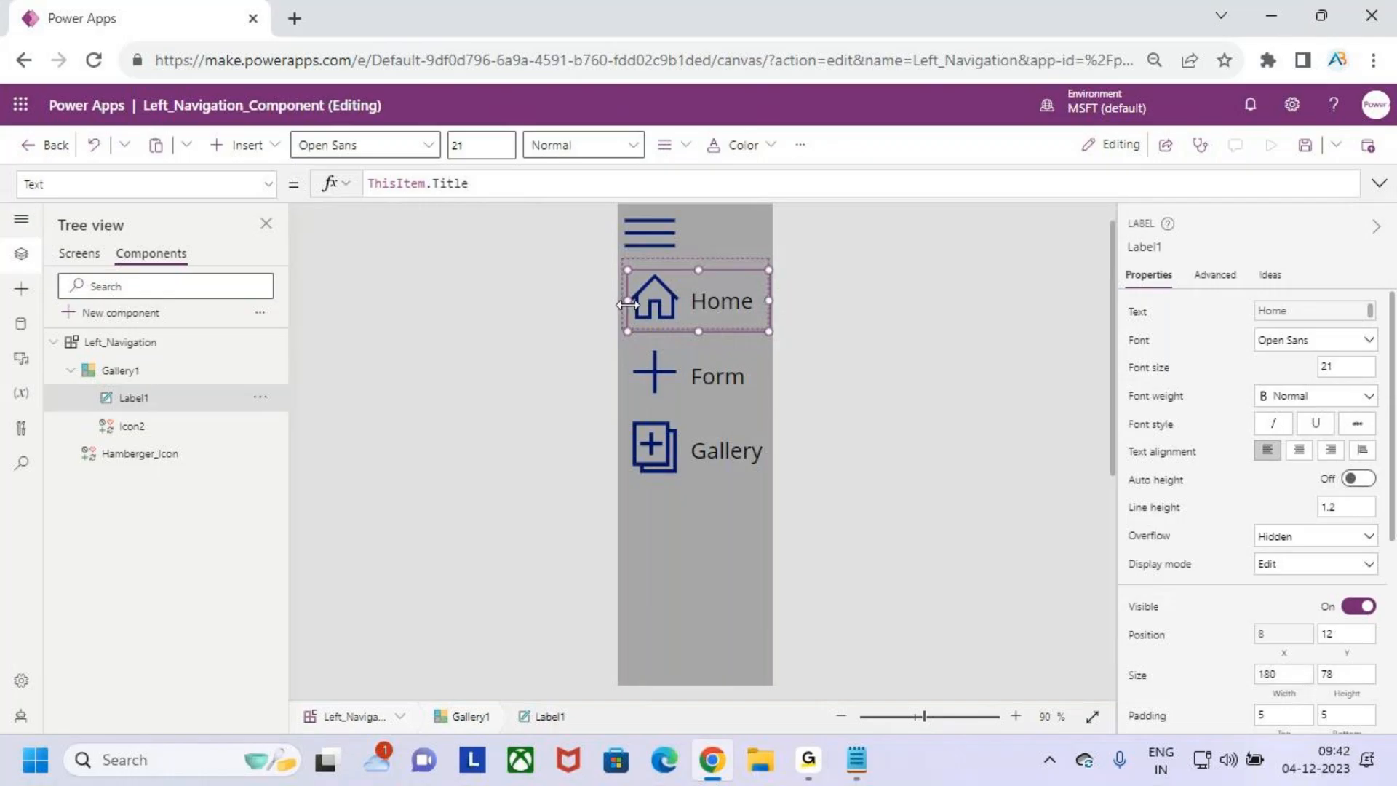
drag(627, 302, 622, 303)
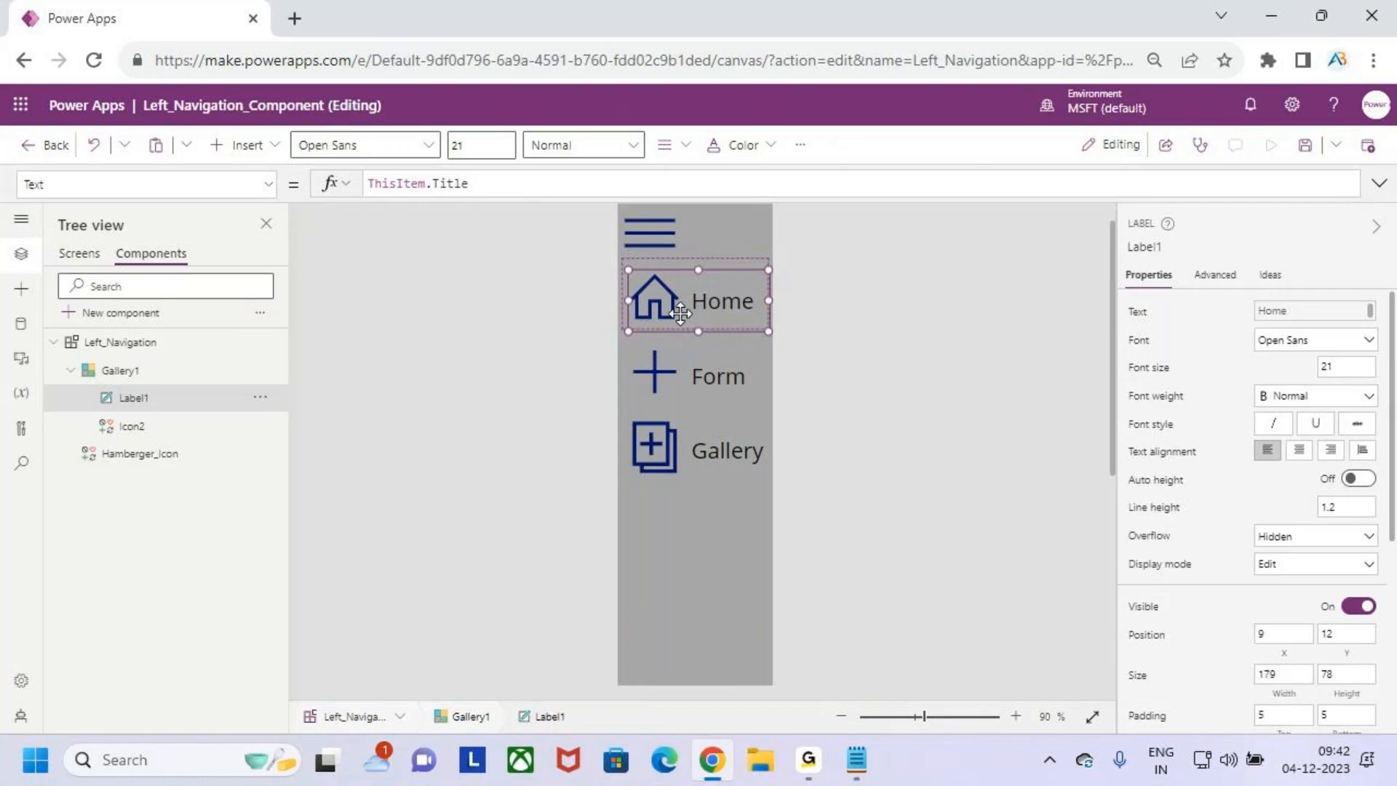
click(720, 251)
- Save the Left_Navigation_Component app and publish this version
click(1306, 150)
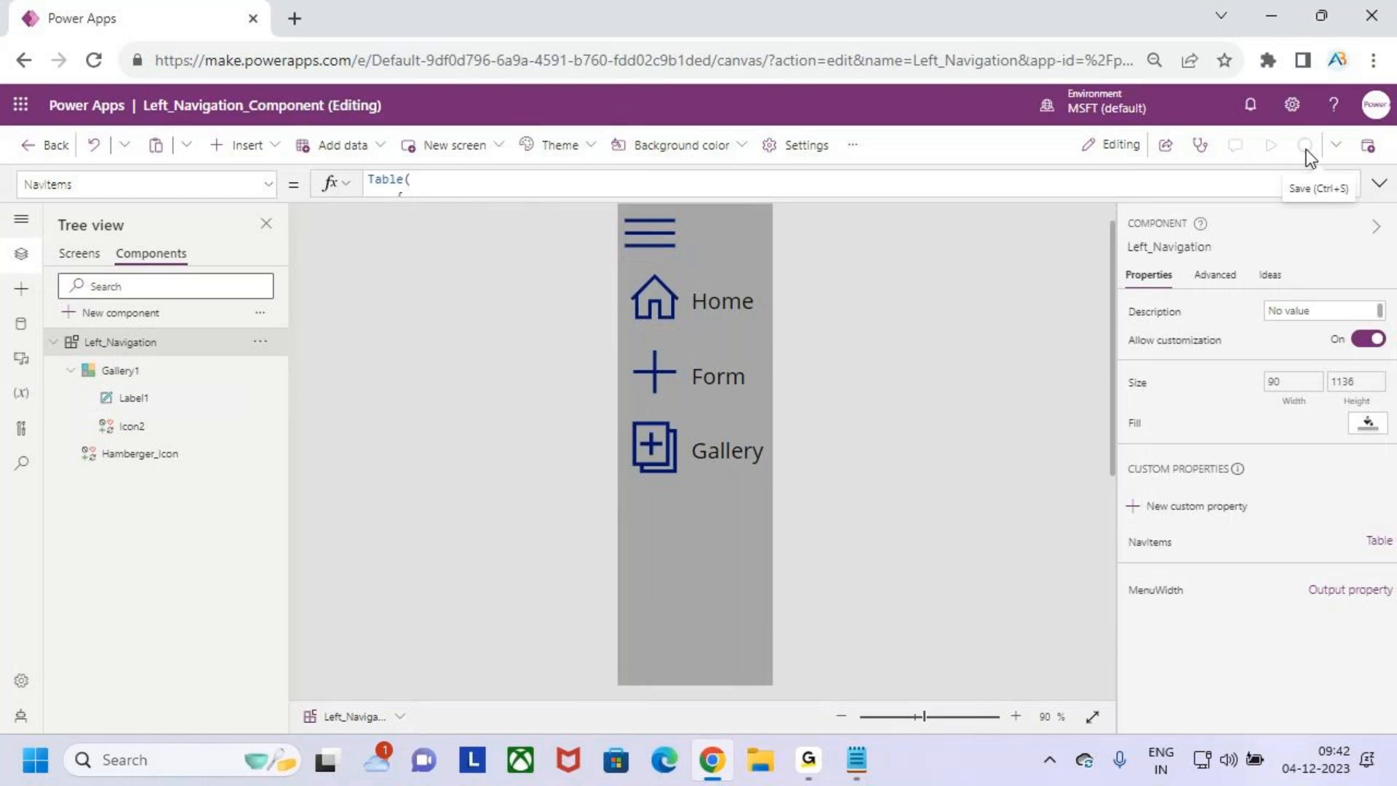
click(1368, 146)
click(782, 603)
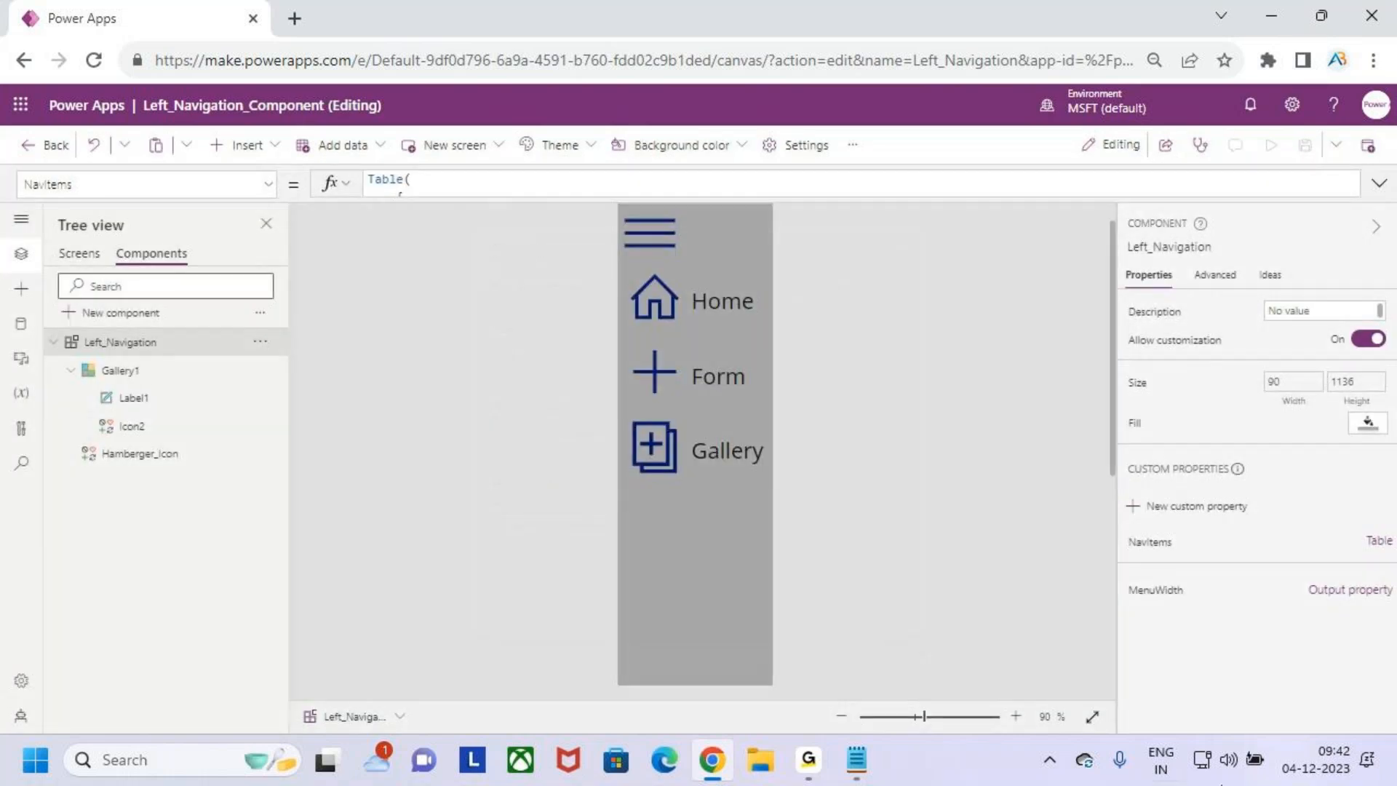
- Preview Screen1 and expand and collapse the left navigation with its hamburger icon
click(80, 253)
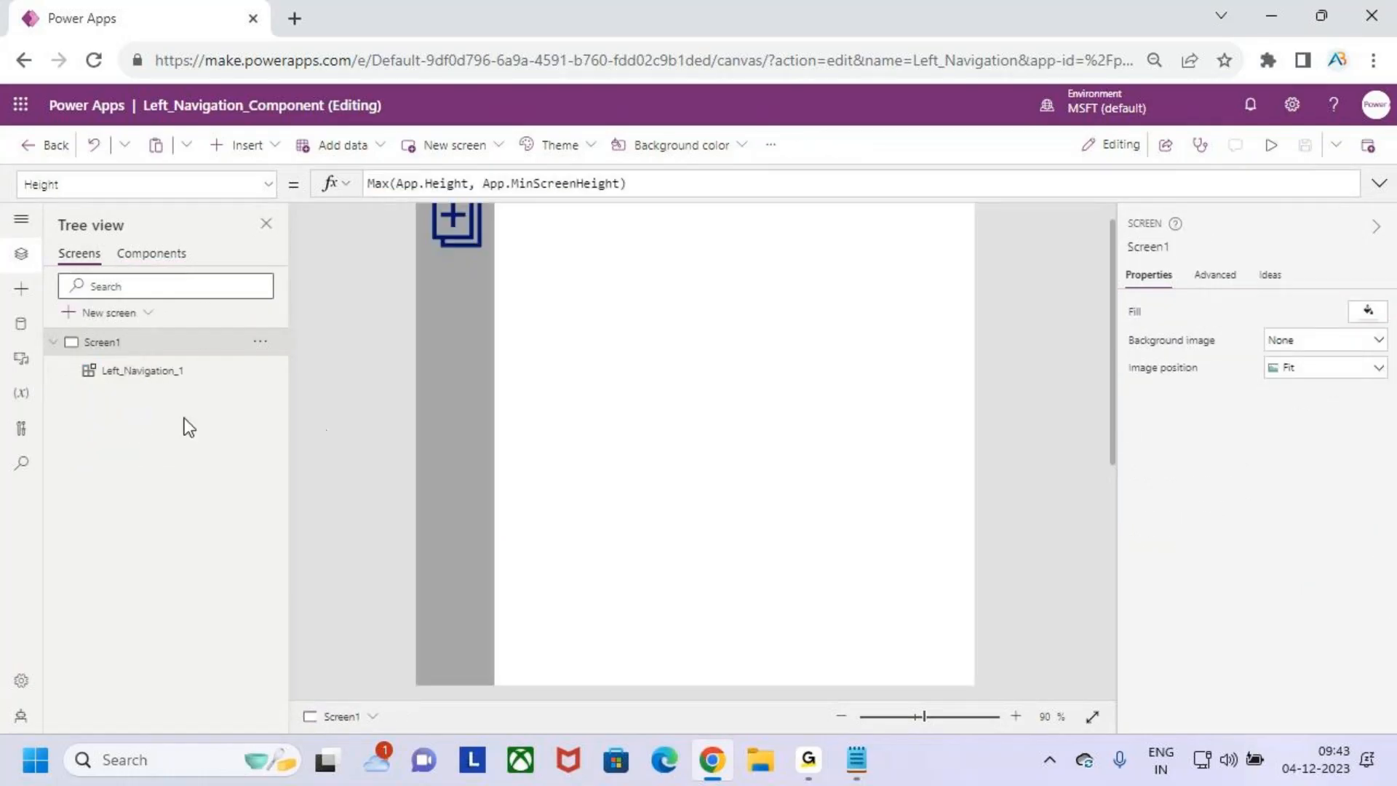
scroll(542, 402, down, 3)
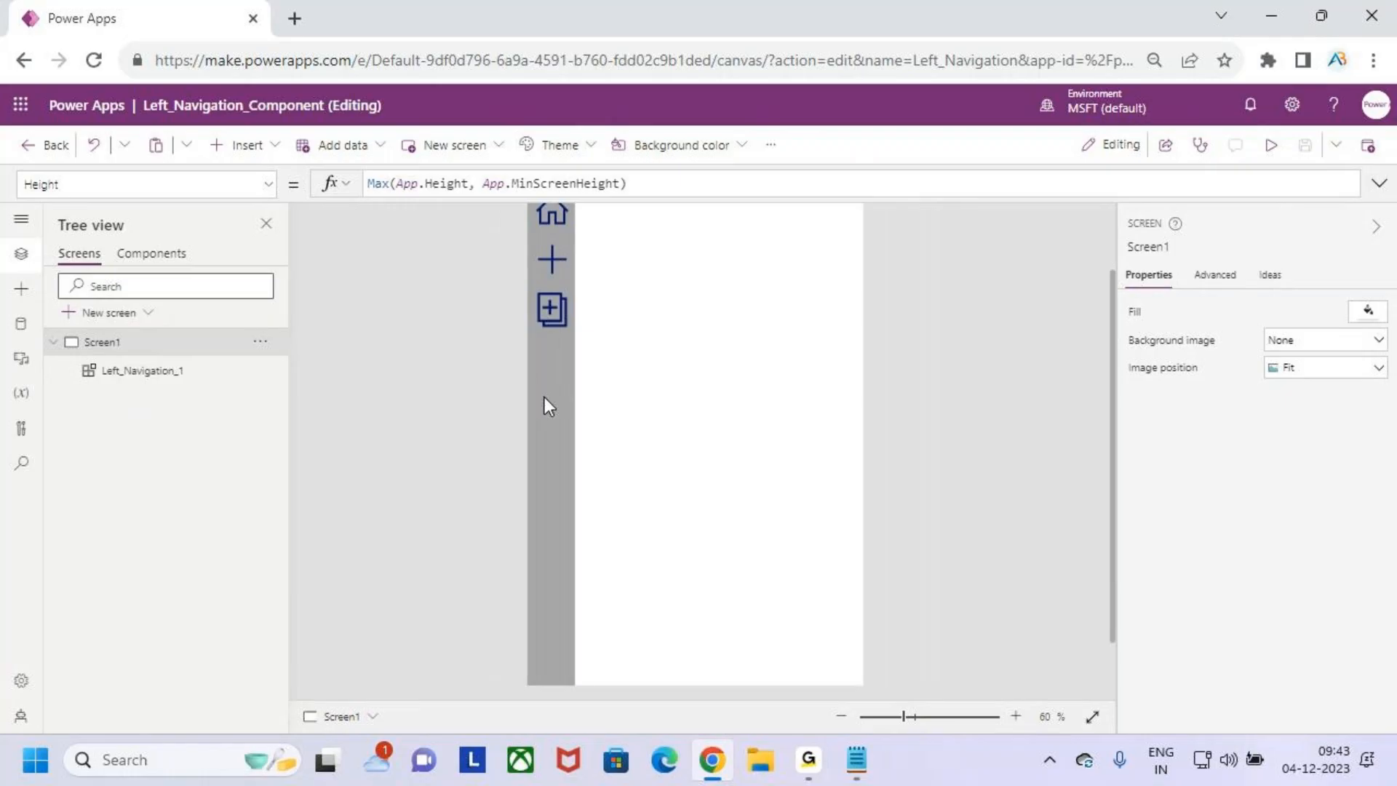
scroll(545, 395, down, 2)
click(1270, 149)
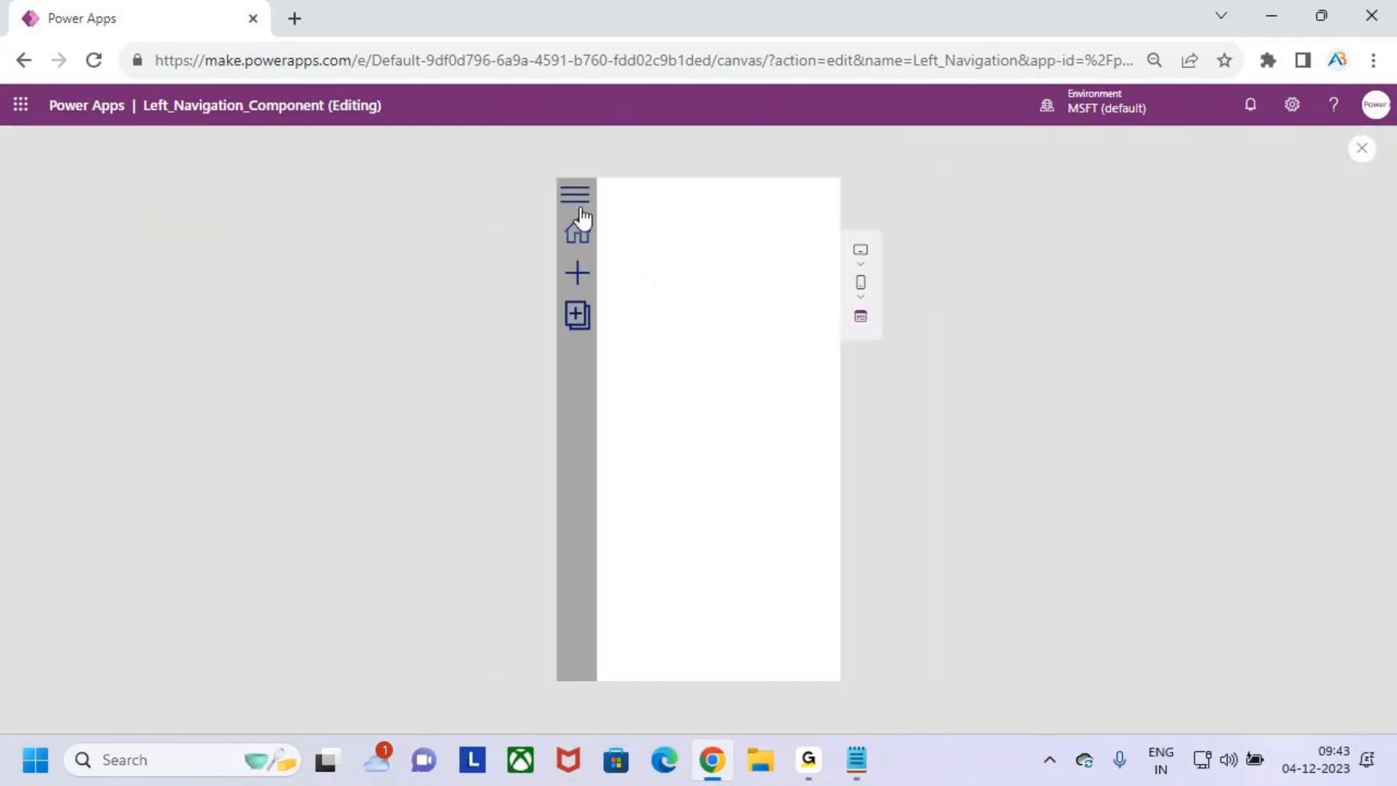
drag(562, 208, 599, 362)
key(Escape)
click(575, 195)
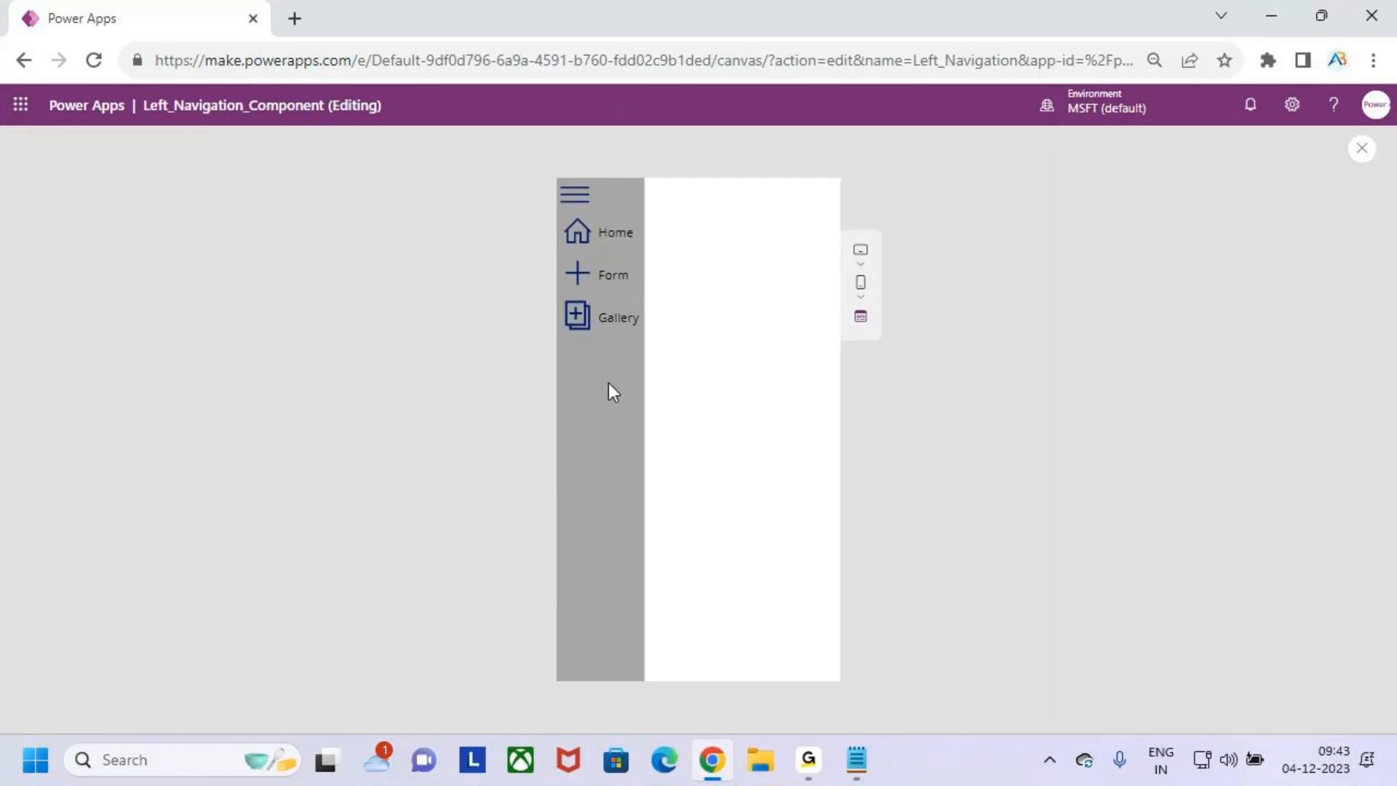
key(ctrl+2)
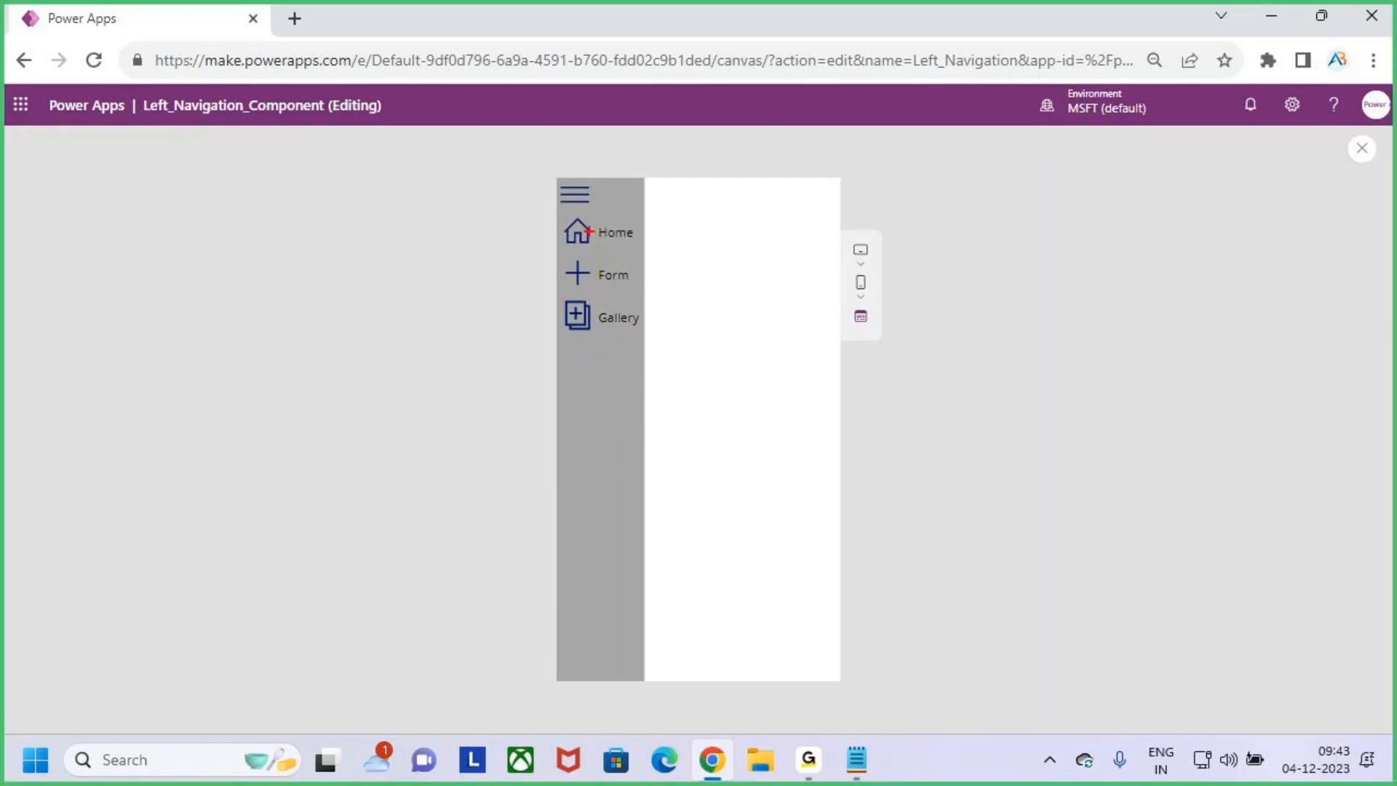
drag(564, 244, 640, 239)
key(Escape)
click(578, 201)
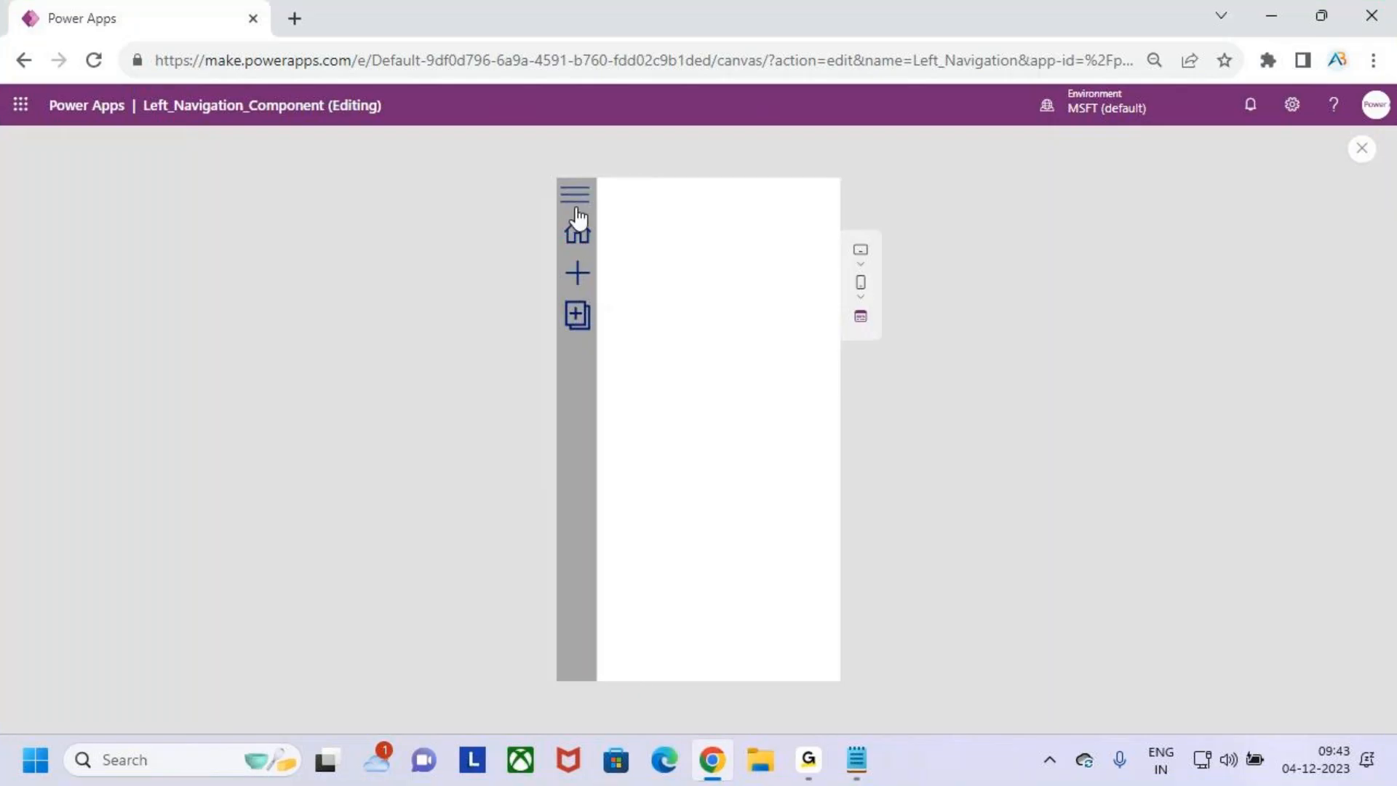
- Toggle the navigation menu repeatedly to check its Home, Form and Gallery entries, and close the preview
click(574, 211)
click(576, 210)
click(576, 210)
click(576, 209)
click(576, 209)
key(ctrl+2)
mouse_move(556, 212)
mouse_down()
mouse_move(642, 253)
mouse_move(631, 202)
mouse_up()
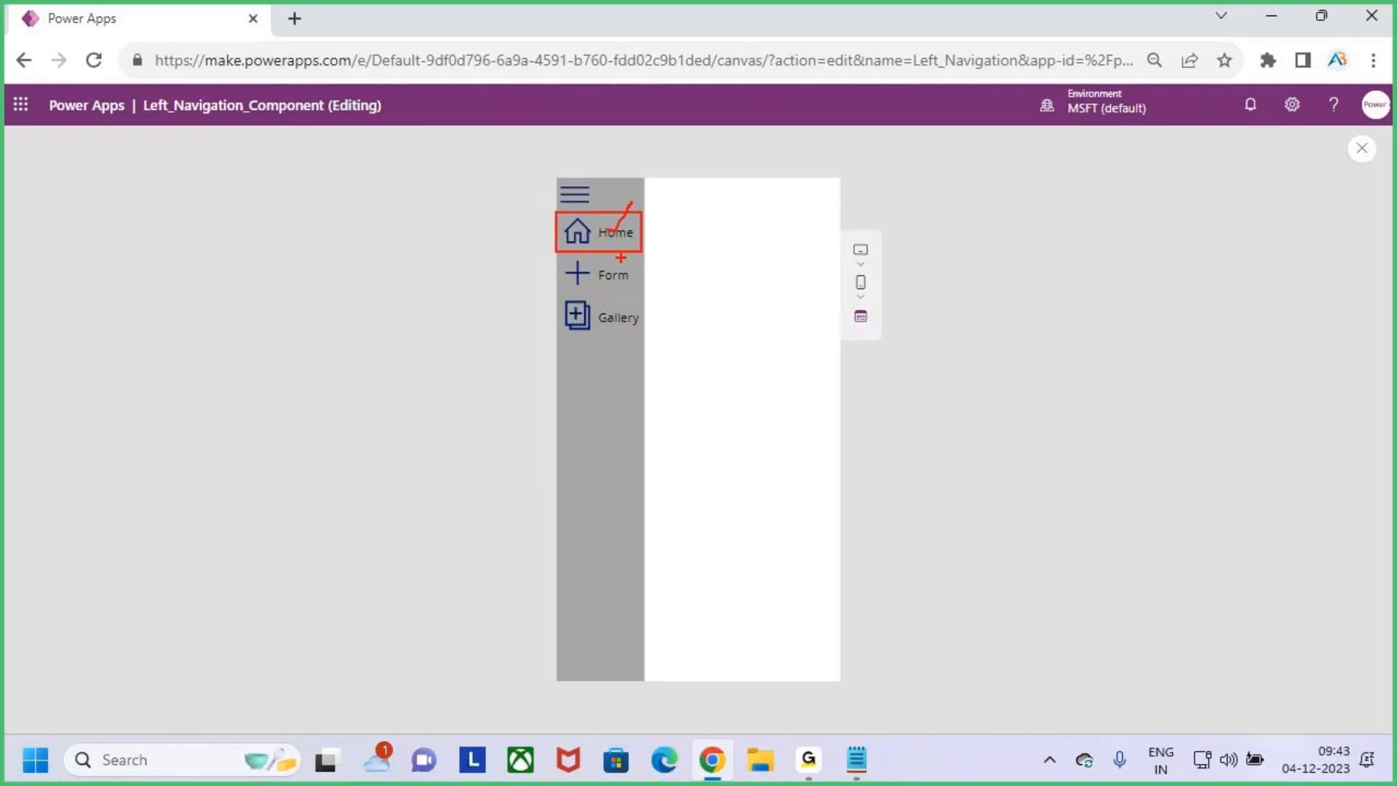
mouse_move(559, 257)
mouse_down()
mouse_move(638, 289)
mouse_move(645, 243)
mouse_up()
drag(554, 297, 654, 335)
drag(634, 320, 669, 276)
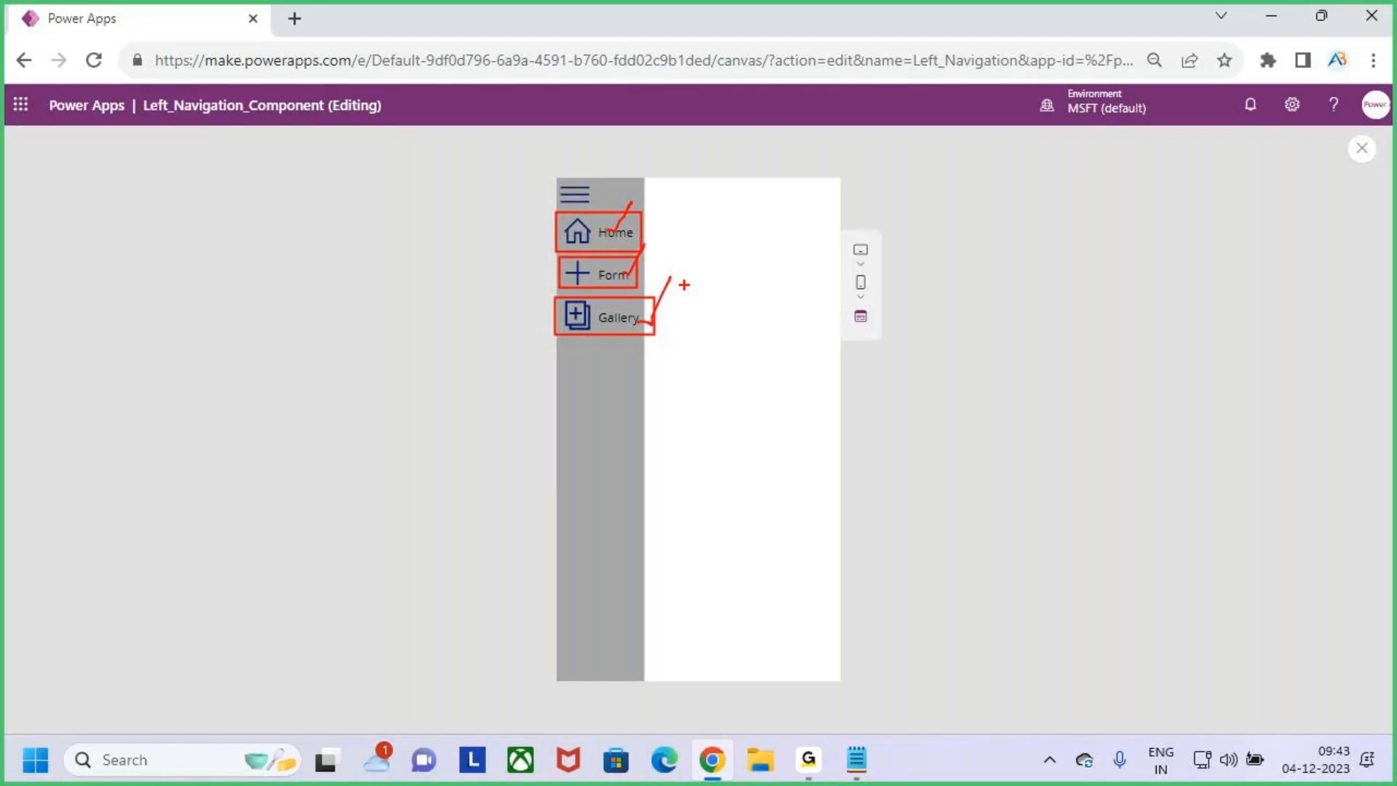
key(Escape)
click(585, 206)
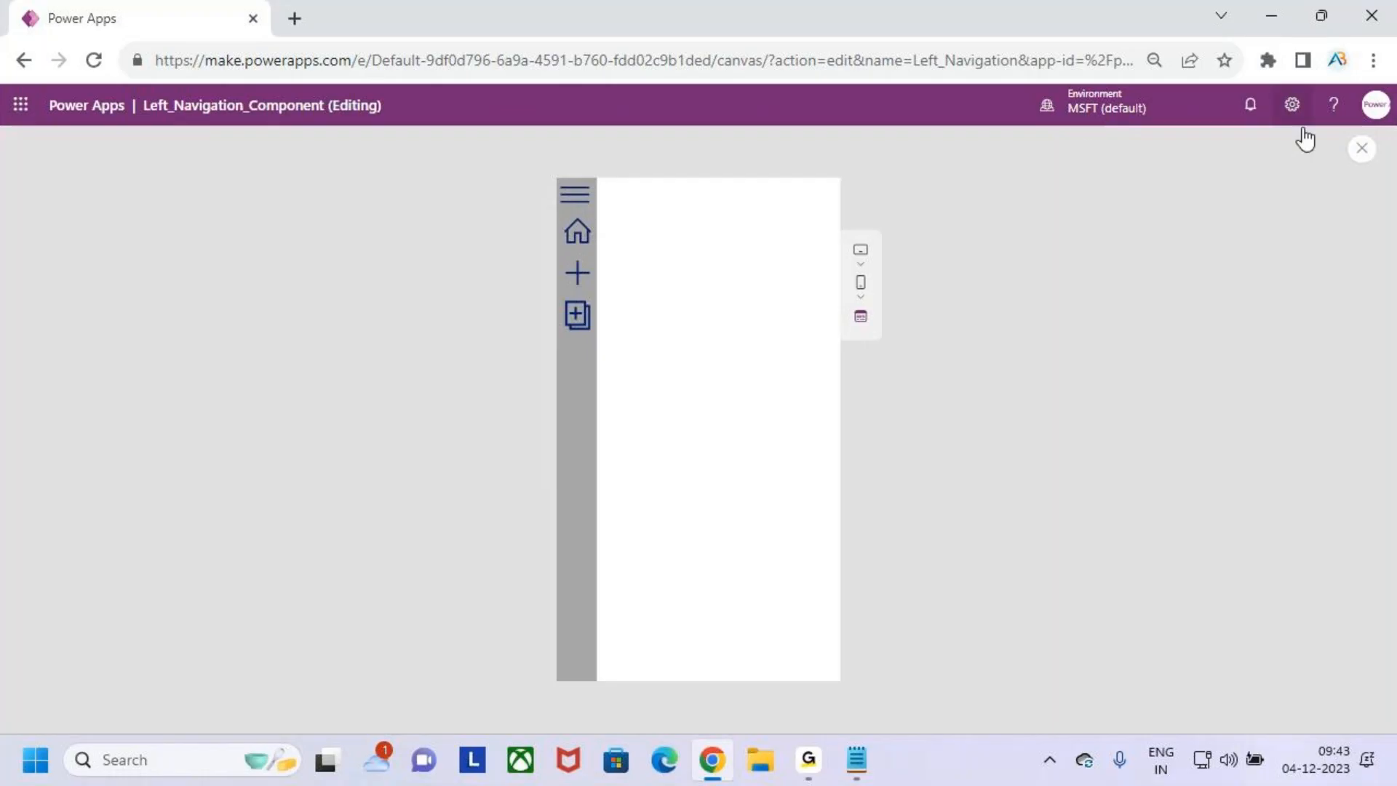
click(1362, 149)
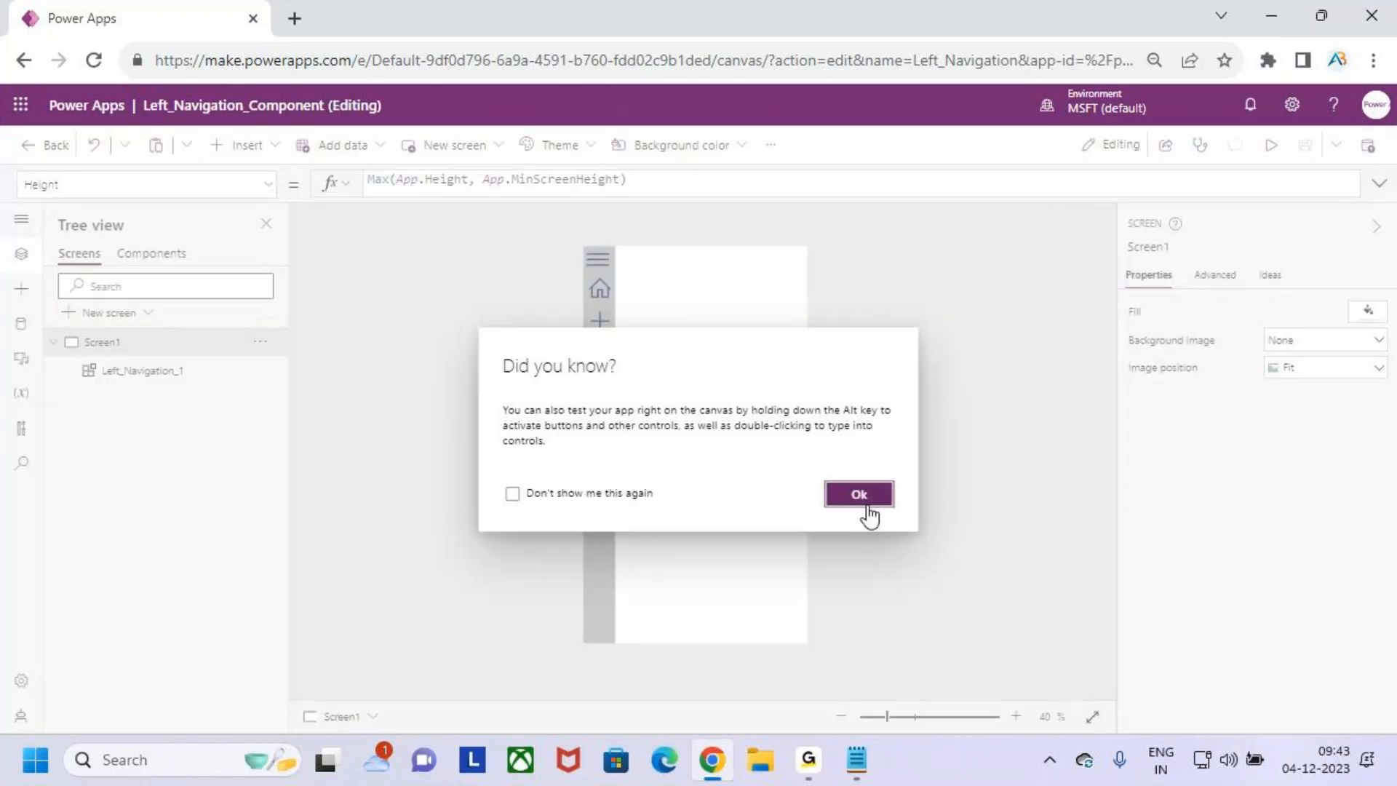
click(859, 493)
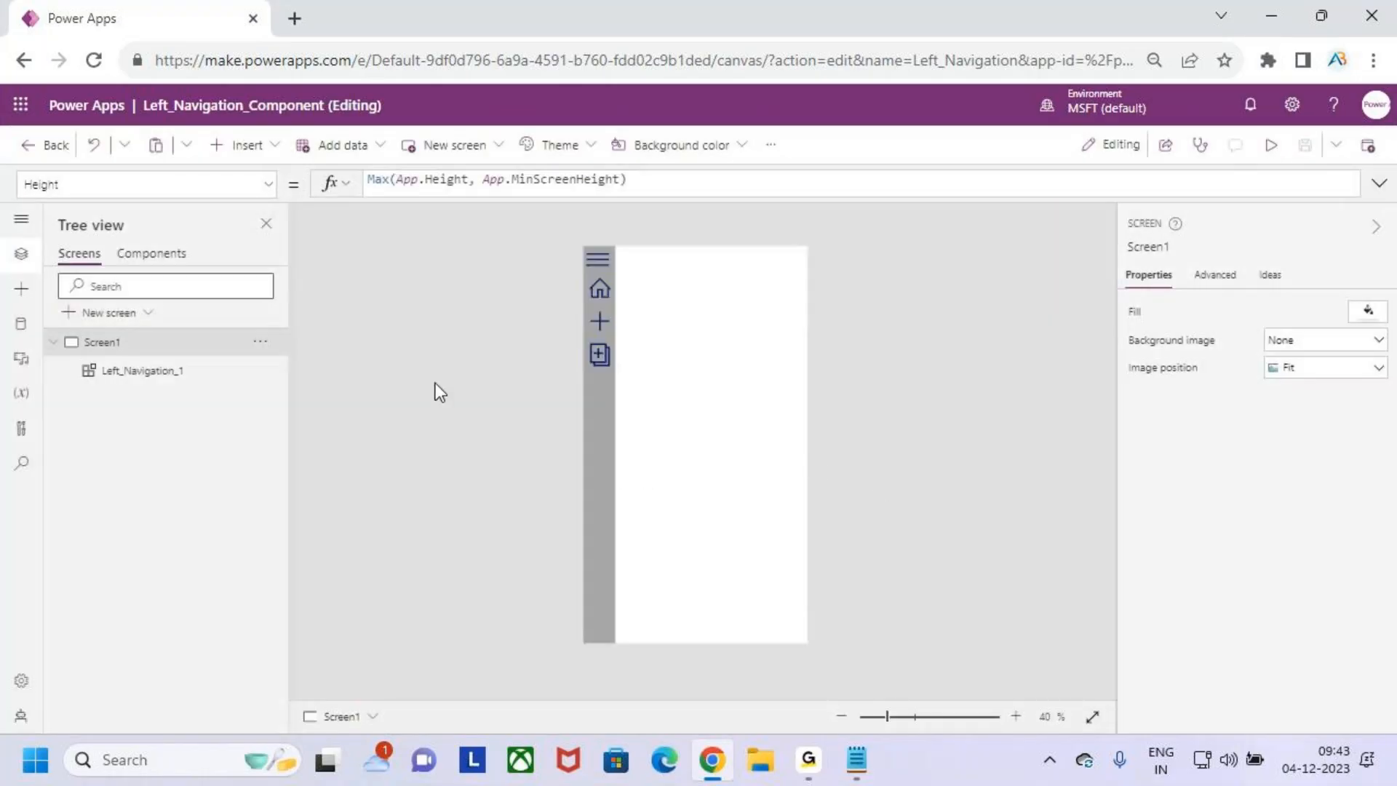
- Set the OnSelect formula of Icon2 in the Left_Navigation component's gallery to Navigate(ThisItem.Screen)
click(131, 256)
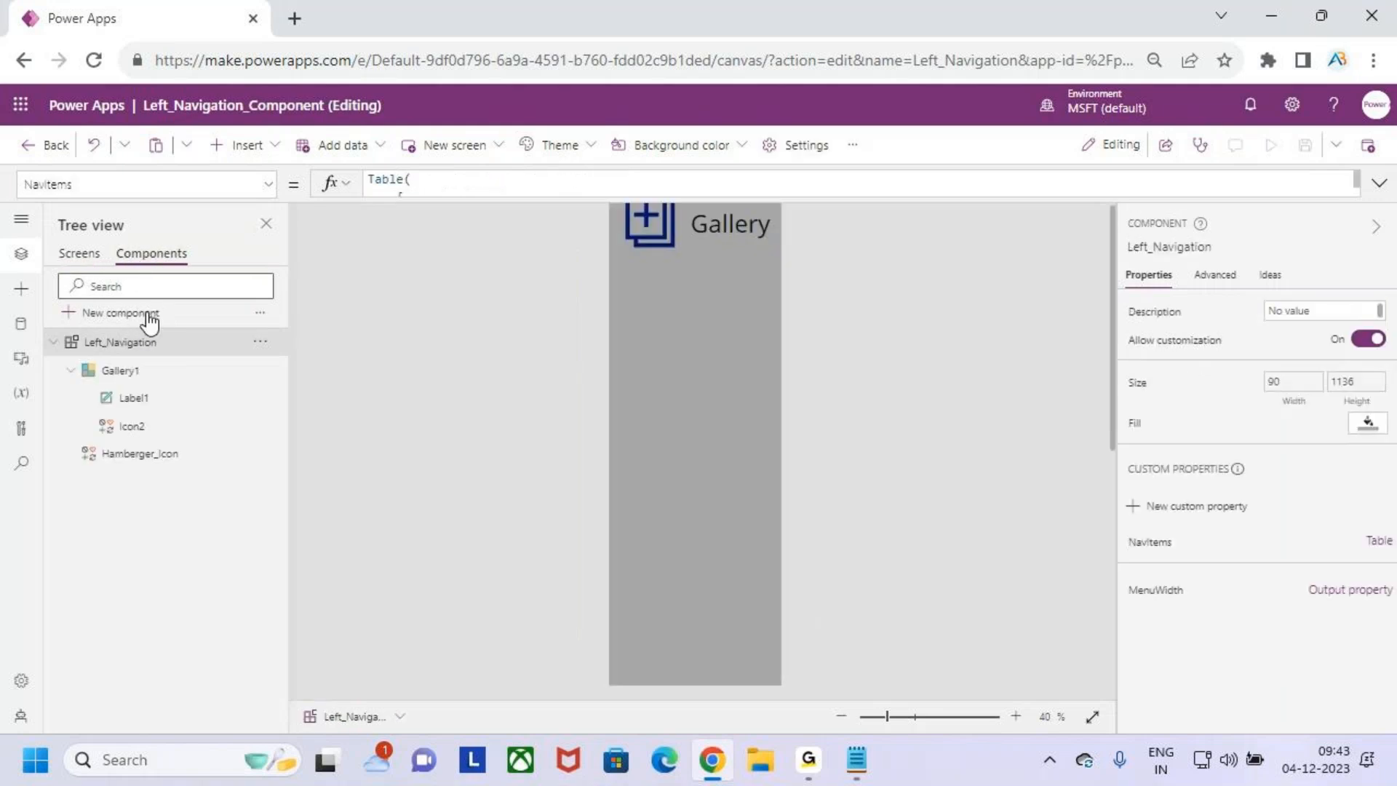
click(676, 350)
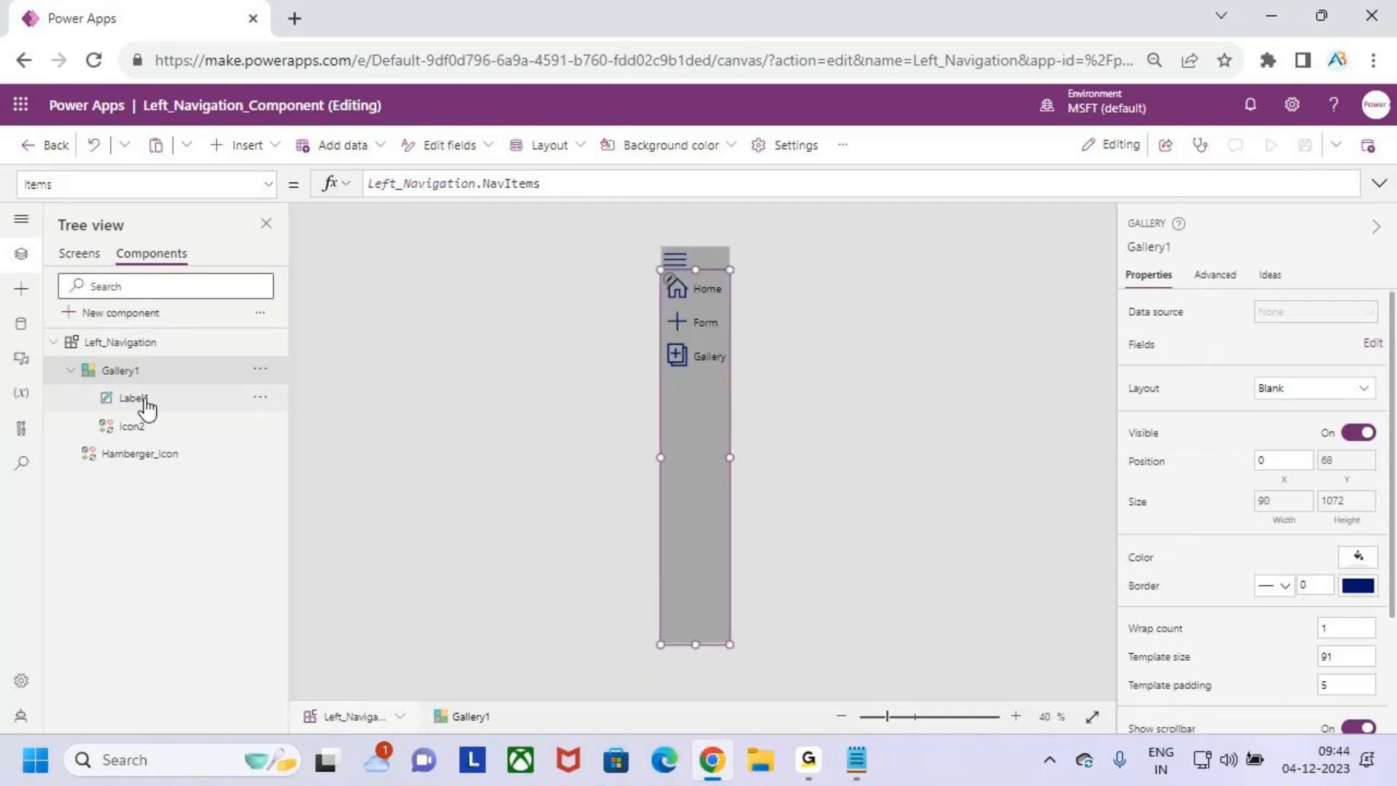
click(164, 429)
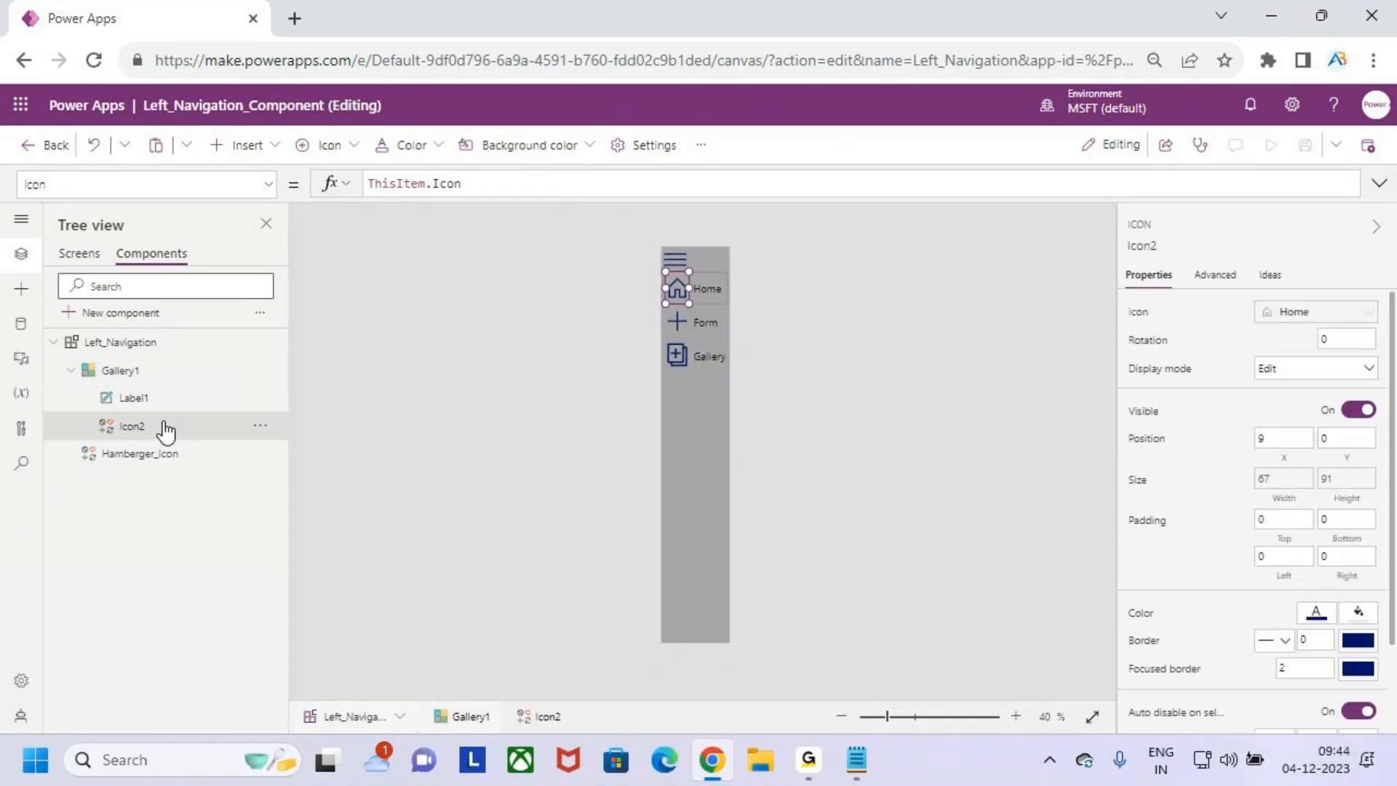
click(267, 186)
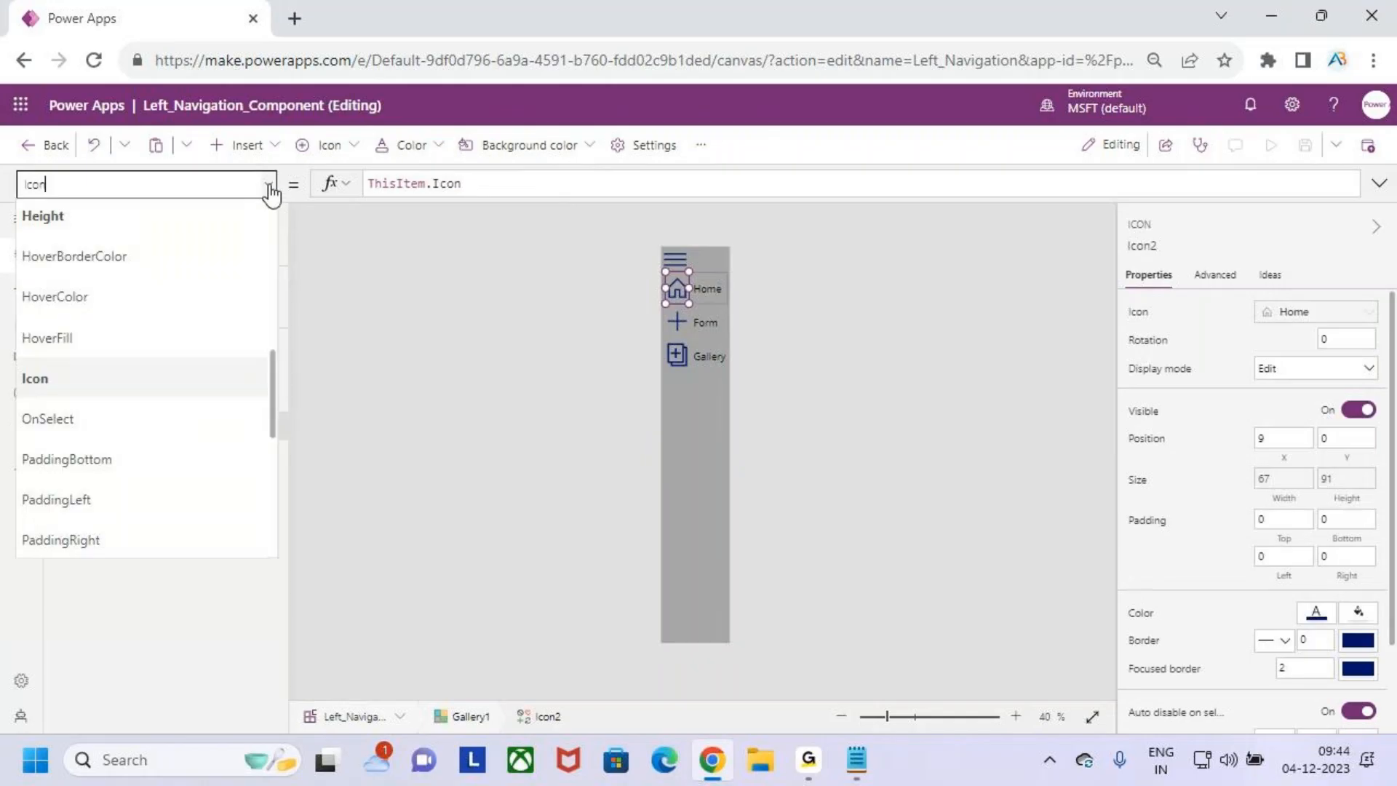
click(145, 420)
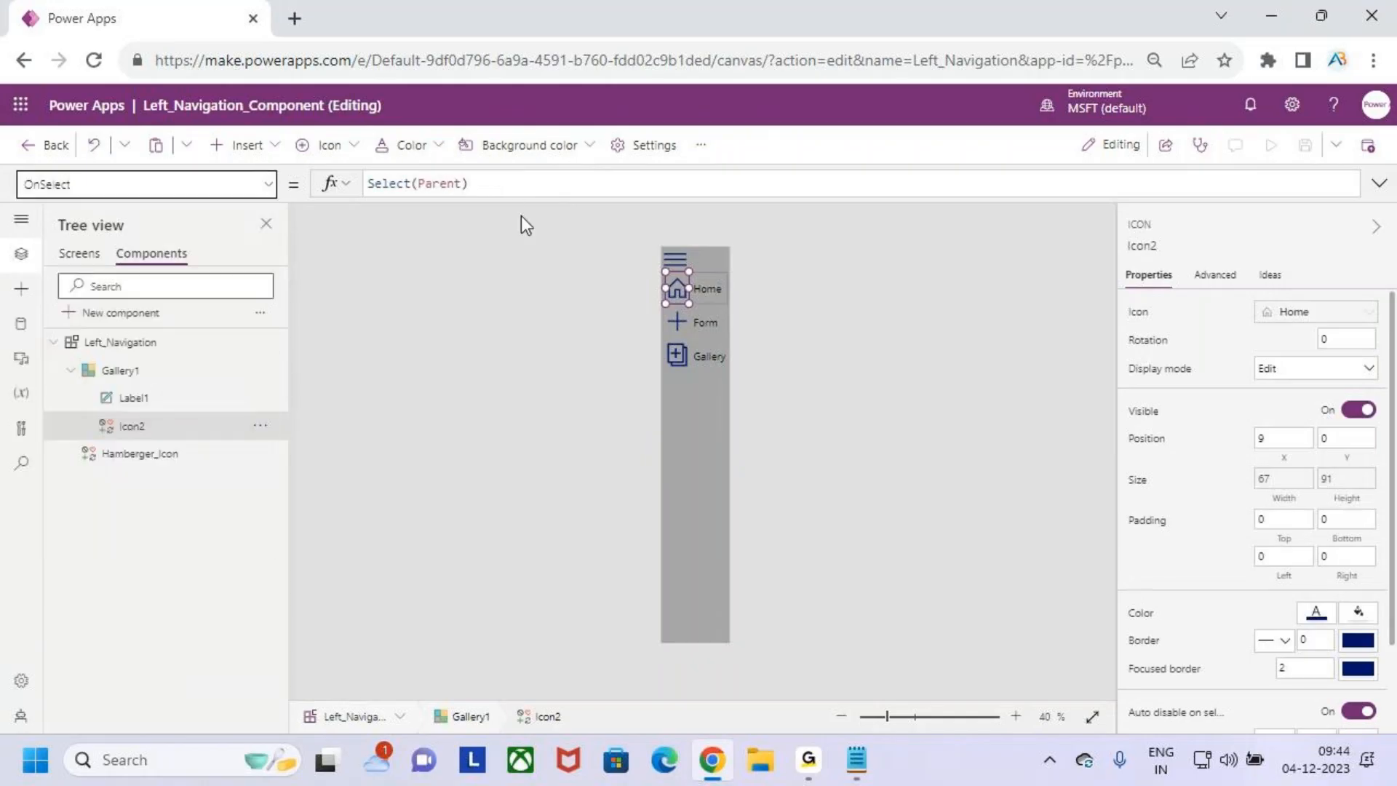
drag(507, 184, 367, 185)
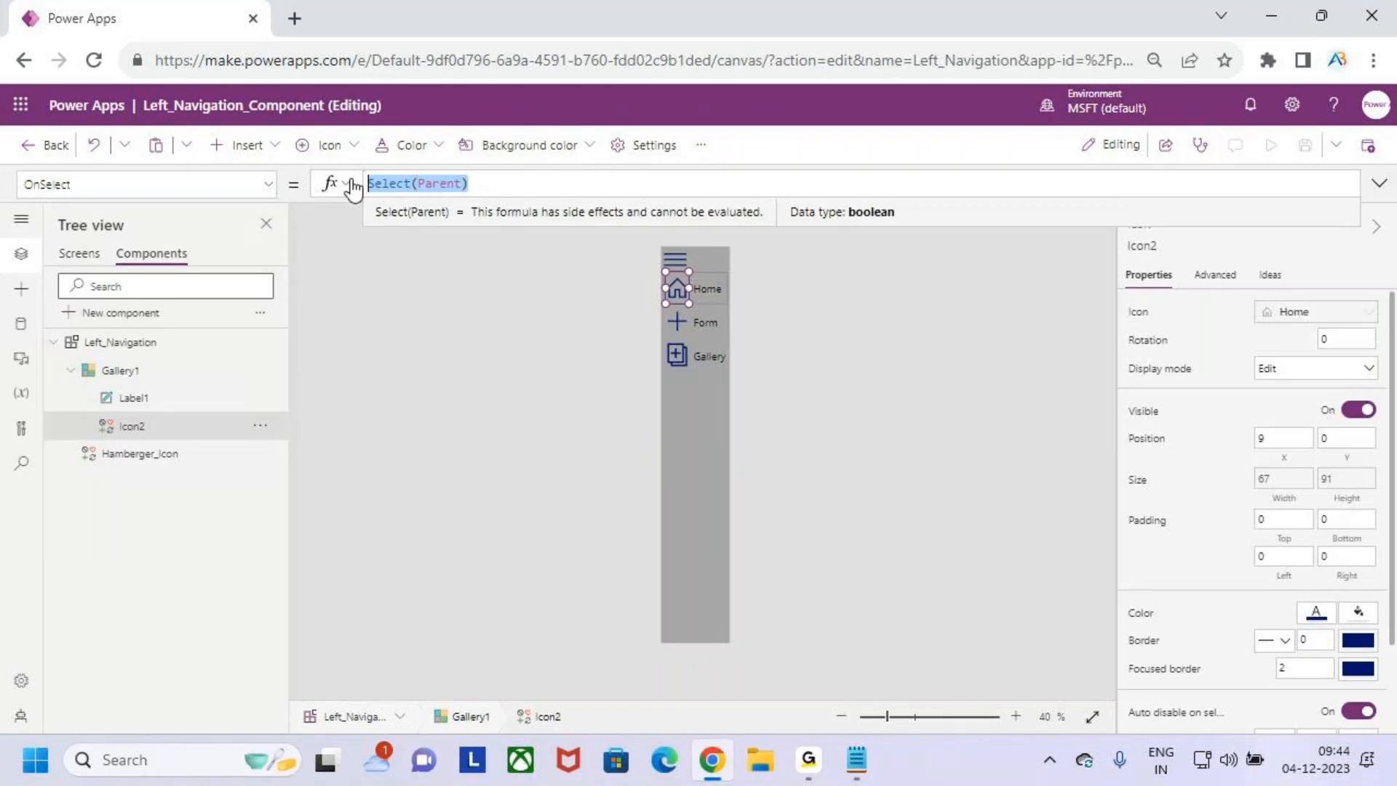
key(BackSpace)
text(navi)
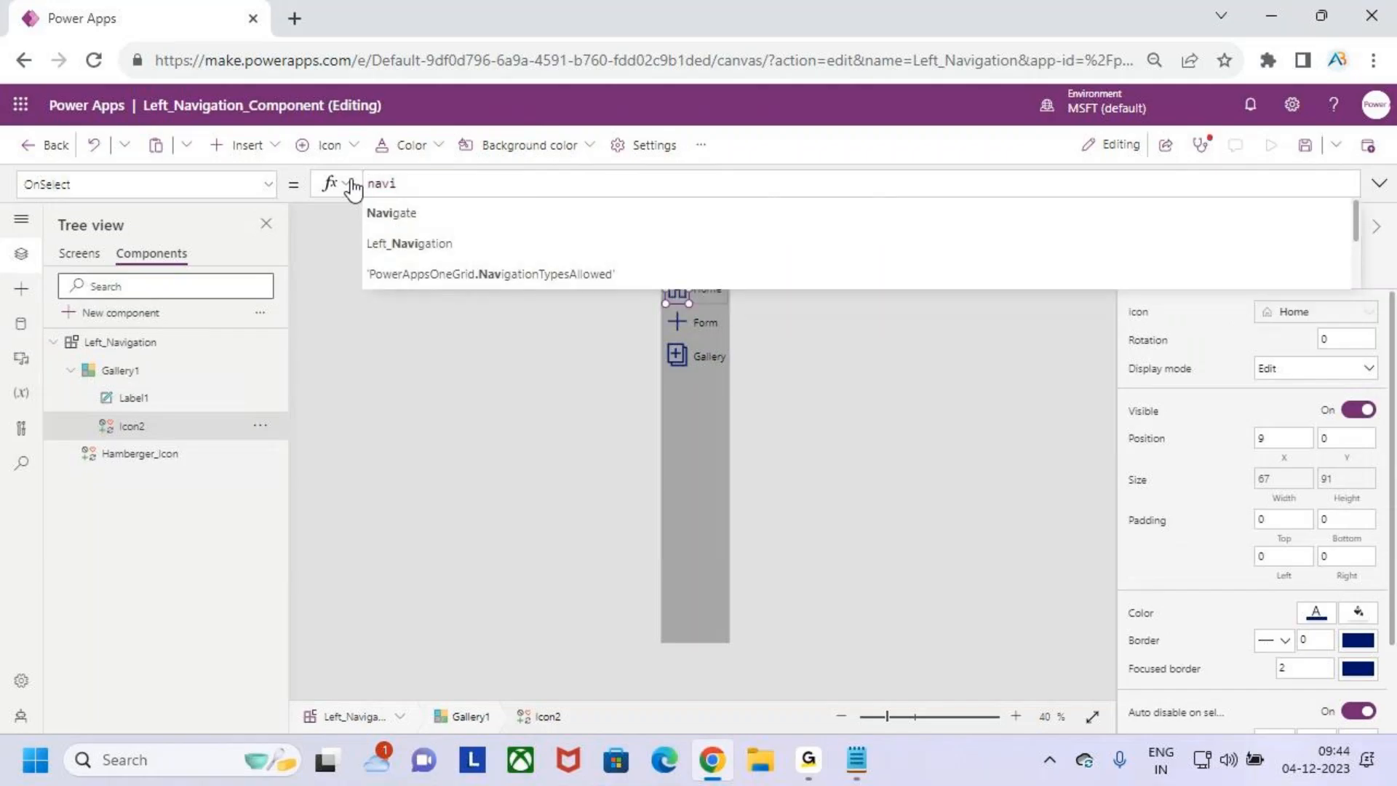
key(Tab)
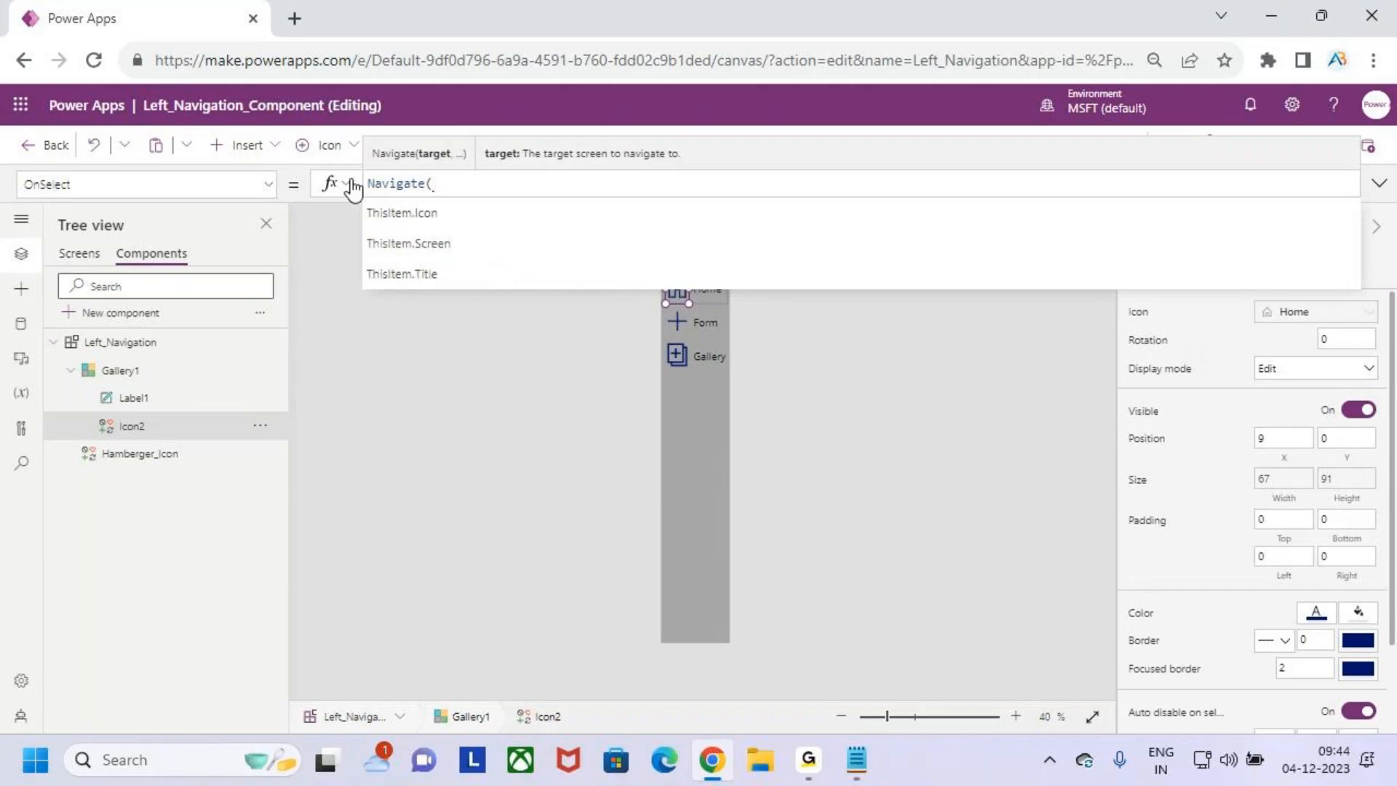
key(Down)
key(Down)
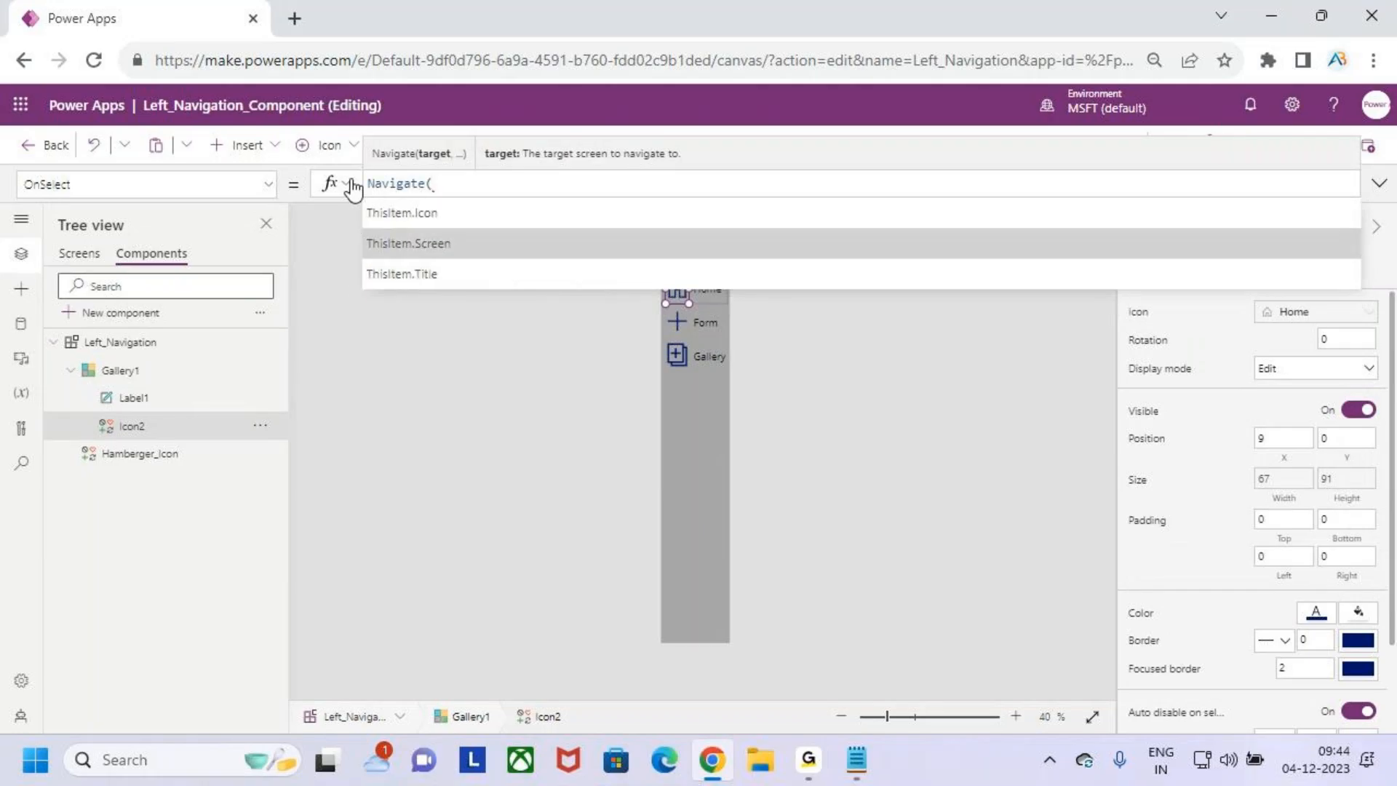
key(Tab)
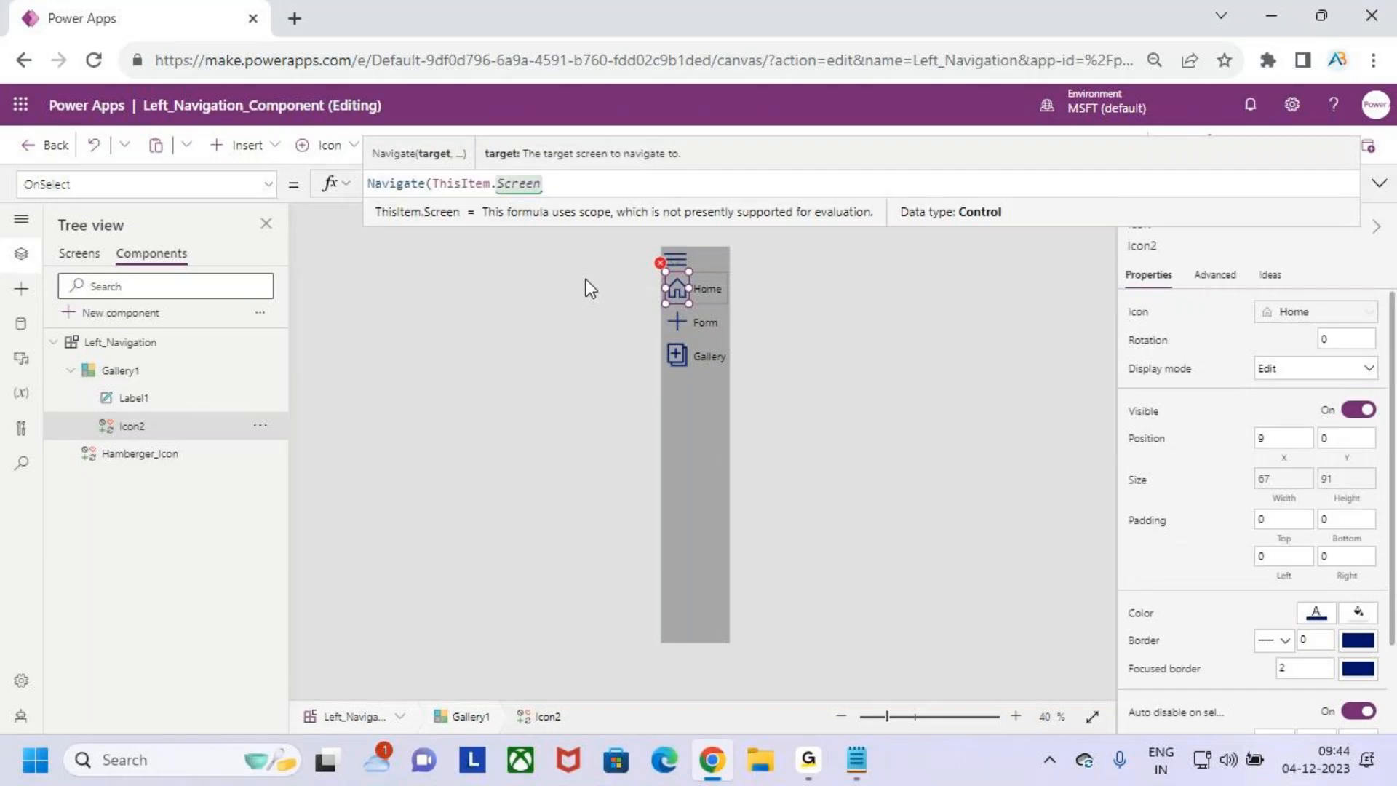
text())
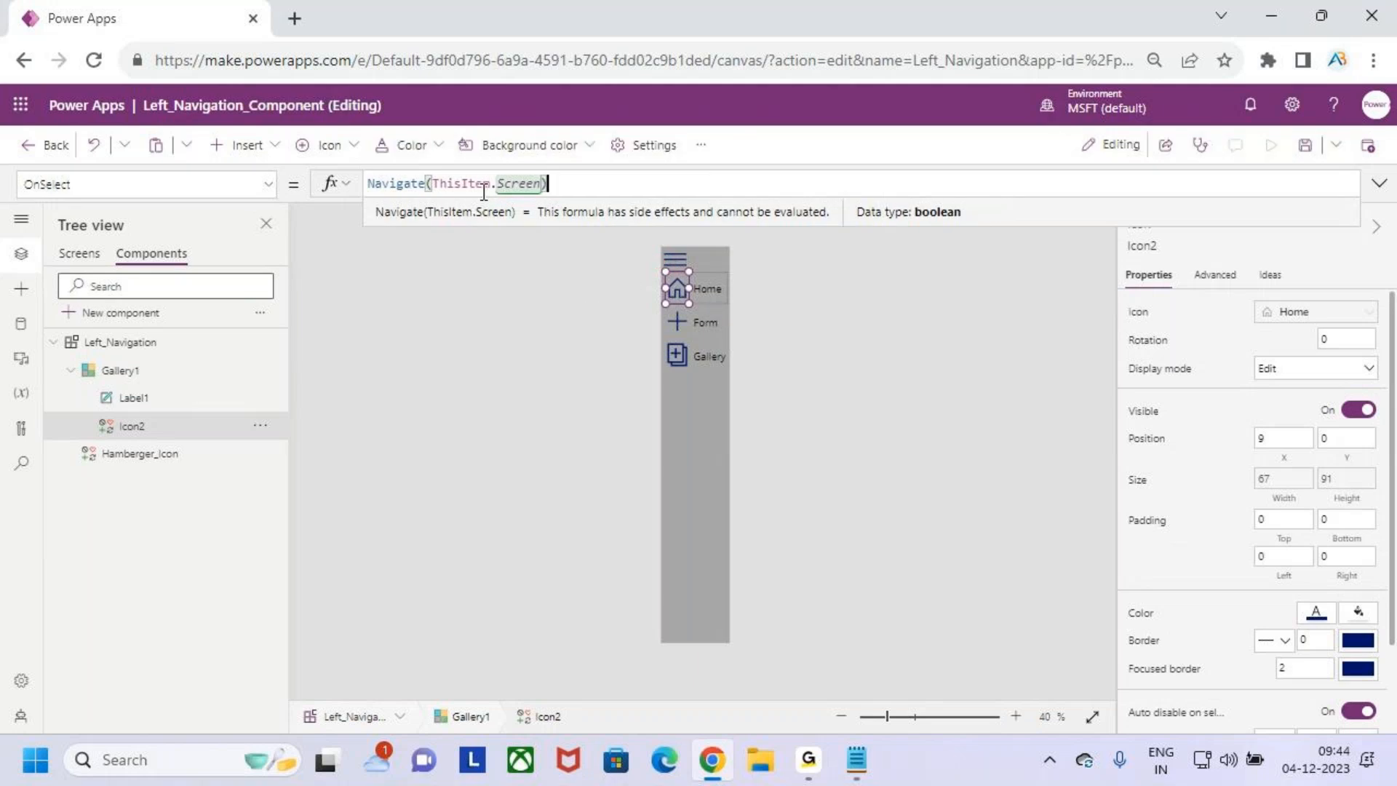
- Set the OnSelect formula of Label1 in the component's gallery to Navigate(ThisItem.Screen)
click(145, 400)
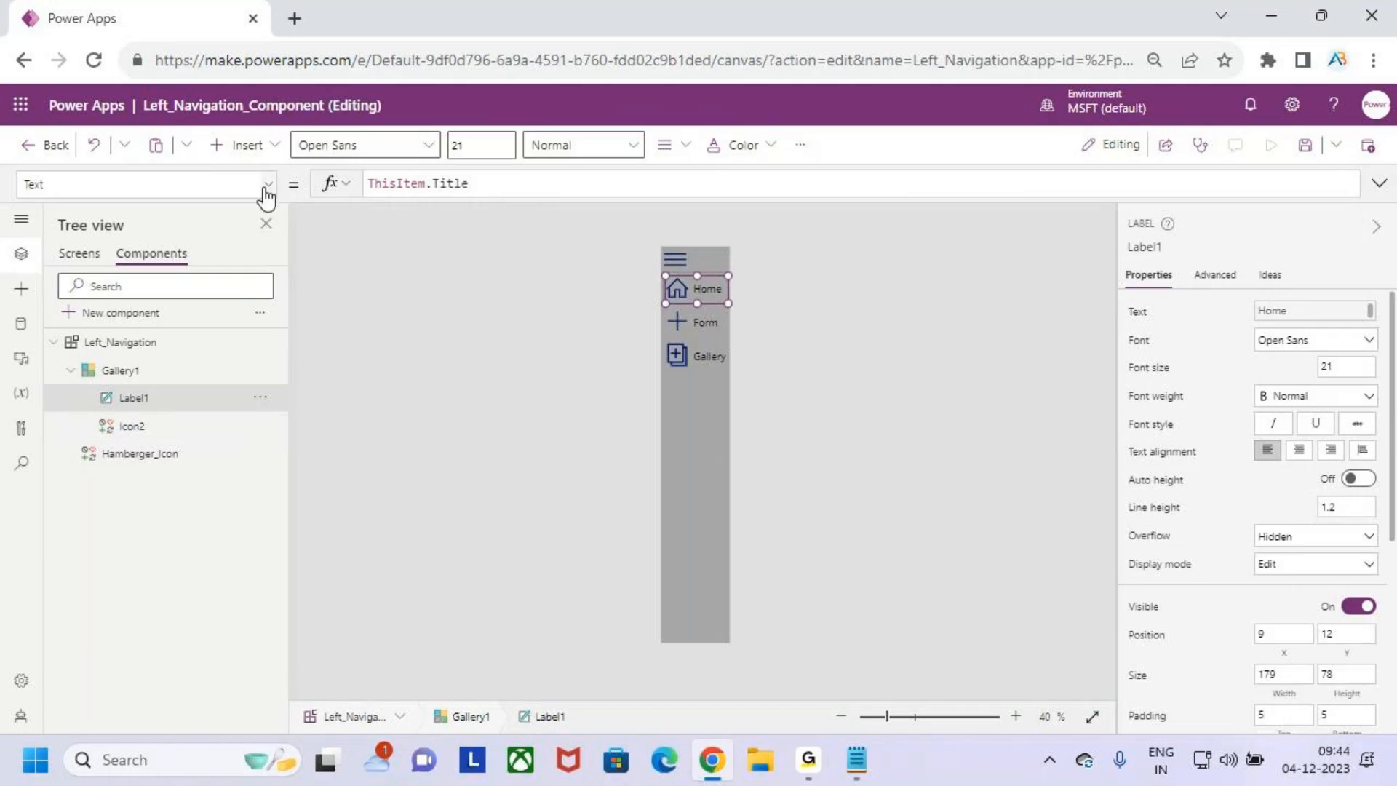
click(267, 189)
scroll(132, 355, up, 5)
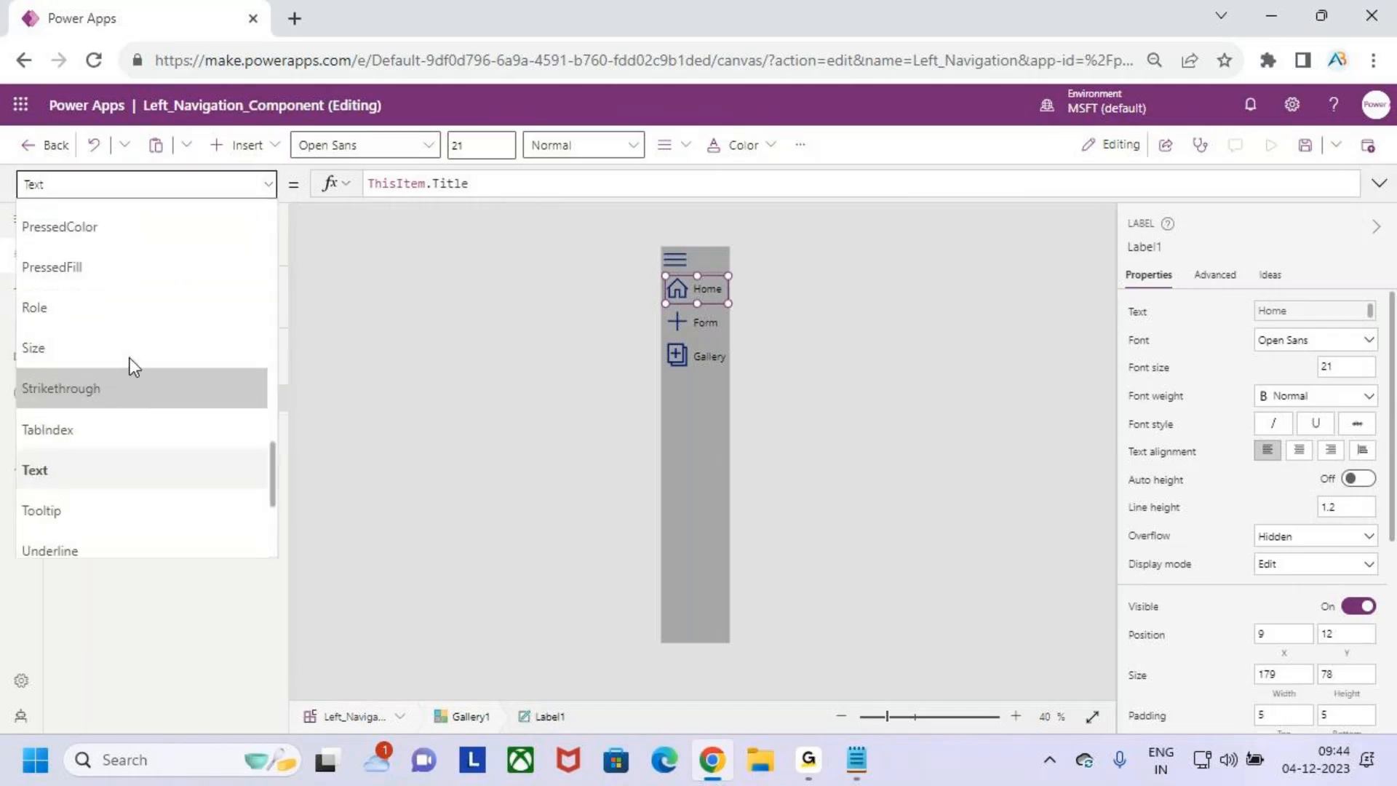
scroll(145, 346, up, 4)
scroll(149, 342, down, 3)
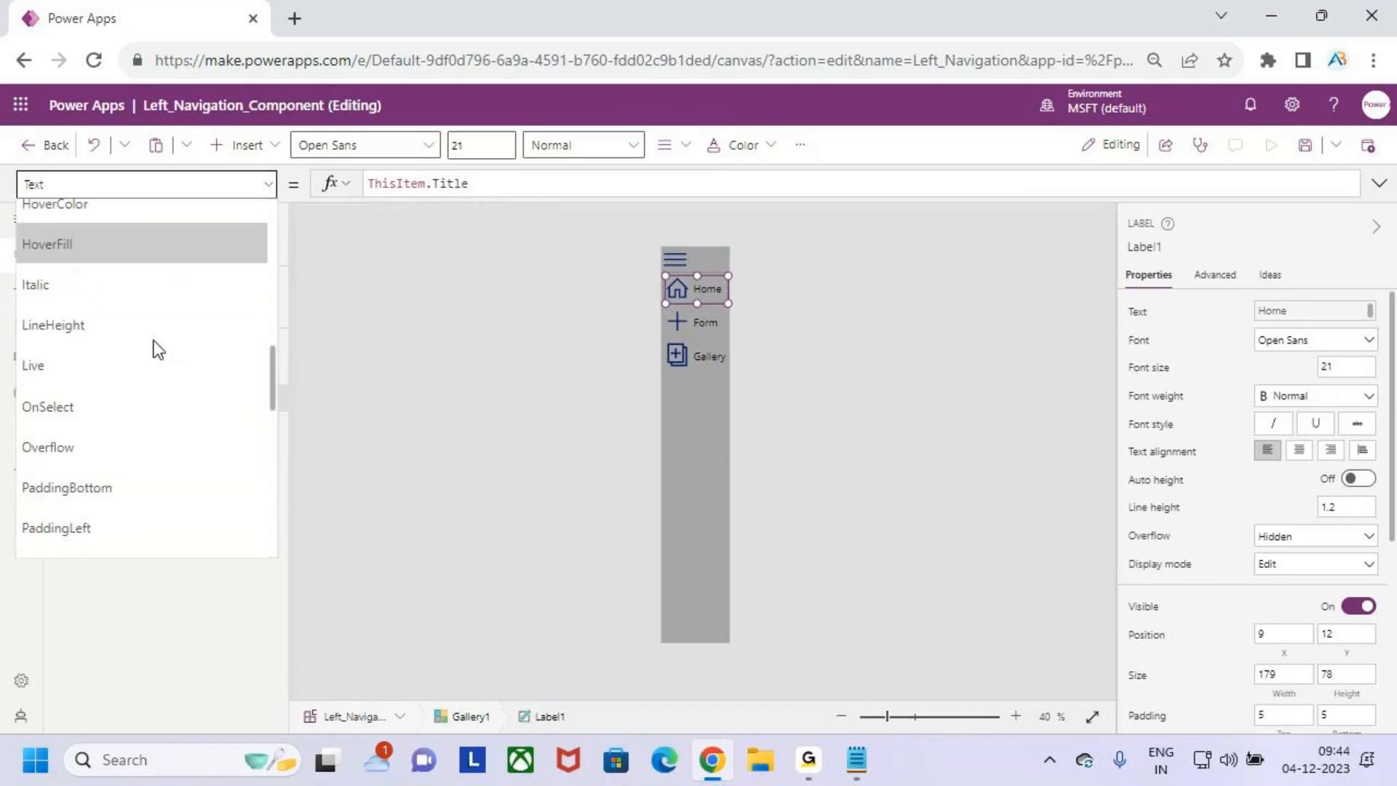
click(139, 309)
drag(469, 184, 361, 190)
key(BackSpace)
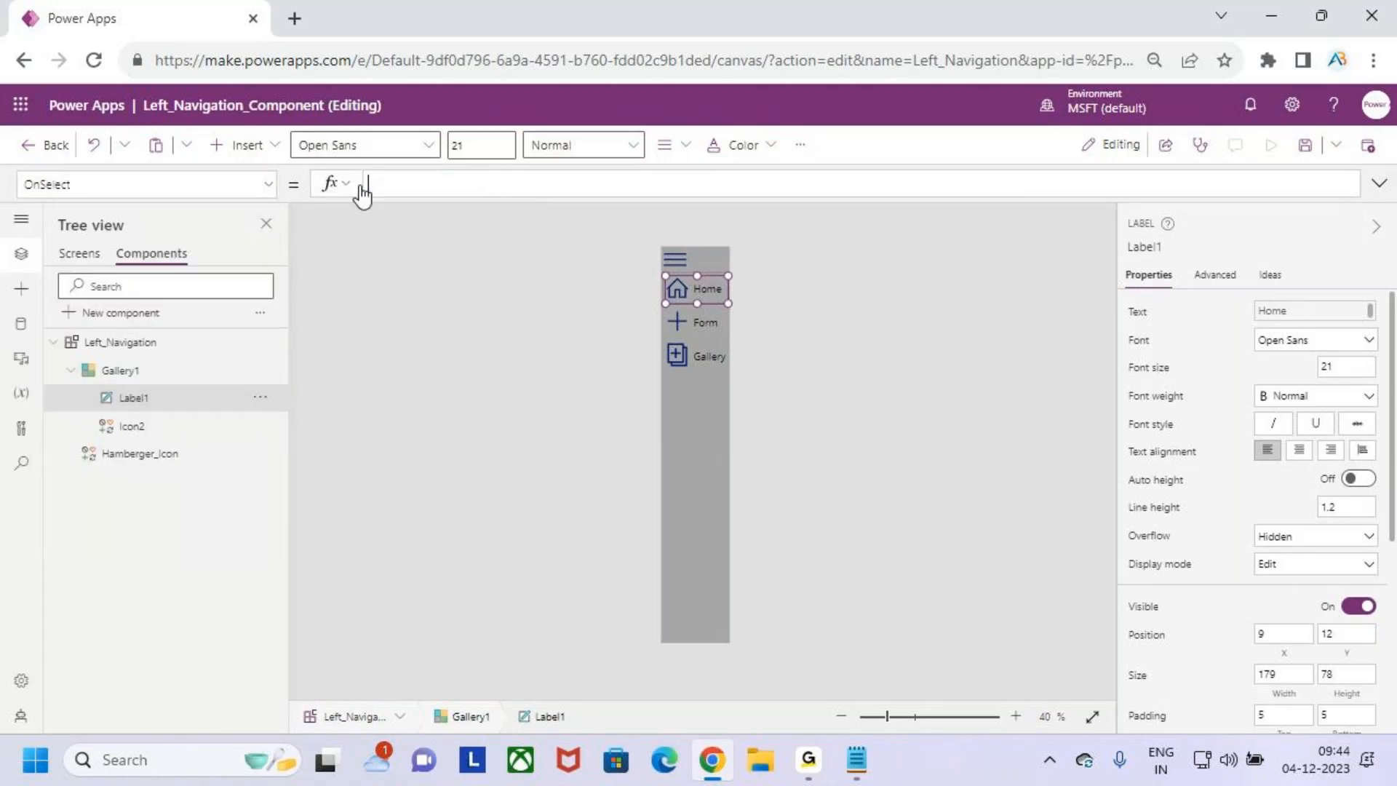
text(nav)
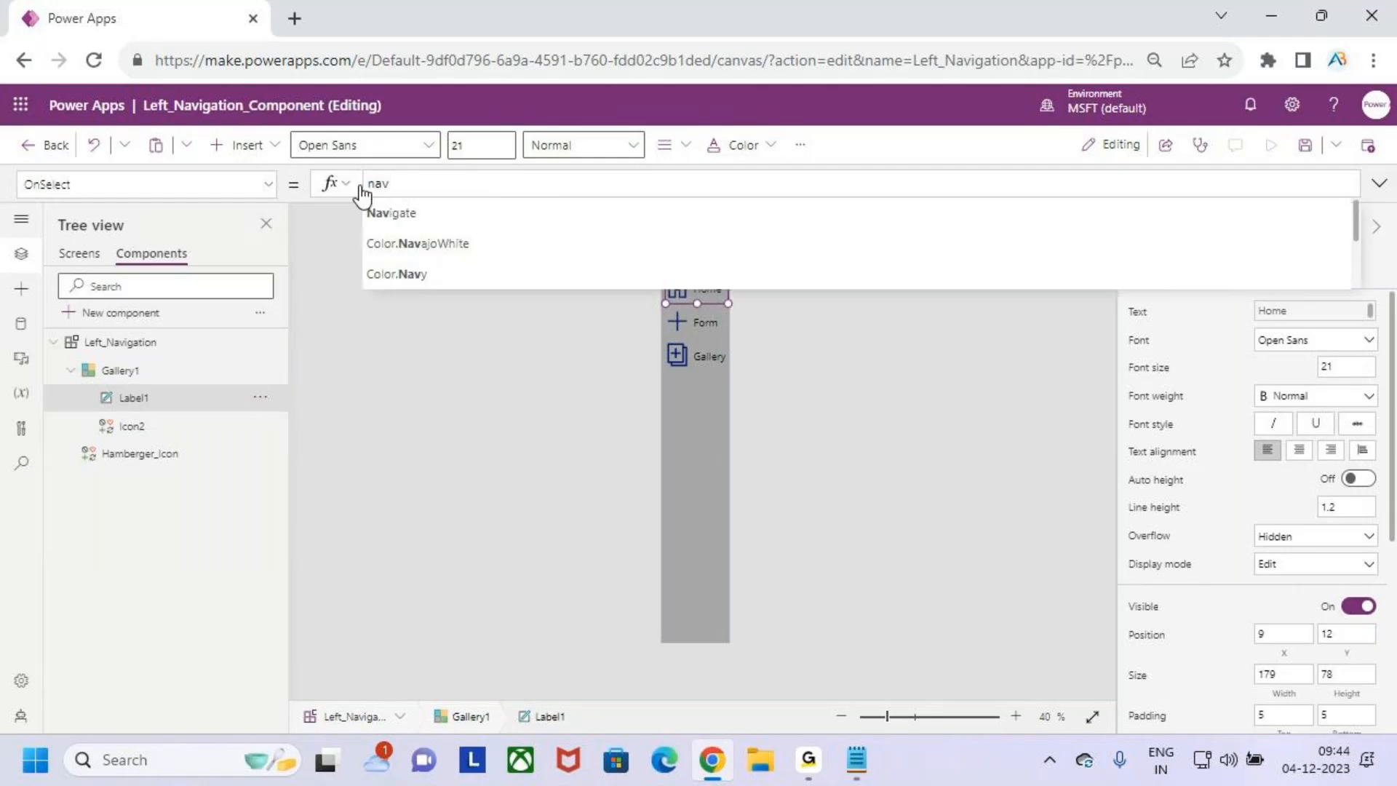
key(Tab)
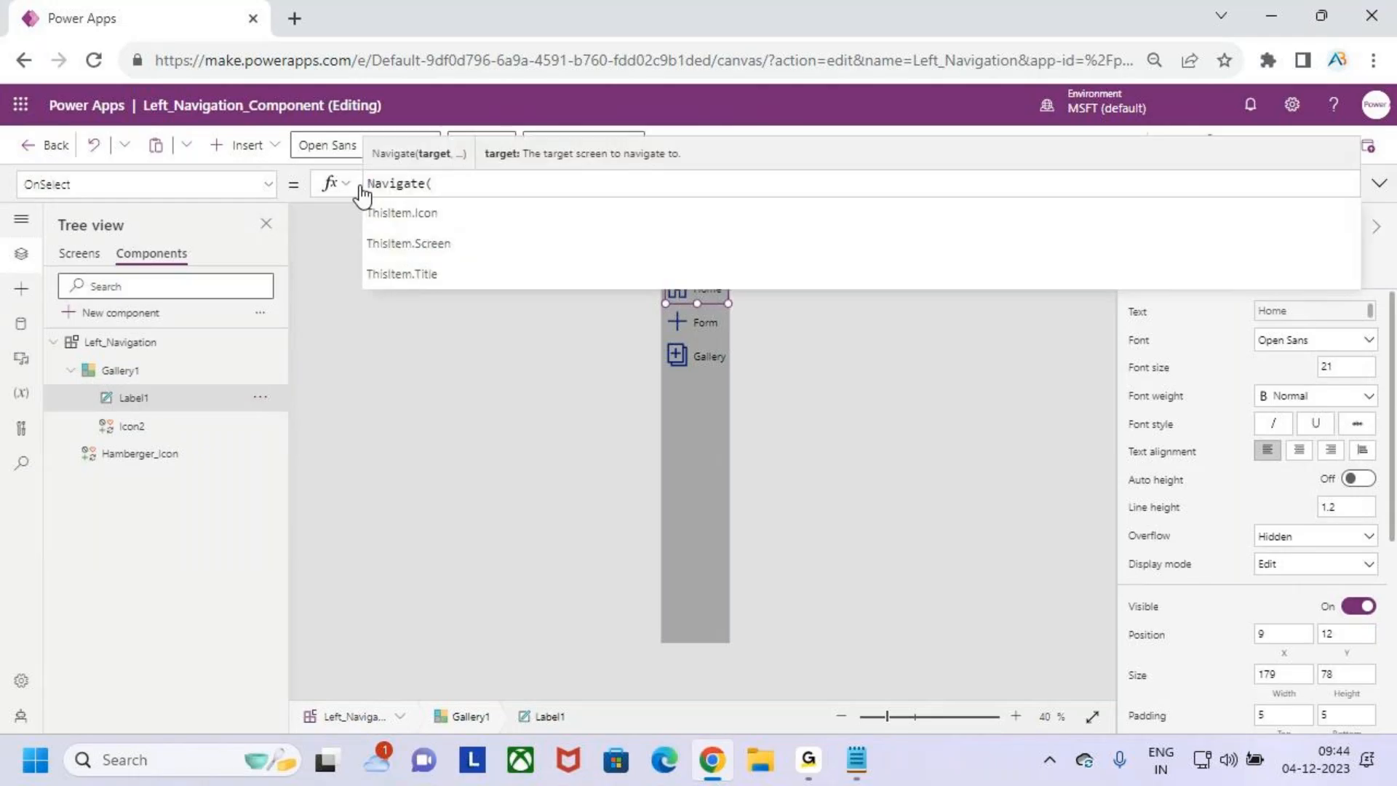
text(Th)
key(Down)
key(Down)
key(Down)
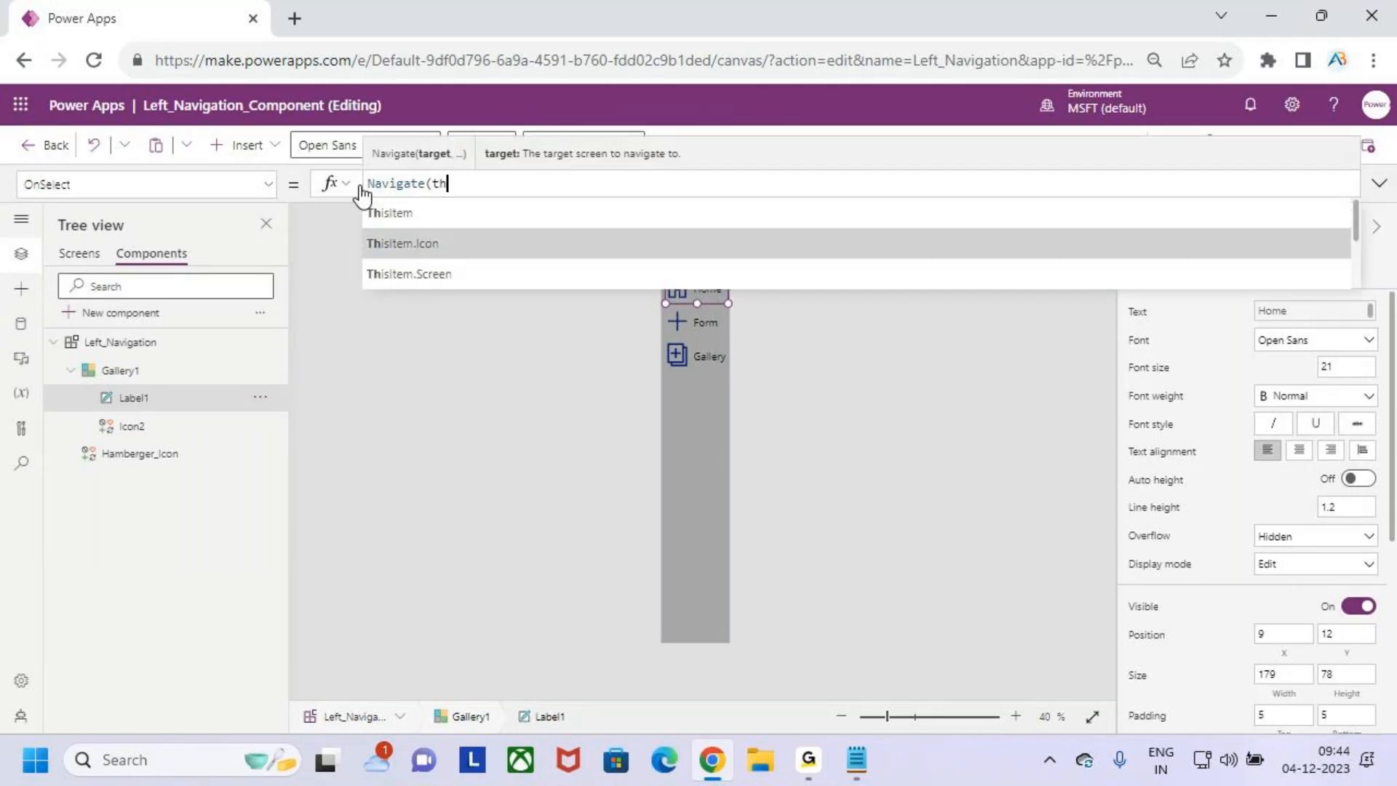
key(Tab)
text())
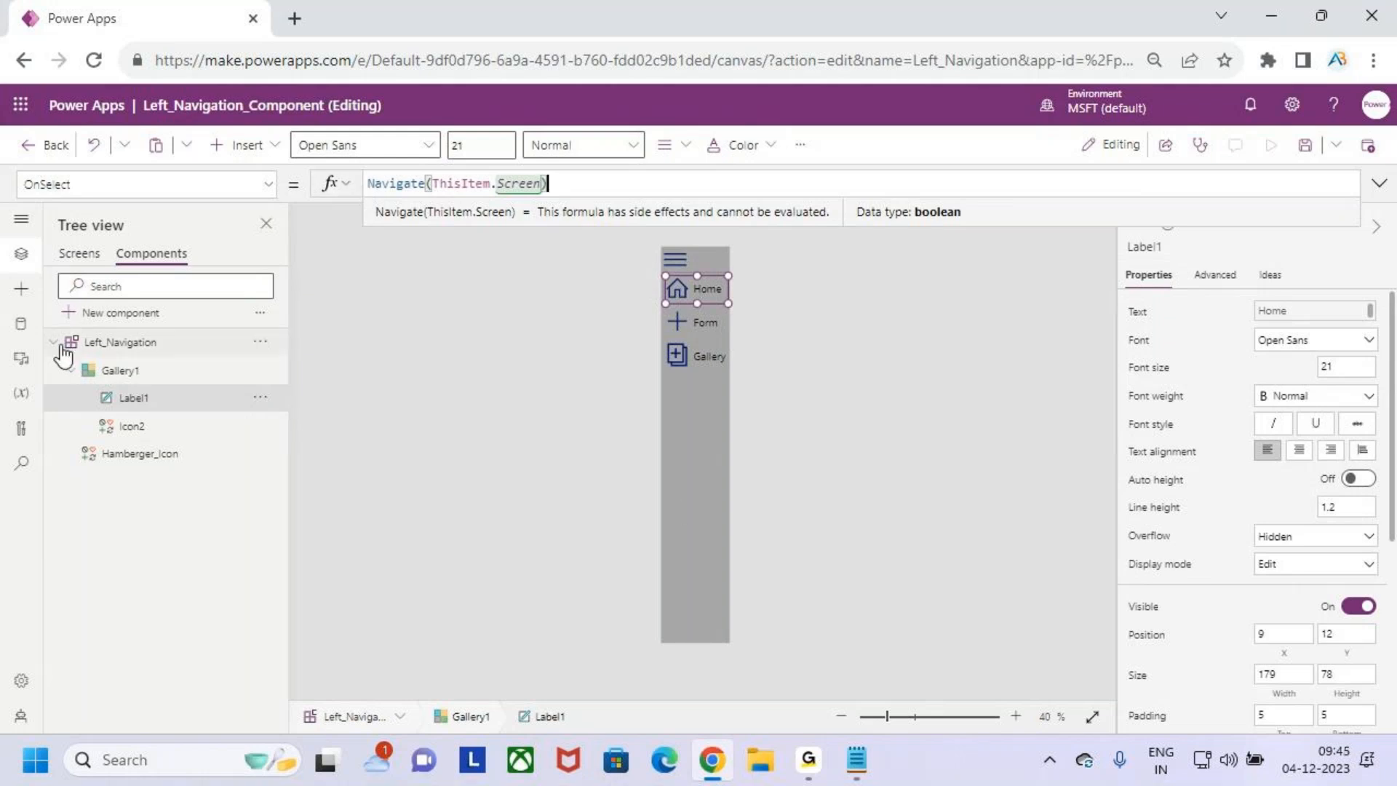
- Save the Left_Navigation_Component app and publish this version
click(1305, 144)
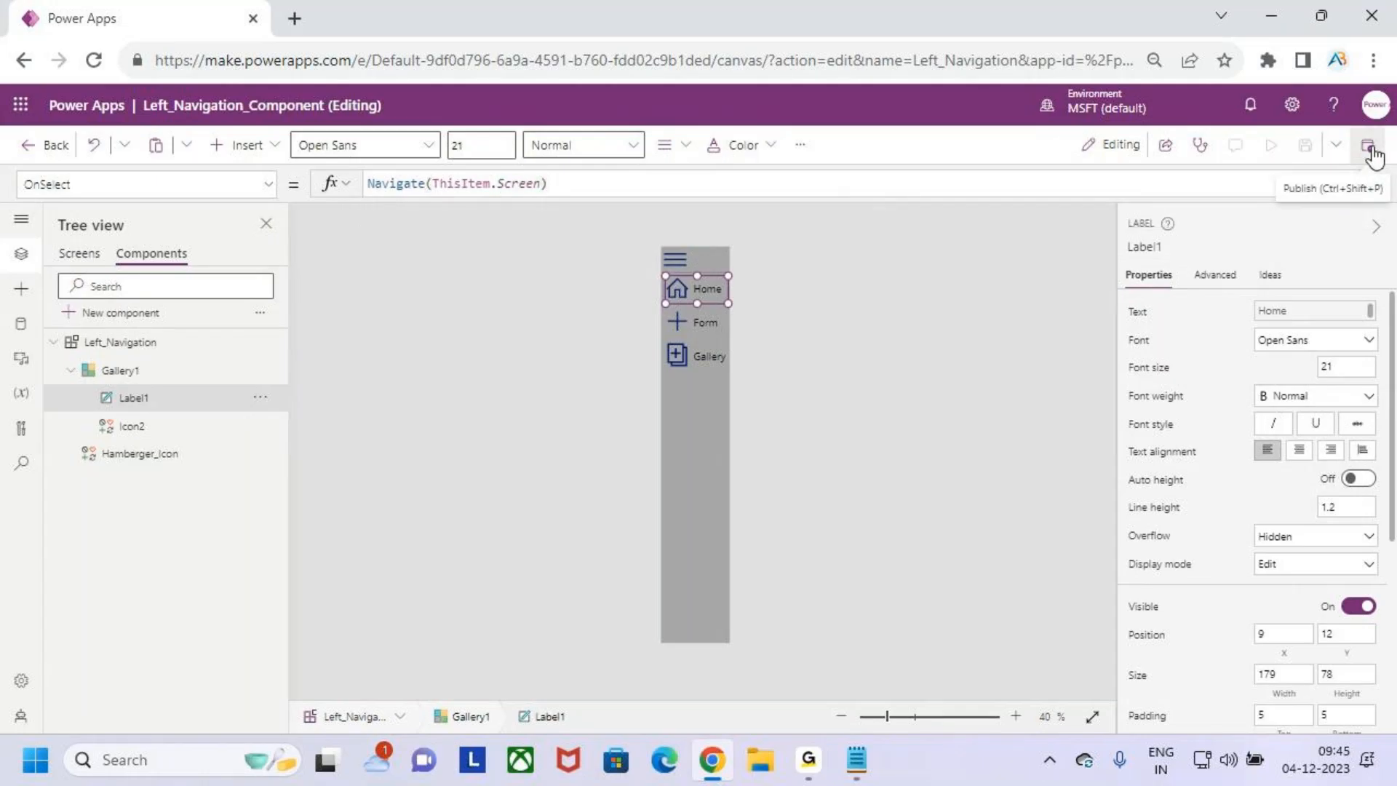
click(1368, 148)
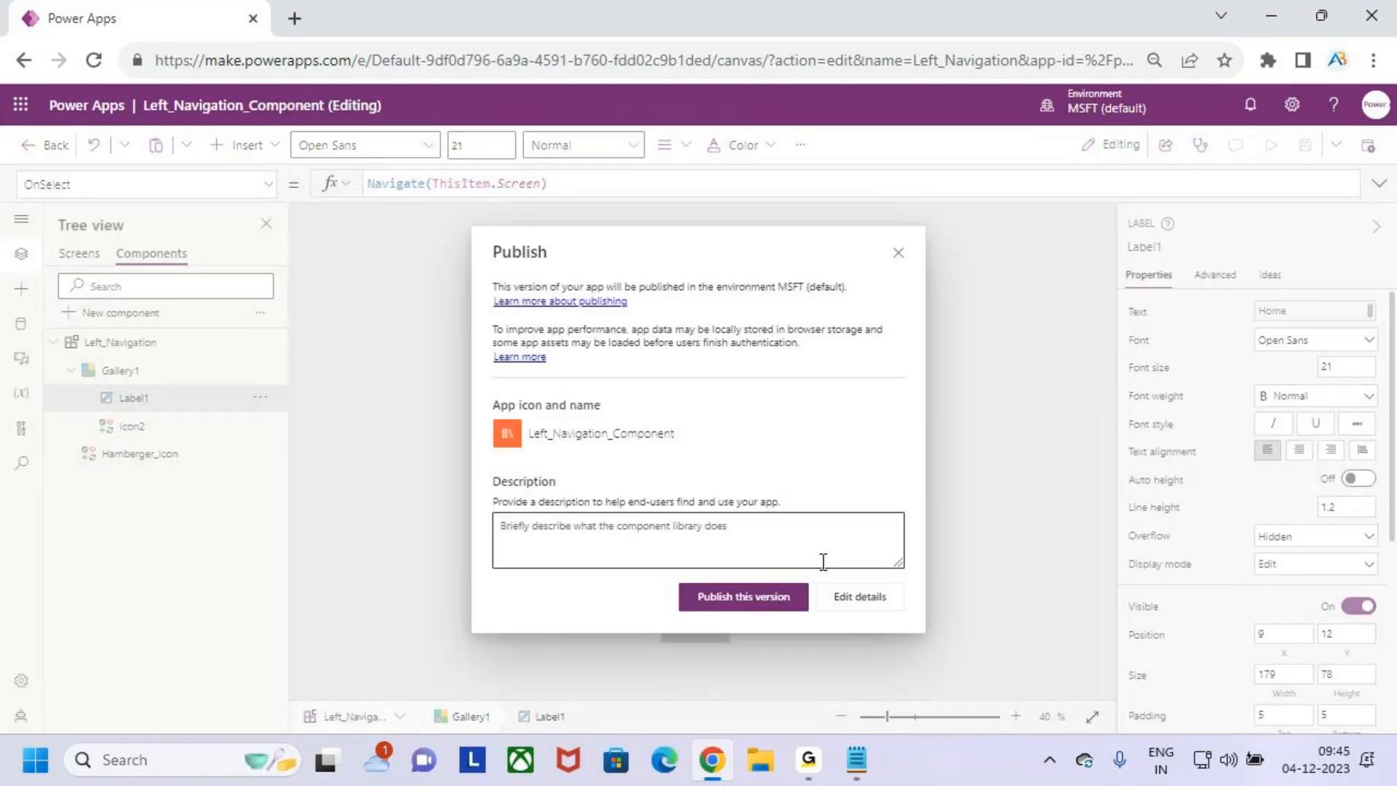
click(750, 594)
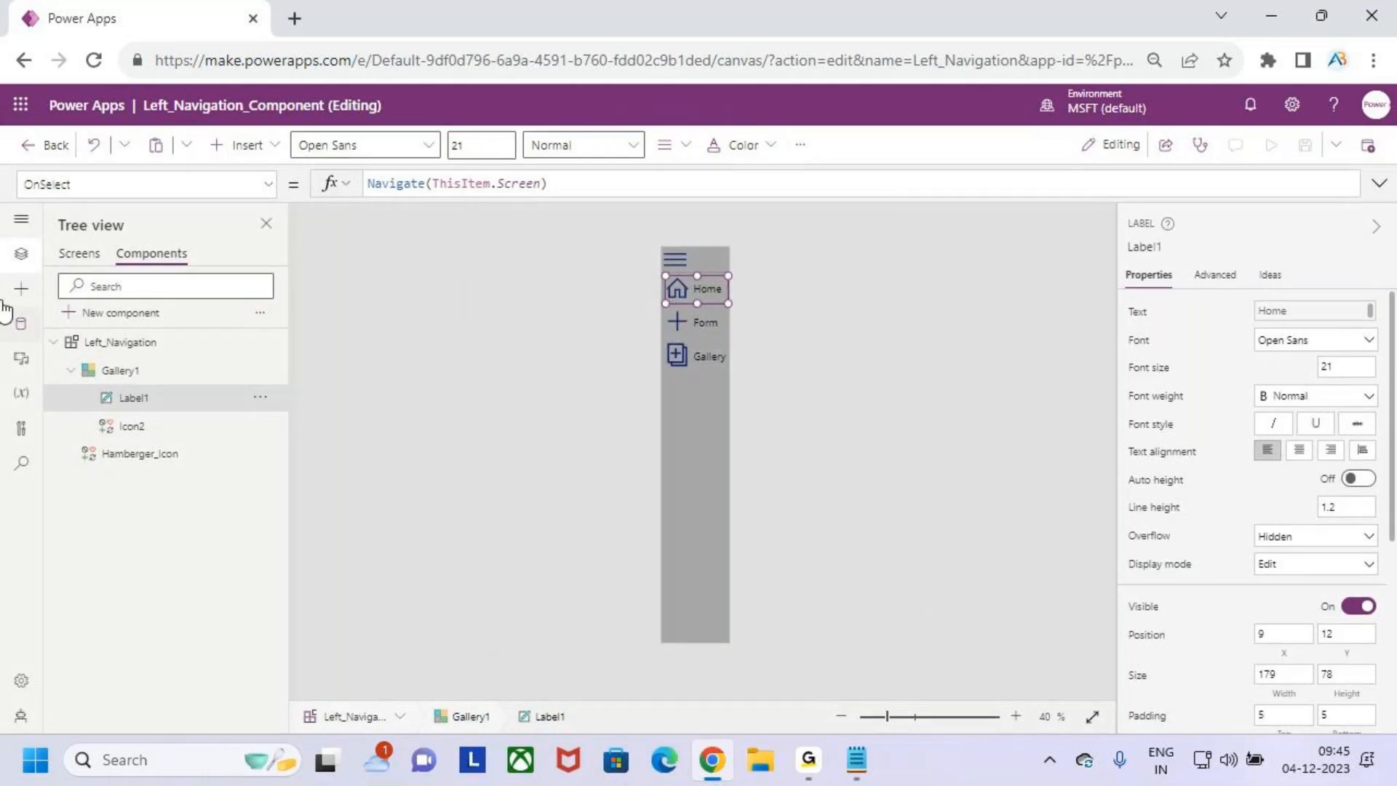
- Rename the navigation component instance on Screen1 as Left_Navigation_Home
click(73, 253)
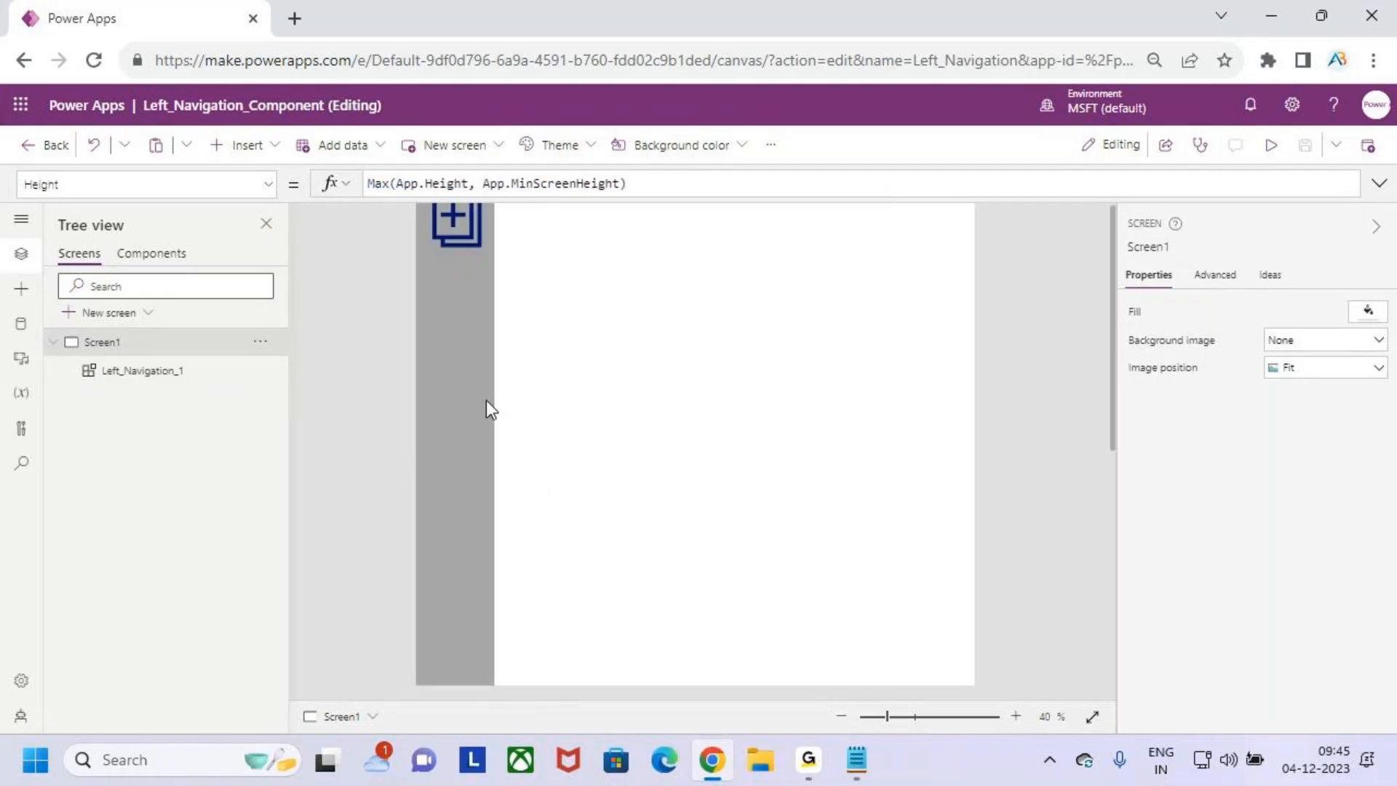
click(462, 361)
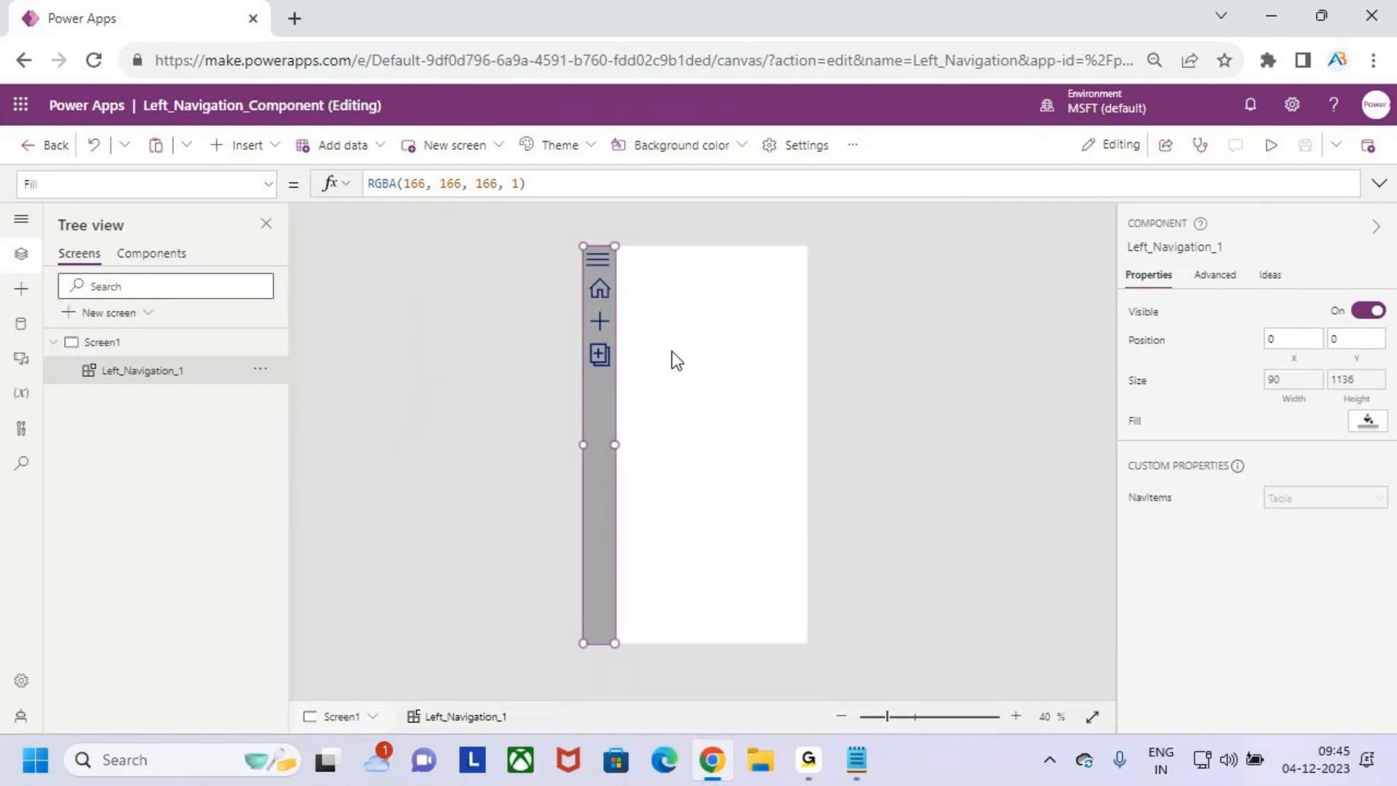
double_click(166, 370)
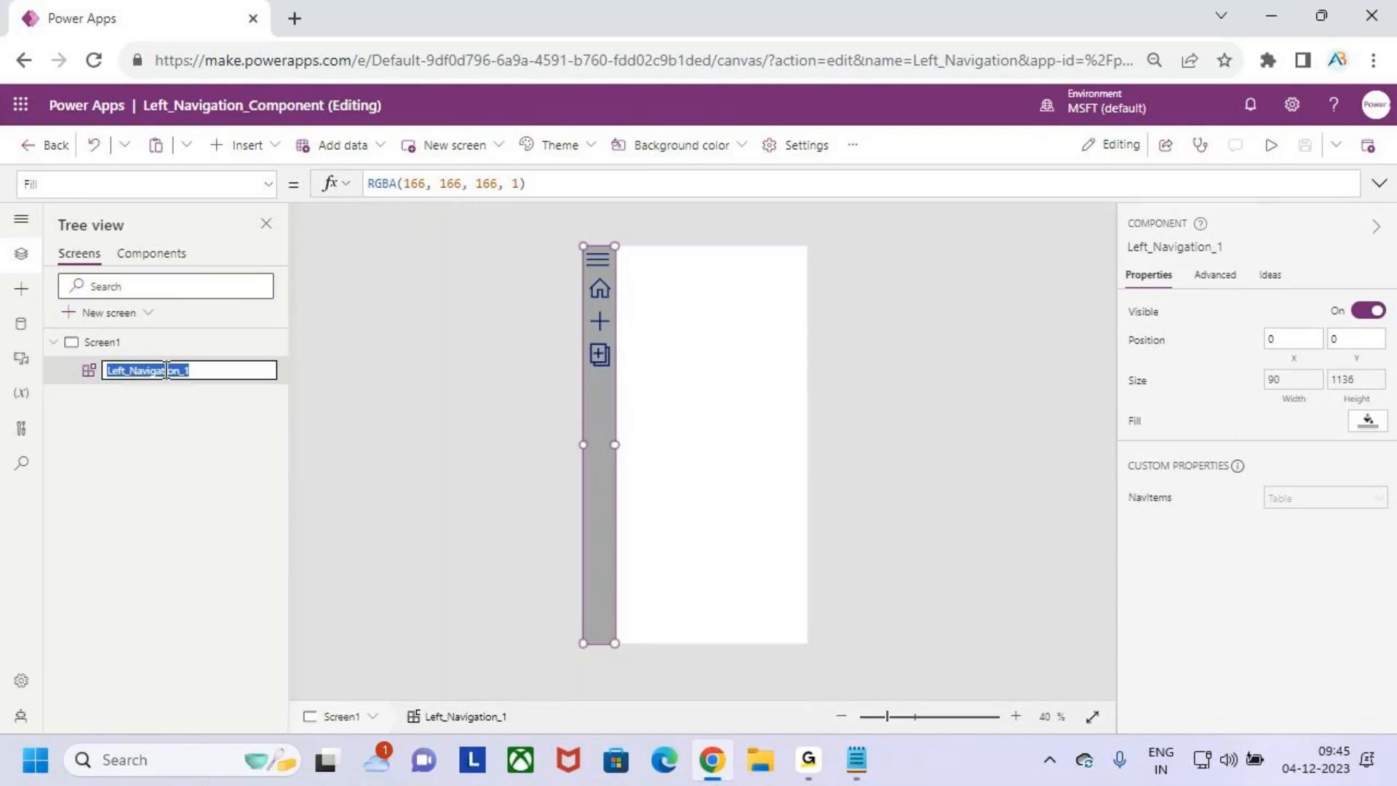
text(Home)
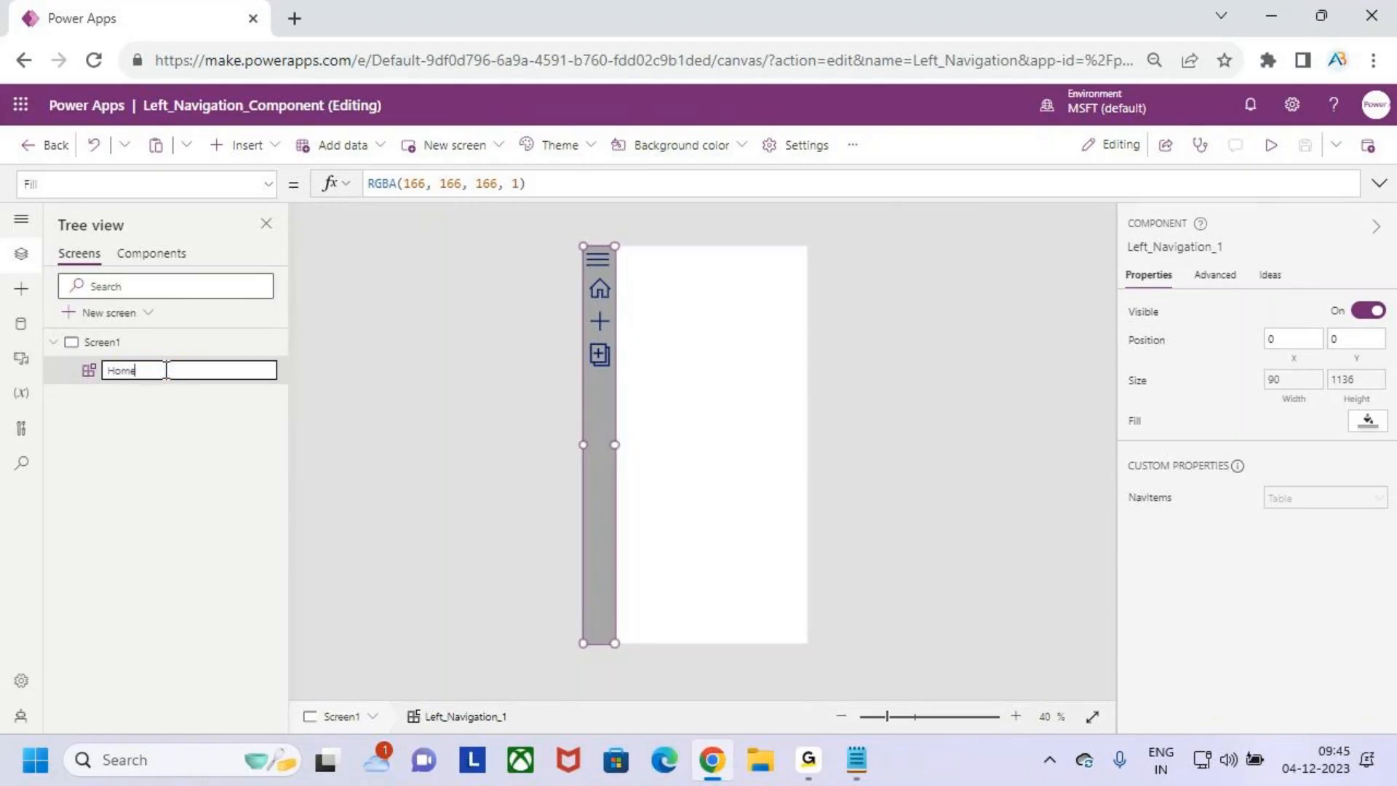
key(ctrl+z)
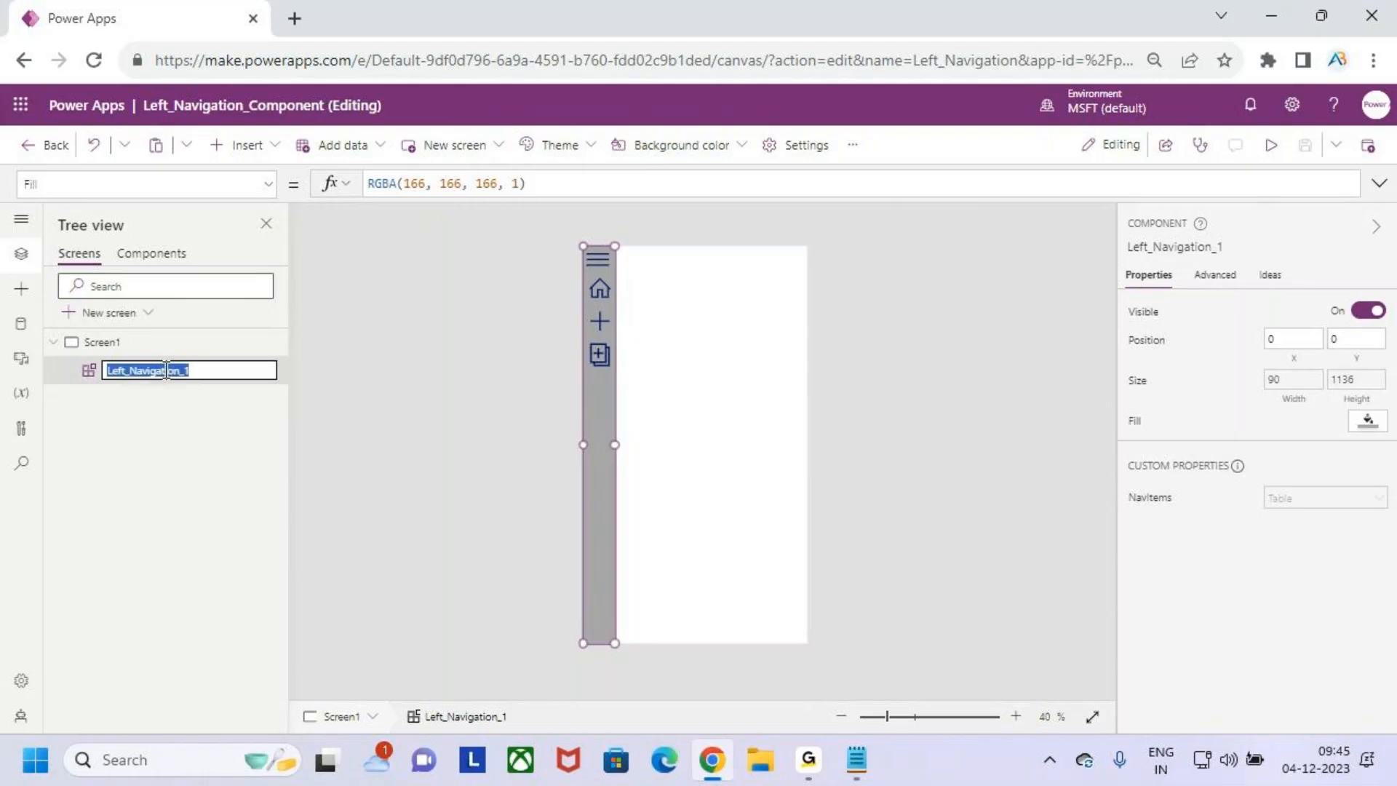
key(End)
key(BackSpace)
text(_Home)
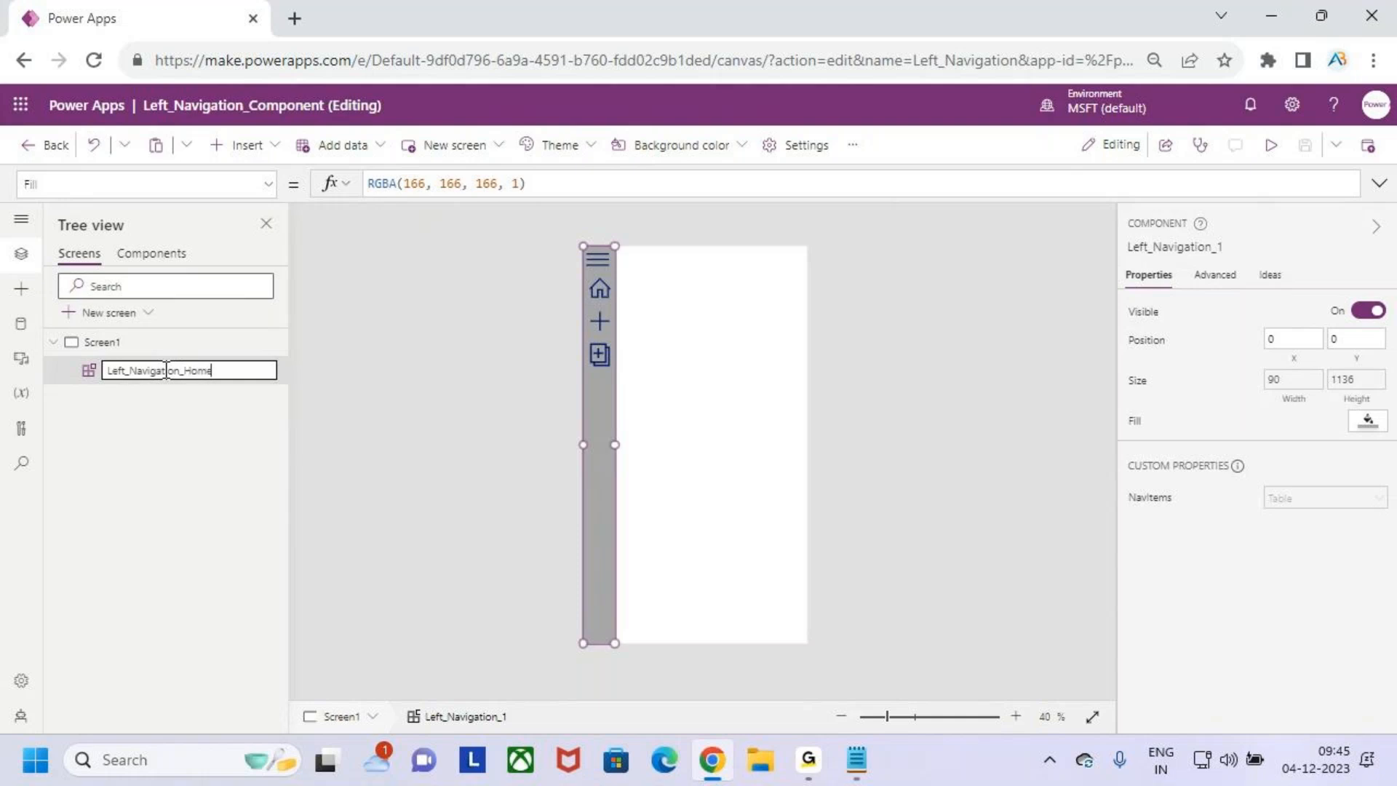
click(132, 435)
- Add a blank second screen to the app and rename Screen1 as Home_Screen
click(120, 314)
click(137, 443)
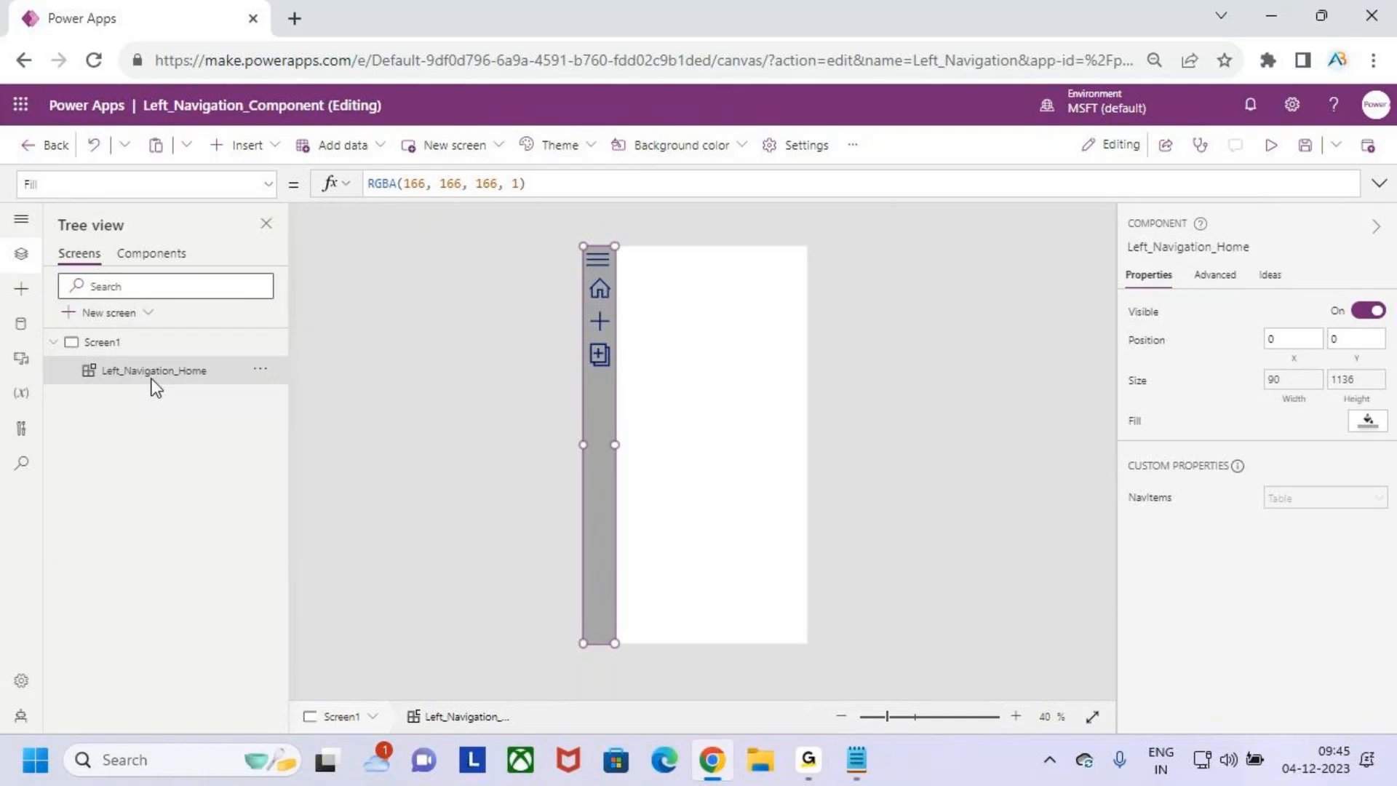
double_click(117, 342)
text(Home)
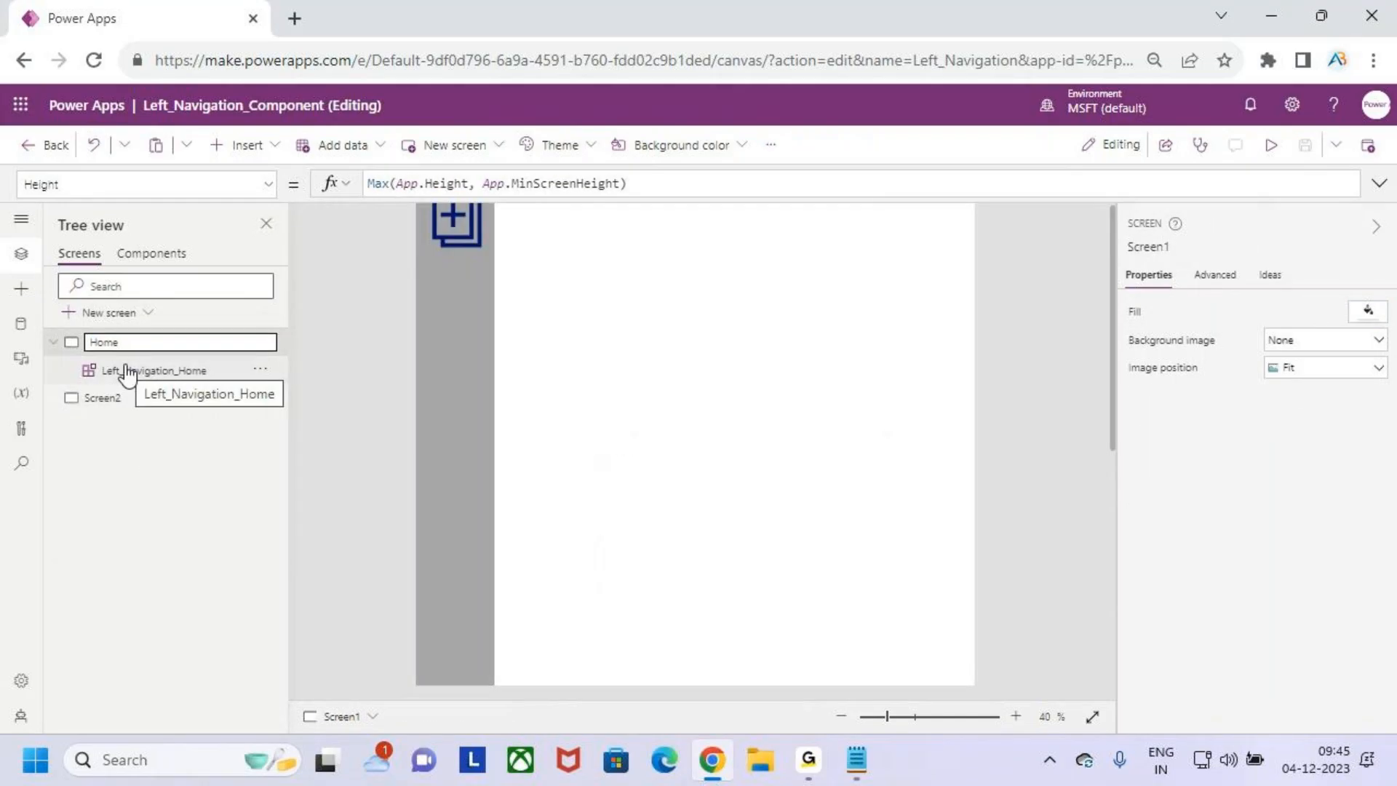
text(_Screen)
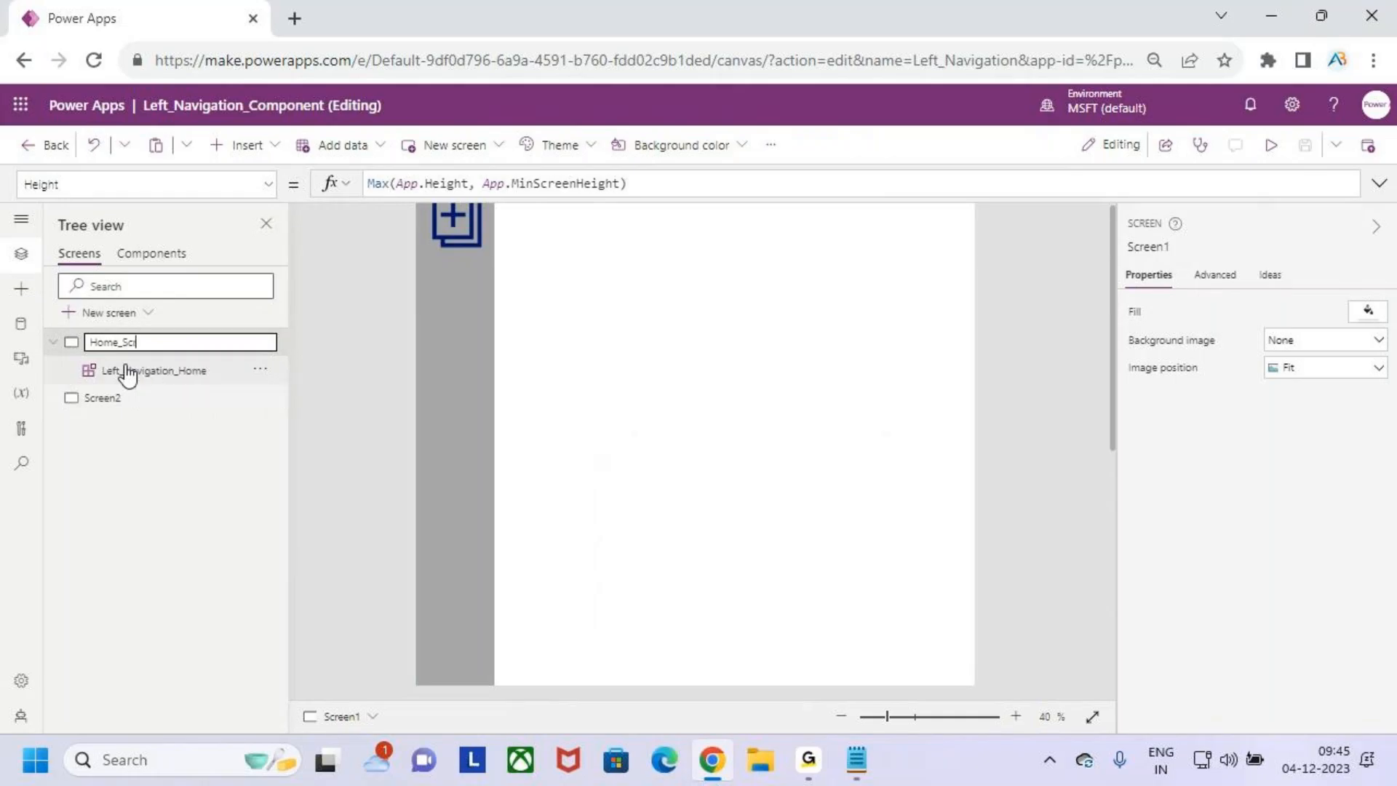
key(Return)
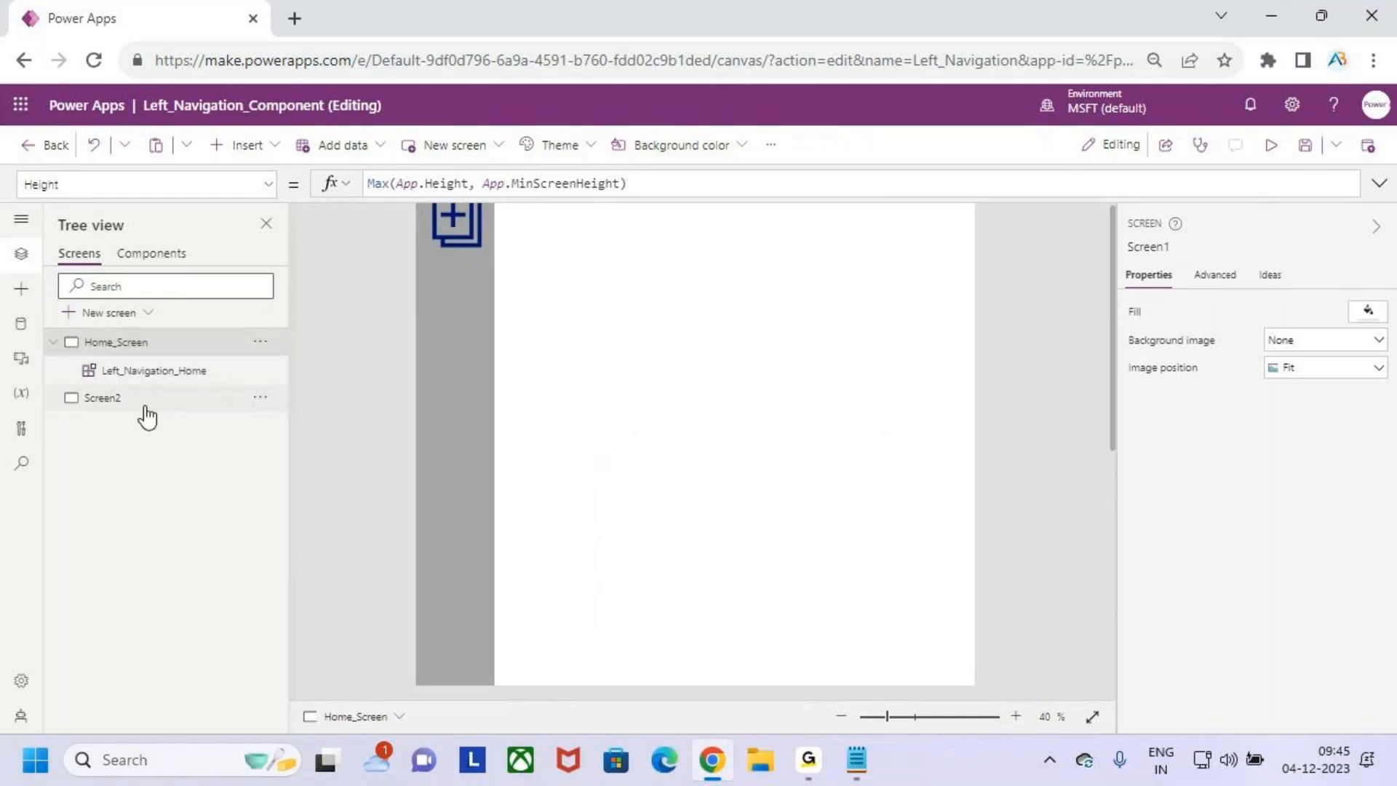
- Rename Screen2 as Form_Screen and insert the custom Left_Navigation component on it
click(131, 406)
double_click(131, 406)
text(Form)
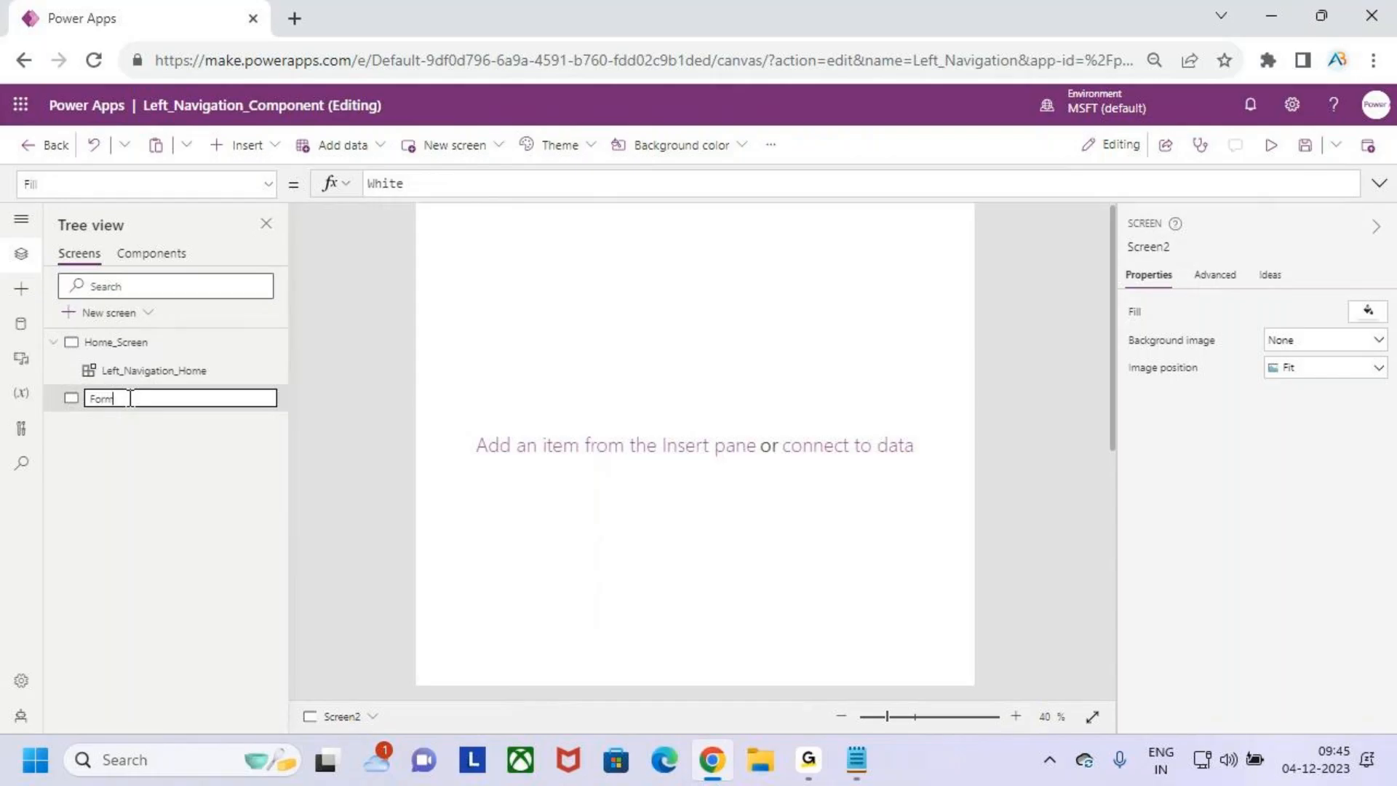
text(_Screewn)
key(BackSpace)
key(BackSpace)
key(BackSpace)
key(BackSpace)
key(BackSpace)
key(BackSpace)
key(BackSpace)
key(BackSpace)
key(BackSpace)
text(m_Screen)
key(Return)
click(21, 290)
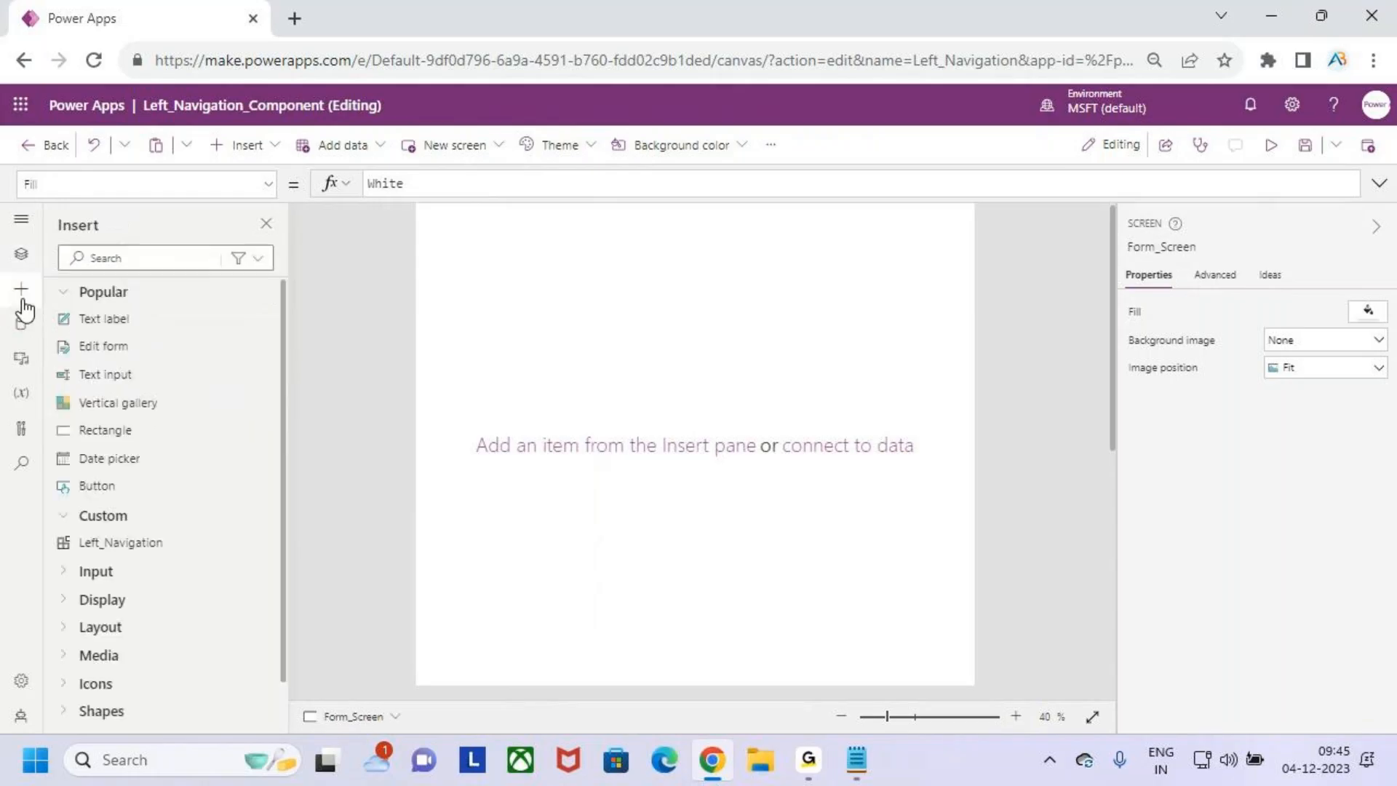
click(134, 549)
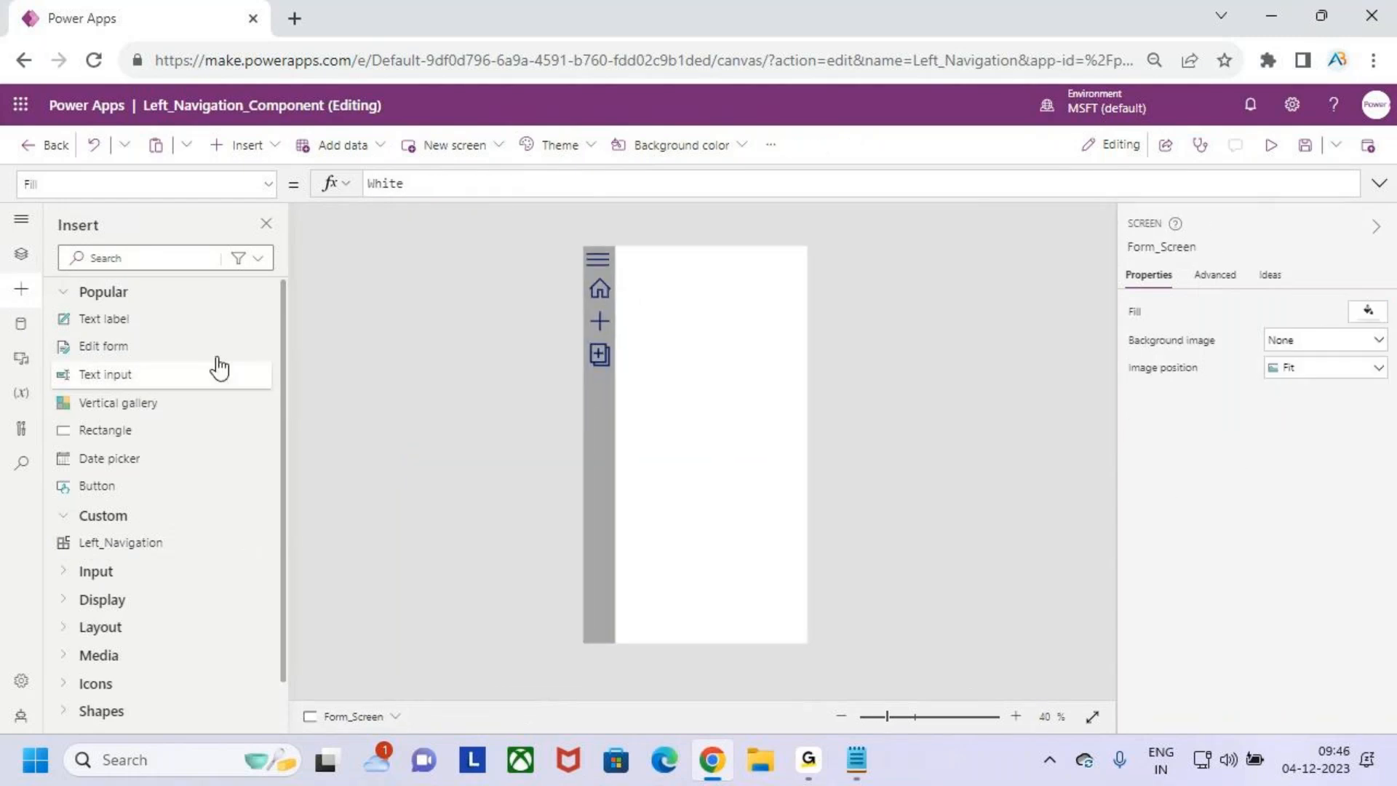
- Rename the navigation component instance on Form_Screen as Left_Navigation_Form
click(16, 262)
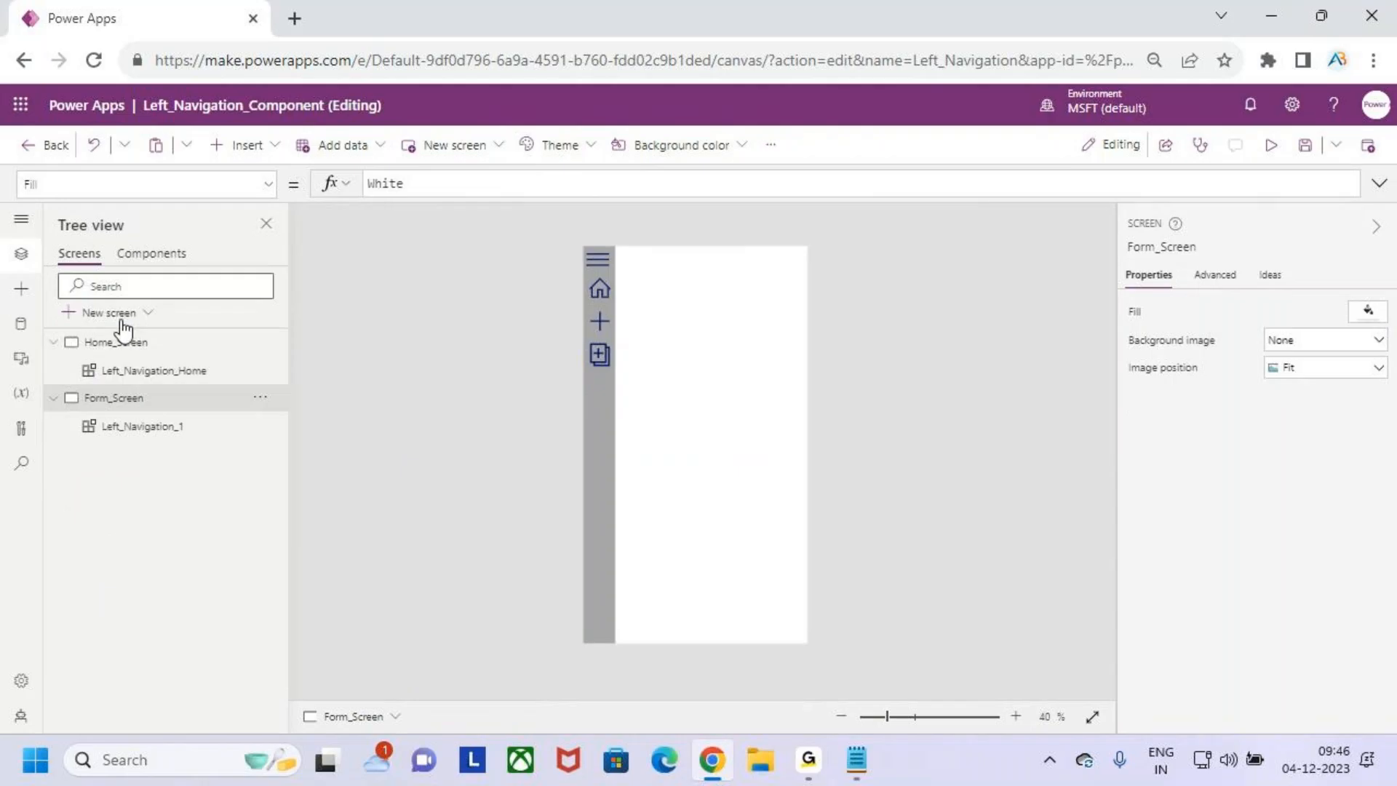
click(164, 434)
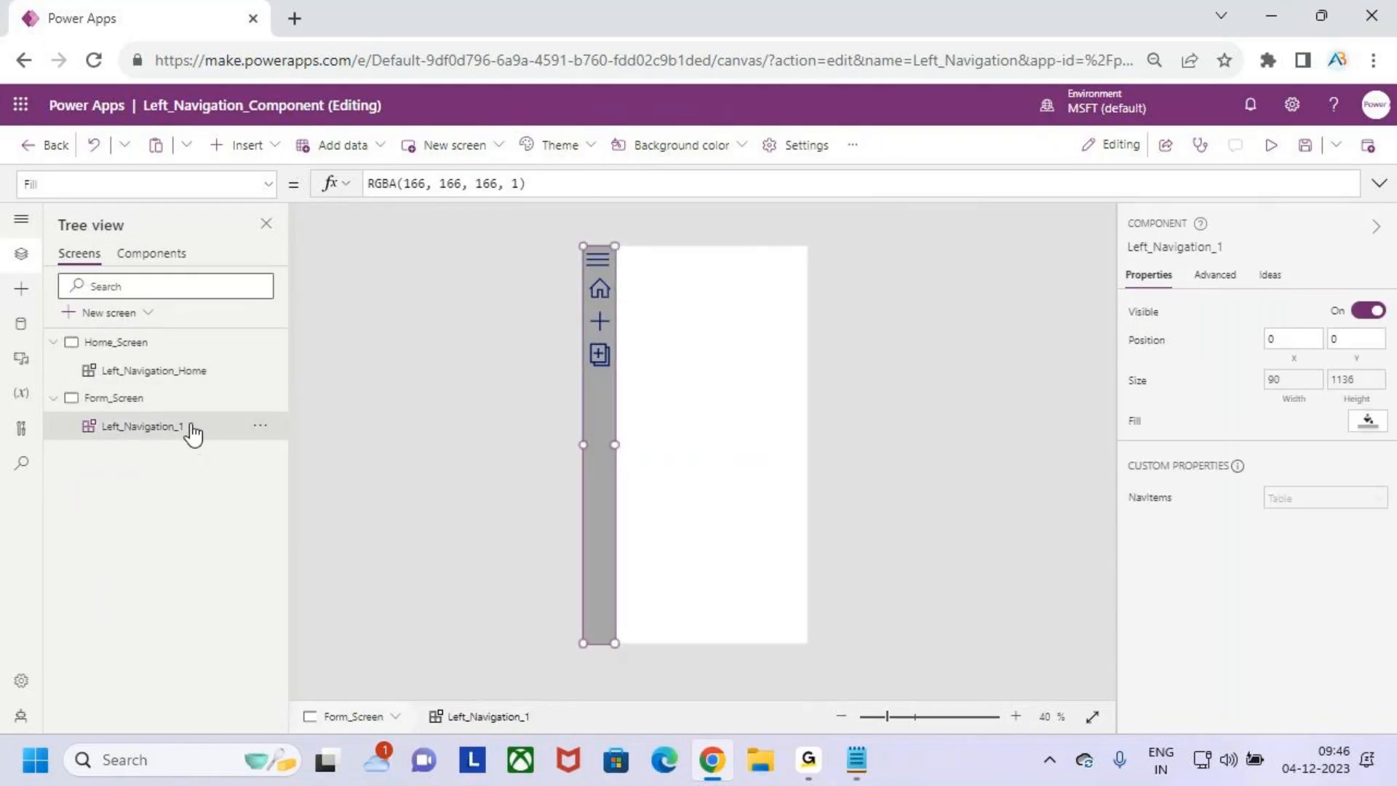
double_click(200, 428)
click(202, 427)
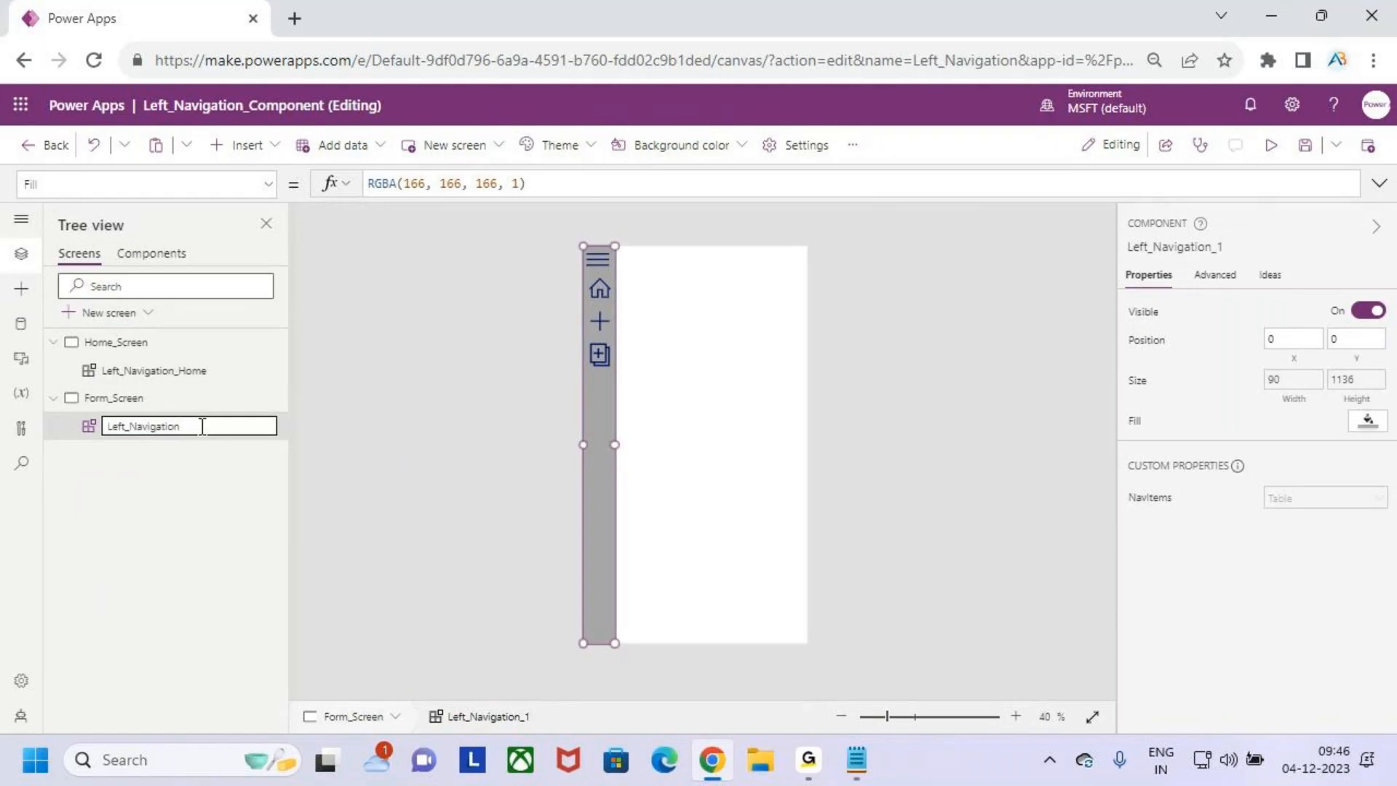
text(on_For)
key(Return)
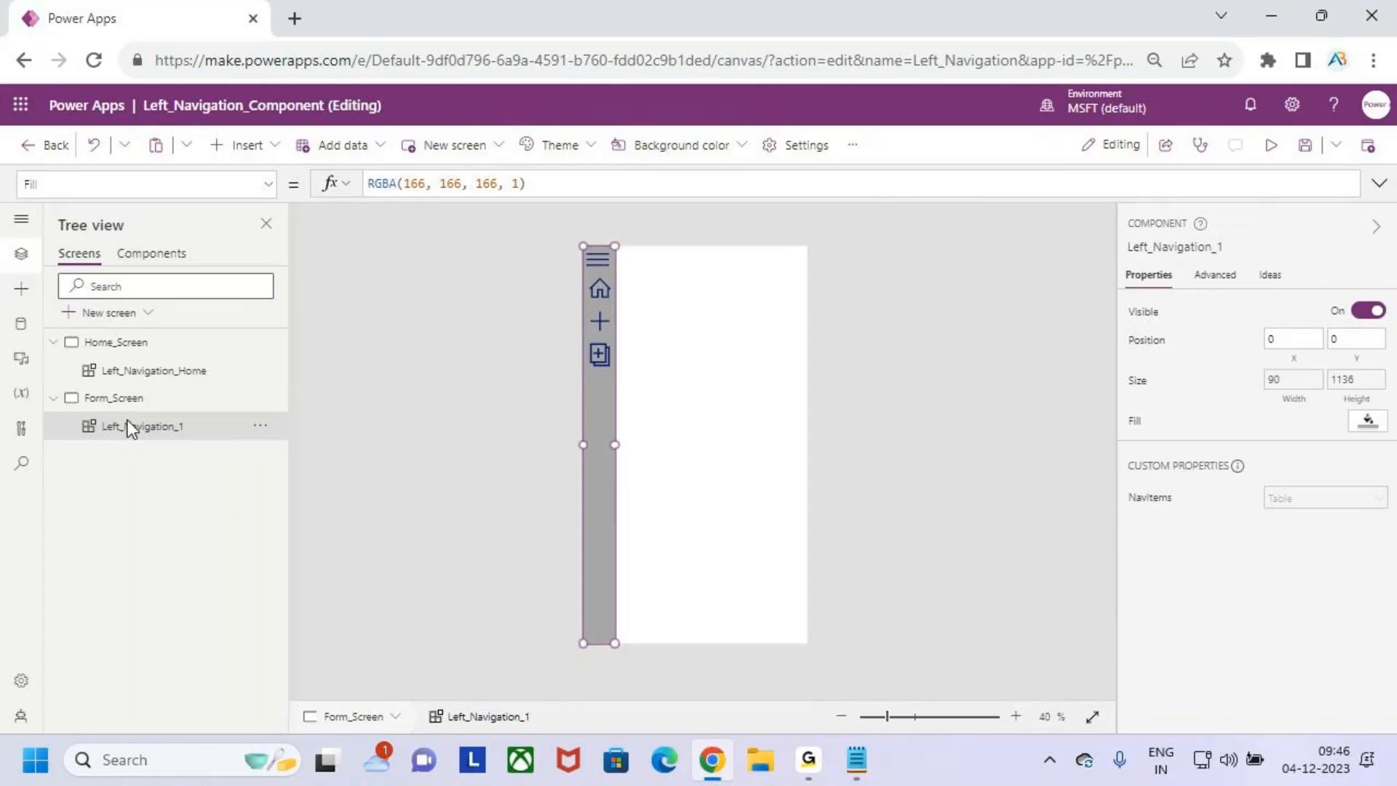
- Add a blank third screen to the app and rename it as Gallery_Screen
click(109, 314)
click(157, 480)
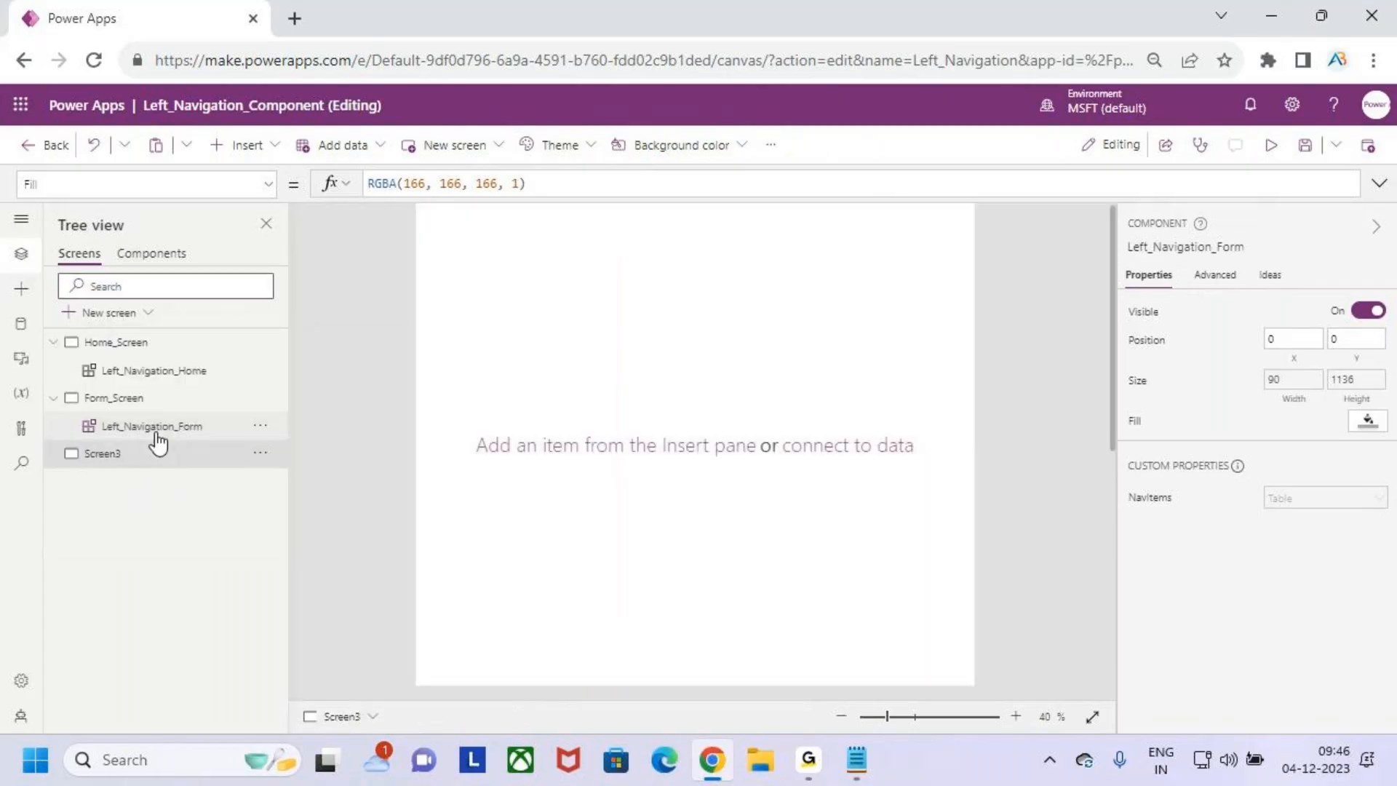
double_click(105, 454)
text(Gallery_Screen)
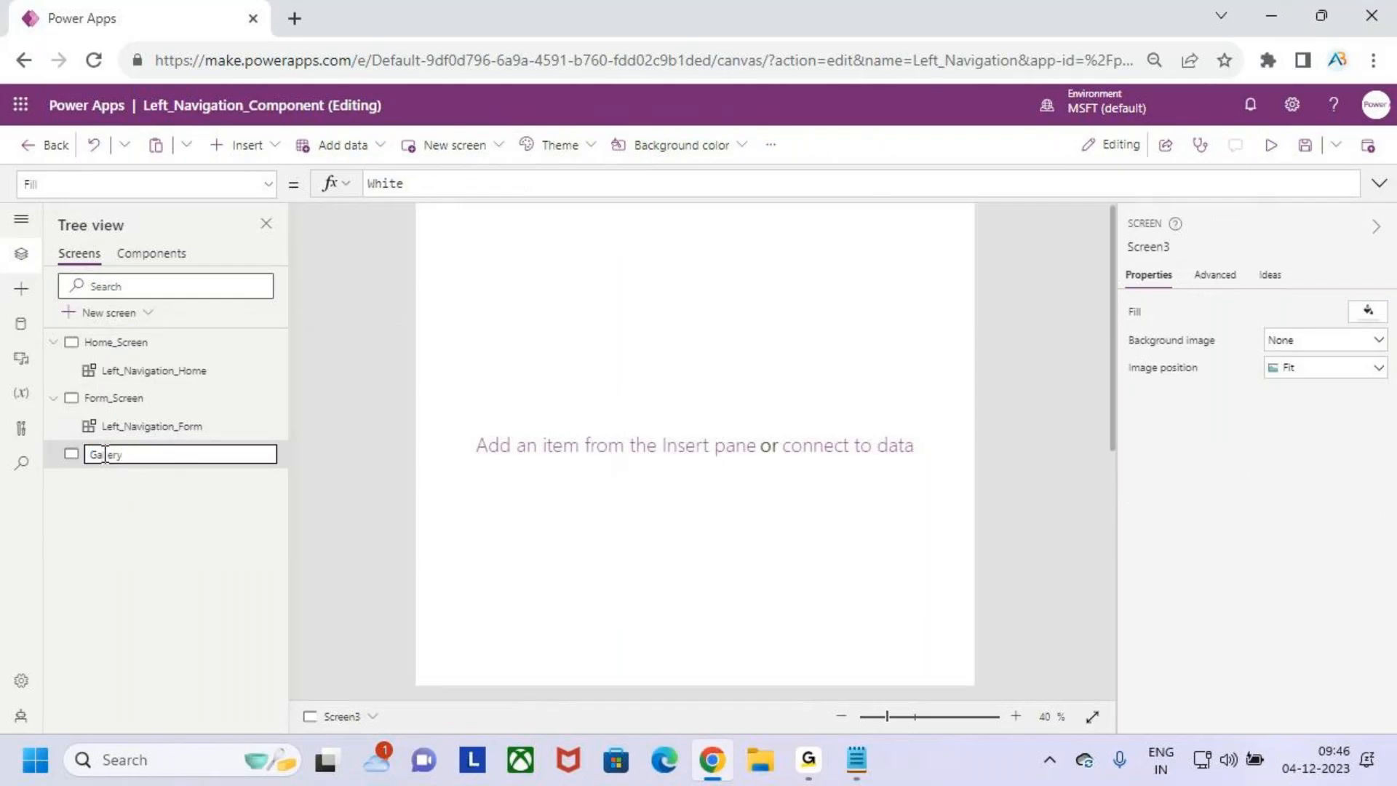
click(156, 503)
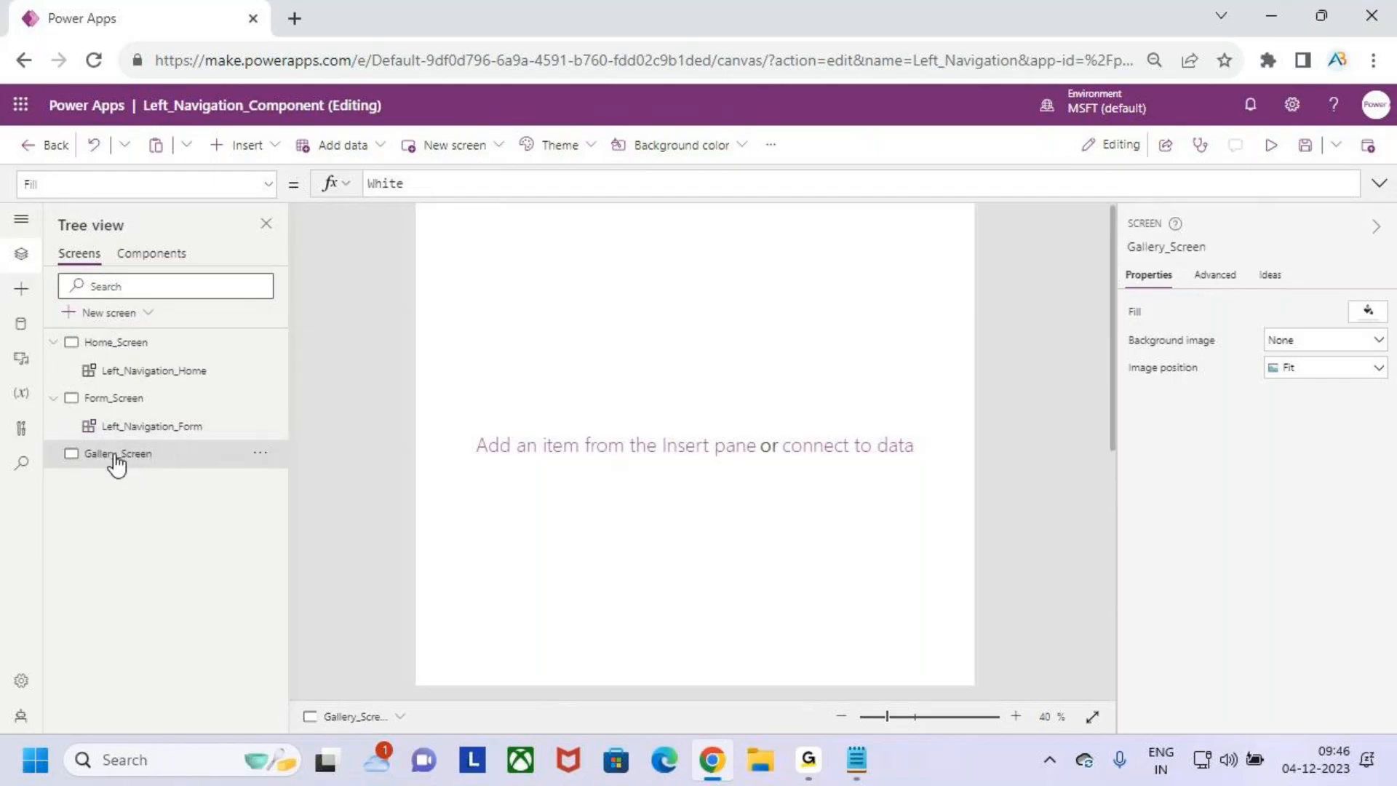
- Insert the custom Left_Navigation component on Gallery_Screen
click(21, 289)
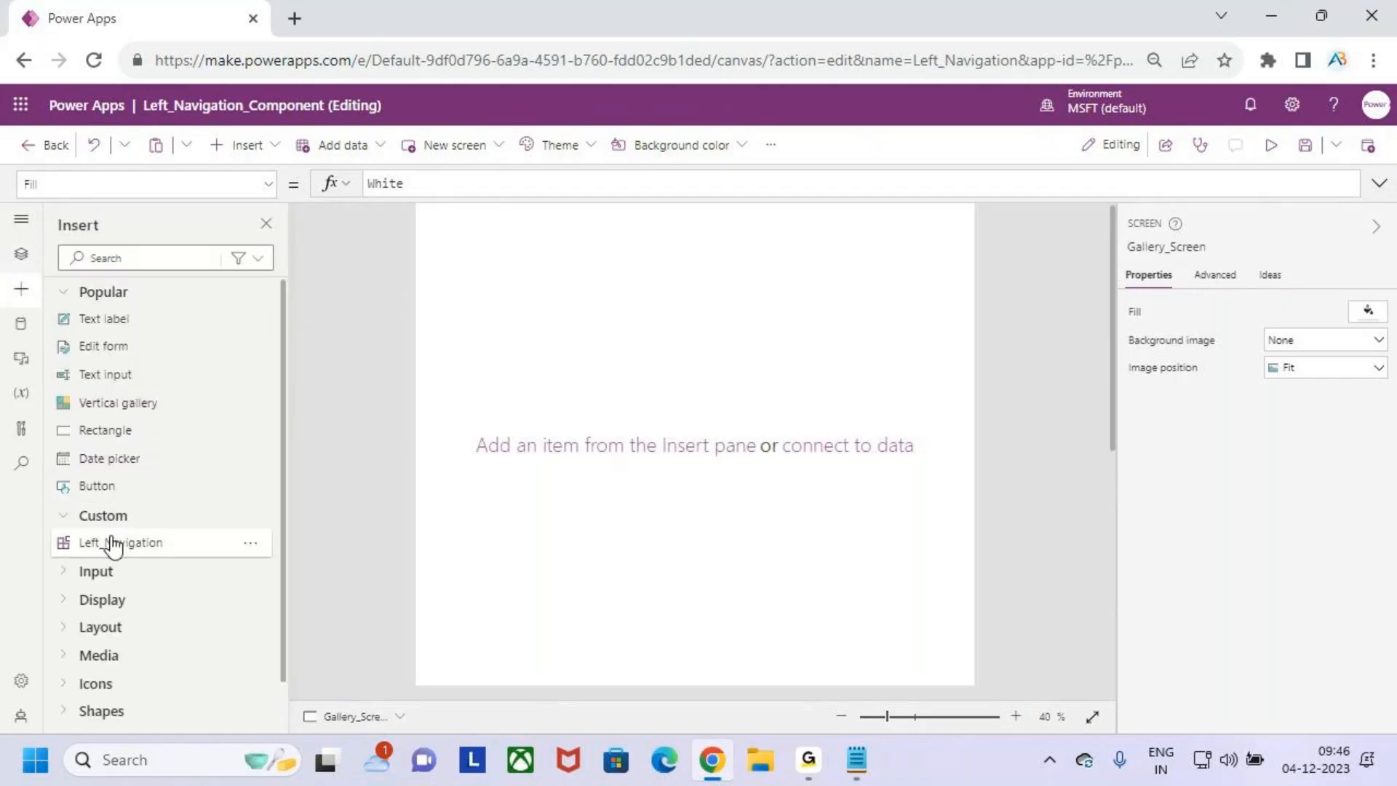
drag(112, 544, 621, 369)
click(614, 560)
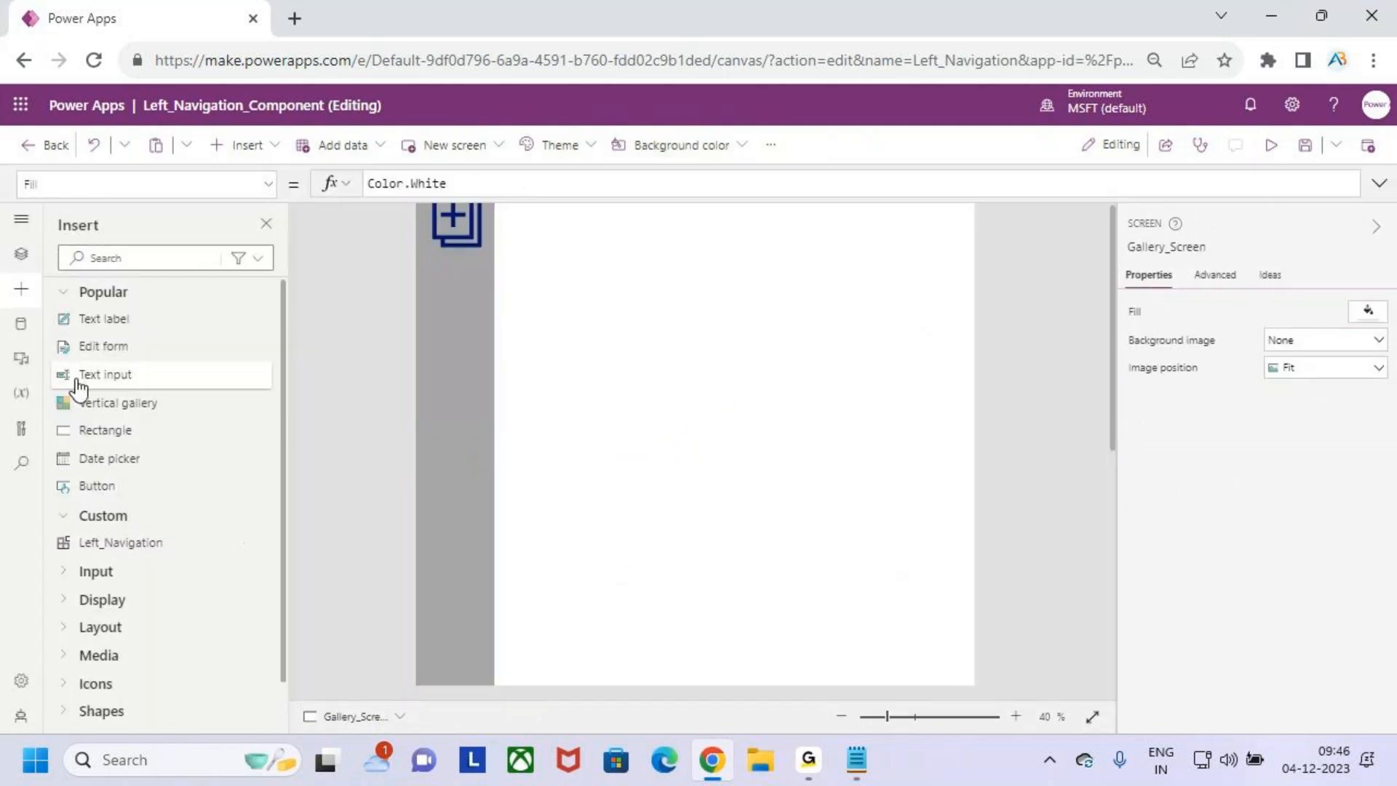
- Rename the navigation component instance on Gallery_Screen as Left_Navigation_Gallery
click(22, 255)
click(162, 483)
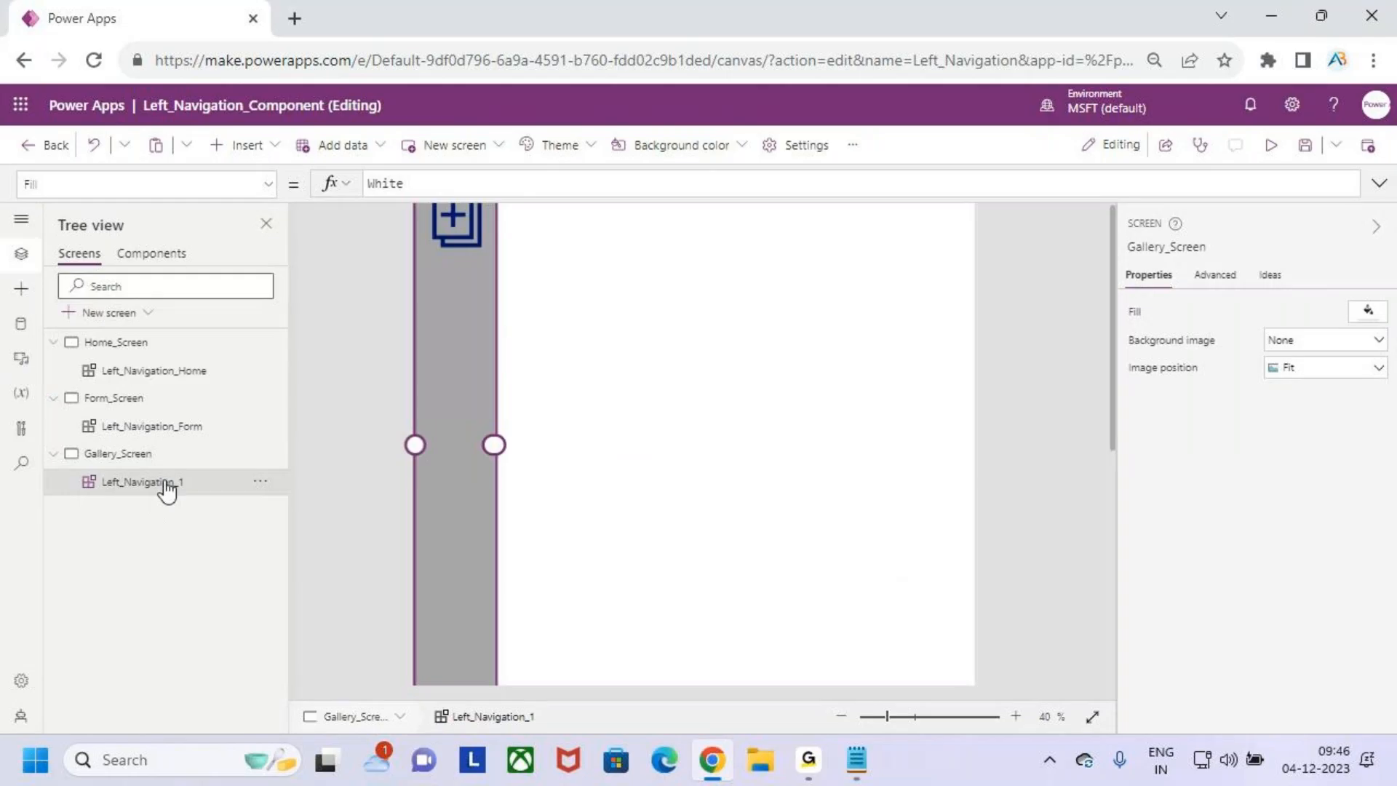
double_click(192, 485)
click(196, 481)
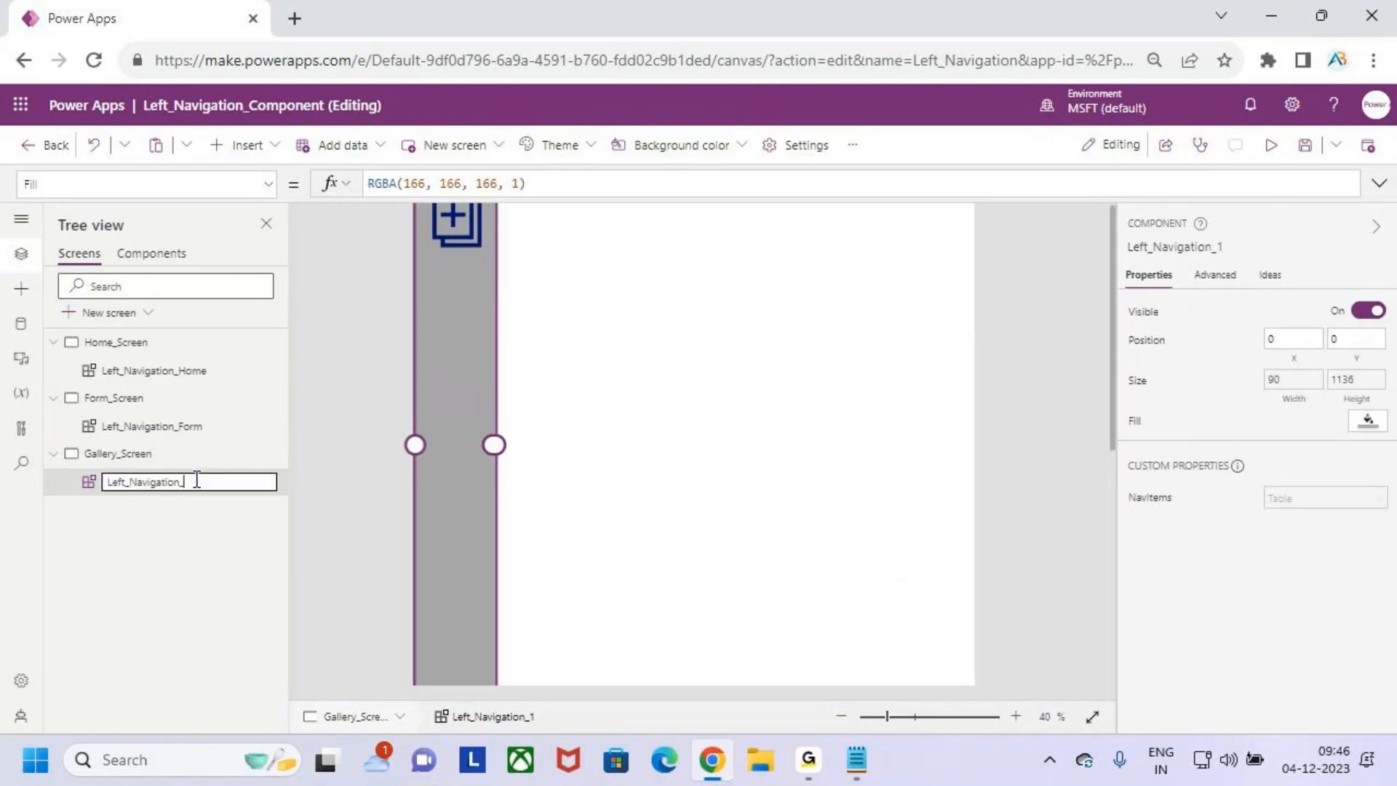
click(184, 519)
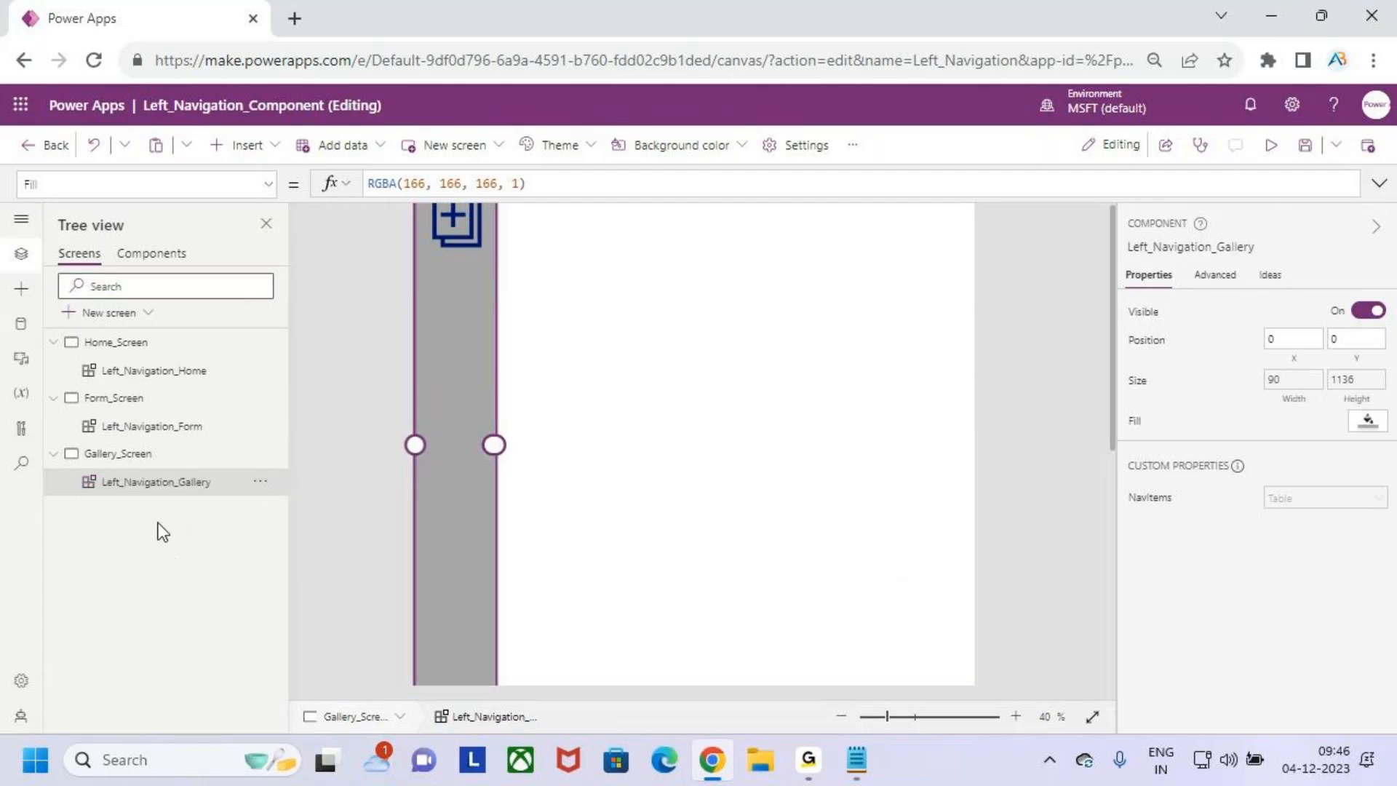
key(ctrl+minus)
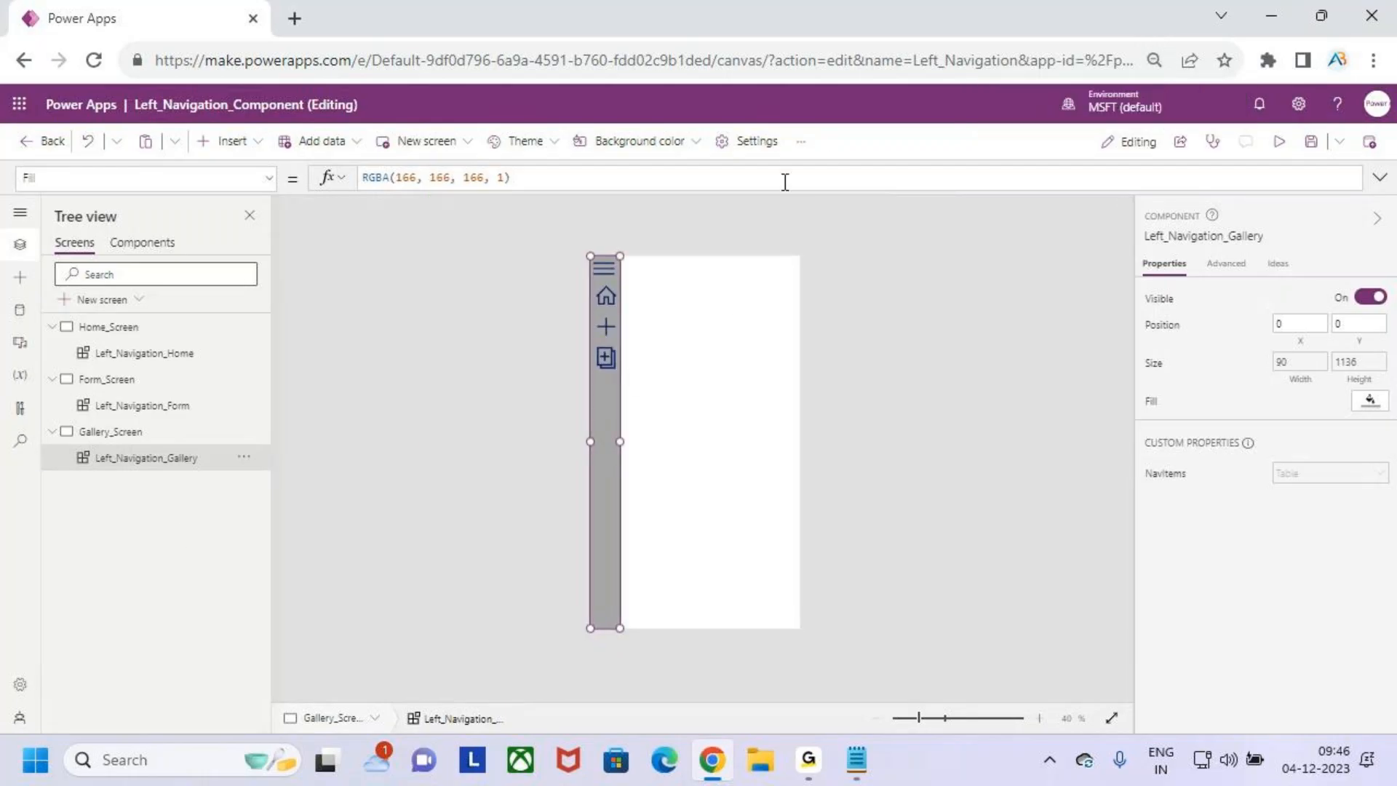
key(ctrl+plus)
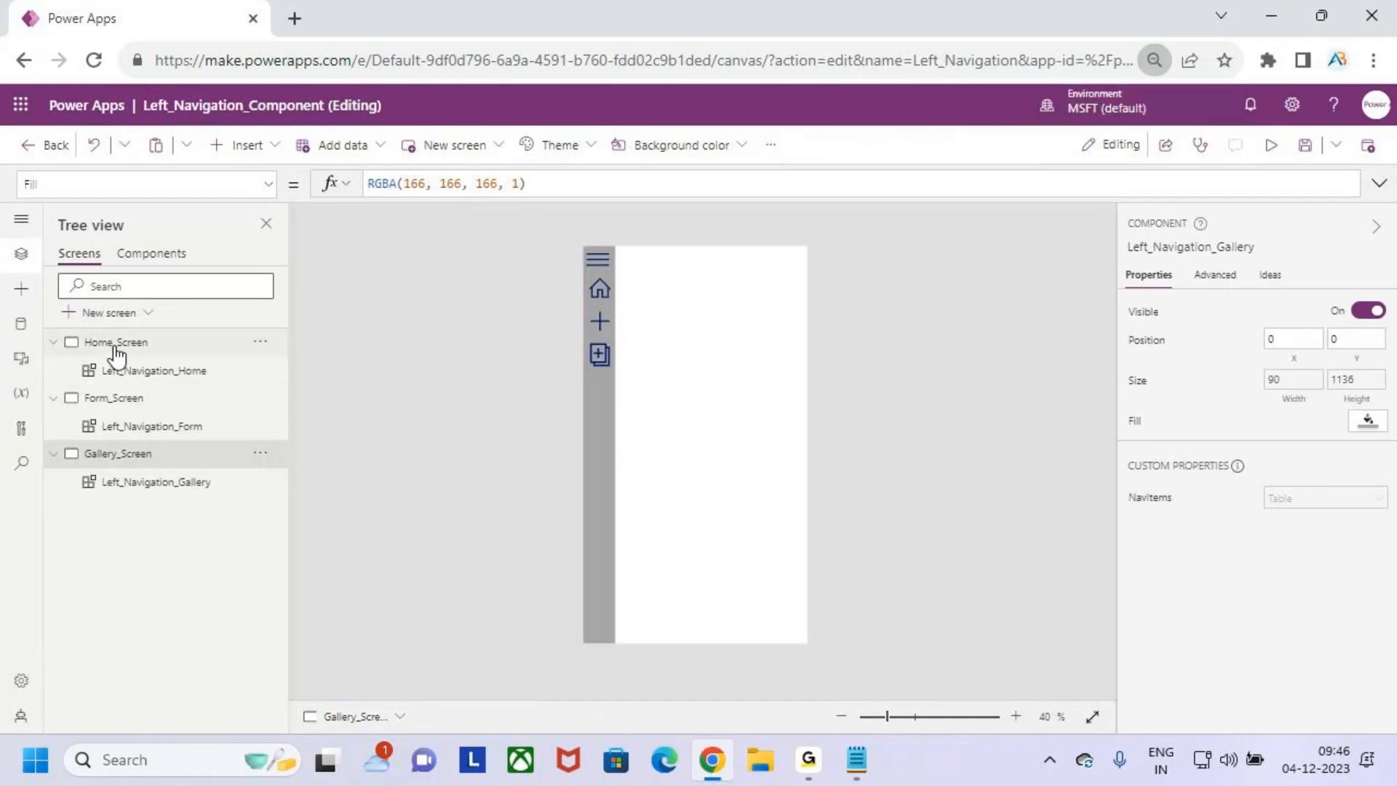
- Review Home_Screen, Form_Screen and Gallery_Screen one after another, and preview the app from Gallery_Screen
click(112, 345)
click(137, 404)
click(142, 457)
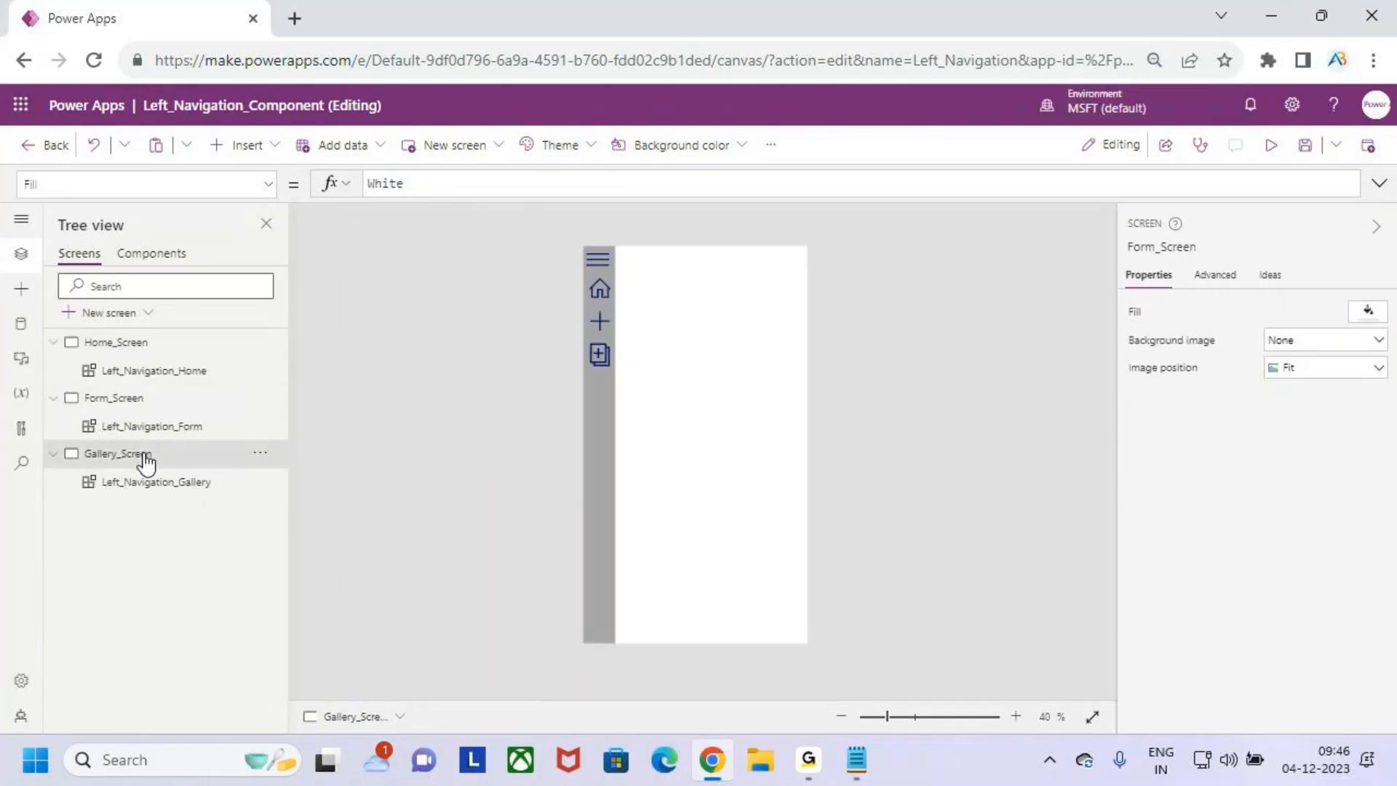
click(1271, 145)
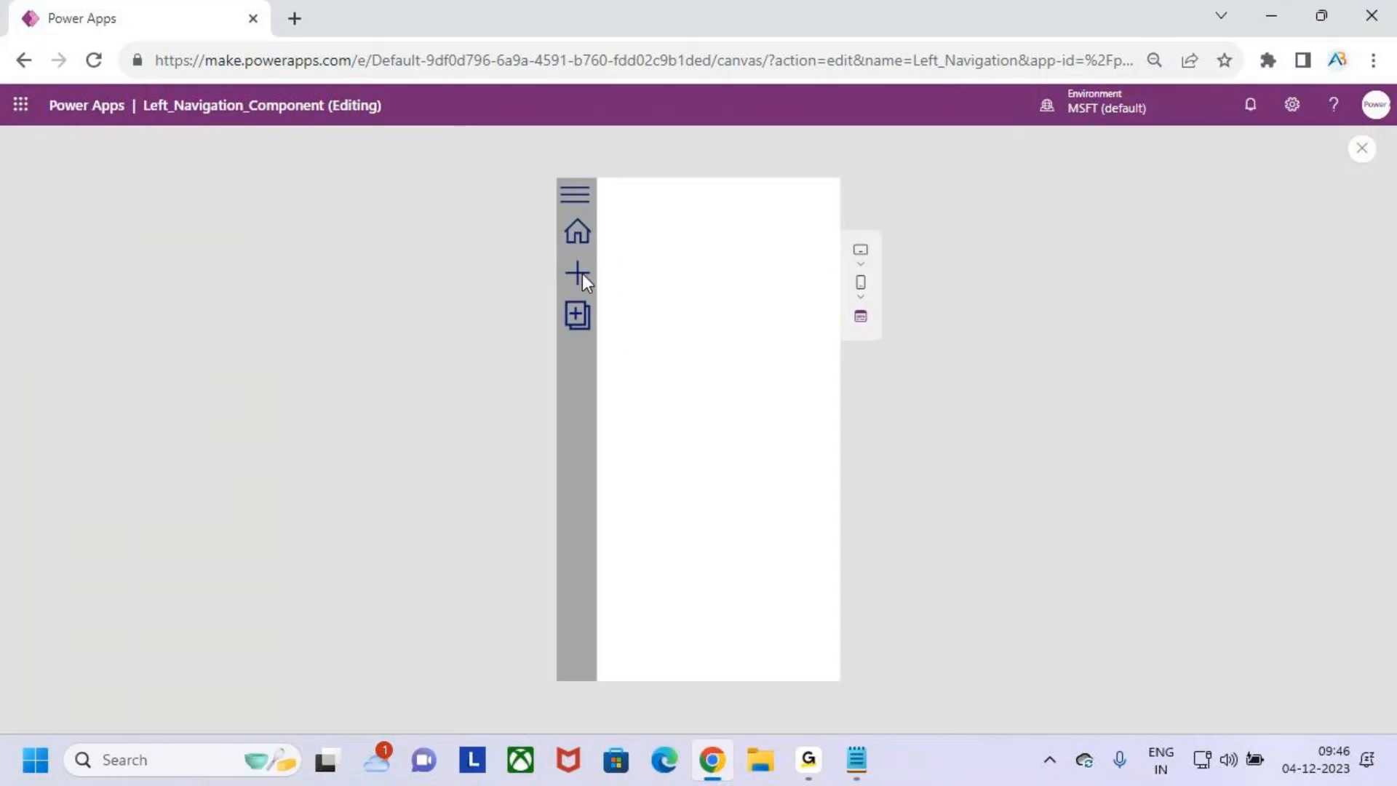
click(1362, 149)
click(856, 494)
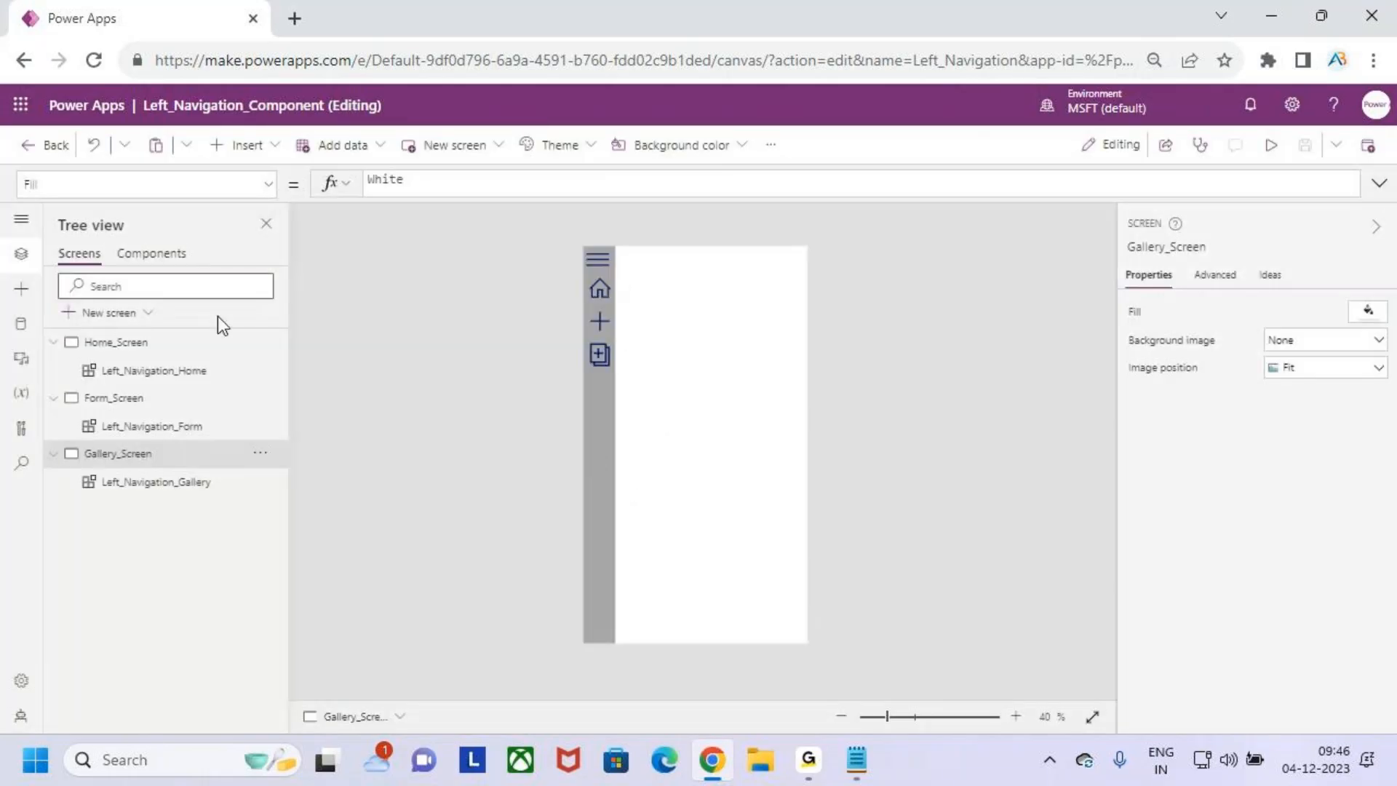
- Examine the Screen values in the NavItems table formula of the Left_Navigation component
click(137, 259)
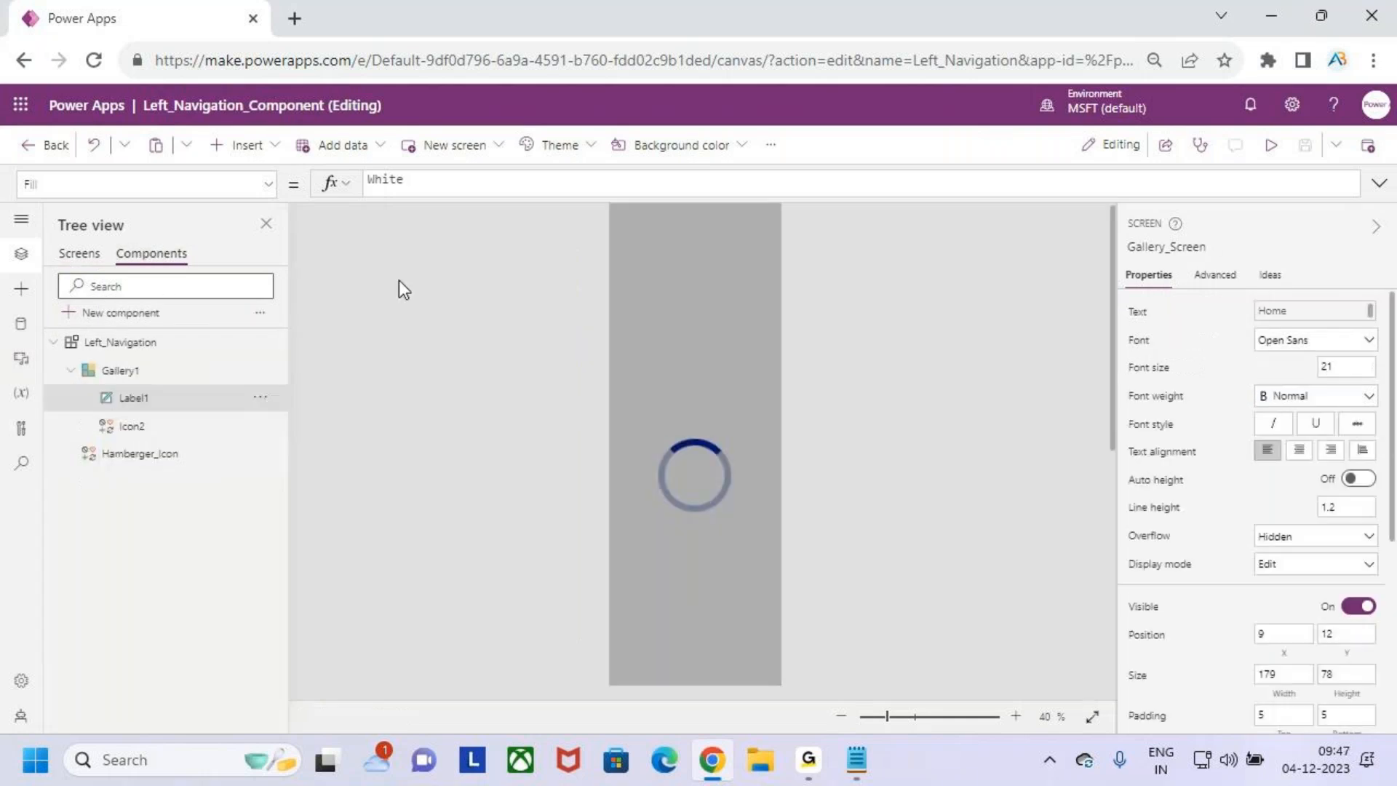
click(118, 344)
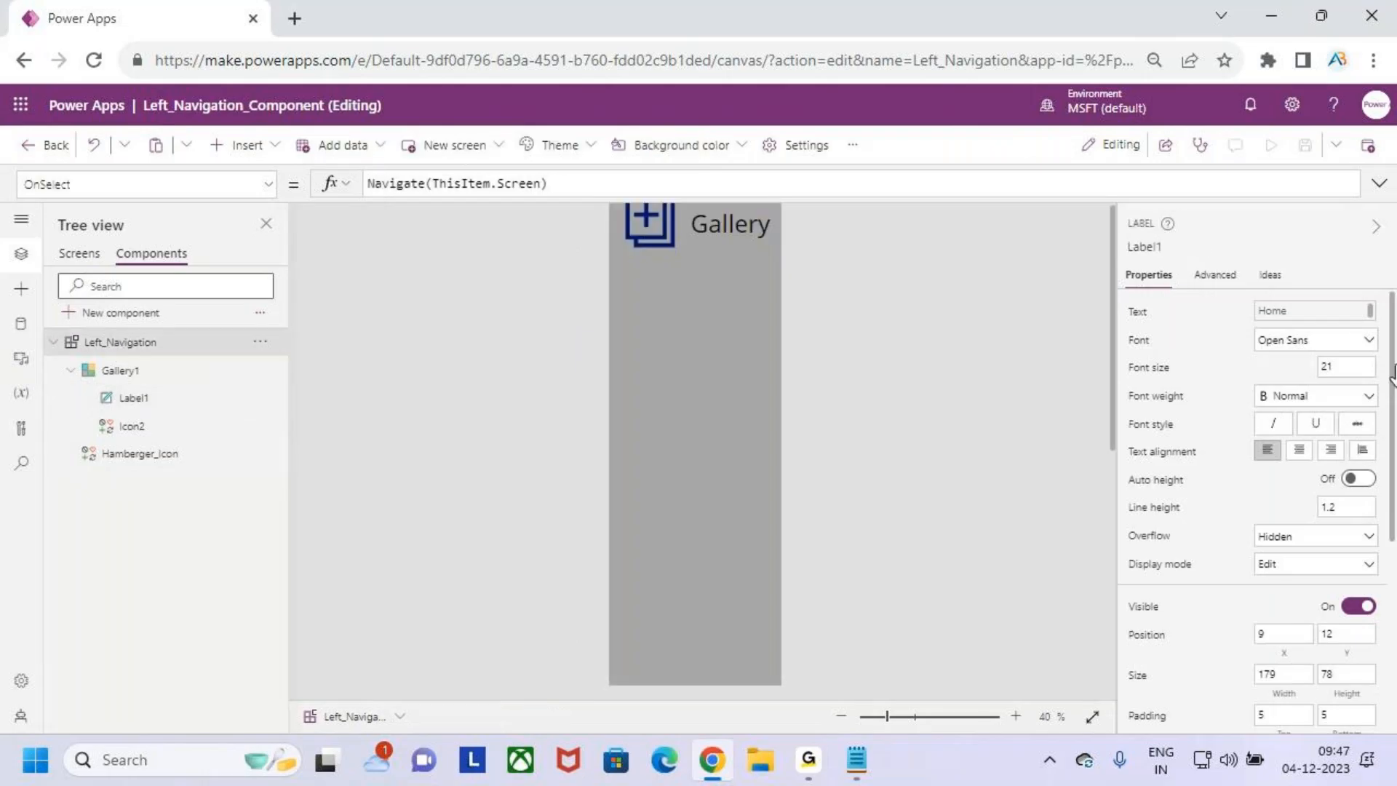
click(1150, 544)
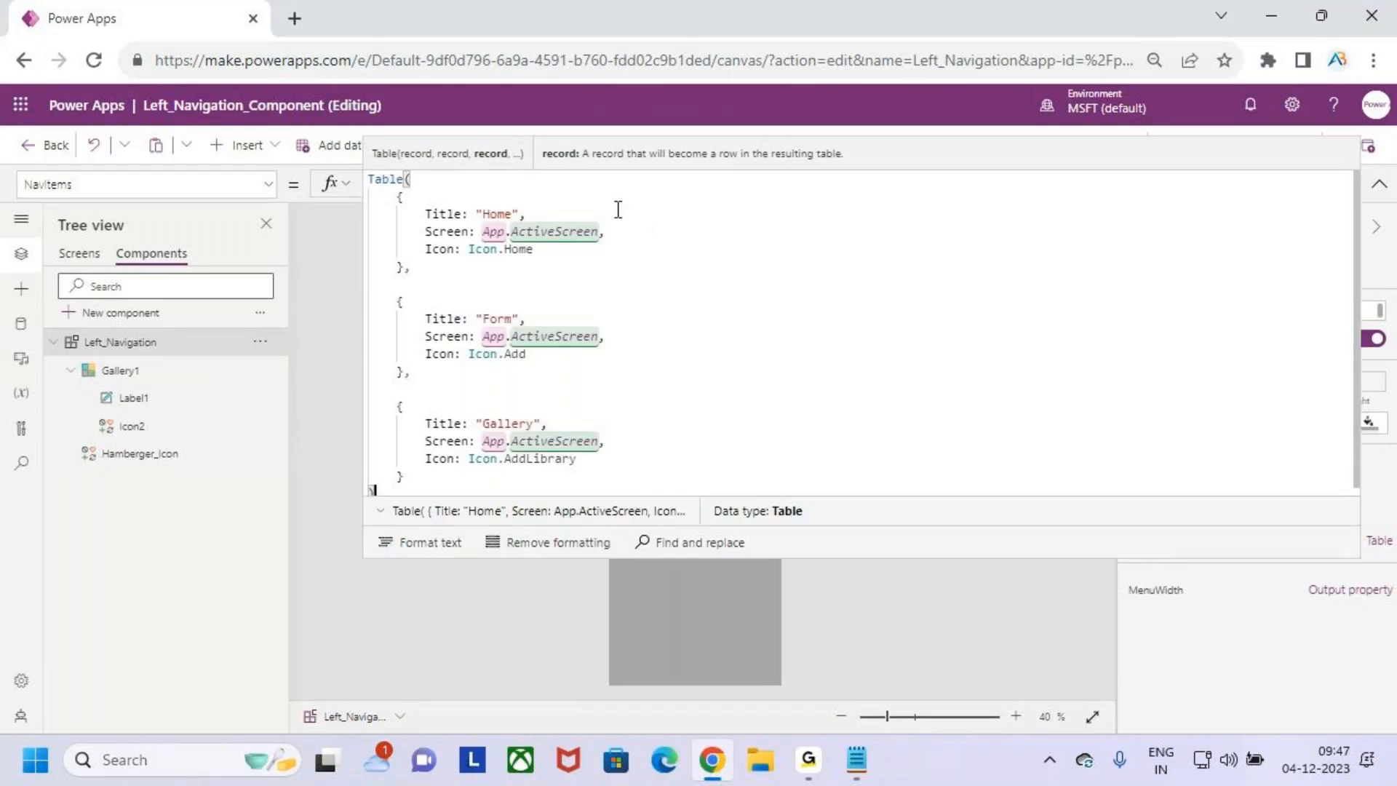
click(634, 233)
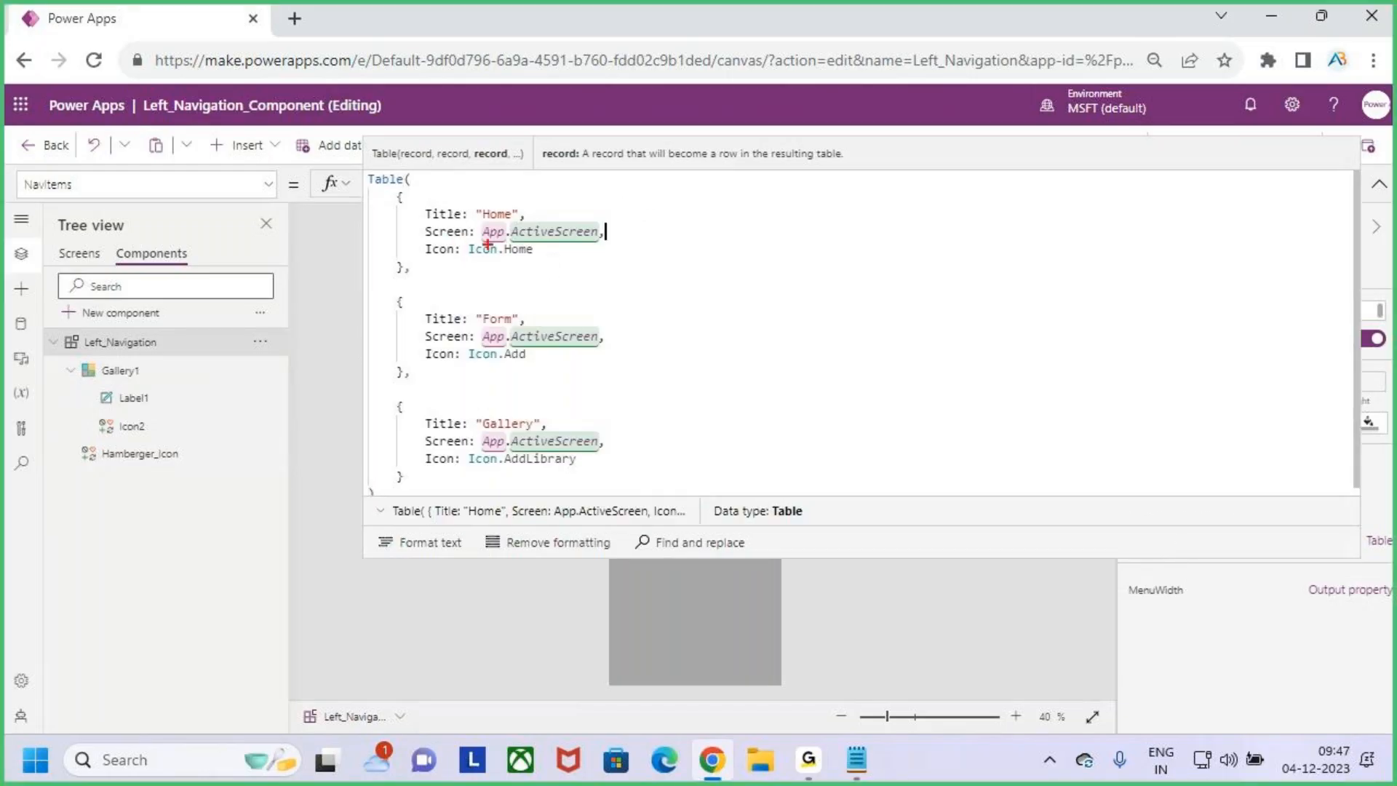
drag(477, 218, 624, 243)
mouse_move(570, 186)
mouse_down()
mouse_move(570, 217)
mouse_move(599, 182)
mouse_up()
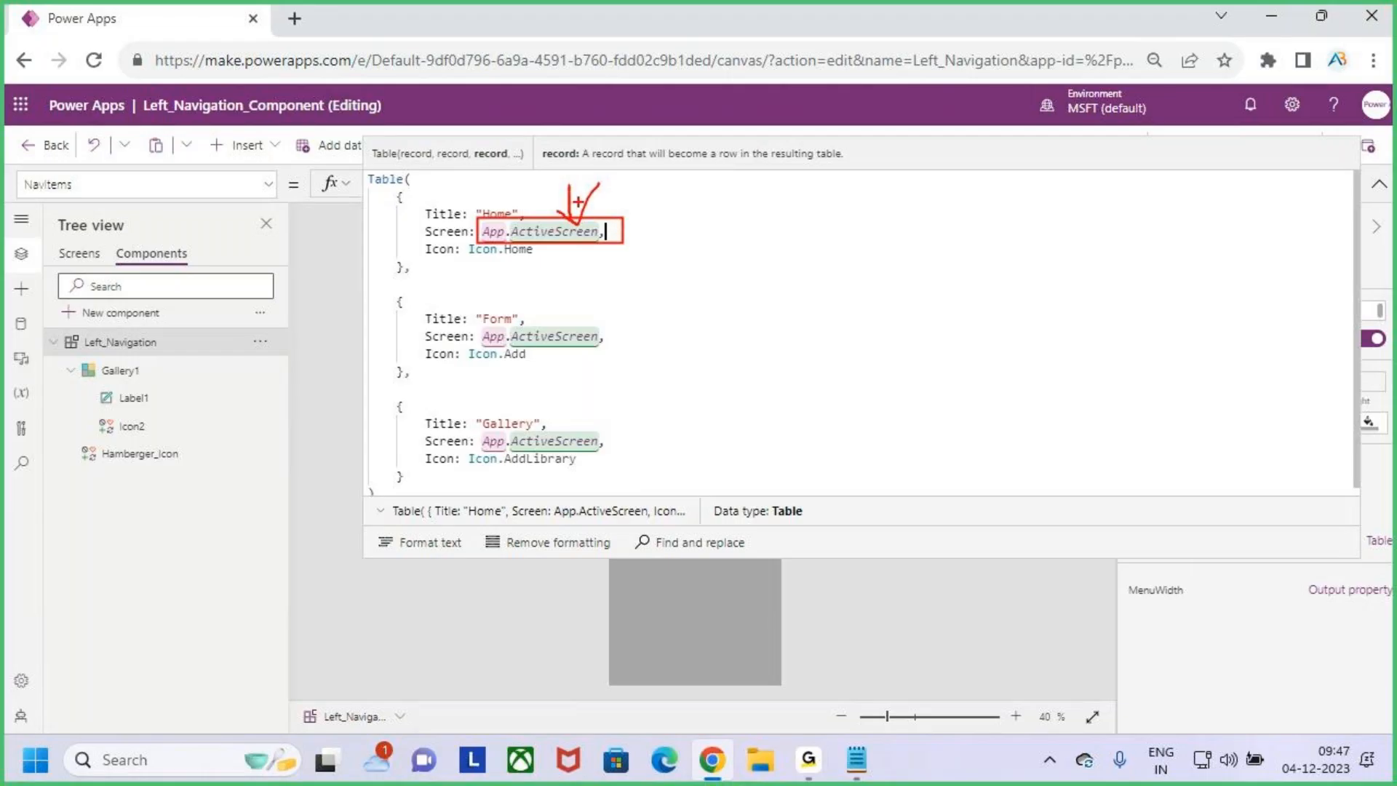
drag(569, 177, 574, 218)
key(Escape)
click(1378, 184)
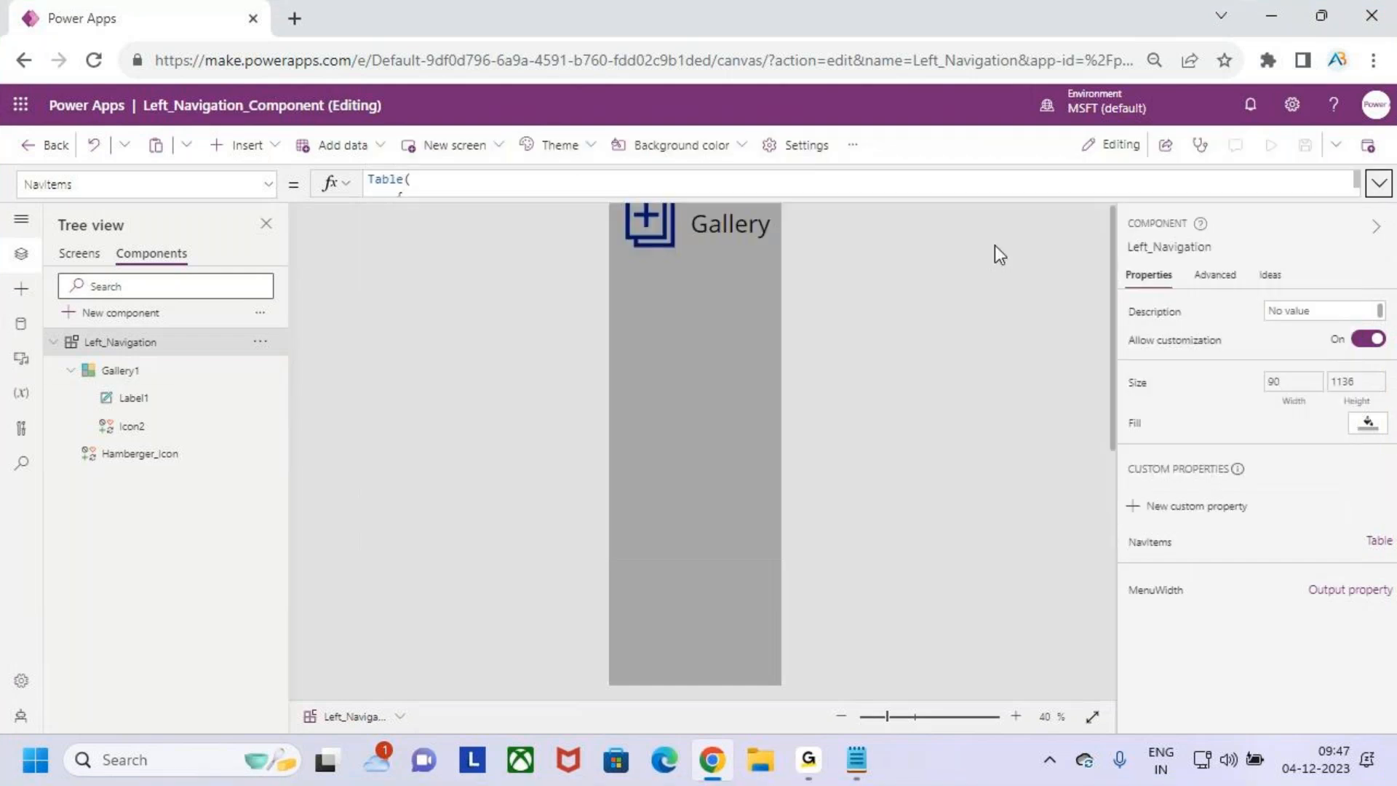
- Insert a button on Gallery_Screen and place it near the top of the screen at about X 270, Y 136
click(81, 254)
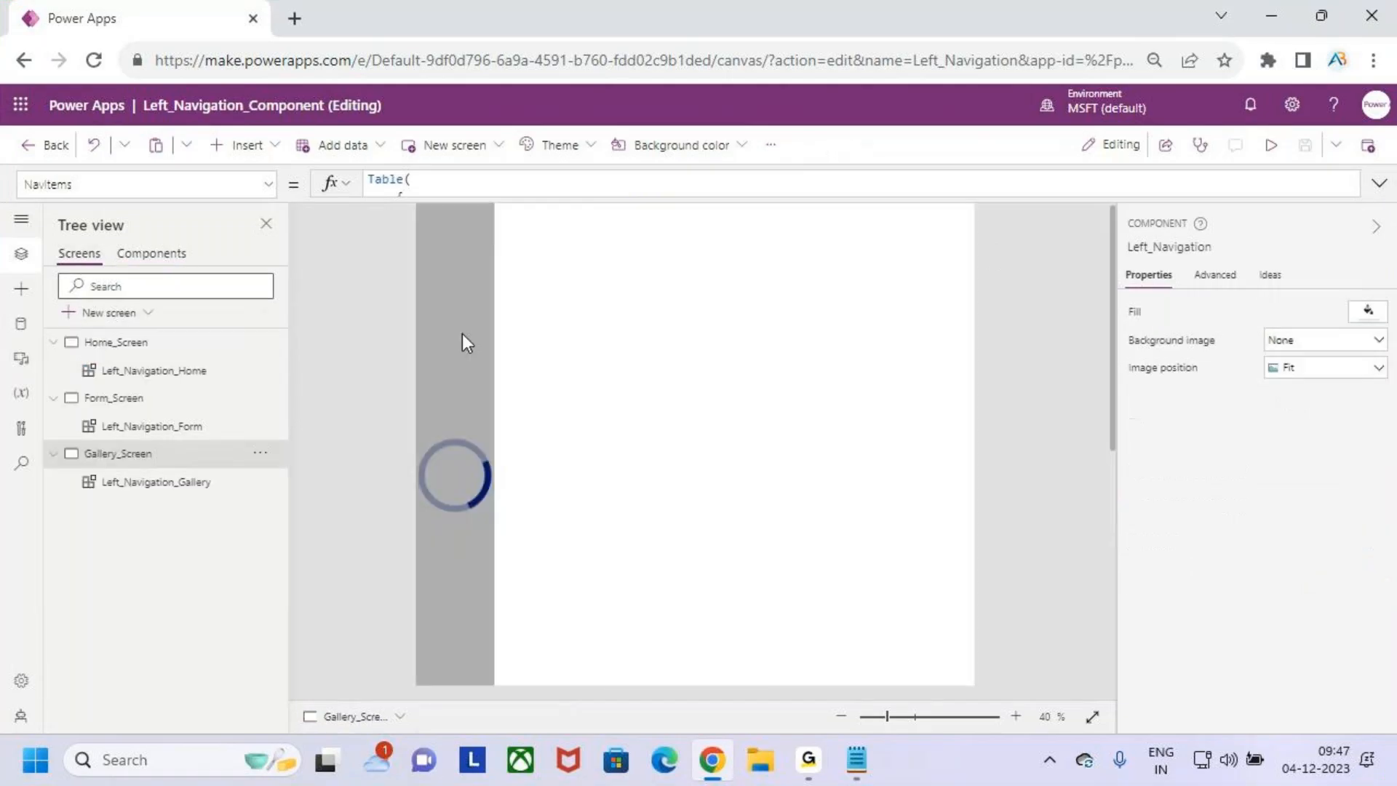
scroll(617, 355, up, 2)
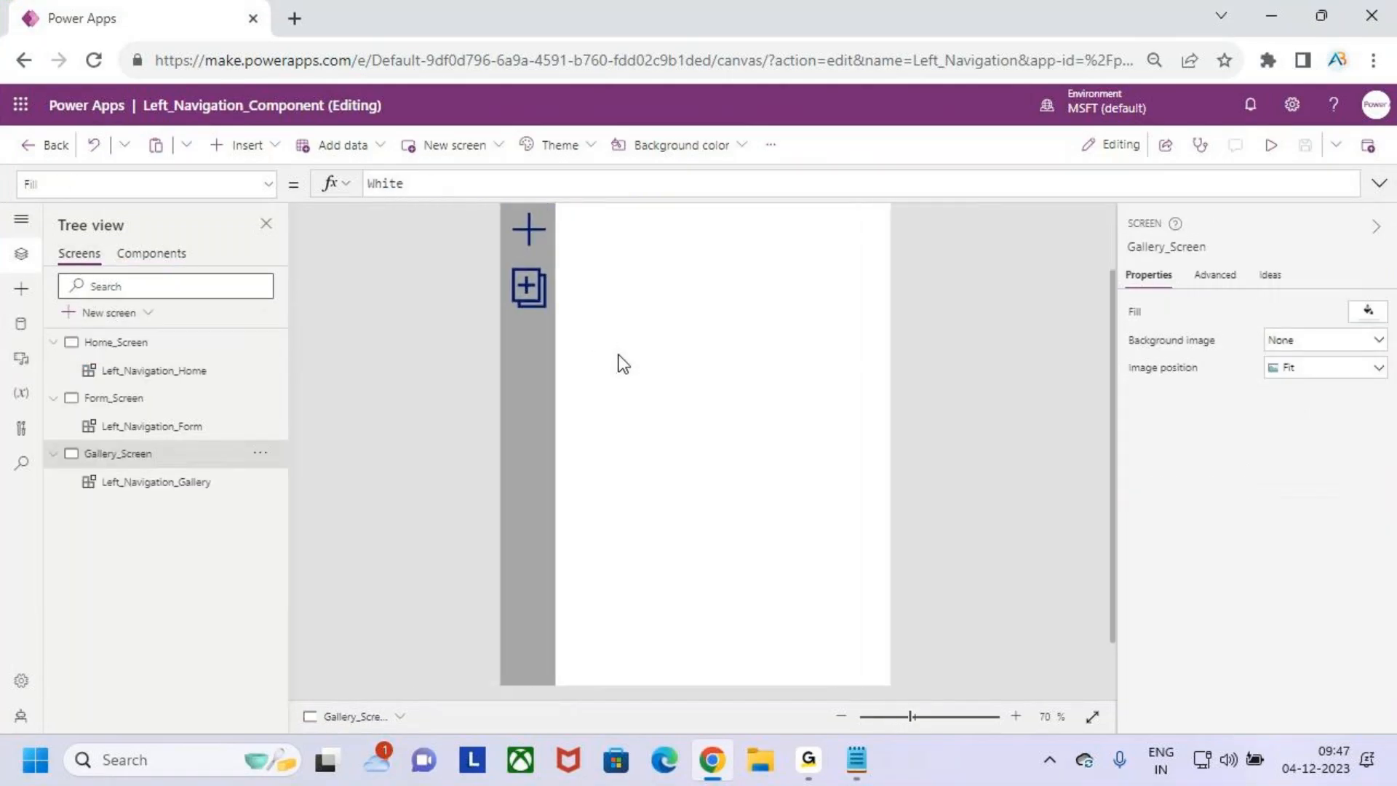
scroll(618, 354, down, 1)
scroll(622, 363, down, 1)
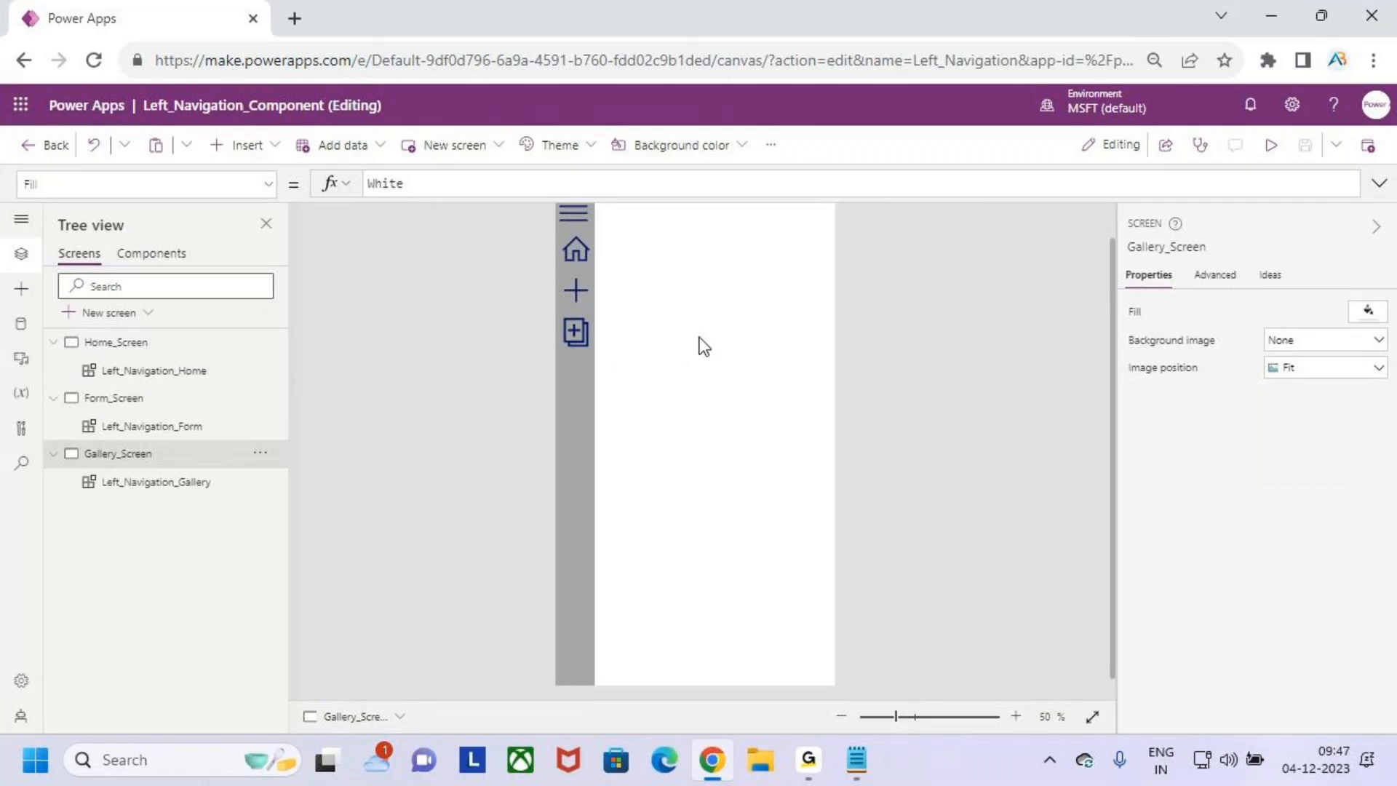
scroll(700, 339, down, 1)
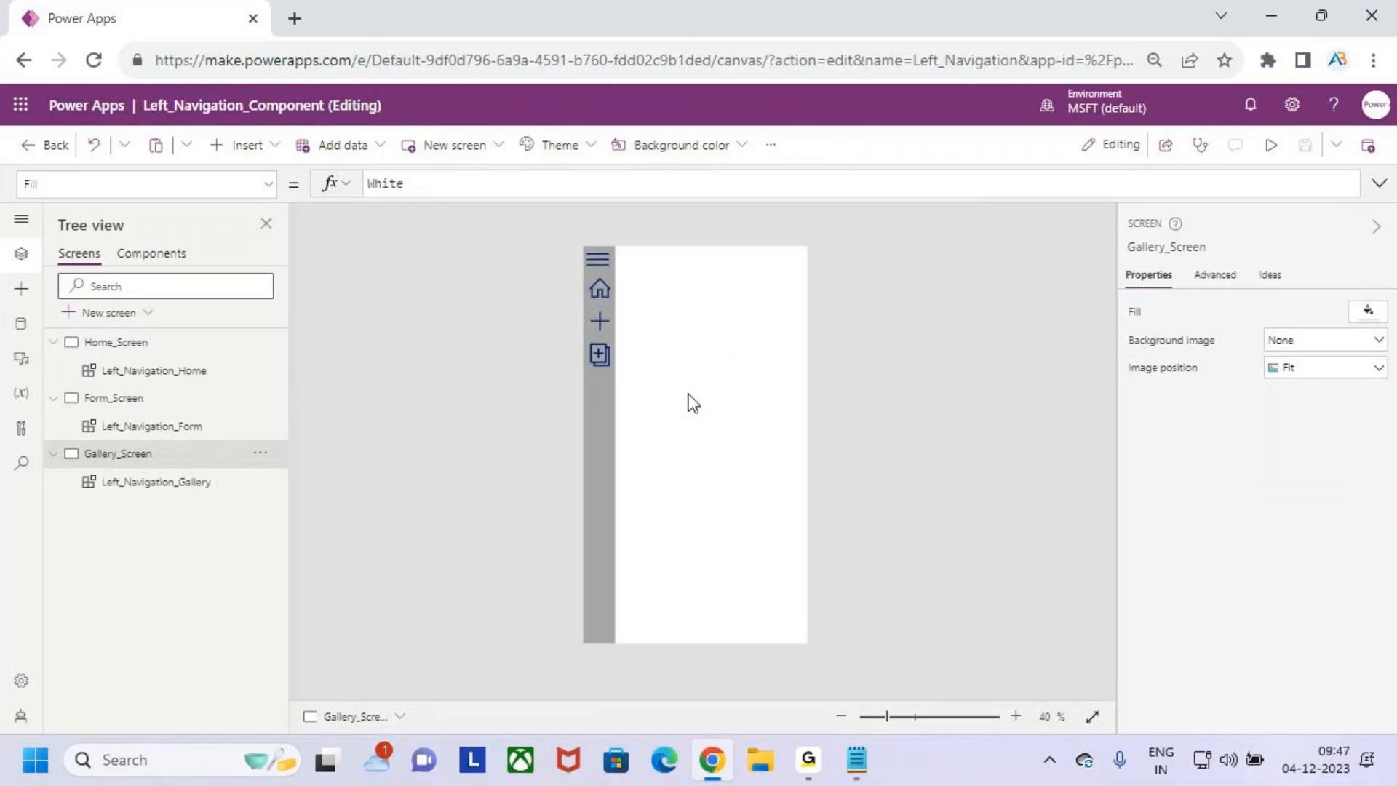
click(244, 148)
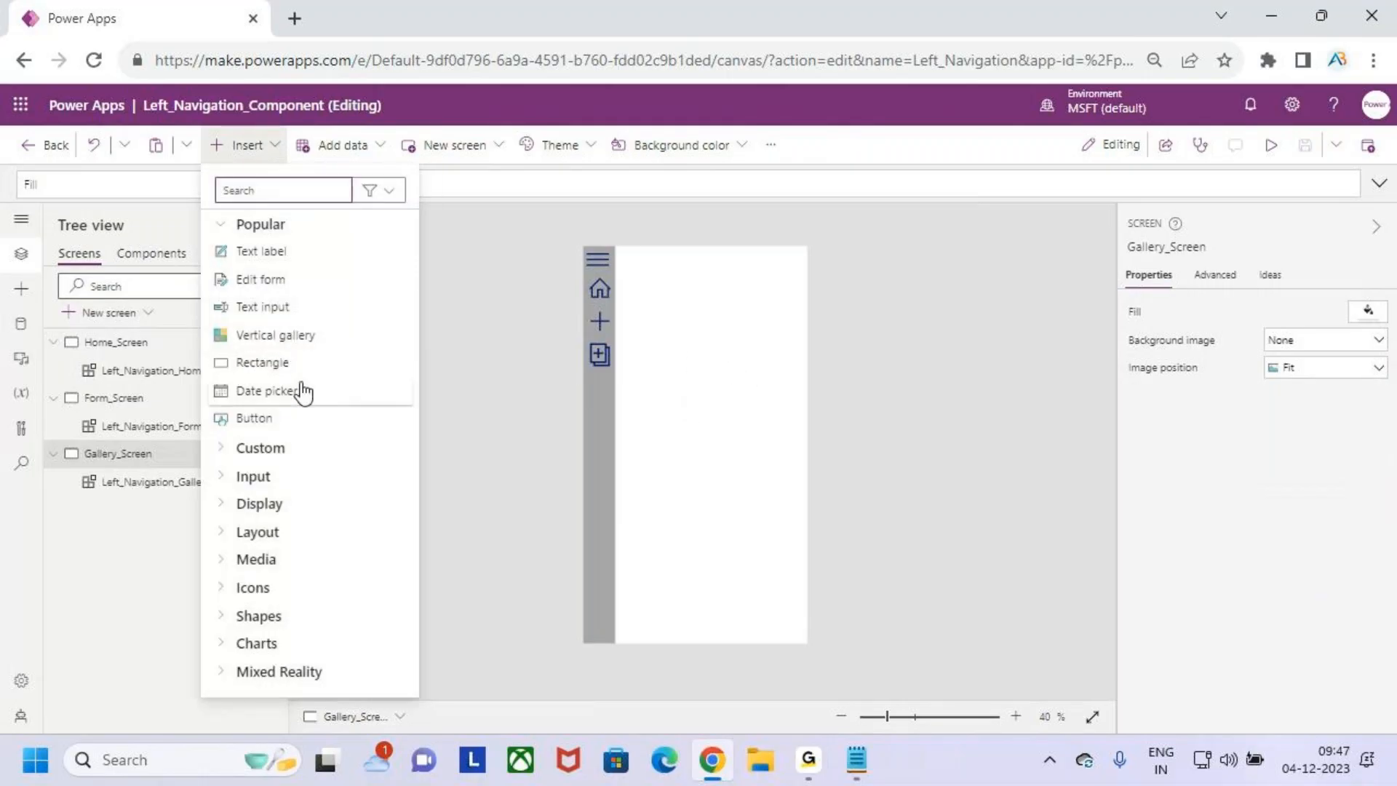
click(300, 418)
drag(663, 275, 743, 309)
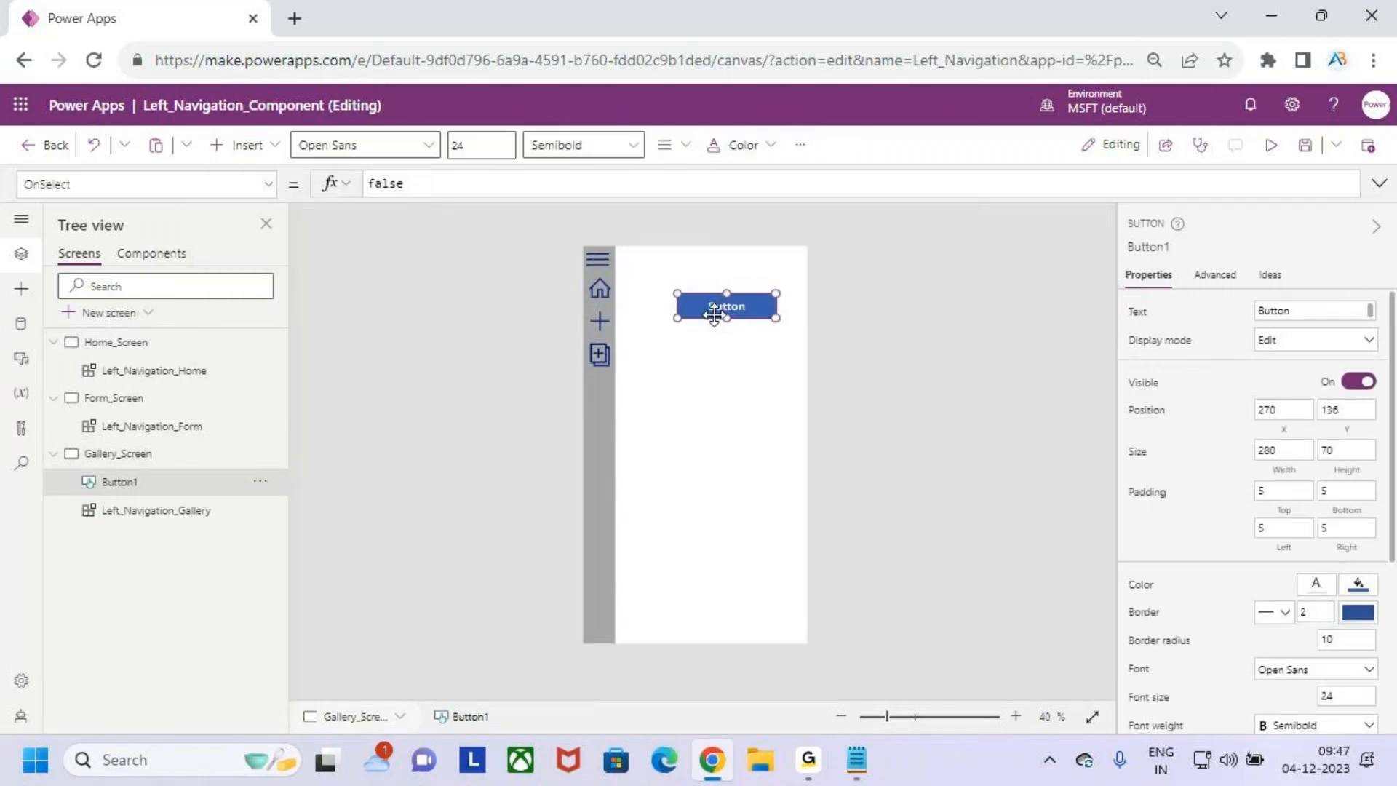
click(742, 393)
key(ctrl+2)
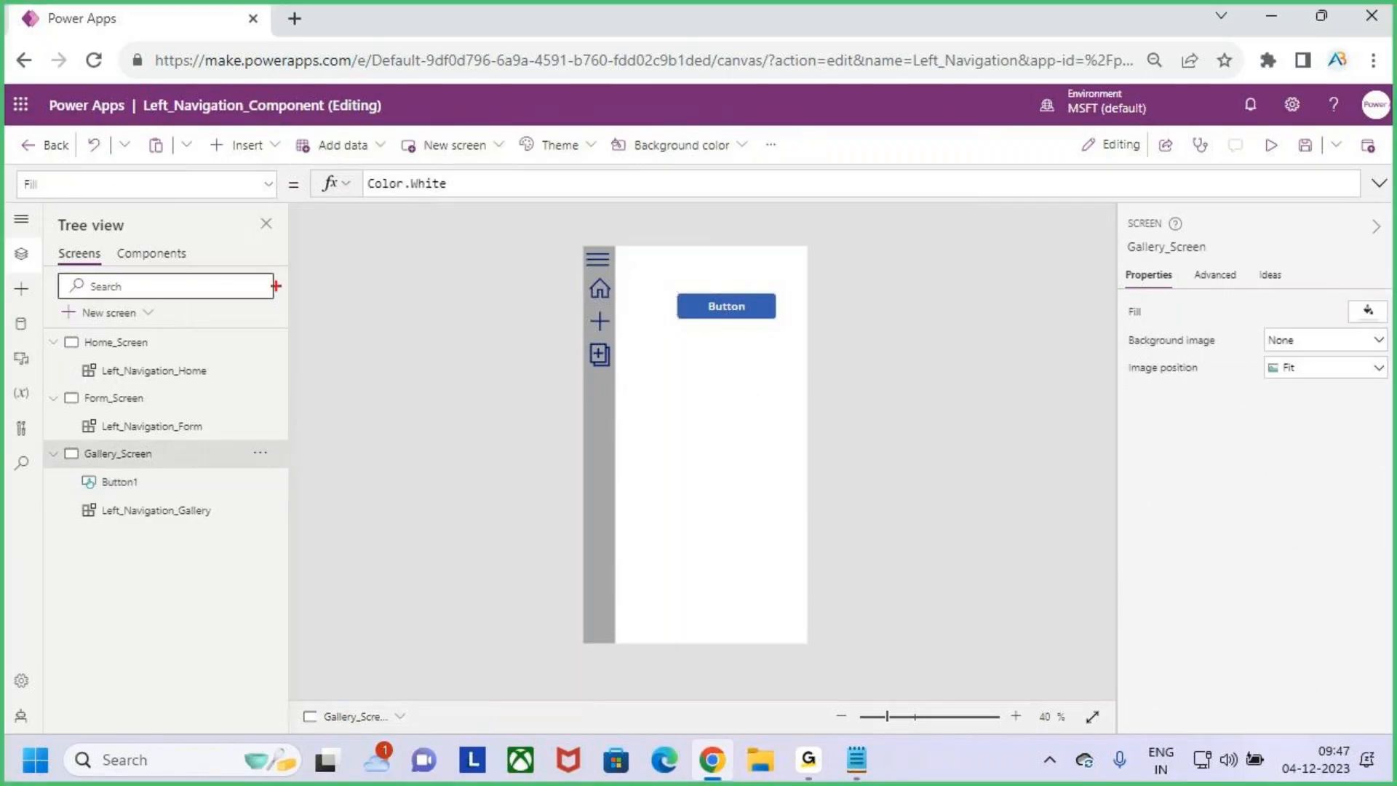
mouse_move(723, 390)
mouse_down()
mouse_move(732, 422)
mouse_move(736, 397)
mouse_up()
mouse_move(770, 411)
mouse_down()
mouse_move(771, 384)
mouse_move(802, 354)
mouse_move(809, 406)
mouse_move(861, 378)
mouse_up()
key(e)
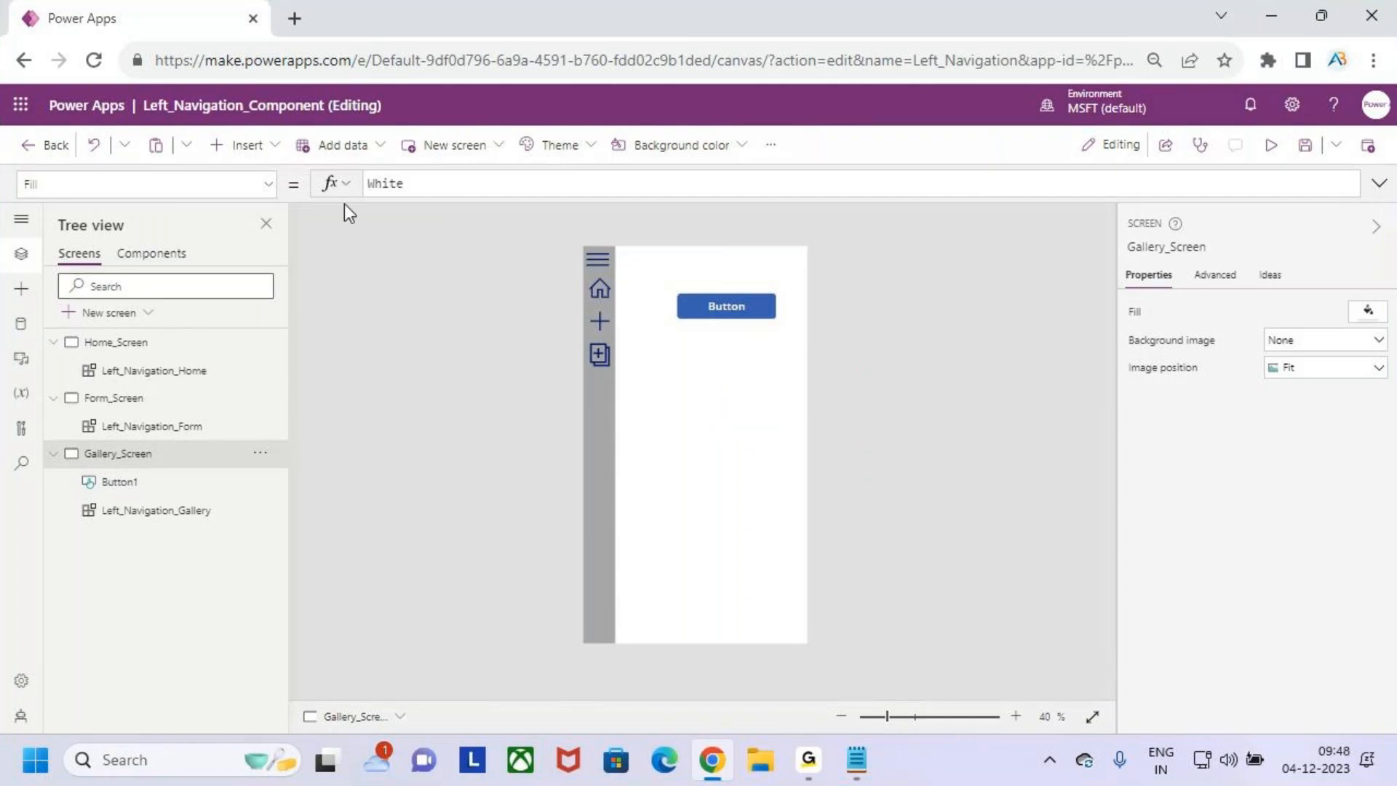
mouse_move(501, 178)
mouse_down()
mouse_move(458, 638)
mouse_move(448, 164)
mouse_up()
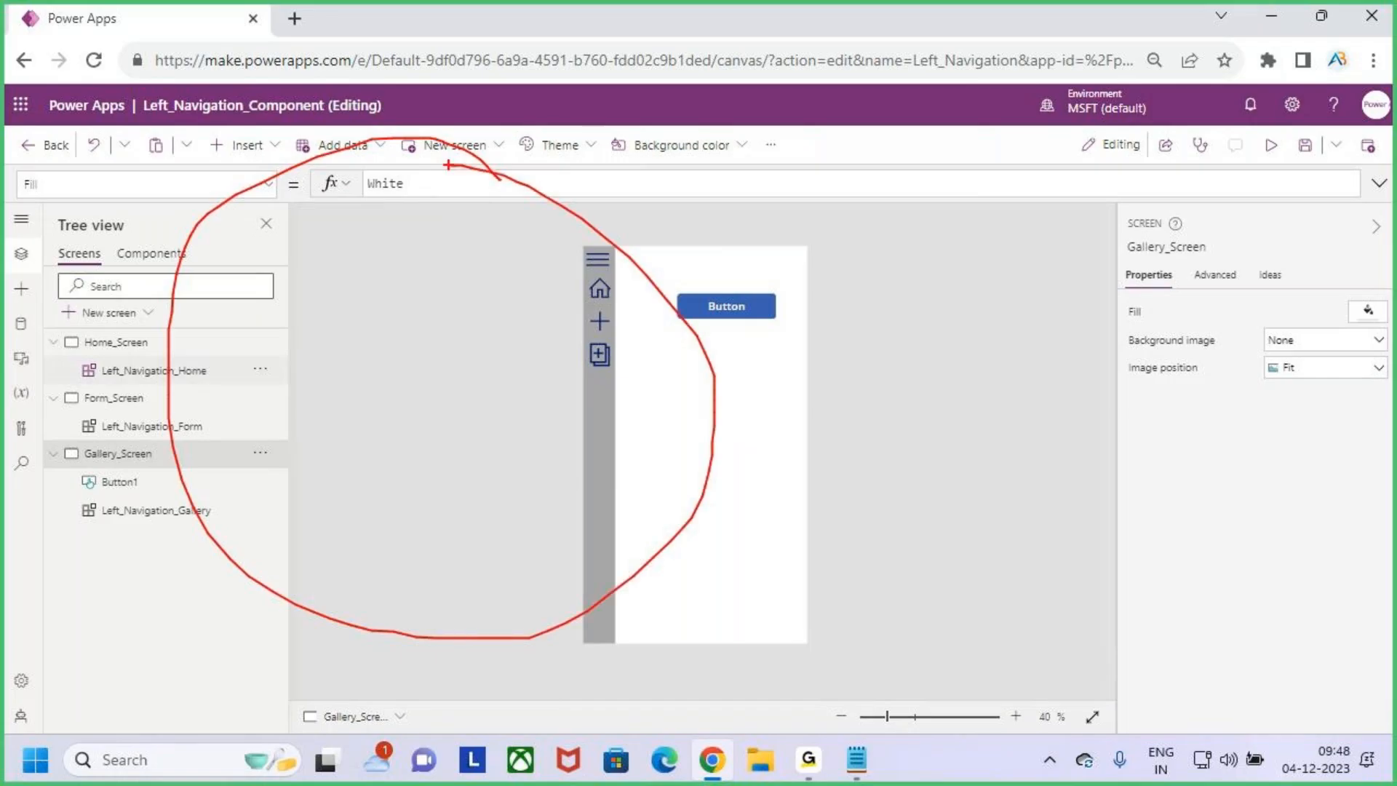
key(Escape)
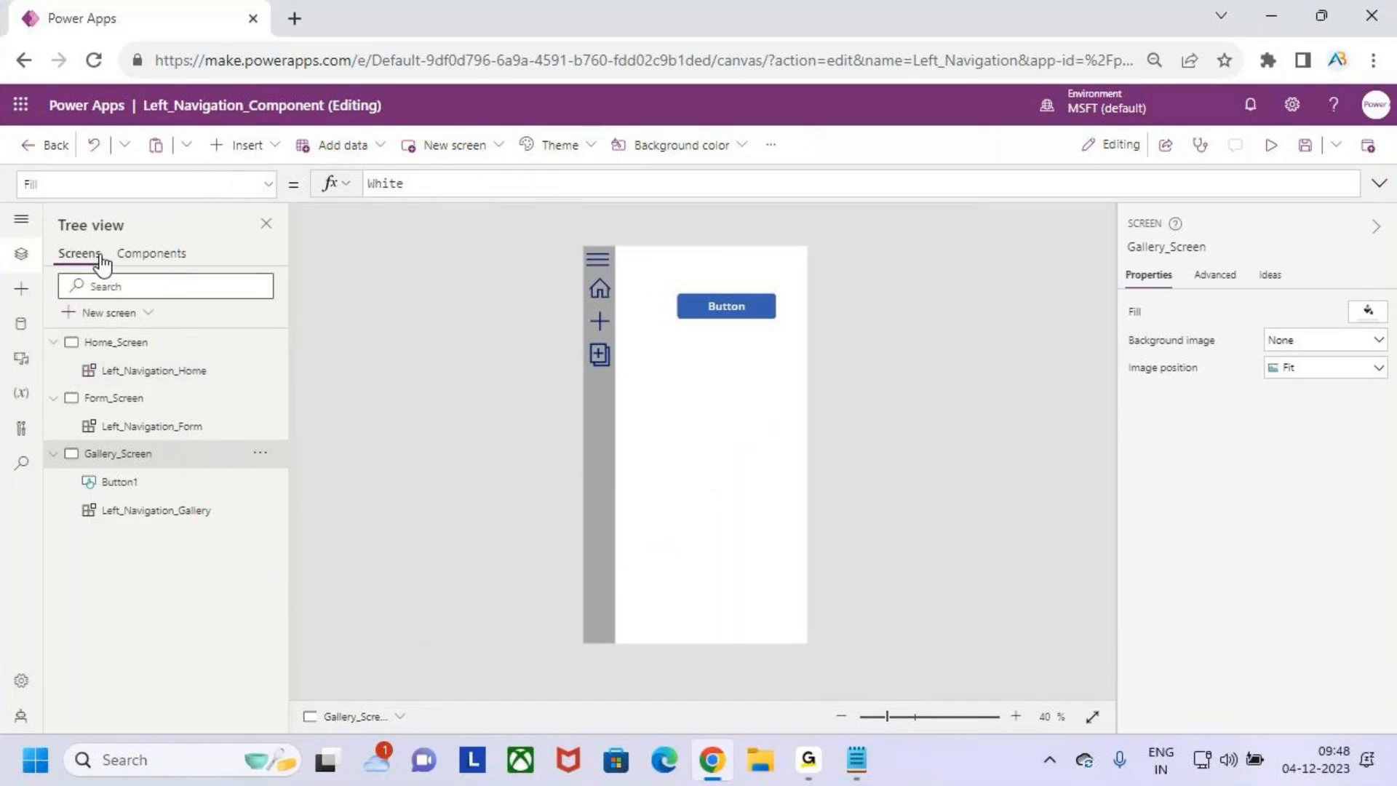
- Examine the properties available for Home_Screen, including OnVisible and OnHidden, without changing any
click(165, 355)
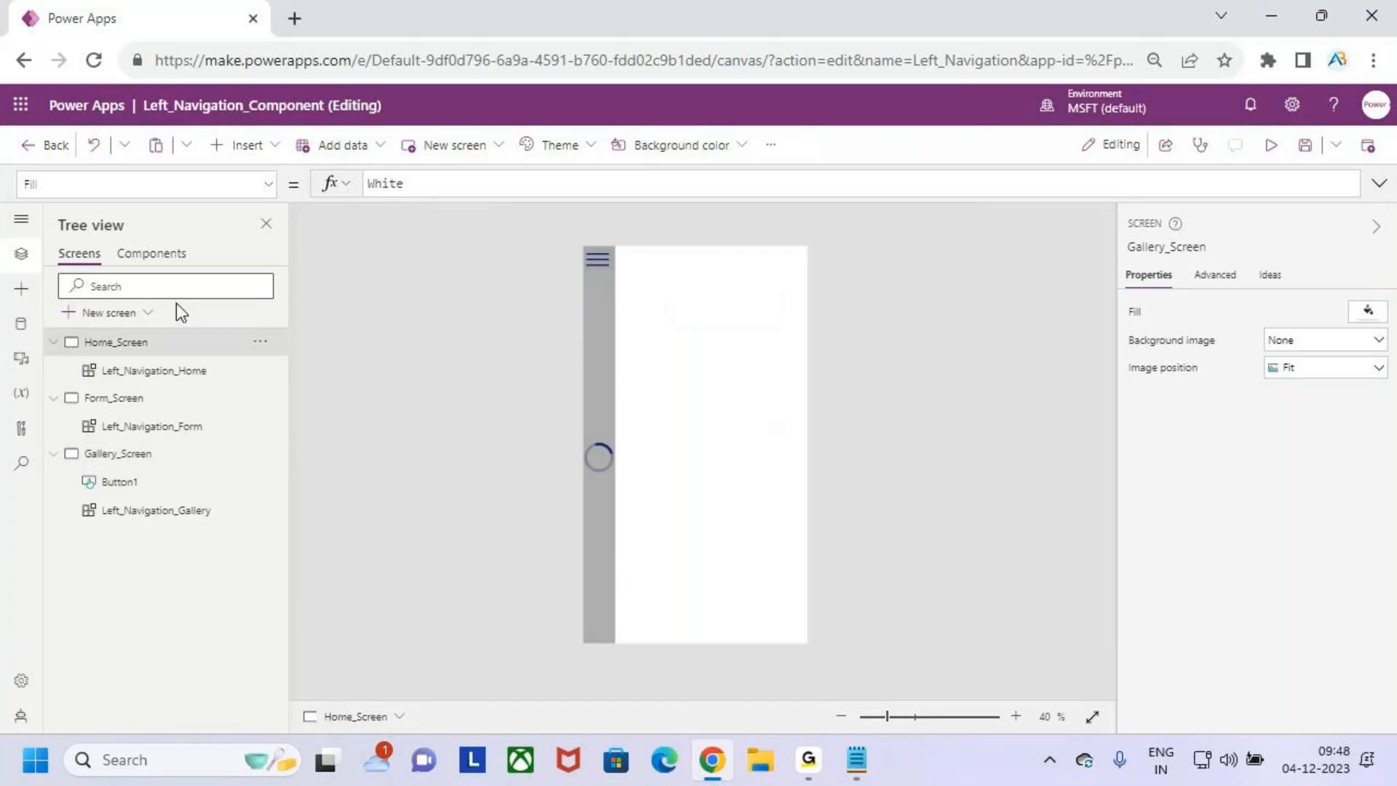
click(268, 184)
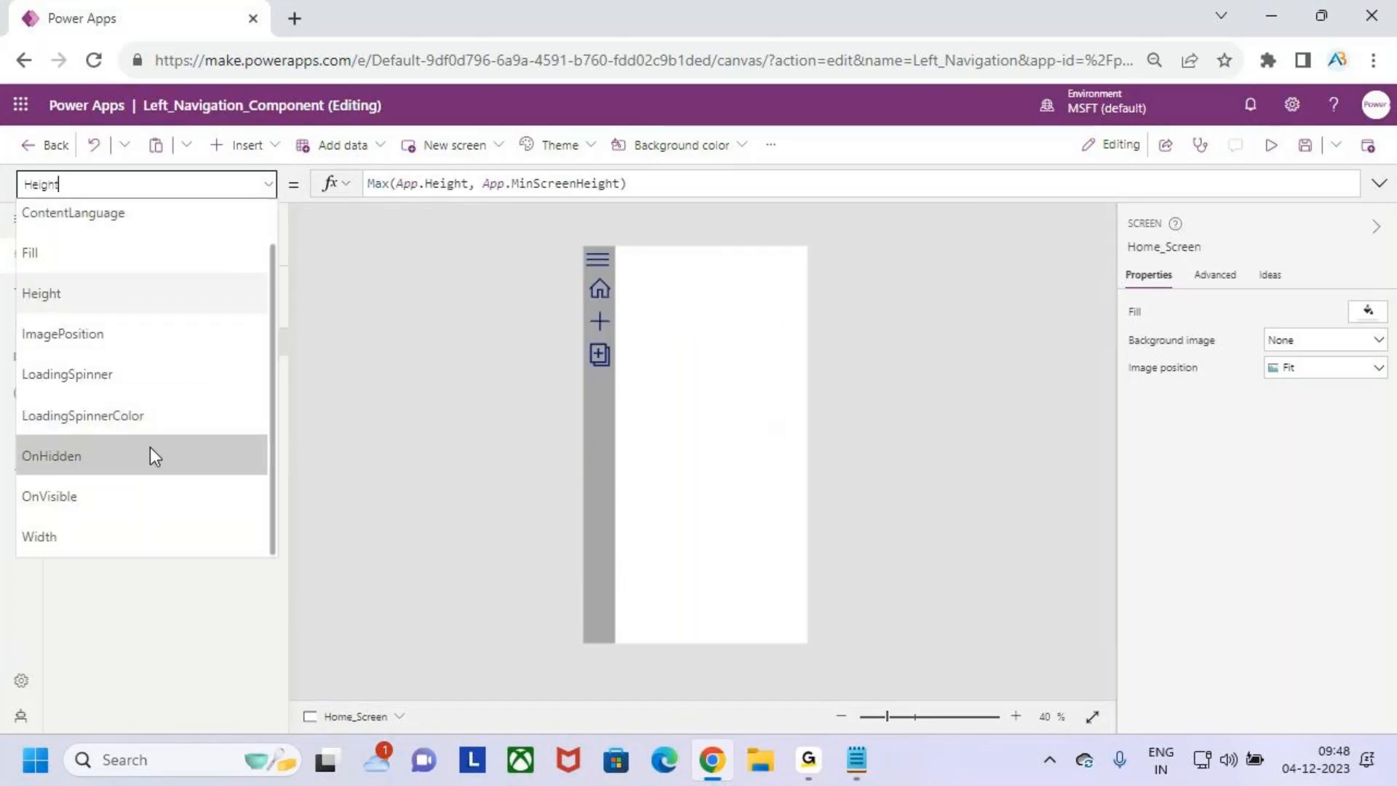
click(356, 333)
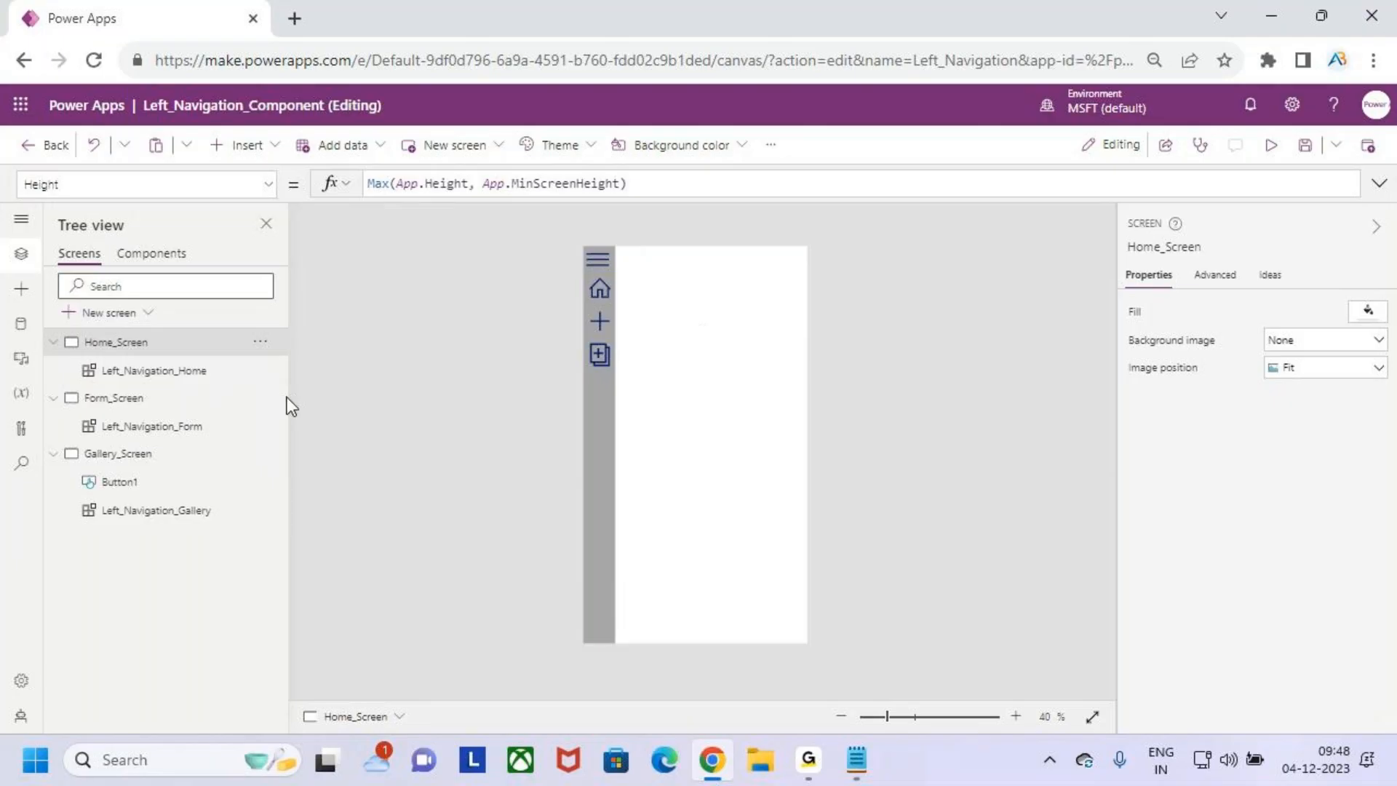
click(157, 407)
- Move the button from Gallery_Screen to Home_Screen by cutting and pasting it
click(157, 456)
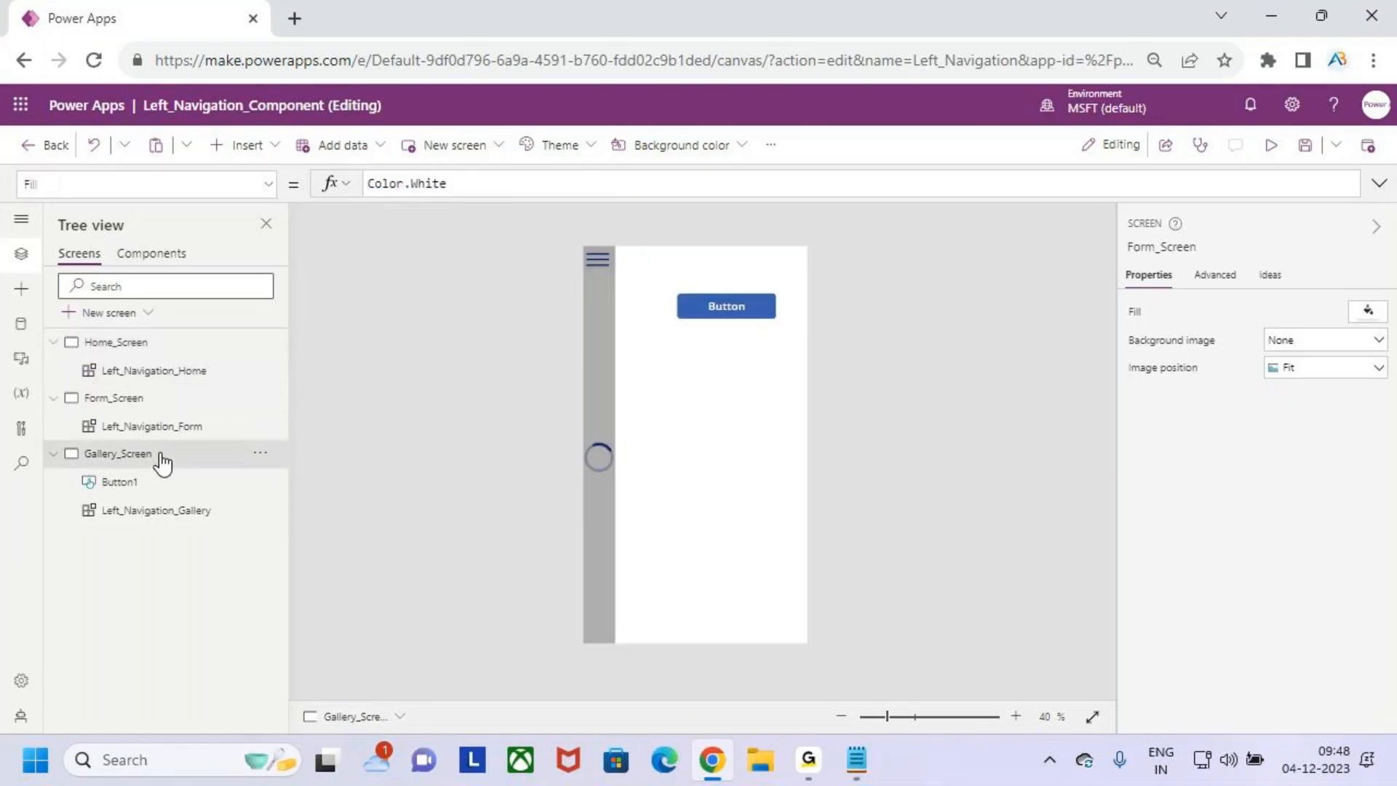
click(717, 309)
key(Delete)
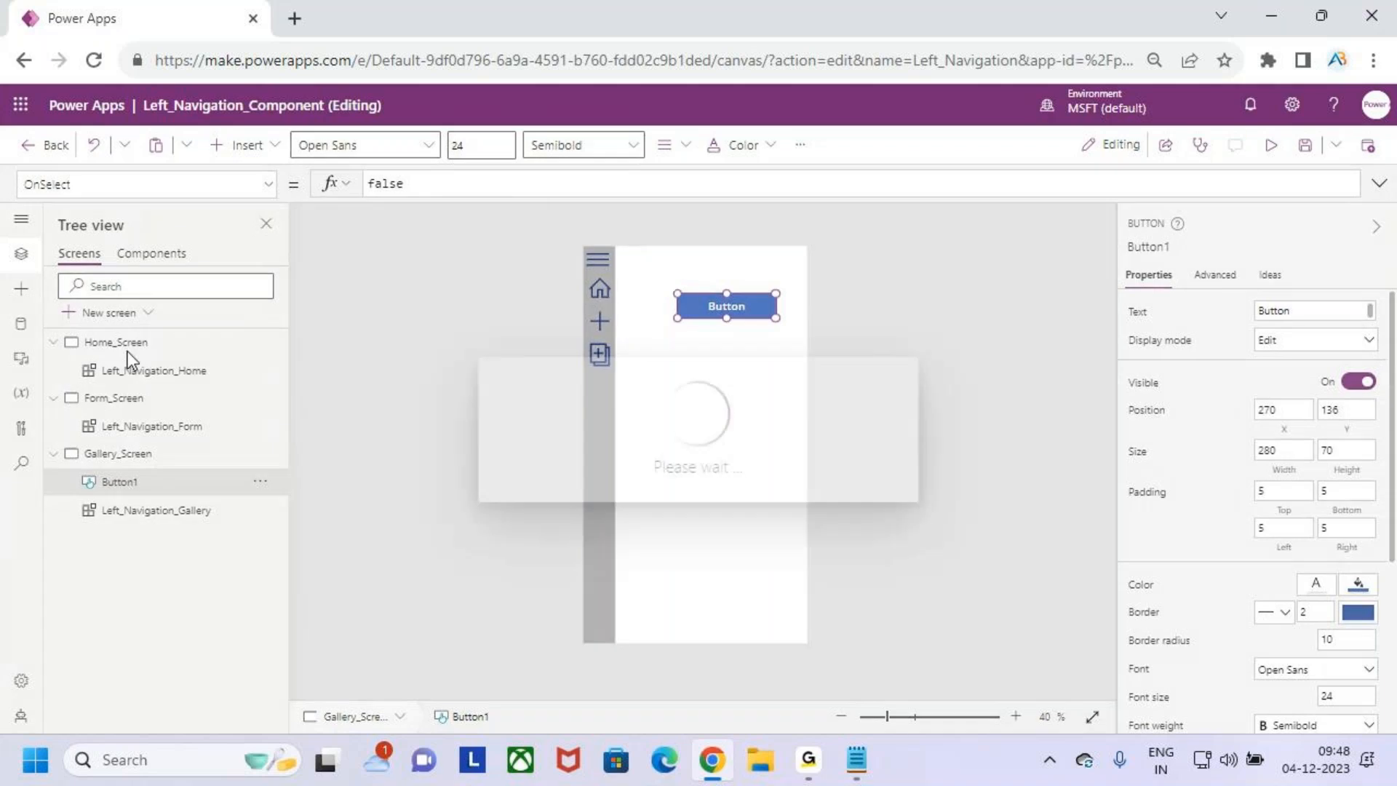
click(119, 343)
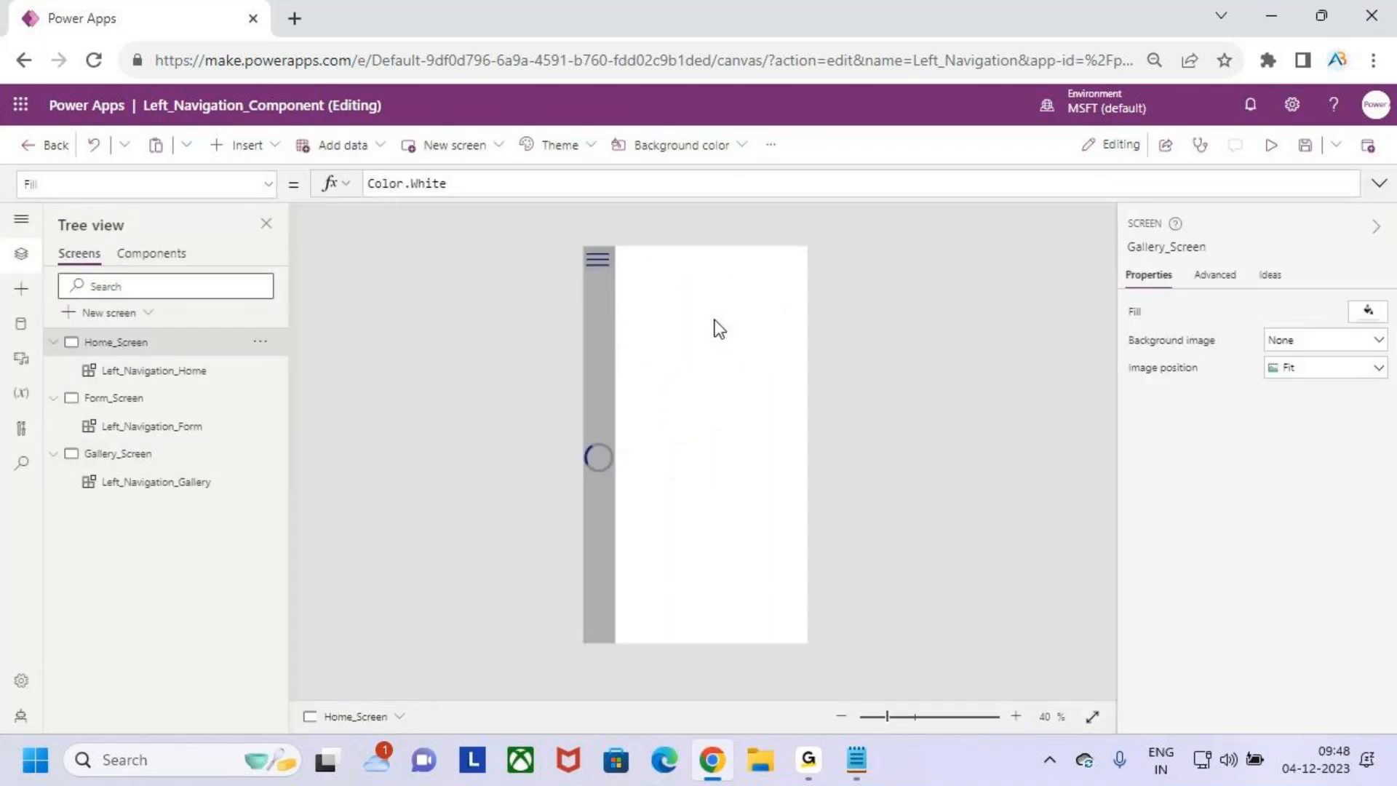
key(ctrl+v)
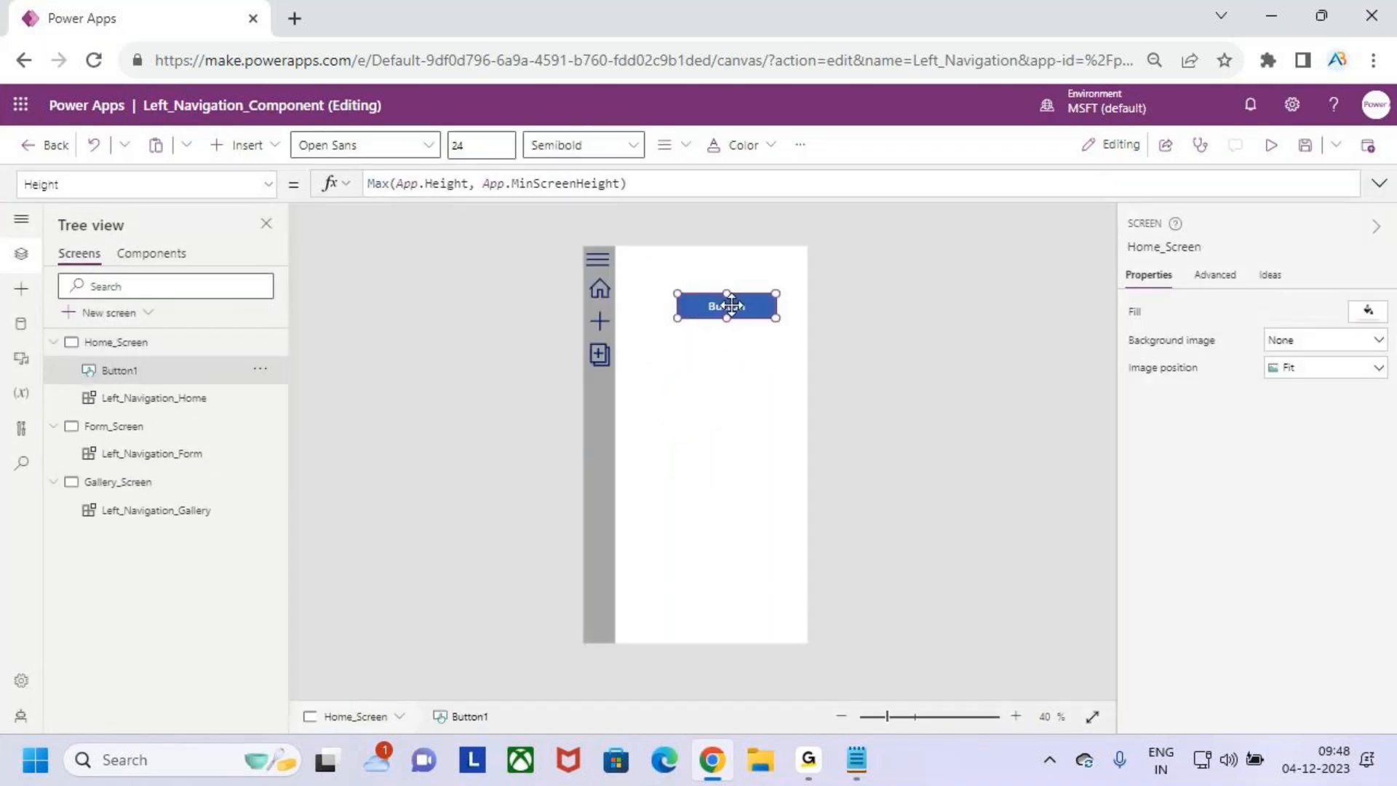
- Clear the OnSelect formula of the button on Home_Screen
click(1381, 187)
drag(467, 197, 342, 191)
key(BackSpace)
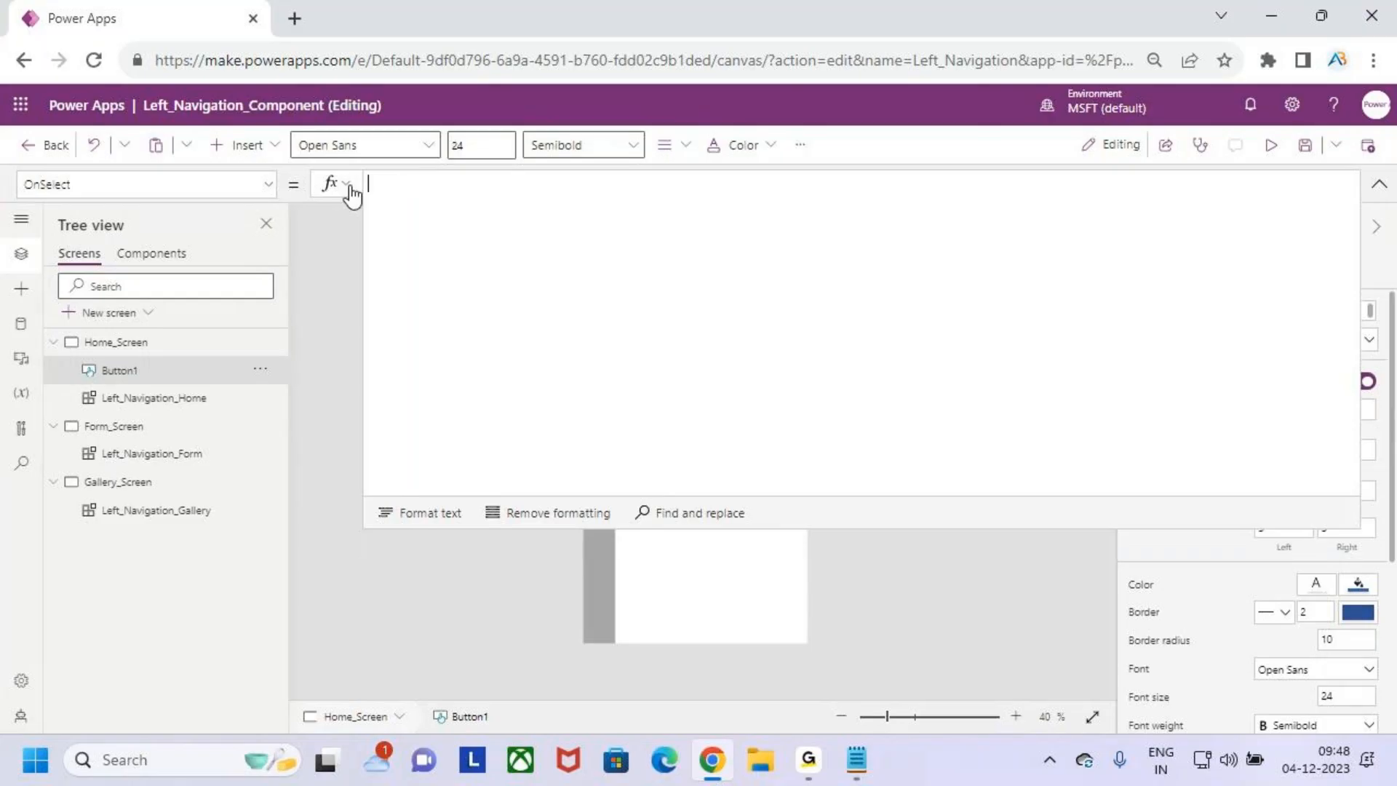
click(1378, 184)
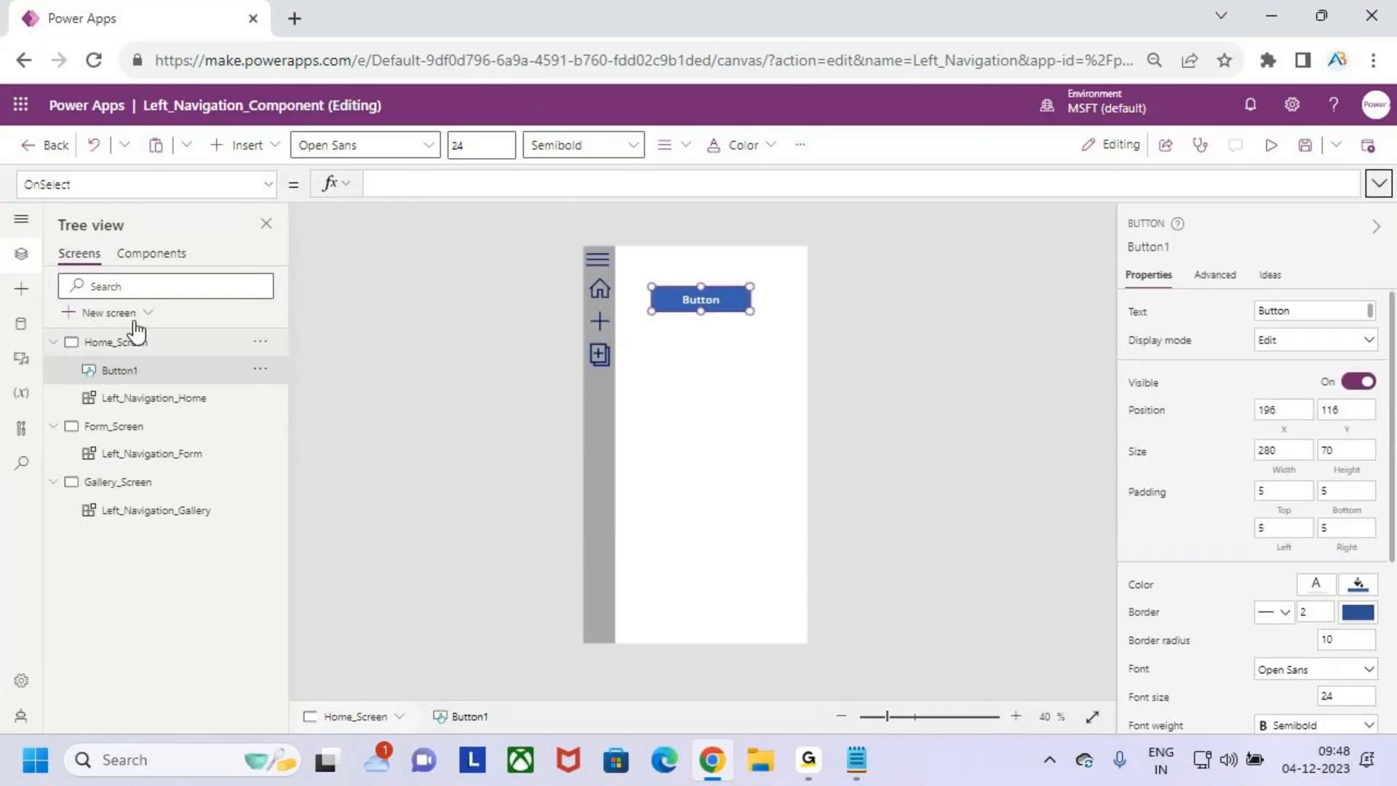
- Copy the complete NavItems table formula from the Left_Navigation component
click(151, 260)
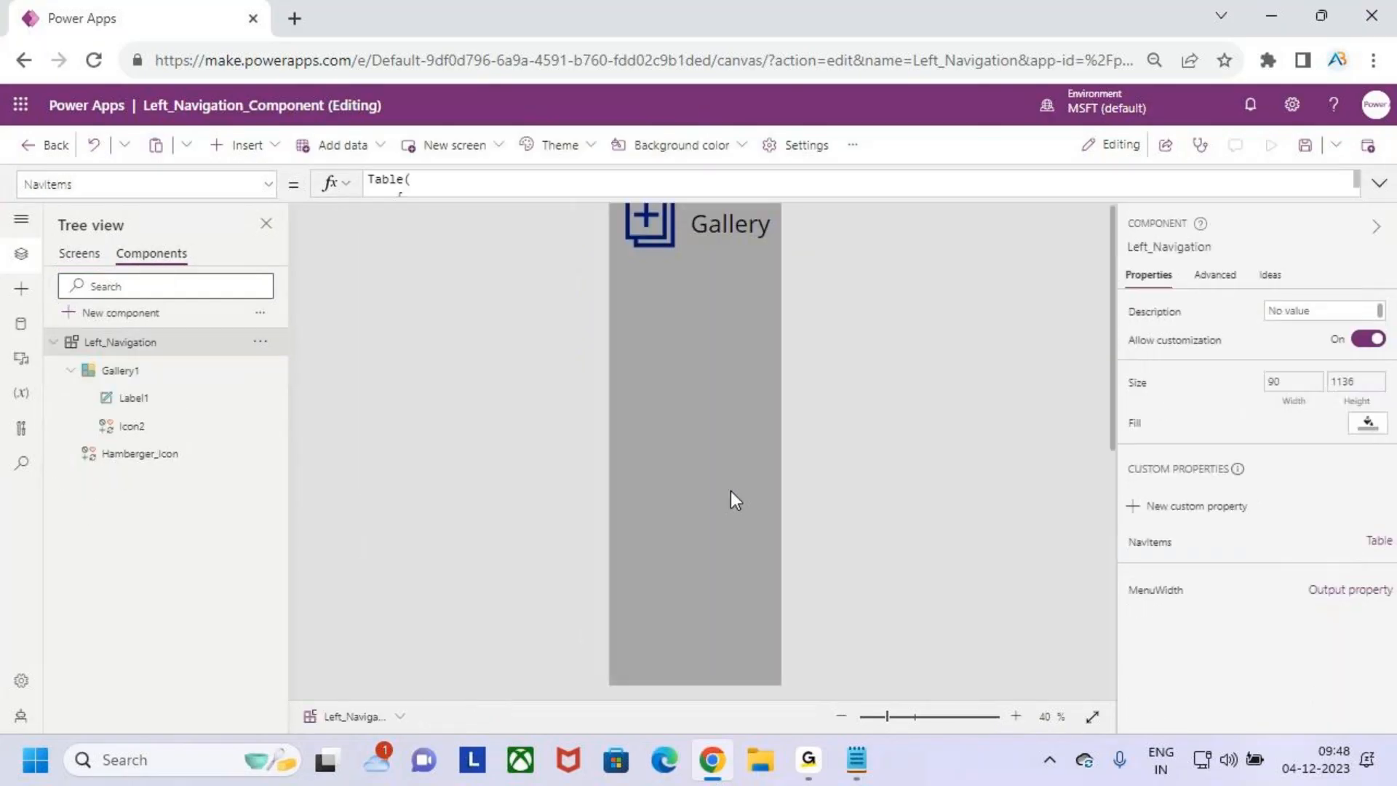
click(730, 491)
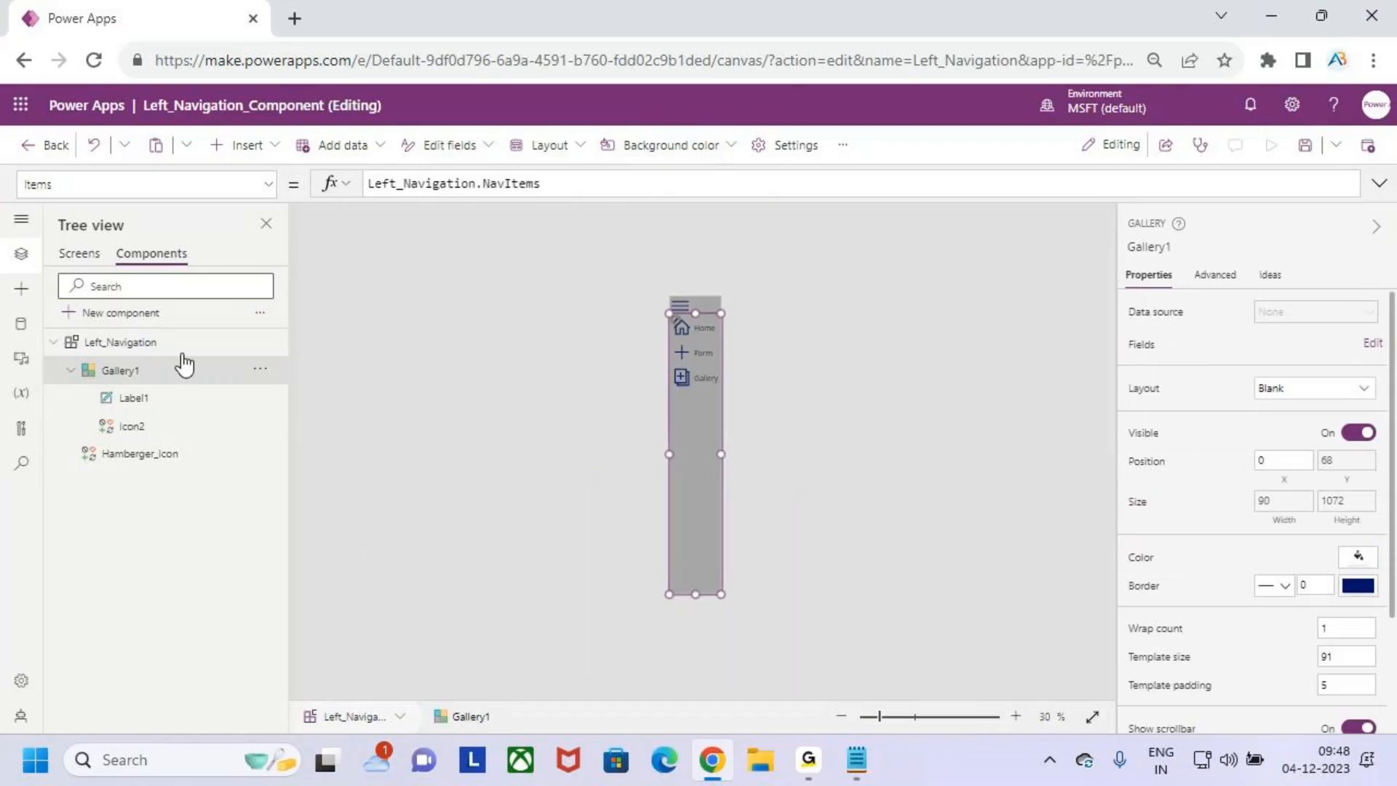
click(116, 342)
click(1161, 545)
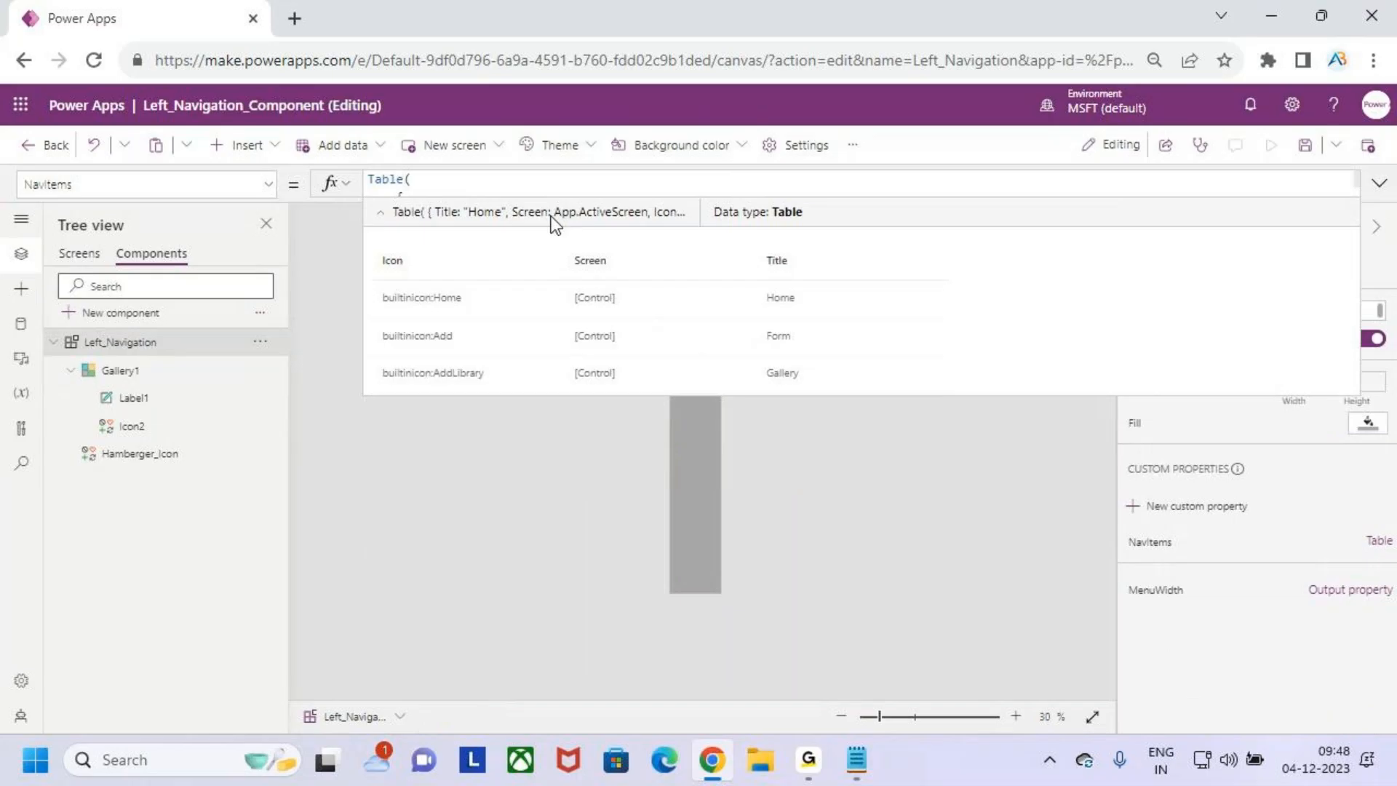
drag(624, 396, 592, 621)
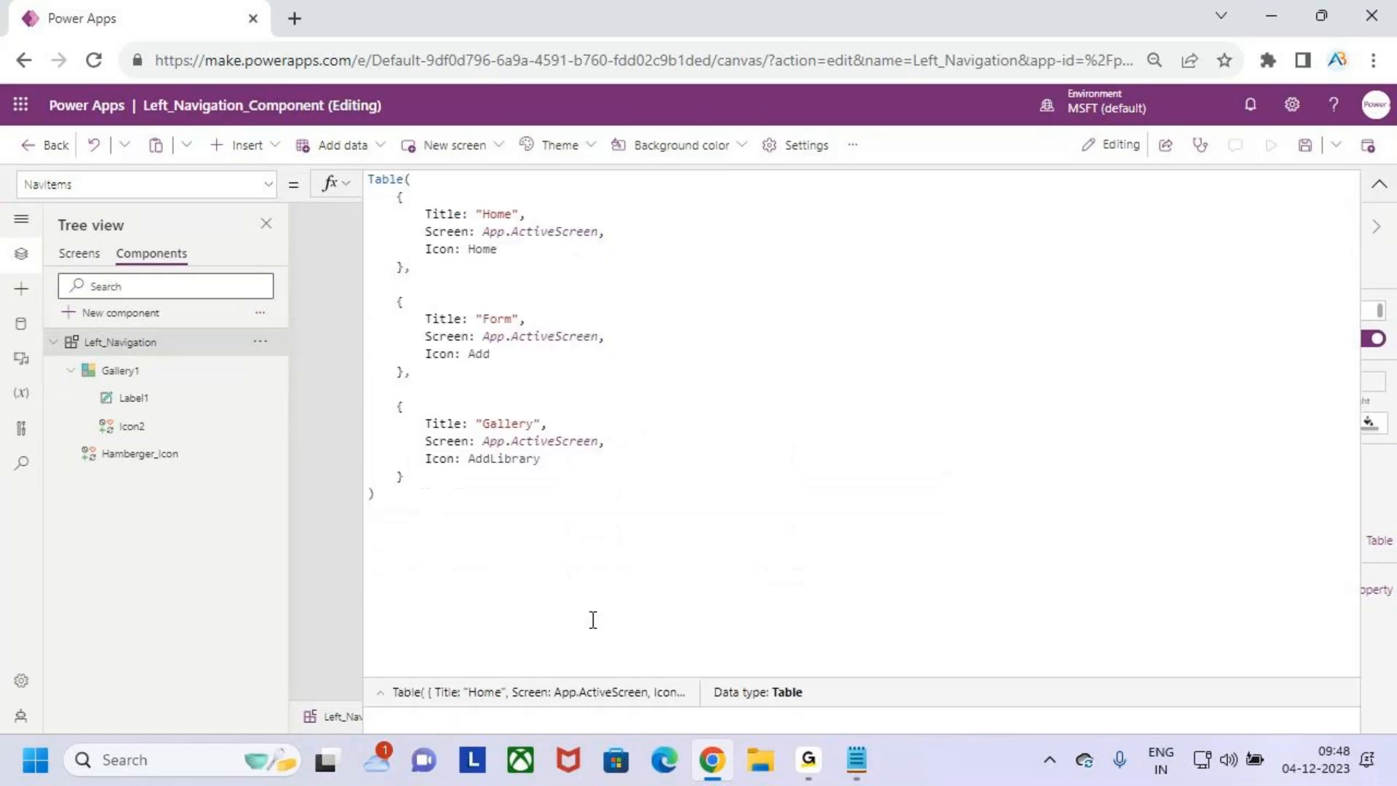
key(ctrl+a)
key(ctrl+c)
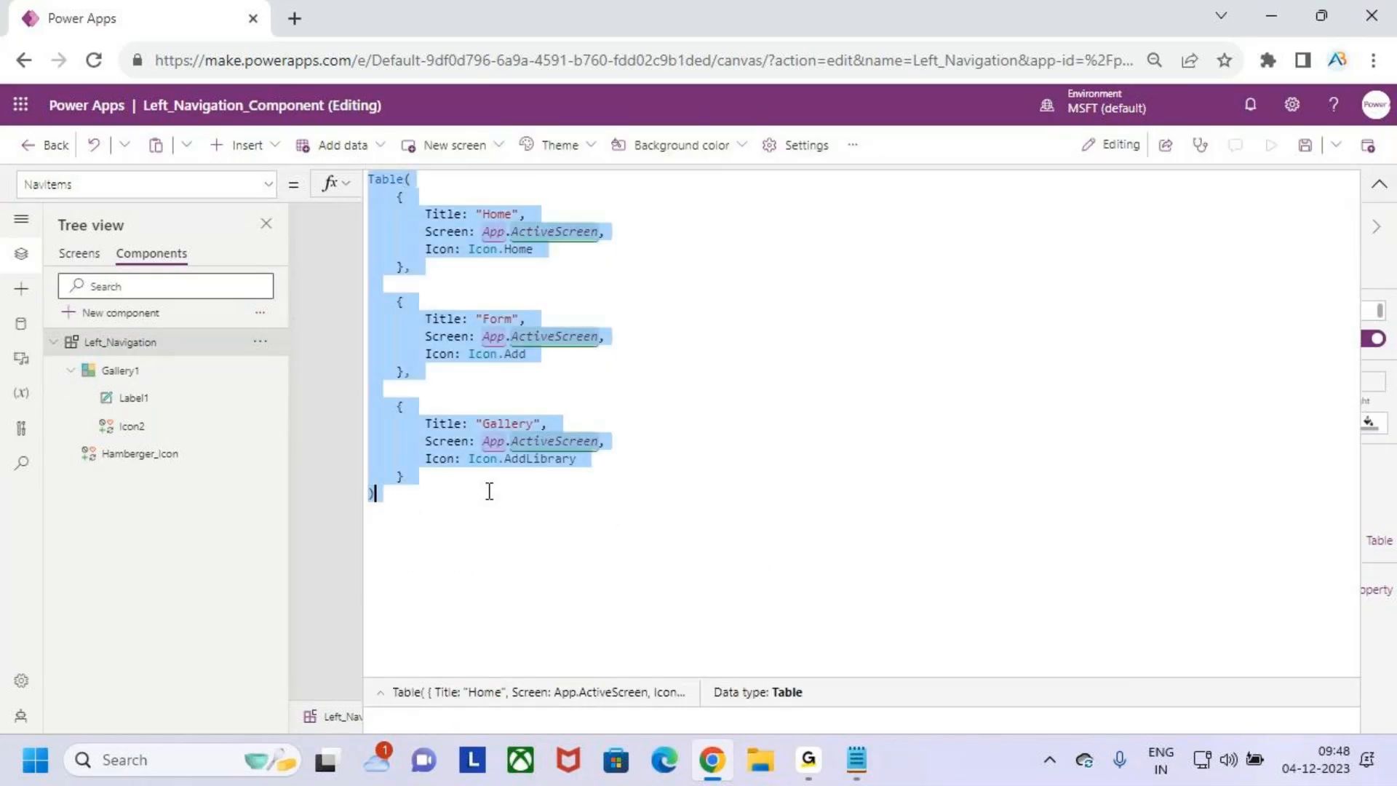
click(1379, 188)
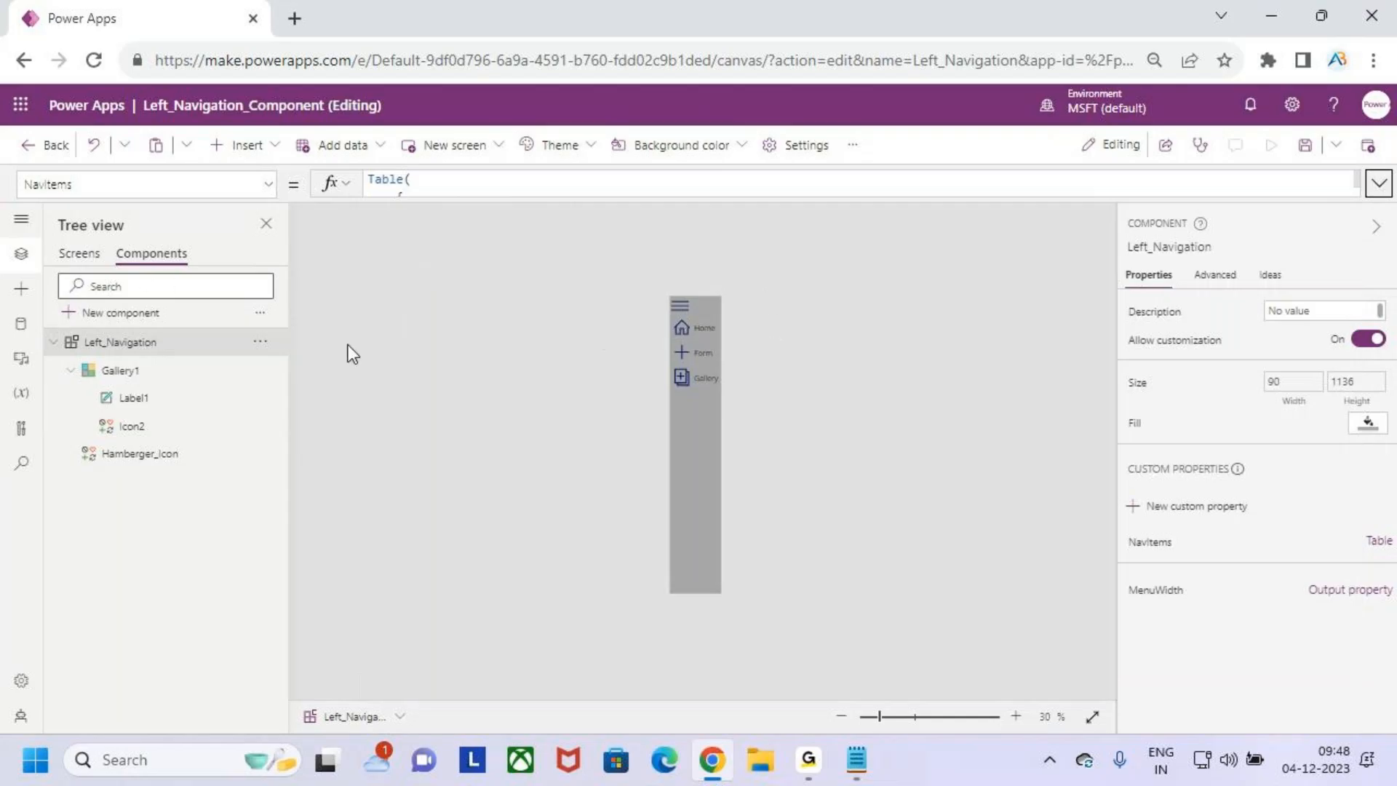
- Paste the copied table formula into the OnSelect property of the Home_Screen button
click(80, 254)
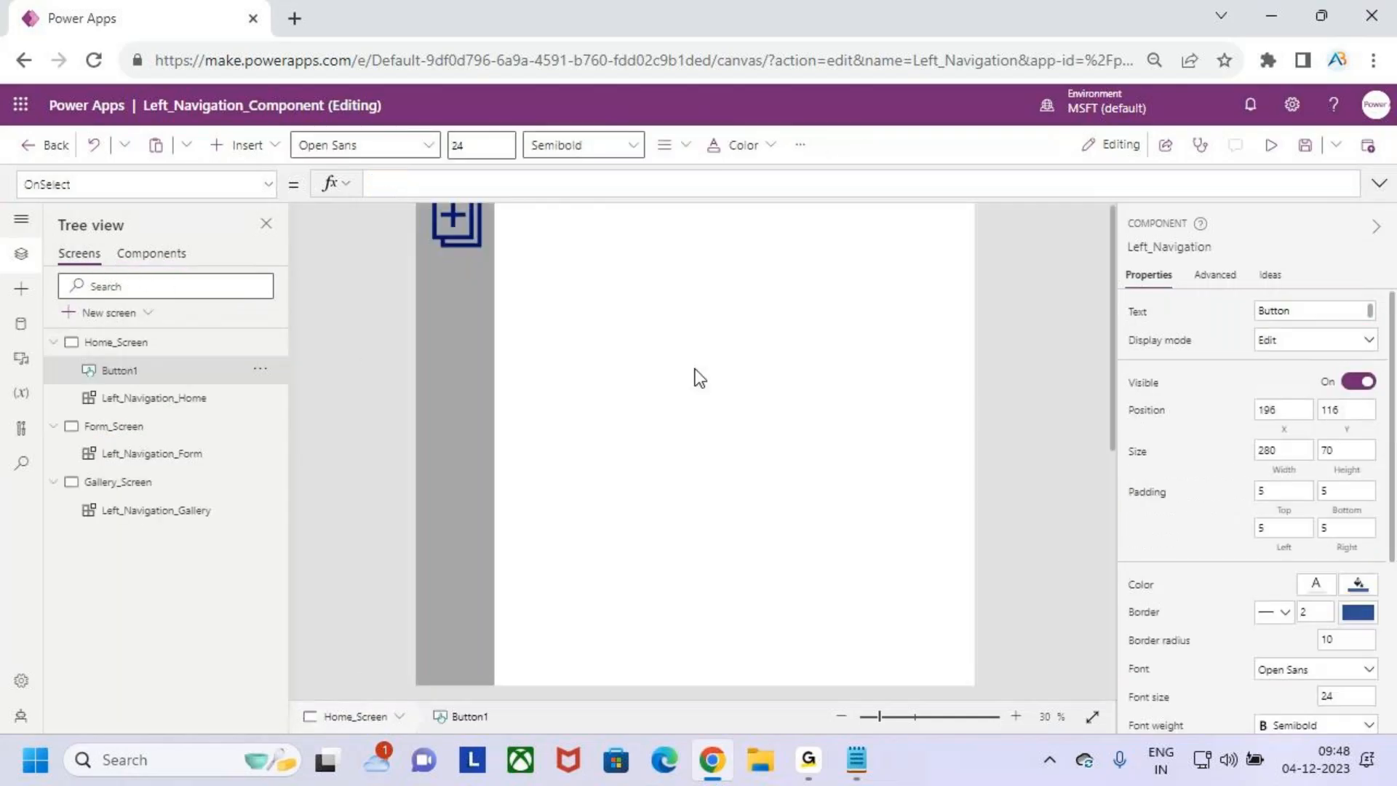
scroll(711, 405, up, 3)
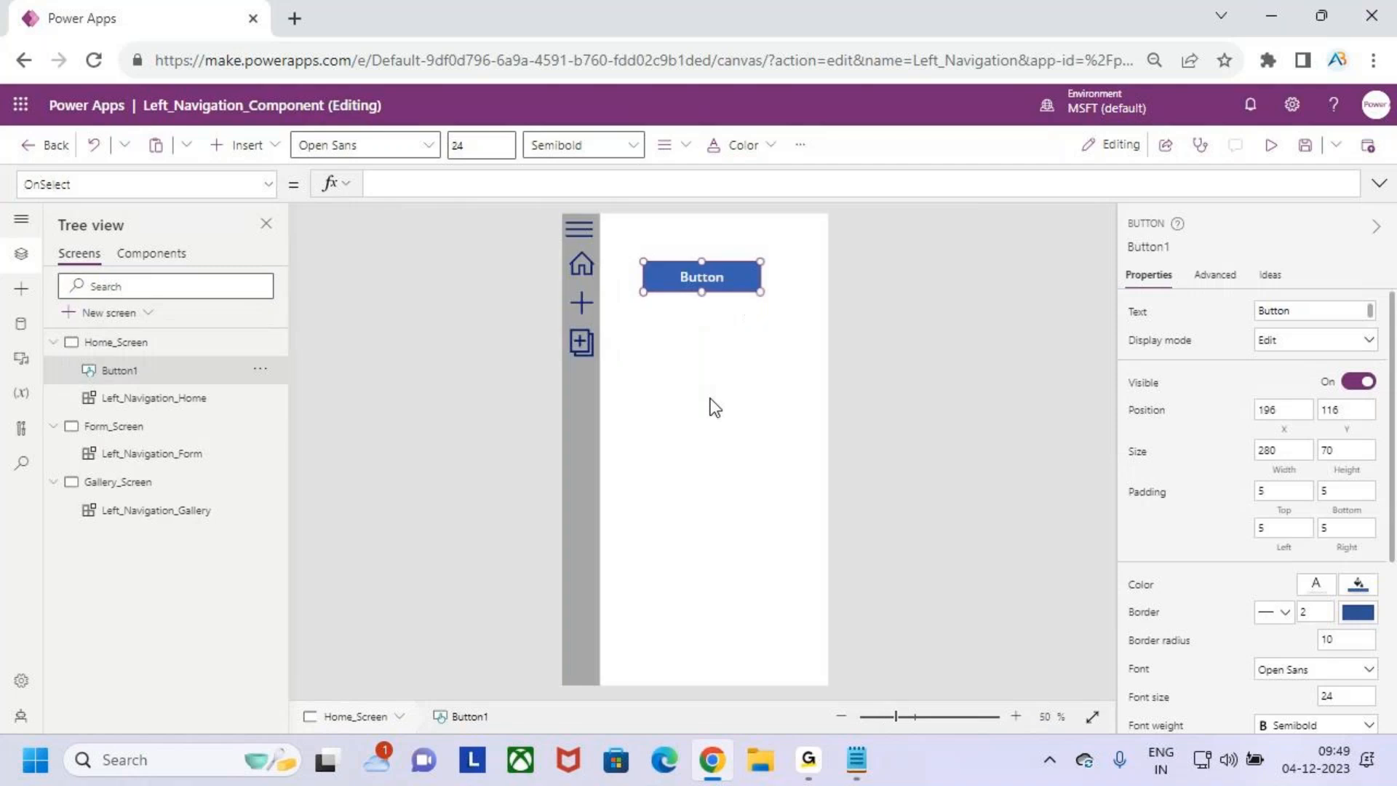
click(416, 184)
click(1378, 183)
key(ctrl+v)
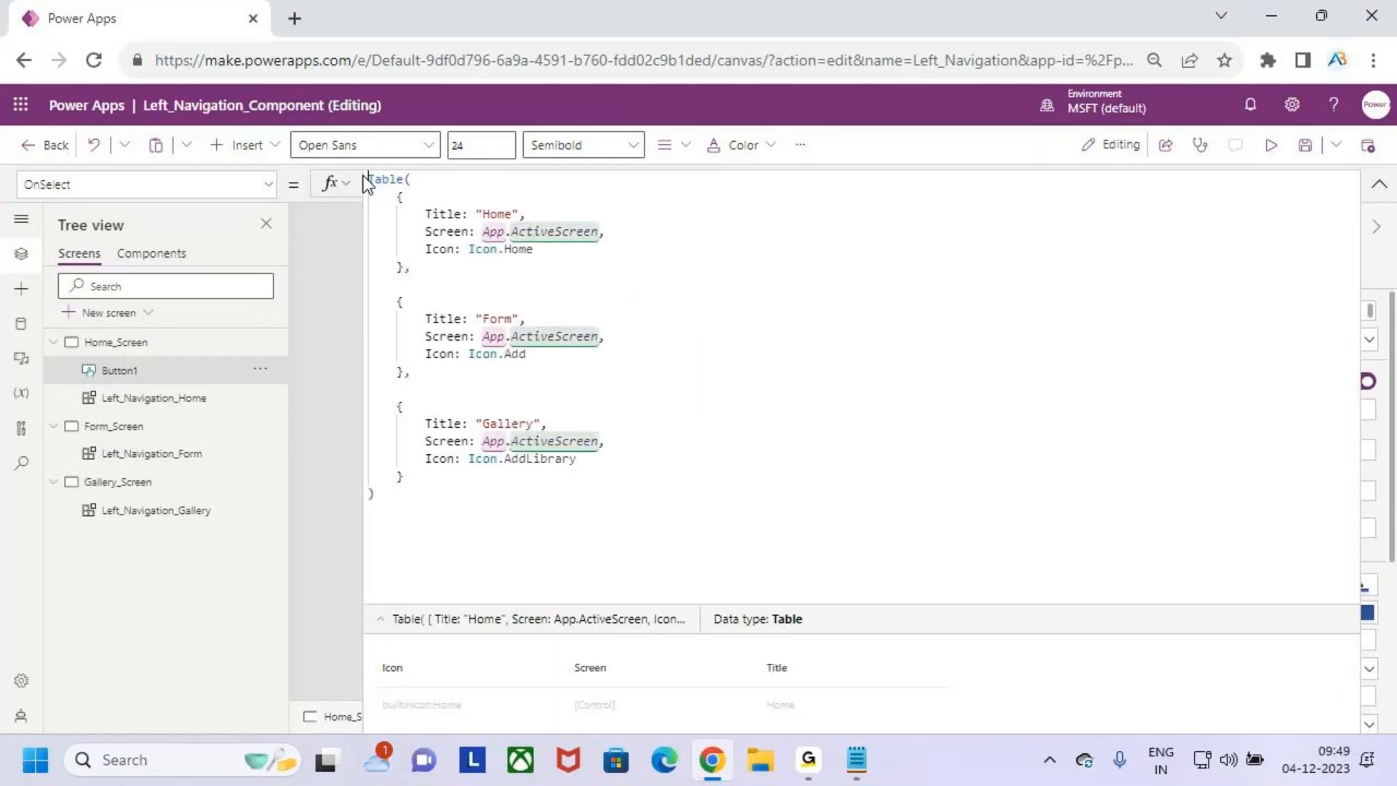
- Add ClearCollect( with the collection name Collnav in front of the Table expression in the button's OnSelect formula
key(Left)
text(C)
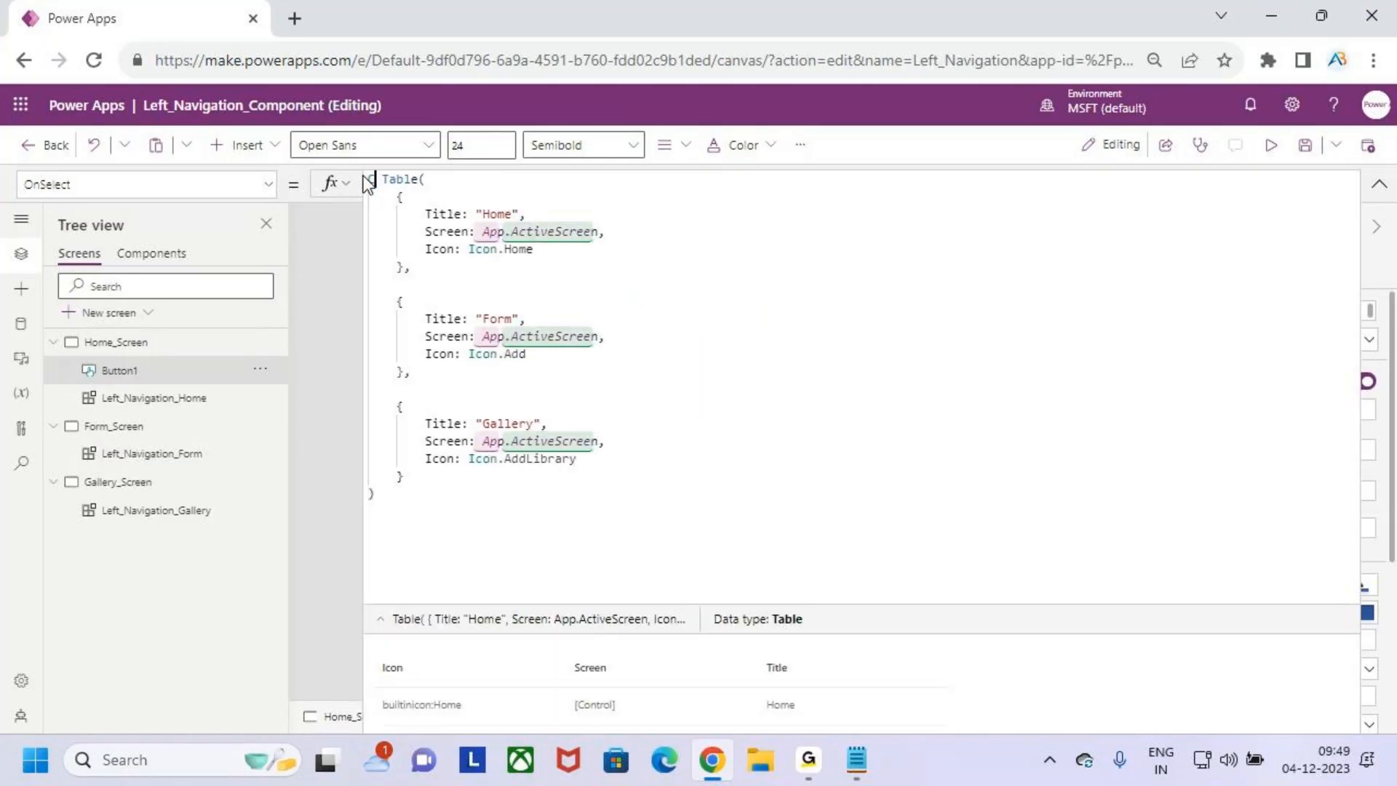
text(laa)
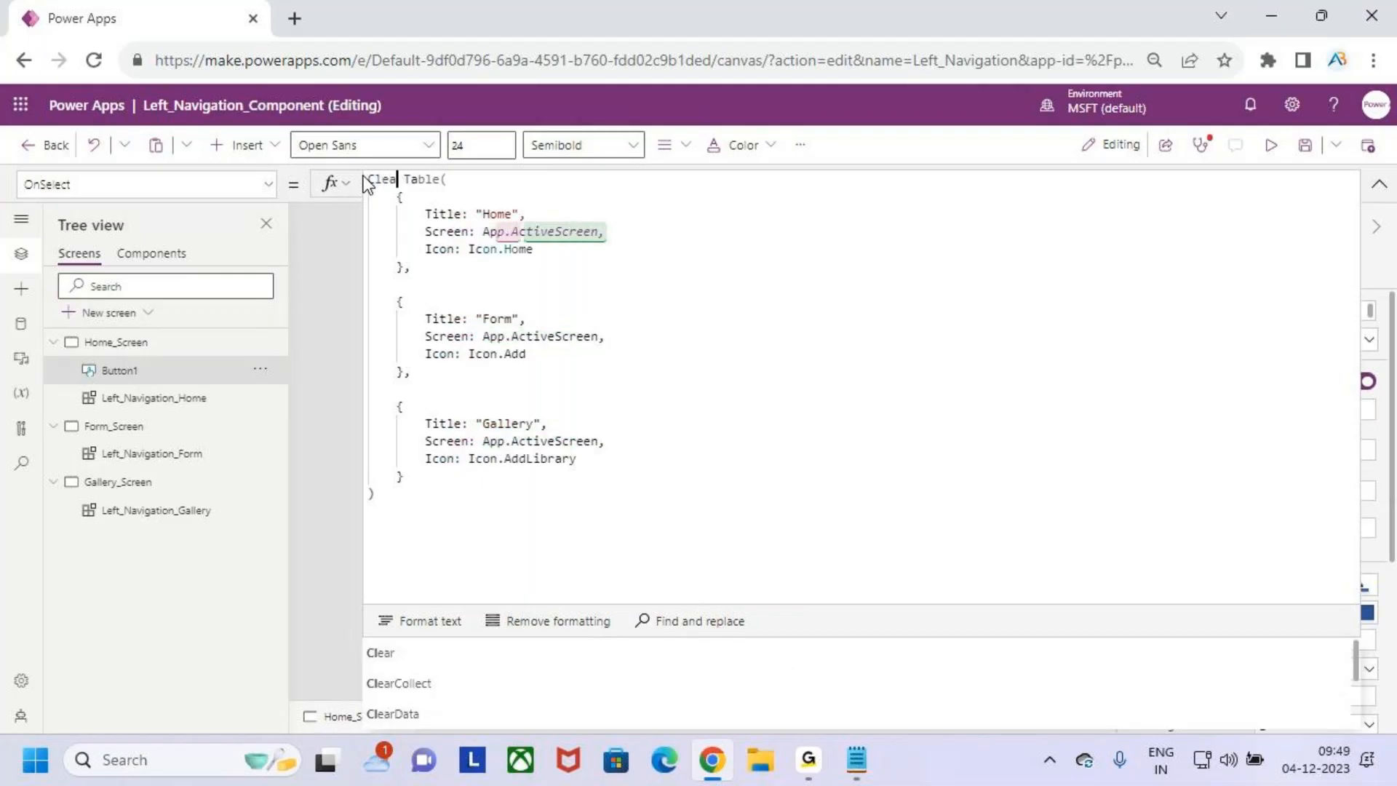
text(rCollect()
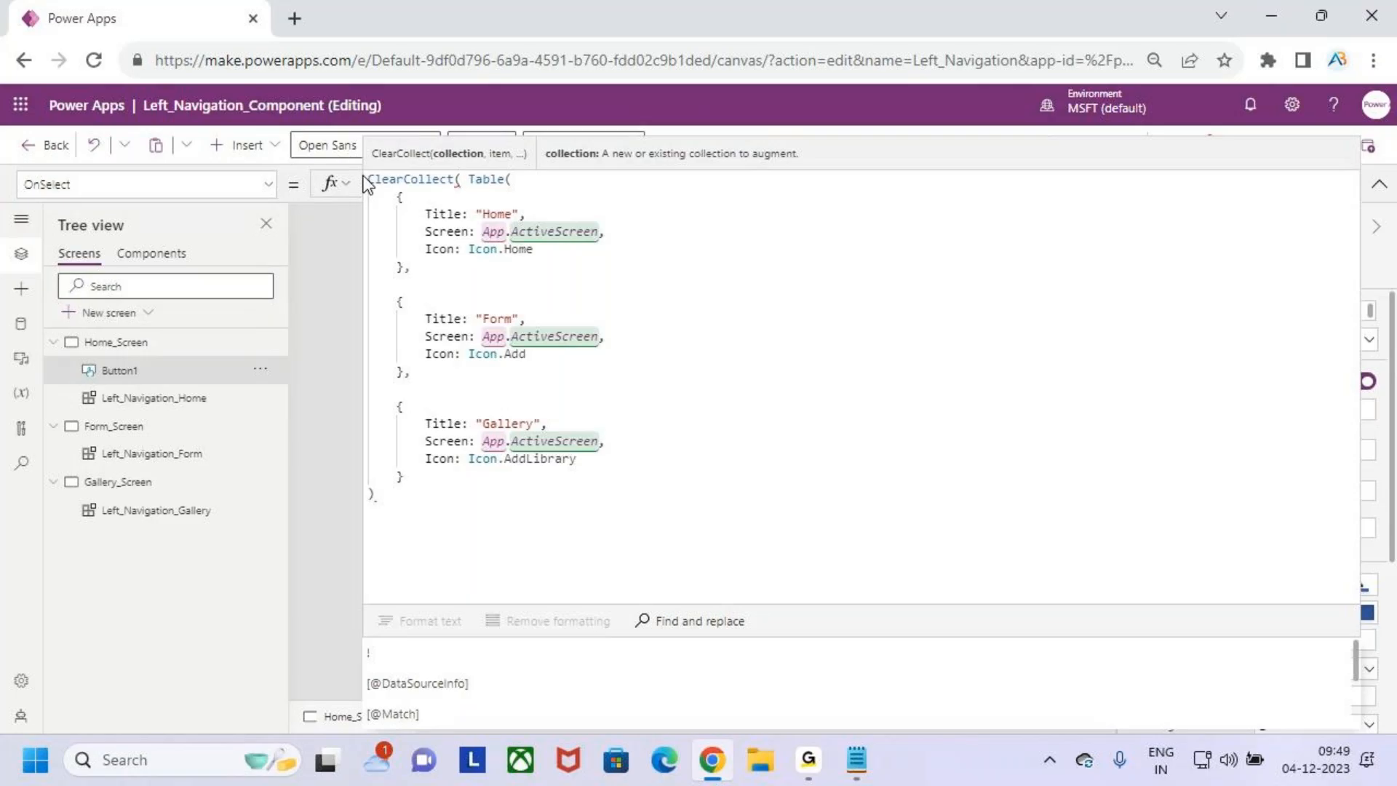
text(Coll)
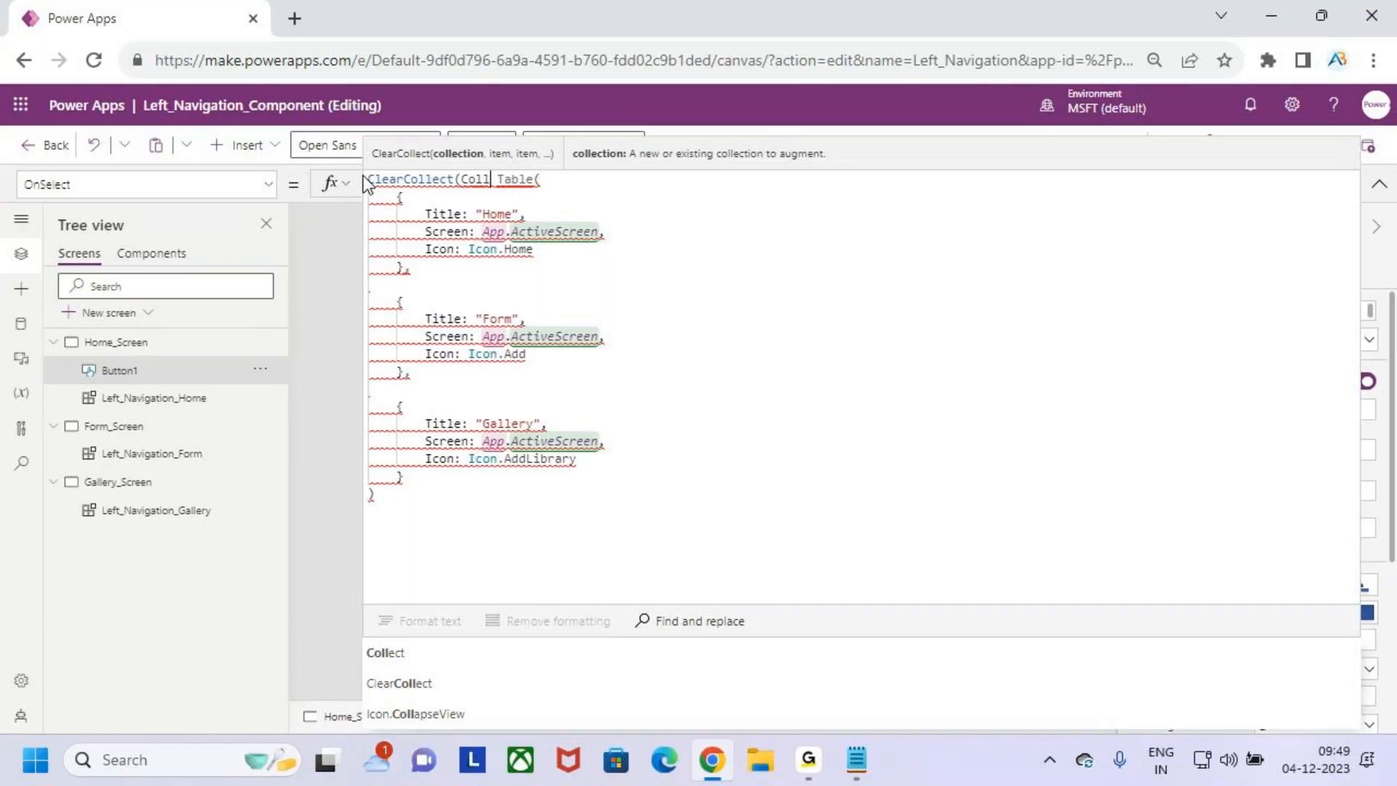
text(nav)
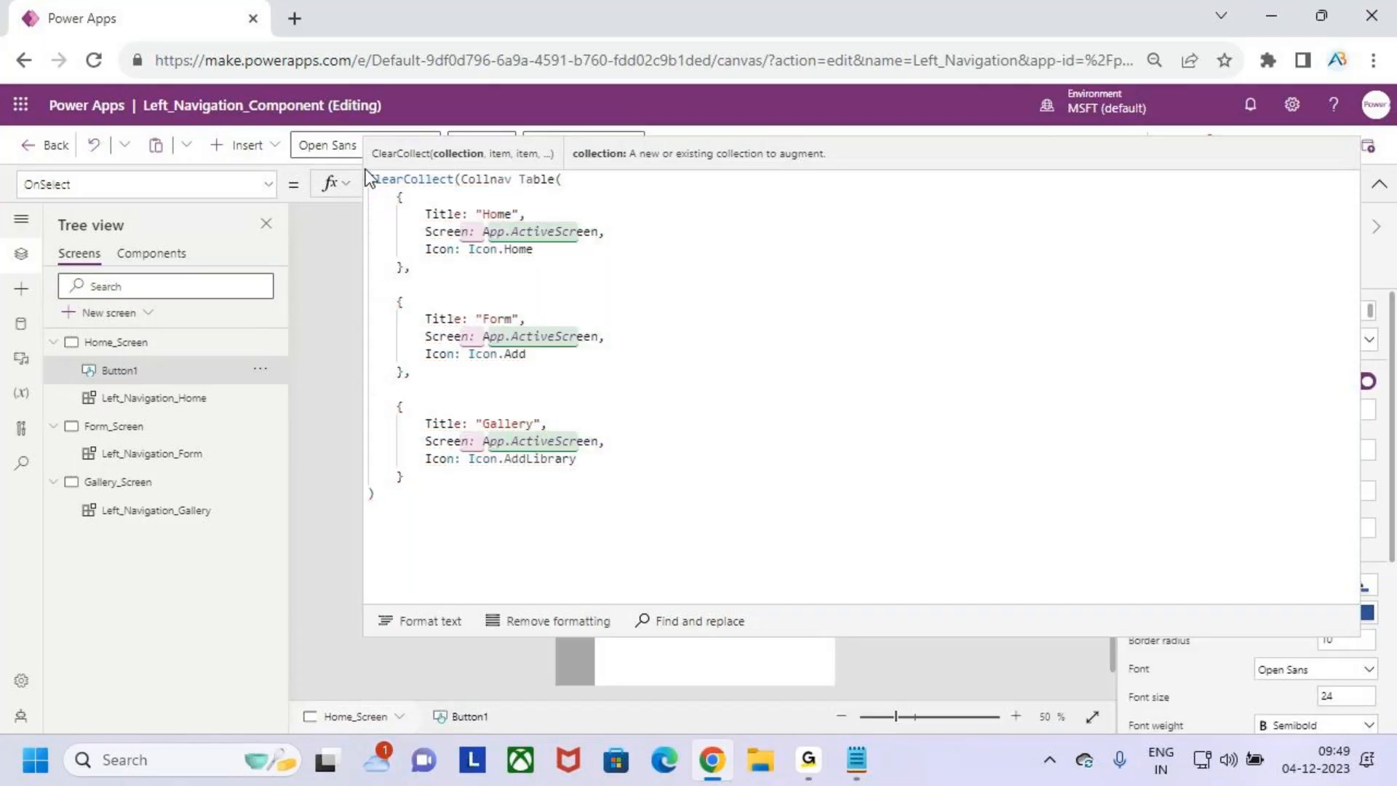
- Correct the collection name's capitalization to CollNav and separate it from the Table expression with a comma
key(Left)
key(Left)
key(BackSpace)
text(N)
click(686, 194)
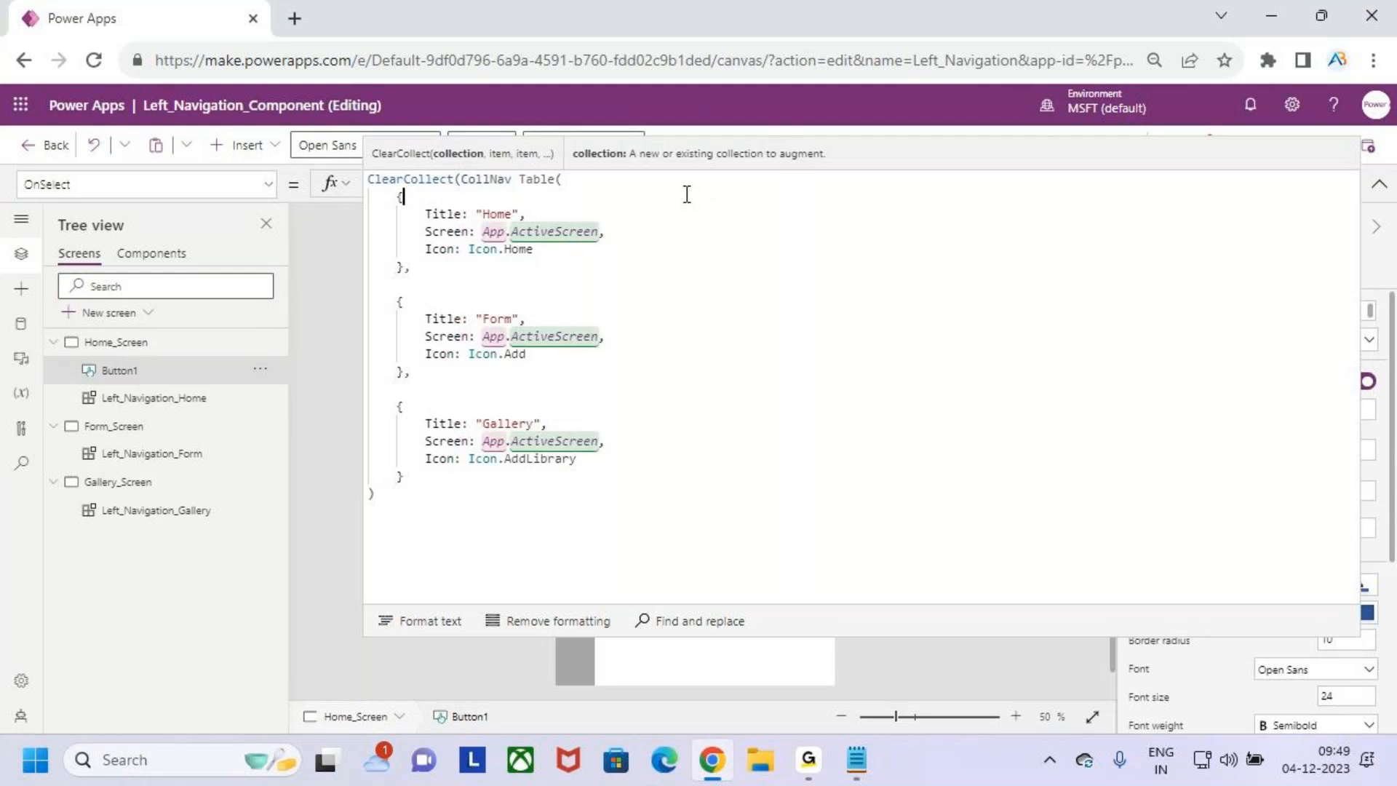
click(523, 180)
key(BackSpace)
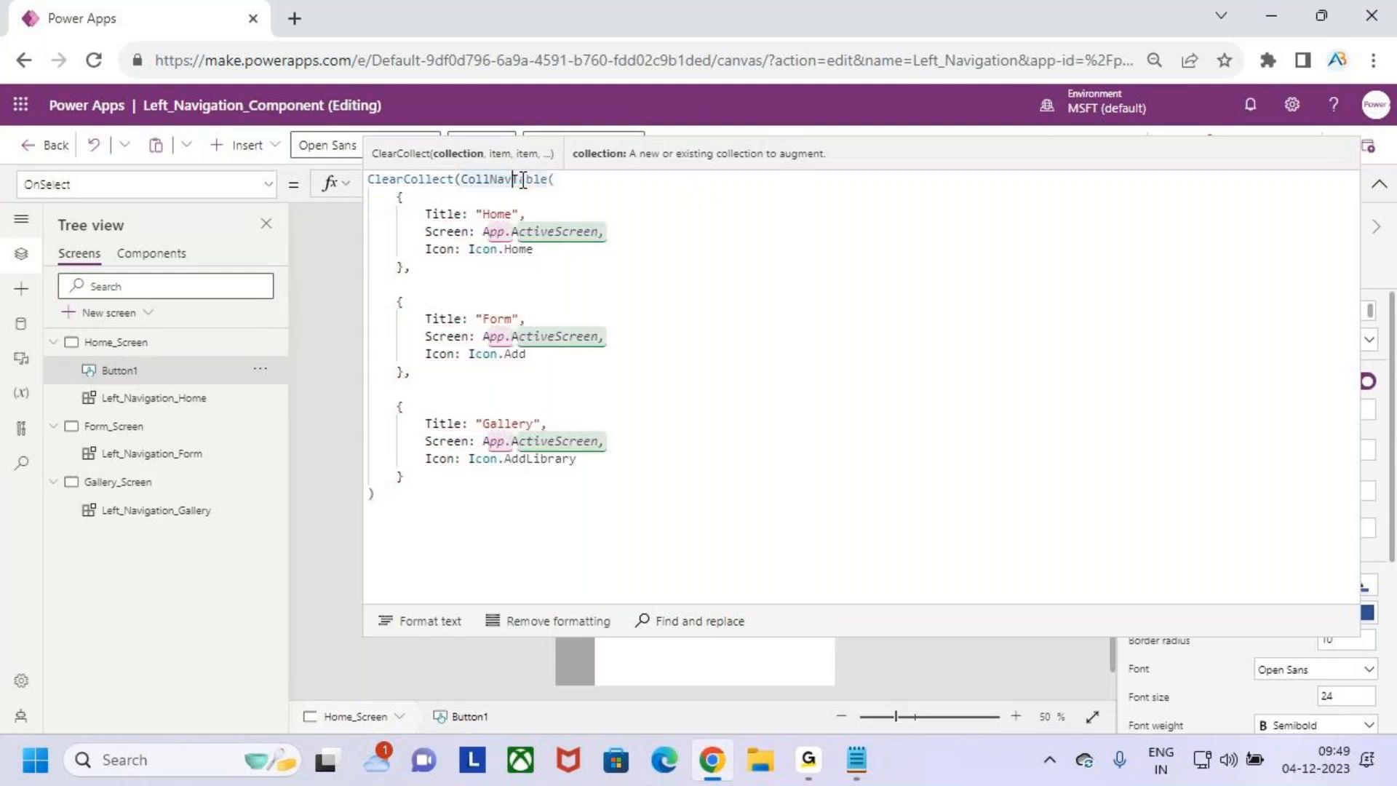
text(,)
drag(474, 197, 517, 194)
drag(499, 158, 525, 157)
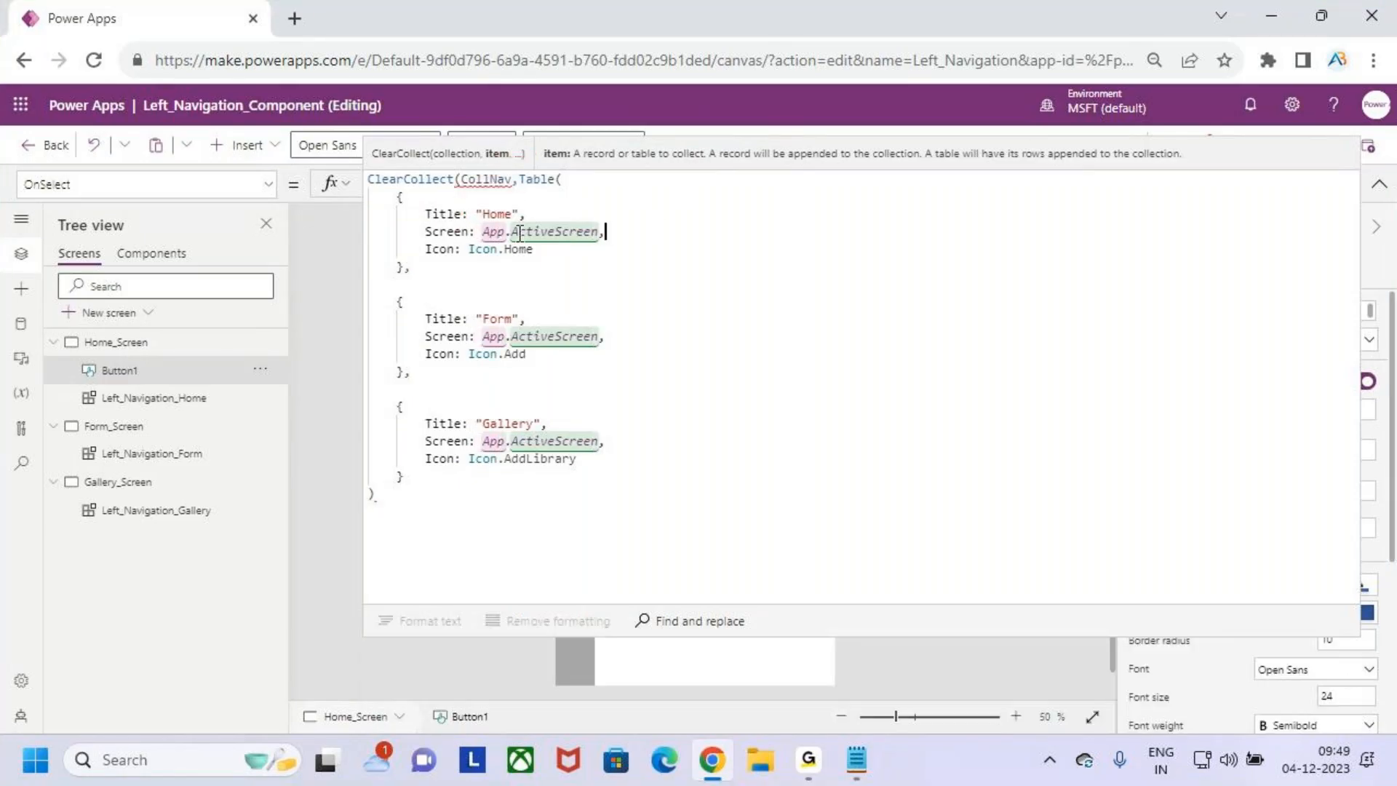
click(488, 256)
drag(478, 220, 637, 244)
drag(596, 195, 596, 232)
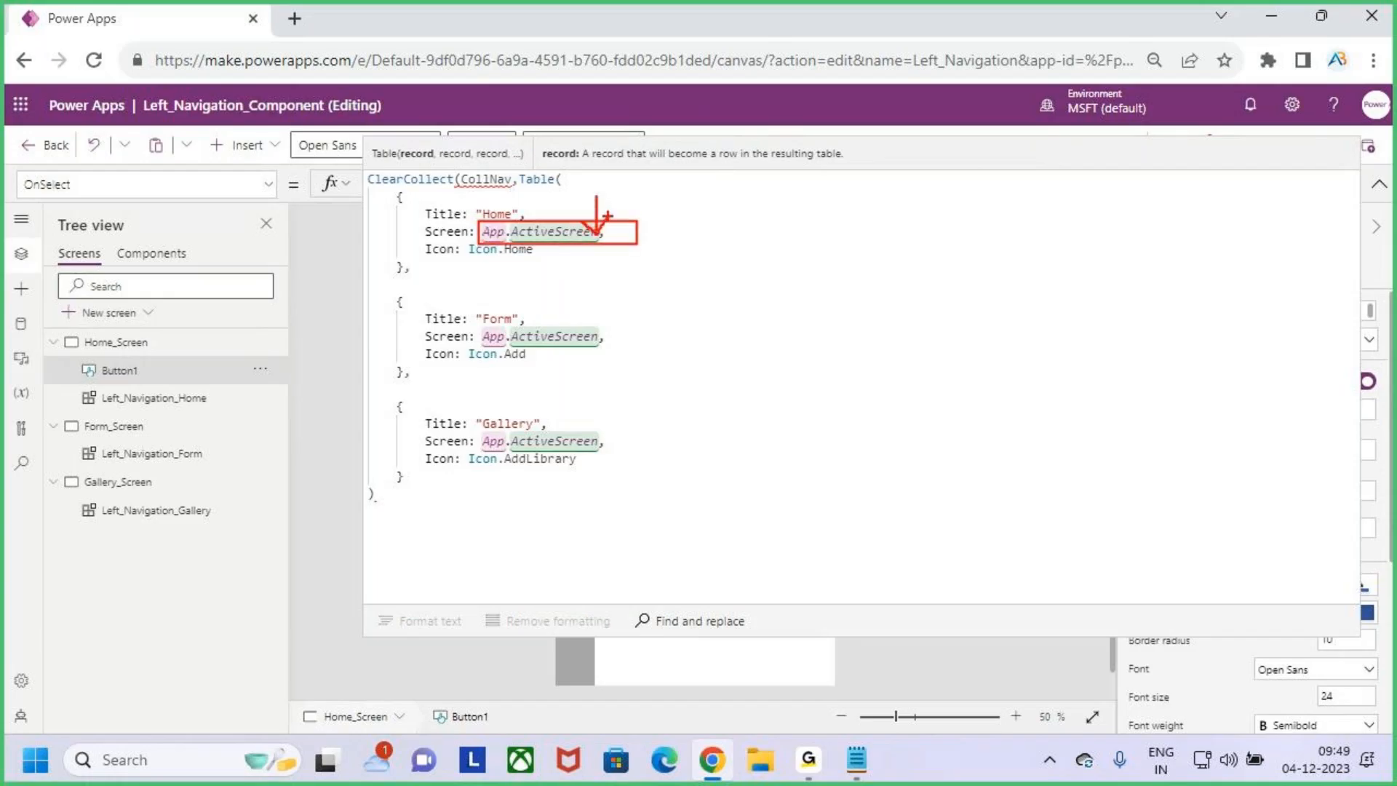
key(Escape)
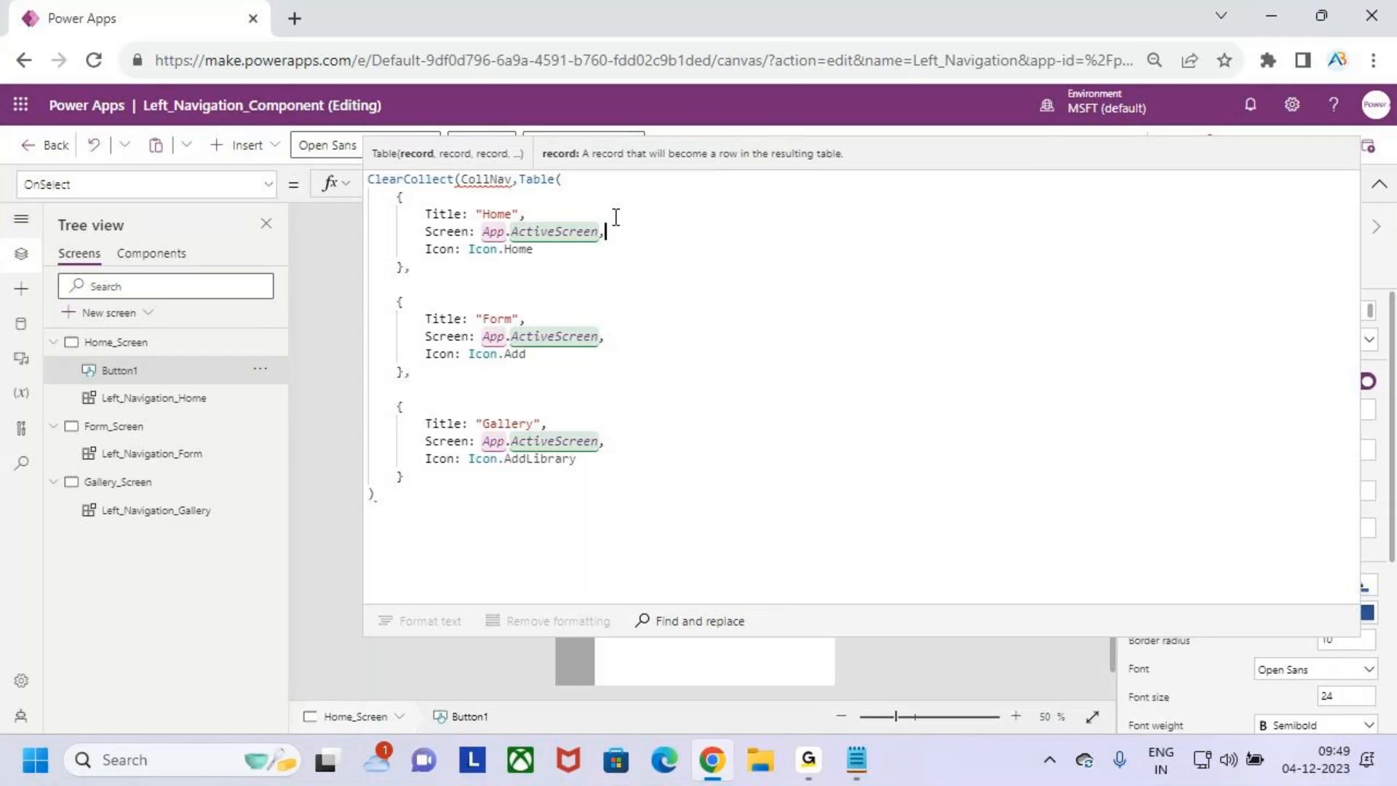
- Set the Screen value of the Home record in the button's OnSelect formula to Home_Screen
drag(606, 246, 491, 231)
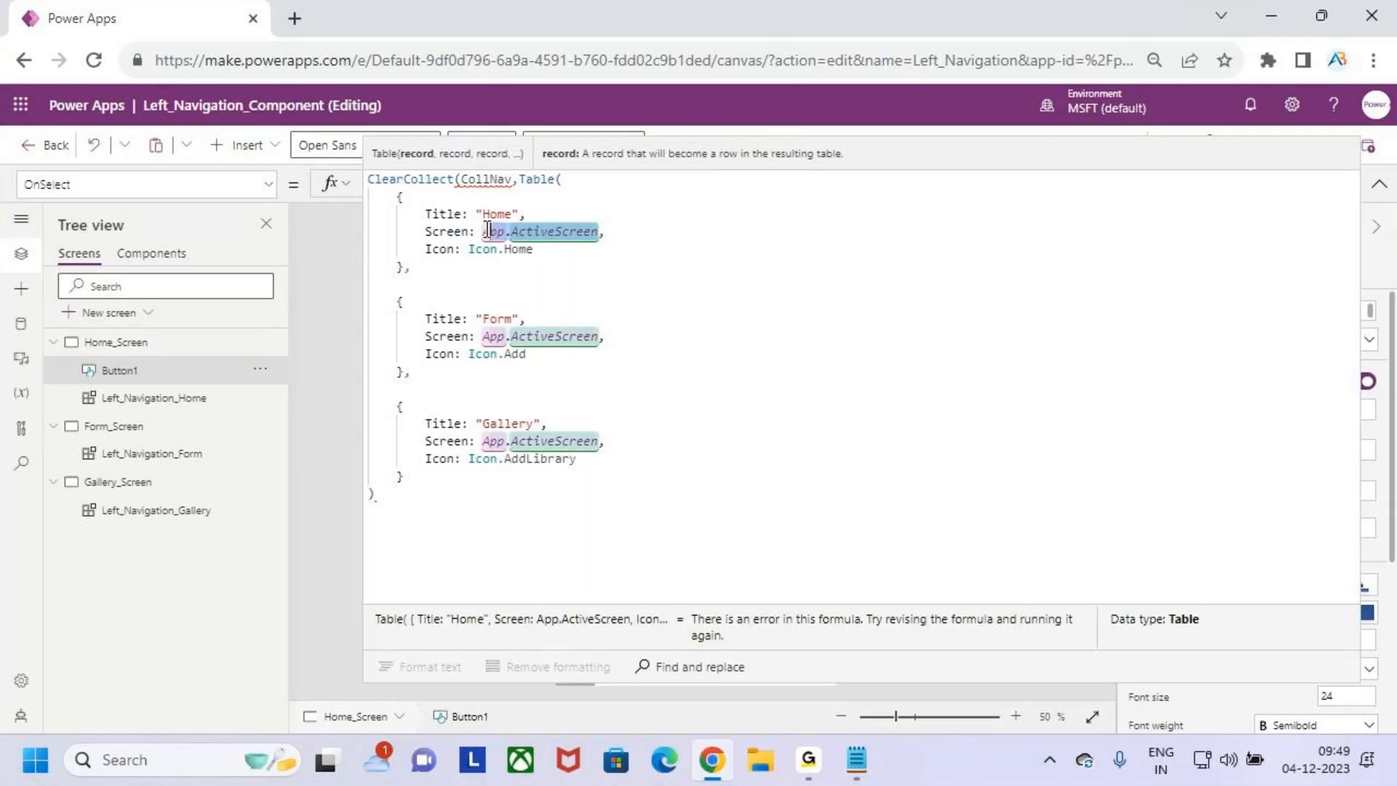
key(BackSpace)
key(BackSpace)
key(BackSpace)
key(BackSpace)
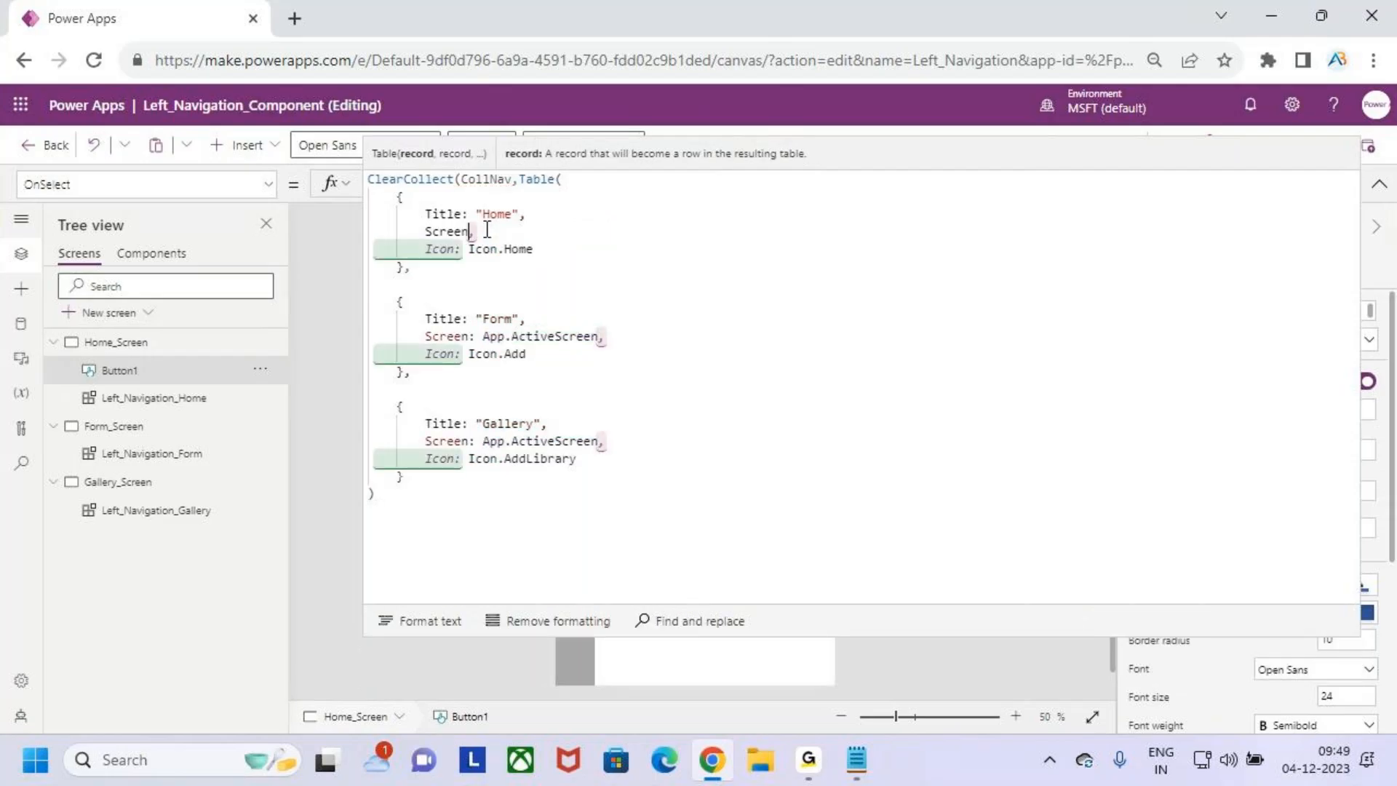
text(:)
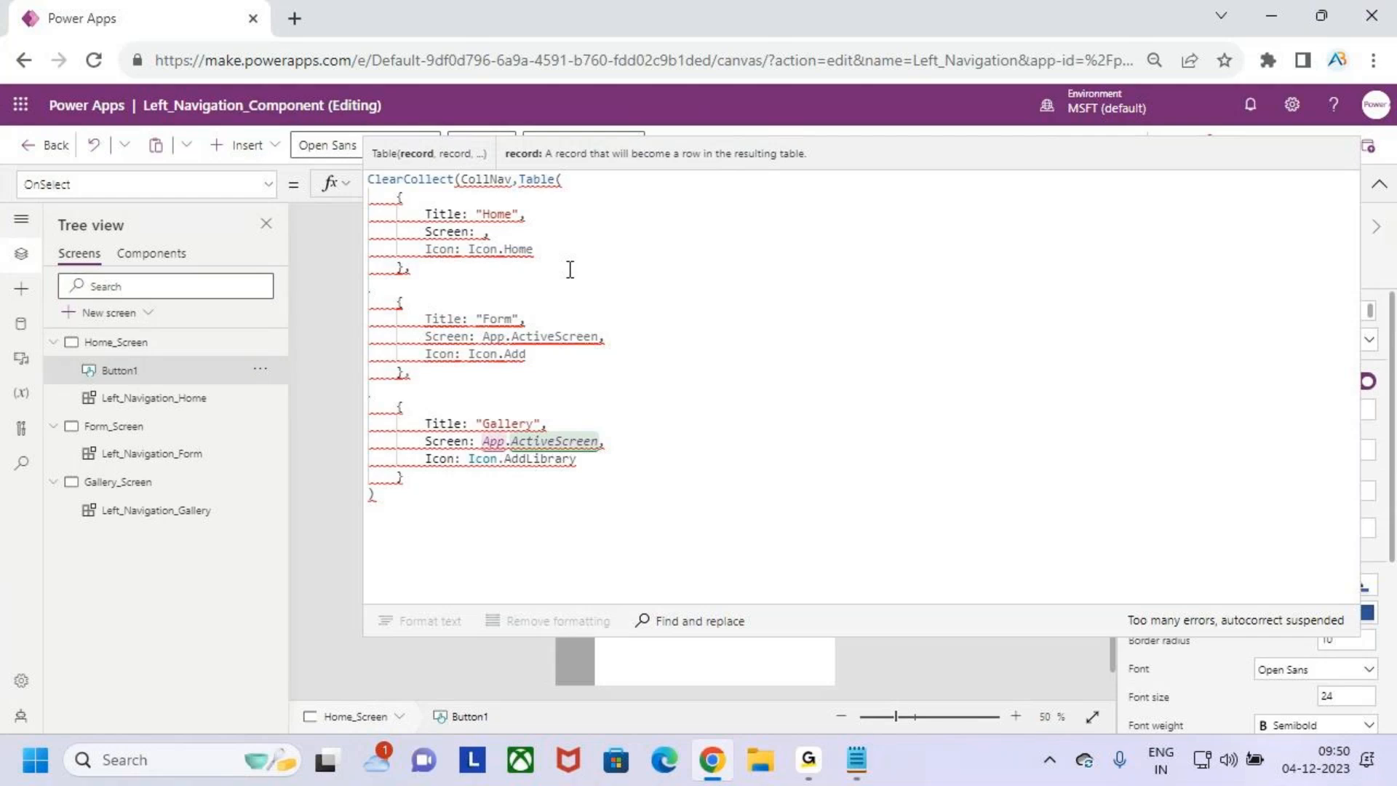
text(home)
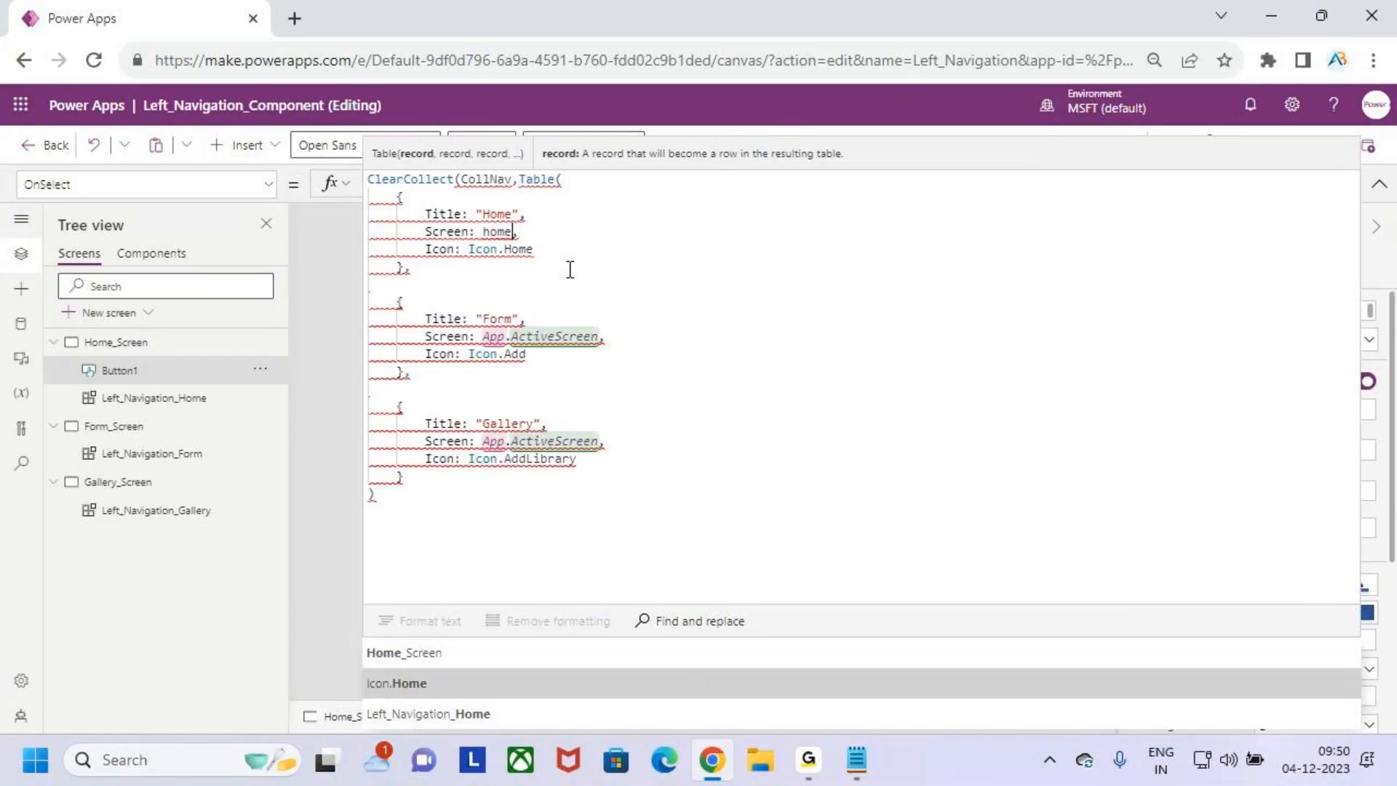
key(Tab)
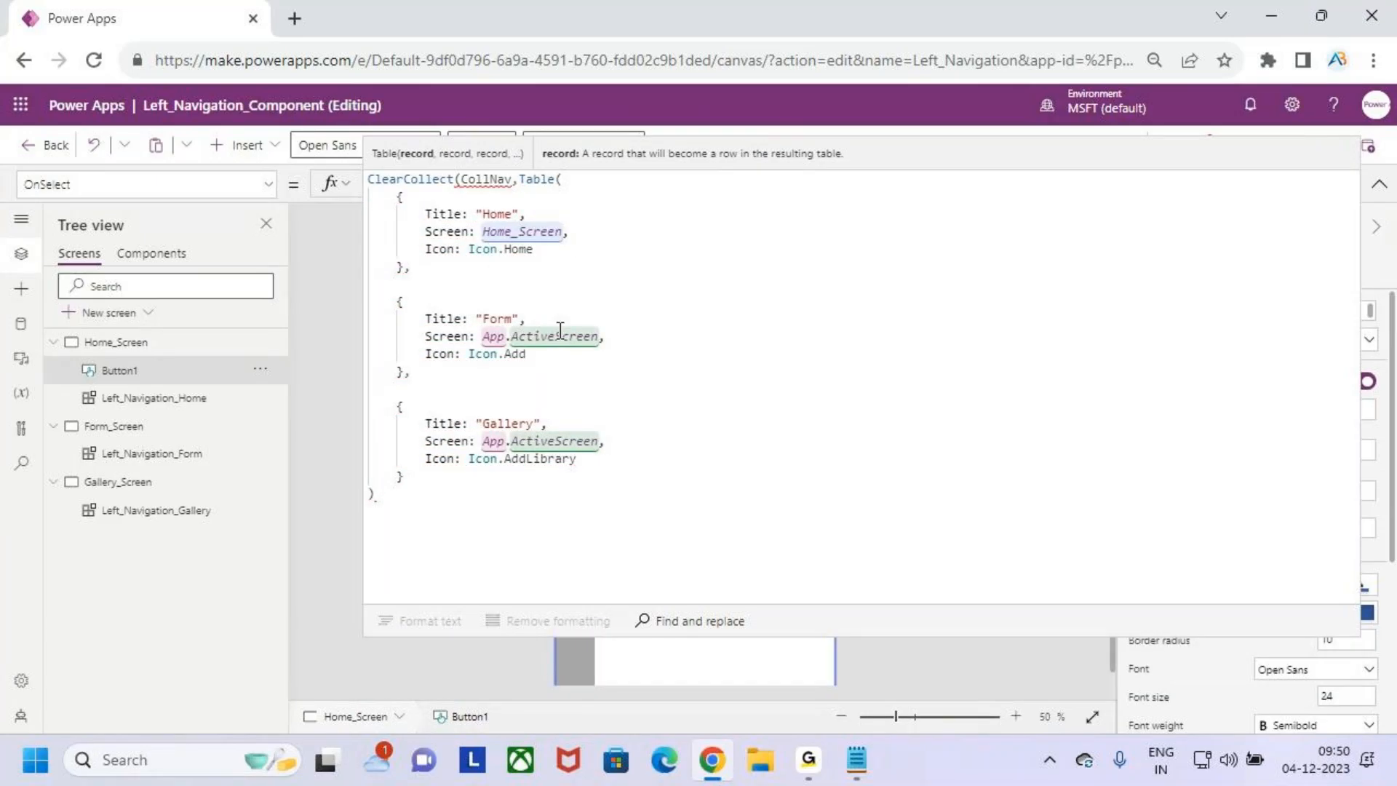
- Set the Screen value of the Form record in the OnSelect formula to Form_Screen
drag(483, 336, 599, 336)
key(BackSpace)
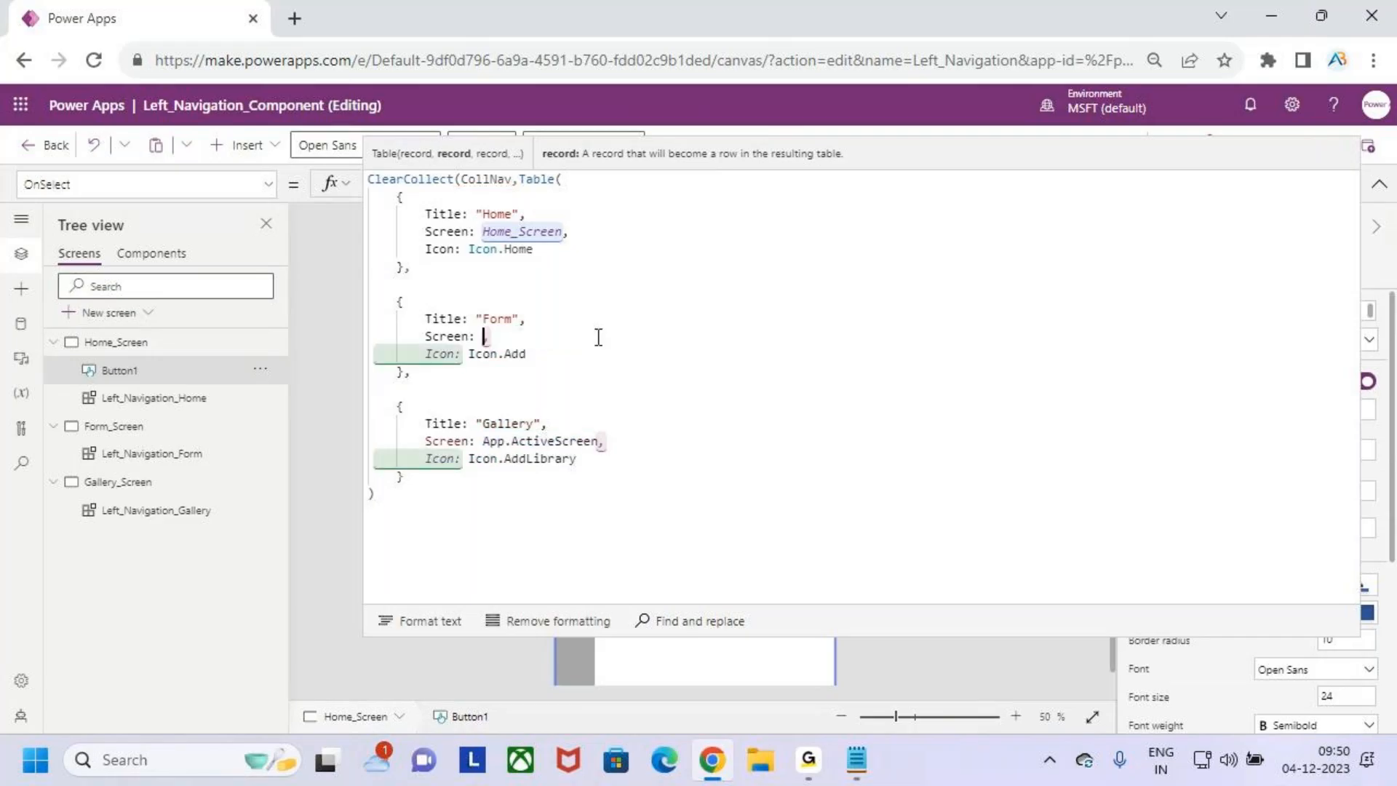
text(form)
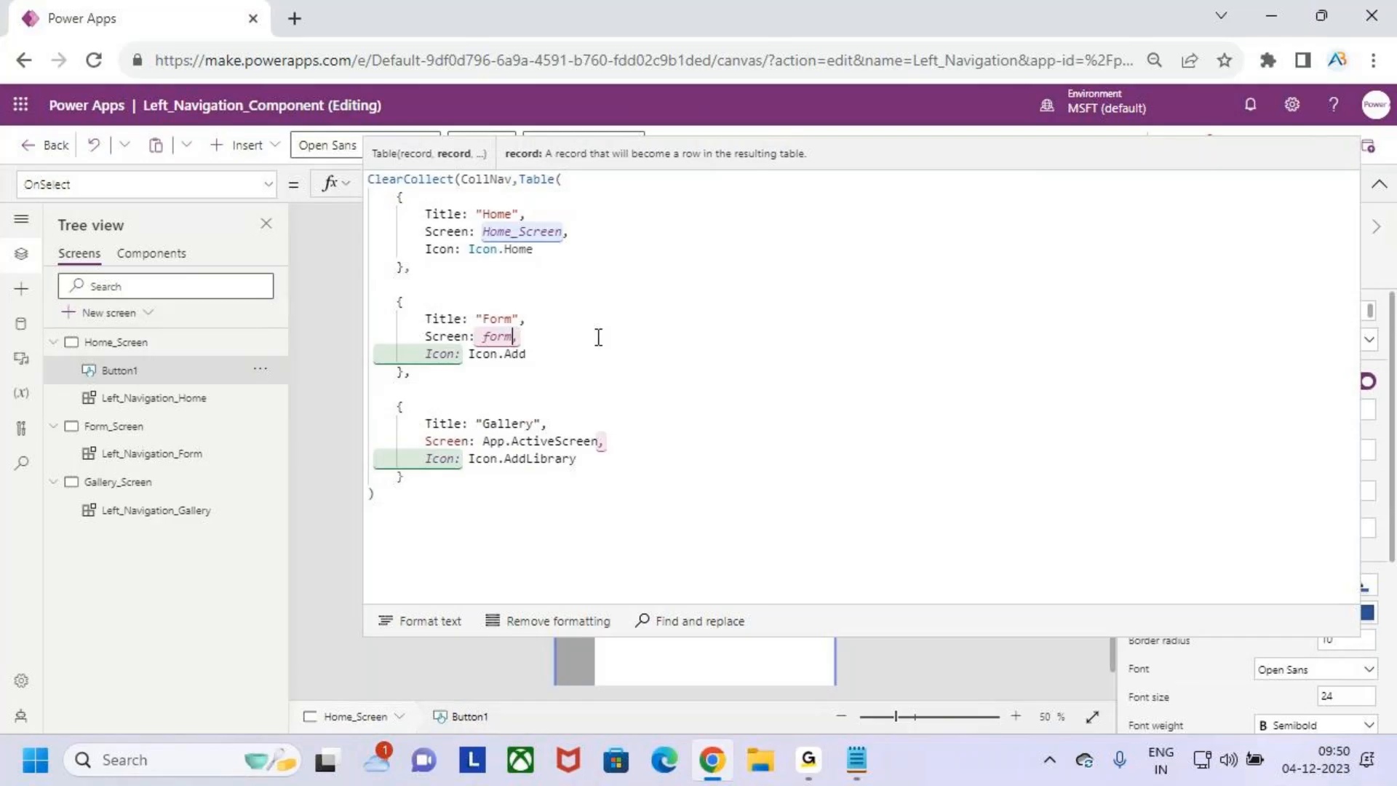
key(Tab)
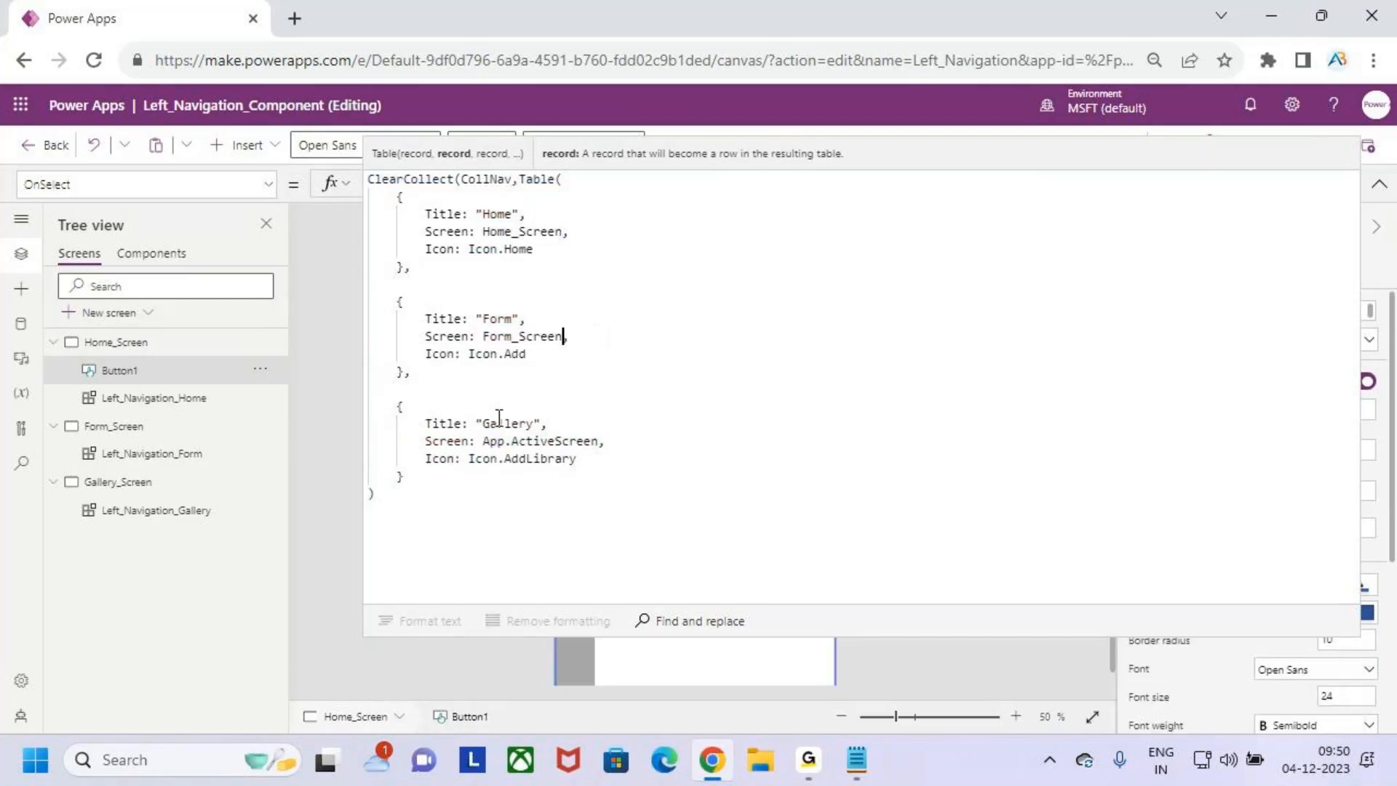
- Set the Screen value of the Gallery record in the OnSelect formula to Gallery_Screen
drag(482, 440, 604, 441)
key(BackSpace)
text(Gall,)
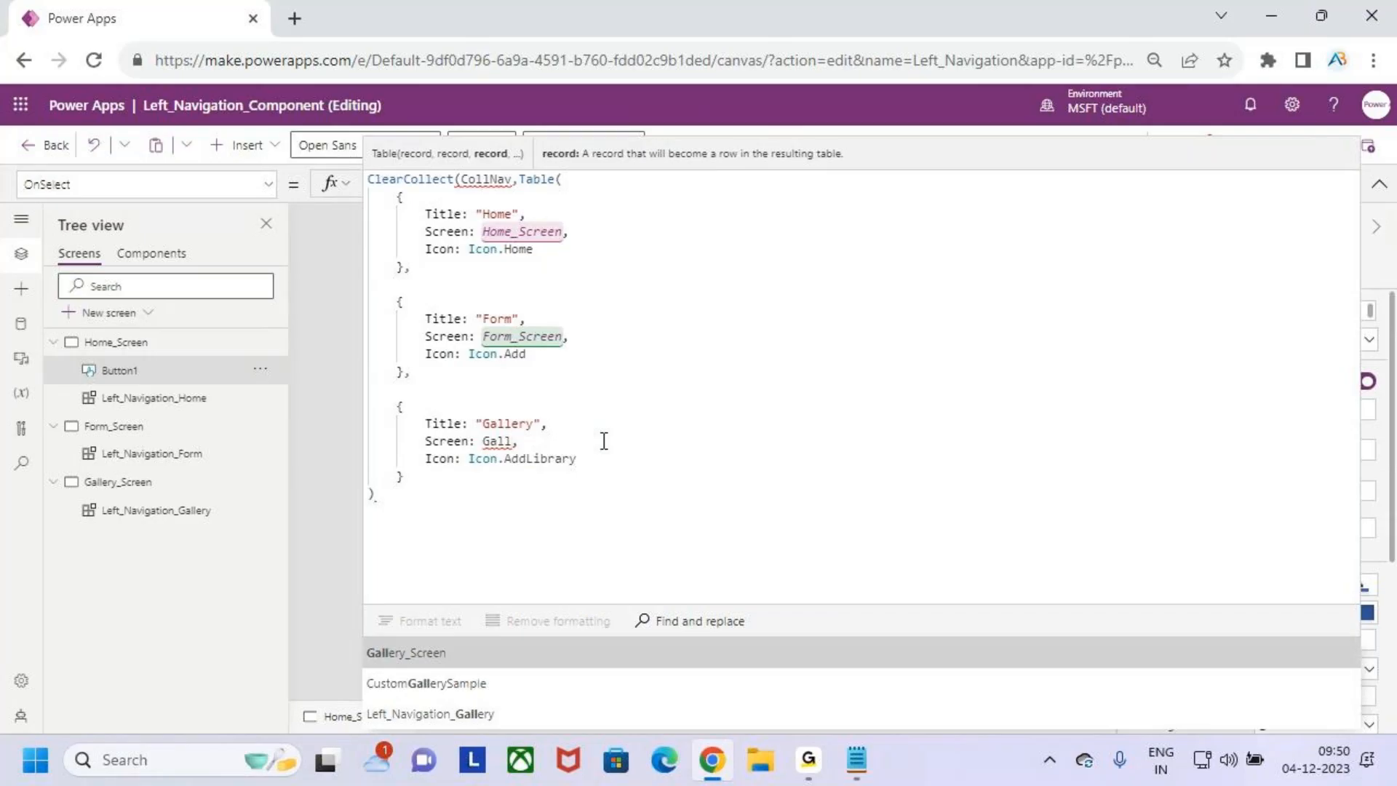
key(Tab)
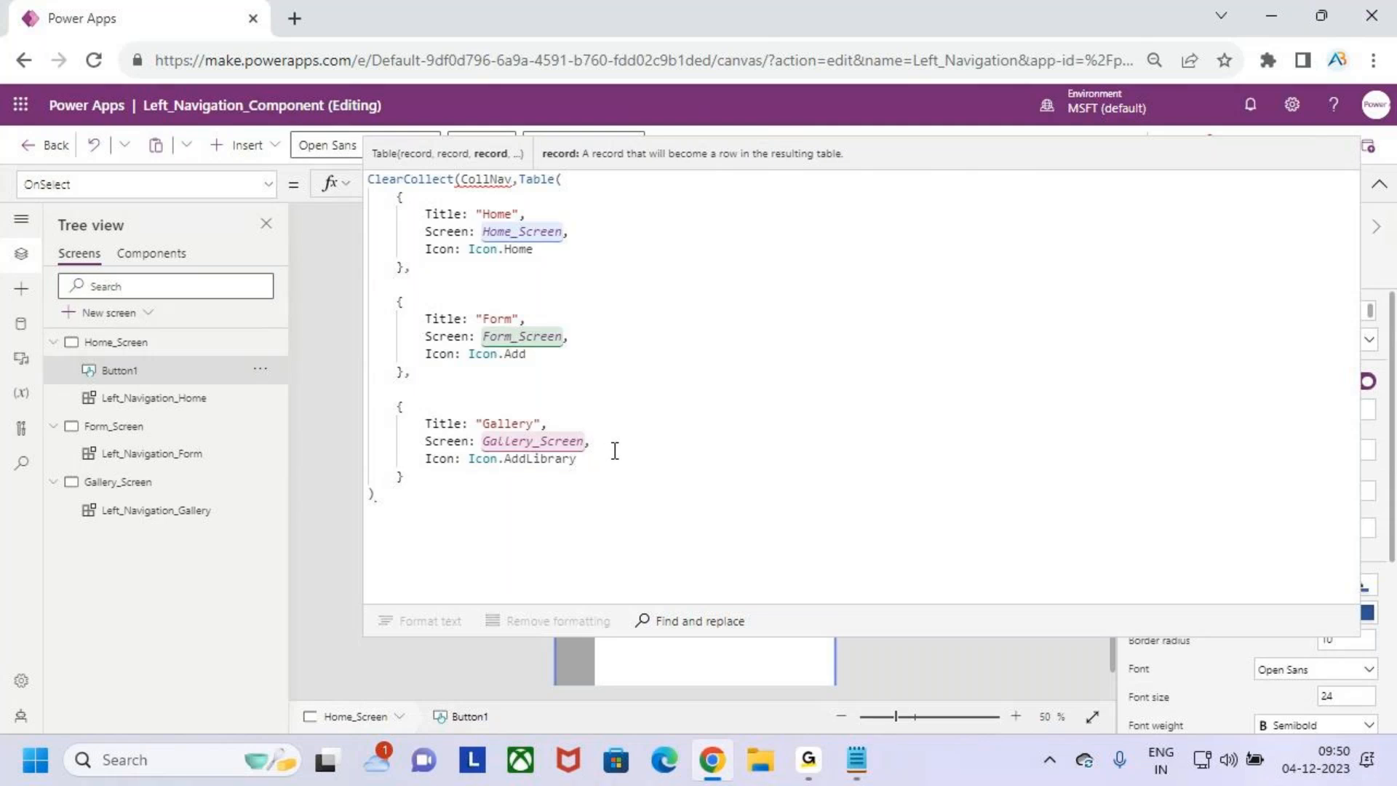
- Compare the Screen values in the Left_Navigation component's NavItems table with those in the button's OnSelect formula
click(148, 255)
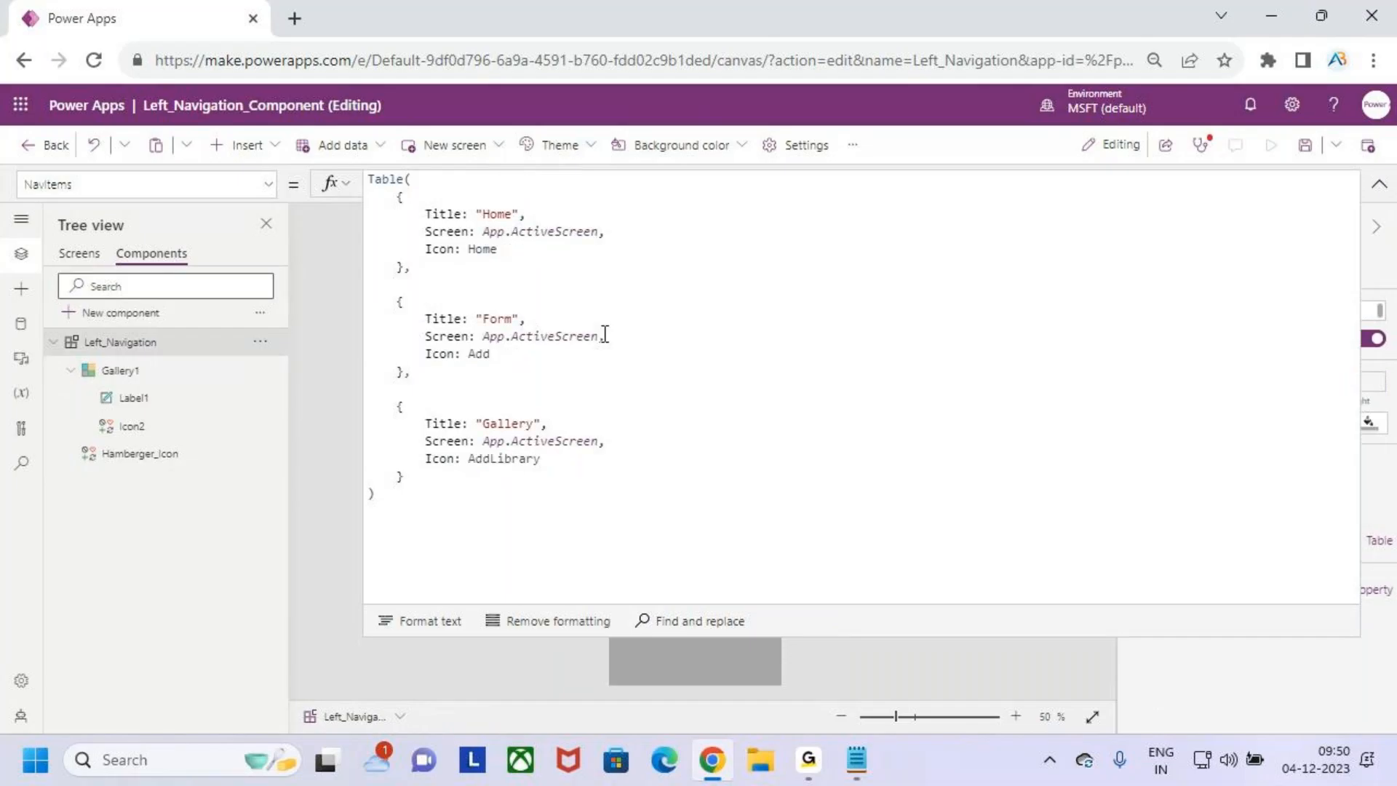
drag(507, 246, 556, 246)
drag(512, 347, 571, 347)
drag(516, 447, 582, 447)
key(Escape)
click(79, 253)
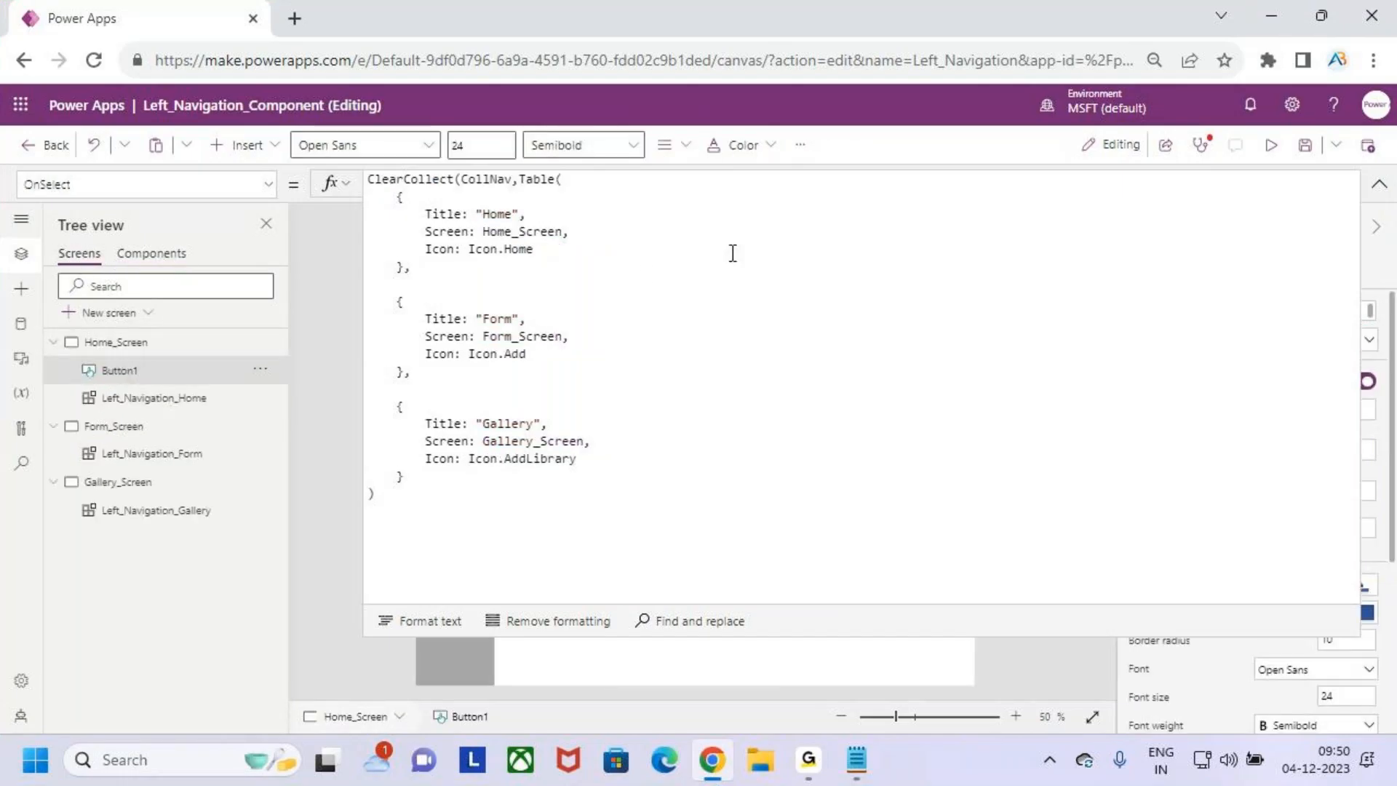
click(664, 269)
key(ctrl+2)
drag(392, 190, 446, 193)
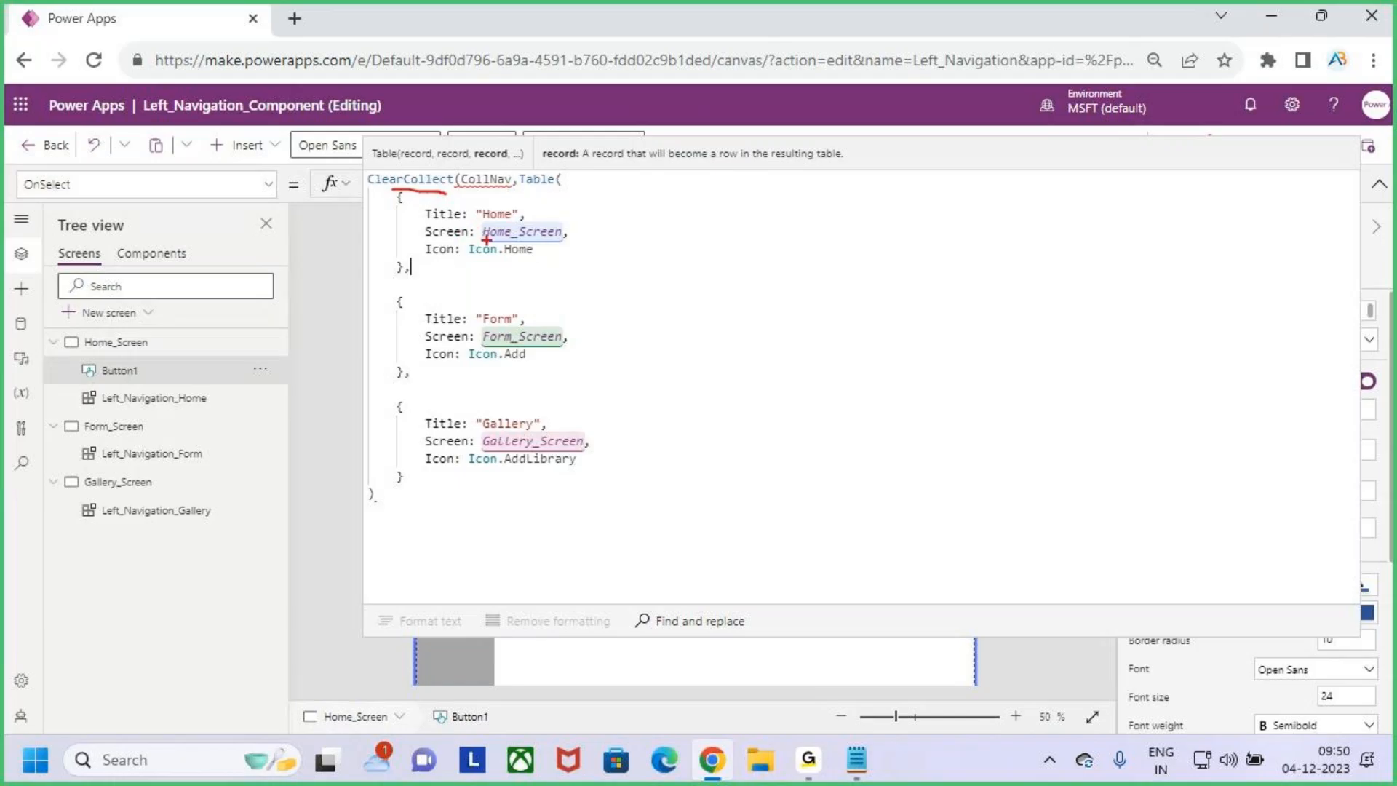
drag(574, 230, 608, 200)
drag(570, 331, 655, 280)
drag(586, 440, 656, 399)
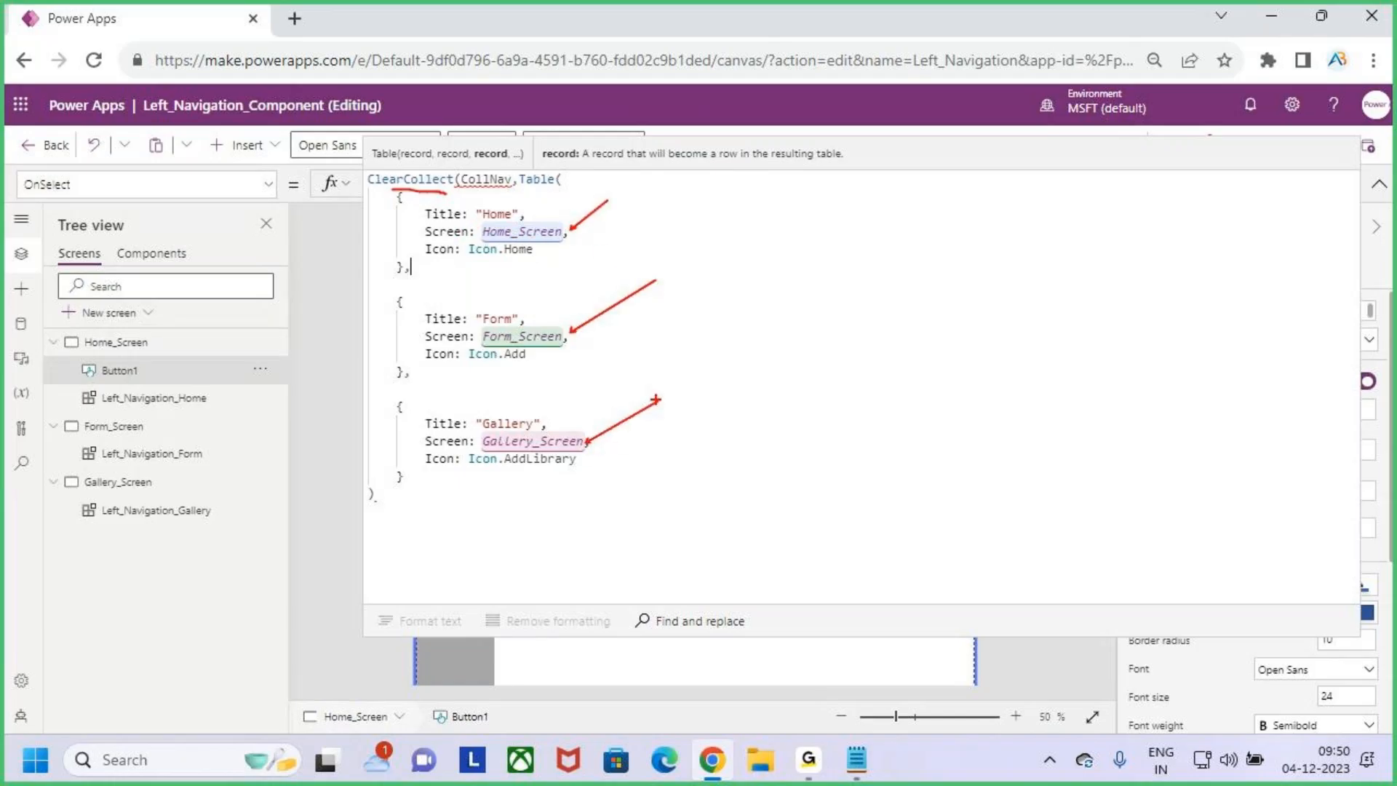
key(Escape)
- Add the missing closing parenthesis to the button's ClearCollect formula and save the app
click(682, 322)
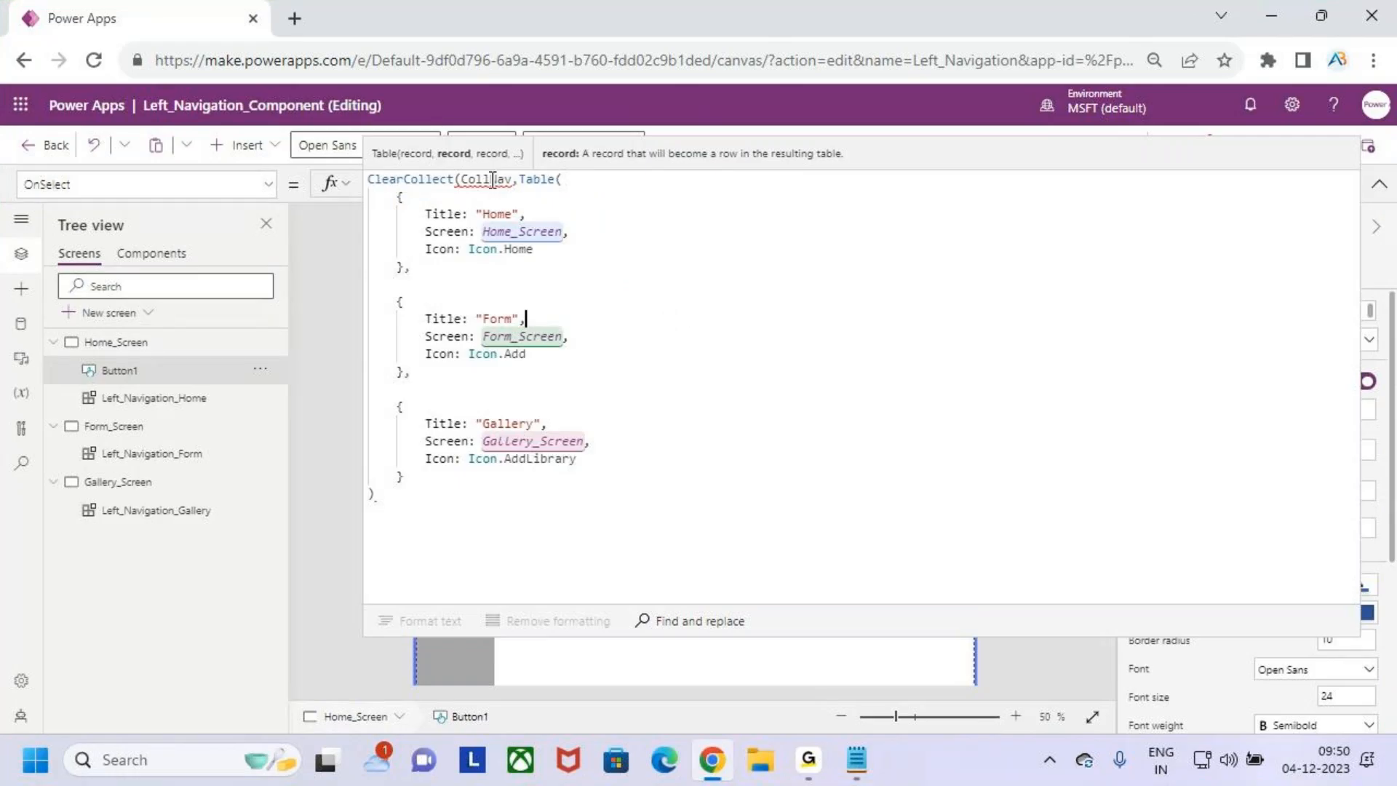
mouse_move(492, 180)
click(384, 493)
text())
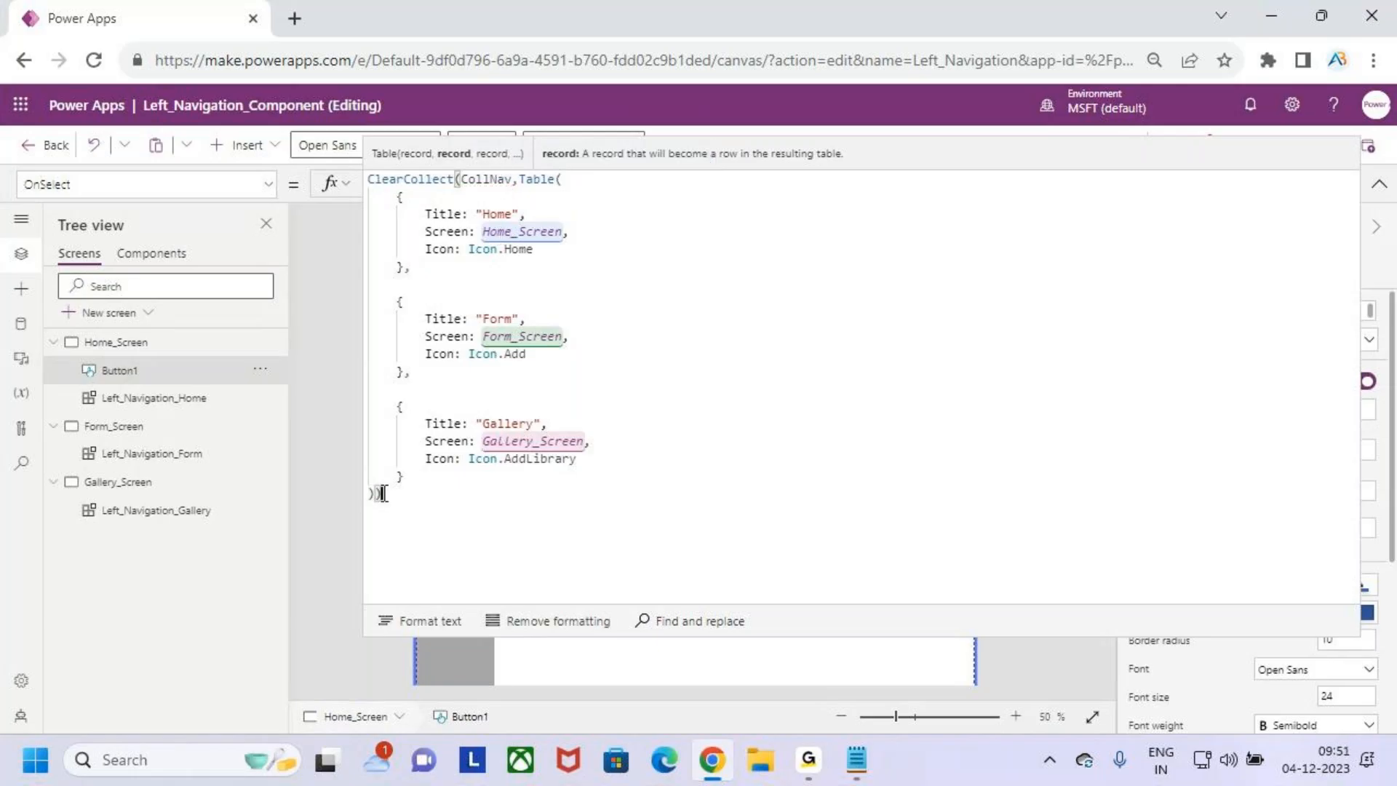
click(1378, 184)
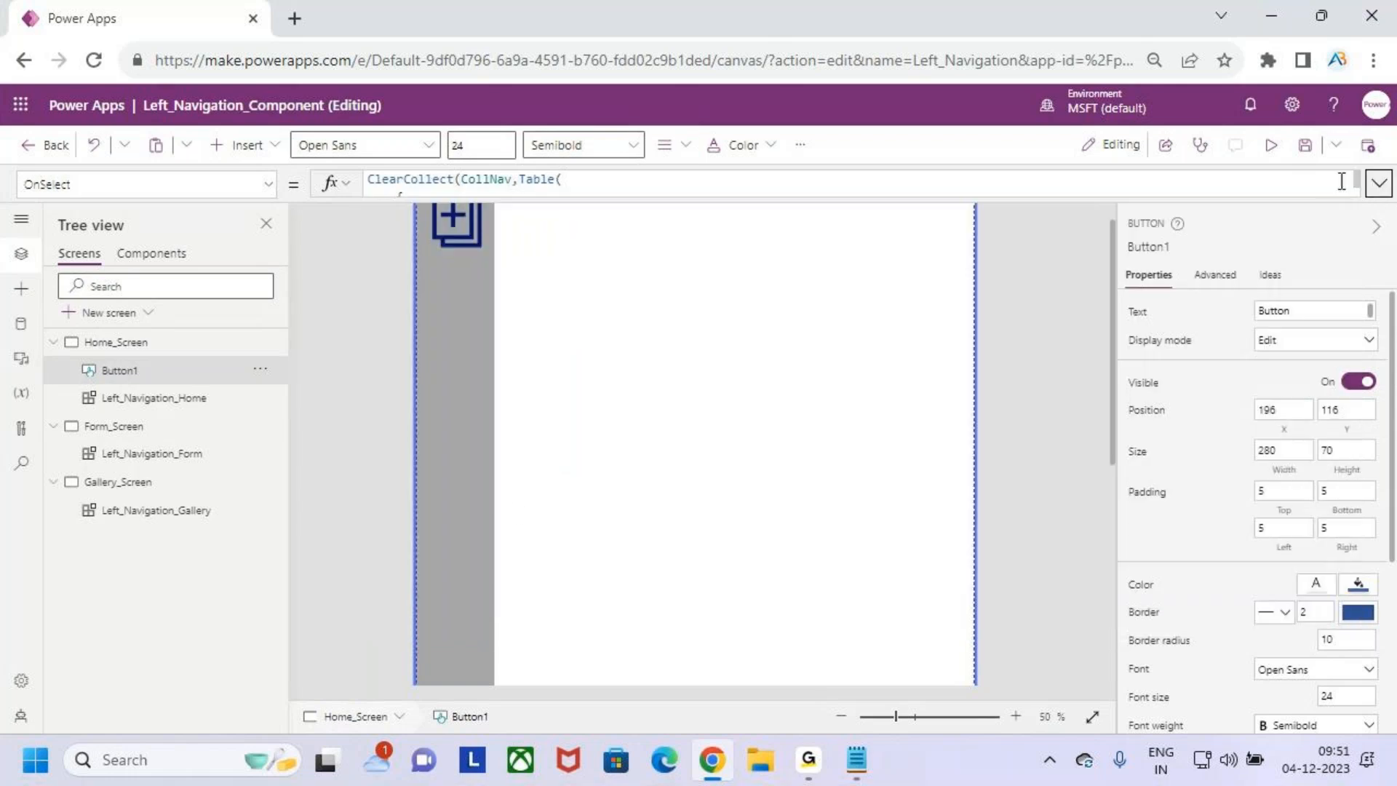
click(1304, 146)
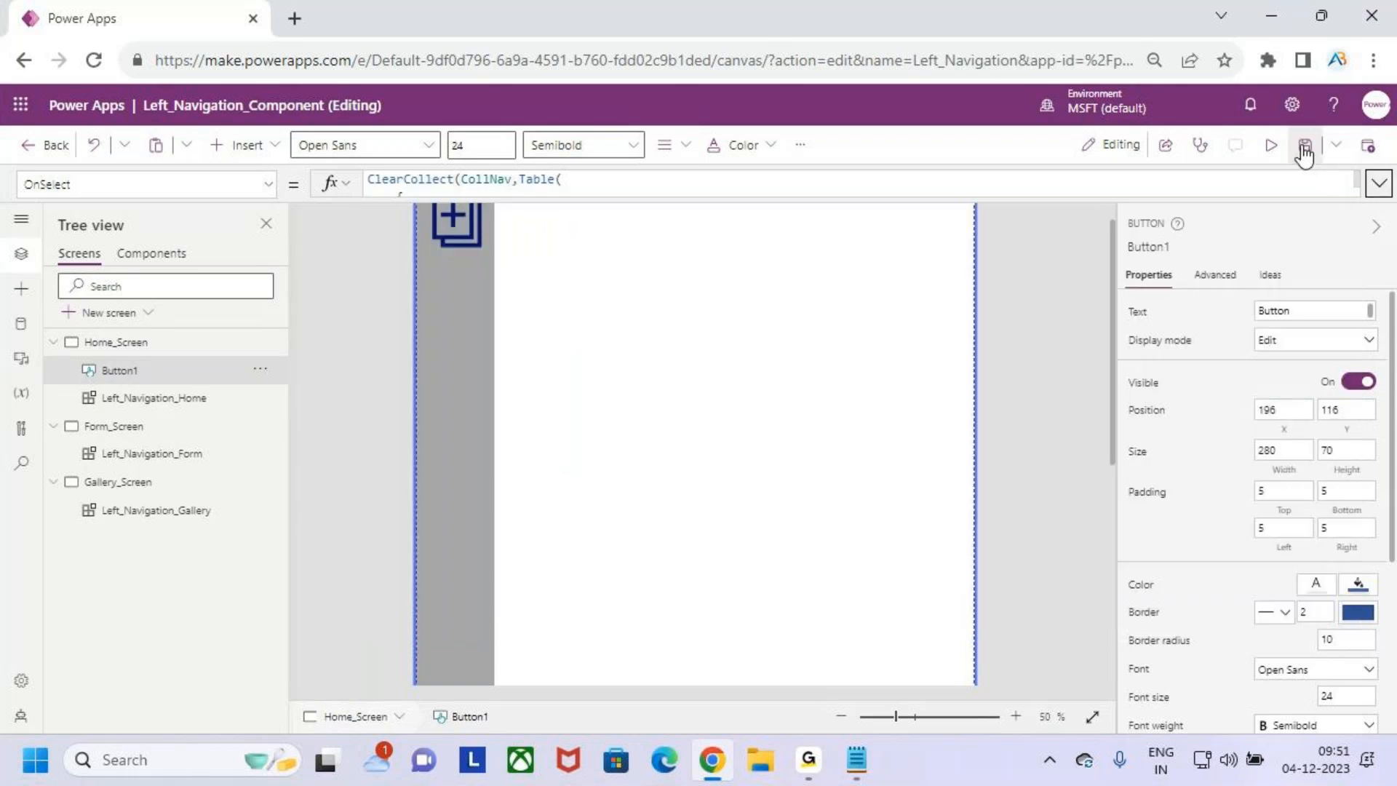
- Preview Home_Screen, run the button to create the CollNav collection, and return to editing
click(711, 419)
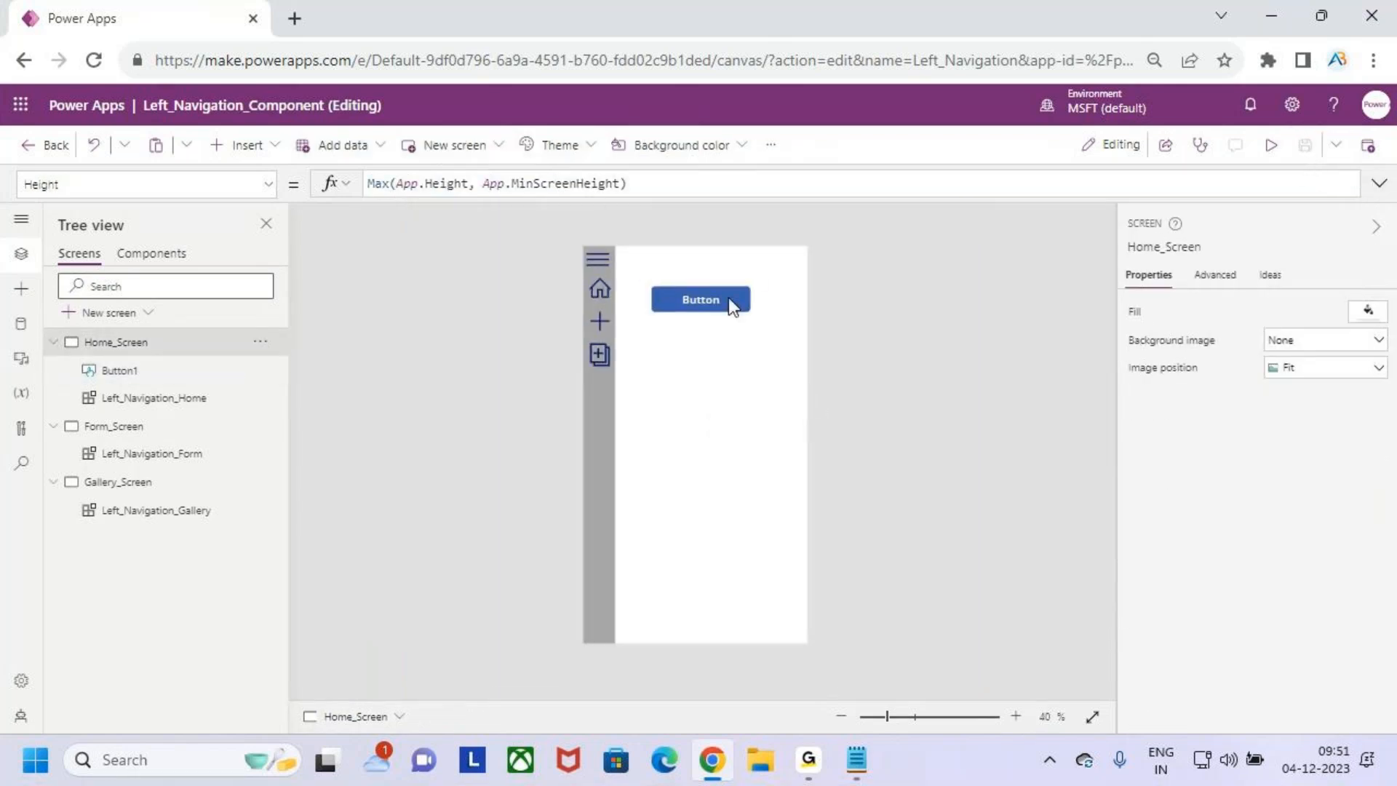
click(1270, 144)
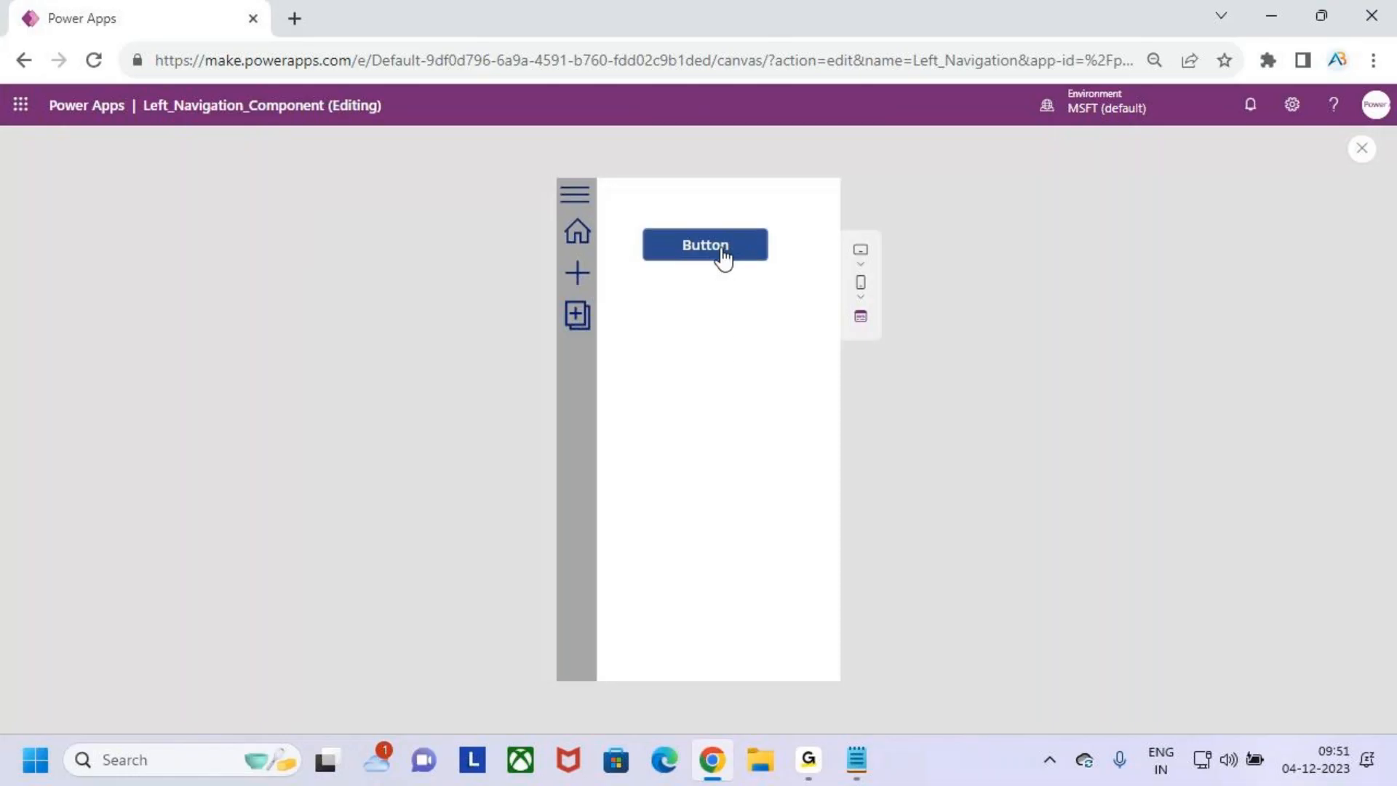
click(1361, 147)
click(846, 493)
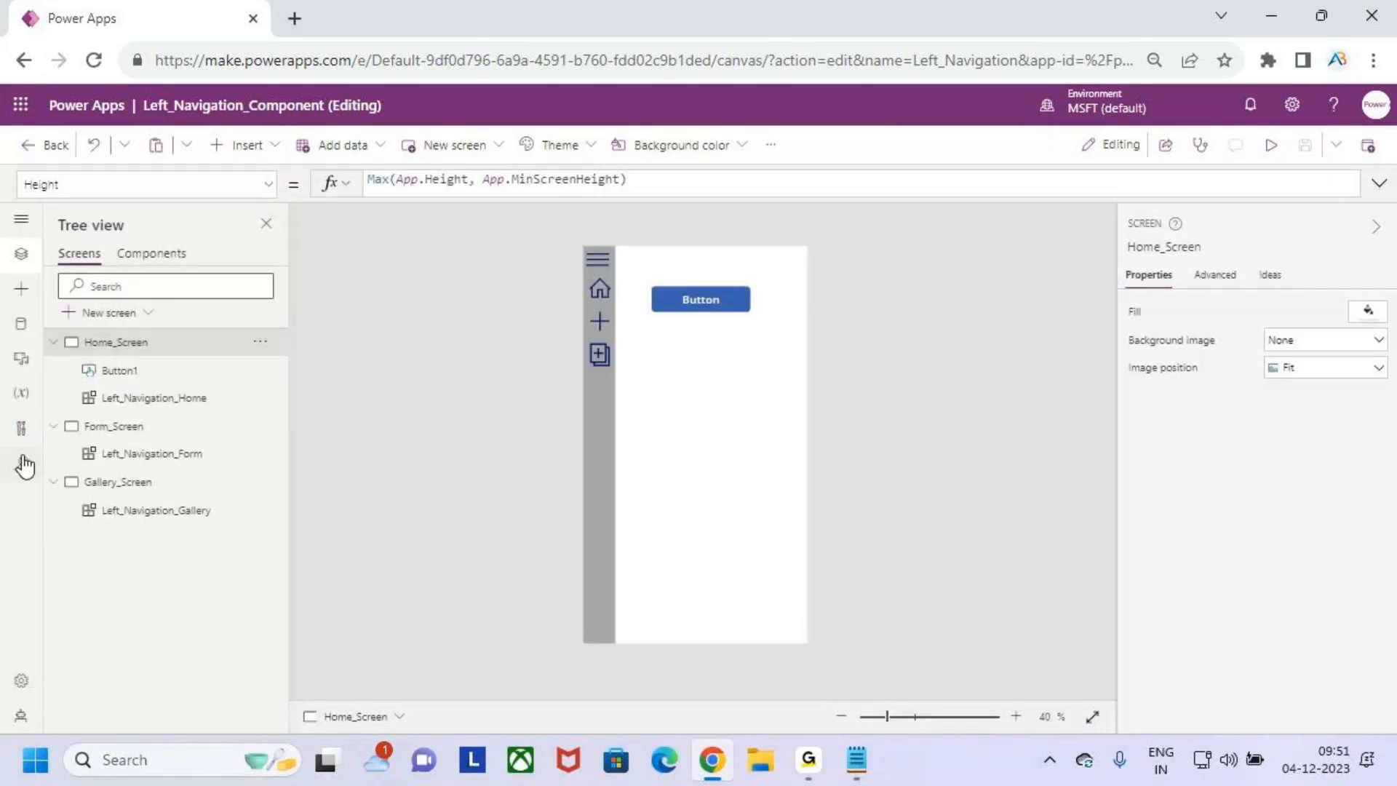
- View the CollNav collection's table and check the Icon, Screen and Title of each record
click(22, 396)
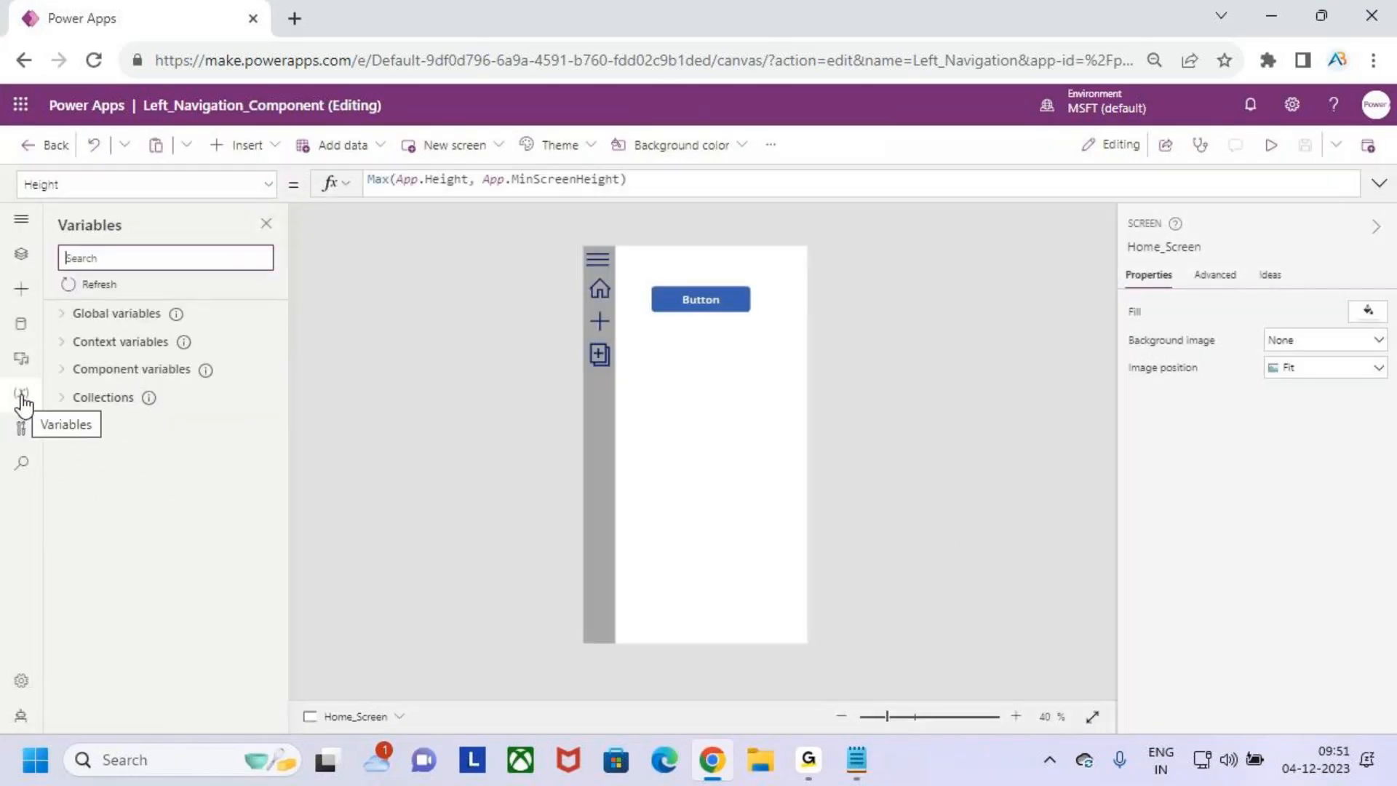
click(109, 398)
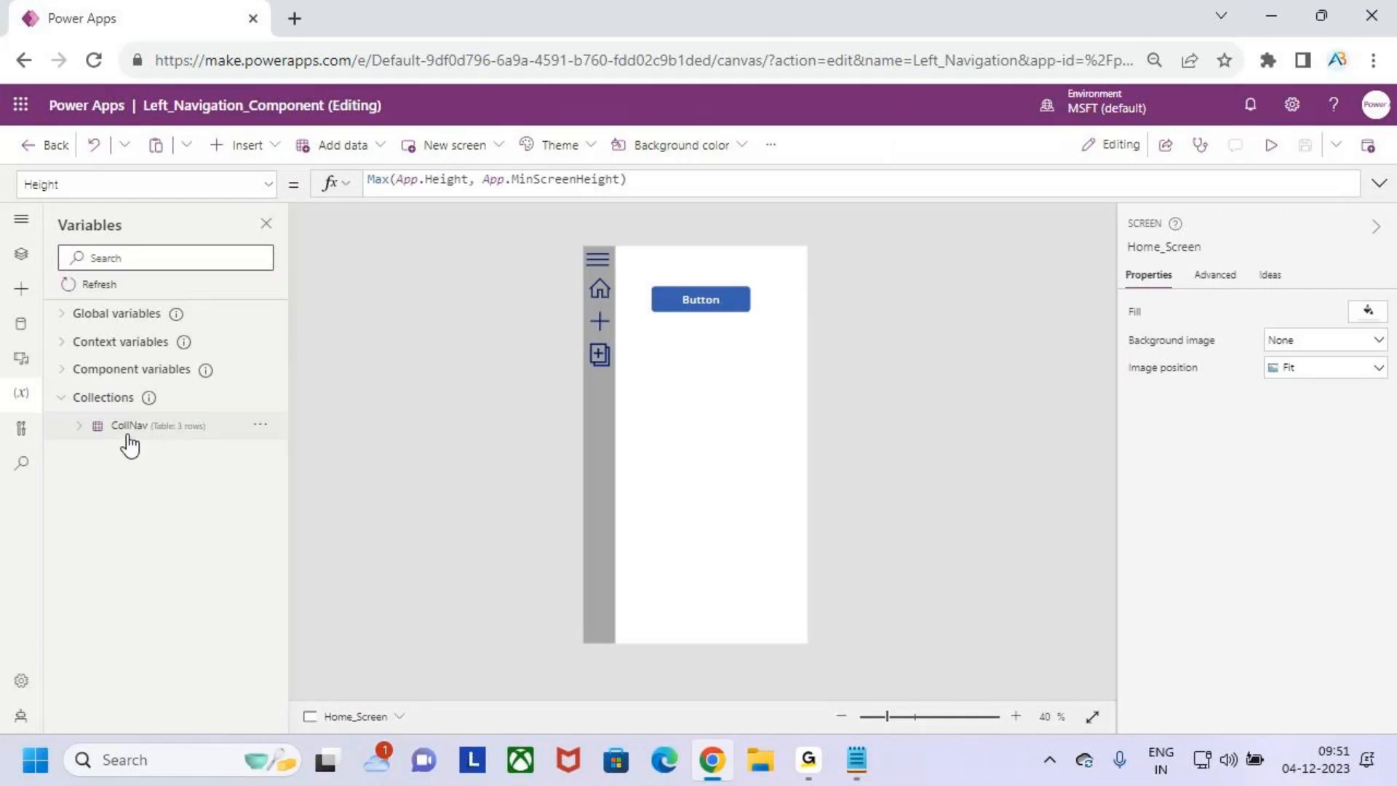
click(261, 425)
click(298, 456)
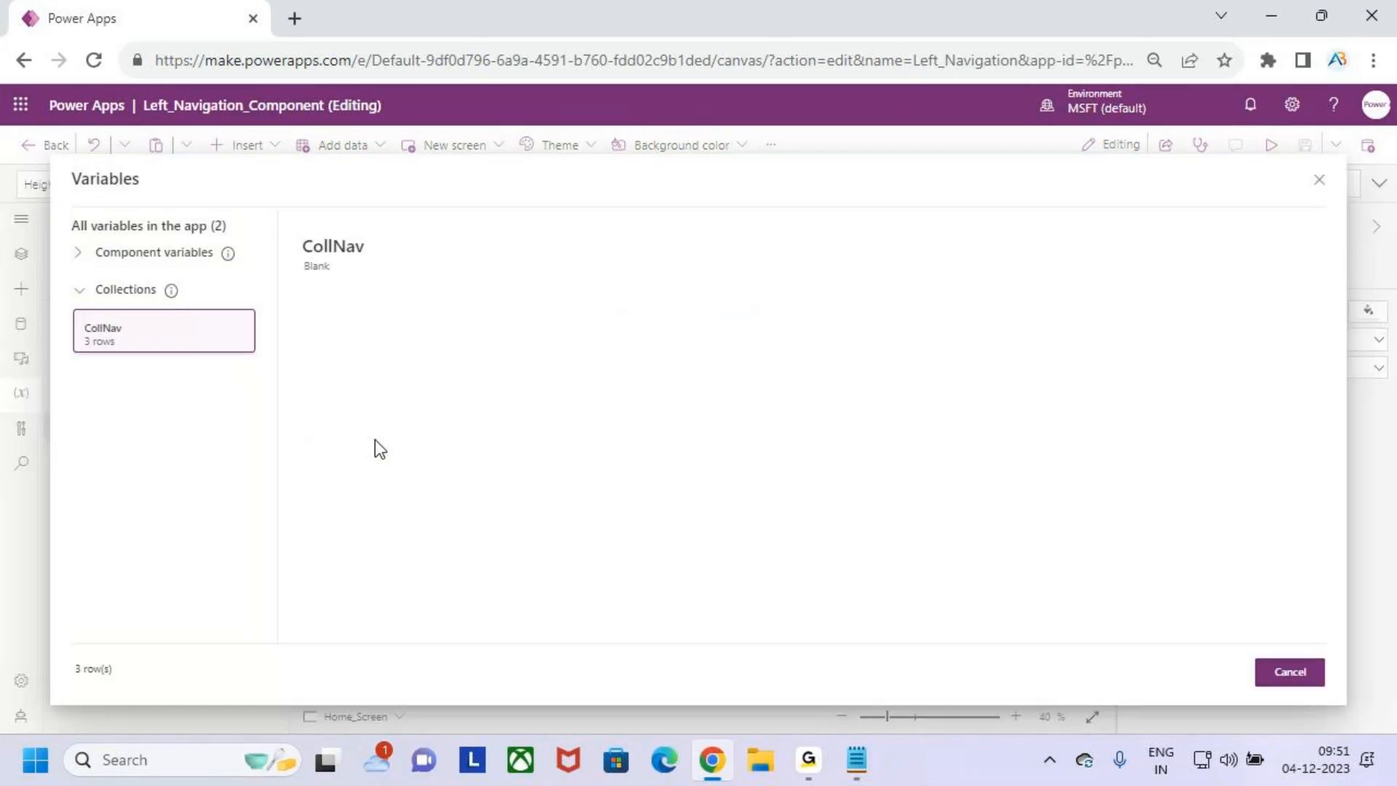
key(ctrl+2)
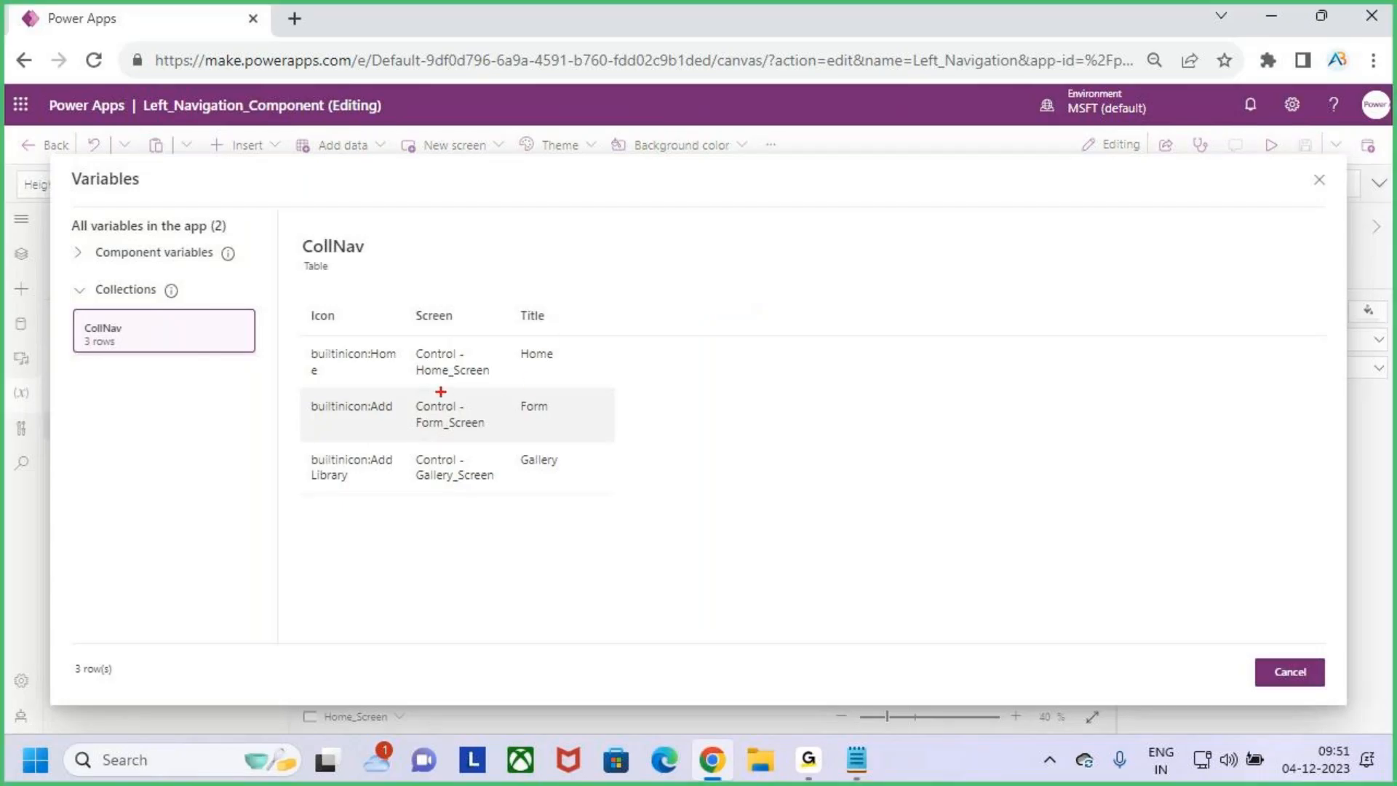
drag(428, 390, 478, 387)
drag(417, 435, 478, 431)
drag(419, 493, 486, 500)
drag(512, 332, 579, 491)
drag(576, 402, 618, 354)
drag(312, 374, 360, 374)
drag(330, 426, 358, 425)
drag(330, 452, 363, 447)
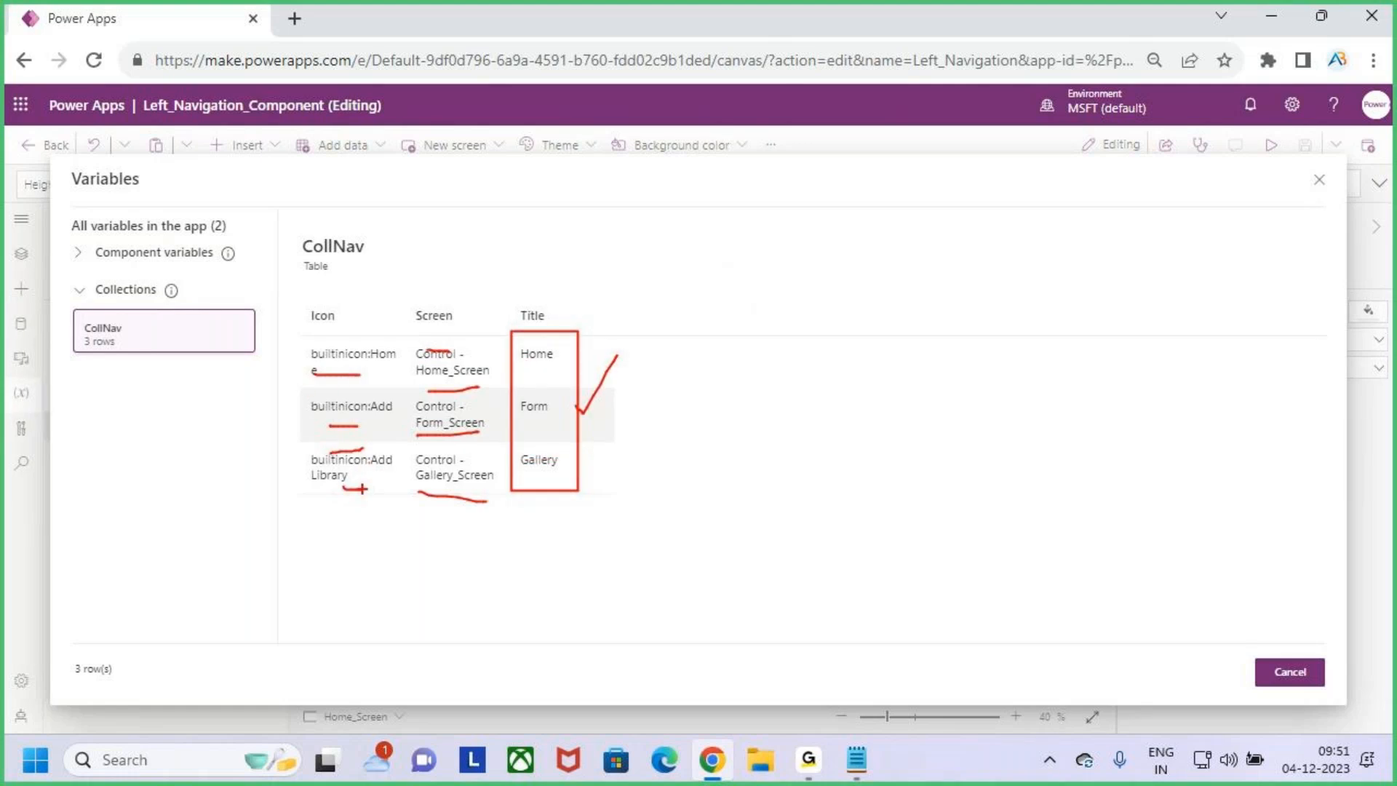
key(Escape)
click(1302, 678)
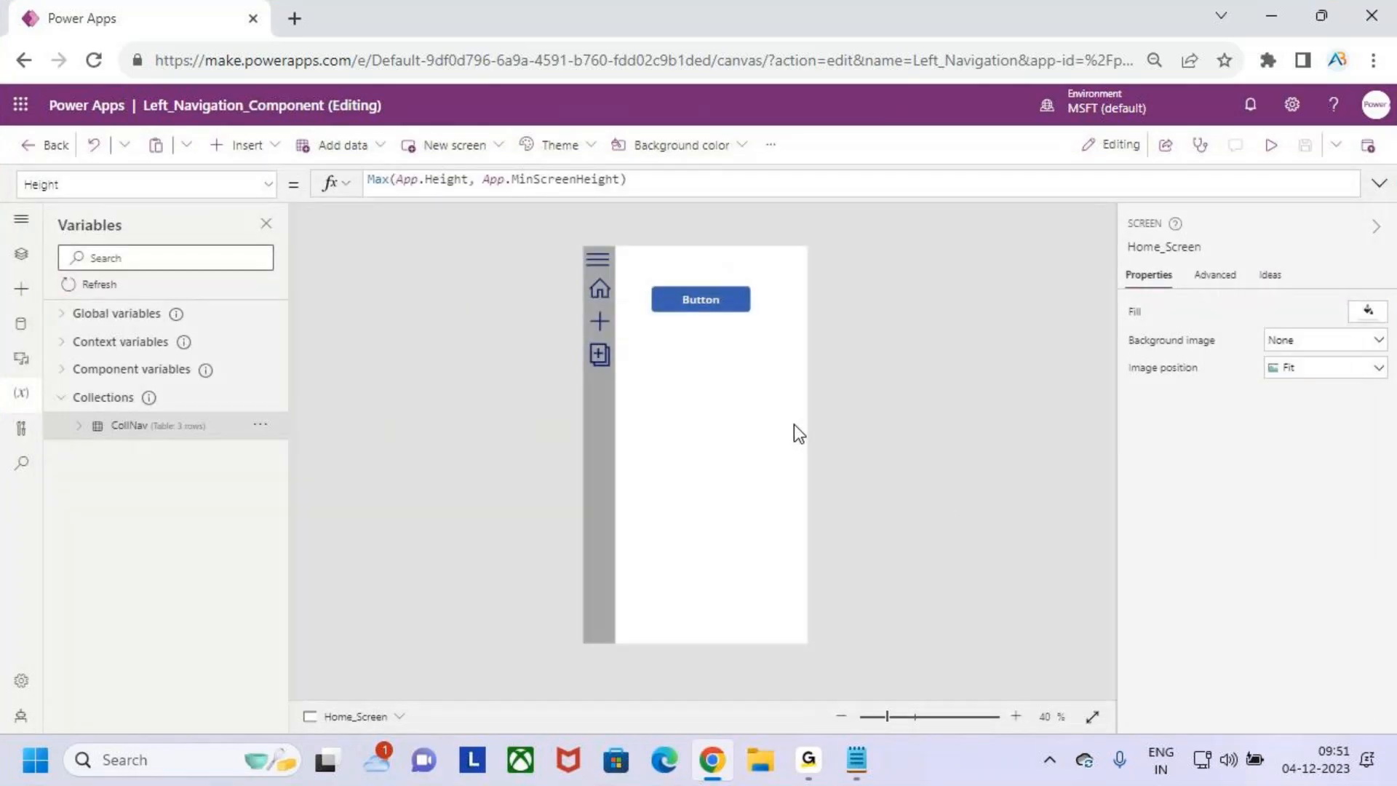
- Replace the NavItems formula of Left_Navigation_Home on Home_Screen with the CollNav collection
click(20, 256)
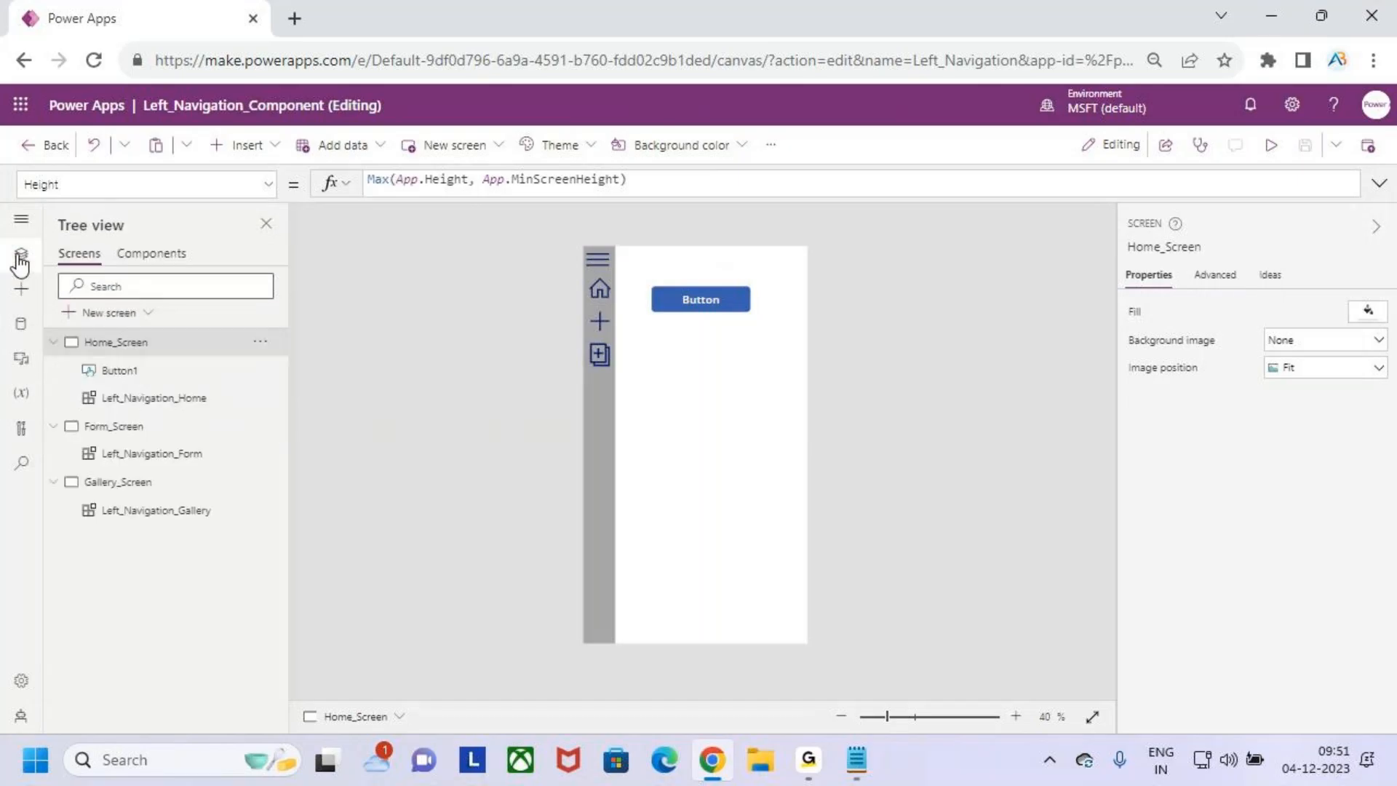
click(193, 404)
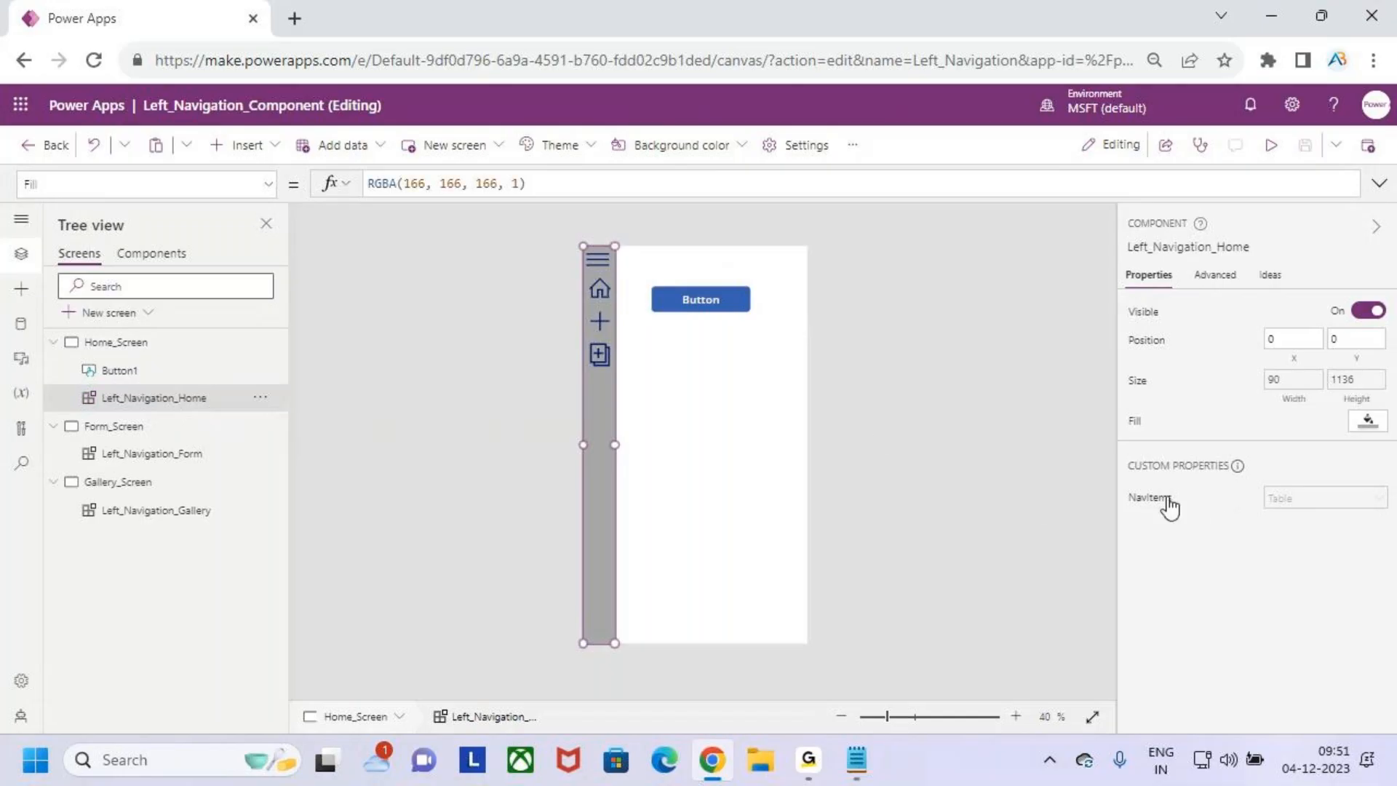
click(1146, 510)
click(539, 190)
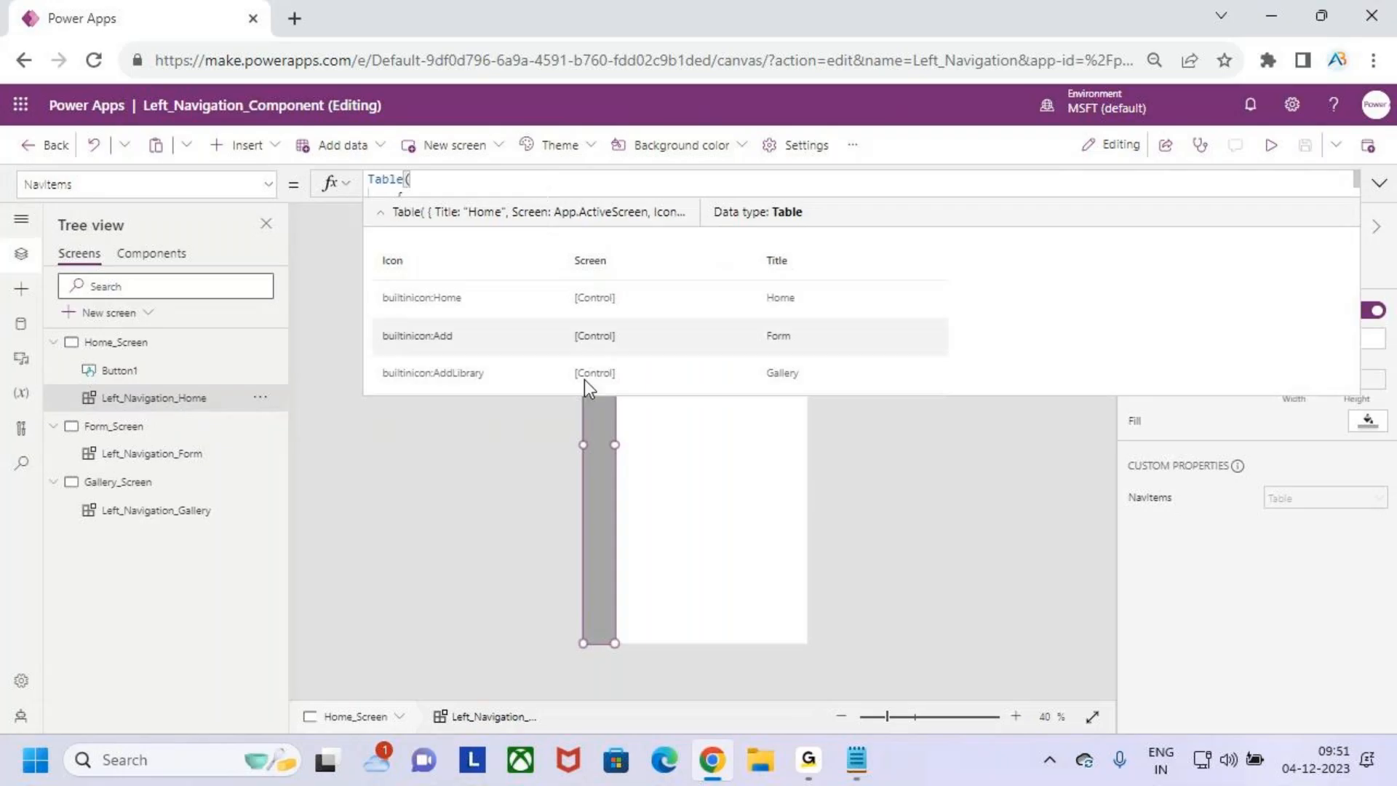
click(380, 213)
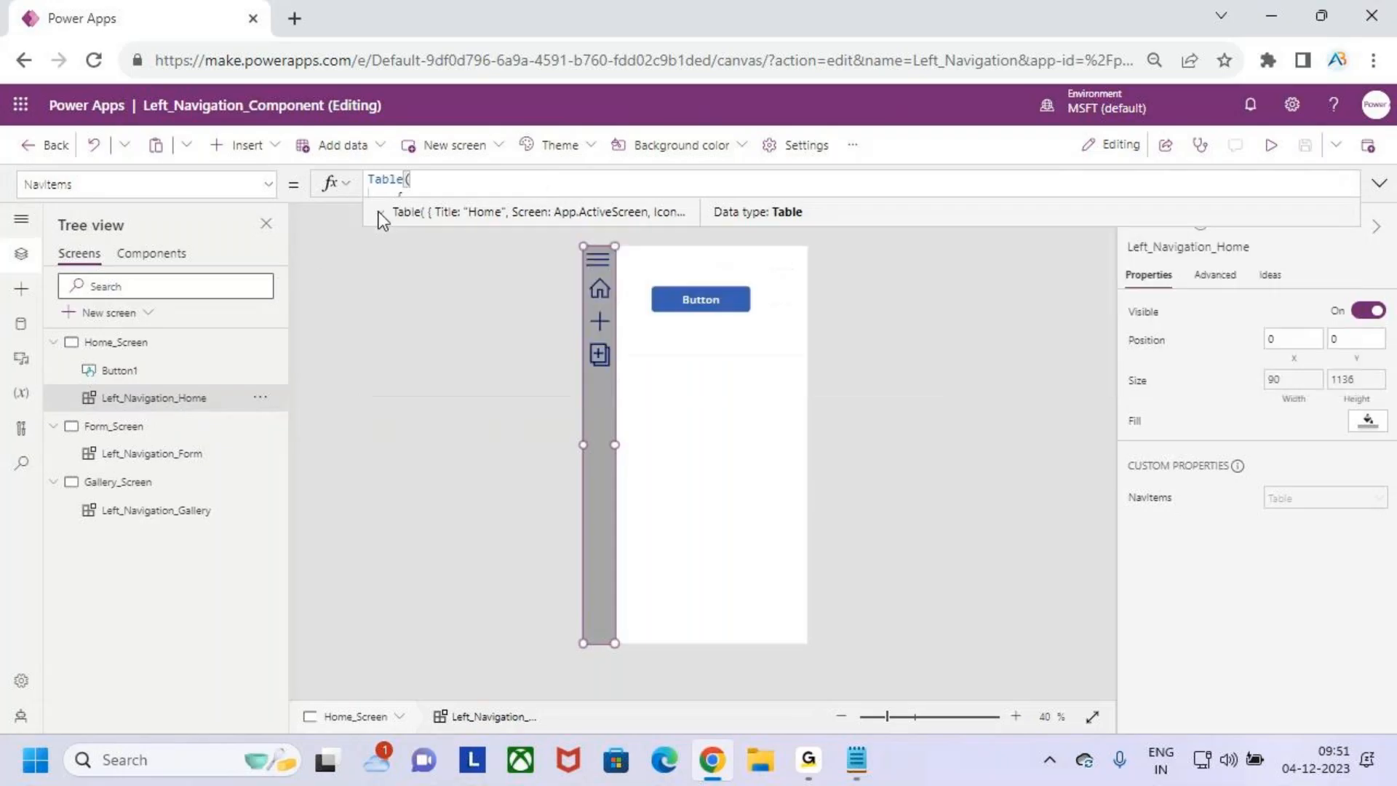
click(499, 232)
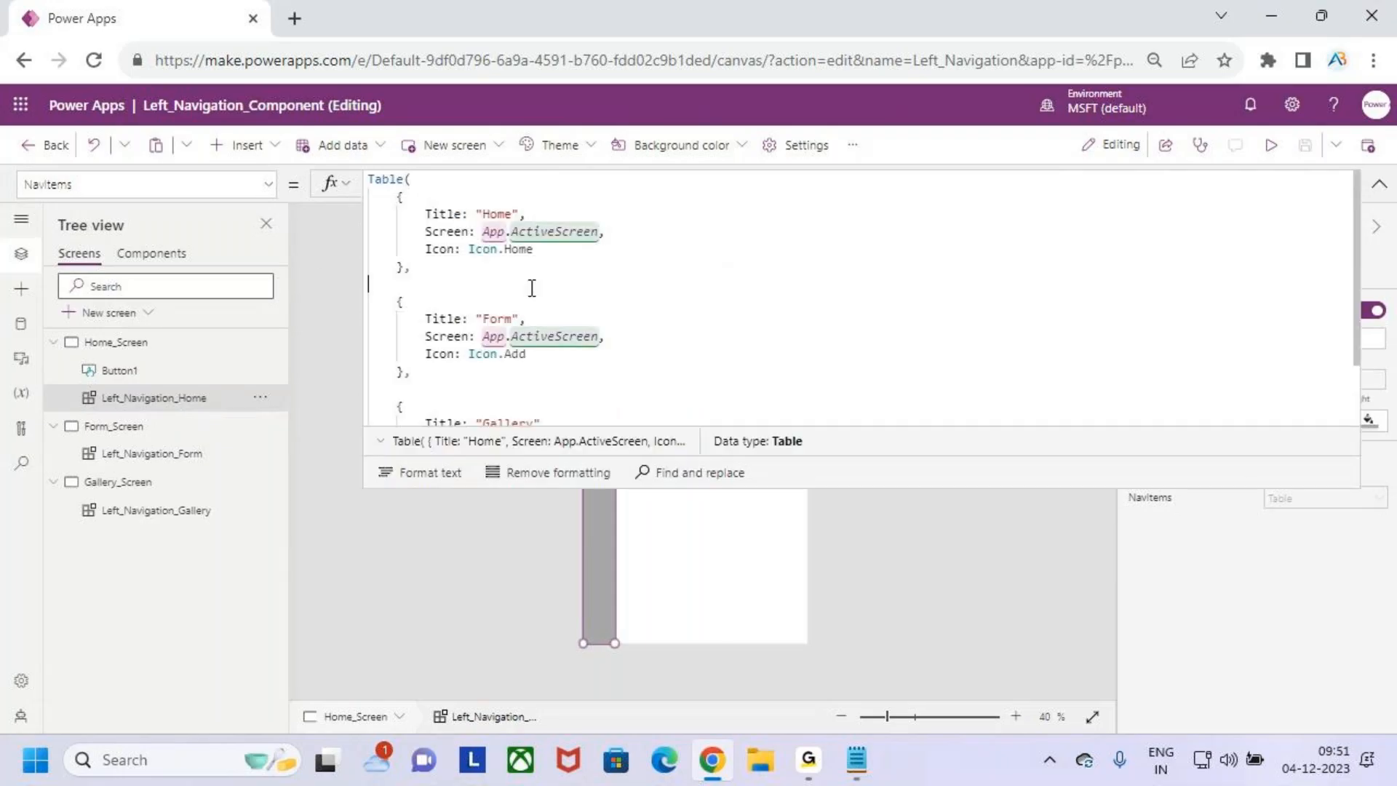
key(ctrl+a)
key(Delete)
text(co)
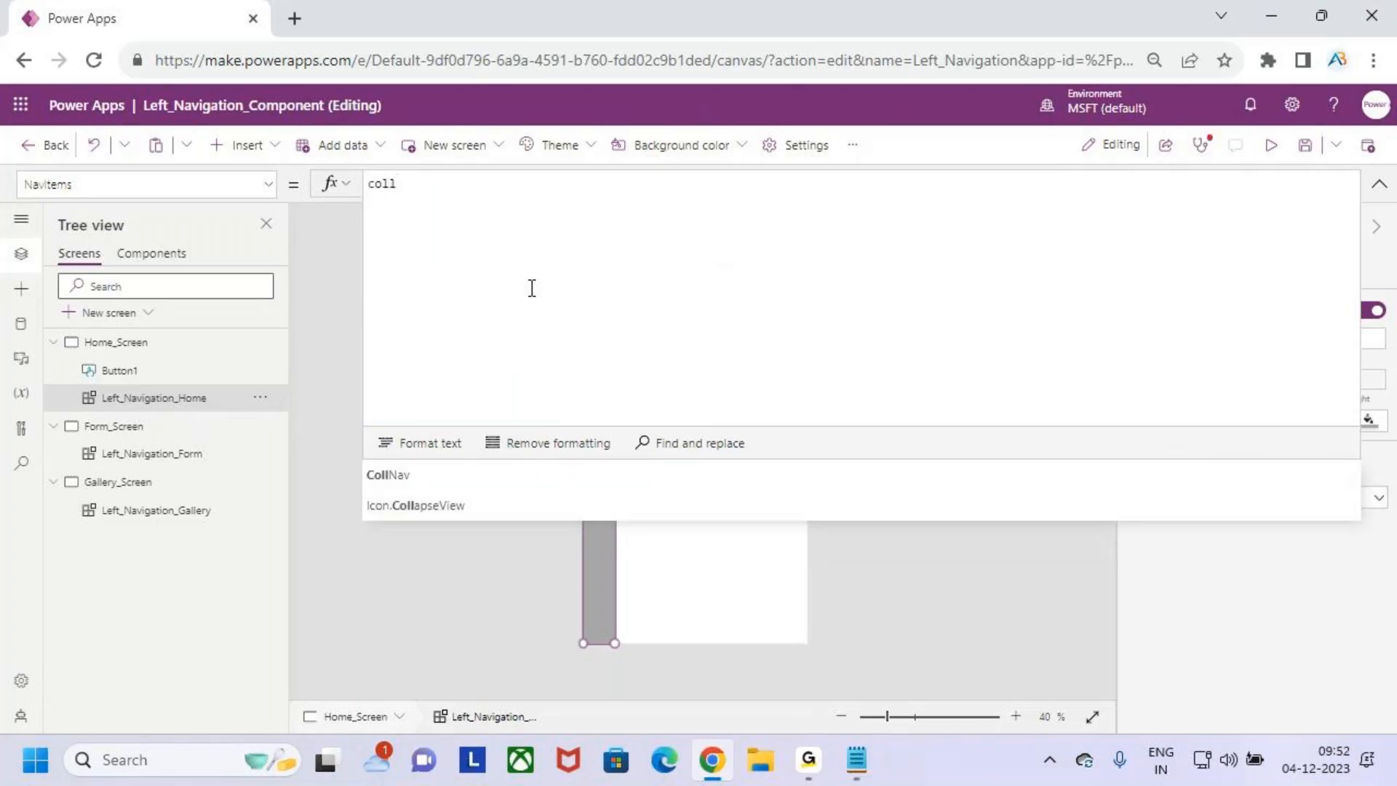
key(Tab)
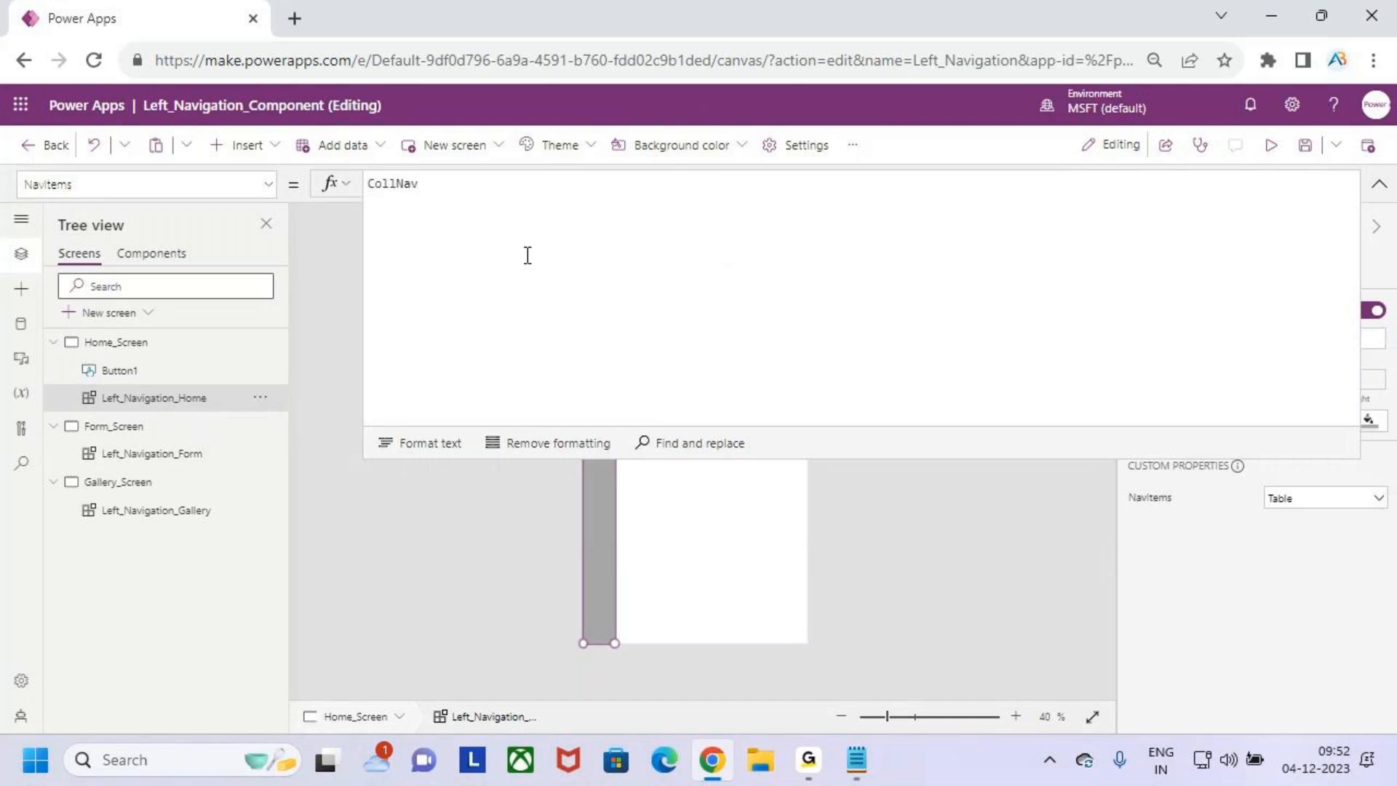
click(1378, 183)
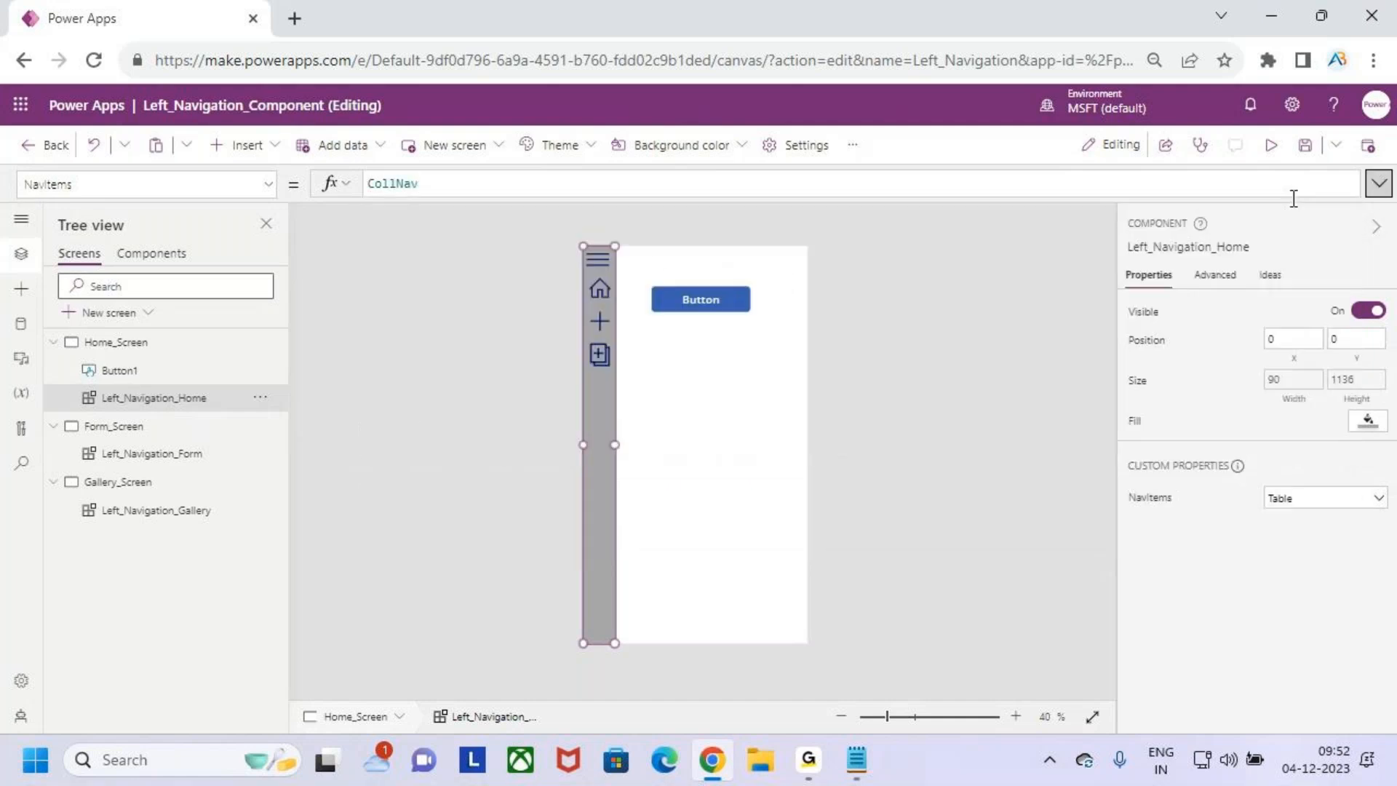
- Replace the NavItems formula of Left_Navigation_Form on Form_Screen with the CollNav collection
click(87, 428)
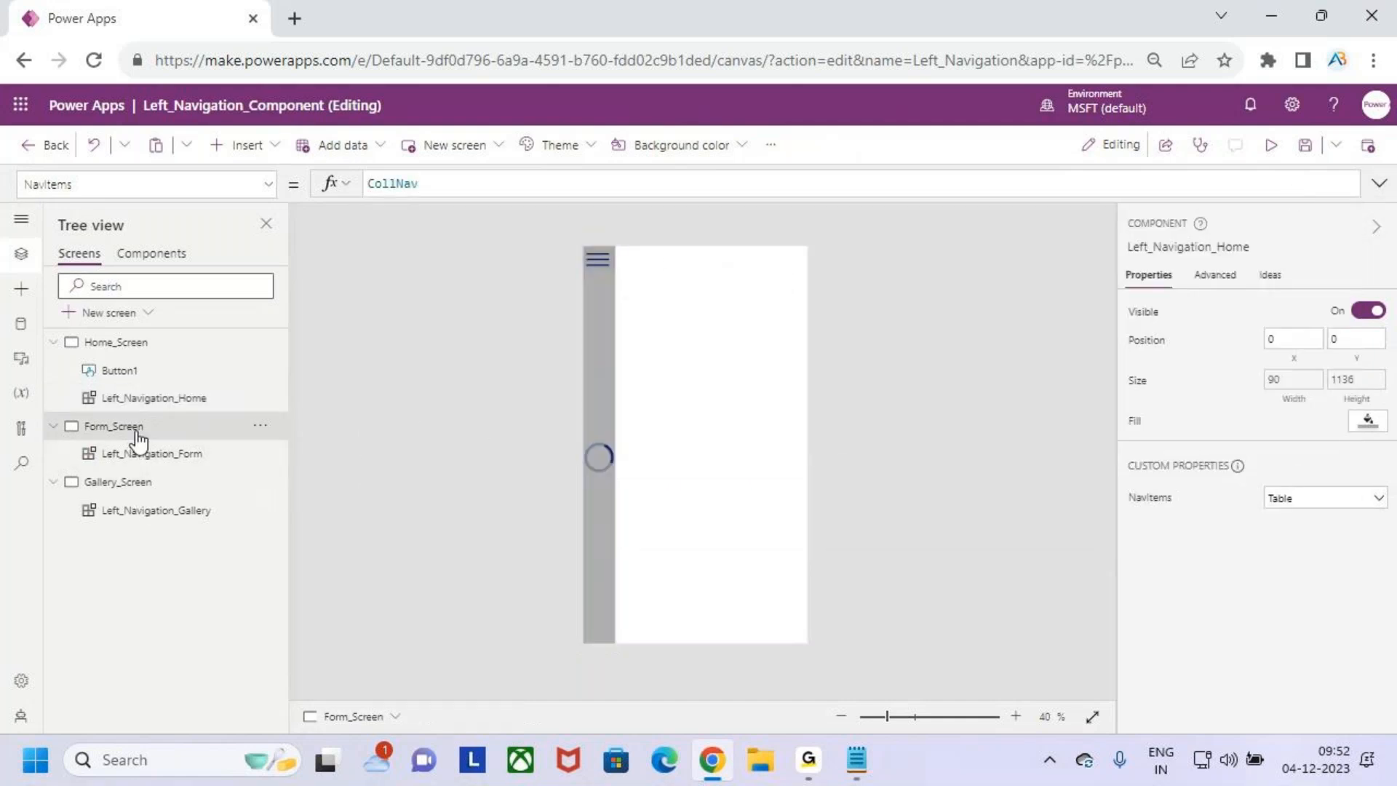
click(162, 456)
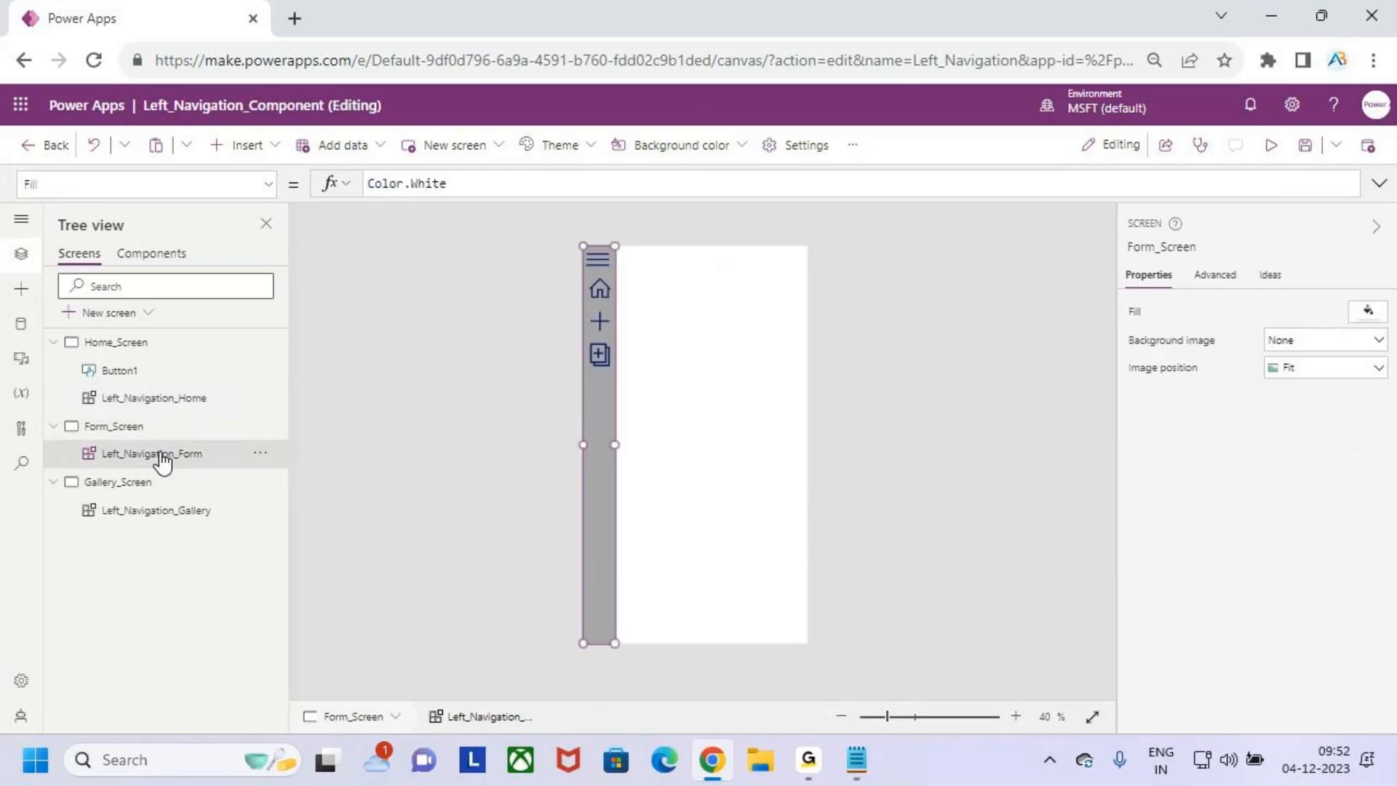
click(1150, 497)
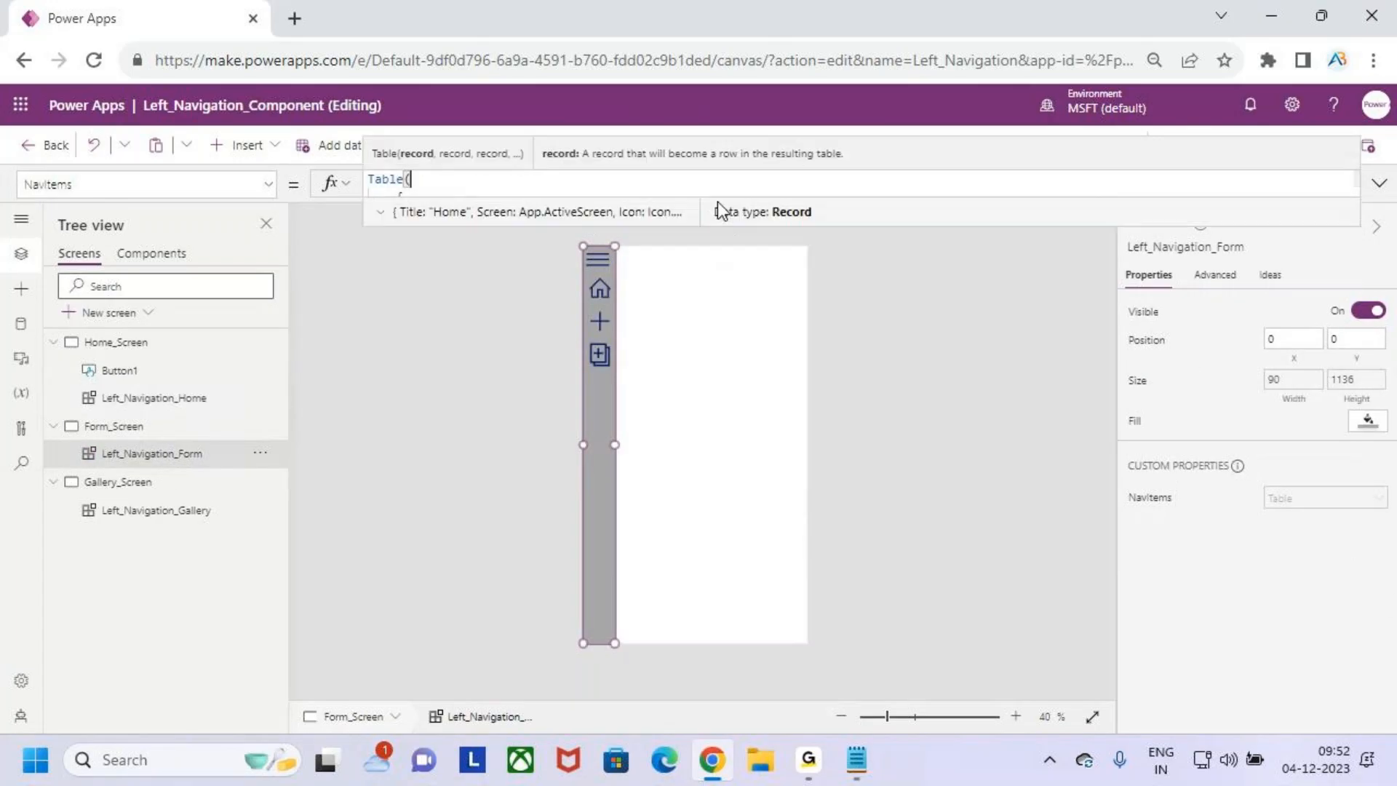
drag(731, 228, 698, 499)
click(631, 419)
key(ctrl+a)
key(BackSpace)
text(col)
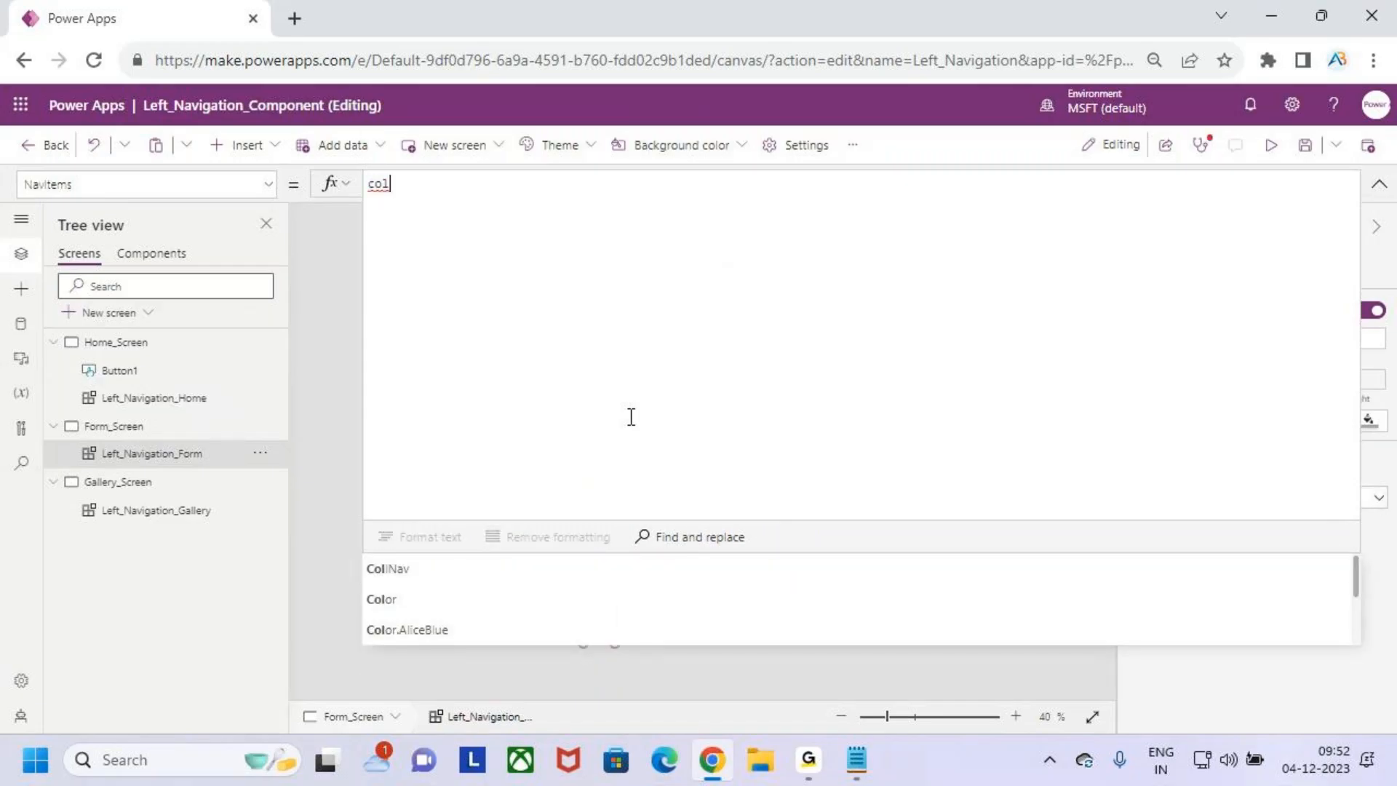
key(Tab)
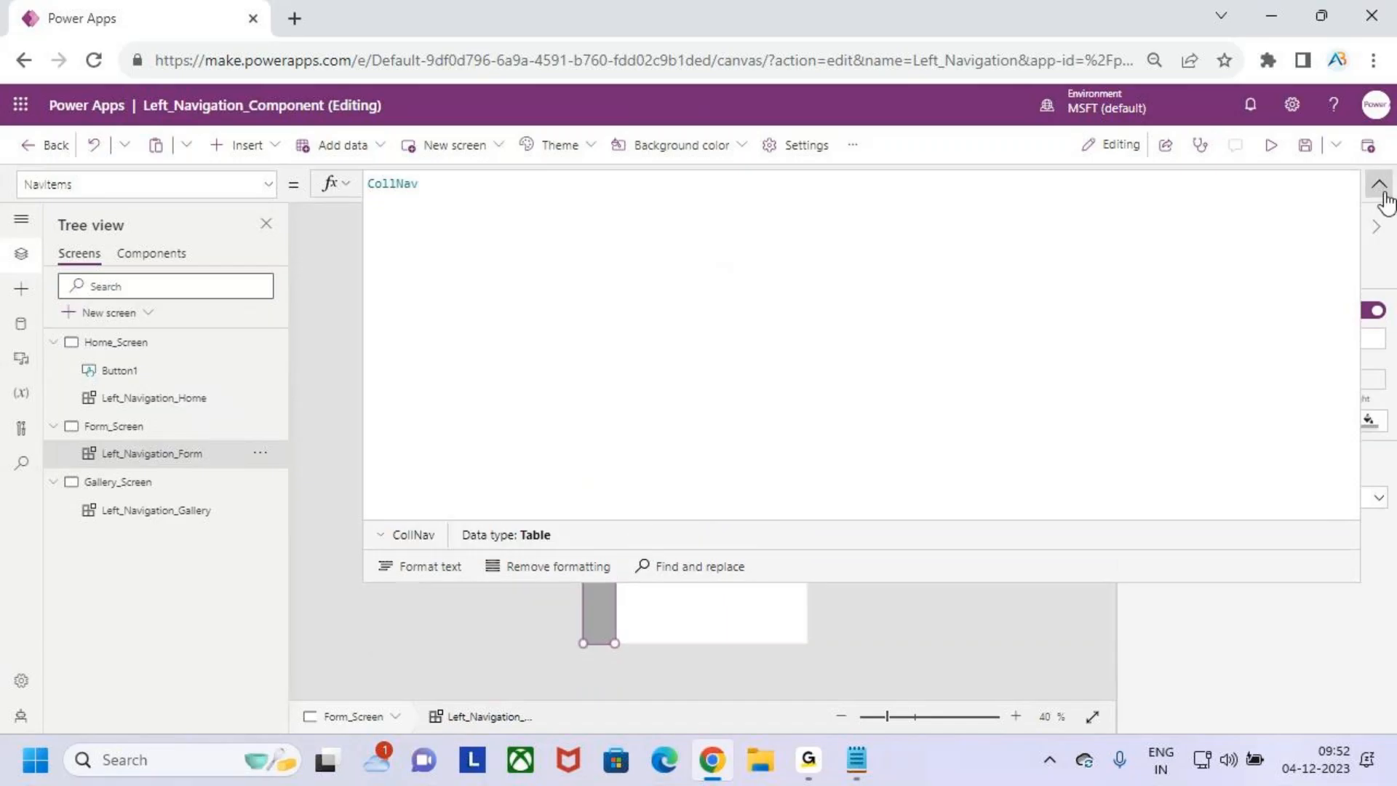
click(1379, 184)
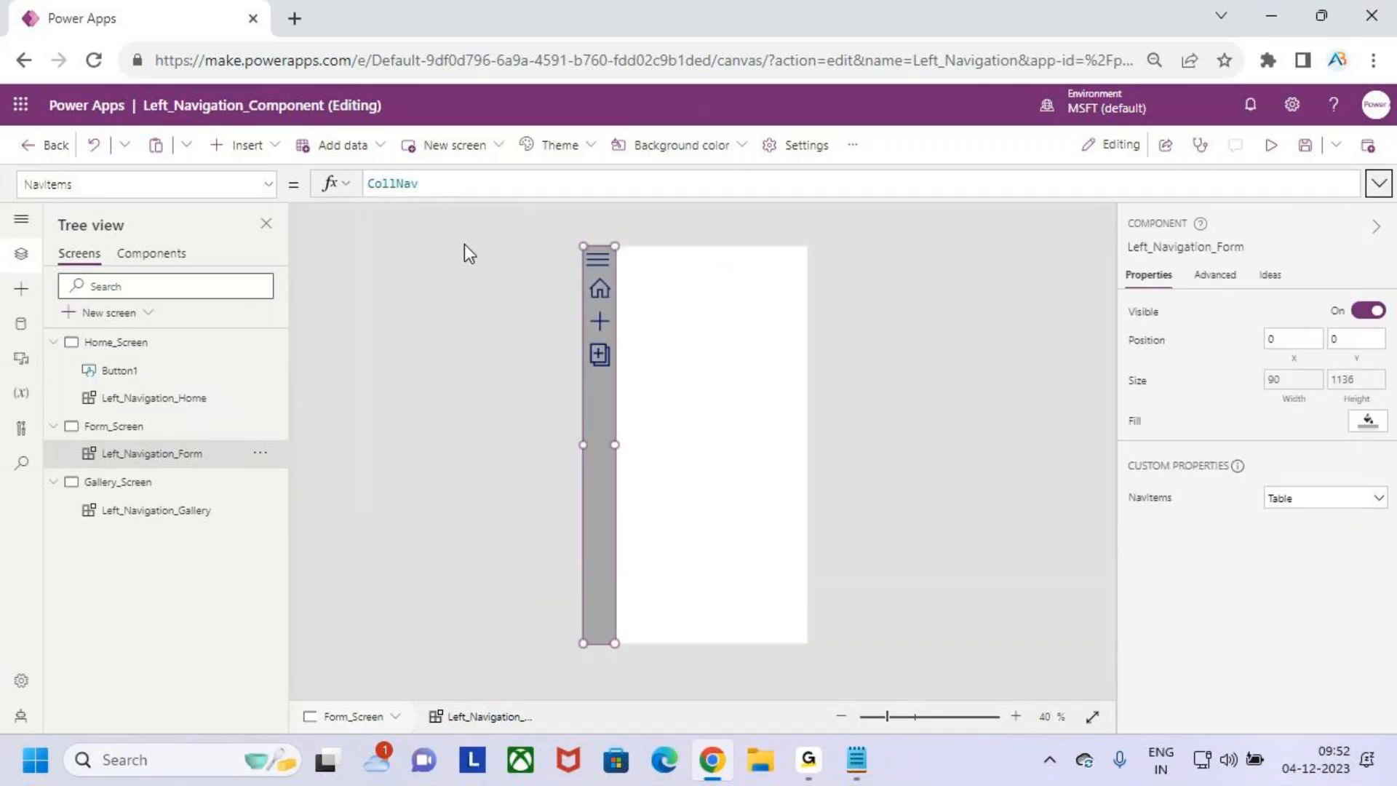
- Replace the NavItems formula of Left_Navigation_Gallery on Gallery_Screen with the CollNav collection
click(186, 510)
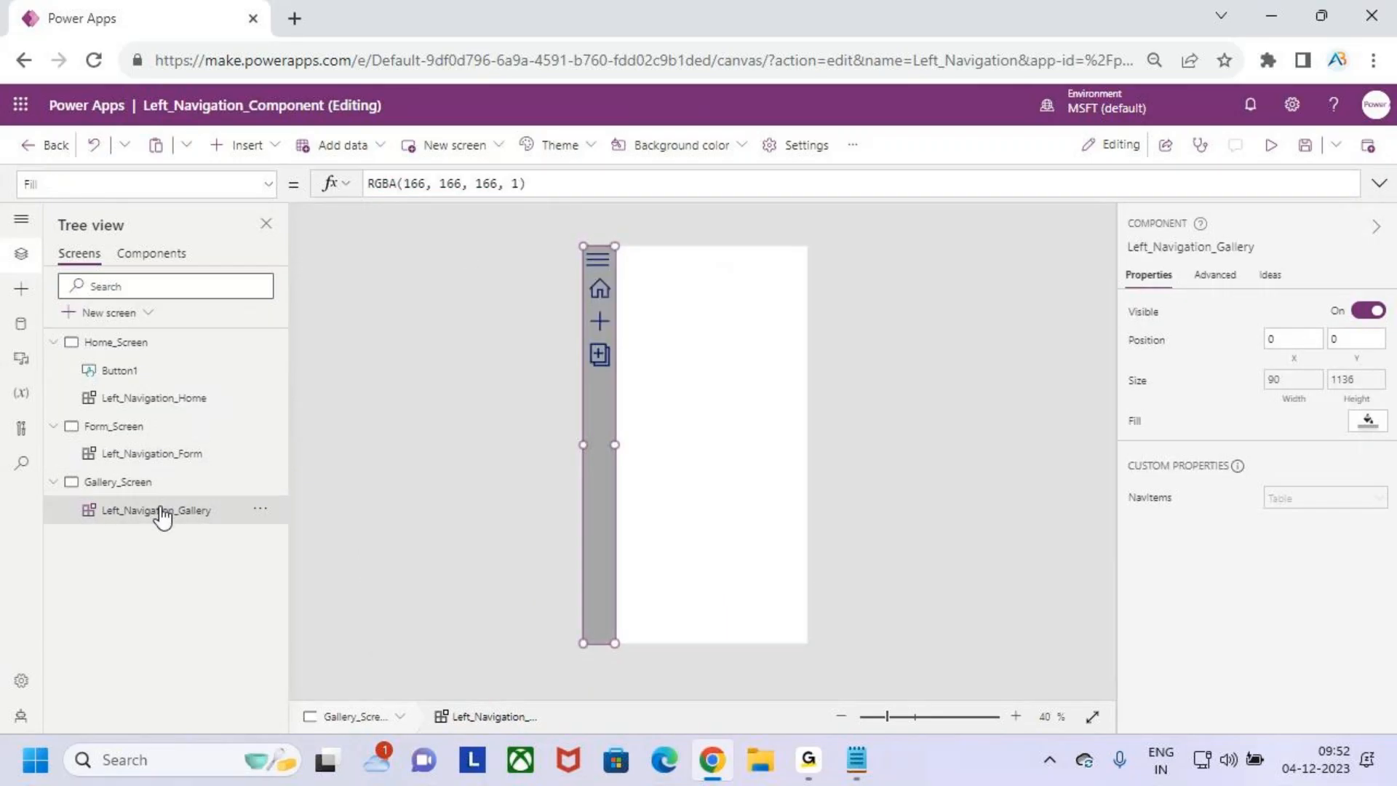
click(1171, 502)
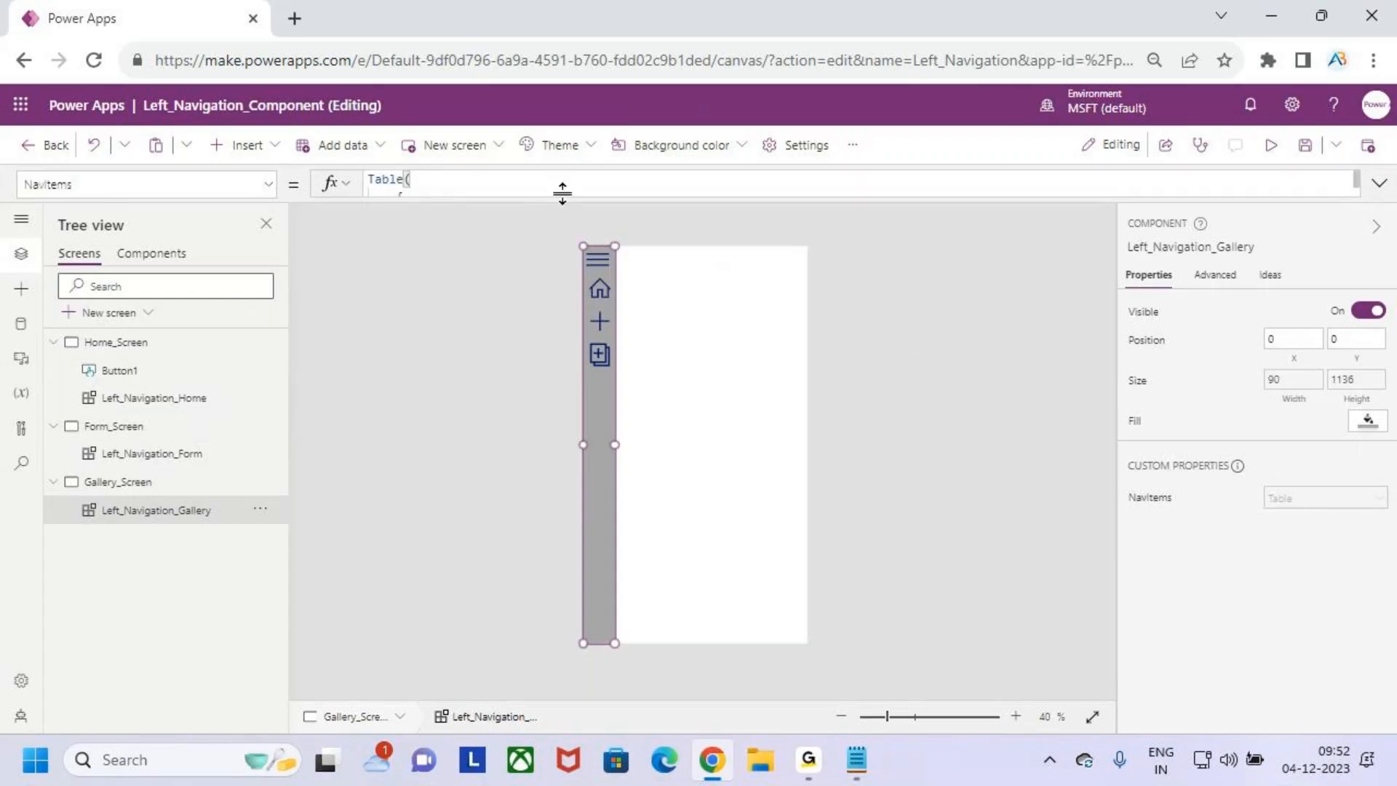
key(ctrl+a)
key(Delete)
text(call)
key(BackSpace)
key(BackSpace)
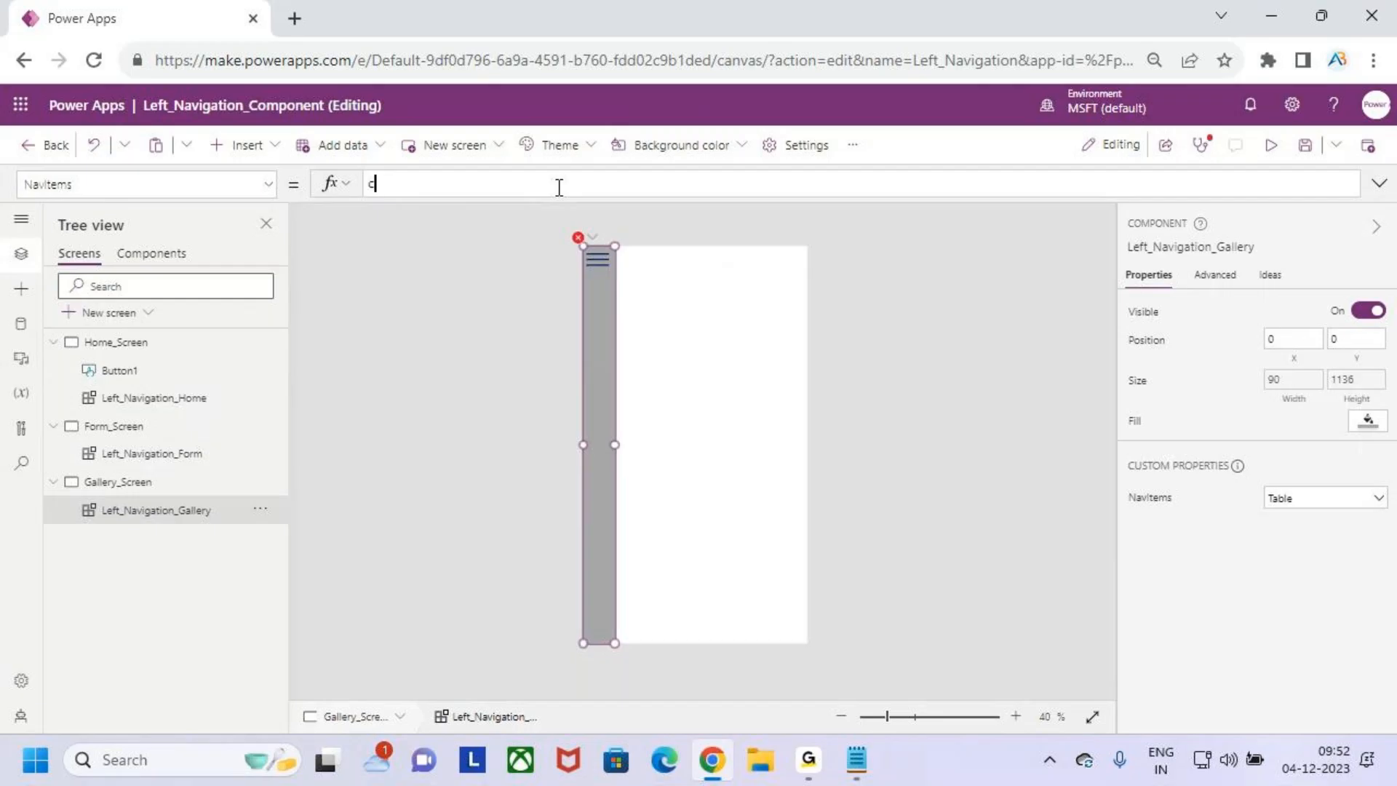
text(oll)
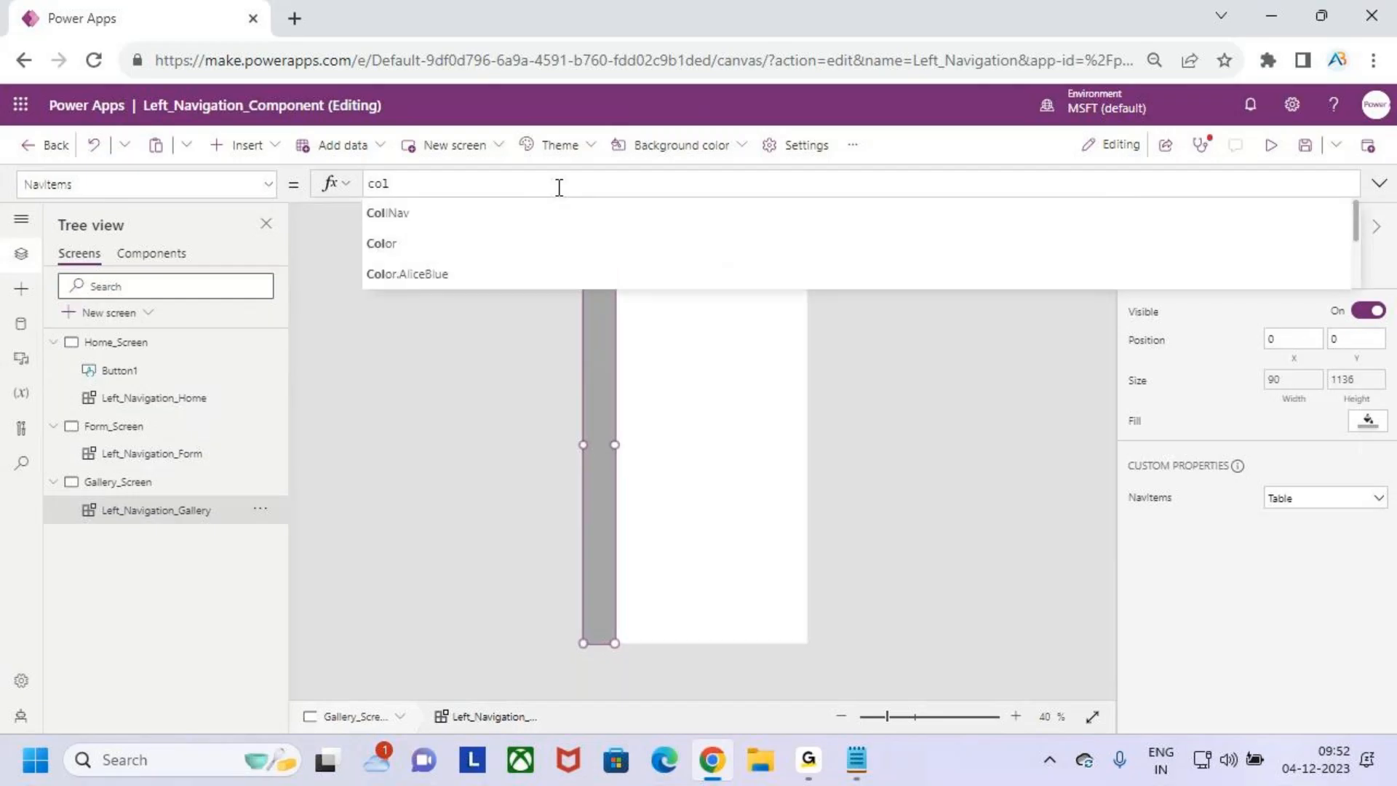
key(Tab)
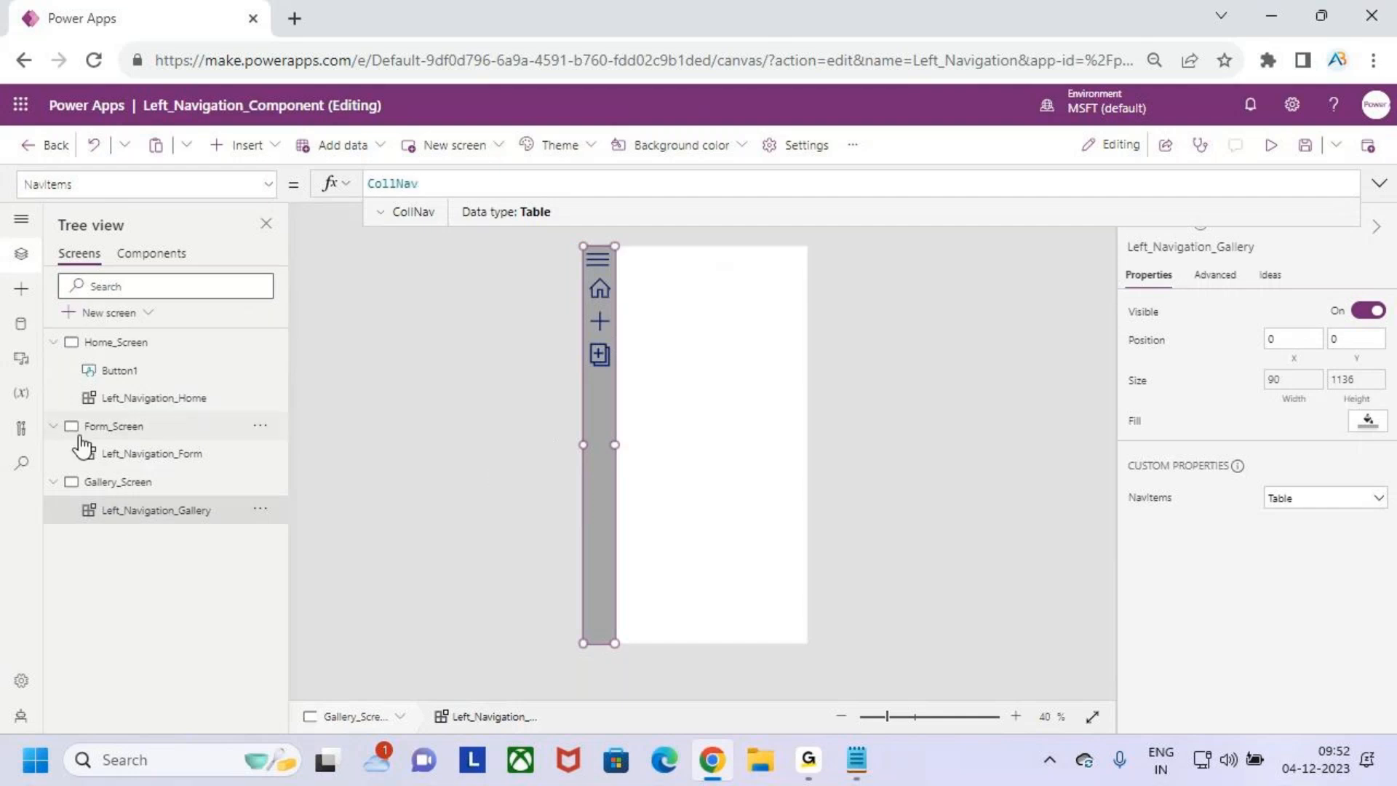
- Insert a 345 by 107 button below the existing button on Home_Screen and label it Home
click(125, 348)
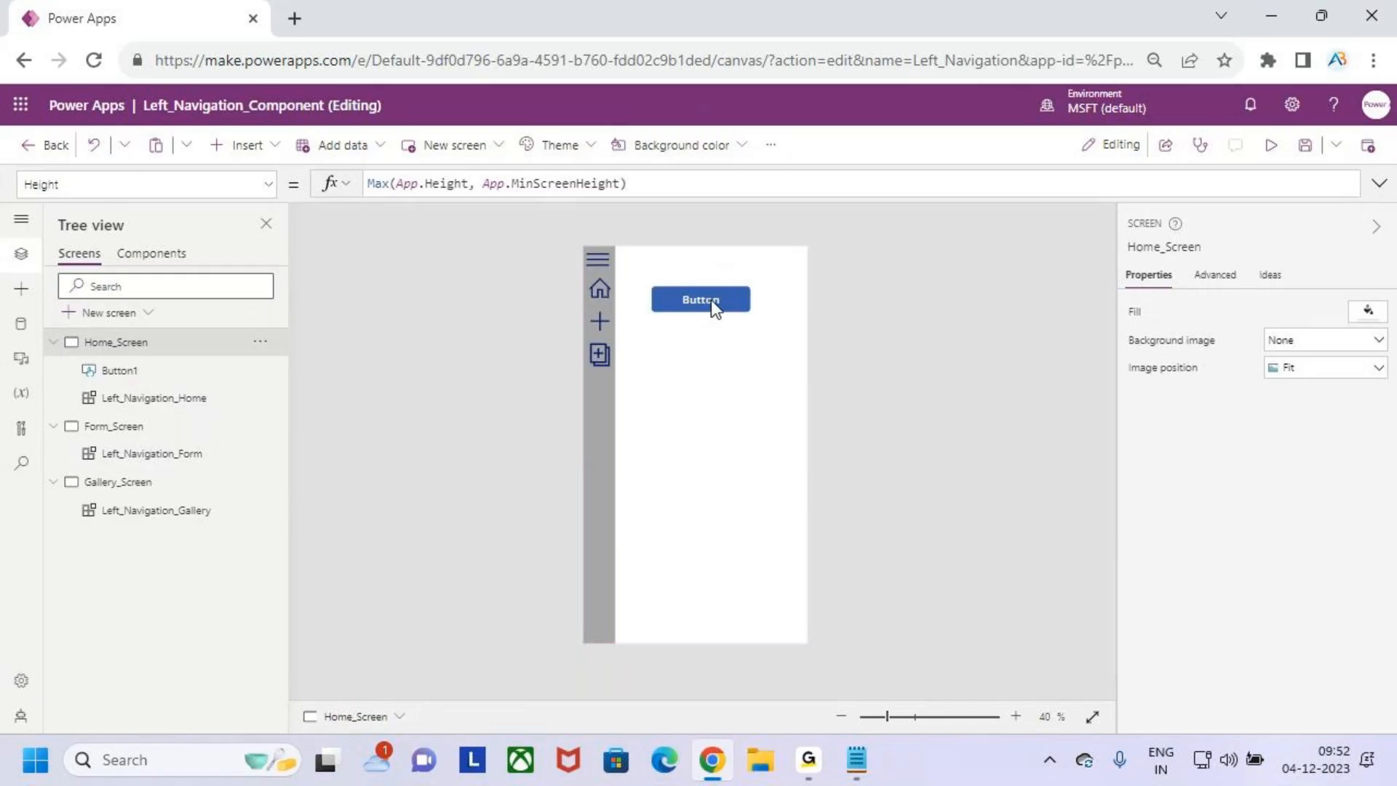
click(247, 146)
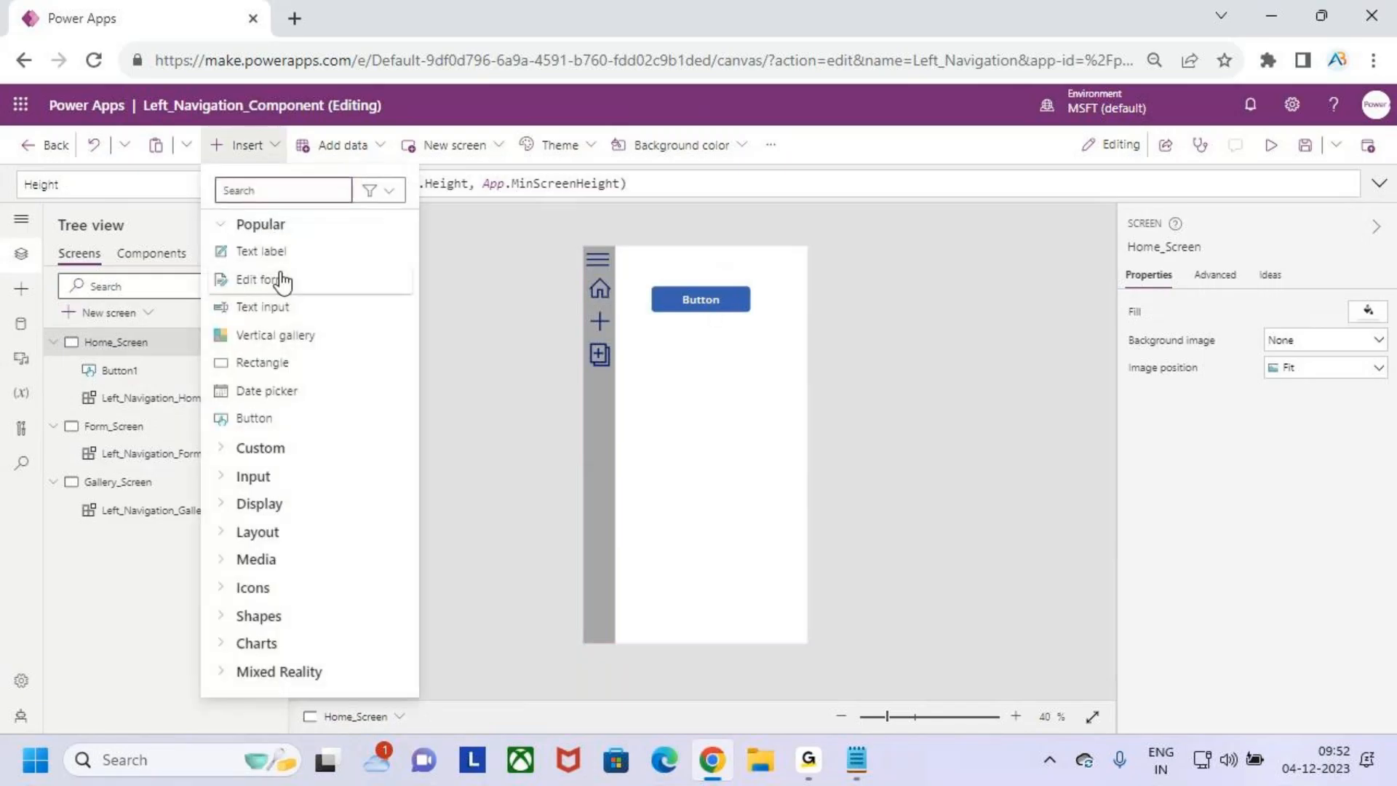
click(306, 425)
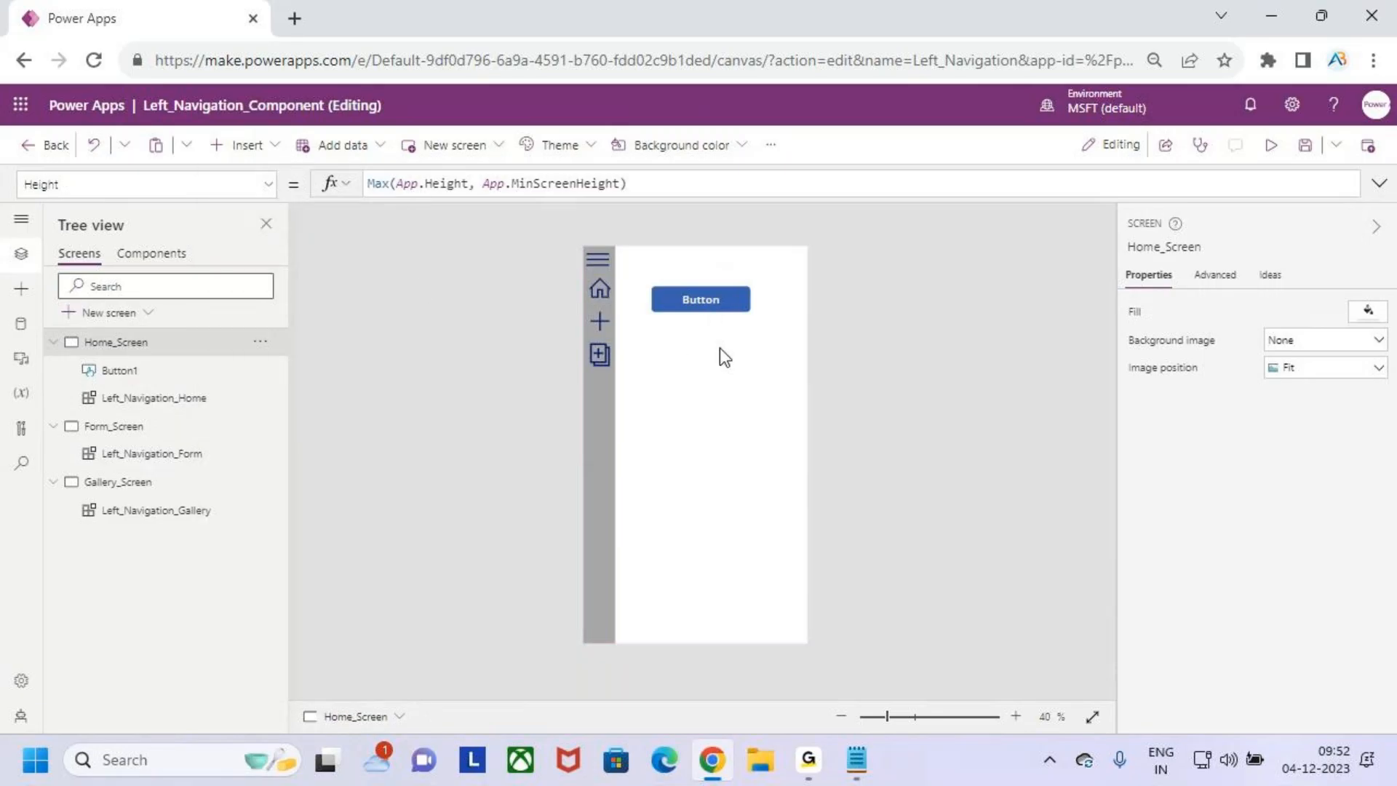
drag(655, 277, 788, 414)
double_click(743, 413)
text(Ho)
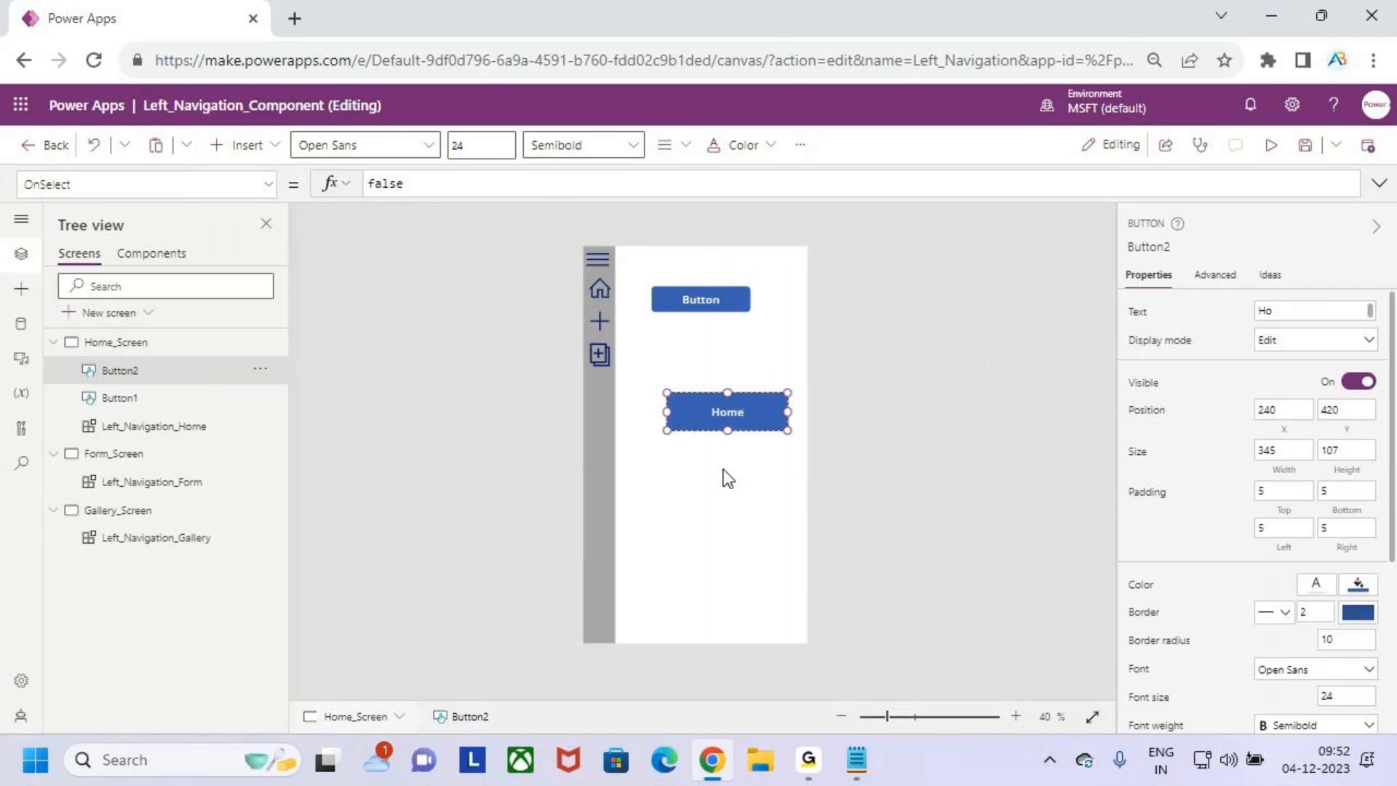
click(734, 517)
- Copy the Home button to Form_Screen, place it at about X 228, Y 318, and label it Form
click(727, 416)
click(730, 468)
click(749, 411)
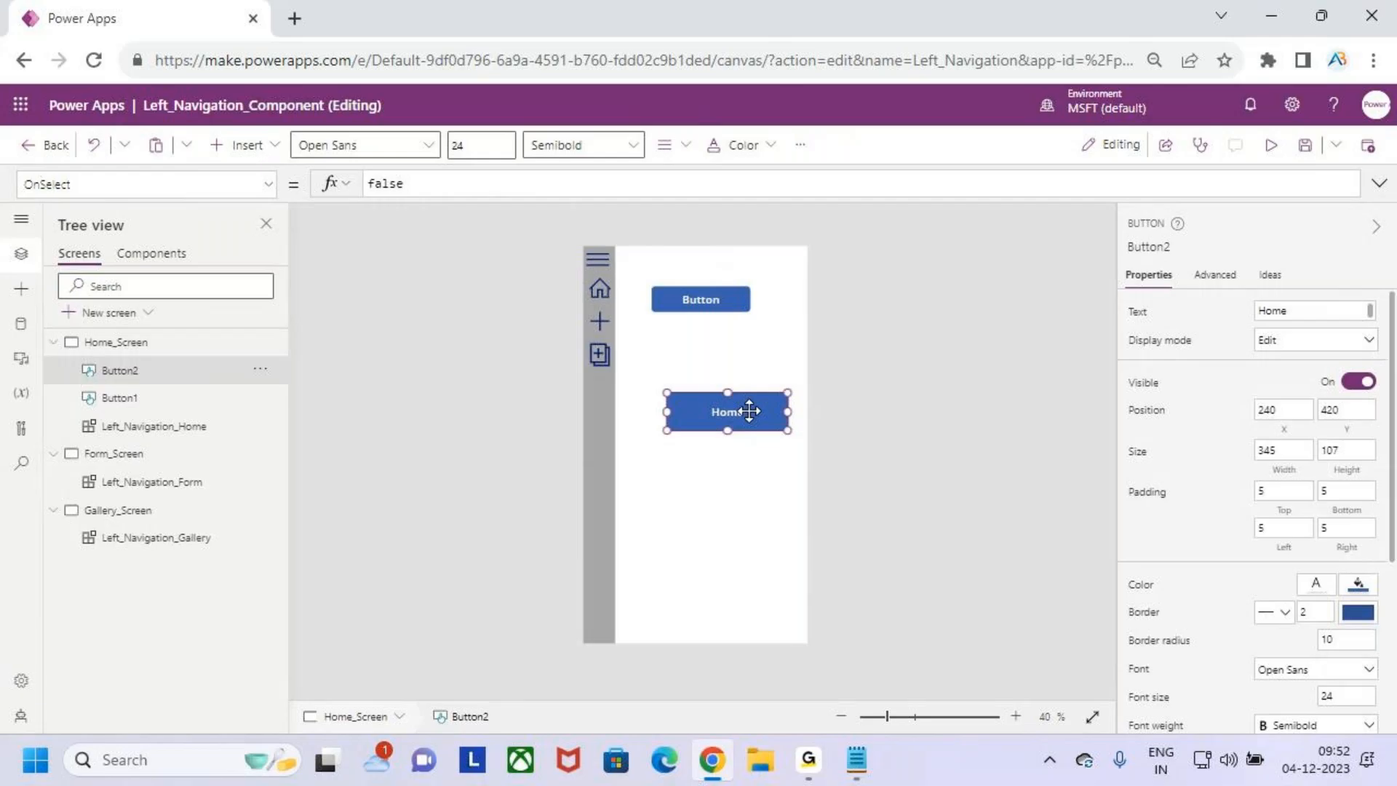
click(122, 454)
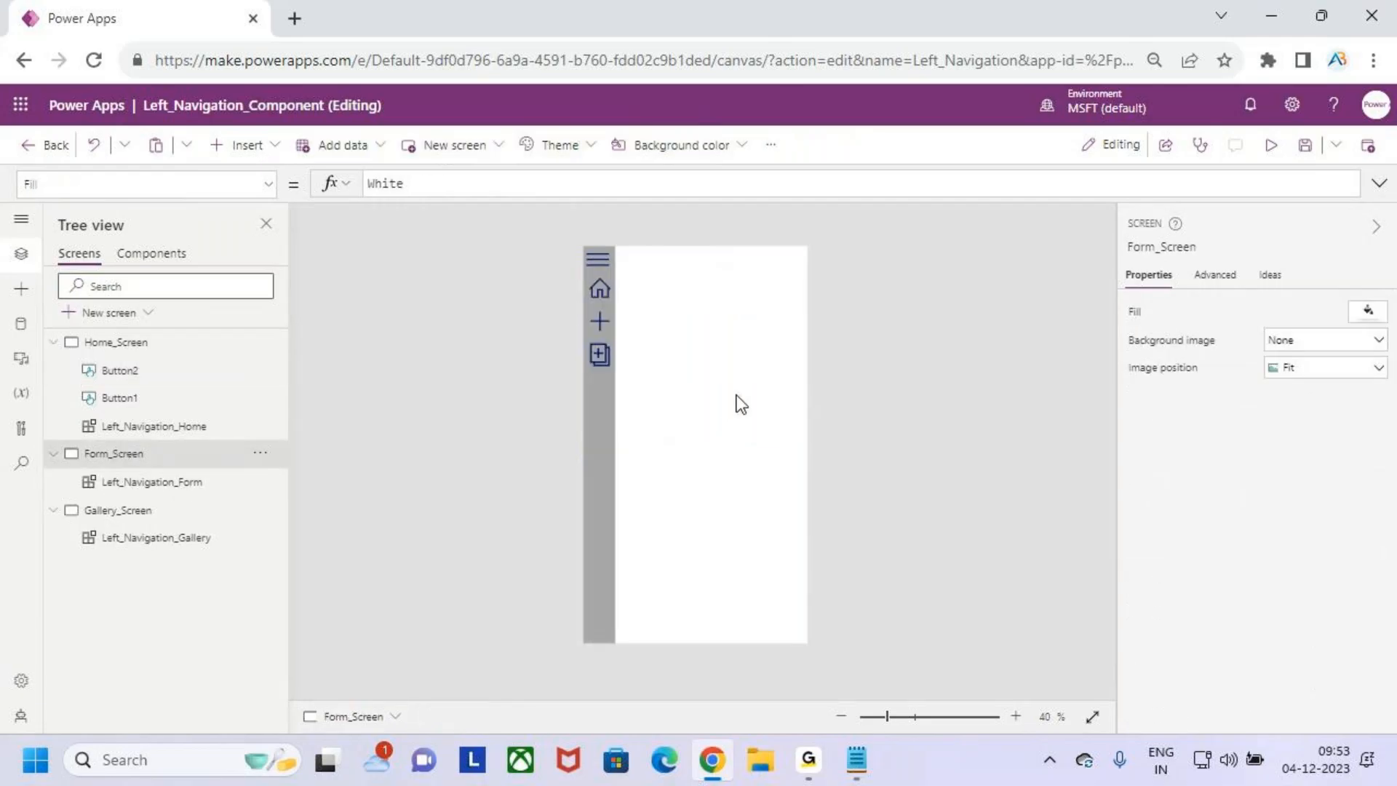
key(ctrl+v)
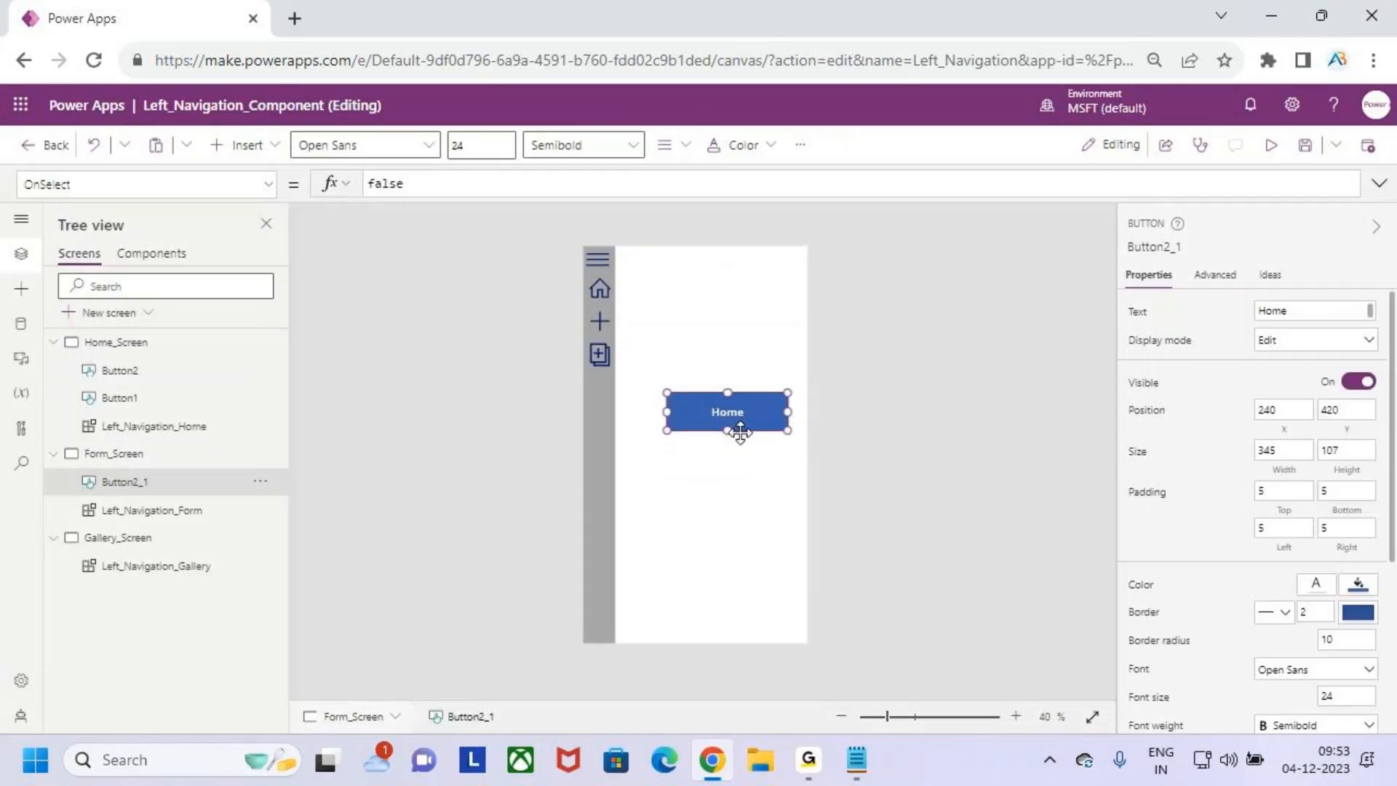
drag(739, 415, 731, 385)
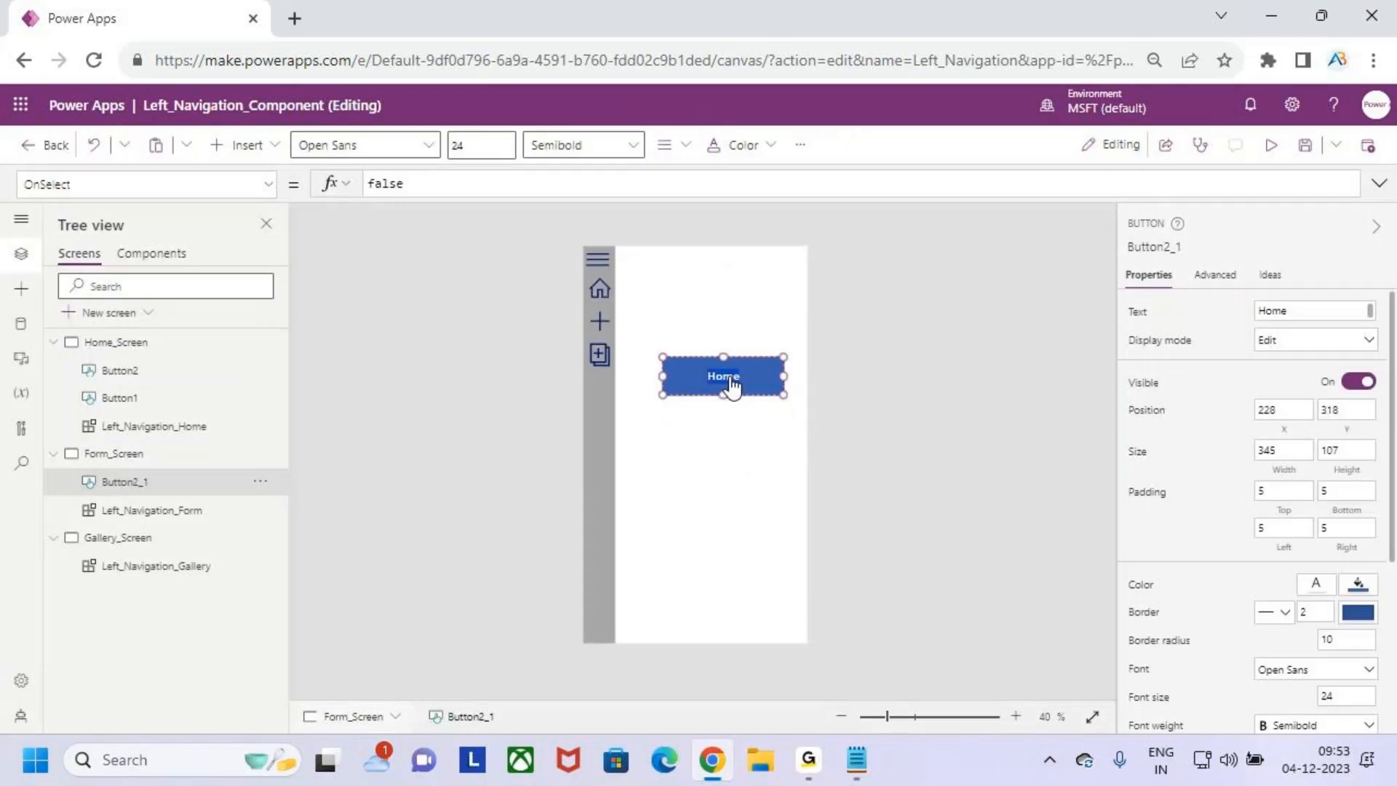
text(Form)
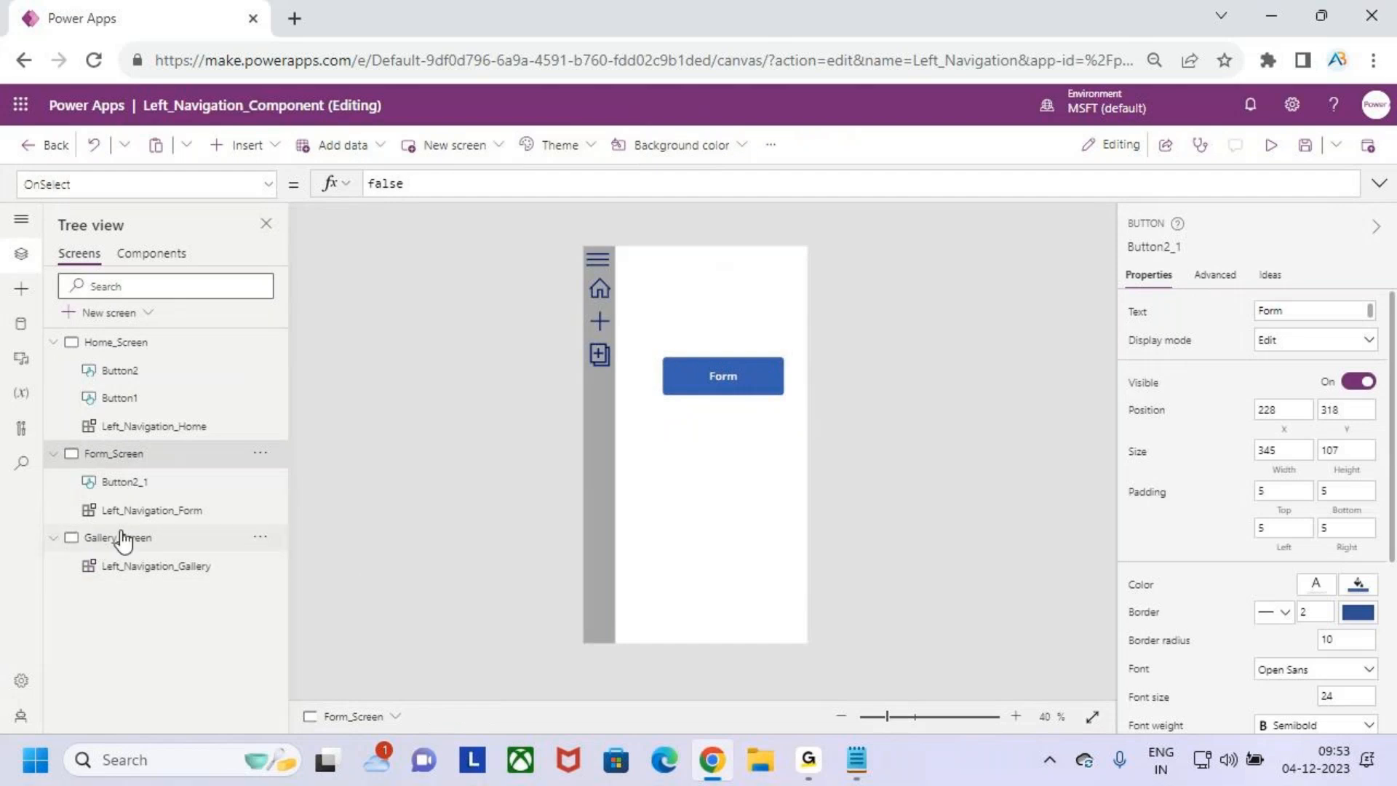
- Paste the copied button onto Gallery_Screen, place it at about X 200, Y 318, and label it Gallery
click(118, 536)
key(ctrl+v)
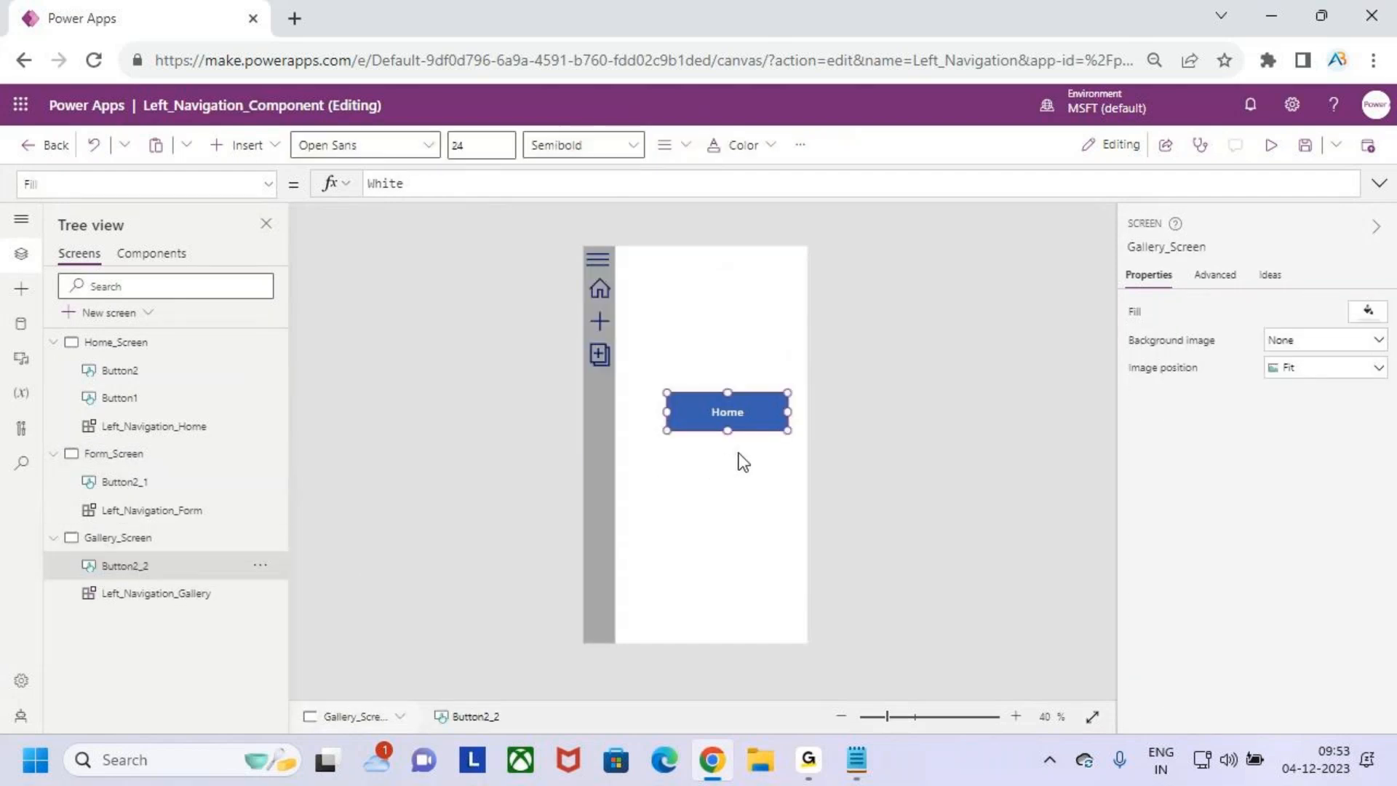
drag(727, 409, 716, 374)
click(728, 380)
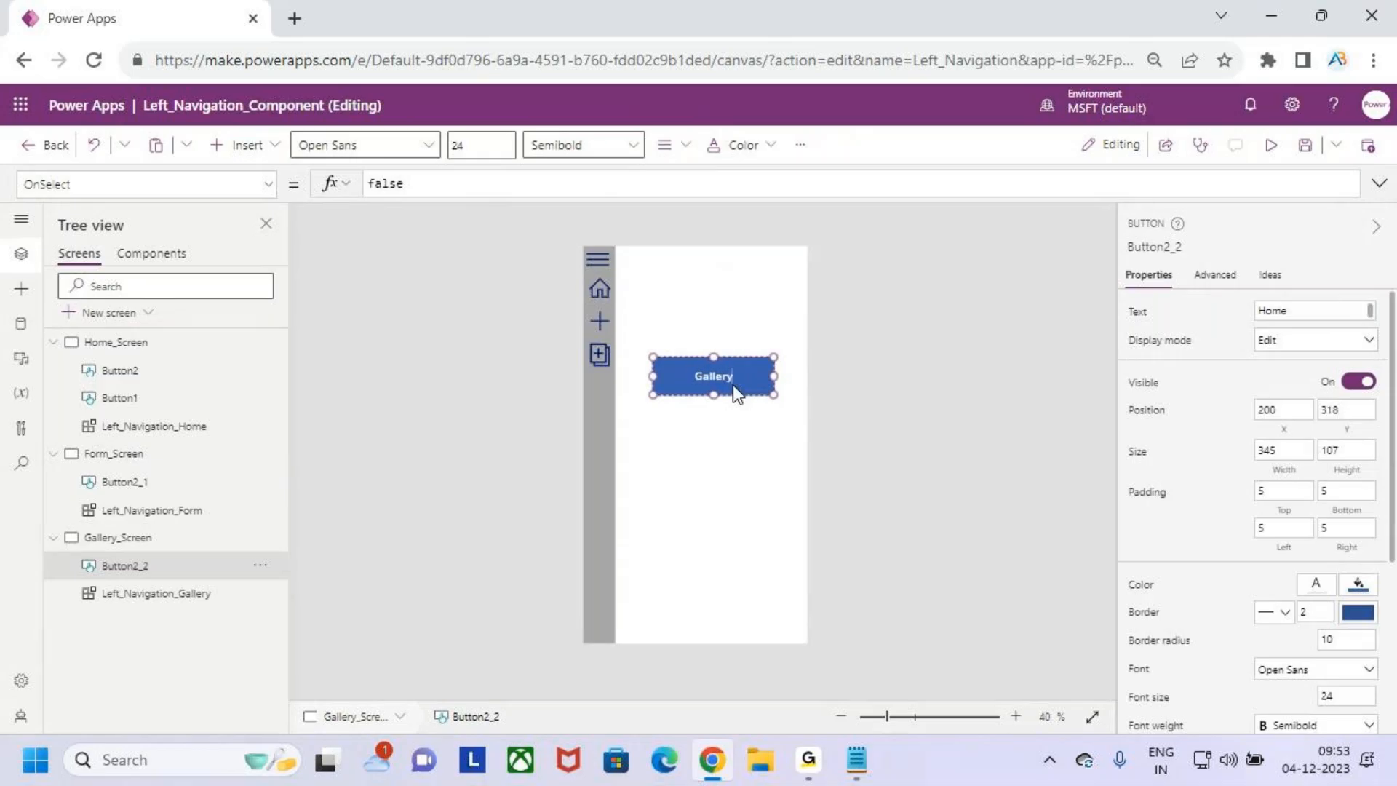
click(714, 489)
- Save the app and publish this version
click(1308, 146)
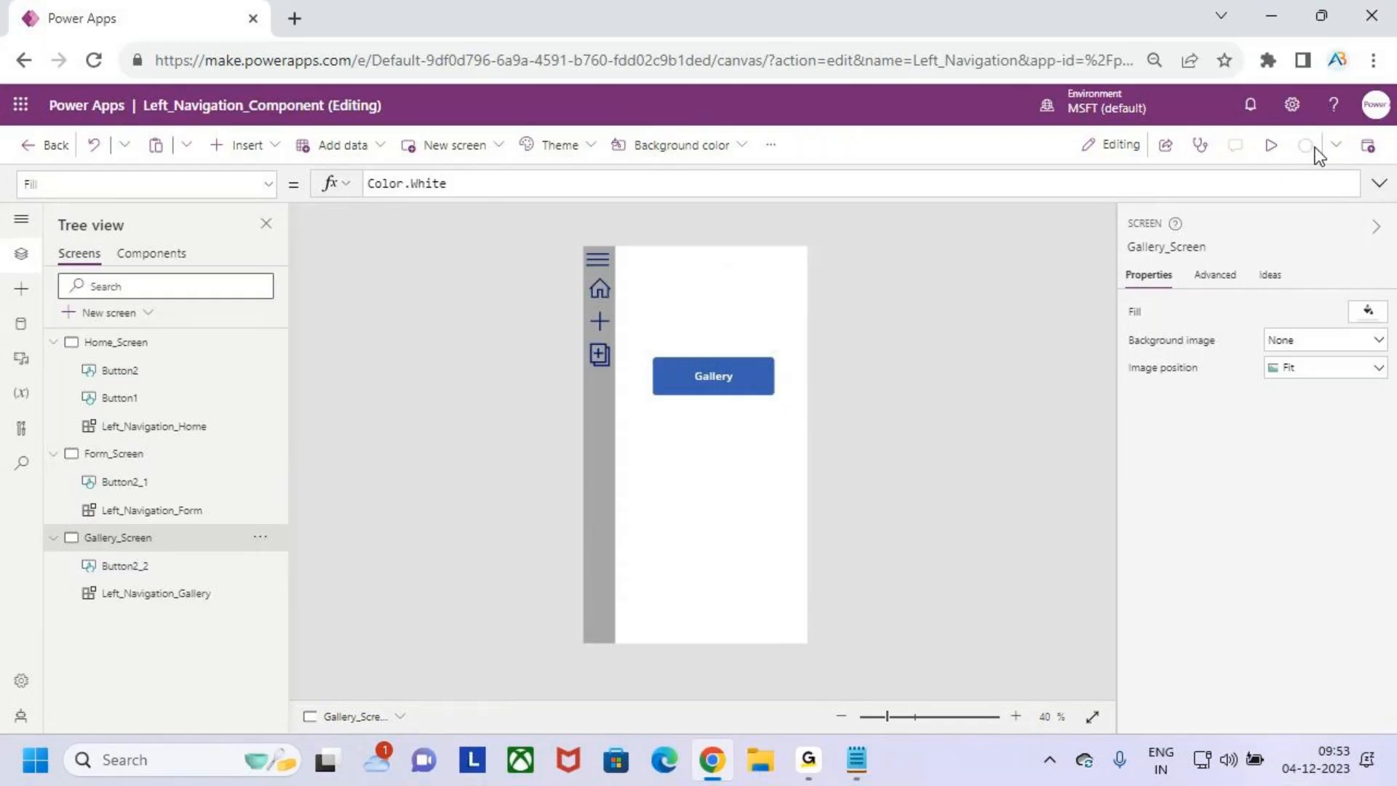
click(1367, 147)
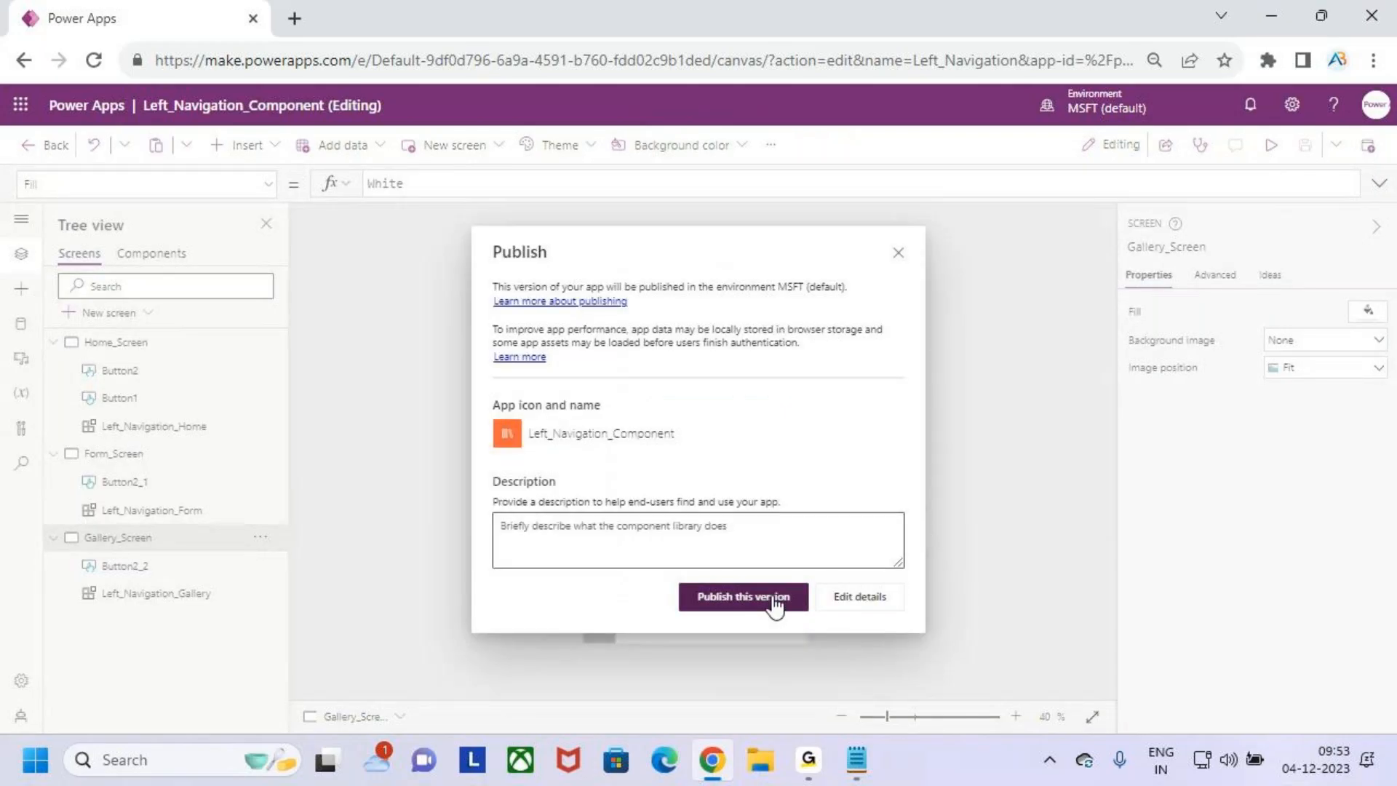
click(773, 600)
click(1271, 145)
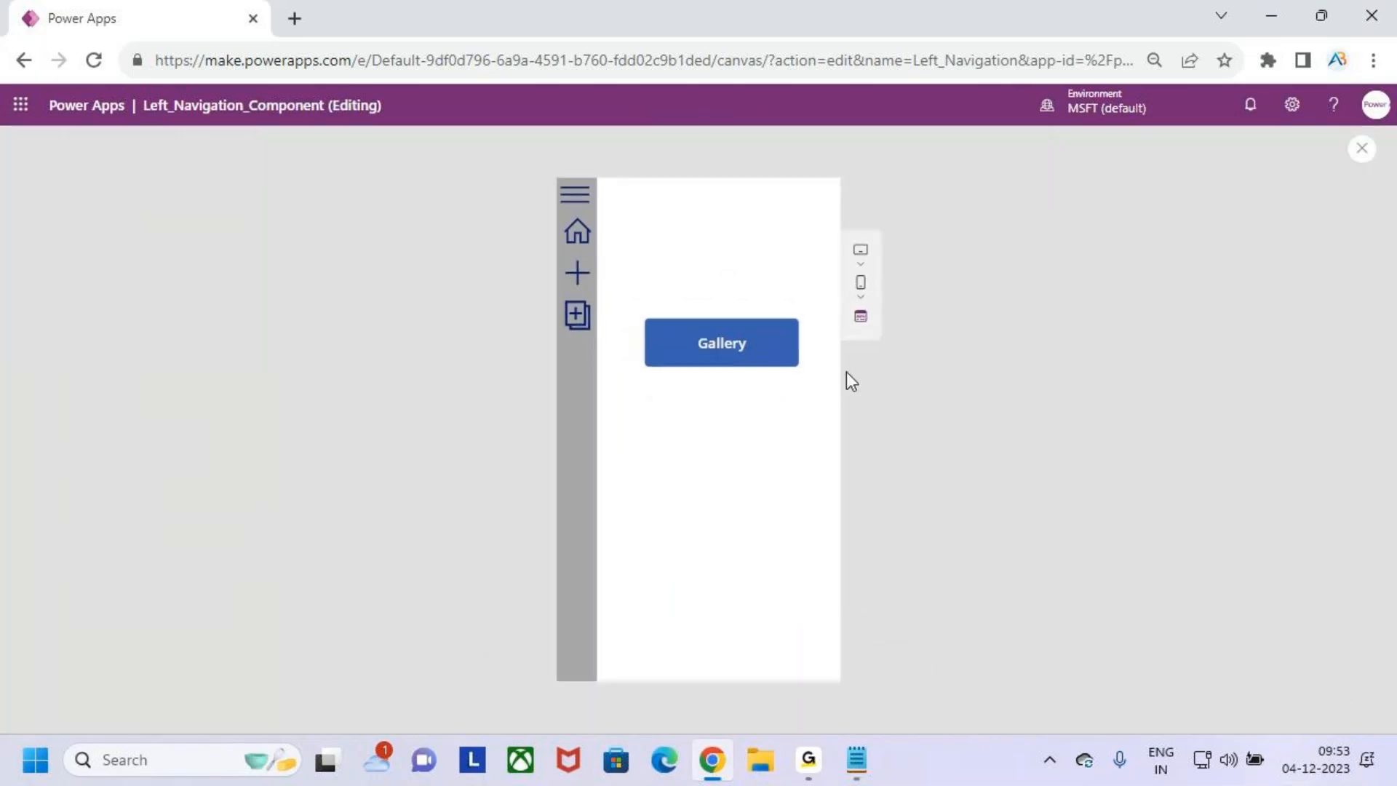
click(1358, 154)
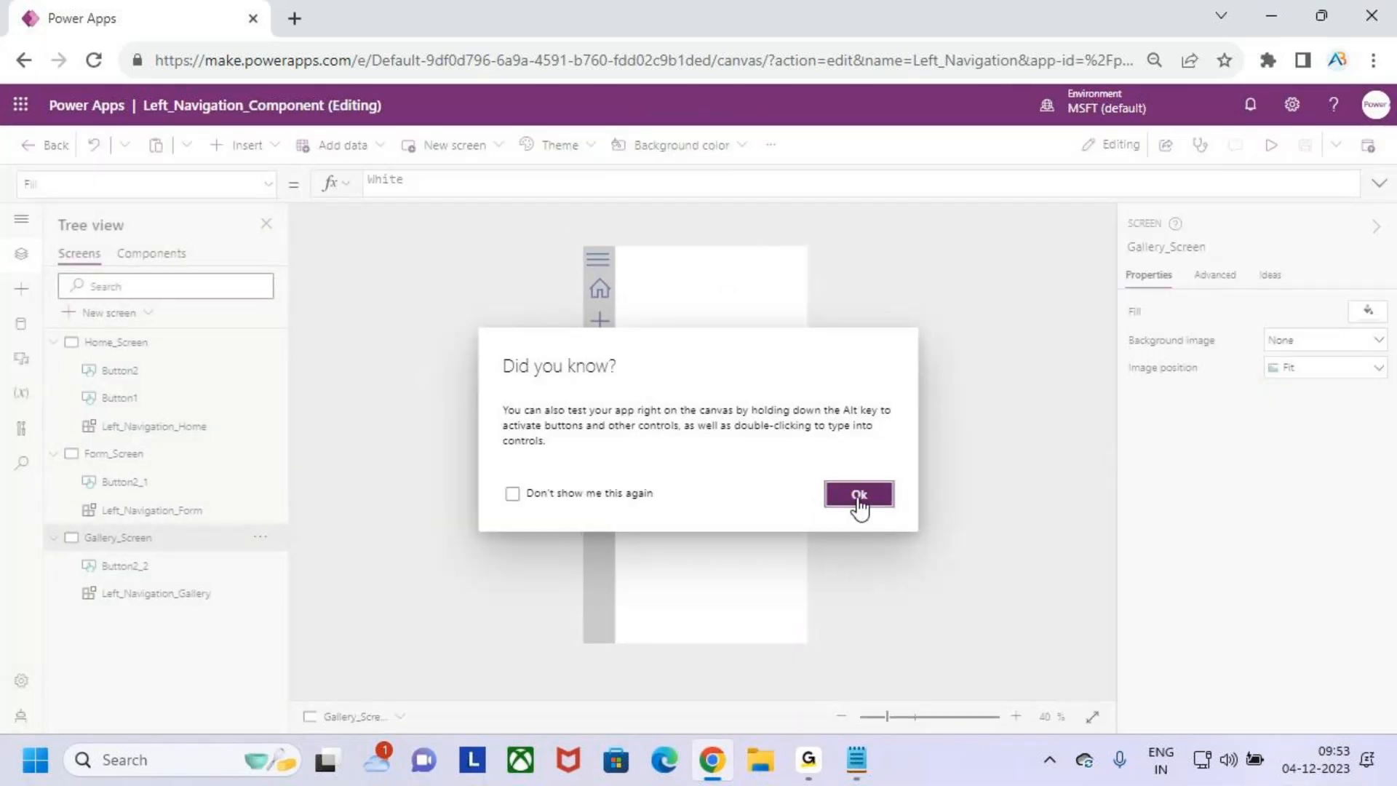
click(858, 499)
- Preview the app from Home_Screen and test the collapsed navigation icons for the Form, Gallery and Home screens
click(115, 346)
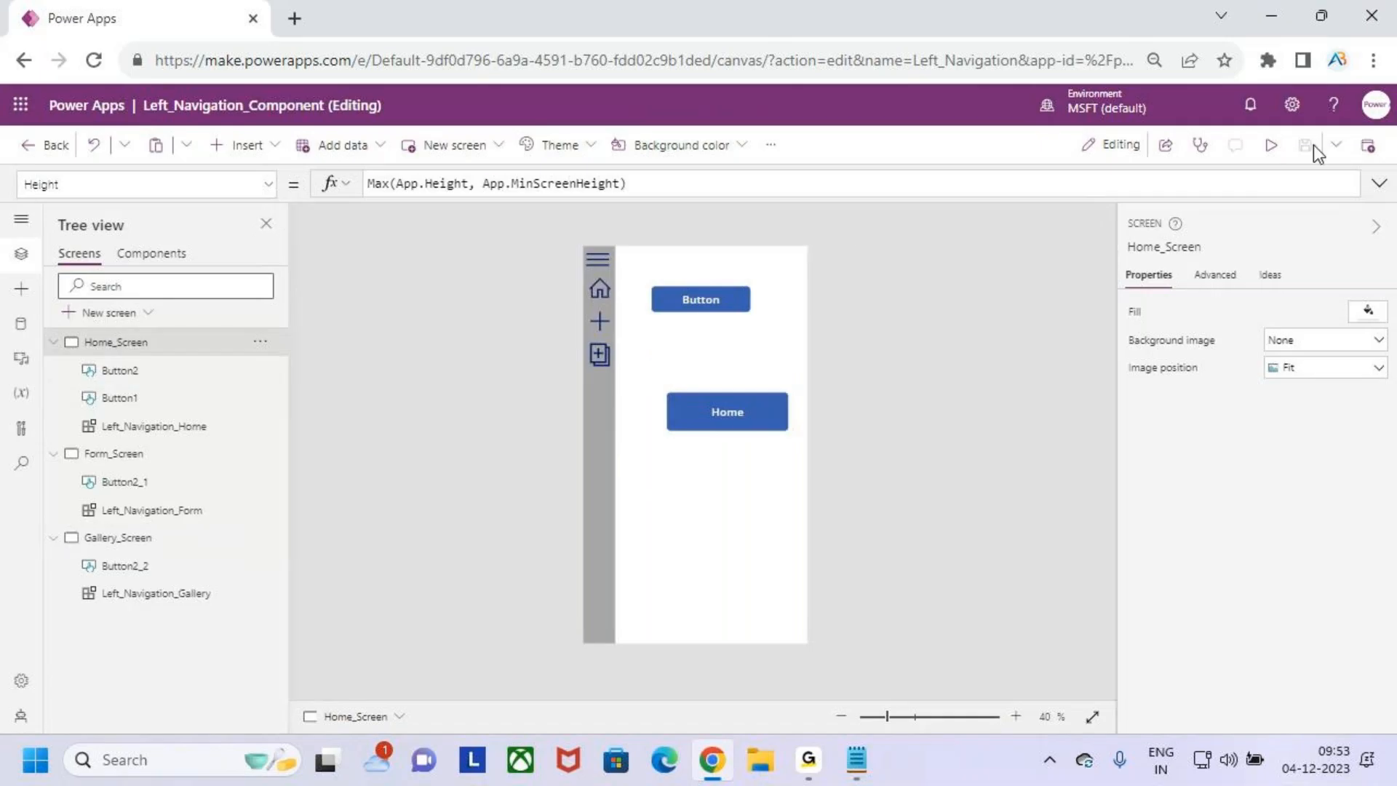
click(1271, 144)
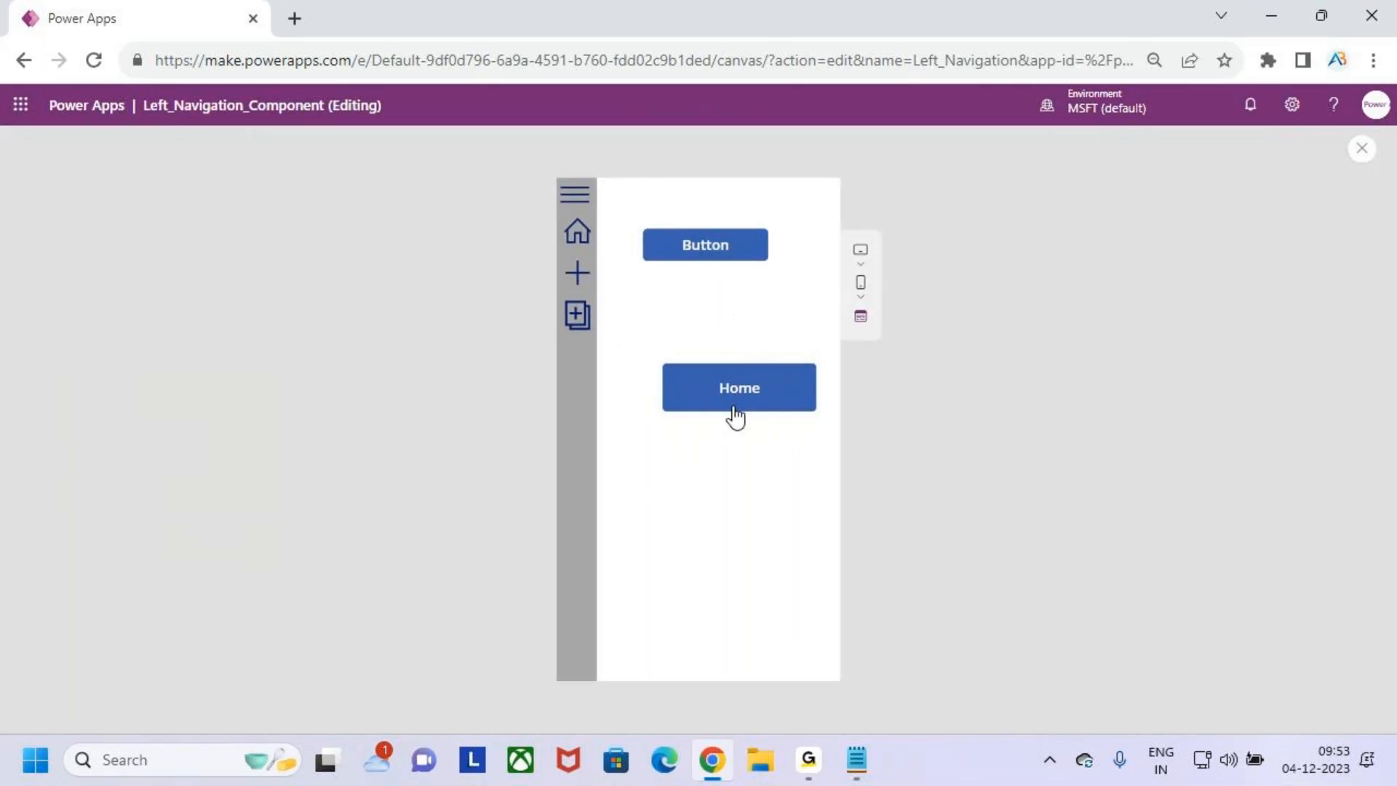
click(576, 275)
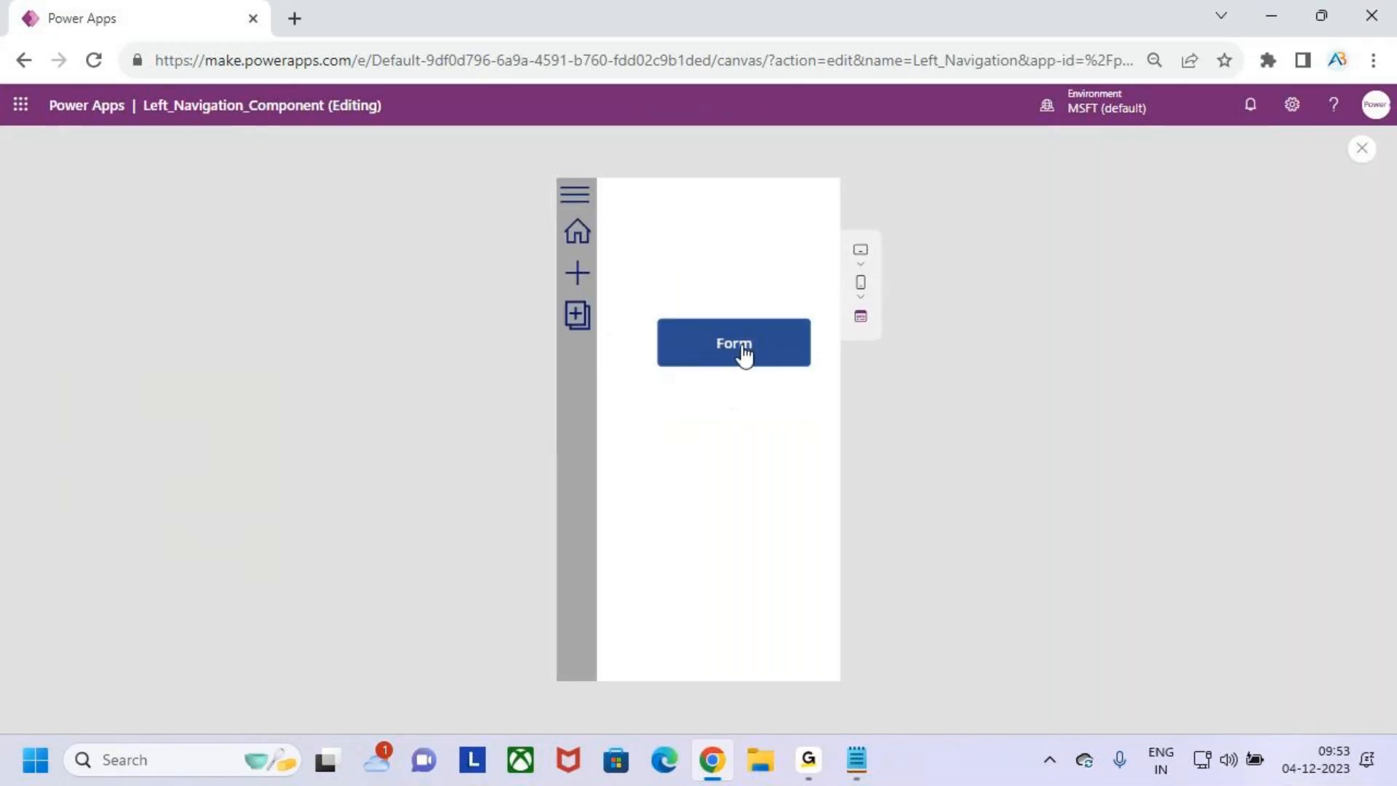
click(576, 316)
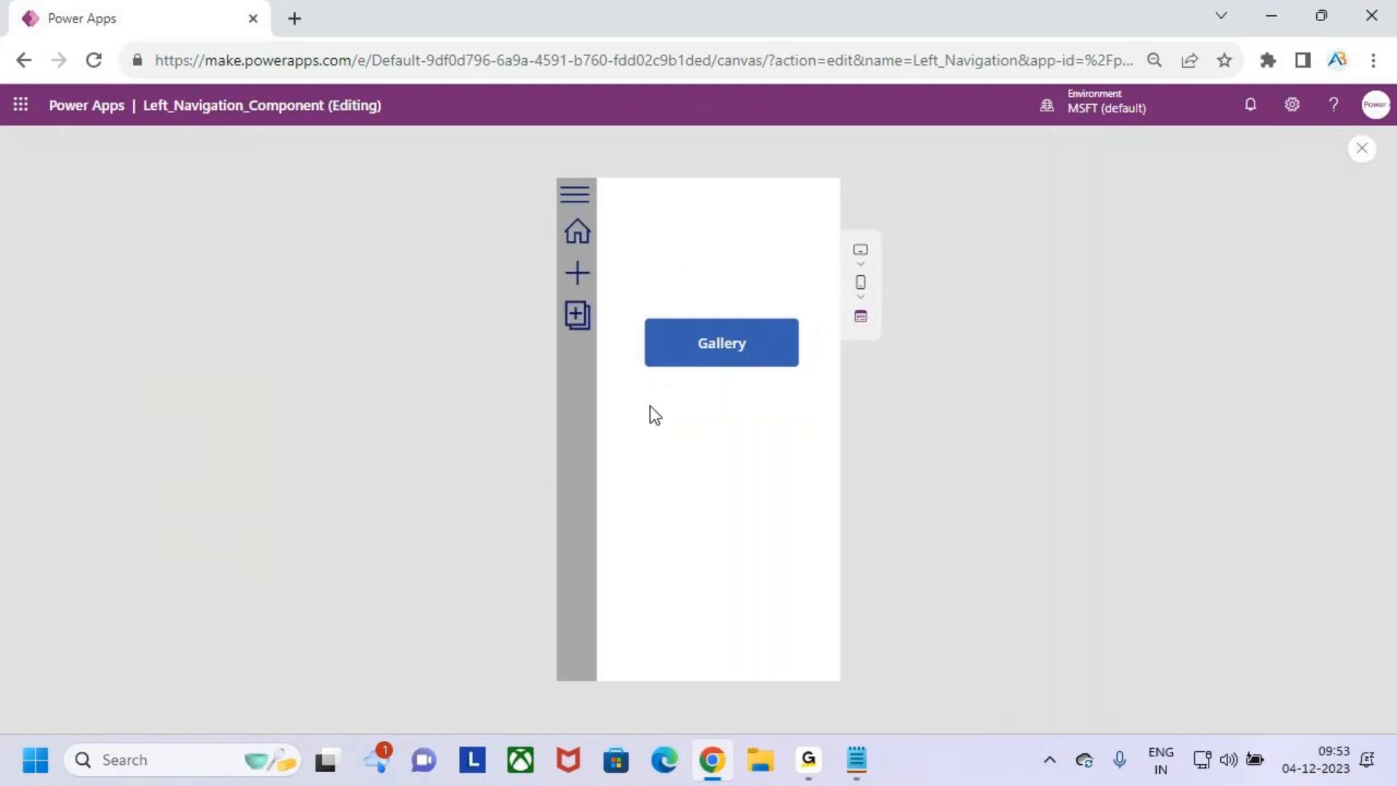
click(577, 231)
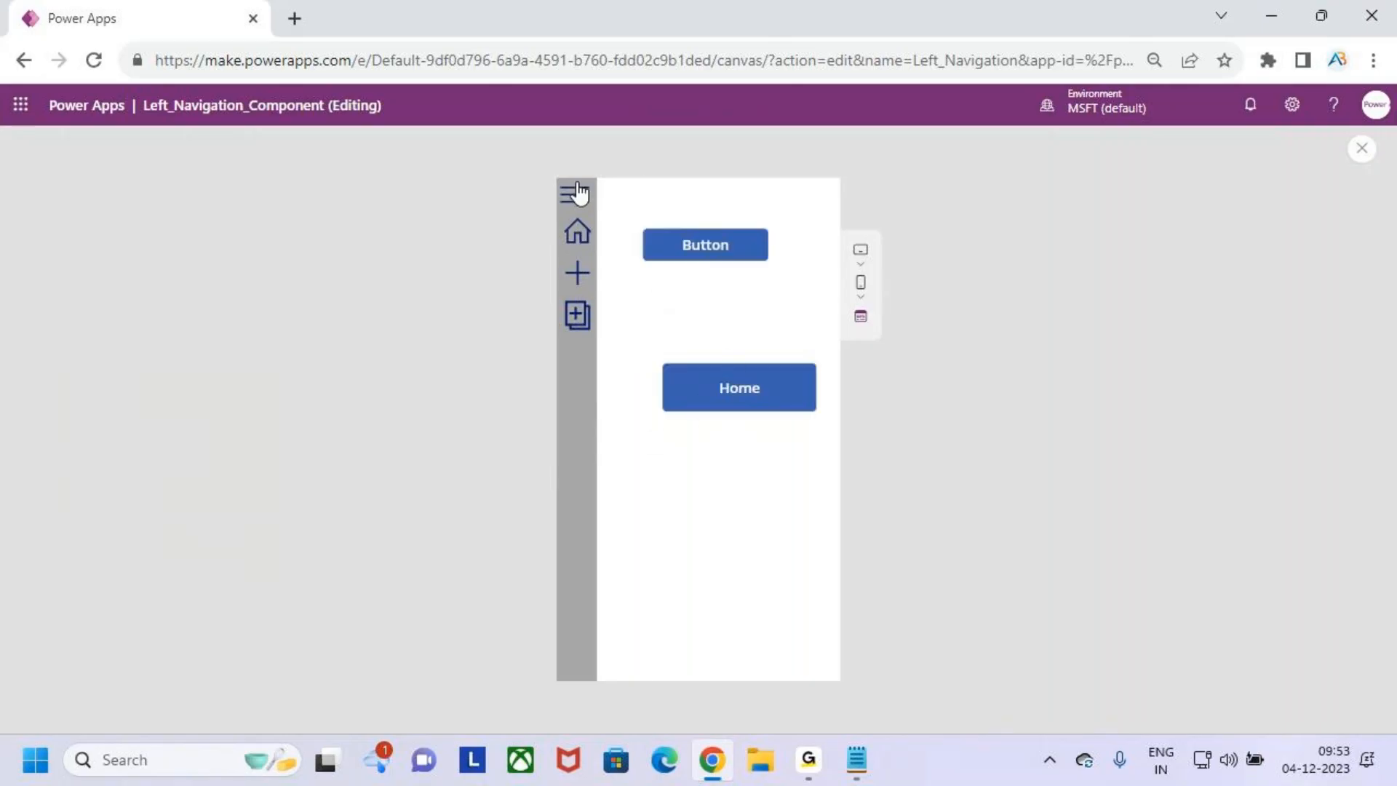
- Test the navigation menu's toggle on Home_Screen by expanding, collapsing and expanding it again
click(577, 194)
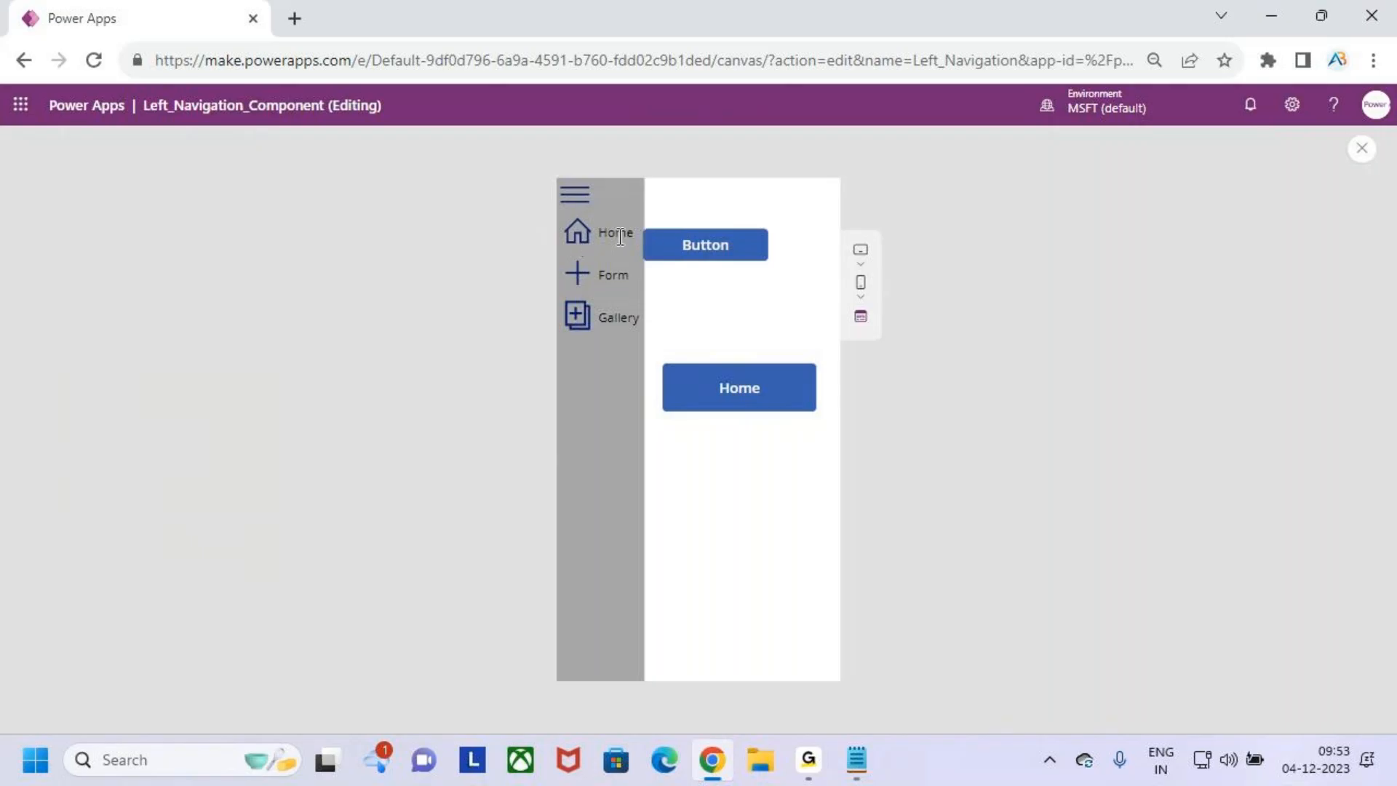
click(575, 206)
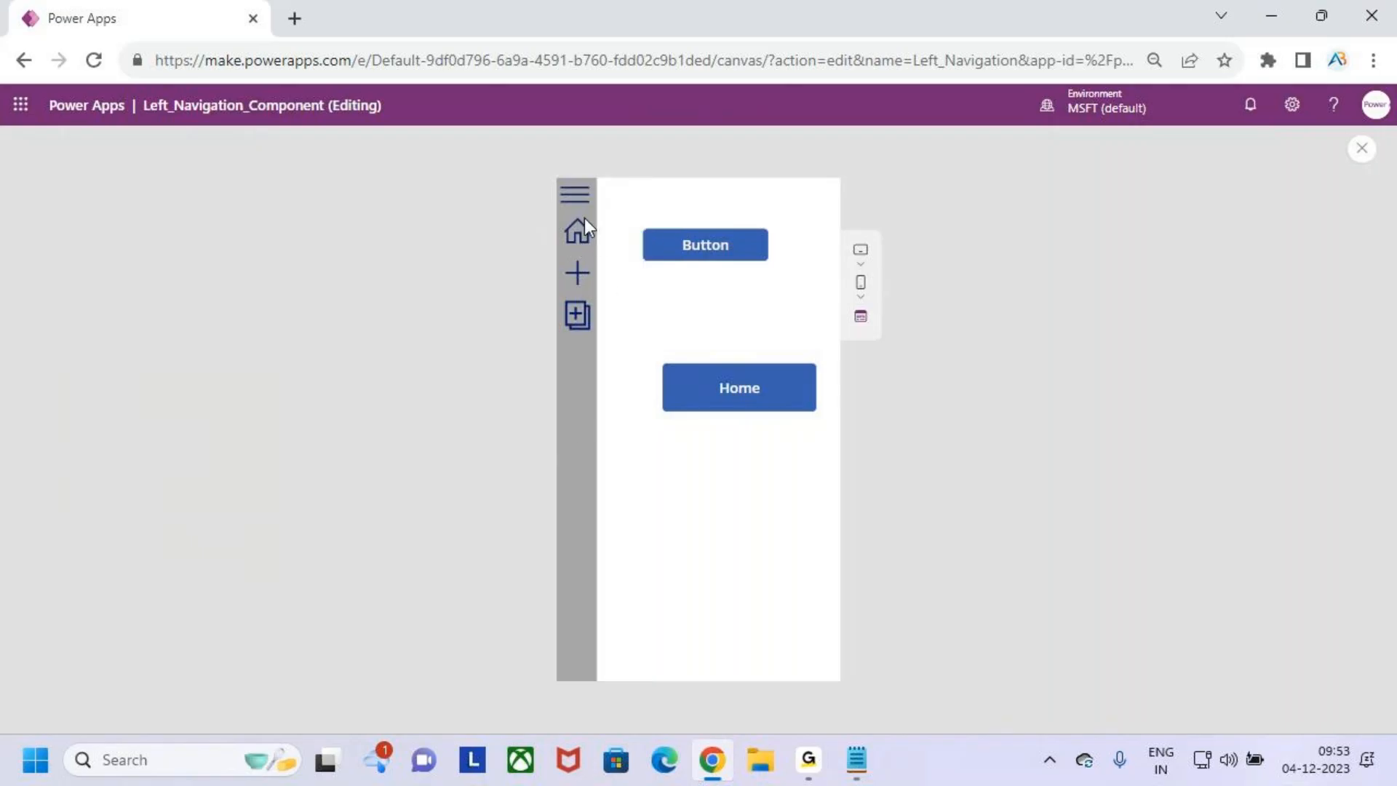
click(574, 195)
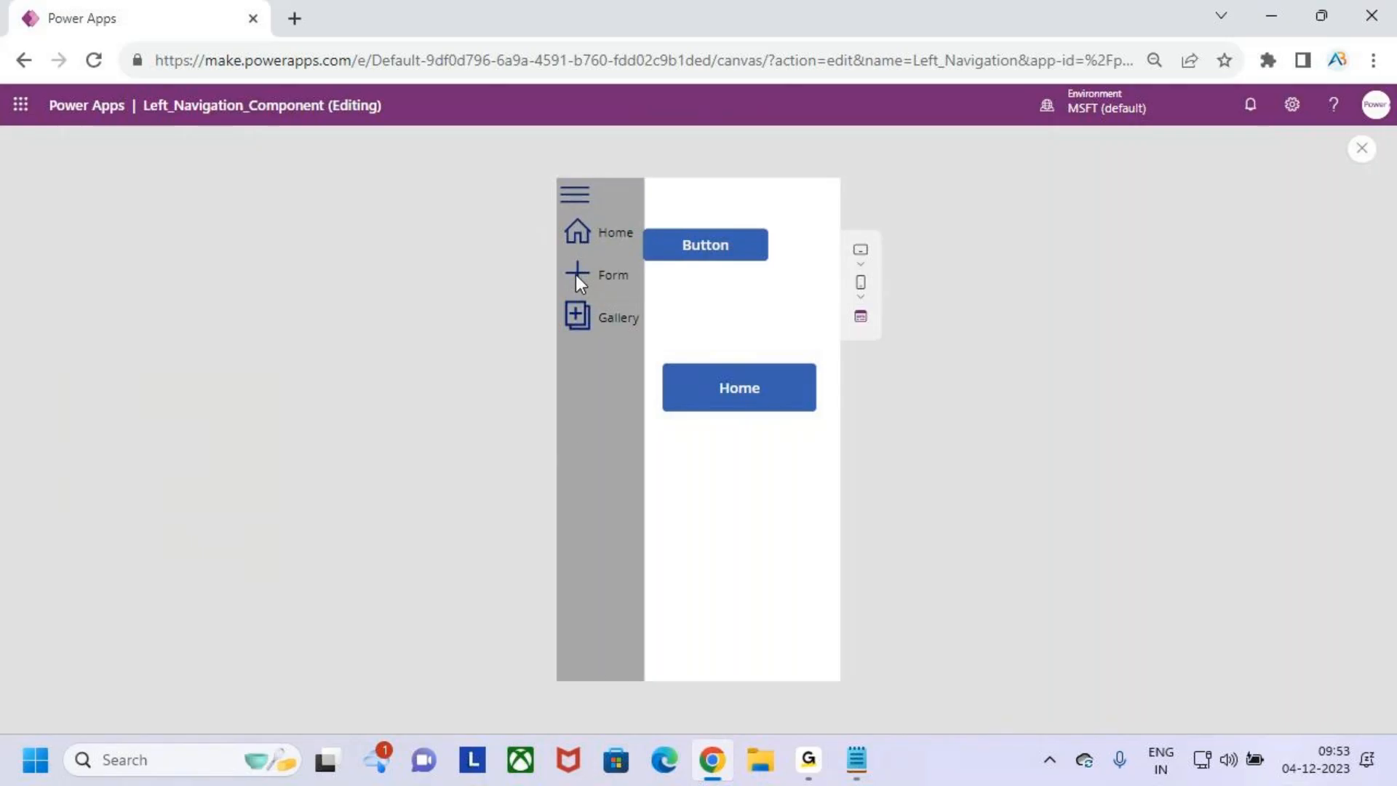
- Navigate repeatedly between the Form, Gallery and Home screens through the navigation icons, toggling the menu's width along the way
click(575, 274)
click(573, 327)
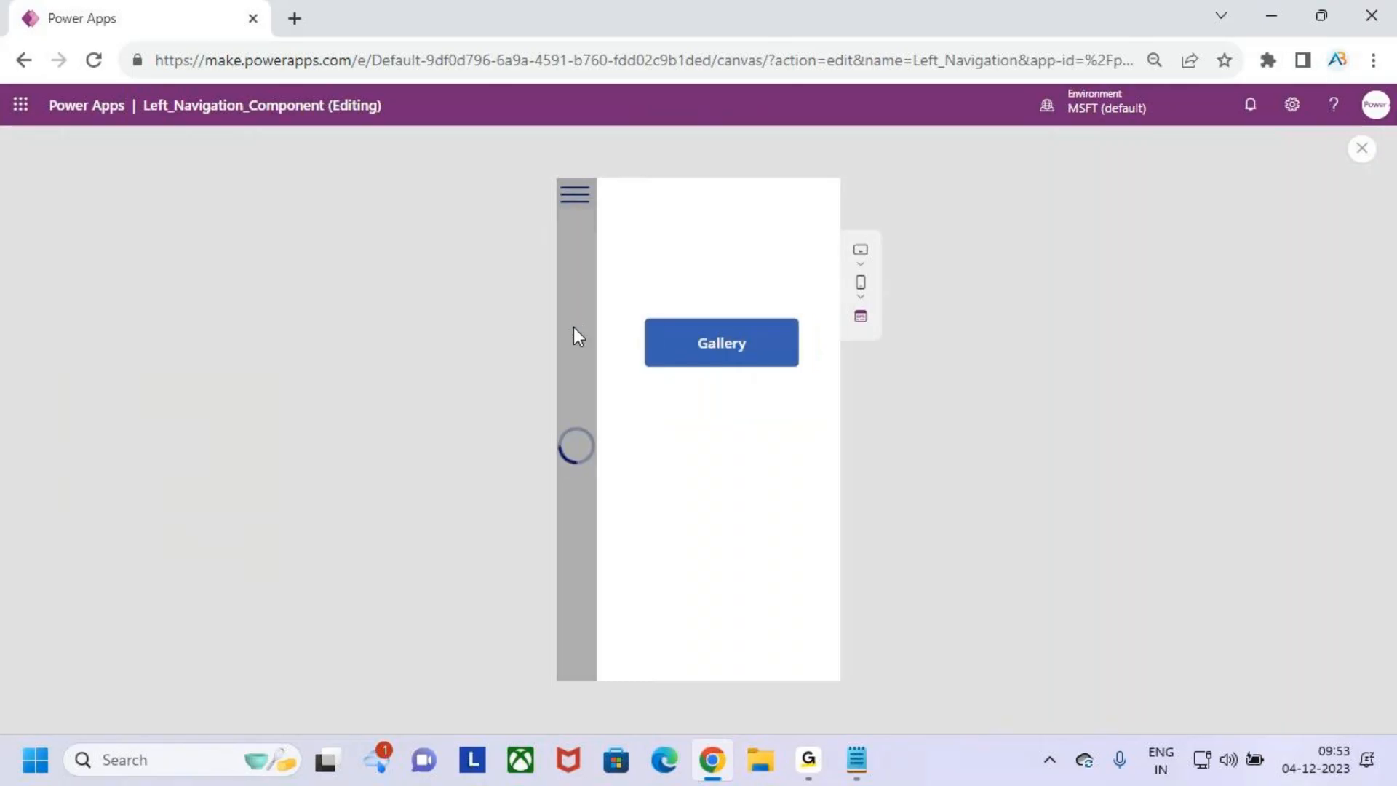
click(575, 200)
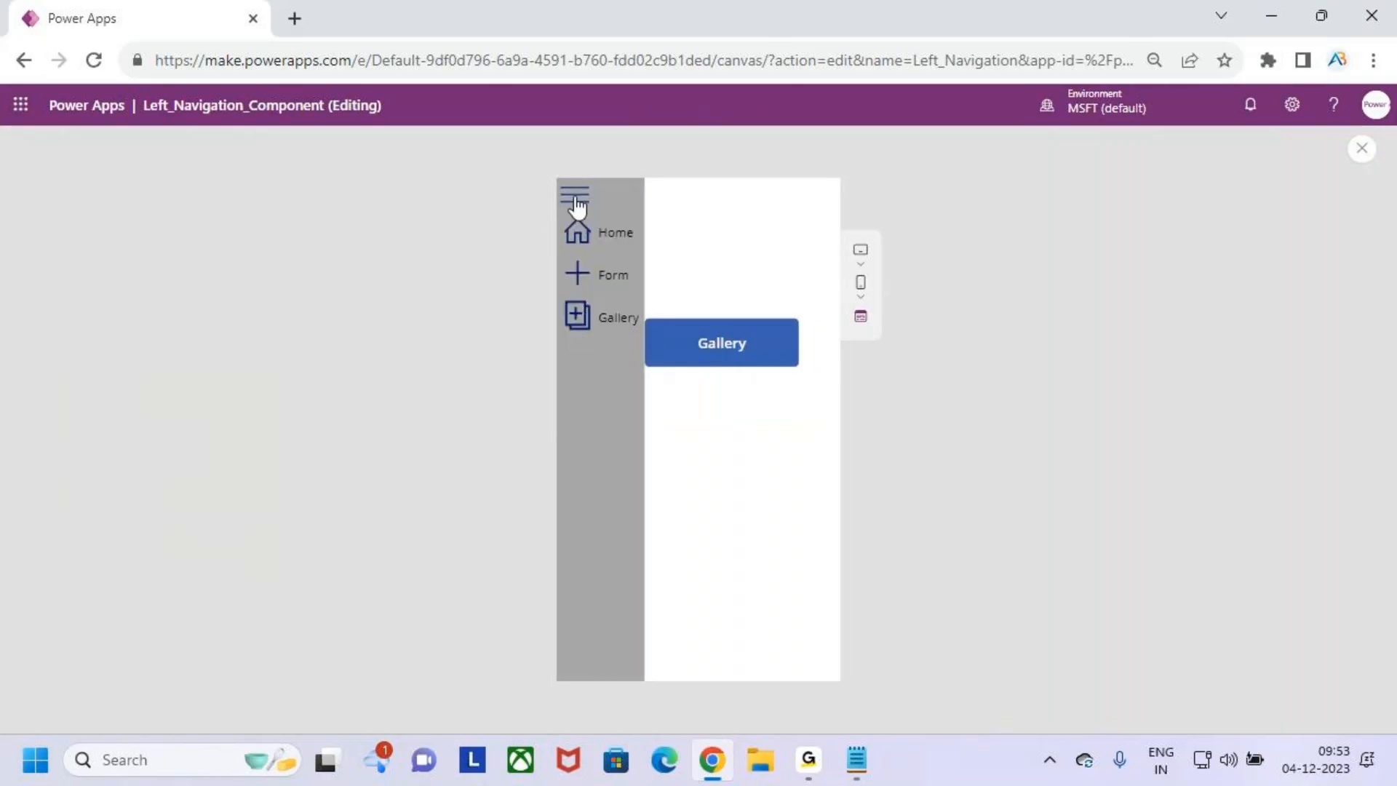
click(586, 237)
click(591, 217)
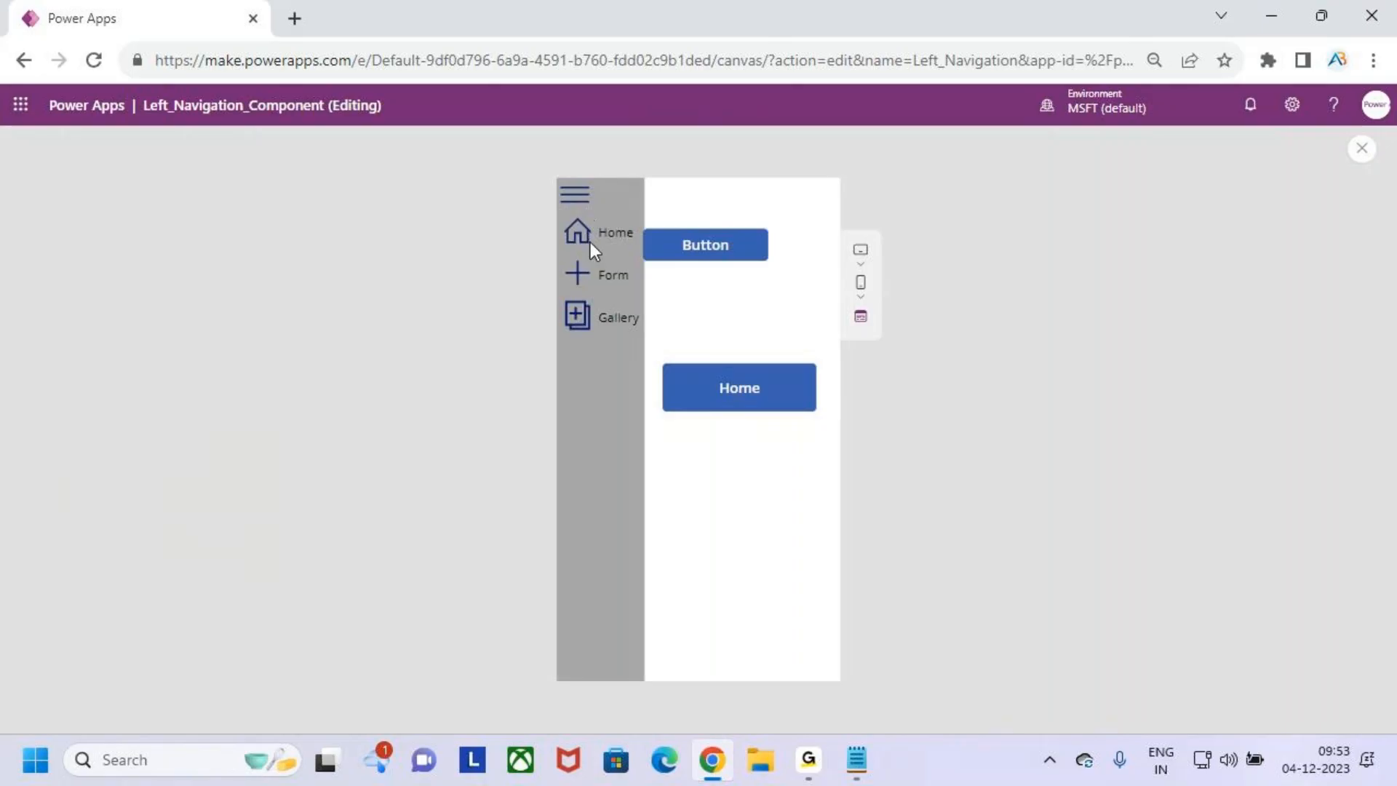
click(582, 269)
click(580, 317)
click(579, 267)
click(580, 243)
click(595, 207)
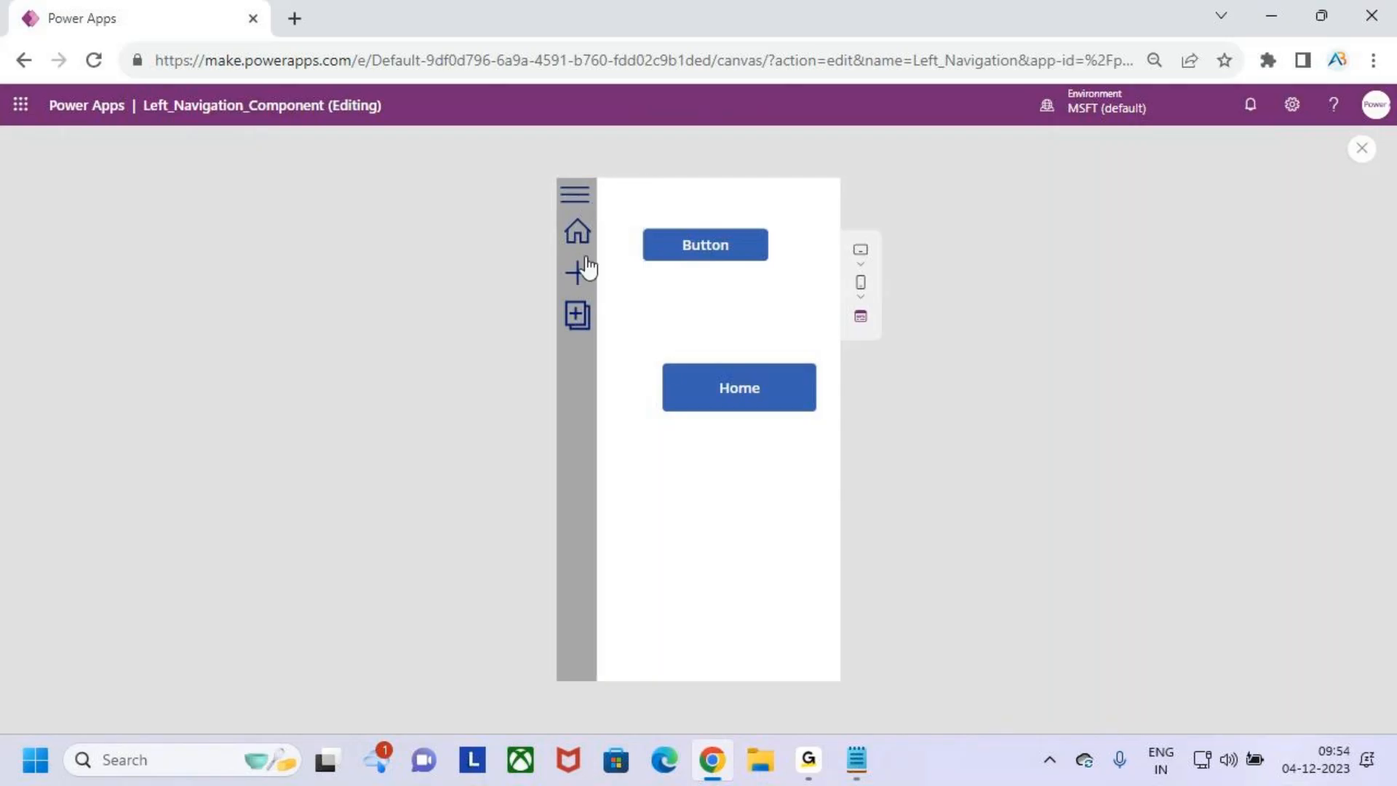
- Expand the menu on Home_Screen, visit the Form and Gallery screens through it, and exit the preview
click(572, 192)
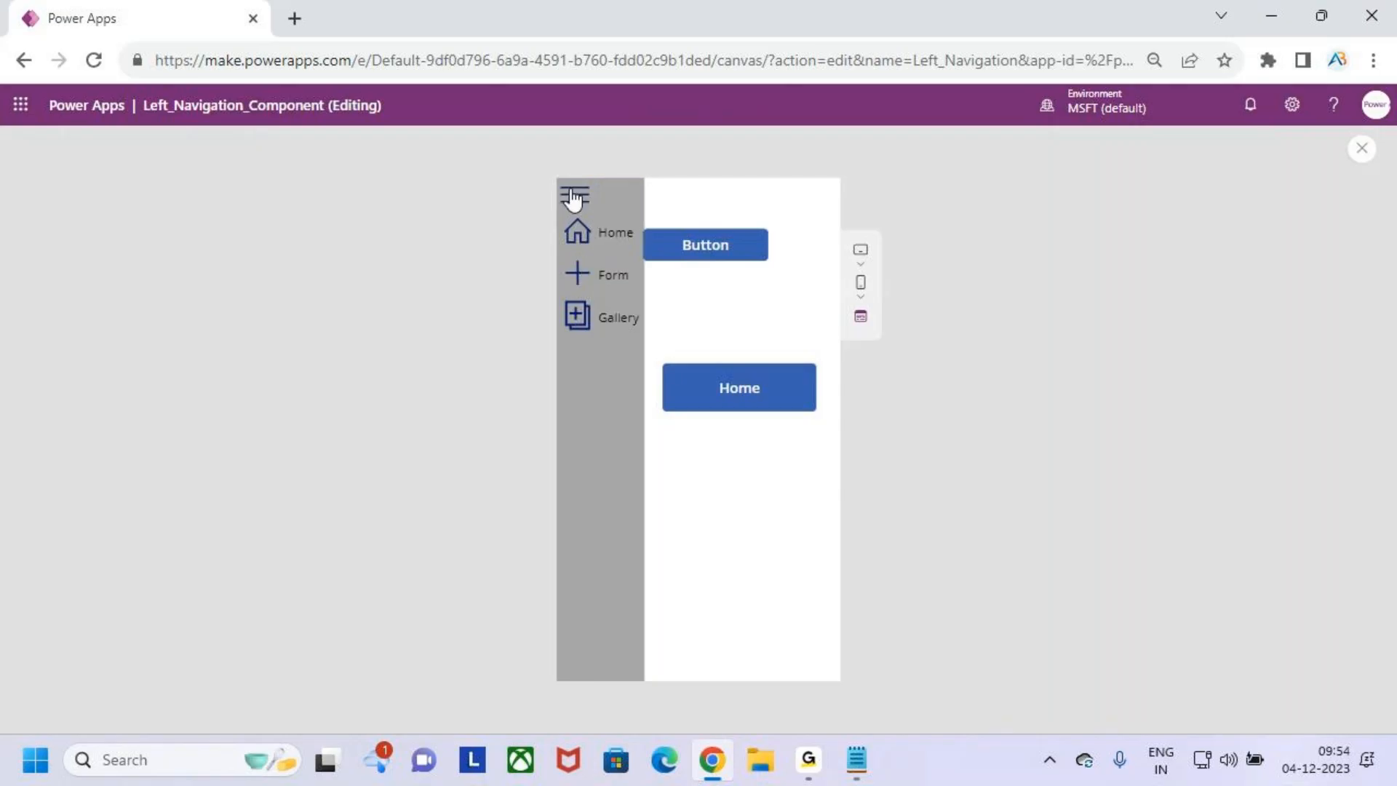
click(577, 269)
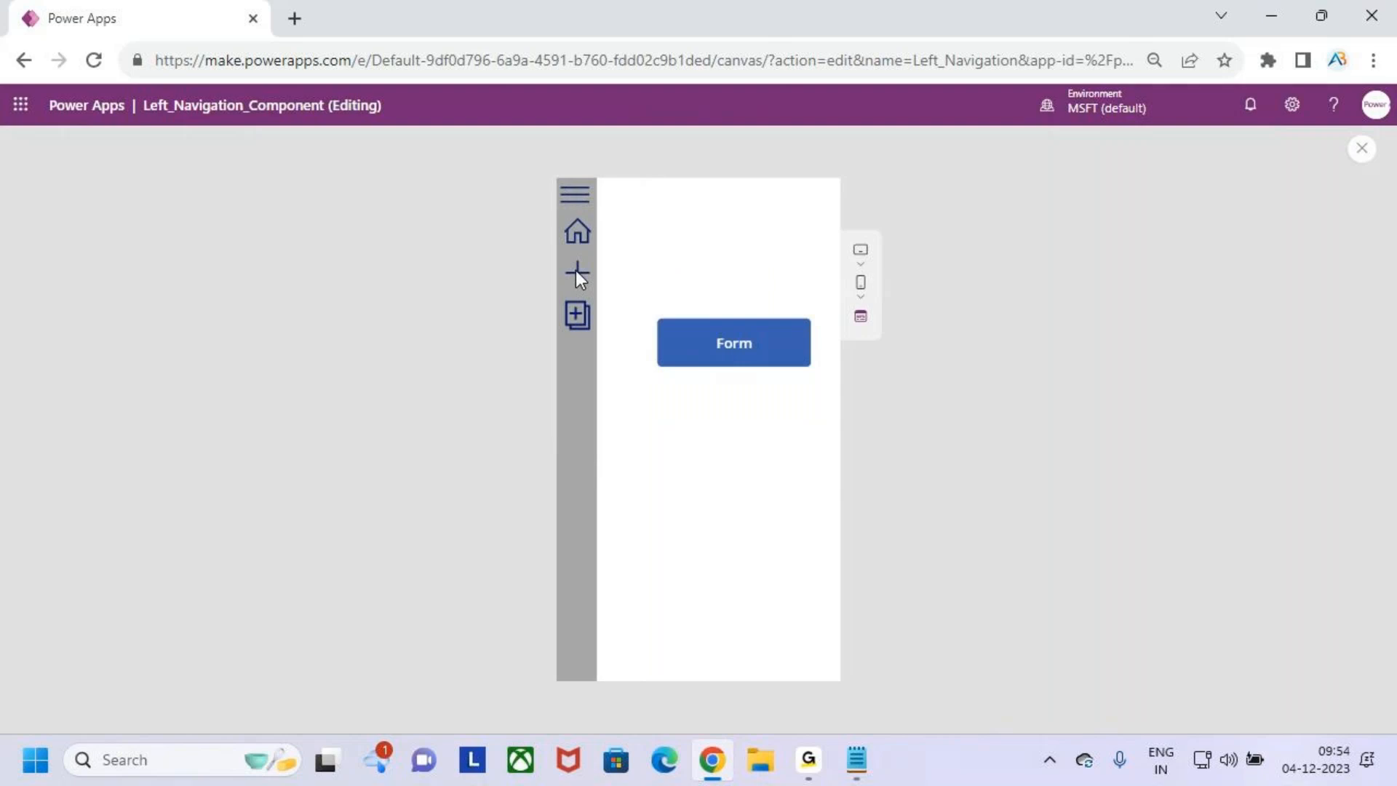
click(578, 313)
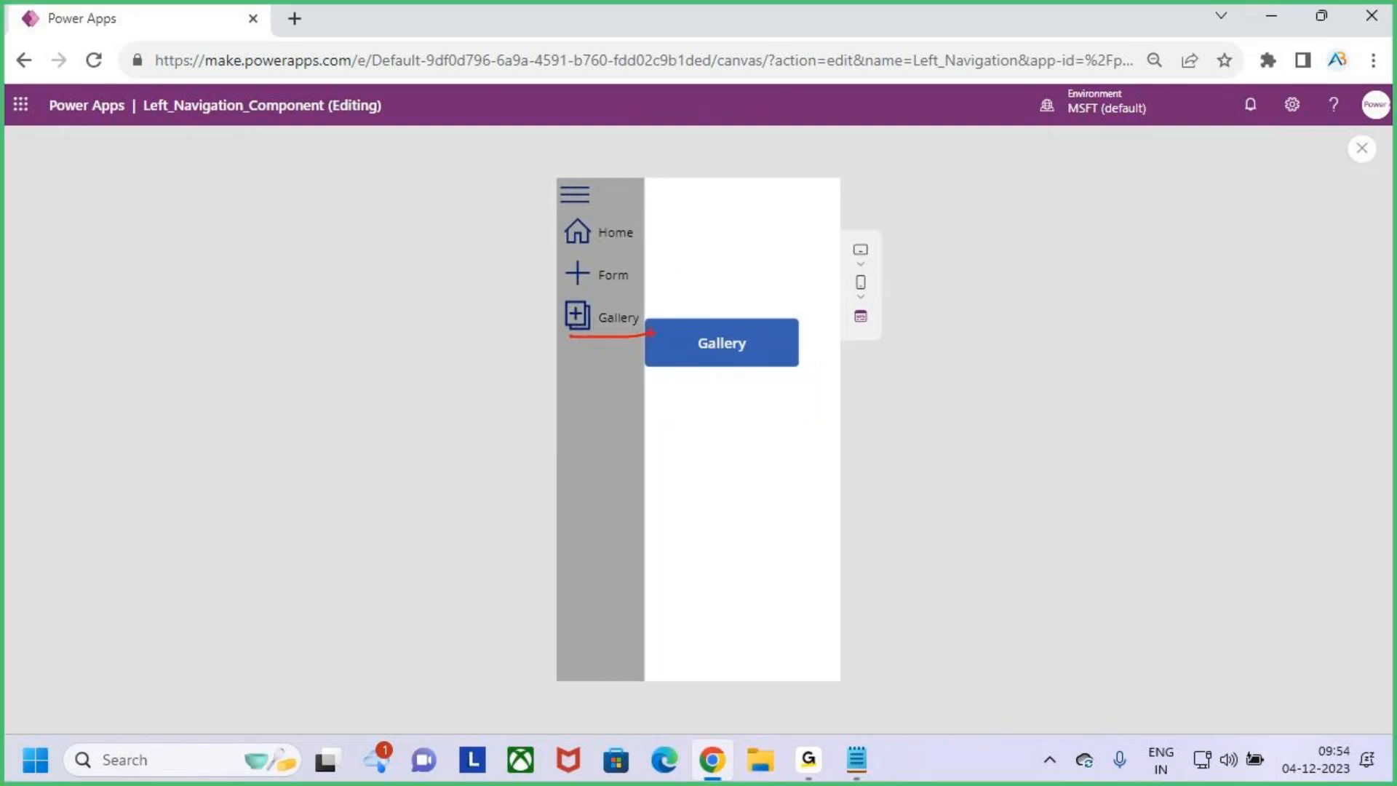
click(1362, 149)
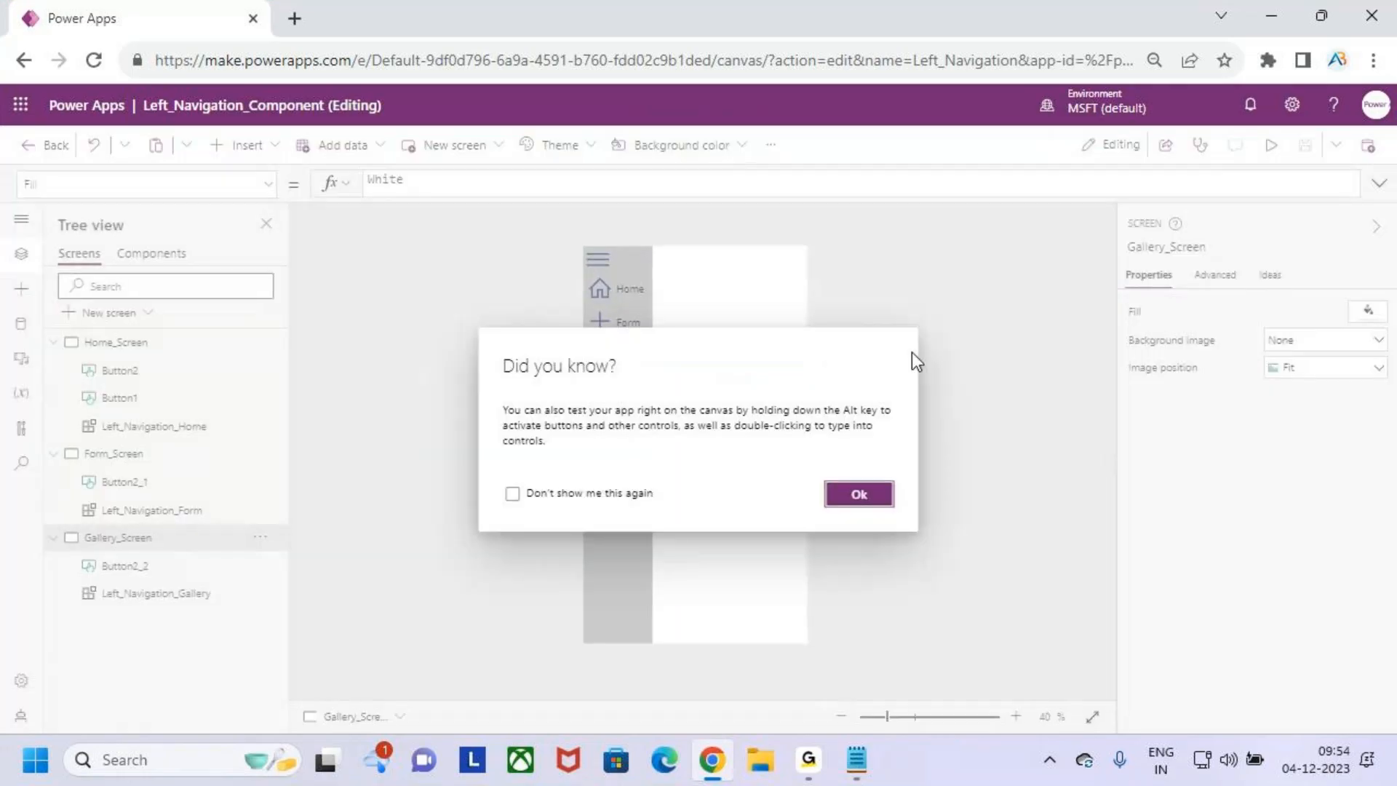
- Dismiss the preview tip and open Icon2 of the Left_Navigation component for editing
click(859, 496)
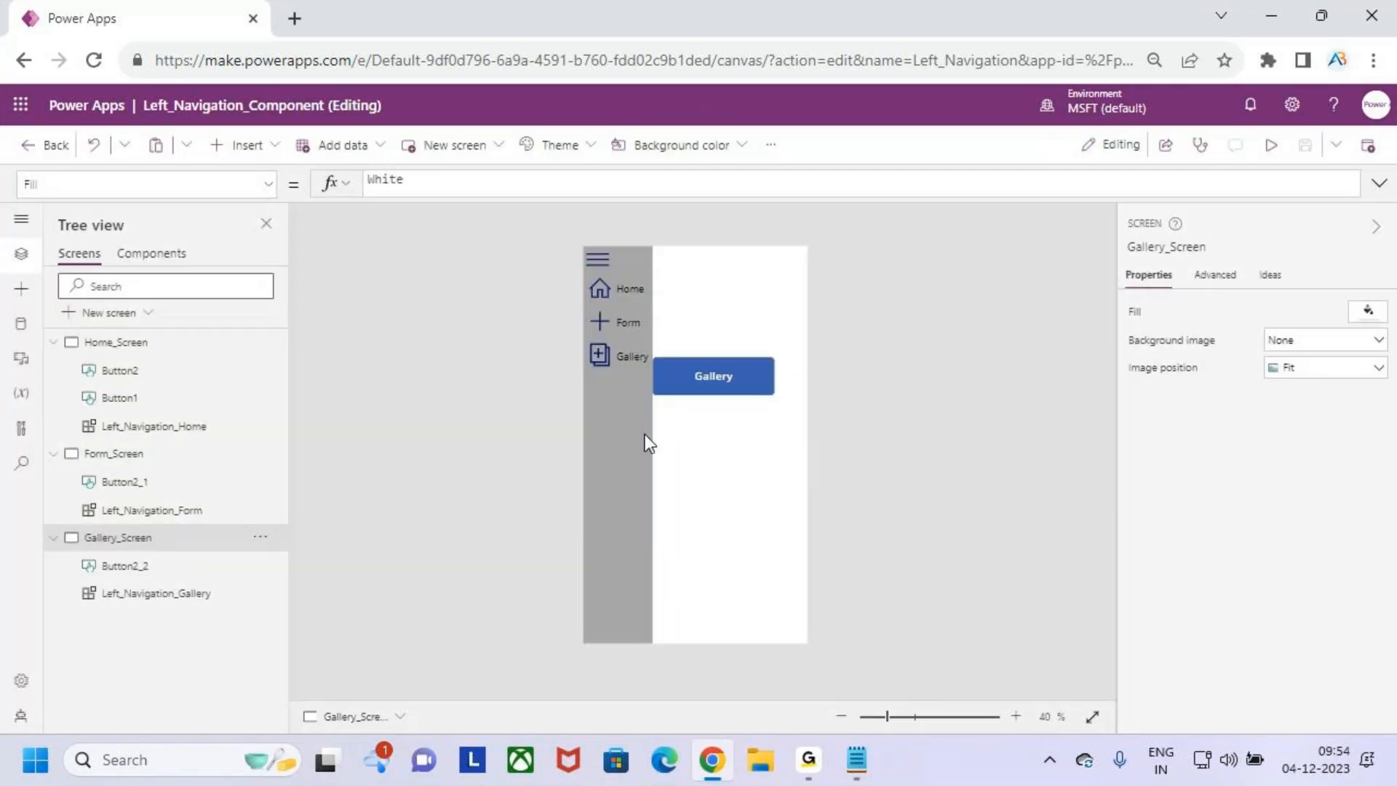
click(600, 287)
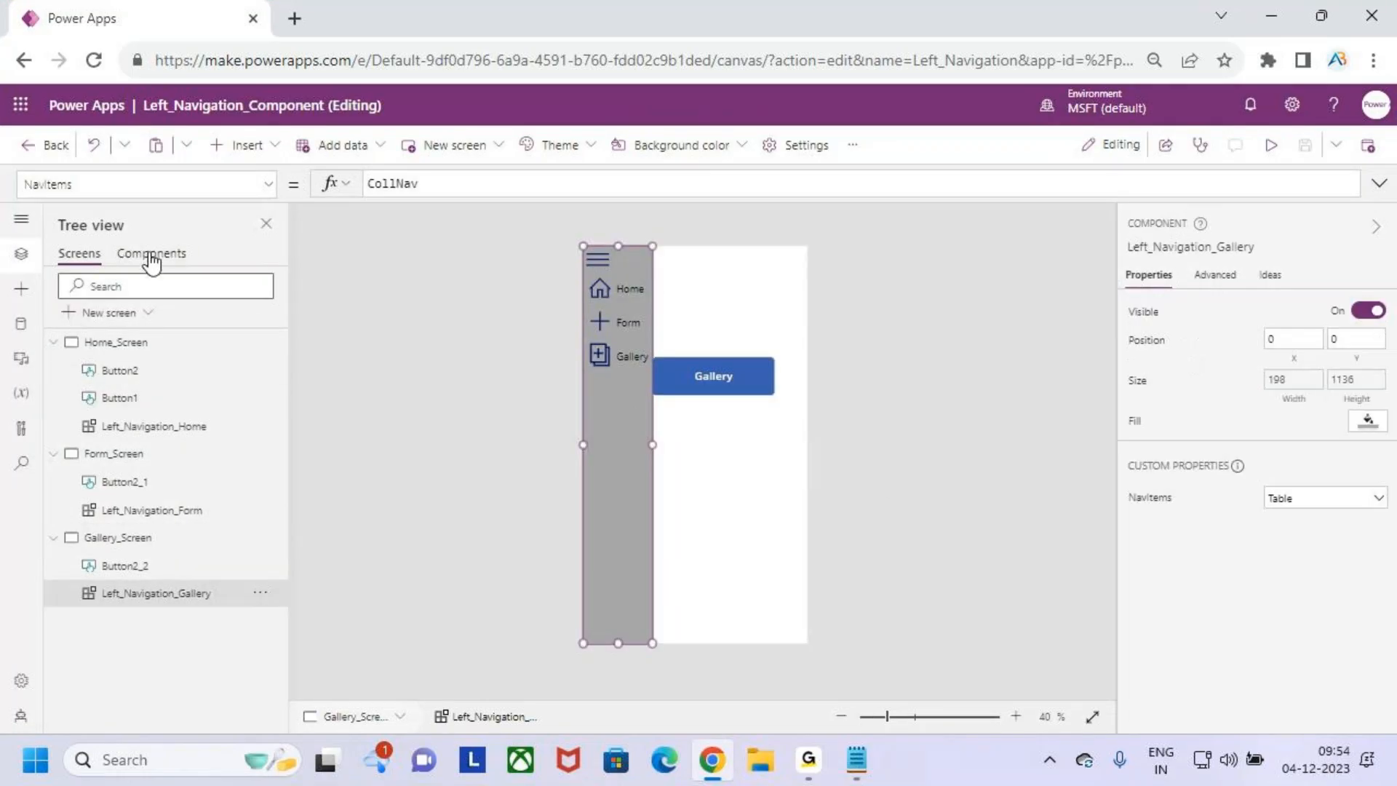
click(151, 253)
click(136, 428)
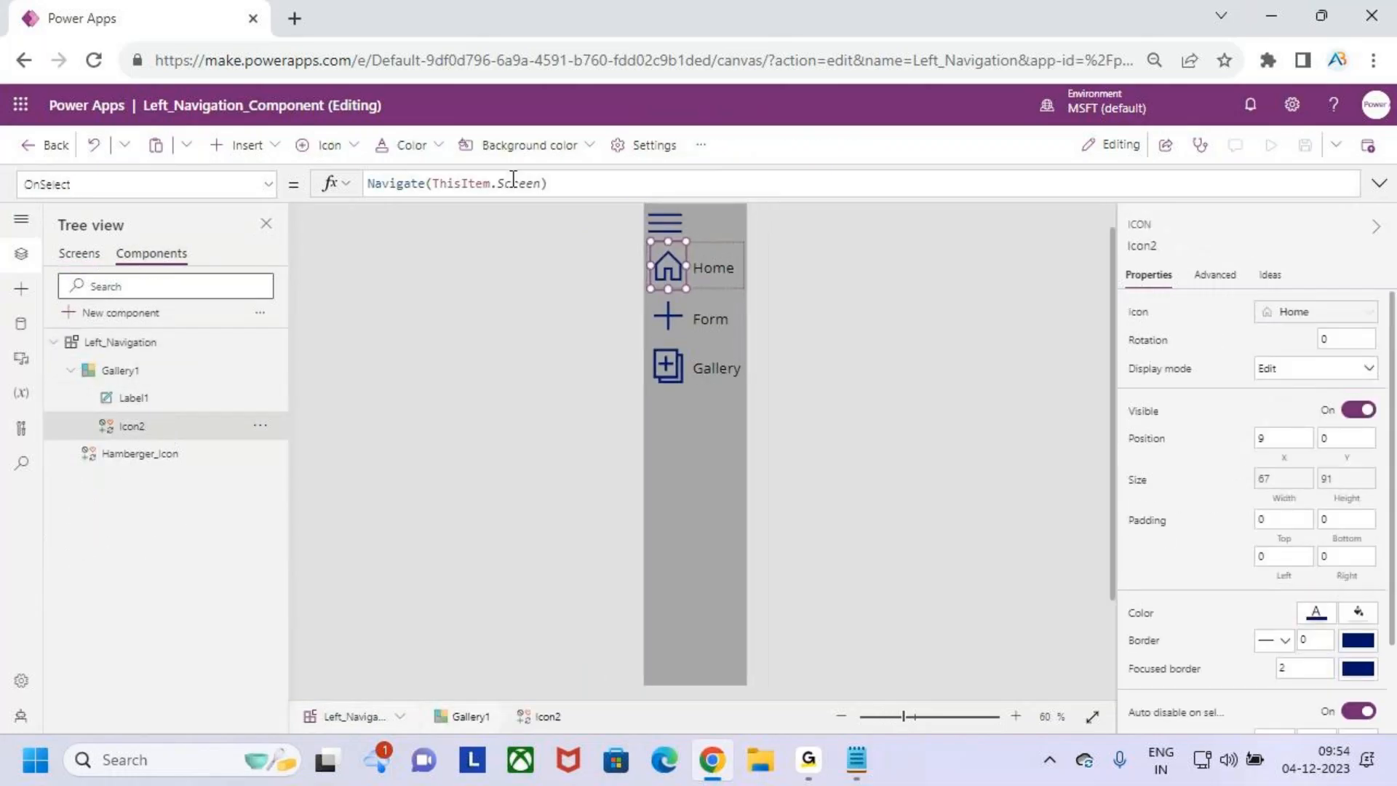
- Add Set(varMenuWidth,false); on its own line before Navigate(ThisItem.Screen) in Icon2's OnSelect formula
click(563, 176)
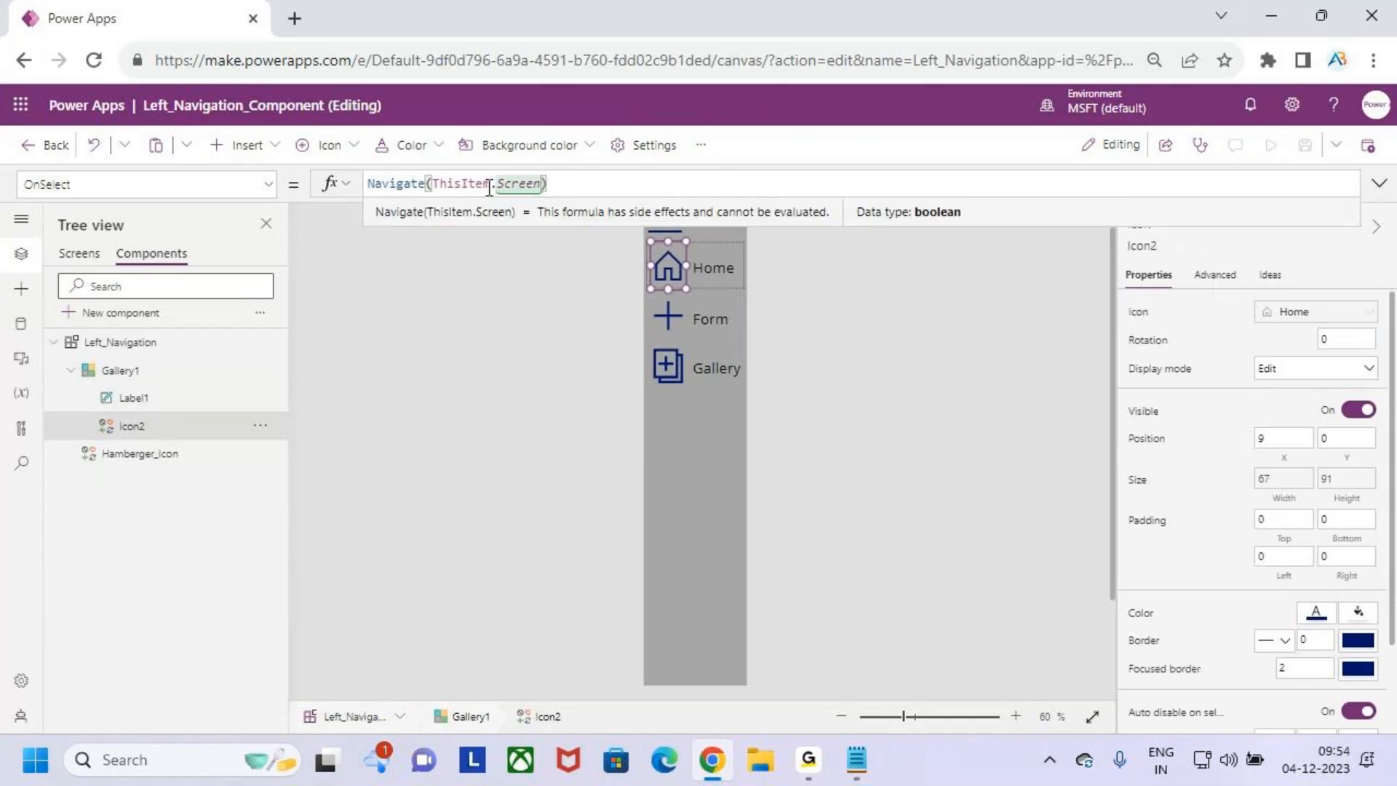
key(Left)
key(Left)
key(Left)
key(Left)
key(Left)
key(Left)
drag(545, 225, 546, 337)
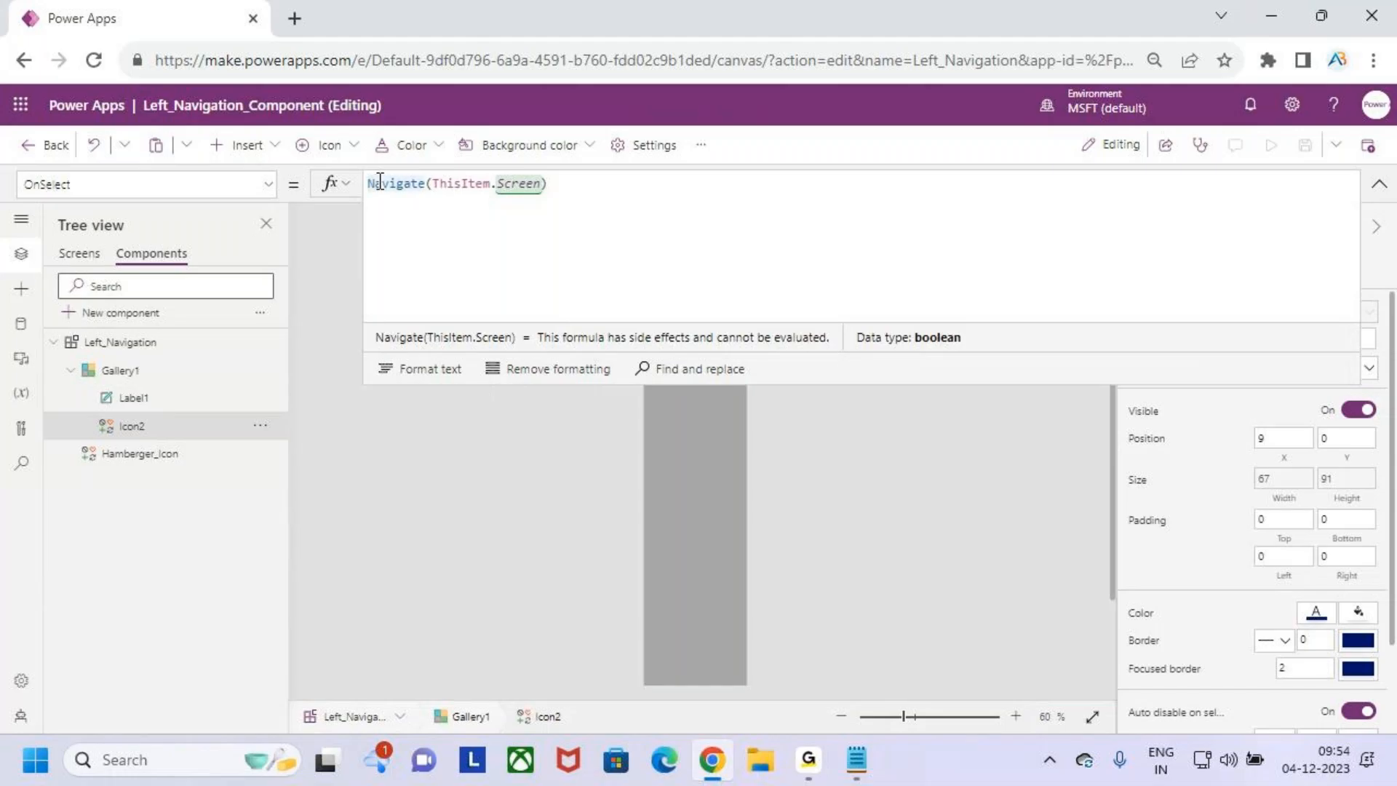
key(Home)
key(Return)
text(set()
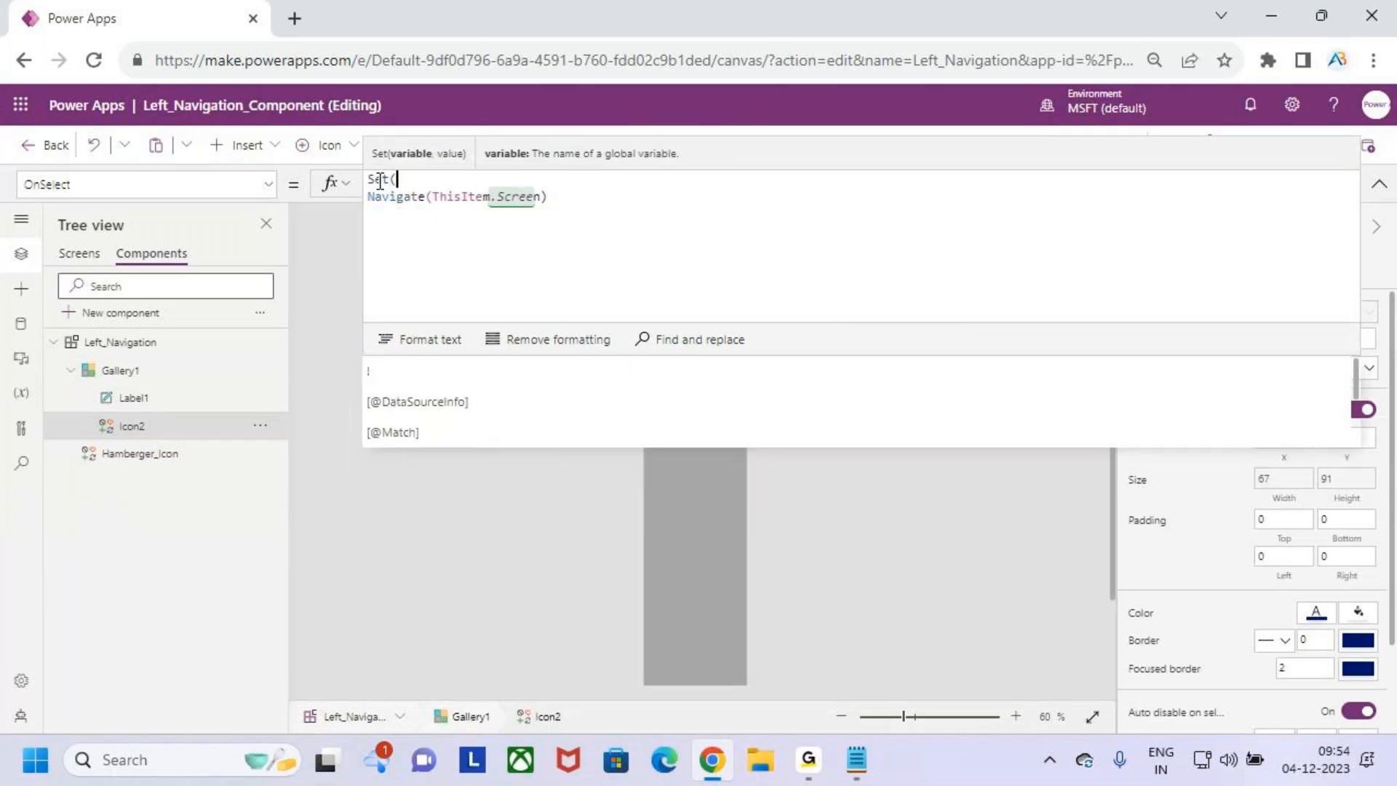
text(varMenuWidth)
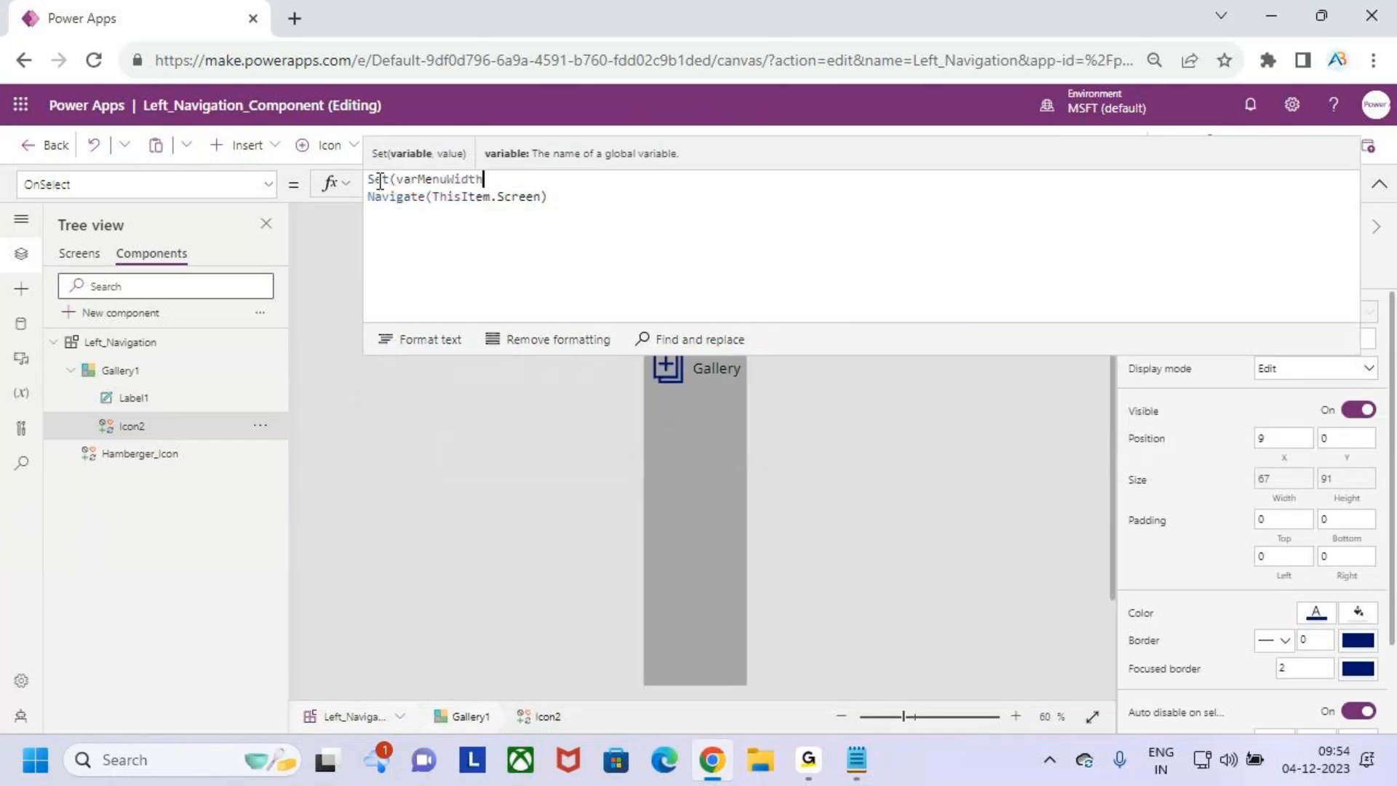
text(,flaa)
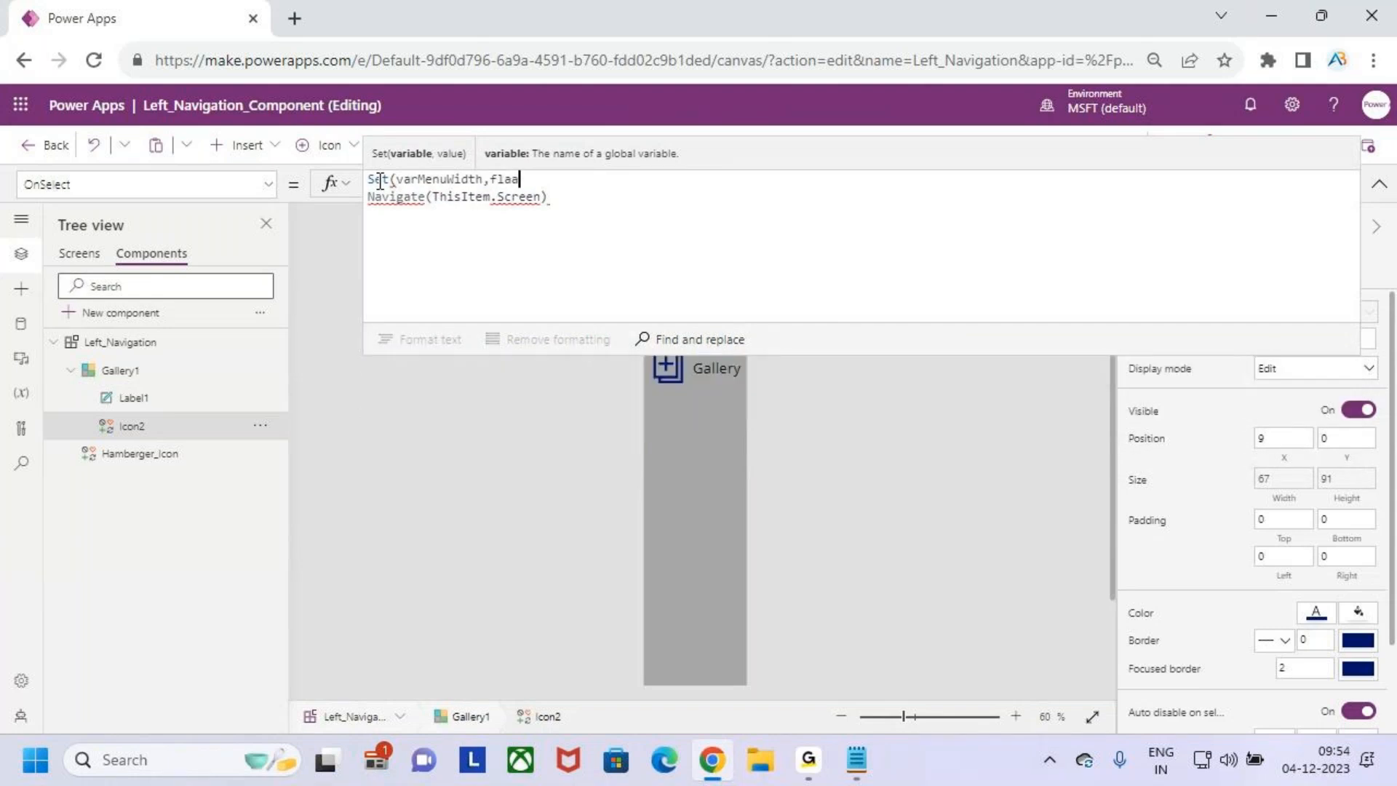
key(BackSpace)
key(BackSpace)
key(BackSpace)
key(BackSpace)
key(BackSpace)
text(,faals)
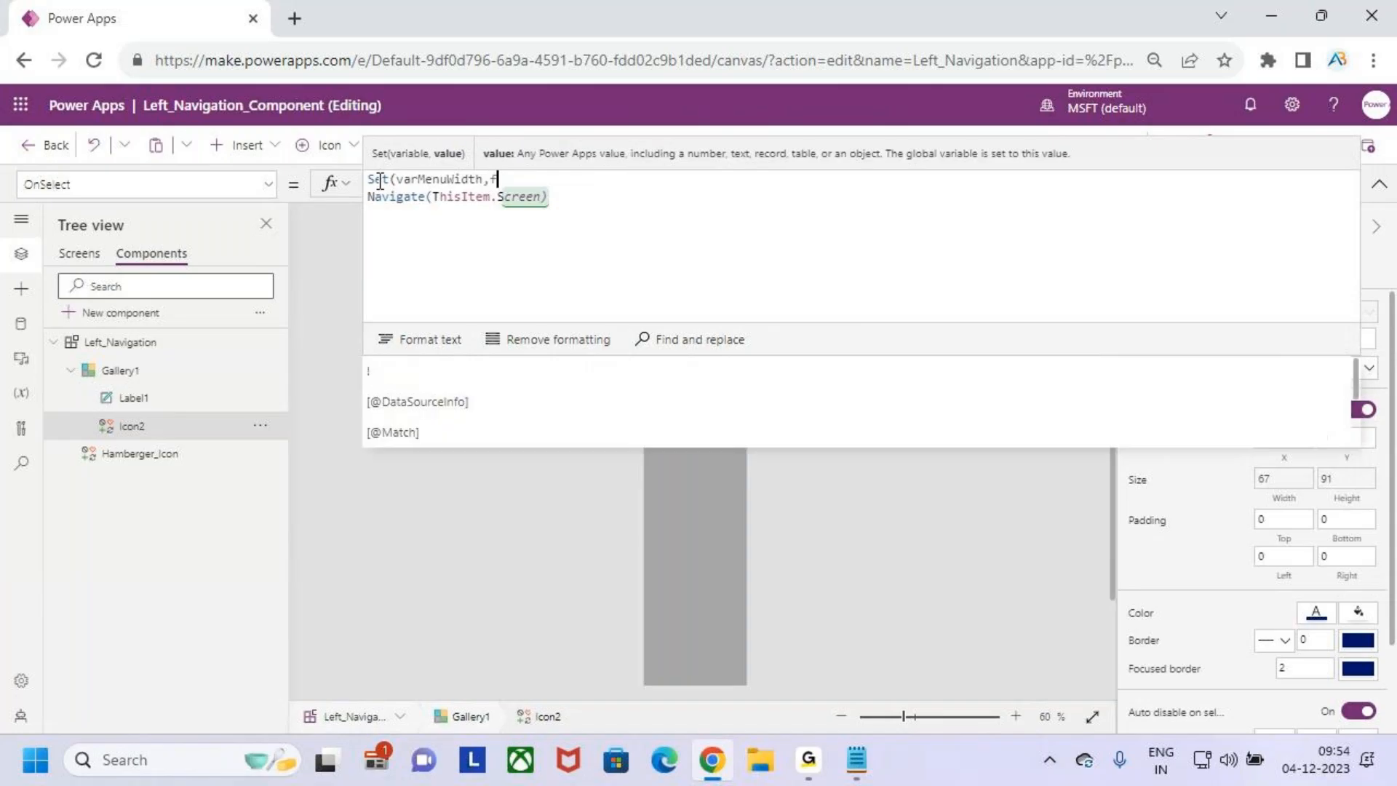
key(BackSpace)
key(BackSpace)
text(al)
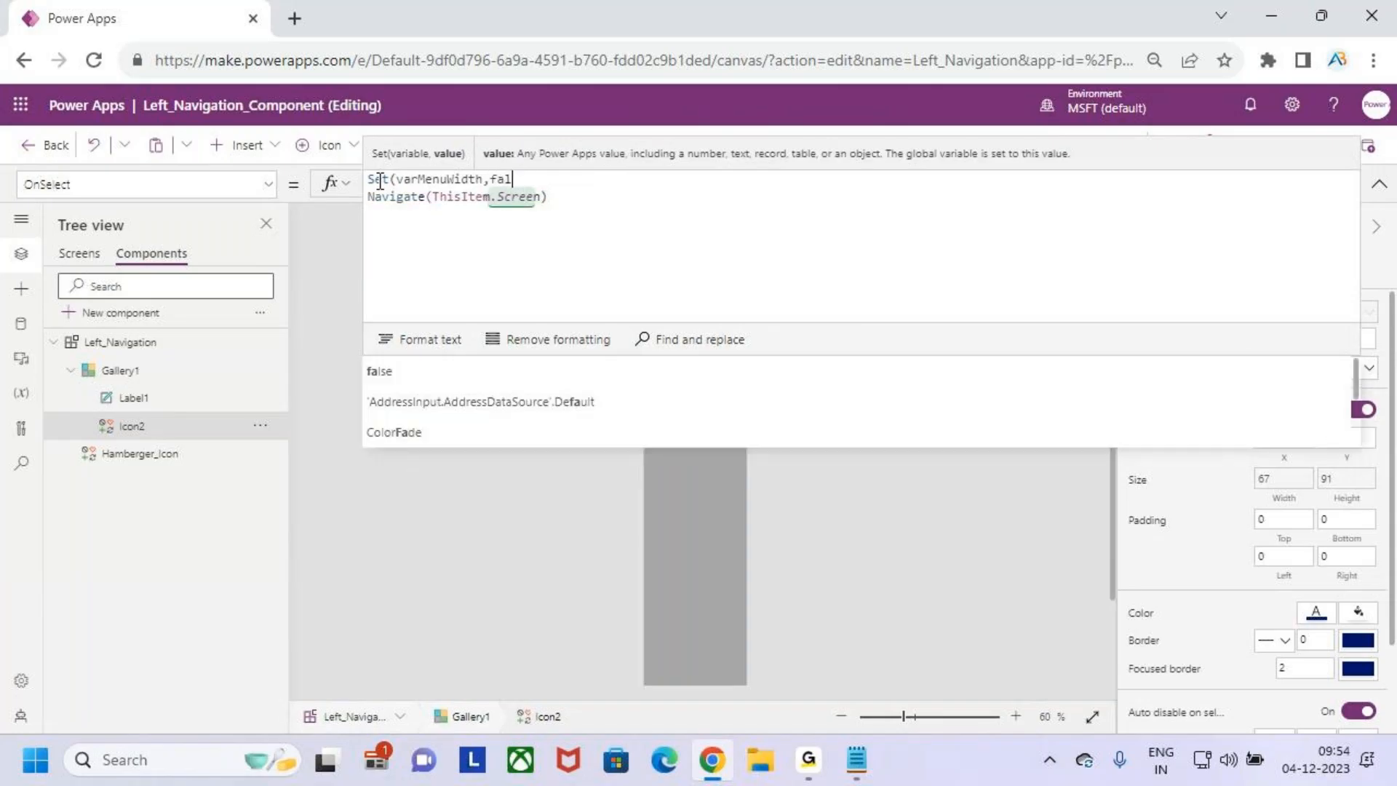
key(Tab)
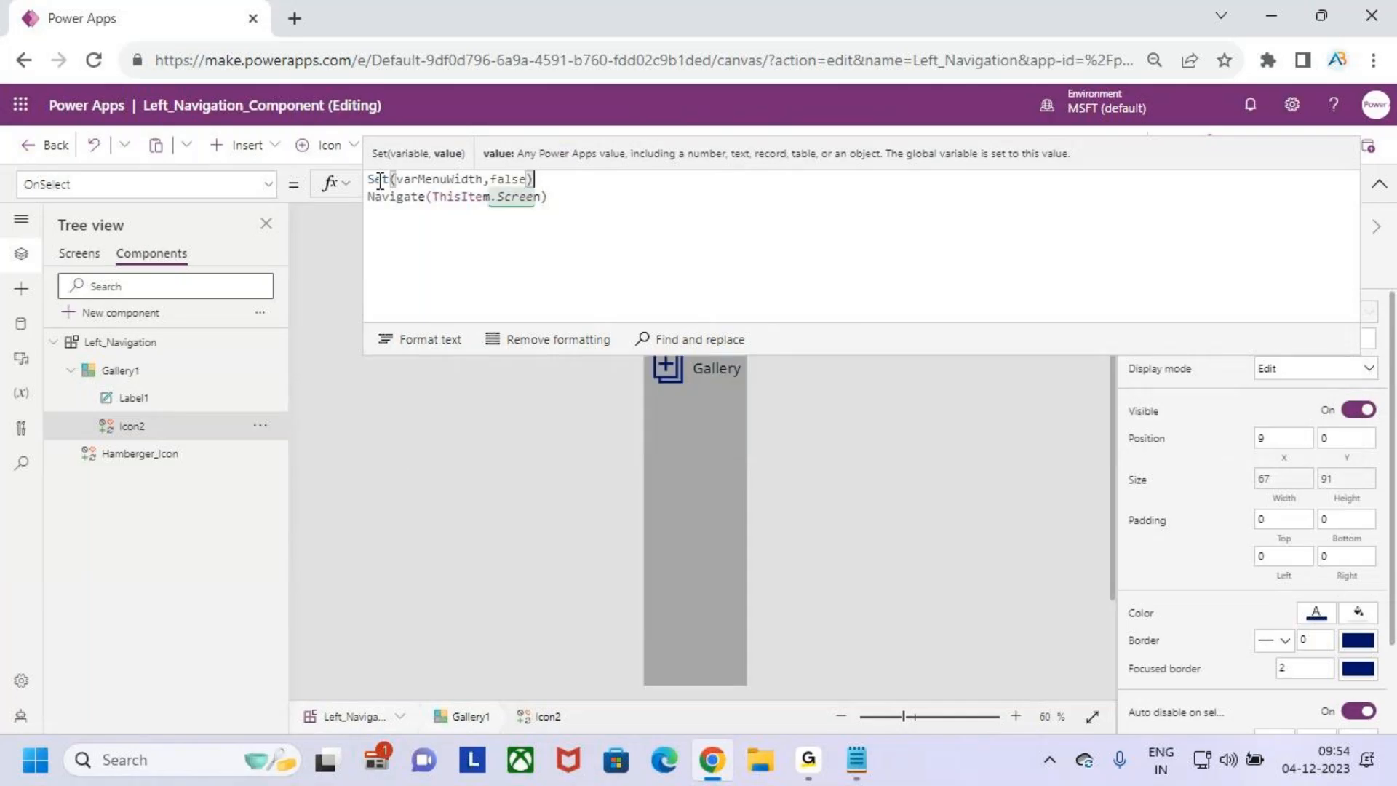
text(;)
- Copy the Set(varMenuWidth,false); line into Label1's OnSelect formula, above Navigate(ThisItem.Screen)
drag(577, 187, 363, 188)
key(ctrl+c)
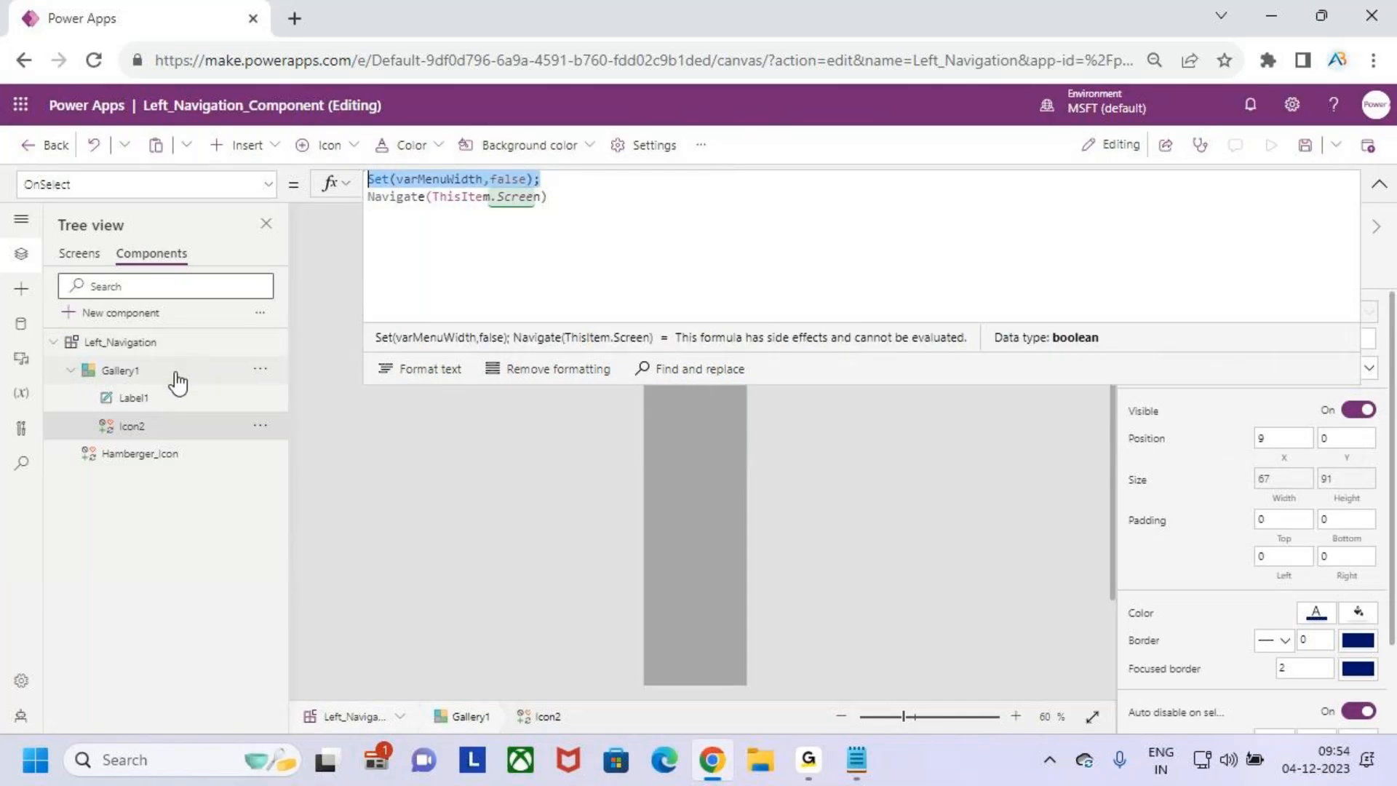
click(163, 408)
click(163, 410)
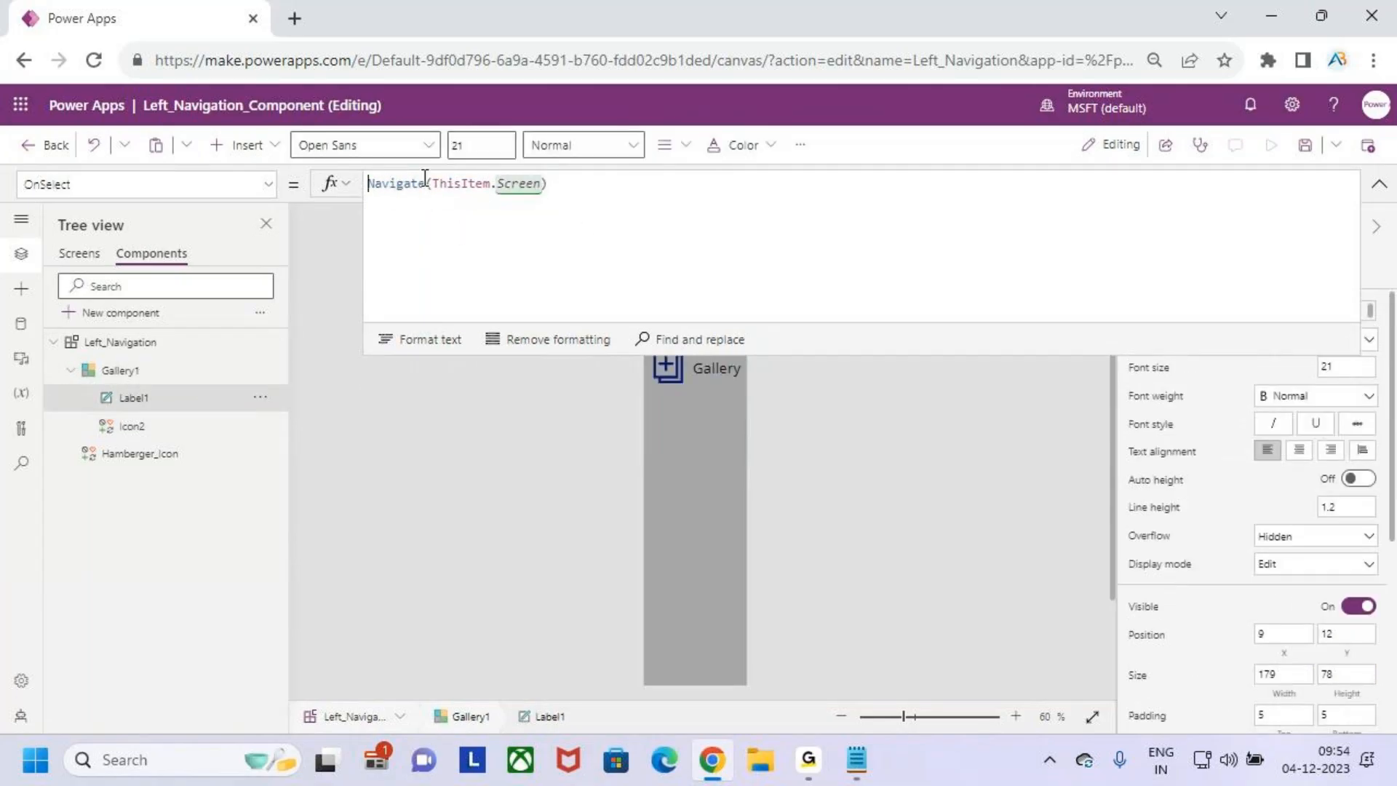
key(Return)
key(Up)
key(ctrl+v)
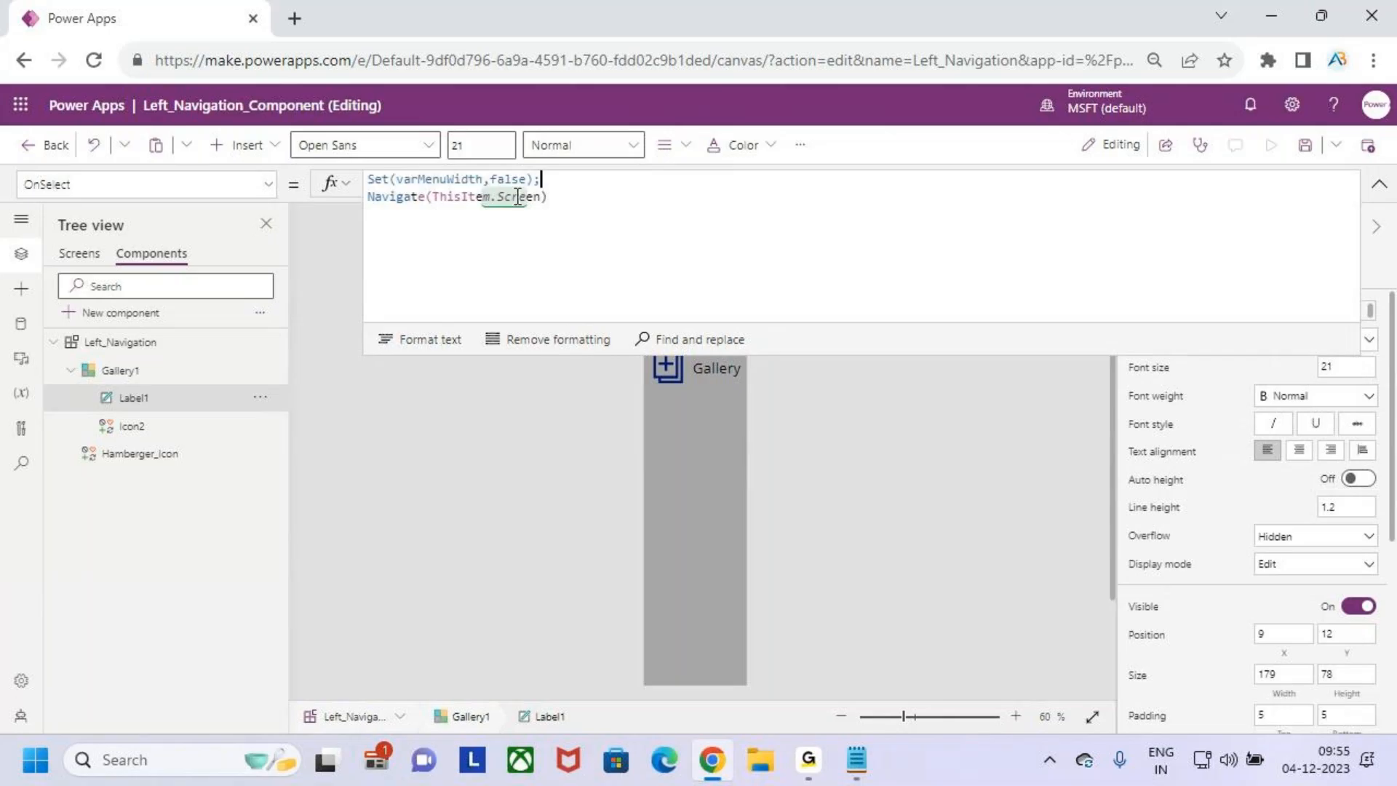
click(1378, 184)
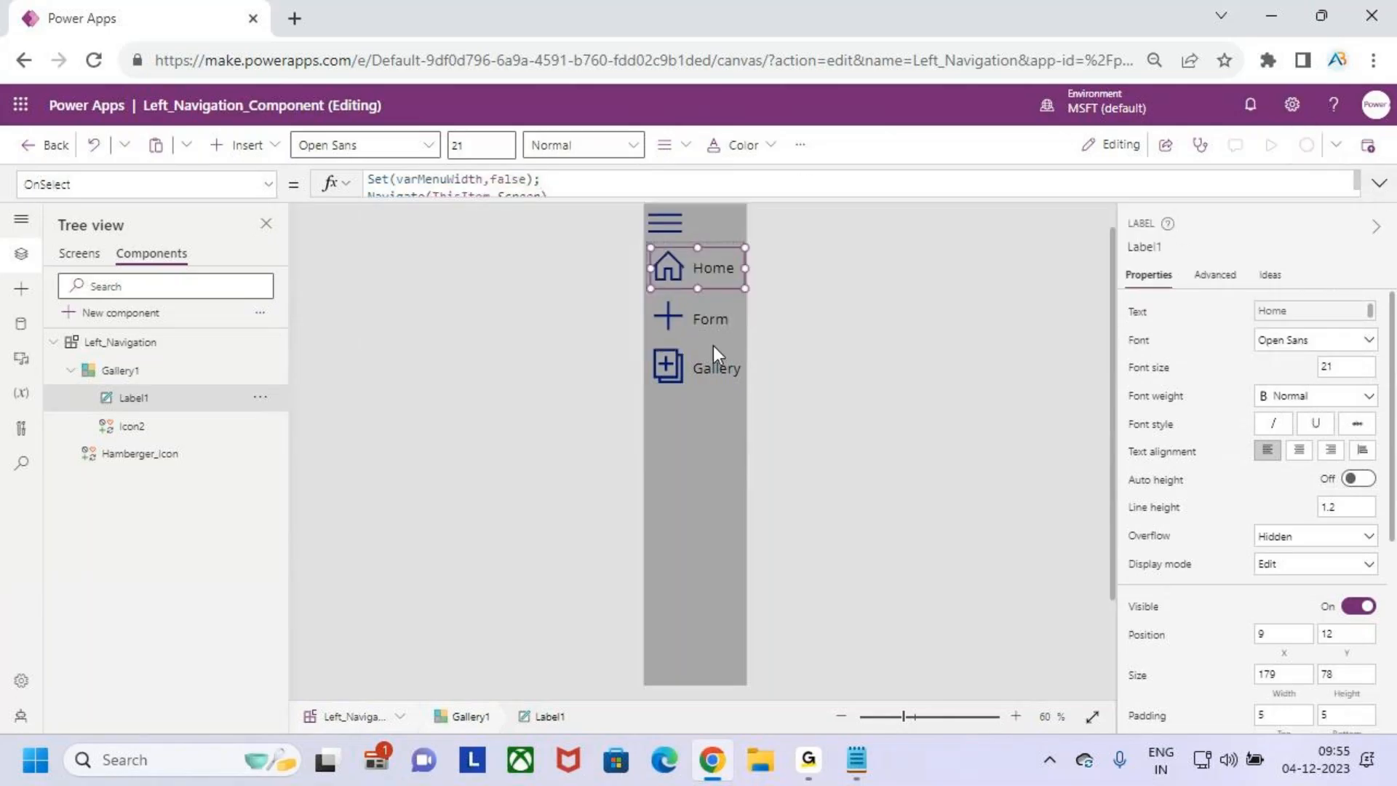
- Publish the app with the updated component and return to the list of screens
click(1369, 149)
click(777, 606)
click(72, 256)
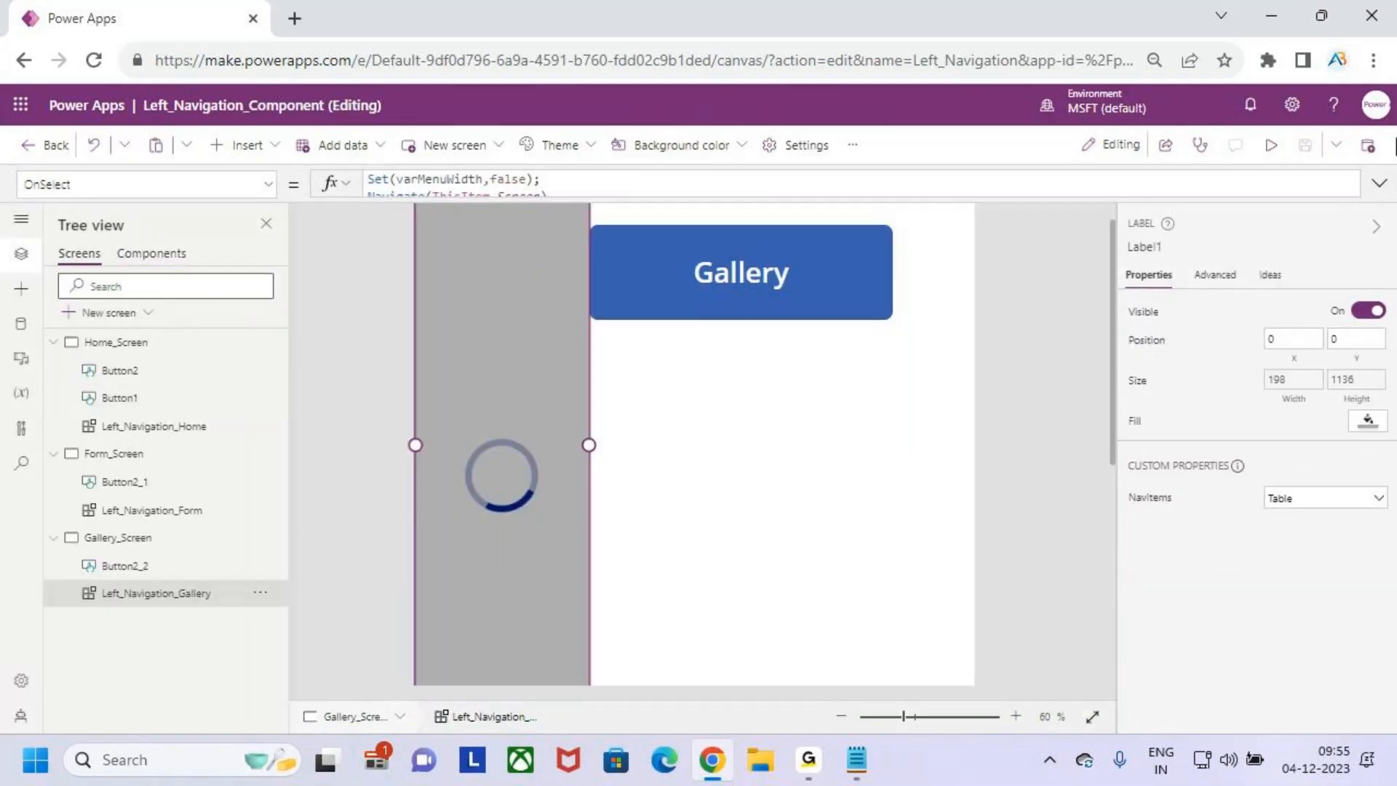
- Preview the app from Gallery_Screen, toggle the menu, and cycle twice through the Home, Form and Gallery screens with the navigation icons
click(1271, 144)
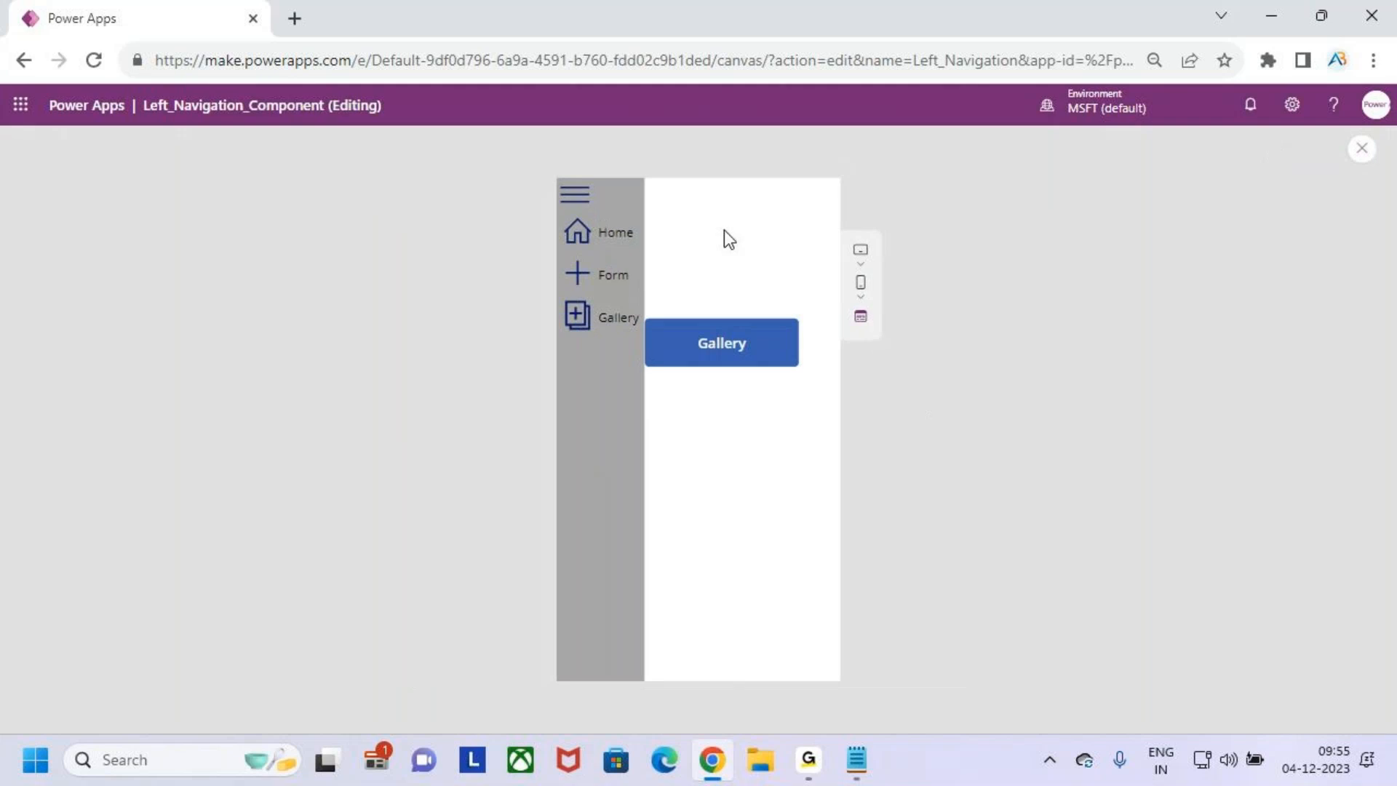
click(576, 204)
click(578, 231)
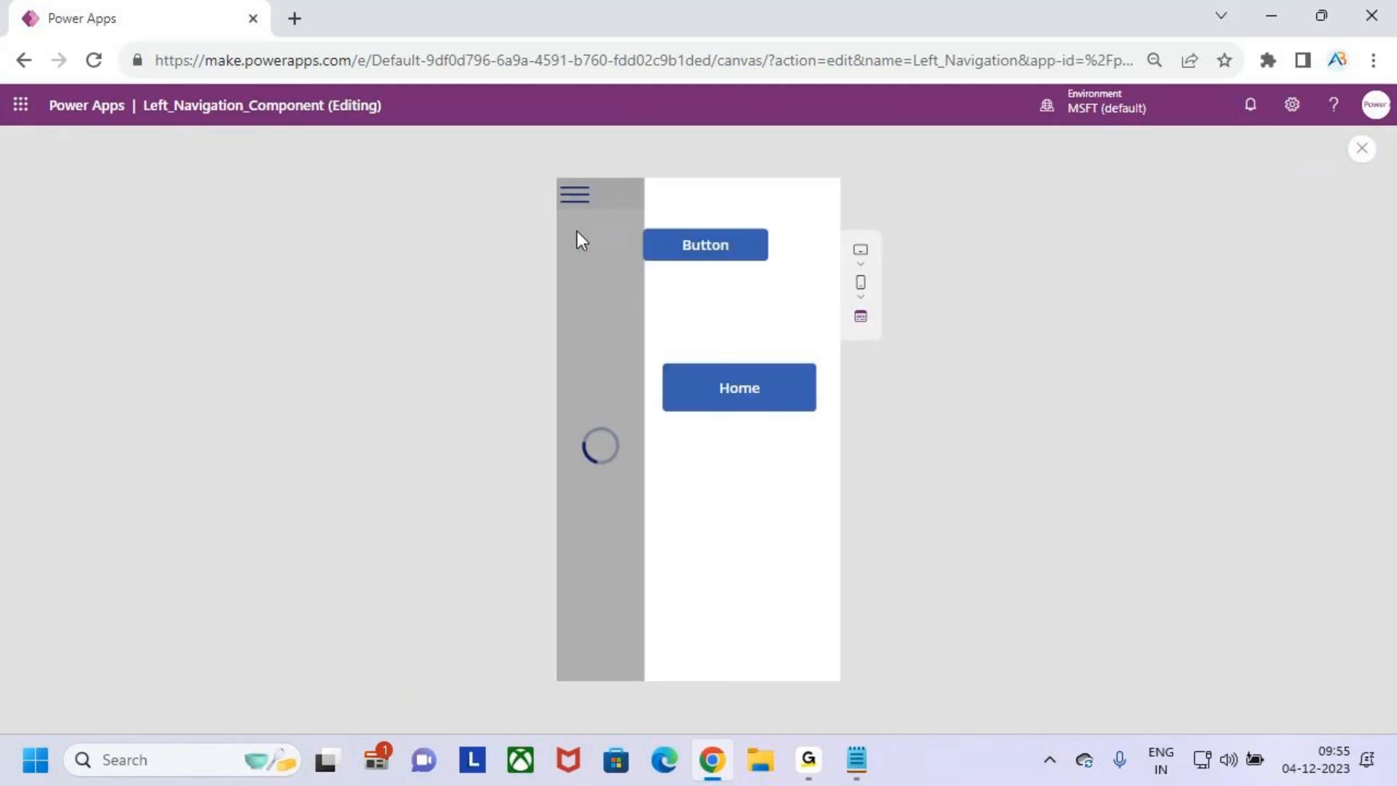
click(580, 271)
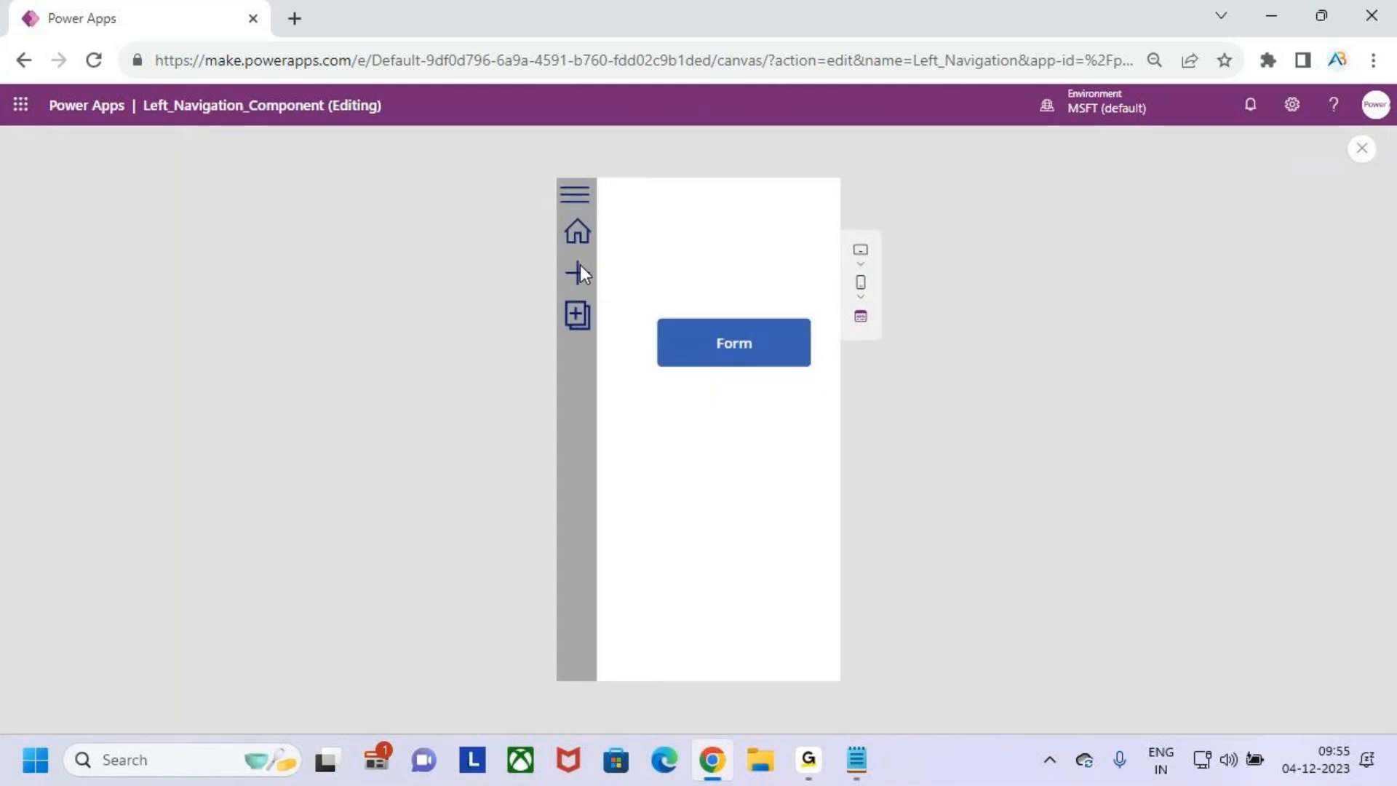
click(575, 313)
click(579, 230)
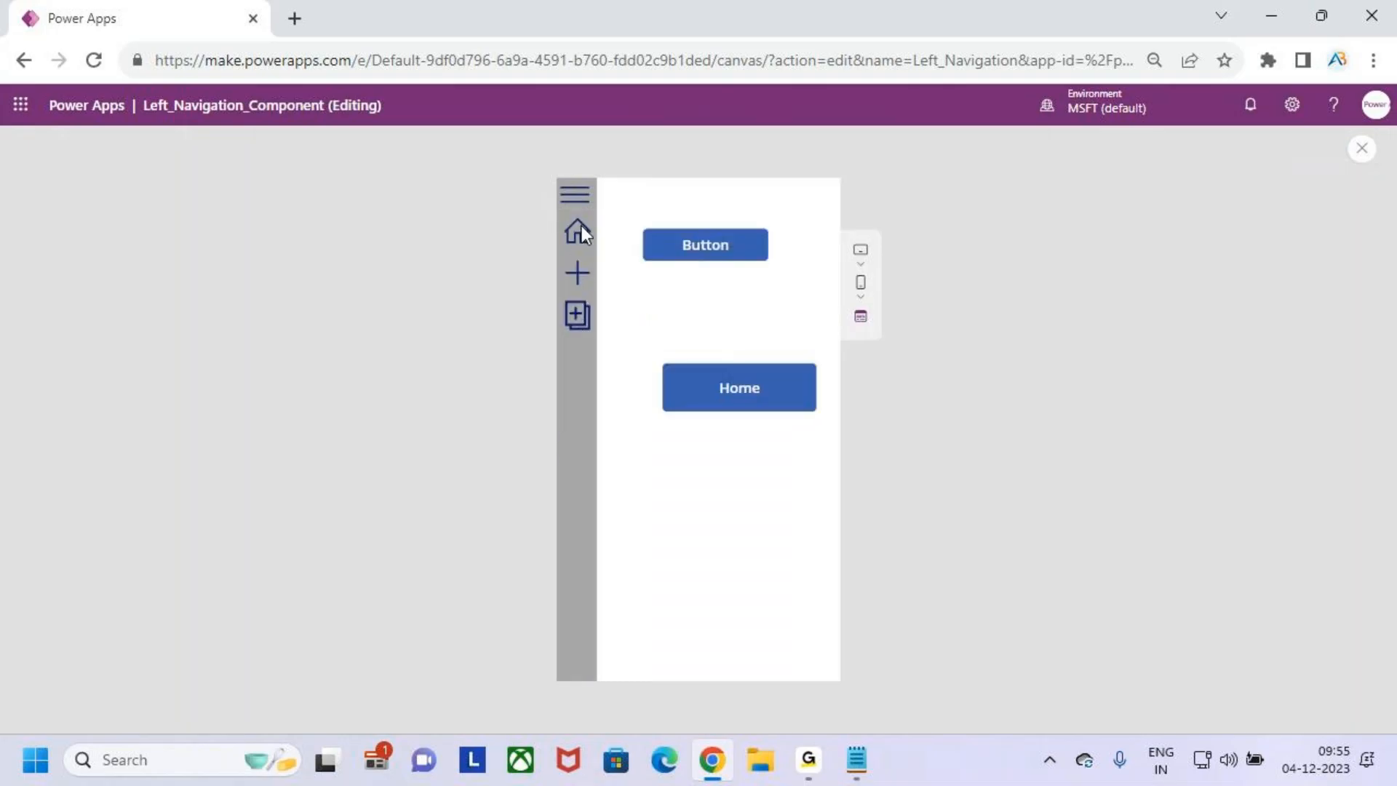
click(580, 270)
click(576, 314)
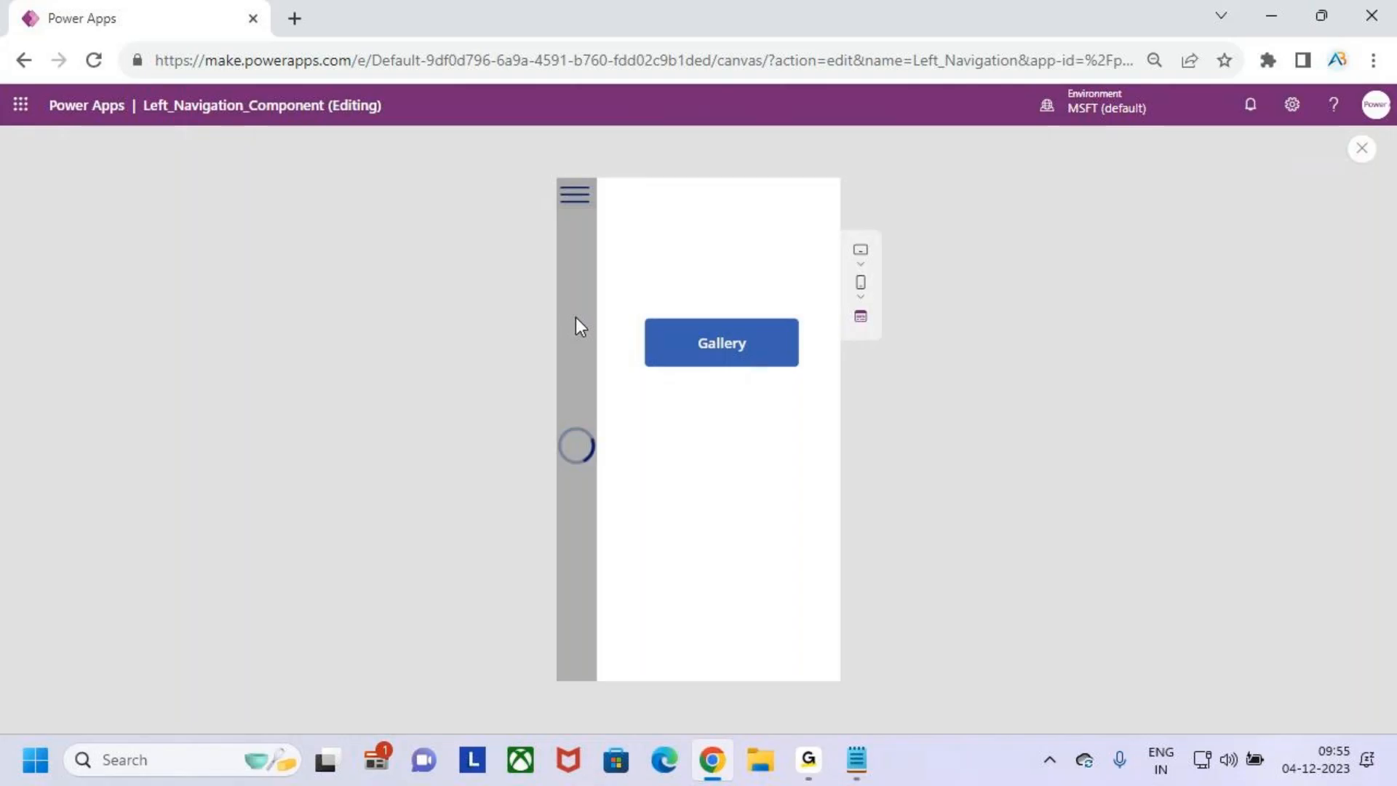
- Toggle the menu repeatedly on the Gallery screen, visit Home, Form and Gallery through the icons, and exit the preview
click(574, 196)
click(574, 196)
click(574, 196)
click(577, 206)
click(579, 227)
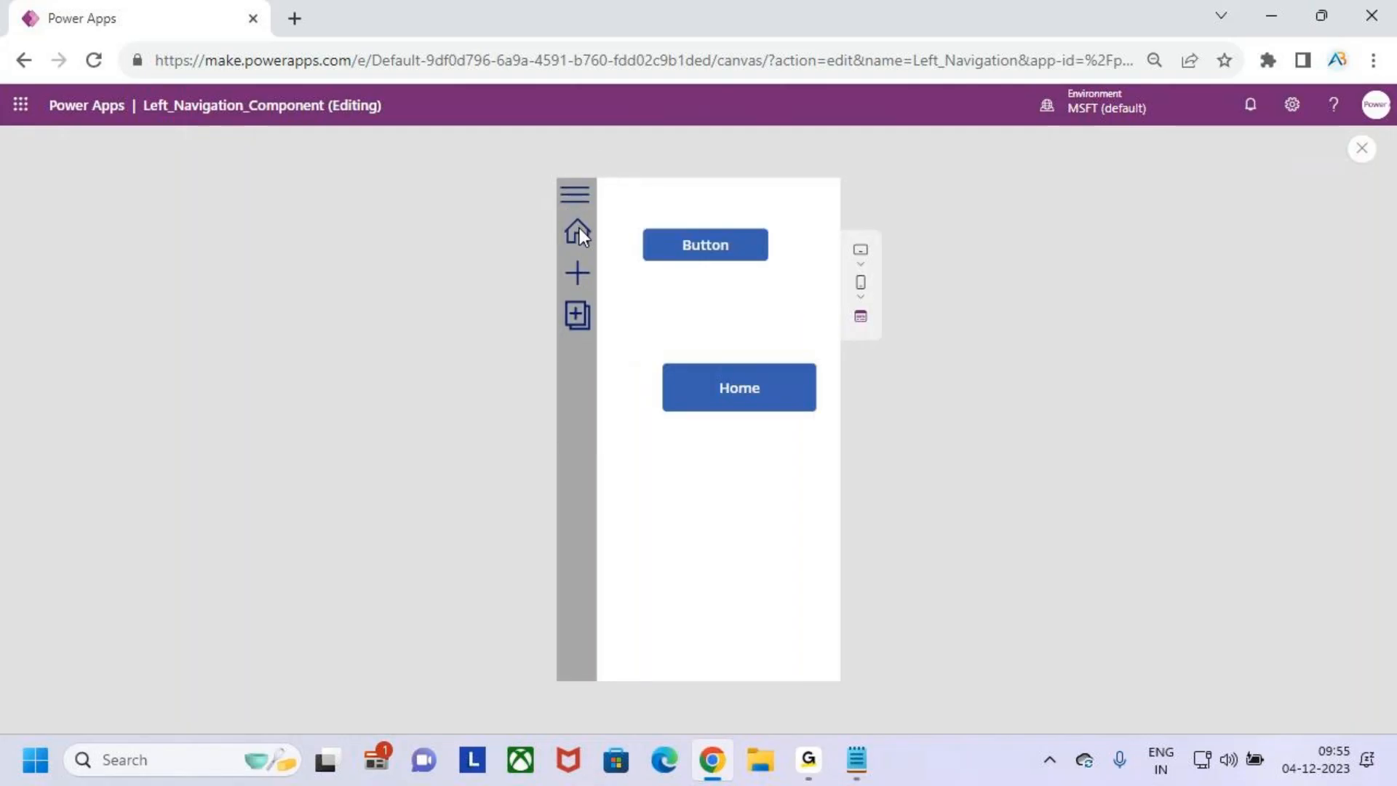
click(579, 273)
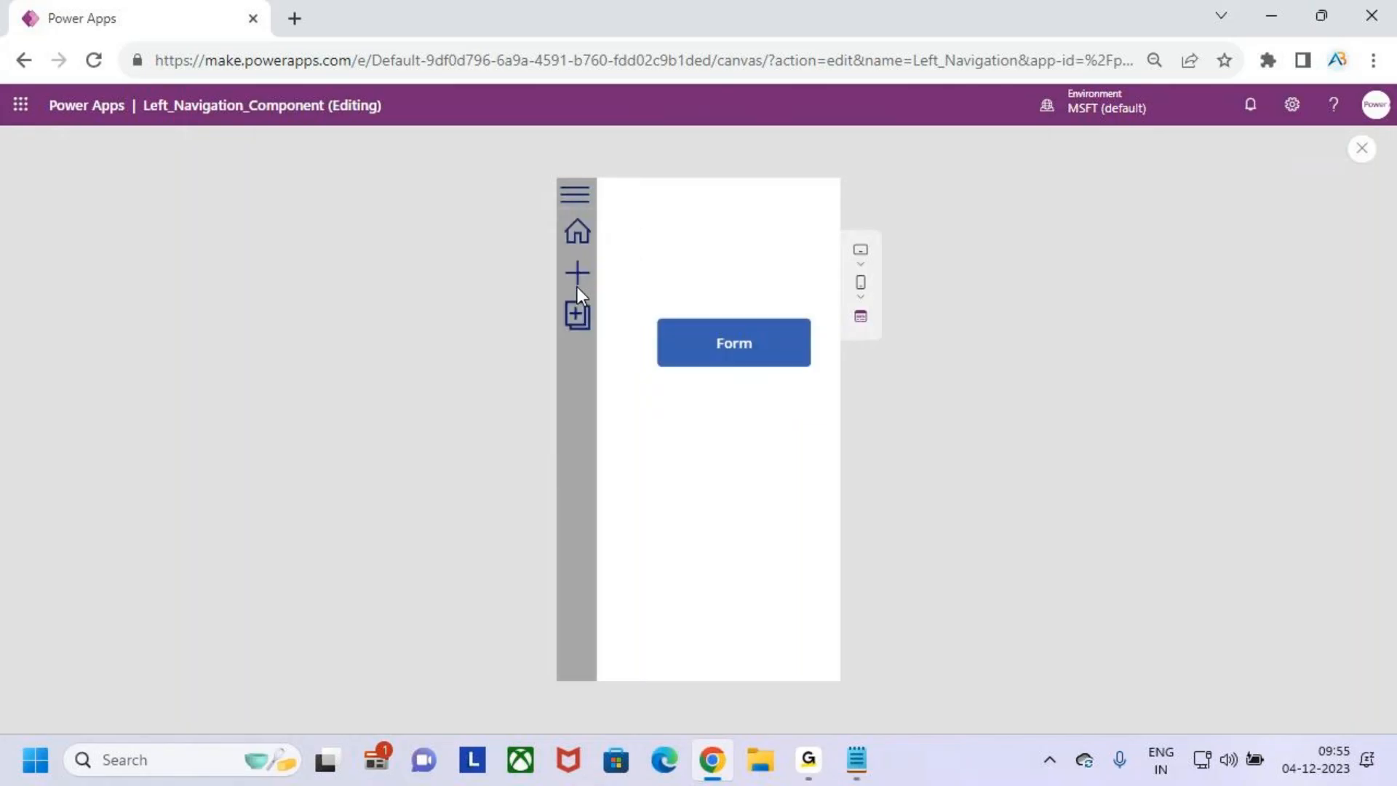
click(577, 315)
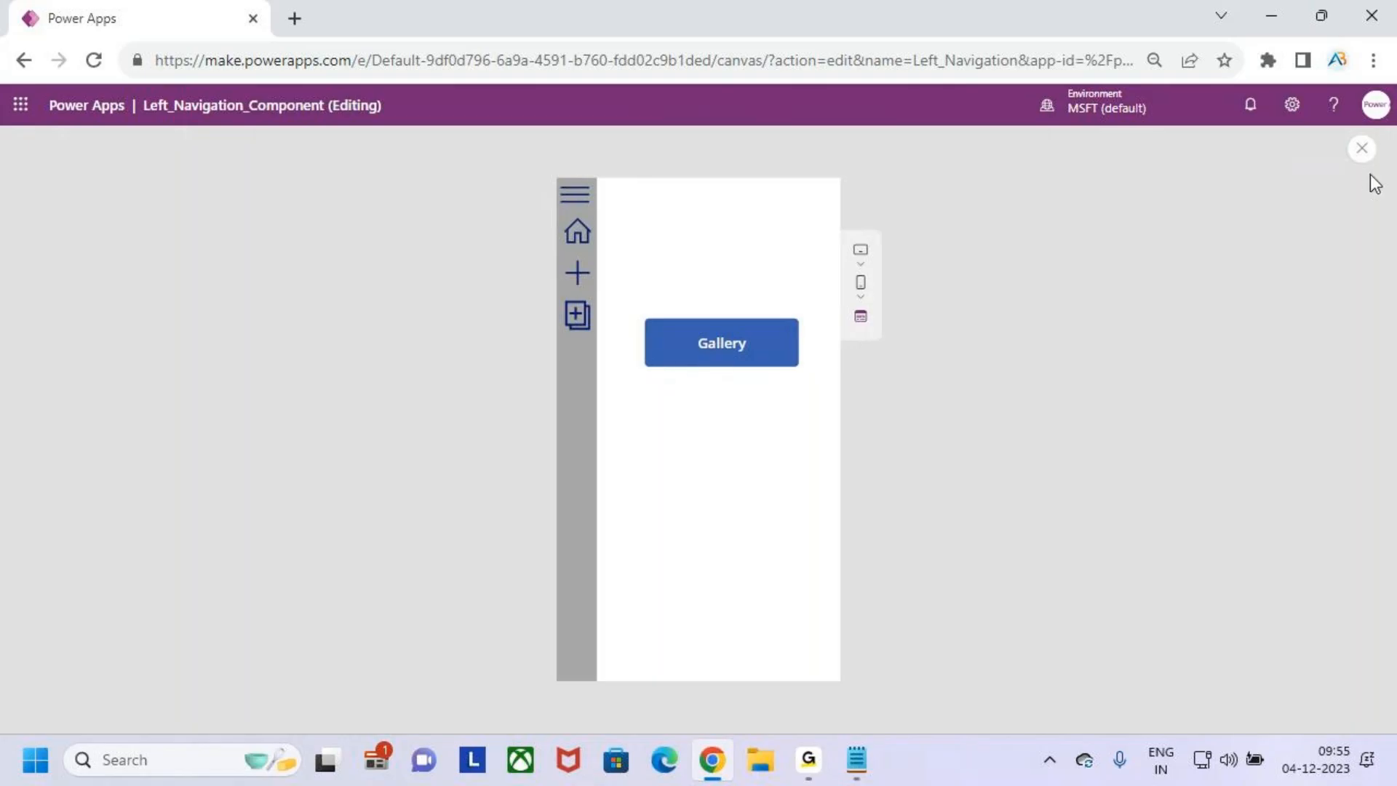
click(1361, 152)
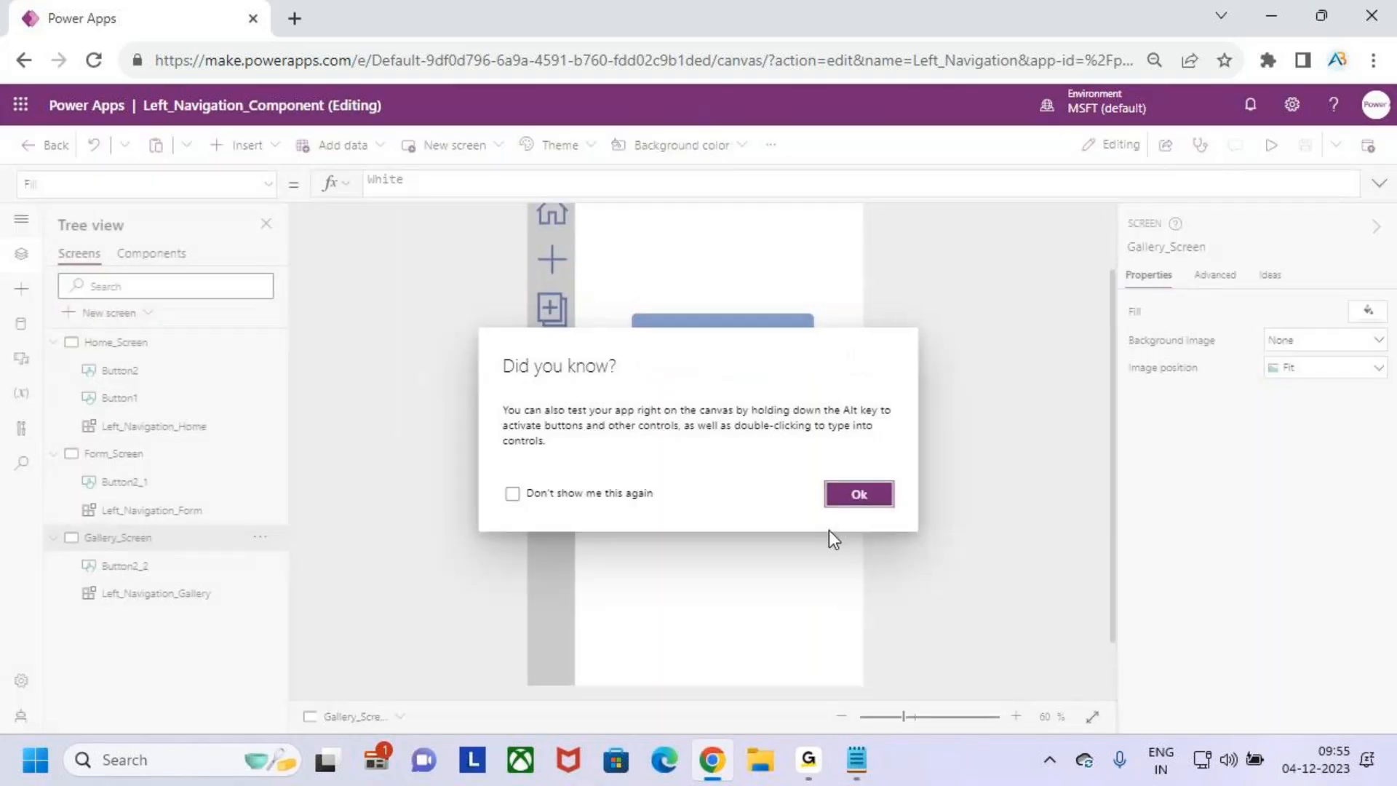
click(867, 502)
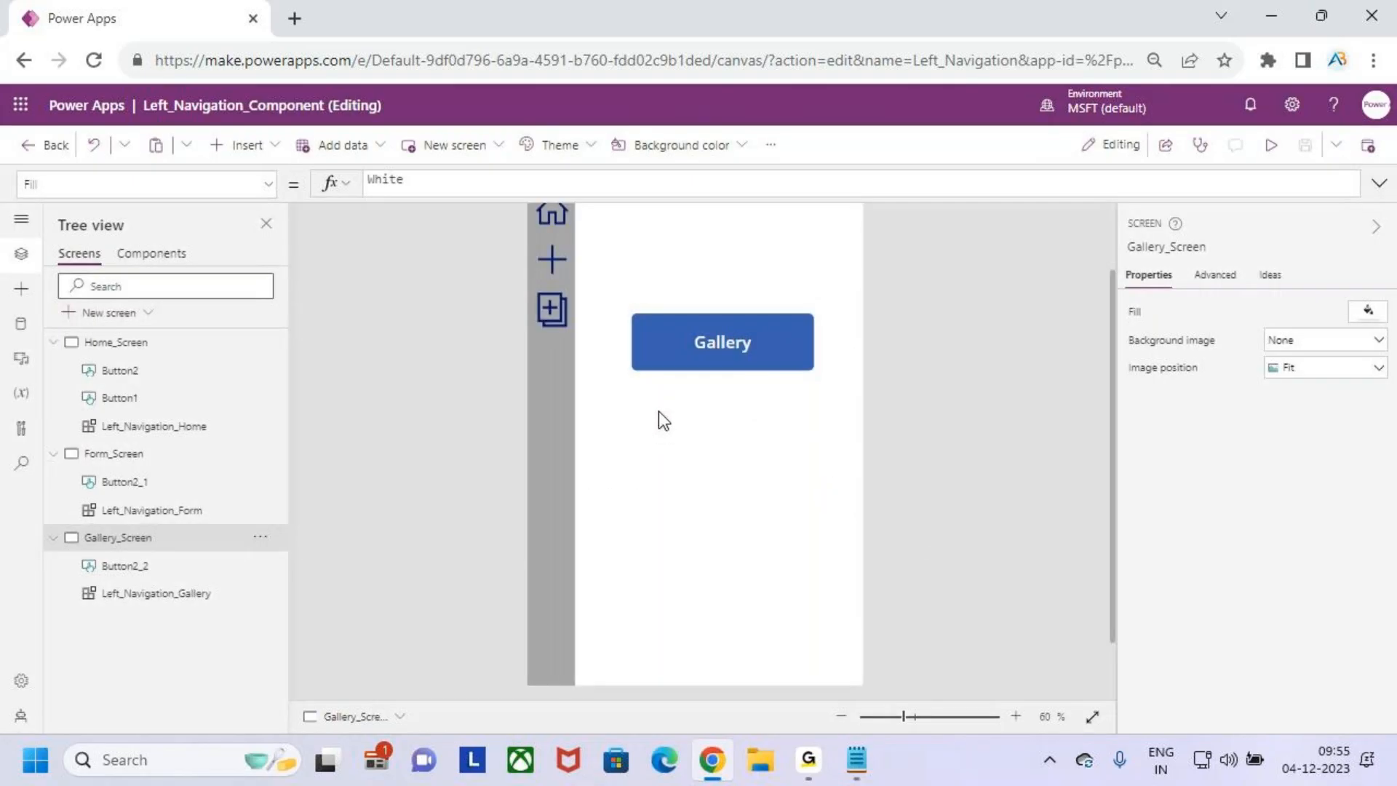
- Move the Gallery button to the upper-right corner of Gallery_Screen and make it narrower
scroll(658, 409, down, 2)
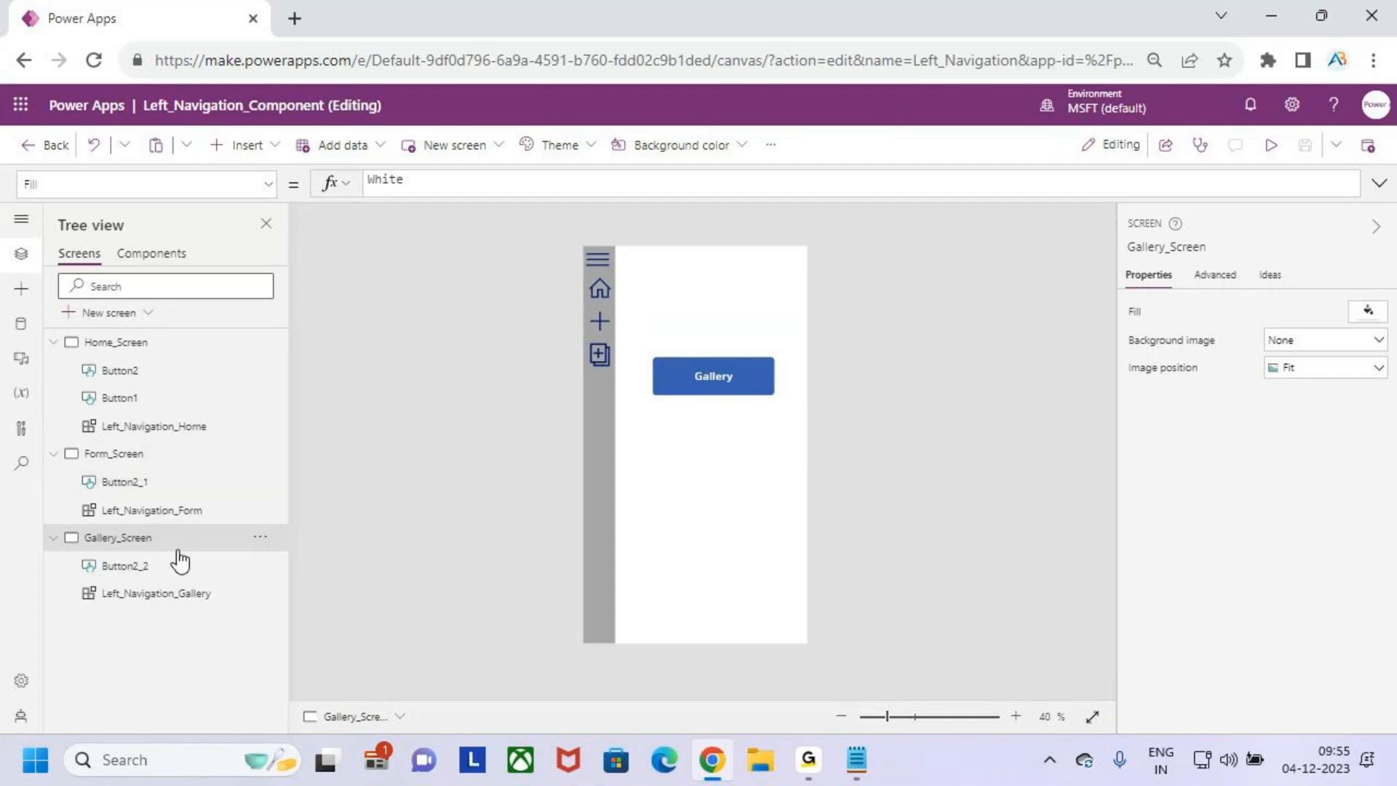
drag(732, 365, 707, 268)
click(696, 418)
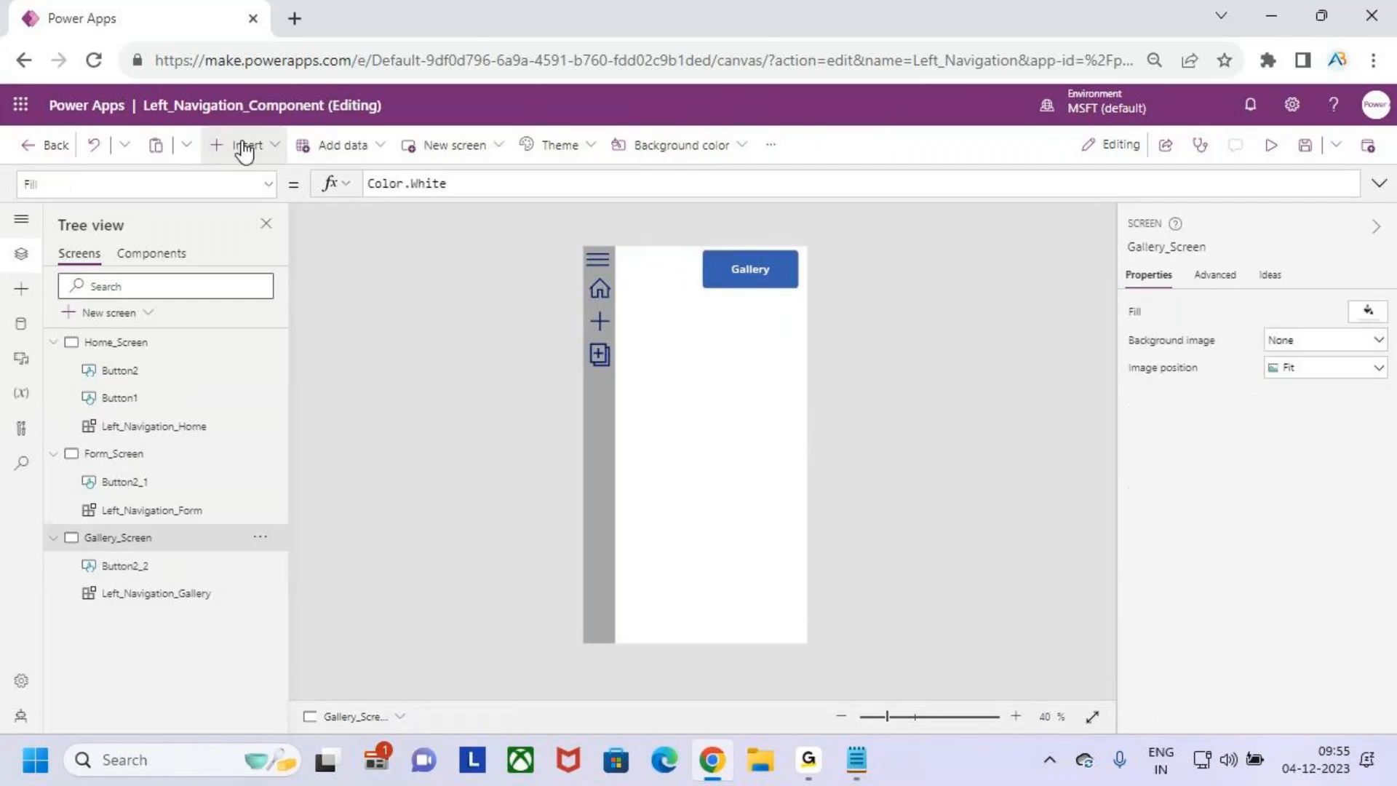
- Insert a vertical gallery of 534 by 575 at X 106, Y 140 beneath the Gallery button, with the Title and subtitle layout
click(240, 144)
click(277, 336)
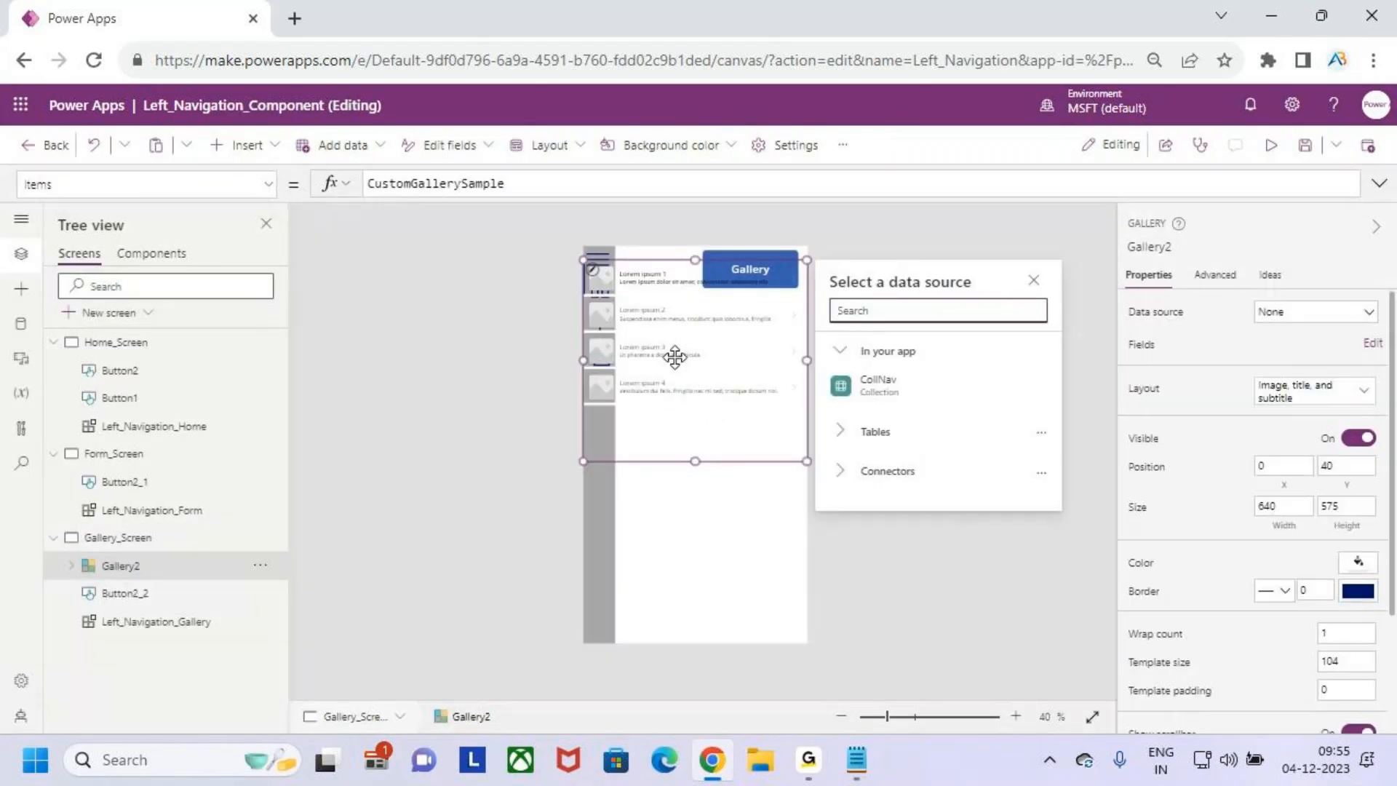
mouse_move(610, 380)
mouse_down()
mouse_move(608, 415)
mouse_move(620, 395)
mouse_up()
click(1289, 403)
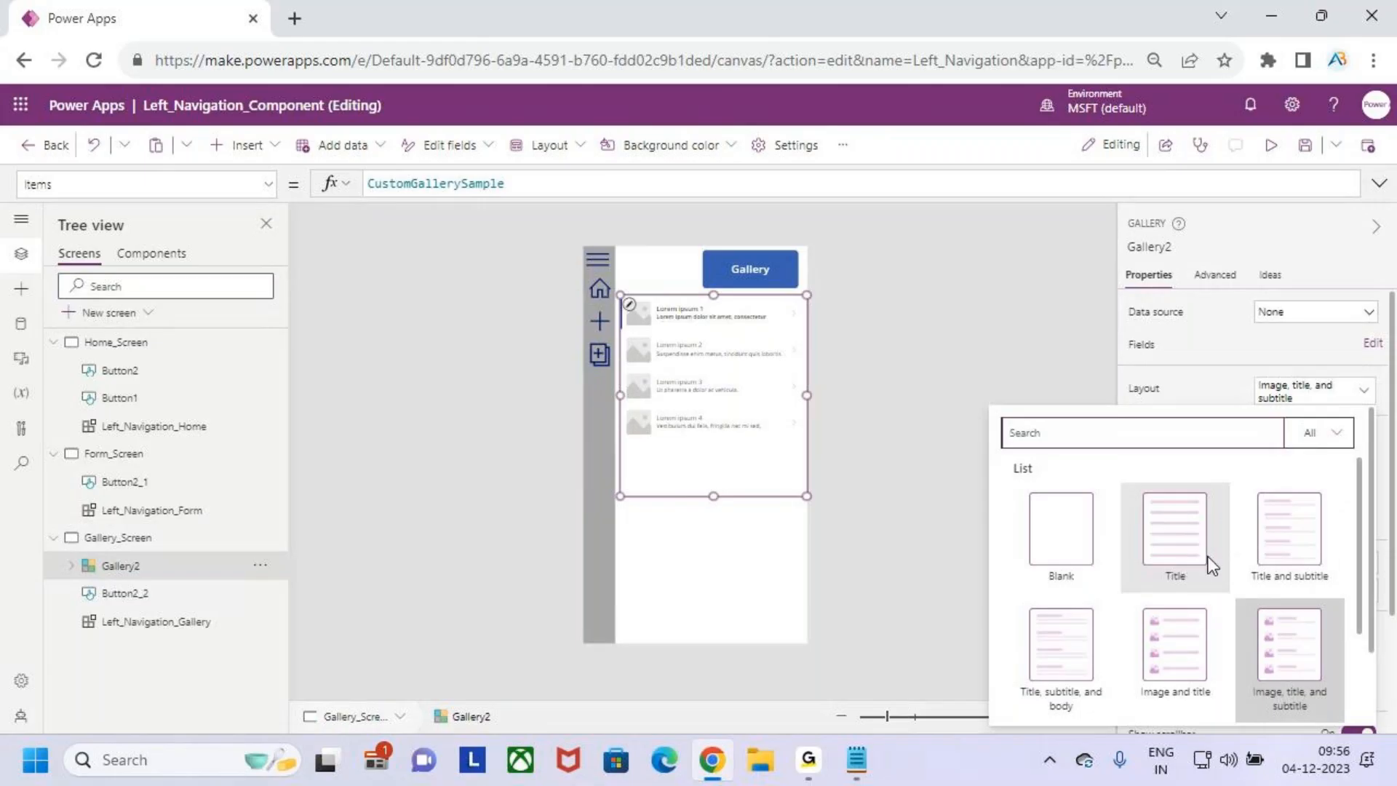
click(1276, 550)
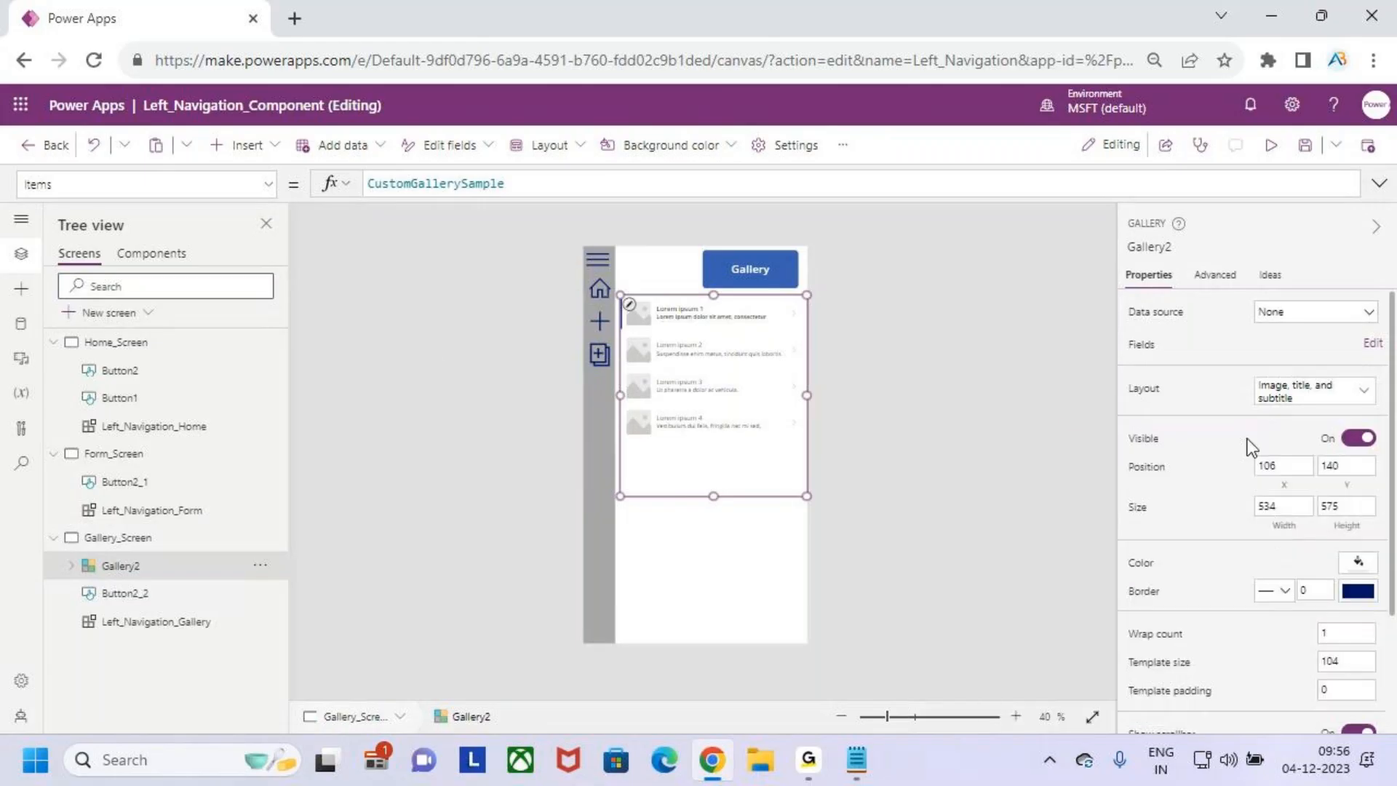
- Search the available data sources for "sharepoint" to add data to the app
click(20, 323)
click(101, 286)
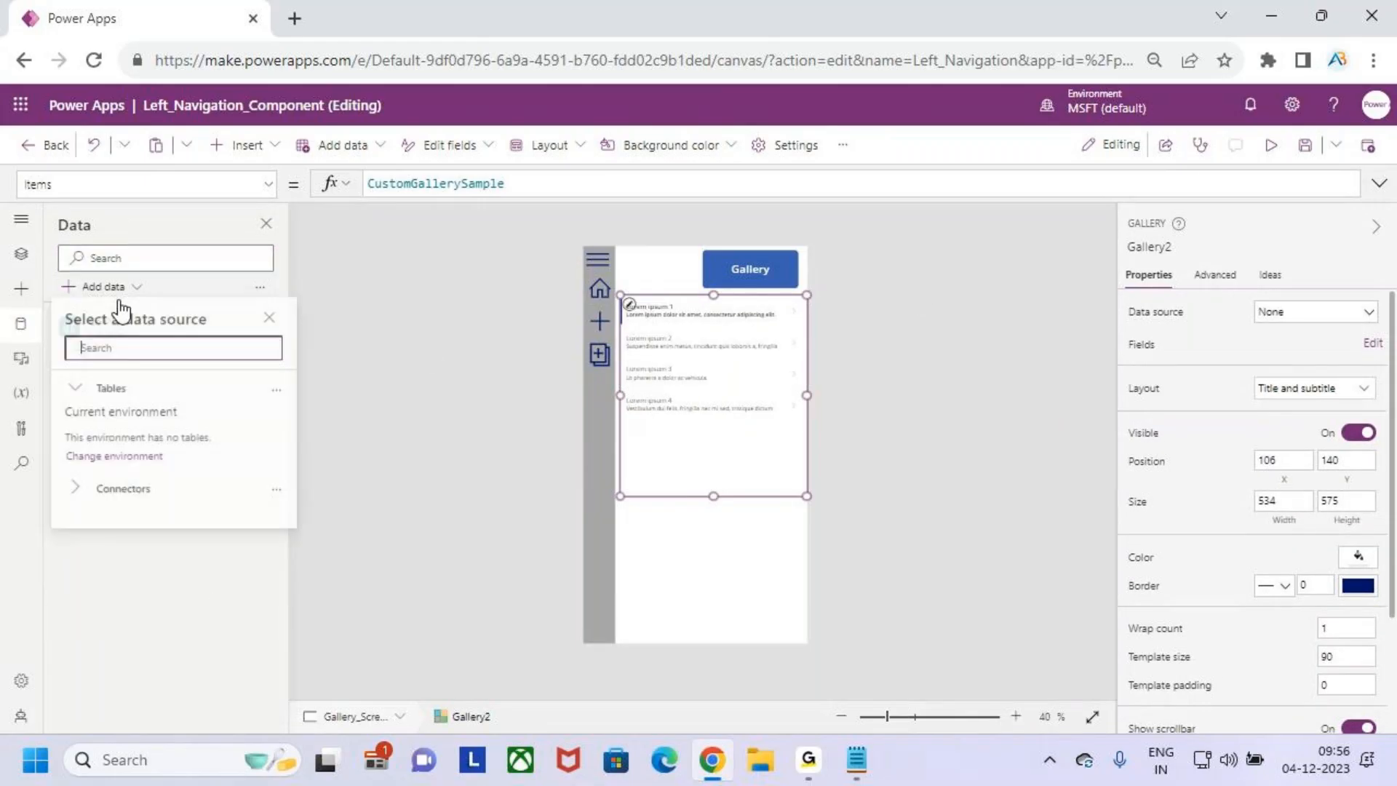
text(sya)
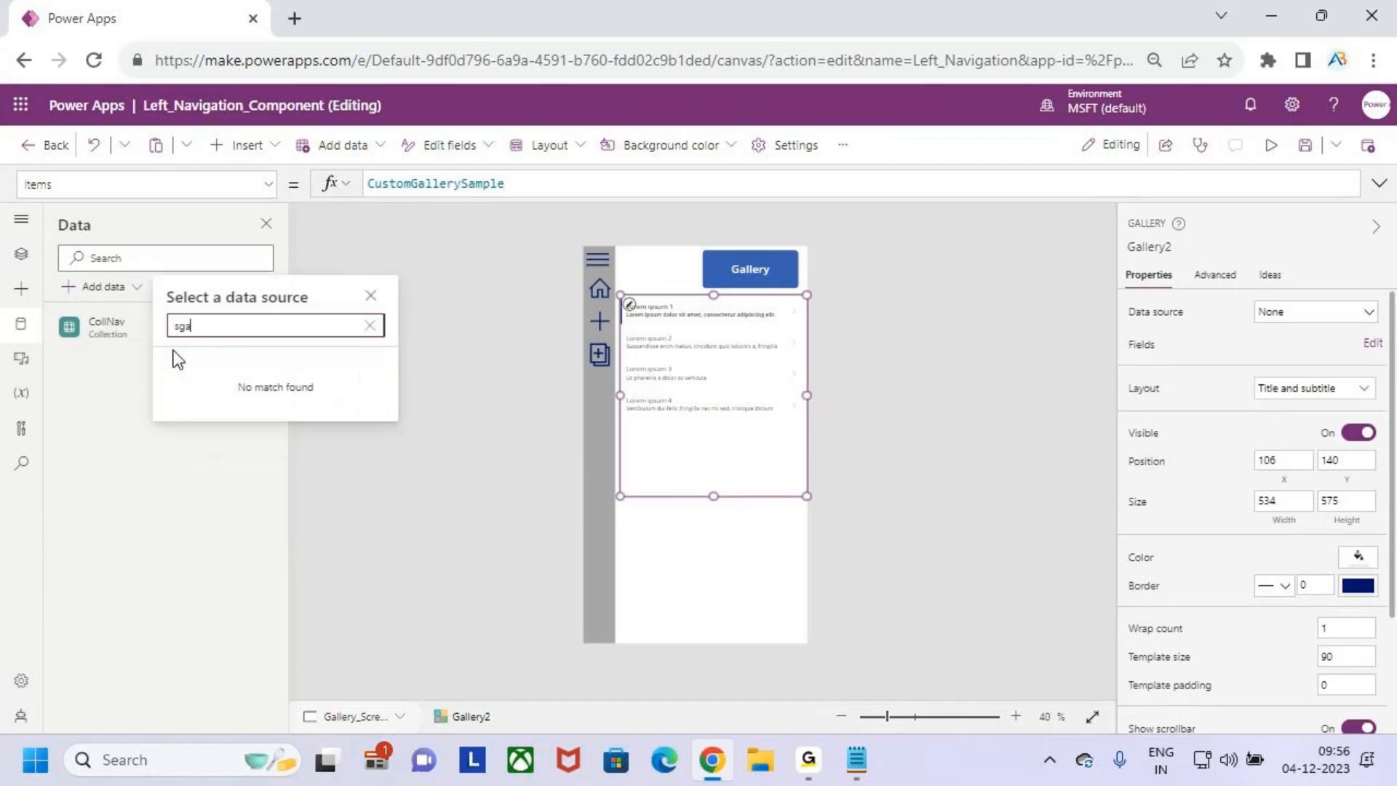
key(BackSpace)
key(BackSpace)
key(BackSpace)
text(s)
key(BackSpace)
text(sha)
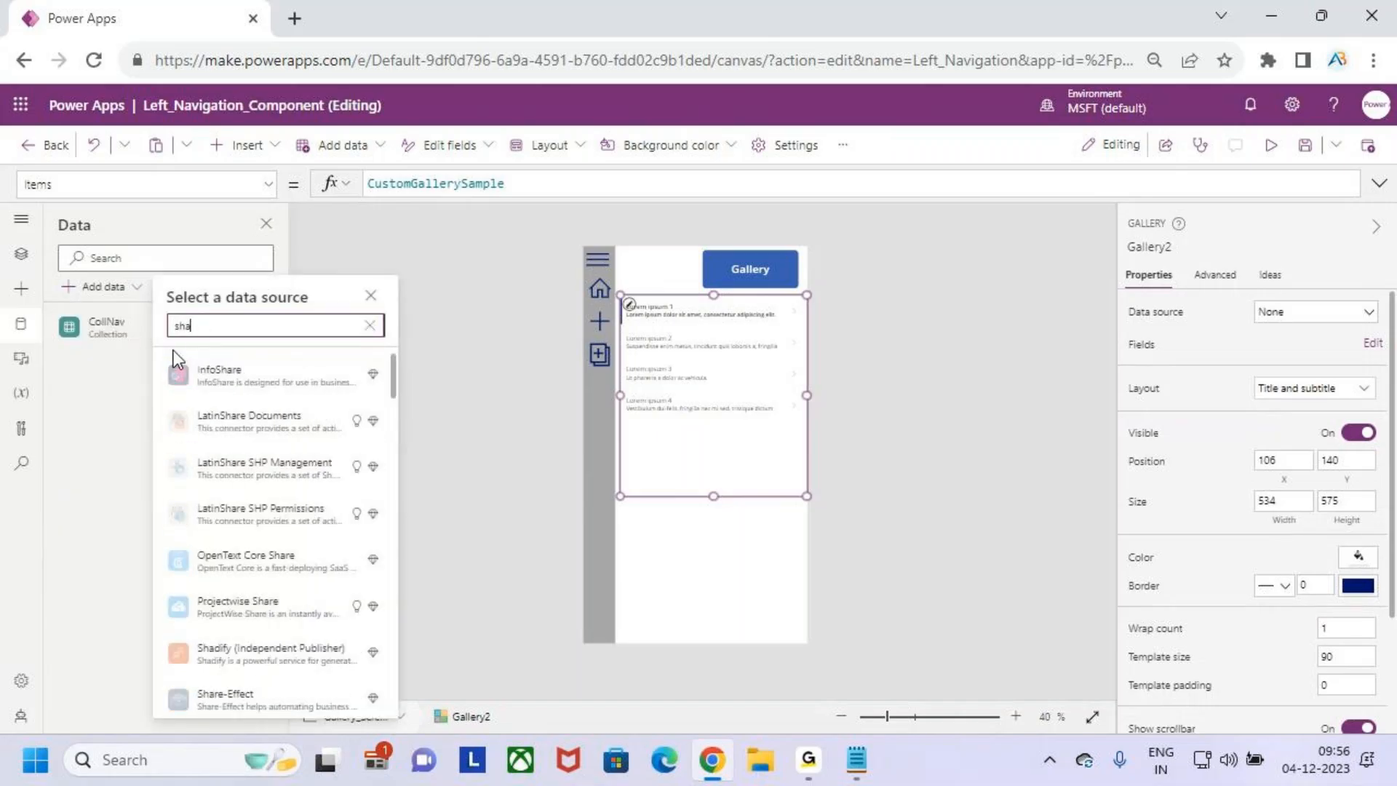
text(repoint)
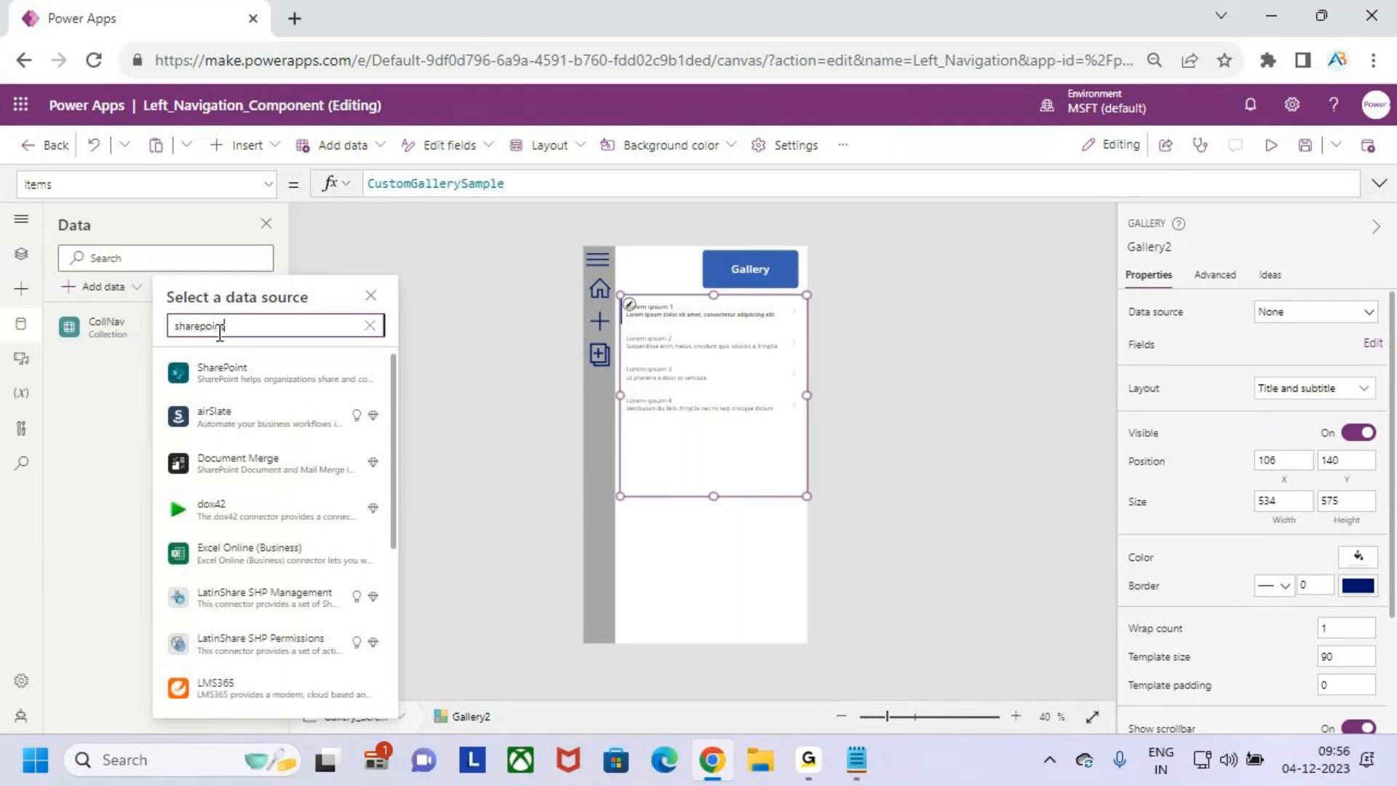
- Connect the Students list from the Patch SharePoint site using the existing SharePoint connection
click(254, 373)
click(222, 387)
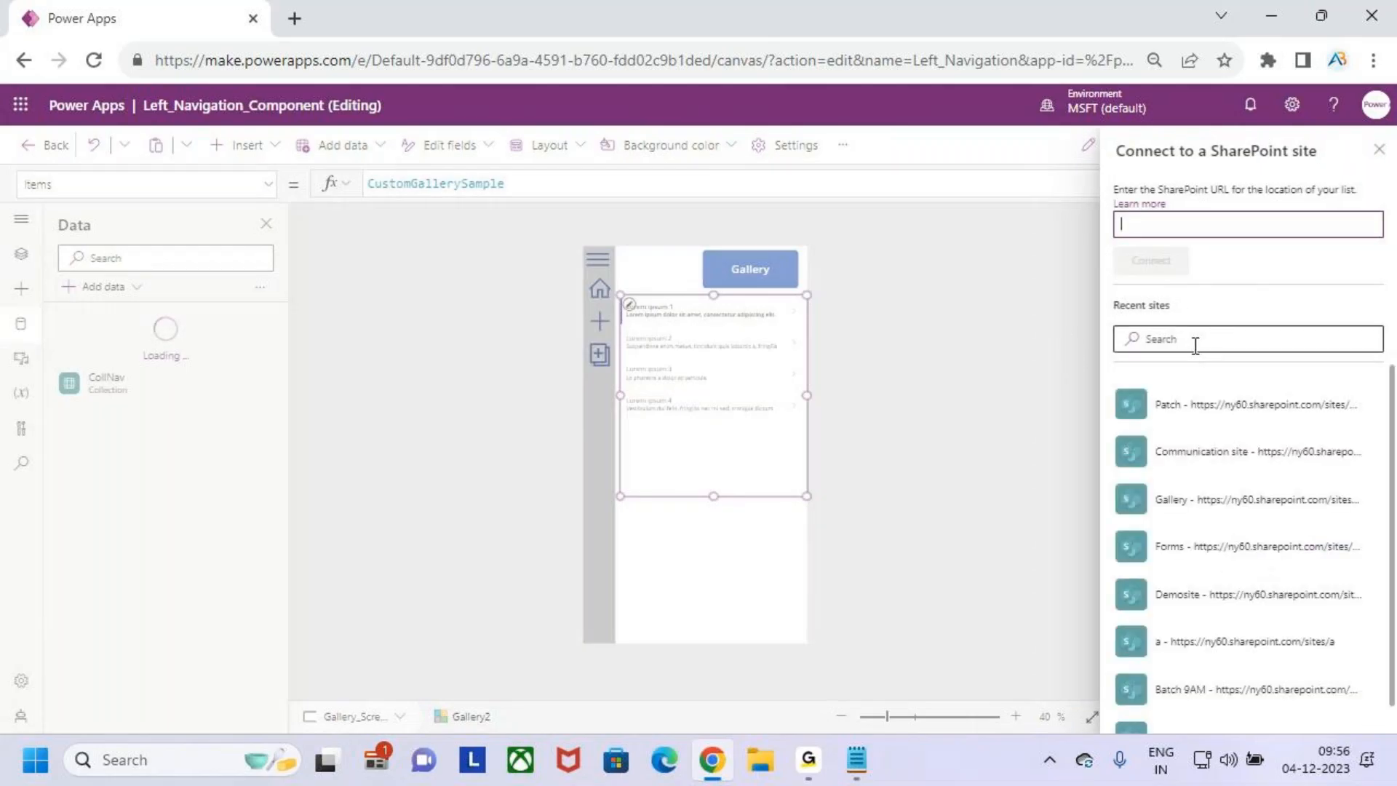
click(1198, 405)
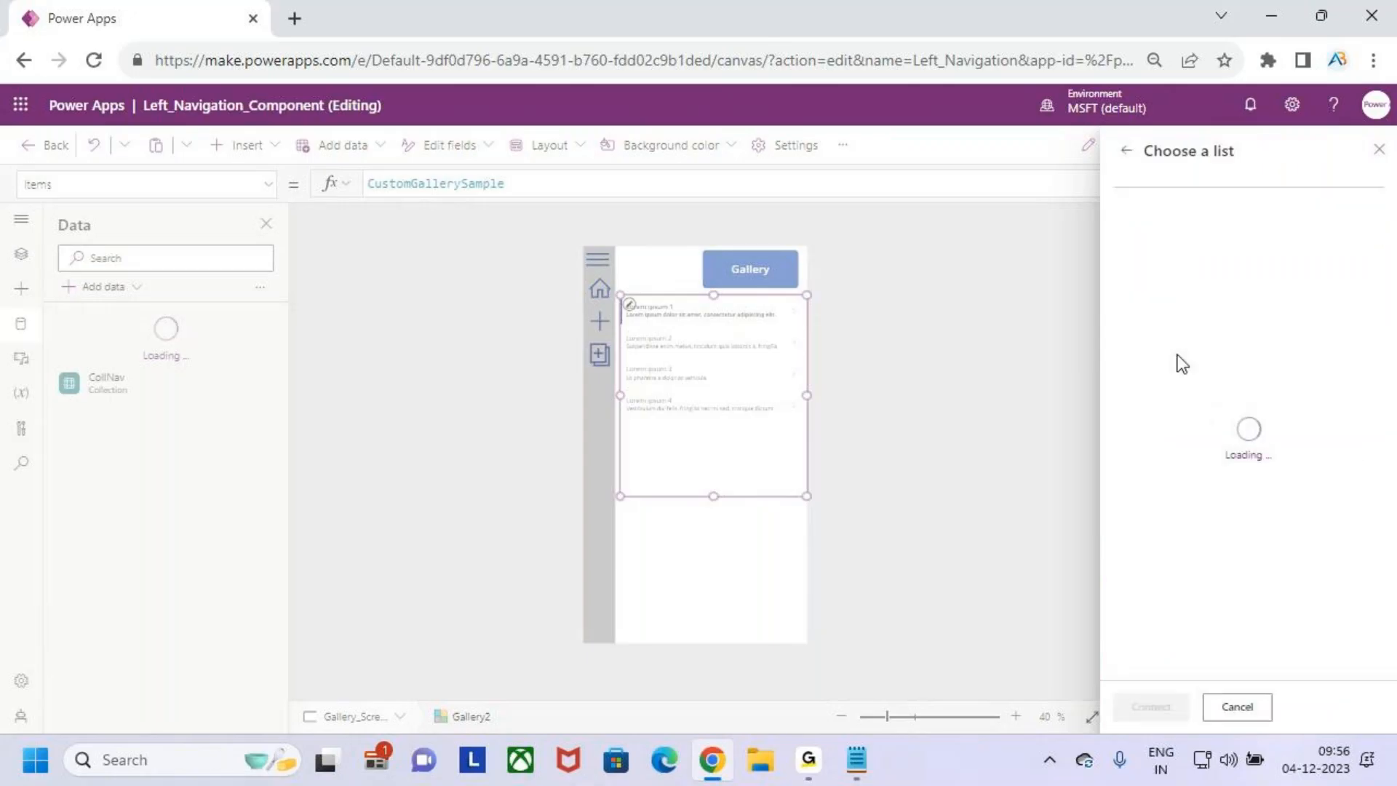
click(1125, 273)
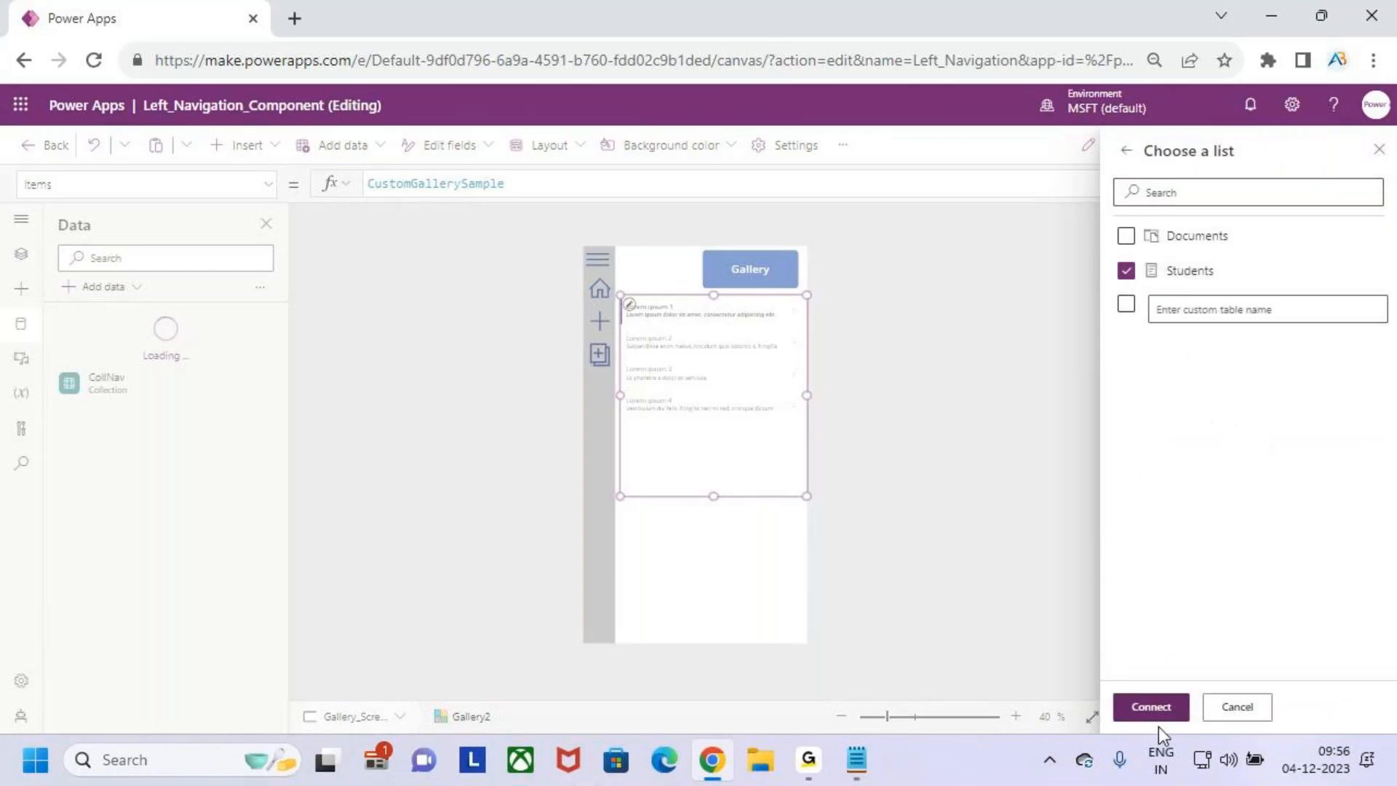
click(1150, 706)
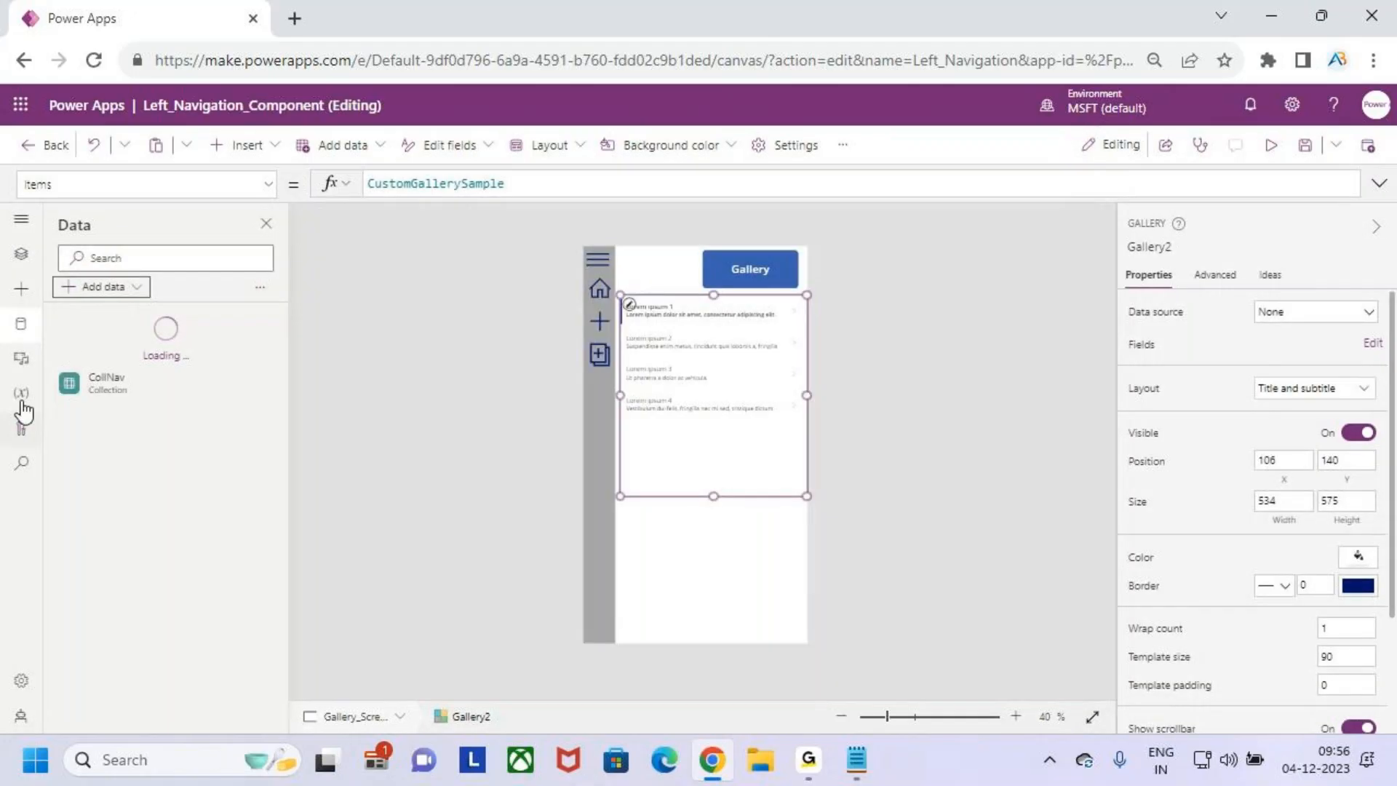
- Set the data source of the gallery on Gallery_Screen to Students
click(21, 254)
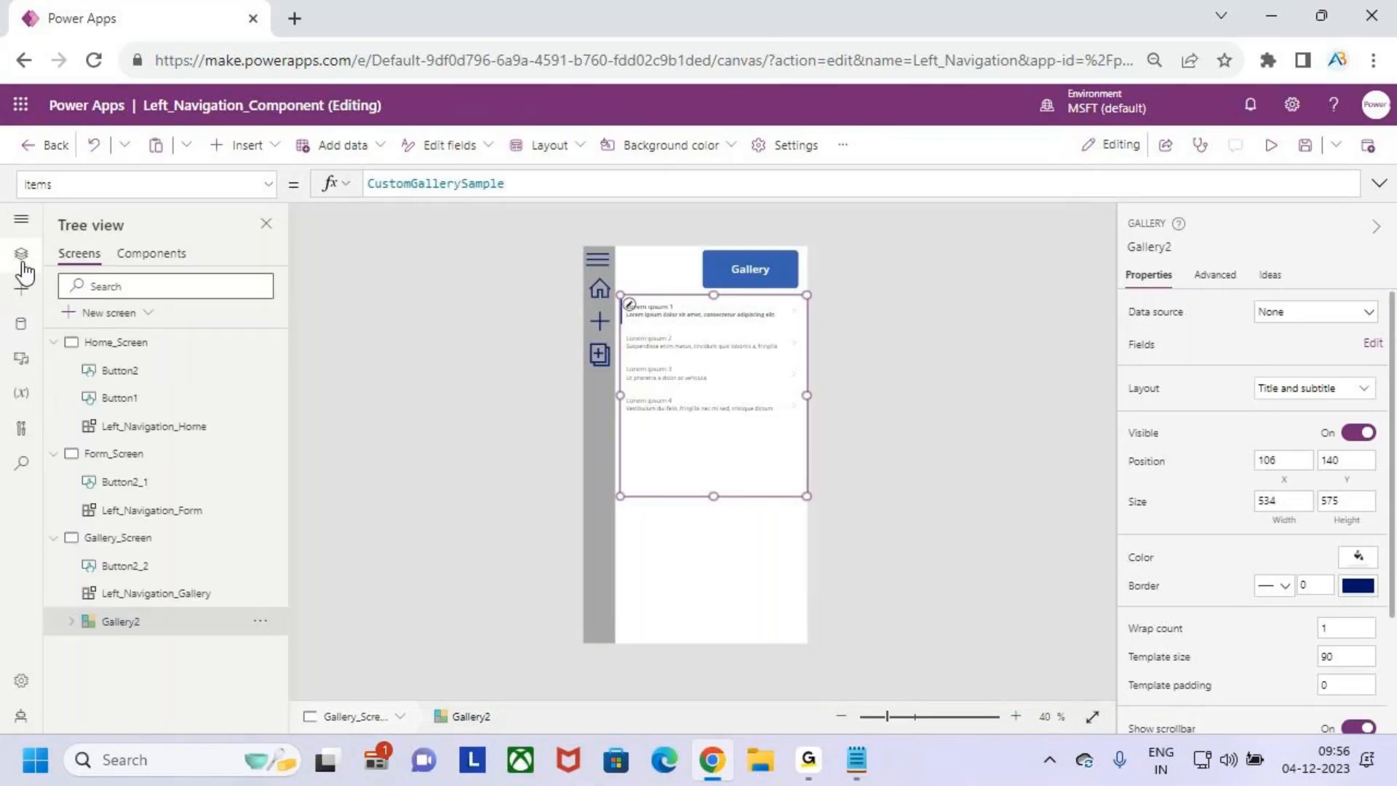
click(1321, 316)
click(1272, 466)
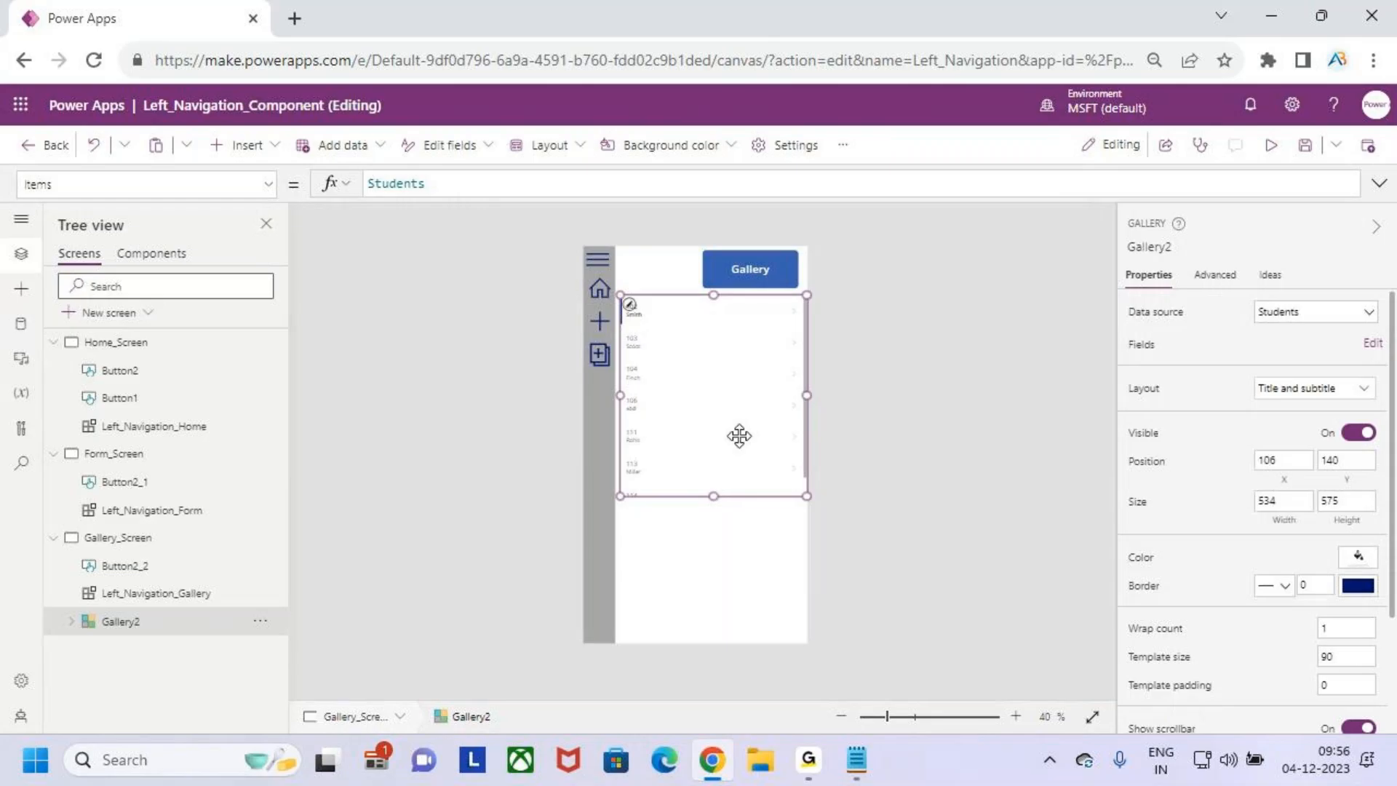
- Set the font size of the gallery's Title2 label to 20
click(633, 315)
click(634, 307)
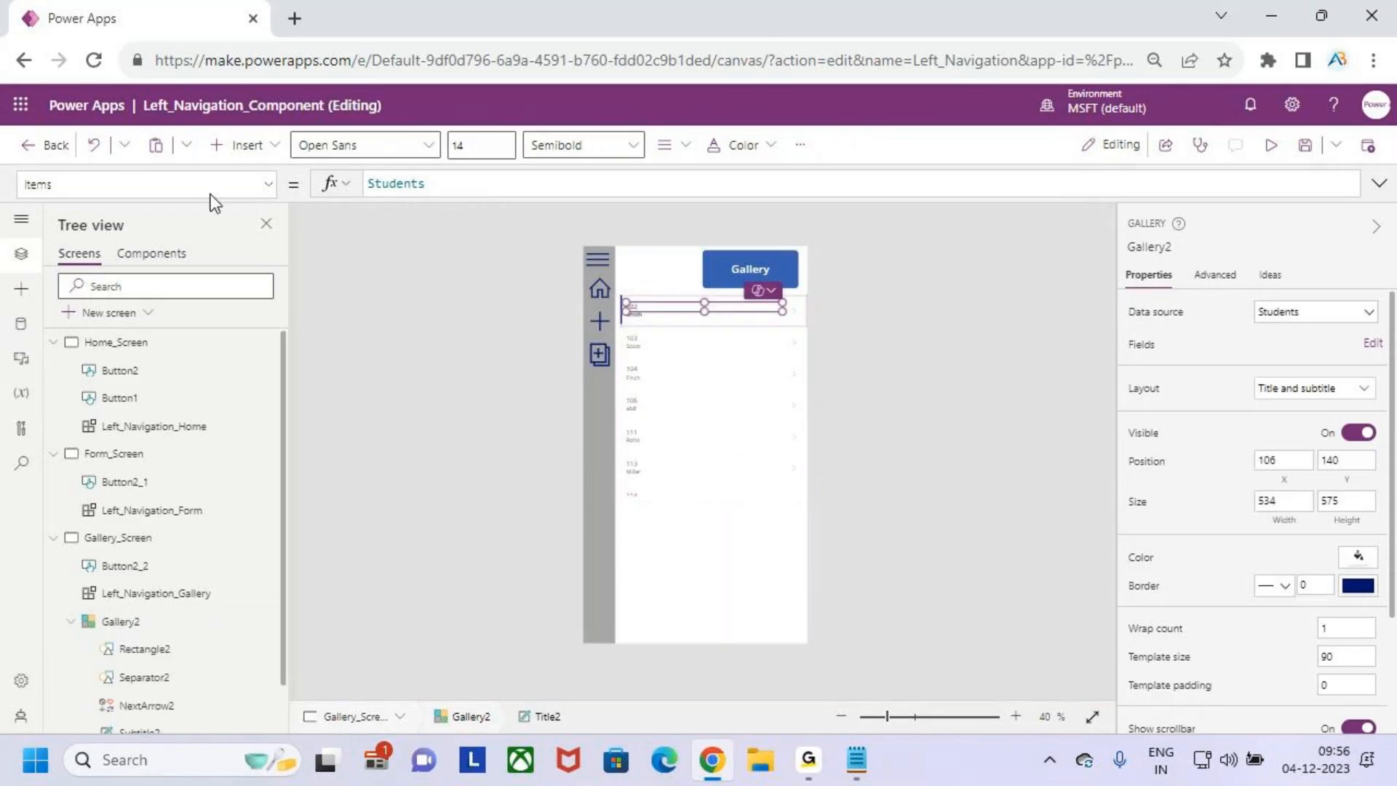
click(487, 150)
text(20)
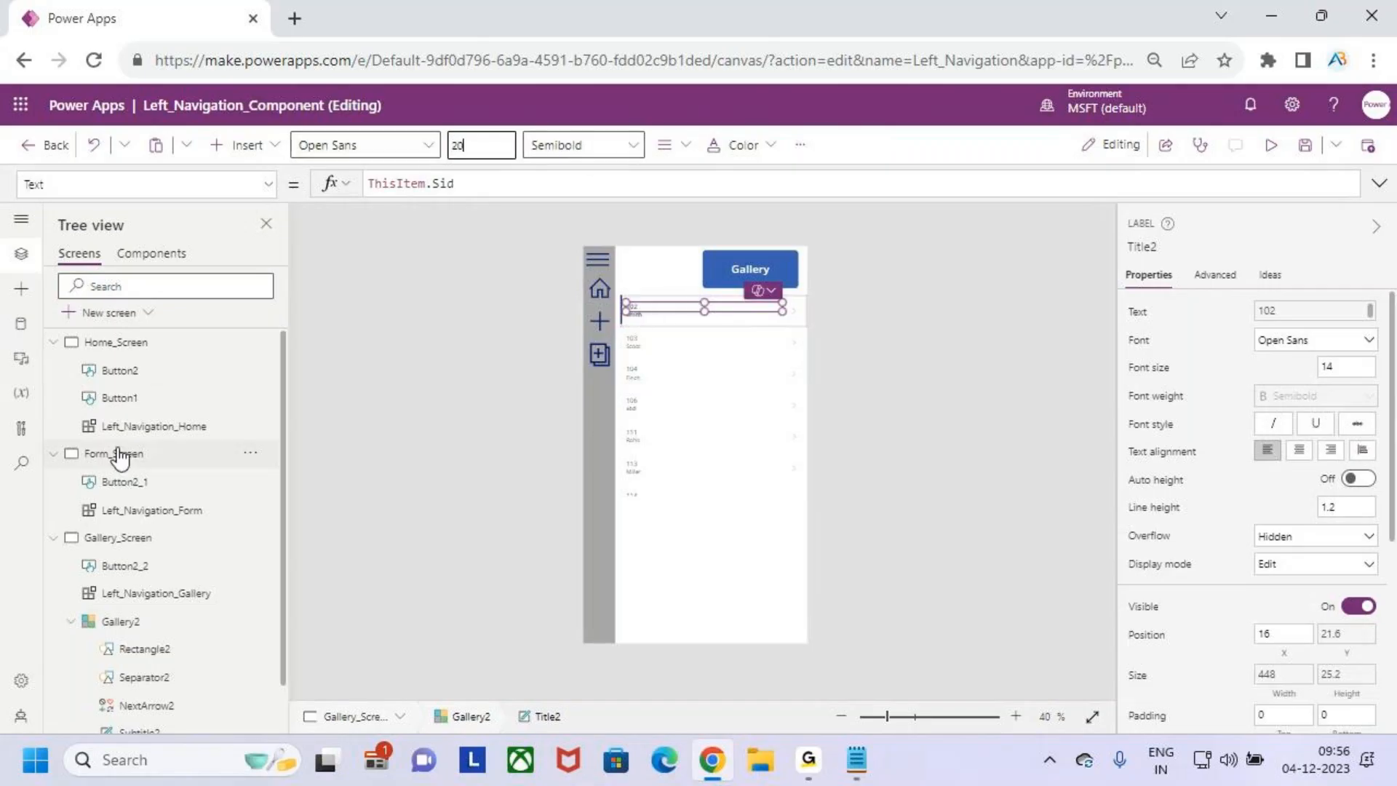
scroll(131, 458, down, 1)
key(Return)
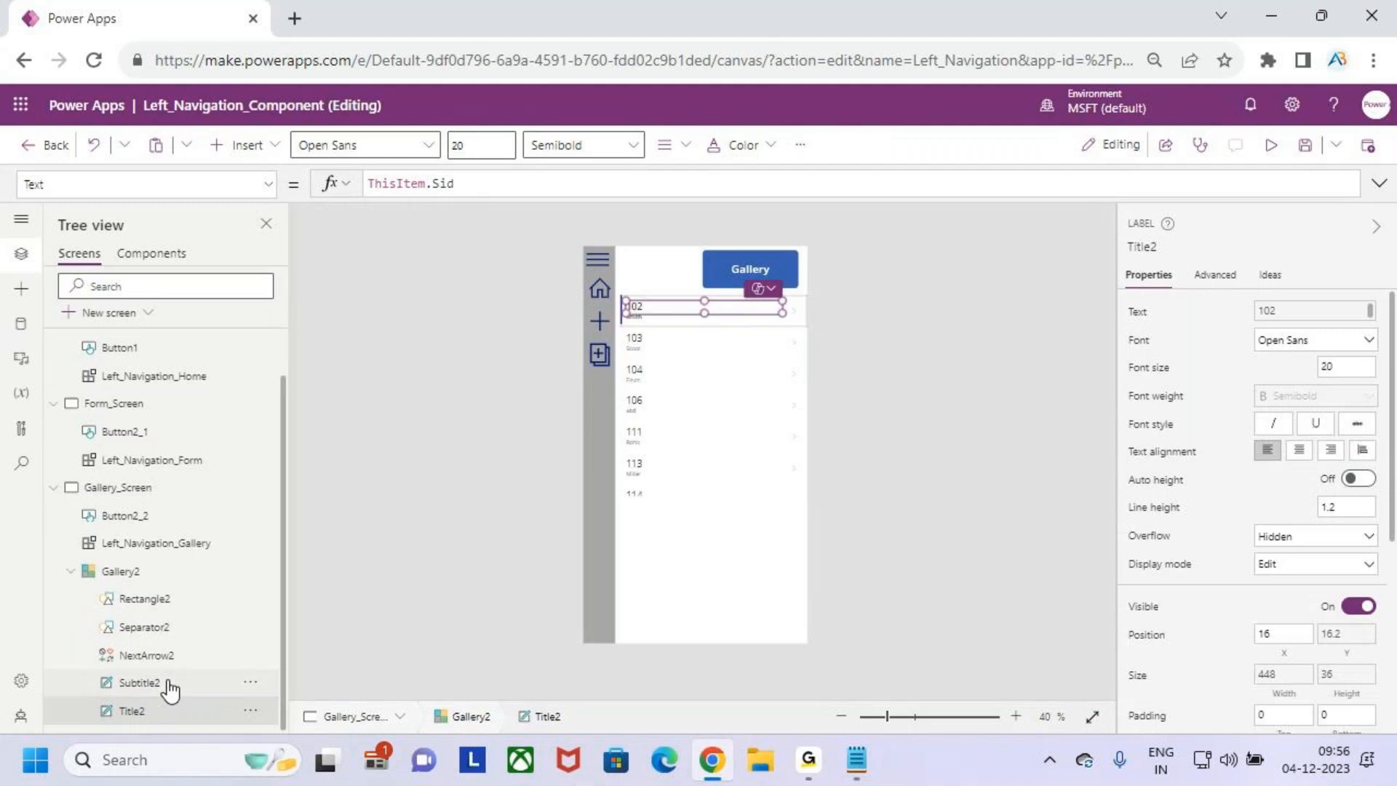
- Set the font size of the gallery's Subtitle2 label to 24
click(169, 689)
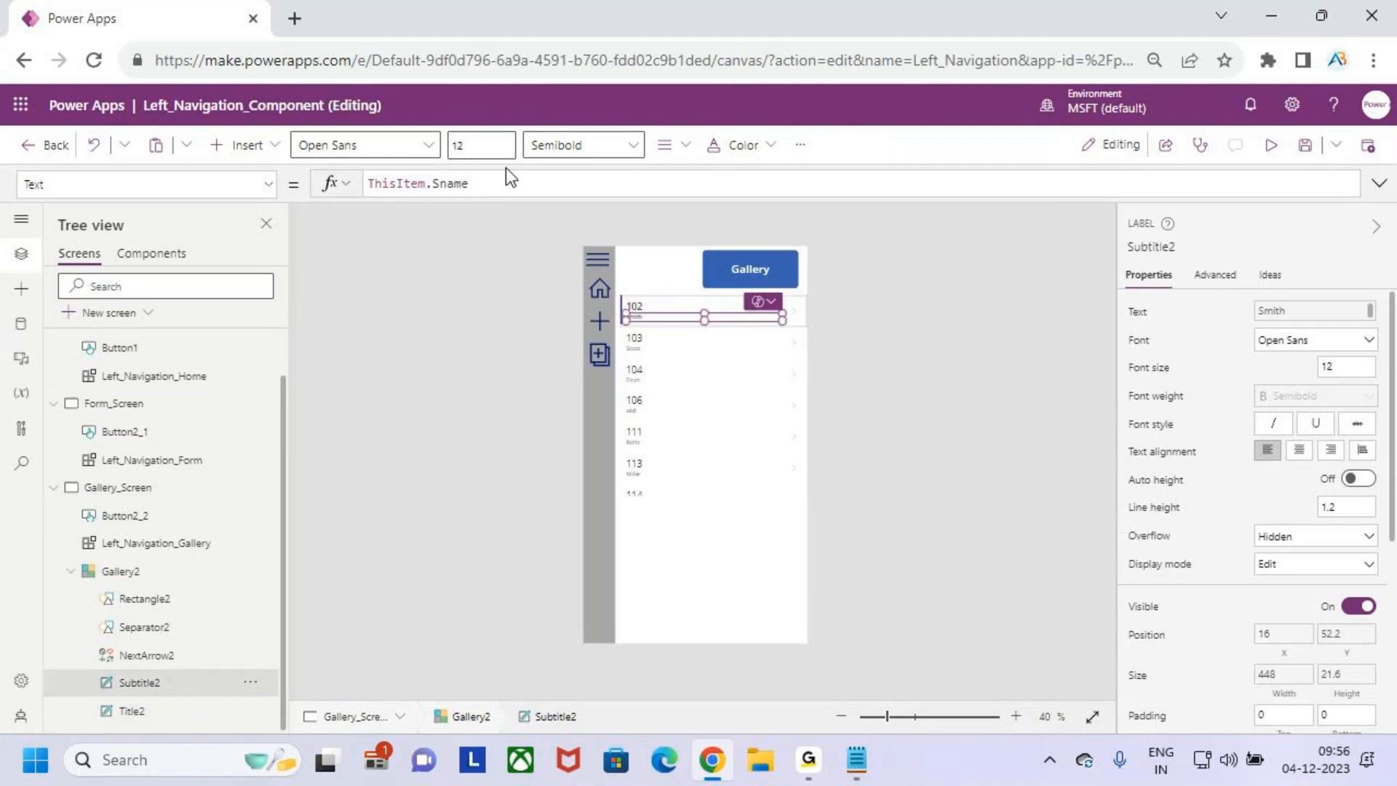
click(475, 146)
key(BackSpace)
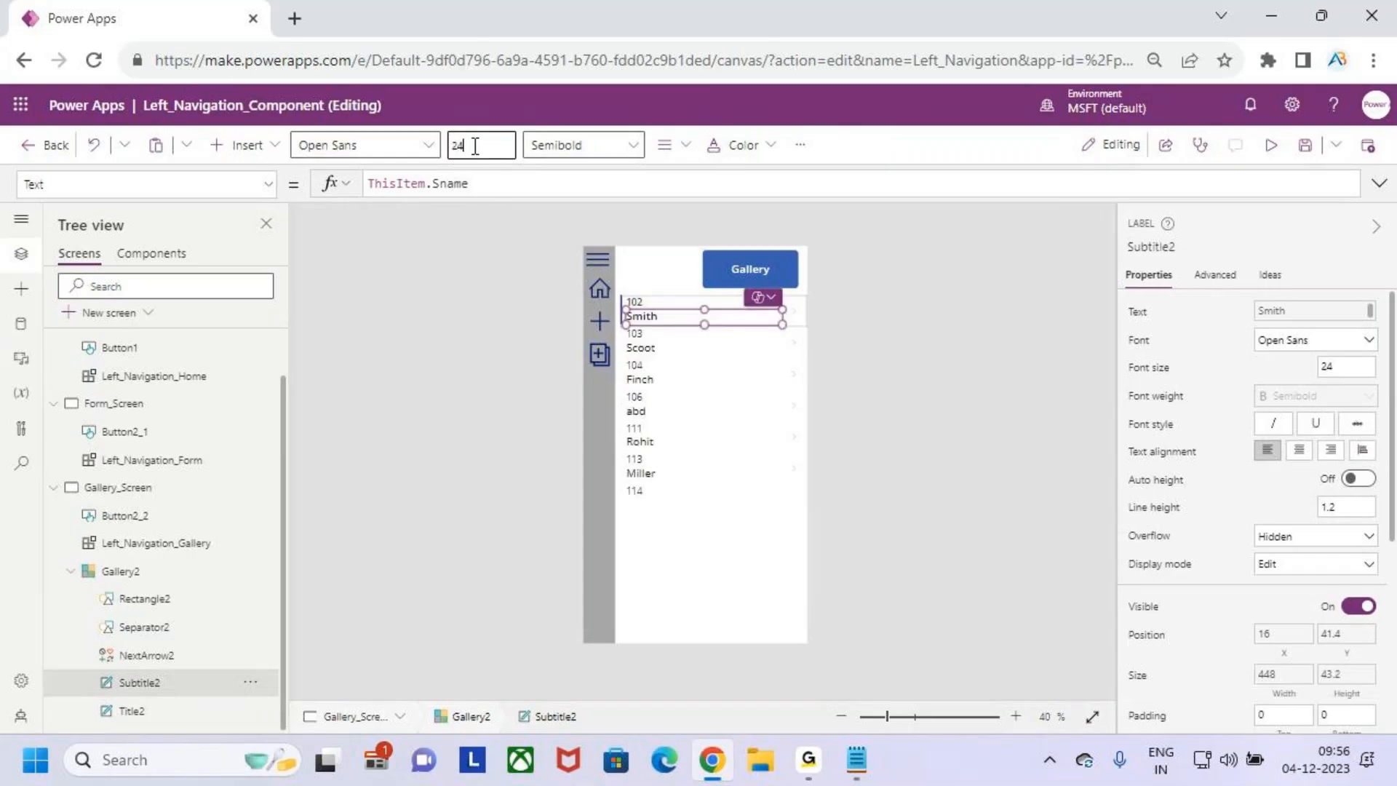
click(701, 560)
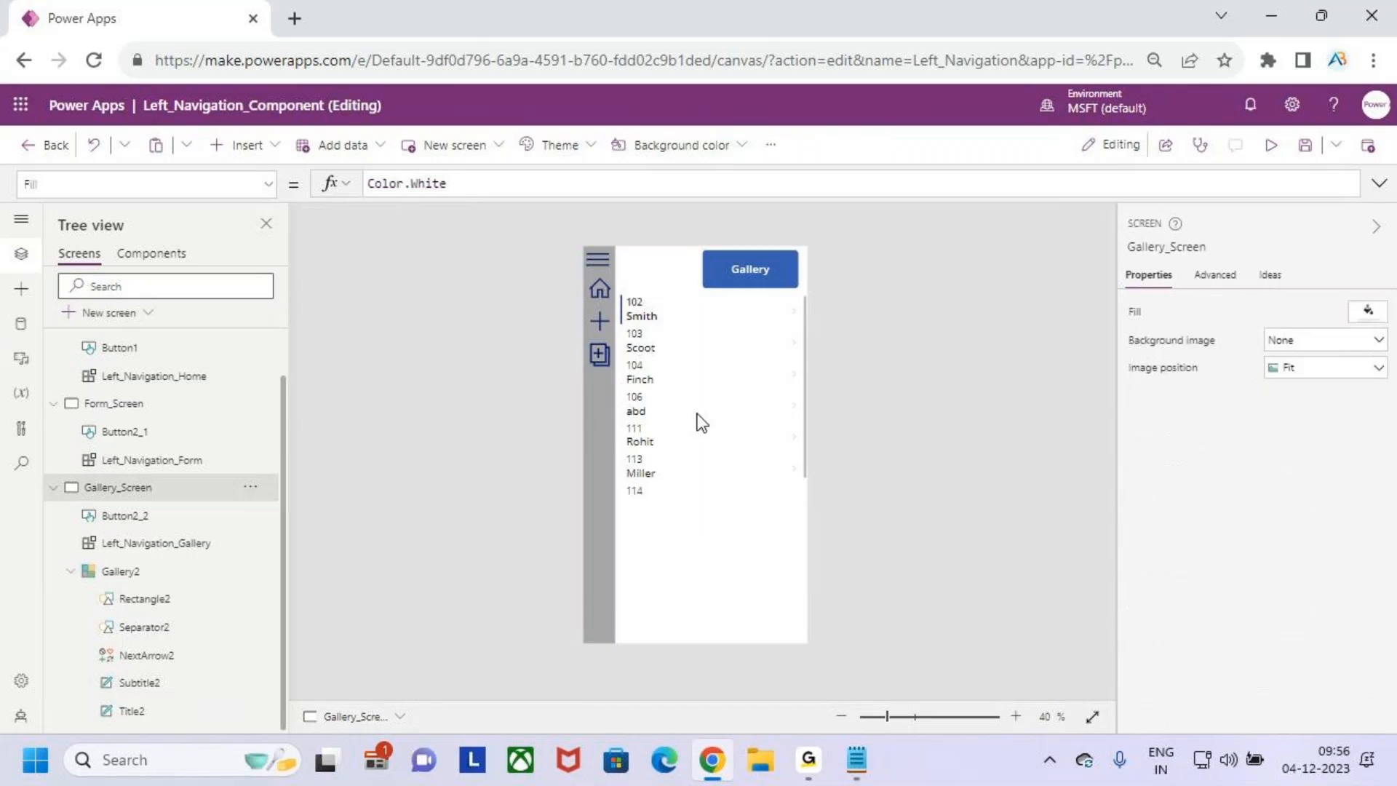
- Give Gallery2 a border with a thickness of 2
click(713, 420)
scroll(1278, 512, down, 2)
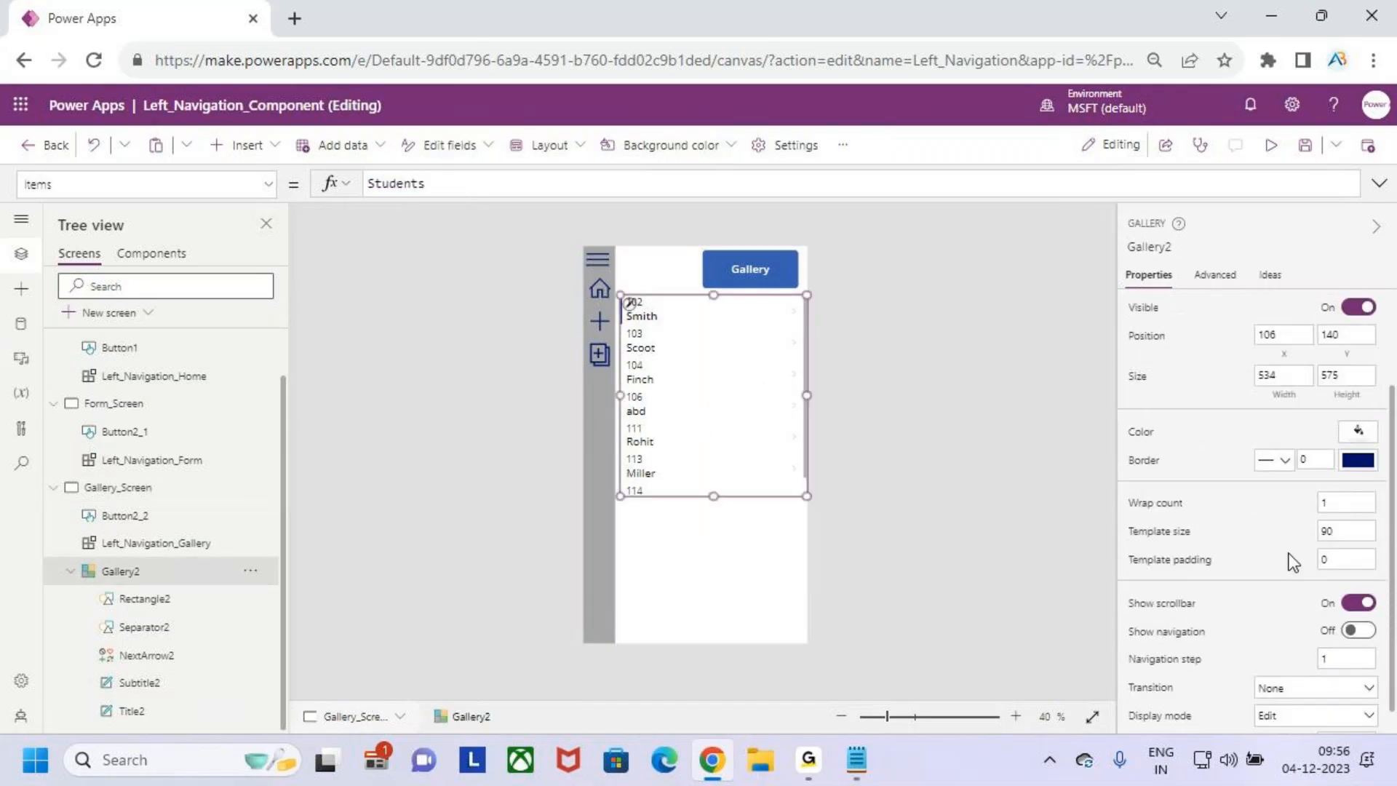
click(1321, 432)
text(2)
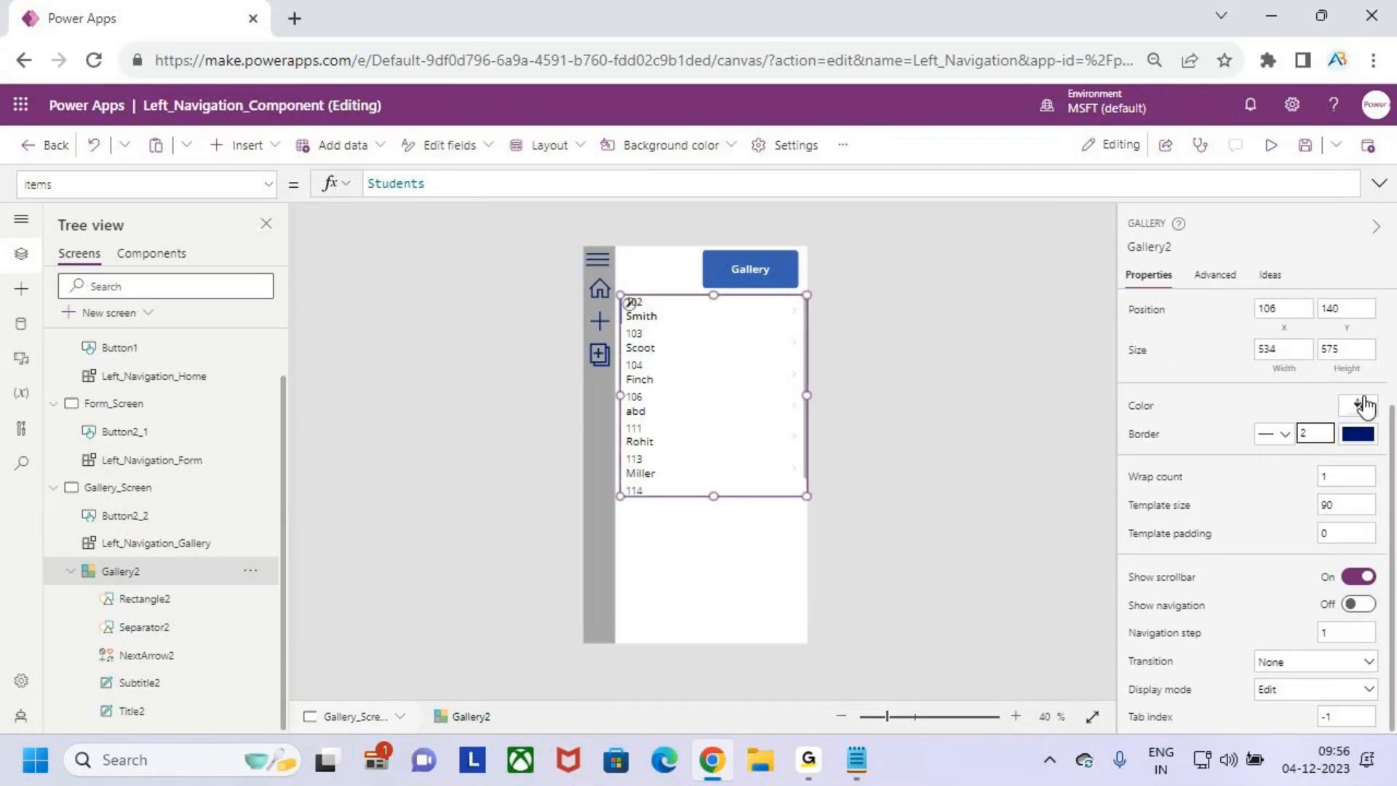
click(750, 557)
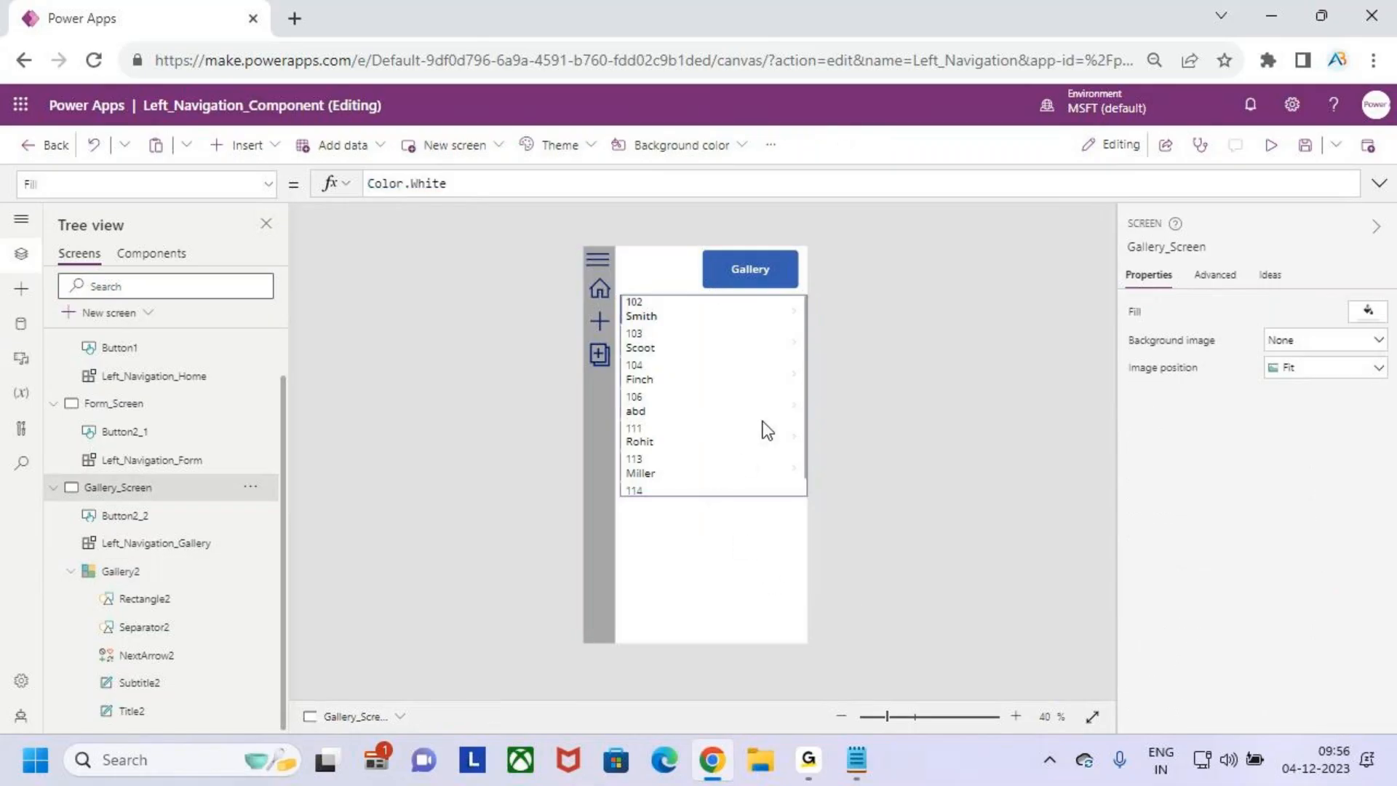
- Save the app, preview Gallery_Screen, and repeatedly expand and collapse the navigation menu beside the gallery
click(1302, 148)
click(1270, 145)
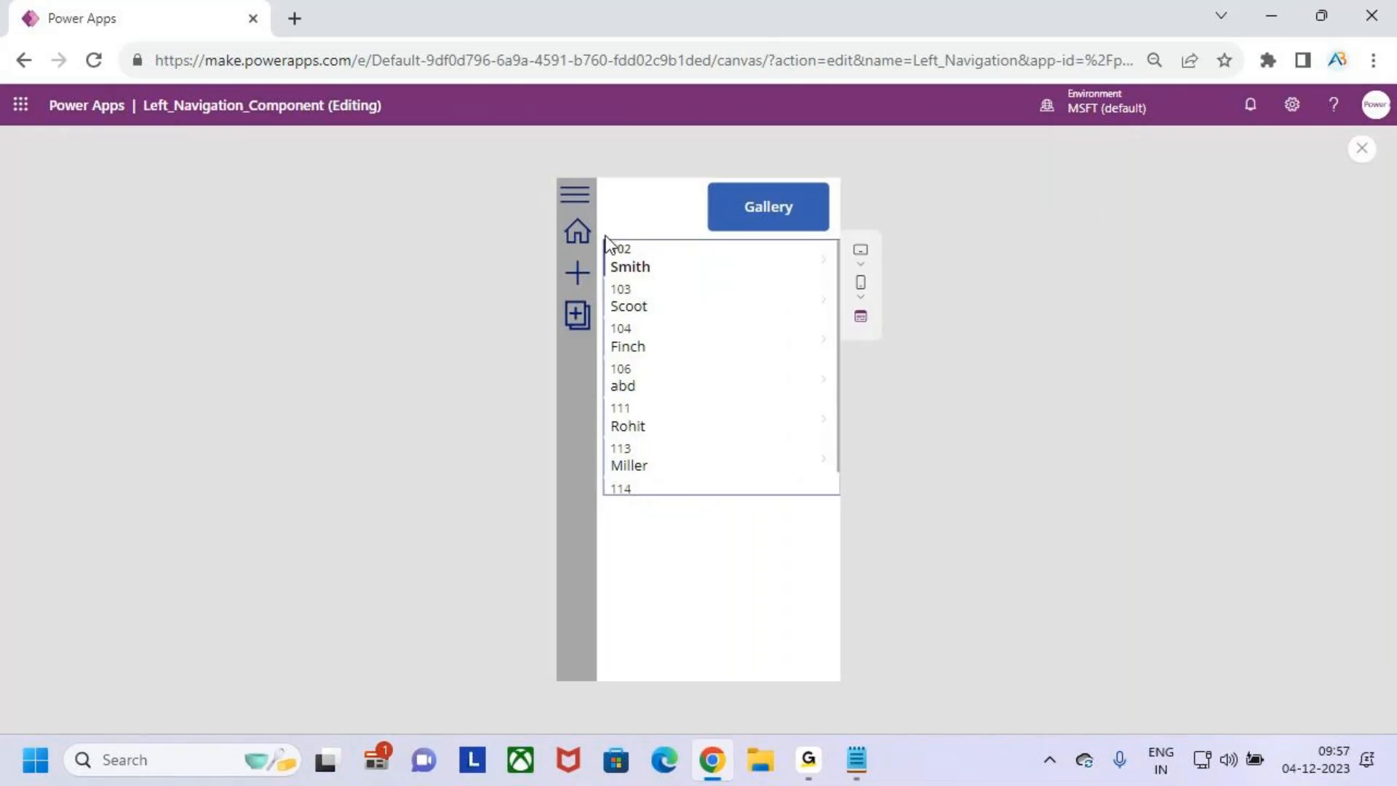
click(577, 206)
click(576, 200)
click(576, 200)
click(576, 207)
click(576, 202)
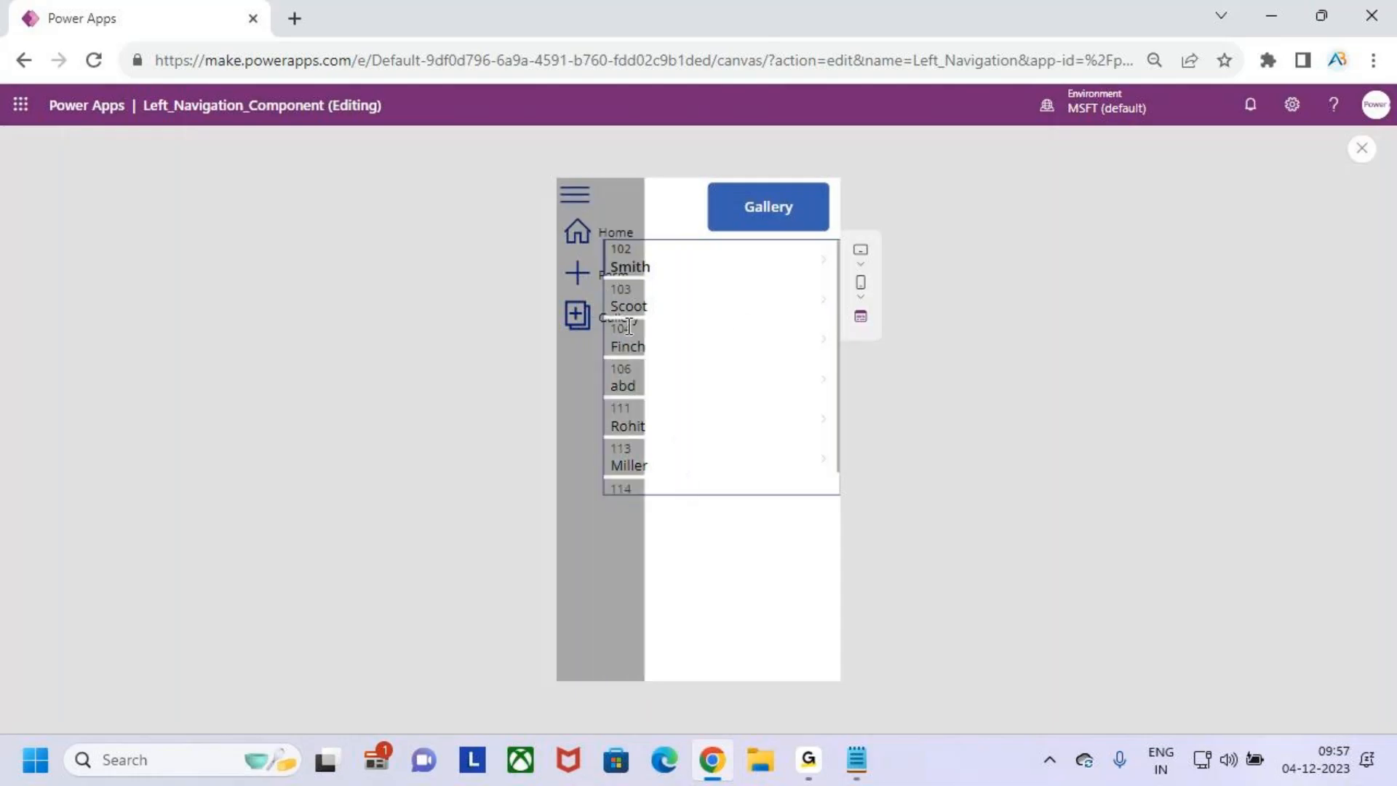
- Toggle the navigation menu several more times to check its overlap with the gallery, and exit the preview
click(577, 197)
click(576, 196)
click(576, 197)
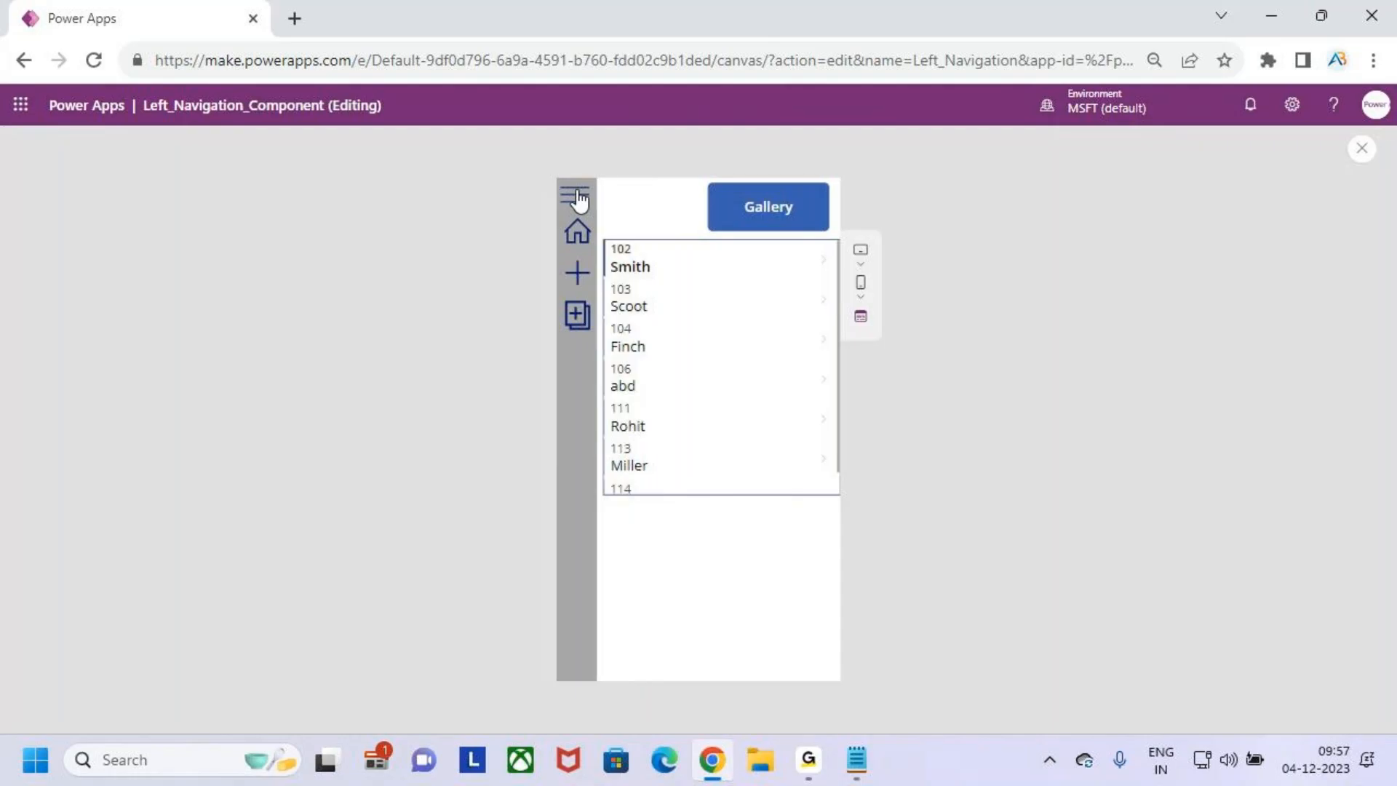
click(581, 202)
click(574, 195)
click(1362, 153)
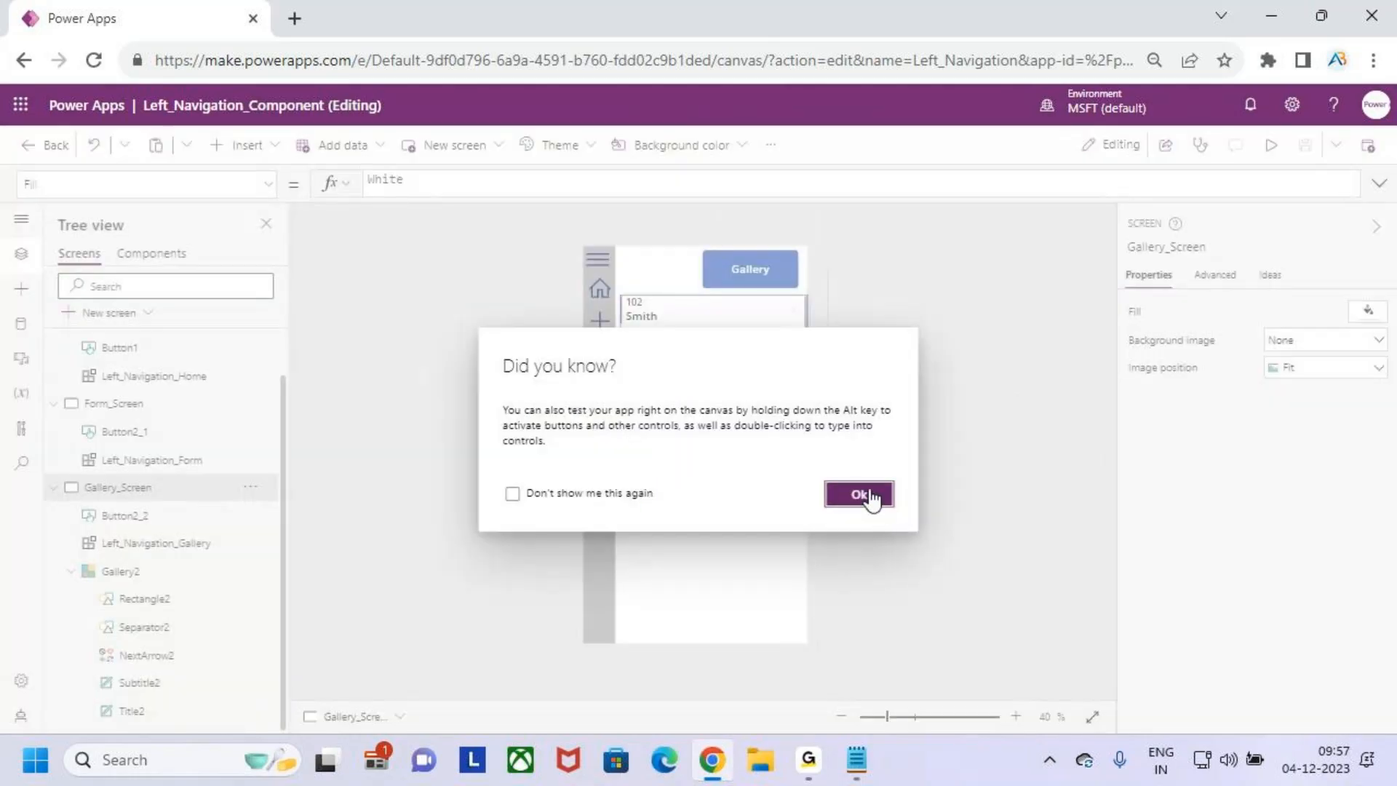
click(865, 497)
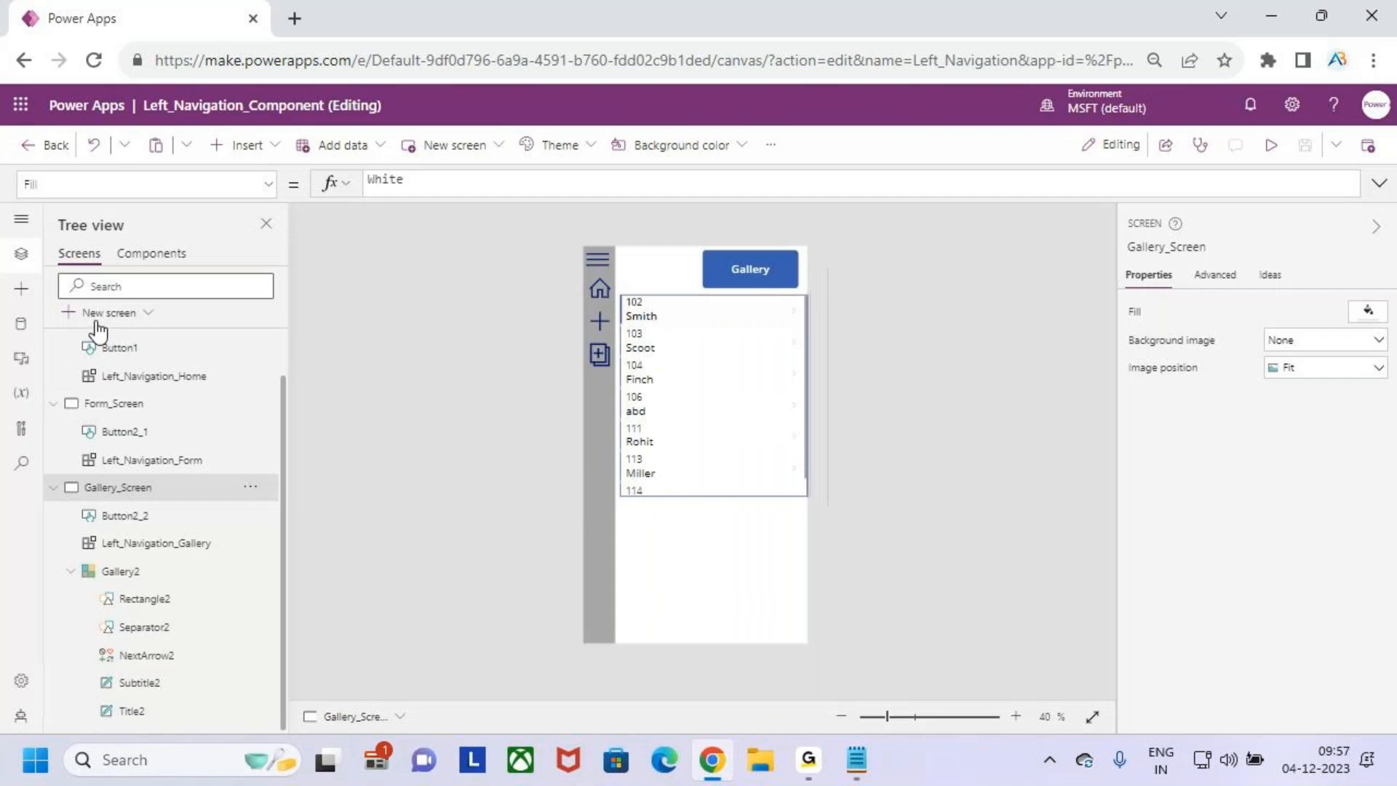
- Add a new screen from a template with a title bar and fluid grid canvas, and collapse the other three screens' control lists
click(139, 316)
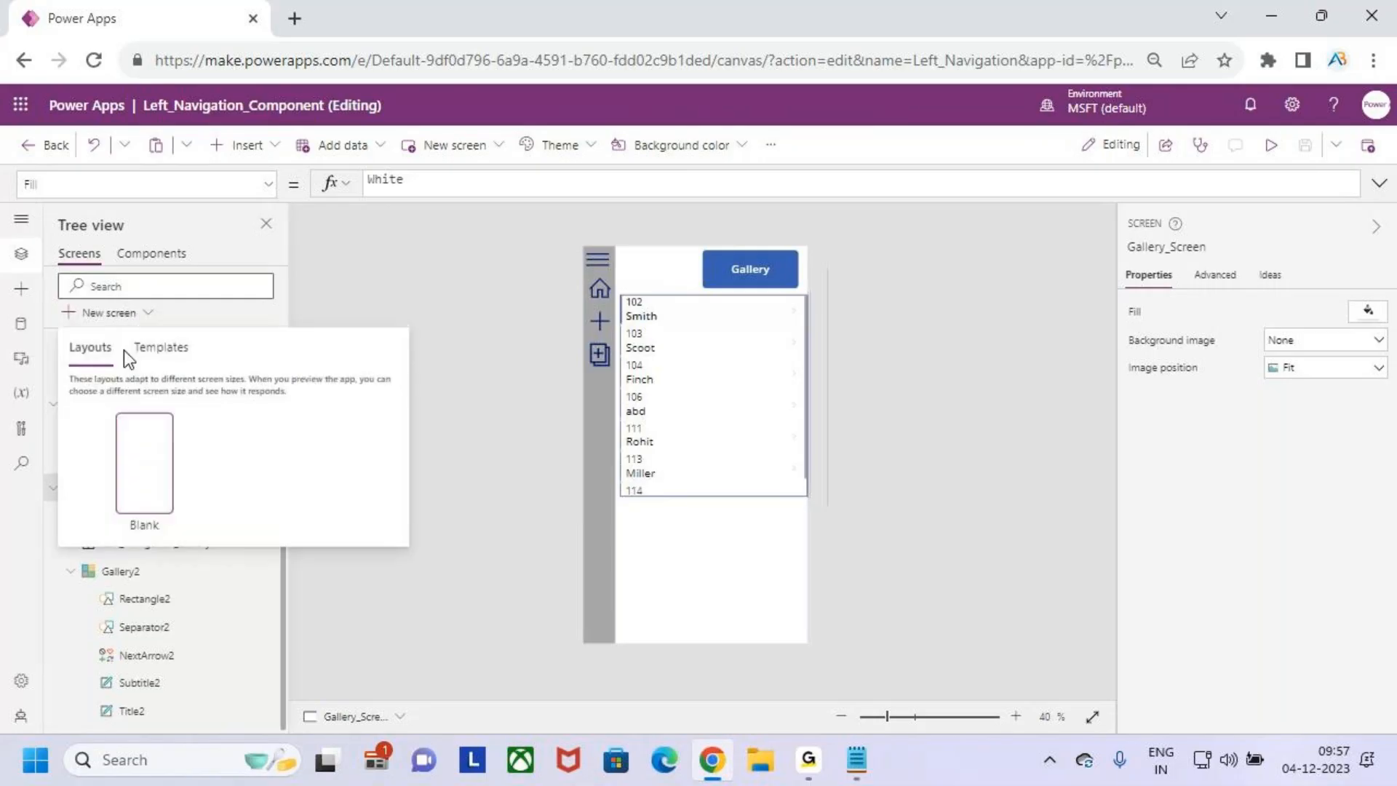
click(161, 347)
click(324, 455)
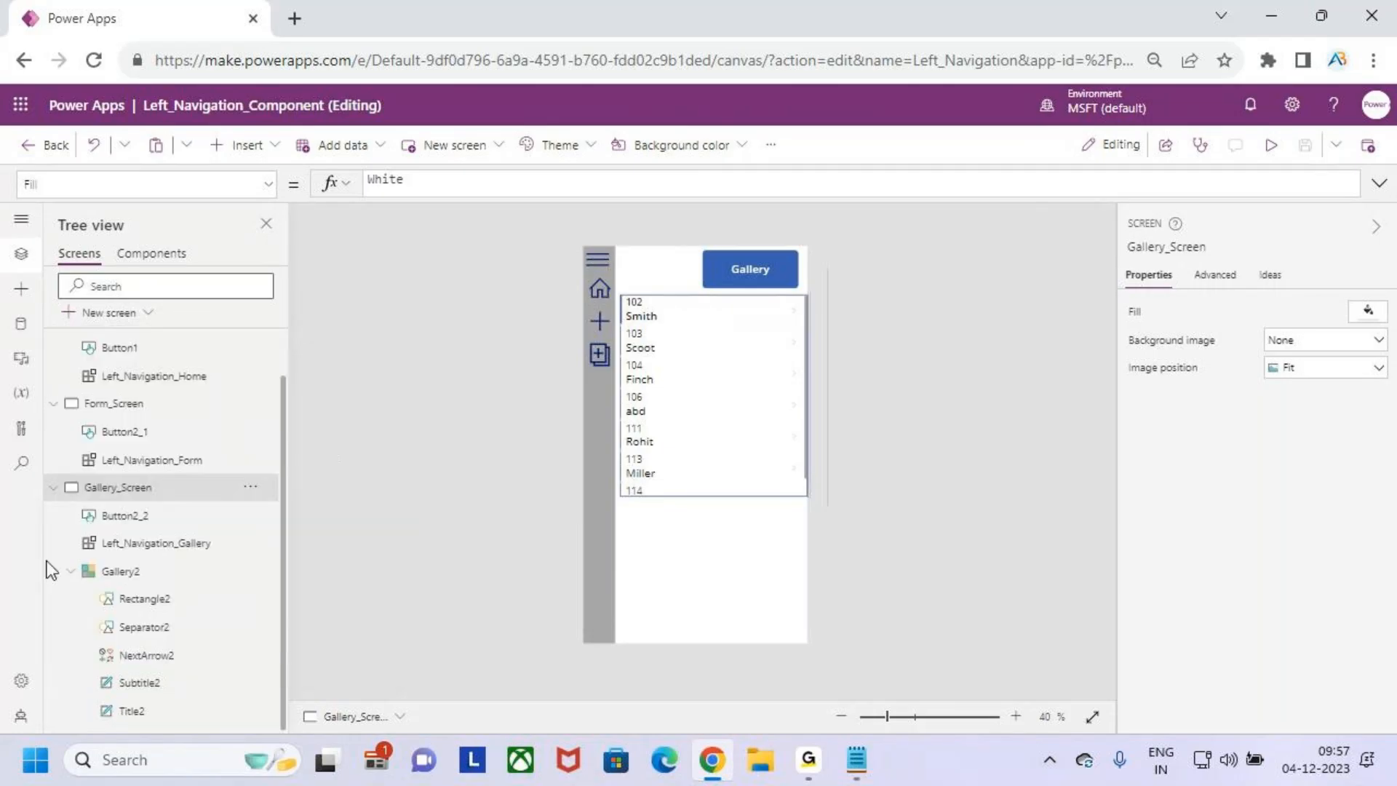
scroll(105, 466, up, 5)
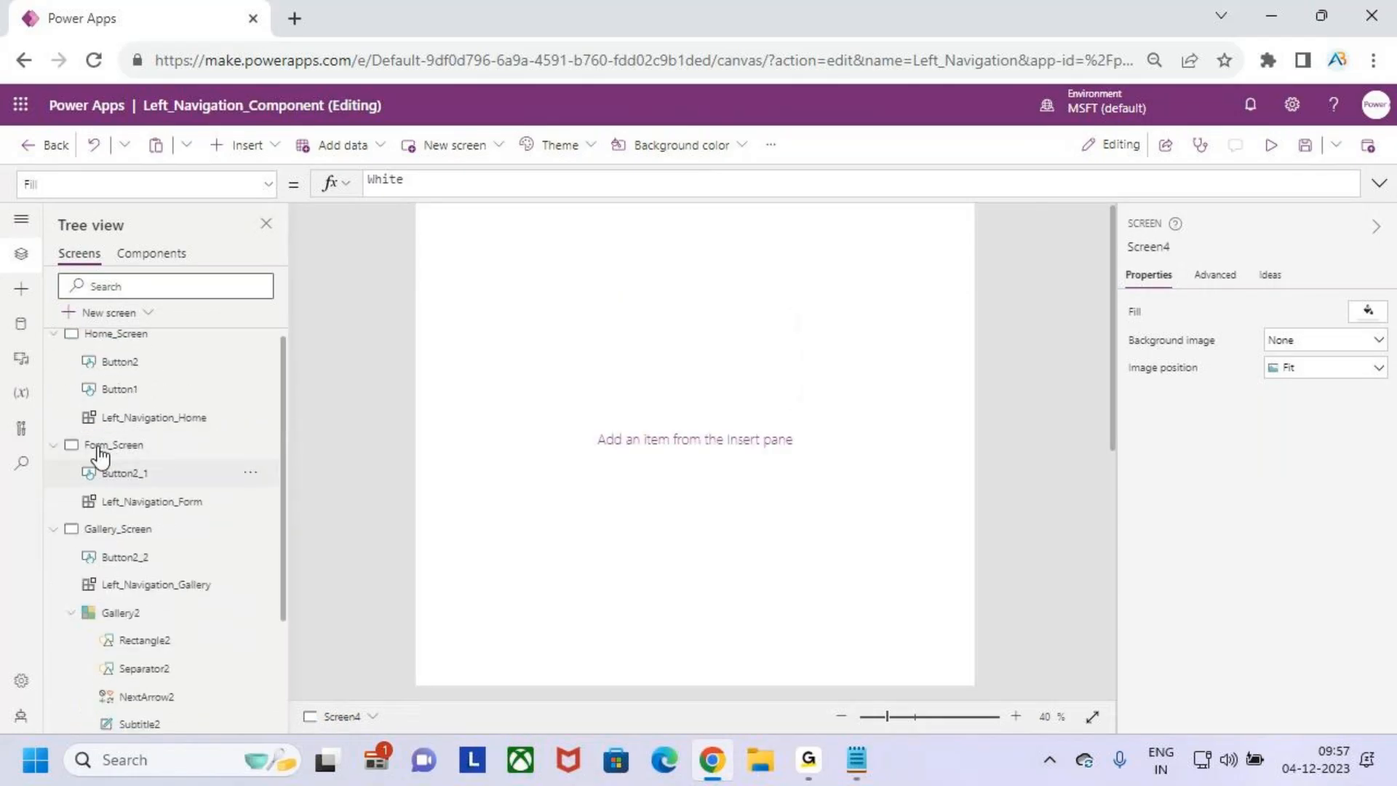
click(53, 344)
click(53, 371)
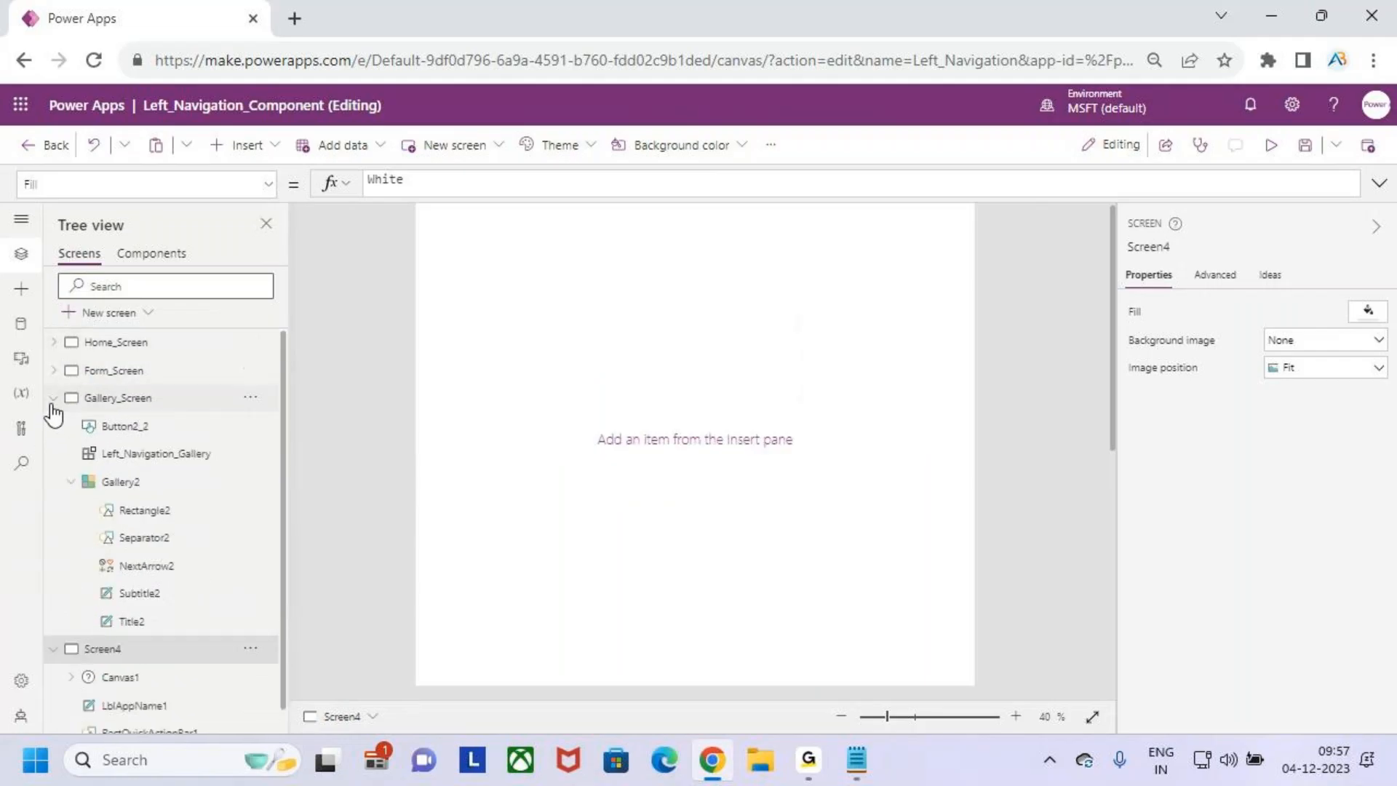
click(53, 398)
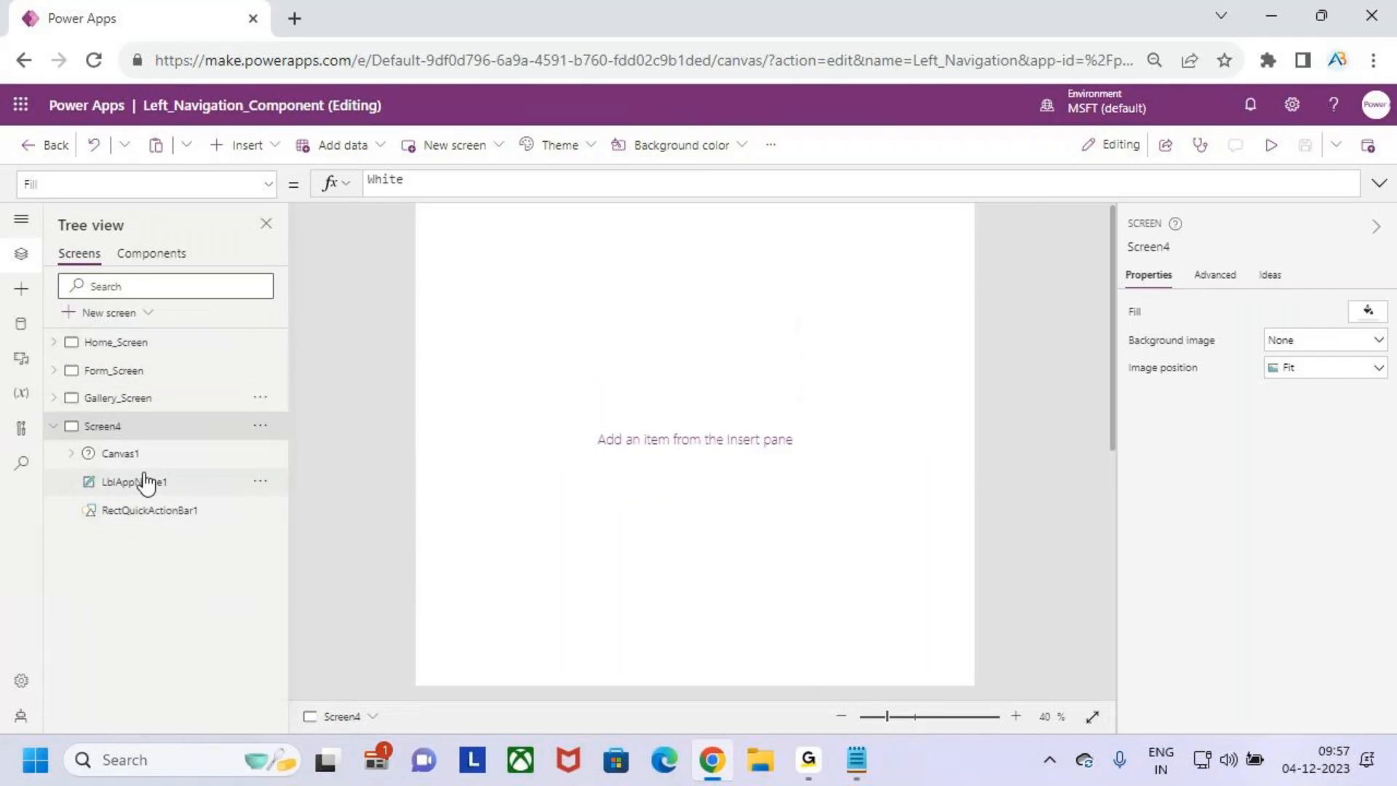
- Inspect the Canvas1 fluid grid and its data card, cut Canvas1 from Screen4, and expand Gallery_Screen's control list
click(149, 461)
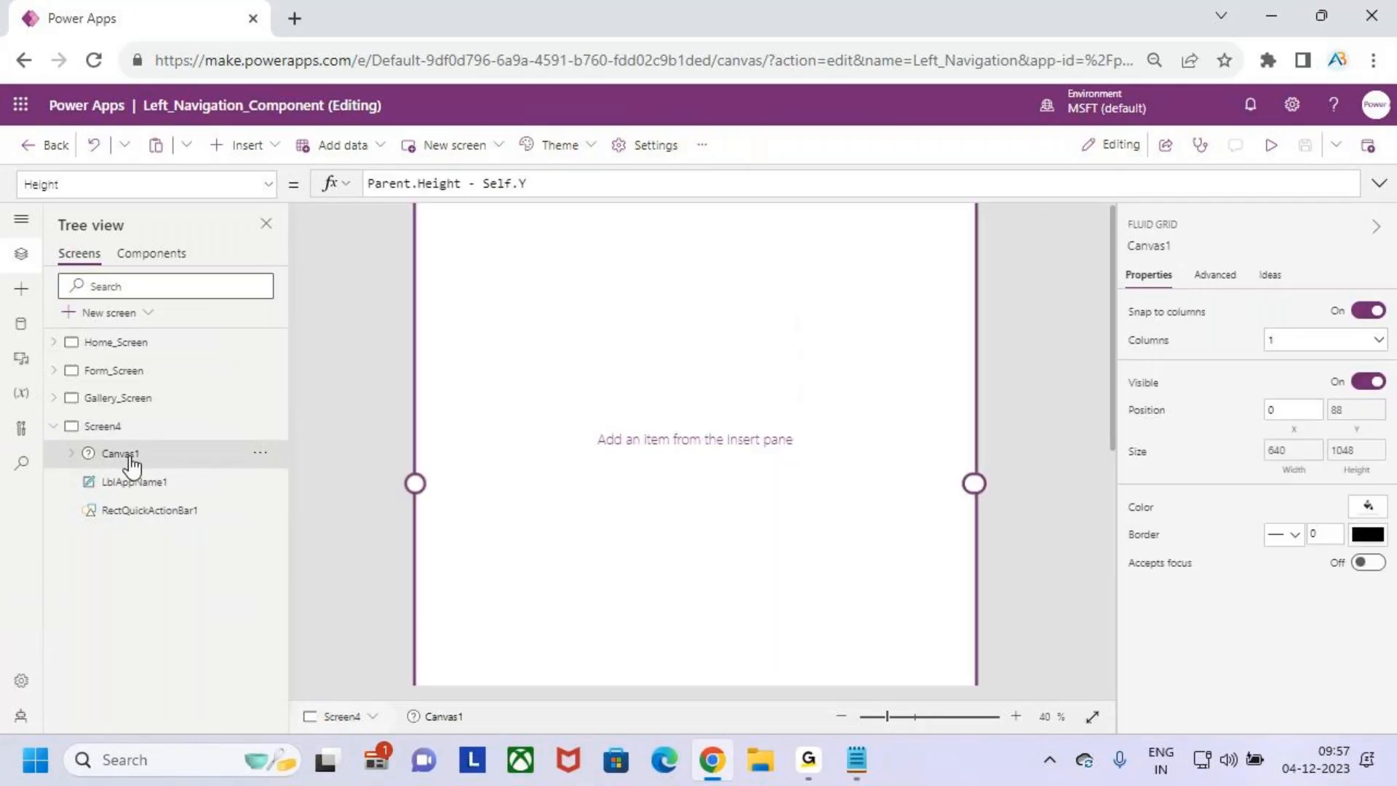
click(539, 429)
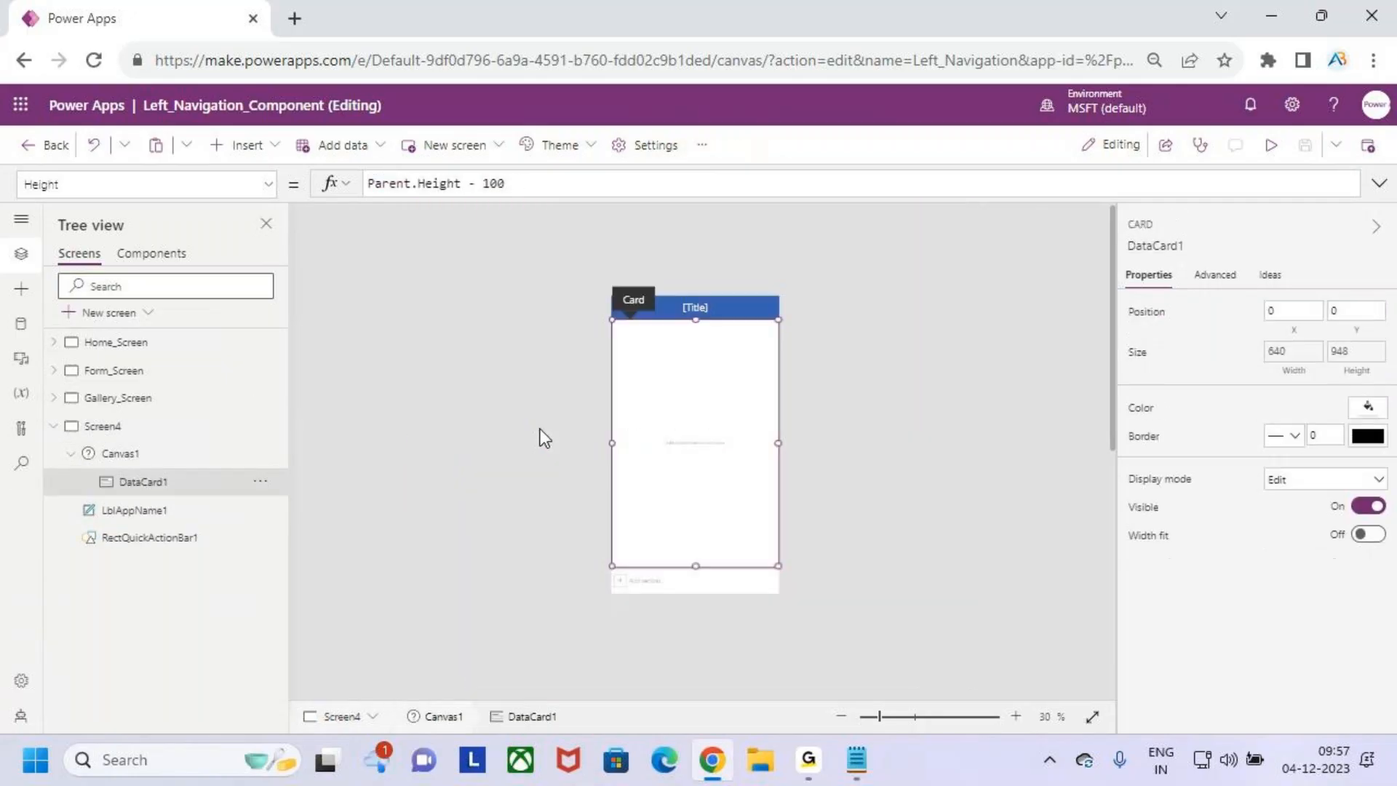
click(131, 455)
click(70, 453)
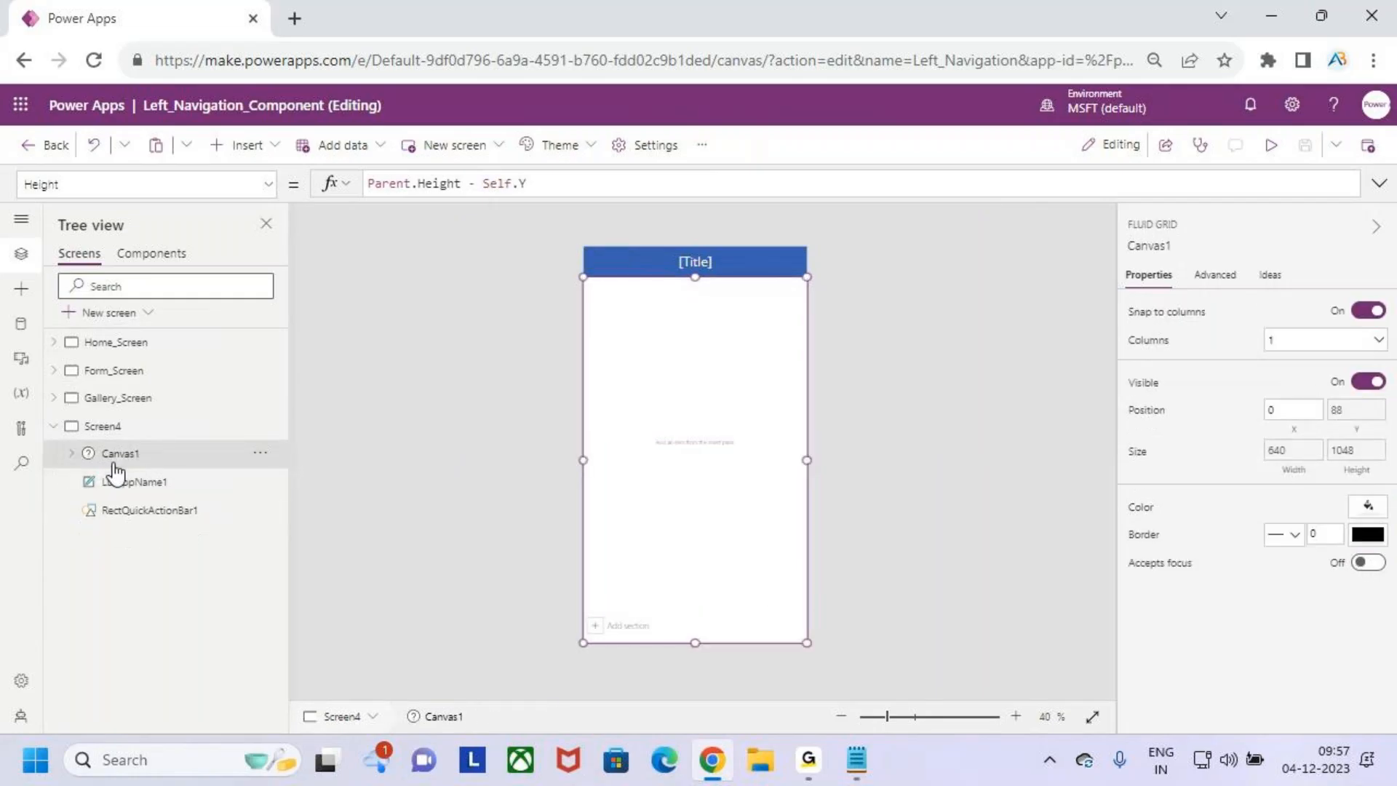
right_click(148, 456)
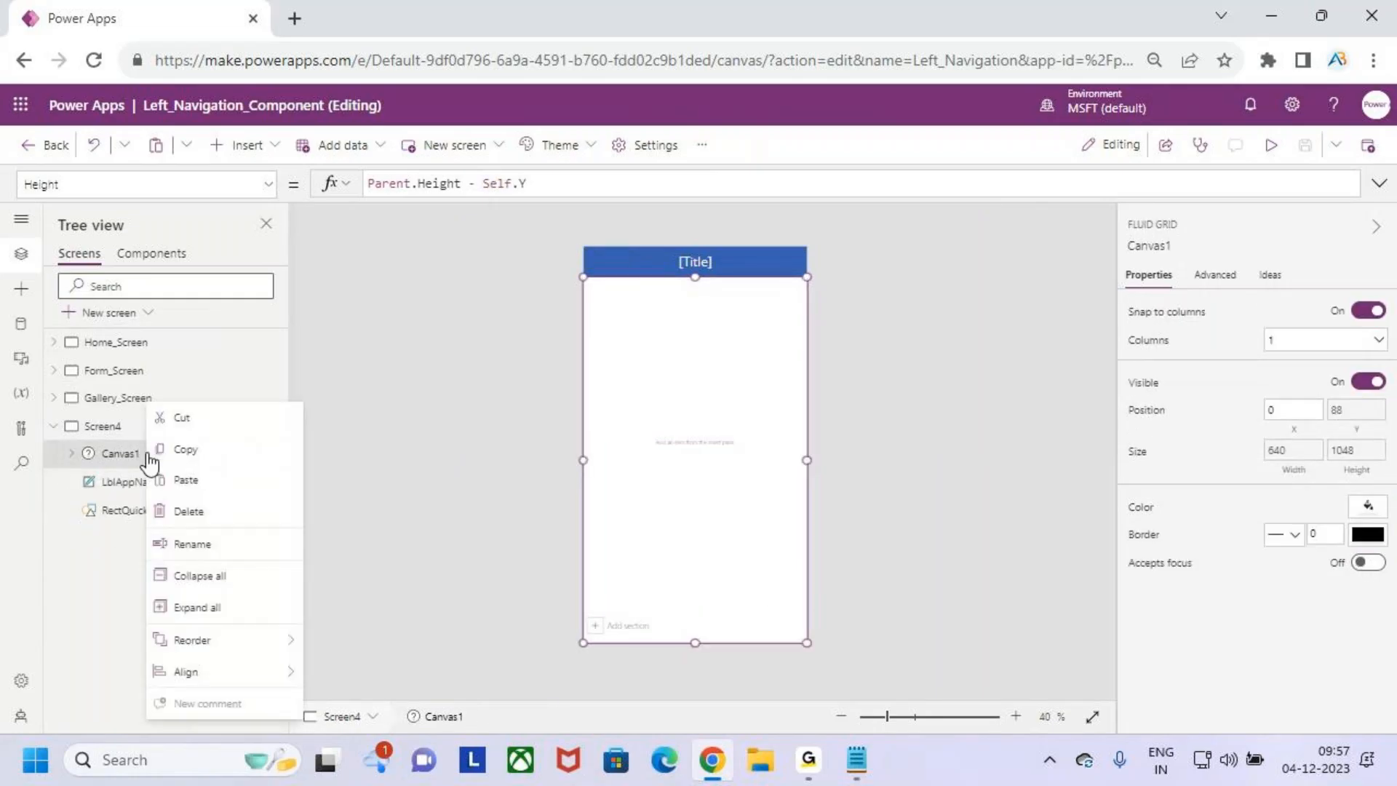
click(210, 423)
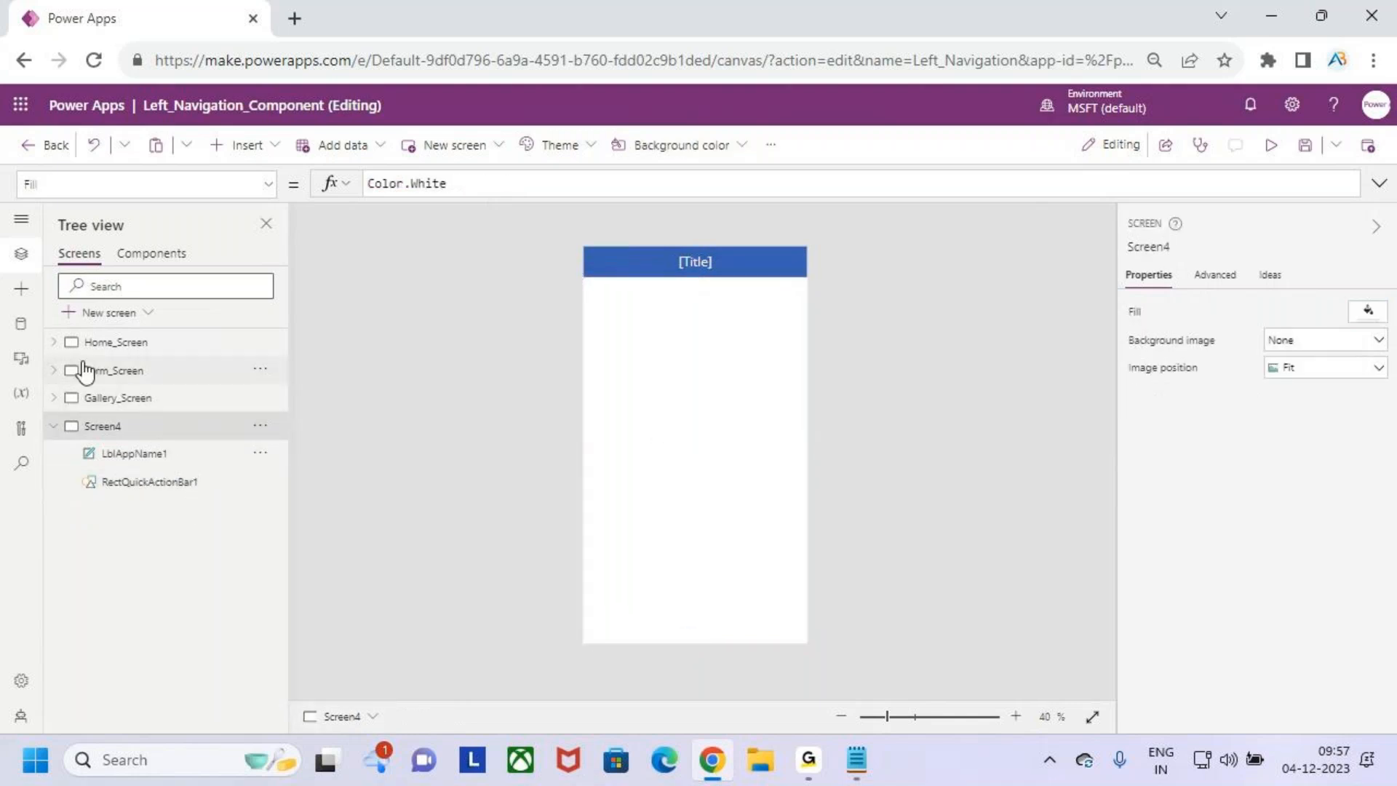
click(54, 398)
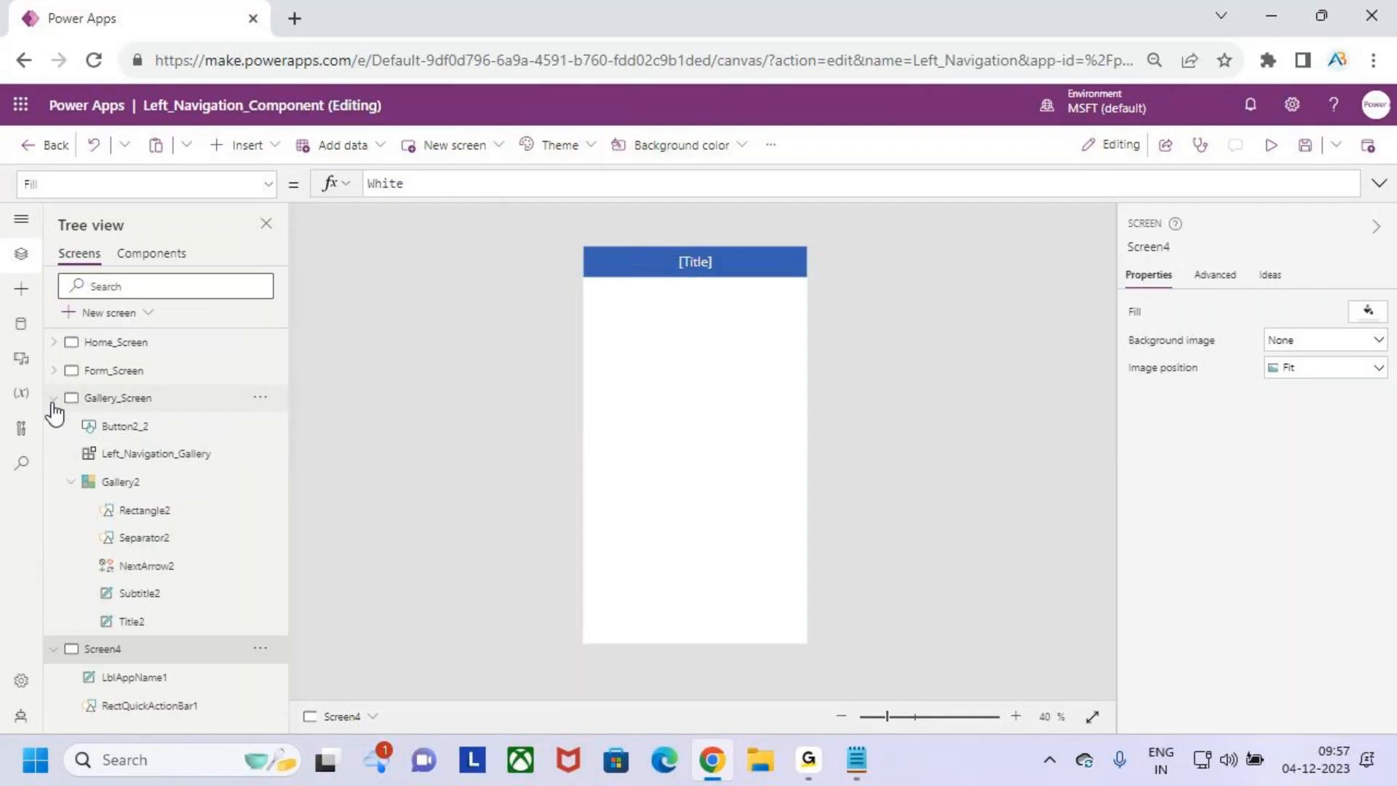
- Paste the cut Canvas1 fluid grid into Gallery_Screen, Form_Screen and Home_Screen
click(149, 400)
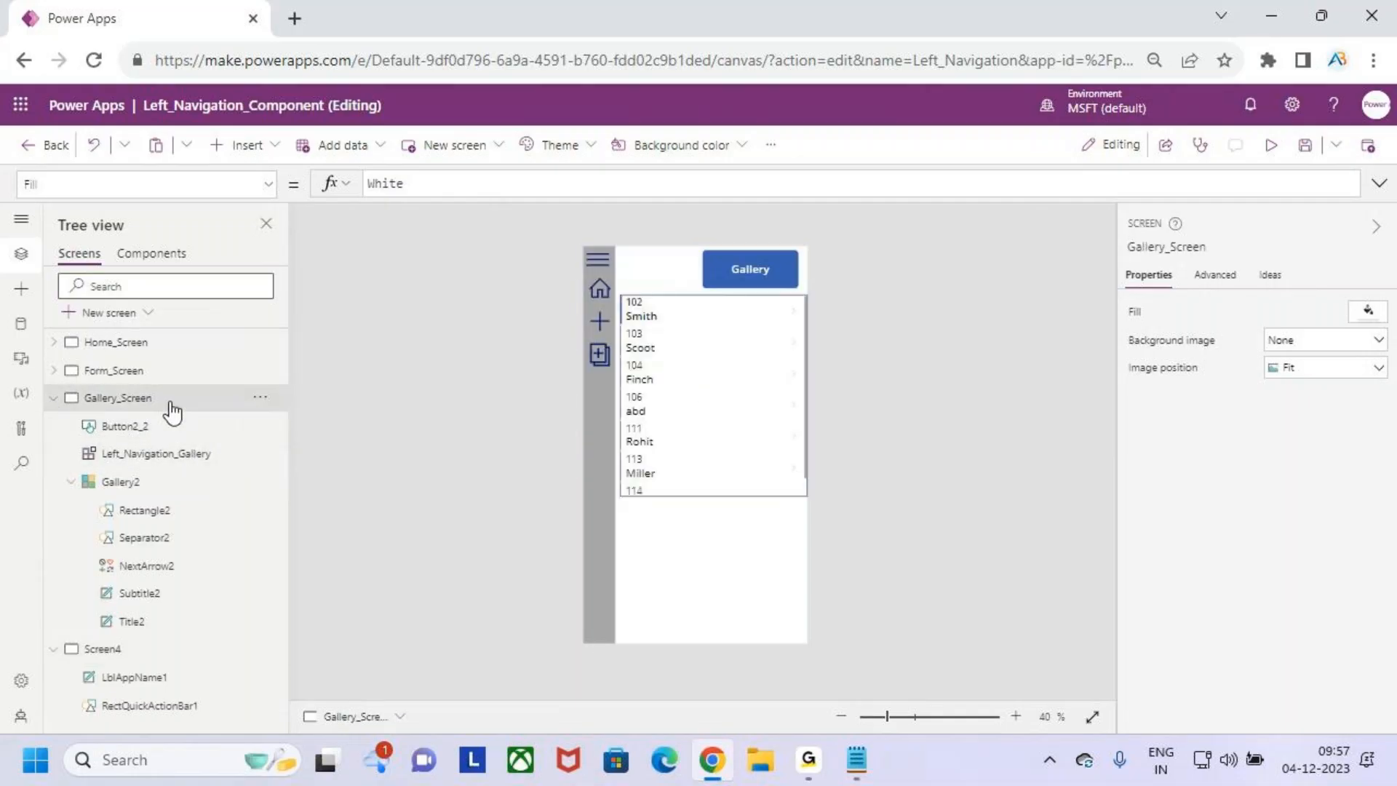
right_click(198, 401)
click(256, 483)
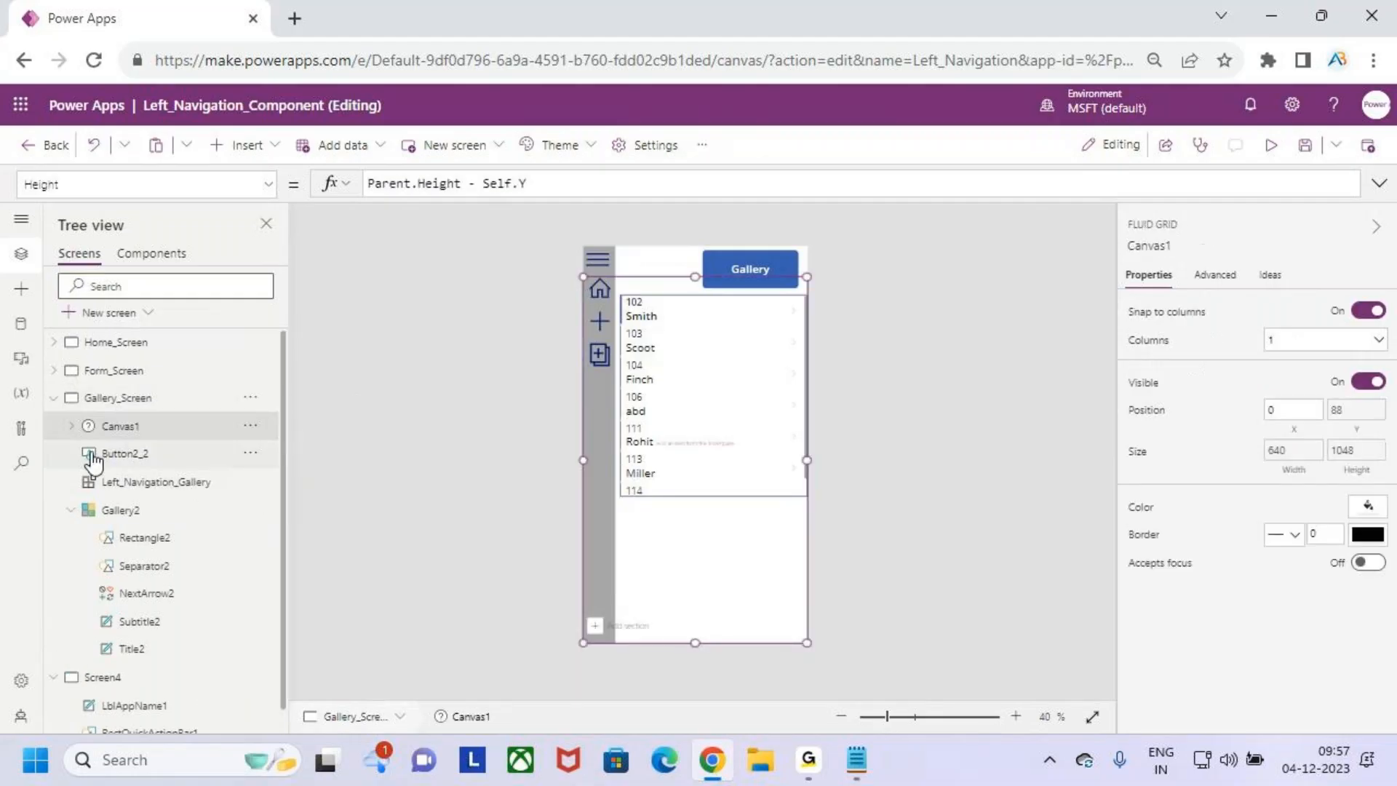
click(113, 376)
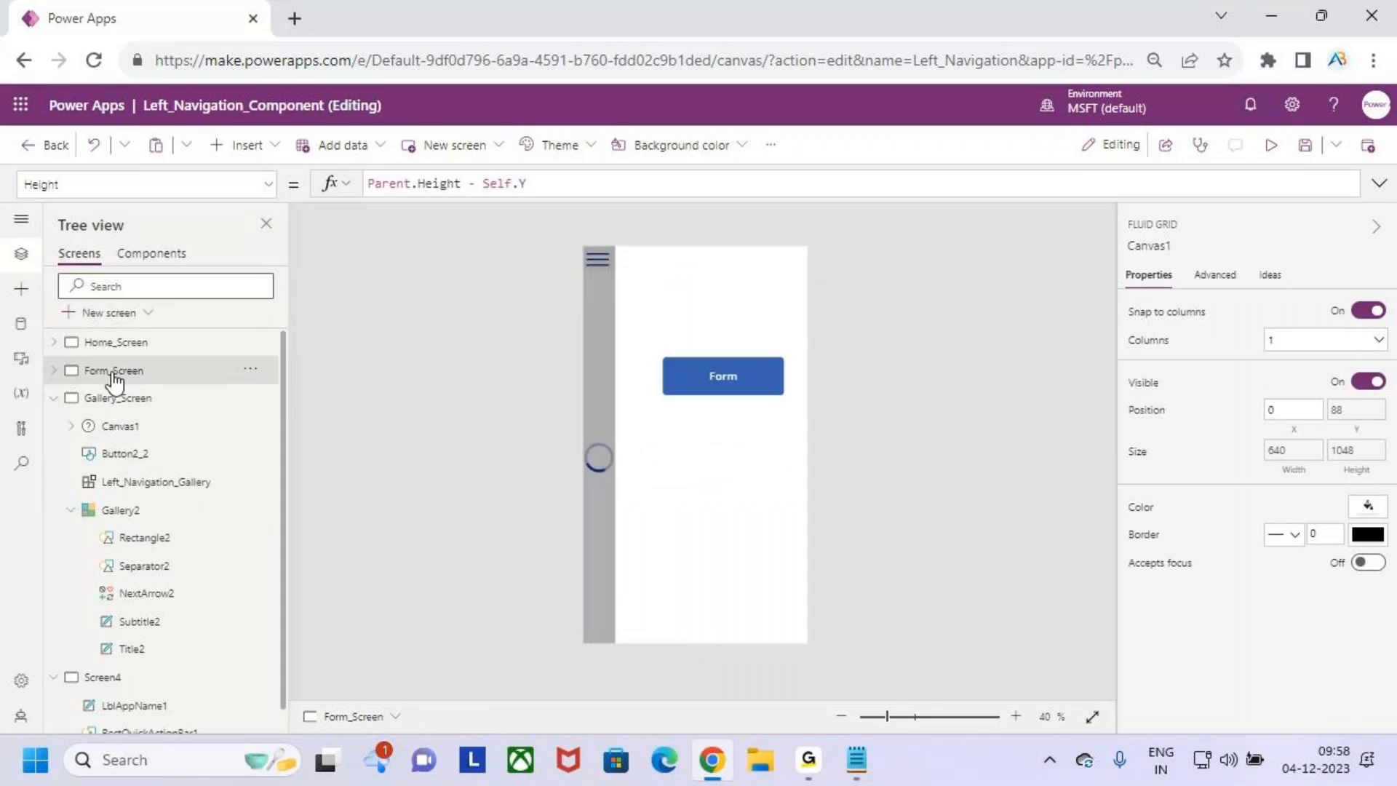
right_click(134, 380)
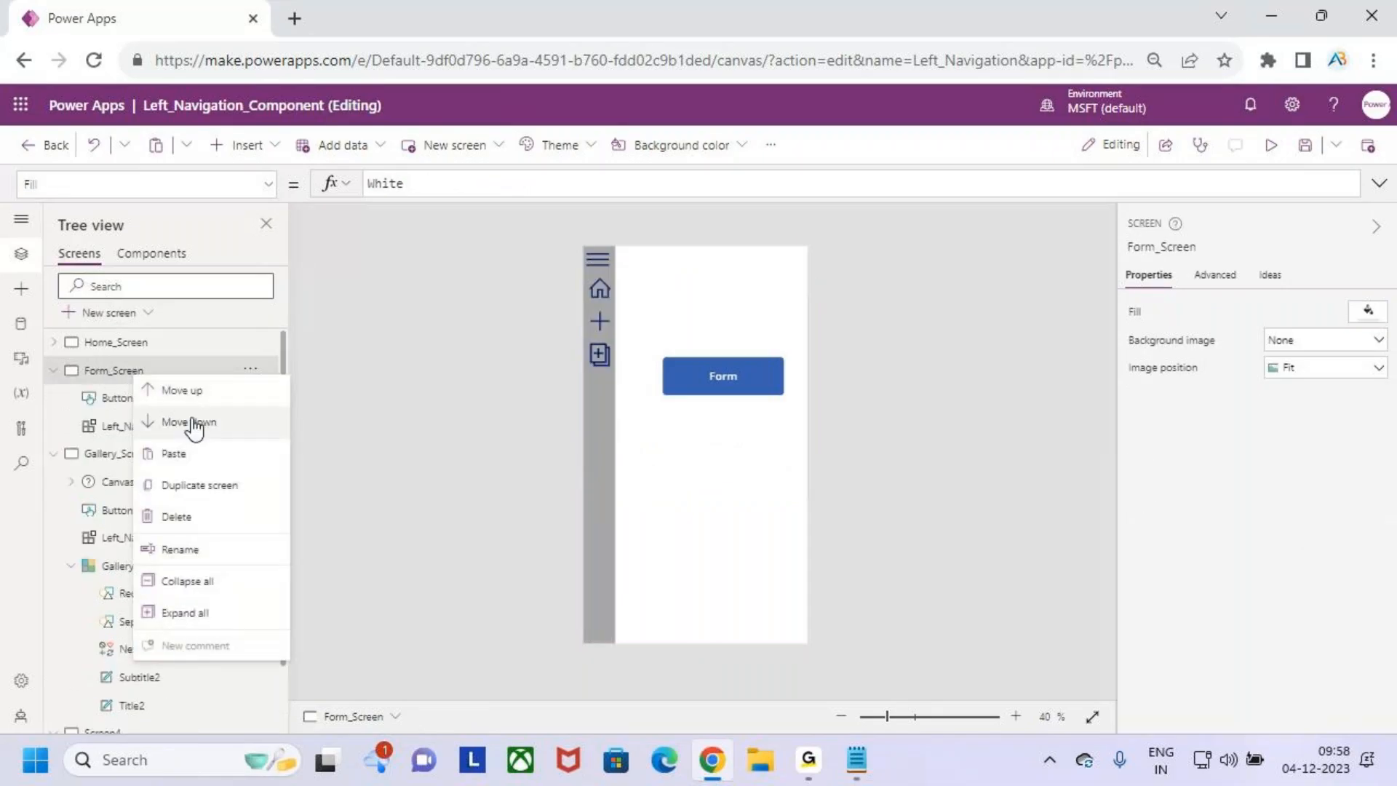
click(206, 455)
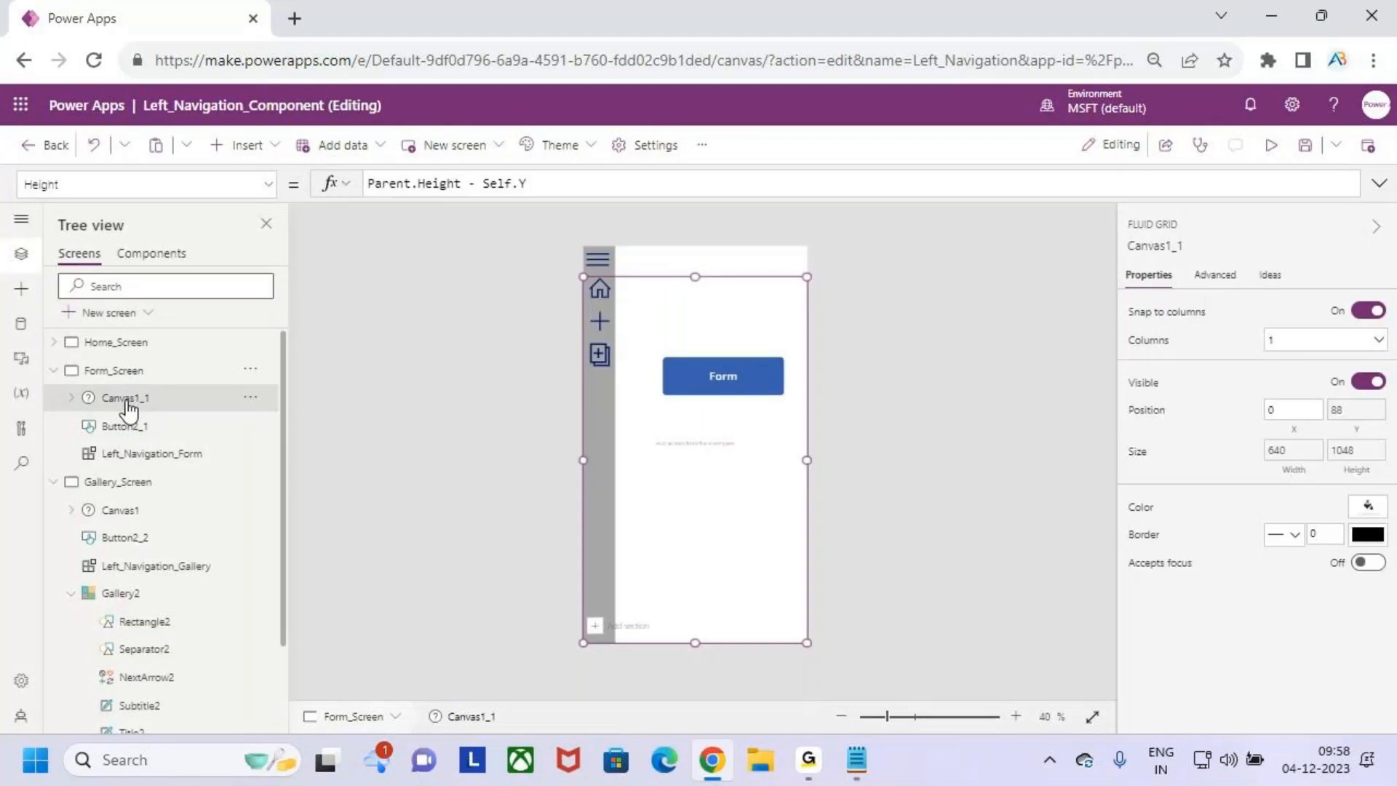
click(124, 345)
right_click(128, 345)
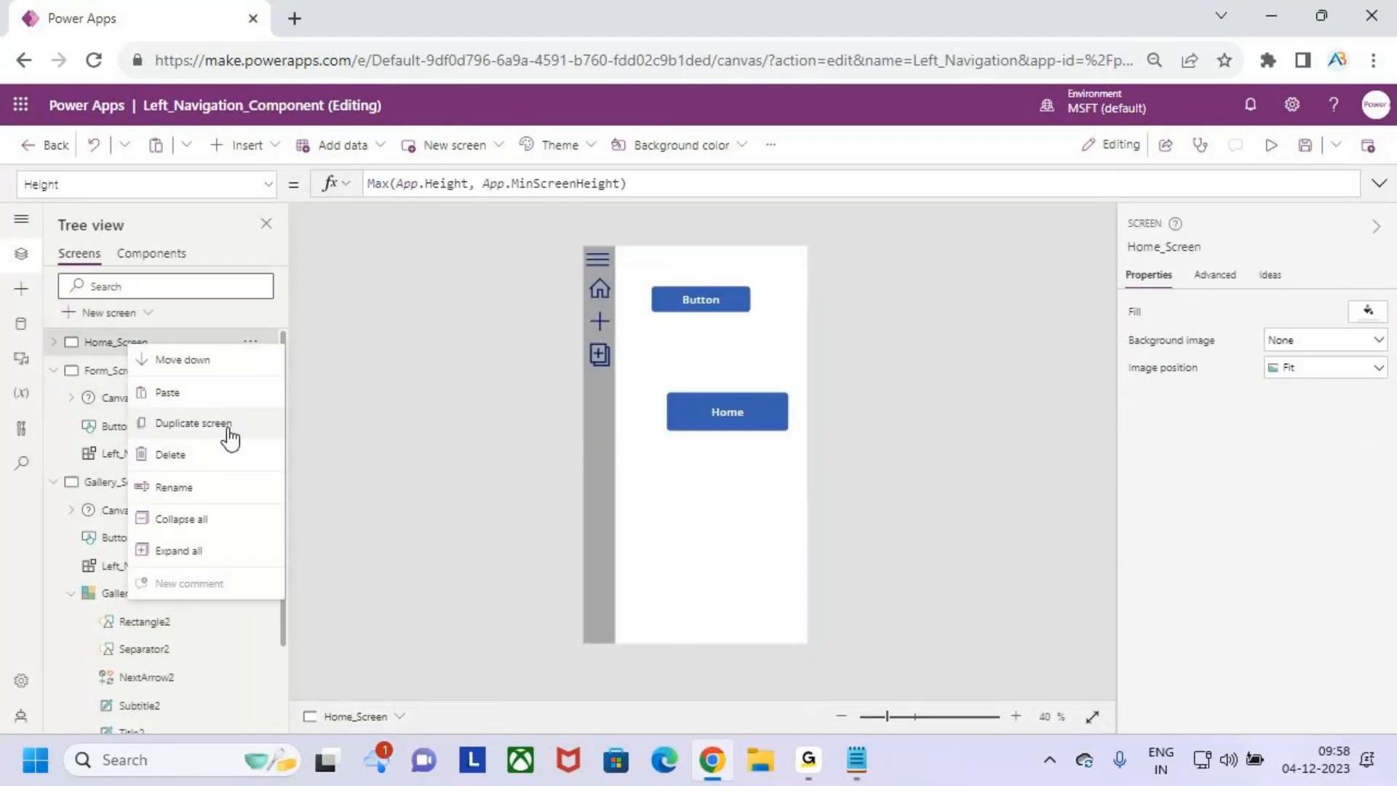
click(195, 397)
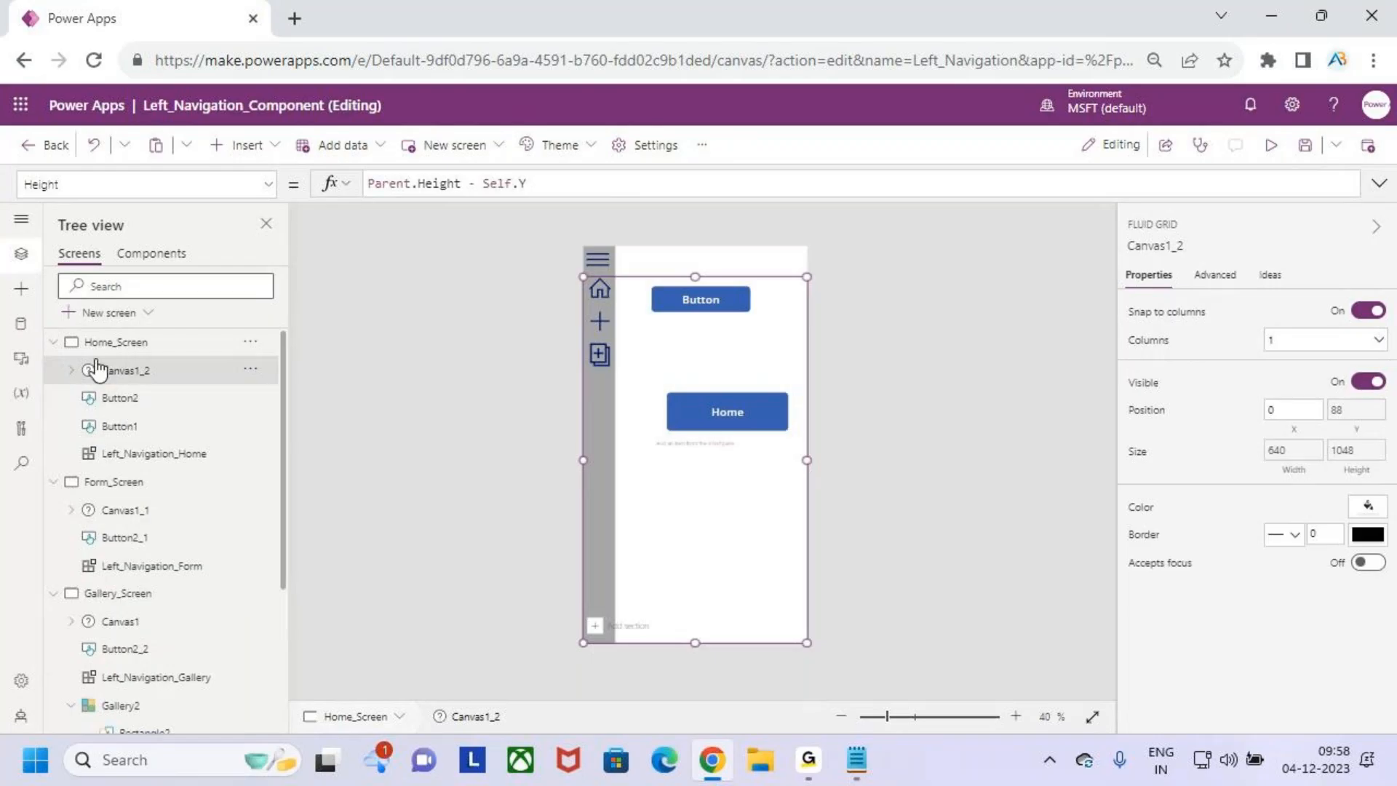
- Collapse the control lists of Home_Screen, Form_Screen and Gallery_Screen, and delete the template screen Screen4
click(54, 343)
click(54, 371)
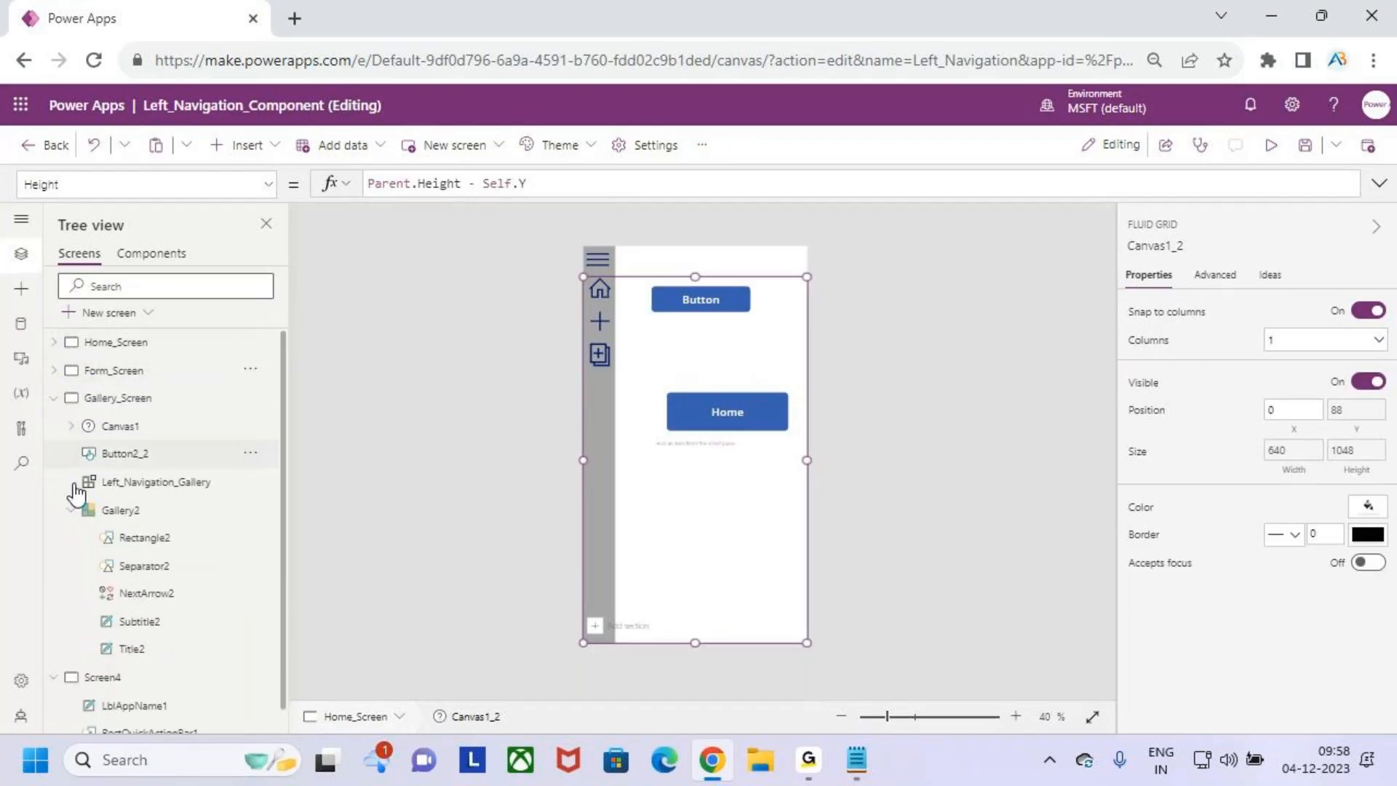
click(54, 398)
click(111, 434)
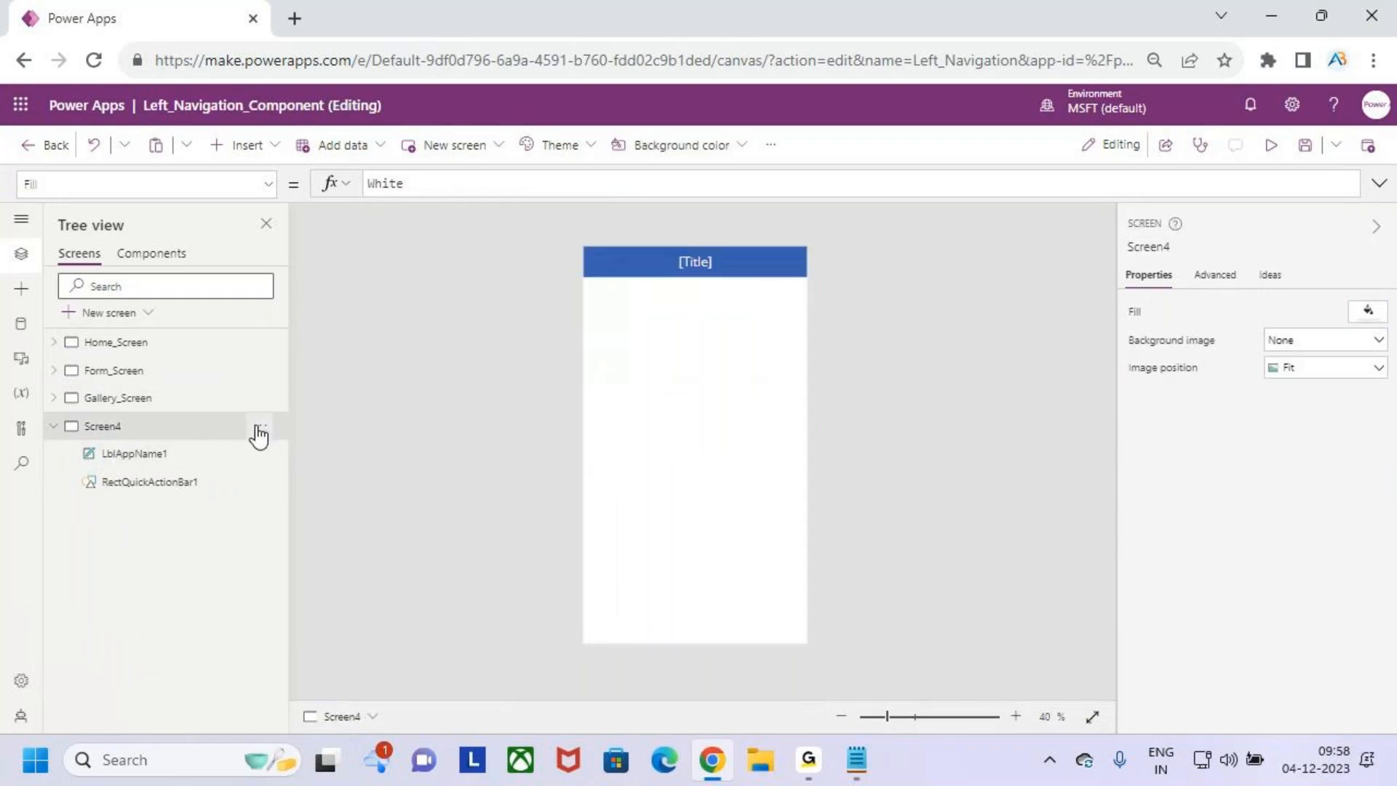
click(258, 427)
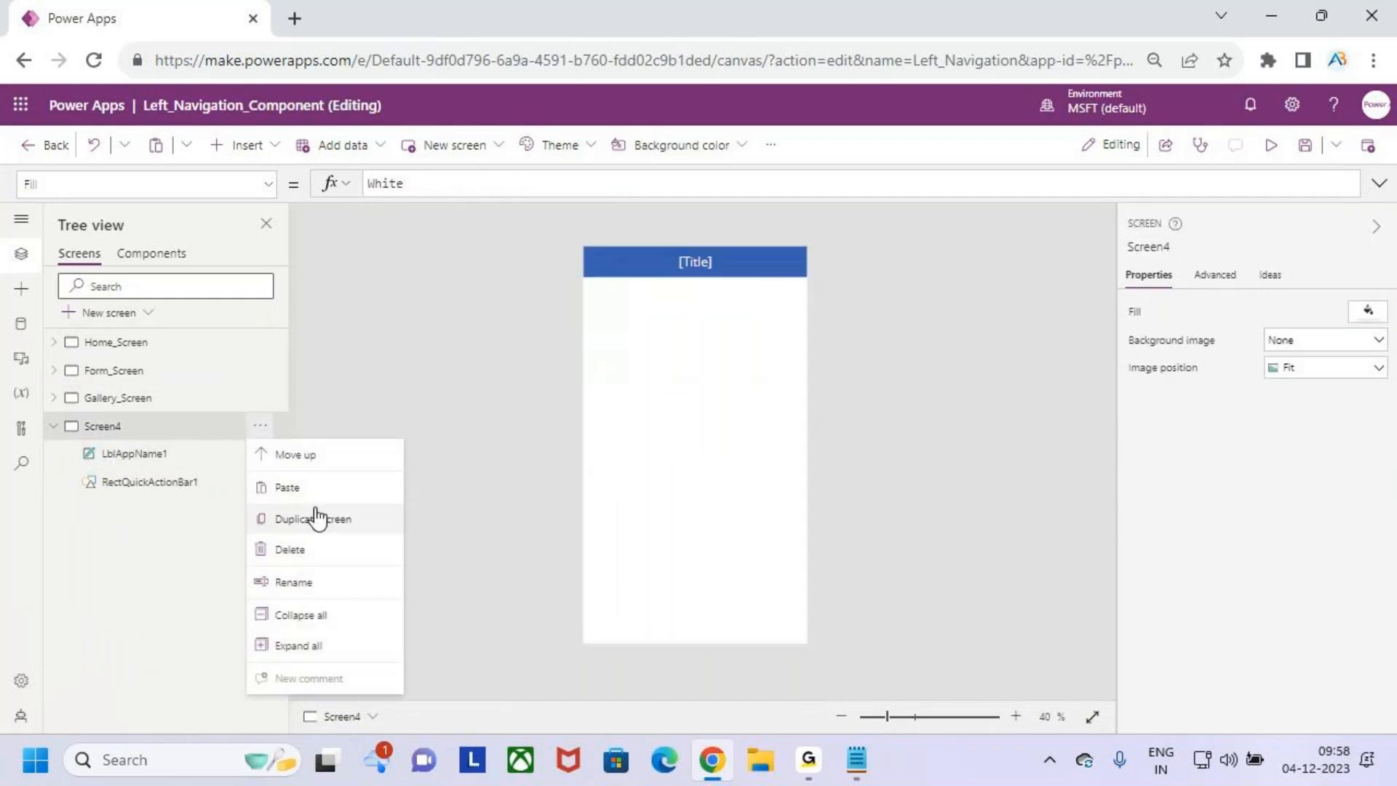
click(321, 553)
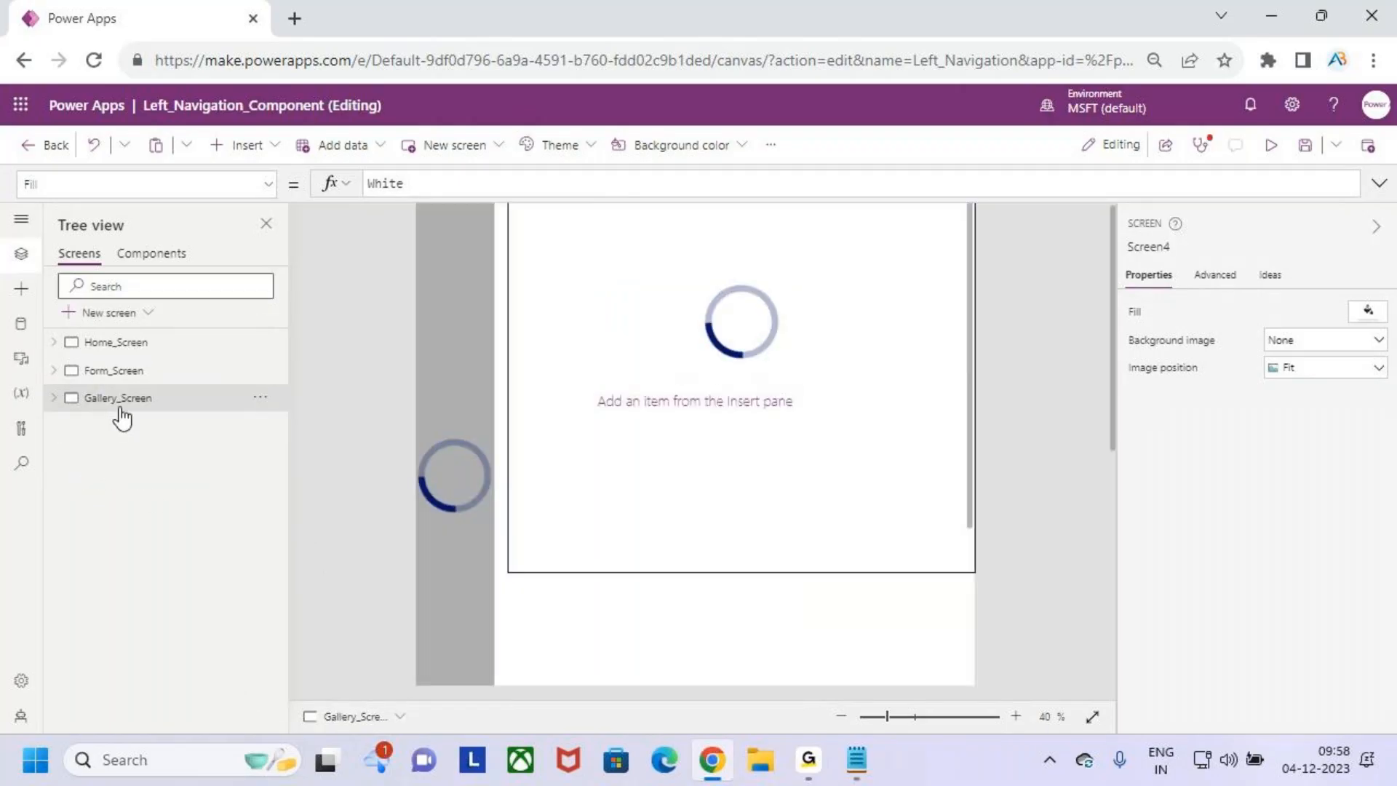
- Expand Gallery_Screen and its Canvas1, and examine how the fluid grid lies over the navigation menu and gallery
click(116, 372)
click(127, 399)
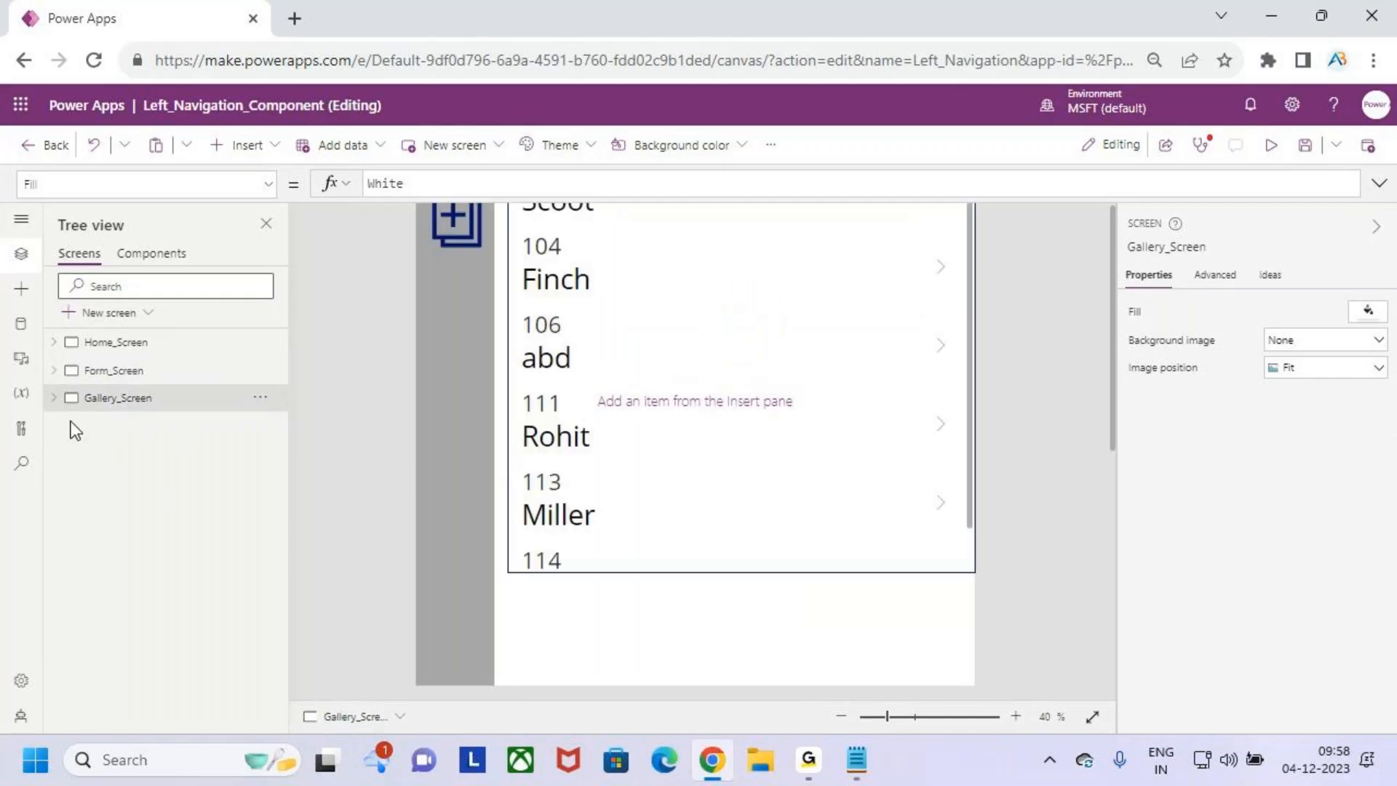
click(54, 398)
click(129, 431)
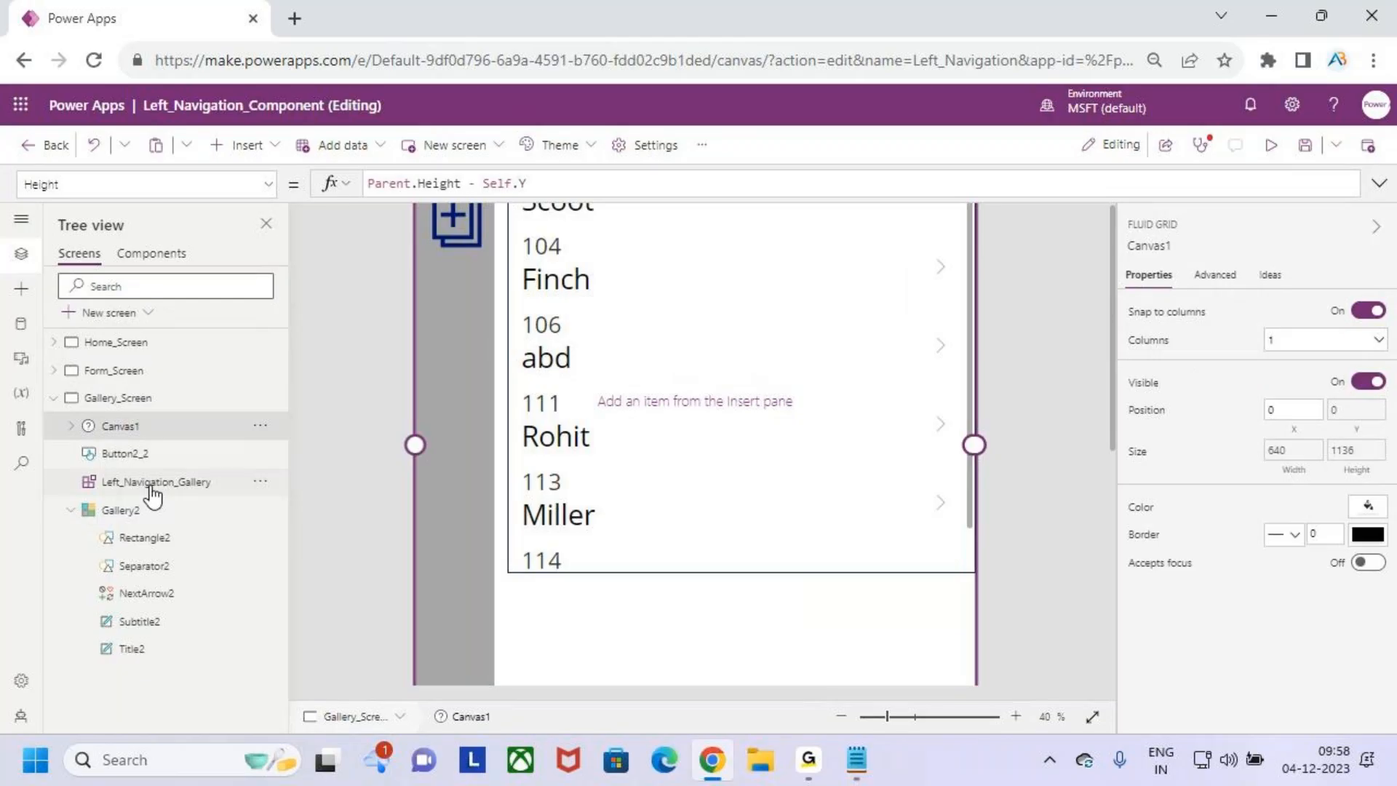
key(ctrl+2)
drag(113, 513, 145, 475)
key(Escape)
scroll(695, 484, down, 1)
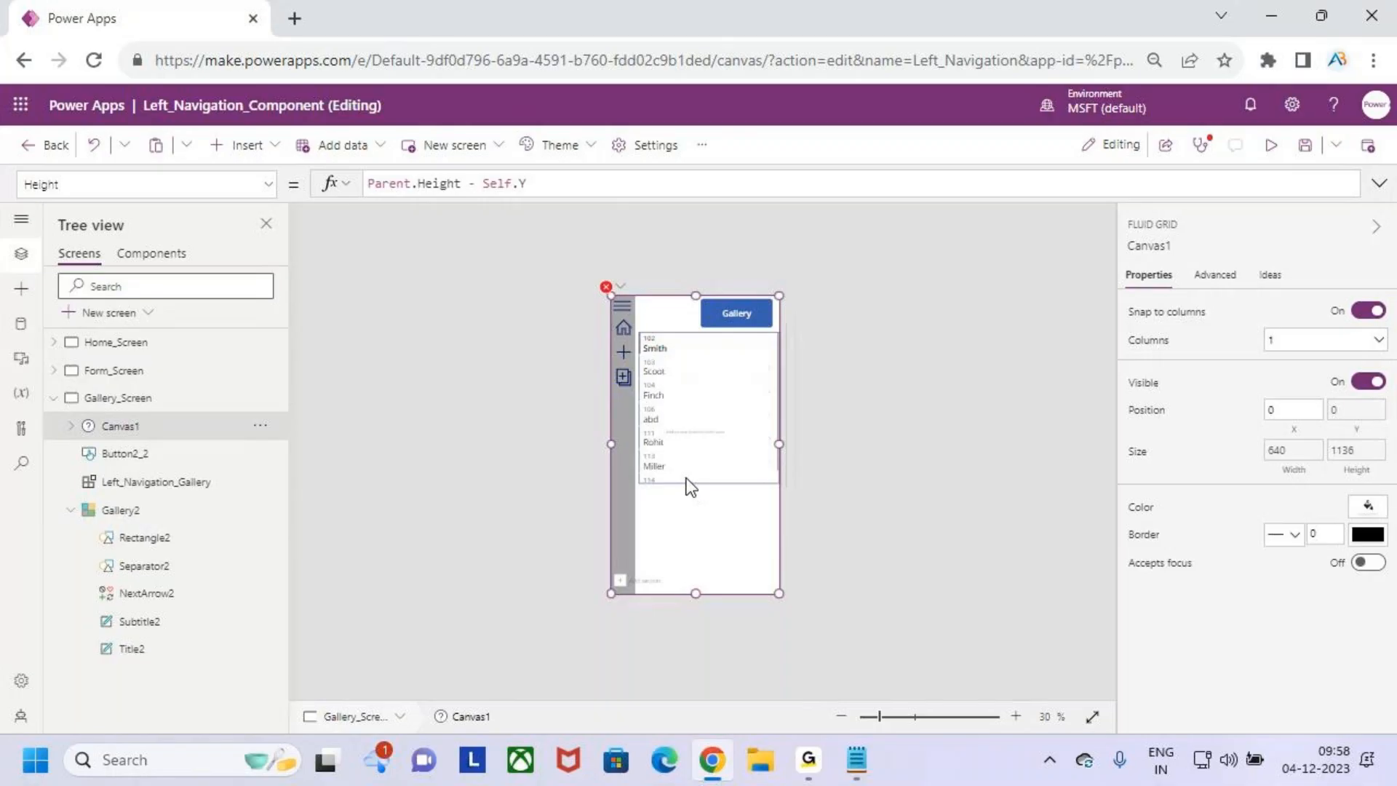
scroll(694, 487, up, 2)
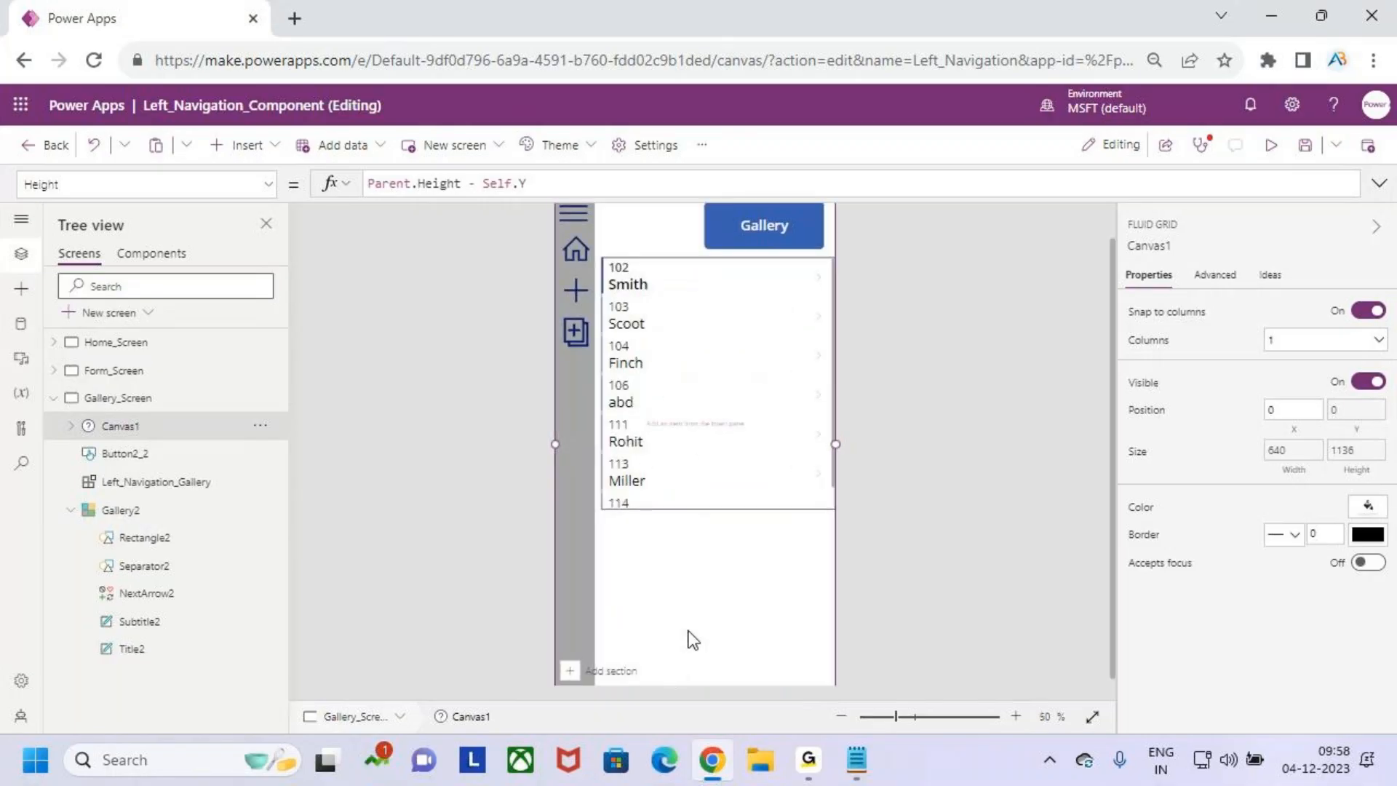
click(706, 612)
click(160, 435)
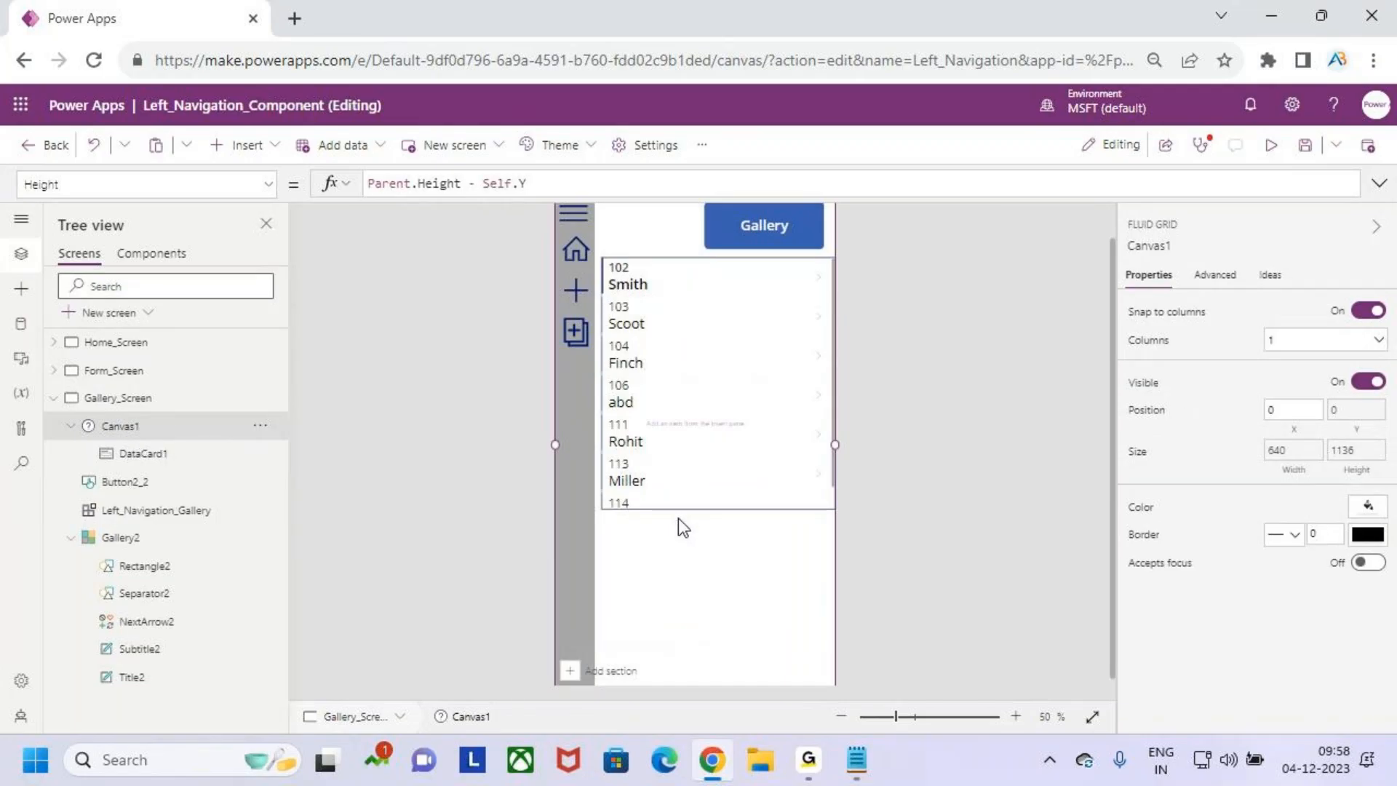
scroll(667, 482, down, 1)
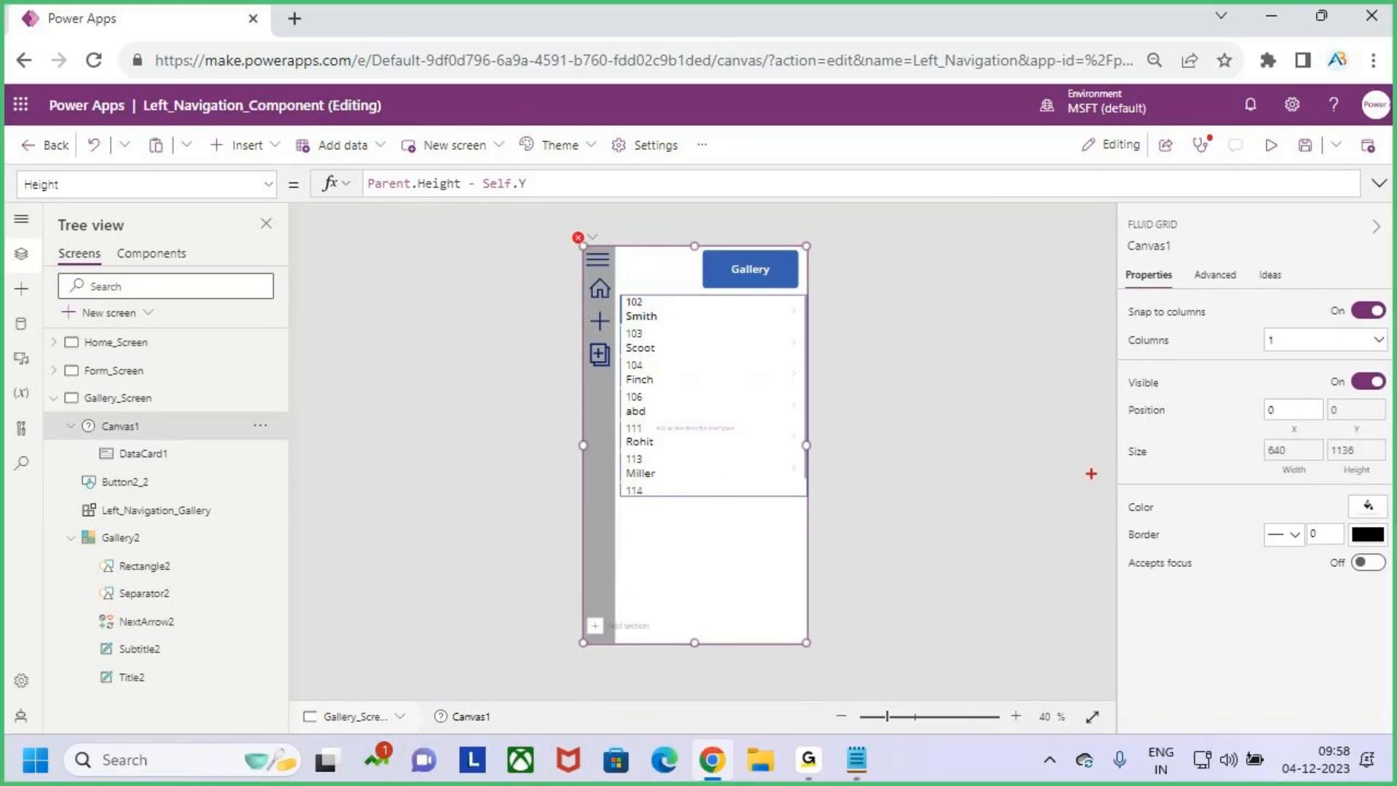
drag(617, 549, 619, 601)
key(Escape)
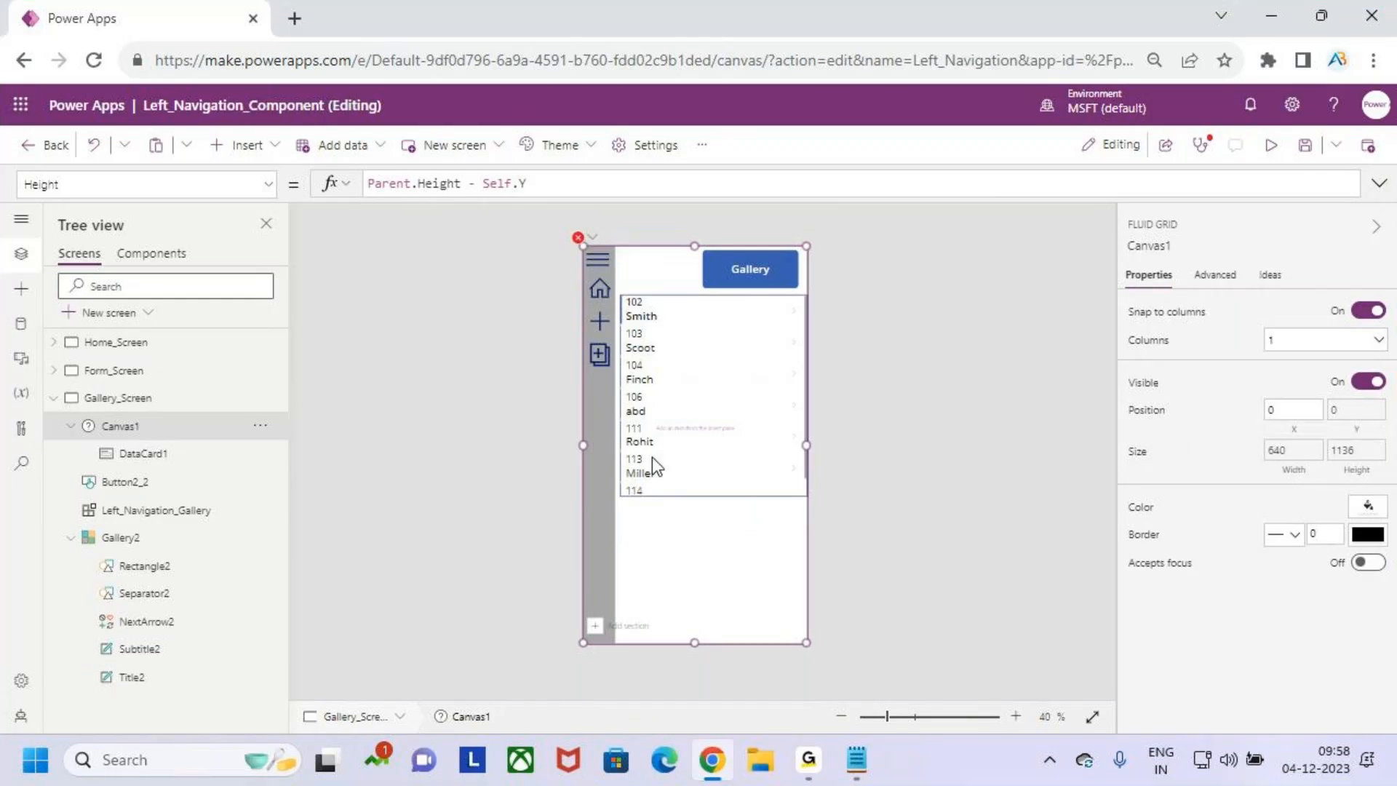
- Set Canvas1's X formula on Gallery_Screen to Left_Navigation_Gallery.Width + 5
click(1289, 429)
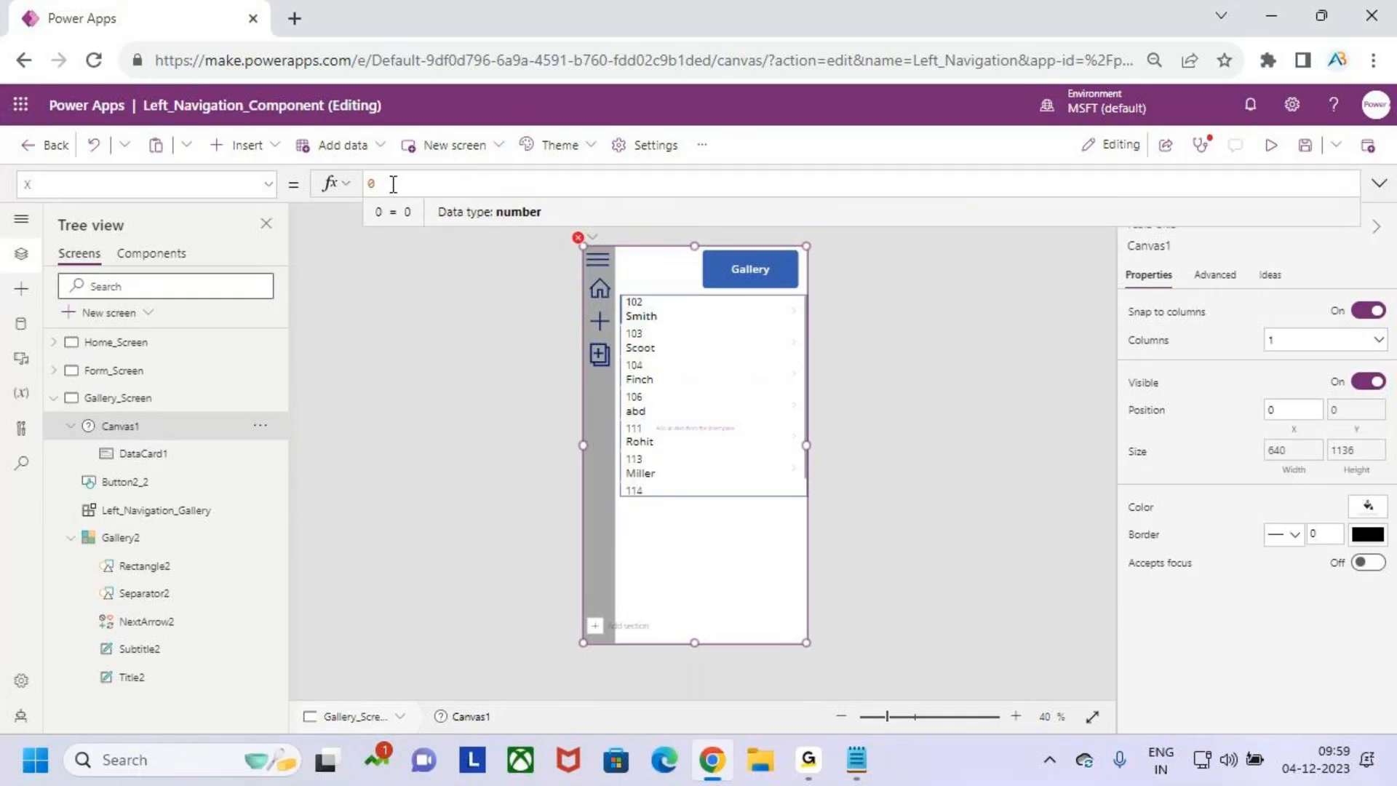
text(lef)
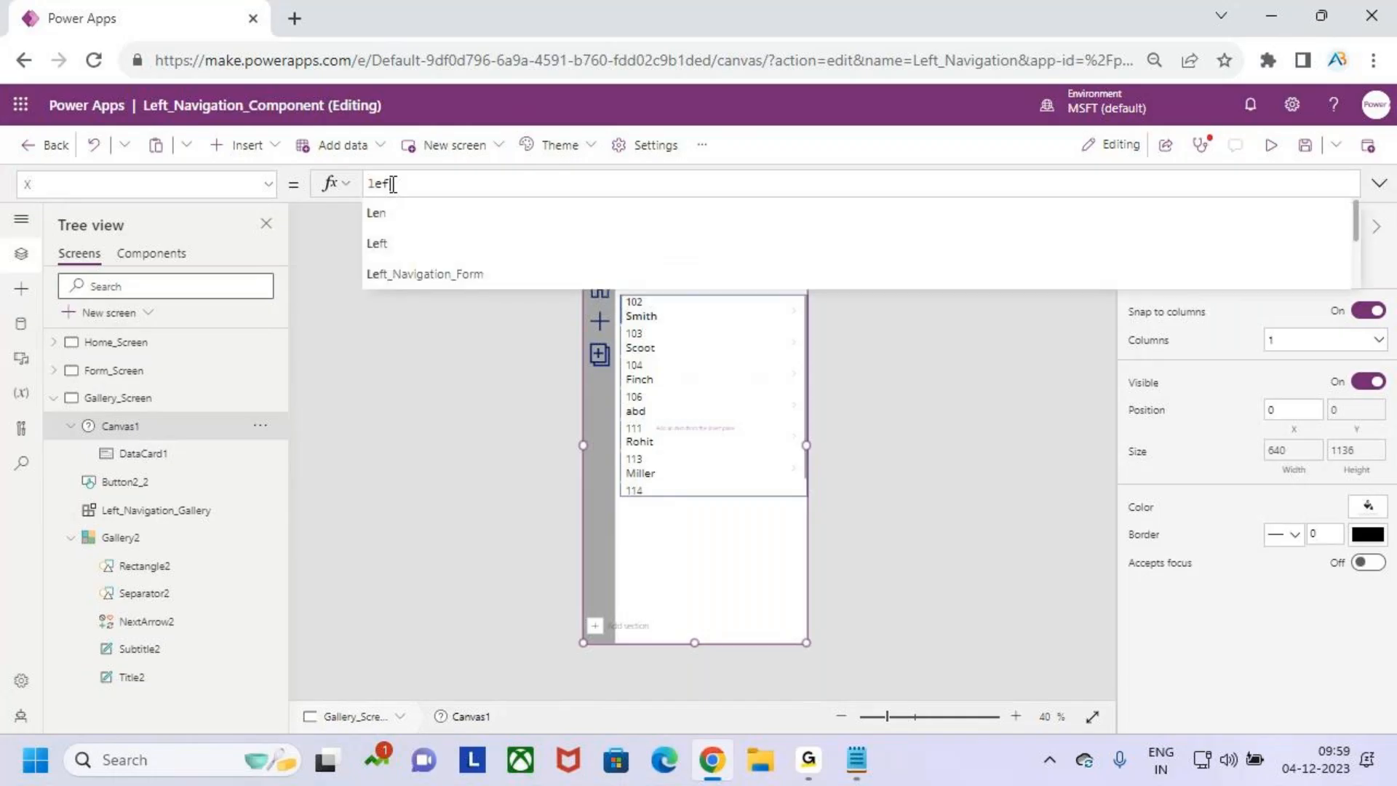
key(Down)
key(Down)
key(Down)
key(Down)
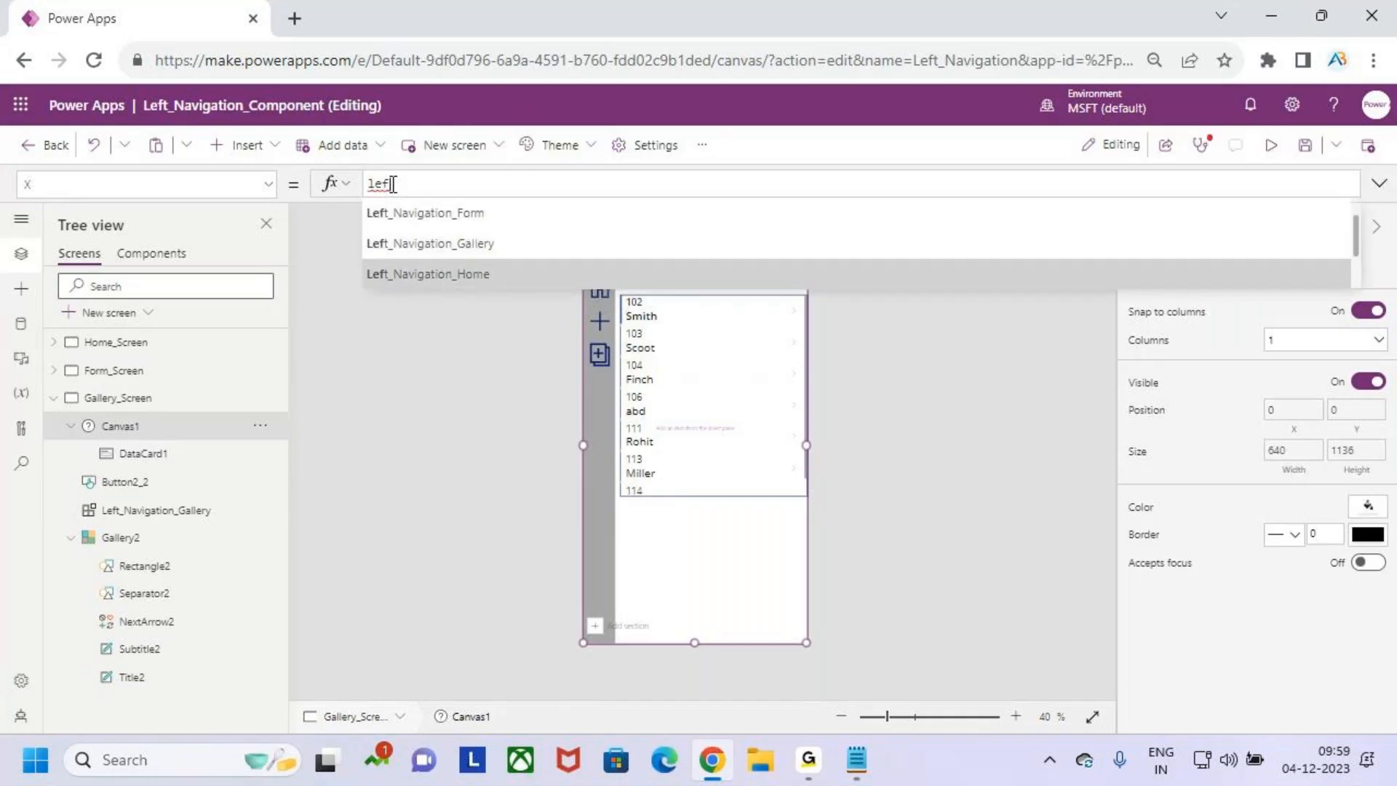
key(Up)
key(Return)
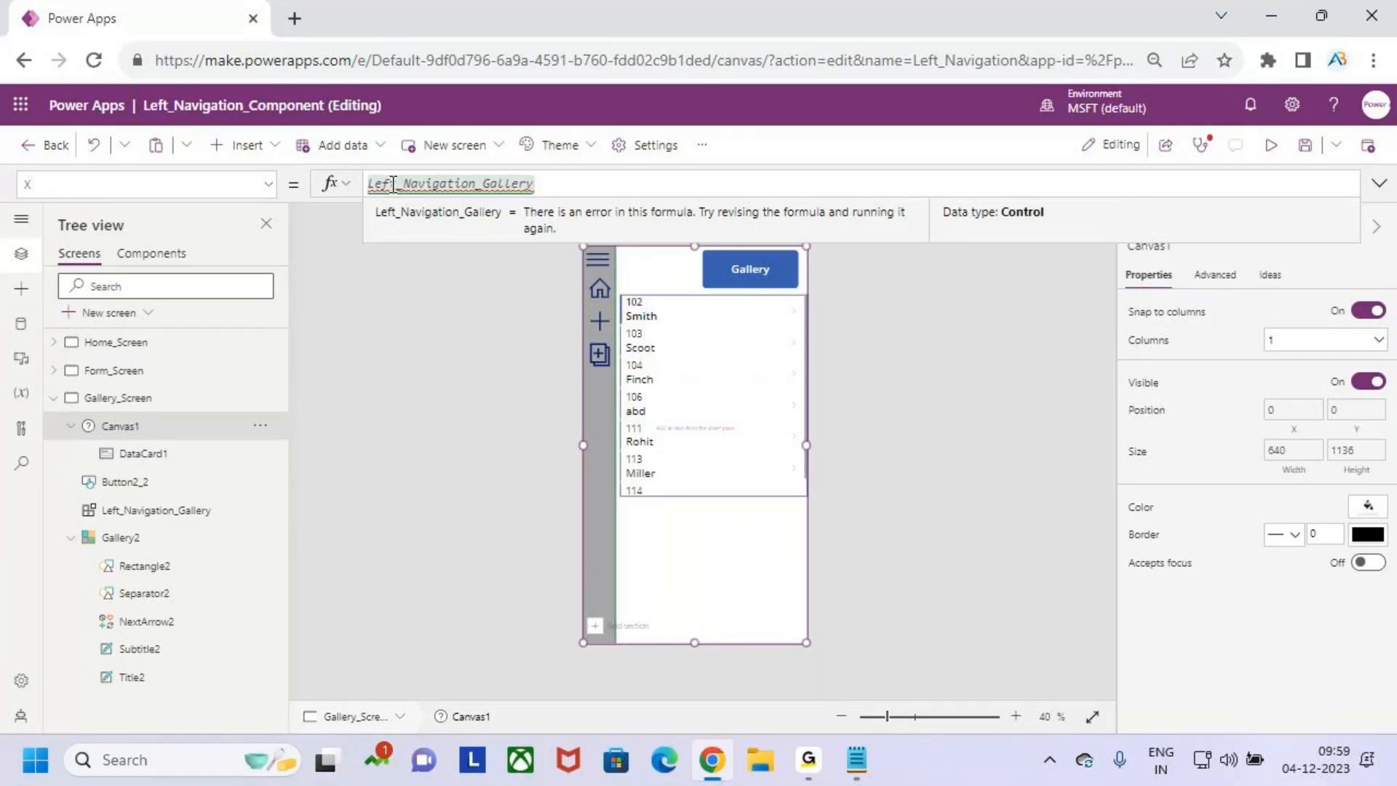
text(.with)
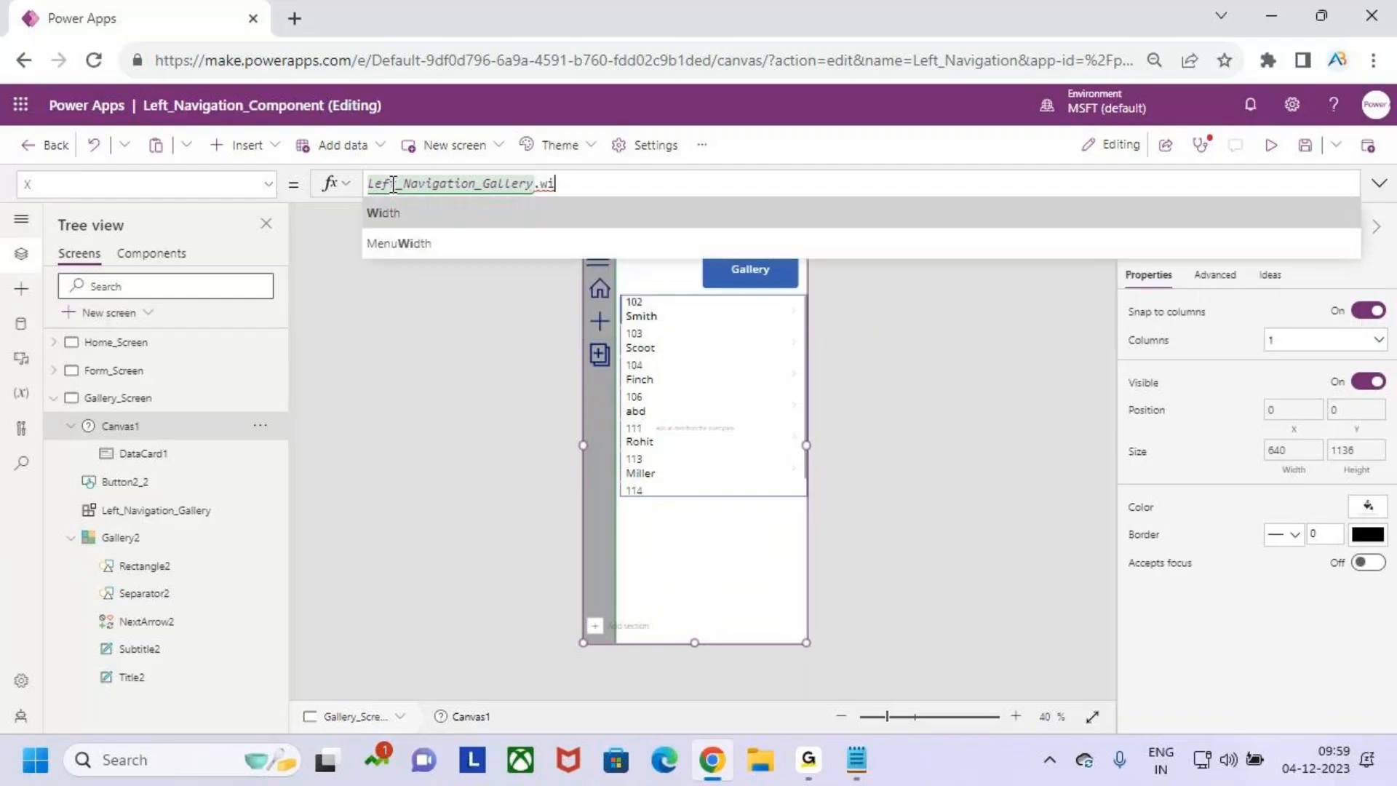
key(Tab)
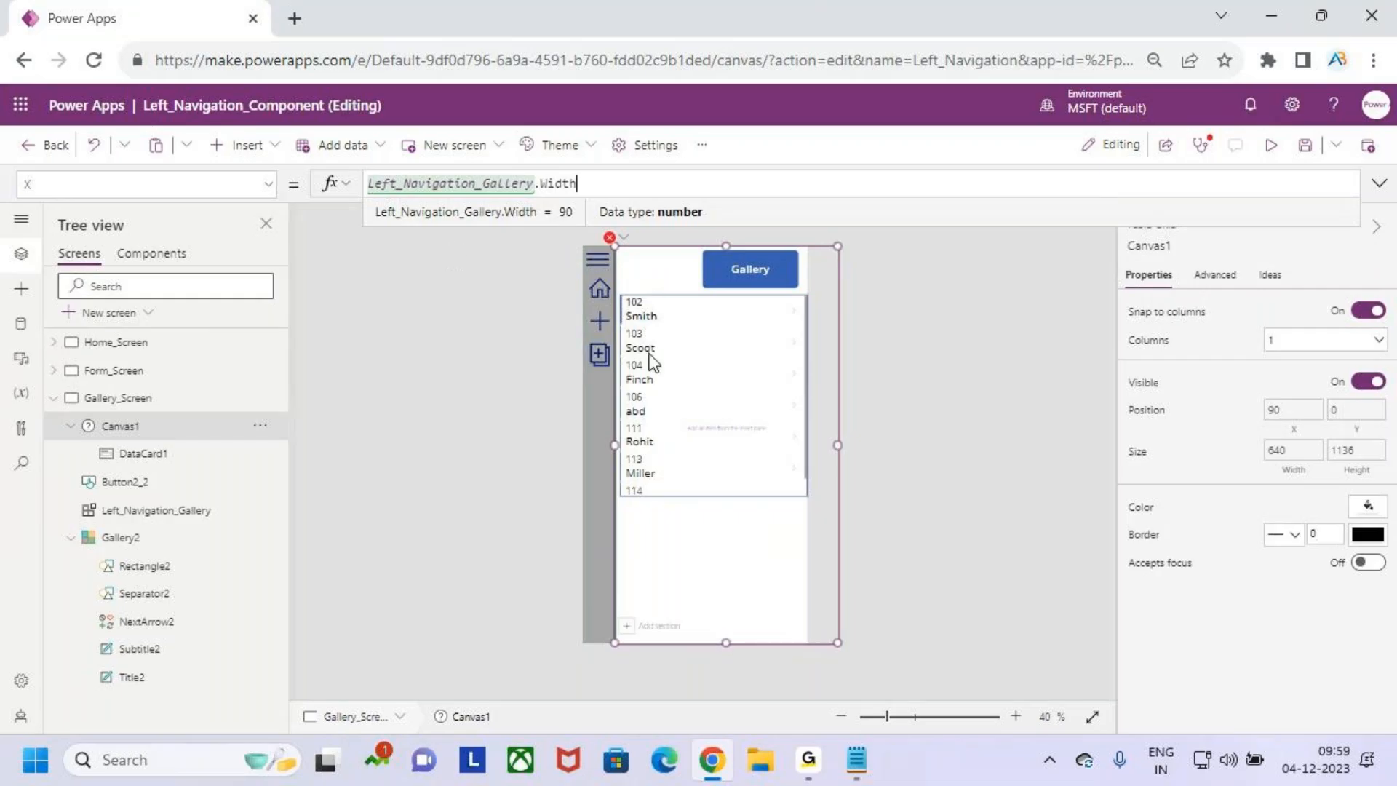
click(599, 188)
text(5)
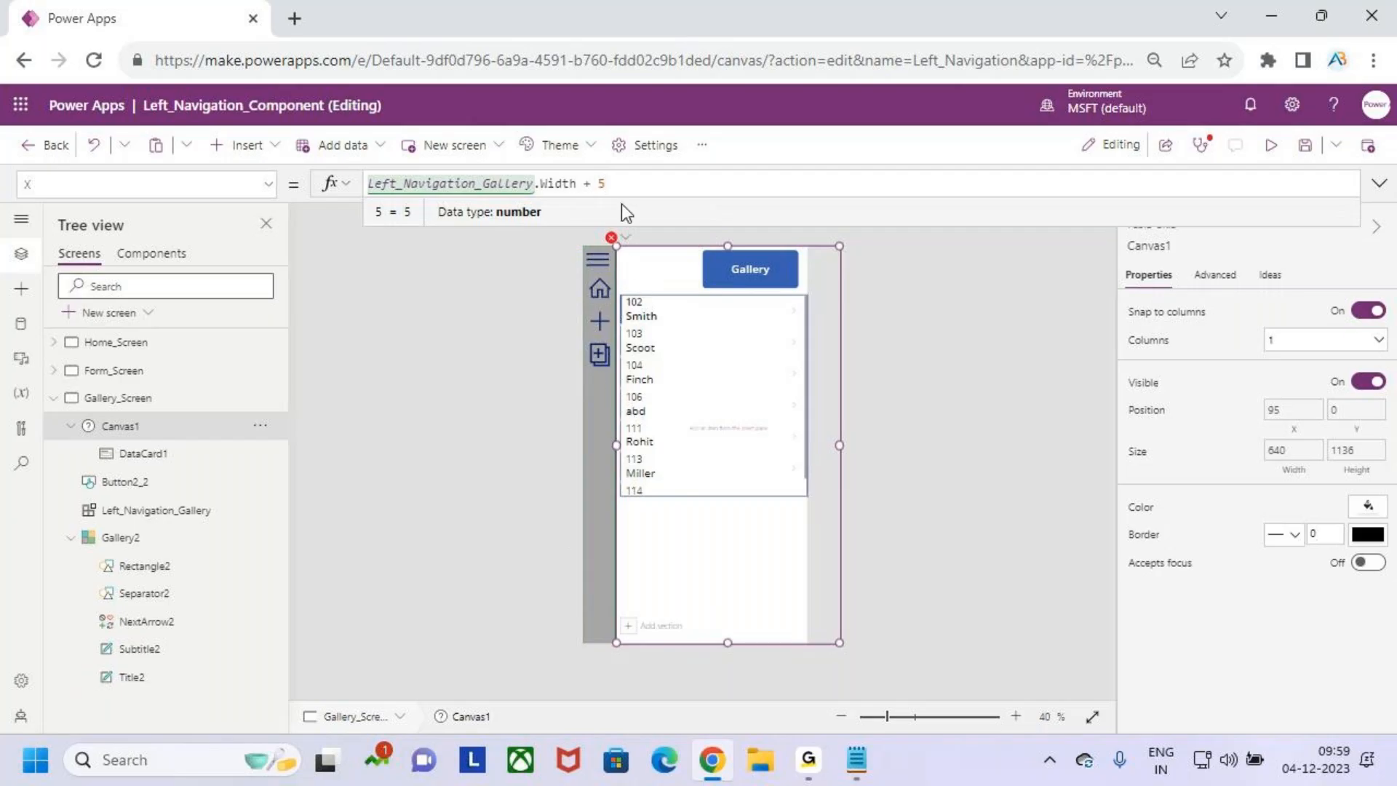
- Open the faulty Y formula of Canvas1 that references RectQuickActionBar1 and clear it
mouse_move(629, 249)
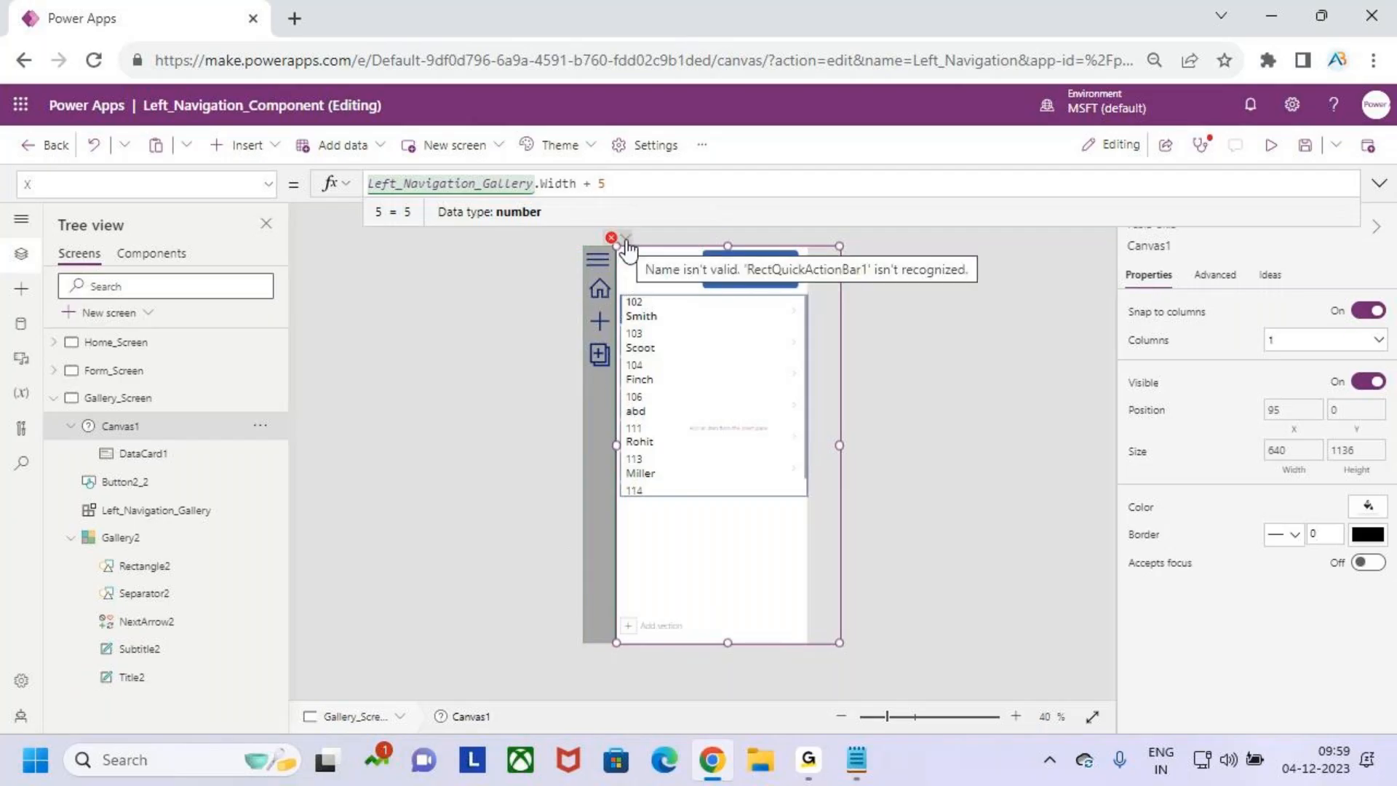
click(625, 240)
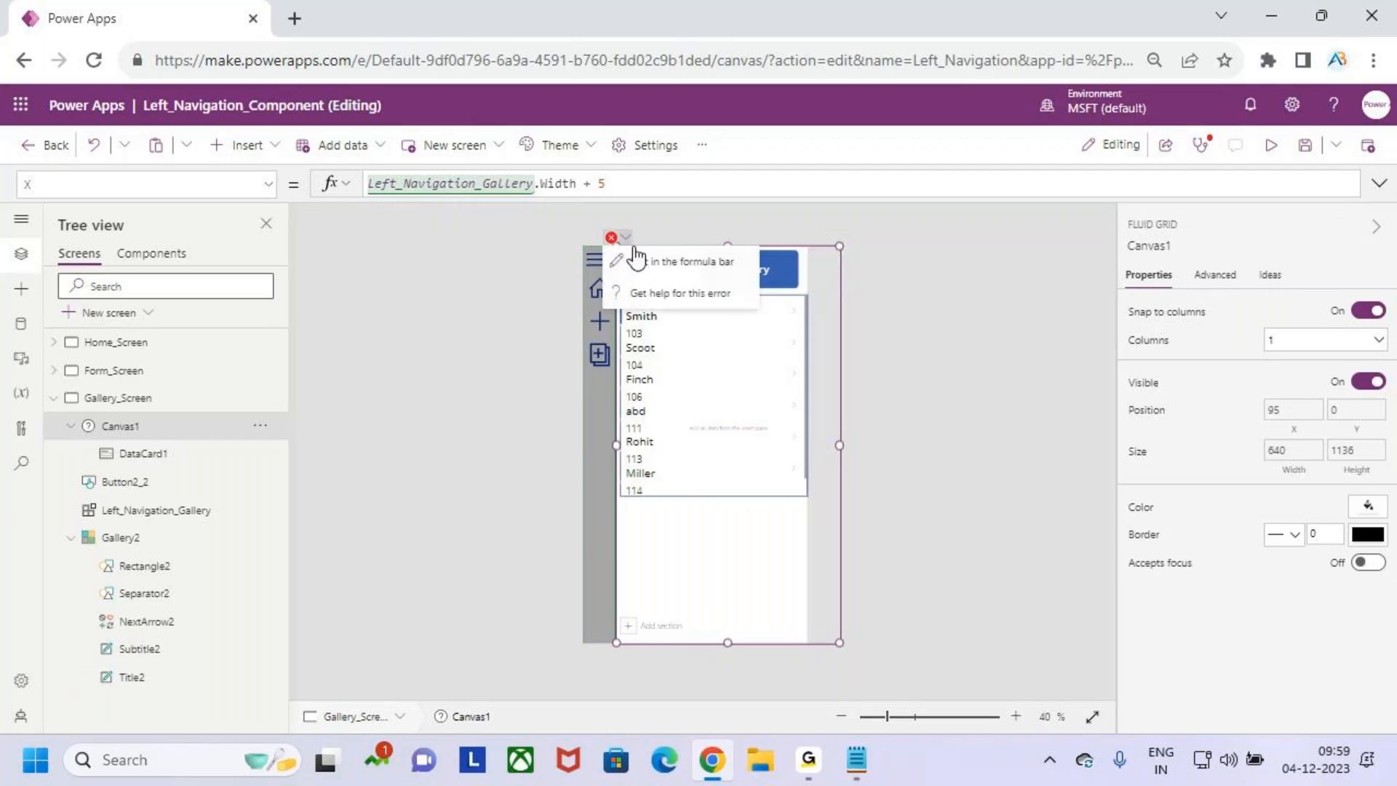
click(659, 261)
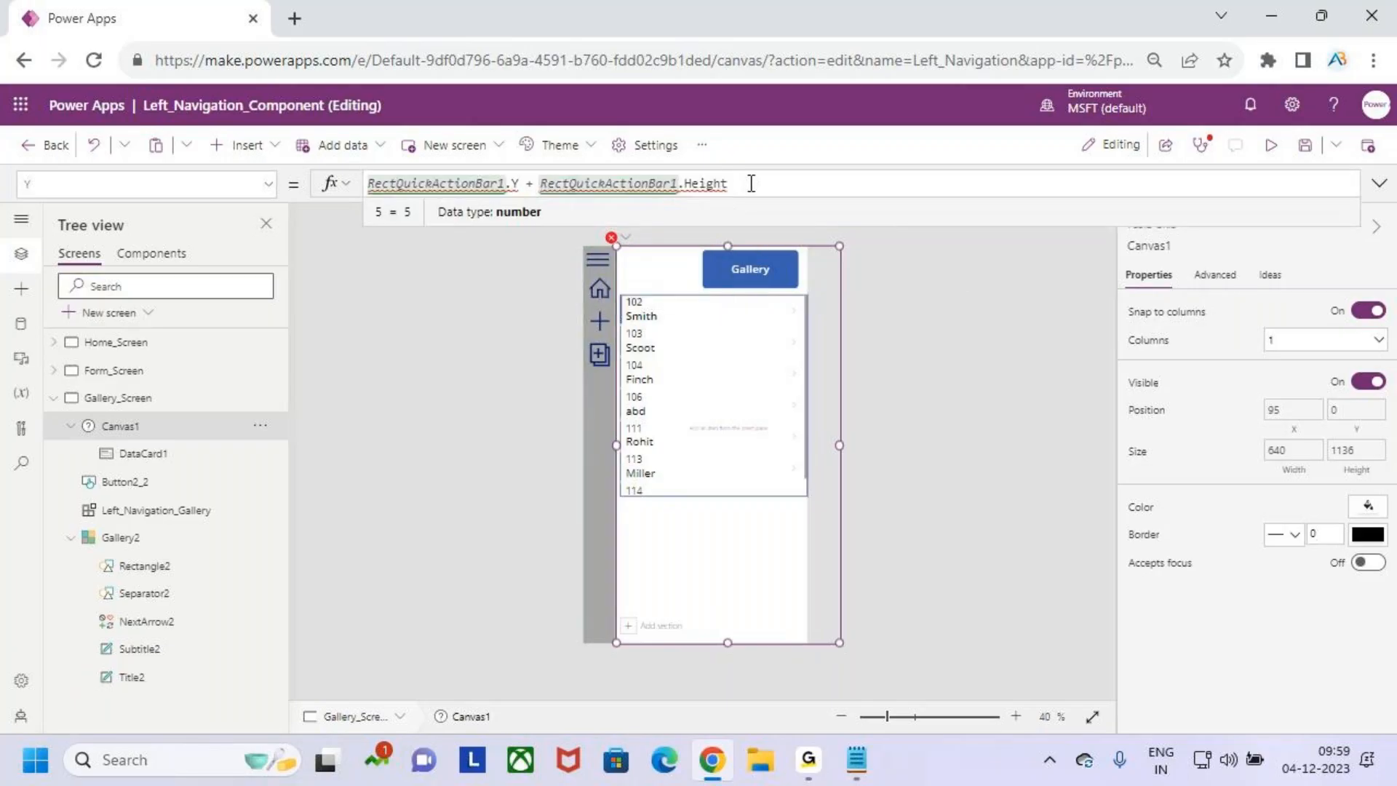
key(ctrl+a)
key(BackSpace)
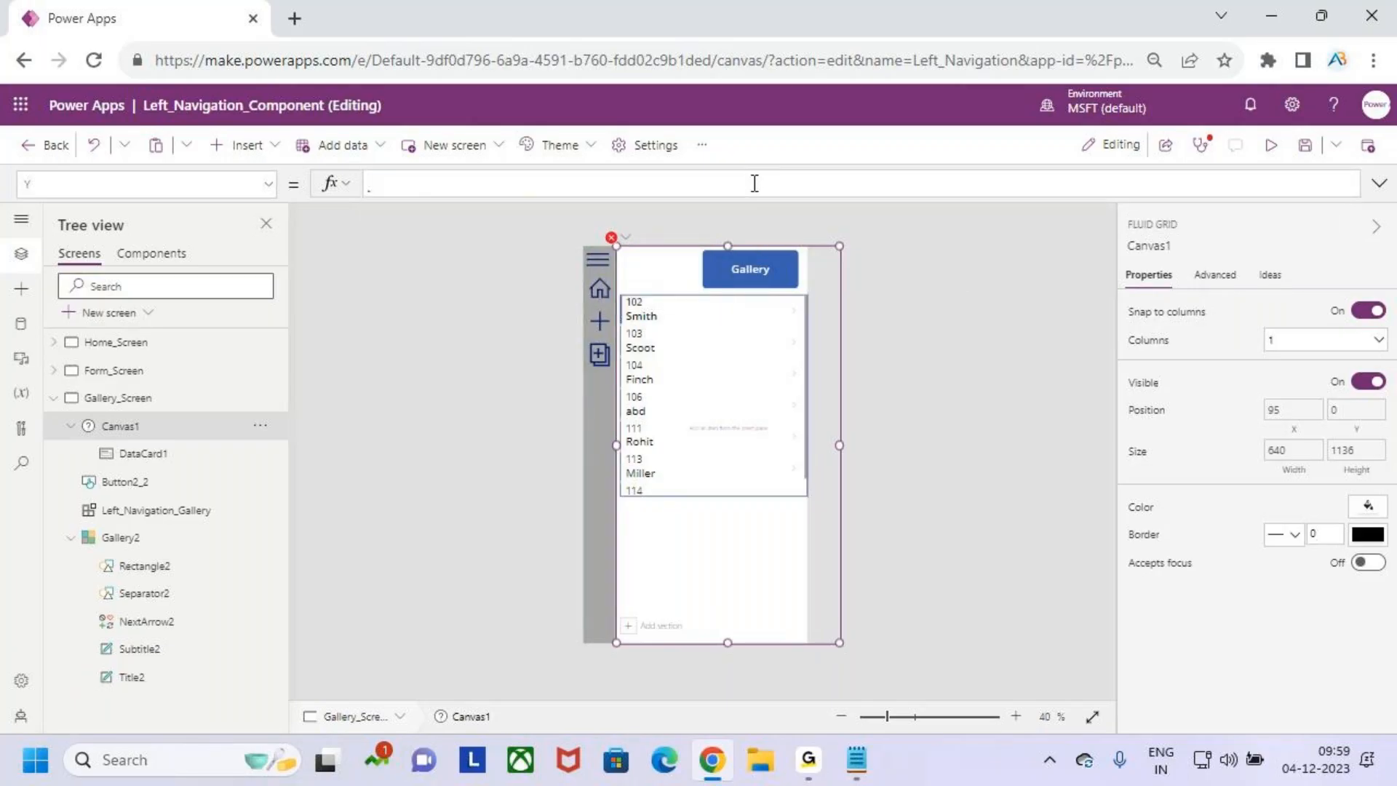
click(716, 544)
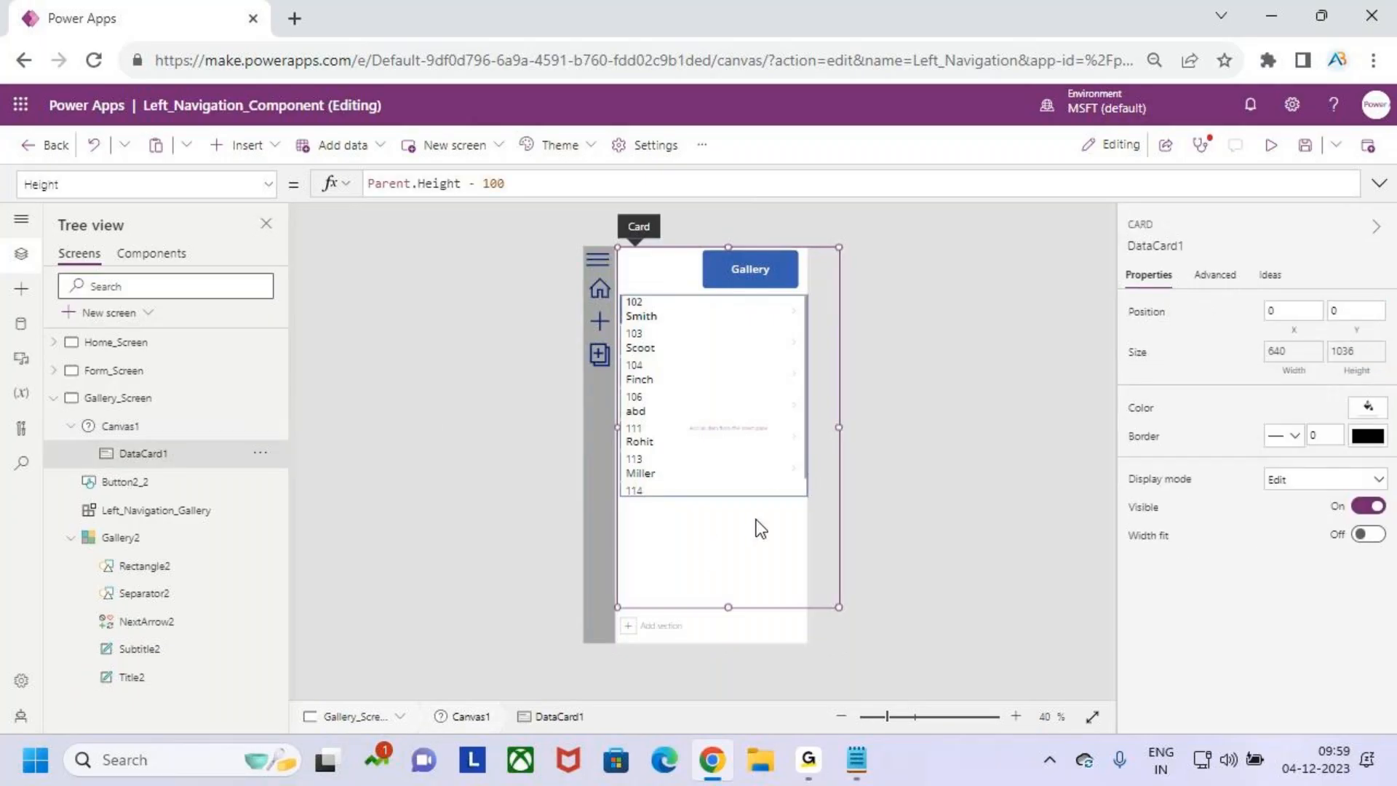
- Set DataCard1's Width formula on Gallery_Screen to Parent.Width-Left_Navigation_Gallery.Width
click(129, 424)
click(156, 456)
click(108, 426)
click(132, 456)
click(1289, 352)
drag(466, 183, 368, 184)
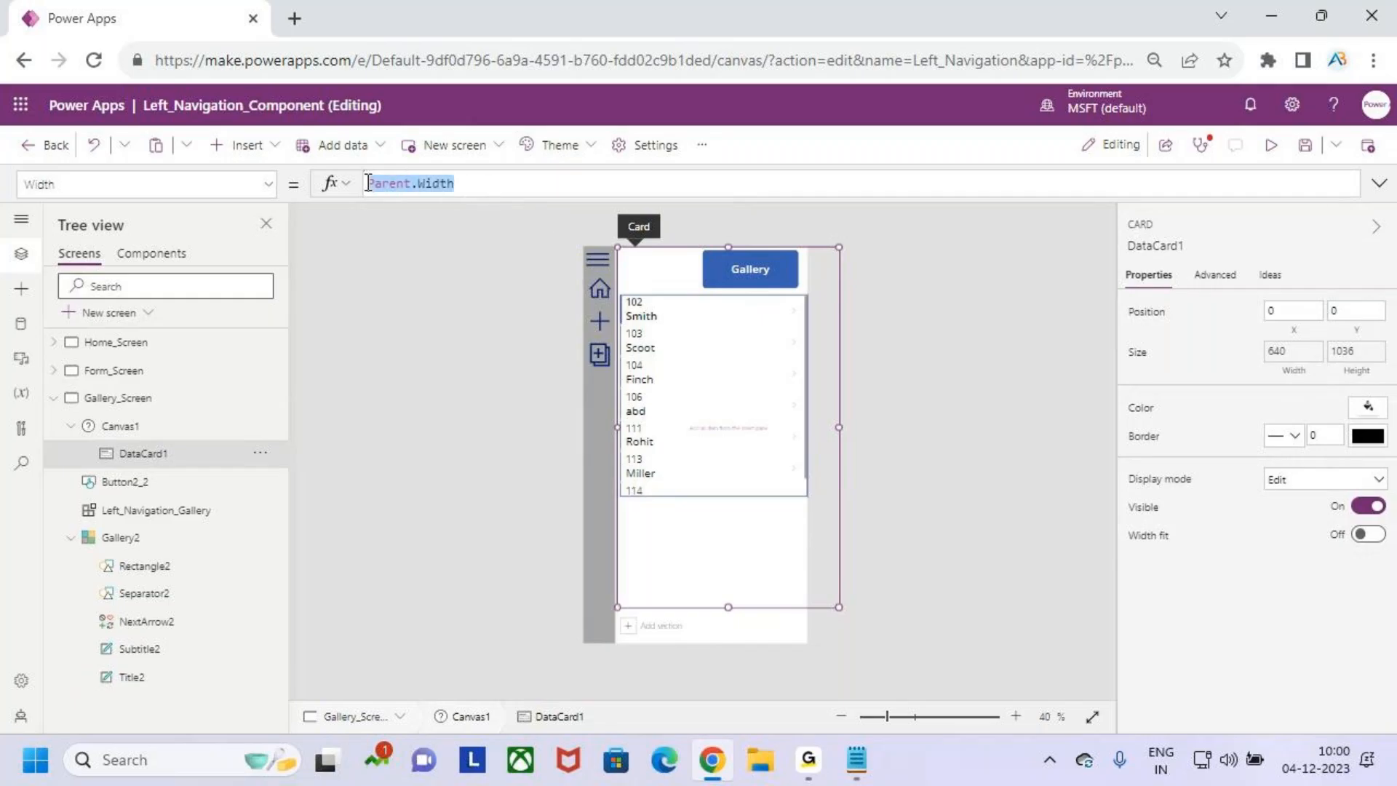
key(BackSpace)
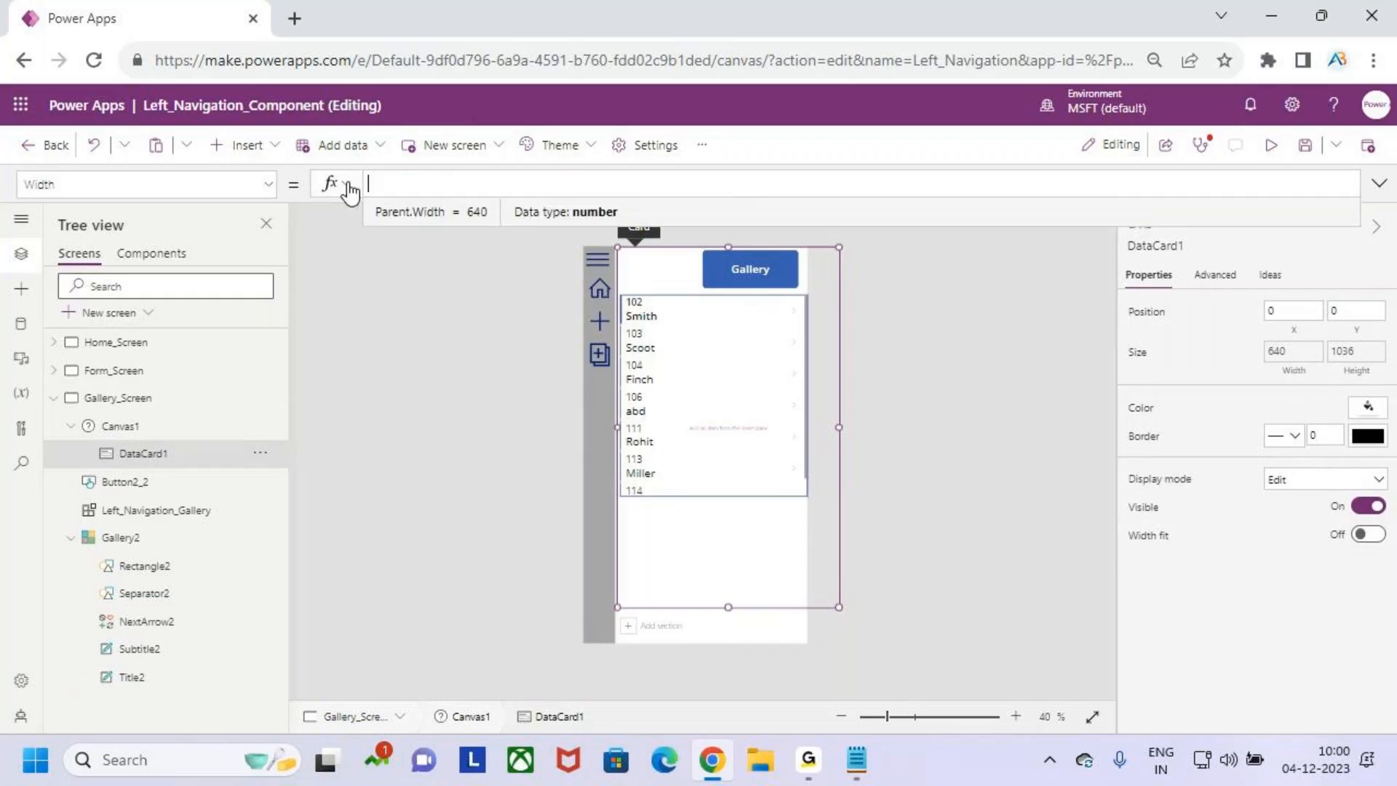
text(Paren)
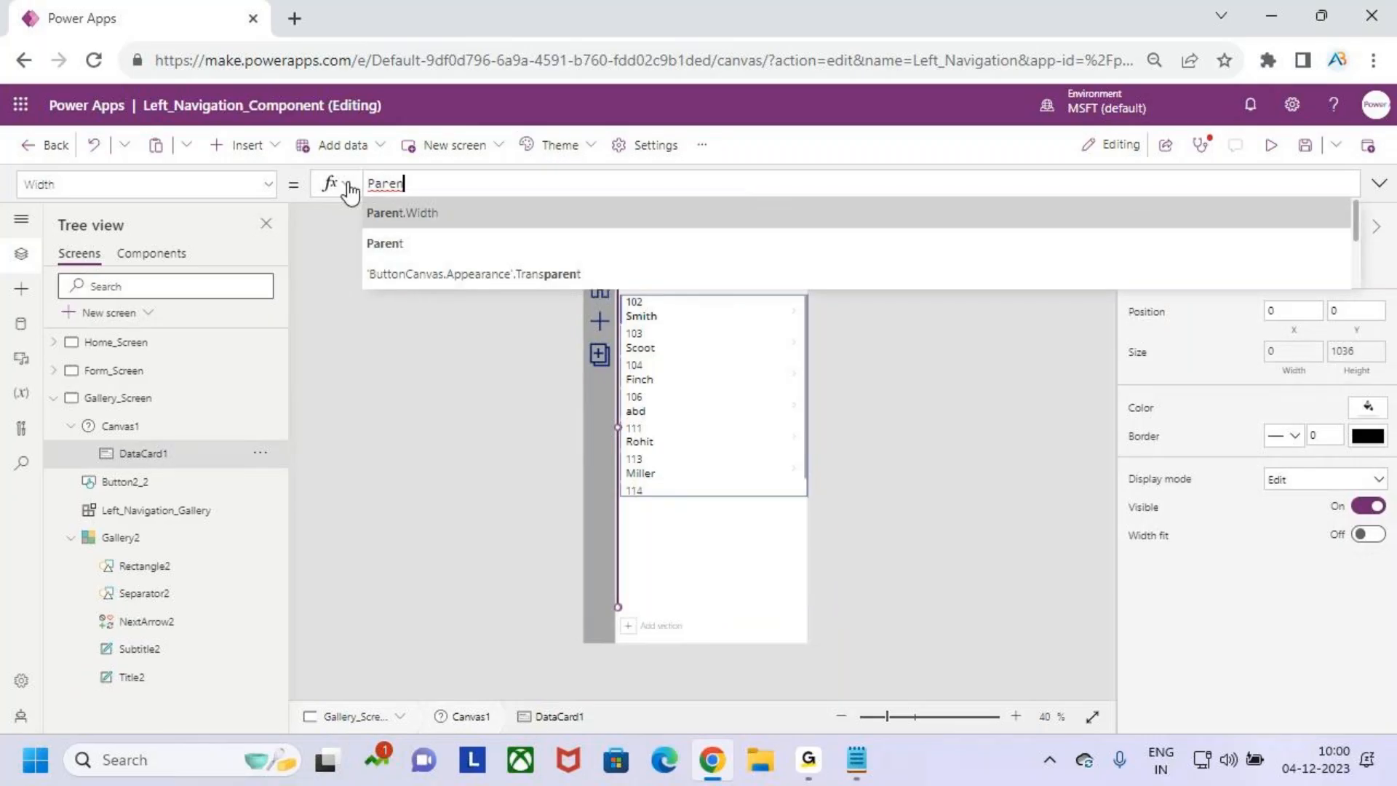
key(Tab)
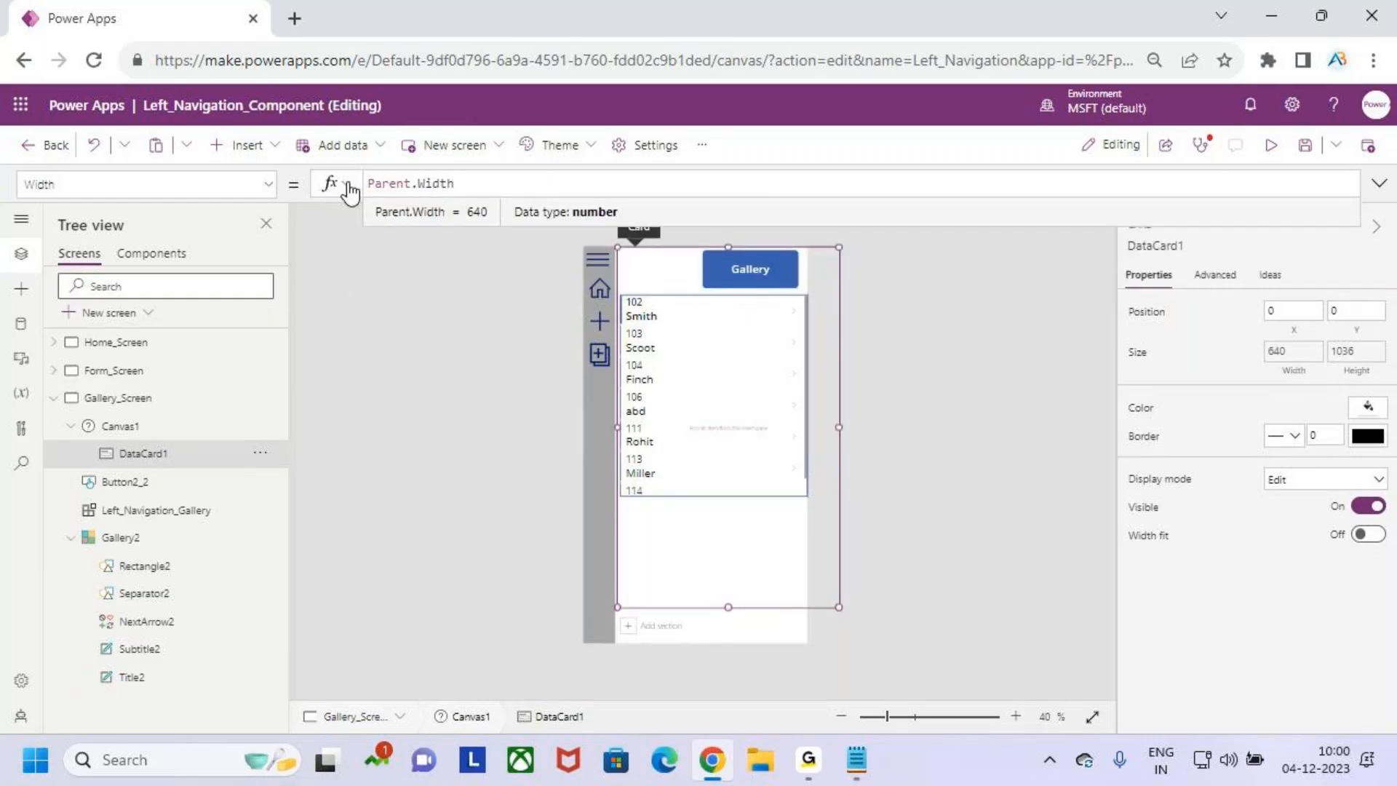
text(-1ef)
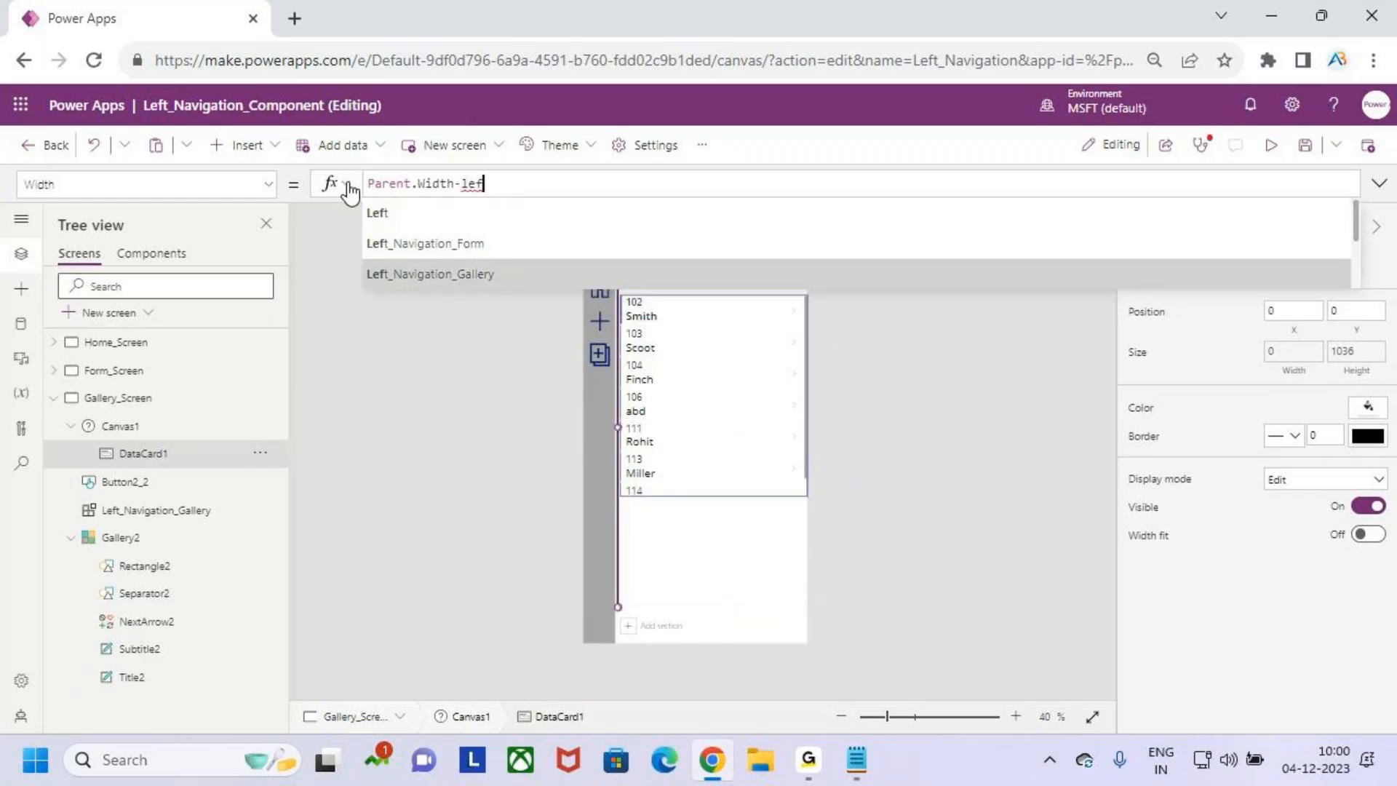
key(Tab)
text(.)
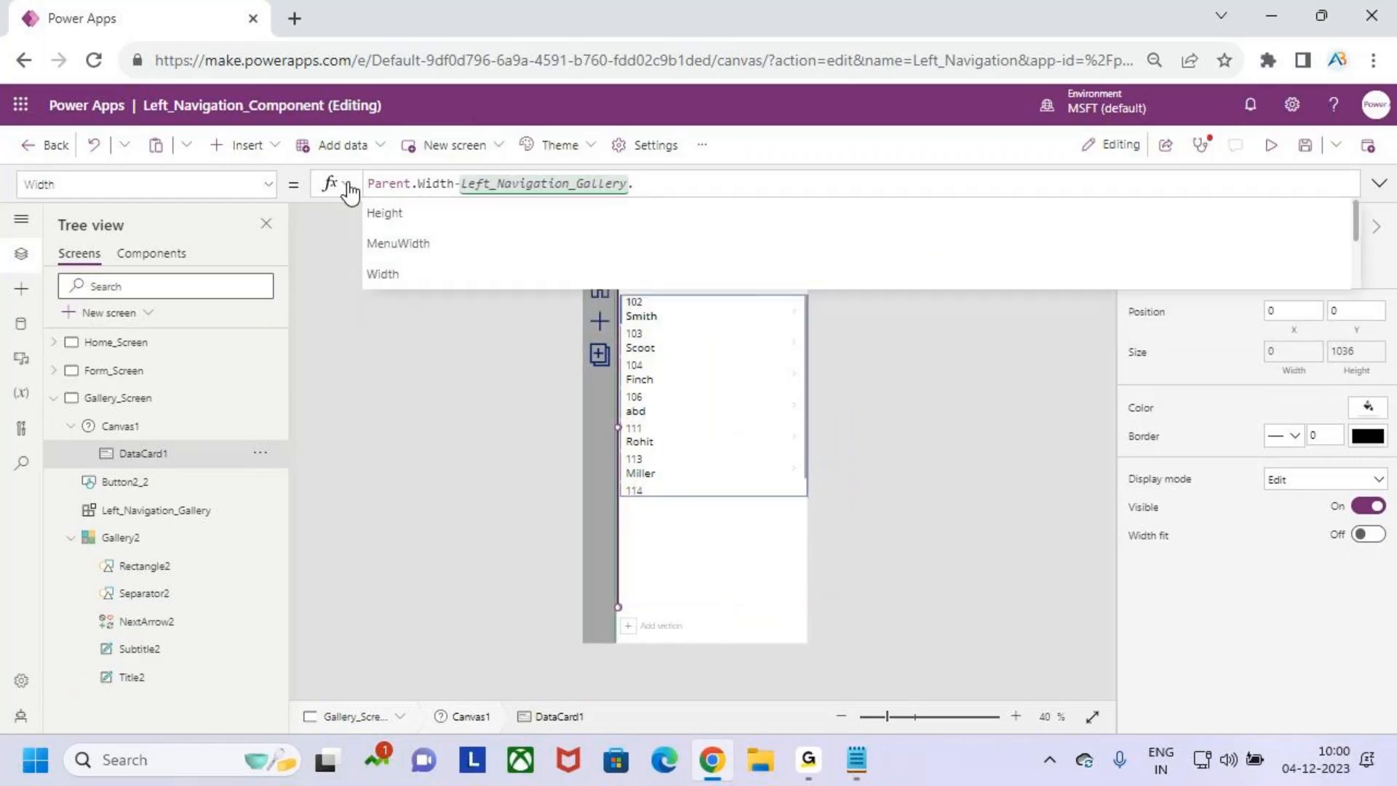
text(w)
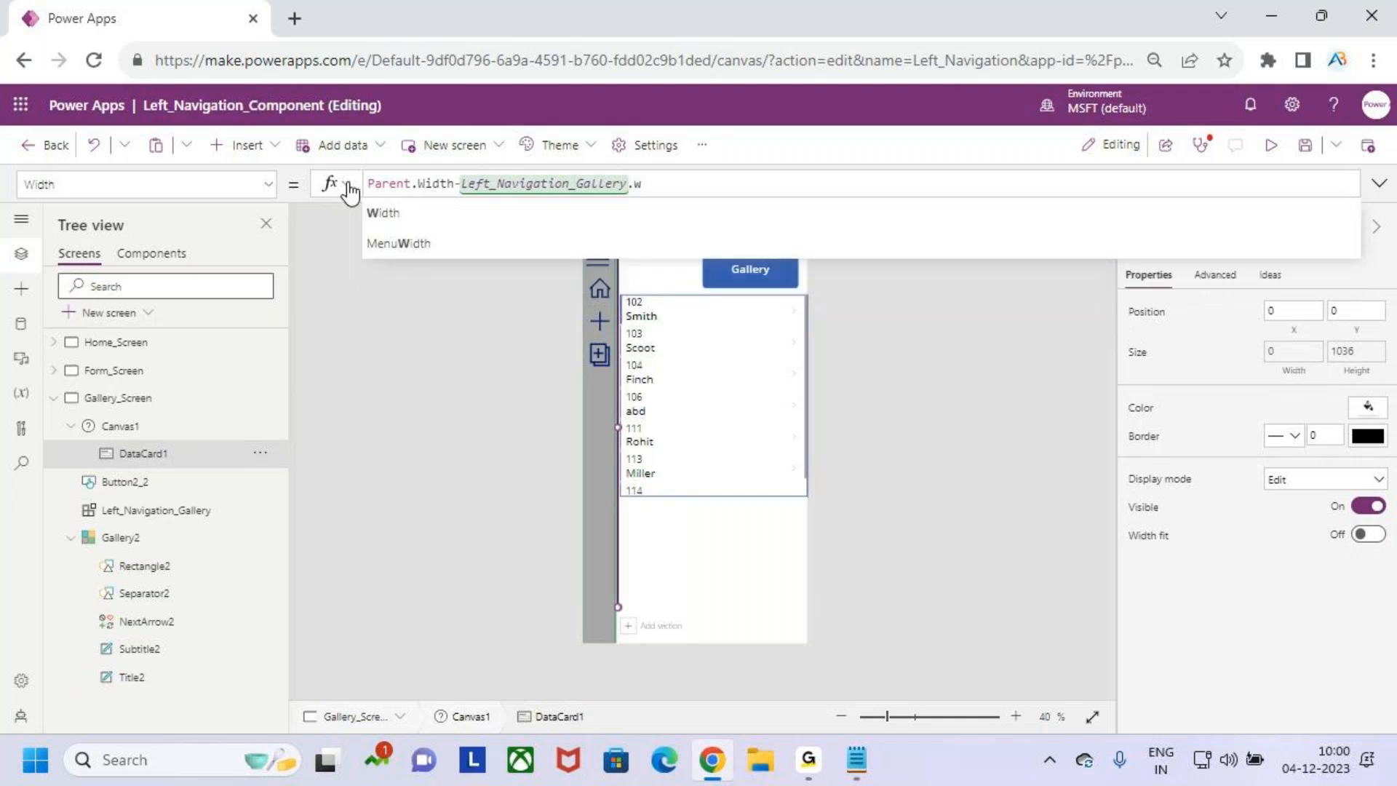
key(Tab)
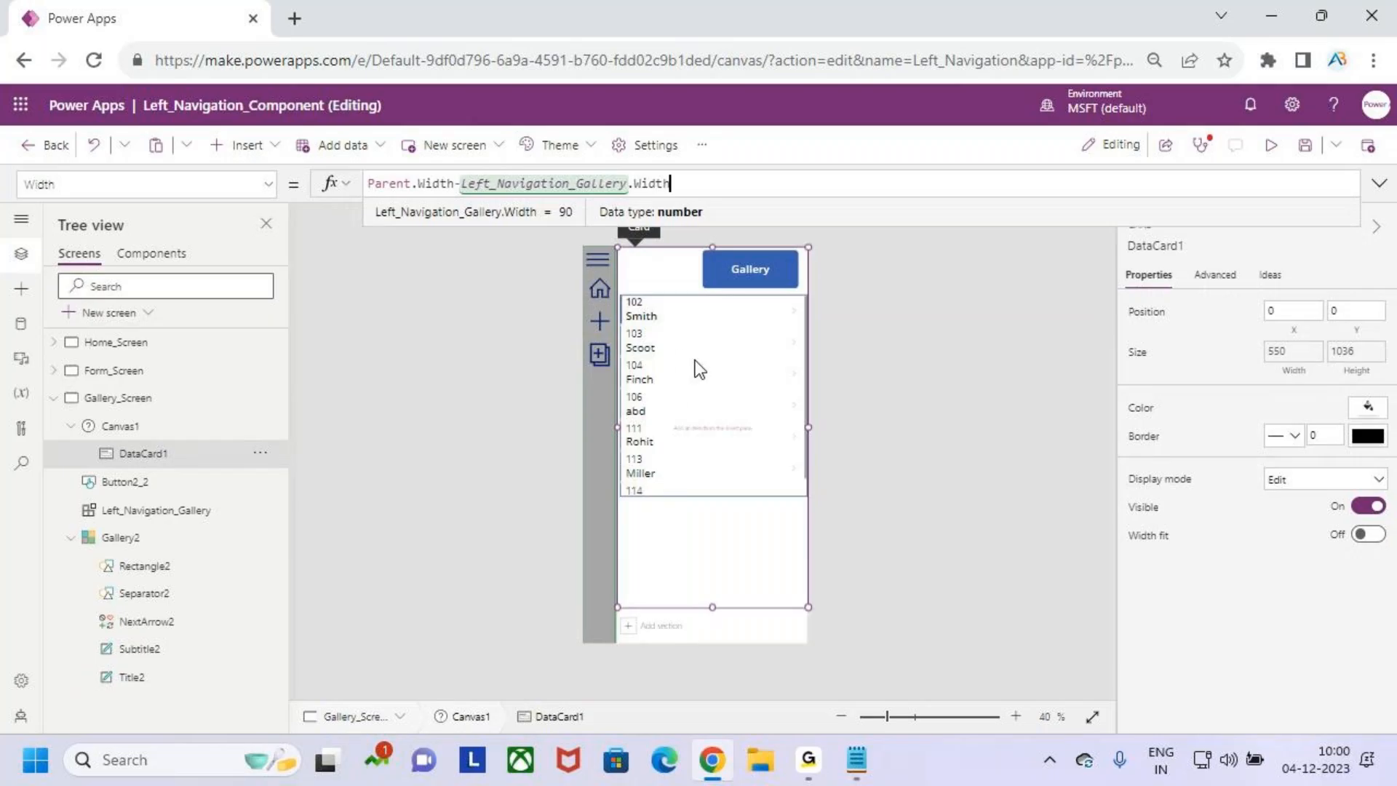
drag(616, 241, 814, 606)
key(Escape)
- Move Gallery2 into DataCard1 of Canvas1 by cutting it from Gallery_Screen and pasting it inside the card
click(140, 538)
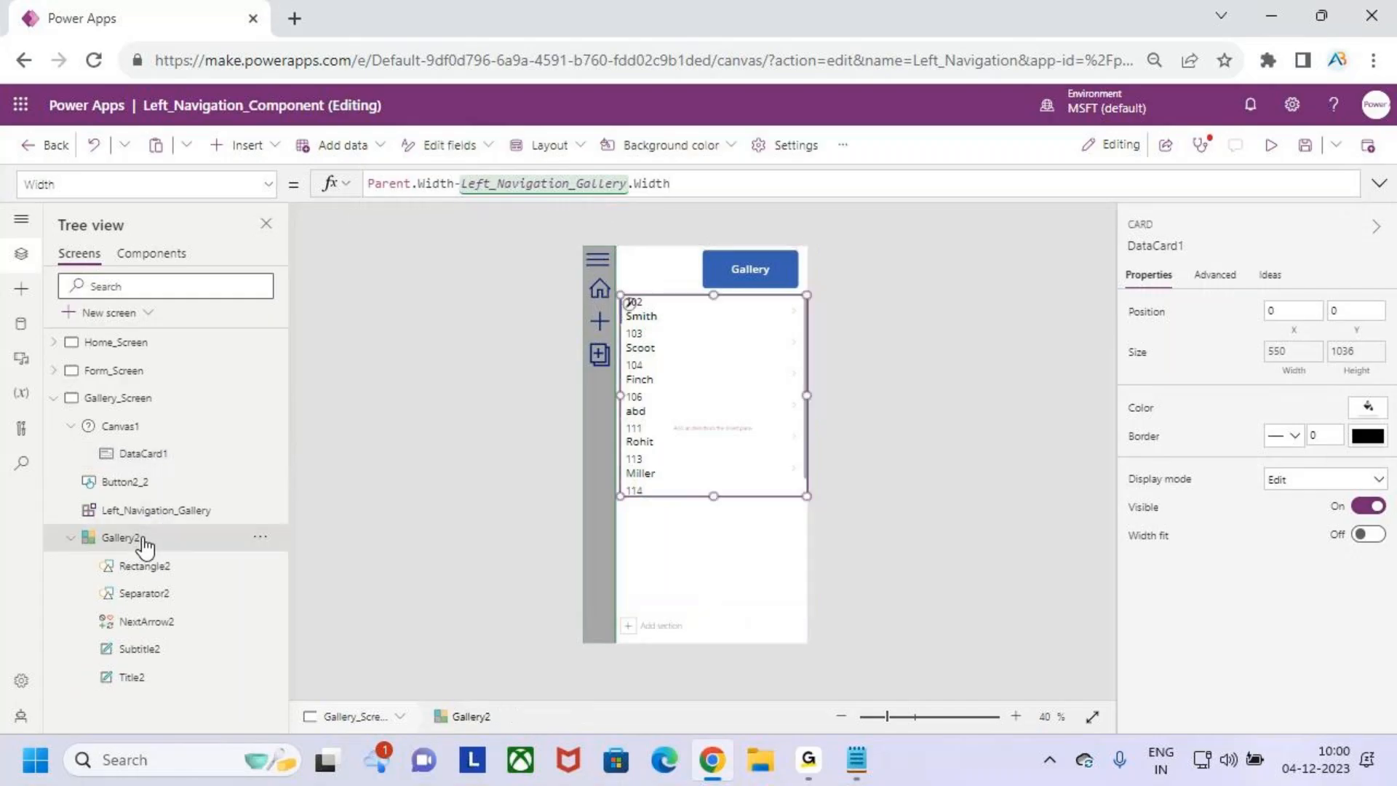
click(260, 538)
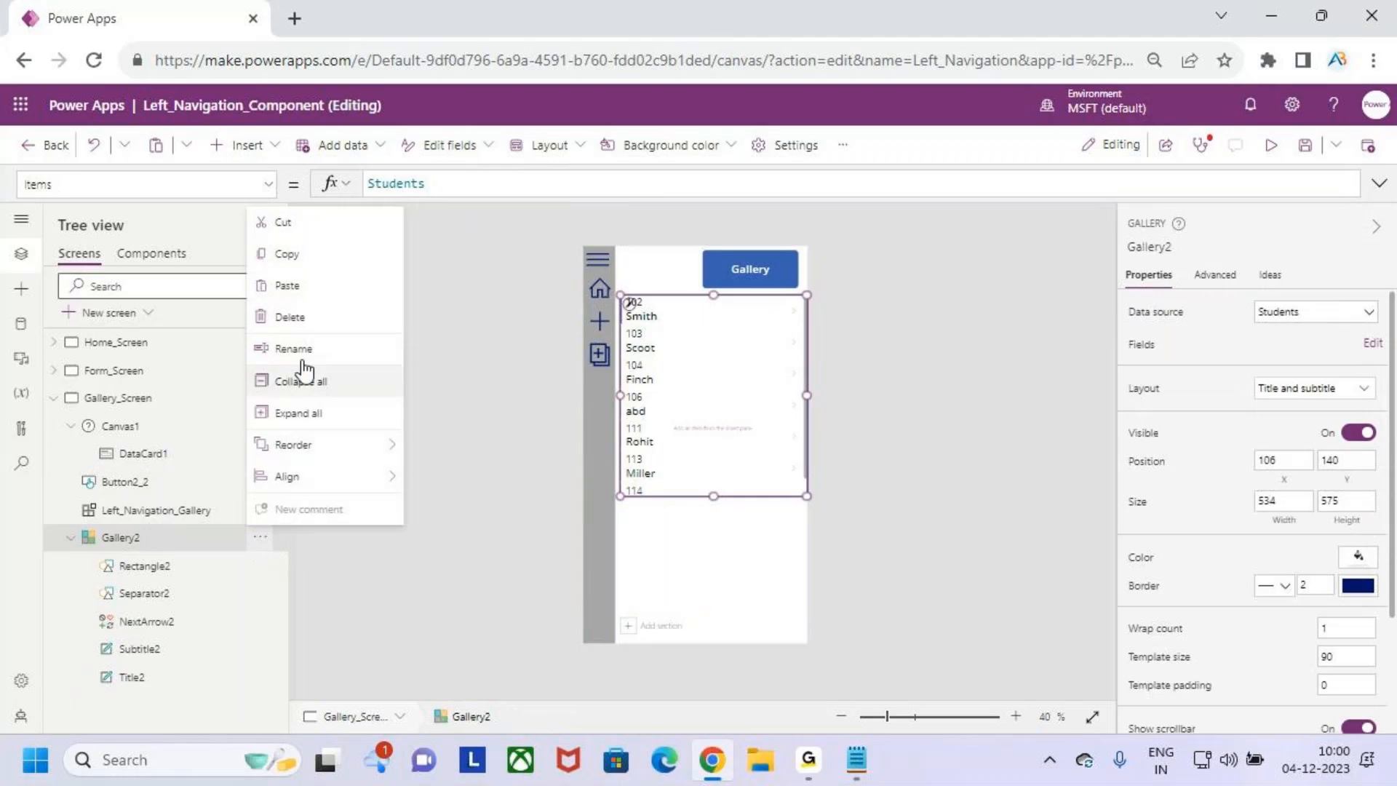
click(316, 232)
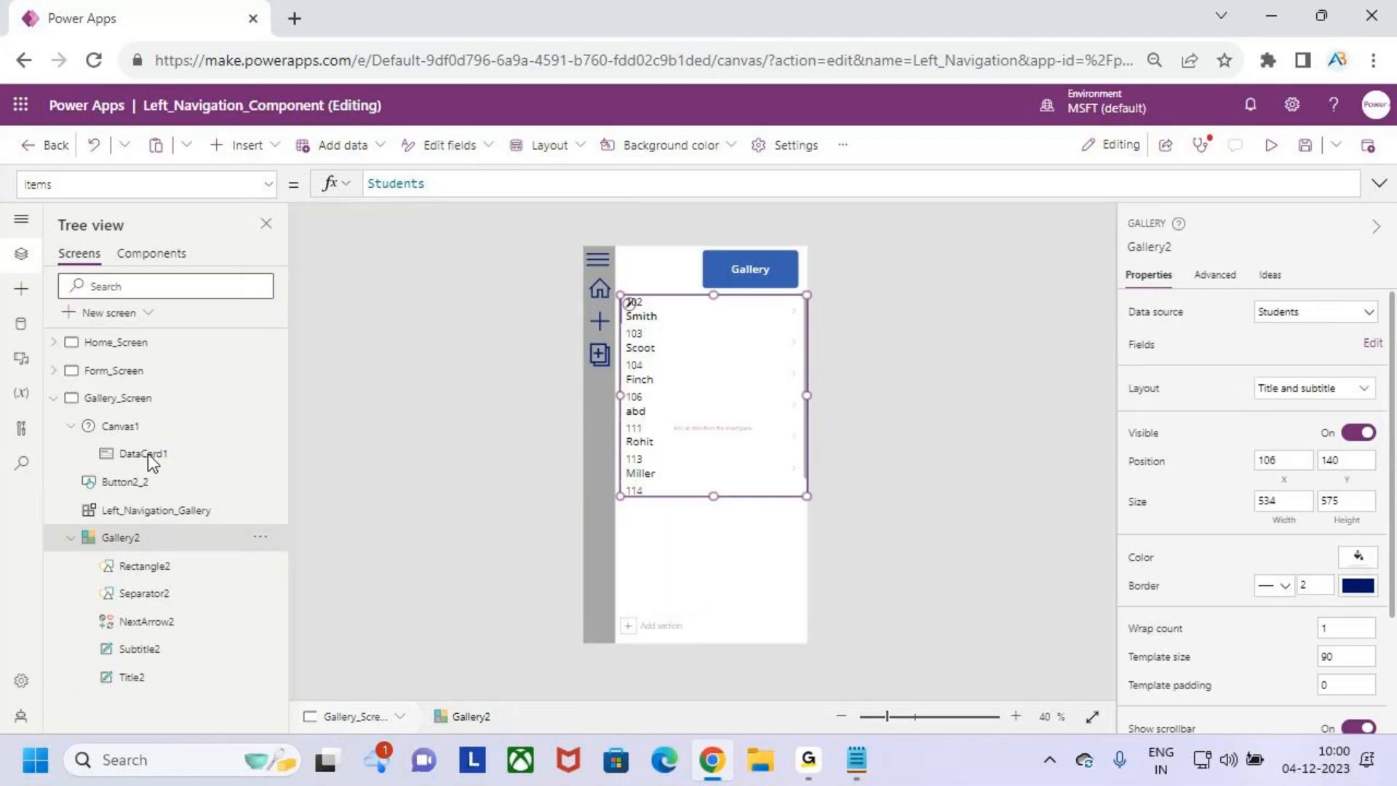
click(149, 458)
right_click(150, 462)
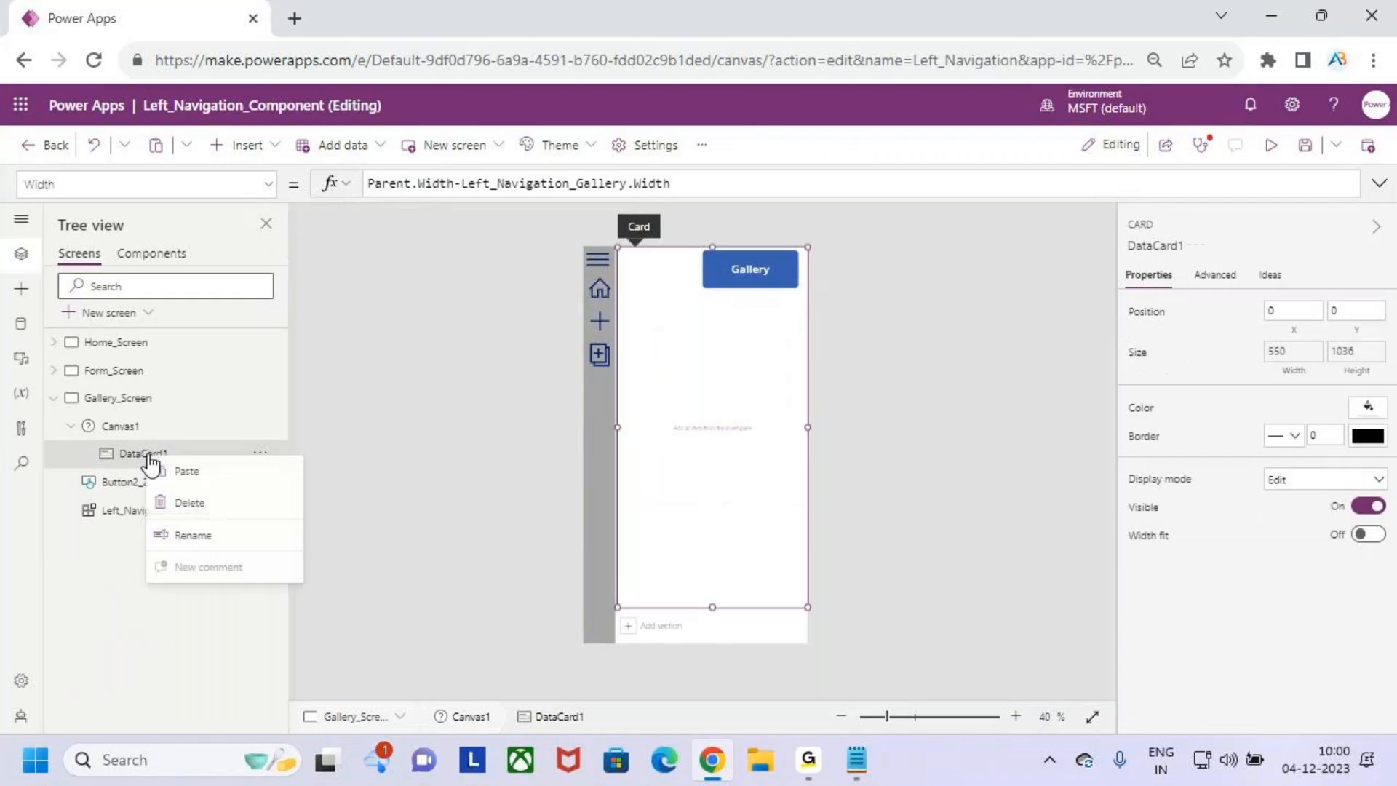
click(188, 471)
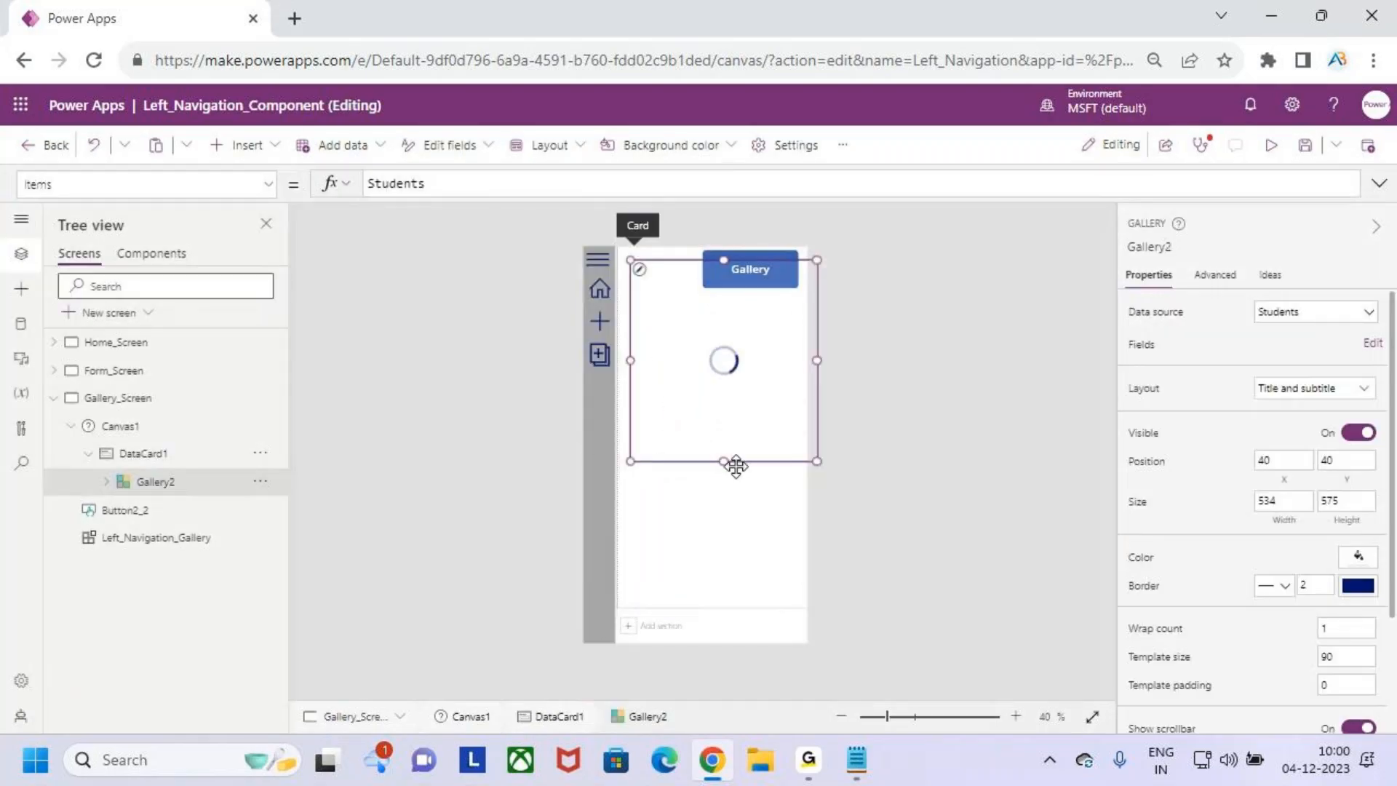
- Resize Gallery2 to about 491 wide and 659 high so it fits inside the card below the Gallery button
drag(723, 461, 721, 530)
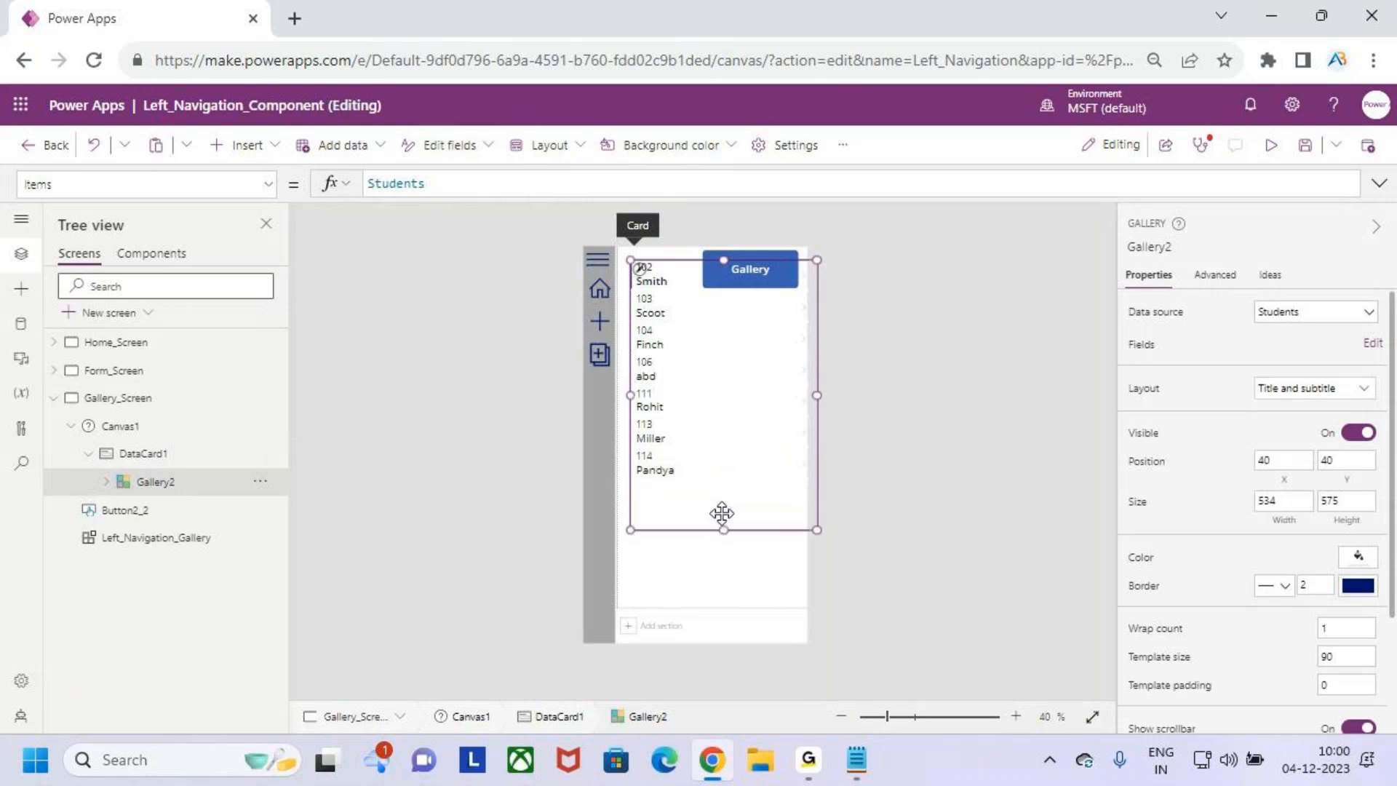
drag(818, 397, 802, 396)
drag(717, 261, 717, 299)
click(658, 272)
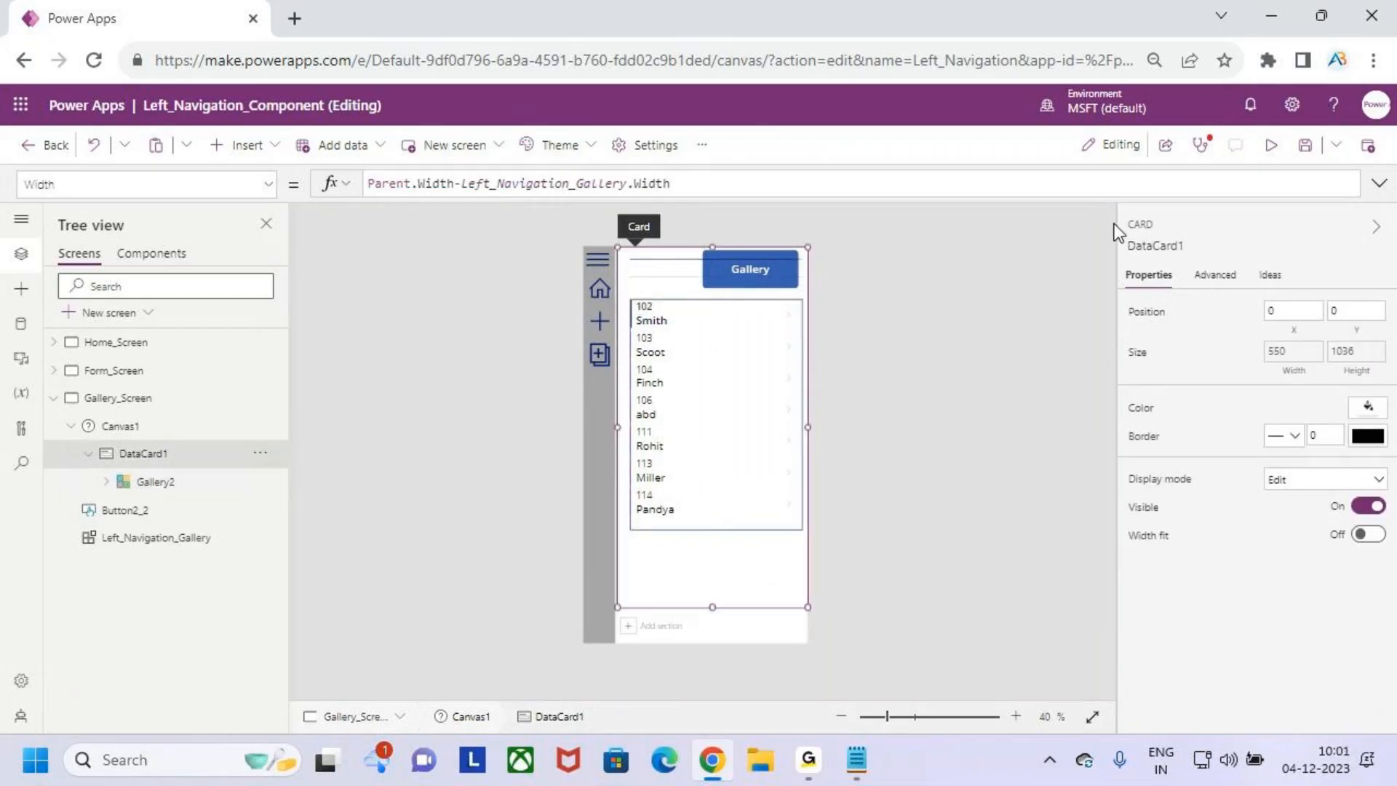
- Save the app, preview Gallery_Screen while repeatedly expanding and collapsing the navigation menu, and return to editing
click(1307, 145)
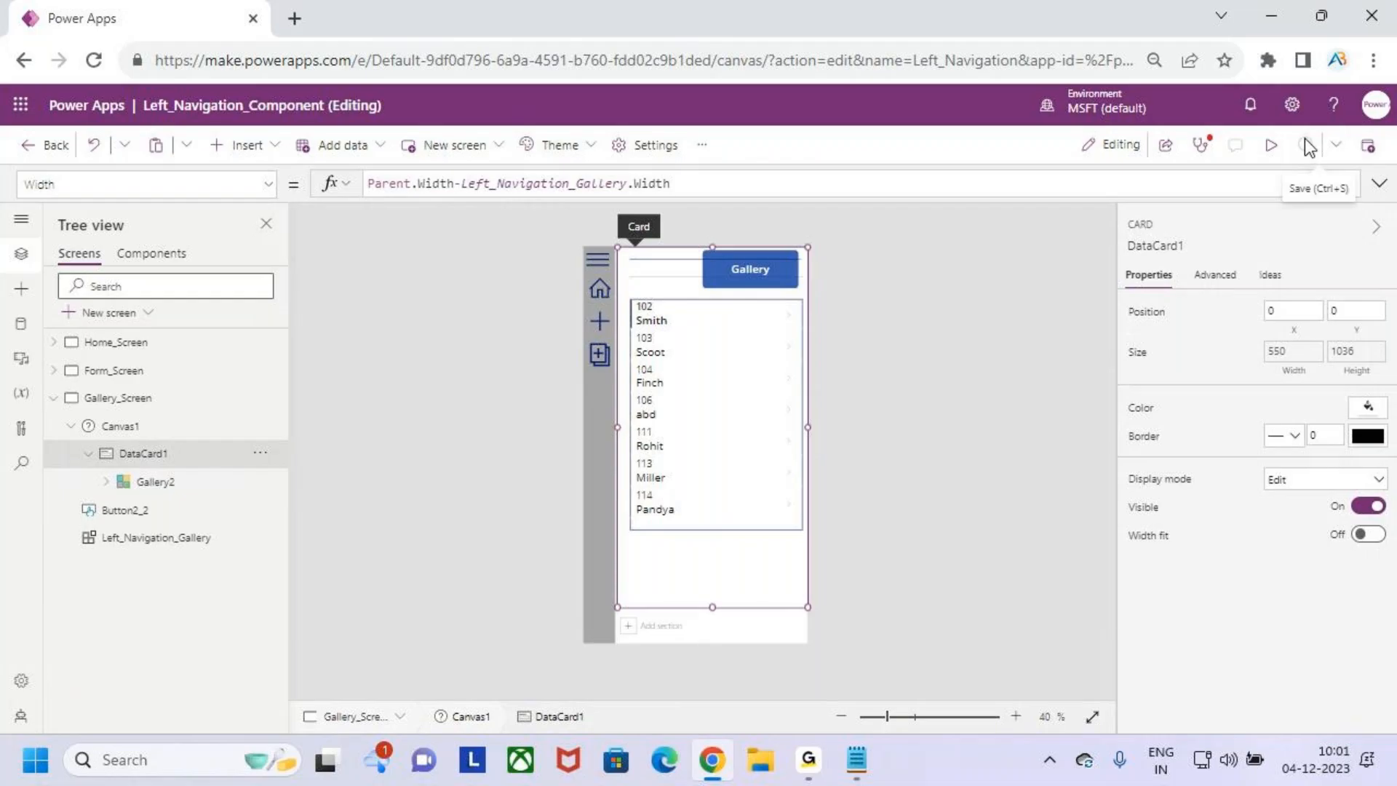
click(1270, 145)
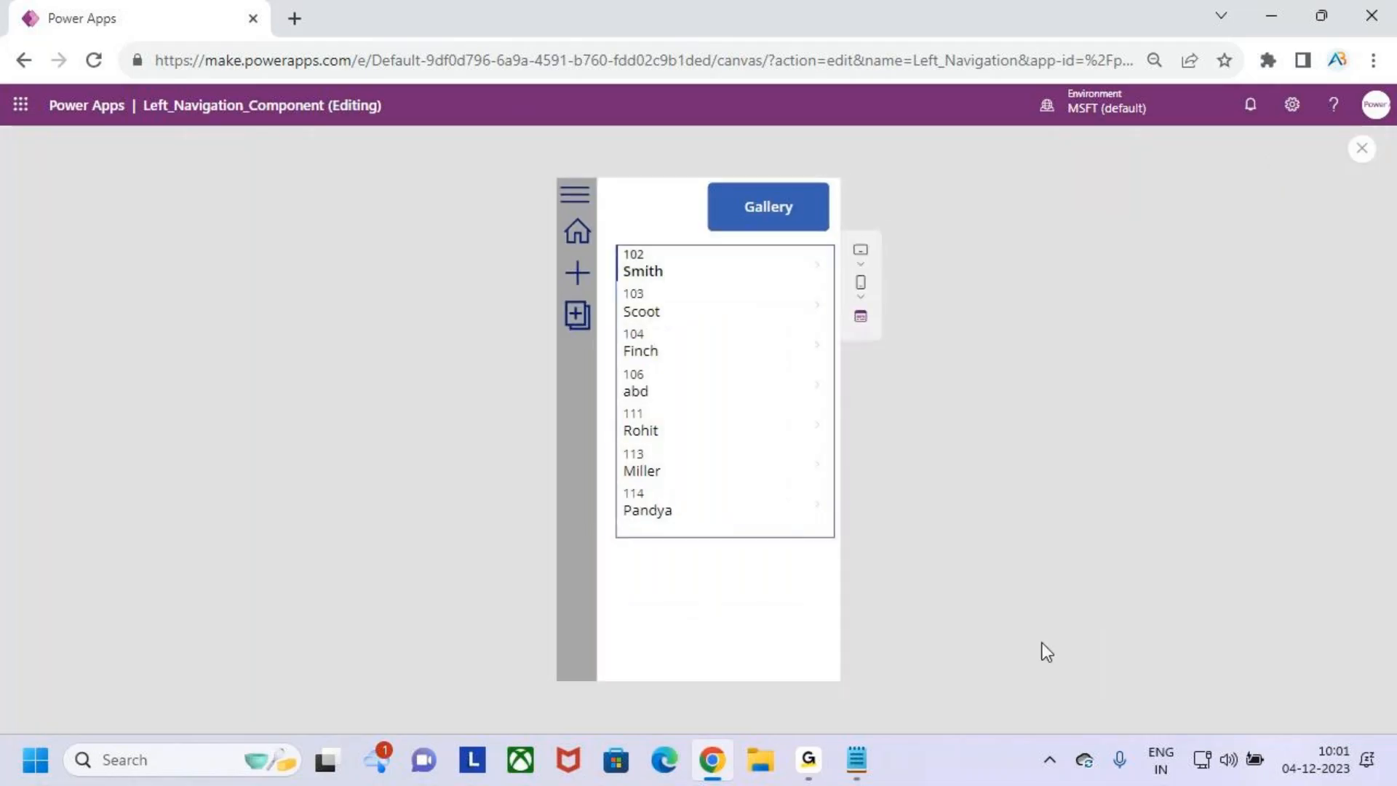
key(ctrl+2)
drag(558, 185, 640, 459)
key(Escape)
click(576, 197)
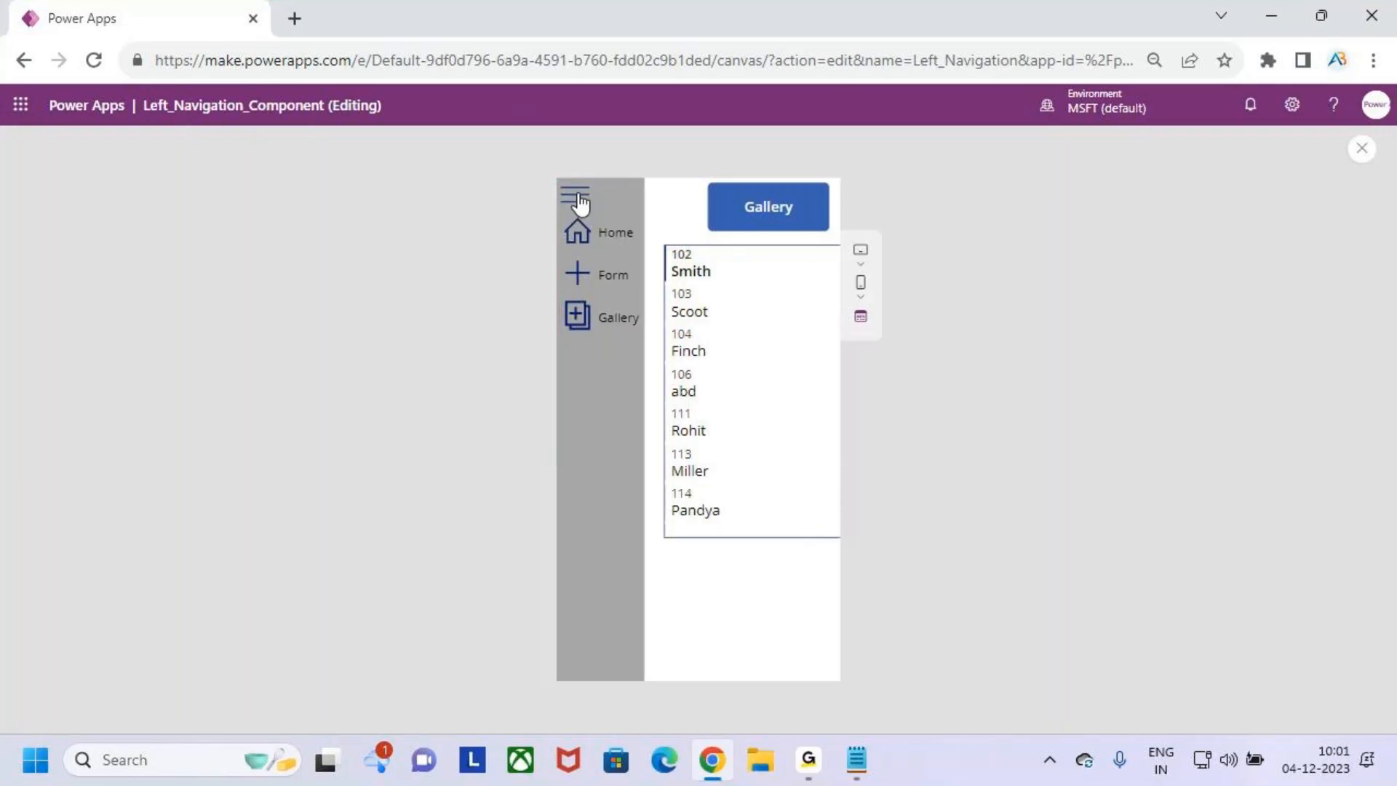
click(576, 198)
click(579, 197)
click(578, 198)
click(578, 197)
click(579, 198)
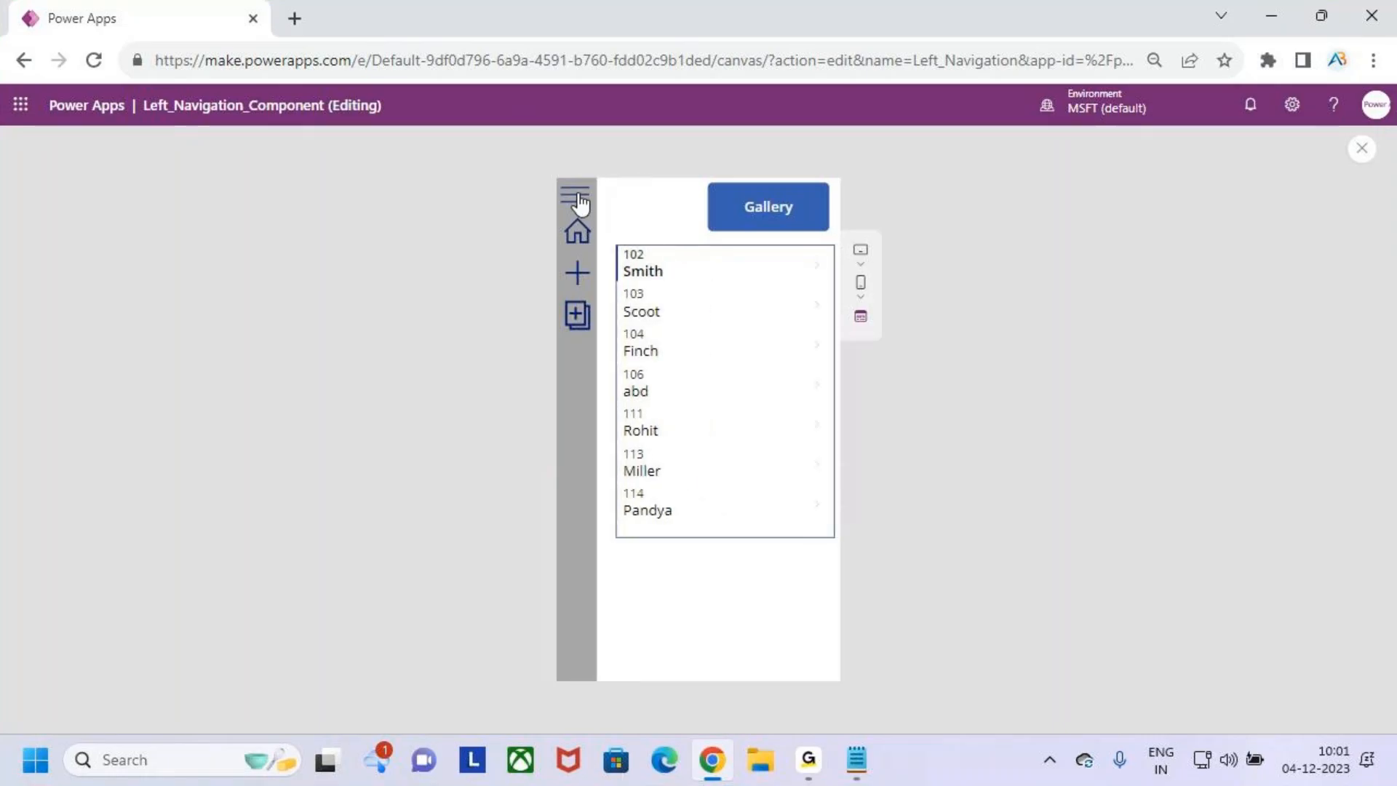
click(1361, 151)
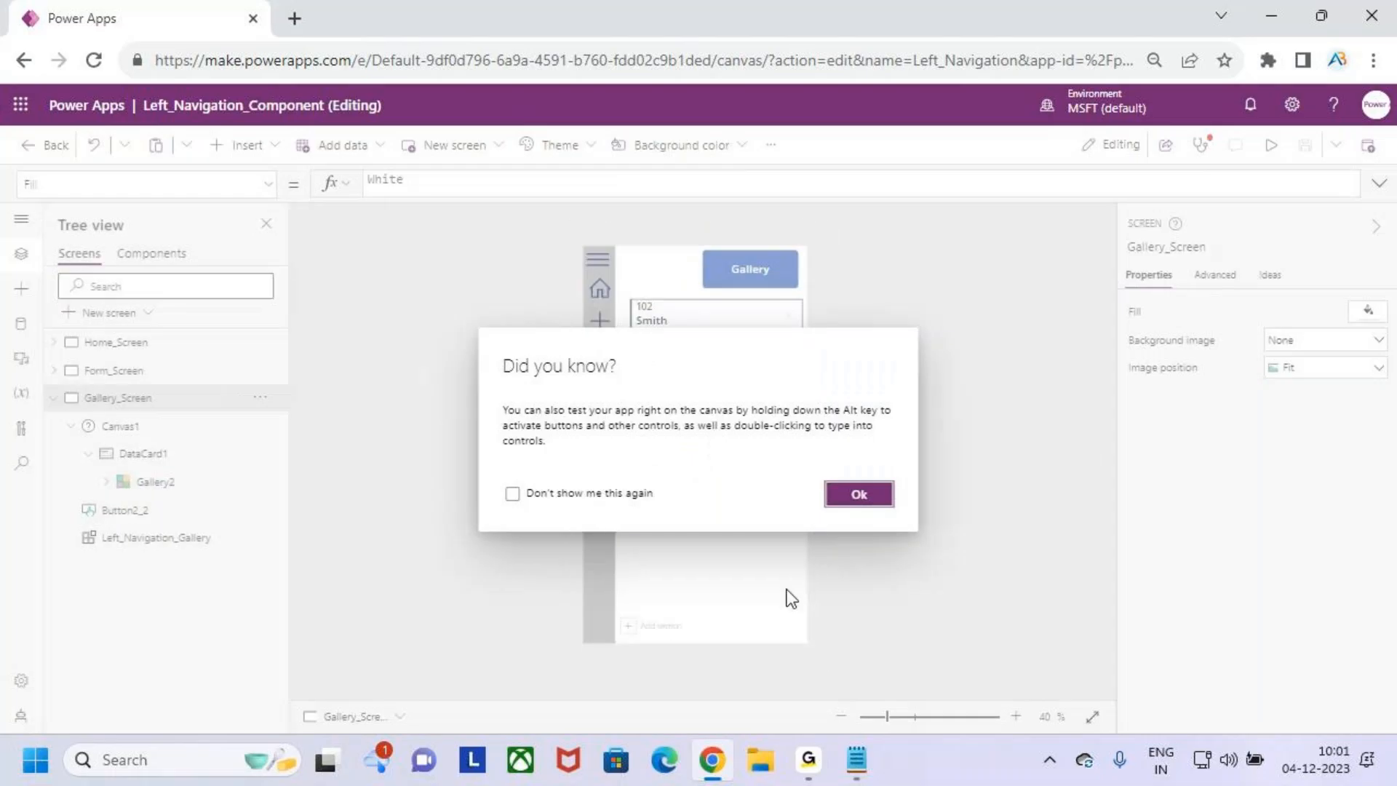
click(865, 495)
- Check the Width formulas of Canvas1 and DataCard1, and move Gallery2 within the card to about X 8, Y 160
click(149, 457)
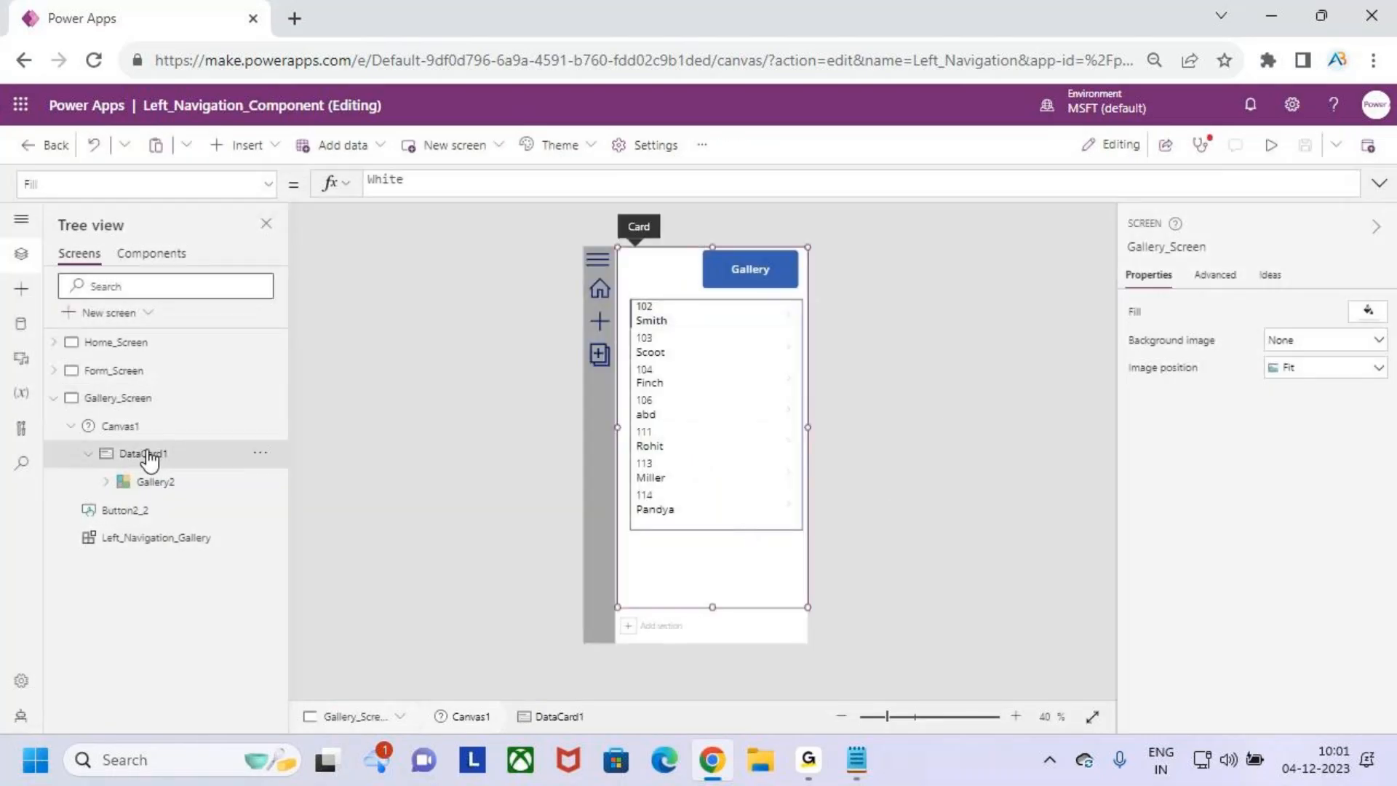
click(136, 433)
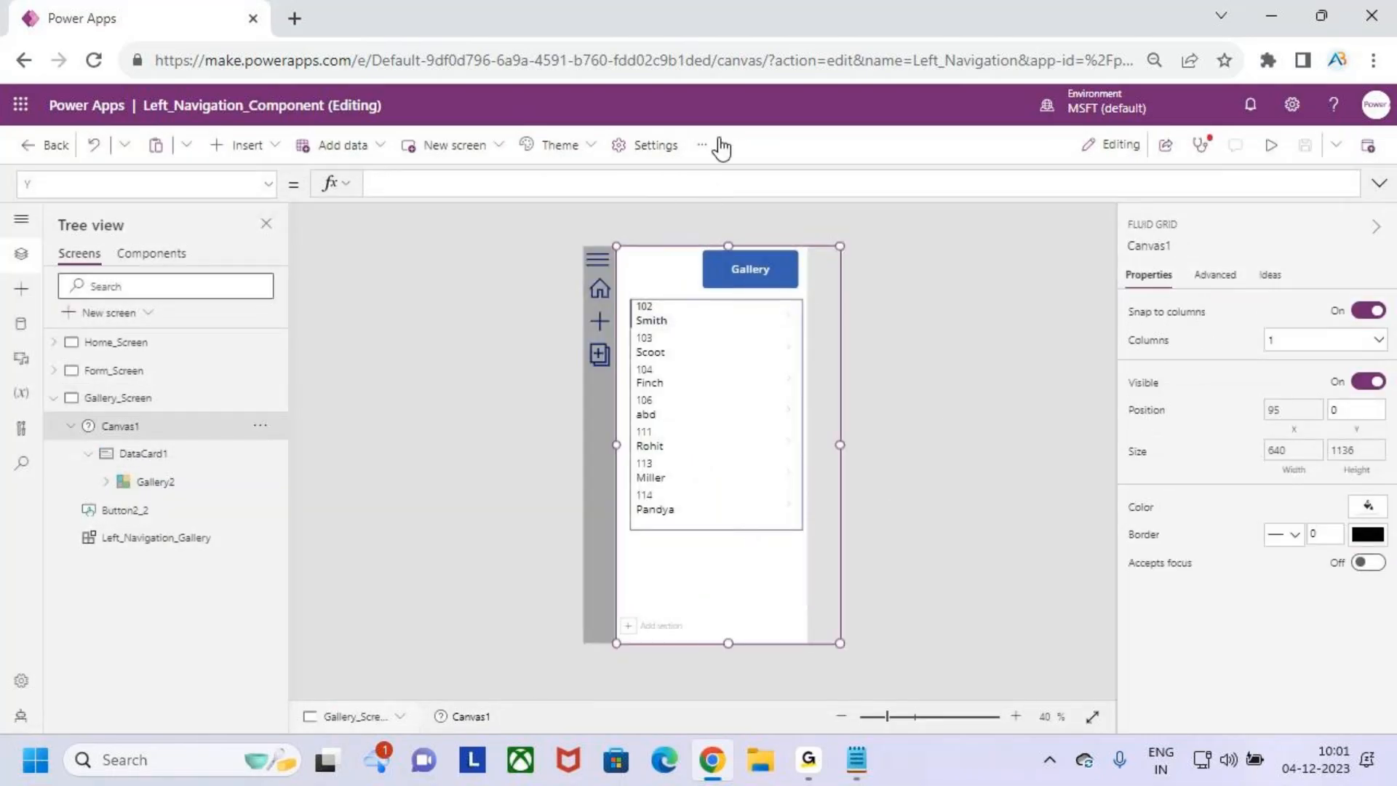
click(1278, 452)
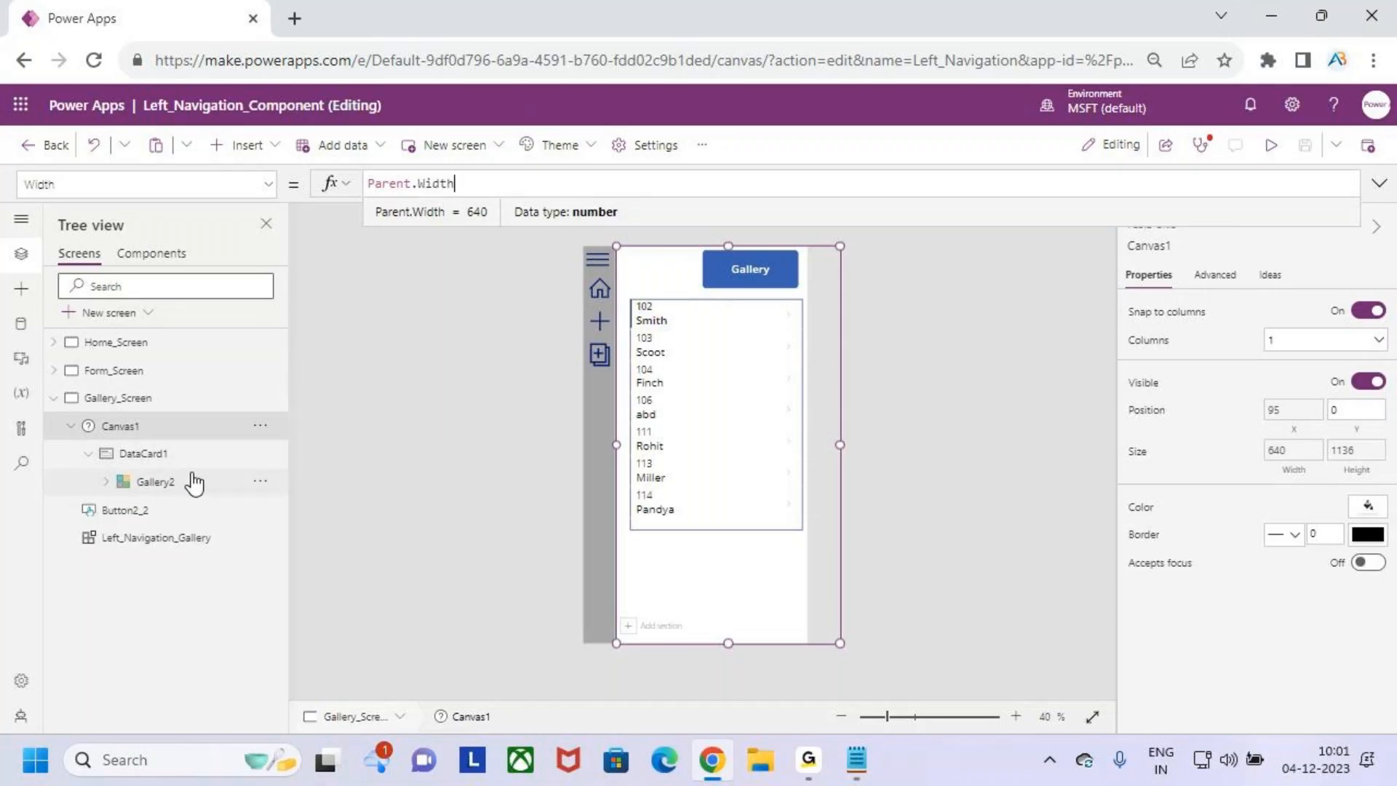
click(172, 457)
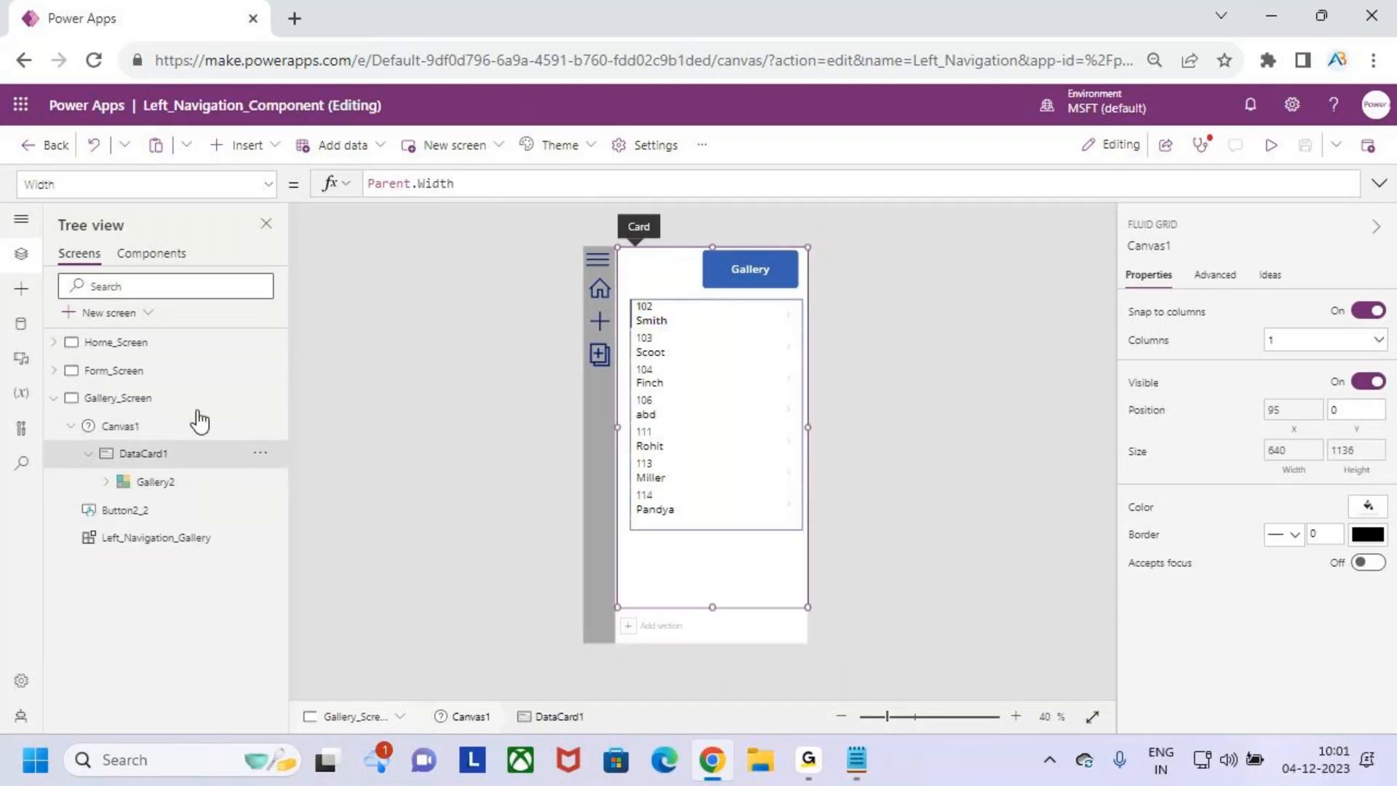
click(705, 191)
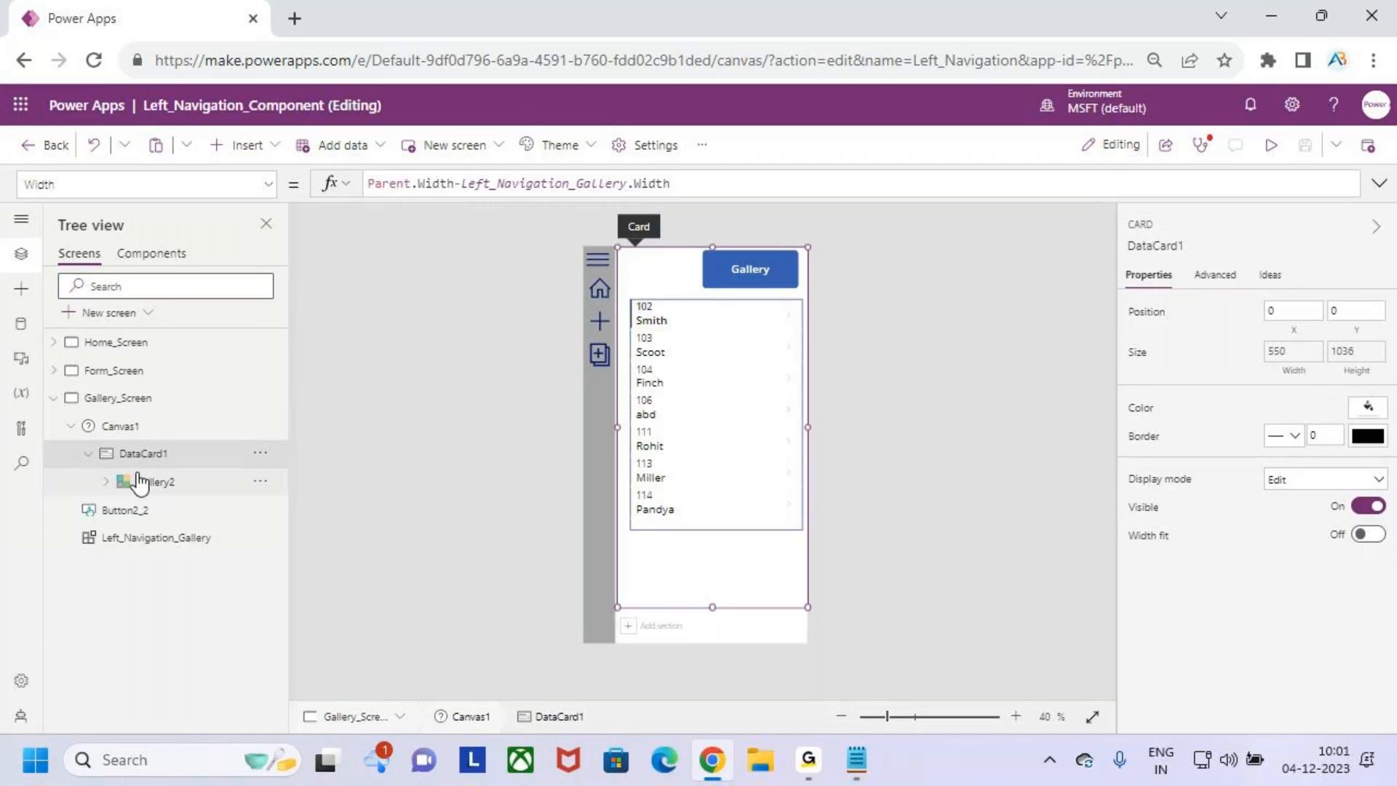
click(175, 484)
drag(660, 410, 666, 402)
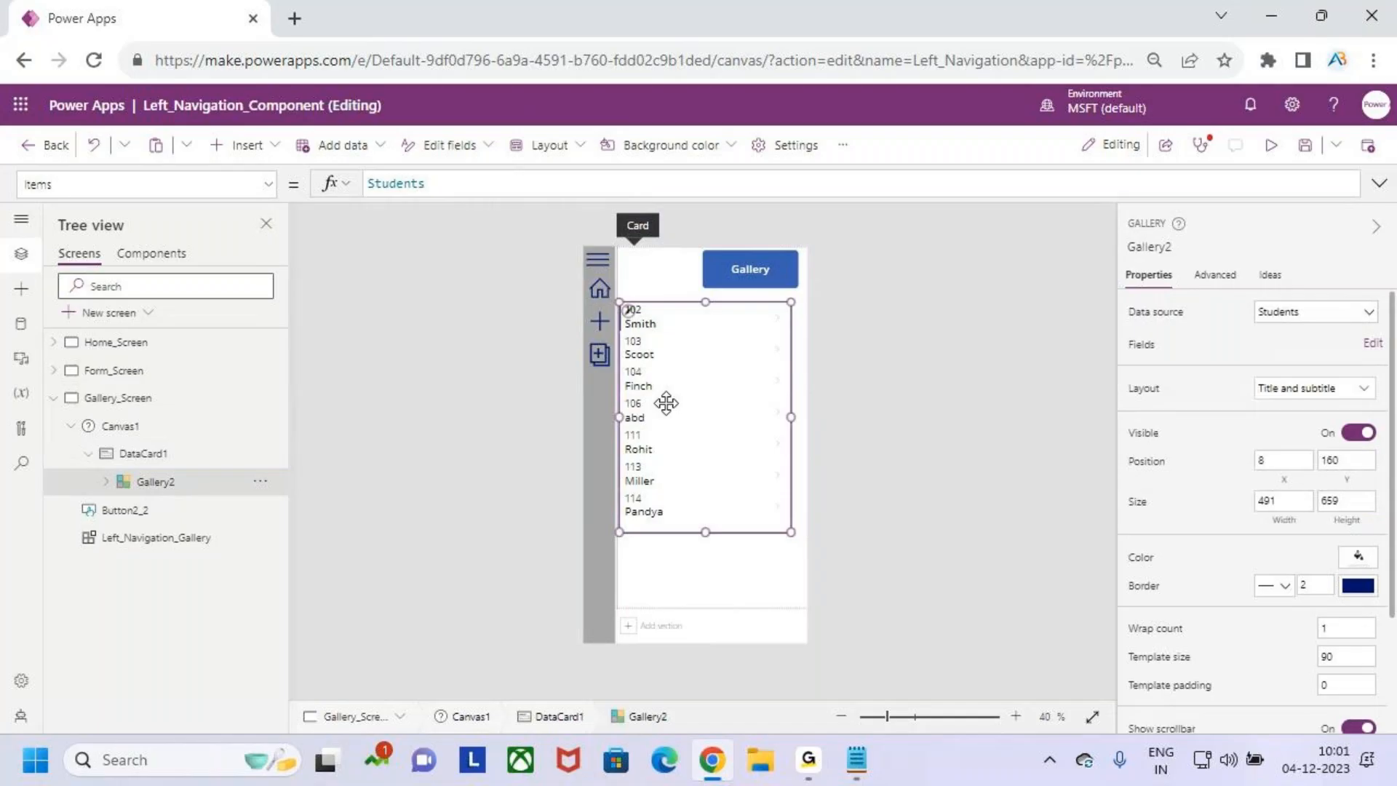
- Preview the repositioned gallery with the navigation menu expanded and collapsed, and close the preview
click(1271, 146)
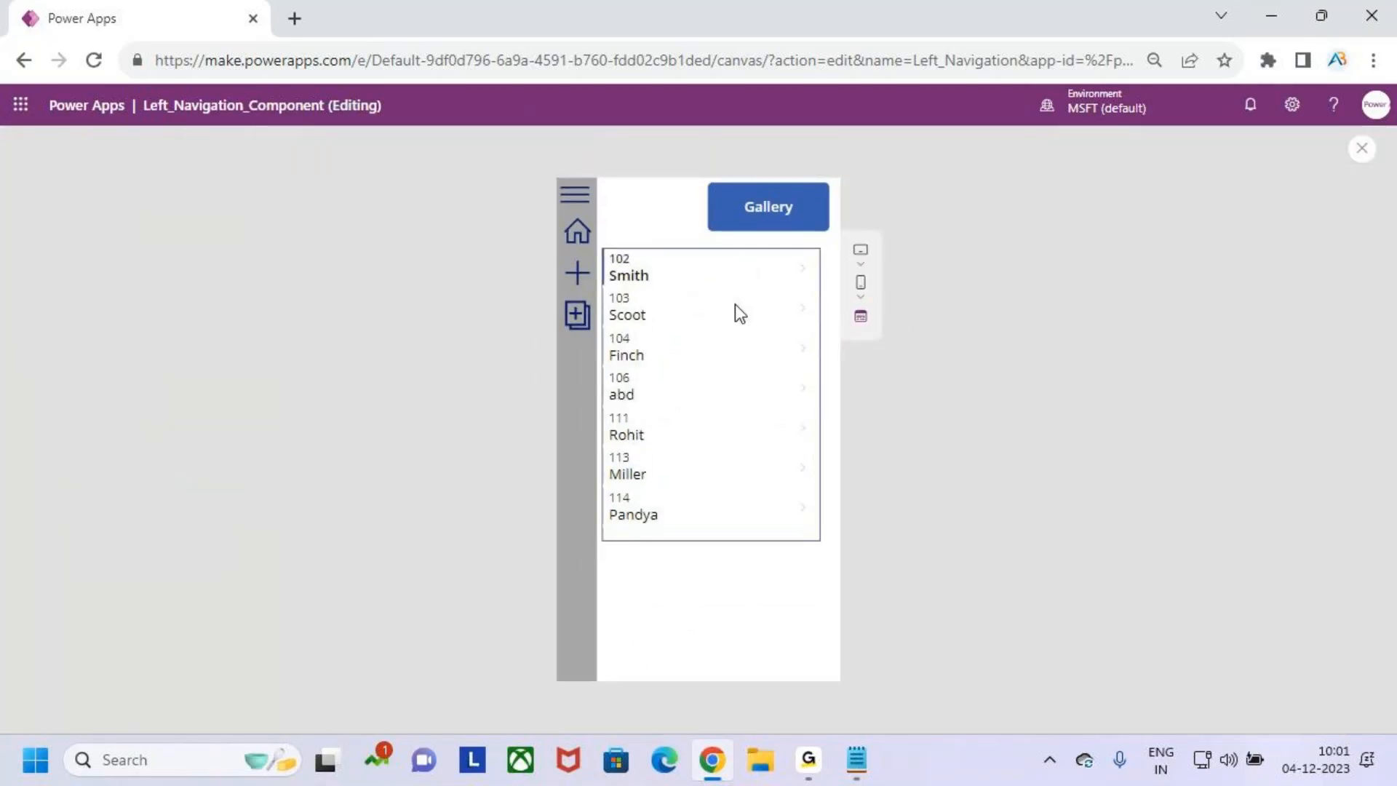
click(574, 205)
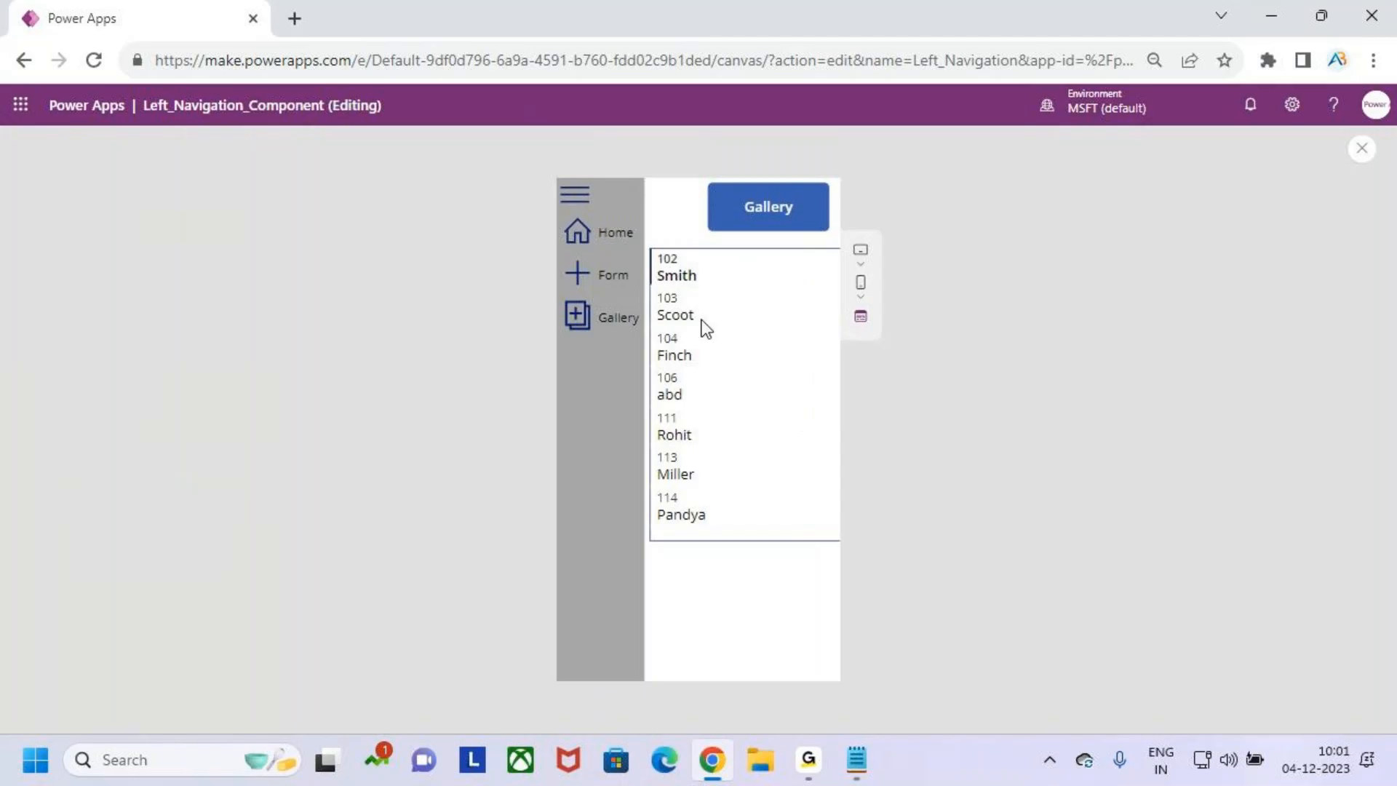
key(ctrl+2)
drag(728, 345, 773, 342)
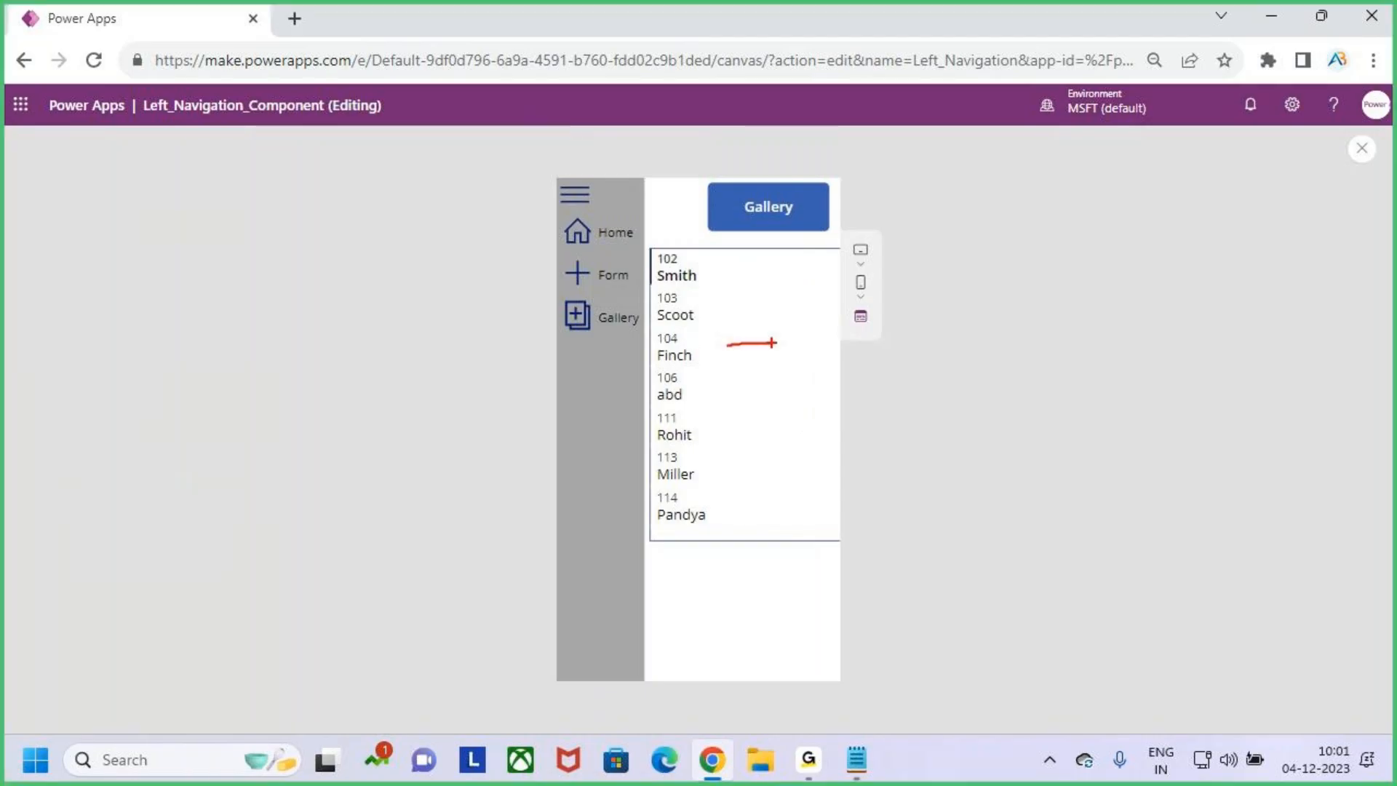
key(Escape)
click(575, 200)
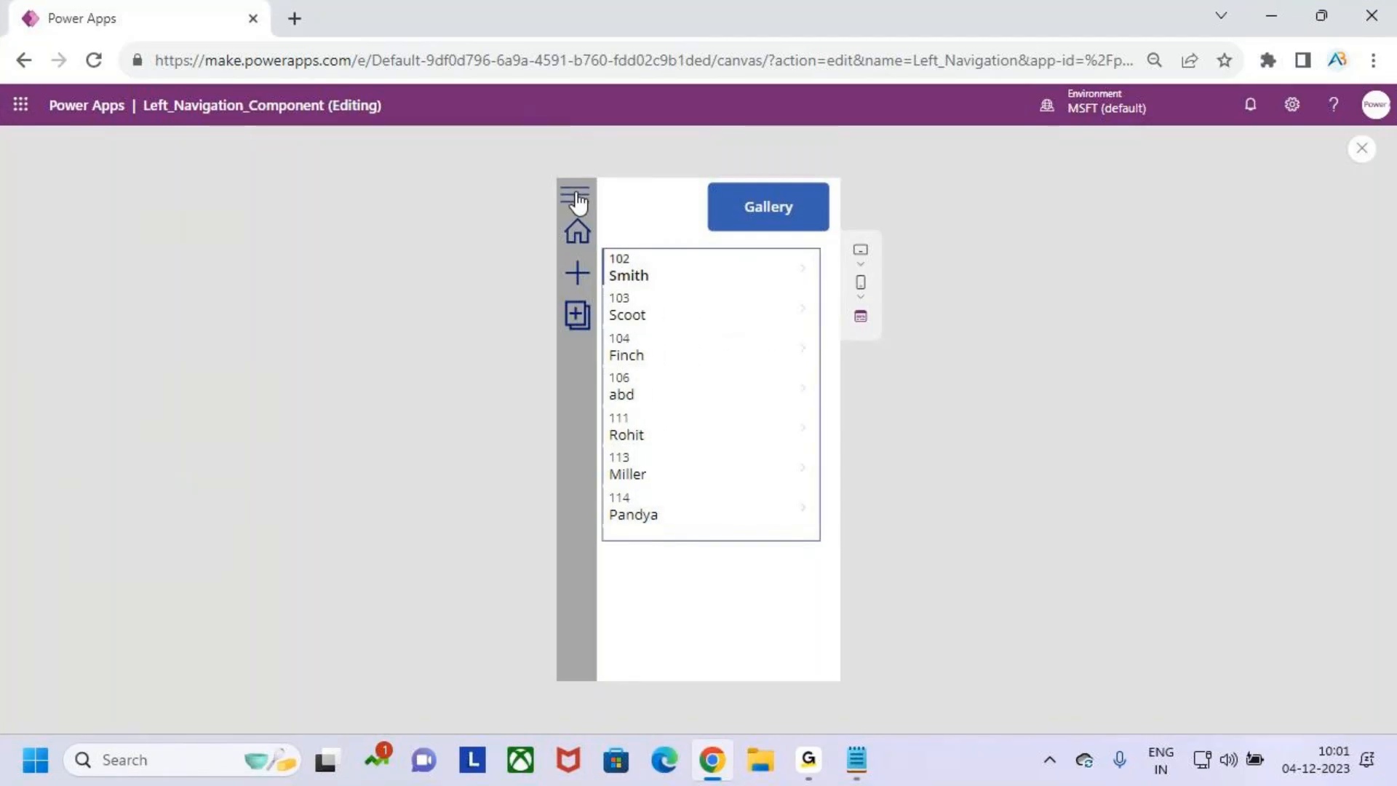
click(1362, 148)
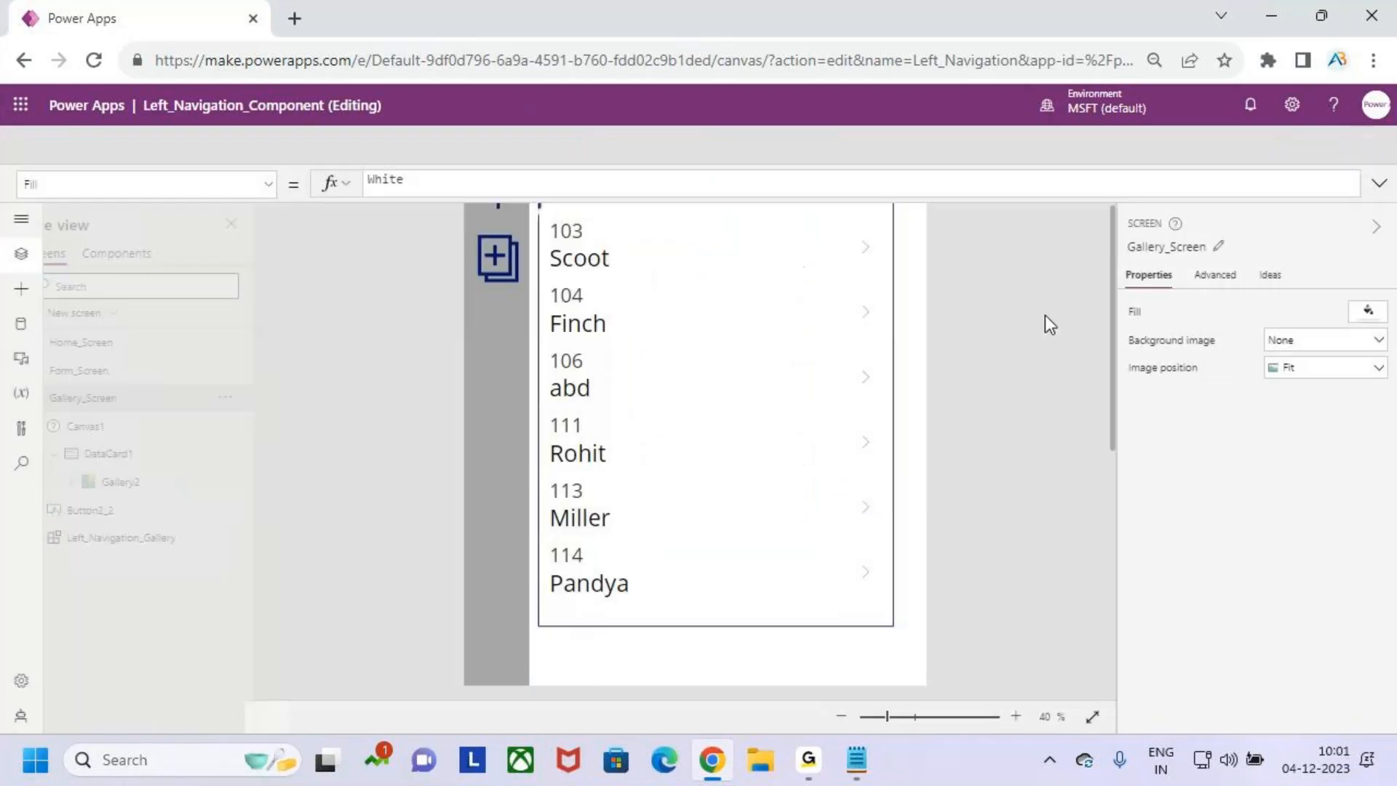
click(873, 498)
- Shrink Gallery2 inside DataCard1 to about 426 wide and 584 high
click(726, 418)
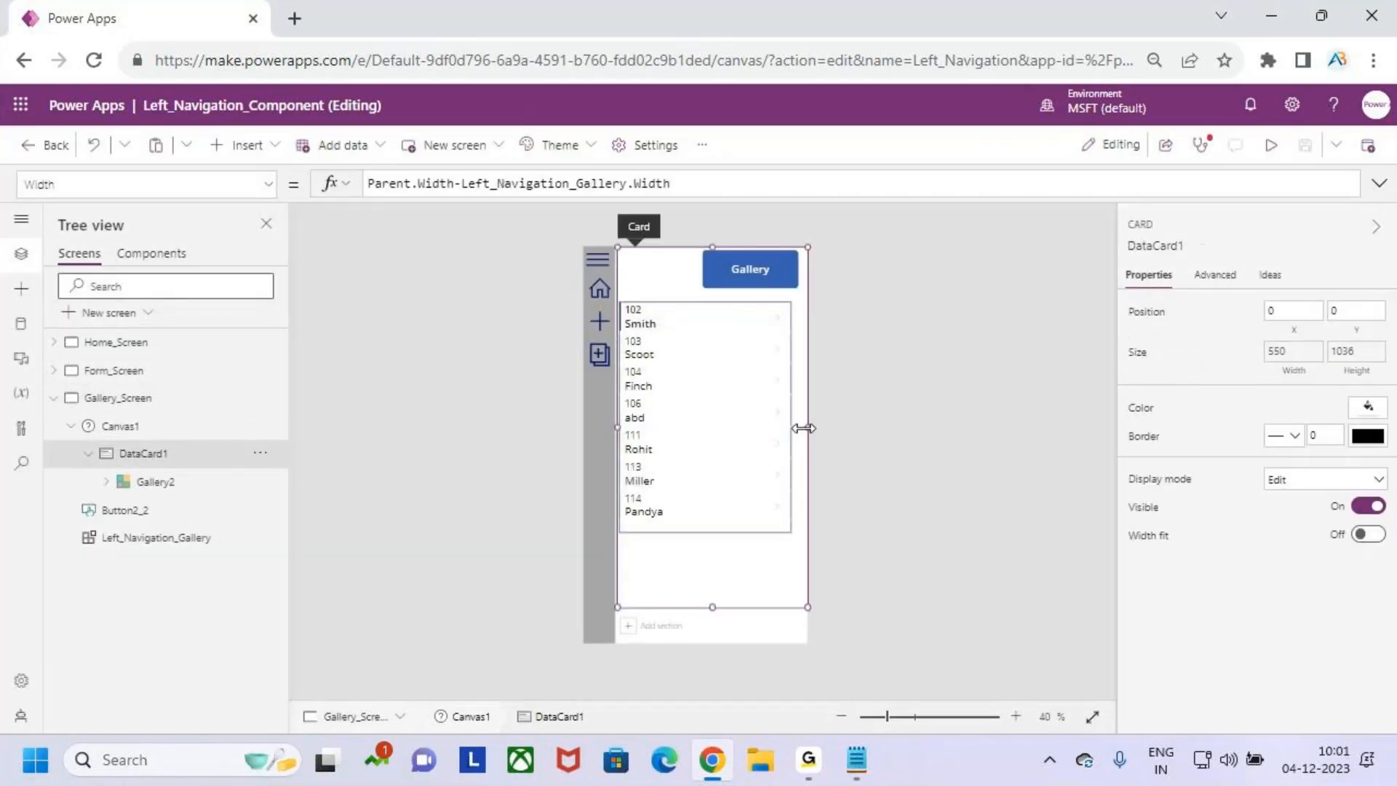
click(168, 483)
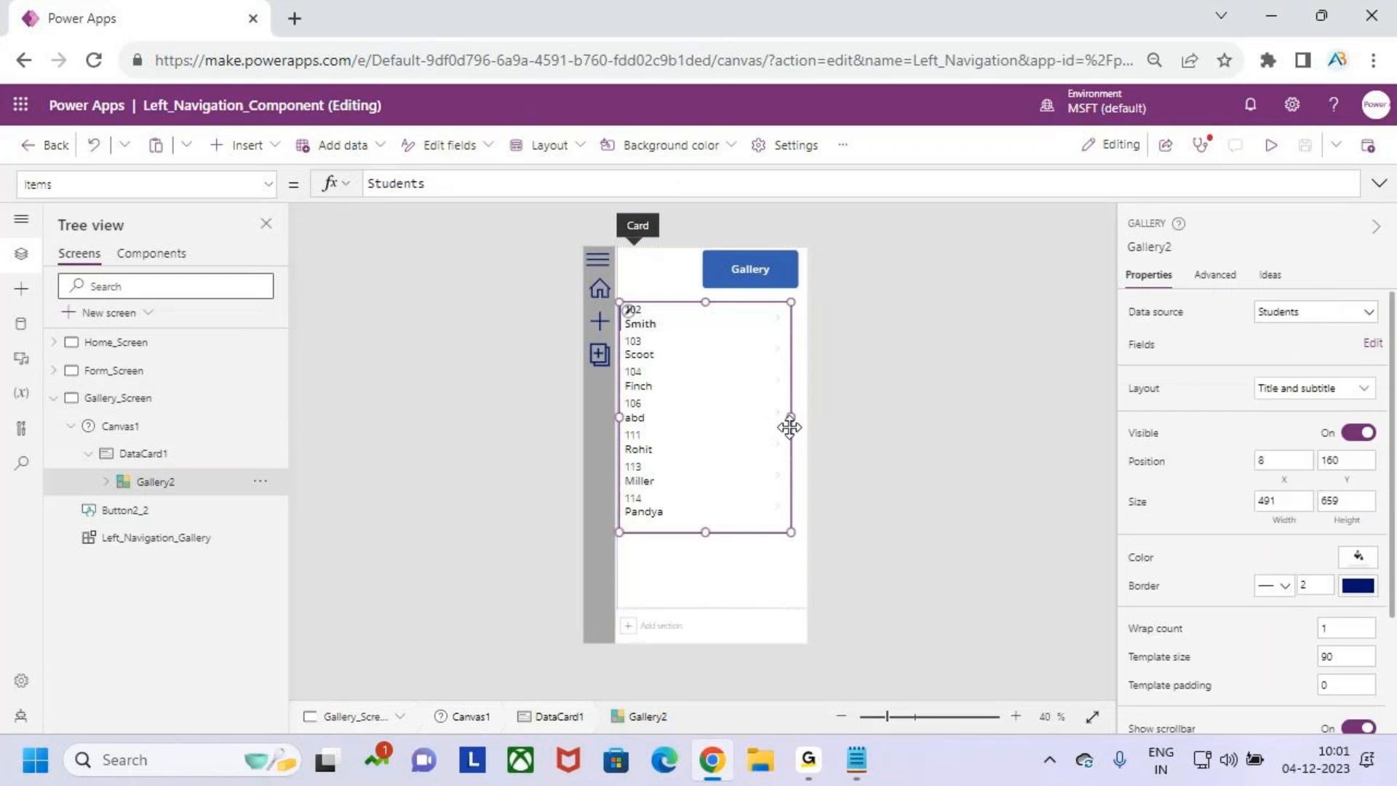
drag(791, 425, 767, 418)
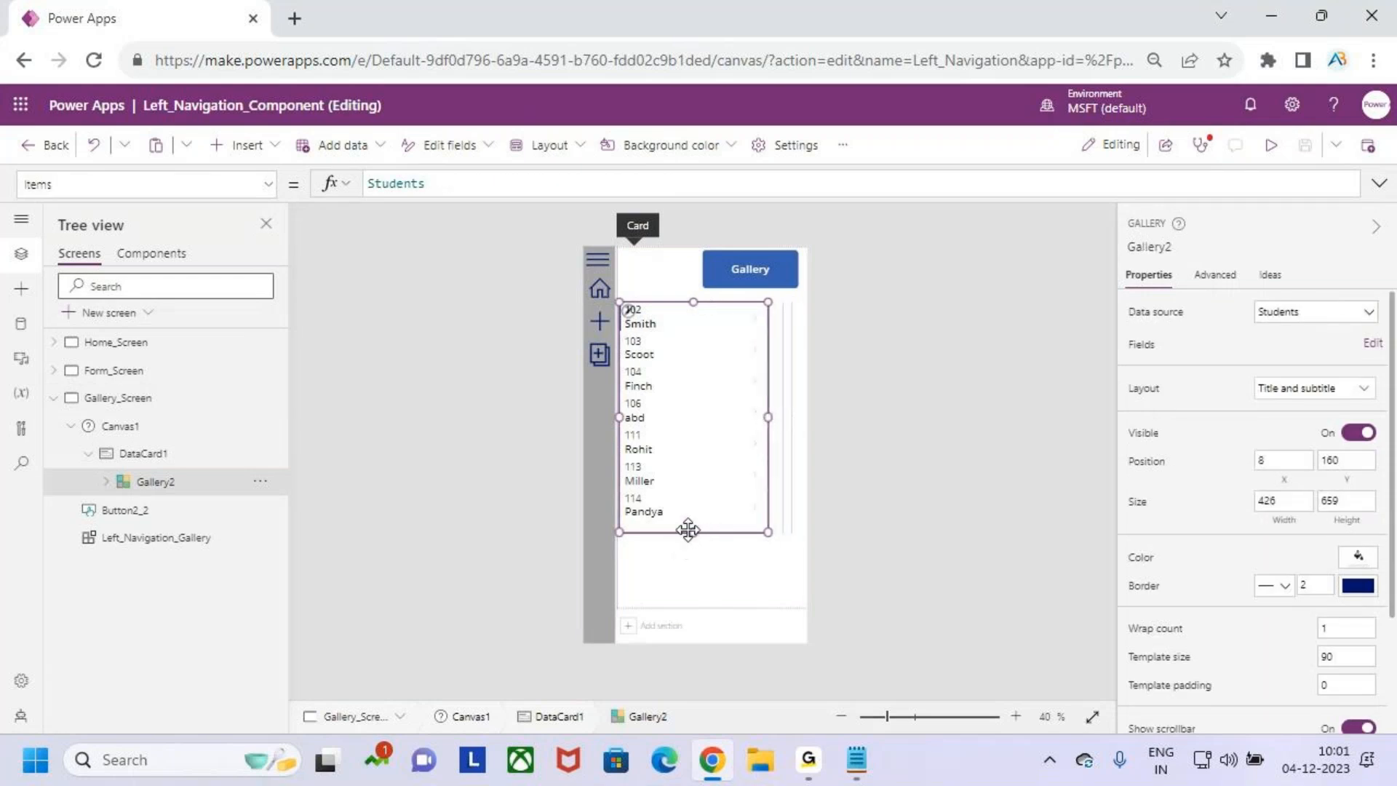
drag(695, 529, 699, 506)
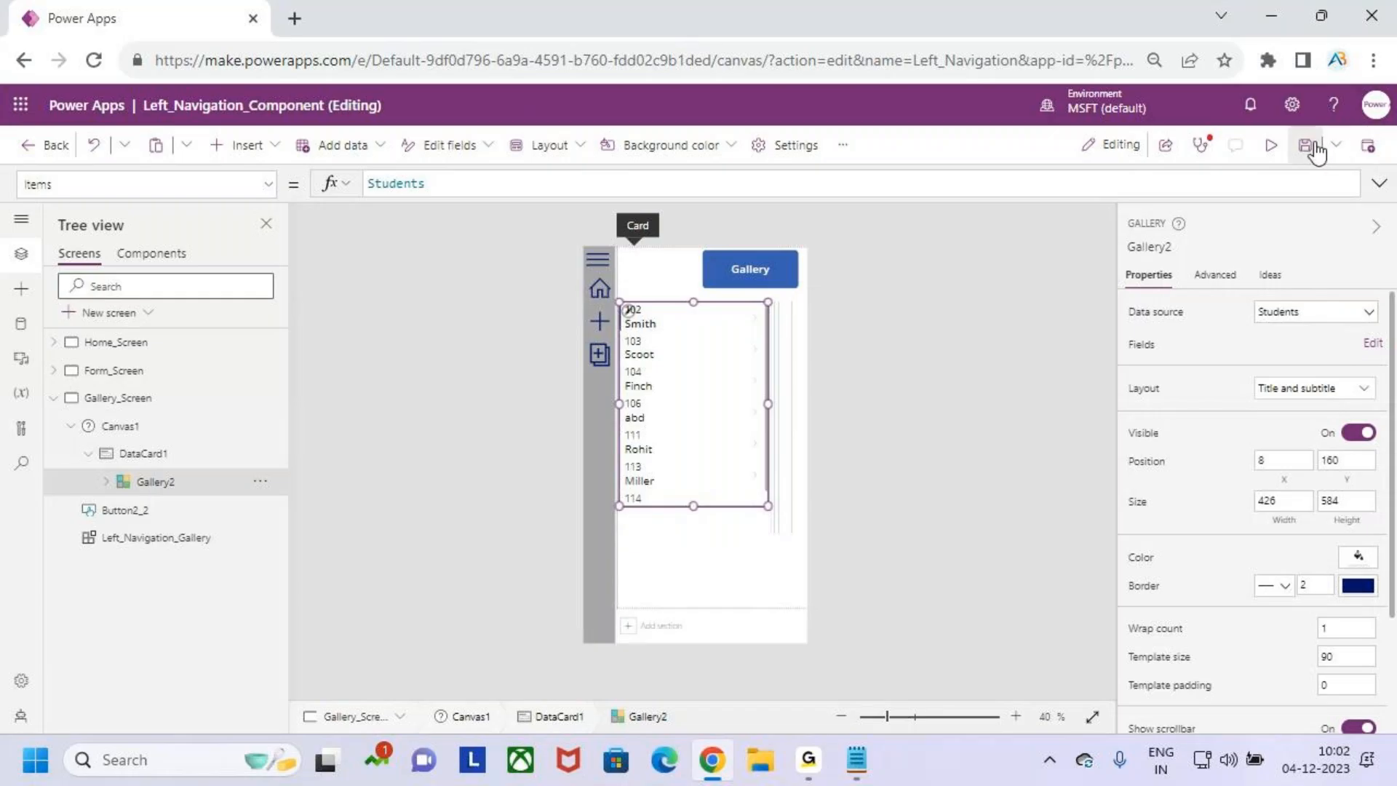
- Preview the app, navigate from the gallery to Home_Screen through the menu, and close the preview
click(1272, 147)
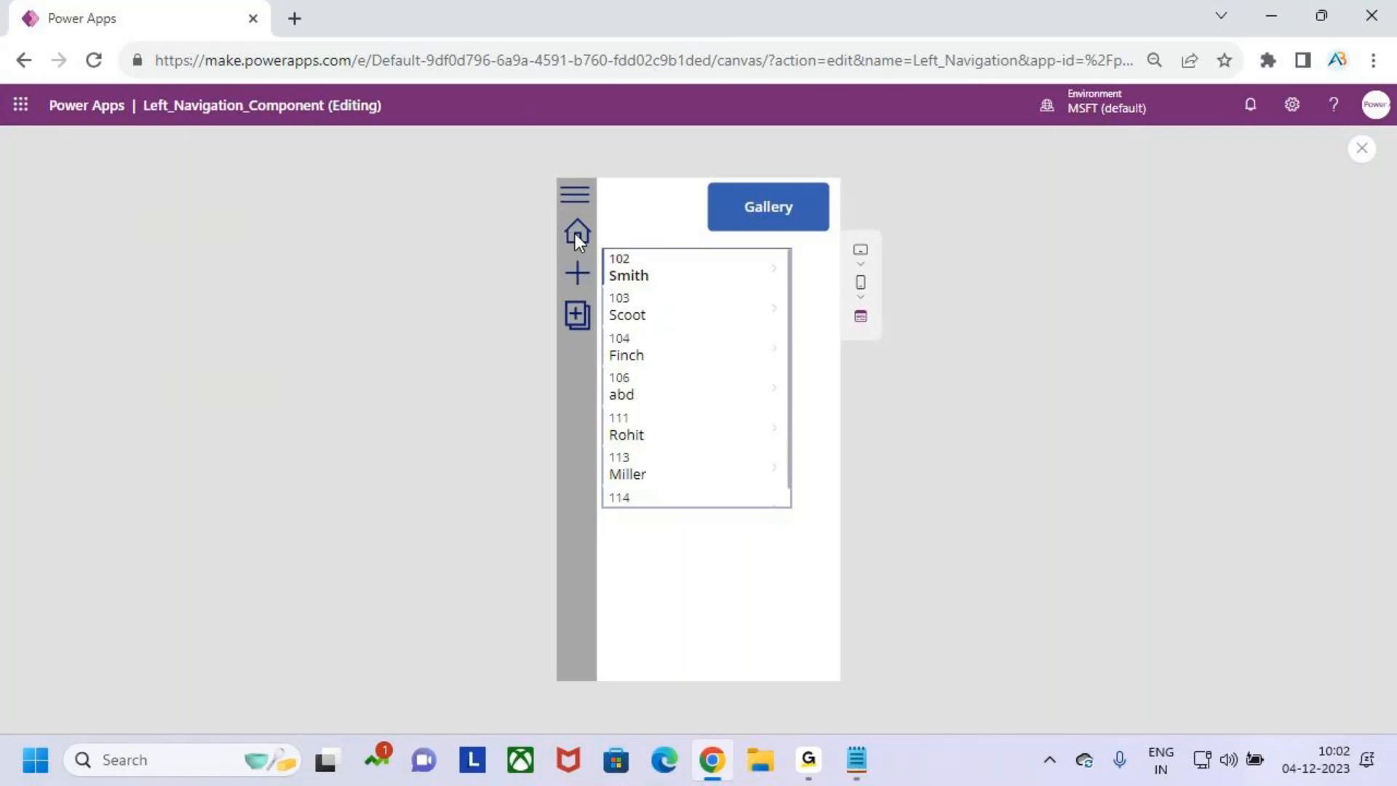
click(576, 233)
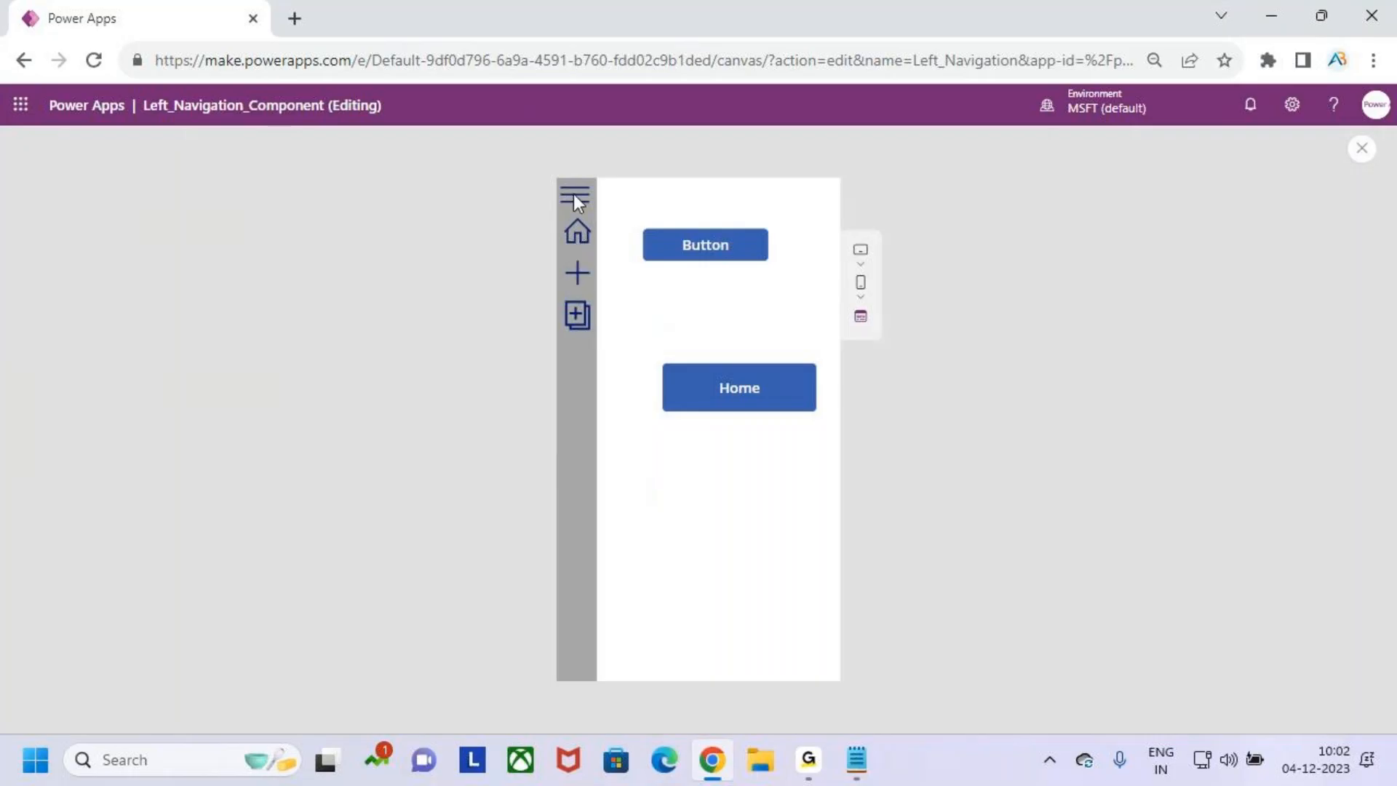
click(1362, 148)
click(858, 494)
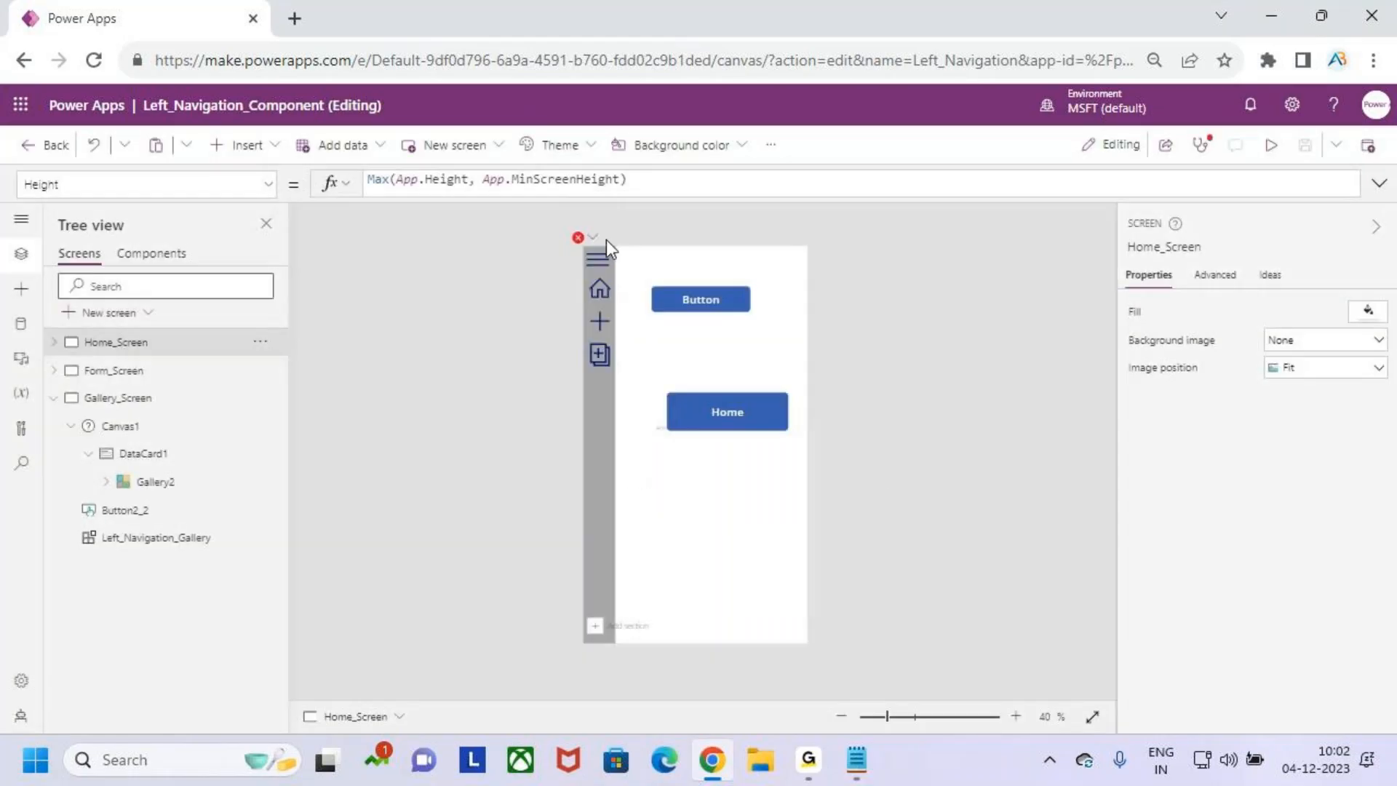
- Clear the Y formula of the fluid grid Canvas1_2 on Home_Screen
click(622, 264)
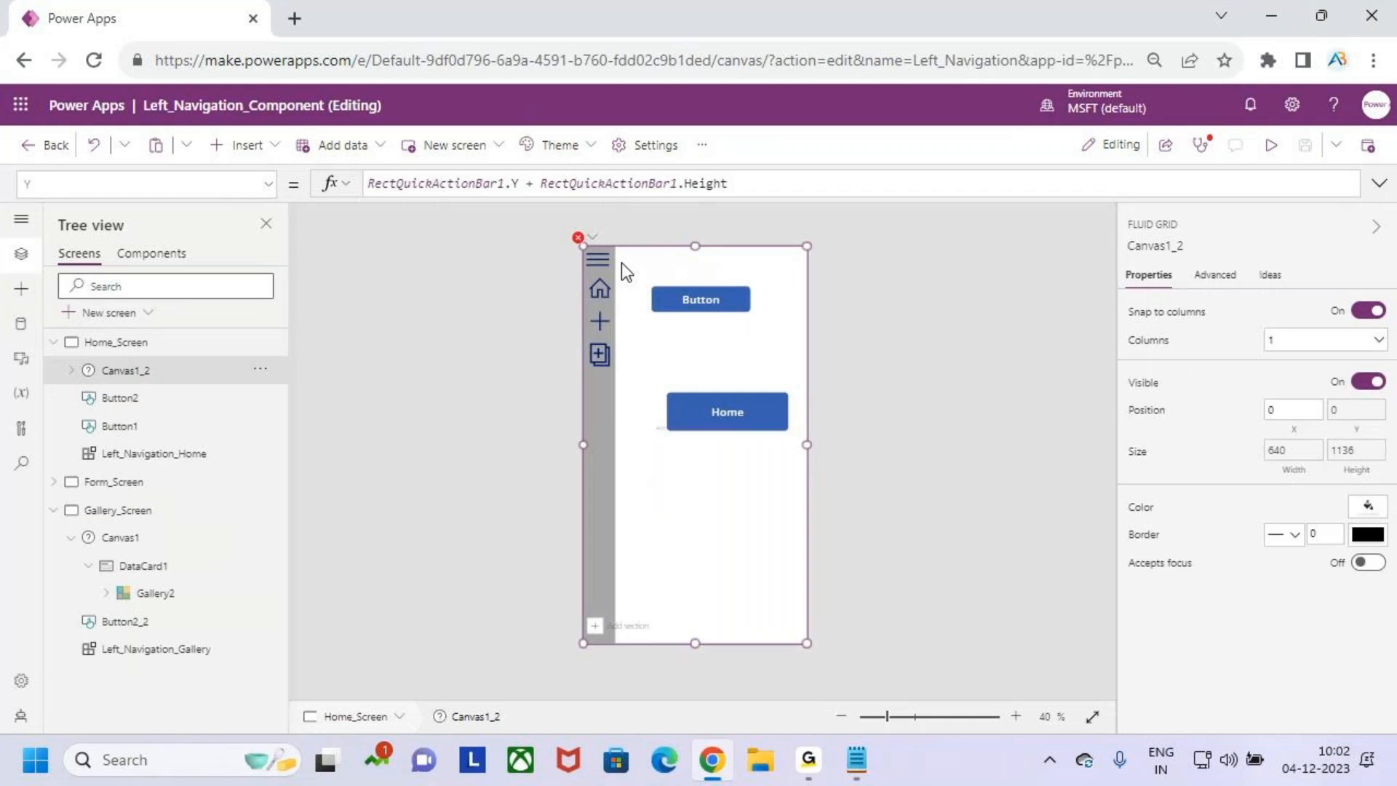
click(779, 186)
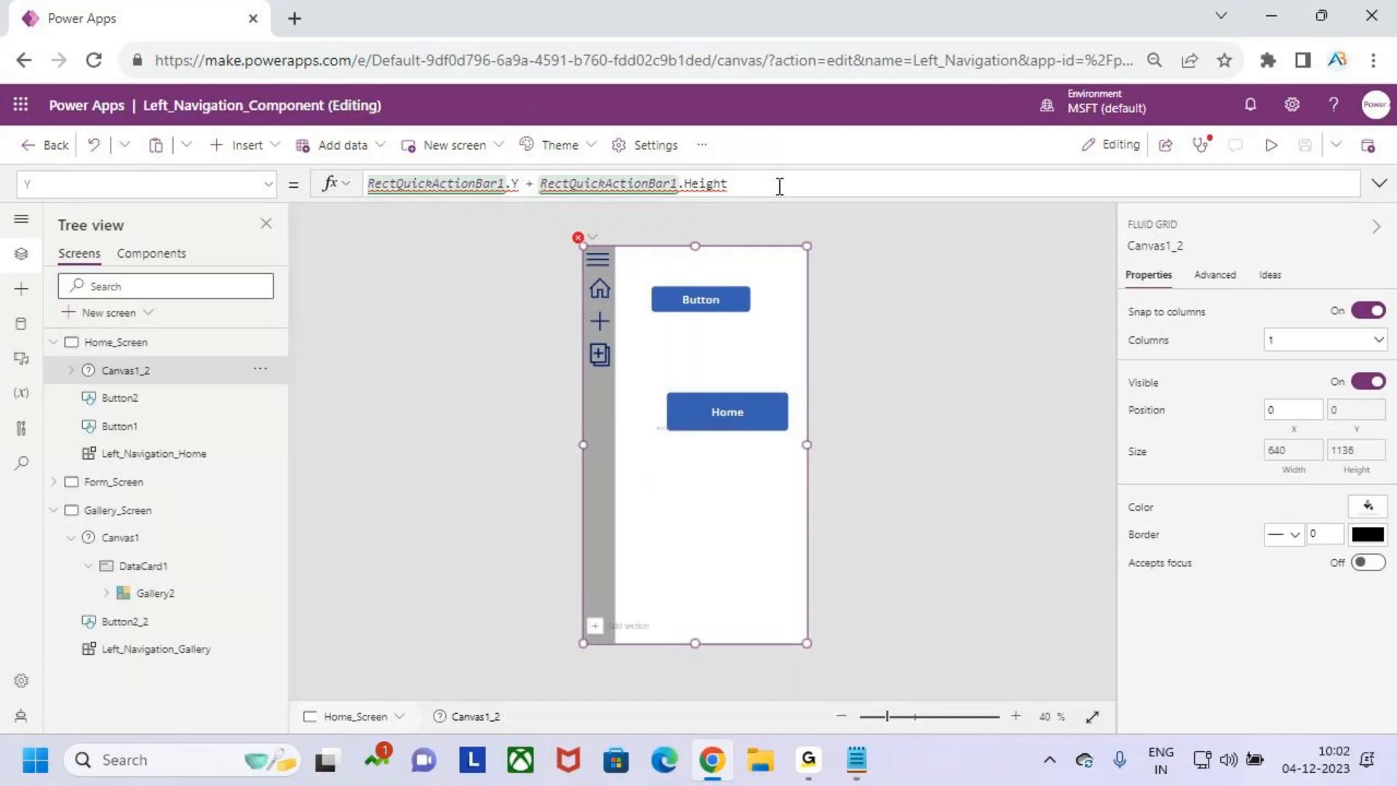
key(ctrl+a)
key(BackSpace)
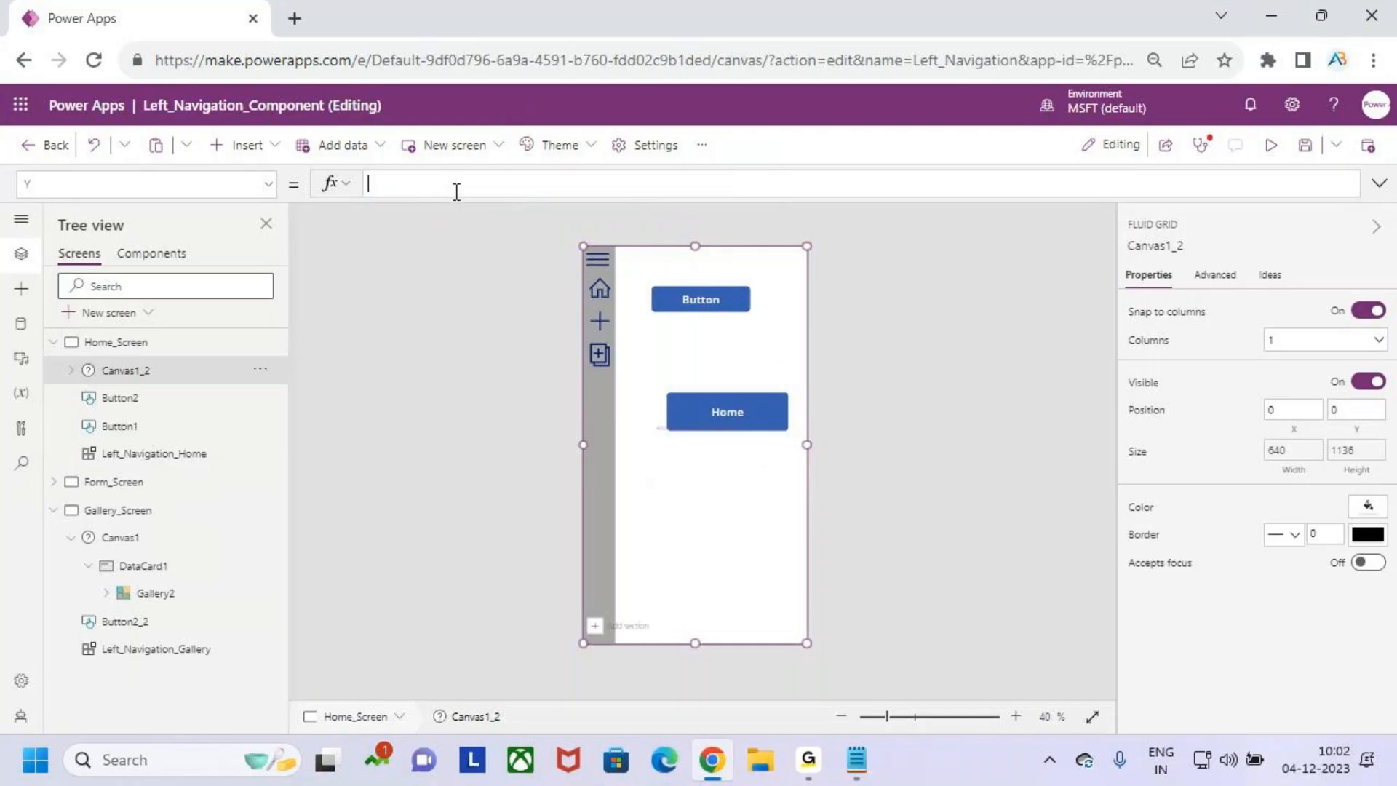
drag(456, 200, 461, 259)
click(1378, 184)
- Preview Home_Screen with the navigation menu and return to editing
click(1267, 150)
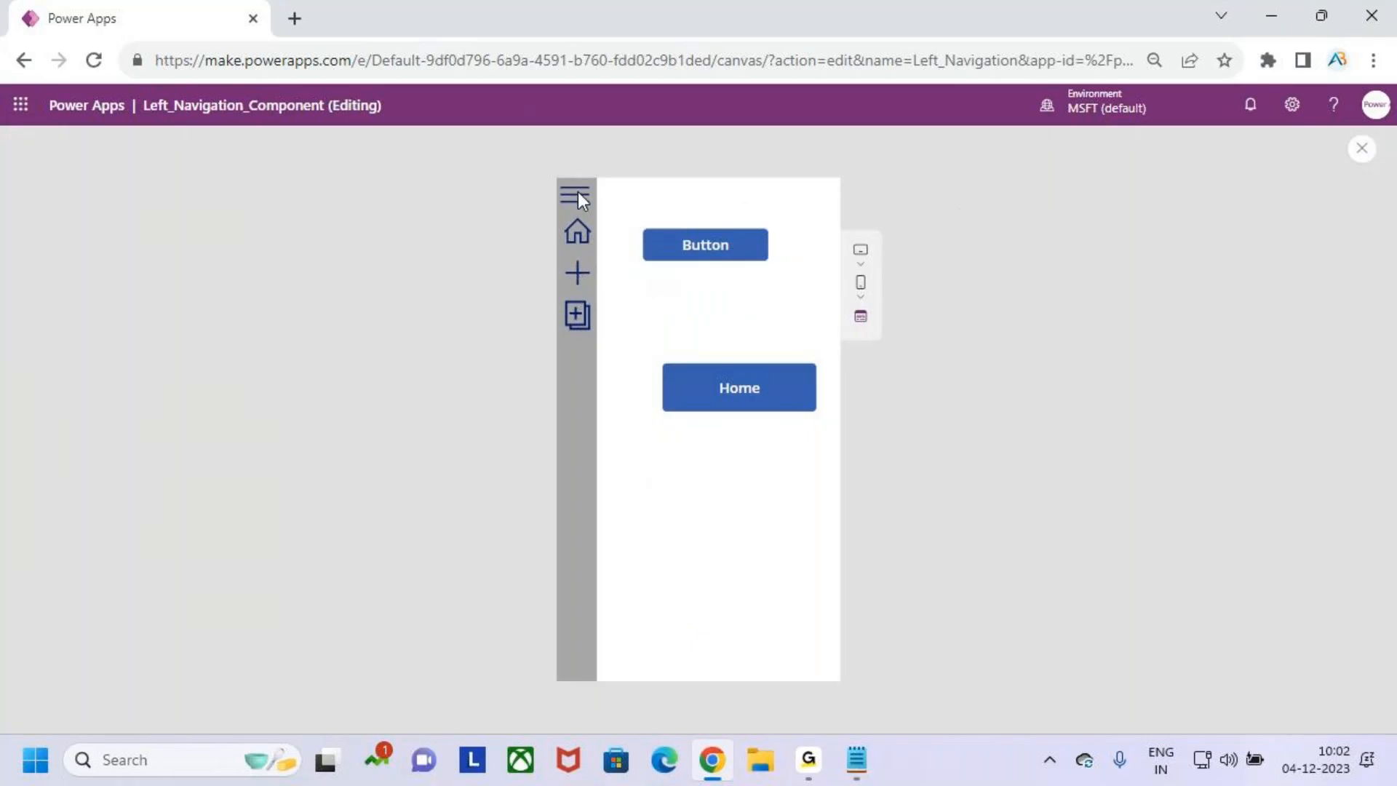
click(1361, 148)
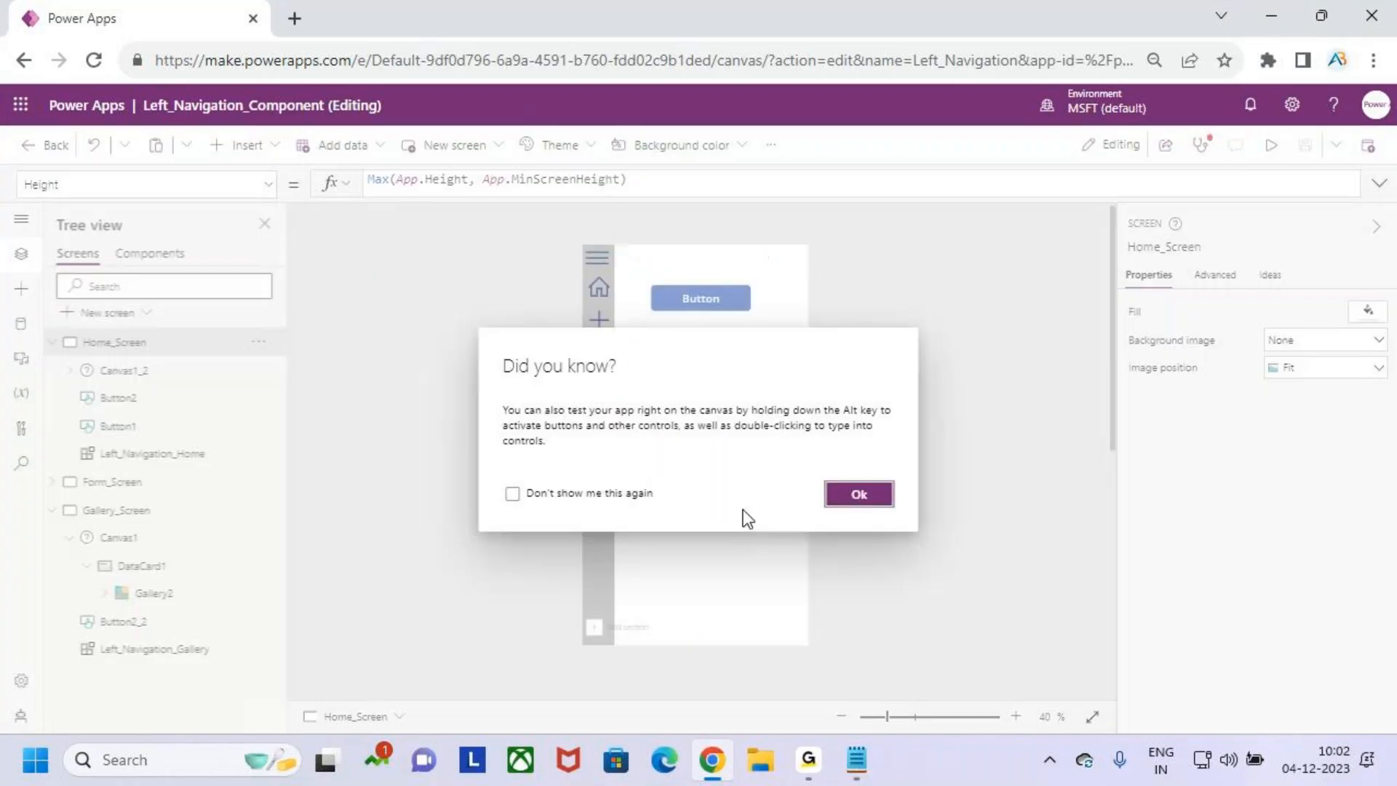
click(857, 497)
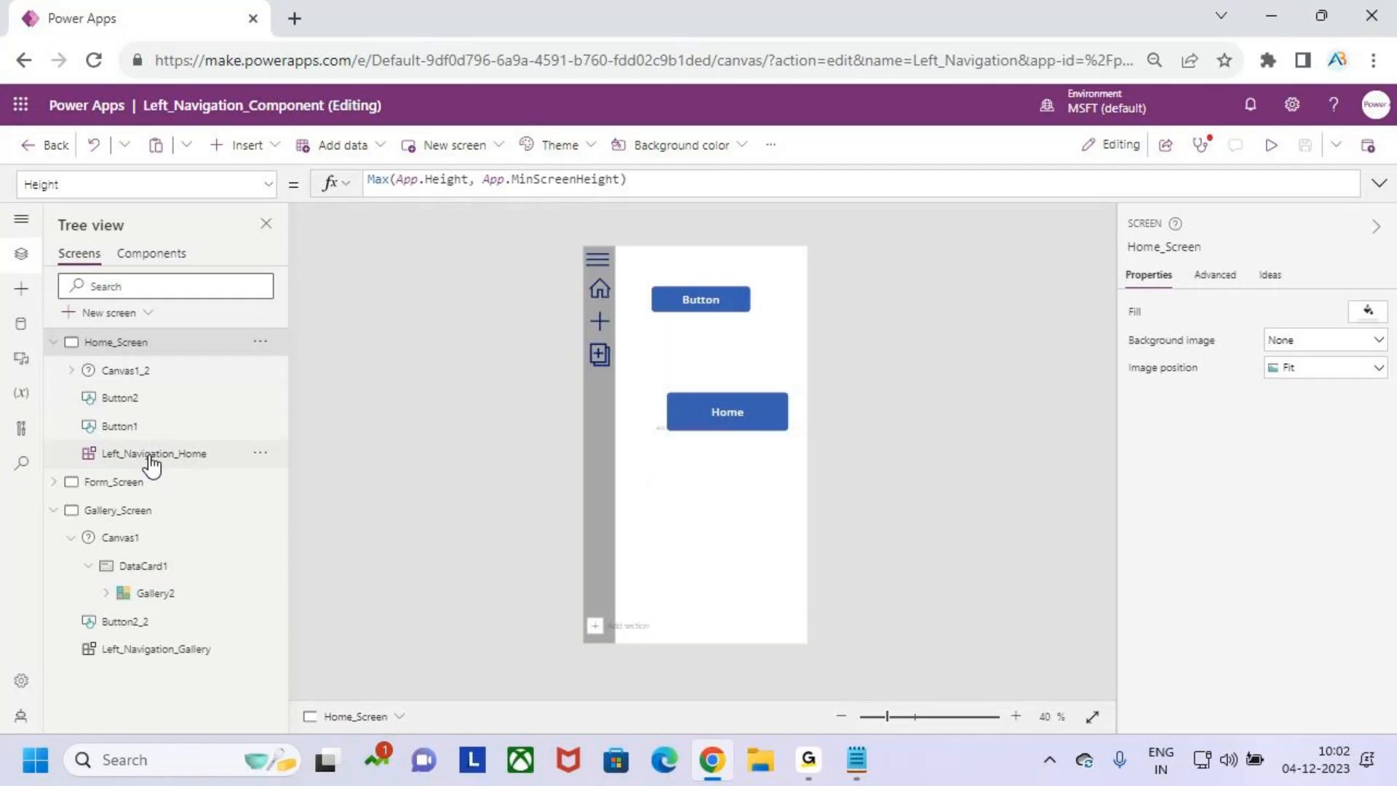
- Narrow Canvas1_2 on Home_Screen so it starts beside the menu at about X 102, about 537 wide
click(145, 372)
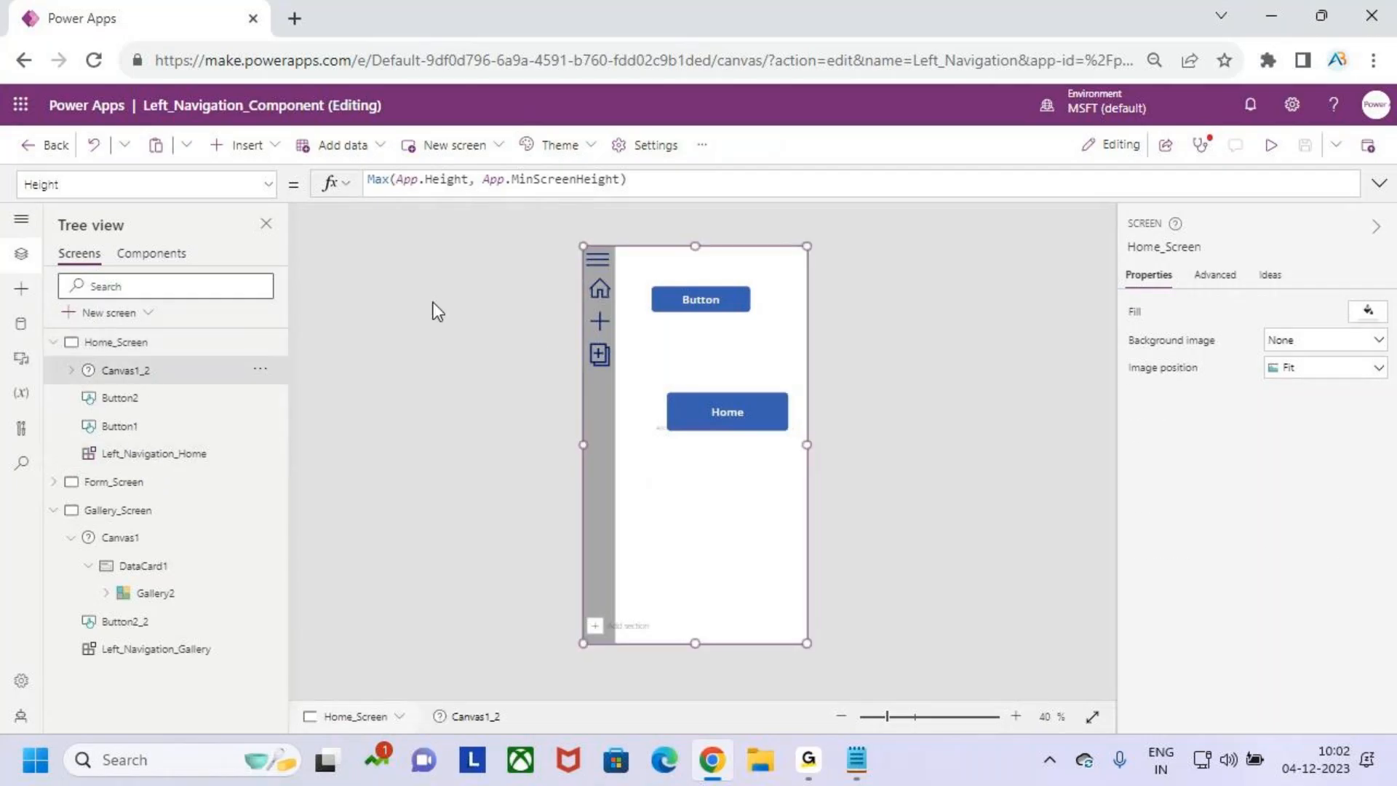
drag(585, 444, 619, 444)
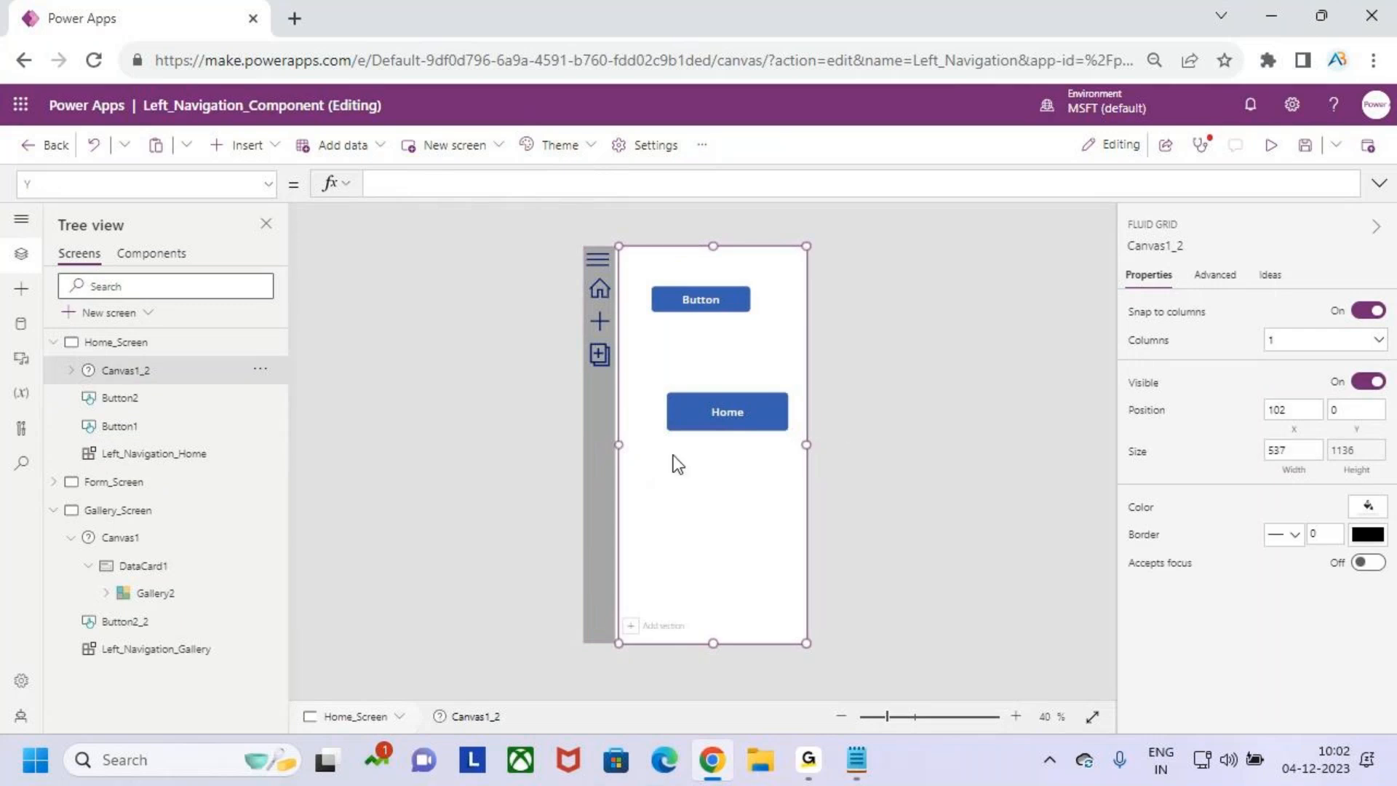
key(ctrl+2)
- Review the Width, Height and X formulas of DataCard1 on Gallery_Screen, and check DataCard1_2 on Home_Screen
click(127, 648)
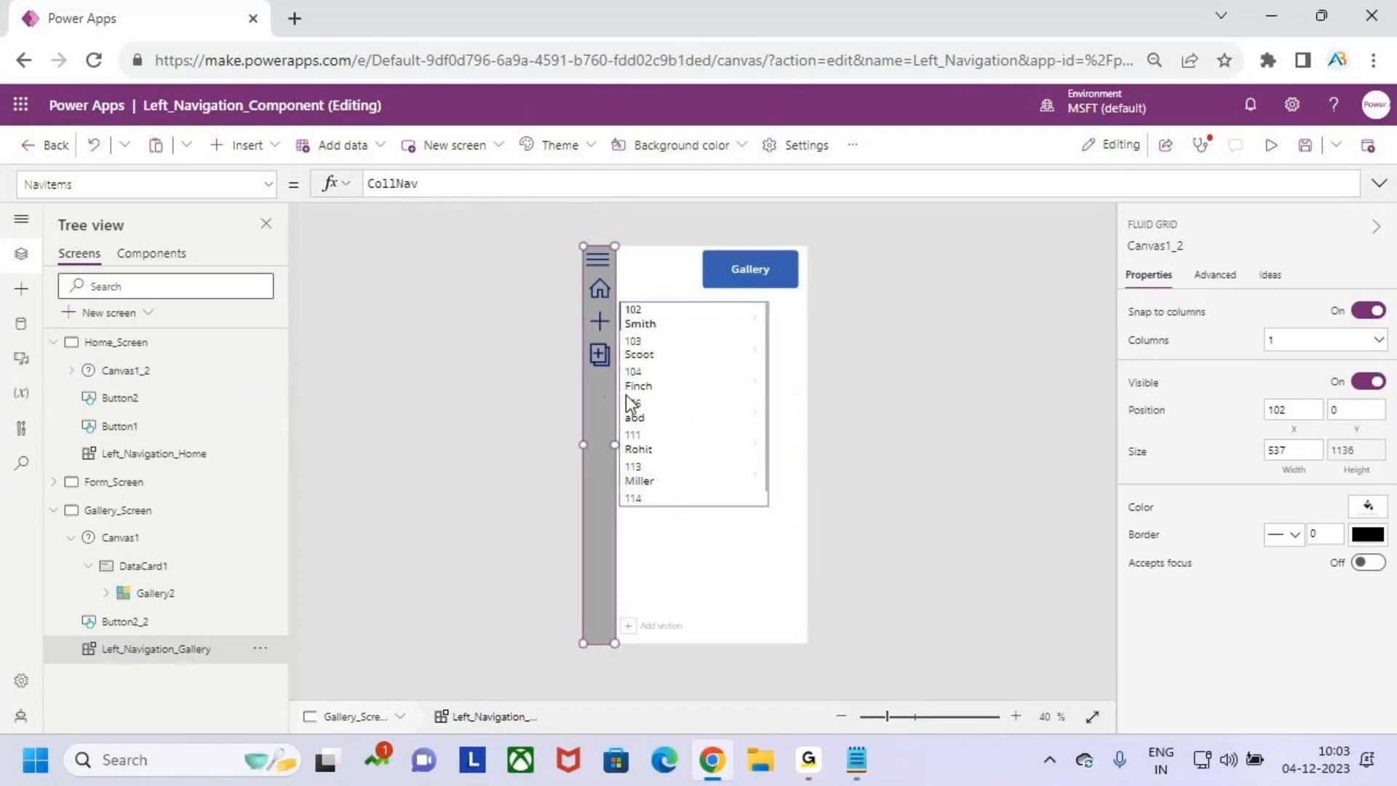
click(712, 570)
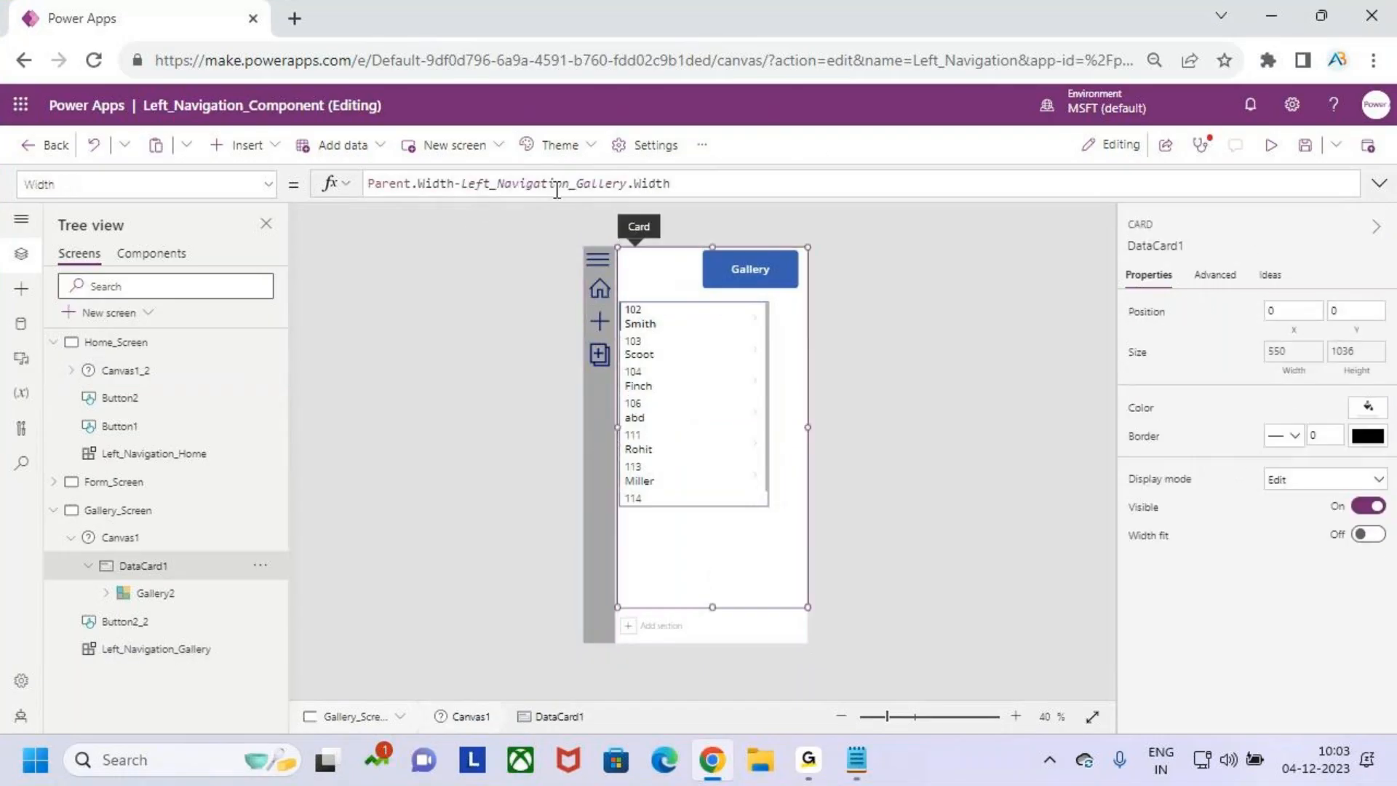
click(556, 184)
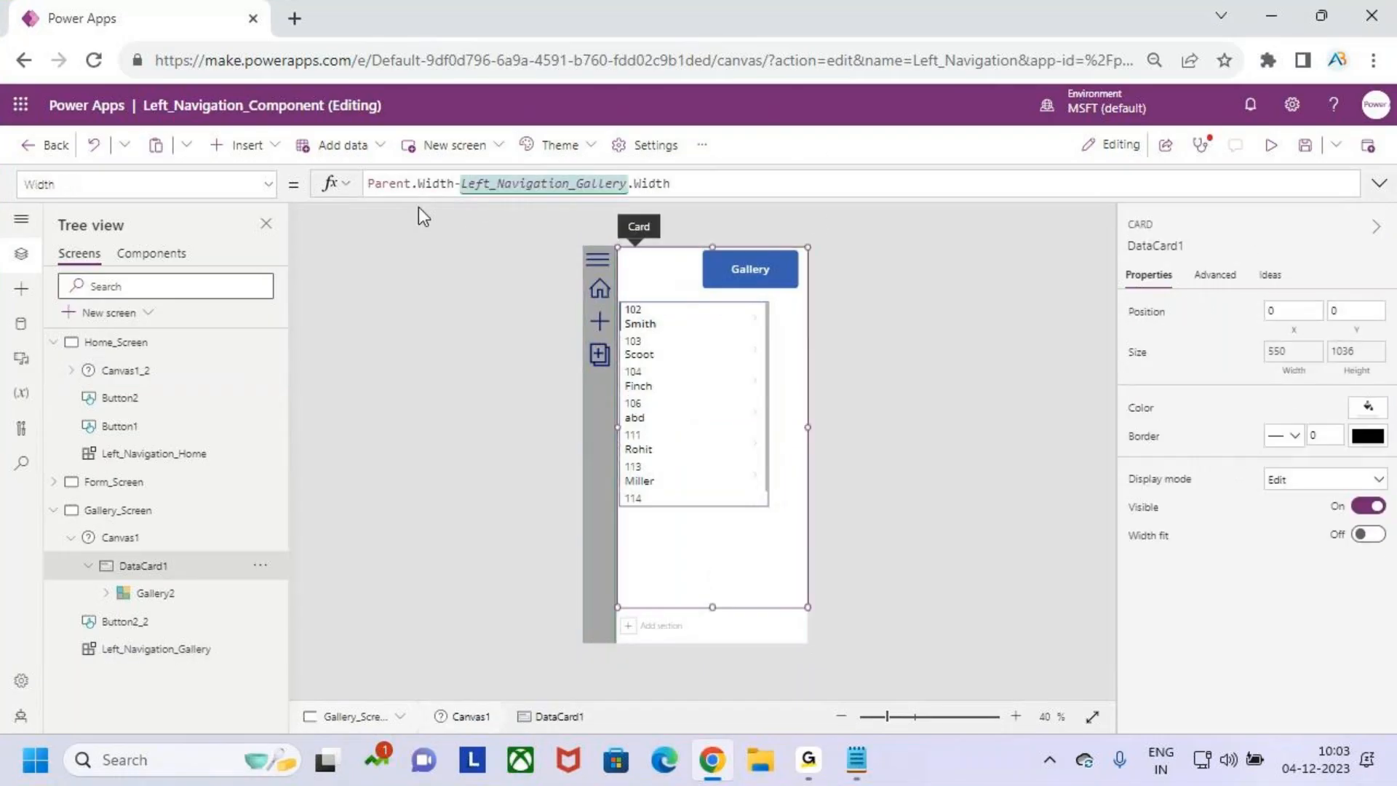
click(1353, 374)
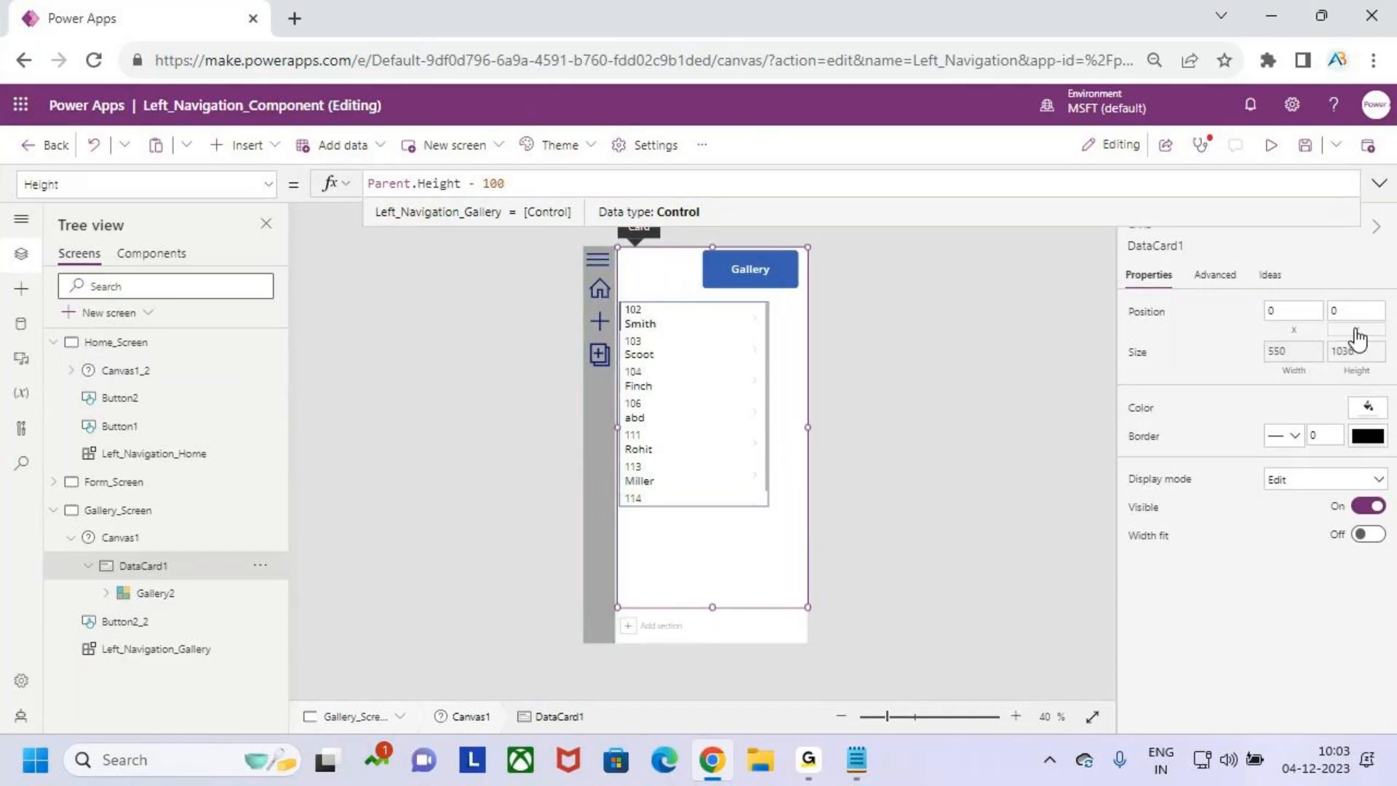
click(1294, 373)
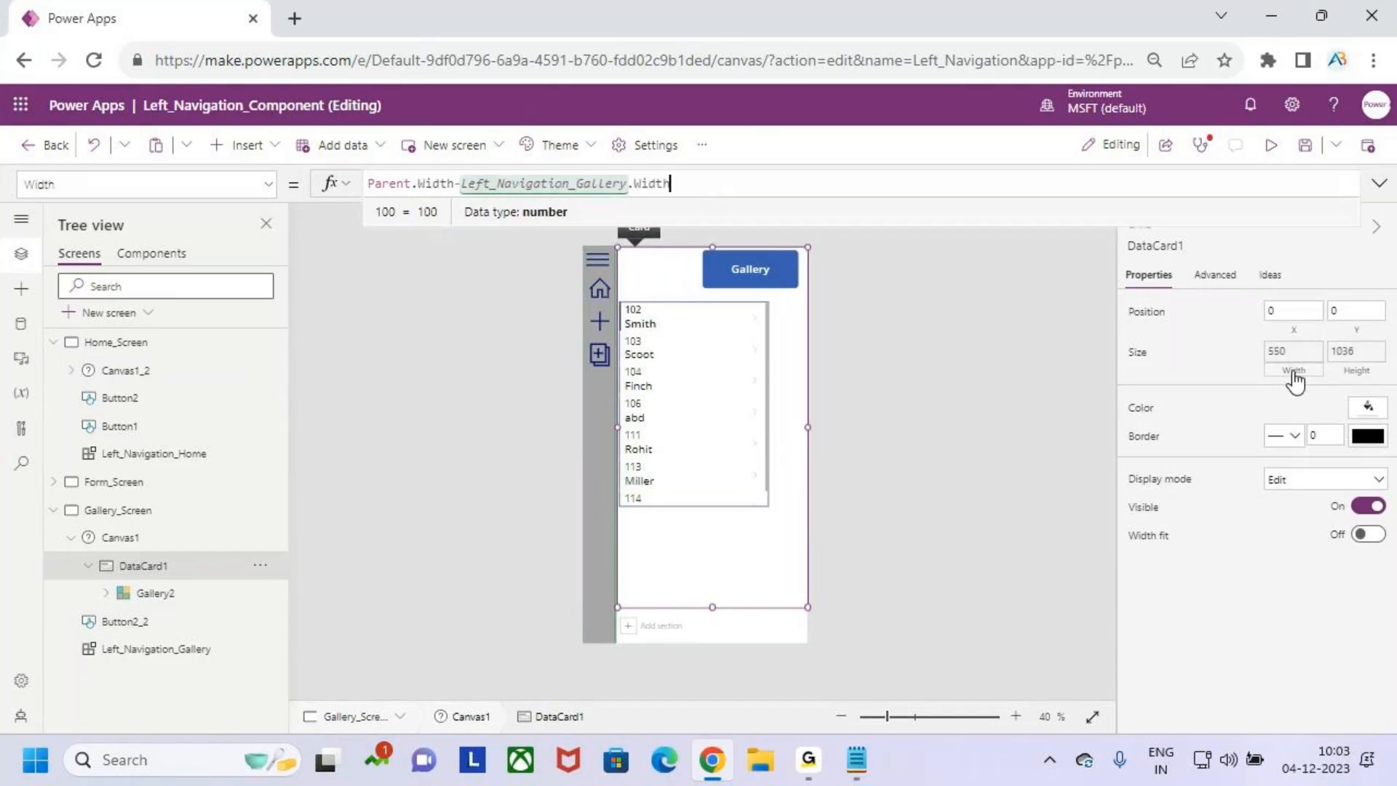
click(1302, 331)
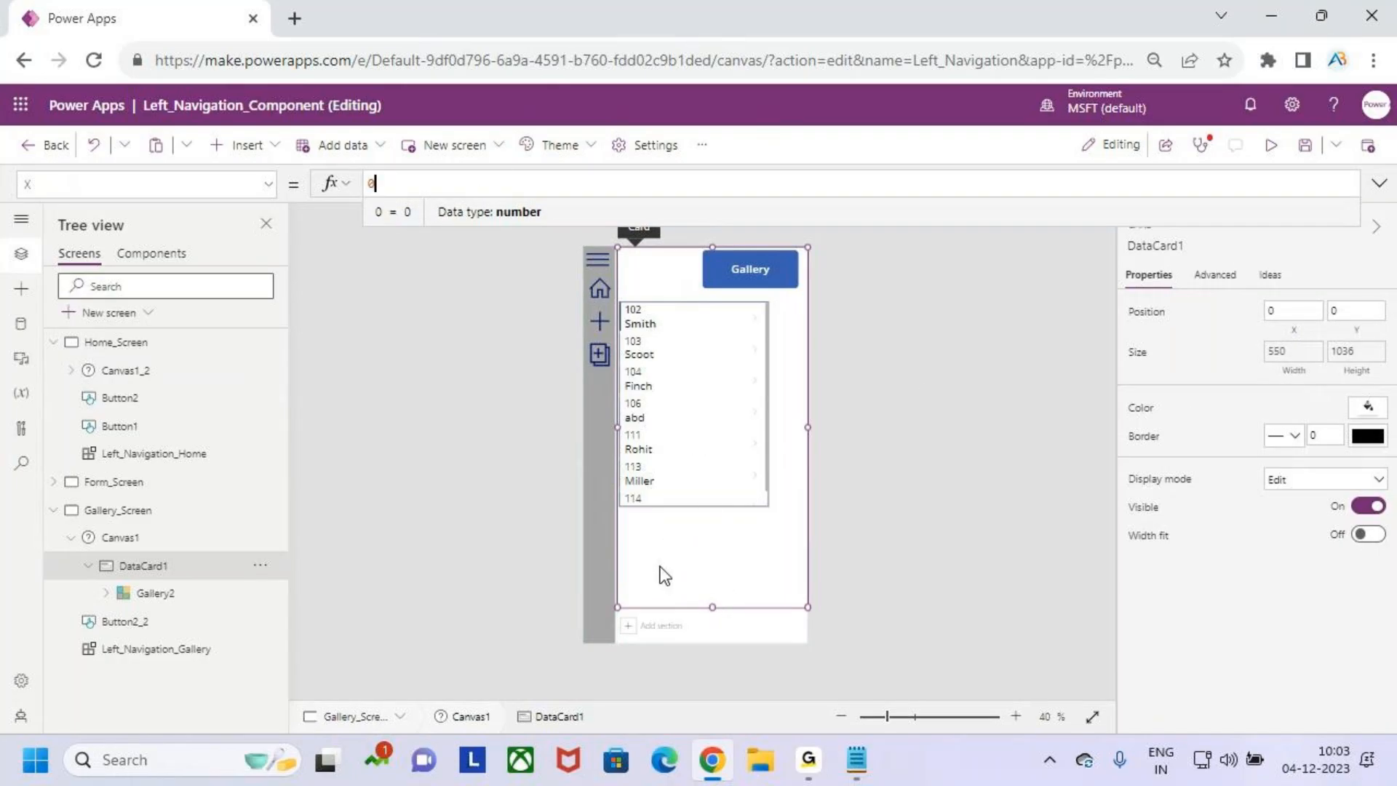
key(ctrl+2)
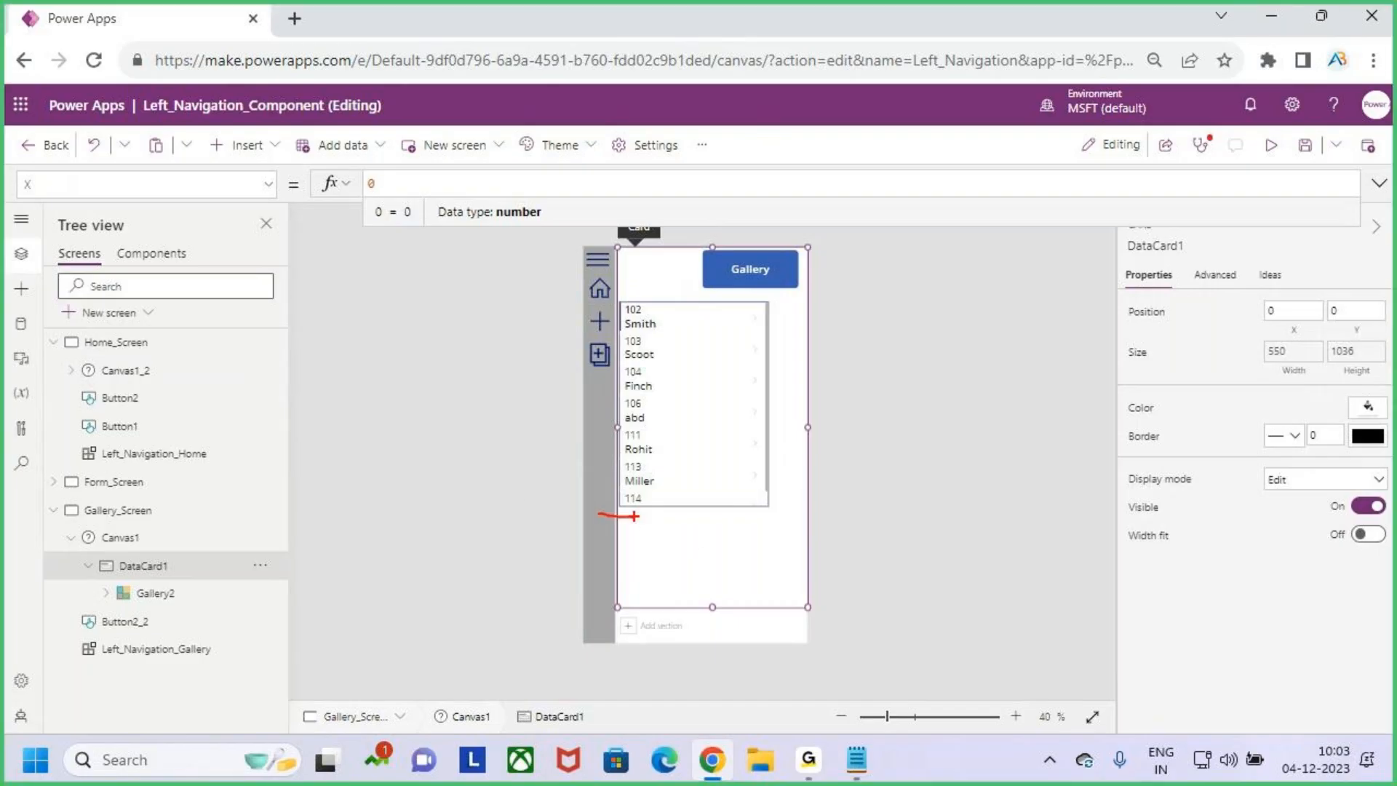
key(Escape)
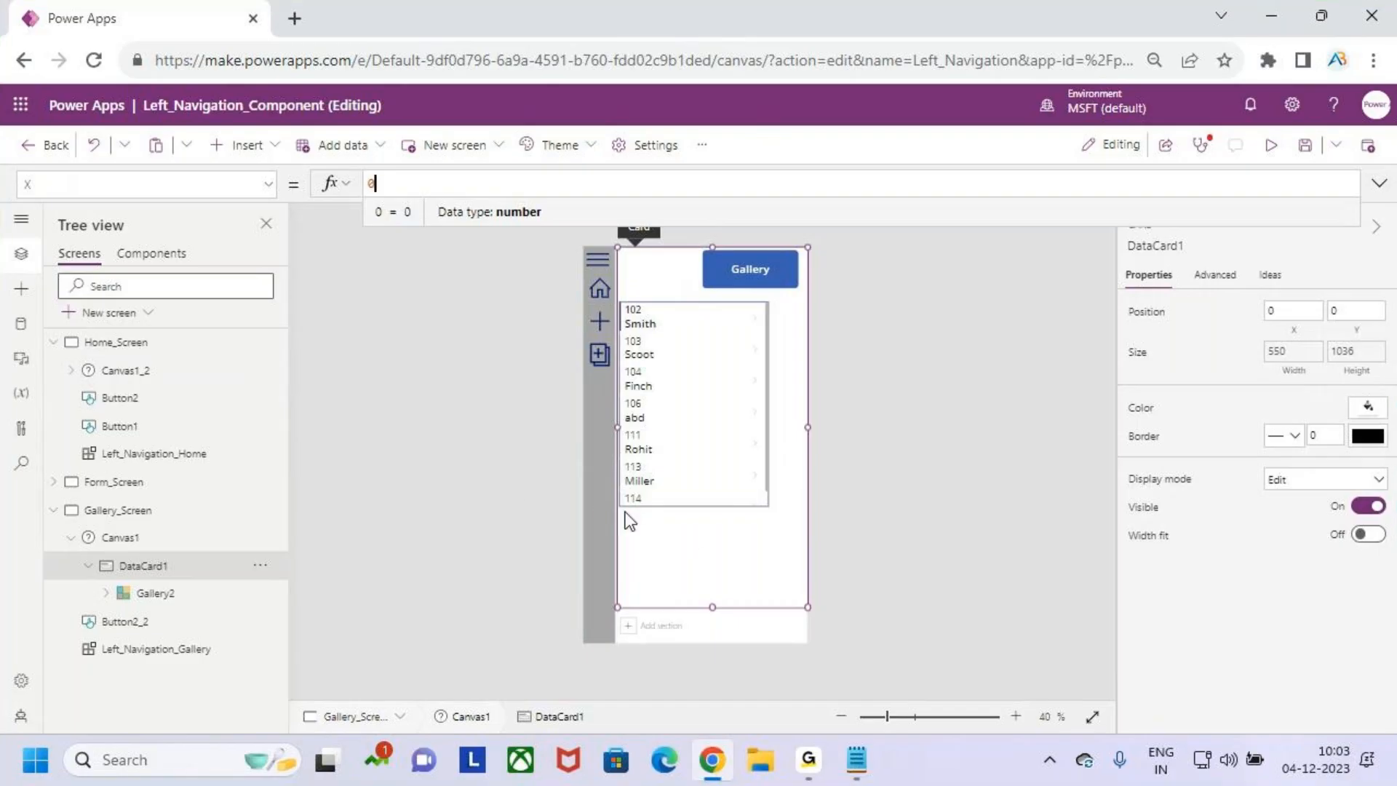
click(113, 354)
click(658, 481)
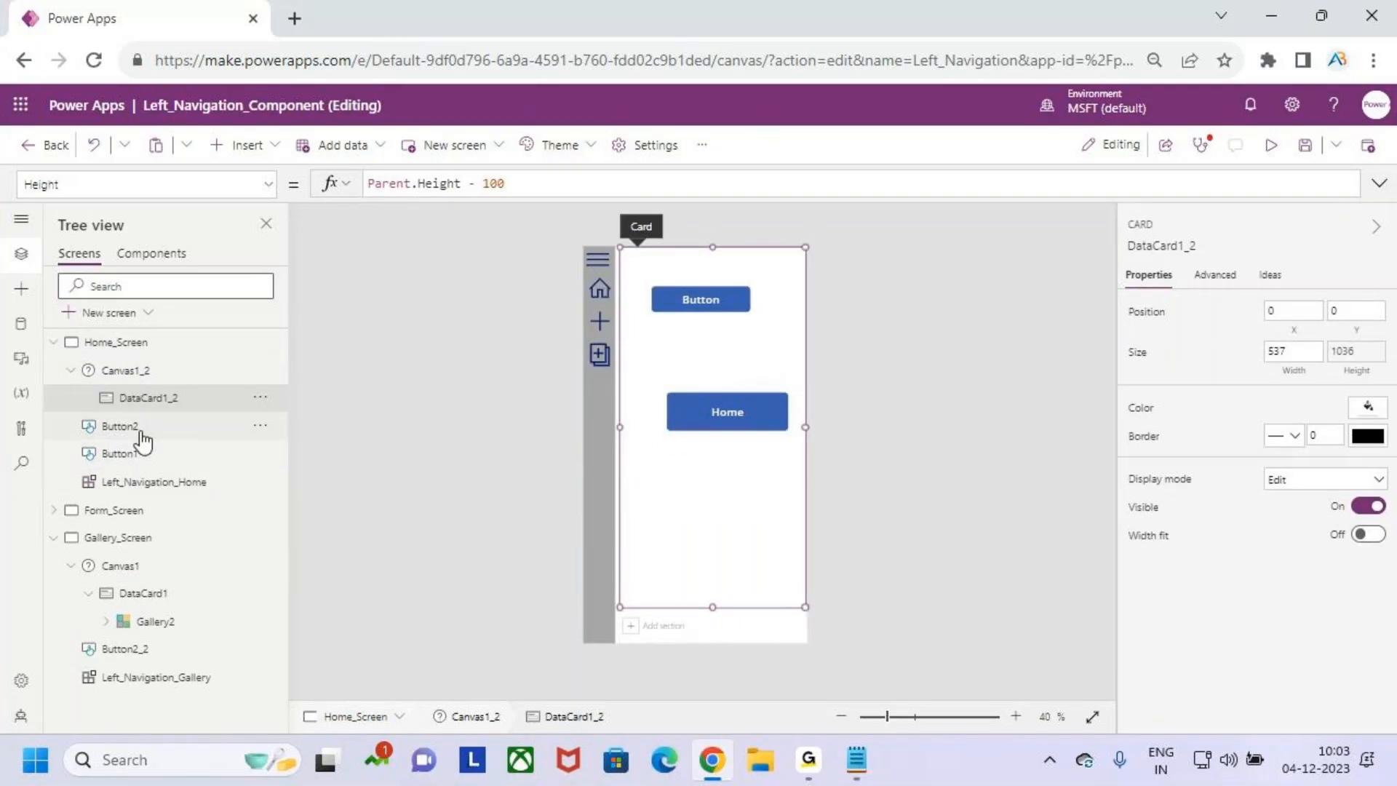
- Clear the Y formula of the fluid grid Canvas1_1 on Form_Screen
click(127, 511)
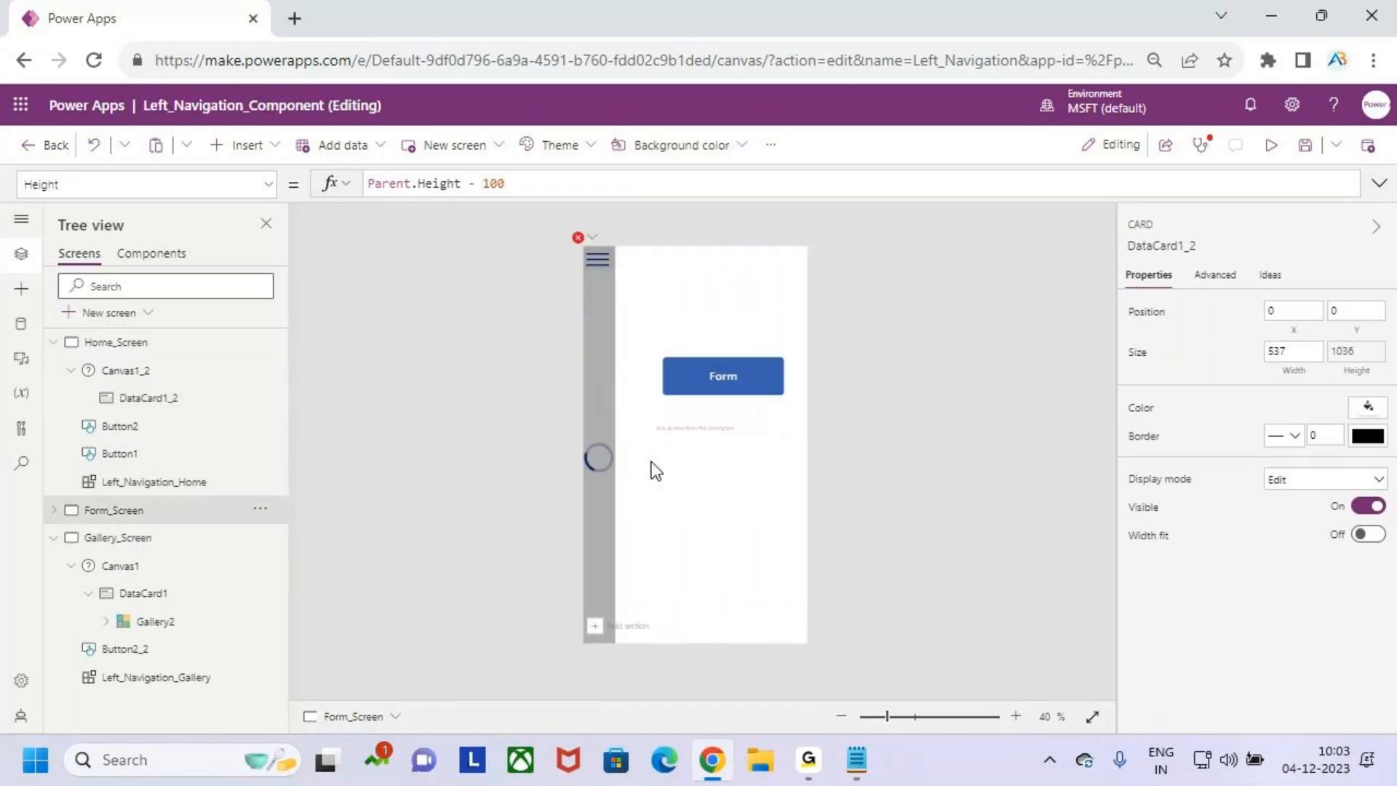
click(592, 244)
click(636, 275)
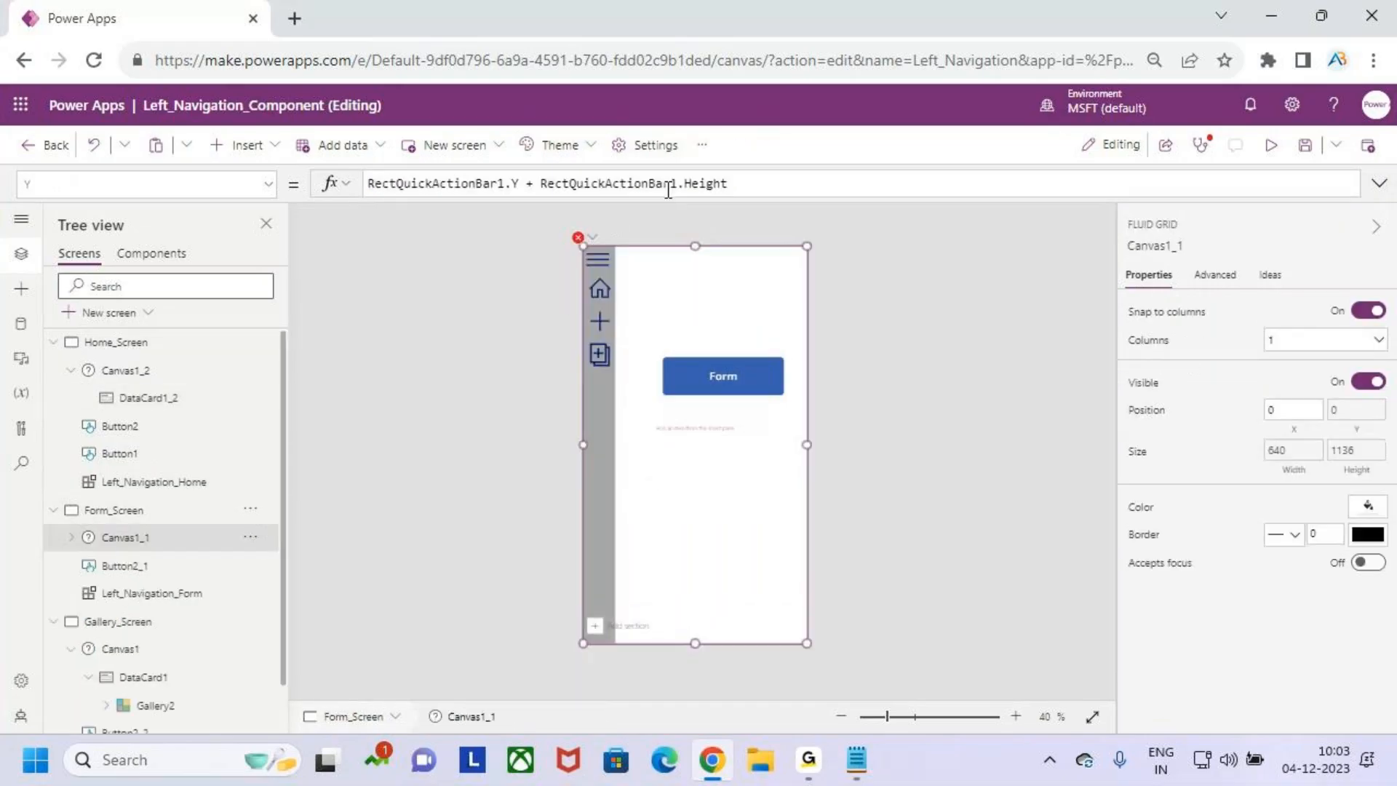
double_click(664, 184)
key(ctrl+a)
key(Delete)
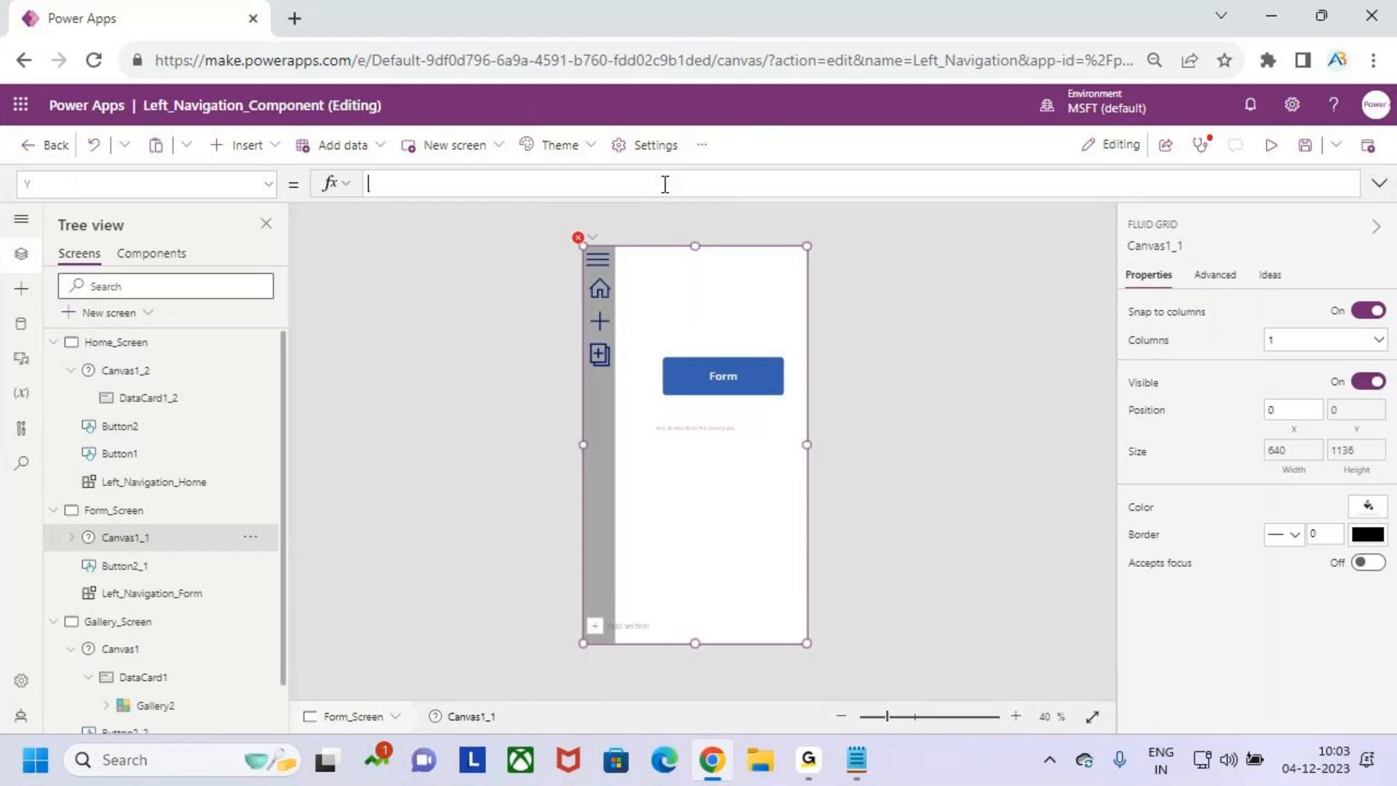
- Narrow Canvas1_1 on Form_Screen to about 527 wide, starting at about X 112 beside the menu, and save the app
click(129, 539)
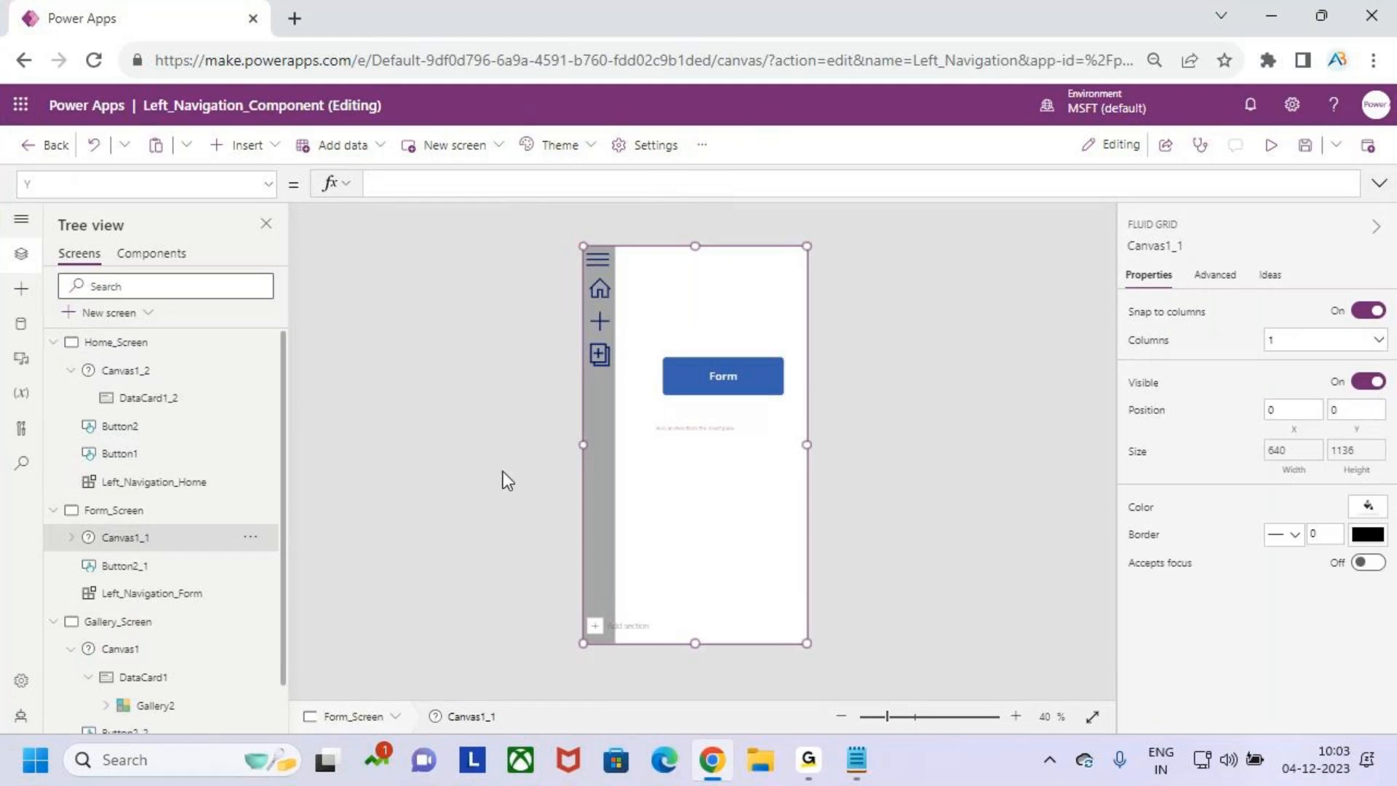
drag(582, 446, 616, 447)
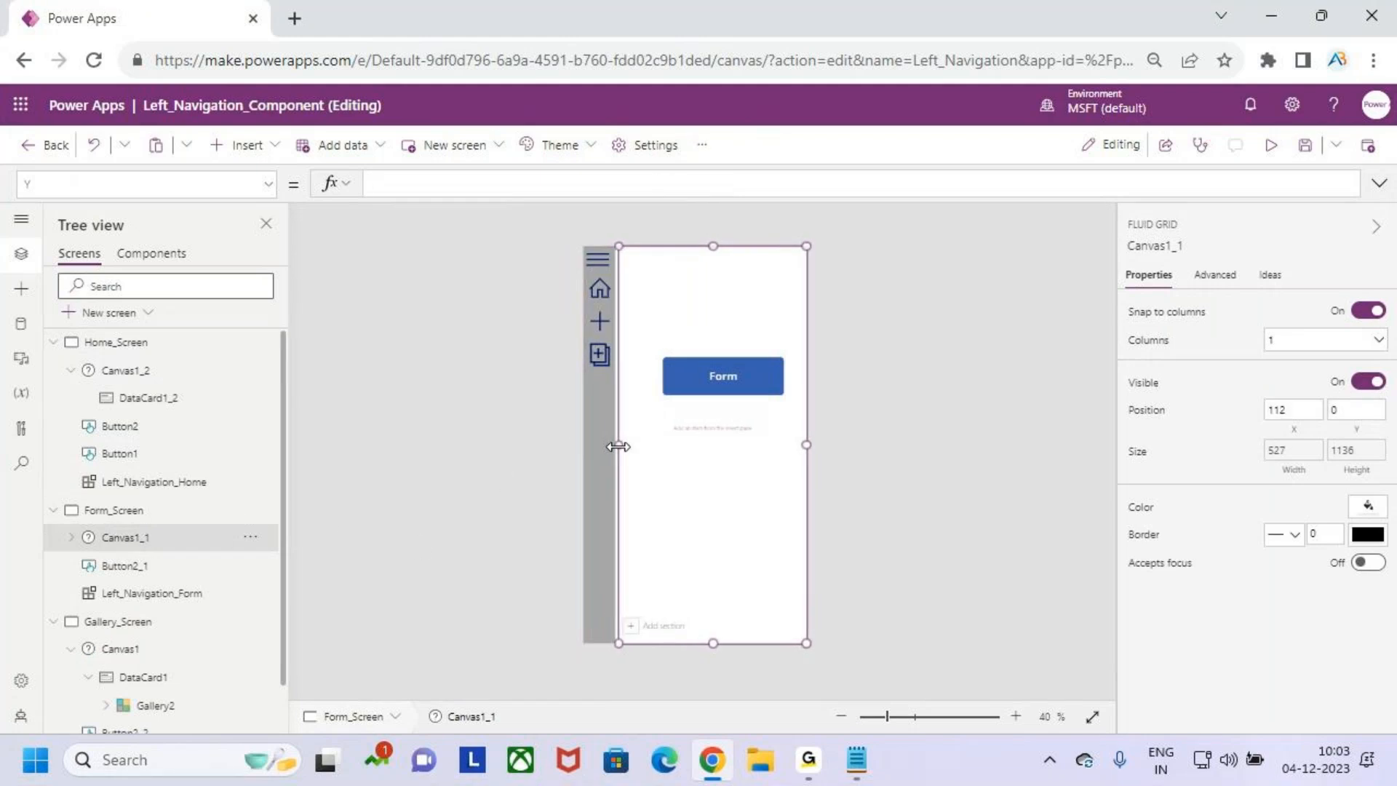
click(1303, 146)
- Preview the app, expand and collapse the menu, navigate among the Home, Form and Gallery screens, and close the preview
click(1281, 148)
click(579, 201)
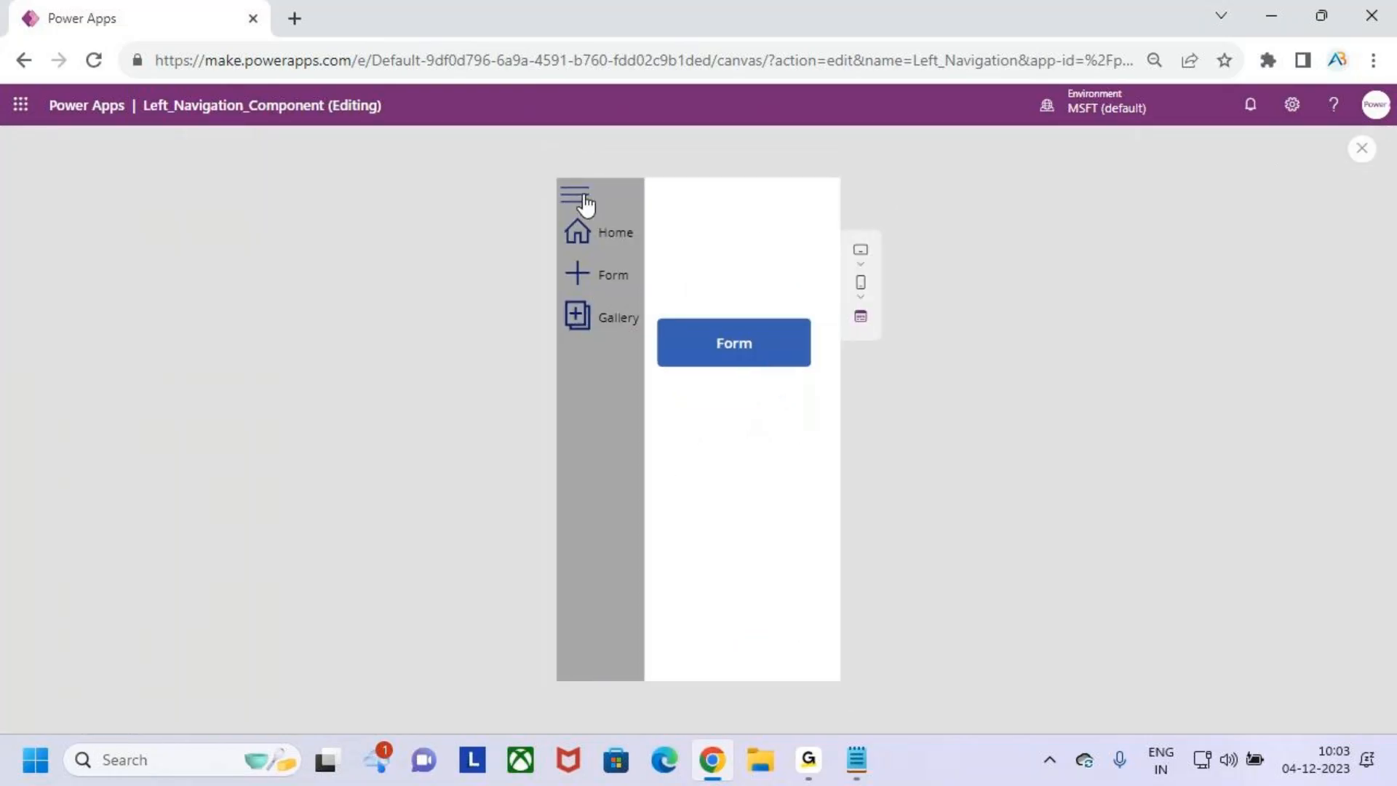
click(577, 198)
click(574, 232)
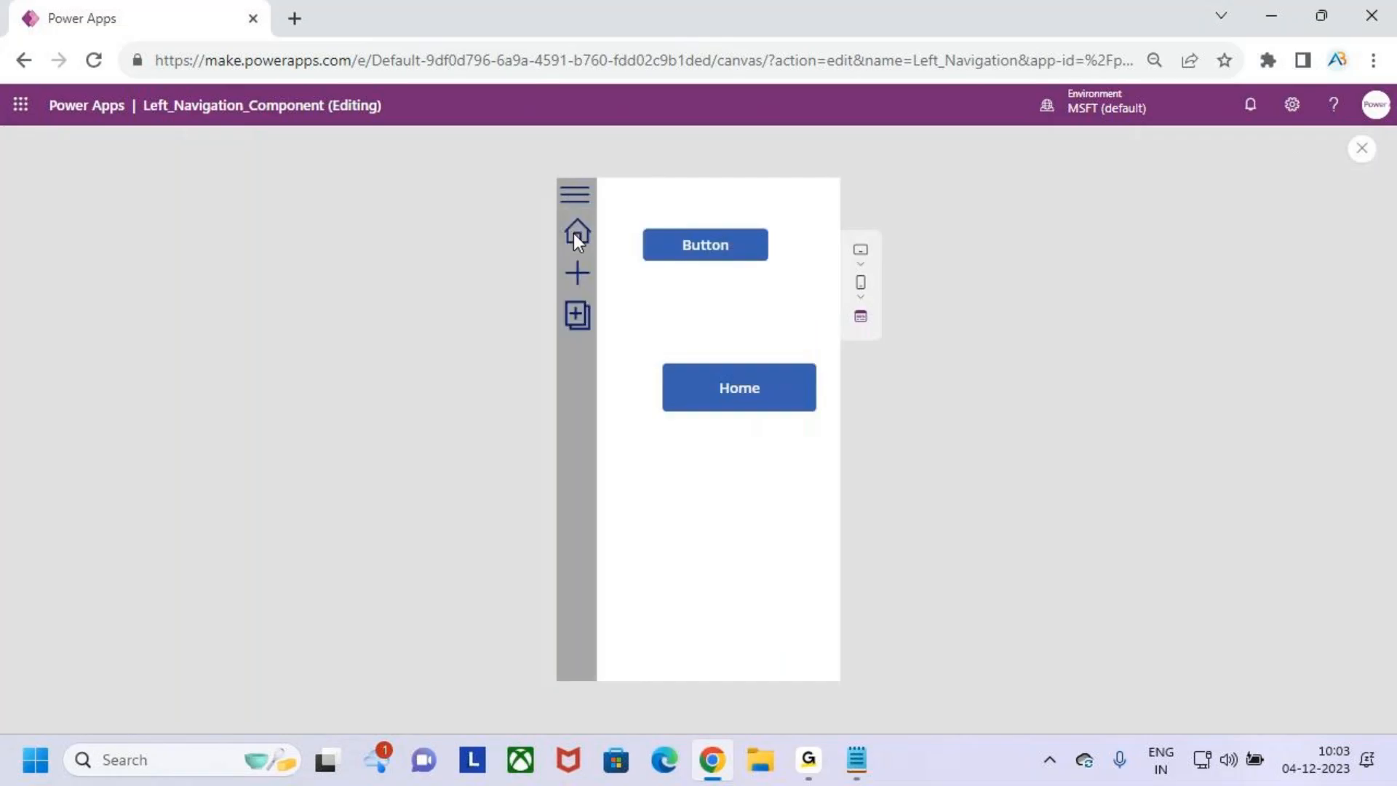
click(572, 272)
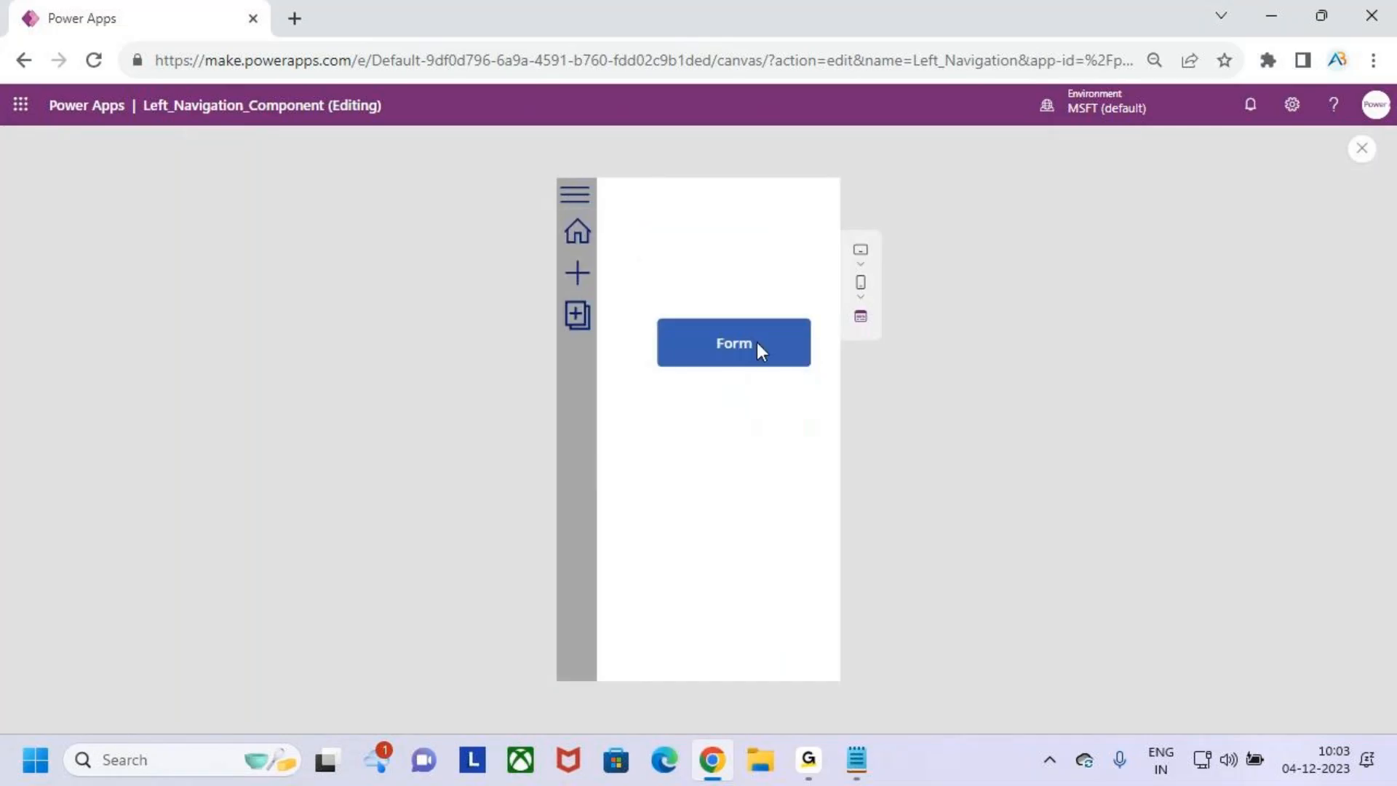
click(578, 319)
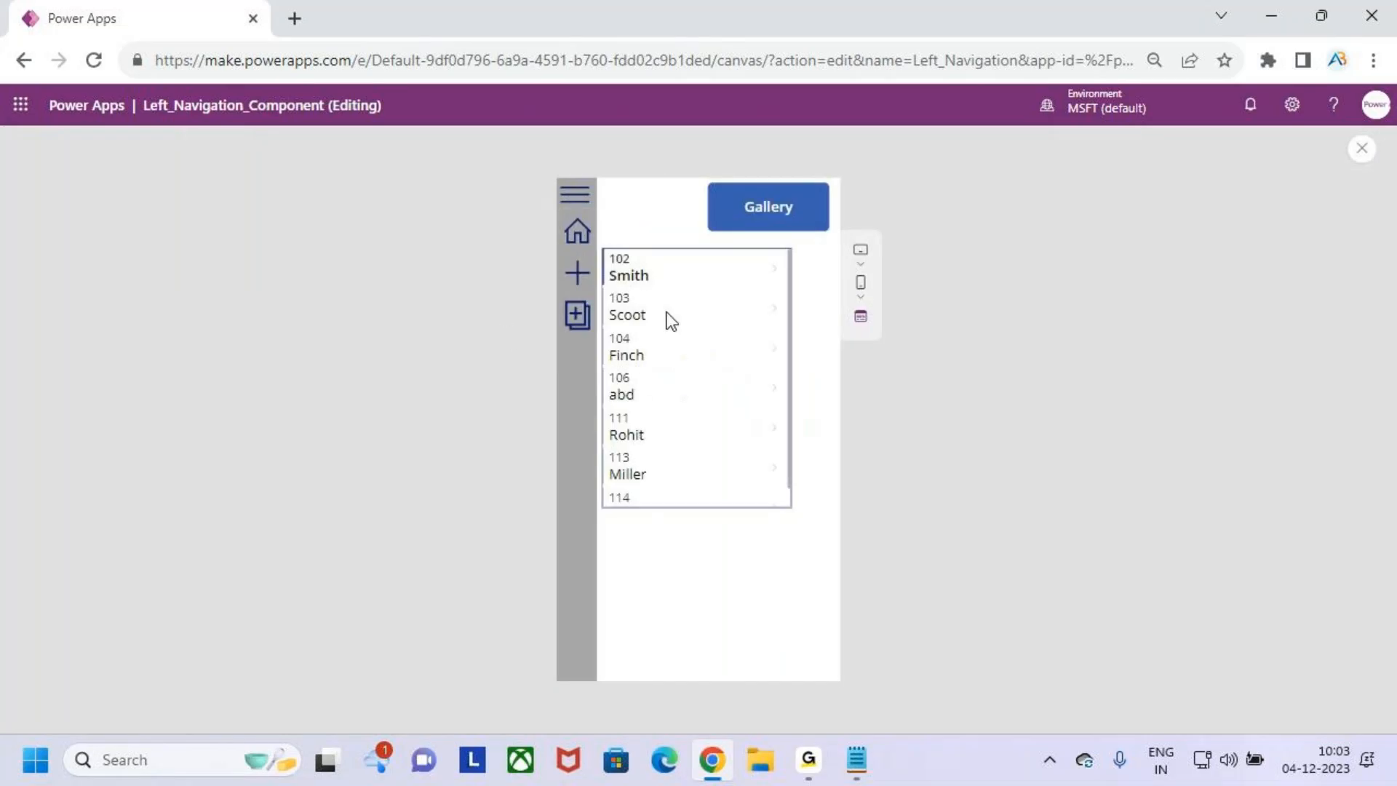
click(574, 271)
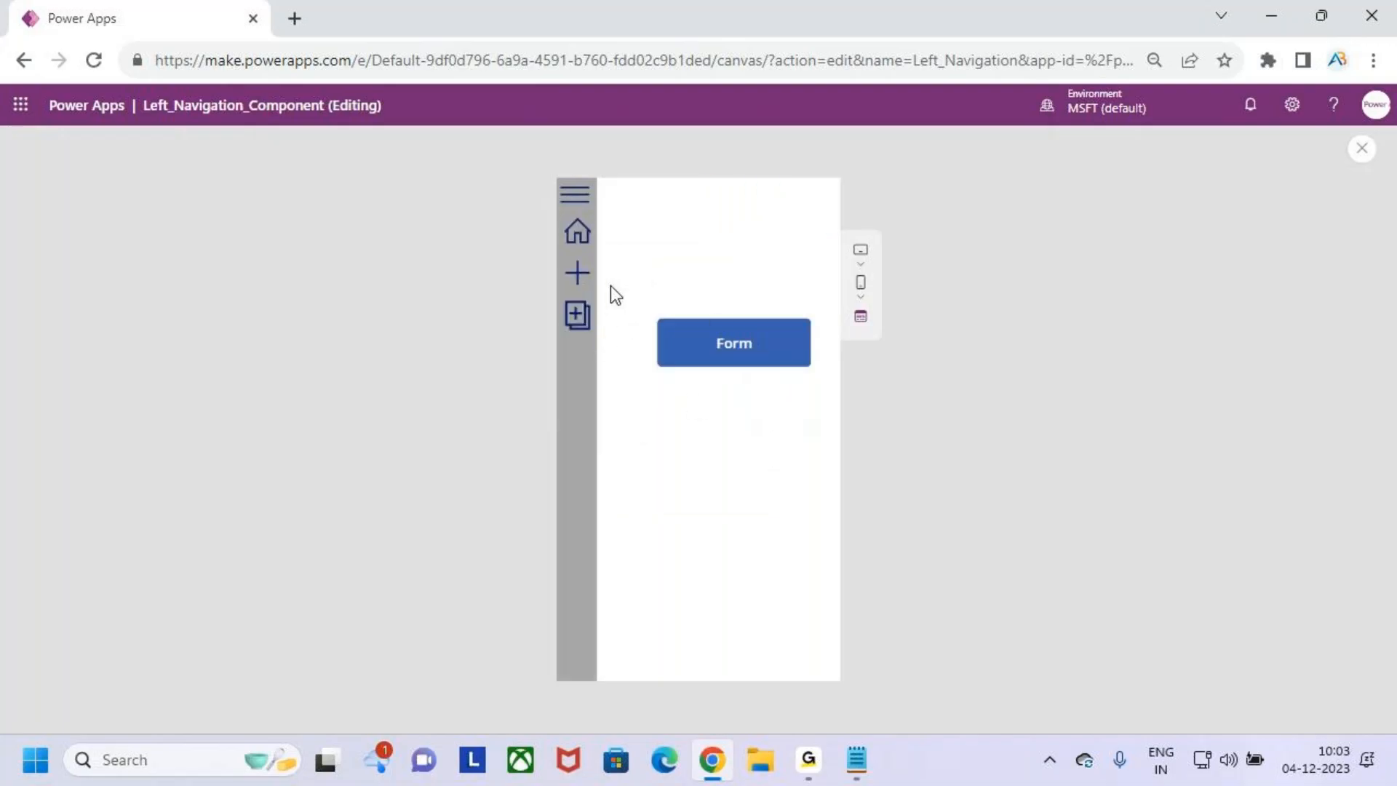
click(579, 228)
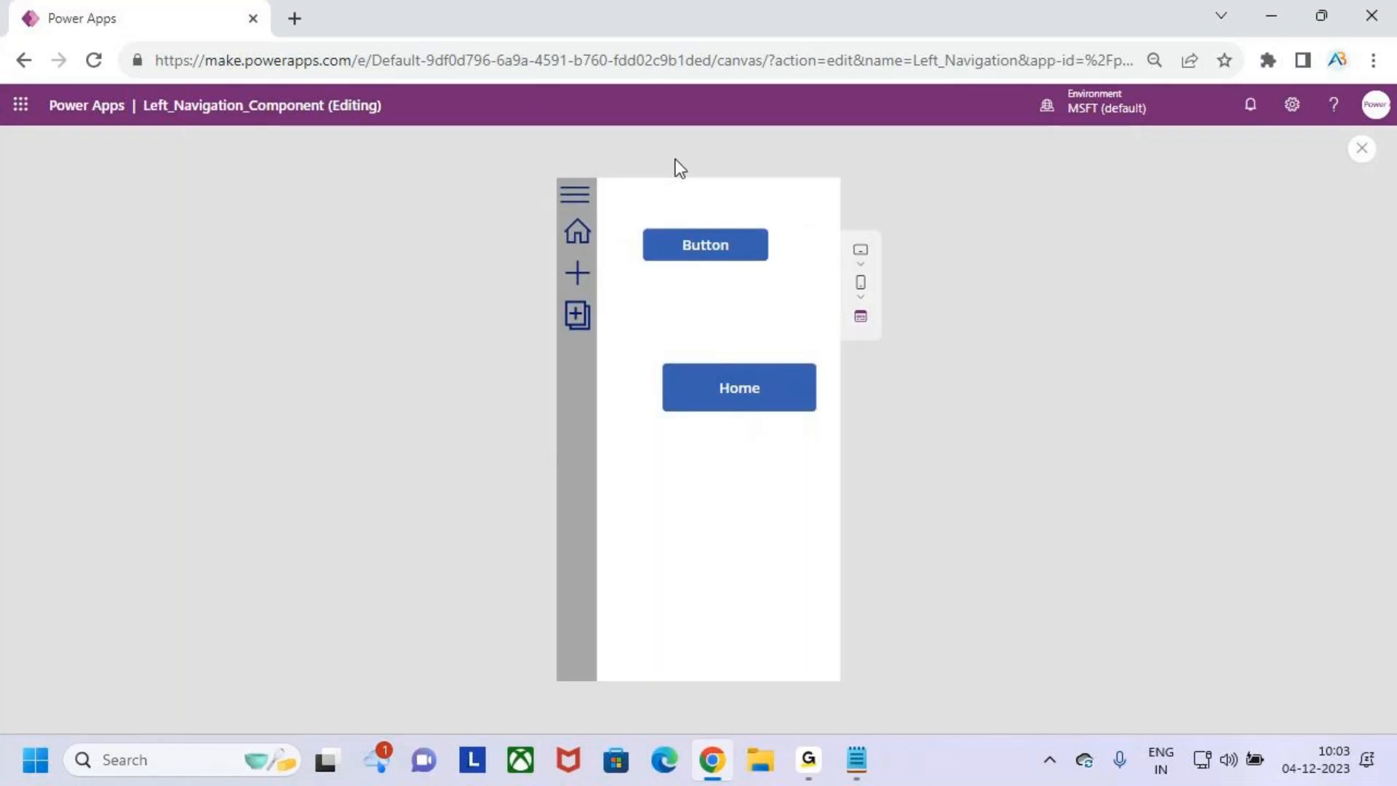
click(1360, 151)
click(858, 493)
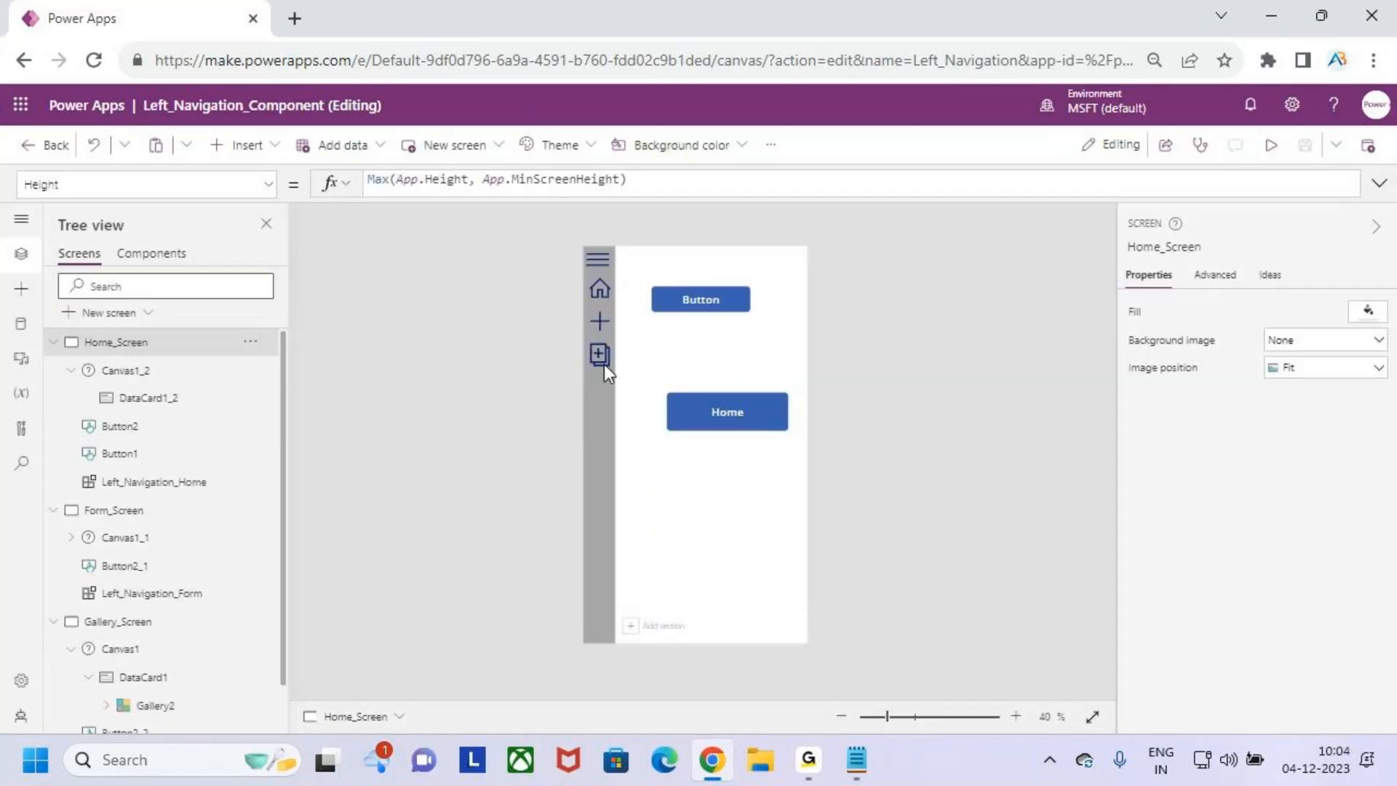
- Publish the current version of the app
click(1367, 146)
click(785, 603)
key(ctrl+2)
key(Escape)
- Review the Left_Navigation component's structure and the app's general settings
click(153, 254)
key(ctrl+2)
drag(71, 320, 164, 364)
key(Escape)
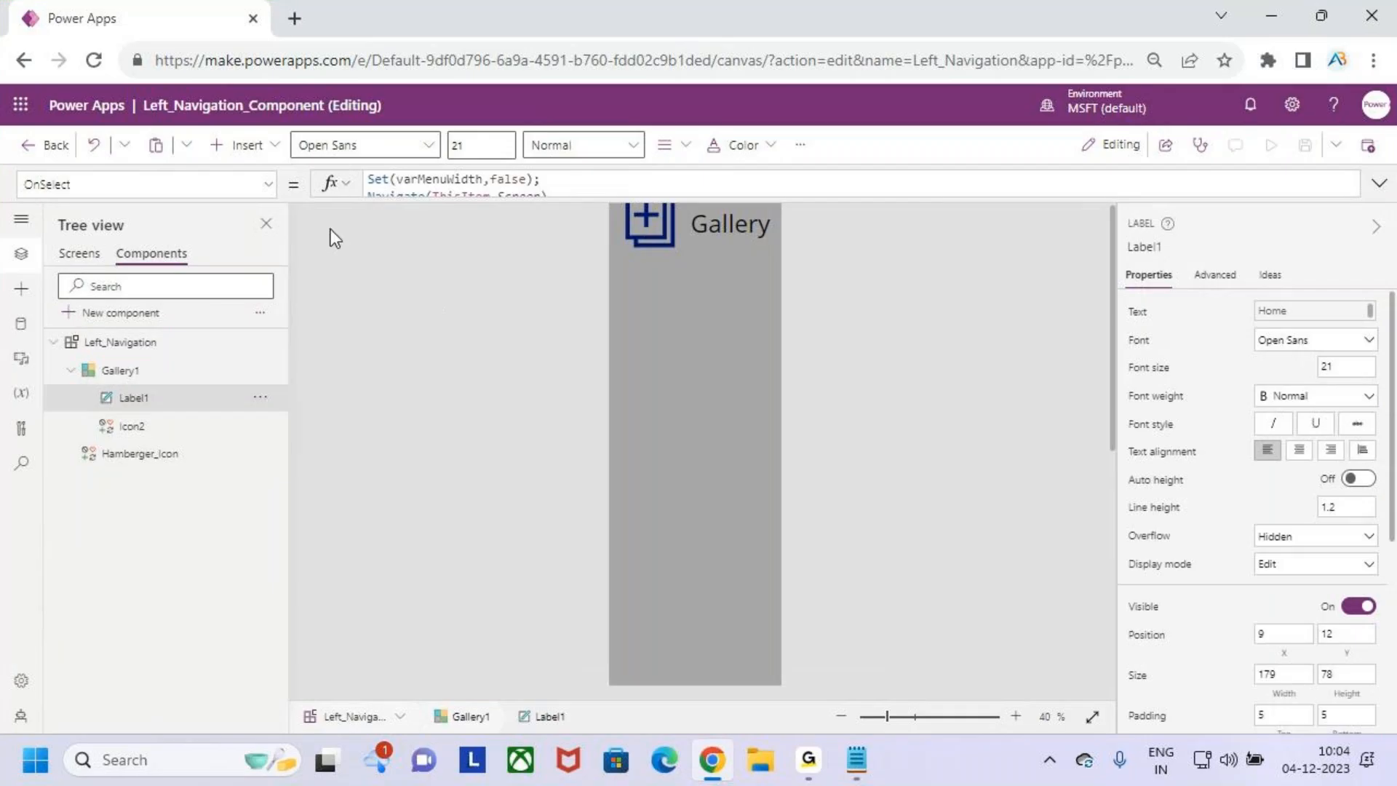
click(17, 682)
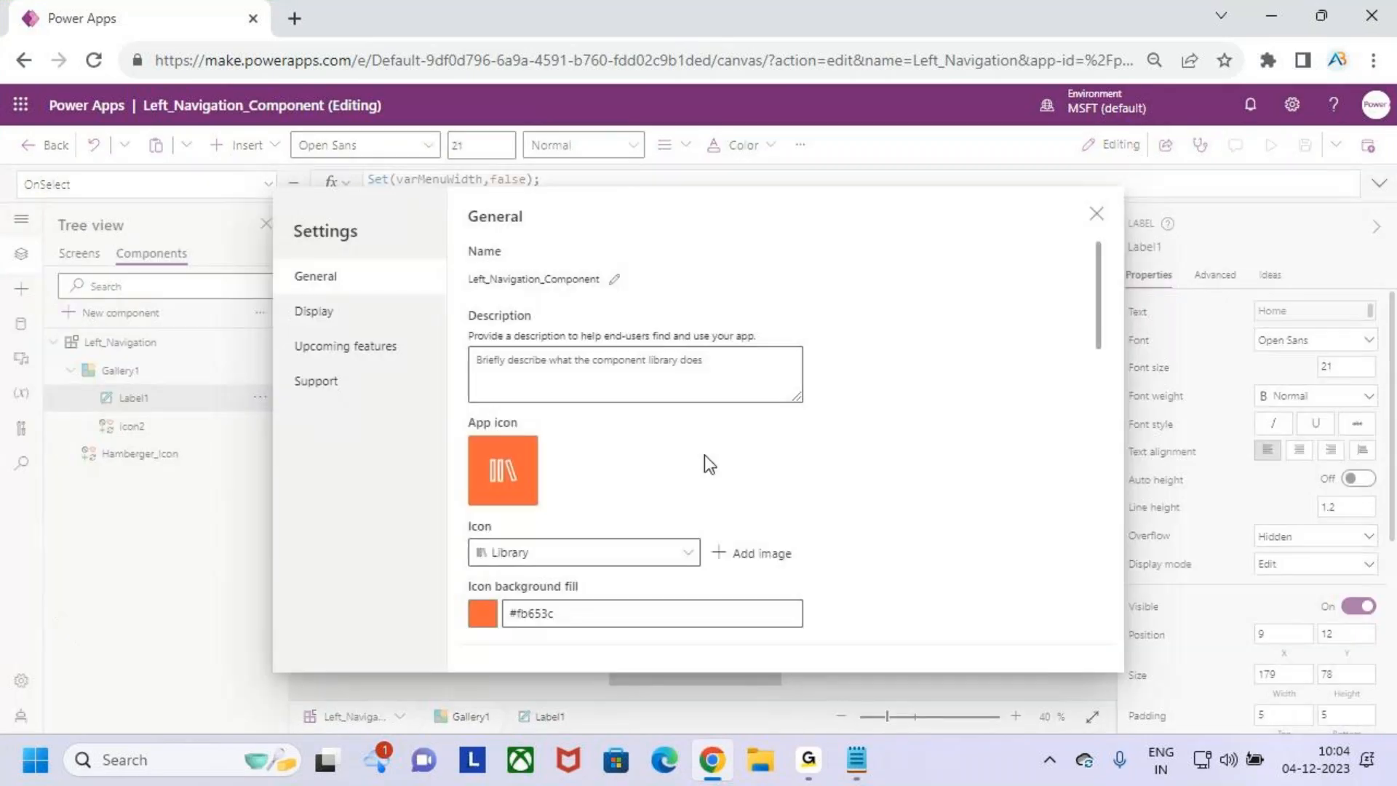
click(1095, 213)
click(405, 483)
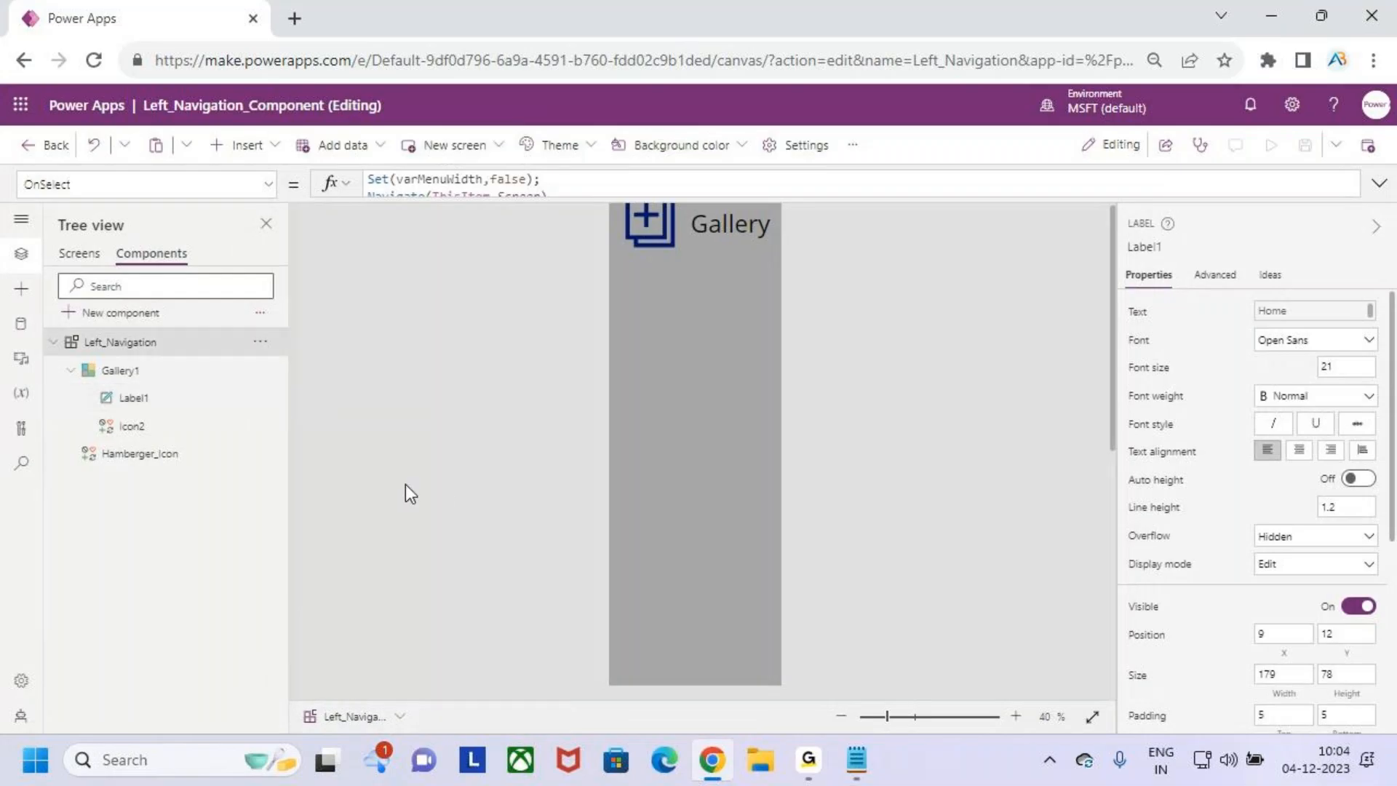
- Save the Left_Navigation_Component library, publish this version, and leave the editor
click(675, 355)
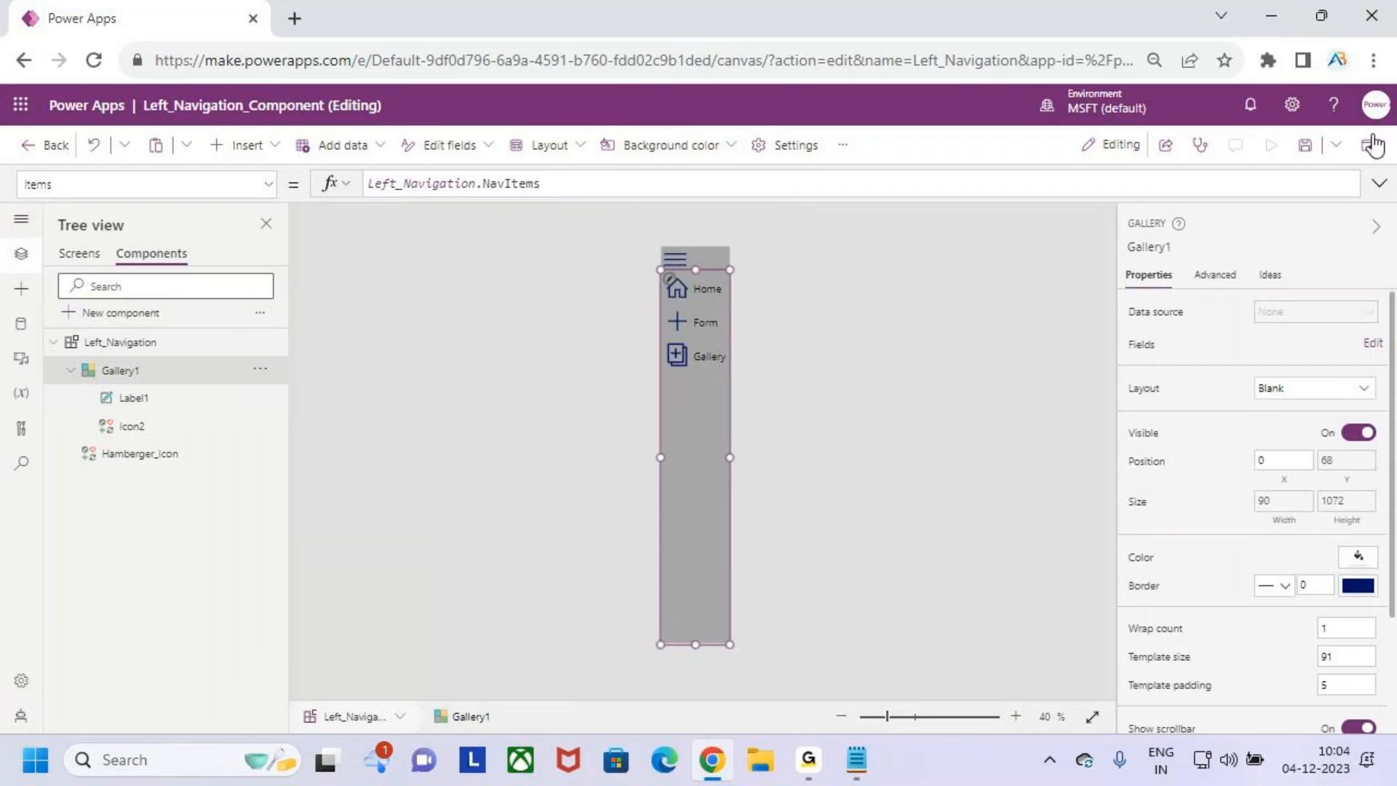
click(1306, 153)
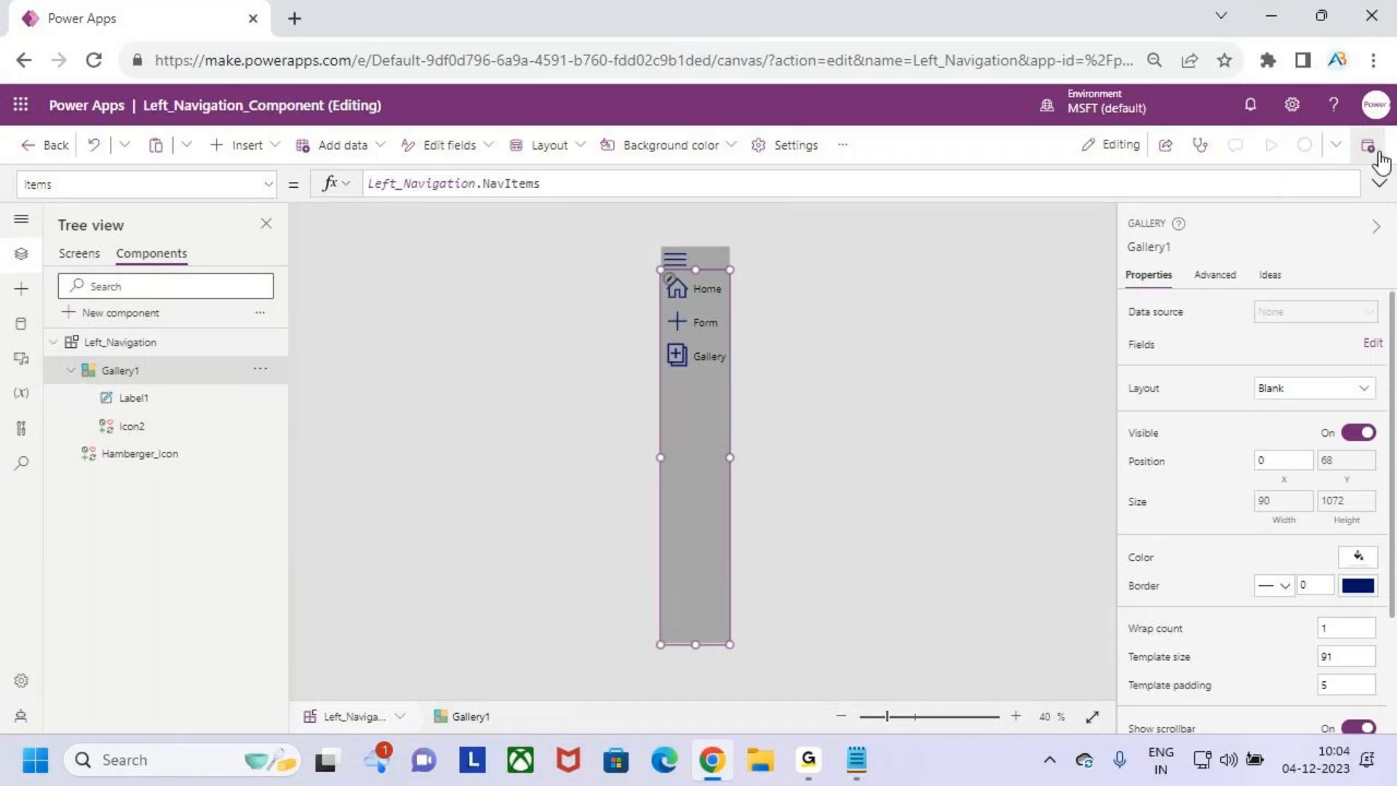
click(1370, 149)
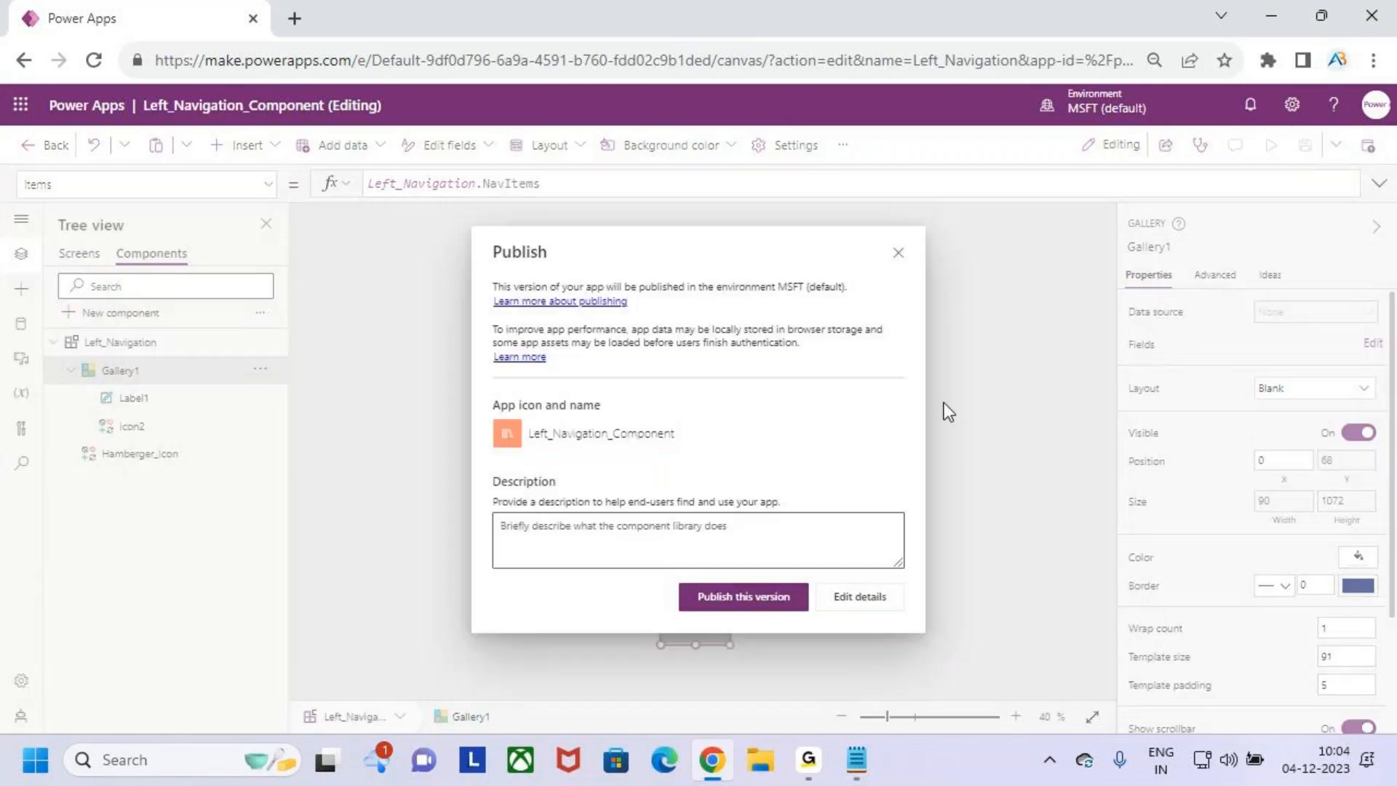
click(771, 601)
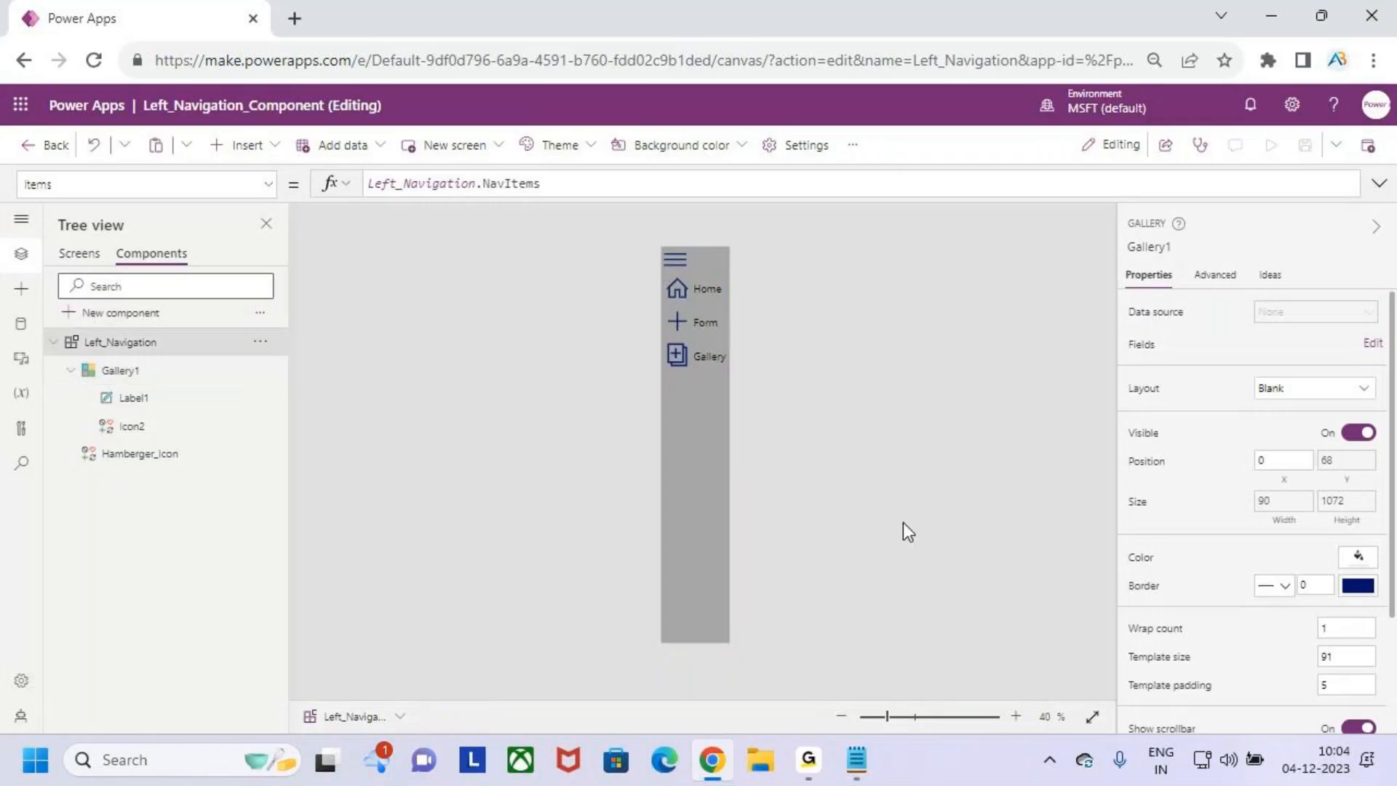
click(29, 148)
click(773, 484)
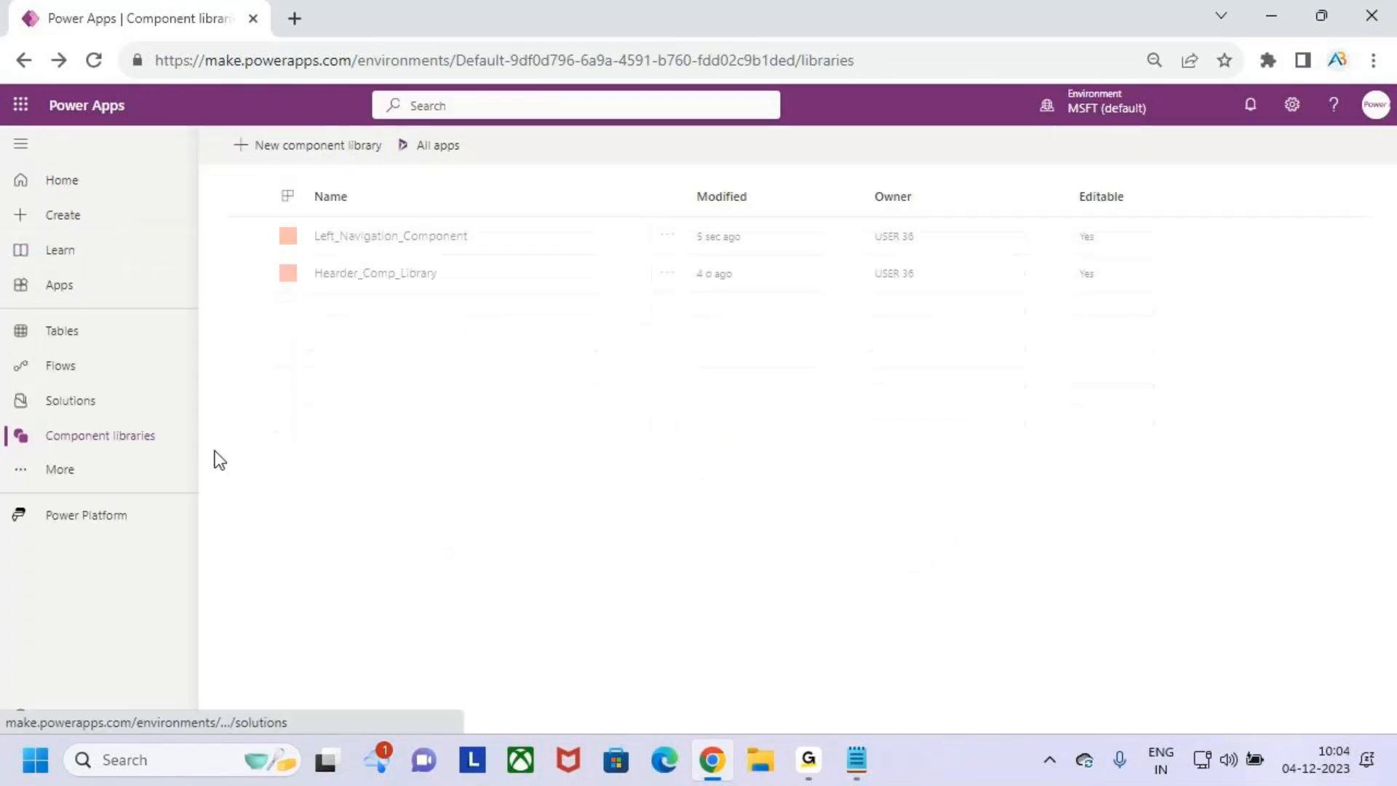
- Start a new blank canvas app and enter test as its app name
click(84, 219)
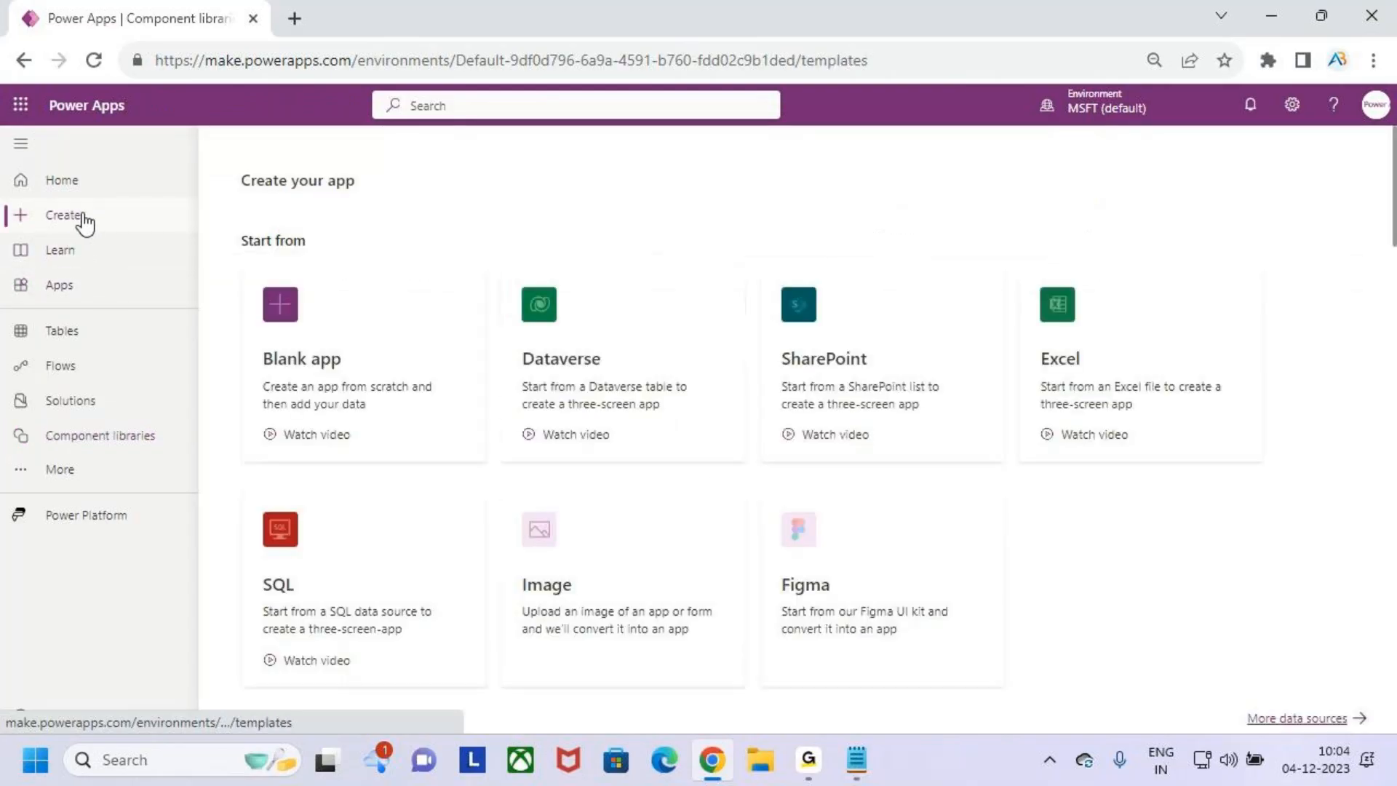
click(281, 334)
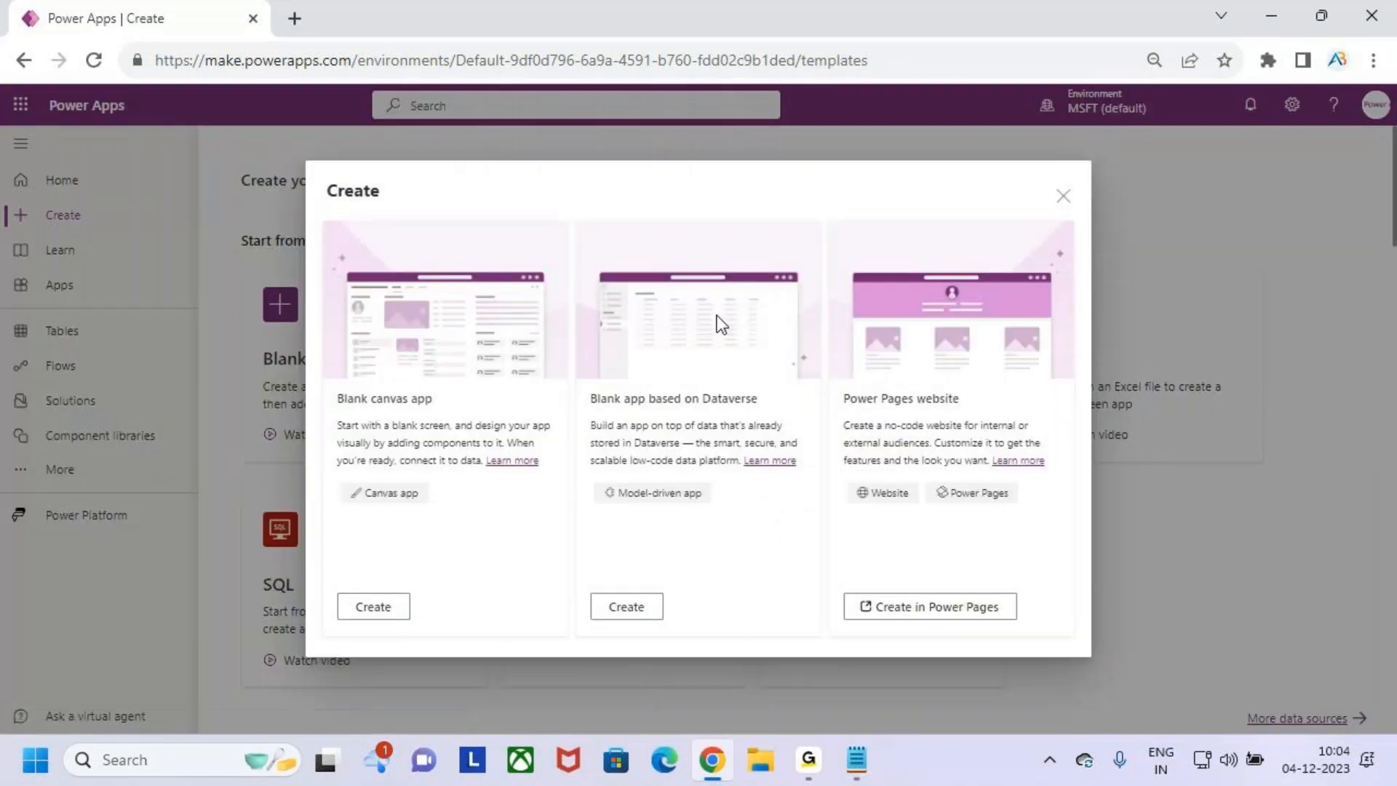
click(382, 611)
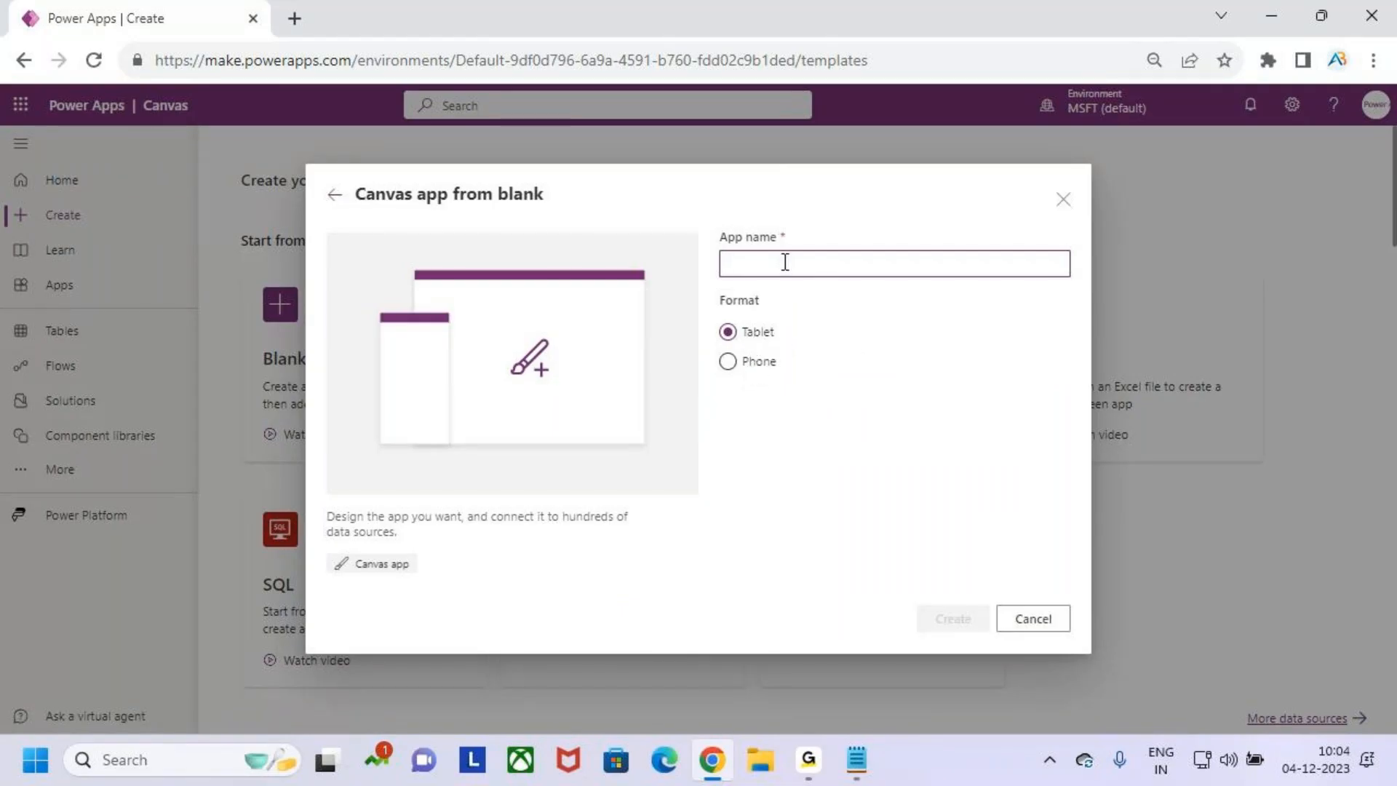
text(test_Left_Navigation_com)
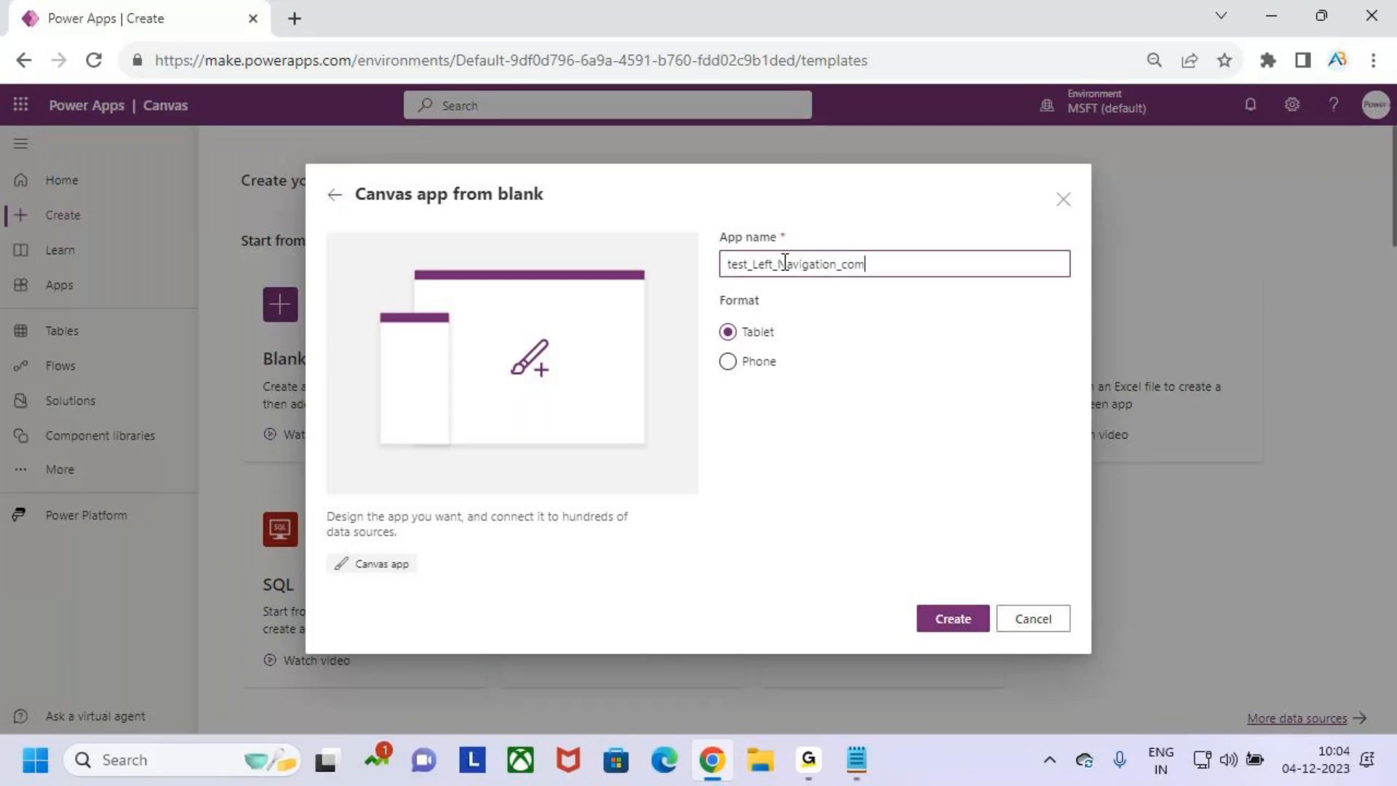
- Create the blank tablet-format canvas app test_Left_Navigation_com and skip the welcome dialog
click(944, 619)
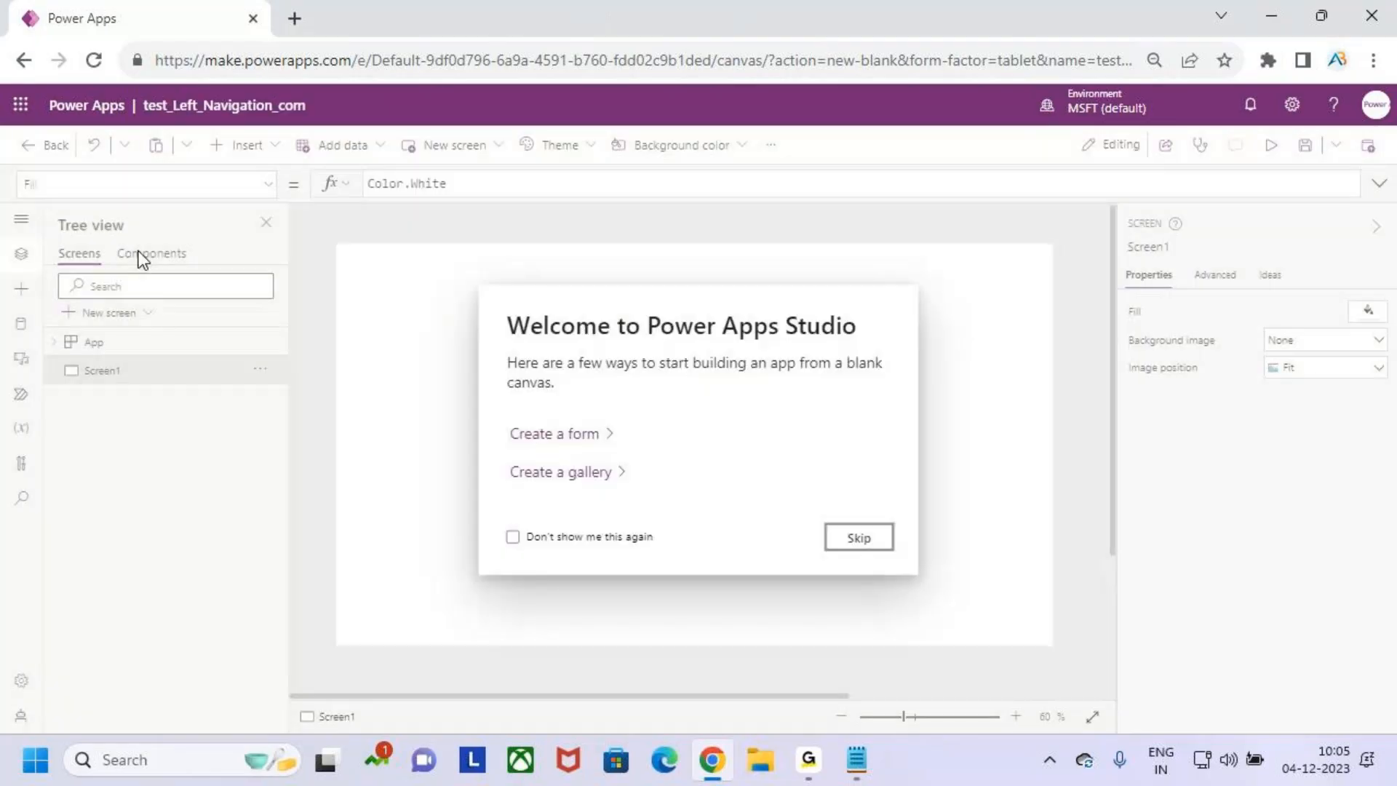
click(844, 540)
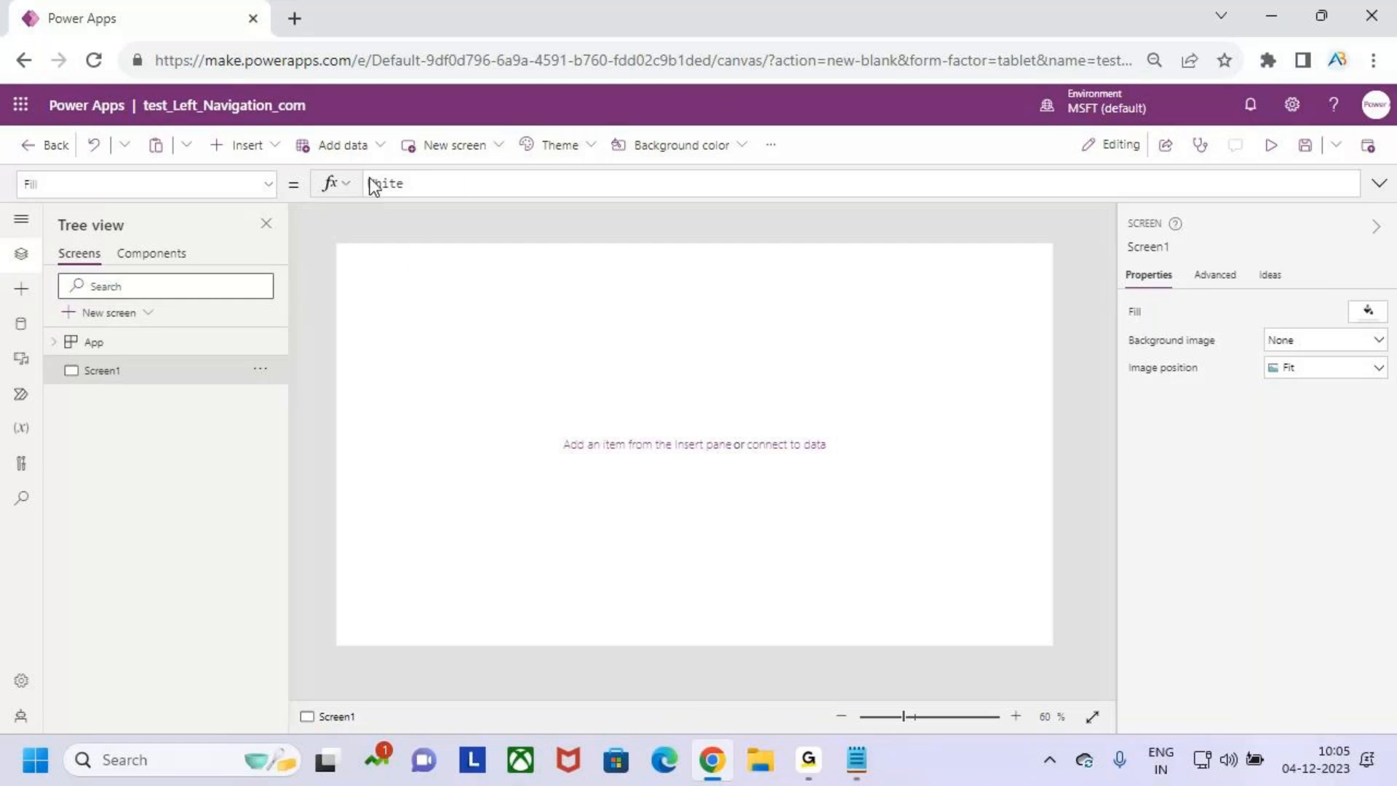
- Import the Left_Navigation component from the Left_Navigation_Component library and insert it on Screen1
click(23, 291)
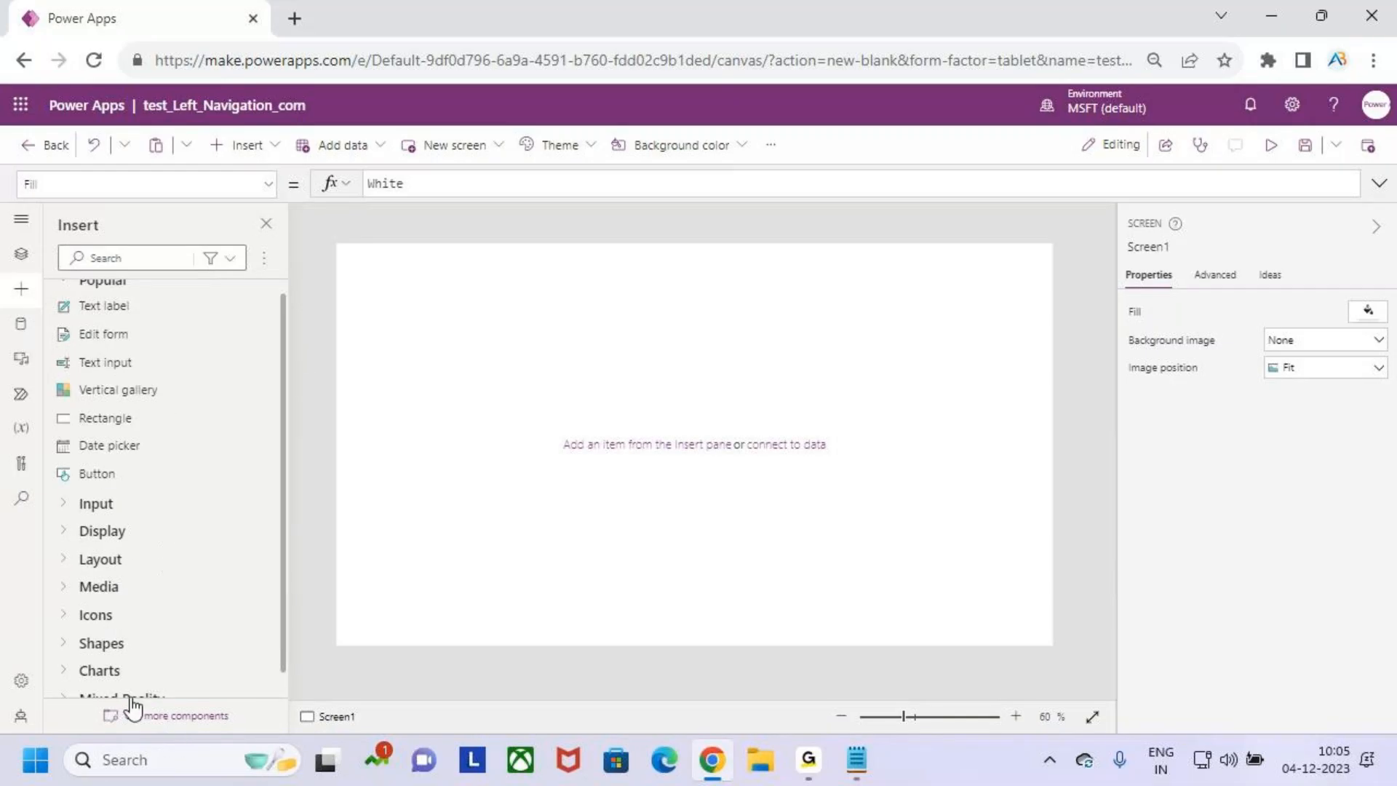
click(210, 717)
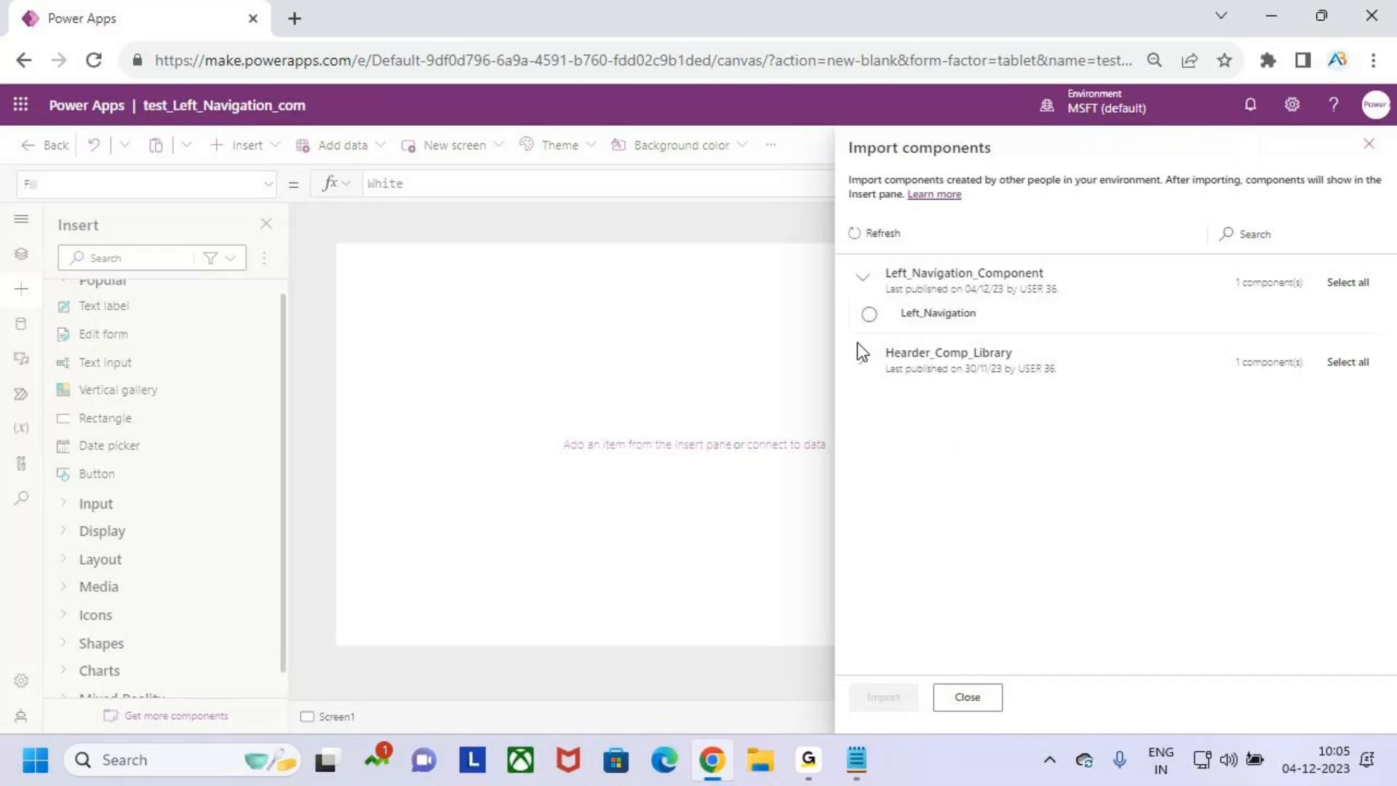
click(870, 316)
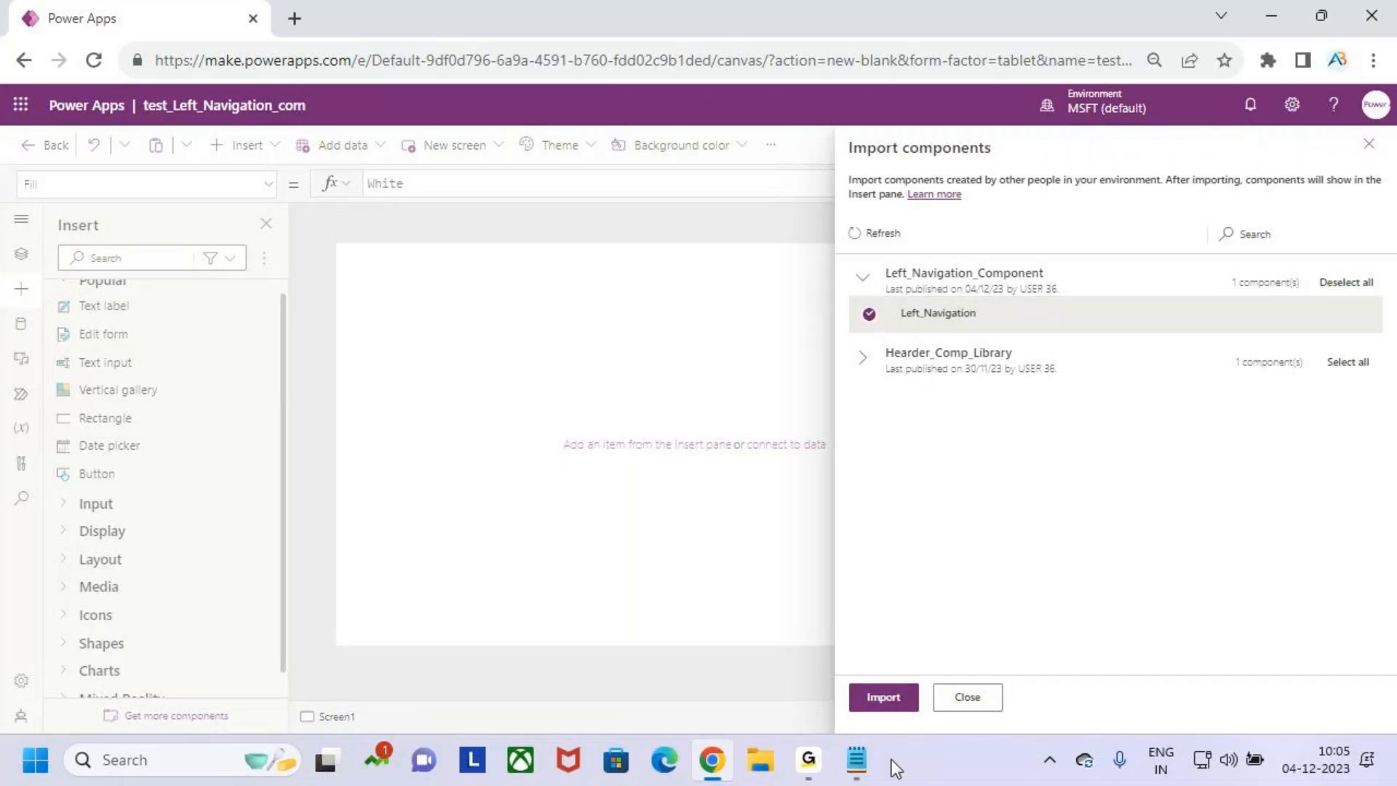
click(883, 697)
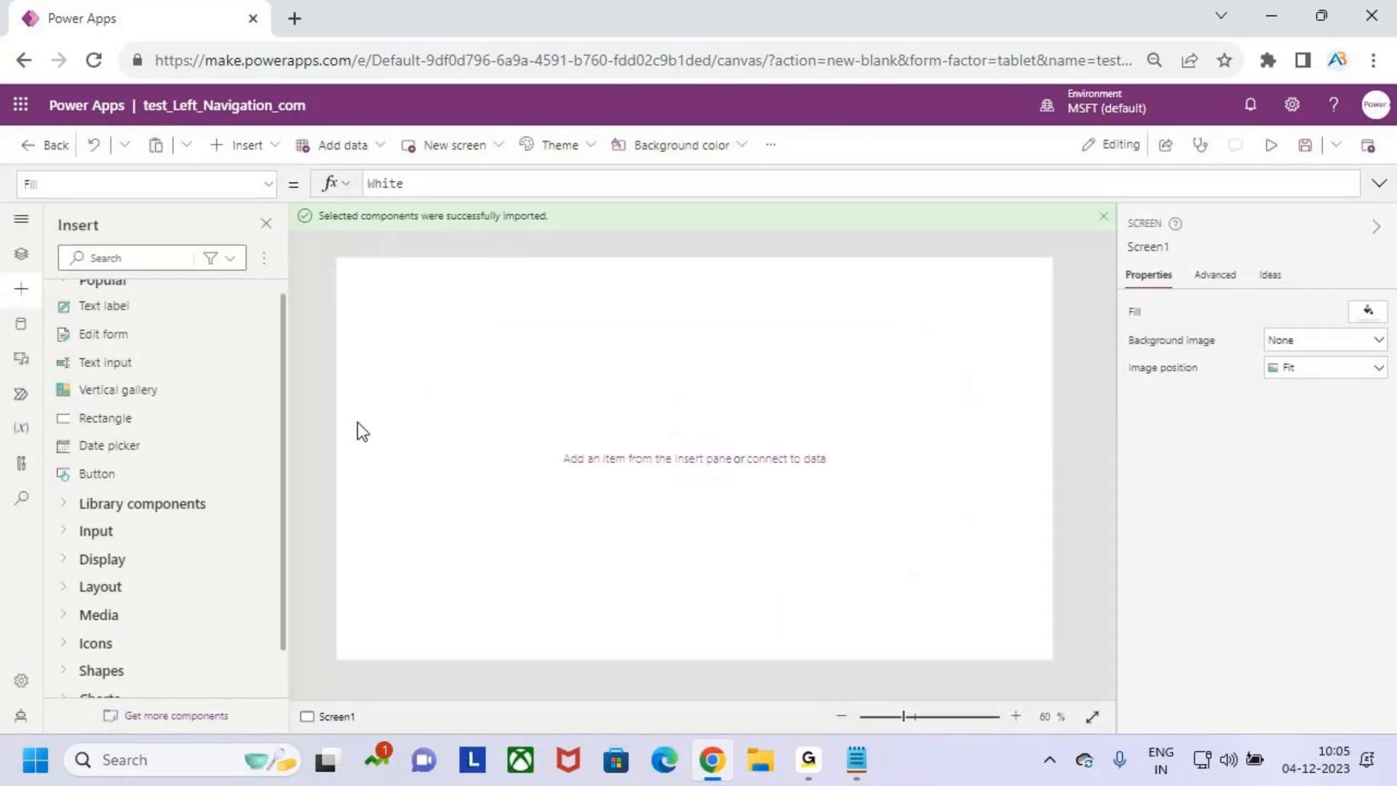
click(64, 507)
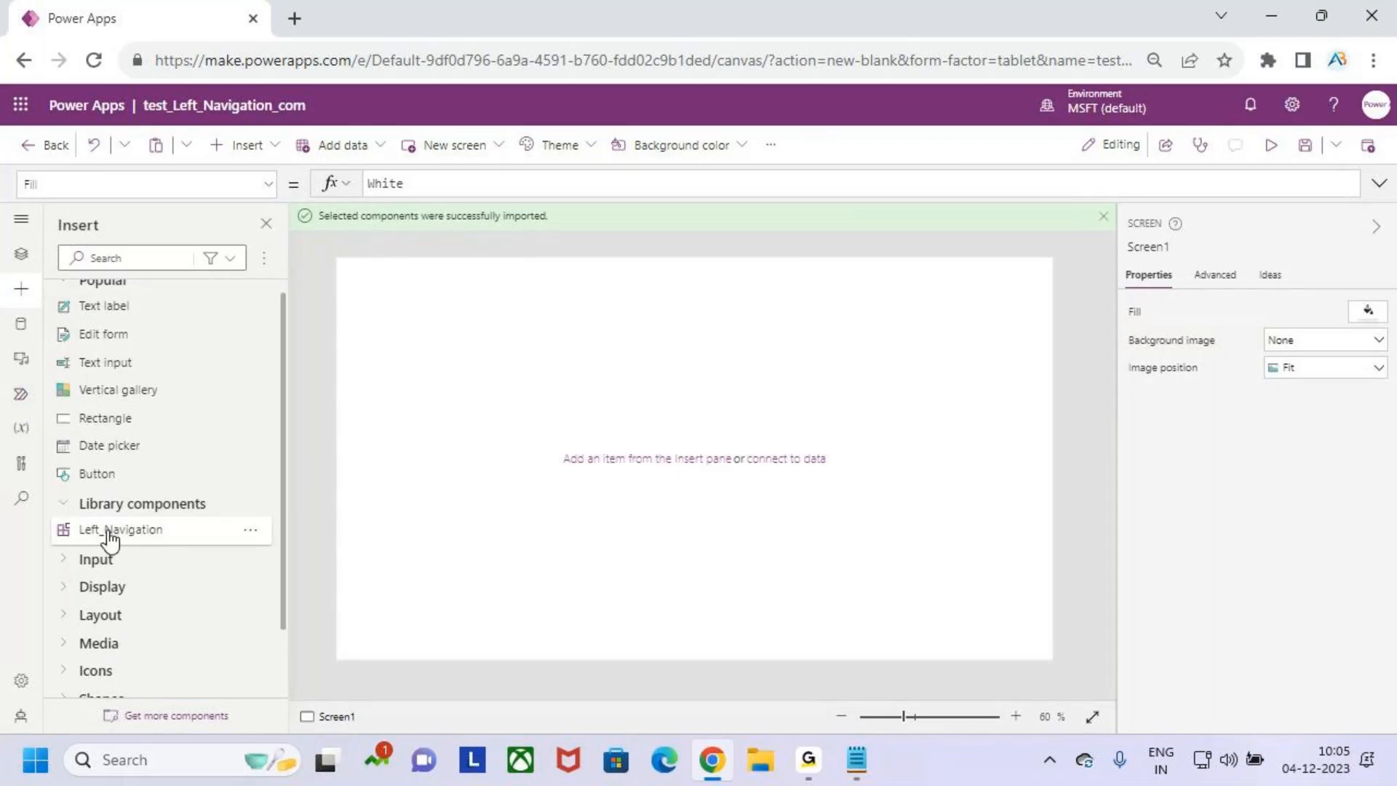
click(150, 531)
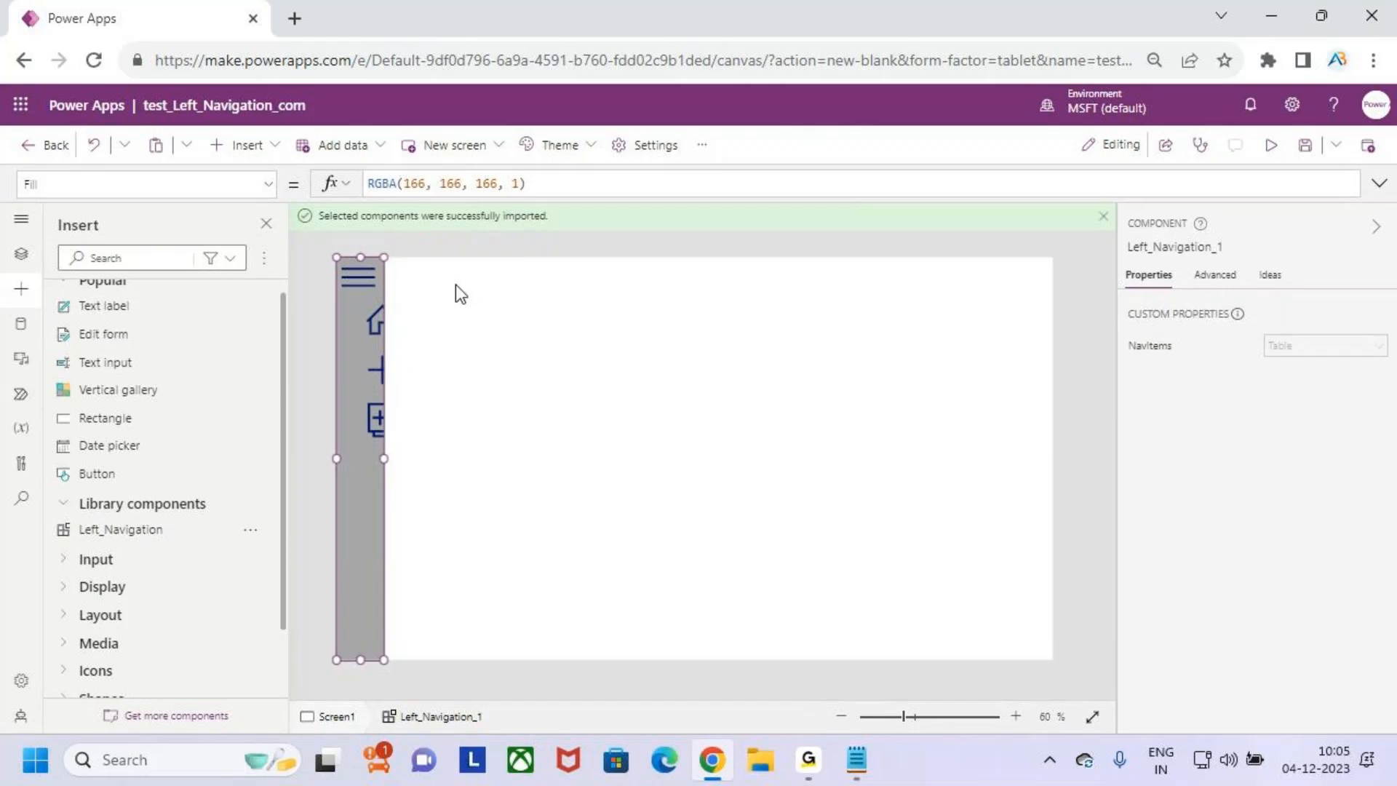
- Add a second blank screen to the app
click(21, 253)
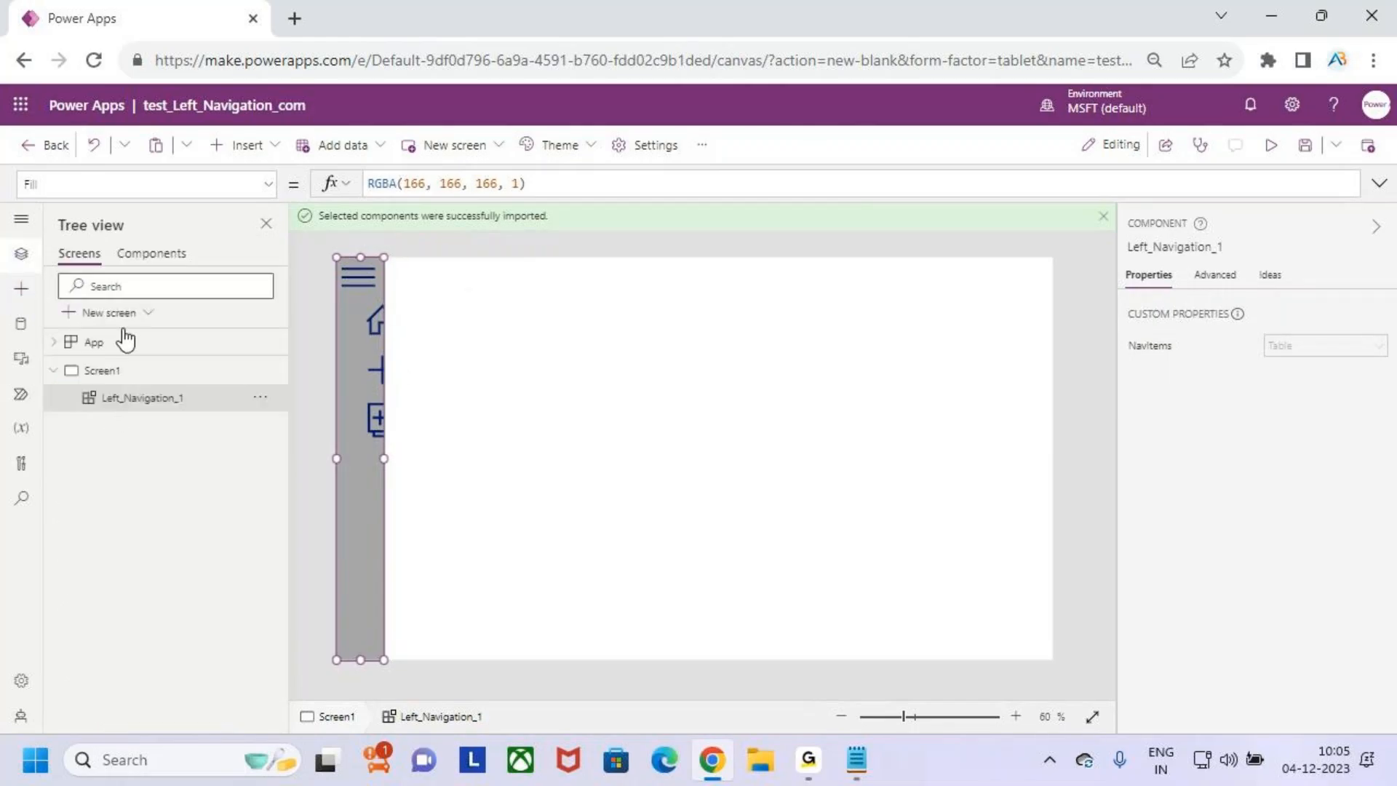
click(109, 314)
click(138, 455)
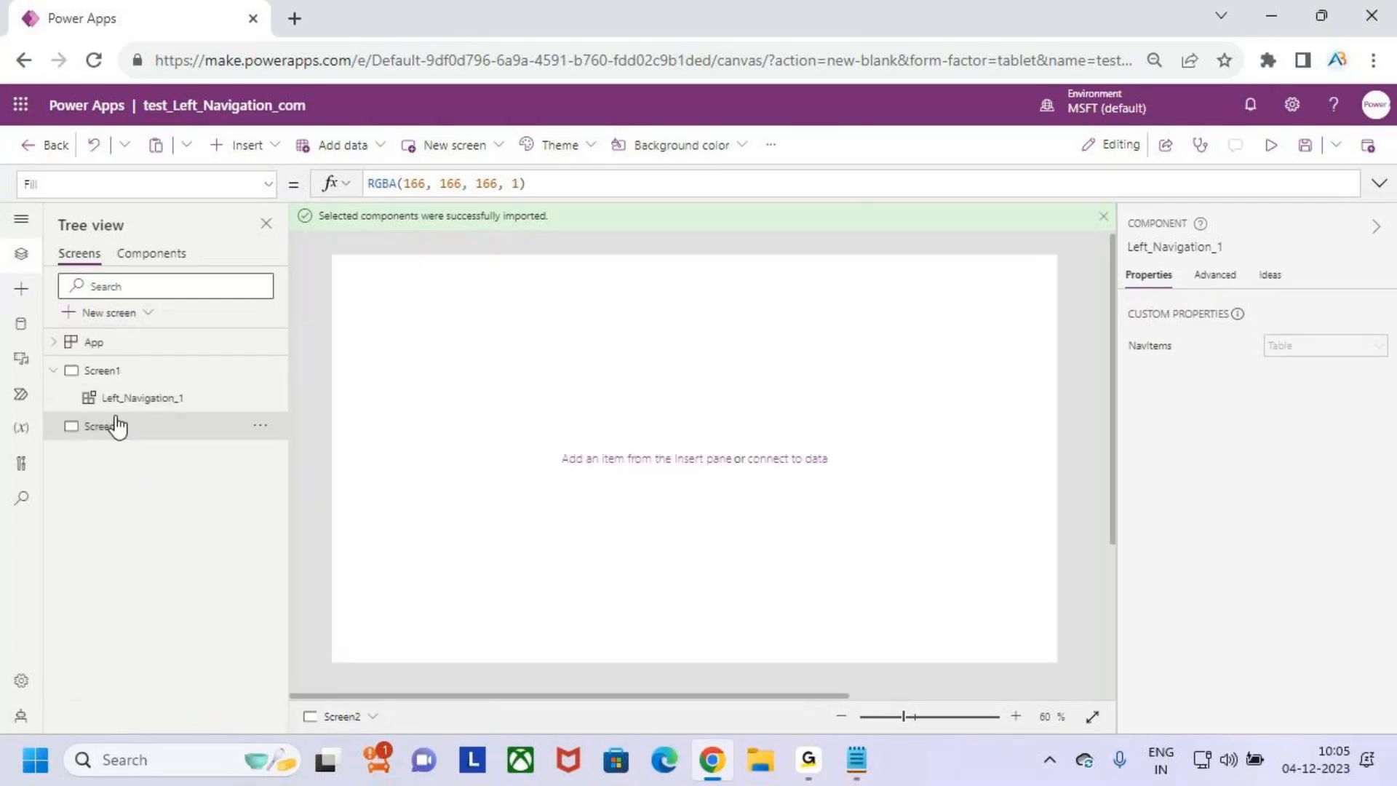
- Insert the Left_Navigation library component on Screen2 and save the app
click(117, 425)
click(21, 323)
click(21, 289)
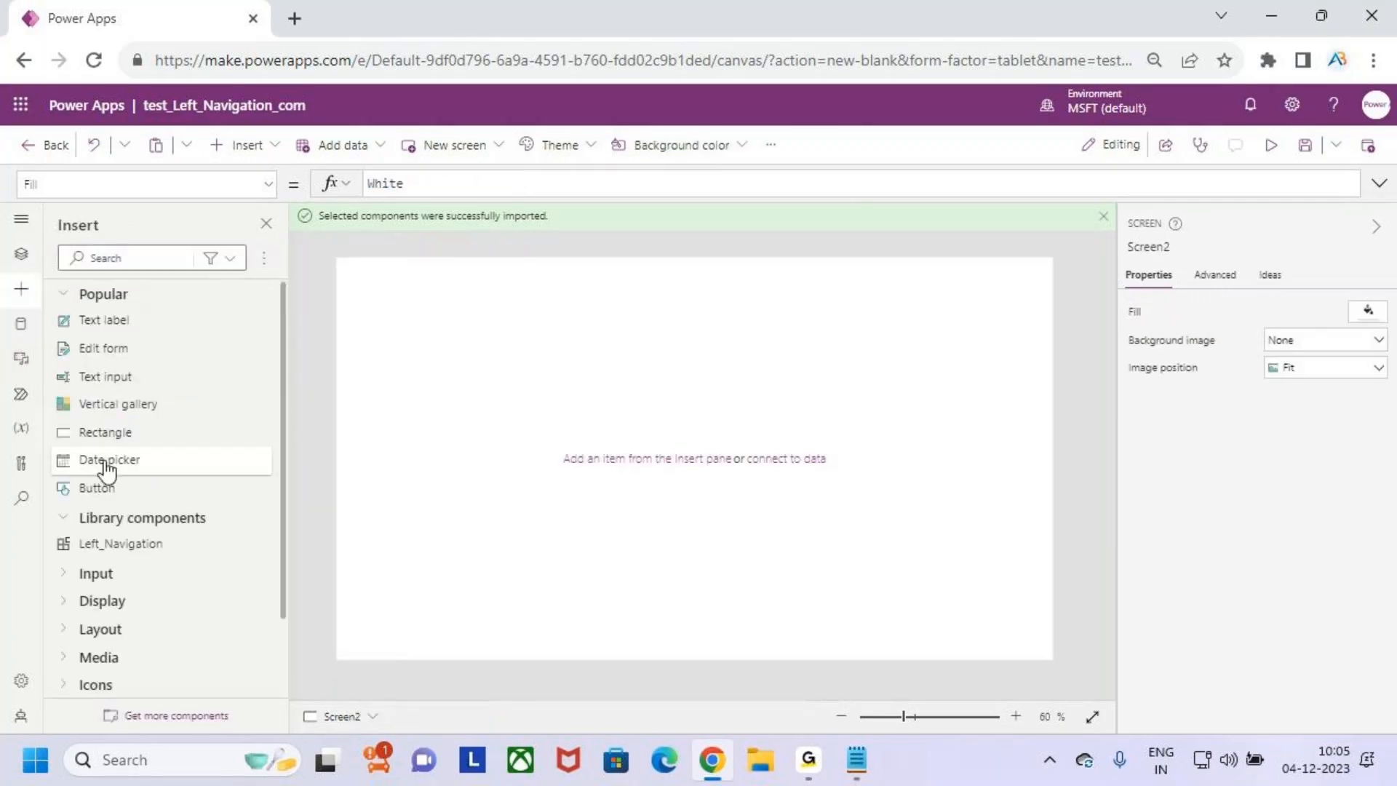
click(120, 545)
click(1300, 148)
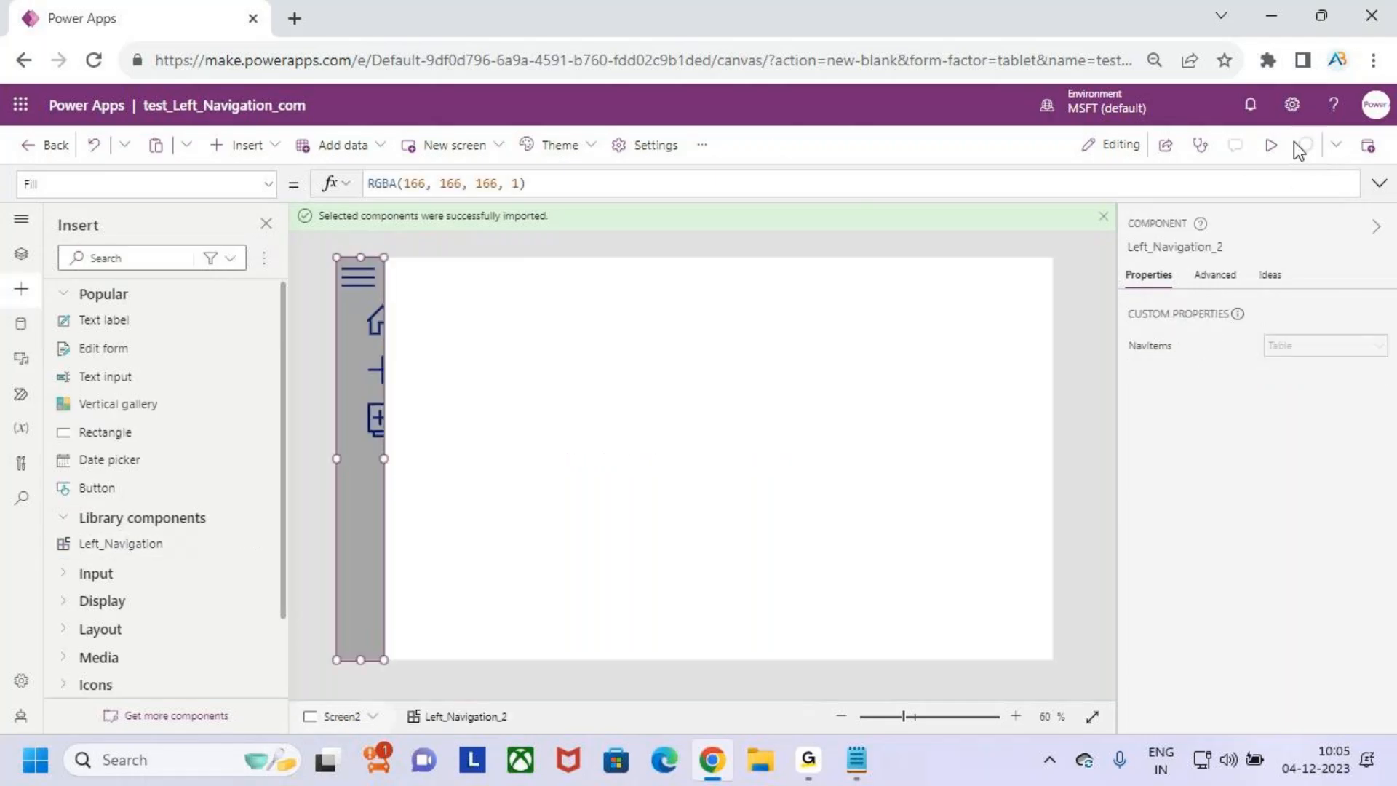
- Preview the app, test expanding and collapsing the navigation with its hamburger icon, and return to editing
click(1270, 146)
click(278, 205)
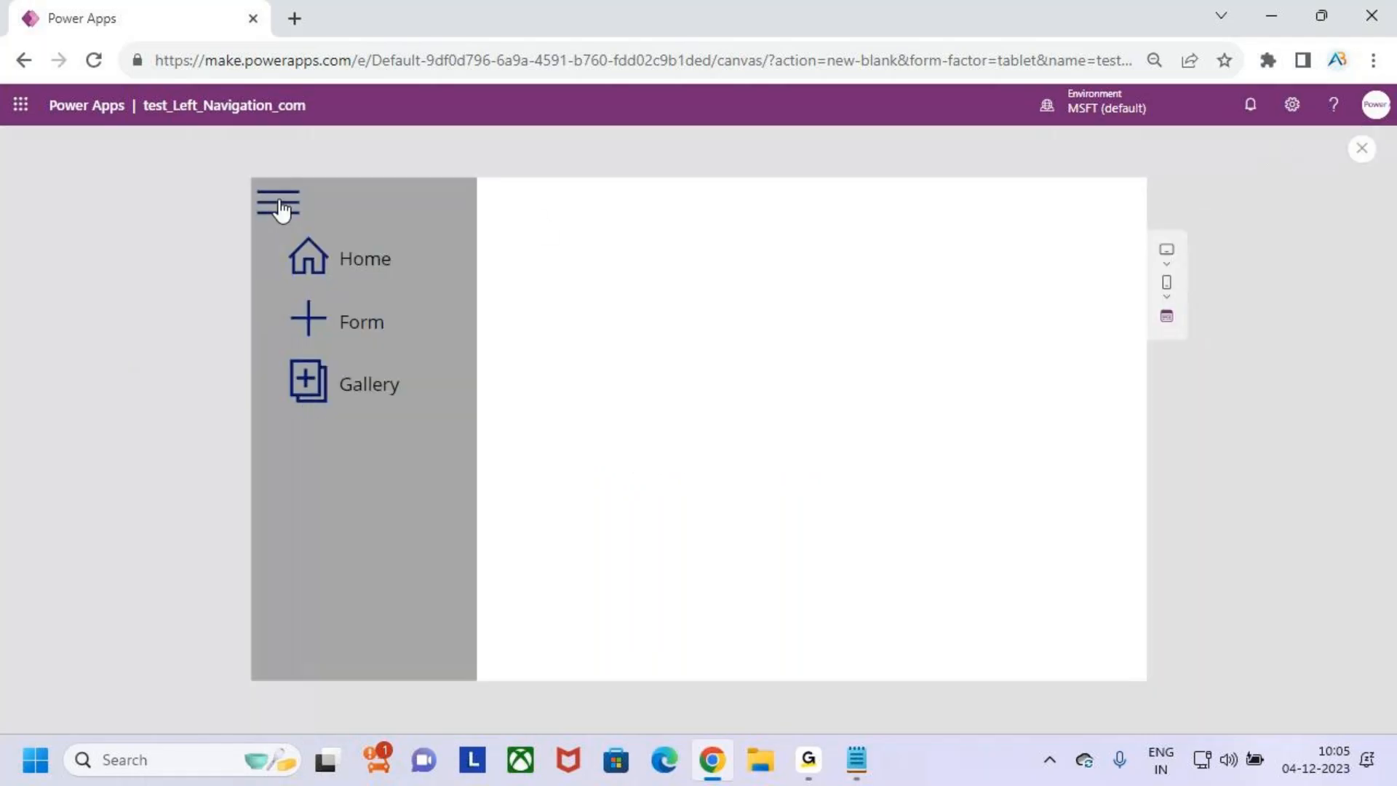
click(280, 207)
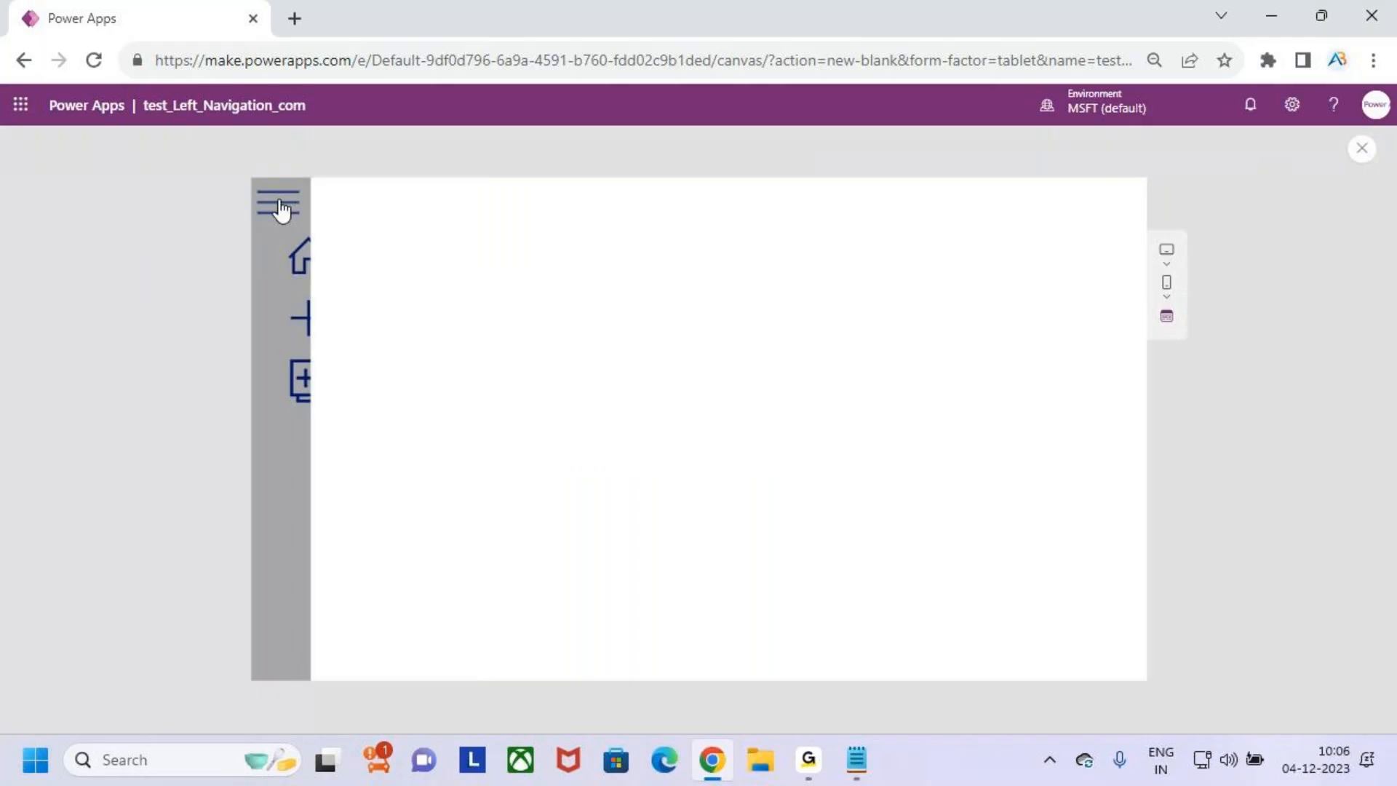
click(1362, 149)
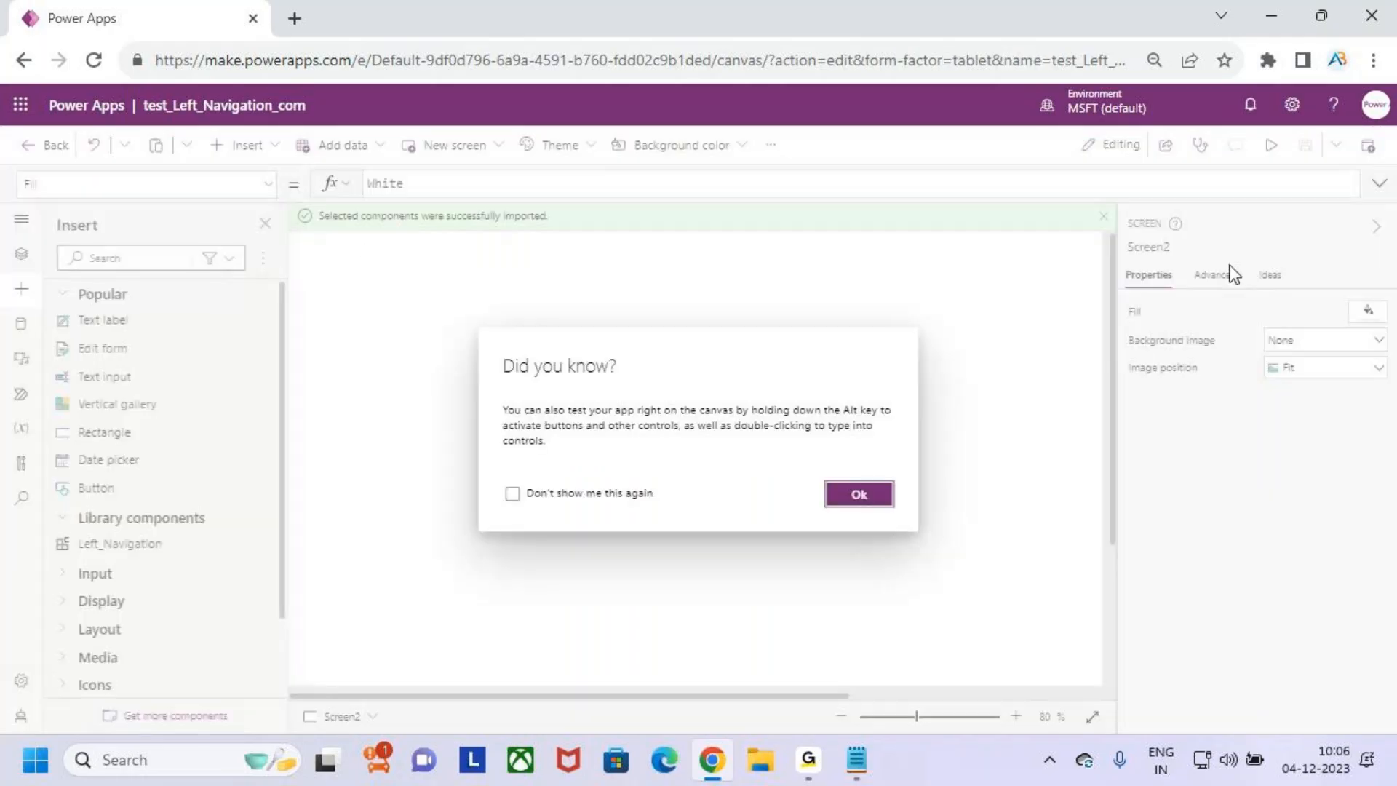
click(829, 487)
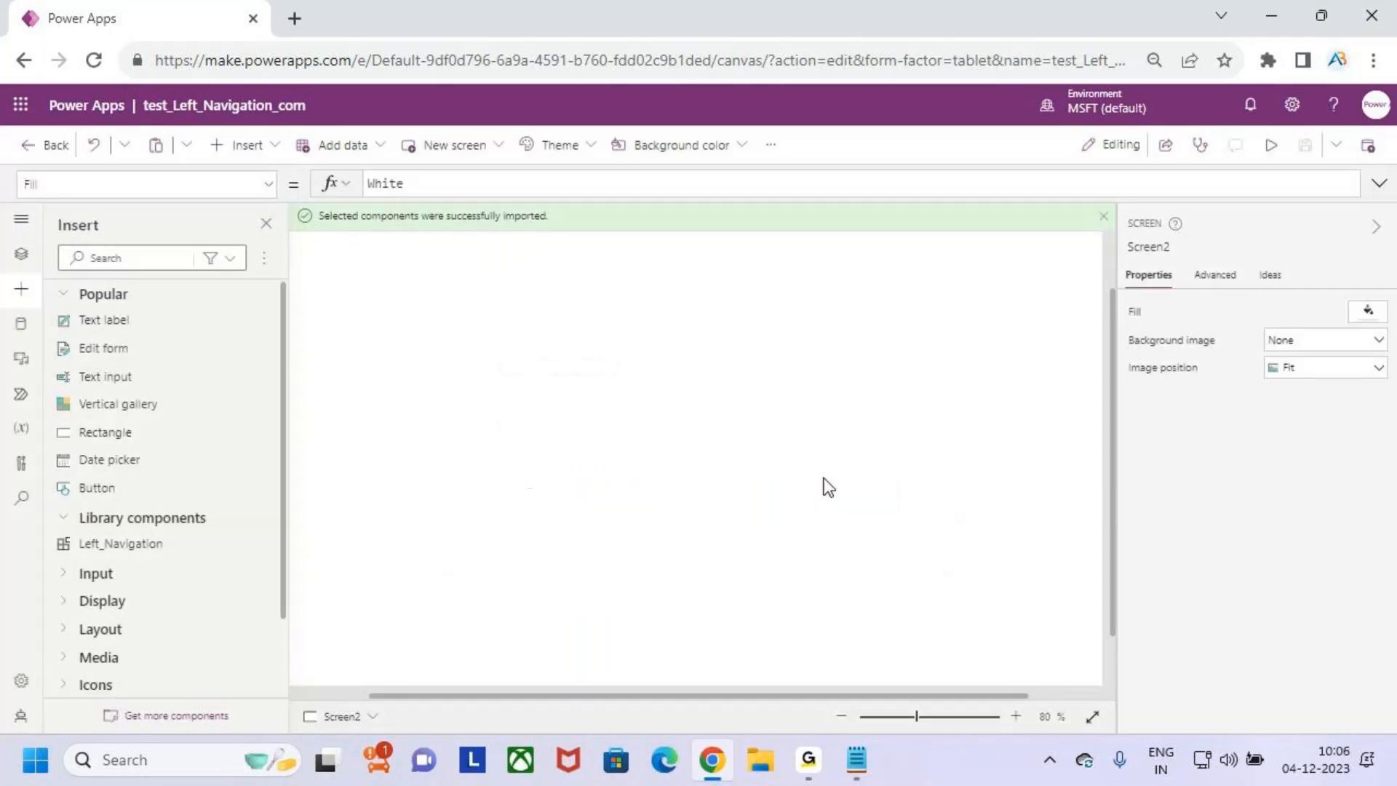
click(528, 431)
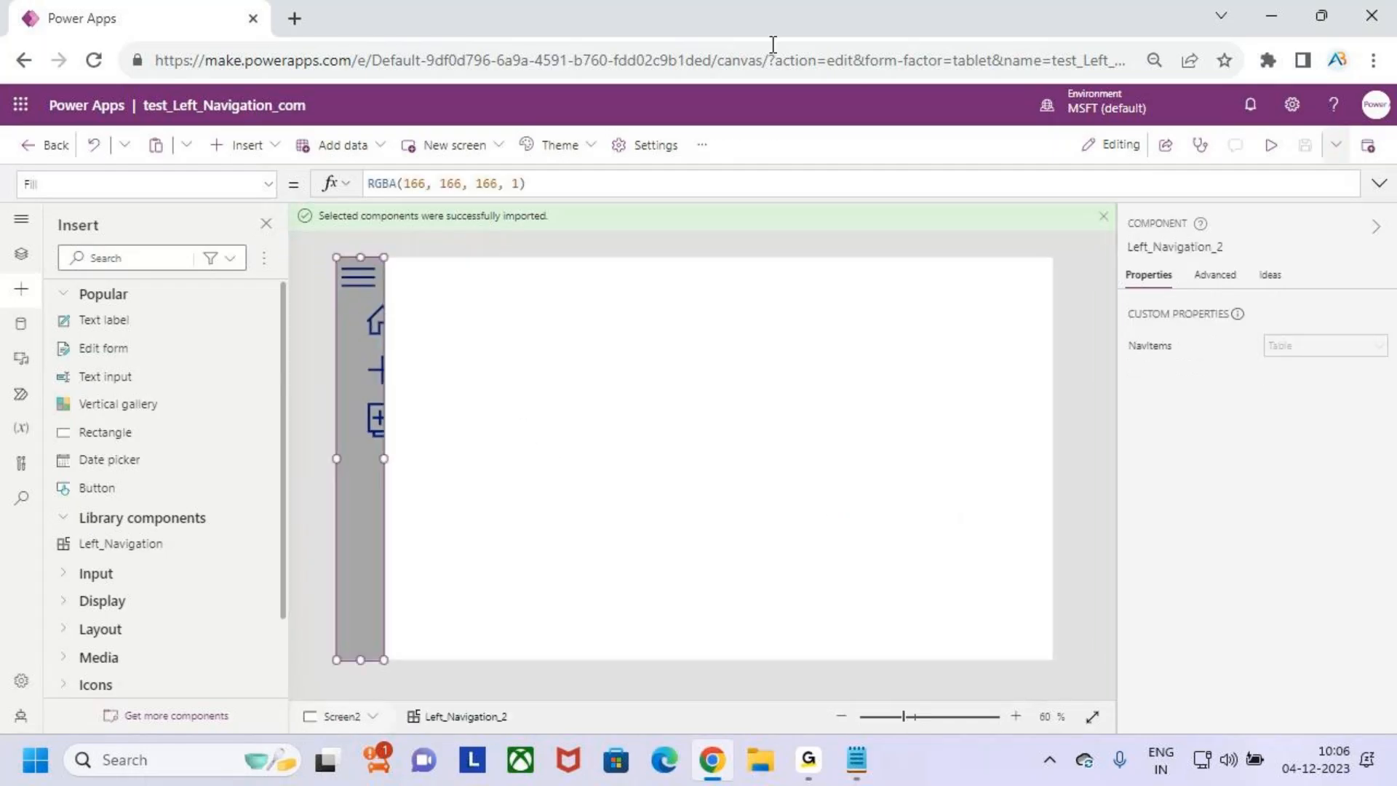
- Open make.powerapps.com in a new browser tab and return to the app's tab
key(ctrl+t)
text(,)
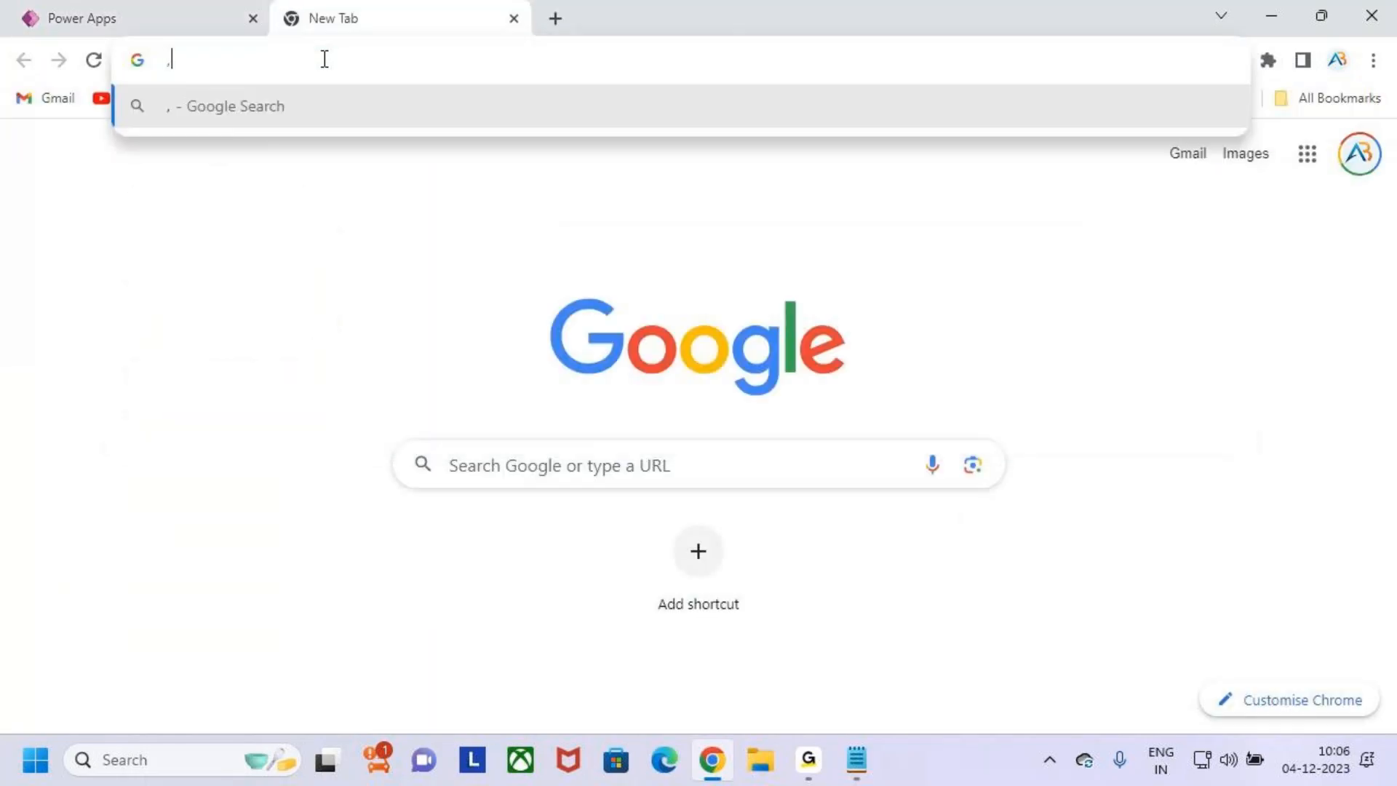
key(BackSpace)
text(make)
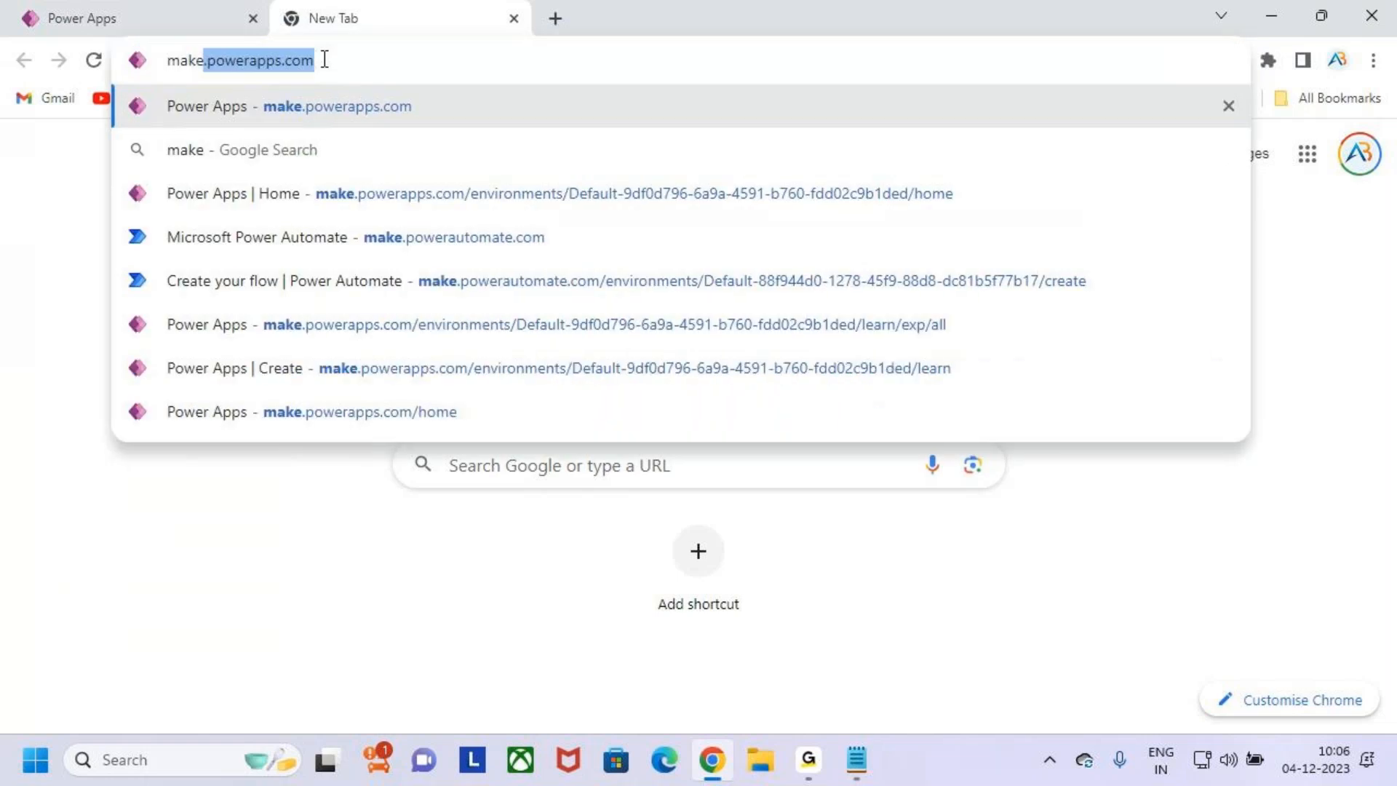
key(Return)
click(72, 19)
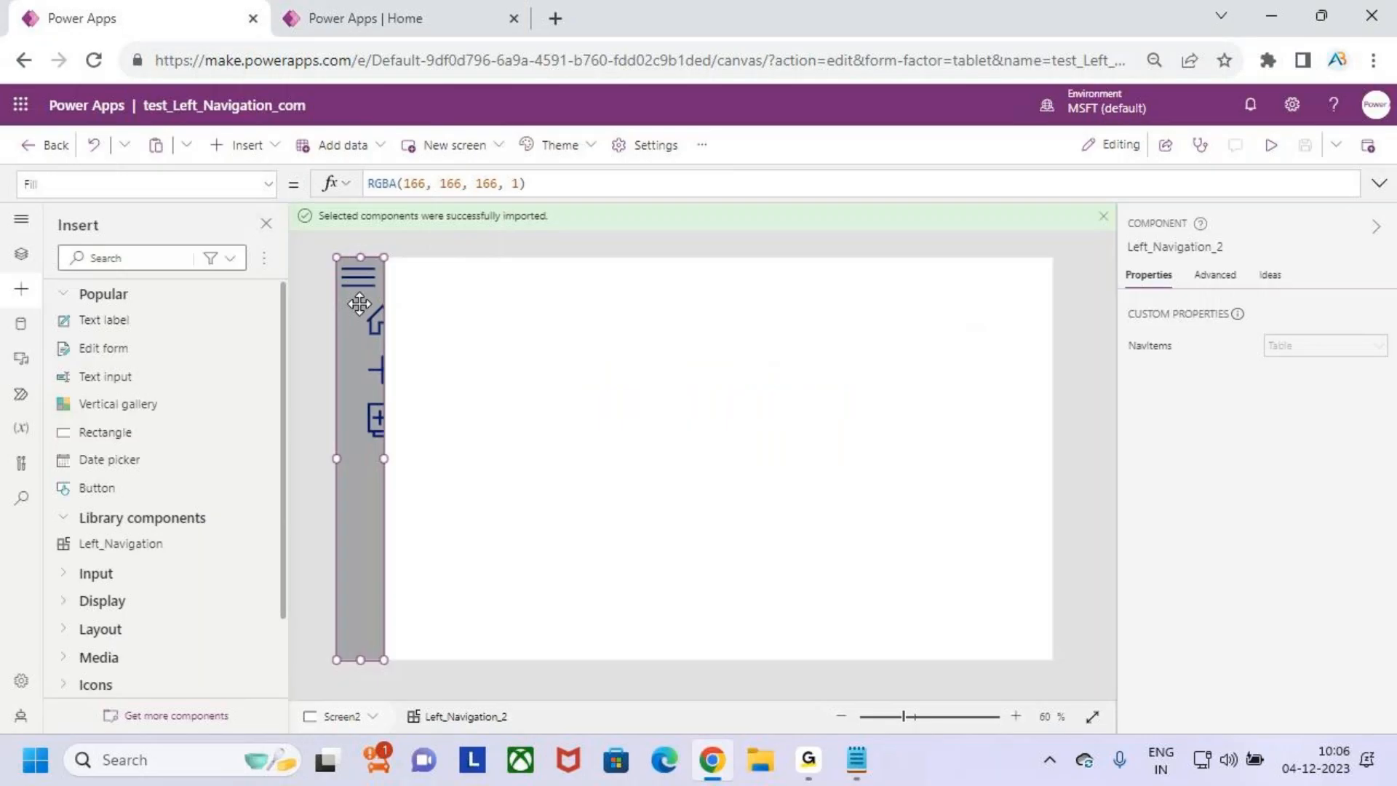
- Load the make.powerapps.com home page in another new browser tab and stay on that tab
click(555, 19)
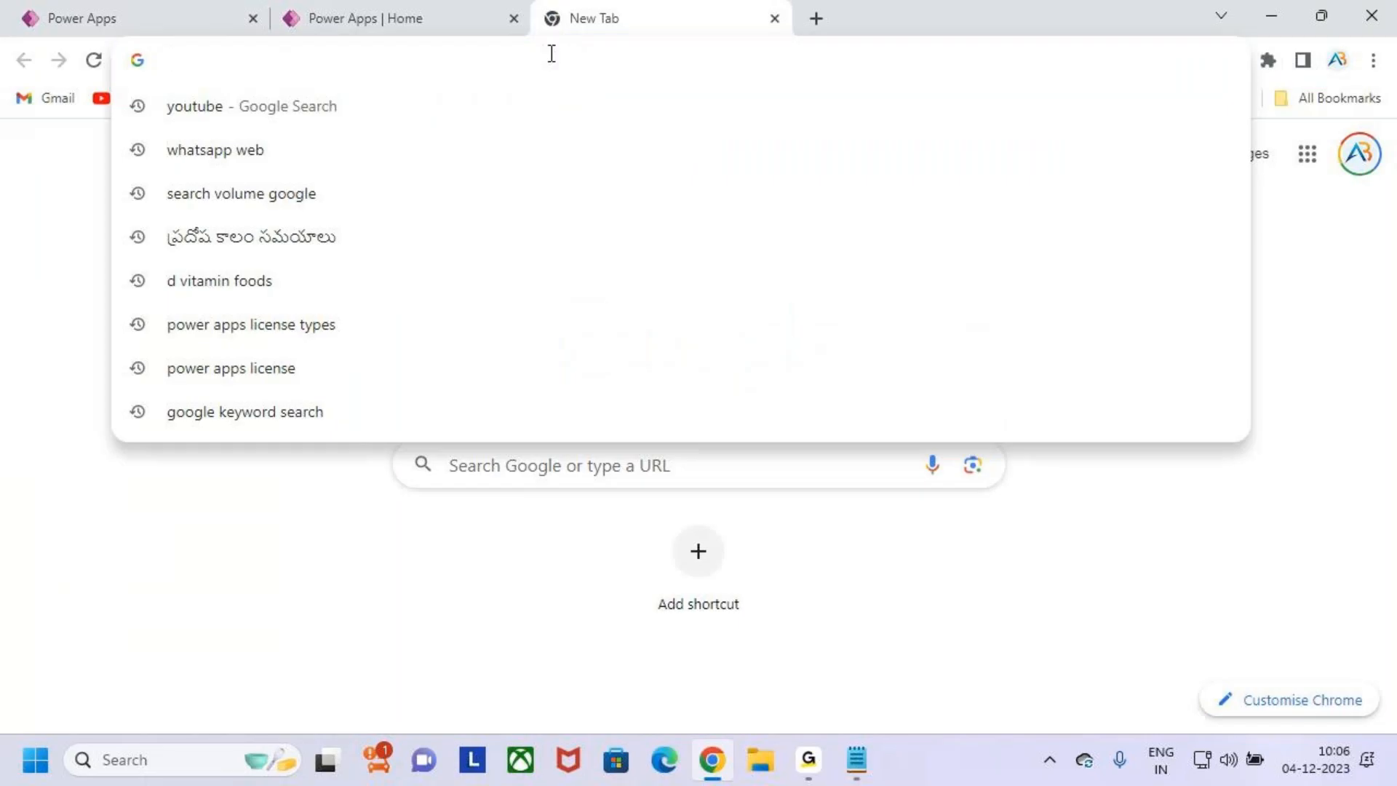
text(male)
key(BackSpace)
key(BackSpace)
text(ke.powerapps.com)
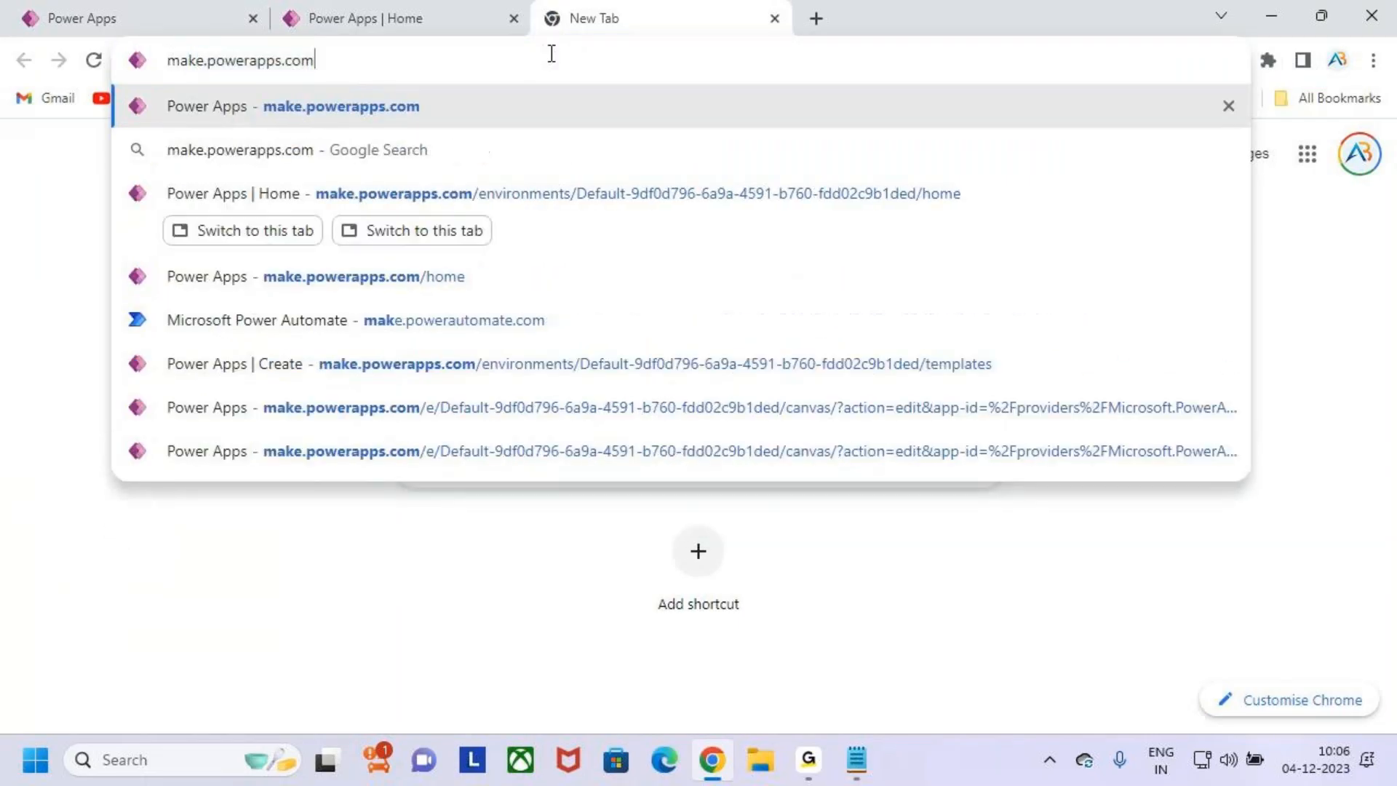
key(Return)
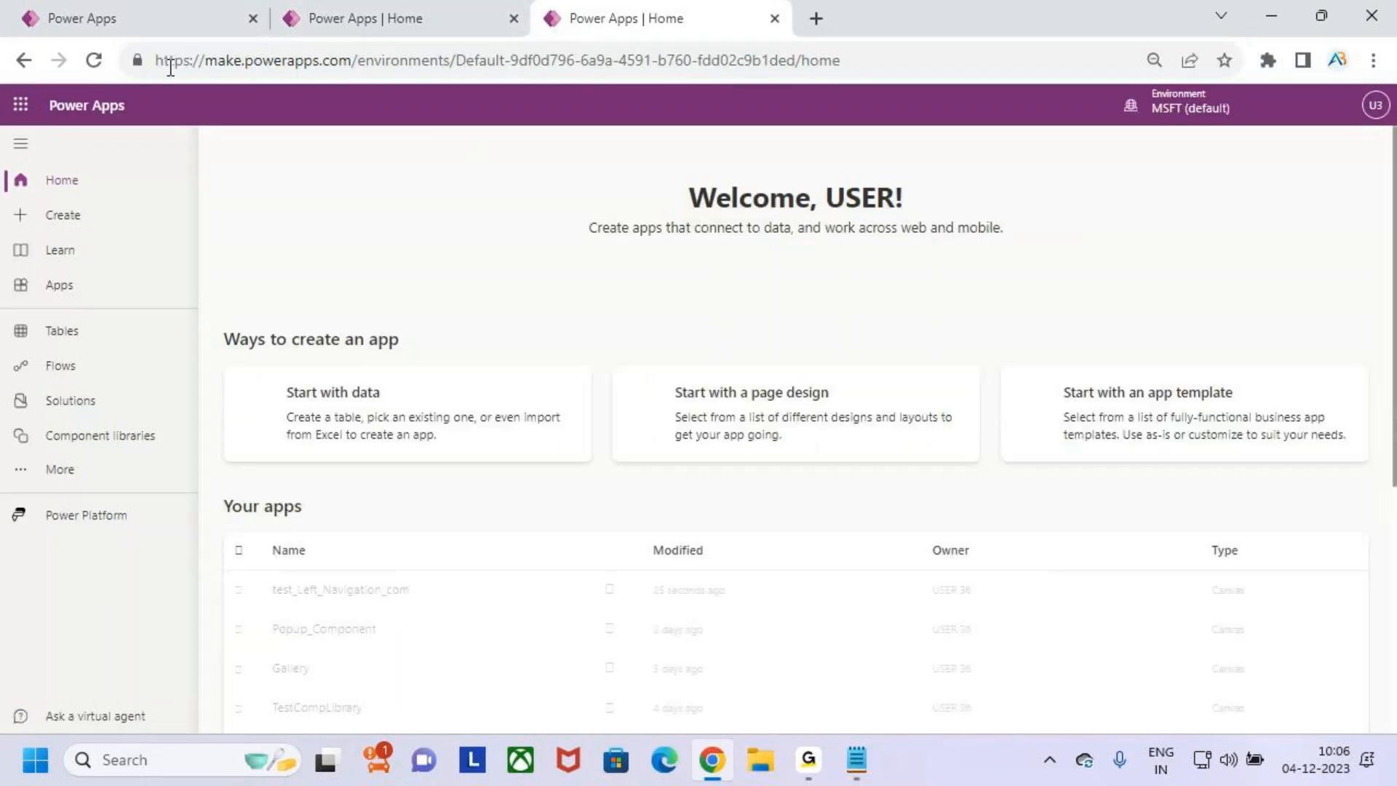
click(139, 24)
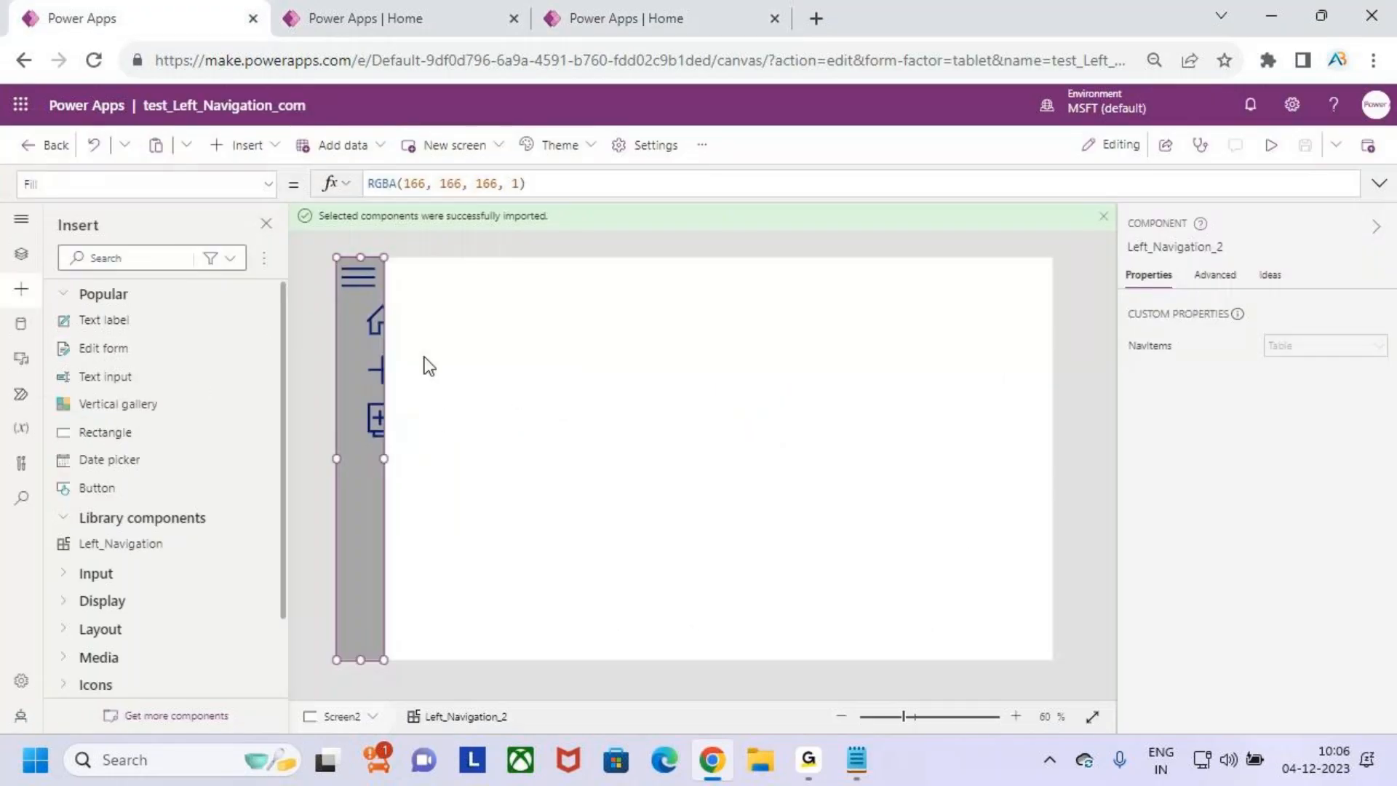
click(647, 18)
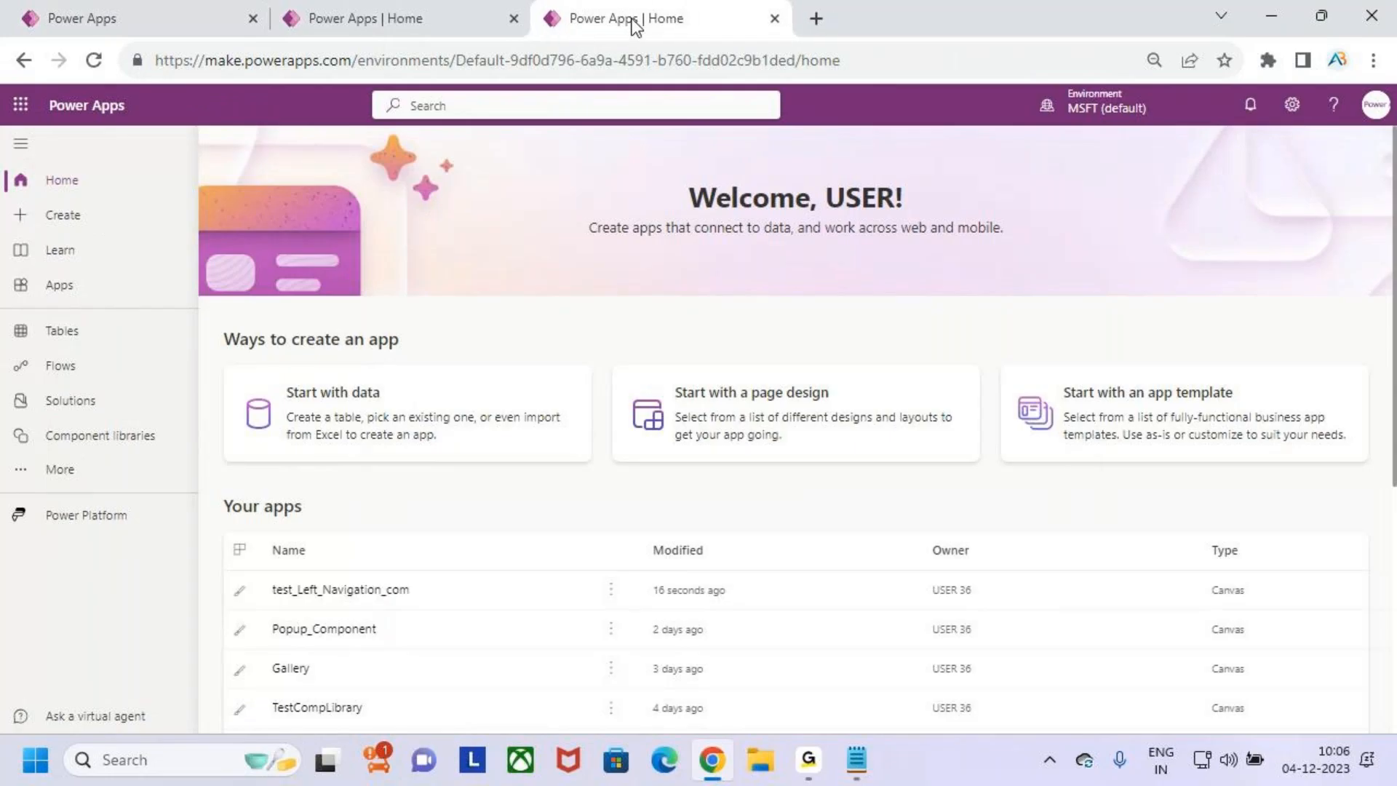
- Open the Left_Navigation_Component library for editing
click(113, 439)
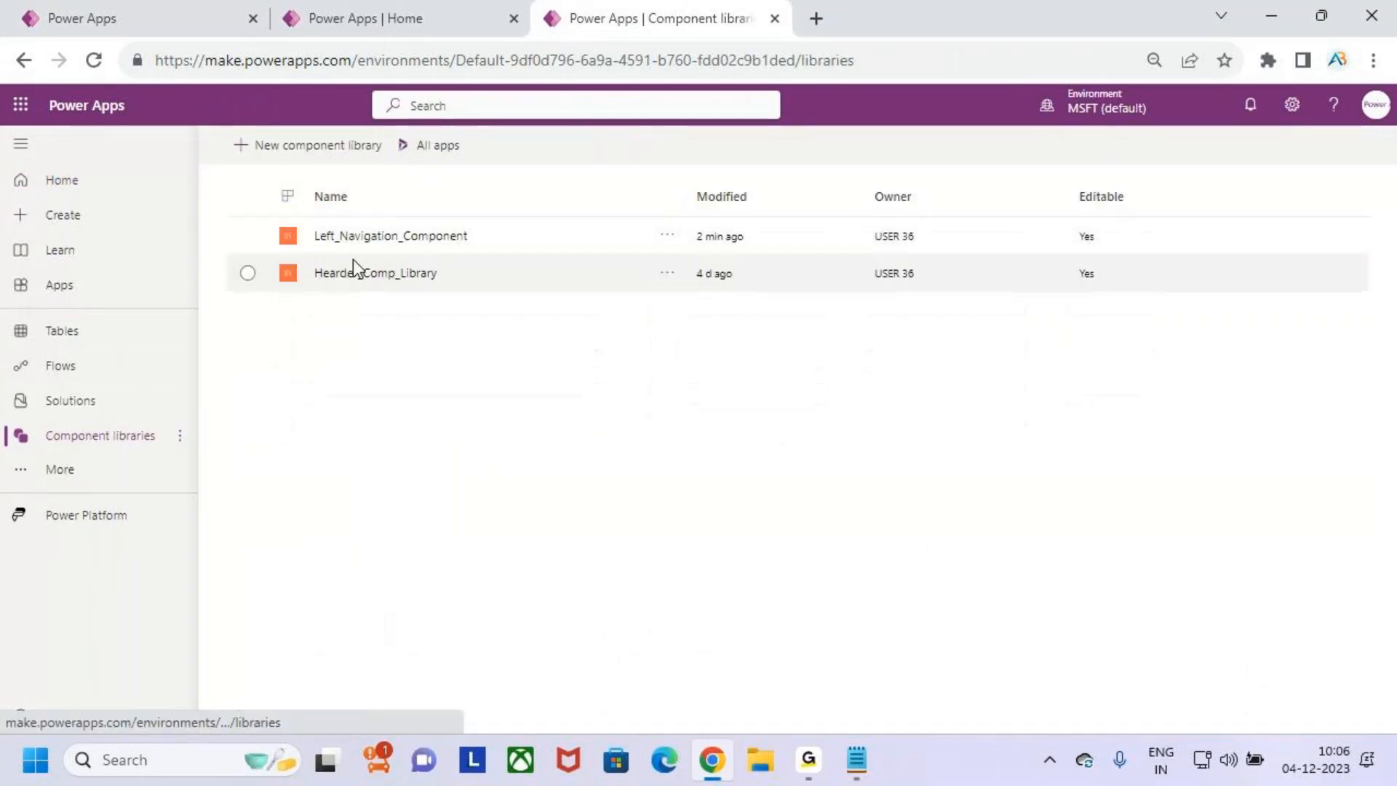
click(661, 237)
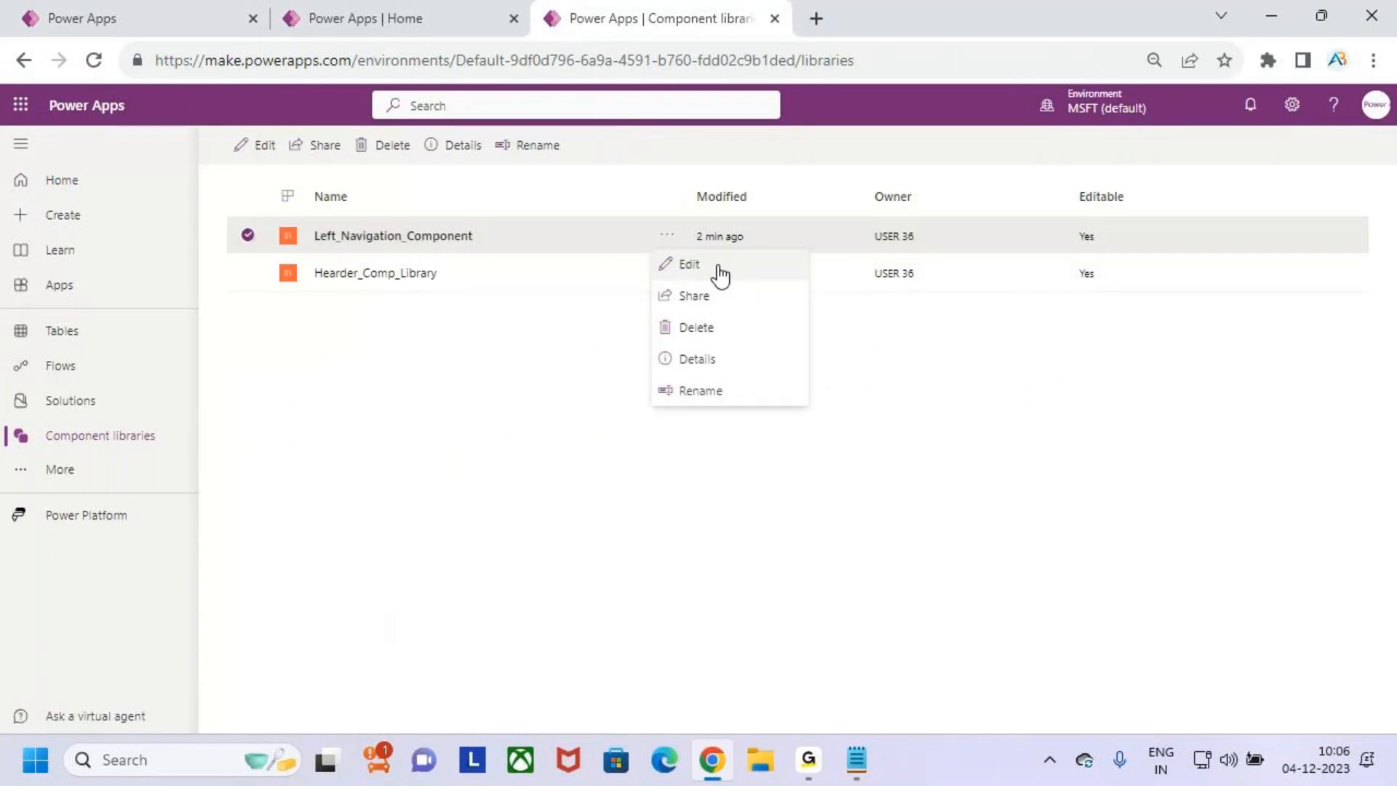
click(720, 270)
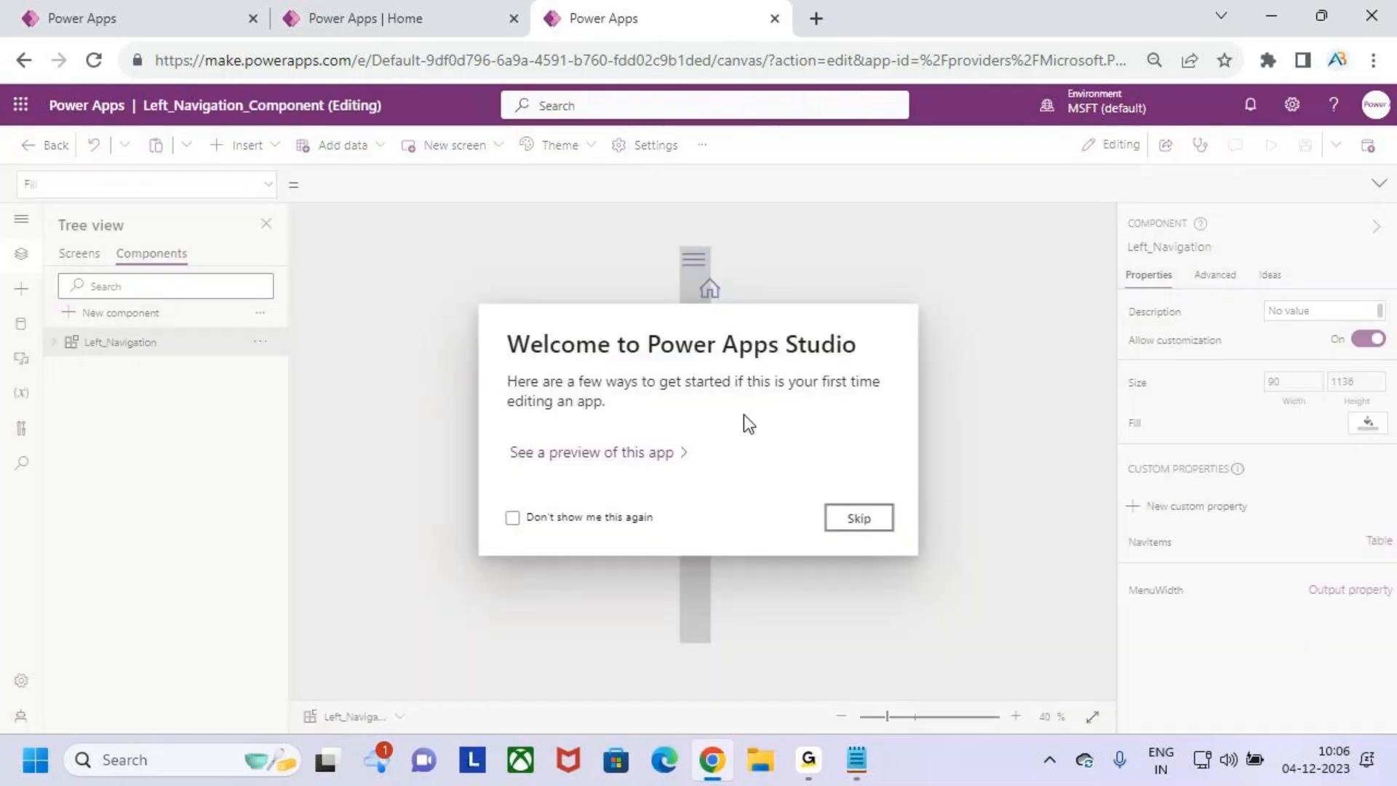
click(866, 518)
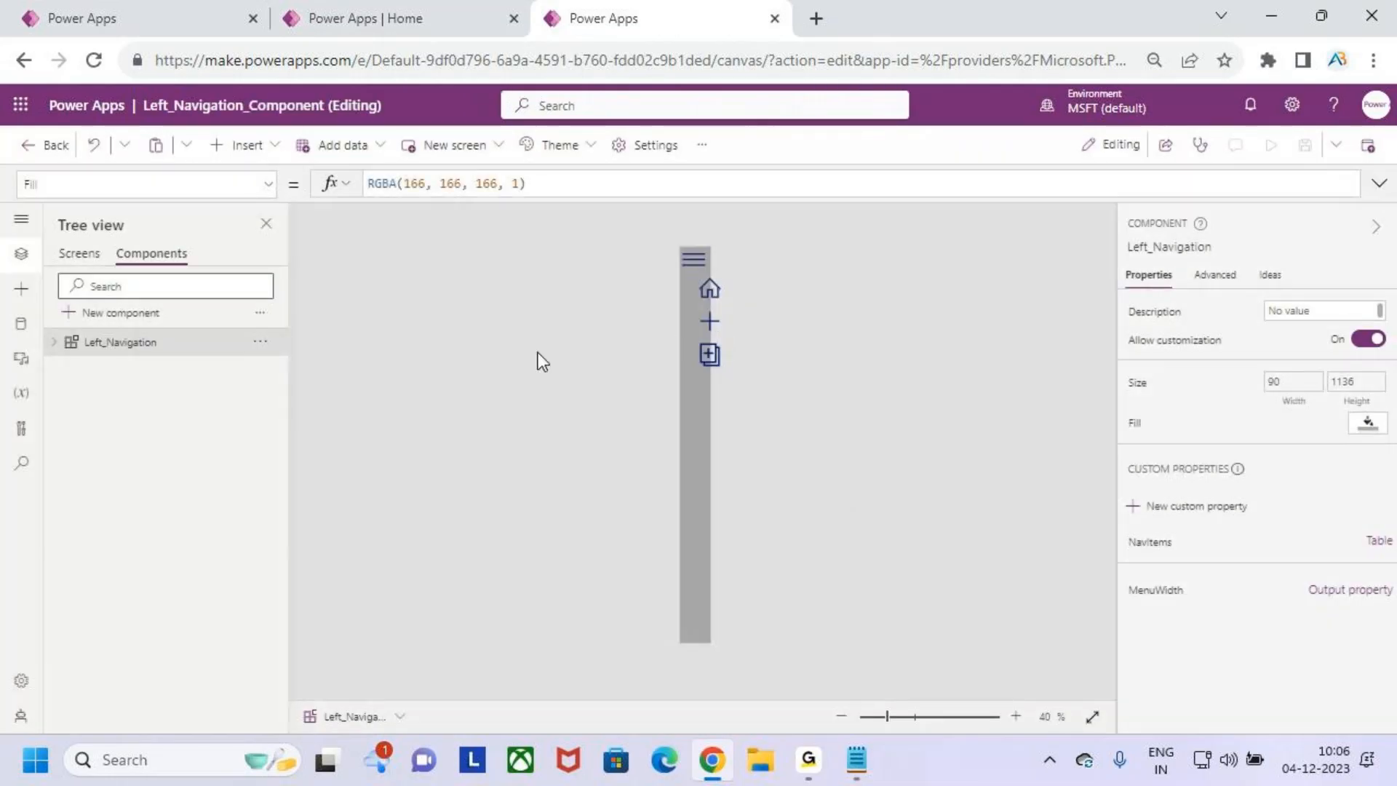
- Set the X position of Label1 in the Left_Navigation component's gallery to the formula Hamberger_Icon.X
click(707, 288)
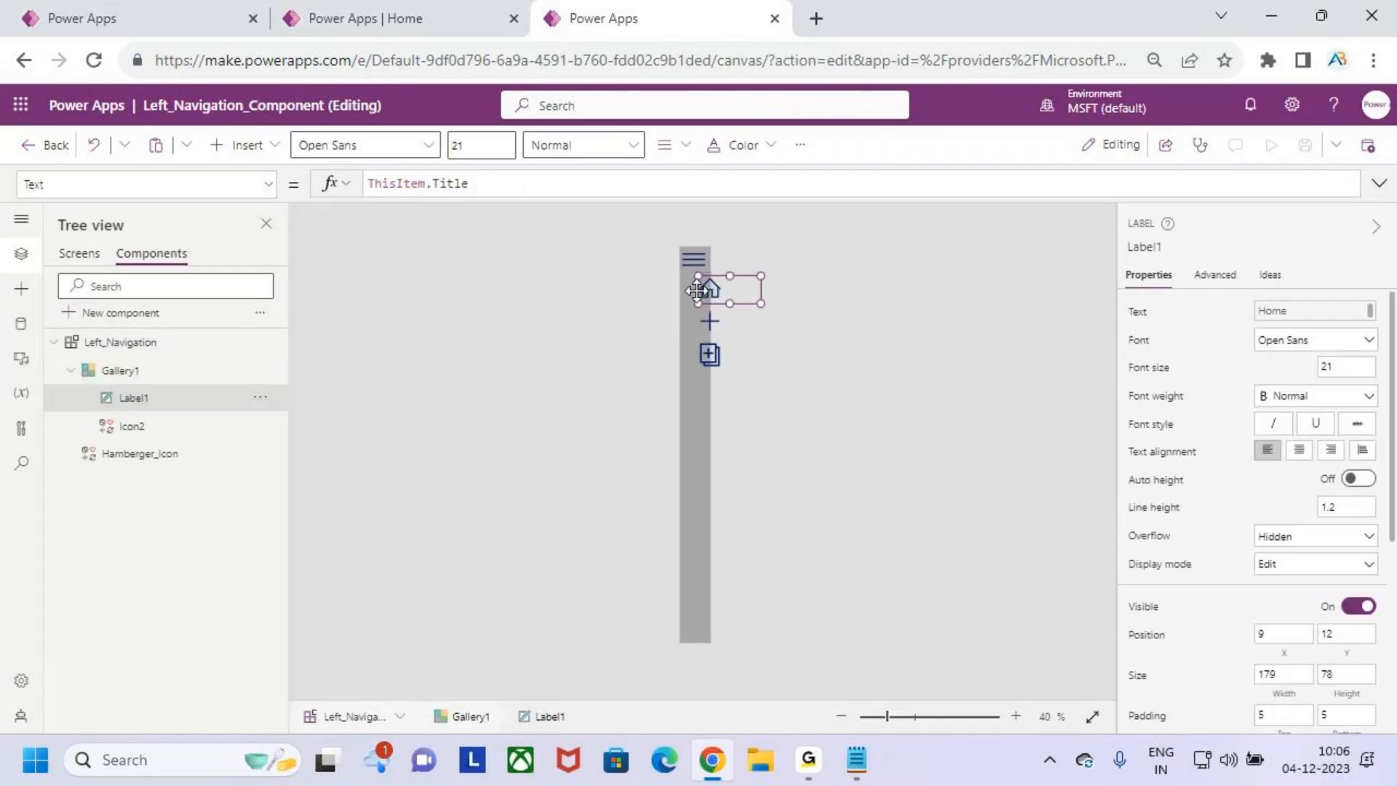
scroll(1293, 524, down, 3)
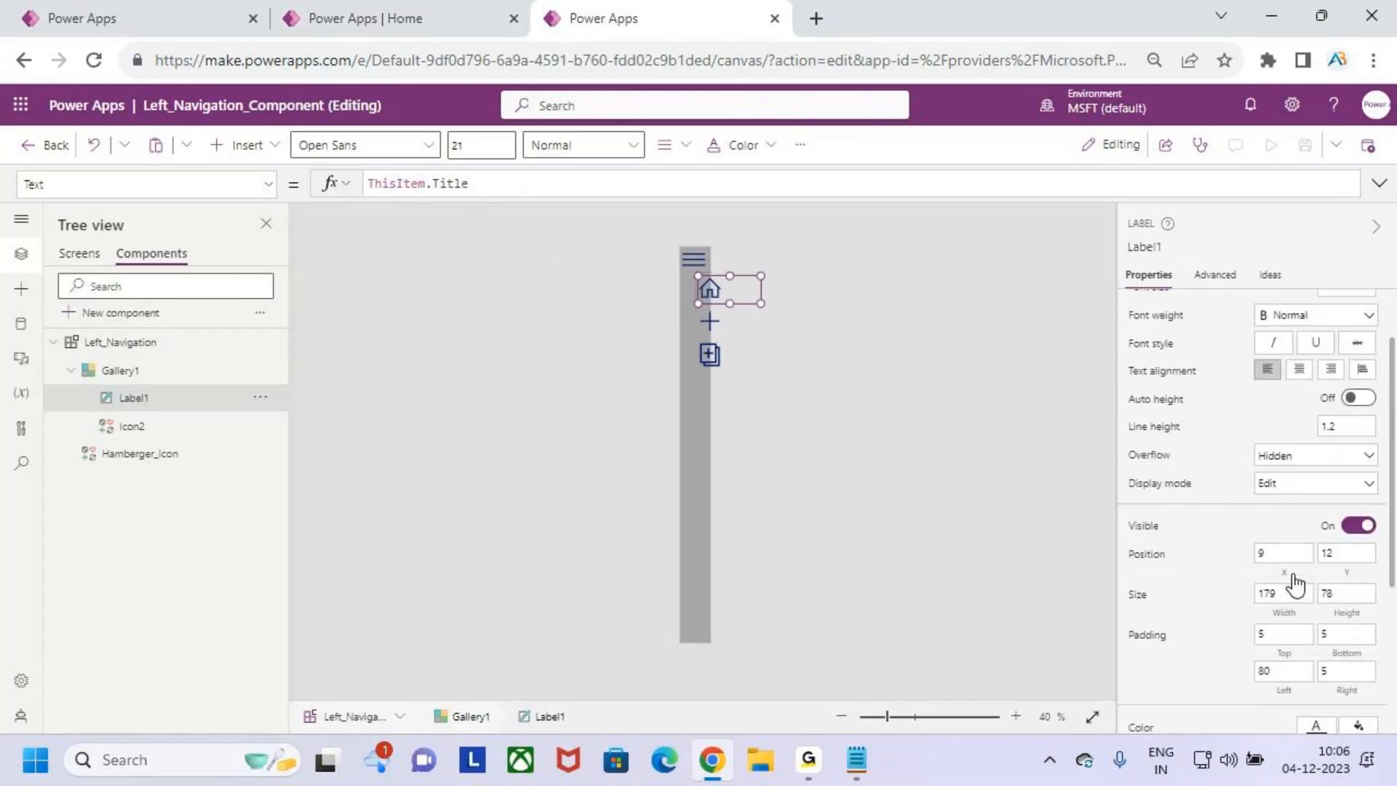
click(1284, 416)
click(410, 192)
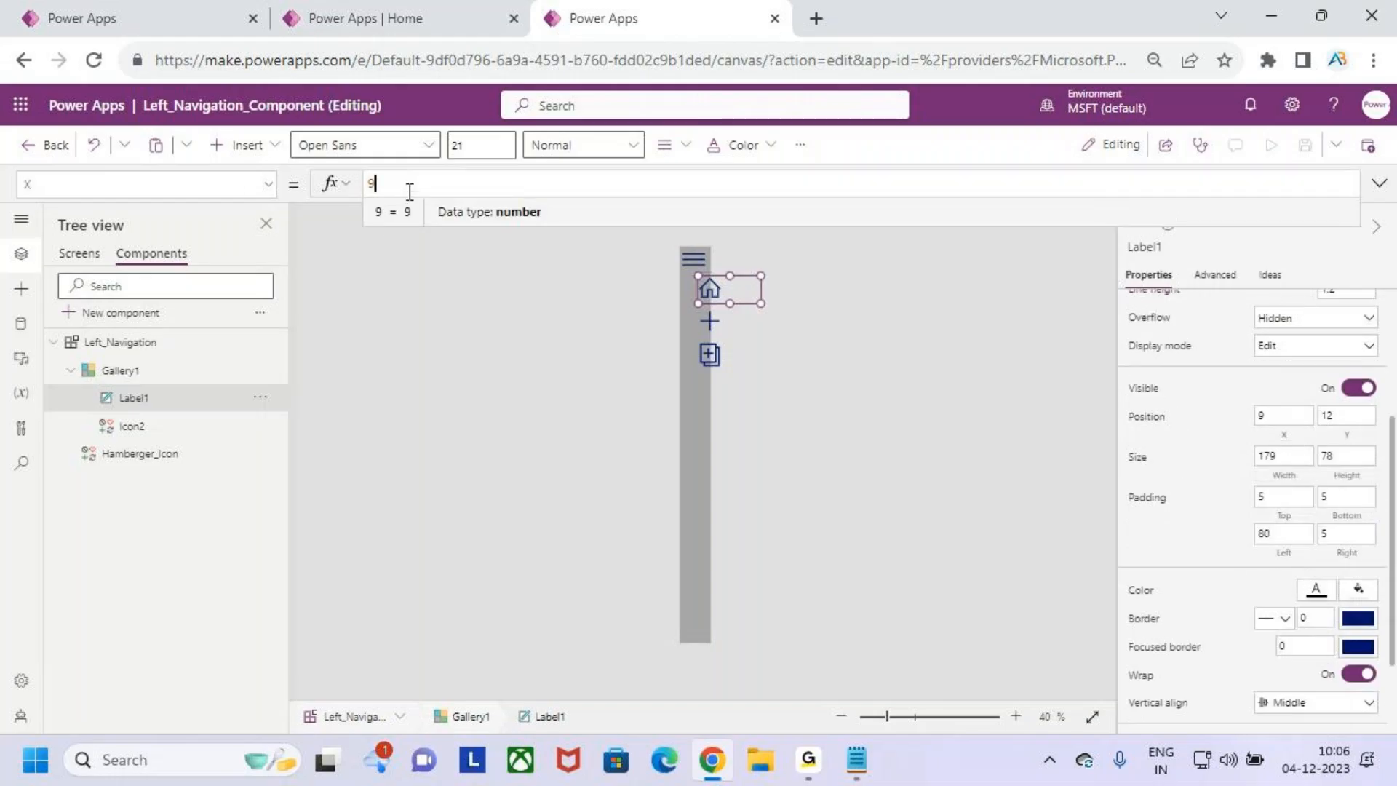
drag(392, 183, 357, 184)
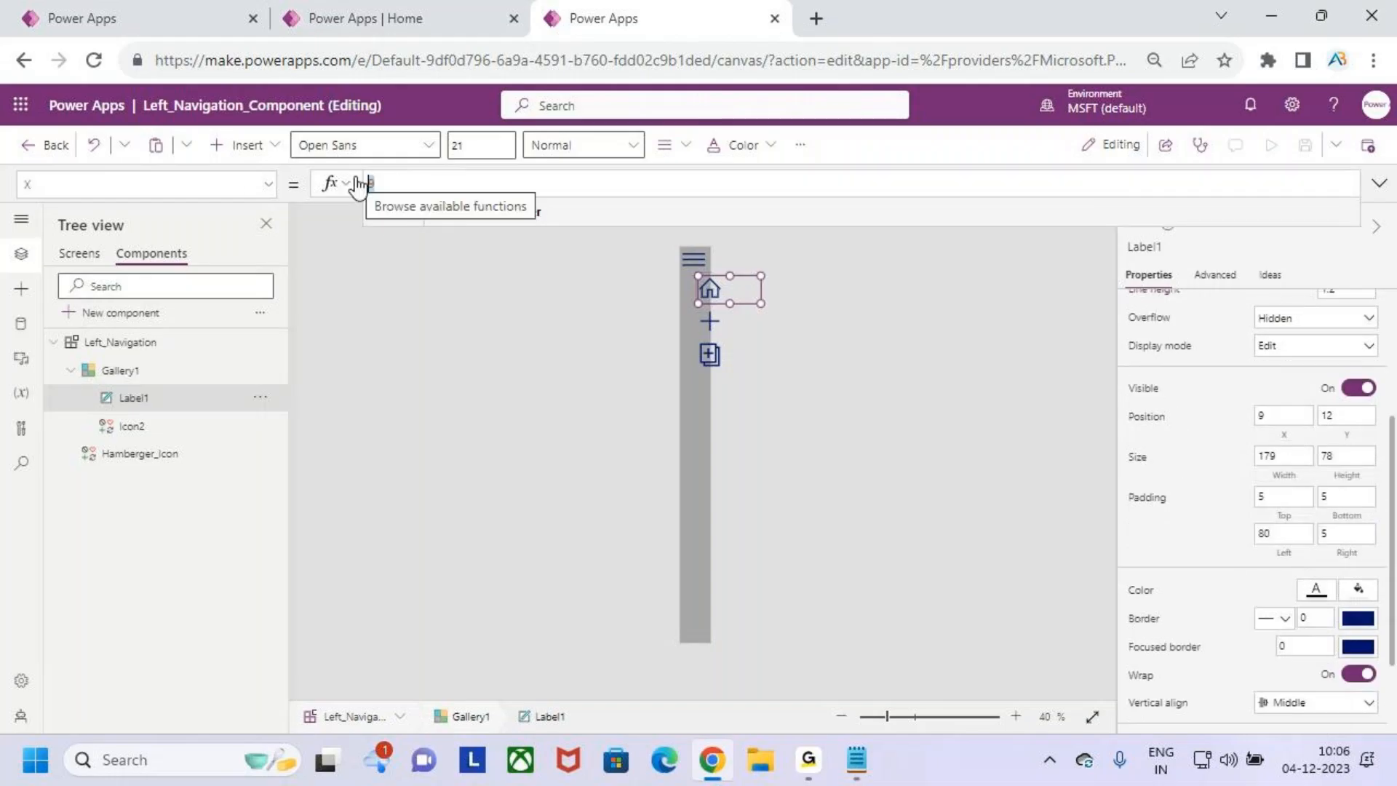
text(ham)
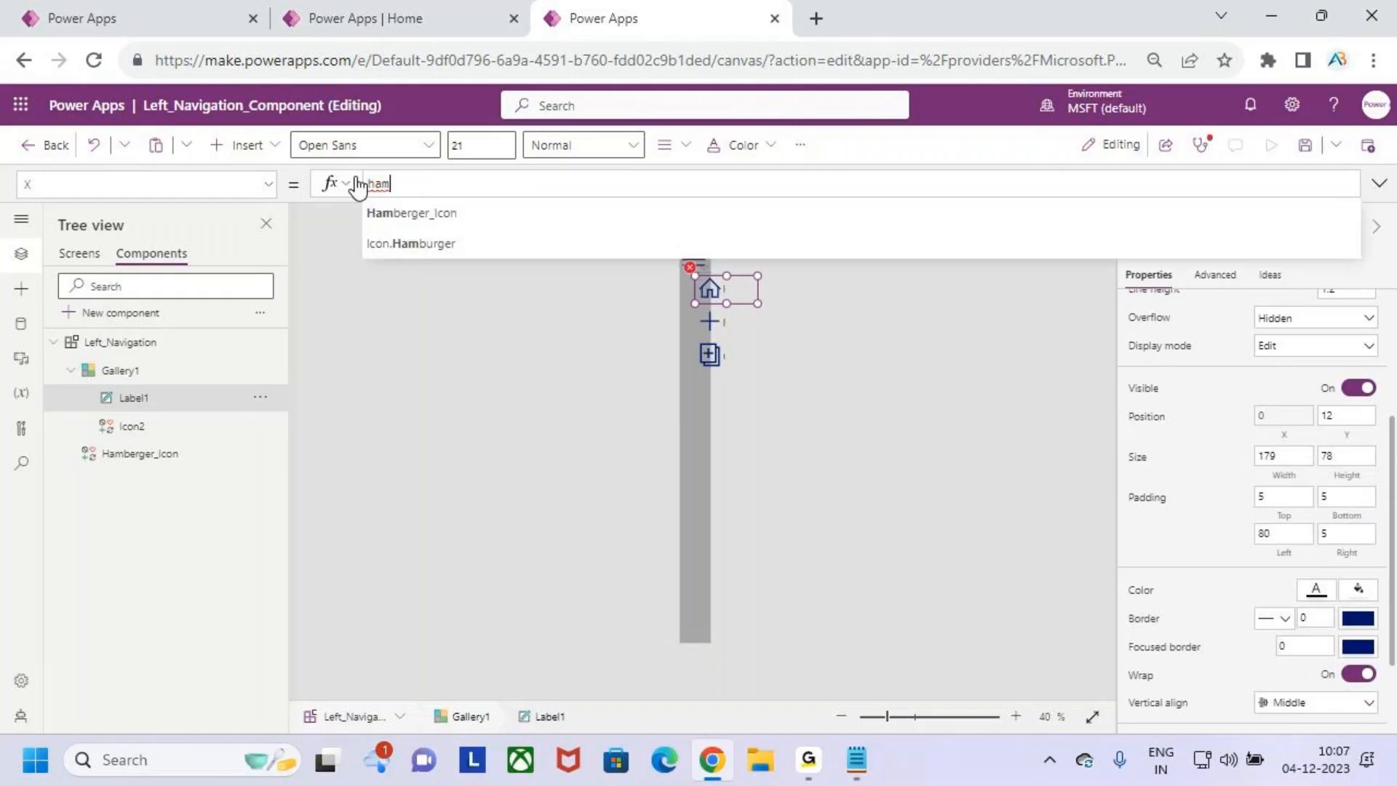
key(Tab)
text(.)
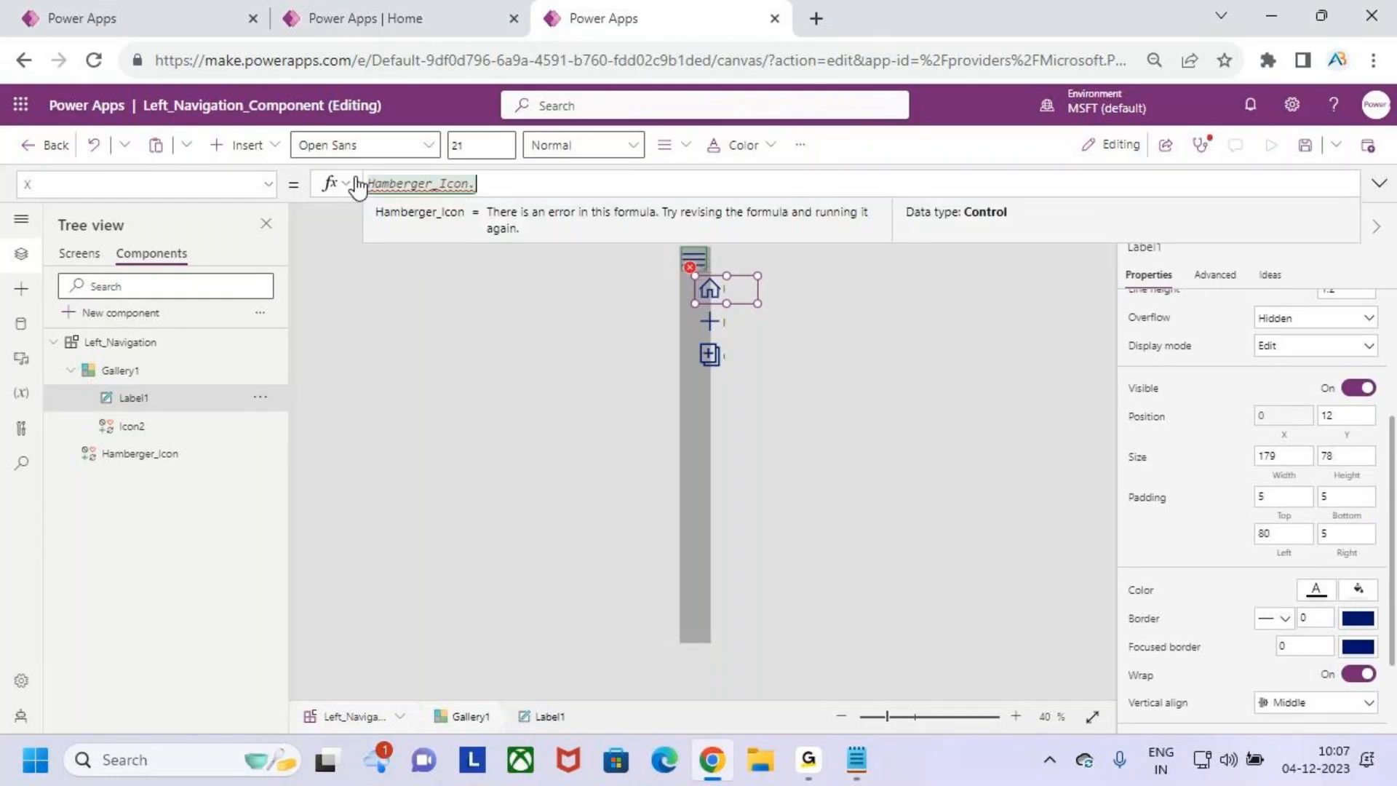
text(x)
key(Tab)
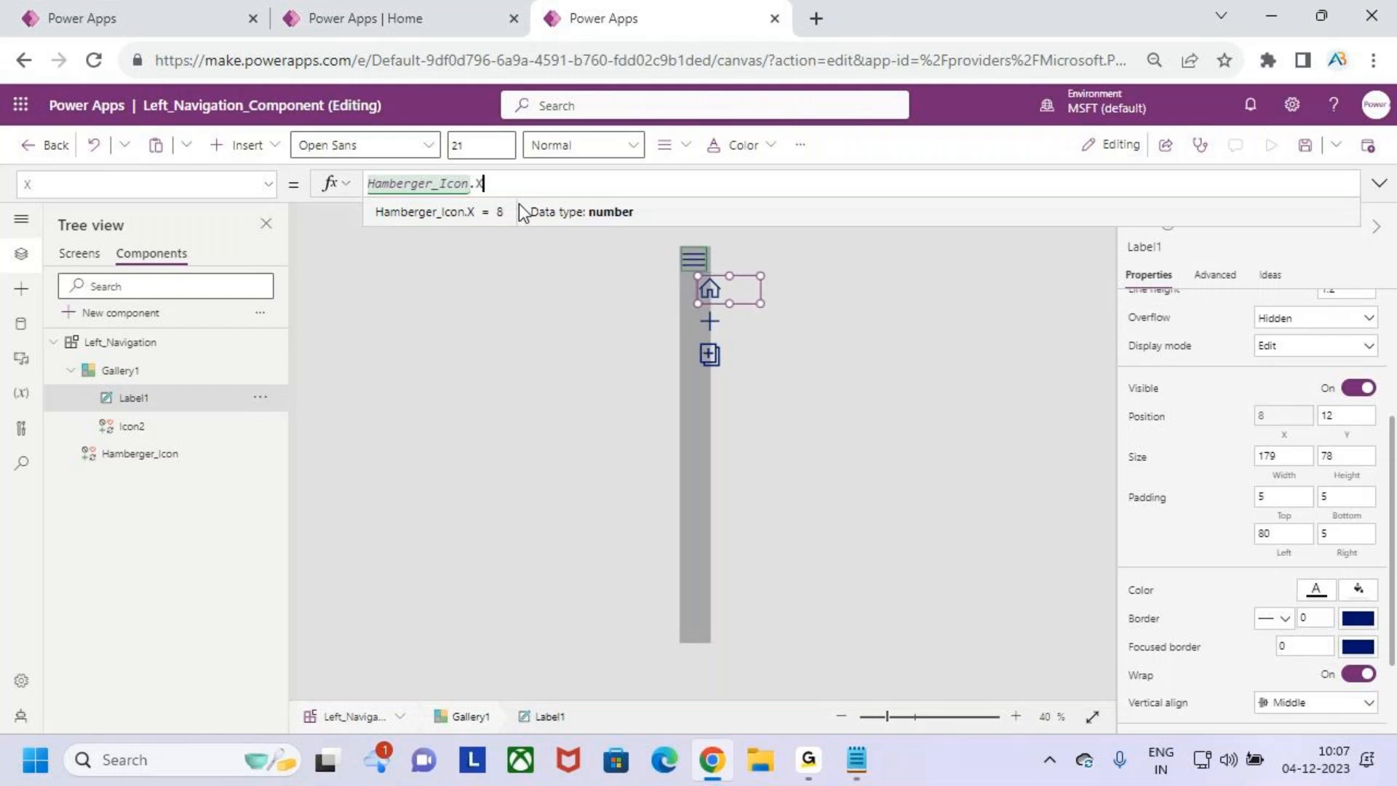
- Set the X position of Icon2 in the gallery to the formula Hamberger_Icon.X
click(176, 428)
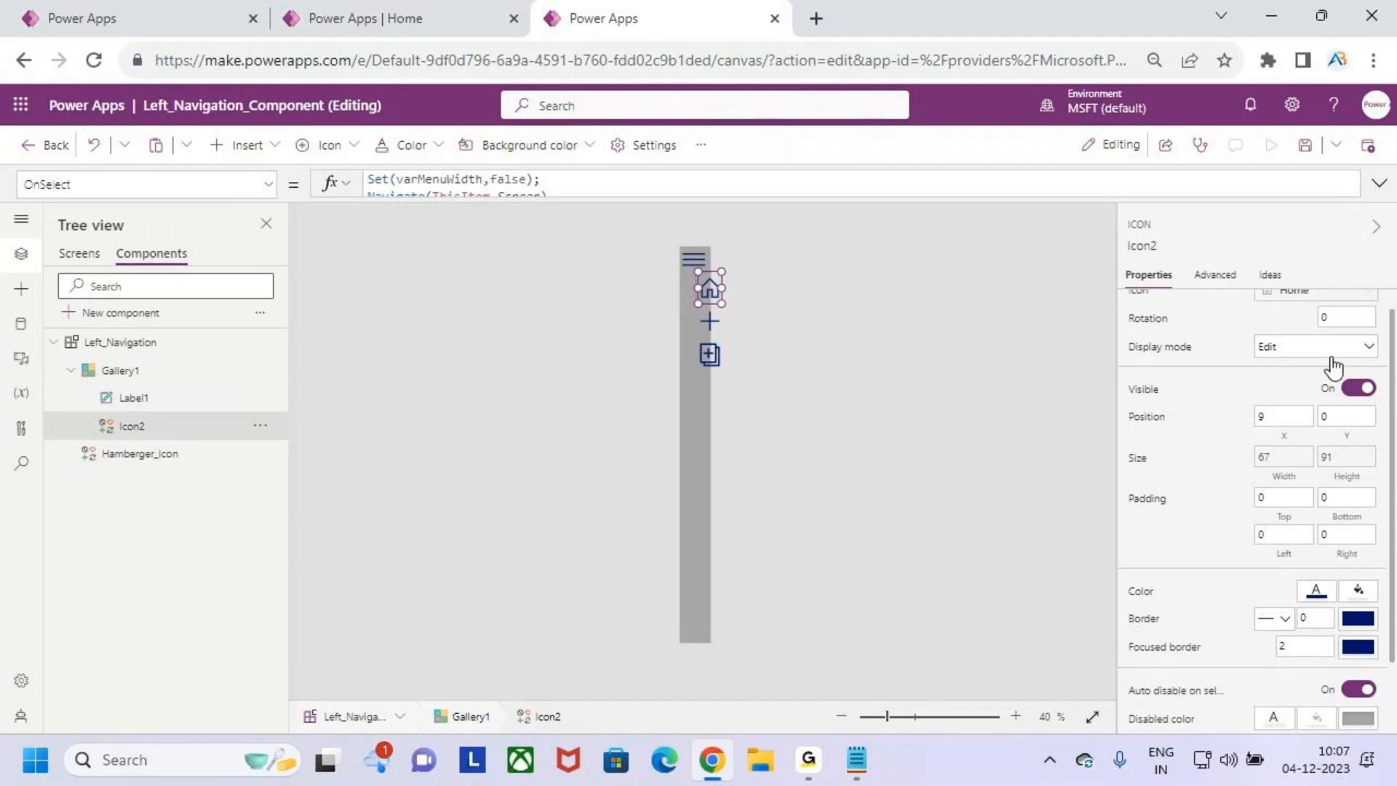
click(1286, 435)
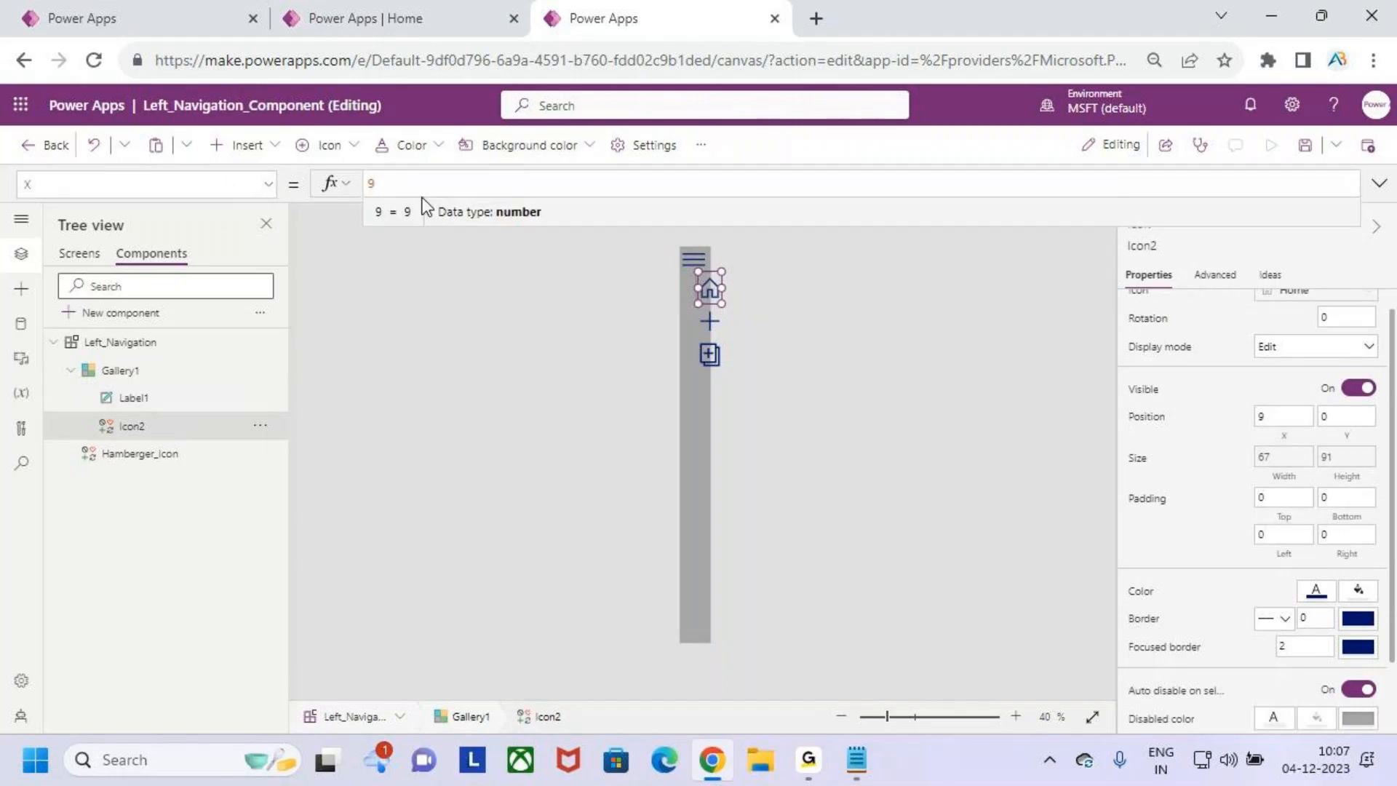
text(hamber)
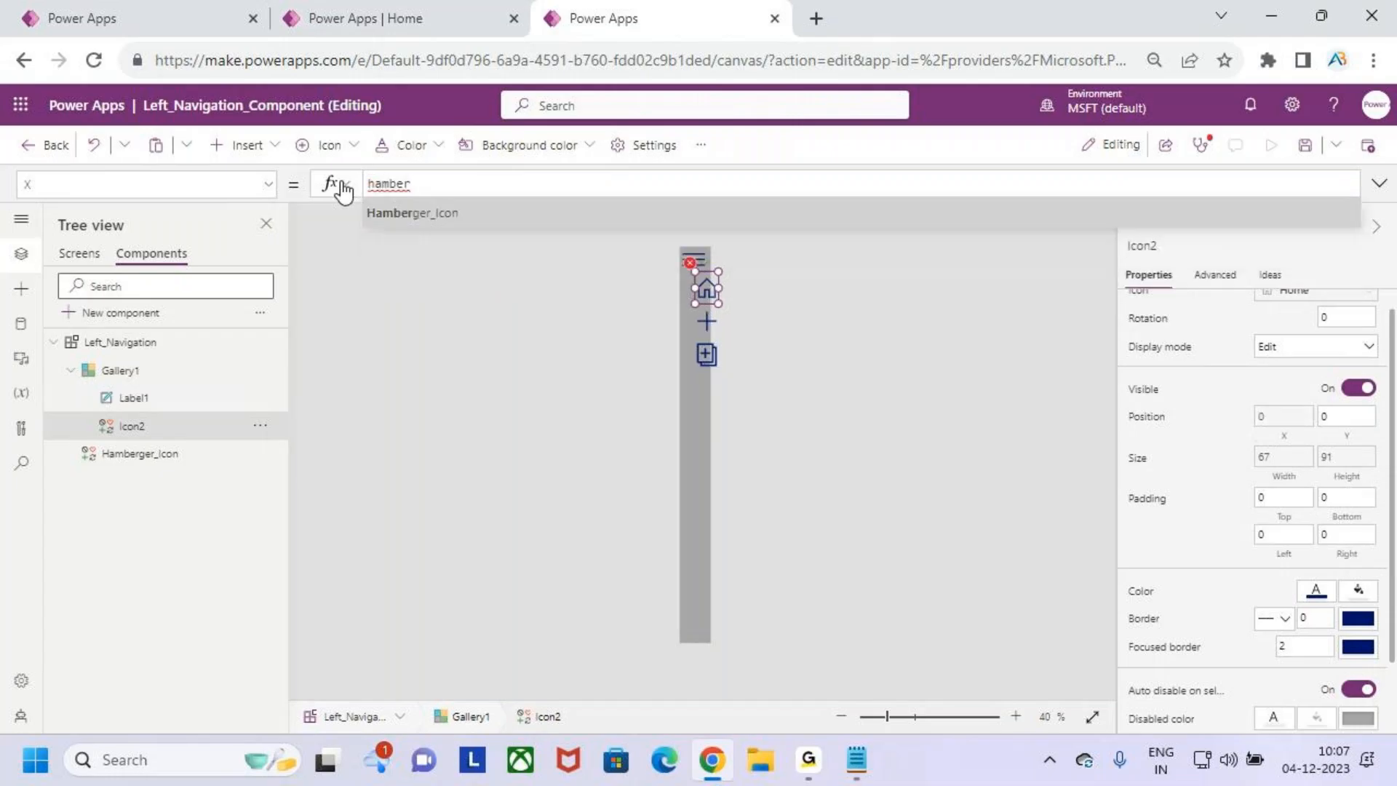
key(Tab)
text(.X)
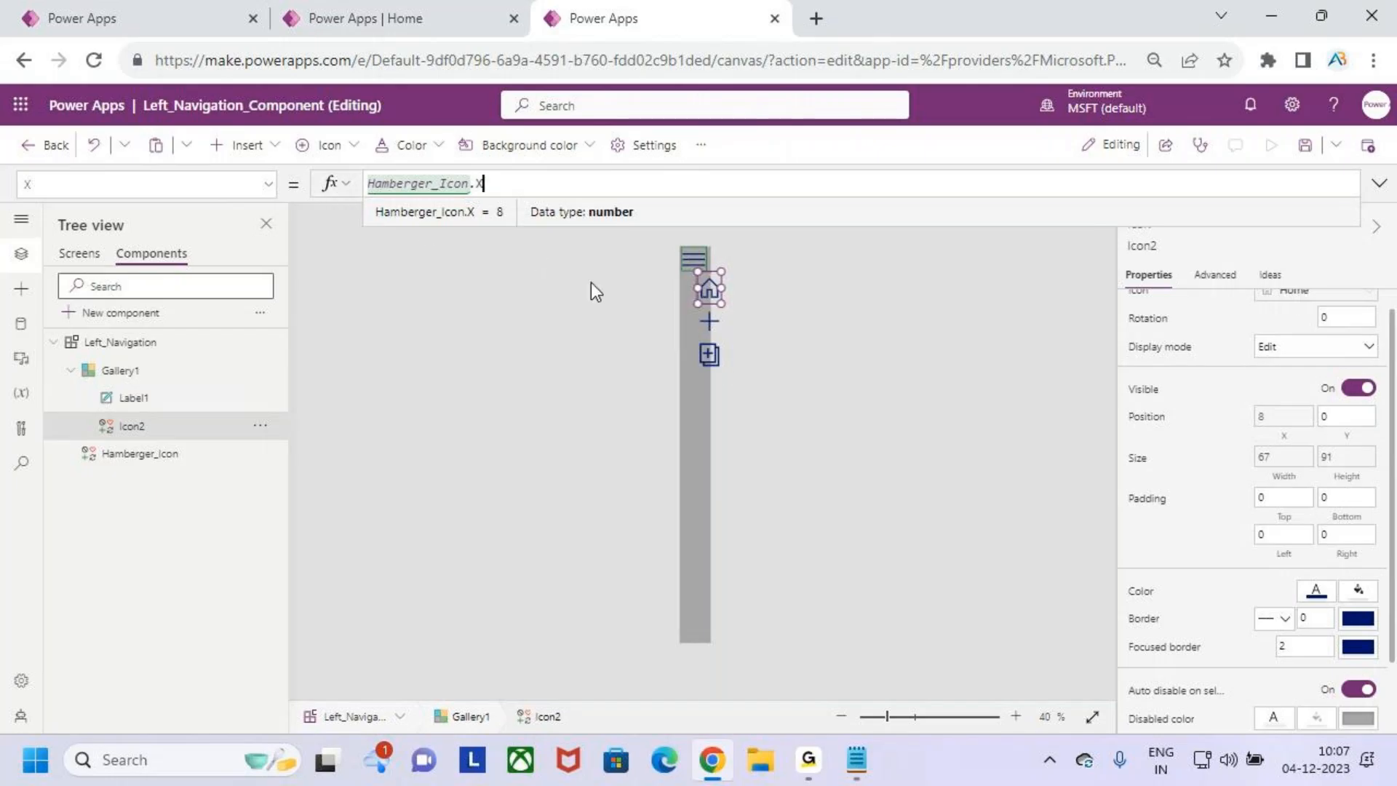
- Check the library's Home_Screen, return to the Left_Navigation component and expand its menu with the hamburger icon
click(78, 254)
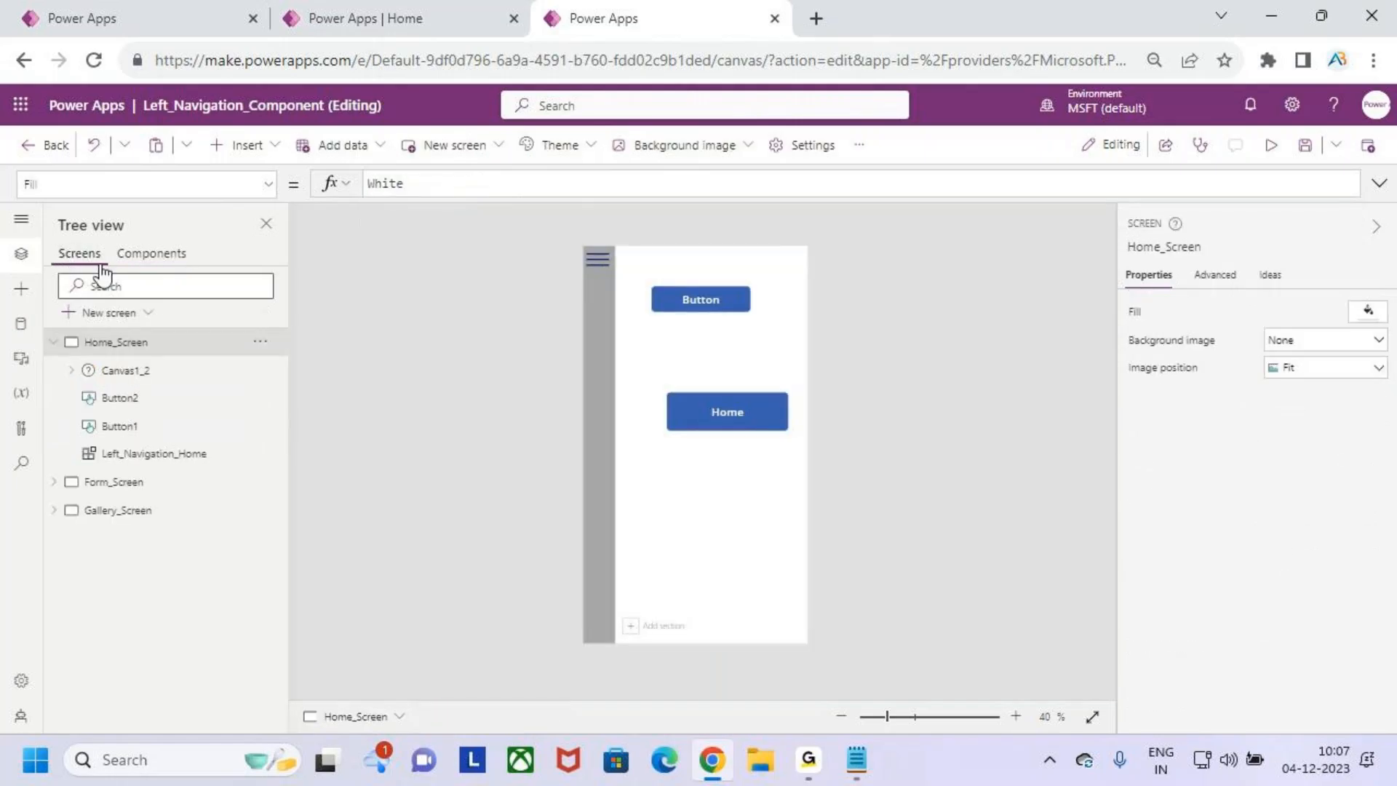
click(145, 254)
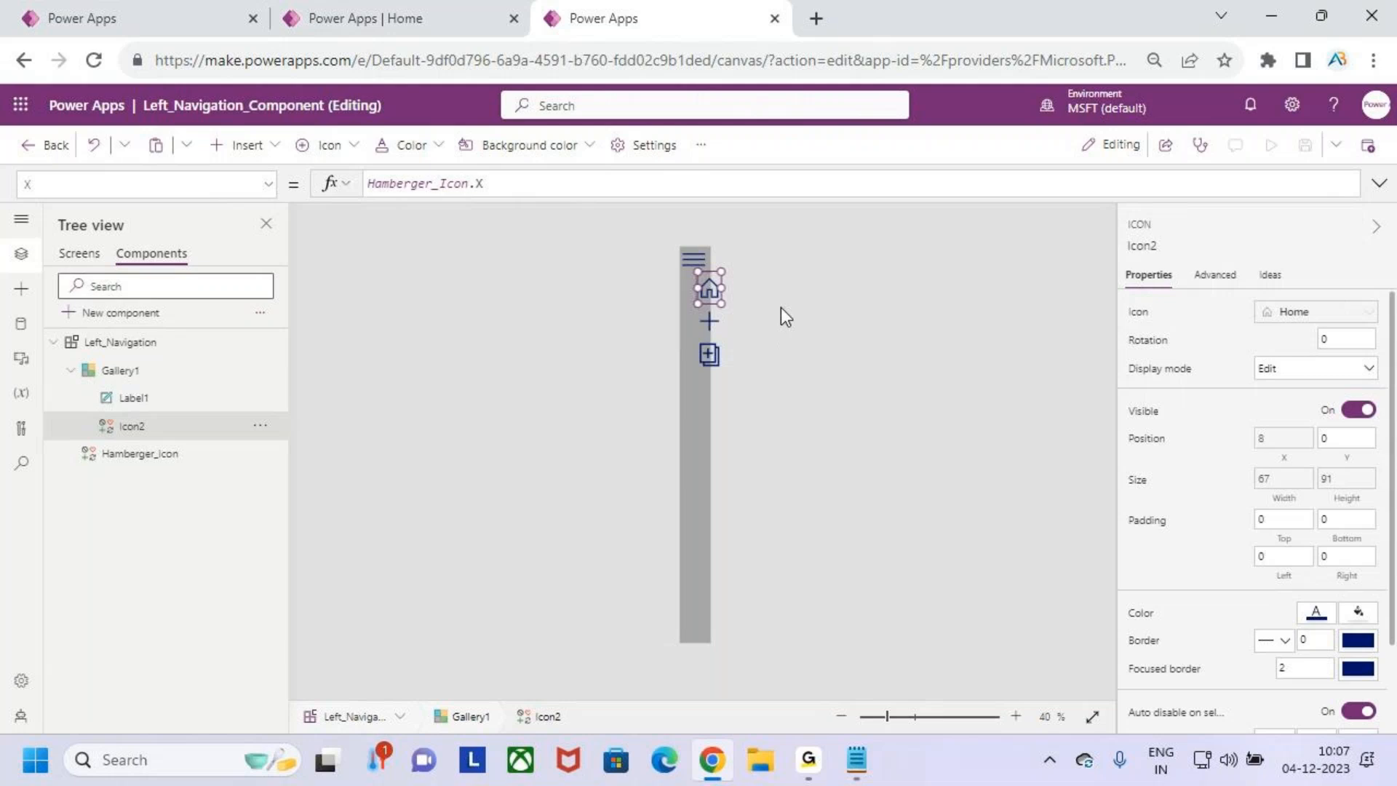
alt+click(691, 260)
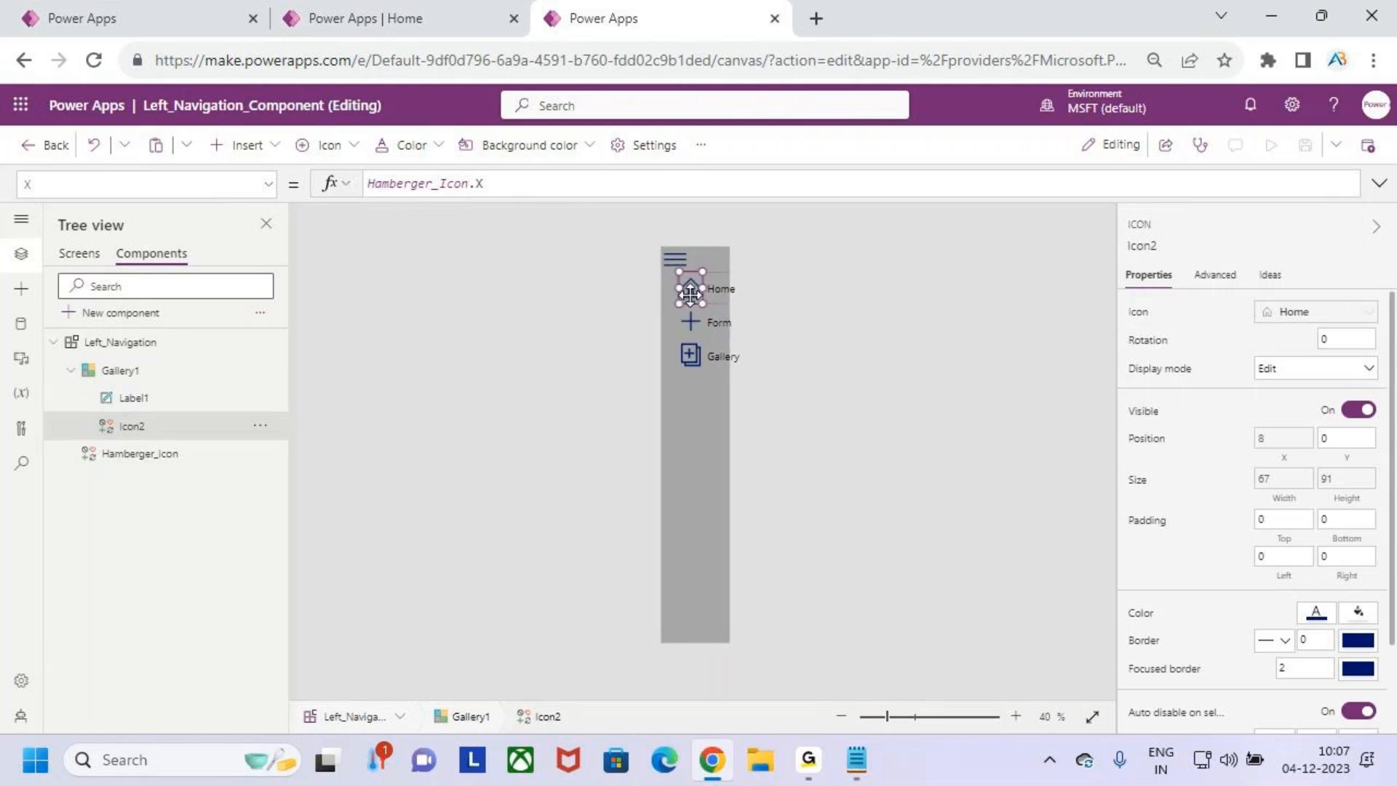
- Set the X position of Gallery1 in the Left_Navigation component to 0
click(700, 465)
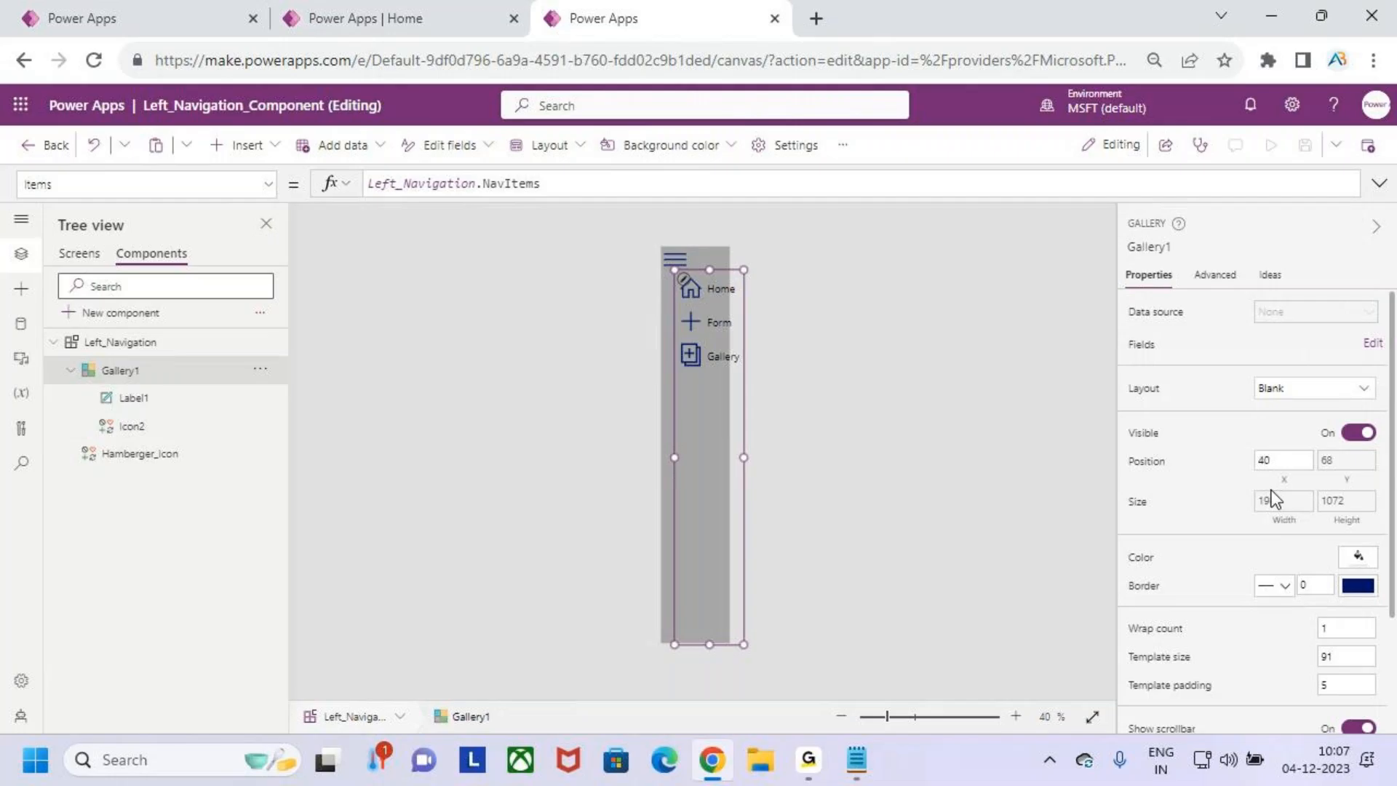
click(1281, 459)
click(396, 188)
drag(399, 183, 364, 183)
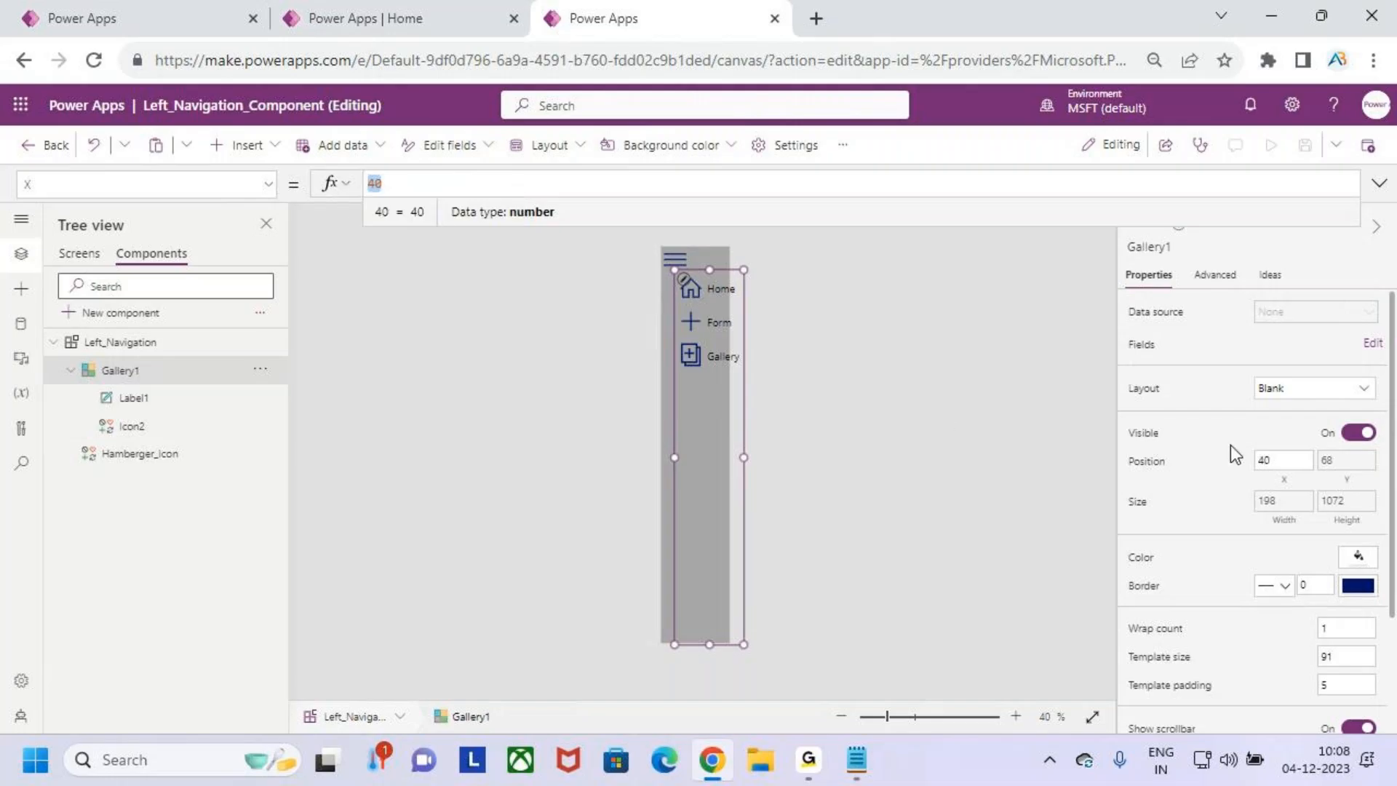
text(0)
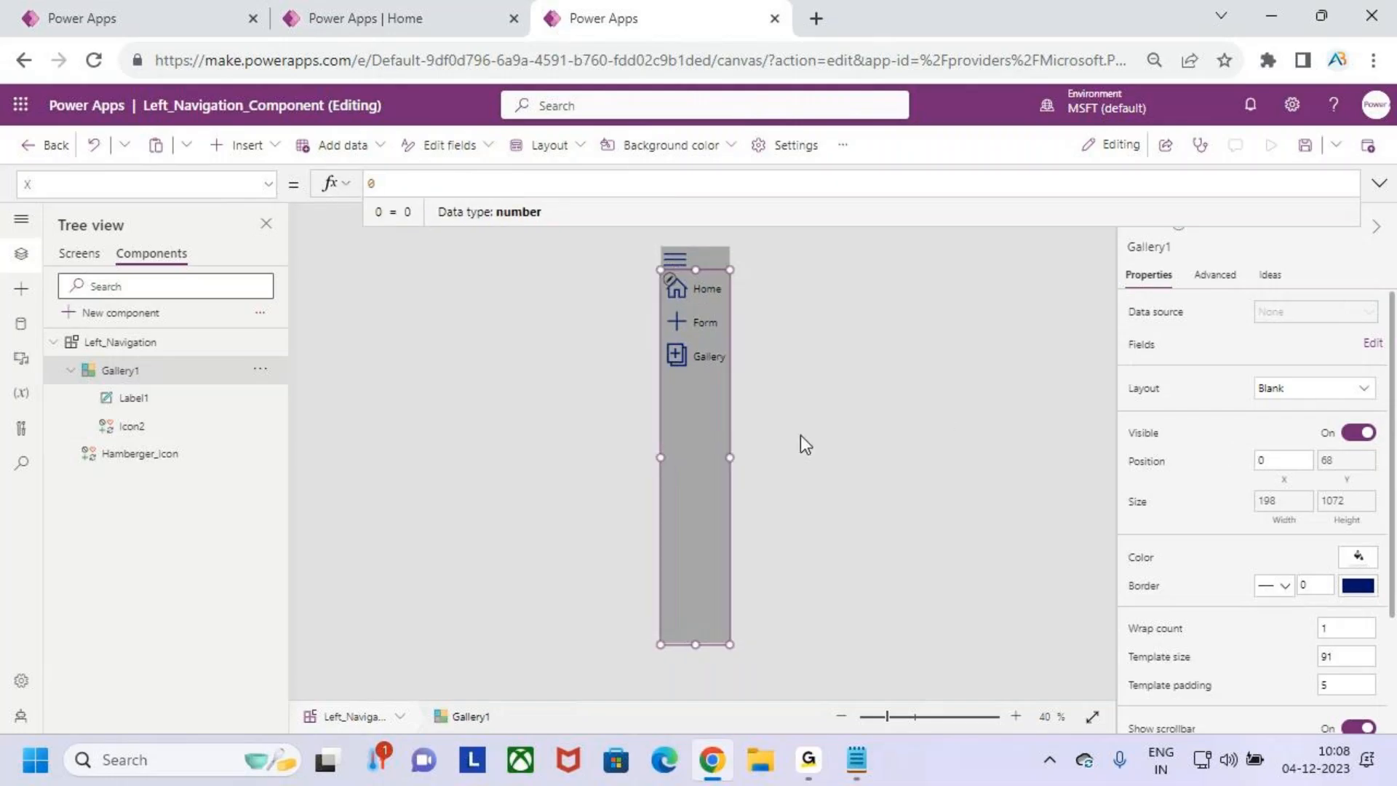
- Save and publish the Left_Navigation_Component library
click(1304, 145)
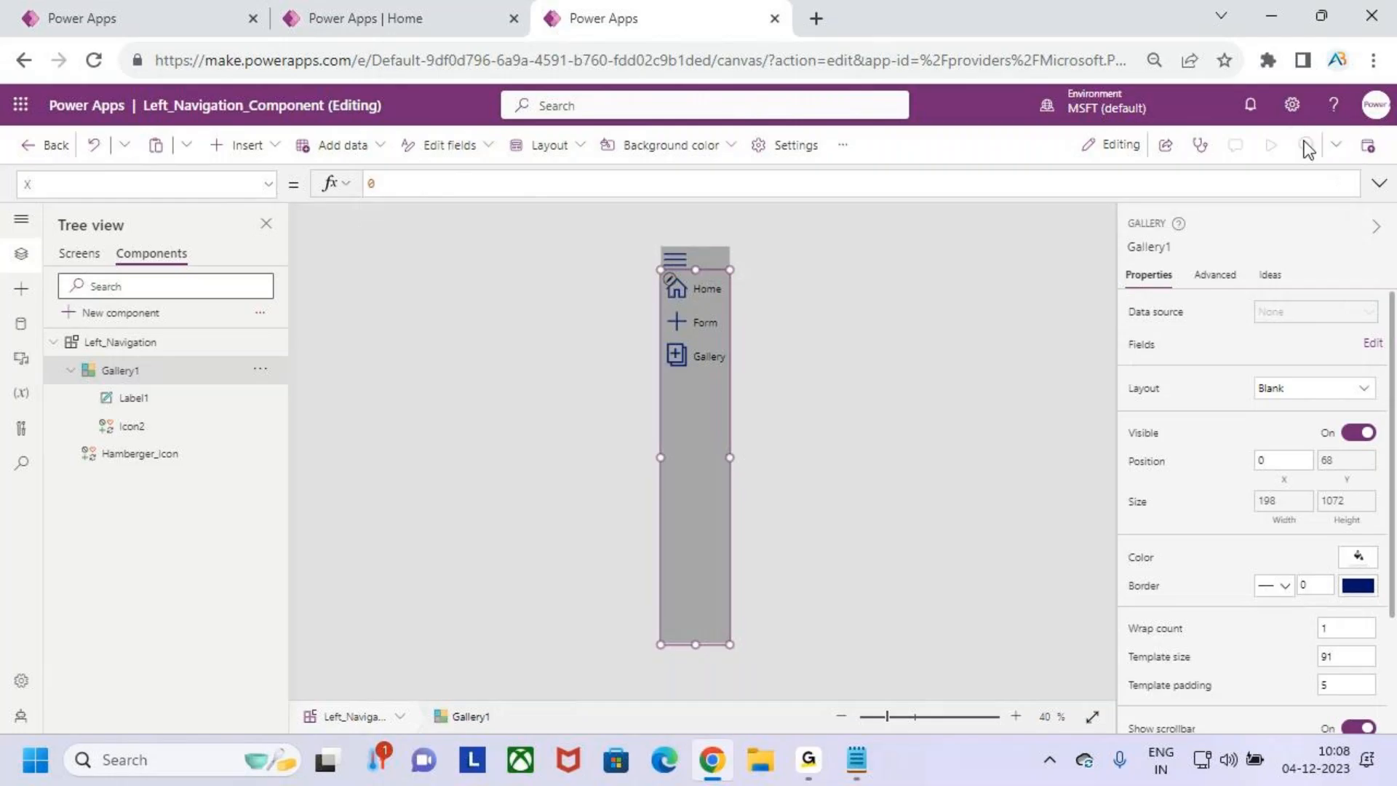
click(1369, 148)
click(757, 595)
- Return to the test_Left_Navigation_com app's browser tab, reload the app and dismiss the welcome and read-only notices
click(110, 13)
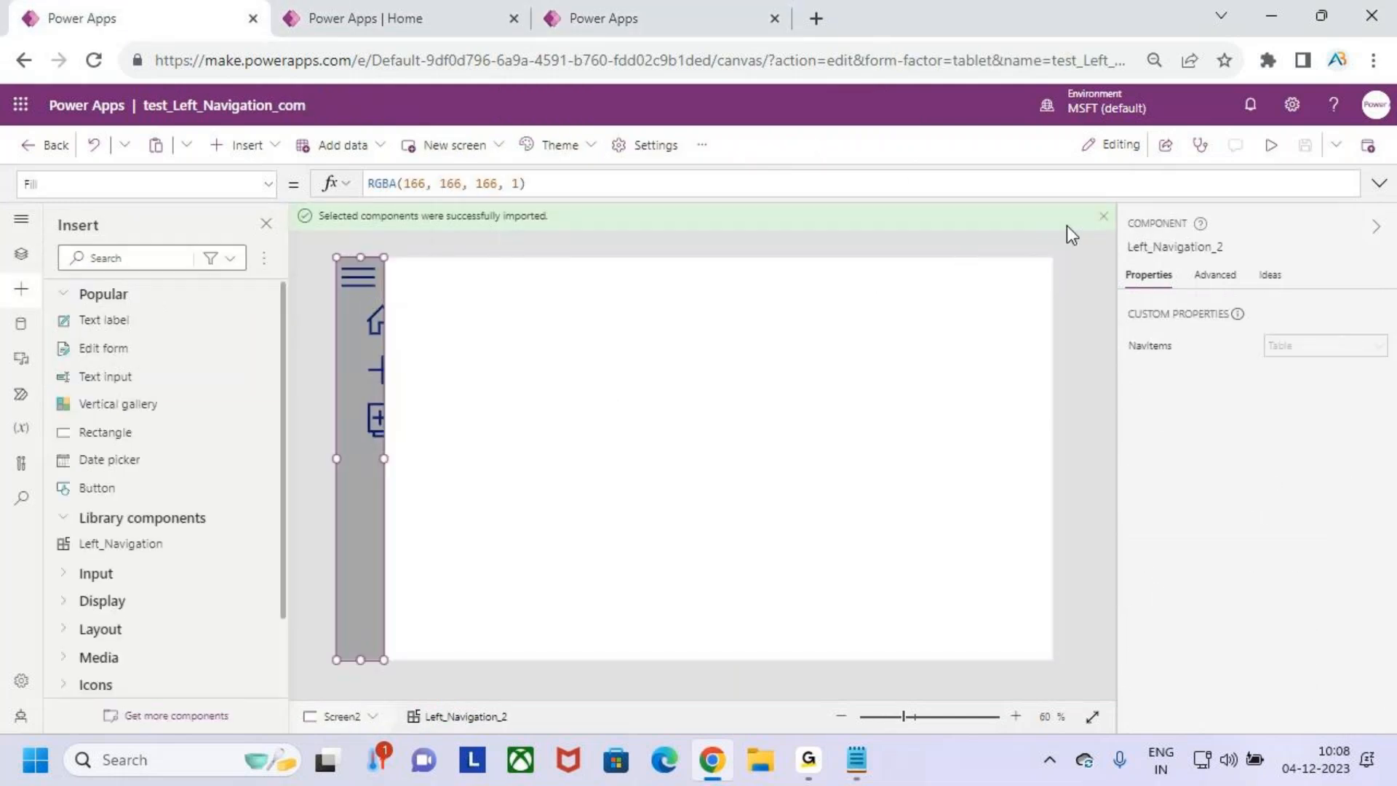
click(1101, 217)
click(659, 428)
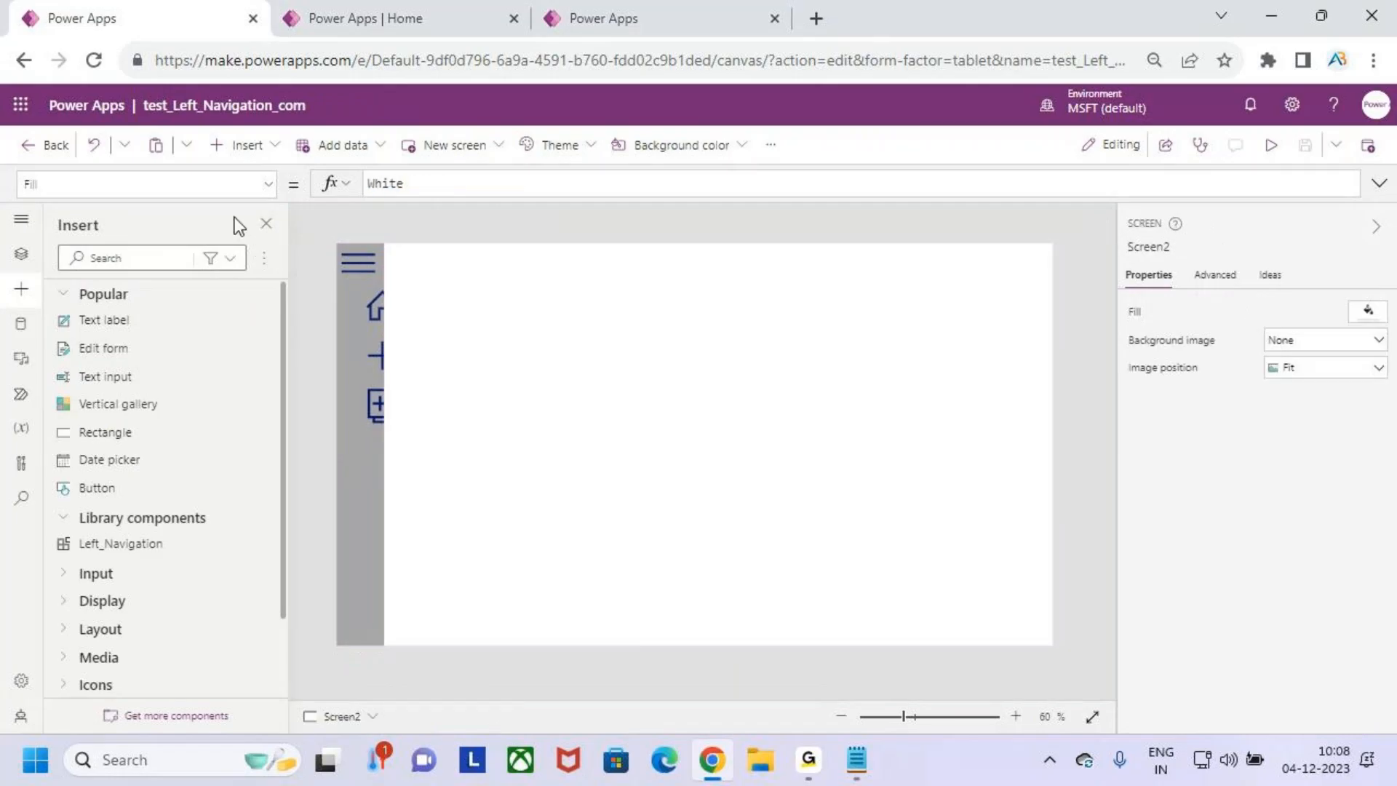
click(94, 59)
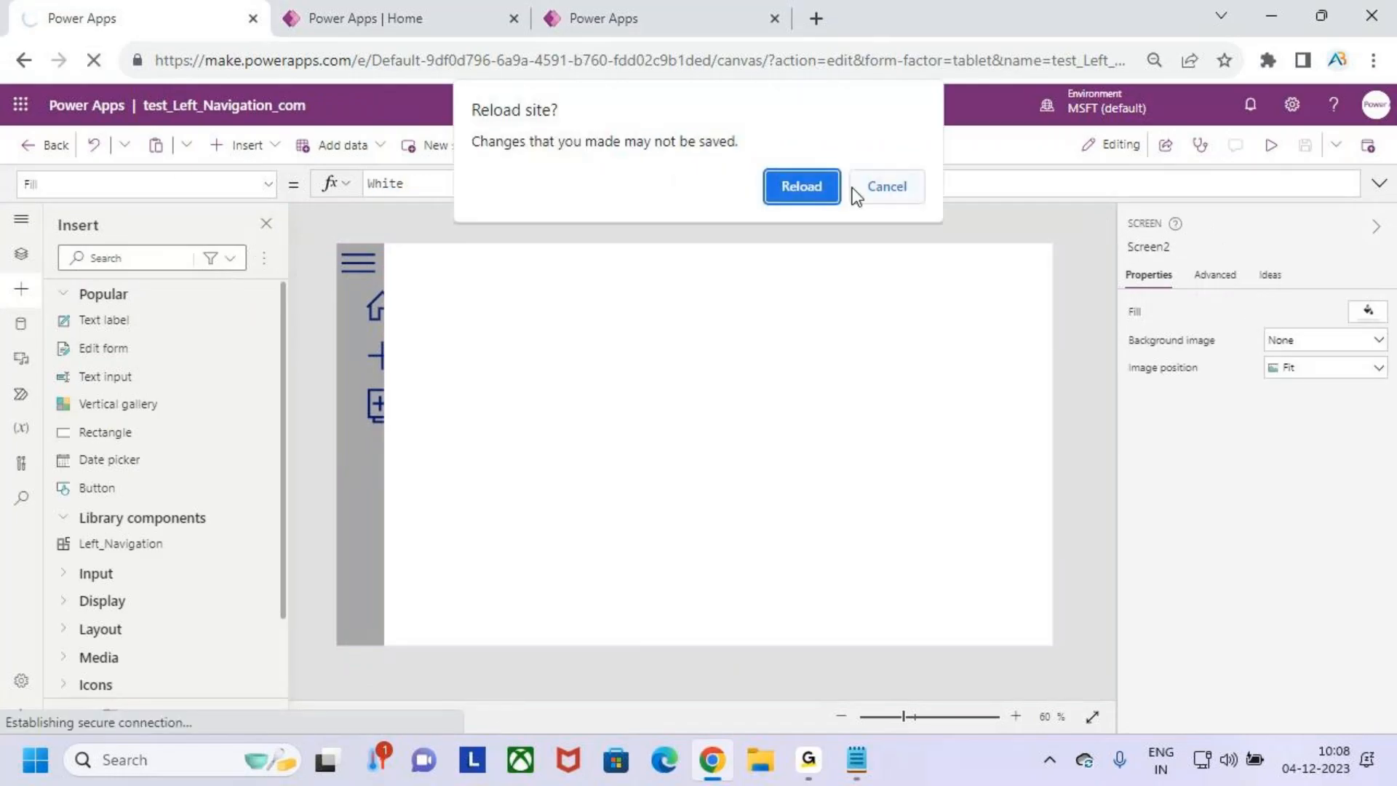
click(902, 193)
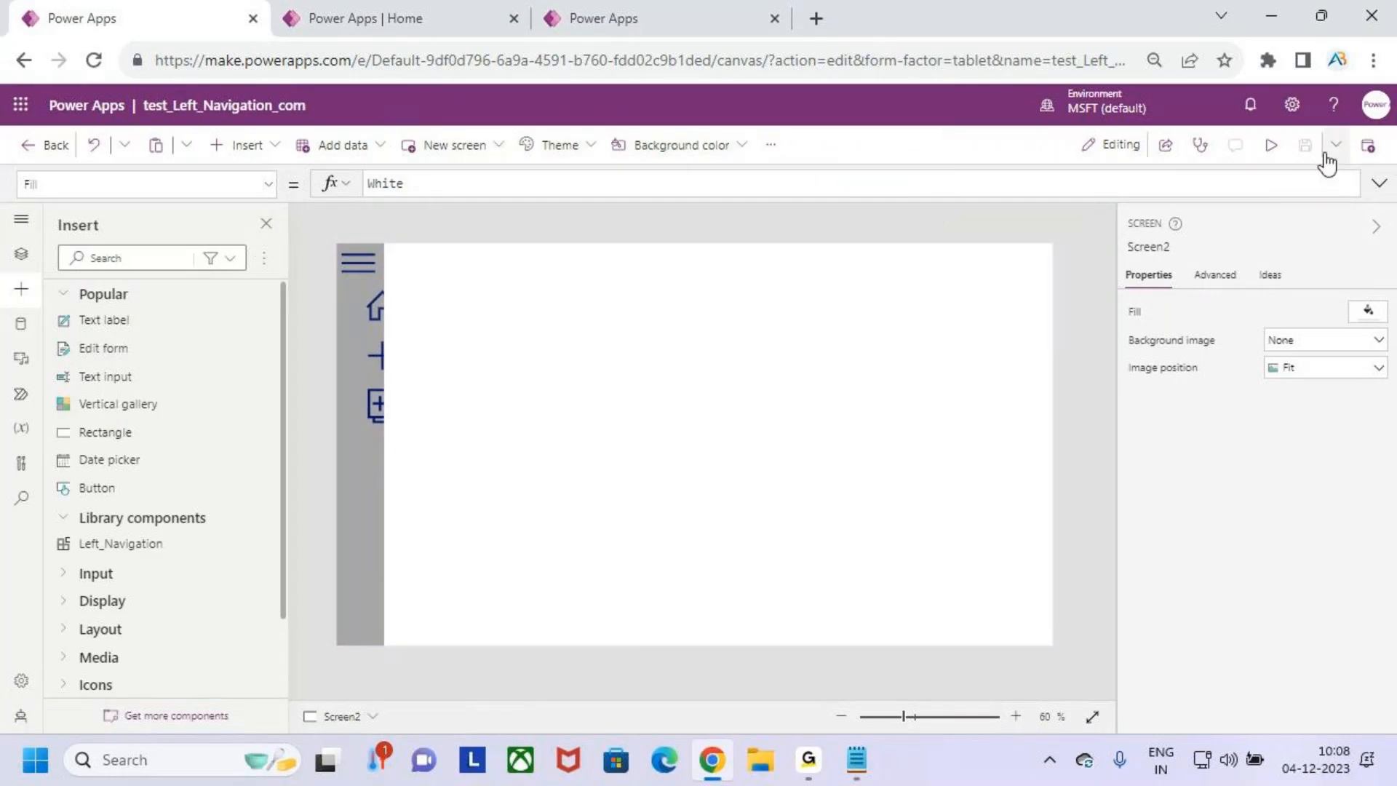
click(99, 59)
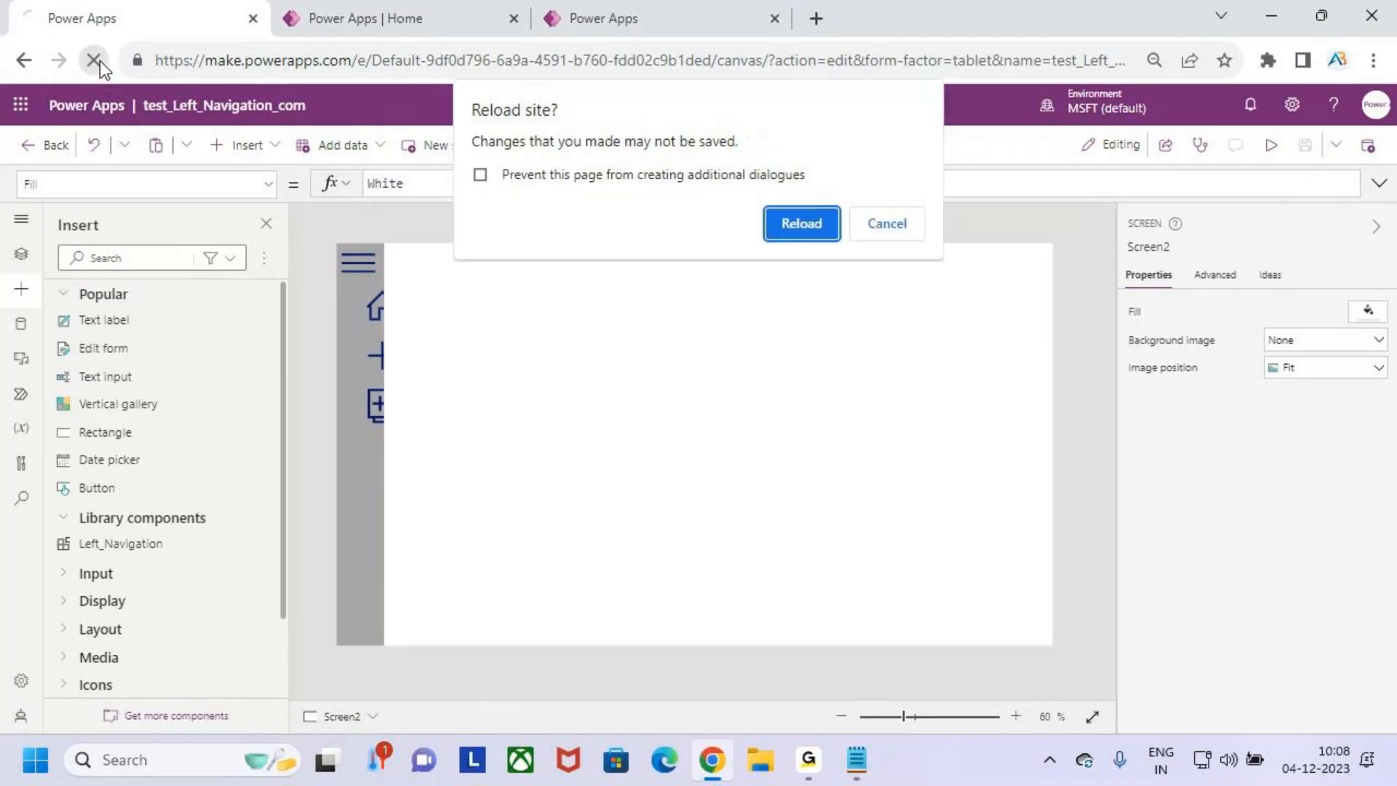
click(821, 222)
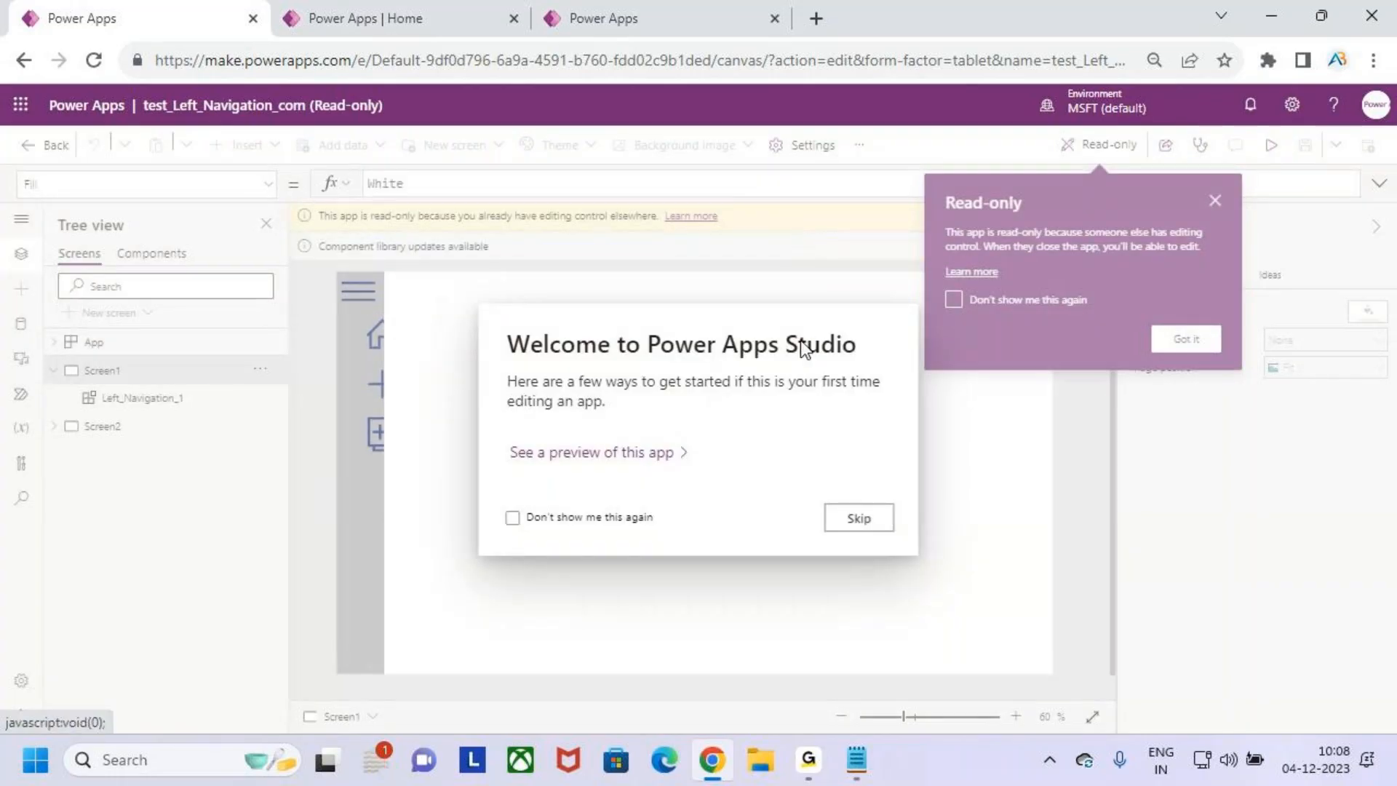
click(847, 519)
click(1179, 345)
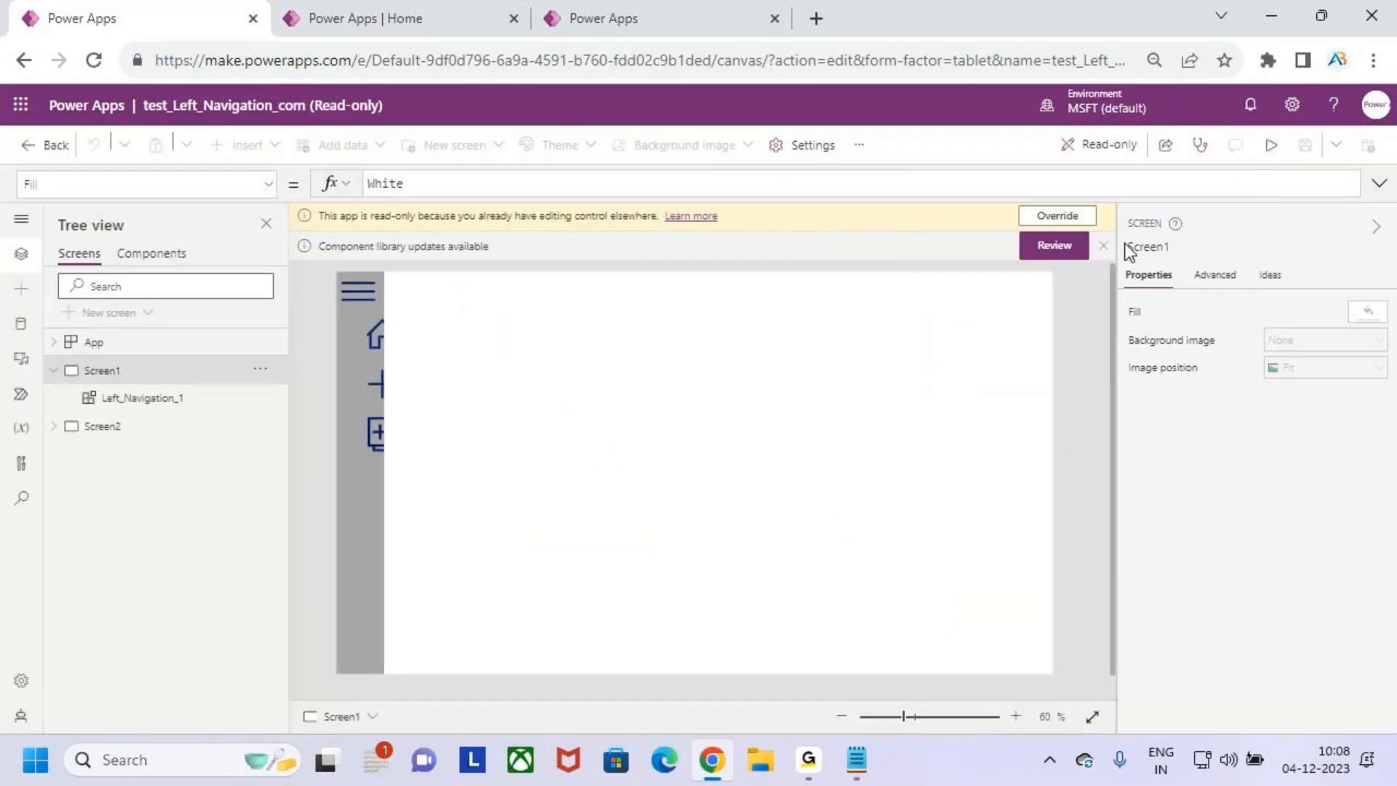
- Apply the Left_Navigation_Component library update to the test app and override the read-only mode to take editing control
click(1054, 245)
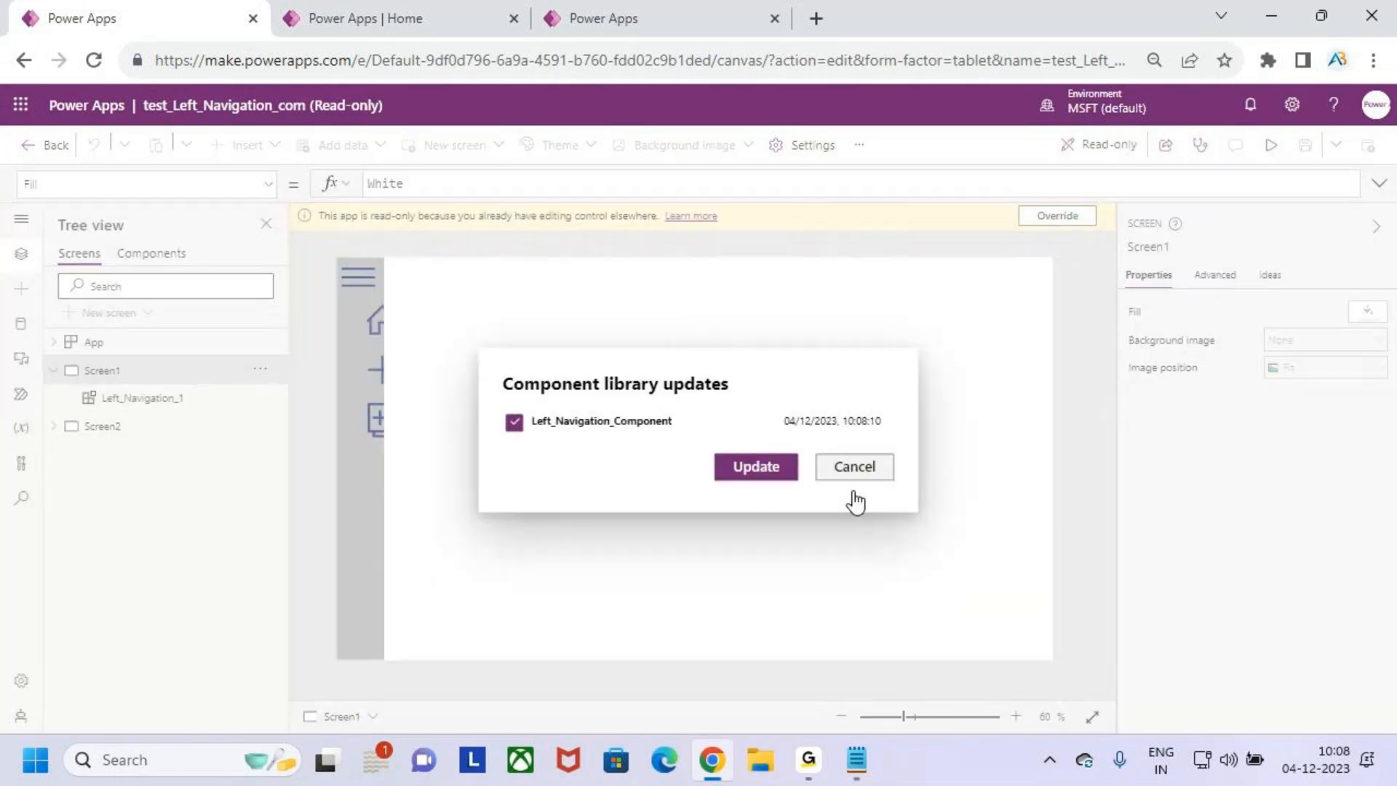
click(750, 465)
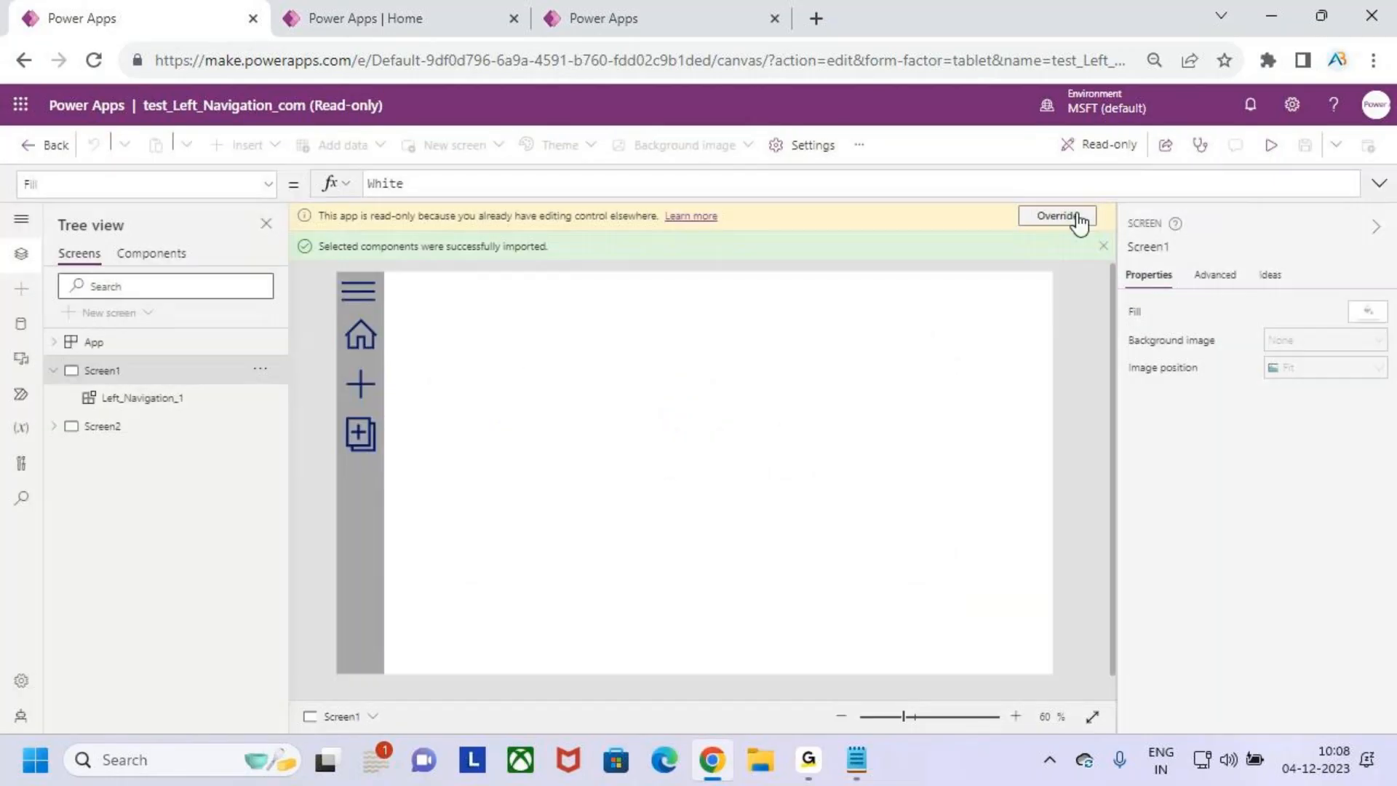
click(1057, 216)
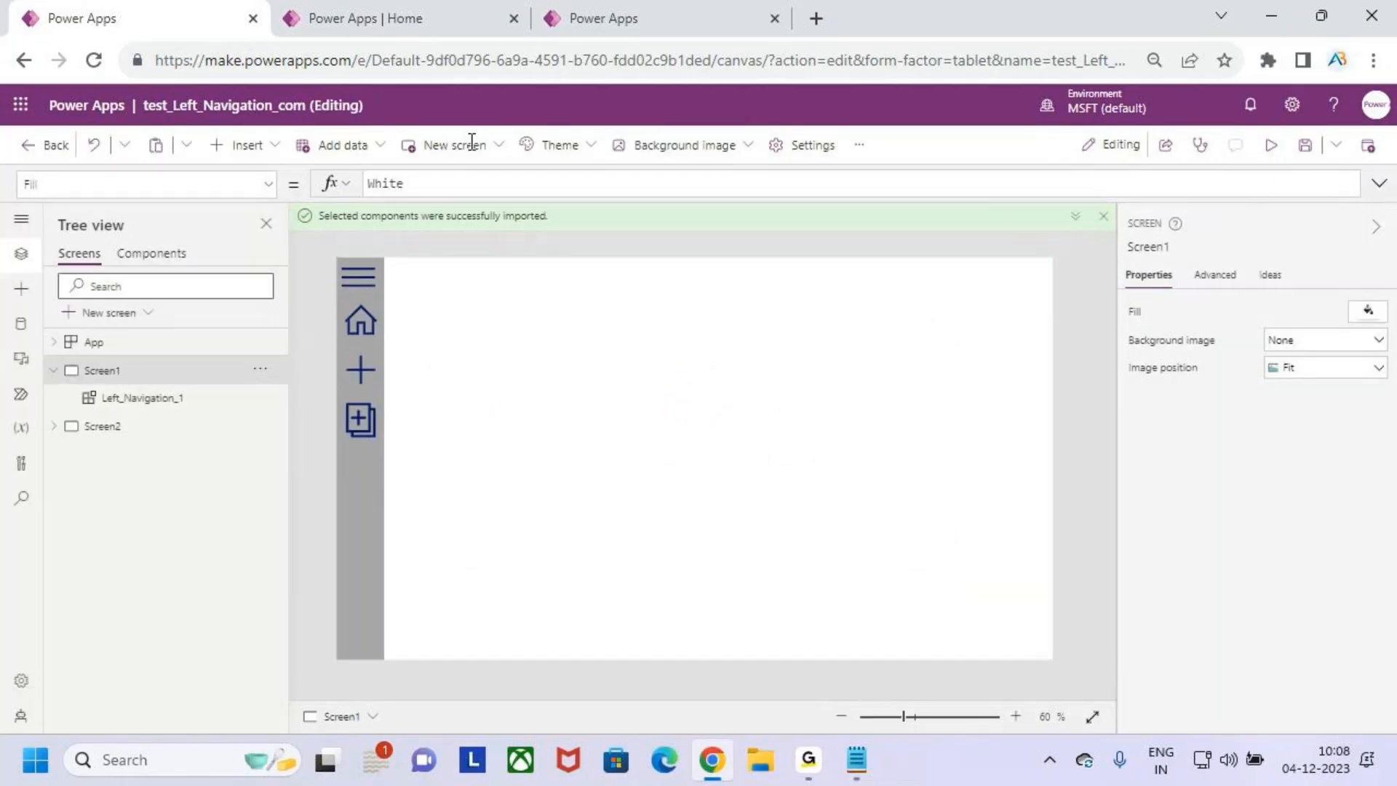
- Return to the component library's tab and review the X position of Gallery1
click(476, 13)
click(616, 15)
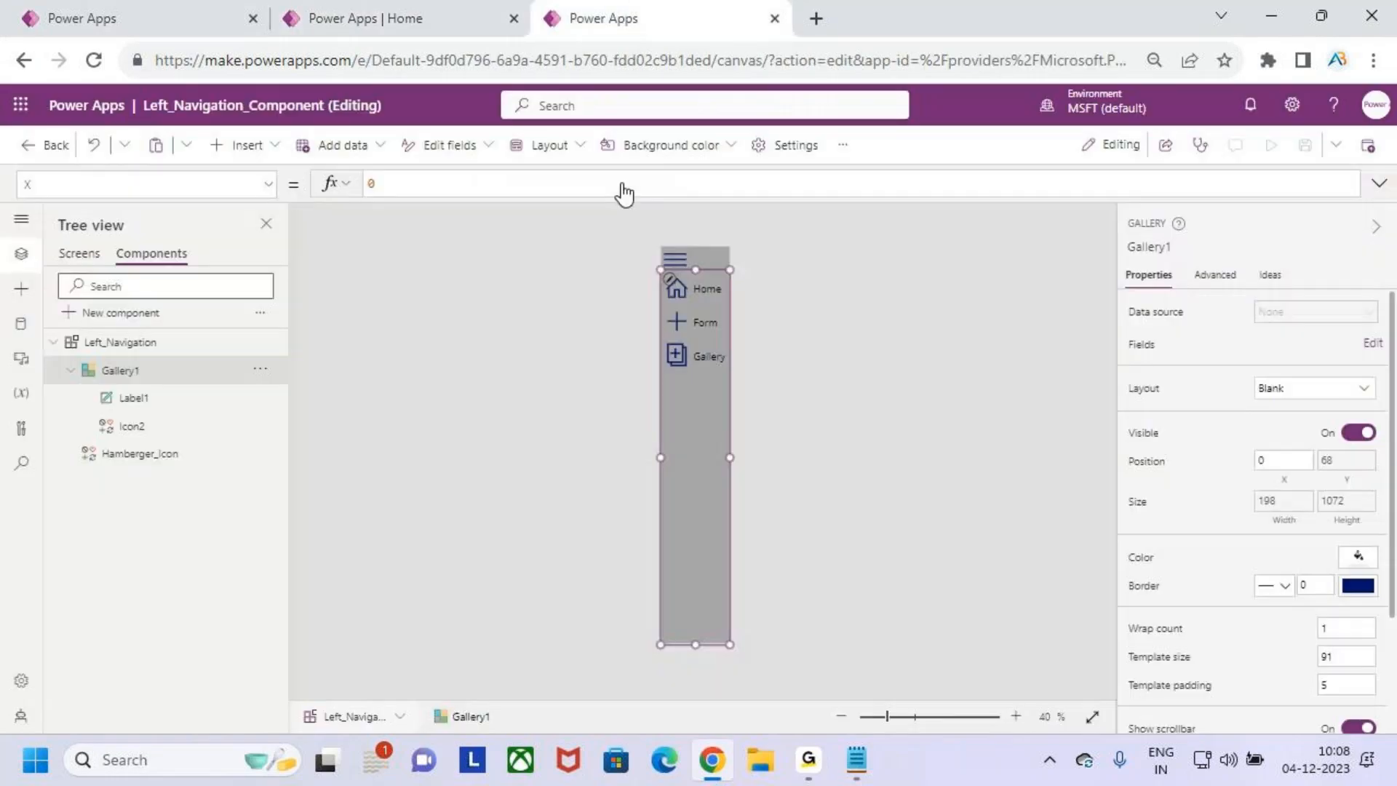
key(ctrl+2)
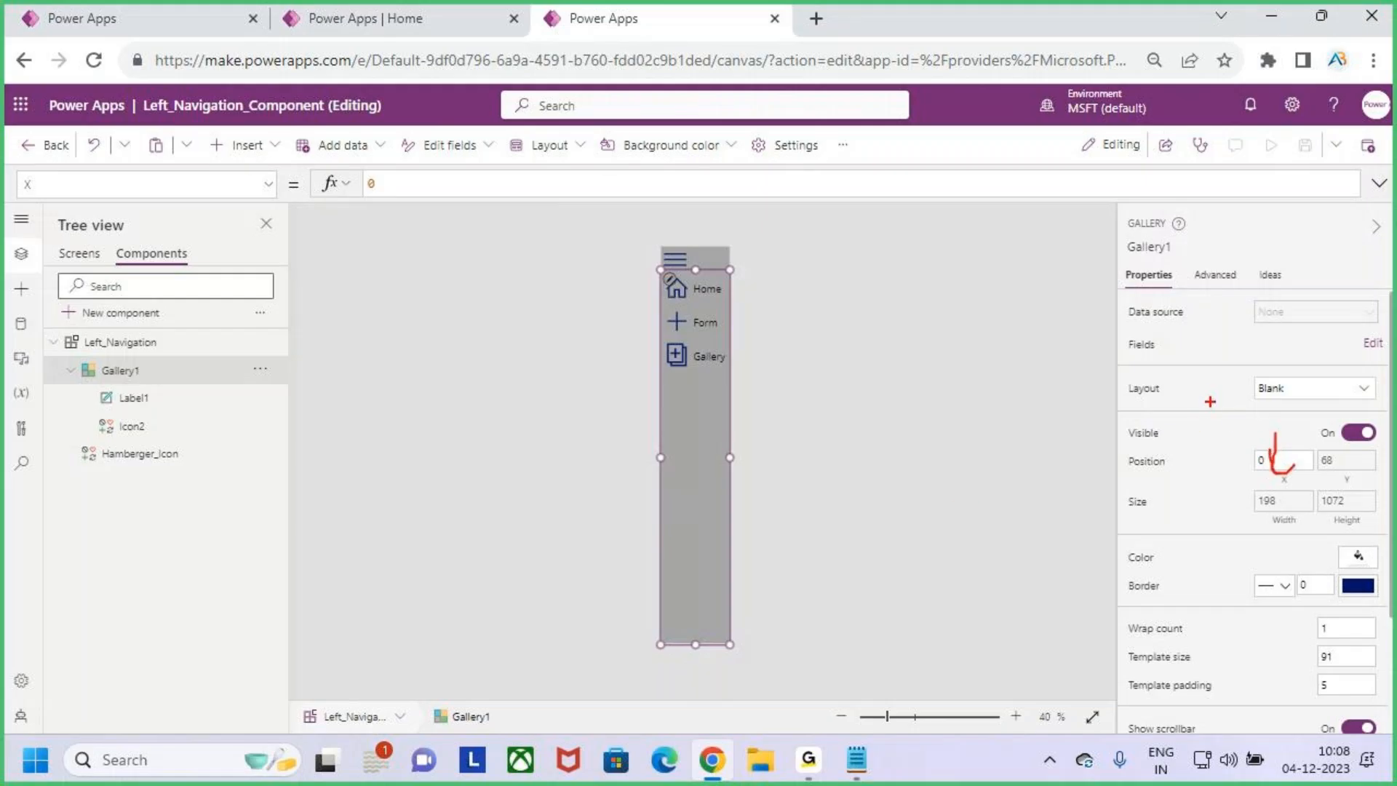
drag(1214, 444, 1288, 435)
key(Escape)
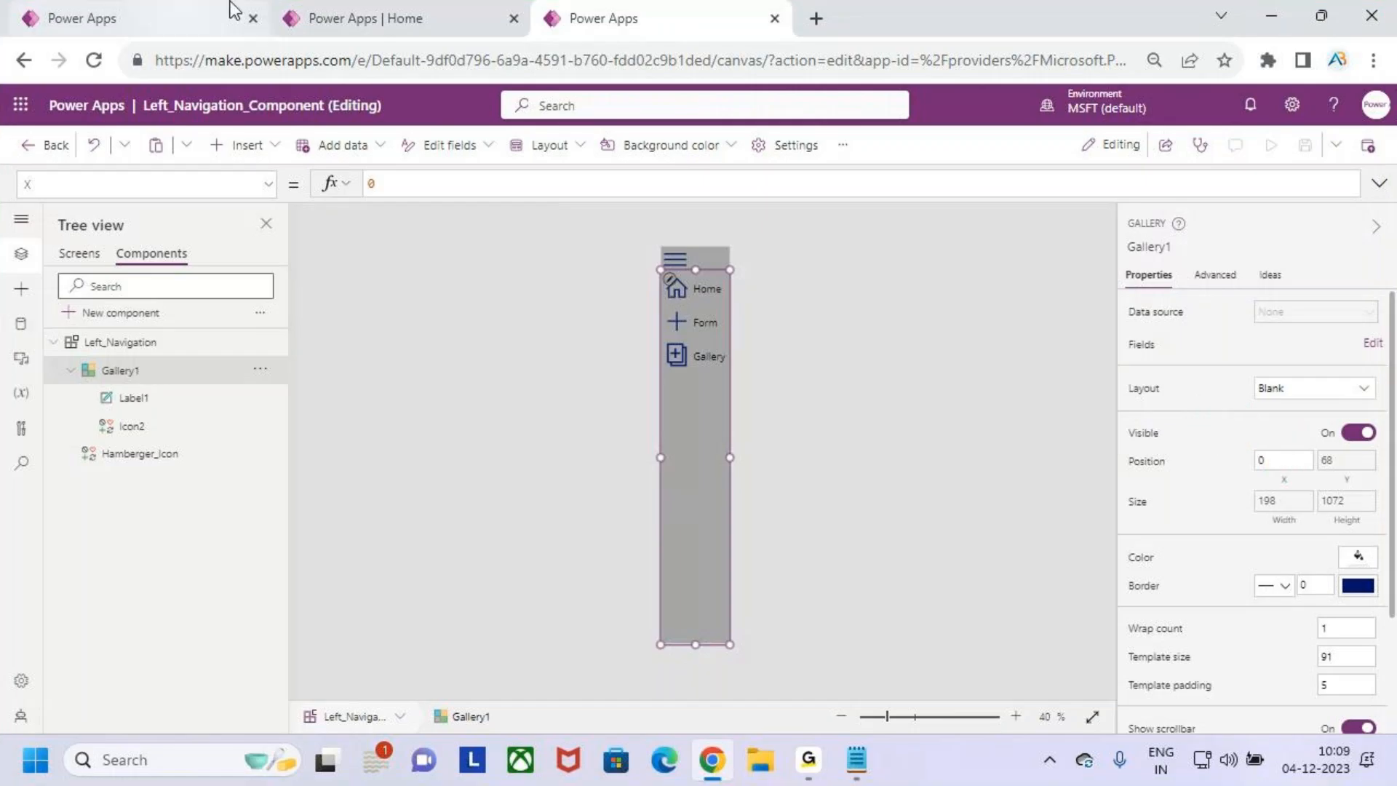
- Preview Screen2 of the test_Left_Navigation_com app and expand the navigation with its hamburger icon
click(196, 10)
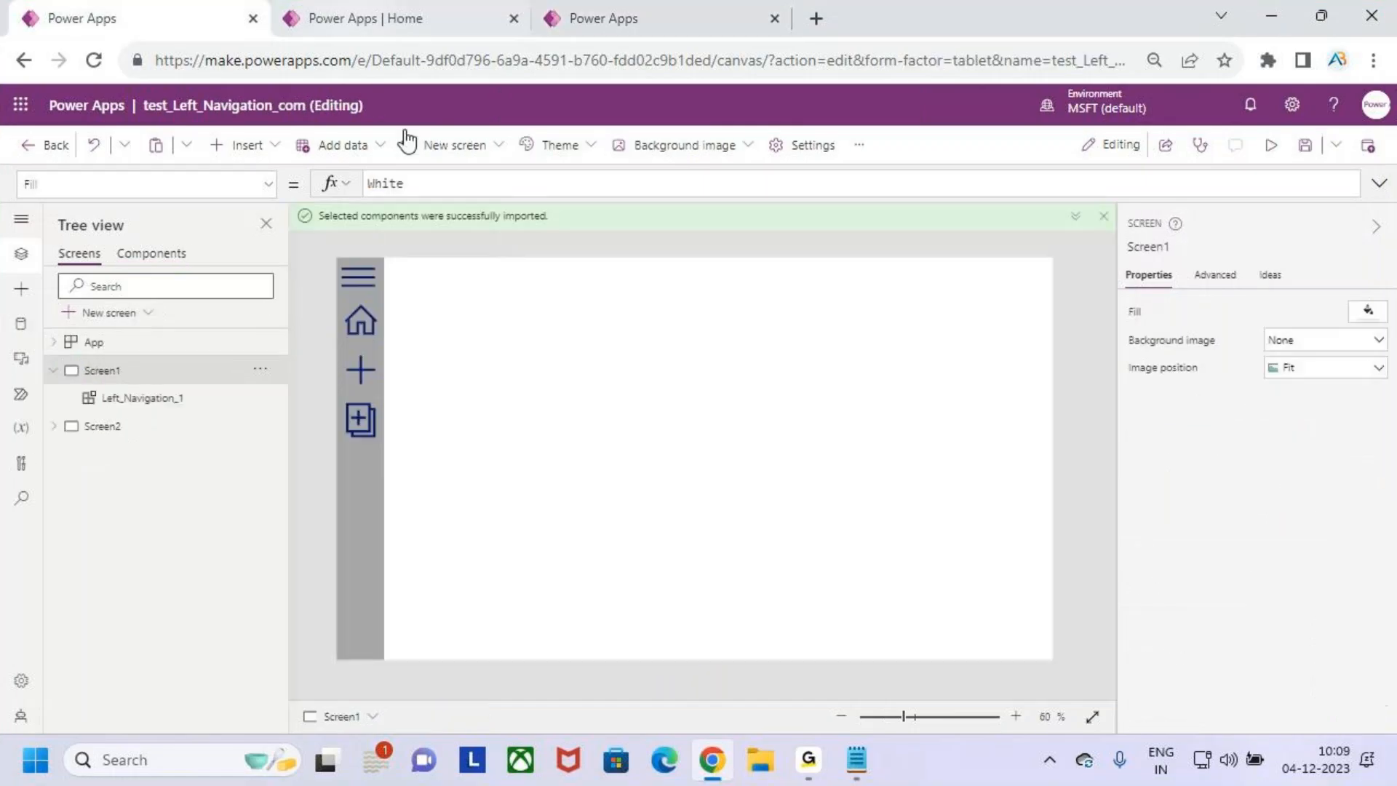
click(104, 431)
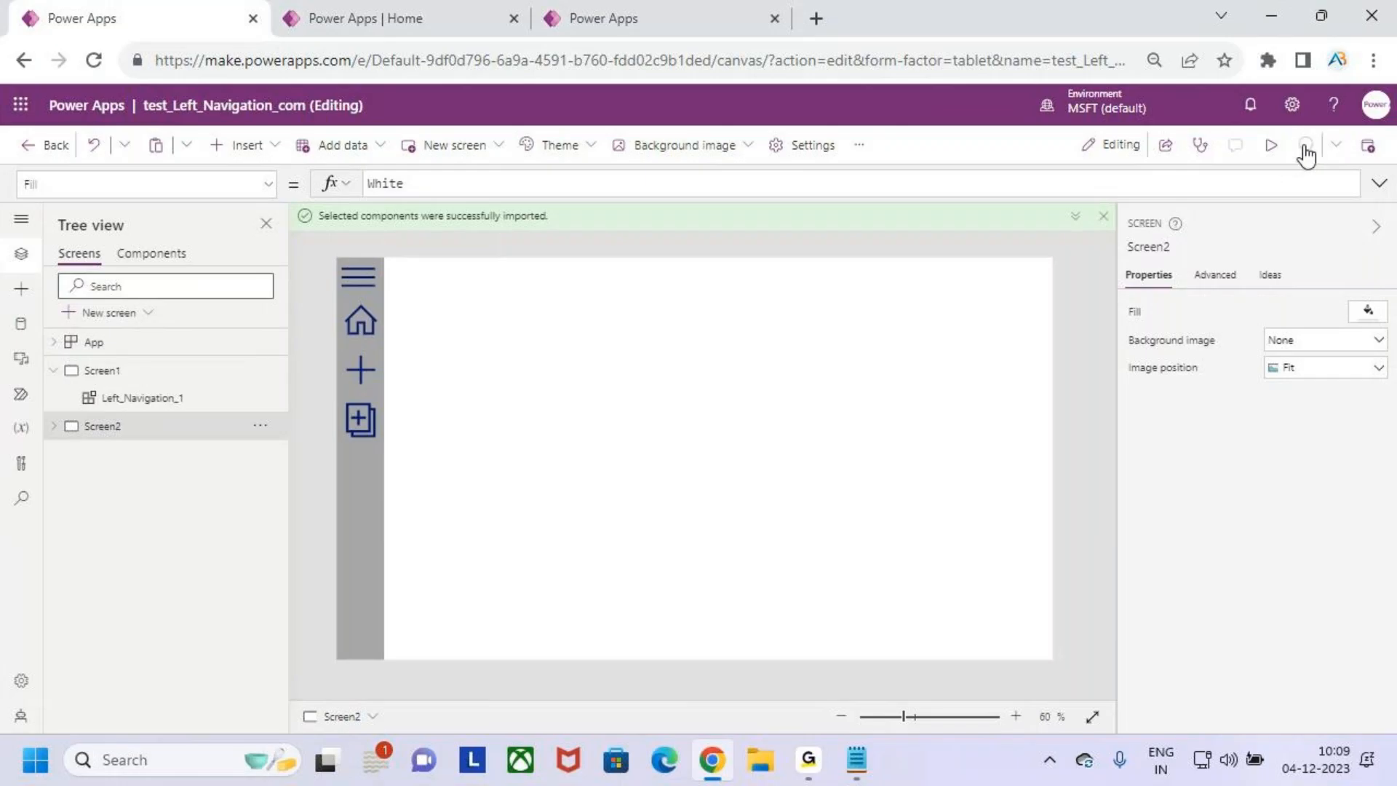
click(1271, 145)
click(273, 213)
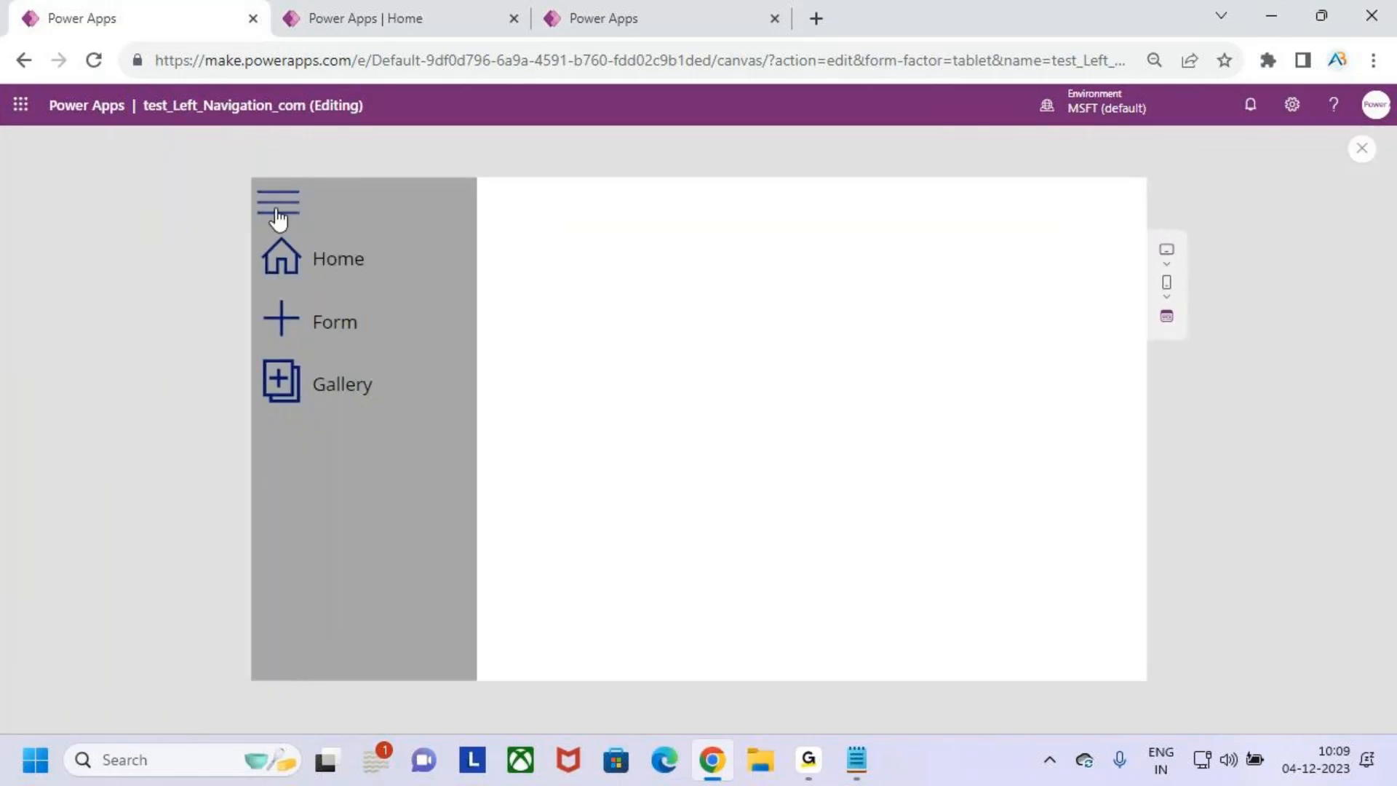
- Toggle the navigation with its hamburger icon in the preview, close the preview and dismiss the testing tip
click(277, 212)
click(278, 216)
click(278, 214)
click(1362, 149)
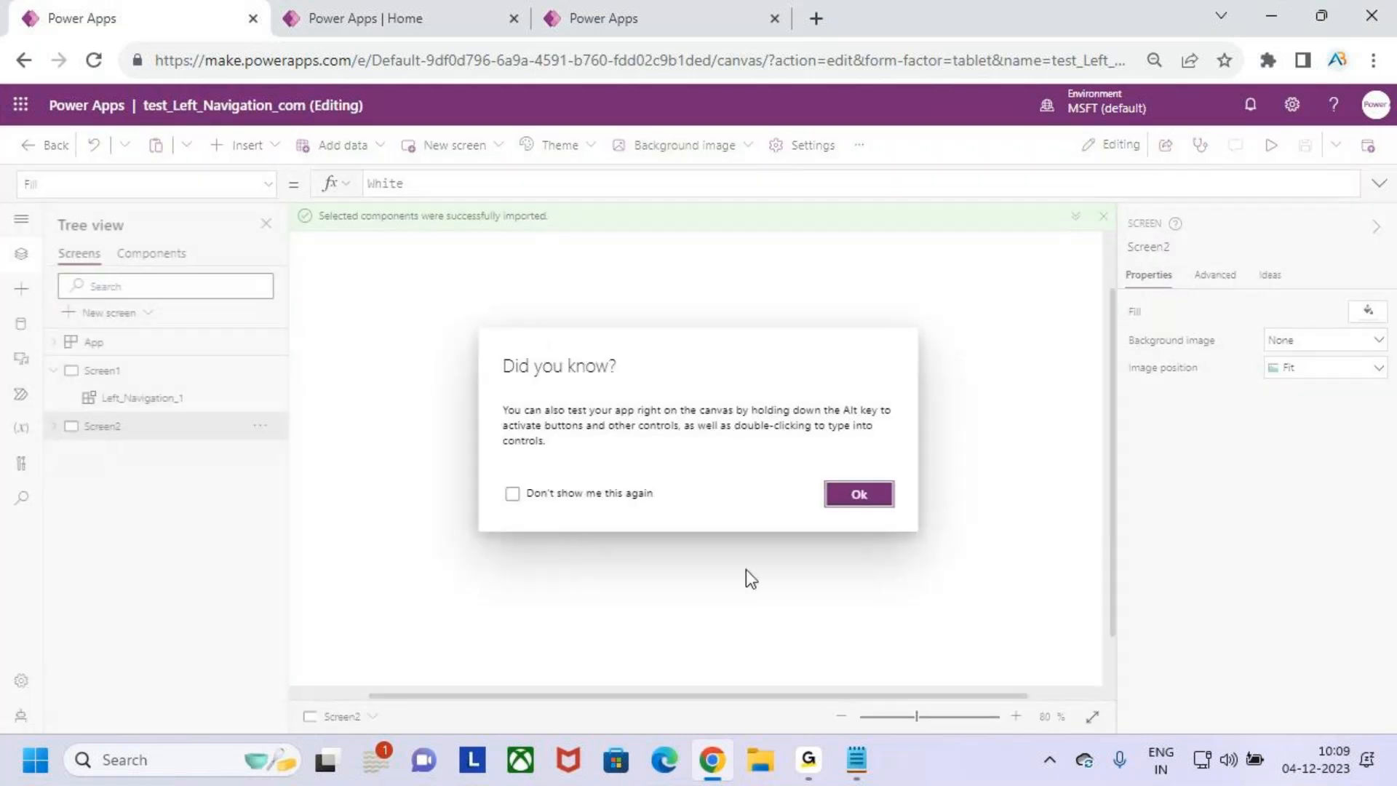
click(861, 495)
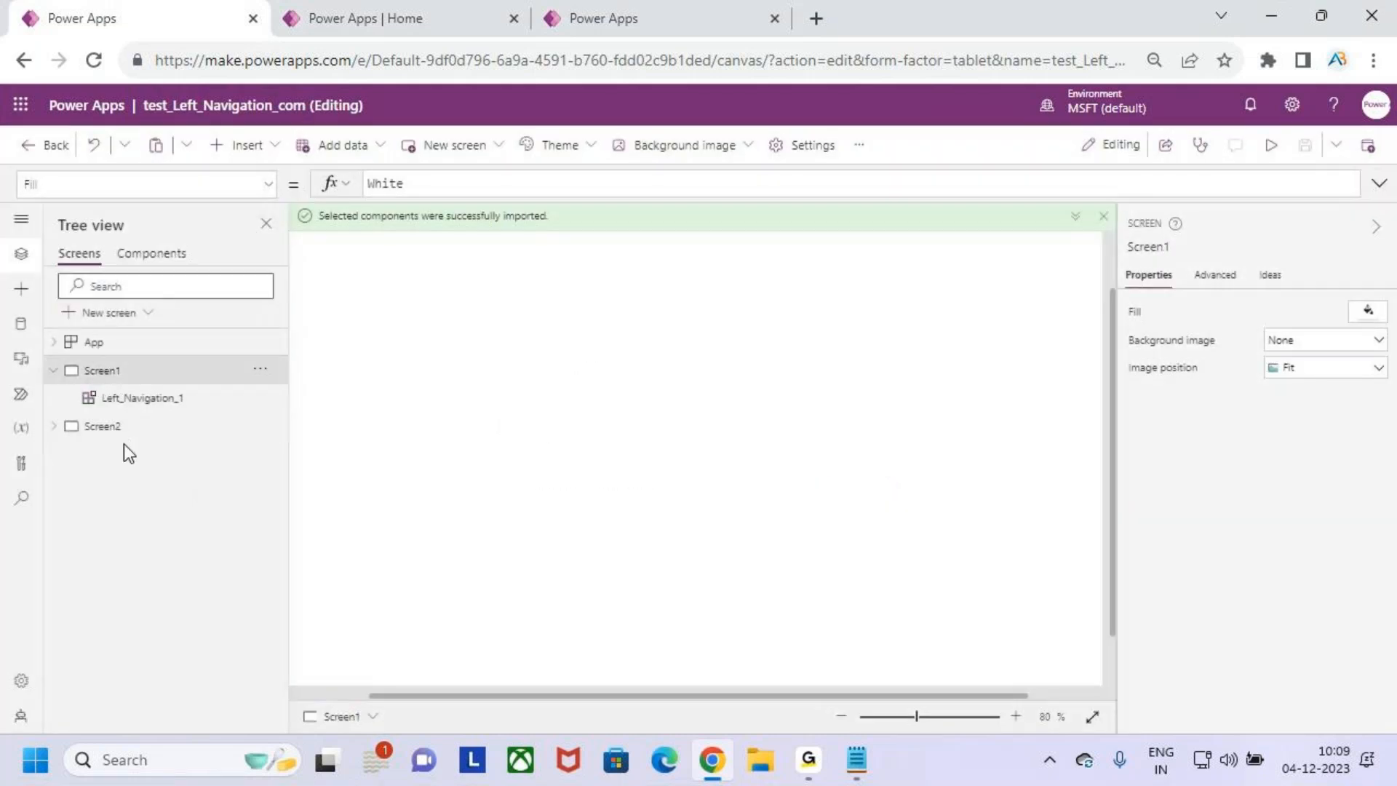
- Add a new blank screen to the test app as the third screen
click(113, 313)
click(147, 505)
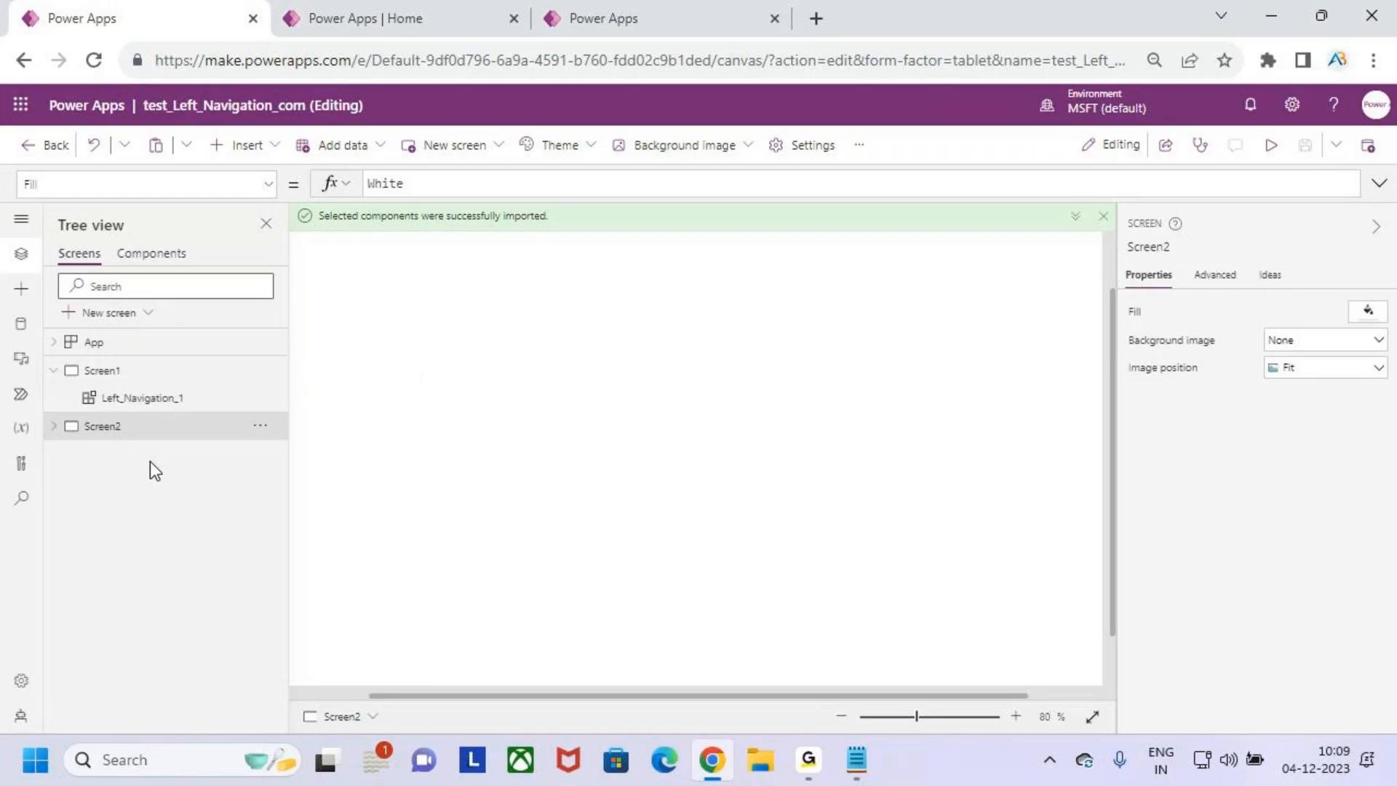
- Insert another Left_Navigation library component on Screen2
click(118, 432)
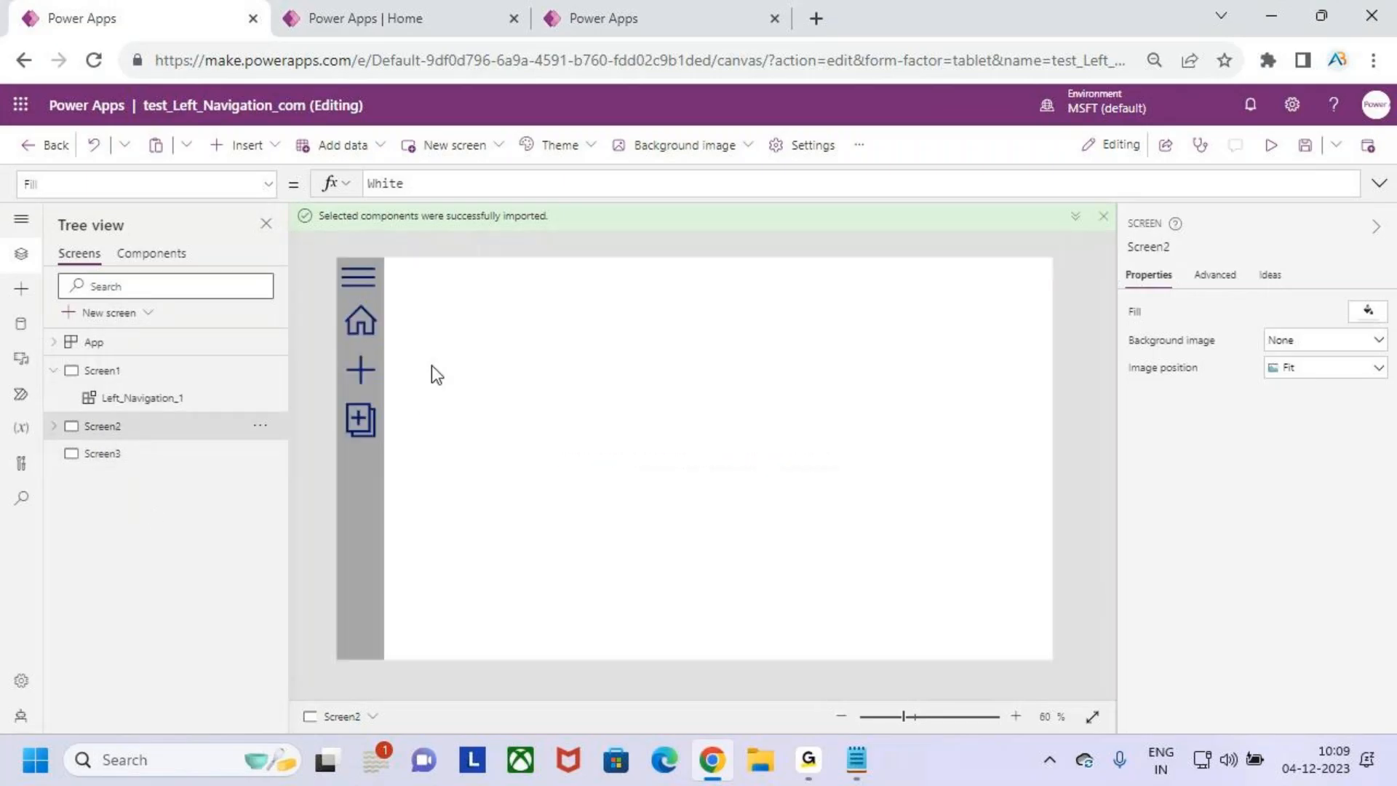
click(21, 289)
click(97, 505)
click(117, 530)
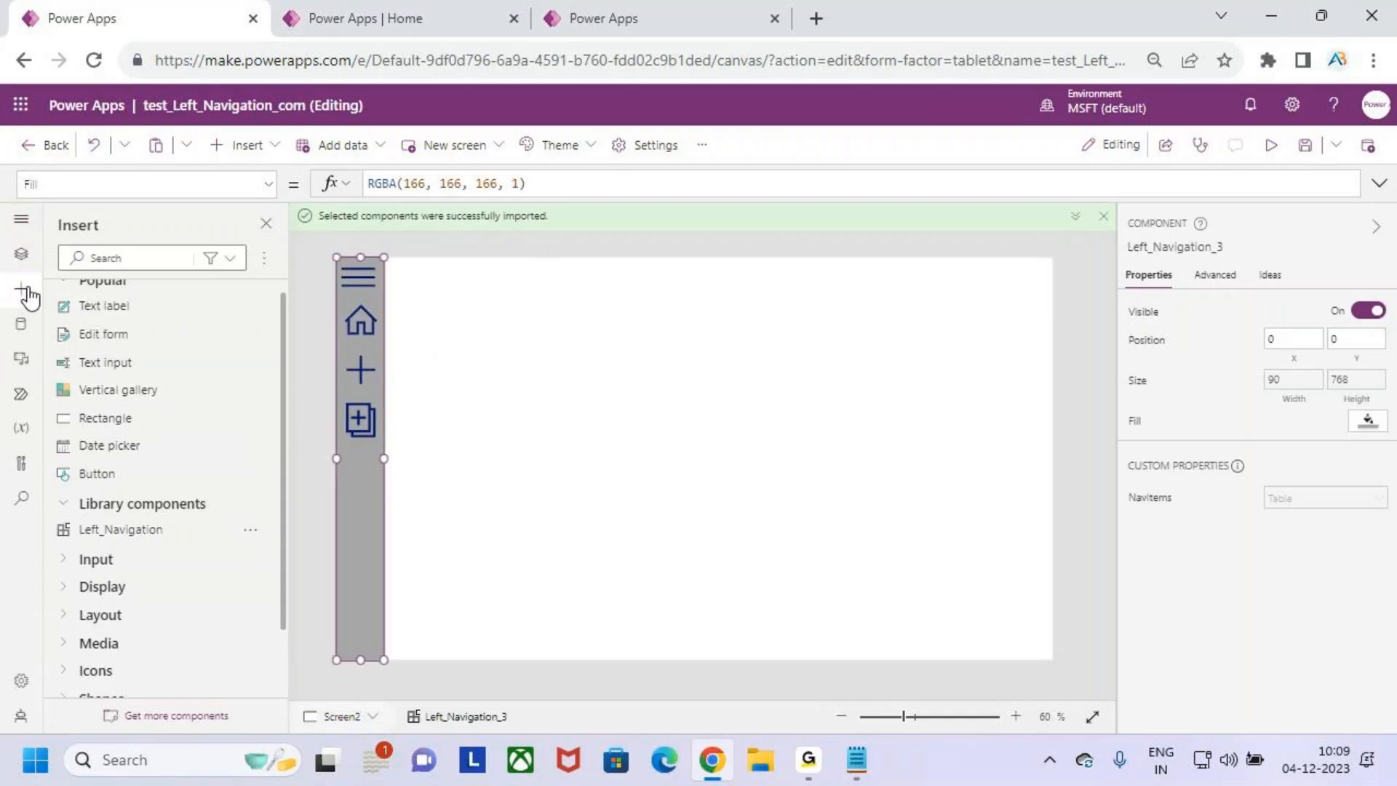
- Delete the extra Left_Navigation_3 component from Screen2, keeping Left_Navigation_2
click(21, 256)
click(150, 489)
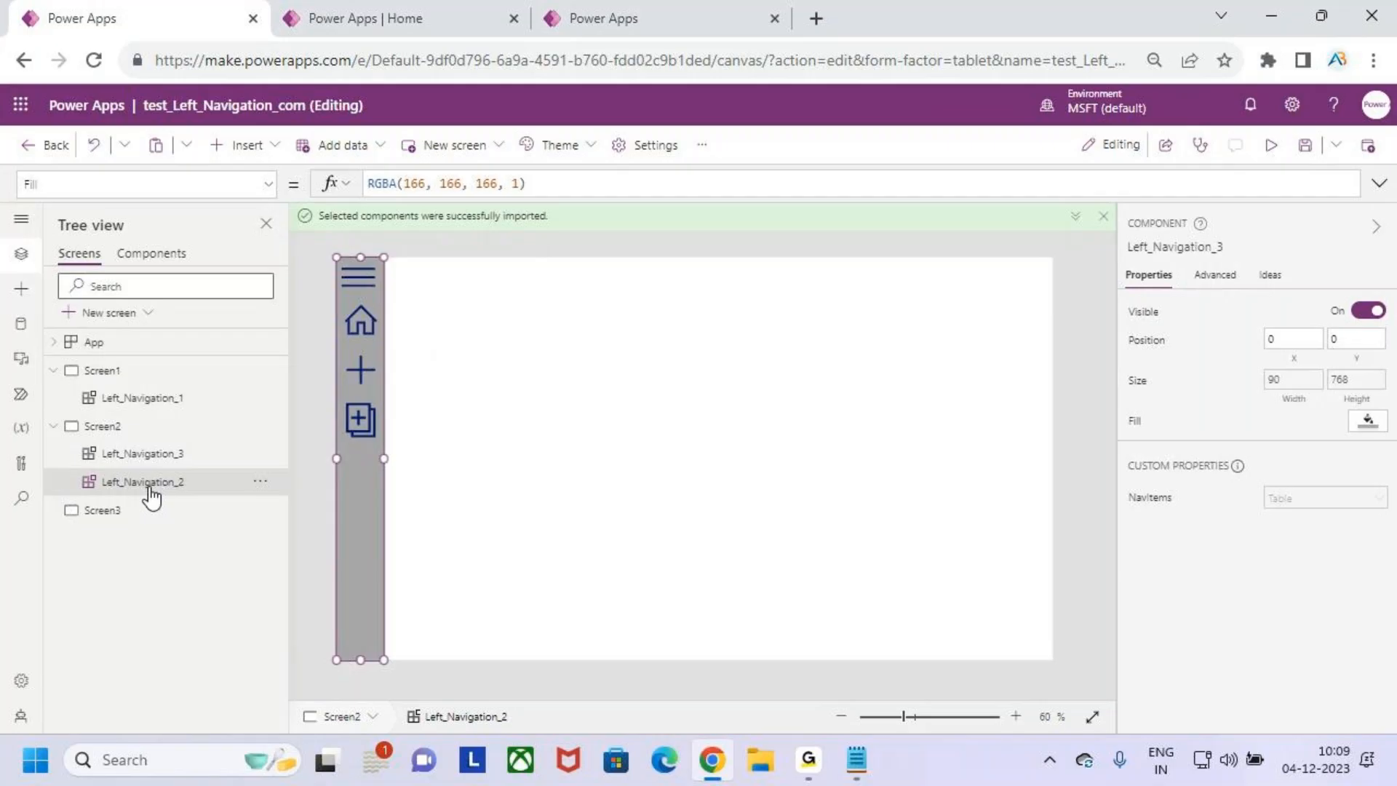
click(260, 481)
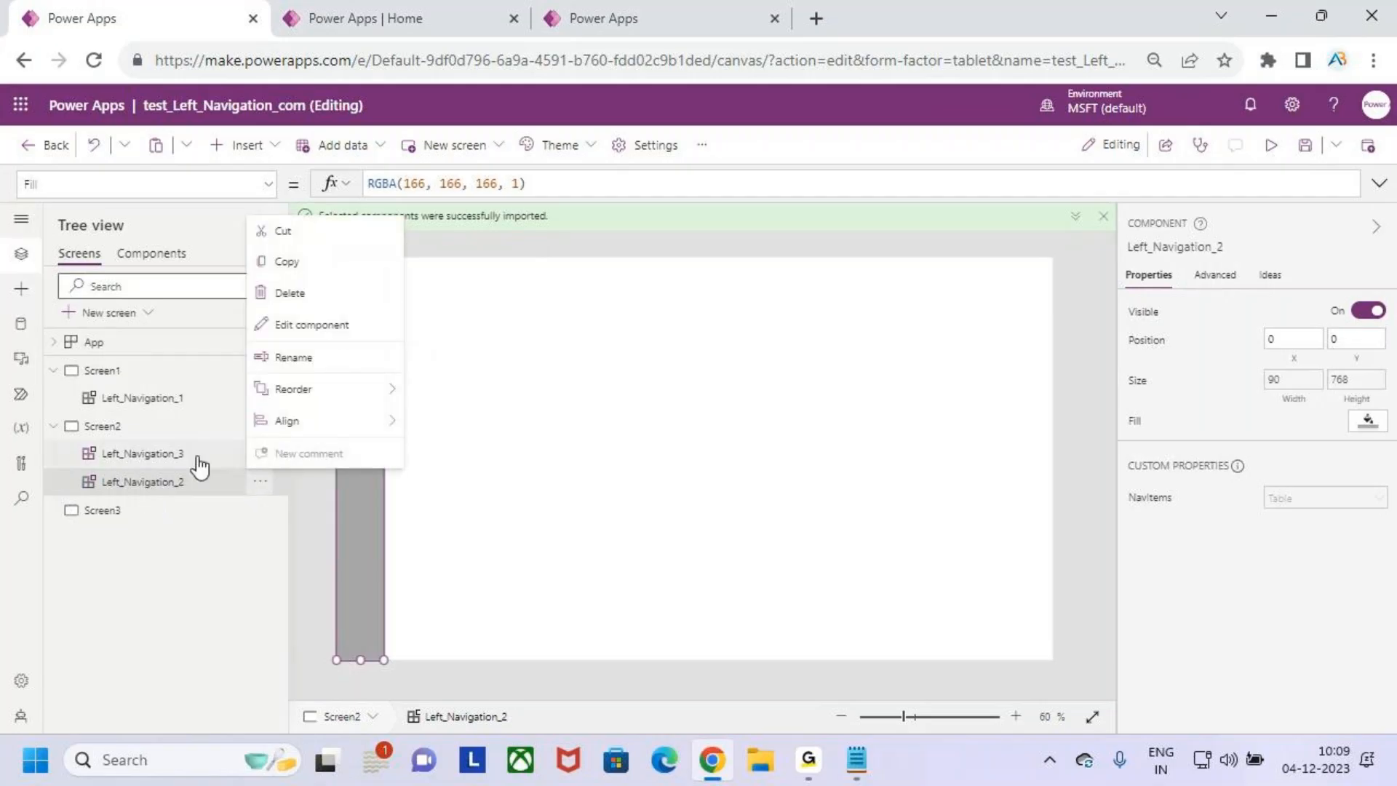
click(239, 460)
right_click(240, 467)
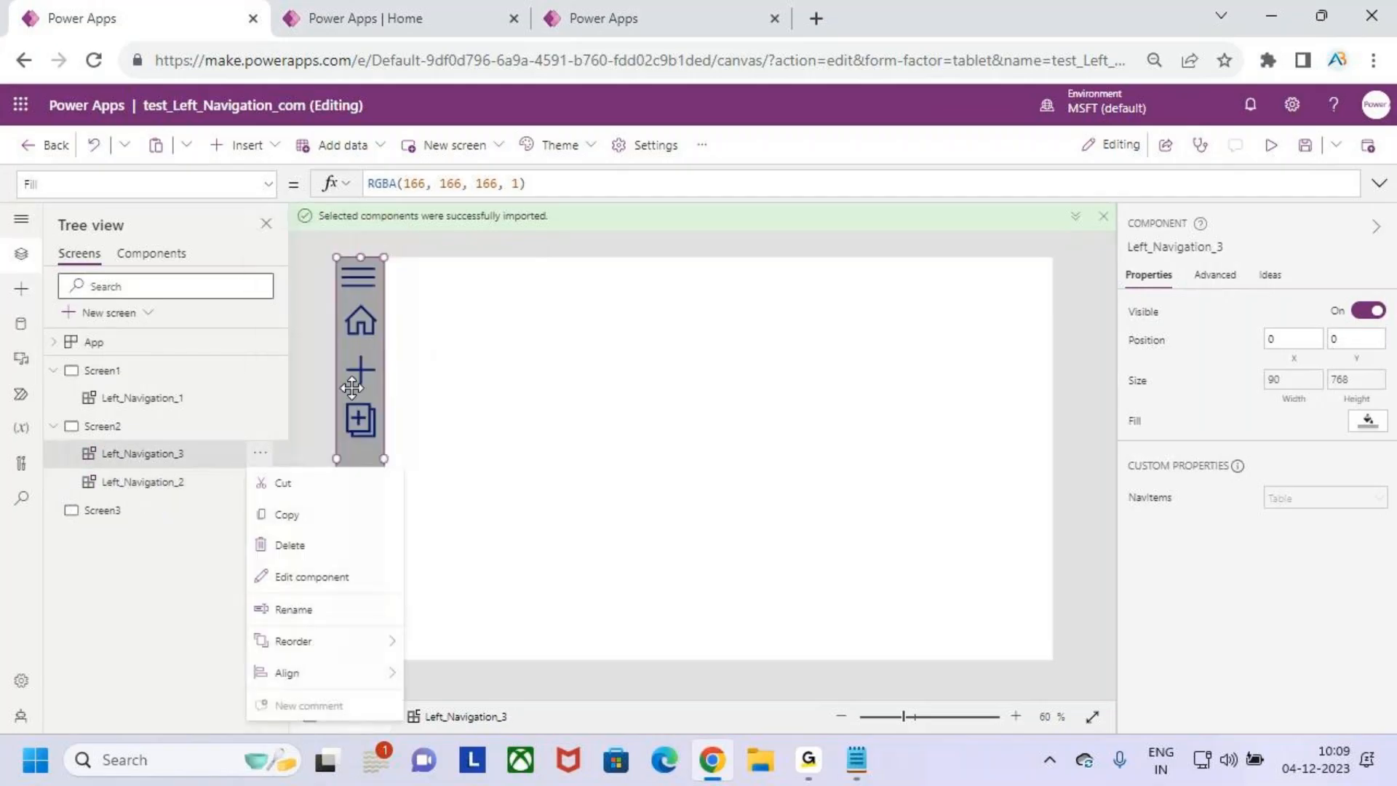
click(324, 546)
- Insert the Left_Navigation library component on Screen3 and check the navigation on all three screens
click(102, 483)
click(21, 290)
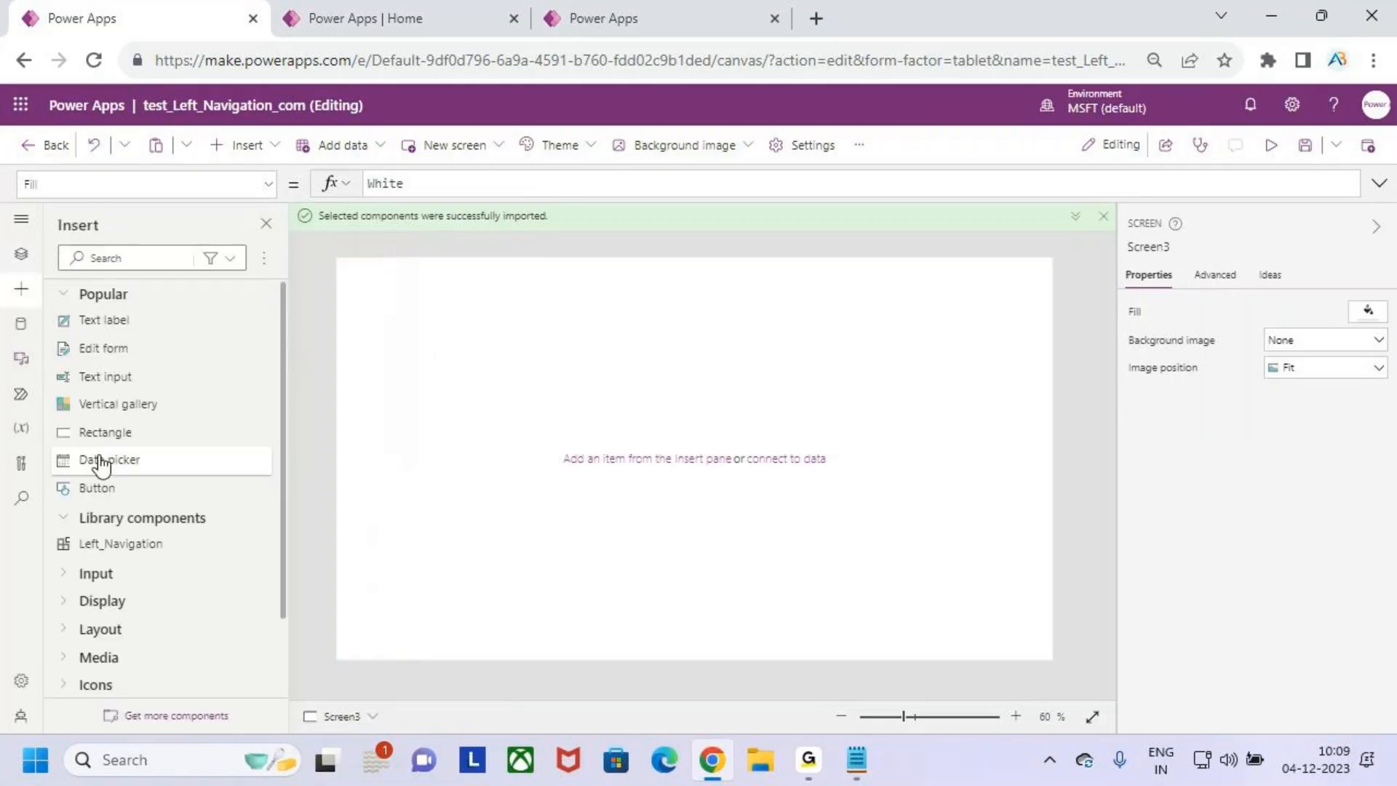
click(146, 542)
click(697, 460)
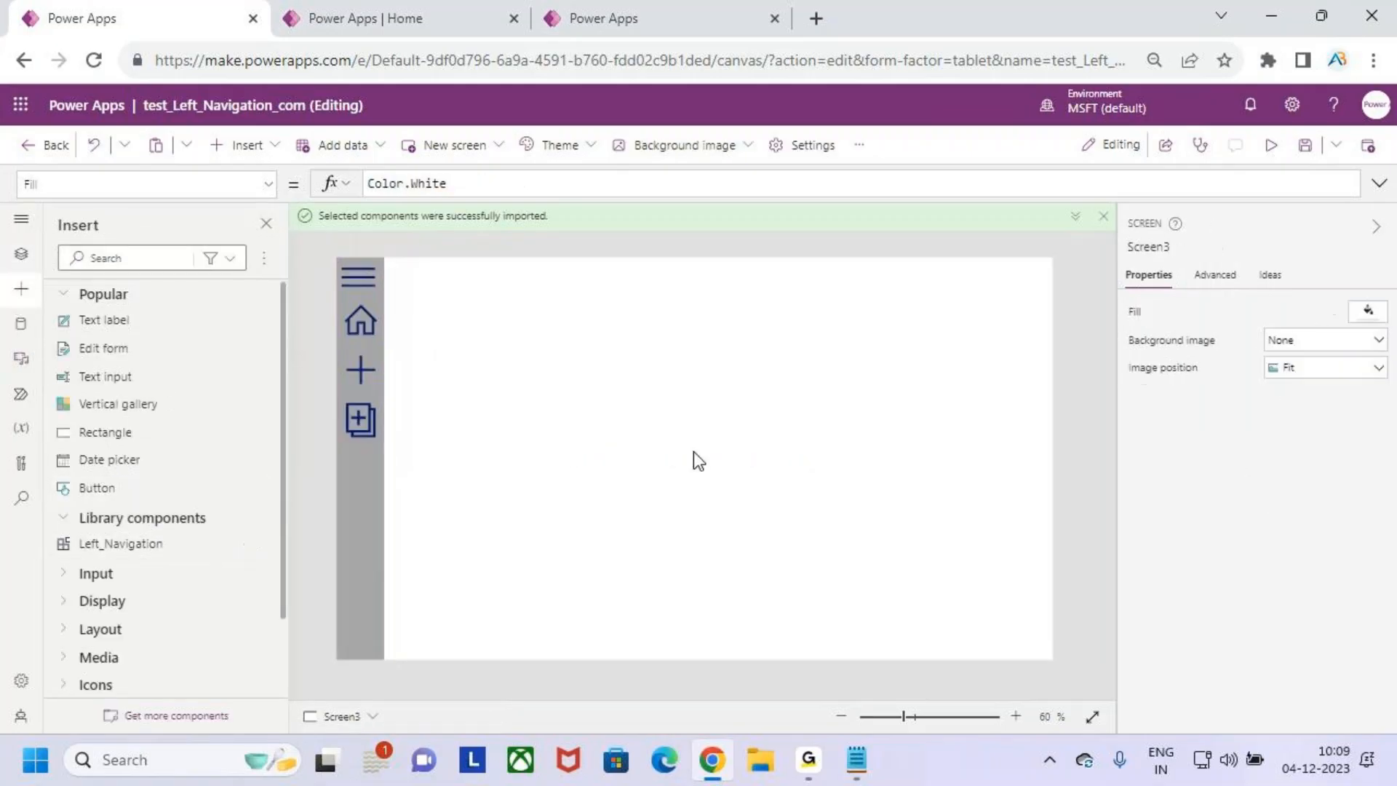
click(21, 253)
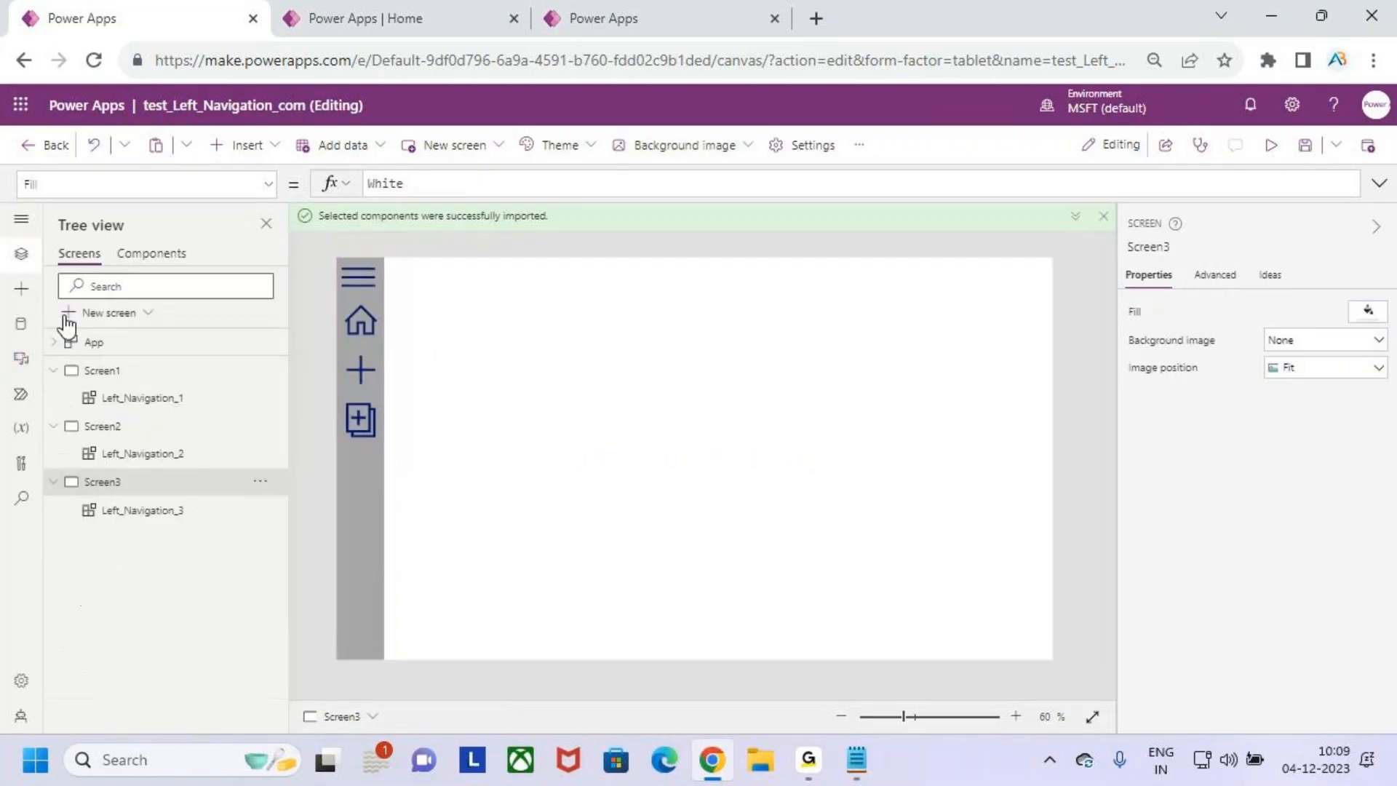
click(144, 377)
click(150, 429)
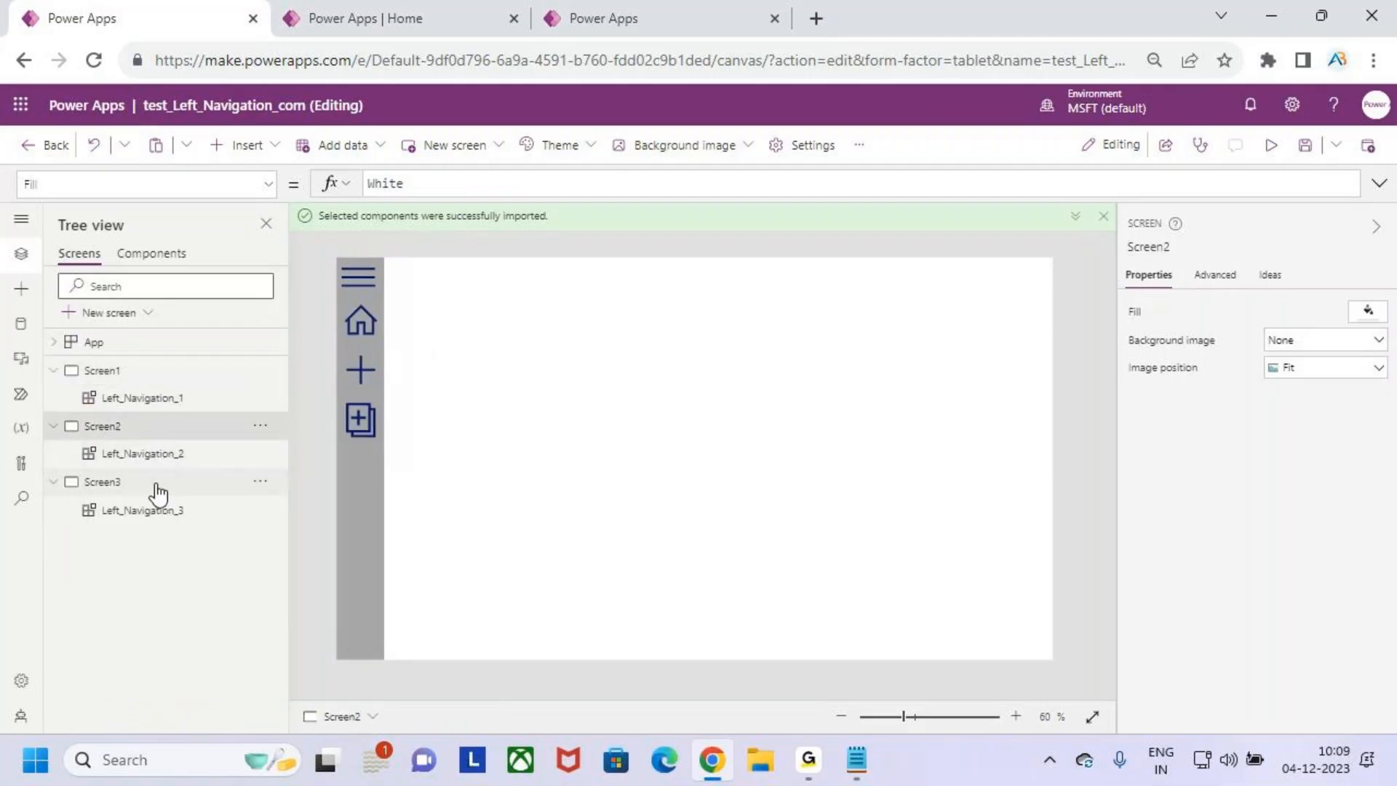
click(159, 493)
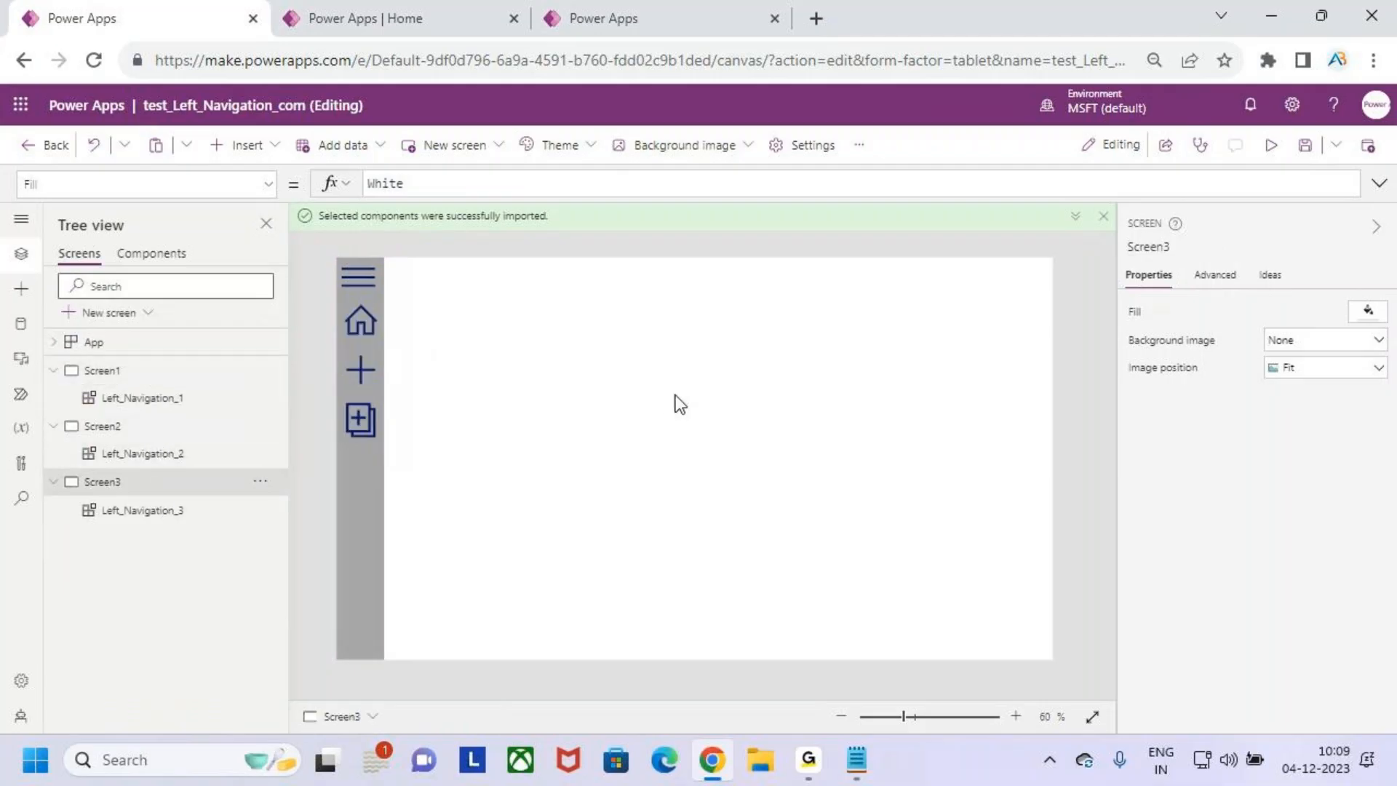
- In the component library's tab, copy the whole ClearCollect(CollNav) formula from the OnSelect property of Button1 on Home_Screen
click(676, 14)
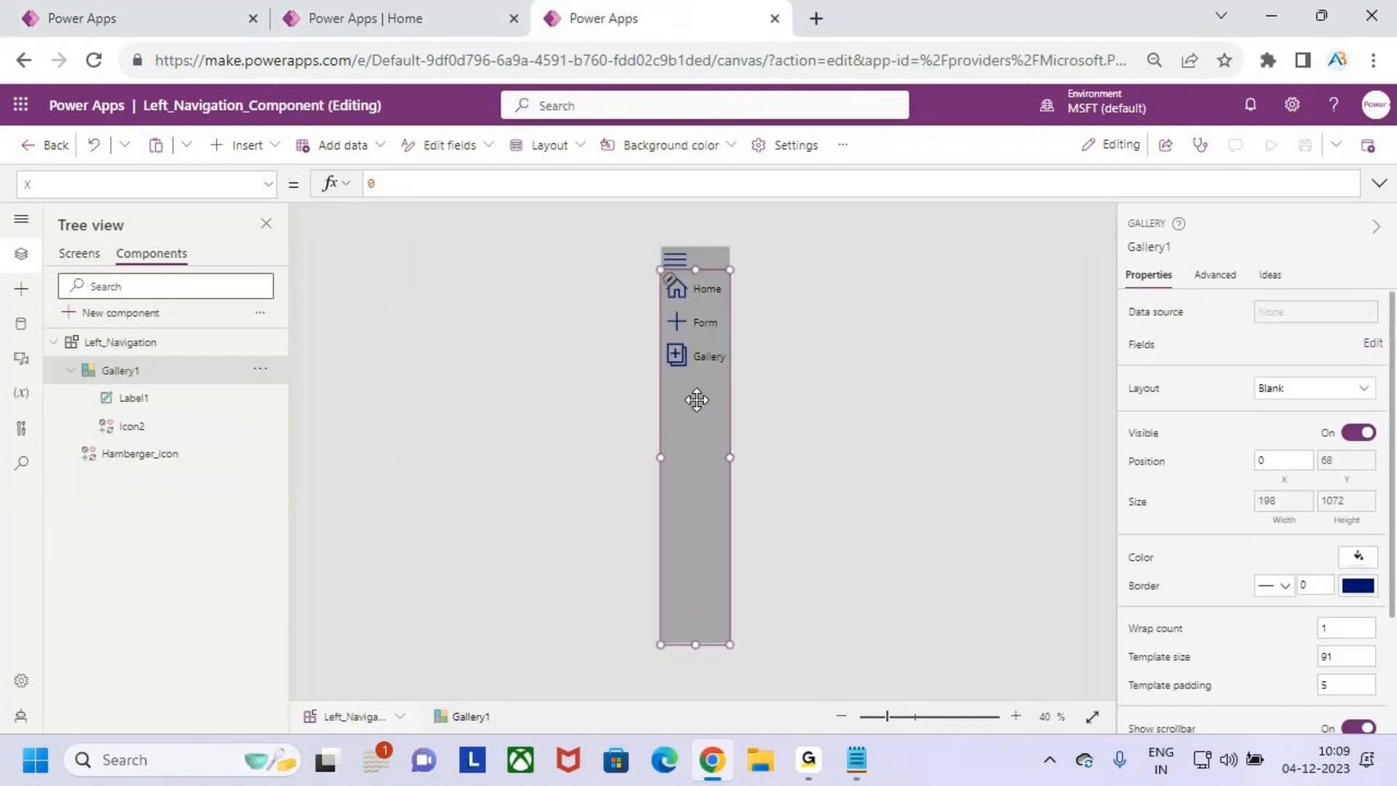
click(79, 254)
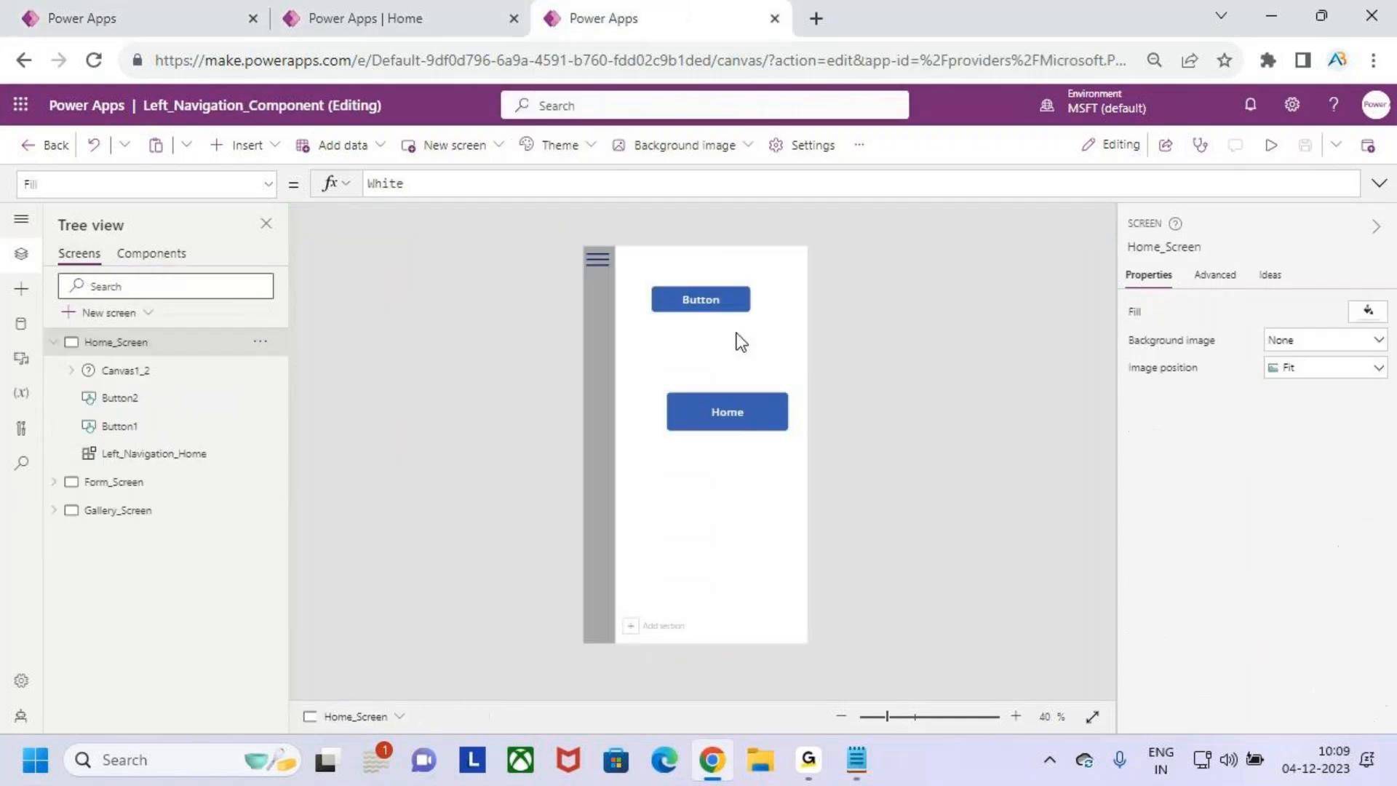
click(709, 298)
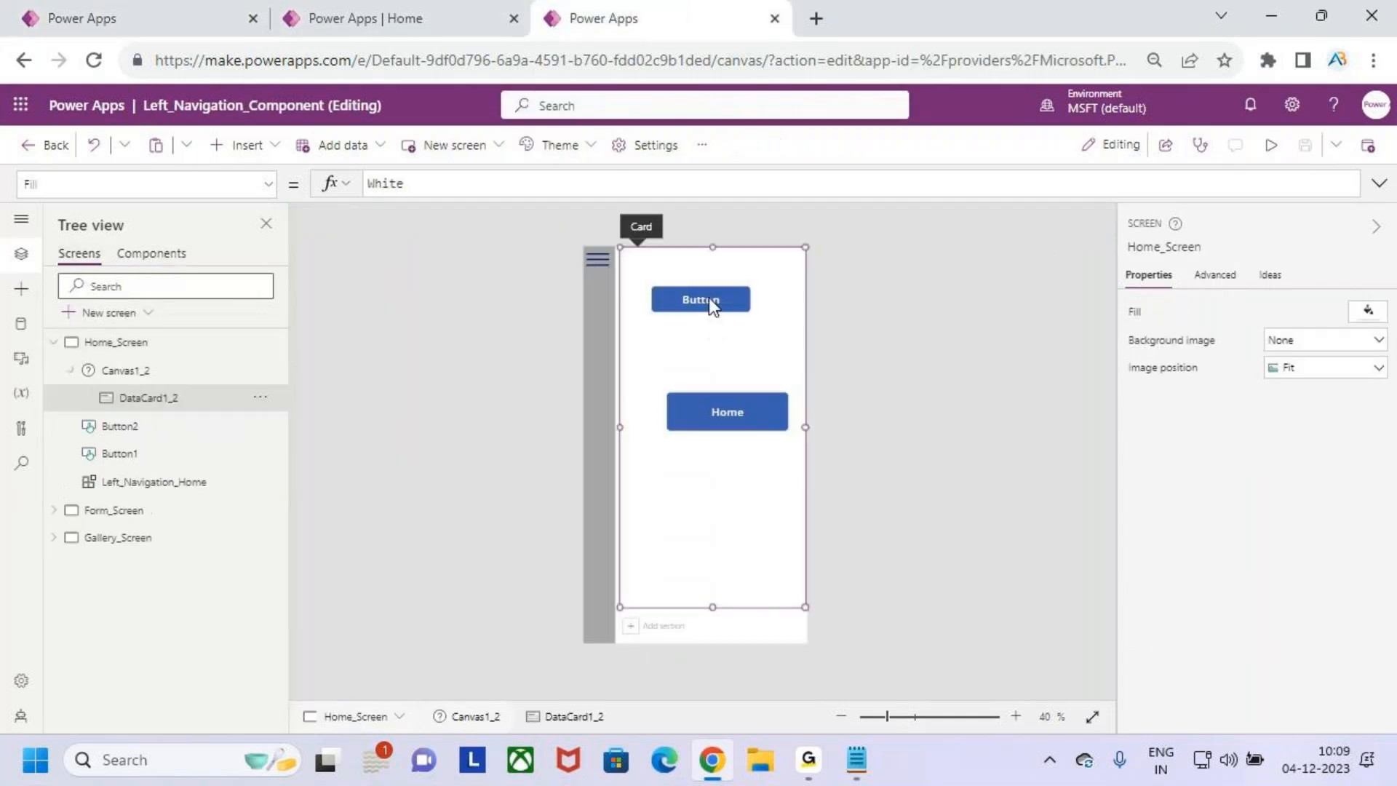
click(143, 429)
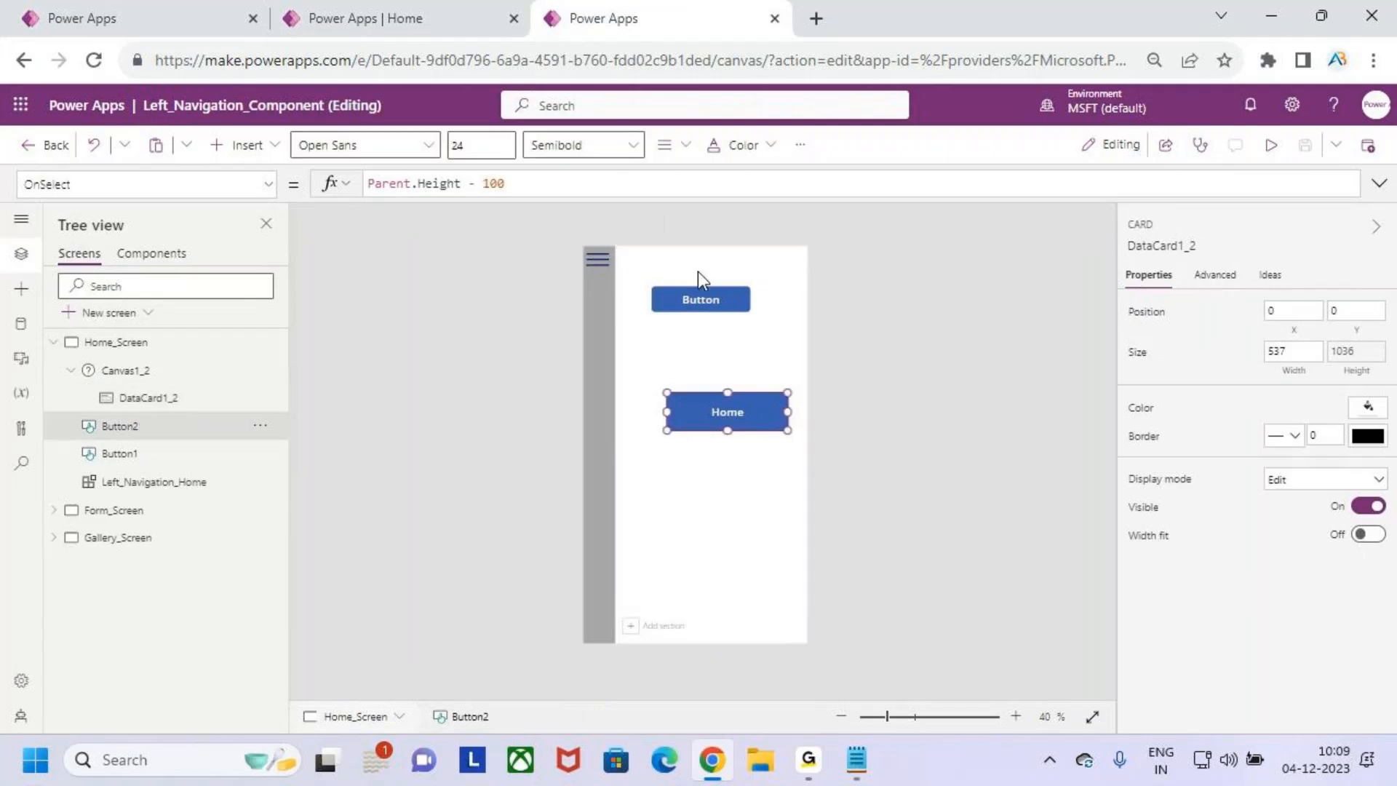
click(133, 459)
click(462, 196)
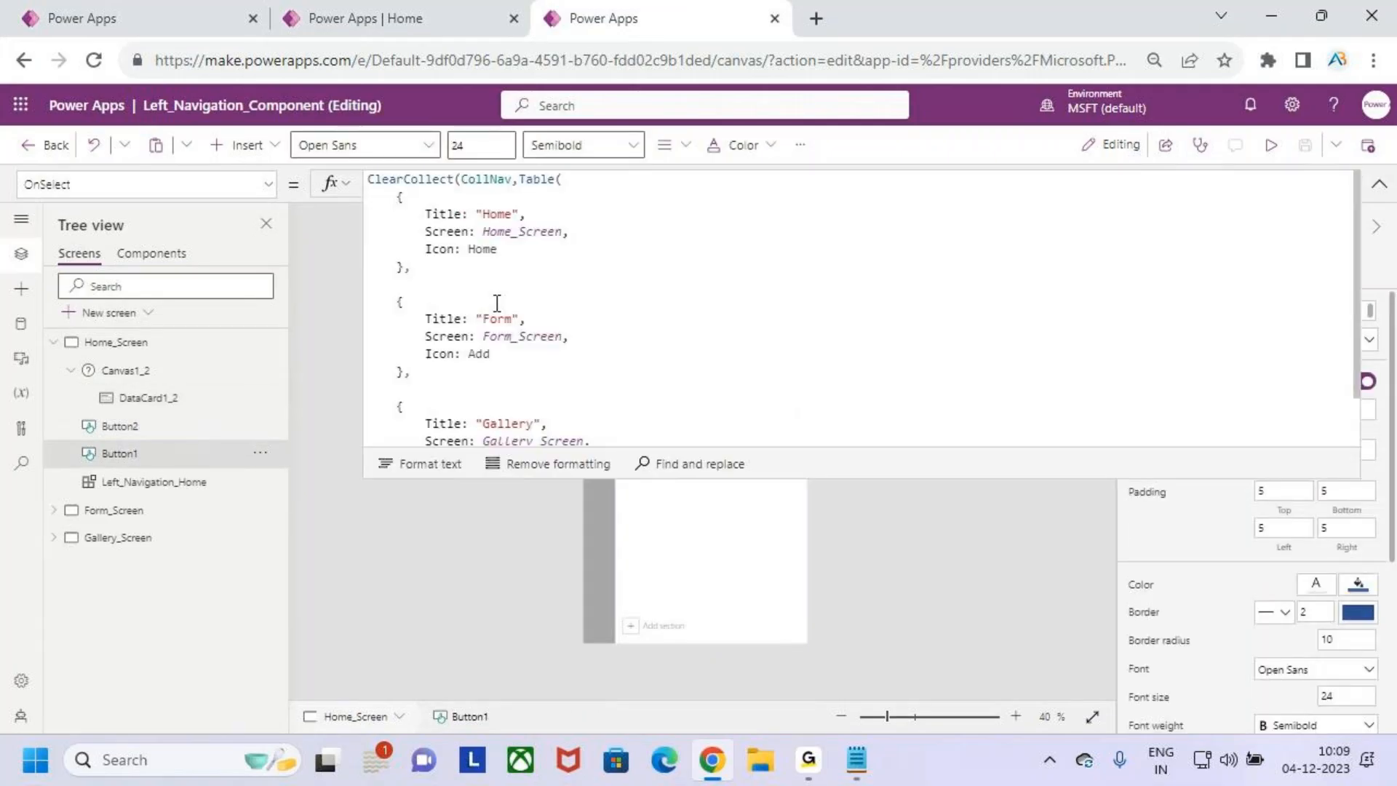
click(520, 264)
key(ctrl+a)
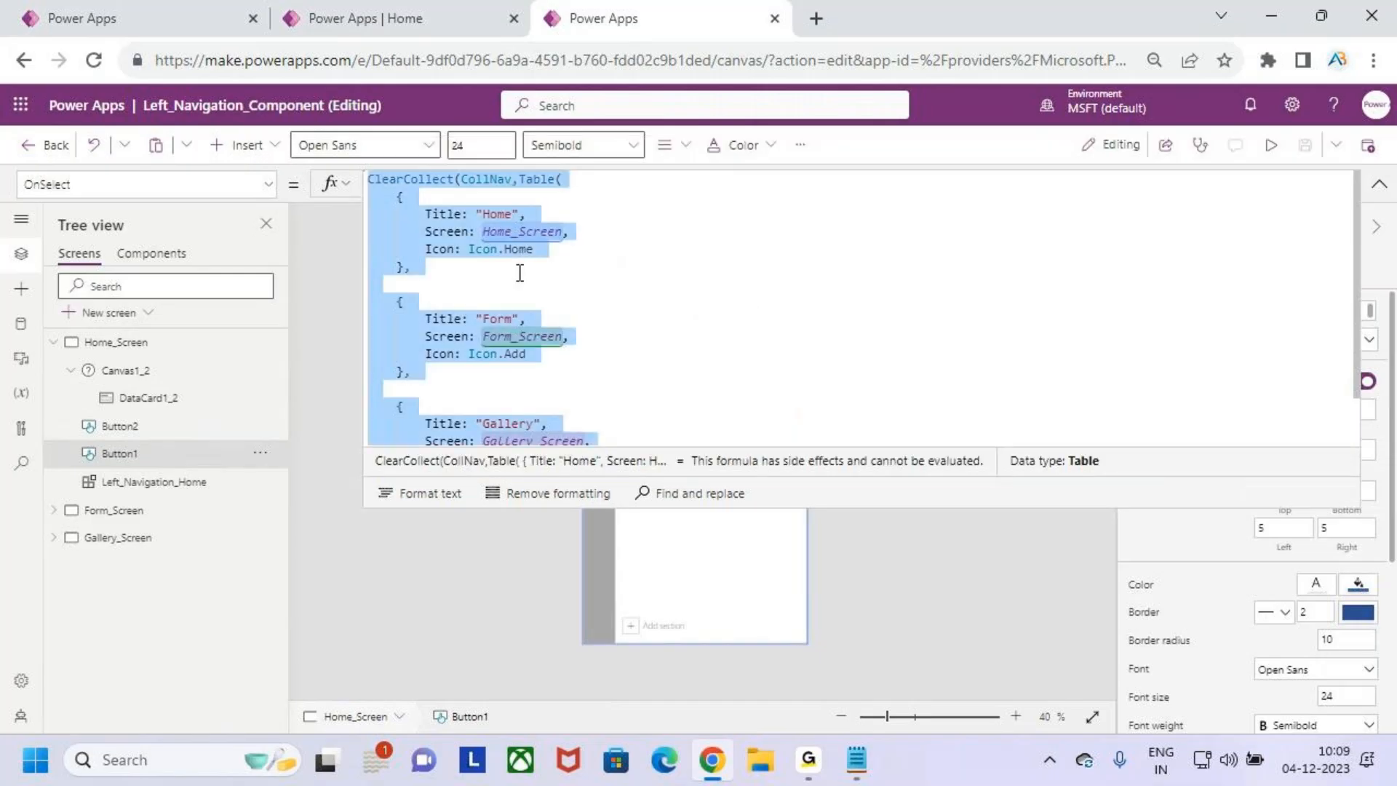
- Return to the test app's tab and paste the ClearCollect(CollNav) formula into the App object's OnStart property
click(131, 10)
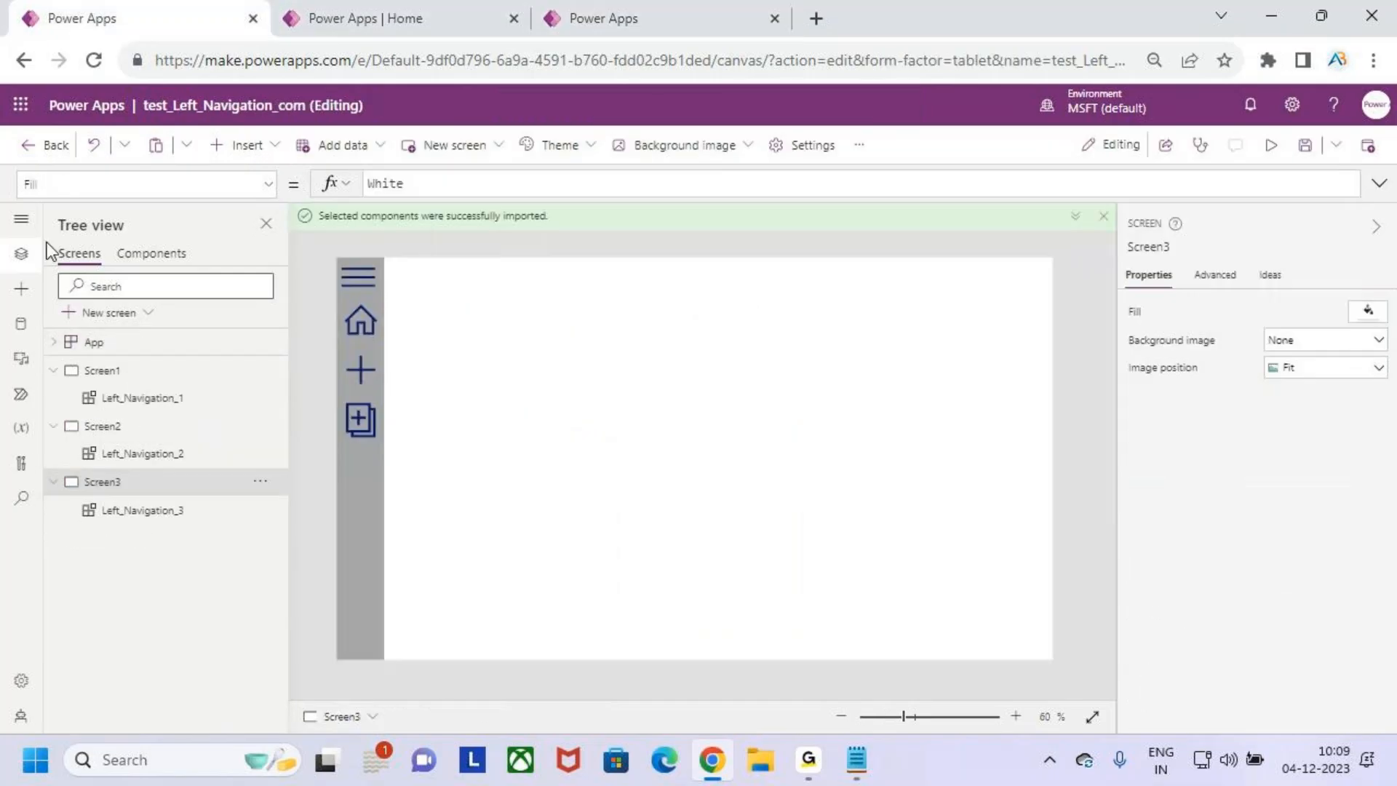
click(142, 345)
right_click(187, 352)
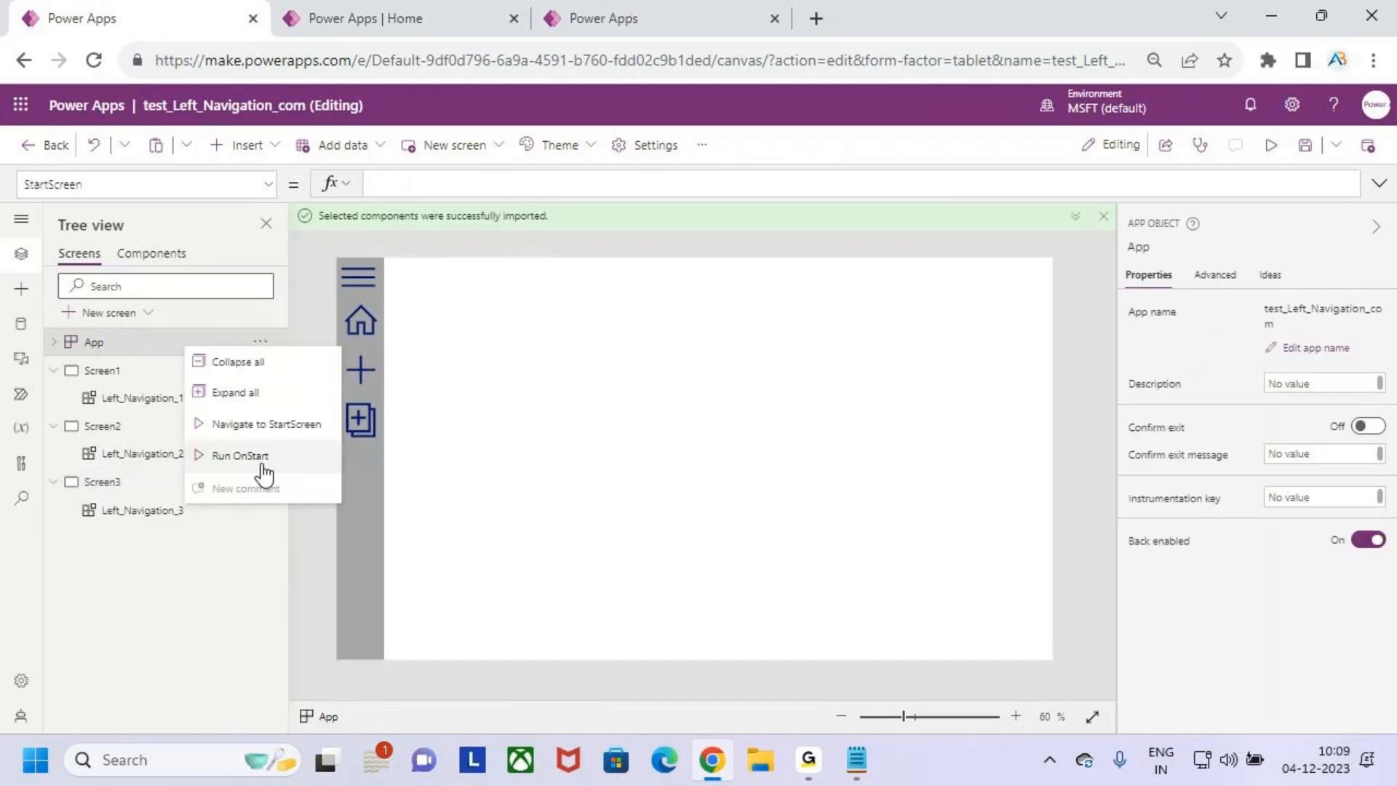
click(107, 351)
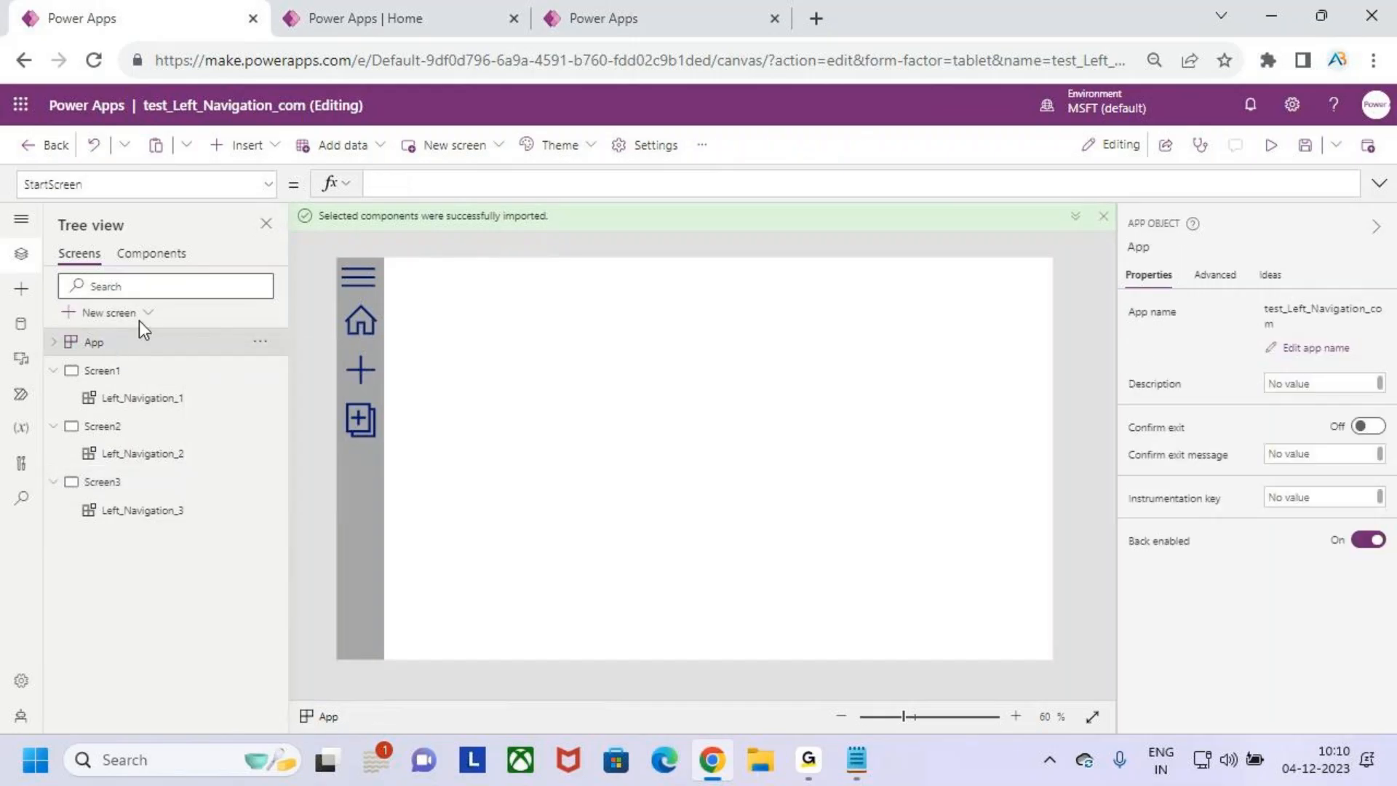
click(255, 185)
click(90, 412)
click(1379, 183)
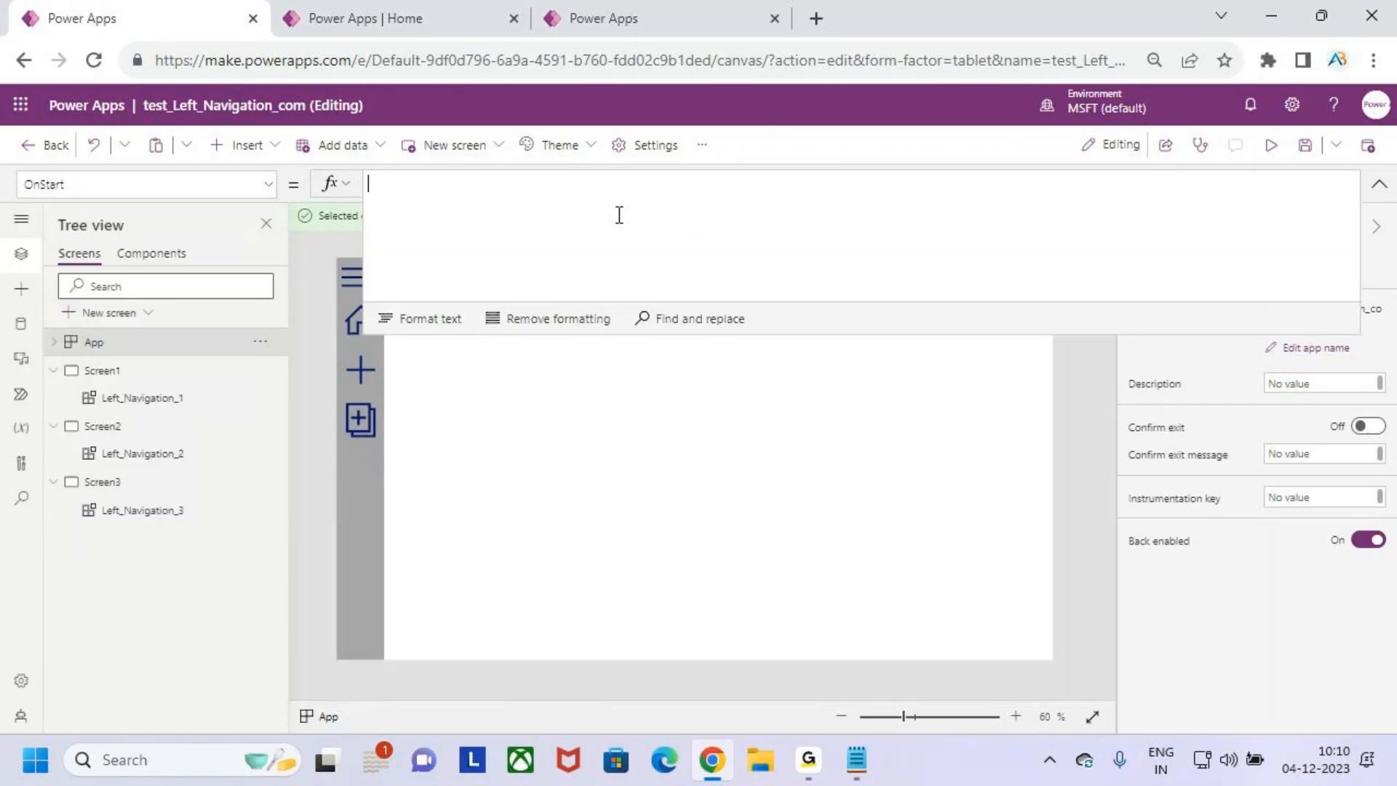
key(ctrl+v)
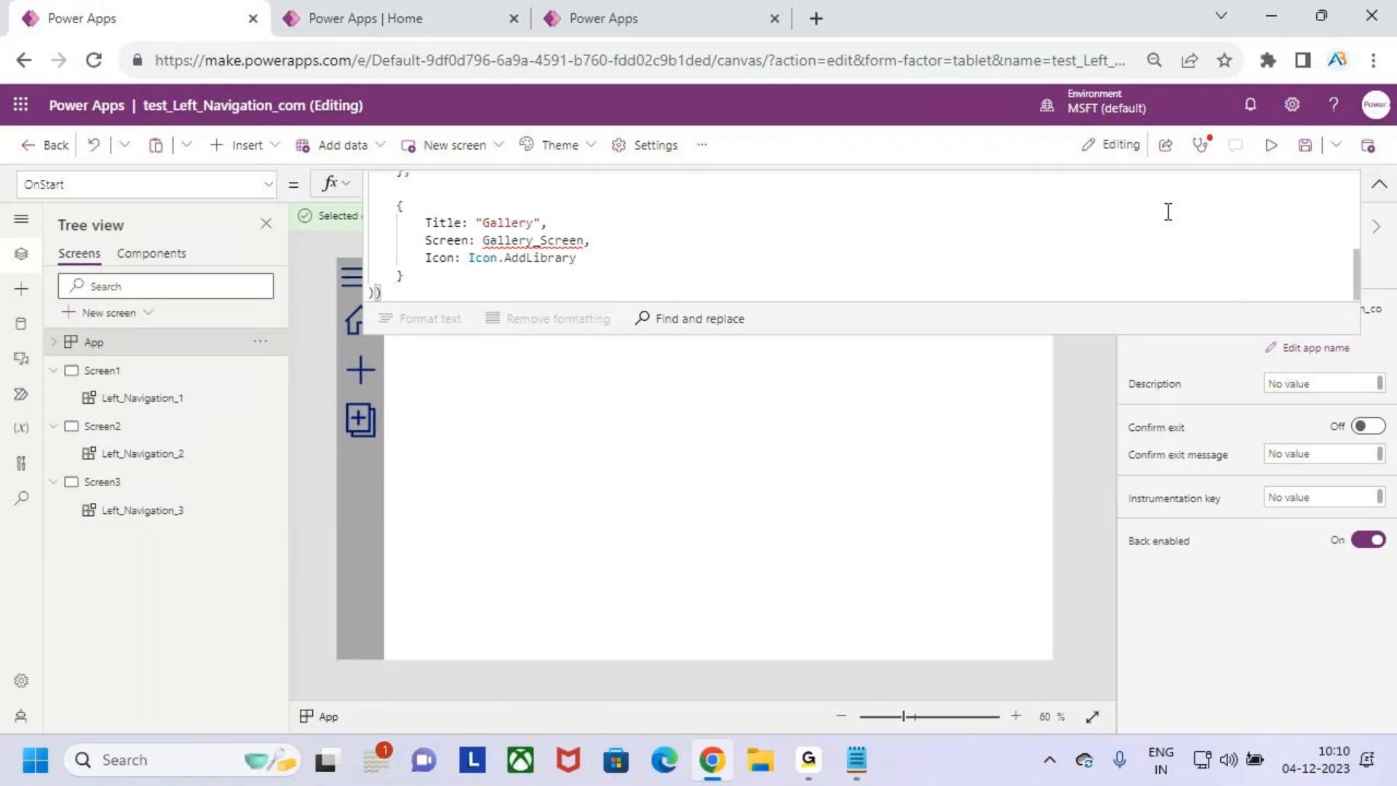
- Rename Screen1 as Home_SCreen
double_click(109, 373)
text(Home)
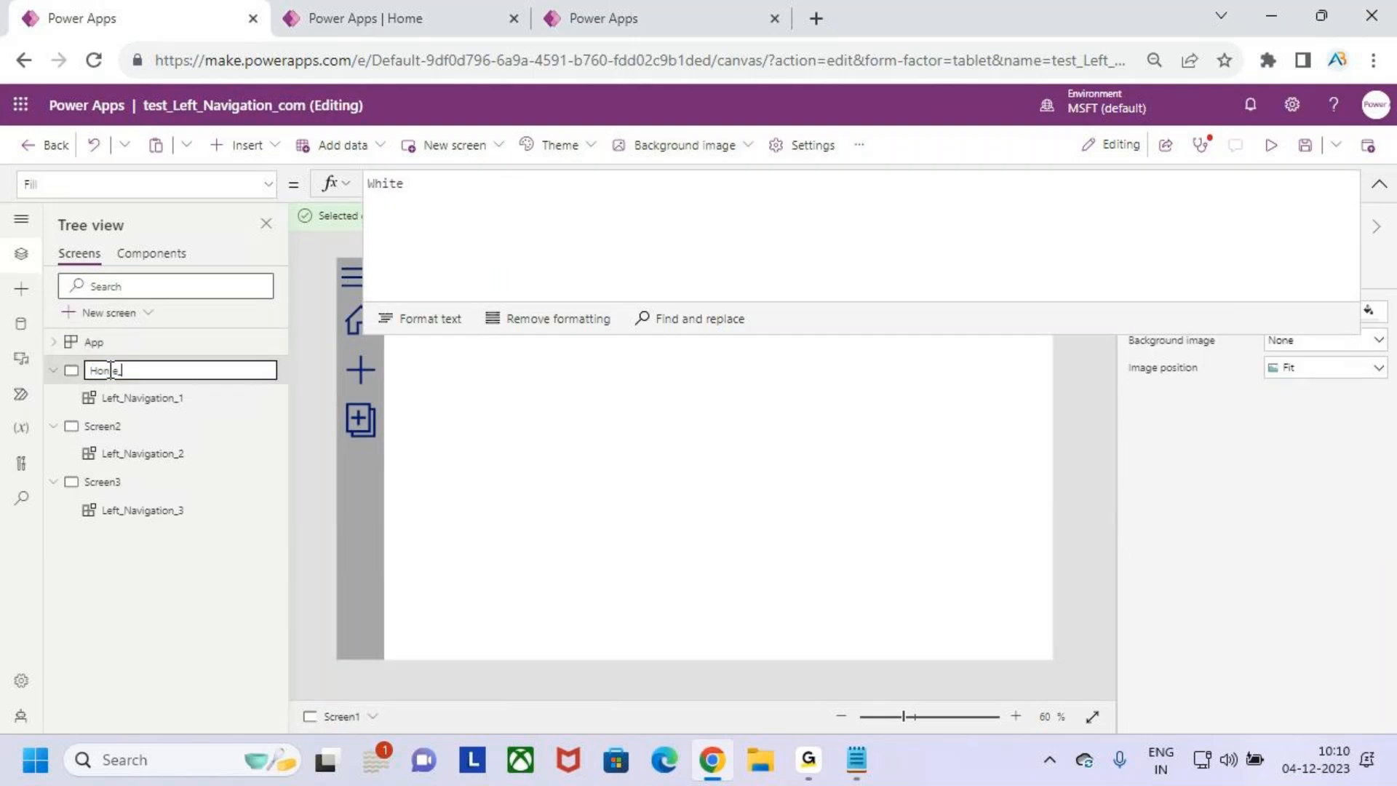
text(_SCreen)
key(Return)
- Rename Screen2 as Form_Screen
double_click(124, 427)
text(Form_Scre)
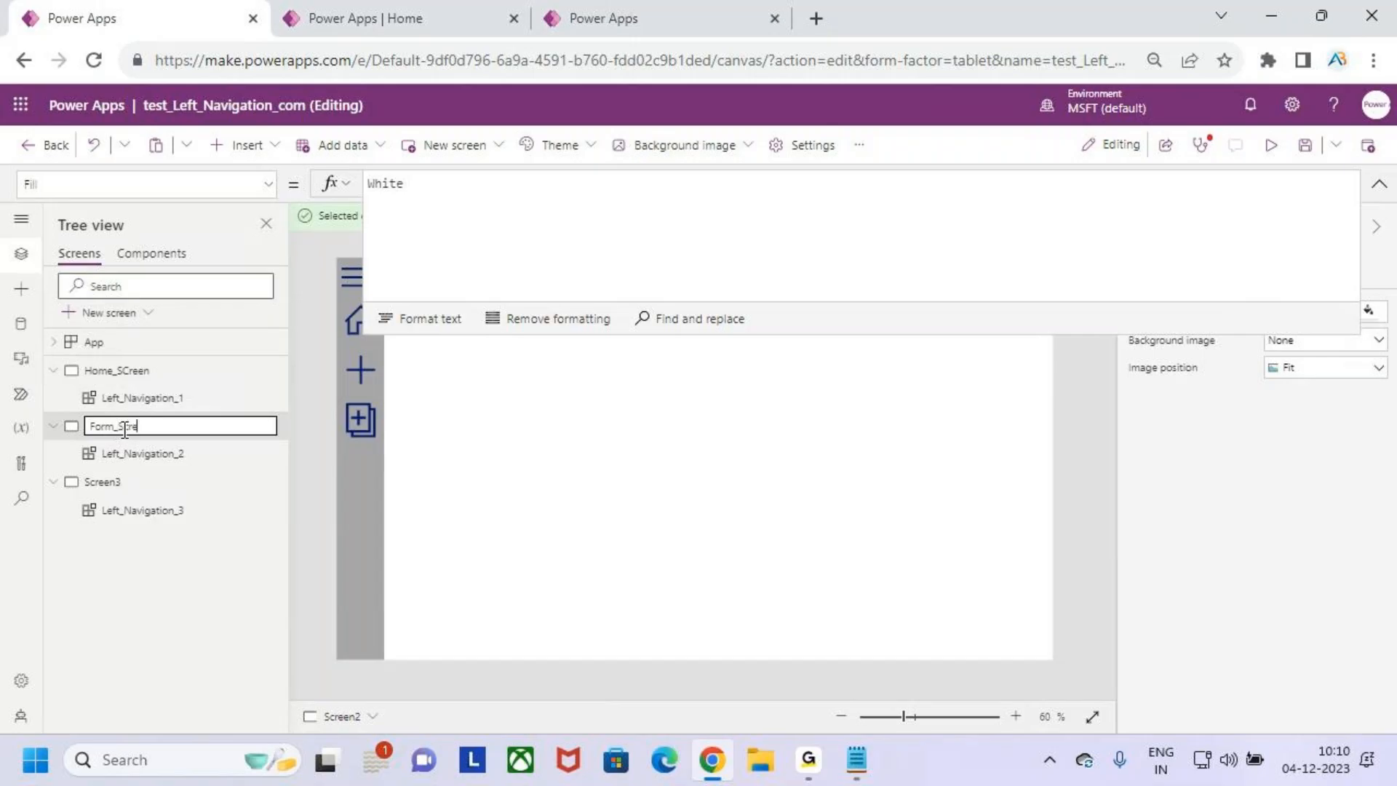
text(en)
key(Return)
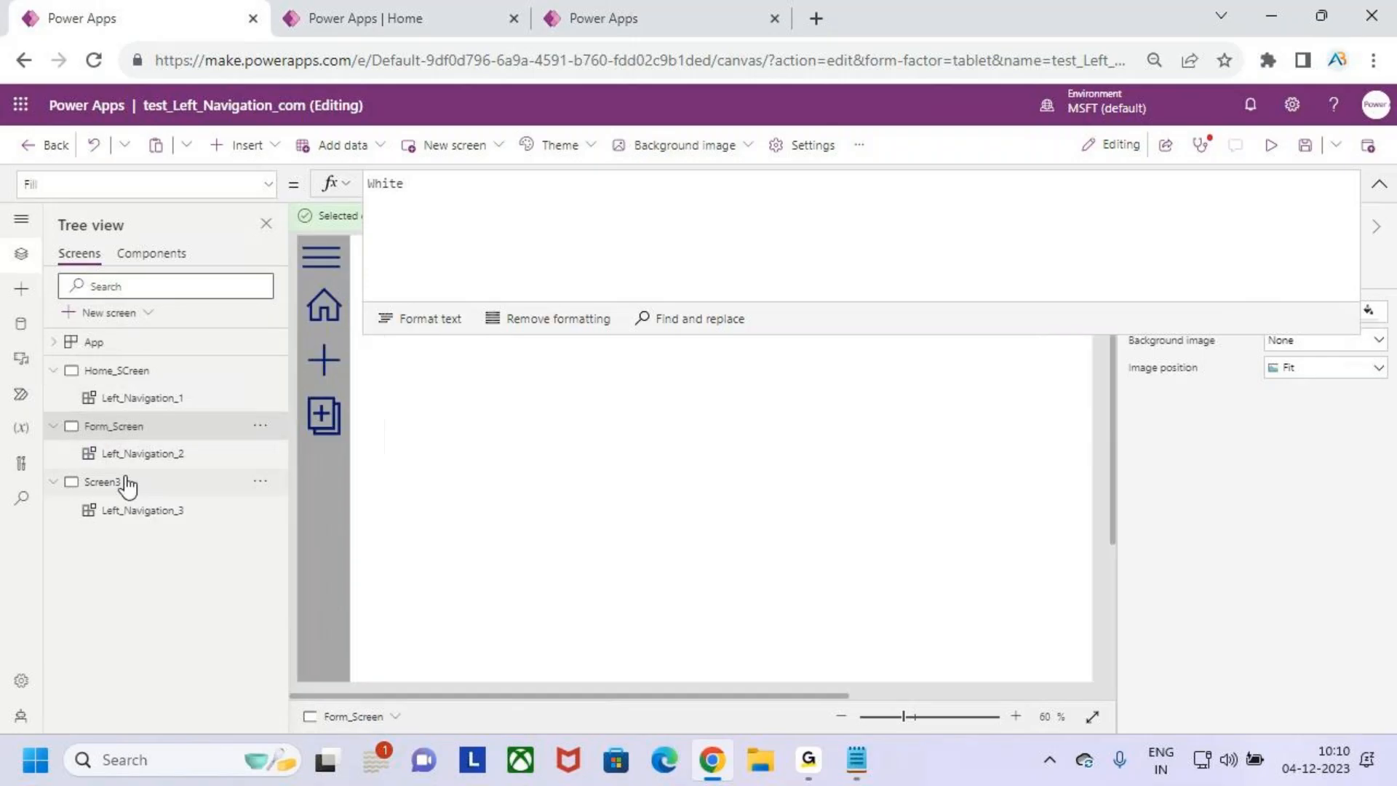
- Rename Screen3 as Gallery_SCrenn
double_click(131, 482)
text(Gallery)
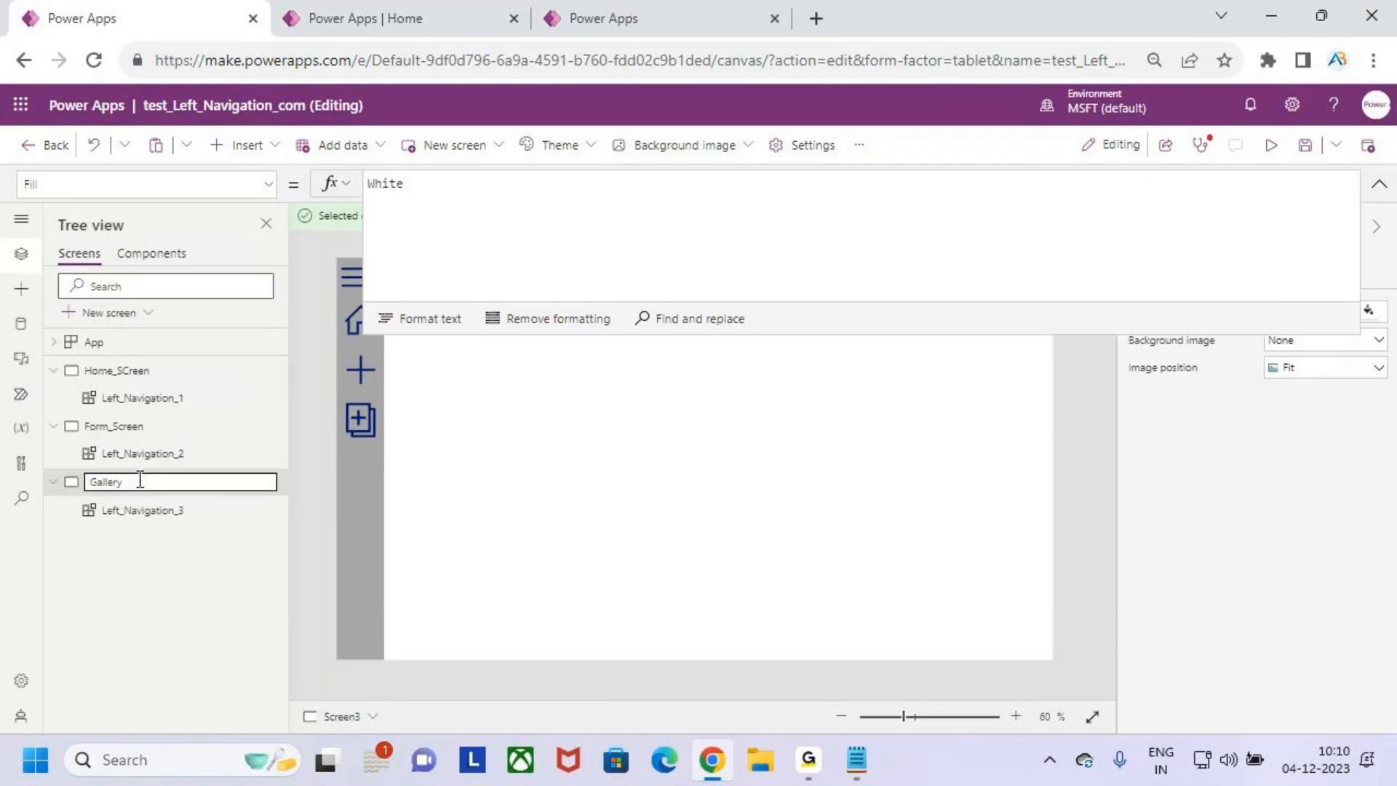
text(_SCrenn)
key(Return)
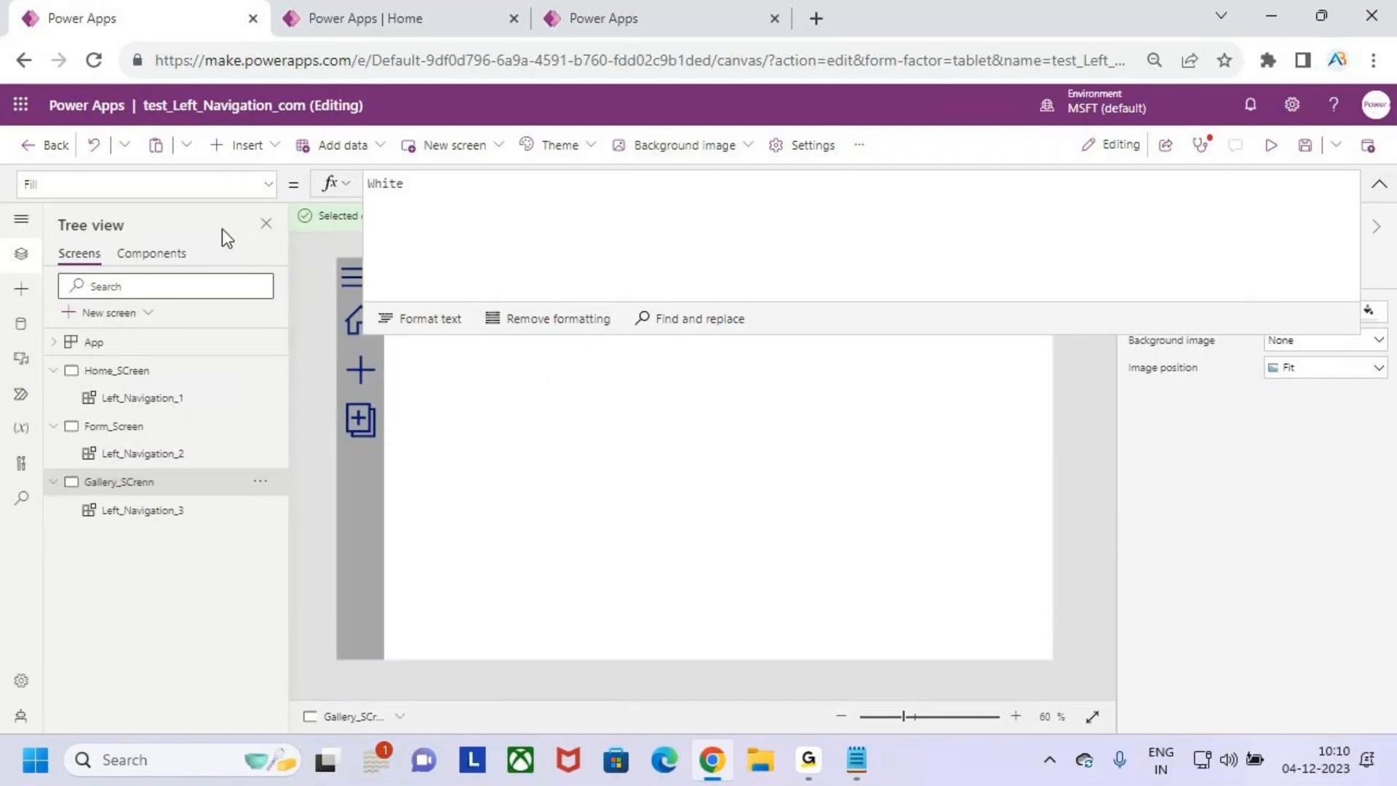
- Reopen the App object's OnStart formula, enlarge the formula editor and inspect the underlined errors in the CollNav table
click(131, 342)
click(658, 232)
click(695, 254)
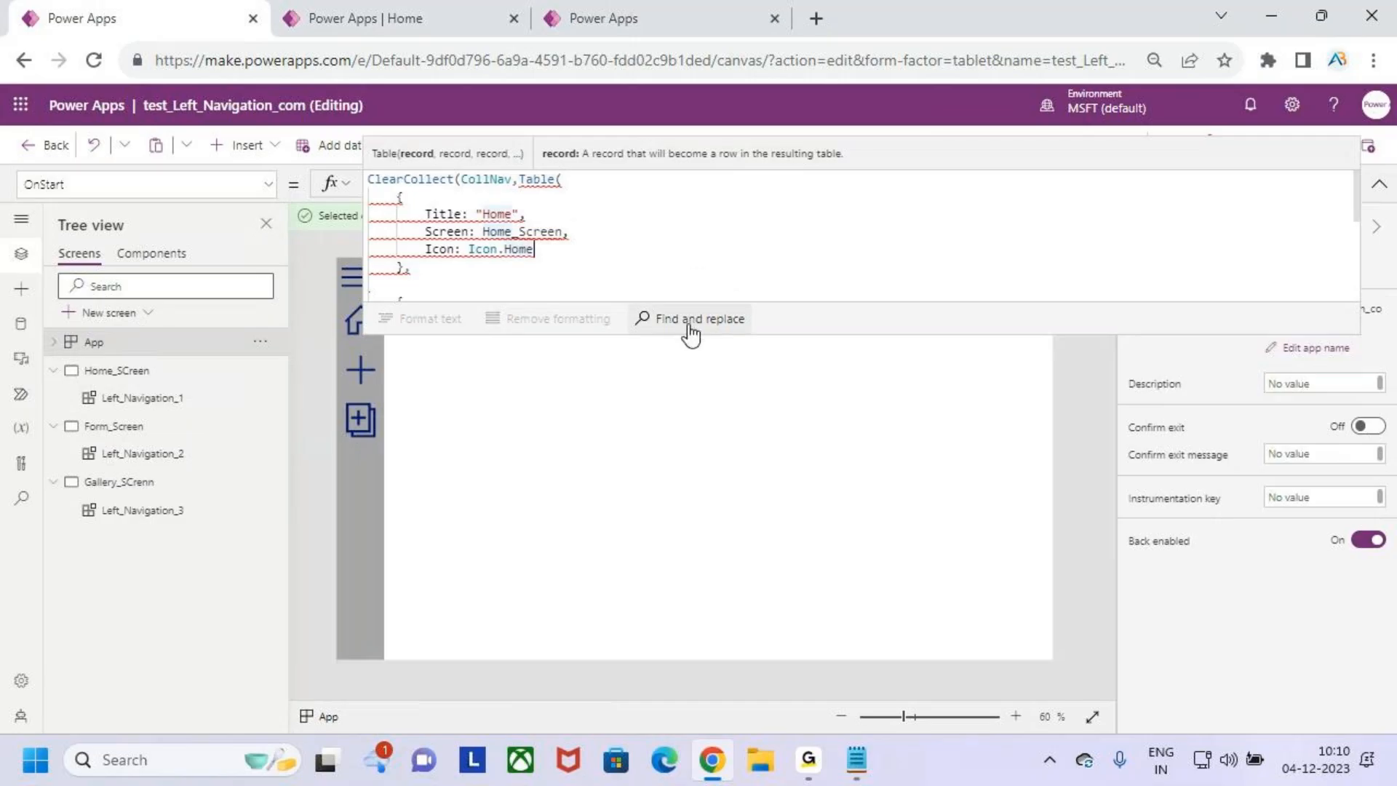
drag(698, 335, 711, 565)
click(636, 399)
mouse_move(513, 233)
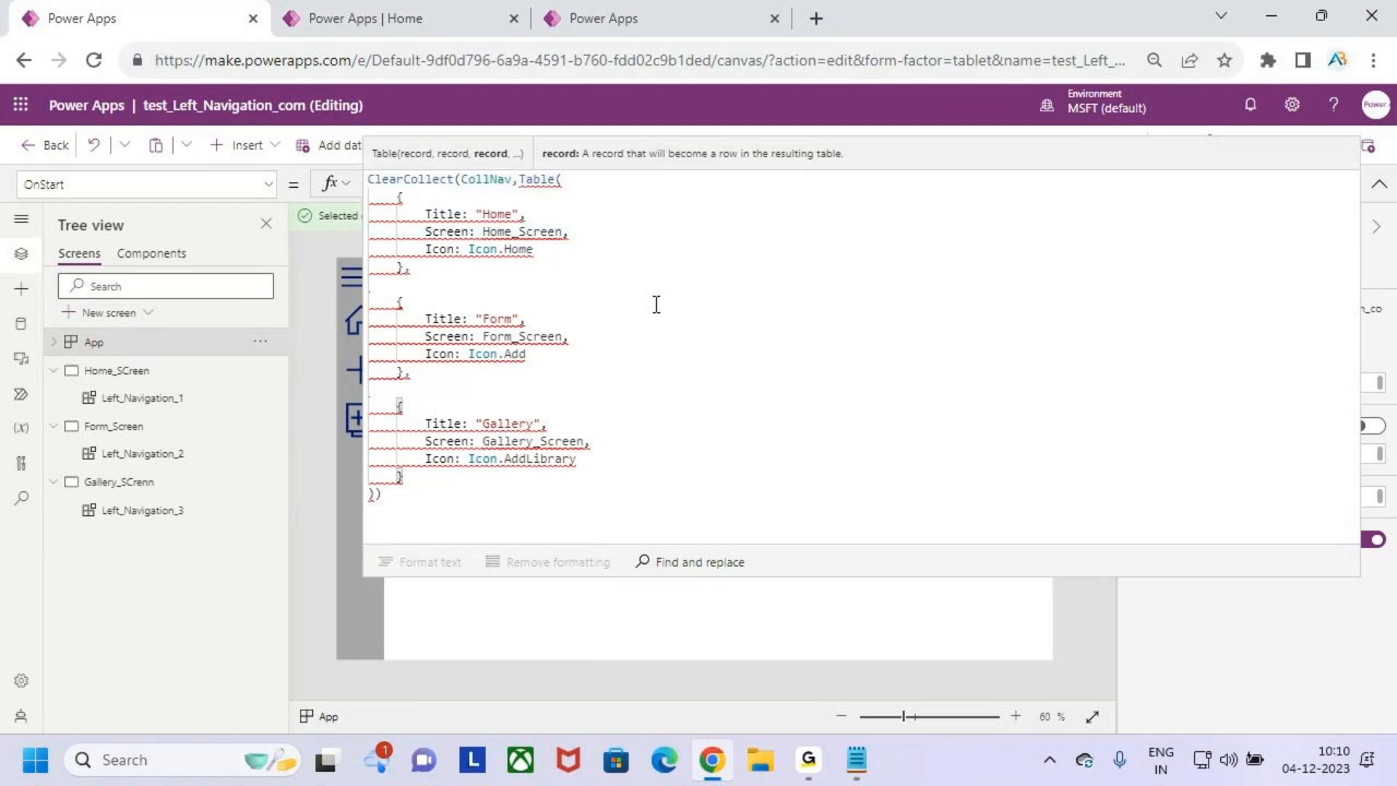
click(624, 318)
click(644, 356)
click(381, 494)
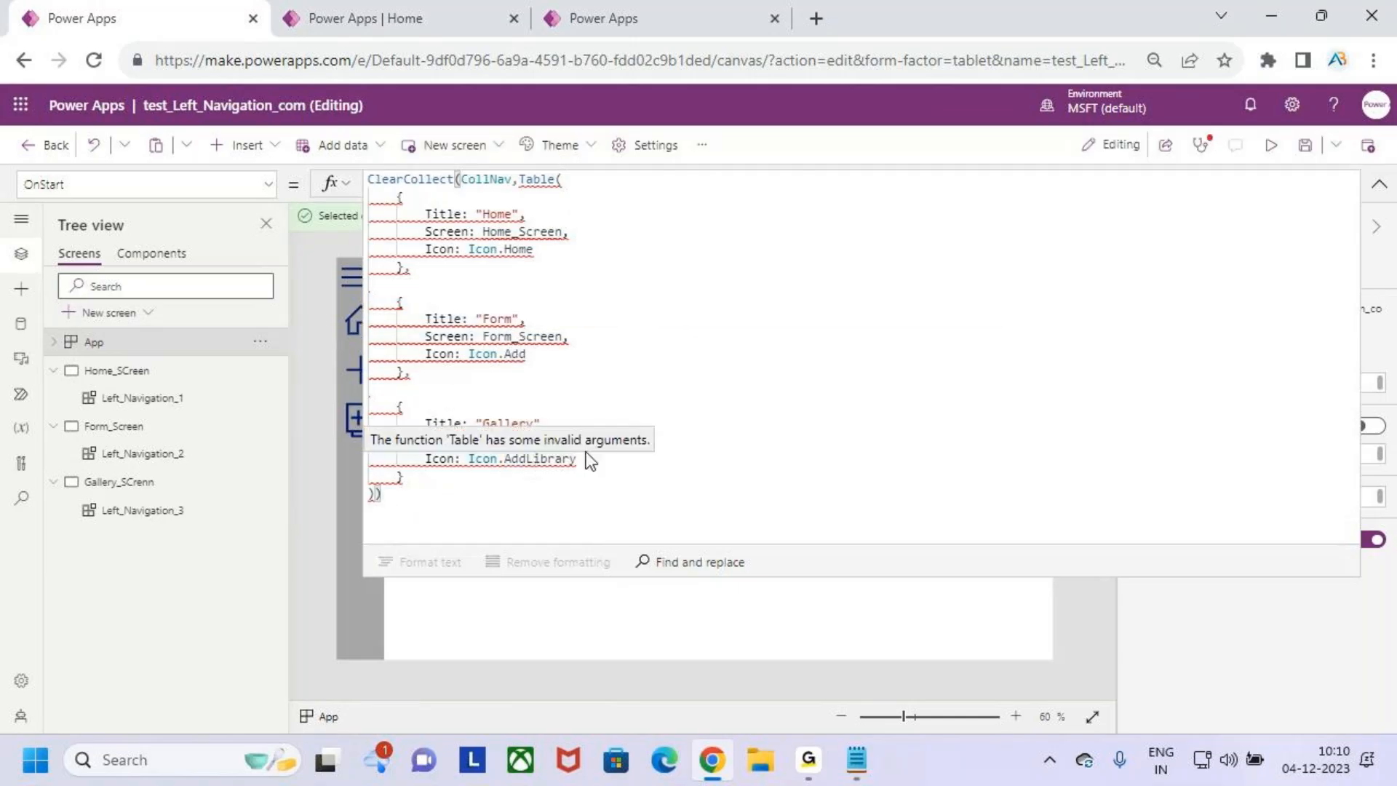
- In the CollNav table of OnStart, replace the Home record's Screen value with the suggested Home_SCreen
drag(571, 231, 499, 231)
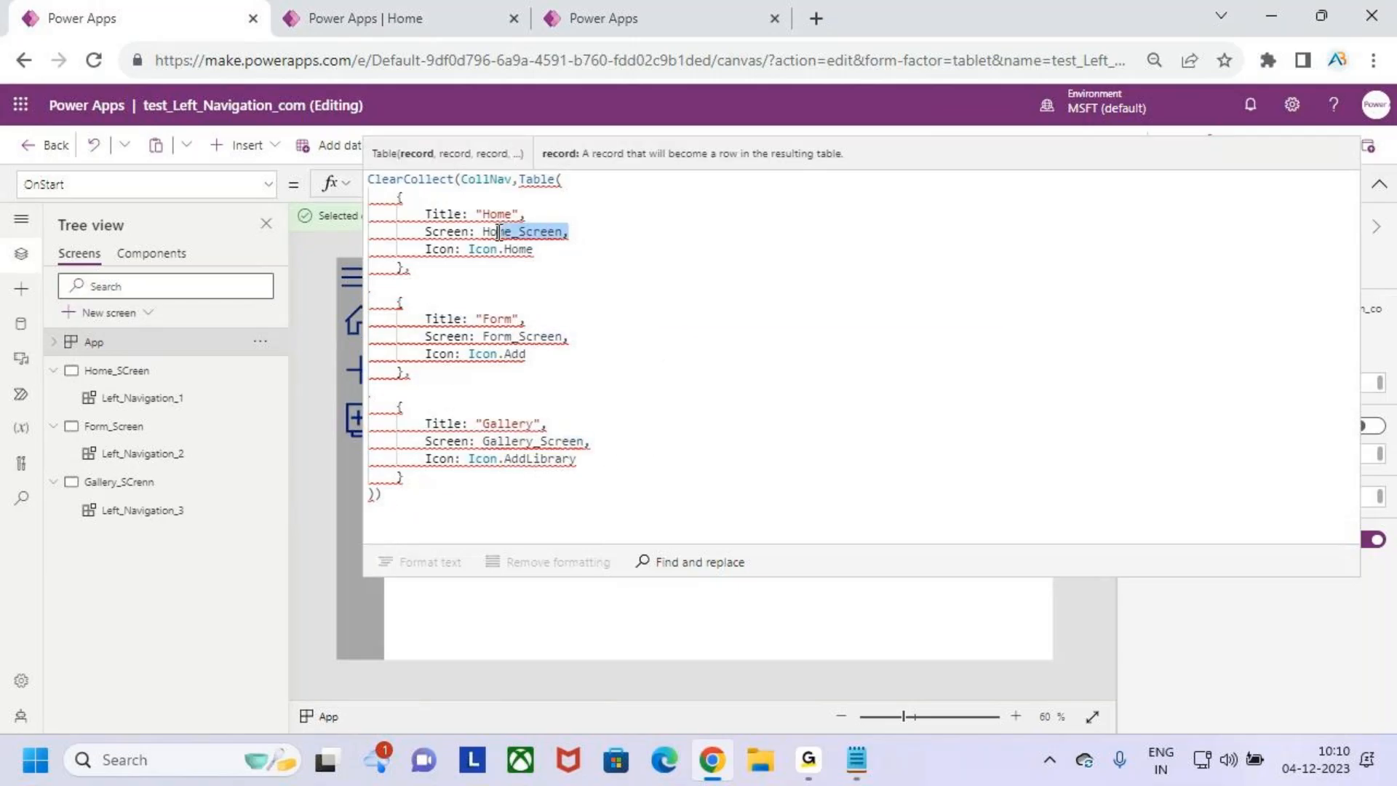
key(BackSpace)
key(BackSpace)
key(BackSpace)
key(BackSpace)
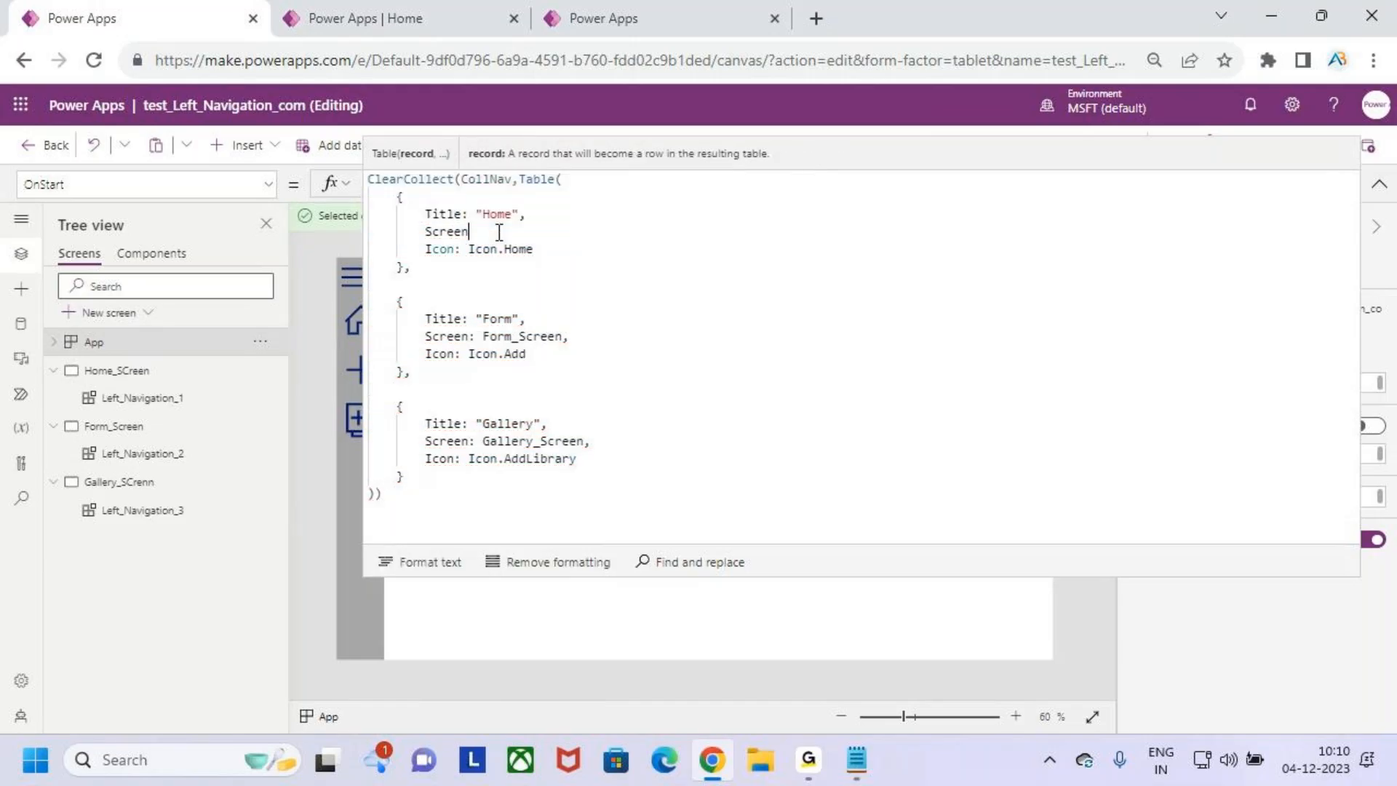
text(: home)
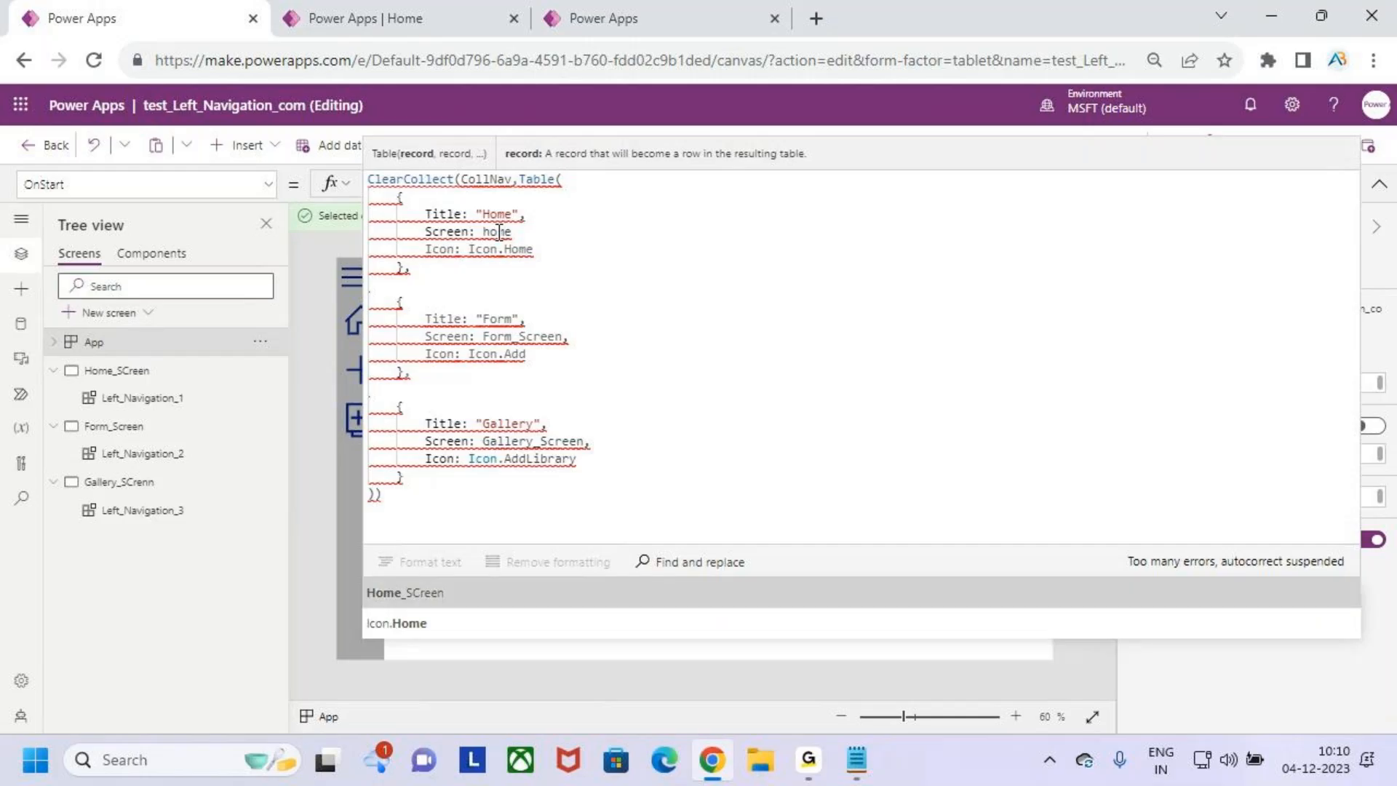
key(Tab)
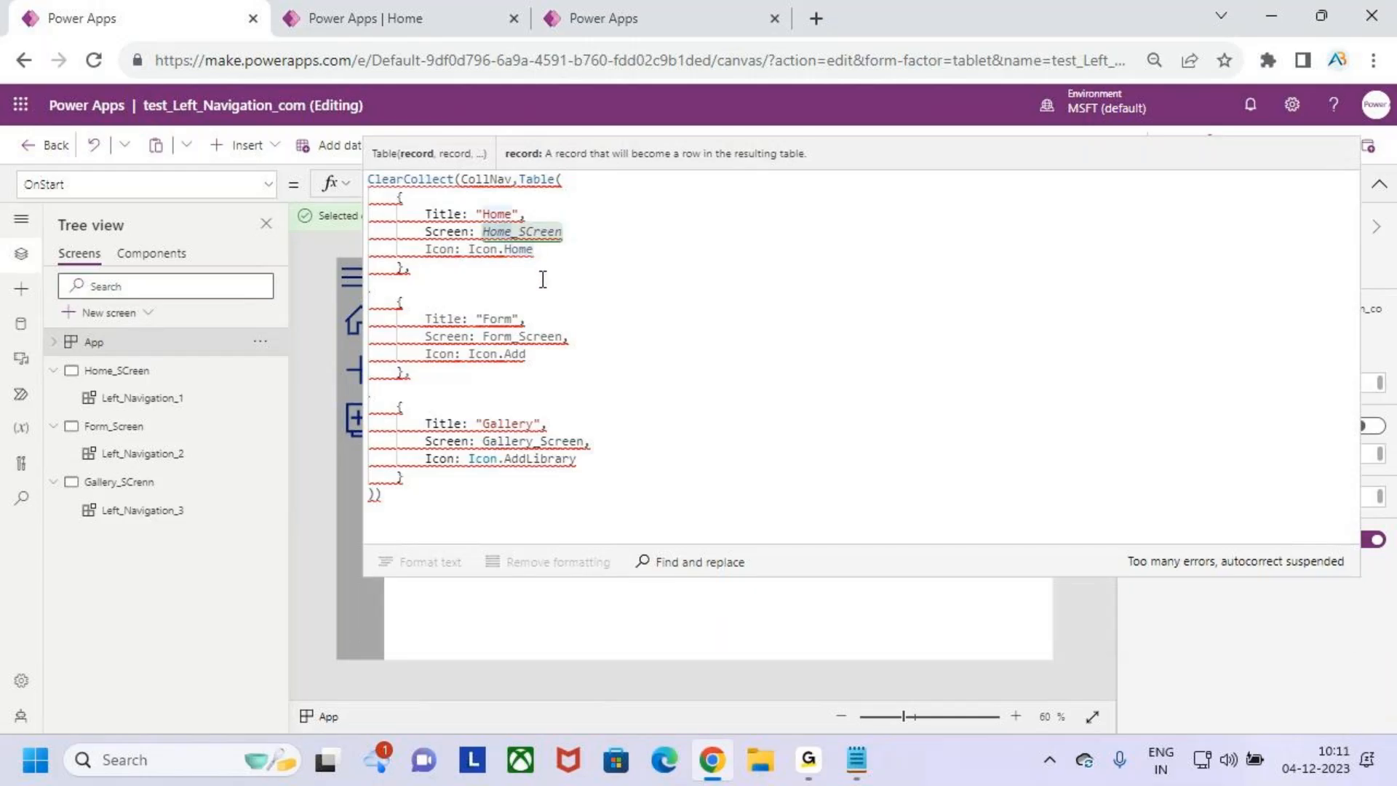
- Retype the Form record's Screen value in the CollNav table as Form_Sreen, without the trailing comma
click(574, 340)
key(BackSpace)
key(BackSpace)
key(BackSpace)
key(BackSpace)
key(BackSpace)
key(BackSpace)
key(BackSpace)
key(BackSpace)
key(BackSpace)
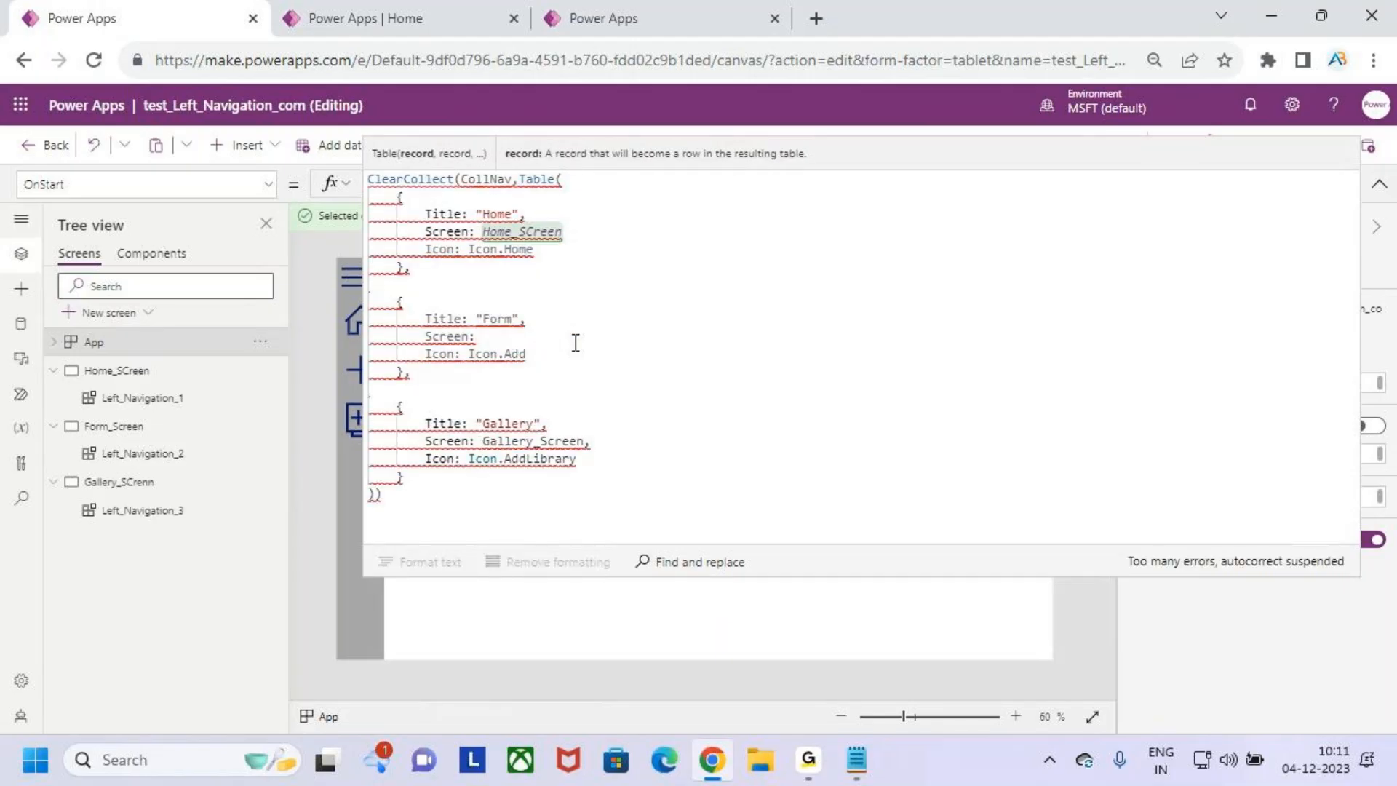
text(form_)
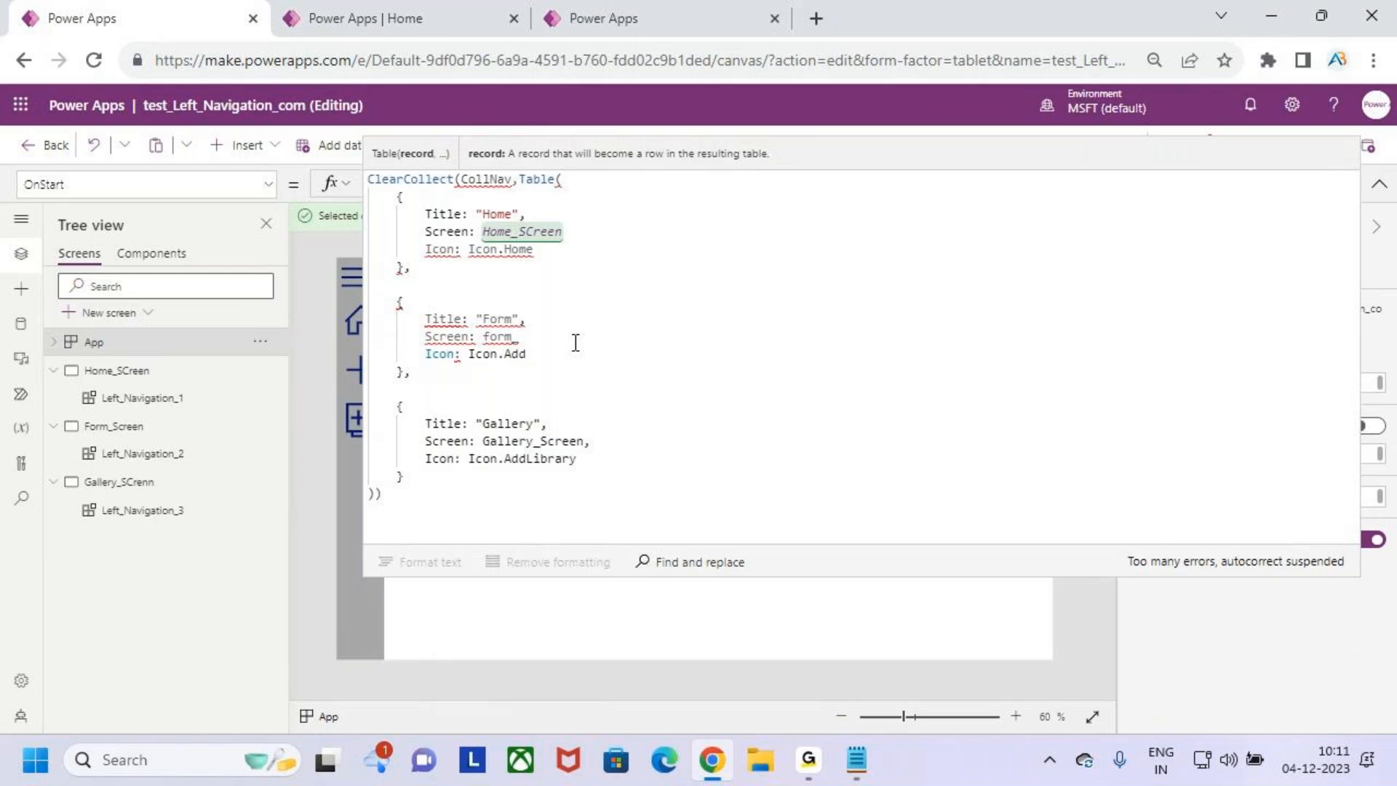
key(BackSpace)
key(BackSpace)
key(BackSpace)
key(BackSpace)
key(BackSpace)
key(BackSpace)
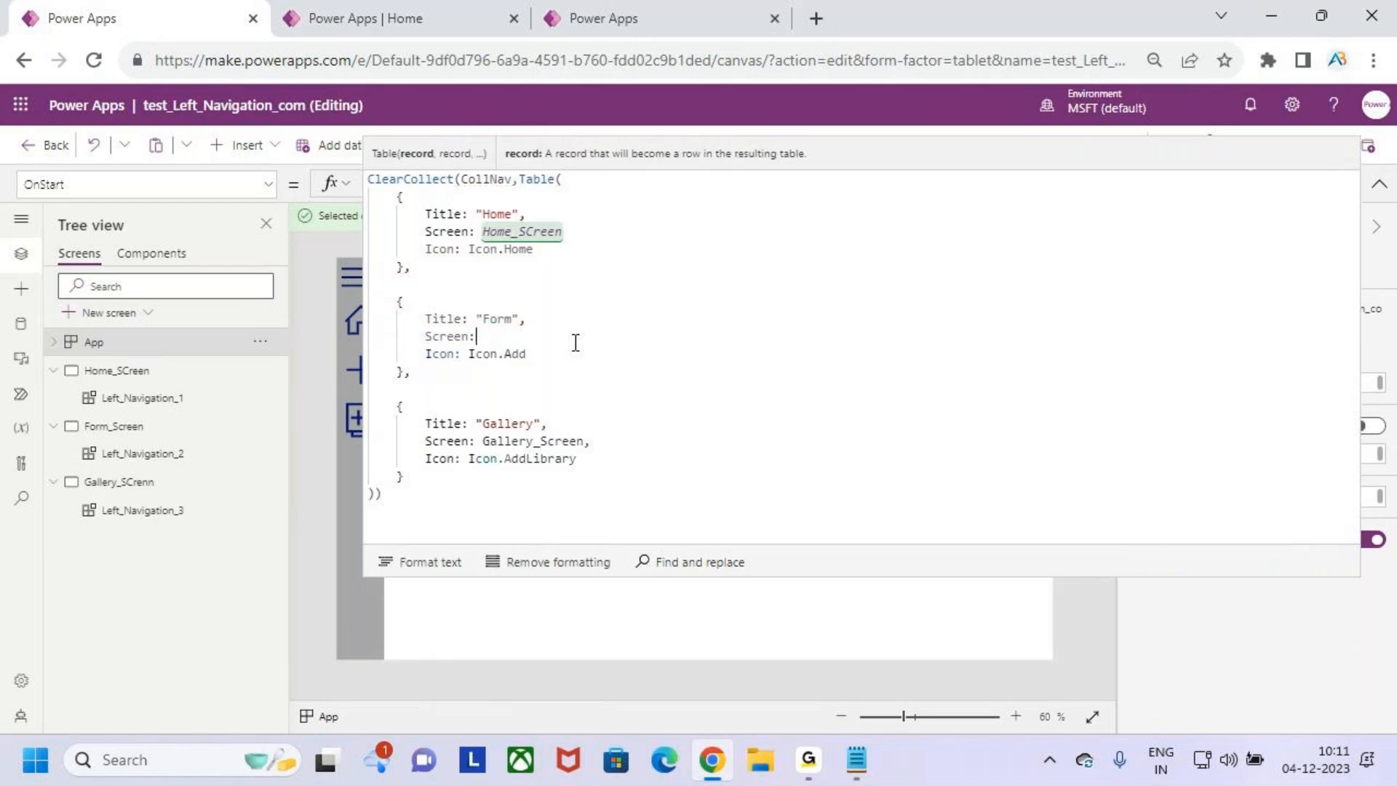
text(Form)
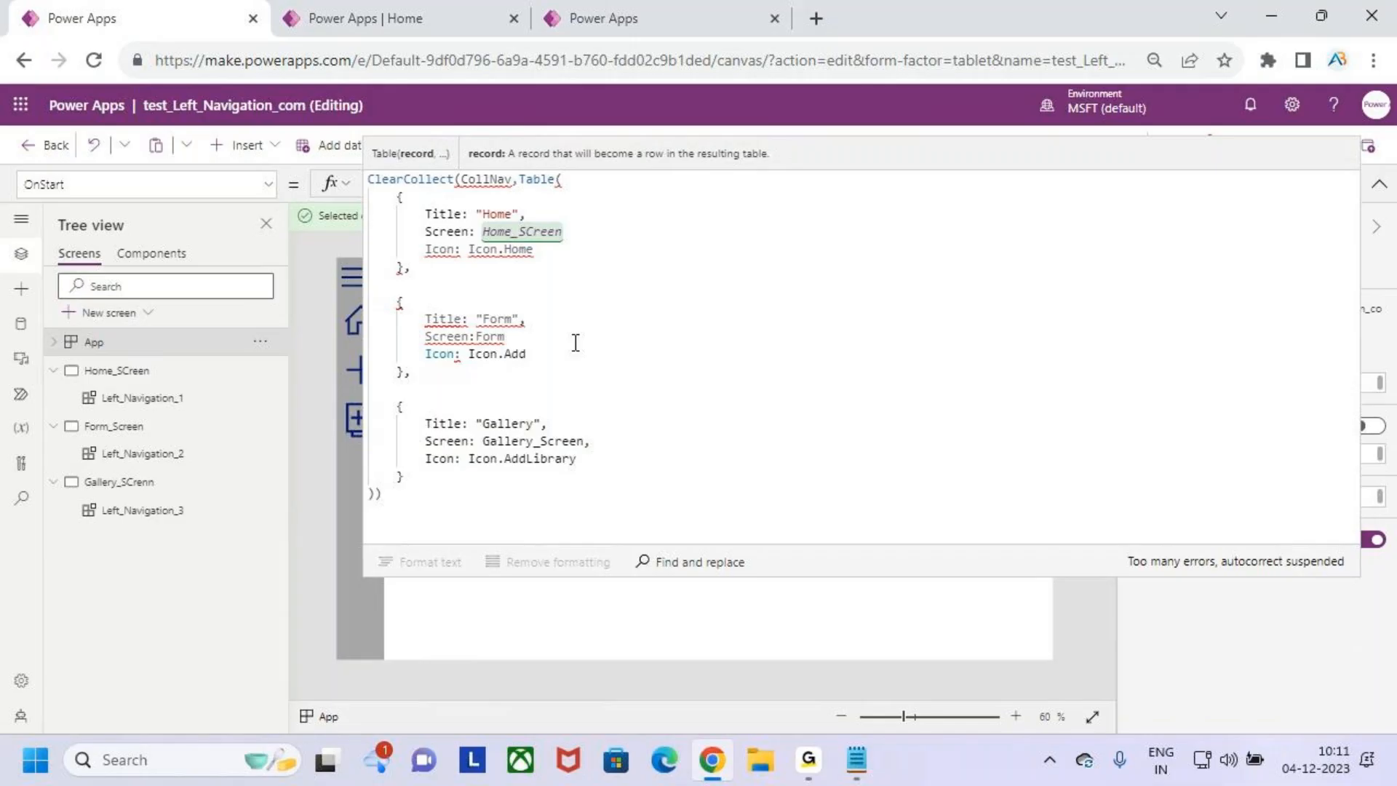
text(_SCree)
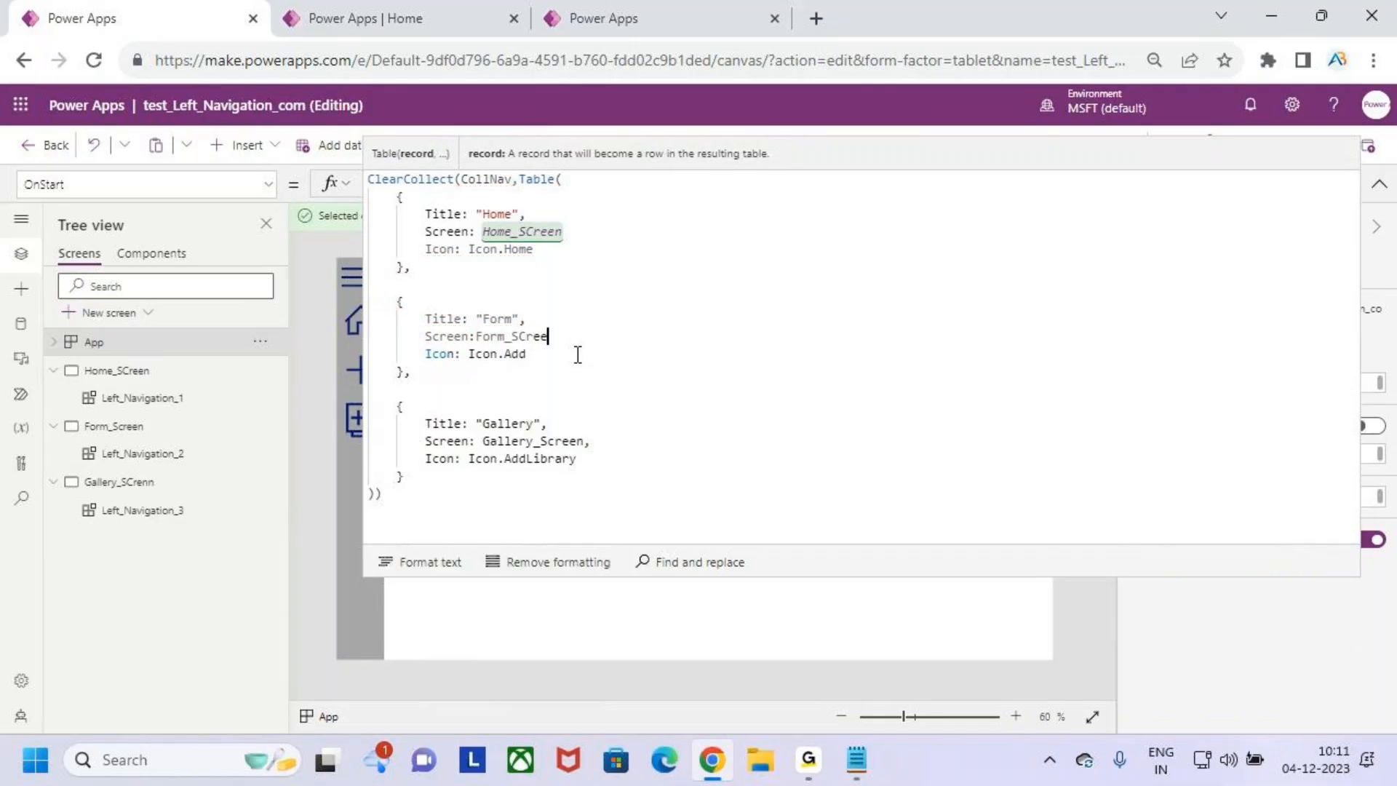
text(n)
click(526, 334)
key(BackSpace)
- Retype the Gallery record's Screen value as Gallery_Screen without a trailing comma and collapse the formula editor
click(600, 445)
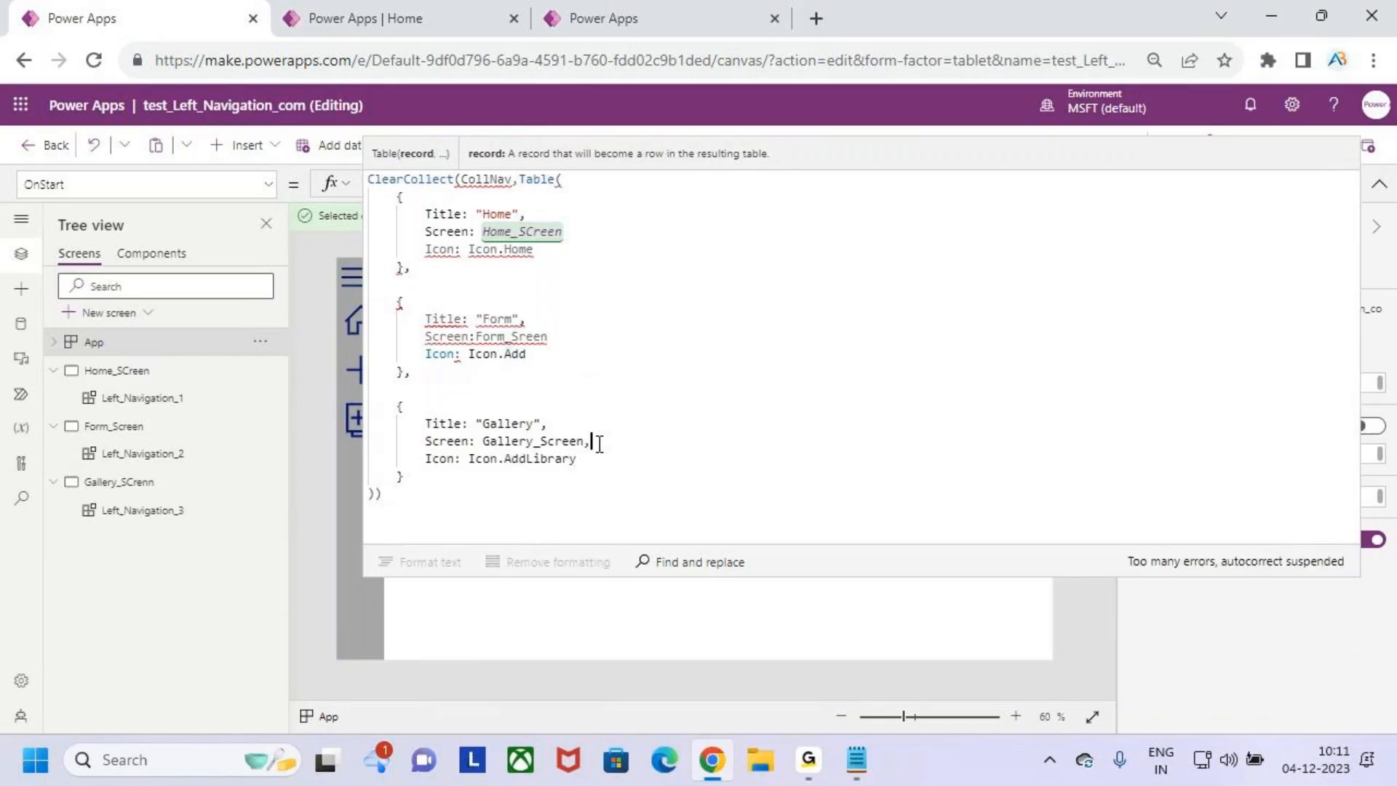
key(BackSpace)
key(BackSpace)
key(BackSpace)
key(BackSpace)
key(BackSpace)
key(BackSpace)
key(BackSpace)
key(BackSpace)
key(BackSpace)
key(BackSpace)
key(BackSpace)
text(Gallery_Screen)
click(454, 493)
click(595, 176)
click(1379, 190)
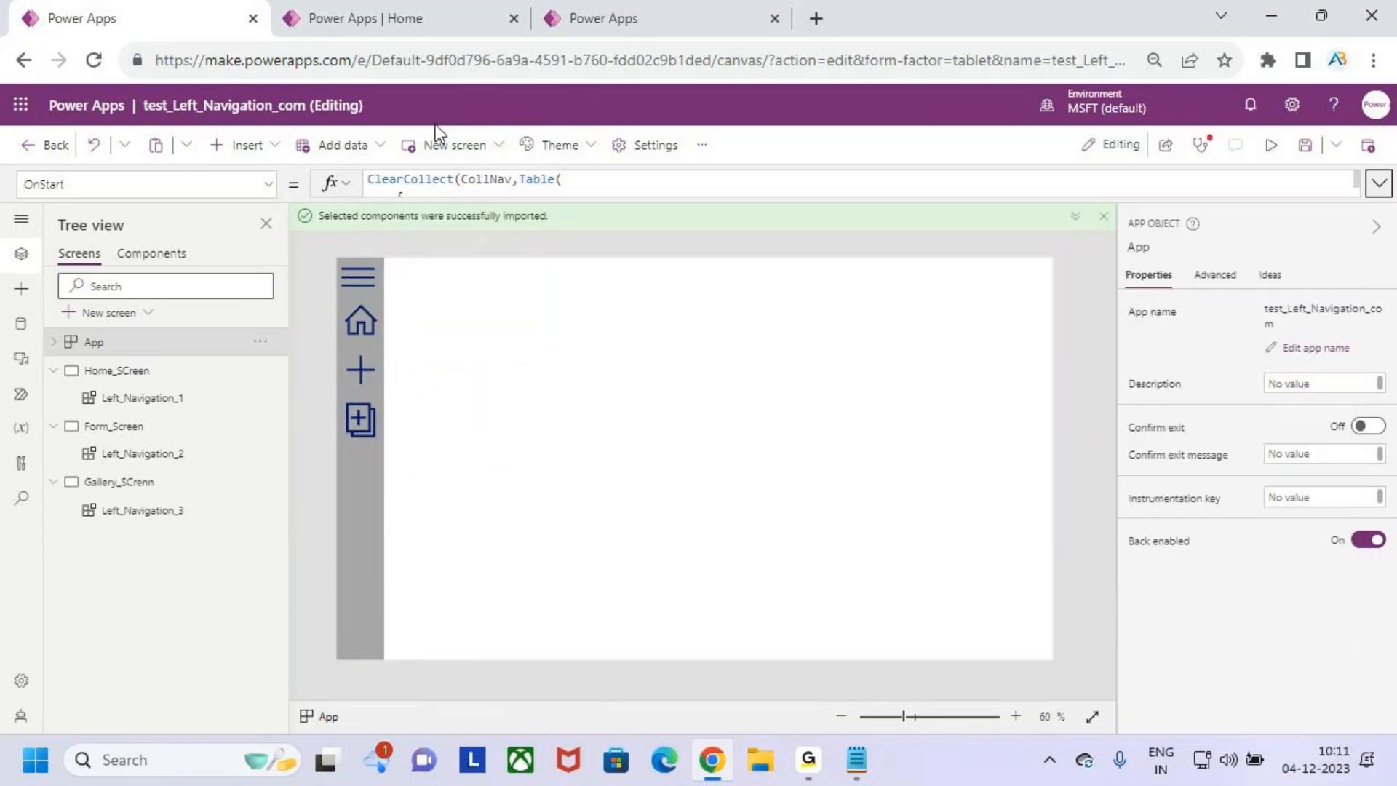
- Publish this version of the app and reload it for editing, dismissing the welcome and read-only notices
click(1385, 143)
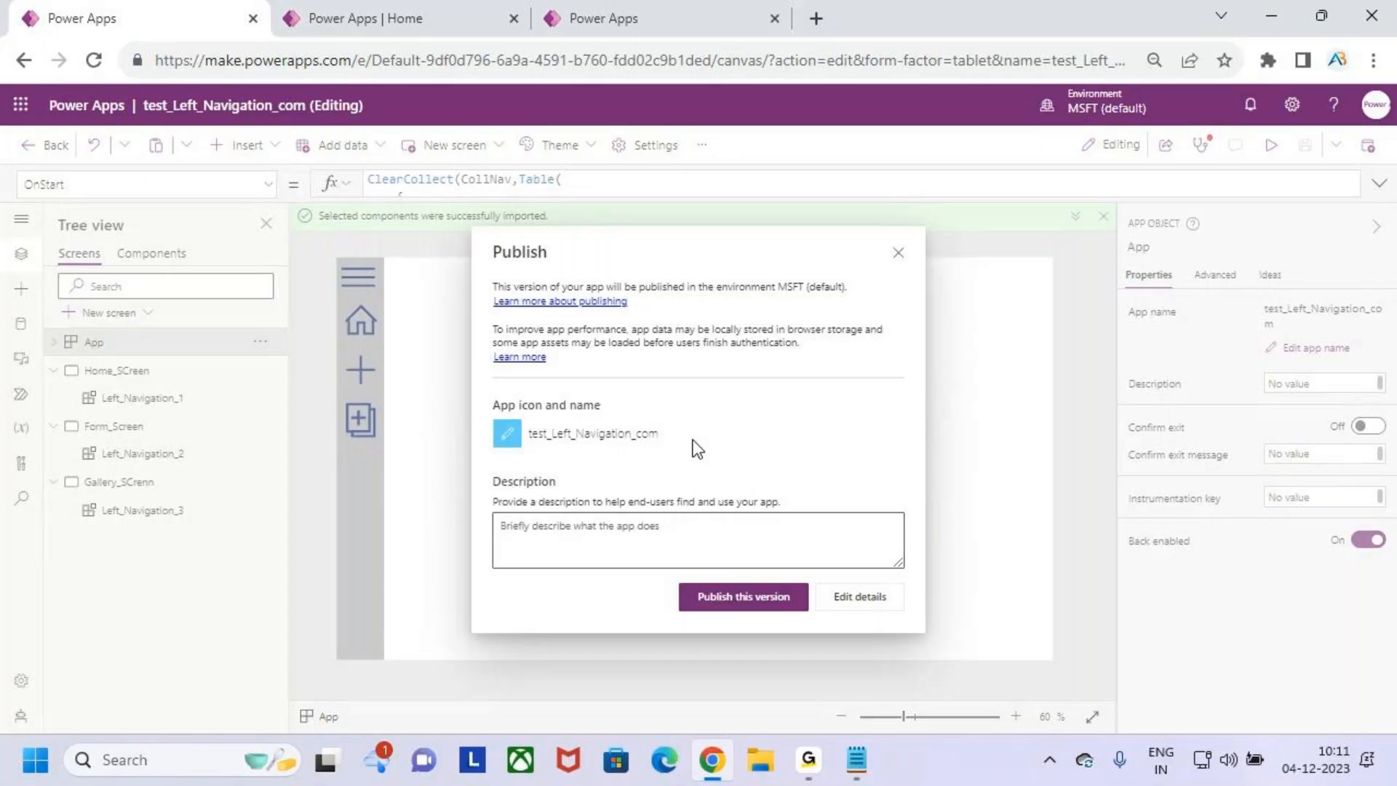
click(745, 596)
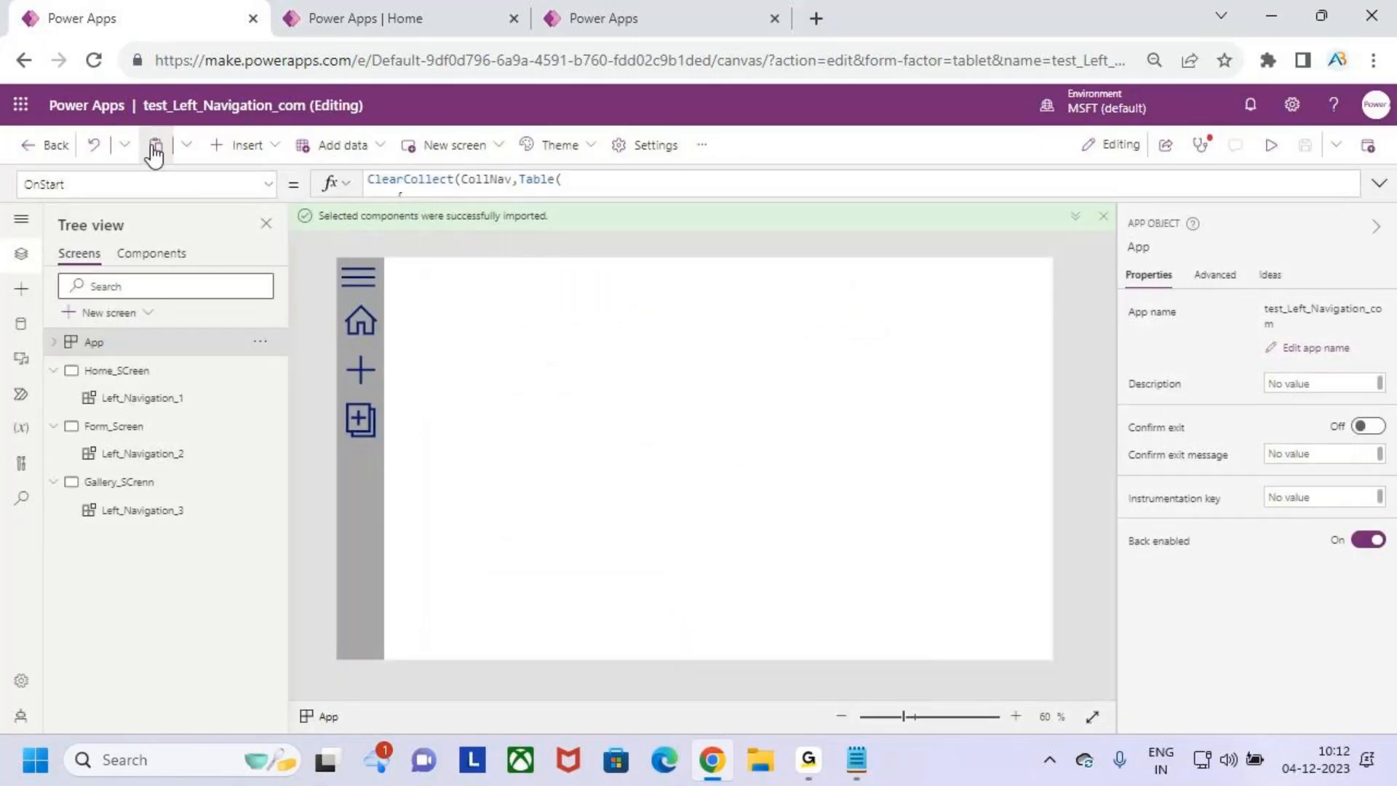
click(93, 60)
click(797, 186)
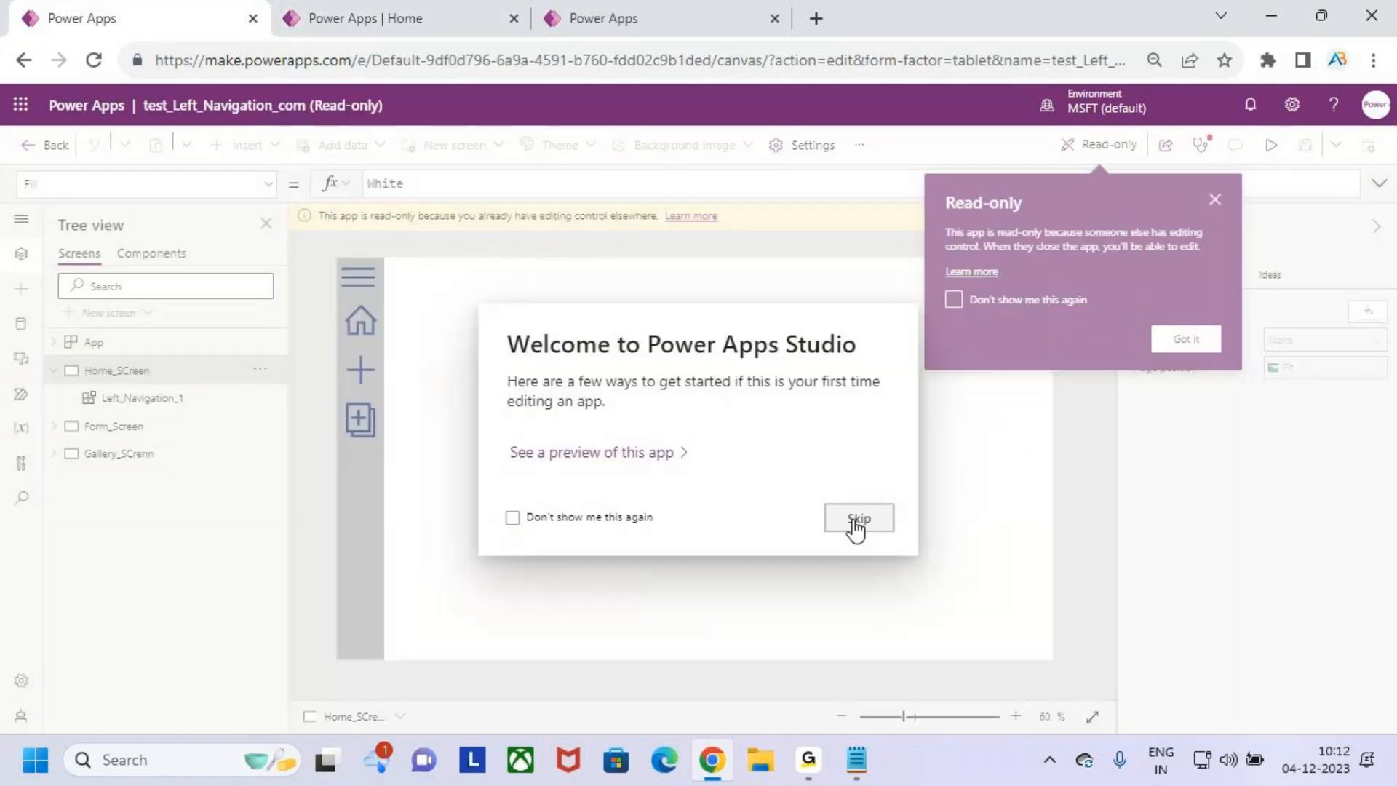
click(857, 520)
click(1182, 339)
click(1065, 216)
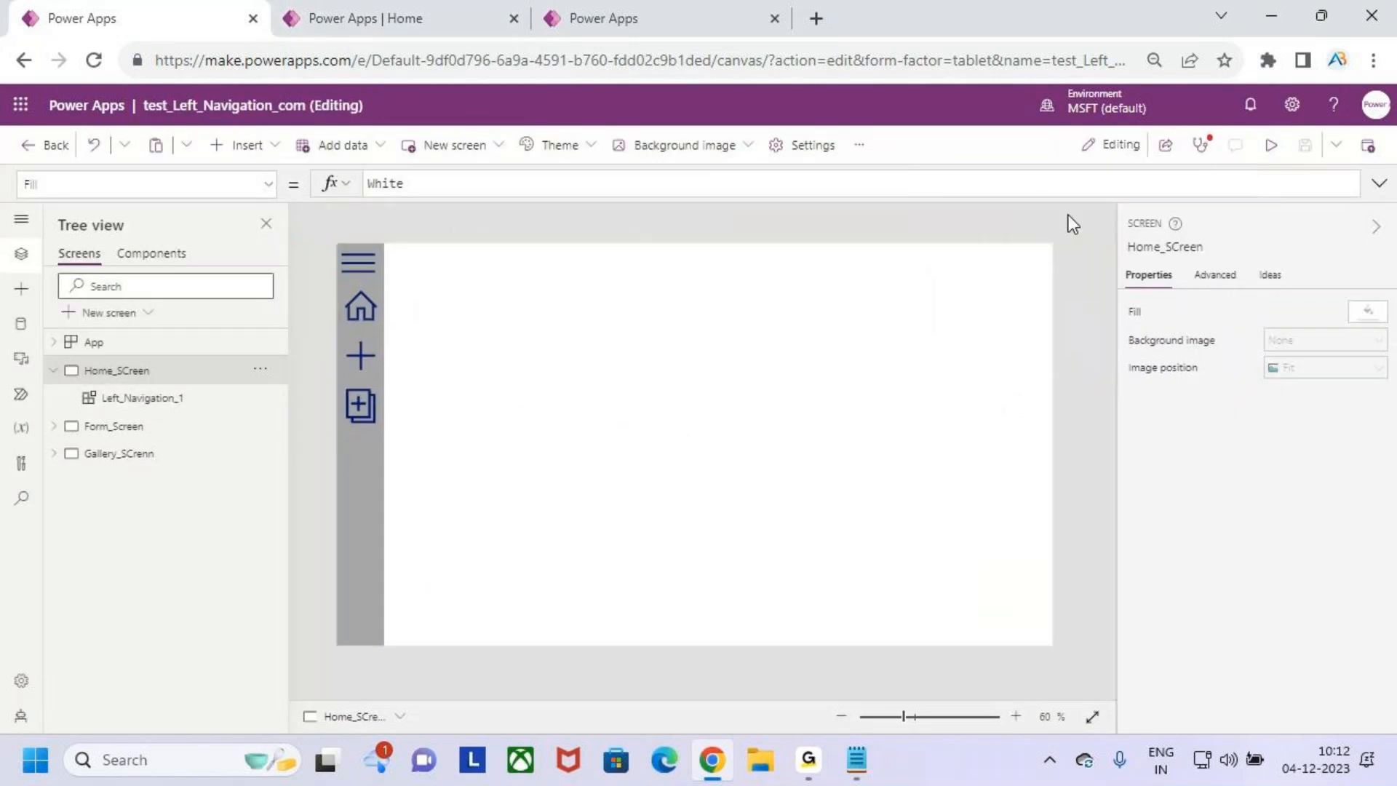
click(269, 191)
scroll(147, 495, down, 1)
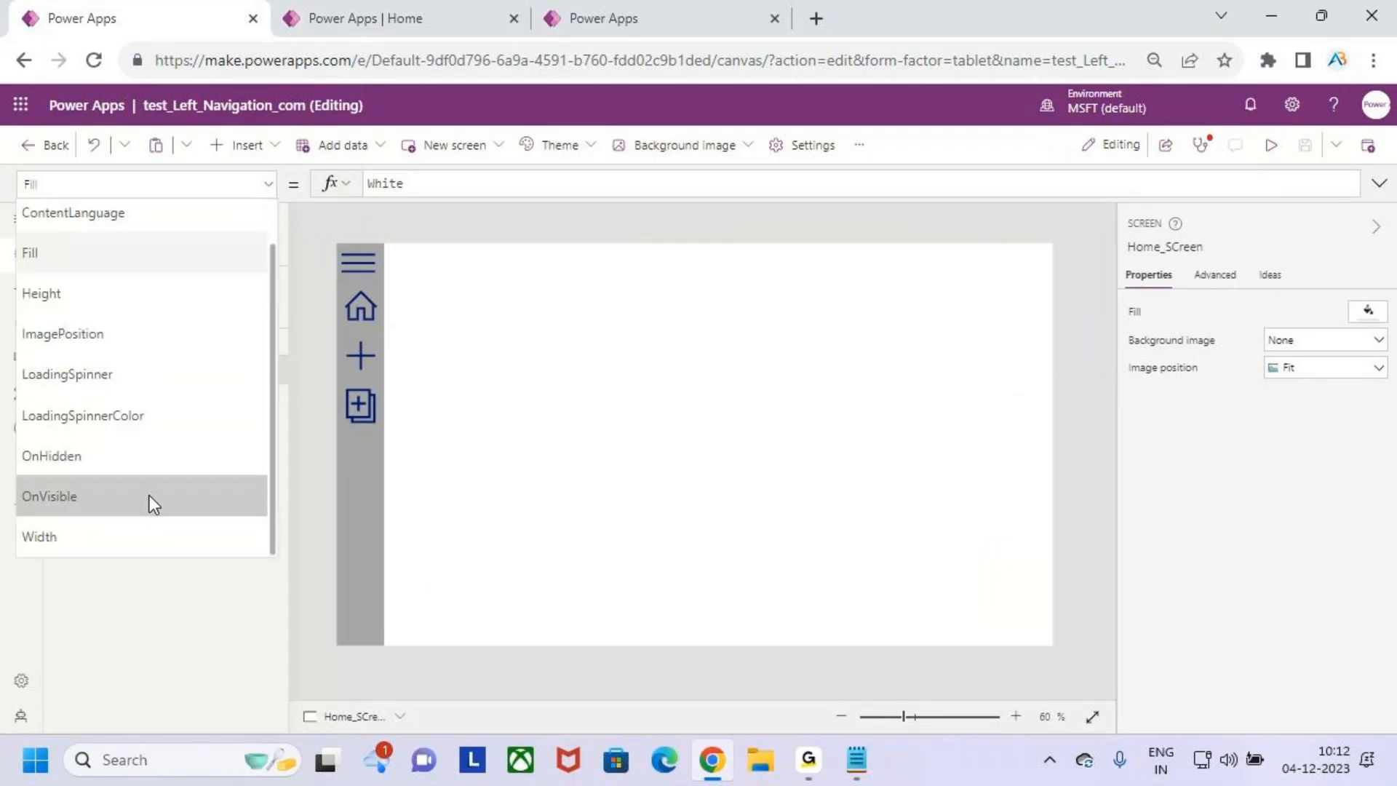
scroll(137, 459, up, 1)
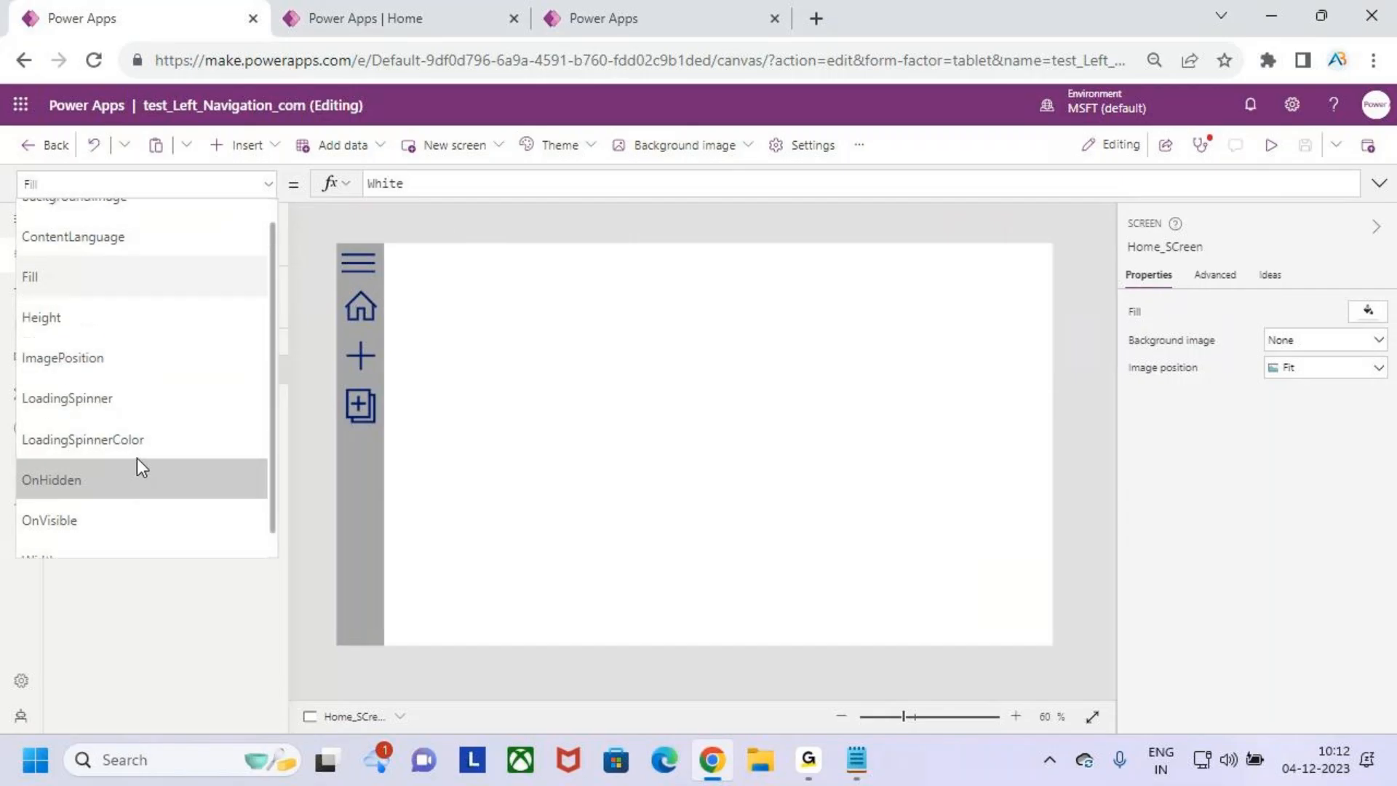
click(574, 454)
- Open the App object's OnStart formula, enlarge the editor and check the three CollNav records
click(134, 343)
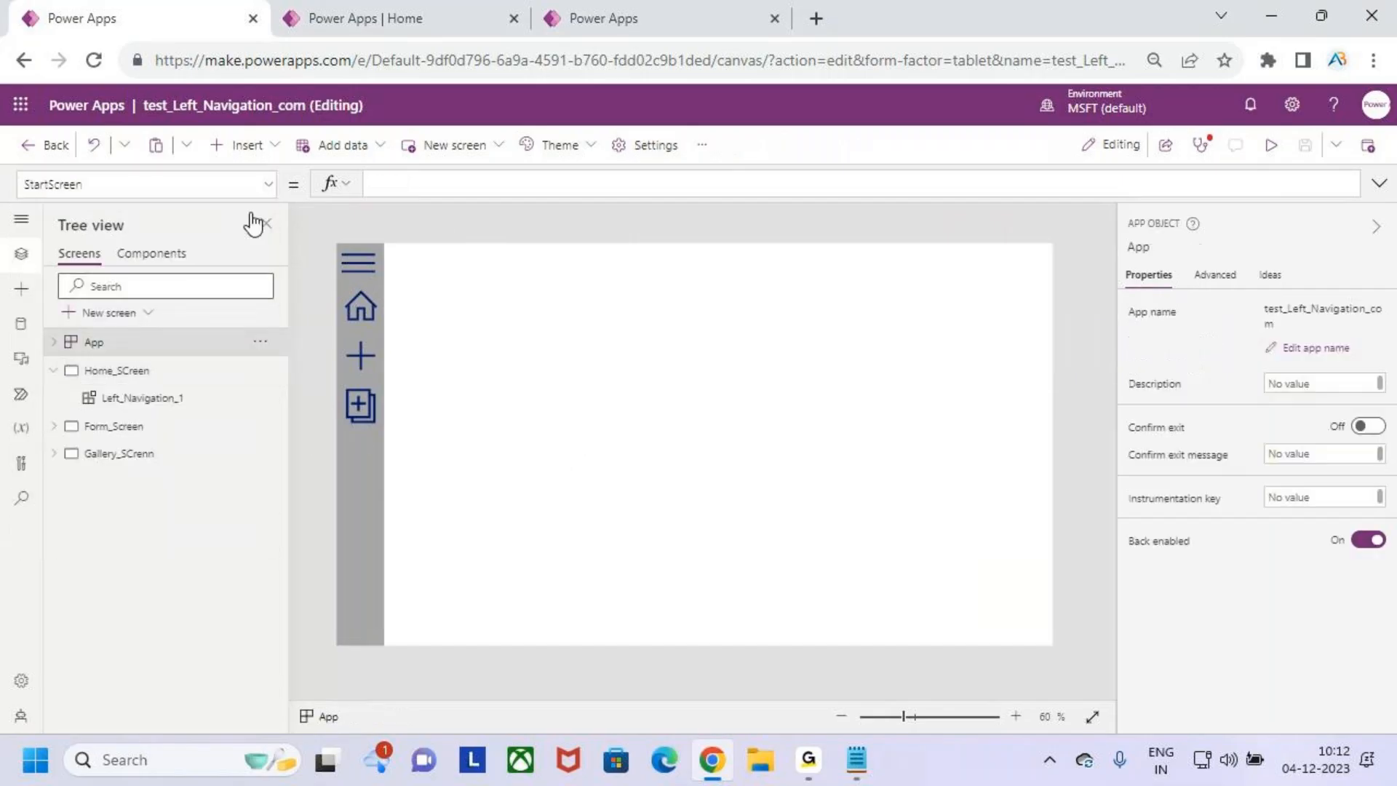
click(269, 185)
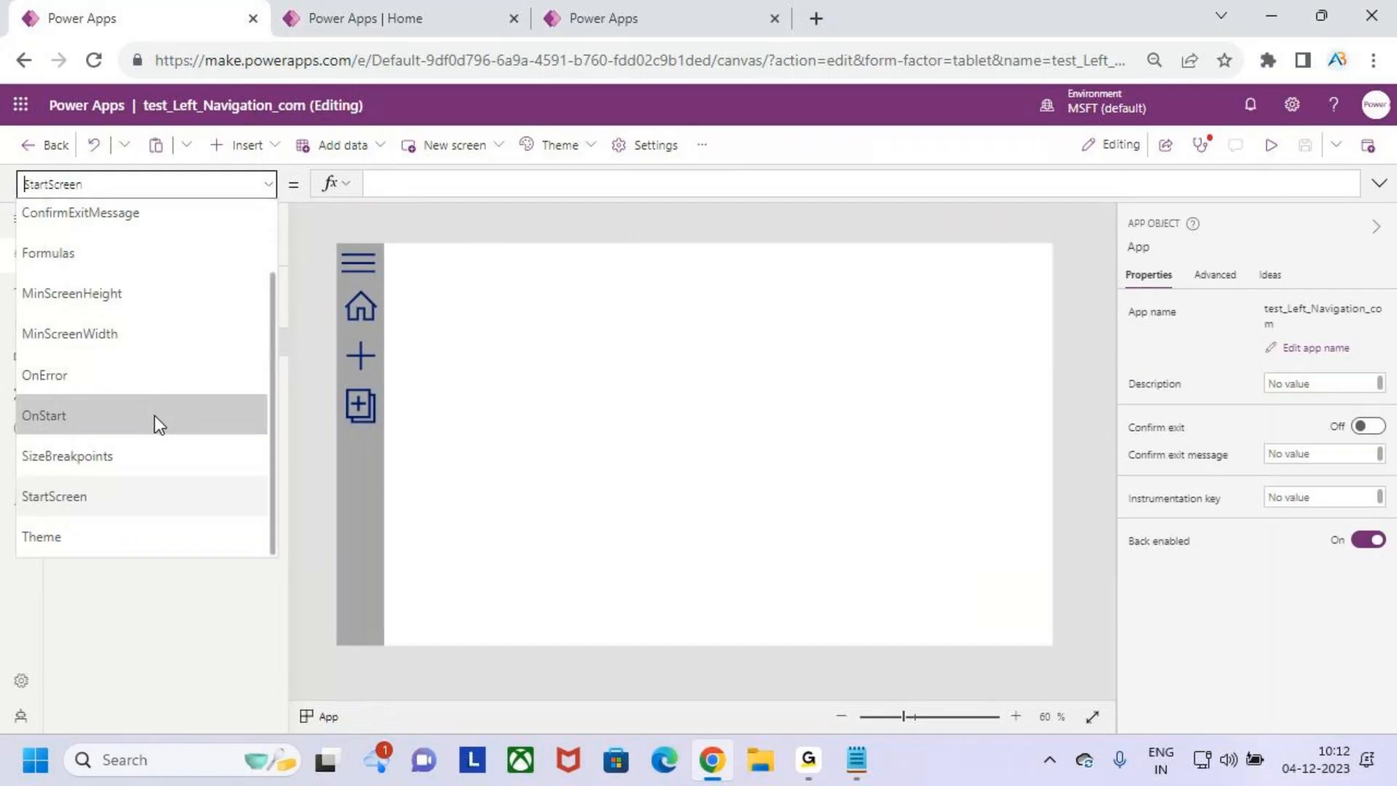
click(155, 416)
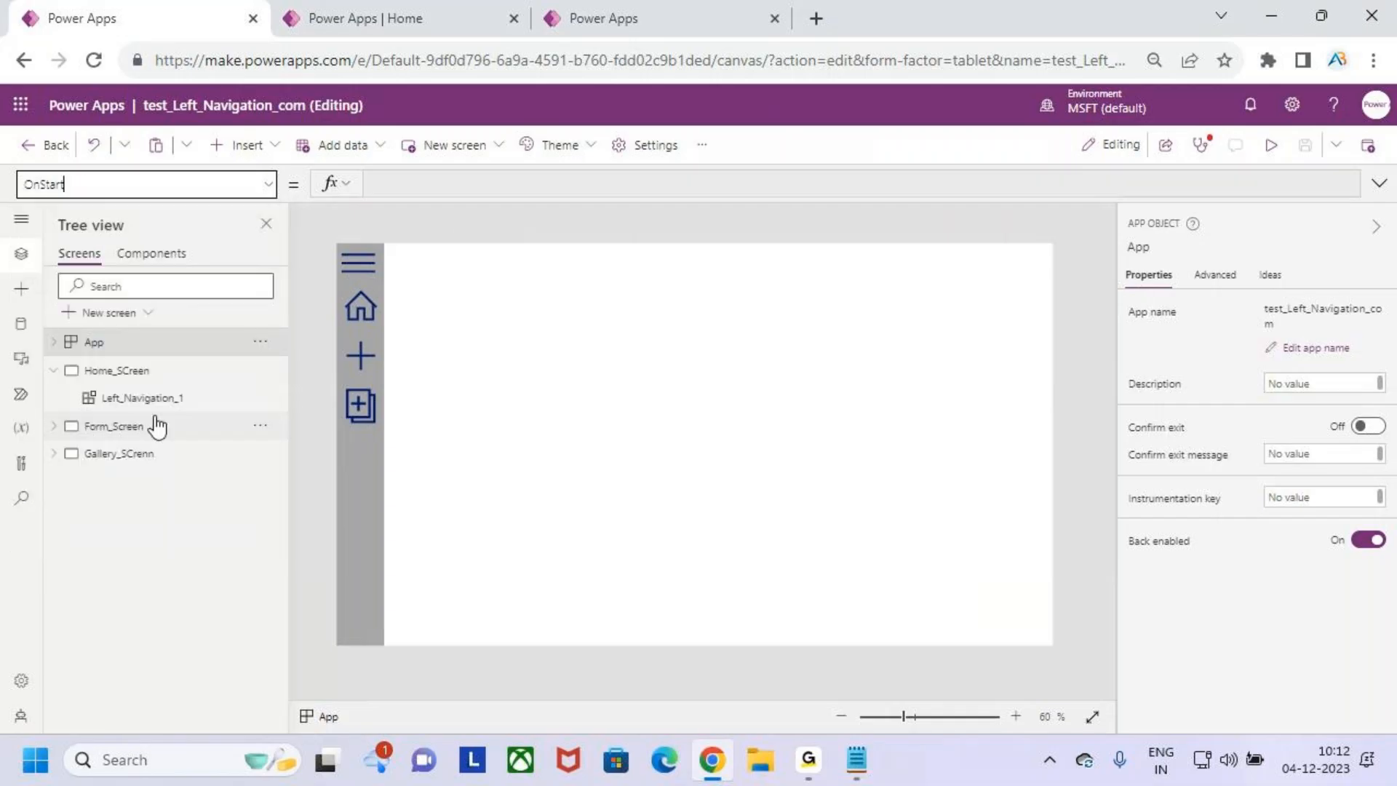
drag(619, 196, 646, 499)
click(642, 274)
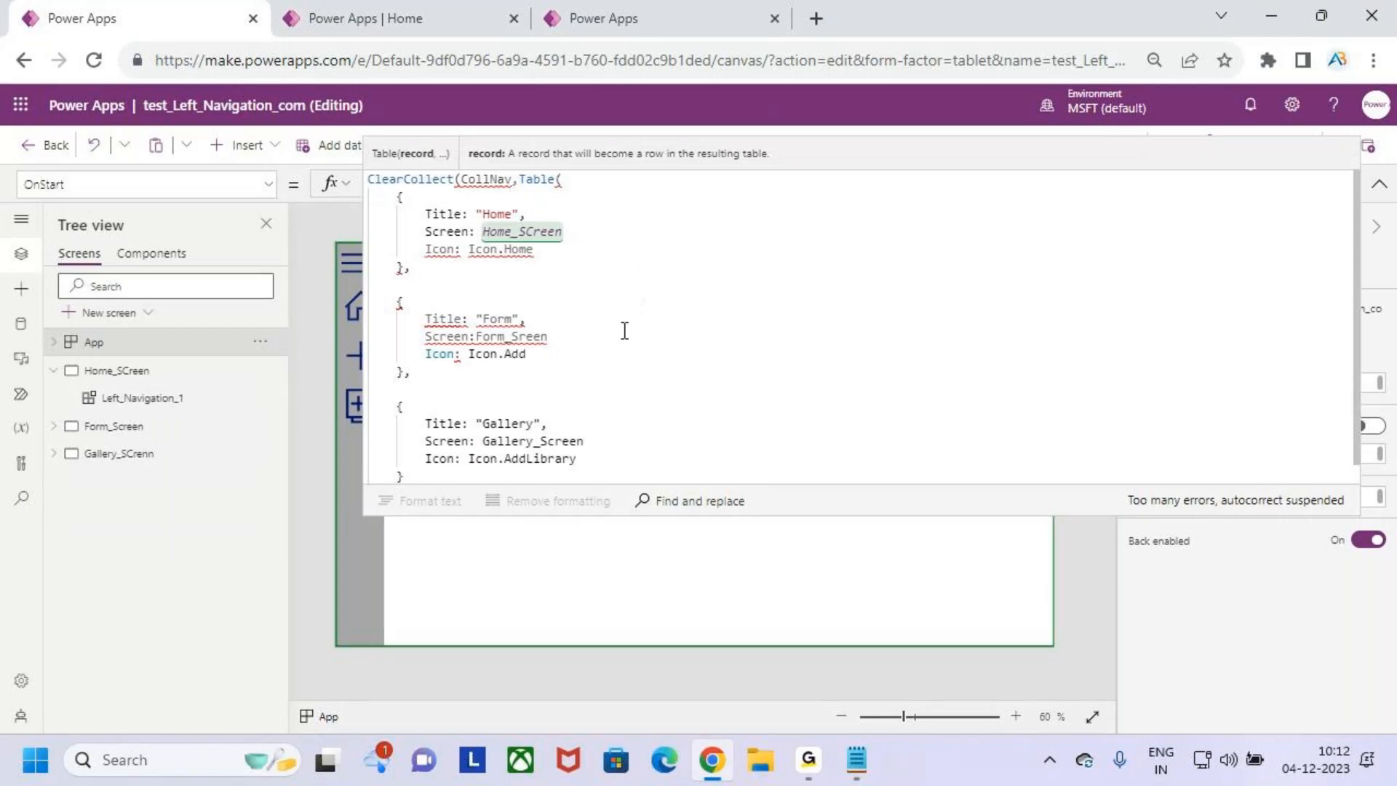
scroll(622, 331, down, 1)
click(610, 421)
- Rework the Form record's Screen value in the CollNav table, leaving it as Form_, and collapse the formula editor
click(554, 316)
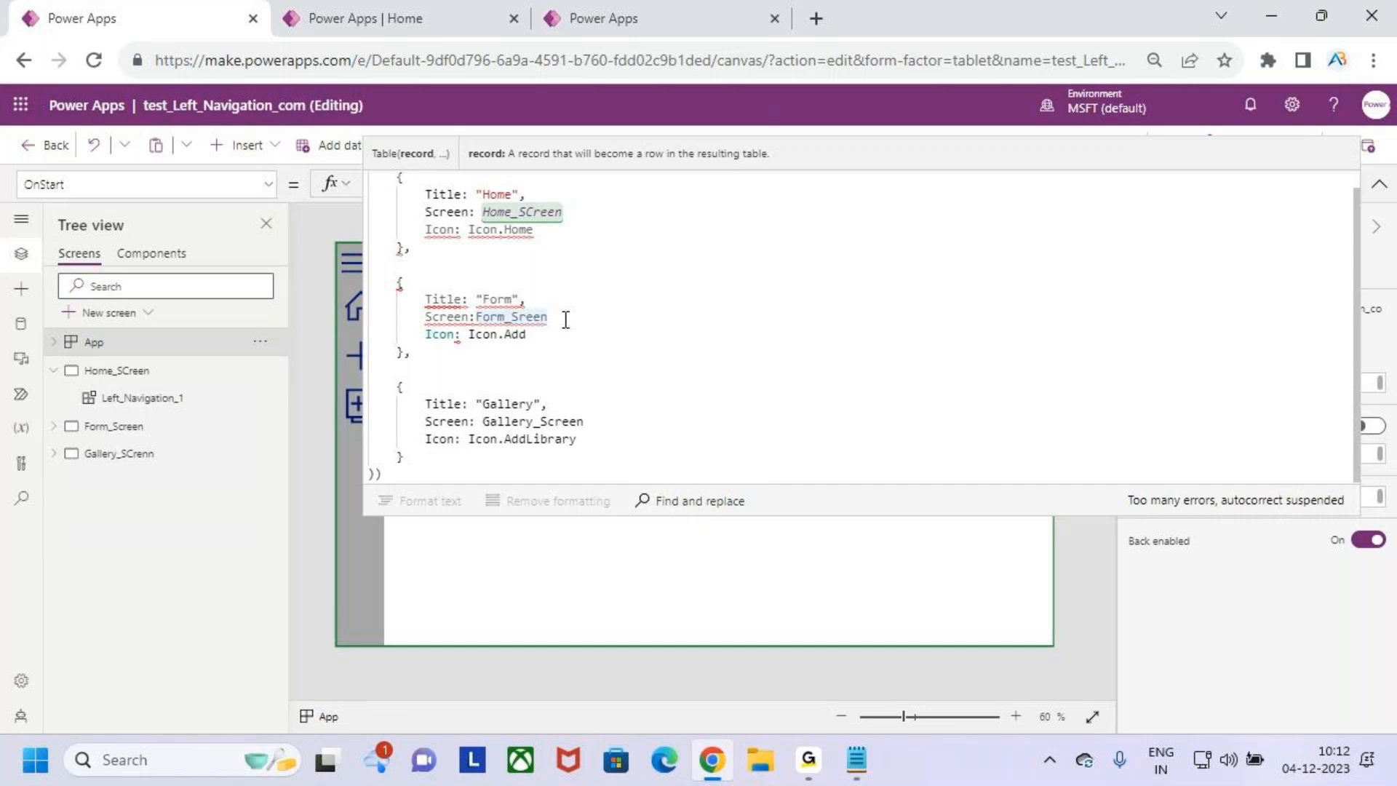
key(BackSpace)
key(BackSpace)
key(BackSpace)
key(BackSpace)
key(BackSpace)
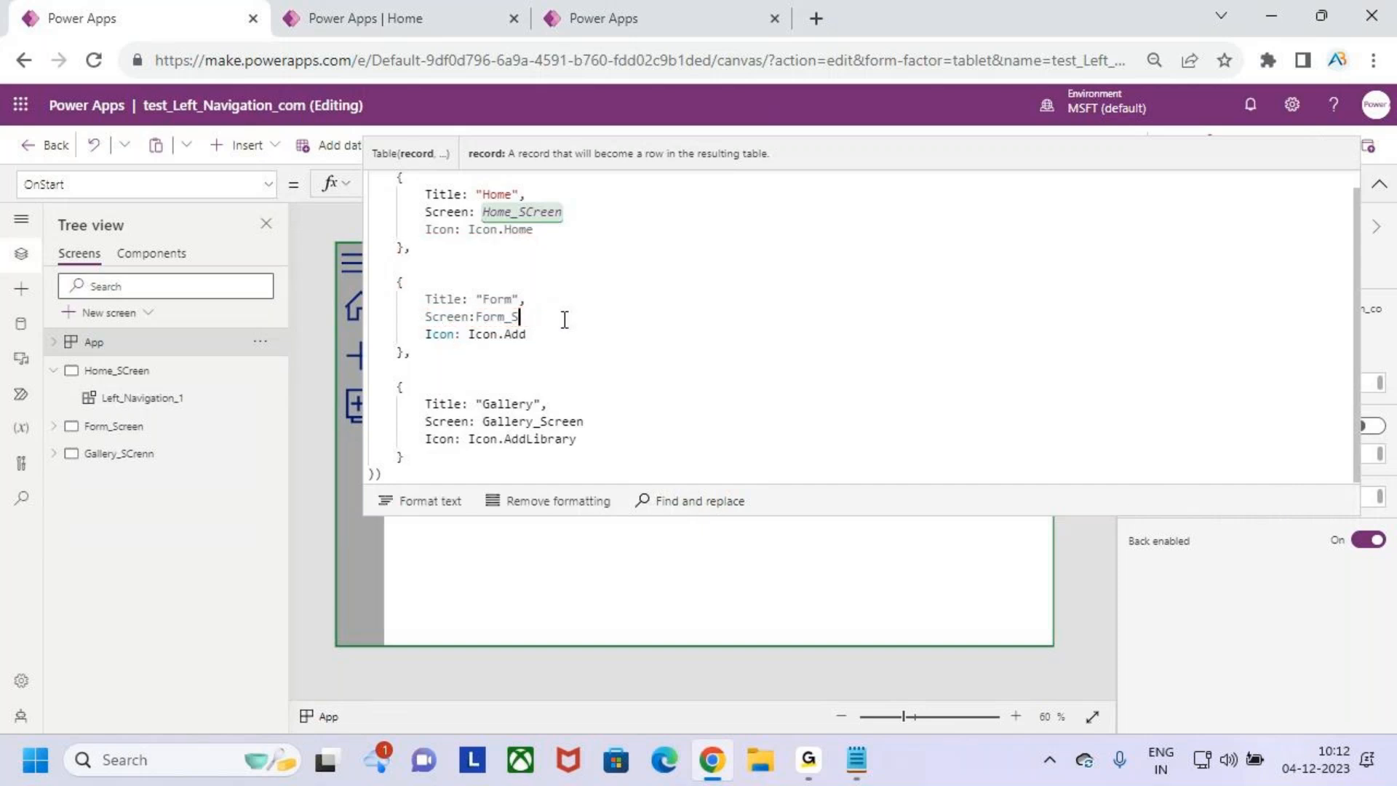
text(Sc)
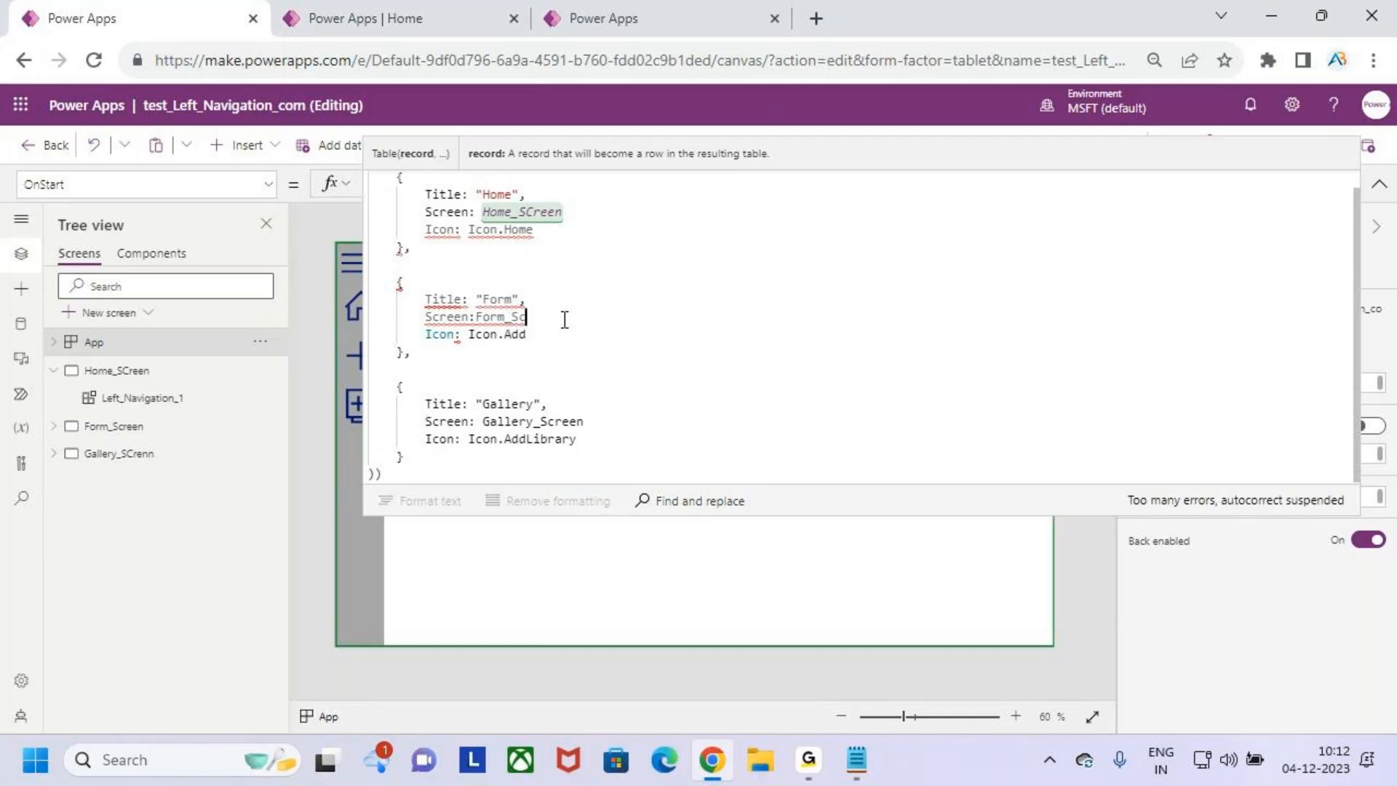
key(BackSpace)
key(BackSpace)
key(BackSpace)
key(BackSpace)
key(BackSpace)
key(BackSpace)
key(BackSpace)
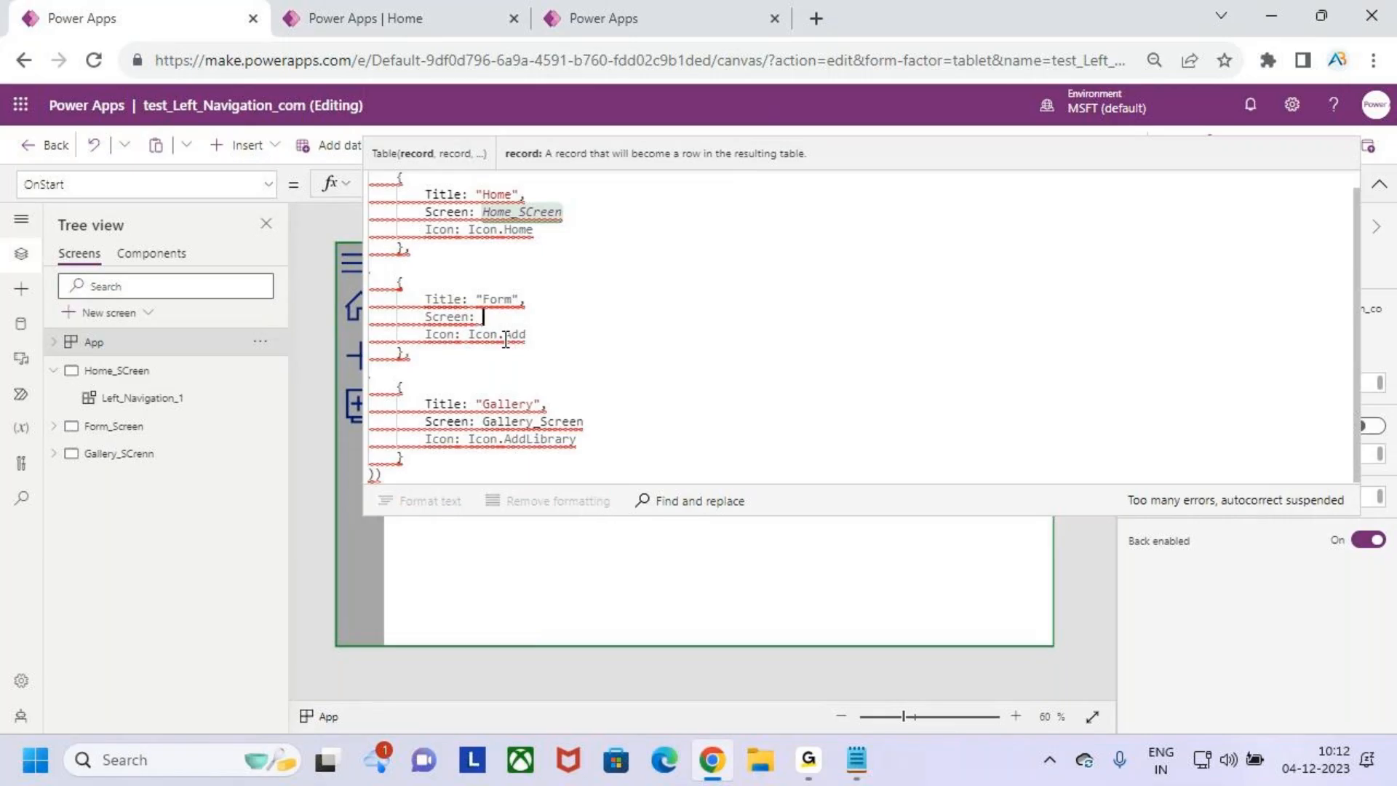
text(F)
text(rm)
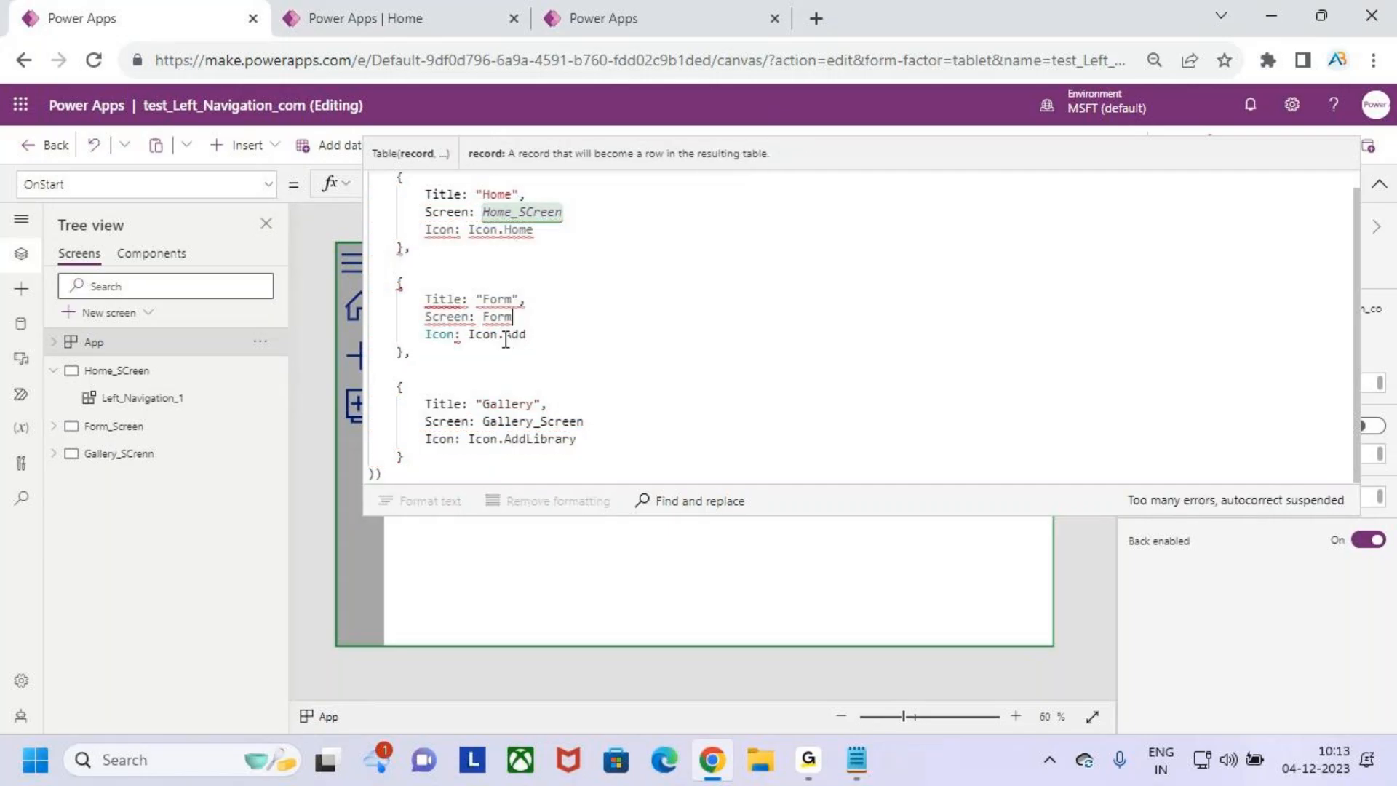
text(_)
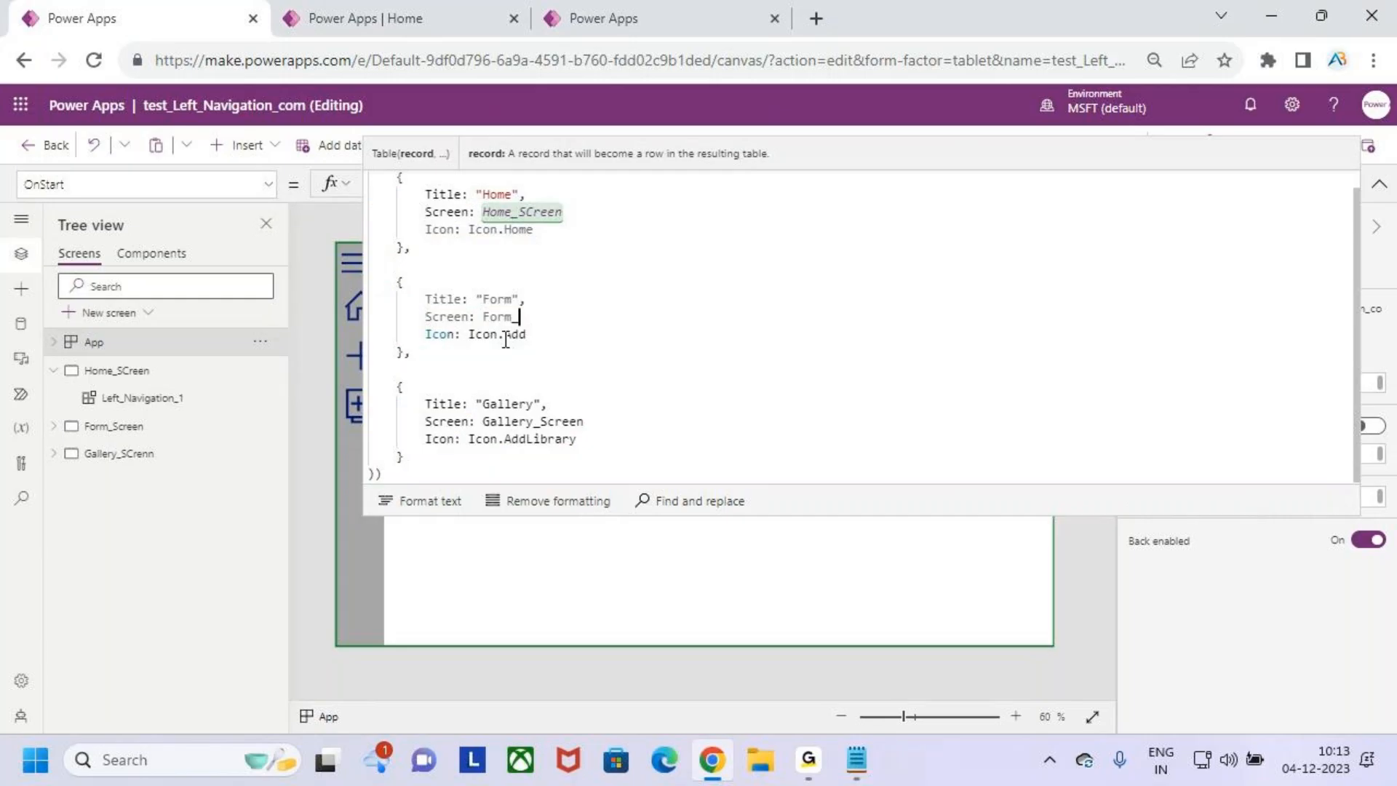
text(sc)
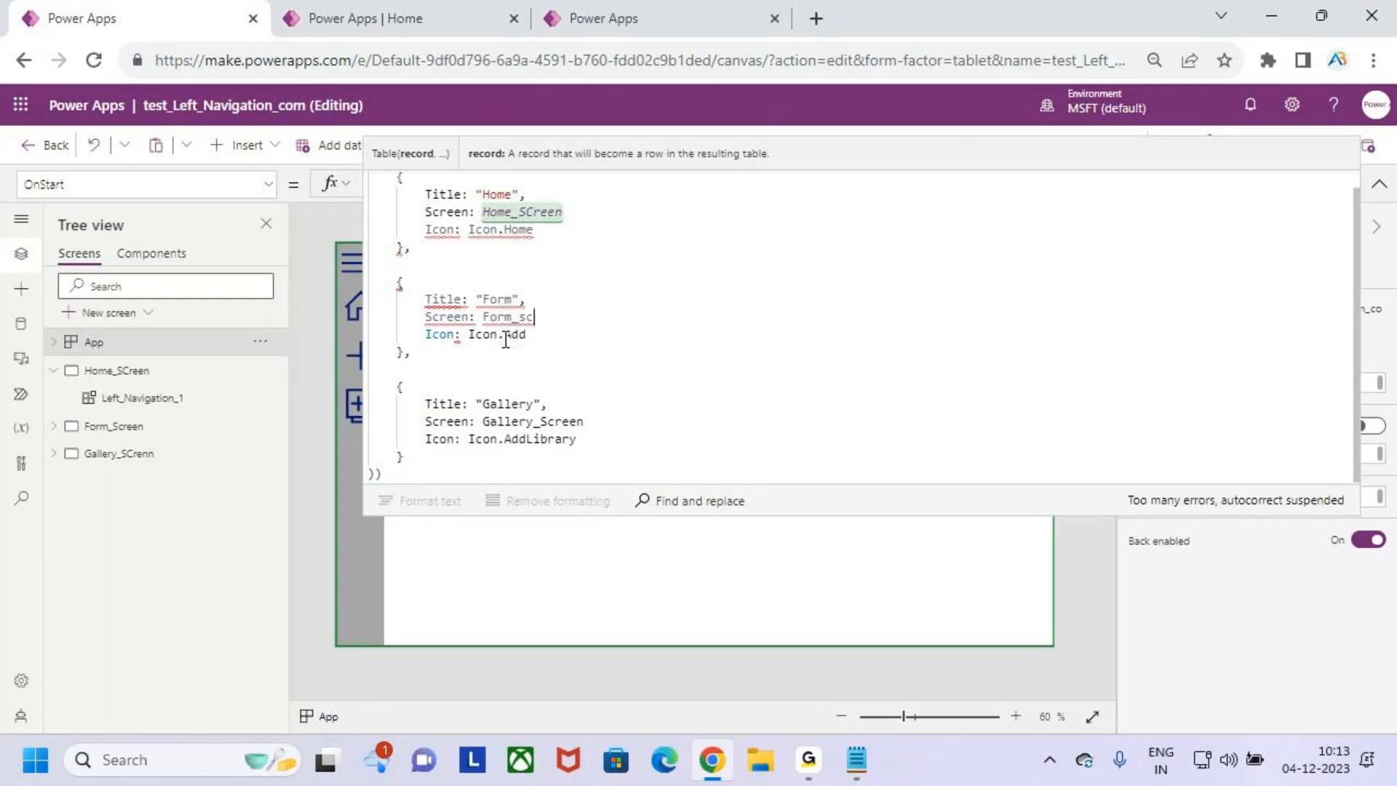
key(BackSpace)
key(BackSpace)
key(BackSpace)
key(BackSpace)
key(BackSpace)
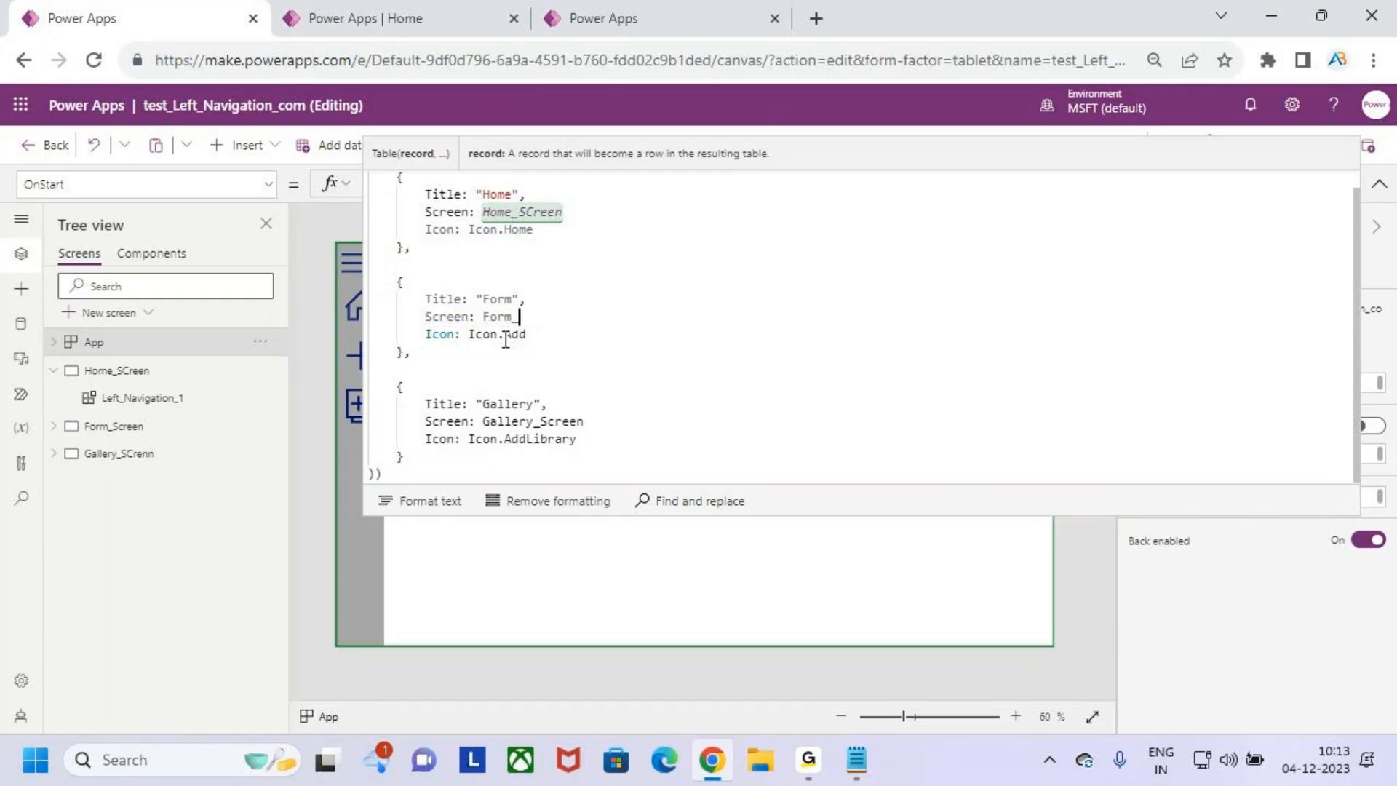
click(1379, 190)
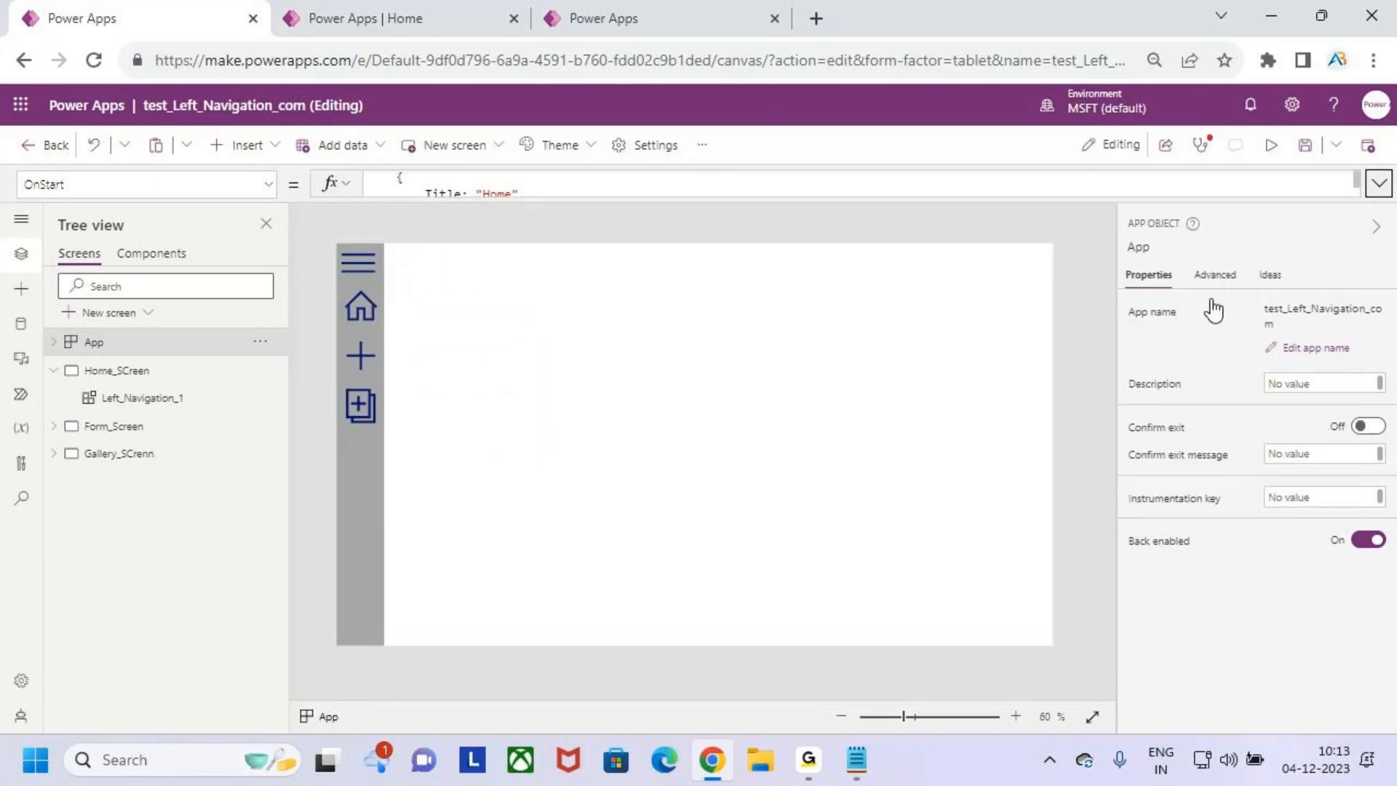
- Rename the Home_SCreen screen back to Screen1
click(128, 371)
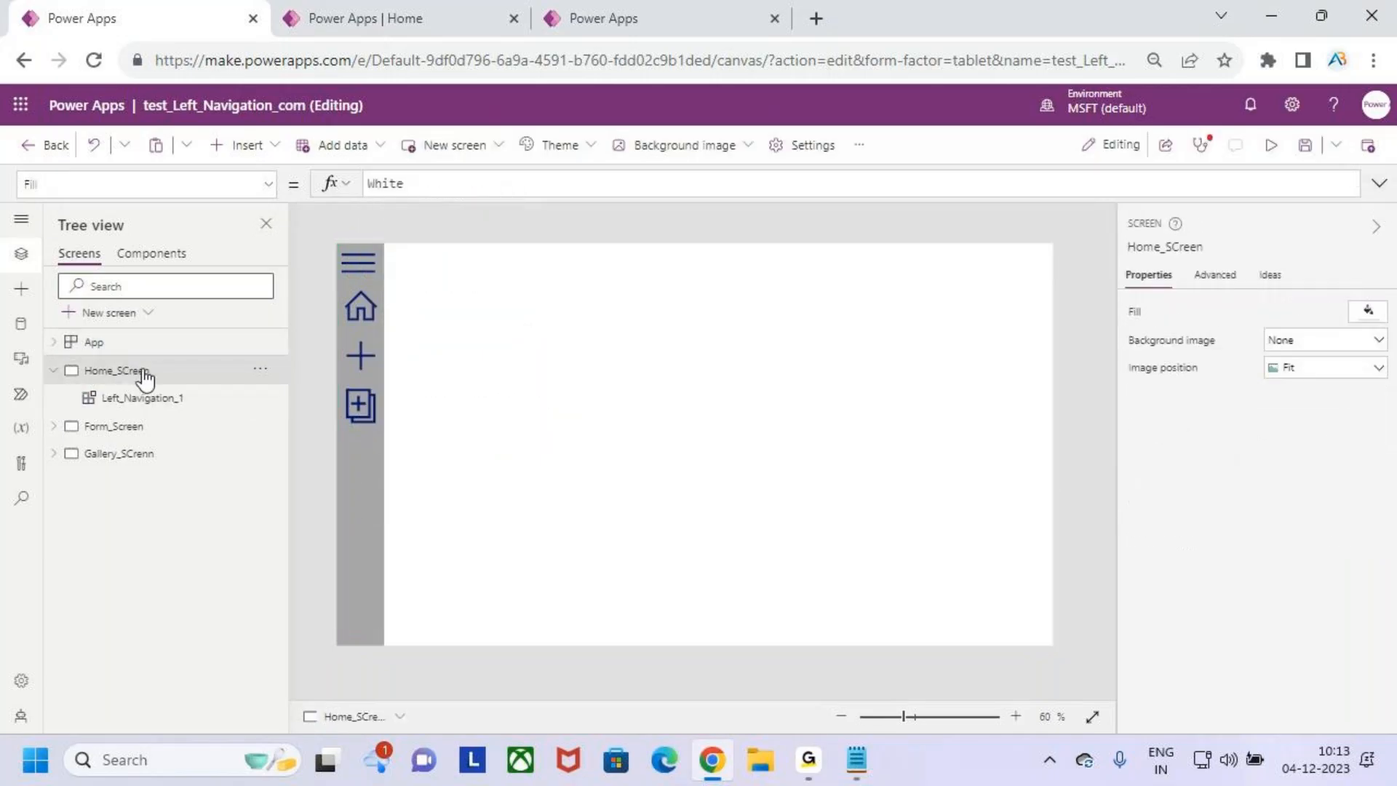
double_click(145, 372)
click(182, 369)
key(BackSpace)
key(BackSpace)
key(BackSpace)
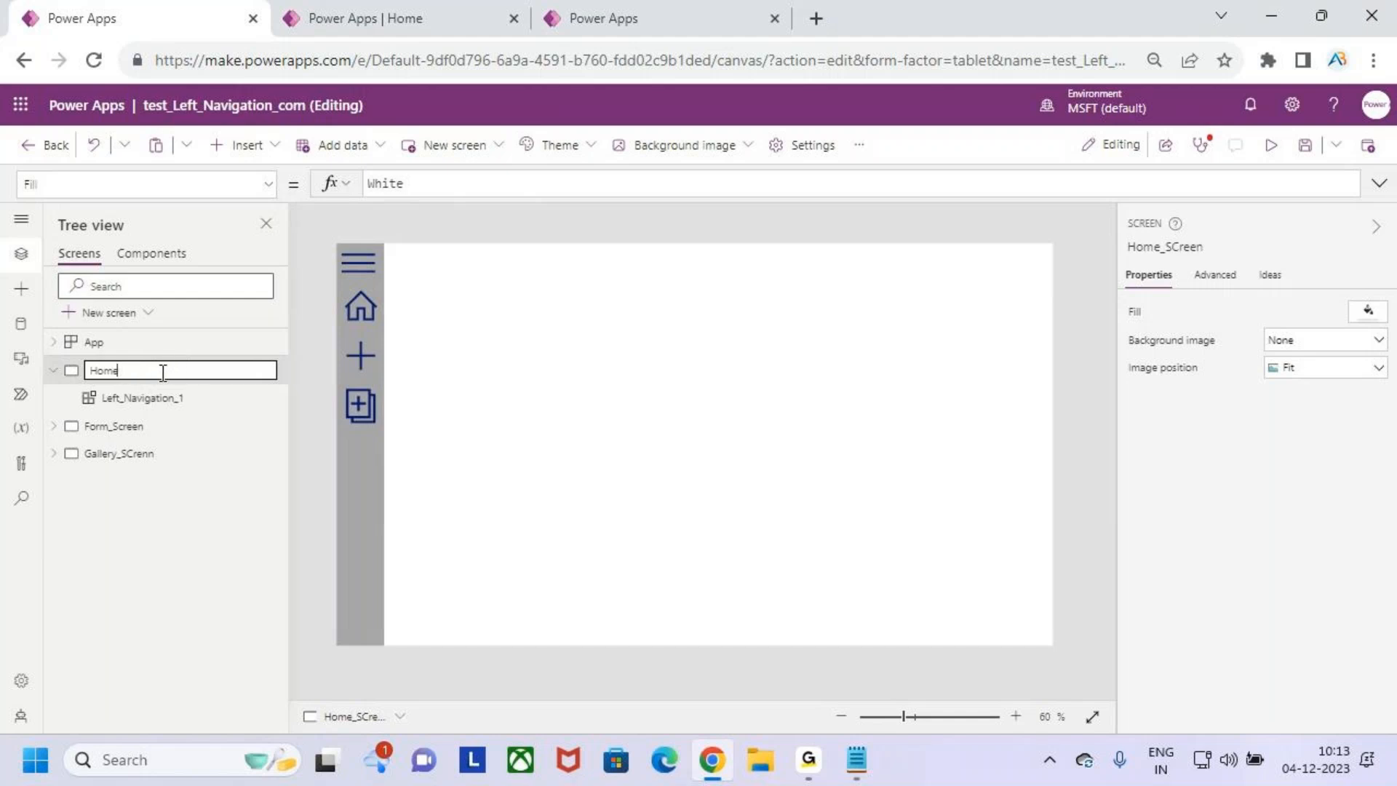
key(BackSpace)
key(BackSpace)
key(BackSpace)
- Rename the Form_Screen screen to Screen2 and the Gallery_SCrenn screen to Sreen3
double_click(147, 427)
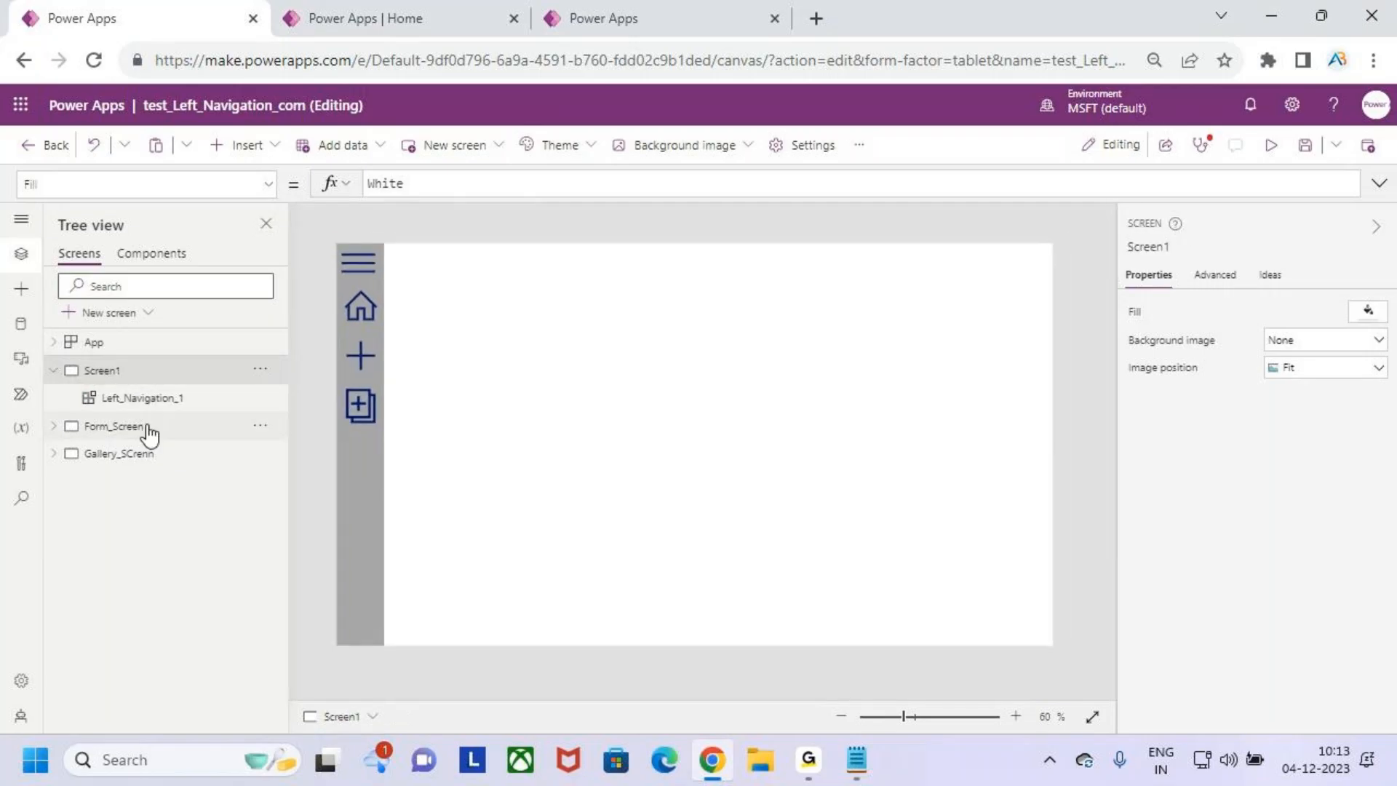
text(Screen2)
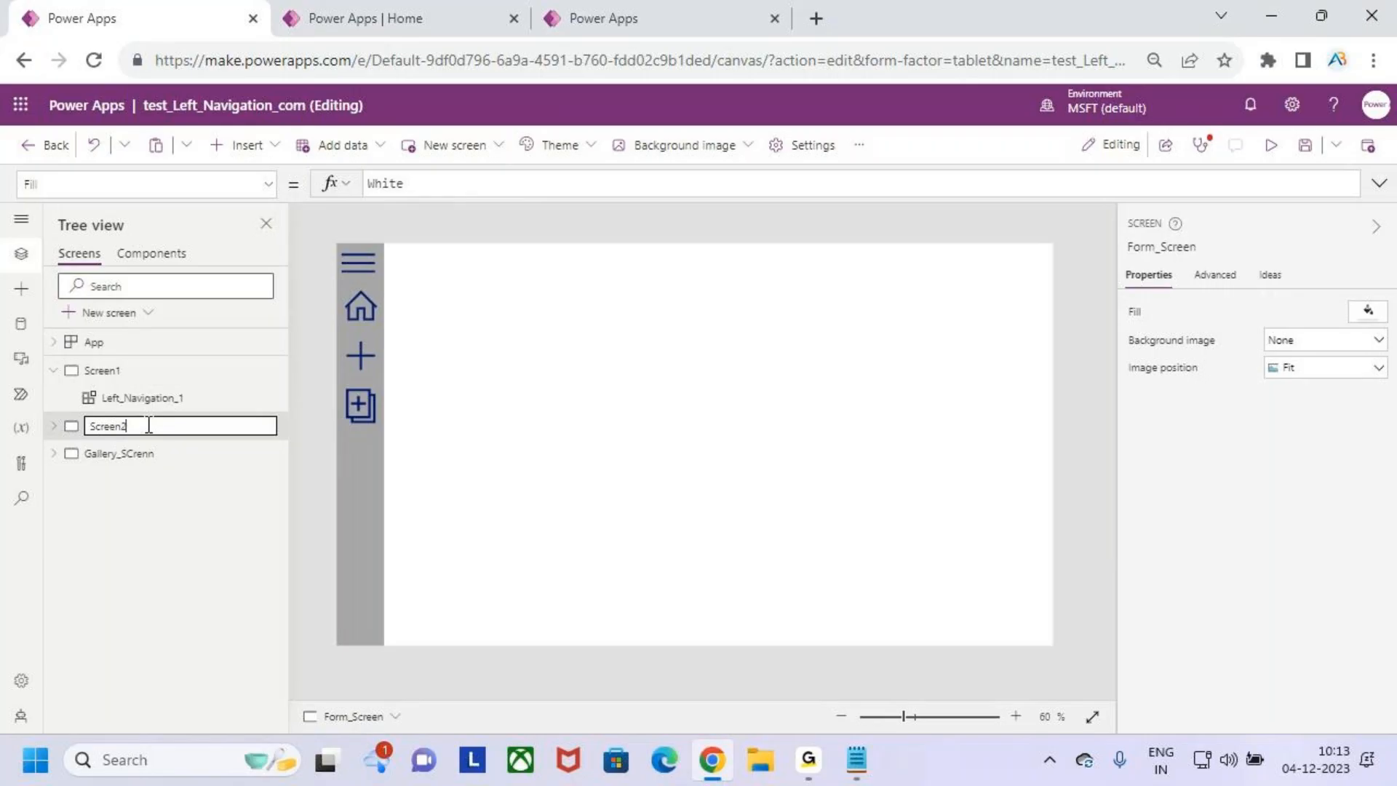
click(138, 457)
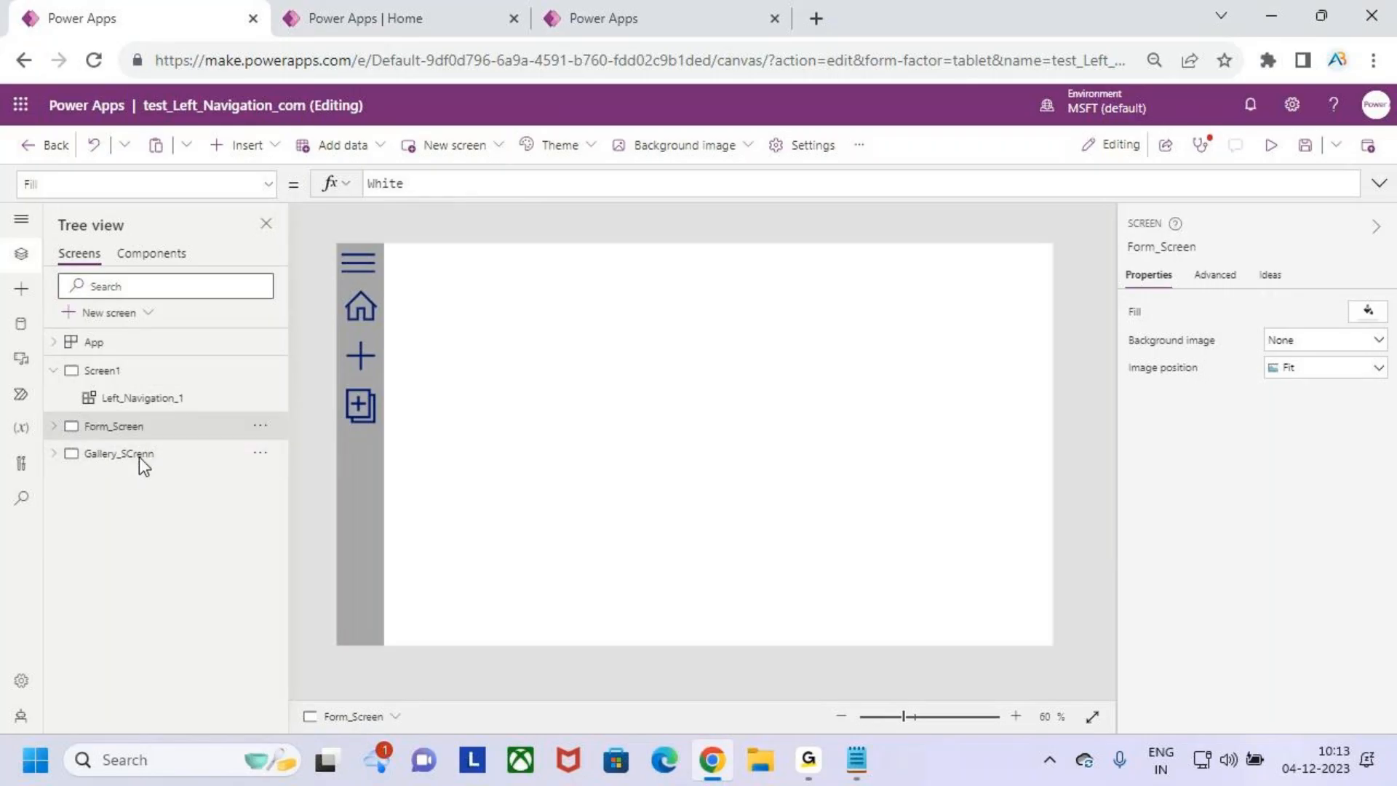
double_click(177, 449)
text(SCr)
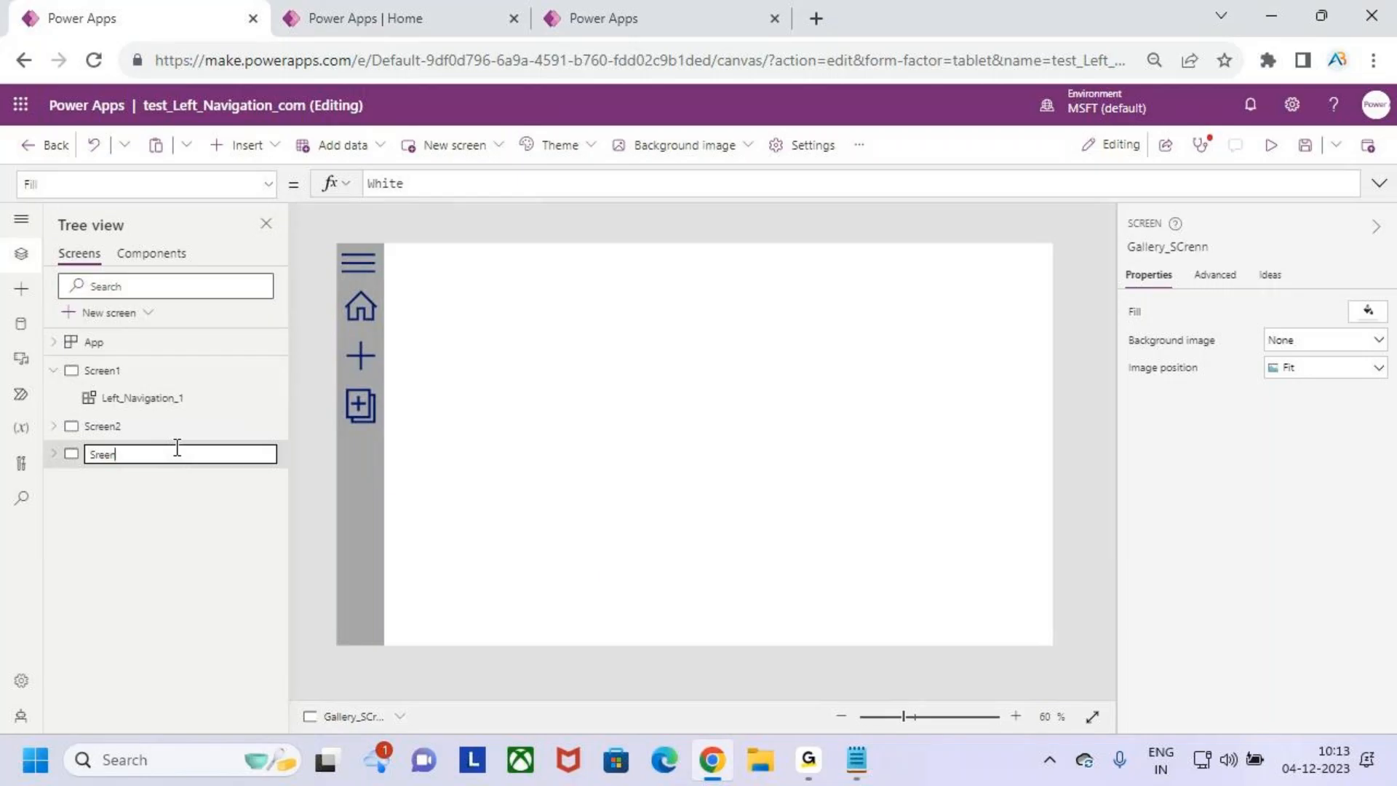
click(185, 514)
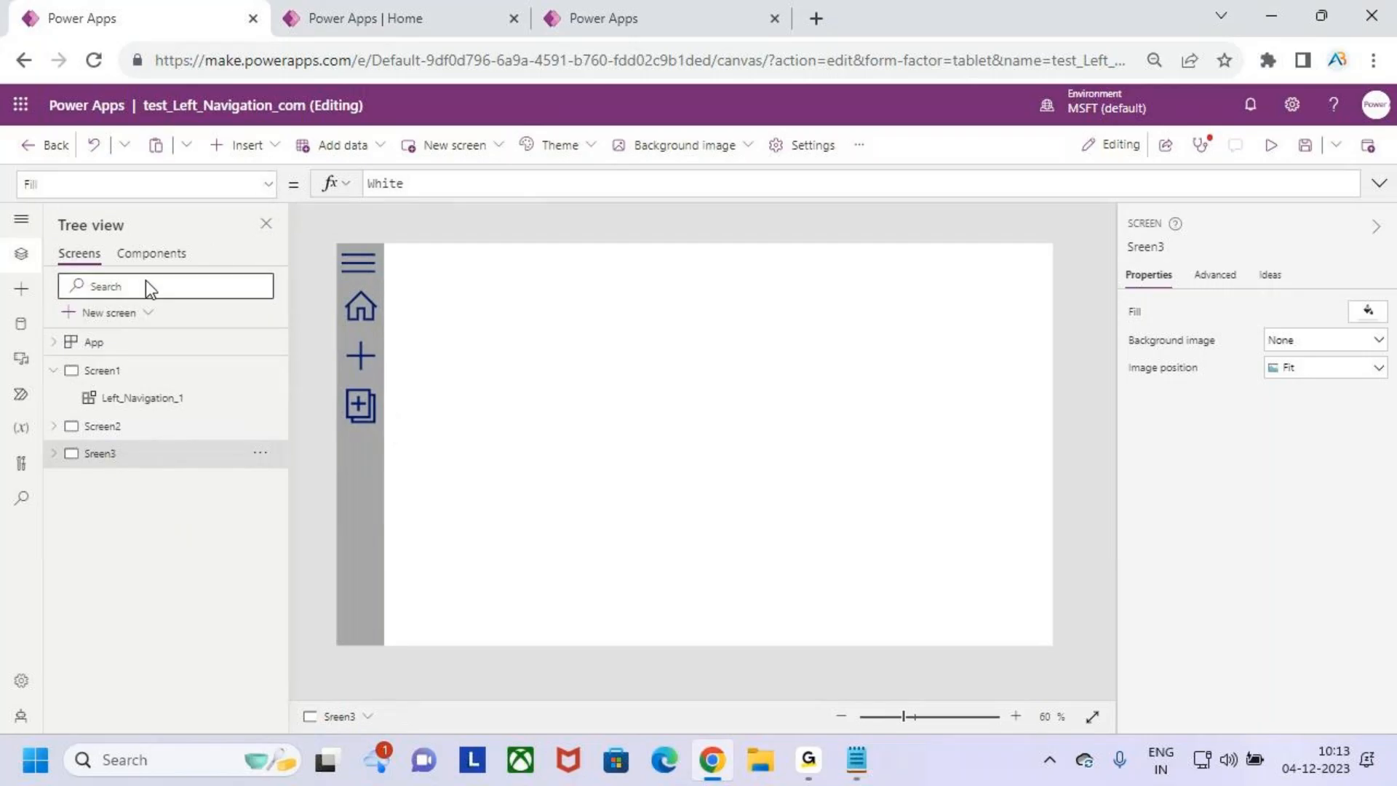
- Open the App object's OnStart formula, enlarge the editor and check the Screen values in the three CollNav records
click(131, 343)
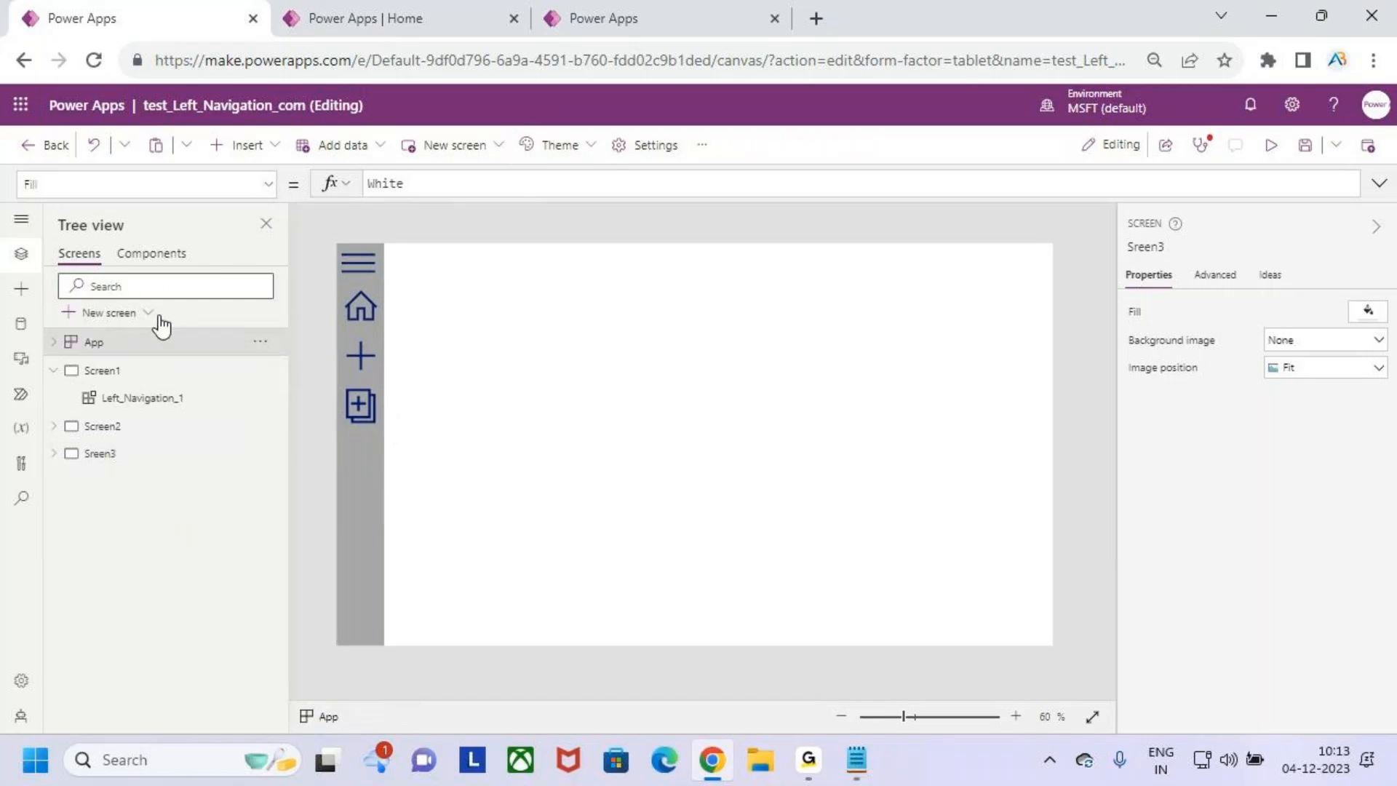
click(268, 185)
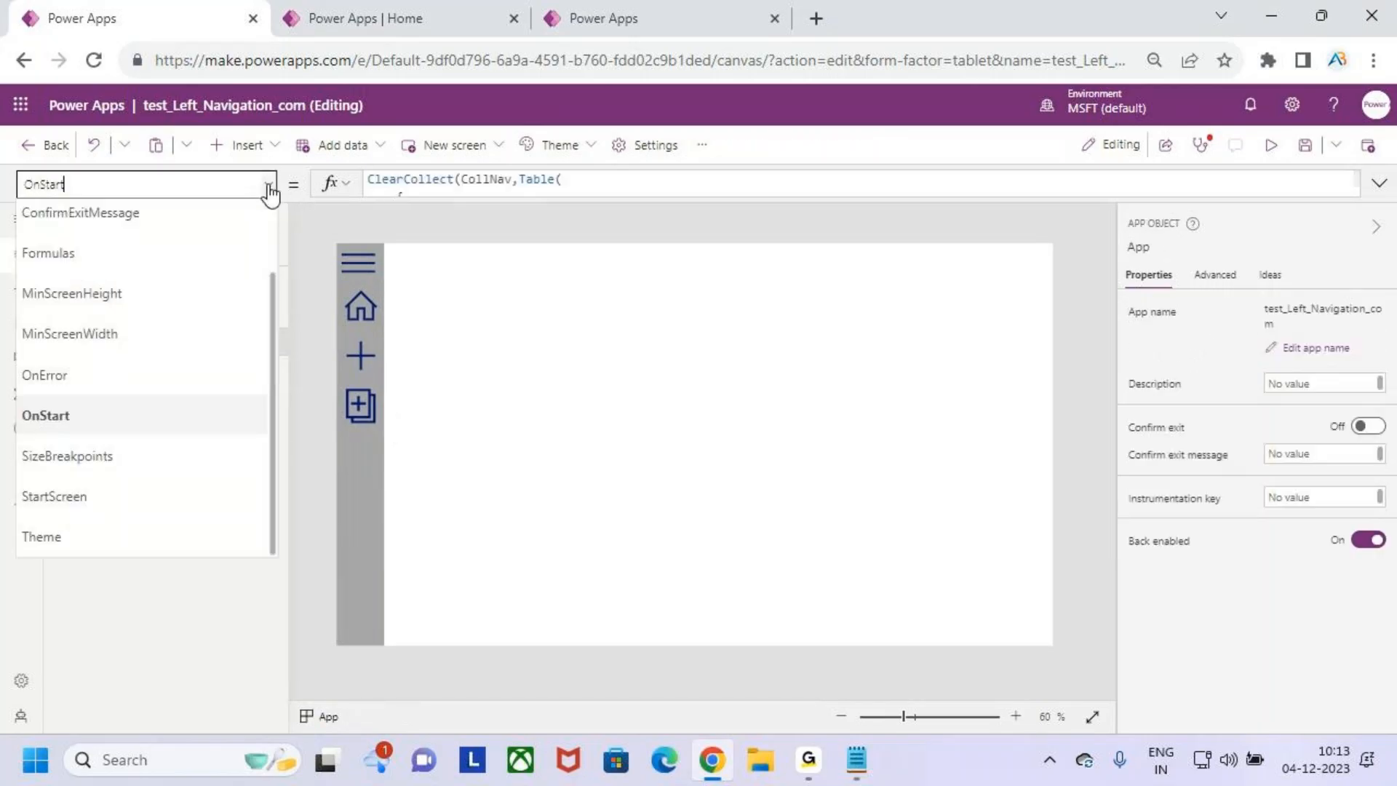
click(129, 416)
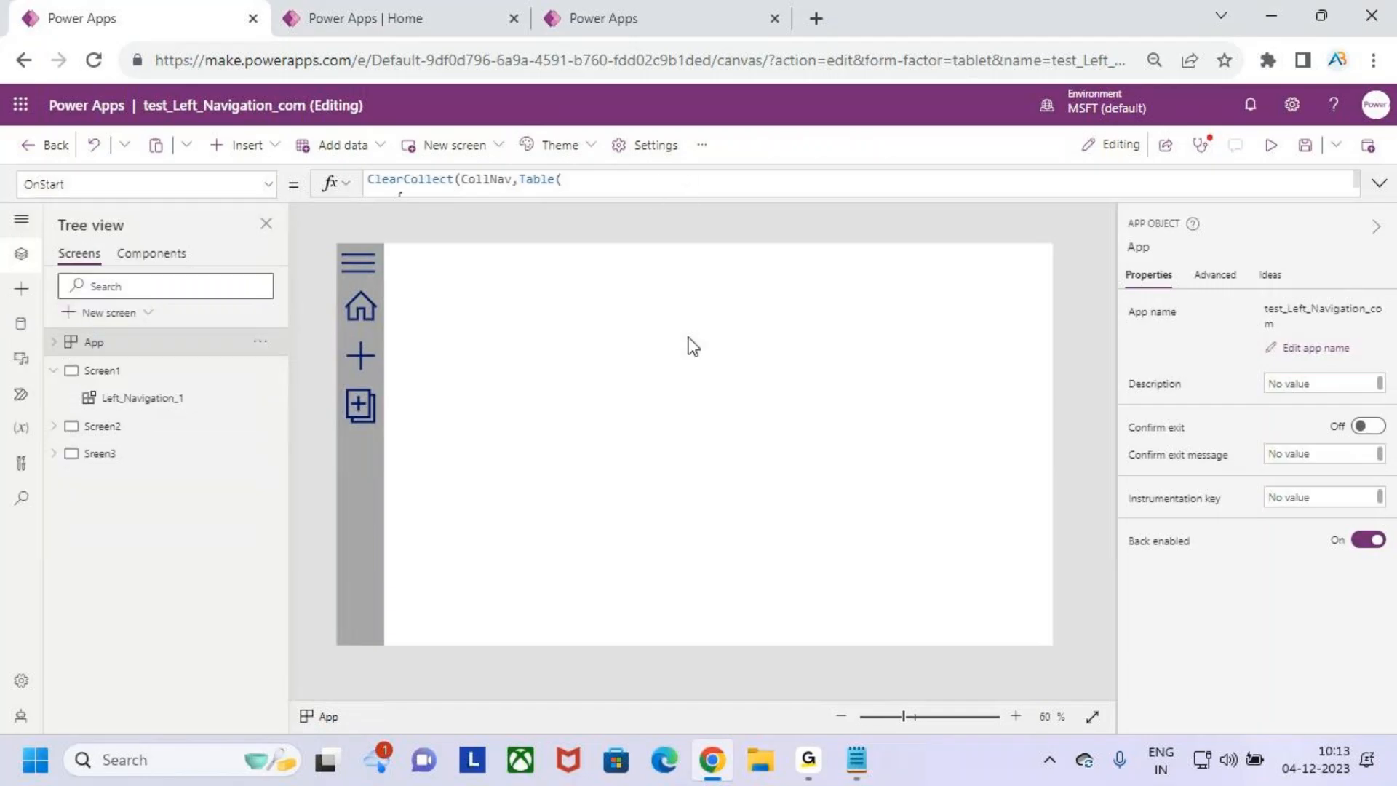
click(662, 193)
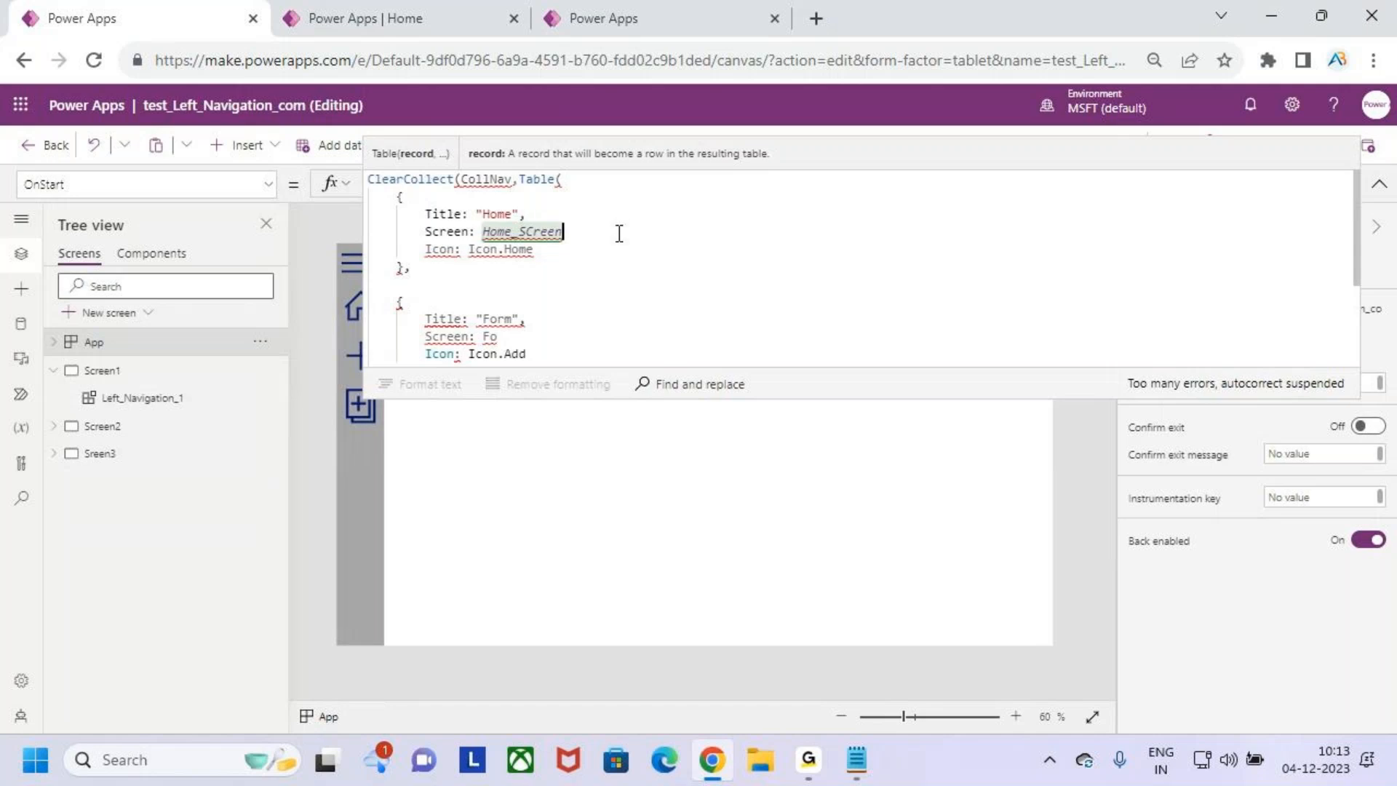
scroll(602, 281, down, 1)
scroll(604, 282, up, 1)
drag(816, 397, 821, 452)
click(765, 338)
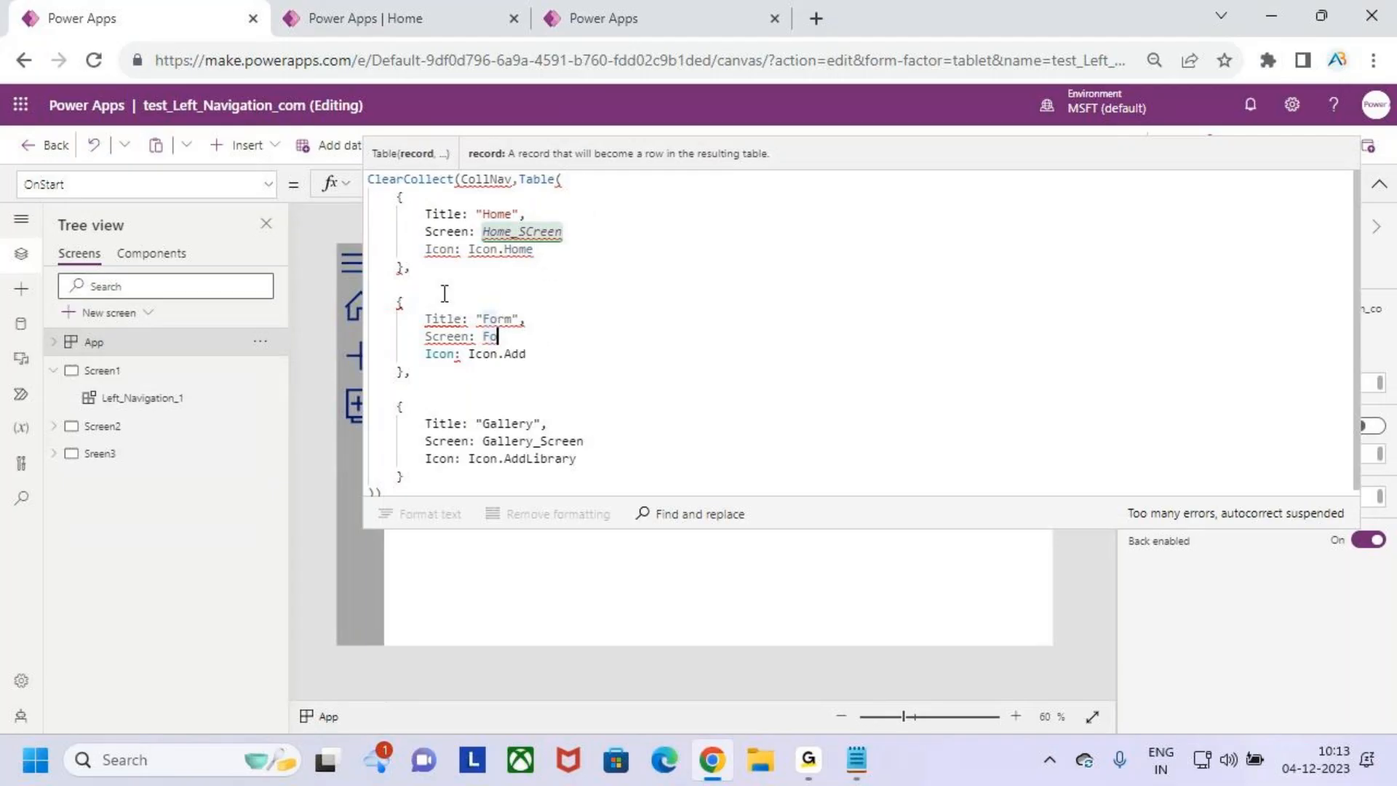
click(593, 393)
click(623, 451)
click(579, 404)
click(612, 438)
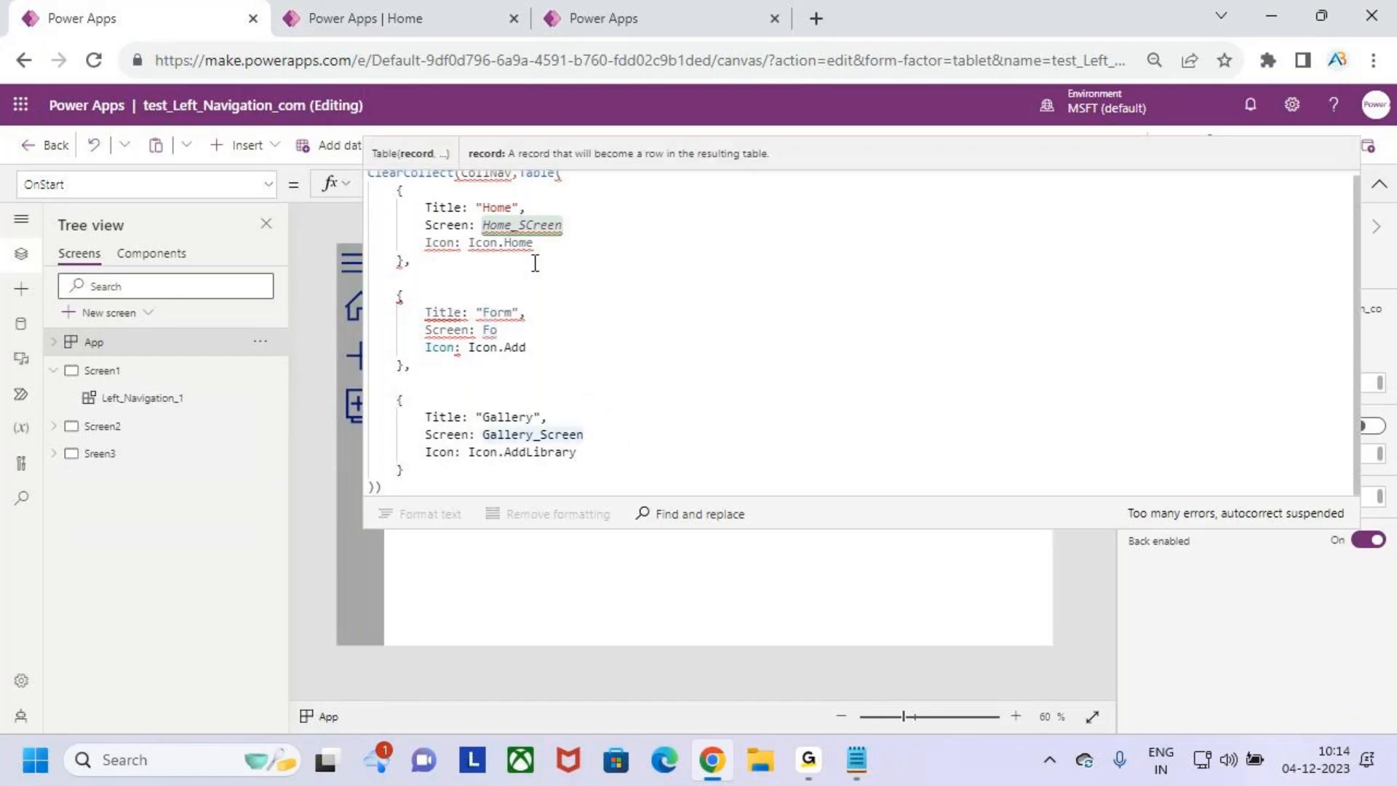
- Set the Home record's Screen value in the CollNav table to Screen1
double_click(548, 224)
text(SCreen)
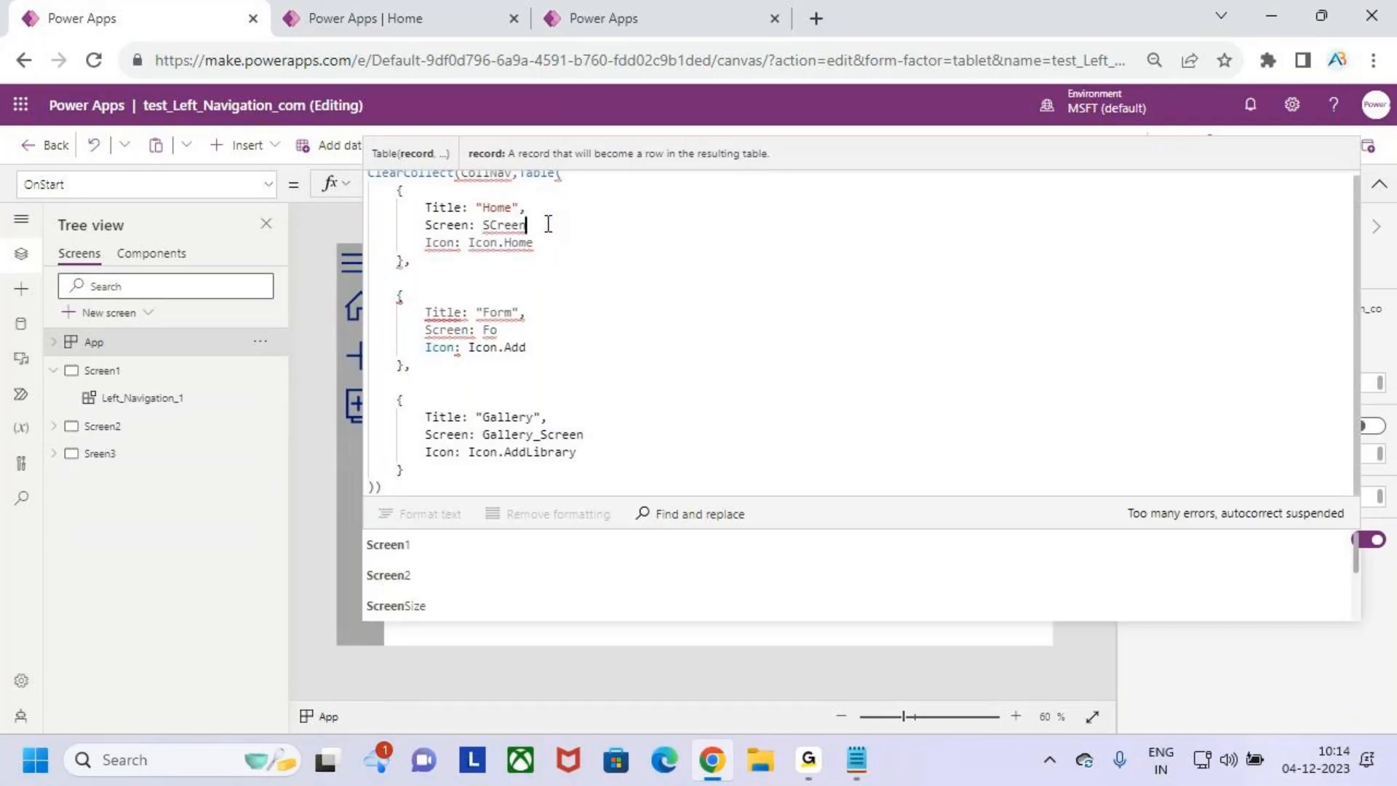
key(Left)
key(Left)
key(Left)
key(Left)
key(BackSpace)
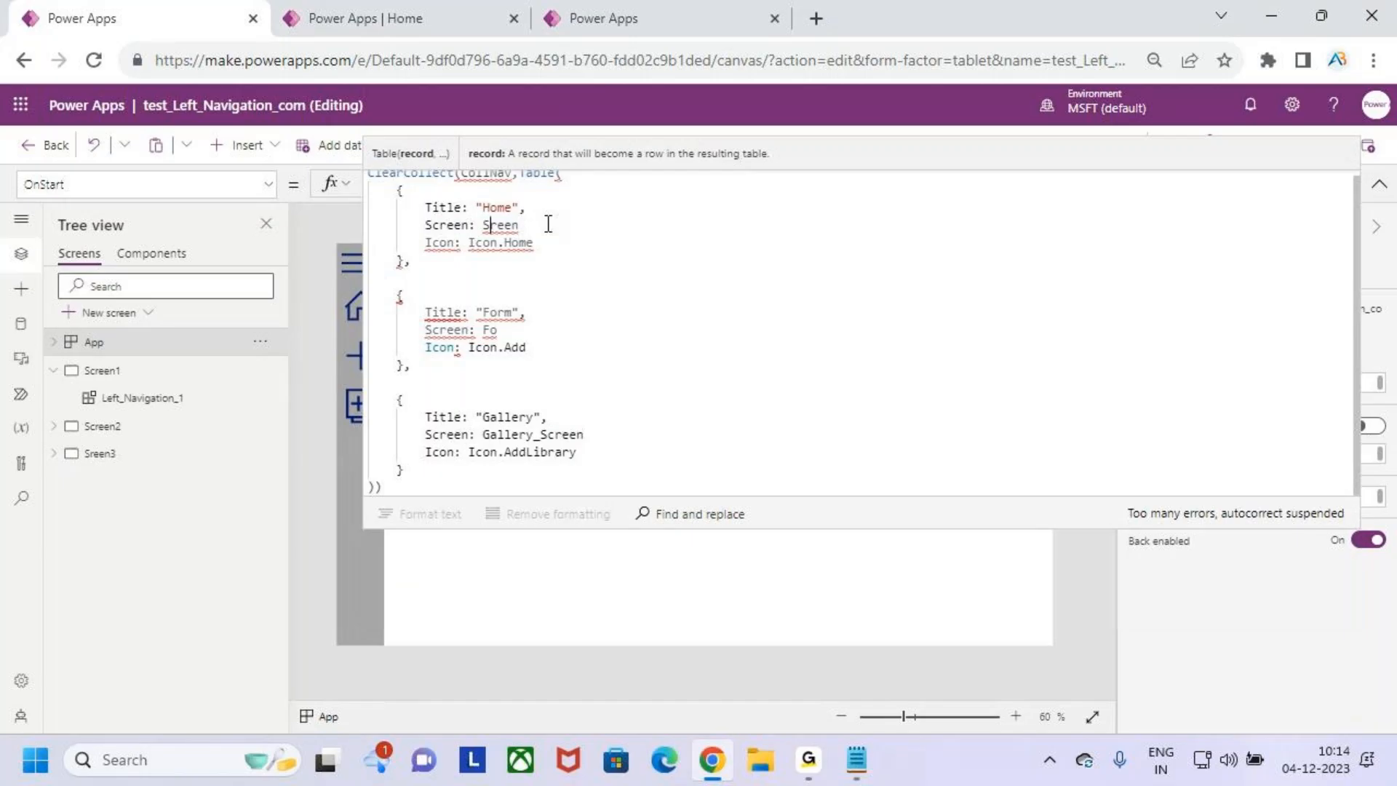
text(c)
key(Right)
key(Right)
key(Right)
key(Right)
key(Tab)
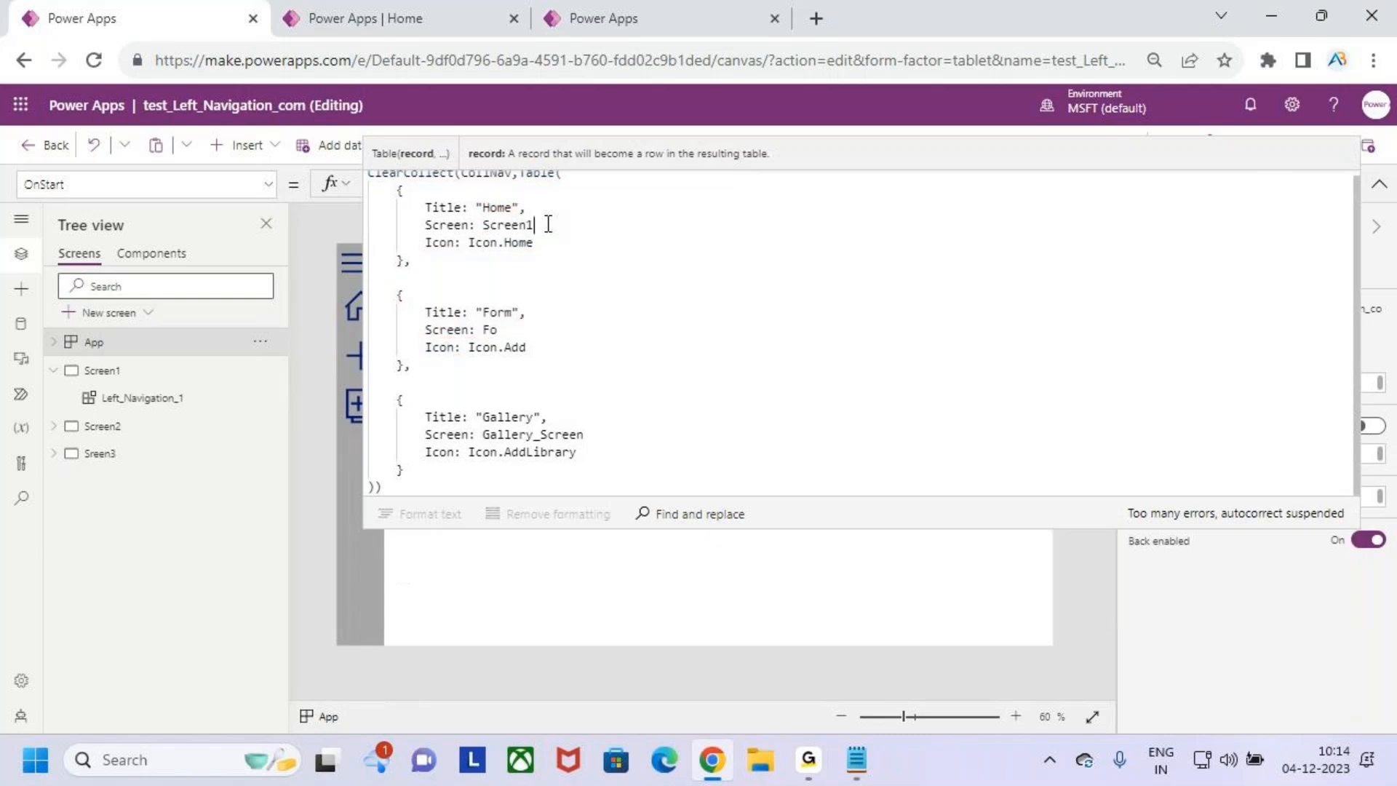
- Replace the Form record's Screen value with SCreen, delete the Form and Gallery records, and remove the comma after the Home record
double_click(489, 330)
text(Screen)
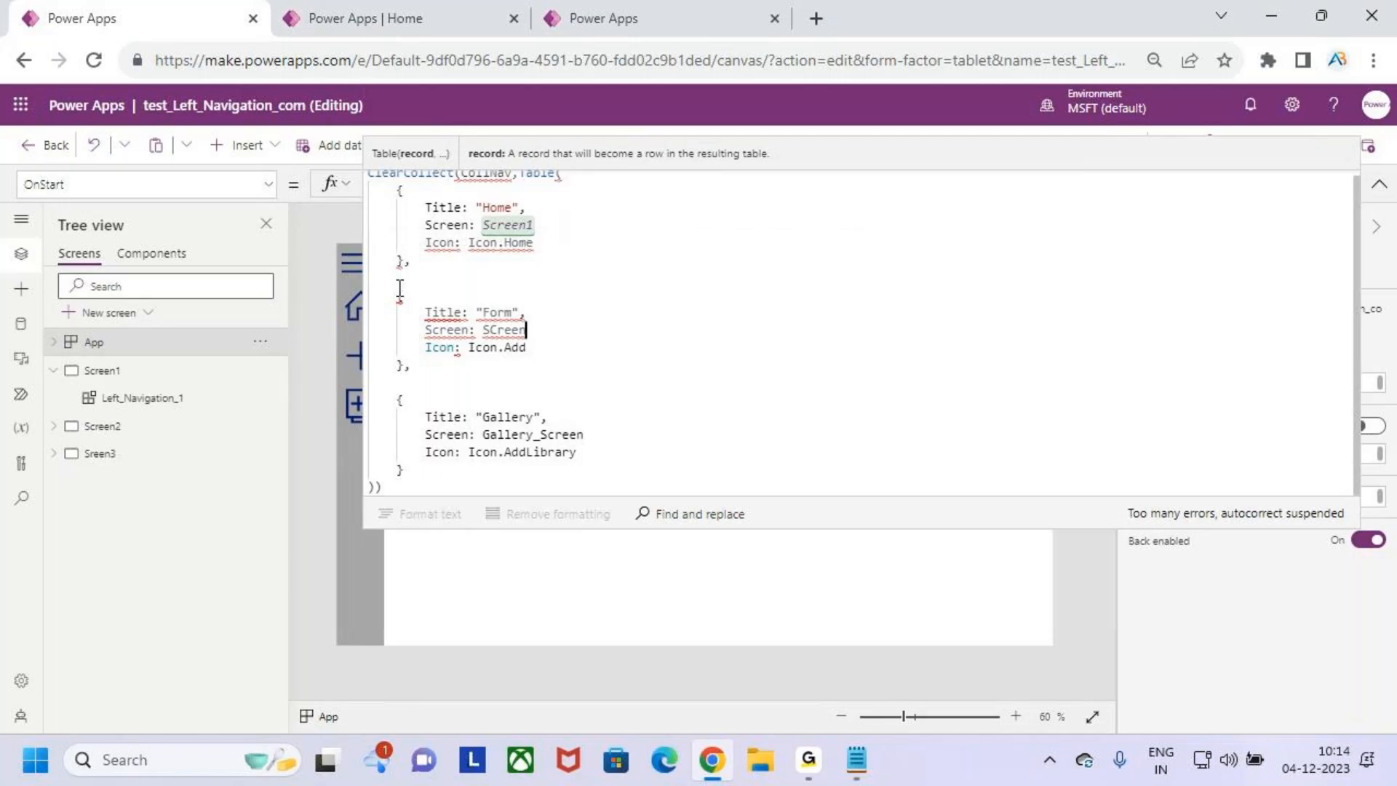
drag(394, 292, 571, 469)
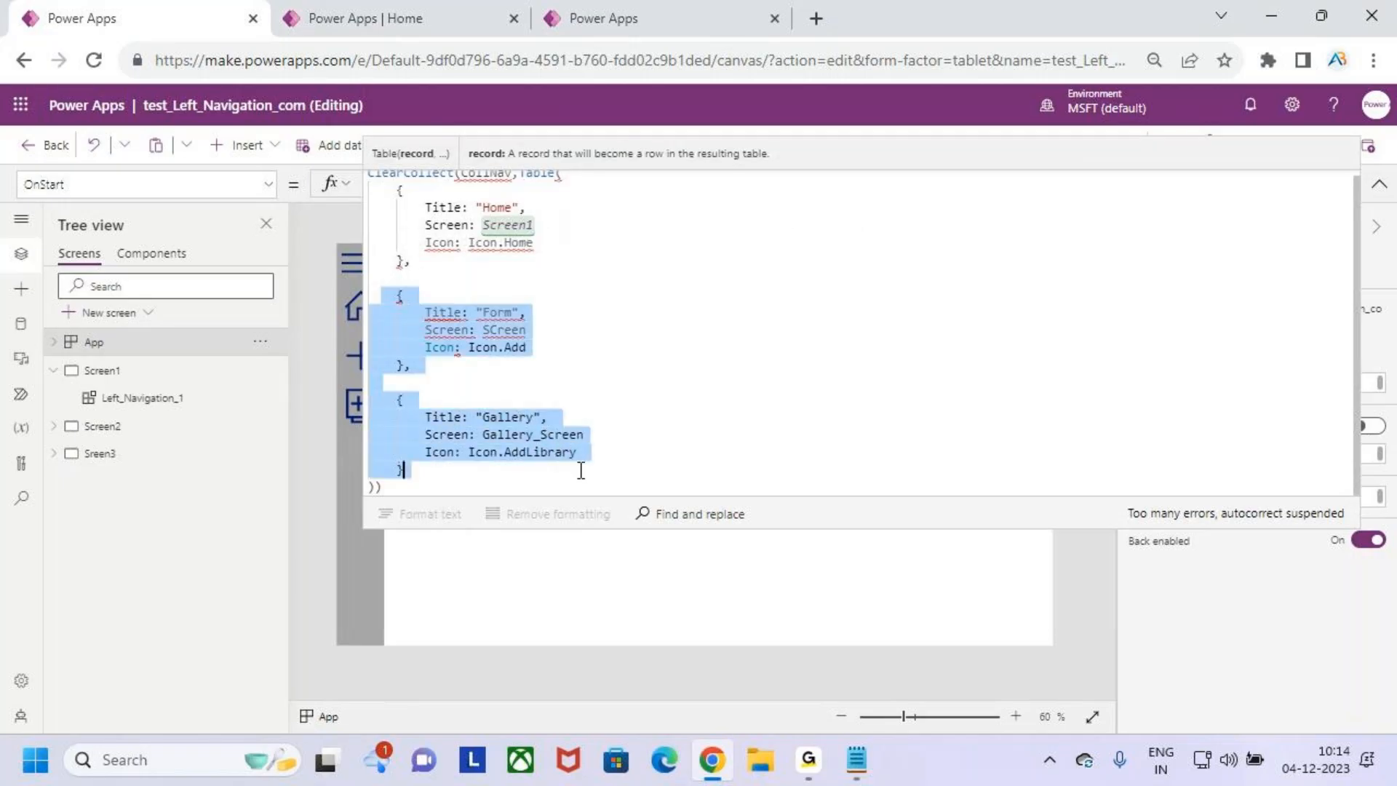
key(BackSpace)
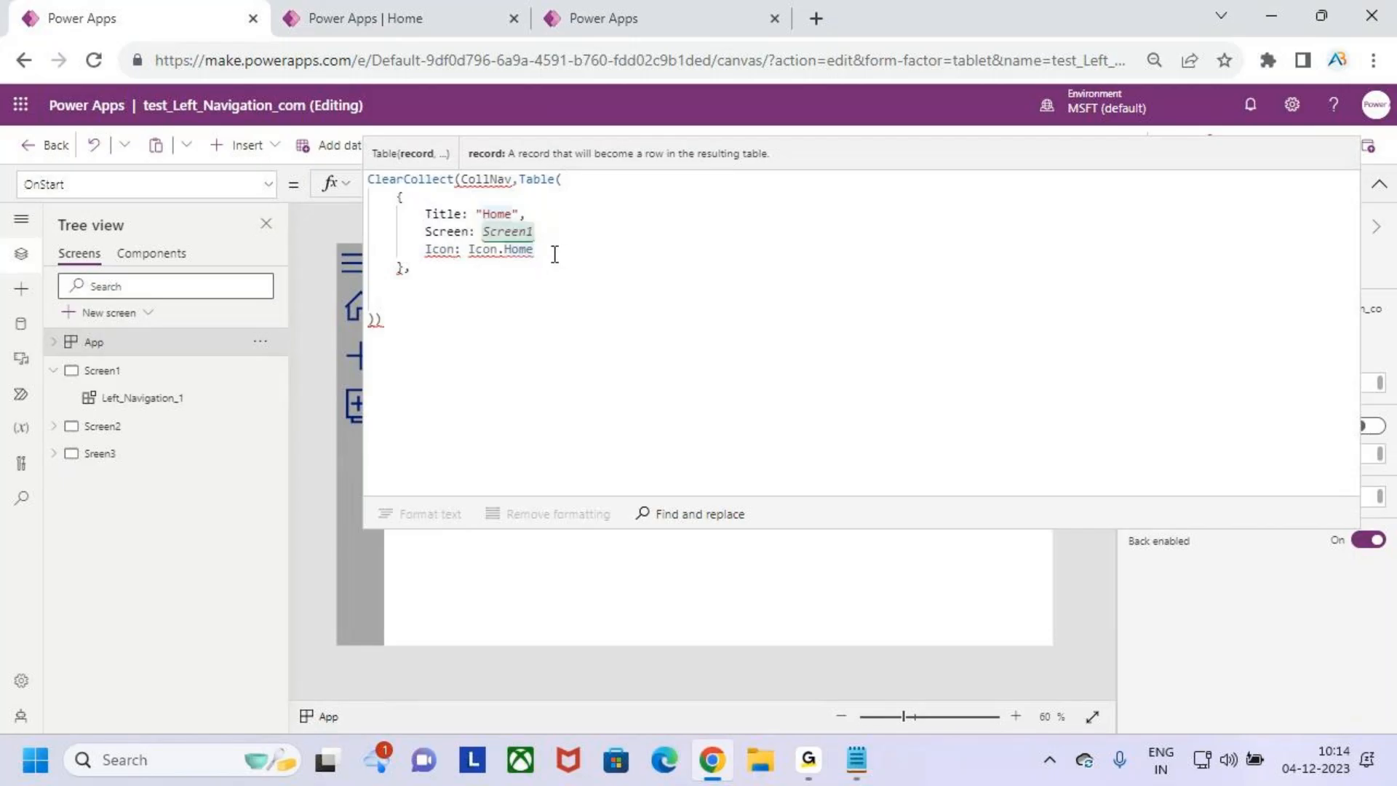
click(413, 273)
key(BackSpace)
drag(472, 281, 475, 276)
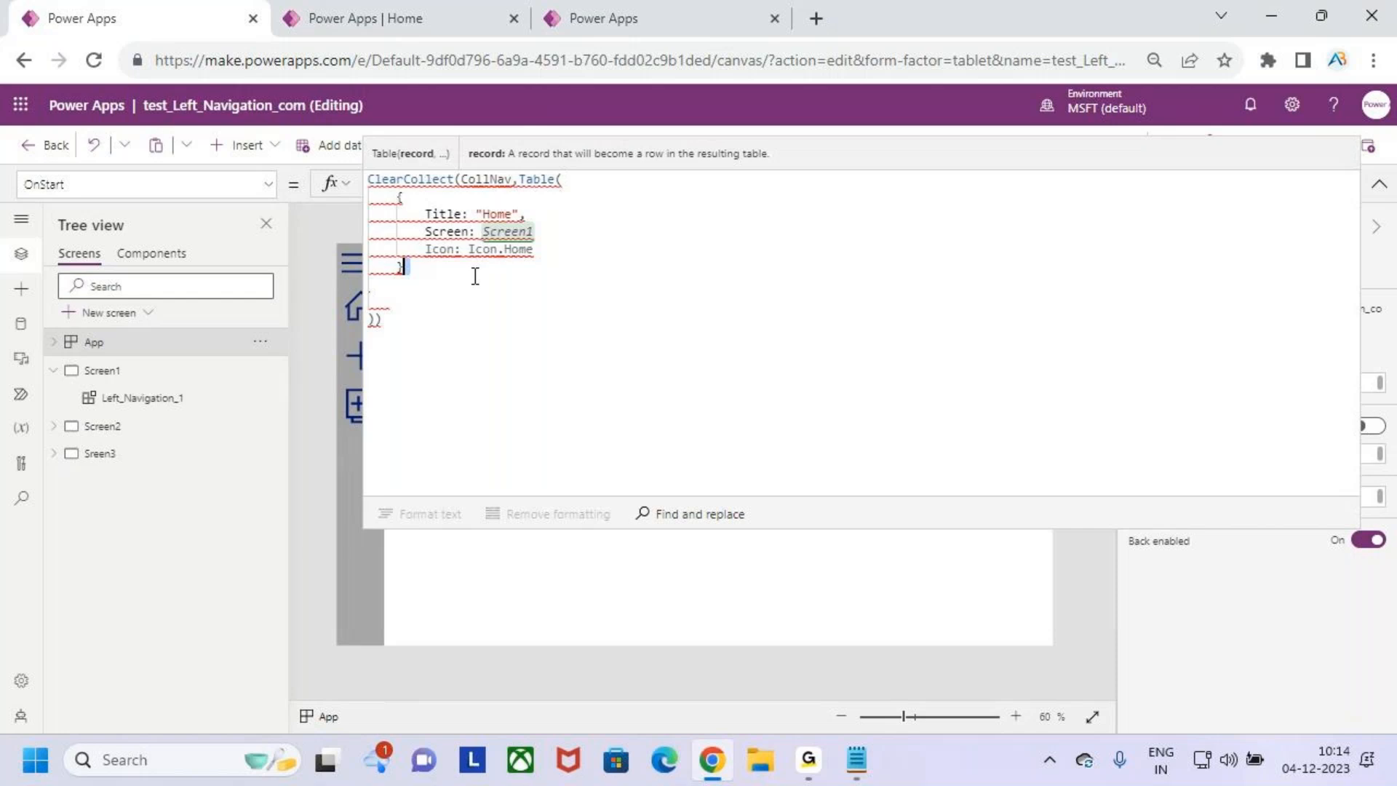
click(376, 318)
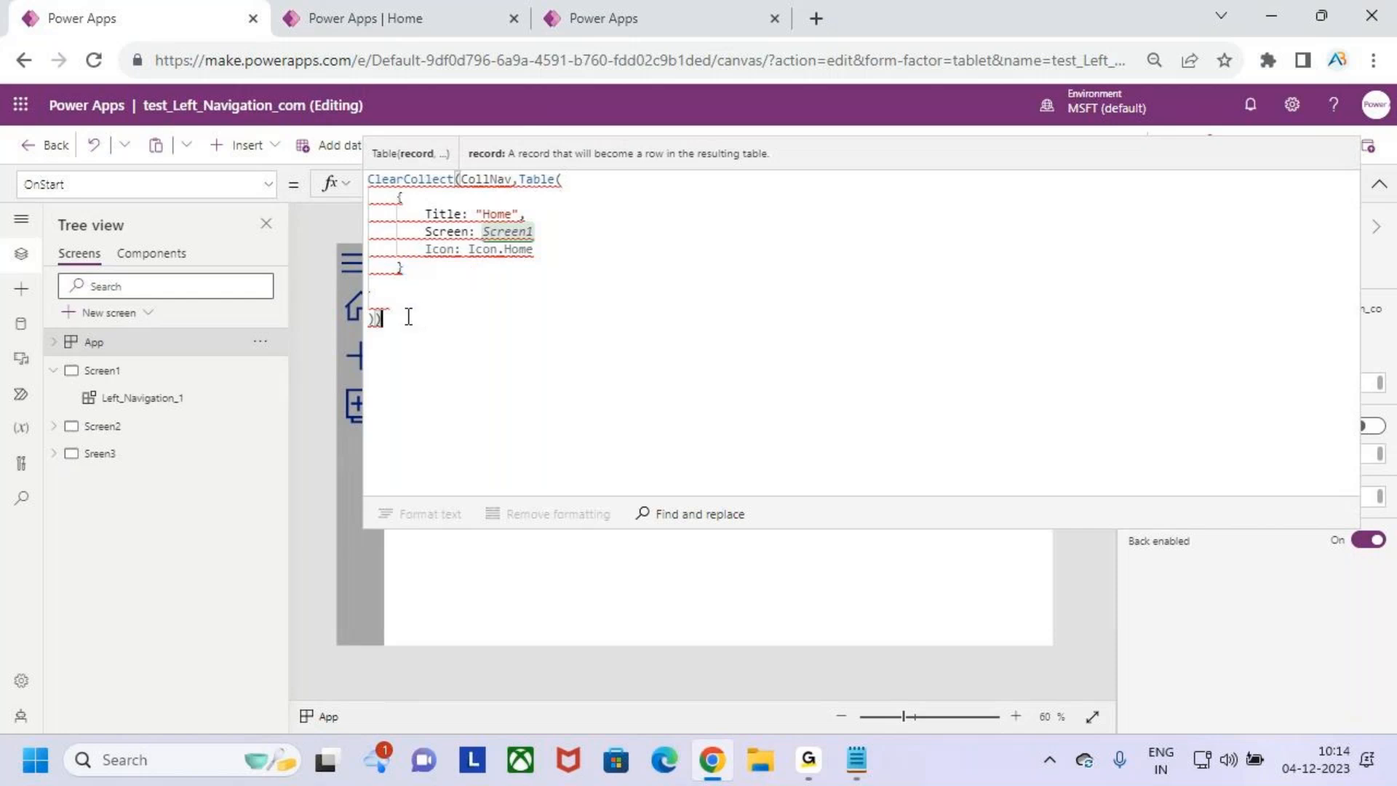
click(424, 271)
- Examine the CollNav name, the Table call and the Home record's Title, Screen and Icon fields in OnStart
drag(461, 180, 503, 181)
click(559, 214)
drag(525, 180, 558, 183)
click(597, 186)
double_click(440, 216)
drag(534, 232, 491, 233)
double_click(450, 252)
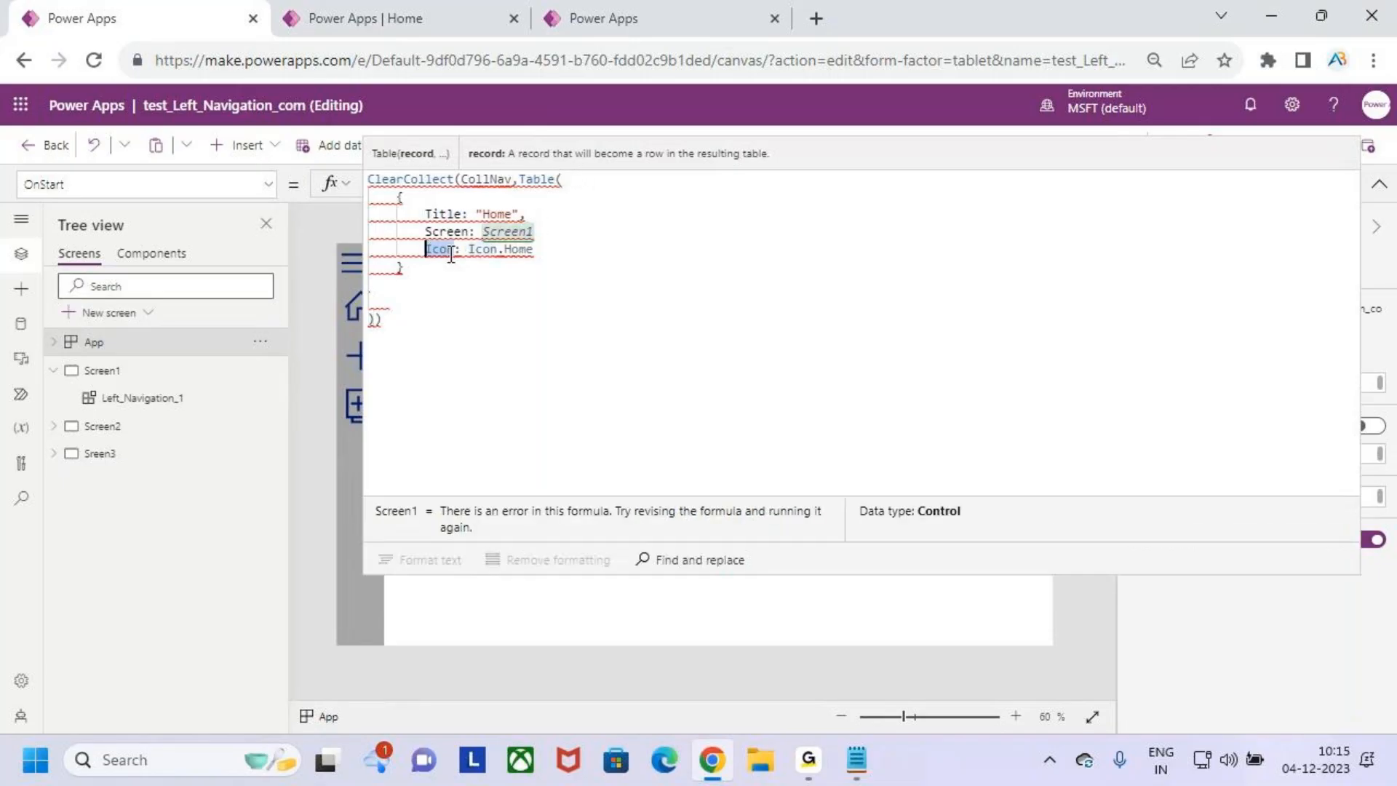
double_click(491, 251)
- Try replacing the Home record's Icon value with home
click(549, 253)
key(BackSpace)
key(BackSpace)
key(BackSpace)
key(BackSpace)
key(BackSpace)
key(BackSpace)
key(BackSpace)
key(BackSpace)
key(BackSpace)
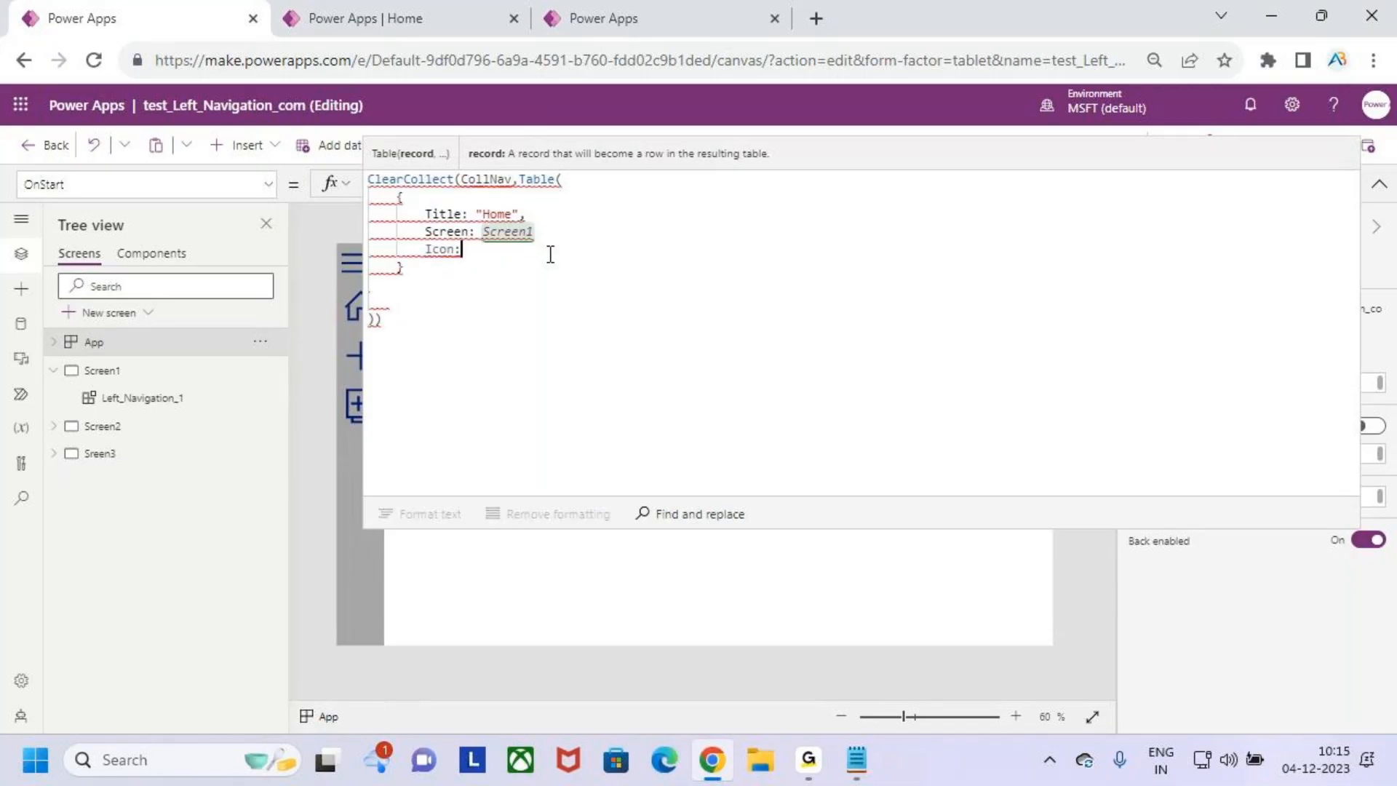
text(home)
click(600, 364)
- Undo the recent OnStart edits to restore the Form and Gallery records and the Home record's Icon.Home value
key(ctrl+z)
key(ctrl+z)
key(ctrl+z)
key(ctrl+z)
key(ctrl+z)
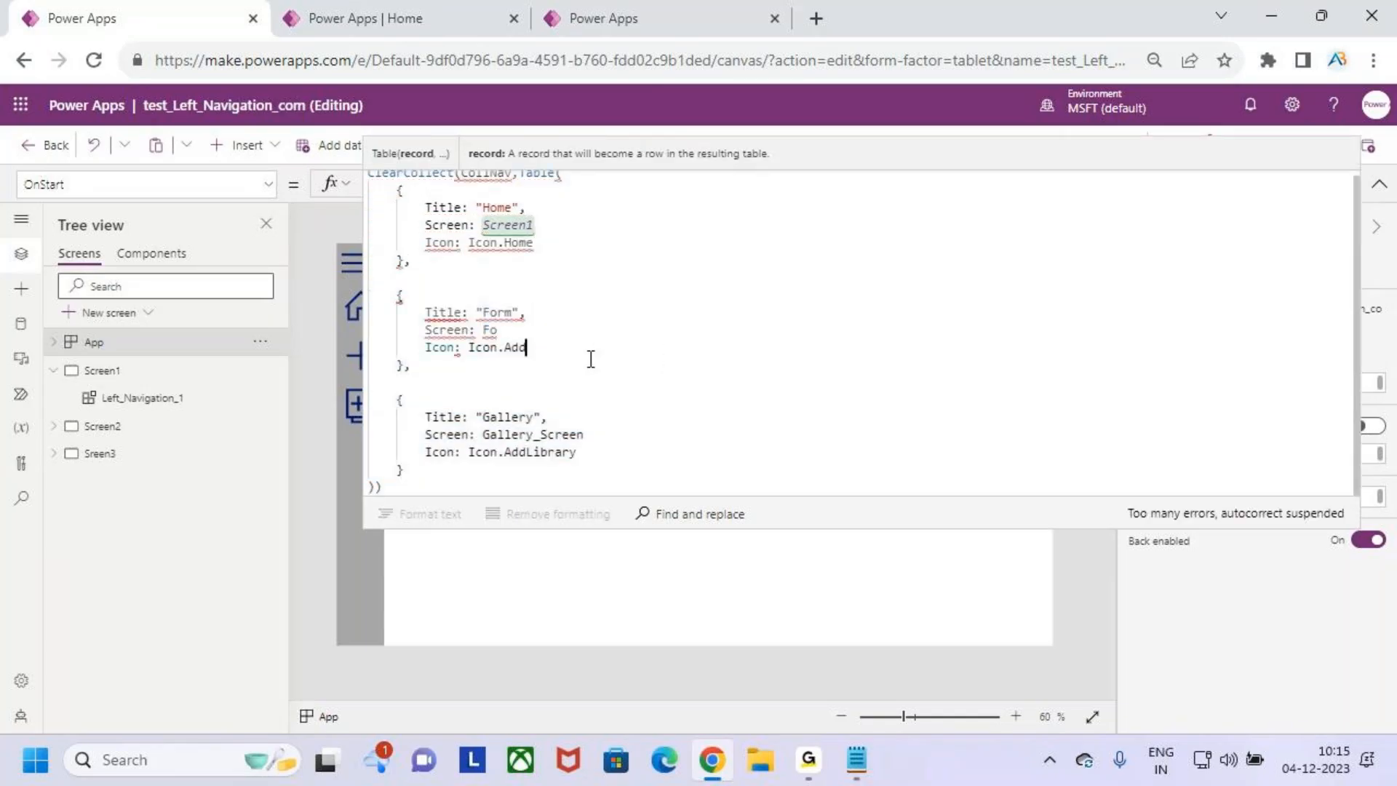
- Set the Form record's Screen value in the CollNav table to Screen2
double_click(496, 318)
double_click(489, 329)
text(Screen2)
- Set the Gallery record's Screen value in the CollNav table to Sreen3
double_click(528, 434)
key(BackSpace)
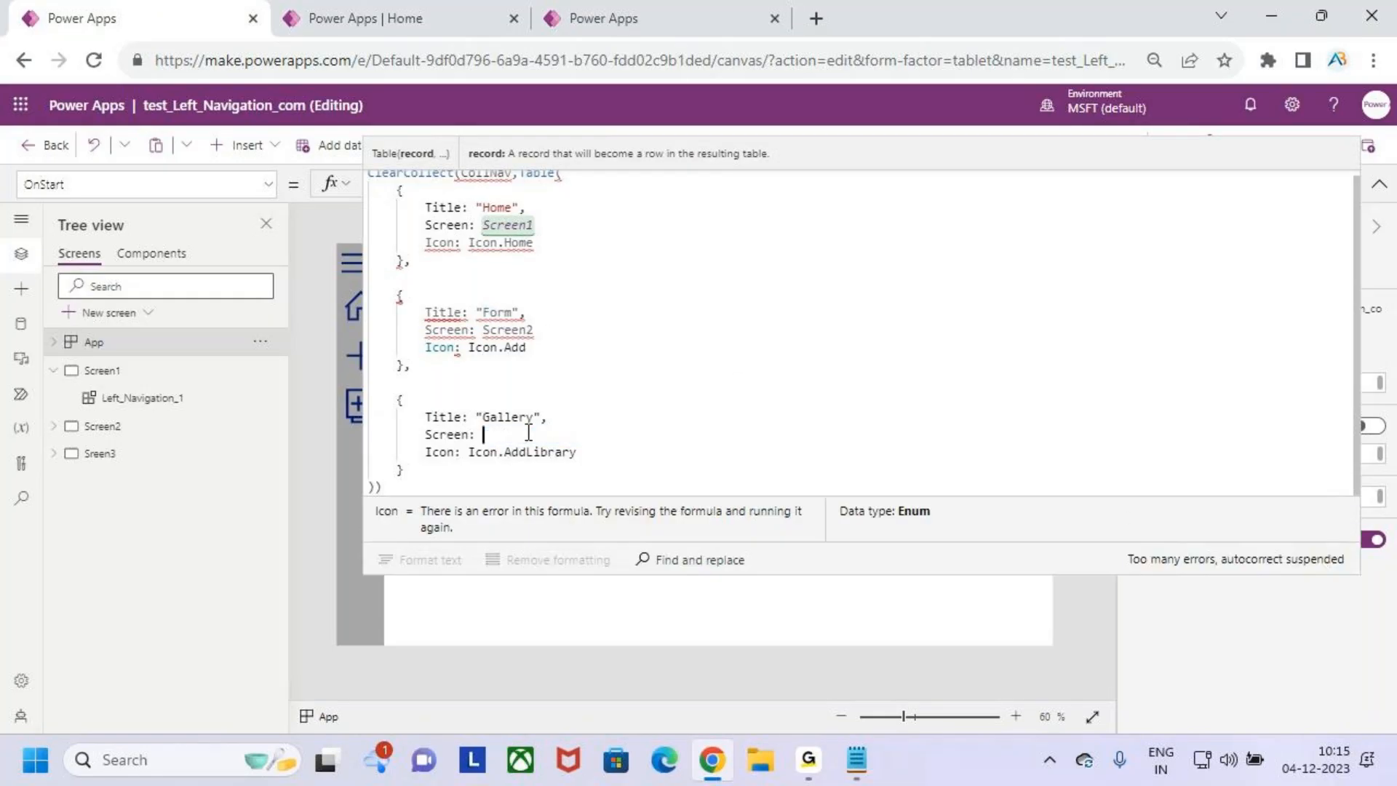
text(Scree)
key(BackSpace)
key(BackSpace)
key(BackSpace)
key(BackSpace)
text(Creen)
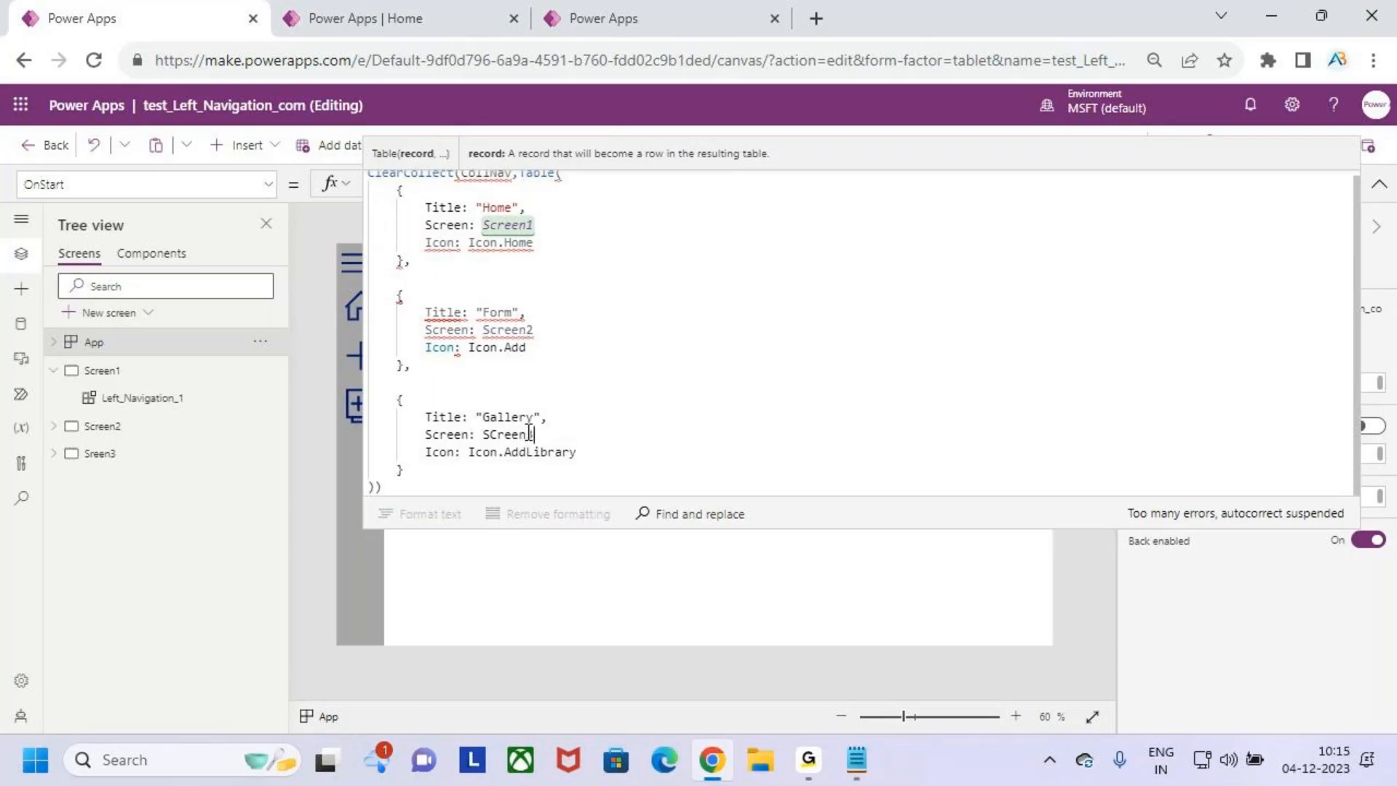
key(Left)
key(BackSpace)
click(672, 358)
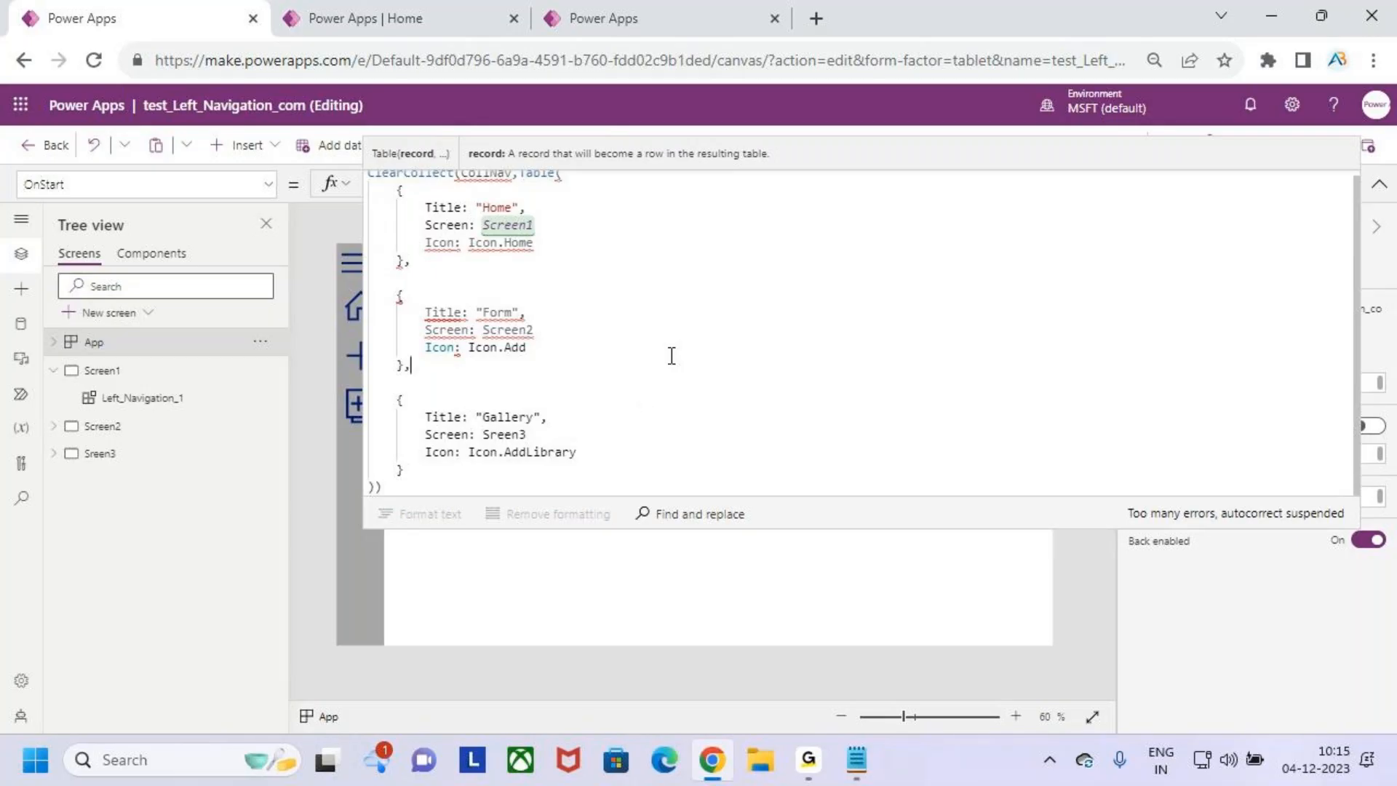
- Correct the name of the Sreen3 screen to Screen3
double_click(118, 453)
text(SCreen)
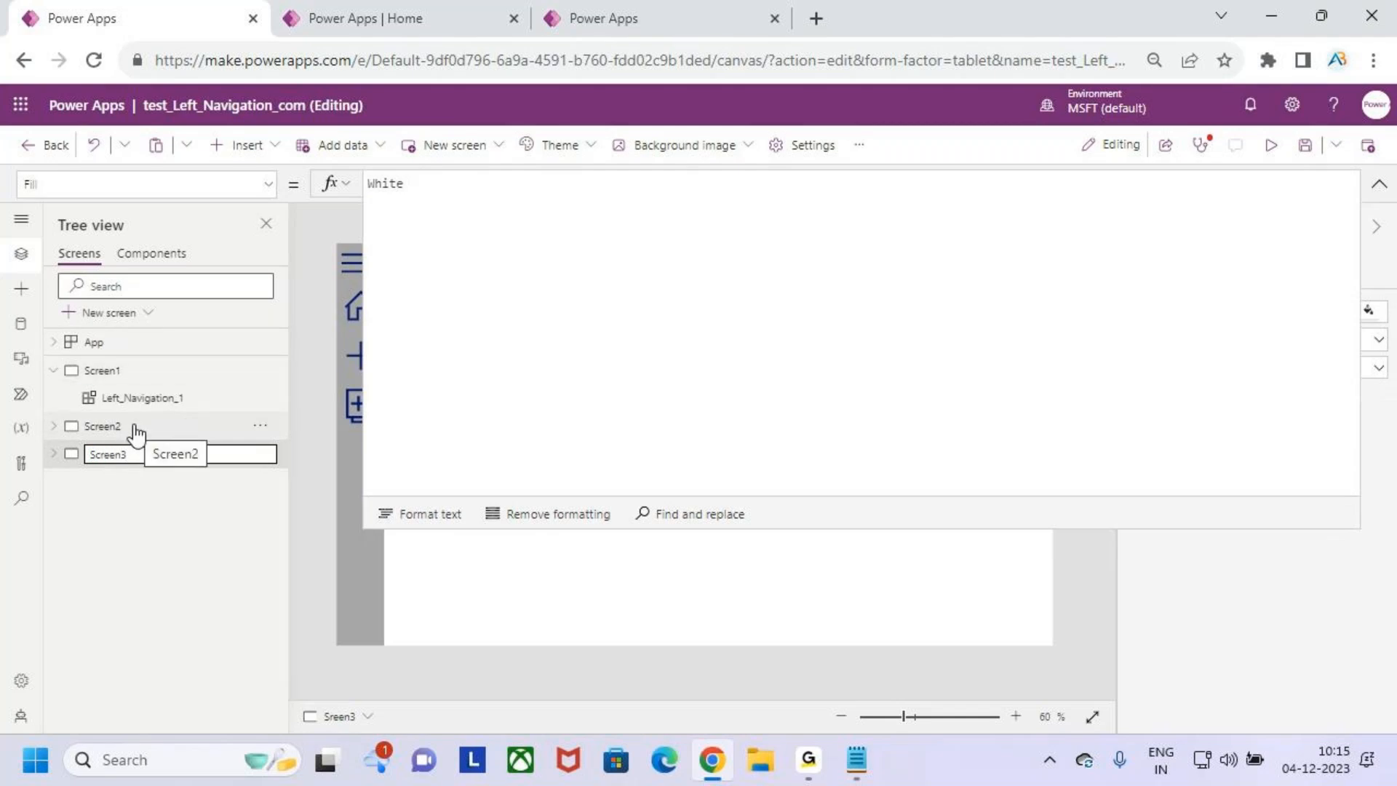
key(Return)
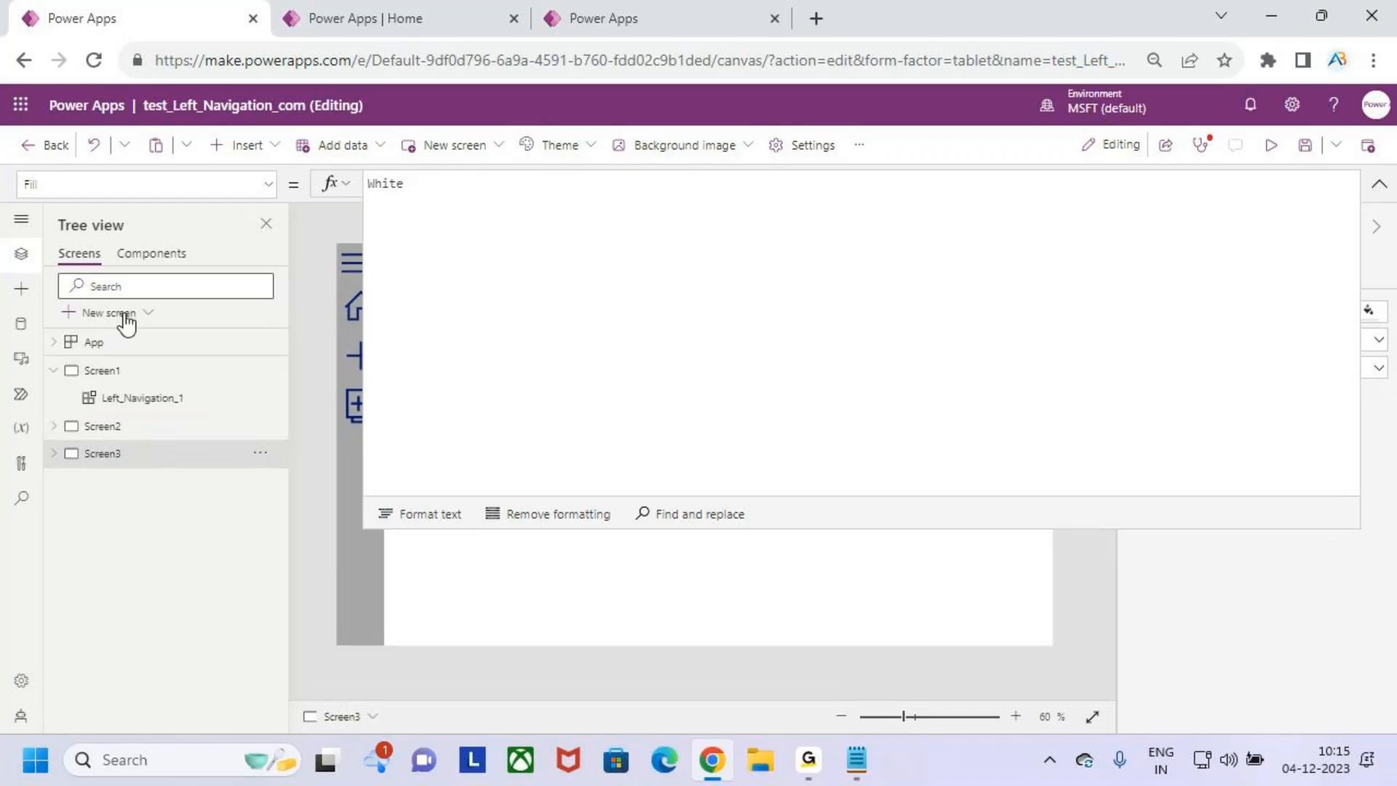
- Return to the App object's OnStart formula and add the missing comma after the Screen value in all three CollNav records
click(126, 320)
click(263, 190)
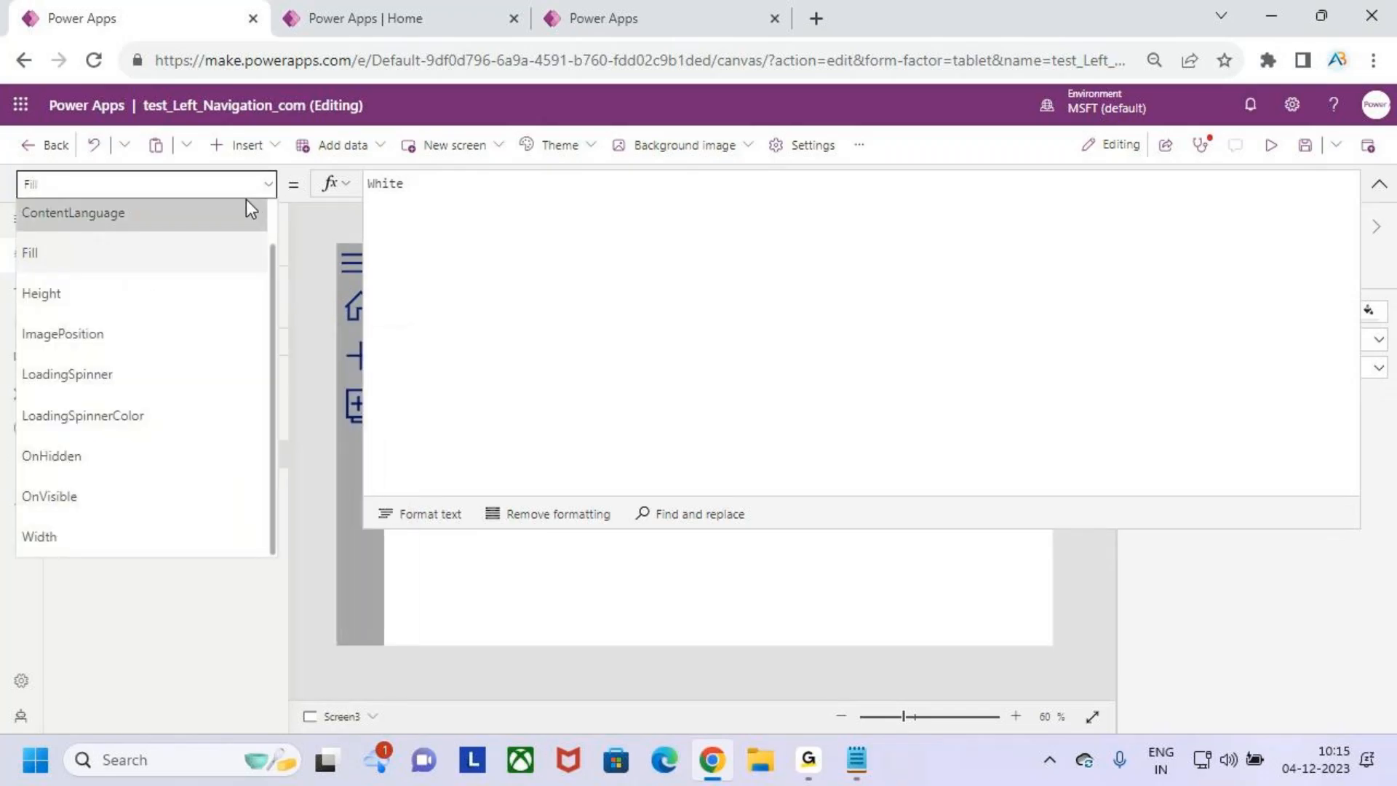
click(268, 187)
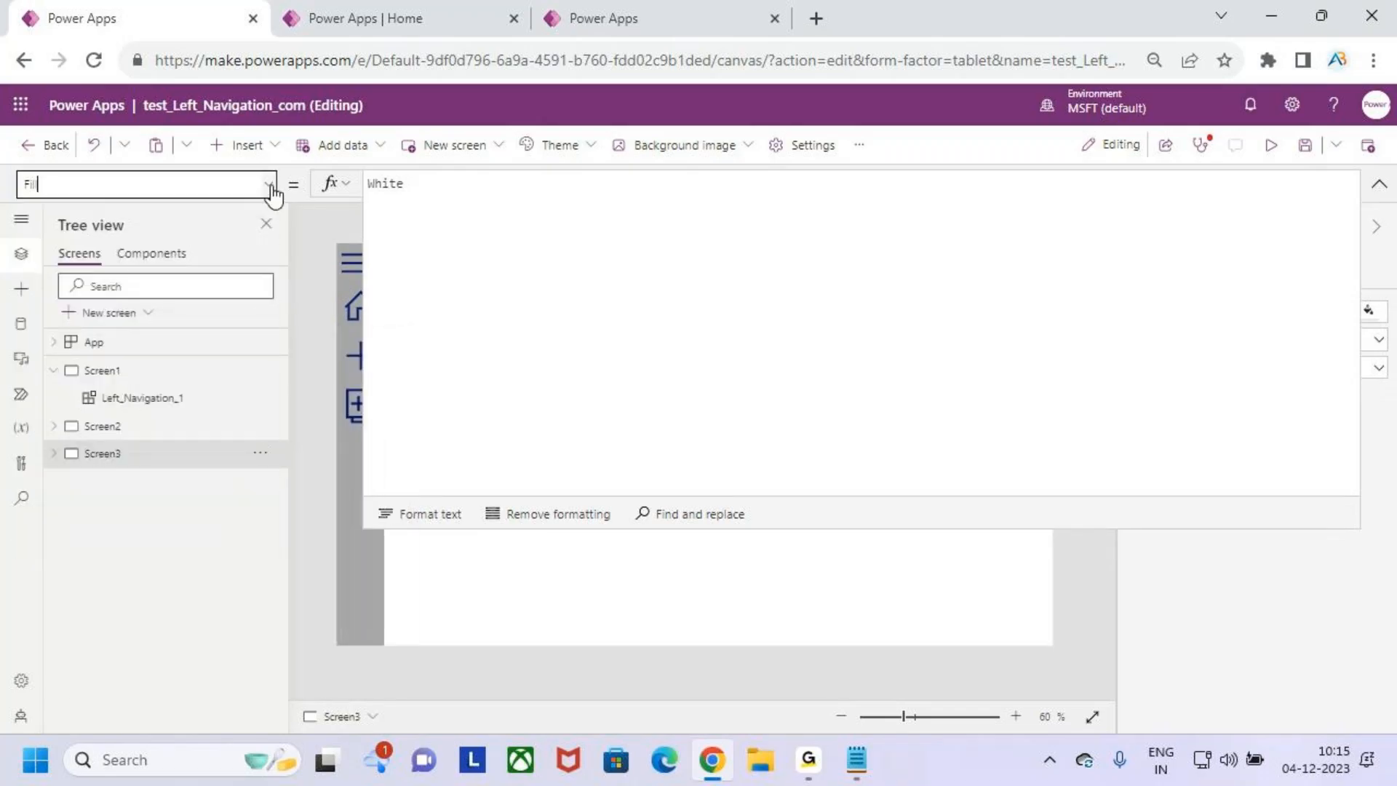
click(136, 349)
click(694, 303)
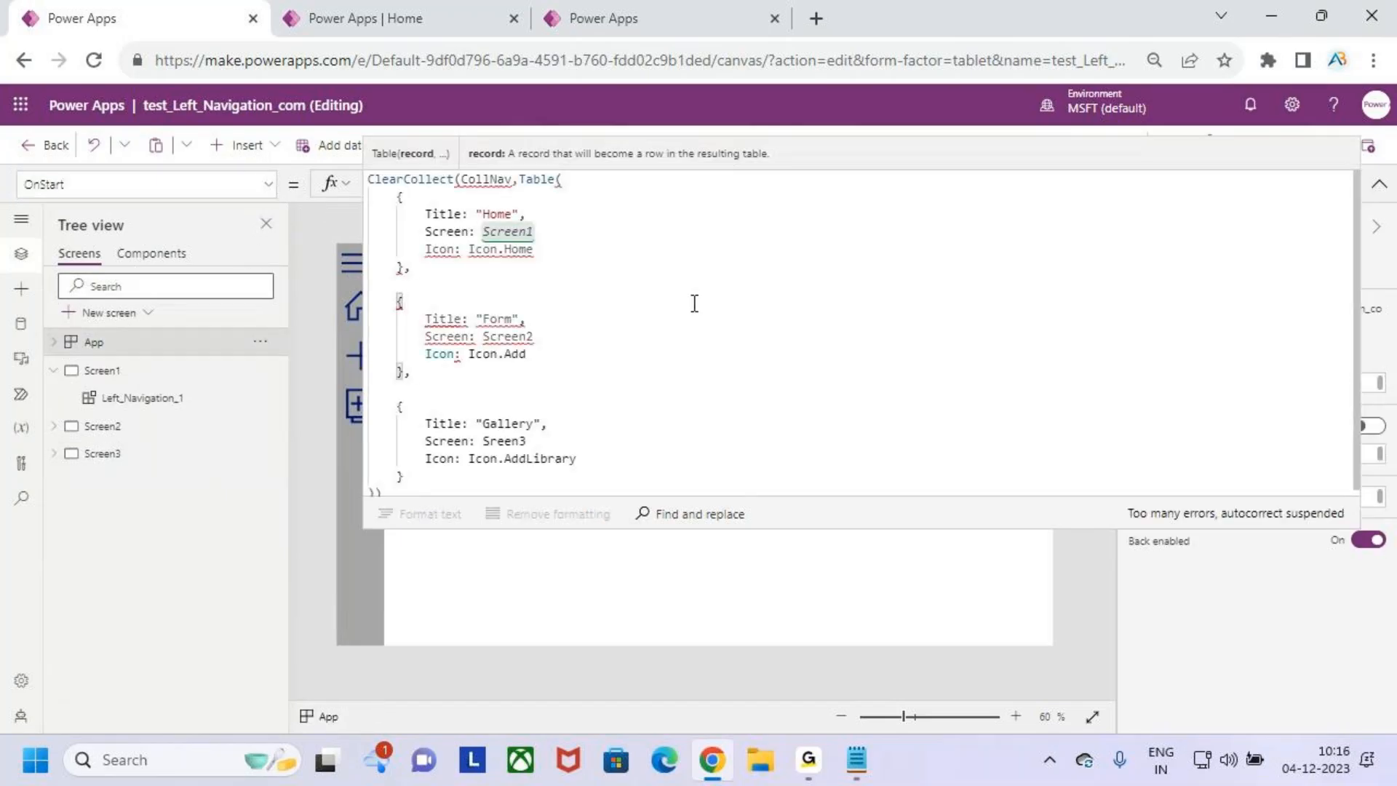
click(548, 232)
text(,)
click(553, 336)
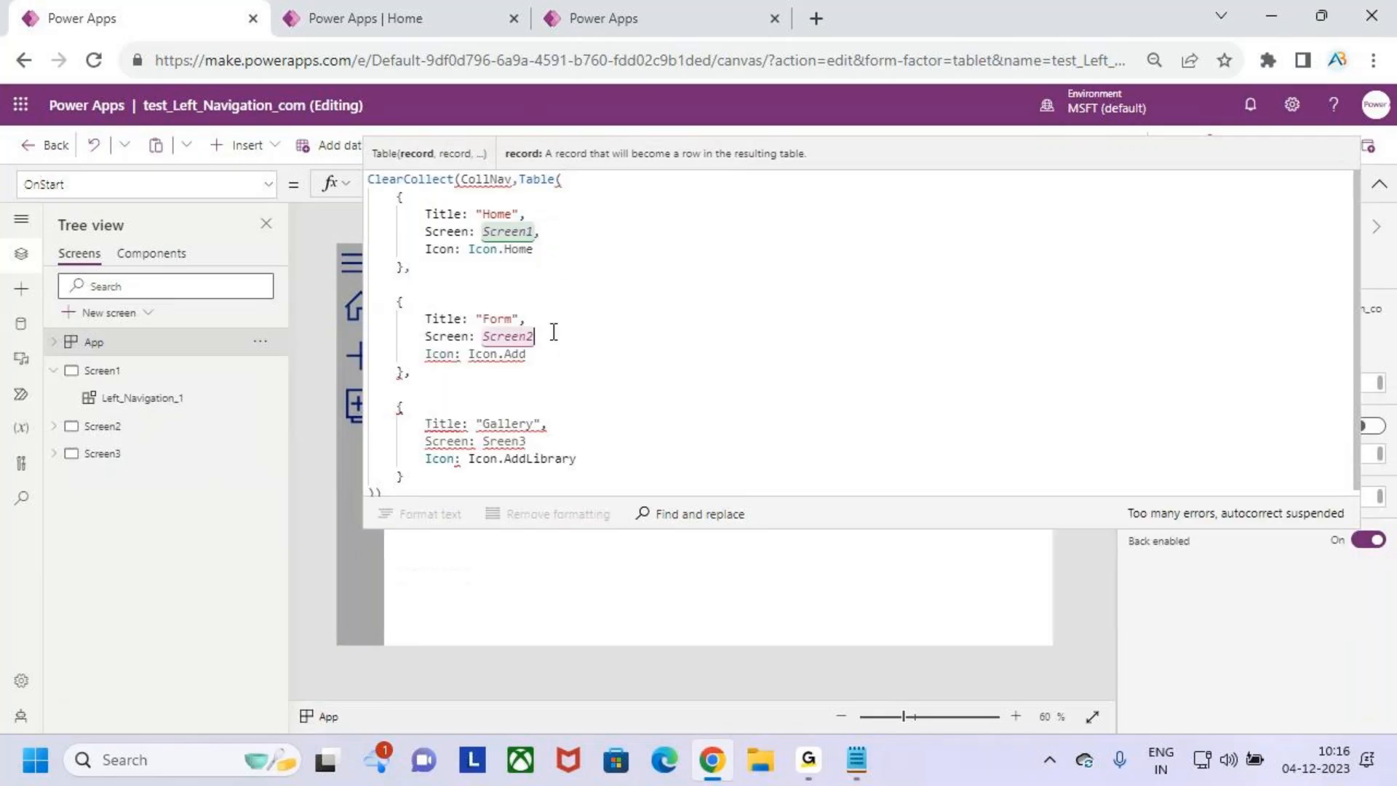
text(,)
click(543, 440)
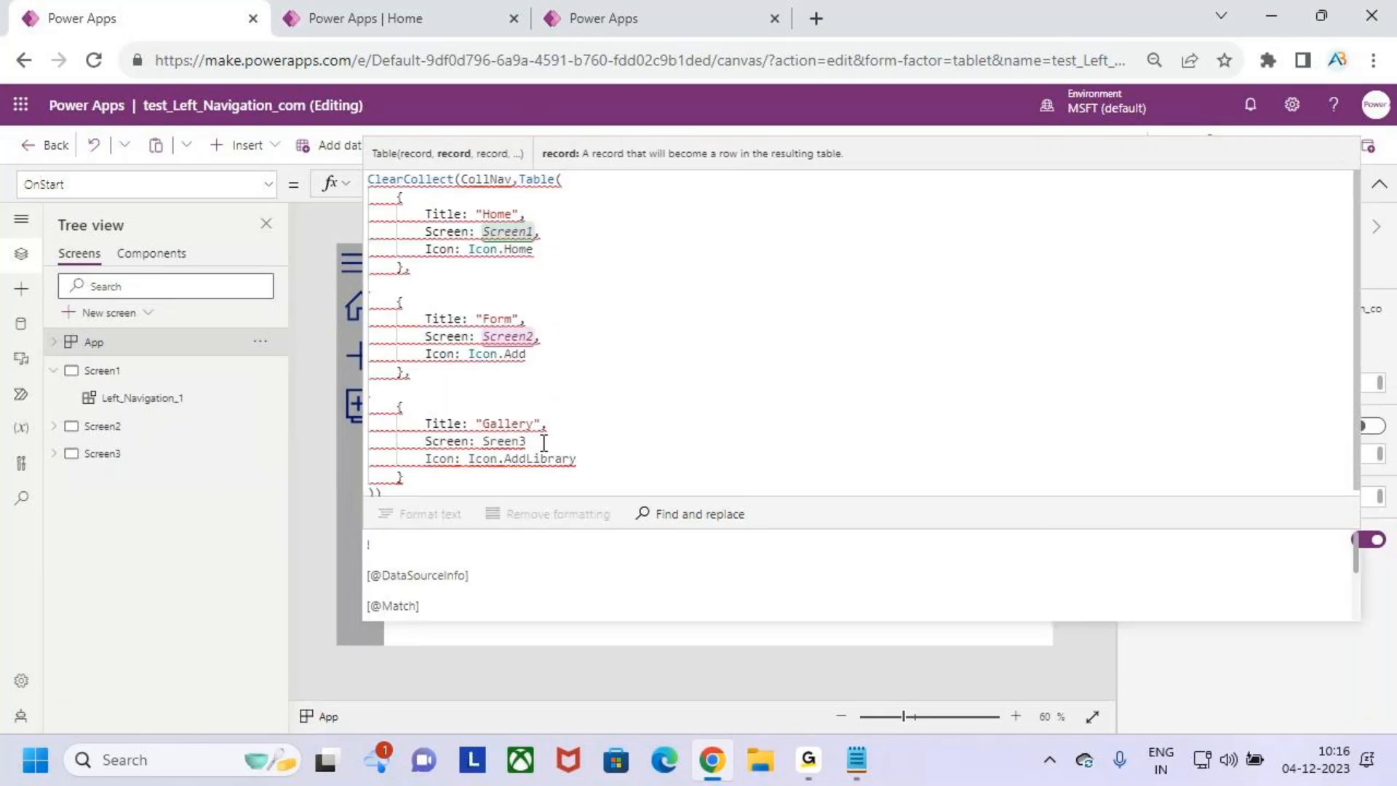
text(,)
- Correct the Gallery record's Screen value in the CollNav table to Screen3
double_click(504, 442)
text(Screen)
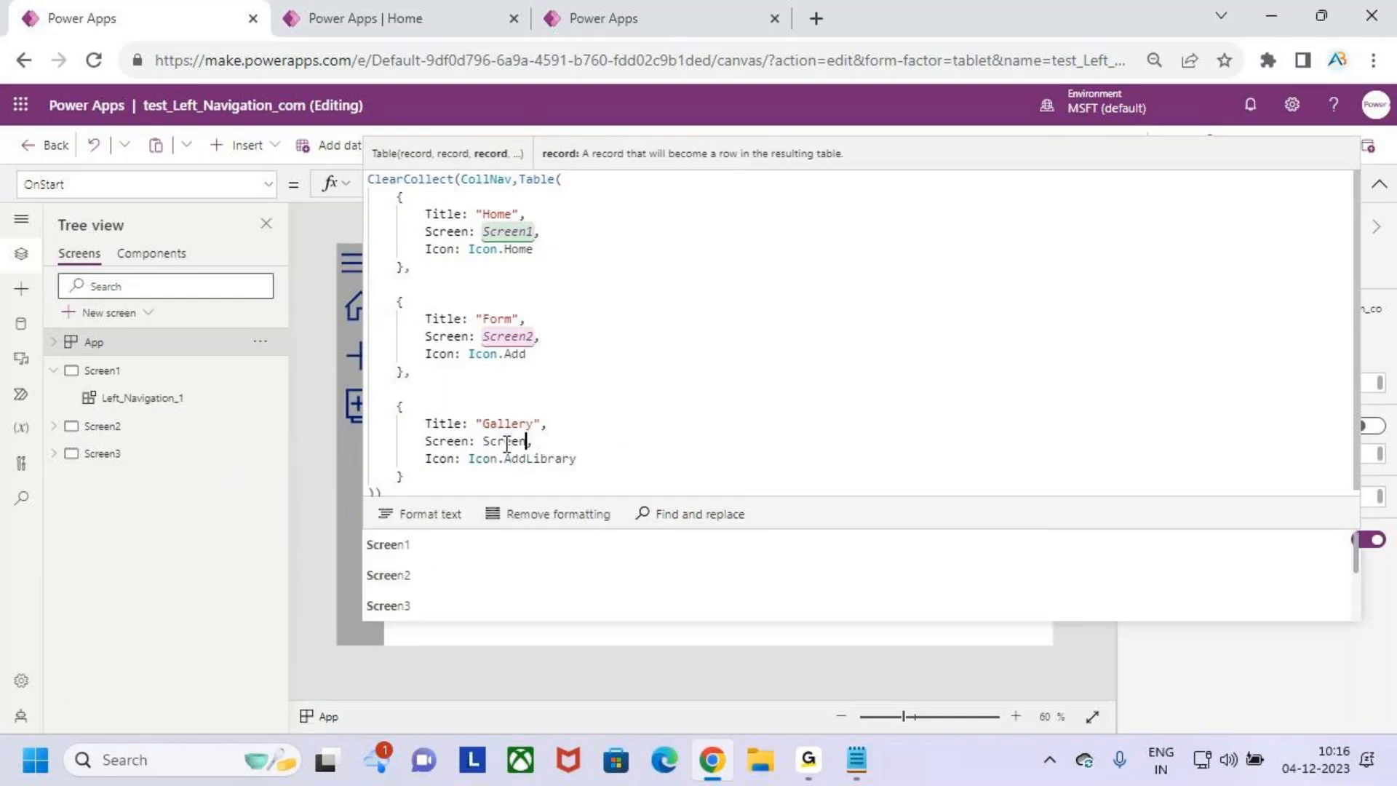
text(3)
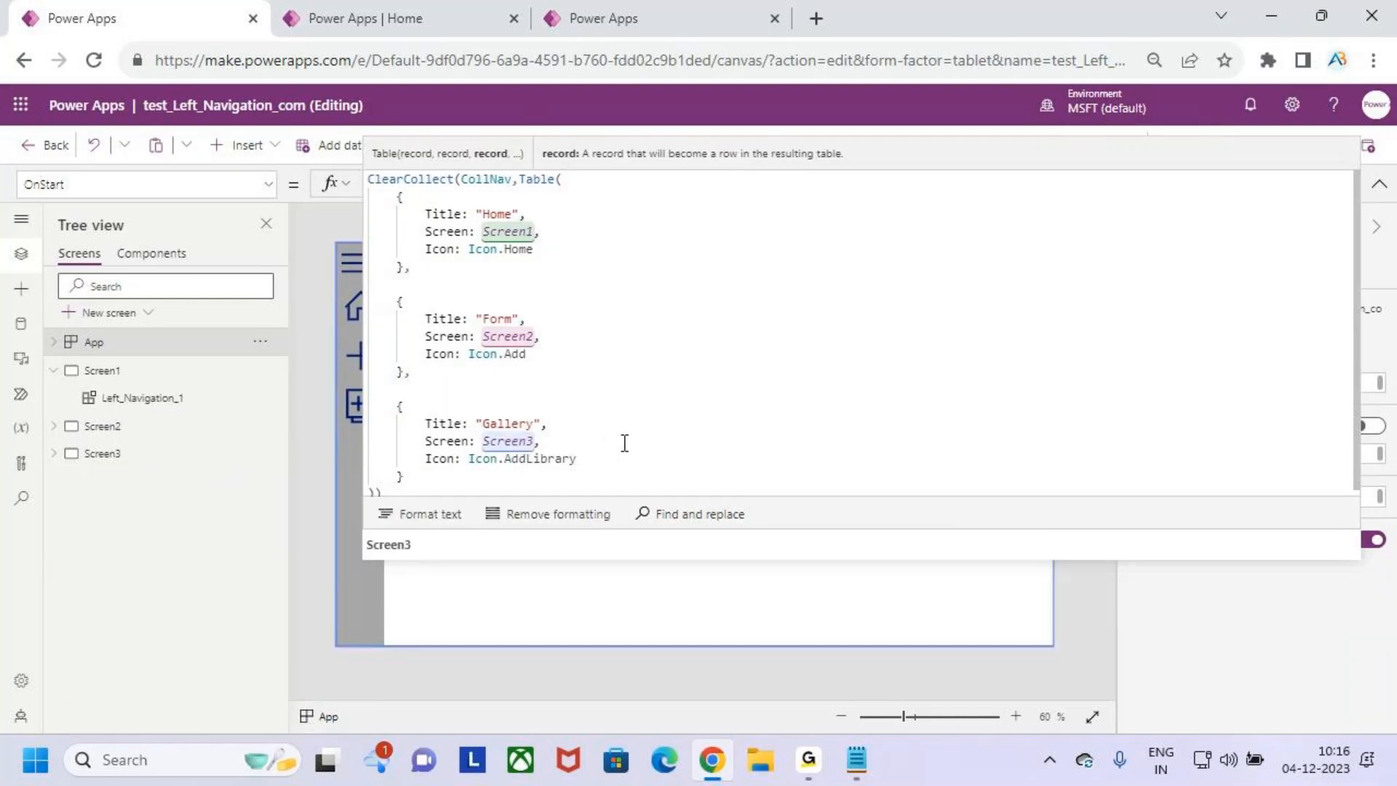
- Accept Screen3 as the Gallery record's Screen value in the OnStart formula and briefly preview the app
click(403, 543)
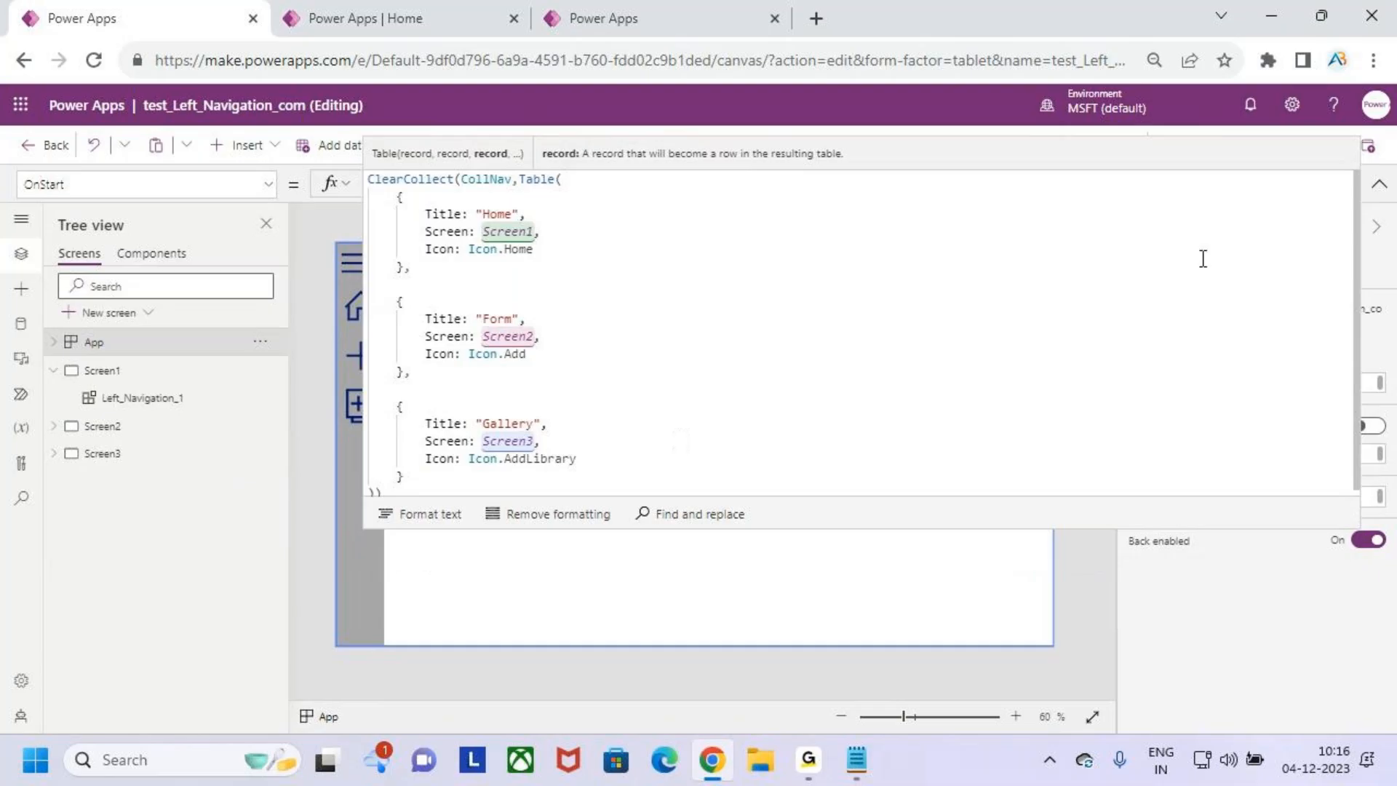
click(1379, 184)
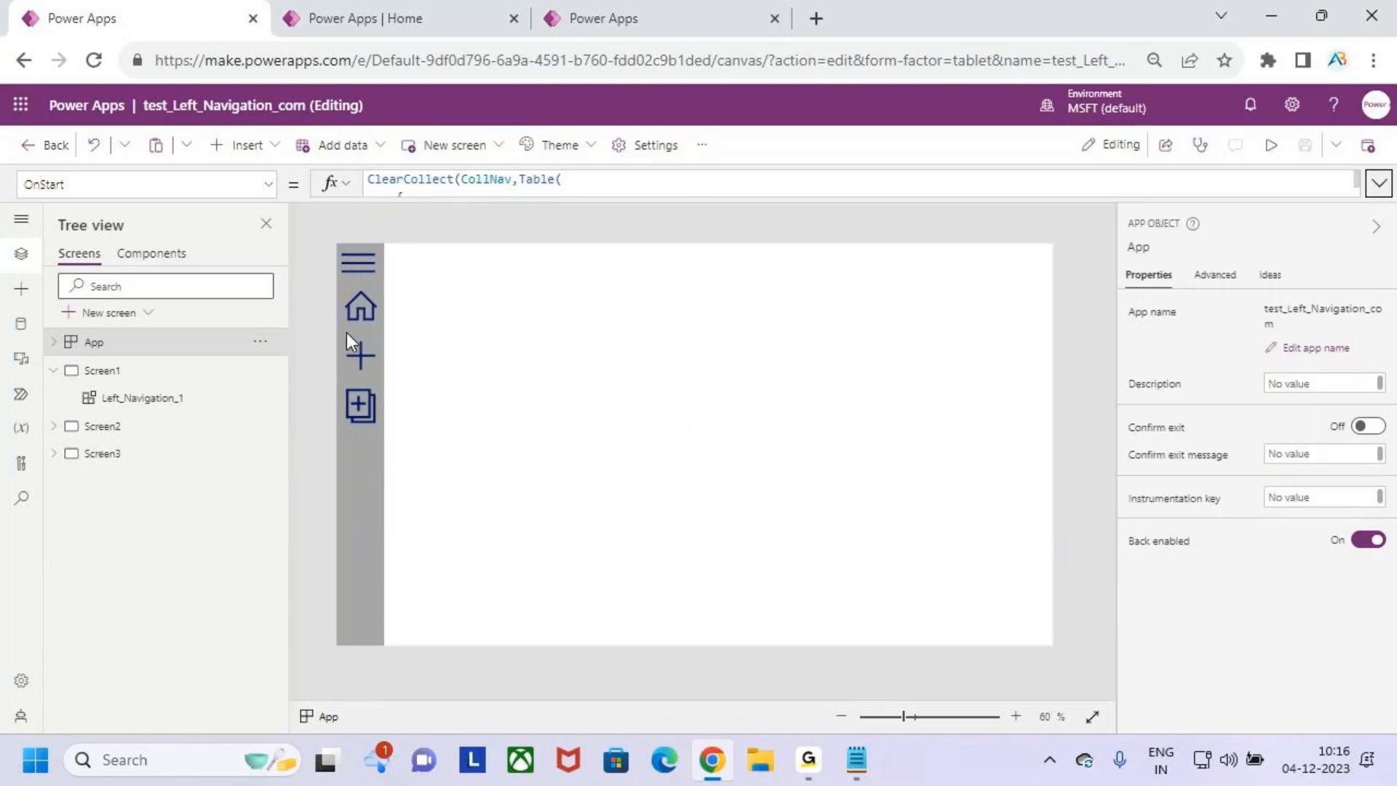
click(1270, 144)
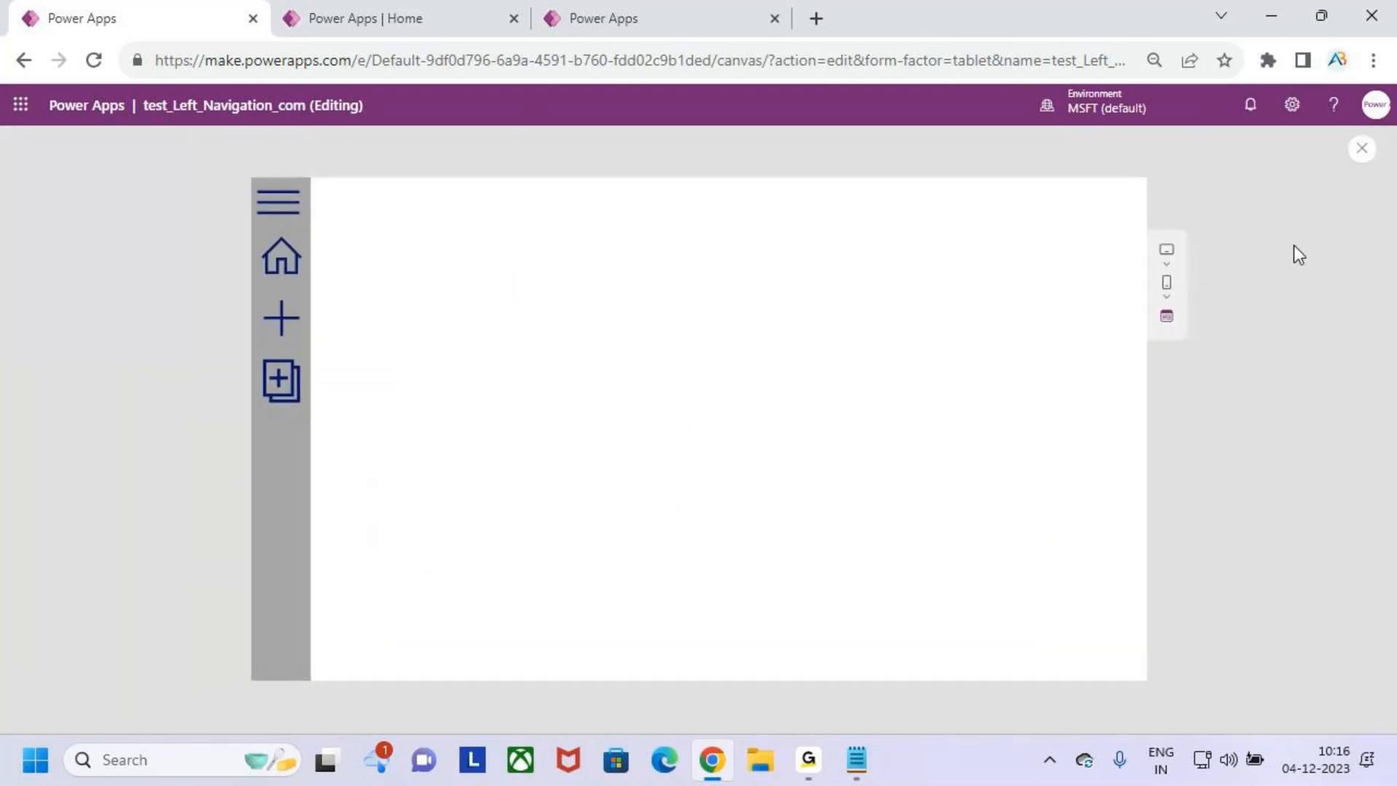
click(1362, 150)
click(854, 495)
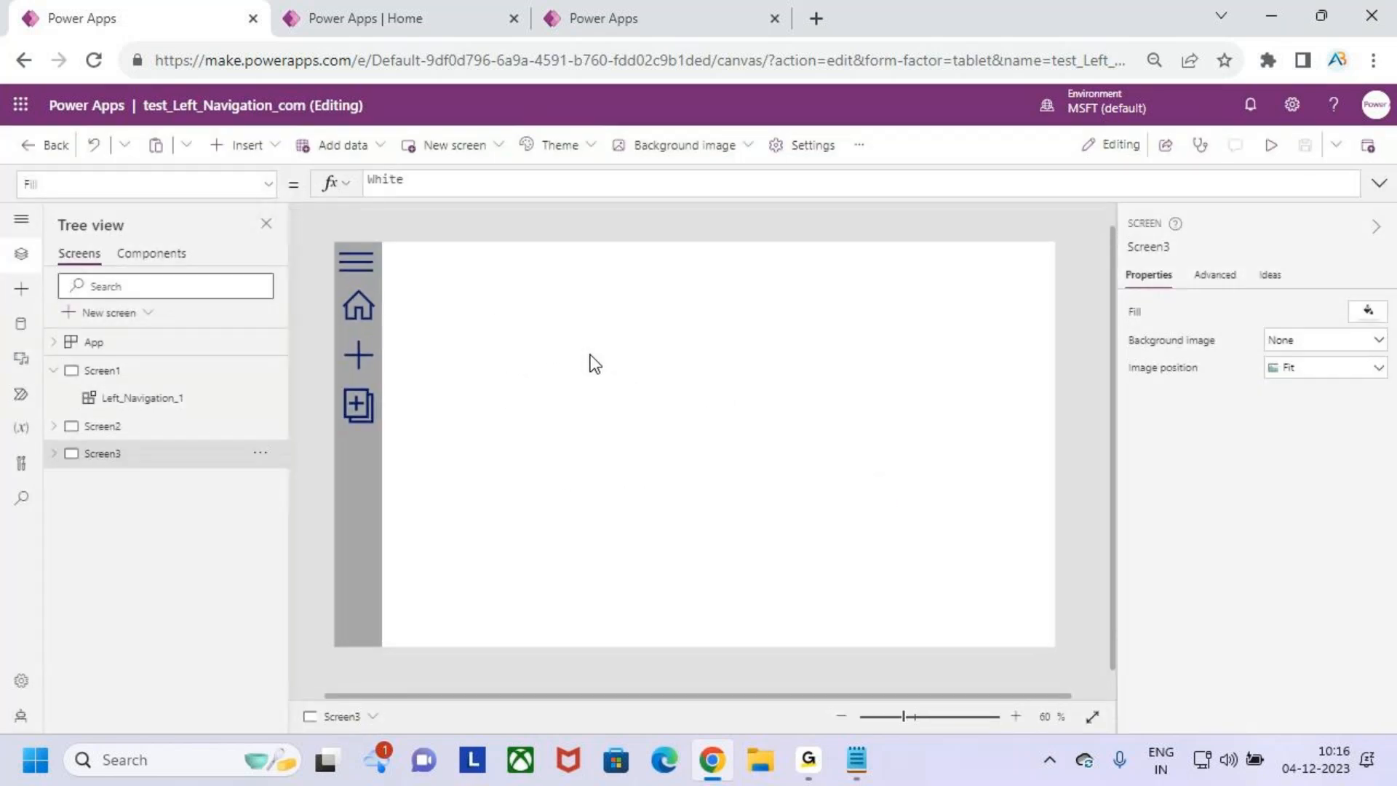
- Replace the default table in the NavItems property of Screen1's Left_Navigation_1 component with CollNav
click(149, 372)
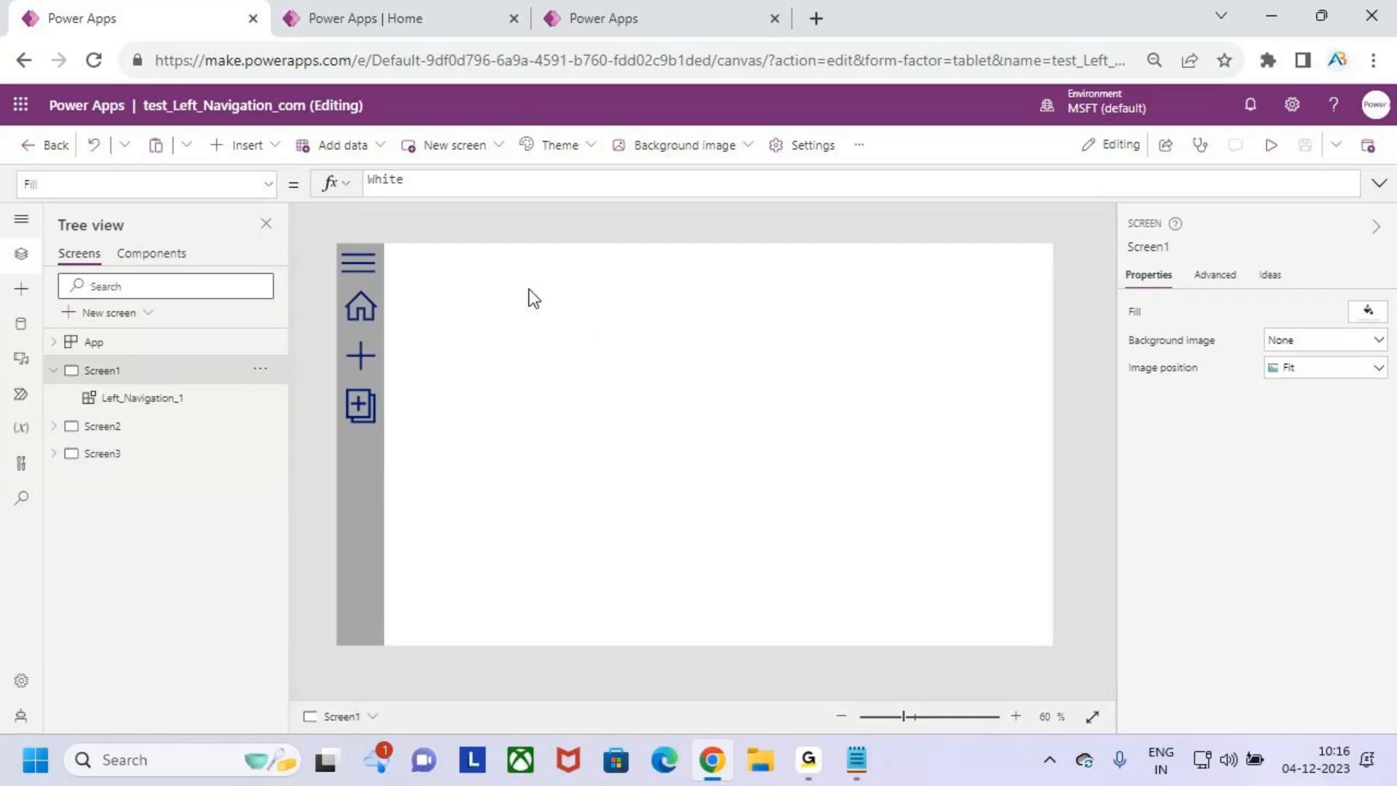
click(361, 487)
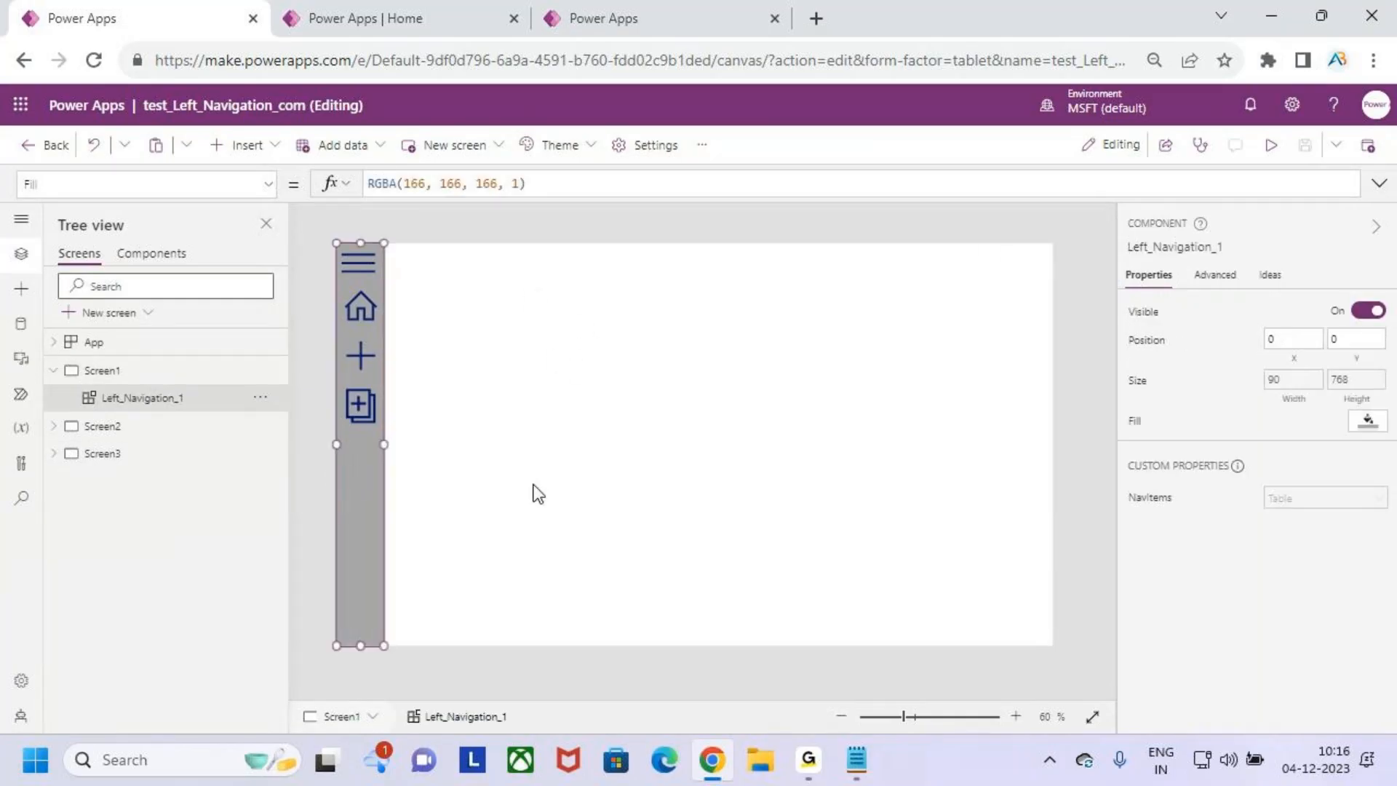
click(1345, 496)
click(415, 181)
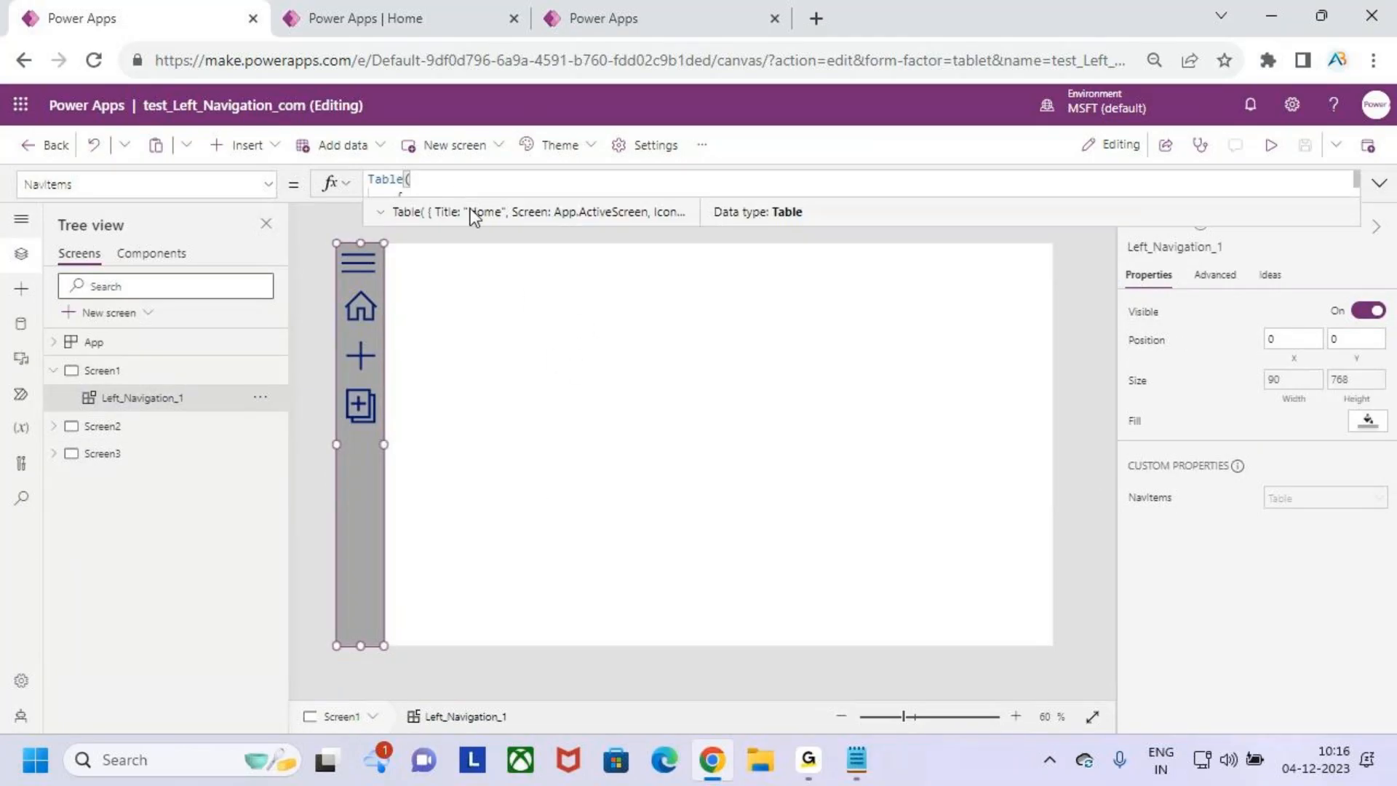
drag(551, 227, 547, 463)
click(549, 248)
key(ctrl+a)
key(BackSpace)
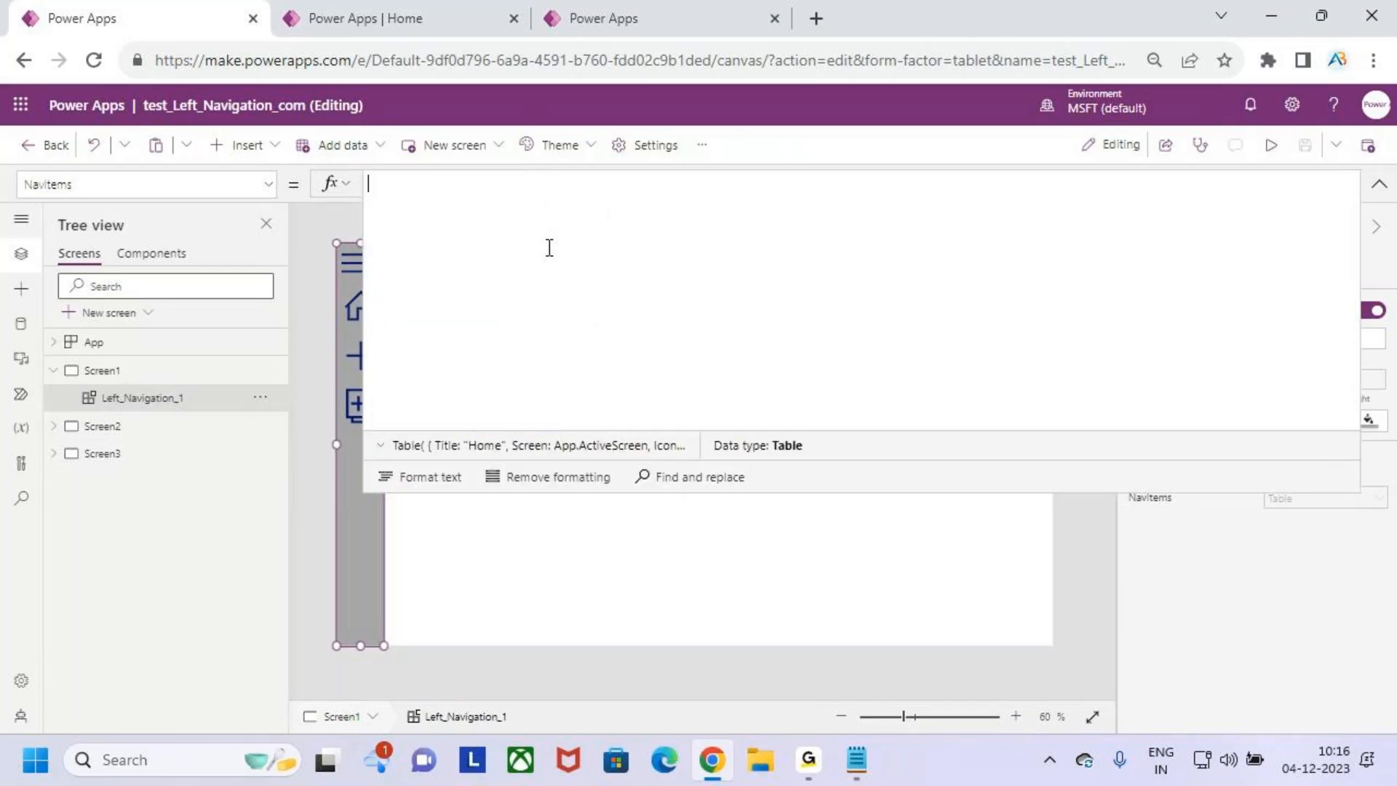
text(col)
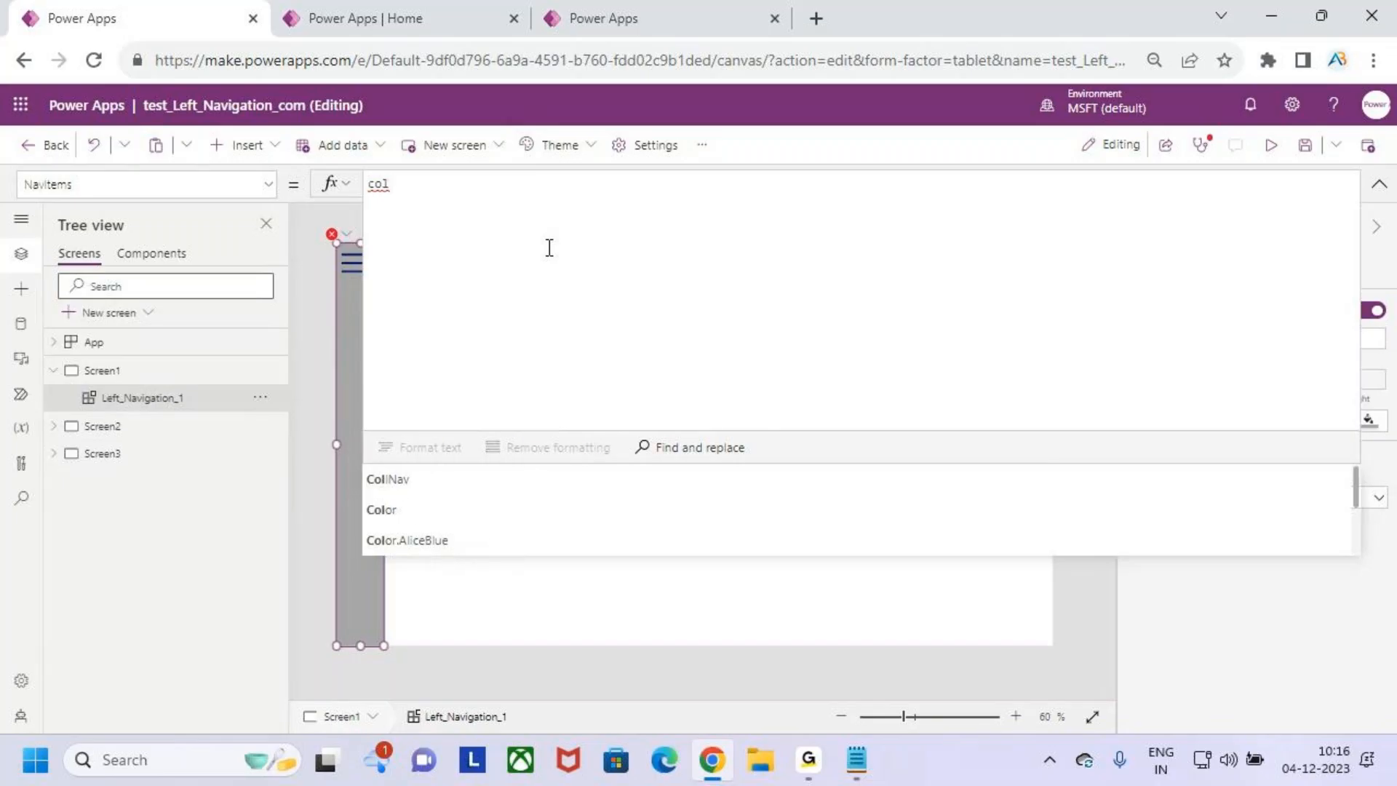
key(Tab)
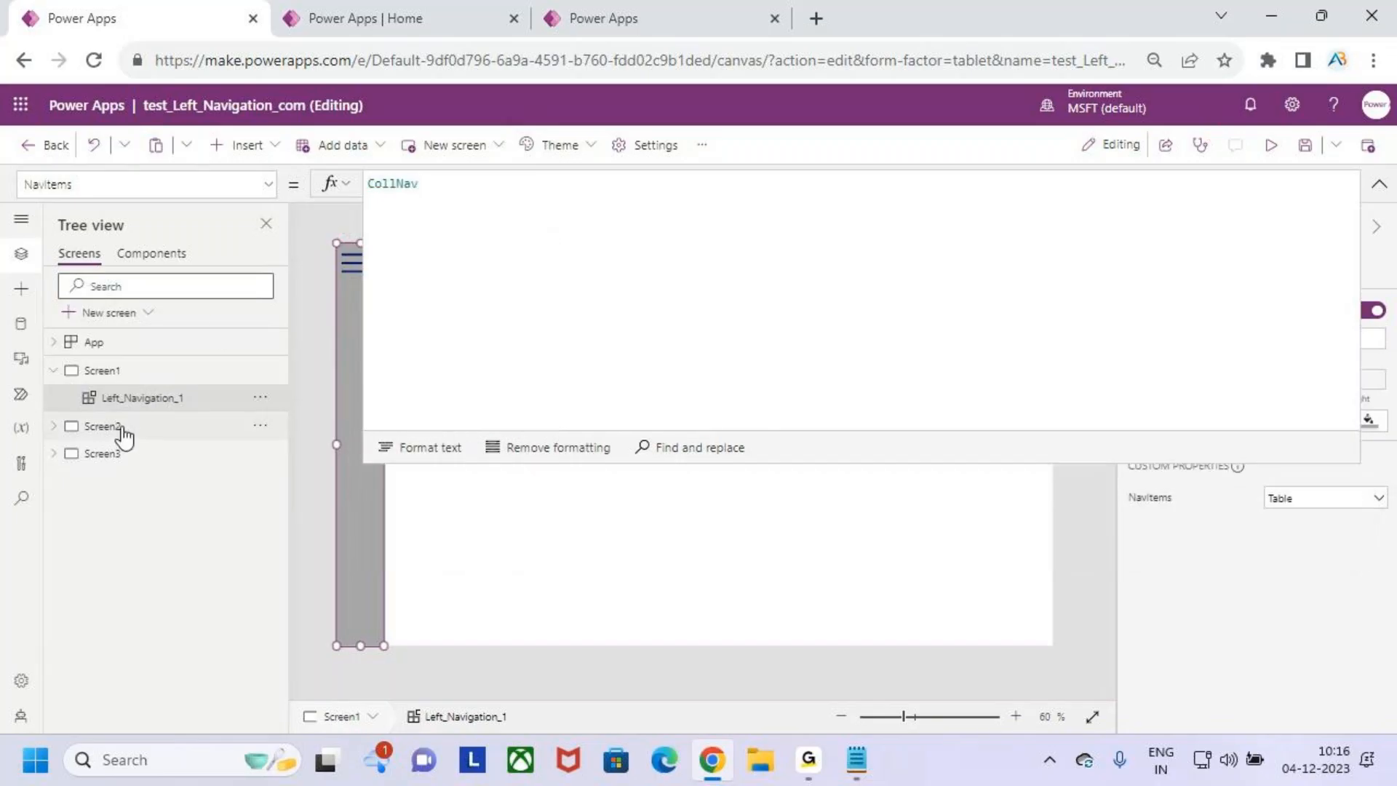
- Set the NavItems property of Screen2's Left_Navigation_2 component to CollNav
click(55, 429)
click(131, 453)
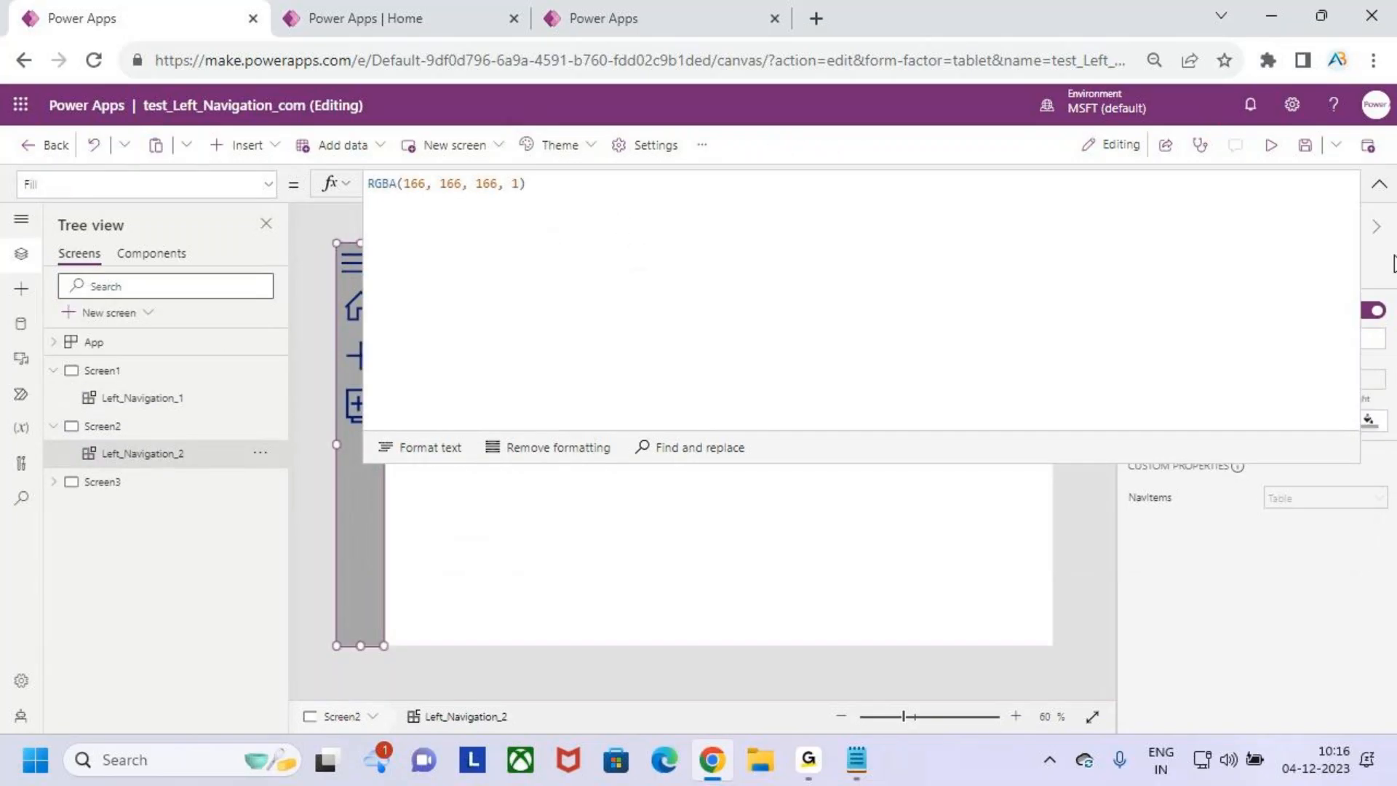
click(1378, 183)
click(1167, 502)
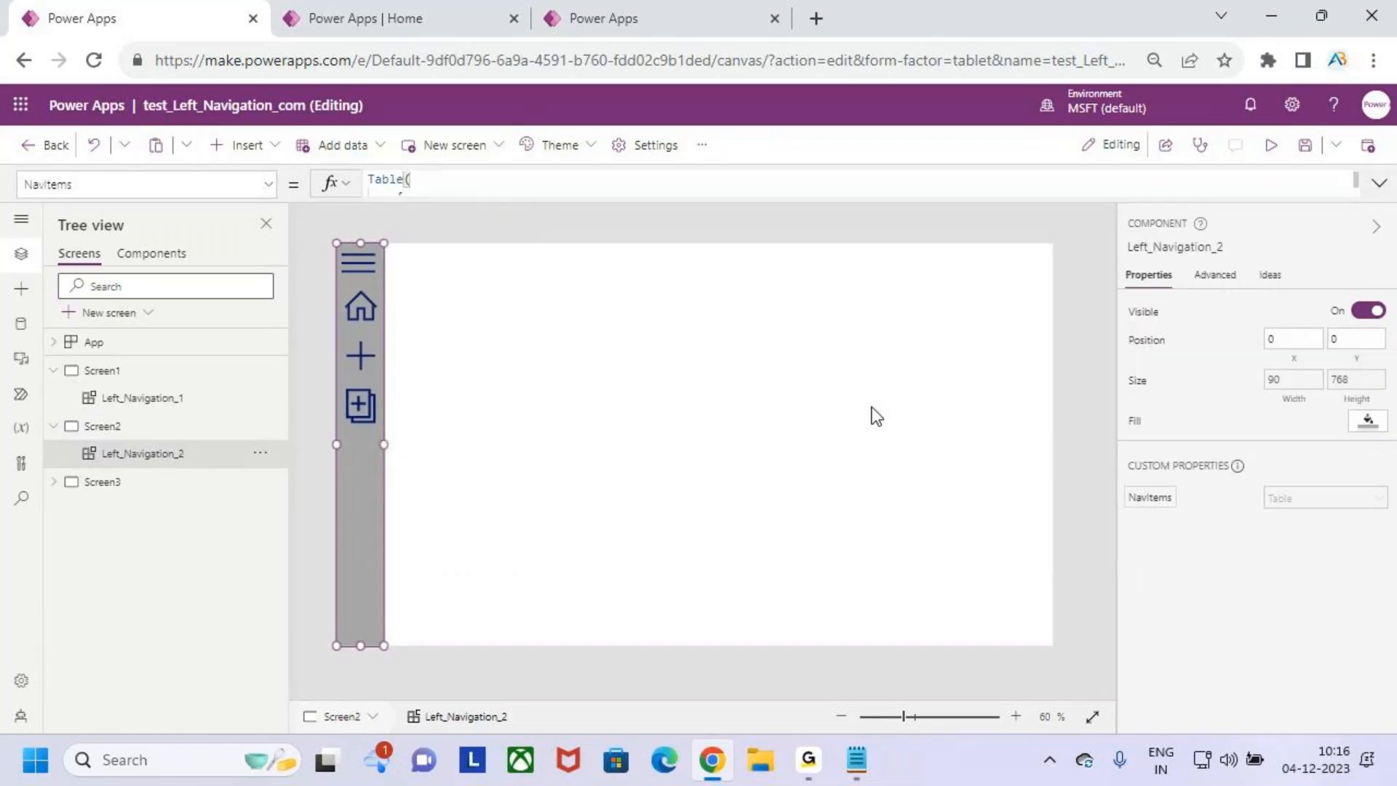
click(487, 212)
key(ctrl+a)
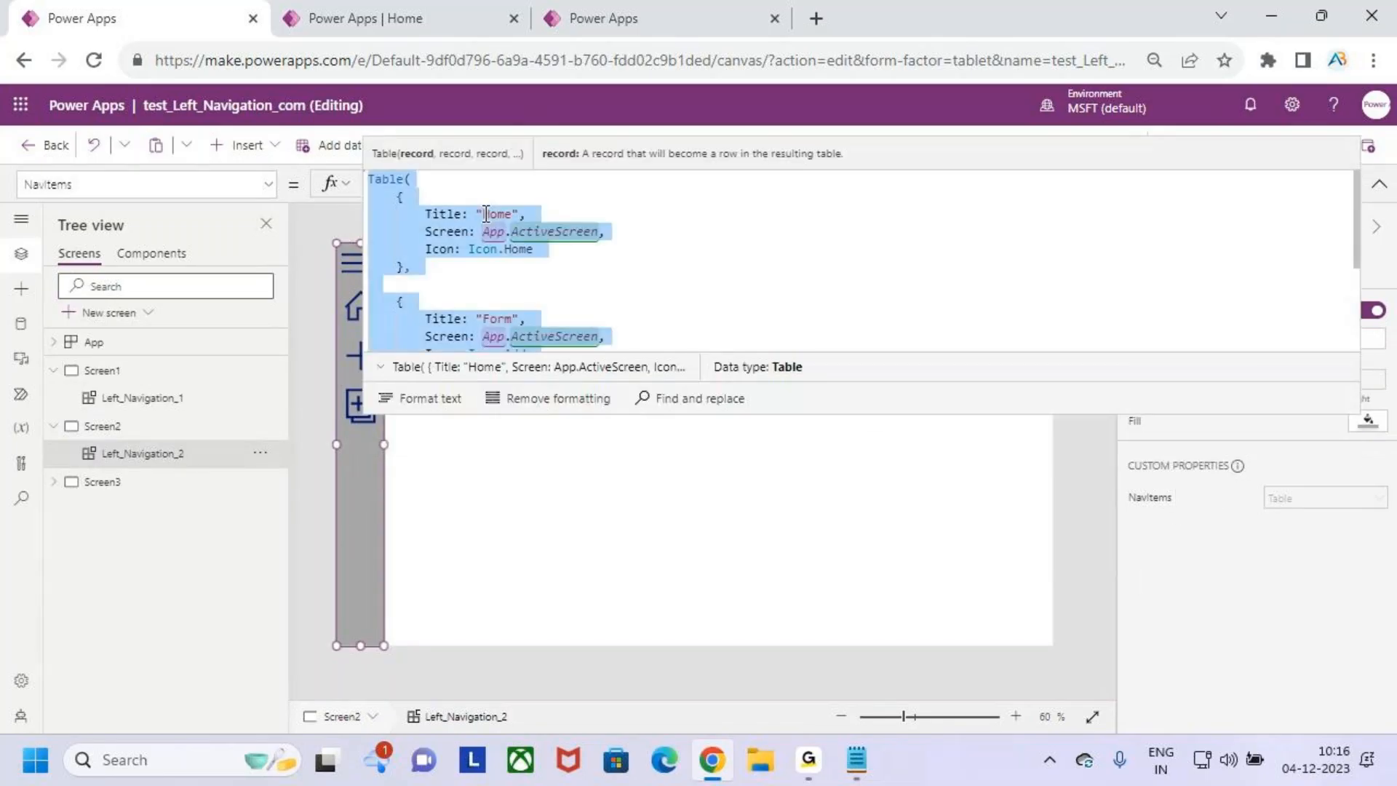
key(BackSpace)
text(col)
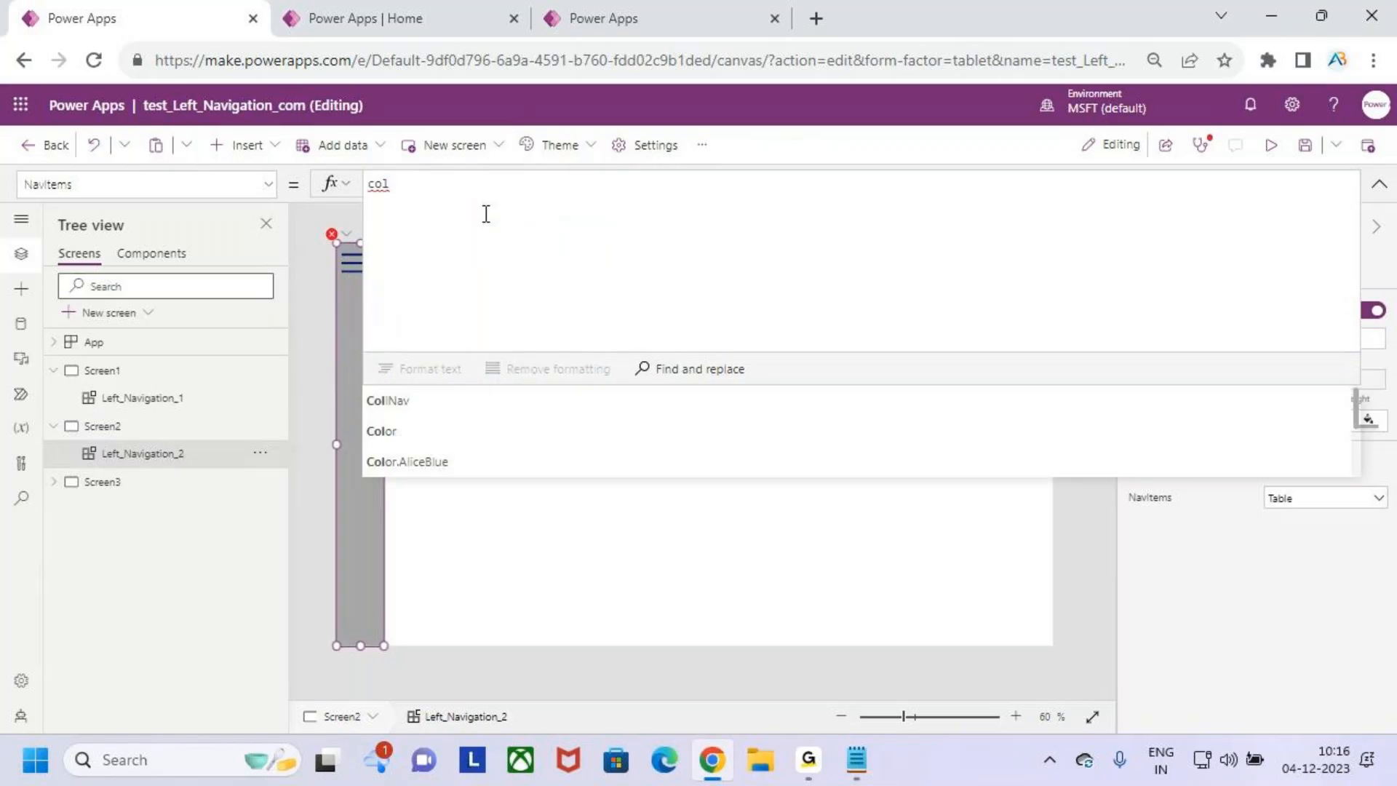
key(Tab)
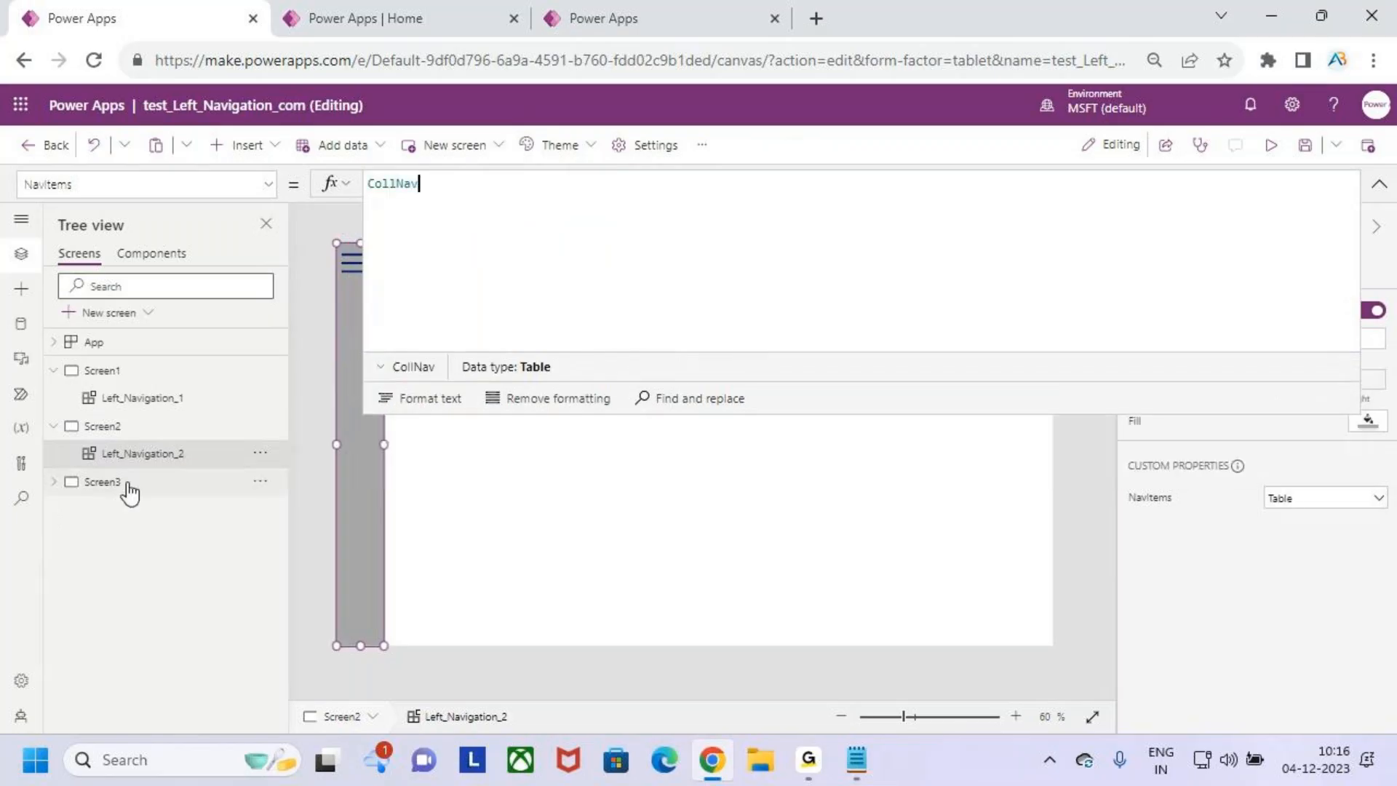
- Set the NavItems property of Screen3's Left_Navigation_3 component to CollNav and collapse the formula bar
click(128, 484)
click(348, 495)
click(1265, 500)
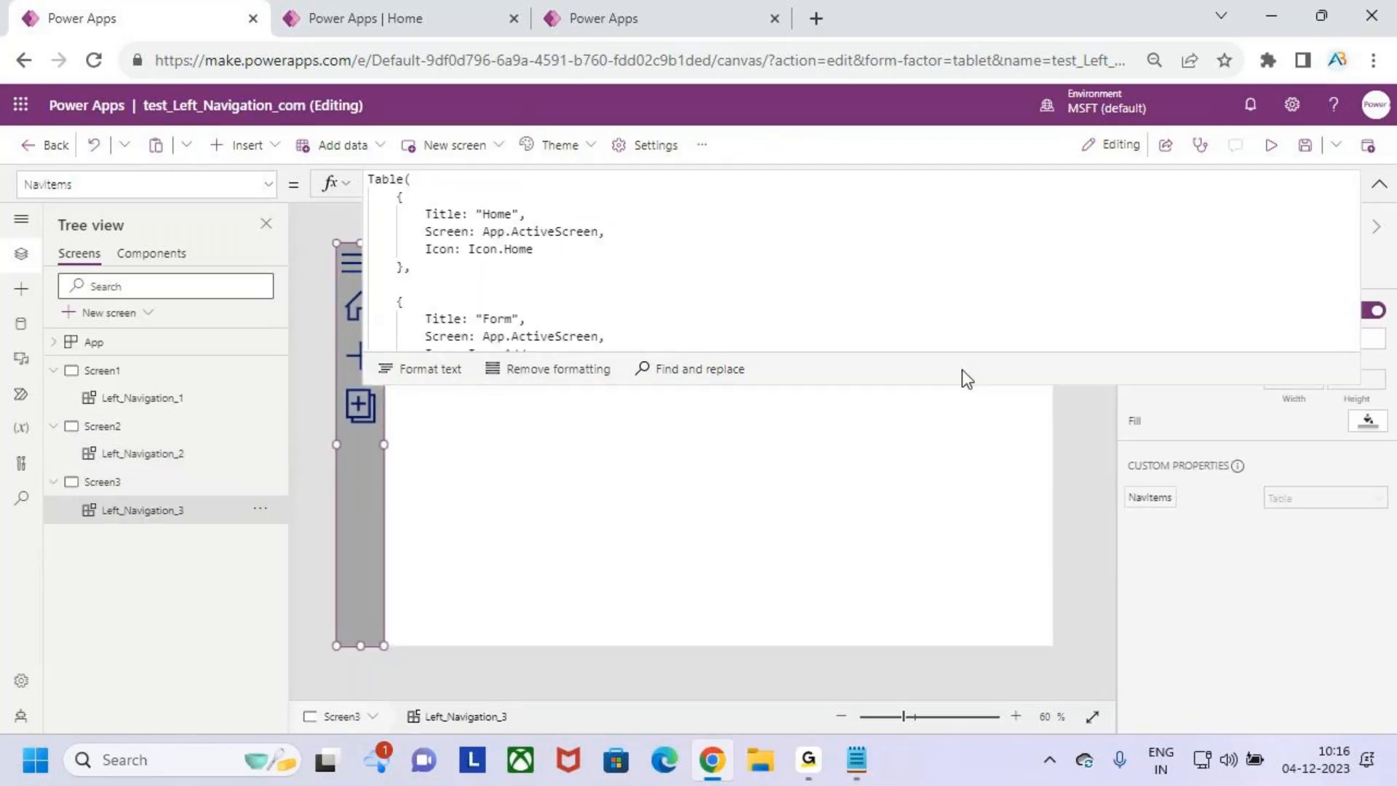
key(ctrl+a)
key(BackSpace)
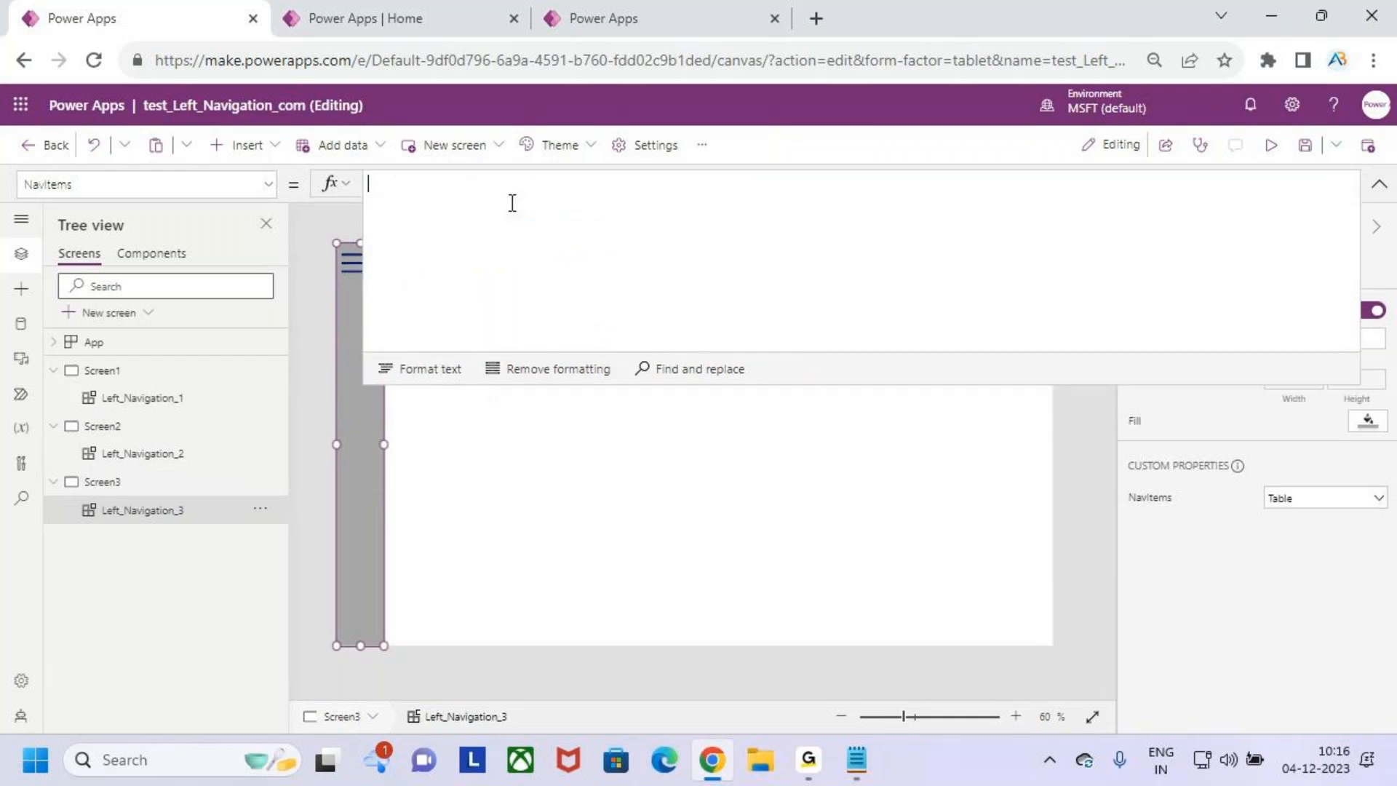
text(col)
key(Tab)
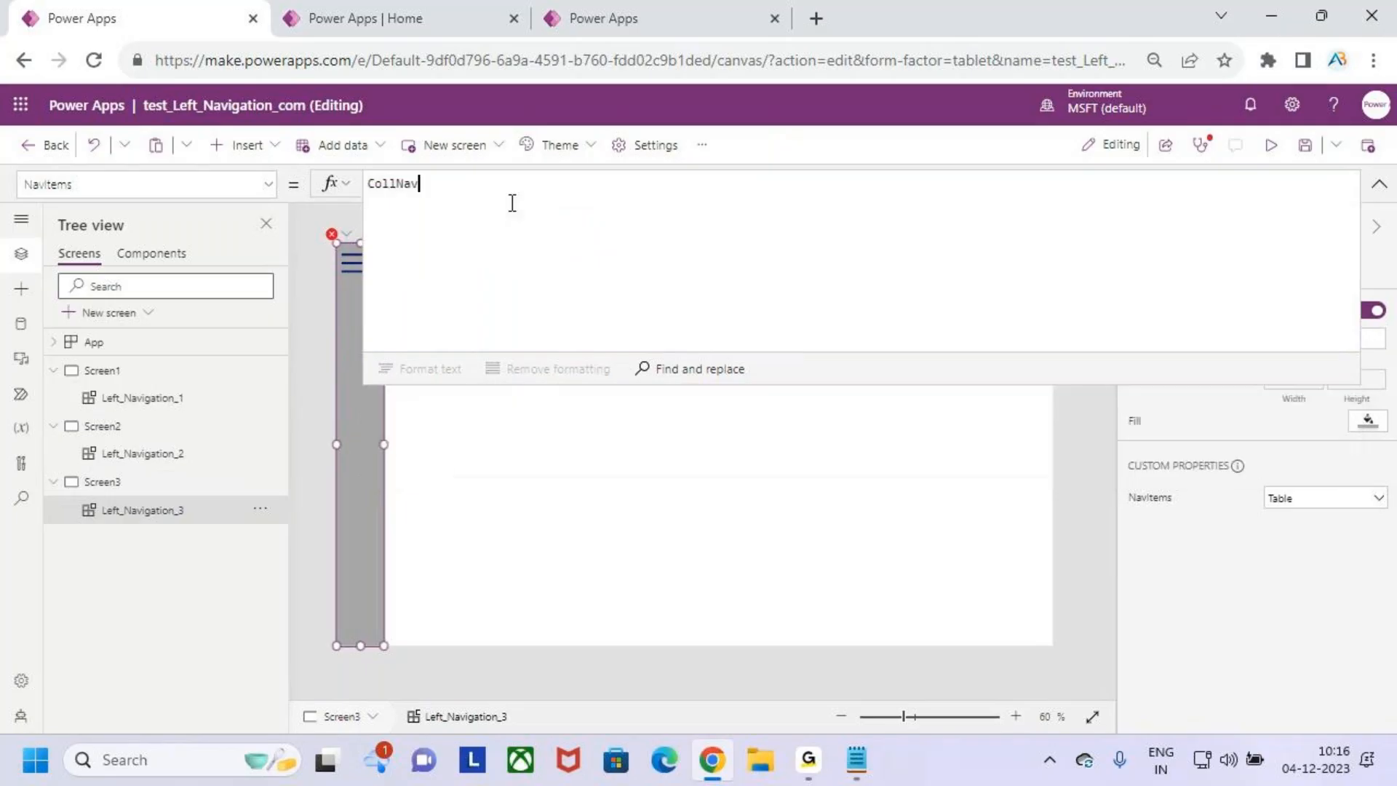
click(571, 502)
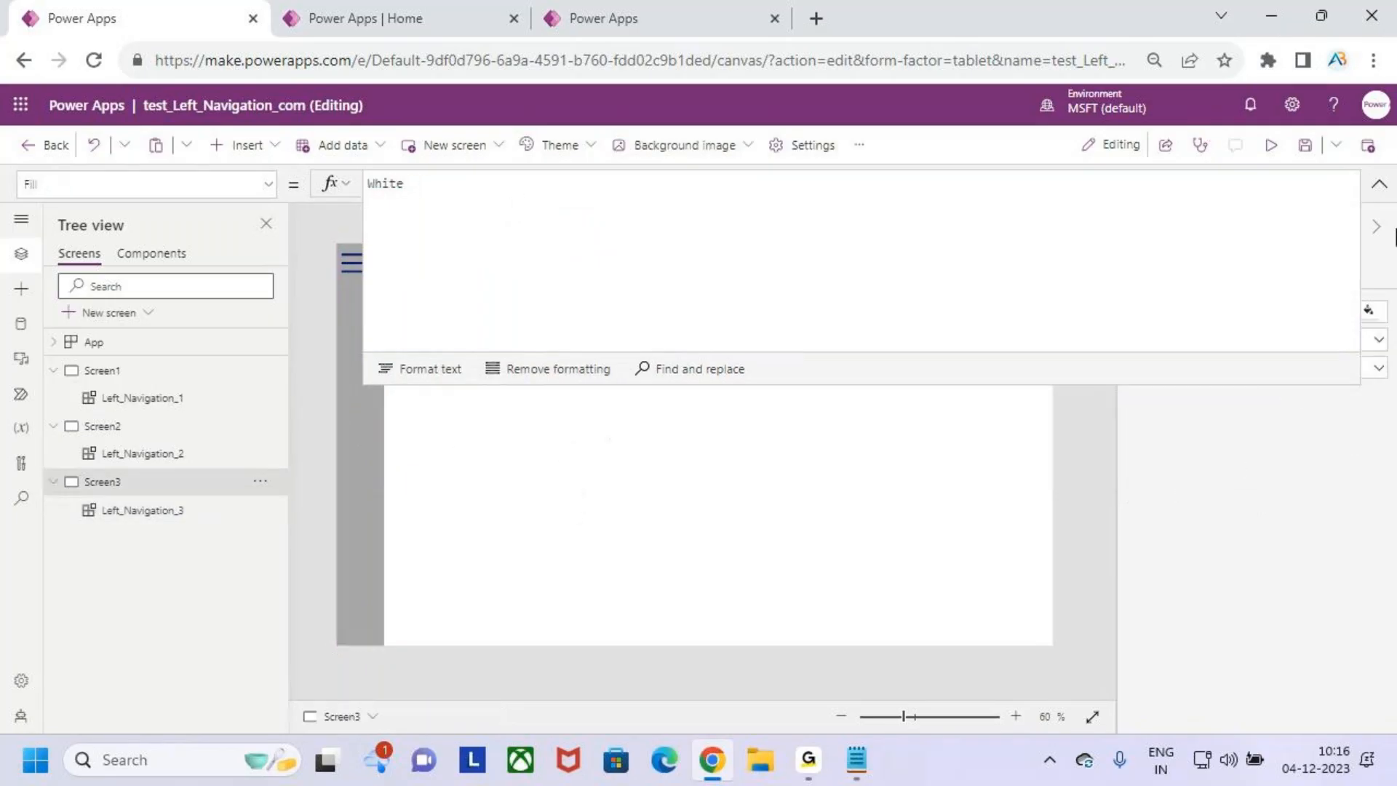
click(1379, 186)
- Review the App object's OnStart formula and run OnStart to load the CollNav collection
click(140, 399)
click(154, 451)
click(162, 334)
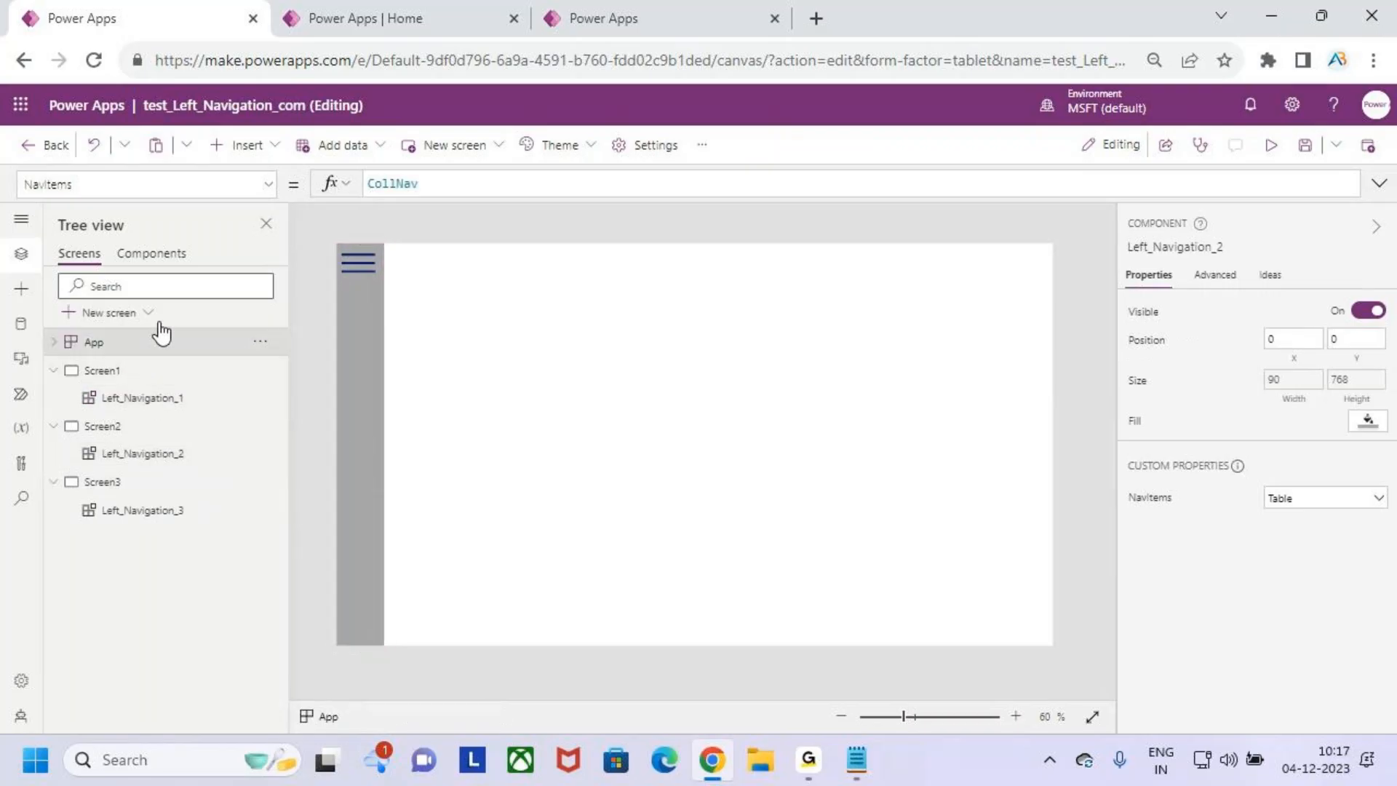
click(497, 191)
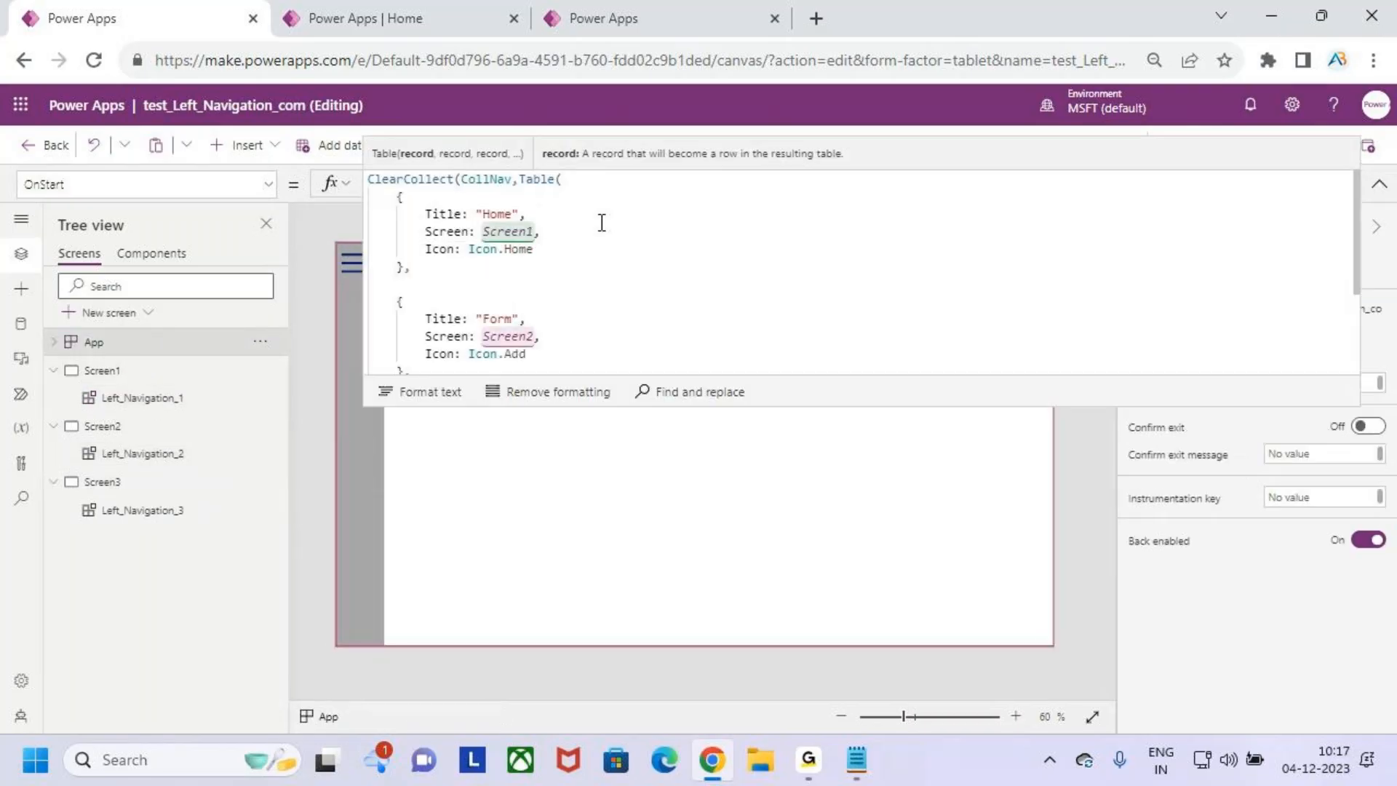
click(1379, 184)
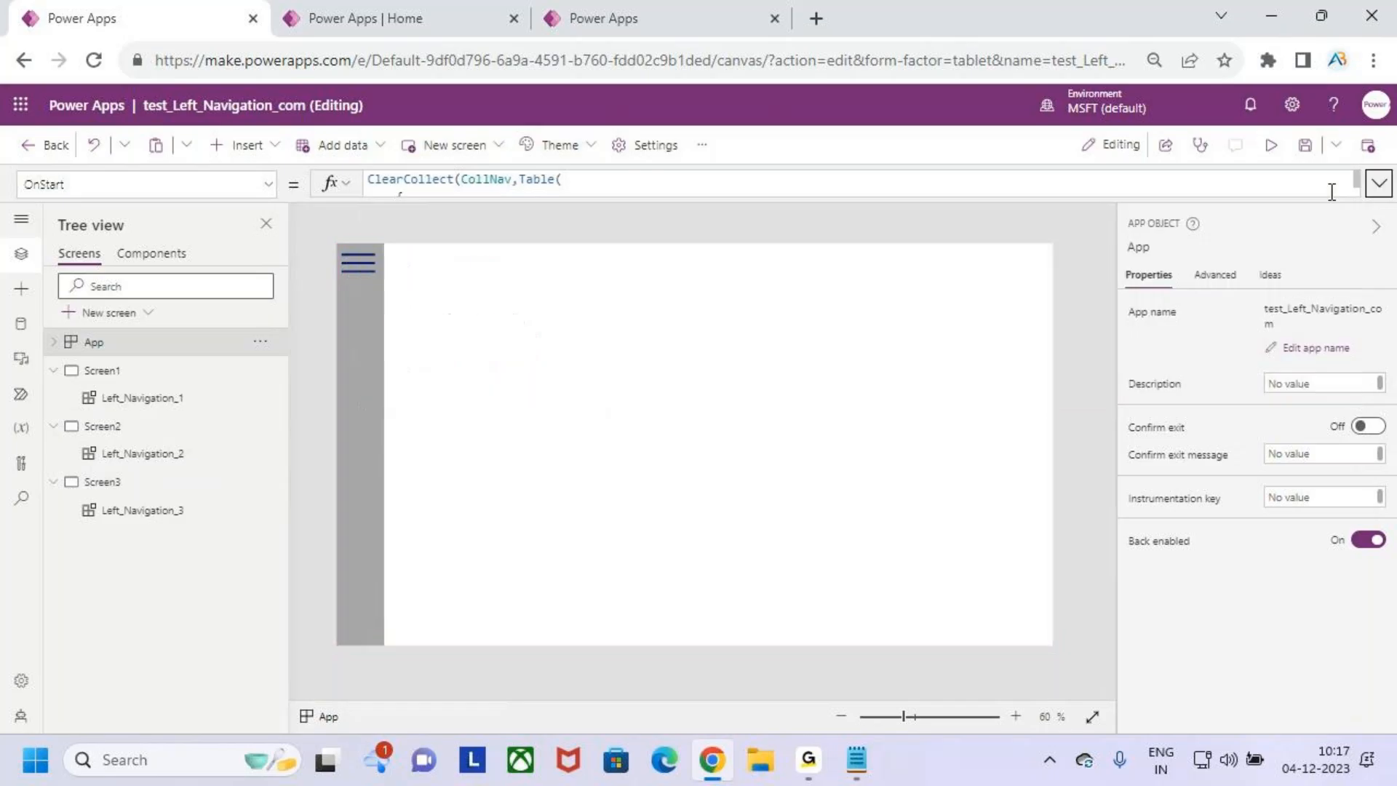
right_click(135, 346)
click(222, 460)
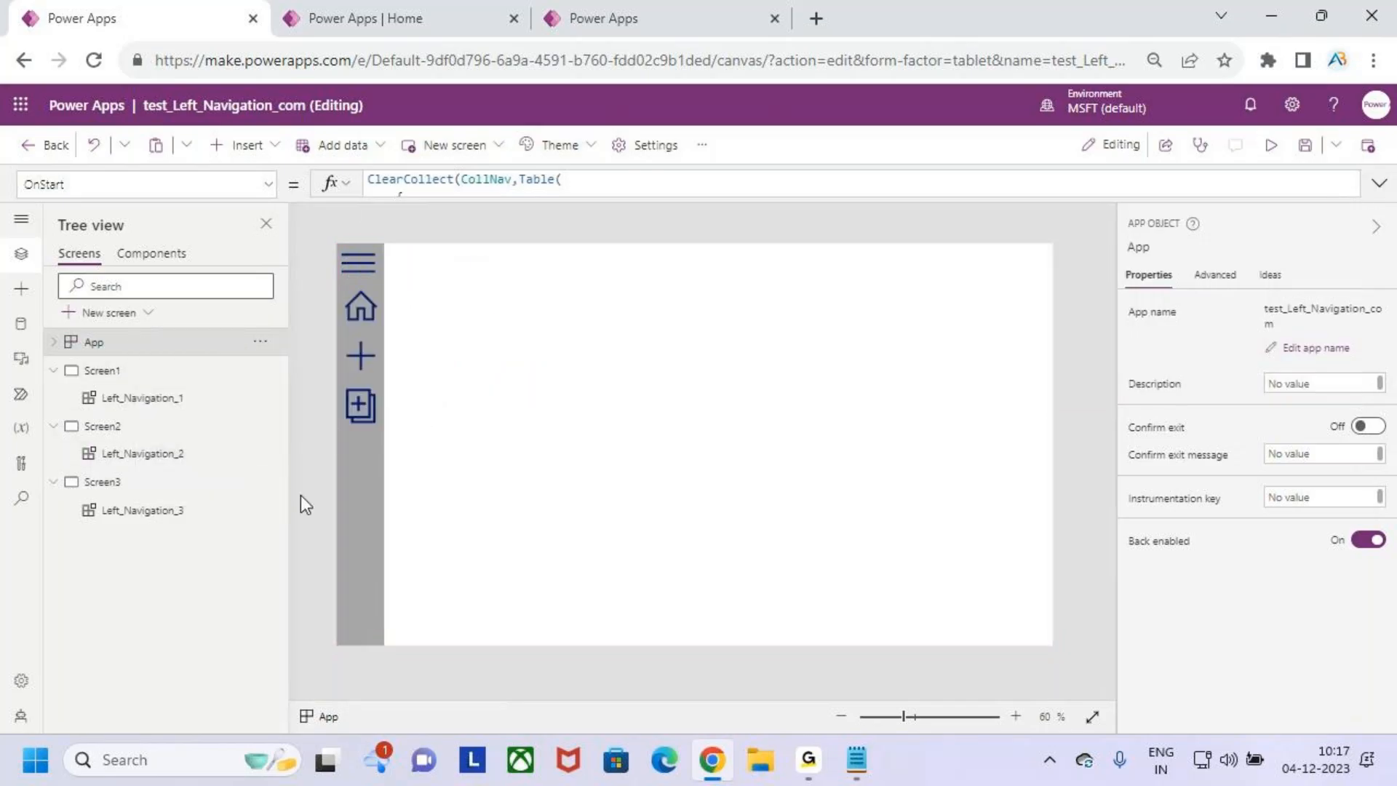
- Insert a button of about 276 by 123 on Screen1, at about X 453, Y 144, with the text Home
click(109, 371)
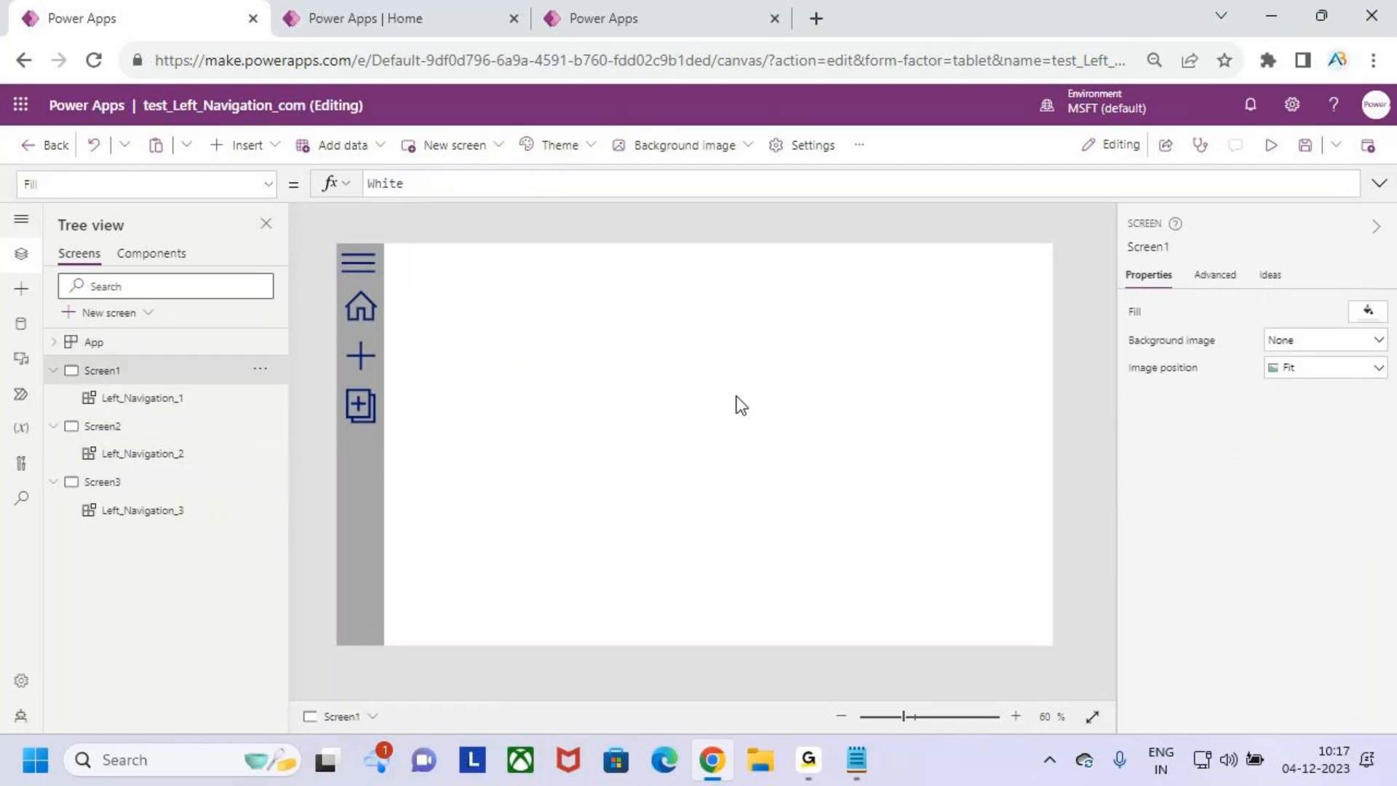
click(243, 145)
click(277, 415)
drag(429, 275, 719, 383)
double_click(653, 356)
text(Home)
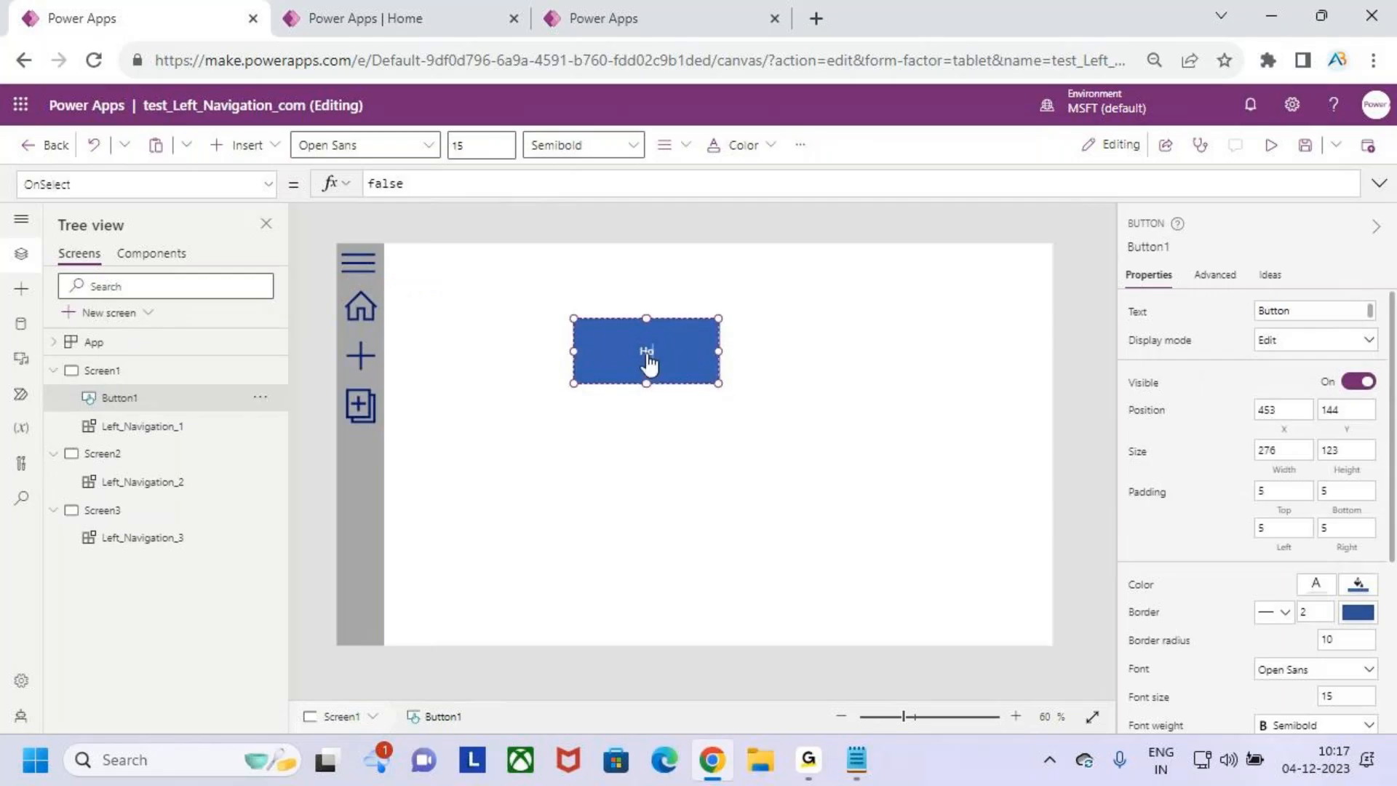
- Insert a button of about 230 by 136 on Screen2, near X 447, Y 150, with the text Form, and open Screen3
click(116, 453)
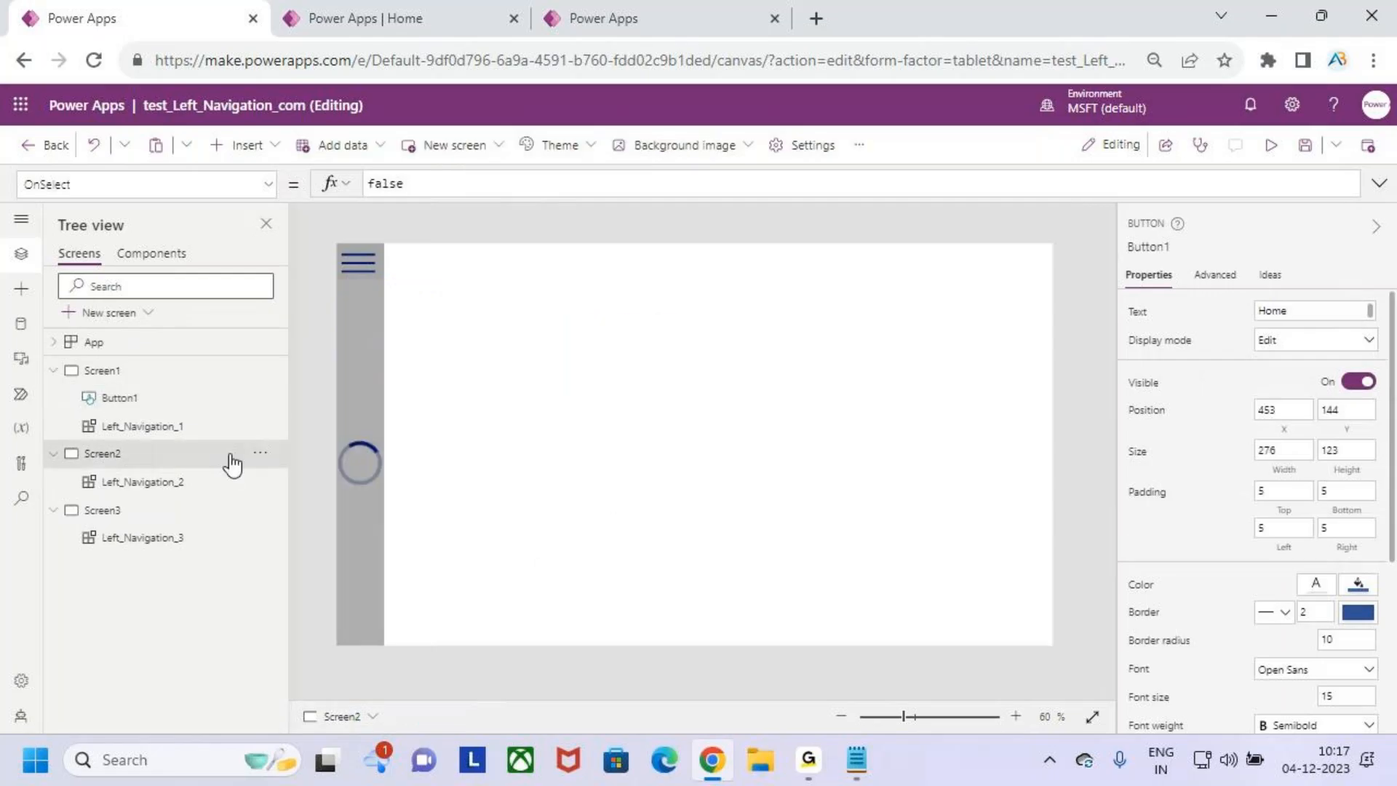
click(244, 144)
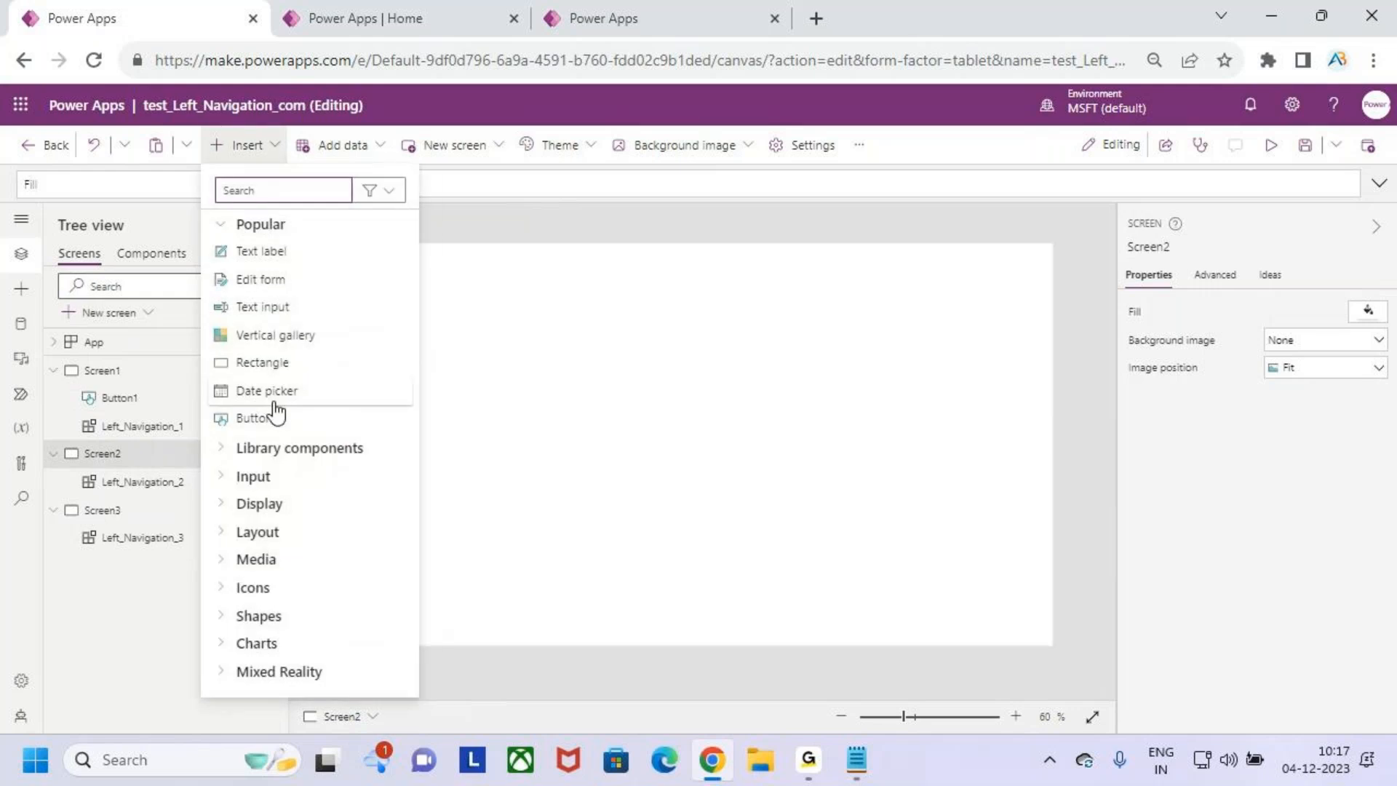
click(275, 413)
drag(401, 273, 691, 393)
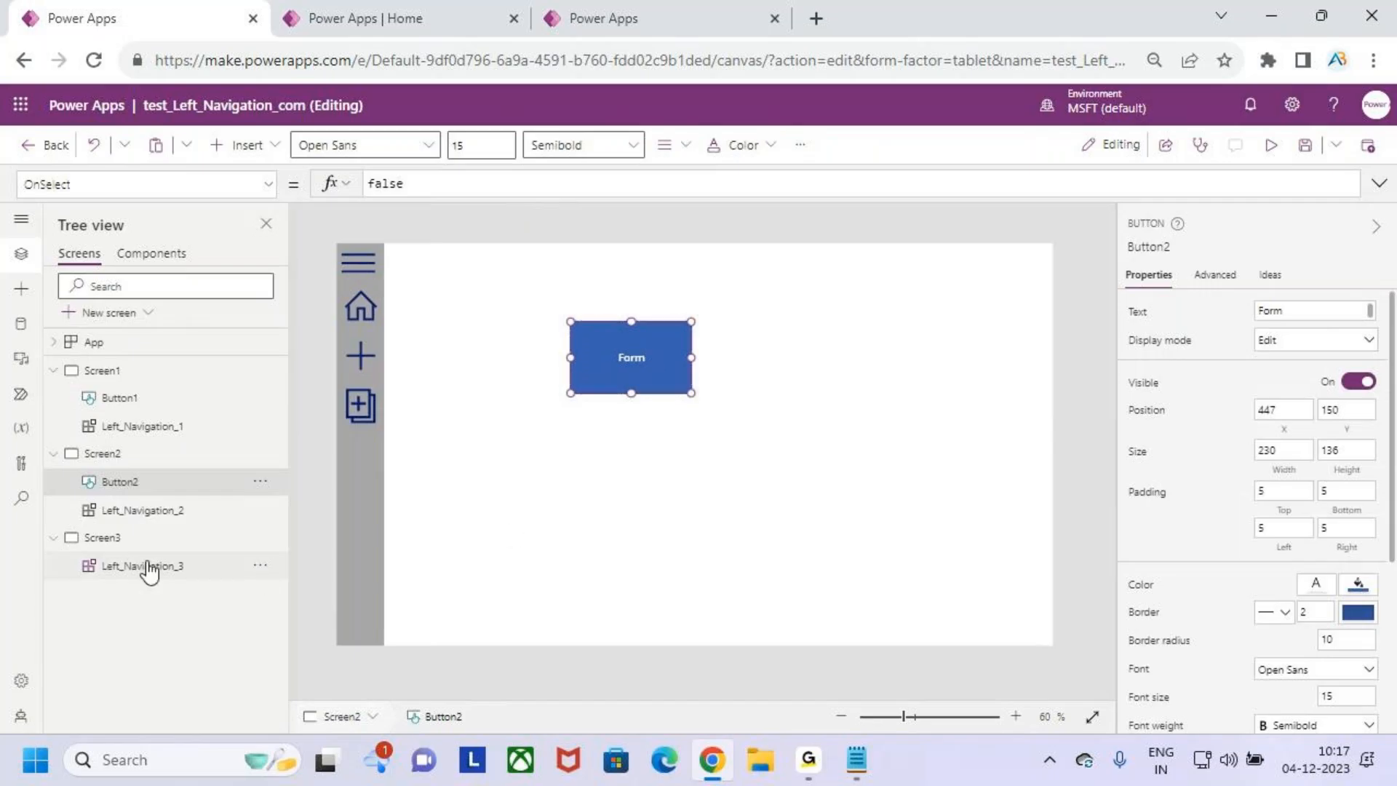
click(119, 537)
click(244, 144)
click(325, 358)
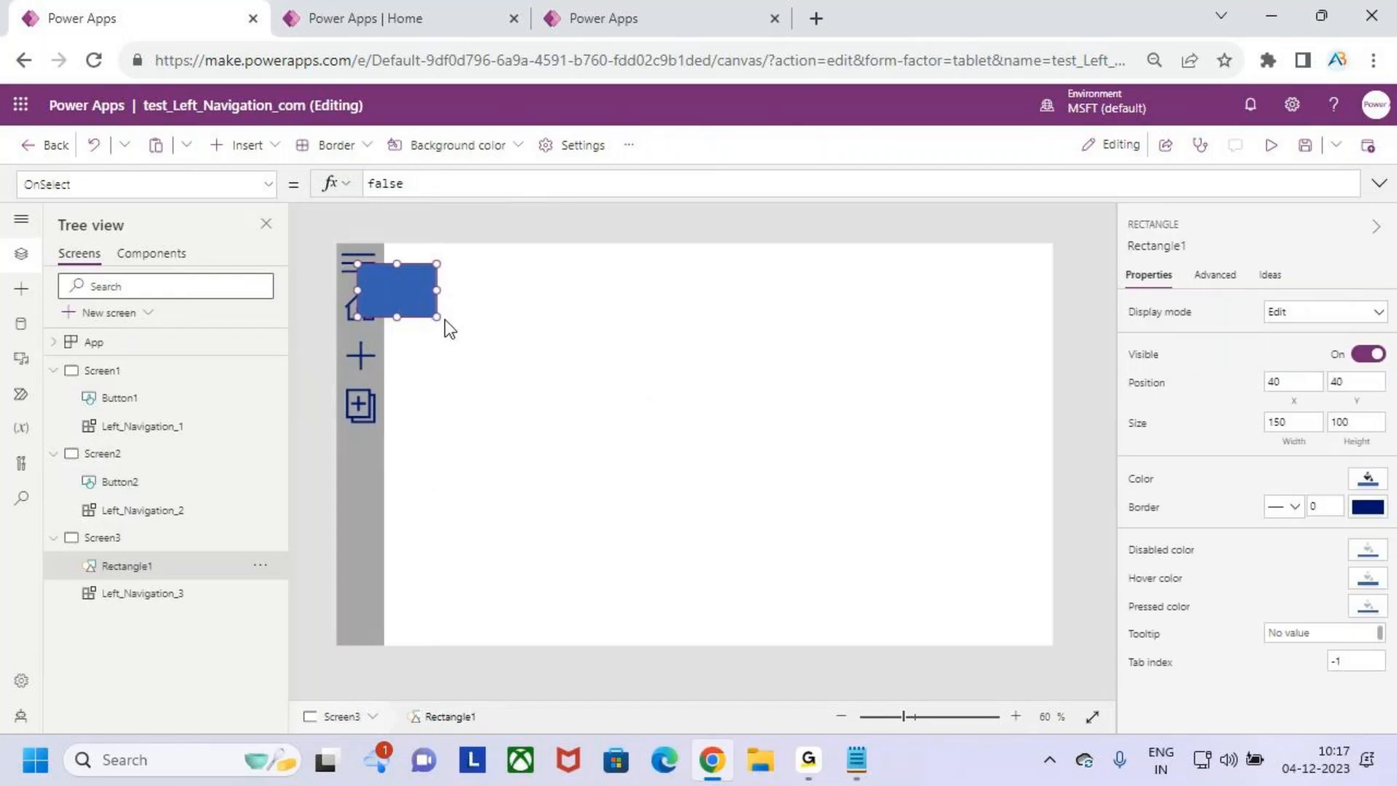
key(Delete)
- Insert a button of about 248 by 118 on Screen3, at about X 495, Y 186, with the text Gallery
click(274, 155)
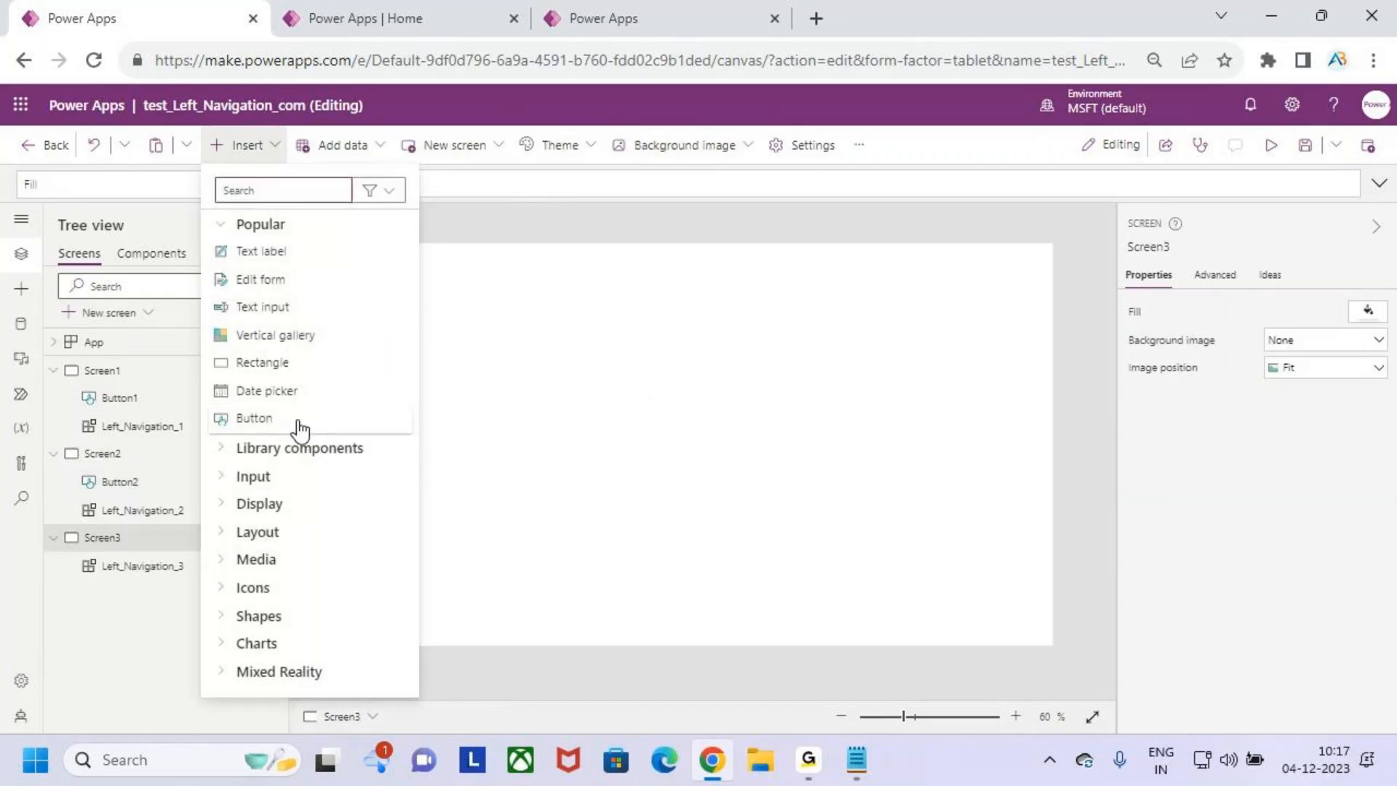
click(299, 426)
drag(413, 278, 726, 402)
double_click(679, 377)
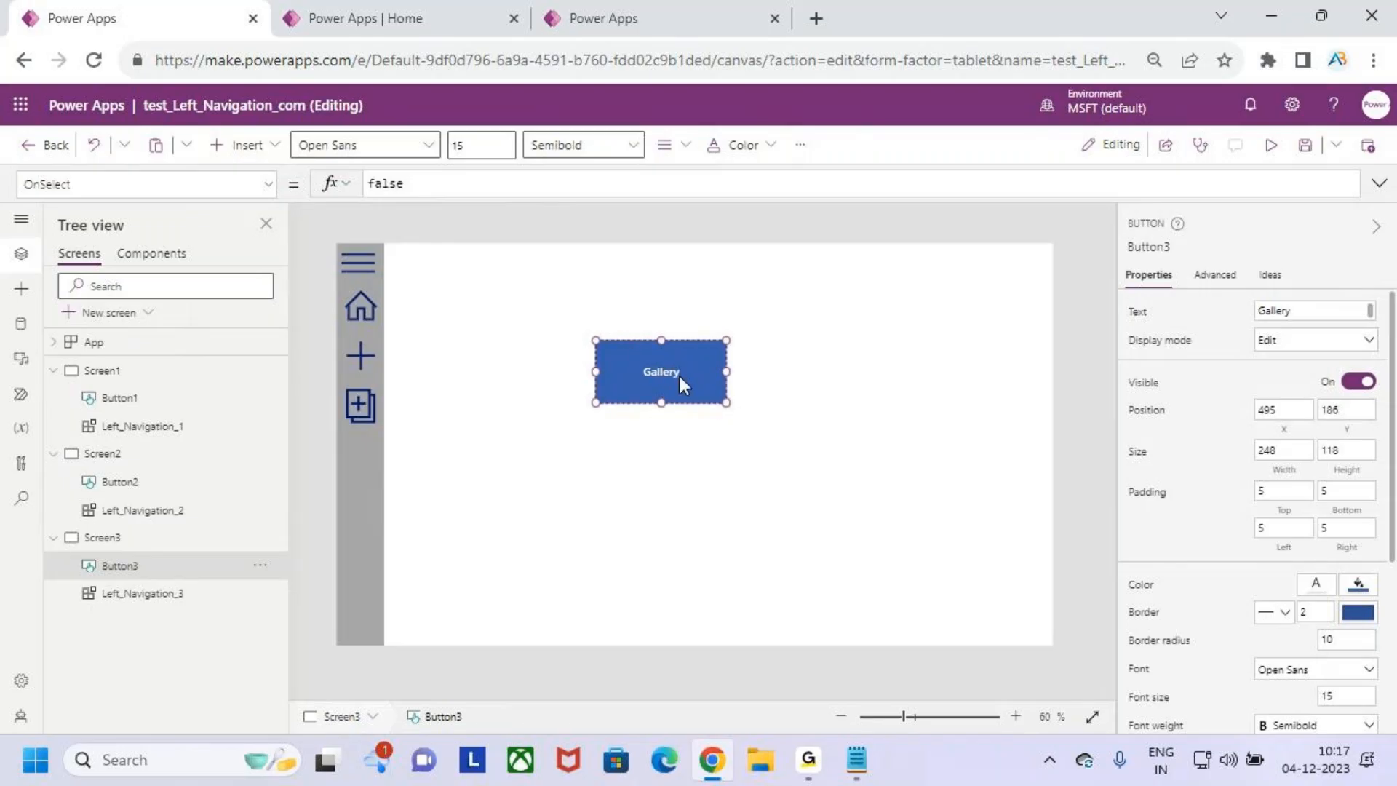
click(685, 472)
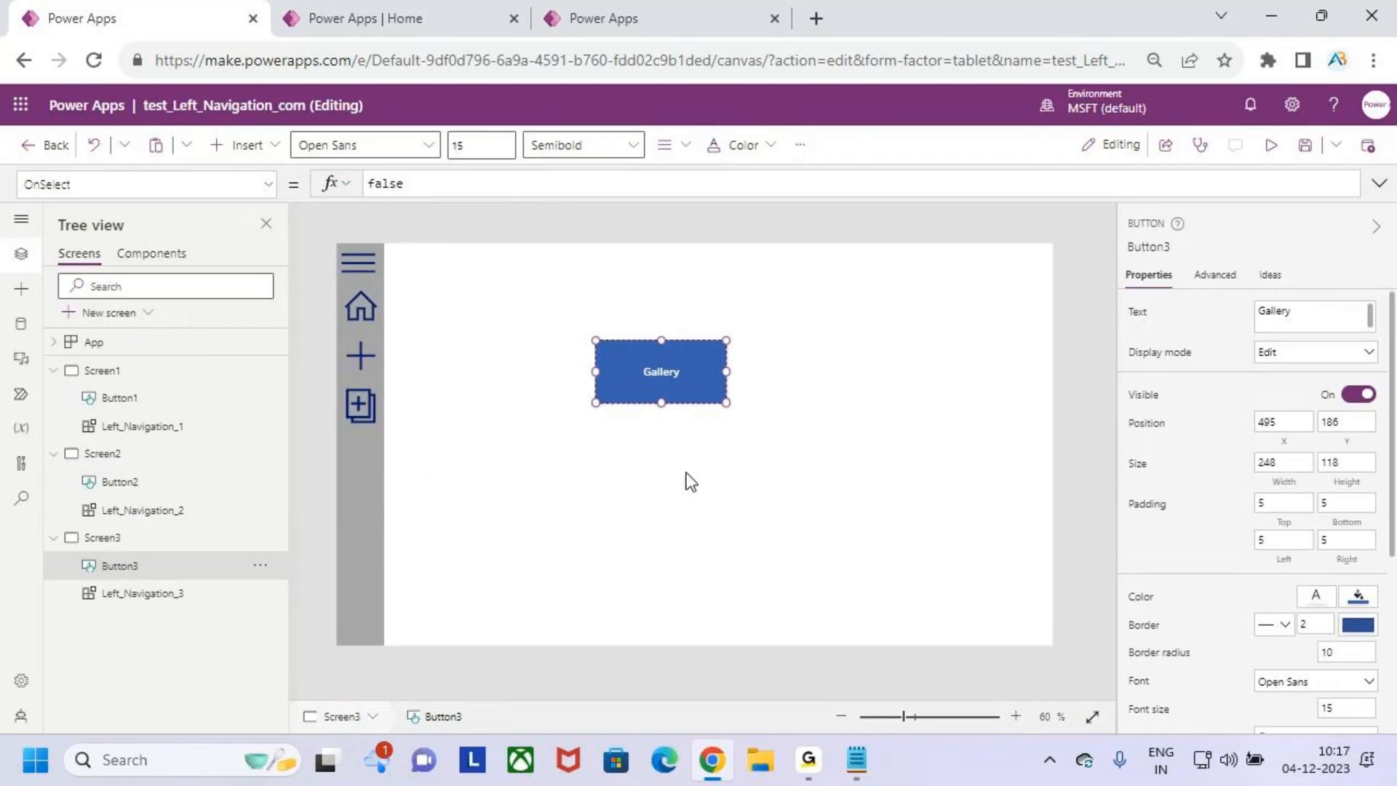
- Run the App object's OnStart again and save the app
click(156, 345)
right_click(158, 346)
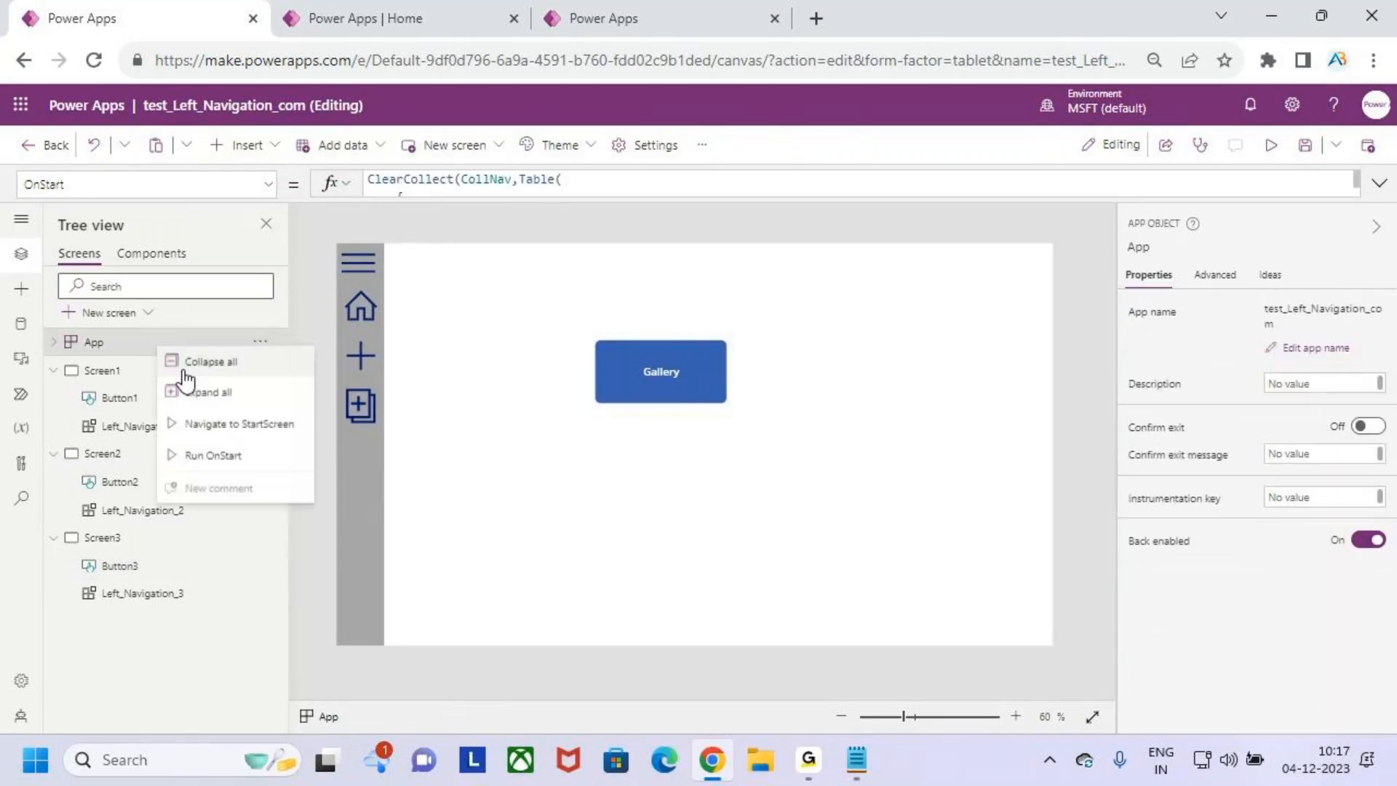
click(212, 455)
click(1306, 147)
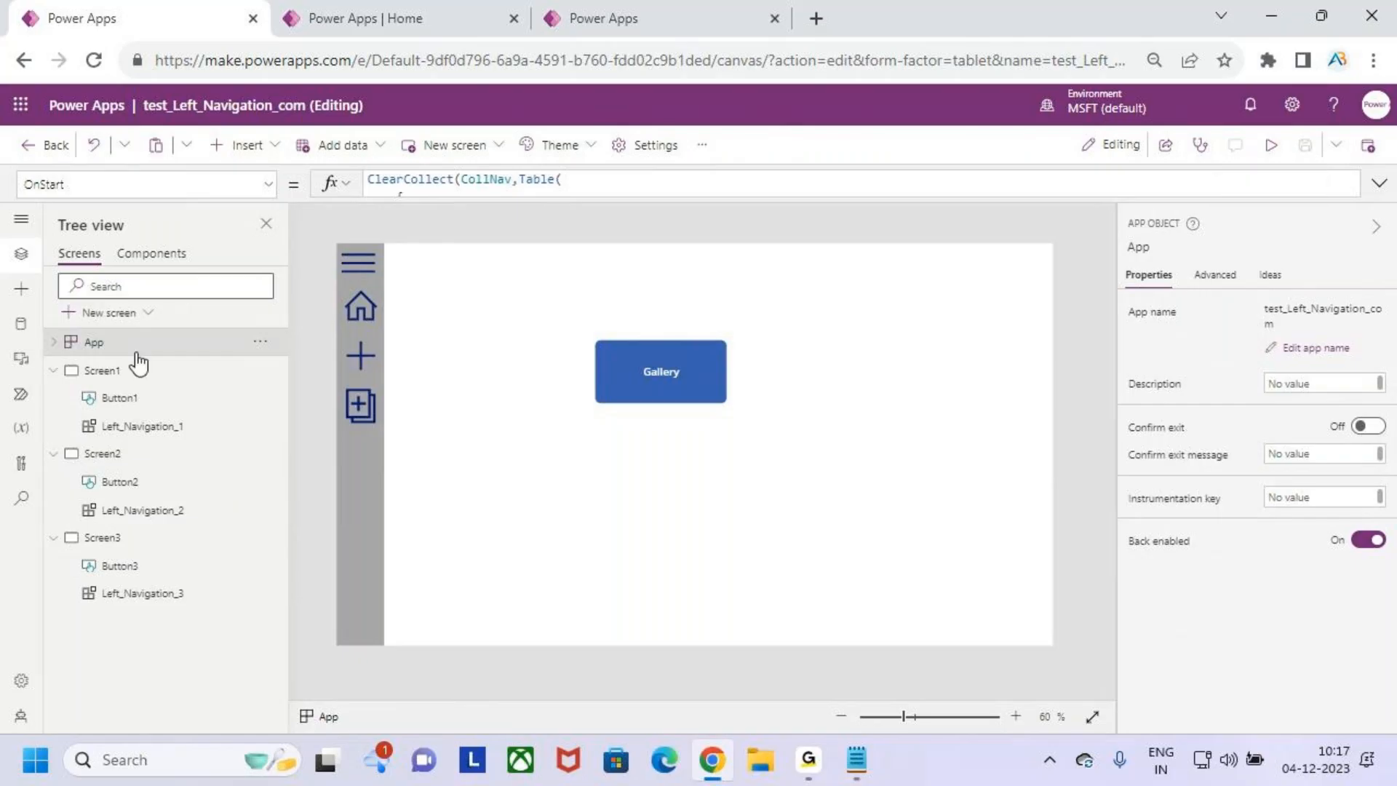
- Preview the app starting from Screen1 and expand and collapse the left navigation menu
click(138, 364)
click(1270, 145)
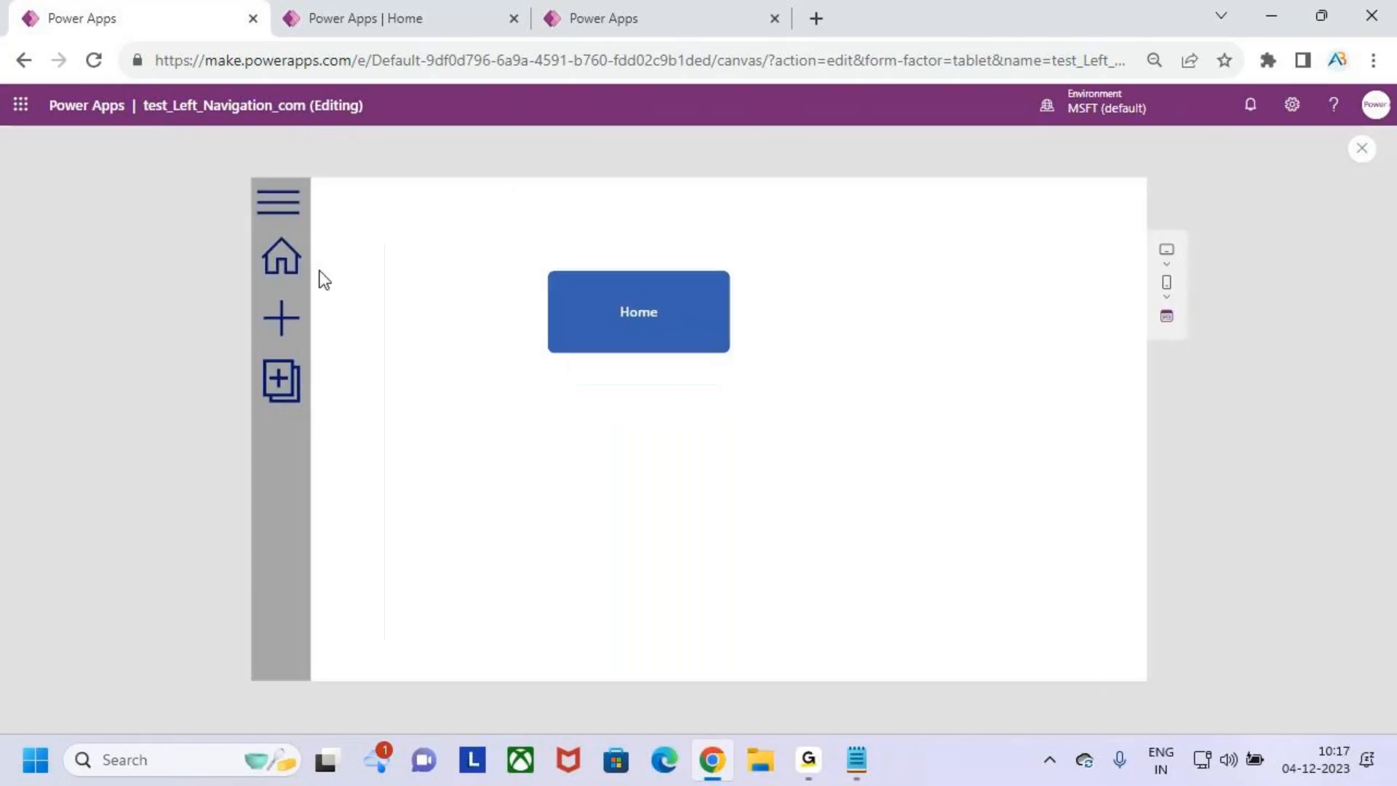
click(286, 219)
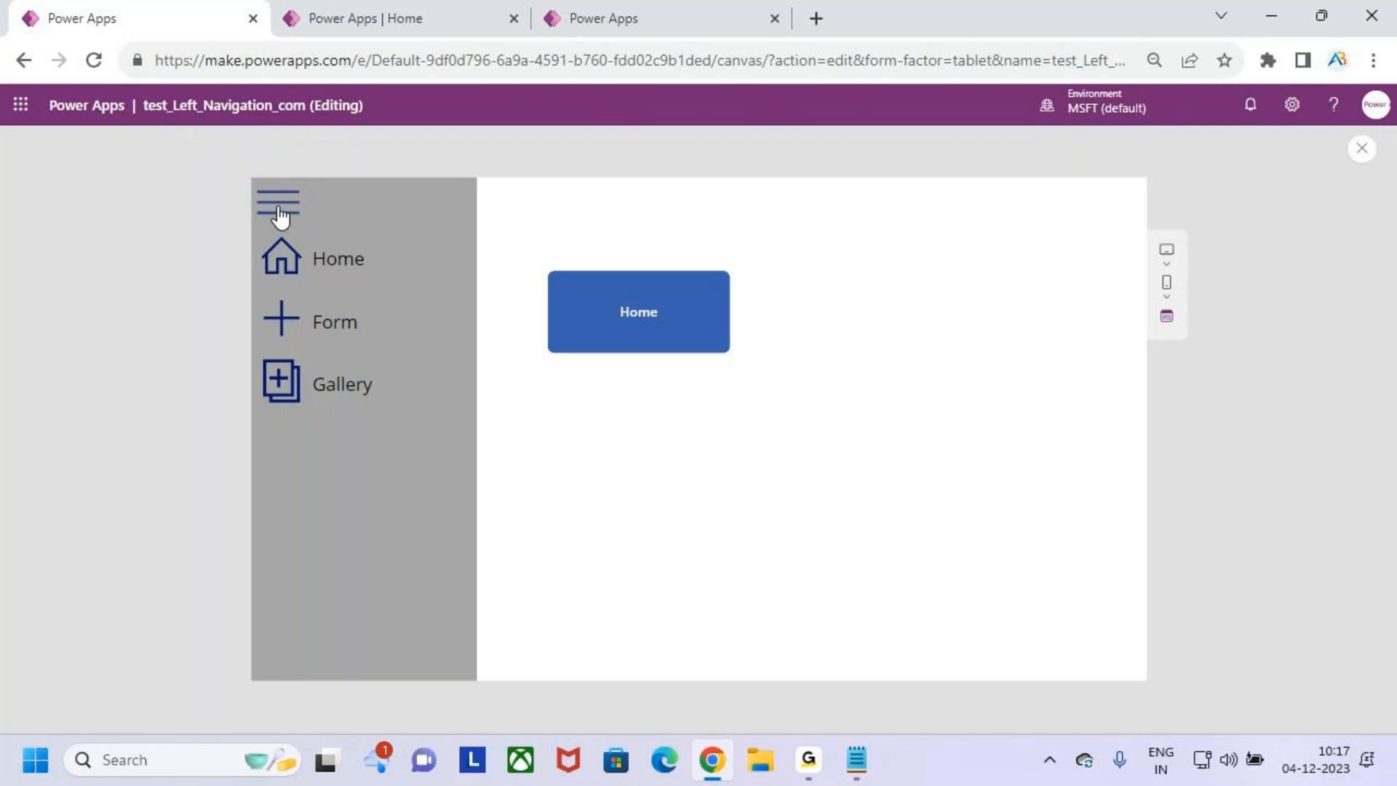
click(287, 218)
click(287, 219)
click(287, 218)
- Test the Form, Gallery and Home navigation icons in the preview and return to editing Screen1
click(282, 319)
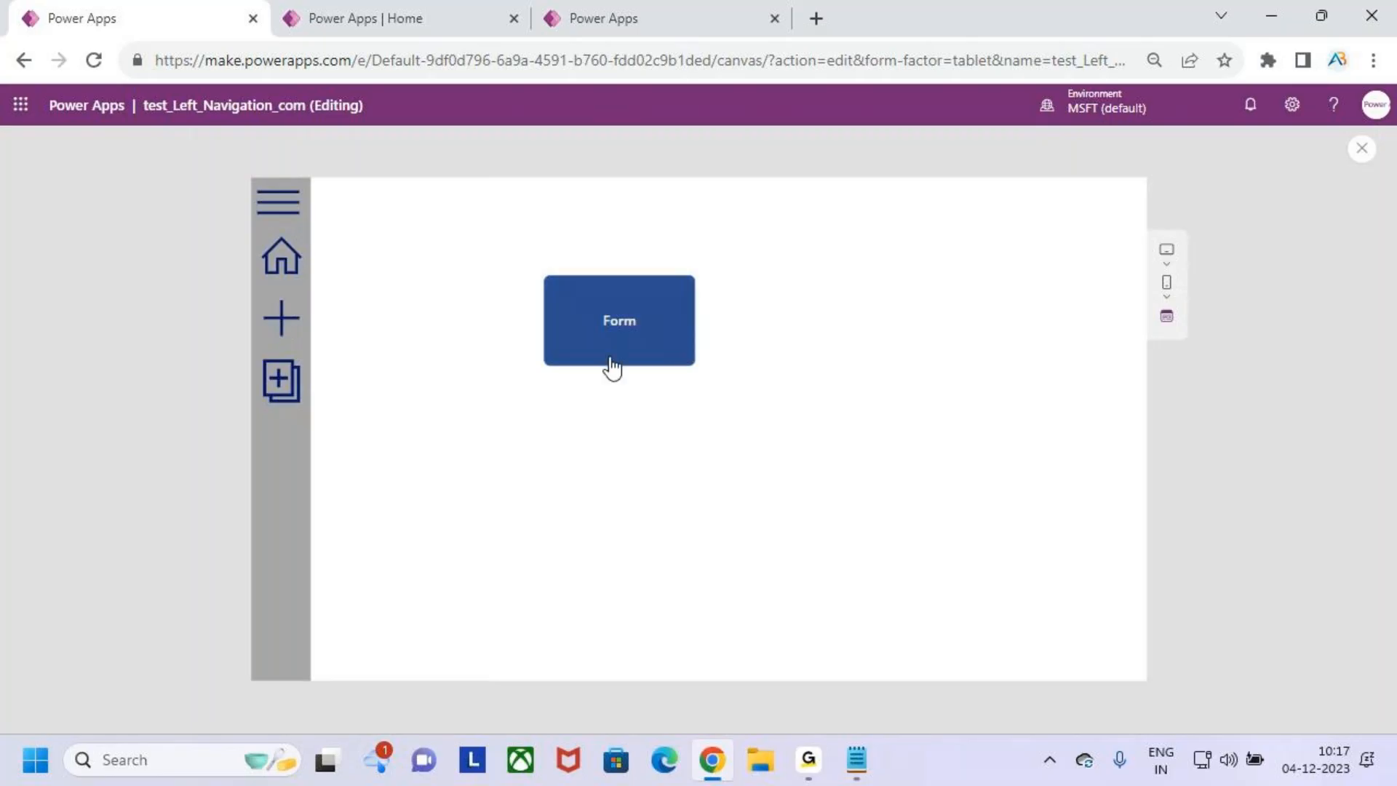
click(287, 379)
click(281, 261)
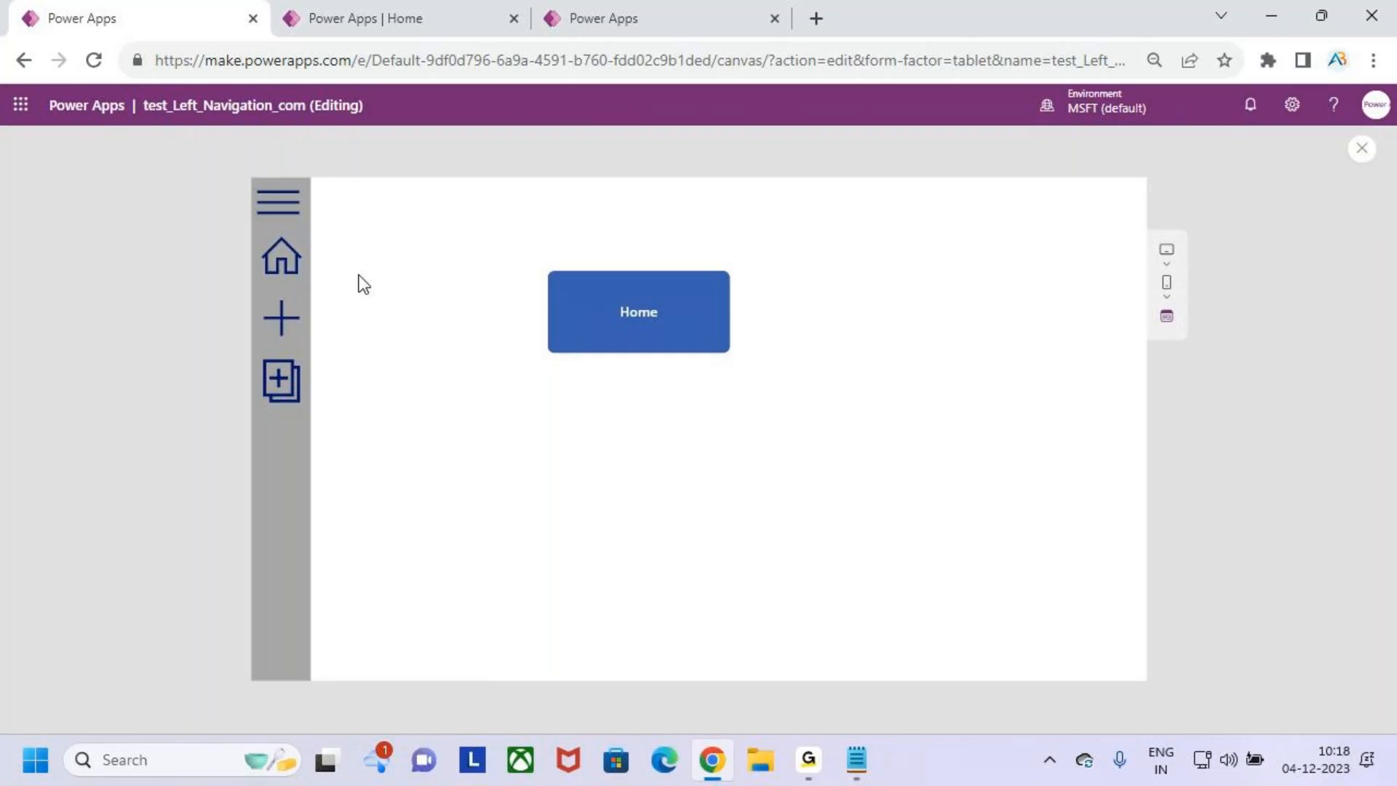
key(Escape)
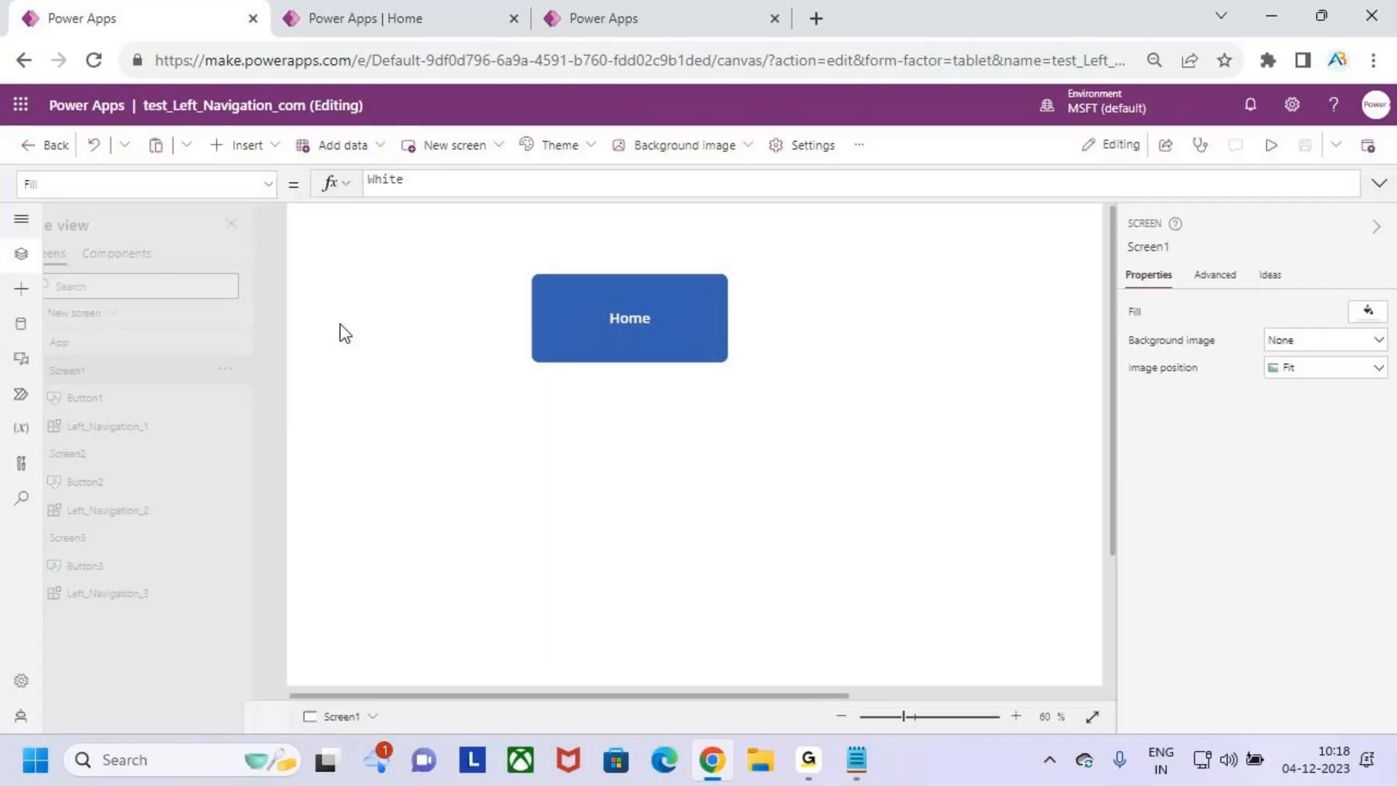
click(880, 496)
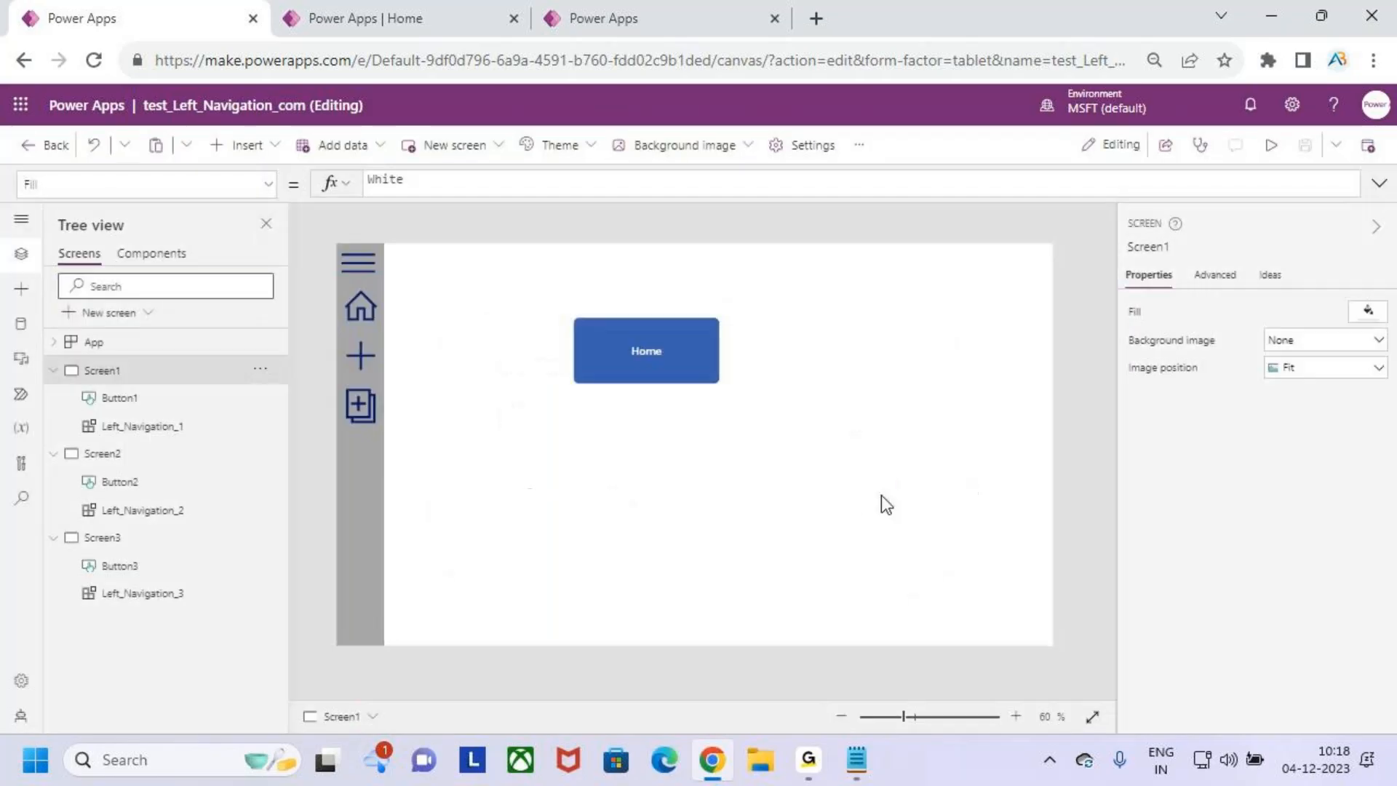
- Examine the NavItems property of Left_Navigation_1 and the menu records in the App object's OnStart formula
click(336, 400)
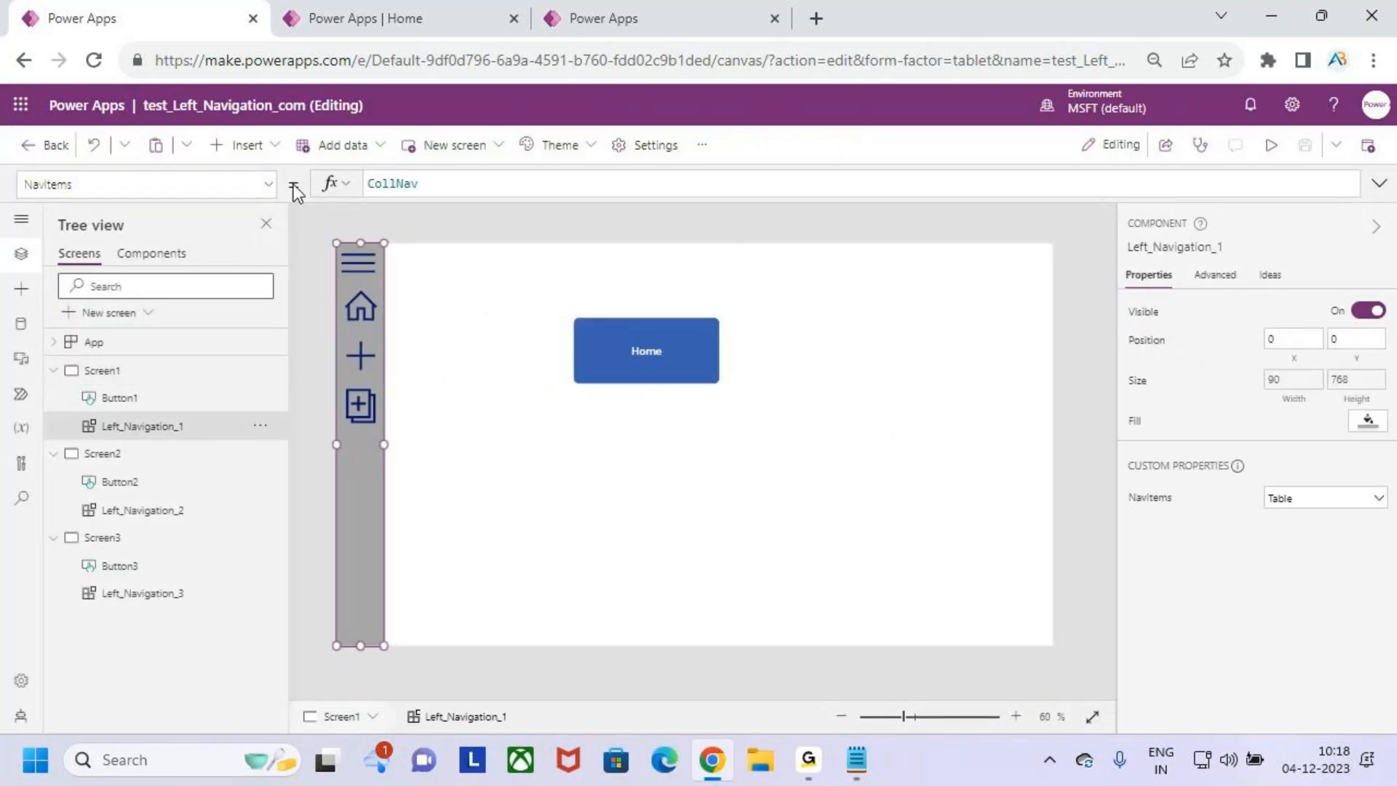
click(178, 184)
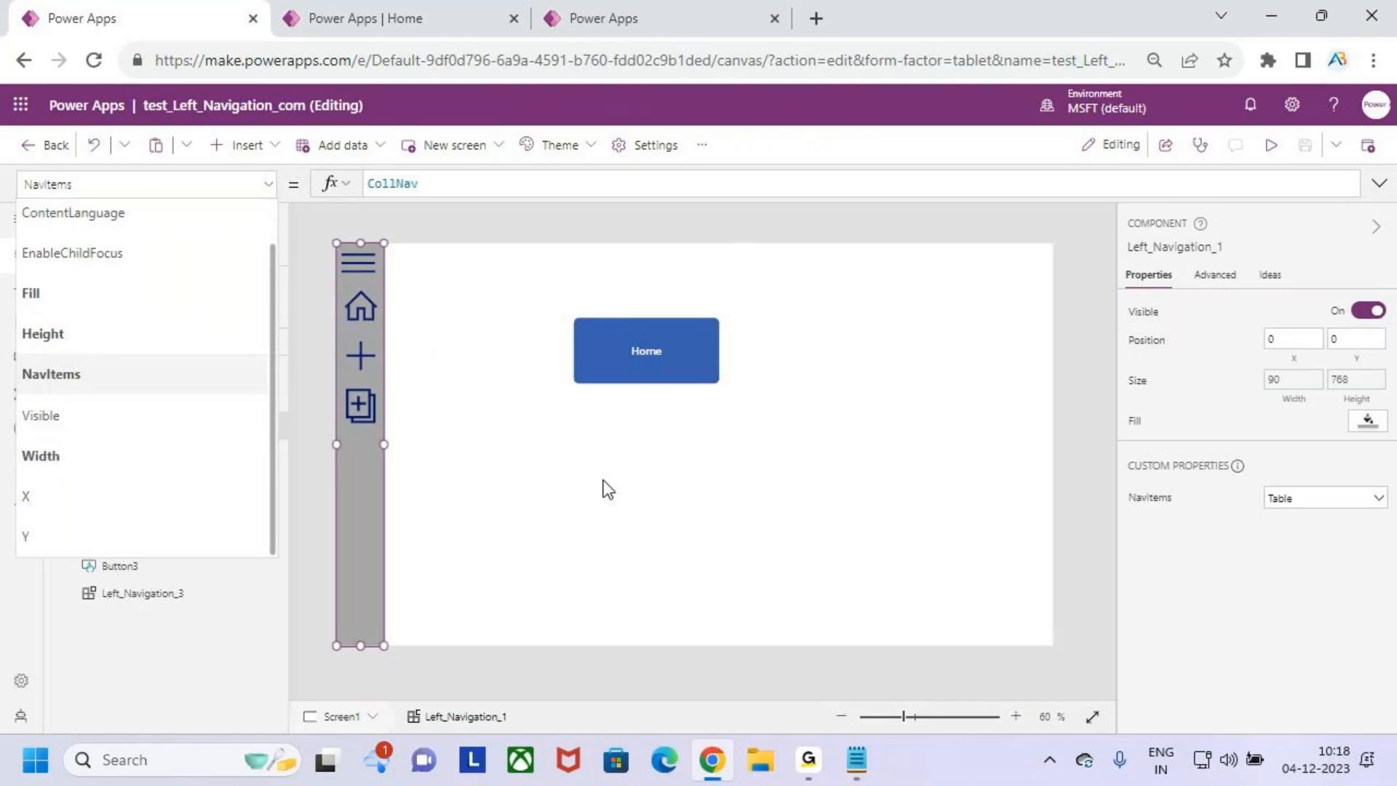
click(608, 489)
click(138, 341)
drag(523, 195, 484, 517)
click(645, 349)
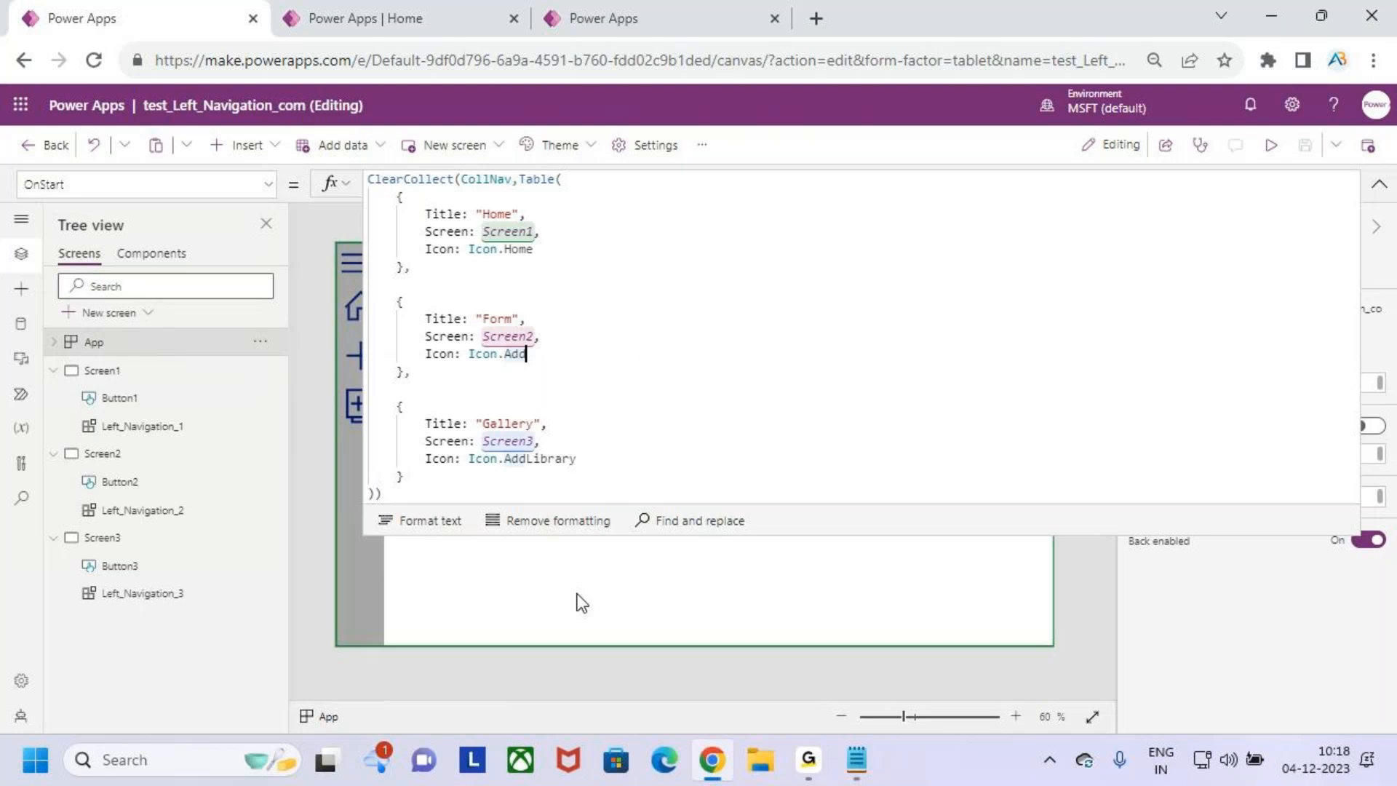
click(432, 476)
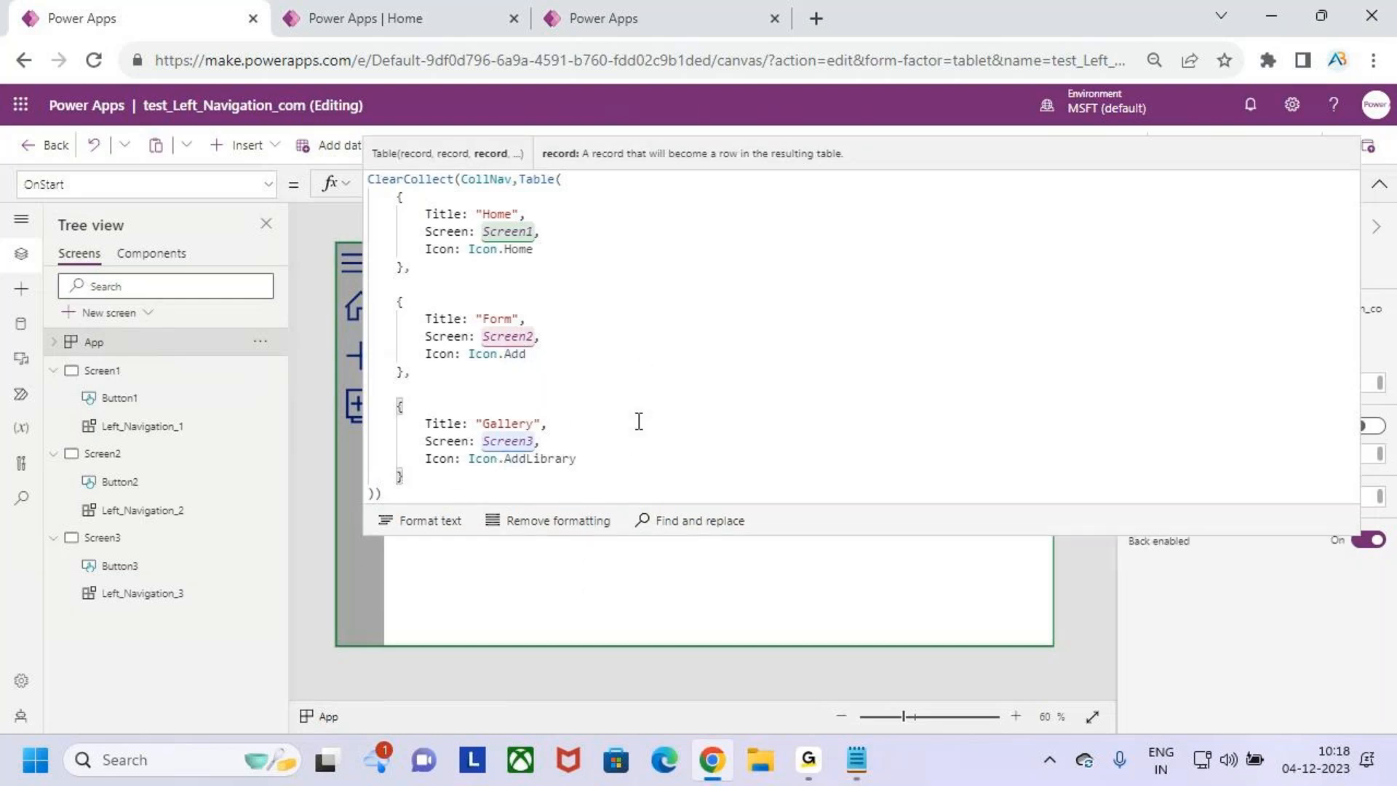
drag(580, 461, 519, 441)
drag(453, 485, 373, 404)
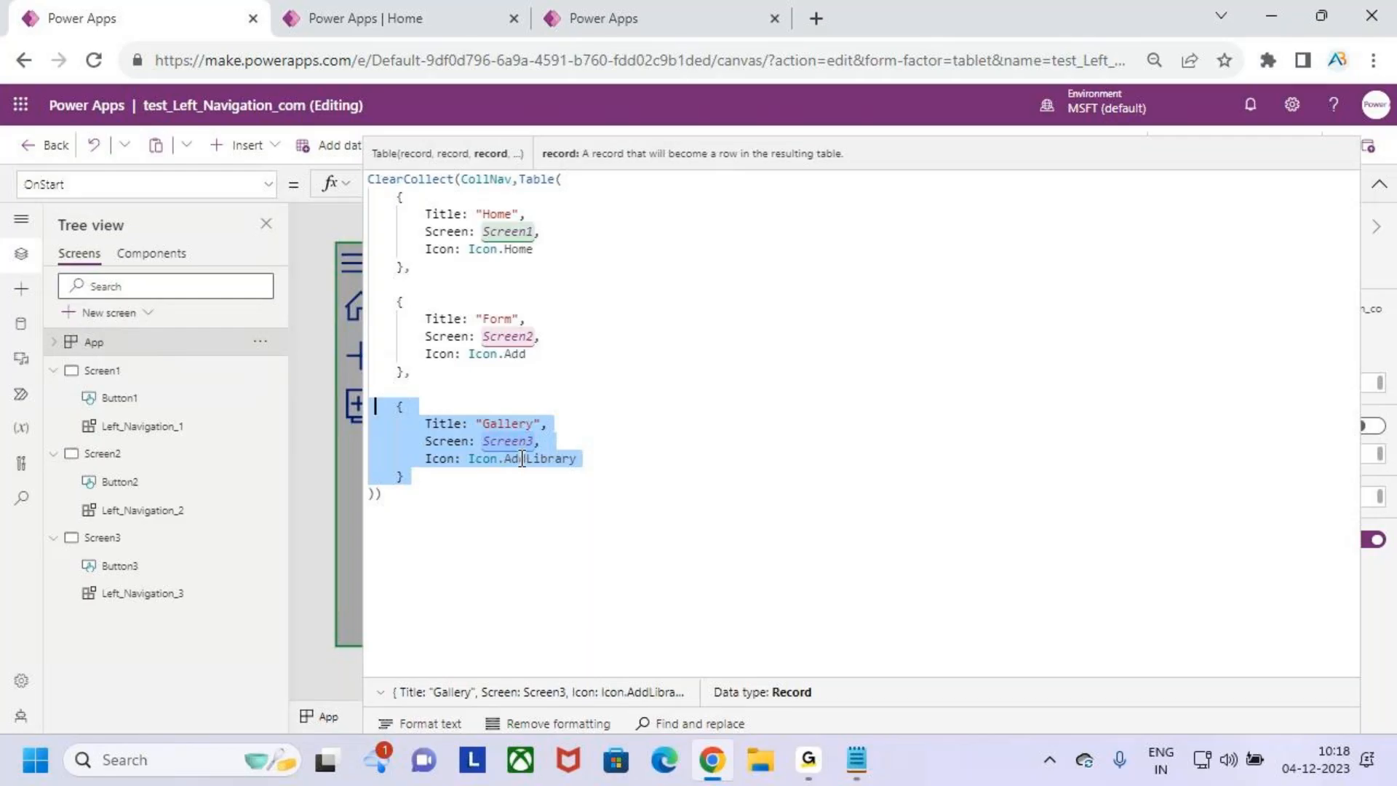
click(571, 491)
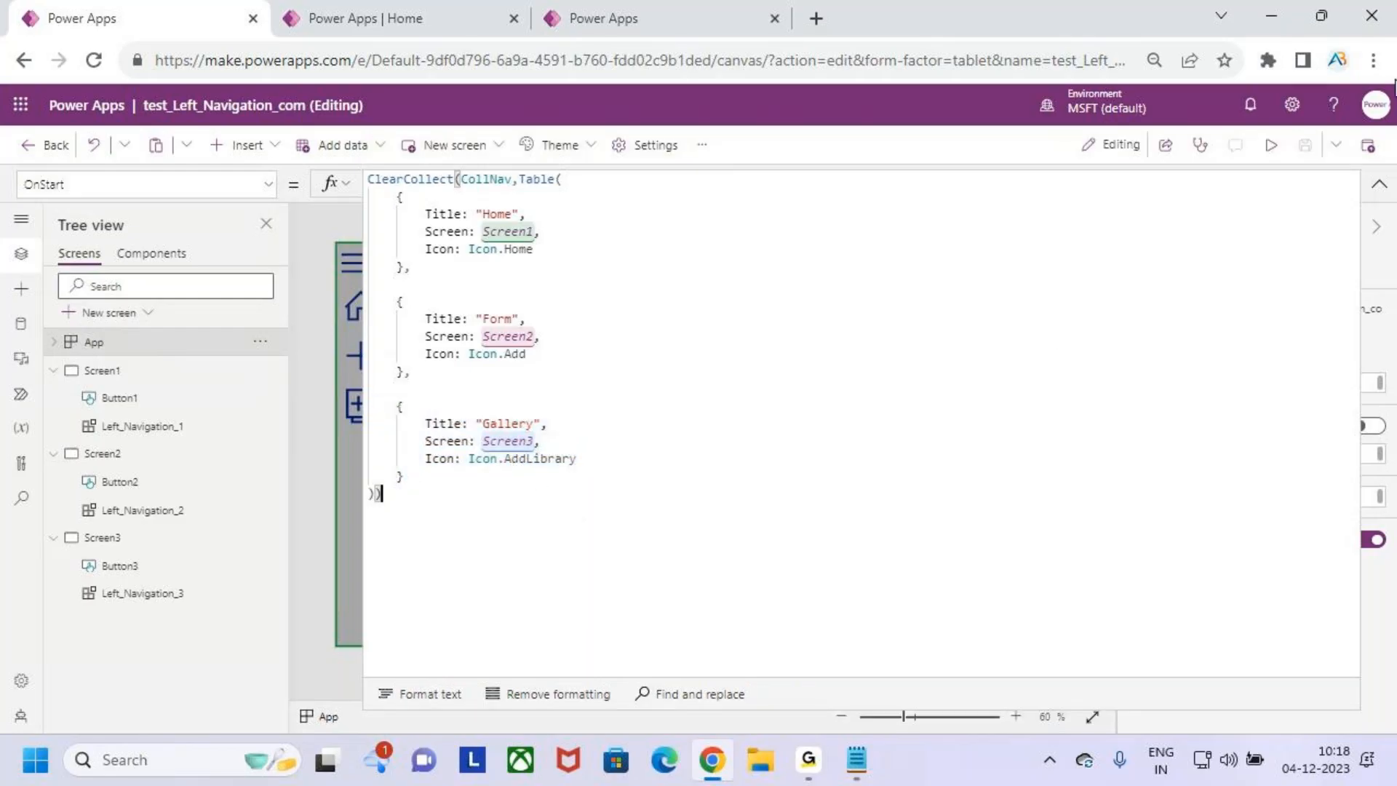
click(1377, 185)
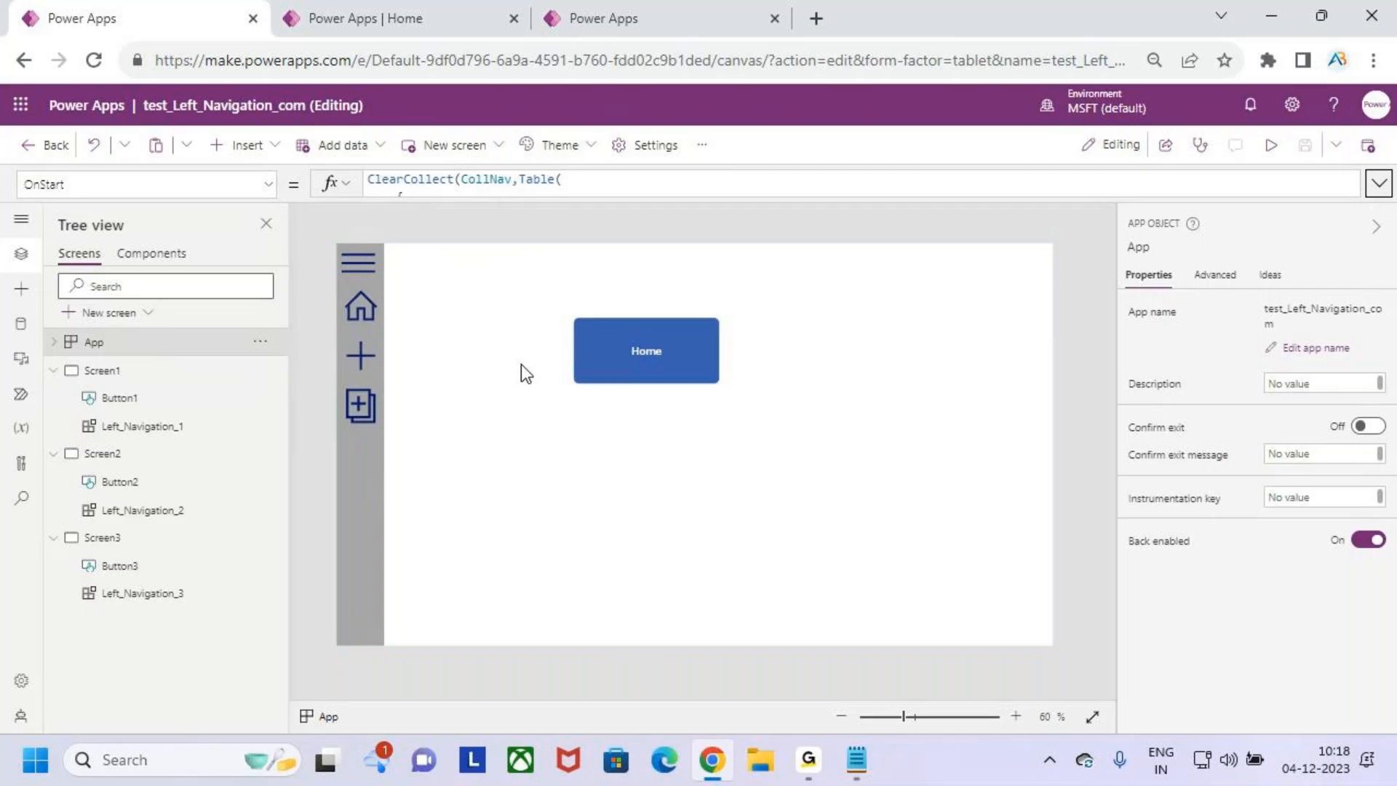
click(608, 13)
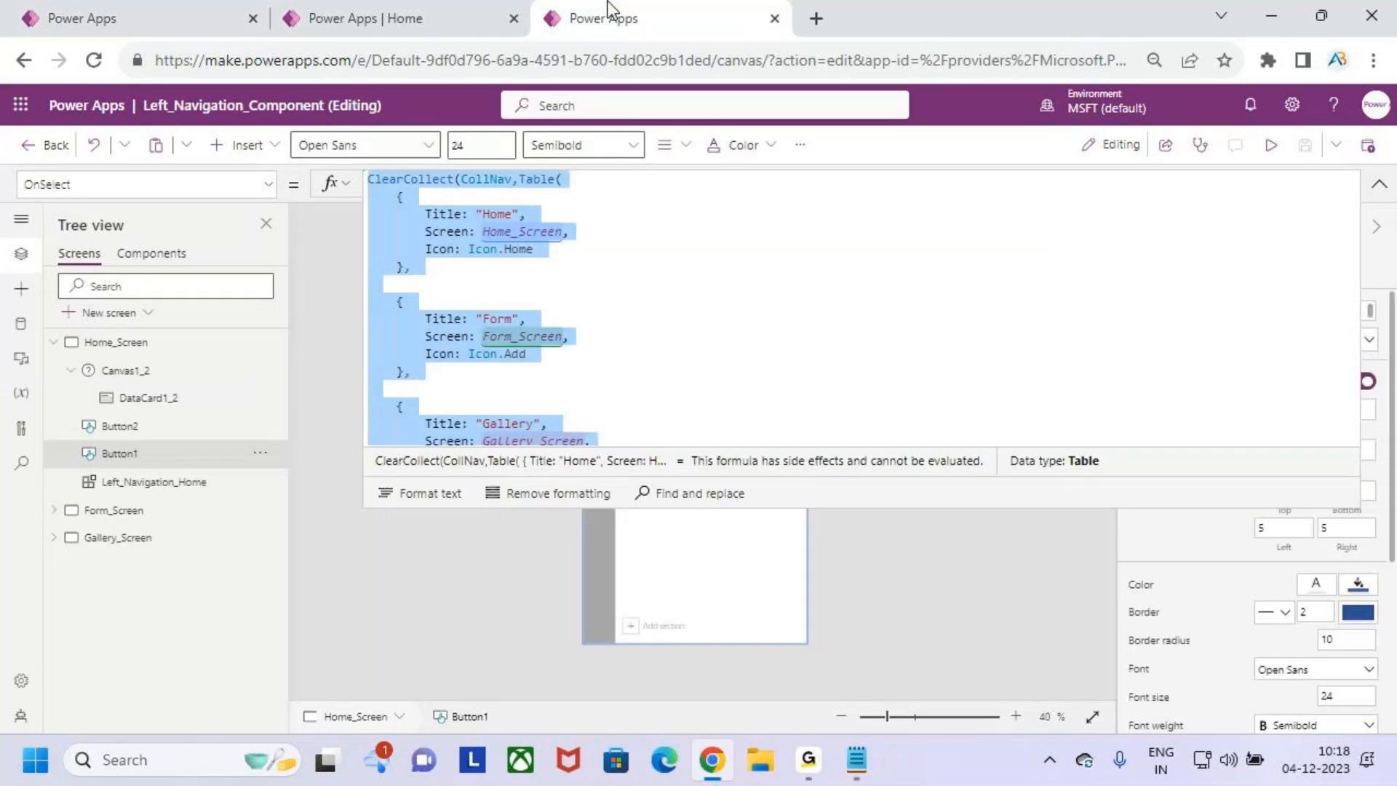
click(1378, 184)
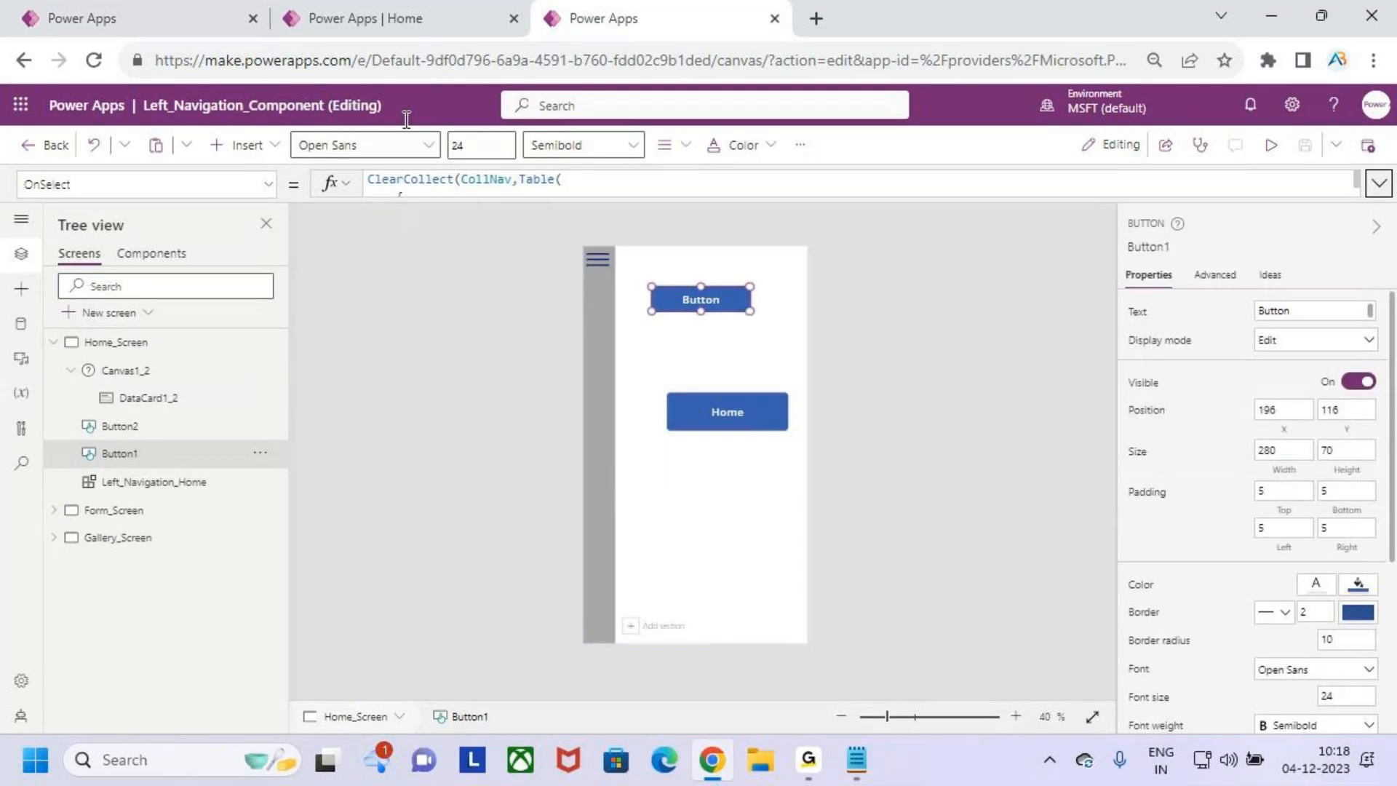
click(349, 18)
click(138, 16)
click(742, 18)
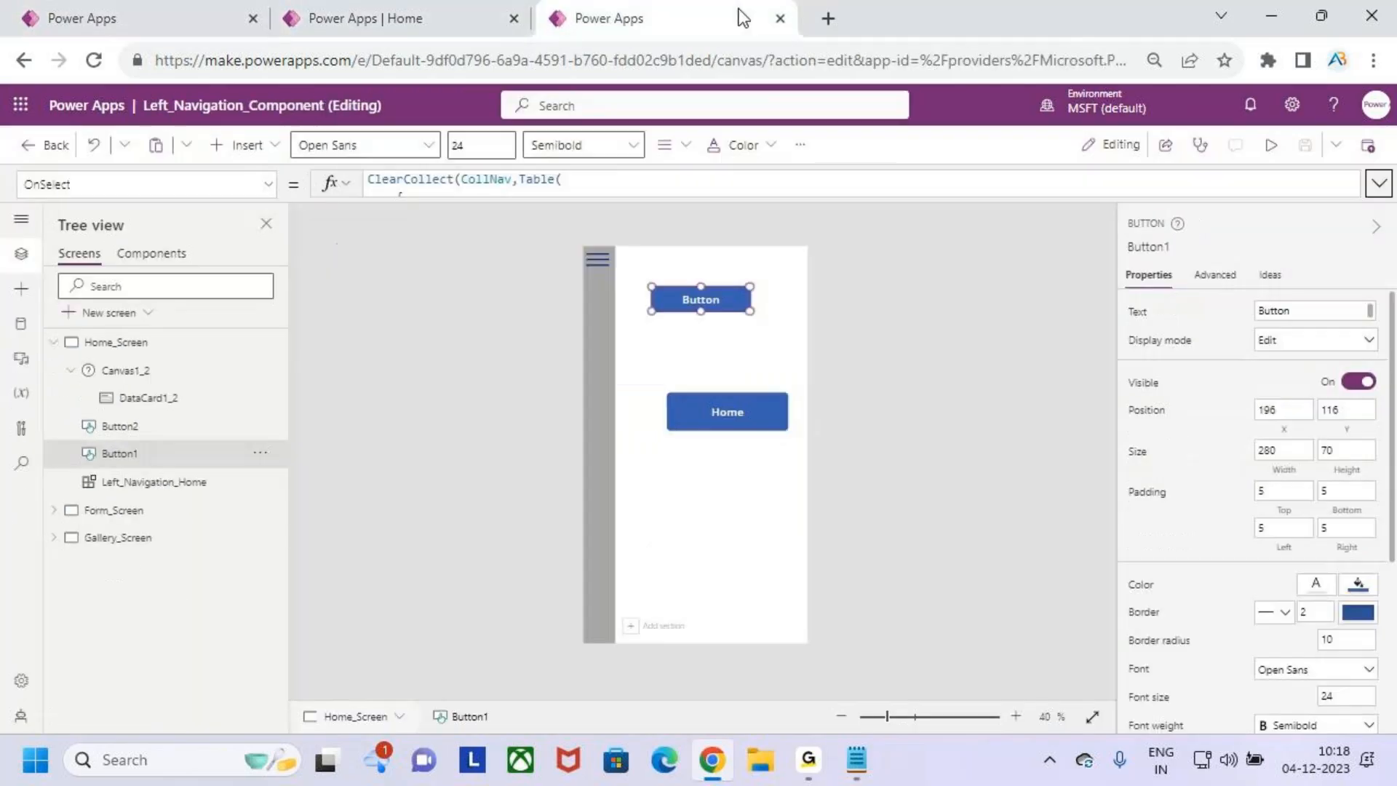
- Open the Power Apps home page in a new browser tab and start a blank canvas app
click(829, 19)
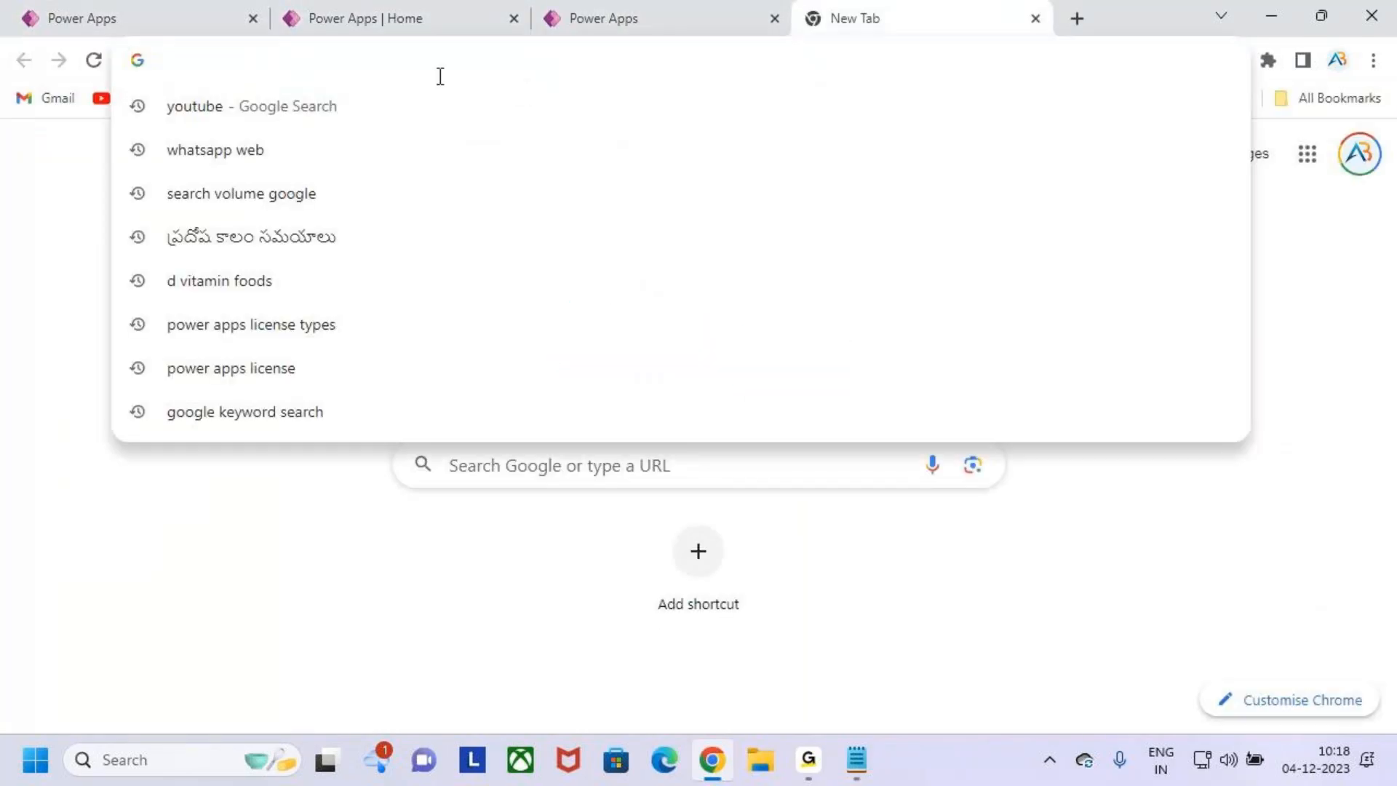
text(make.powerapps.com)
key(Return)
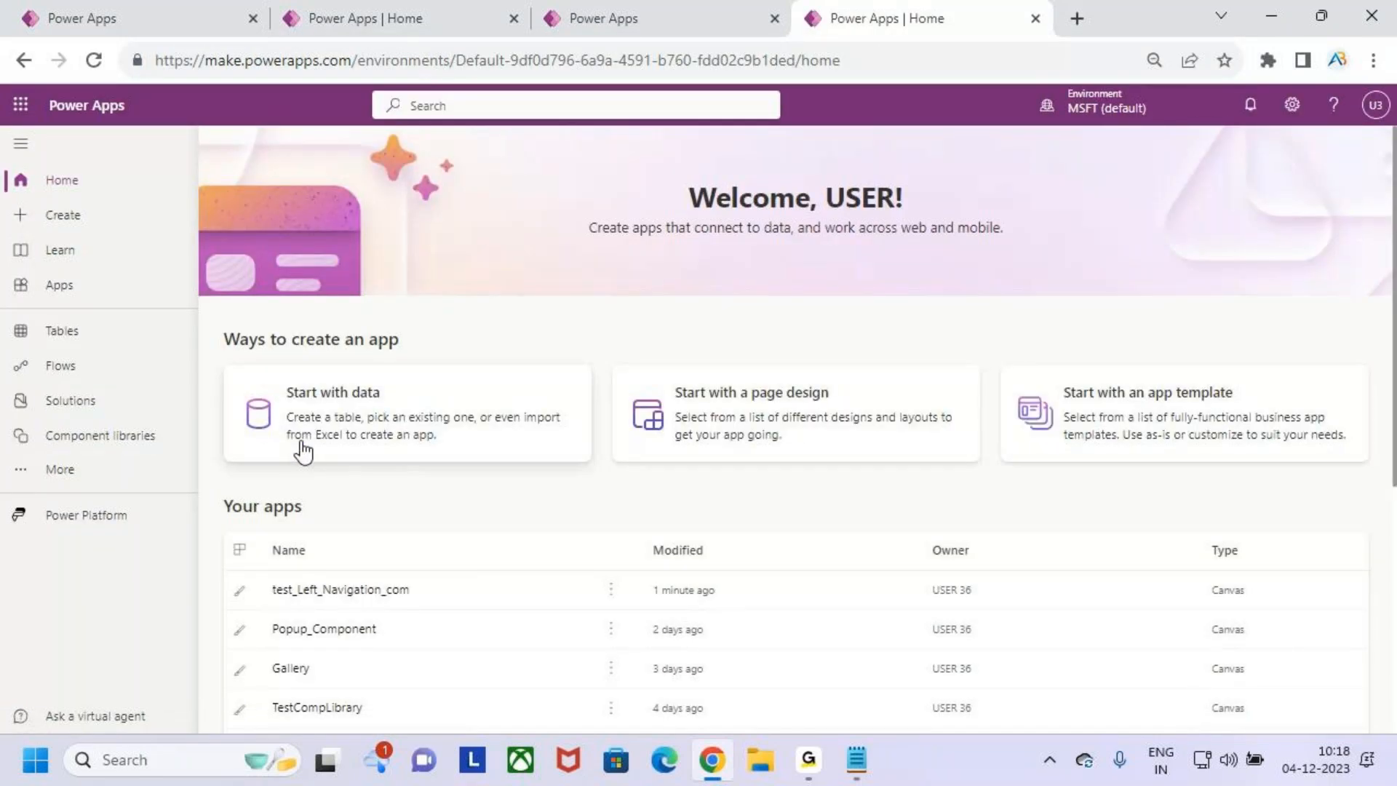
click(102, 219)
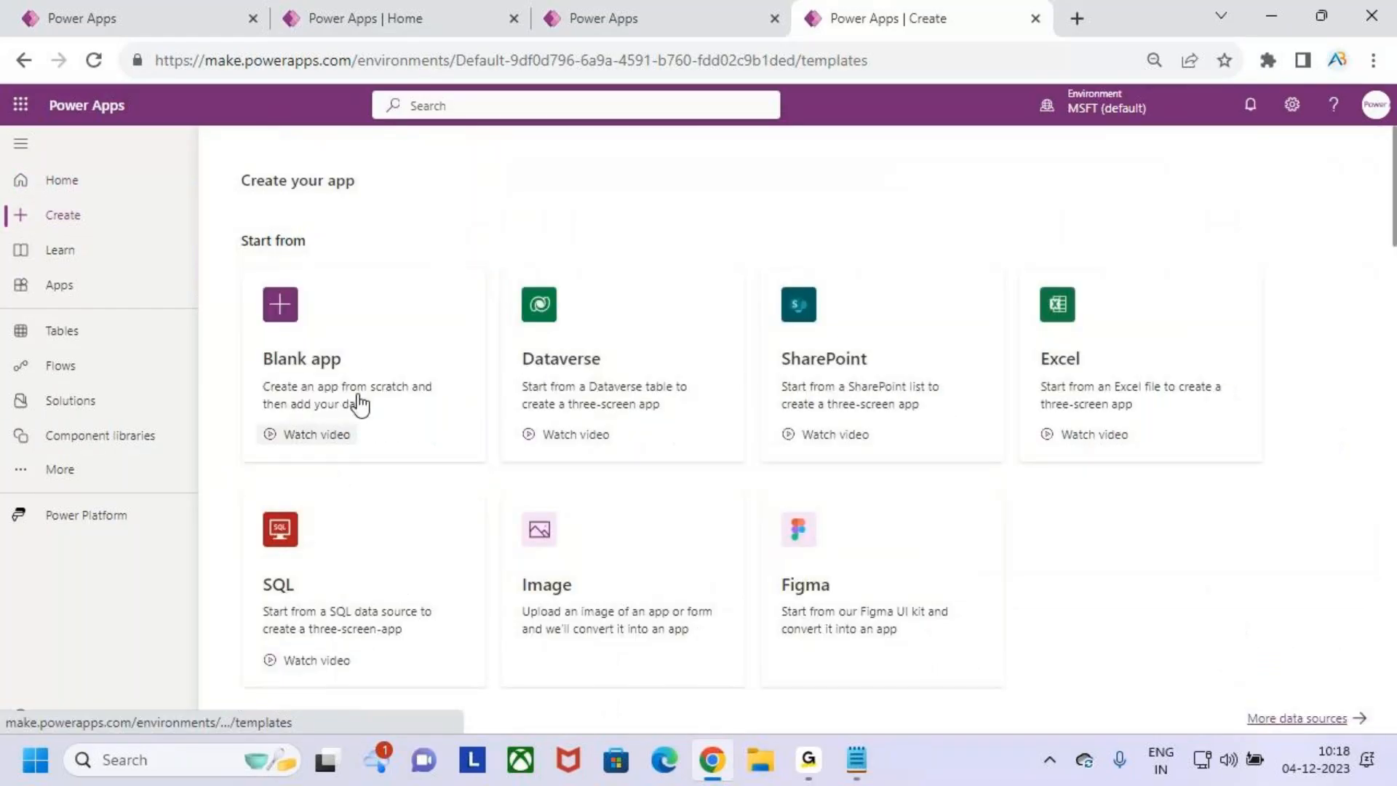
click(361, 399)
click(387, 615)
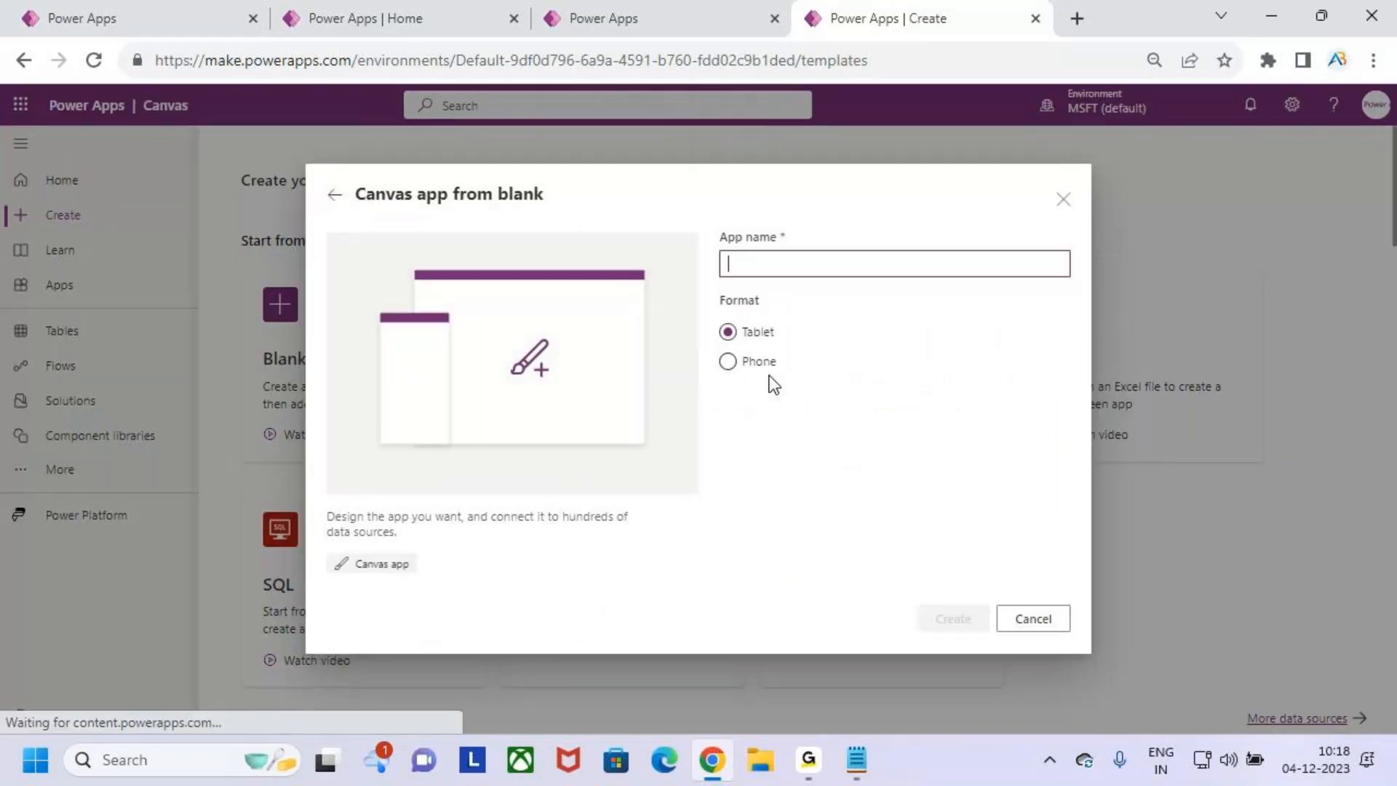
- Create the canvas app in Phone format with the name test_left_Navi_comp1 and skip the welcome dialog
click(820, 264)
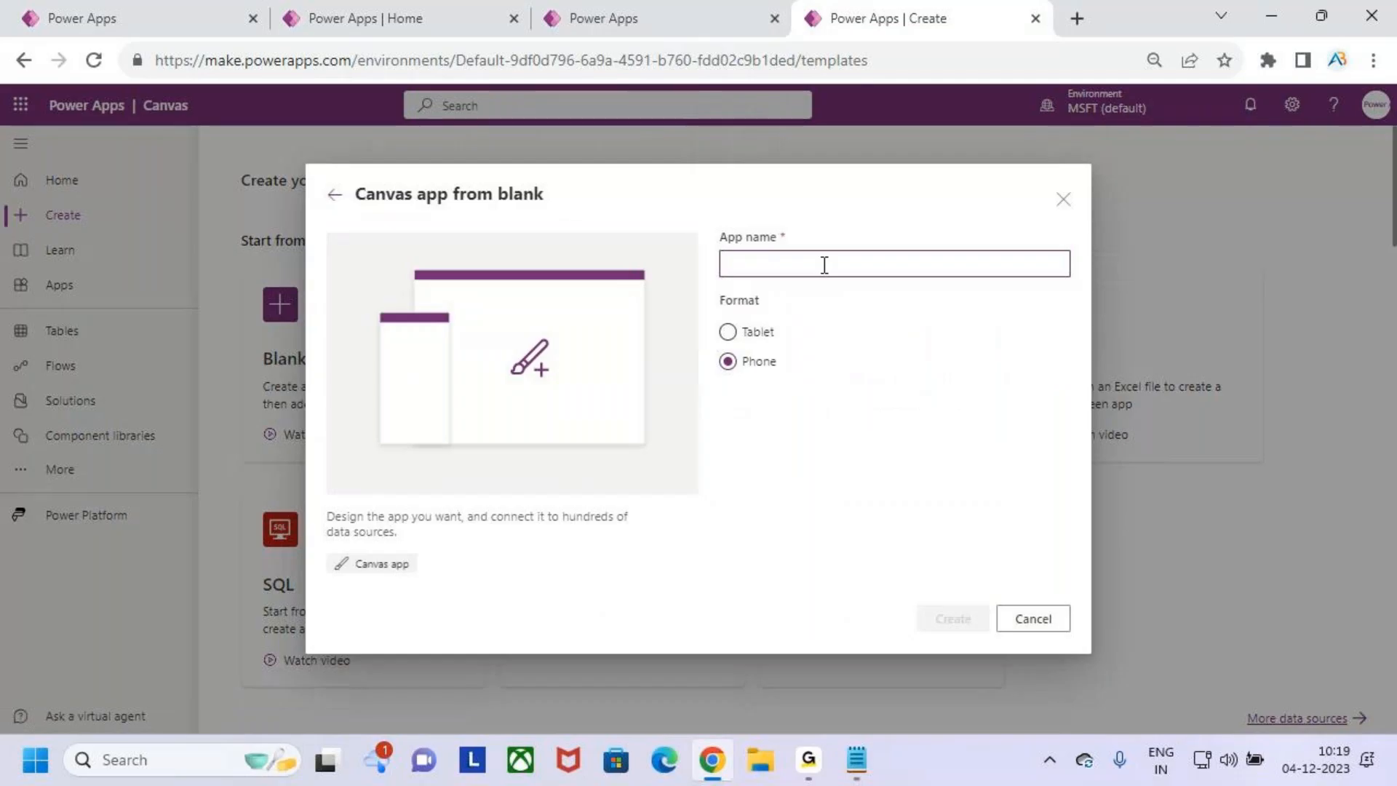
text(test_left_Navi_comp1)
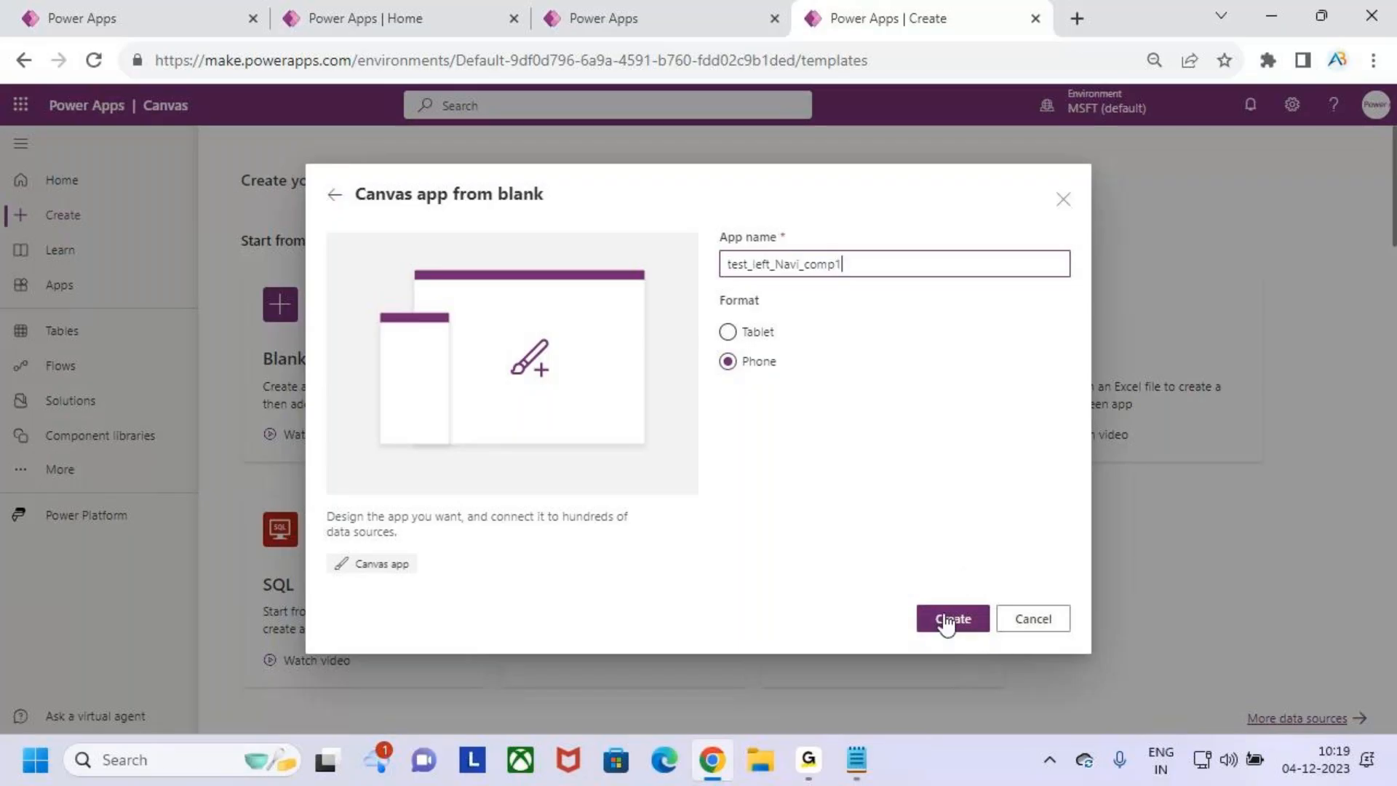
click(948, 618)
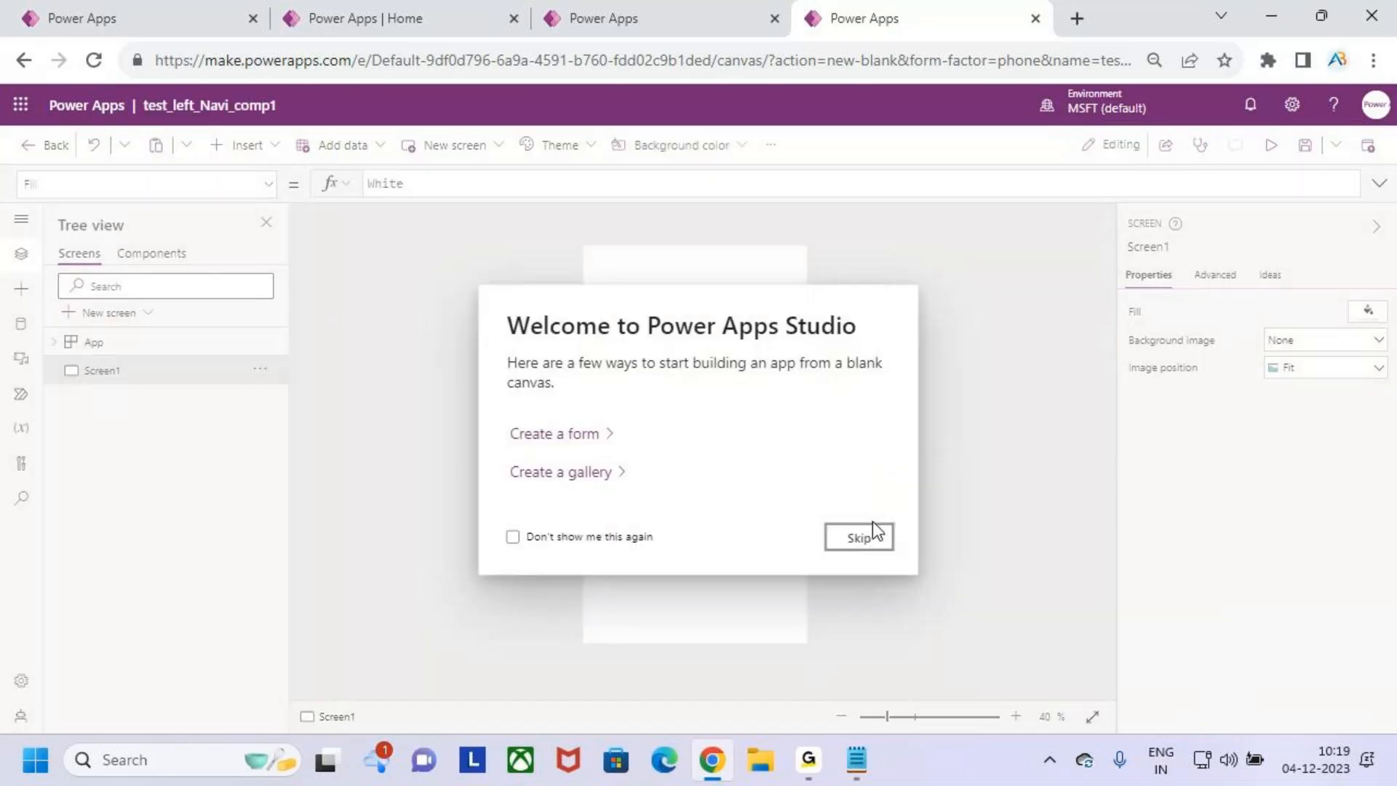
click(866, 546)
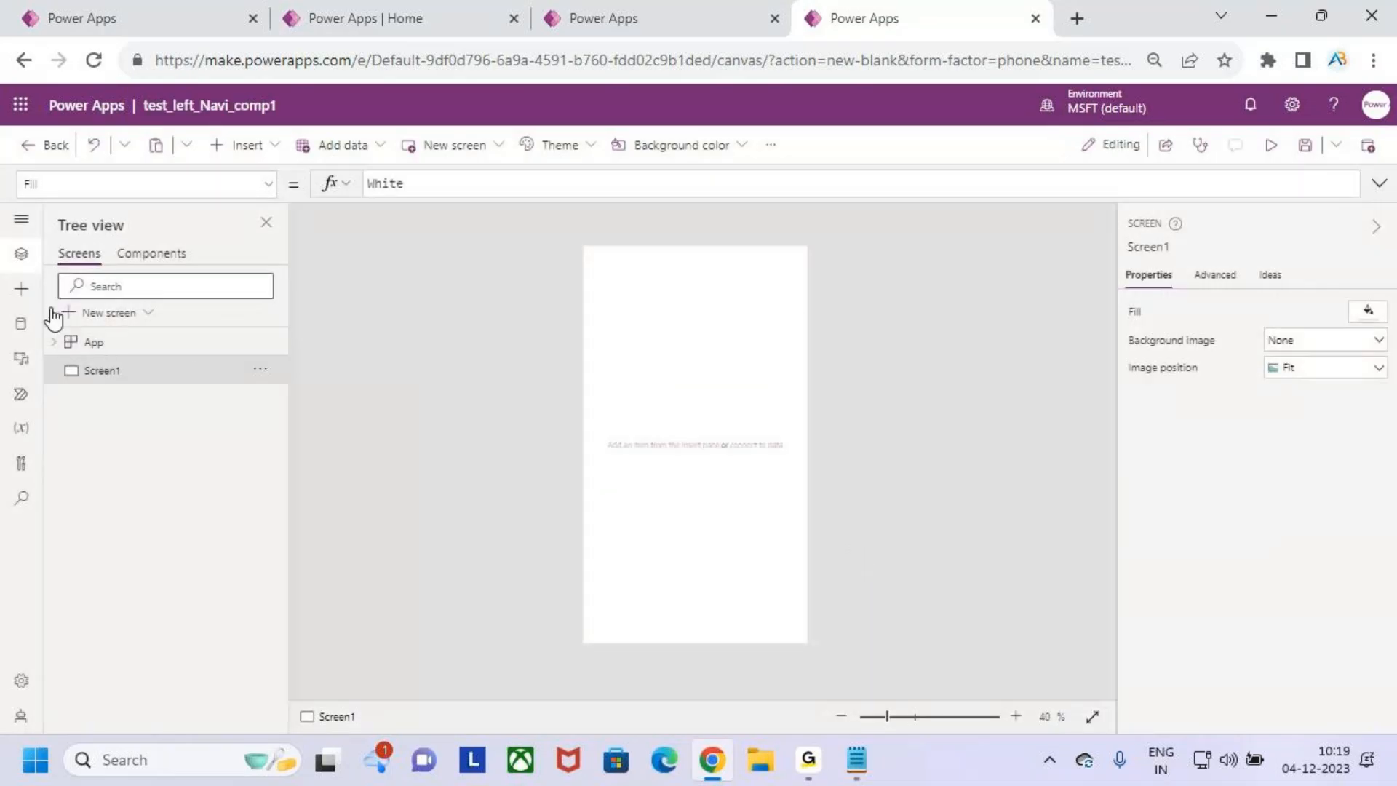
- Import the Left_Navigation component from the Left_Navigation_Component library and insert it on Screen1
click(22, 289)
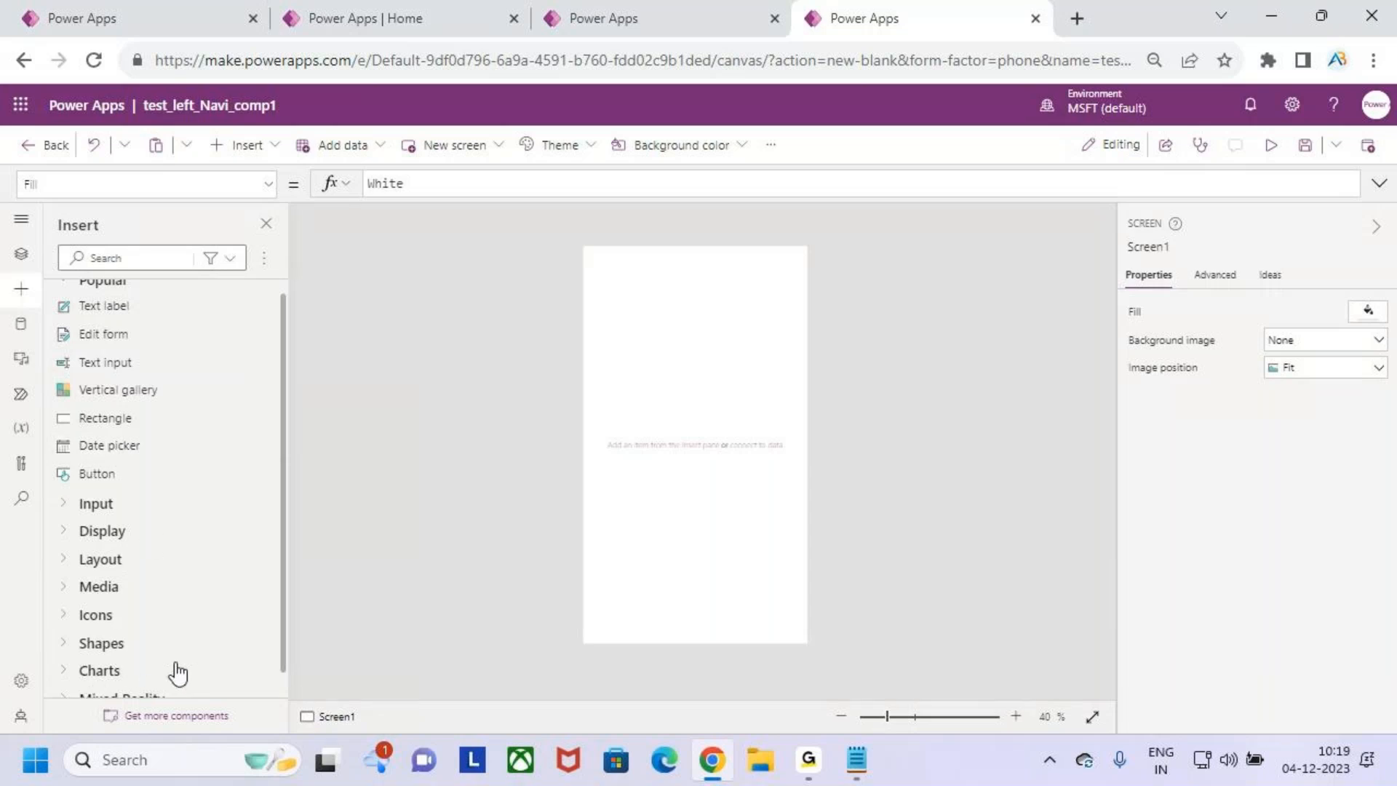
click(187, 717)
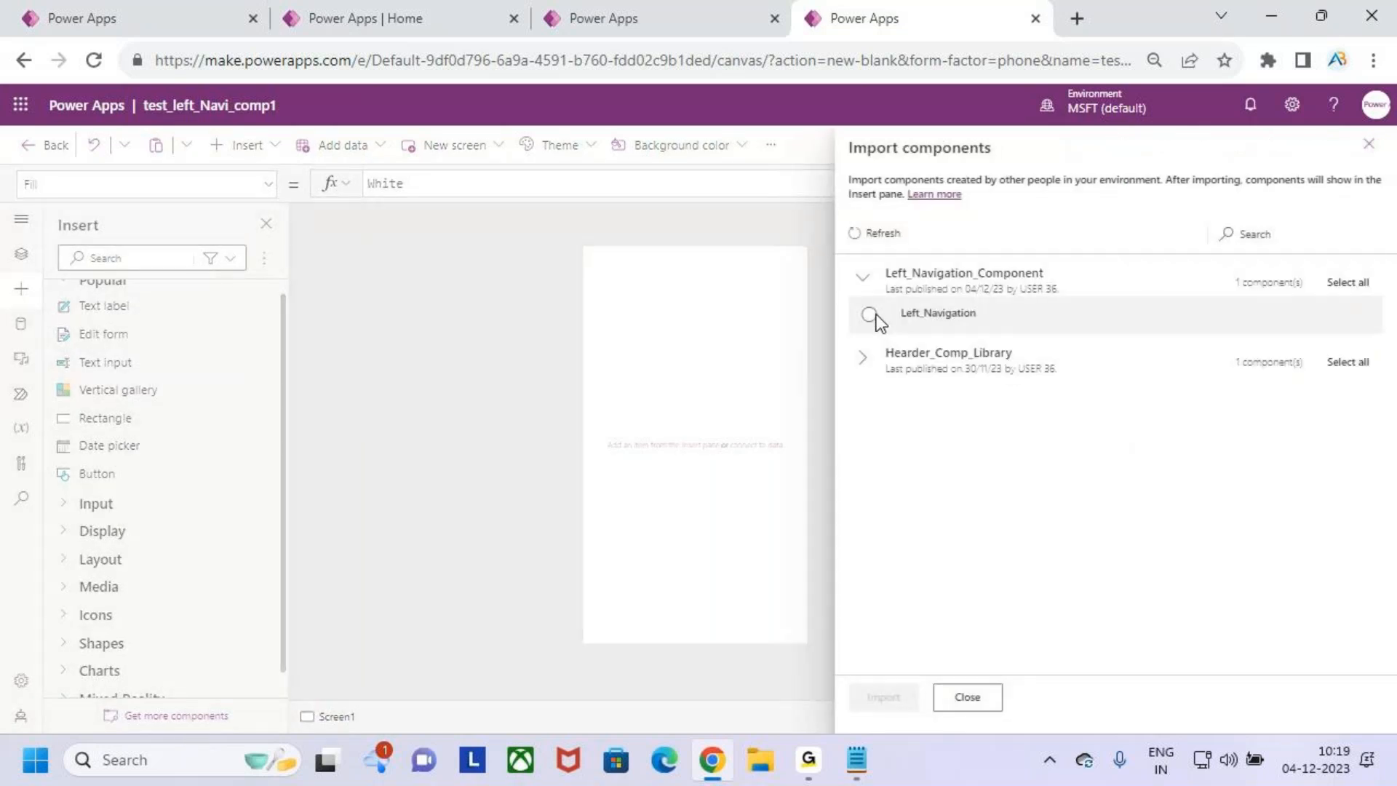
click(869, 313)
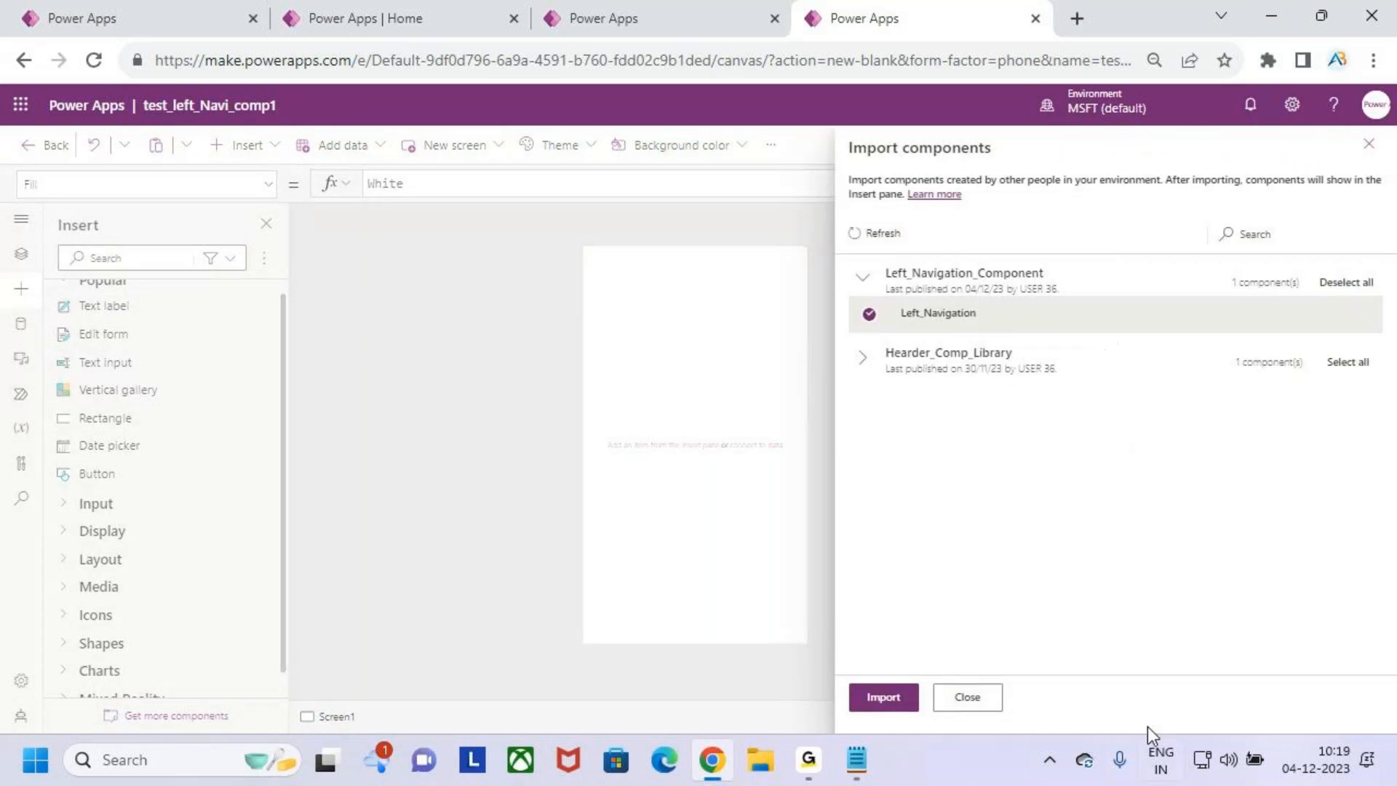
click(892, 700)
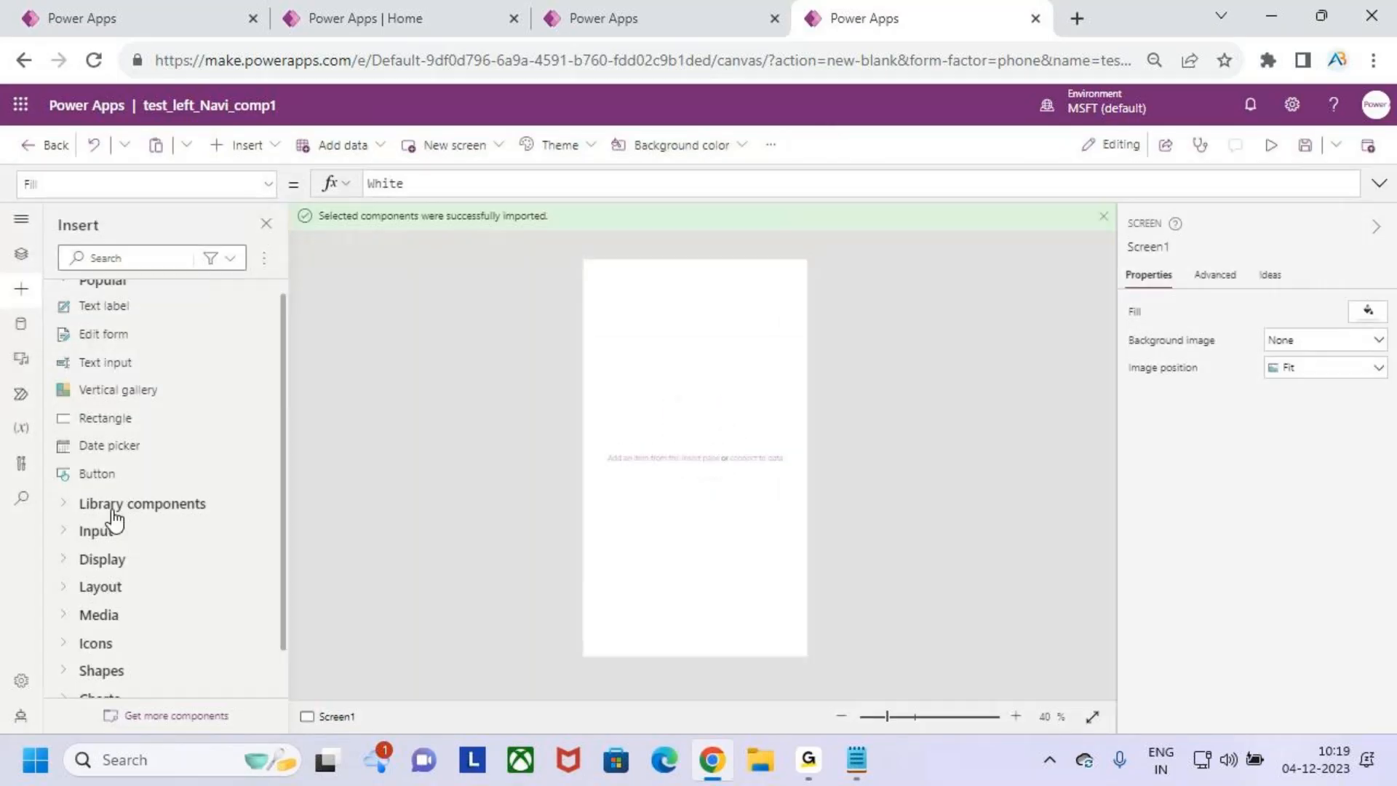
click(63, 509)
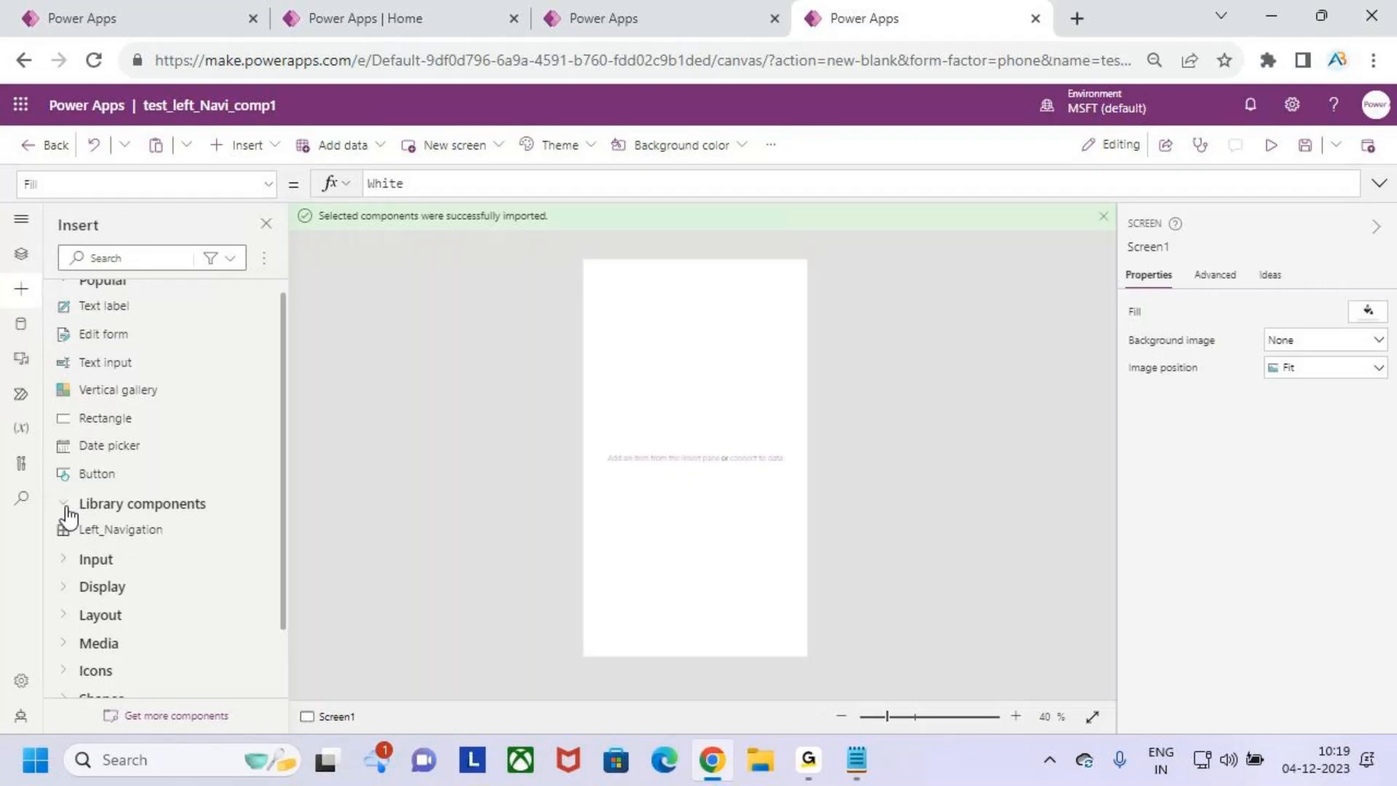
click(142, 529)
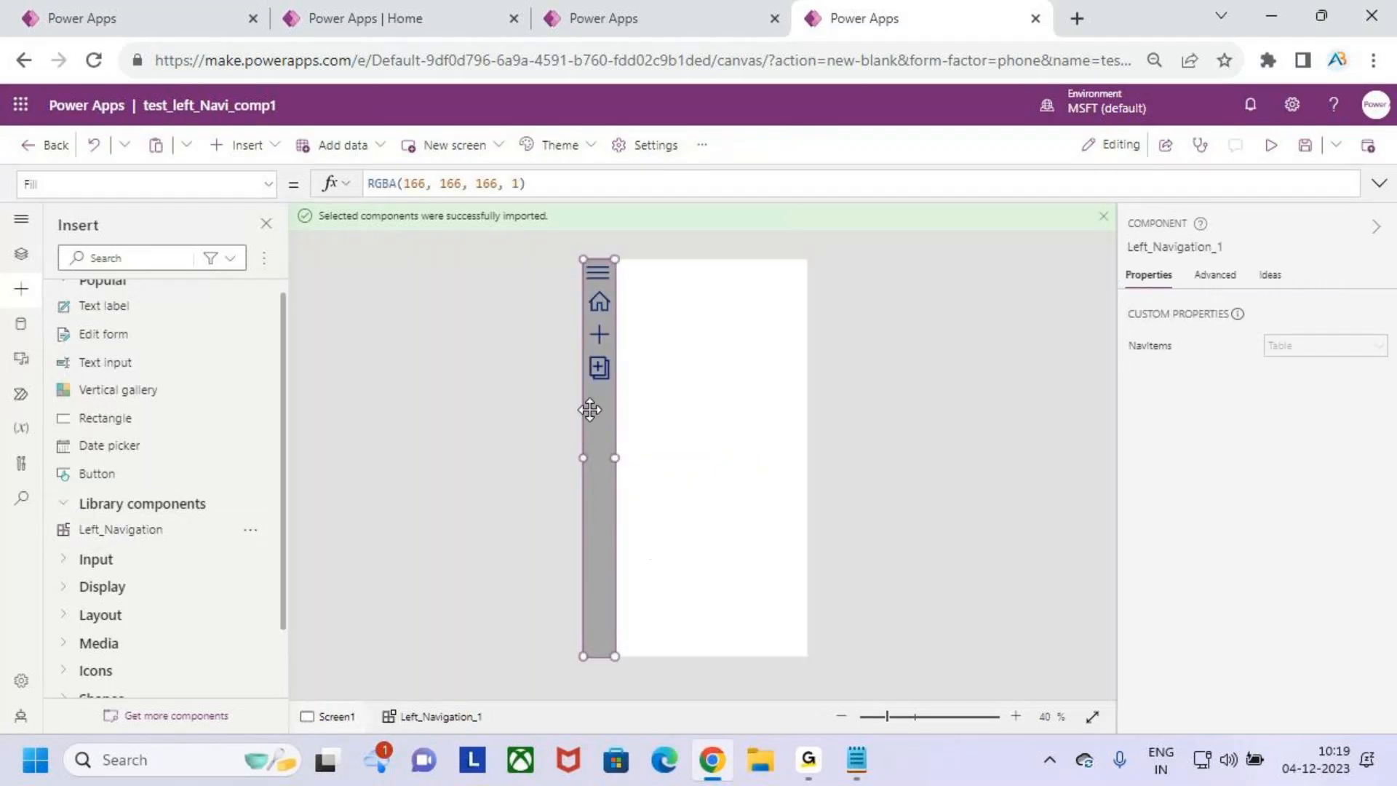
- Preview the phone app, expand and collapse the navigation menu, and return to editing
click(1270, 146)
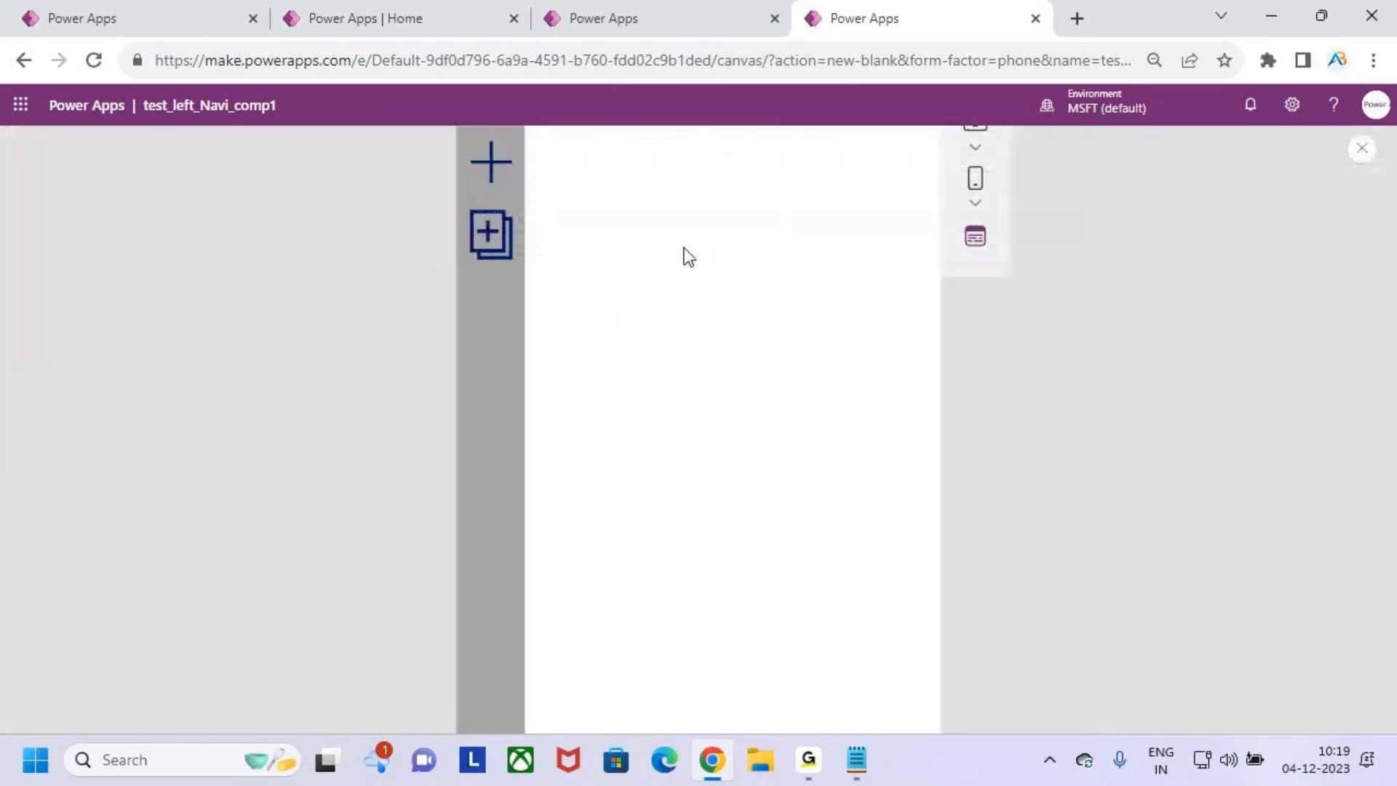
click(574, 195)
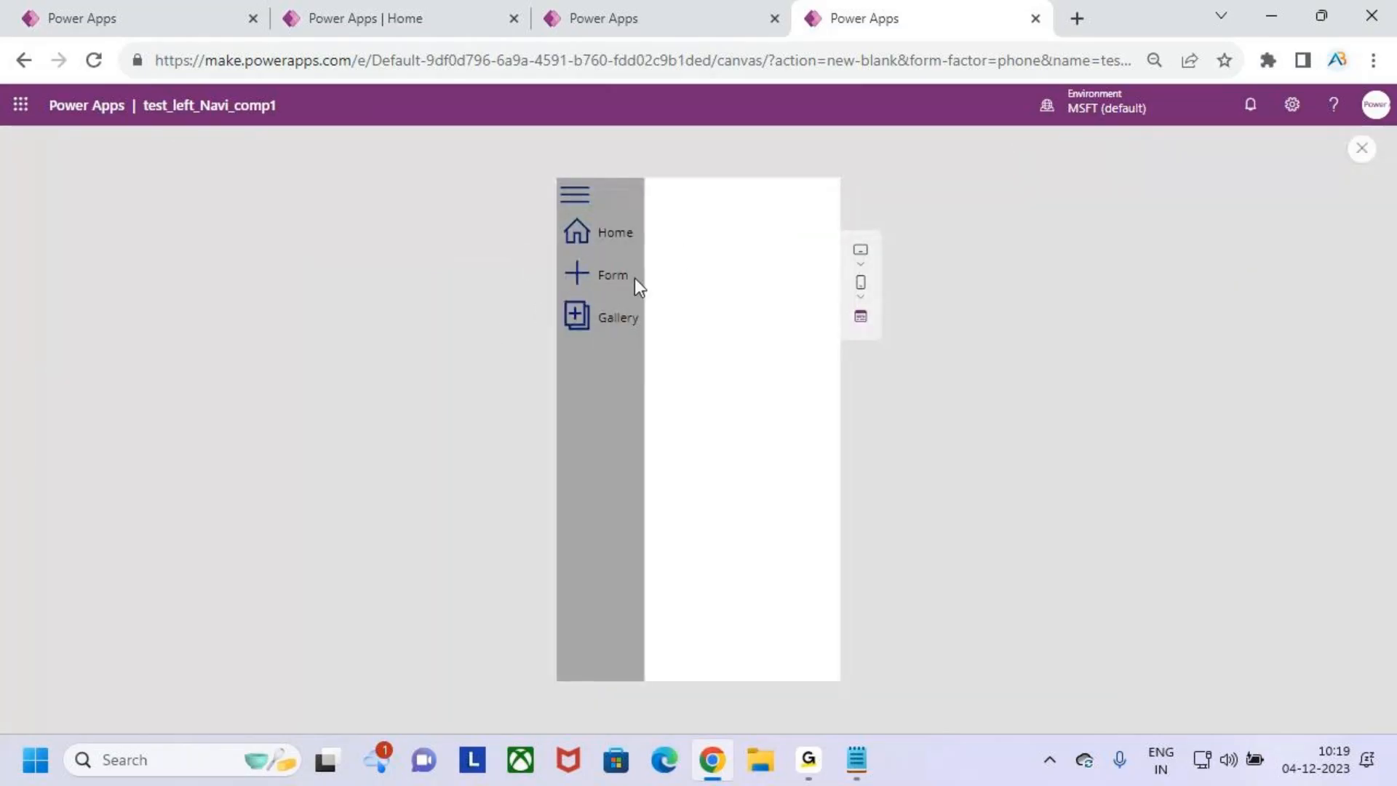
click(574, 195)
click(574, 194)
click(575, 194)
click(575, 194)
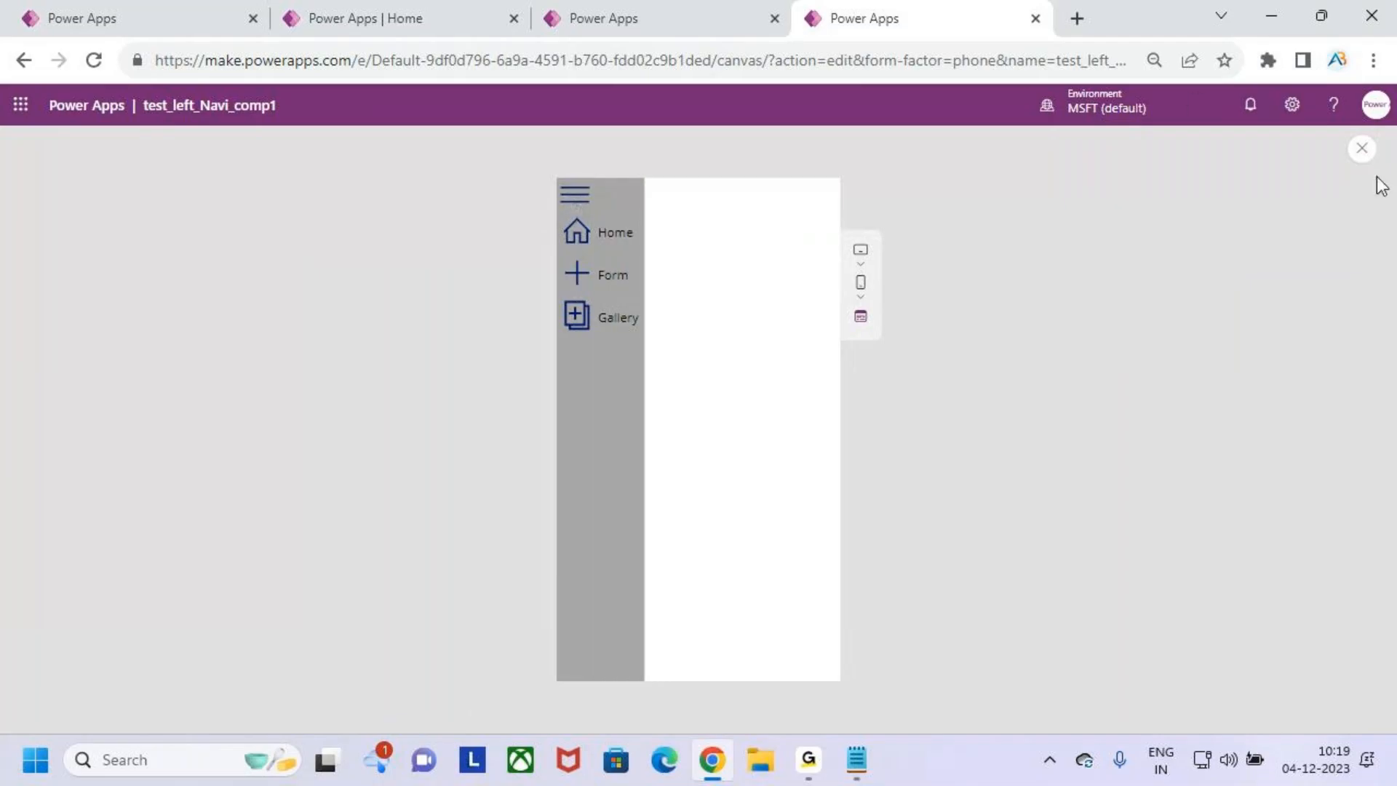
click(1360, 148)
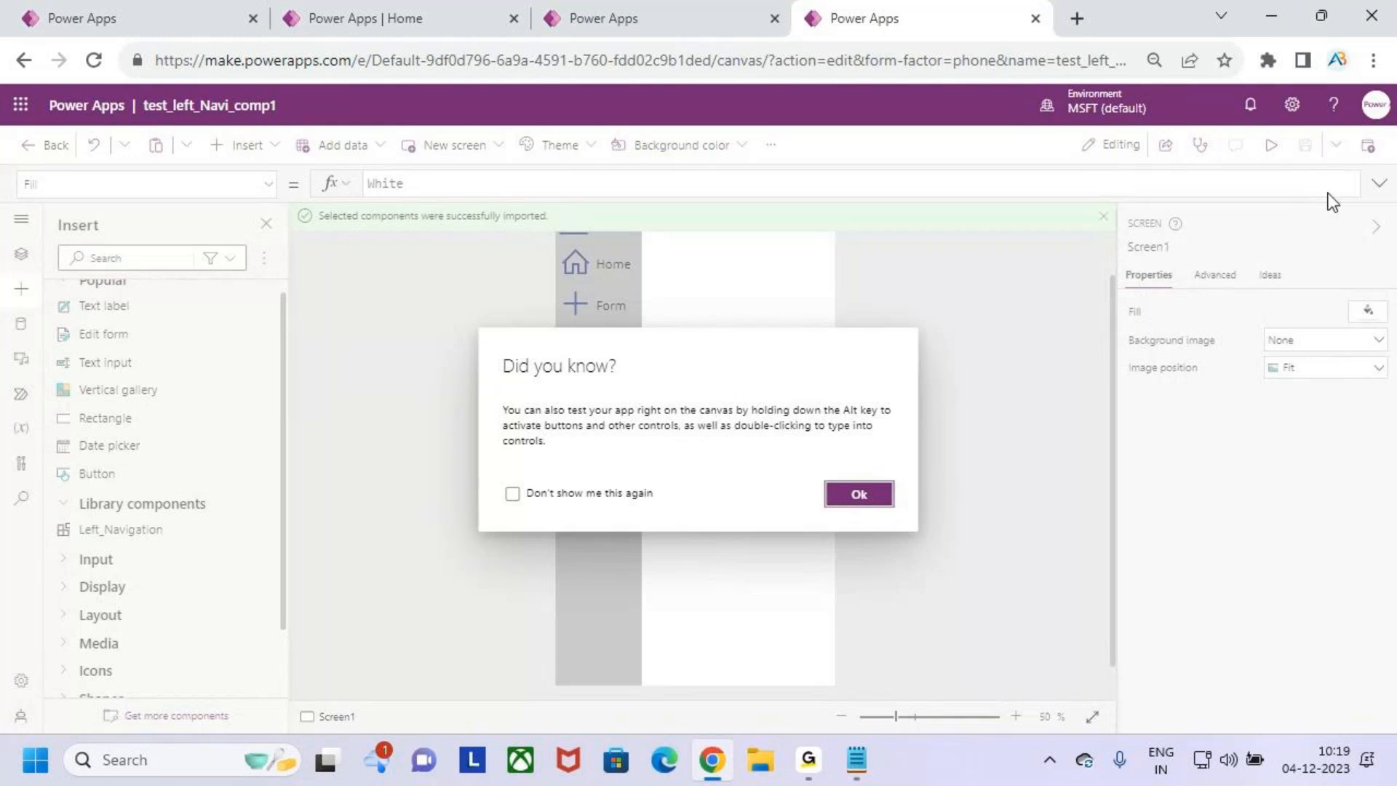
click(864, 495)
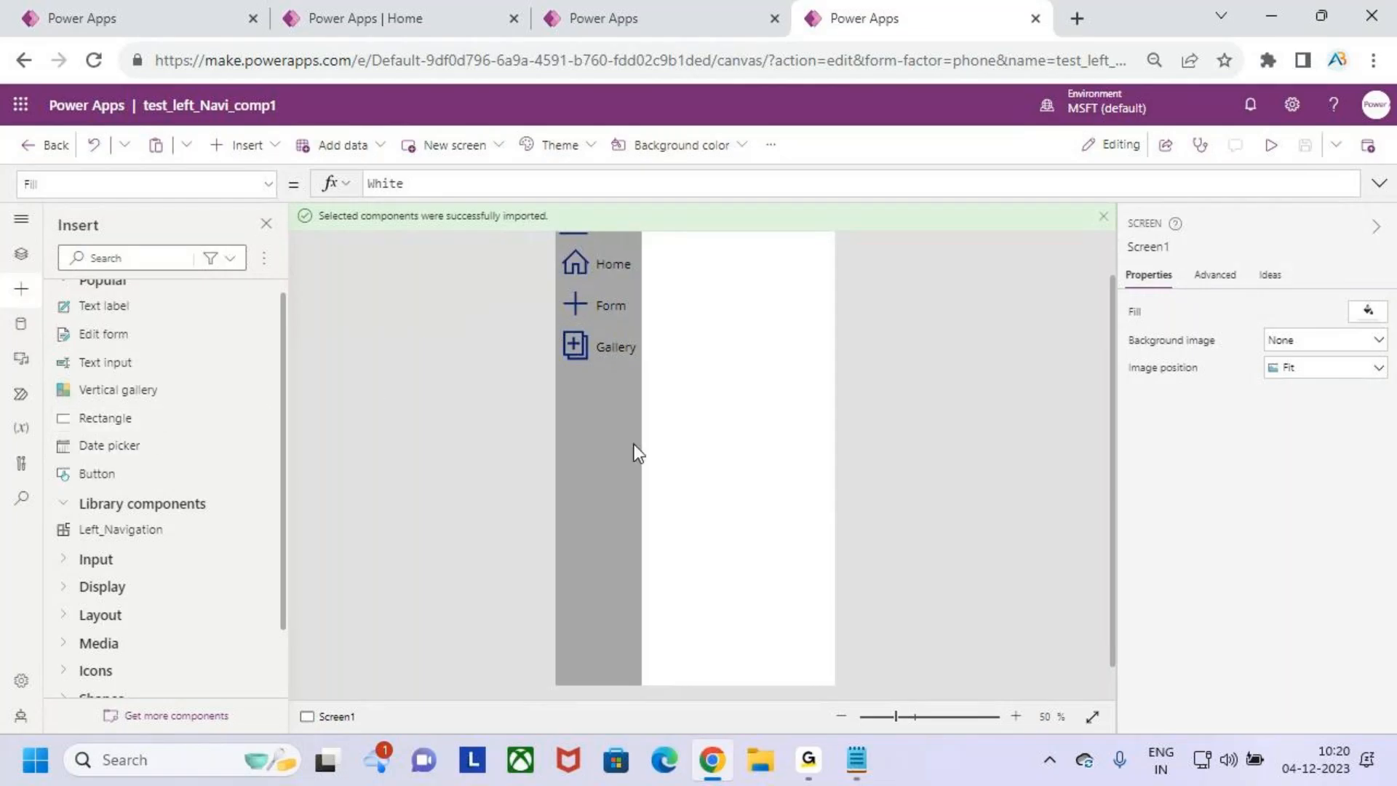
- Dismiss the component import notification in the test_left_Navi_comp1 phone app
click(1103, 217)
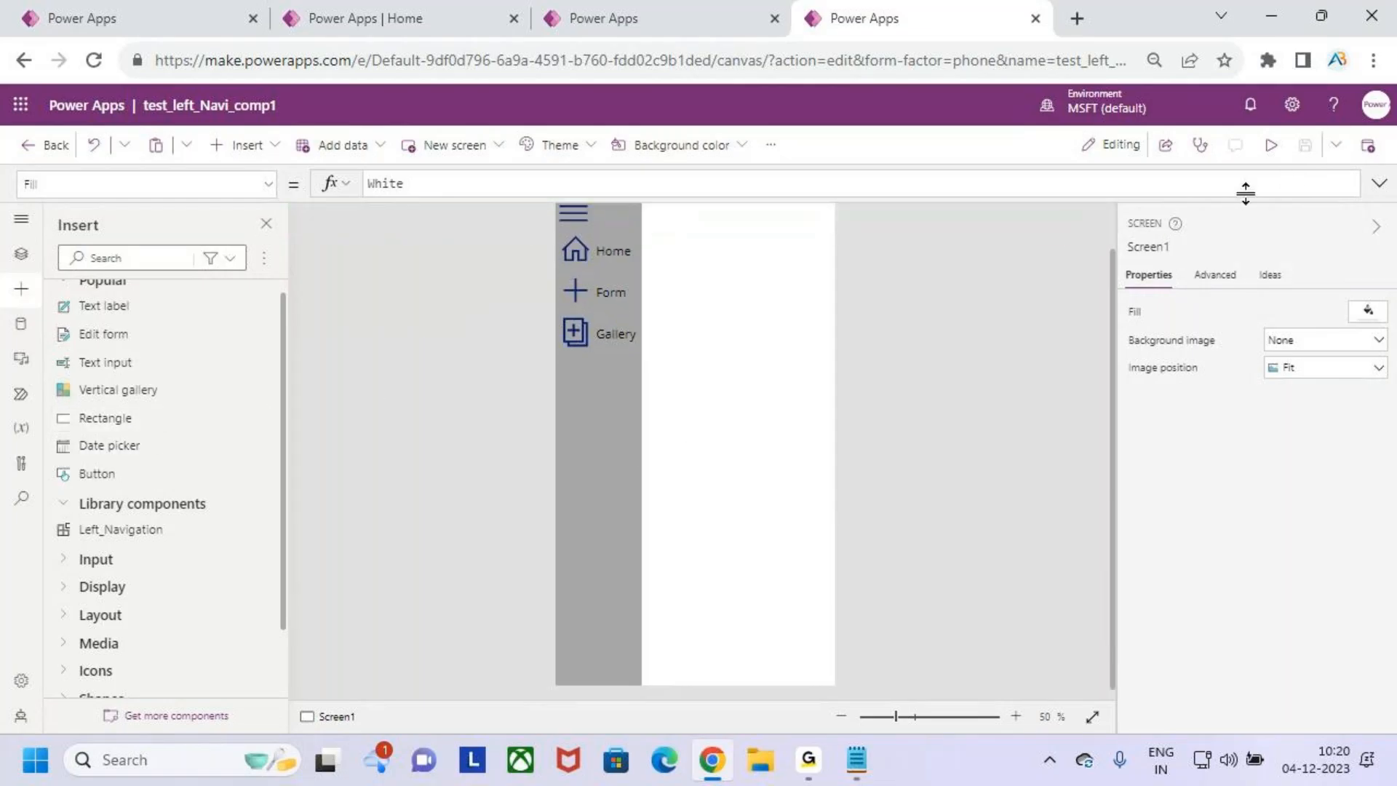
click(612, 397)
click(729, 415)
scroll(728, 408, down, 1)
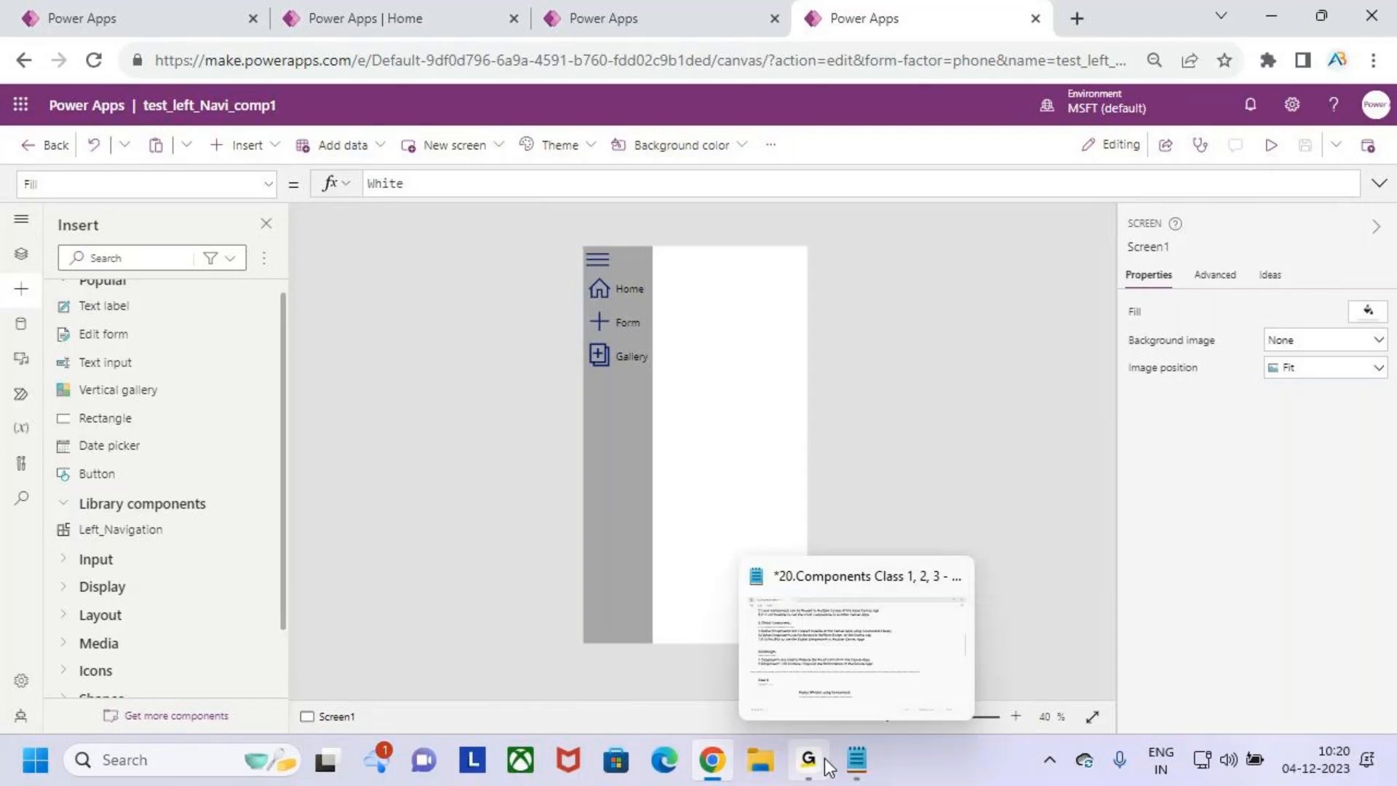
- Switch to the Left_Navigation_Component library and show the structure of its Left_Navigation component
click(658, 10)
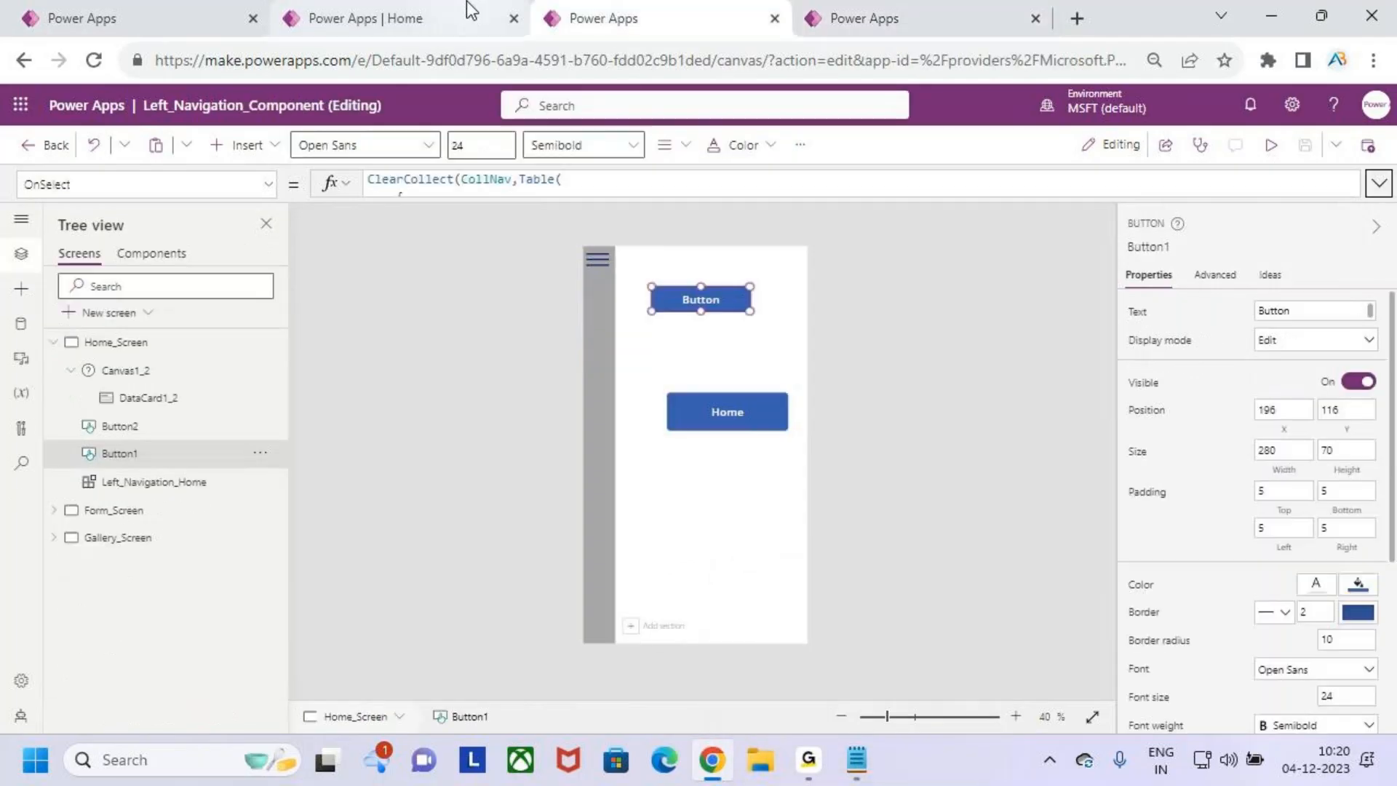
click(468, 13)
click(611, 15)
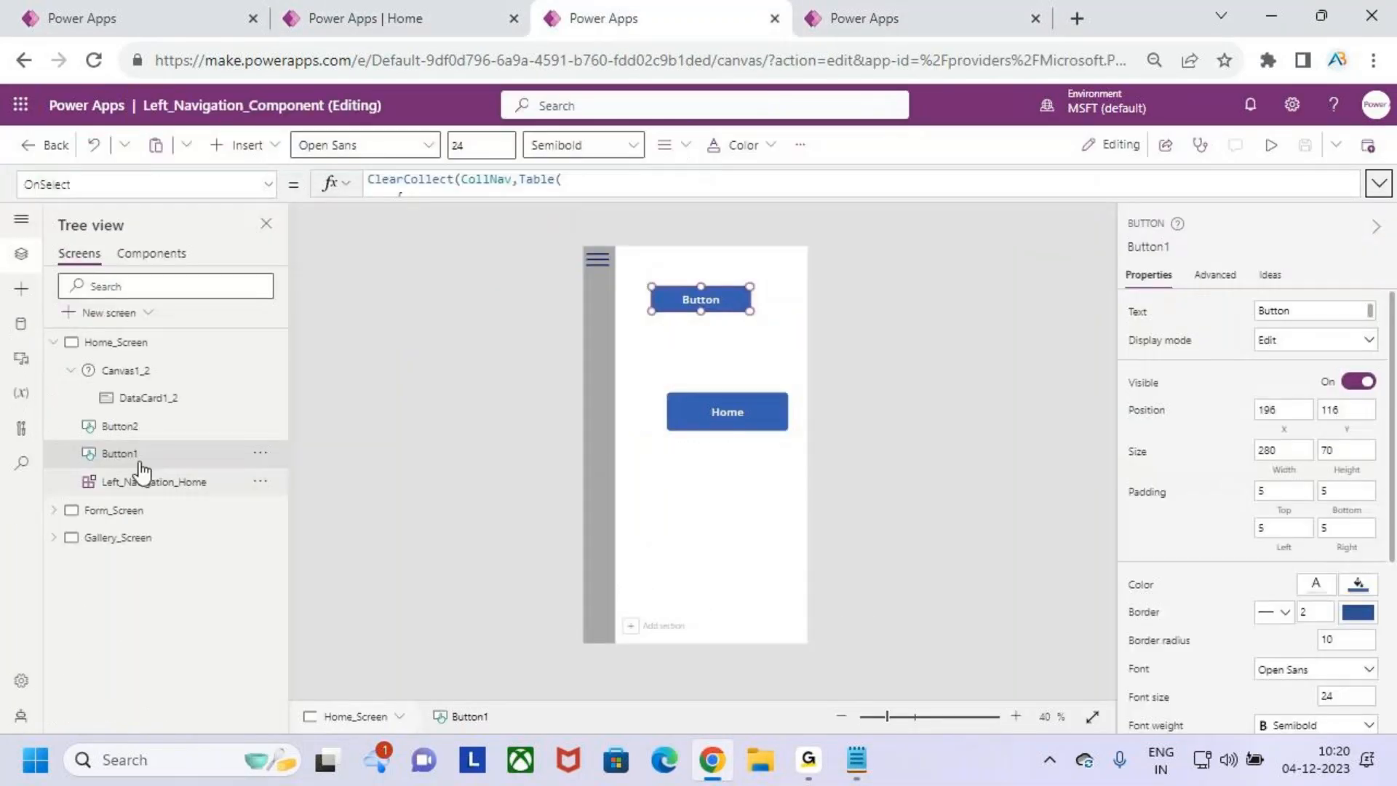
click(155, 254)
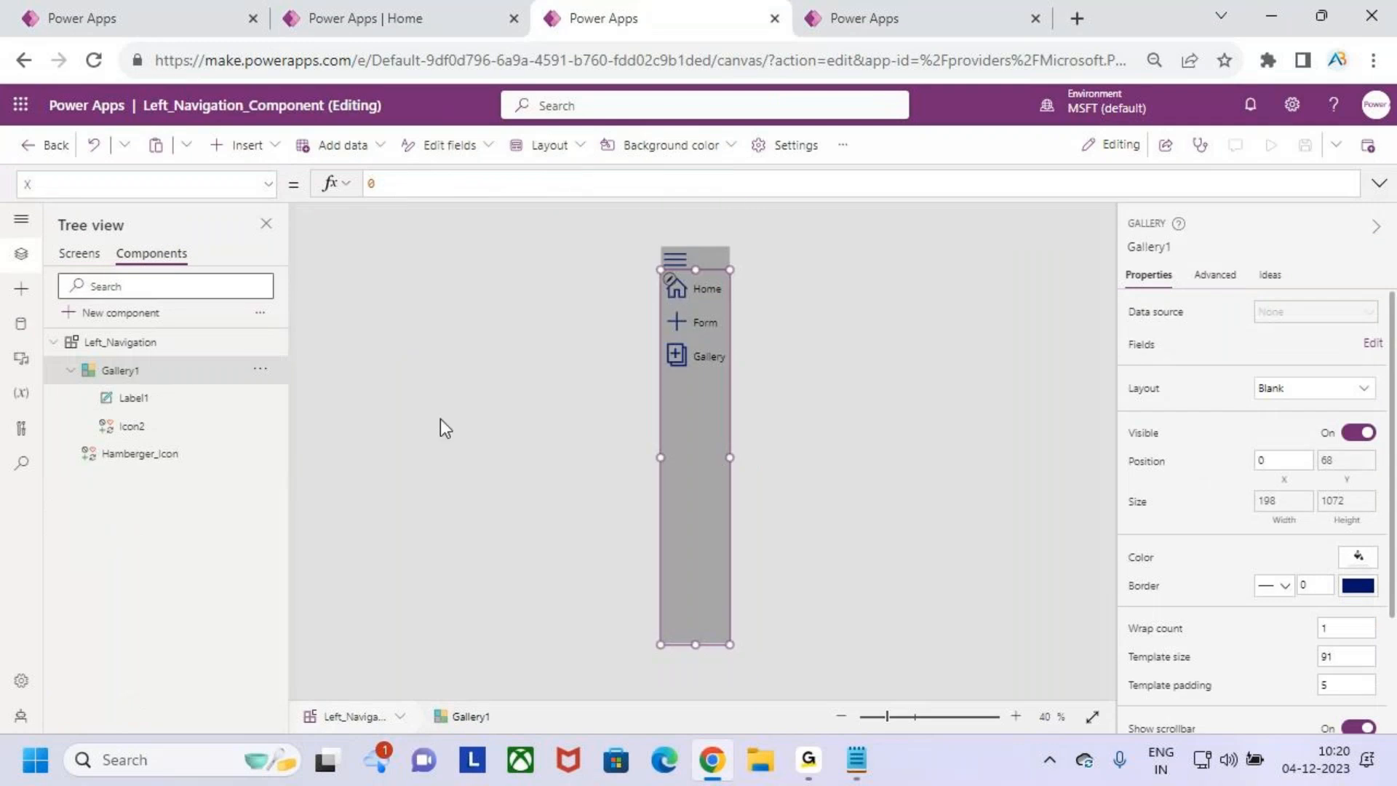
drag(75, 331, 246, 451)
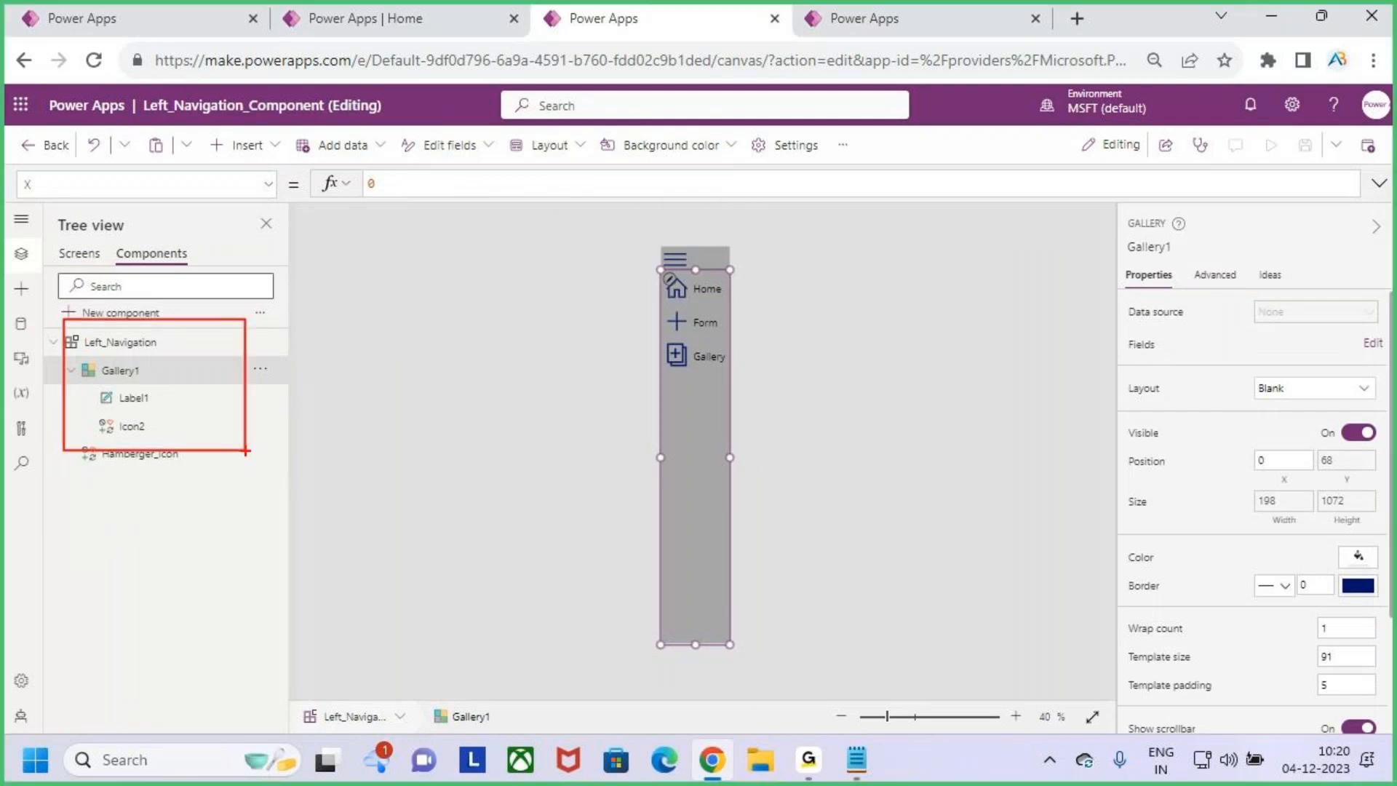
key(Escape)
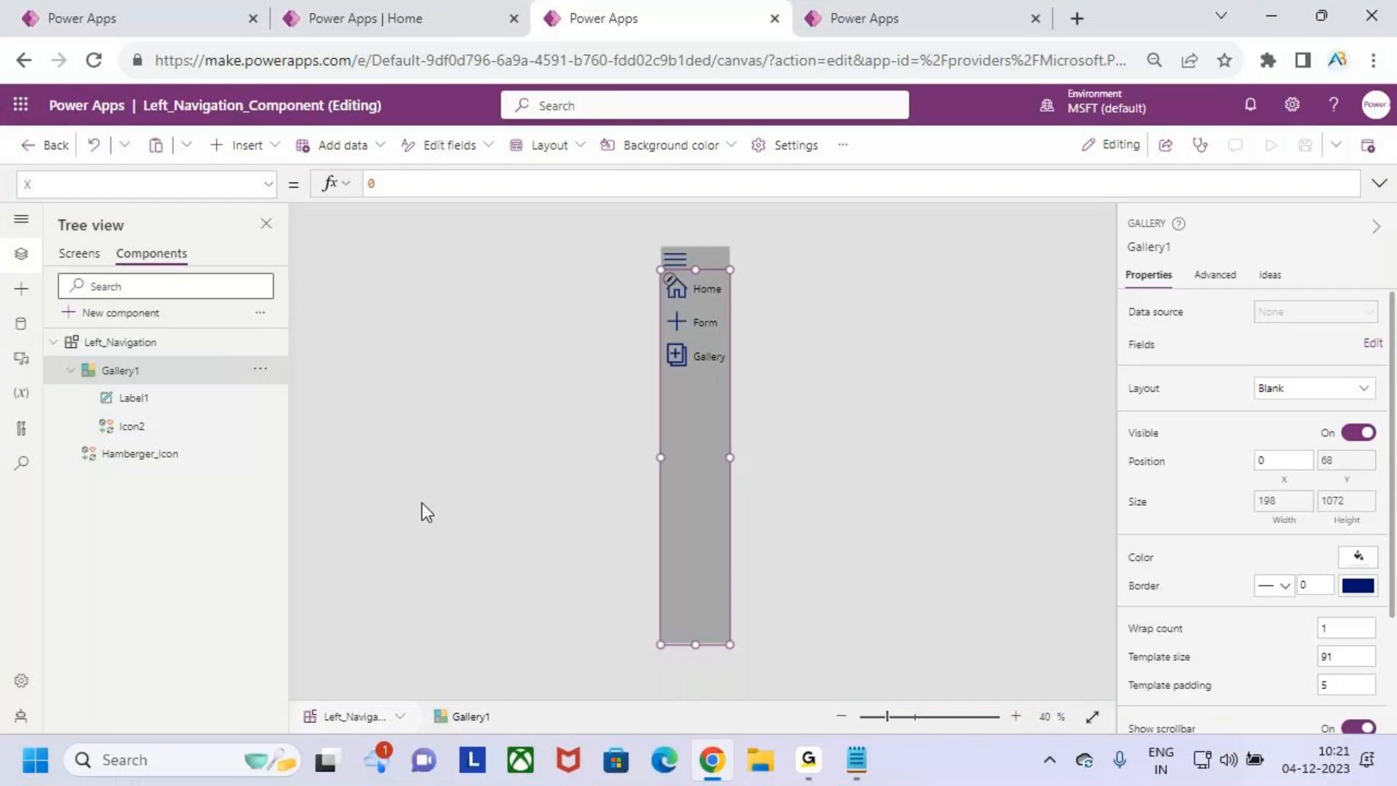
key(ctrl+2)
mouse_move(661, 242)
mouse_down()
mouse_move(708, 447)
mouse_move(729, 636)
mouse_move(1108, 674)
mouse_move(1112, 662)
mouse_up()
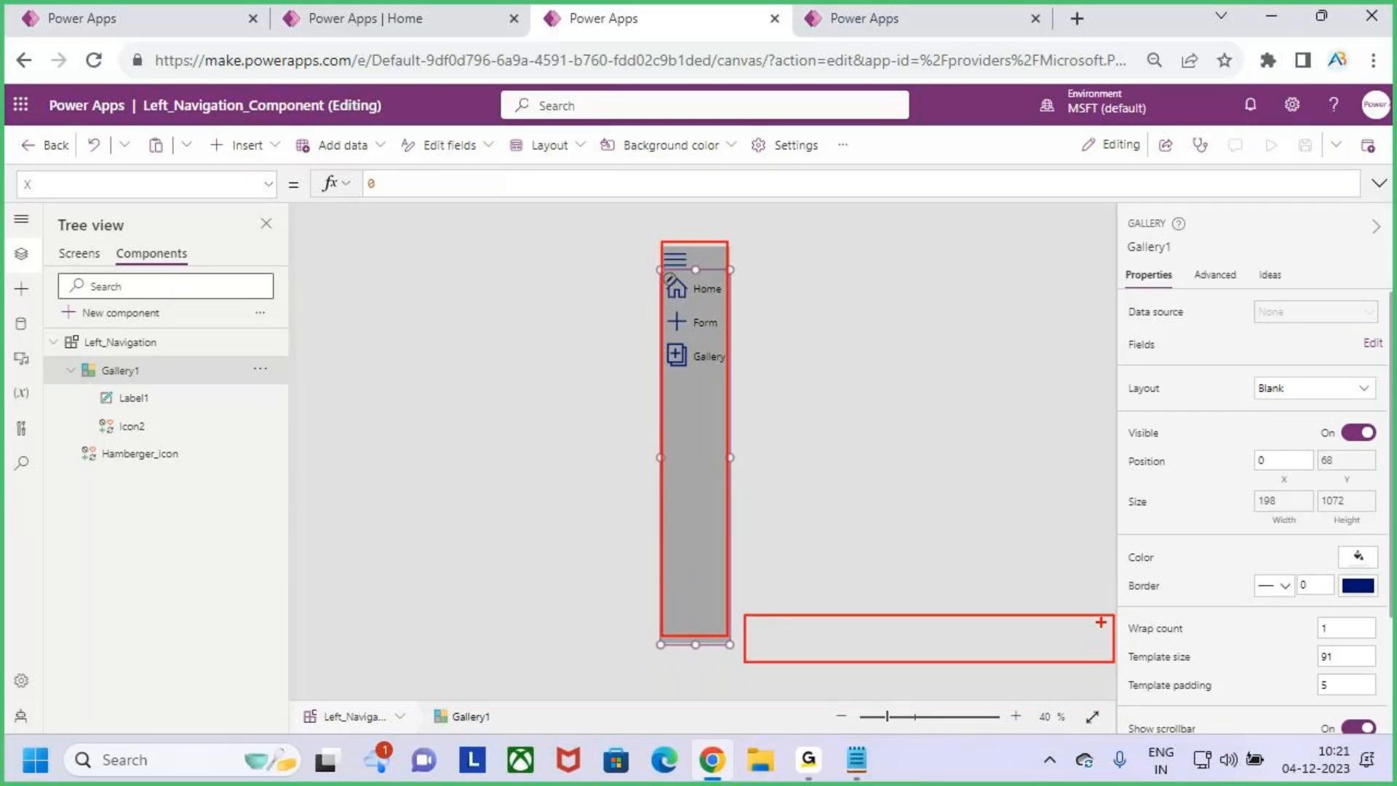
drag(819, 616, 819, 654)
drag(914, 608, 915, 668)
drag(1022, 611, 1022, 665)
mouse_move(792, 590)
mouse_down()
mouse_move(784, 612)
mouse_move(854, 612)
mouse_up()
drag(959, 595, 964, 636)
drag(1075, 595, 1075, 627)
mouse_move(1051, 614)
mouse_down()
mouse_move(1080, 624)
mouse_move(1049, 666)
mouse_up()
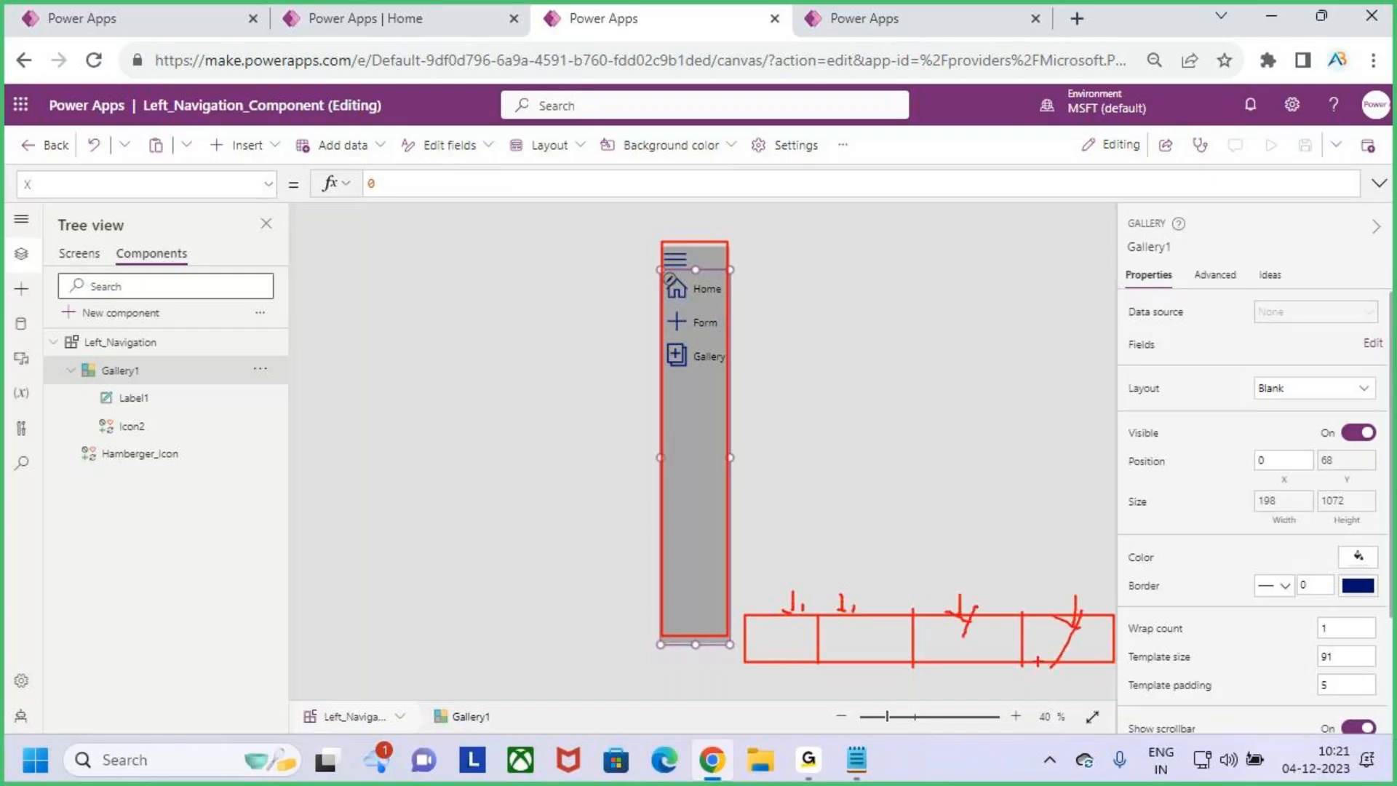
mouse_move(595, 396)
mouse_down()
mouse_move(660, 436)
mouse_move(619, 498)
mouse_up()
drag(910, 499, 911, 580)
mouse_move(887, 567)
mouse_down()
mouse_move(909, 581)
mouse_move(906, 619)
mouse_up()
key(Escape)
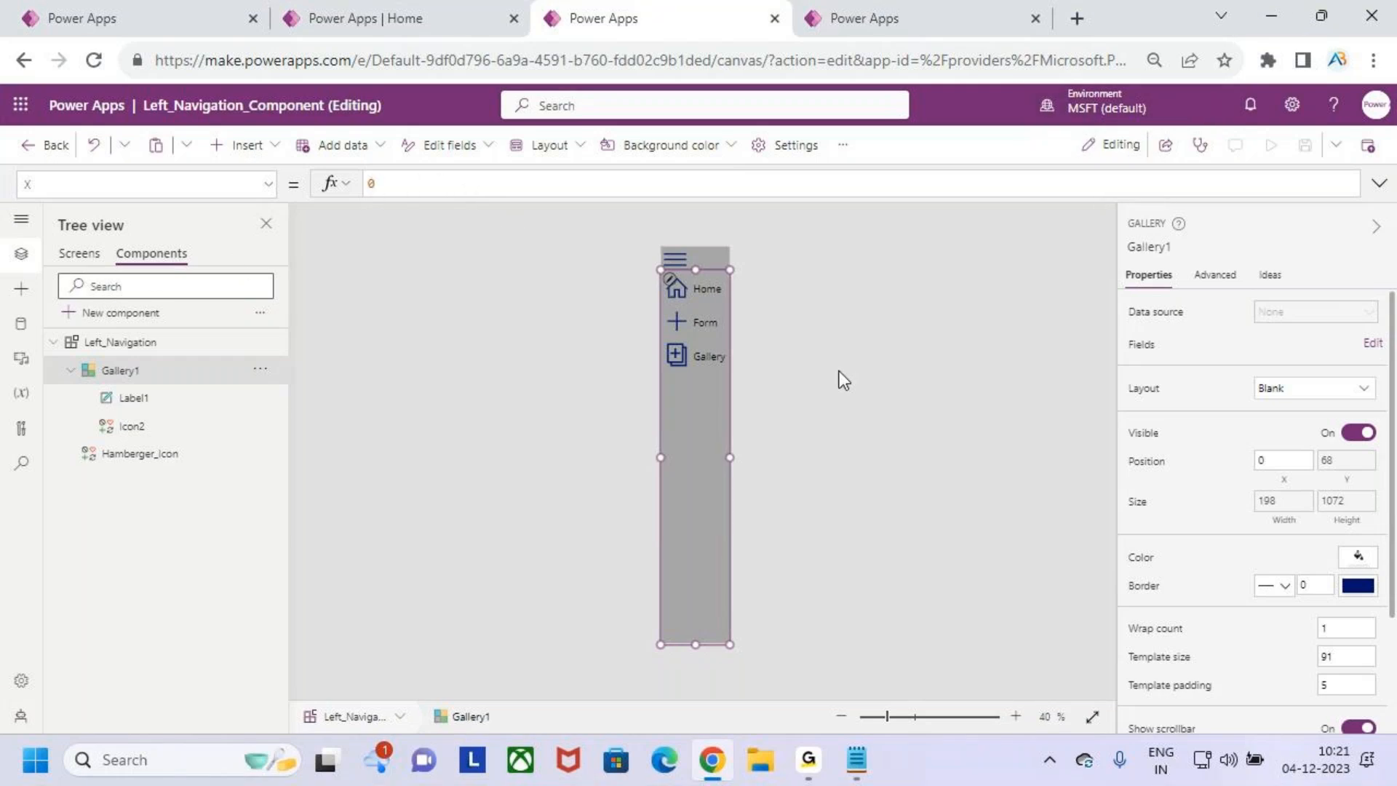
- Select the Left_Navigation component and examine the formula of its MenuWidth property
click(138, 342)
click(267, 186)
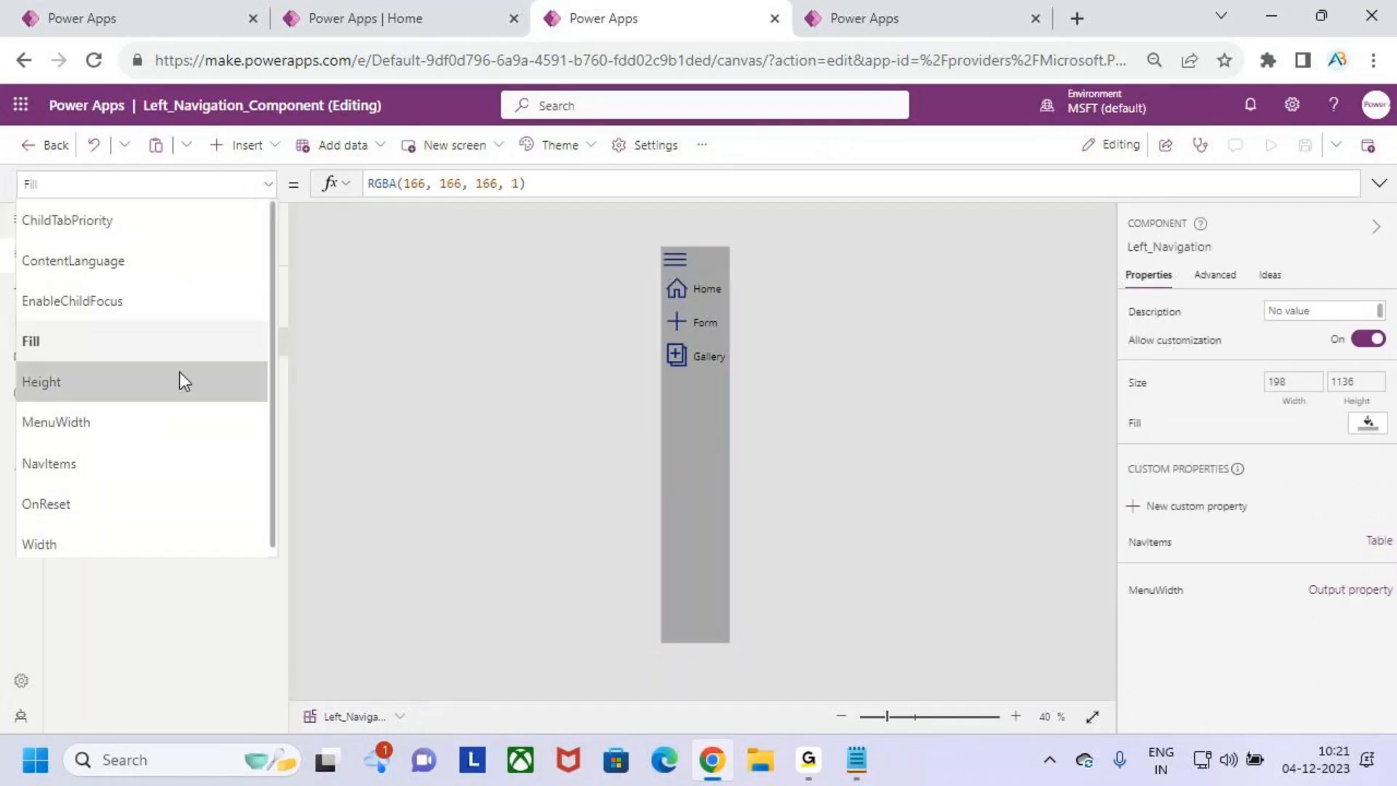
click(130, 425)
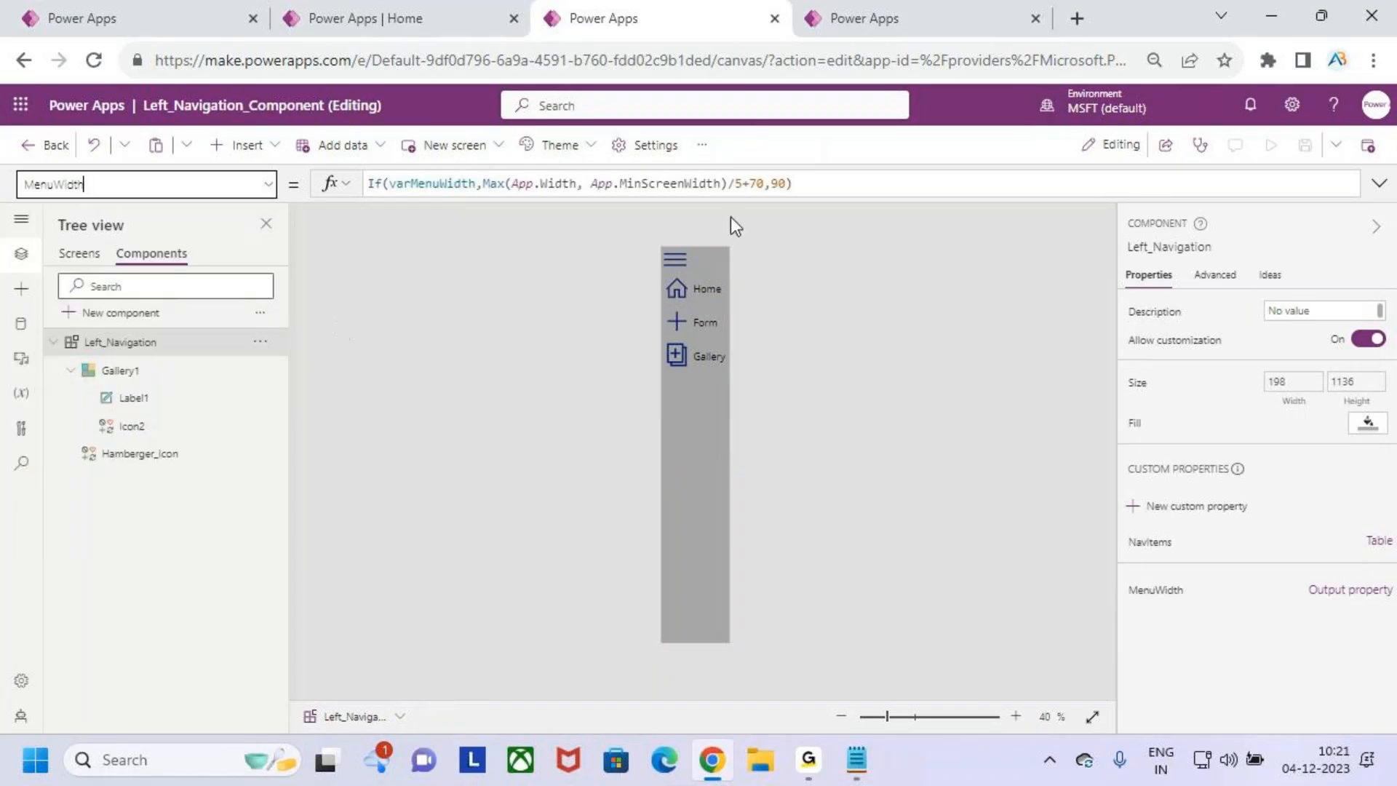
click(791, 183)
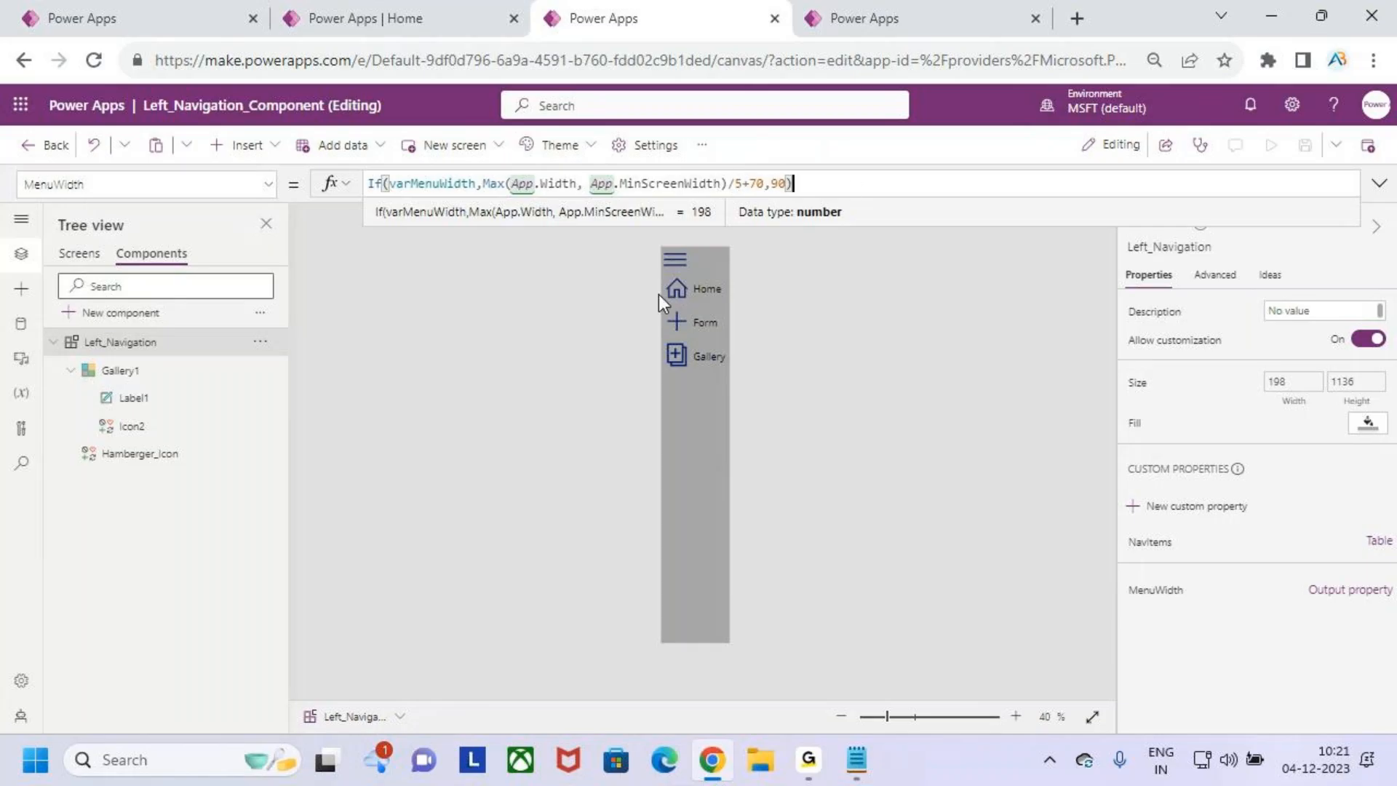
key(ctrl+2)
mouse_move(778, 575)
mouse_down()
mouse_move(1086, 602)
mouse_move(1098, 620)
mouse_up()
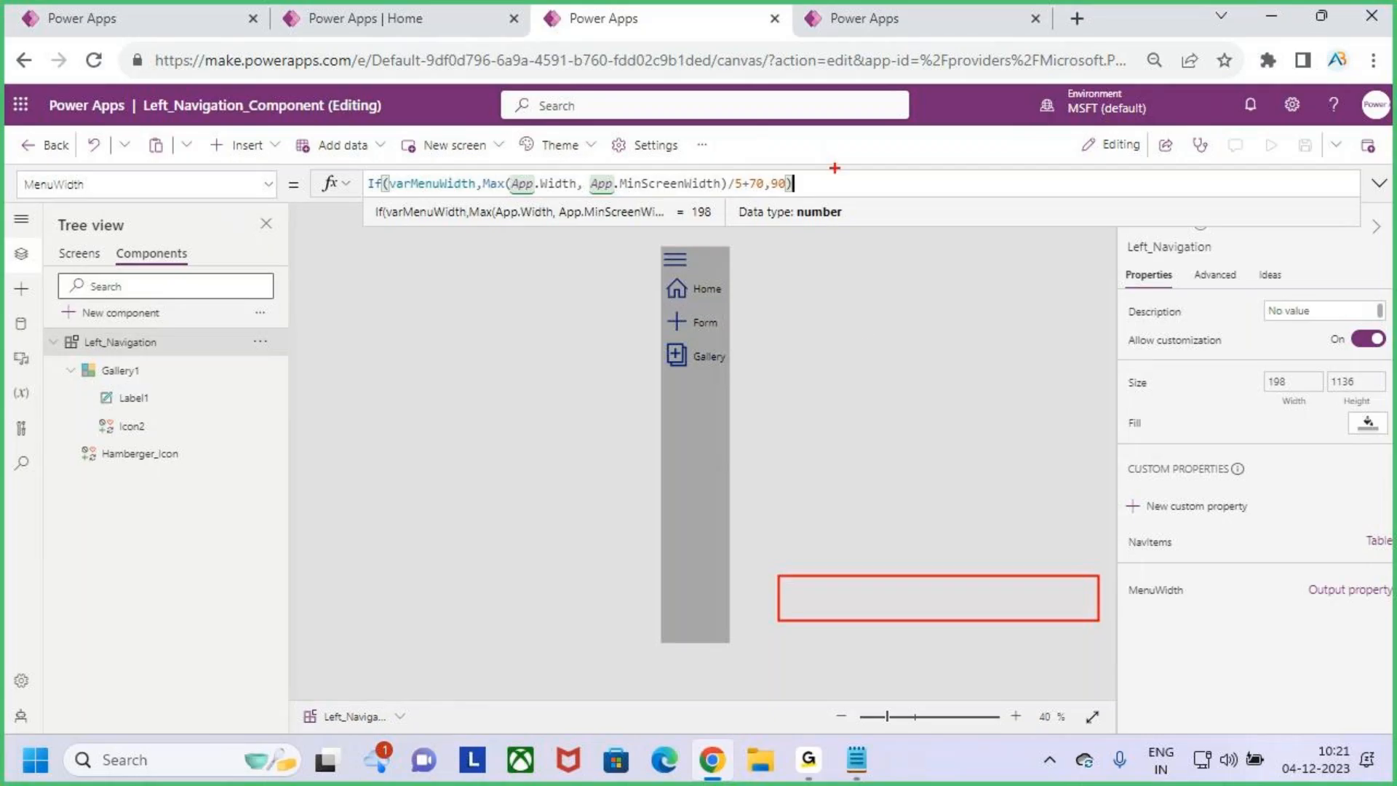
key(Escape)
key(ctrl+2)
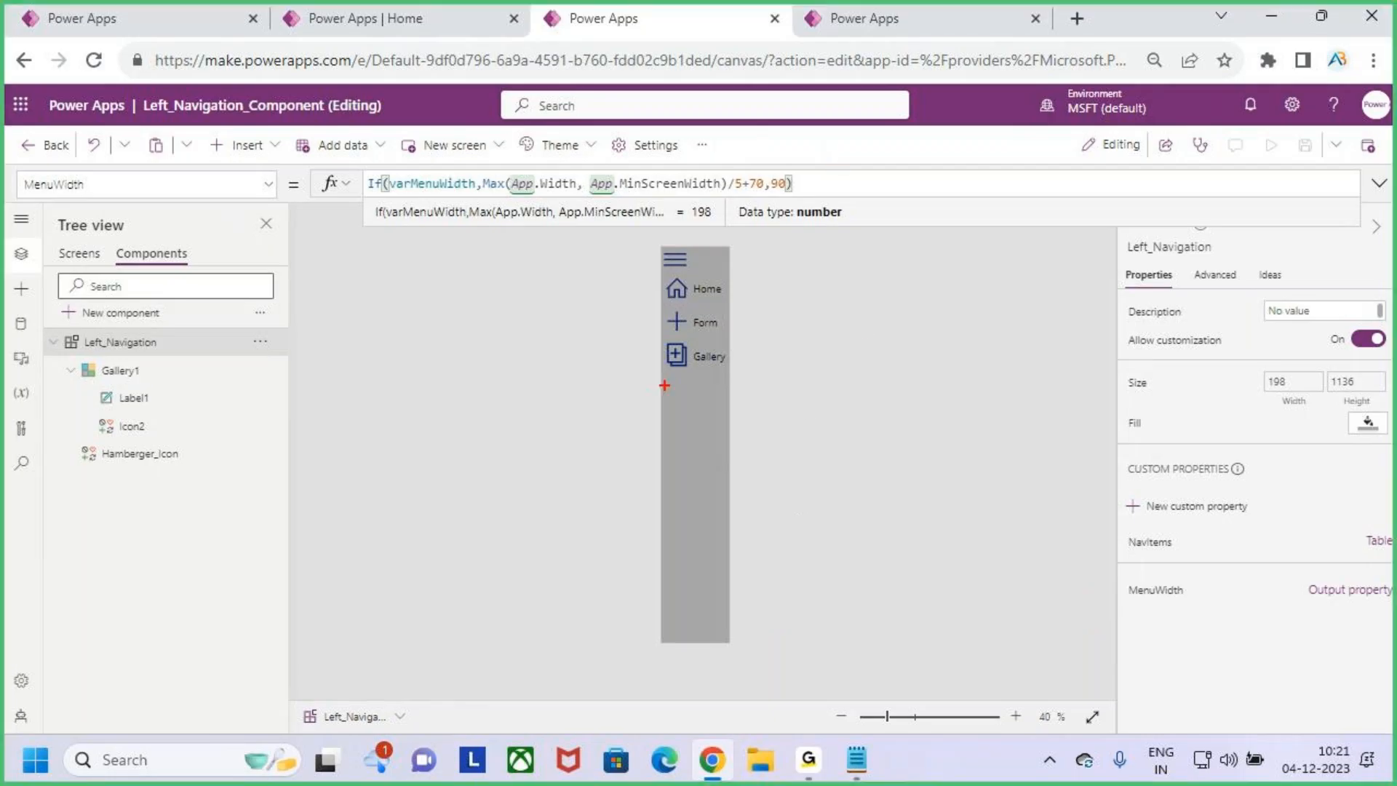
drag(660, 250, 947, 641)
key(Escape)
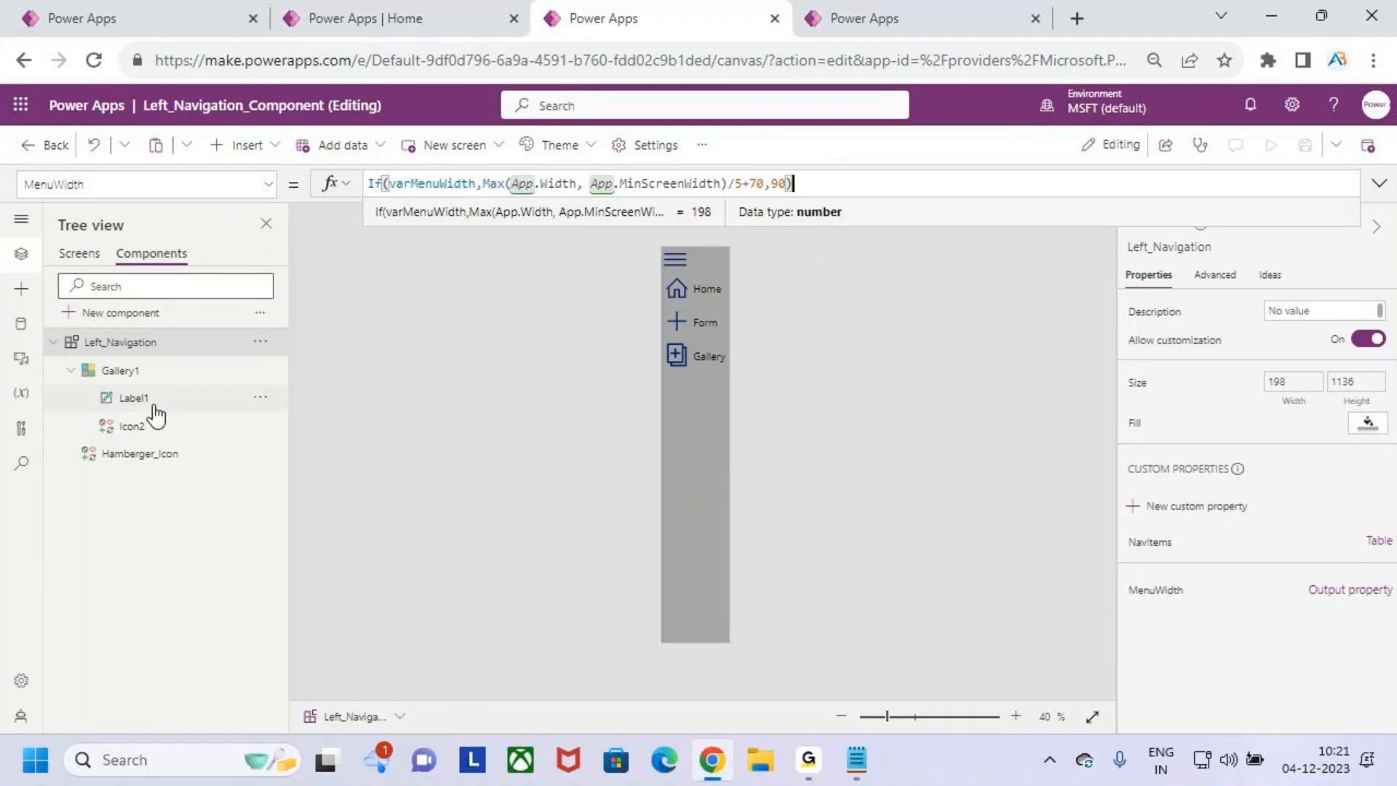
- Try dividing the Left_Navigation component's Height formula by 5, and restore the original formula
click(256, 188)
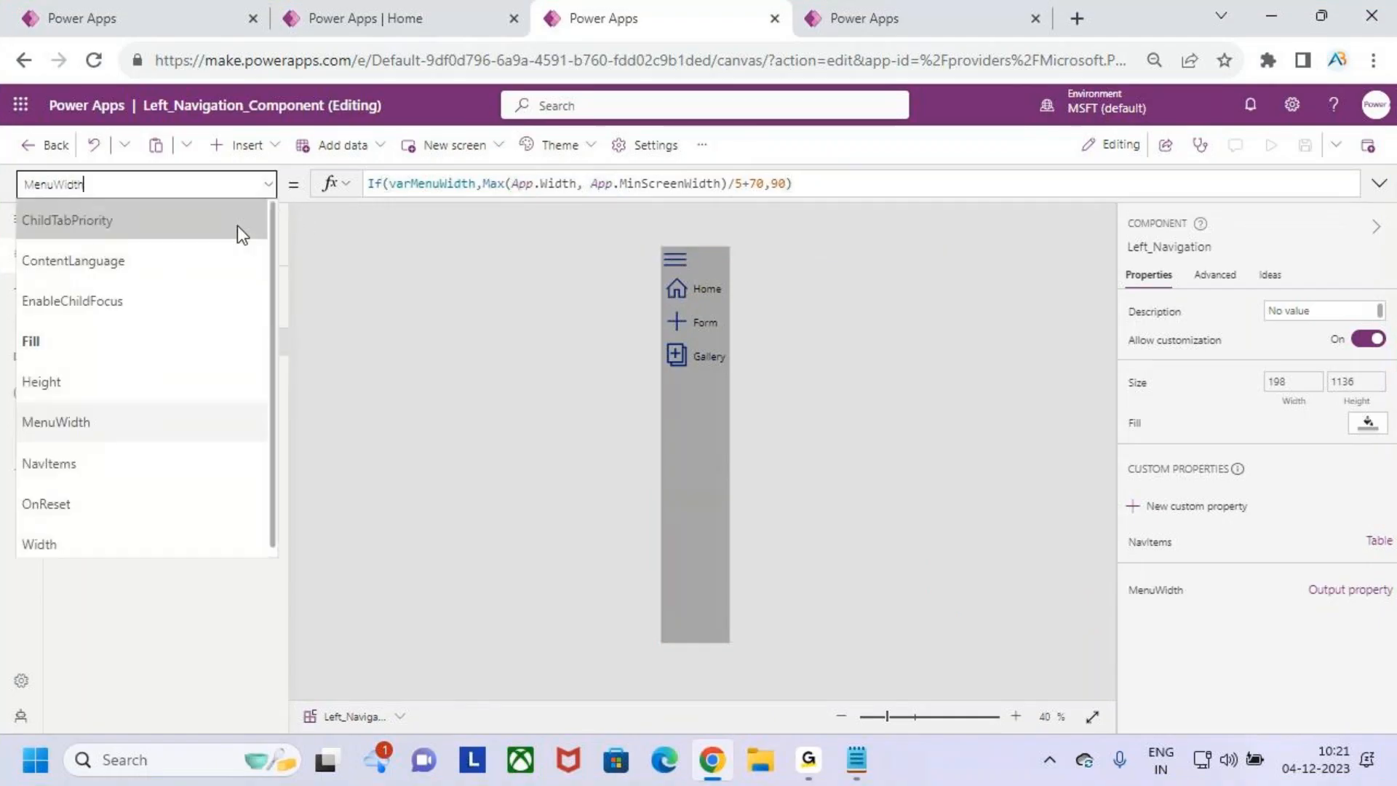
click(151, 381)
click(646, 184)
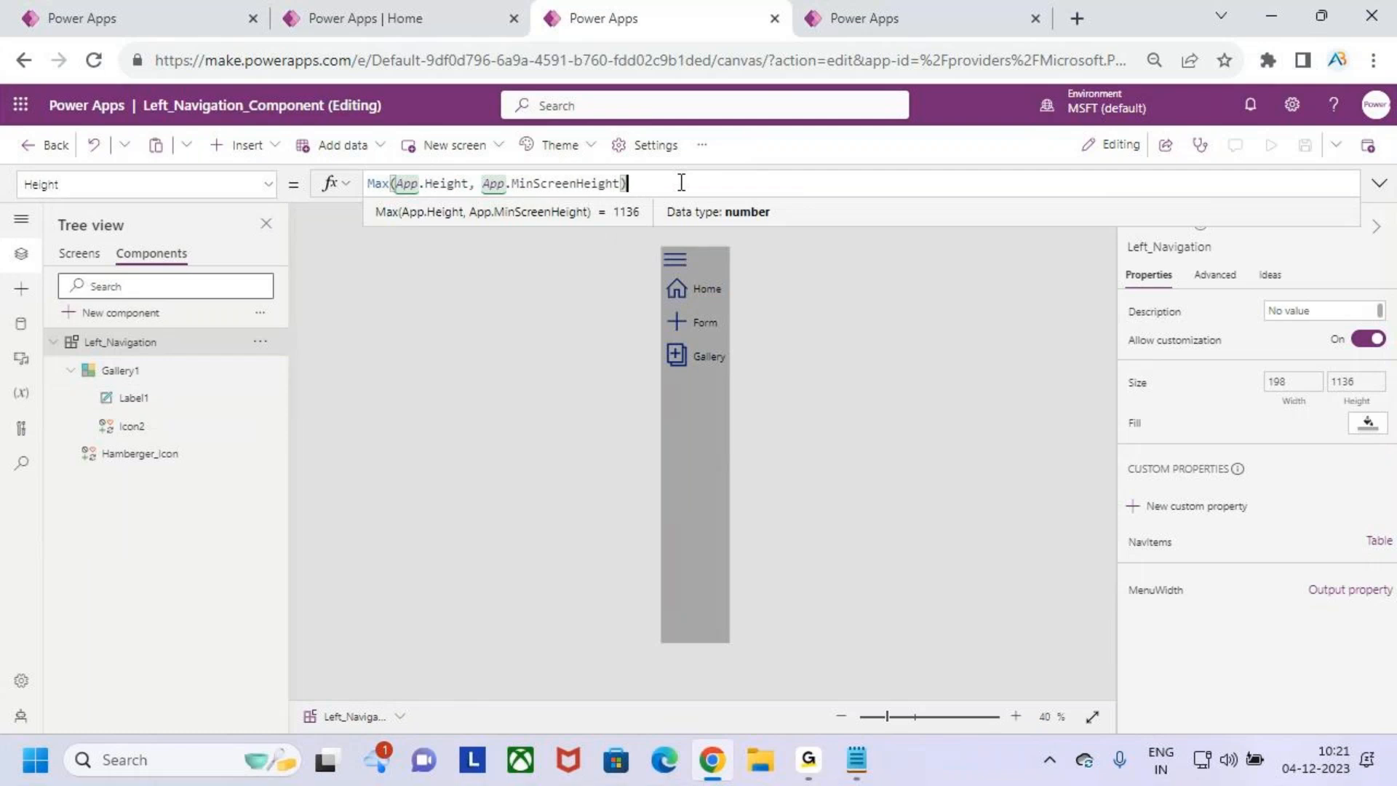
text(/5)
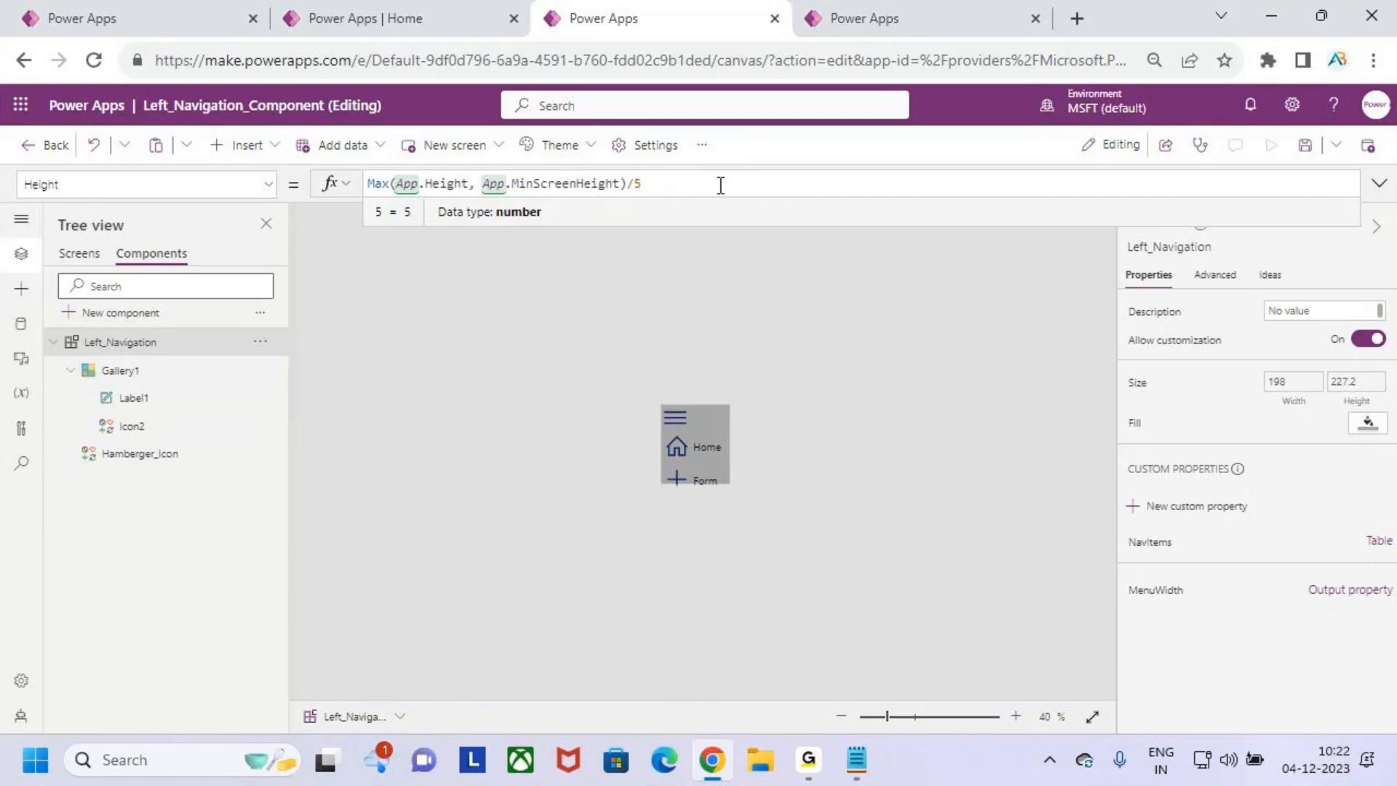
key(BackSpace)
key(BackSpace)
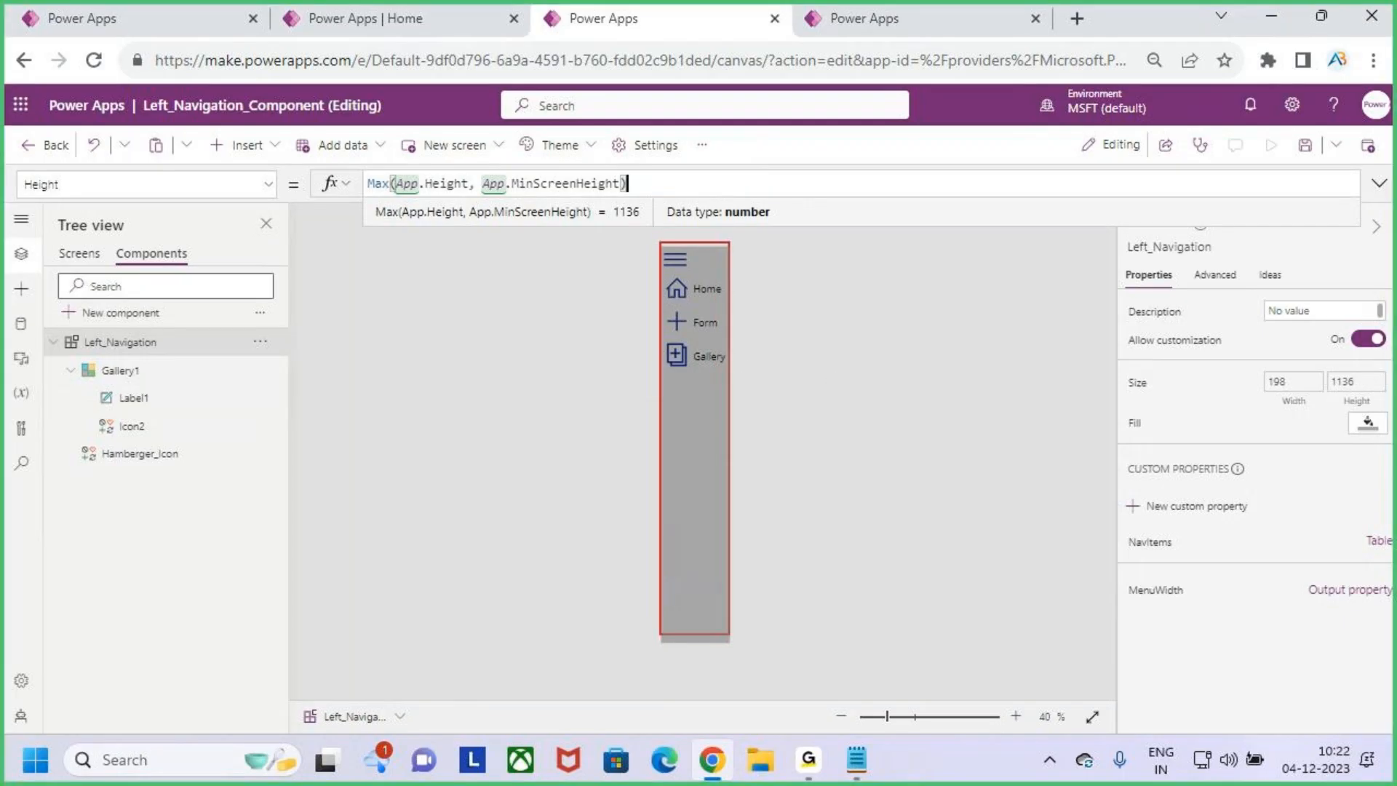
mouse_move(750, 614)
mouse_down()
mouse_move(854, 646)
mouse_move(1011, 657)
mouse_up()
drag(1015, 256, 1102, 576)
mouse_move(681, 203)
mouse_down()
mouse_move(735, 223)
mouse_move(1059, 249)
mouse_up()
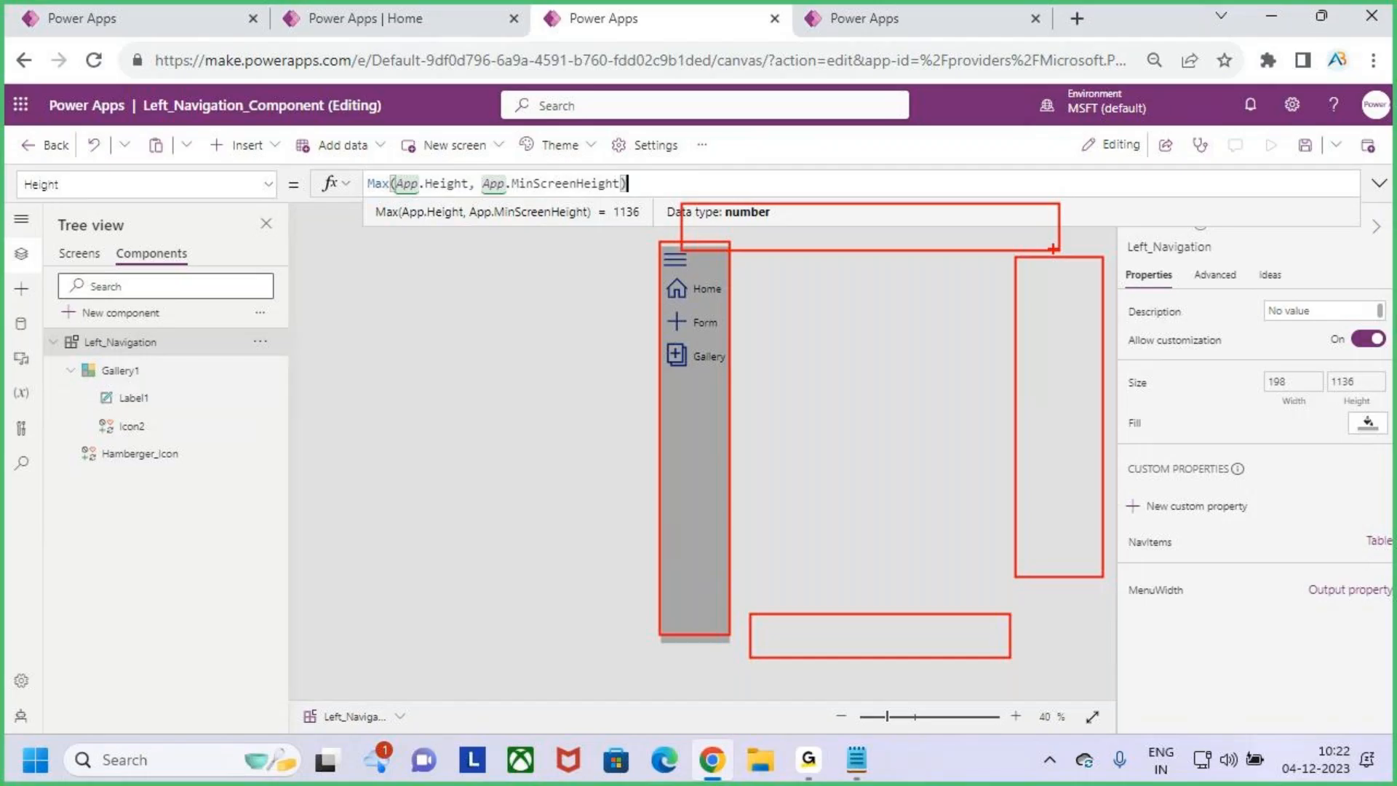
key(Escape)
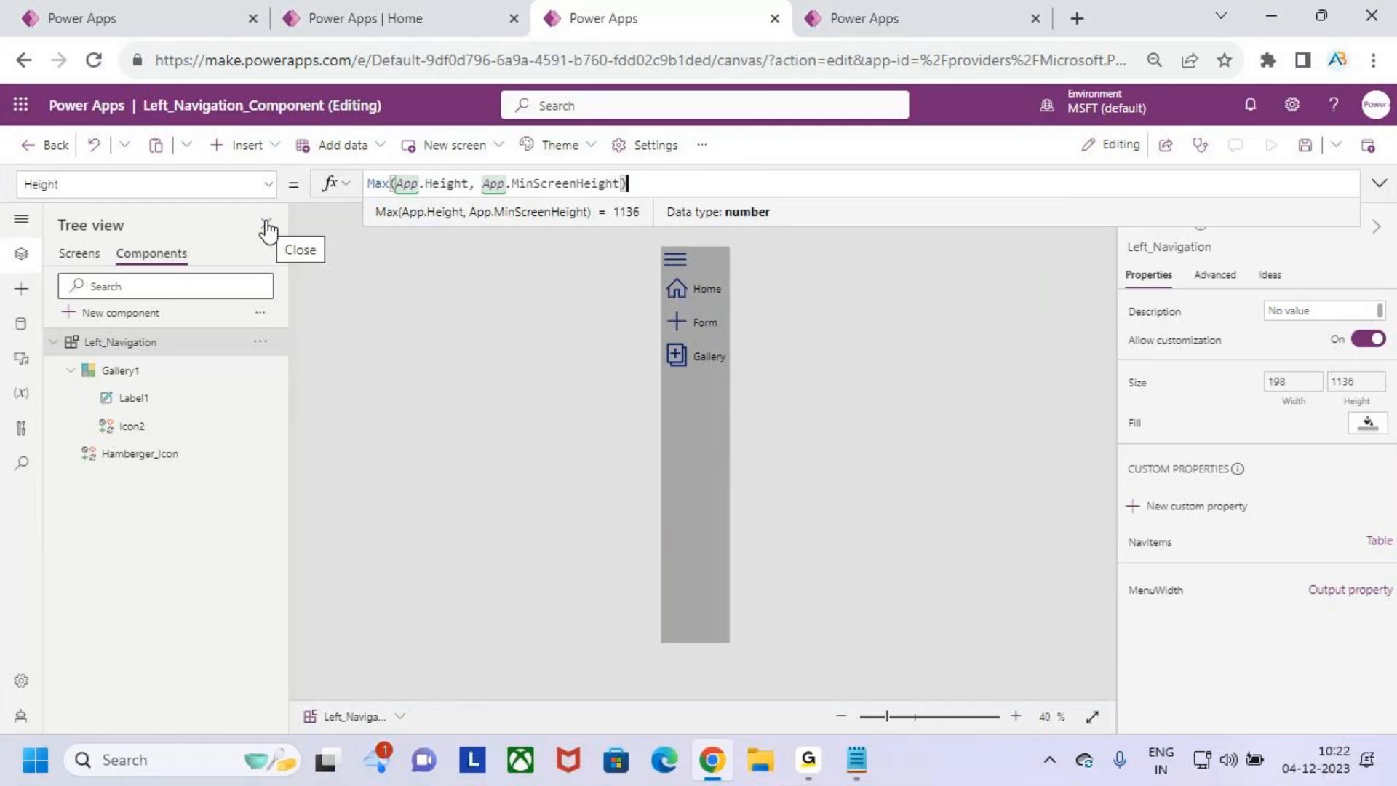
key(ctrl+2)
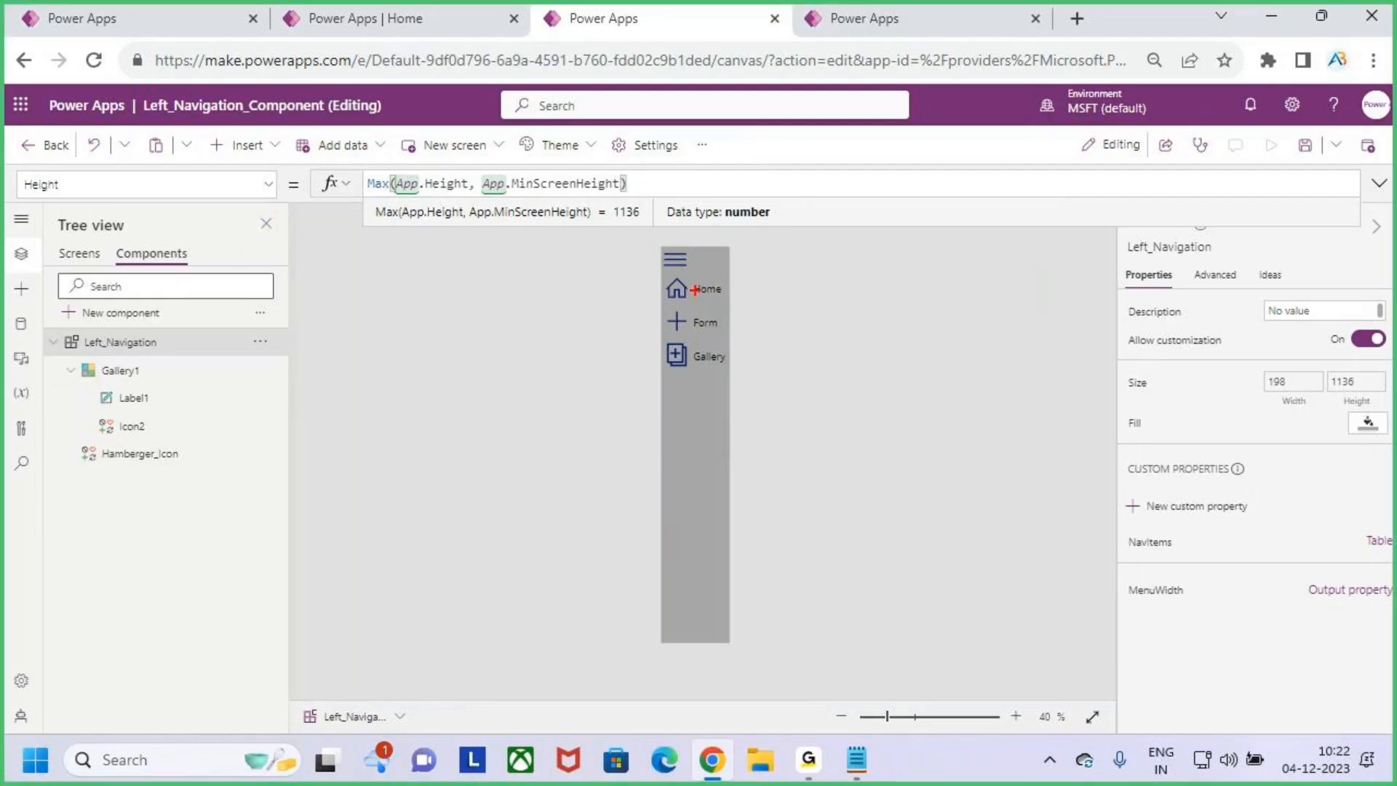
key(Escape)
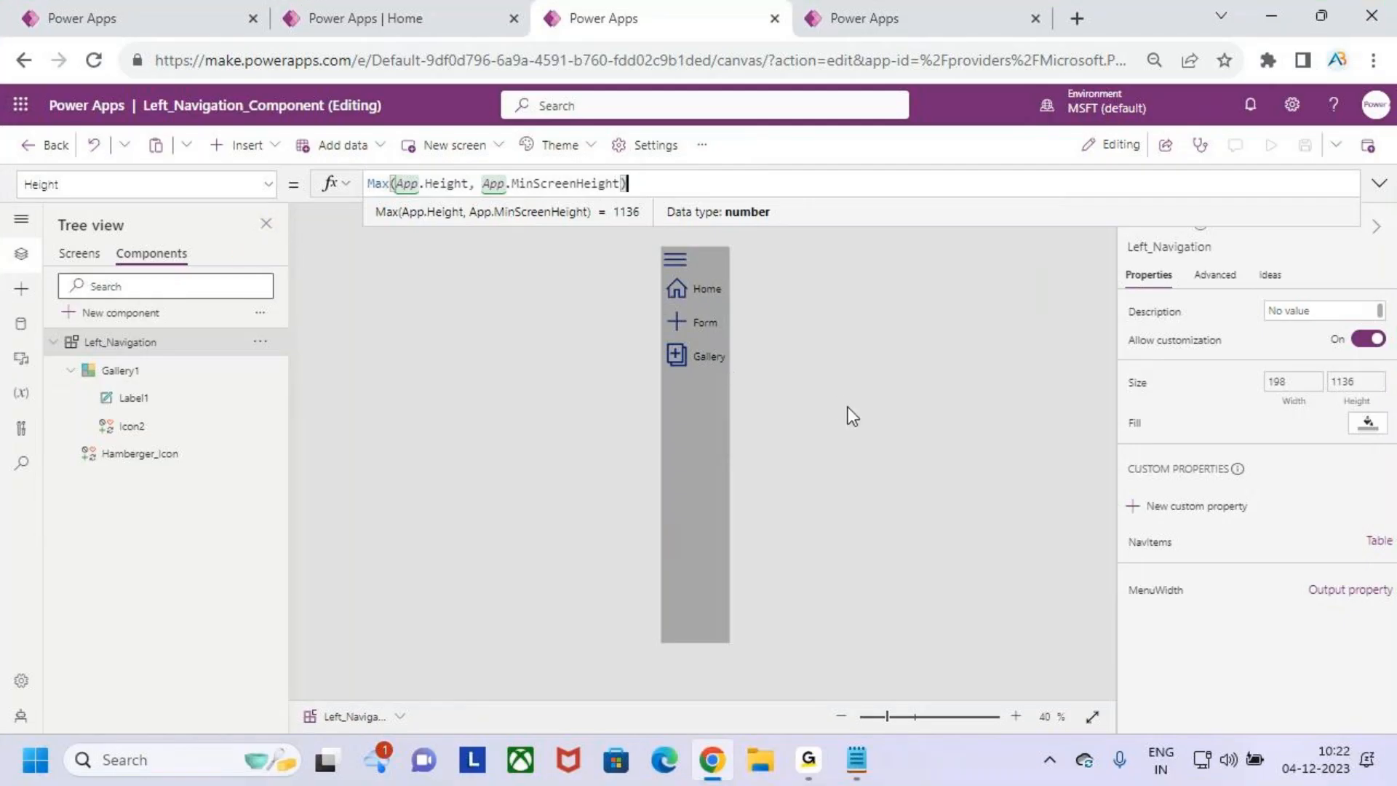
key(ctrl+2)
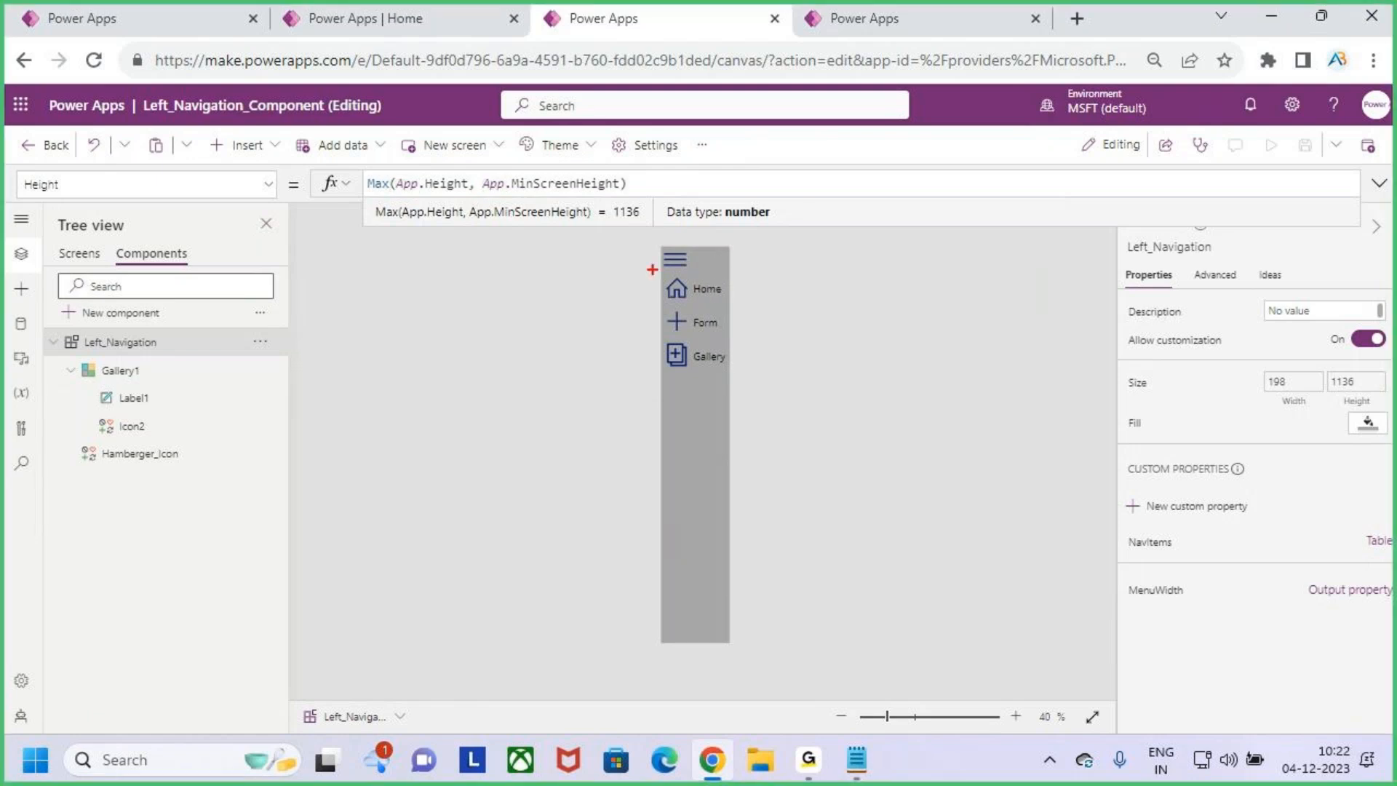
drag(649, 242, 690, 457)
drag(691, 409, 789, 336)
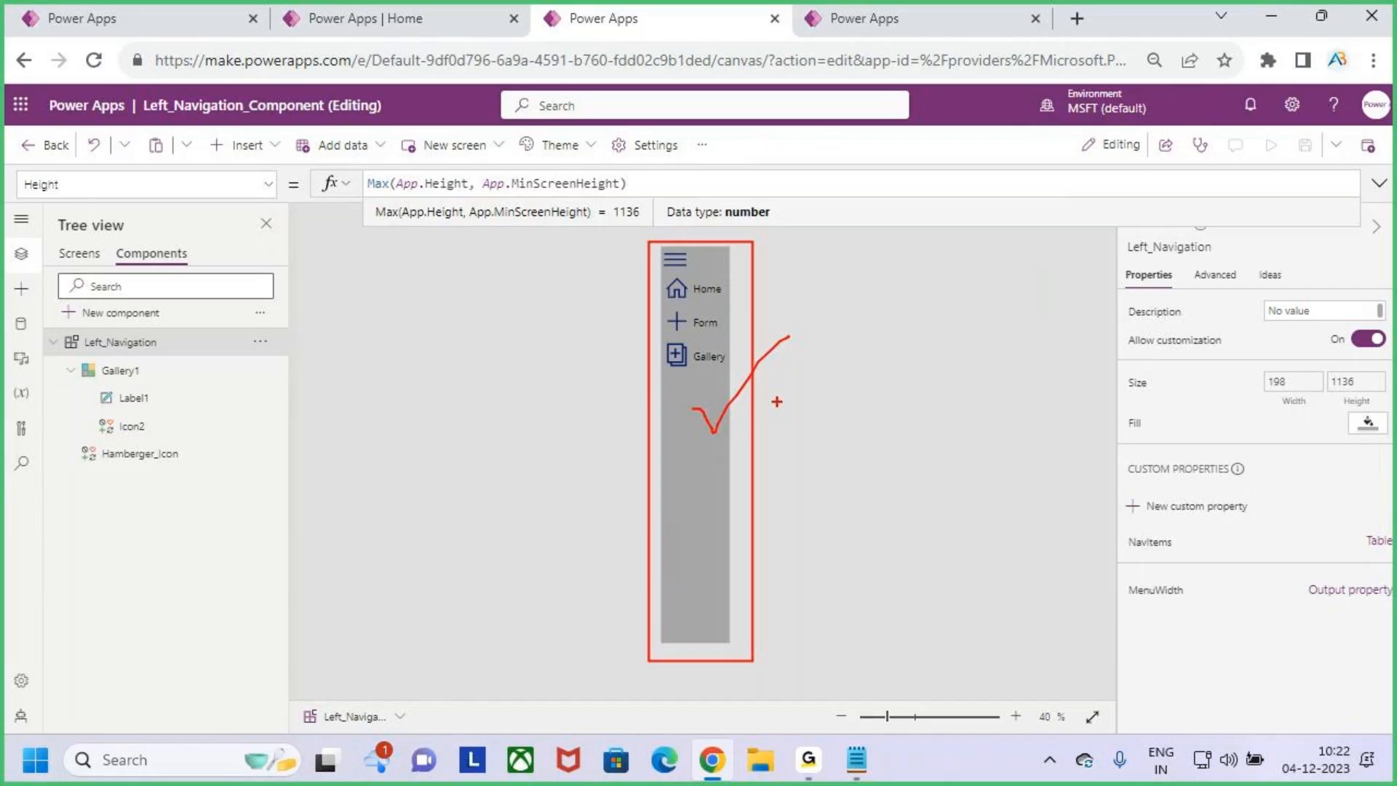
key(Escape)
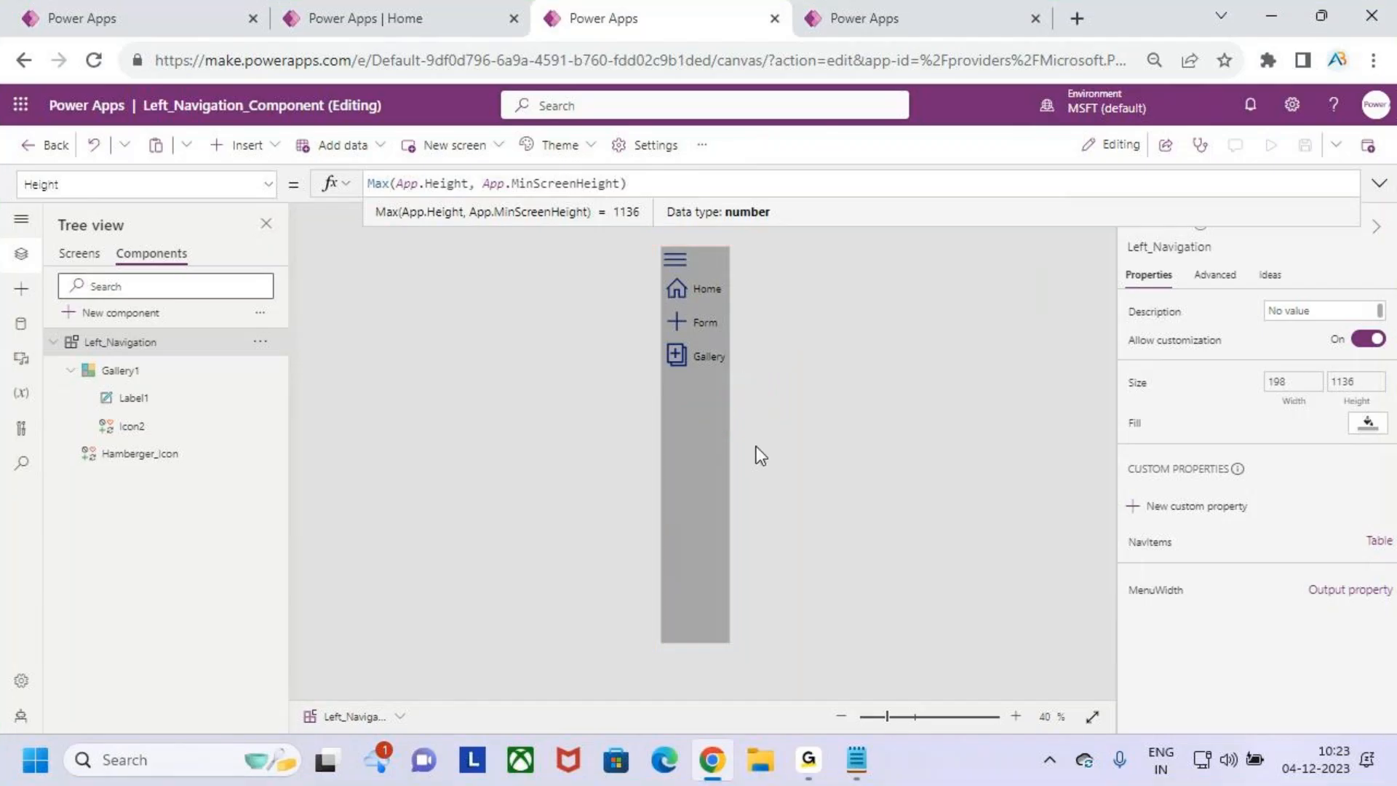
- Compare the Left_Navigation component in its library with the instance placed in the test_left_Navi_comp1 phone app
click(166, 10)
click(643, 10)
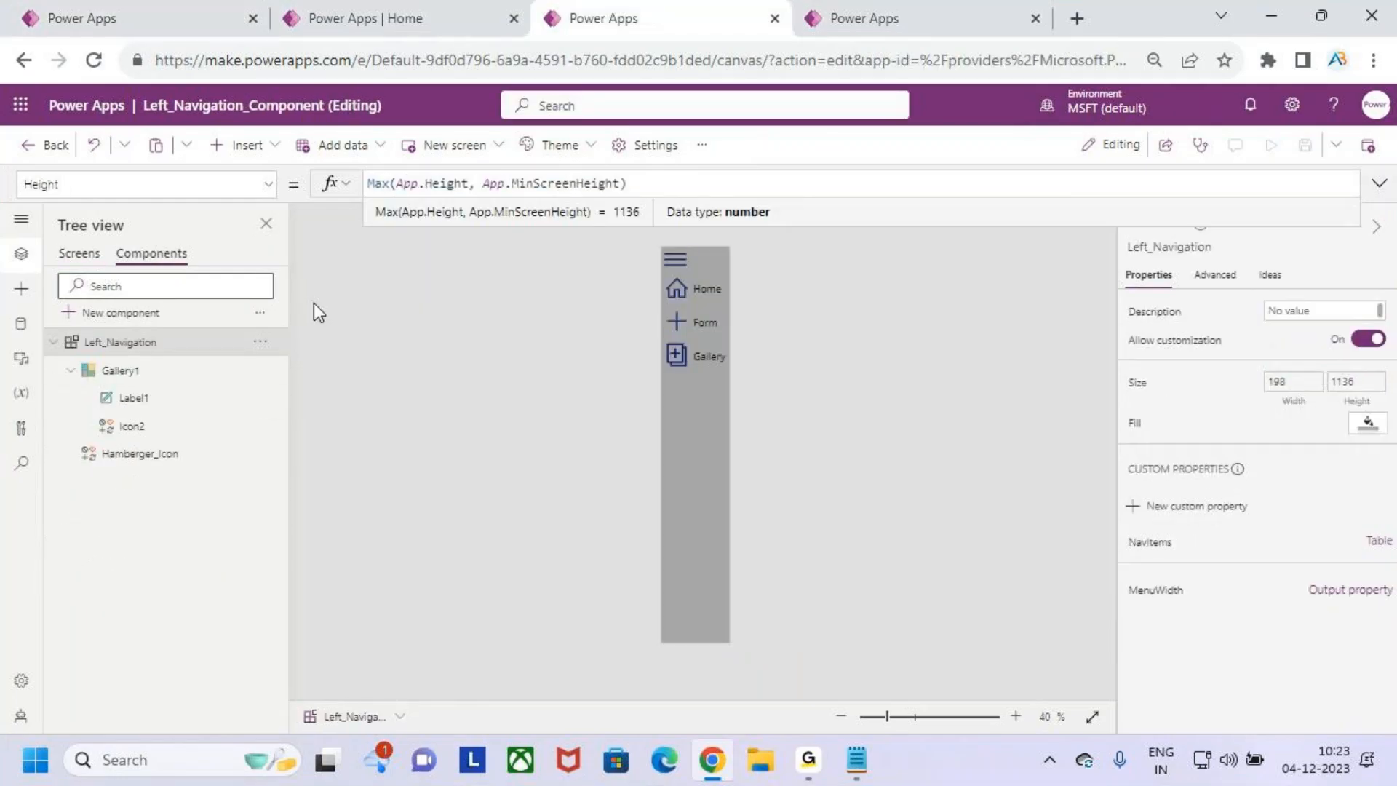
click(975, 22)
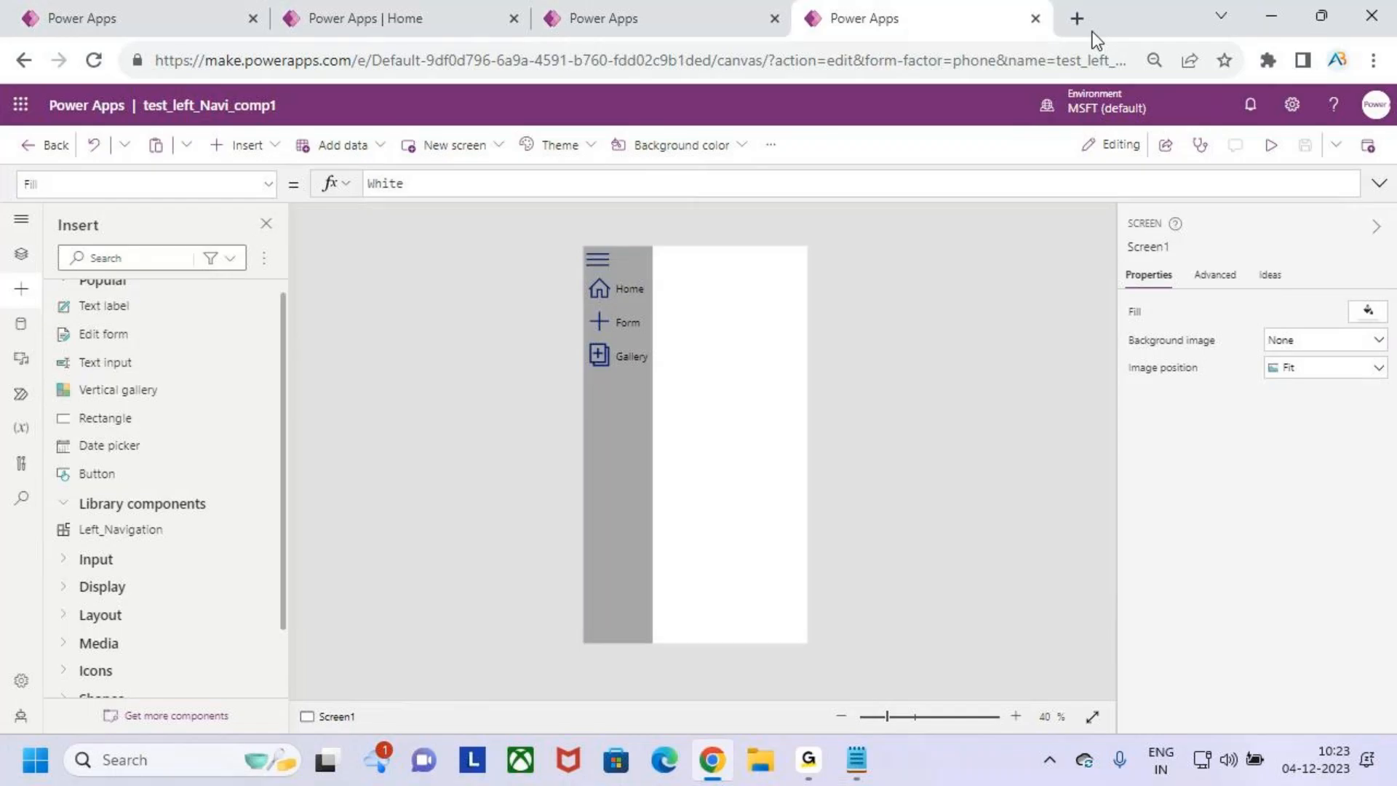
click(640, 18)
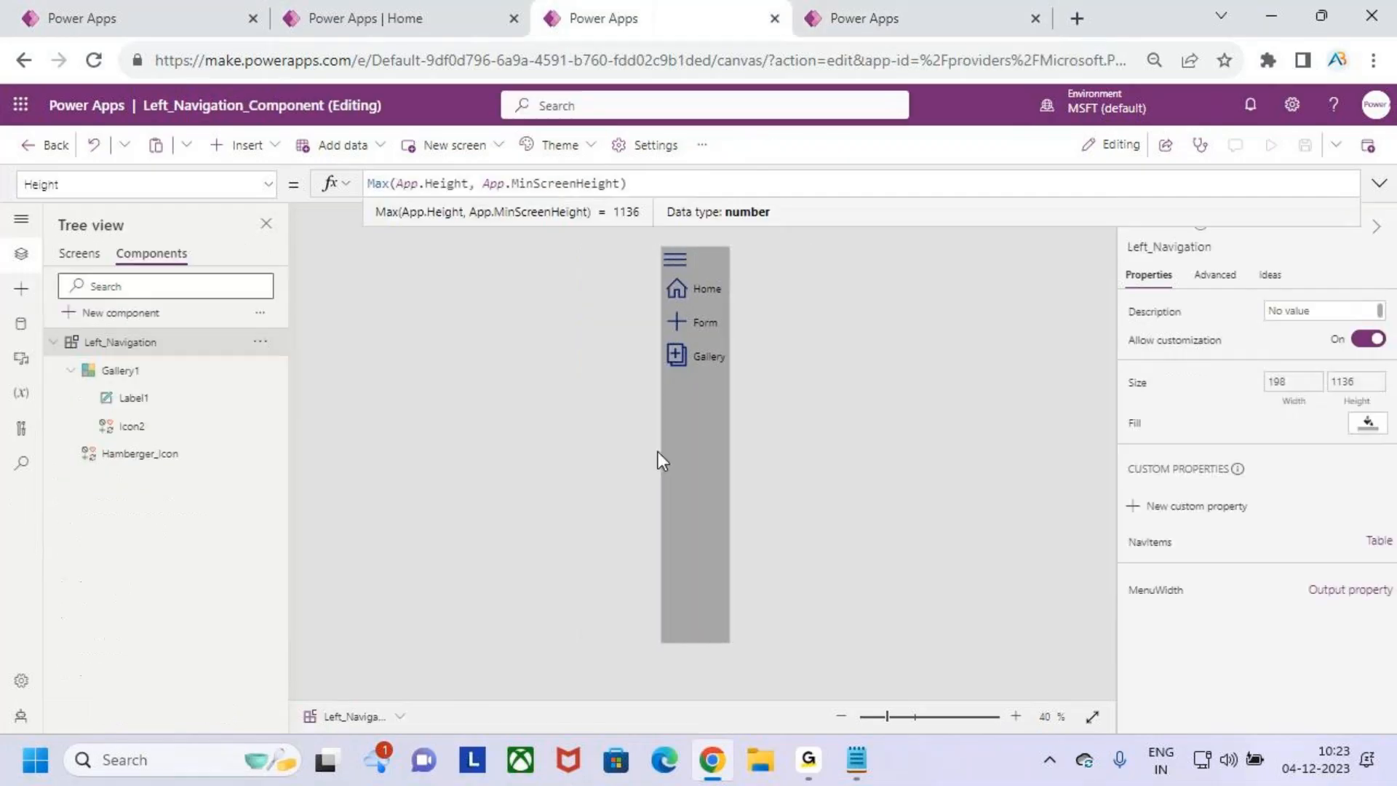
click(678, 409)
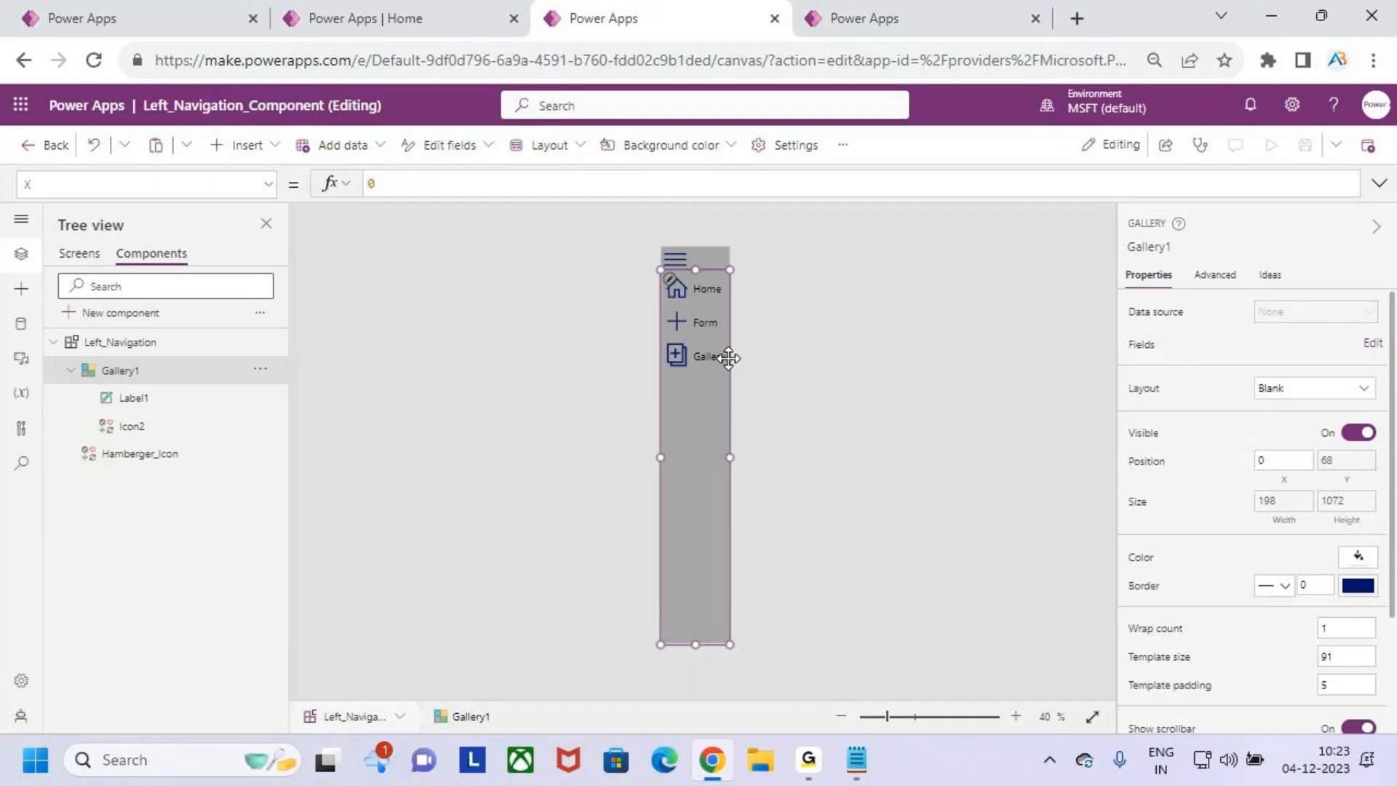
click(895, 18)
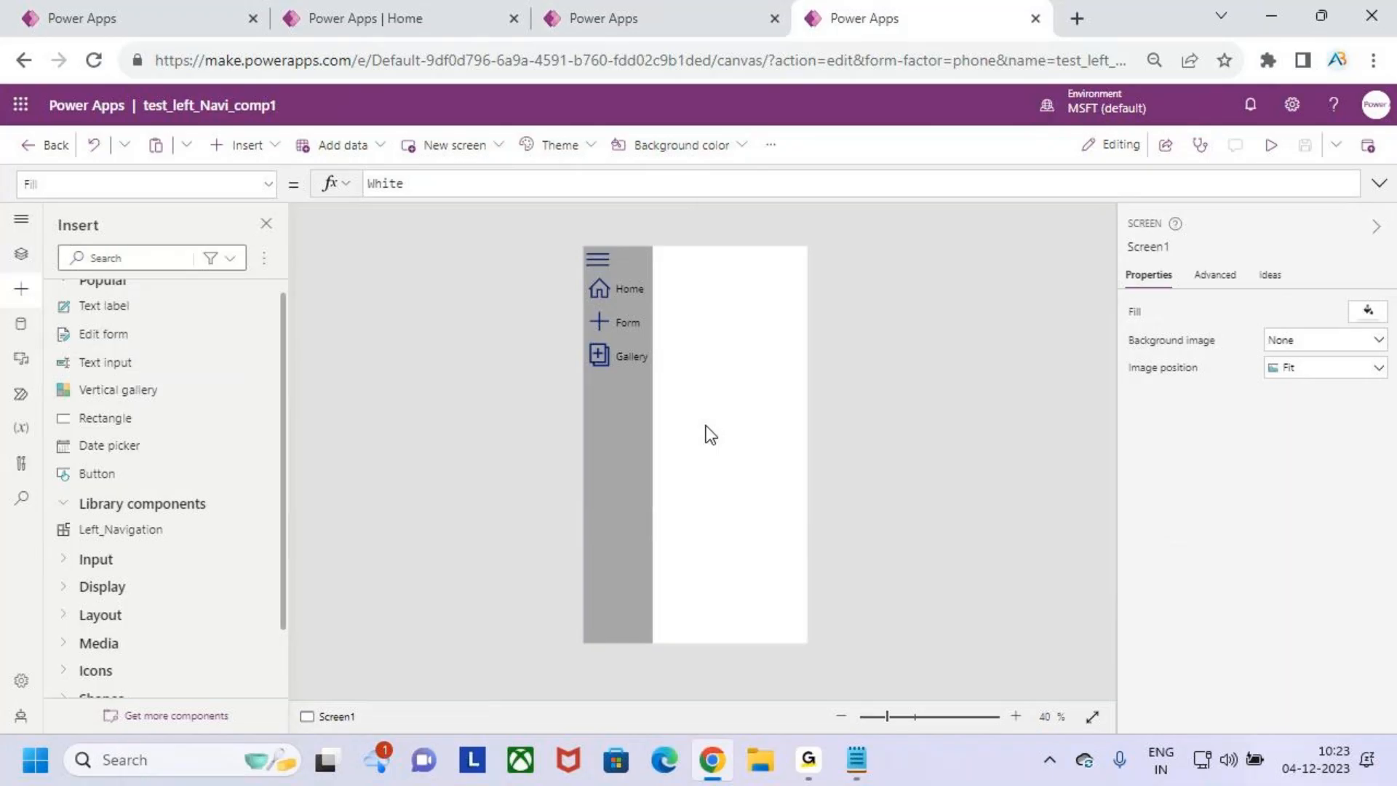
drag(583, 246, 654, 627)
mouse_move(675, 466)
mouse_down()
mouse_move(652, 505)
mouse_move(669, 502)
mouse_up()
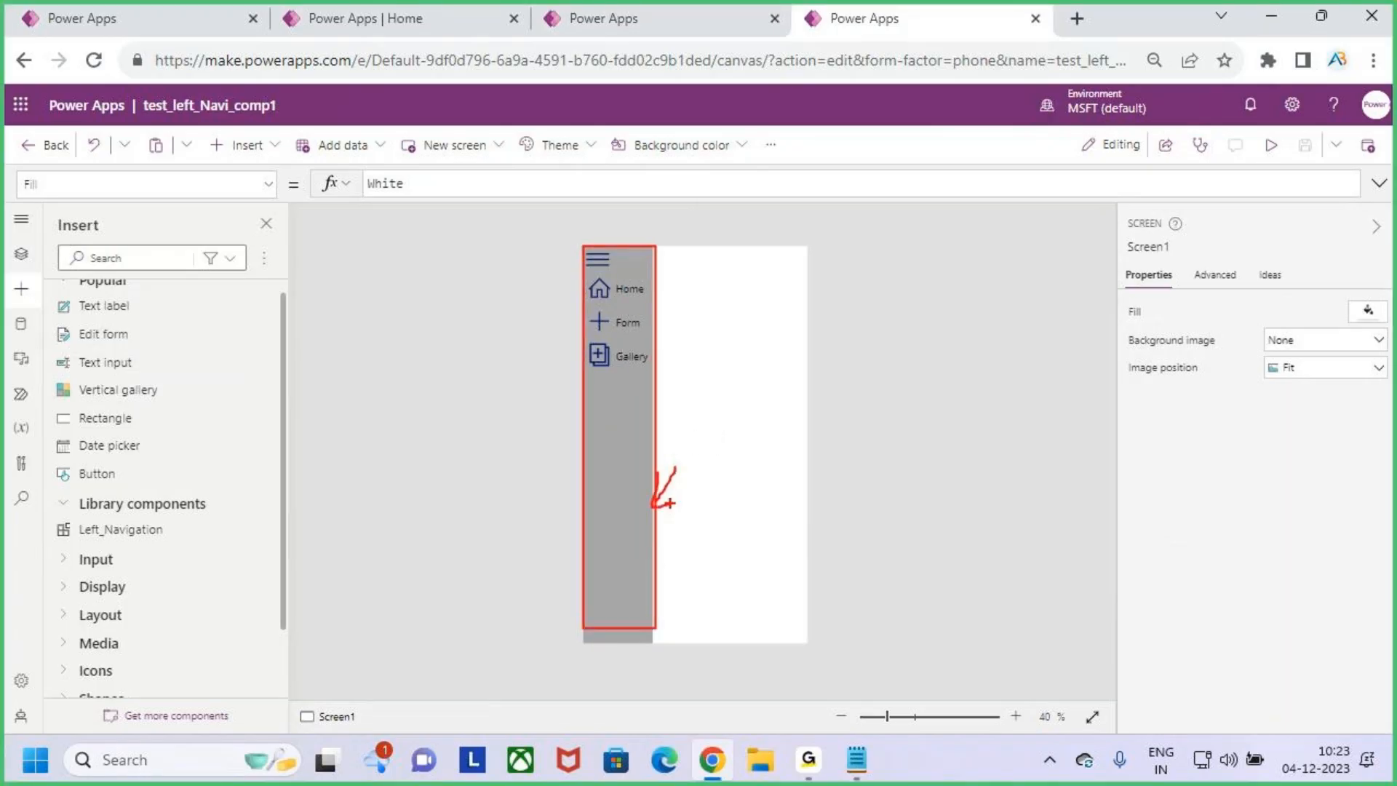
key(Escape)
click(699, 15)
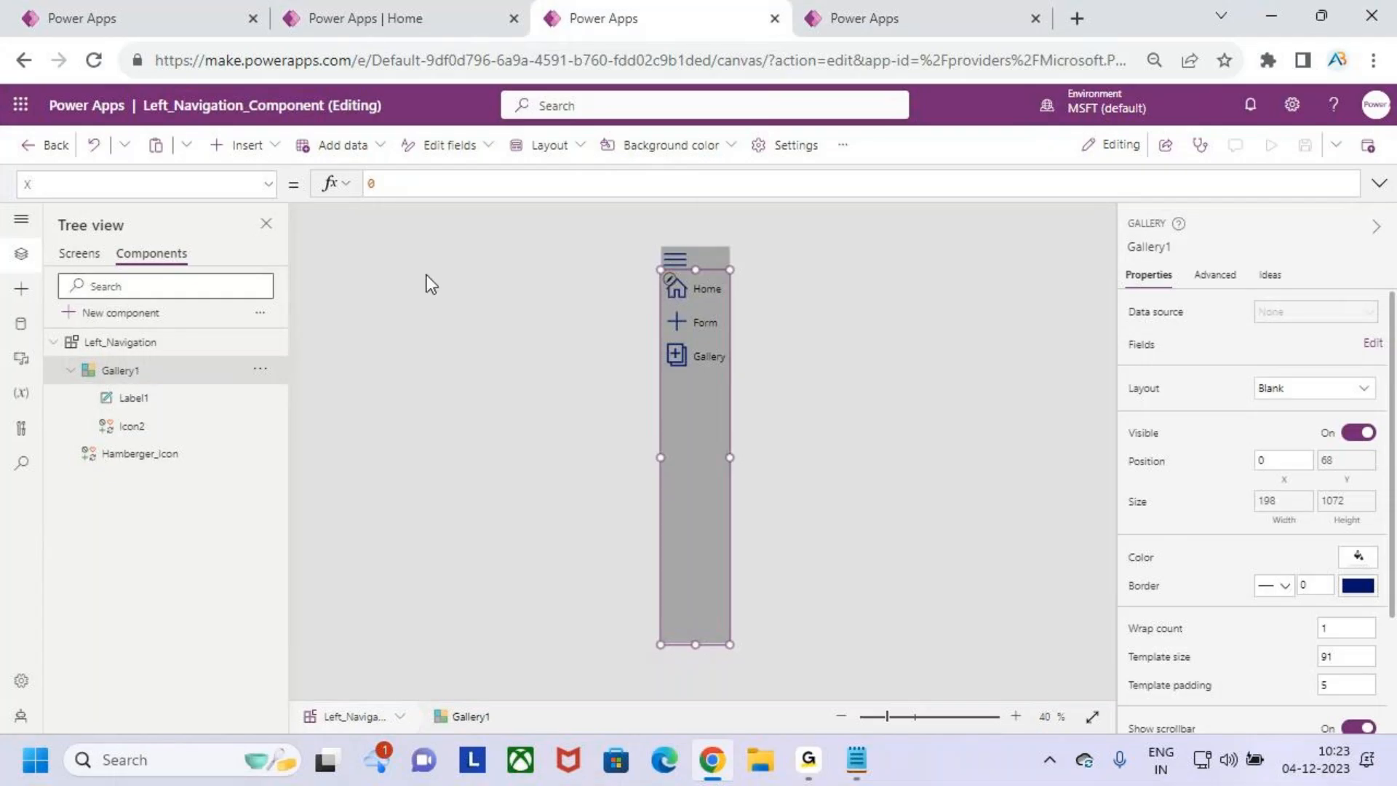
- Preview the test_Left_Navigation_com tablet app and test moving between screens with the menu's Home, Form and Gallery icons
click(185, 21)
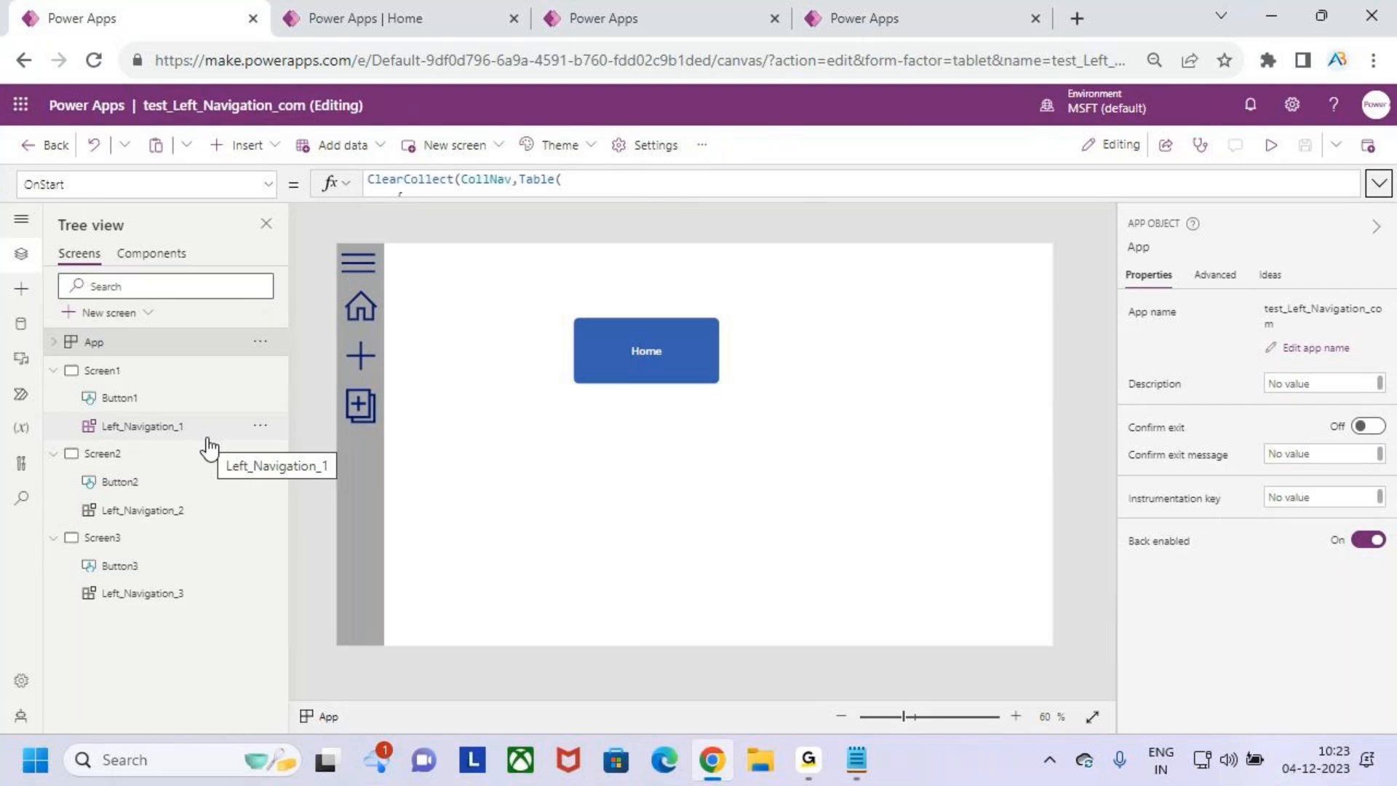
click(654, 526)
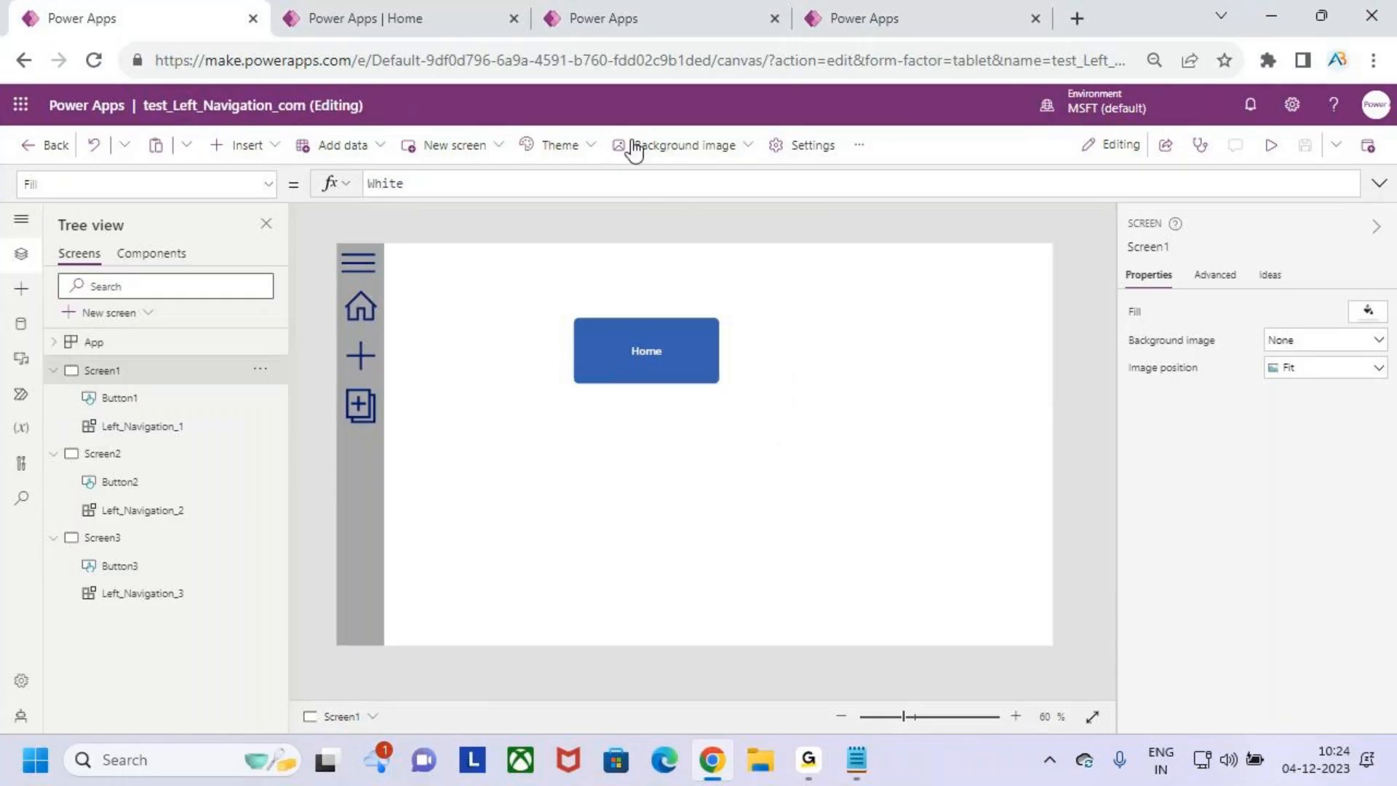
click(1270, 145)
click(282, 390)
click(282, 390)
click(280, 320)
click(281, 263)
click(273, 332)
click(278, 381)
click(282, 322)
click(284, 266)
click(283, 381)
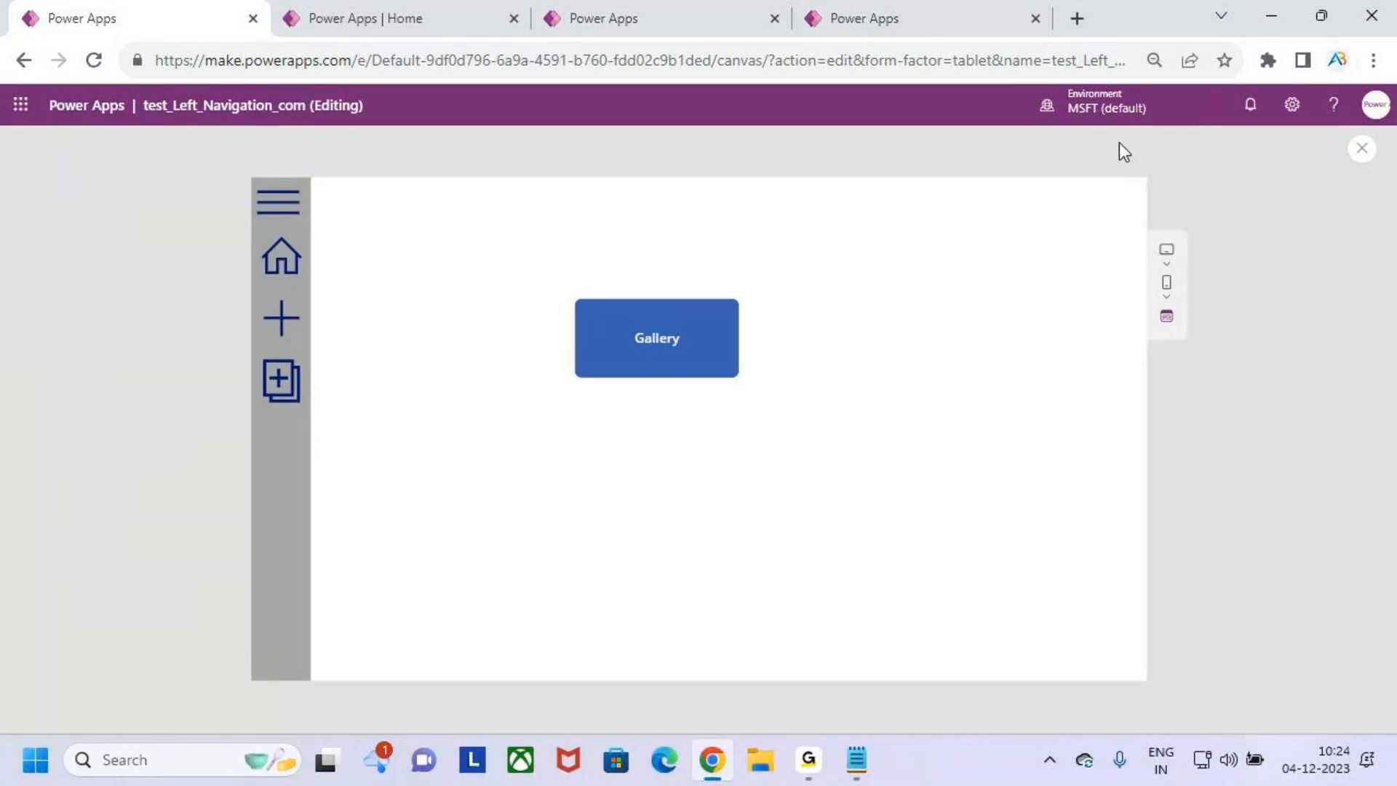
click(270, 262)
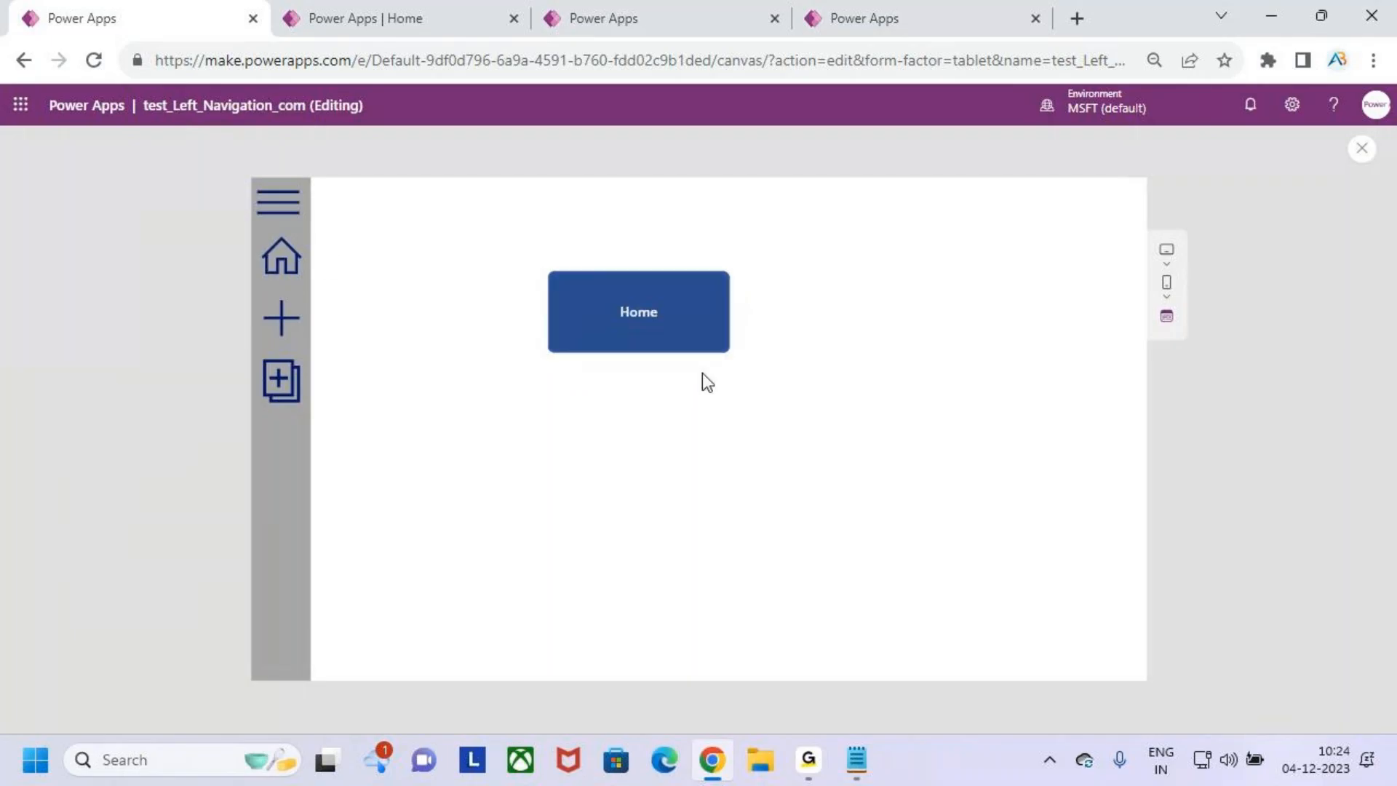
click(808, 759)
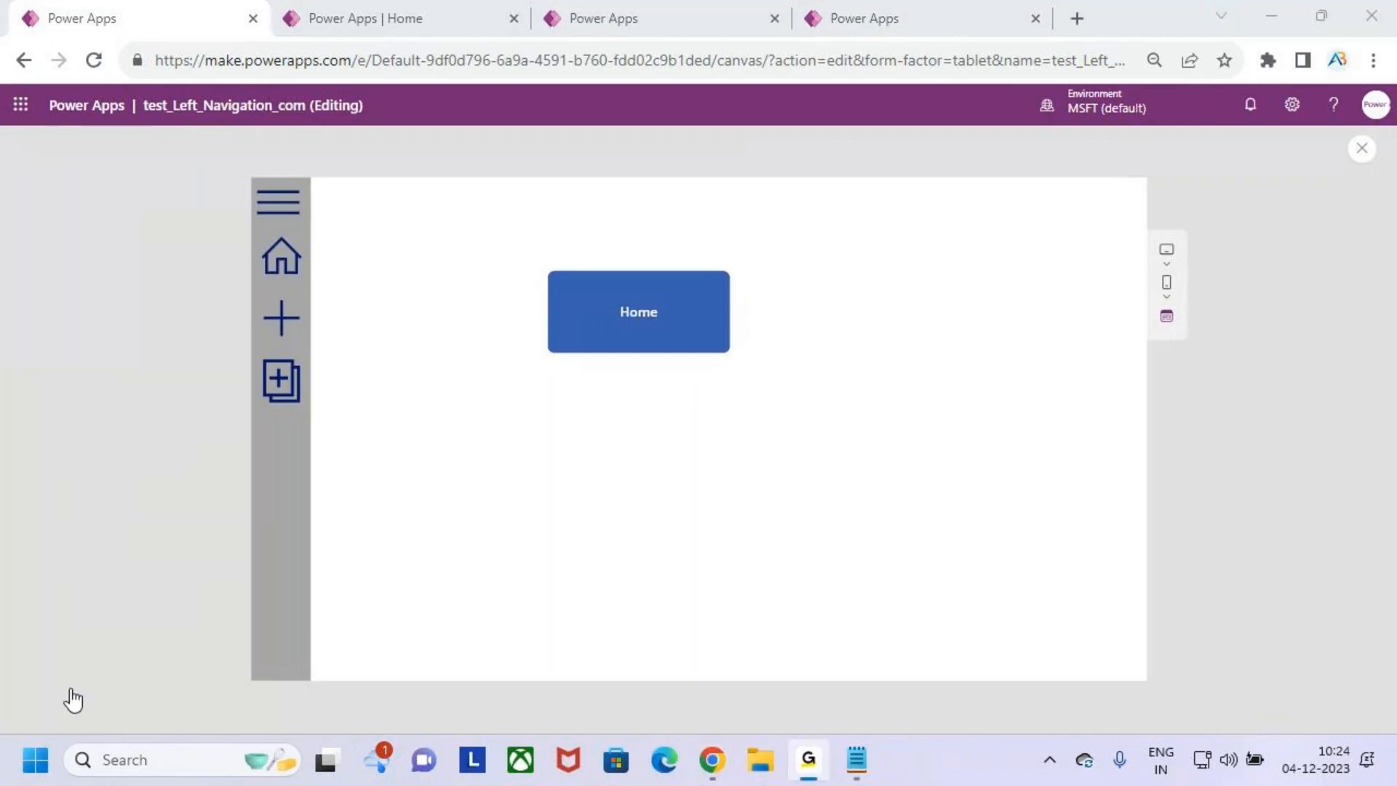